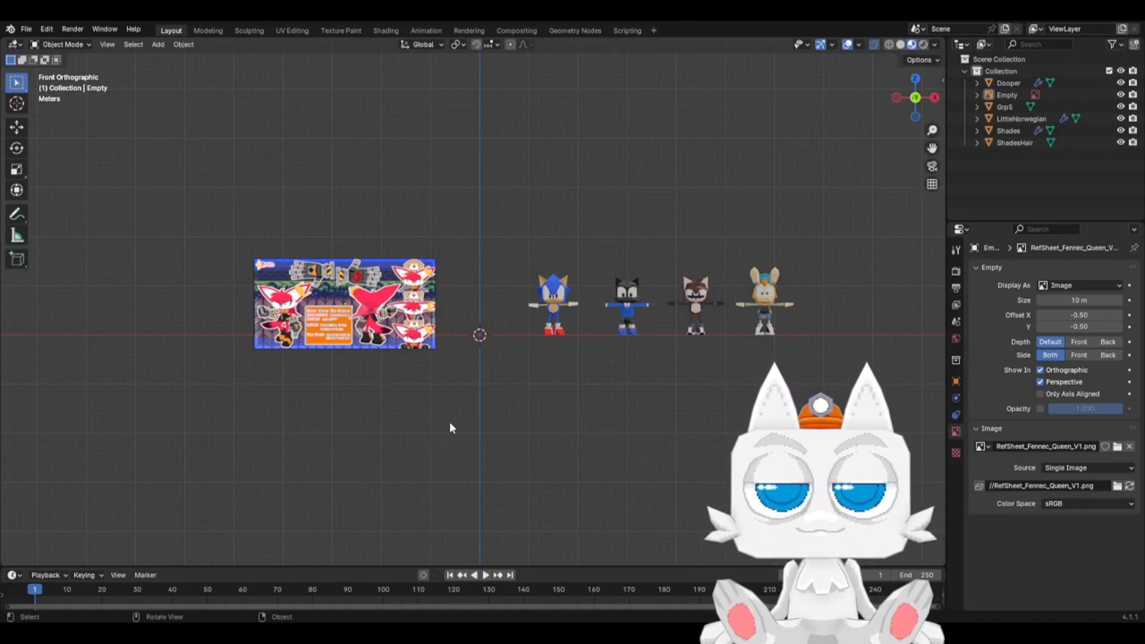
# - Examine the Fennec Queen reference sheet and the existing character models lined up beside it
pyautogui.press('a')
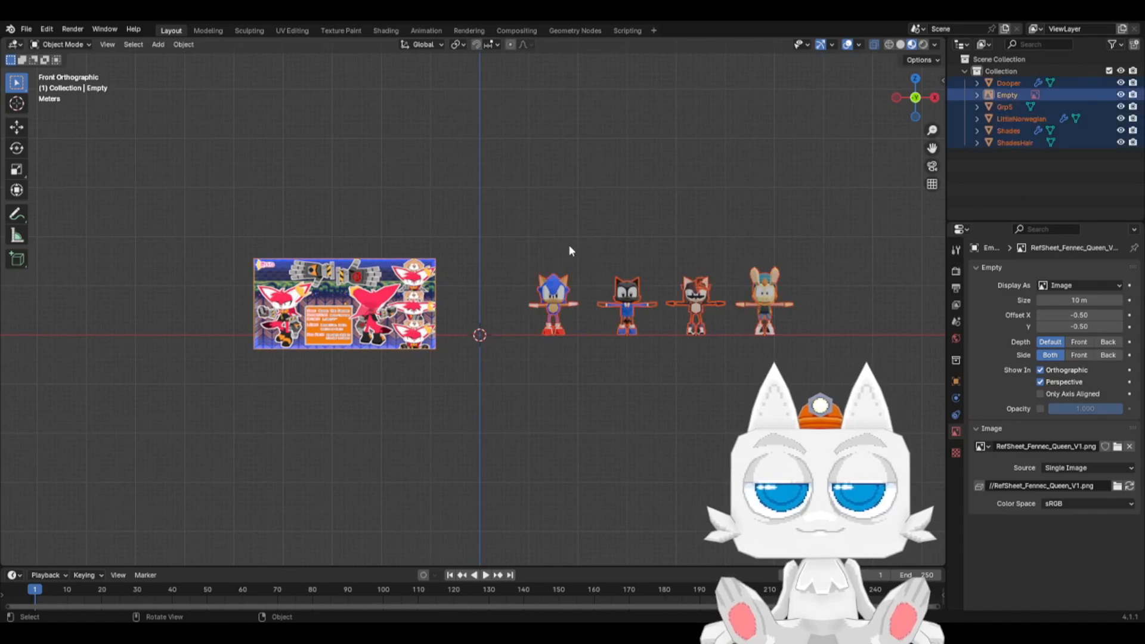
pyautogui.click(542, 237)
pyautogui.scroll(4, 324, 345)
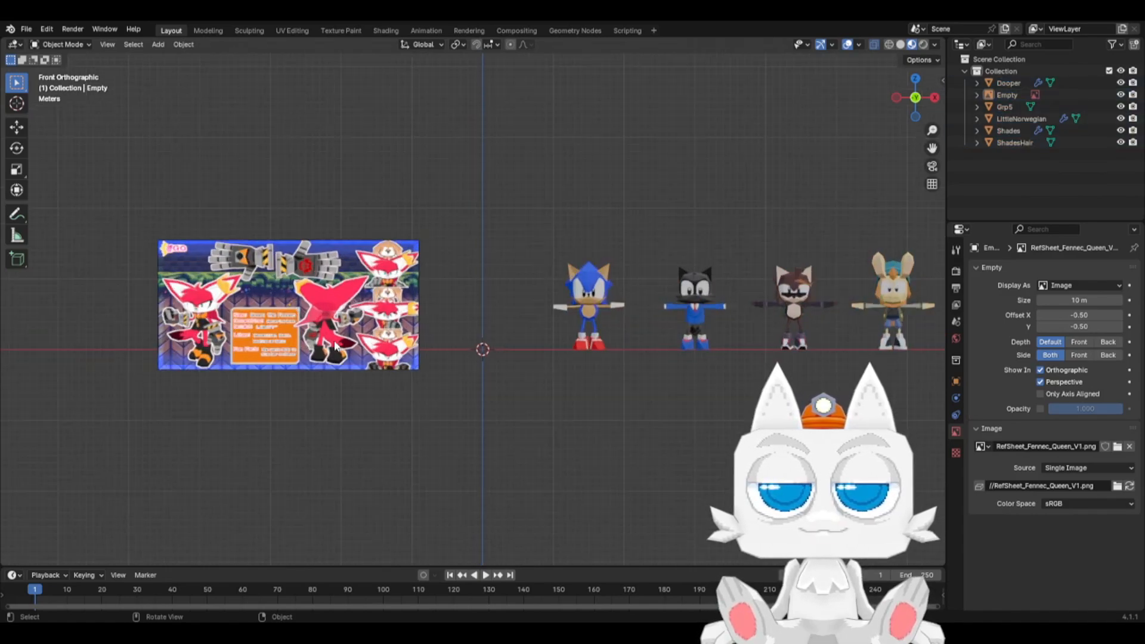
pyautogui.keyDown('shift'); pyautogui.moveTo(324, 345); pyautogui.dragTo(544, 367, button='middle'); pyautogui.keyUp('shift')
pyautogui.scroll(2, 610, 425)
pyautogui.scroll(1, 574, 406)
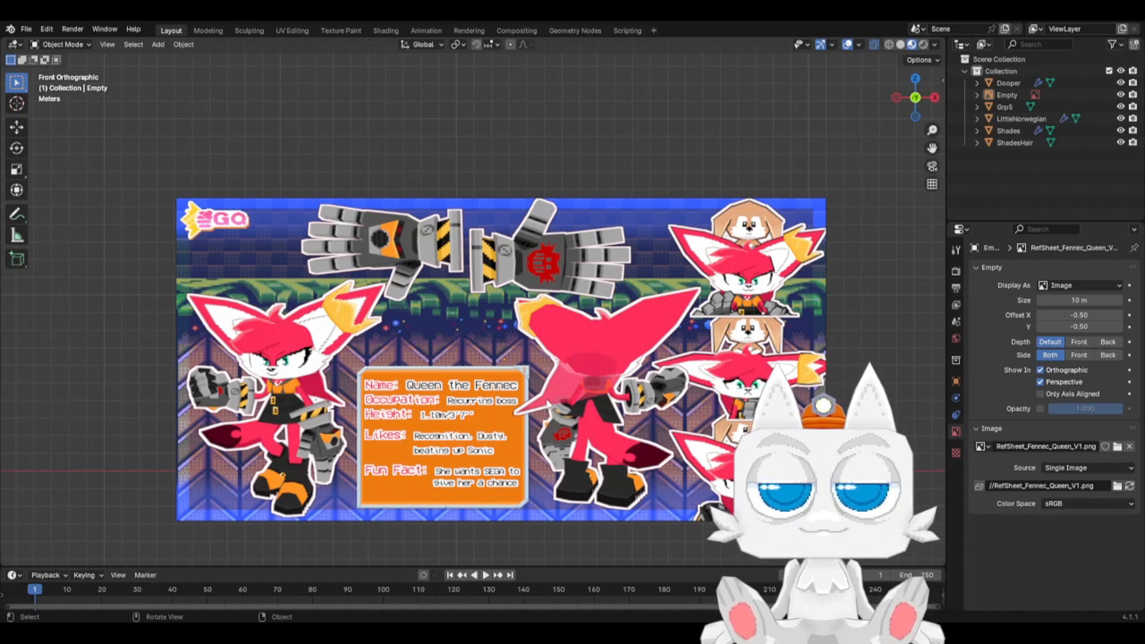
pyautogui.scroll(-2, 548, 405)
pyautogui.scroll(-3, 548, 405)
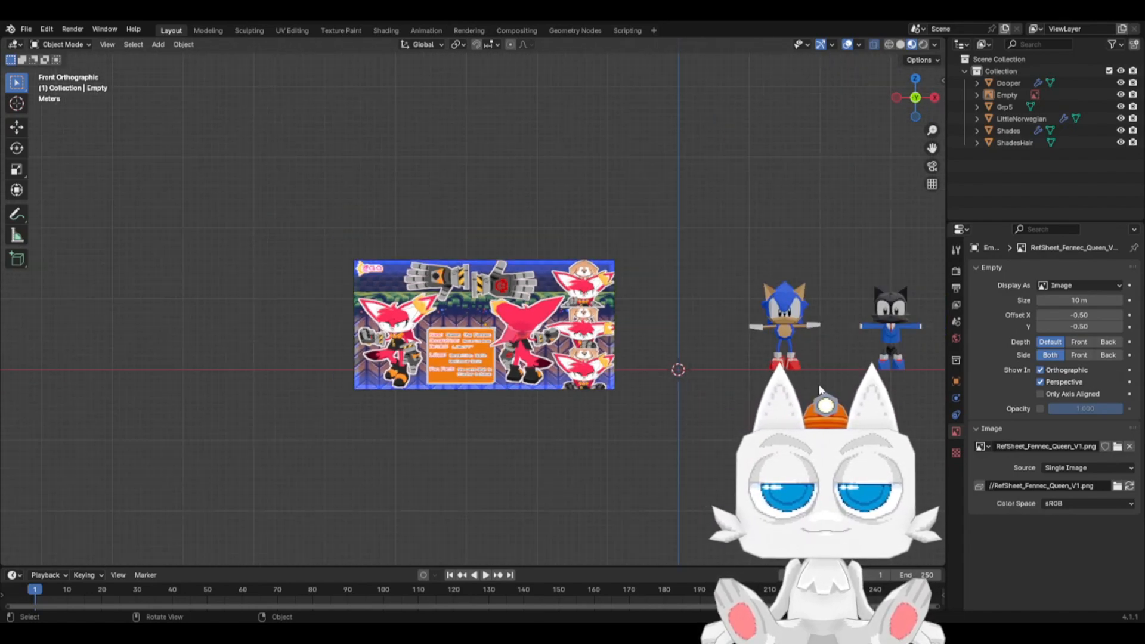
pyautogui.keyDown('shift'); pyautogui.moveTo(818, 395); pyautogui.dragTo(686, 400, button='middle'); pyautogui.keyUp('shift')
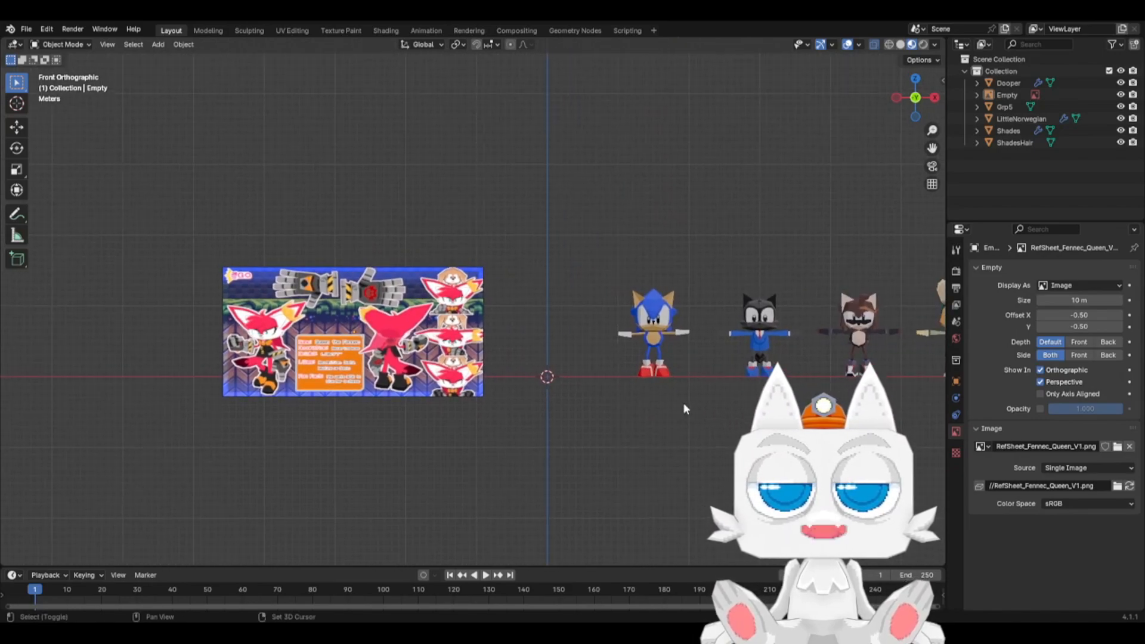
pyautogui.scroll(-2, 686, 401)
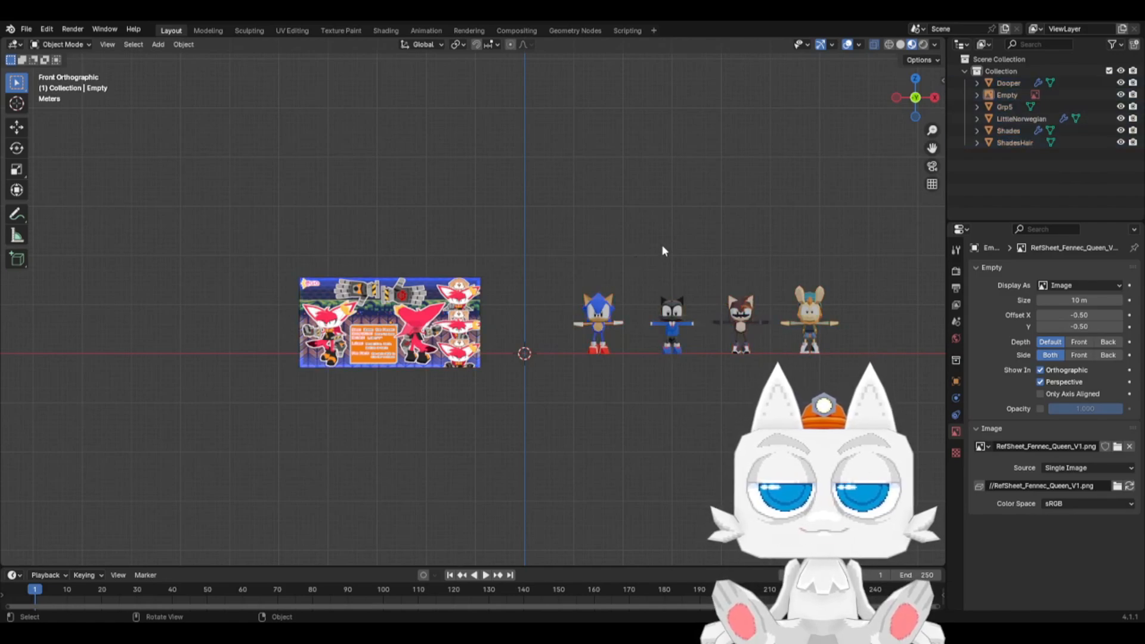
# - Hide the Dooper, LittleNorwegian, Shades and ShadesHair models, leaving out the Sonic model and the reference image
pyautogui.press('b')
pyautogui.moveTo(648, 250); pyautogui.dragTo(813, 394)
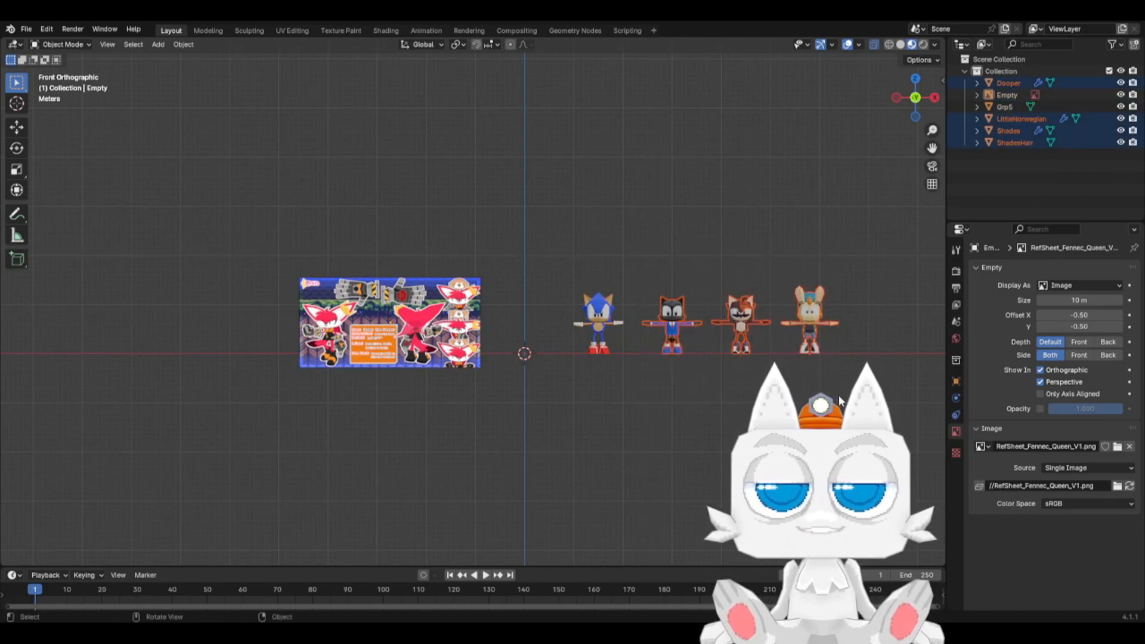
pyautogui.press('h')
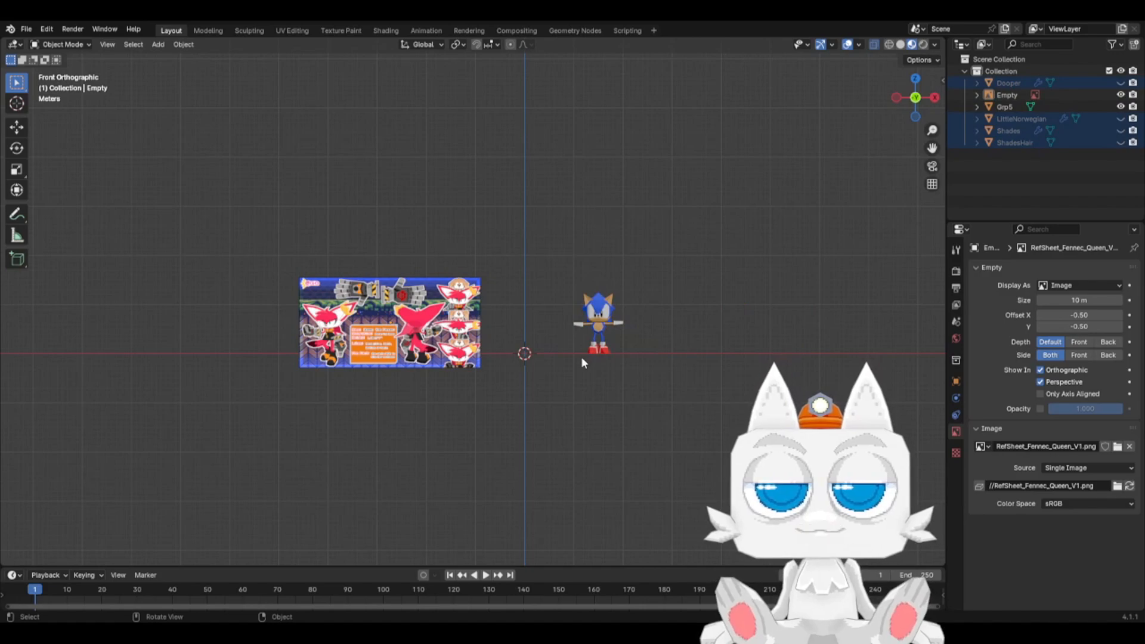
# - Add a cylinder mesh with 8 vertices at the world origin
pyautogui.keyDown('shift'); pyautogui.moveTo(614, 367); pyautogui.dragTo(461, 363, button='middle'); pyautogui.keyUp('shift')
pyautogui.scroll(6, 620, 354)
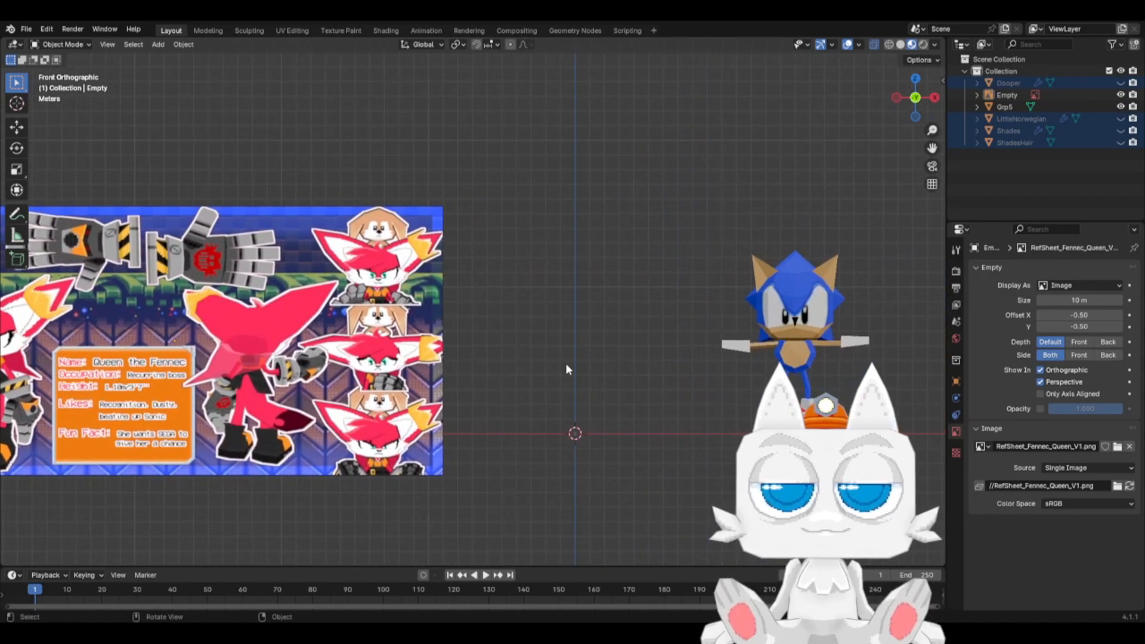
pyautogui.hotkey('shift', 'a')
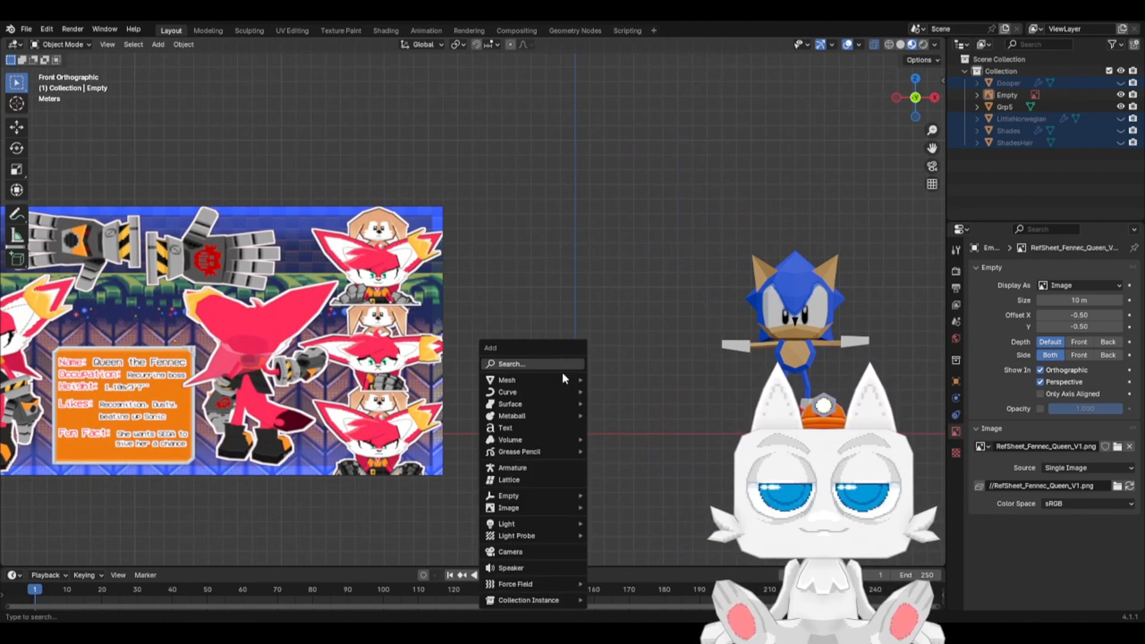
pyautogui.moveTo(557, 391)
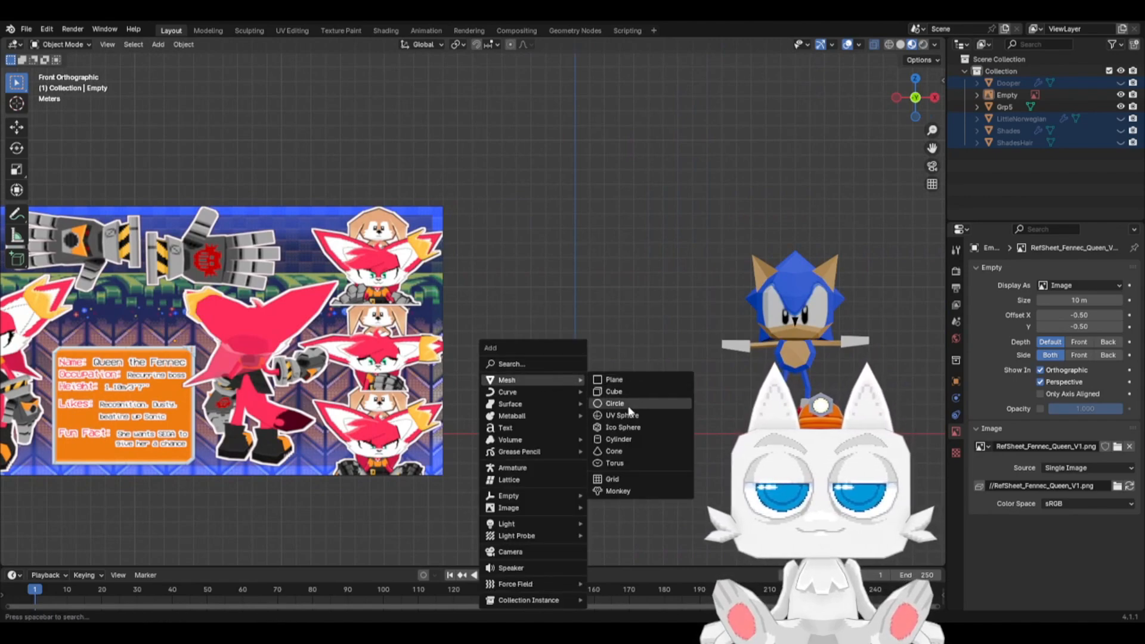
pyautogui.click(619, 439)
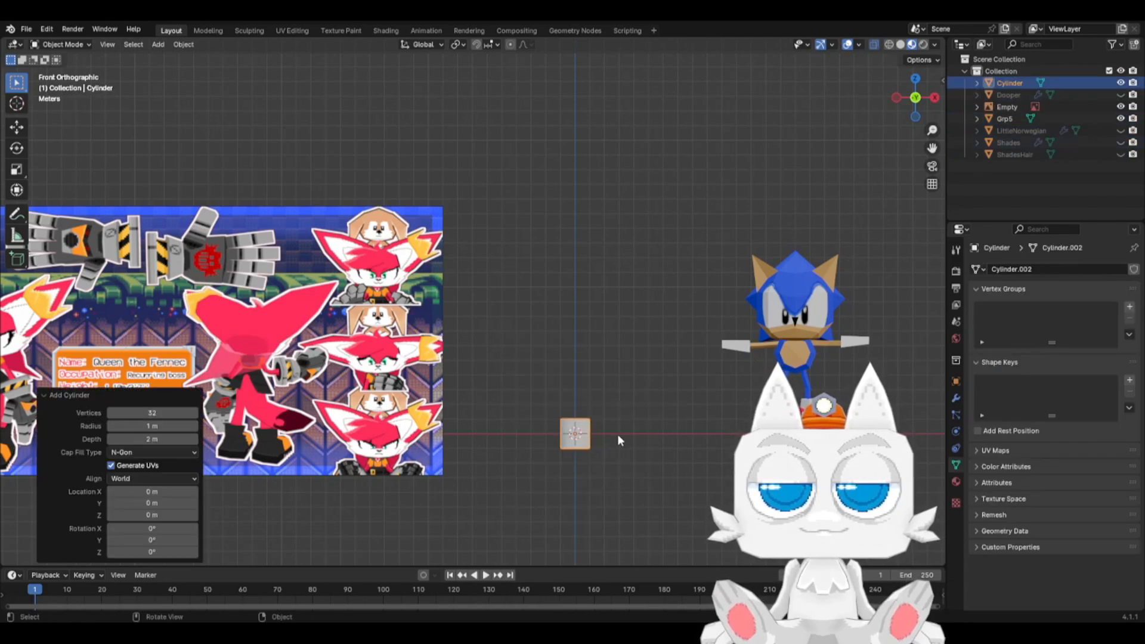
pyautogui.click(146, 414)
pyautogui.write('8')
pyautogui.press('Return')
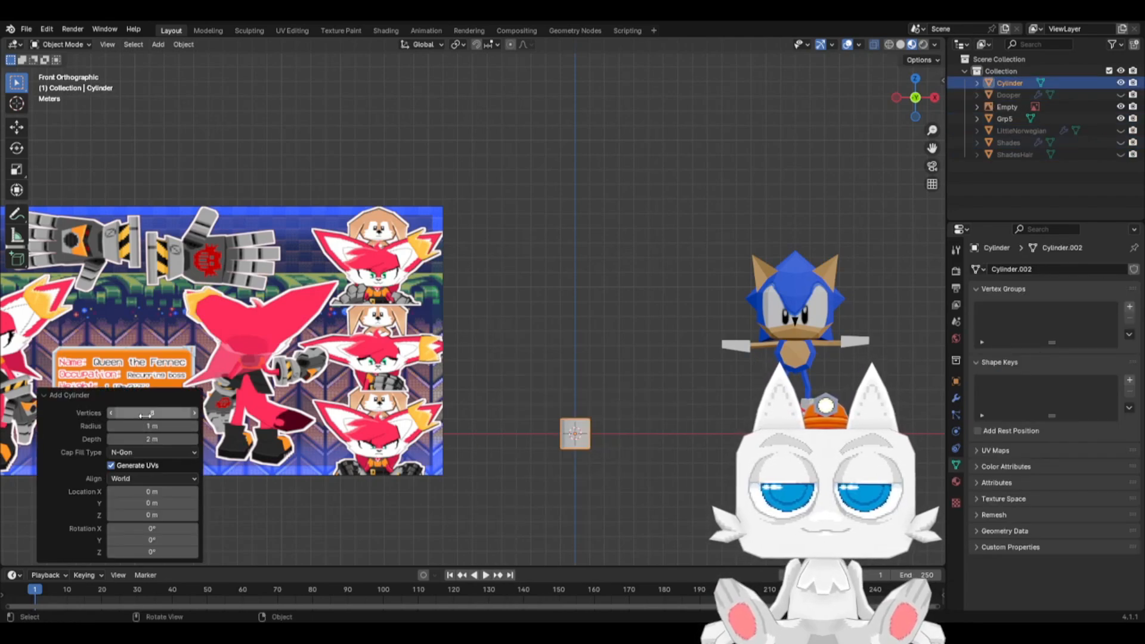
# - In side view, rotate the cylinder's whole mesh by -90° and raise it about 5.27 m along Z to Sonic's torso
pyautogui.press('Tab')
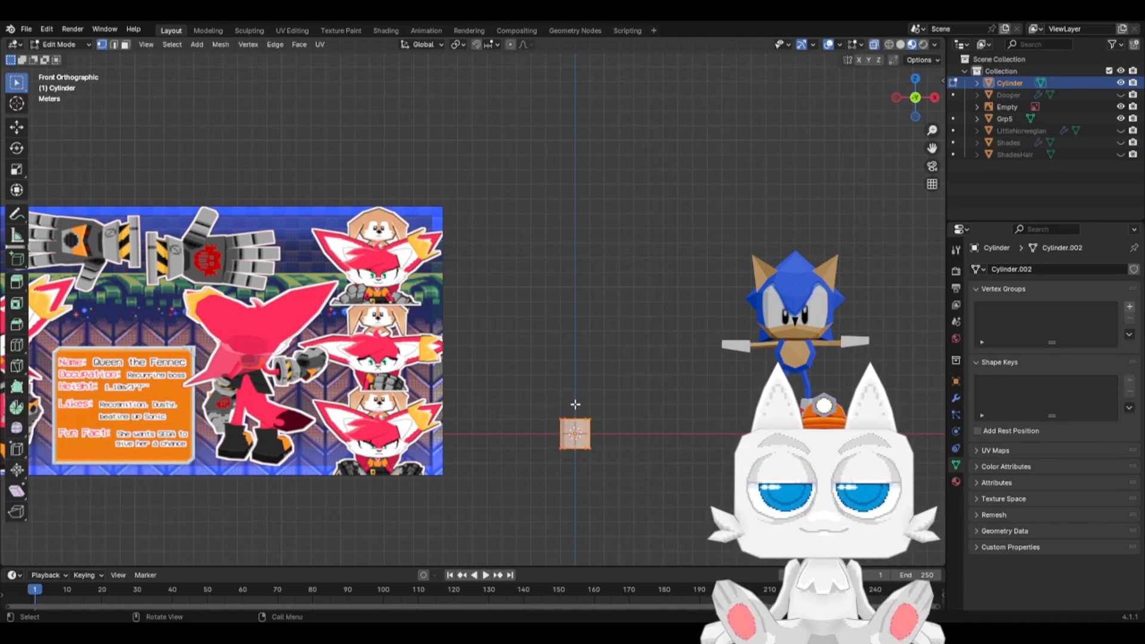
pyautogui.moveTo(569, 402); pyautogui.dragTo(575, 405, button='middle')
pyautogui.press('KP_3')
pyautogui.scroll(3, 537, 414)
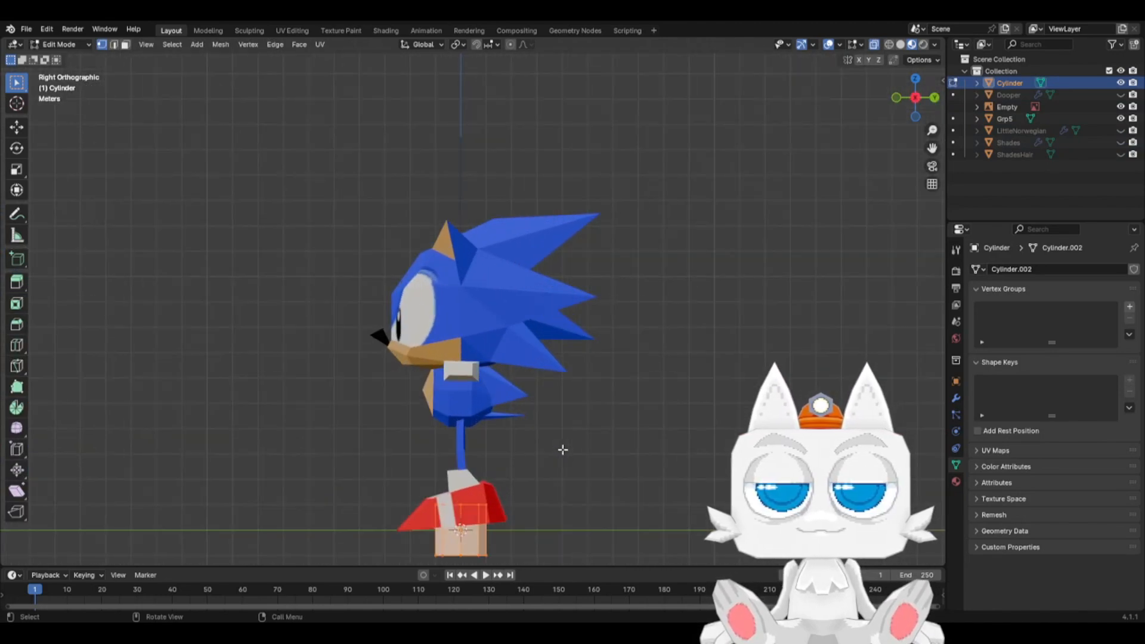
pyautogui.press('r')
pyautogui.keyDown('ctrl'); pyautogui.click(404, 444); pyautogui.keyUp('ctrl')
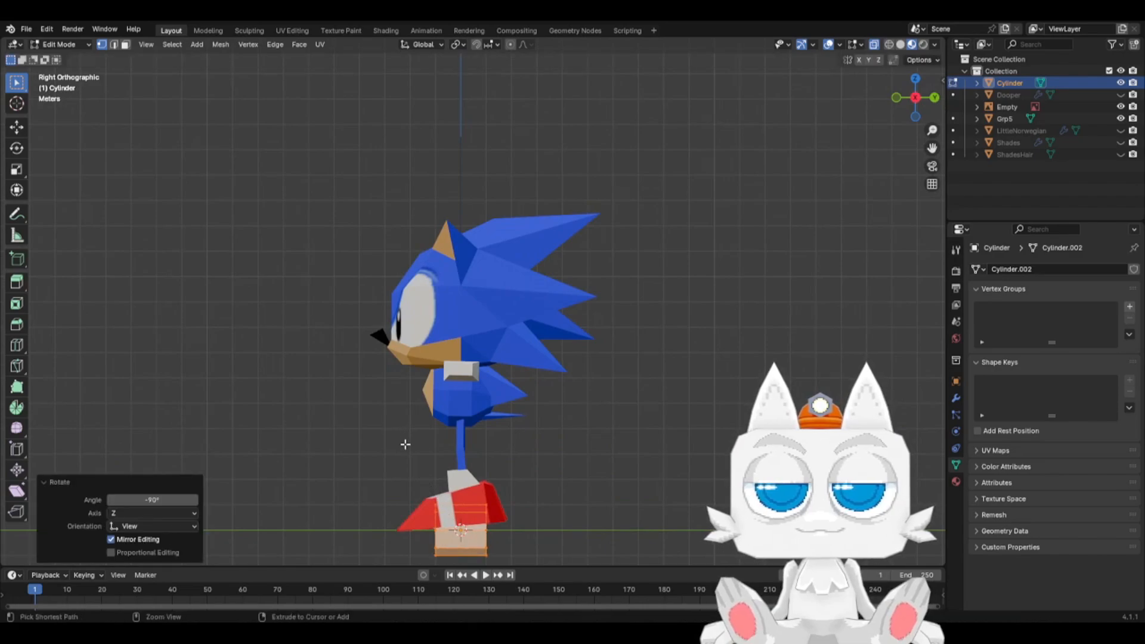
pyautogui.press('g')
pyautogui.press('z')
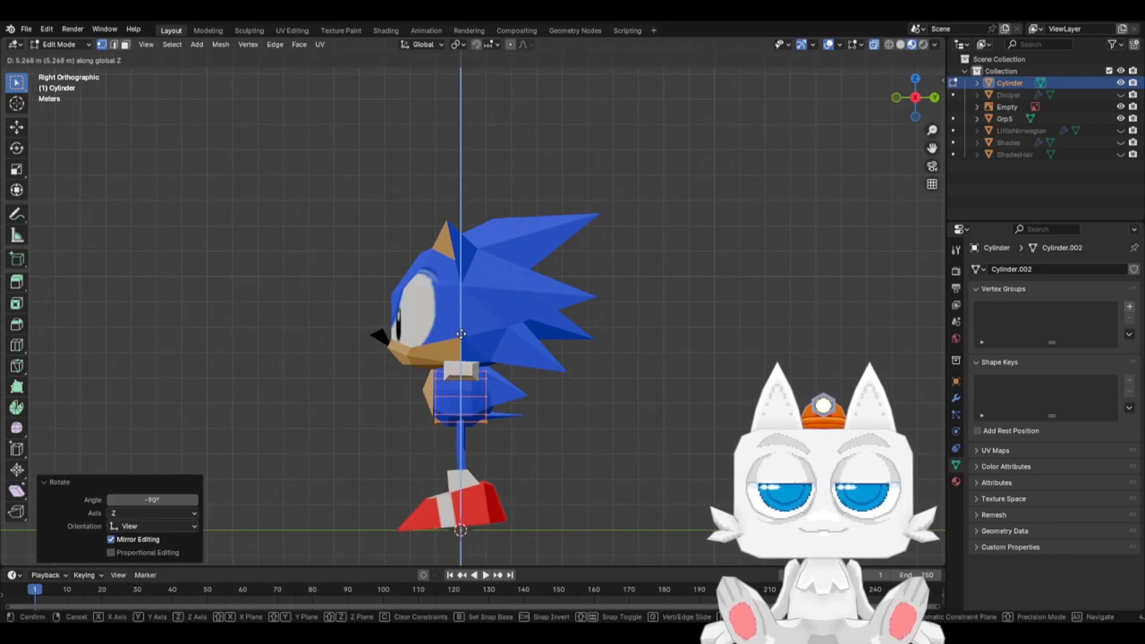
pyautogui.click(474, 377)
# - Scale the cylinder mesh uniformly to about 1.187, and flatten it along Y to about 0.347
pyautogui.scroll(1, 524, 348)
pyautogui.scroll(1, 524, 348)
pyautogui.press('s')
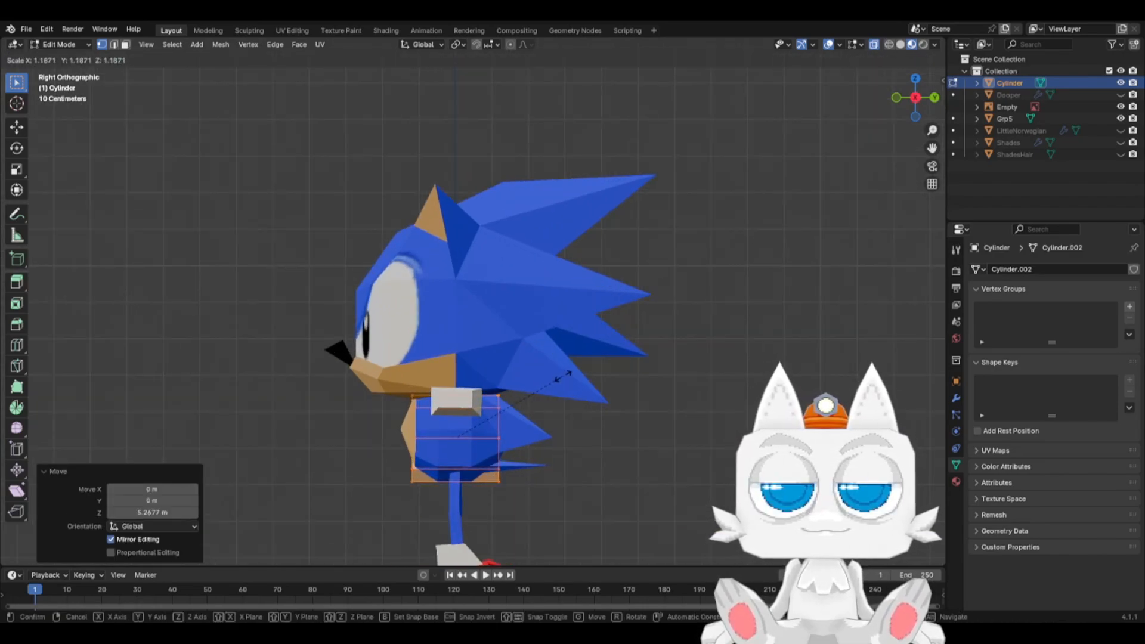
pyautogui.click(564, 376)
pyautogui.press('s')
pyautogui.press('y')
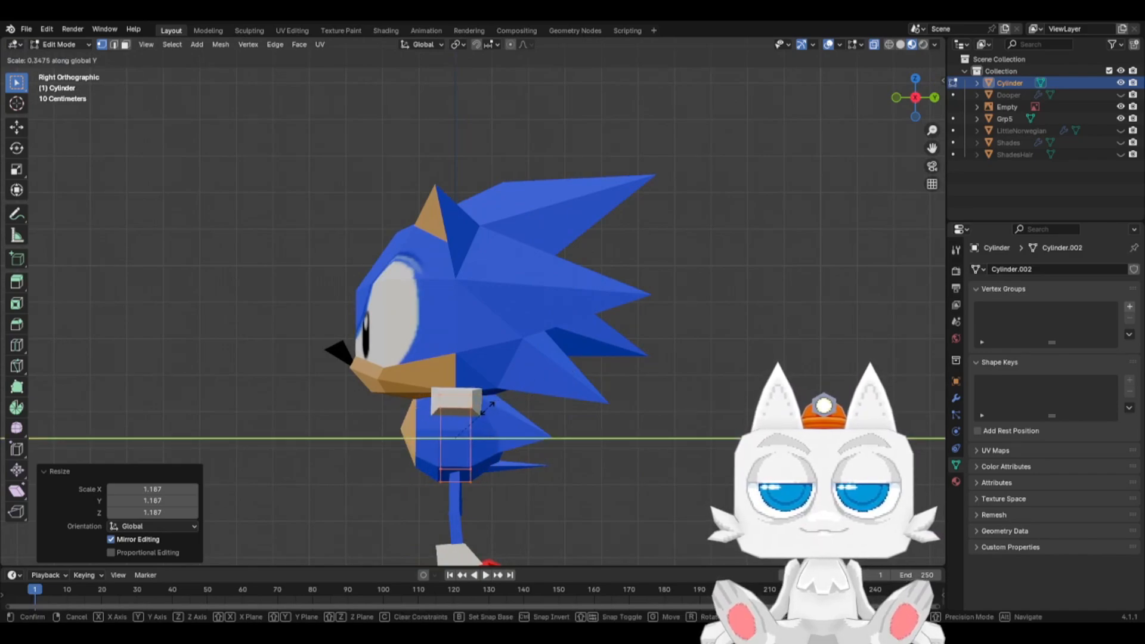
pyautogui.rightClick(488, 408)
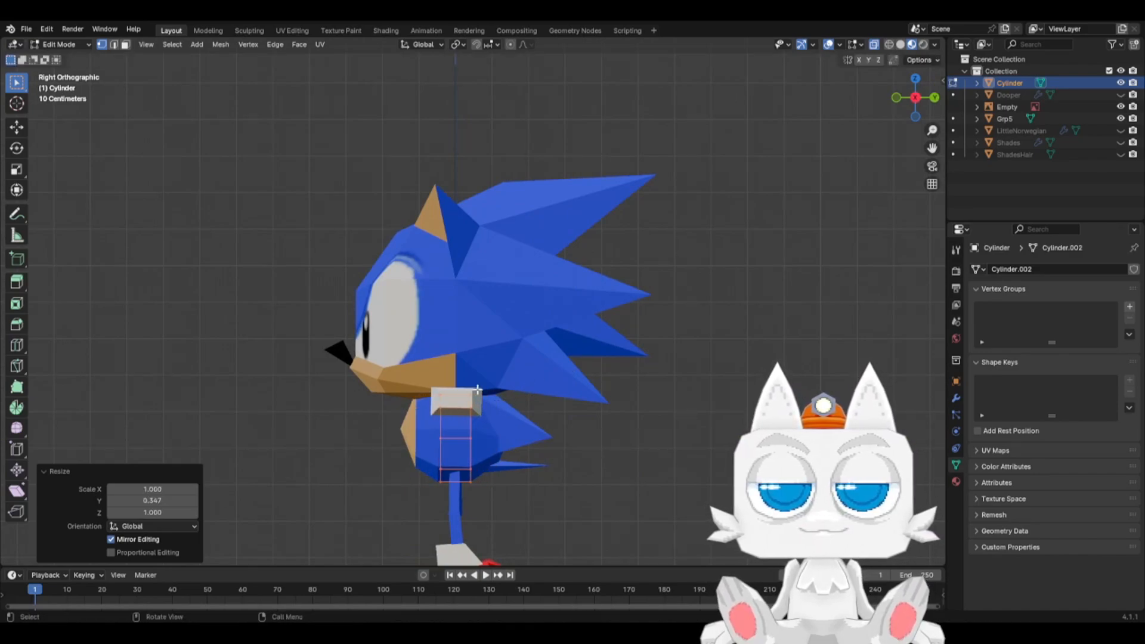
# - Extrude the cylinder's front cap face about 0.70 m and scale the new face to about 0.883
pyautogui.click(125, 44)
pyautogui.click(435, 436)
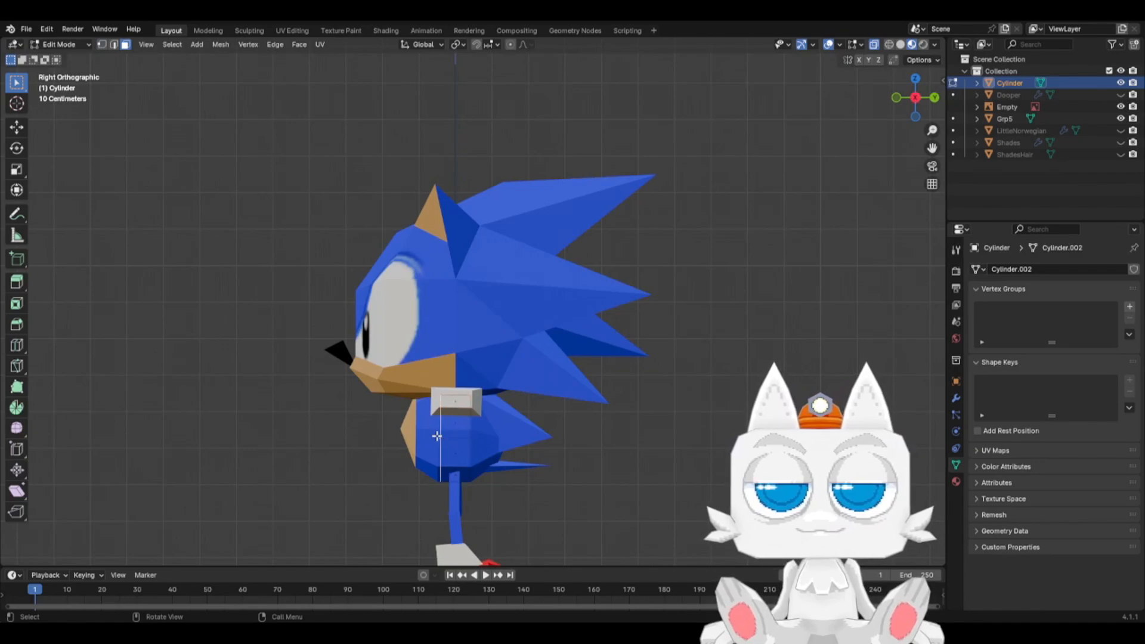
pyautogui.press('e')
pyautogui.click(529, 436)
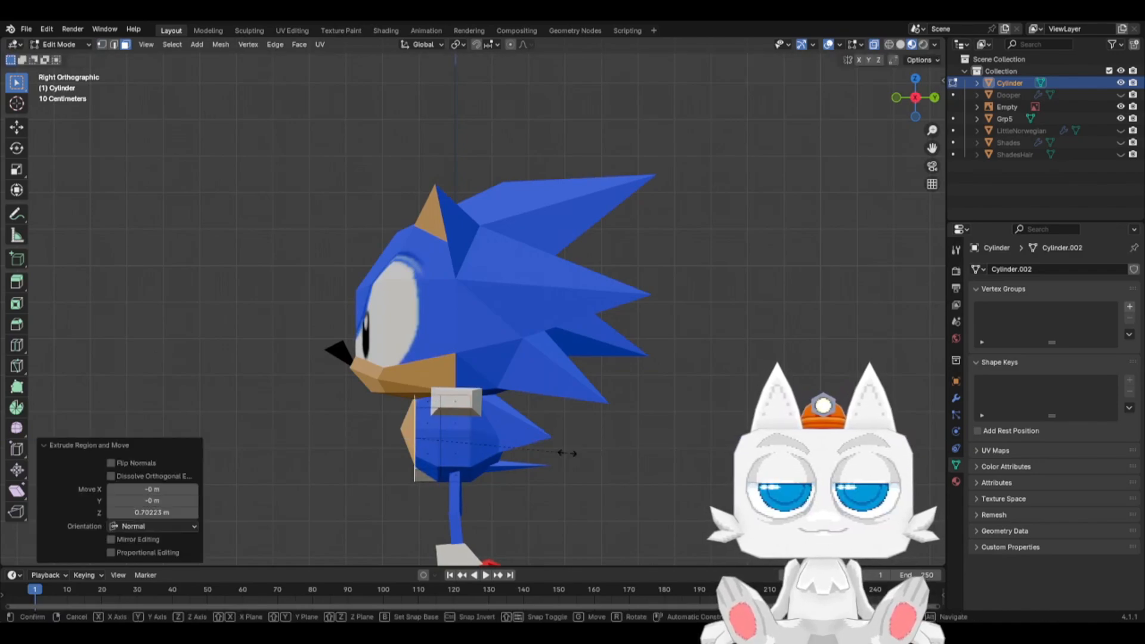
pyautogui.press('s')
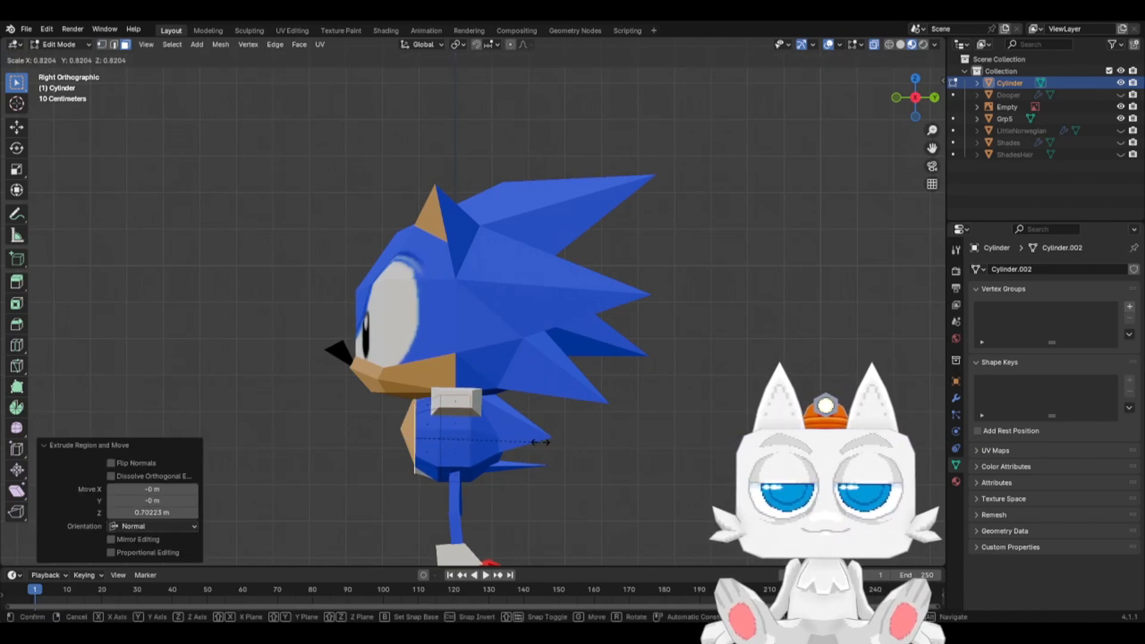
pyautogui.click(550, 442)
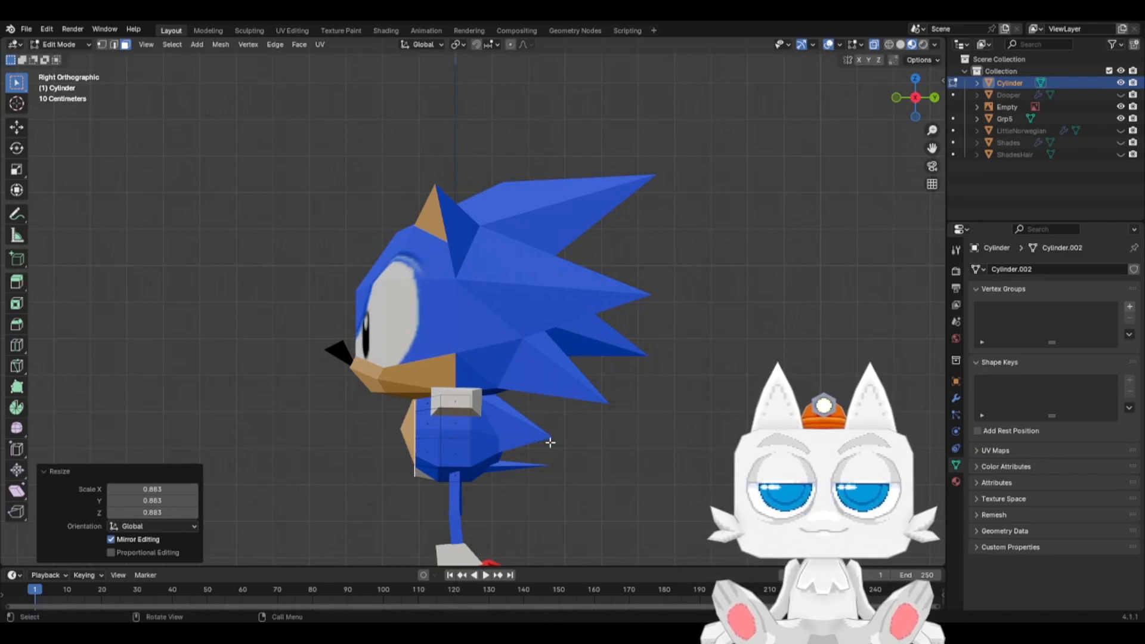
# - Refine the extruded front face with small moves along Y and Z, scaling it by about 0.872 and 1.081
pyautogui.press('g')
pyautogui.press('y')
pyautogui.click(554, 443)
pyautogui.press('s')
pyautogui.click(537, 443)
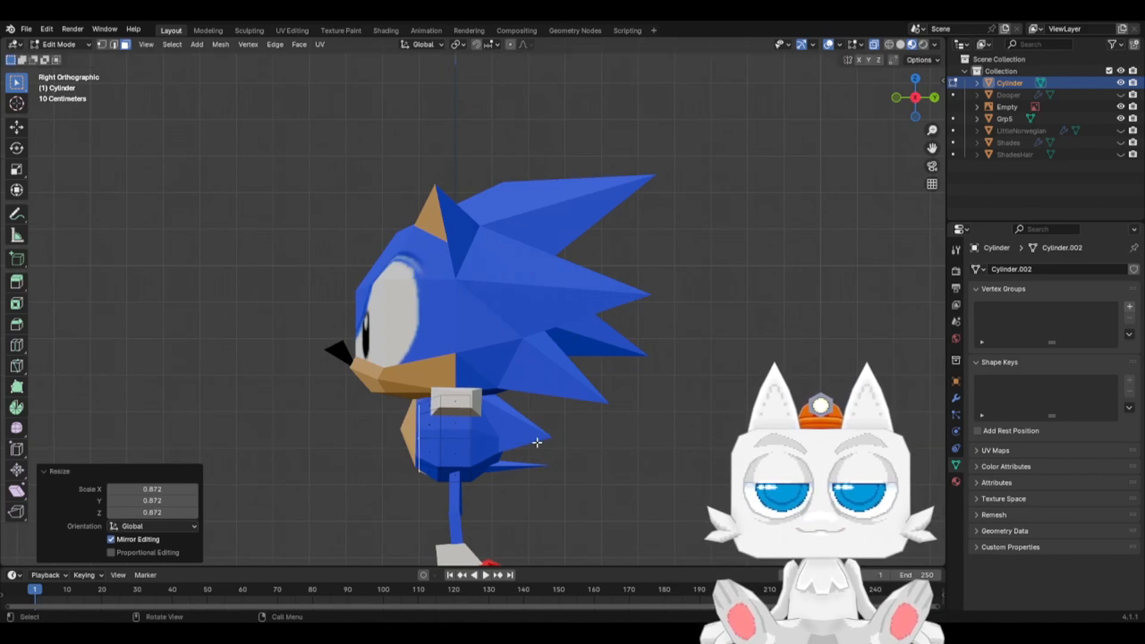
pyautogui.press('g')
pyautogui.press('z')
pyautogui.click(538, 438)
pyautogui.press('s')
pyautogui.click(547, 438)
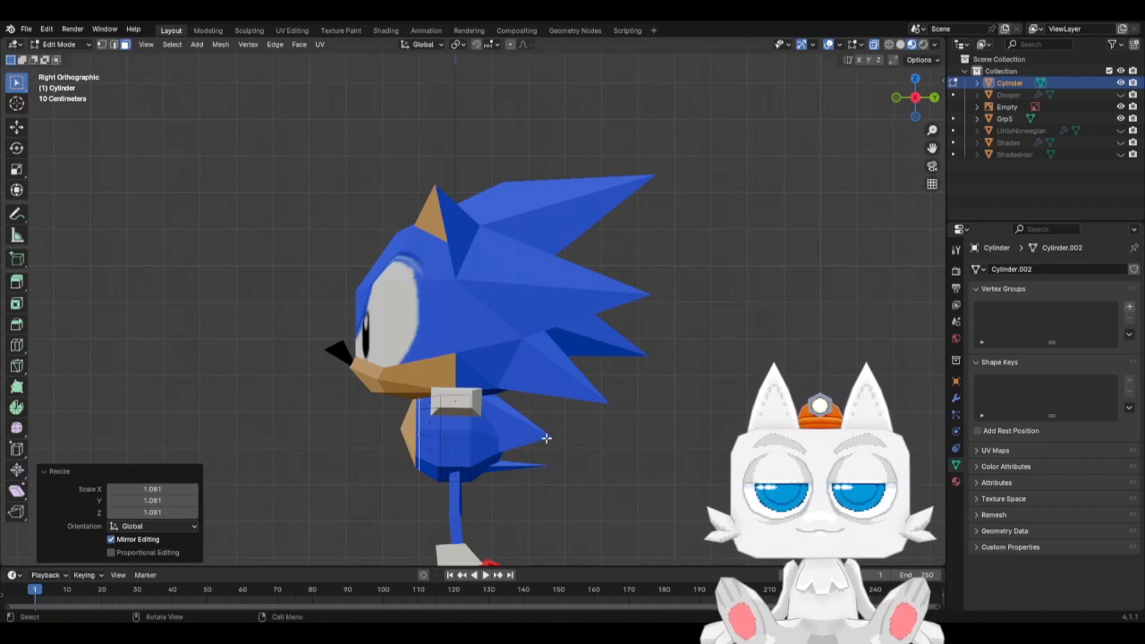
# - Extrude the front face about 0.54 m and merge it at center into a point to form the chest
pyautogui.press('e')
pyautogui.click(527, 438)
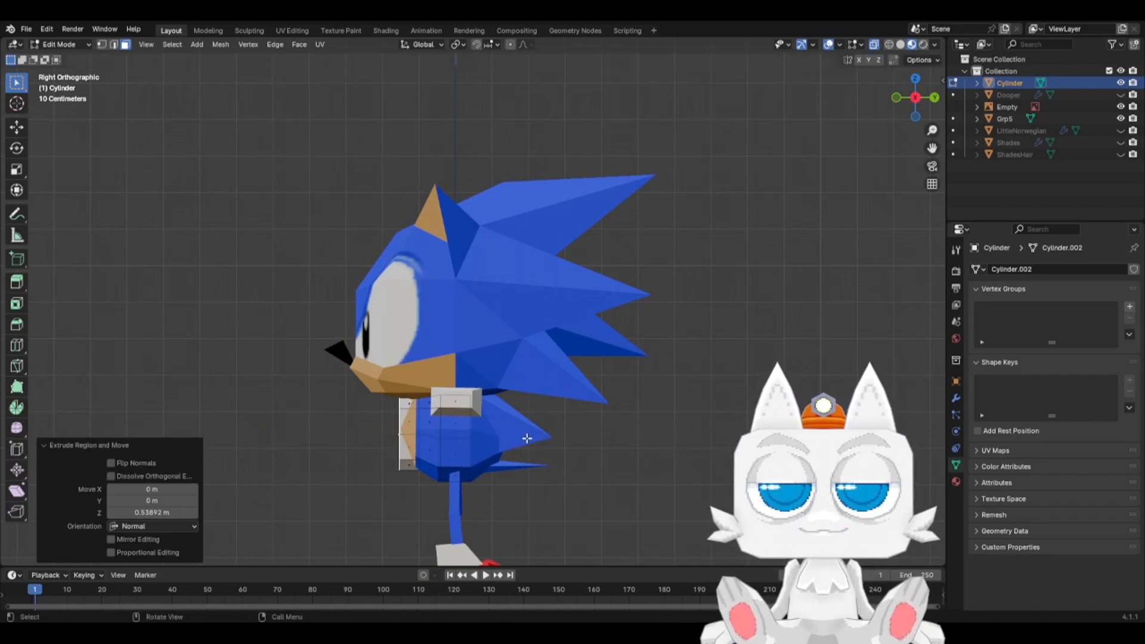
pyautogui.press('m')
pyautogui.click(526, 438)
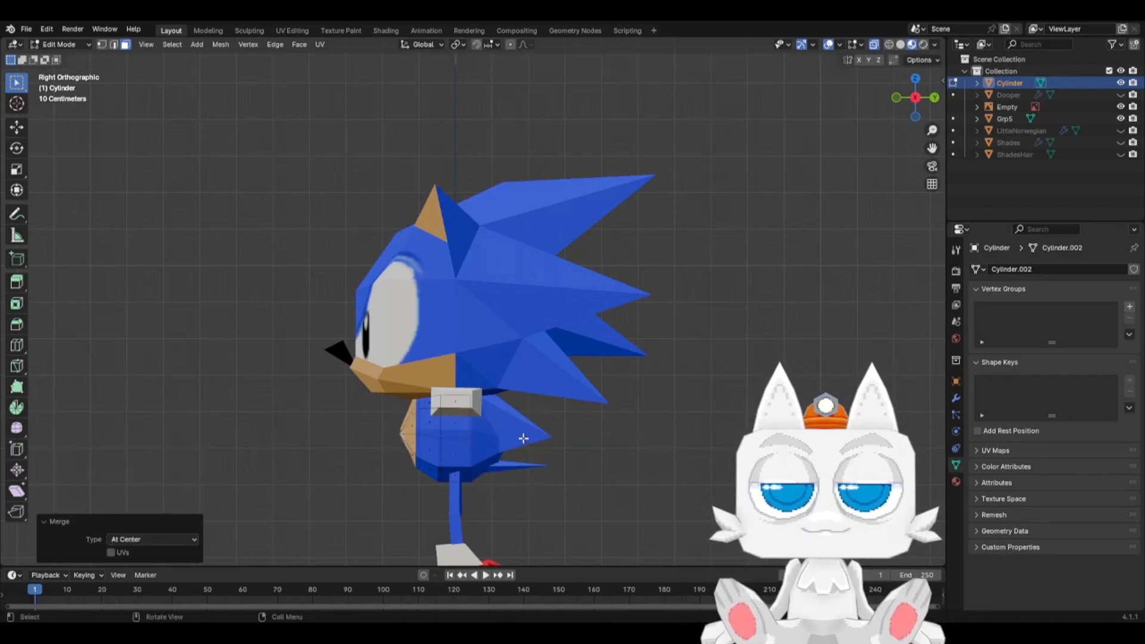
# - Extrude the cylinder's back cap face about 0.72 m and scale it down to about 0.624
pyautogui.click(474, 439)
pyautogui.press('e')
pyautogui.click(531, 444)
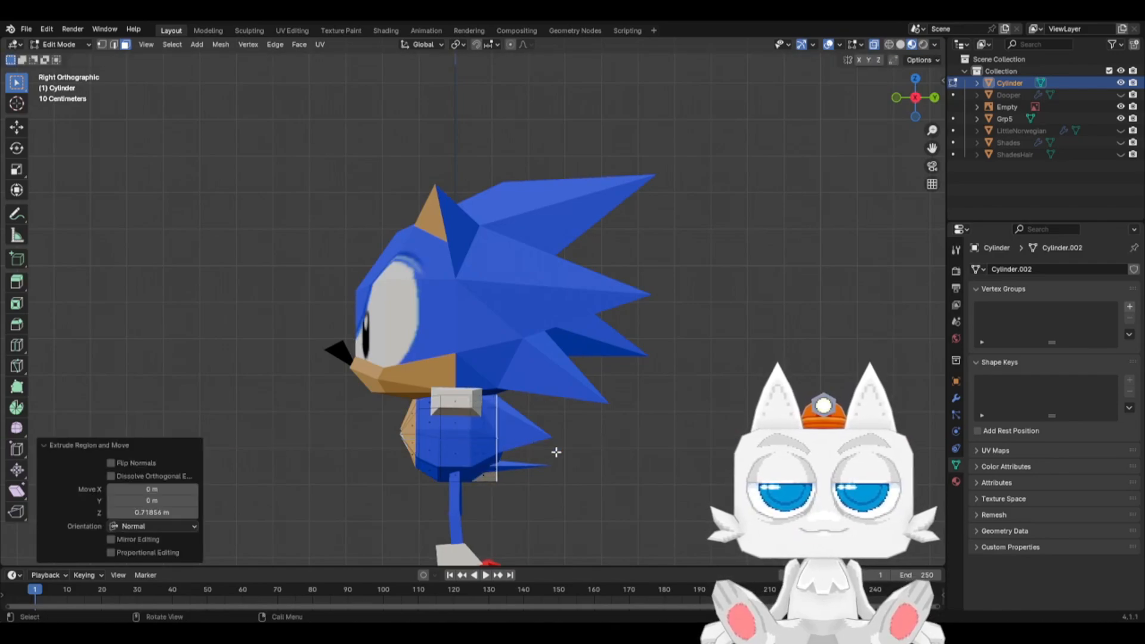
pyautogui.press('s')
pyautogui.click(540, 452)
# - Extrude the back face slightly and merge it at center into a point to close the back
pyautogui.press('e')
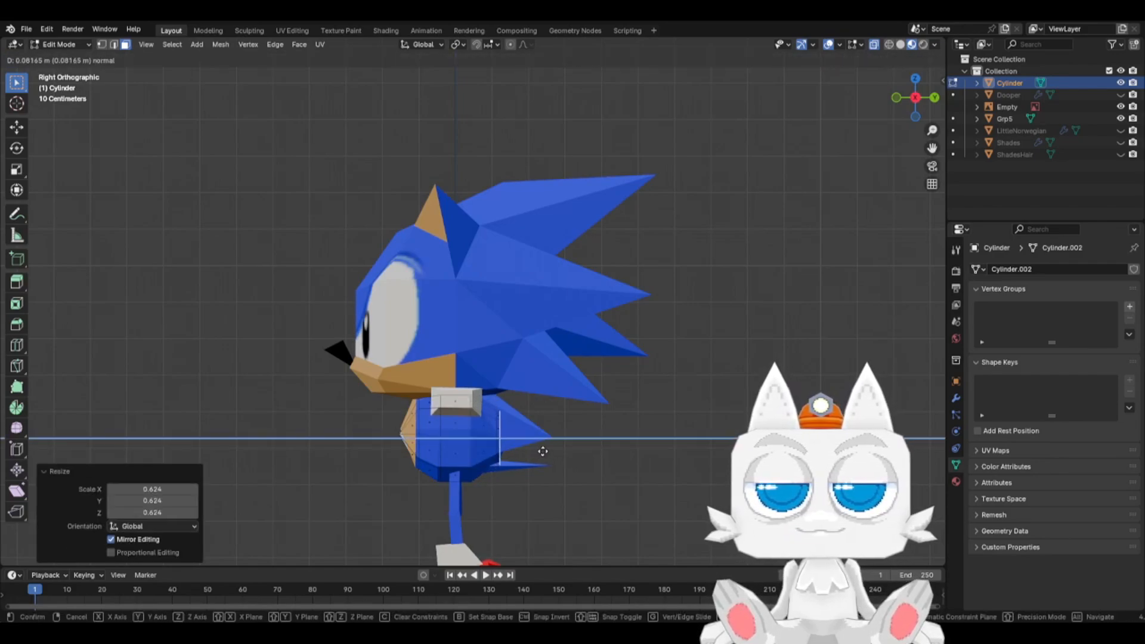
pyautogui.click(544, 450)
pyautogui.press('m')
pyautogui.click(548, 453)
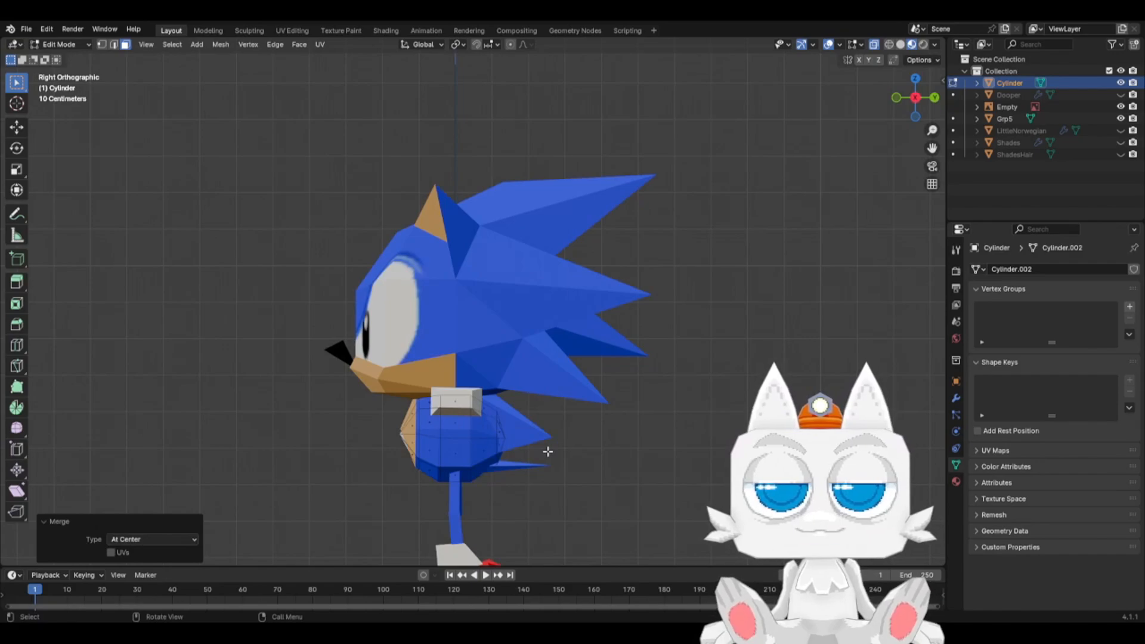
# - Check the torso shape in front view against the reference sheet and the Sonic model
pyautogui.press('KP_1')
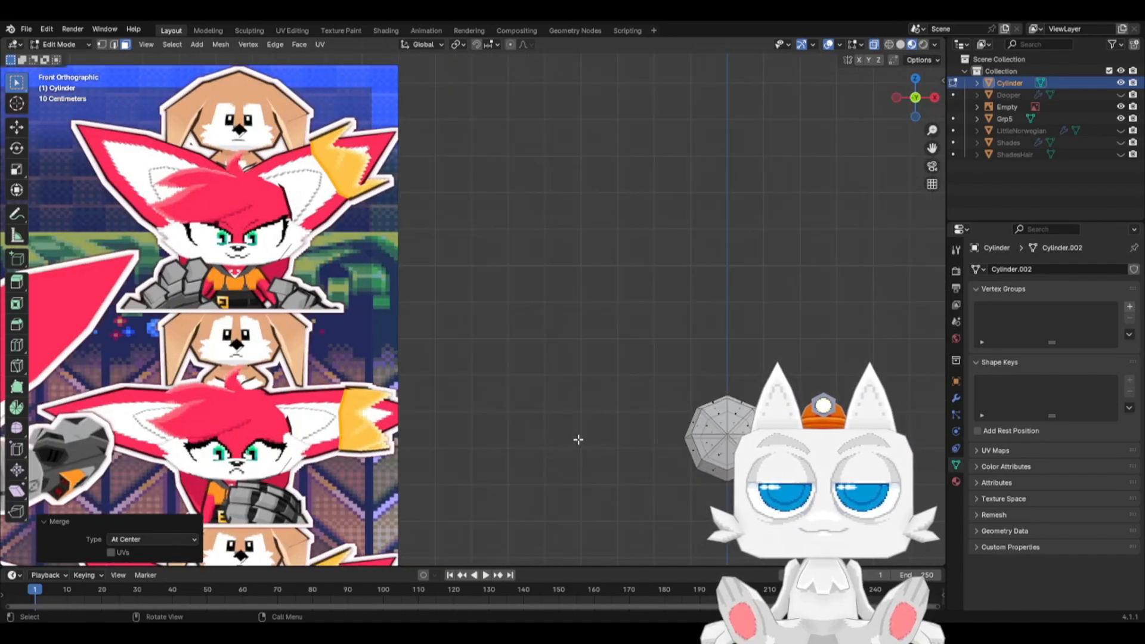
pyautogui.scroll(-4, 591, 432)
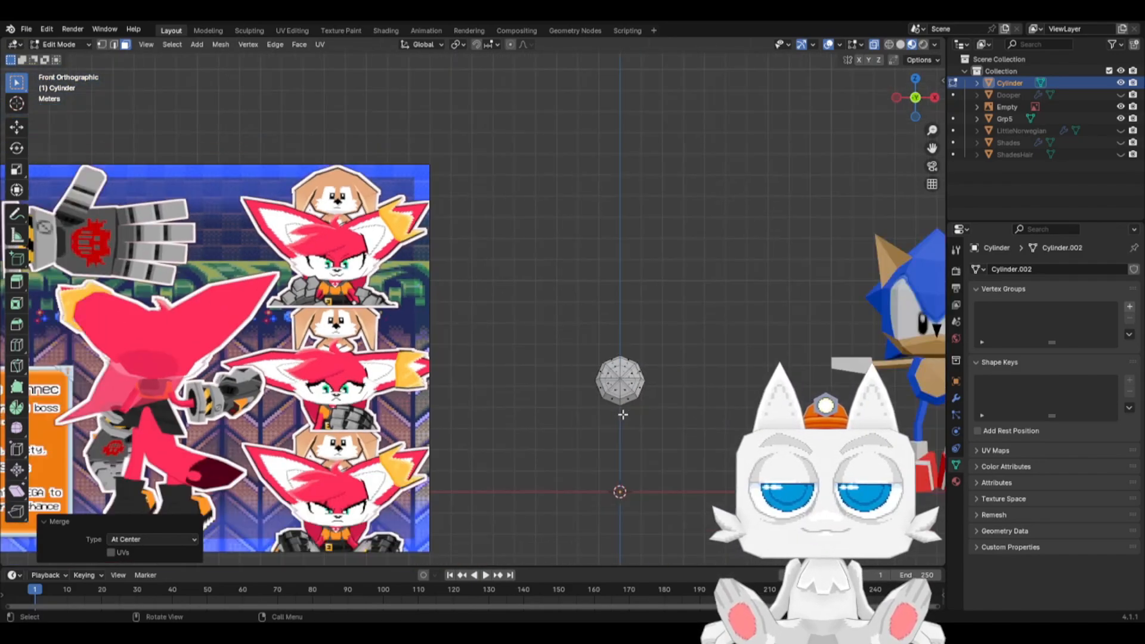
pyautogui.scroll(-1, 642, 401)
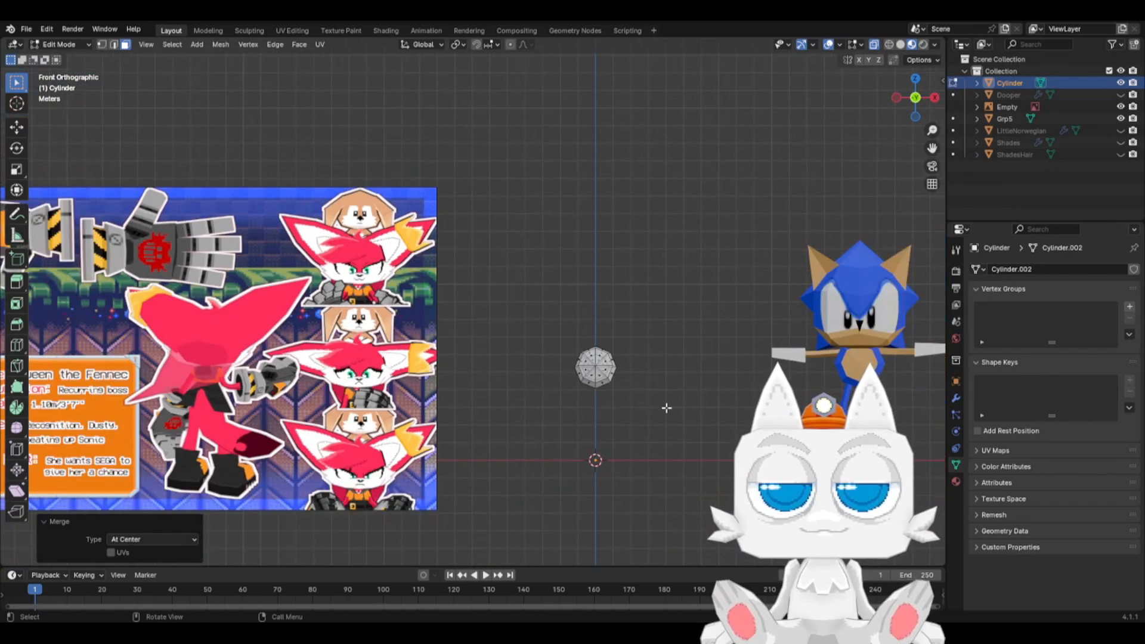
pyautogui.scroll(3, 656, 411)
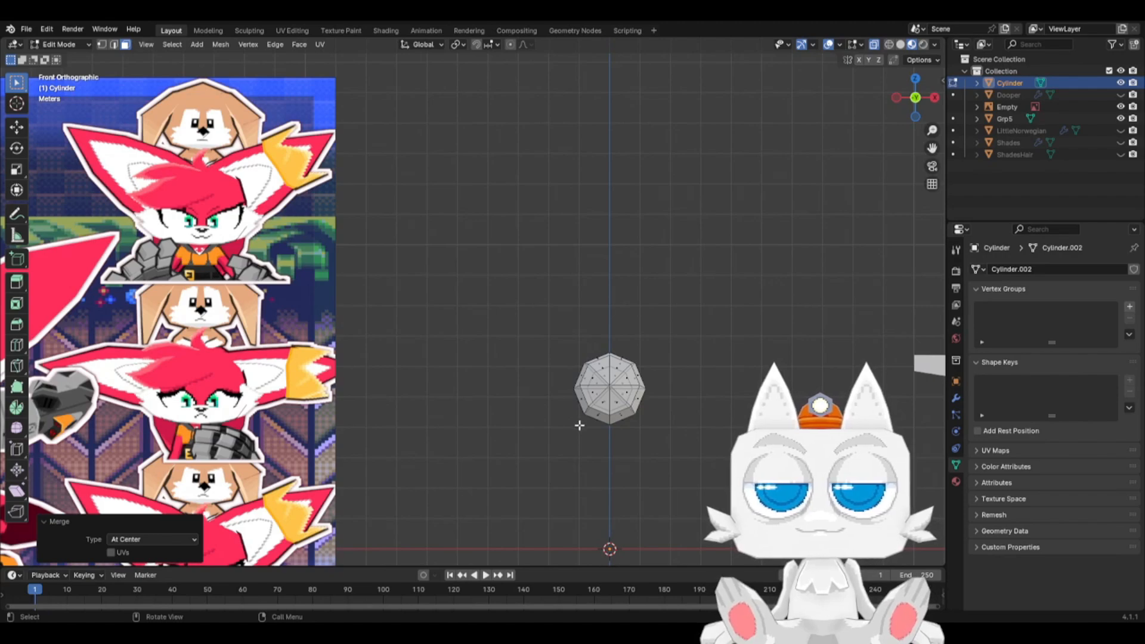
# - Move the two lower diagonal vertices of the torso's front ring down about 0.125 m and scale them to 0.892
pyautogui.scroll(-2, 433, 408)
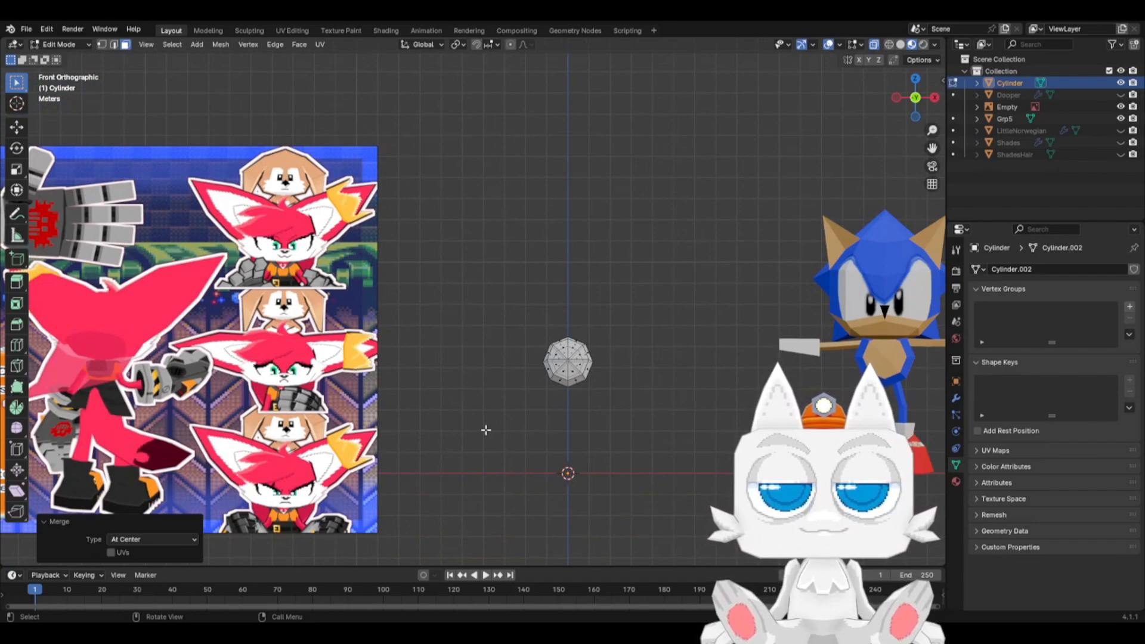
pyautogui.scroll(-3, 413, 427)
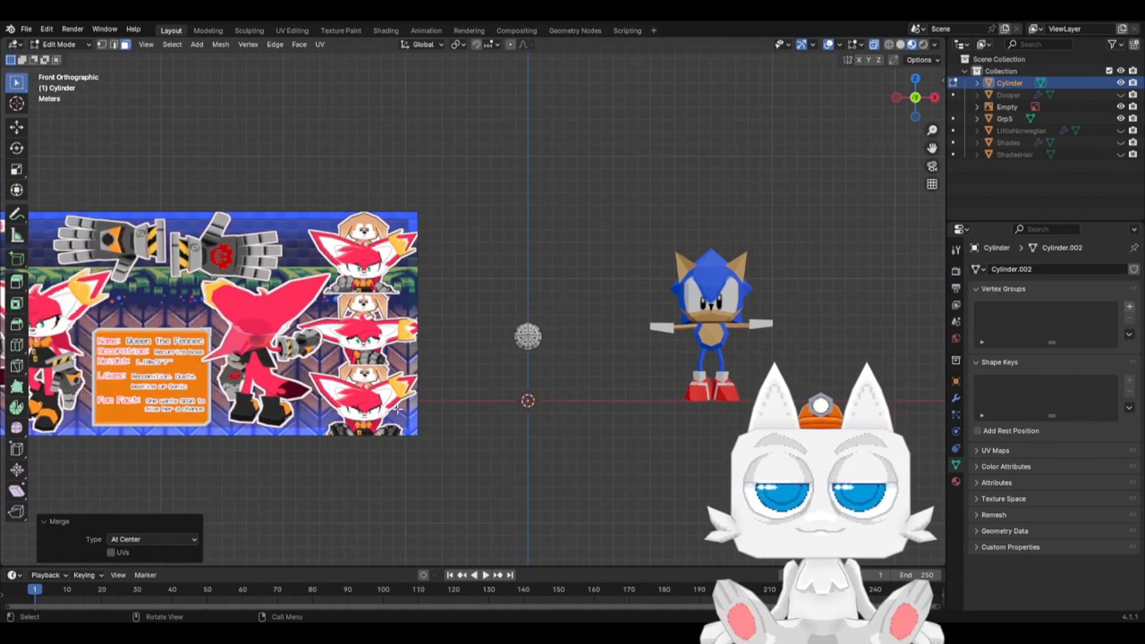
pyautogui.scroll(-1, 398, 409)
pyautogui.scroll(7, 662, 391)
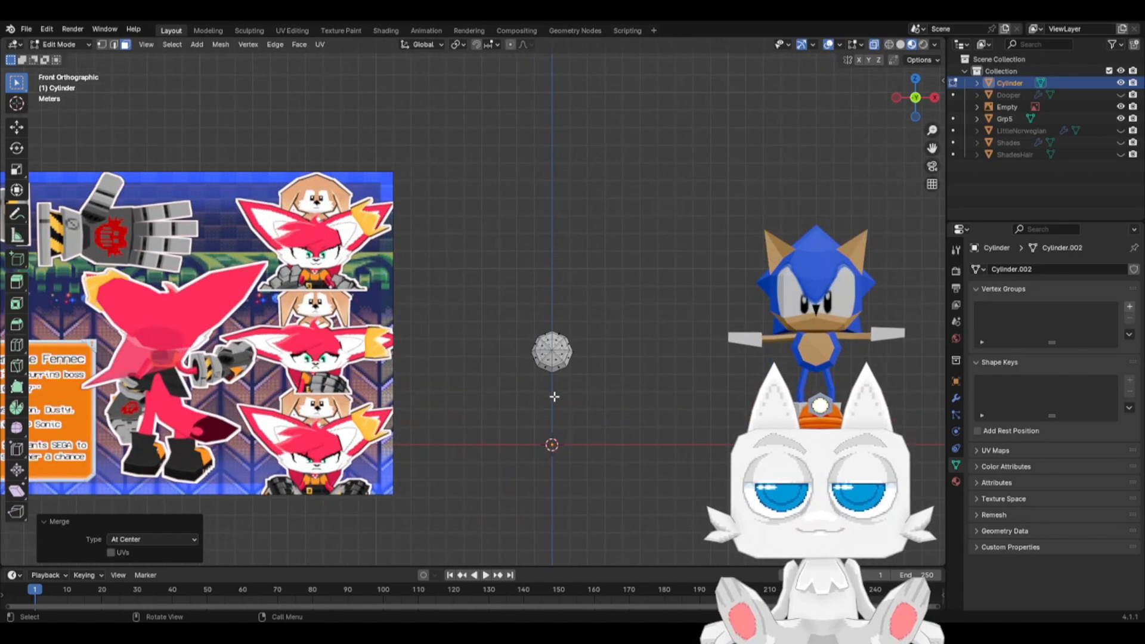
pyautogui.keyDown('shift'); pyautogui.moveTo(663, 429); pyautogui.dragTo(602, 376, button='middle'); pyautogui.keyUp('shift')
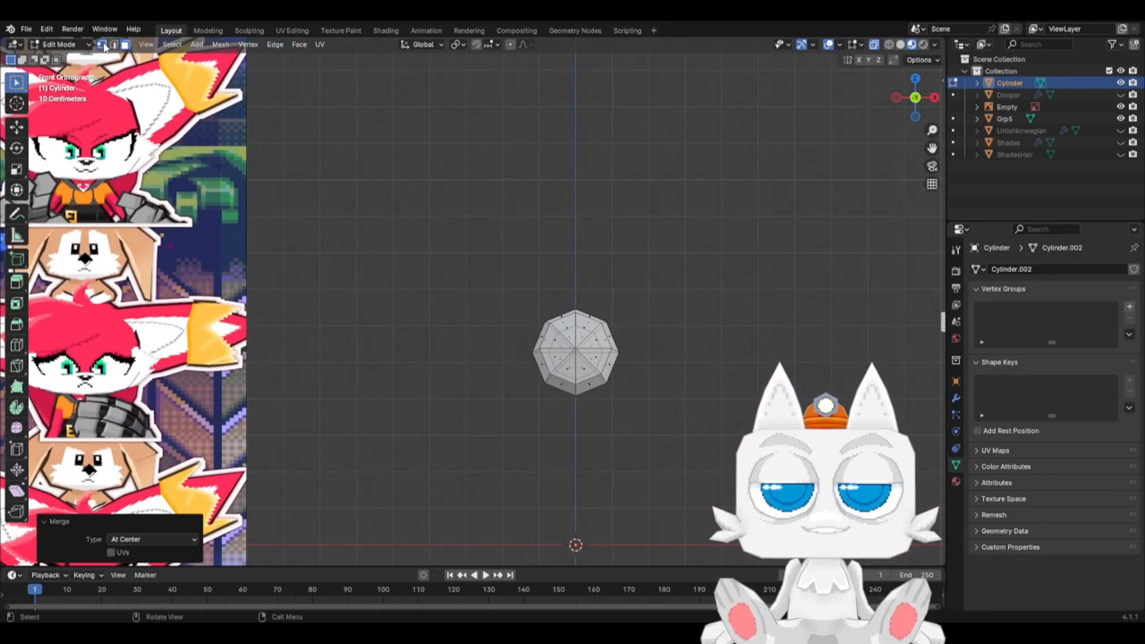
pyautogui.click(101, 45)
pyautogui.scroll(2, 597, 390)
pyautogui.rightClick(583, 412)
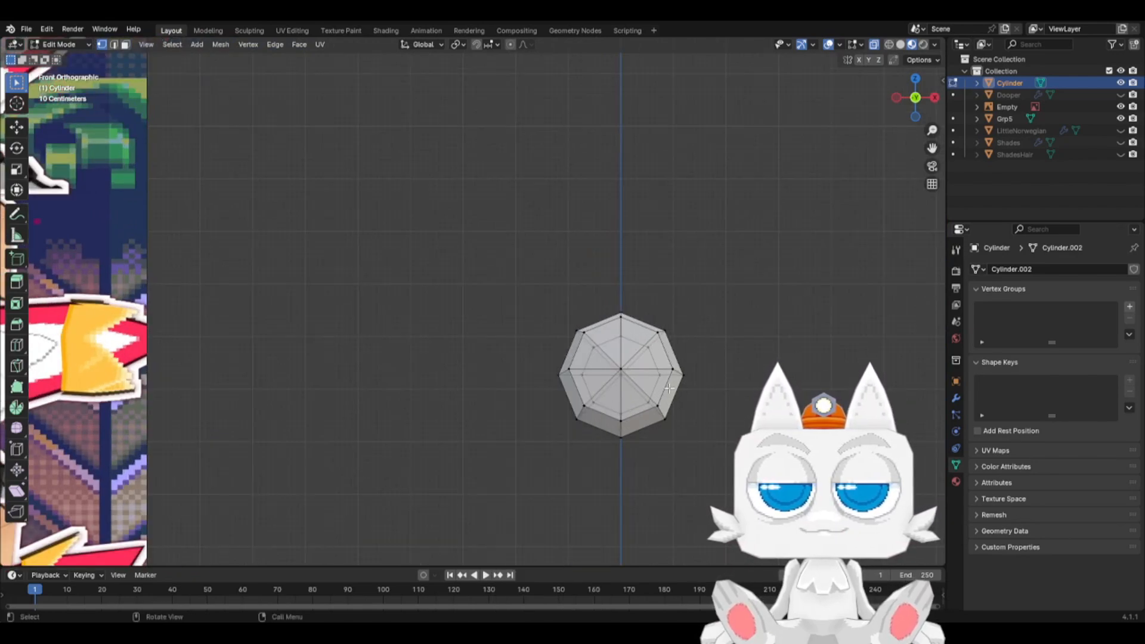
pyautogui.click(661, 407)
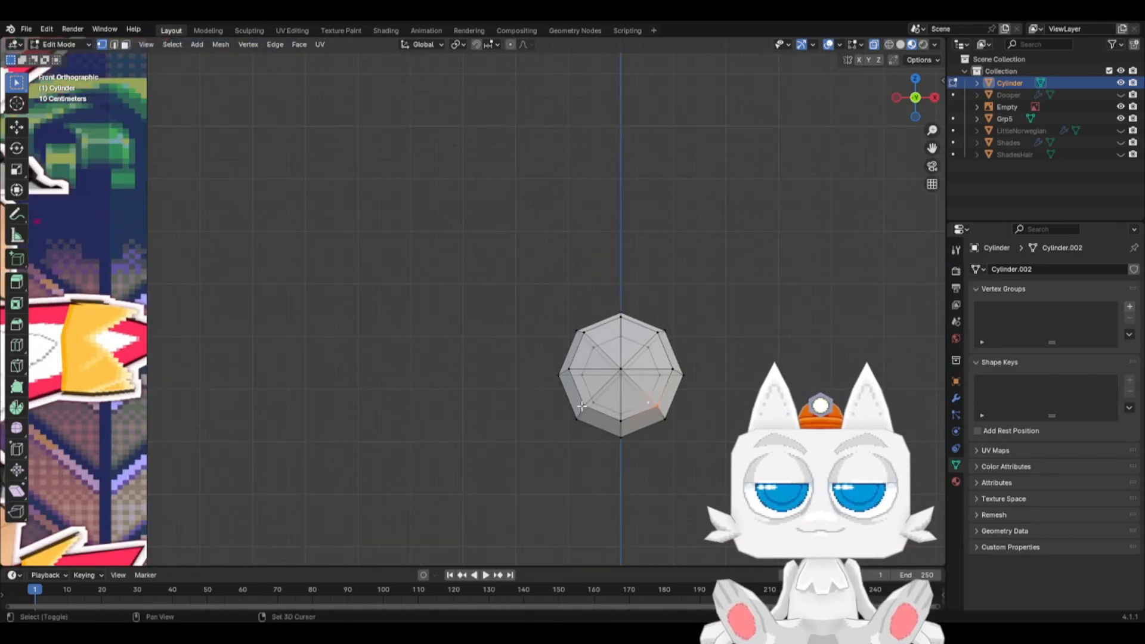
pyautogui.keyDown('shift'); pyautogui.click(581, 406); pyautogui.keyUp('shift')
pyautogui.press('g')
pyautogui.press('z')
pyautogui.click(726, 413)
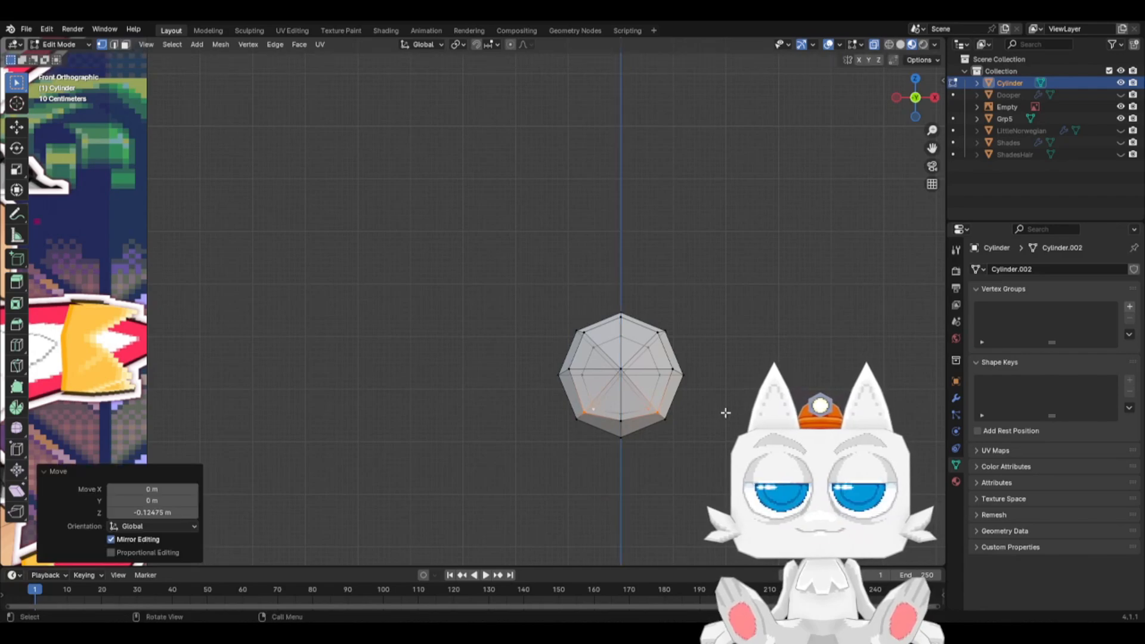
pyautogui.press('s')
pyautogui.click(714, 413)
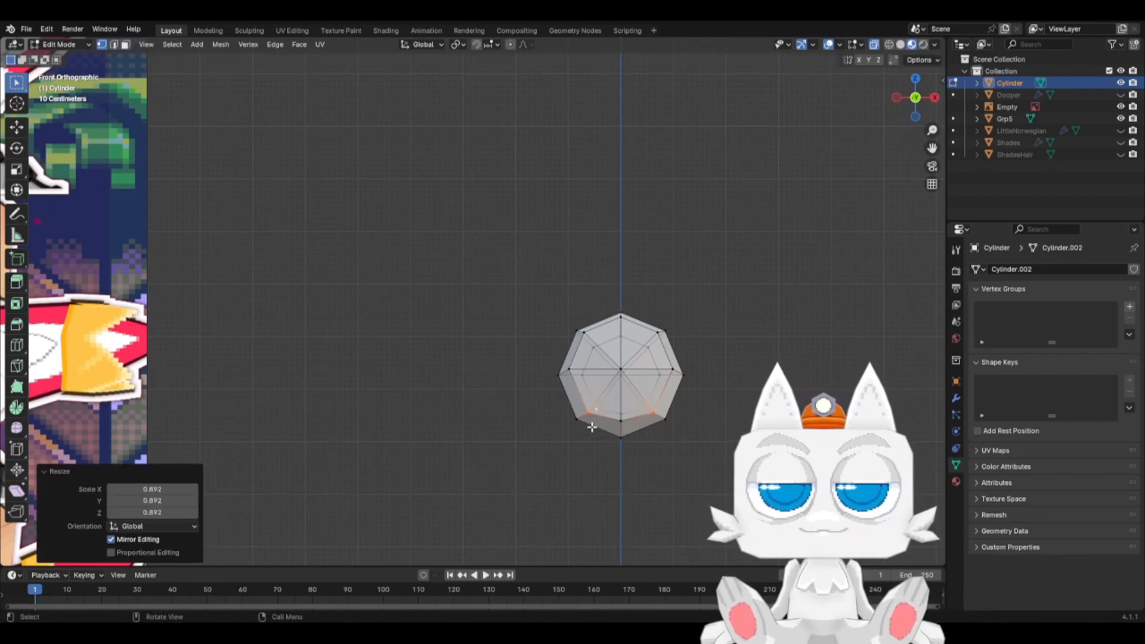
# - Squash the torso's bottom vertices along Z and scale them up uniformly to 1.12
pyautogui.moveTo(564, 412); pyautogui.dragTo(687, 445)
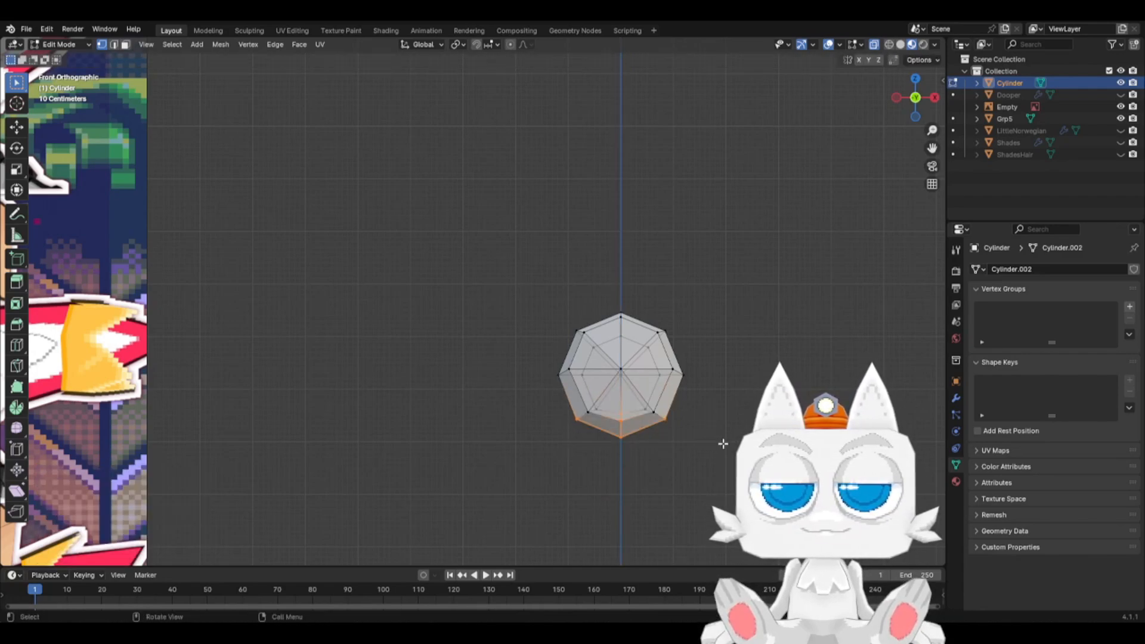
pyautogui.press('s')
pyautogui.press('z')
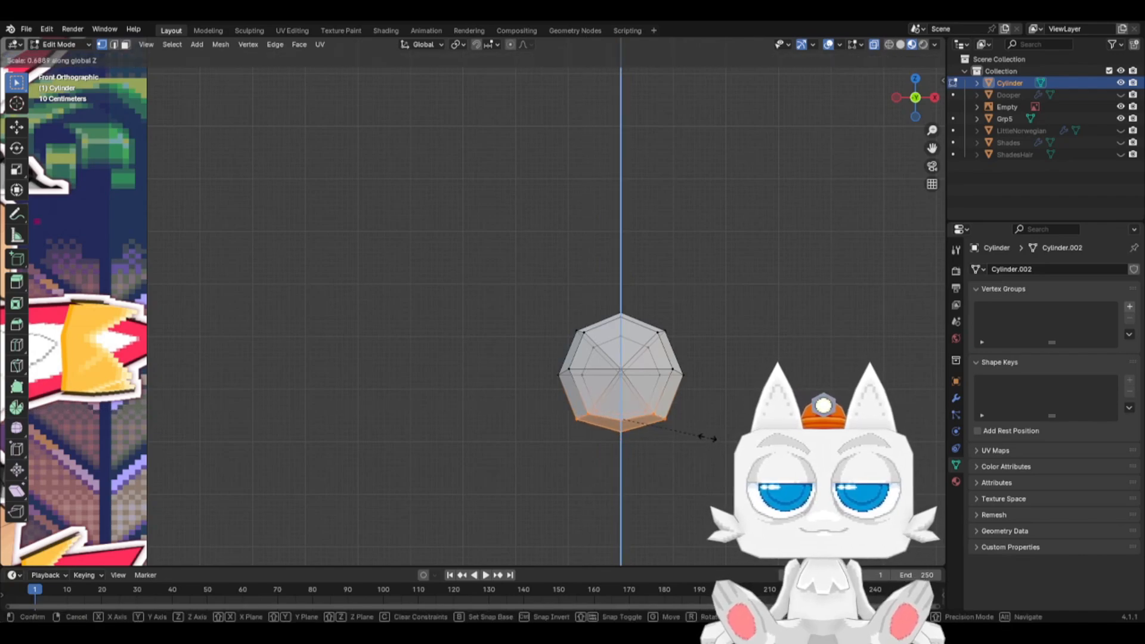
pyautogui.click(708, 438)
pyautogui.press('s')
pyautogui.click(708, 434)
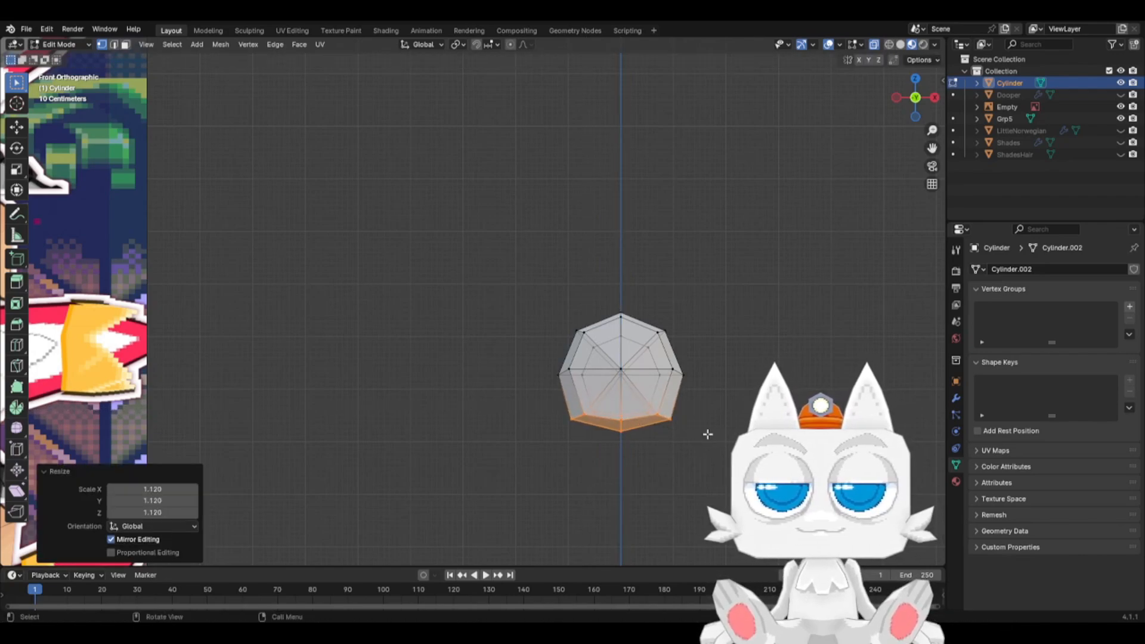
# - In side view, move the torso's lower front corner about 0.12 m forward and its lower back corner 0.068 m back and up
pyautogui.press('KP_Divide')
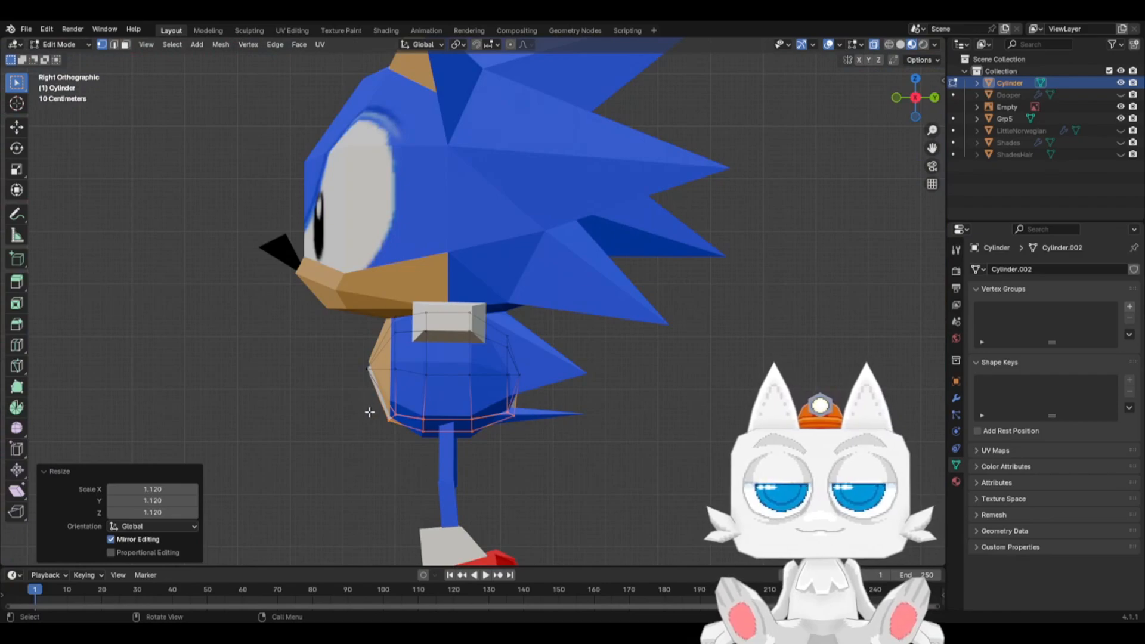
pyautogui.click(387, 420)
pyautogui.press('g')
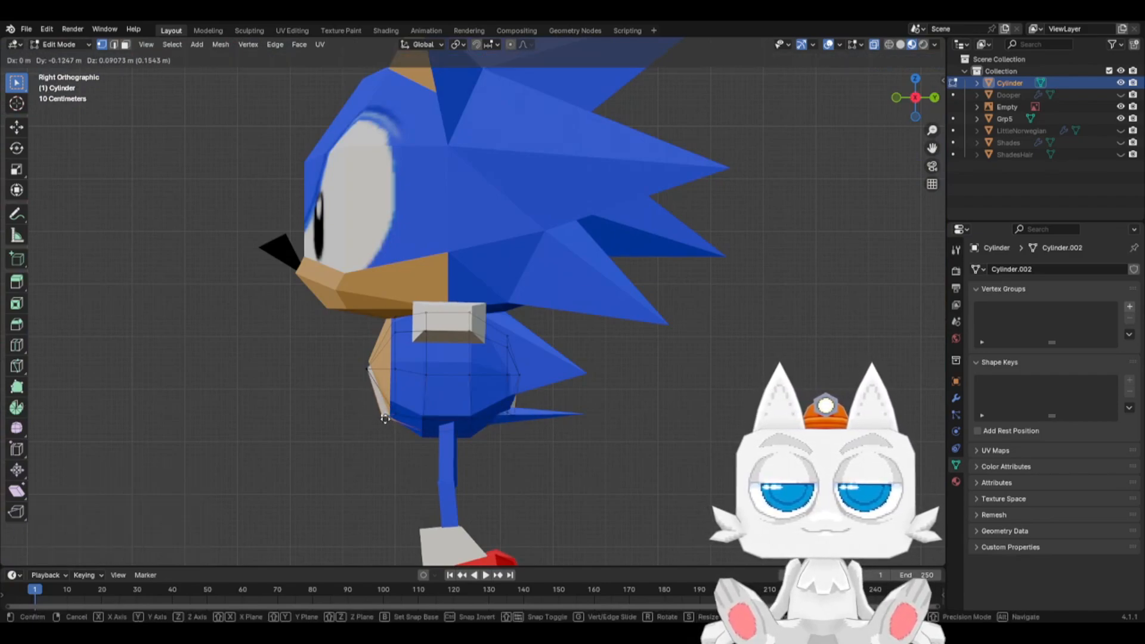
pyautogui.click(385, 419)
pyautogui.click(521, 417)
pyautogui.press('g')
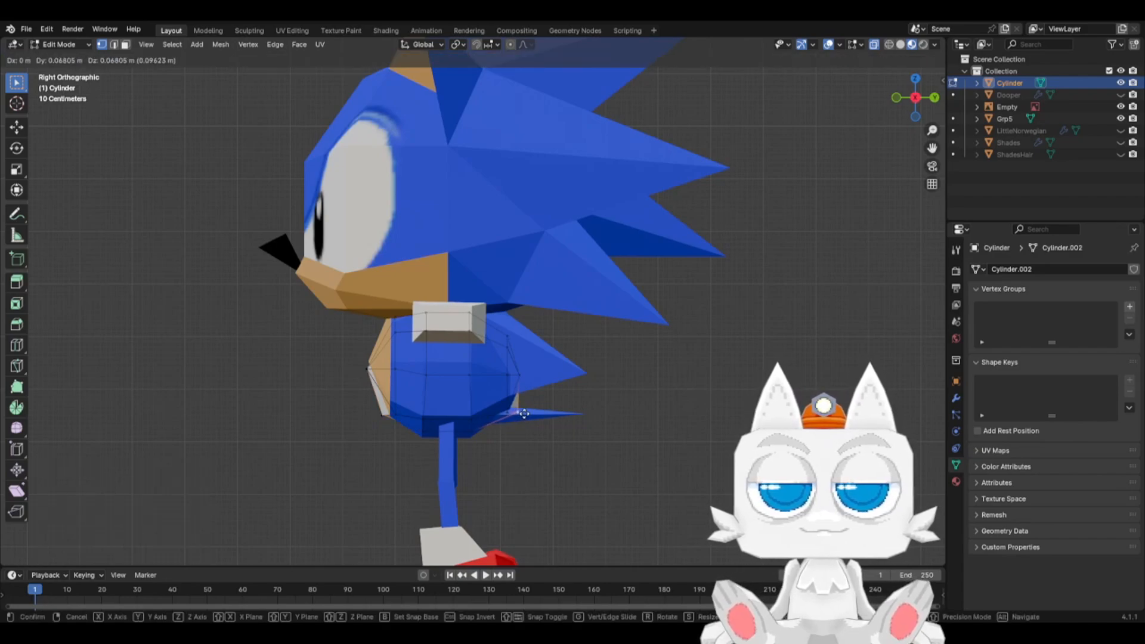
pyautogui.click(471, 422)
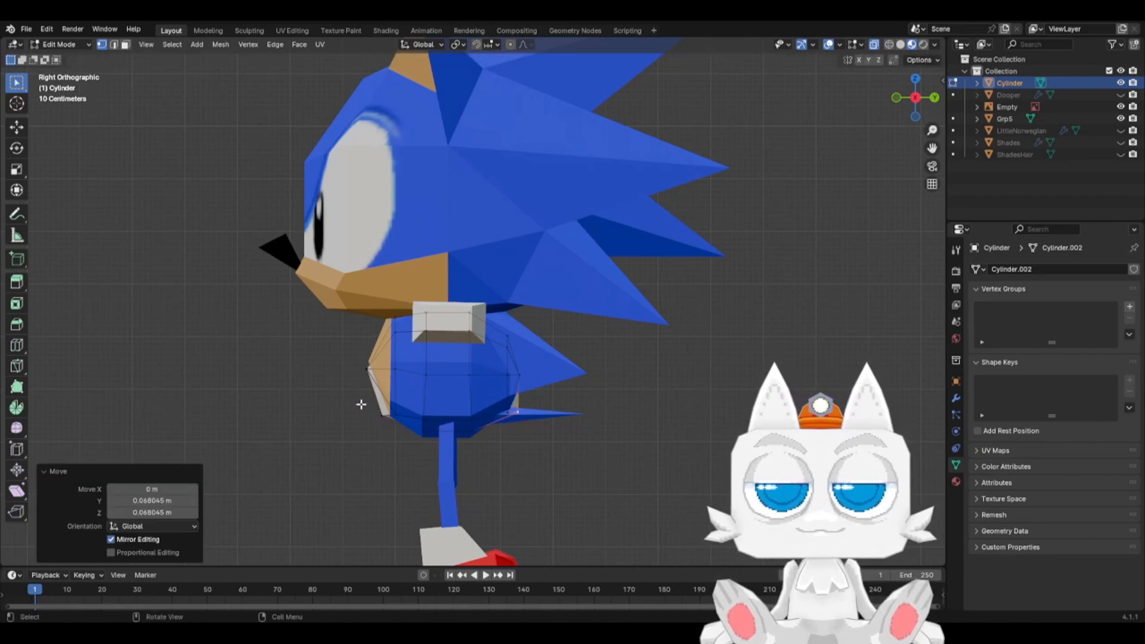
# - Extrude the torso's lower vertex ring about 1.32 m downward and scale it up to about 1.88 to form a flared skirt
pyautogui.moveTo(361, 405); pyautogui.dragTo(542, 426)
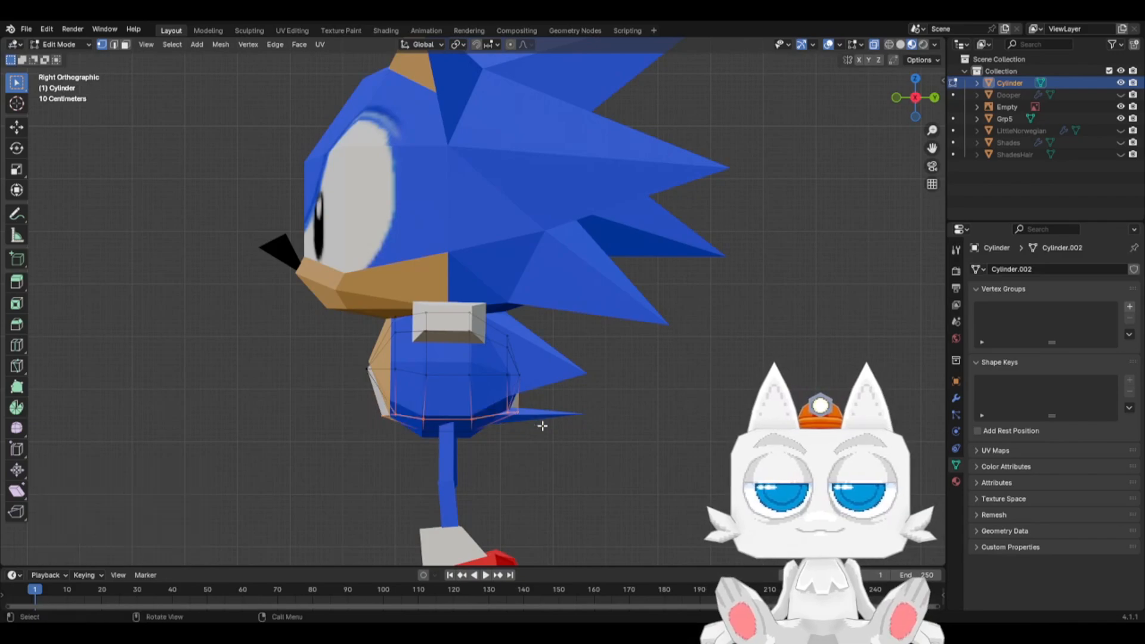
pyautogui.press('KP_1')
pyautogui.scroll(-6, 542, 426)
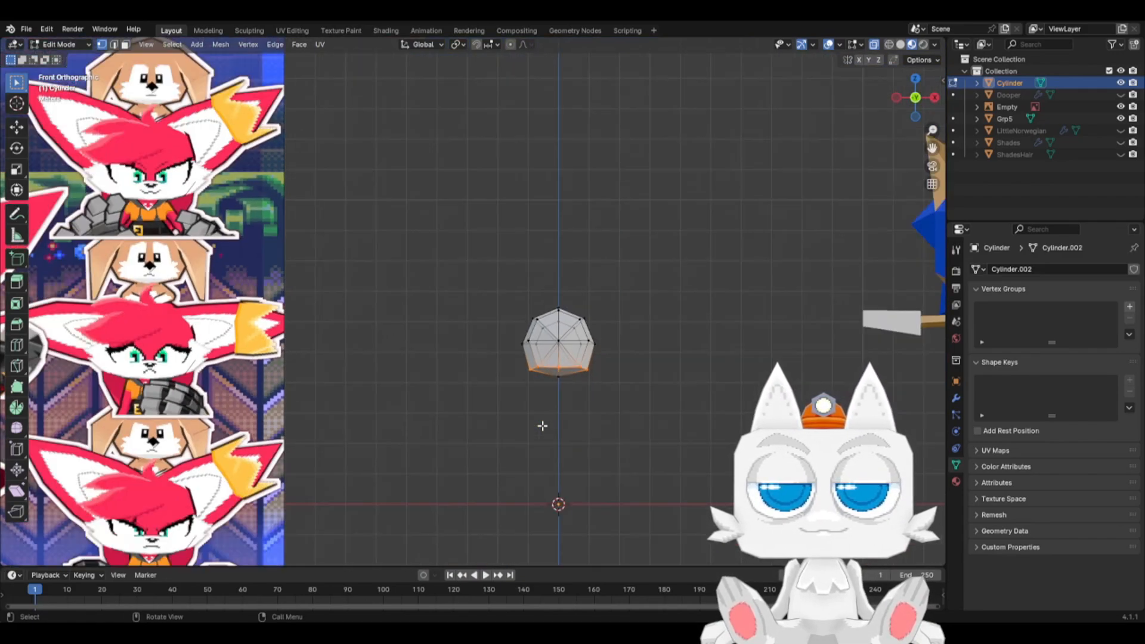
pyautogui.scroll(2, 569, 376)
pyautogui.press('e')
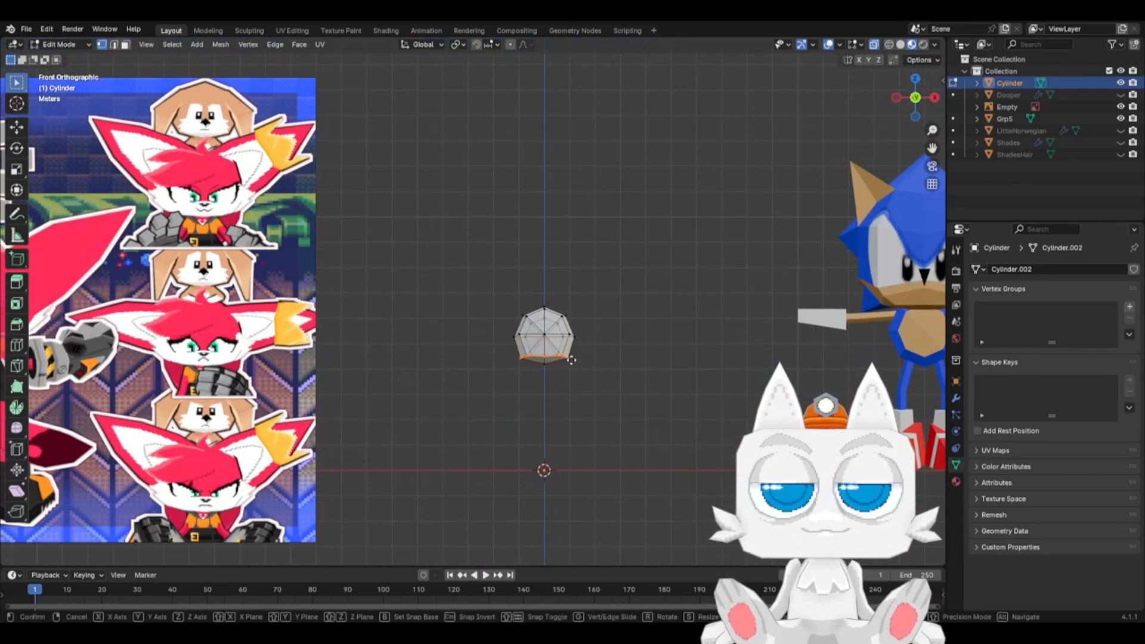
pyautogui.click(572, 394)
pyautogui.press('s')
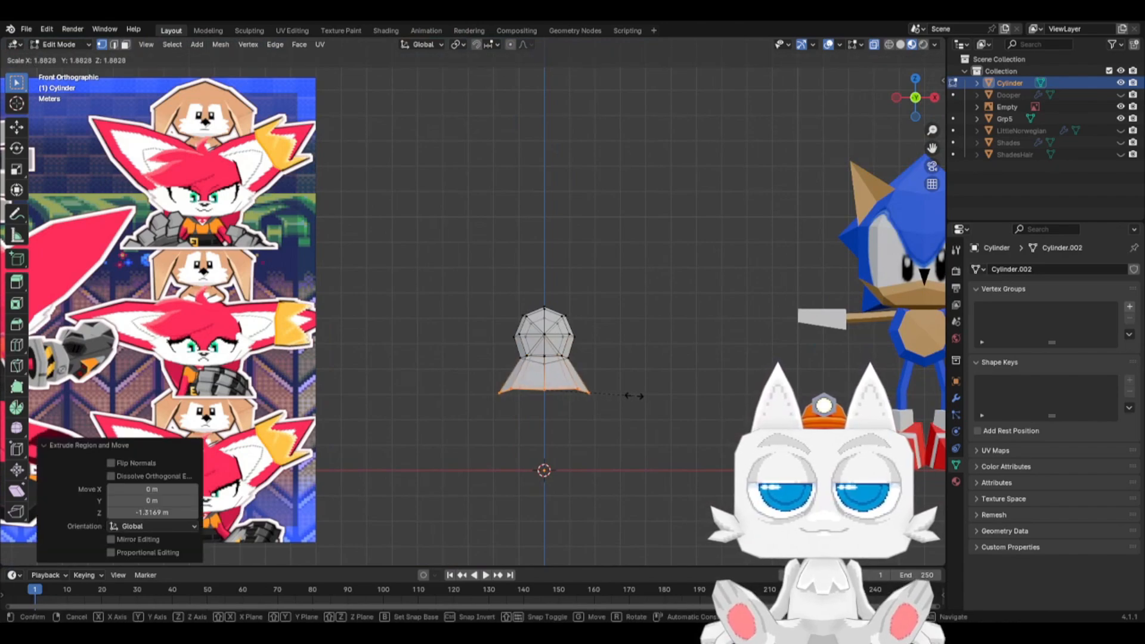
pyautogui.click(635, 396)
# - Flatten the skirt's bottom edge to zero along Z and tilt it by -11.3° in side view
pyautogui.press('s')
pyautogui.press('z')
pyautogui.press('0')
pyautogui.click(635, 397)
pyautogui.press('KP_3')
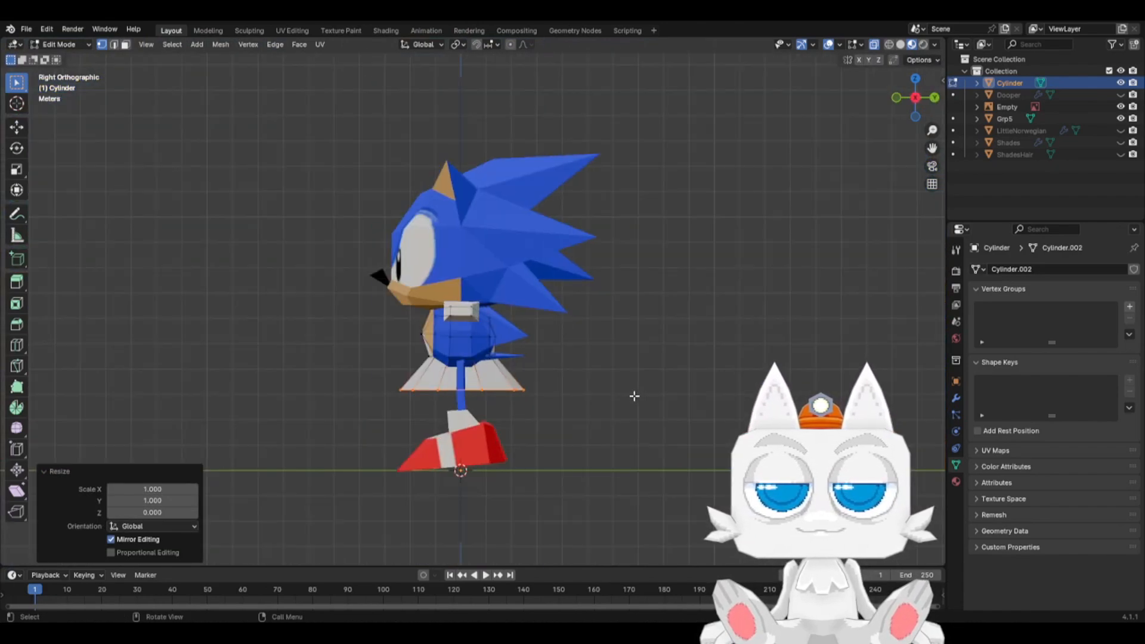
pyautogui.press('r')
pyautogui.click(626, 366)
# - Narrow the skirt's bottom edge to 0.772 along Y and scale it to 0.658 along Z
pyautogui.press('s')
pyautogui.press('y')
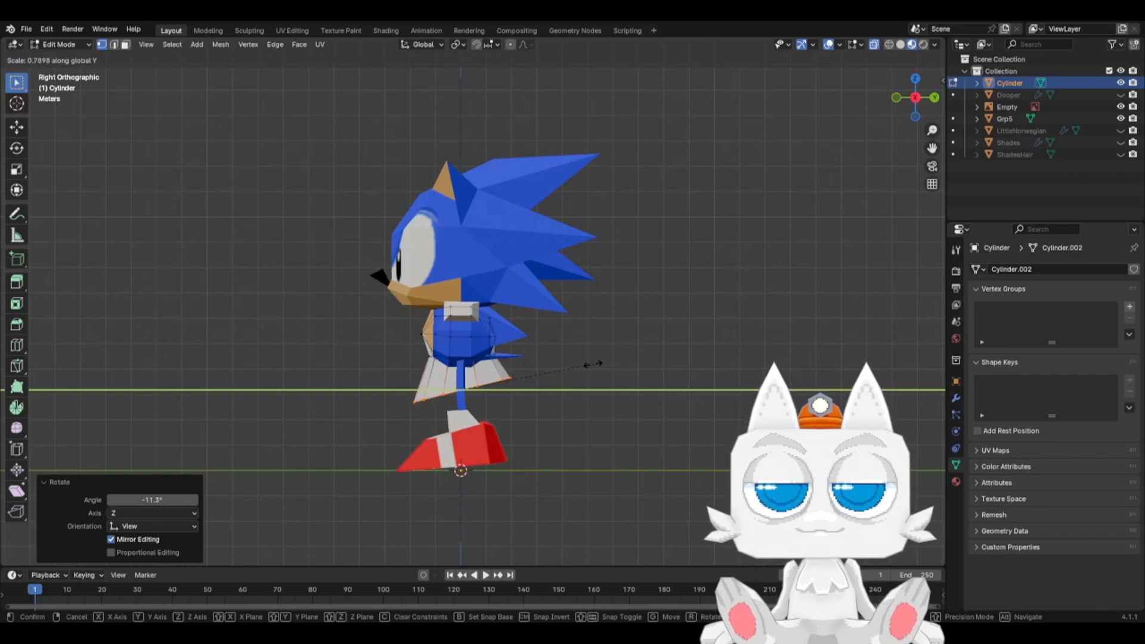
pyautogui.press('Escape')
pyautogui.press('s')
pyautogui.press('z')
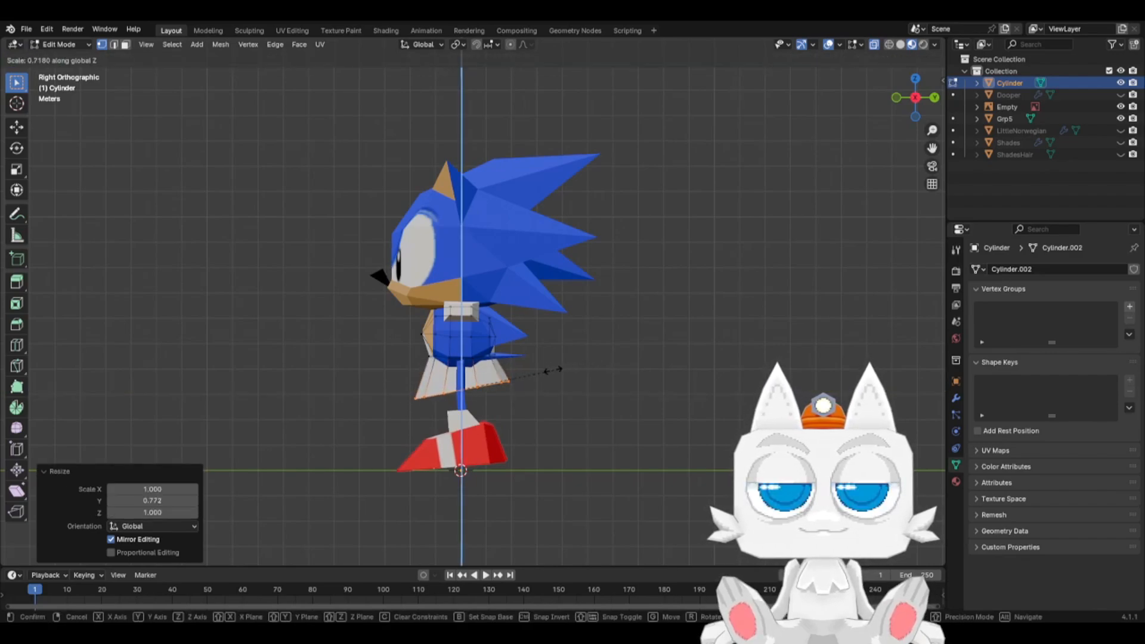
pyautogui.click(546, 372)
# - Shorten the skirt in front view by edge-sliding its bottom ring upward with a factor of 0.180
pyautogui.press('KP_1')
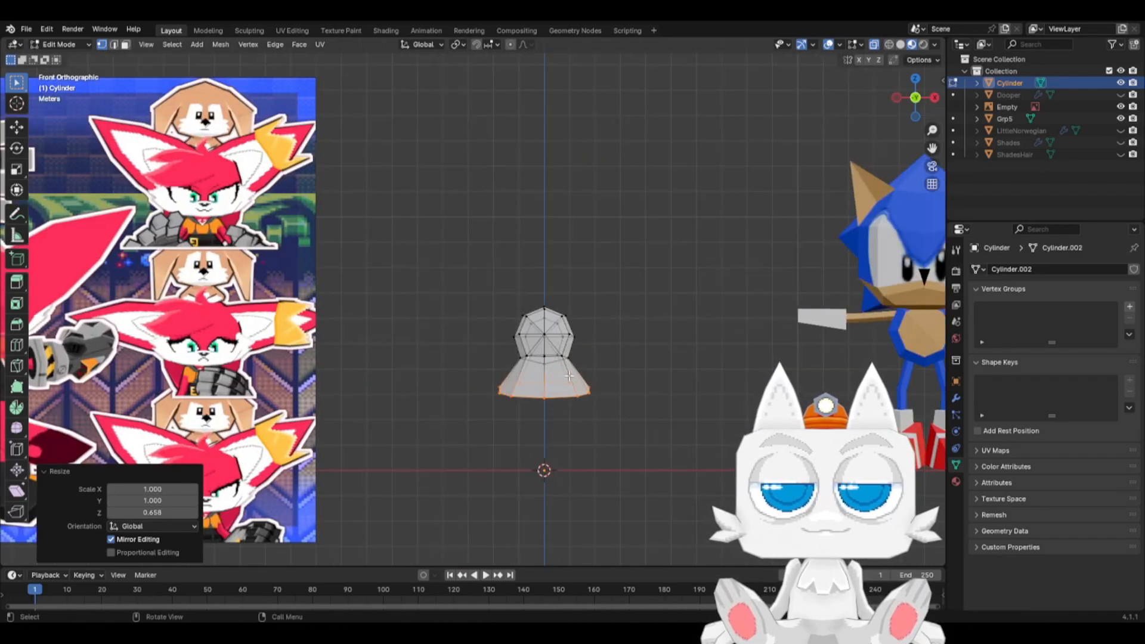
pyautogui.scroll(-3, 589, 397)
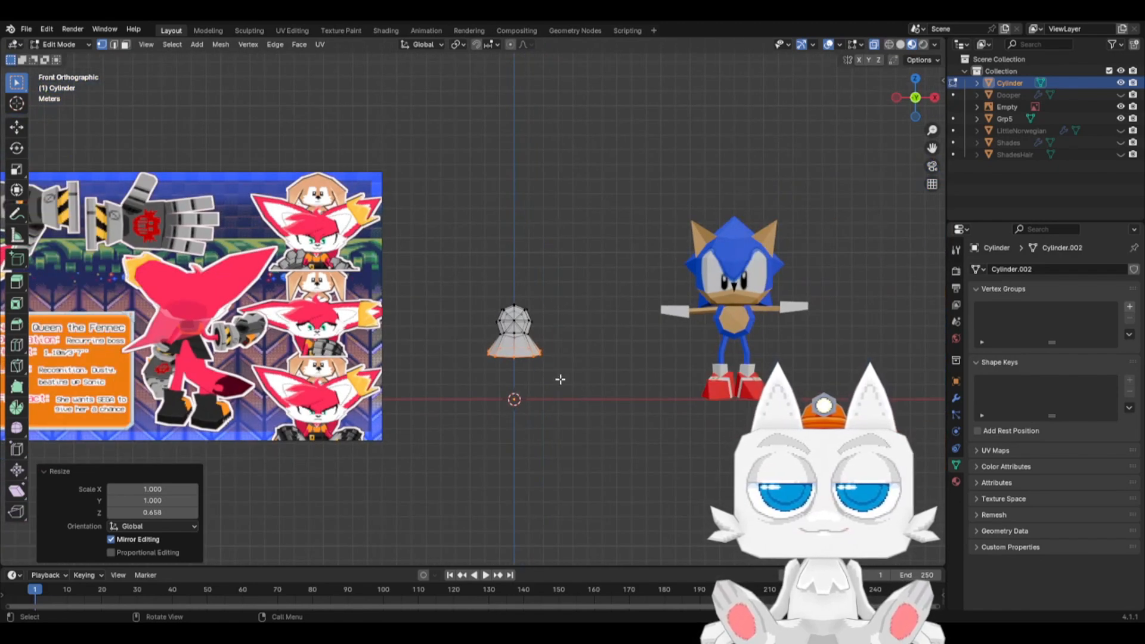
pyautogui.scroll(3, 561, 379)
pyautogui.press('g')
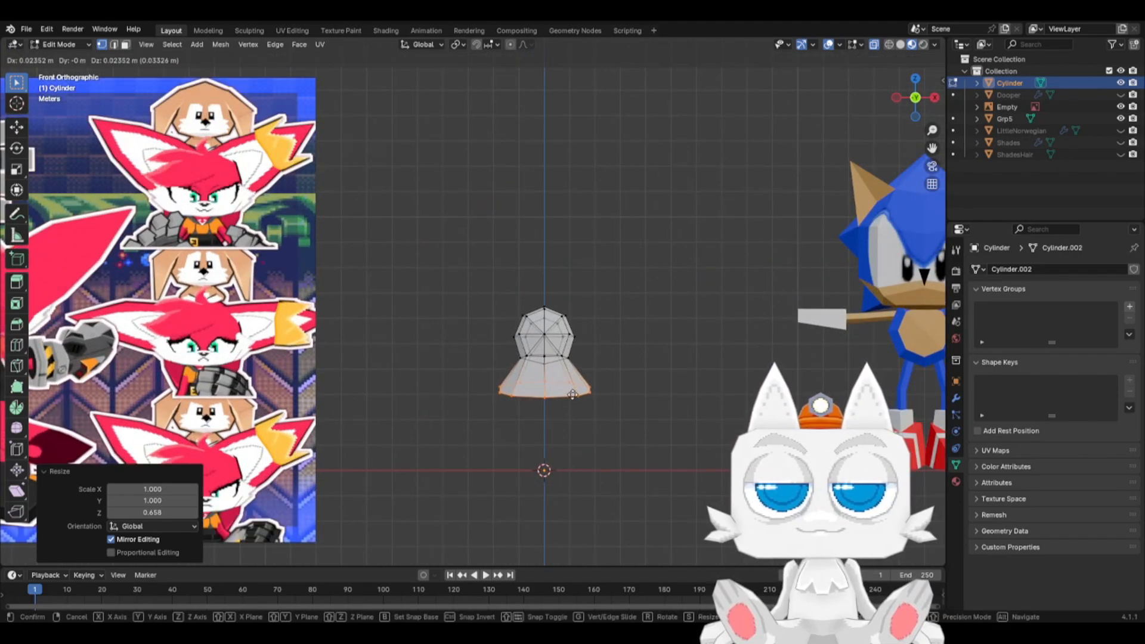
pyautogui.press('g')
pyautogui.click(571, 387)
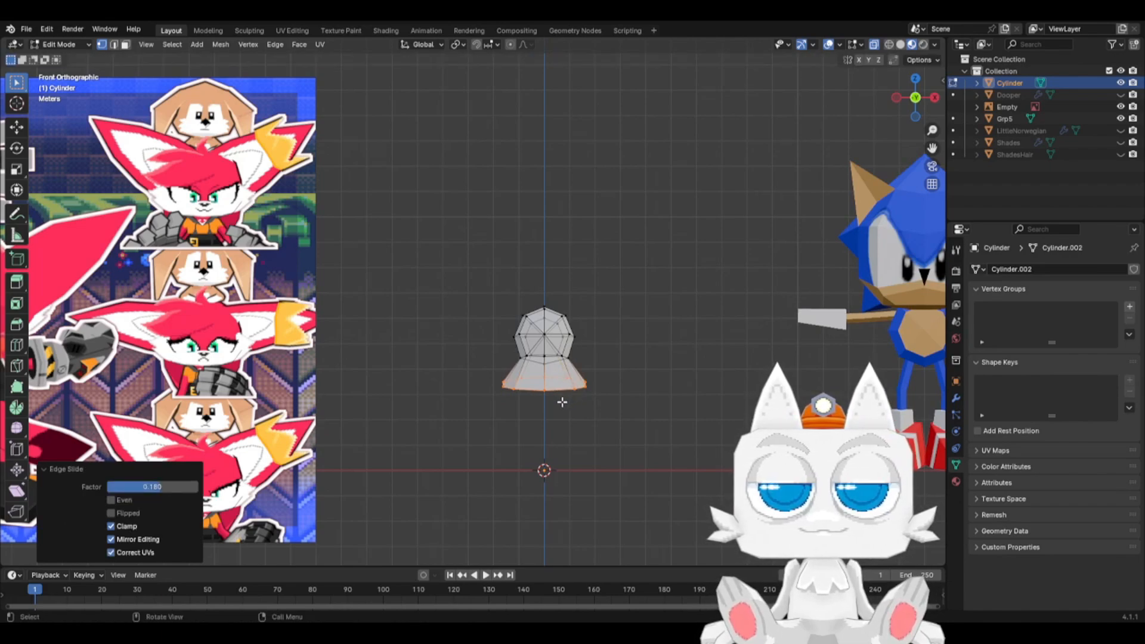
# - Delete the torso mesh's negative X half, keeping the centre line, and return to Object Mode
pyautogui.press('a')
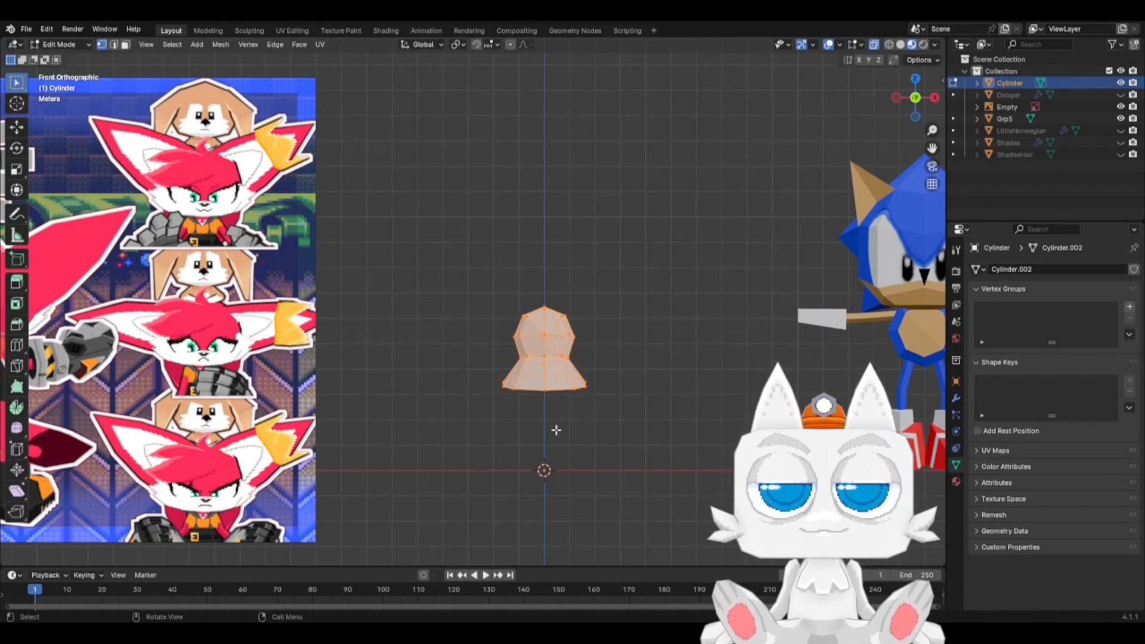
pyautogui.hotkey('alt', 'a')
pyautogui.moveTo(457, 289); pyautogui.dragTo(532, 415)
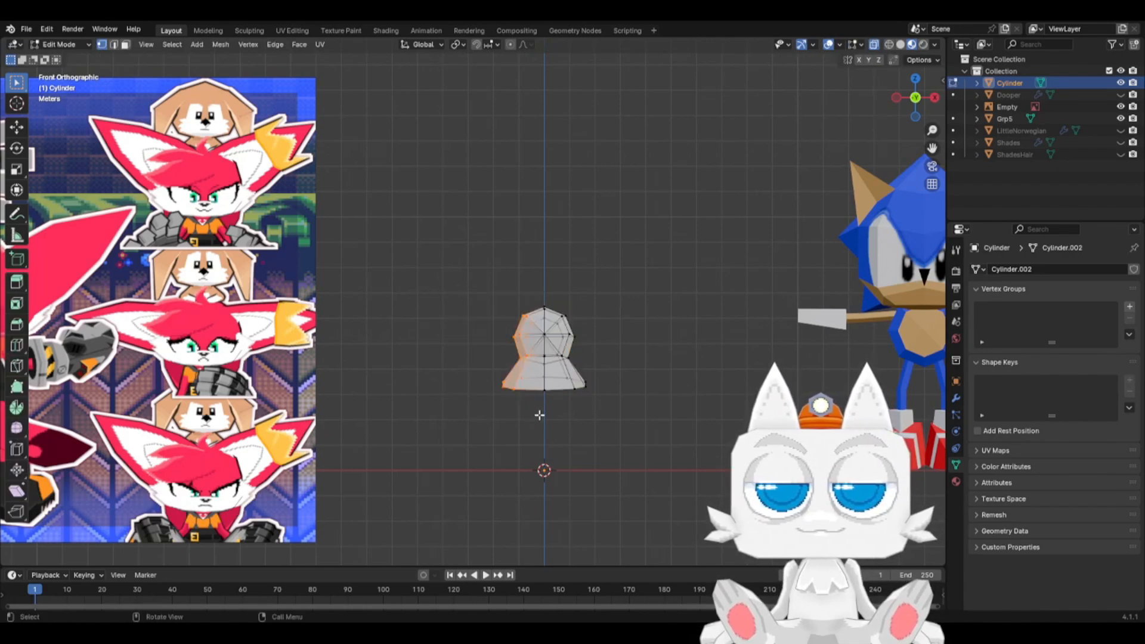
pyautogui.press('x')
pyautogui.click(515, 327)
pyautogui.press('Tab')
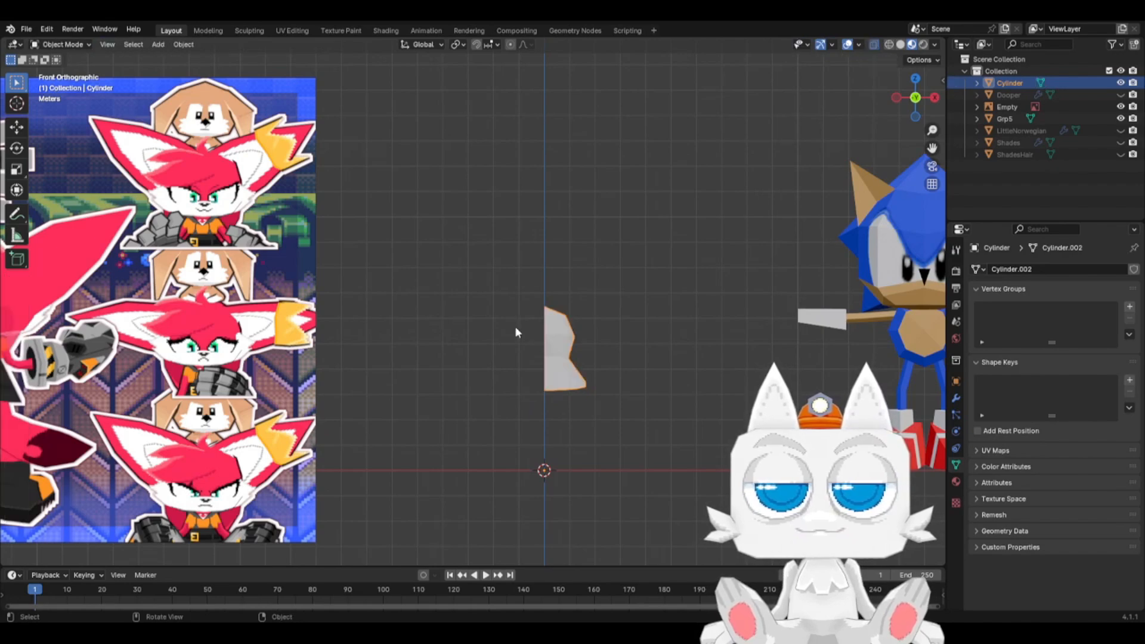
# - Add a Mirror modifier on the X axis with Clipping enabled to the torso, and resume editing its mesh
pyautogui.click(956, 398)
pyautogui.click(1009, 268)
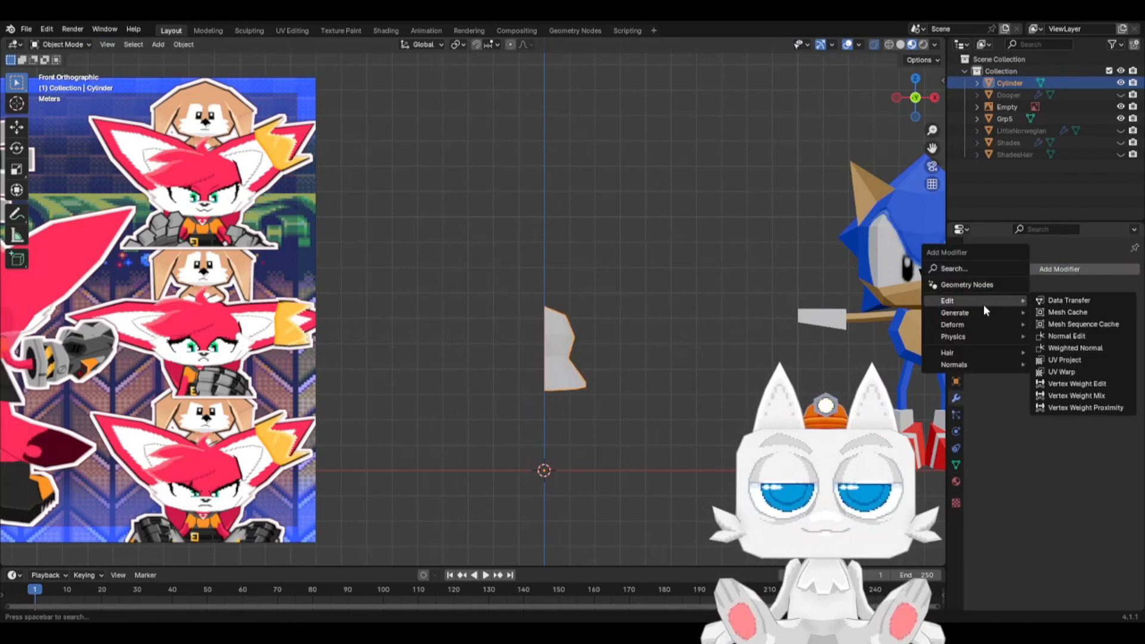
pyautogui.moveTo(981, 311)
pyautogui.click(1085, 393)
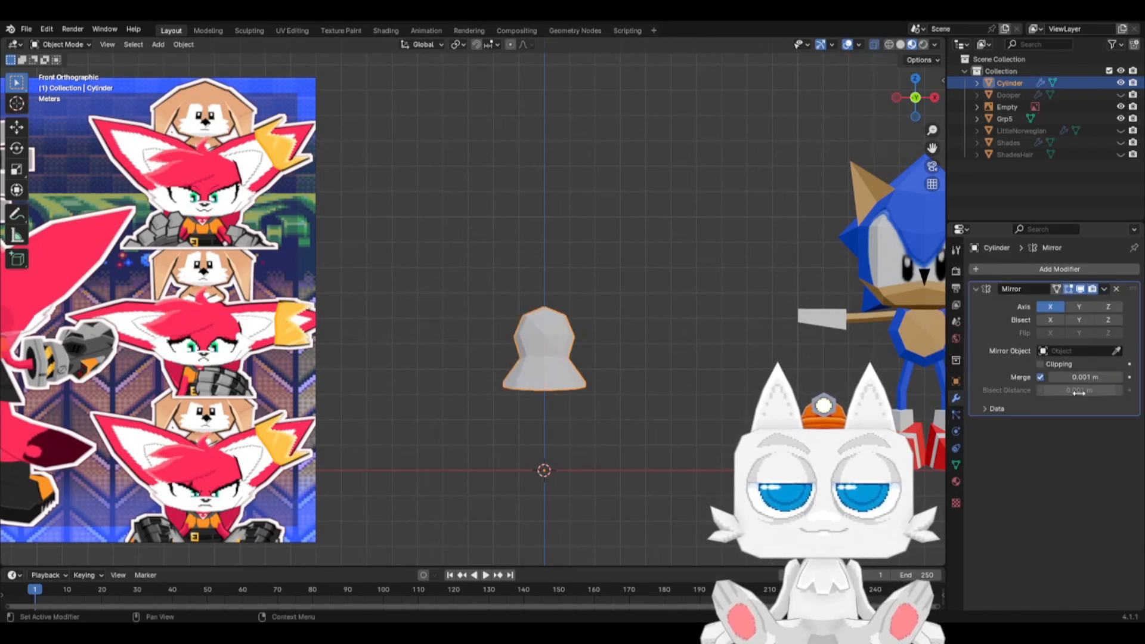
pyautogui.click(1041, 364)
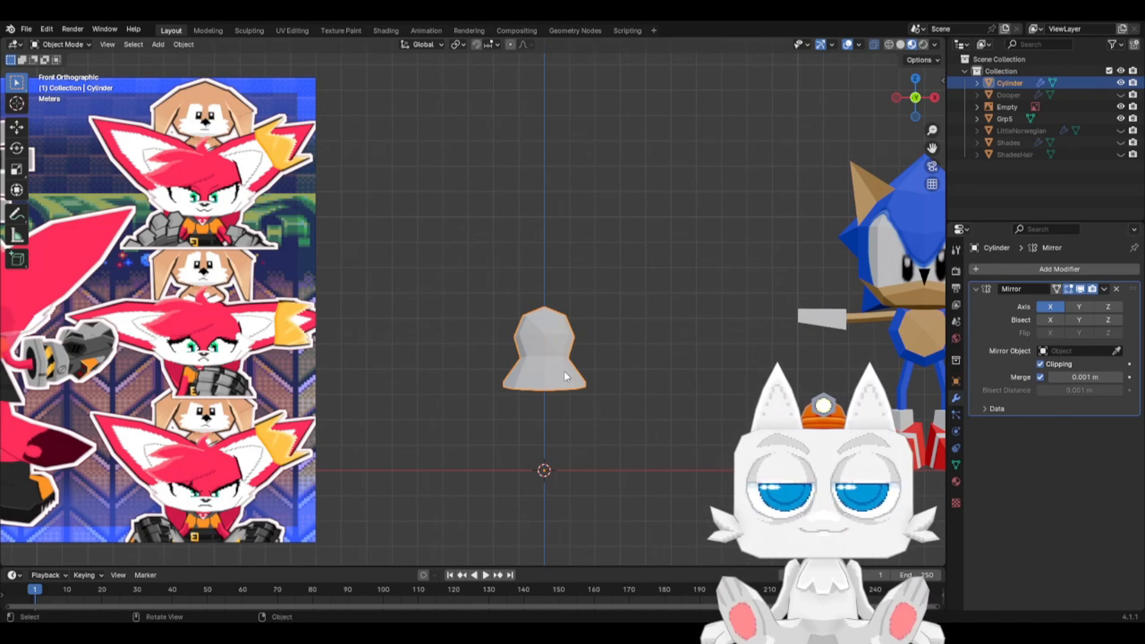
pyautogui.press('Tab')
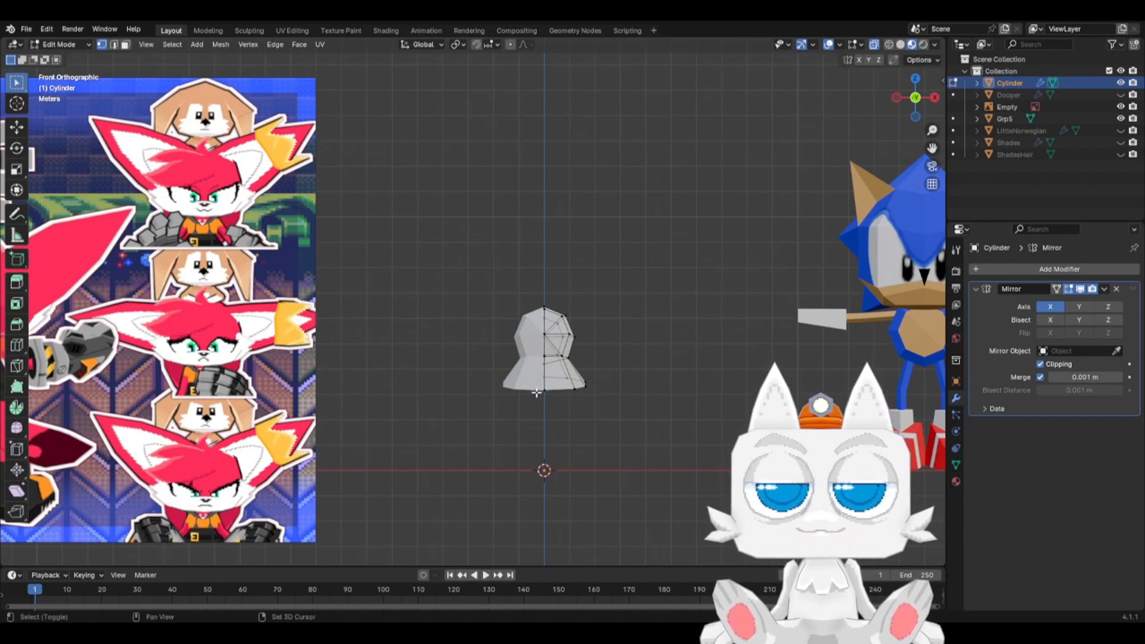
pyautogui.keyDown('shift'); pyautogui.moveTo(550, 395); pyautogui.dragTo(624, 394, button='middle'); pyautogui.keyUp('shift')
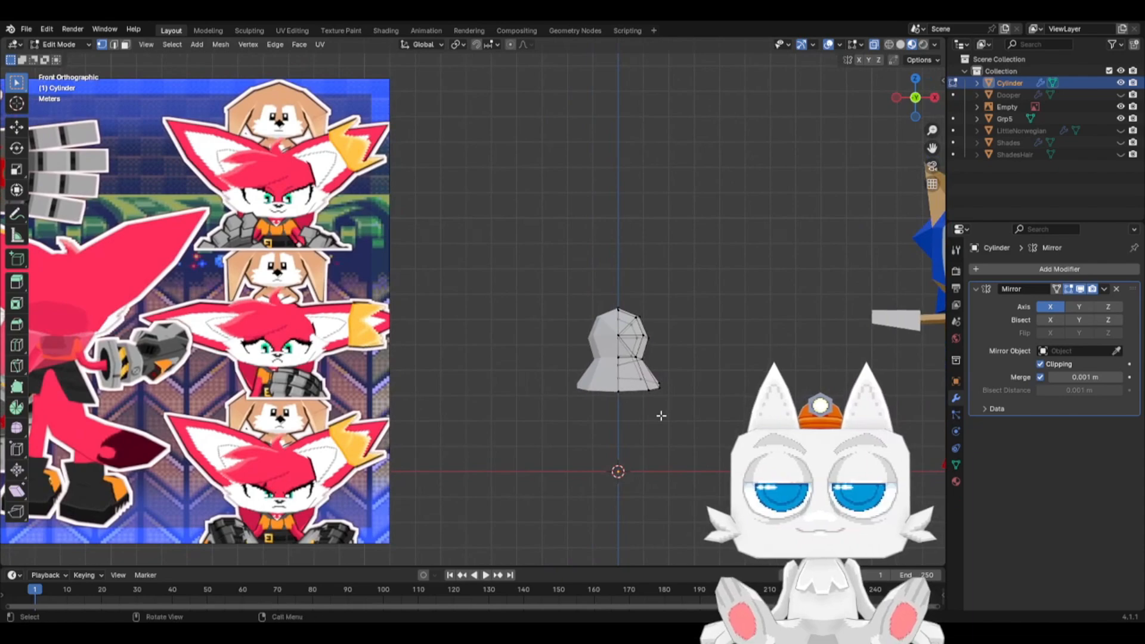
pyautogui.scroll(1, 659, 416)
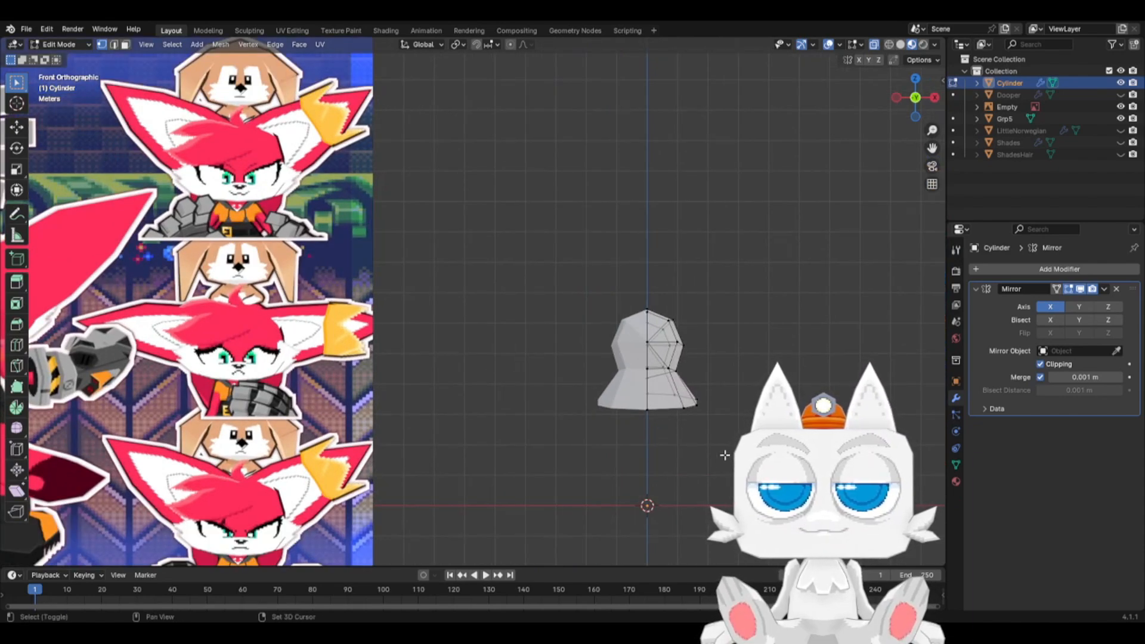
# - Place the 3D cursor beside the torso, just above the ground line, at about X 2.58 m and Z 0.464 m
pyautogui.hotkey('shift', 'a')
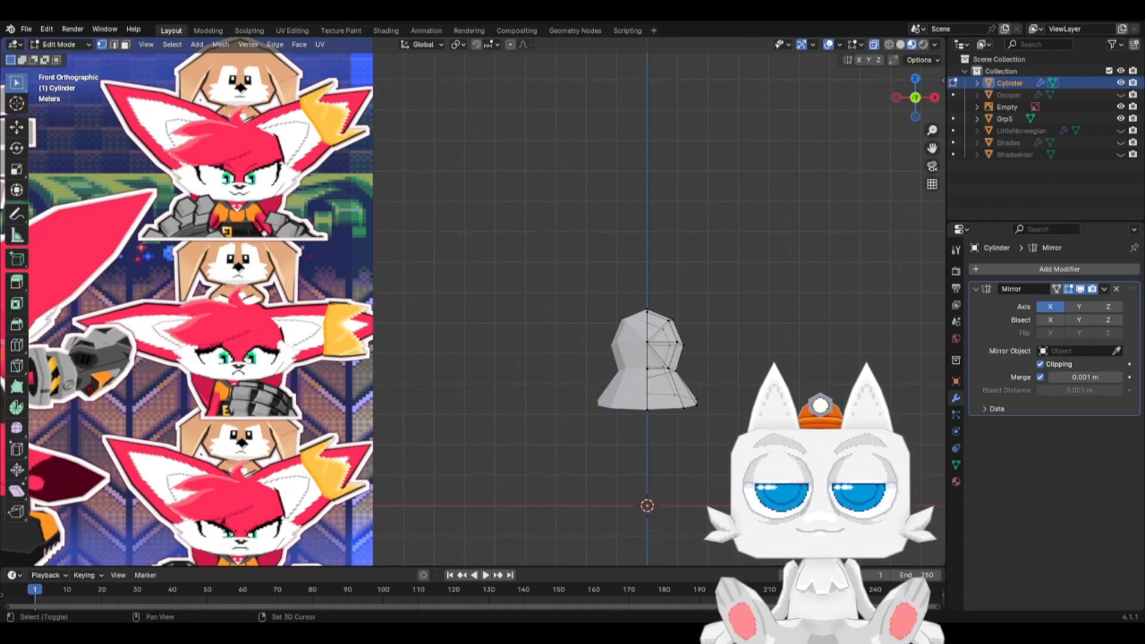
pyautogui.moveTo(704, 480); pyautogui.dragTo(728, 508)
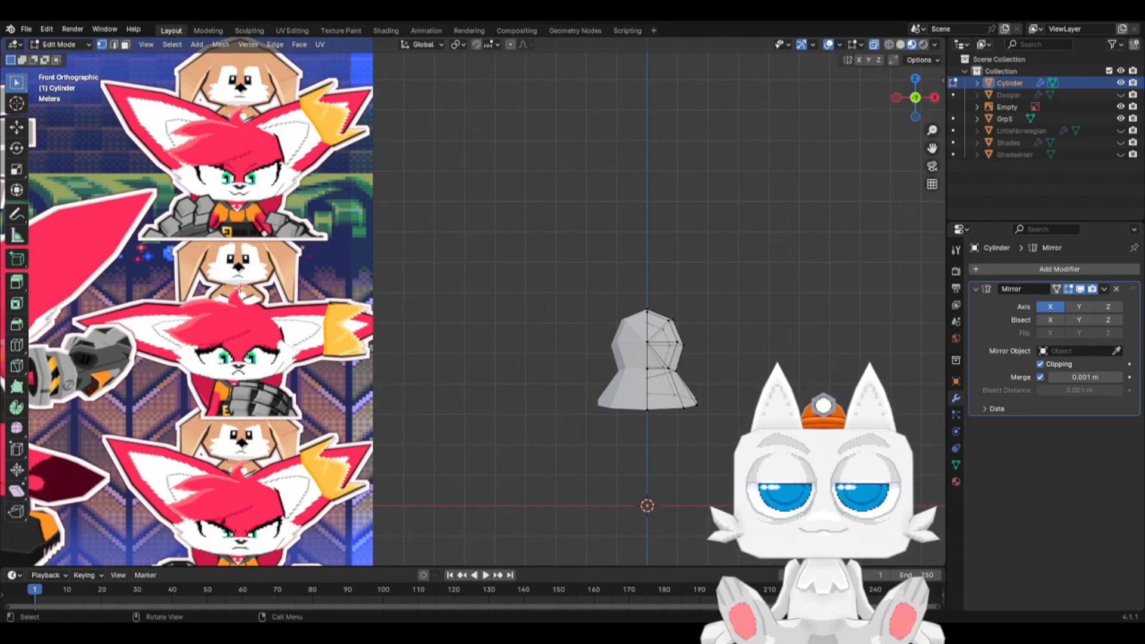
pyautogui.click(16, 105)
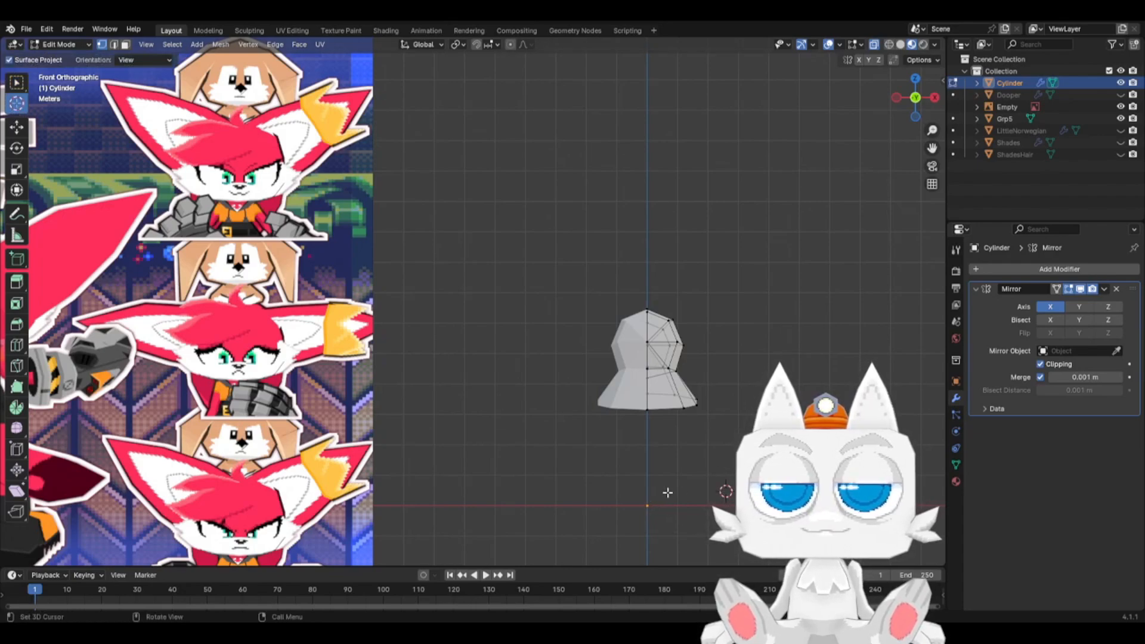
pyautogui.click(725, 492)
pyautogui.hotkey('shift', 'a')
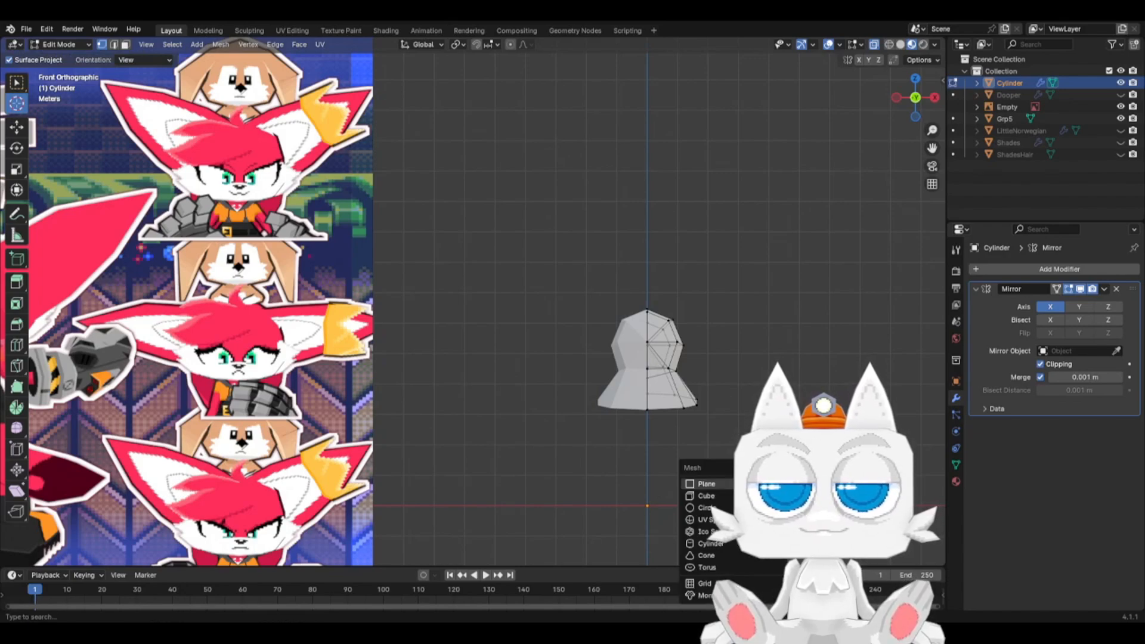
pyautogui.click(732, 498)
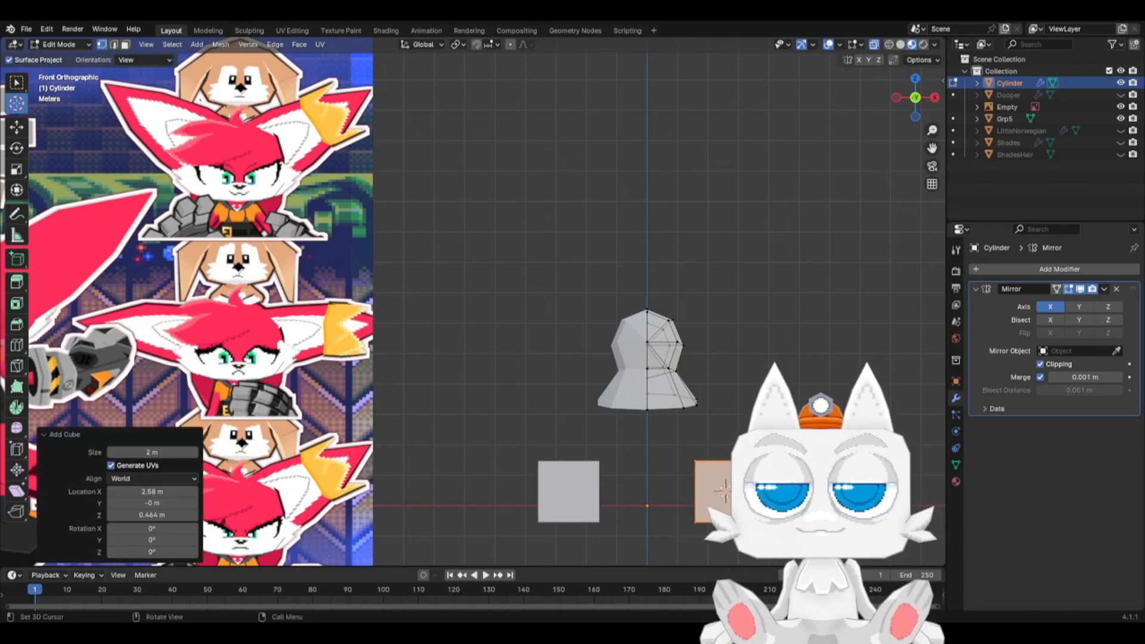
pyautogui.moveTo(692, 471); pyautogui.dragTo(660, 476, button='middle')
pyautogui.press('x')
pyautogui.click(680, 470)
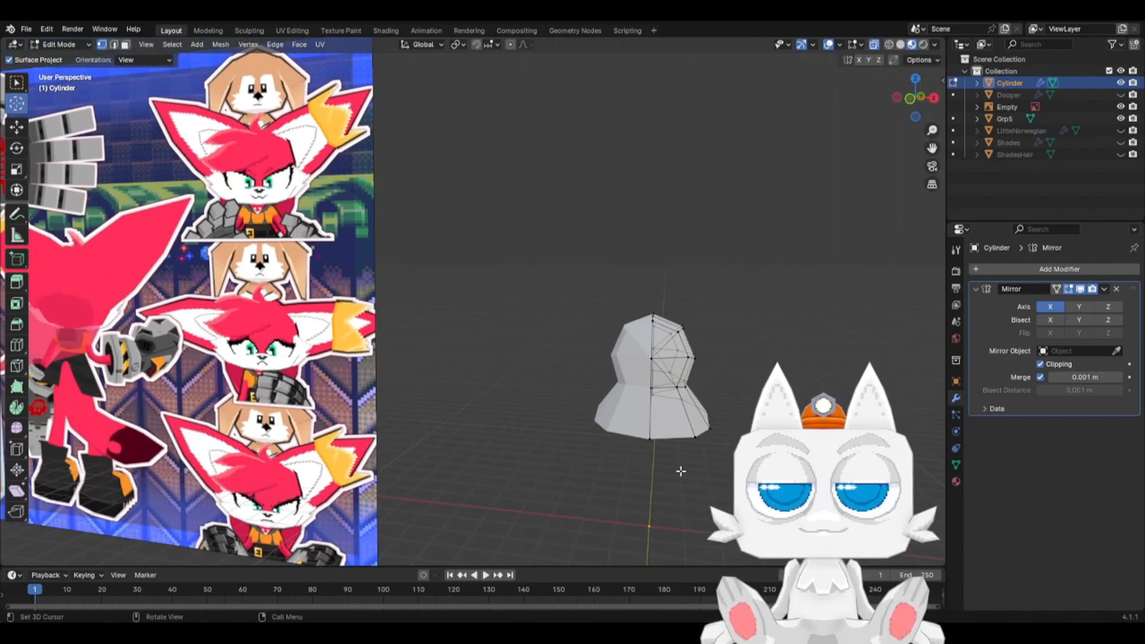
# - Add a cylinder with 3 vertices at the 3D cursor as the base for a leg
pyautogui.hotkey('shift', 'a')
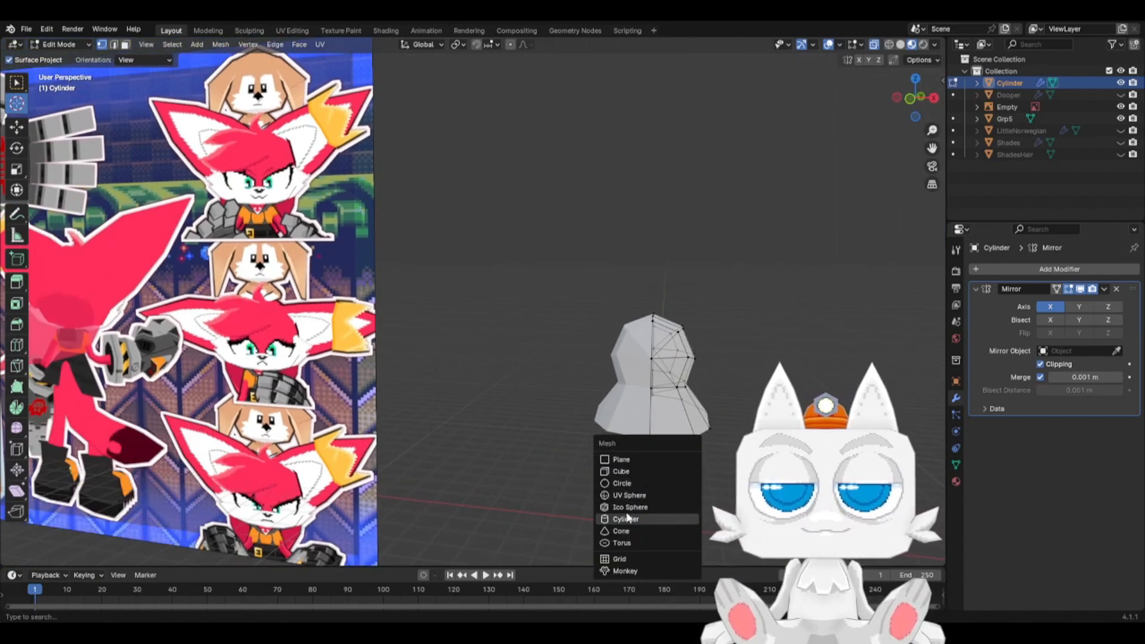
pyautogui.click(627, 519)
pyautogui.click(143, 415)
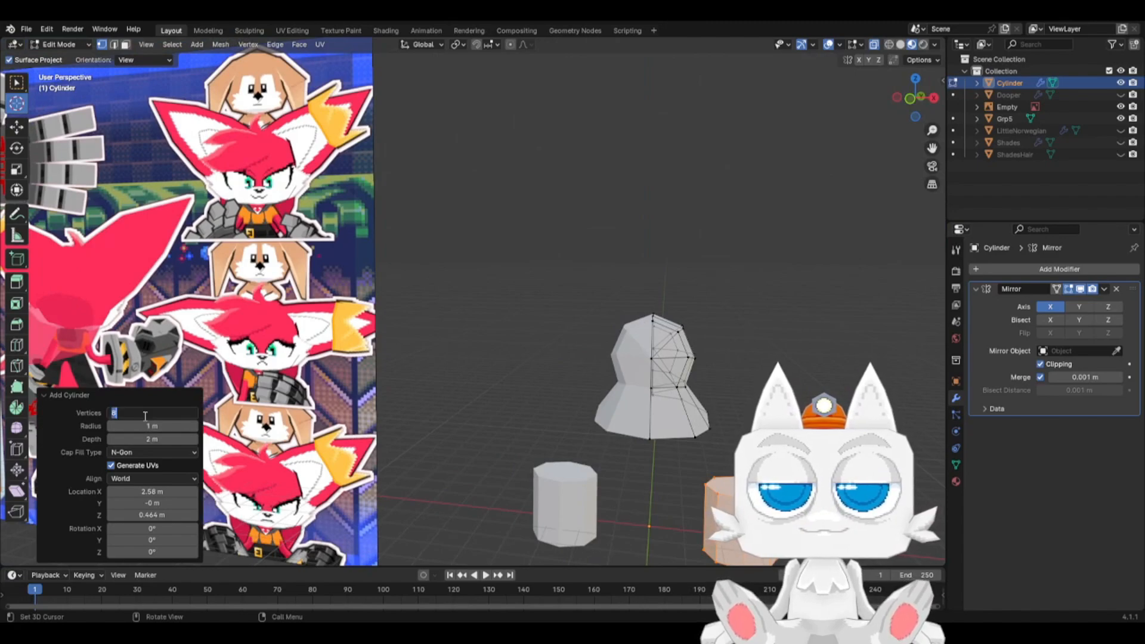
pyautogui.write('3')
pyautogui.press('Return')
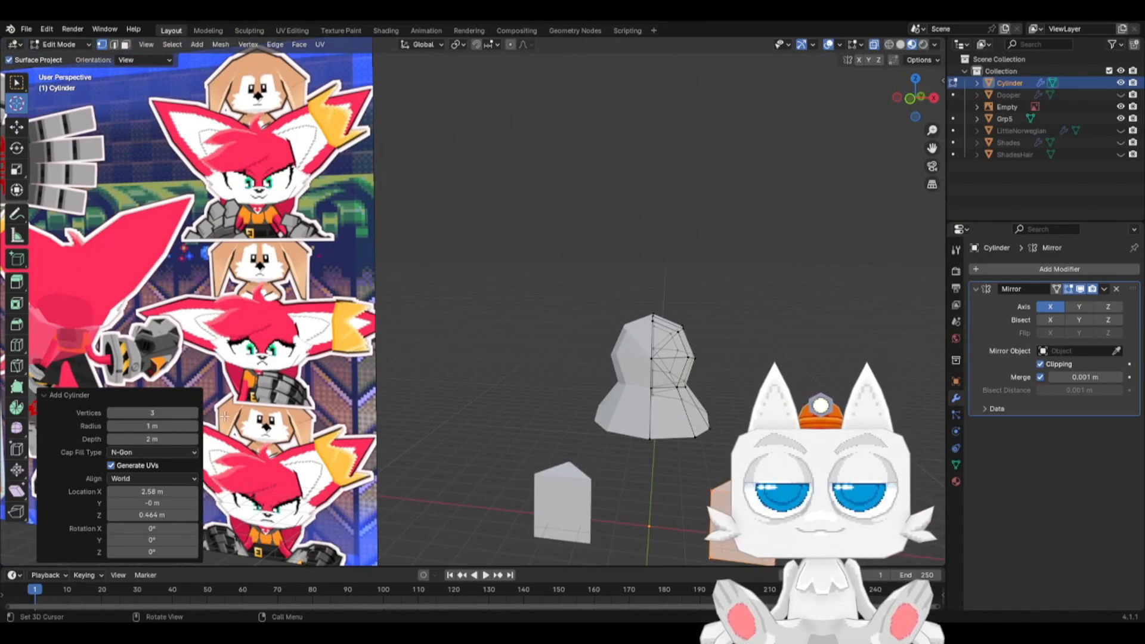
# - Shrink the three-sided prism, stretch it by 1.719 along Z, and scale it down to about 0.67
pyautogui.press('KP_3')
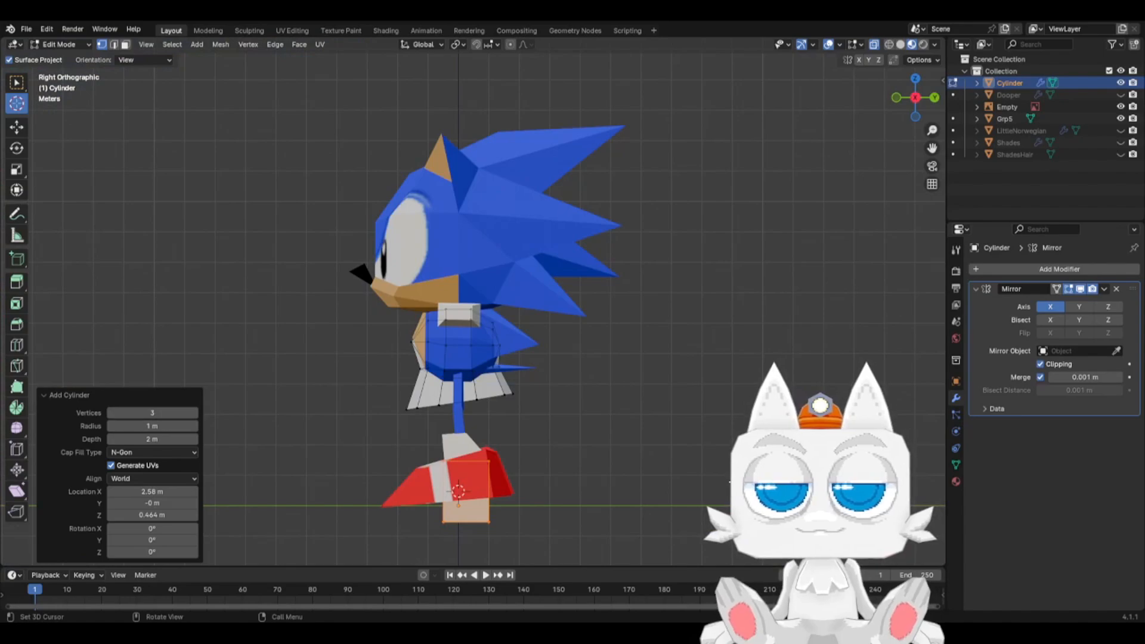
pyautogui.press('s')
pyautogui.click(586, 473)
pyautogui.press('s')
pyautogui.press('z')
pyautogui.click(672, 487)
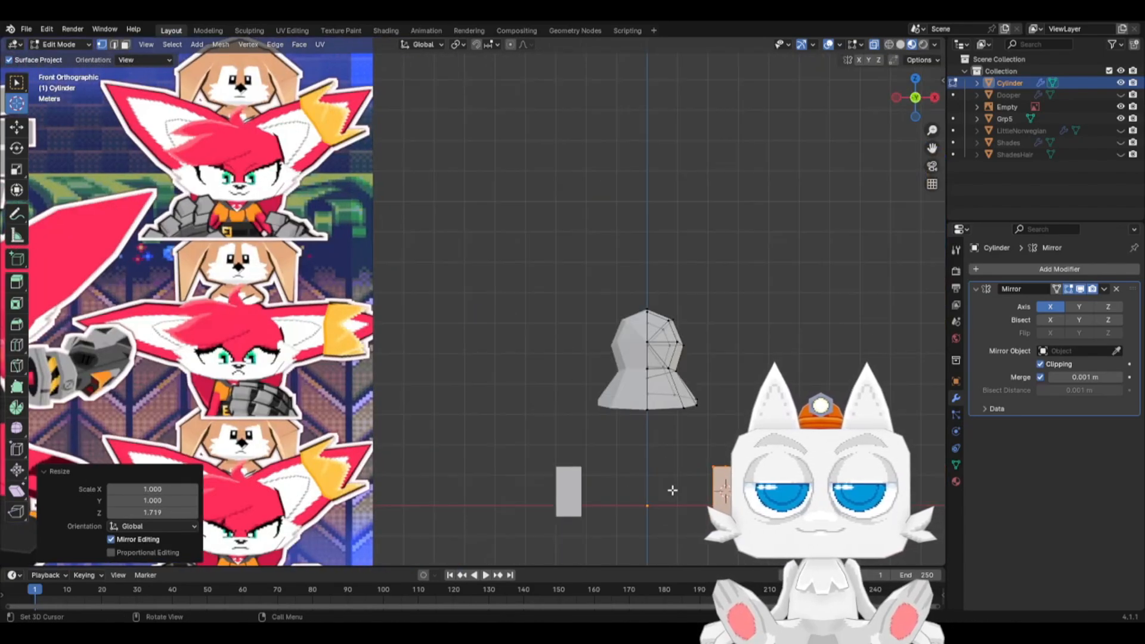
pyautogui.press('s')
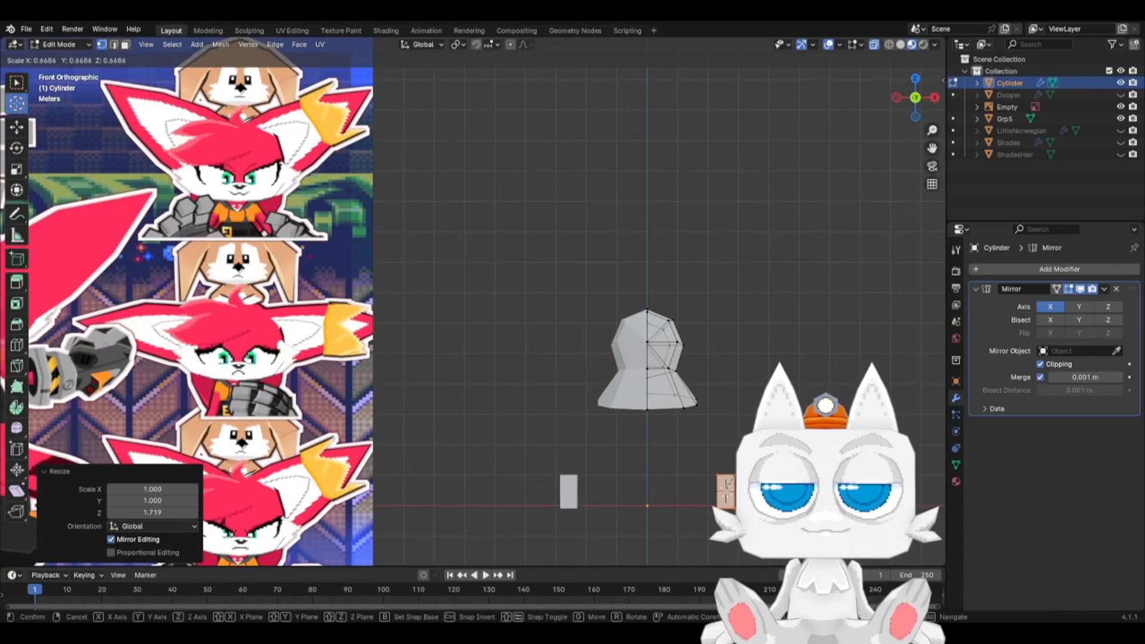
pyautogui.click(695, 491)
# - Move the leg prism under the skirt by -1.9793 m in X and 2.822 m in Z, and stretch it 1.880 along Z
pyautogui.press('g')
pyautogui.click(704, 371)
pyautogui.press('s')
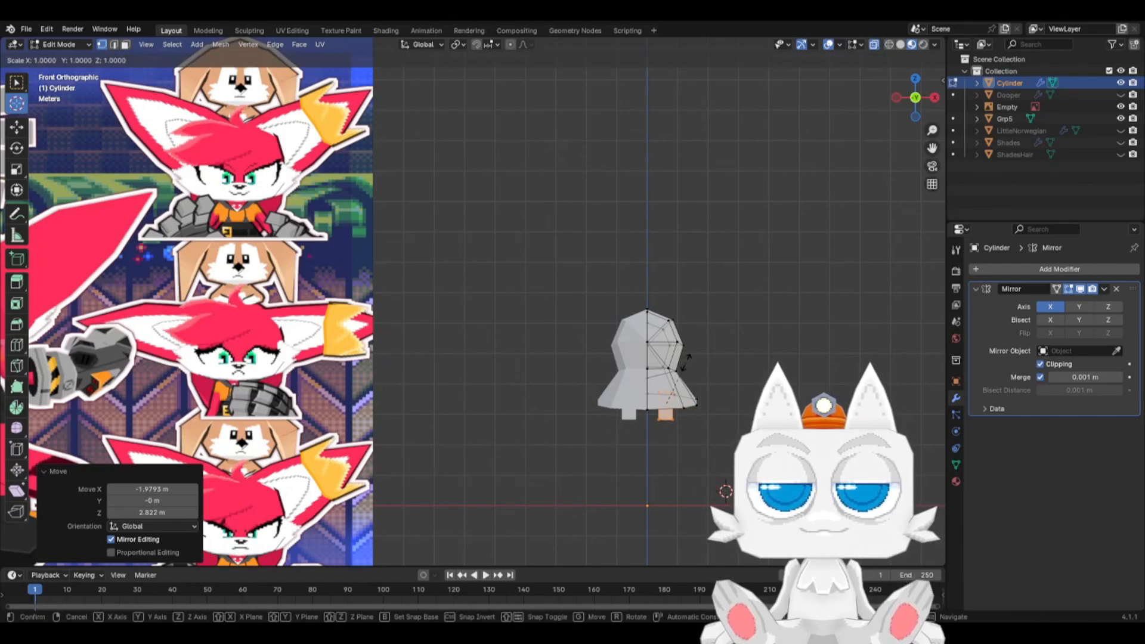
pyautogui.press('z')
pyautogui.click(753, 386)
# - Tilt the leg outward by -6.3° in front view and scale it to 1.016
pyautogui.scroll(-2, 752, 386)
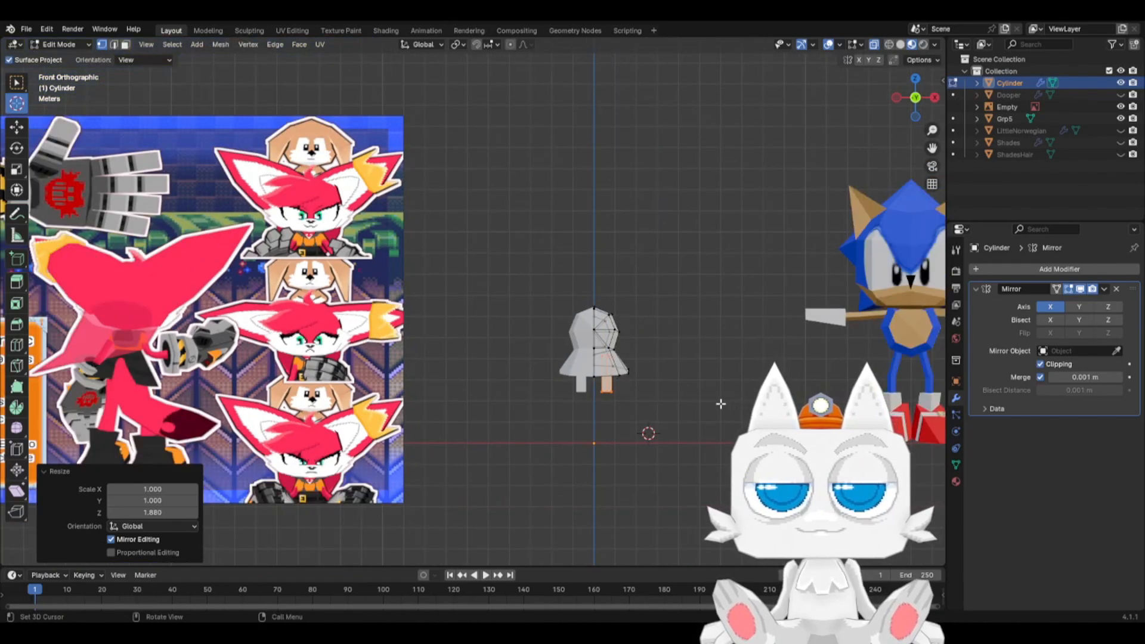
pyautogui.press('r')
pyautogui.click(719, 382)
pyautogui.press('s')
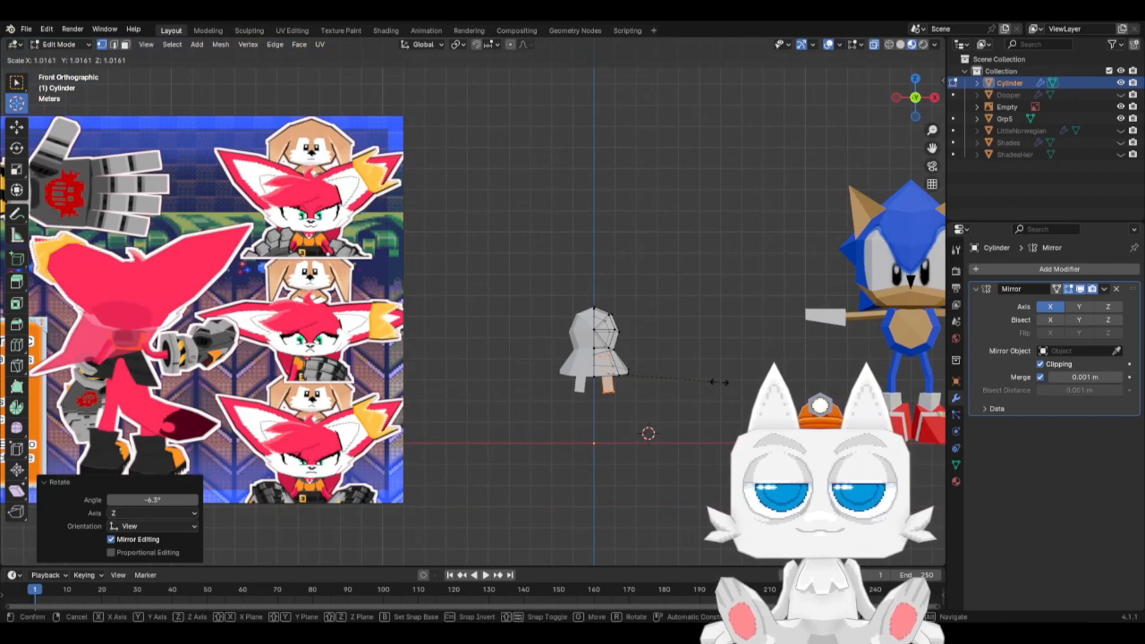
pyautogui.click(720, 382)
# - Enlarge the leg to about 1.09, rotate it another -3.67°, and shrink it slightly
pyautogui.scroll(2, 716, 383)
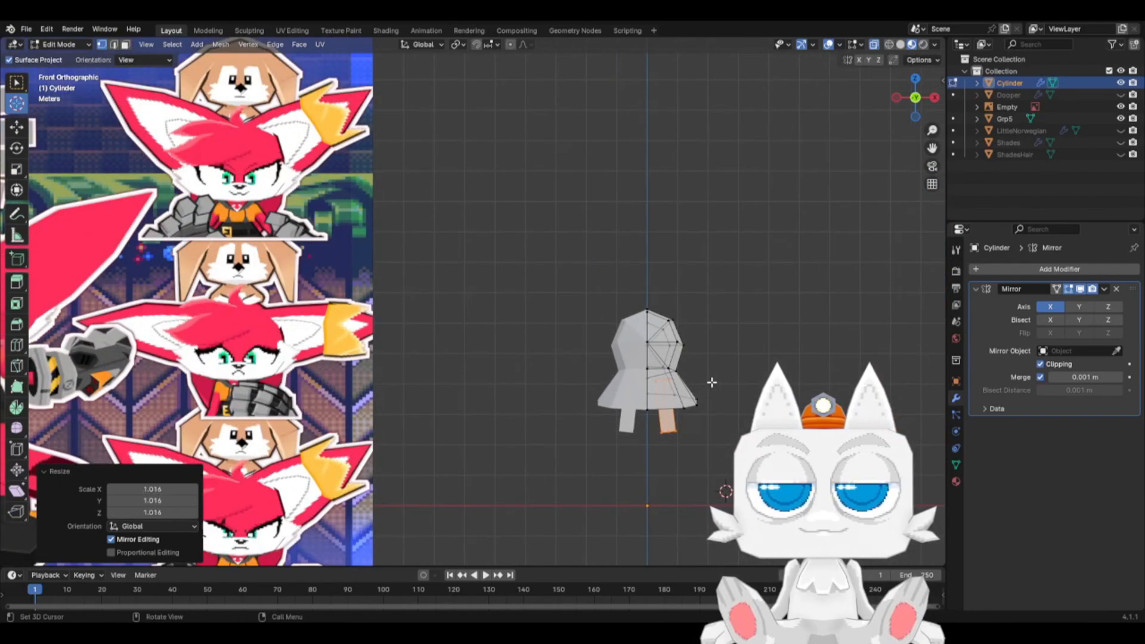
pyautogui.press('s')
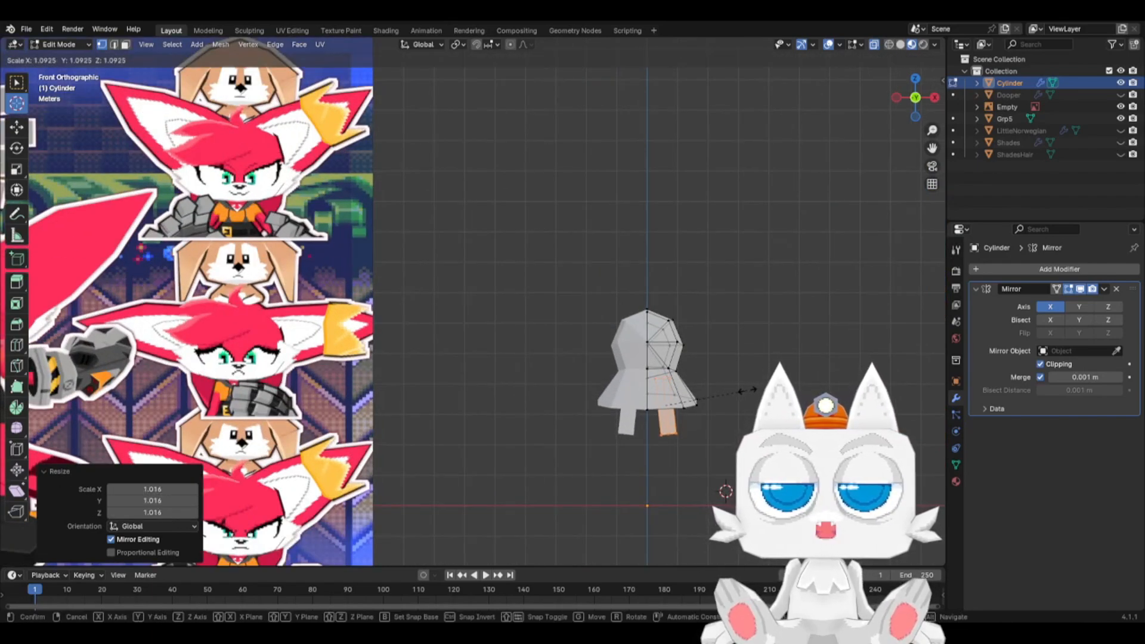
pyautogui.click(744, 387)
pyautogui.press('r')
pyautogui.click(745, 383)
pyautogui.press('s')
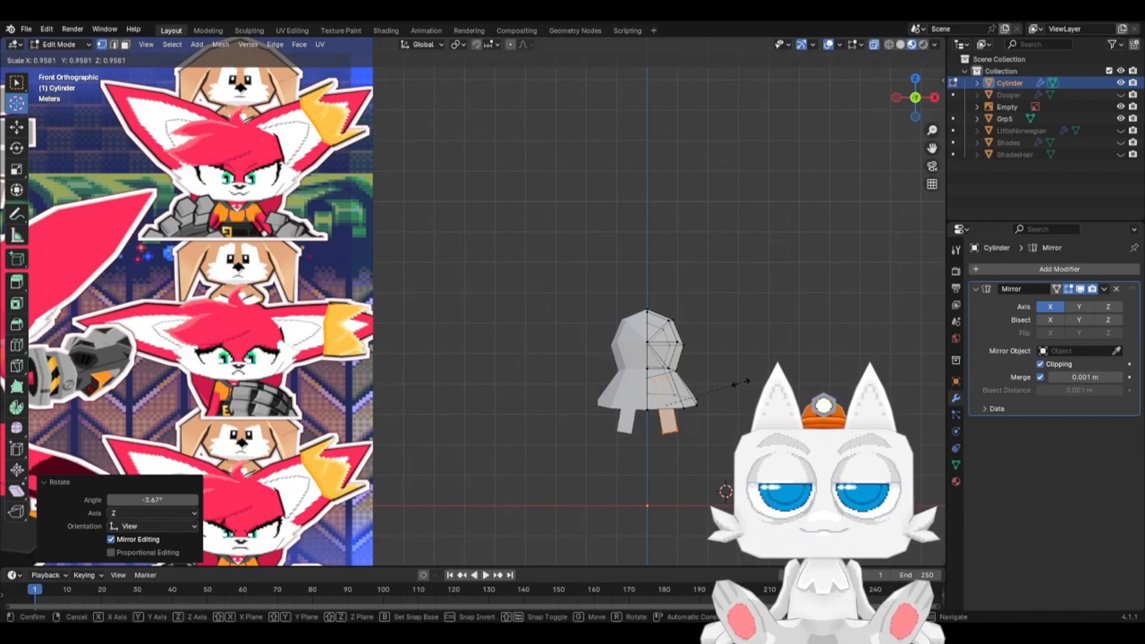
pyautogui.click(729, 384)
# - Lengthen the leg by moving its bottom vertices 0.15678 m in X and -0.35275 m in Z
pyautogui.press('a')
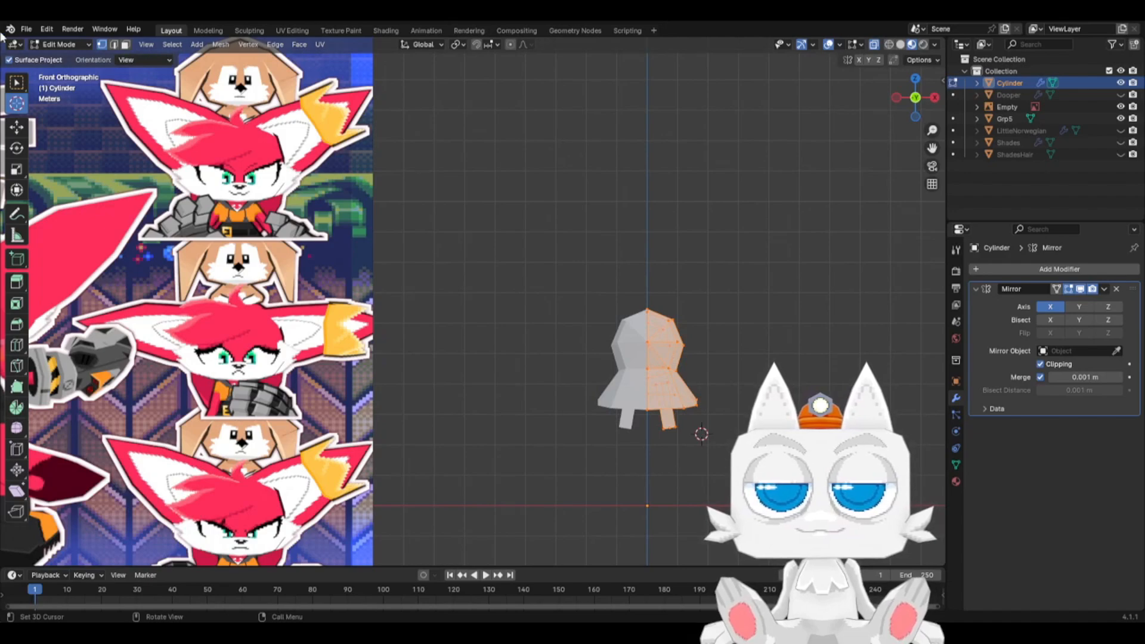
pyautogui.click(16, 83)
pyautogui.moveTo(652, 418); pyautogui.dragTo(707, 440)
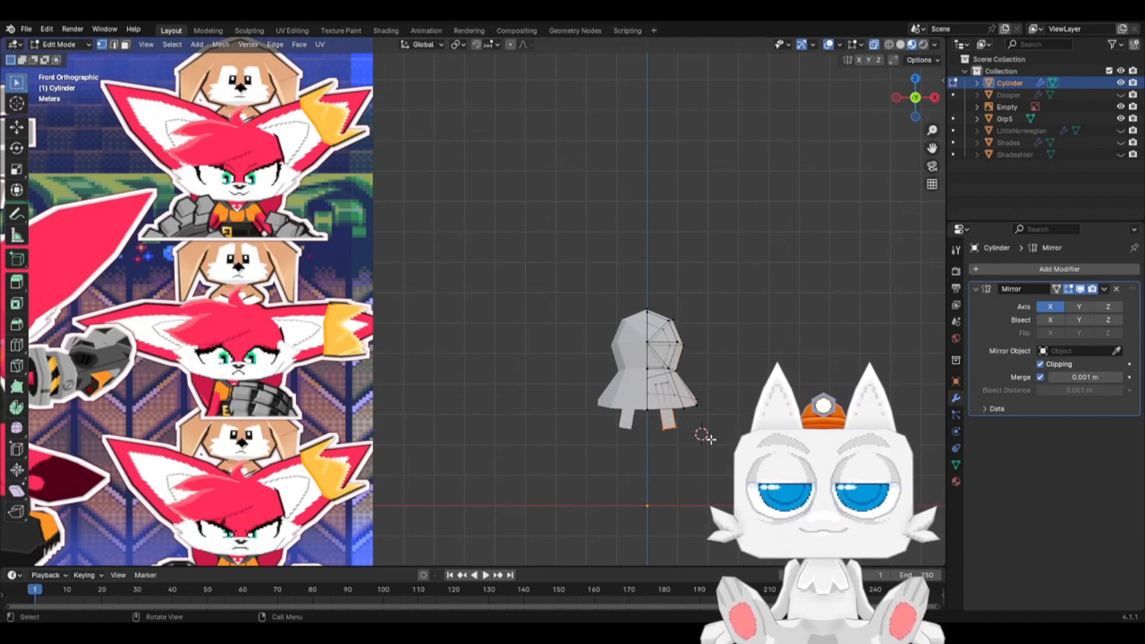
pyautogui.press('g')
pyautogui.click(716, 450)
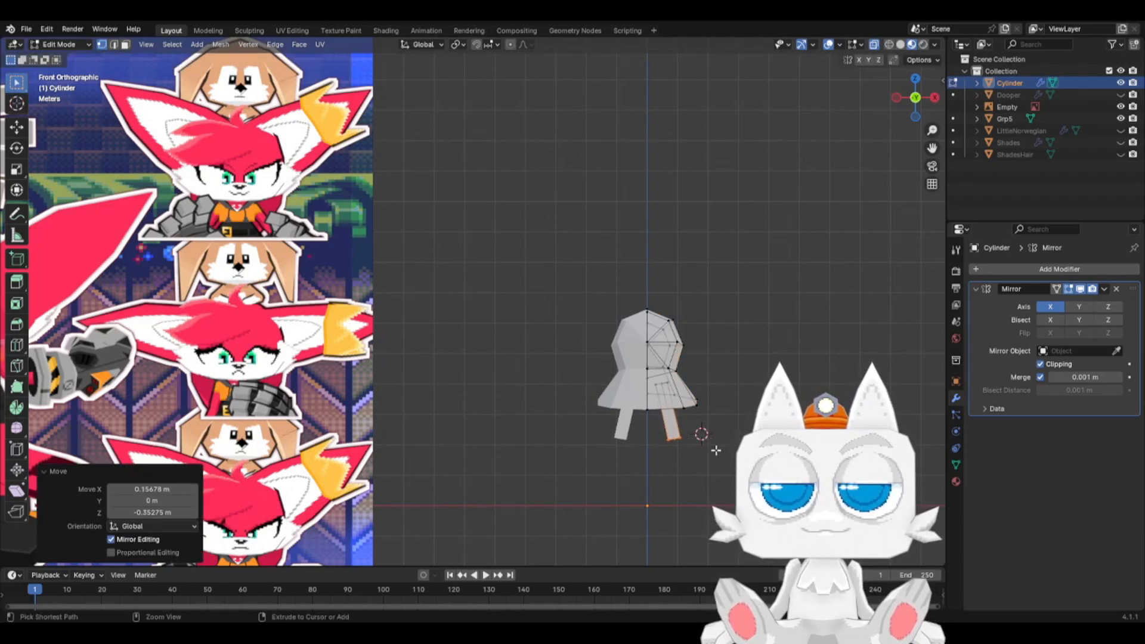
# - Duplicate the whole leg piece and place the copy below it, offset 0.45151 m in X and -1.7778 m in Z
pyautogui.hotkey('ctrl', 'l')
pyautogui.scroll(-2, 707, 418)
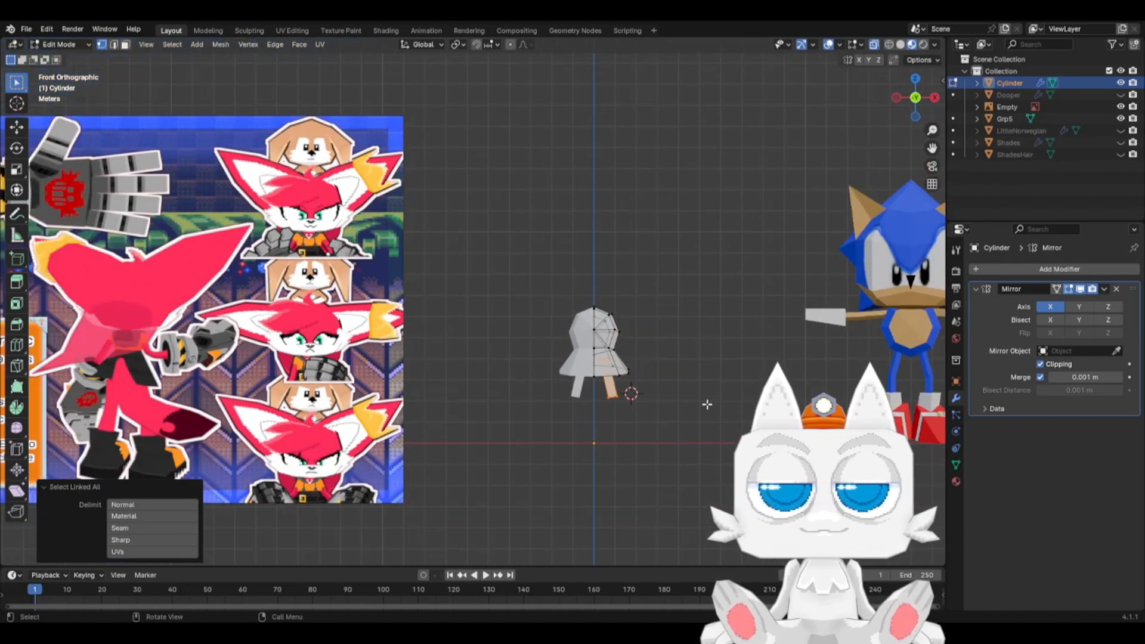
pyautogui.keyDown('shift'); pyautogui.moveTo(706, 401); pyautogui.dragTo(654, 374, button='middle'); pyautogui.keyUp('shift')
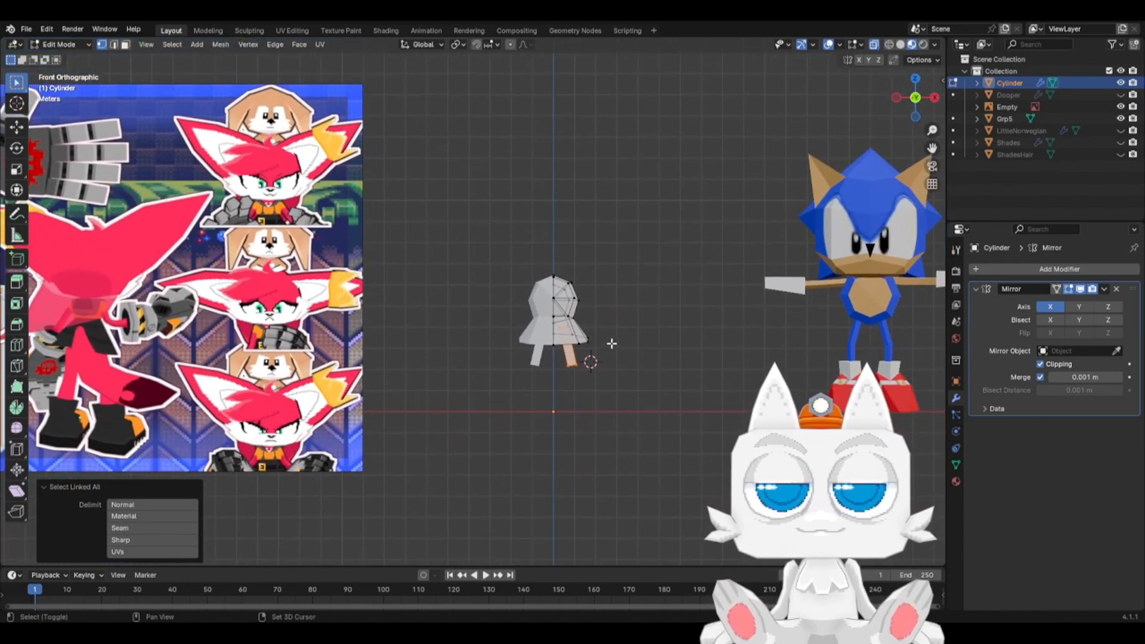
pyautogui.hotkey('shift', 'd')
pyautogui.click(622, 378)
# - Rotate the lower leg copy nearly upright and shift it -0.22576 m along X to meet the upper leg
pyautogui.press('r')
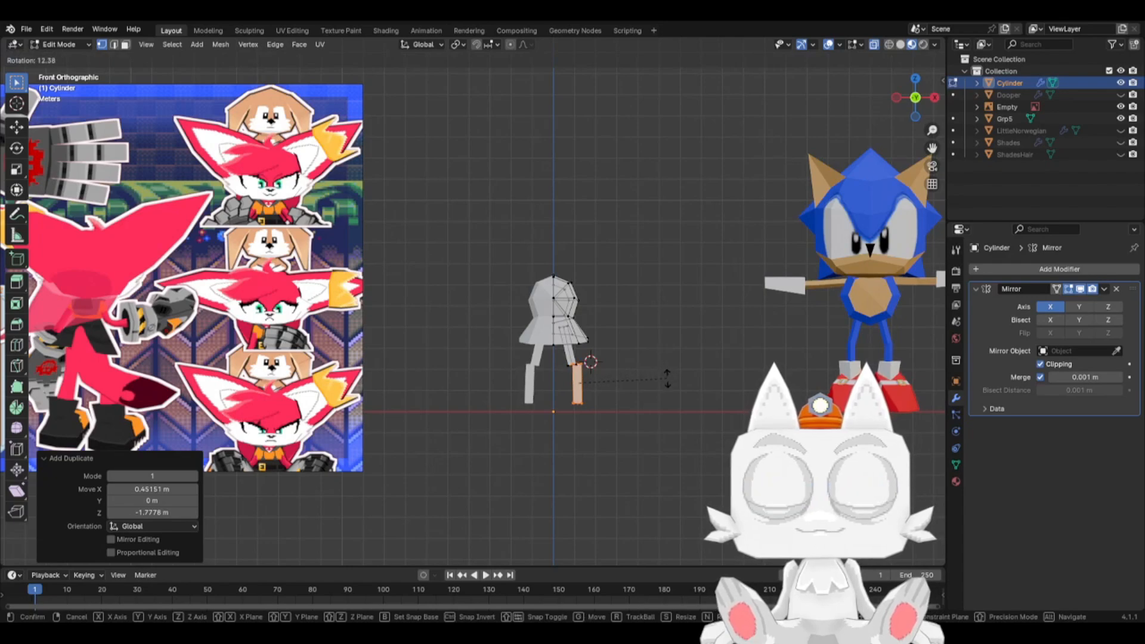
pyautogui.click(668, 380)
pyautogui.press('g')
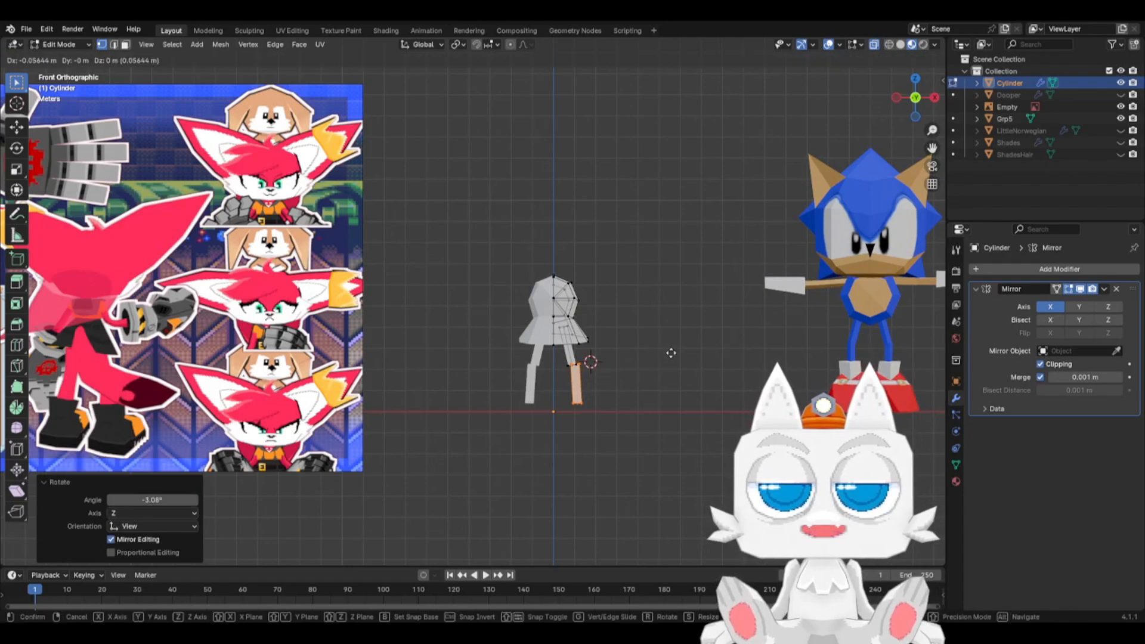
pyautogui.click(667, 353)
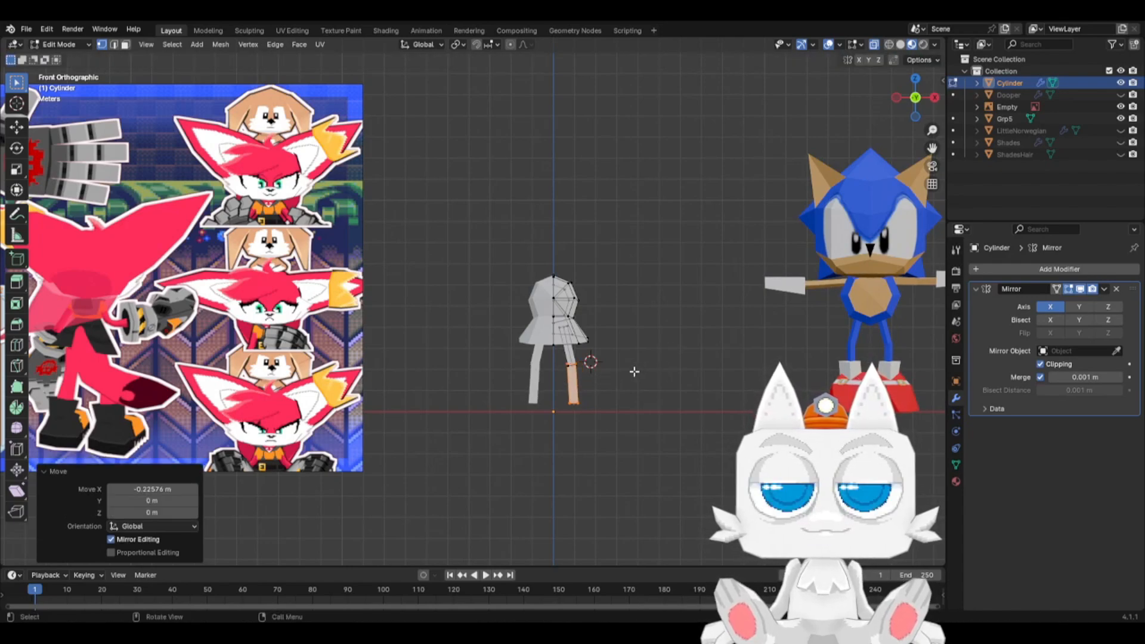
# - Shorten the lower leg by edge-sliding its bottom vertices with a factor of -0.120
pyautogui.scroll(1, 600, 416)
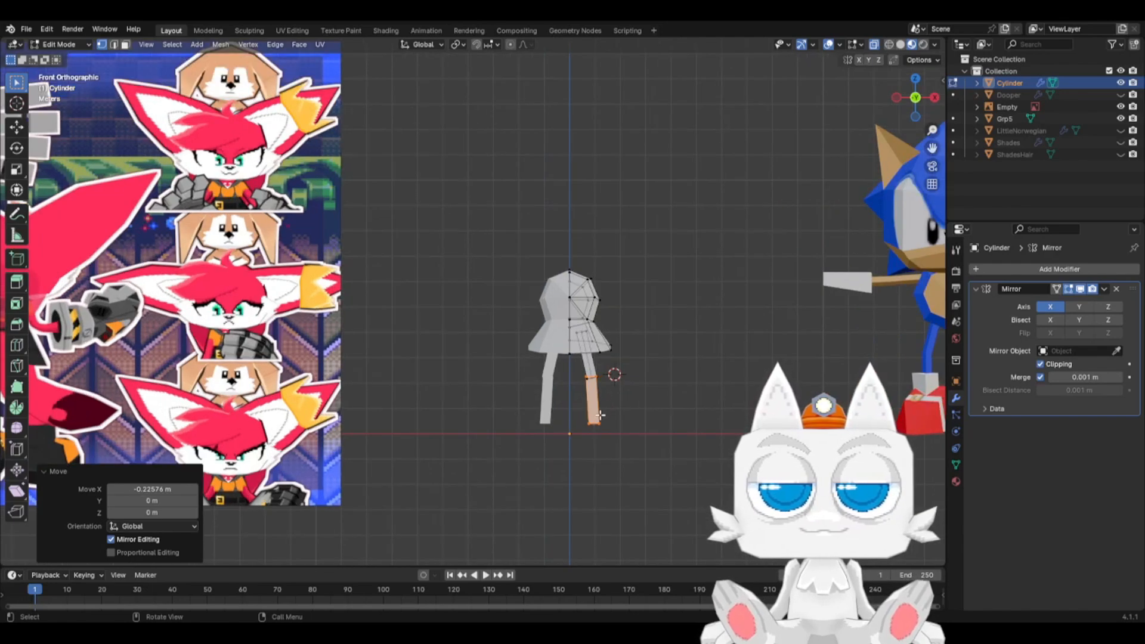
pyautogui.press('a')
pyautogui.hotkey('alt', 'a')
pyautogui.press('b')
pyautogui.moveTo(573, 413); pyautogui.dragTo(618, 442)
pyautogui.press('g')
pyautogui.press('g')
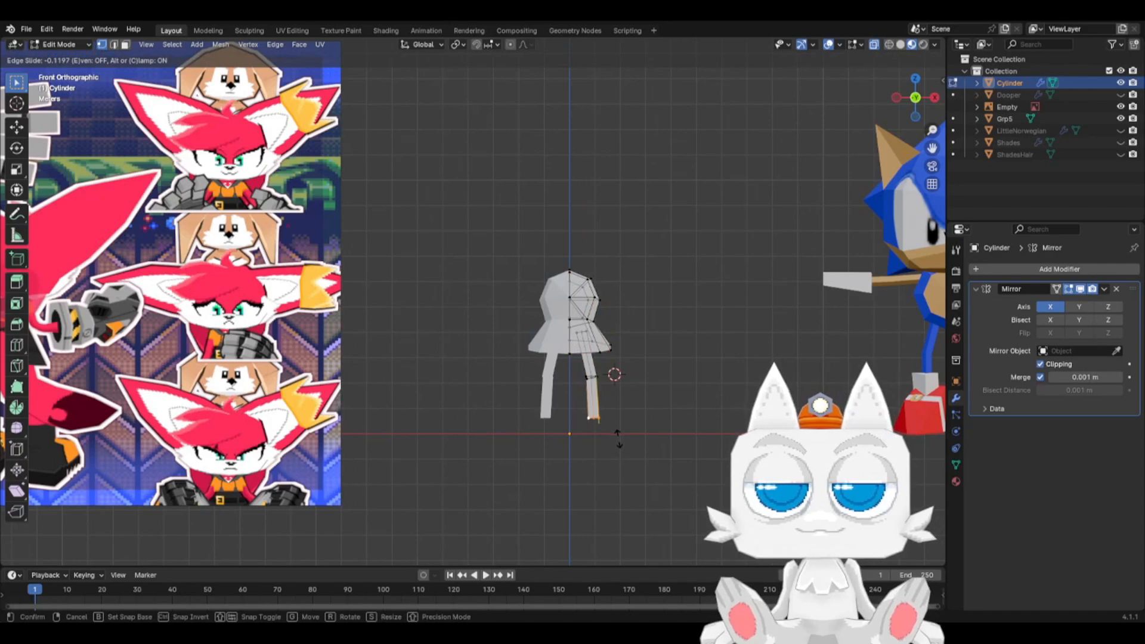
pyautogui.click(619, 440)
# - Rotate the whole lower leg by -15° in the right side view
pyautogui.scroll(-3, 619, 440)
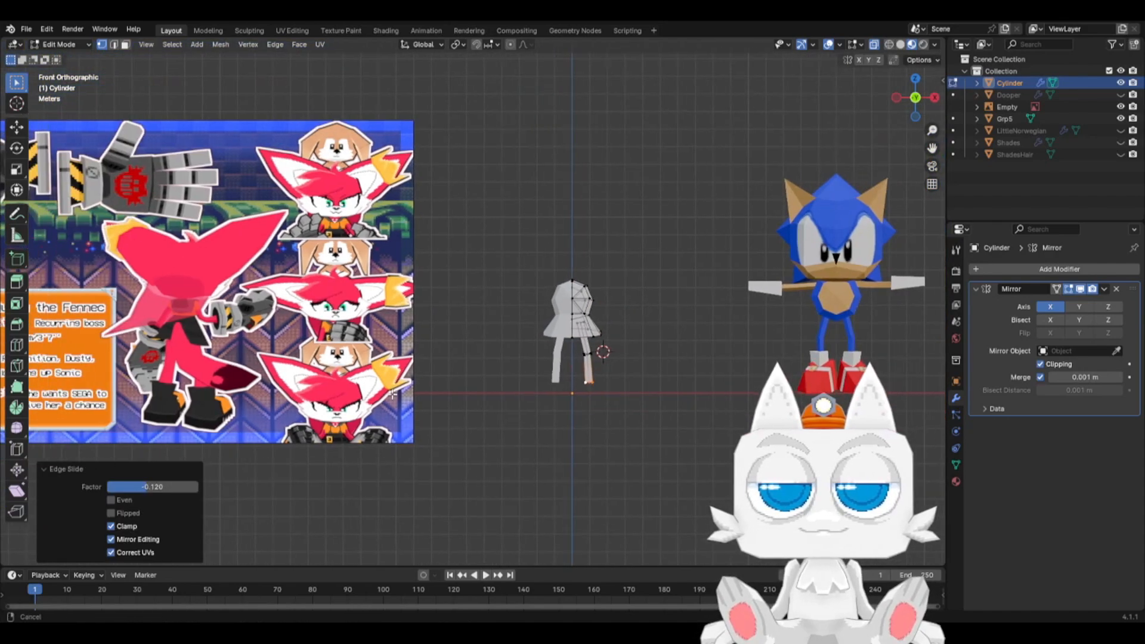
pyautogui.scroll(-1, 298, 384)
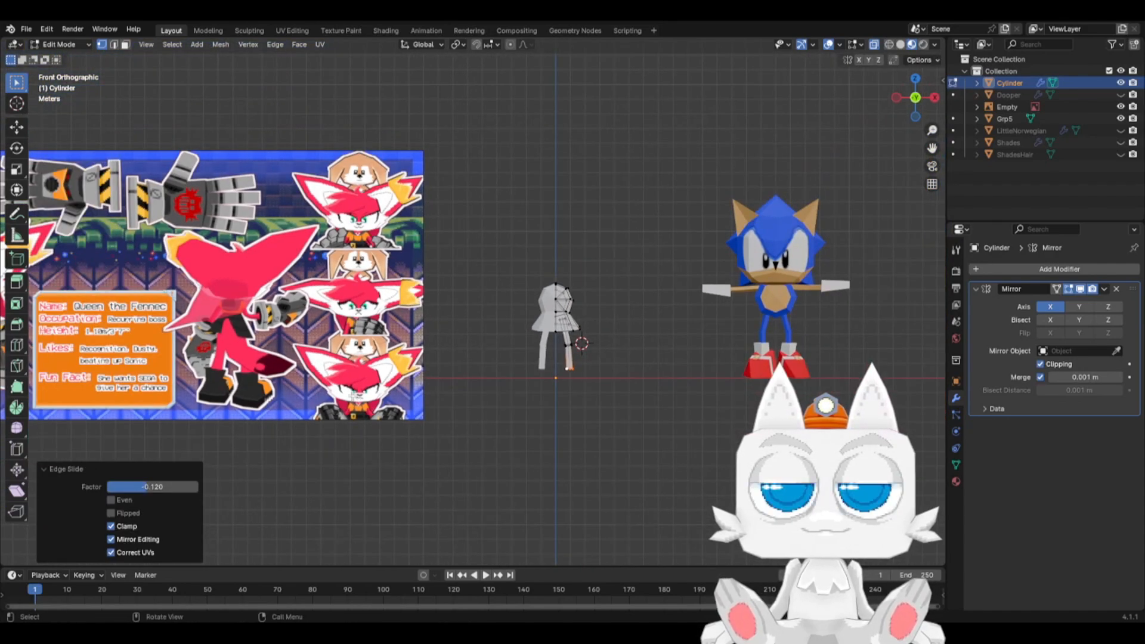
pyautogui.keyDown('shift'); pyautogui.moveTo(277, 379); pyautogui.dragTo(328, 369, button='middle'); pyautogui.keyUp('shift')
pyautogui.scroll(2, 711, 409)
pyautogui.keyDown('shift'); pyautogui.moveTo(715, 378); pyautogui.dragTo(579, 389, button='middle'); pyautogui.keyUp('shift')
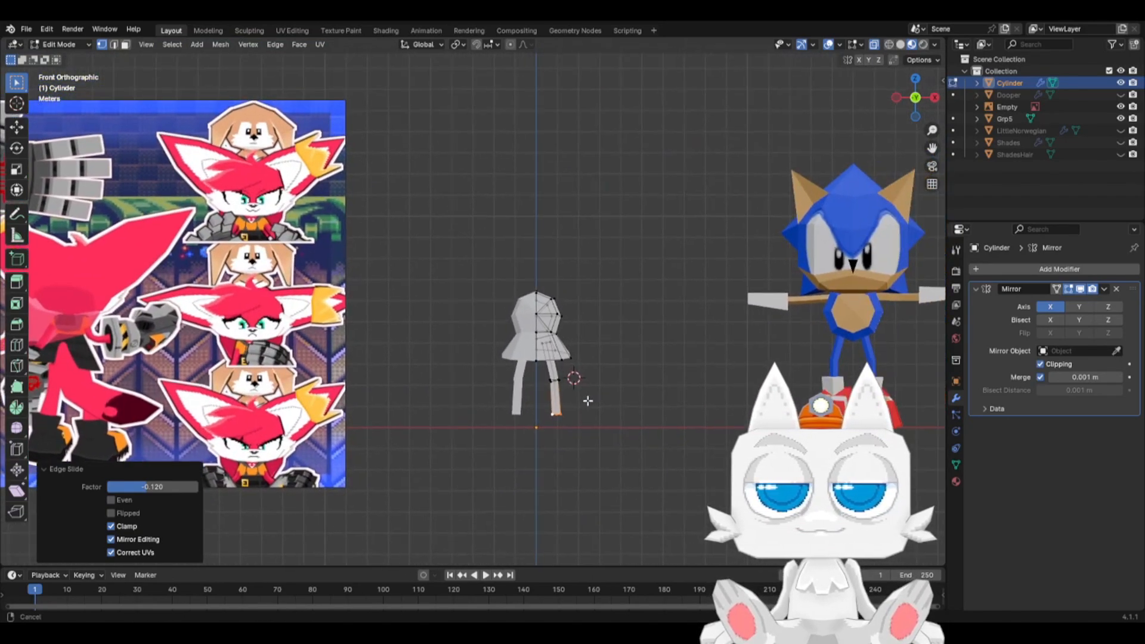
pyautogui.scroll(2, 591, 405)
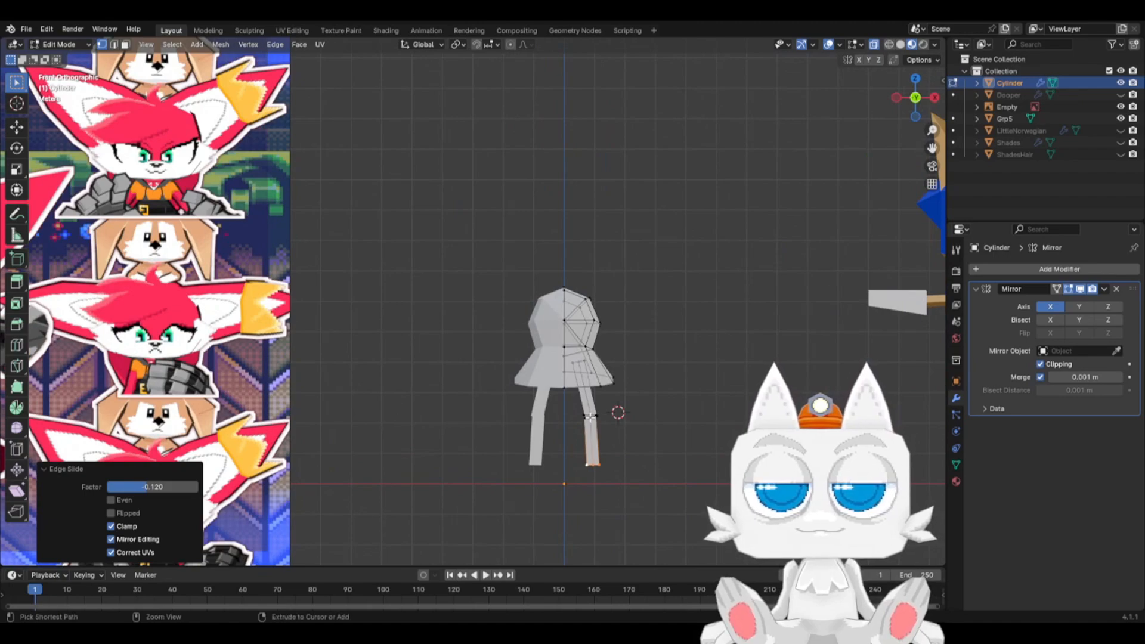
pyautogui.hotkey('ctrl', 'l')
pyautogui.press('KP_3')
pyautogui.scroll(3, 590, 417)
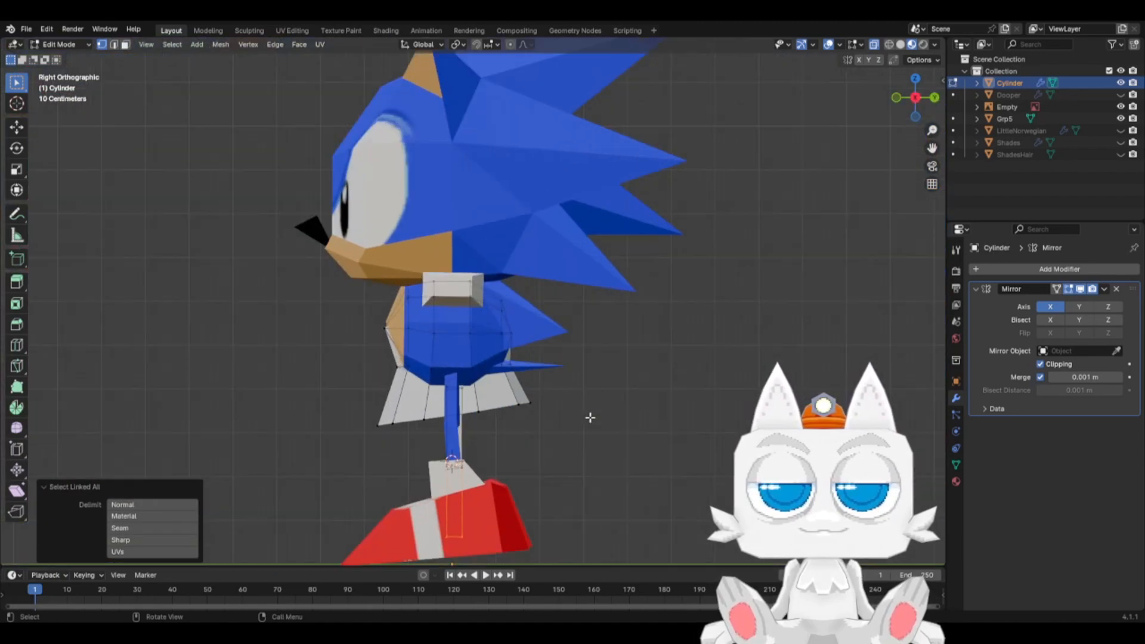
pyautogui.press('r')
pyautogui.keyDown('ctrl'); pyautogui.click(538, 414); pyautogui.keyUp('ctrl')
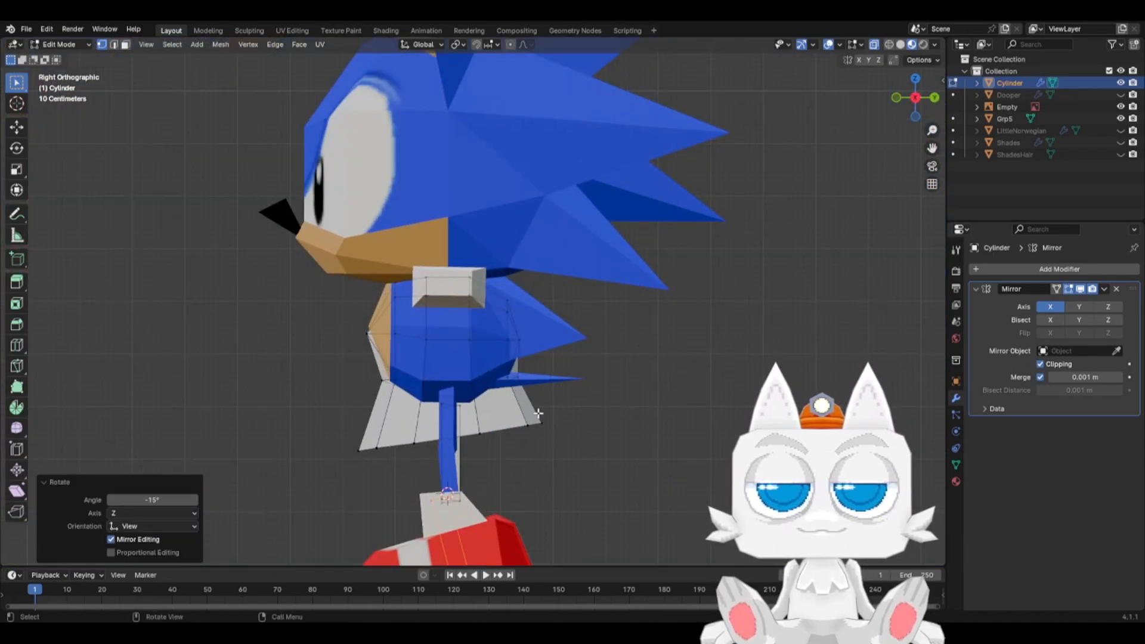
# - Rotate the whole upper leg piece by 6.48° in the side view and shift it forward to line up with Sonic's leg
pyautogui.click(461, 503)
pyautogui.hotkey('ctrl', 'l')
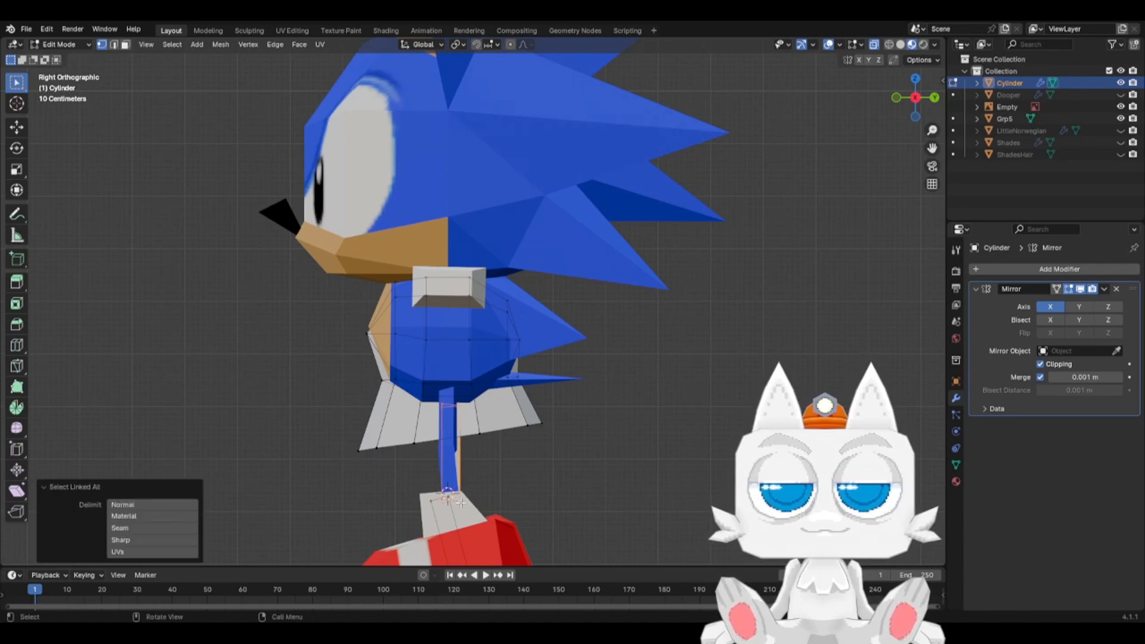
pyautogui.press('r')
pyautogui.click(563, 451)
pyautogui.press('g')
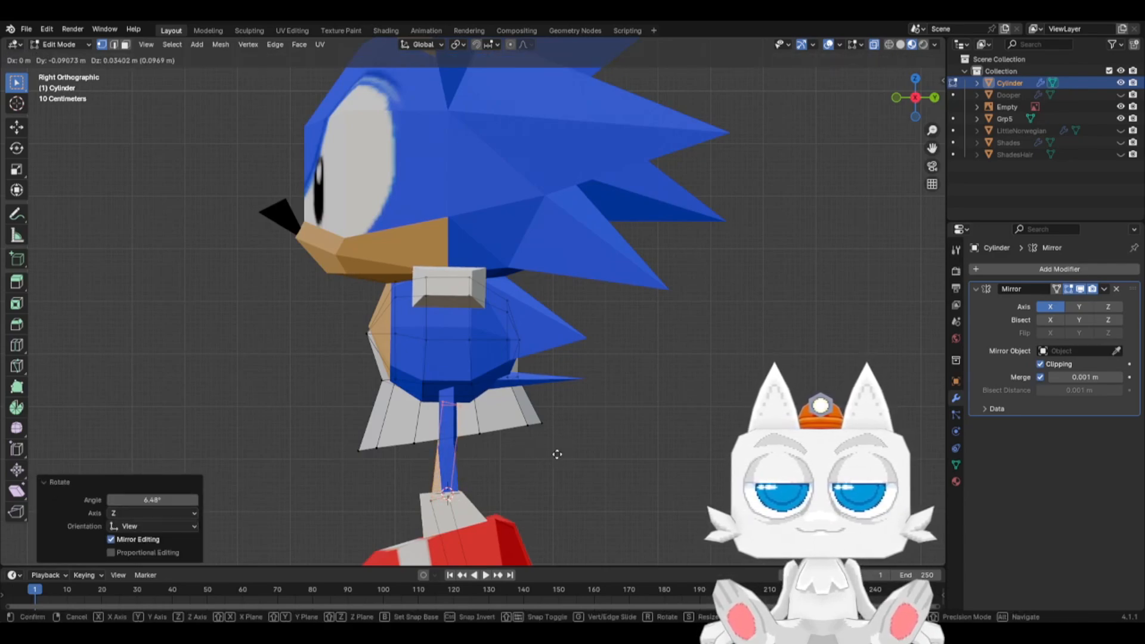
pyautogui.click(557, 455)
# - Rotate the lower leg piece by 5° and move it -0.011341 m in Y and 0.079386 m in Z
pyautogui.click(431, 509)
pyautogui.hotkey('ctrl', 'l')
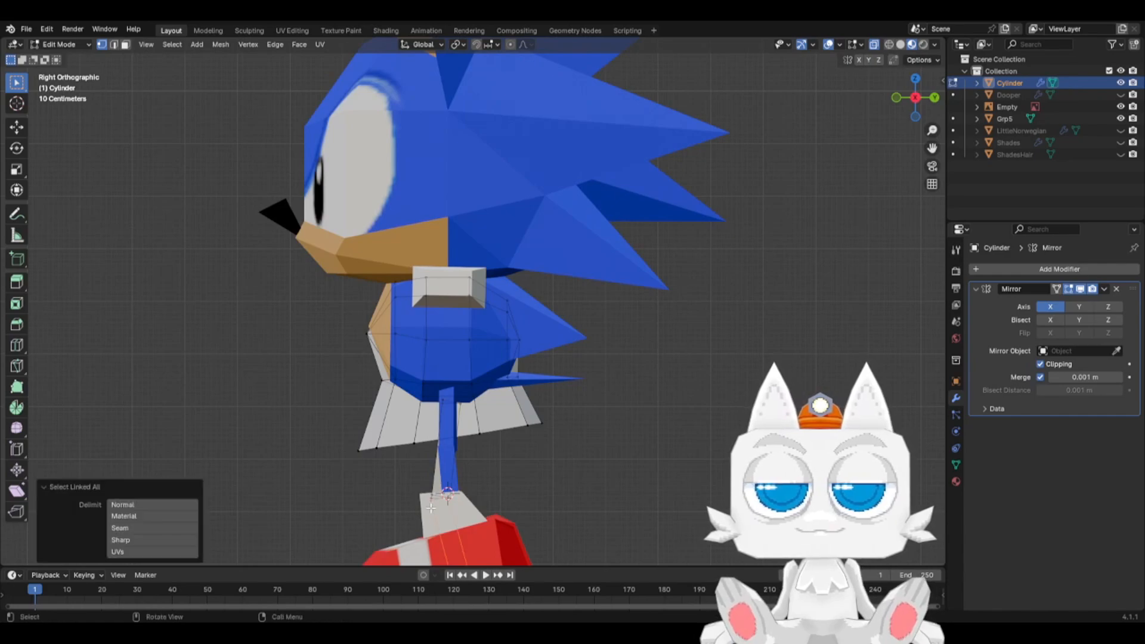
pyautogui.press('r')
pyautogui.click(570, 484)
pyautogui.press('g')
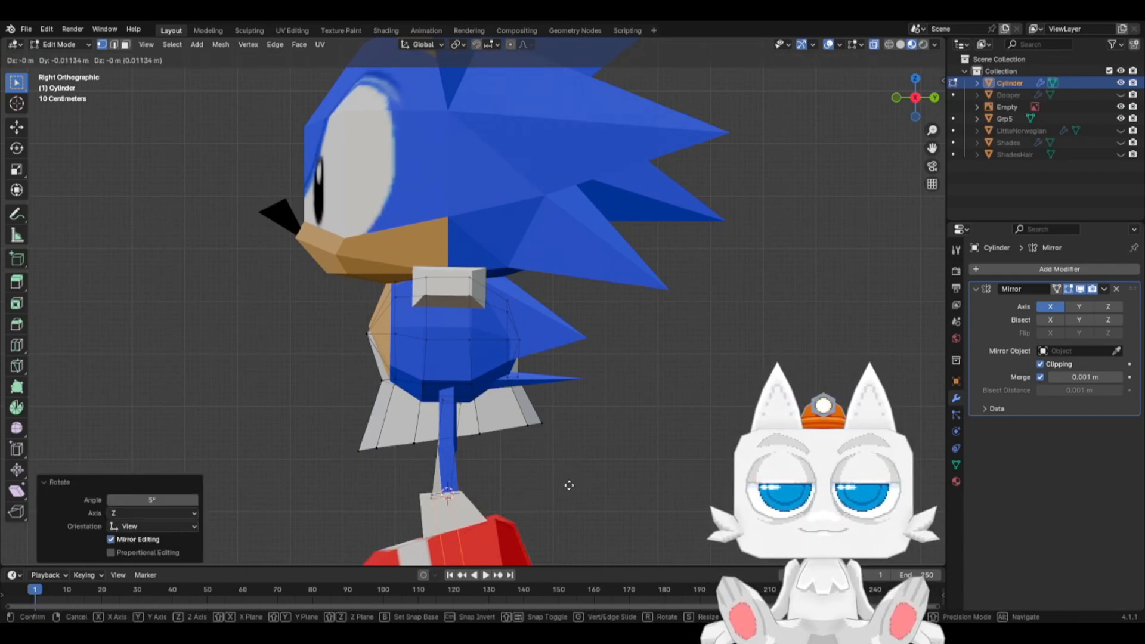
pyautogui.click(569, 481)
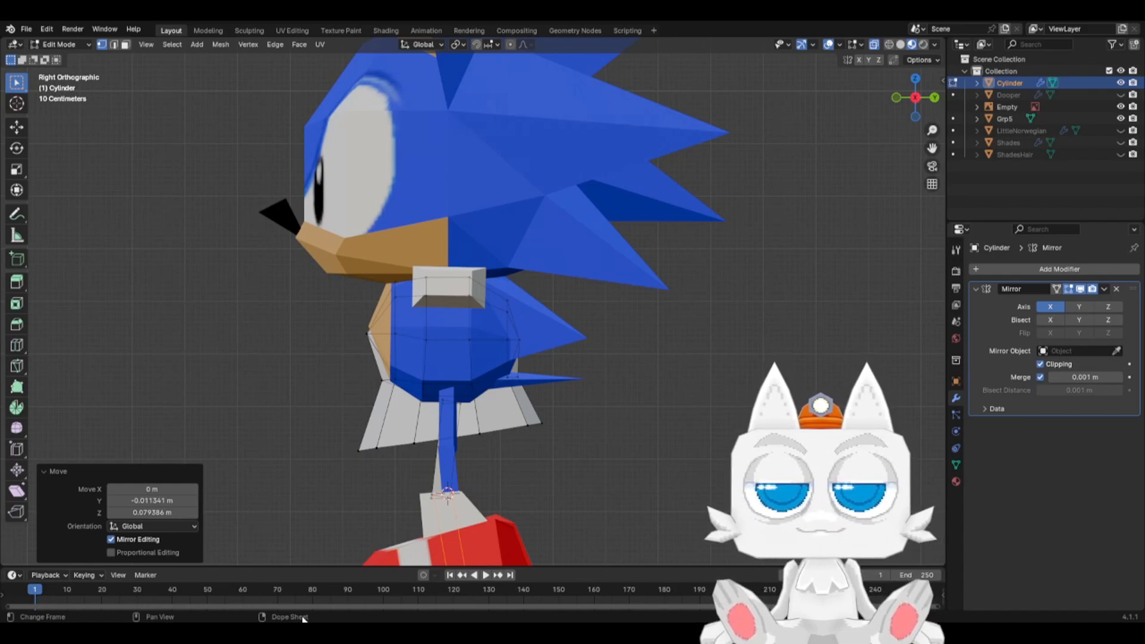
# - Raise both leg pieces 0.84376 m with a 0.013609 m Y shift, rotate them -3.51° and scale them to 0.801
pyautogui.scroll(-2, 443, 441)
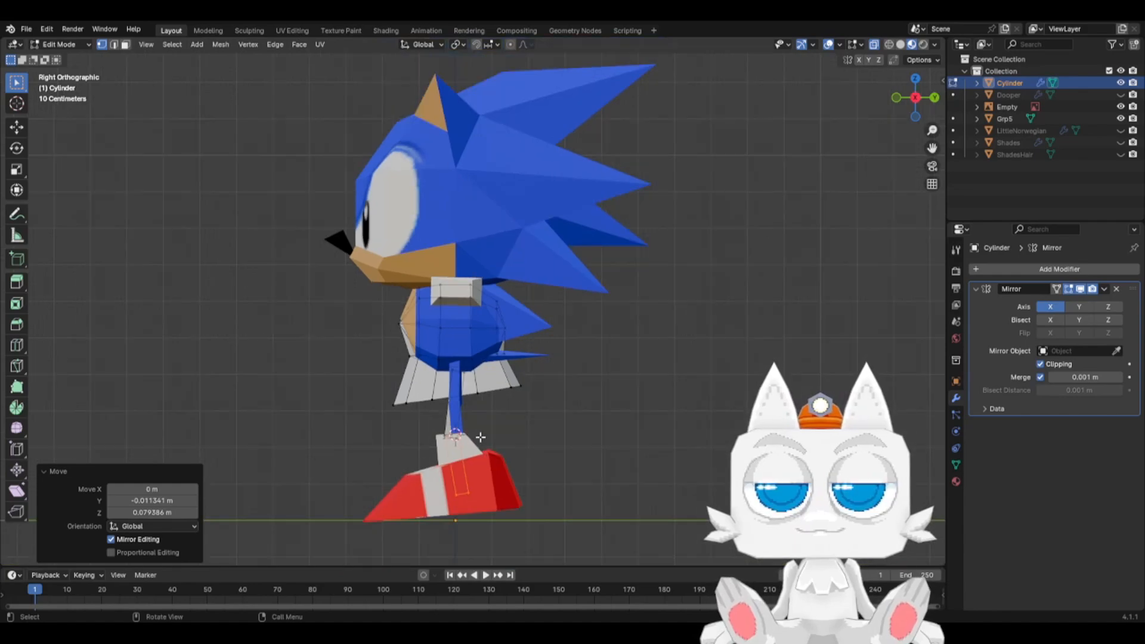
pyautogui.scroll(2, 481, 437)
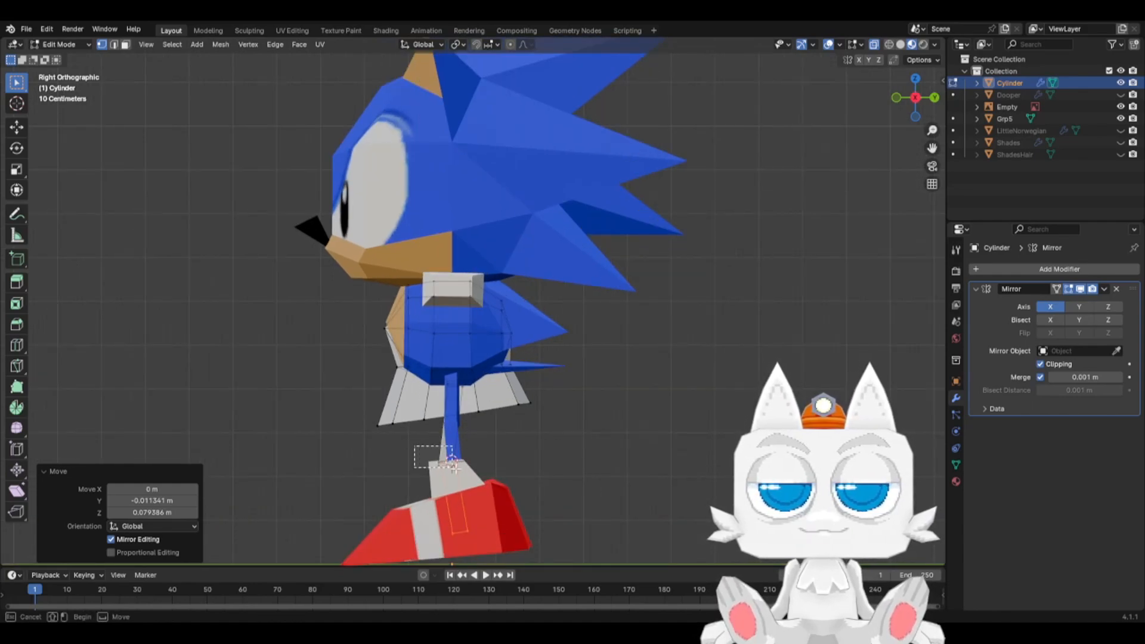
pyautogui.click(478, 484)
pyautogui.hotkey('ctrl', 'l')
pyautogui.press('g')
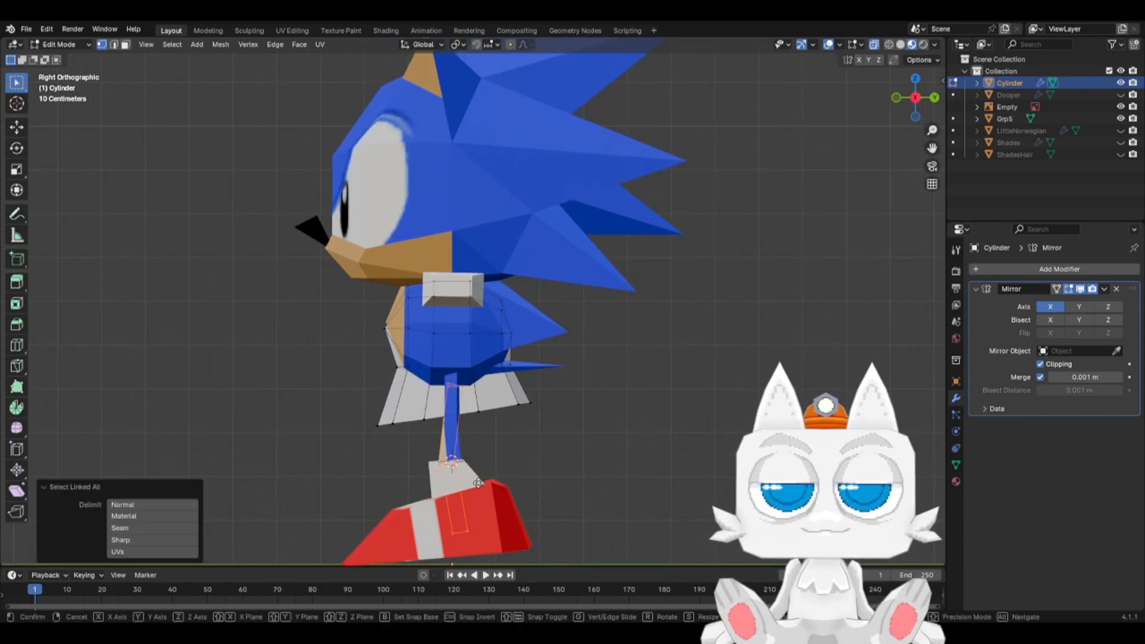
pyautogui.click(480, 446)
pyautogui.press('r')
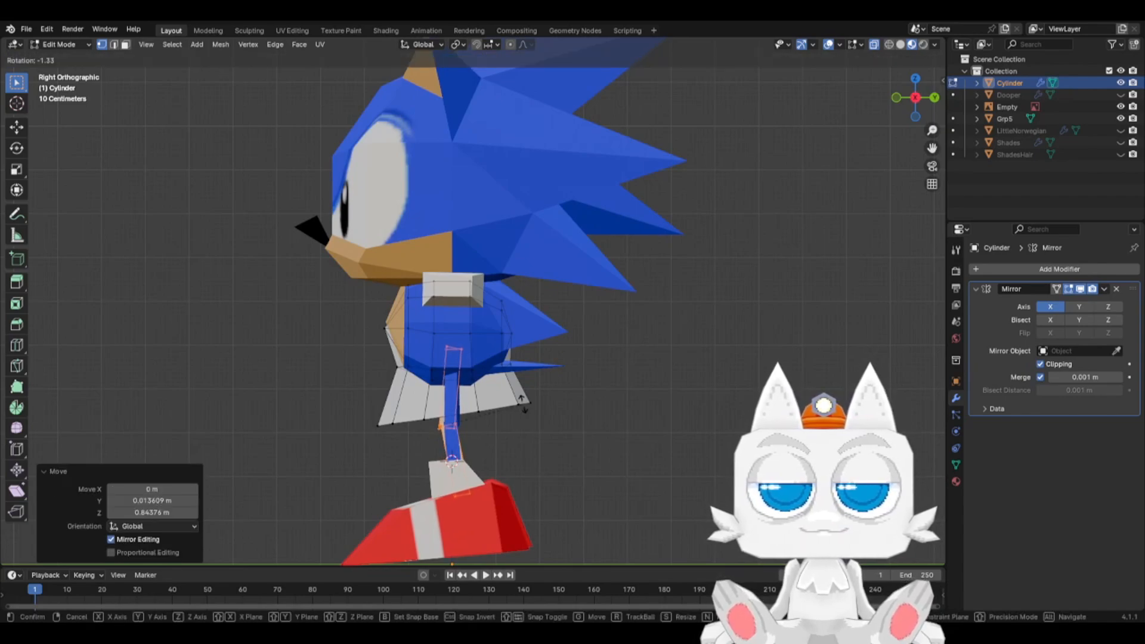
pyautogui.click(521, 413)
pyautogui.press('s')
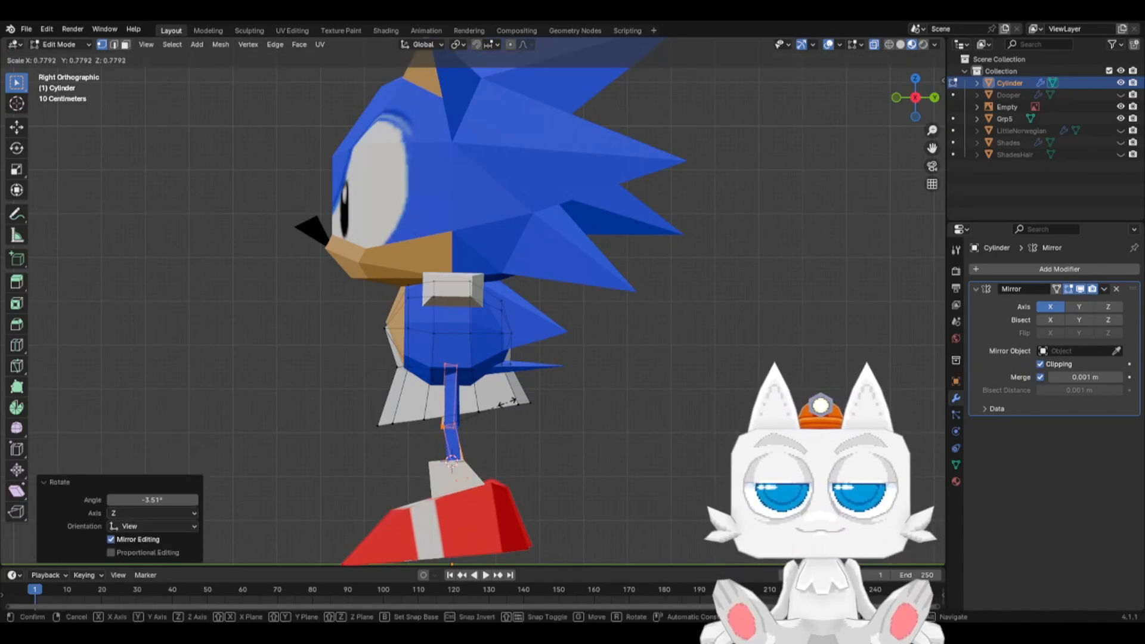
pyautogui.click(510, 403)
# - Move both leg pieces -0.18813 m along X in the front view, closer to the body's centre
pyautogui.press('KP_1')
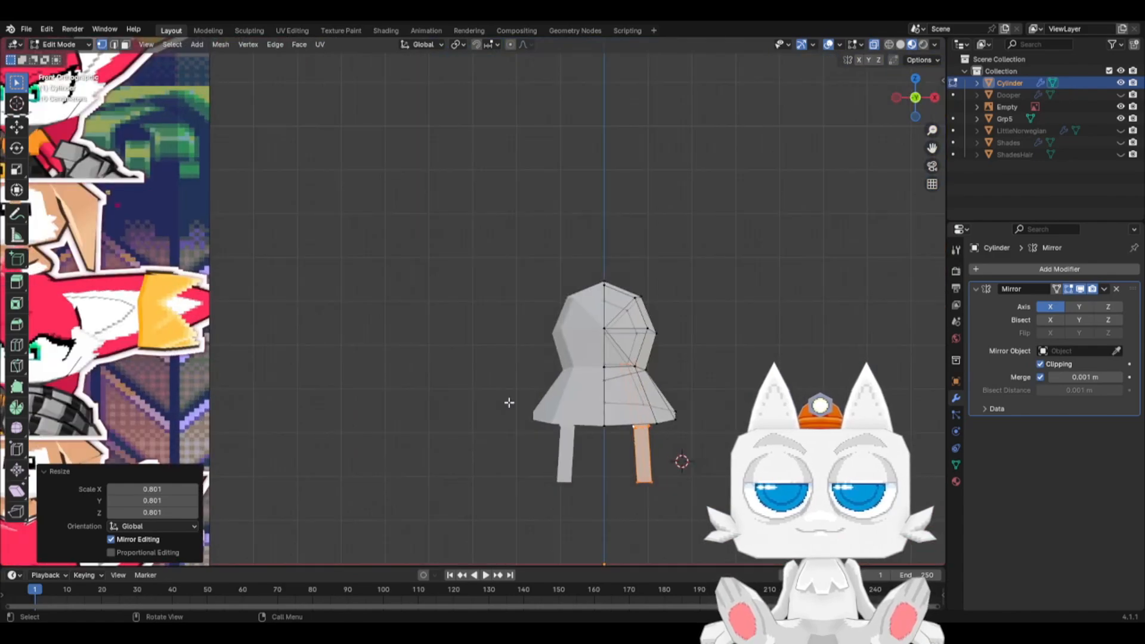
pyautogui.scroll(-3, 690, 391)
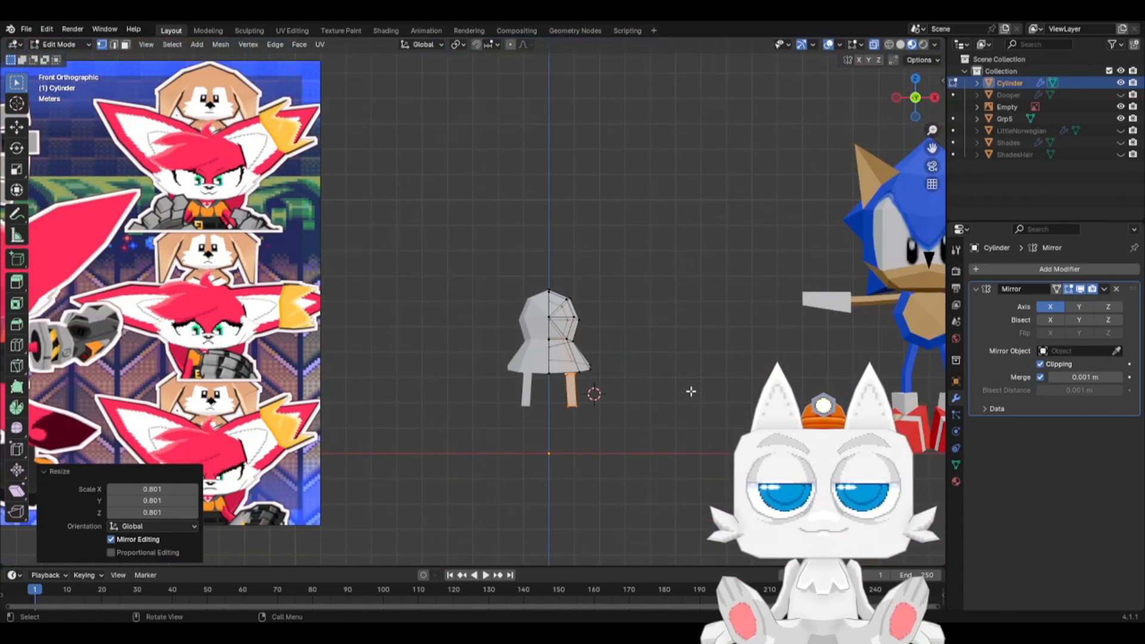
pyautogui.press('g')
pyautogui.press('x')
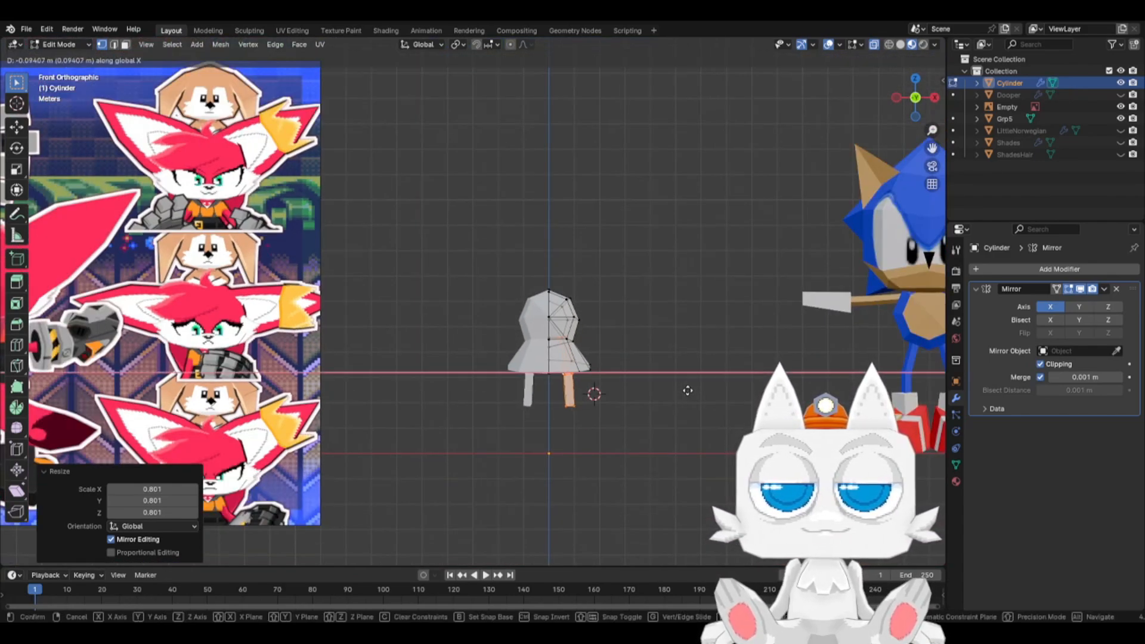
pyautogui.click(686, 391)
# - Shorten the skirt by selecting its hem vertices in the side view and edge-sliding them with a factor of 0.256
pyautogui.press('KP_3')
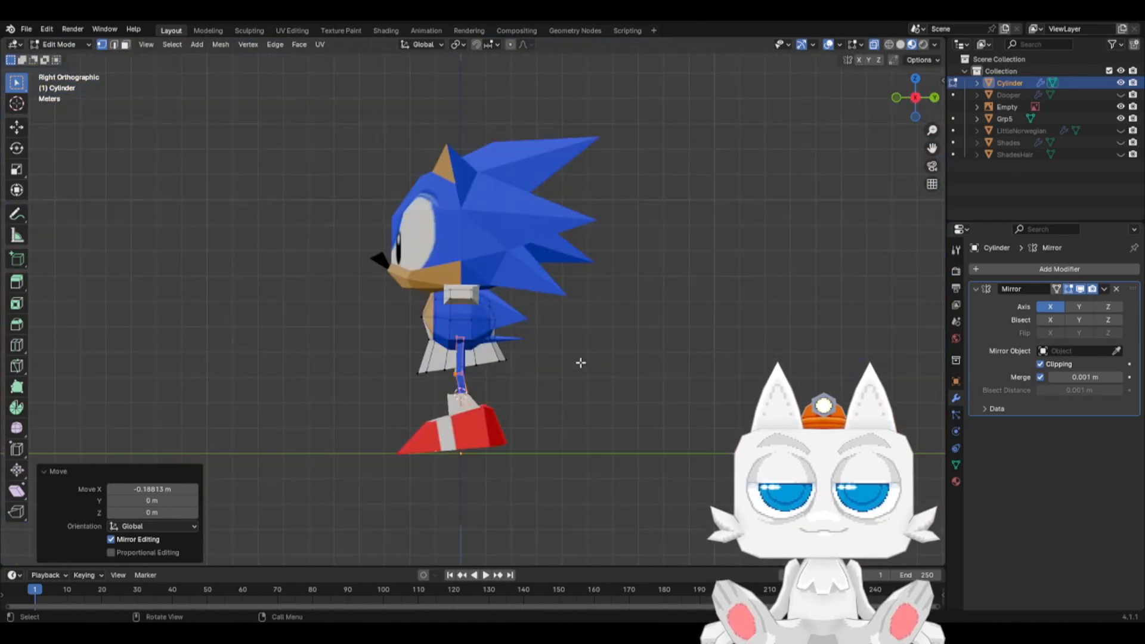
pyautogui.scroll(3, 550, 381)
pyautogui.click(308, 415)
pyautogui.press('c')
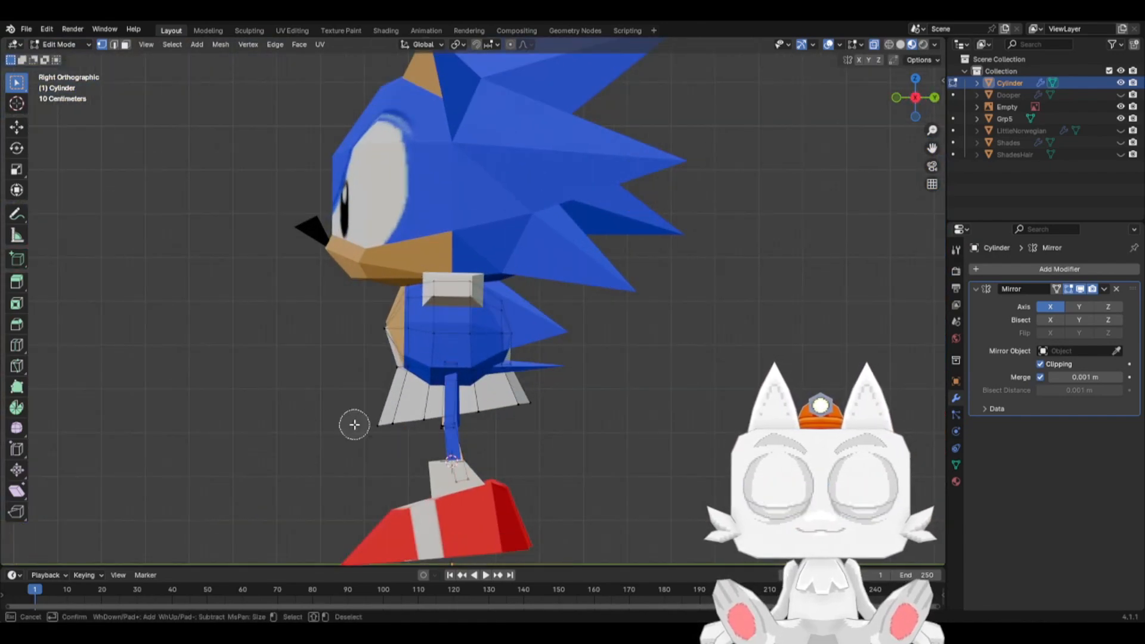
pyautogui.click(389, 421)
pyautogui.moveTo(418, 408)
pyautogui.mouseDown()
pyautogui.moveTo(504, 411)
pyautogui.moveTo(528, 399)
pyautogui.mouseUp()
pyautogui.press('Escape')
pyautogui.press('g')
pyautogui.press('g')
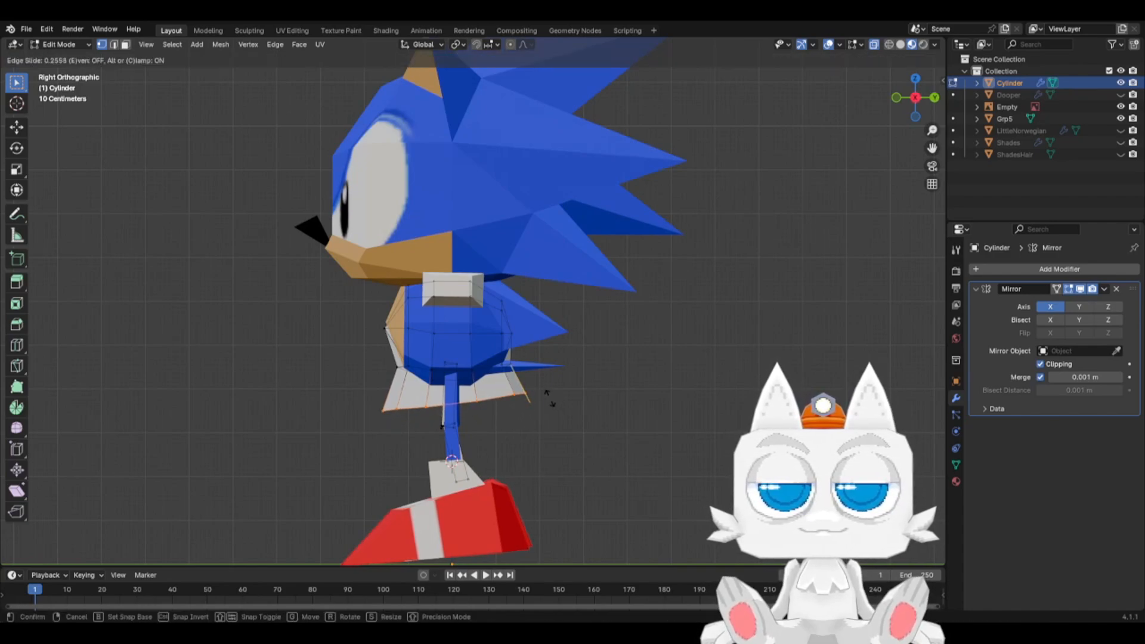
pyautogui.click(550, 397)
# - Lower the skirt hem by 0.10887 m along Z in the front view
pyautogui.press('KP_1')
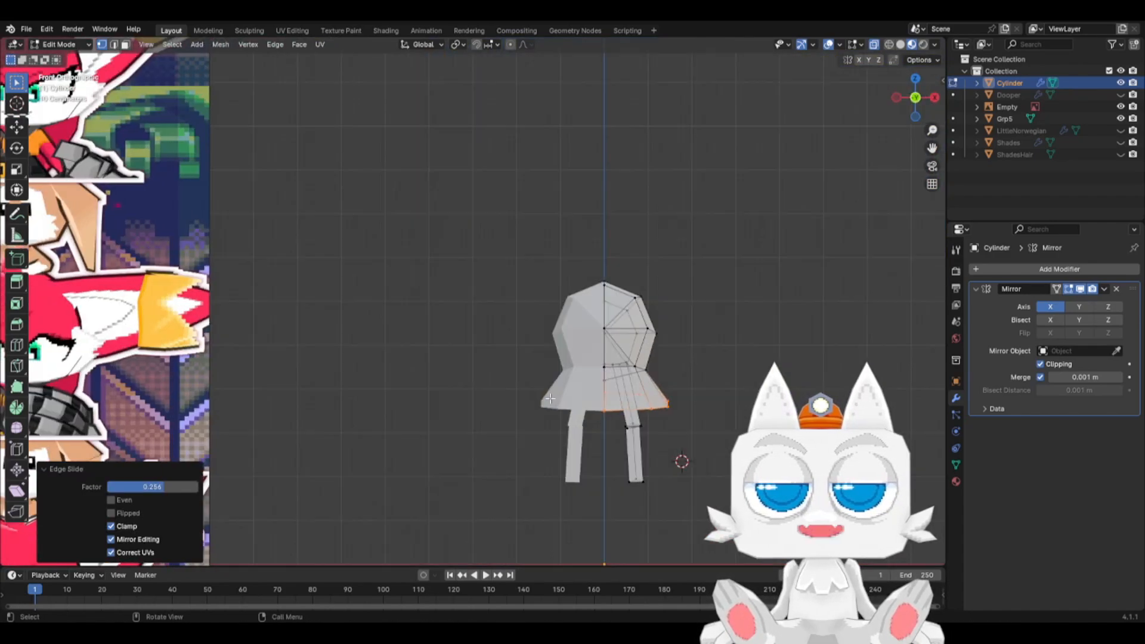
pyautogui.press('g')
pyautogui.press('g')
pyautogui.rightClick(703, 386)
pyautogui.press('g')
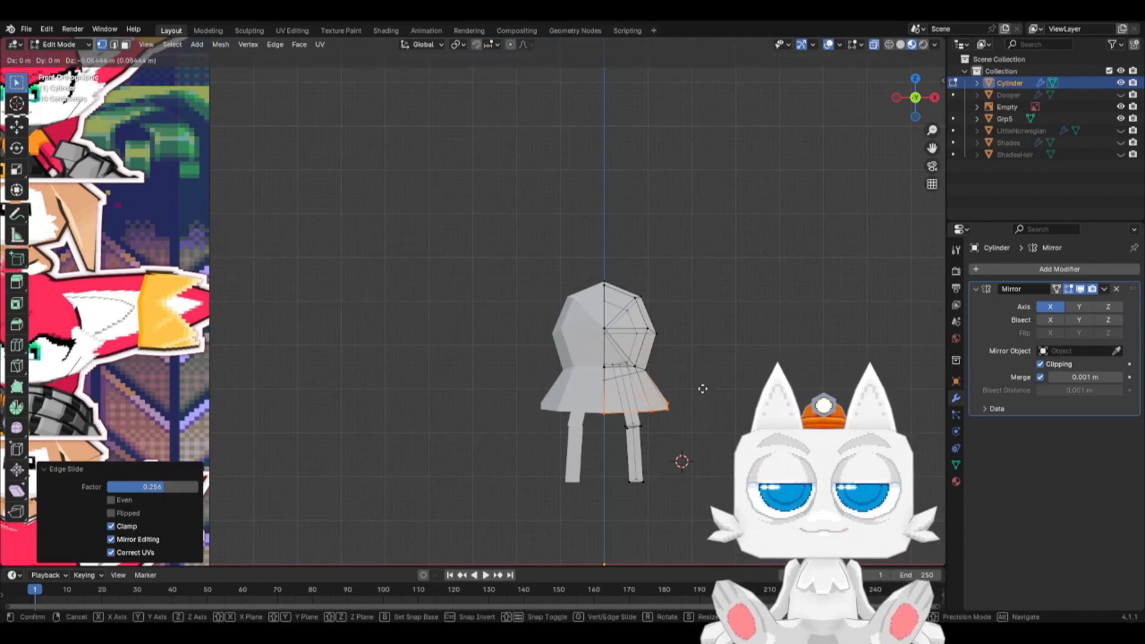
pyautogui.click(702, 391)
# - Select the top end faces of the upper and lower leg pieces and scale each about its own centre by 1.503
pyautogui.scroll(-1, 686, 395)
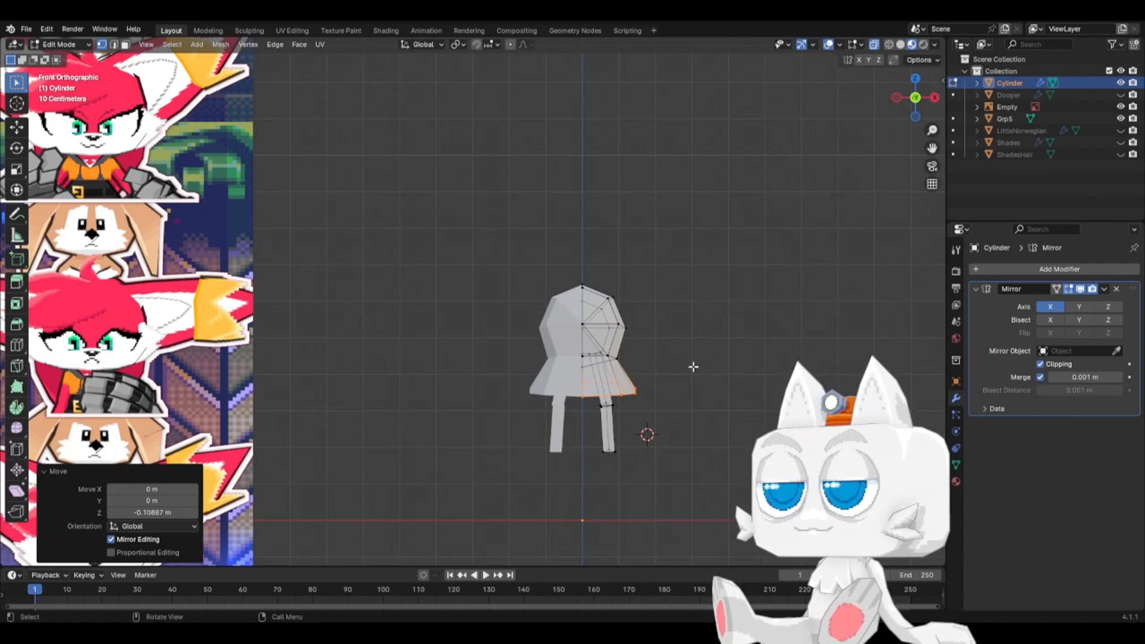
pyautogui.scroll(-3, 693, 367)
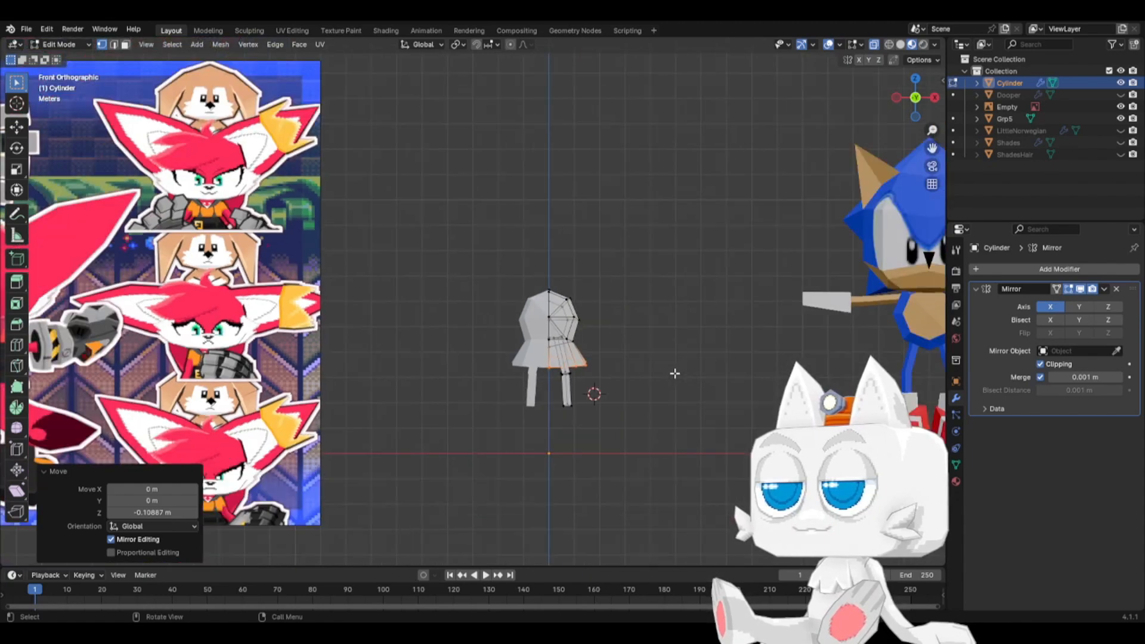
pyautogui.scroll(2, 596, 384)
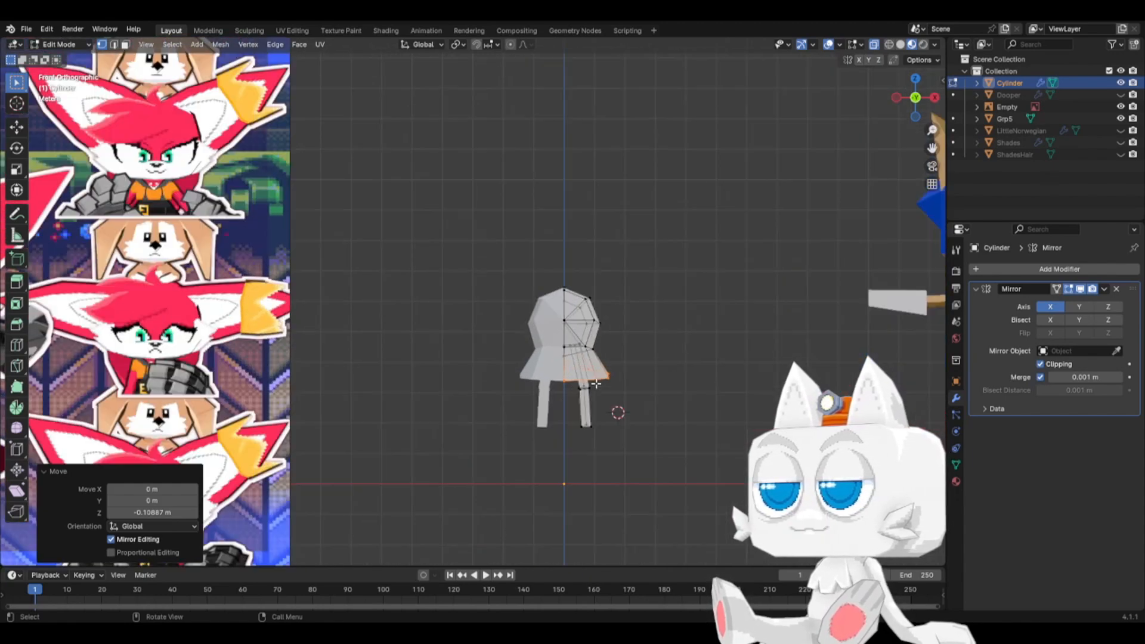
pyautogui.rightClick(585, 386)
pyautogui.click(595, 383)
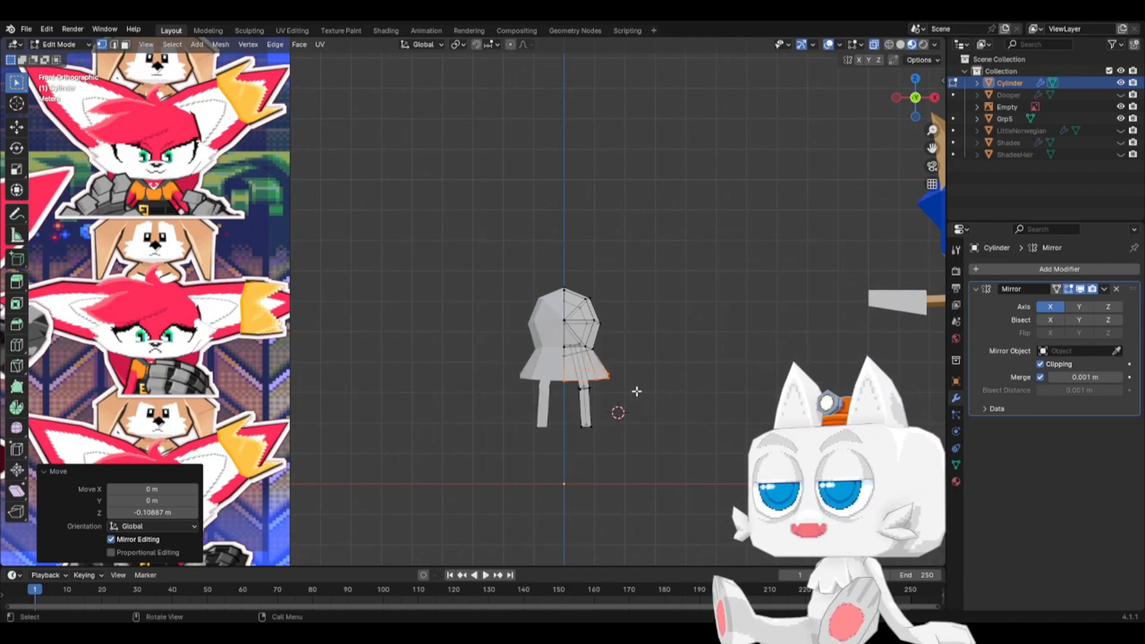
pyautogui.hotkey('ctrl', 'l')
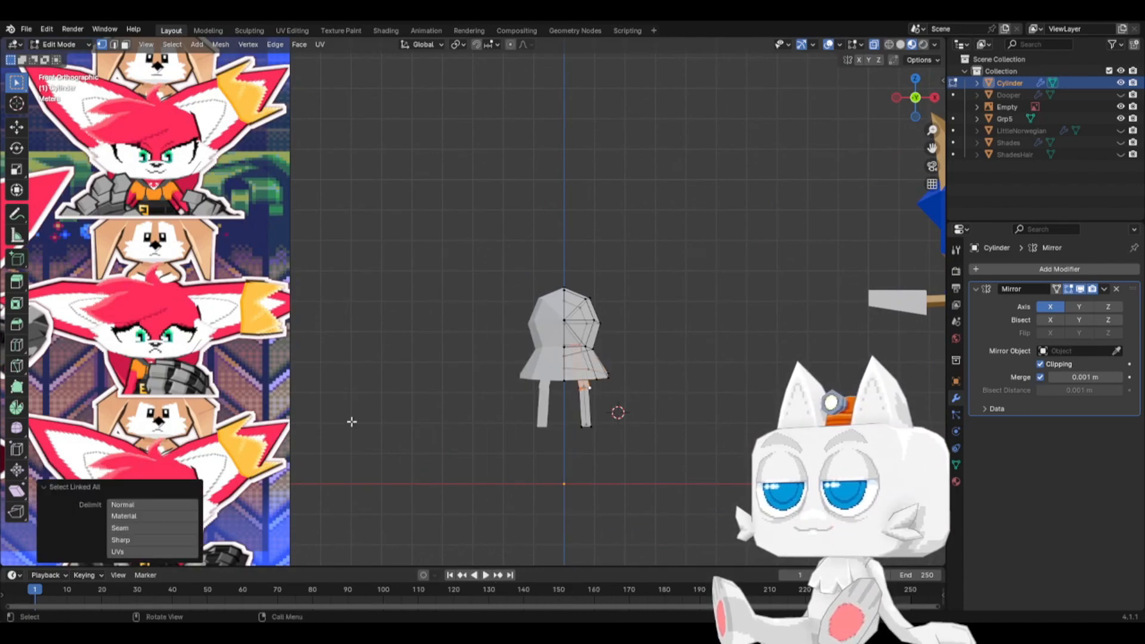
pyautogui.click(125, 44)
pyautogui.scroll(1, 590, 410)
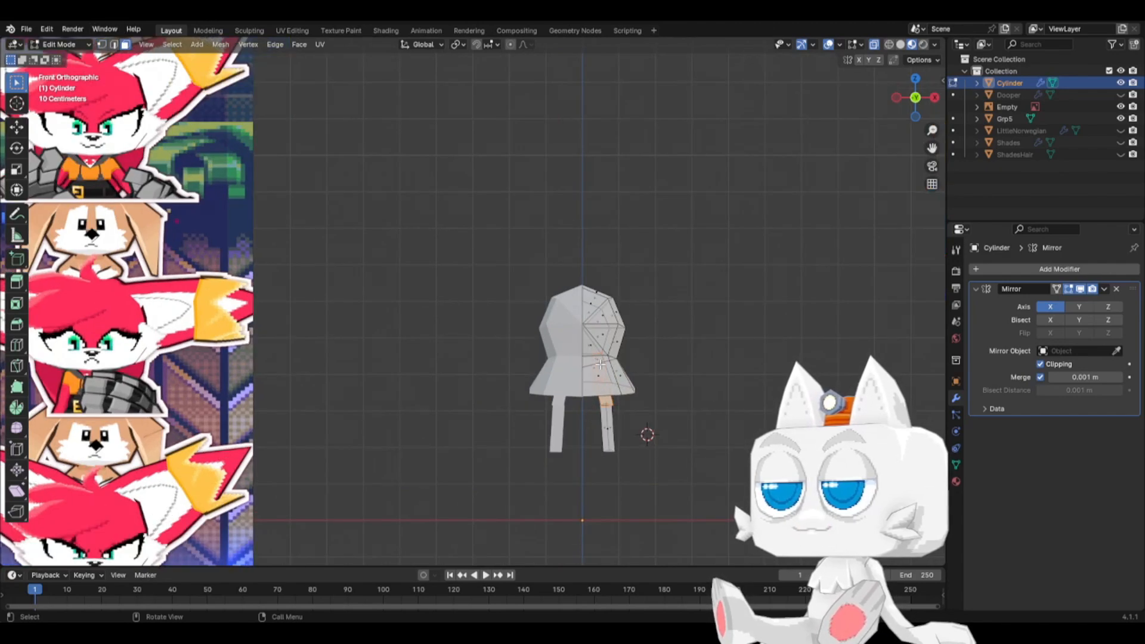
pyautogui.rightClick(596, 346)
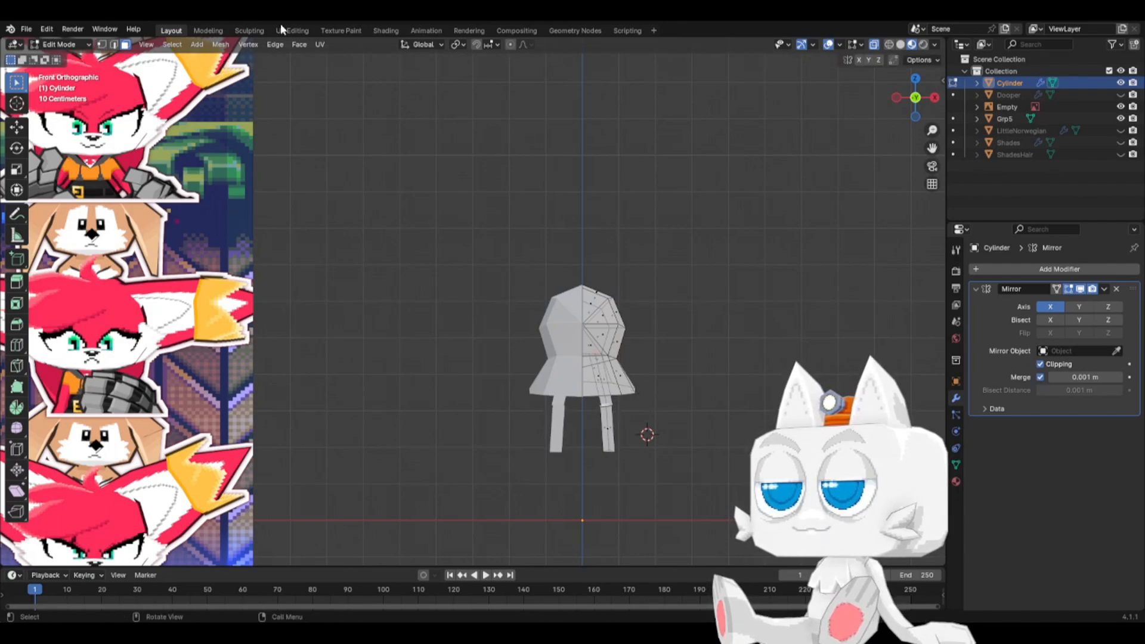
pyautogui.click(460, 46)
pyautogui.click(487, 99)
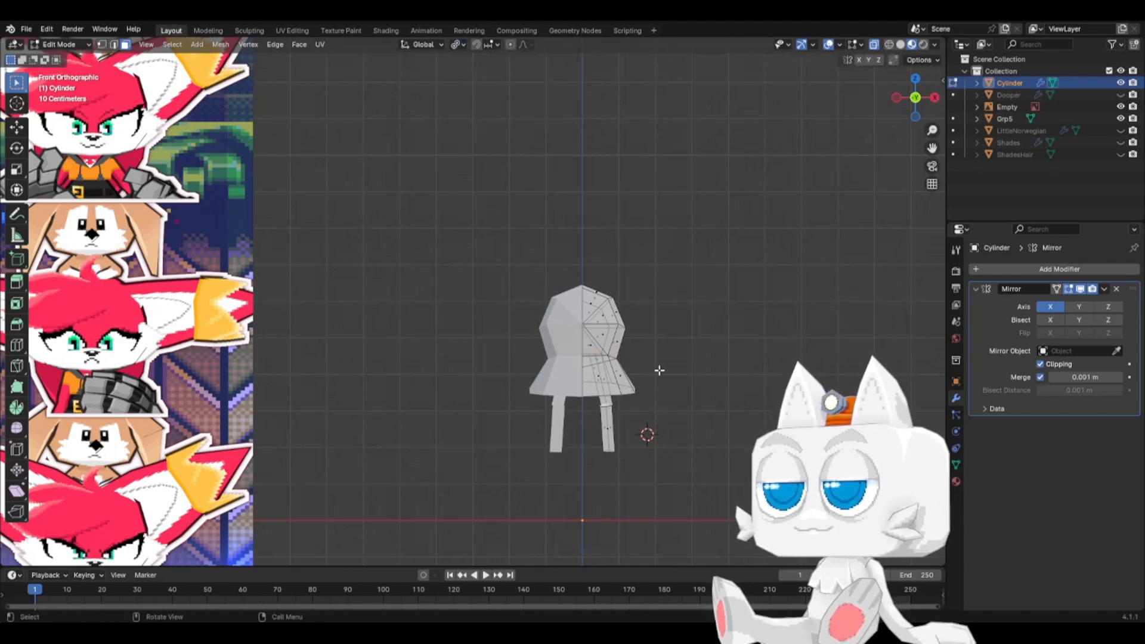
pyautogui.press('s')
pyautogui.click(689, 365)
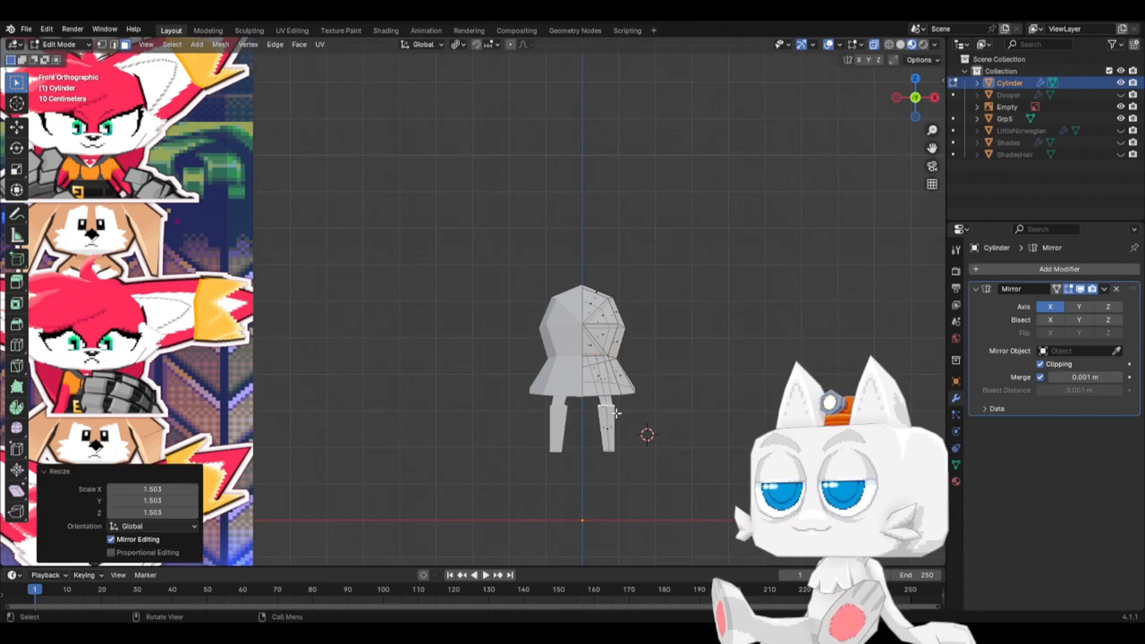
# - Scale the bottom end faces of both leg pieces by 1.443 and slightly shrink the upper leg's end face at the knee
pyautogui.click(603, 403)
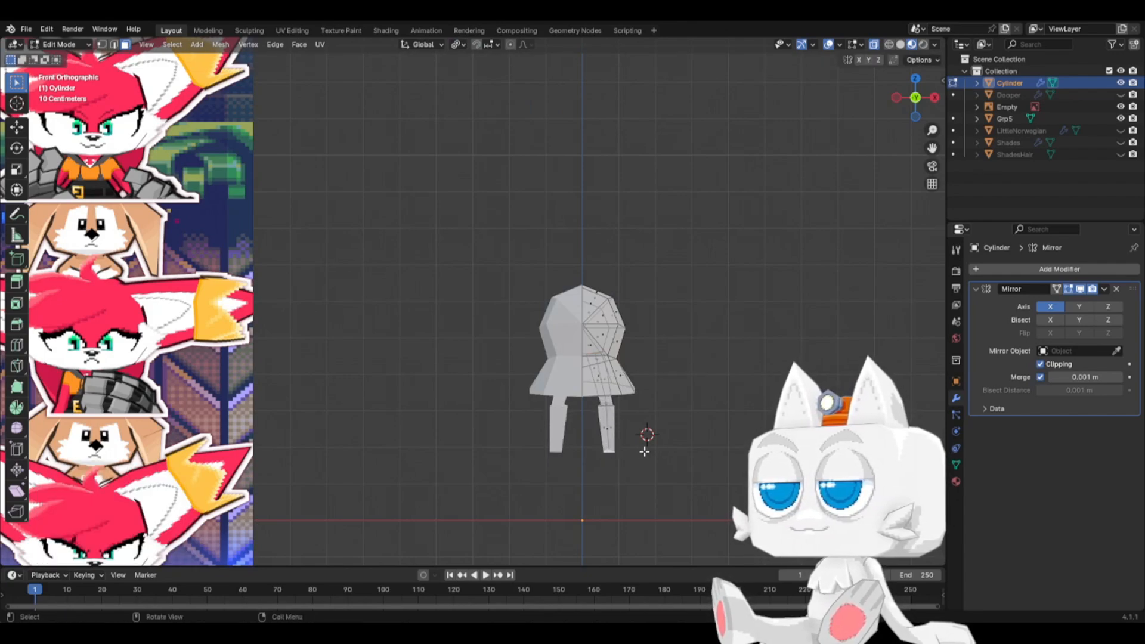
pyautogui.press('s')
pyautogui.click(666, 449)
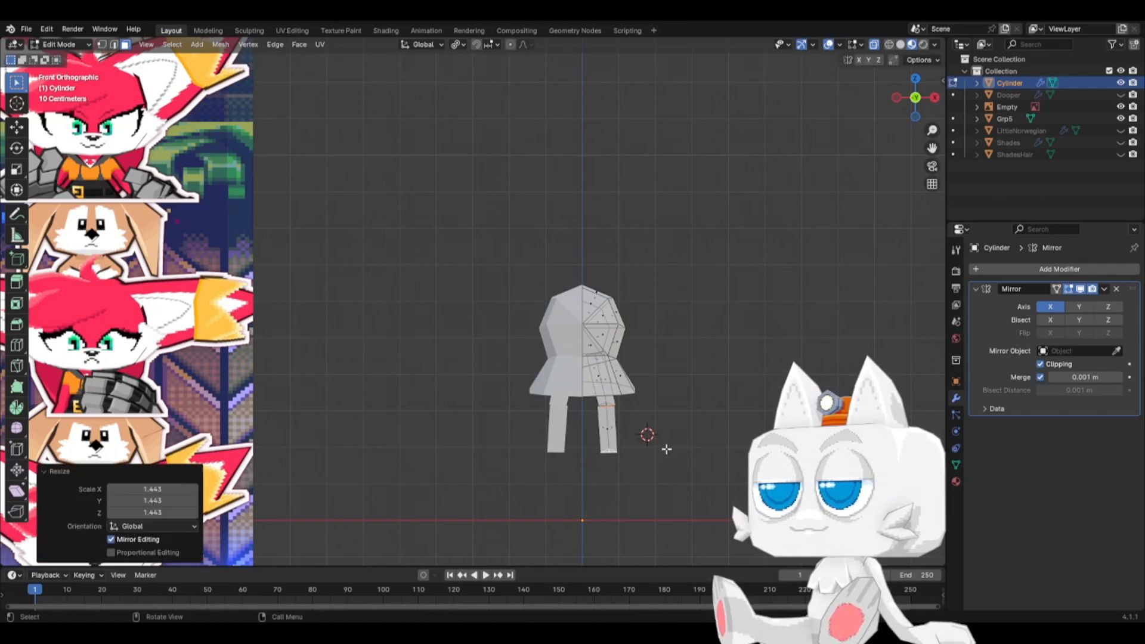
pyautogui.click(613, 399)
pyautogui.press('s')
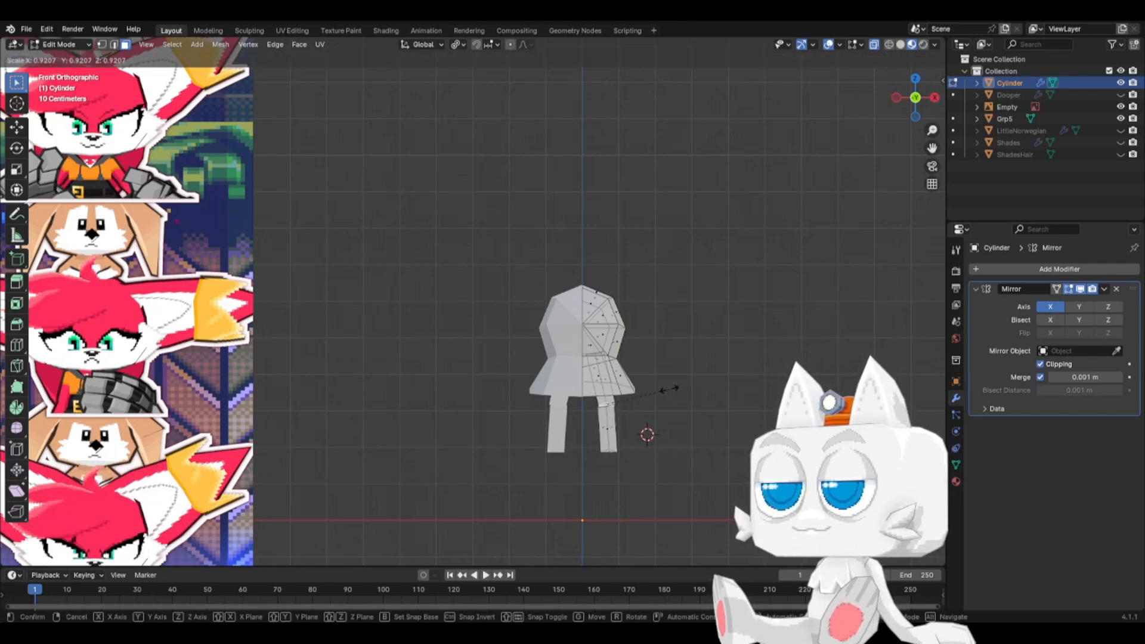
pyautogui.click(669, 390)
# - Scale the upper leg's top face to 0.891 and edge-slide it slightly along the leg
pyautogui.click(596, 355)
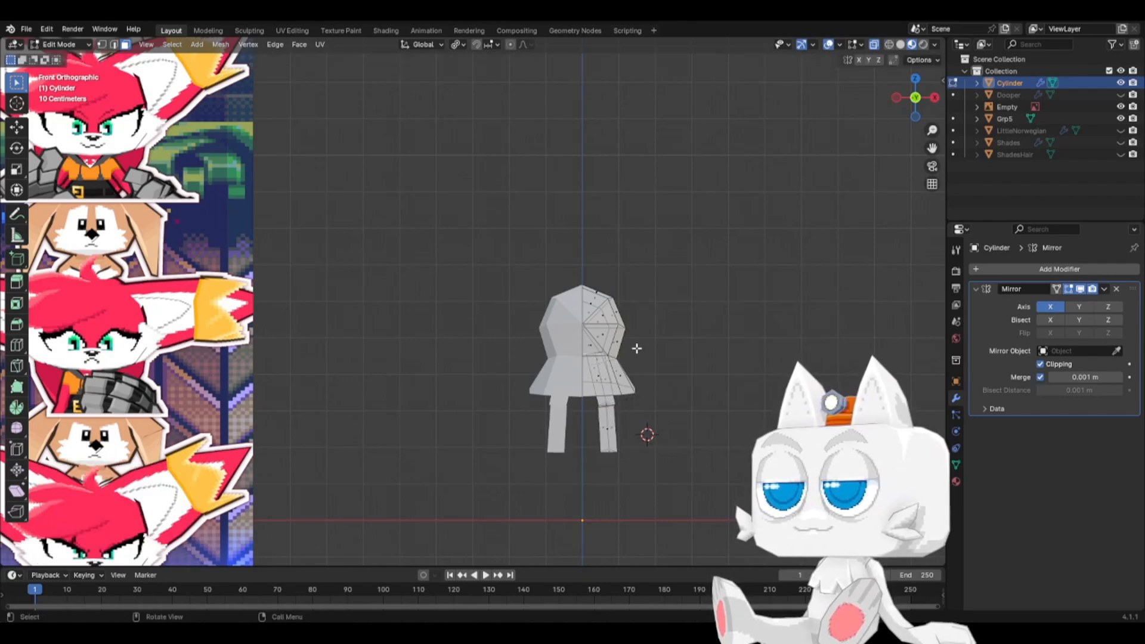
pyautogui.press('s')
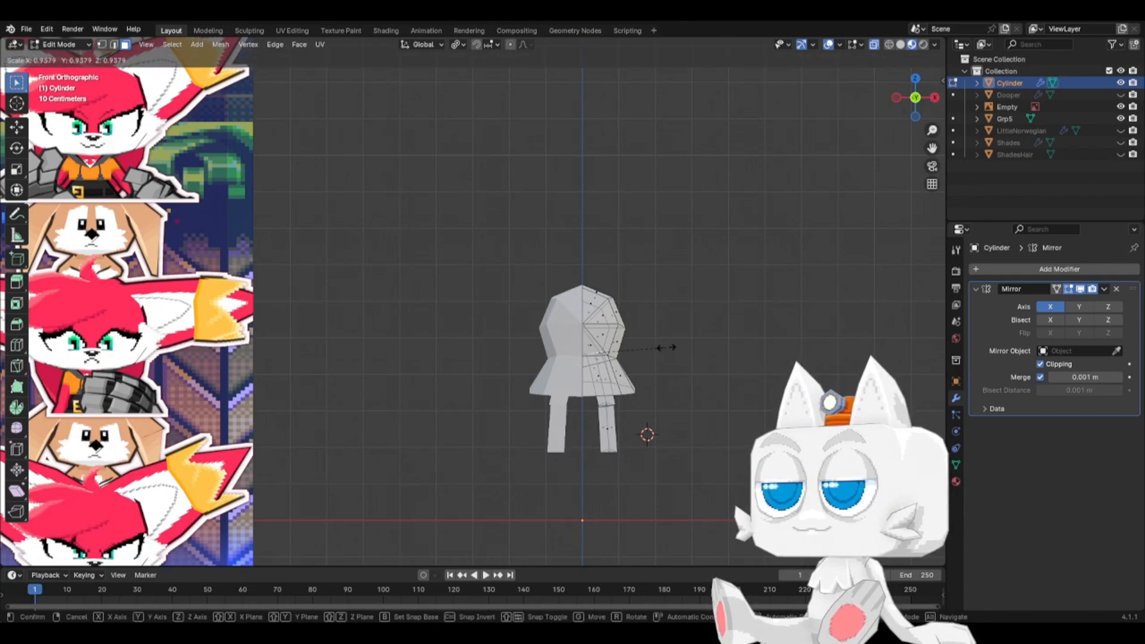
pyautogui.click(664, 348)
pyautogui.press('g')
pyautogui.press('g')
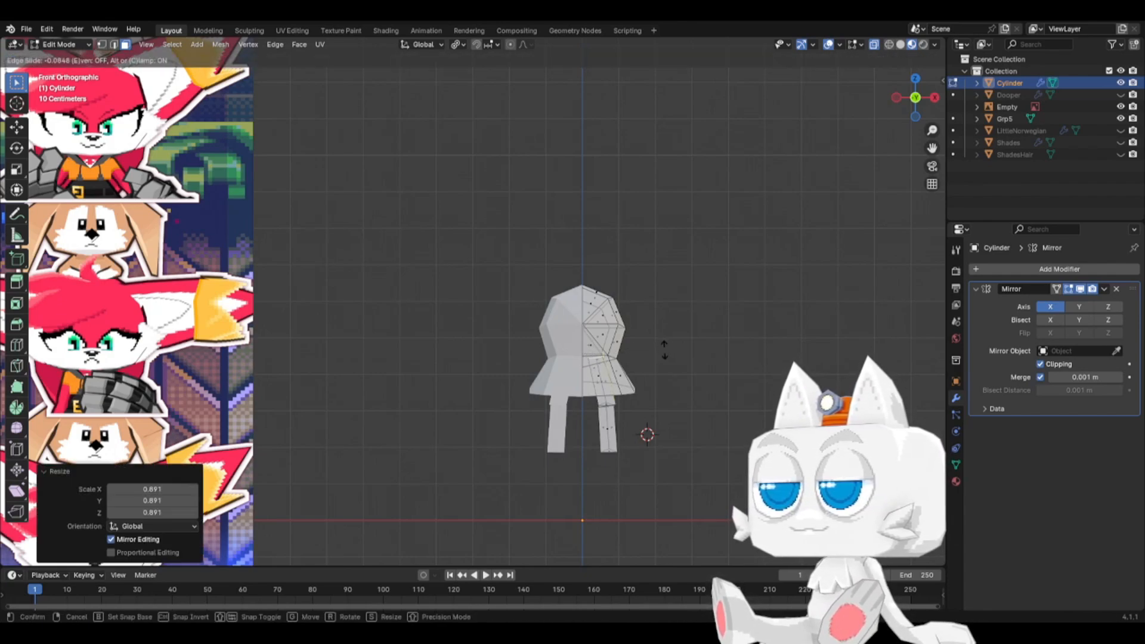
pyautogui.click(664, 351)
# - Select the whole linked lower leg piece and move it 0.056704 m along X
pyautogui.scroll(2, 632, 409)
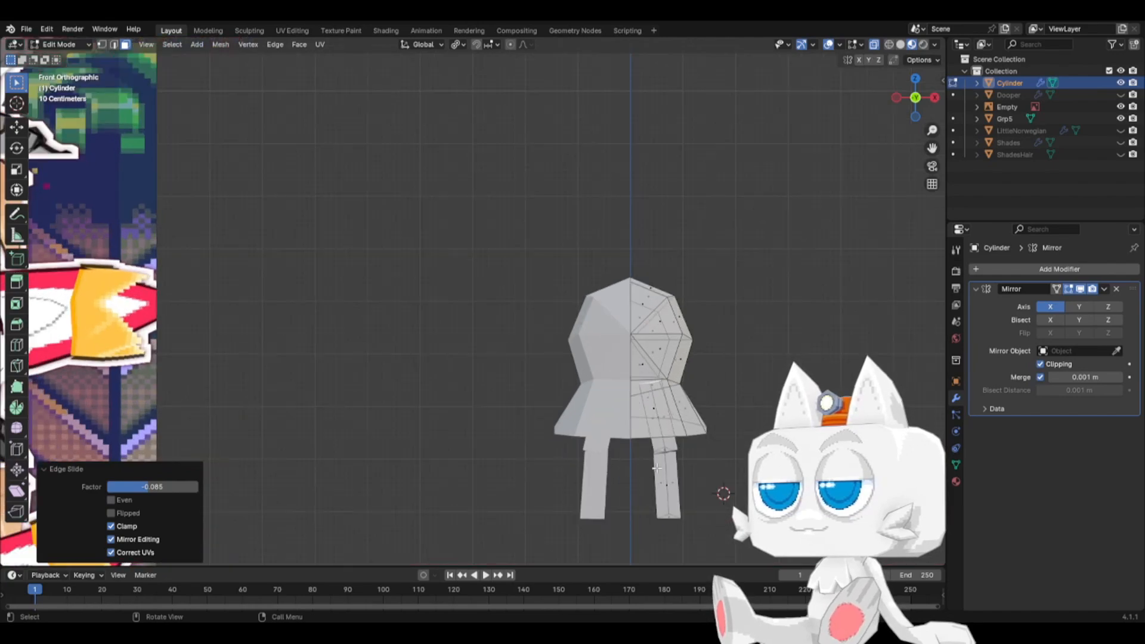
pyautogui.hotkey('ctrl', 'l')
pyautogui.press('g')
pyautogui.press('x')
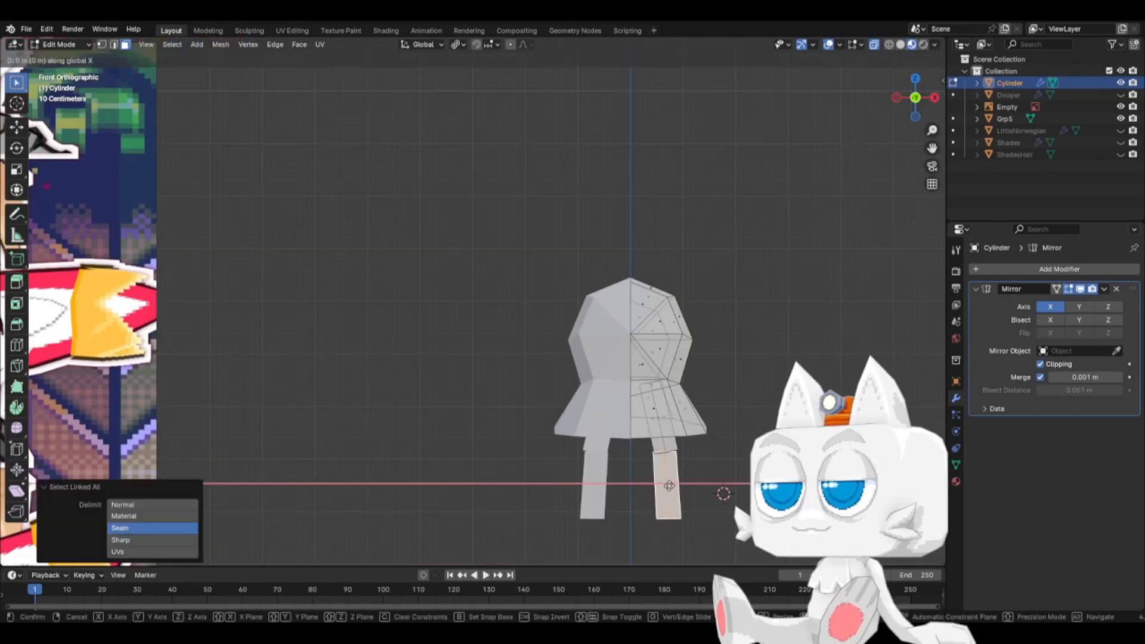
pyautogui.click(670, 484)
pyautogui.press('KP_Divide')
pyautogui.press('KP_3')
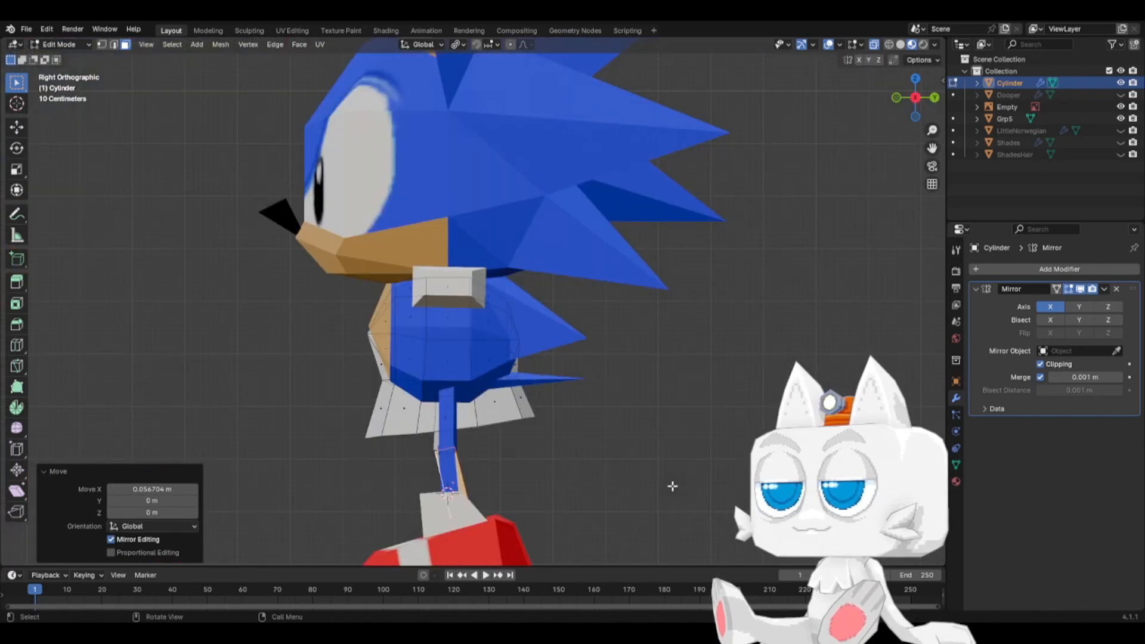
# - Move the lower leg's top face 0.022682 m in X and Y and -0.034023 m in Z, and scale it to 0.893
pyautogui.press('g')
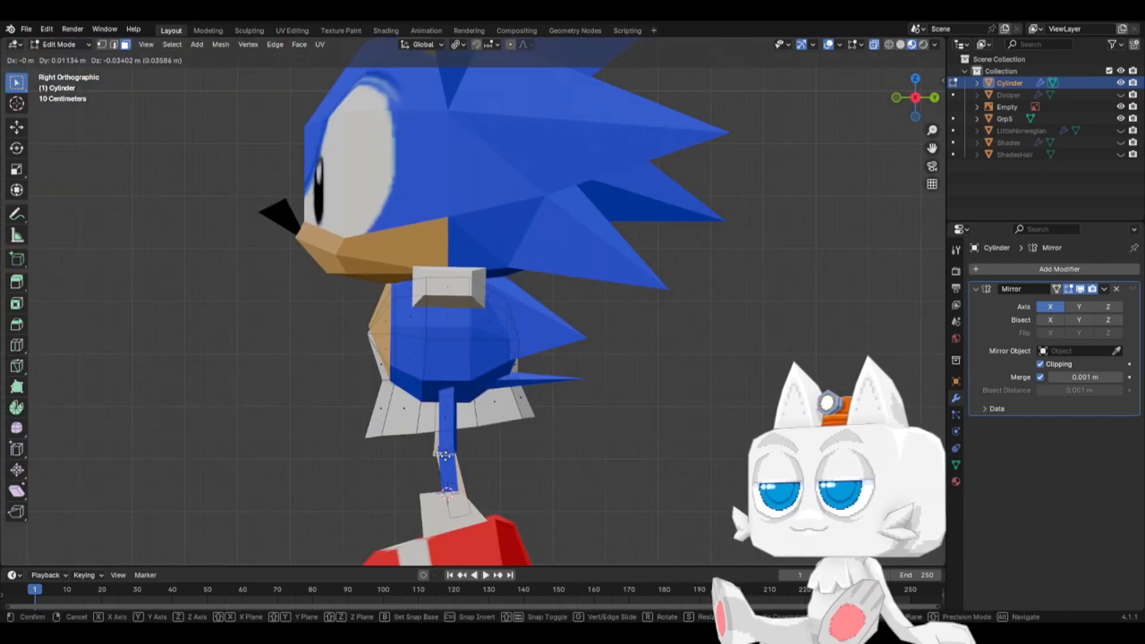
pyautogui.click(445, 455)
pyautogui.press('KP_Divide')
pyautogui.press('KP_1')
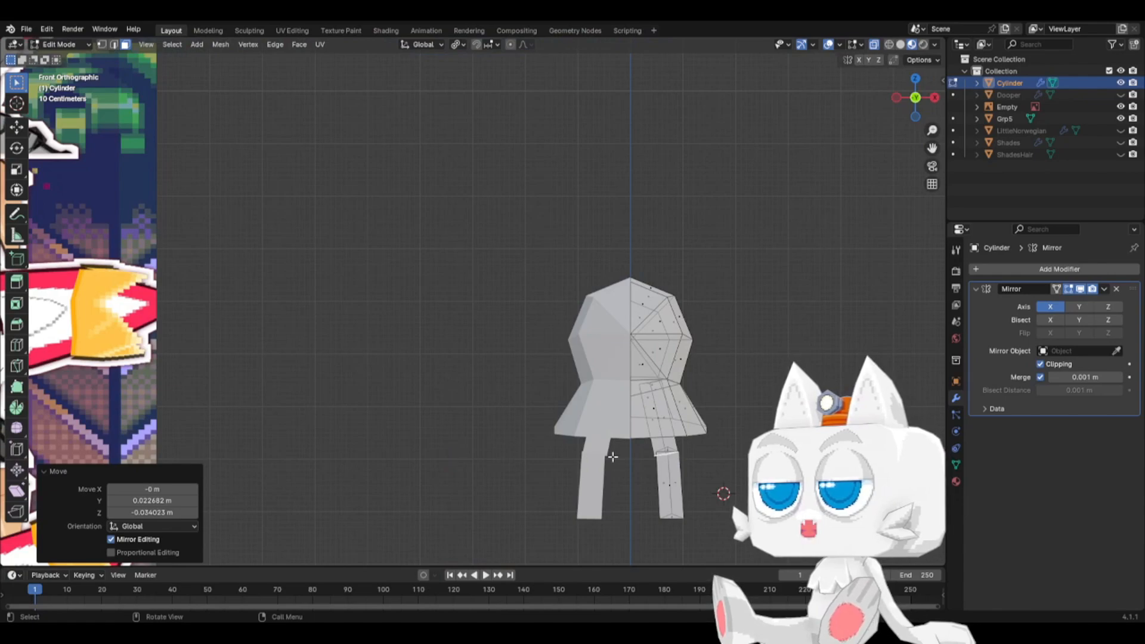
pyautogui.press('g')
pyautogui.press('x')
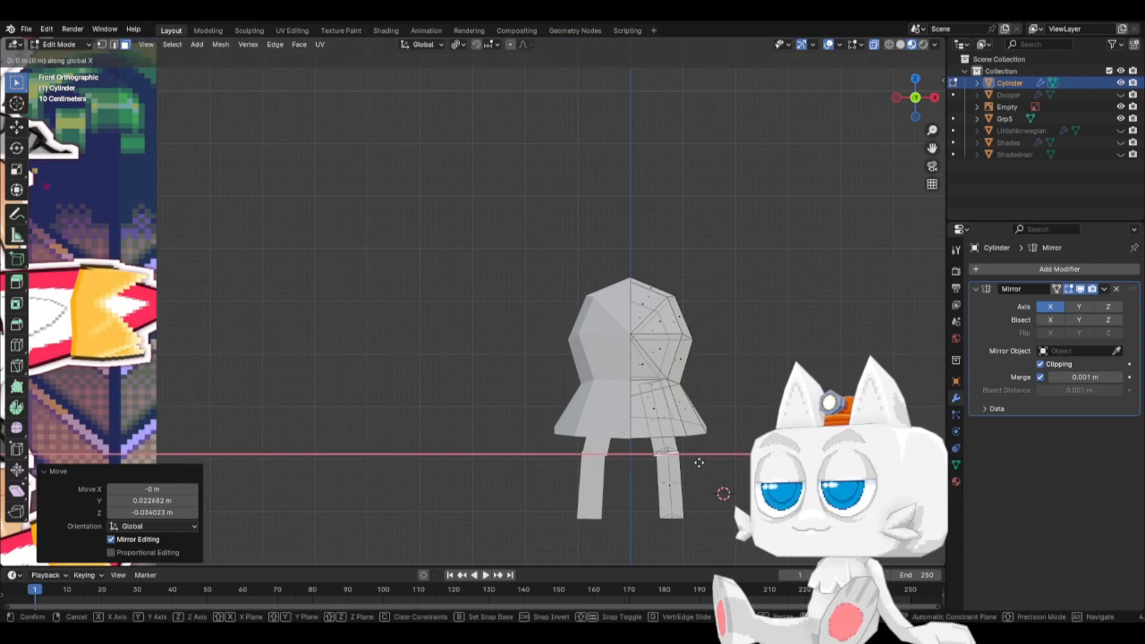
pyautogui.click(699, 463)
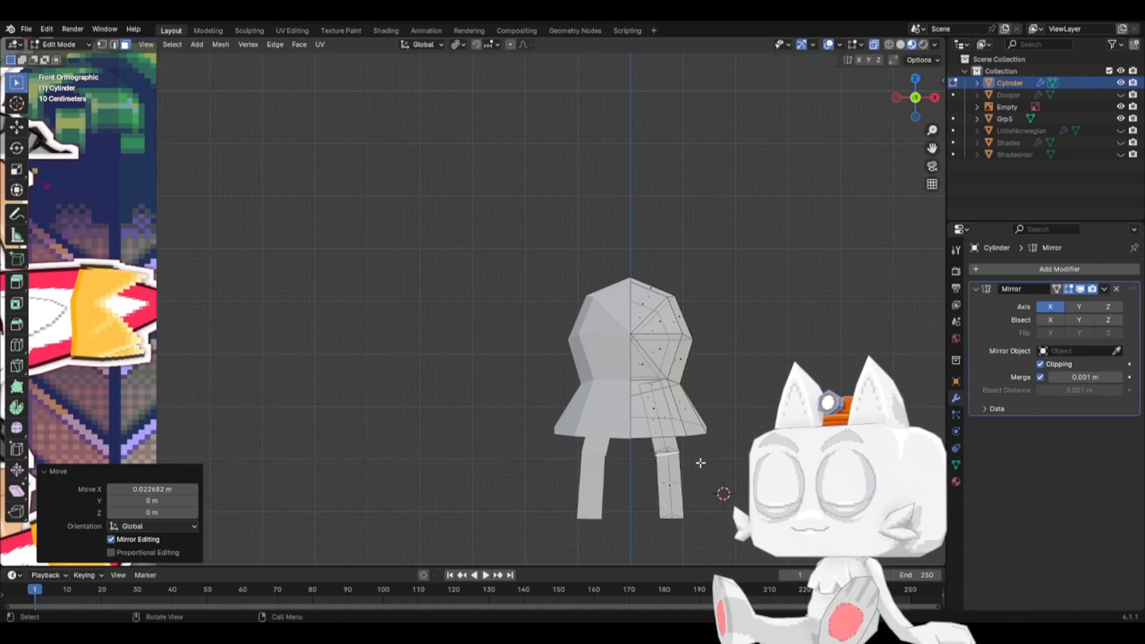
pyautogui.press('s')
pyautogui.click(733, 470)
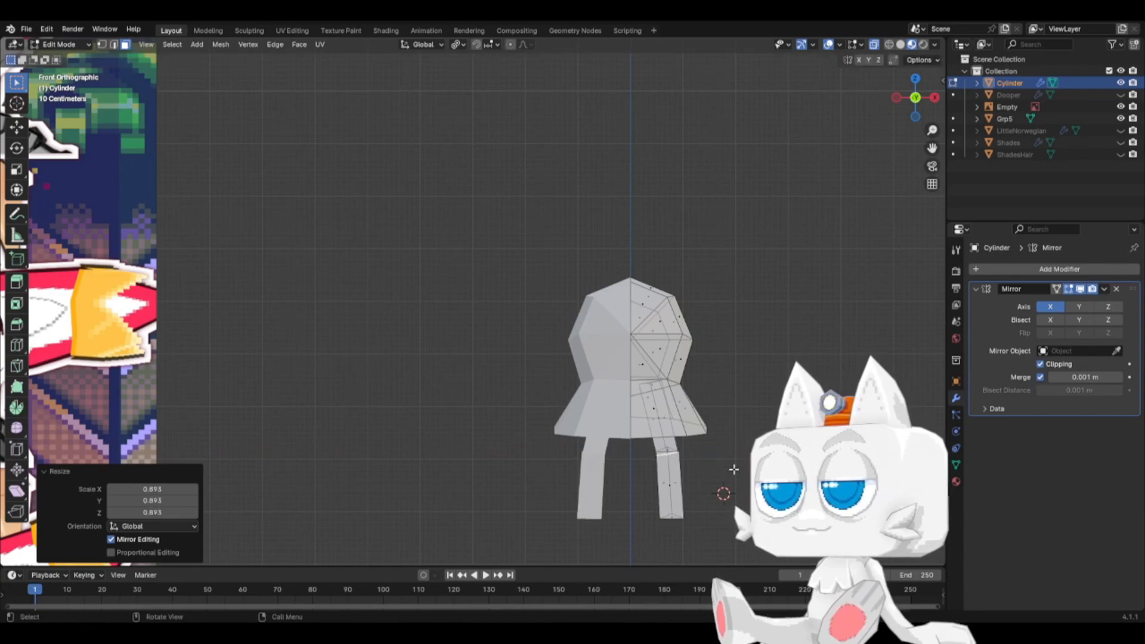
# - Duplicate the lower leg's bottom end face in place and scale the copy by 2.258
pyautogui.press('Tab')
pyautogui.scroll(-5, 688, 484)
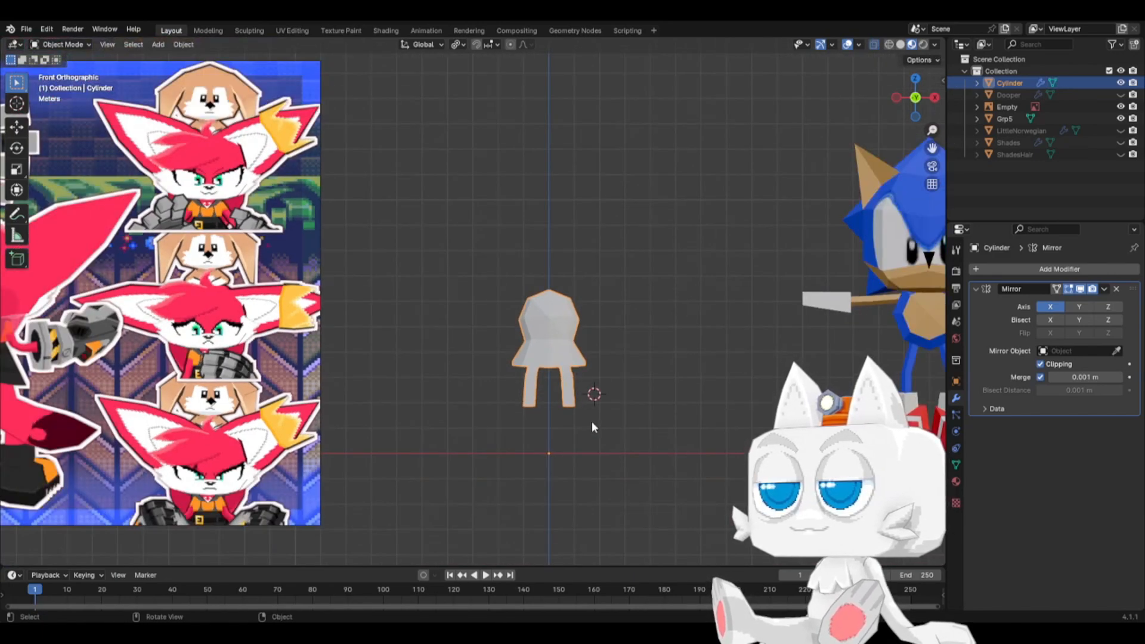
pyautogui.press('Tab')
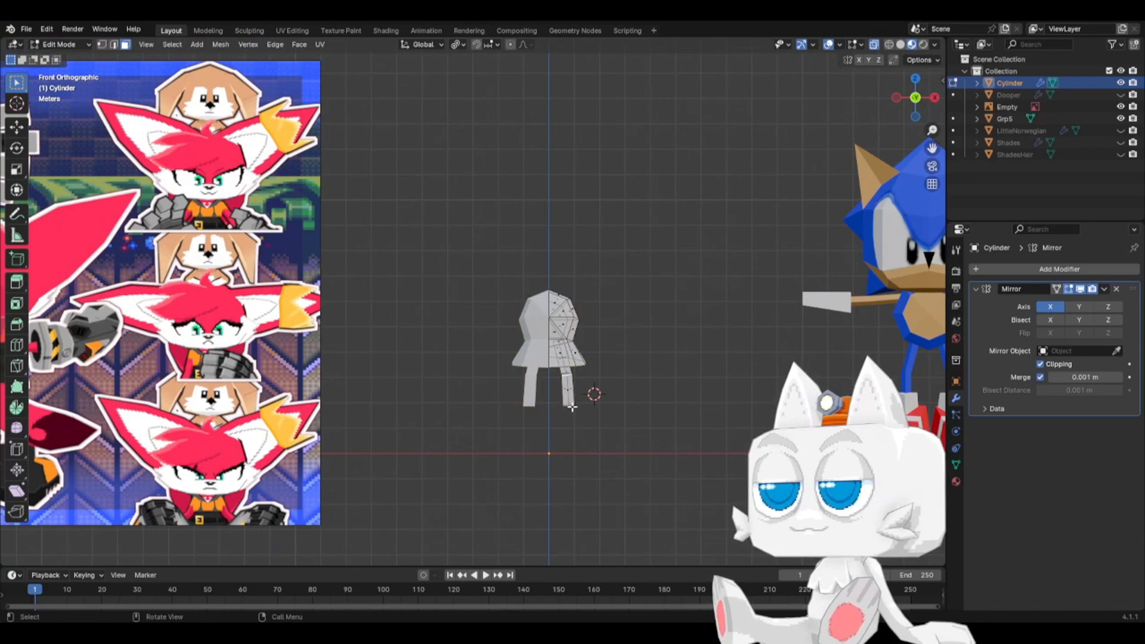
pyautogui.hotkey('shift', 'd')
pyautogui.rightClick(656, 432)
pyautogui.press('s')
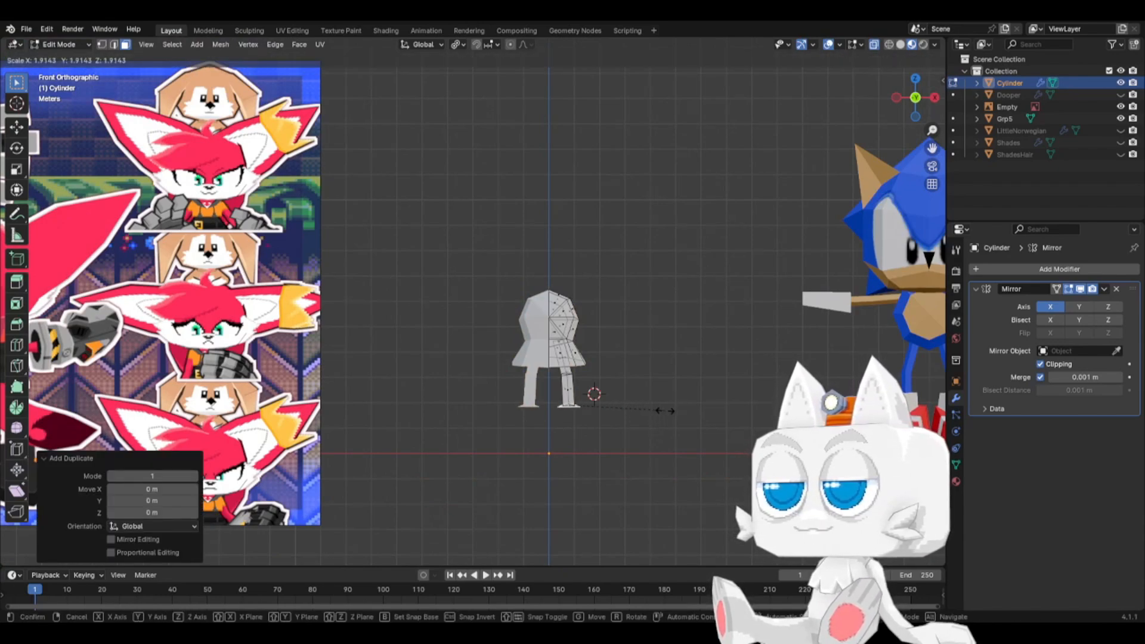
pyautogui.click(682, 410)
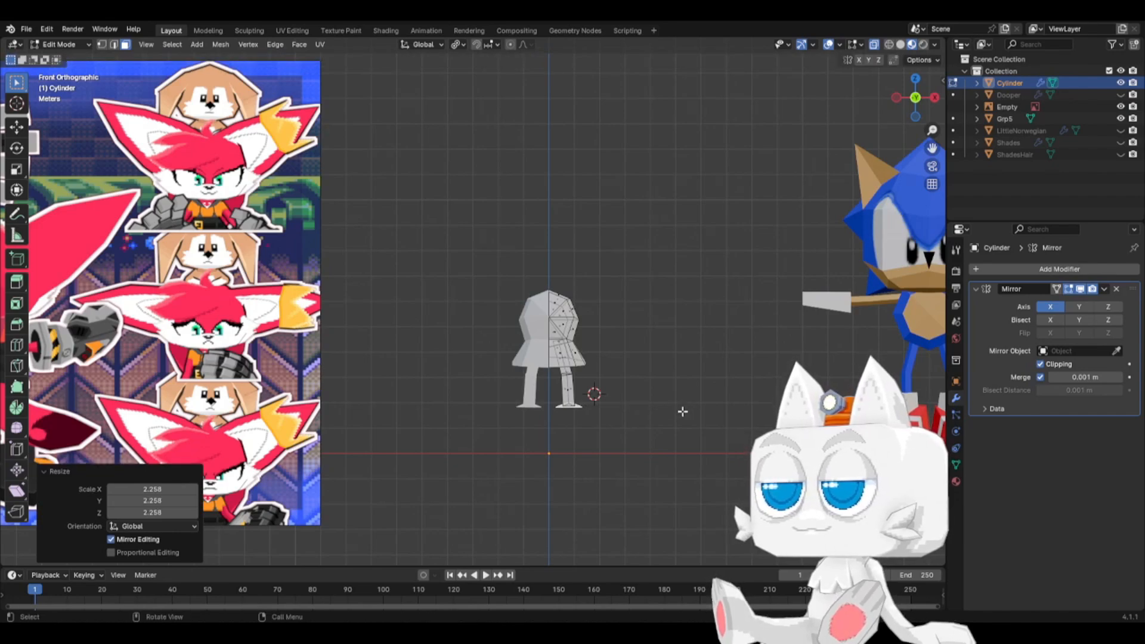
# - Rotate the duplicated ankle face 180° in the top view
pyautogui.press('KP_7')
pyautogui.write('r180')
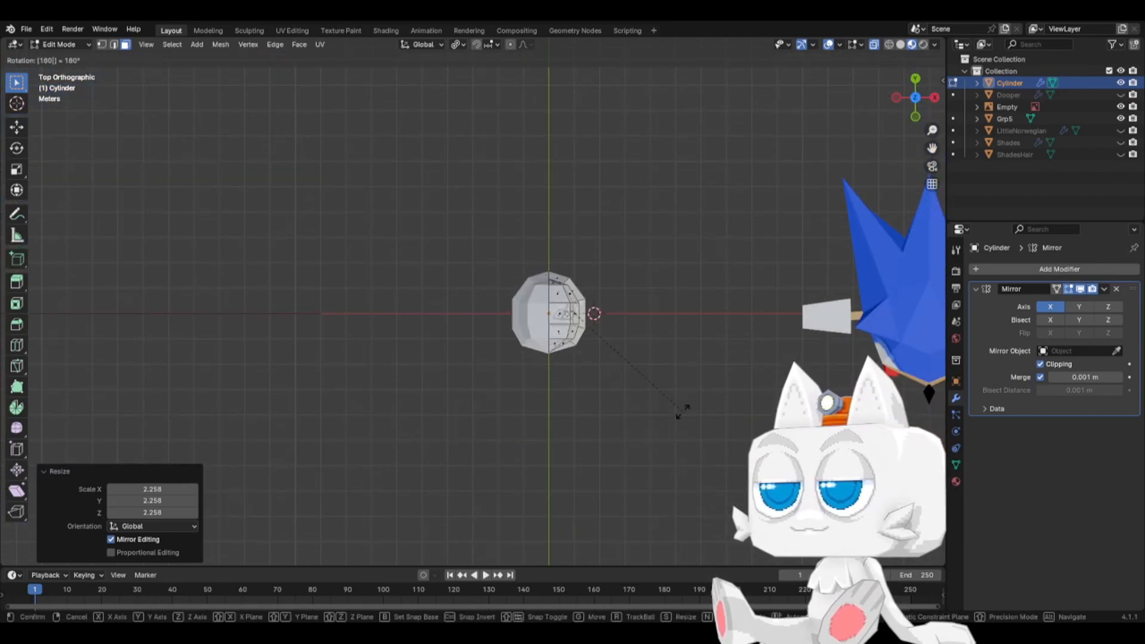
pyautogui.press('Return')
# - Tilt the duplicated ankle face about -20° in the side view and scale it by 1.204
pyautogui.press('KP_3')
pyautogui.scroll(4, 680, 409)
pyautogui.press('r')
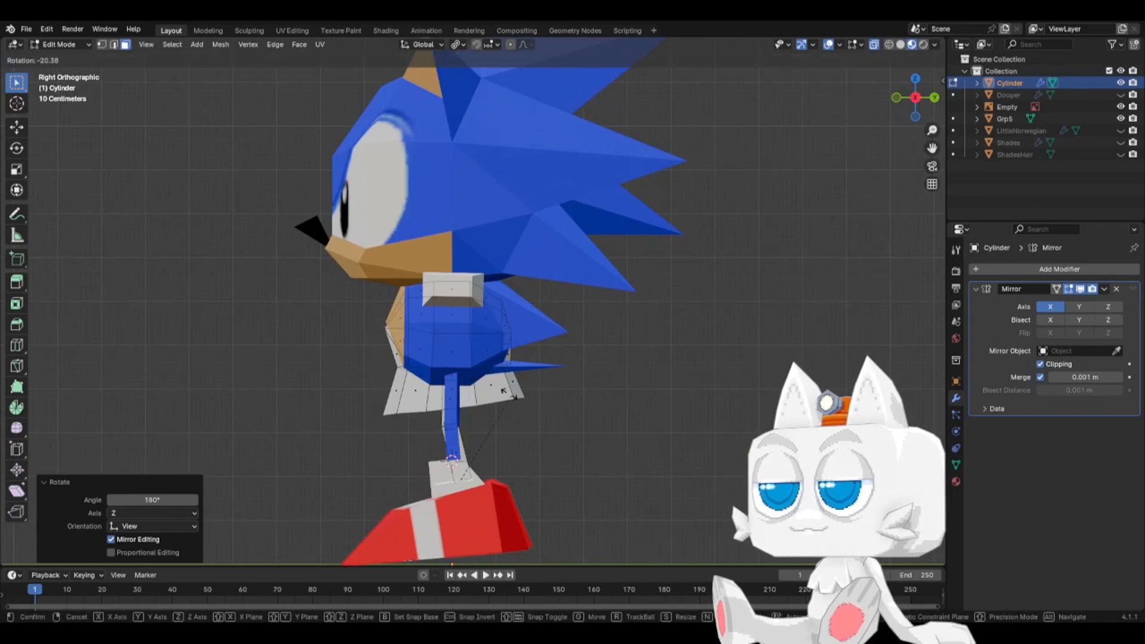
pyautogui.click(510, 393)
pyautogui.press('s')
pyautogui.click(535, 379)
# - Move the ankle face about 0.054 m in Y and 0.436 m up in Z, and rotate it 9.96°
pyautogui.press('g')
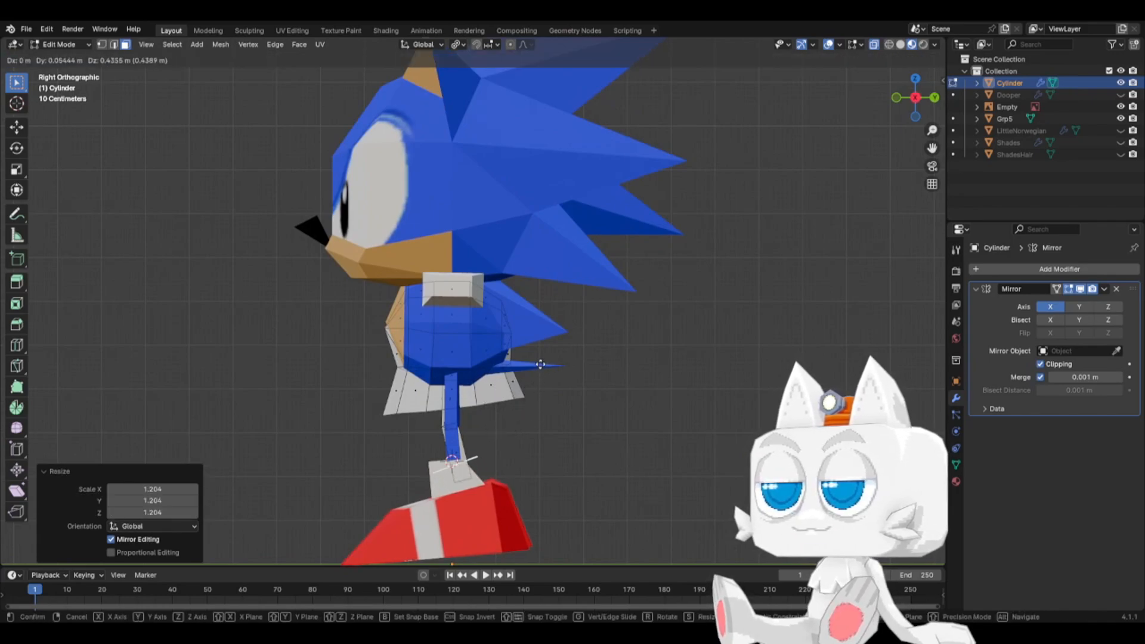
pyautogui.click(541, 364)
pyautogui.press('r')
pyautogui.click(554, 390)
# - In the front view, scale the ankle face by 1.145, narrow it slightly along X, and scale it uniformly by 1.026
pyautogui.press('KP_1')
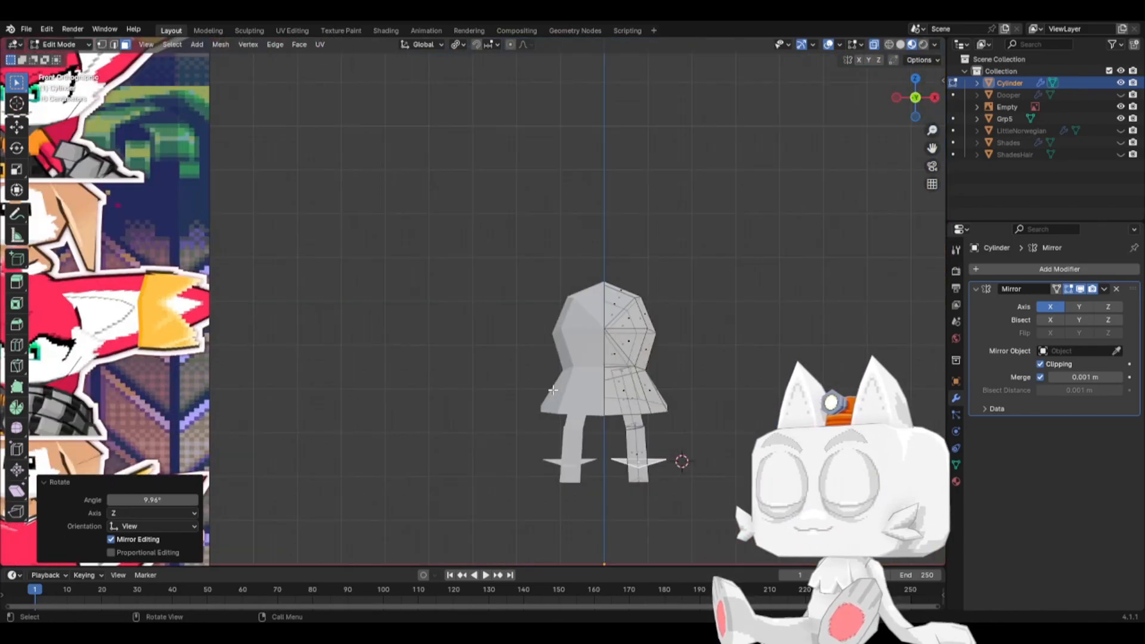
pyautogui.press('s')
pyautogui.click(701, 448)
pyautogui.press('s')
pyautogui.press('x')
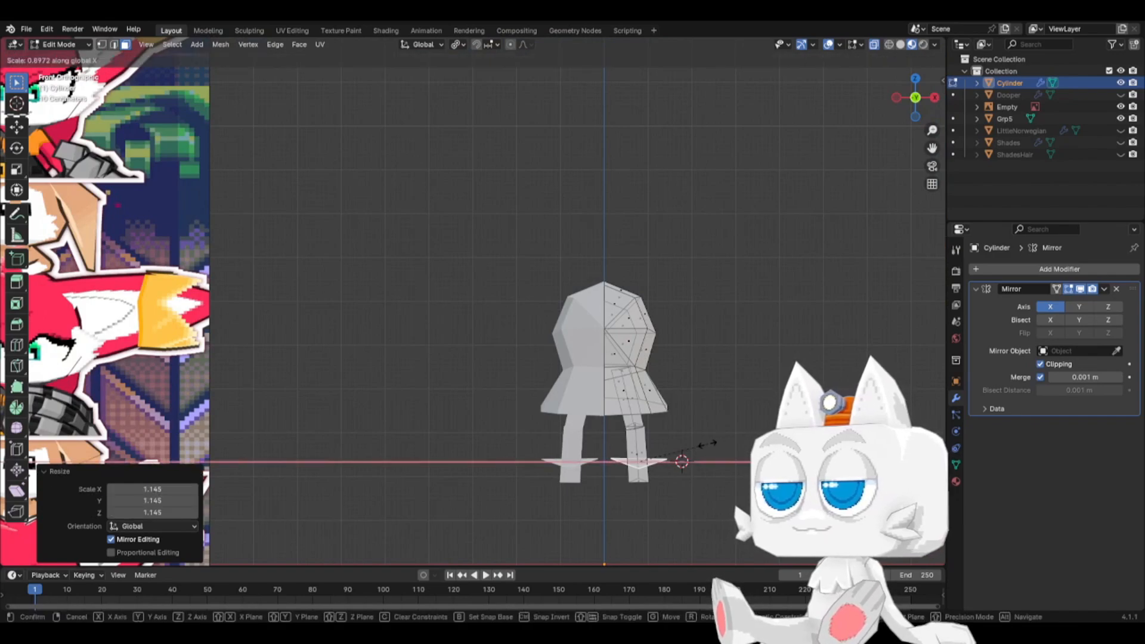
pyautogui.click(705, 444)
pyautogui.press('s')
pyautogui.click(706, 444)
# - Move the ankle face -0.1497 m in Y and -0.013609 m in Z, and extrude it 0.80578 m downward to form a cuff
pyautogui.press('KP_3')
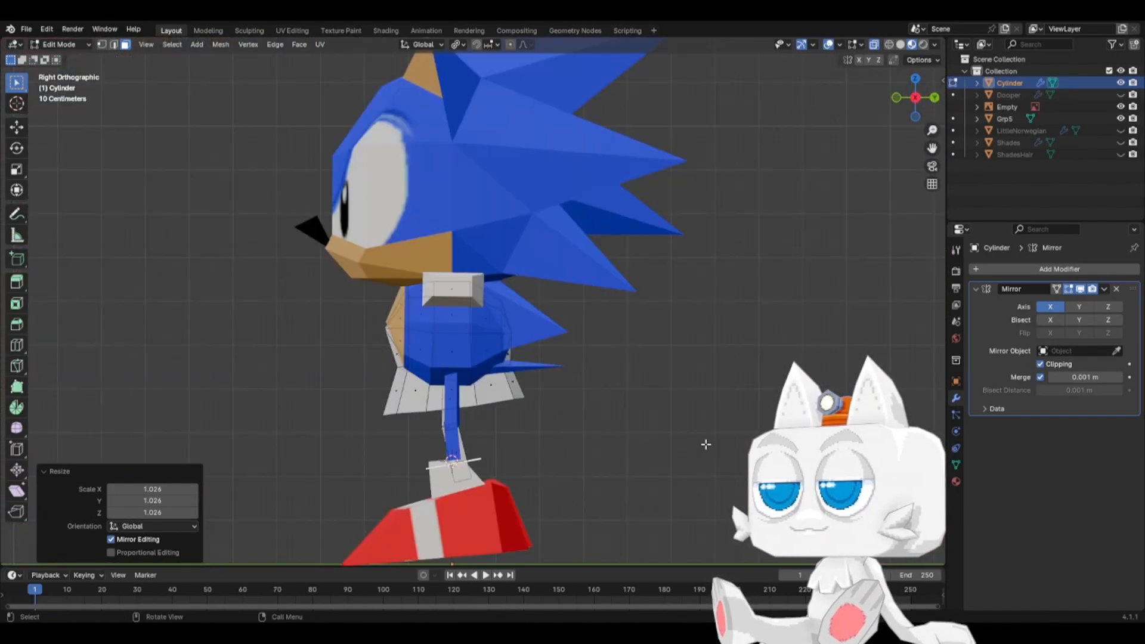
pyautogui.press('g')
pyautogui.click(699, 445)
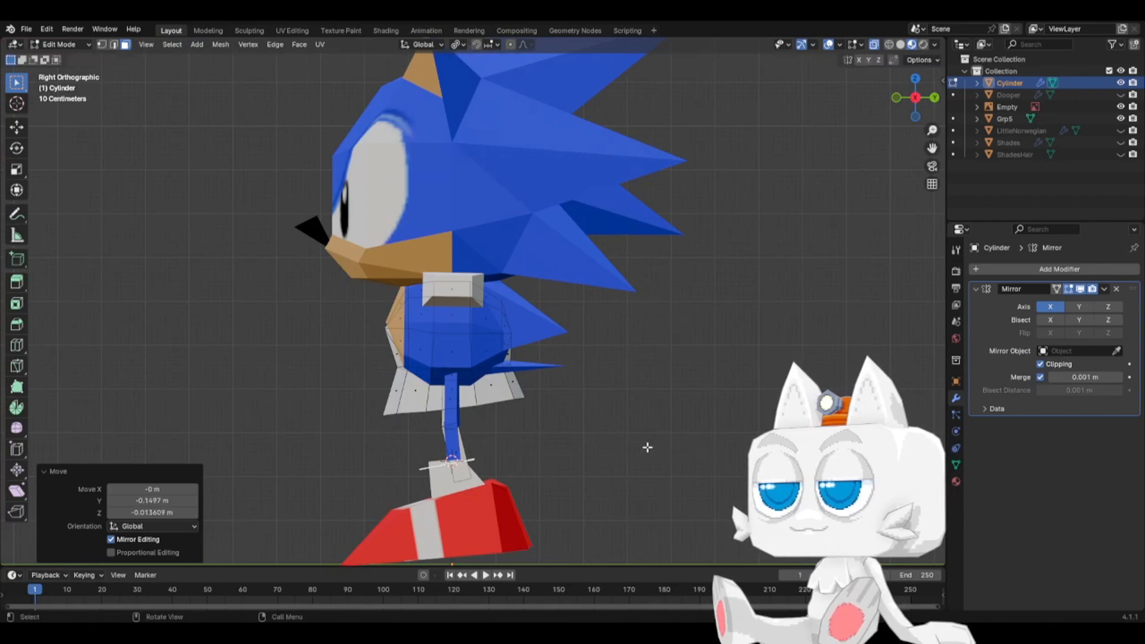
pyautogui.press('e')
pyautogui.click(529, 506)
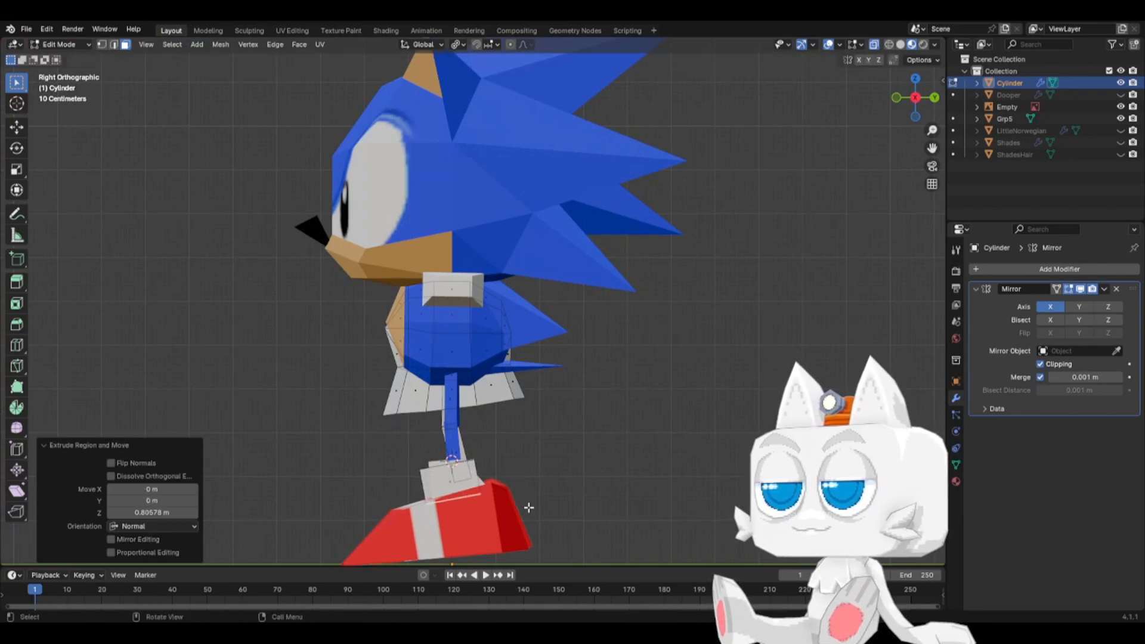
# - Shift the cuff's extruded bottom face slightly along Y and resize it, finishing with a scale of 0.907
pyautogui.press('g')
pyautogui.press('y')
pyautogui.click(532, 508)
pyautogui.press('s')
pyautogui.click(545, 486)
pyautogui.press('s')
pyautogui.click(537, 491)
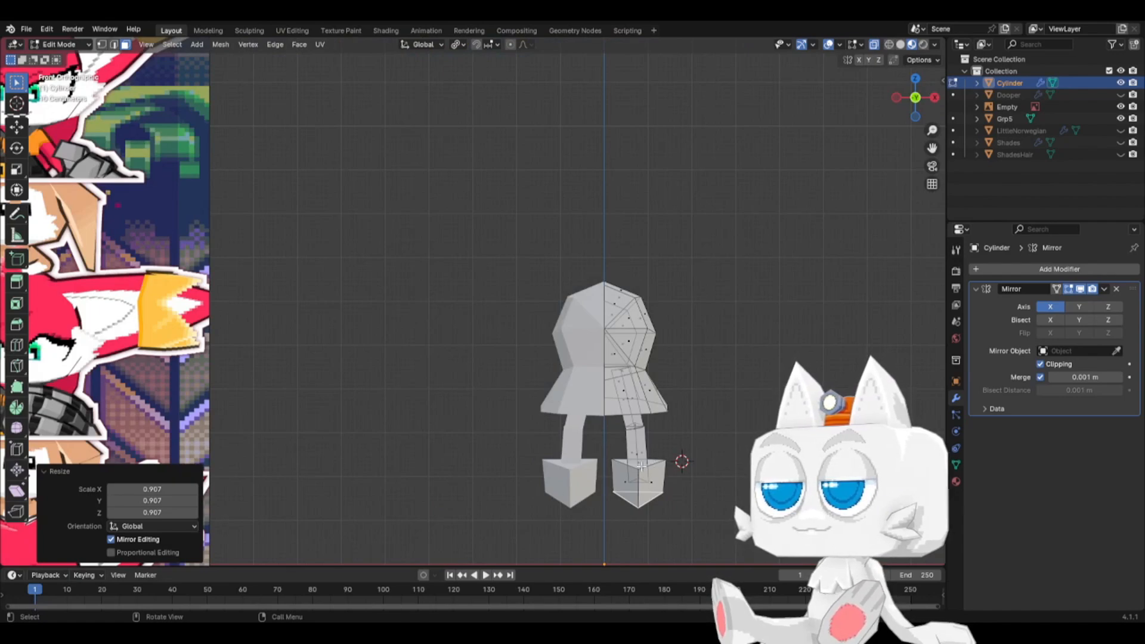
# - Scale the cuff's top face by 1.120 and raise it 0.040827 m along Z
pyautogui.click(638, 467)
pyautogui.press('g')
pyautogui.press('z')
pyautogui.click(729, 448)
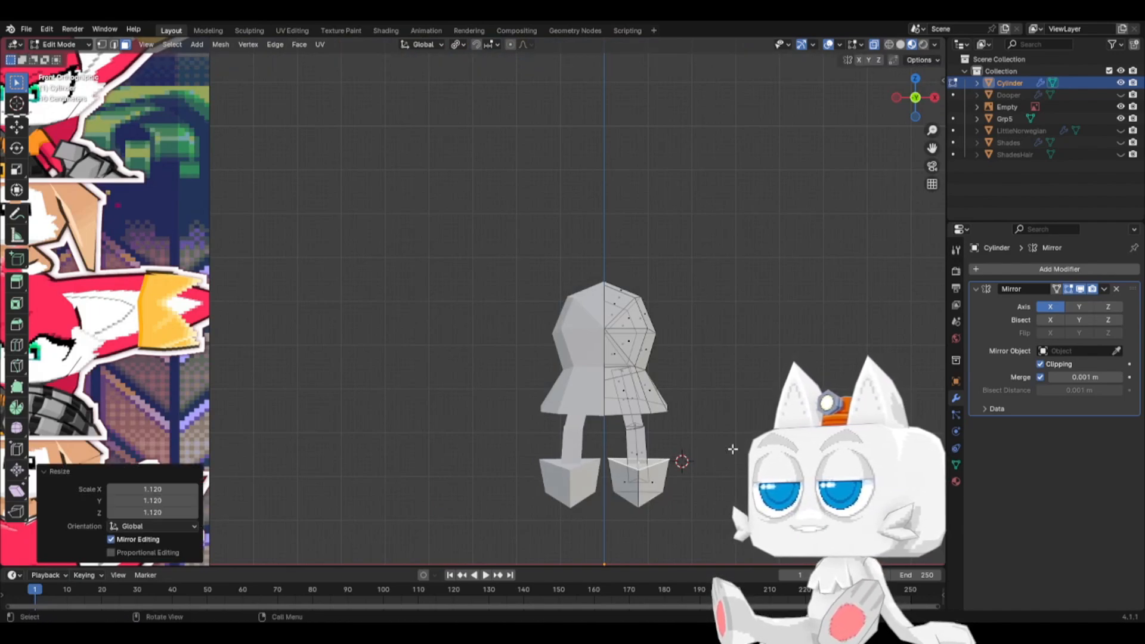
# - Snap the 3D cursor to the world origin and add a 2 m cube there
pyautogui.scroll(-4, 662, 460)
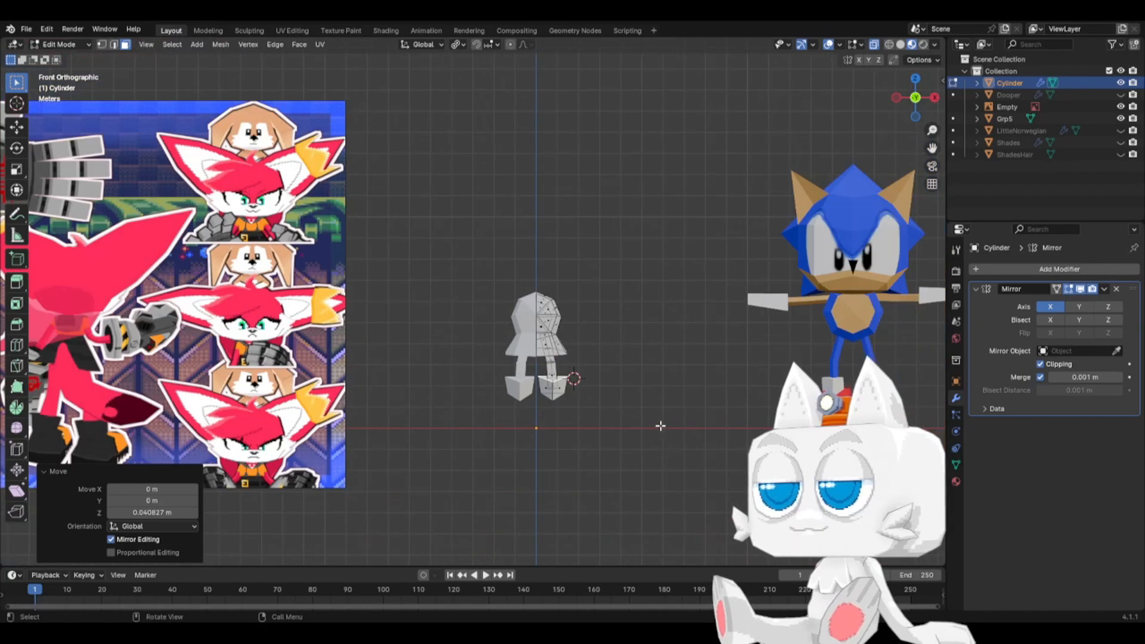
pyautogui.moveTo(662, 426); pyautogui.dragTo(548, 443, button='middle')
pyautogui.press('KP_1')
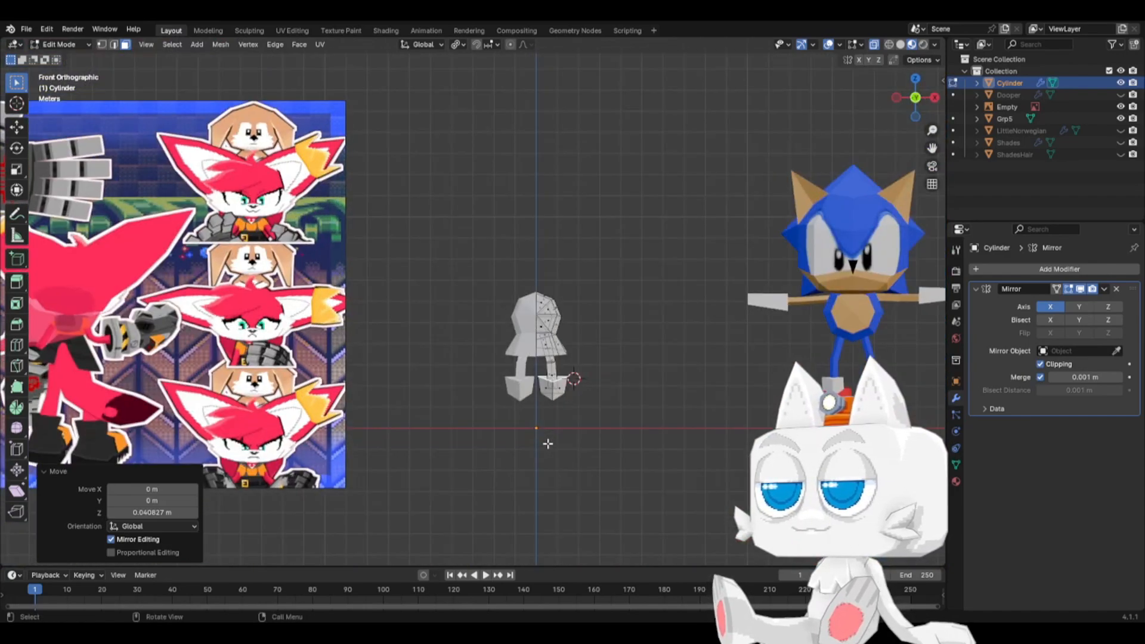
pyautogui.press('KP_3')
pyautogui.press('KP_1')
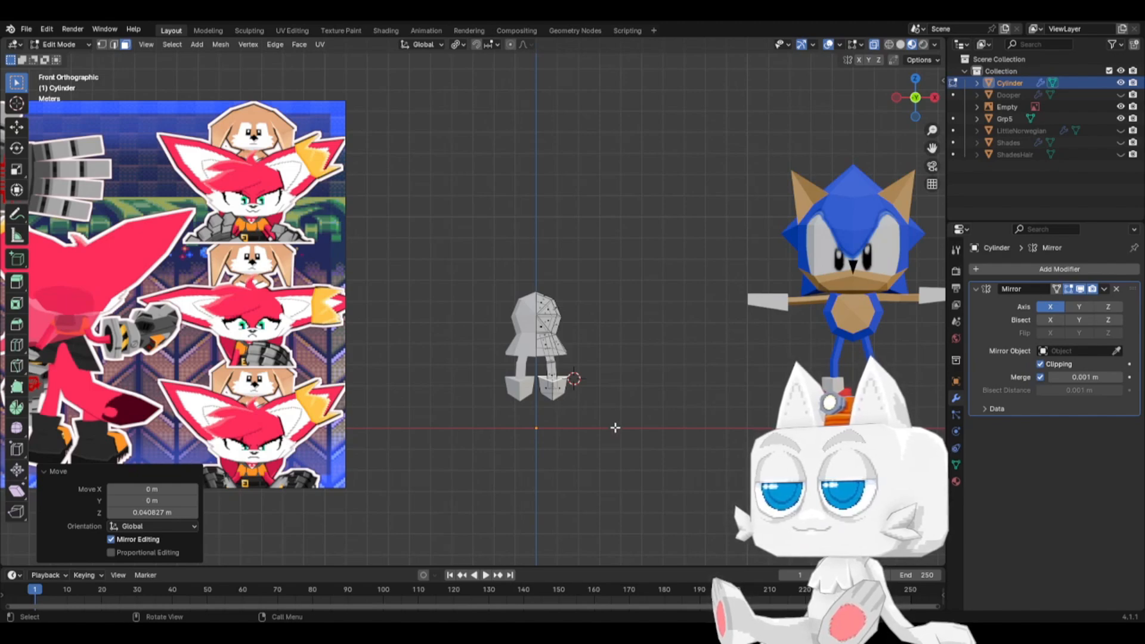
pyautogui.hotkey('shift', 's')
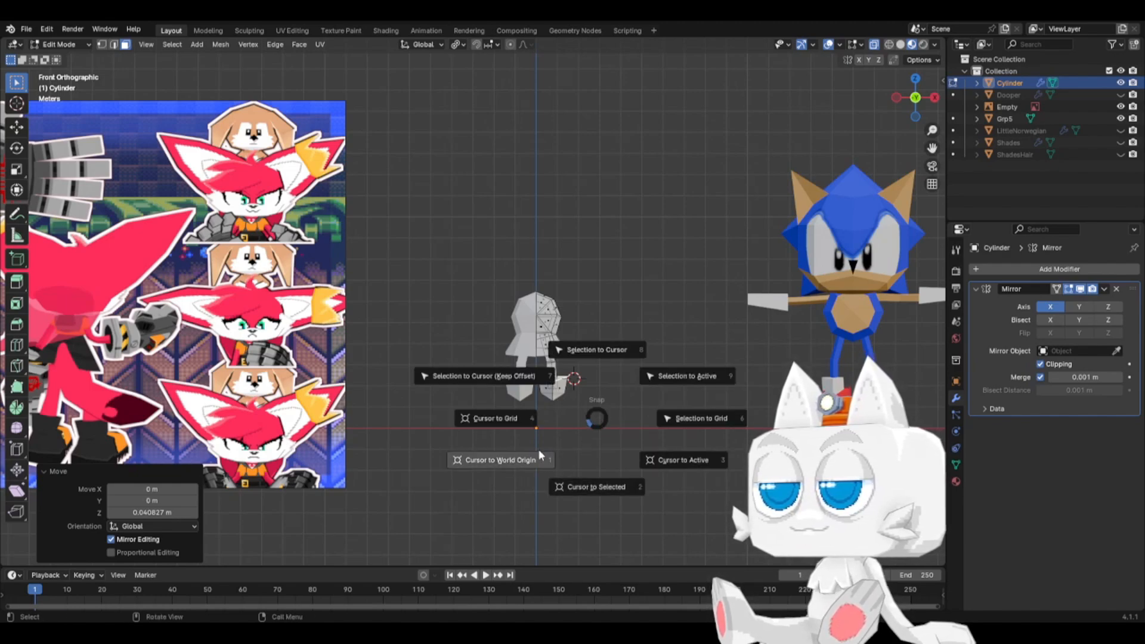
pyautogui.click(560, 456)
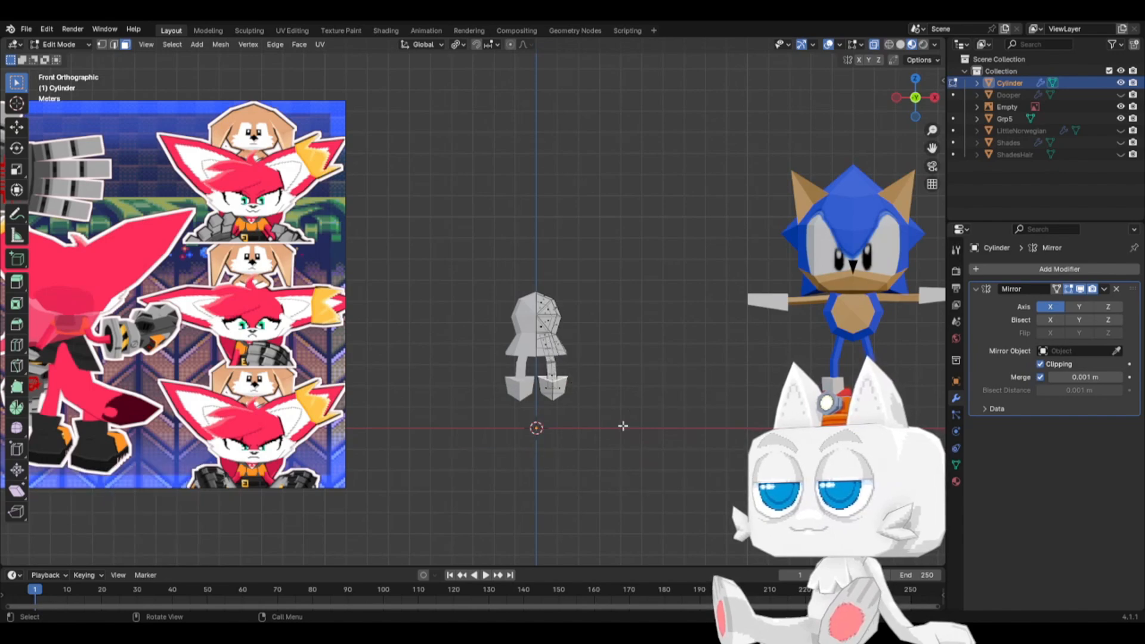
pyautogui.hotkey('shift', 'a')
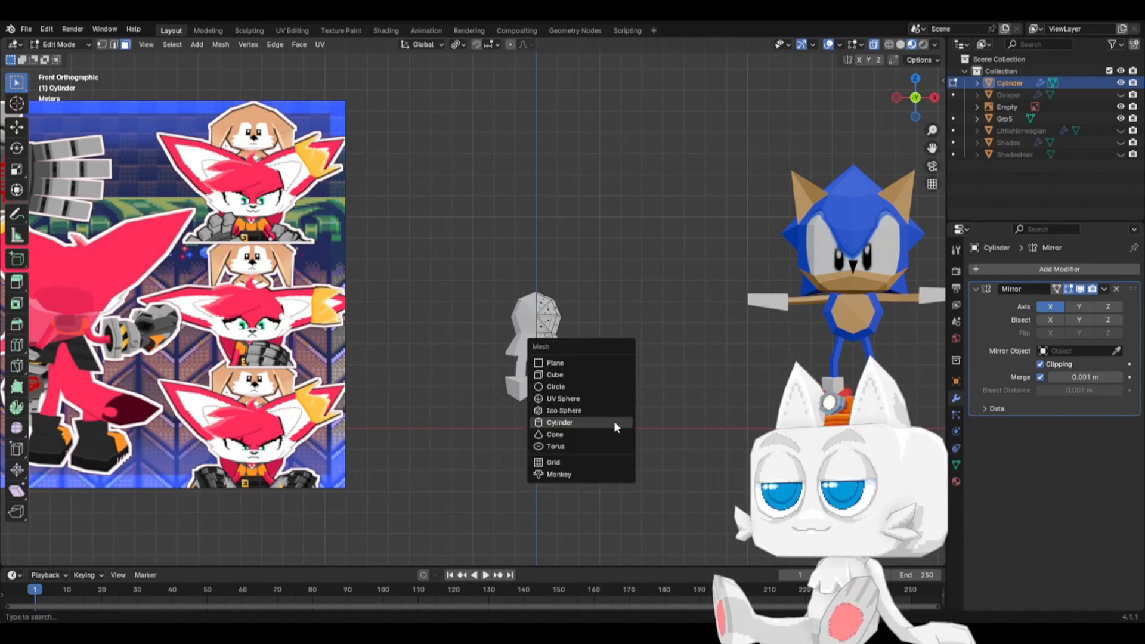
pyautogui.click(552, 375)
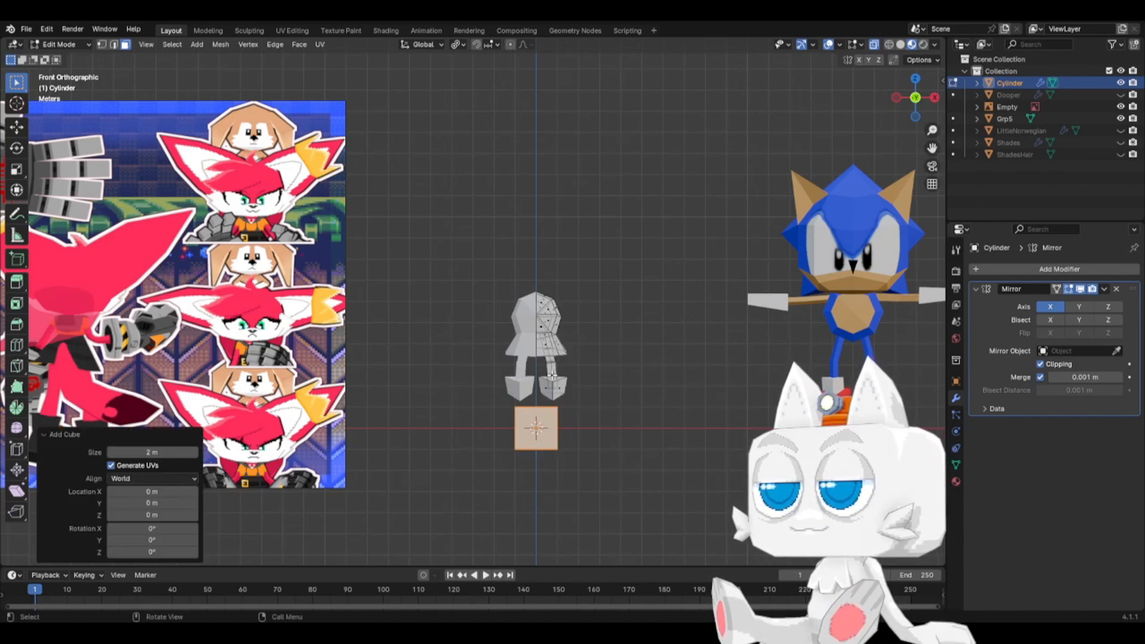
# - Turn off mirror clipping, move the cube 1.9189 m along X, and re-enable clipping
pyautogui.click(1048, 366)
pyautogui.press('g')
pyautogui.press('x')
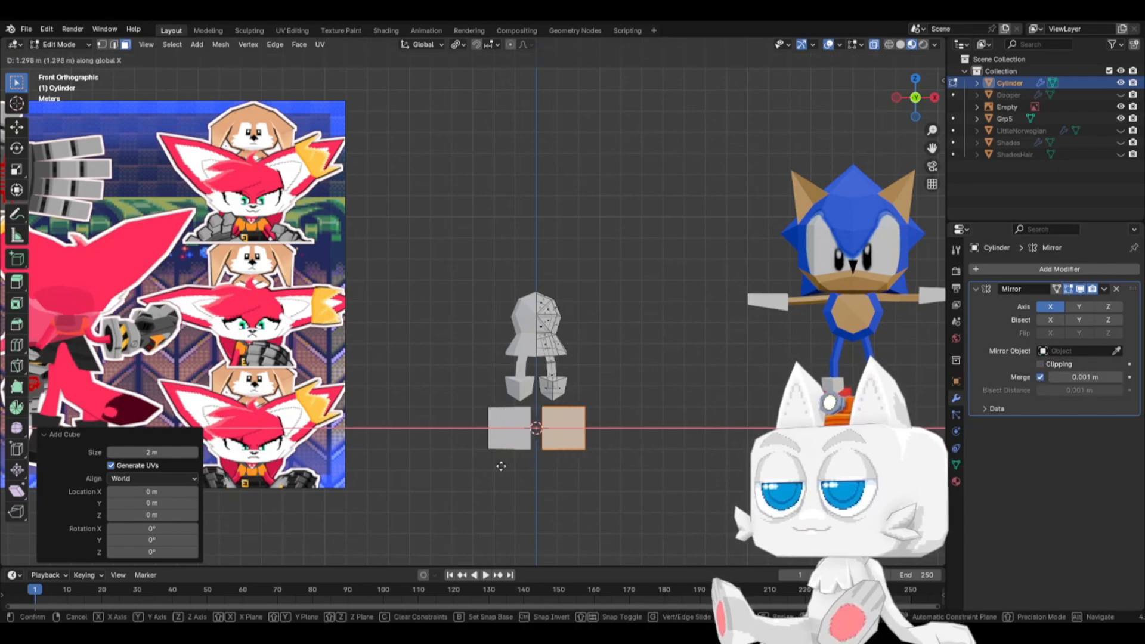
pyautogui.click(511, 464)
pyautogui.click(1055, 364)
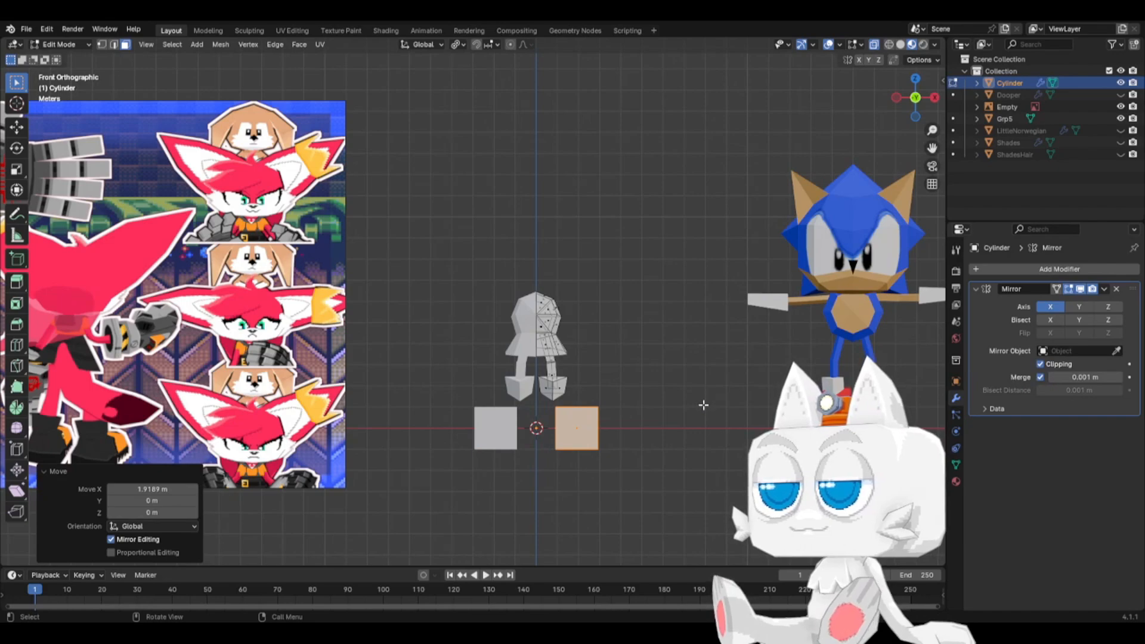
# - Raise the cube exactly 1 m along Z with snapping so that it rests on the ground line
pyautogui.scroll(3, 704, 418)
pyautogui.keyDown('shift'); pyautogui.moveTo(701, 455); pyautogui.dragTo(639, 317, button='middle'); pyautogui.keyUp('shift')
pyautogui.press('g')
pyautogui.press('z')
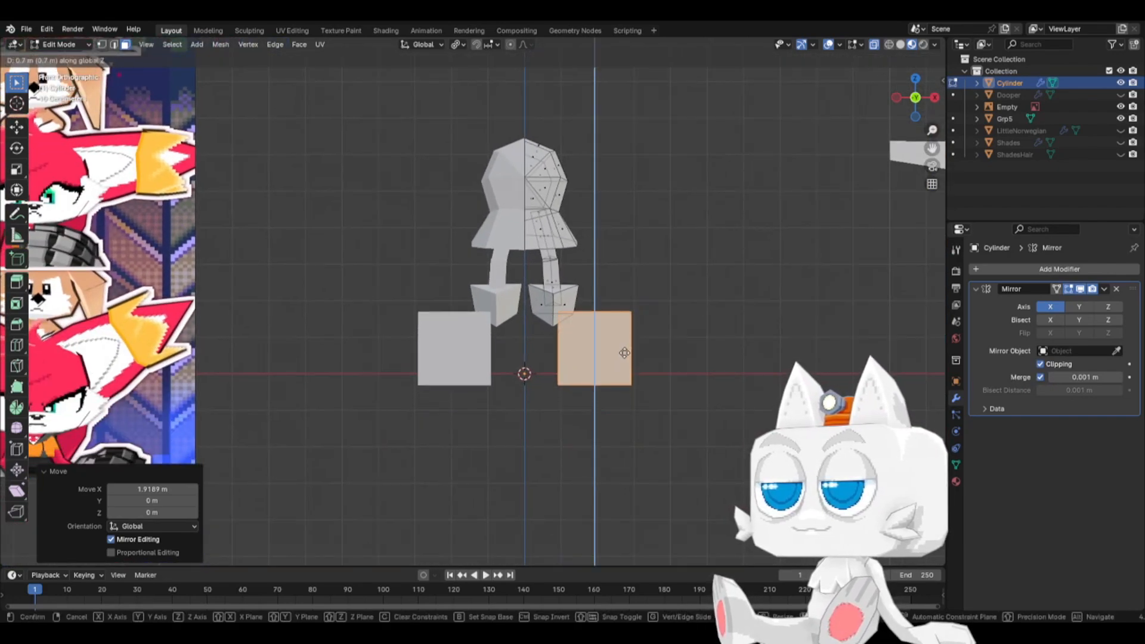
pyautogui.keyDown('ctrl'); pyautogui.click(625, 341); pyautogui.keyUp('ctrl')
# - Lower the cube's top face along Z in the side view to match the reference shoe's height
pyautogui.press('KP_3')
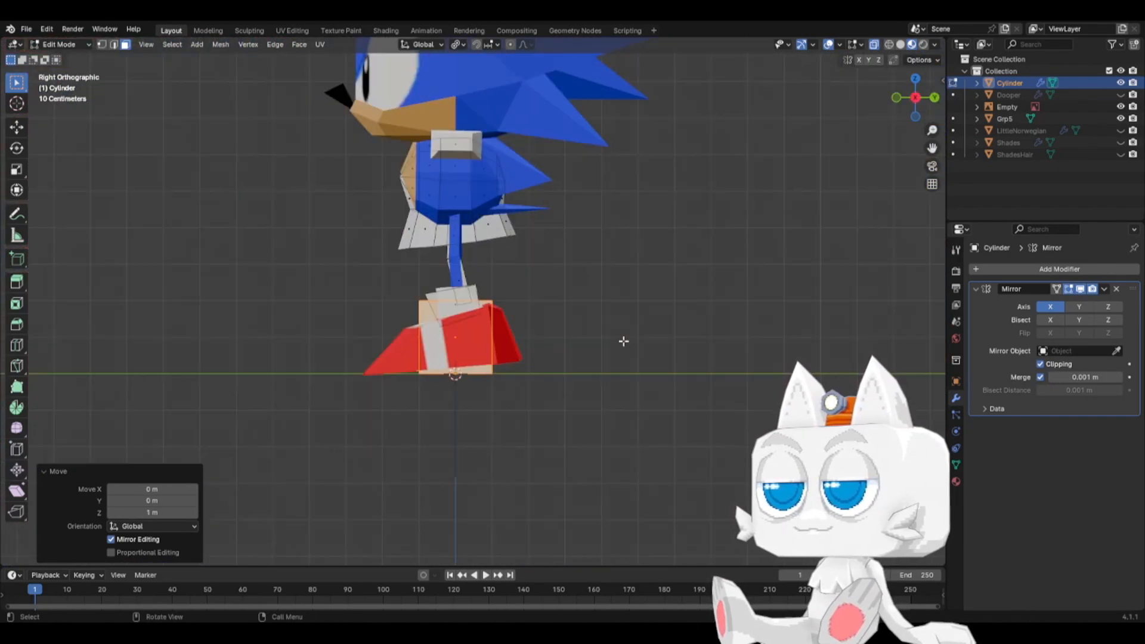
pyautogui.click(455, 301)
pyautogui.press('g')
pyautogui.press('z')
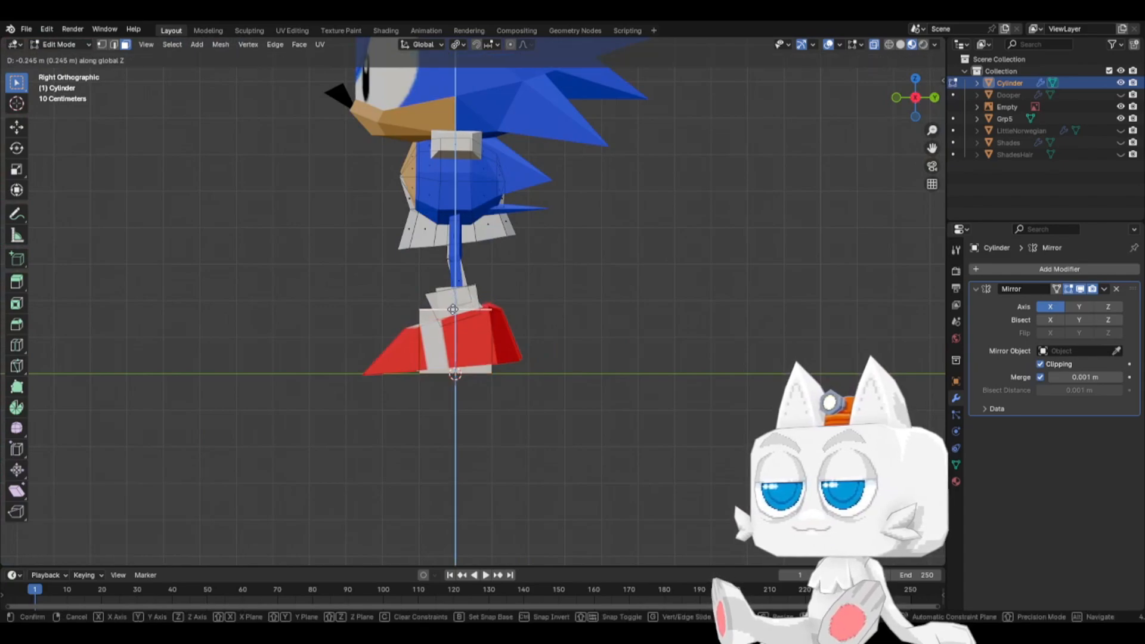
pyautogui.click(455, 312)
# - Move the shoe block's front face about 0.44 m forward along Y
pyautogui.click(409, 335)
pyautogui.press('g')
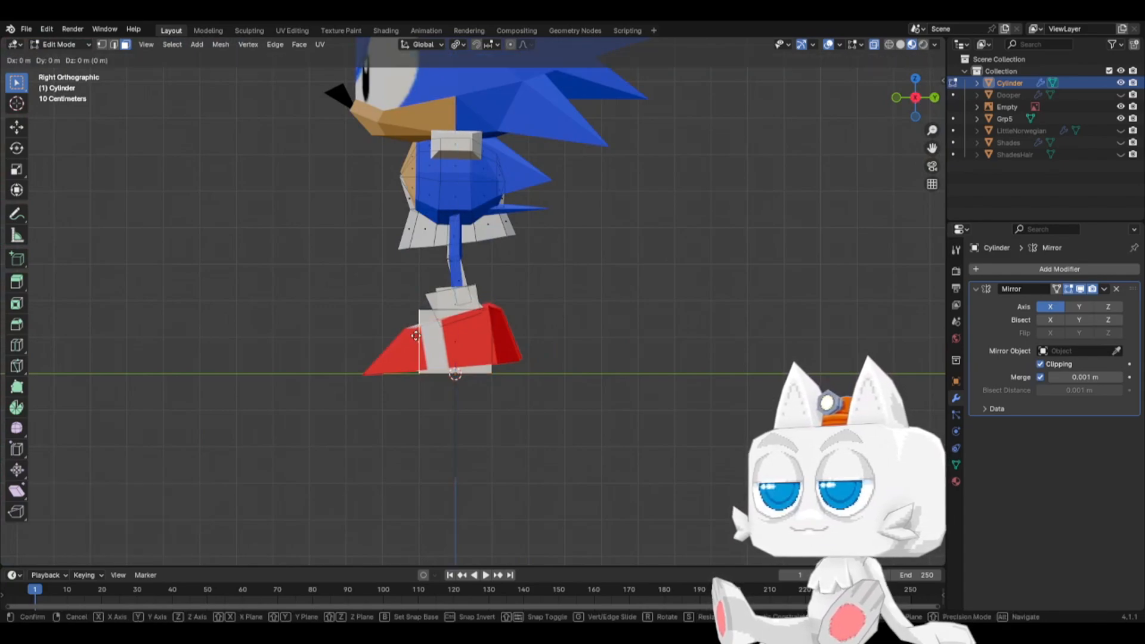
pyautogui.press('y')
pyautogui.click(136, 80)
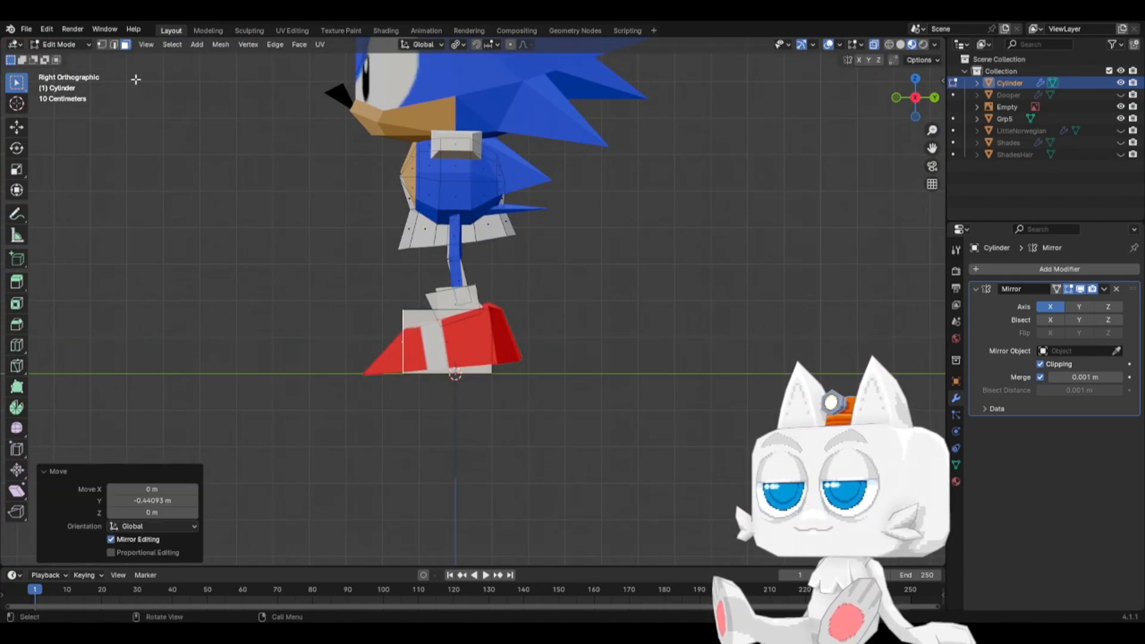
# - Lower the shoe's upper front vertices along Z to follow the reference shoe's slope
pyautogui.click(102, 45)
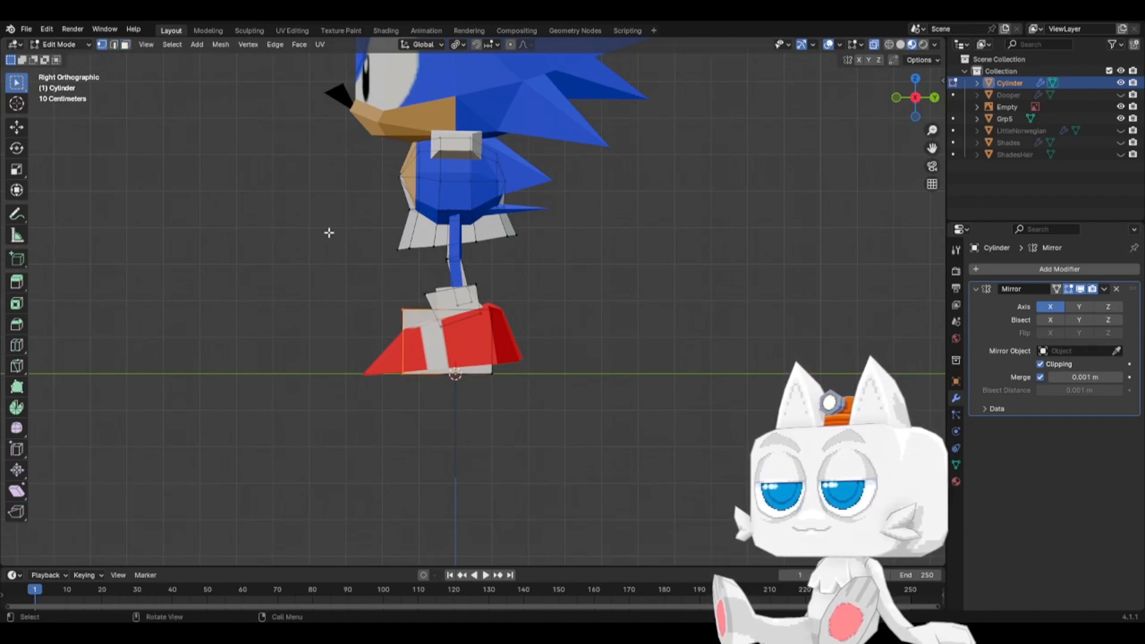
pyautogui.moveTo(371, 290); pyautogui.dragTo(417, 383)
pyautogui.press('g')
pyautogui.press('z')
pyautogui.click(408, 346)
# - Extrude the shoe's front face about 1.05 m to form the toe and scale the new end face down
pyautogui.press('e')
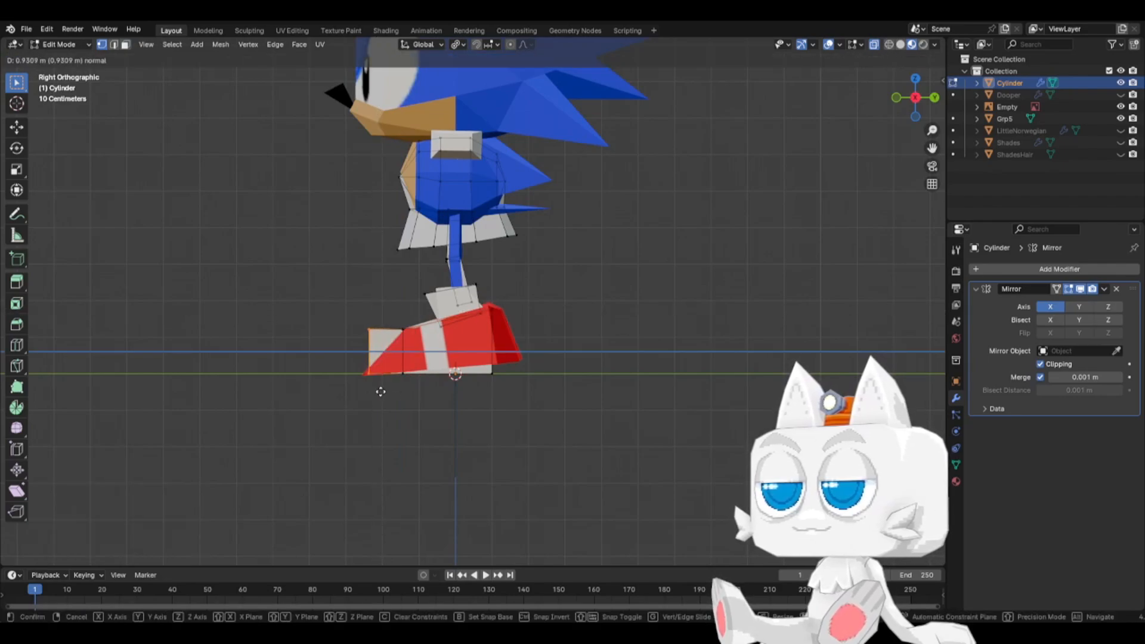
pyautogui.click(377, 392)
pyautogui.press('KP_7')
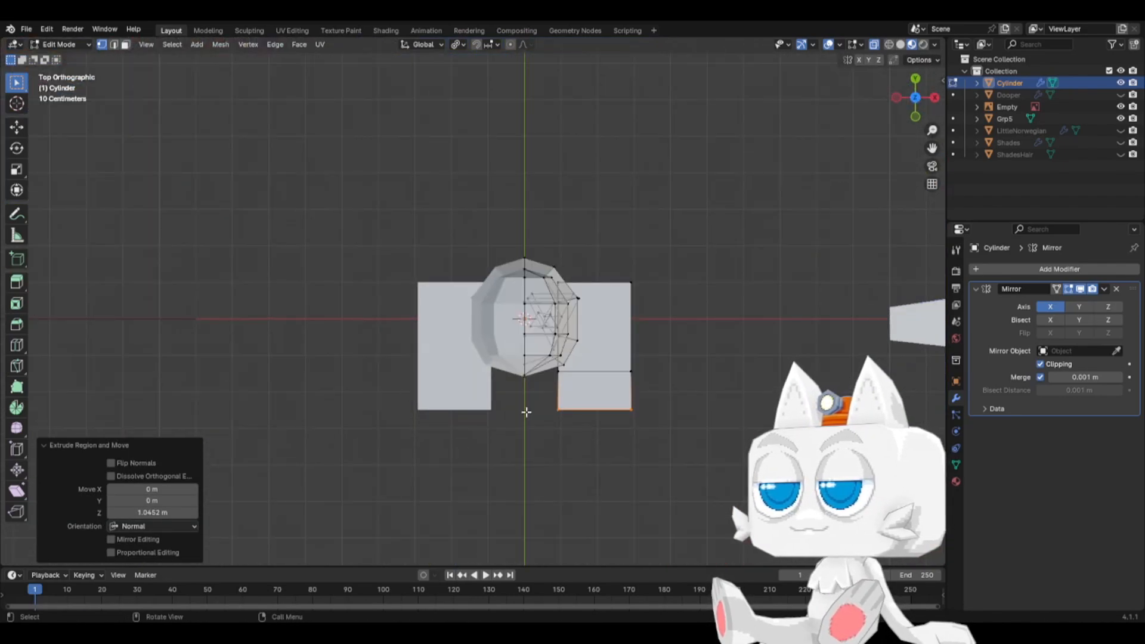
pyautogui.press('s')
pyautogui.click(679, 401)
# - Narrow the vertices where the toe joins the shoe to about 0.704 along X in the top view
pyautogui.press('a')
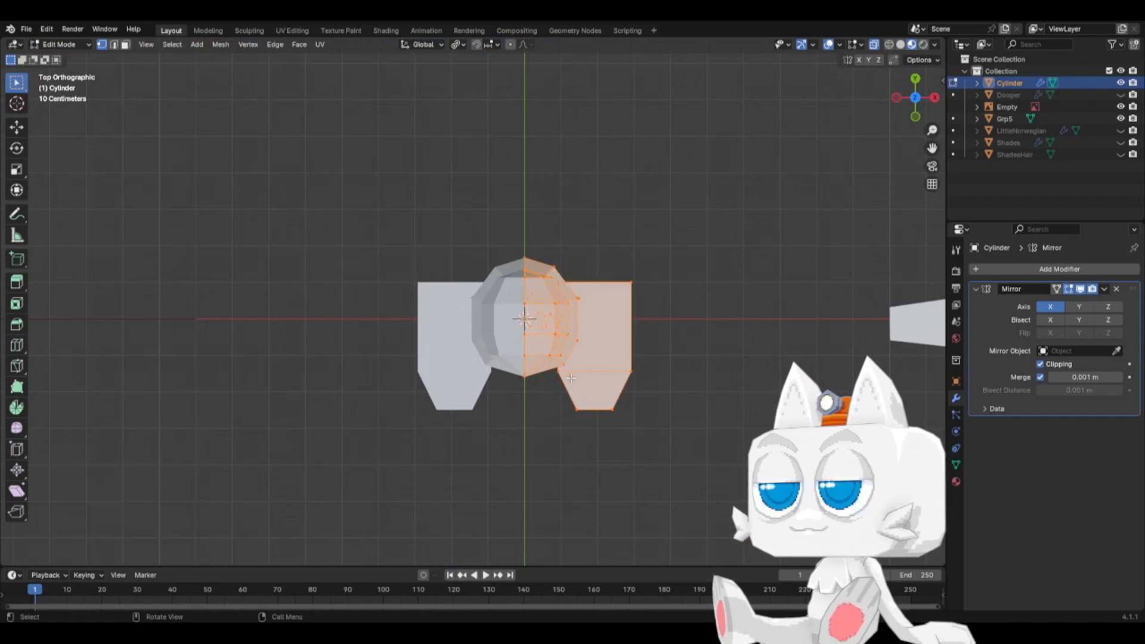
pyautogui.hotkey('alt', 'a')
pyautogui.press('b')
pyautogui.moveTo(556, 372); pyautogui.dragTo(677, 383)
pyautogui.press('s')
pyautogui.press('x')
pyautogui.click(680, 383)
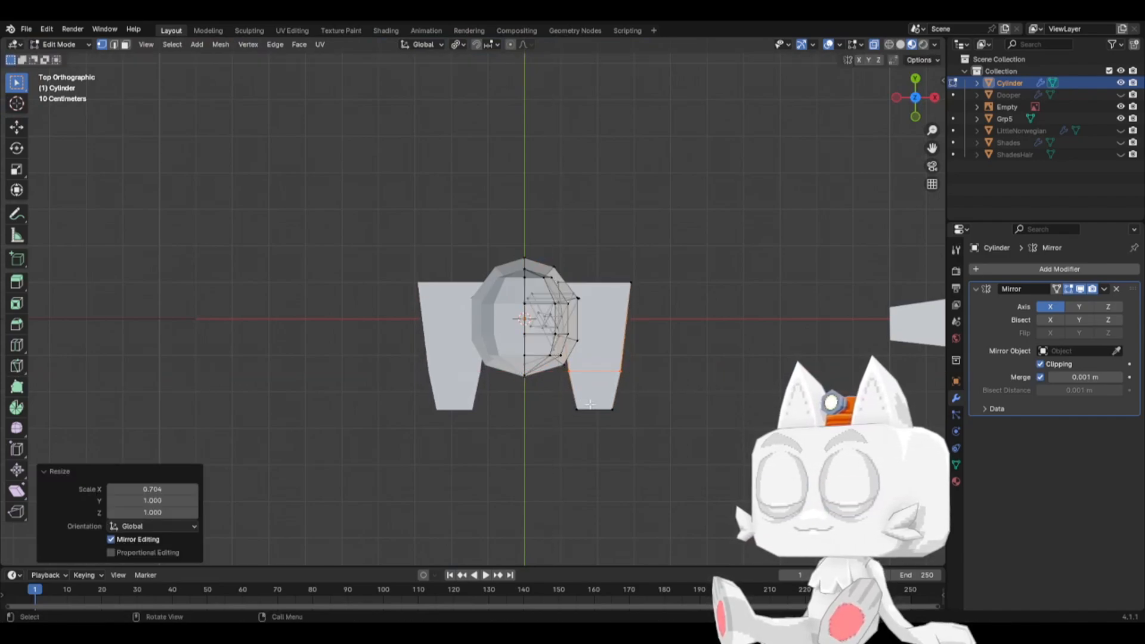
# - Scale the toe tip's vertices to about 0.686 along X
pyautogui.moveTo(560, 392); pyautogui.dragTo(641, 416)
pyautogui.press('s')
pyautogui.press('x')
pyautogui.click(628, 417)
# - Lower the toe tip about 0.3 m along Z in the side view to meet the ground line
pyautogui.scroll(-1, 629, 421)
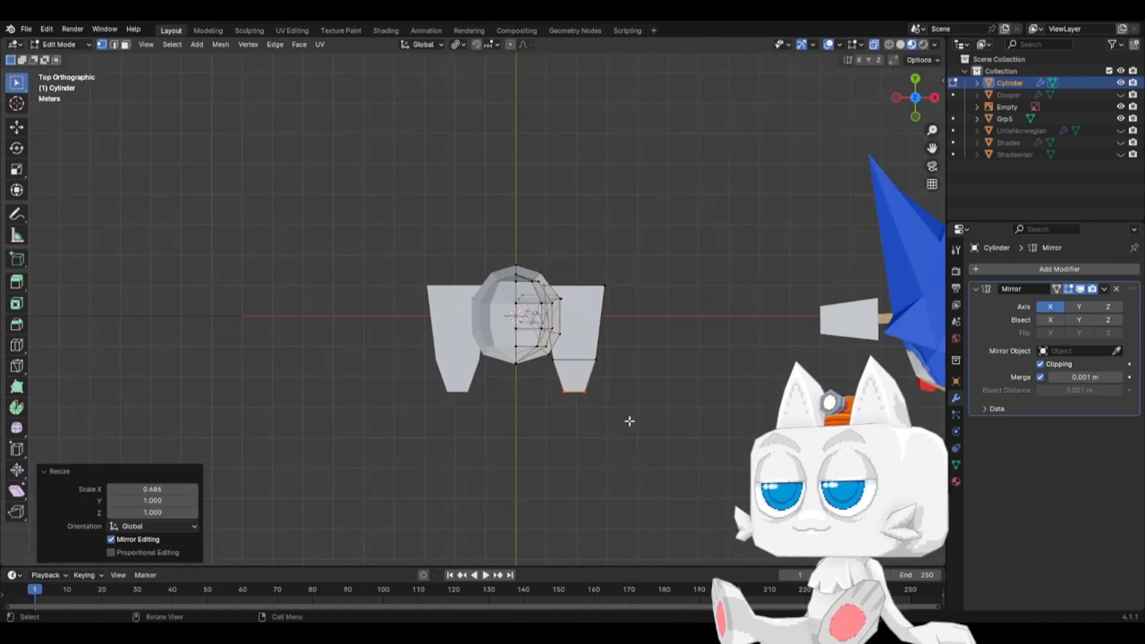
pyautogui.moveTo(629, 421); pyautogui.dragTo(538, 306, button='middle')
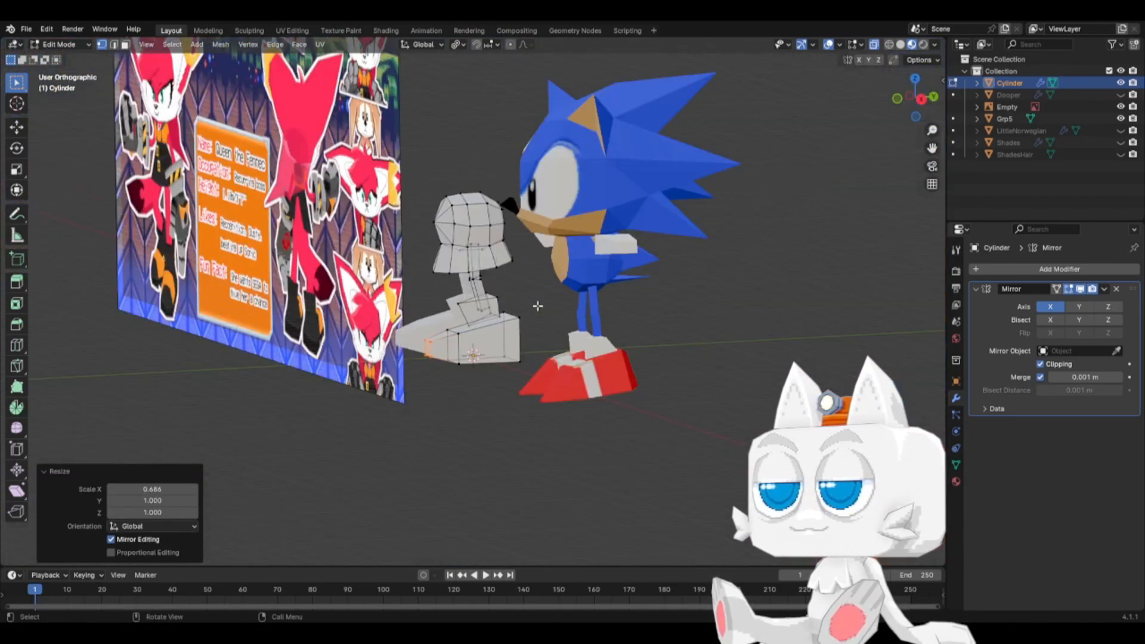
pyautogui.press('KP_3')
pyautogui.scroll(3, 525, 311)
pyautogui.press('g')
pyautogui.press('z')
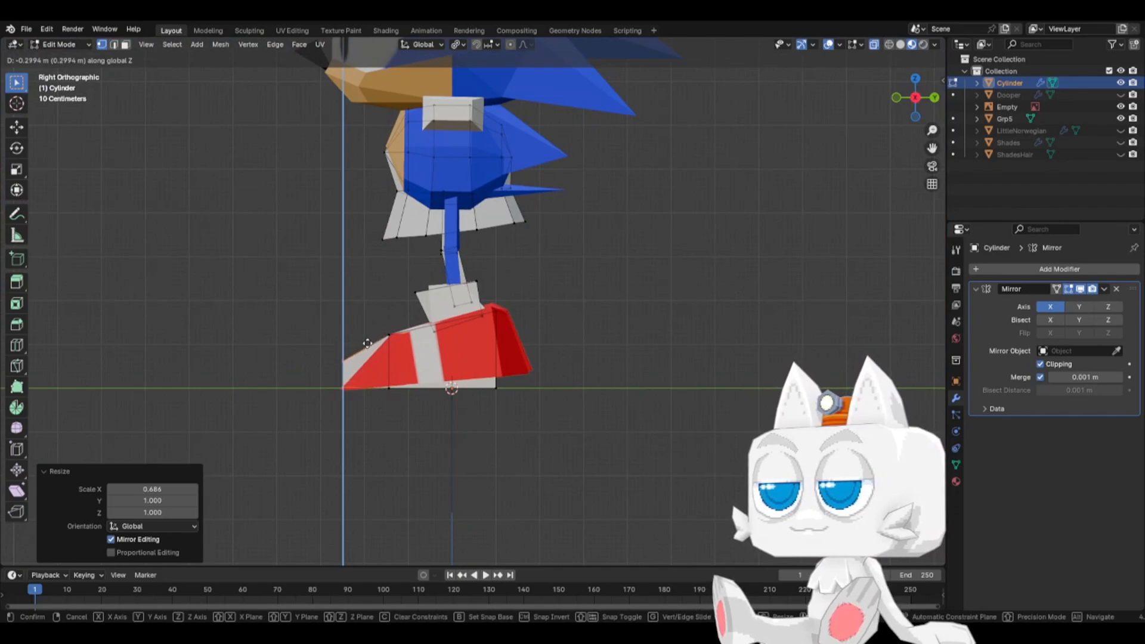
pyautogui.click(367, 343)
# - Edge-slide the toe tip's upper vertices by a factor of about -0.131, and move them about 0.136 m along both Y and Z
pyautogui.press('a')
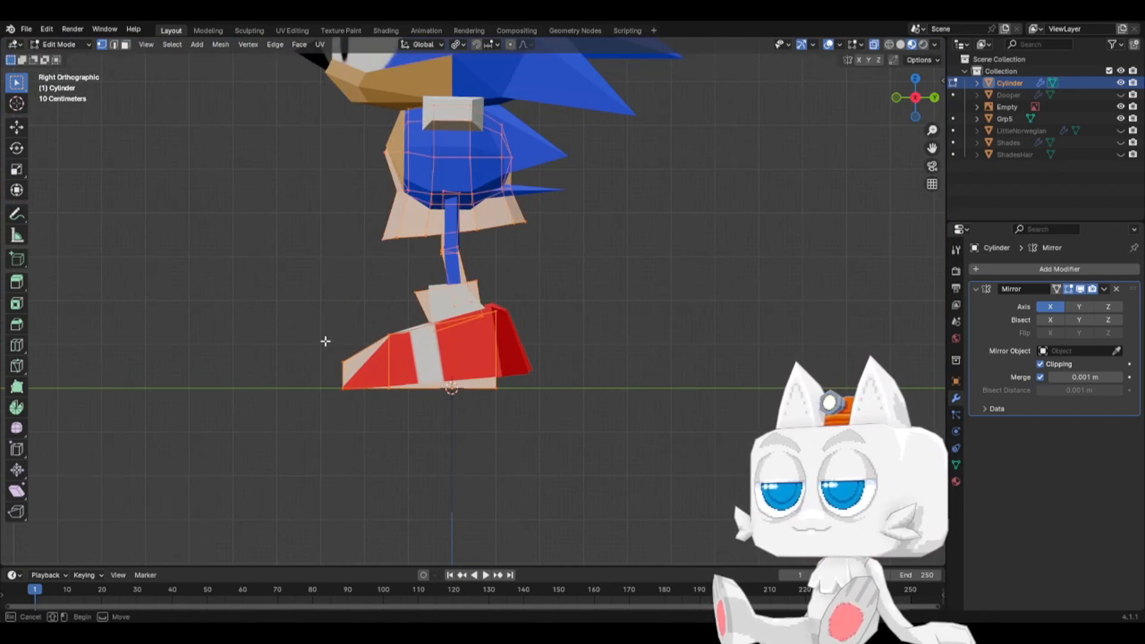
pyautogui.press('Escape')
pyautogui.hotkey('alt', 'a')
pyautogui.press('b')
pyautogui.moveTo(319, 335); pyautogui.dragTo(364, 374)
pyautogui.press('g')
pyautogui.press('g')
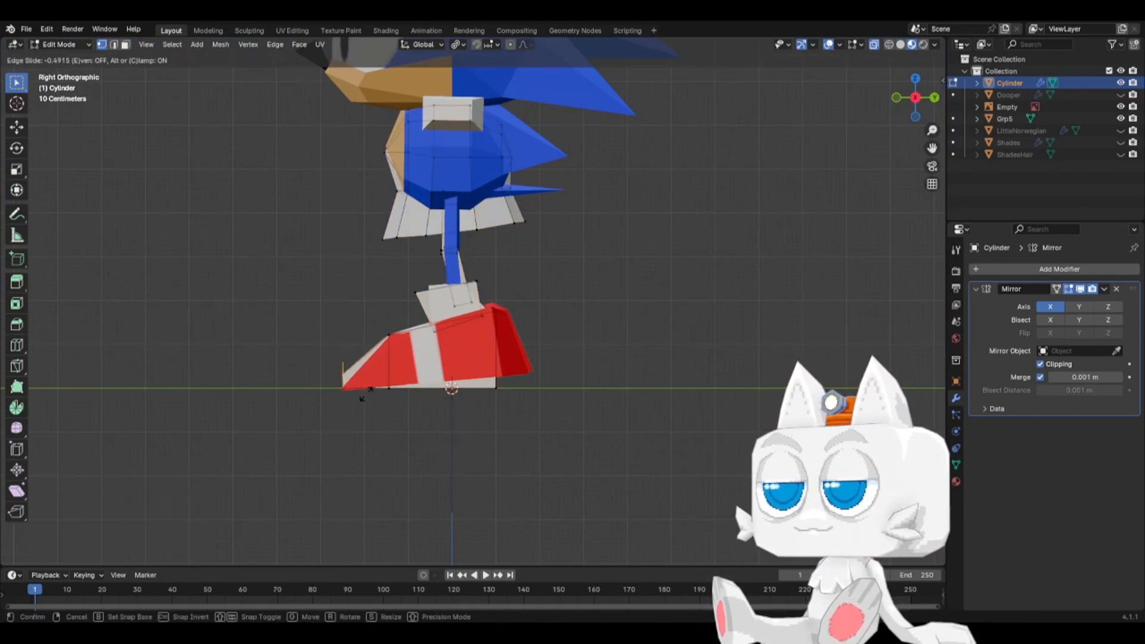
pyautogui.click(367, 373)
pyautogui.press('g')
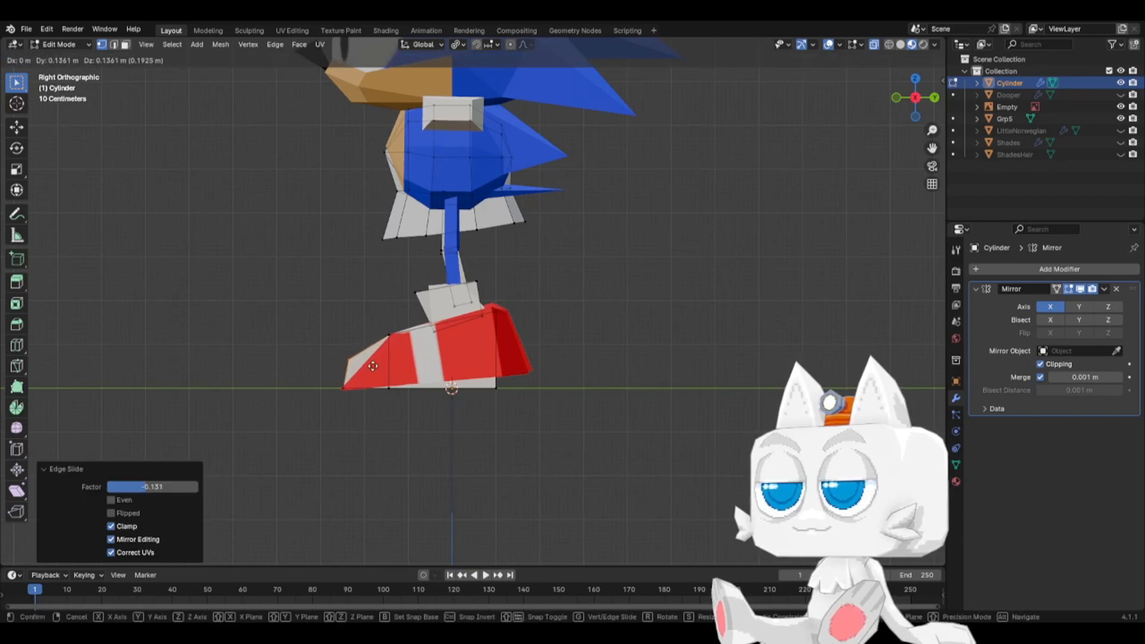
pyautogui.click(372, 366)
# - Widen the vertices at the base of the toe to about 1.066 along X in the top view
pyautogui.press('KP_1')
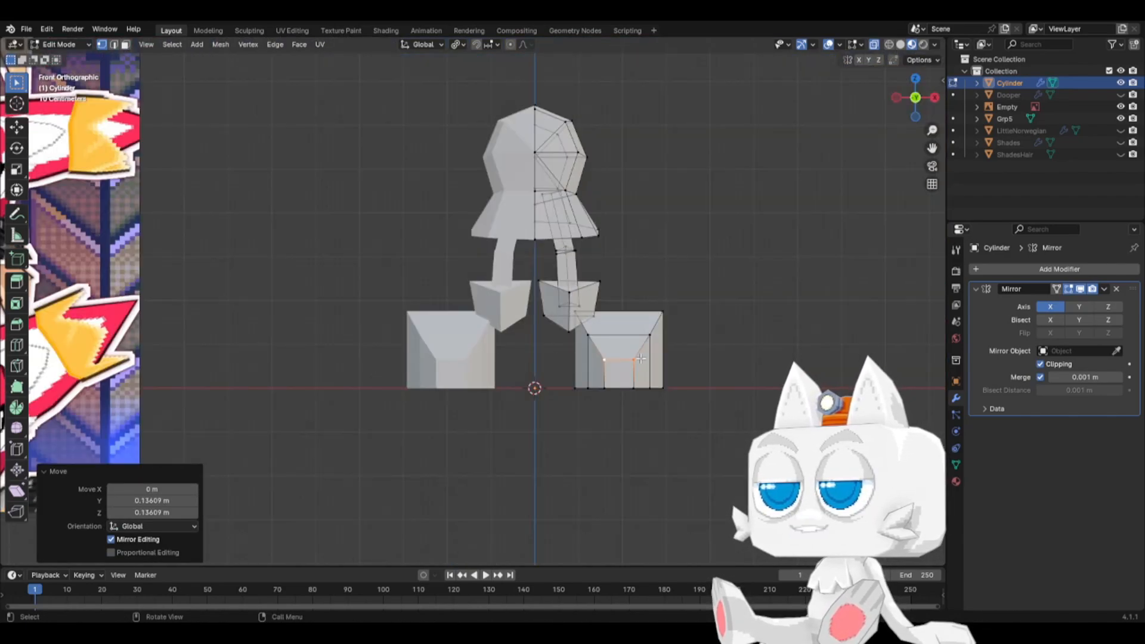
pyautogui.press('KP_7')
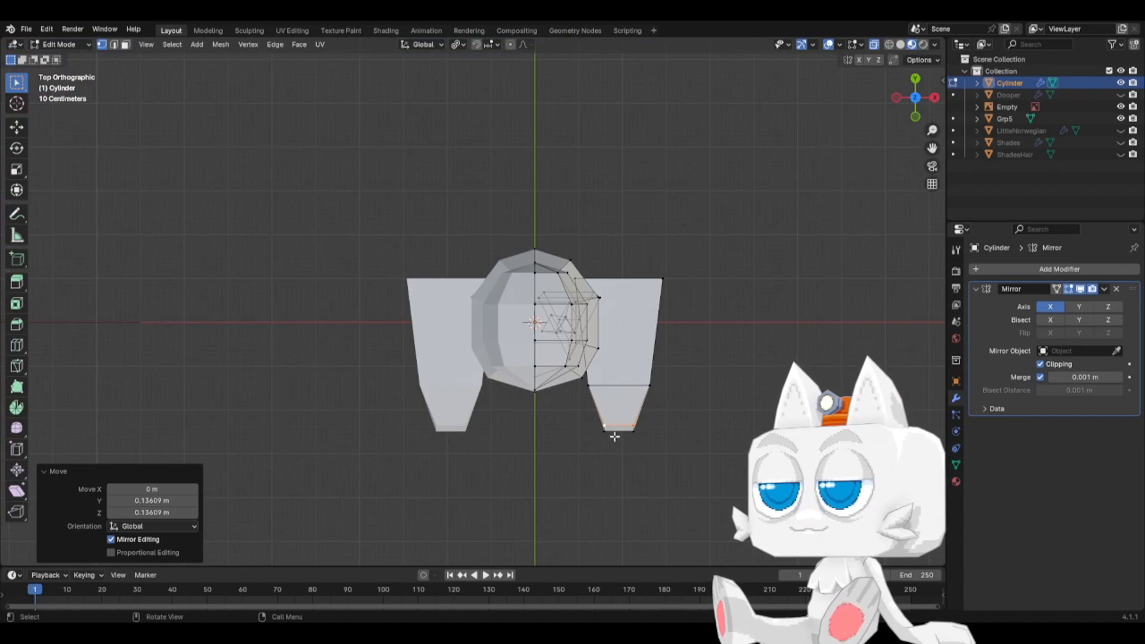
pyautogui.press('b')
pyautogui.moveTo(585, 382); pyautogui.dragTo(667, 402)
pyautogui.press('c')
pyautogui.rightClick(633, 423)
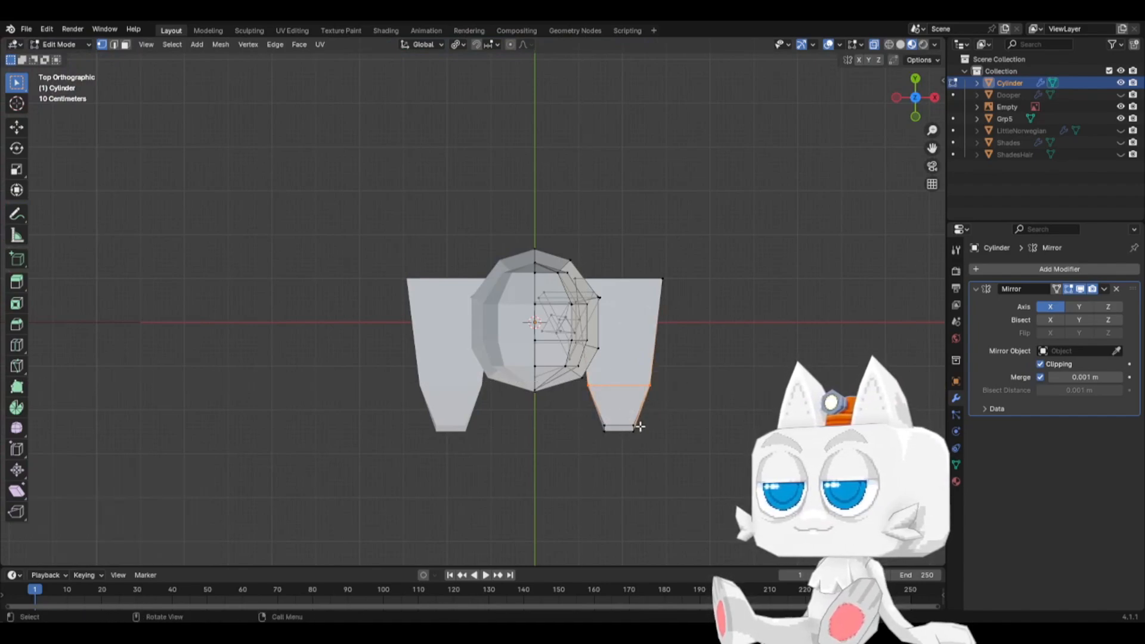
pyautogui.press('s')
pyautogui.press('x')
pyautogui.click(650, 283)
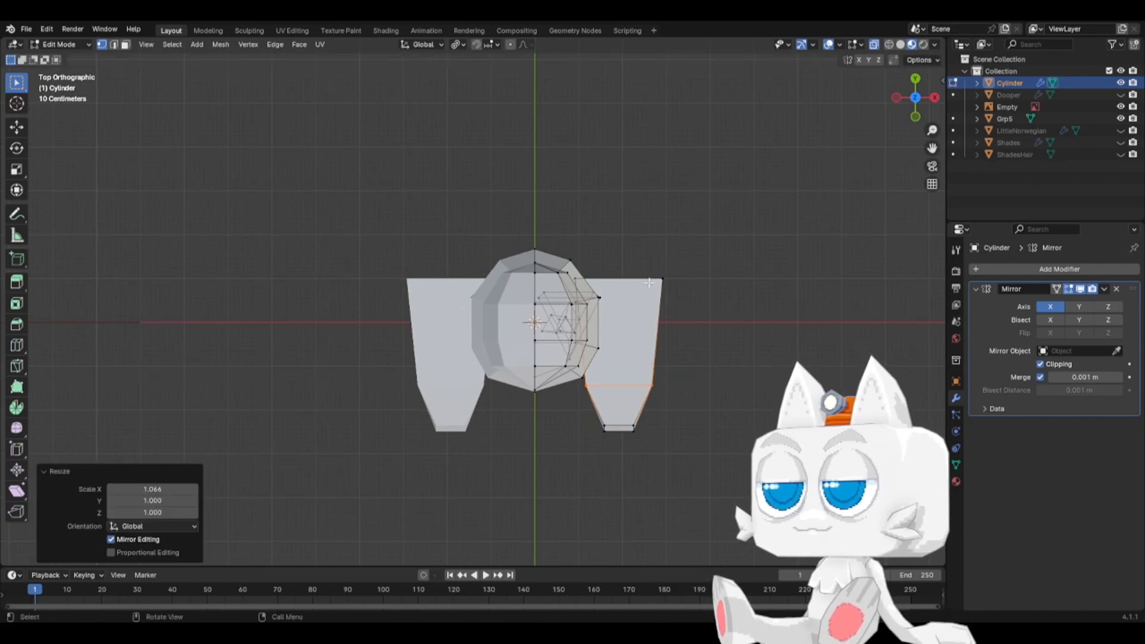
# - Select the shoe's rear vertices and scale them to about 0.639 along X
pyautogui.press('c')
pyautogui.rightClick(584, 274)
pyautogui.press('a')
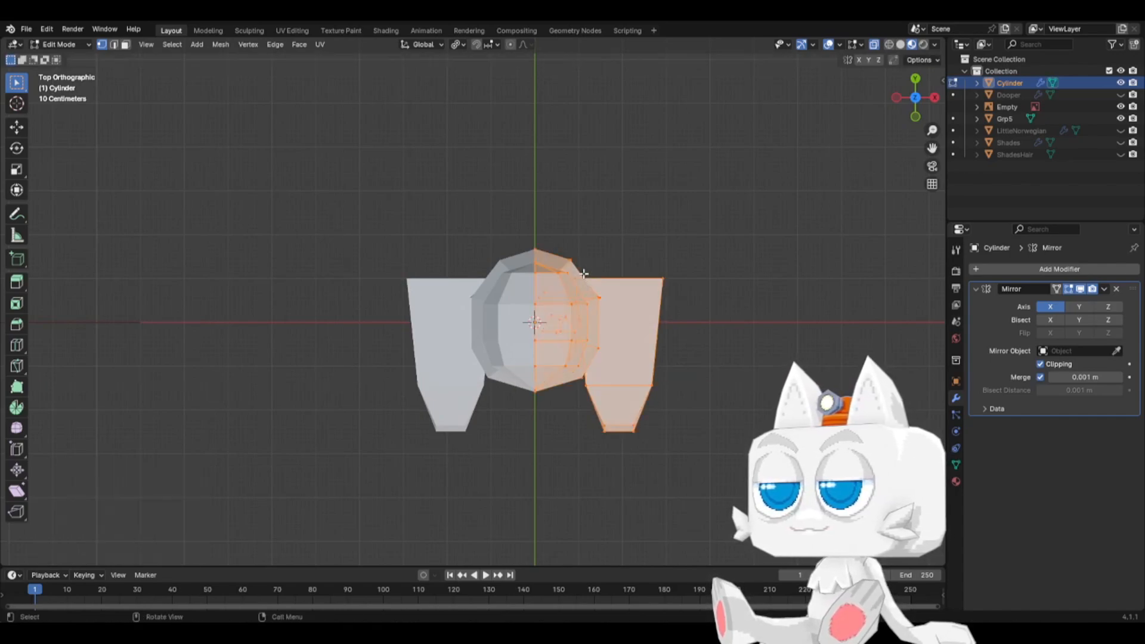
pyautogui.hotkey('alt', 'a')
pyautogui.press('c')
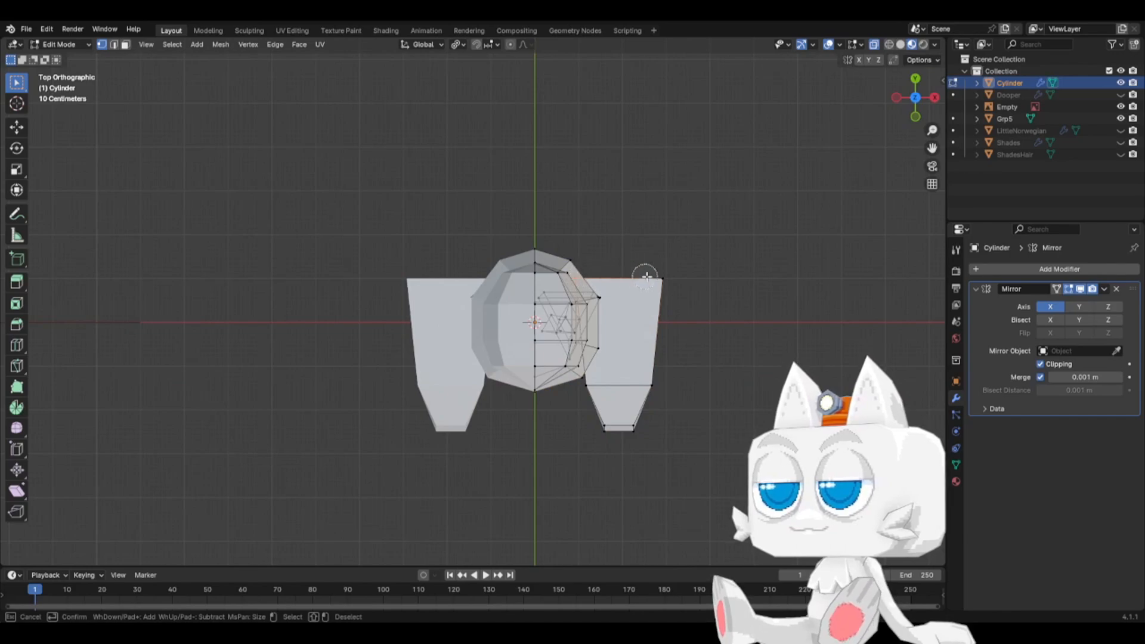
pyautogui.click(660, 278)
pyautogui.rightClick(661, 277)
pyautogui.press('s')
pyautogui.press('x')
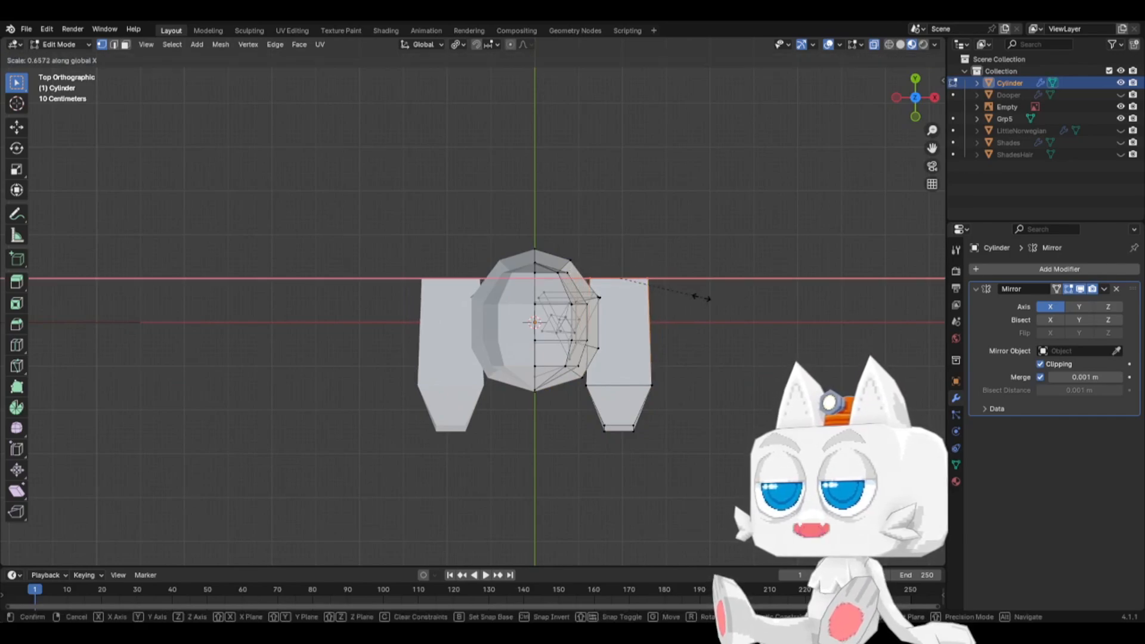
pyautogui.click(700, 298)
# - Extrude the shoe's rear face about 0.52 m backward to form the heel
pyautogui.press('KP_3')
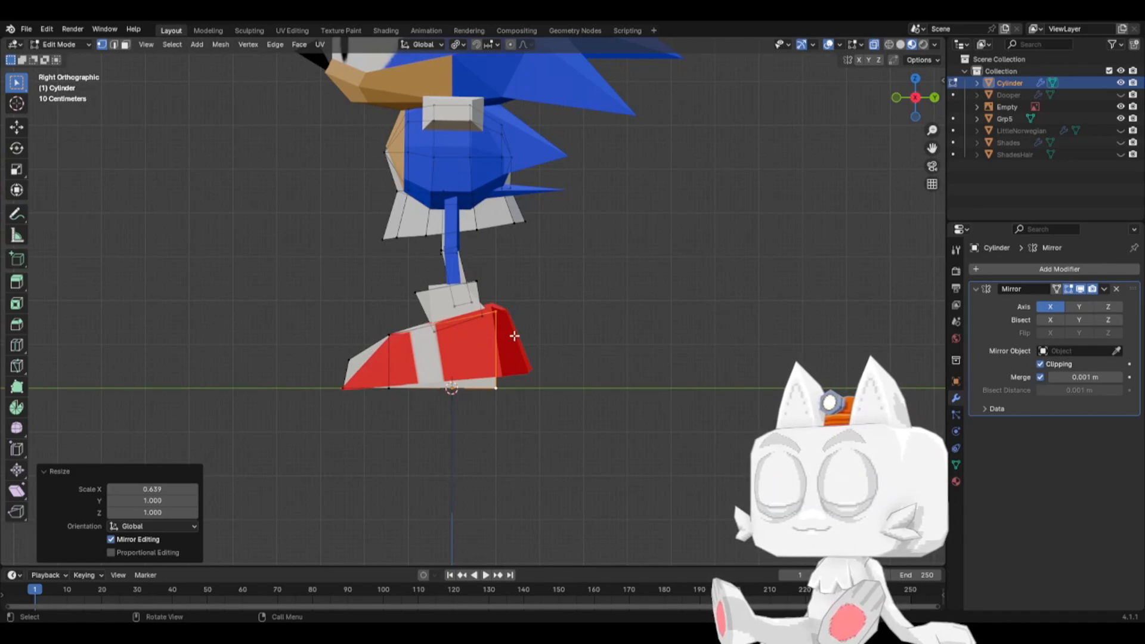
pyautogui.press('e')
pyautogui.click(540, 318)
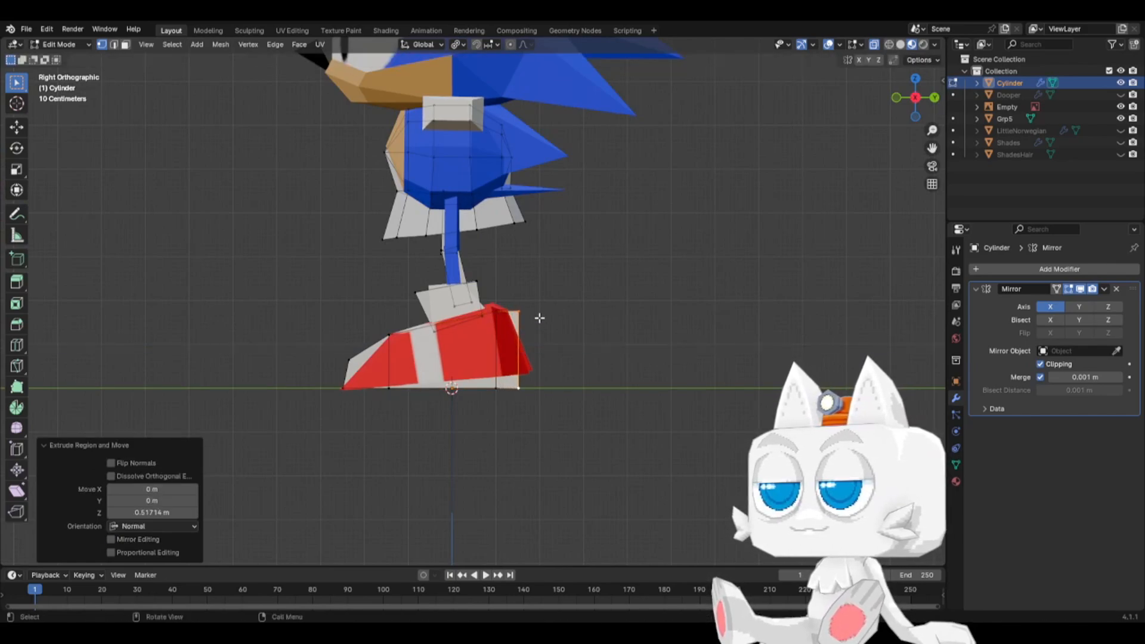
pyautogui.click(539, 318)
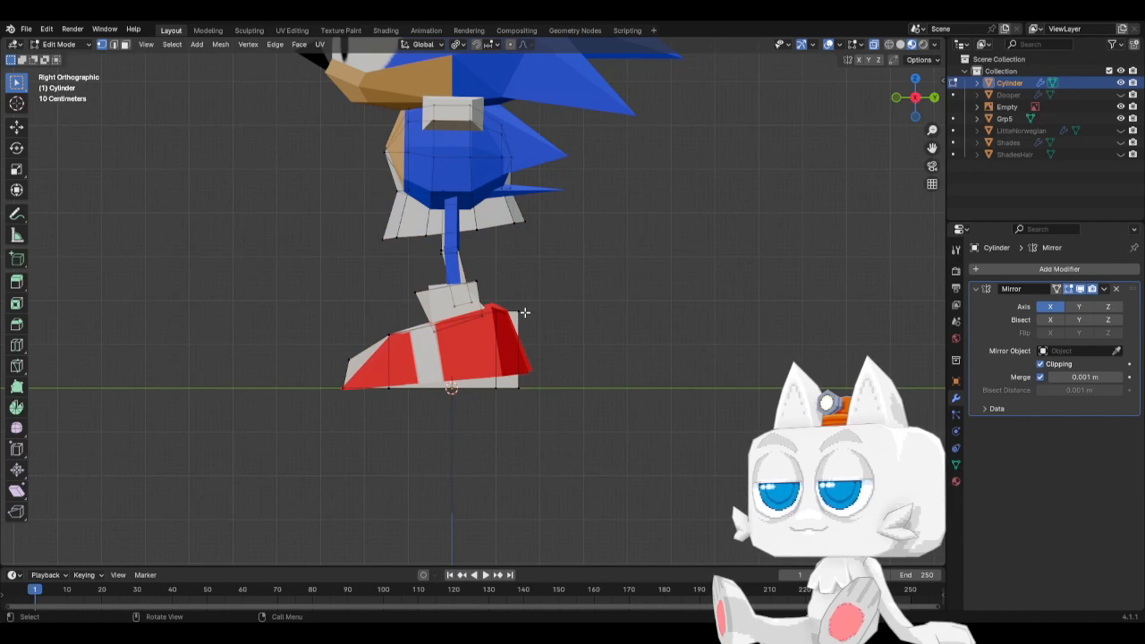
# - Lower the heel's upper rear vertices about 0.18 m along Z and narrow them along X
pyautogui.press('b')
pyautogui.moveTo(517, 305); pyautogui.dragTo(542, 324)
pyautogui.press('g')
pyautogui.press('z')
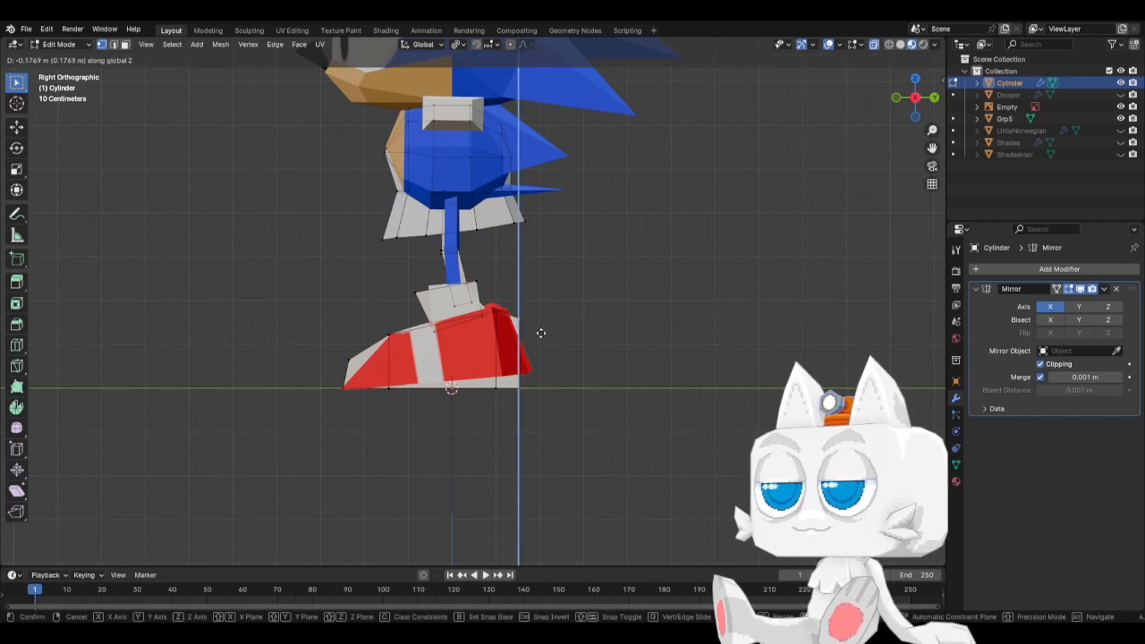
pyautogui.click(541, 333)
pyautogui.moveTo(567, 341); pyautogui.dragTo(489, 387, button='middle')
pyautogui.press('s')
pyautogui.press('x')
pyautogui.click(453, 389)
# - Scale the heel's two lower rear vertices to about 0.573 along X
pyautogui.click(327, 449)
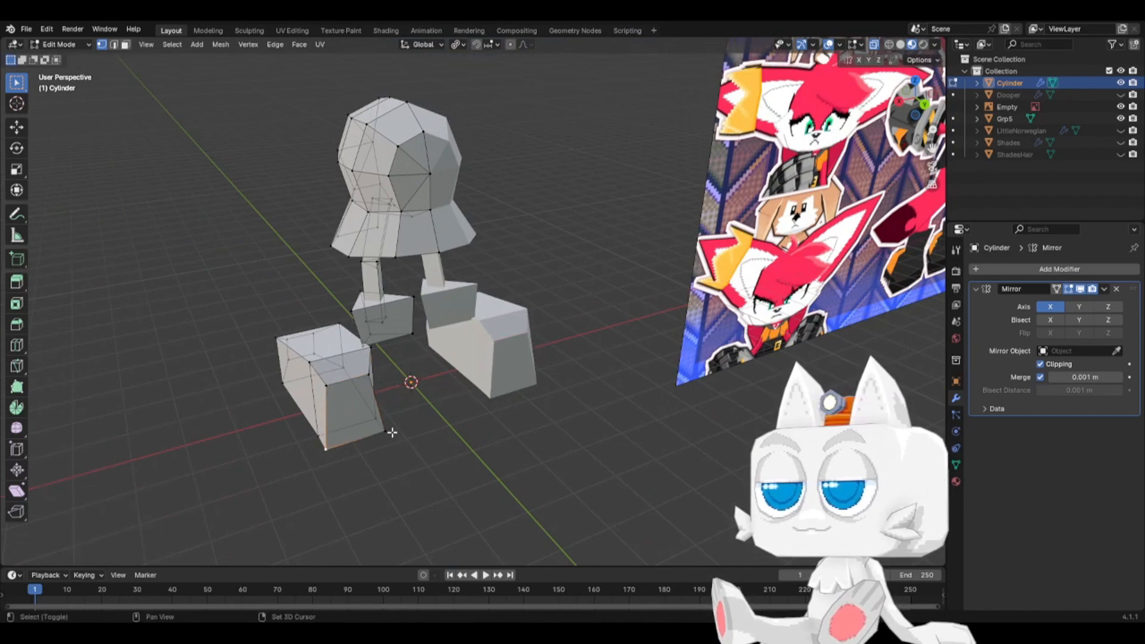
pyautogui.keyDown('shift'); pyautogui.click(388, 433); pyautogui.keyUp('shift')
pyautogui.press('s')
pyautogui.press('x')
pyautogui.click(347, 390)
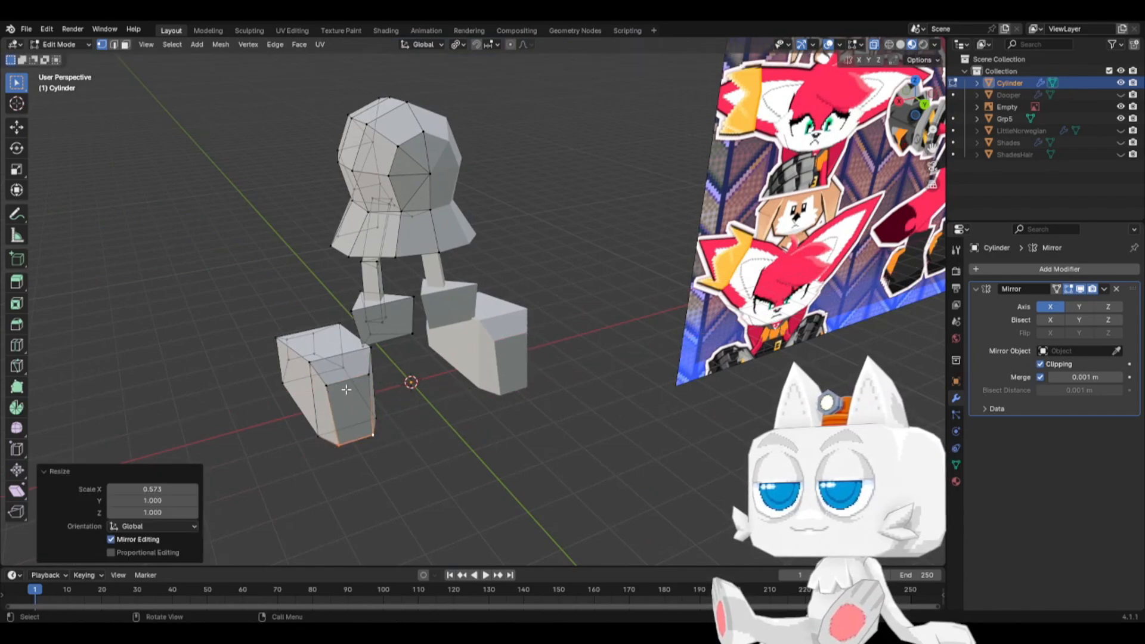
# - Narrow the heel's two upper rear vertices along X and merge them at their center
pyautogui.click(332, 390)
pyautogui.keyDown('shift'); pyautogui.click(383, 378); pyautogui.keyUp('shift')
pyautogui.press('s')
pyautogui.press('x')
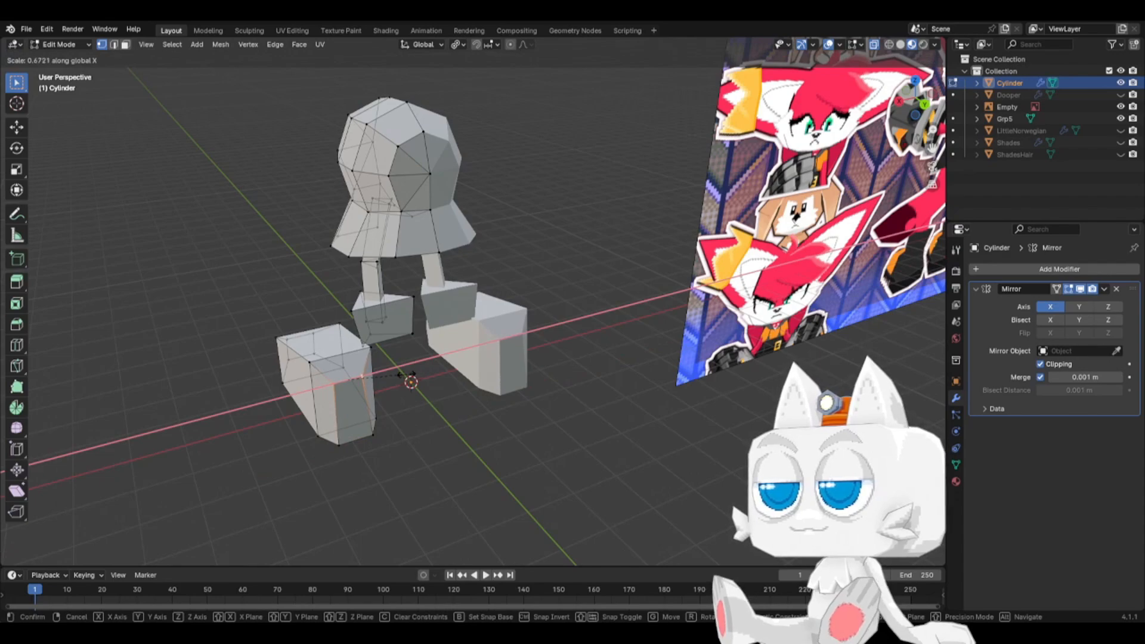
pyautogui.click(405, 375)
pyautogui.press('m')
pyautogui.click(404, 374)
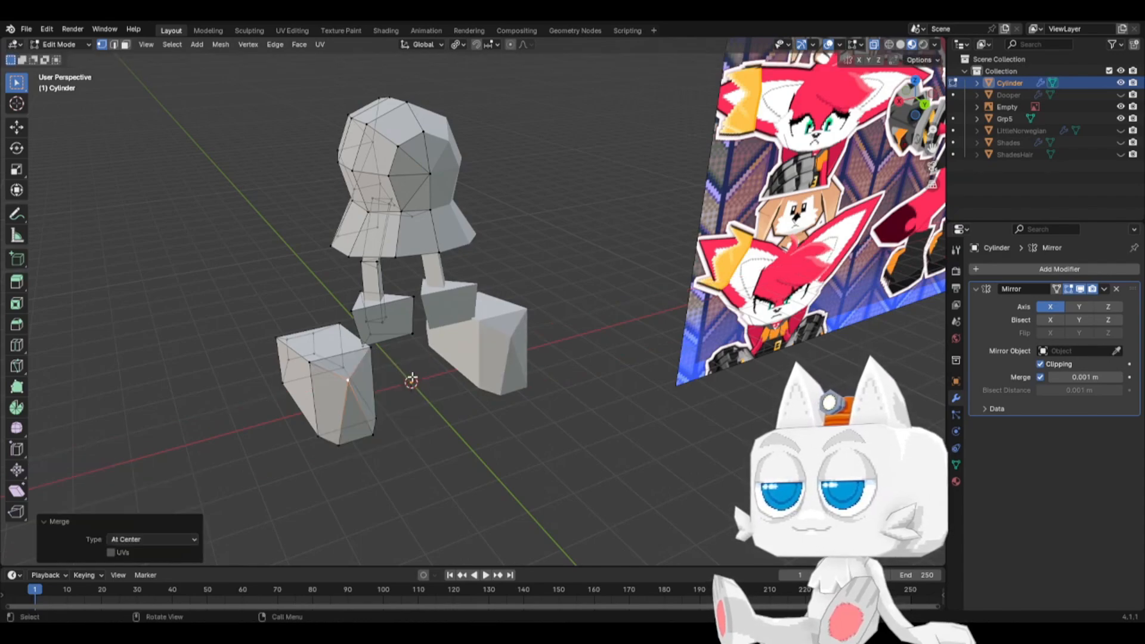
# - Merge the heel's two lower rear vertices at their center
pyautogui.moveTo(307, 468); pyautogui.dragTo(512, 419, button='middle')
pyautogui.click(551, 416)
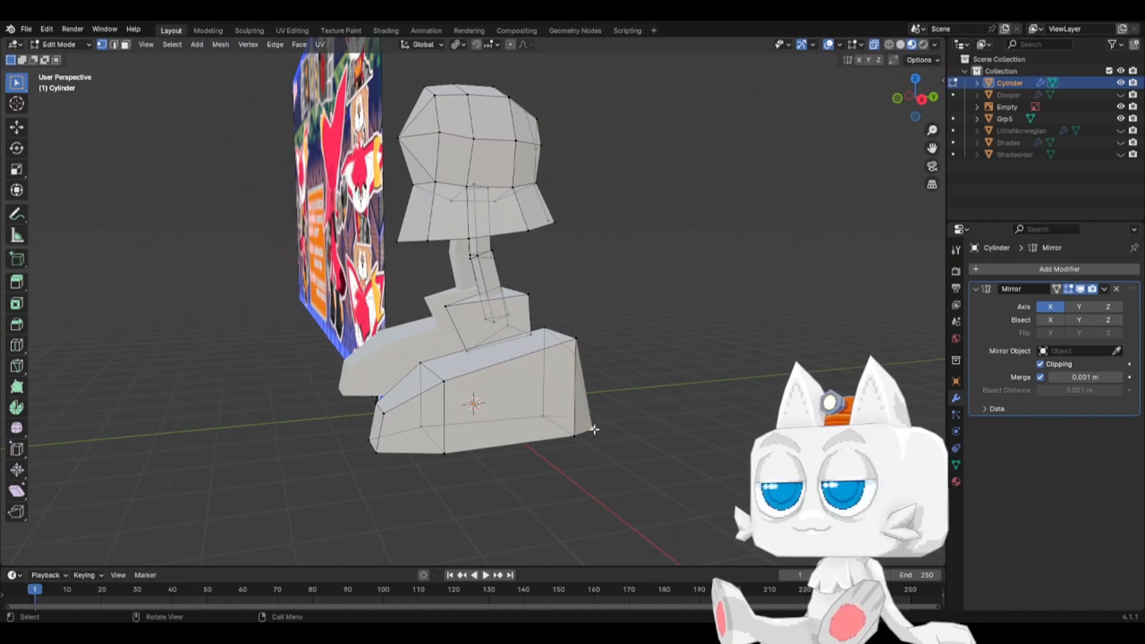
pyautogui.press('m')
pyautogui.click(593, 430)
# - Move the merged upper and lower heel vertices about 0.085 m backward along Y in the side view
pyautogui.moveTo(605, 437); pyautogui.dragTo(555, 410, button='middle')
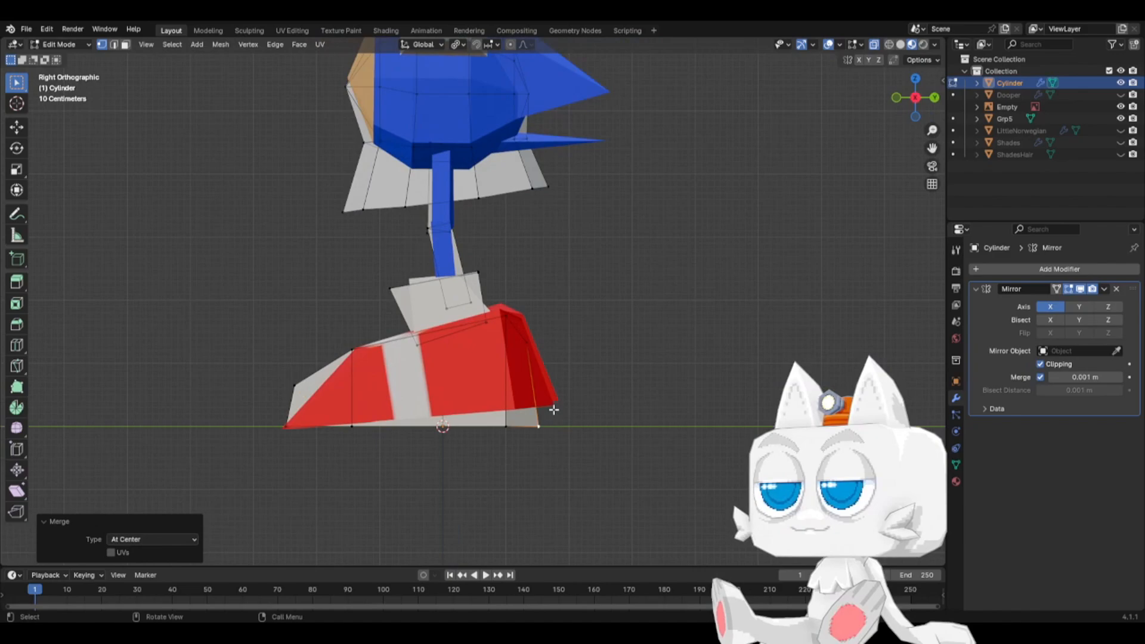
pyautogui.keyDown('shift'); pyautogui.click(535, 335); pyautogui.keyUp('shift')
pyautogui.press('g')
pyautogui.press('y')
pyautogui.click(545, 339)
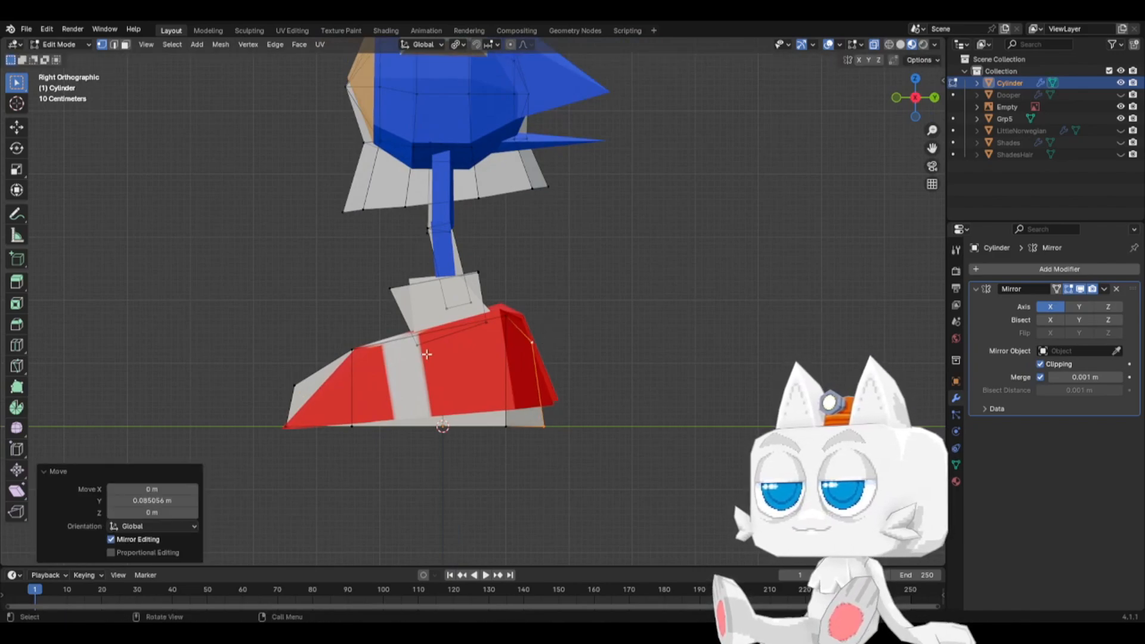
pyautogui.moveTo(289, 370); pyautogui.dragTo(466, 388, button='middle')
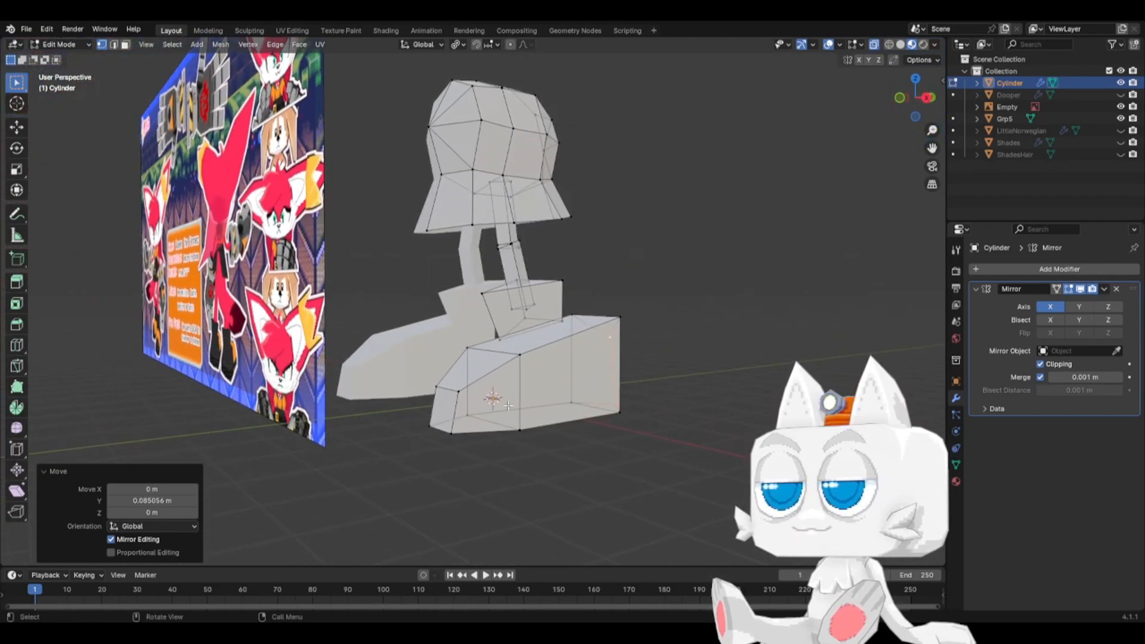
pyautogui.press('k')
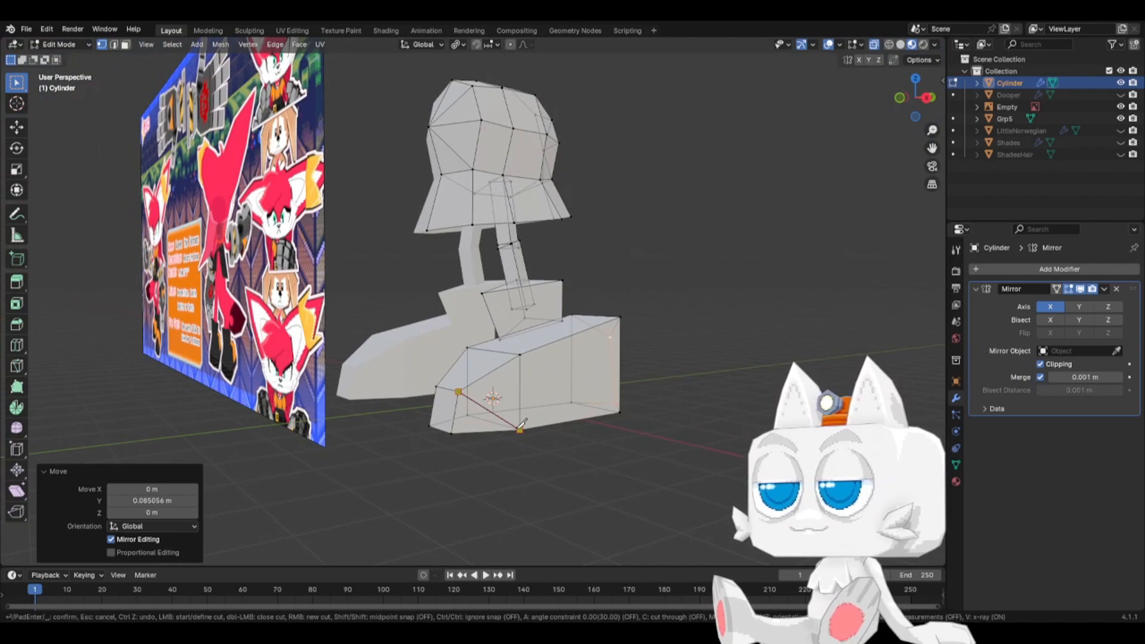
pyautogui.press('Escape')
# - Cut diagonal edges across both side faces of the shoe's toe with the Knife tool
pyautogui.moveTo(521, 425)
pyautogui.mouseDown(button='middle')
pyautogui.moveTo(504, 433)
pyautogui.moveTo(539, 419)
pyautogui.mouseUp(button='middle')
pyautogui.moveTo(595, 384); pyautogui.dragTo(503, 410, button='middle')
pyautogui.press('k')
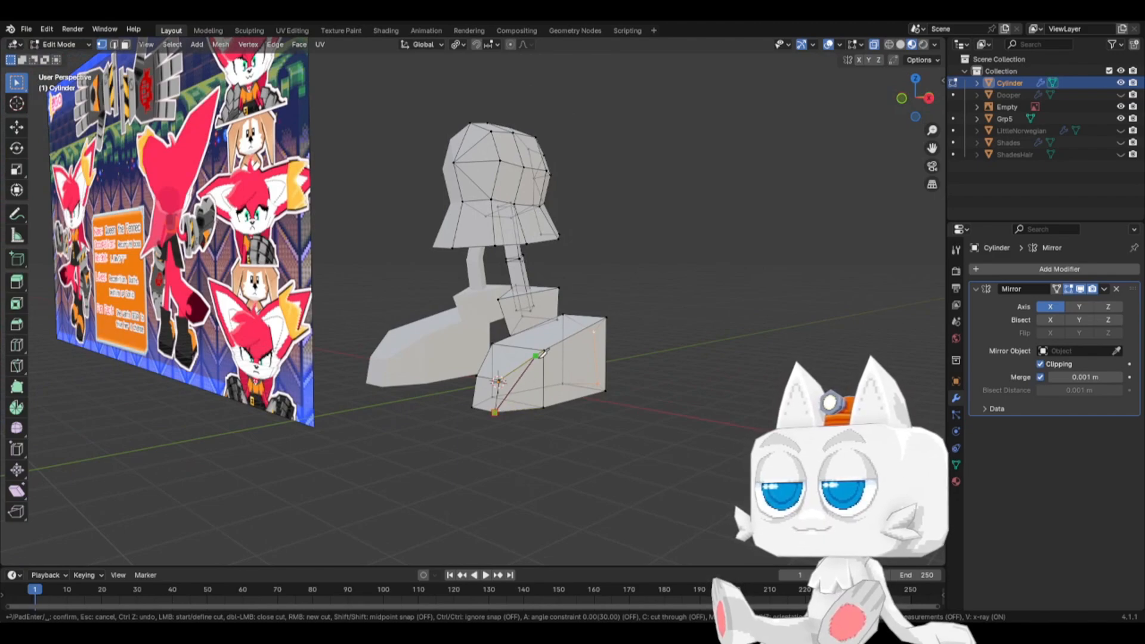
pyautogui.moveTo(450, 414); pyautogui.dragTo(525, 434, button='middle')
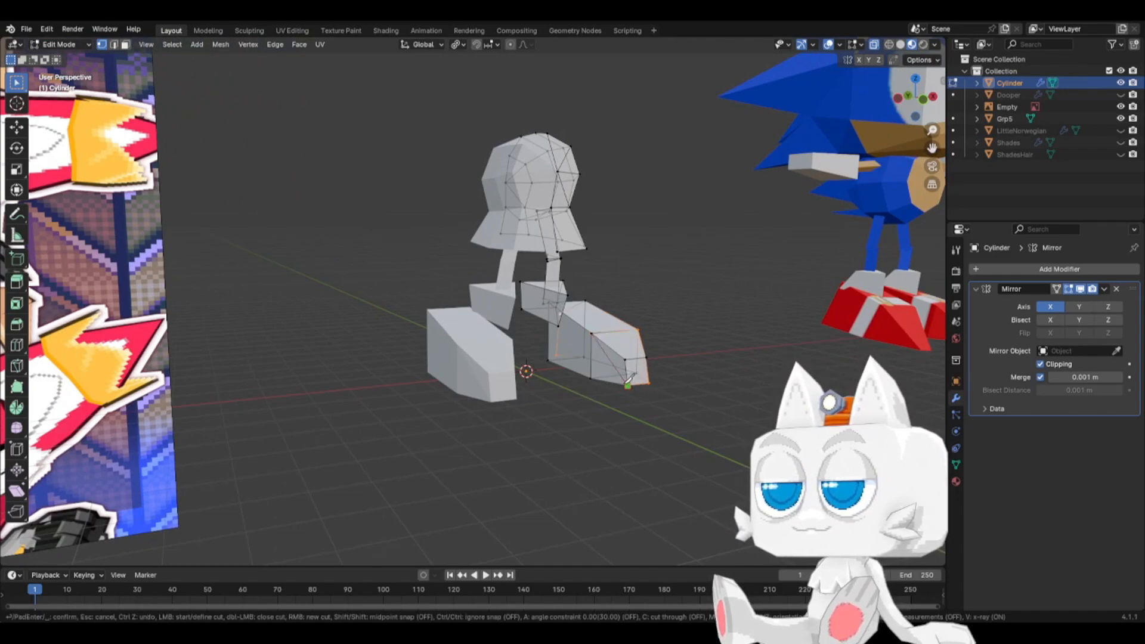
pyautogui.press('Return')
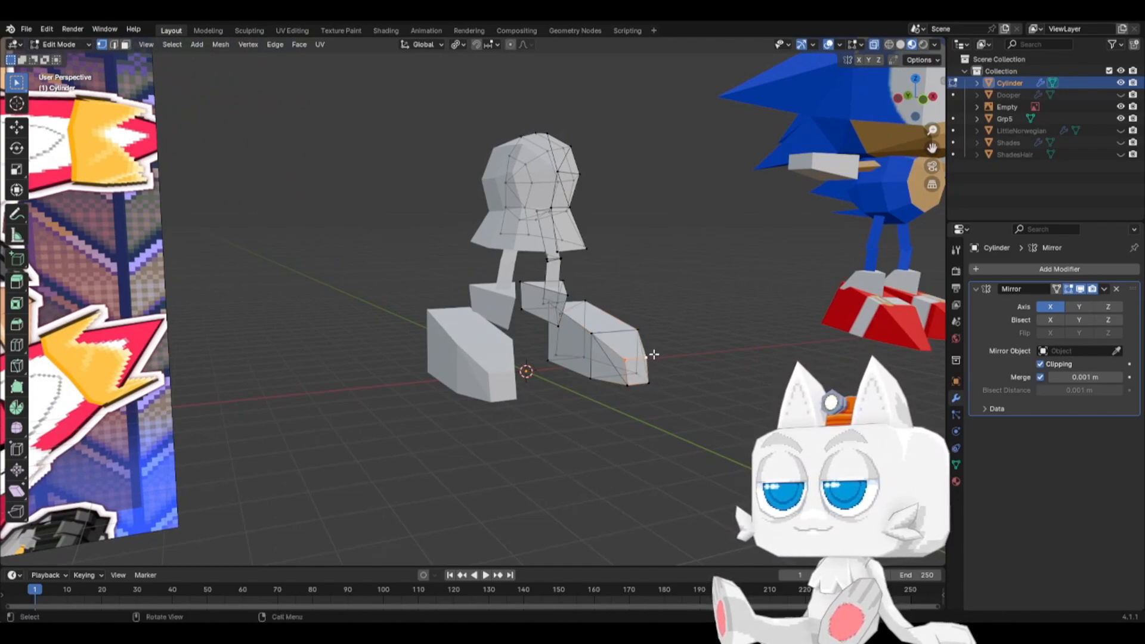
# - Scale the toe tip's upper vertices to 0.792 in the top view
pyautogui.press('KP_7')
pyautogui.scroll(2, 652, 353)
pyautogui.press('s')
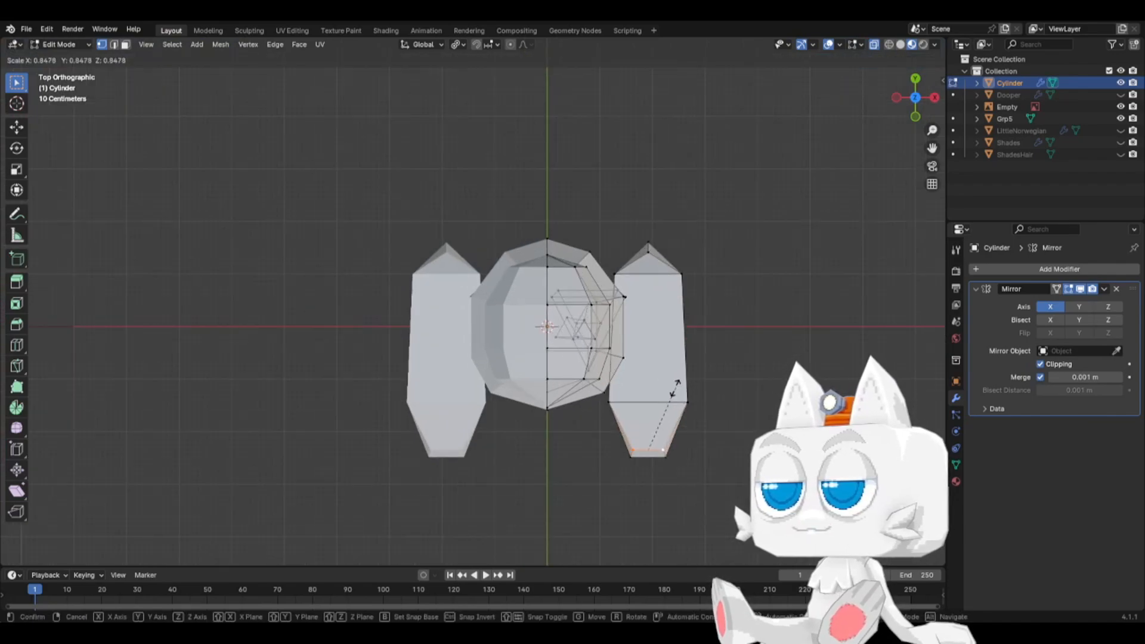
pyautogui.click(663, 388)
# - Narrow the shoe's upper vertices at the start of the toe slope along X in the front view
pyautogui.press('KP_3')
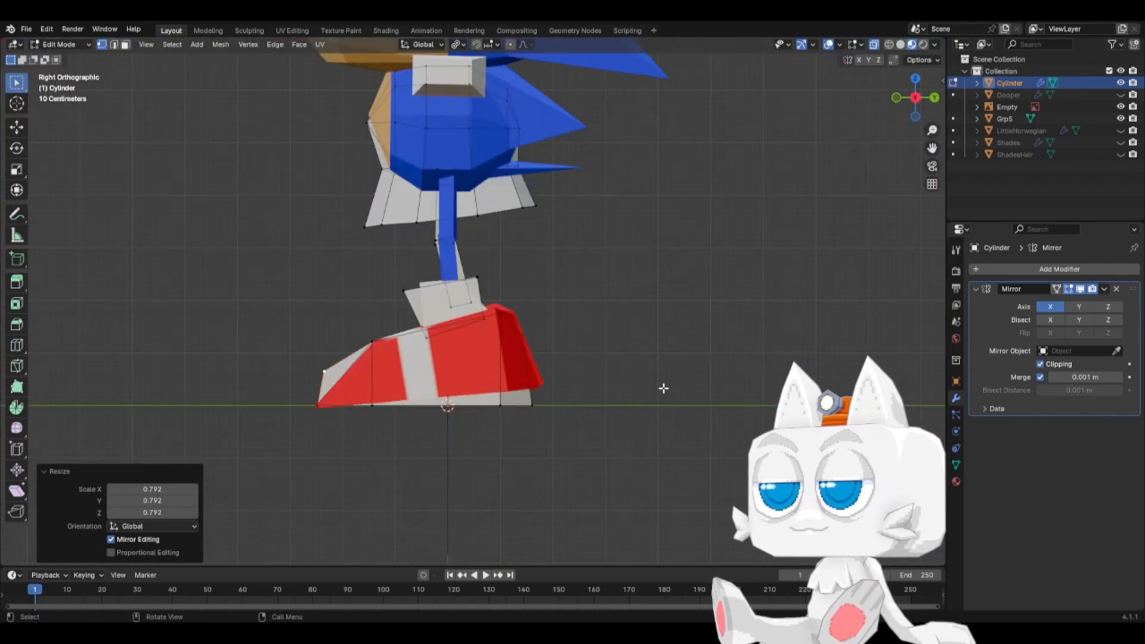
pyautogui.keyDown('shift'); pyautogui.click(370, 336); pyautogui.keyUp('shift')
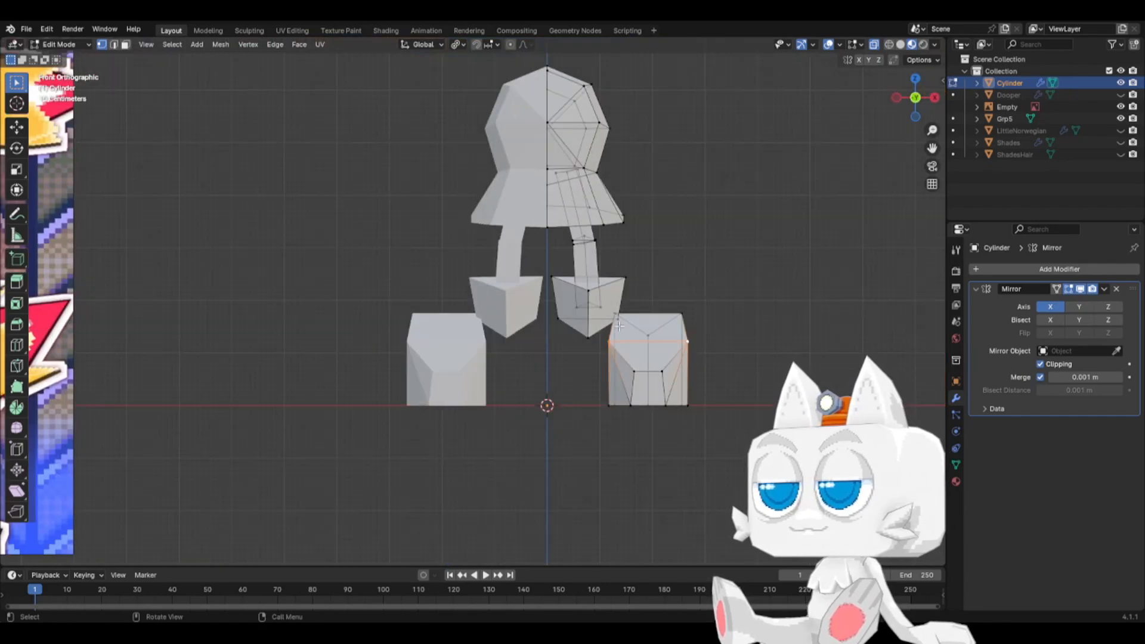
pyautogui.press('s')
pyautogui.press('x')
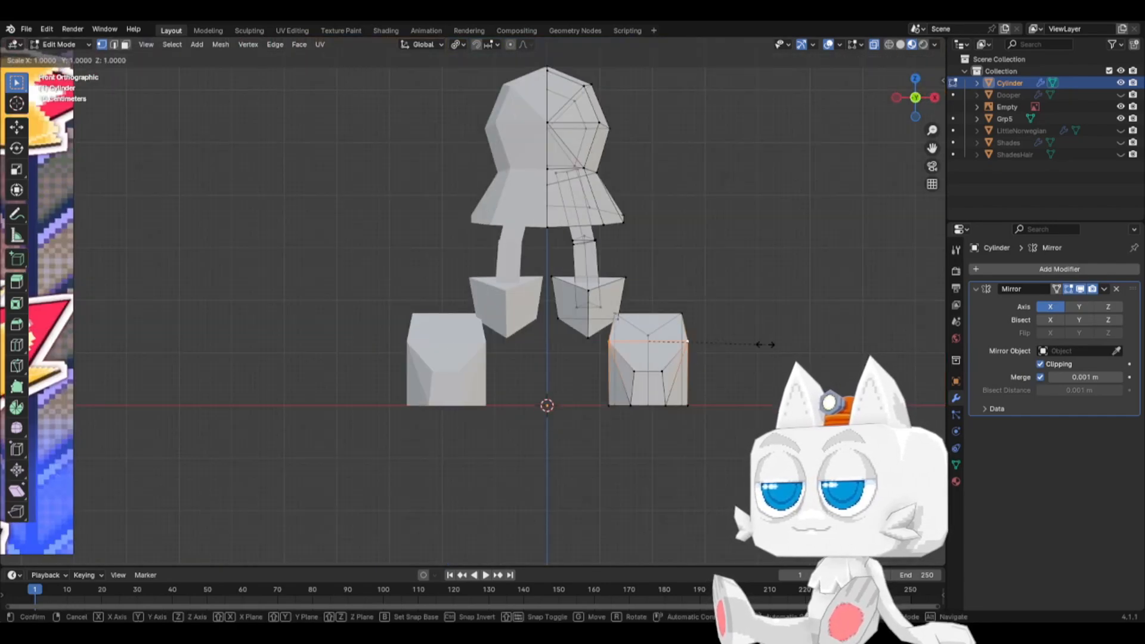
pyautogui.click(744, 344)
# - Scale the shoe's highest vertices to about 0.78 along X
pyautogui.press('s')
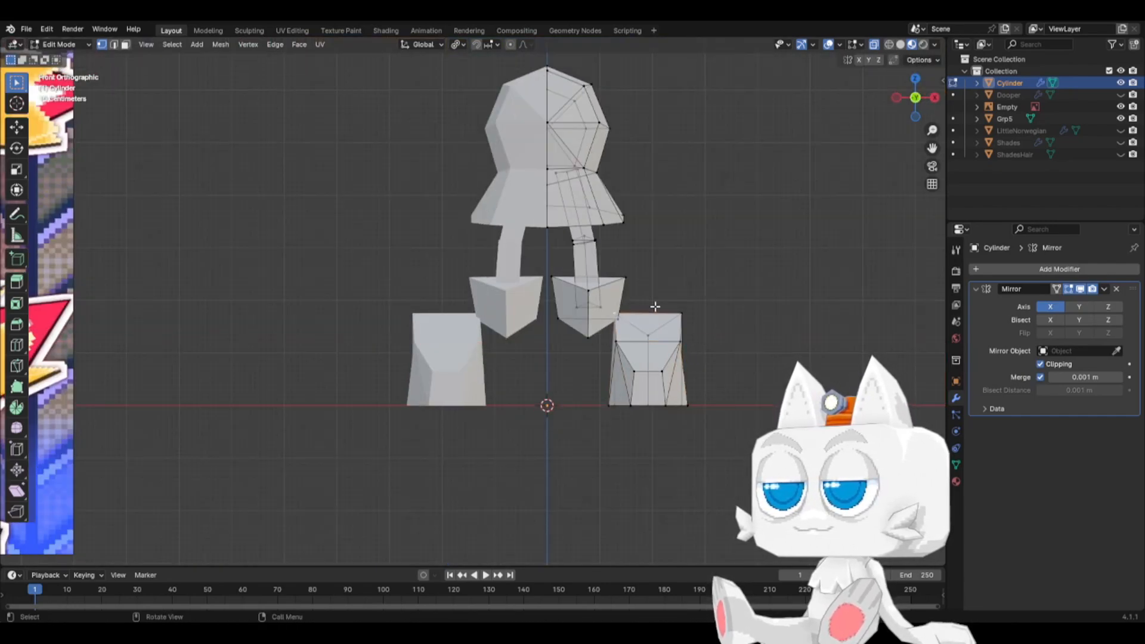
pyautogui.press('x')
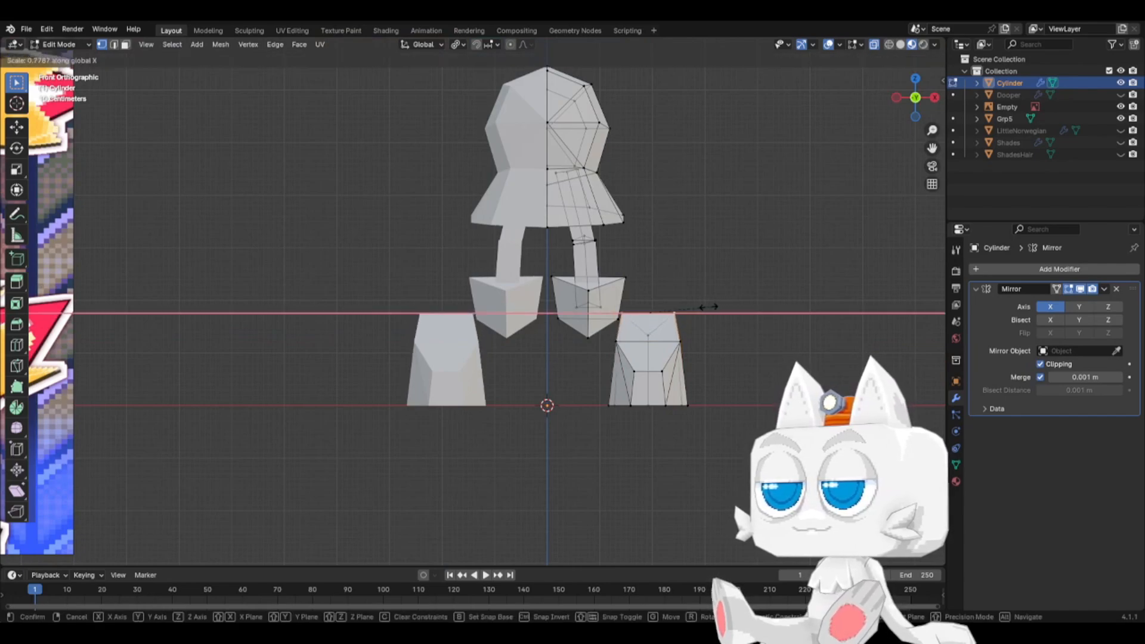
pyautogui.click(708, 306)
# - Select the entire shoe's linked geometry and scale it to 1.154 along X
pyautogui.hotkey('ctrl', 'l')
pyautogui.hotkey('ctrl', 'q')
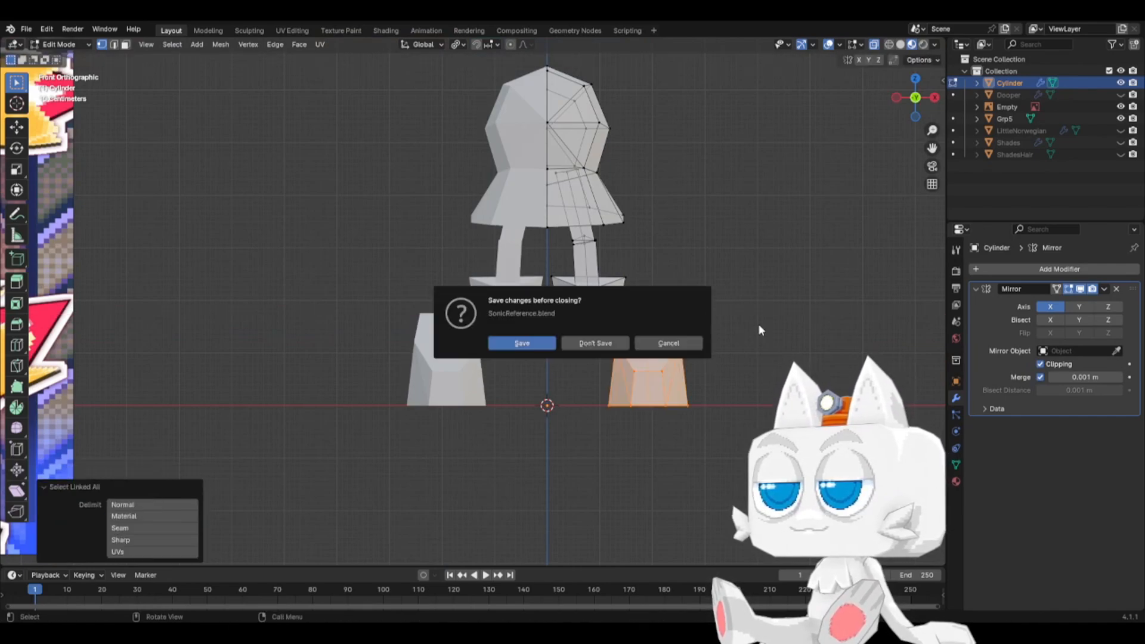
pyautogui.click(683, 342)
pyautogui.press('s')
pyautogui.press('x')
pyautogui.click(742, 365)
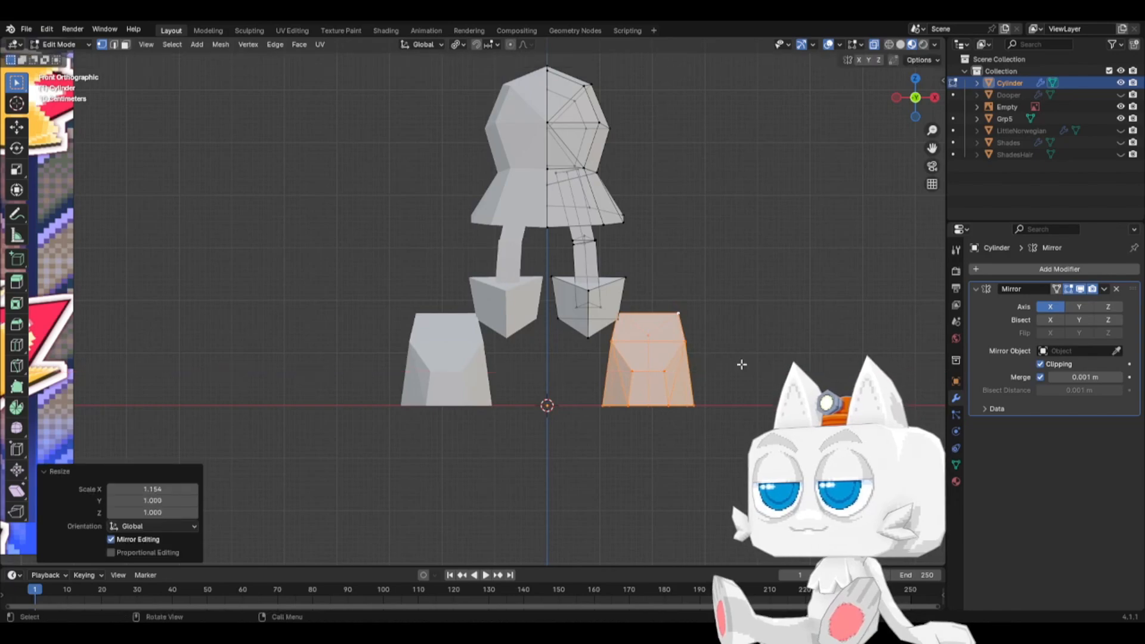
# - Move the whole shoe about 0.736 m inward along X in the top view
pyautogui.press('KP_7')
pyautogui.press('g')
pyautogui.press('x')
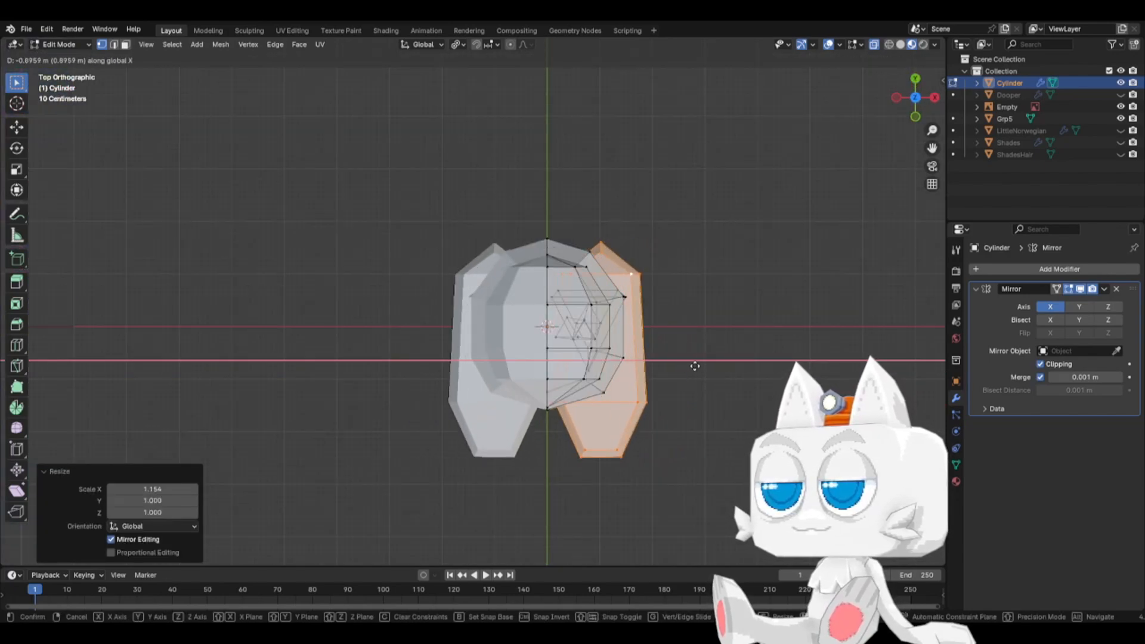
pyautogui.click(704, 366)
# - Scale the whole shoe down uniformly by 0.955 and again by 0.859
pyautogui.press('s')
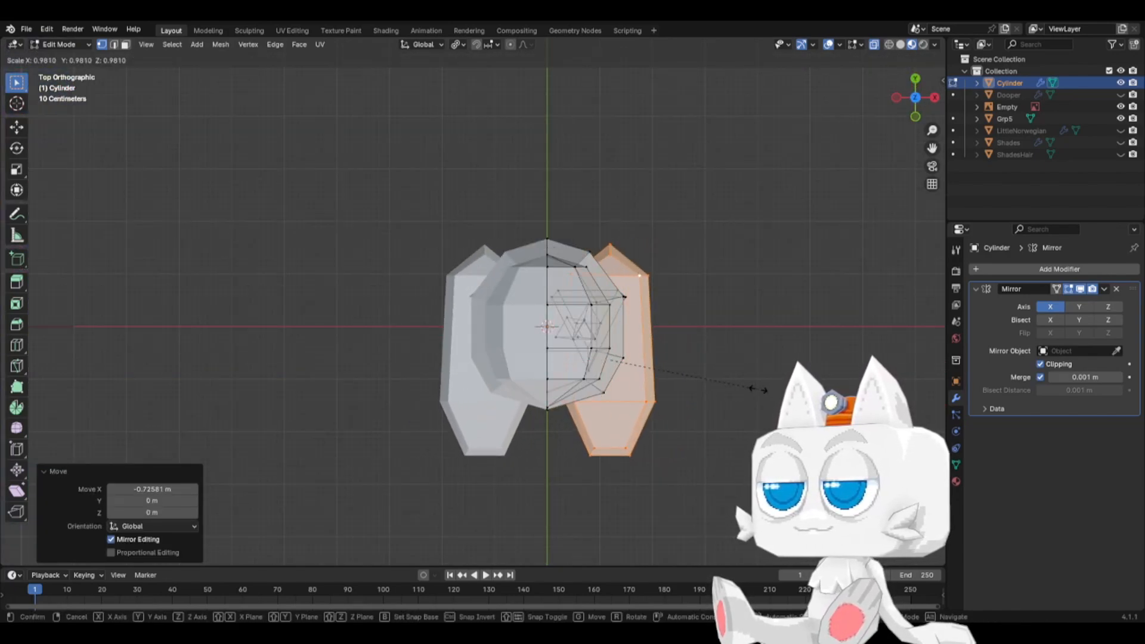
pyautogui.click(756, 380)
pyautogui.scroll(-6, 755, 380)
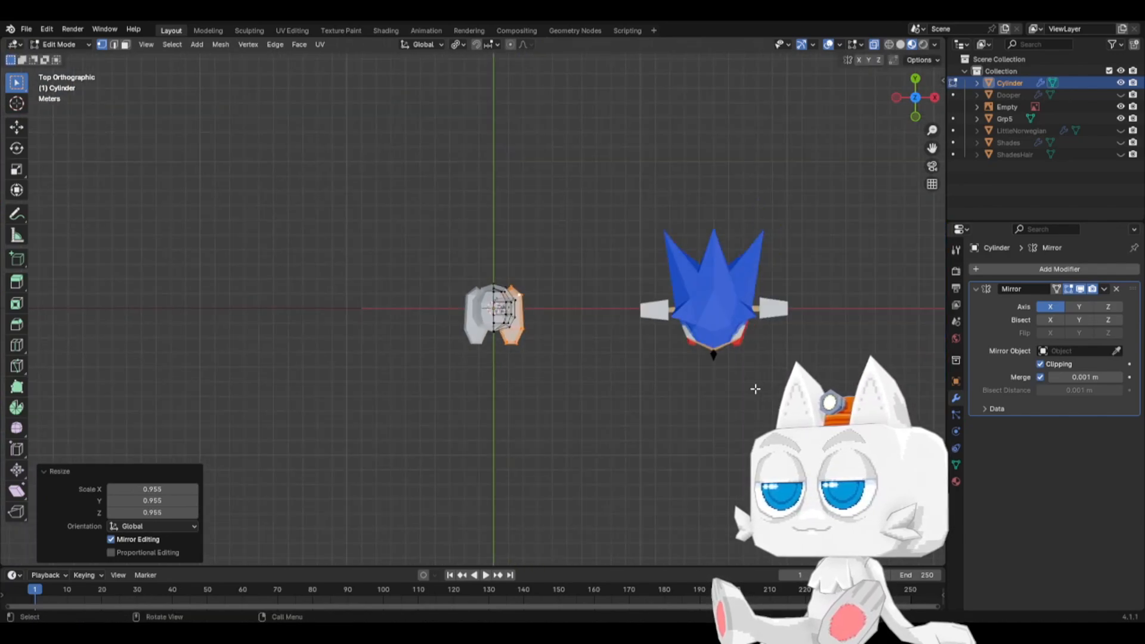
pyautogui.scroll(6, 670, 386)
pyautogui.press('s')
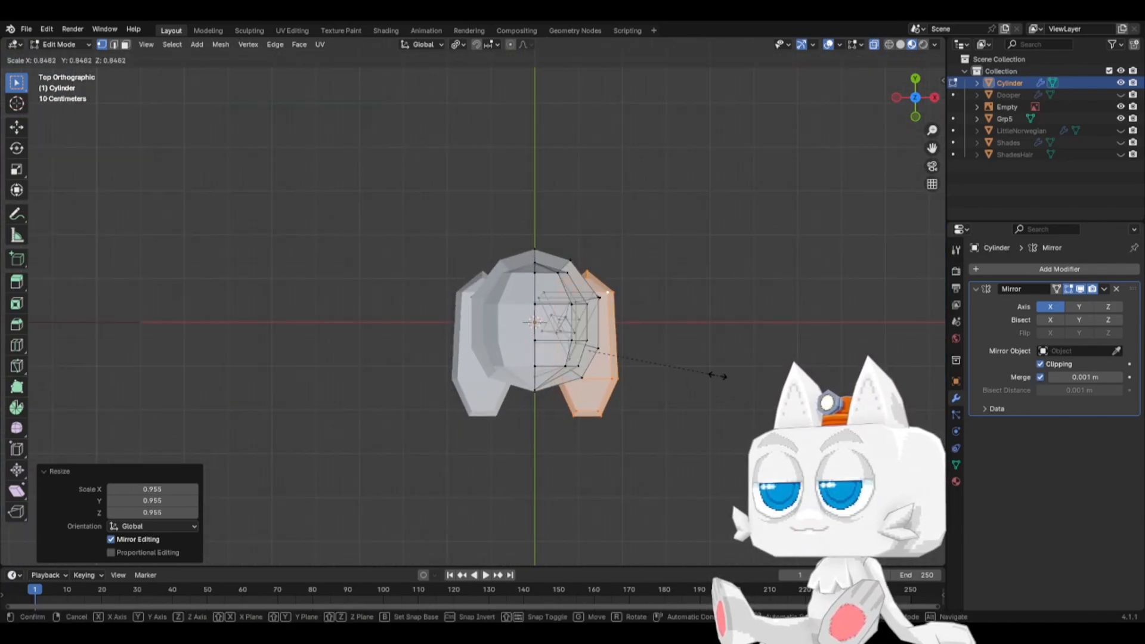
pyautogui.click(720, 376)
# - Move the shoe inward beneath the boot cuff and lower it about 0.122 m to the ground line
pyautogui.press('KP_1')
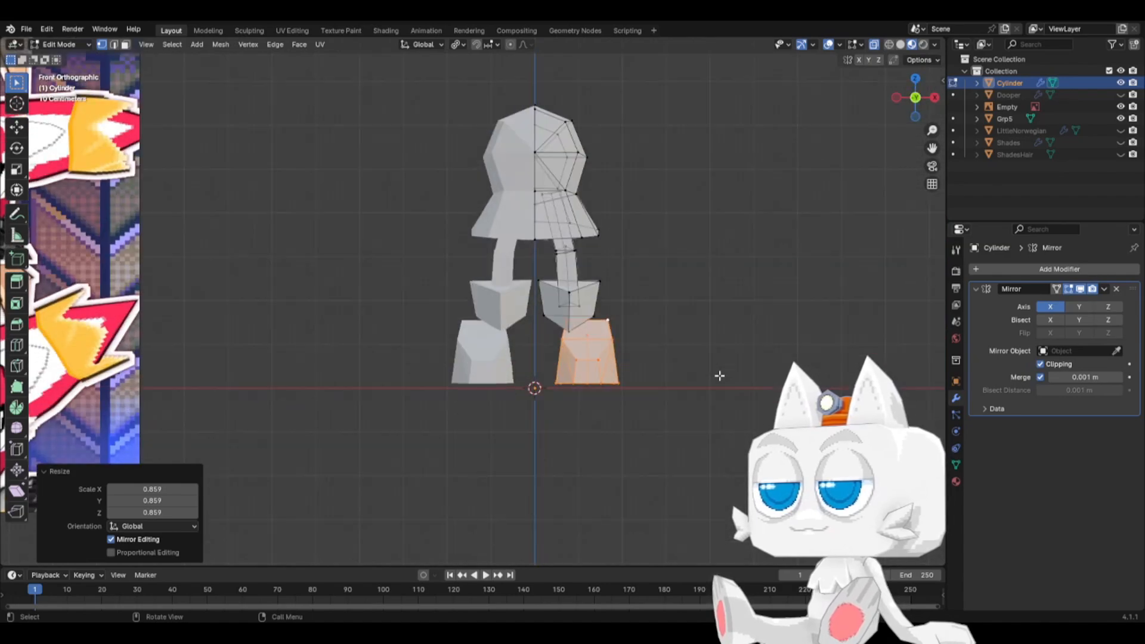
pyautogui.press('g')
pyautogui.press('x')
pyautogui.click(704, 376)
pyautogui.press('g')
pyautogui.click(701, 381)
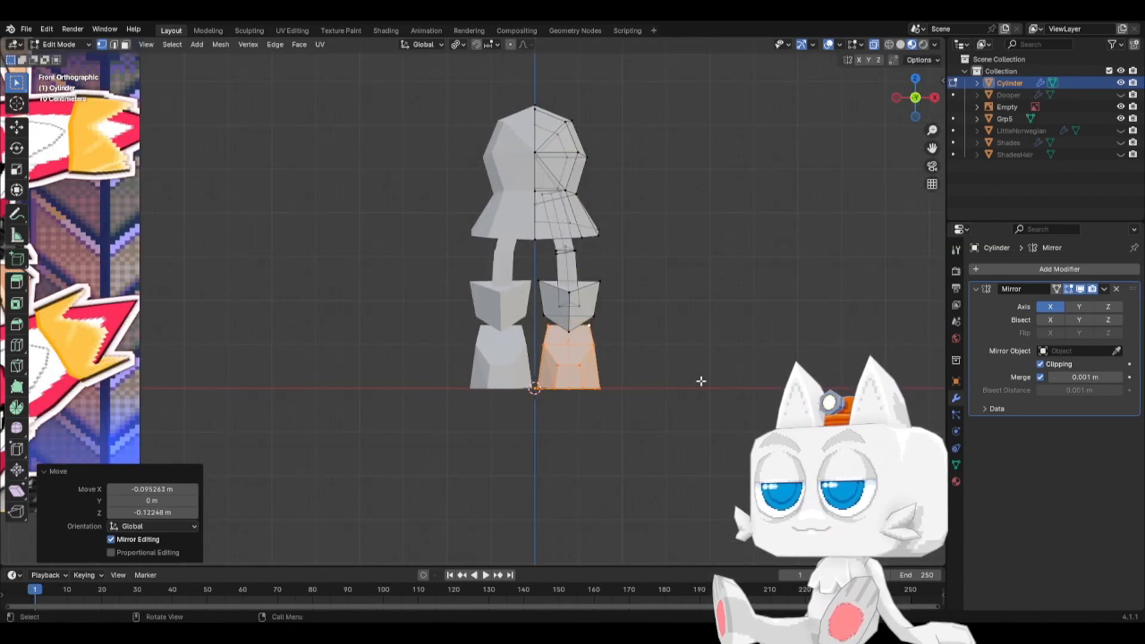
# - Stretch the shoe to 1.247 along Z and raise it about 0.136 m
pyautogui.press('s')
pyautogui.press('z')
pyautogui.click(733, 396)
pyautogui.press('g')
pyautogui.press('z')
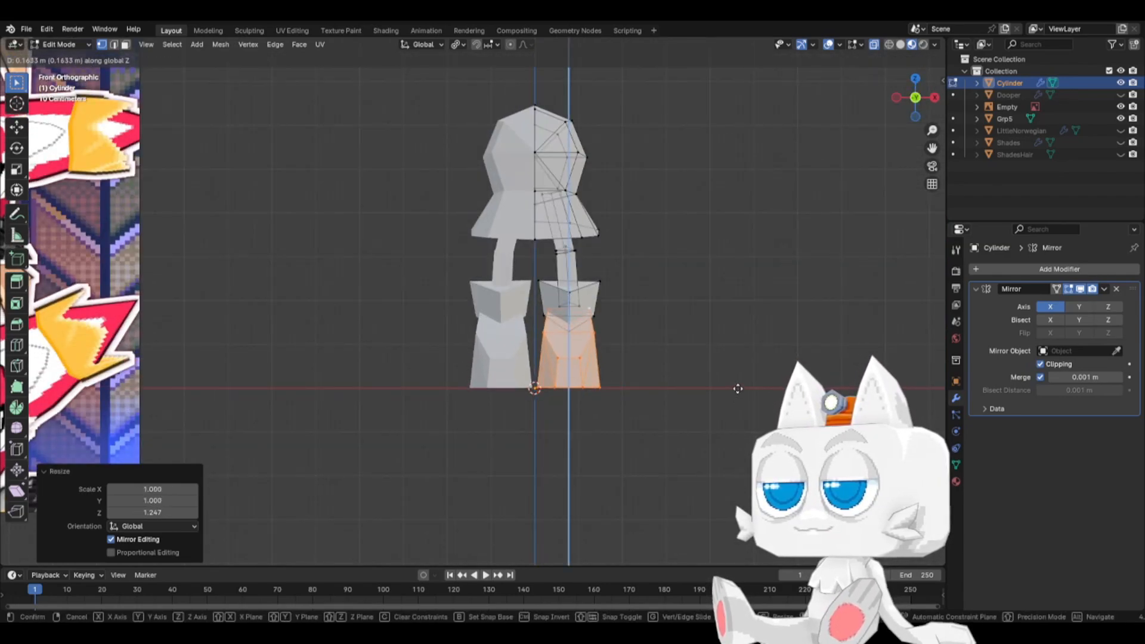
pyautogui.click(739, 390)
# - Shift the shoe along X in the top view and rotate it about -7.97° so the toe points outward
pyautogui.press('KP_7')
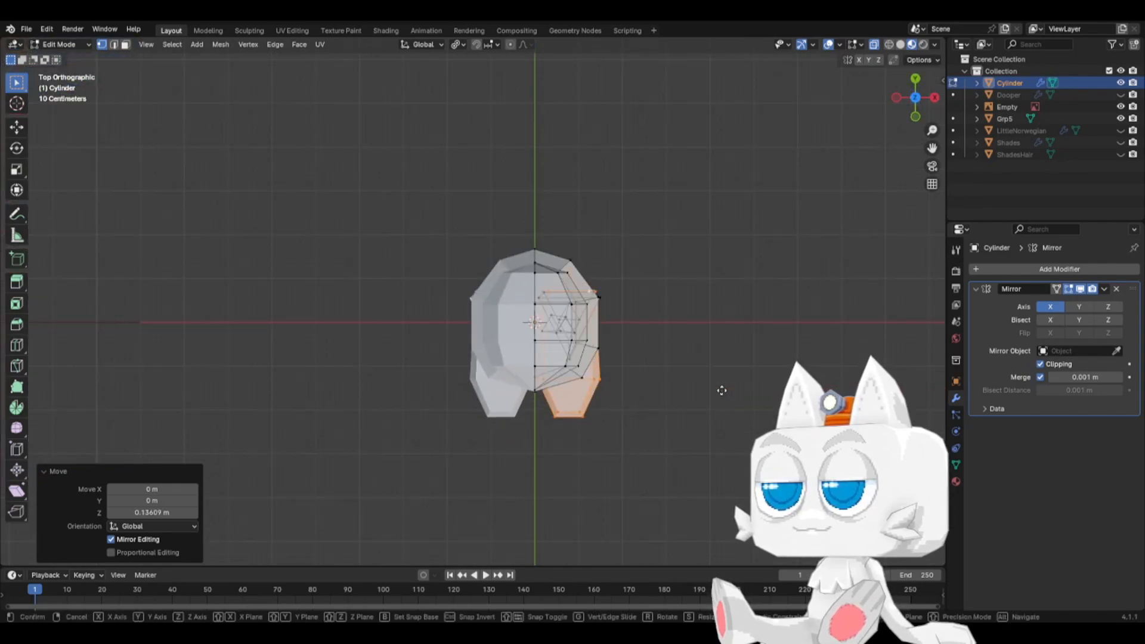
pyautogui.press('g')
pyautogui.press('x')
pyautogui.click(731, 391)
pyautogui.press('r')
pyautogui.click(738, 370)
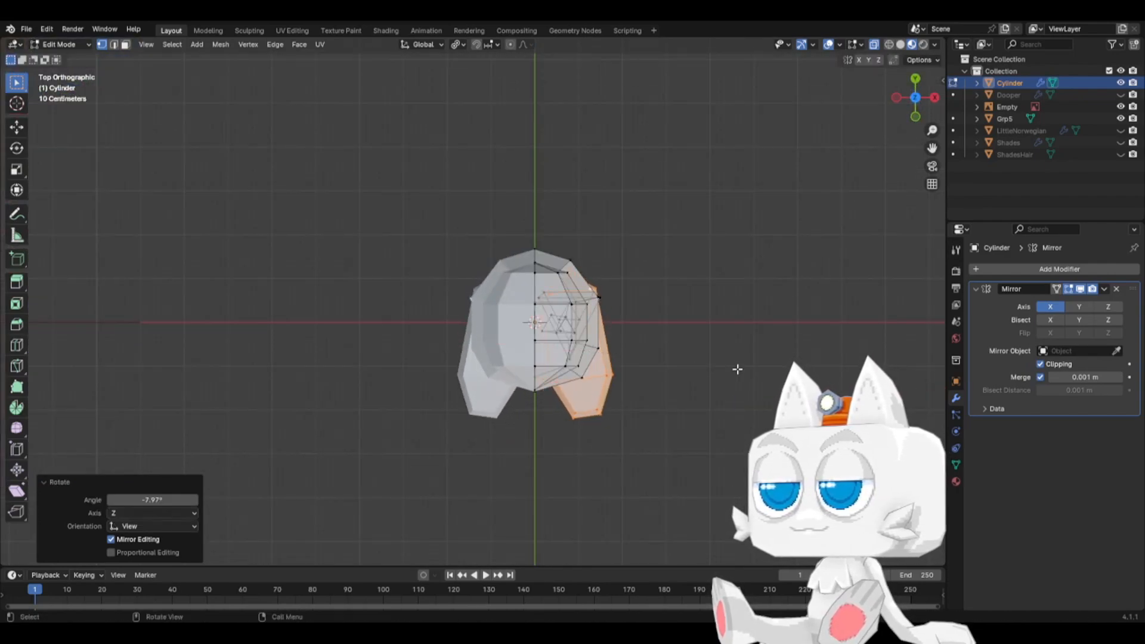
# - Rotate the shoe back about 5.31° and shift it inward along X by about 0.041 m and 0.136 m
pyautogui.press('g')
pyautogui.press('x')
pyautogui.click(738, 370)
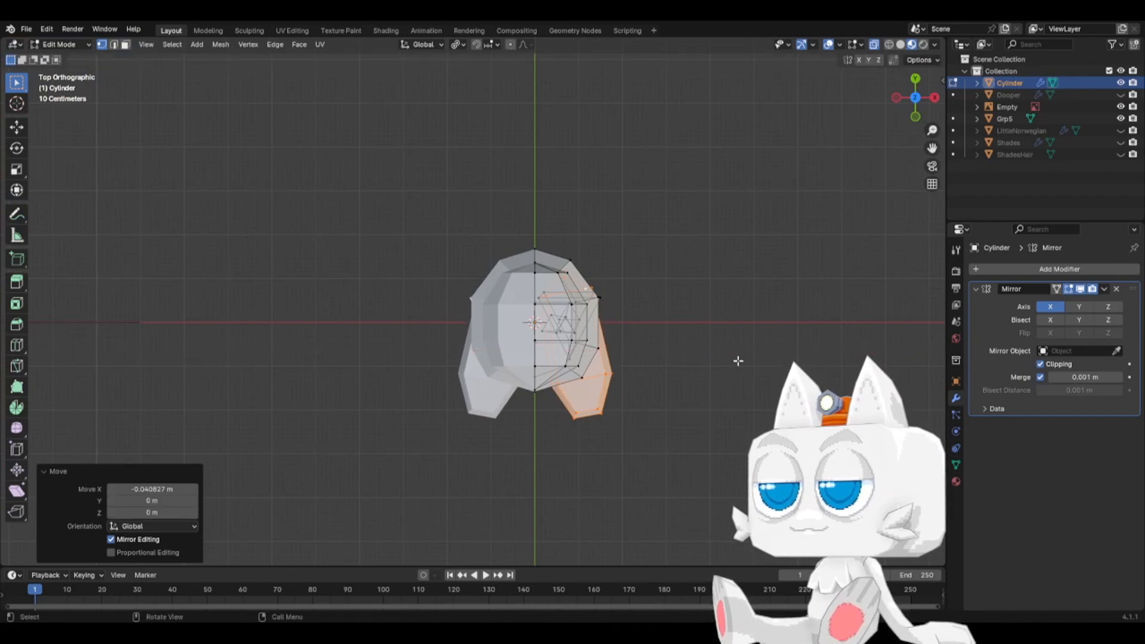
pyautogui.press('r')
pyautogui.click(737, 373)
pyautogui.press('g')
pyautogui.press('x')
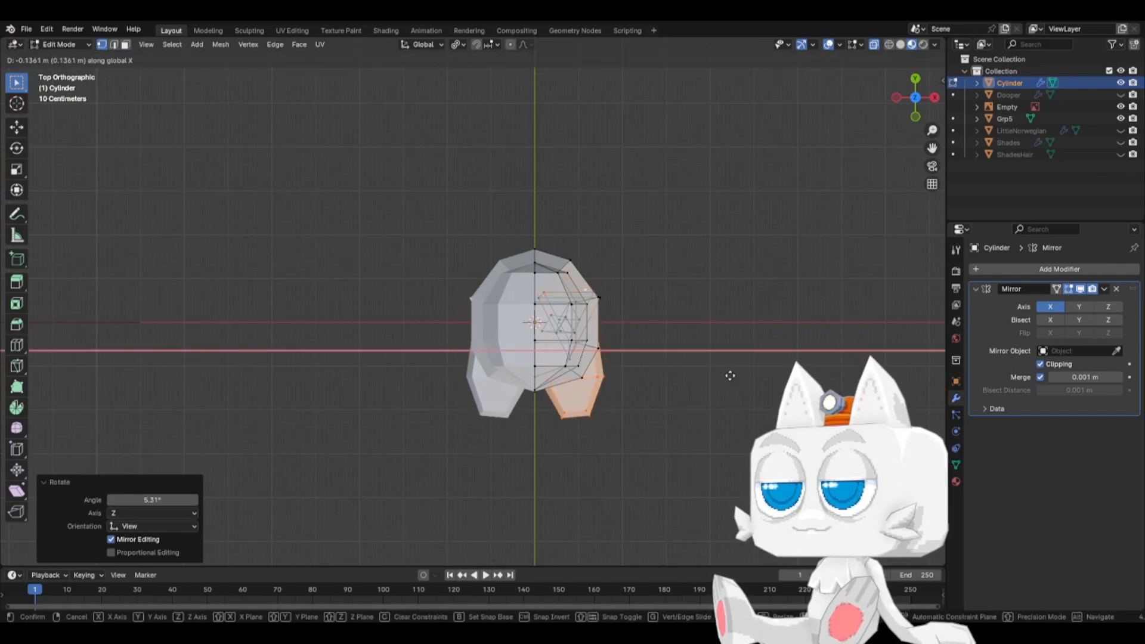
pyautogui.click(730, 376)
# - Set the transform pivot to 3D Cursor and scale the shoe to 1.040 along Z
pyautogui.press('KP_3')
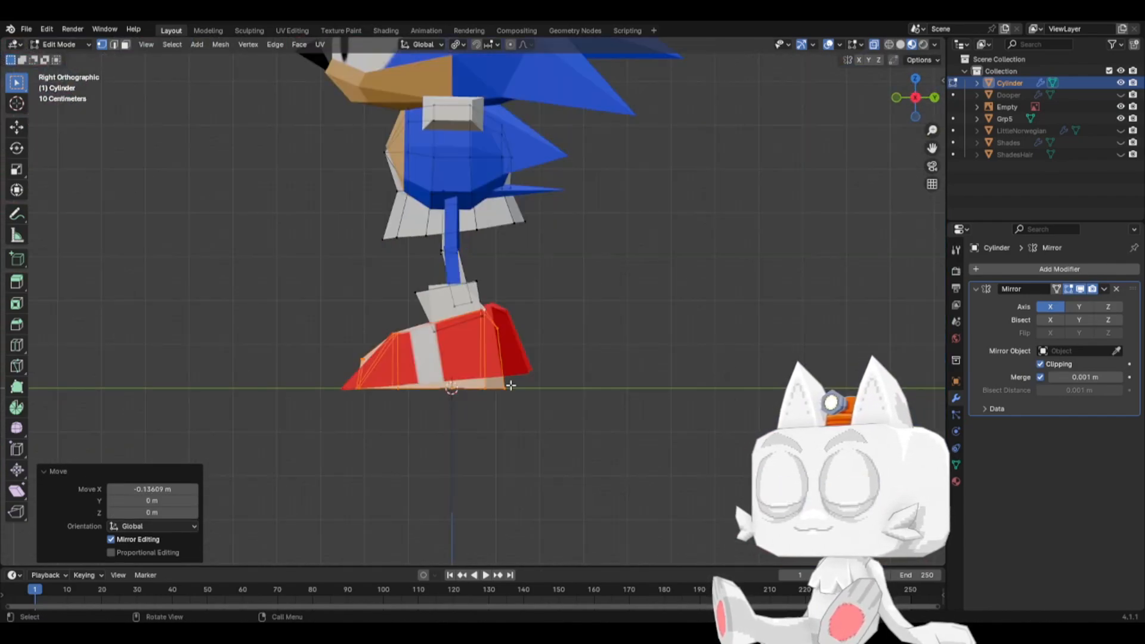
pyautogui.click(460, 44)
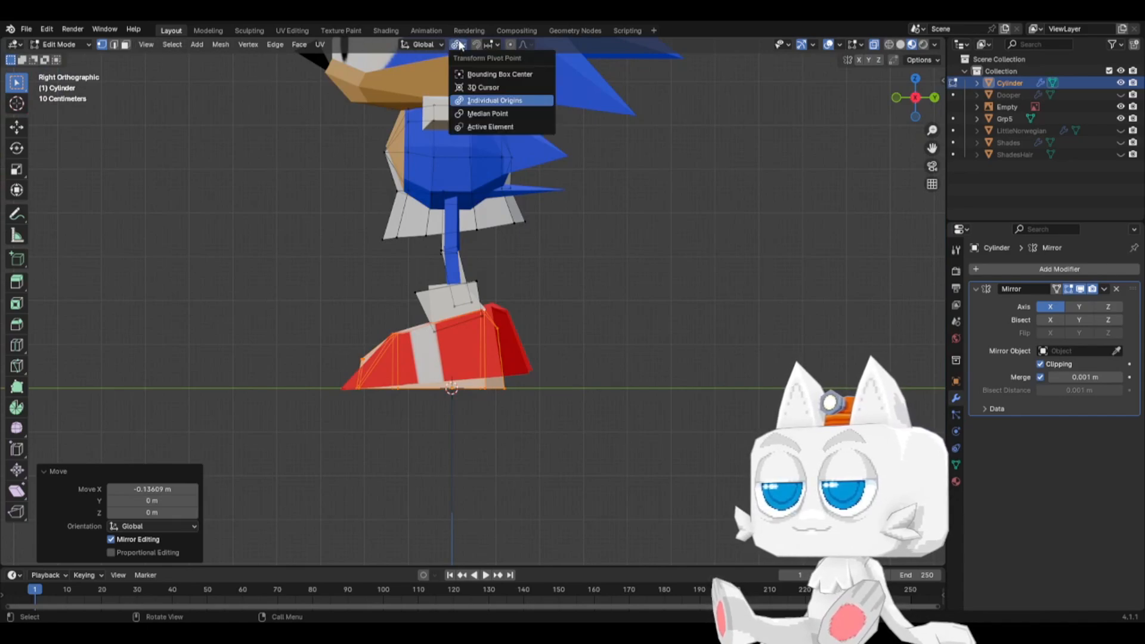
pyautogui.click(507, 87)
pyautogui.press('s')
pyautogui.press('z')
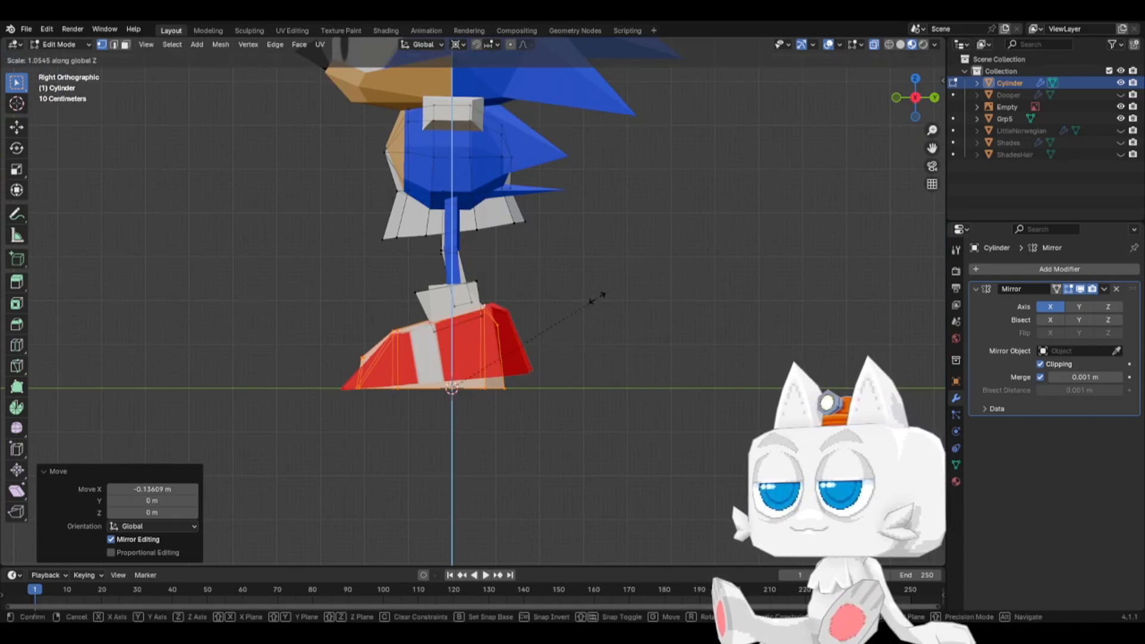
pyautogui.click(595, 299)
# - Set the pivot to Individual Origins and scale only the shoe's top vertices to 0.722
pyautogui.press('KP_1')
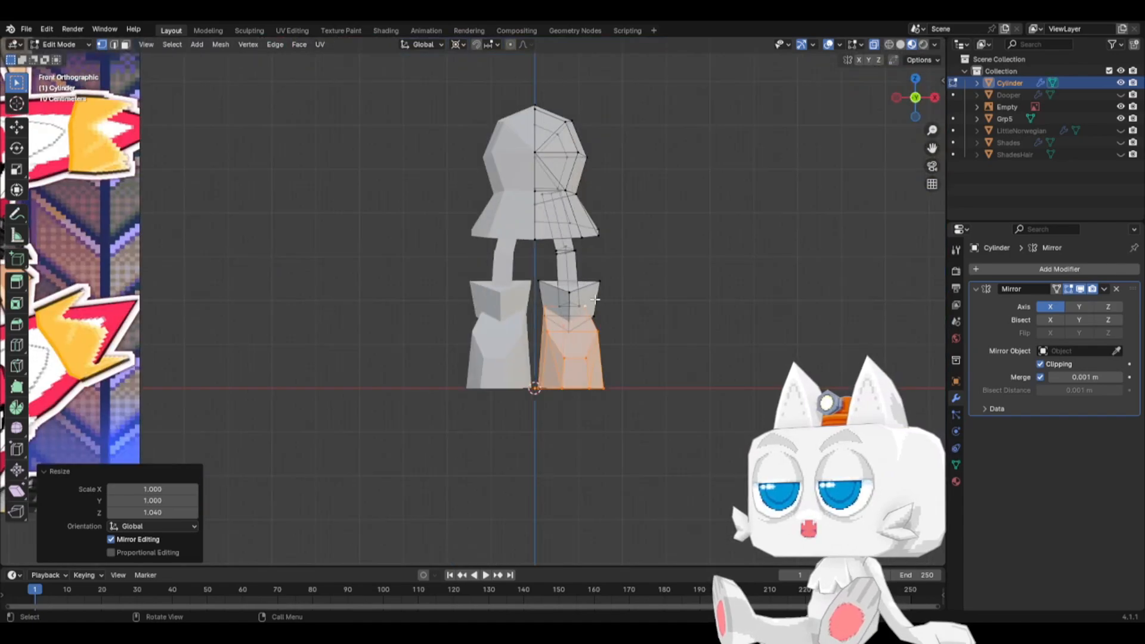
pyautogui.hotkey('alt', 'a')
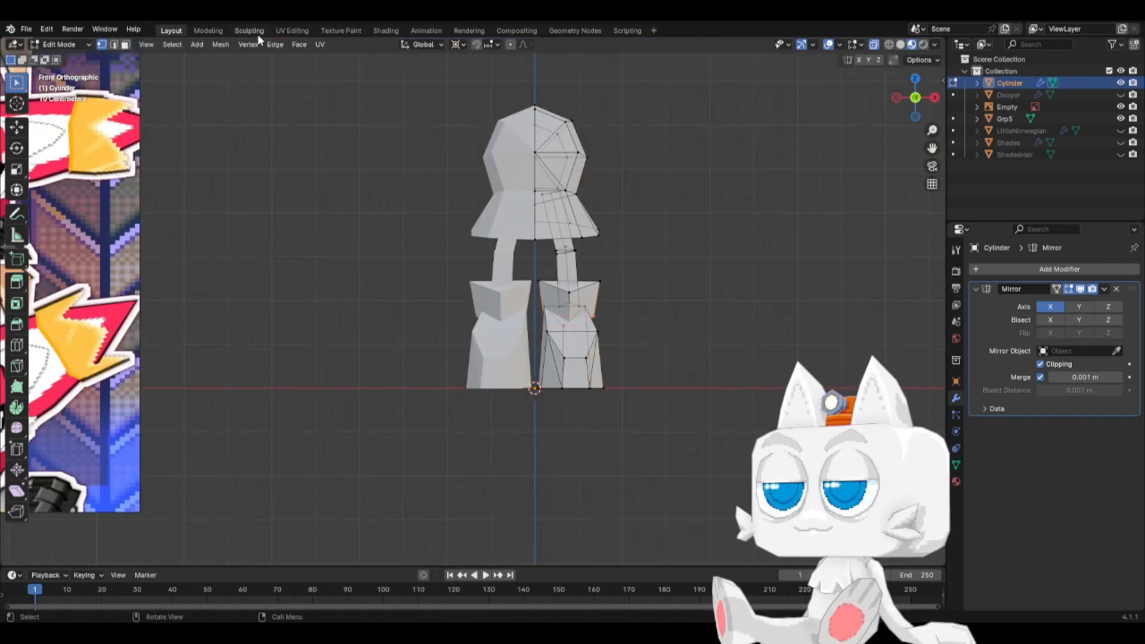
pyautogui.click(457, 45)
pyautogui.click(482, 101)
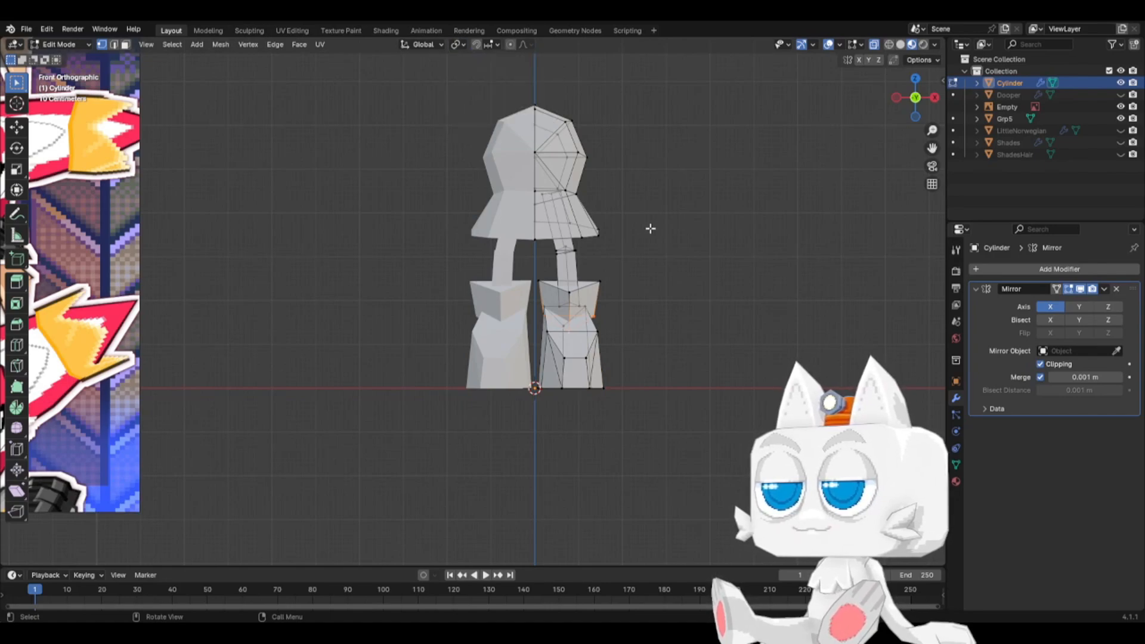
pyautogui.press('s')
pyautogui.click(650, 298)
pyautogui.press('KP_3')
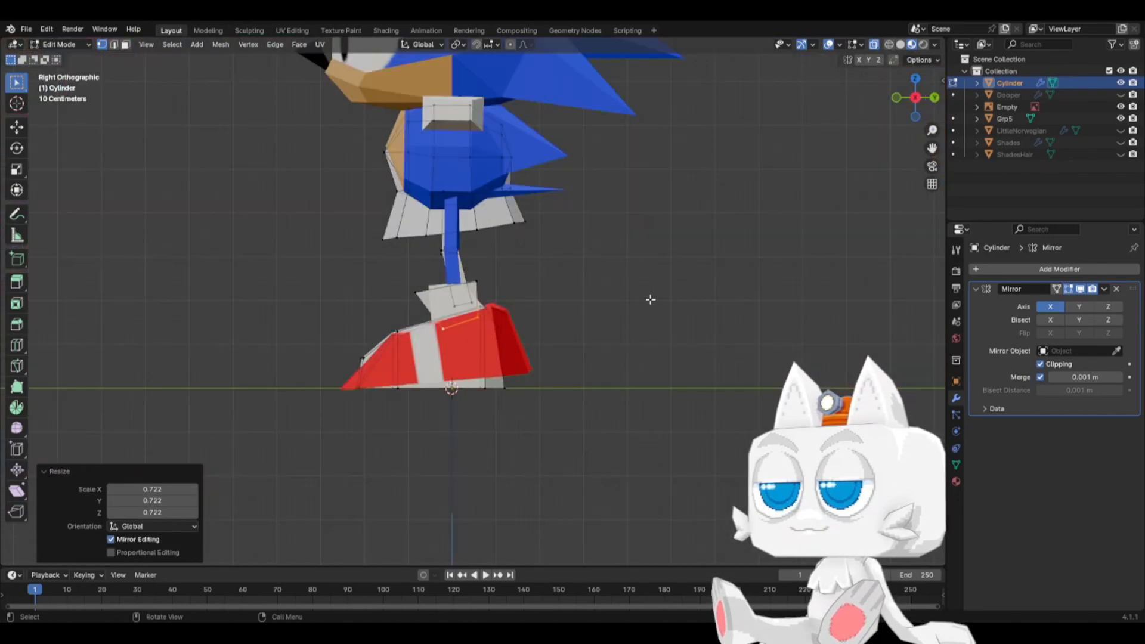
# - Select the whole linked shoe and move it slightly outward along X in the front view
pyautogui.press('KP_1')
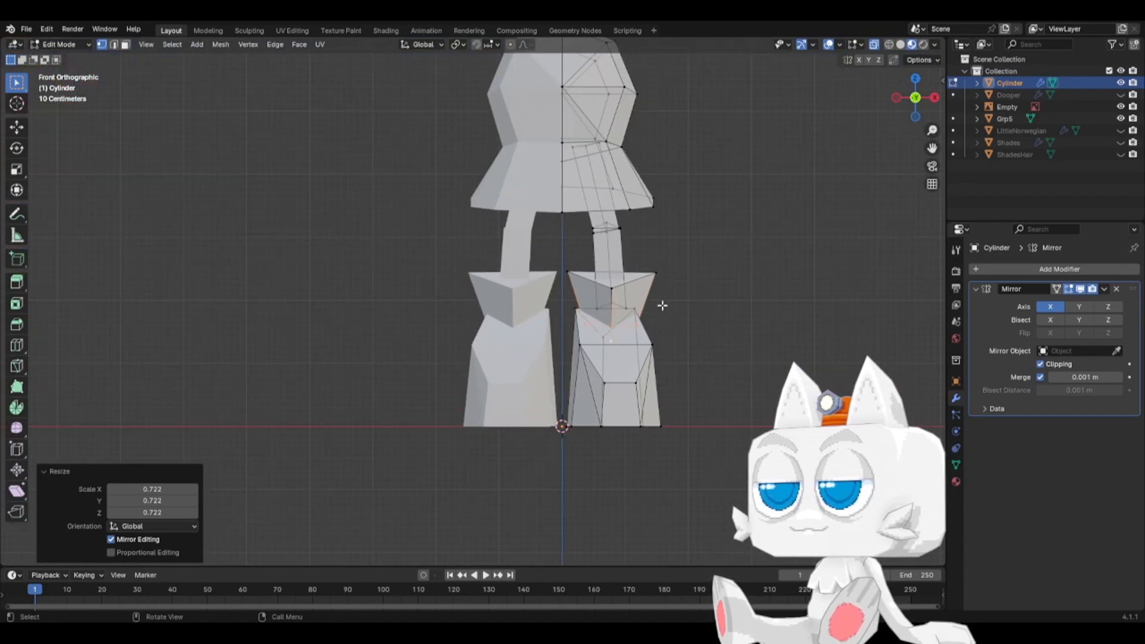
pyautogui.click(659, 335)
pyautogui.hotkey('ctrl', 'l')
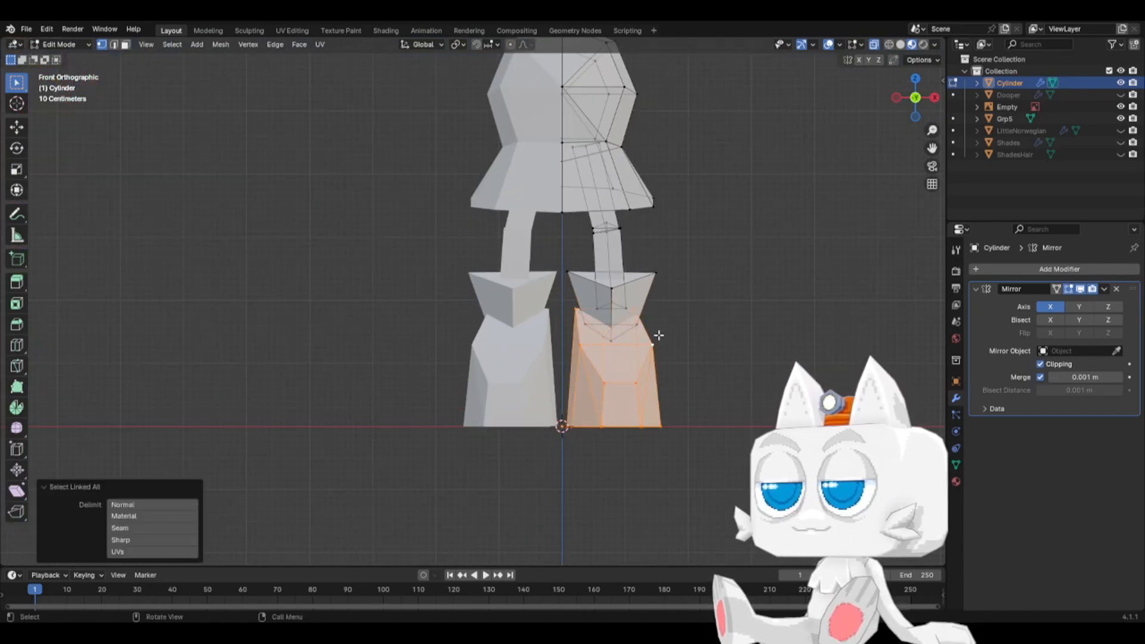
pyautogui.press('g')
pyautogui.press('x')
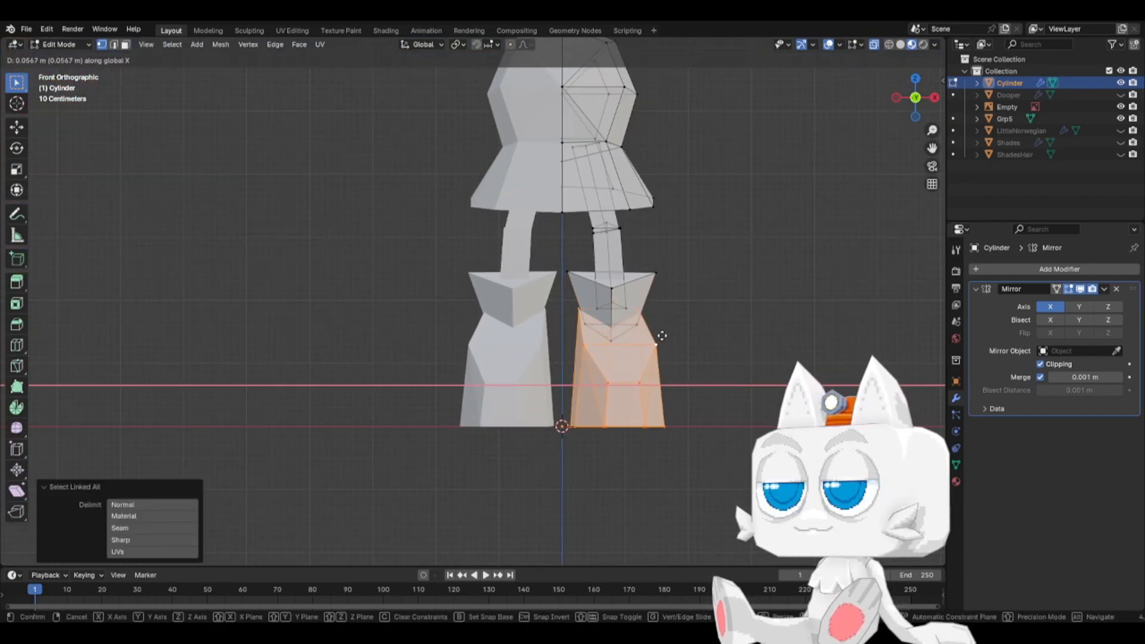
pyautogui.click(660, 335)
# - Leave Edit Mode, compare the body with the references from the front, and save SonicReference.blend
pyautogui.scroll(-1, 675, 376)
pyautogui.press('Tab')
pyautogui.scroll(-2, 662, 334)
pyautogui.moveTo(661, 329); pyautogui.dragTo(600, 335, button='middle')
pyautogui.scroll(-3, 600, 341)
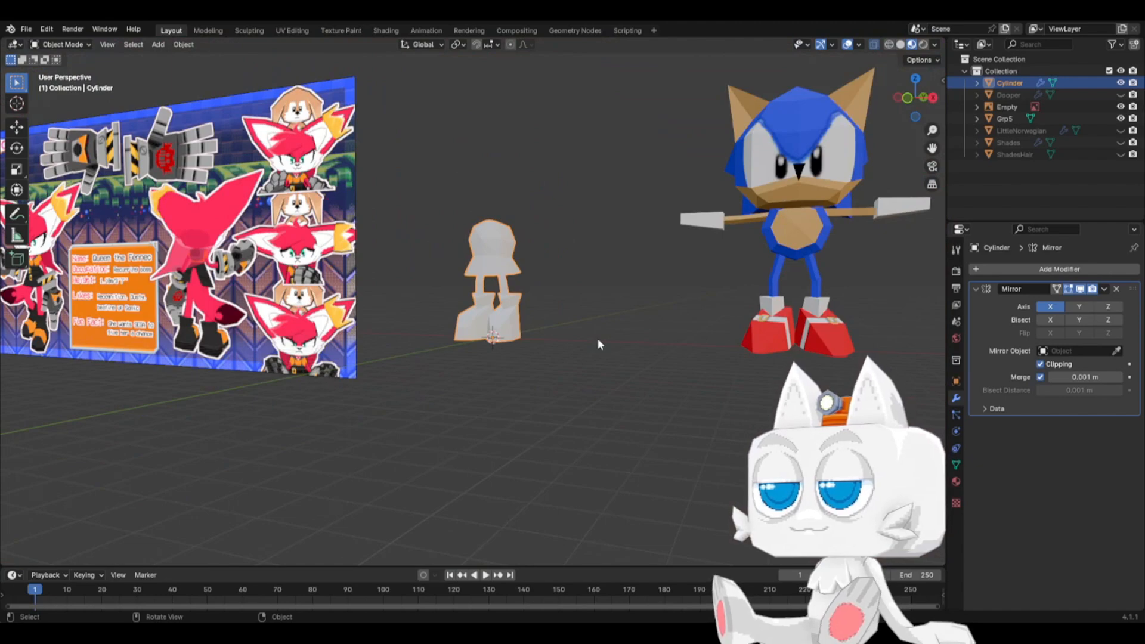
pyautogui.press('KP_1')
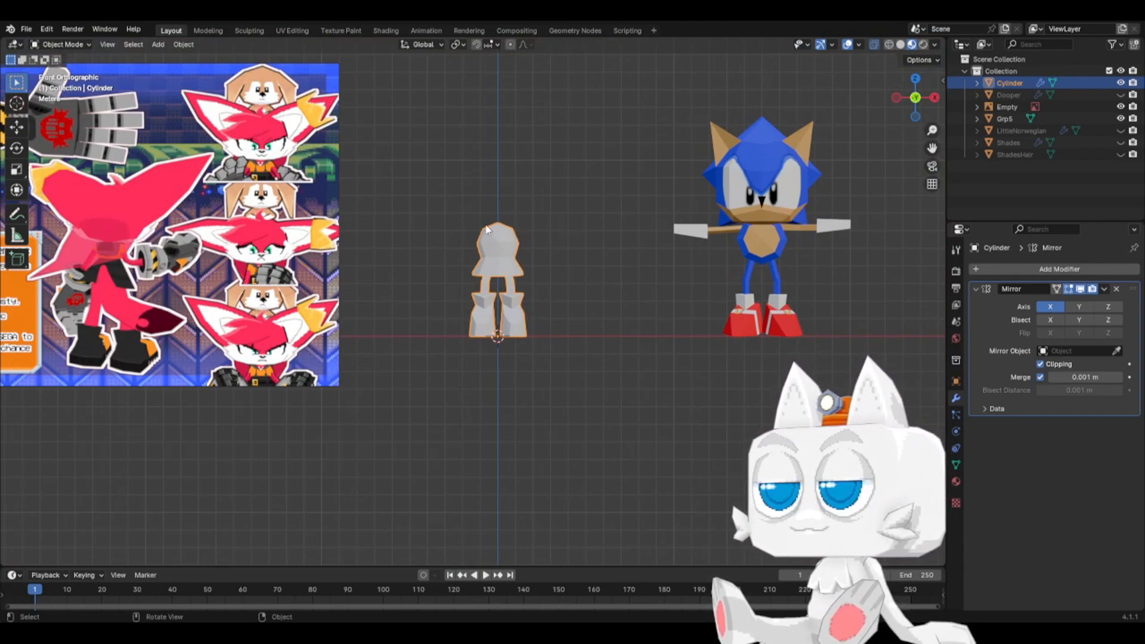
pyautogui.hotkey('ctrl', 's')
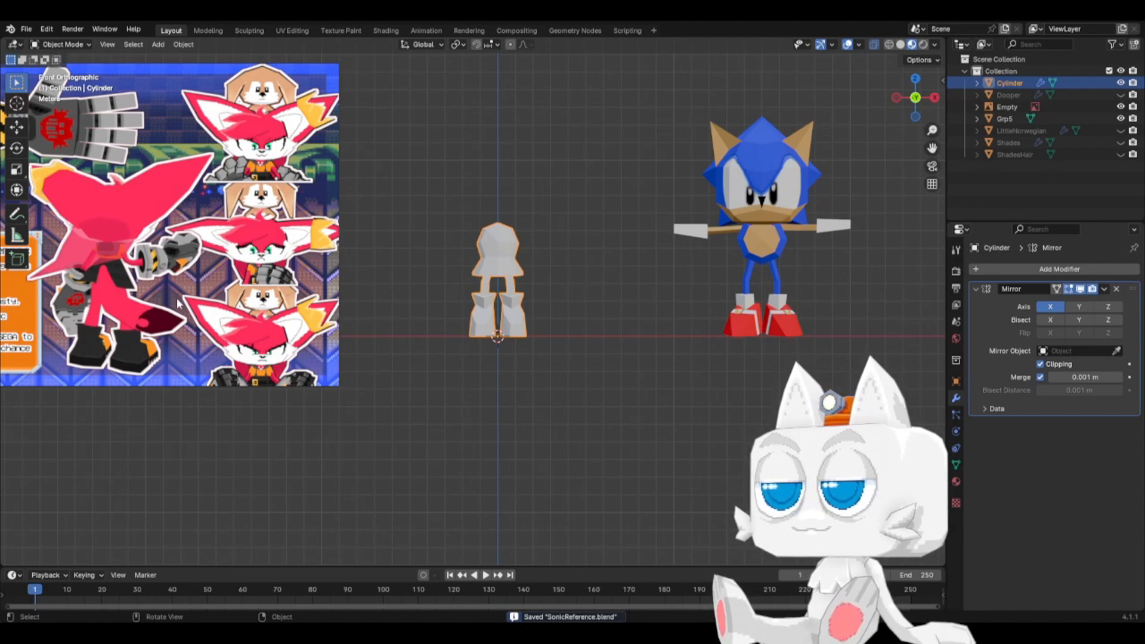
# - In Edit Mode, duplicate the whole linked upper leg piece and move the copy 2.9631 m along X and 3.5275 m along Z
pyautogui.scroll(-2, 179, 299)
pyautogui.keyDown('shift'); pyautogui.moveTo(134, 293); pyautogui.dragTo(297, 337, button='middle'); pyautogui.keyUp('shift')
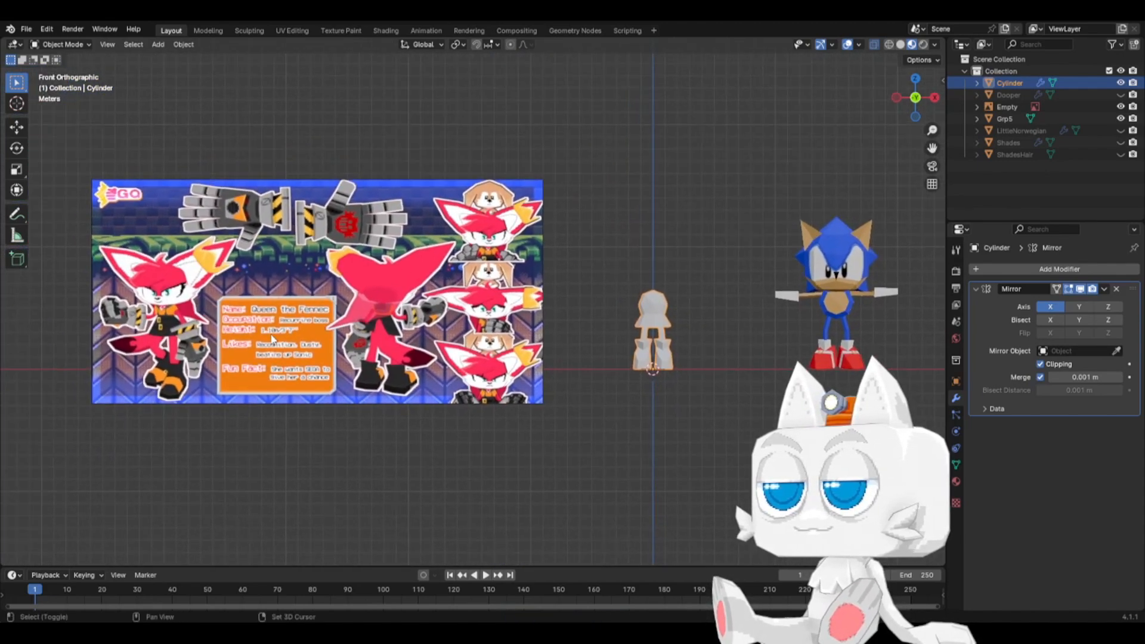
pyautogui.scroll(1, 162, 363)
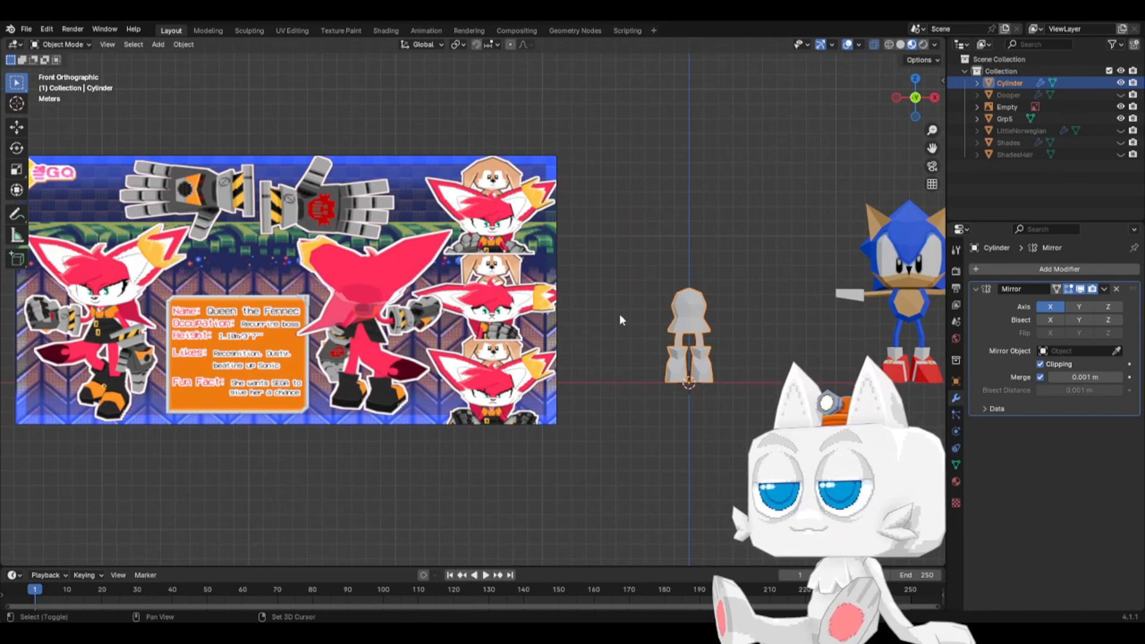
pyautogui.keyDown('shift'); pyautogui.moveTo(701, 319); pyautogui.dragTo(592, 338, button='middle'); pyautogui.keyUp('shift')
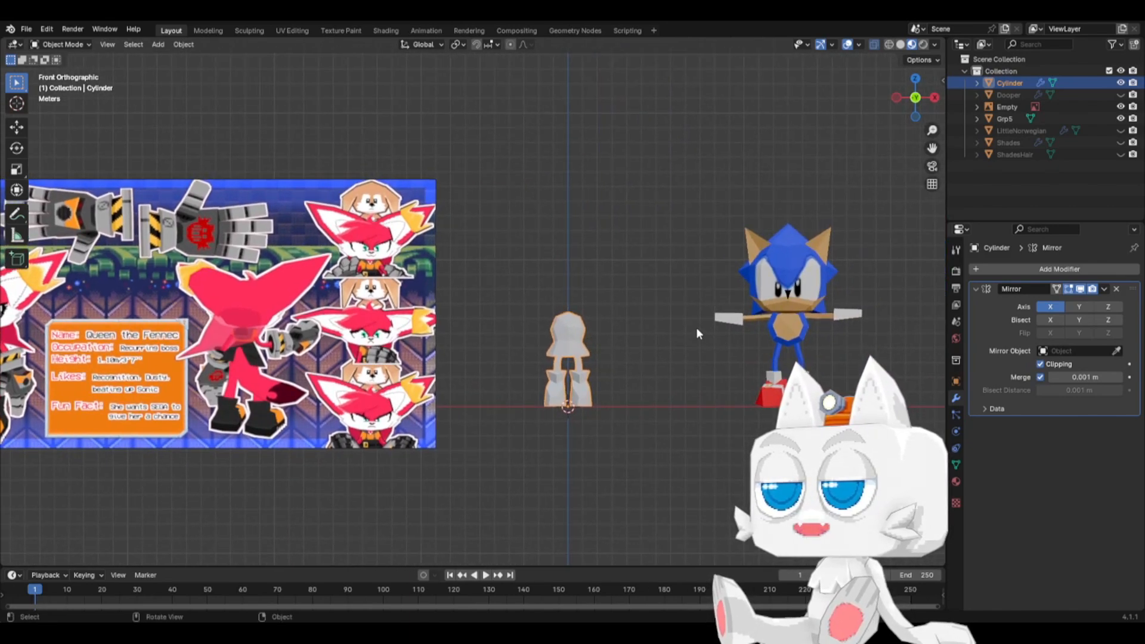
pyautogui.scroll(3, 607, 359)
pyautogui.keyDown('shift'); pyautogui.moveTo(686, 373); pyautogui.dragTo(562, 377, button='middle'); pyautogui.keyUp('shift')
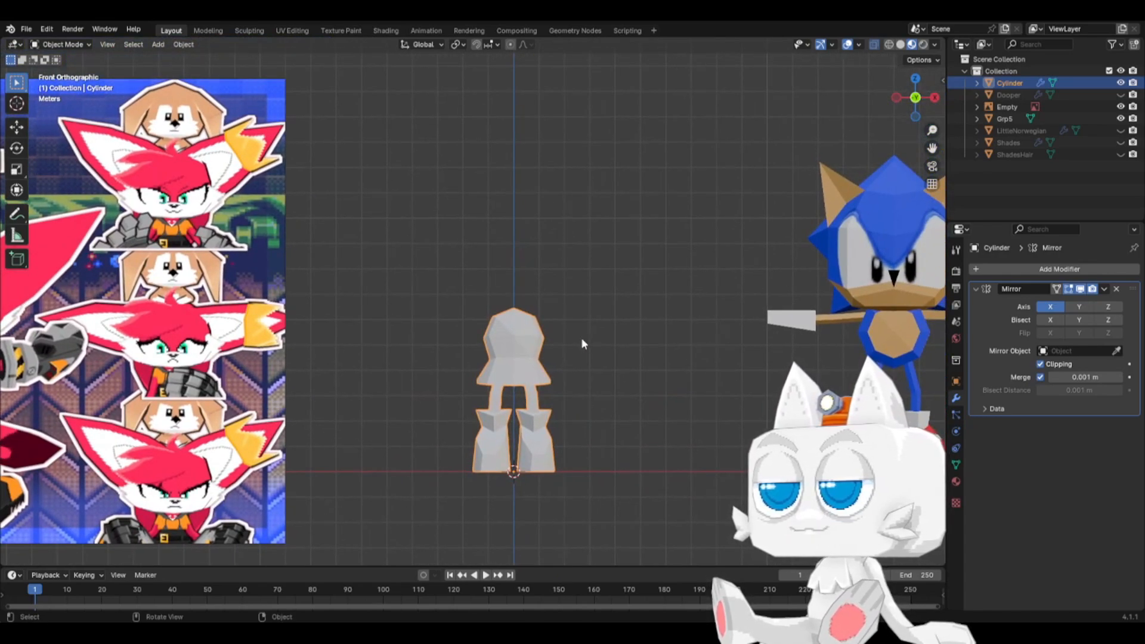
pyautogui.press('Tab')
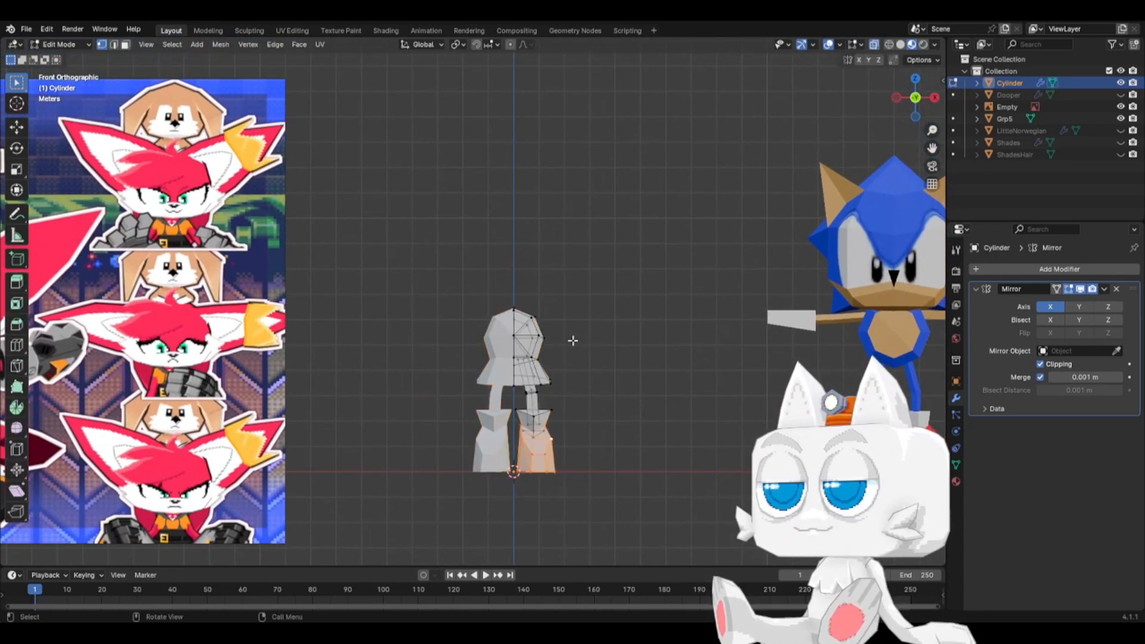
pyautogui.click(542, 396)
pyautogui.hotkey('ctrl', 'l')
pyautogui.hotkey('shift', 'd')
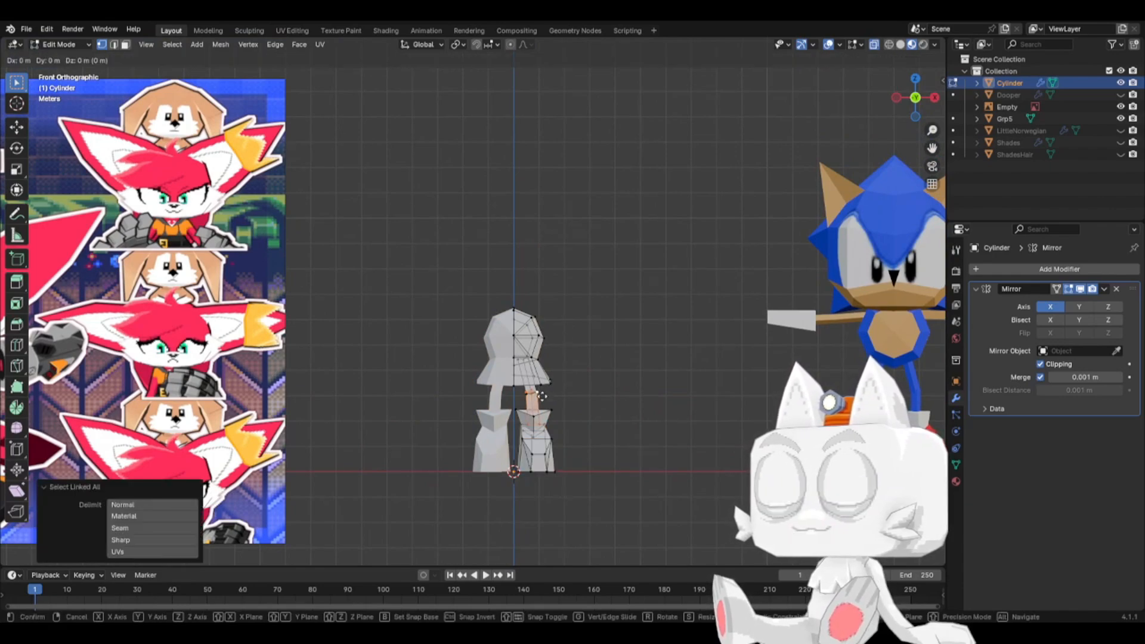
pyautogui.click(618, 306)
# - Rotate the copied limb -85° in the front view, -90° in the side view, and about 11° in the front view to level it
pyautogui.press('r')
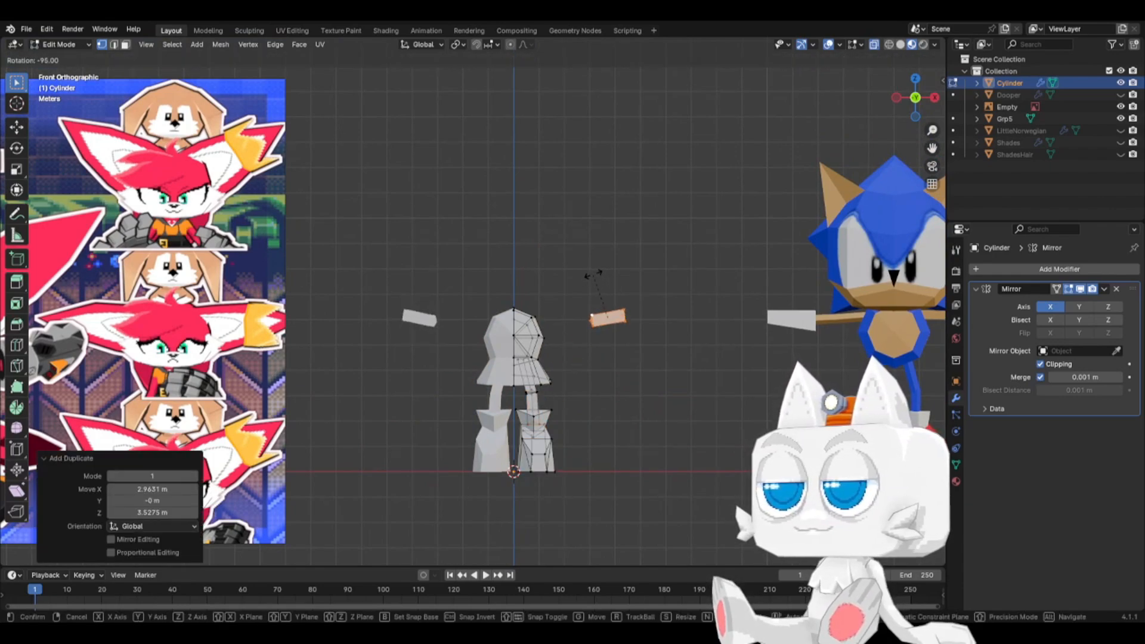
pyautogui.click(601, 271)
pyautogui.press('KP_3')
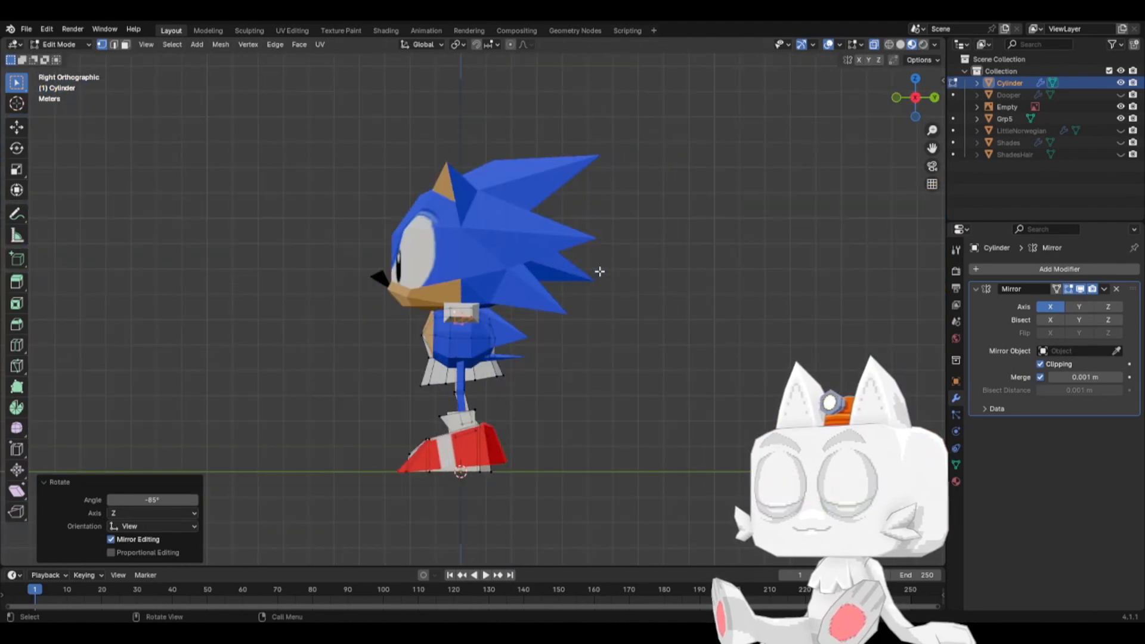
pyautogui.press('r')
pyautogui.click(482, 259)
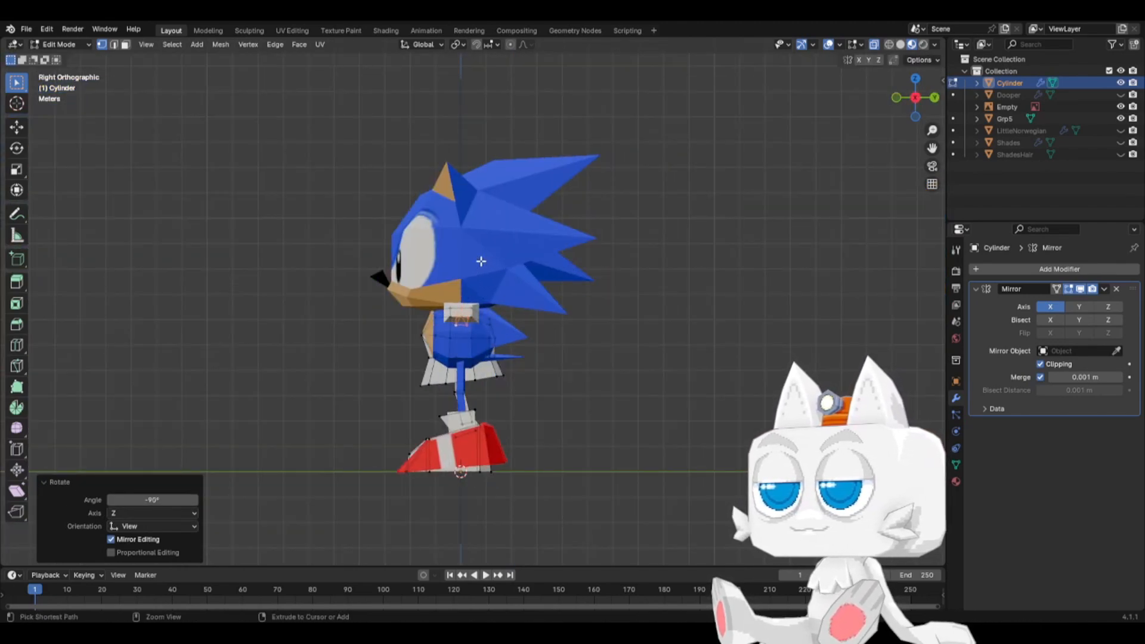
pyautogui.press('KP_1')
pyautogui.press('r')
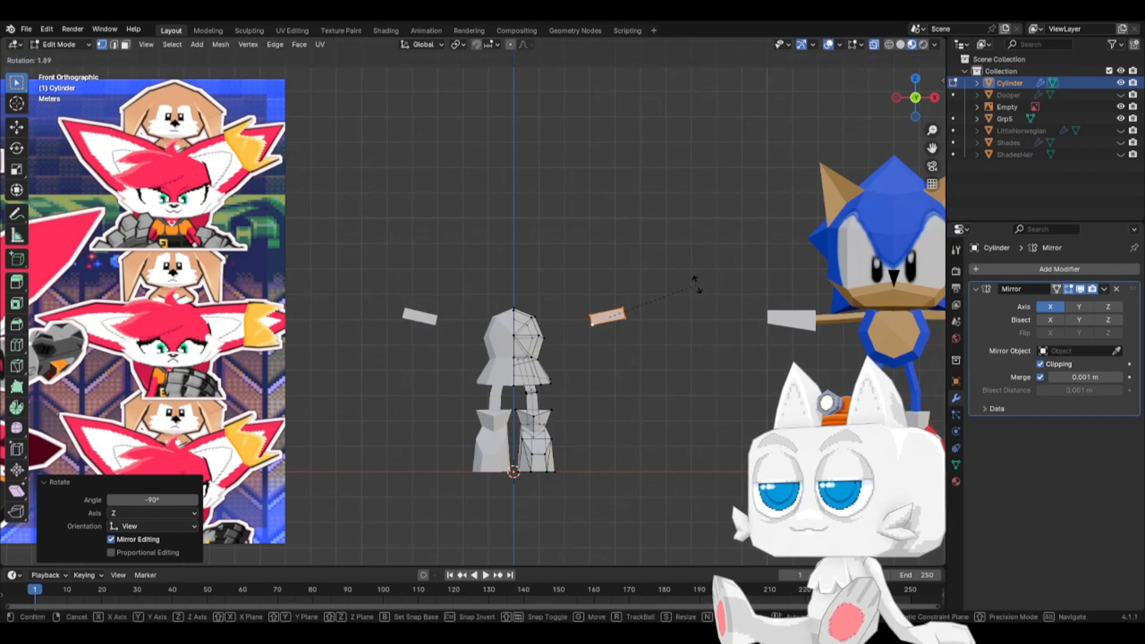
pyautogui.rightClick(704, 304)
# - Move the copied limb against the torso's shoulder as an upper arm and scale it to 1.128 along X
pyautogui.press('g')
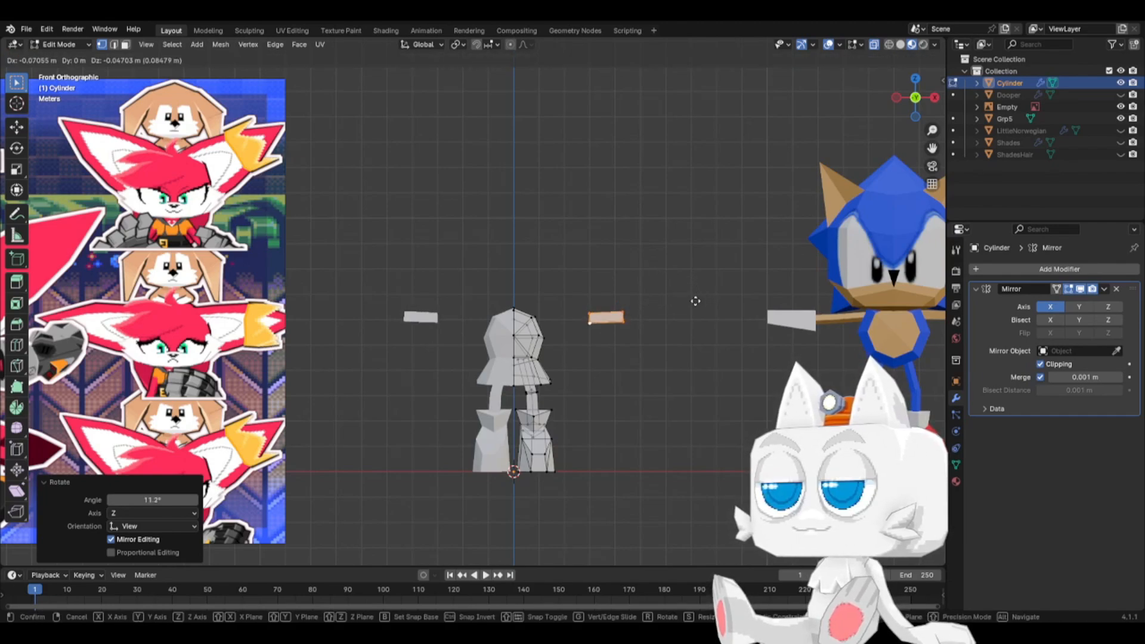
pyautogui.click(652, 301)
pyautogui.press('g')
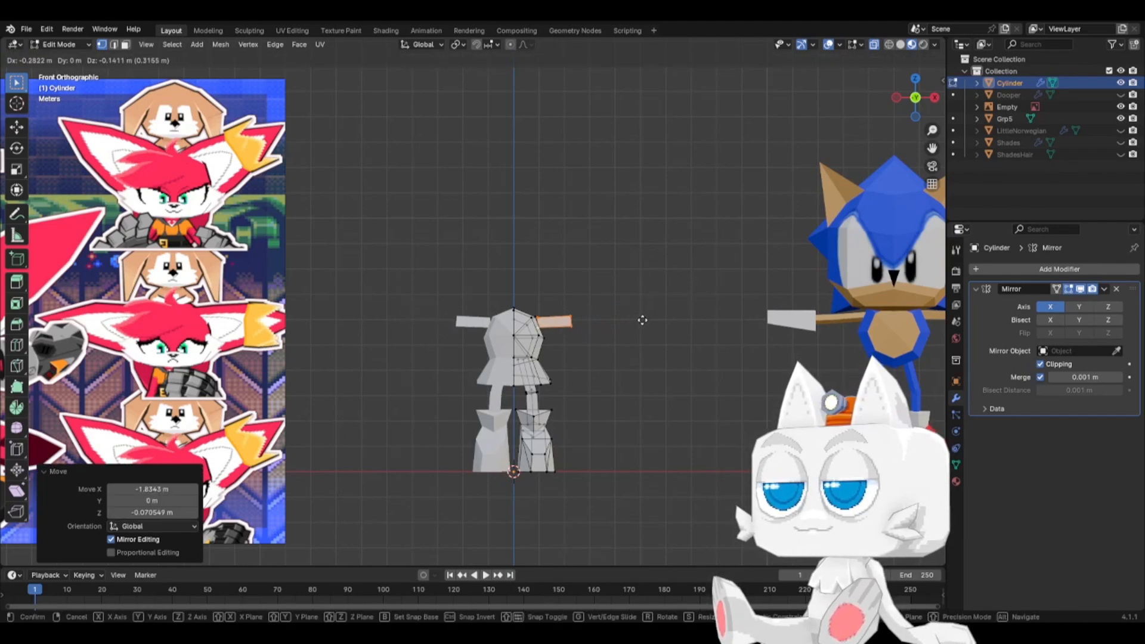
pyautogui.click(645, 318)
pyautogui.press('s')
pyautogui.press('x')
pyautogui.click(654, 321)
pyautogui.press('g')
pyautogui.press('x')
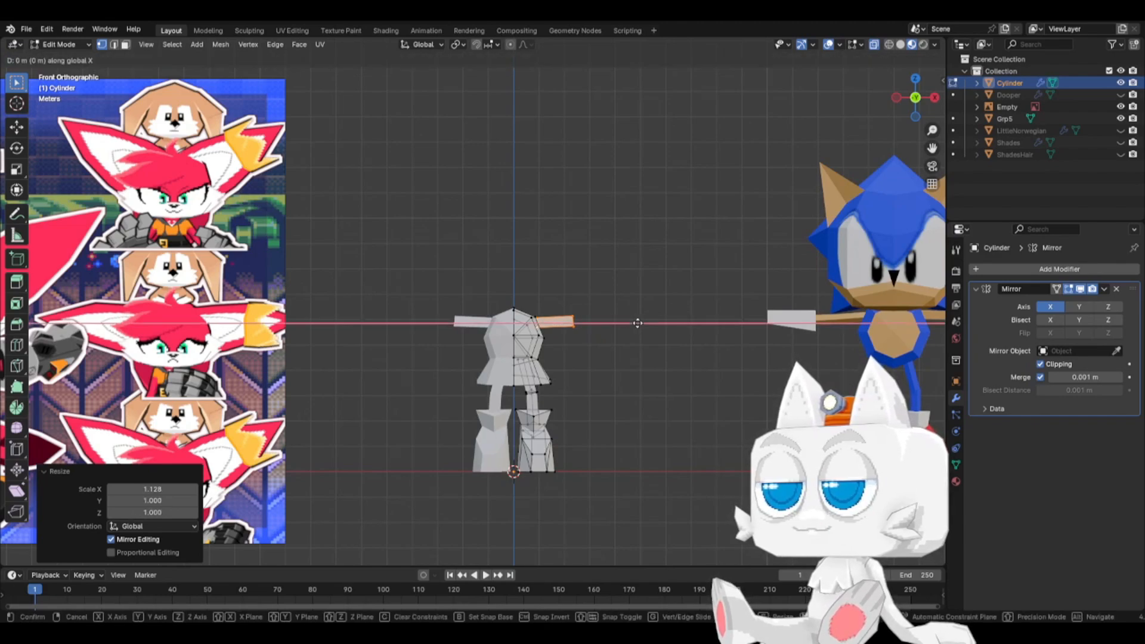
pyautogui.click(639, 323)
# - Duplicate the upper arm about 1.505 m outward along X as a forearm, rotate it 2.92°, and shift it about -0.068 m along X
pyautogui.press('g')
pyautogui.press('x')
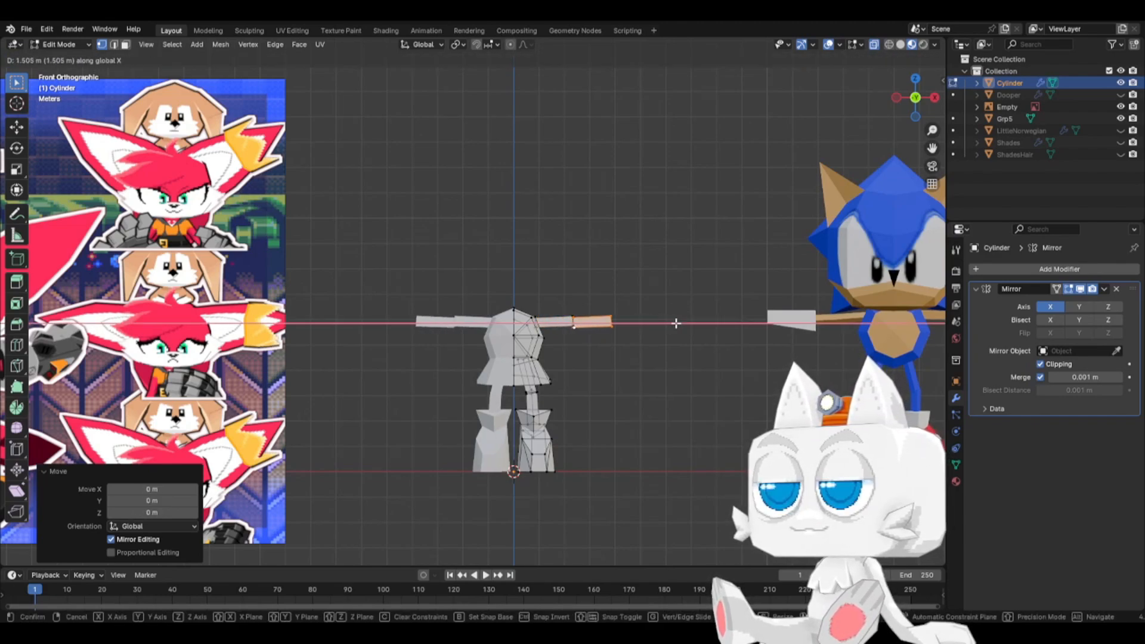
pyautogui.click(676, 323)
pyautogui.press('r')
pyautogui.click(692, 332)
pyautogui.scroll(3, 657, 366)
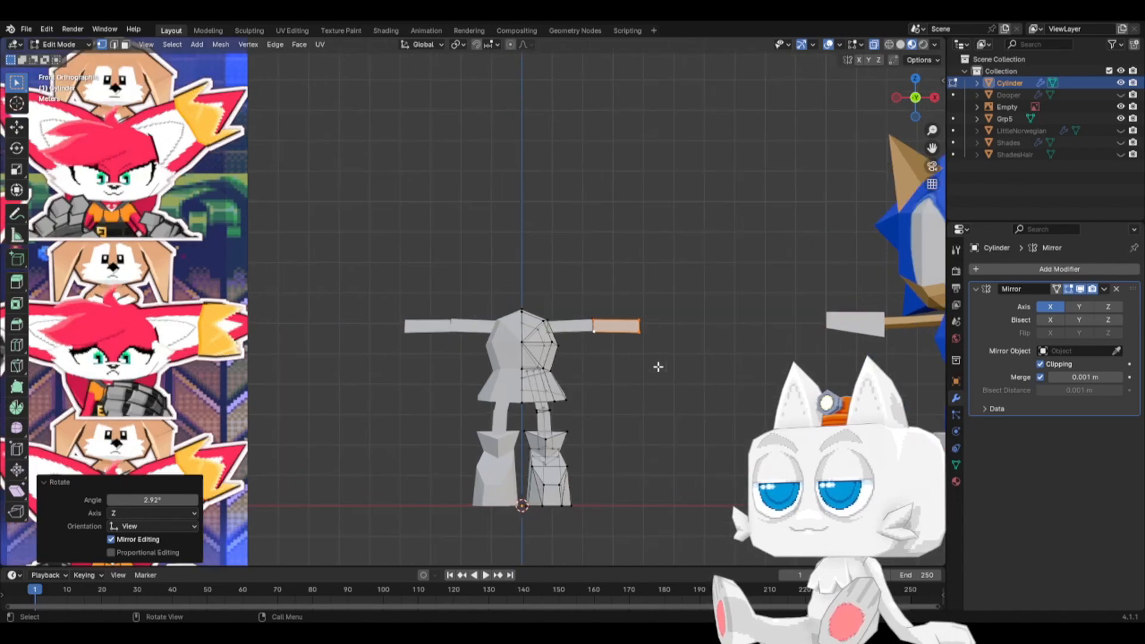
pyautogui.press('g')
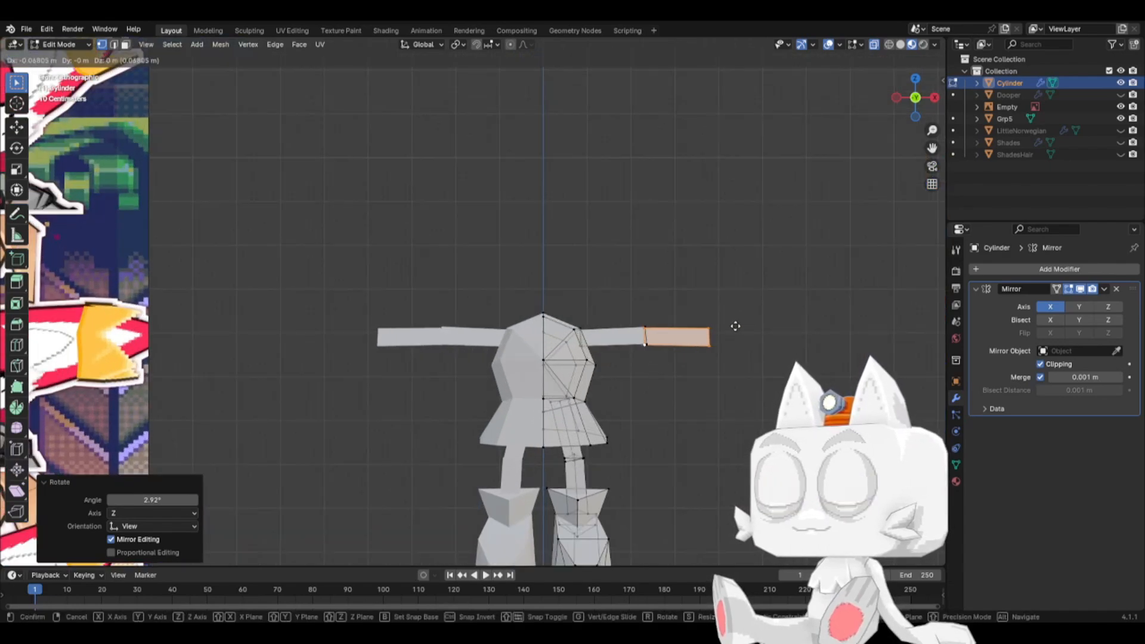
pyautogui.click(735, 326)
pyautogui.scroll(-3, 729, 367)
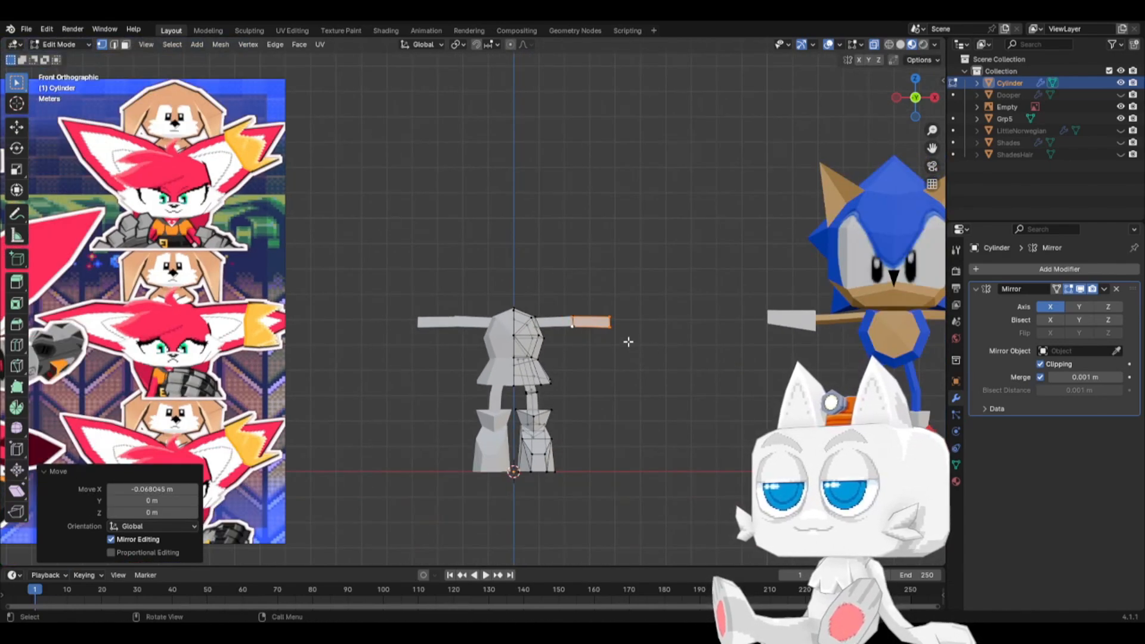
# - Select the forearm's outer end vertices and snap the 3D cursor to them
pyautogui.press('a')
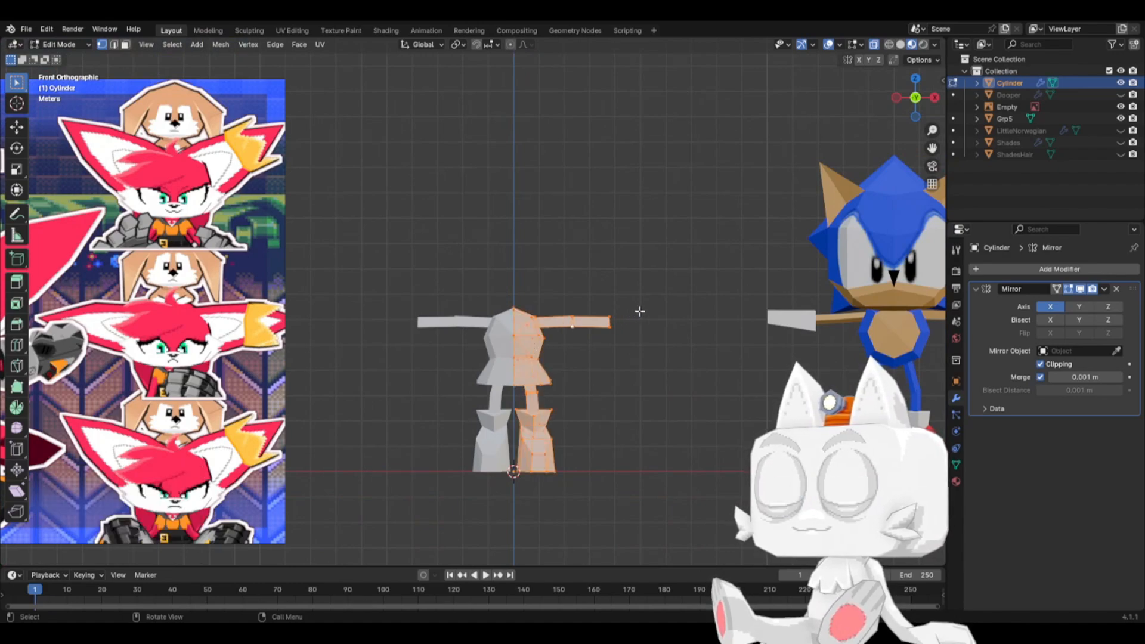
pyautogui.press('a')
pyautogui.moveTo(601, 305); pyautogui.dragTo(628, 346)
pyautogui.hotkey('shift', 's')
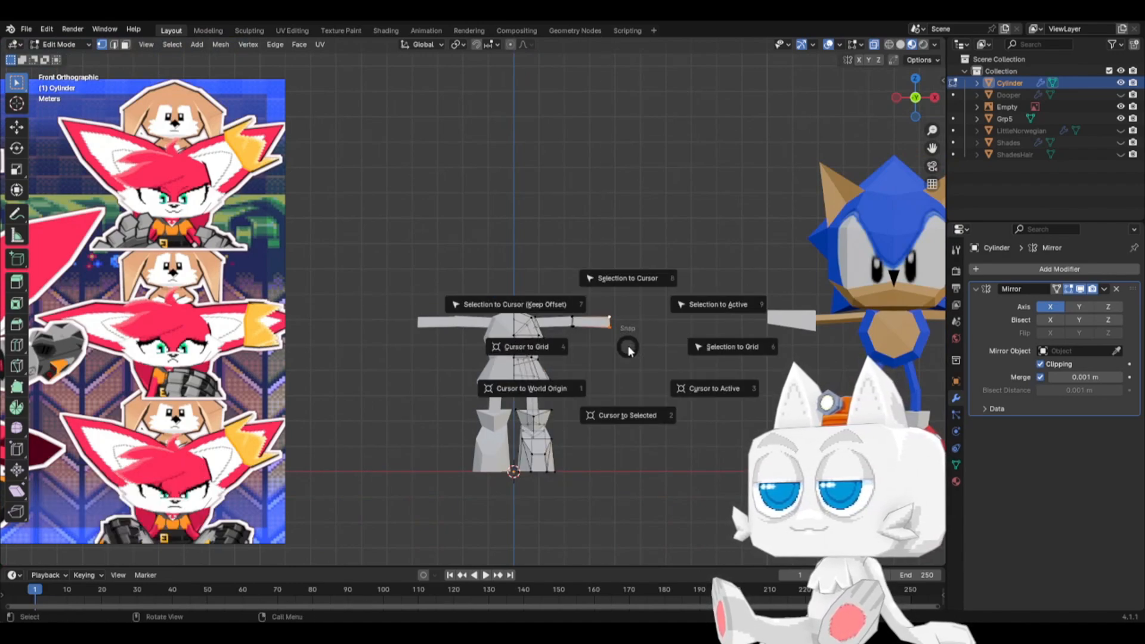
pyautogui.click(631, 409)
# - Add a 2 m cube at the forearm's end and scale it to 0.539
pyautogui.press('a')
pyautogui.hotkey('alt', 'a')
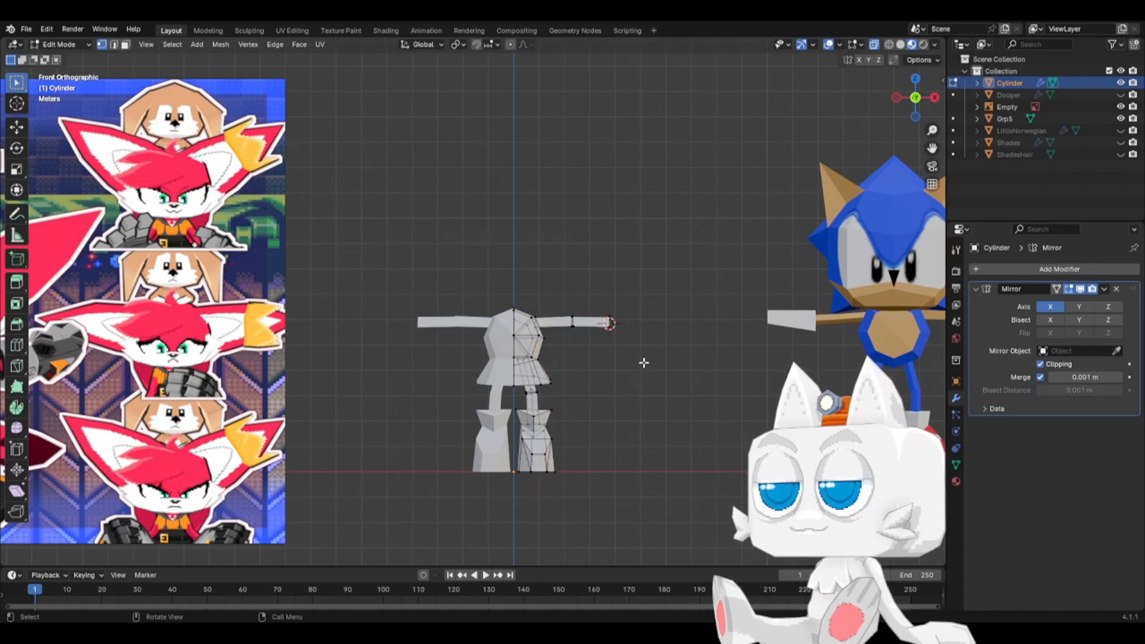
pyautogui.hotkey('shift', 'a')
pyautogui.click(643, 361)
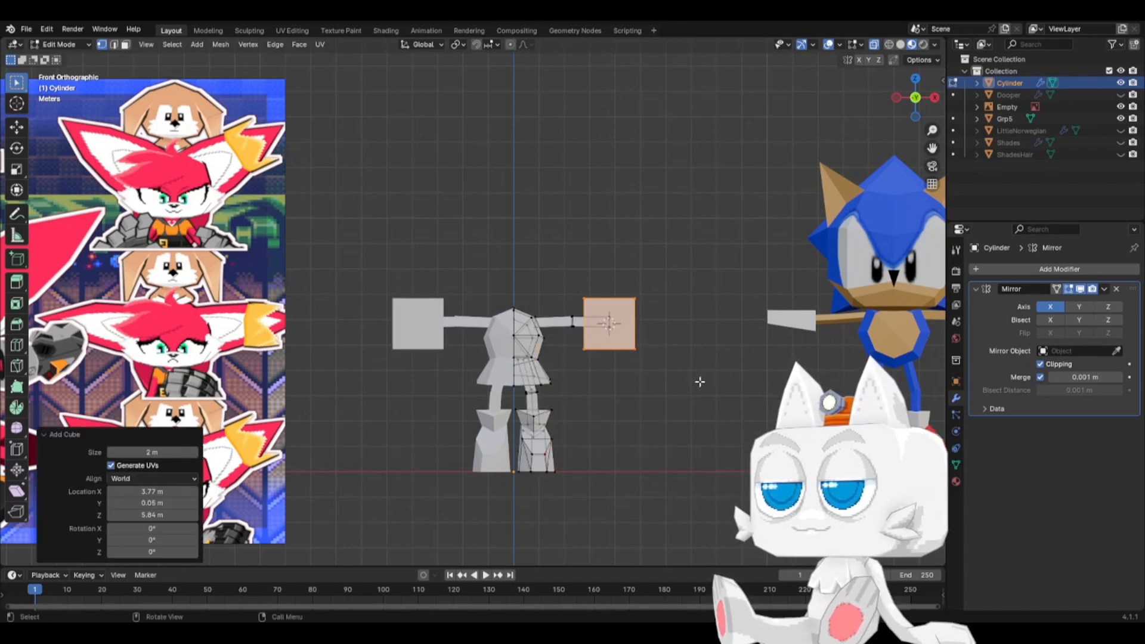
pyautogui.press('s')
pyautogui.click(657, 357)
# - Rotate the wrist cube 45° in the side view, scale it to 0.771, and enlarge it slightly in the front view
pyautogui.press('KP_3')
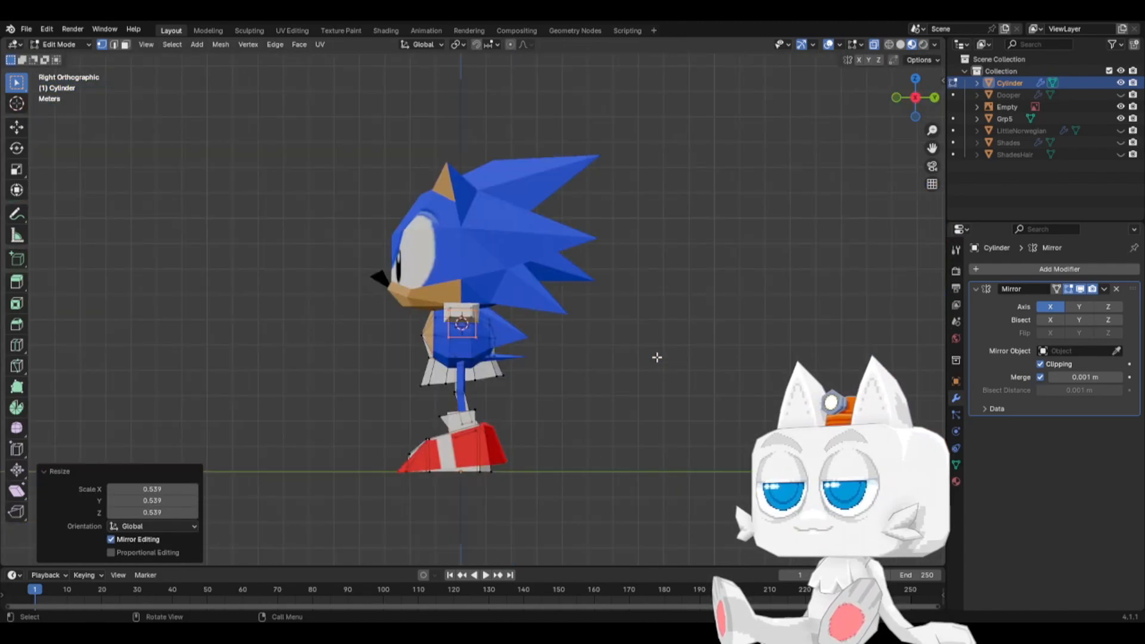
pyautogui.write('r45')
pyautogui.press('Return')
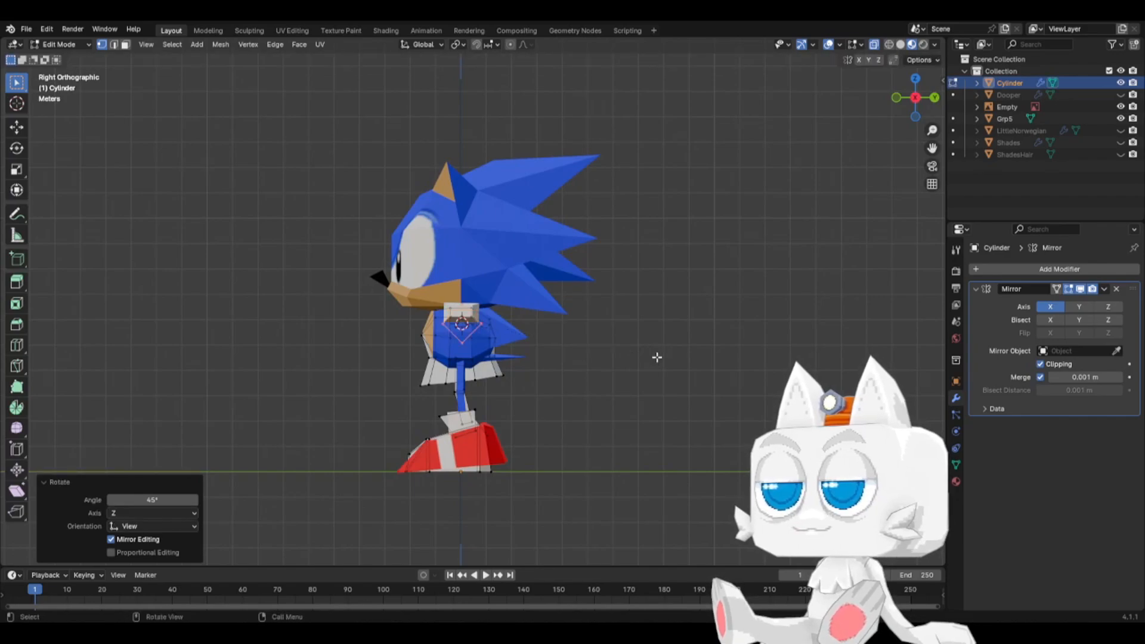
pyautogui.press('KP_1')
pyautogui.press('s')
pyautogui.click(683, 328)
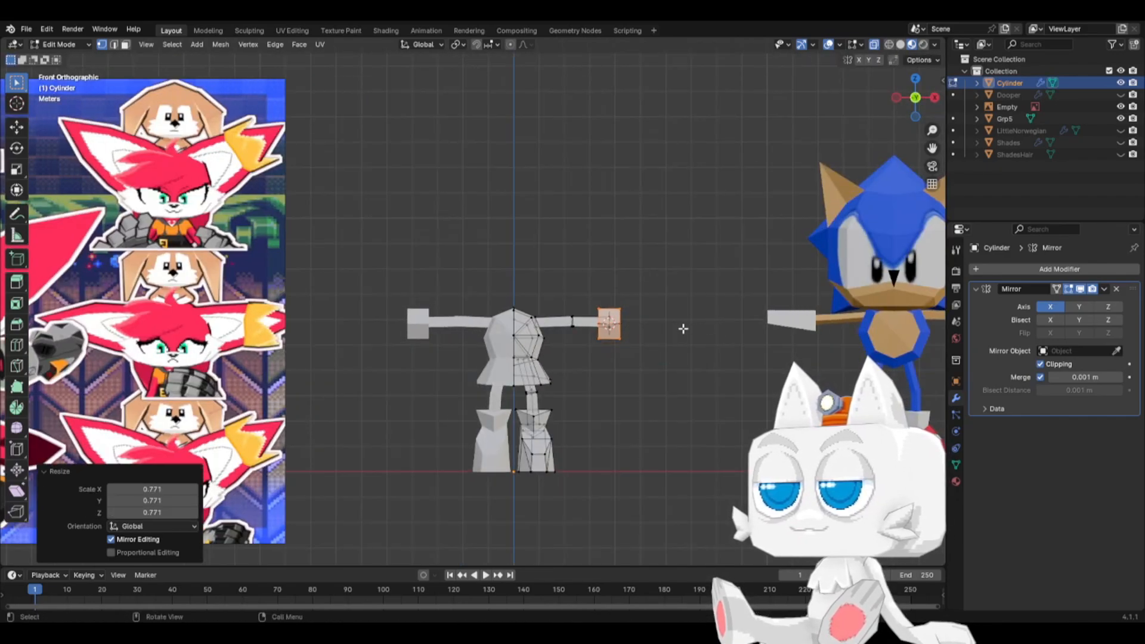
pyautogui.press('s')
pyautogui.click(702, 332)
# - Select the wrist cube's outer vertices and scale them to 0.661 to taper the cuff
pyautogui.hotkey('alt', 'a')
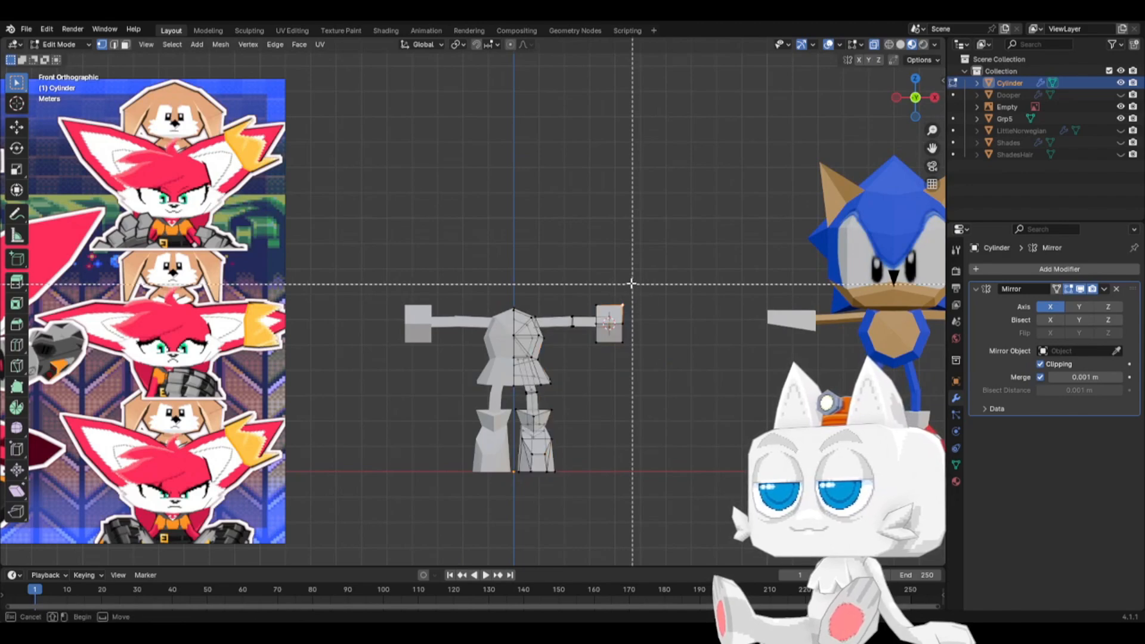
pyautogui.press('b')
pyautogui.moveTo(616, 285); pyautogui.dragTo(654, 378)
pyautogui.press('s')
pyautogui.click(668, 371)
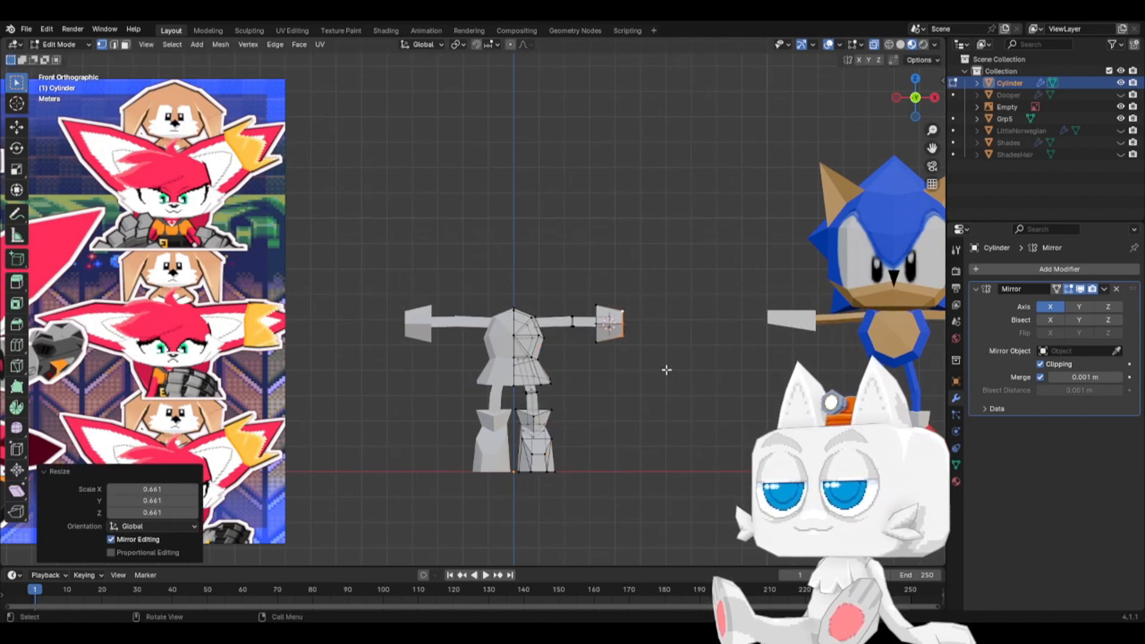
# - Select the whole linked cuff, scale it up slightly, and move it -0.2822 m along X
pyautogui.hotkey('ctrl', 'l')
pyautogui.press('g')
pyautogui.press('x')
pyautogui.click(667, 370)
pyautogui.press('s')
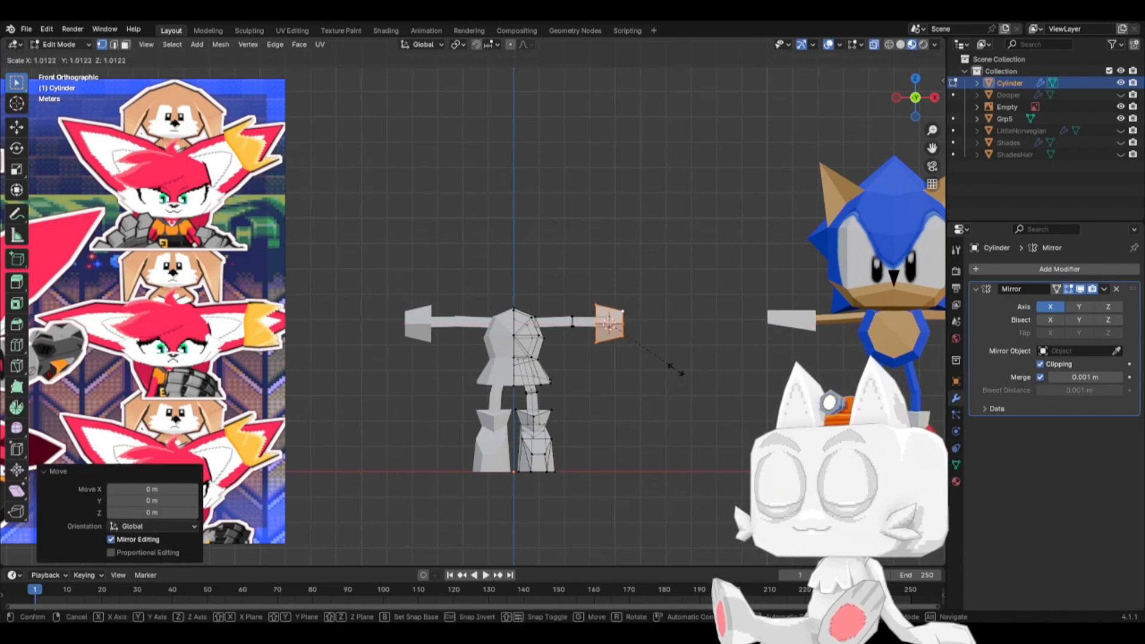
pyautogui.click(683, 370)
pyautogui.press('g')
pyautogui.press('x')
pyautogui.click(681, 370)
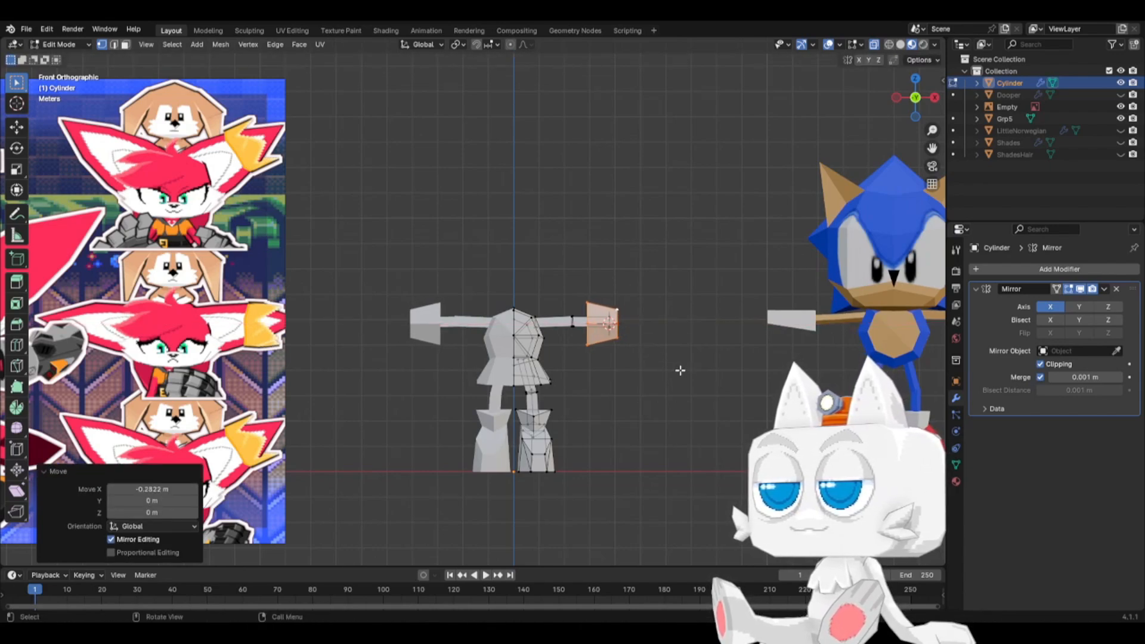
# - Select the forearm's end vertices inside the cuff and pull them inward along X
pyautogui.press('a')
pyautogui.click(652, 336)
pyautogui.press('b')
pyautogui.moveTo(600, 308); pyautogui.dragTo(614, 335)
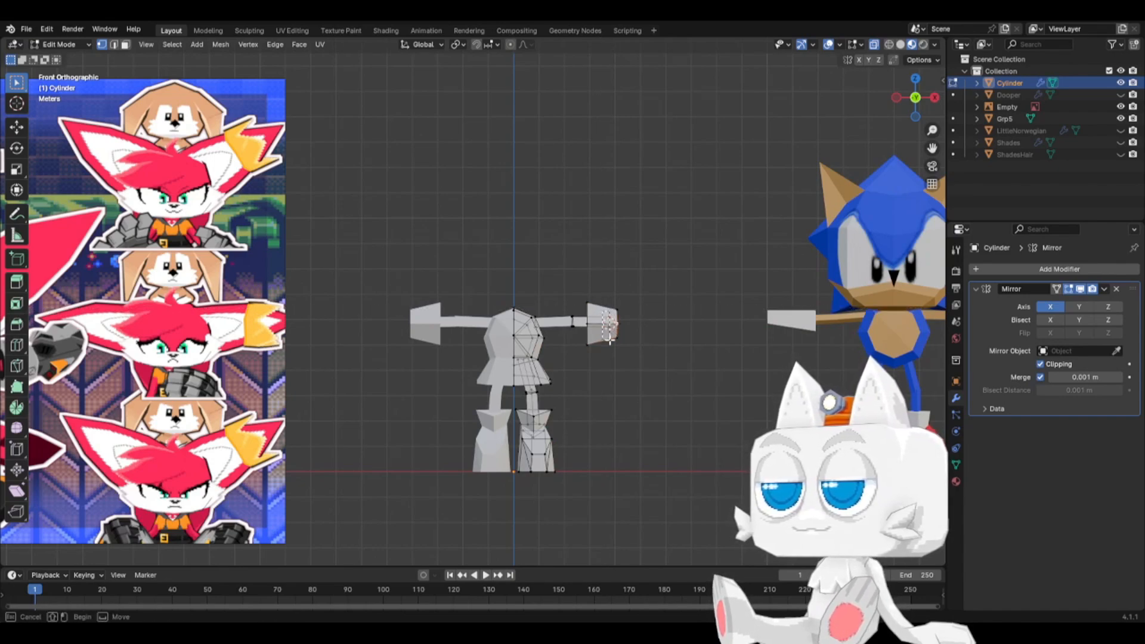
pyautogui.press('g')
pyautogui.press('x')
pyautogui.click(599, 340)
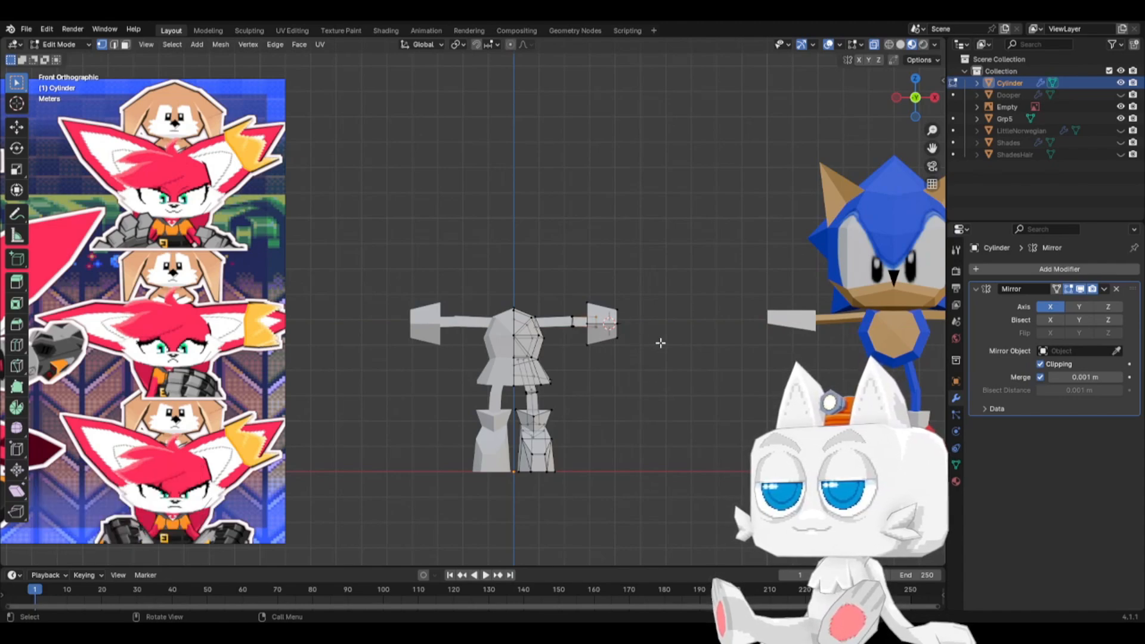
# - Add a 2 m cube for the hand and move it 1.3404 m along X against the cuff's outer end
pyautogui.hotkey('shift', 'a')
pyautogui.click(660, 344)
pyautogui.press('g')
pyautogui.press('x')
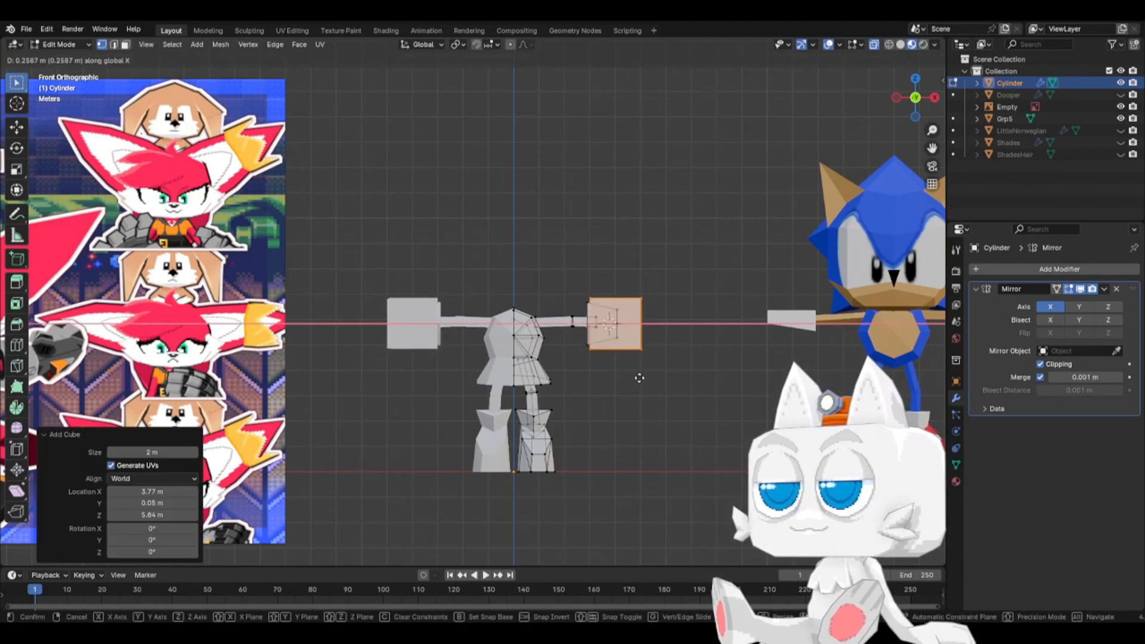
pyautogui.click(665, 378)
# - Scale the hand cube to 0.657 along Z and move it slightly inward along X into the cuff
pyautogui.press('s')
pyautogui.press('z')
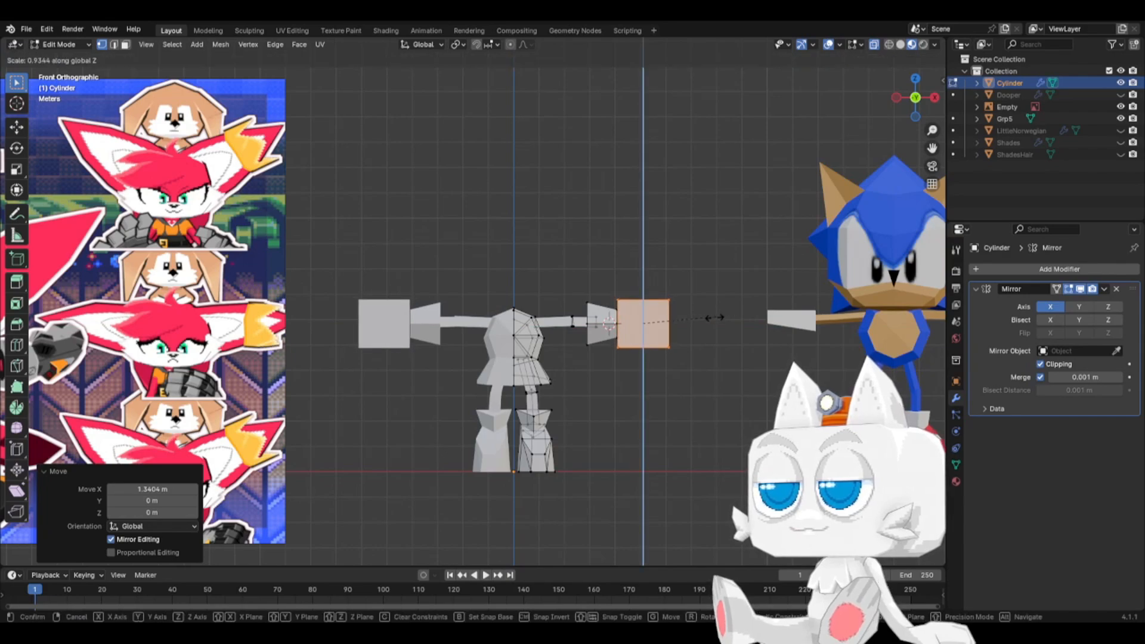
pyautogui.click(692, 324)
pyautogui.press('g')
pyautogui.press('x')
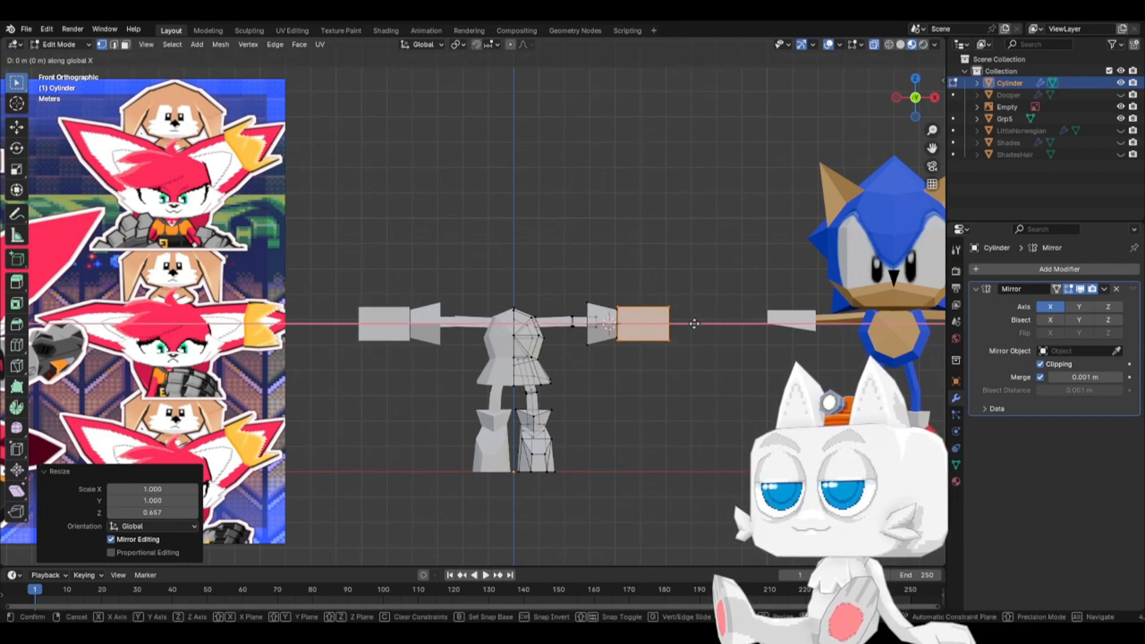
pyautogui.click(673, 304)
# - Select the lower outer vertices of the hand block and move them up 0.4233 m along Z
pyautogui.press('a')
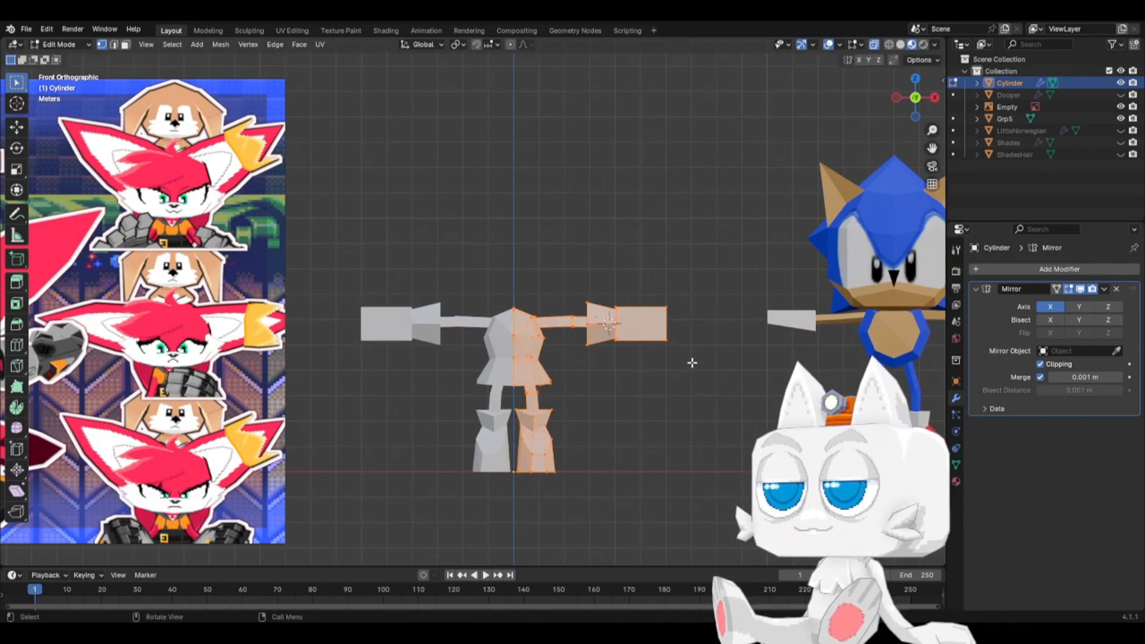
pyautogui.hotkey('alt', 'a')
pyautogui.press('b')
pyautogui.moveTo(662, 332); pyautogui.dragTo(683, 361)
pyautogui.press('g')
pyautogui.press('z')
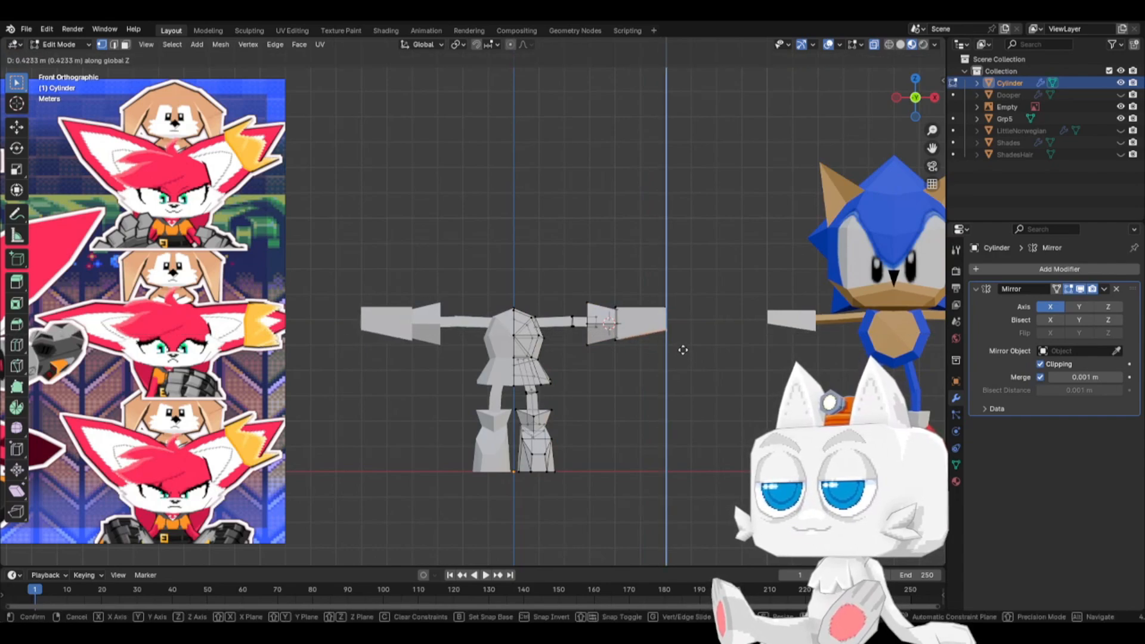
pyautogui.click(683, 350)
# - Select the whole linked hand and scale it to 0.785 along Y in top view
pyautogui.press('KP_7')
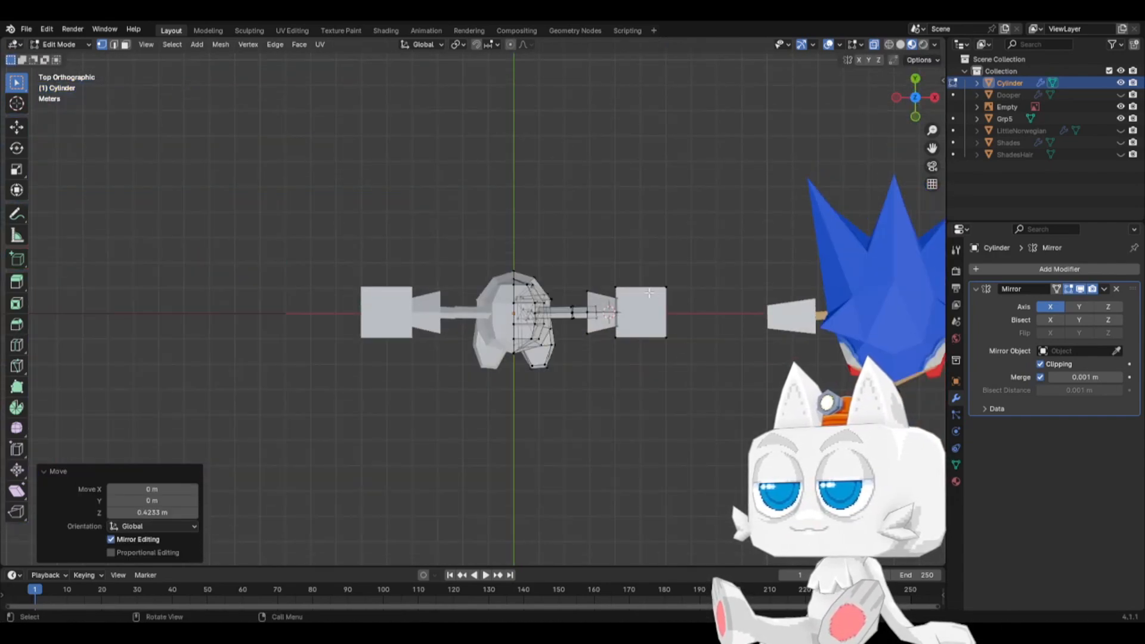
pyautogui.hotkey('ctrl', 'l')
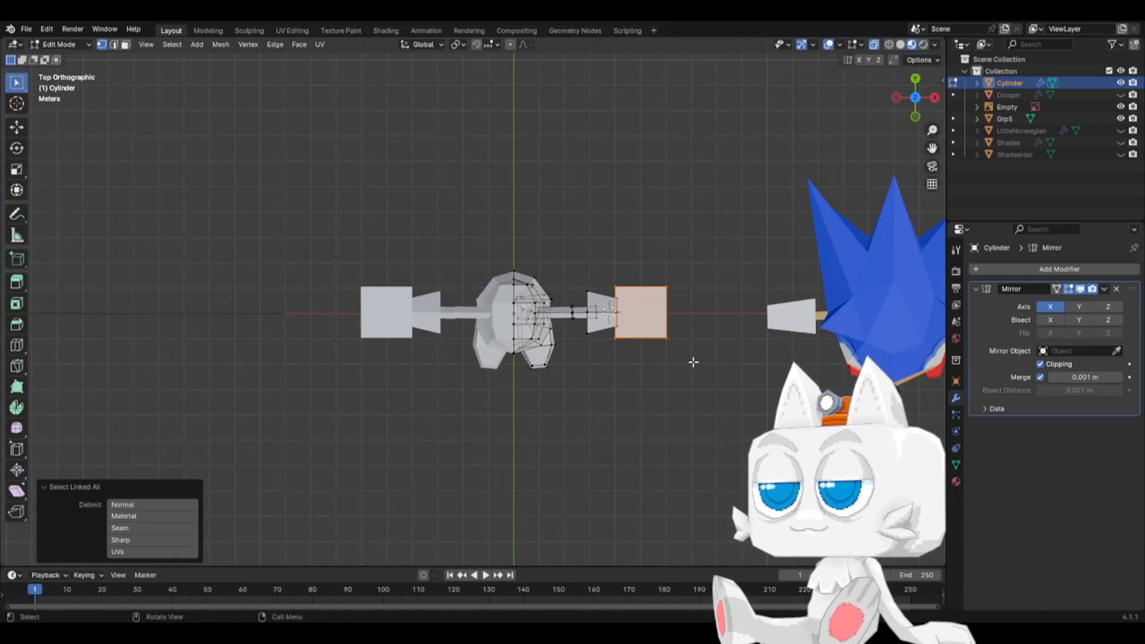
pyautogui.press('s')
pyautogui.press('y')
pyautogui.click(708, 398)
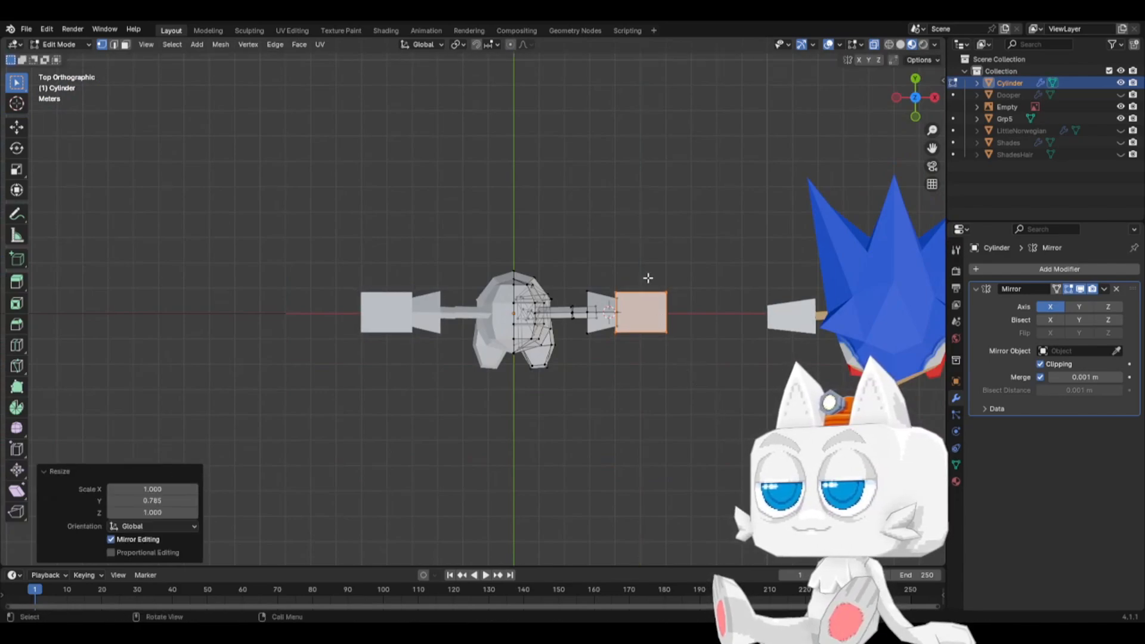
# - Taper the hand by scaling its outer end vertices to 0.650 along Y
pyautogui.moveTo(648, 278); pyautogui.dragTo(685, 376)
pyautogui.press('s')
pyautogui.press('y')
pyautogui.click(676, 356)
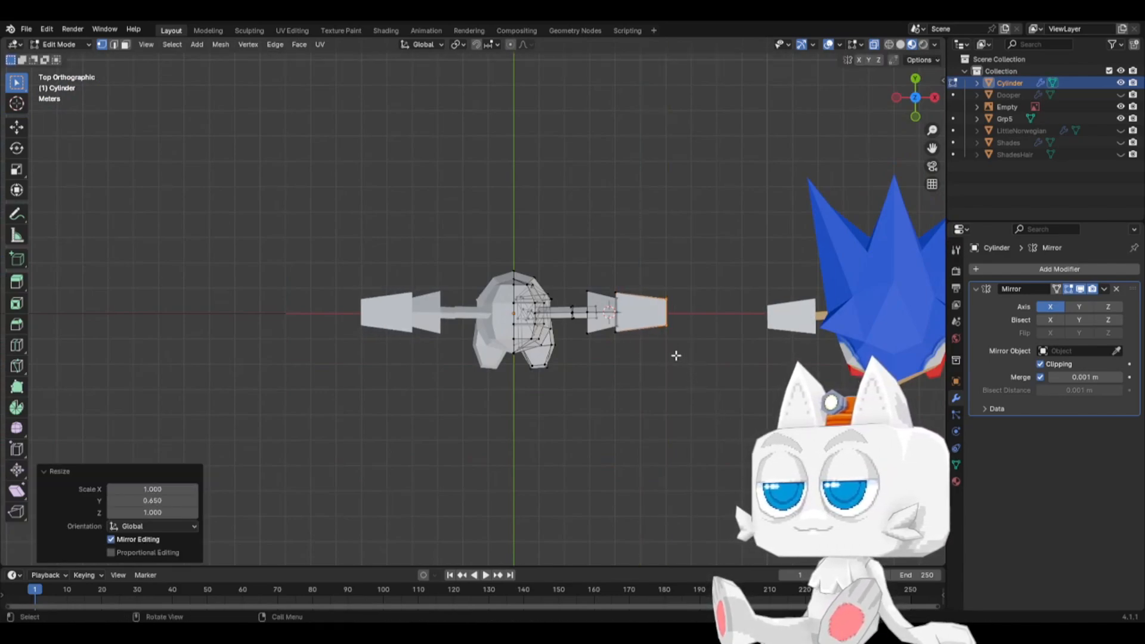
# - Reselect the whole linked hand and widen it by scaling 1.237 along Y
pyautogui.press('KP_1')
pyautogui.hotkey('ctrl', 'l')
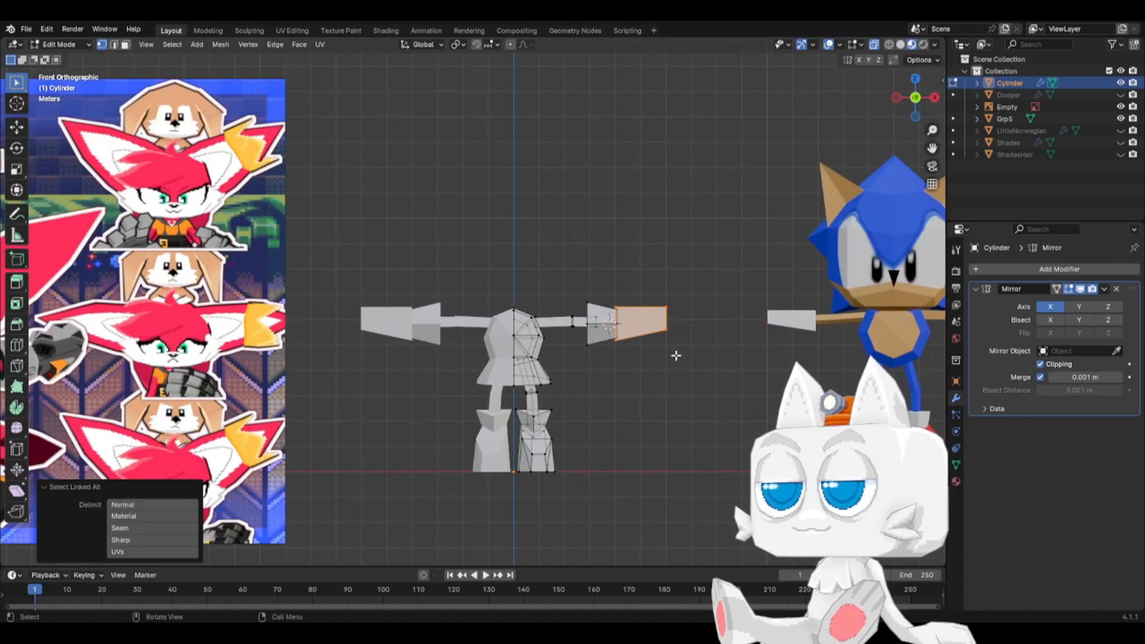
pyautogui.press('KP_7')
pyautogui.press('s')
pyautogui.press('y')
pyautogui.click(664, 298)
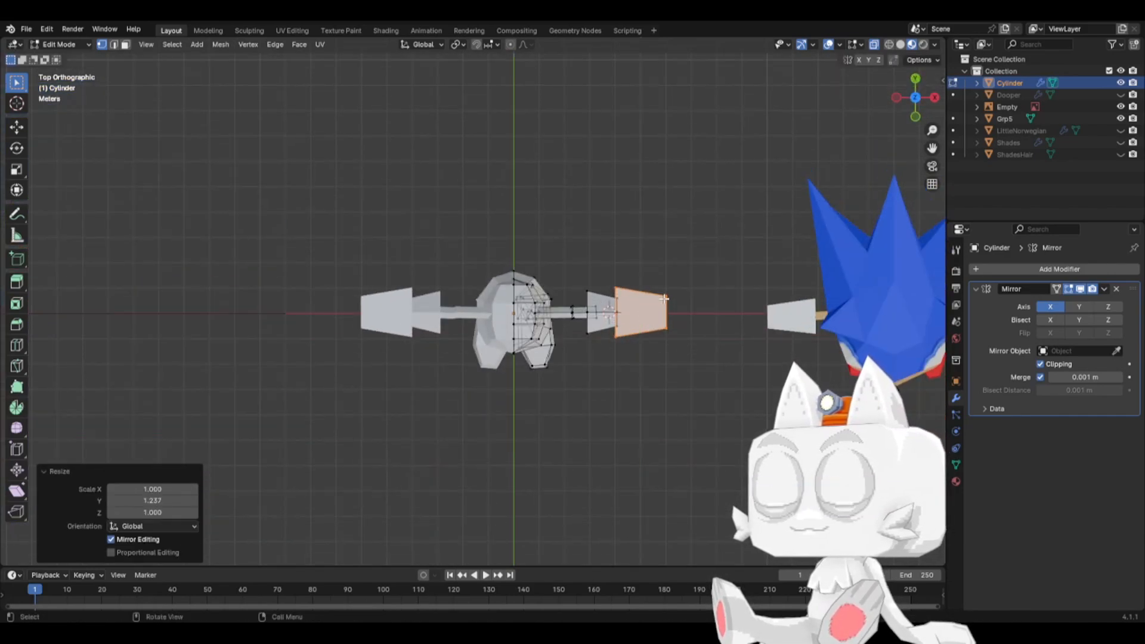
# - Select the hand's outer end vertices and scale them by 1.104 along Y
pyautogui.moveTo(652, 273); pyautogui.dragTo(690, 368)
pyautogui.press('s')
pyautogui.press('y')
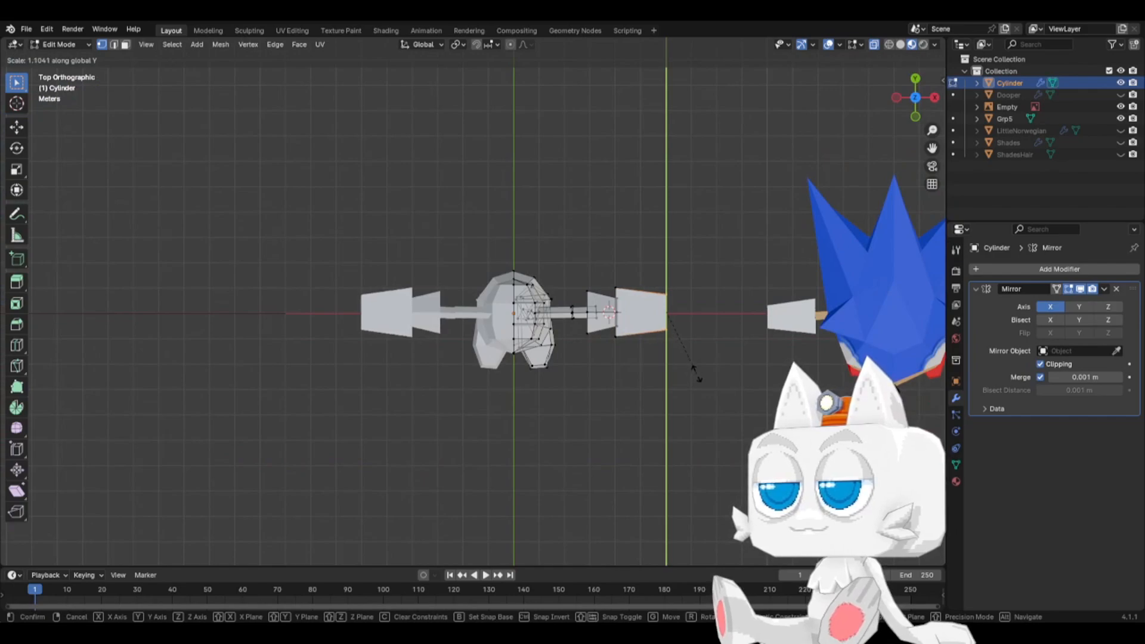
pyautogui.click(697, 377)
# - Lower the hand's outer end by about 0.07 m along Z in front view and check the overall shape
pyautogui.press('KP_1')
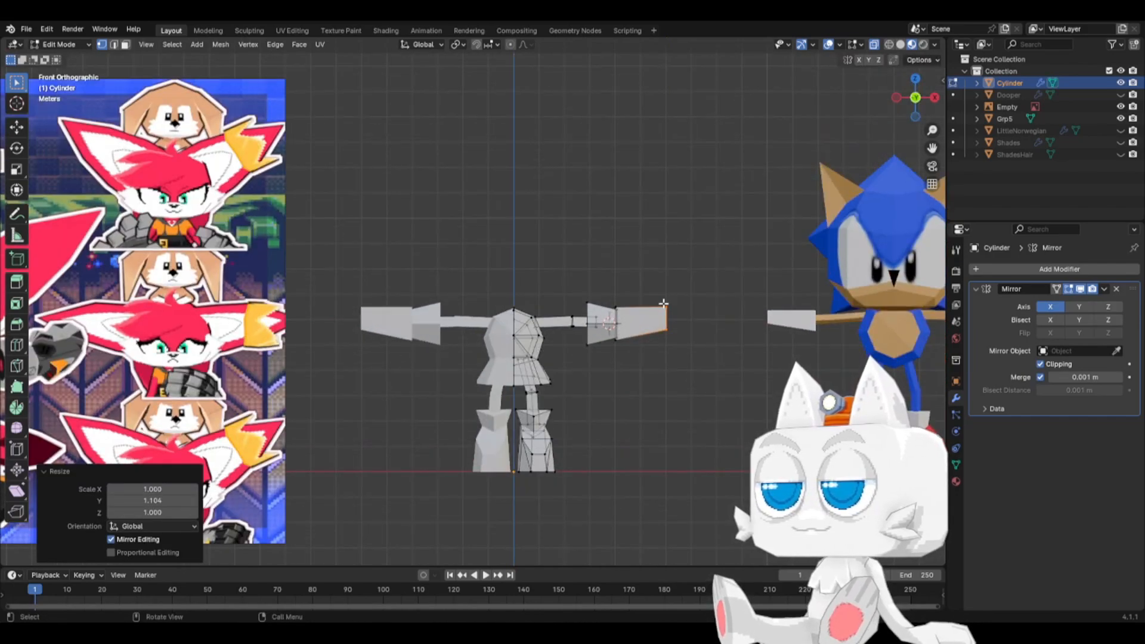
pyautogui.press('g')
pyautogui.press('z')
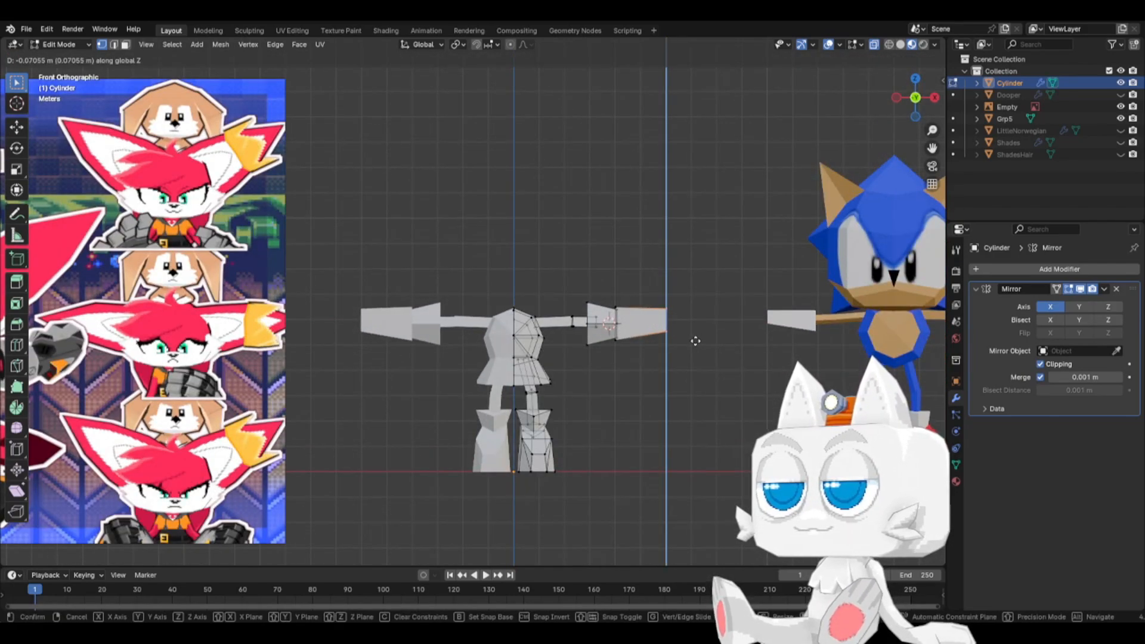
pyautogui.click(695, 340)
pyautogui.press('Tab')
pyautogui.scroll(2, 580, 361)
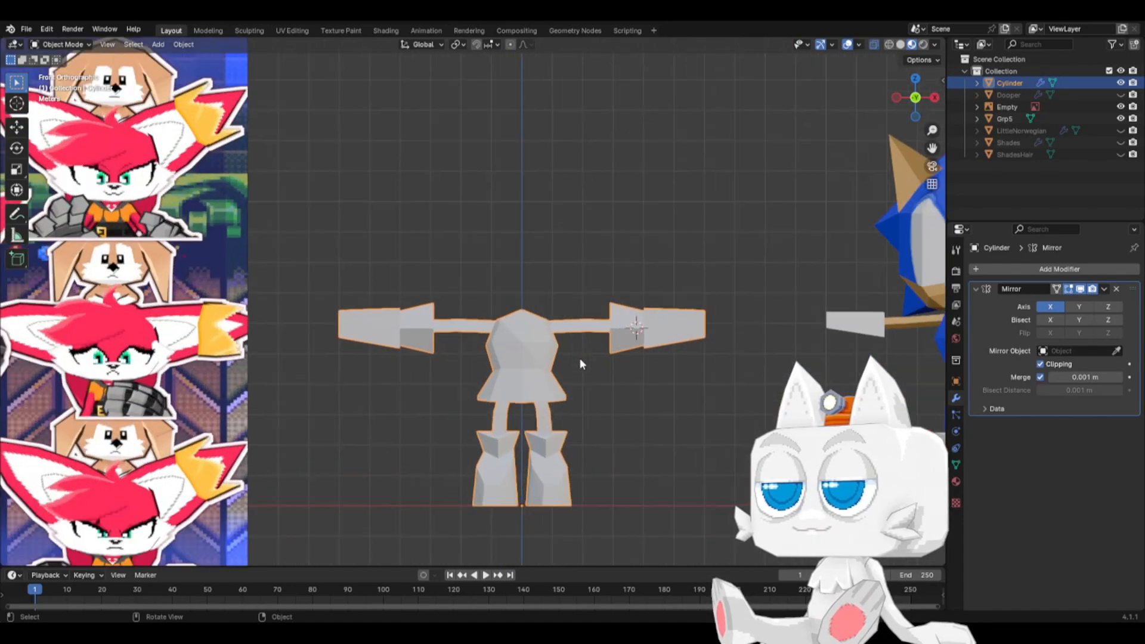
pyautogui.press('Tab')
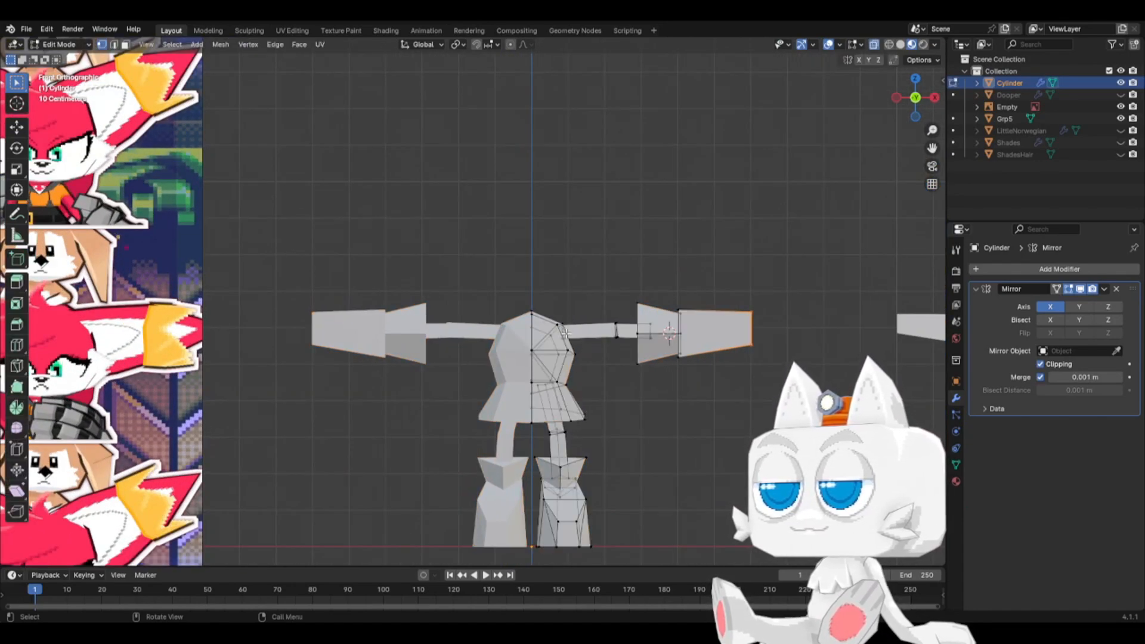
# - Select the upper arm's shoulder end vertices and snap the 3D cursor to them
pyautogui.scroll(5, 644, 371)
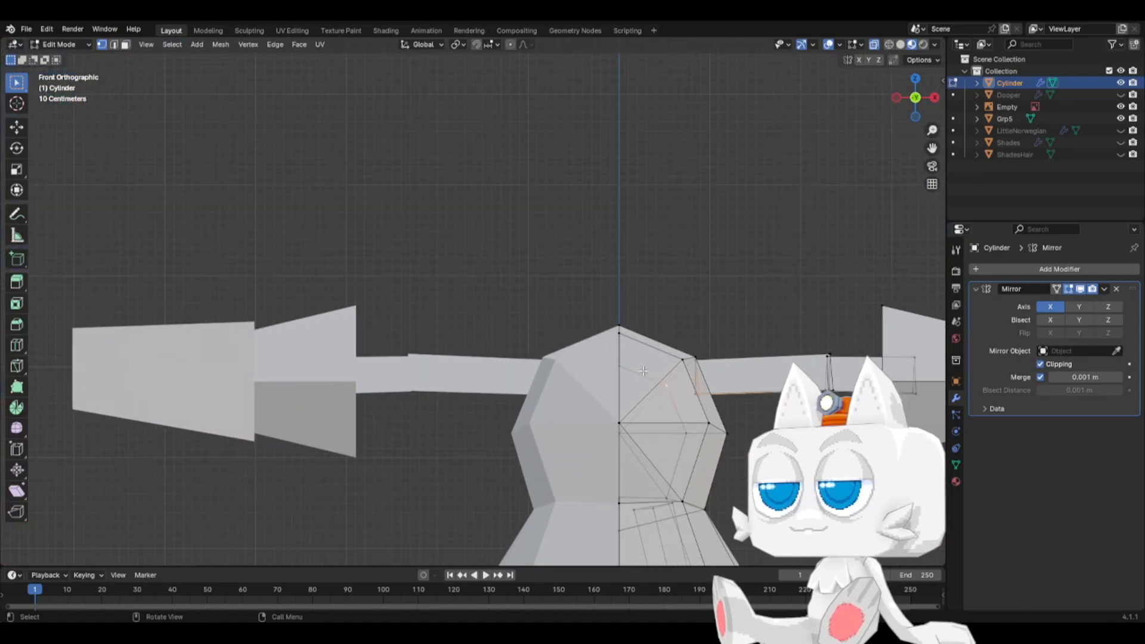
pyautogui.hotkey('shift', 's')
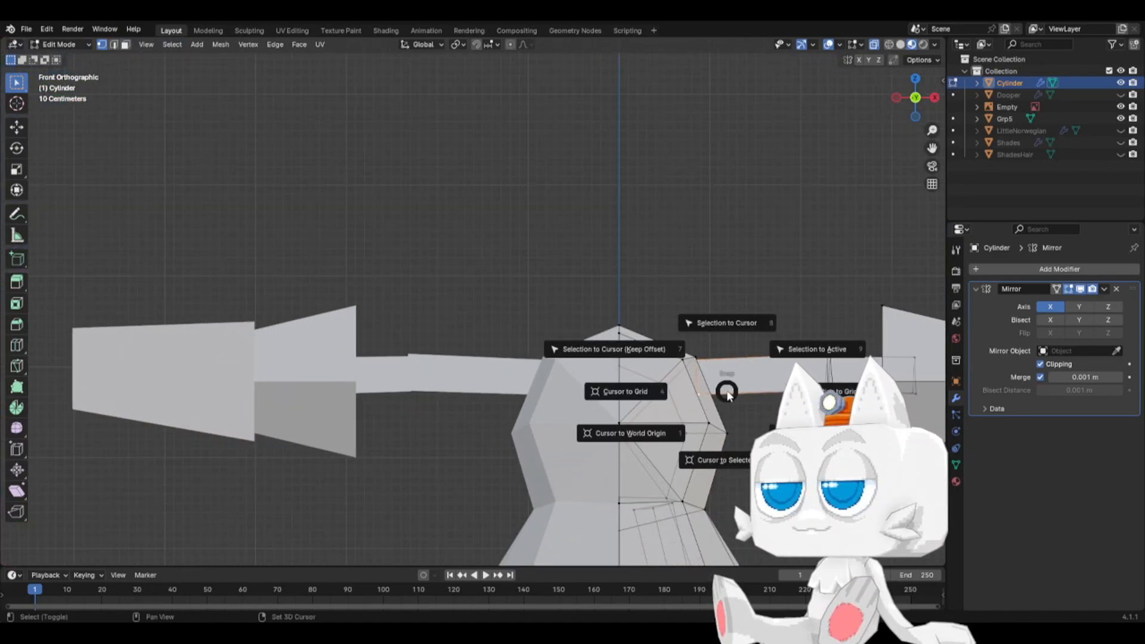
pyautogui.click(728, 444)
pyautogui.scroll(-4, 738, 412)
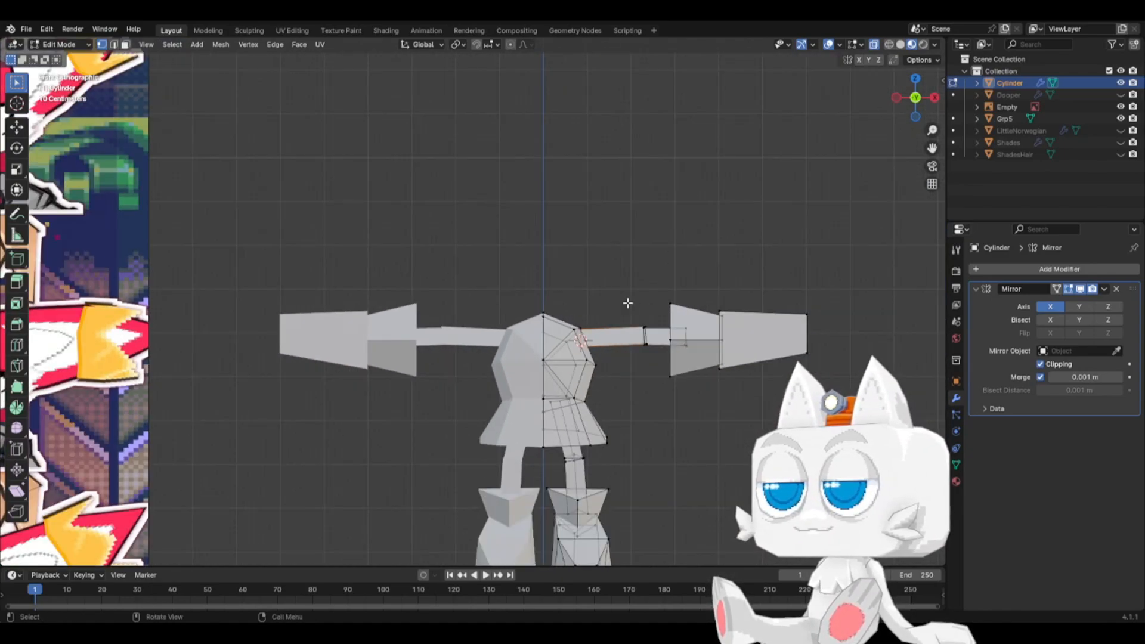
# - Extend the selection to the entire arm, cuff and hand, and set the transform pivot point to 3D Cursor
pyautogui.keyDown('shift'); pyautogui.moveTo(615, 287); pyautogui.dragTo(814, 409); pyautogui.keyUp('shift')
pyautogui.scroll(-1, 732, 396)
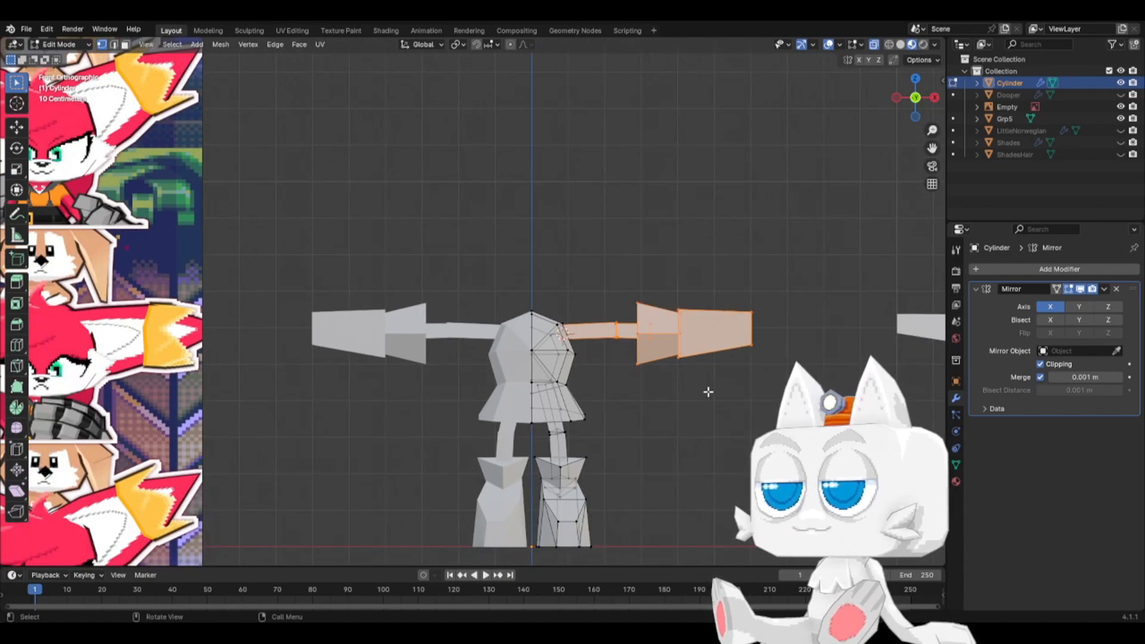
pyautogui.click(458, 44)
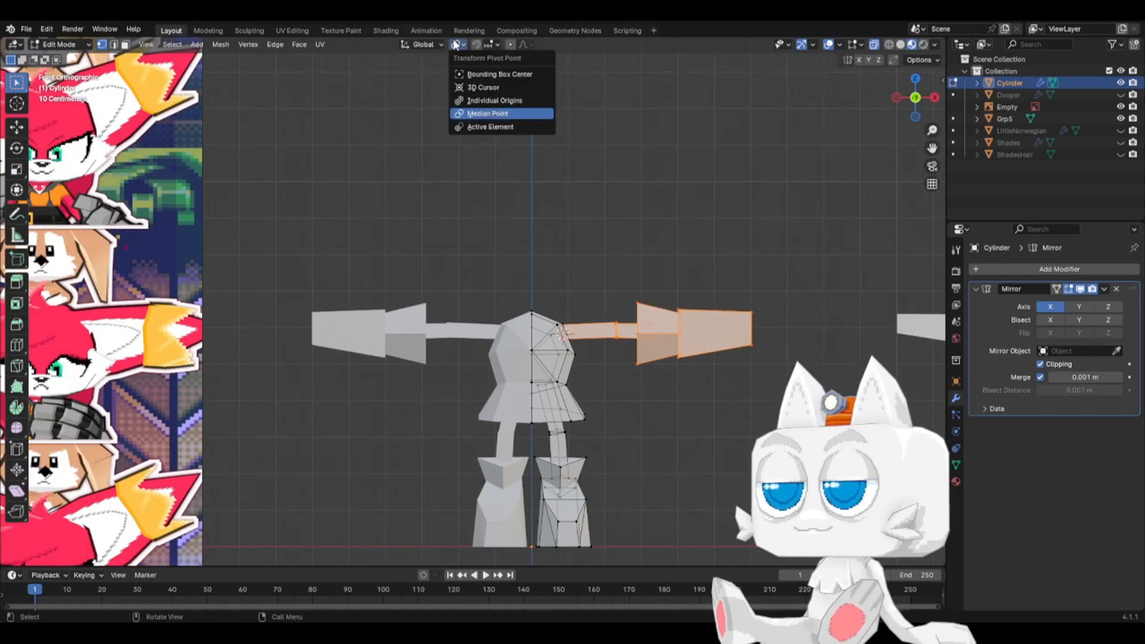
pyautogui.click(465, 87)
# - Scale the whole arm by 0.893 about the shoulder, testing its length with trial rotations down beside the body
pyautogui.press('r')
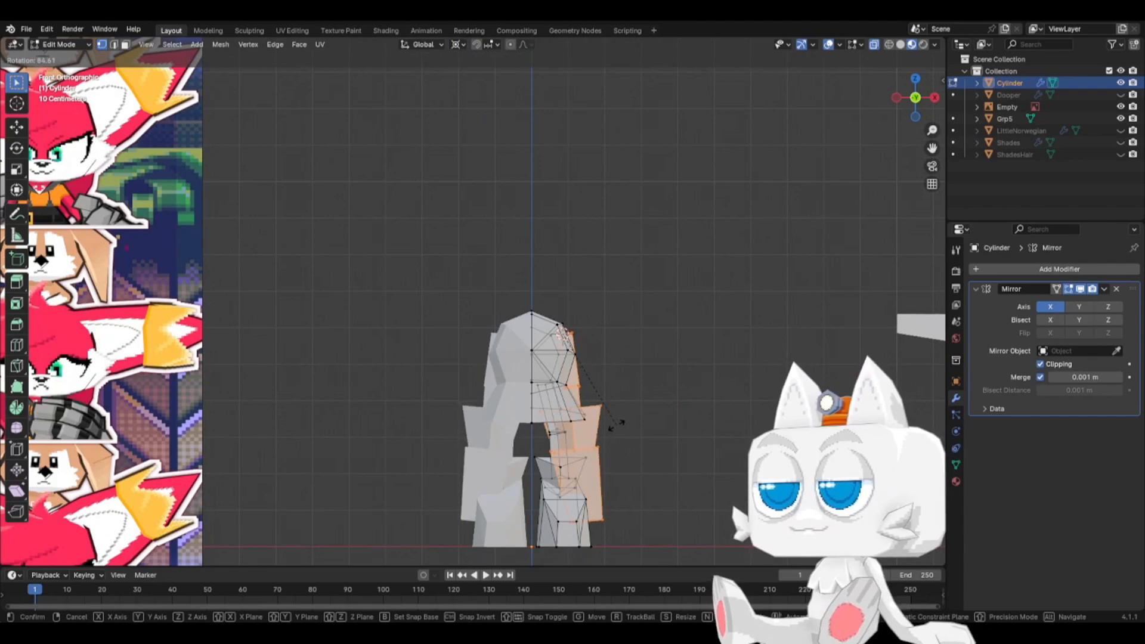
pyautogui.press('s')
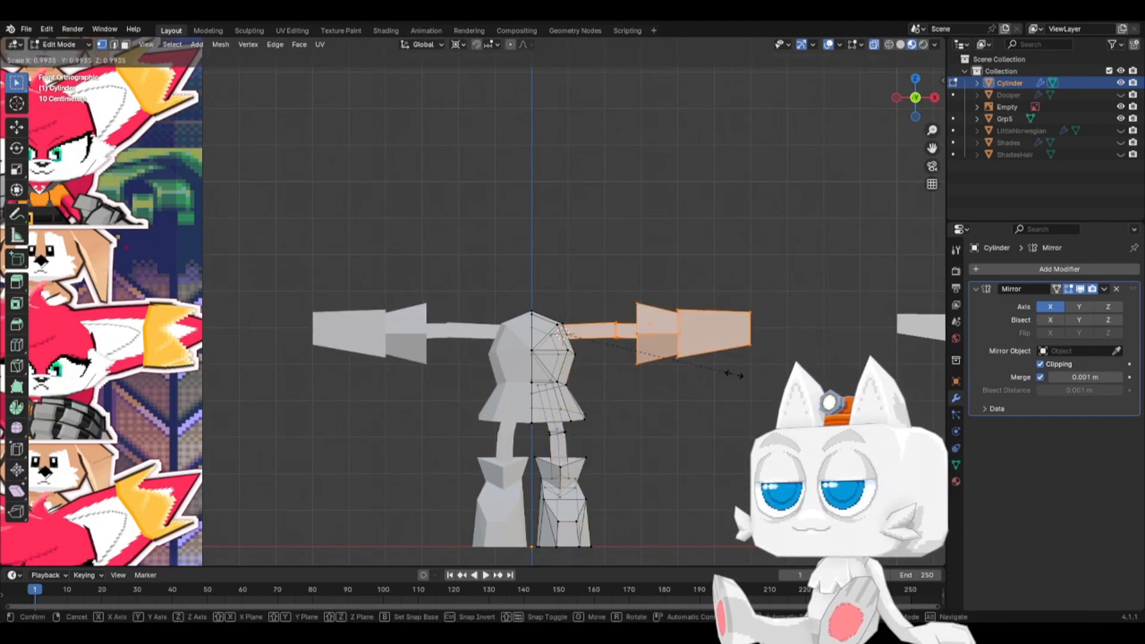
pyautogui.click(720, 369)
pyautogui.press('r')
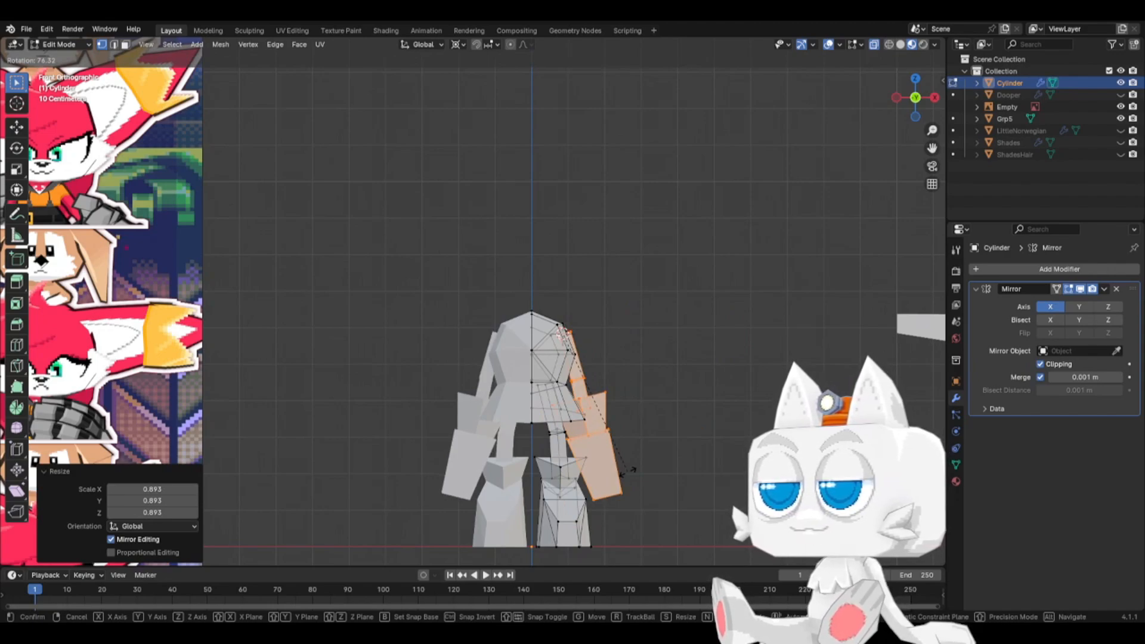
pyautogui.press('Escape')
# - Scale the arm by 0.920 and again by 1.029 about the shoulder, and check its hanging length with a trial rotation
pyautogui.press('s')
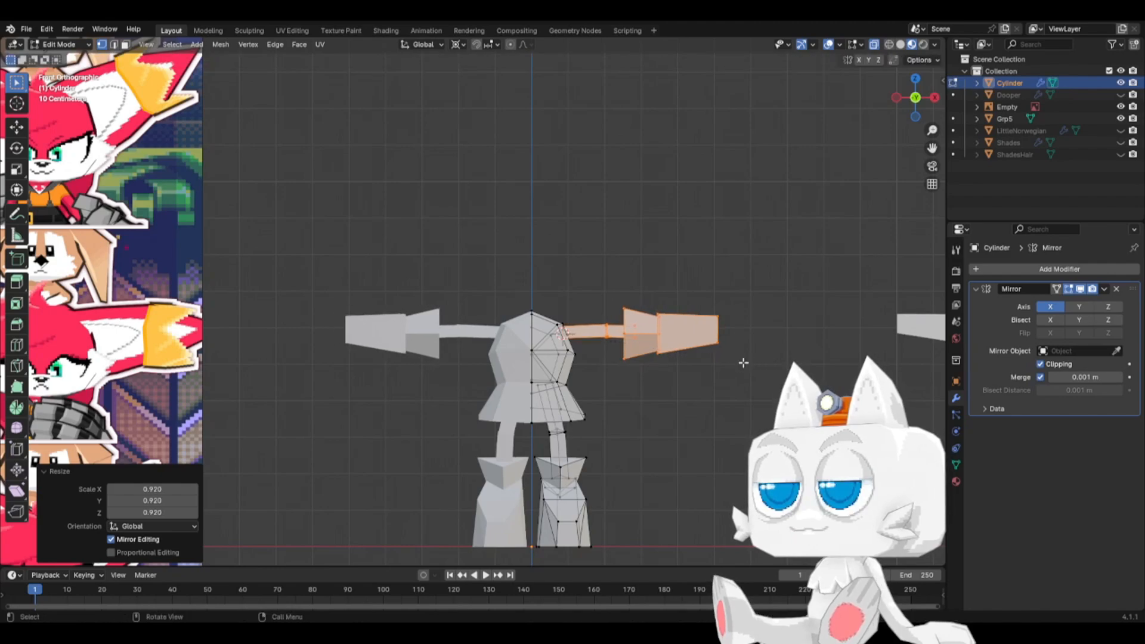
pyautogui.click(749, 361)
pyautogui.press('r')
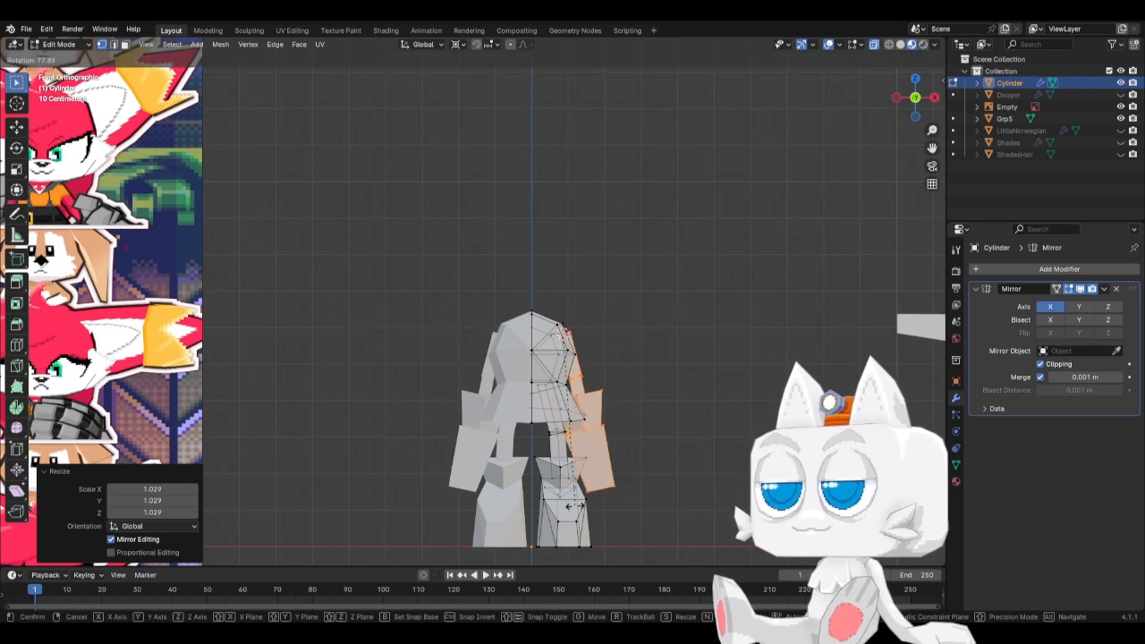
pyautogui.press('Escape')
pyautogui.scroll(-3, 614, 422)
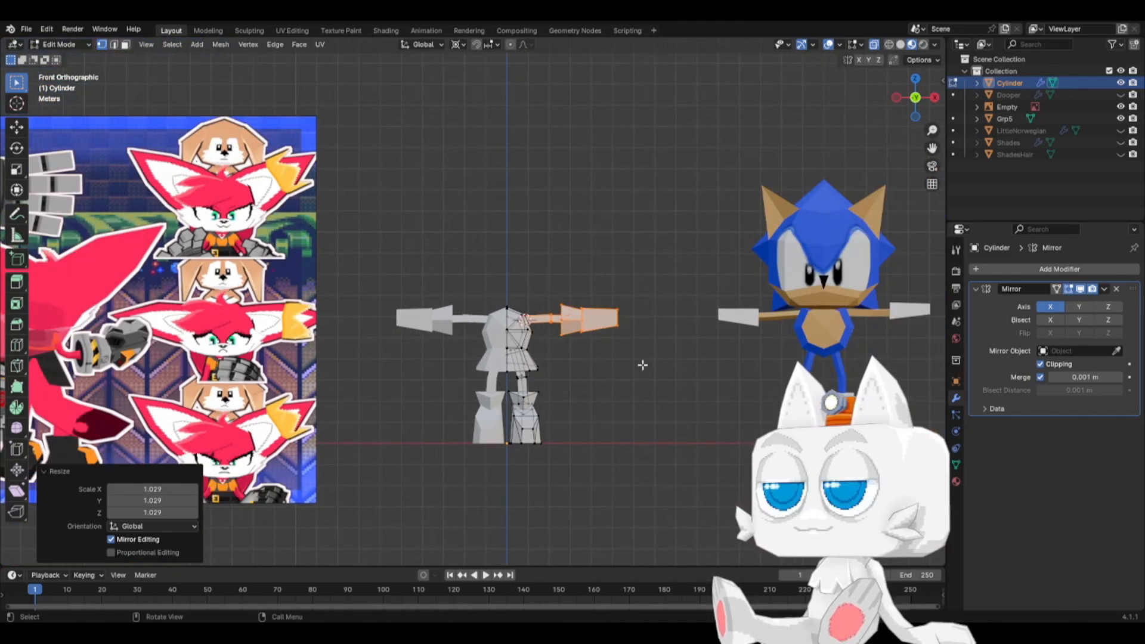
pyautogui.press('Tab')
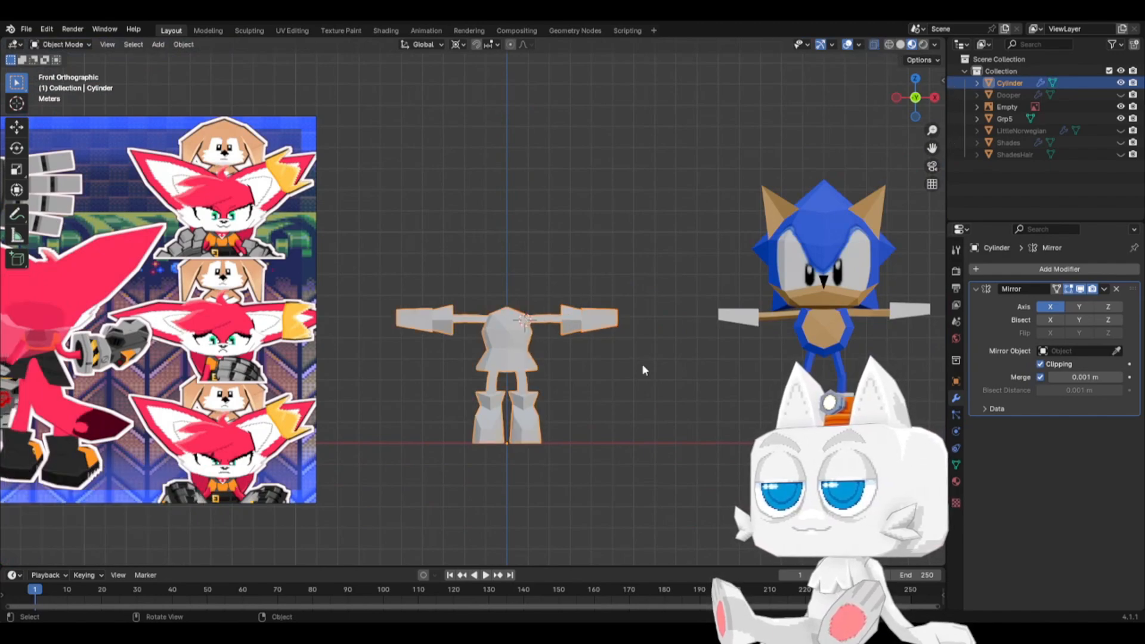
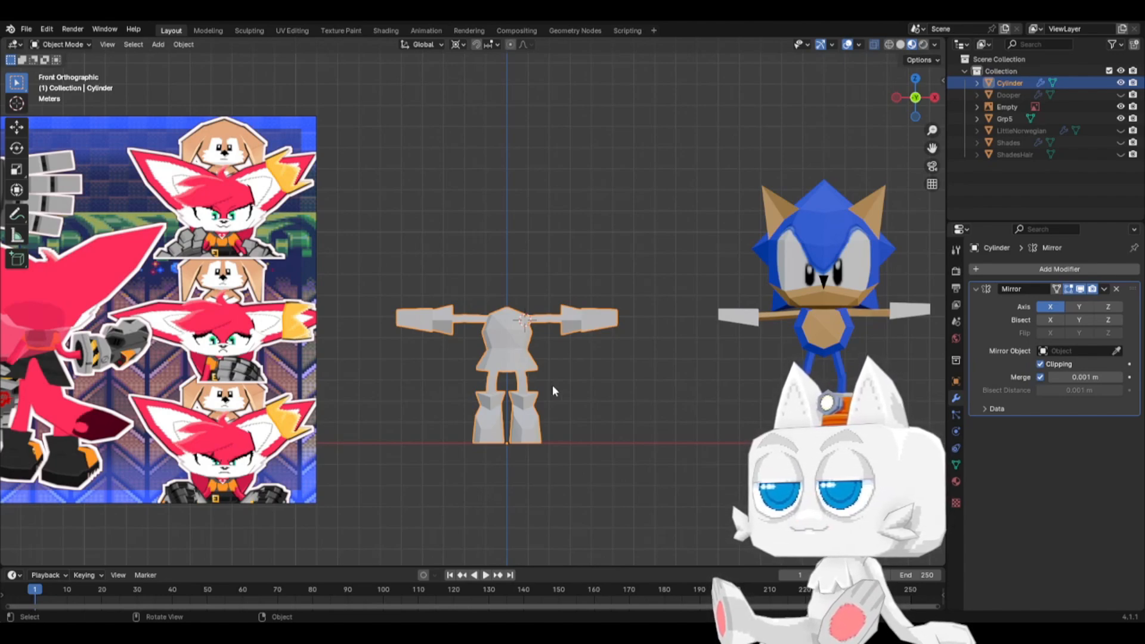
# - Snap the 3D cursor to the centre of the body's waist in Edit Mode
pyautogui.scroll(2, 552, 385)
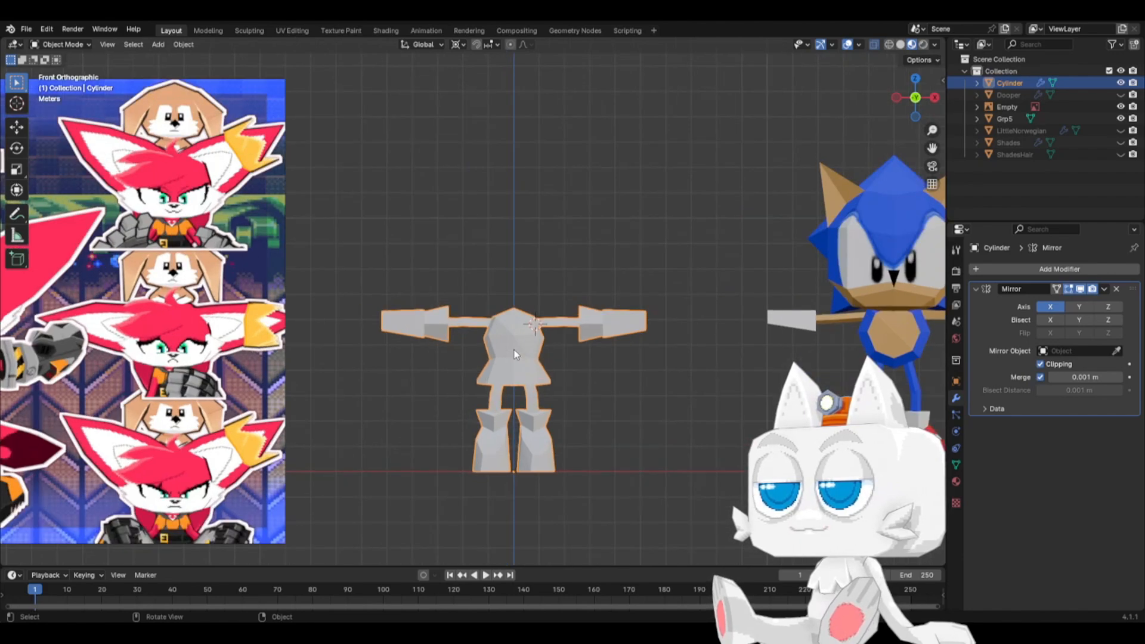
pyautogui.press('Tab')
pyautogui.click(518, 364)
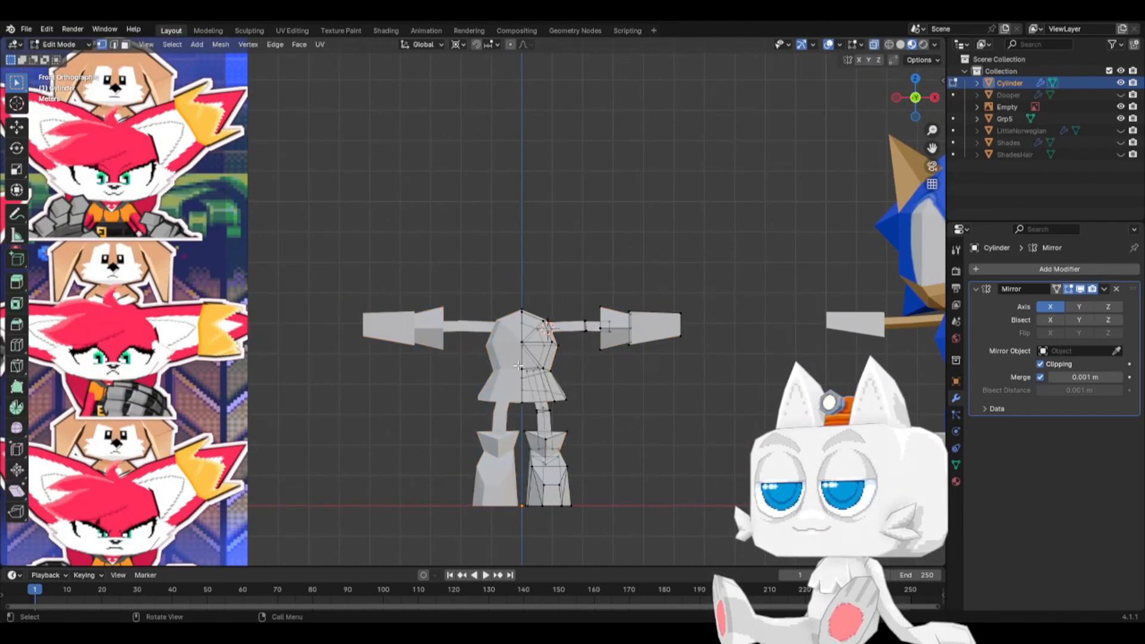
pyautogui.hotkey('shift', 's')
pyautogui.click(613, 418)
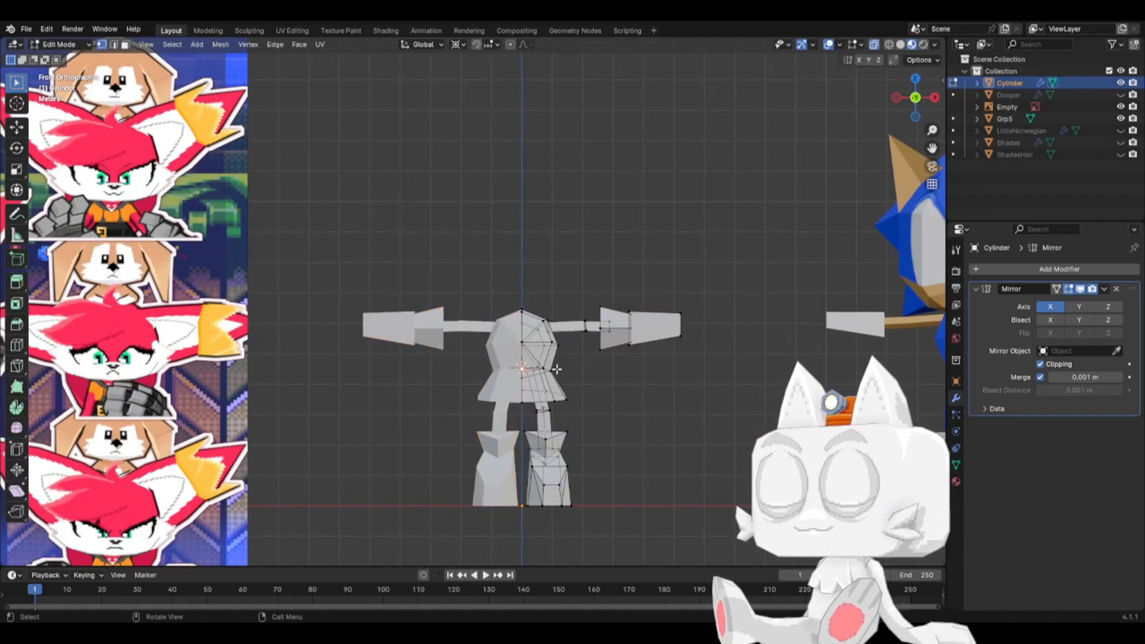
# - Select the waist edge loop around the torso and scale it by 1.286 about the 3D cursor
pyautogui.moveTo(557, 370); pyautogui.dragTo(508, 370, button='middle')
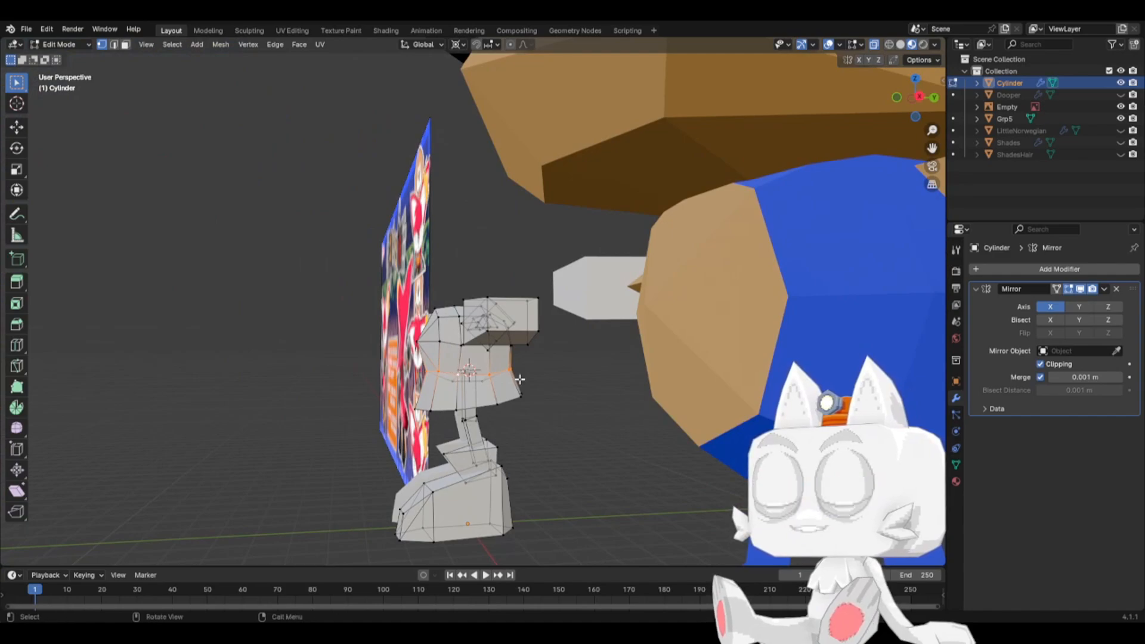
pyautogui.press('KP_1')
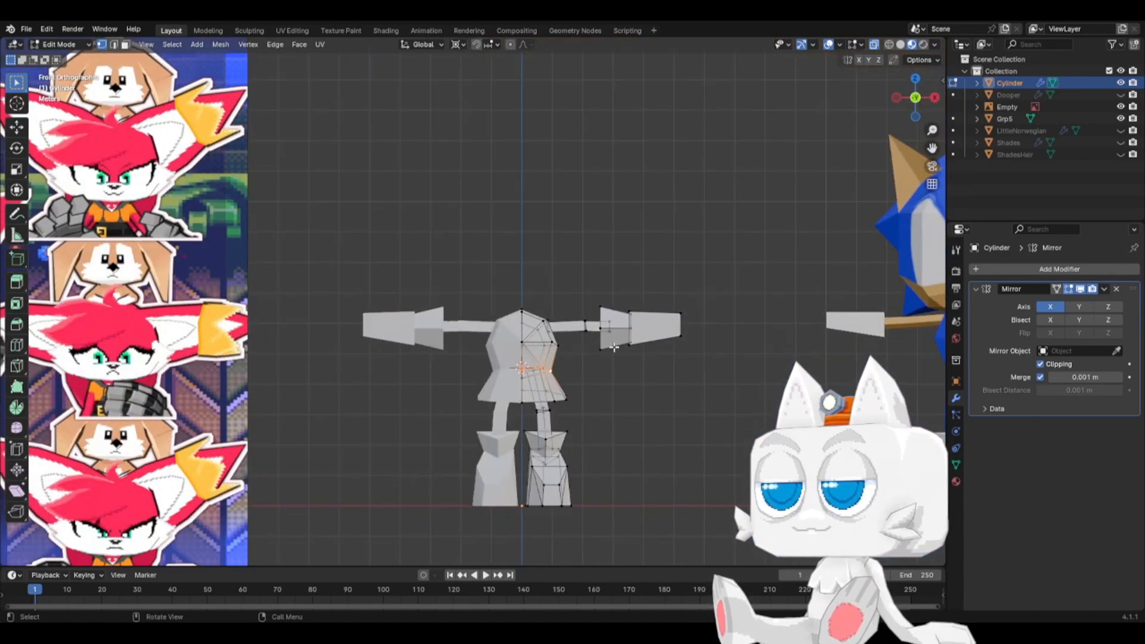
pyautogui.scroll(1, 612, 376)
pyautogui.press('s')
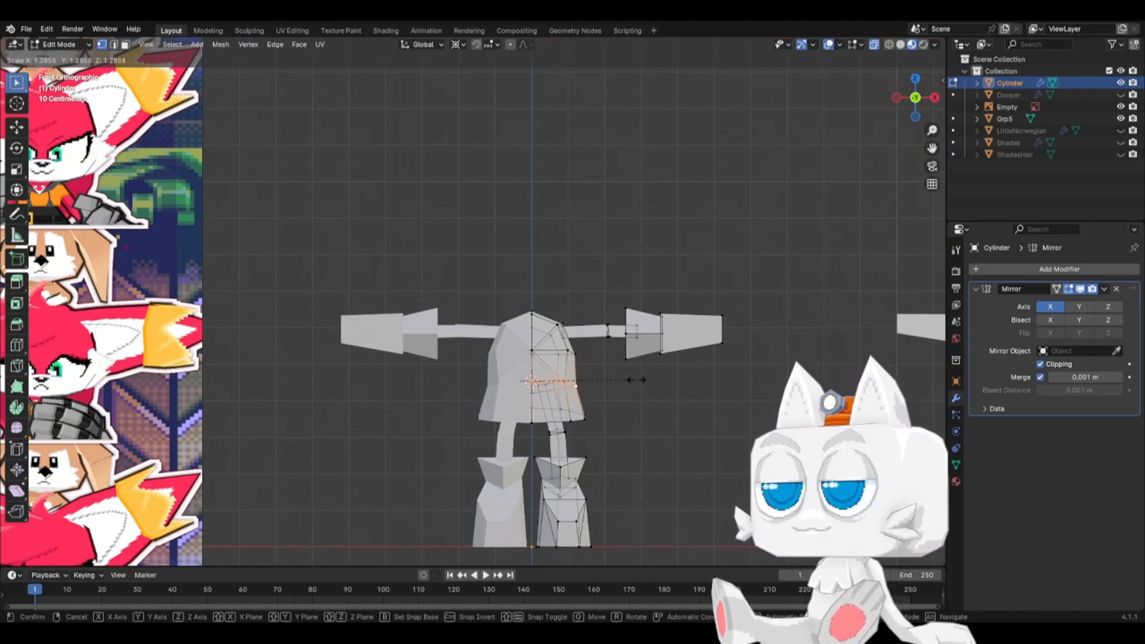
pyautogui.click(624, 381)
# - Scale the waist loop to about 0.91 along Y and move it -0.081654 m along Y in side view
pyautogui.moveTo(622, 381); pyautogui.dragTo(468, 367, button='middle')
pyautogui.press('s')
pyautogui.press('y')
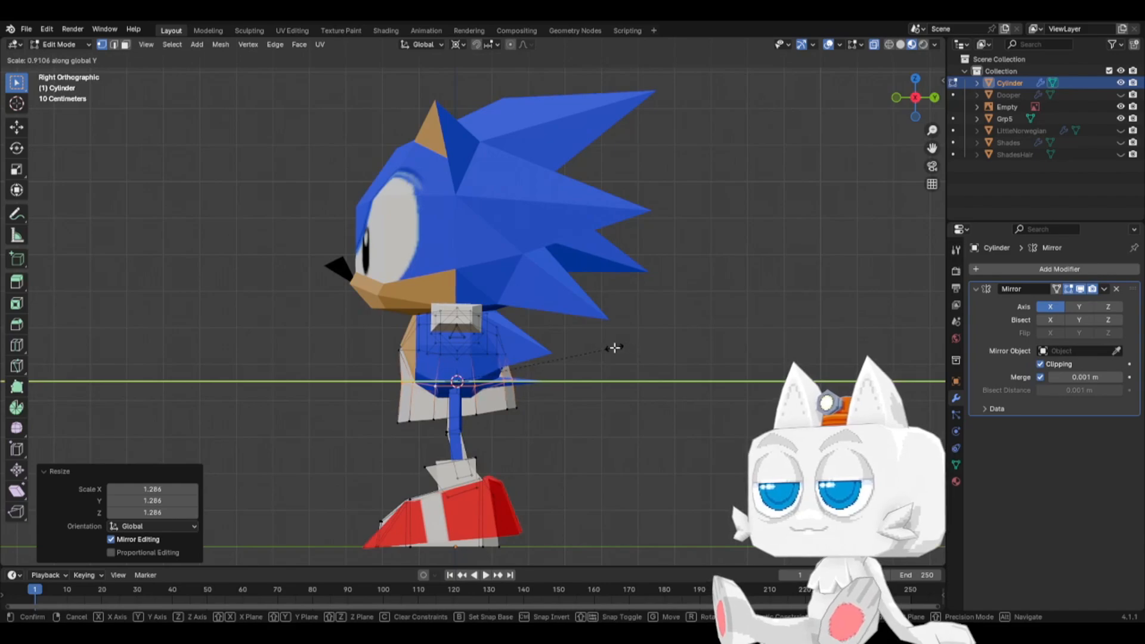
pyautogui.click(614, 344)
pyautogui.press('g')
pyautogui.press('y')
pyautogui.click(612, 348)
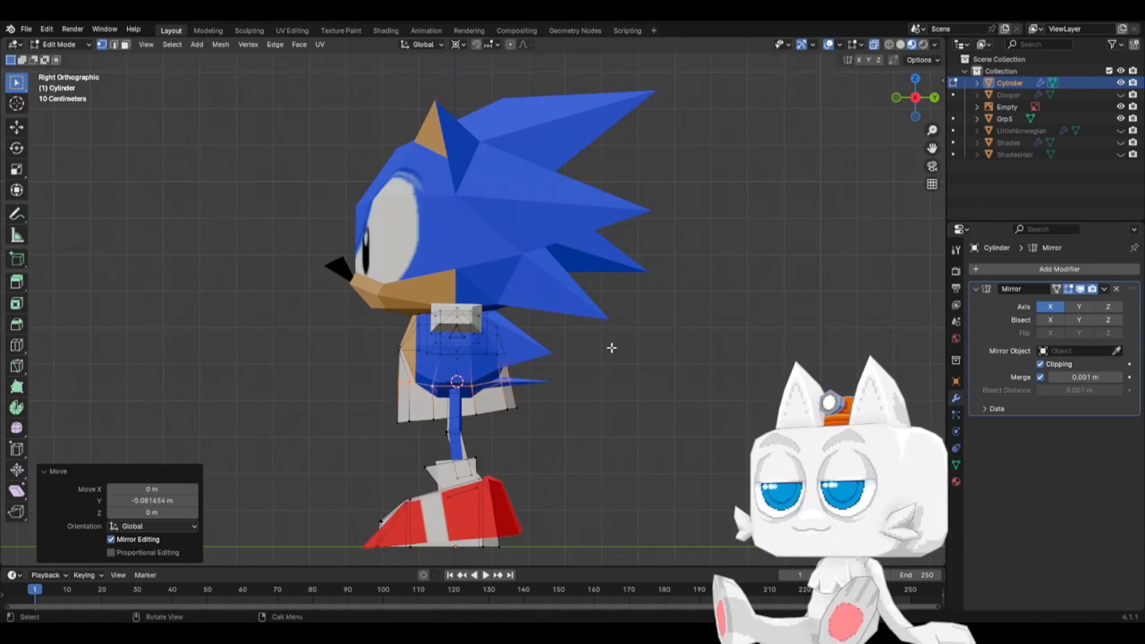
pyautogui.press('KP_1')
pyautogui.scroll(1, 588, 382)
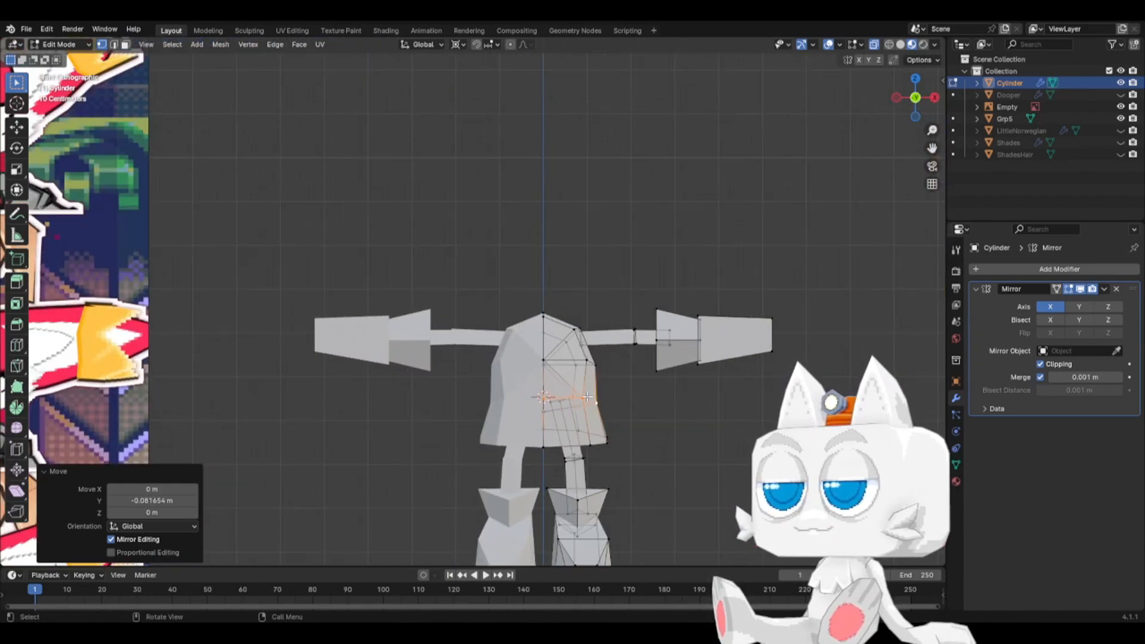
# - Adjust the torso's waist vertices along X in front view, moving the side vertex 0.13609 m outward
pyautogui.press('g')
pyautogui.press('x')
pyautogui.click(579, 396)
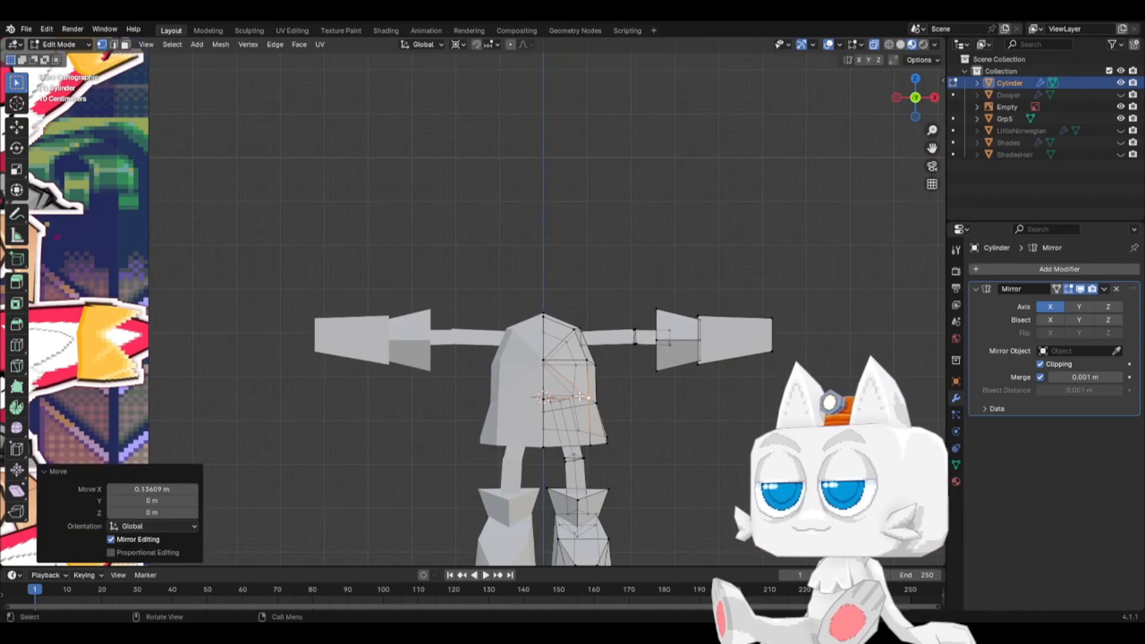
pyautogui.click(579, 396)
pyautogui.press('g')
pyautogui.press('x')
pyautogui.click(585, 396)
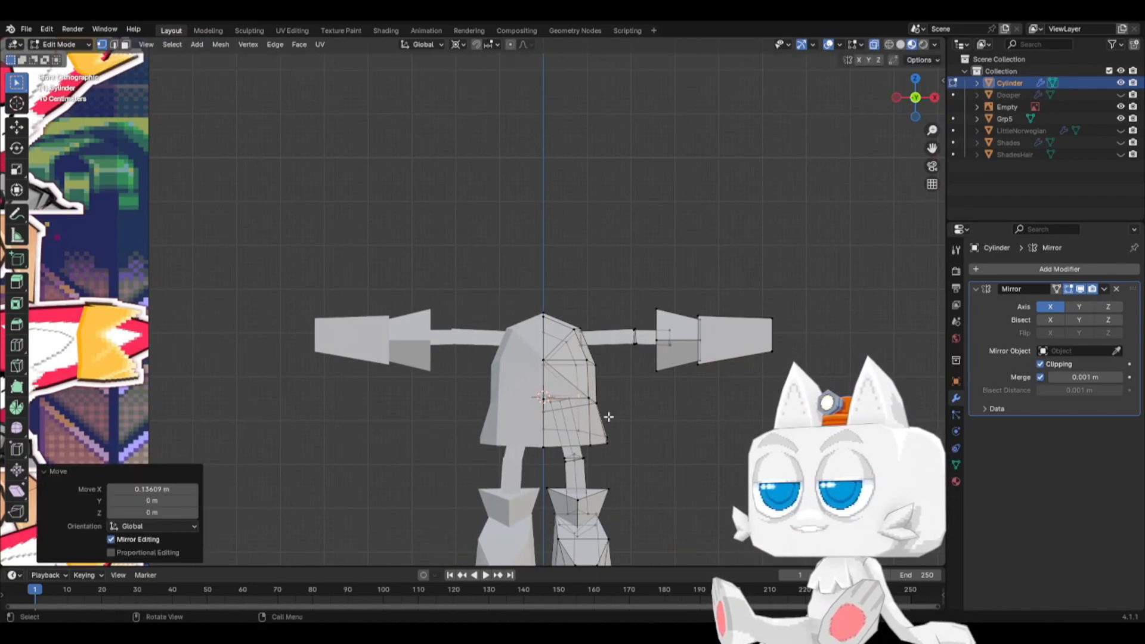
# - Move the outer side vertex of the waist 0.10887 m along X and -0.013609 m along Z
pyautogui.click(613, 402)
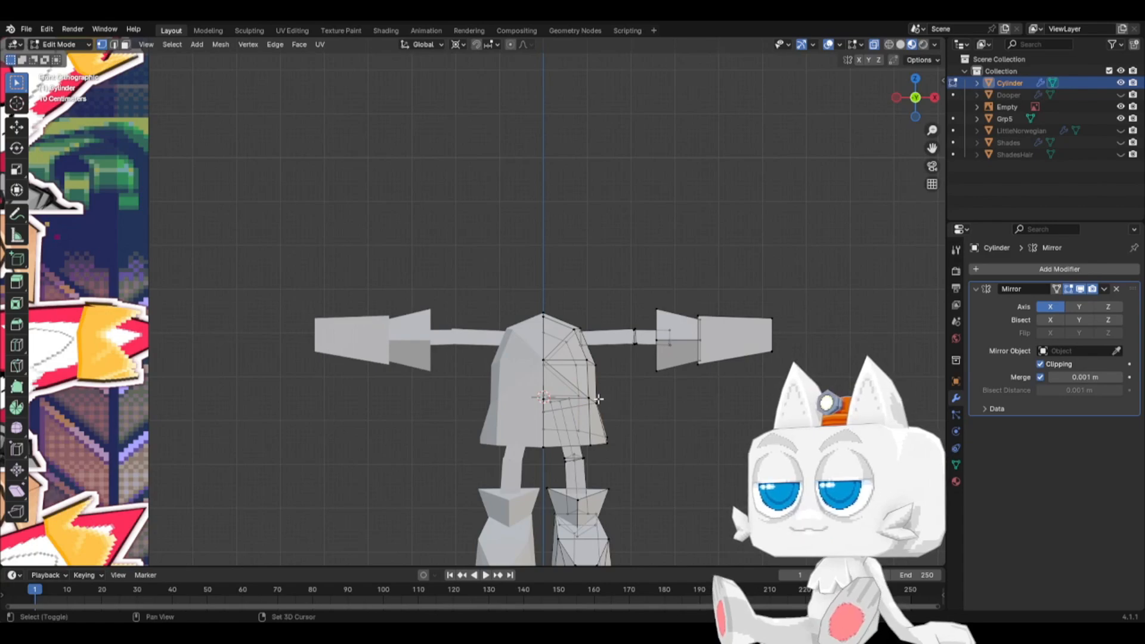
pyautogui.keyDown('shift'); pyautogui.click(596, 405); pyautogui.keyUp('shift')
pyautogui.press('g')
pyautogui.click(626, 410)
pyautogui.scroll(-2, 626, 410)
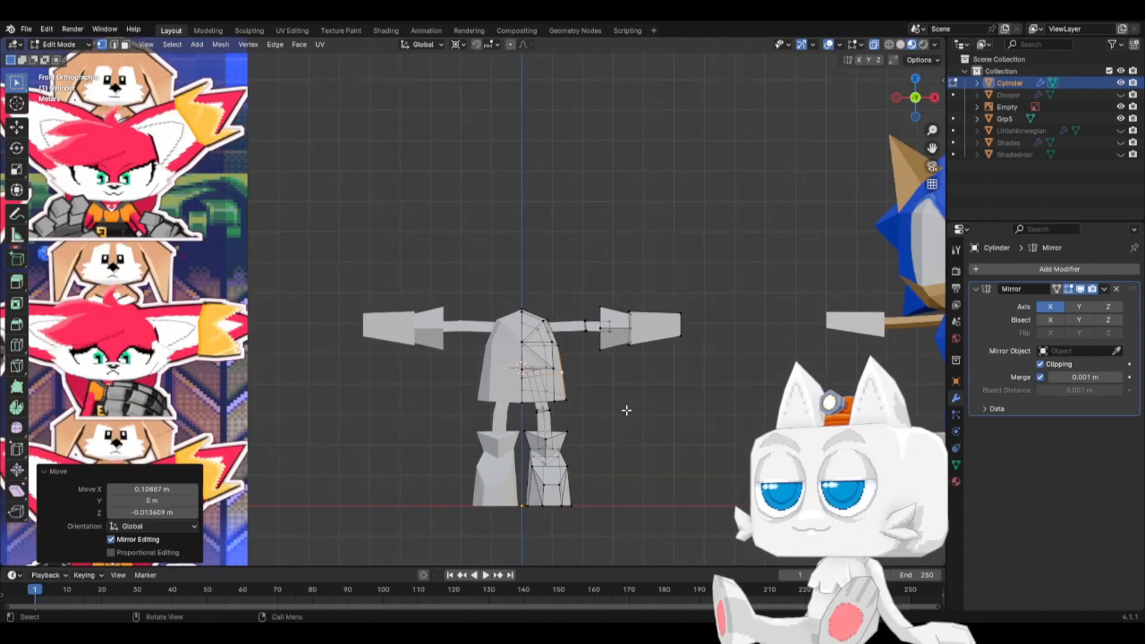
# - Compare the body's shape with the character artwork and the Sonic model, and save the file
pyautogui.press('Tab')
pyautogui.scroll(-3, 626, 410)
pyautogui.scroll(4, 585, 388)
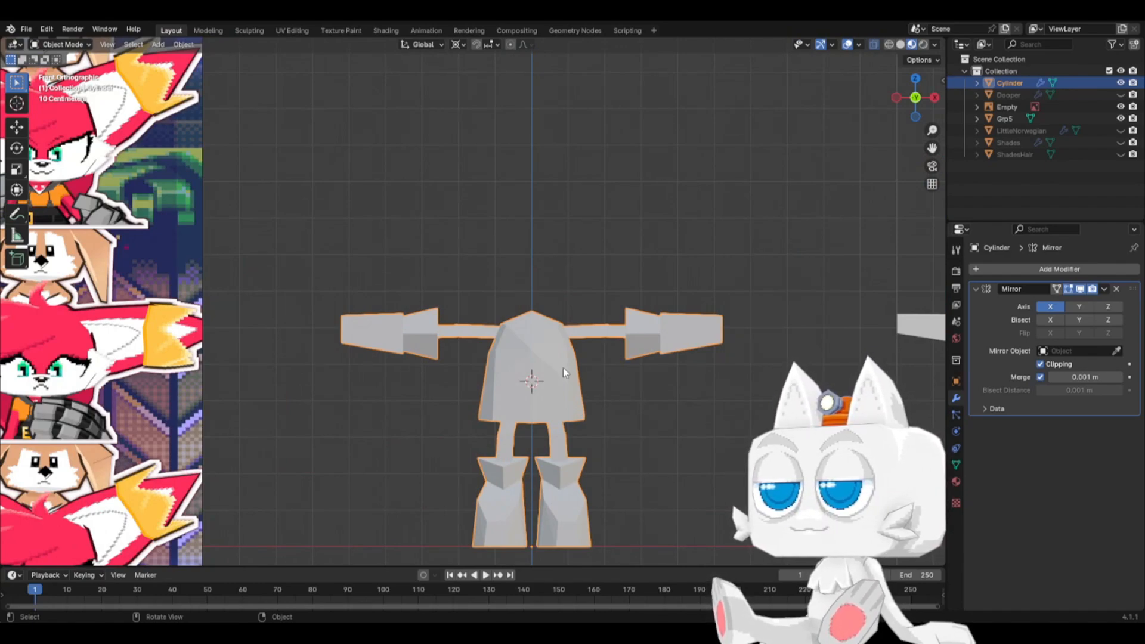
pyautogui.moveTo(577, 380)
pyautogui.mouseDown(button='middle')
pyautogui.moveTo(425, 388)
pyautogui.moveTo(571, 395)
pyautogui.mouseUp(button='middle')
pyautogui.press('Tab')
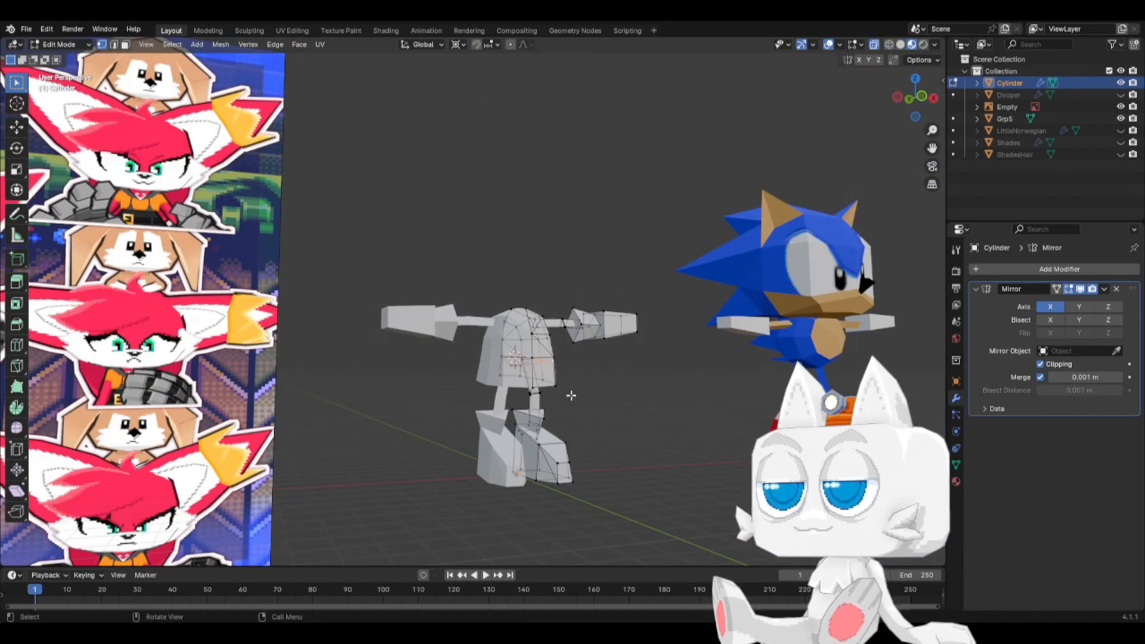
pyautogui.scroll(-3, 571, 395)
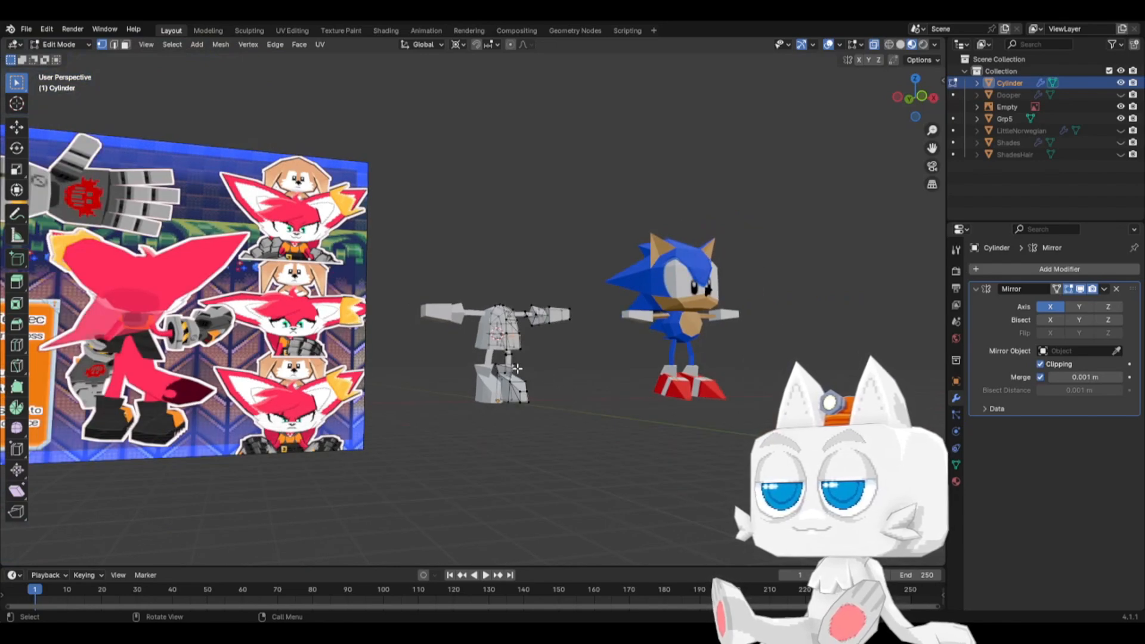
pyautogui.press('KP_1')
pyautogui.press('Tab')
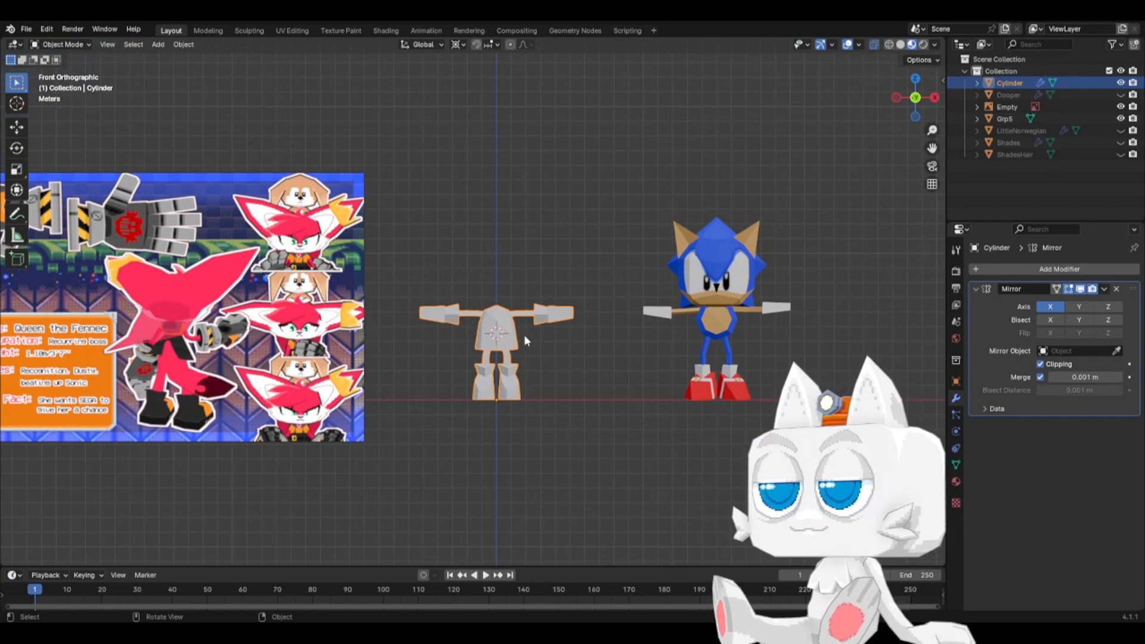
pyautogui.hotkey('ctrl', 's')
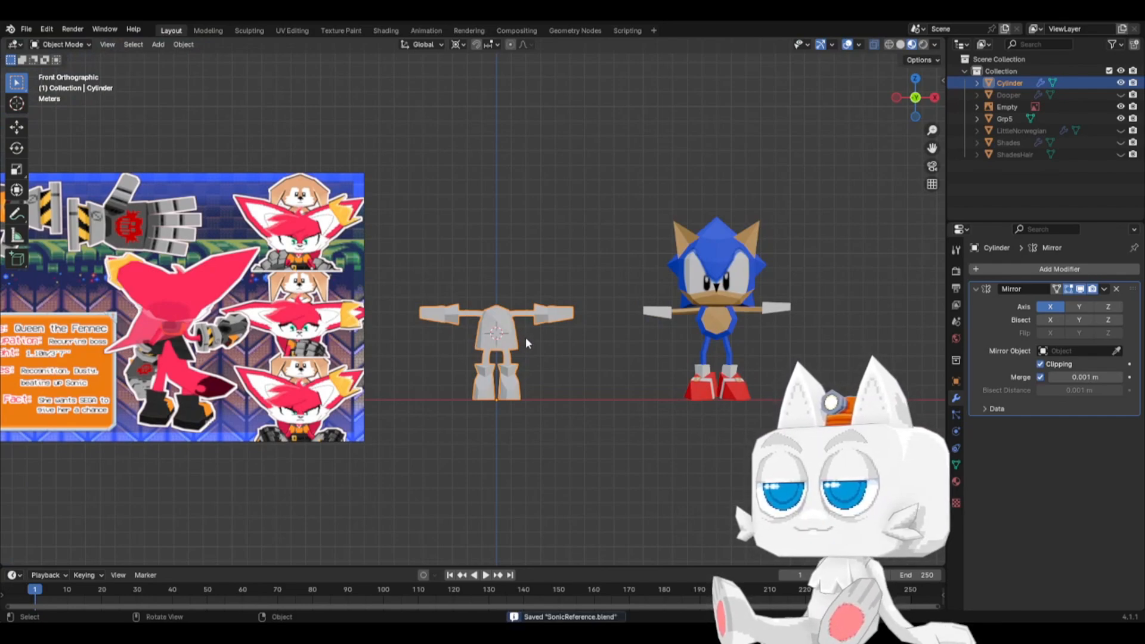
# - Duplicate a face on the torso's upper back and move the copy 1.2284 m along Y and -1.824 m along Z
pyautogui.press('KP_3')
pyautogui.scroll(6, 525, 340)
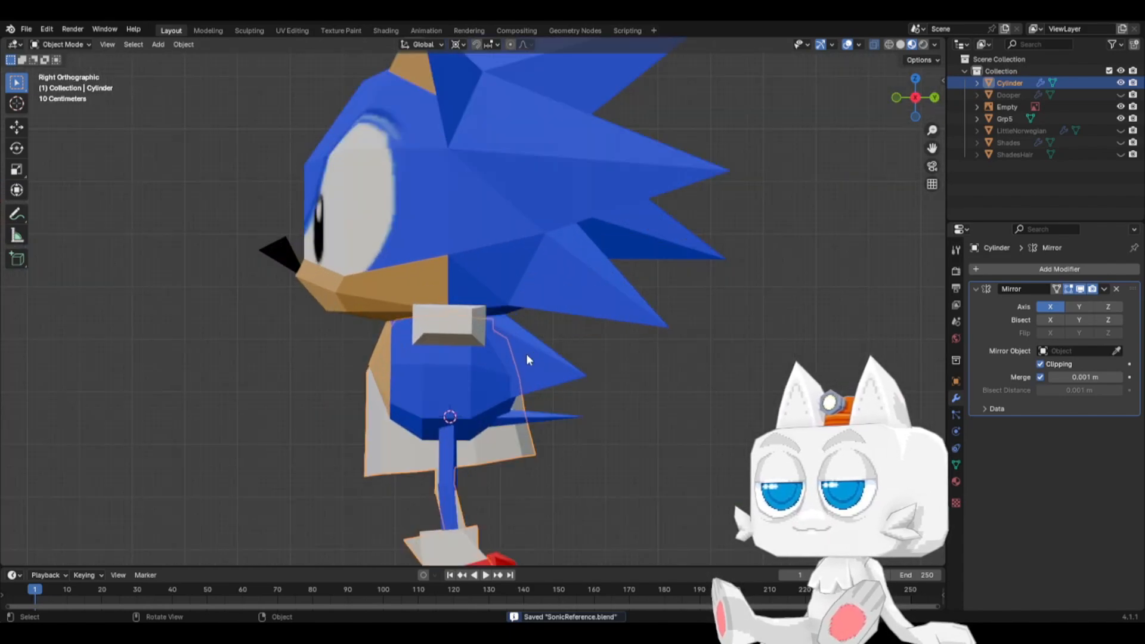
pyautogui.press('Tab')
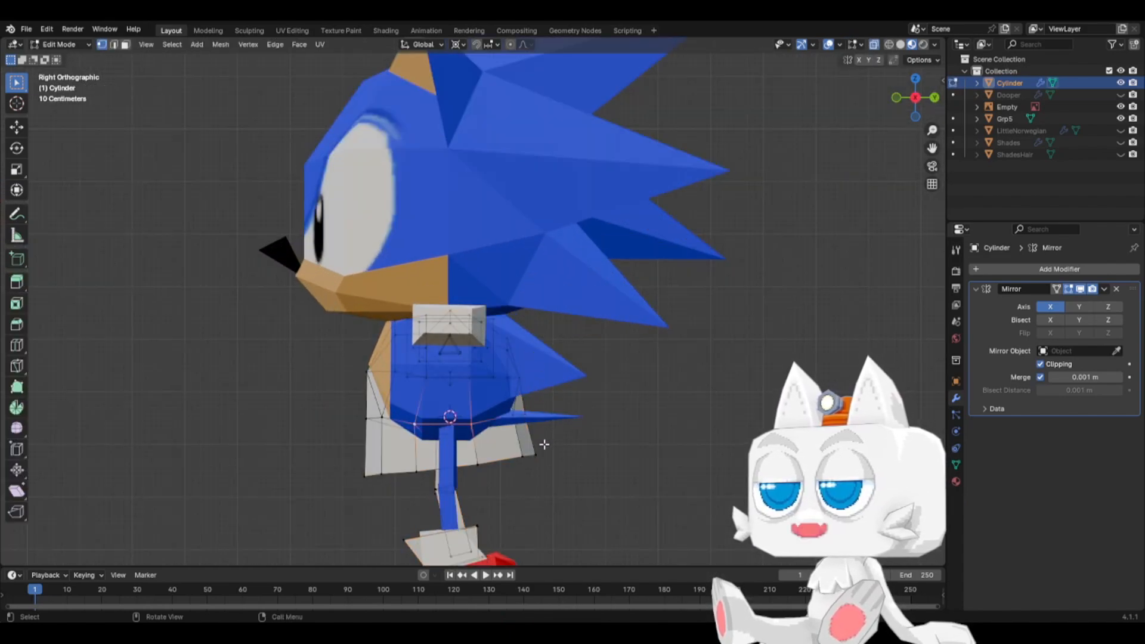
pyautogui.keyDown('alt'); pyautogui.click(525, 381); pyautogui.keyUp('alt')
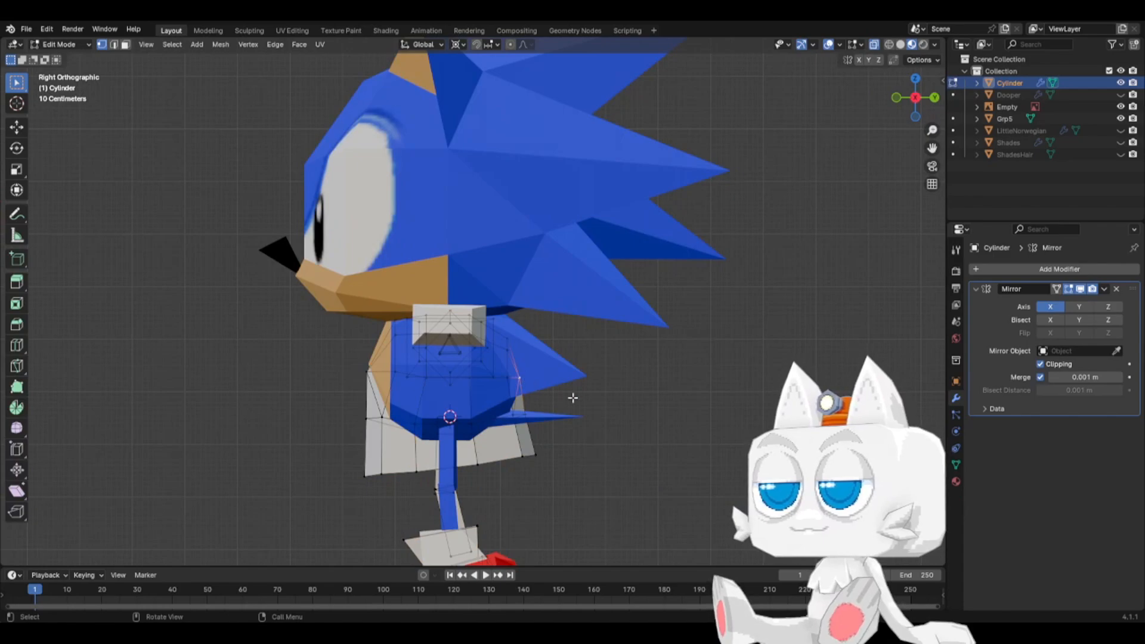
pyautogui.moveTo(571, 419); pyautogui.dragTo(517, 426, button='middle')
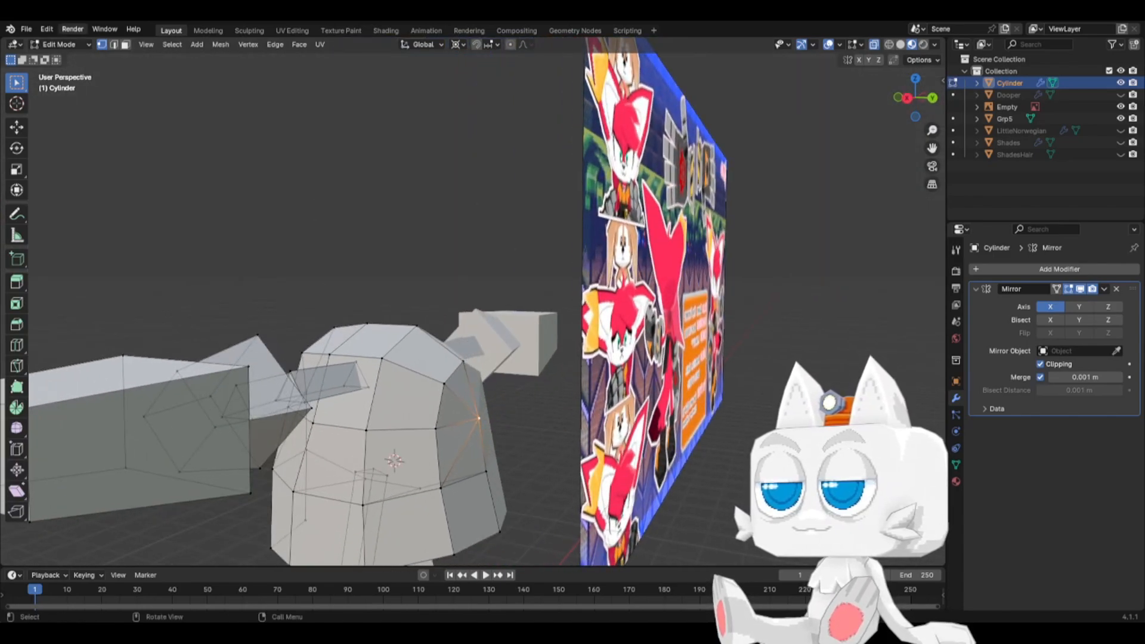
pyautogui.click(126, 44)
pyautogui.rightClick(459, 388)
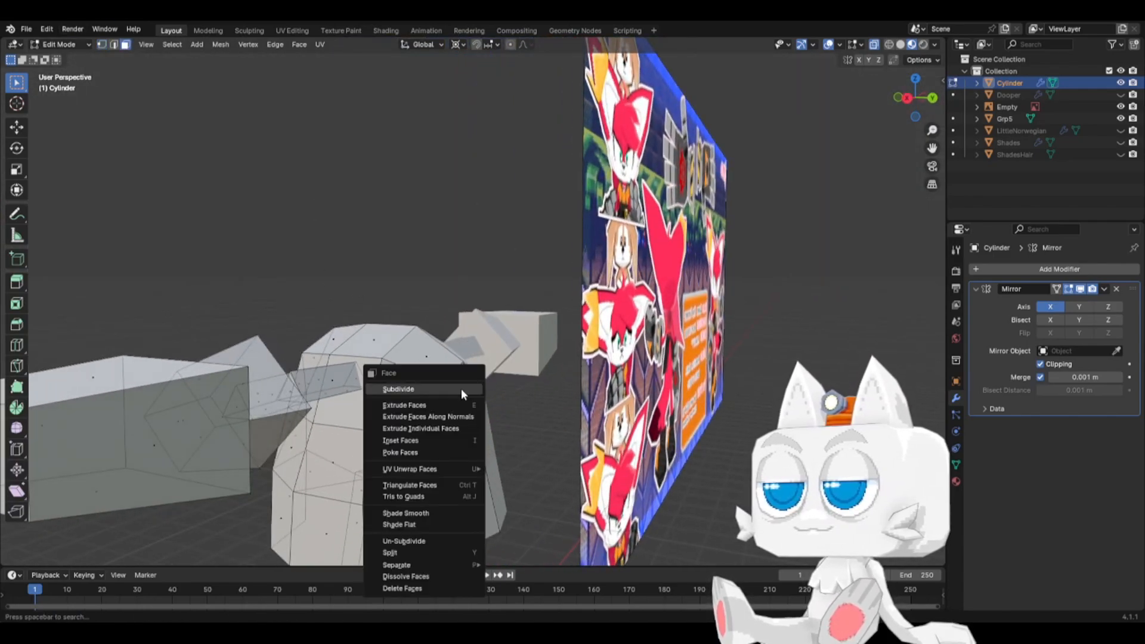
pyautogui.click(463, 390)
pyautogui.press('KP_3')
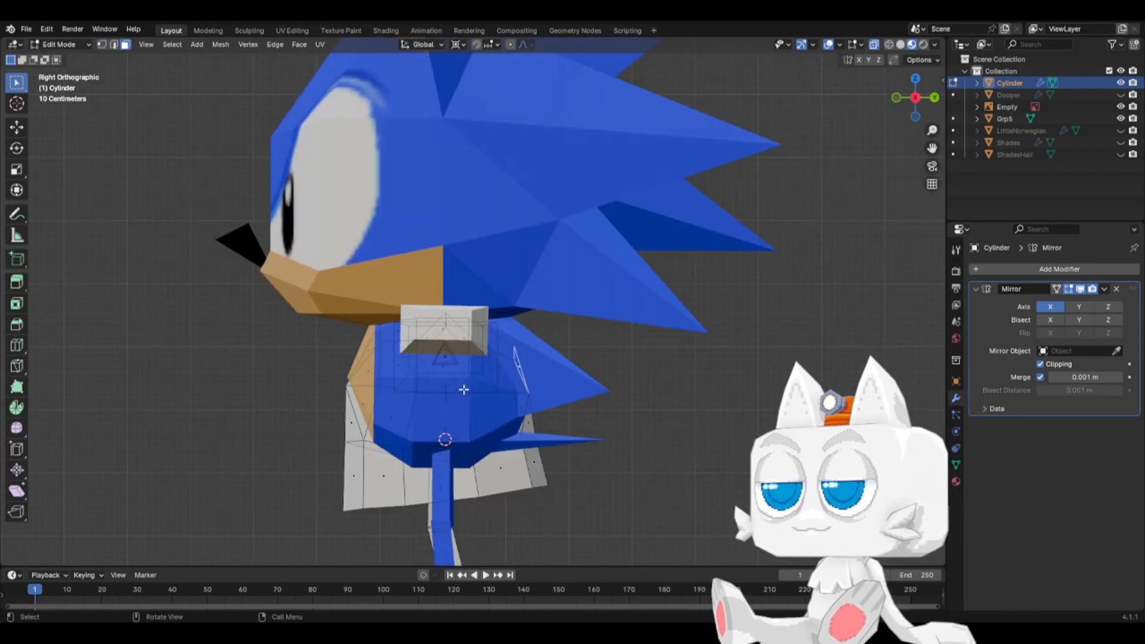
pyautogui.hotkey('shift', 'd')
pyautogui.click(645, 412)
# - Rotate the copied face roughly upright in side view and move it 0.075606 m along Y and 1.153 m along Z
pyautogui.press('r')
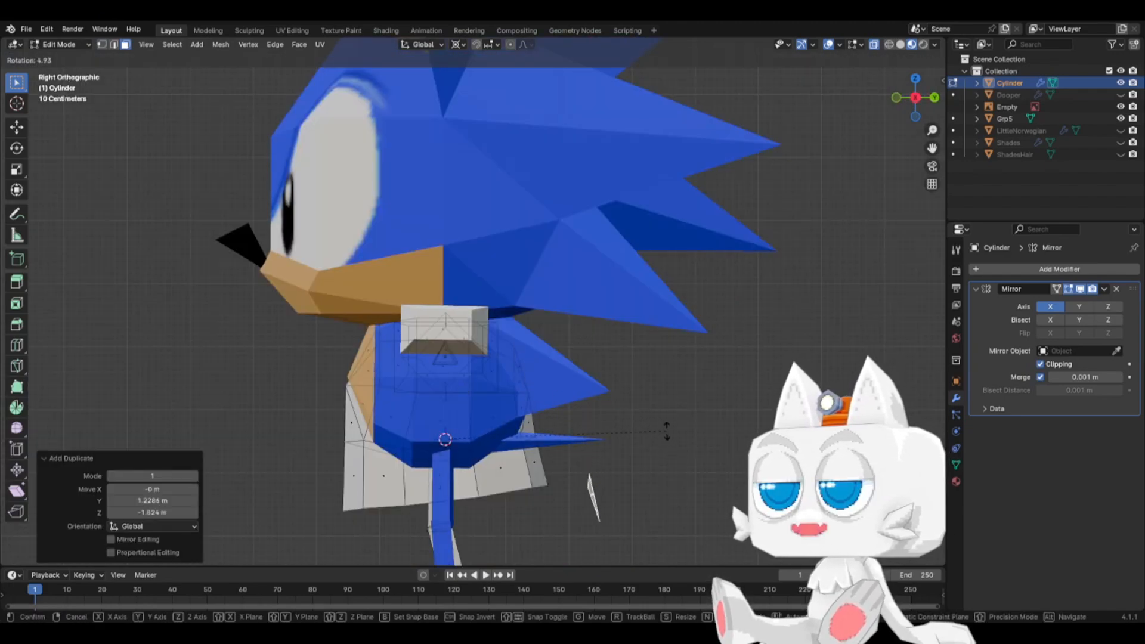
pyautogui.click(654, 467)
pyautogui.press('g')
pyautogui.click(636, 415)
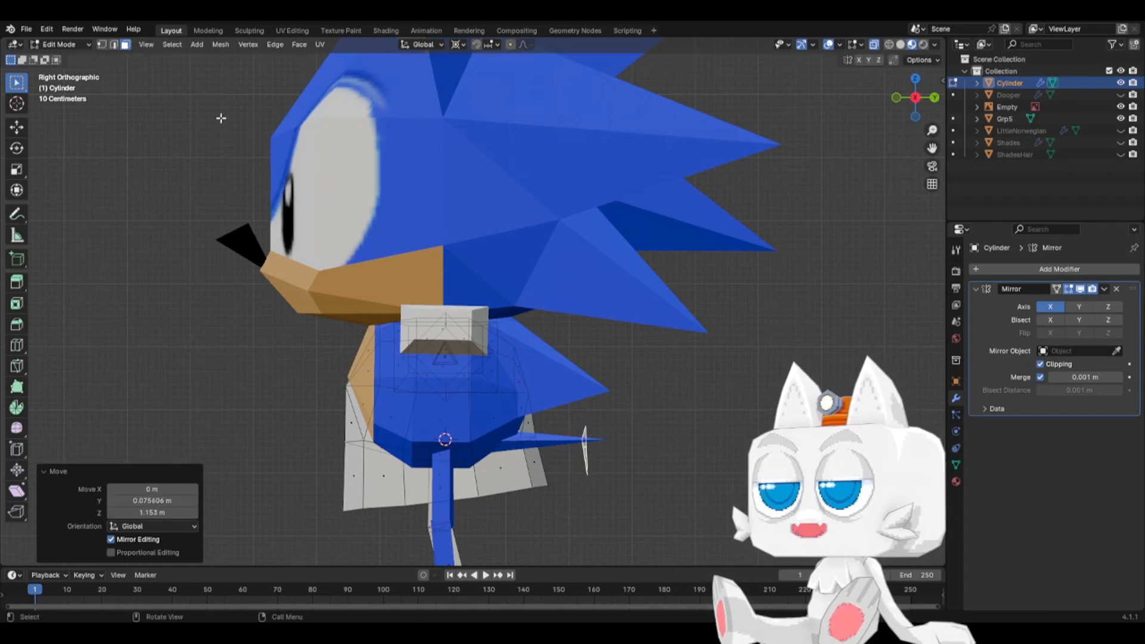
# - Set the pivot to Median Point, adjust the copied face by 0.028352 m in Y and -0.15121 m in Z, and flatten it to 0 along Y
pyautogui.click(457, 45)
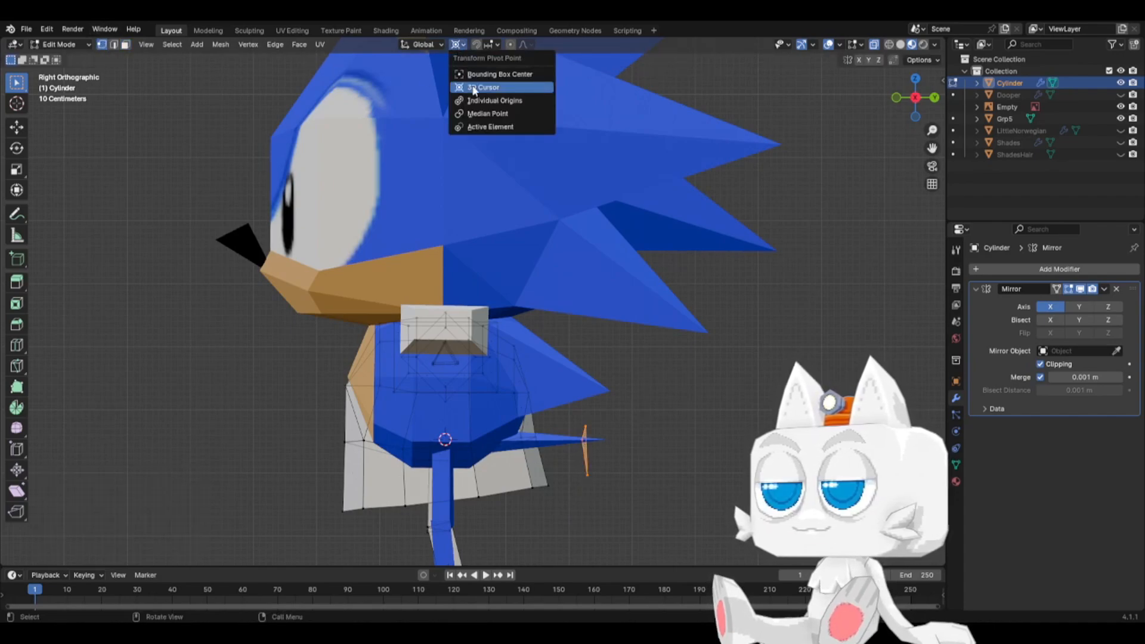
pyautogui.click(485, 115)
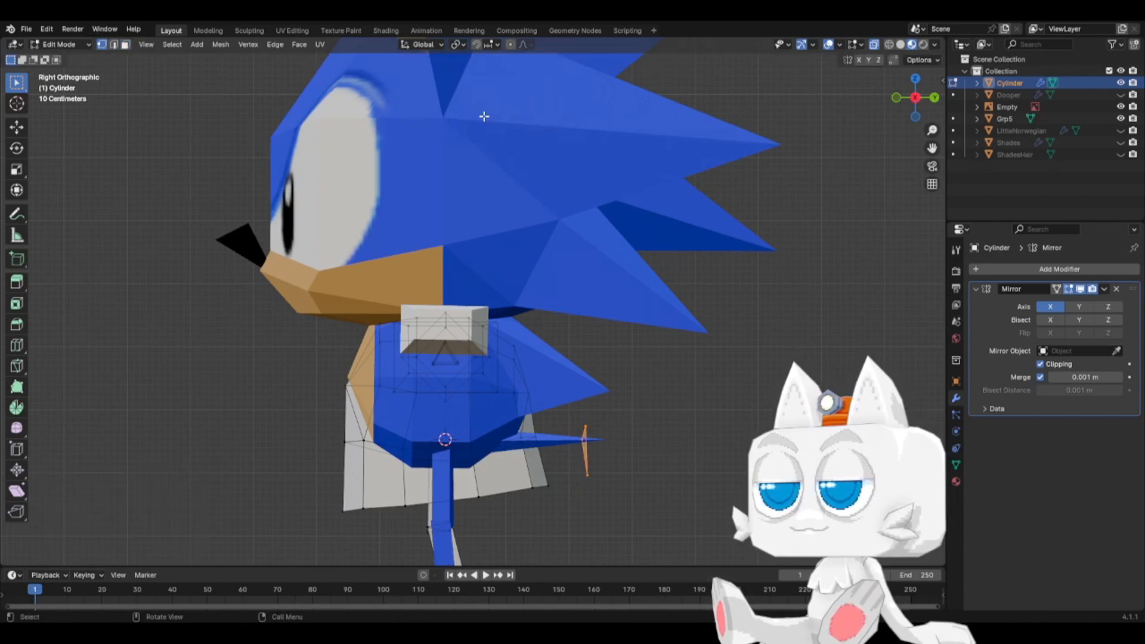
pyautogui.press('g')
pyautogui.click(581, 451)
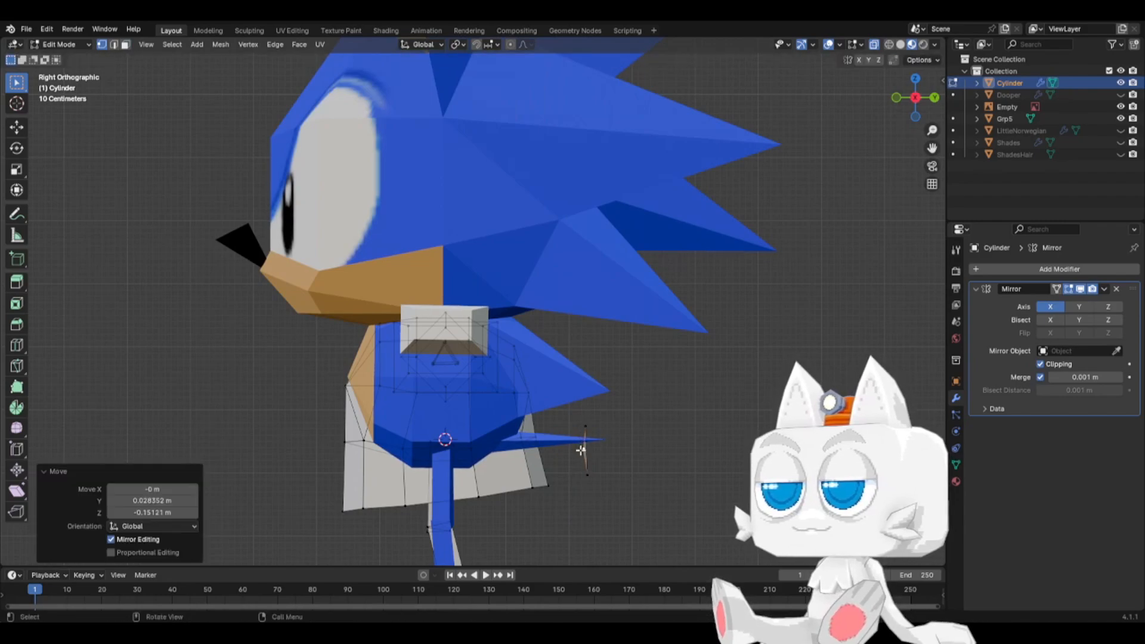
pyautogui.press('s')
pyautogui.press('y')
pyautogui.press('0')
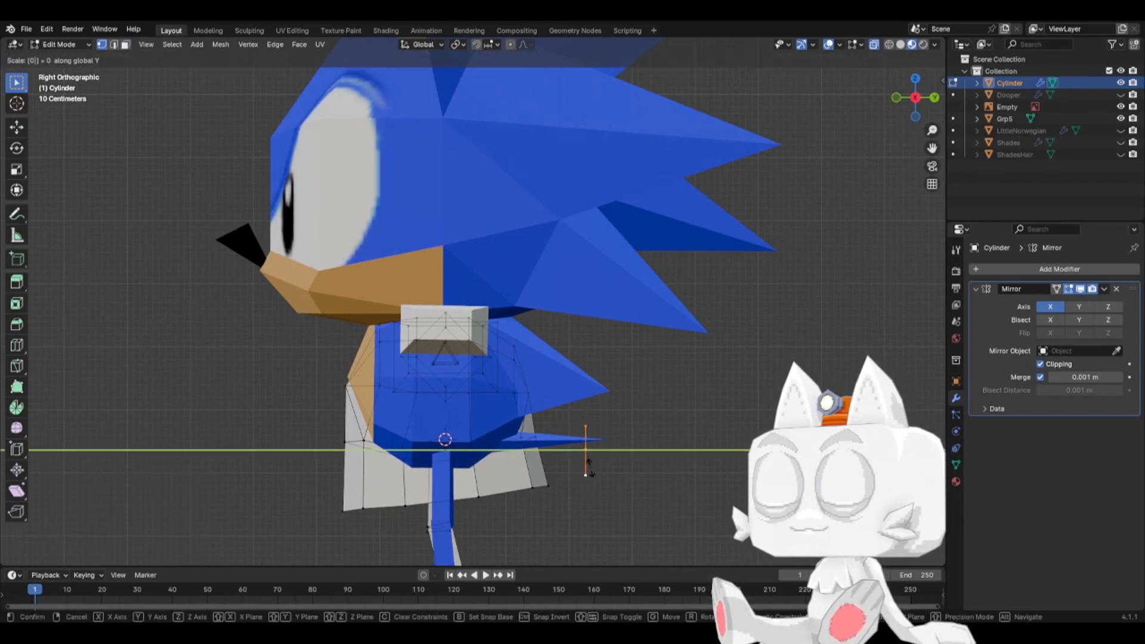
pyautogui.press('Return')
# - Extrude the flattened face 1.7484 m backward as a tail and scale its far end by 1.951 and again by 1.090
pyautogui.press('e')
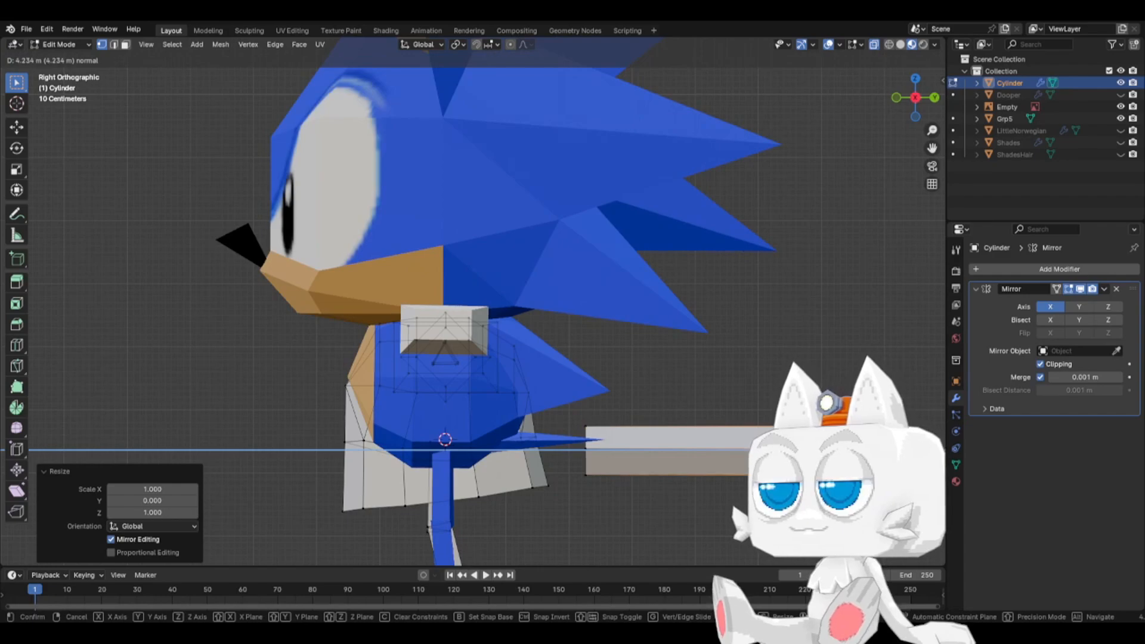
pyautogui.click(701, 451)
pyautogui.press('s')
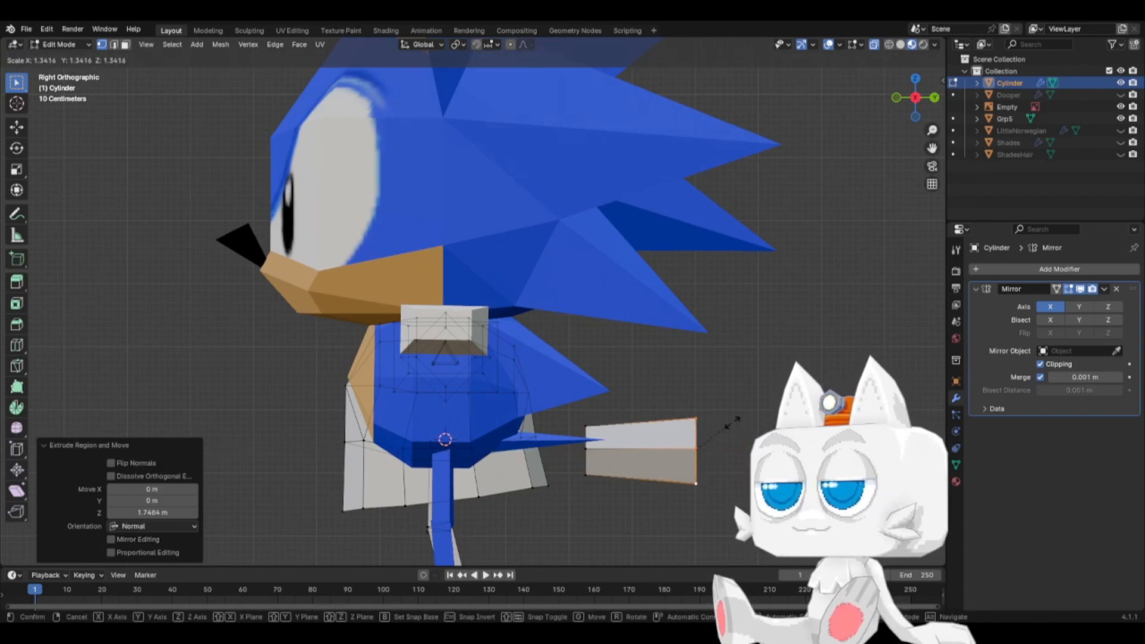
pyautogui.click(749, 416)
pyautogui.press('KP_7')
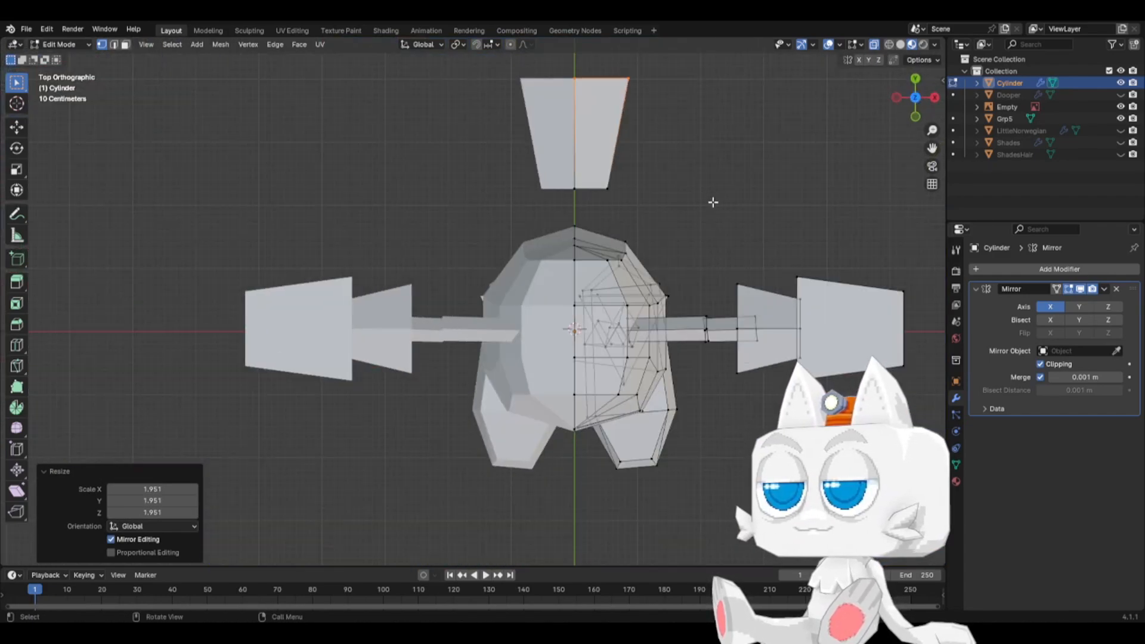
pyautogui.press('s')
pyautogui.click(732, 199)
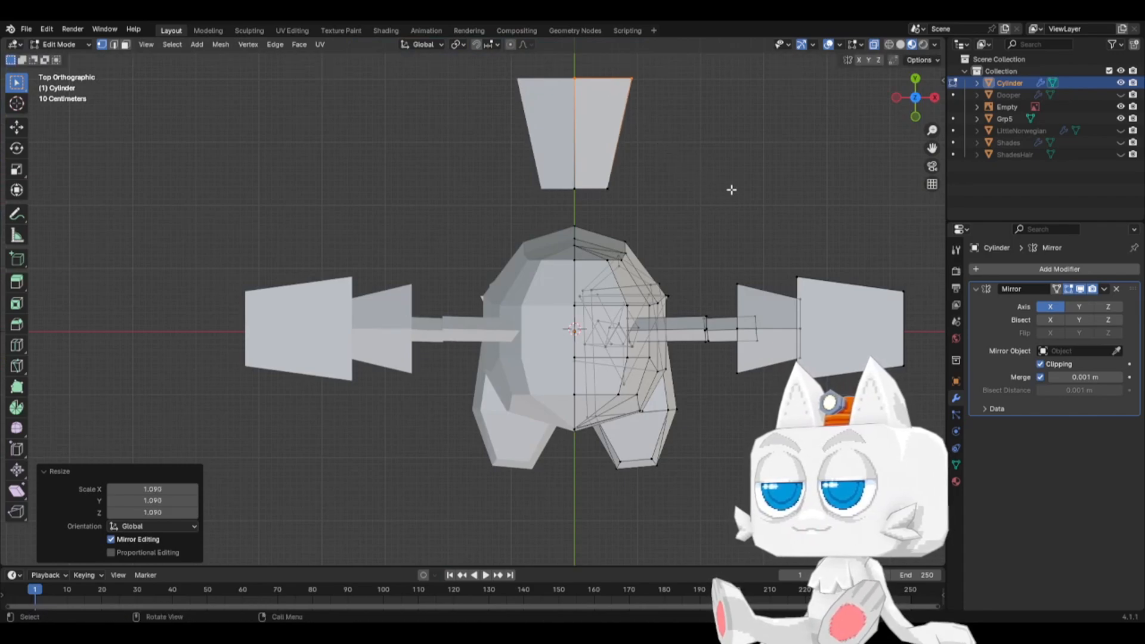
# - Extrude the tail's wide end, merge it into a single tip and move the tip -0.39693 m in X and 0.42528 m in Y
pyautogui.press('e')
pyautogui.click(730, 139)
pyautogui.press('m')
pyautogui.click(730, 141)
pyautogui.keyDown('shift'); pyautogui.moveTo(703, 172); pyautogui.dragTo(694, 315, button='middle'); pyautogui.keyUp('shift')
pyautogui.press('g')
pyautogui.click(562, 159)
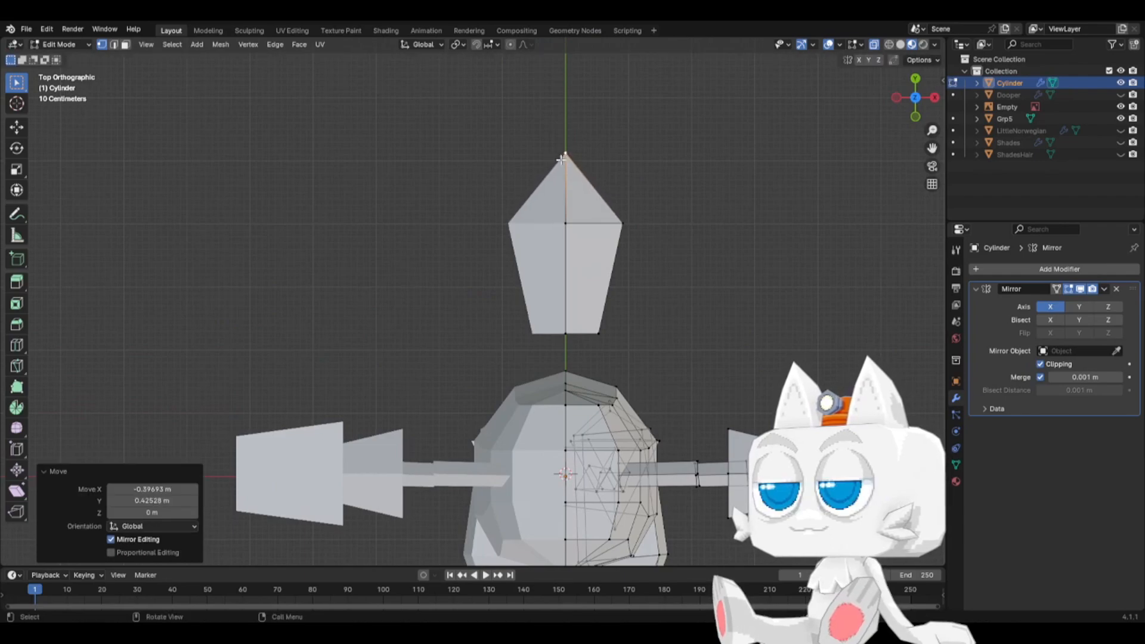
# - Select the whole tail, scale it by 1.736 along Y and move it 1.1366 m along Y and -0.94066 m along Z
pyautogui.press('KP_3')
pyautogui.scroll(-3, 487, 306)
pyautogui.moveTo(356, 358); pyautogui.dragTo(498, 376, button='middle')
pyautogui.press('KP_1')
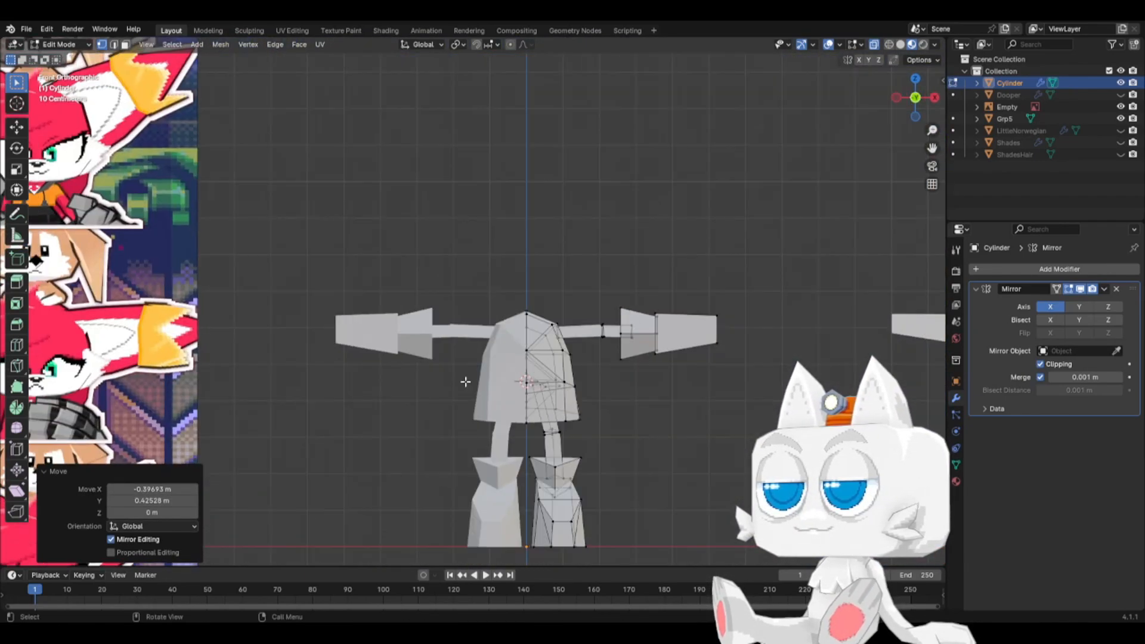
pyautogui.scroll(-3, 468, 378)
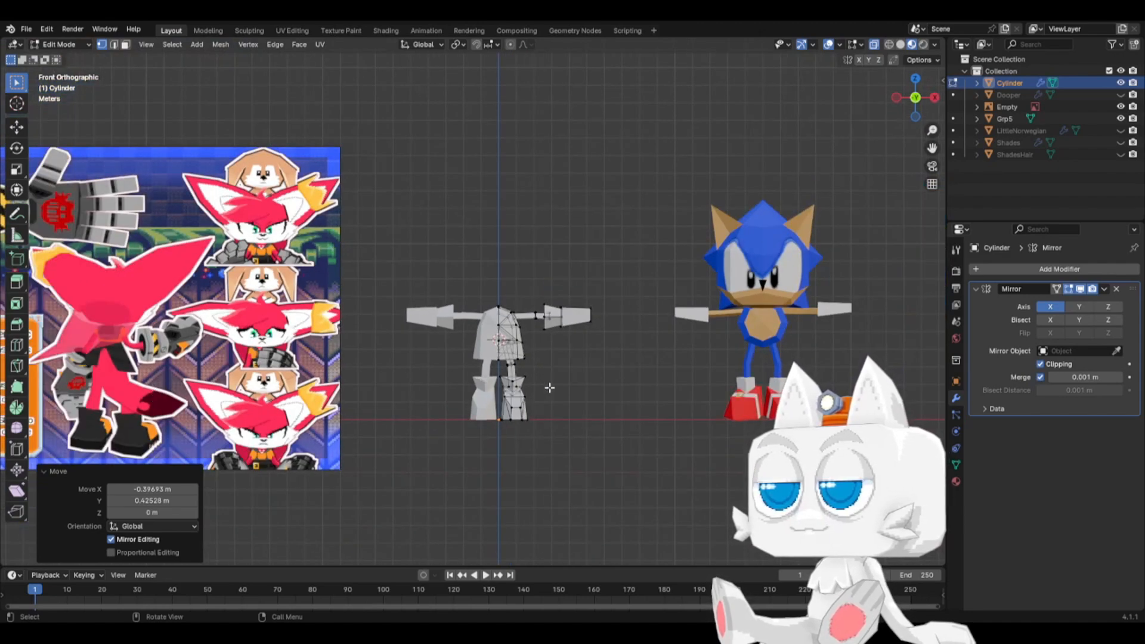
pyautogui.press('KP_3')
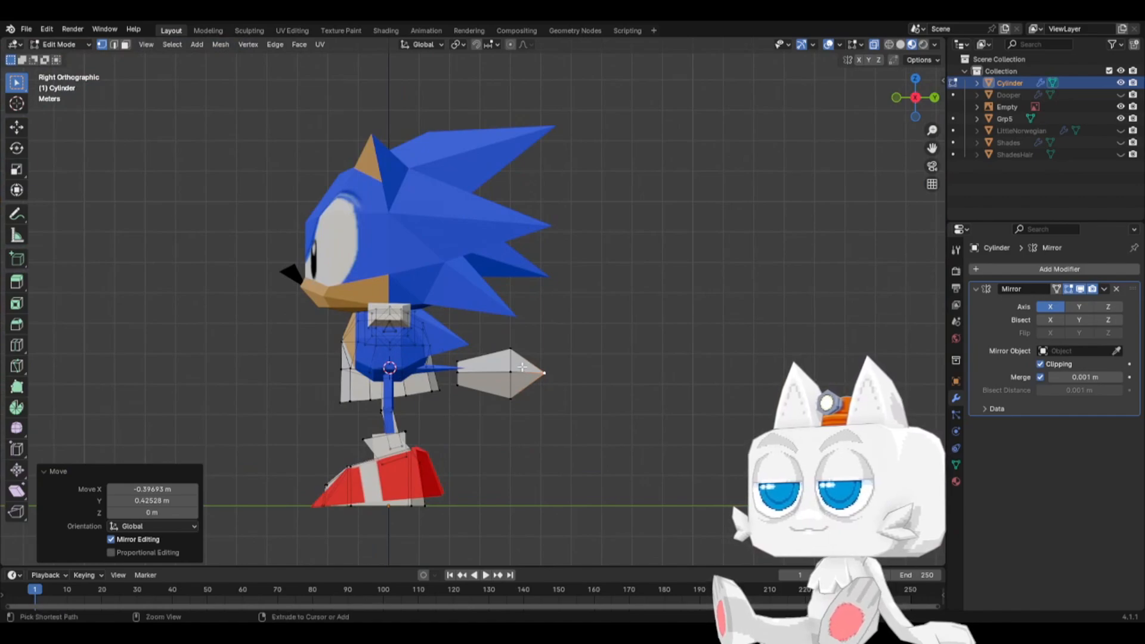
pyautogui.press('l')
pyautogui.press('s')
pyautogui.press('y')
pyautogui.click(545, 365)
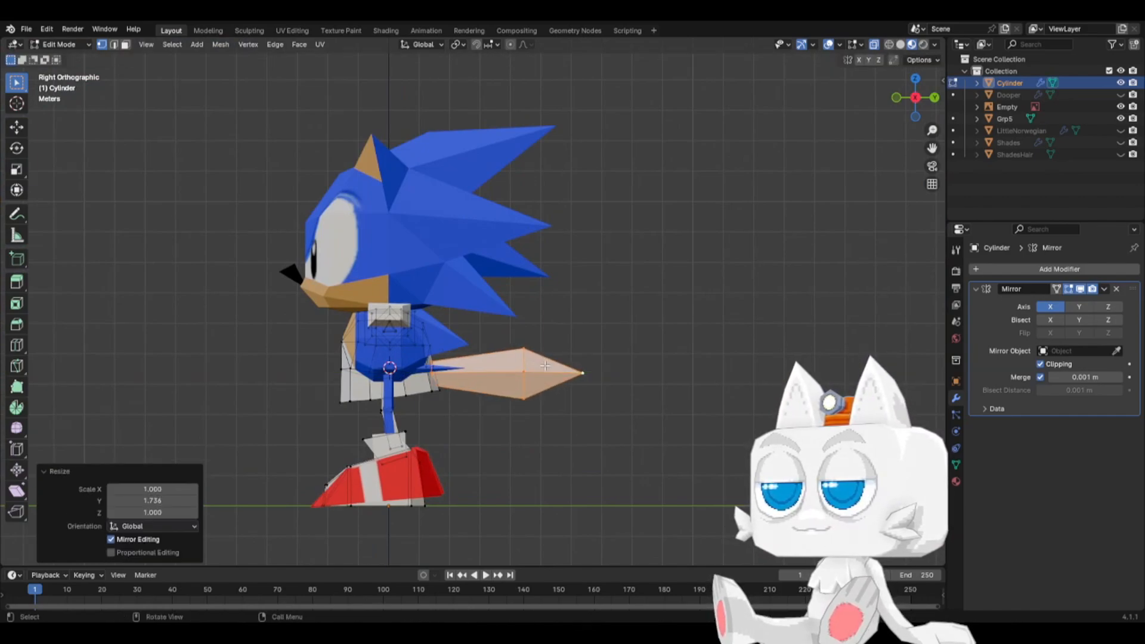
pyautogui.press('g')
pyautogui.click(610, 401)
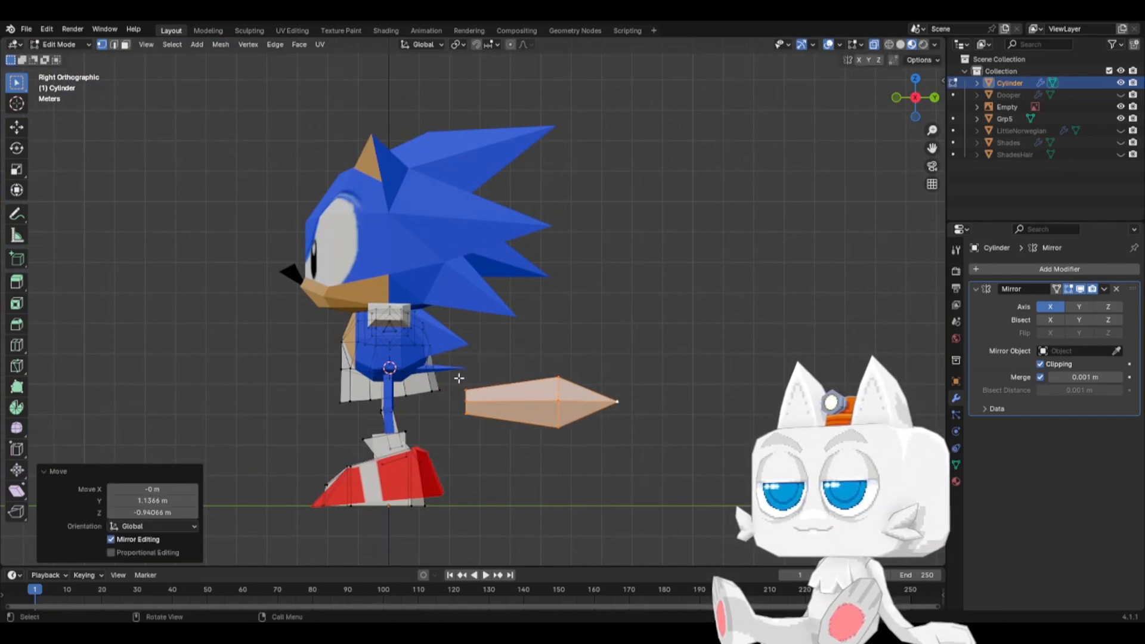
# - Extrude the tail's base 0.78388 m toward the body, merge it At Center and move the point along X onto the mirror plane
pyautogui.moveTo(458, 378); pyautogui.dragTo(487, 424)
pyautogui.press('e')
pyautogui.click(474, 435)
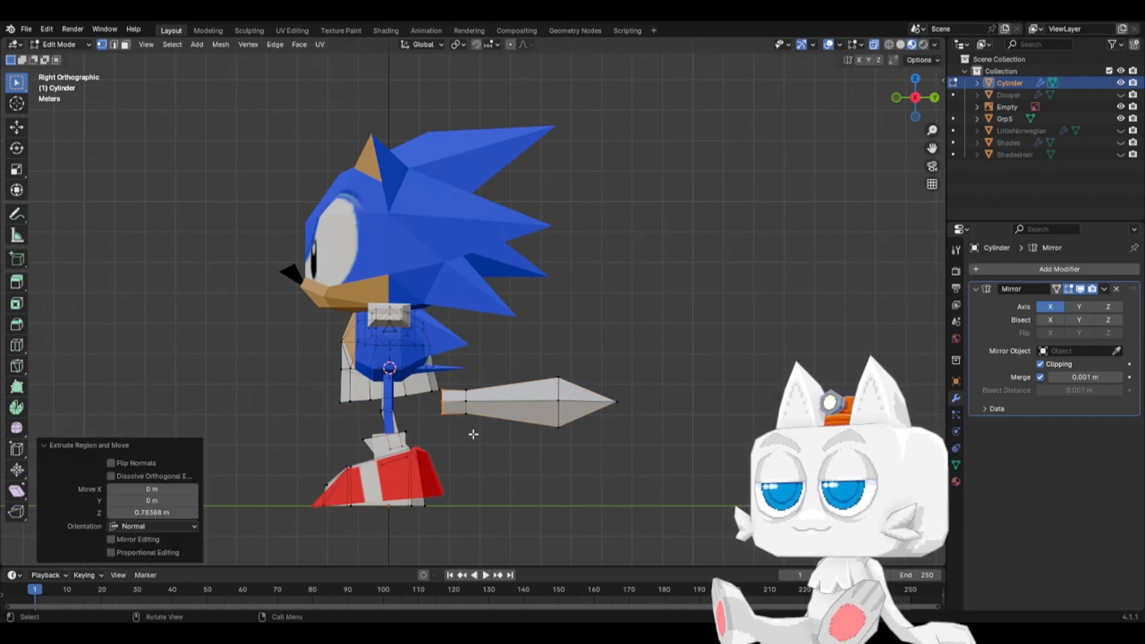
pyautogui.press('m')
pyautogui.click(473, 434)
pyautogui.moveTo(472, 435); pyautogui.dragTo(498, 456, button='middle')
pyautogui.press('g')
pyautogui.press('x')
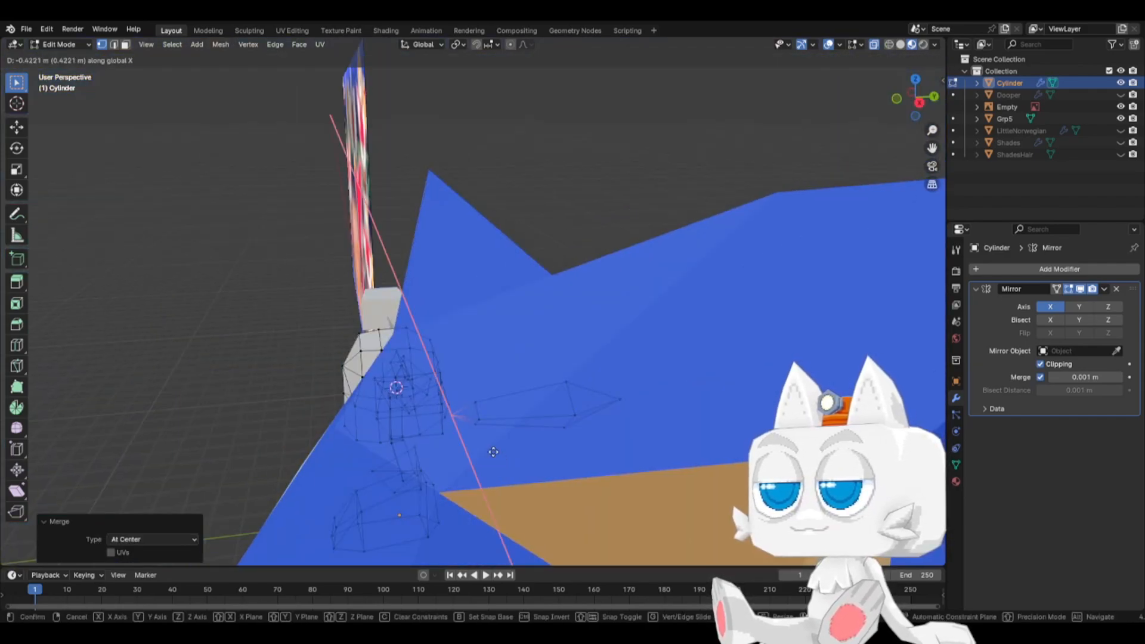
pyautogui.click(470, 427)
pyautogui.press('KP_3')
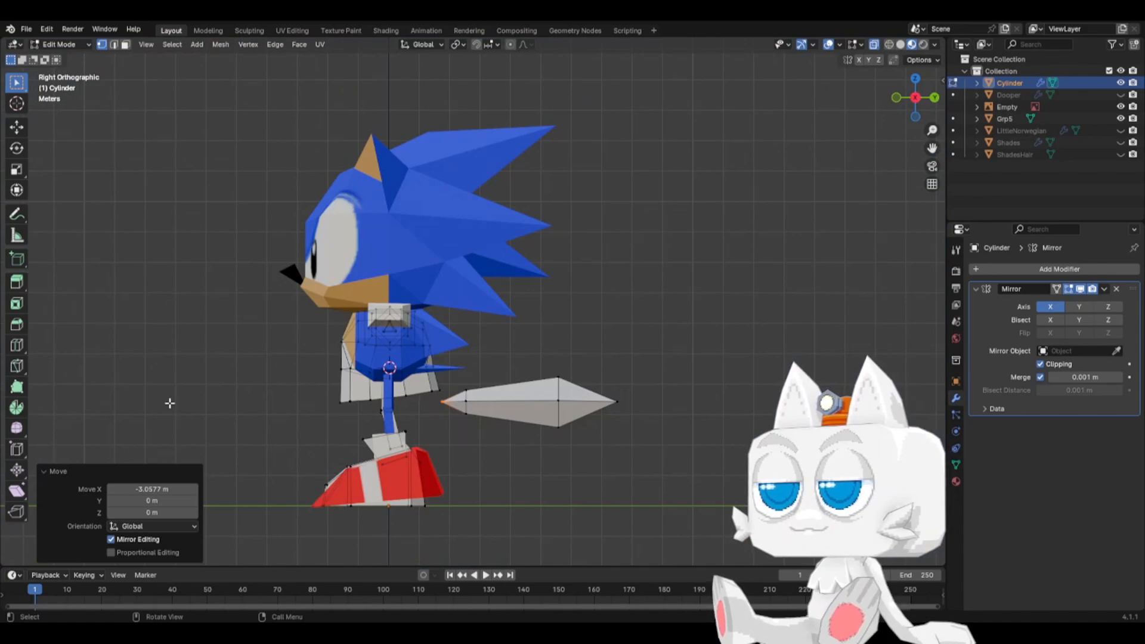
# - Add one centred loop cut across the tail between its base and widest section, and scale the new loop by 1.092
pyautogui.click(16, 345)
pyautogui.click(498, 389)
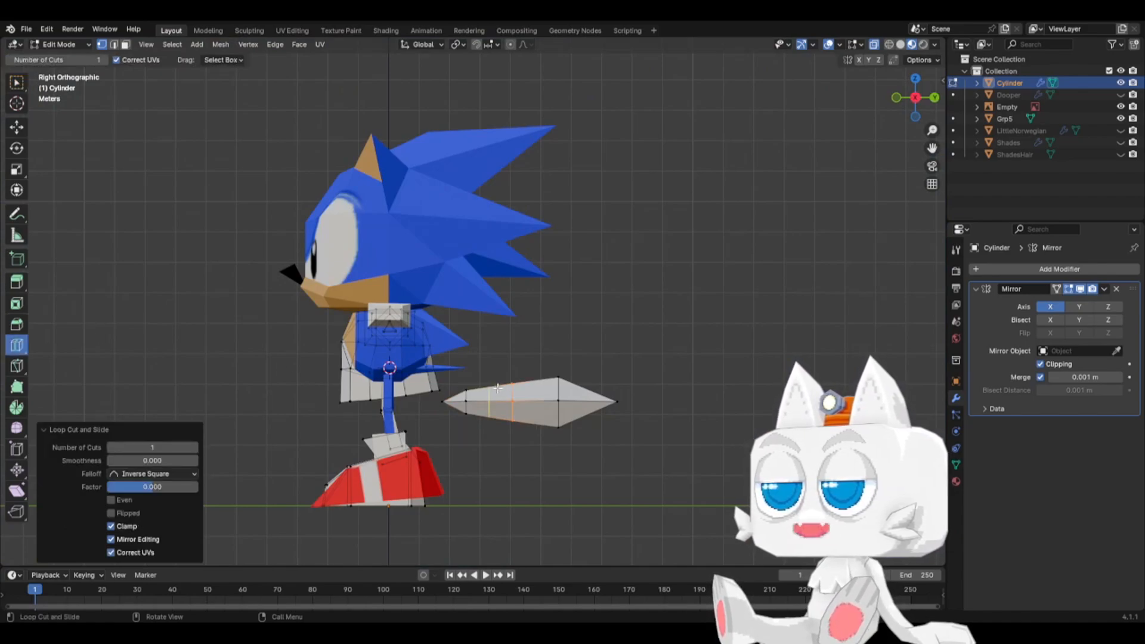
pyautogui.click(16, 84)
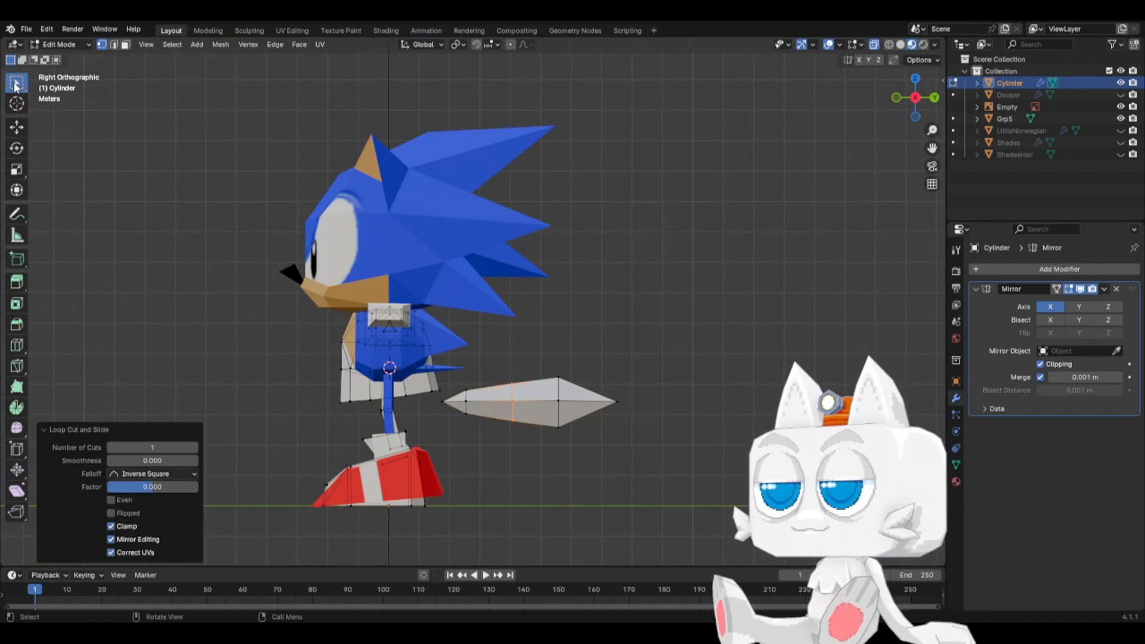
pyautogui.press('s')
pyautogui.click(563, 307)
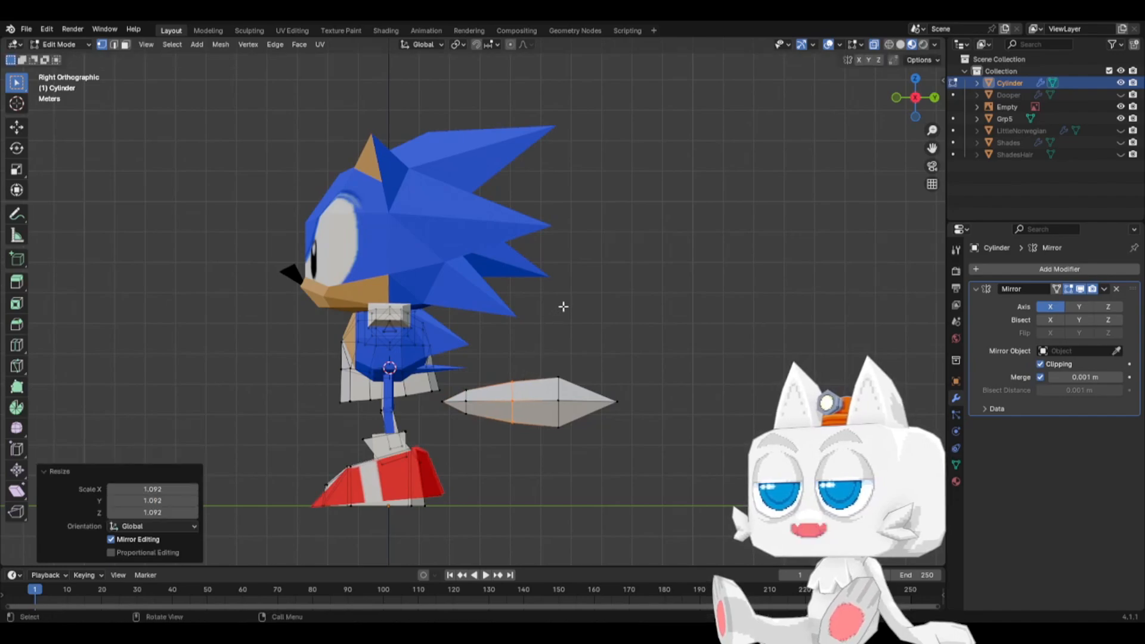
# - Rotate the tail's rear section, including the tip, by -16.7° in side view and move it slightly upward and toward the body
pyautogui.click(532, 344)
pyautogui.moveTo(531, 342); pyautogui.dragTo(669, 488)
pyautogui.press('r')
pyautogui.click(690, 383)
pyautogui.press('g')
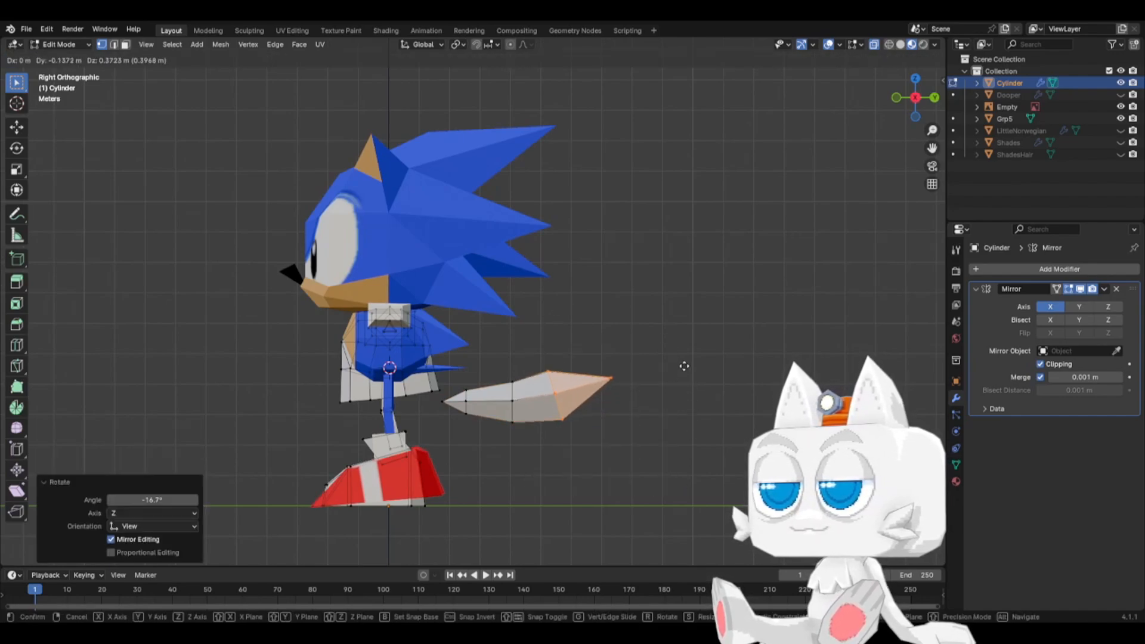
pyautogui.click(681, 362)
# - Move the tail tip -0.58791 m in Y and 1.0582 m in Z, then -0.15678 m in Y and -0.43113 m in Z
pyautogui.click(611, 367)
pyautogui.press('g')
pyautogui.click(591, 335)
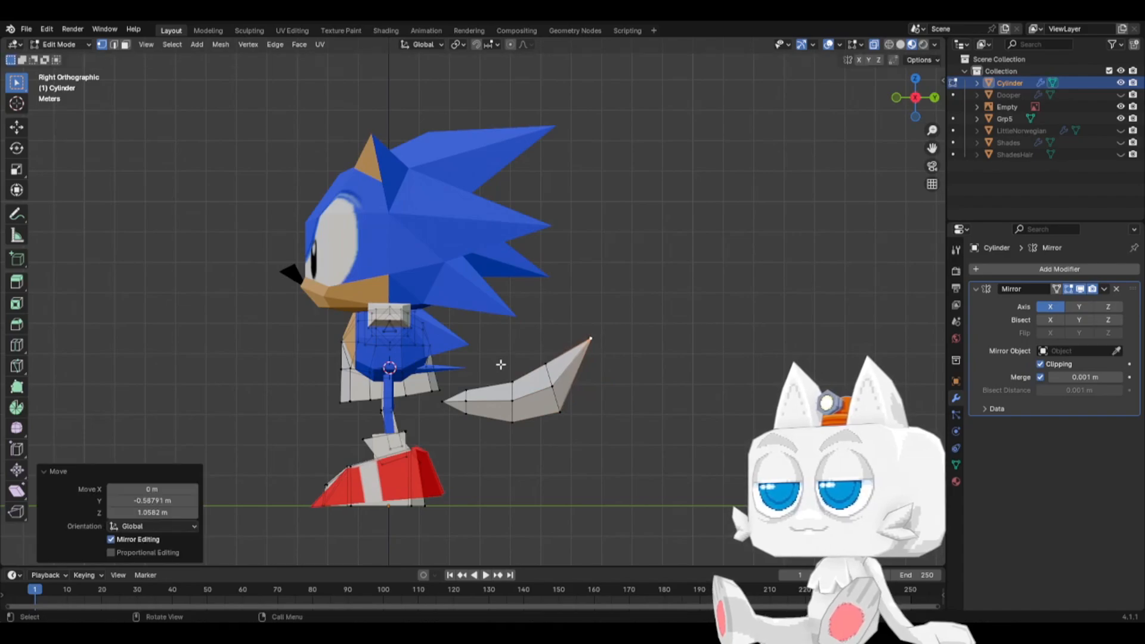
pyautogui.press('g')
pyautogui.click(603, 346)
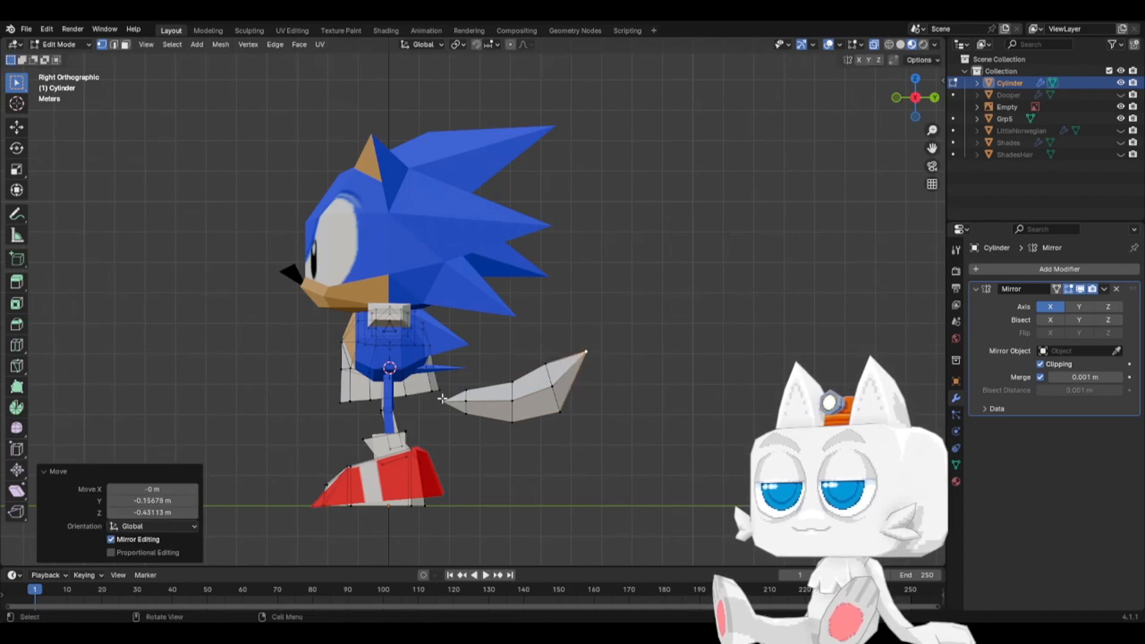
# - Raise and rotate the edge loop nearest the tail's base, and move the base point up to curve the tail's front end
pyautogui.moveTo(454, 380); pyautogui.dragTo(481, 425)
pyautogui.press('g')
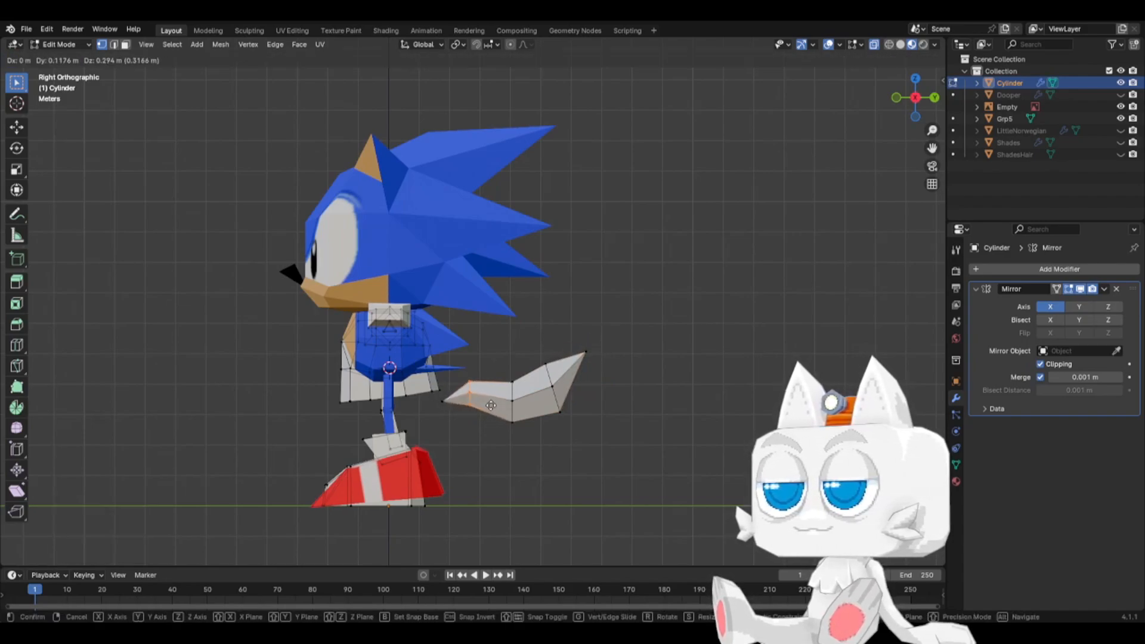
pyautogui.click(494, 402)
pyautogui.press('r')
pyautogui.click(558, 402)
pyautogui.press('g')
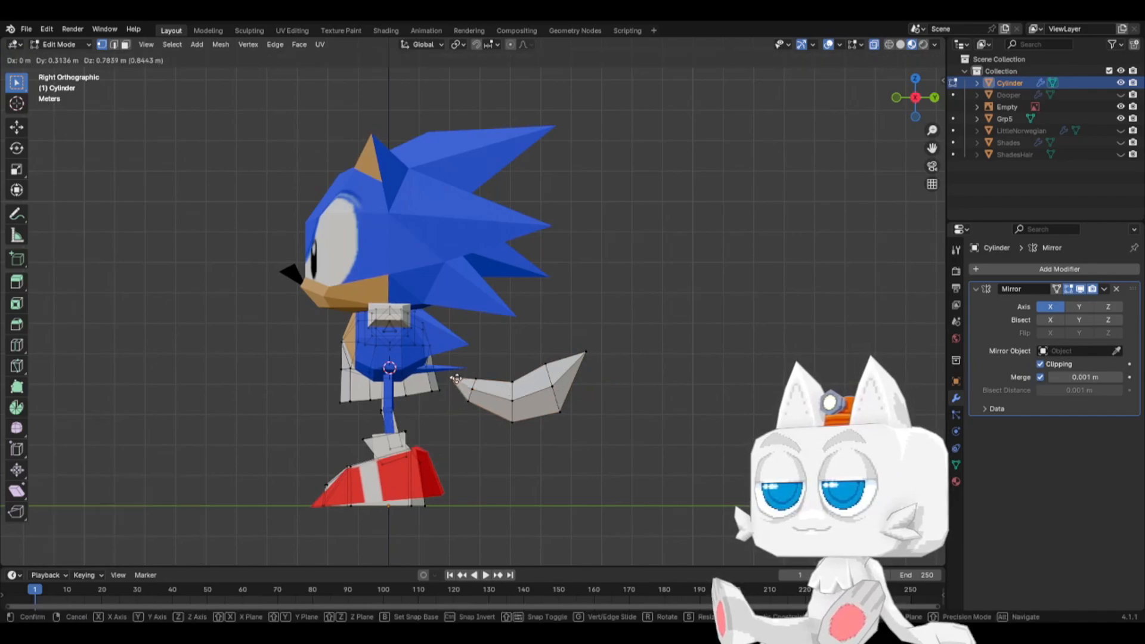
pyautogui.click(457, 371)
# - Select the whole linked tail, rotate it 10.9° and move it -1.509 m in Y and -0.48993 m in Z against the torso
pyautogui.hotkey('ctrl', 'l')
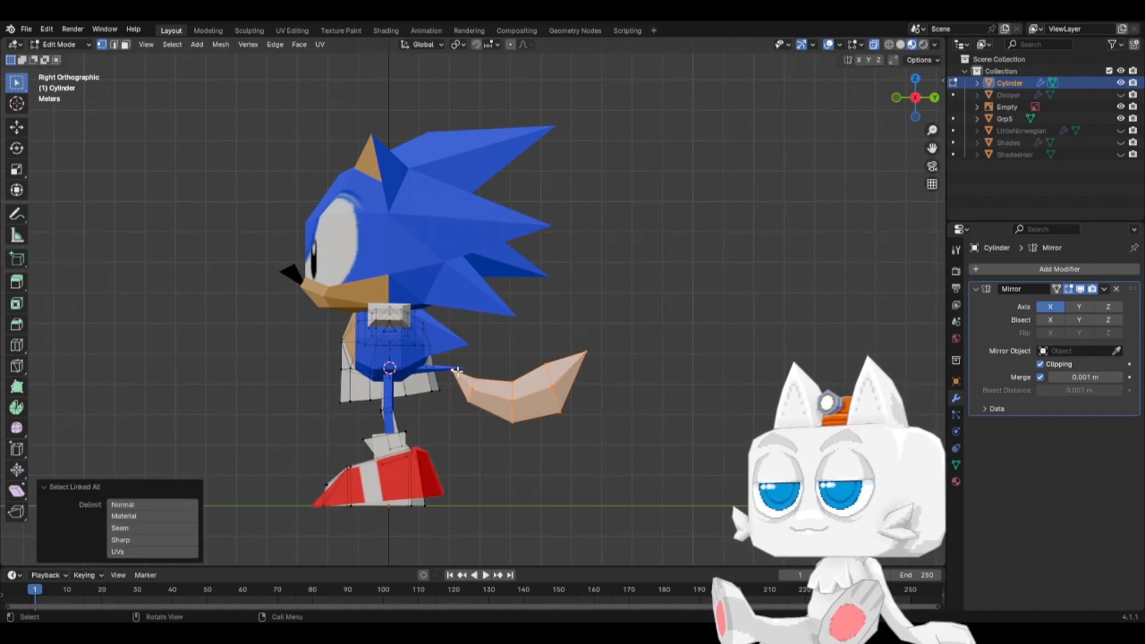
pyautogui.press('r')
pyautogui.click(638, 394)
pyautogui.press('g')
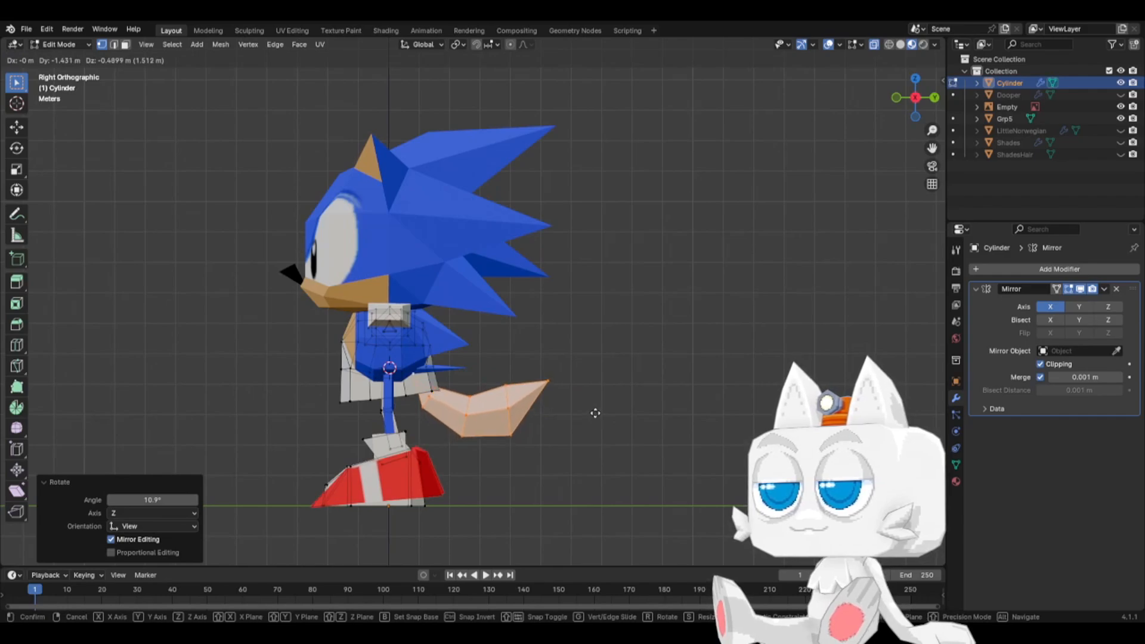
pyautogui.click(592, 413)
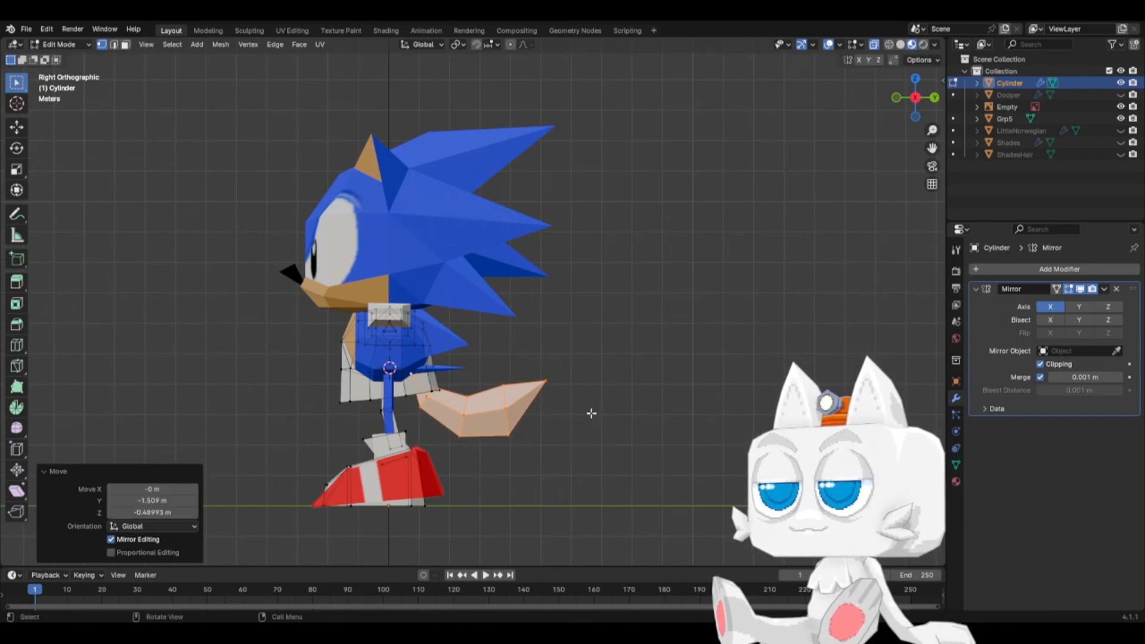
# - Nudge the vertices around the torso's lower back edge where the tail meets the body
pyautogui.click(440, 388)
pyautogui.press('g')
pyautogui.click(435, 388)
pyautogui.press('g')
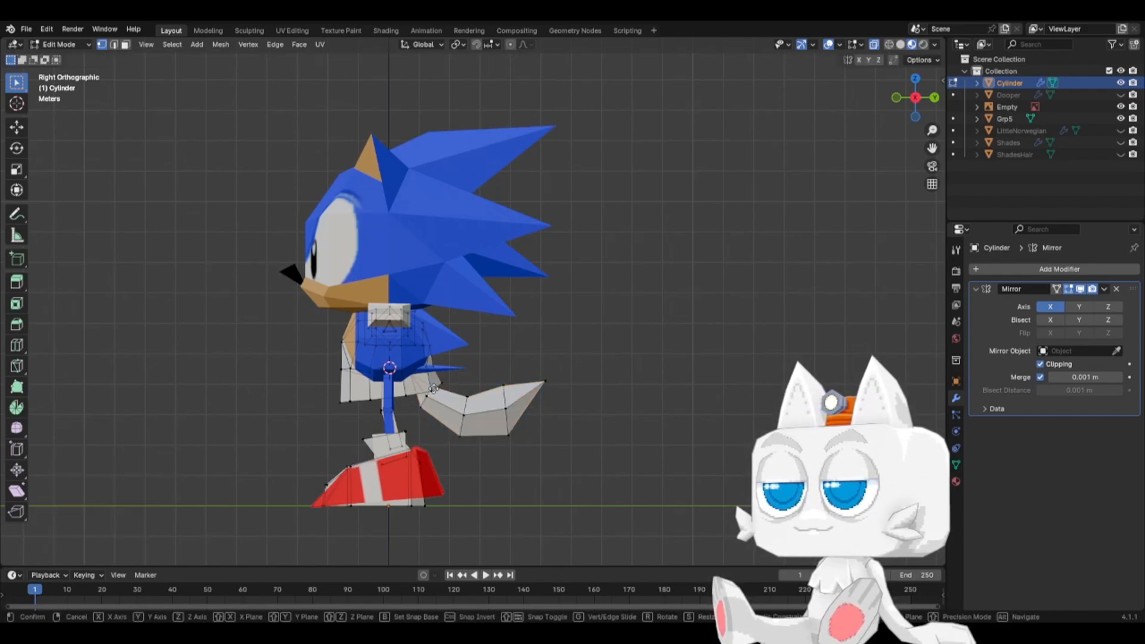
pyautogui.click(428, 396)
pyautogui.press('g')
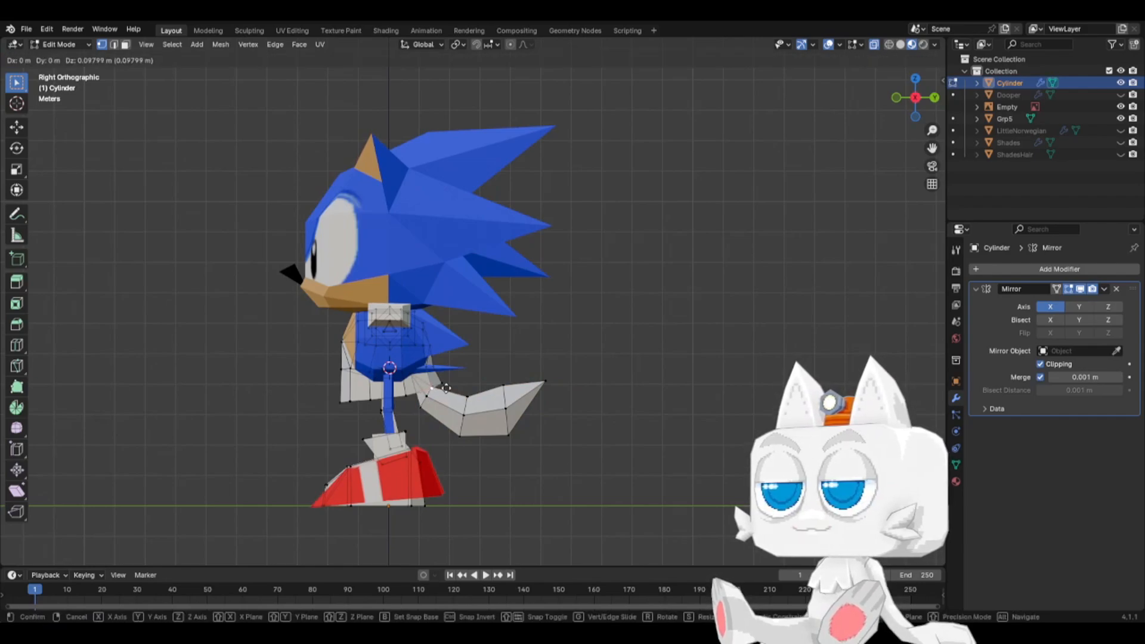
pyautogui.click(433, 389)
# - Select the whole linked tail, rotate it 6.43° and move it -0.13718 m in Y and -0.15678 m in Z
pyautogui.click(462, 394)
pyautogui.hotkey('ctrl', '`')
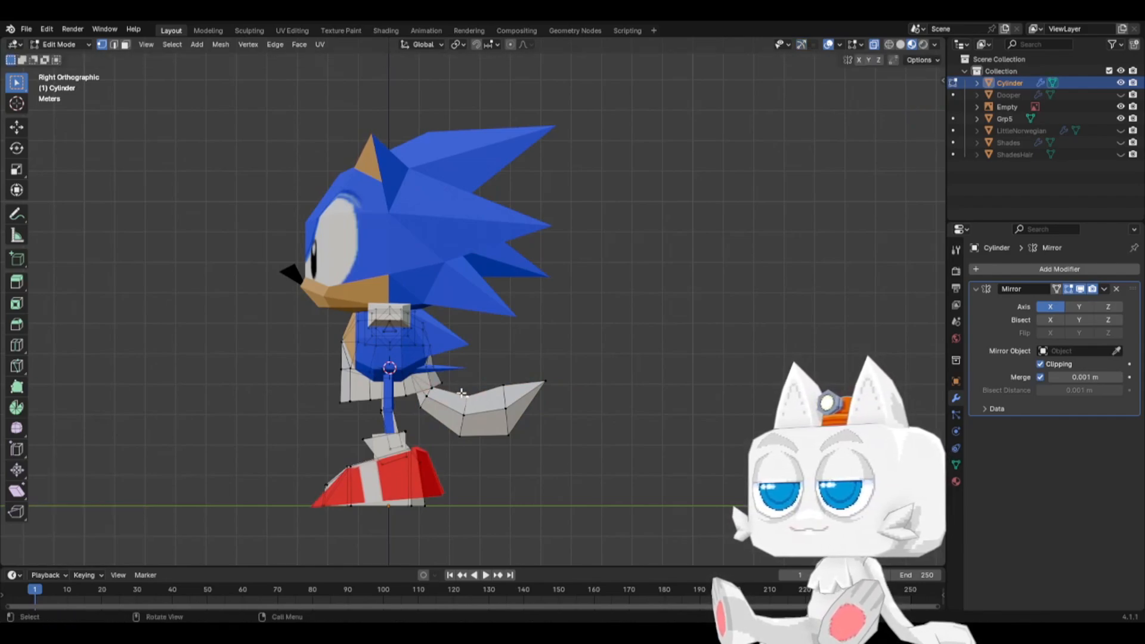
pyautogui.hotkey('ctrl', 'l')
pyautogui.press('g')
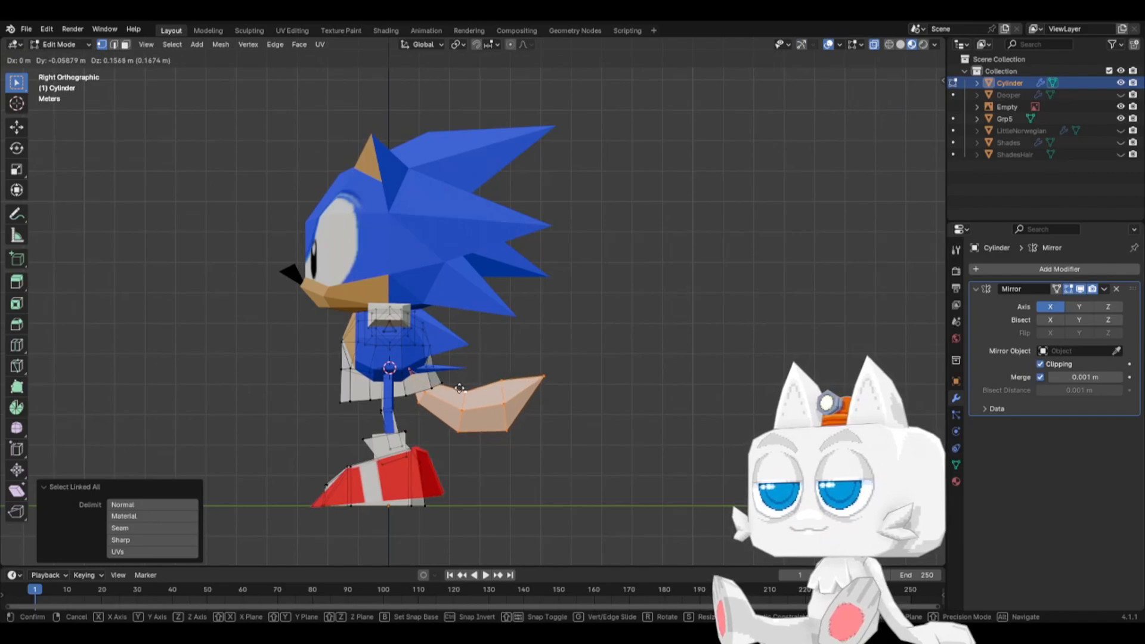
pyautogui.click(524, 387)
pyautogui.press('r')
pyautogui.click(525, 386)
pyautogui.press('g')
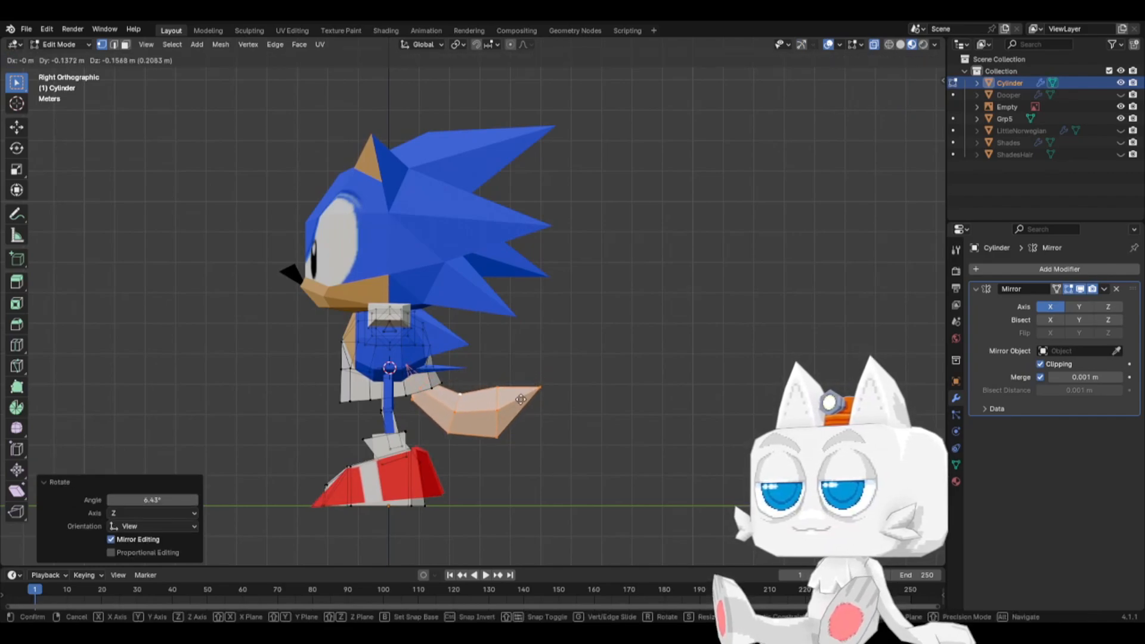
pyautogui.click(558, 404)
# - From the top view, move the tail's widest side vertex along X by -0.17964 m and back out by 0.081654 m
pyautogui.moveTo(558, 404); pyautogui.dragTo(487, 424, button='middle')
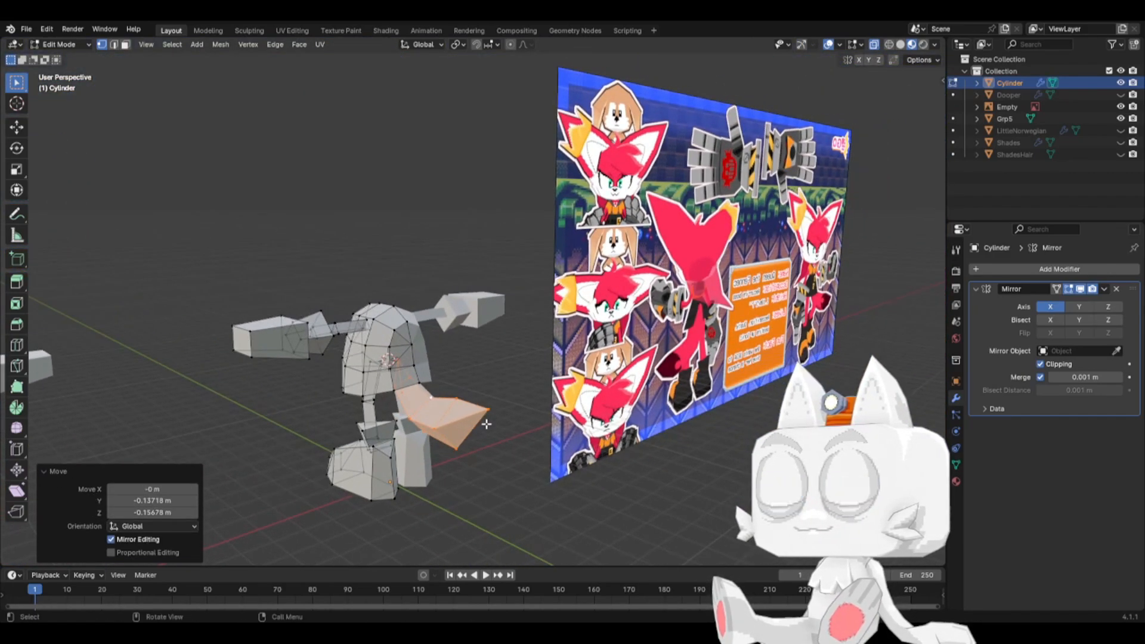
pyautogui.press('KP_7')
pyautogui.scroll(1, 578, 281)
pyautogui.click(580, 279)
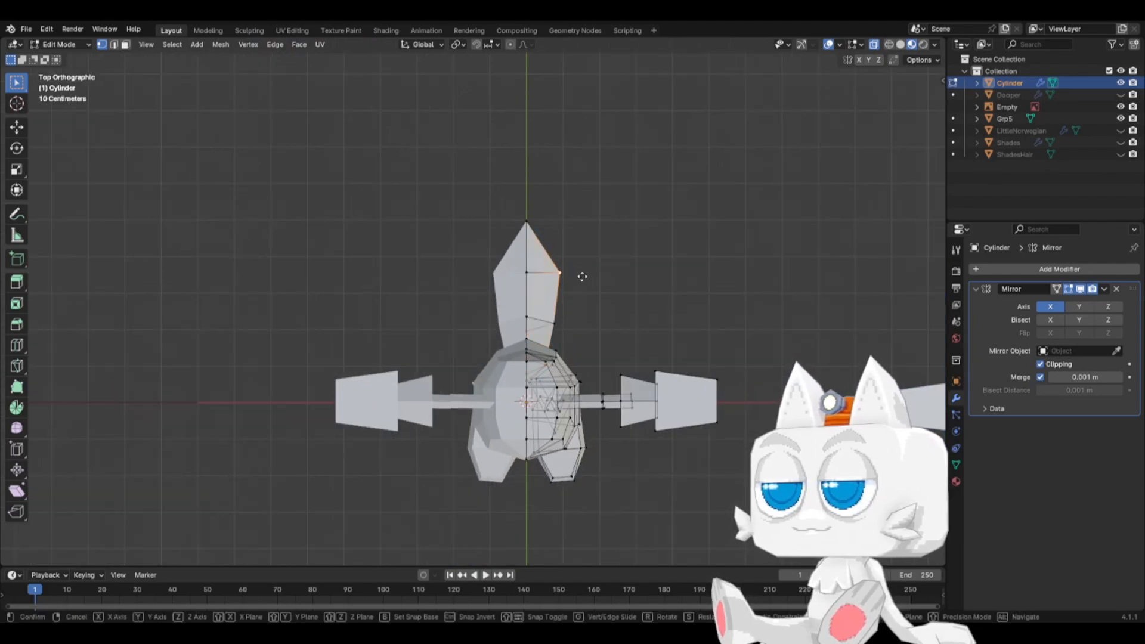
pyautogui.press('g')
pyautogui.press('x')
pyautogui.click(576, 277)
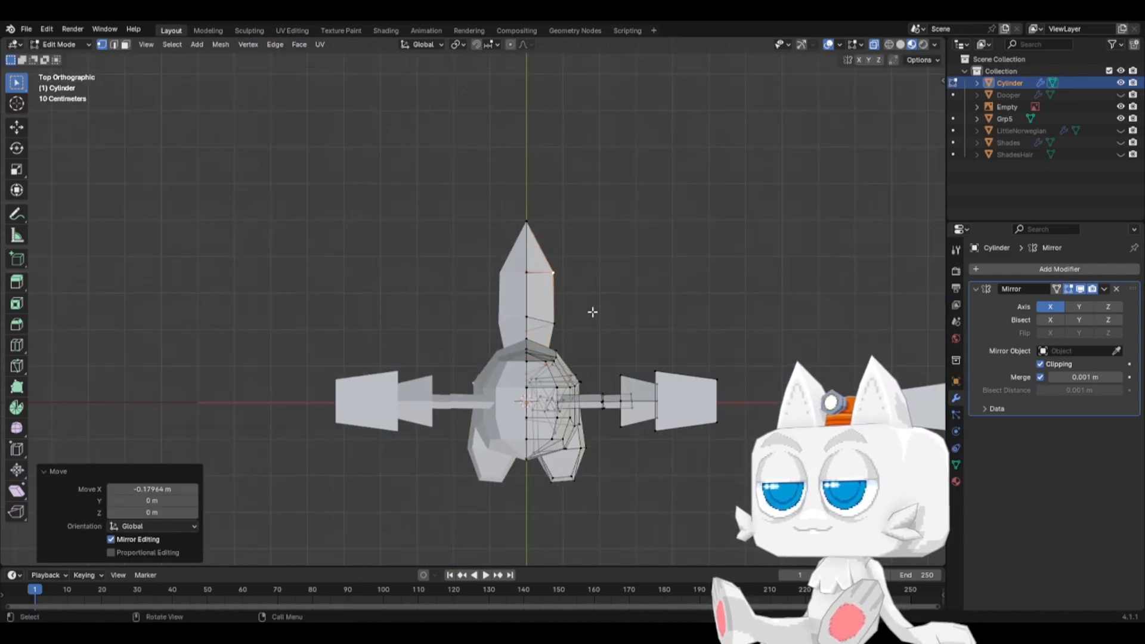
pyautogui.press('g')
pyautogui.press('x')
pyautogui.click(566, 270)
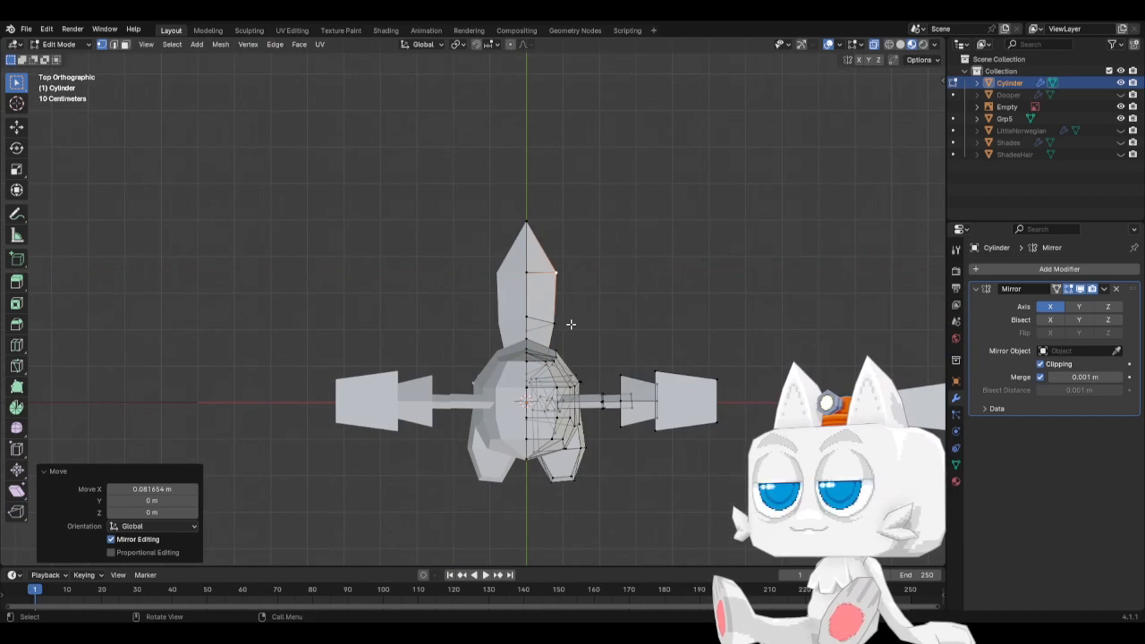
# - From the side view, move the tail tip -0.17964 m in Y and -0.48993 m in Z
pyautogui.moveTo(617, 401); pyautogui.dragTo(503, 391, button='middle')
pyautogui.press('KP_3')
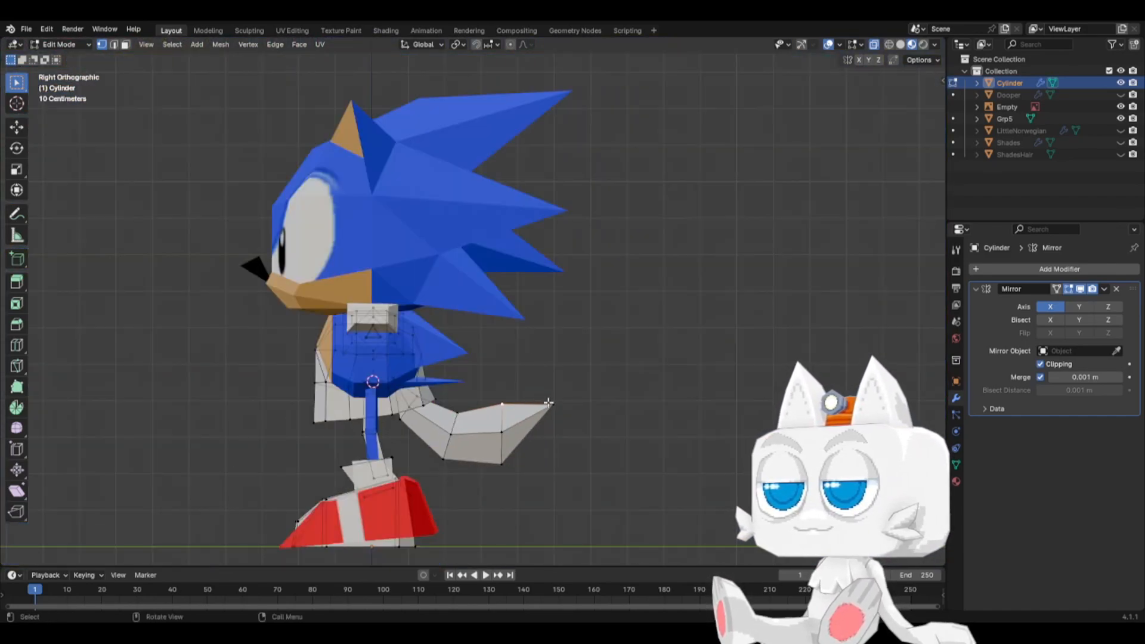
pyautogui.press('g')
pyautogui.click(549, 425)
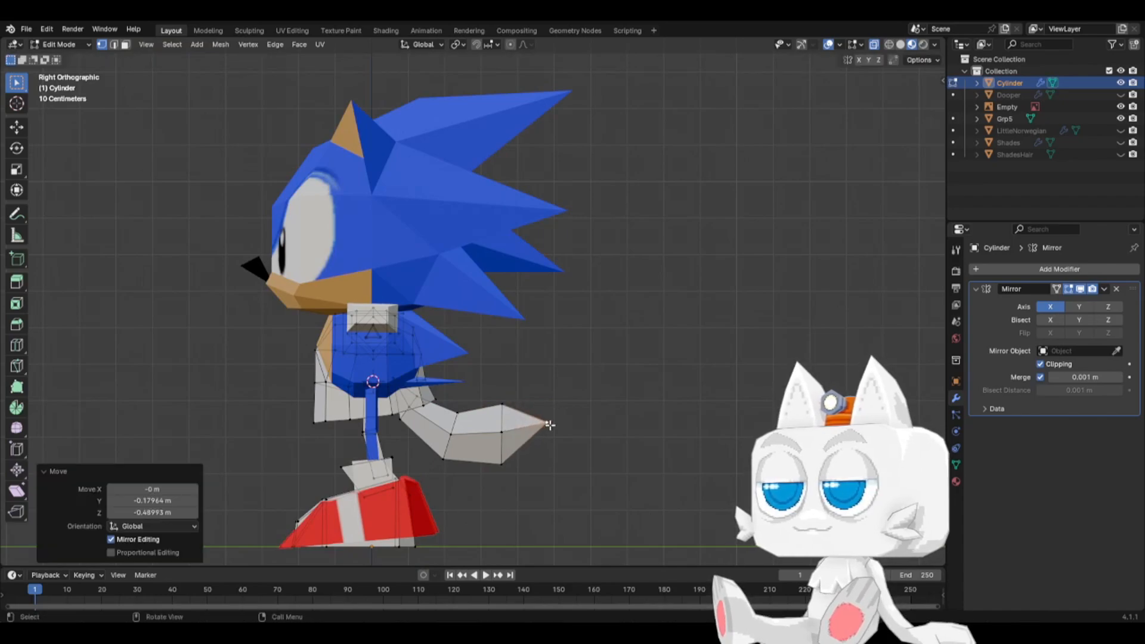
# - Nudge the middle loop's upper vertex, and move the upper vertex beside the tip 0.016331 m in Y and -0.097985 m in Z
pyautogui.click(463, 407)
pyautogui.press('g')
pyautogui.click(458, 405)
pyautogui.click(509, 406)
pyautogui.press('g')
pyautogui.click(511, 416)
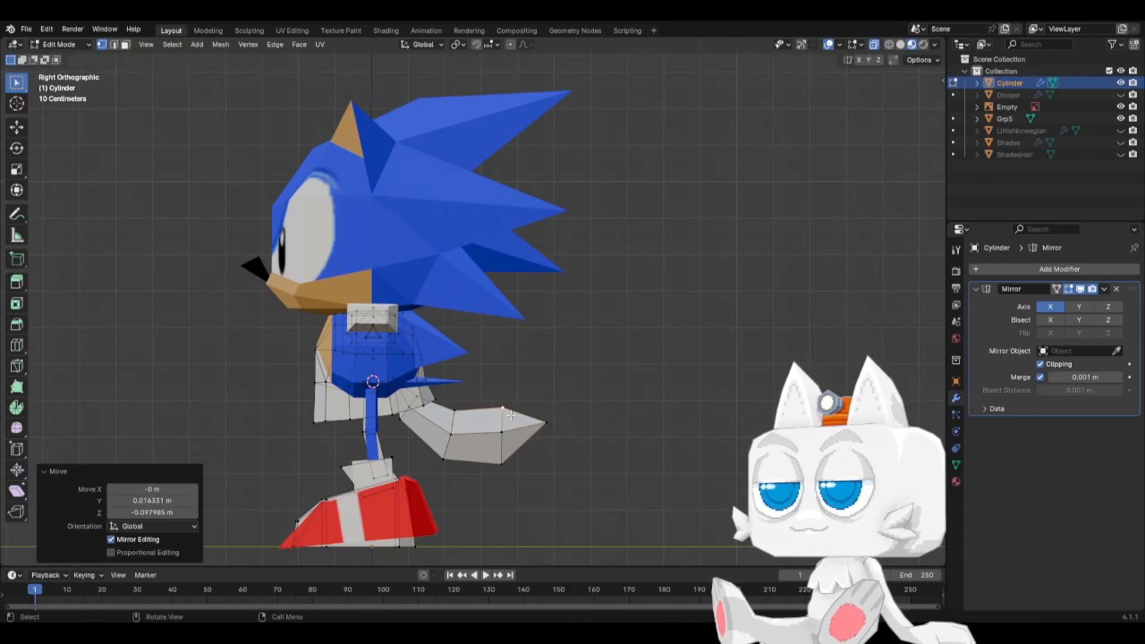
# - Return to Object Mode, save SonicReference.blend and deselect the body in the front view
pyautogui.press('Tab')
pyautogui.press('KP_1')
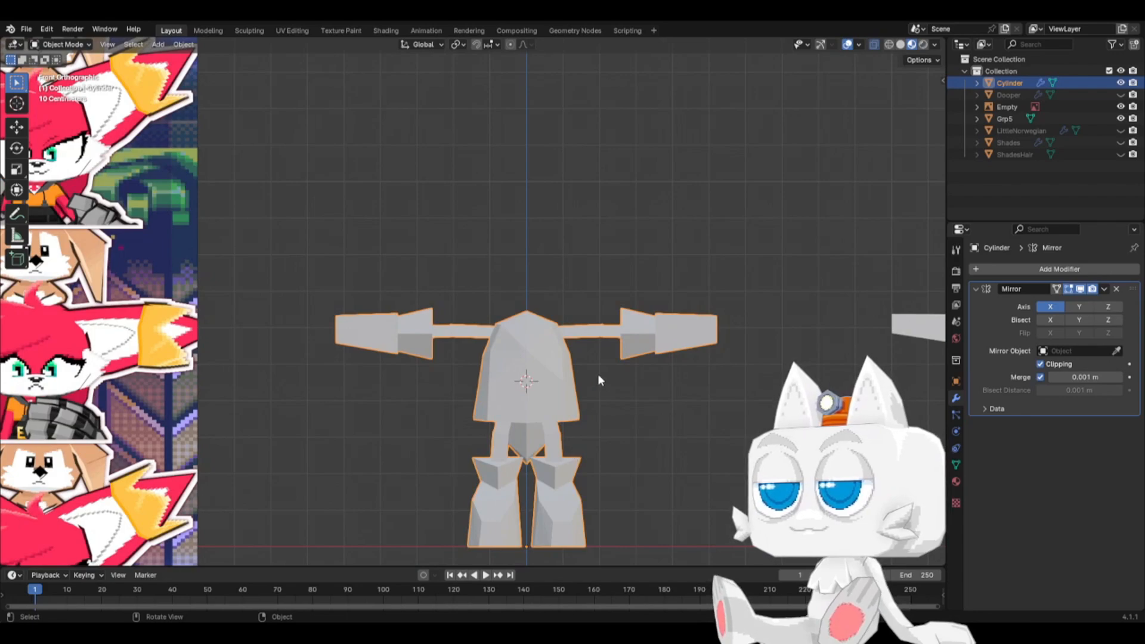
pyautogui.hotkey('ctrl', 's')
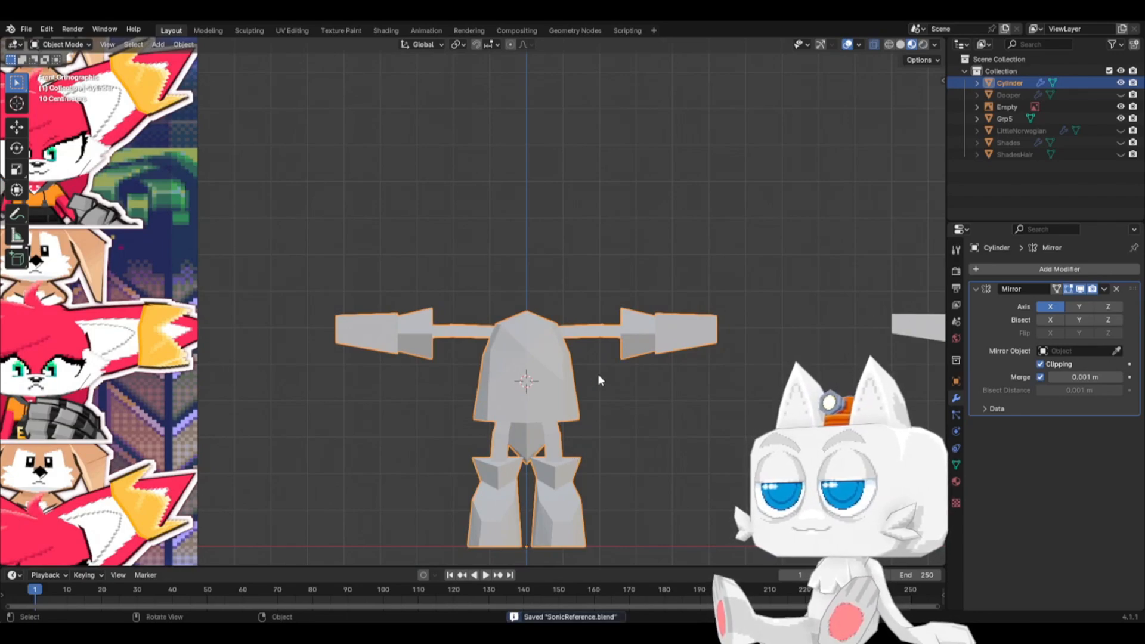
pyautogui.scroll(-4, 598, 374)
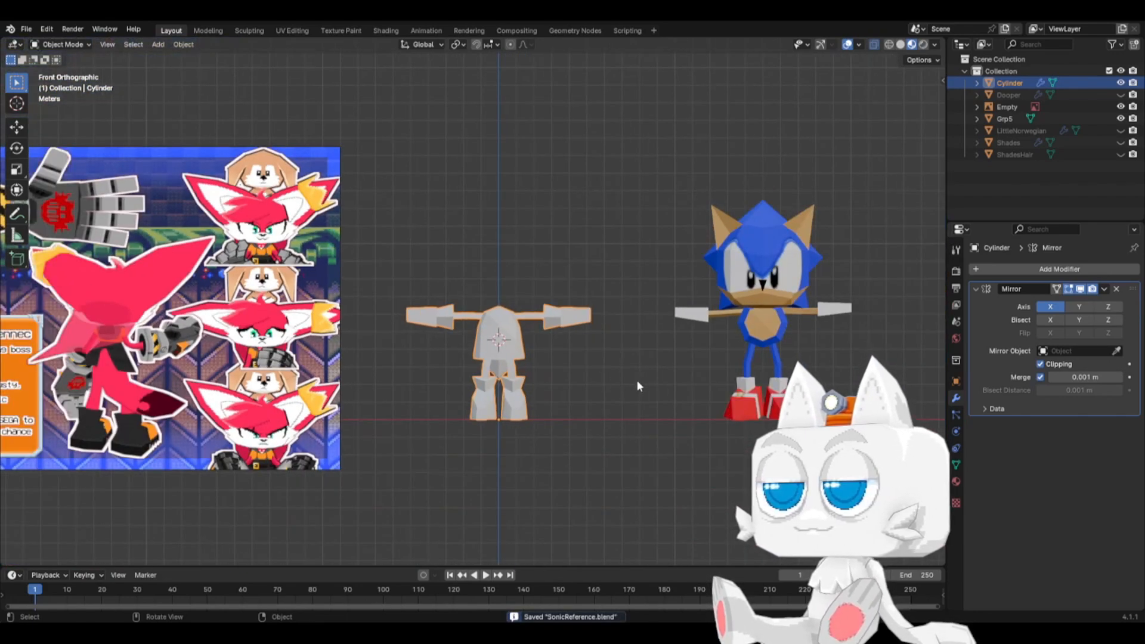
pyautogui.click(603, 360)
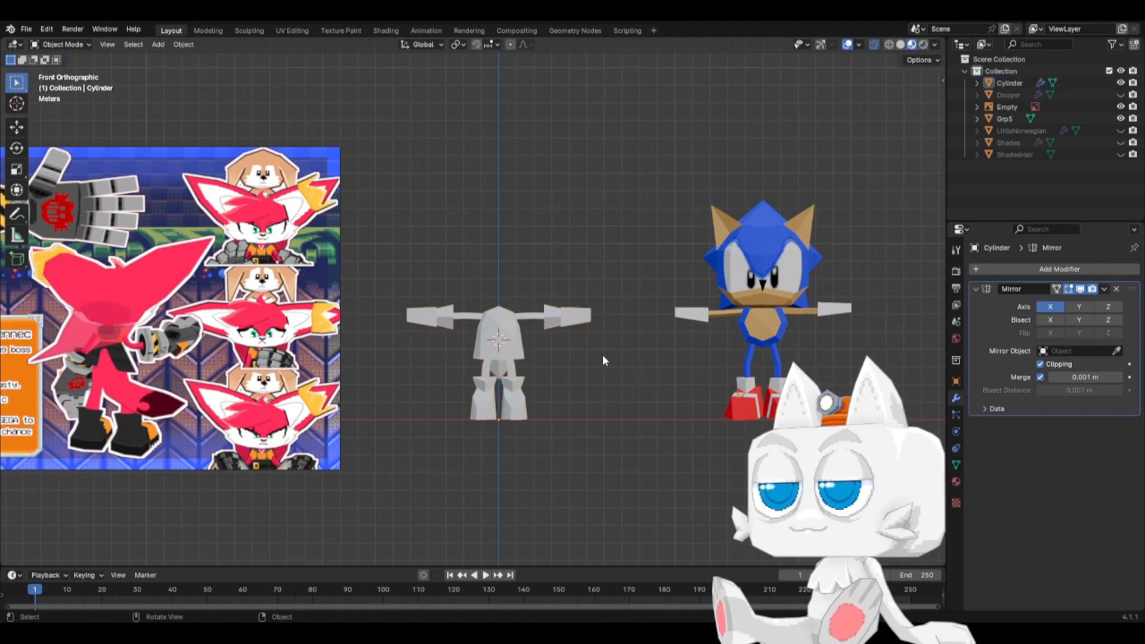
# - Open the body mesh for editing and snap the 3D cursor to the selected geometry at the top of the torso
pyautogui.click(510, 320)
pyautogui.press('Tab')
pyautogui.scroll(3, 510, 321)
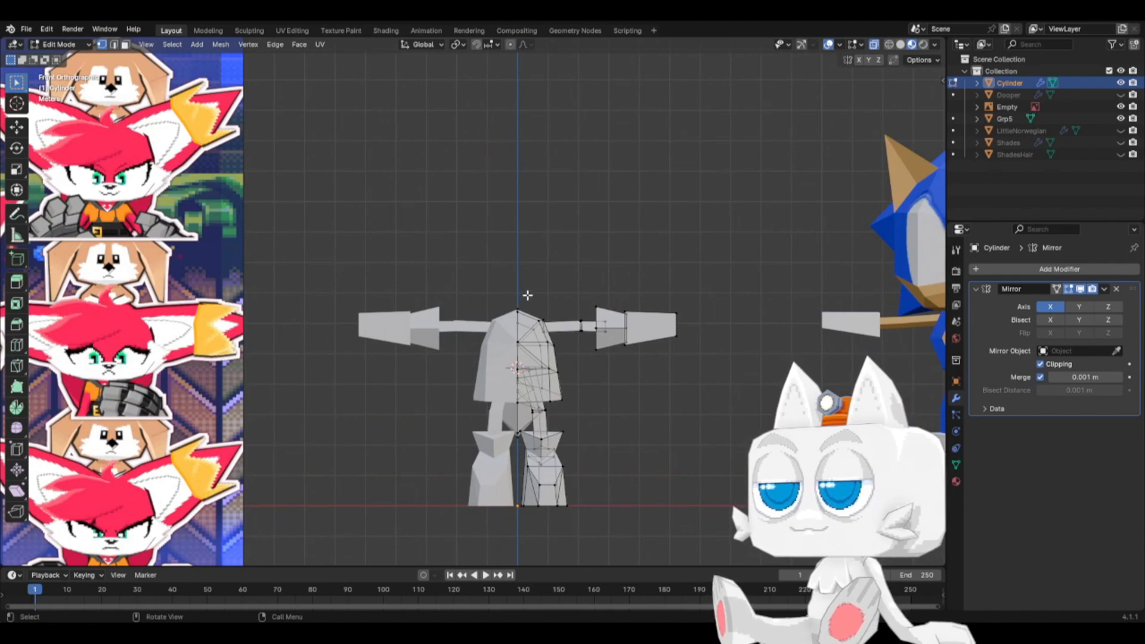
pyautogui.moveTo(600, 306); pyautogui.dragTo(521, 312, button='middle')
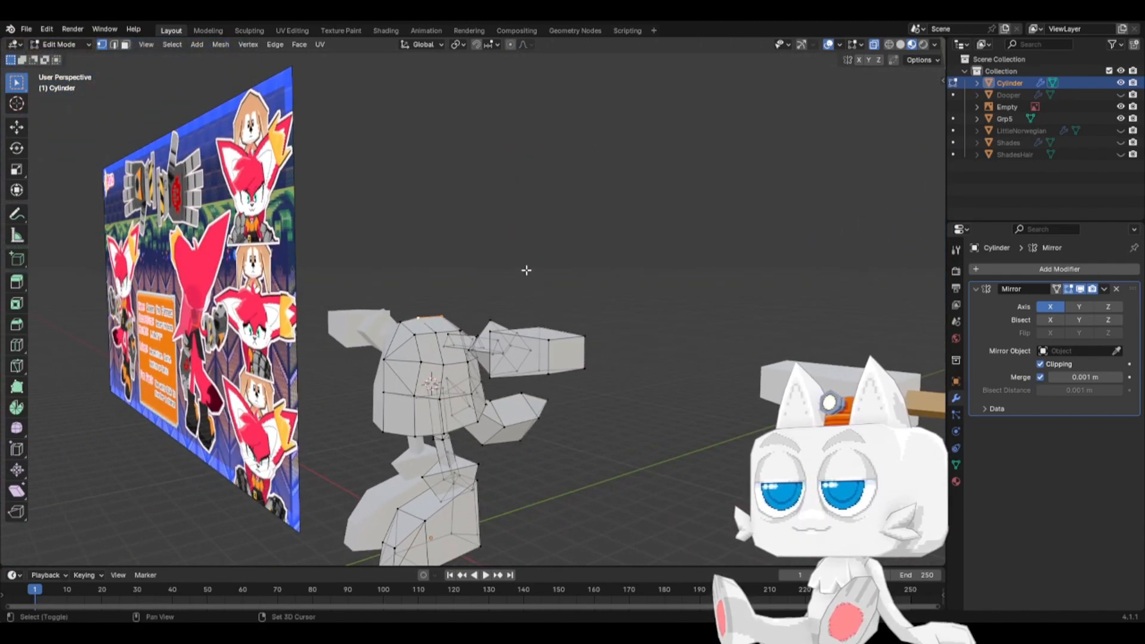
pyautogui.hotkey('shift', 's')
pyautogui.click(527, 289)
pyautogui.press('KP_1')
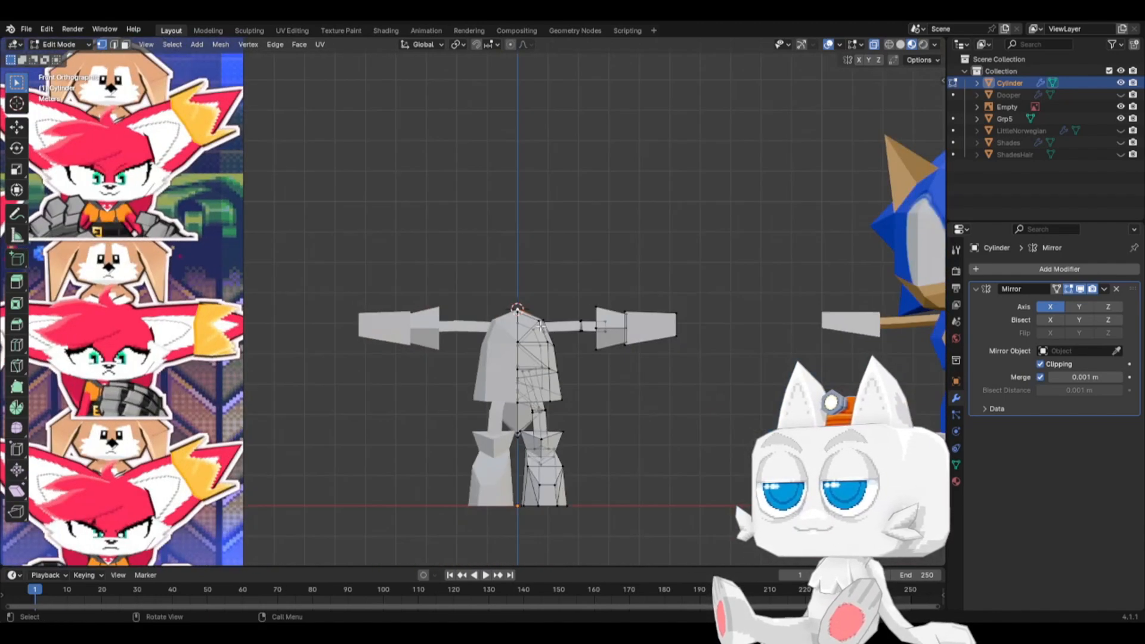
# - Add a cylinder with 8 vertices at the 3D cursor as the base shape of the head
pyautogui.hotkey('shift', 'a')
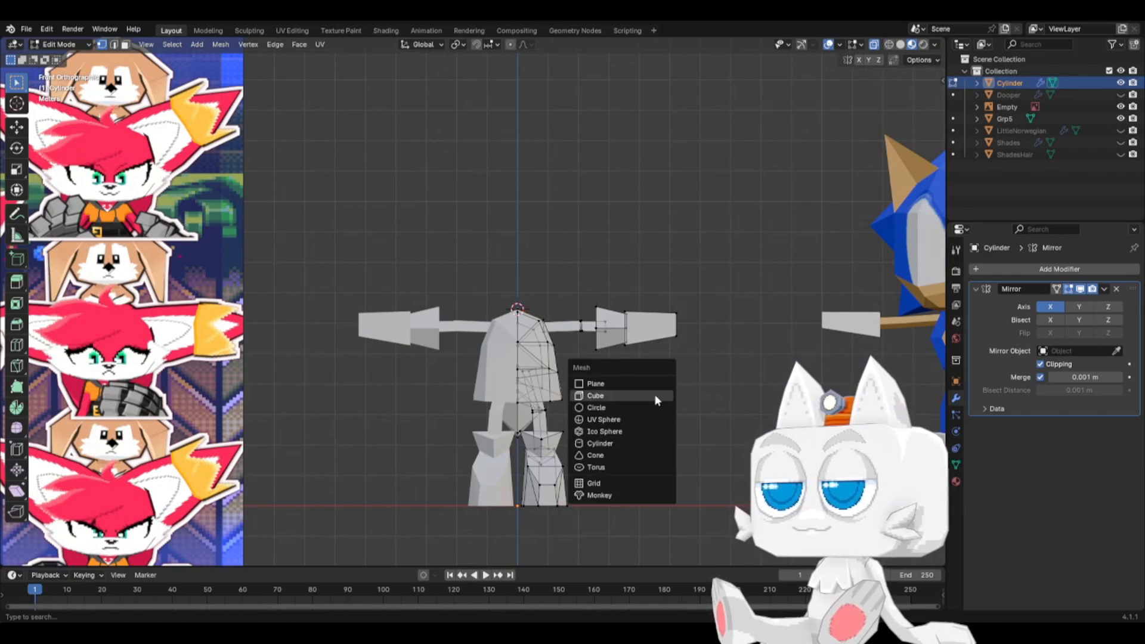
pyautogui.click(620, 441)
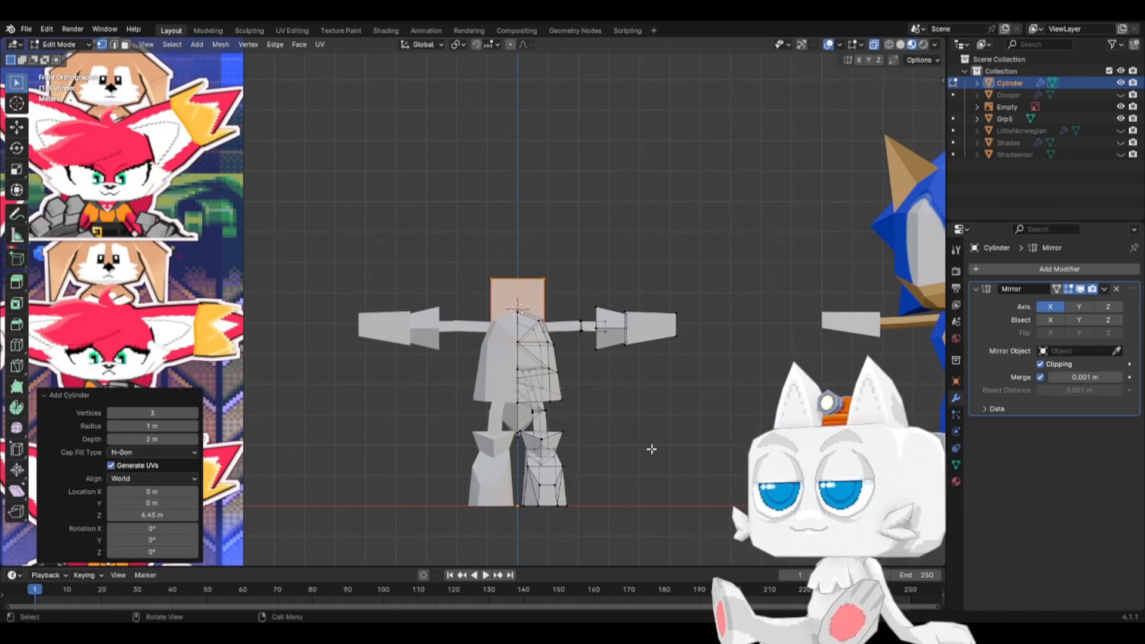
pyautogui.click(195, 412)
pyautogui.click(195, 412)
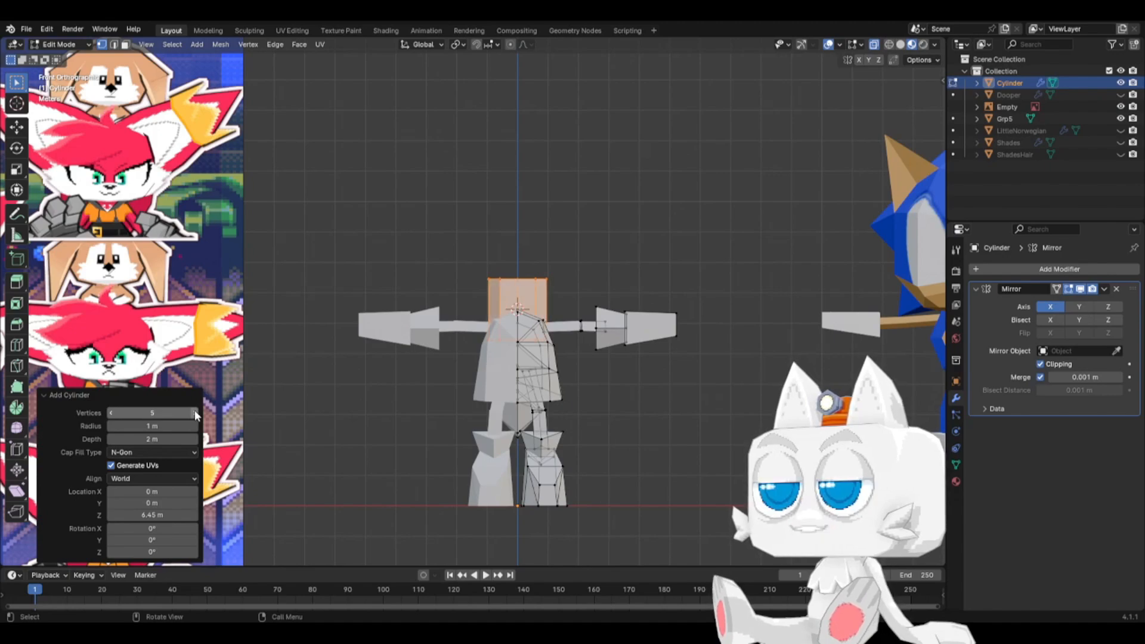
pyautogui.click(195, 412)
pyautogui.click(195, 412)
pyautogui.click(196, 412)
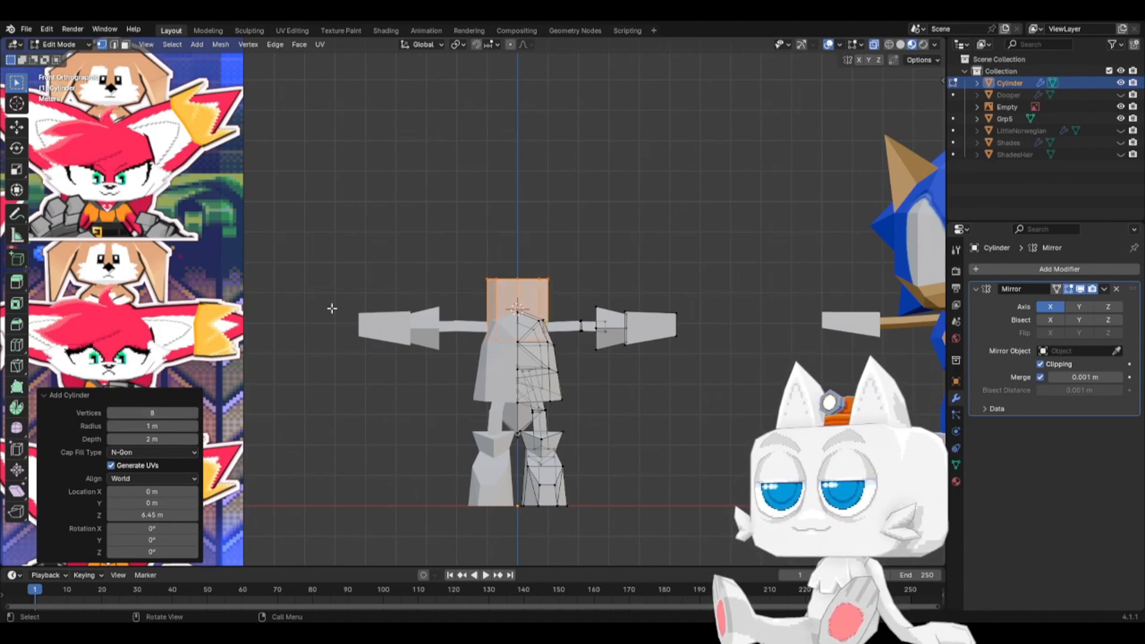
# - Raise the new cylinder about 1.94 m and scale it up about 1.985 times, using the Sonic model's head as size reference
pyautogui.press('KP_3')
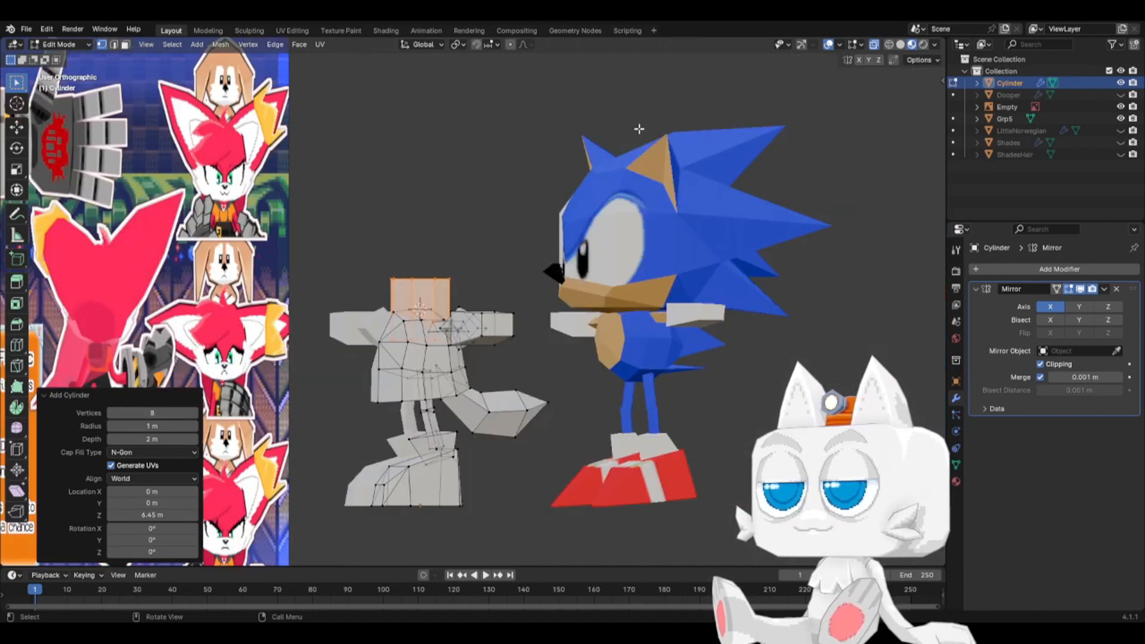
pyautogui.press('g')
pyautogui.press('z')
pyautogui.click(638, 96)
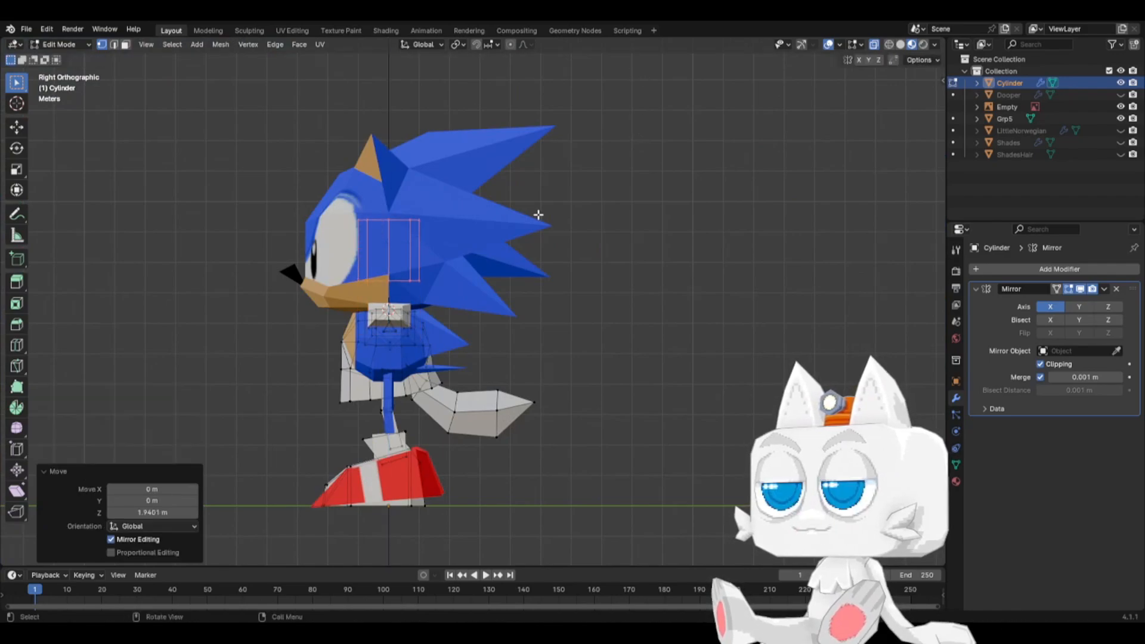
pyautogui.press('s')
pyautogui.click(664, 243)
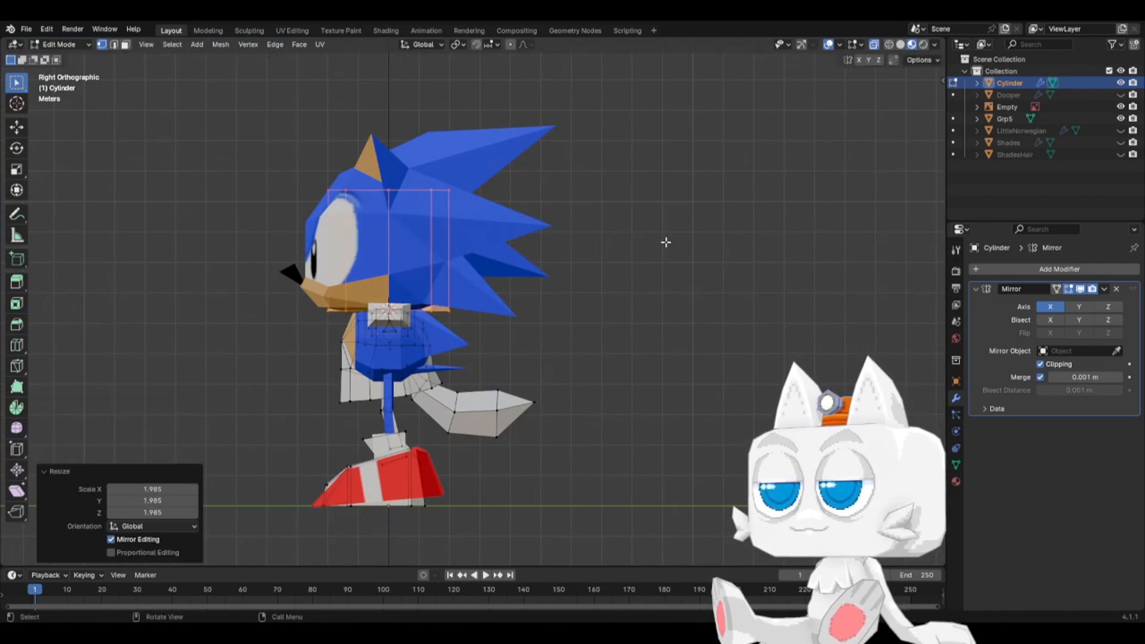
# - Enlarge the head cylinder by a factor of about 1.08 and raise it about 0.39 m
pyautogui.press('KP_1')
pyautogui.press('s')
pyautogui.click(668, 238)
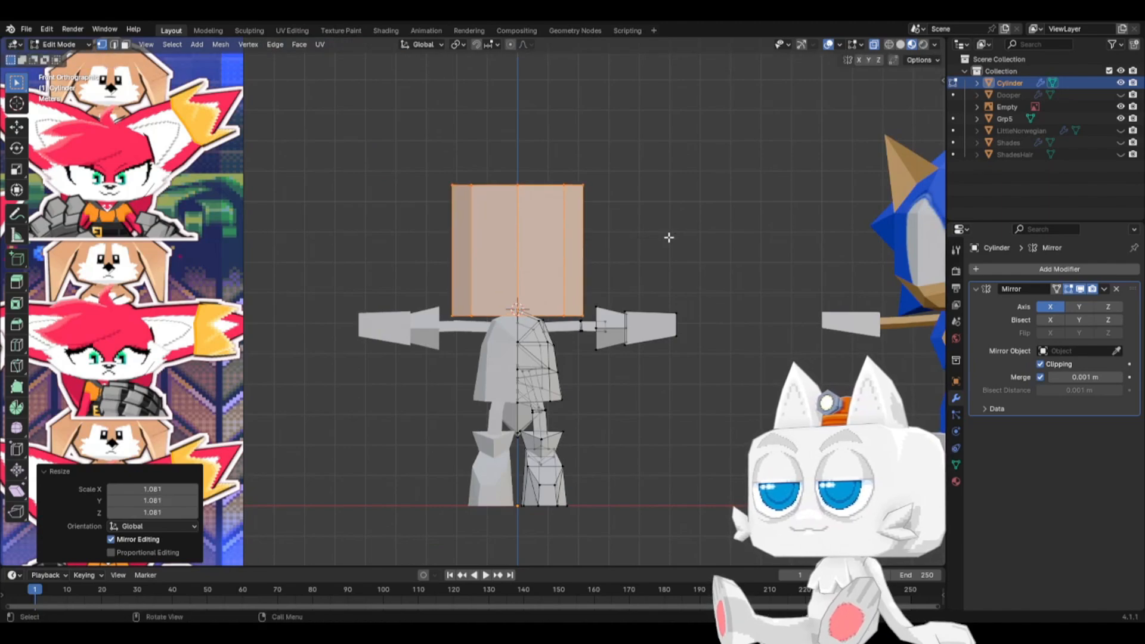
pyautogui.press('g')
pyautogui.press('z')
pyautogui.click(670, 225)
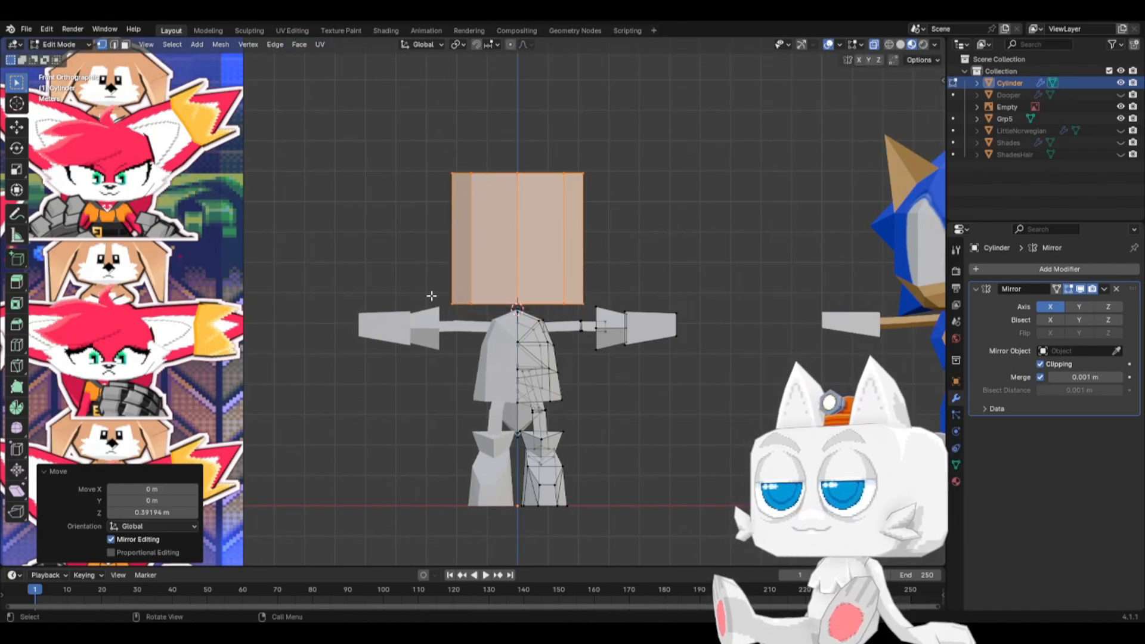
# - Raise the head's bottom ring about 0.69 m, then extrude it downward and scale it to 0.7 to taper the chin
pyautogui.moveTo(430, 295); pyautogui.dragTo(589, 300)
pyautogui.press('g')
pyautogui.press('z')
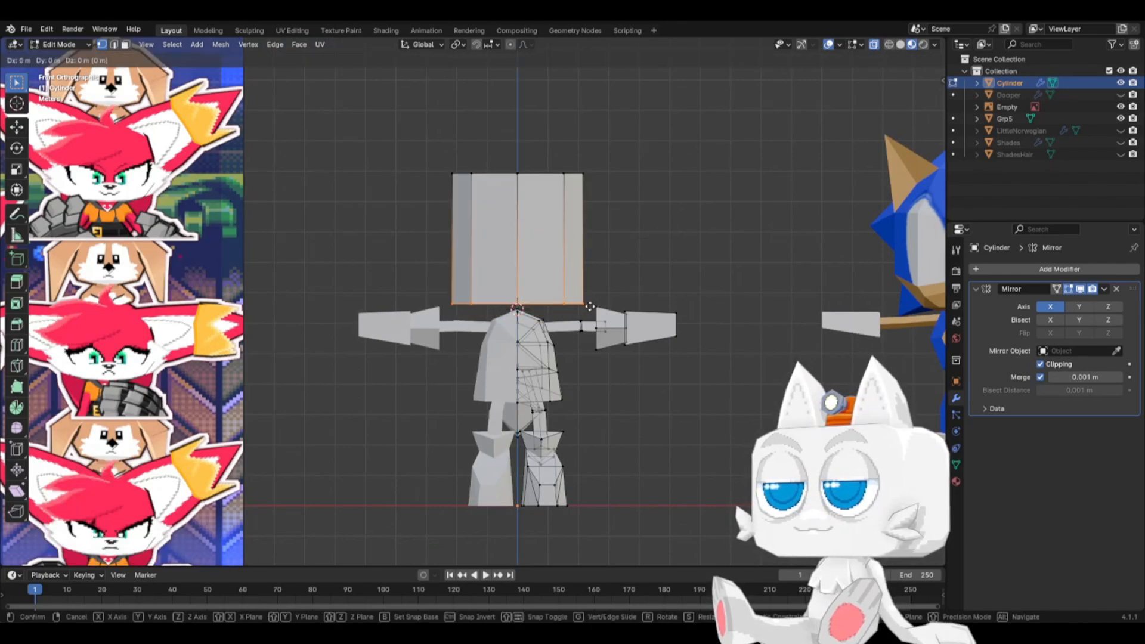
pyautogui.click(591, 287)
pyautogui.press('e')
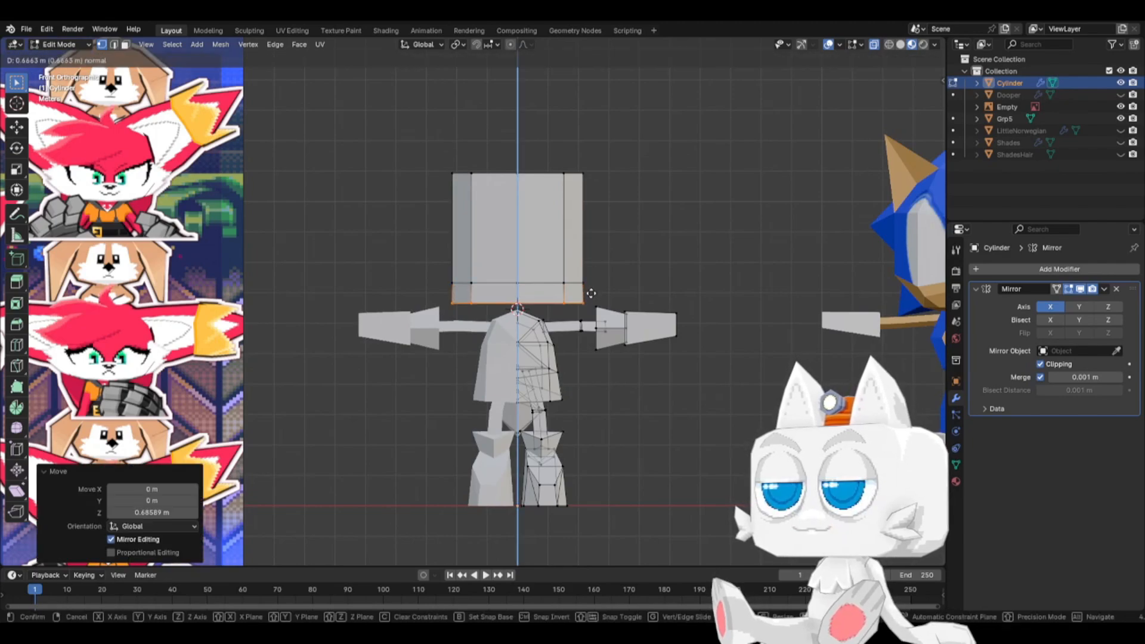
pyautogui.click(595, 290)
pyautogui.press('s')
pyautogui.click(649, 318)
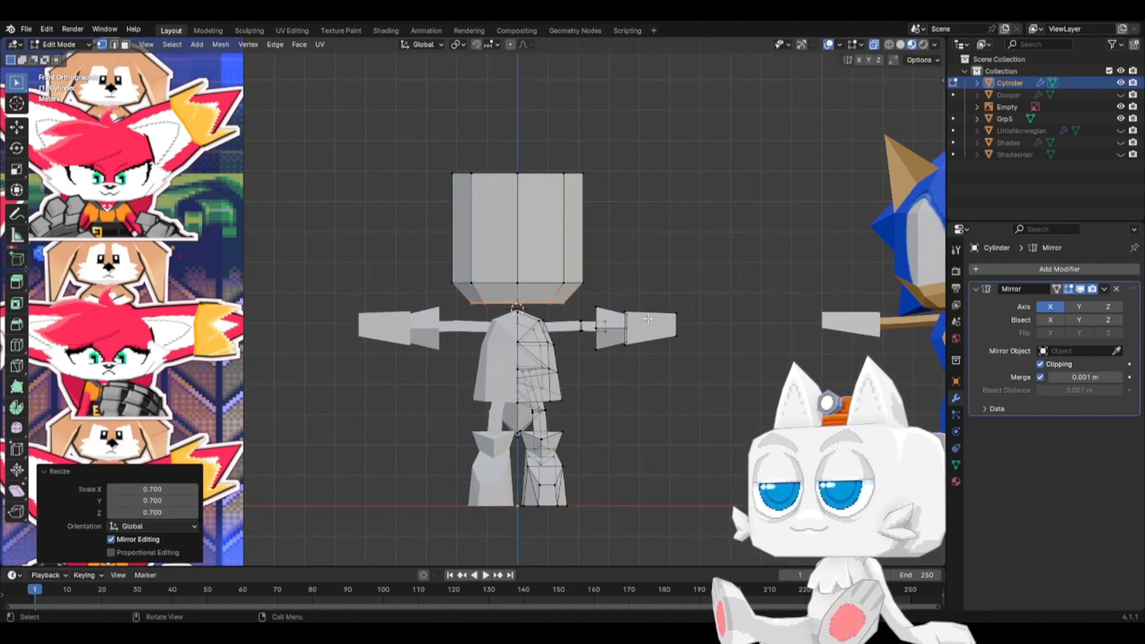
# - Enlarge the head's tapered bottom ring by a factor of about 1.1
pyautogui.press('KP_3')
pyautogui.press('g')
pyautogui.press('y')
pyautogui.click(648, 319)
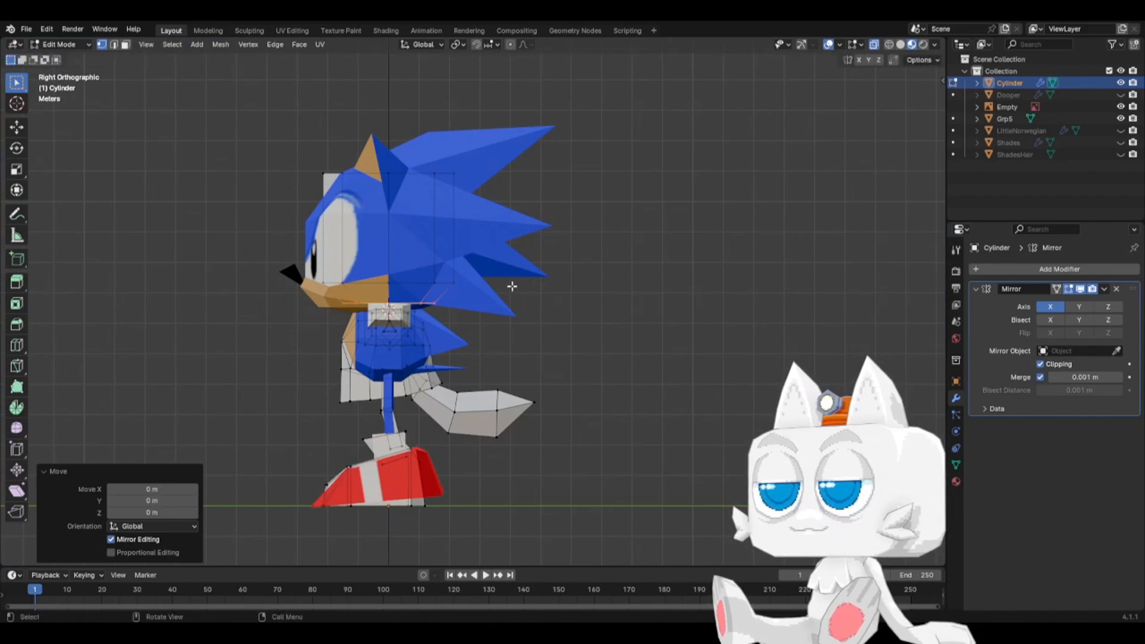
pyautogui.press('s')
pyautogui.click(517, 286)
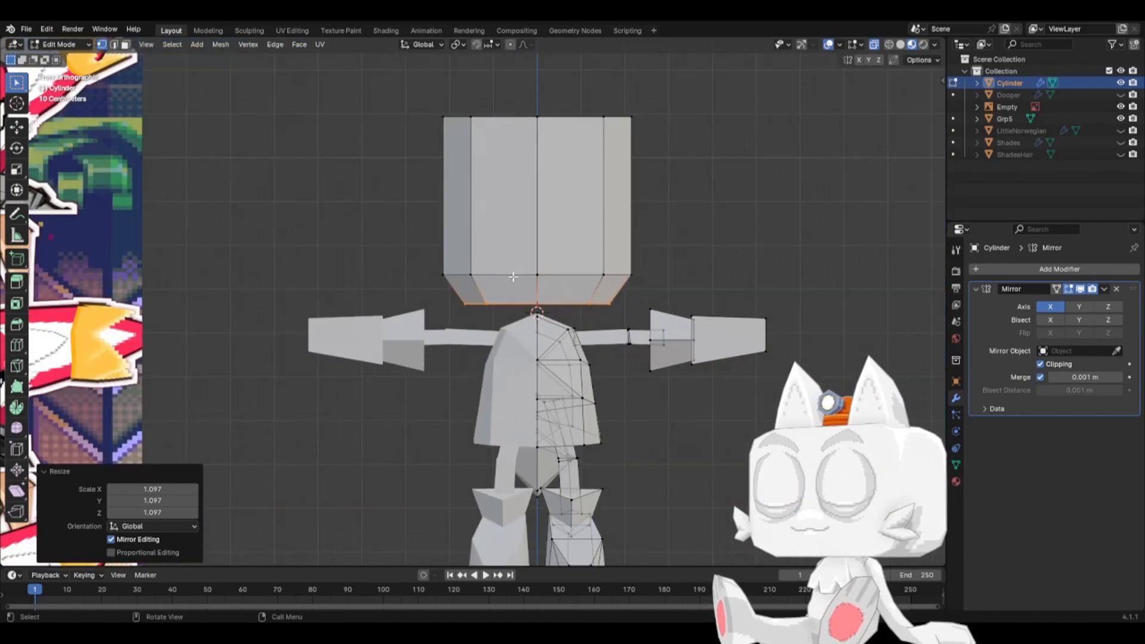
# - Extrude the head's bottom ring slightly downward and merge the new vertices at their center
pyautogui.press('e')
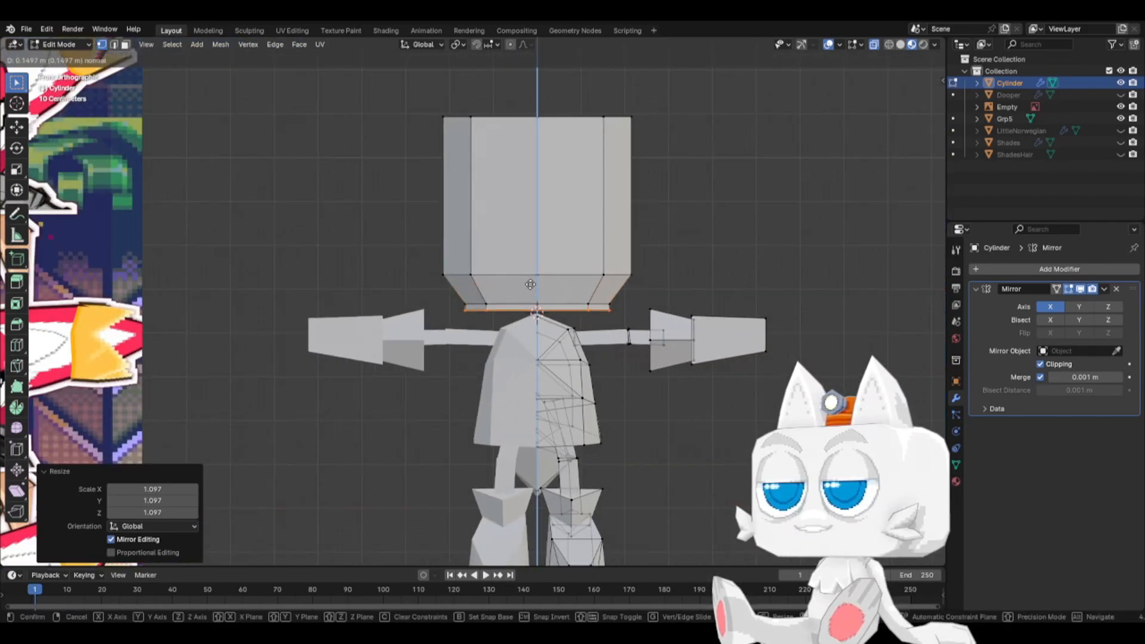
pyautogui.click(531, 285)
pyautogui.press('m')
pyautogui.click(530, 284)
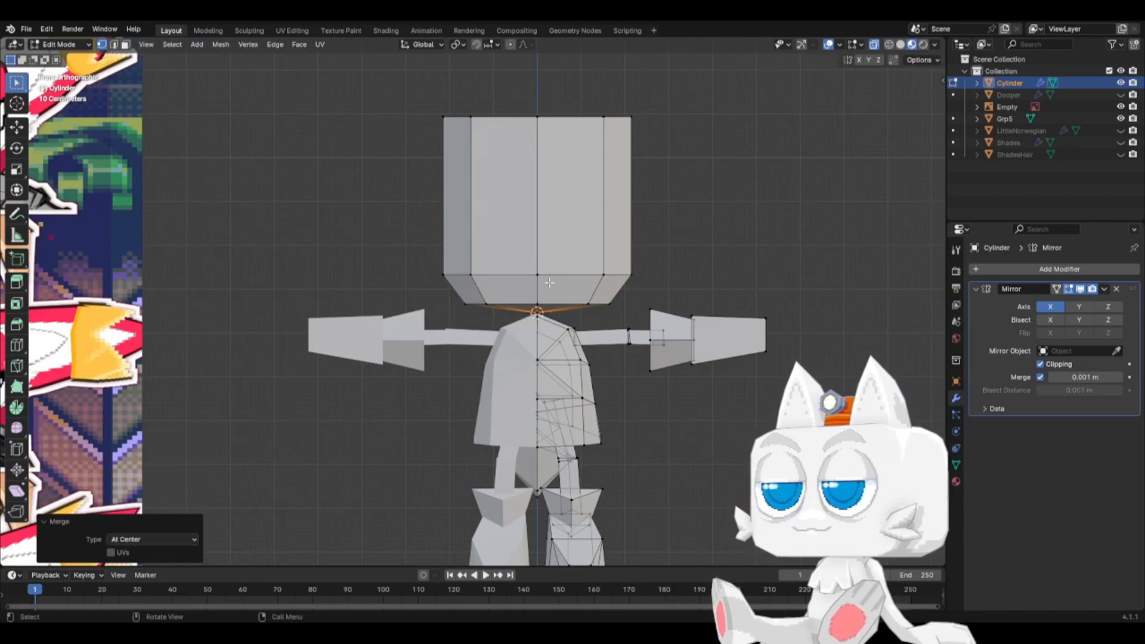
# - Select the whole linked head shape and lower it about 0.14 m onto the torso
pyautogui.hotkey('ctrl', 'l')
pyautogui.press('g')
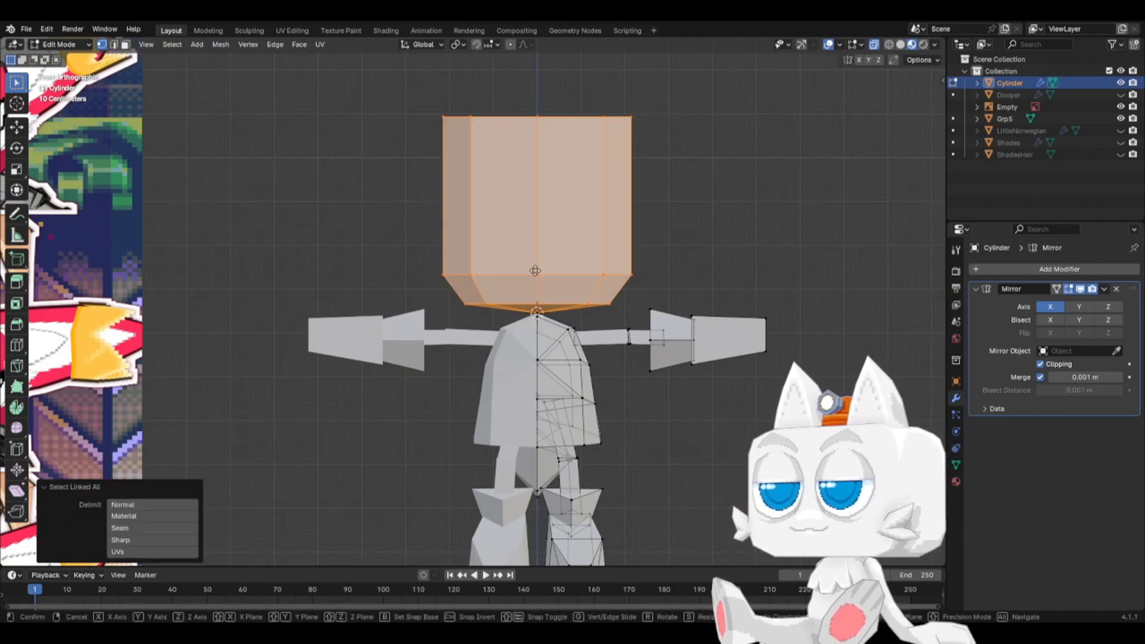
pyautogui.press('z')
pyautogui.click(536, 277)
pyautogui.scroll(-3, 598, 305)
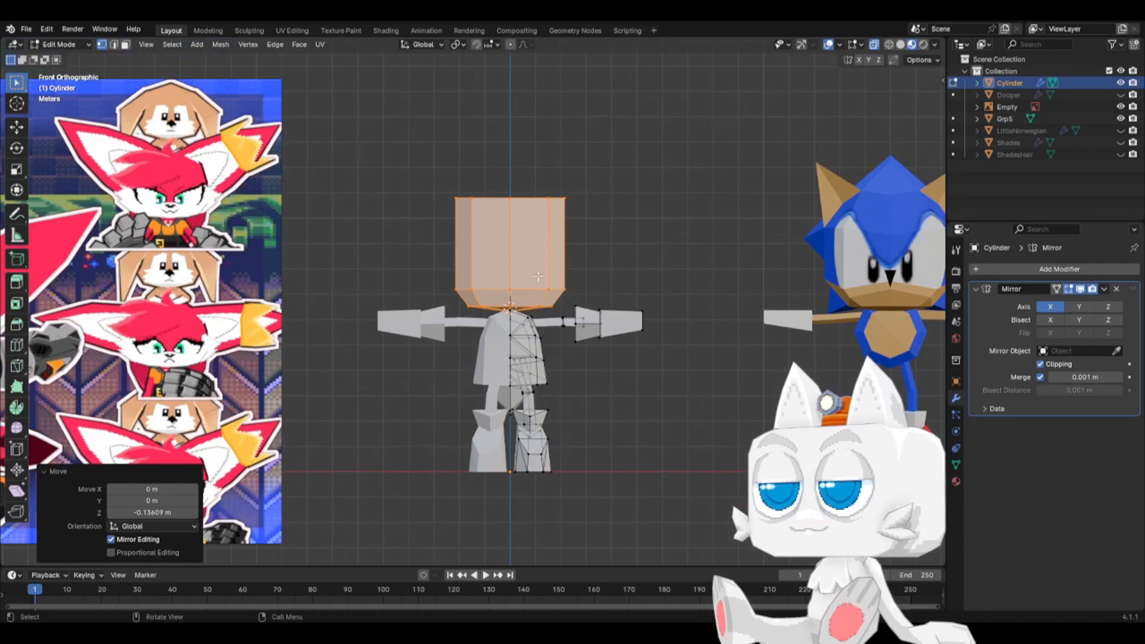
# - Lower the head's top ring of vertices about 0.94 m along Z
pyautogui.moveTo(427, 180); pyautogui.dragTo(600, 218)
pyautogui.press('g')
pyautogui.press('z')
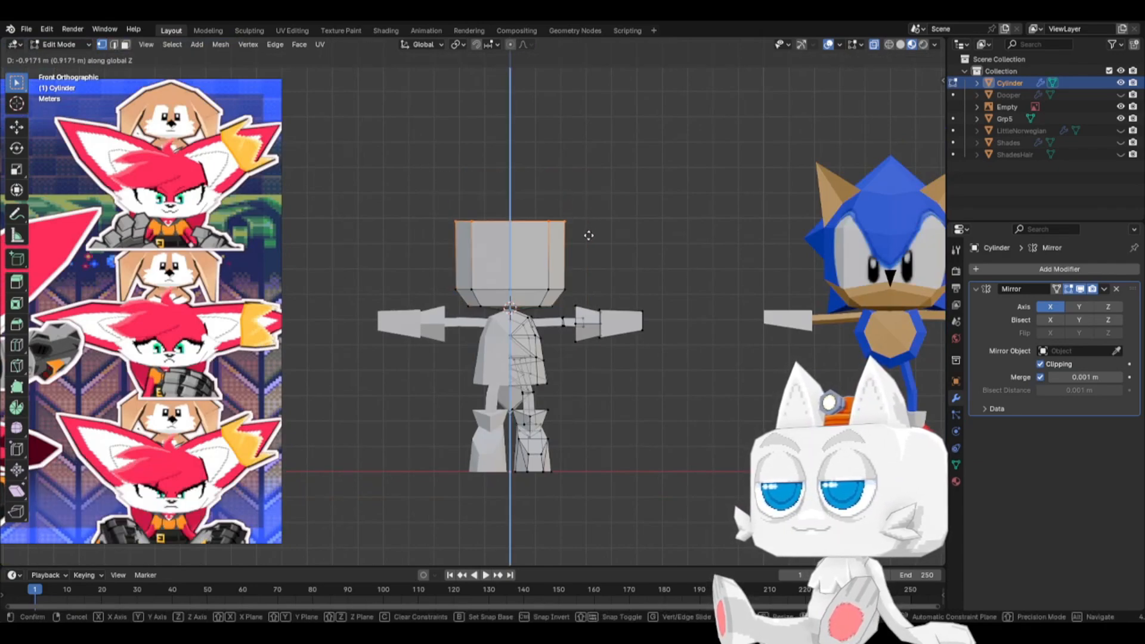
pyautogui.click(588, 236)
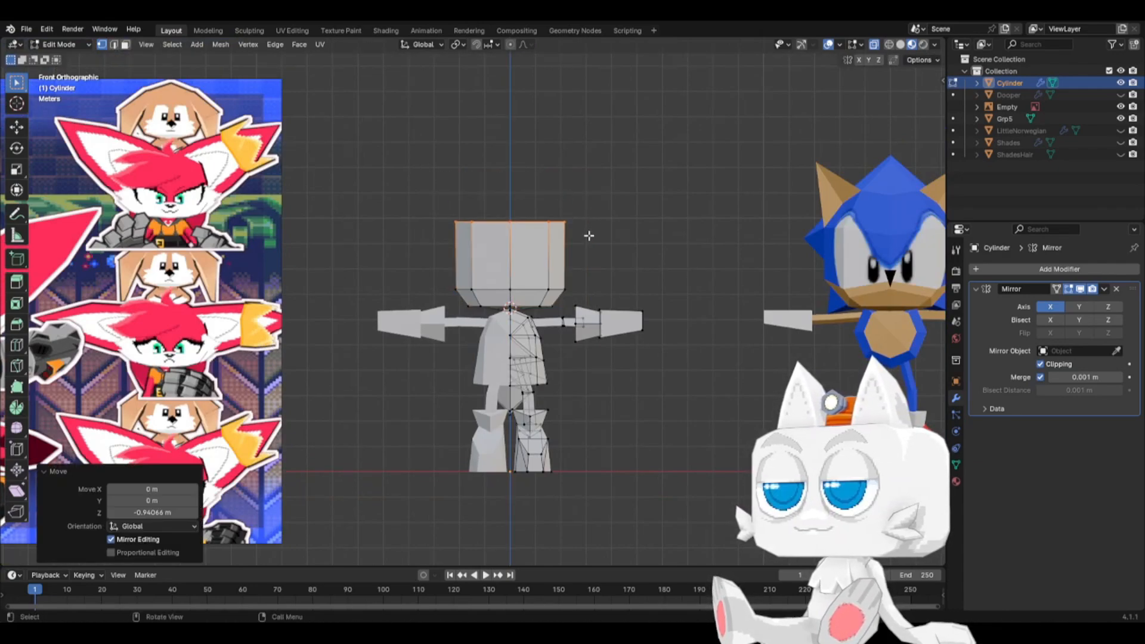
# - Extrude the head's top ring upward, scale it to 0.66, and lower it about 0.24 m to bevel the crown
pyautogui.press('e')
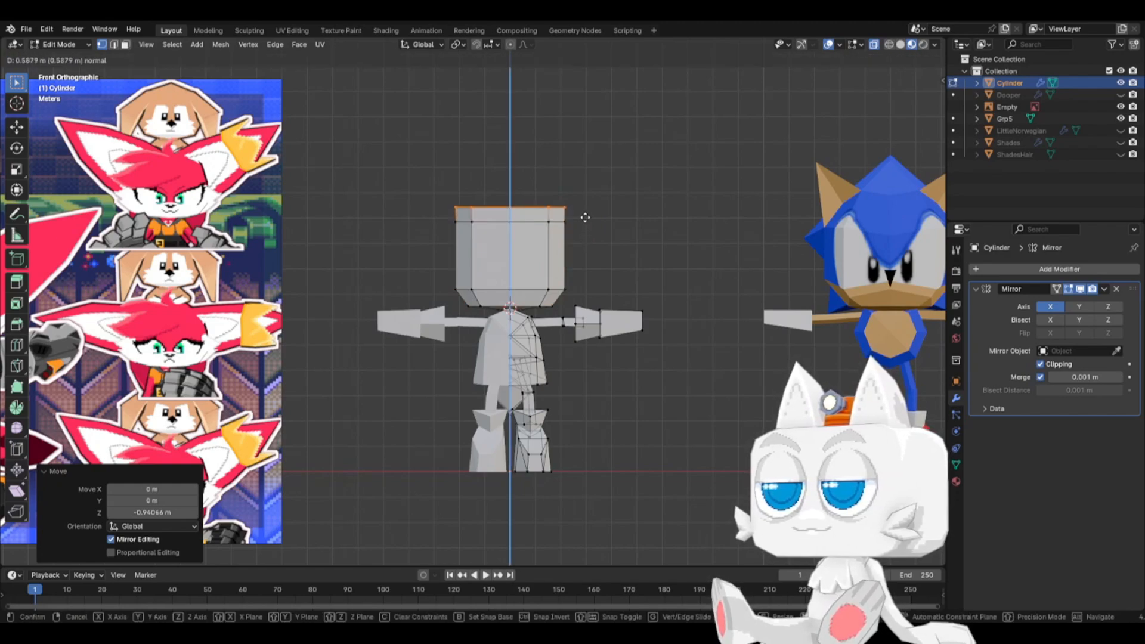
pyautogui.click(585, 214)
pyautogui.press('s')
pyautogui.click(576, 210)
pyautogui.press('g')
pyautogui.press('z')
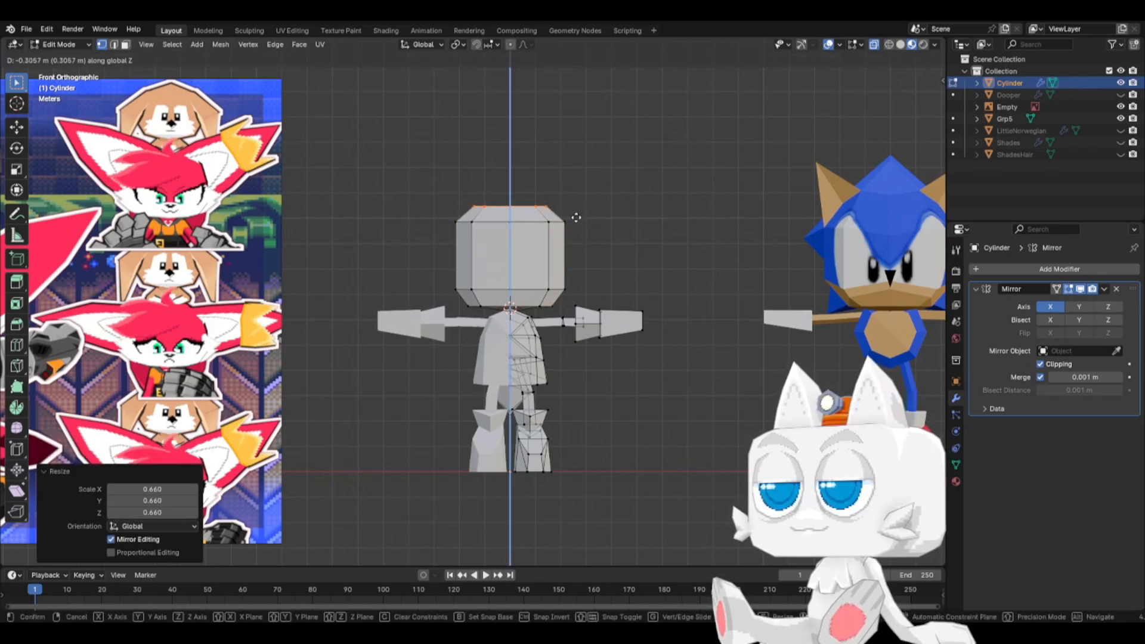
pyautogui.click(577, 216)
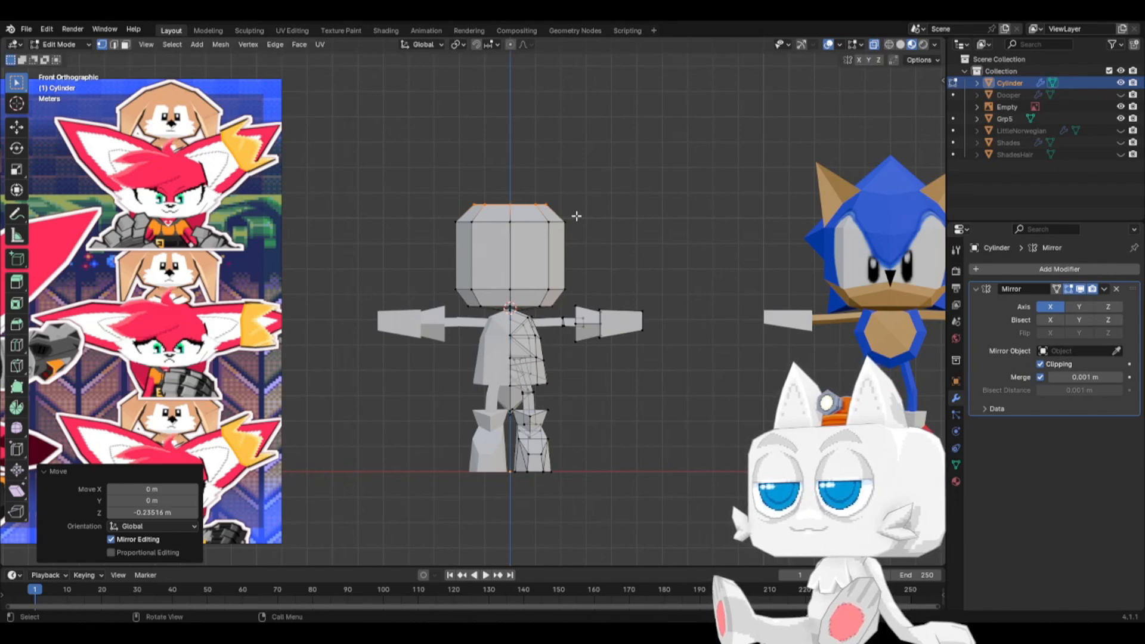
# - Slide the head's upper edge loop downward, then widen the top ring and lower it about 0.52 m
pyautogui.hotkey('ctrl', 'r')
pyautogui.click(583, 236)
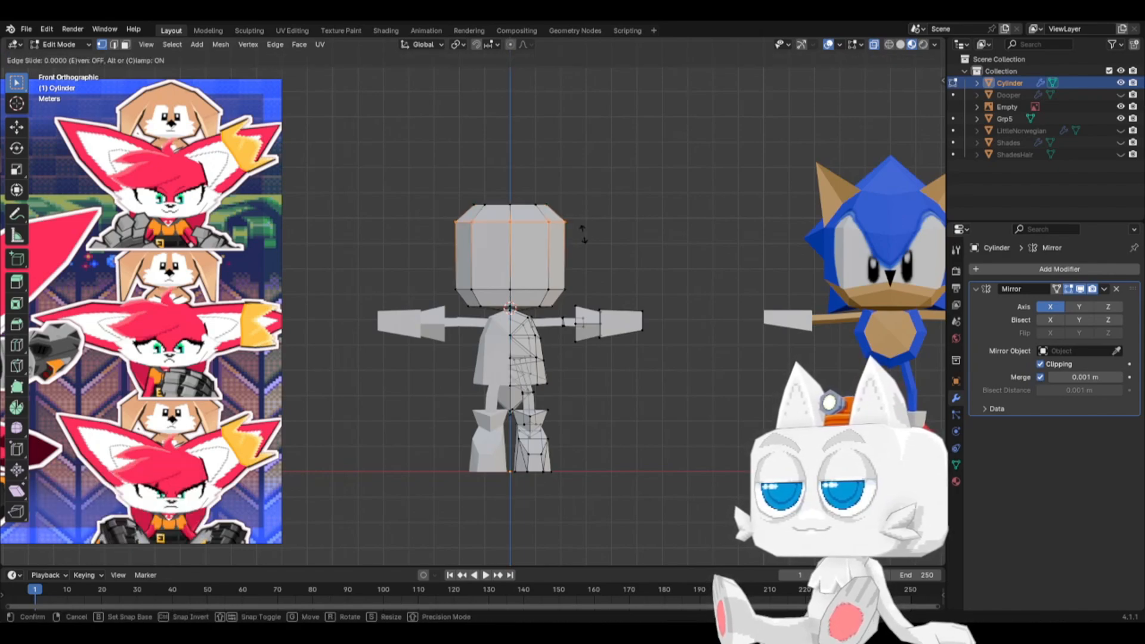
pyautogui.click(584, 243)
pyautogui.moveTo(417, 166); pyautogui.dragTo(601, 224)
pyautogui.press('s')
pyautogui.click(623, 222)
# - Extrude the top ring about 0.63 m upward, shrink it, and lower it about 0.07 m to round the crown
pyautogui.press('e')
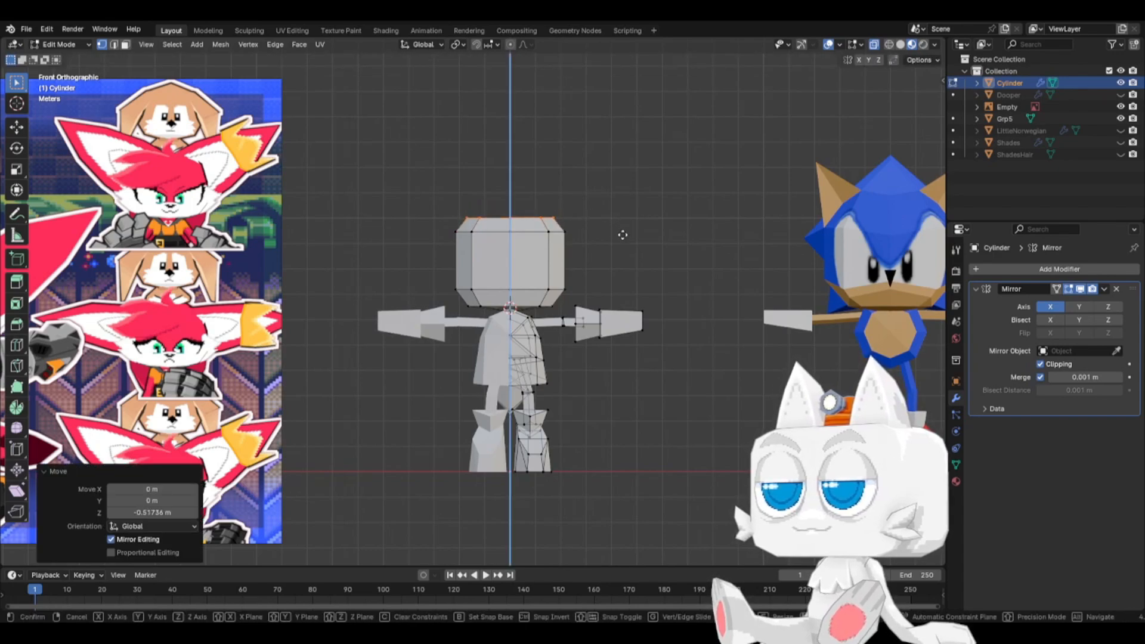
pyautogui.click(620, 219)
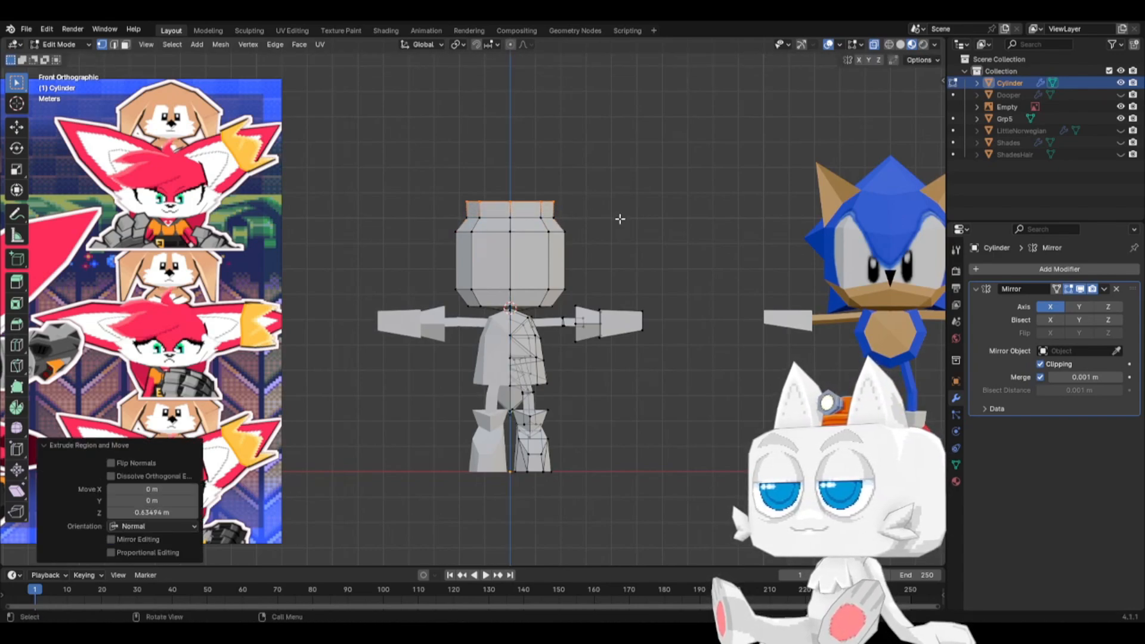
pyautogui.press('s')
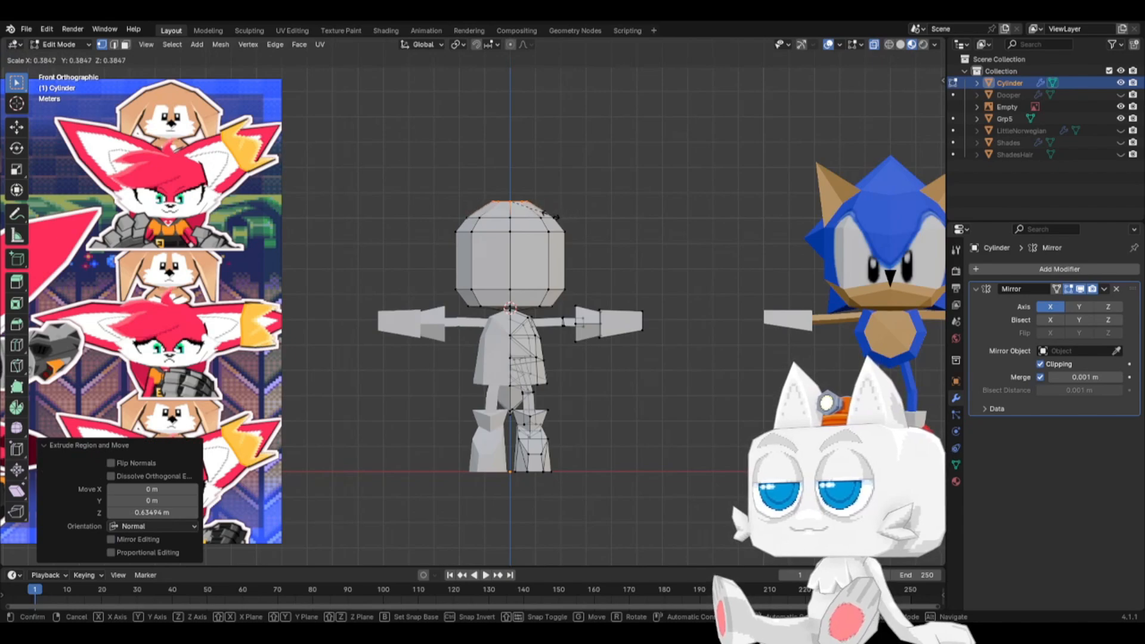
pyautogui.click(553, 216)
pyautogui.press('g')
pyautogui.press('z')
pyautogui.click(550, 217)
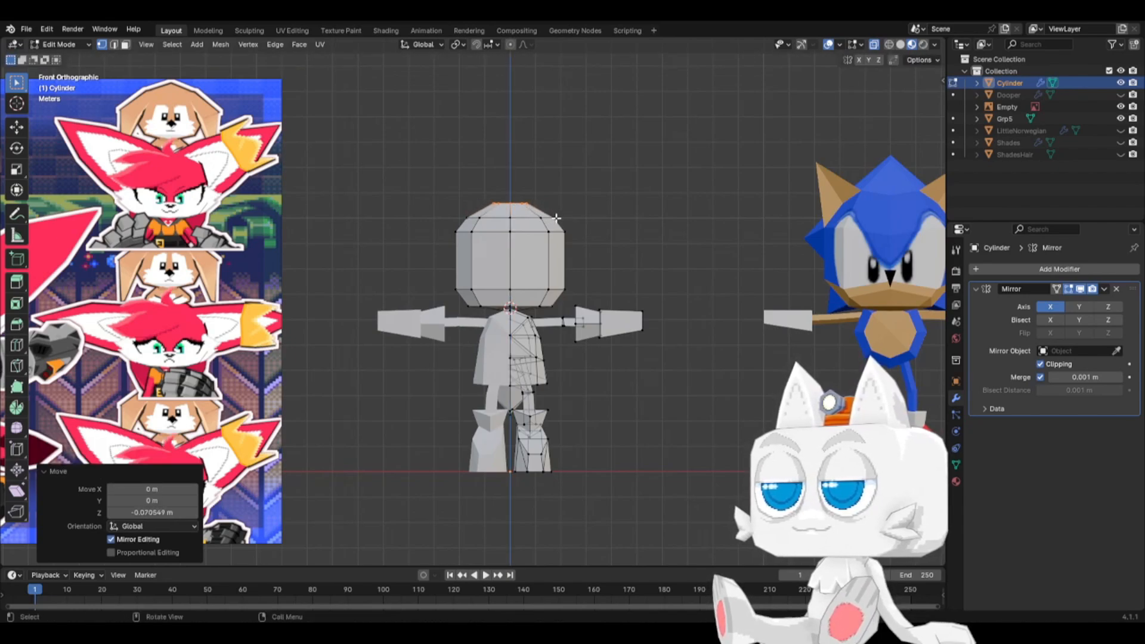
# - Slide vertices along their edges on the upper part of the head to adjust its rounded shape
pyautogui.moveTo(550, 217); pyautogui.dragTo(530, 279, button='middle')
pyautogui.press('g')
pyautogui.press('g')
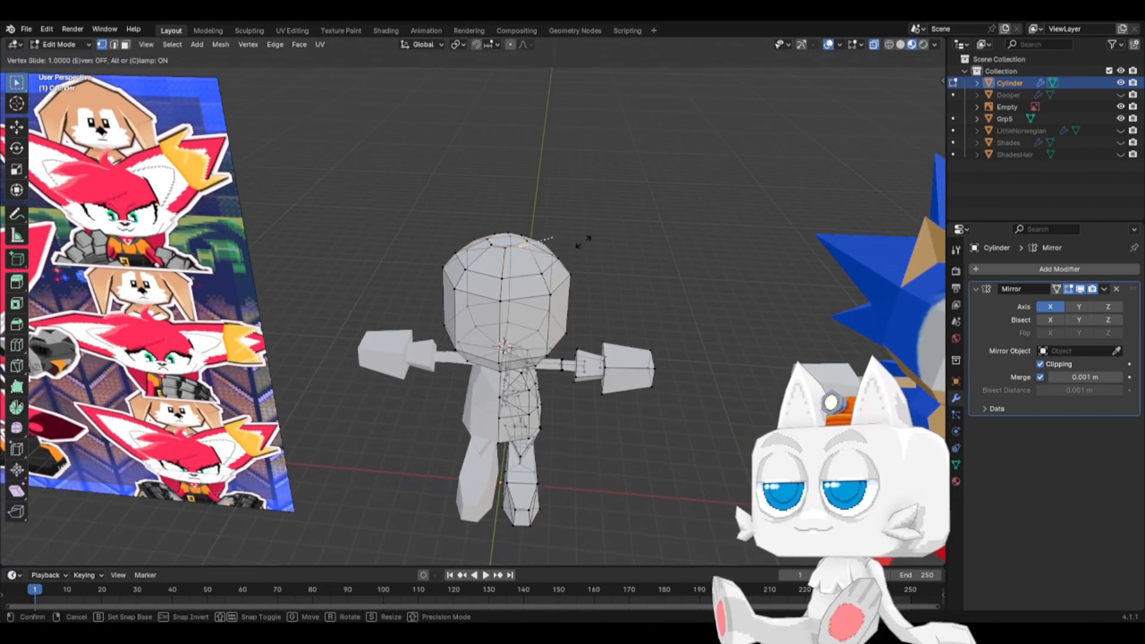
pyautogui.click(588, 245)
pyautogui.moveTo(588, 245); pyautogui.dragTo(493, 286, button='middle')
pyautogui.press('g')
pyautogui.press('g')
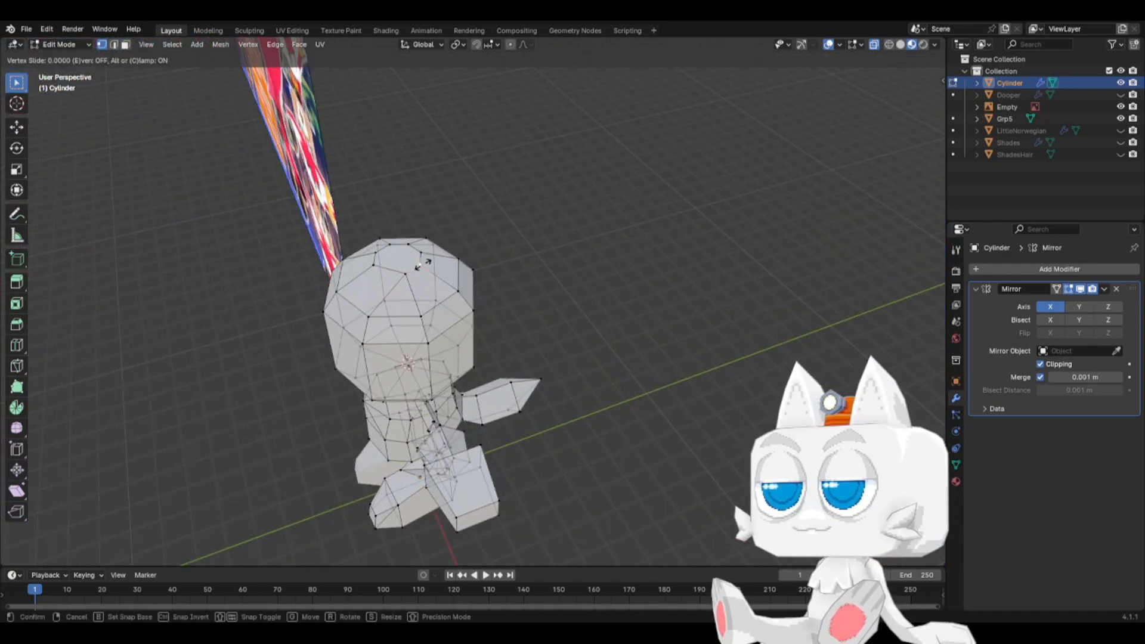
pyautogui.click(387, 289)
# - Merge the selected vertices on the head's crown at their center
pyautogui.click(377, 265)
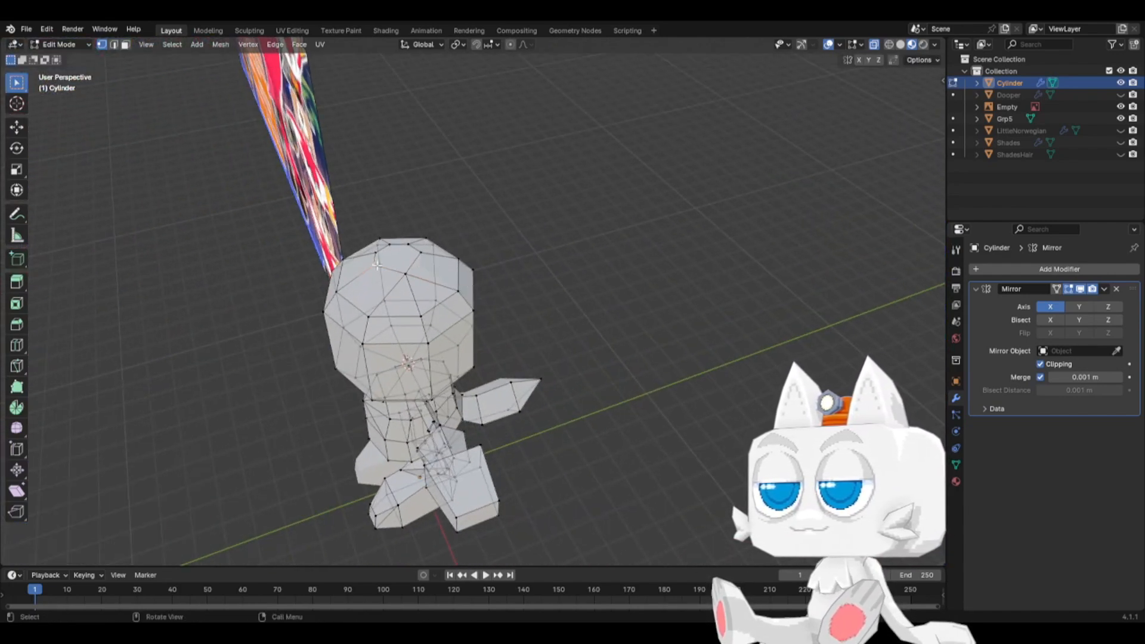
pyautogui.moveTo(413, 273); pyautogui.dragTo(453, 317, button='middle')
pyautogui.press('m')
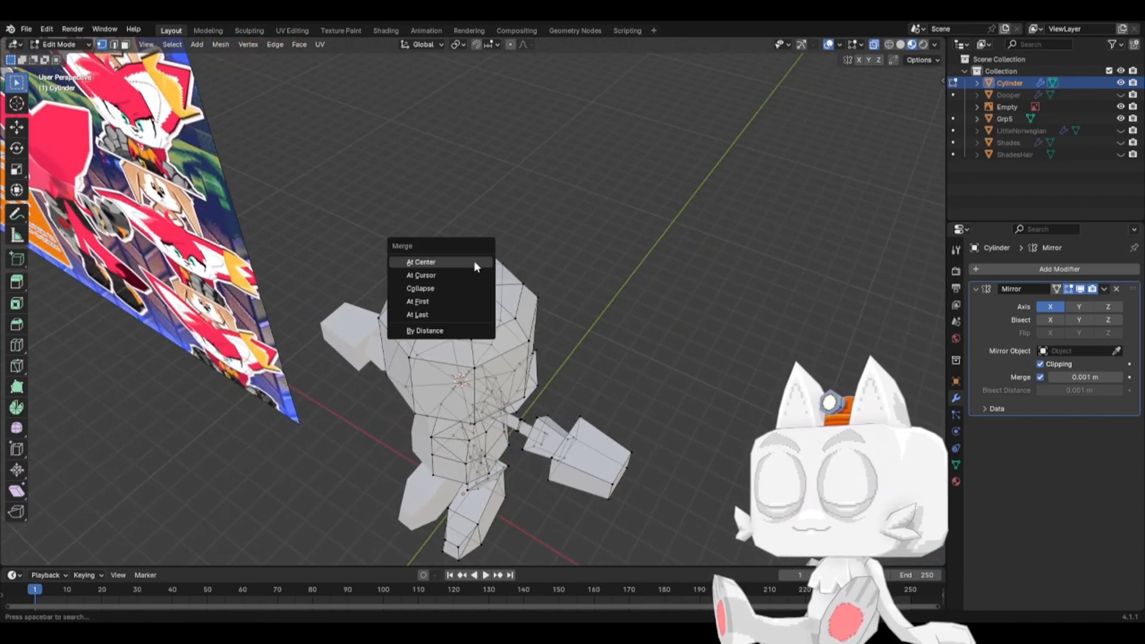
pyautogui.click(420, 262)
# - Delete the head's vertices on the negative X side, leaving only the half that the Mirror modifier reflects
pyautogui.press('KP_1')
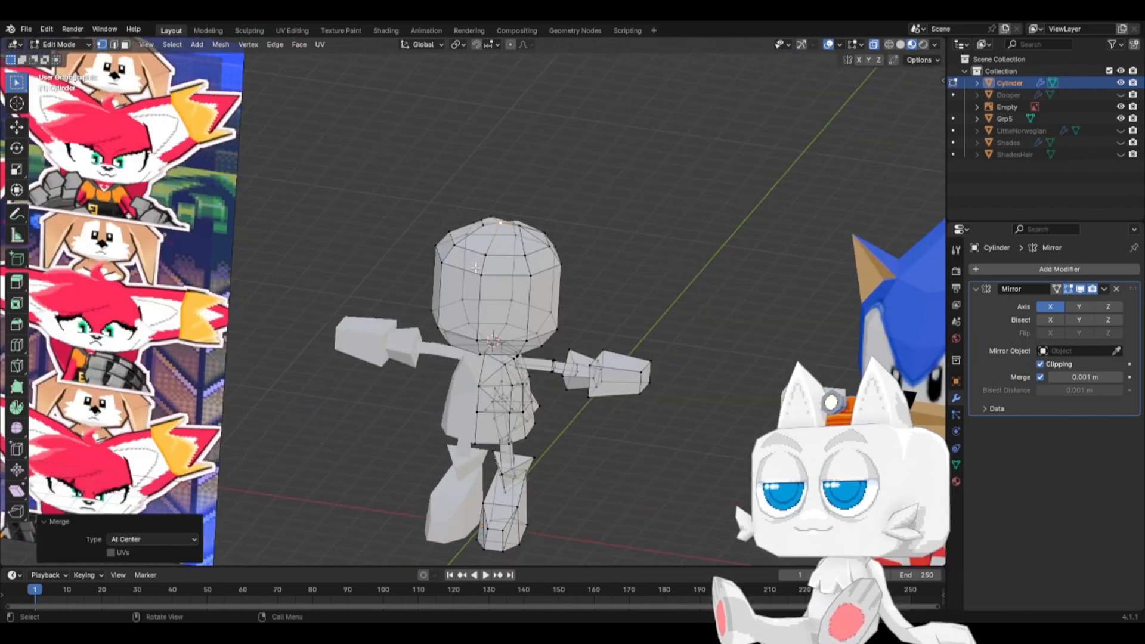
pyautogui.press('b')
pyautogui.moveTo(426, 148); pyautogui.dragTo(512, 305)
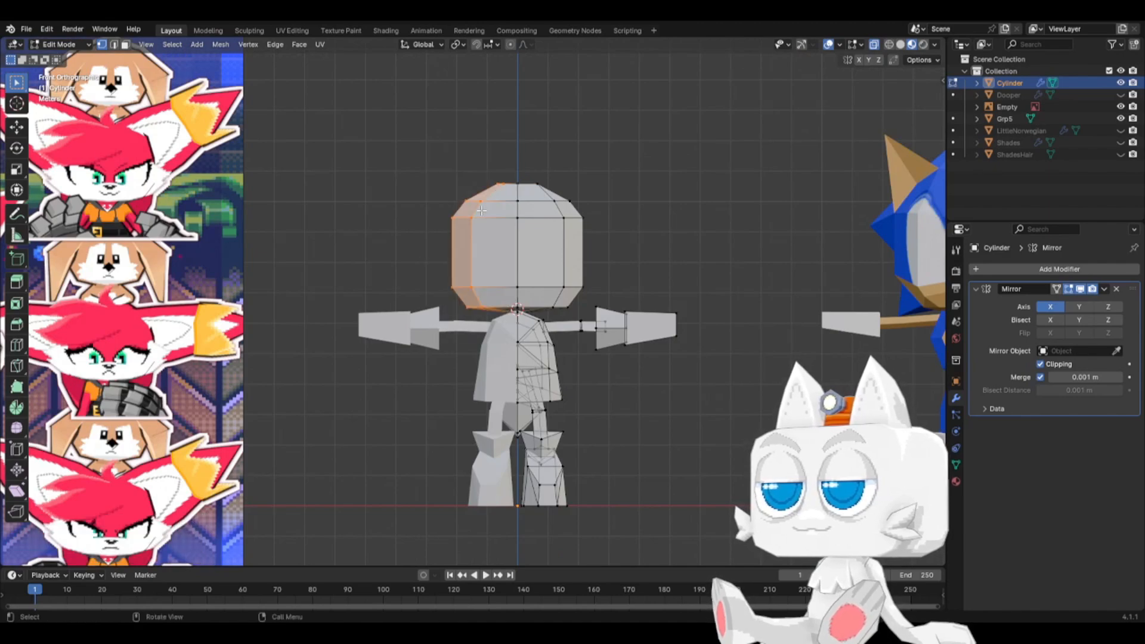
pyautogui.press('x')
pyautogui.click(471, 210)
pyautogui.moveTo(472, 210); pyautogui.dragTo(466, 254, button='middle')
# - Move the whole head about 0.16 m forward and 0.20 m up against the Sonic model, and scale it to about 1.12
pyautogui.scroll(1, 465, 253)
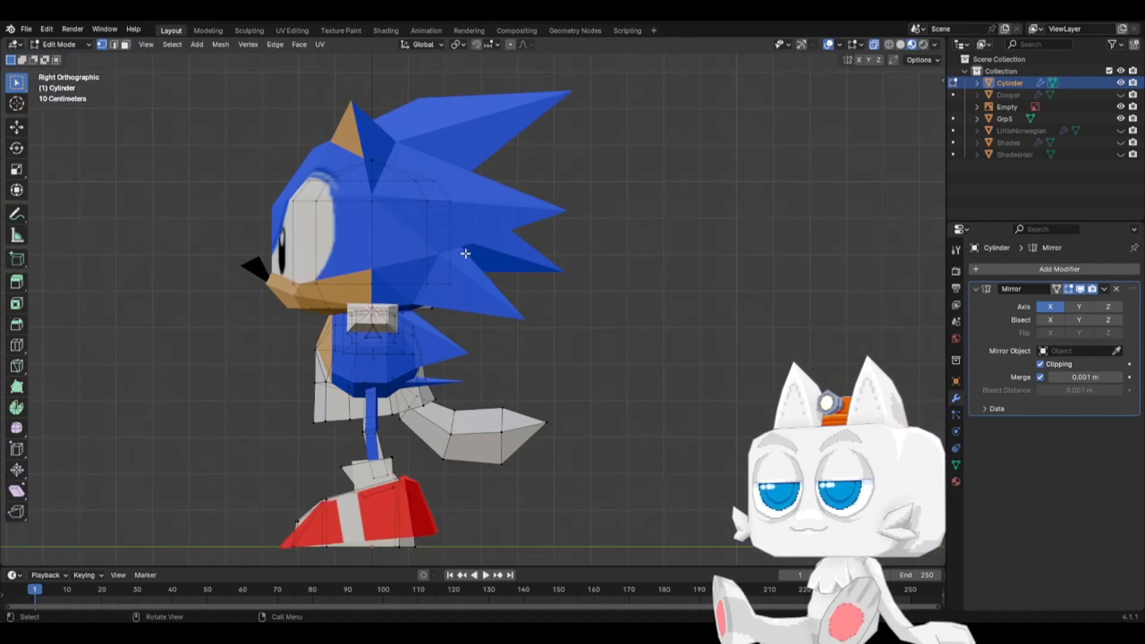
pyautogui.hotkey('ctrl', 'l')
pyautogui.press('g')
pyautogui.click(451, 190)
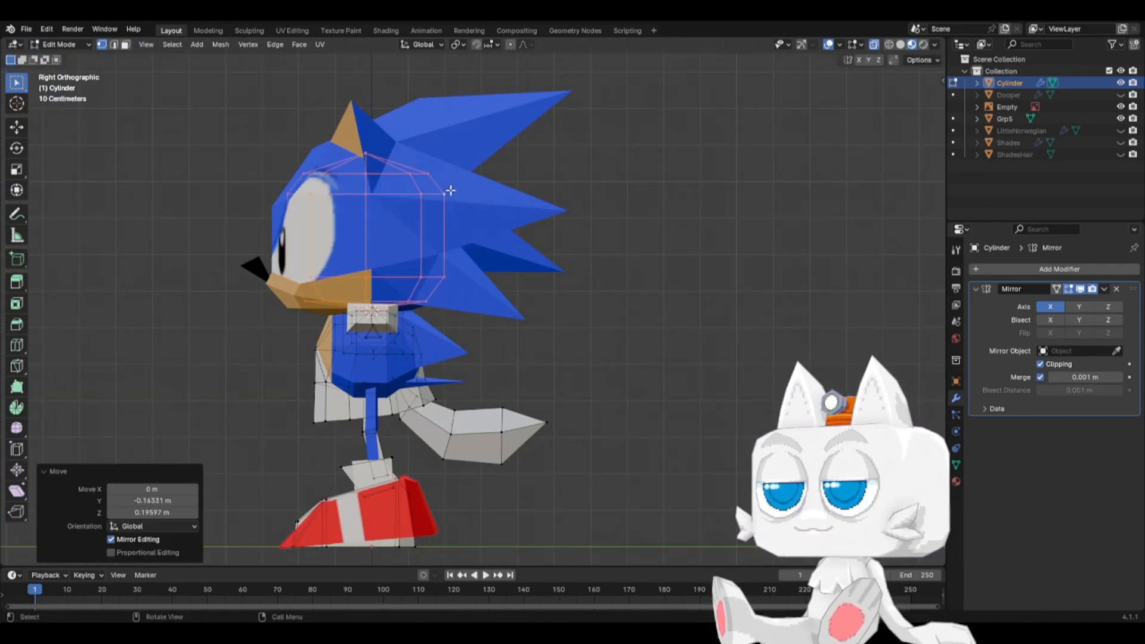
pyautogui.press('s')
pyautogui.click(489, 195)
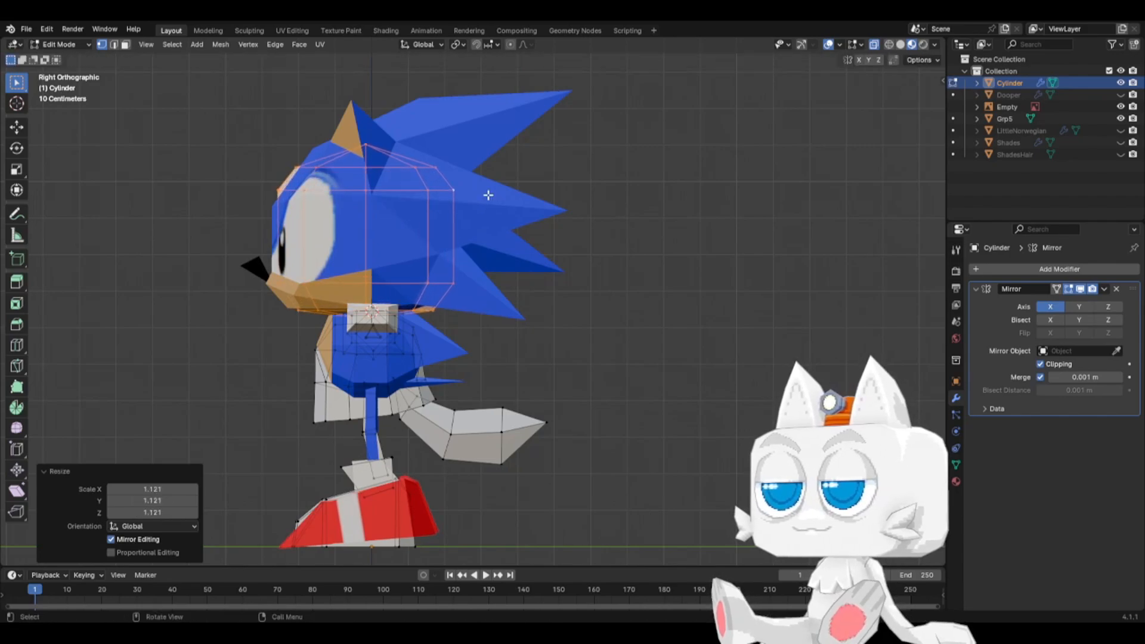
# - Raise the whole head about 0.065 m along Z
pyautogui.press('KP_1')
pyautogui.press('g')
pyautogui.press('z')
pyautogui.click(488, 191)
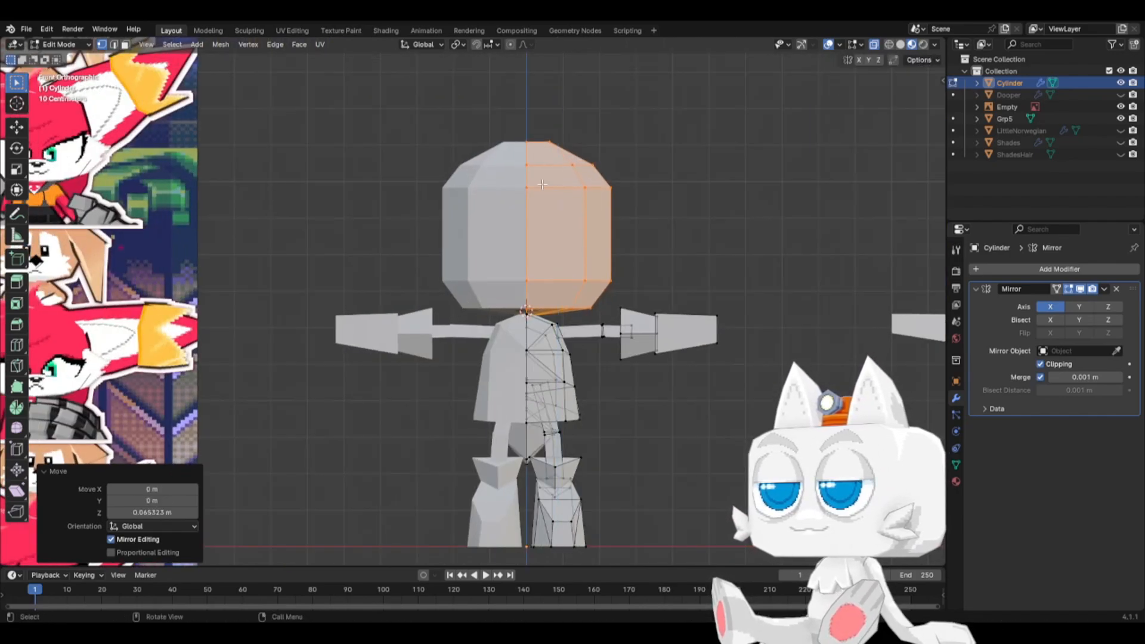
# - Knife-cut an extra loop across the crown faces, through edge midpoints and the side ring vertex, between the apex and upper ring
pyautogui.moveTo(488, 191); pyautogui.dragTo(523, 251, button='middle')
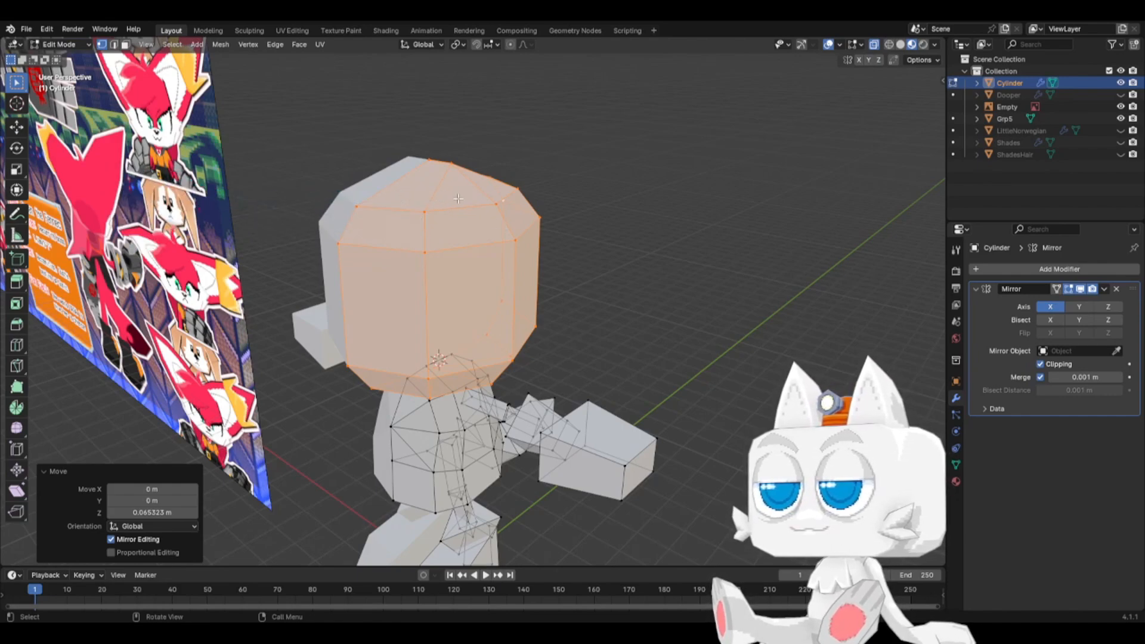
pyautogui.press('KP_3')
pyautogui.keyDown('shift'); pyautogui.moveTo(403, 182); pyautogui.dragTo(450, 383, button='middle'); pyautogui.keyUp('shift')
pyautogui.scroll(1, 421, 341)
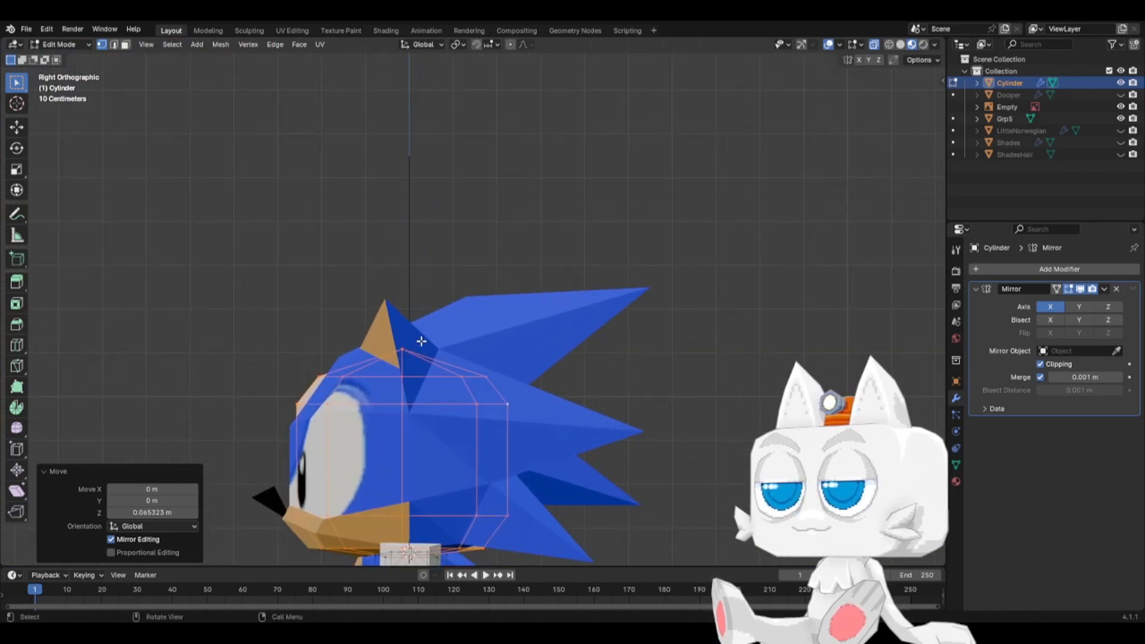
pyautogui.click(433, 271)
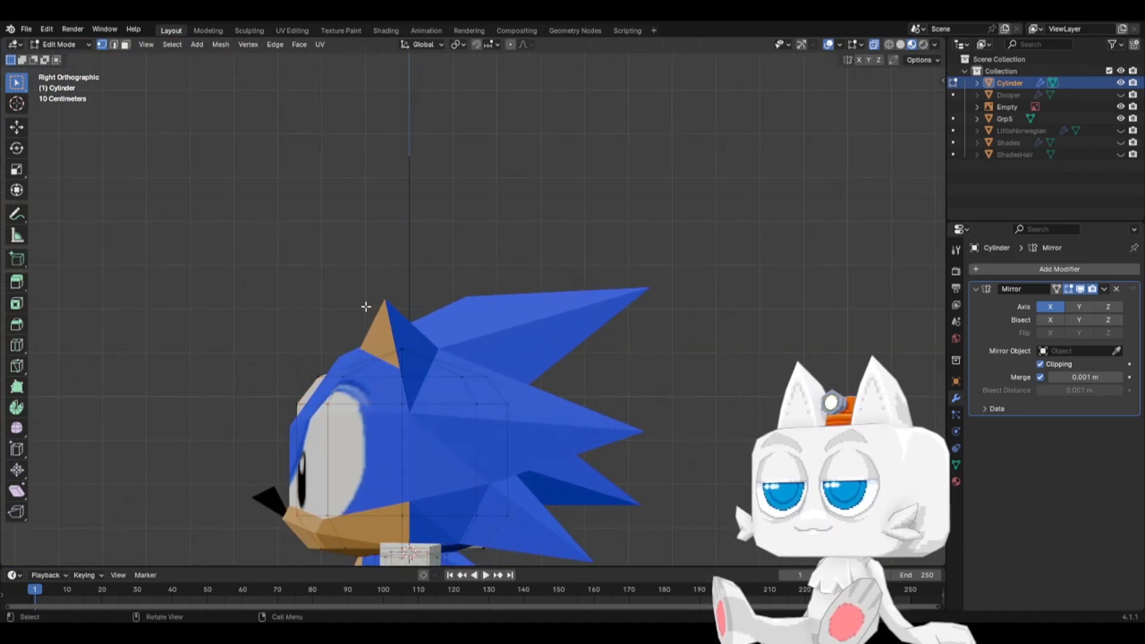
pyautogui.moveTo(350, 342); pyautogui.dragTo(365, 377, button='middle')
pyautogui.press('k')
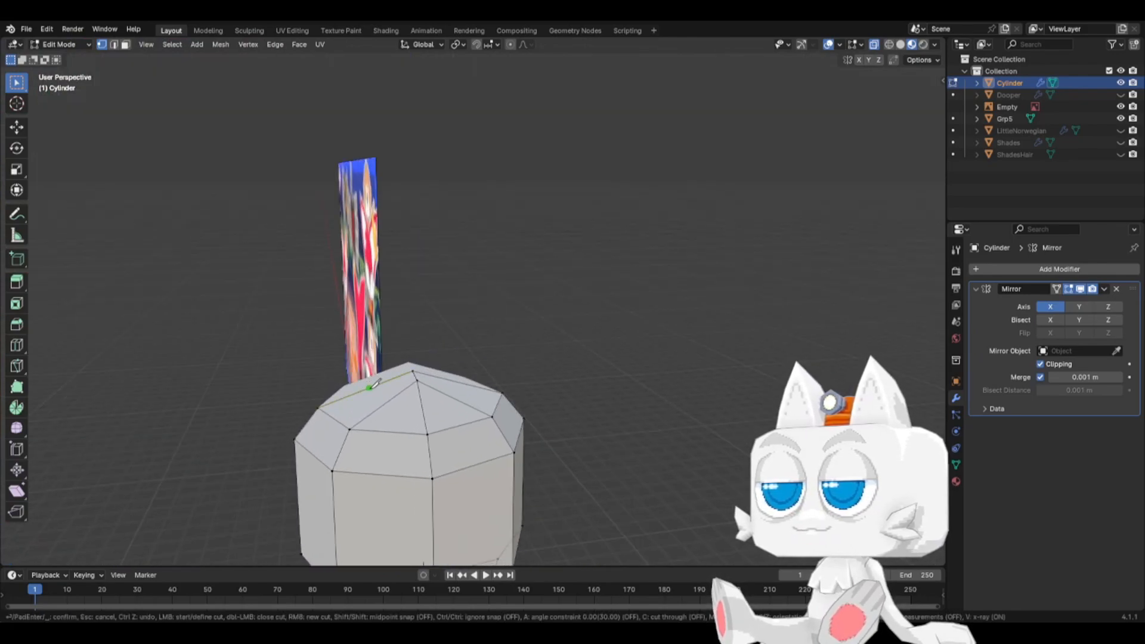
pyautogui.press('shift')
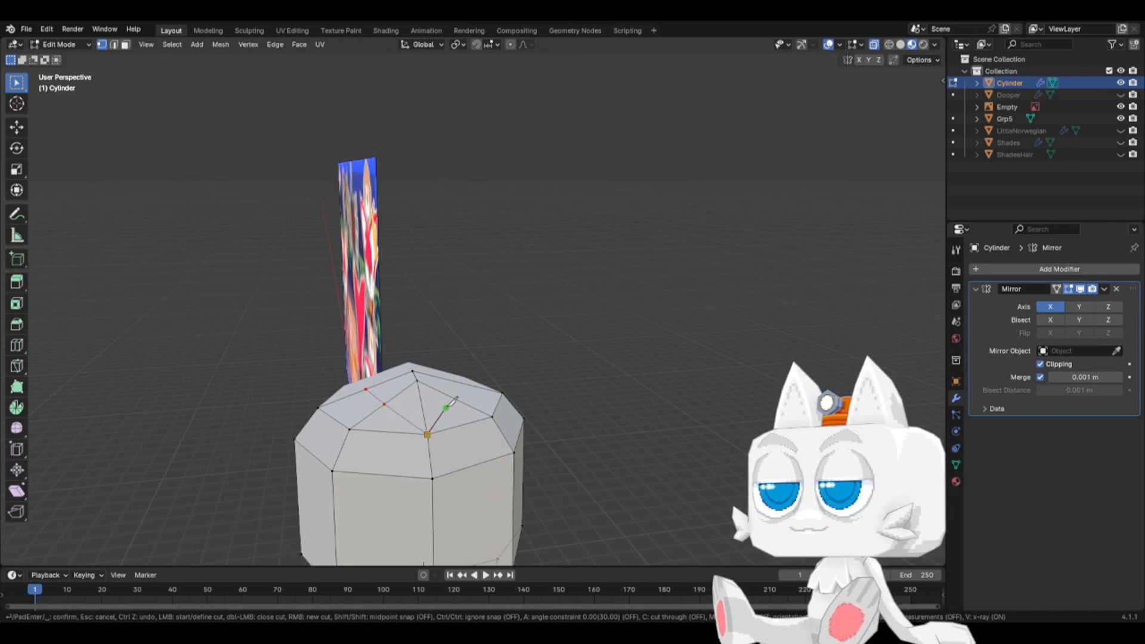
pyautogui.press('shift')
pyautogui.keyDown('shift'); pyautogui.click(456, 396); pyautogui.keyUp('shift')
pyautogui.press('shift')
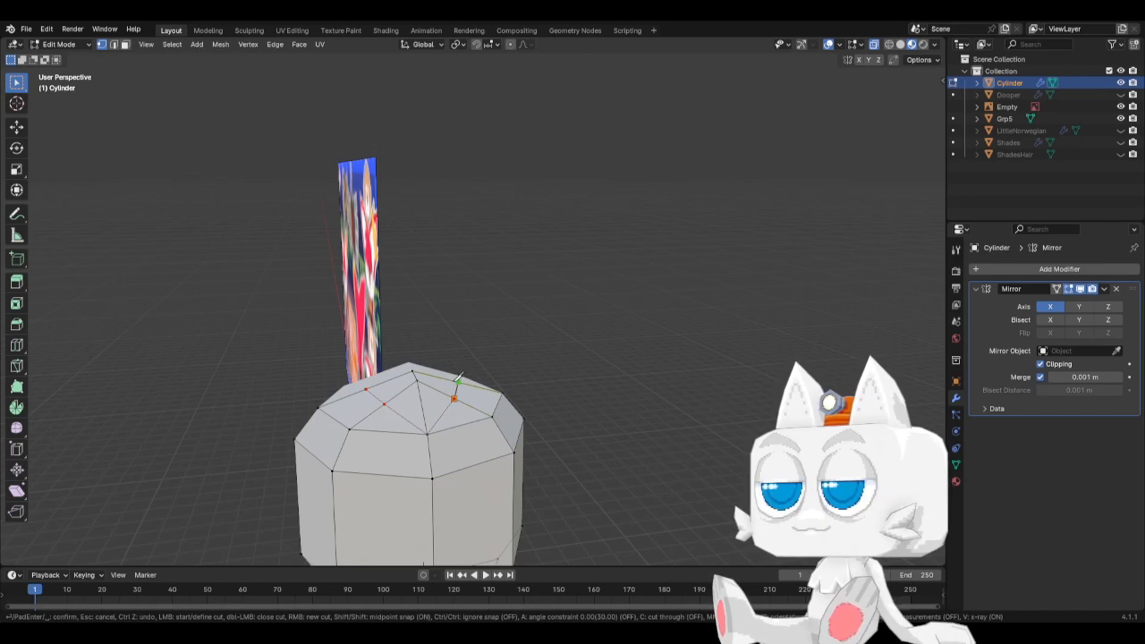
pyautogui.press('Return')
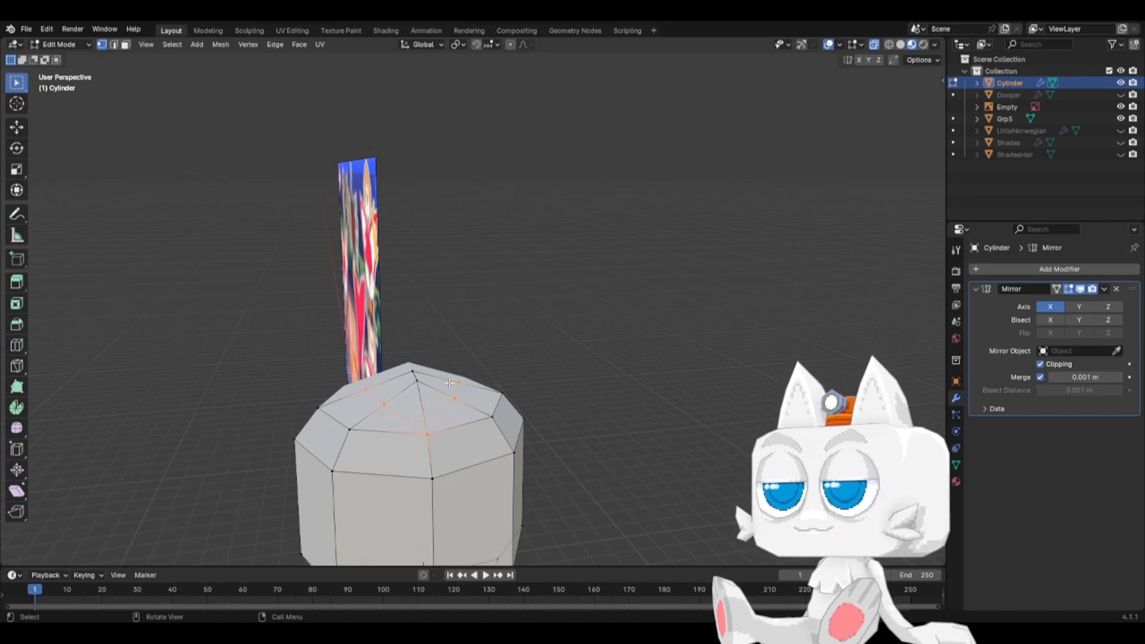
# - Round the back of the crown by moving the new cut's rear vertices about 0.10 m and 0.26 m backward and slightly up
pyautogui.press('KP_3')
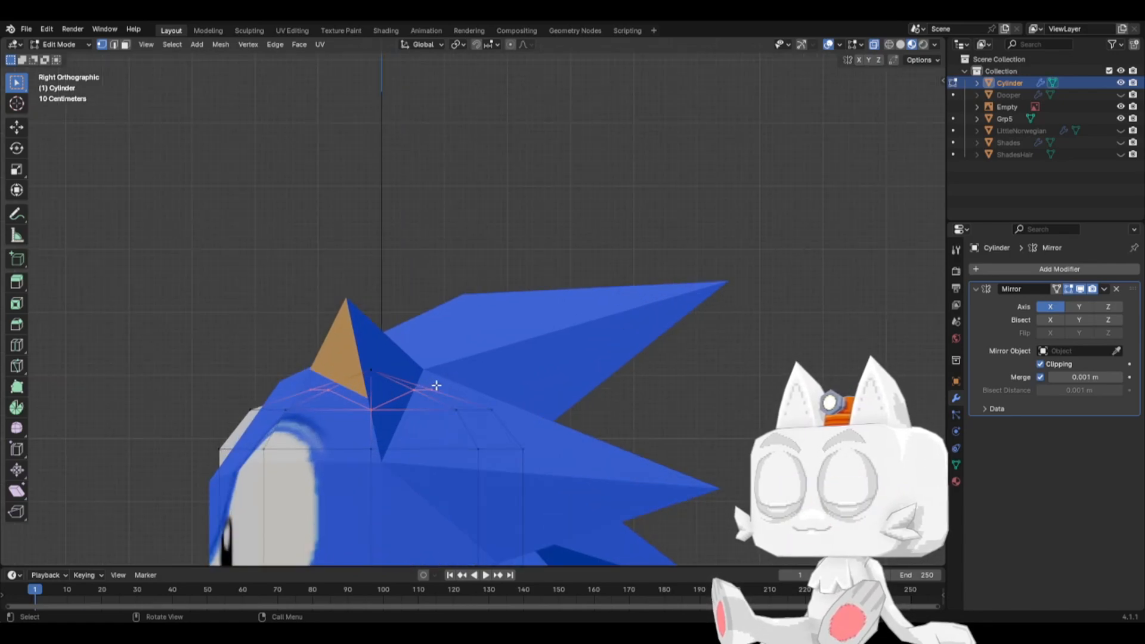
pyautogui.click(438, 386)
pyautogui.press('g')
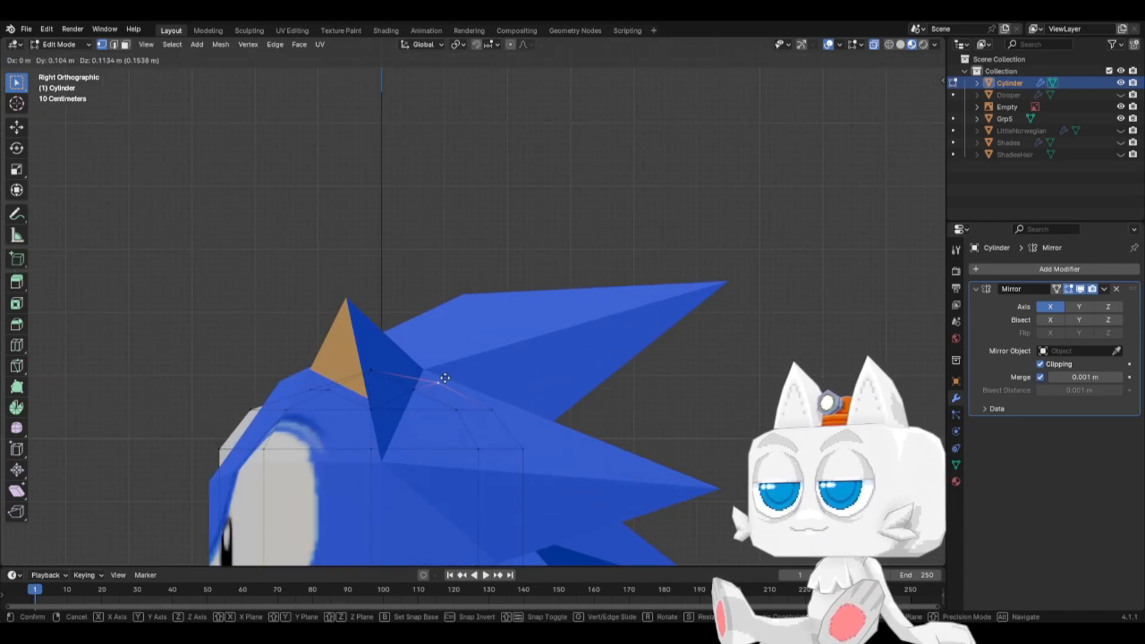
pyautogui.click(444, 378)
pyautogui.click(421, 387)
pyautogui.press('g')
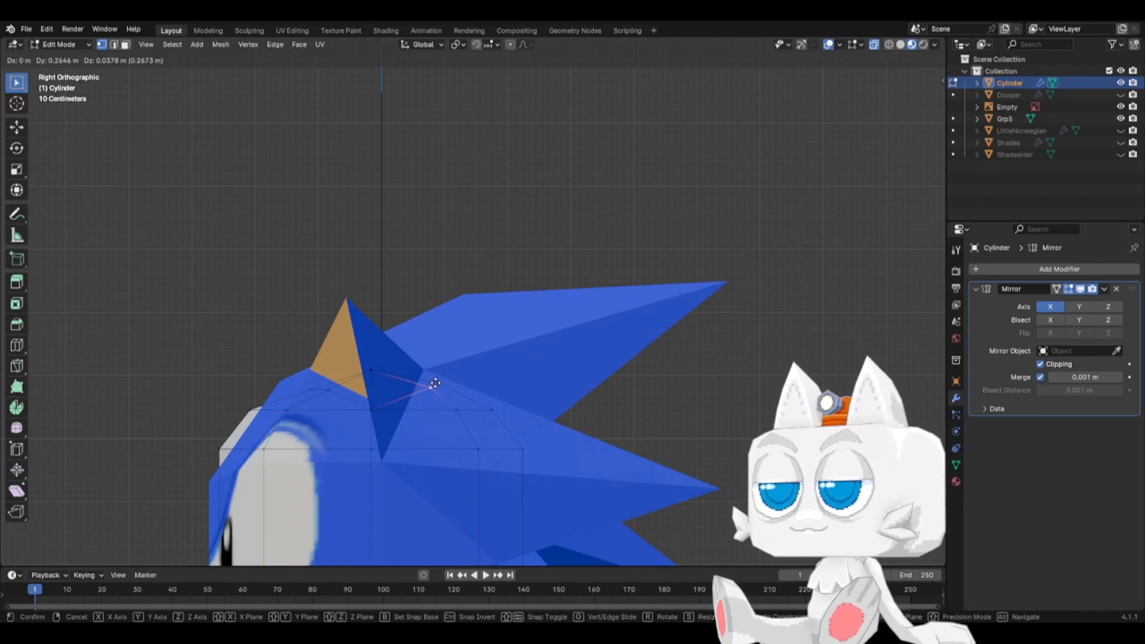
pyautogui.click(435, 383)
# - Round the front of the crown by moving the new cut's front vertices about 0.24 m and 0.31 m forward and slightly up
pyautogui.click(308, 378)
pyautogui.press('g')
pyautogui.click(327, 391)
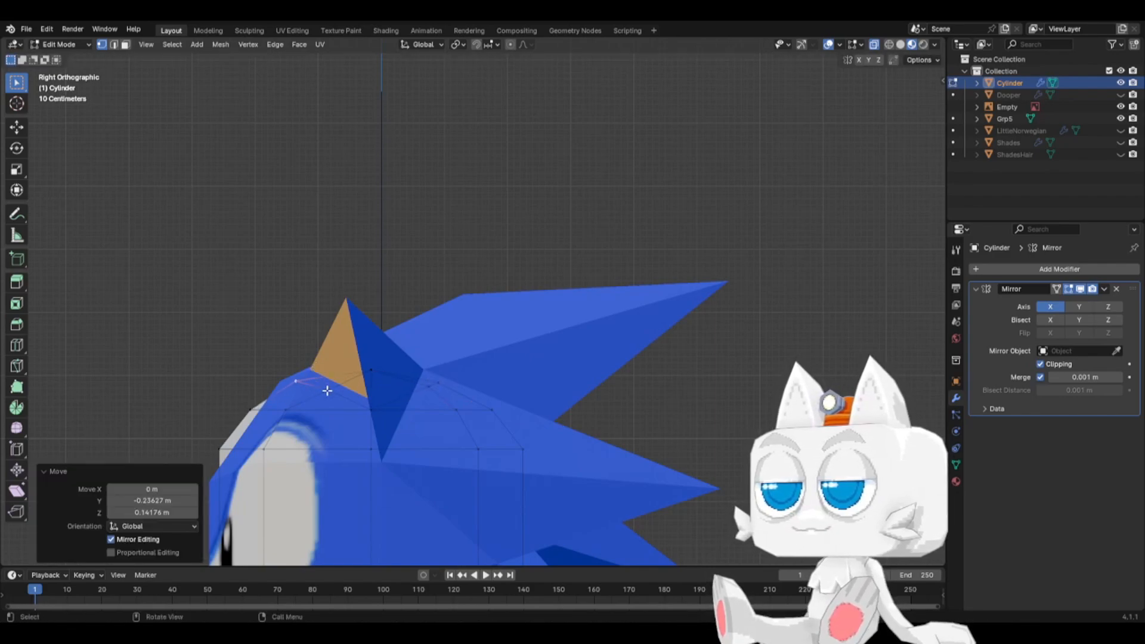
pyautogui.click(327, 391)
pyautogui.press('g')
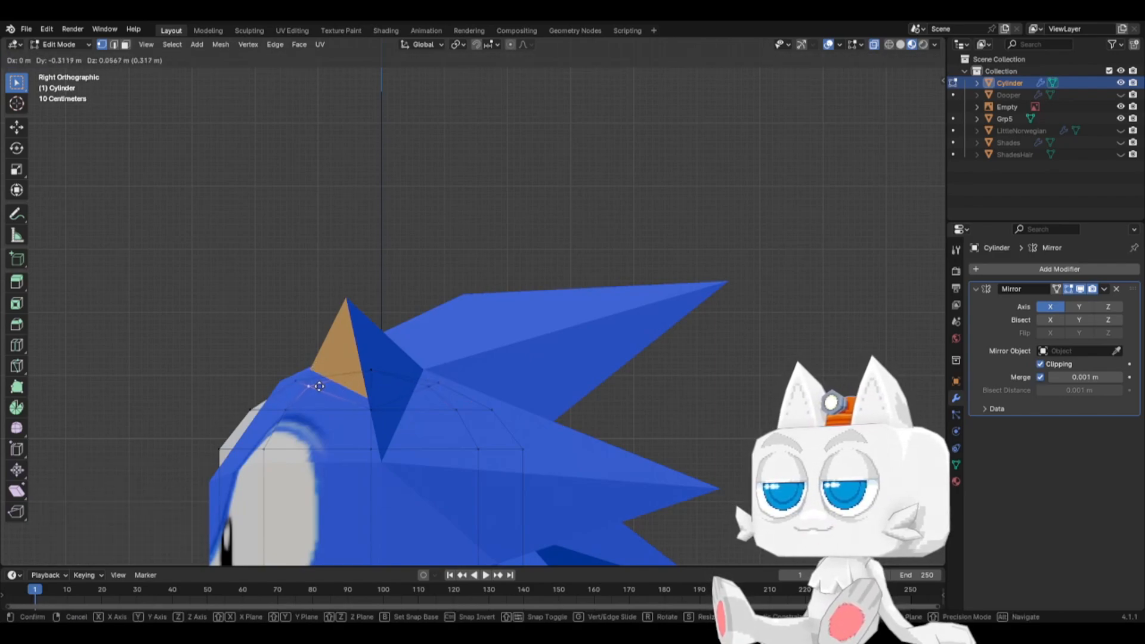
pyautogui.click(319, 387)
# - Adjust the front and rear vertices of the ring below the crown cut, raising the rear one about 0.057 m
pyautogui.click(295, 381)
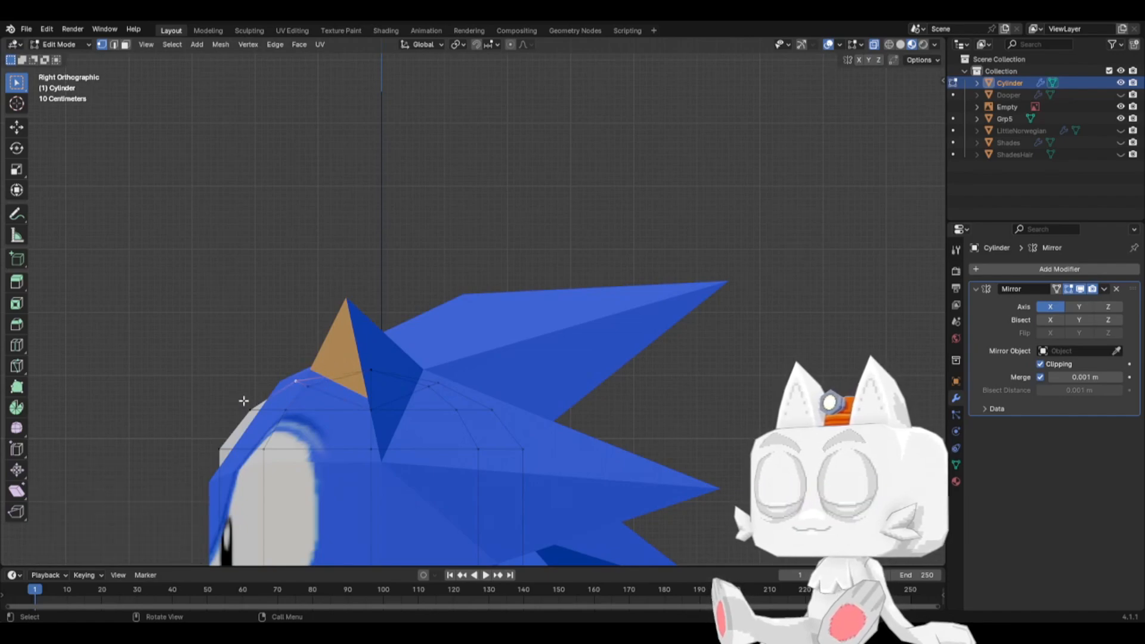
pyautogui.press('g')
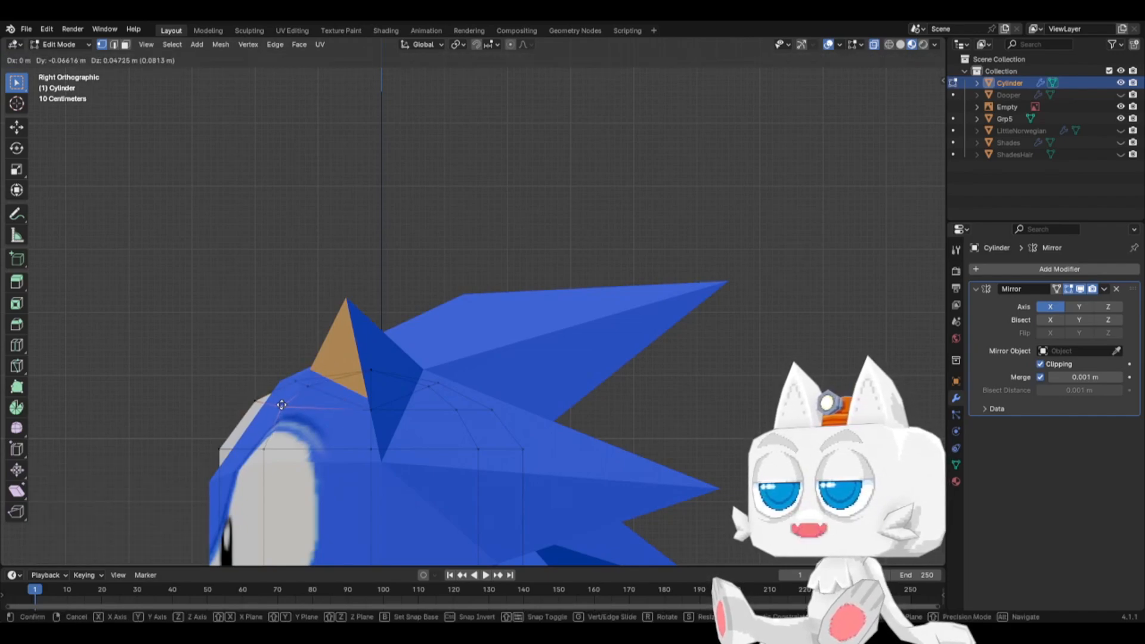
pyautogui.click(282, 405)
pyautogui.click(495, 396)
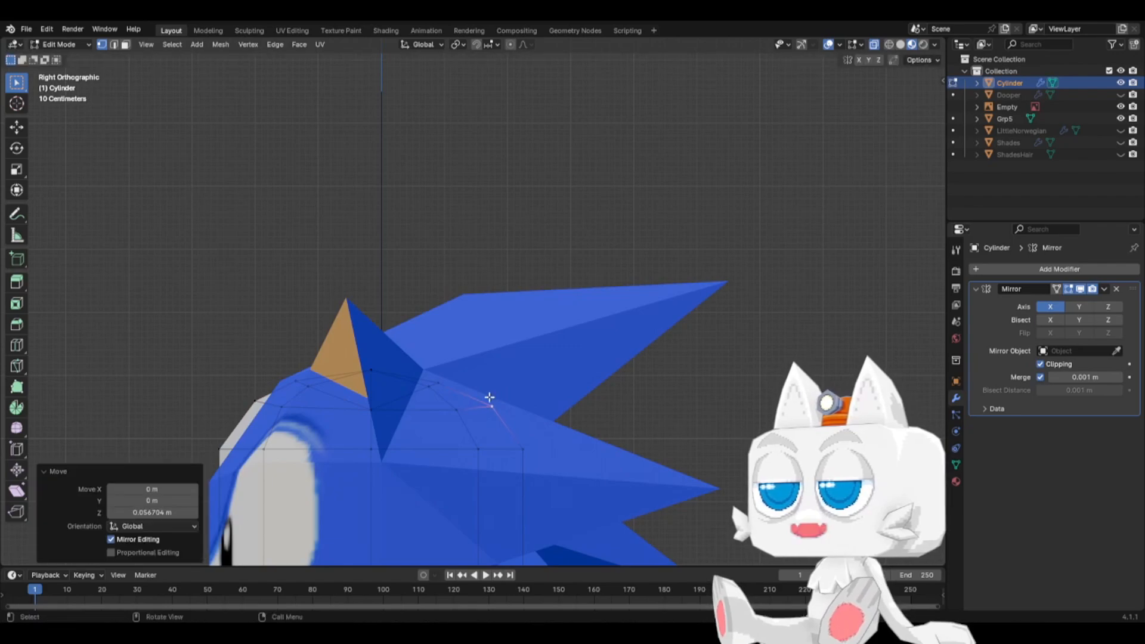
# - Move the upper ring's outer side vertex about 0.02 m inward and 0.085 m up, and raise the crown's center vertex about 0.04 m
pyautogui.press('KP_1')
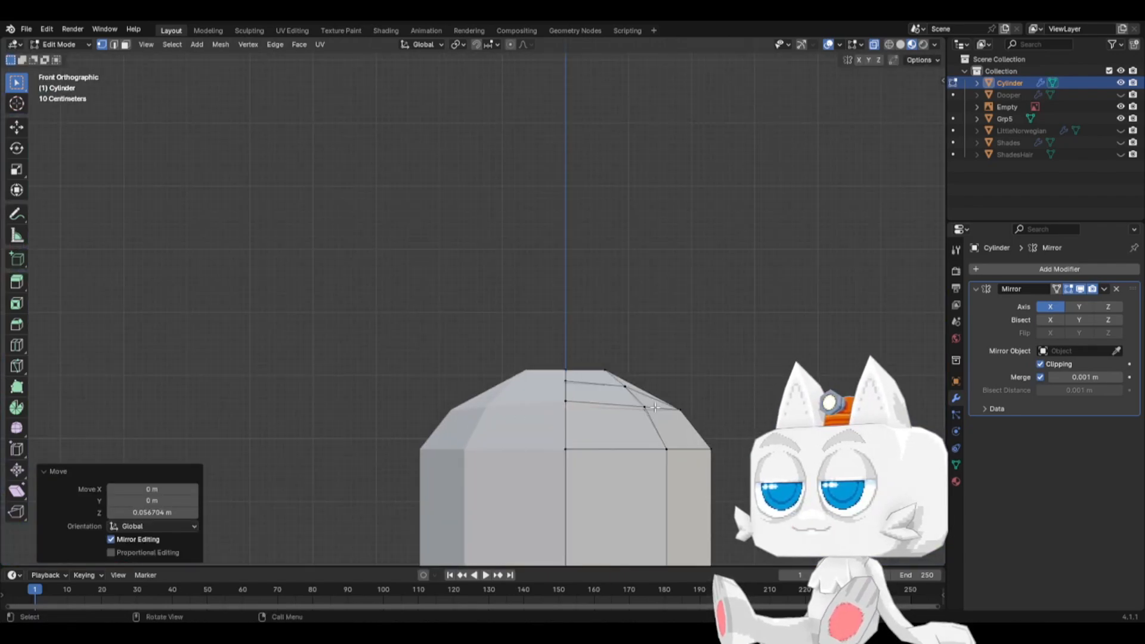
pyautogui.press('g')
pyautogui.click(690, 402)
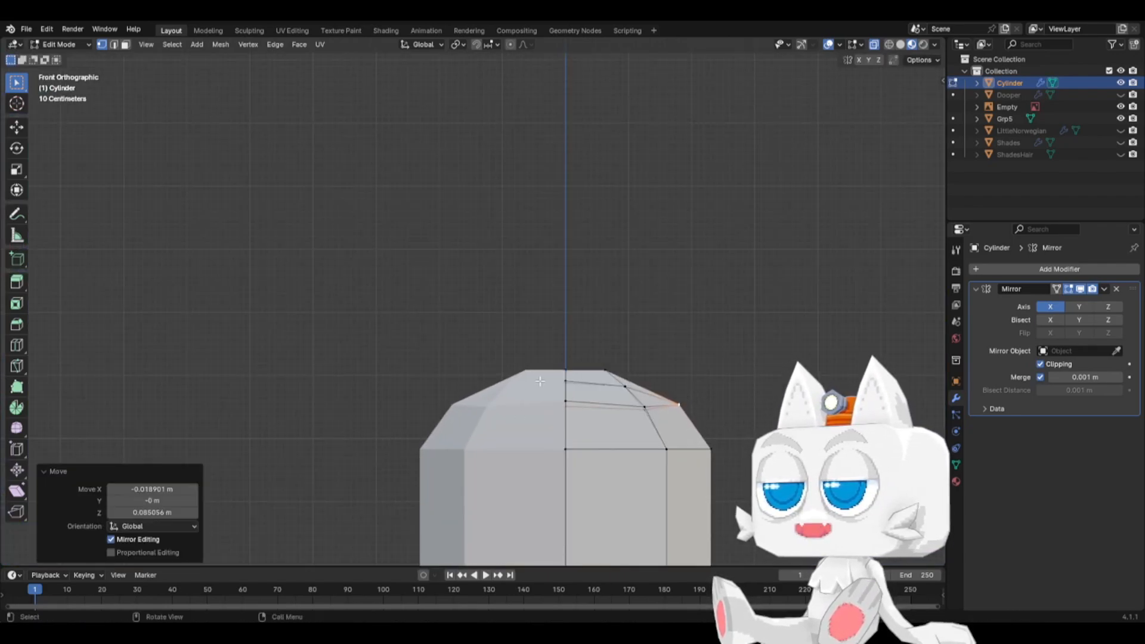
pyautogui.click(606, 364)
pyautogui.click(556, 365)
pyautogui.press('g')
pyautogui.press('z')
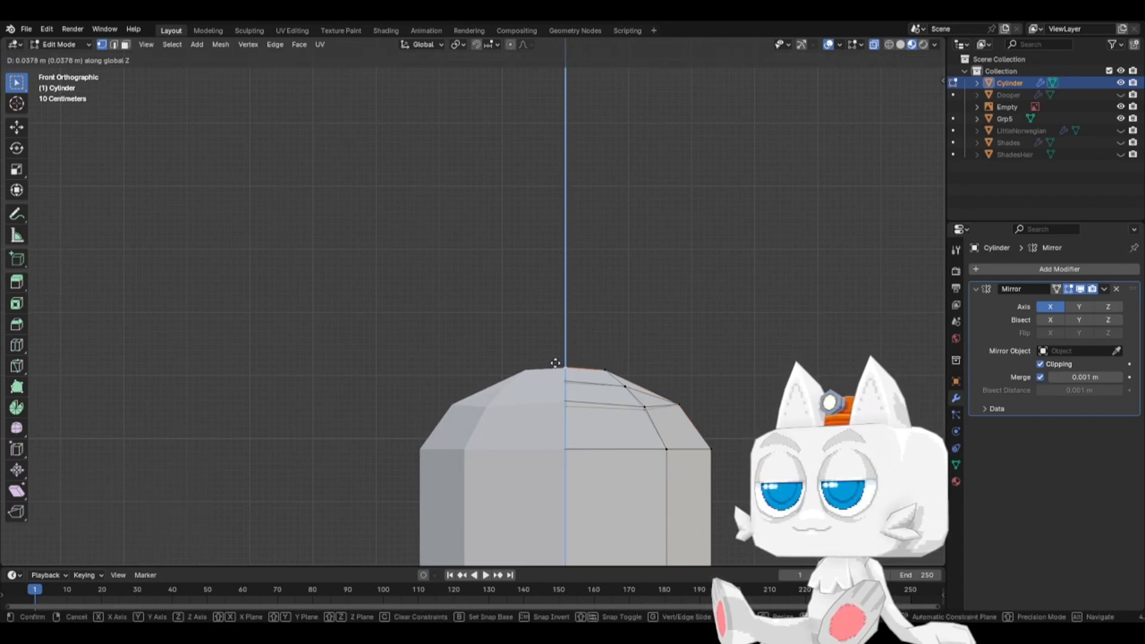
pyautogui.click(558, 362)
# - Move the vertex beside the apex about 0.085 m outward and 0.057 m down, and the outer side vertex slightly outward and down
pyautogui.click(602, 365)
pyautogui.press('g')
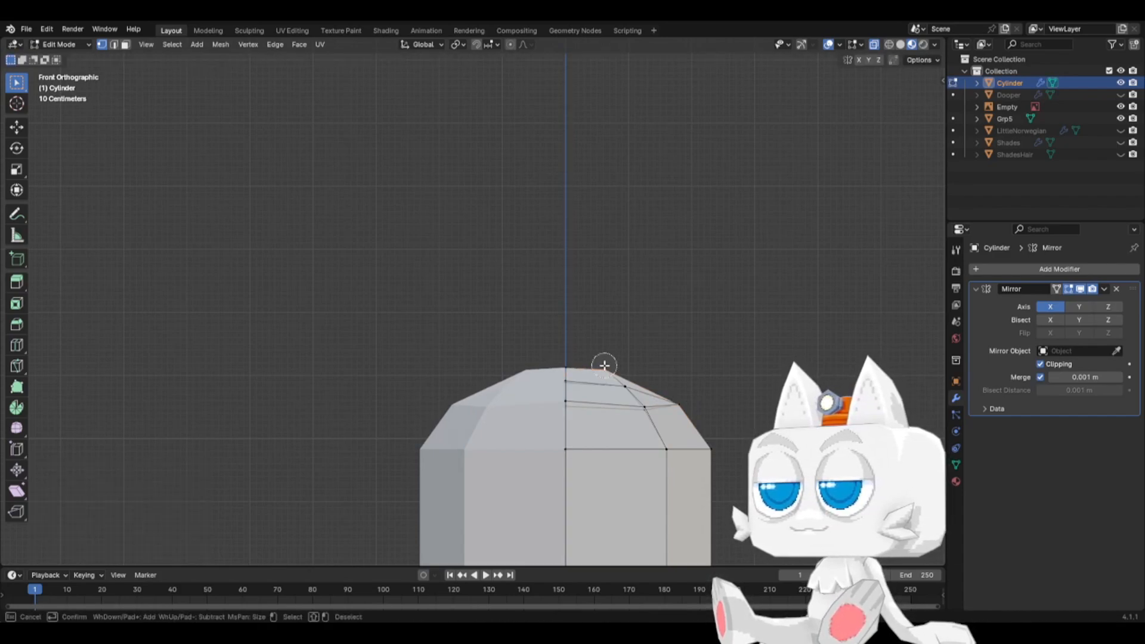
pyautogui.click(609, 372)
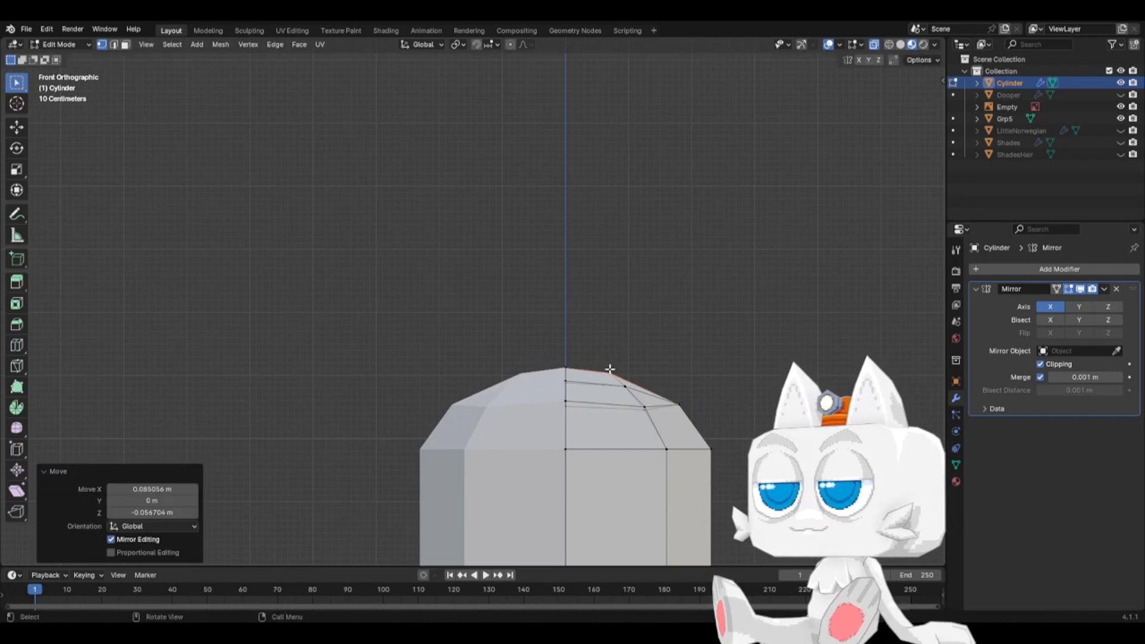
pyautogui.scroll(-1, 649, 382)
pyautogui.scroll(-2, 649, 391)
pyautogui.click(598, 359)
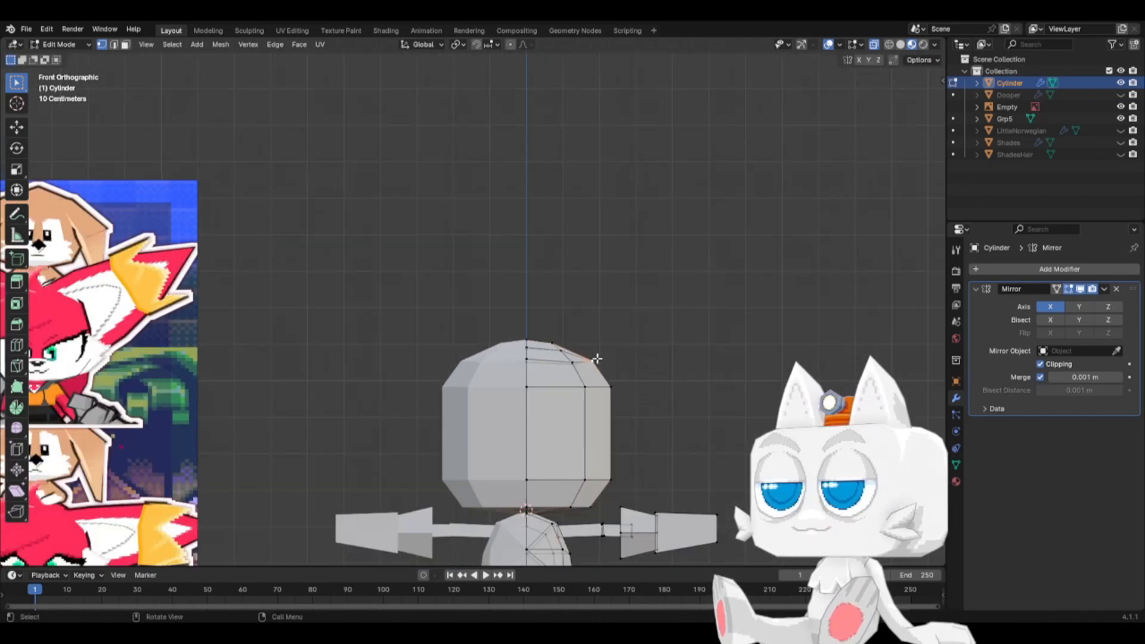
pyautogui.scroll(2, 648, 359)
pyautogui.press('g')
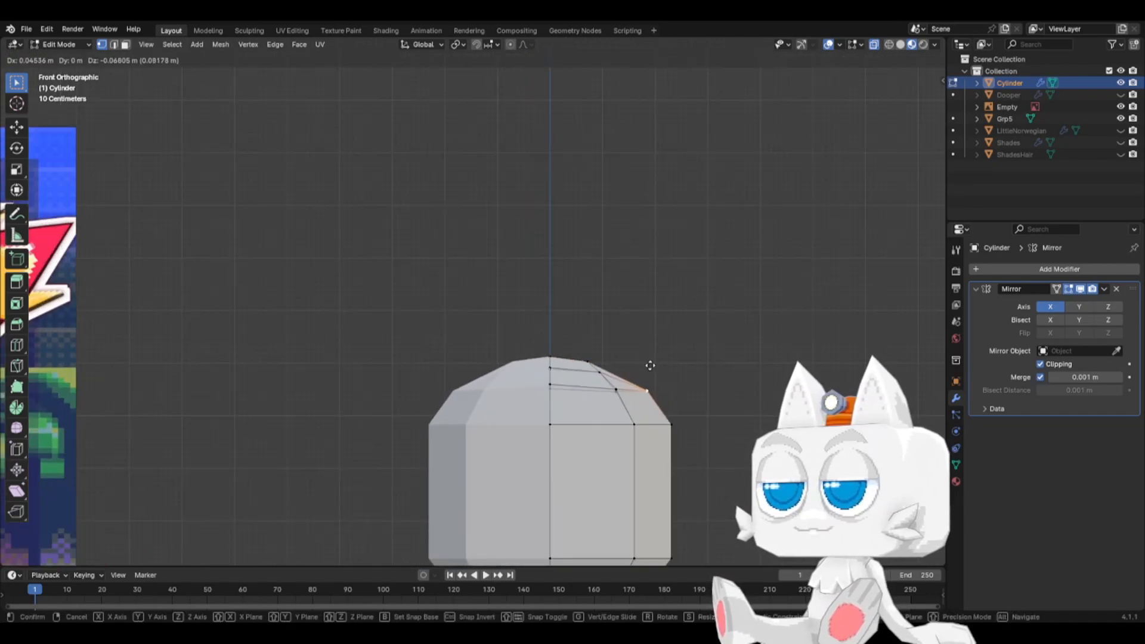
pyautogui.click(649, 363)
# - Move the vertex beside the crown's apex about 0.08 m outward and 0.01 m up
pyautogui.press('a')
pyautogui.press('a')
pyautogui.press('c')
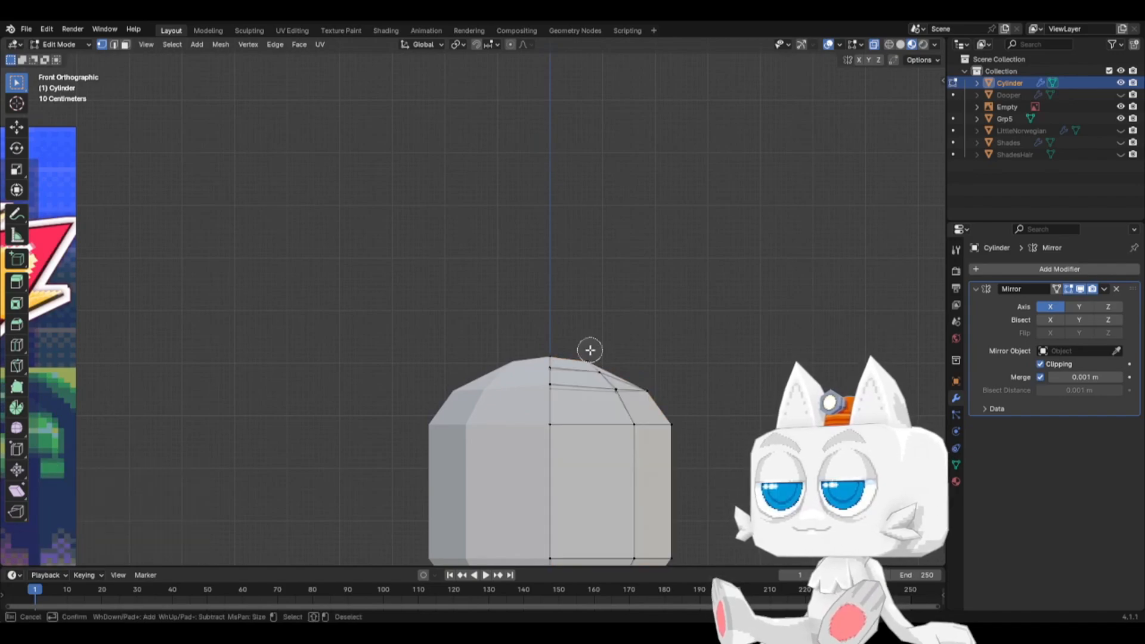
pyautogui.click(590, 353)
pyautogui.press('Escape')
pyautogui.press('g')
pyautogui.click(595, 353)
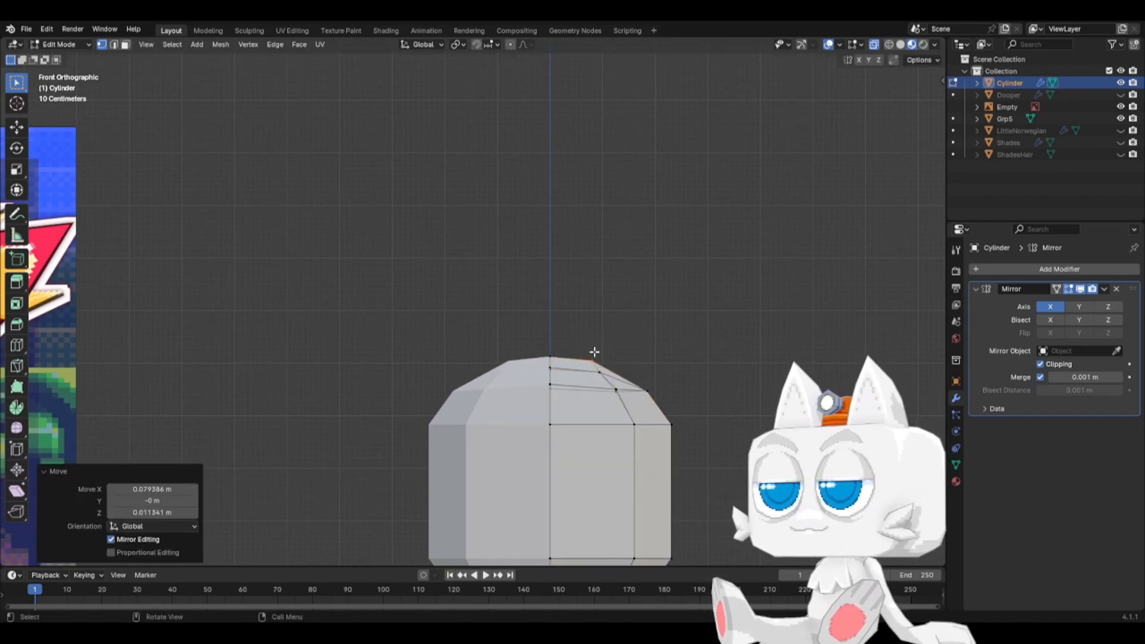
pyautogui.scroll(-2, 637, 392)
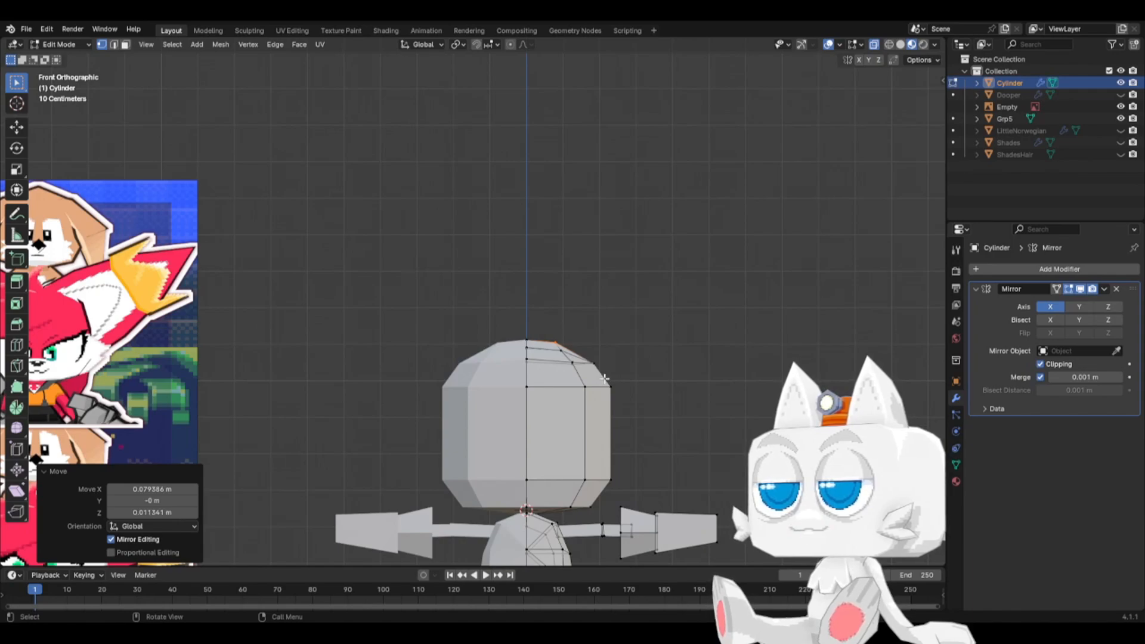
# - Select the whole head mesh and merge its overlapping vertices by distance at 0.0001 m
pyautogui.hotkey('ctrl', 'l')
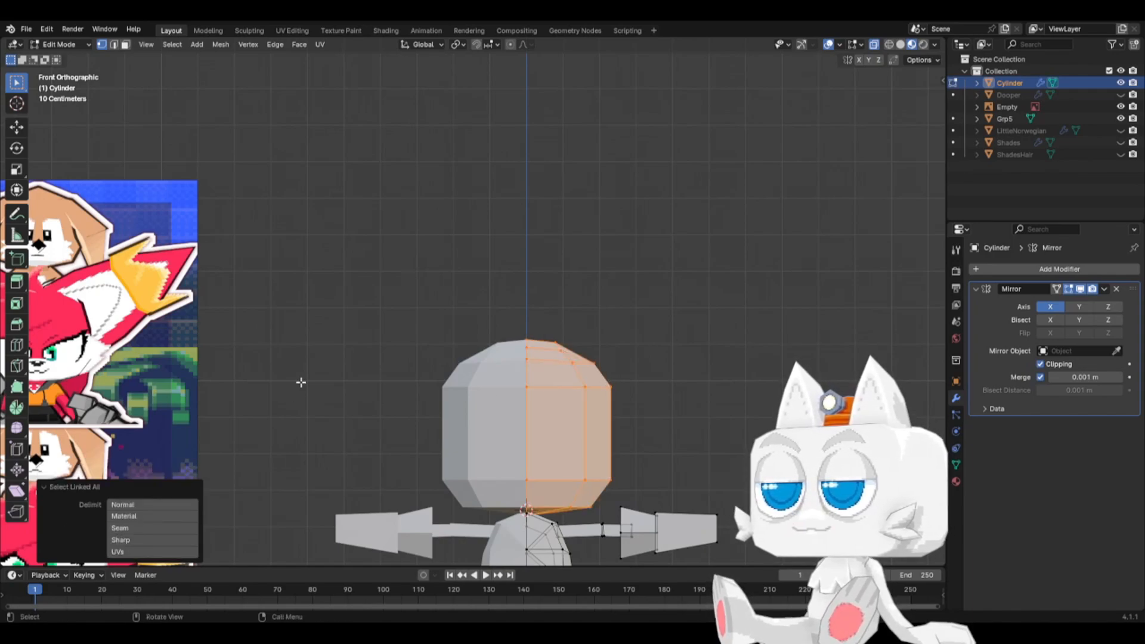
pyautogui.click(250, 46)
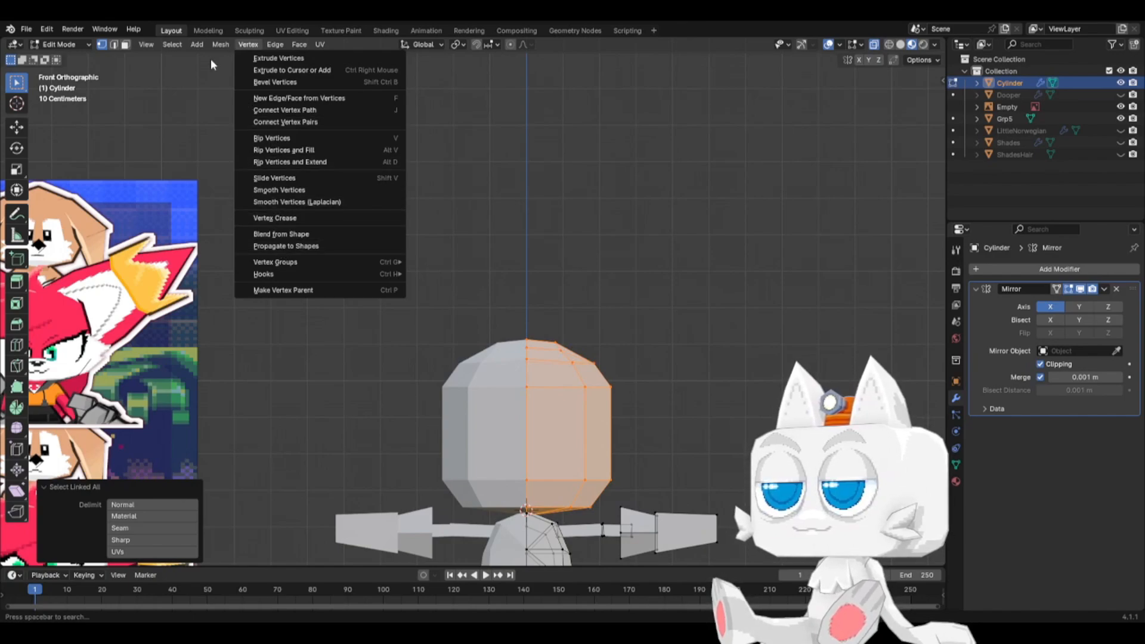
pyautogui.click(220, 44)
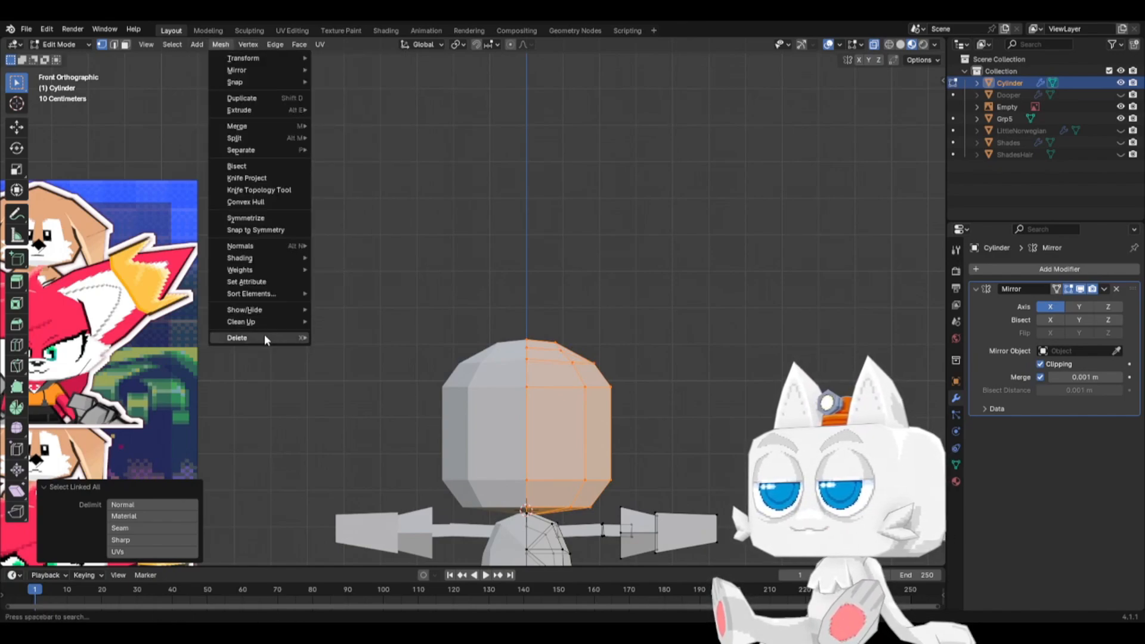
pyautogui.moveTo(263, 335)
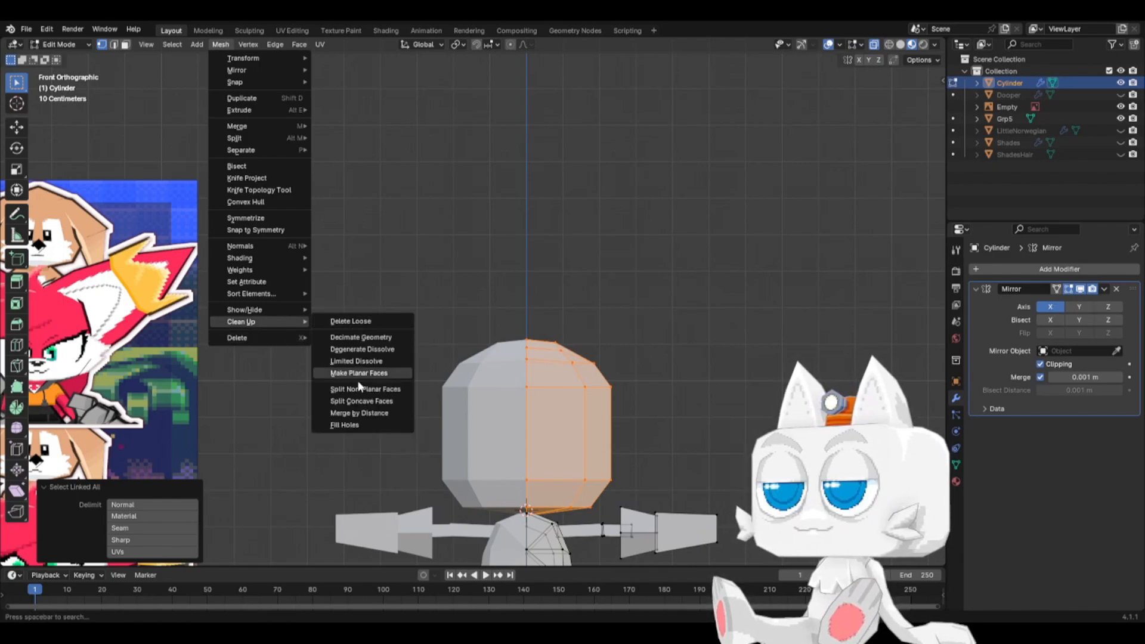
pyautogui.click(359, 414)
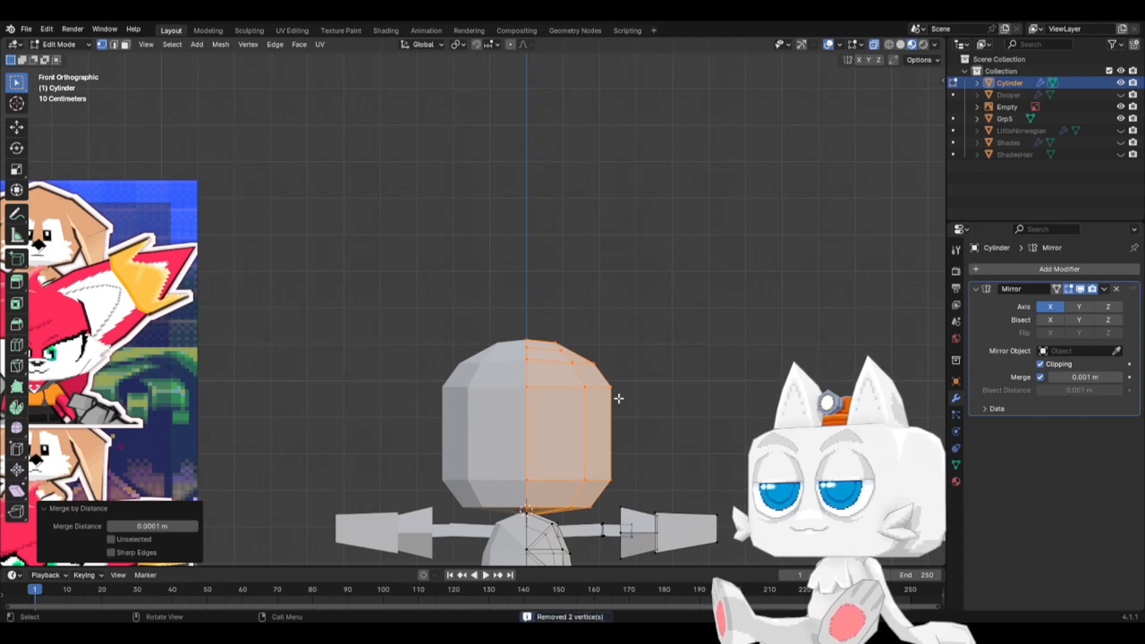
# - Move the vertex beside the crown's apex about 0.215 m outward and the one just below it about 0.16 m outward
pyautogui.scroll(2, 597, 367)
pyautogui.click(593, 349)
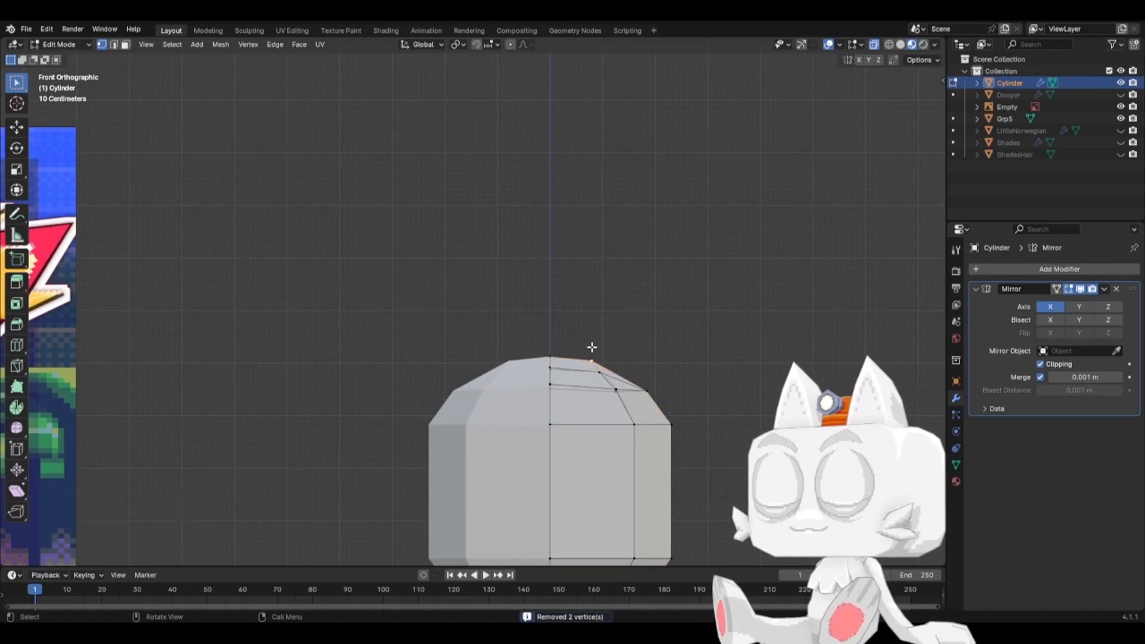
pyautogui.press('g')
pyautogui.click(605, 349)
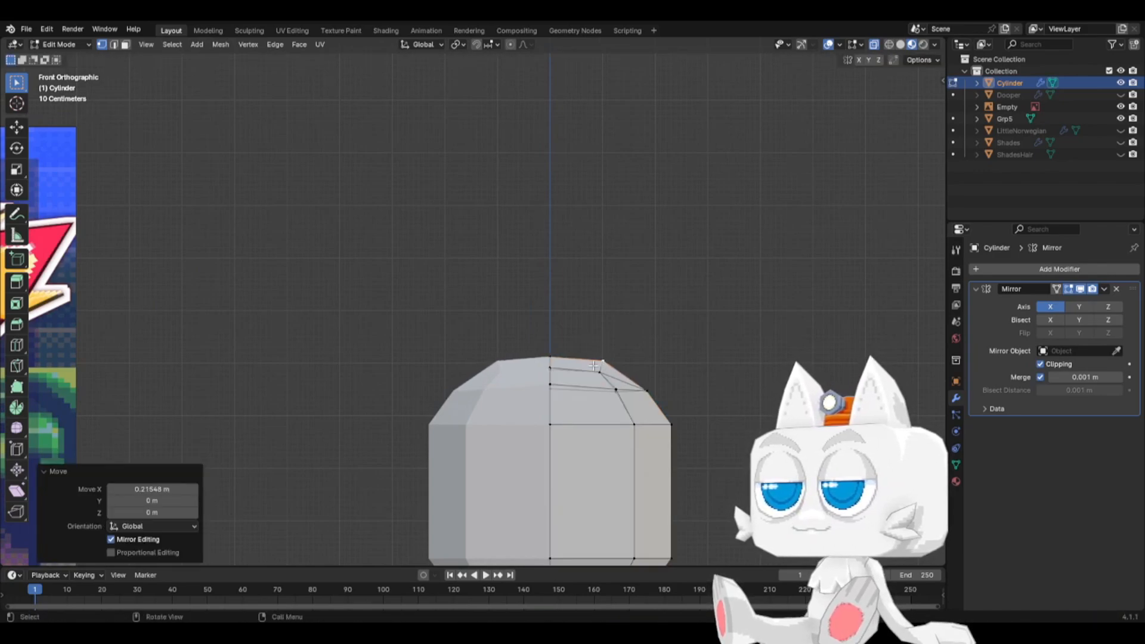
pyautogui.click(599, 371)
pyautogui.press('g')
pyautogui.click(616, 376)
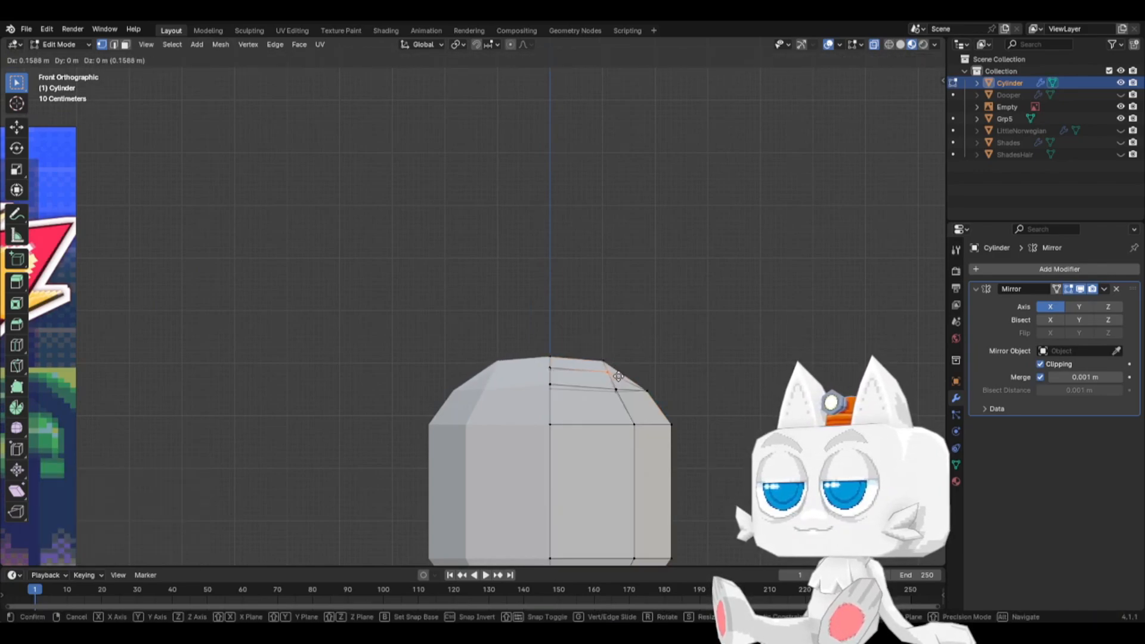
# - Move the crown ring's outer side vertex about 0.03 m outward and 0.07 m up, and its inner neighbor about 0.16 m outward along X
pyautogui.click(649, 381)
pyautogui.press('g')
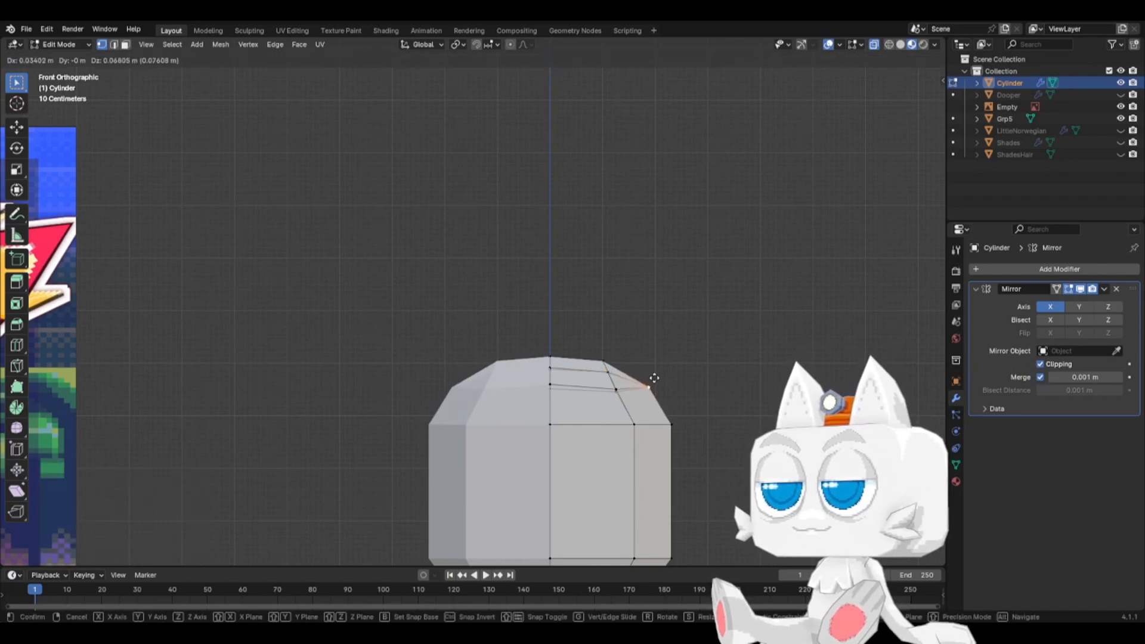
pyautogui.click(651, 378)
pyautogui.click(618, 389)
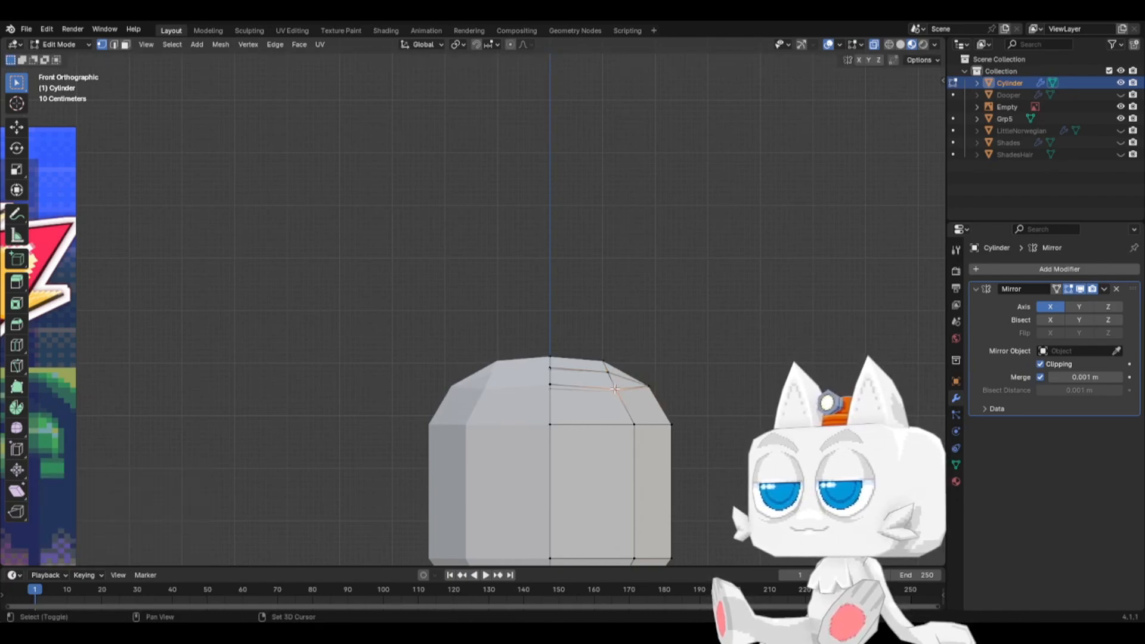
pyautogui.press('g')
pyautogui.press('x')
pyautogui.click(640, 401)
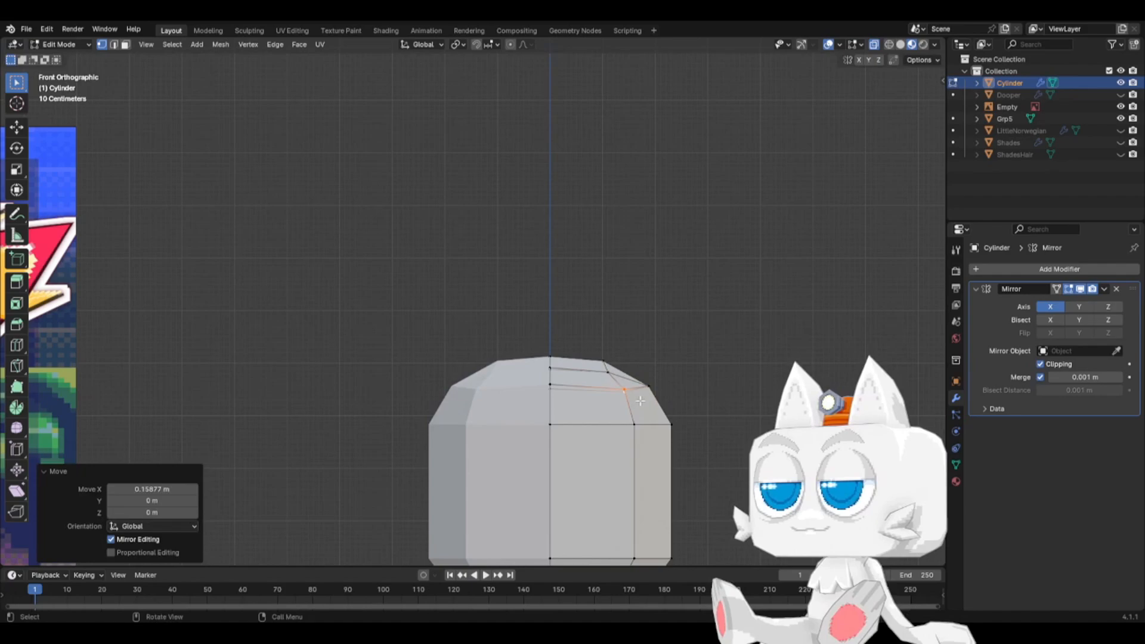
# - Move the upper crown ring's inner vertex about 0.11 m outward and 0.03 m up, then compare the head with the reference models
pyautogui.click(601, 369)
pyautogui.press('g')
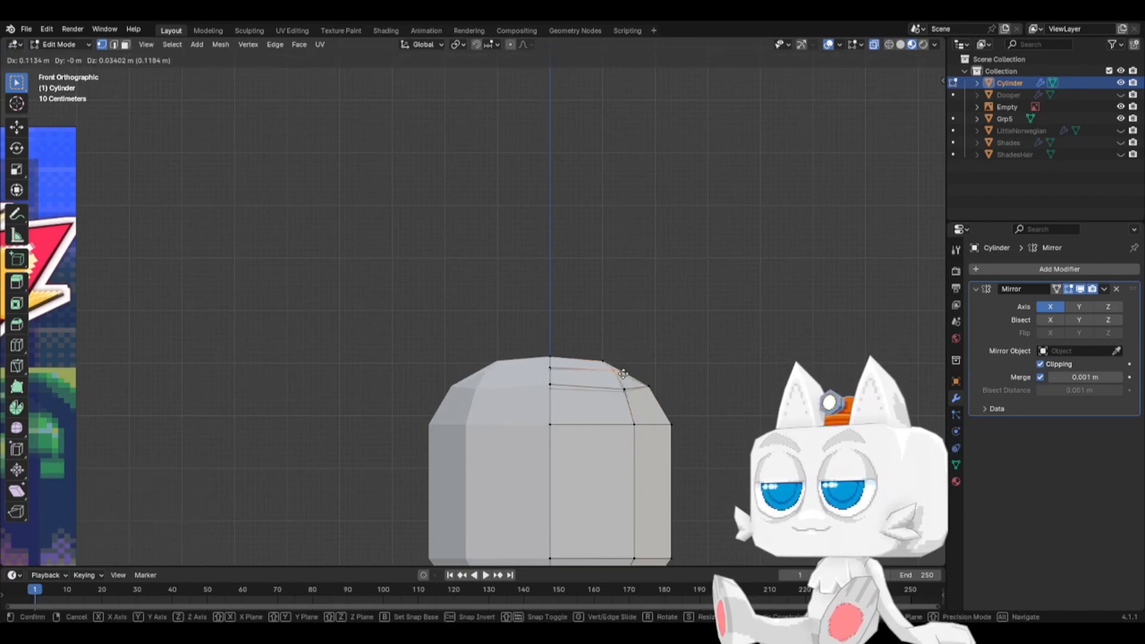
pyautogui.click(623, 374)
pyautogui.scroll(-3, 631, 373)
pyautogui.scroll(-1, 631, 373)
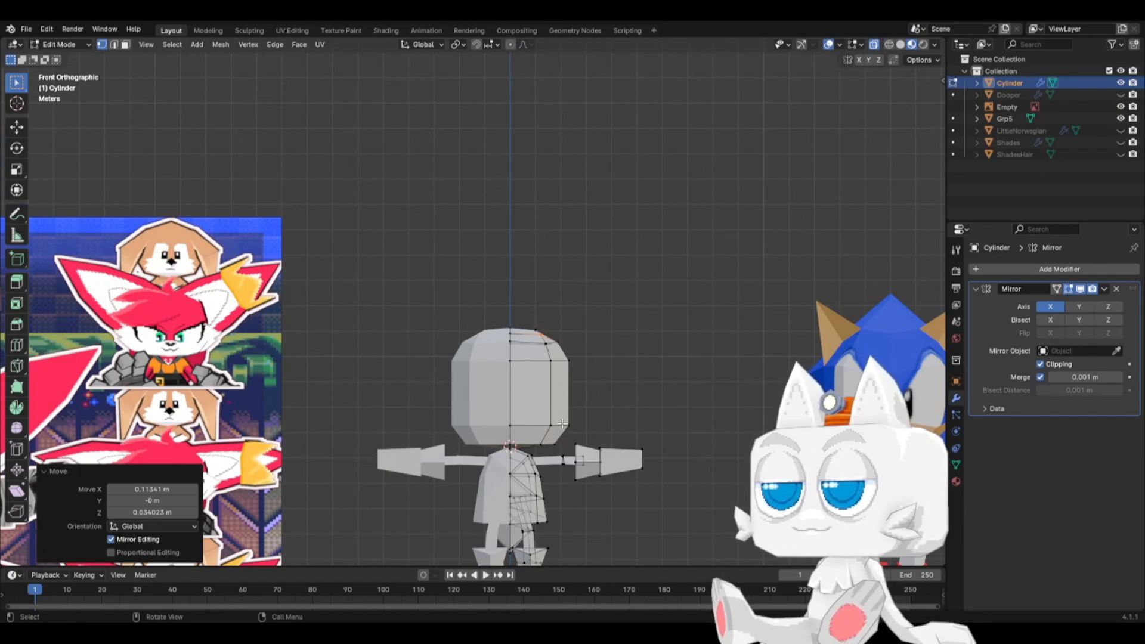
pyautogui.scroll(-4, 546, 426)
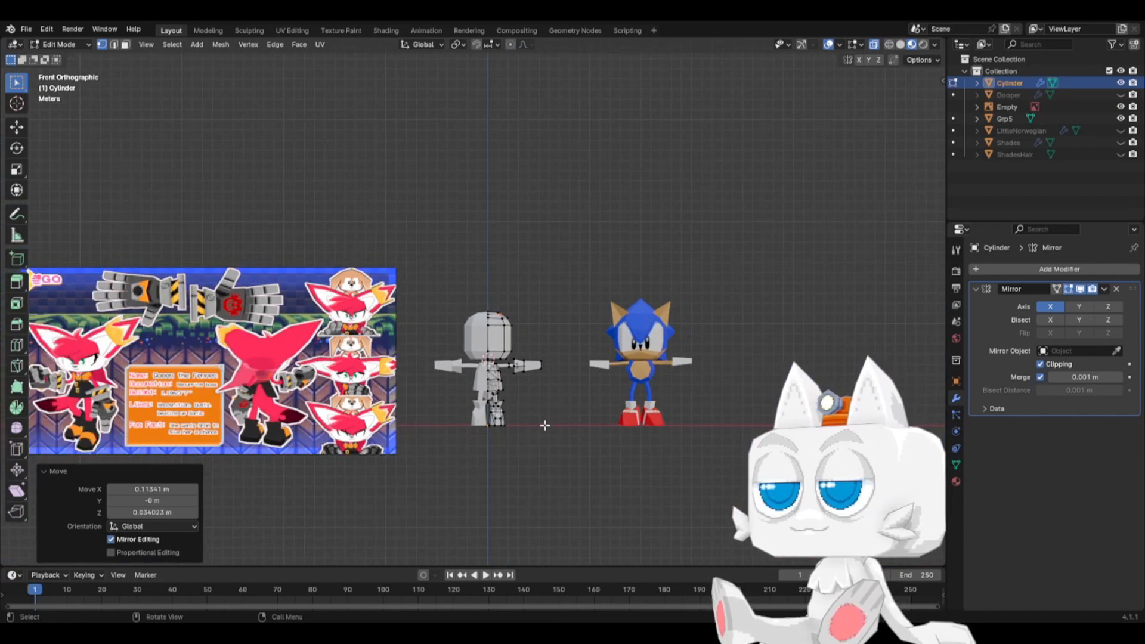
pyautogui.scroll(3, 550, 385)
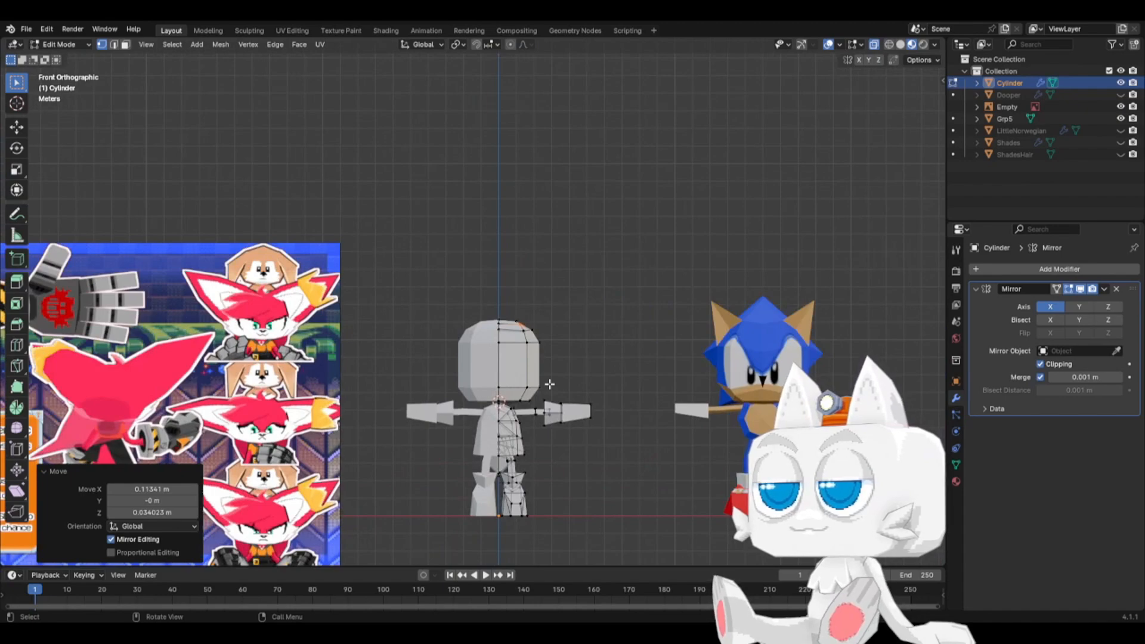
# - In the side view, raise the side vertex of the head's lower ring about 0.31 m along Z
pyautogui.press('KP_3')
pyautogui.scroll(3, 499, 418)
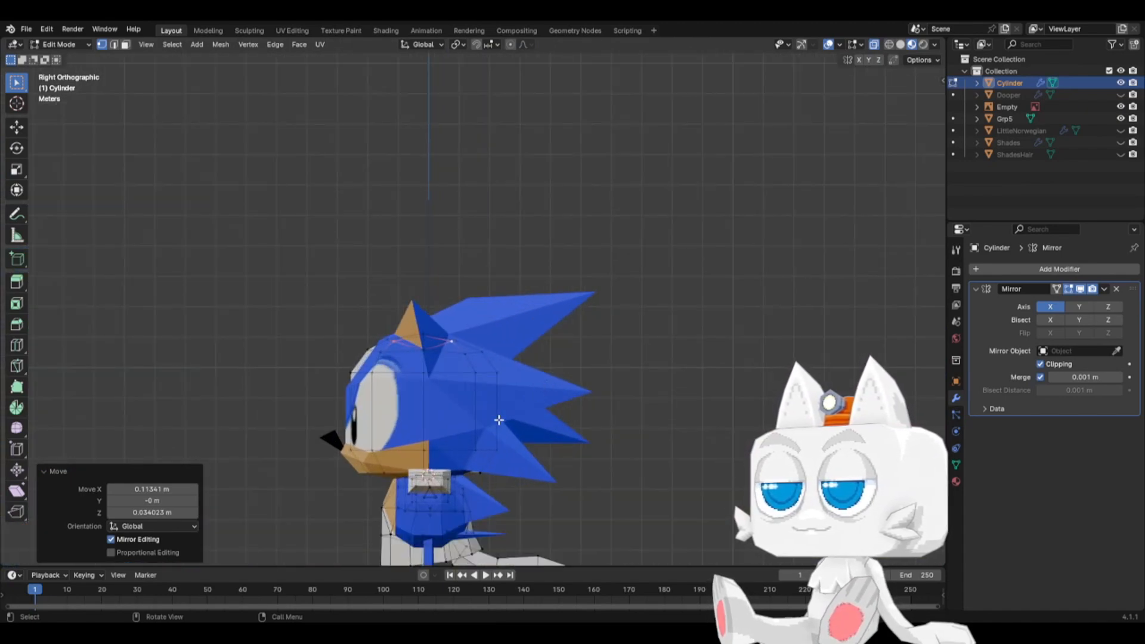
pyautogui.scroll(2, 449, 444)
pyautogui.click(415, 472)
pyautogui.press('g')
pyautogui.press('z')
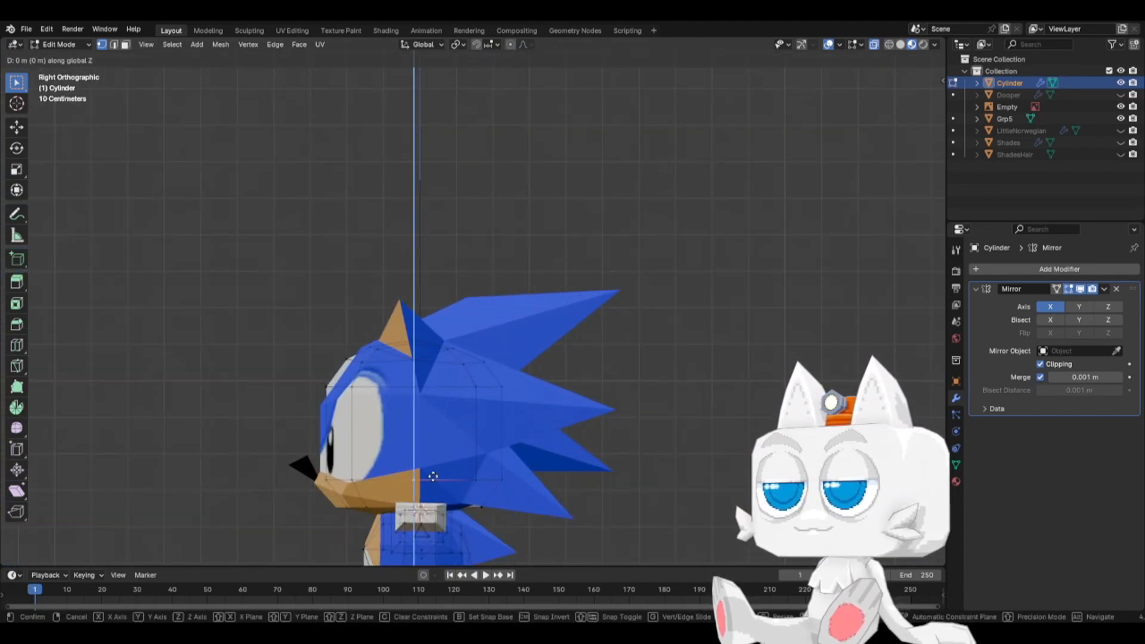
pyautogui.click(438, 467)
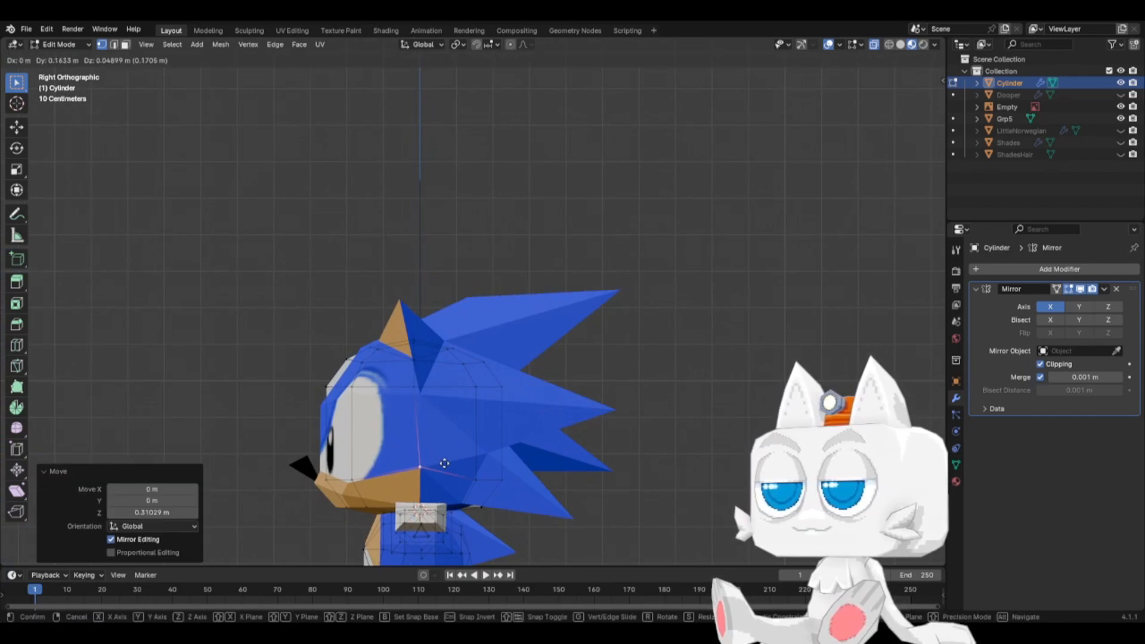
# - Move the lower ring's front-side vertex about 0.10 m forward and 0.11 m down, and its front center vertex about 0.11 m forward and 0.13 m up
pyautogui.click(365, 479)
pyautogui.press('g')
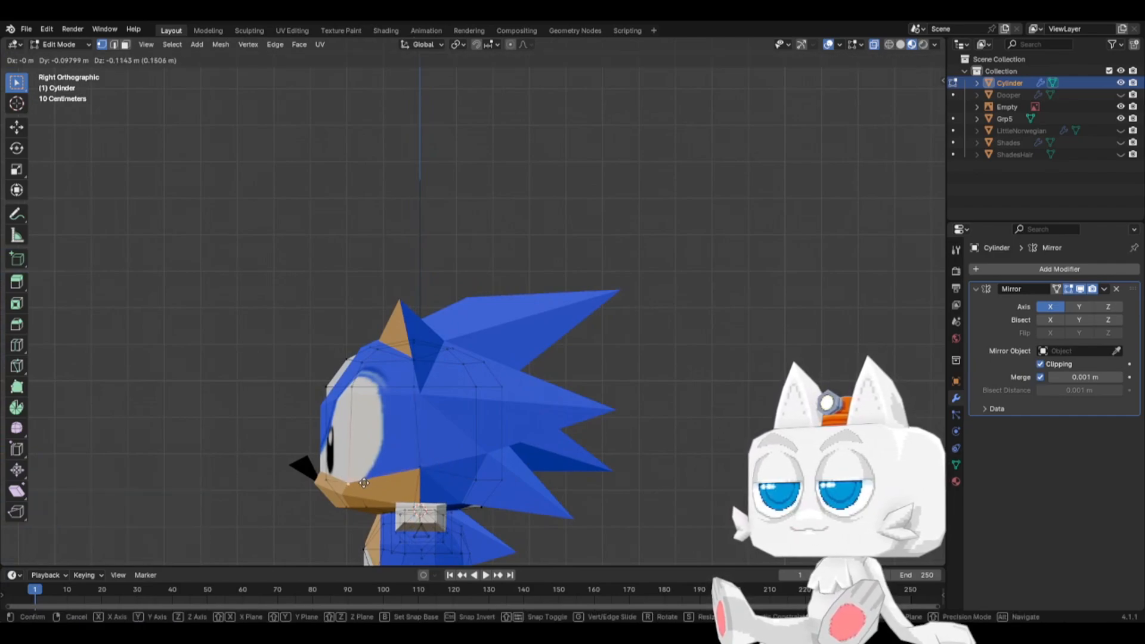
pyautogui.click(349, 479)
pyautogui.click(327, 475)
pyautogui.press('g')
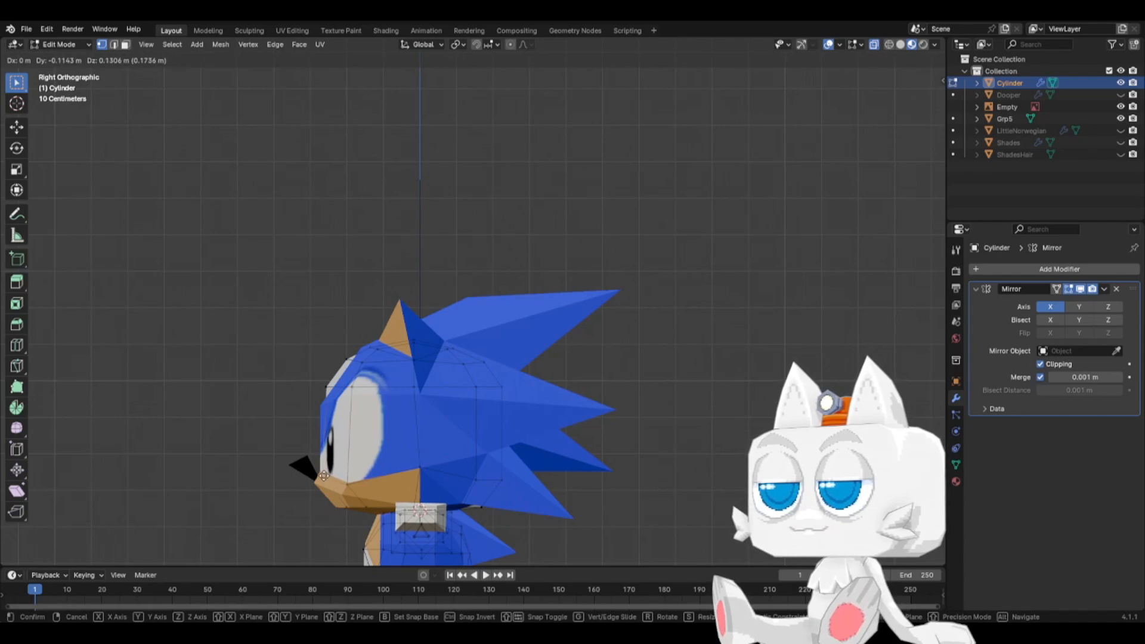
pyautogui.click(328, 494)
# - Move the underside's front vertices forward and down, one by about 0.10 m each way and the other by about 0.08 m and 0.03 m
pyautogui.click(337, 510)
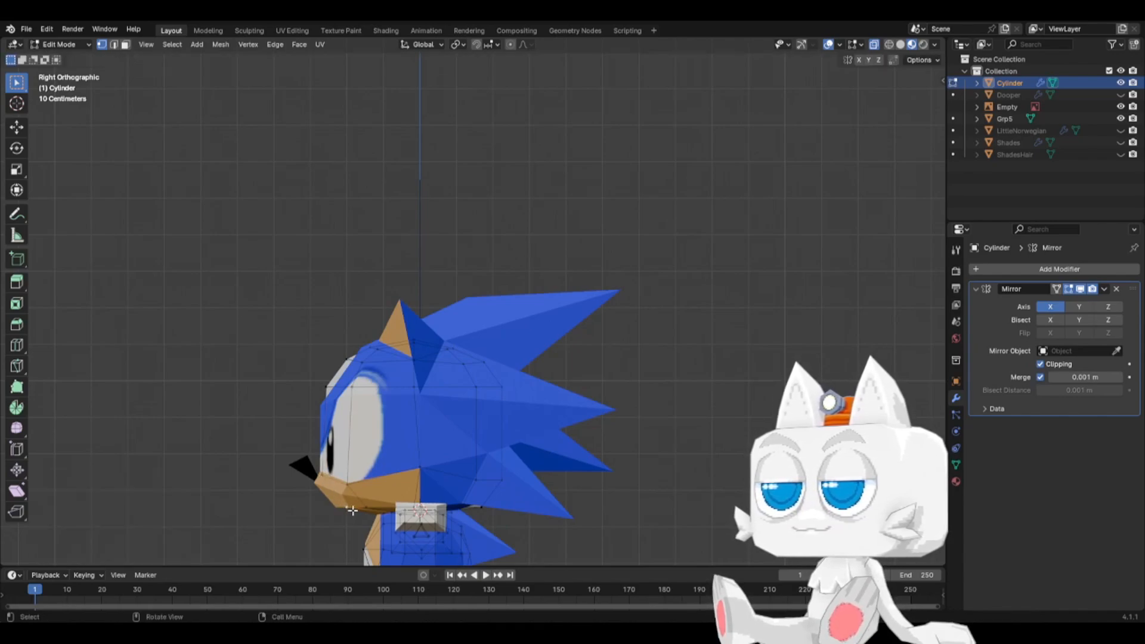
pyautogui.click(364, 507)
pyautogui.press('g')
pyautogui.click(352, 511)
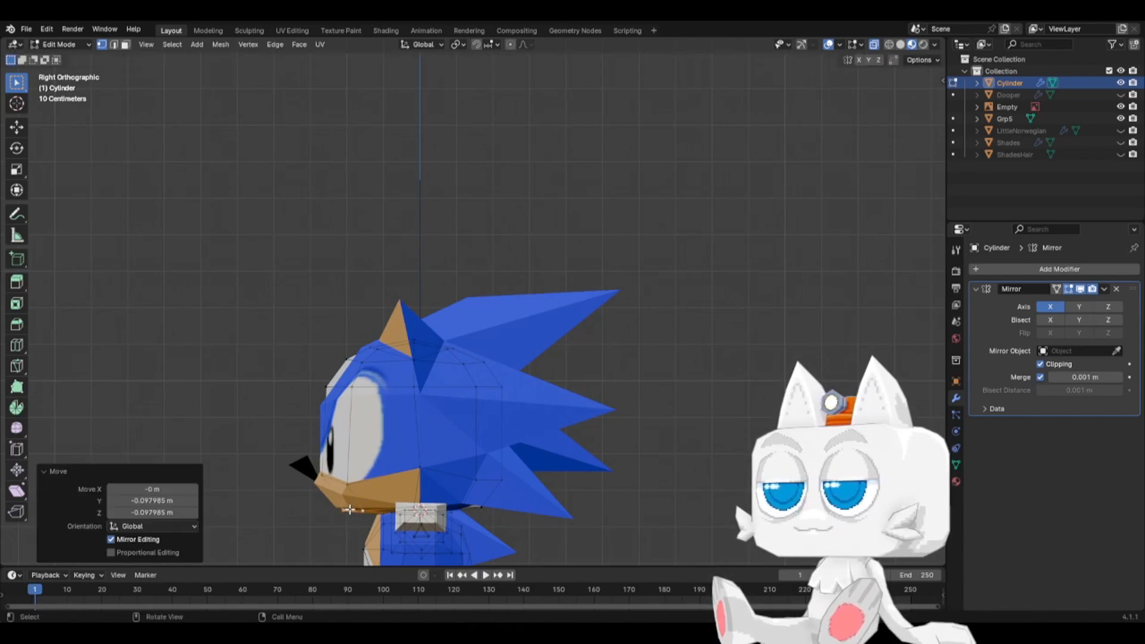
pyautogui.click(343, 511)
pyautogui.press('g')
pyautogui.click(340, 512)
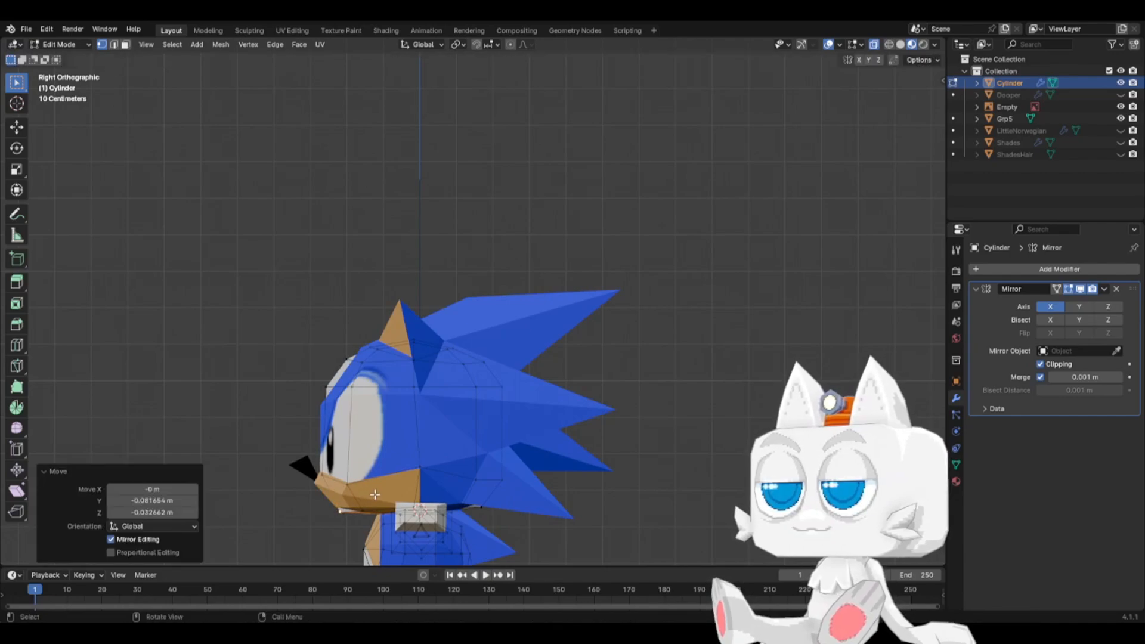
# - Cut a horizontal edge across the head's front jaw faces with the Knife tool, using midpoint snapping
pyautogui.moveTo(387, 493); pyautogui.dragTo(446, 477, button='middle')
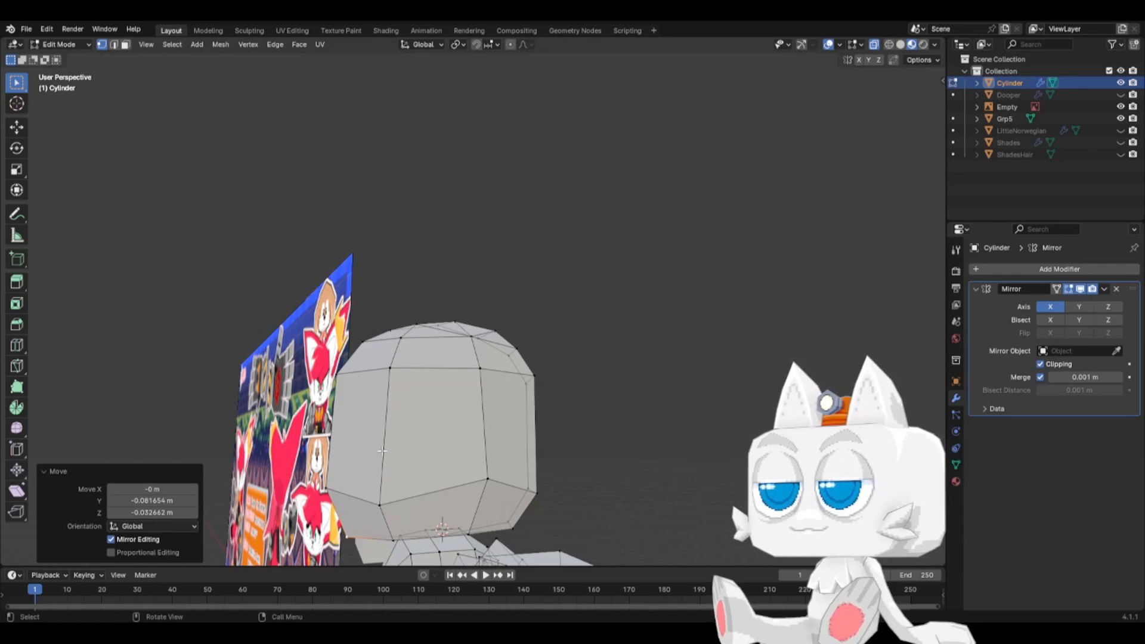
pyautogui.press('KP_3')
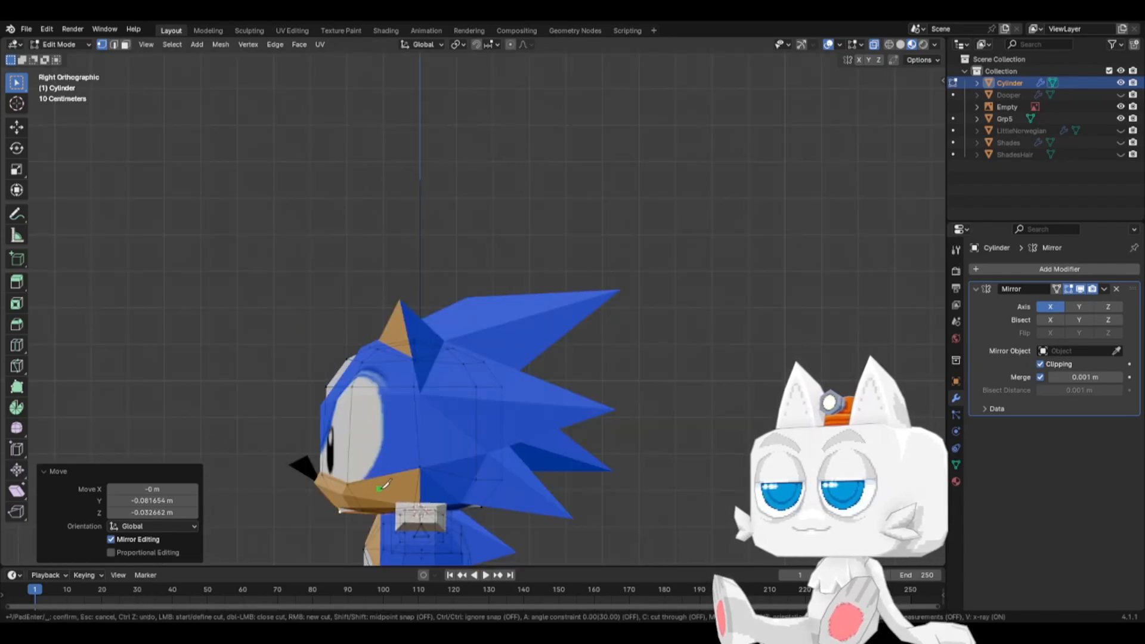
pyautogui.moveTo(395, 492); pyautogui.dragTo(437, 493, button='middle')
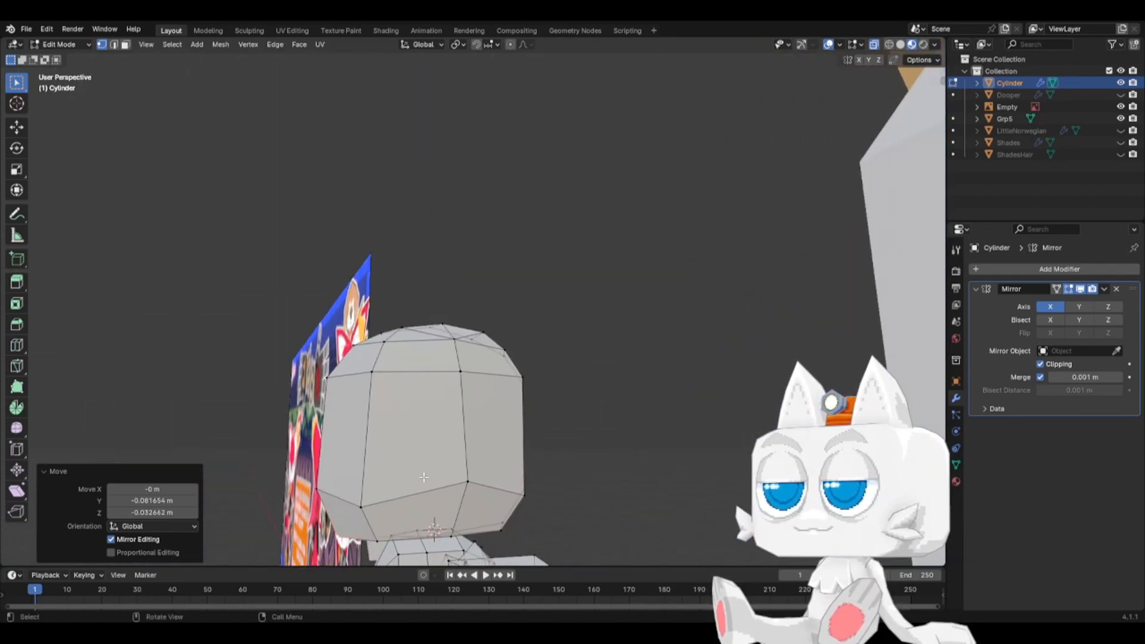
pyautogui.press('k')
pyautogui.click(457, 529)
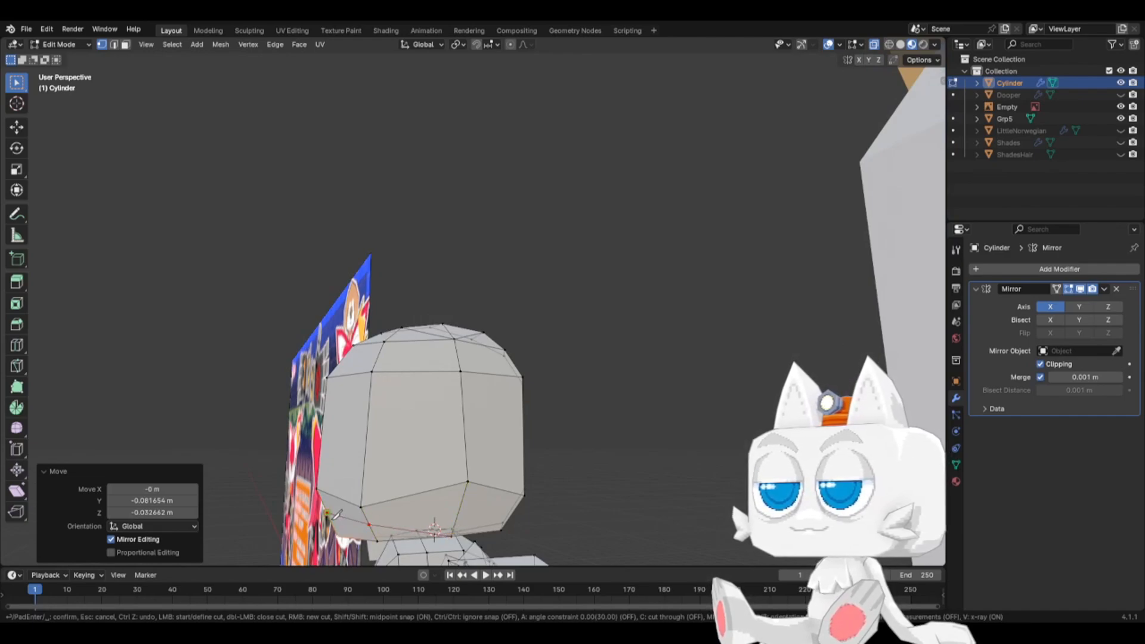
pyautogui.click(330, 519)
pyautogui.press('Return')
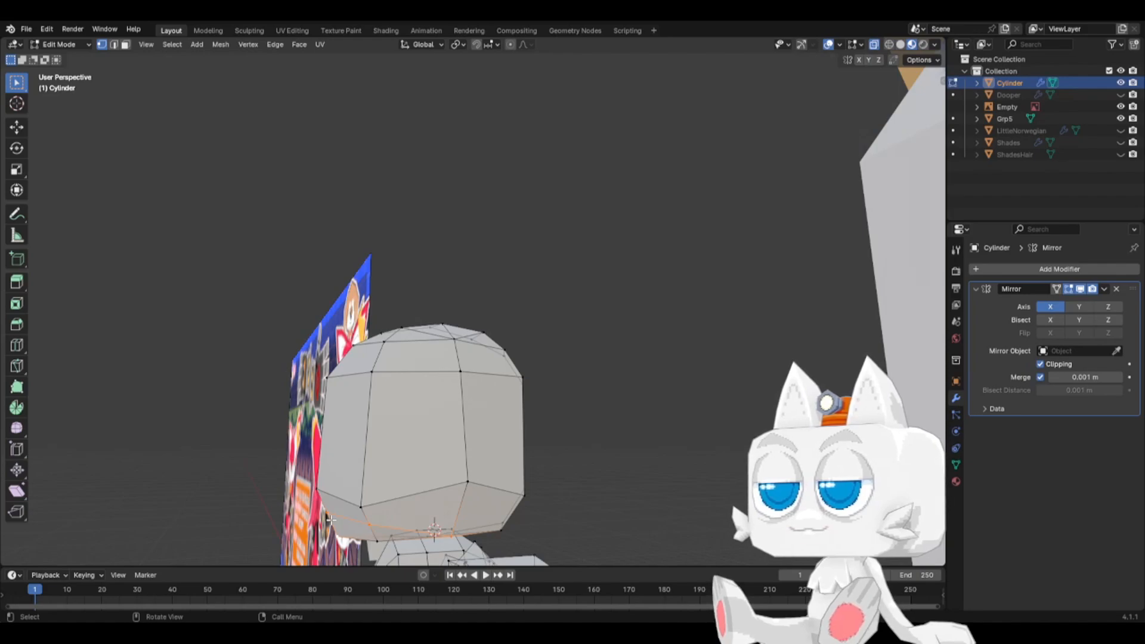
# - Move the new jaw cut about 0.44 m forward and 0.18 m up, and its front vertex another 0.13 m forward and up
pyautogui.press('KP_3')
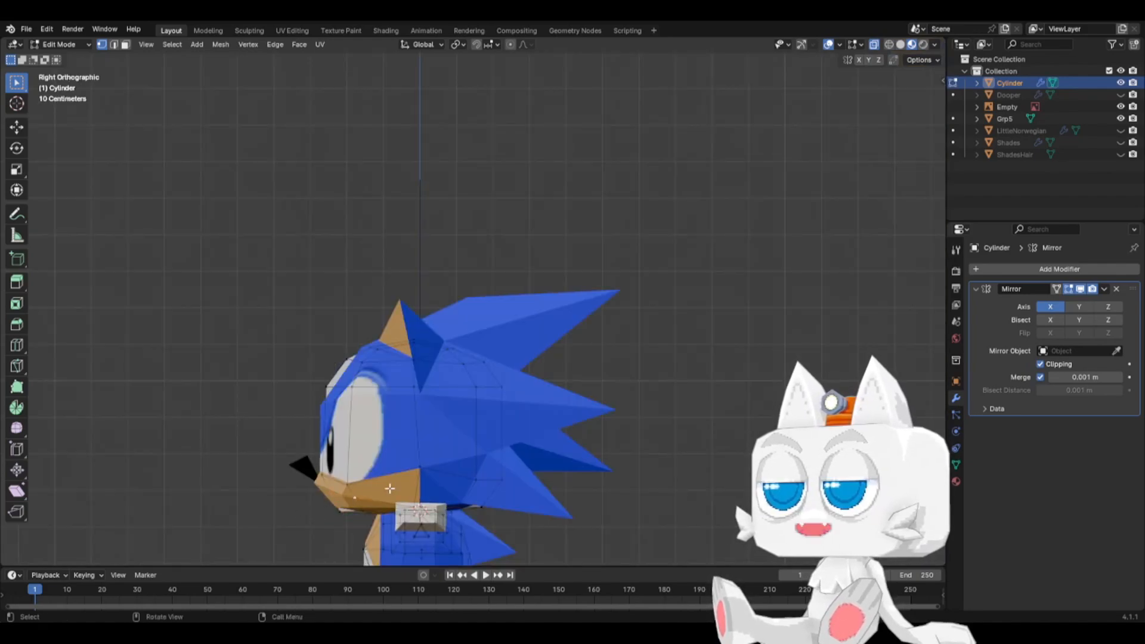
pyautogui.press('g')
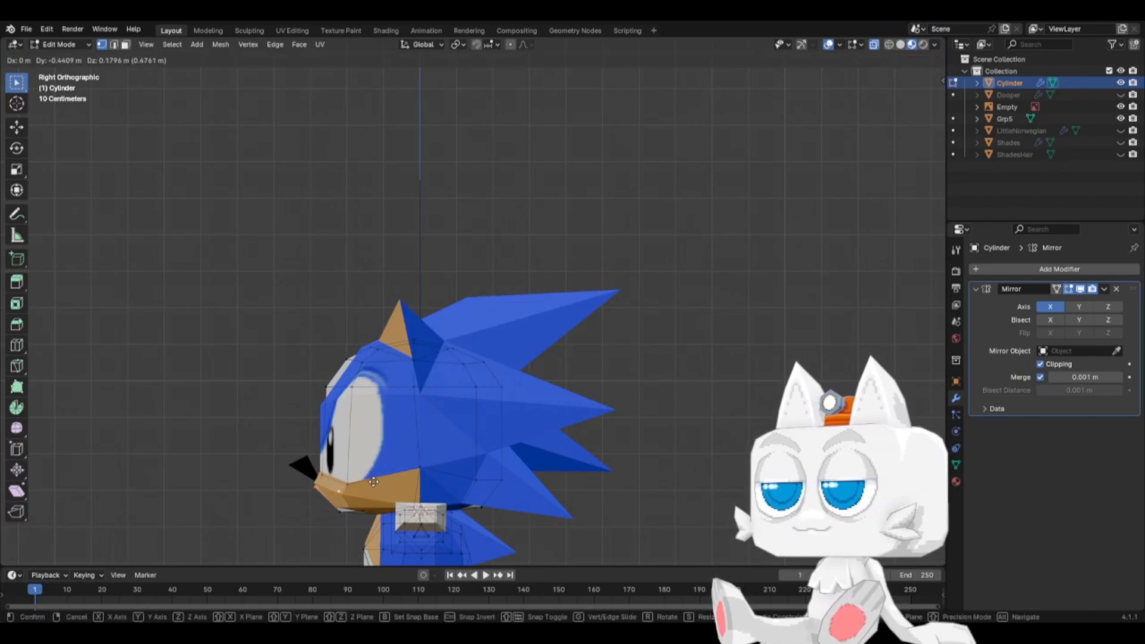
pyautogui.click(372, 481)
pyautogui.click(306, 488)
pyautogui.press('g')
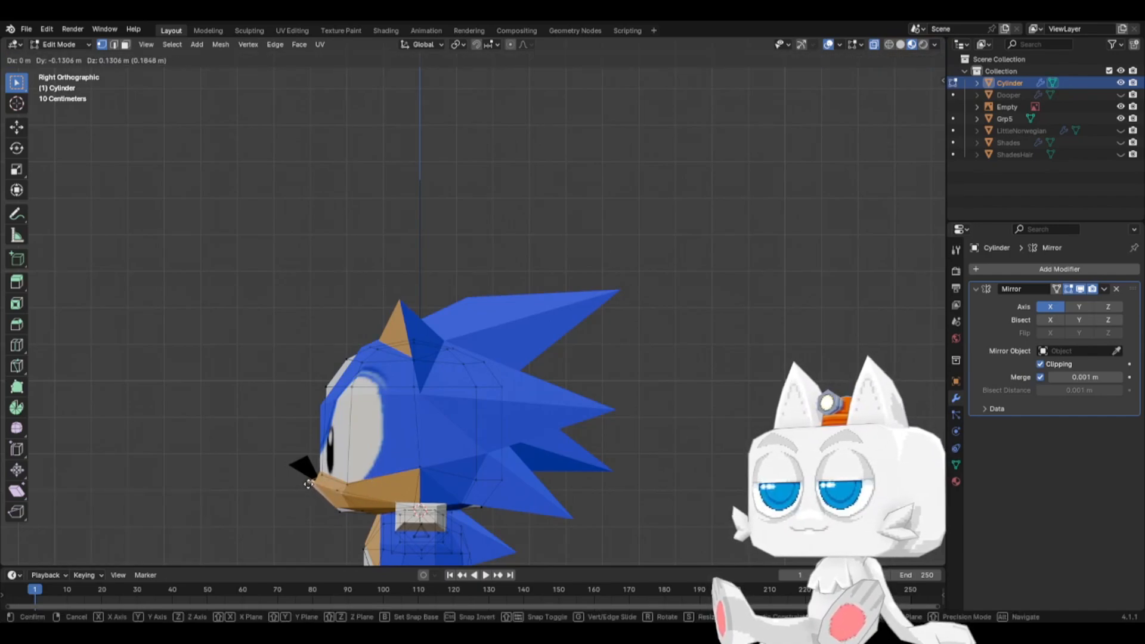
pyautogui.click(310, 484)
# - Move the cheek vertex above the jaw cut about 0.03 m forward and 0.065 m up
pyautogui.click(352, 480)
pyautogui.press('g')
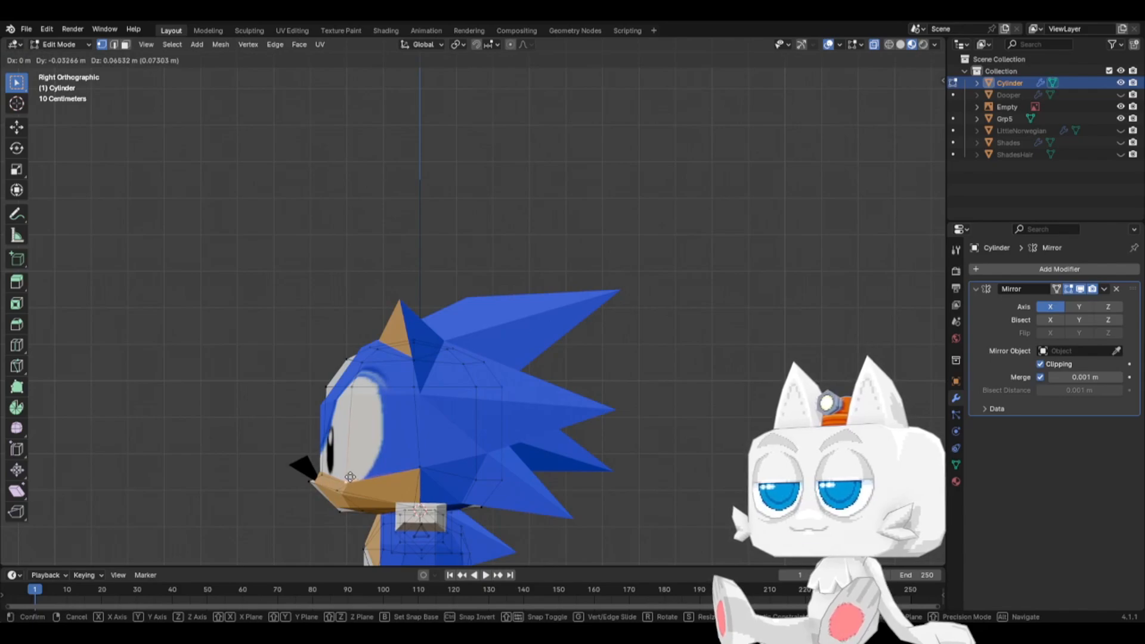
pyautogui.click(349, 477)
# - Adjust the chin's front underside vertex and move the one behind it about 0.34 m forward and 0.065 m up
pyautogui.click(320, 511)
pyautogui.press('g')
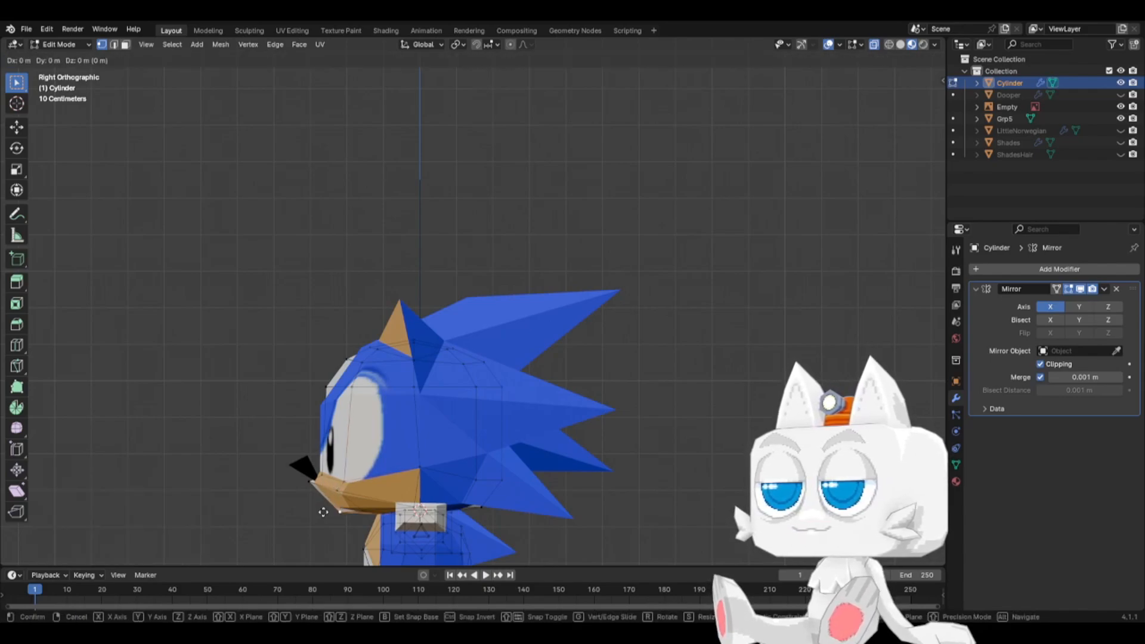
pyautogui.click(322, 508)
pyautogui.click(351, 511)
pyautogui.press('g')
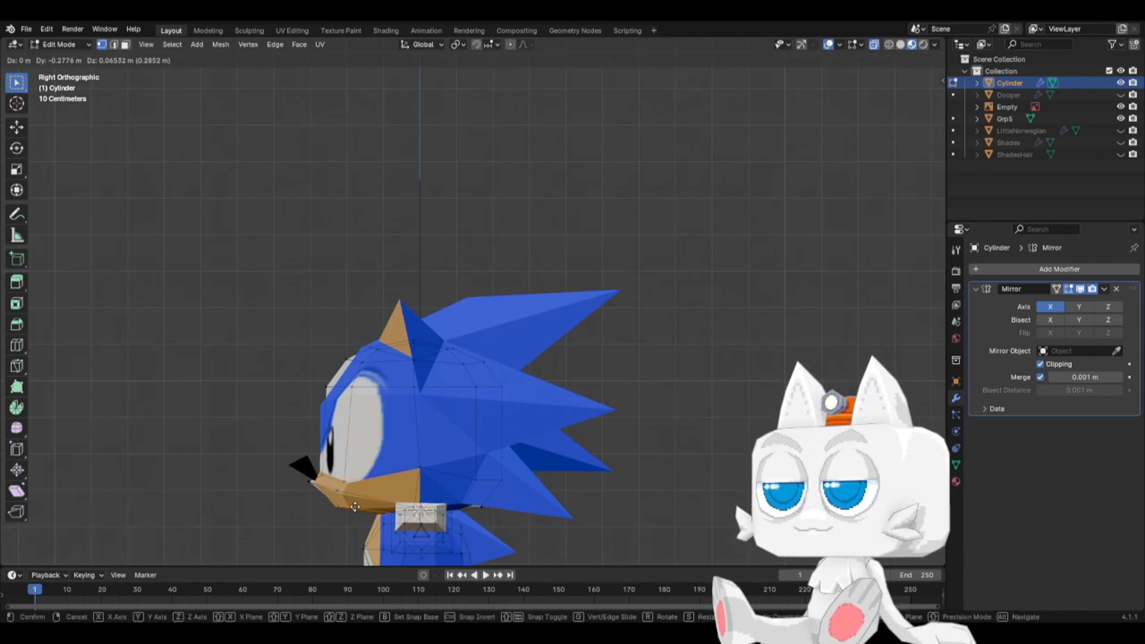
pyautogui.click(354, 507)
pyautogui.press('KP_1')
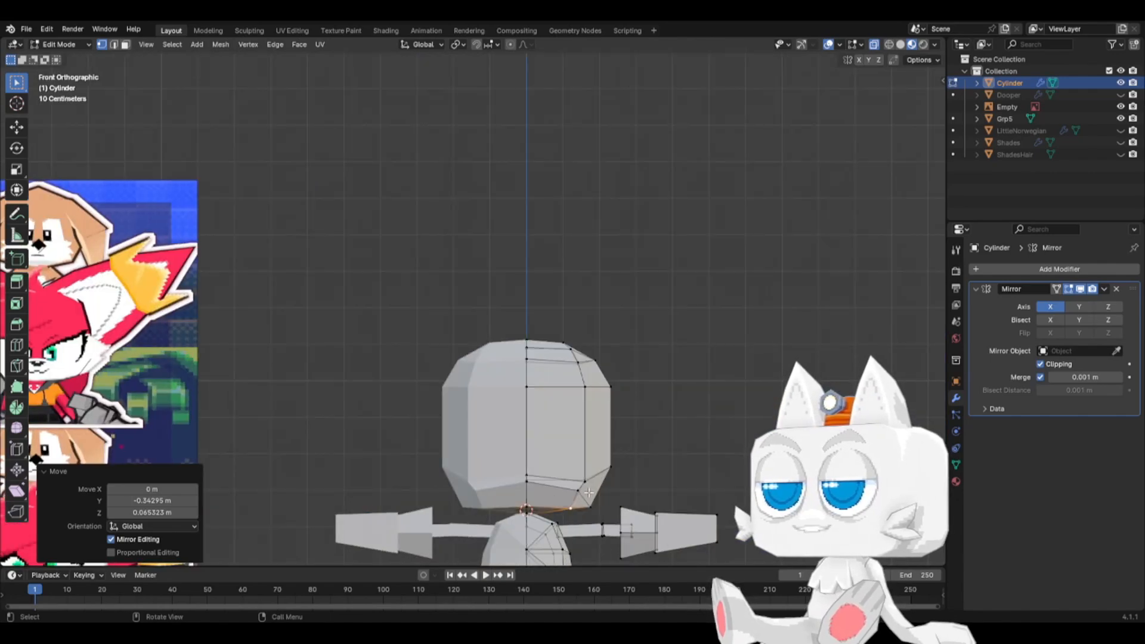
# - Move the muzzle's front vertex about 0.01 m back and 0.08 m up in side view
pyautogui.moveTo(606, 488); pyautogui.dragTo(395, 487, button='middle')
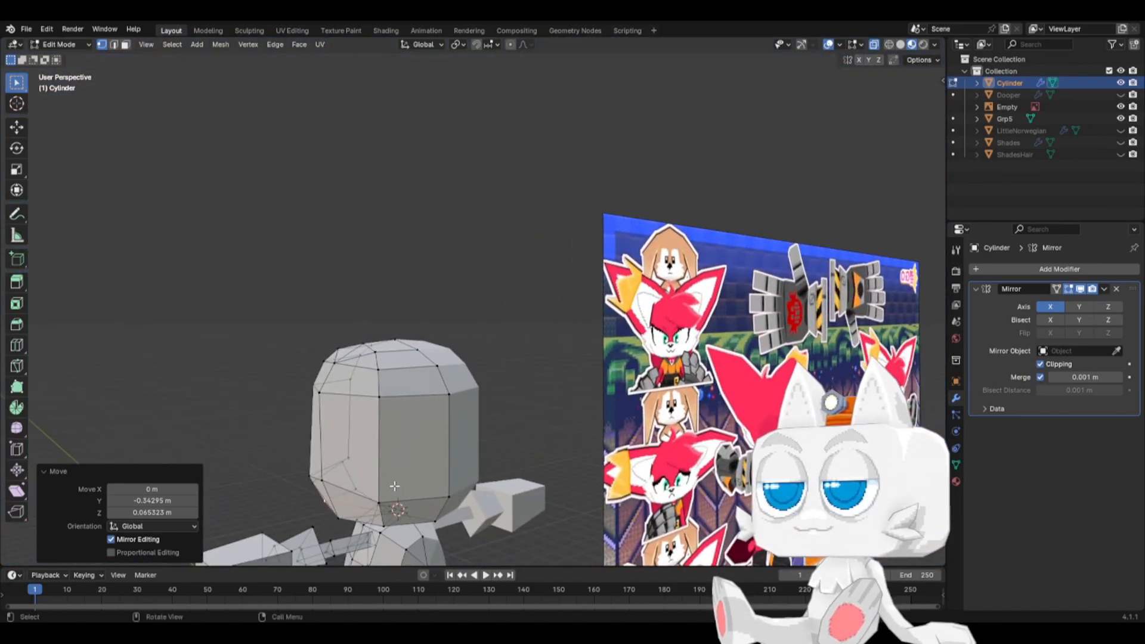
pyautogui.press('KP_3')
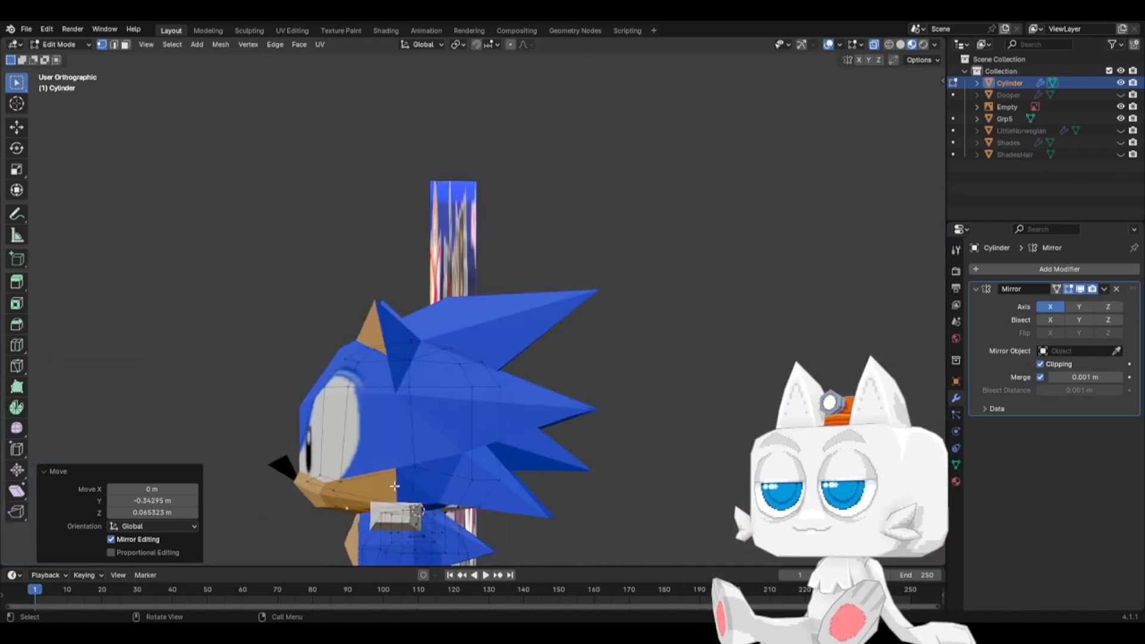
pyautogui.keyDown('shift'); pyautogui.moveTo(406, 457); pyautogui.dragTo(432, 401, button='middle'); pyautogui.keyUp('shift')
pyautogui.scroll(2, 432, 401)
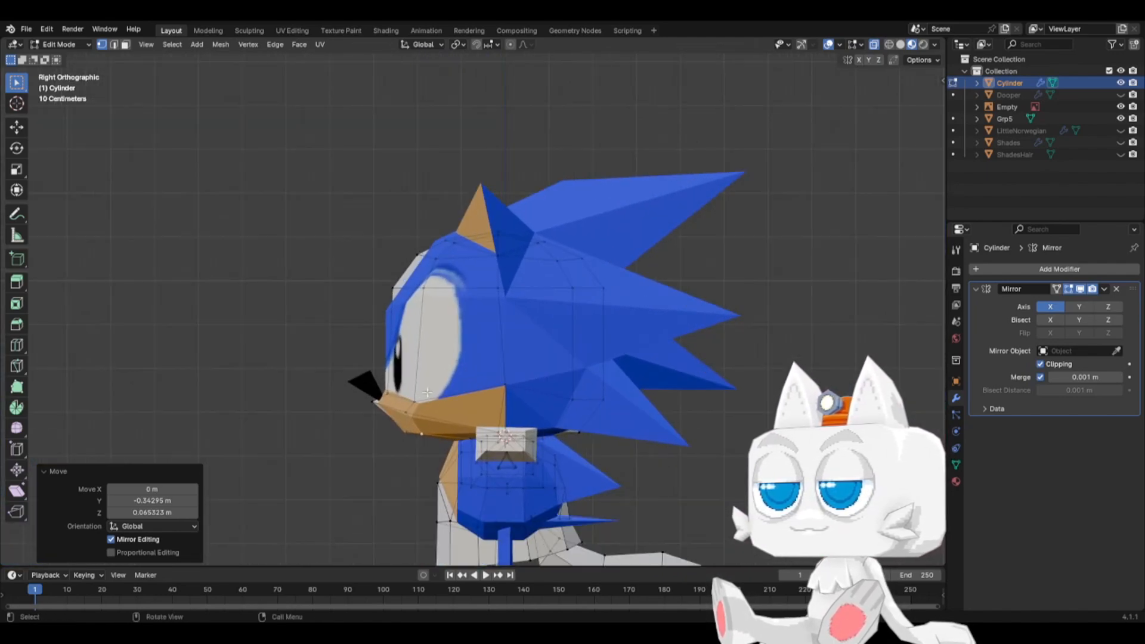
pyautogui.press('g')
pyautogui.click(348, 417)
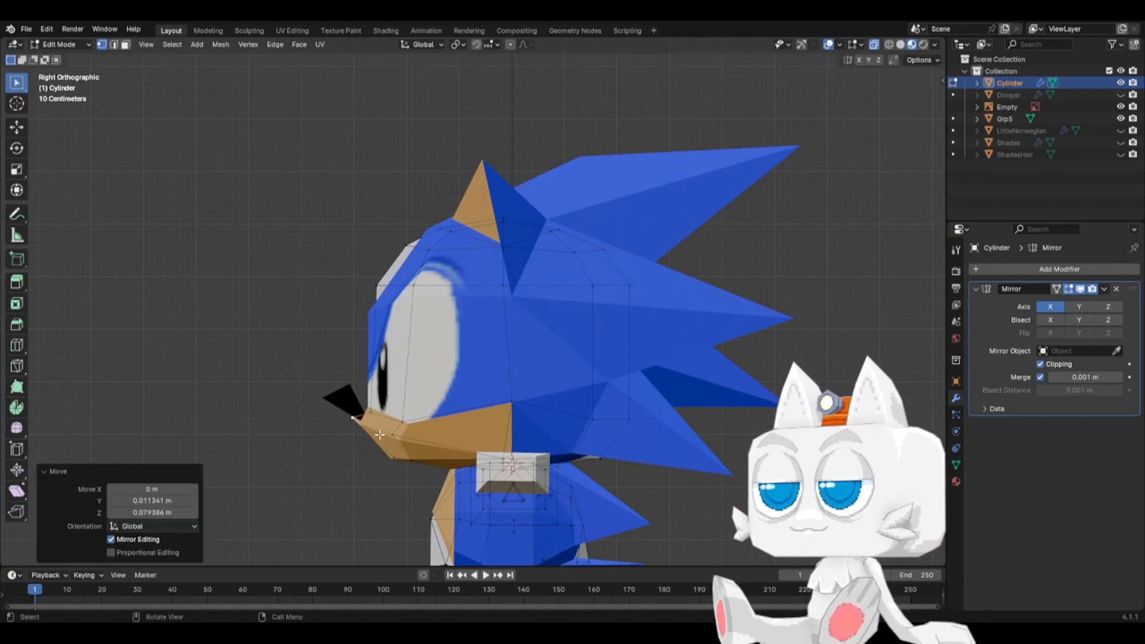
# - Nudge the jaw-cut side vertex up slightly and move the outer chin underside vertex about 0.23 m forward and 0.03 m up
pyautogui.click(397, 438)
pyautogui.press('g')
pyautogui.click(398, 431)
pyautogui.click(390, 456)
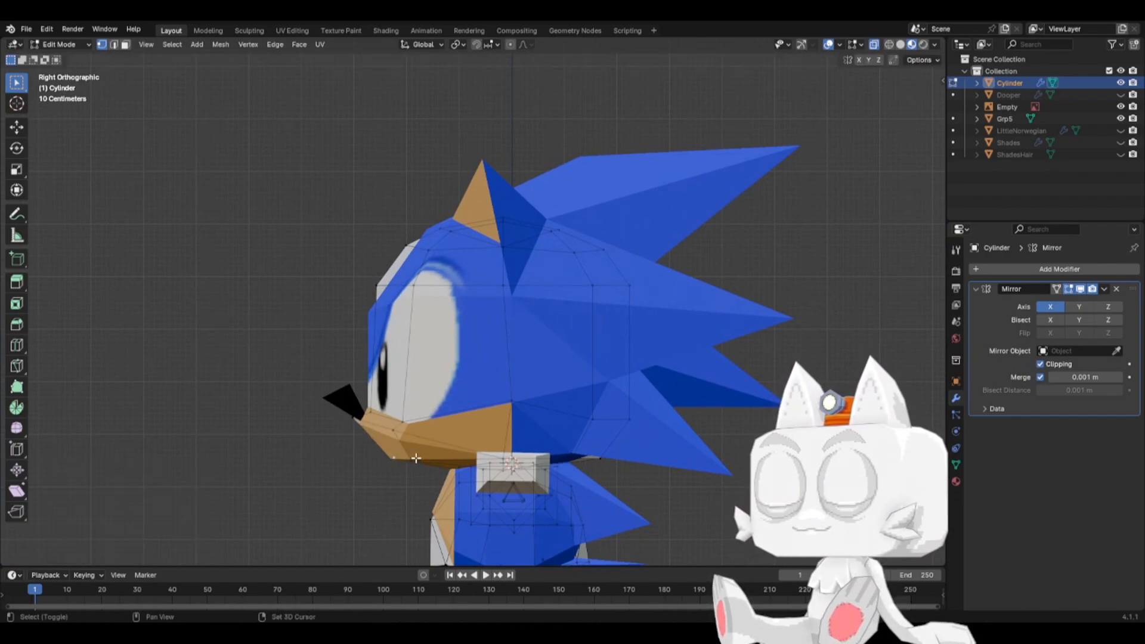
pyautogui.click(420, 455)
pyautogui.press('g')
pyautogui.click(411, 451)
# - Move the front jaw corner vertex about 0.15 m outward and 0.05 m down in front view
pyautogui.moveTo(411, 451); pyautogui.dragTo(569, 418, button='middle')
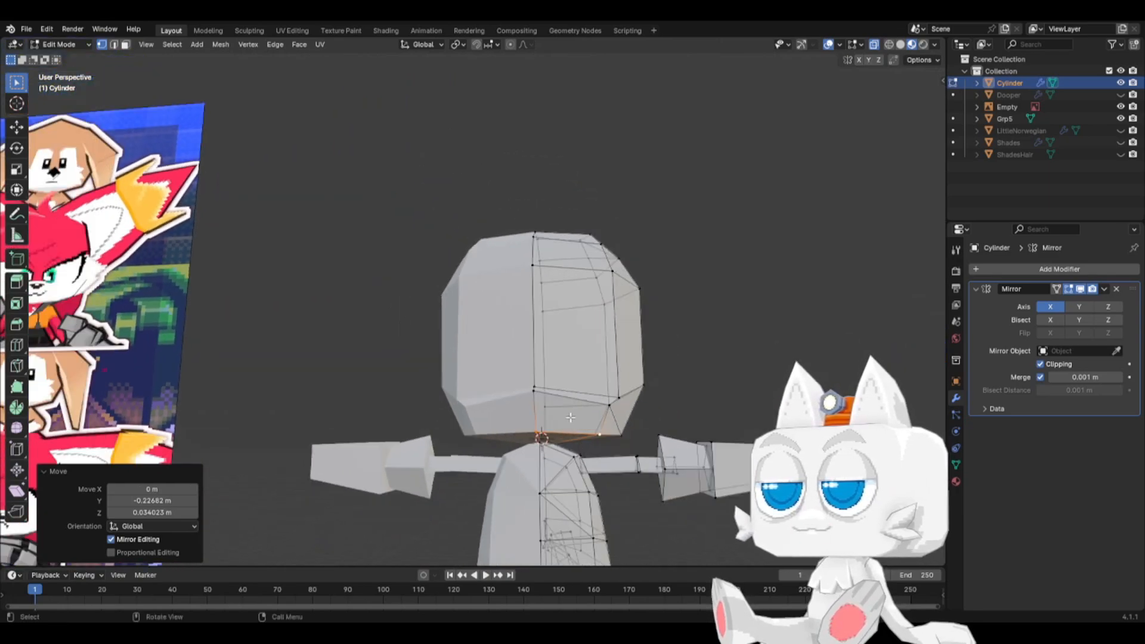
pyautogui.click(609, 405)
pyautogui.press('KP_1')
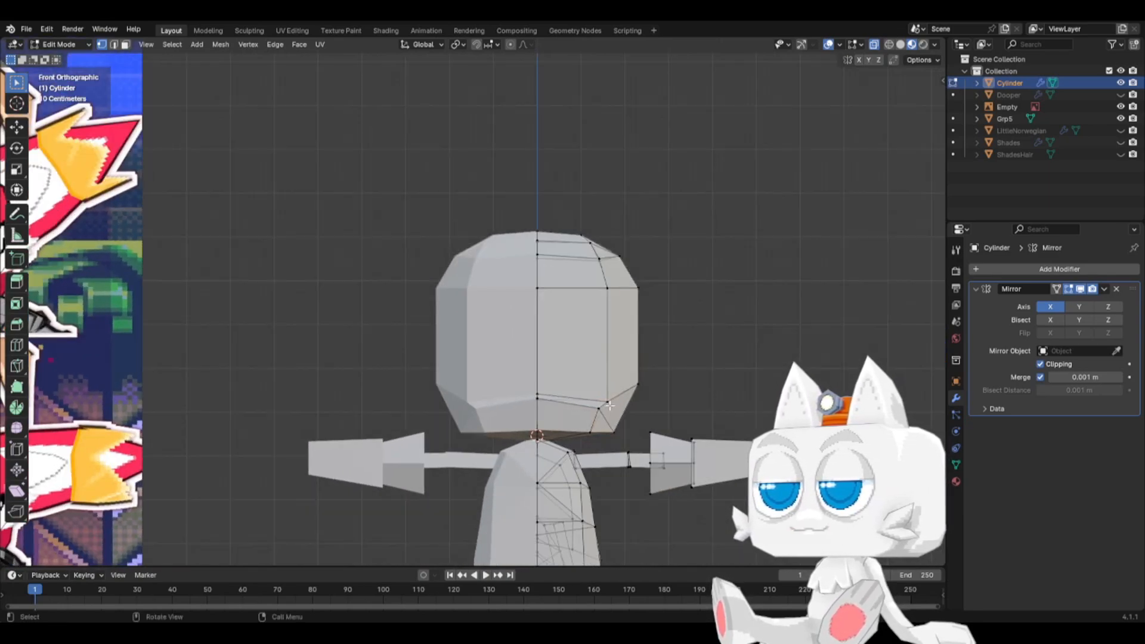
pyautogui.click(596, 409)
pyautogui.press('g')
pyautogui.click(601, 412)
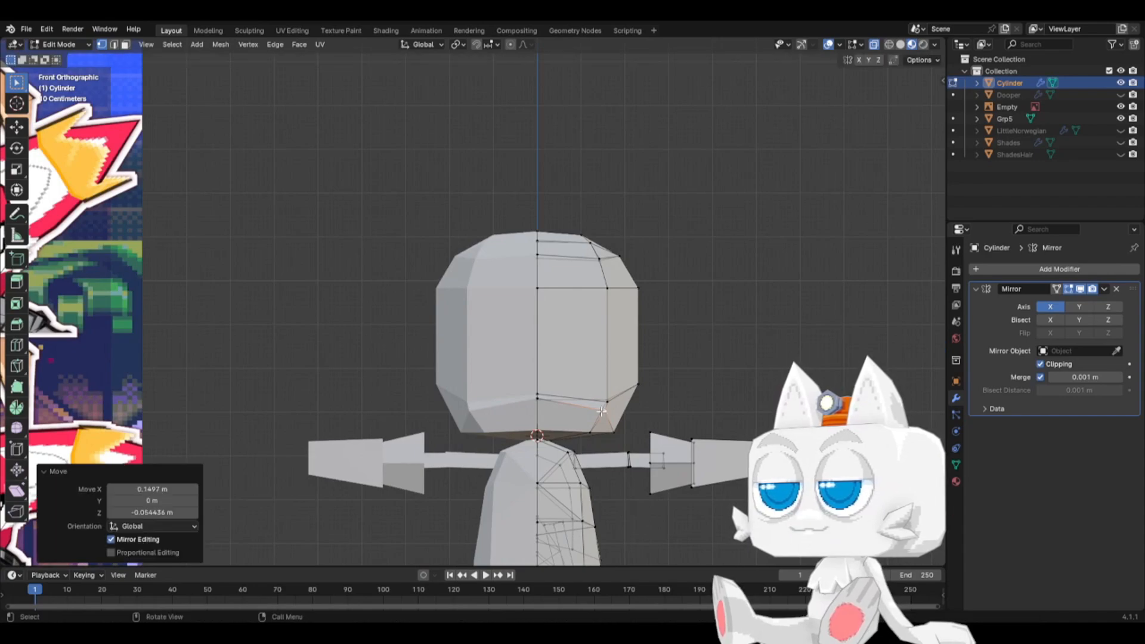
# - Knife-cut a new edge from the front jaw corner across the side of the jaw to the head's underside
pyautogui.scroll(-1, 601, 412)
pyautogui.scroll(-1, 602, 412)
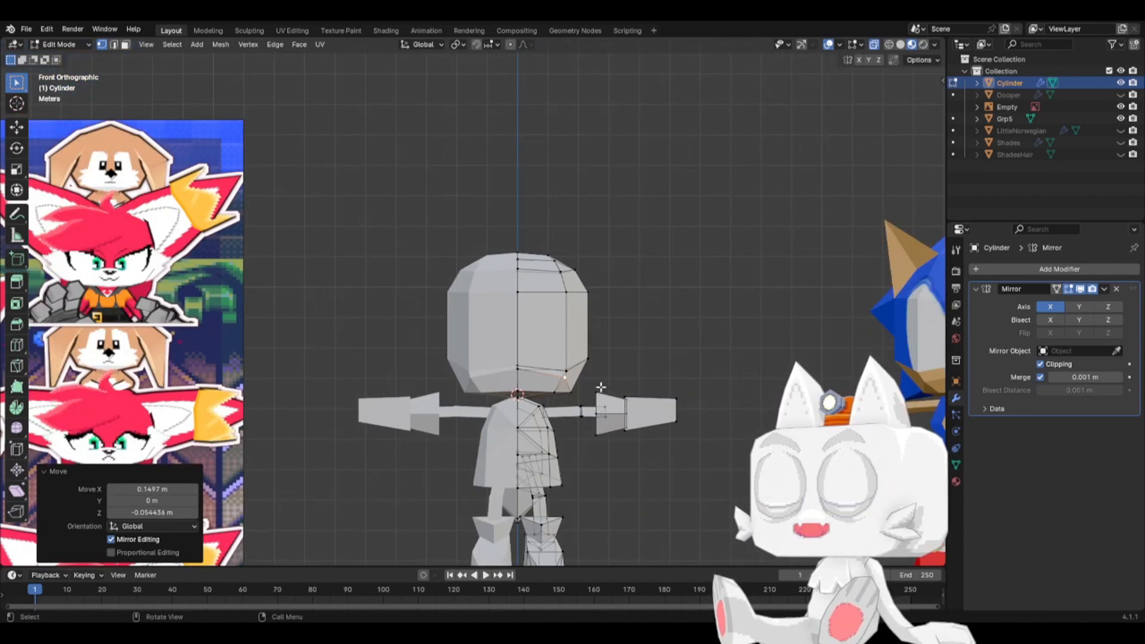
pyautogui.moveTo(601, 387); pyautogui.dragTo(374, 377, button='middle')
pyautogui.press('k')
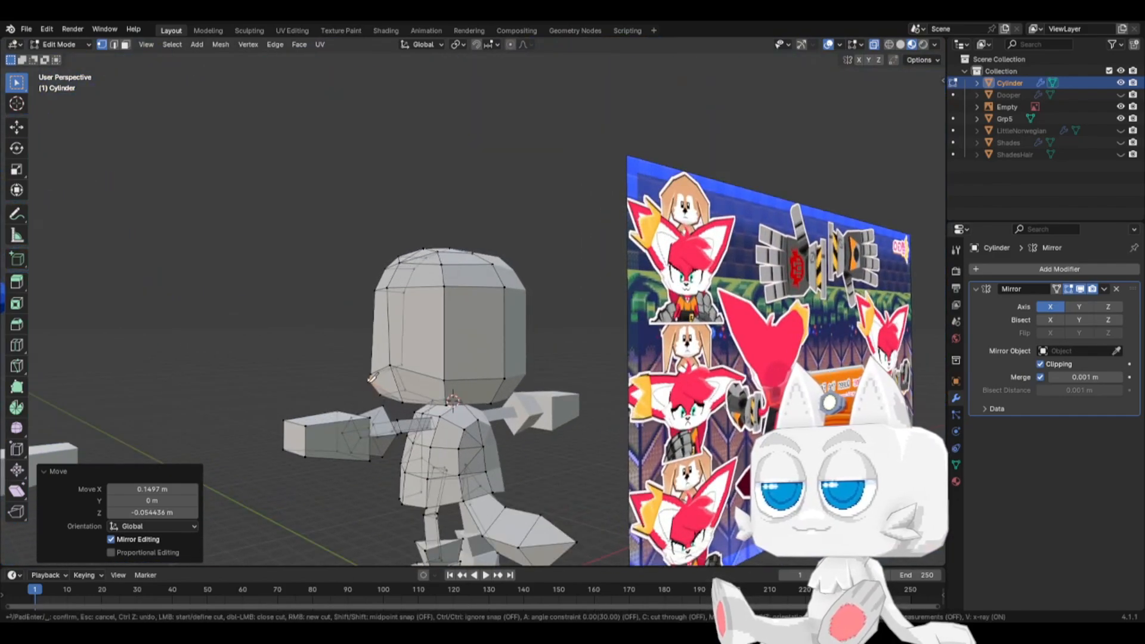
pyautogui.click(368, 380)
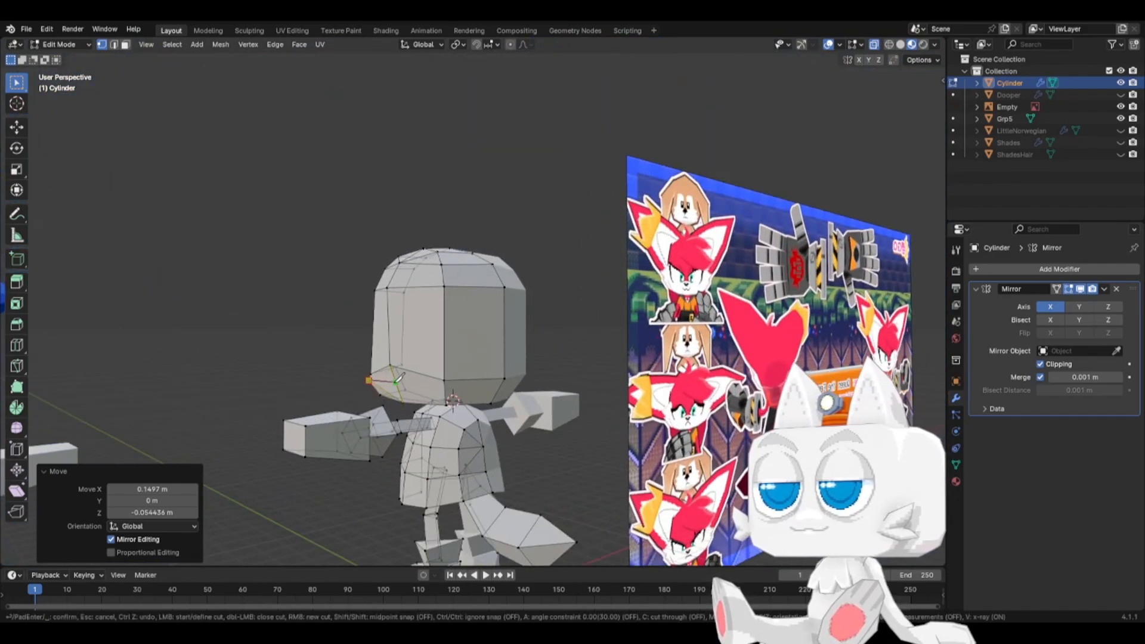
pyautogui.click(398, 382)
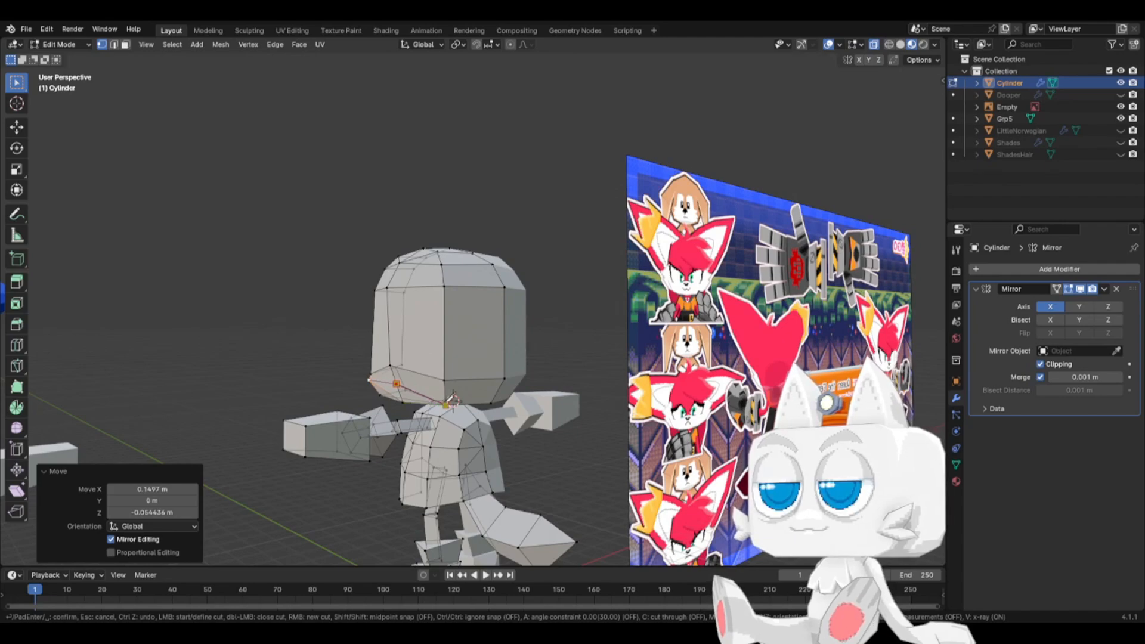
pyautogui.click(446, 405)
pyautogui.press('Return')
# - Move the new cut's middle vertex outward along X to round the side of the jaw
pyautogui.click(402, 382)
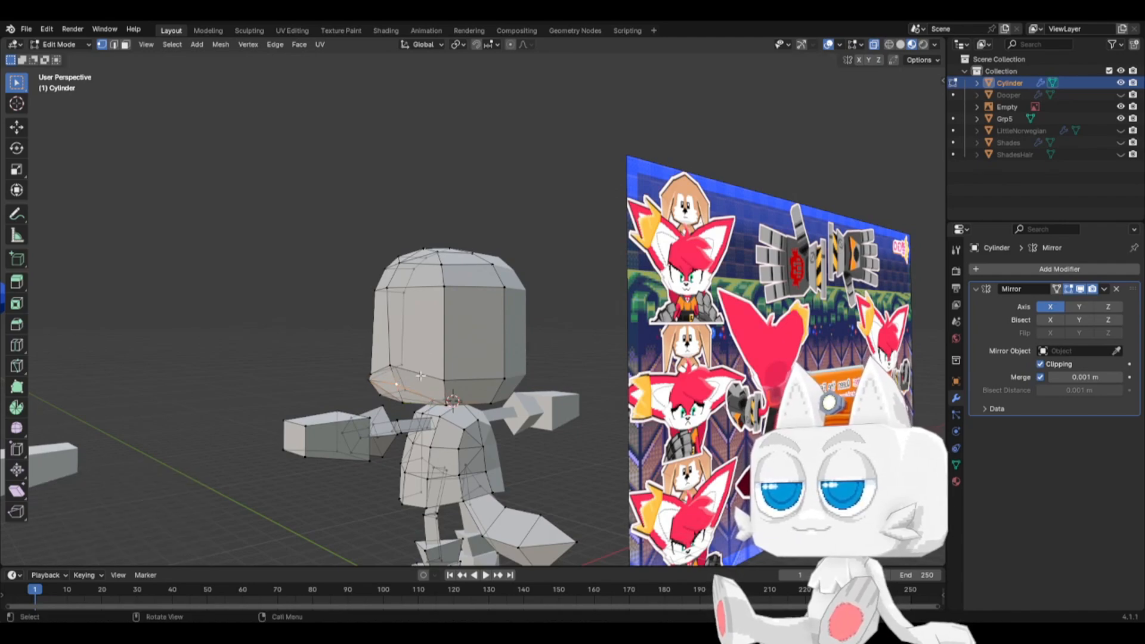
pyautogui.press('KP_1')
pyautogui.press('g')
pyautogui.press('x')
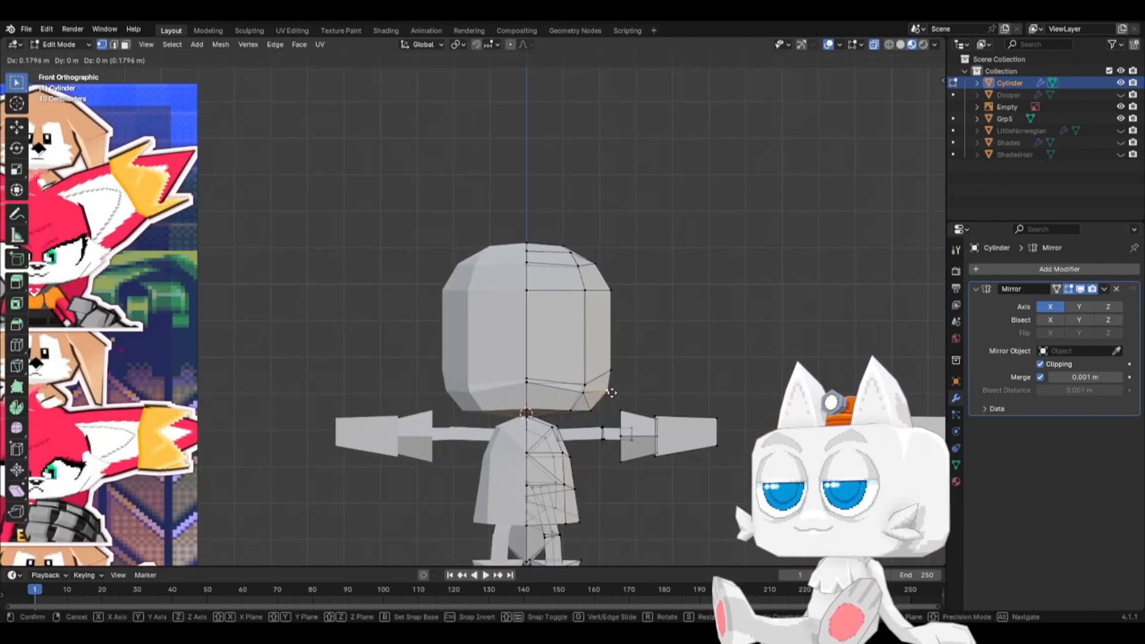
pyautogui.click(613, 406)
# - Dissolve the redundant edge on the jaw's underside next to the new cut
pyautogui.click(113, 44)
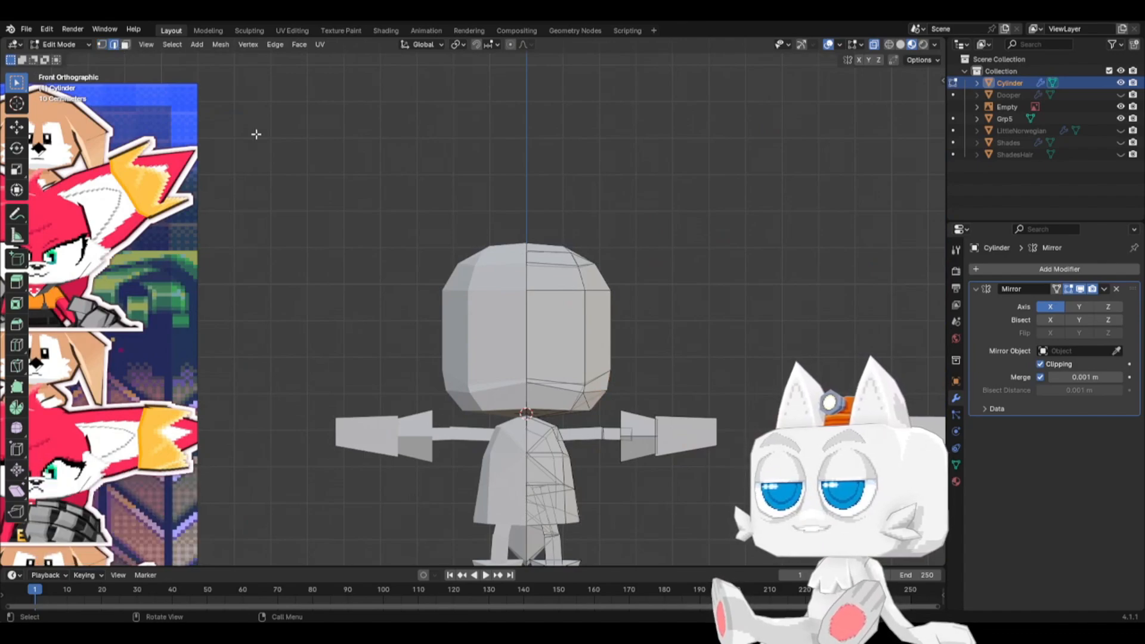
pyautogui.moveTo(255, 133); pyautogui.dragTo(492, 340, button='middle')
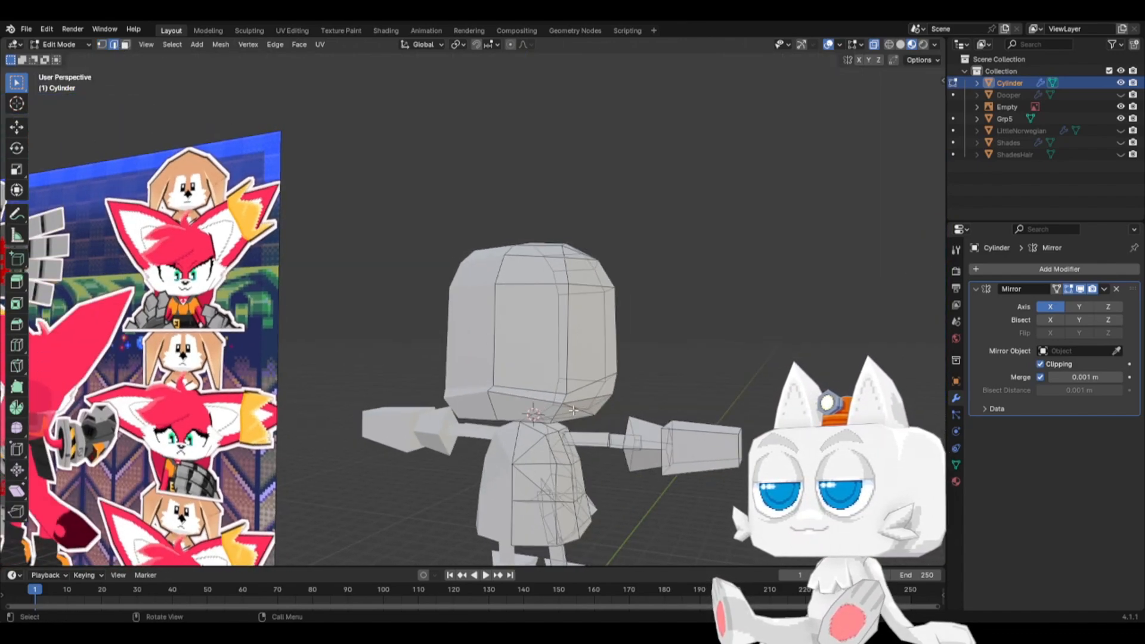
pyautogui.click(574, 411)
pyautogui.click(576, 409)
pyautogui.press('x')
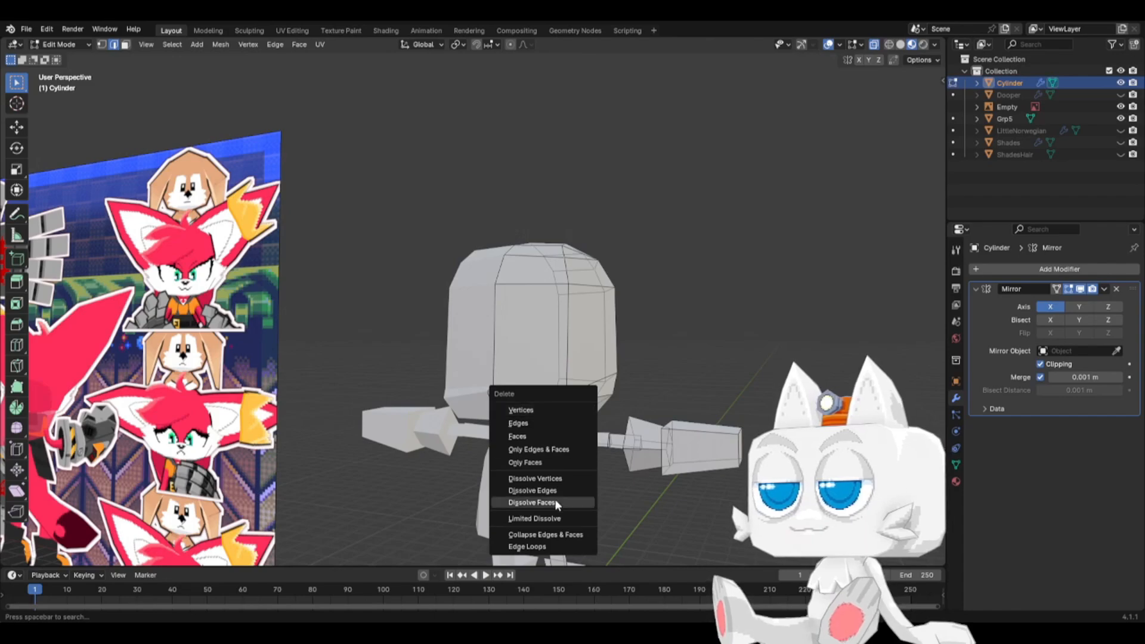
pyautogui.click(553, 490)
pyautogui.moveTo(553, 490); pyautogui.dragTo(651, 414, button='middle')
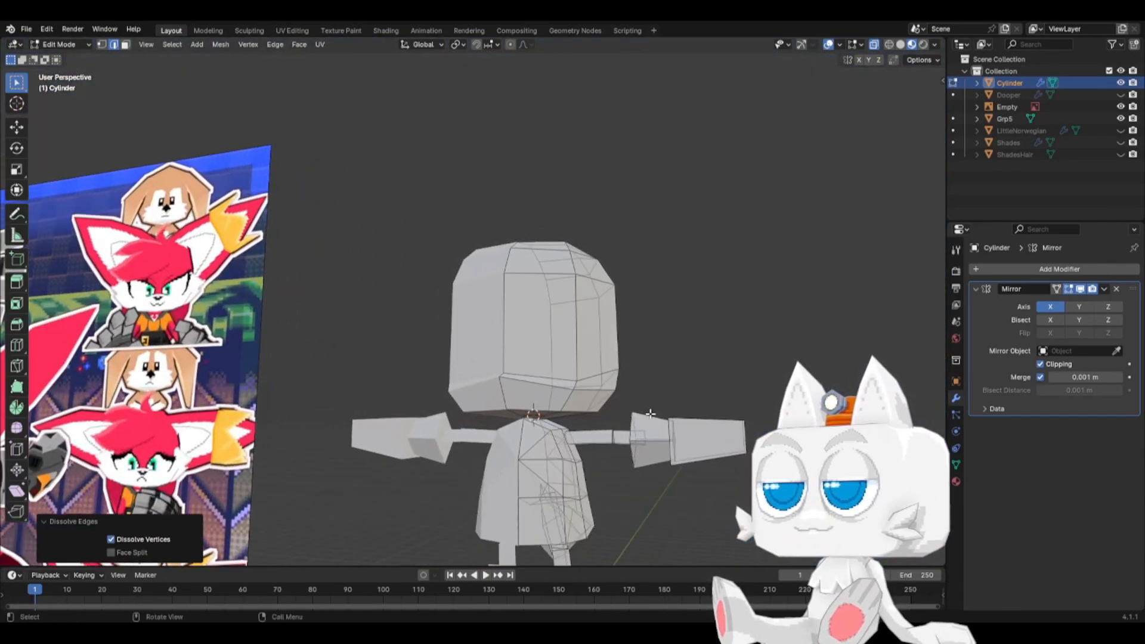
pyautogui.press('KP_1')
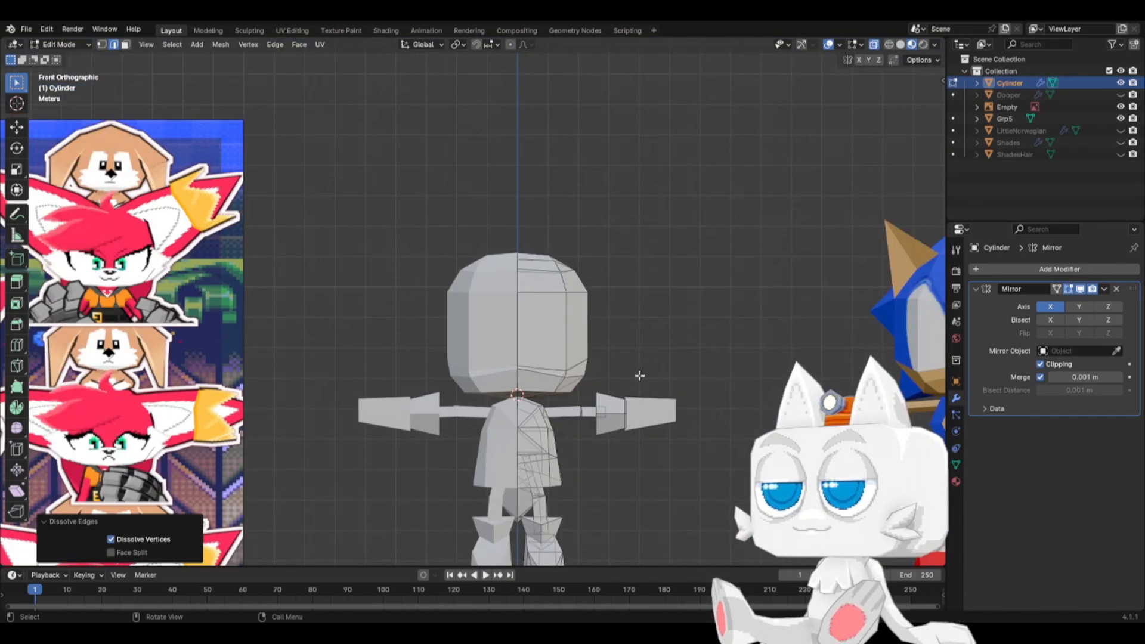
# - Level the two front chin underside vertices by scaling them to 0 along Z
pyautogui.click(102, 44)
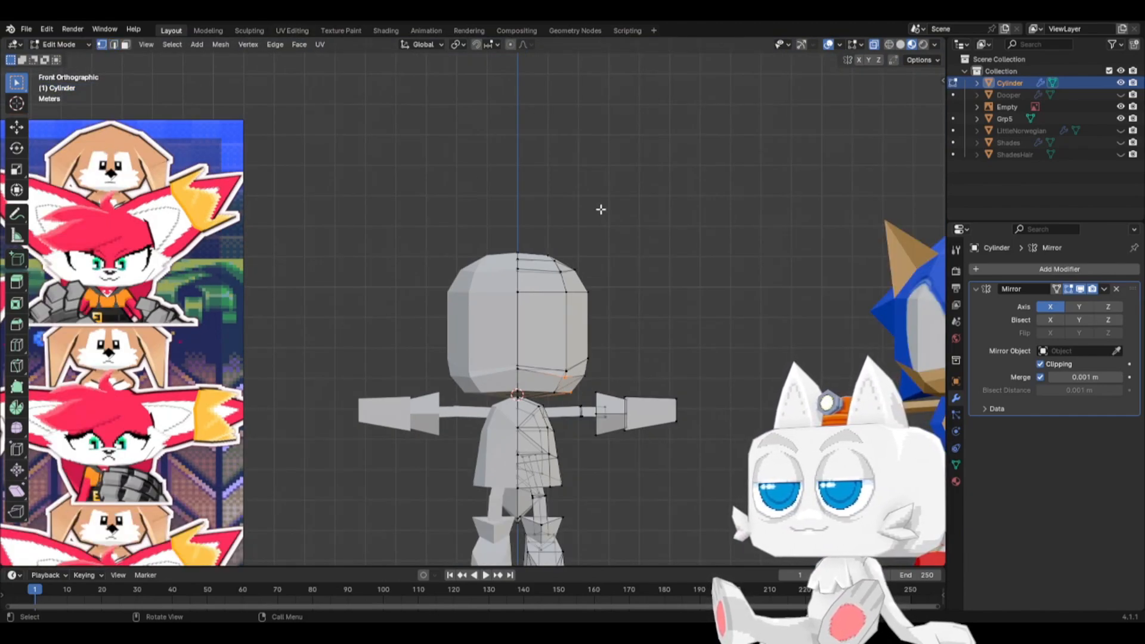
pyautogui.press('KP_3')
pyautogui.scroll(1, 412, 398)
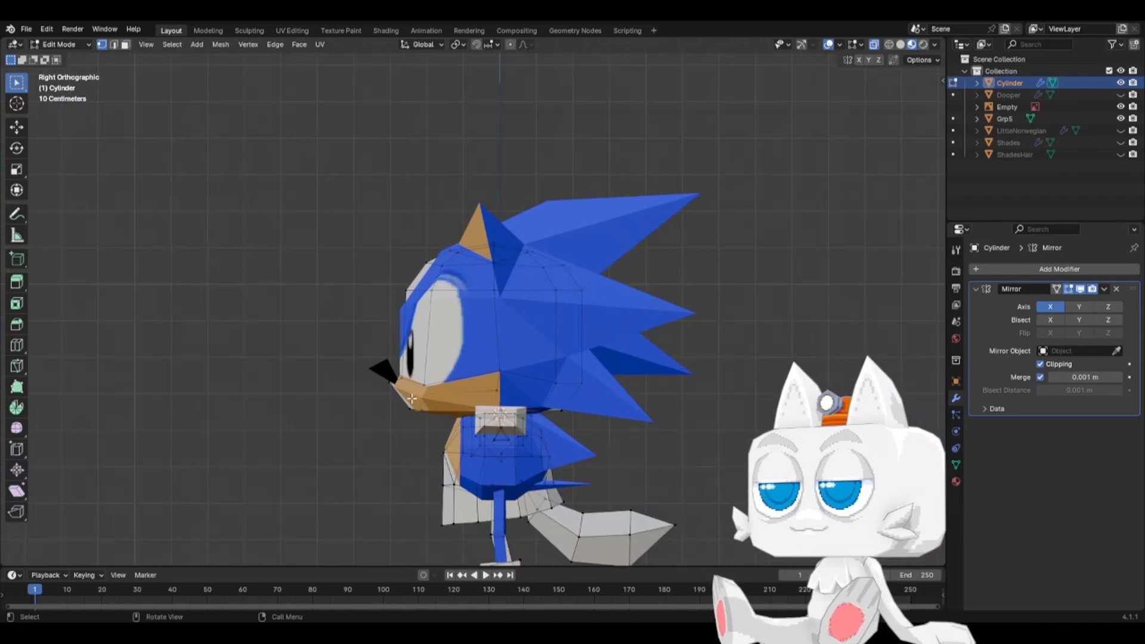
pyautogui.scroll(1, 412, 399)
pyautogui.click(396, 431)
pyautogui.keyDown('shift'); pyautogui.click(411, 434); pyautogui.keyUp('shift')
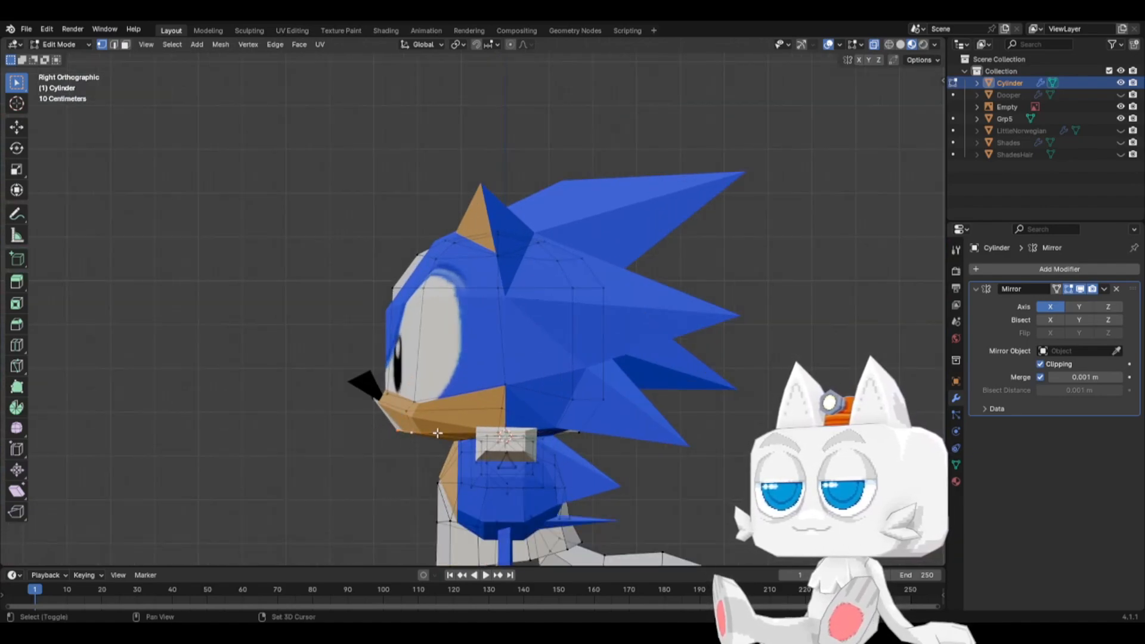
pyautogui.press('s')
pyautogui.press('z')
pyautogui.press('0')
pyautogui.press('Return')
pyautogui.press('g')
pyautogui.press('z')
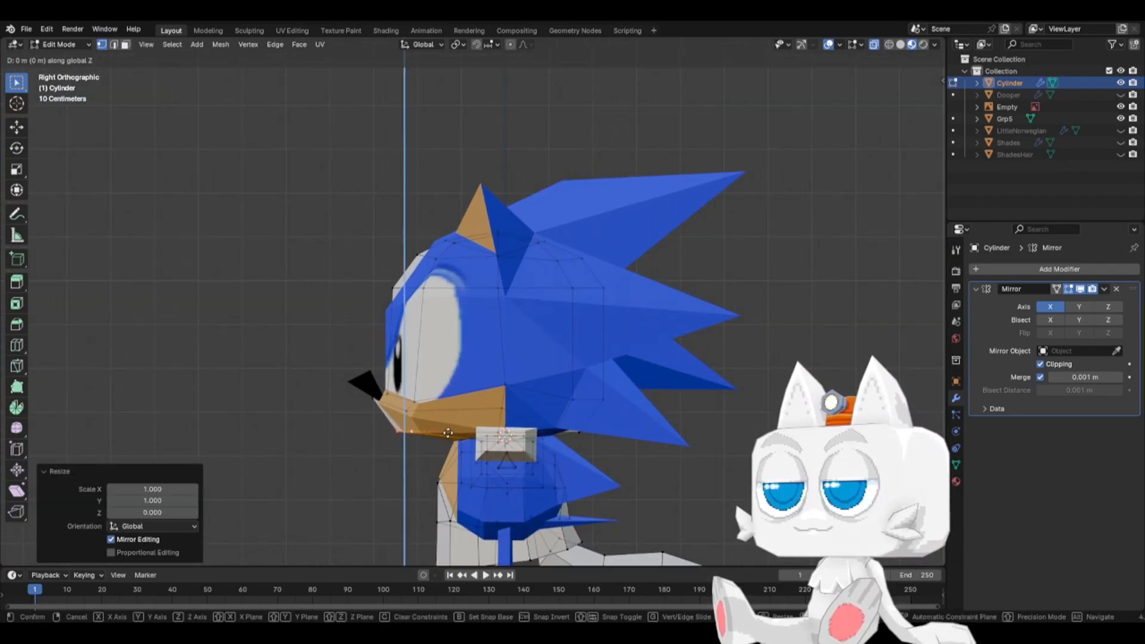
pyautogui.click(448, 433)
# - Move the selected vertex on the head's underside about 0.38 m forward in side view
pyautogui.moveTo(518, 427); pyautogui.dragTo(549, 410, button='middle')
pyautogui.click(540, 432)
pyautogui.press('KP_3')
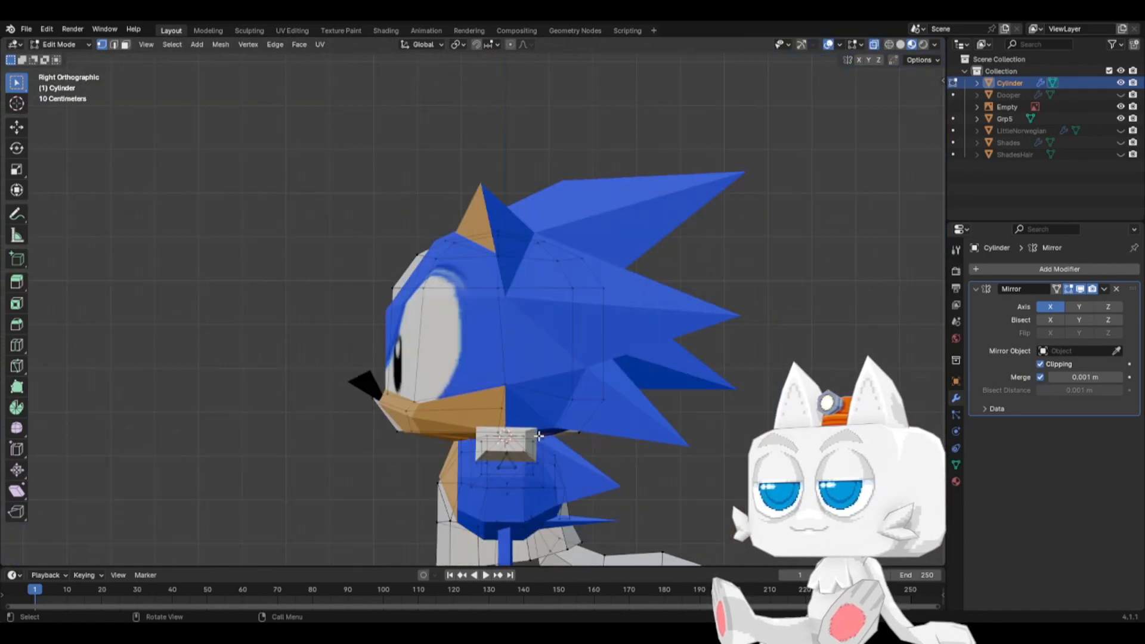
pyautogui.press('g')
pyautogui.click(522, 436)
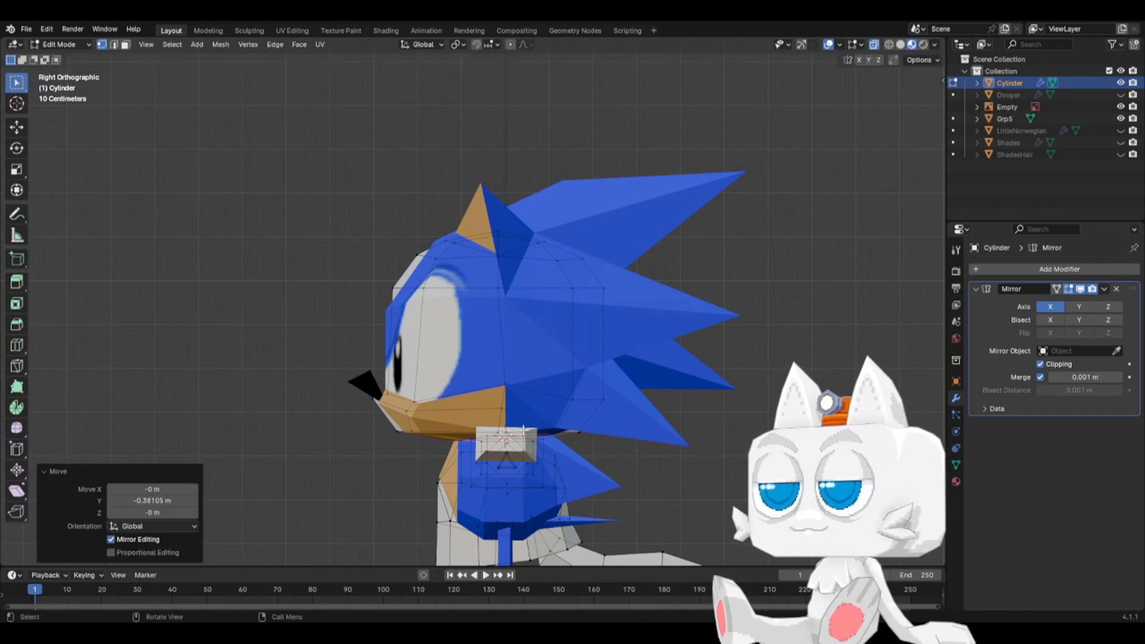
# - Raise the rear underside vertex slightly and shift the rearmost underside vertex a little forward
pyautogui.click(583, 430)
pyautogui.click(557, 430)
pyautogui.press('g')
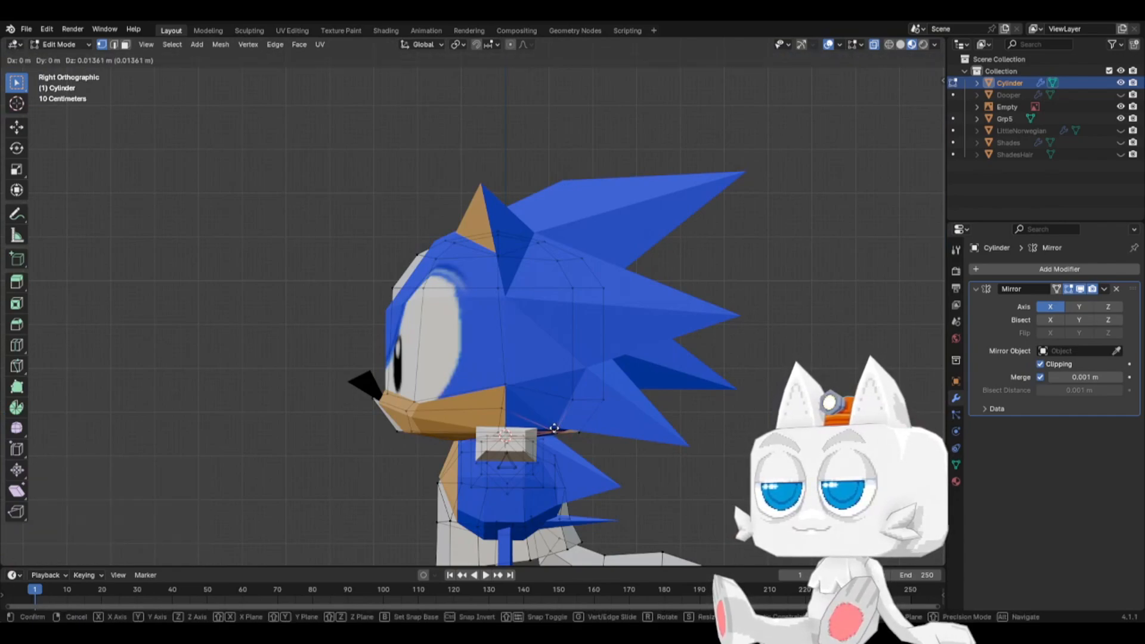
pyautogui.click(555, 425)
pyautogui.click(583, 428)
pyautogui.press('g')
pyautogui.click(576, 427)
# - Move the two lower vertices at the back of the head about 0.14 m forward
pyautogui.click(599, 402)
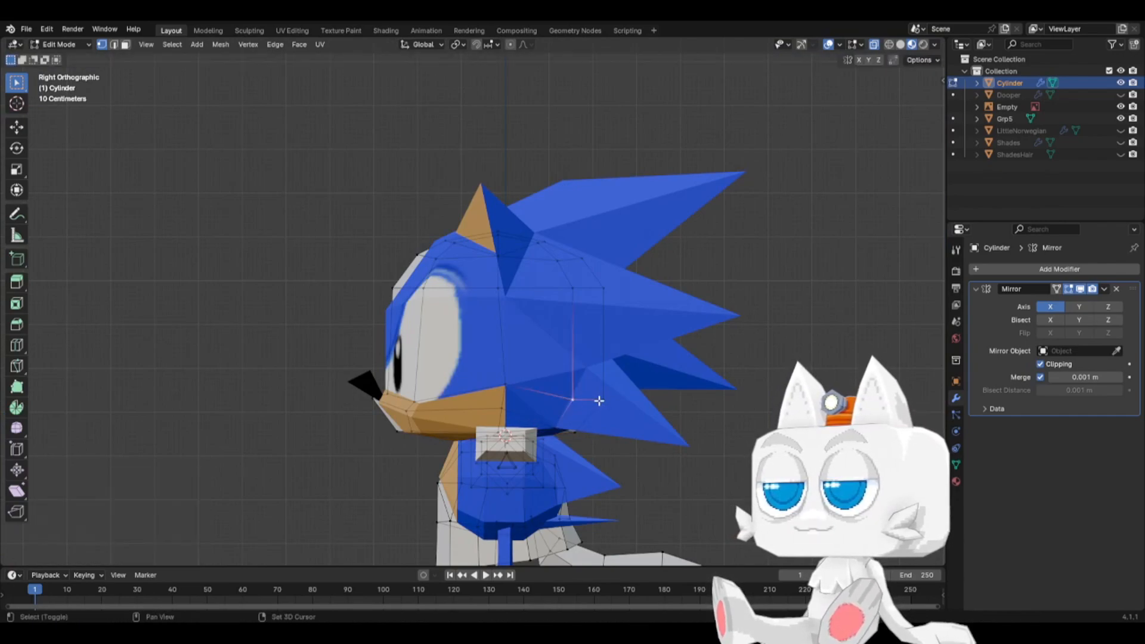
pyautogui.press('g')
pyautogui.click(596, 400)
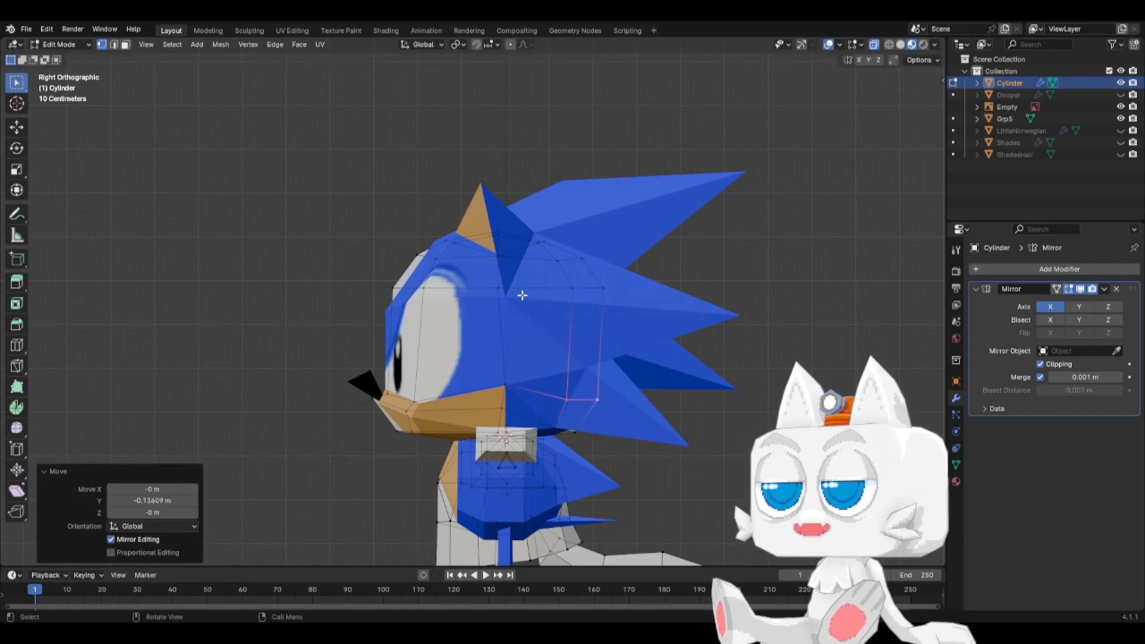
# - Lower all the vertices of the head's upper part about 0.37 m along Z to shorten the head
pyautogui.press('KP_1')
pyautogui.scroll(-3, 561, 355)
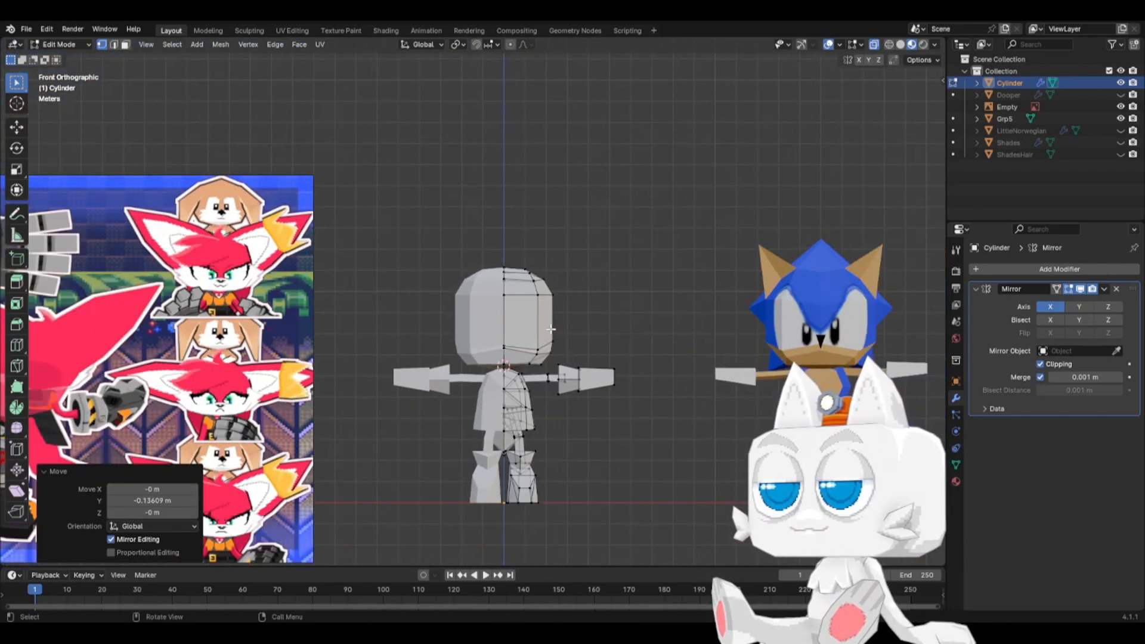
pyautogui.moveTo(440, 258); pyautogui.dragTo(550, 301)
pyautogui.press('g')
pyautogui.press('z')
pyautogui.click(575, 318)
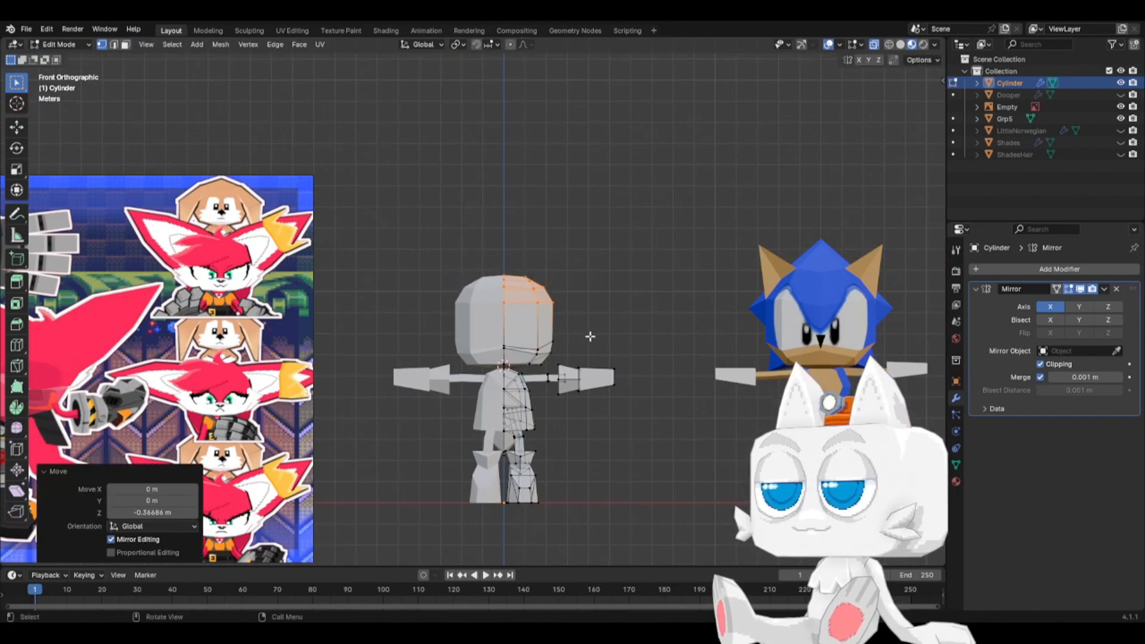
# - Select the whole linked head mesh and lower it about 0.11 m along Z toward the body
pyautogui.scroll(-2, 613, 360)
pyautogui.scroll(2, 543, 384)
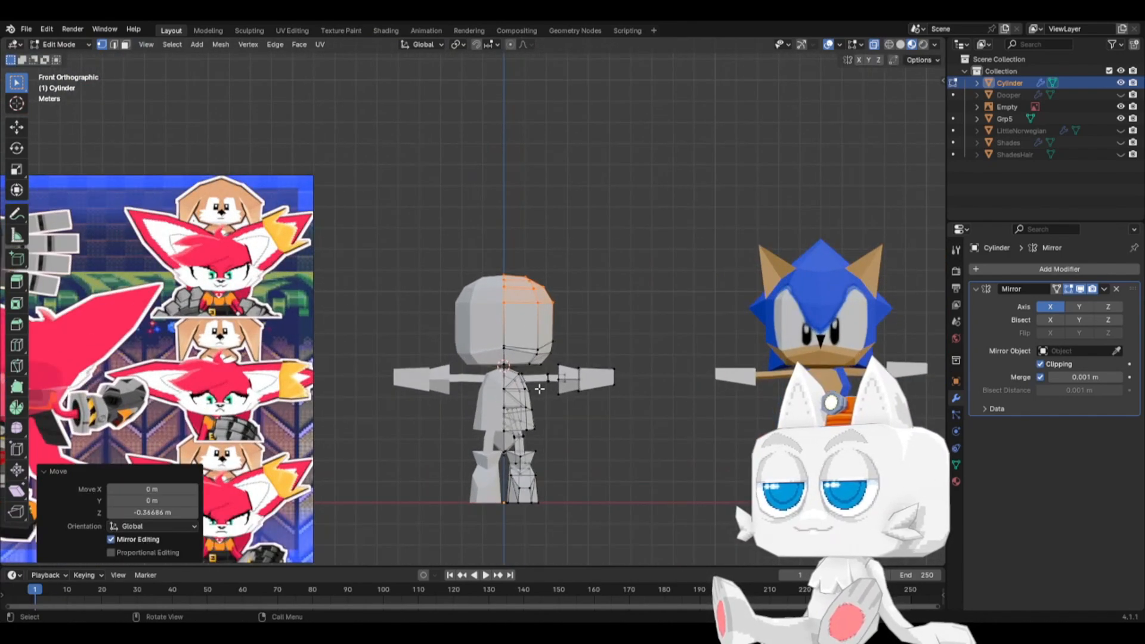
pyautogui.hotkey('ctrl', 'l')
pyautogui.scroll(2, 540, 389)
pyautogui.press('g')
pyautogui.press('z')
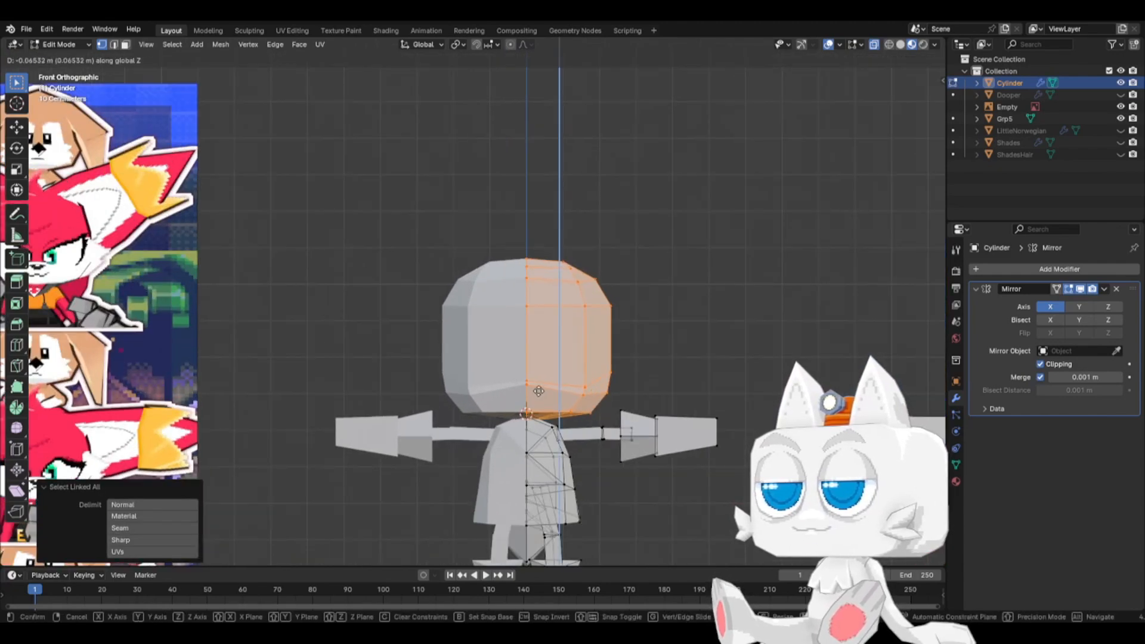
pyautogui.click(539, 393)
pyautogui.scroll(-4, 543, 389)
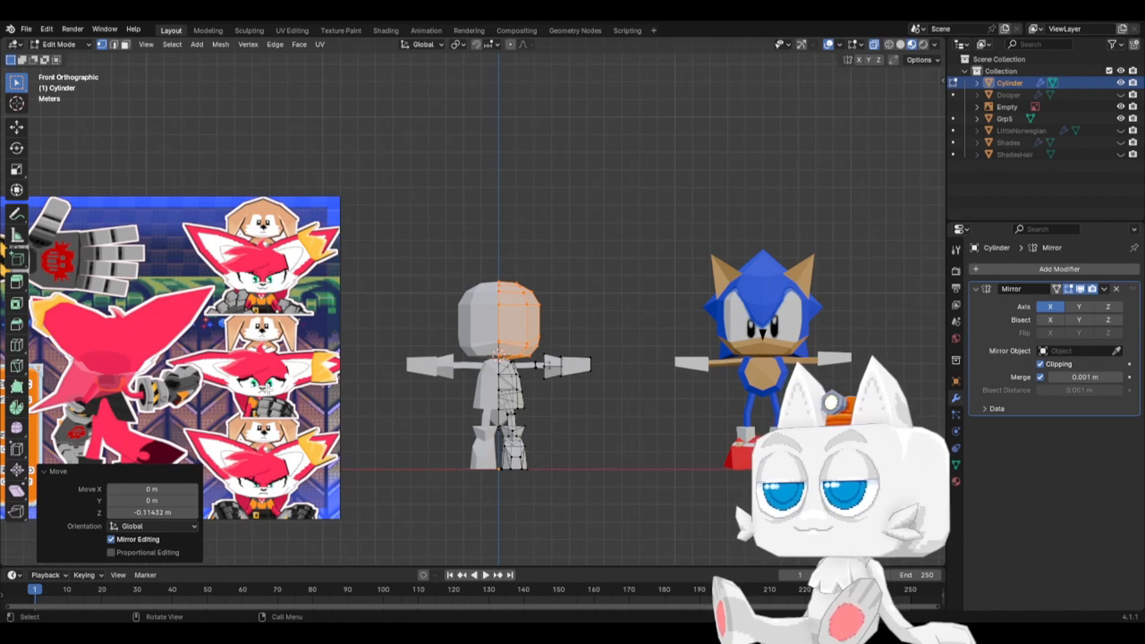
pyautogui.scroll(-1, 268, 389)
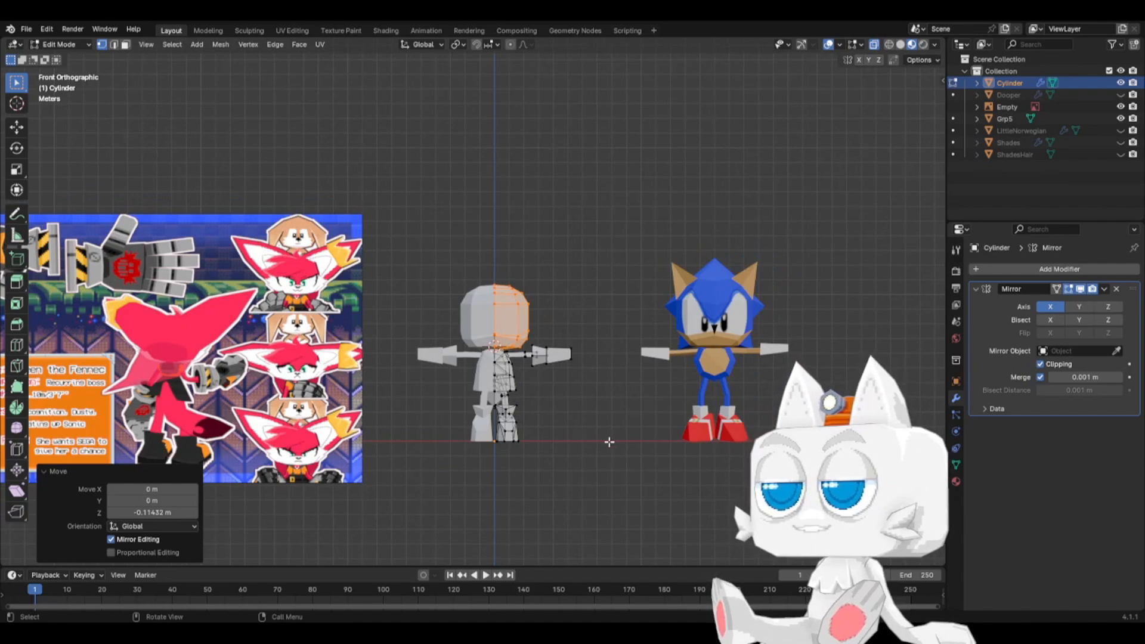
pyautogui.scroll(2, 531, 432)
pyautogui.scroll(2, 590, 363)
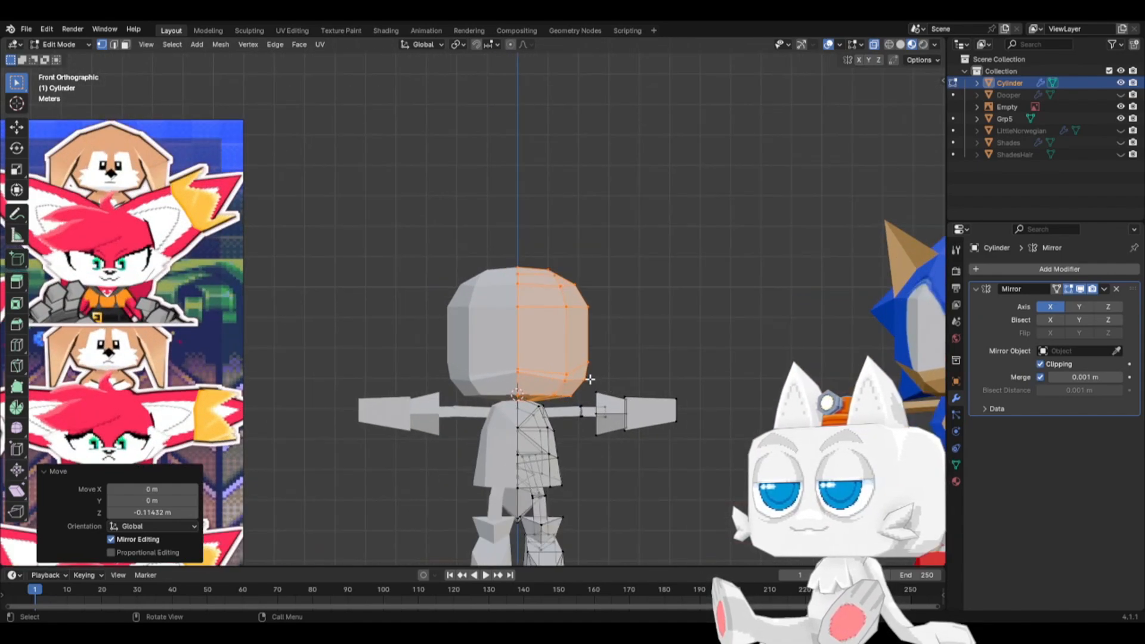
# - Knife a new edge line around the side of the jaw, between its upper and lower edges, from the front corner to the rear
pyautogui.scroll(-1, 335, 414)
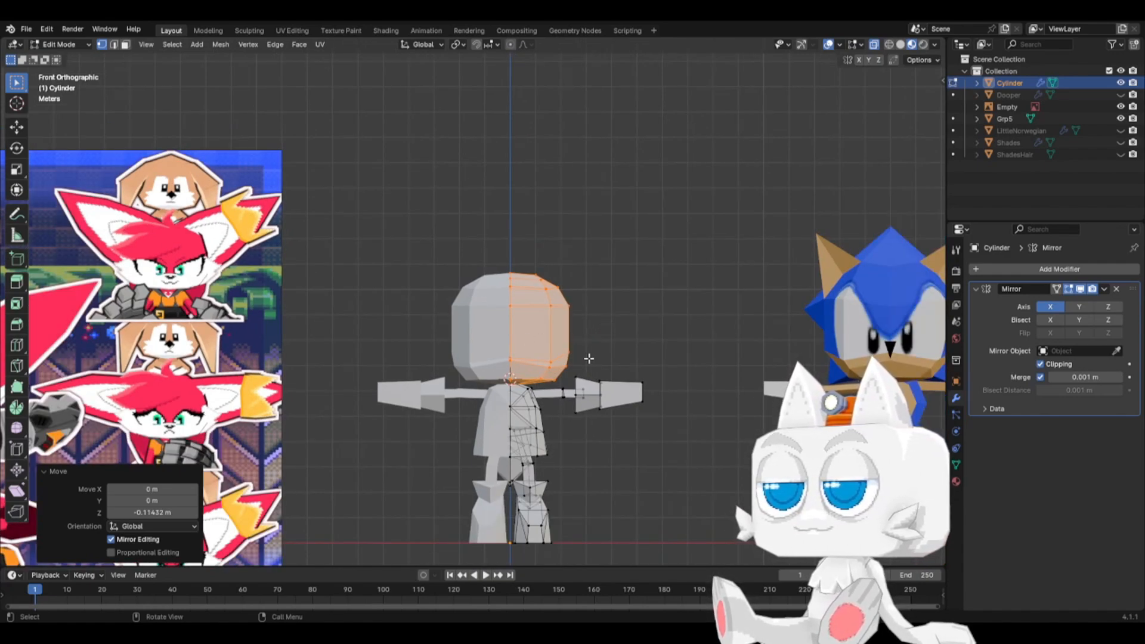
pyautogui.scroll(1, 589, 359)
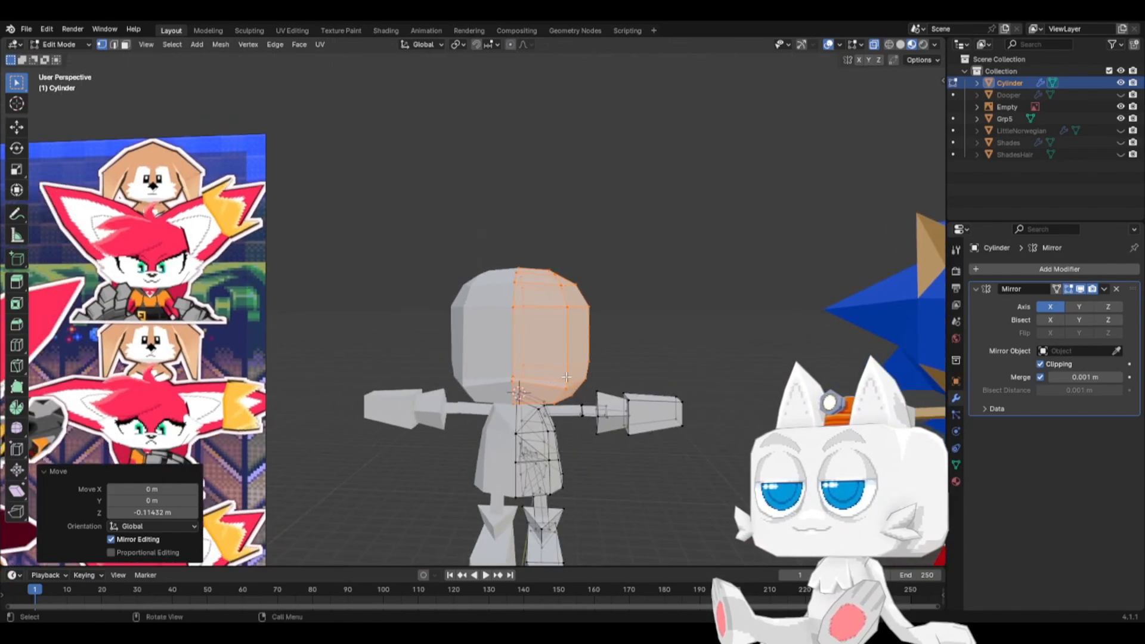
pyautogui.moveTo(550, 378); pyautogui.dragTo(486, 379, button='middle')
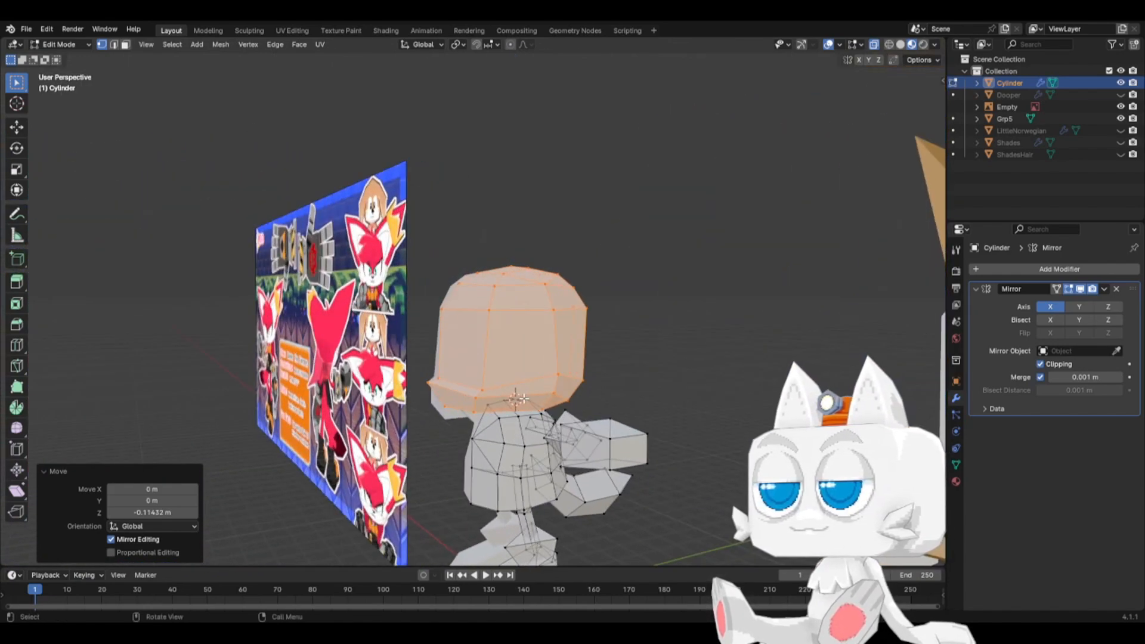
pyautogui.scroll(1, 526, 401)
pyautogui.moveTo(600, 394); pyautogui.dragTo(587, 385, button='middle')
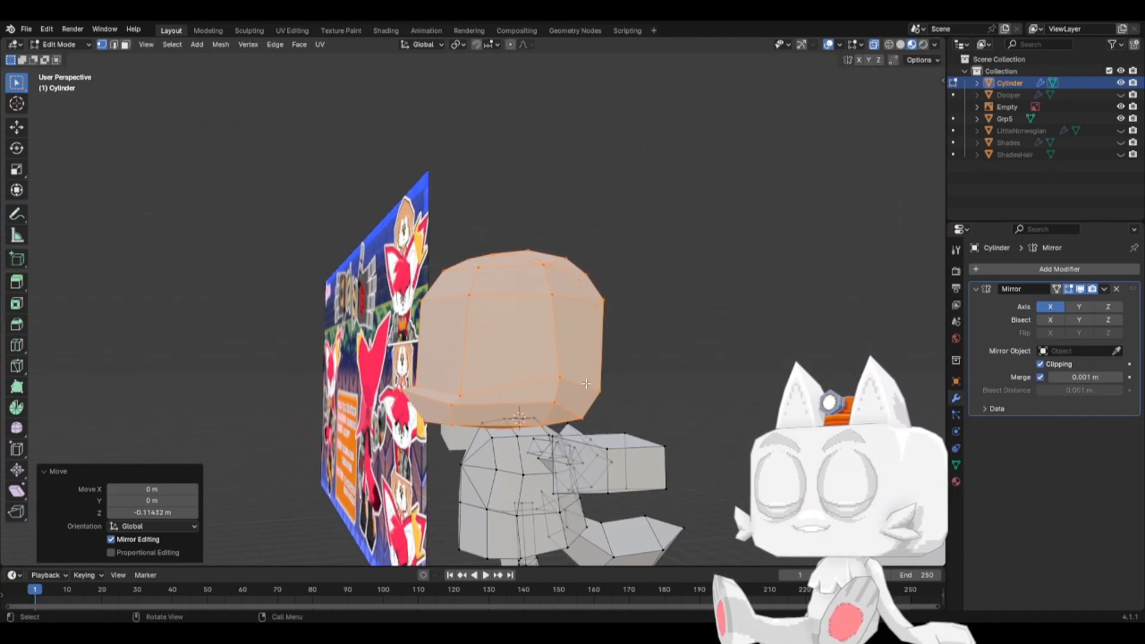
pyautogui.press('k')
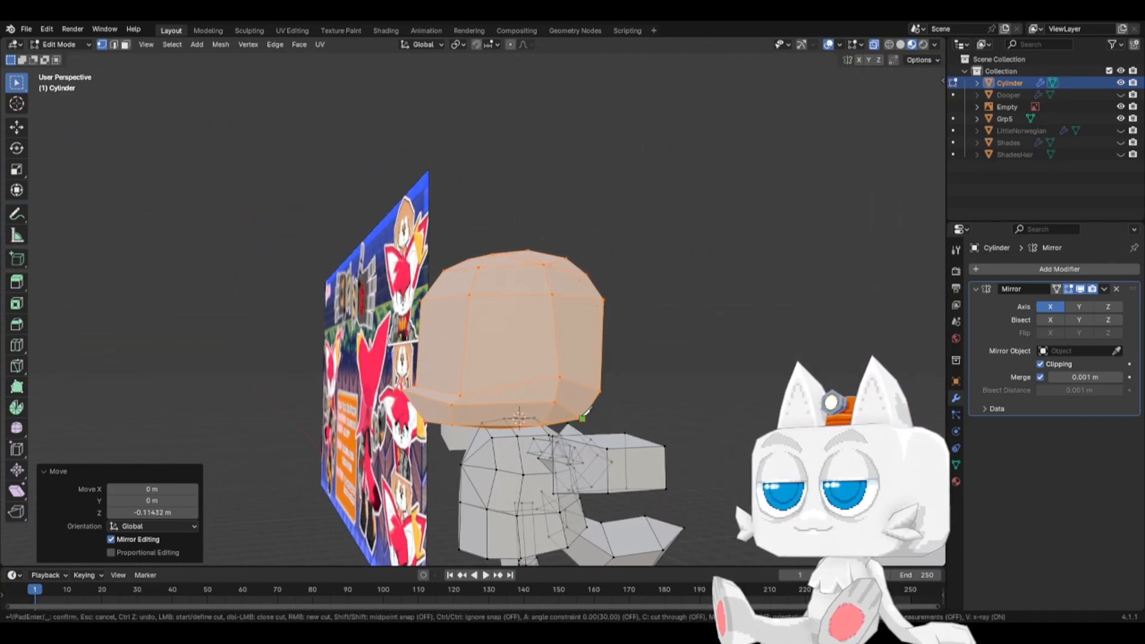
pyautogui.click(452, 406)
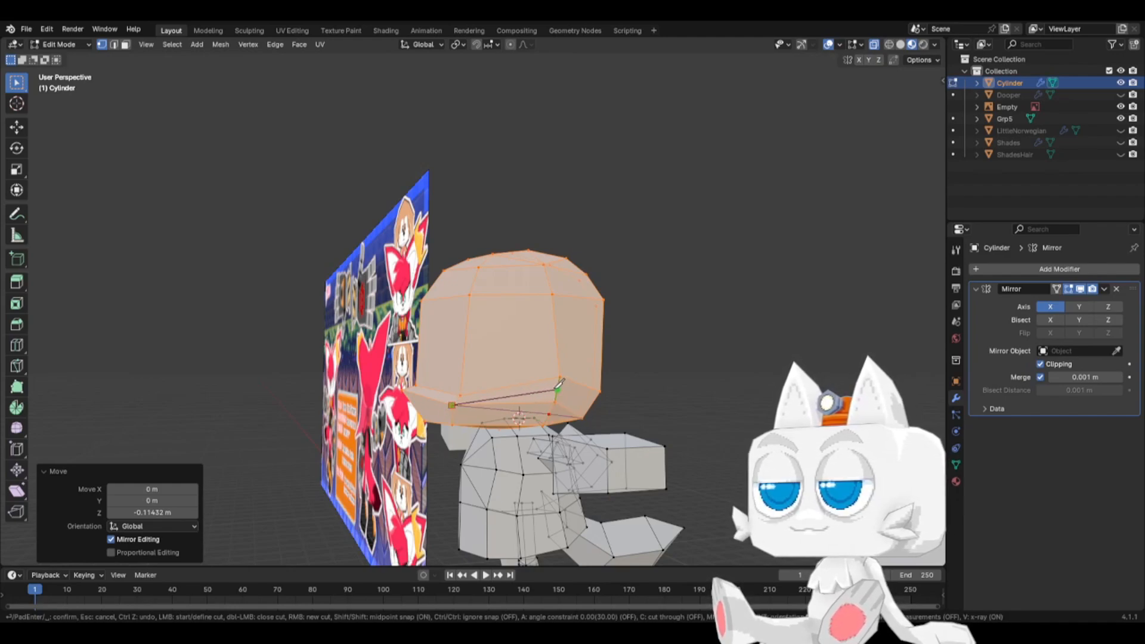
pyautogui.click(557, 389)
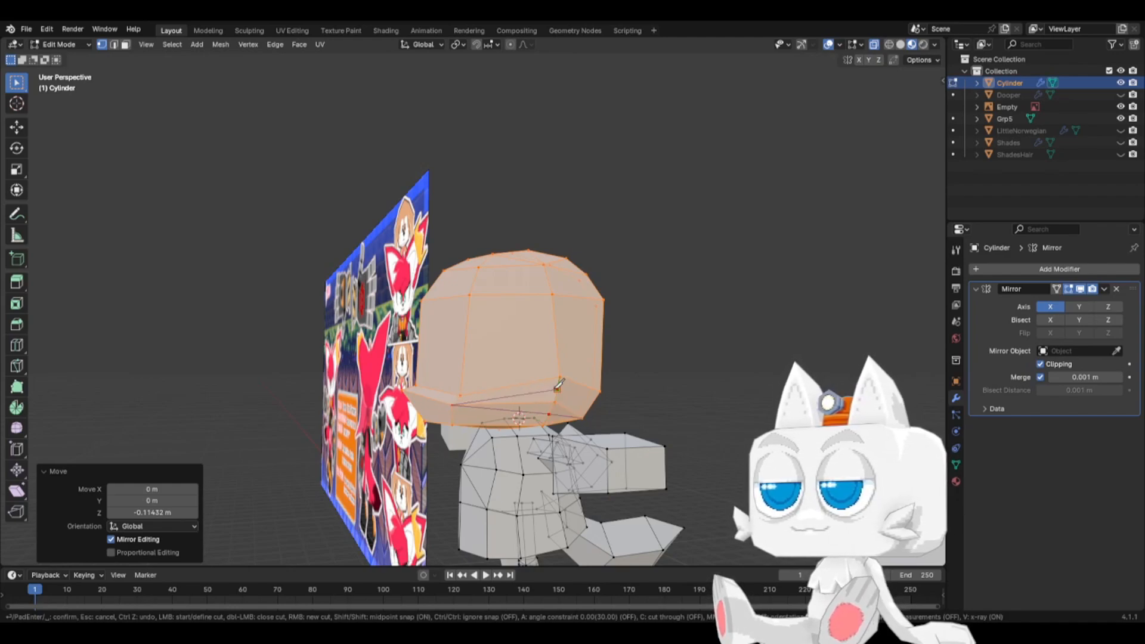
pyautogui.click(600, 389)
pyautogui.press('Return')
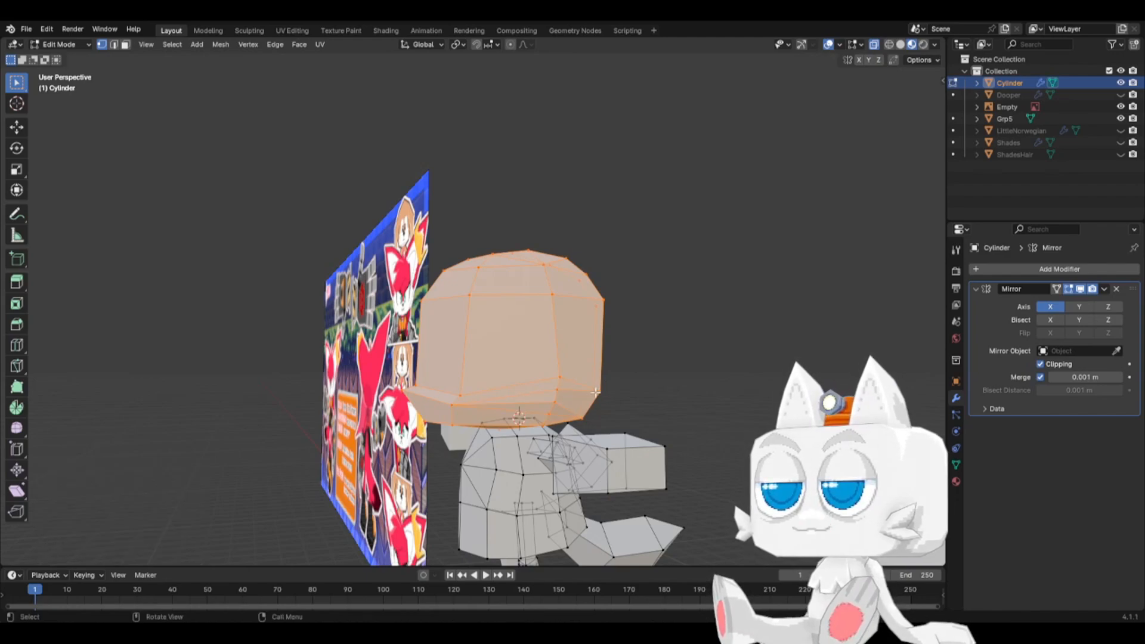
# - Leave mesh editing and hide the Sonic reference model Grp5
pyautogui.moveTo(549, 390); pyautogui.dragTo(686, 410, button='middle')
pyautogui.scroll(-4, 573, 407)
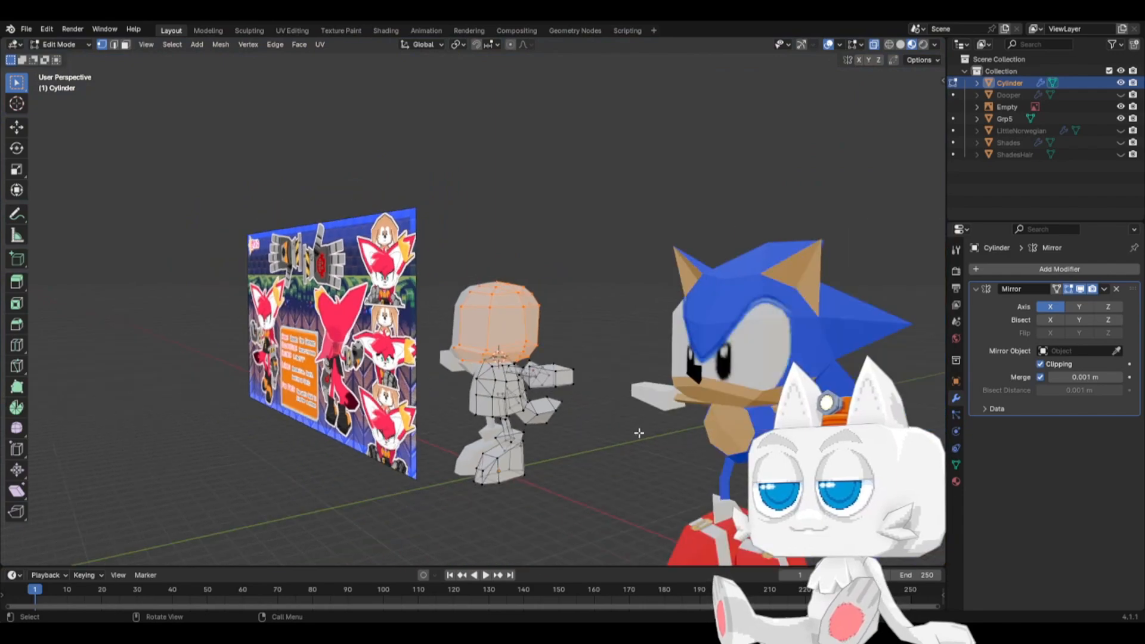
pyautogui.press('Tab')
pyautogui.click(759, 375)
pyautogui.press('h')
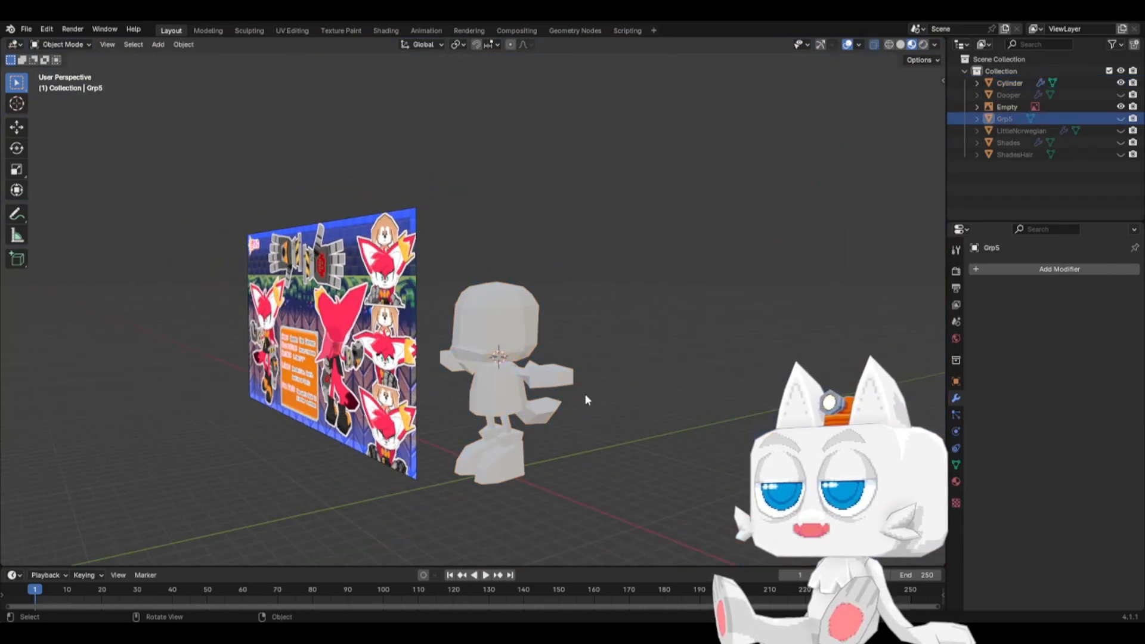
# - Knife a zigzag outline of two stacked triangles into the side of the head's jaw for the cheek tufts
pyautogui.scroll(4, 585, 394)
pyautogui.moveTo(579, 403); pyautogui.dragTo(572, 436, button='middle')
pyautogui.click(558, 414)
pyautogui.press('Tab')
pyautogui.press('k')
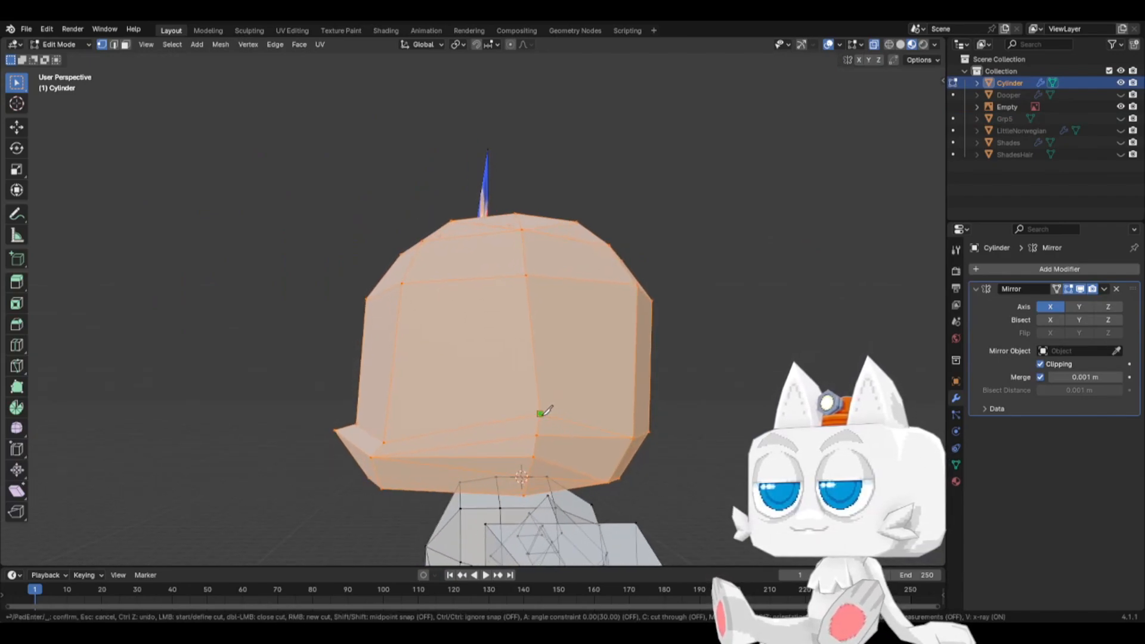
pyautogui.click(541, 414)
pyautogui.click(568, 437)
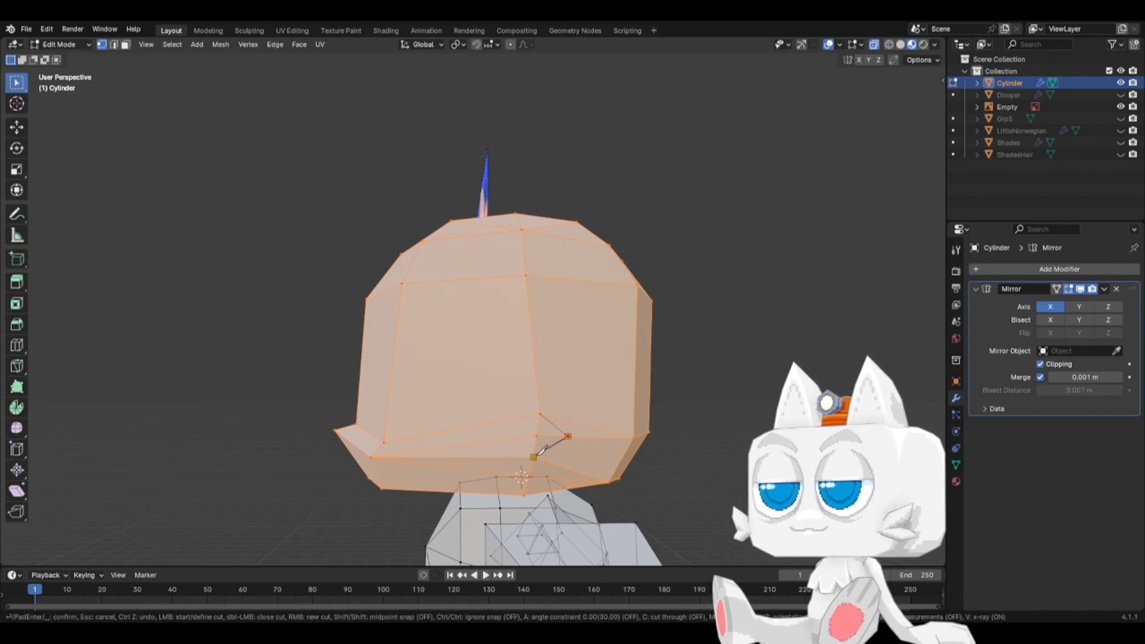
pyautogui.click(532, 458)
pyautogui.click(555, 479)
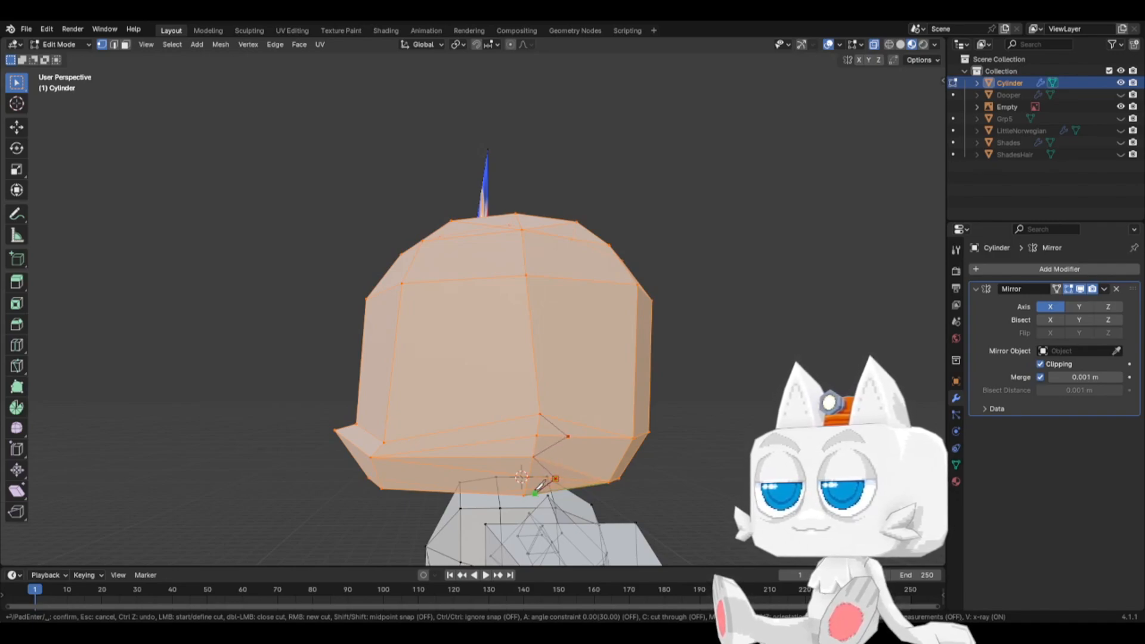
pyautogui.moveTo(531, 488); pyautogui.dragTo(529, 443, button='middle')
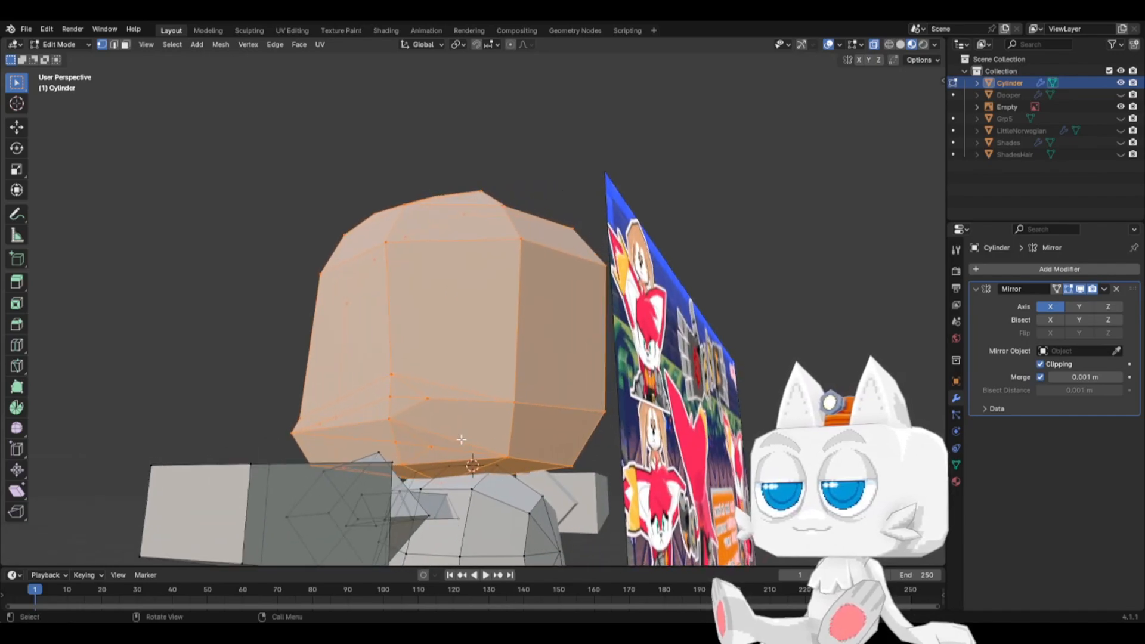
# - Dissolve the diagonal edge running behind the cheek triangles and cut a new edge joining the triangles' two tips
pyautogui.click(113, 46)
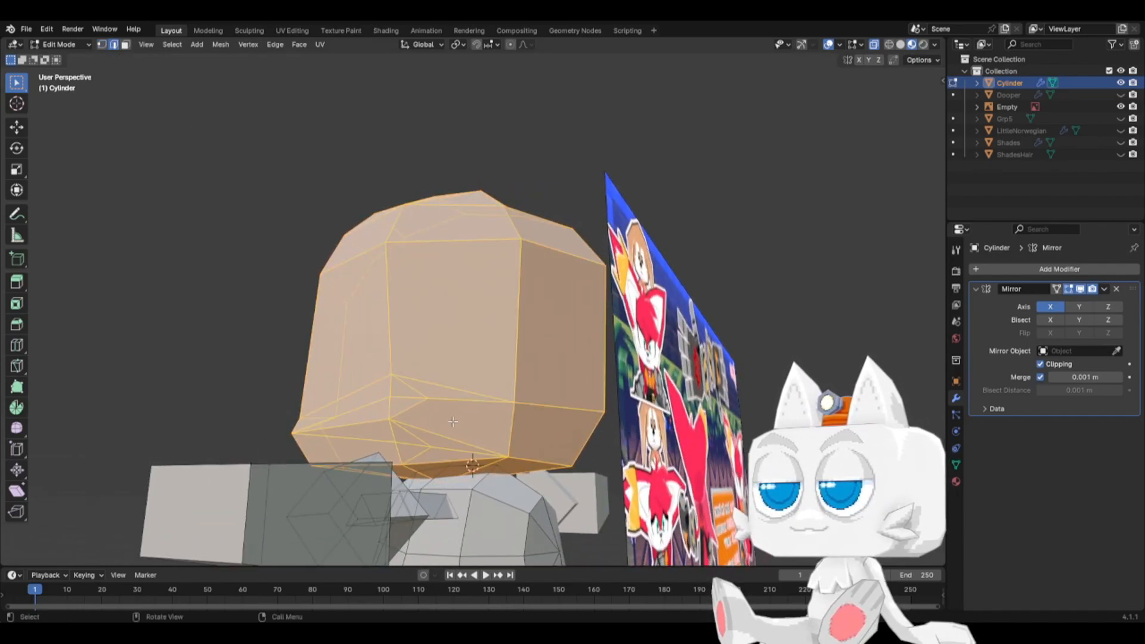
pyautogui.click(445, 438)
pyautogui.press('x')
pyautogui.click(446, 436)
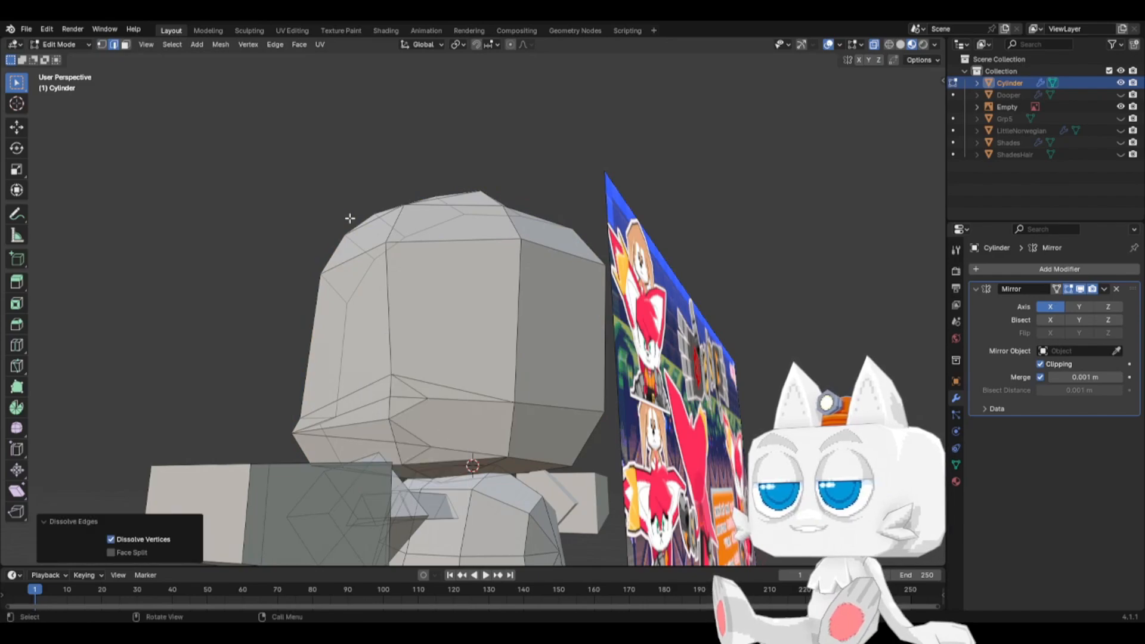
pyautogui.press('k')
pyautogui.click(427, 399)
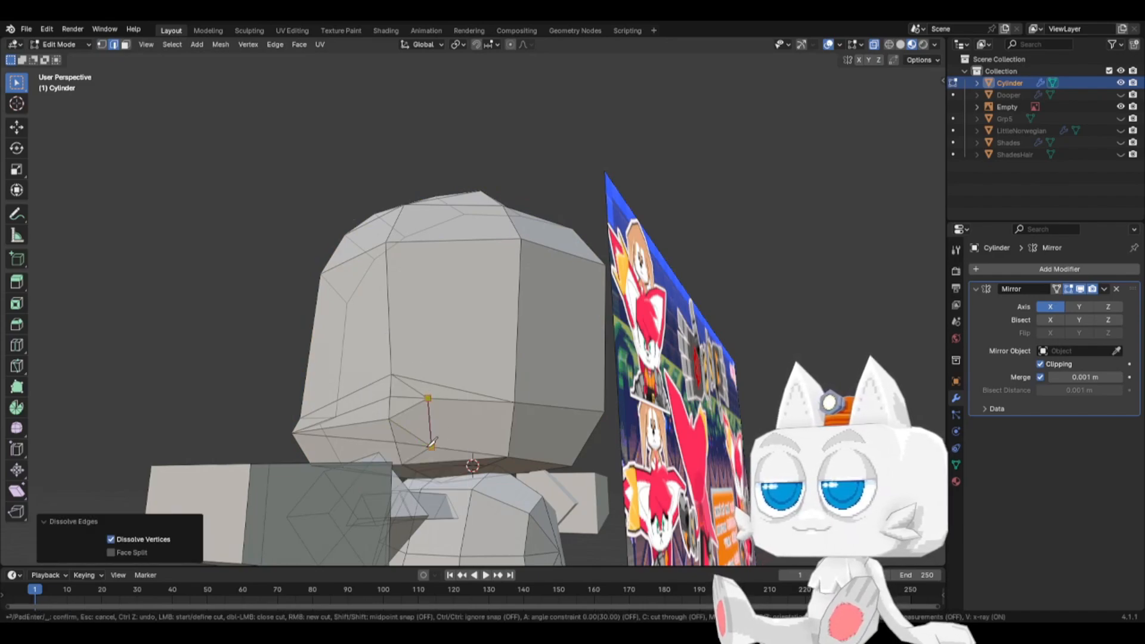
pyautogui.click(431, 446)
pyautogui.press('Return')
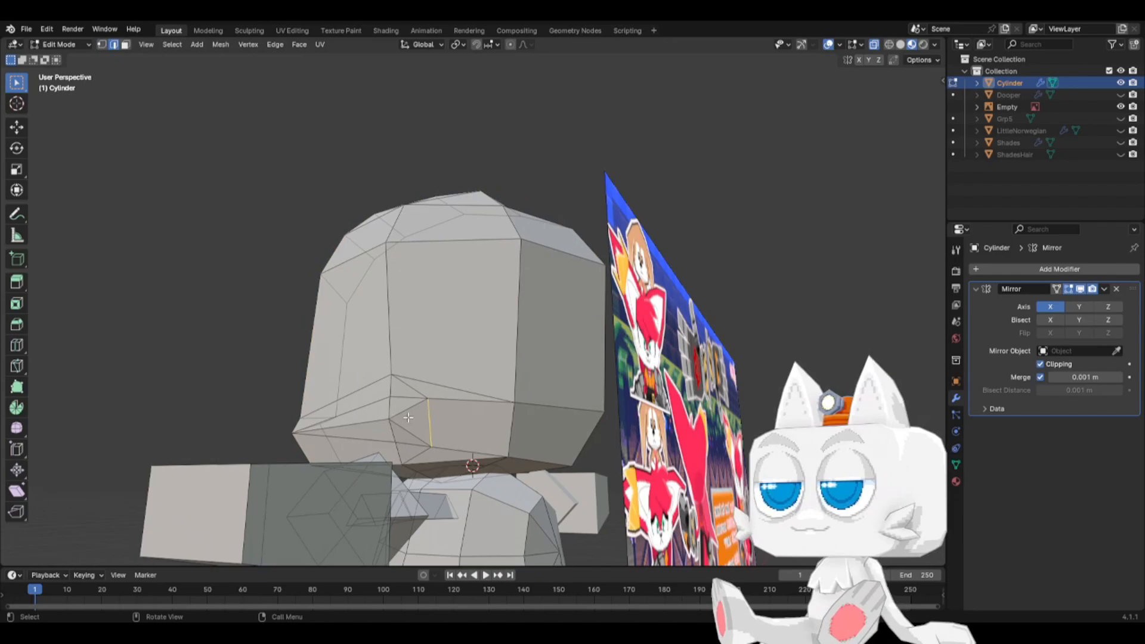
# - Extrude the upper cheek triangle faces outward, shift them about 0.09 m along X and 0.27 m up, and merge them at center into a spike
pyautogui.moveTo(408, 417); pyautogui.dragTo(200, 141, button='middle')
pyautogui.click(125, 44)
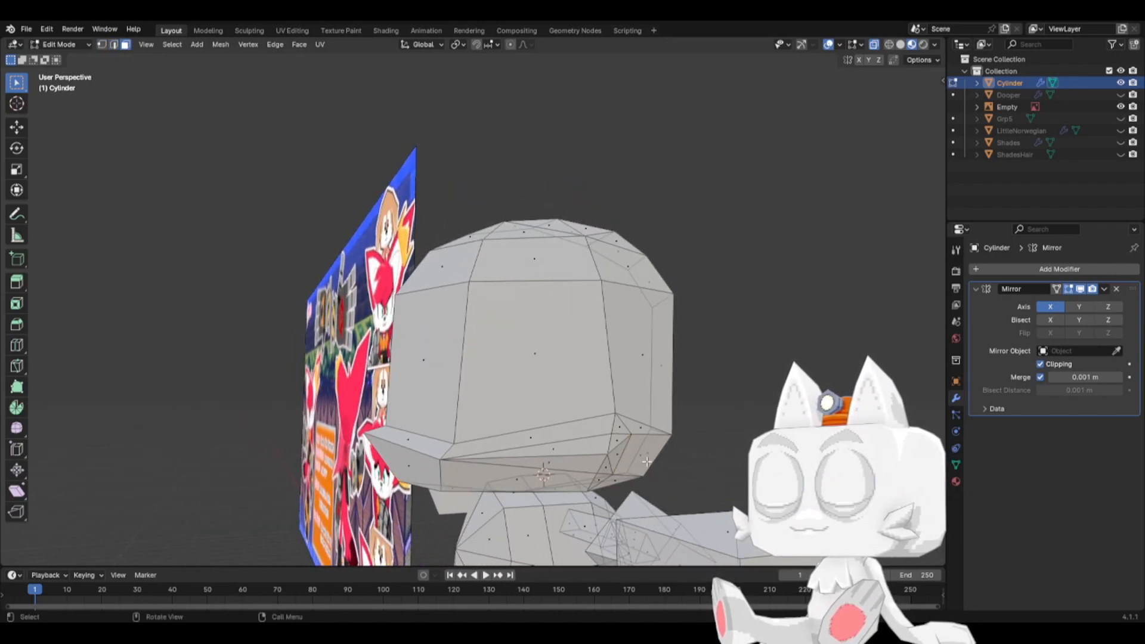
pyautogui.click(622, 432)
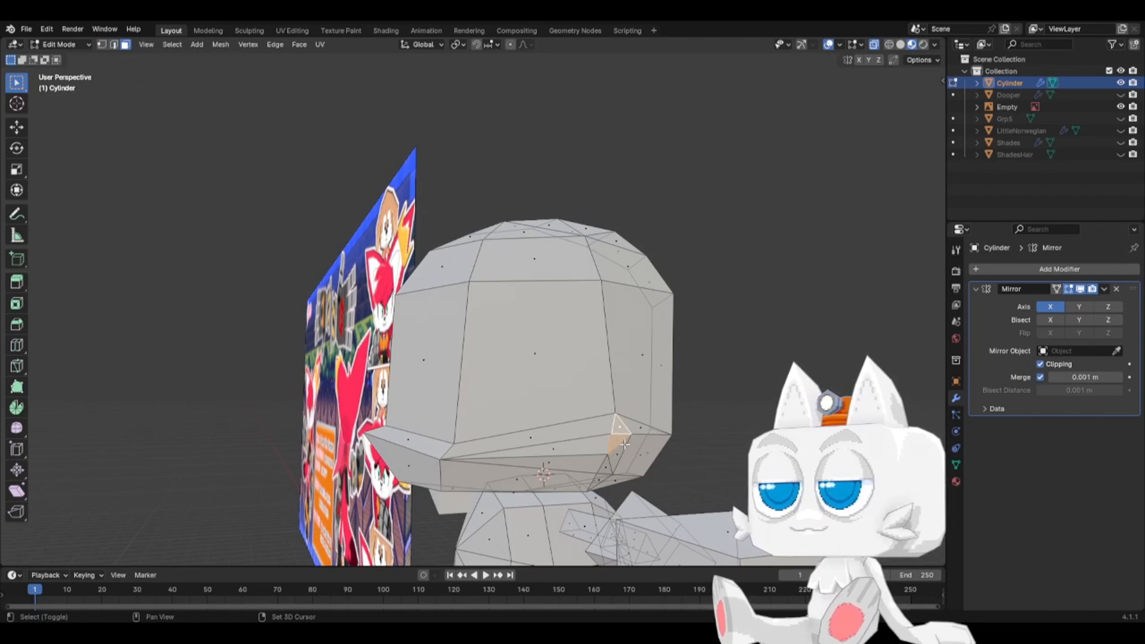
pyautogui.press('KP_1')
pyautogui.press('e')
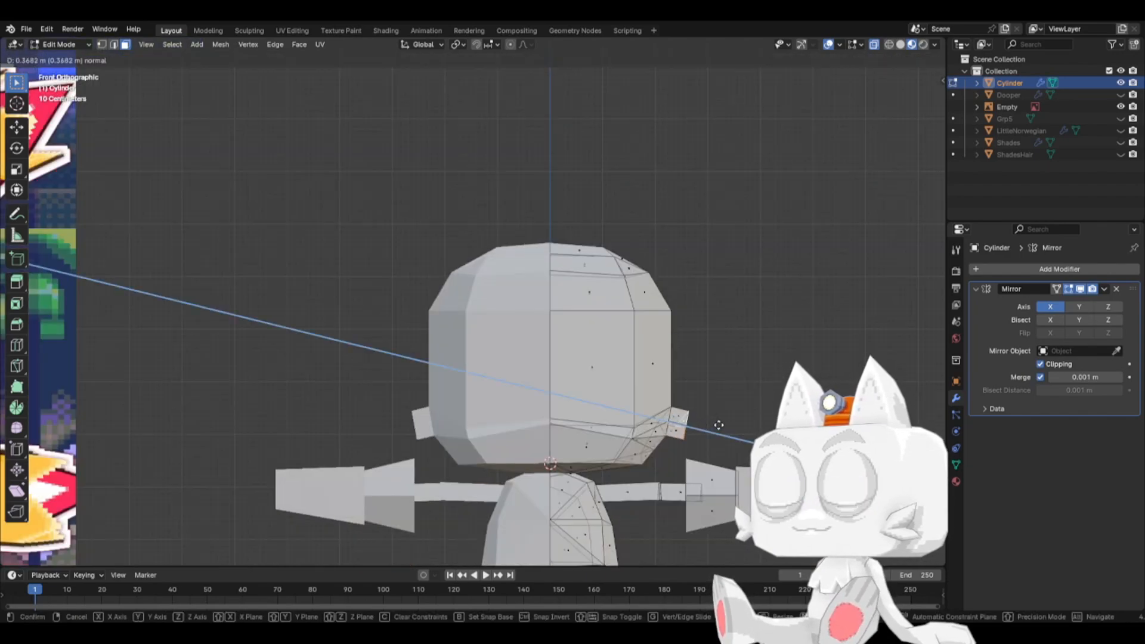
pyautogui.click(730, 426)
pyautogui.press('g')
pyautogui.click(736, 407)
pyautogui.press('m')
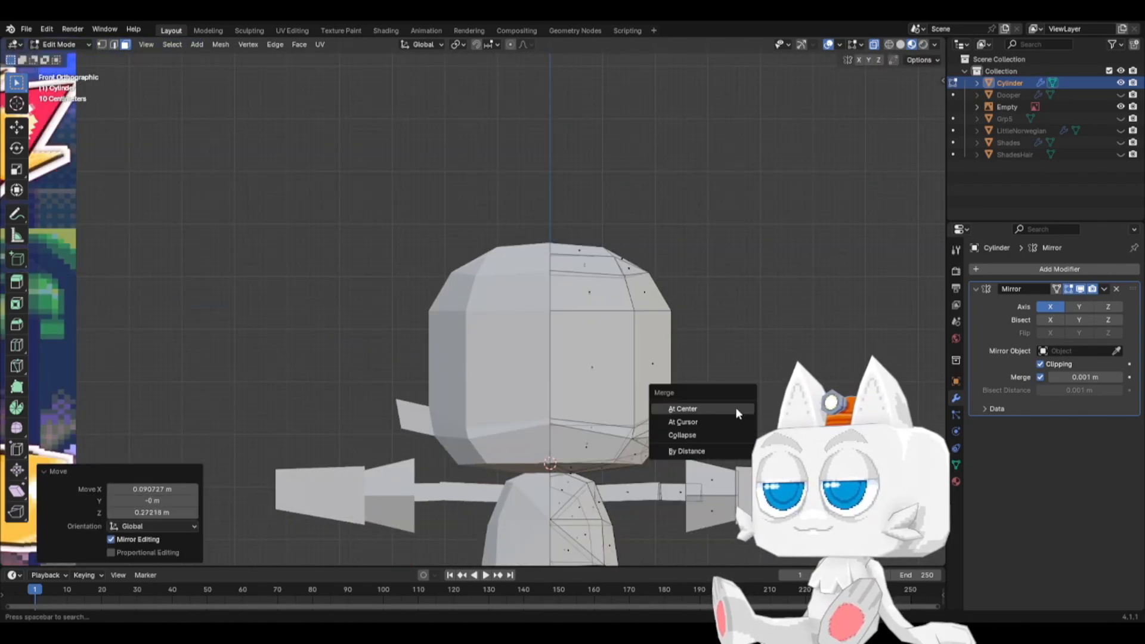
pyautogui.click(736, 409)
# - Extrude the lower cheek triangle faces outward and merge them at center into a second spike
pyautogui.moveTo(708, 435); pyautogui.dragTo(539, 441, button='middle')
pyautogui.click(538, 458)
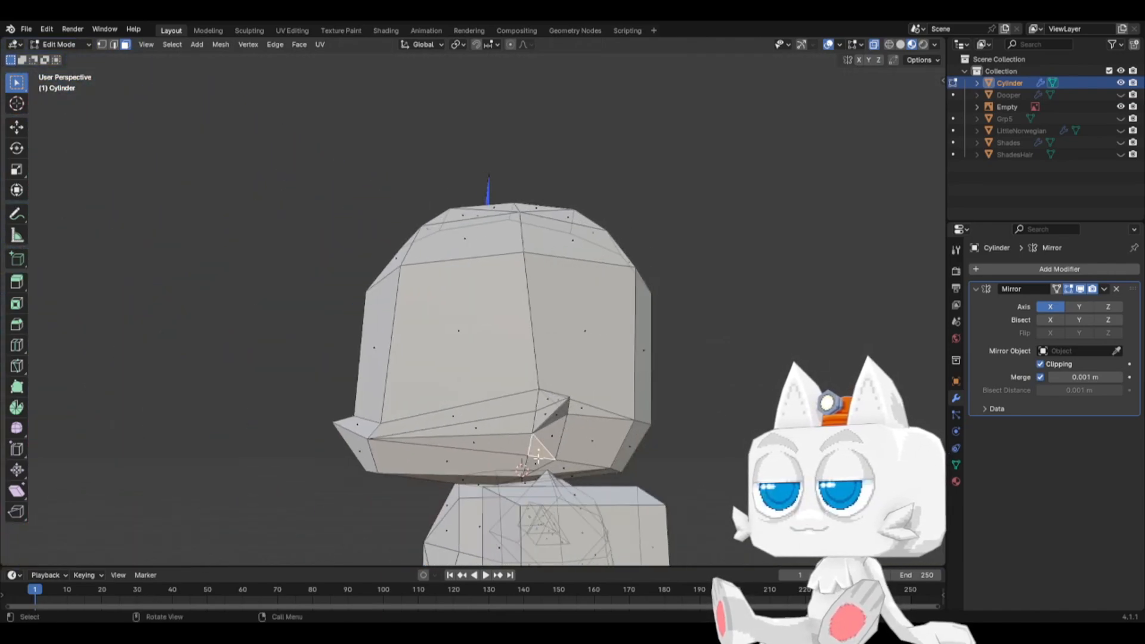
pyautogui.press('KP_1')
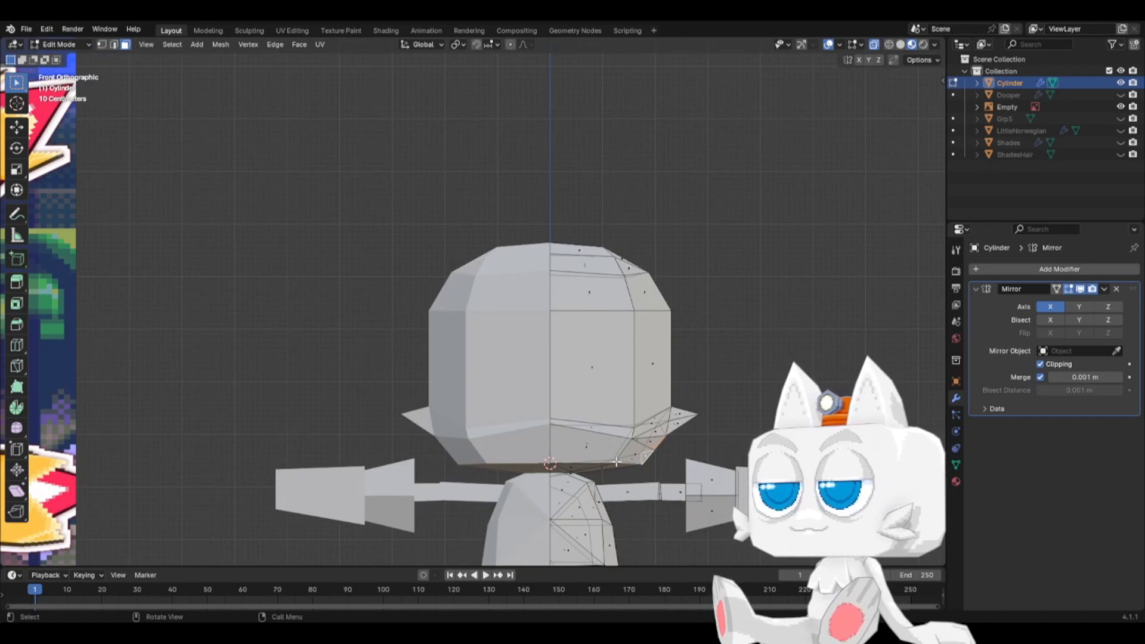
pyautogui.press('e')
pyautogui.click(692, 437)
pyautogui.press('m')
pyautogui.click(710, 441)
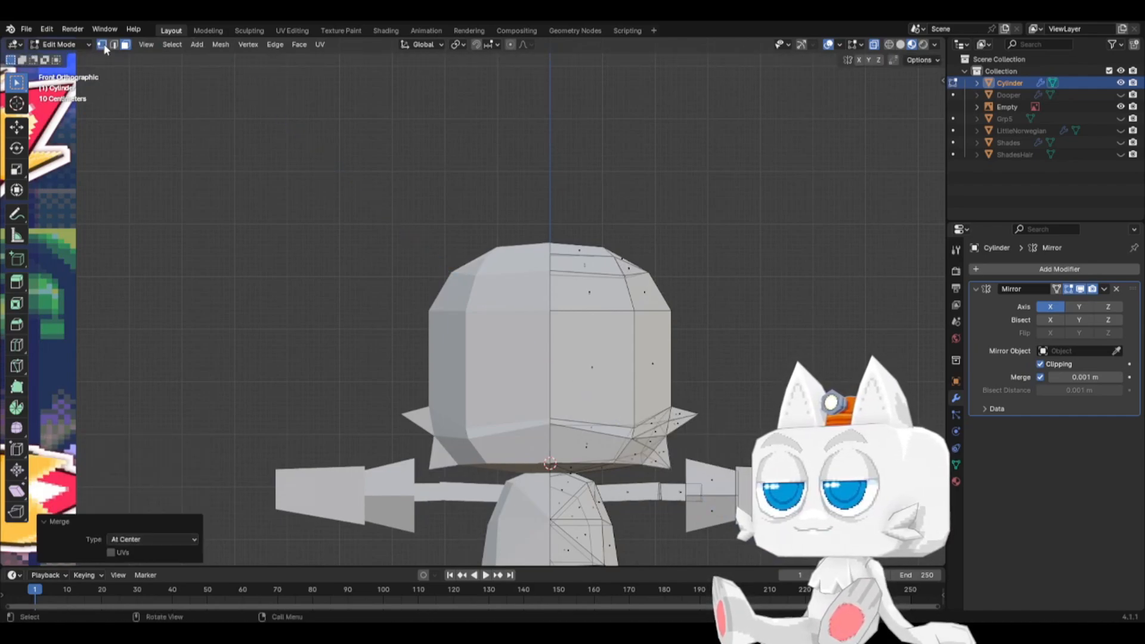
# - Pull both cheek spike tips outward, the upper one about 0.36 m along X and 0.06 m down, and shift them backward along Y
pyautogui.press('1')
pyautogui.press('g')
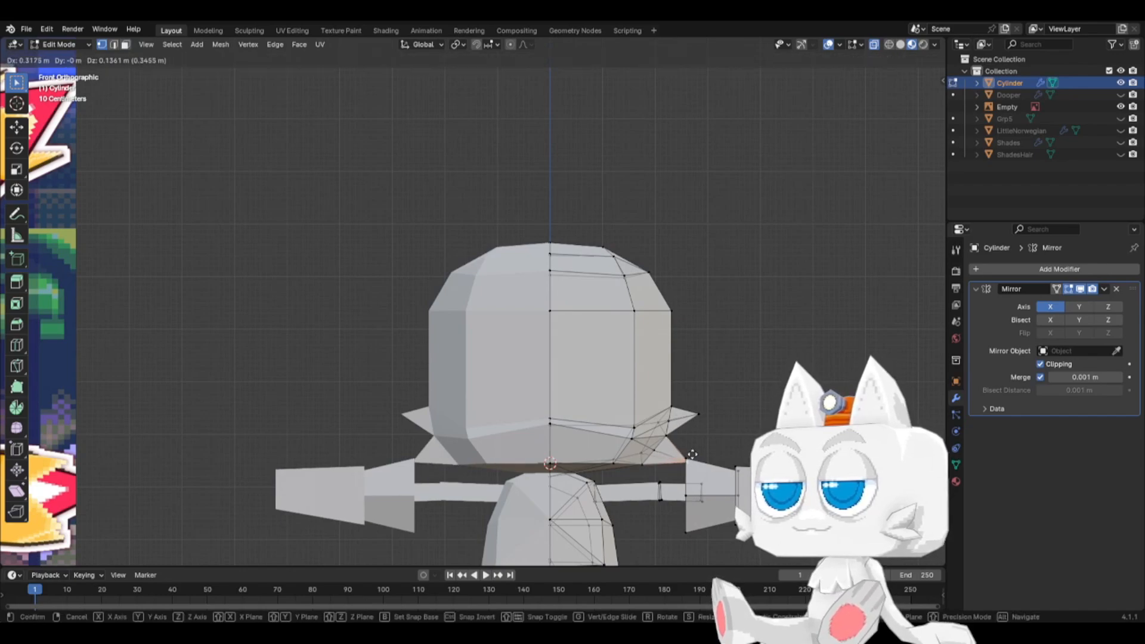
pyautogui.click(692, 419)
pyautogui.press('g')
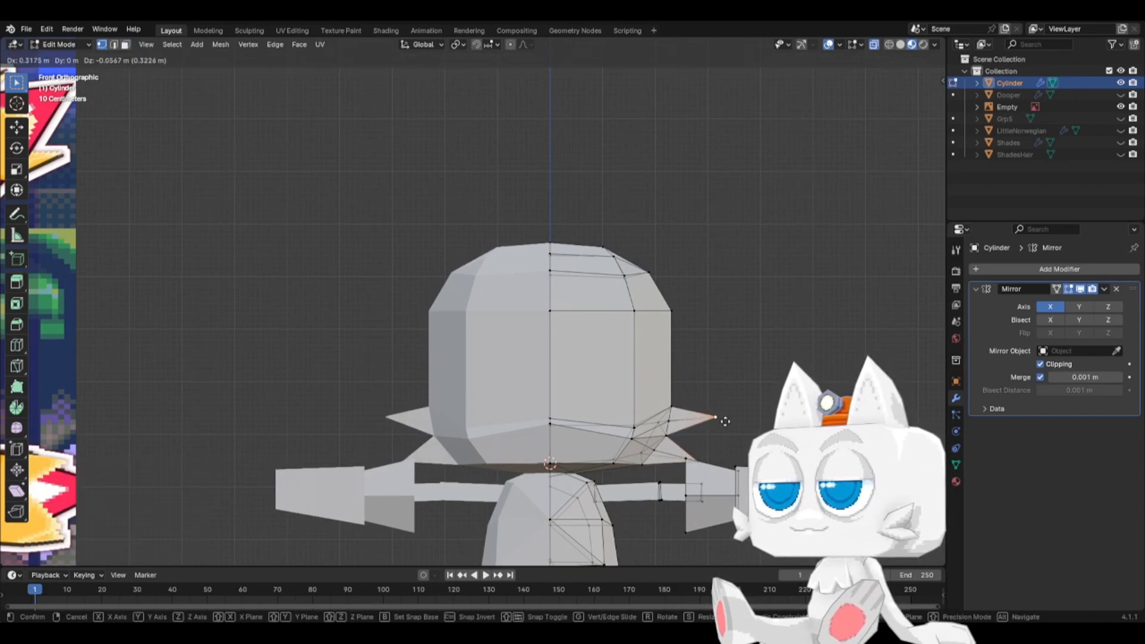
pyautogui.click(726, 422)
pyautogui.press('KP_7')
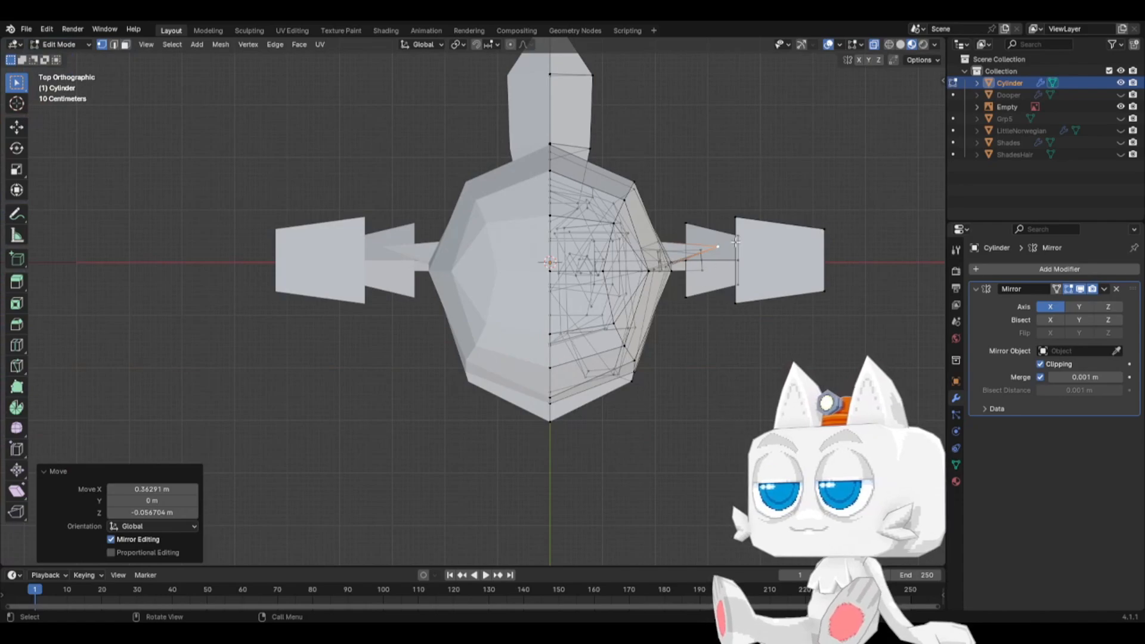
pyautogui.press('g')
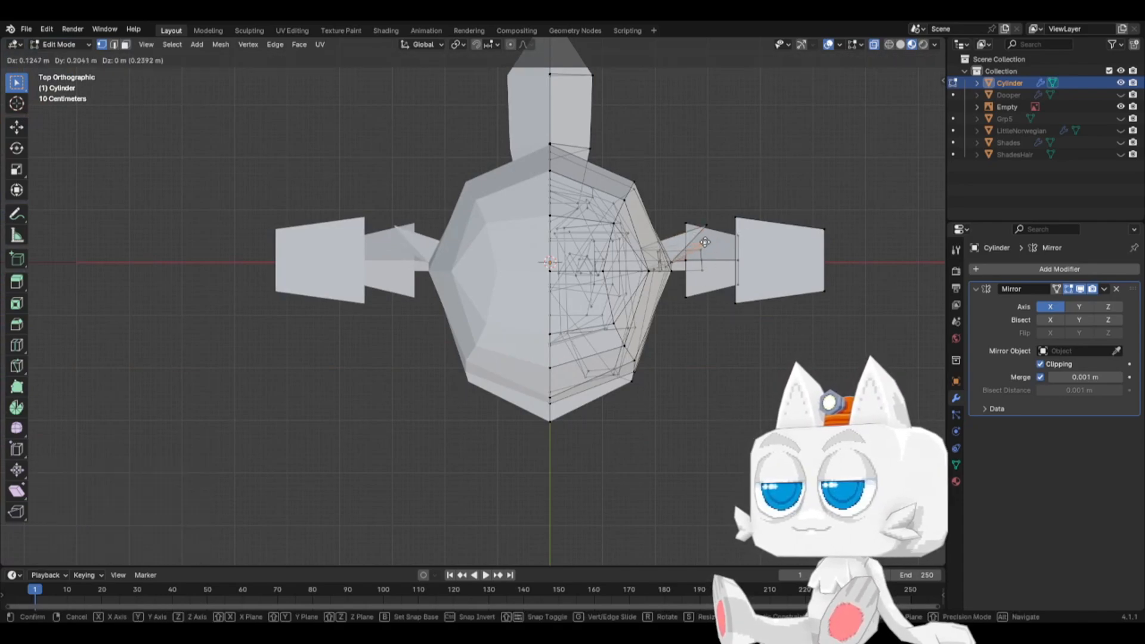
pyautogui.click(707, 238)
# - Vertex-slide the two spare vertices at the base of the cheek spikes along their edges with factor 1.000, onto the neighbouring vertices
pyautogui.press('KP_1')
pyautogui.moveTo(693, 256); pyautogui.dragTo(639, 286, button='middle')
pyautogui.moveTo(742, 456); pyautogui.dragTo(715, 427, button='middle')
pyautogui.click(736, 456)
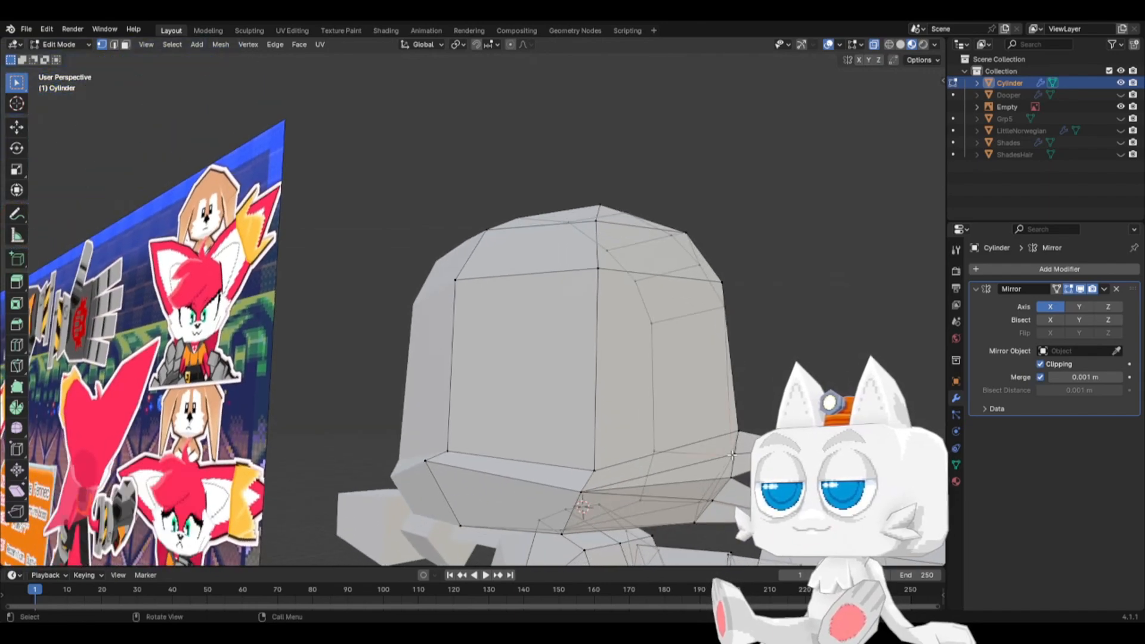
pyautogui.press('g')
pyautogui.press('g')
pyautogui.click(732, 478)
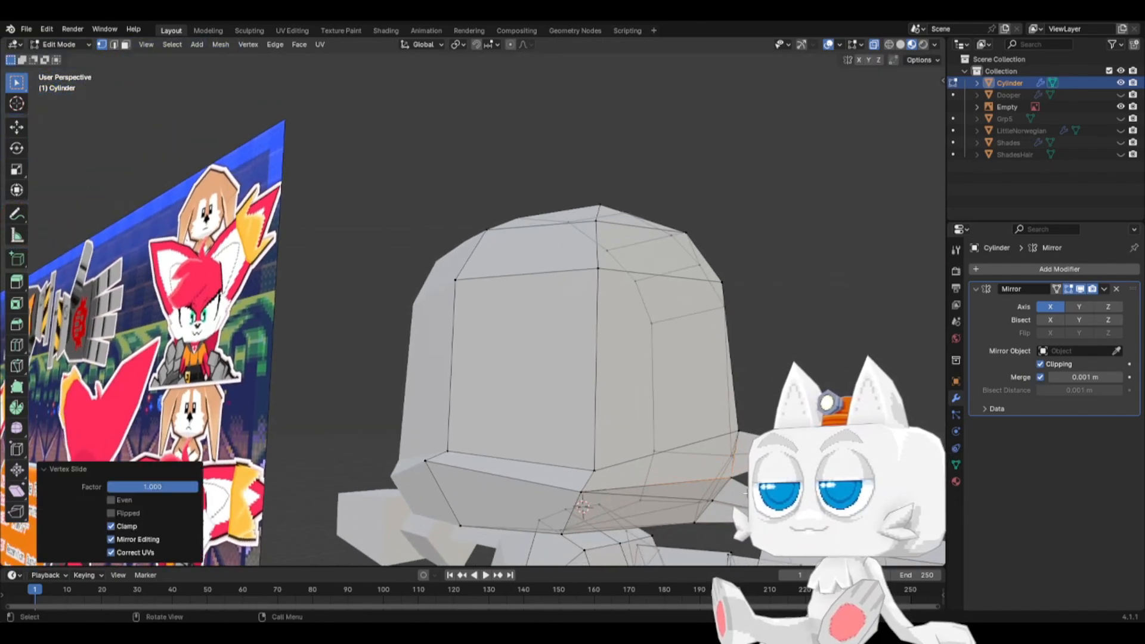
pyautogui.click(708, 504)
pyautogui.press('g')
pyautogui.press('g')
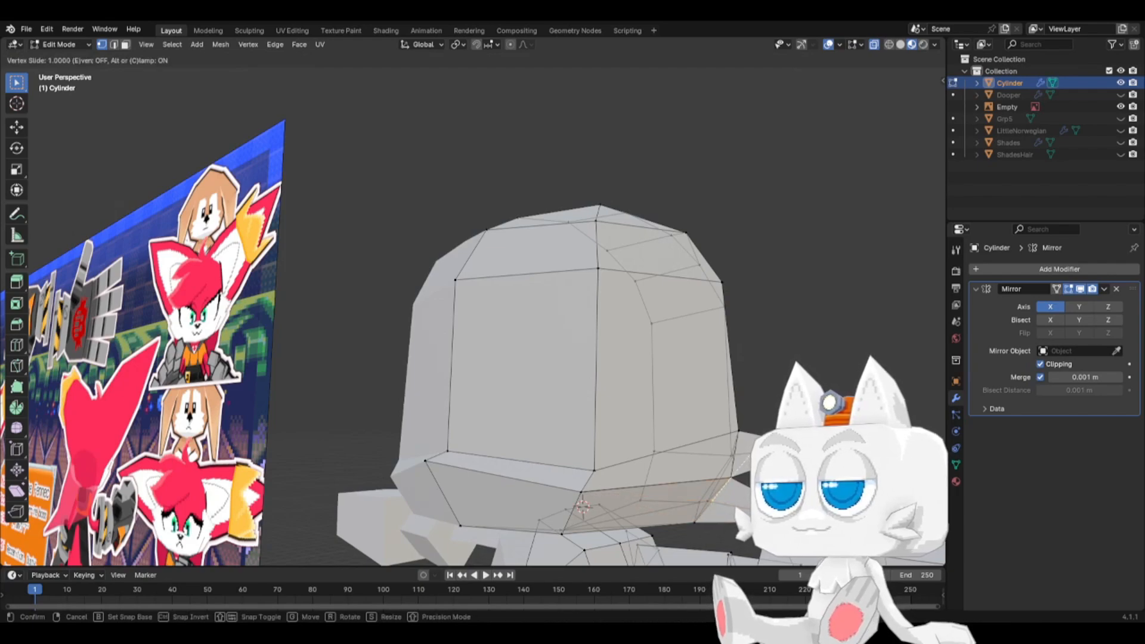
pyautogui.click(679, 466)
# - Select the whole linked head mesh and merge its vertices by distance at 0.0001 m
pyautogui.moveTo(678, 465); pyautogui.dragTo(714, 461, button='middle')
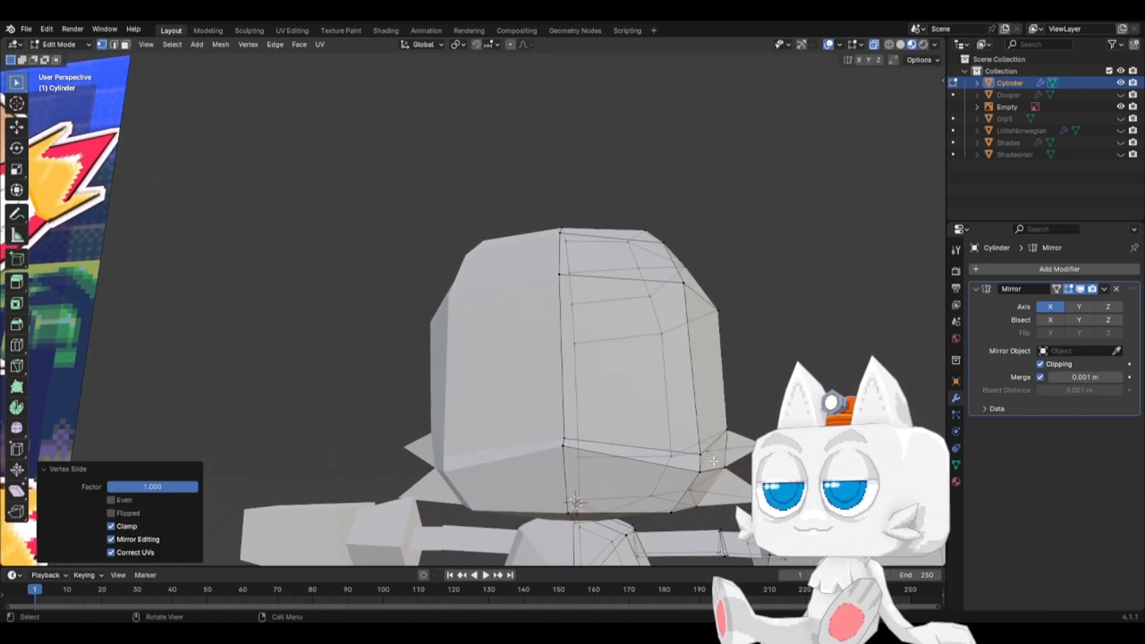
pyautogui.hotkey('ctrl', 'l')
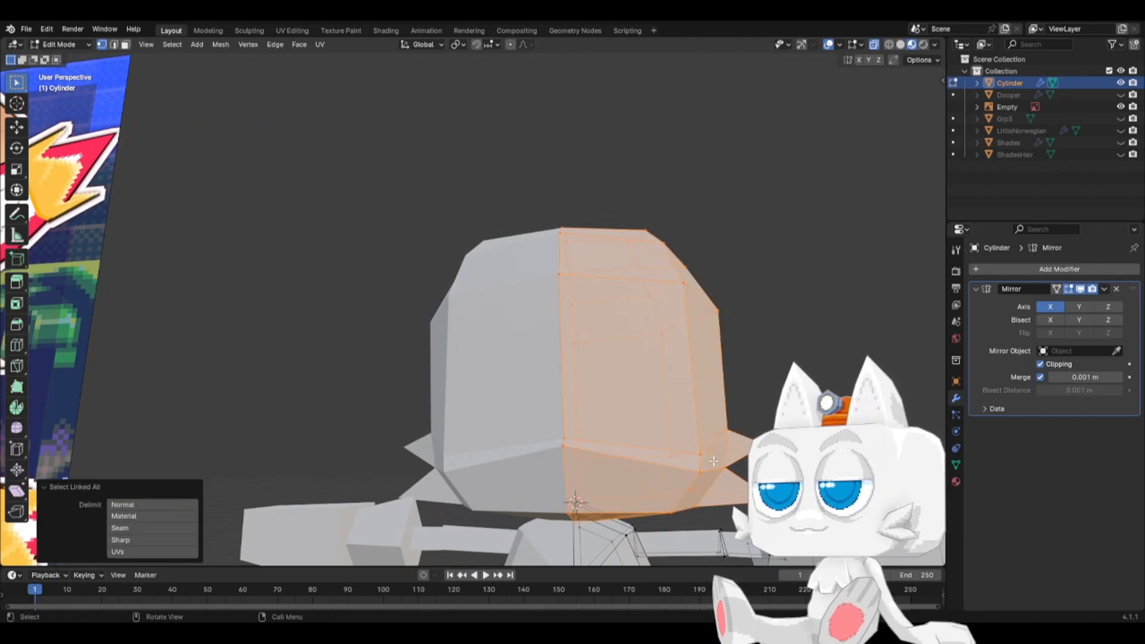
pyautogui.click(219, 46)
pyautogui.moveTo(244, 321)
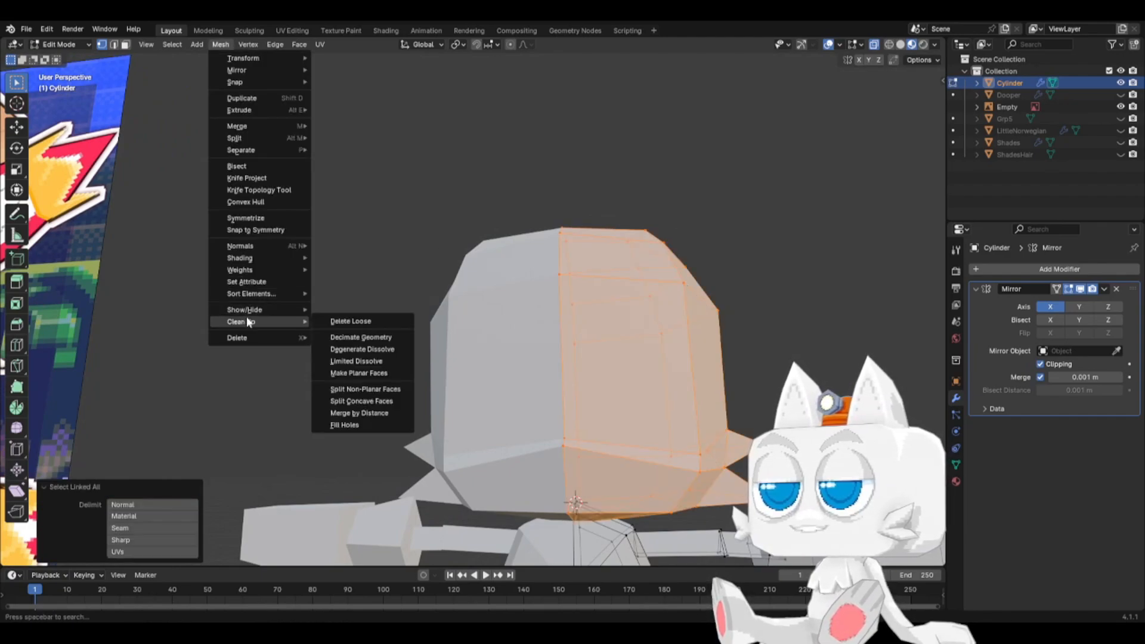
pyautogui.click(359, 413)
# - Shift the upper cheek spike tip inward and down, raise the spike's upper base vertex, and nudge the tip back up and outward
pyautogui.press('KP_1')
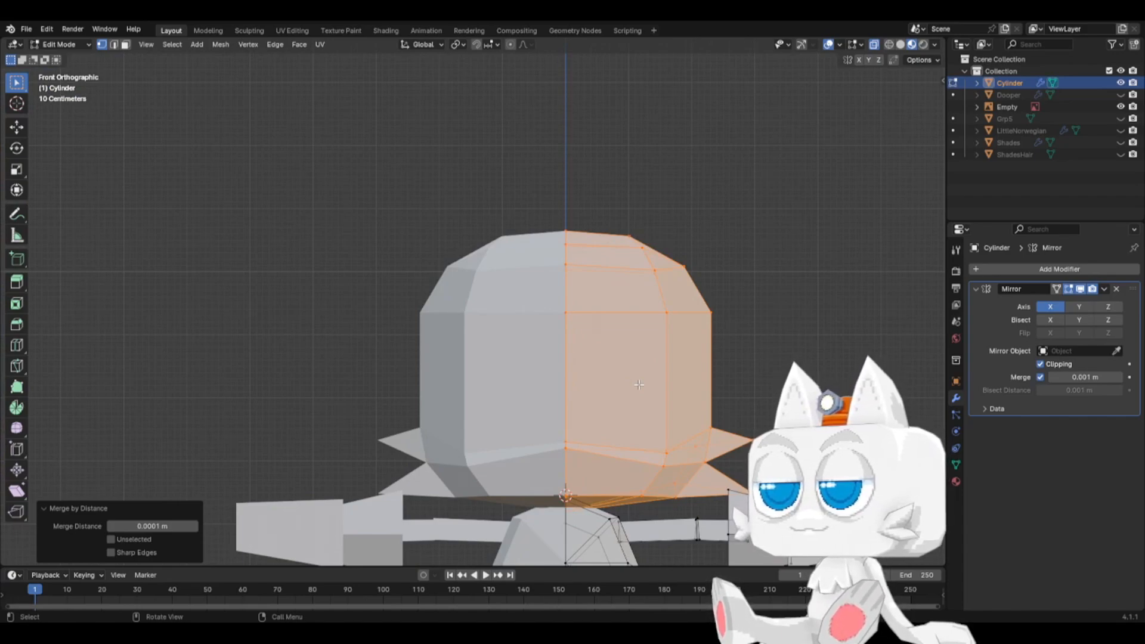
pyautogui.press('KP_7')
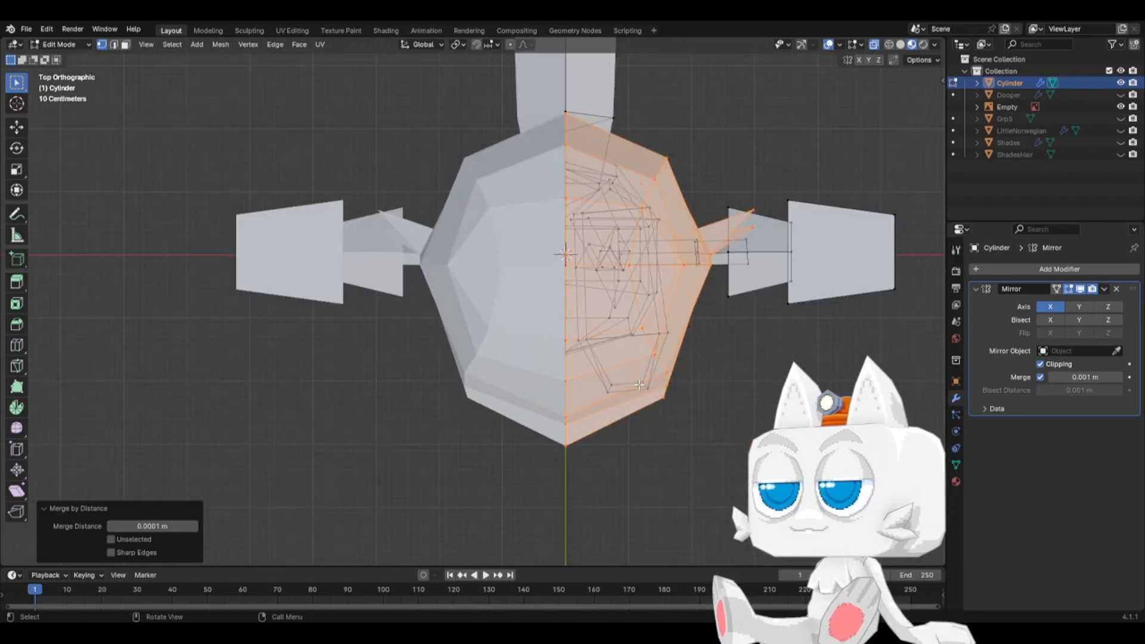
pyautogui.press('KP_3')
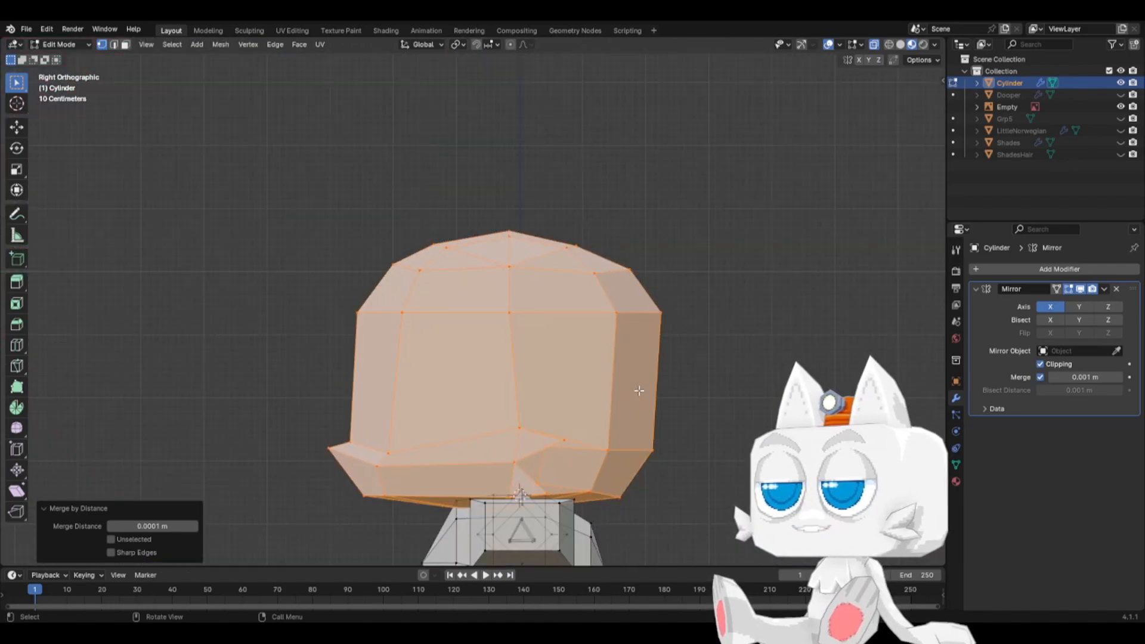
pyautogui.click(566, 441)
pyautogui.press('KP_1')
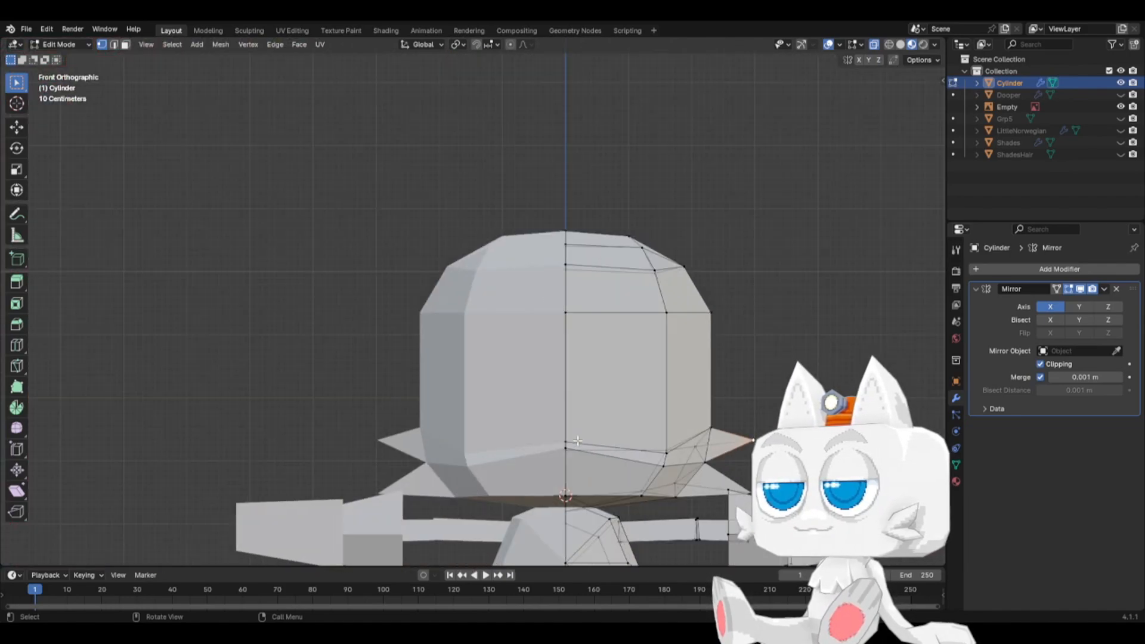
pyautogui.press('g')
pyautogui.click(743, 435)
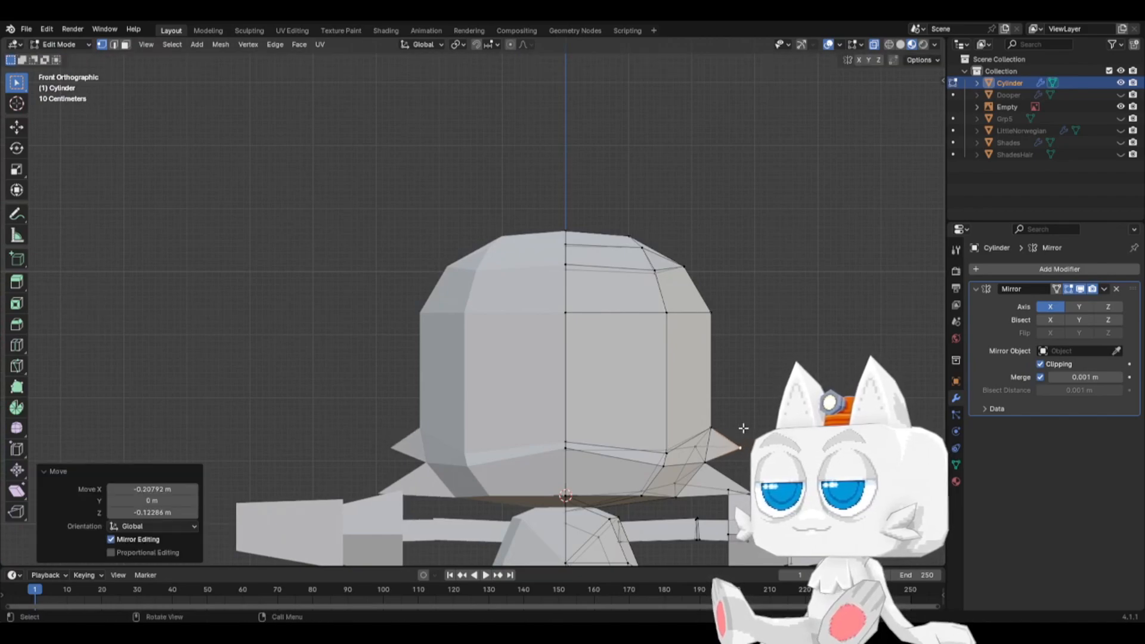
pyautogui.press('g')
pyautogui.click(716, 413)
pyautogui.click(747, 447)
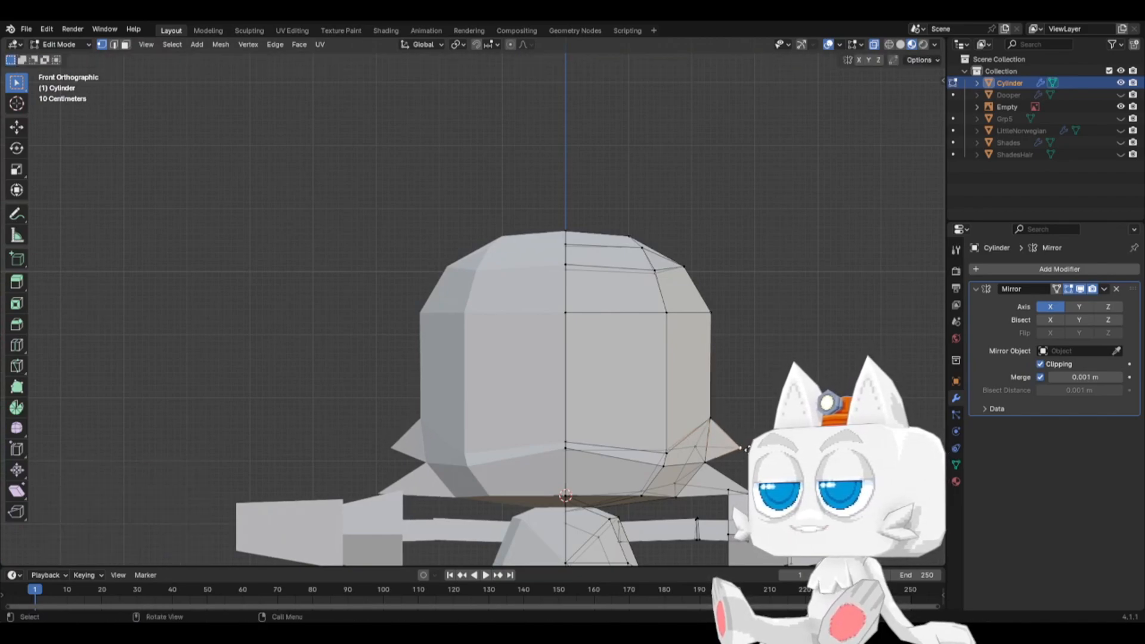
pyautogui.press('g')
pyautogui.click(757, 436)
# - Move the lower cheek spike tip inward about 0.23 m along X and 0.06 m down, and shift it slightly backward and up
pyautogui.click(753, 490)
pyautogui.press('g')
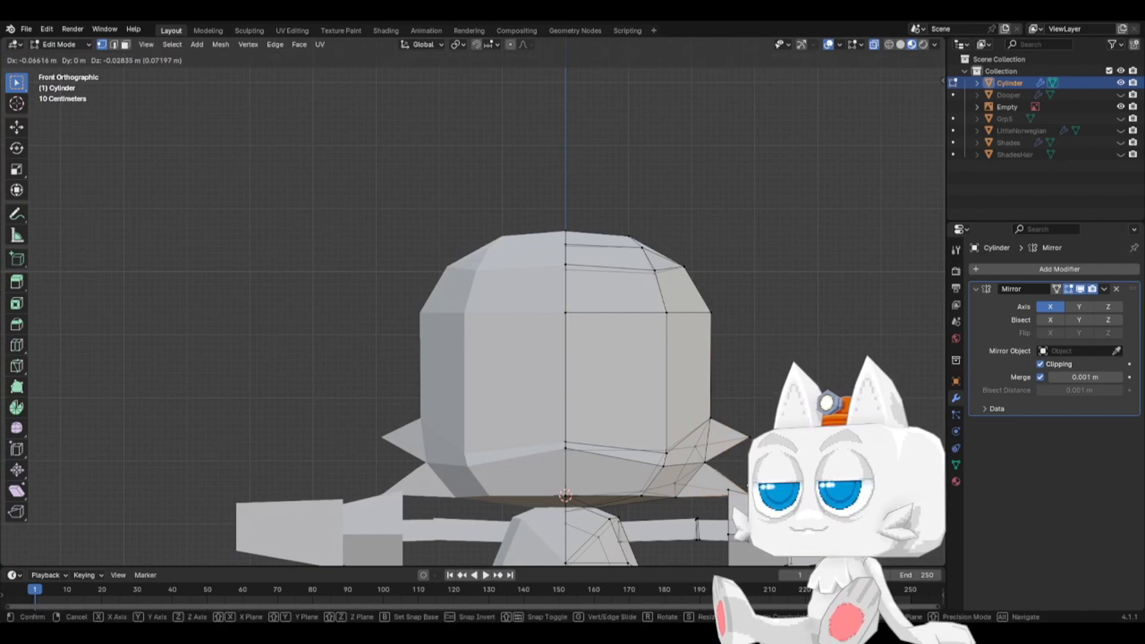
pyautogui.click(742, 486)
pyautogui.press('KP_3')
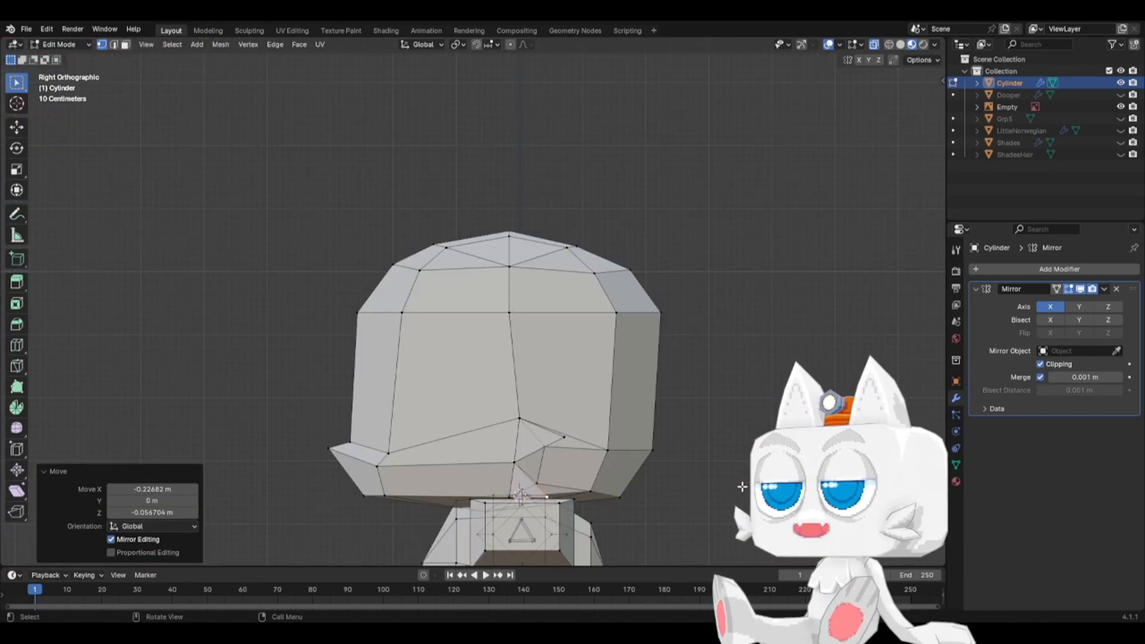
pyautogui.press('g')
pyautogui.click(629, 463)
# - Vertex-slide the two rear base vertices of the cheek spikes backward along their edges, the upper one with factor 0.216
pyautogui.click(535, 482)
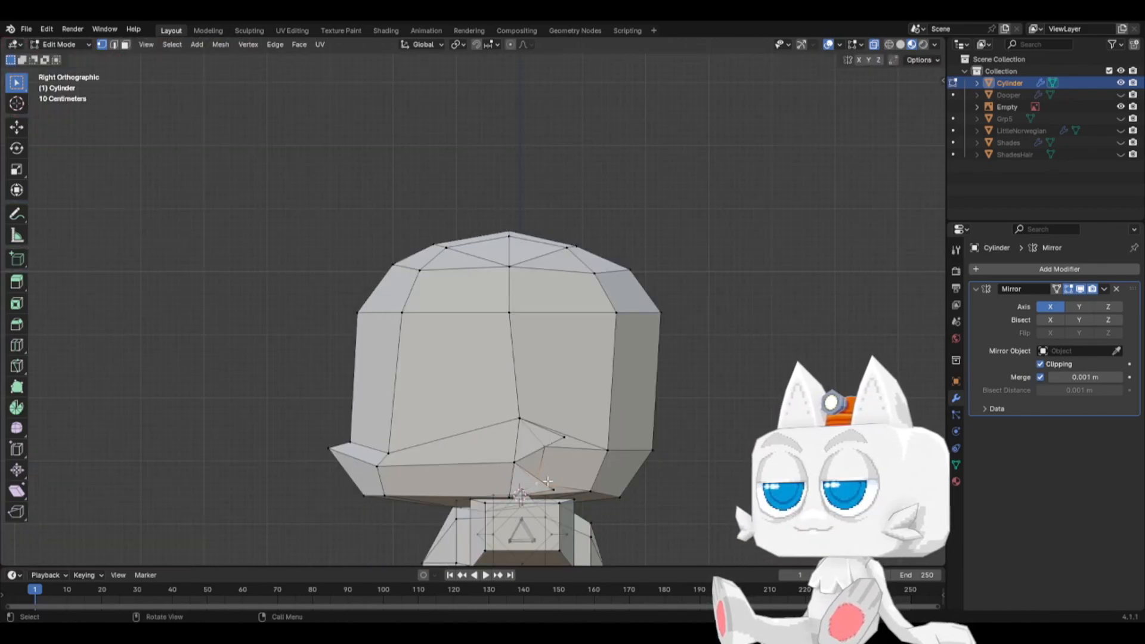
pyautogui.press('g')
pyautogui.press('g')
pyautogui.click(556, 482)
pyautogui.click(541, 447)
pyautogui.press('g')
pyautogui.press('g')
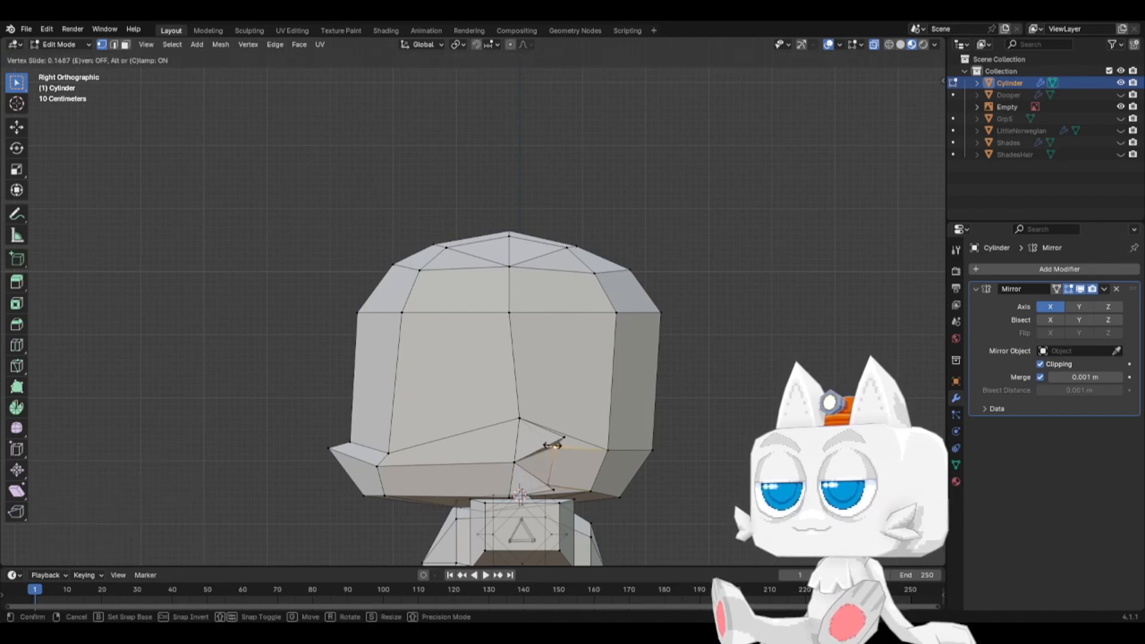
pyautogui.click(553, 445)
# - Knife-cut from the upper cheek spike's top base vertex through the midpoints of the rear vertical edges to the back centerline
pyautogui.moveTo(673, 472); pyautogui.dragTo(607, 467, button='middle')
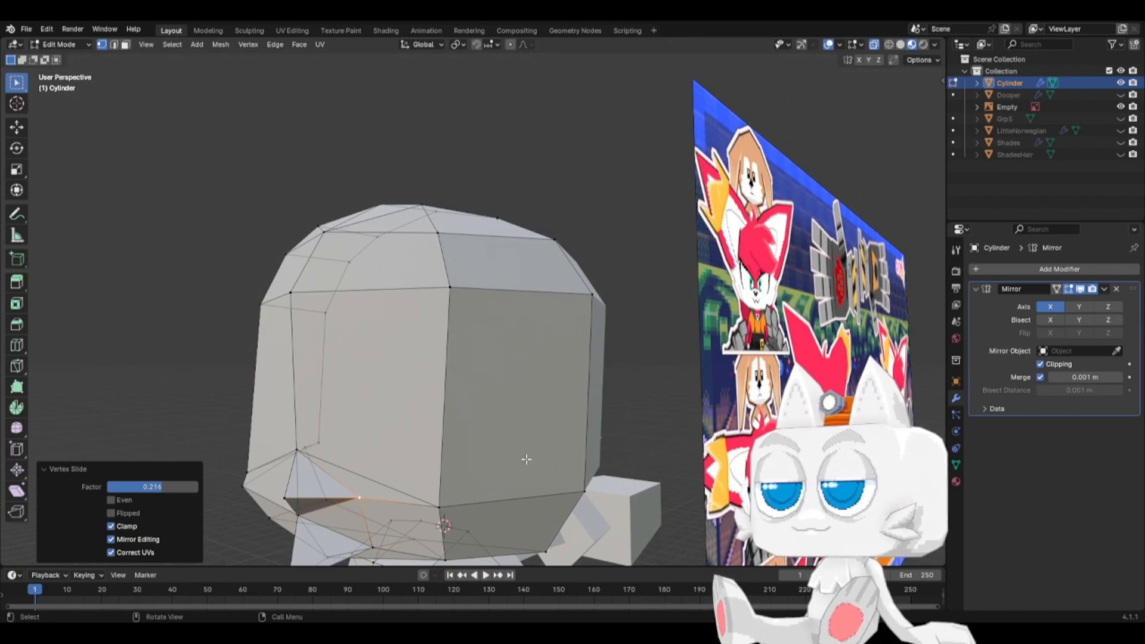
pyautogui.press('k')
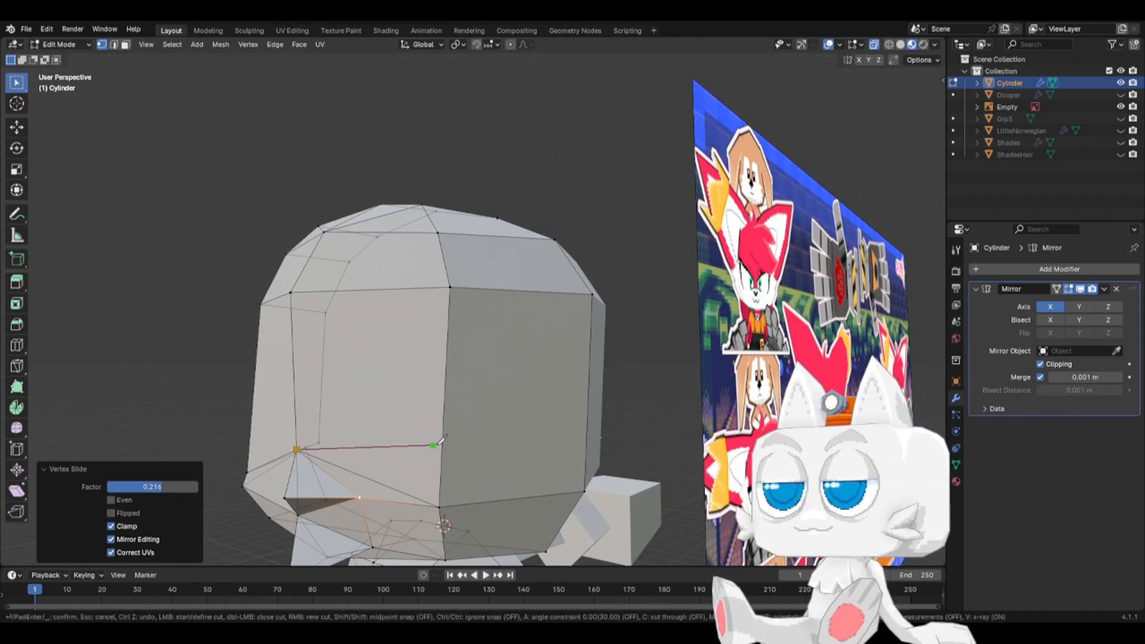
pyautogui.press('shift')
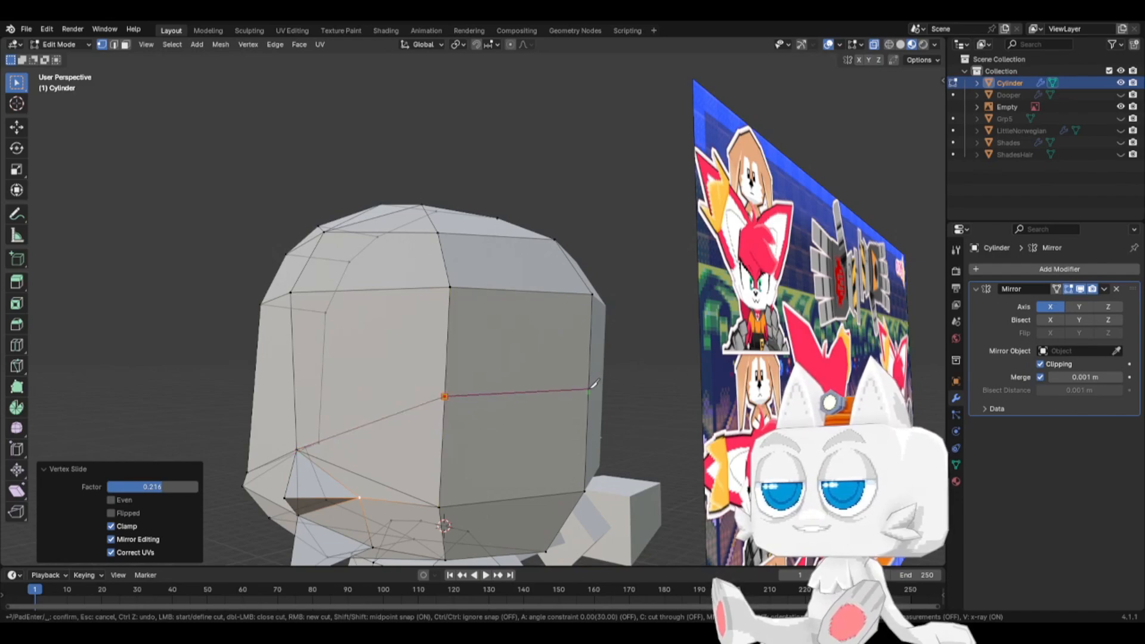
pyautogui.click(591, 389)
pyautogui.press('Return')
# - Move the two new vertices on the back of the head about 0.09 m backward along Y and 0.09 m down
pyautogui.press('KP_3')
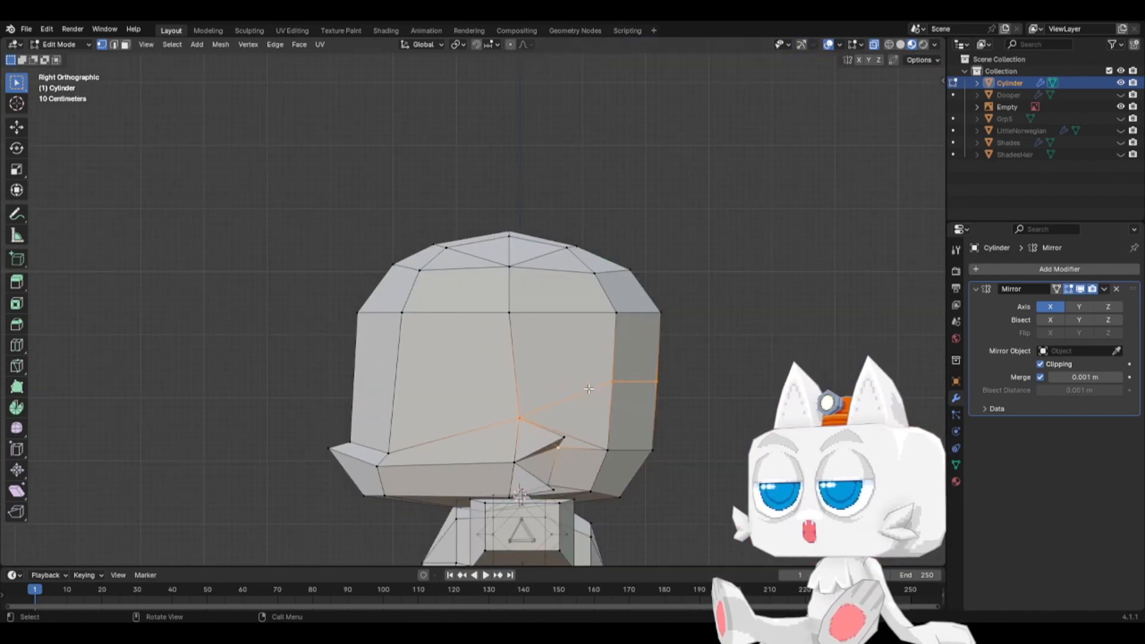
pyautogui.click(616, 376)
pyautogui.keyDown('shift'); pyautogui.click(651, 383); pyautogui.keyUp('shift')
pyautogui.press('g')
pyautogui.click(657, 388)
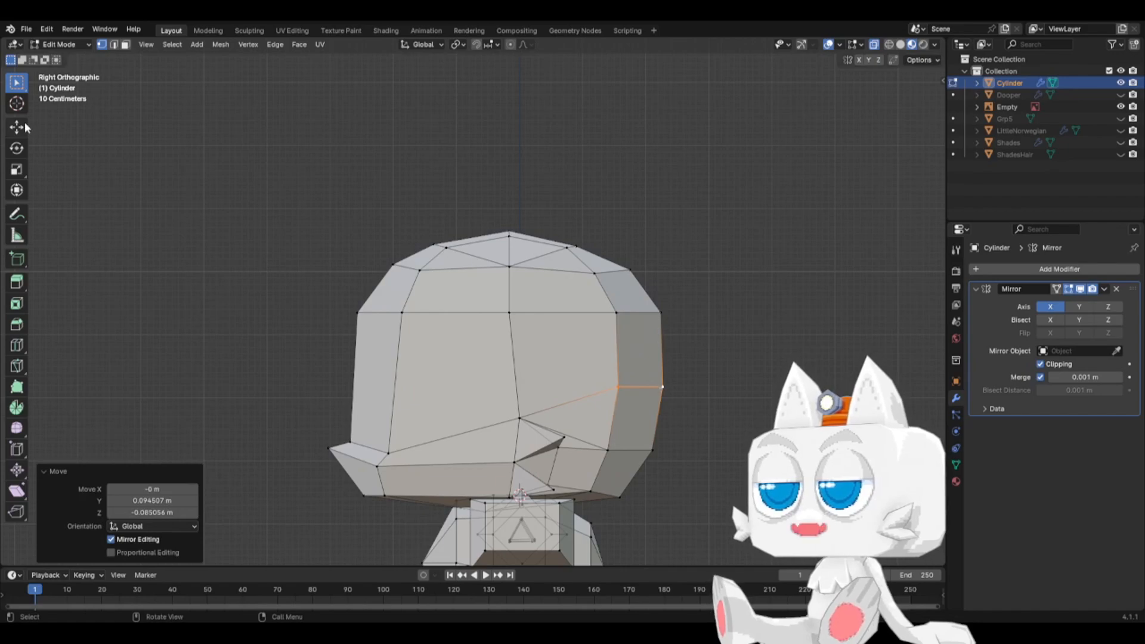
# - Dissolve the old edge running from the upper cheek spike's base toward the rear jaw corner
pyautogui.click(114, 46)
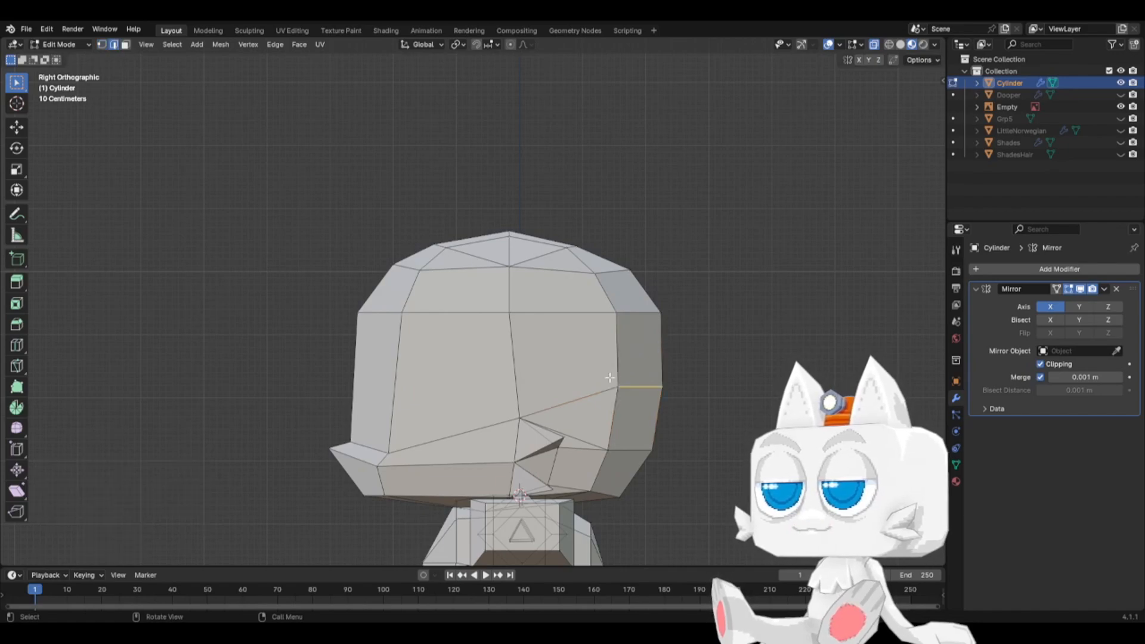
pyautogui.press('x')
pyautogui.click(579, 434)
# - Raise the upper cheek spike's top base vertex about 0.12 m along Z
pyautogui.moveTo(579, 435); pyautogui.dragTo(558, 446, button='middle')
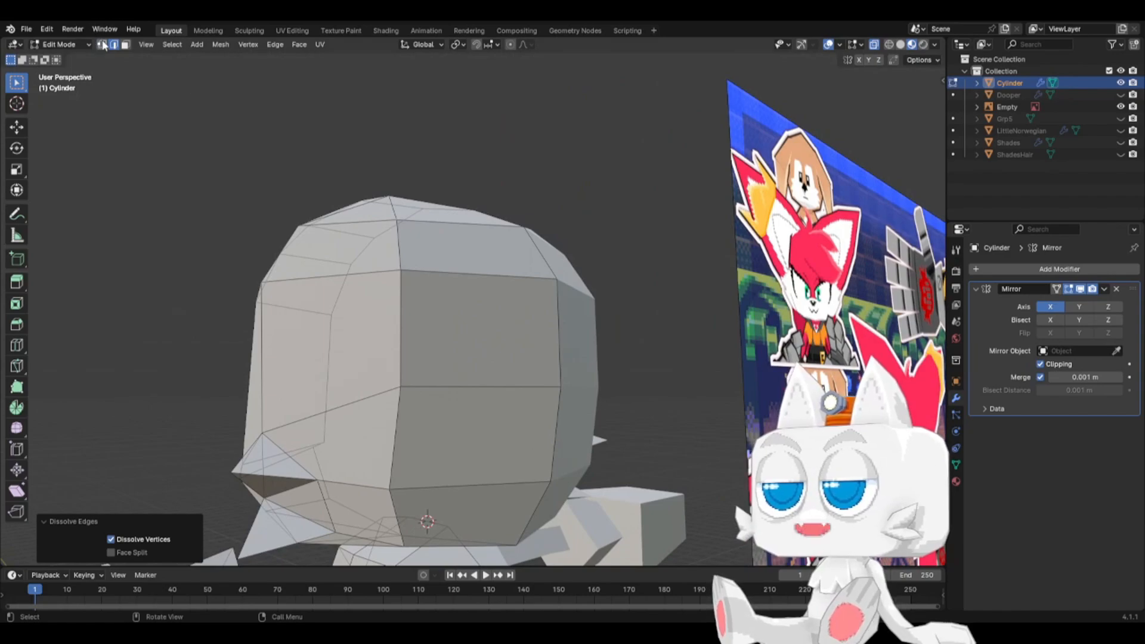
pyautogui.click(102, 45)
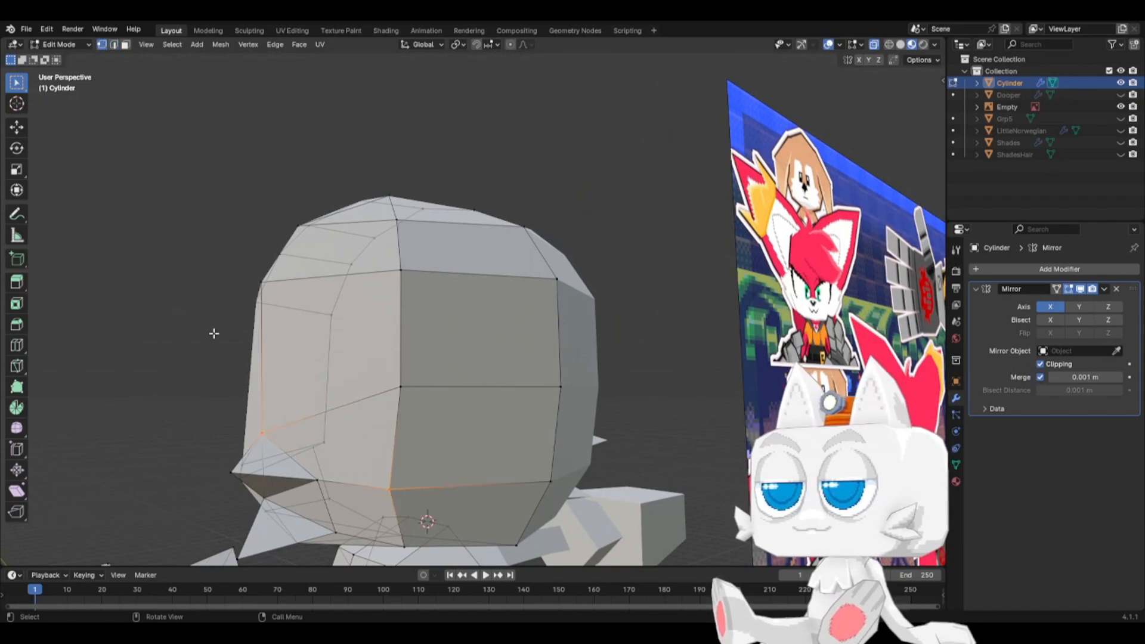
pyautogui.press('KP_3')
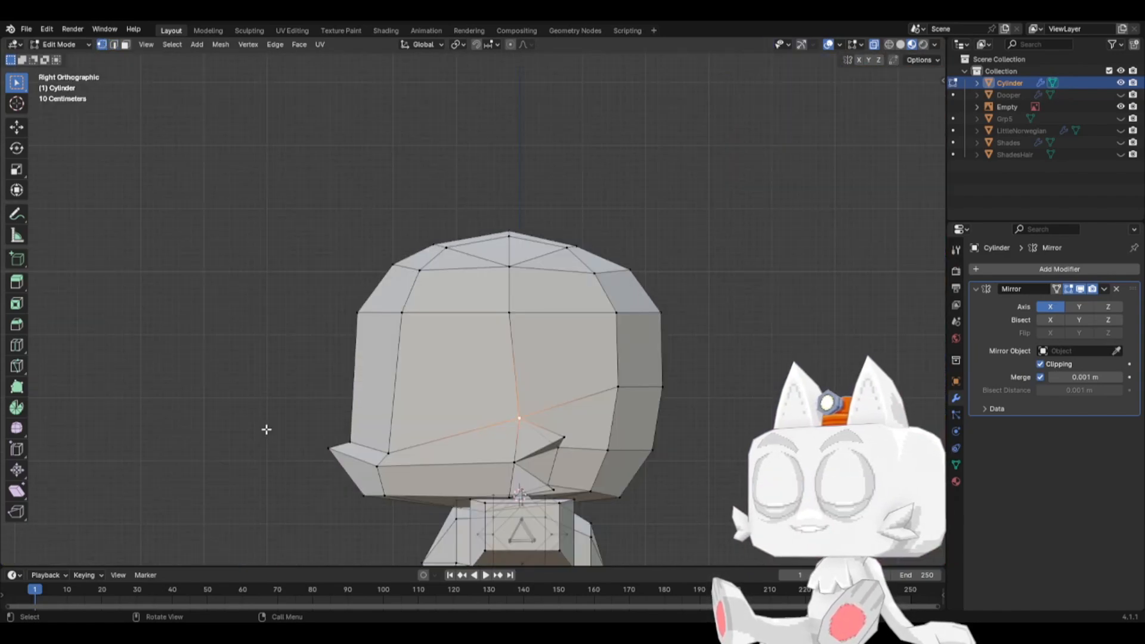
pyautogui.press('g')
pyautogui.click(280, 417)
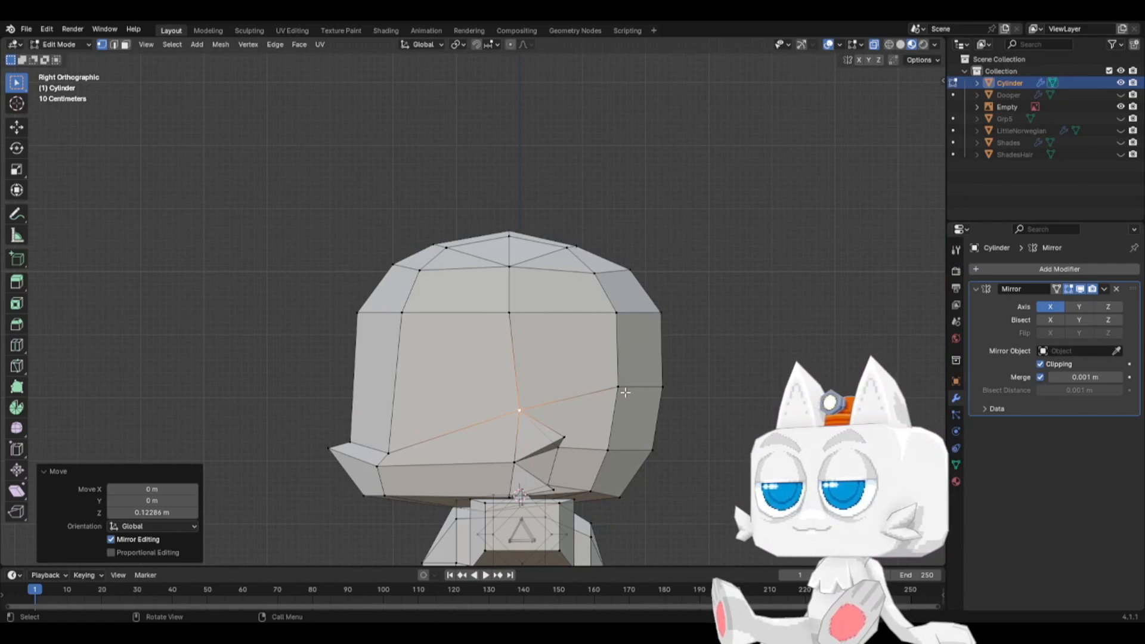
# - Vertex-slide the new back centerline vertex slightly upward along its edge and save the file
pyautogui.press('KP_1')
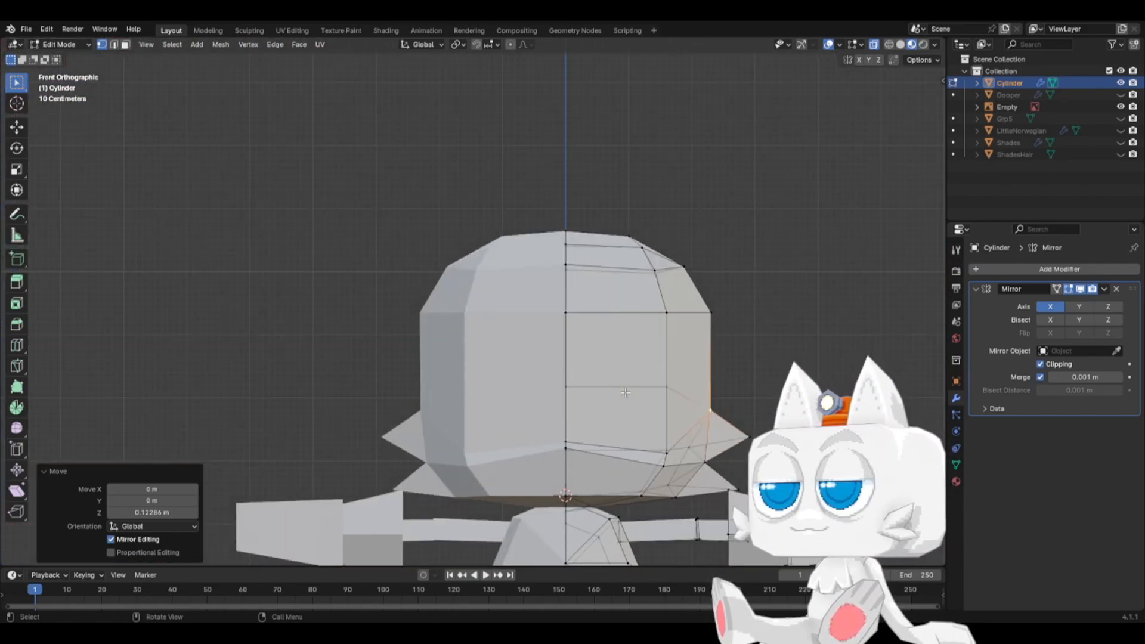
pyautogui.hotkey('shift', 'v')
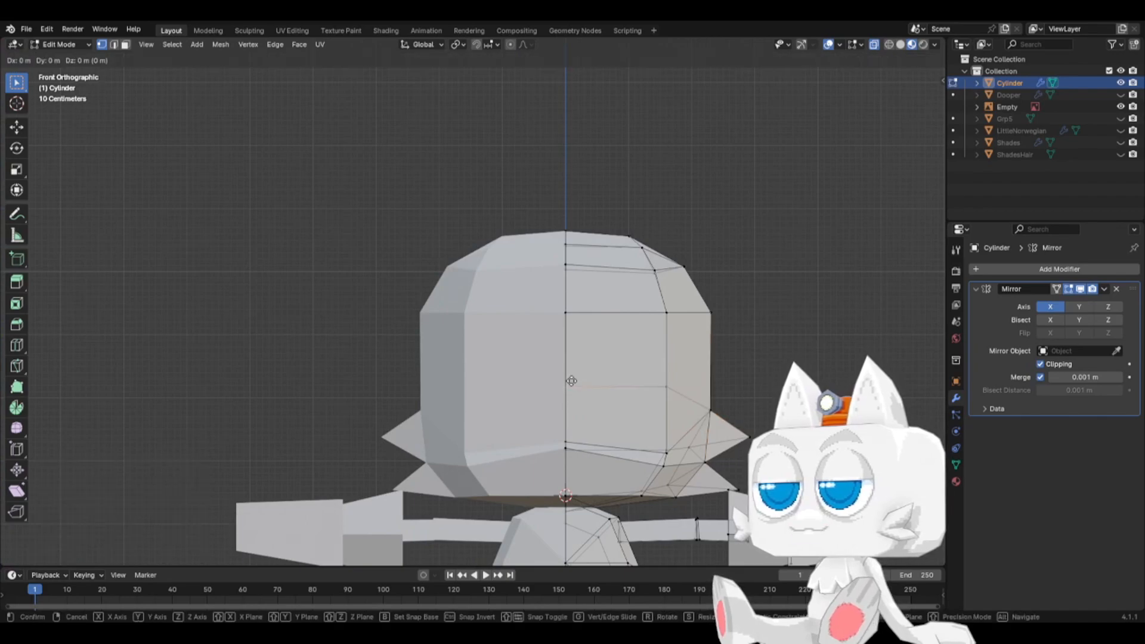
pyautogui.click(571, 370)
pyautogui.scroll(-2, 601, 379)
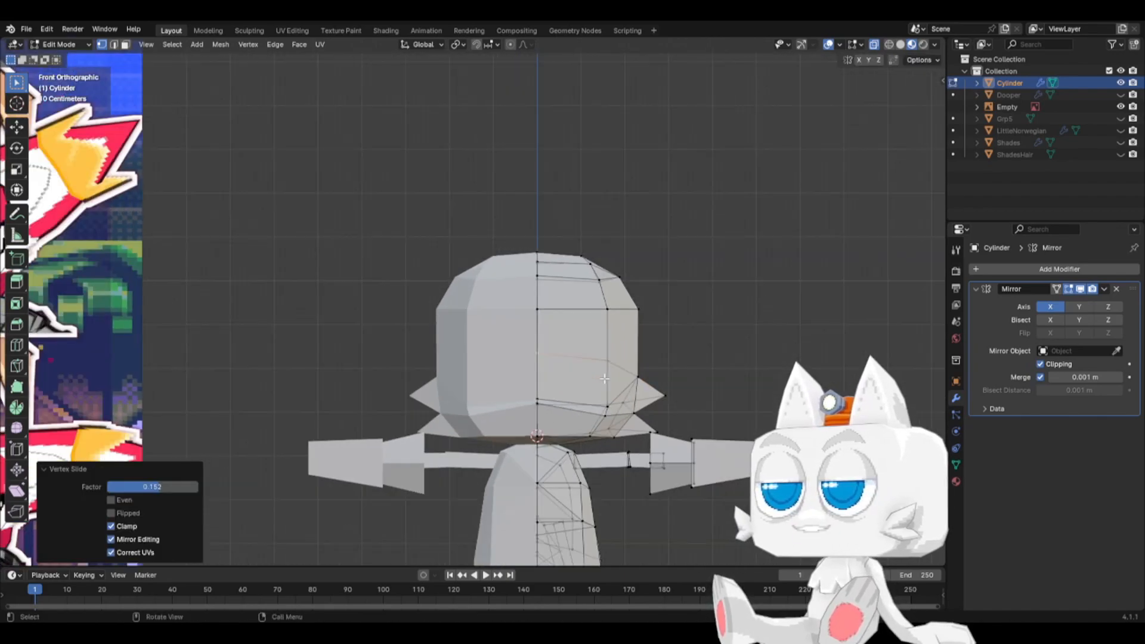
pyautogui.press('Tab')
pyautogui.hotkey('ctrl', 's')
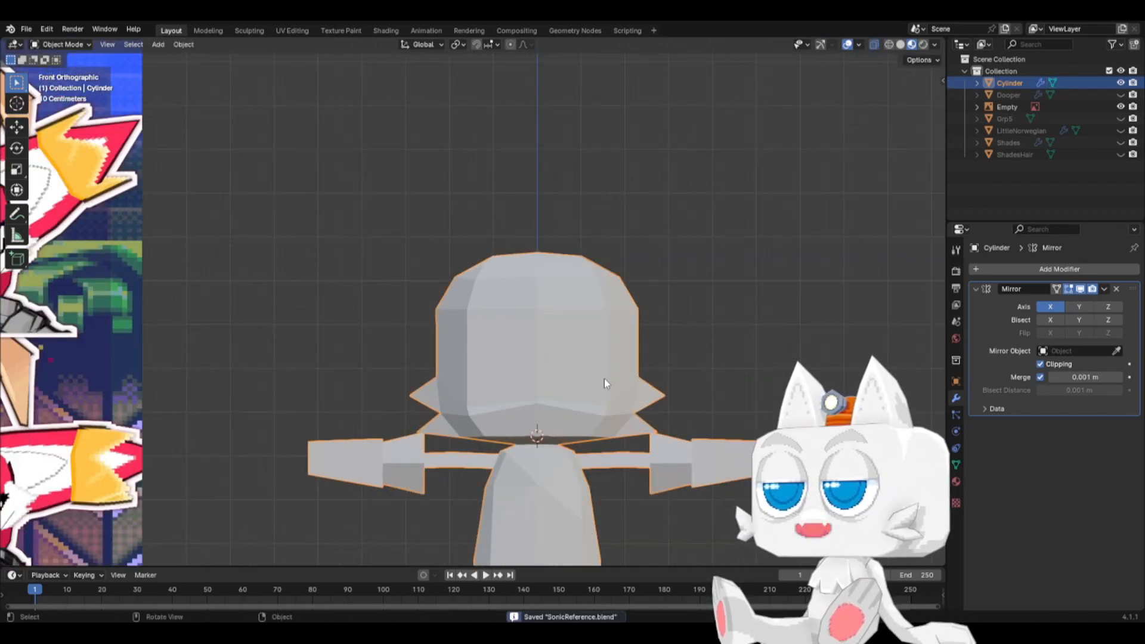
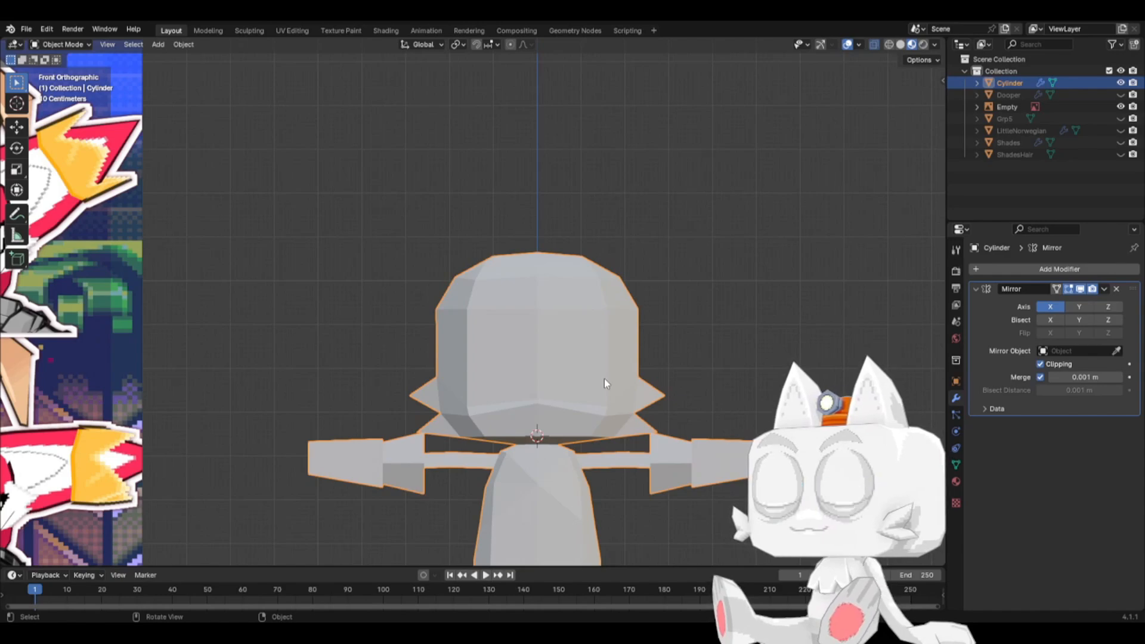
# - Examine the whole character's proportions and head shape from the front, side and three-quarter angles against the fox reference art
pyautogui.scroll(-4, 666, 381)
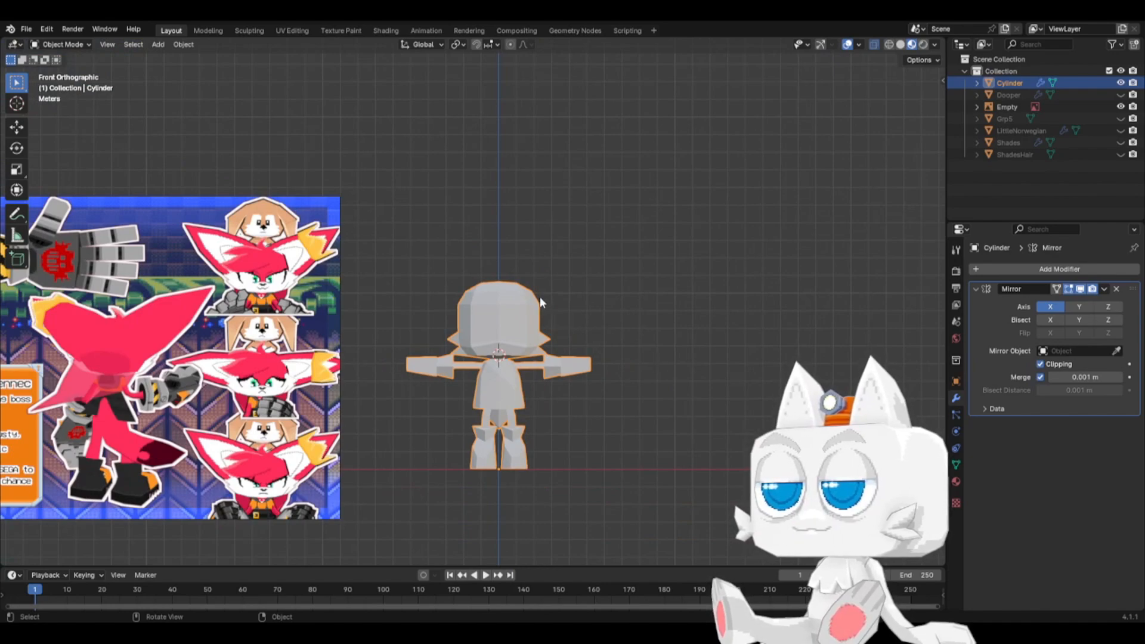
pyautogui.scroll(2, 524, 304)
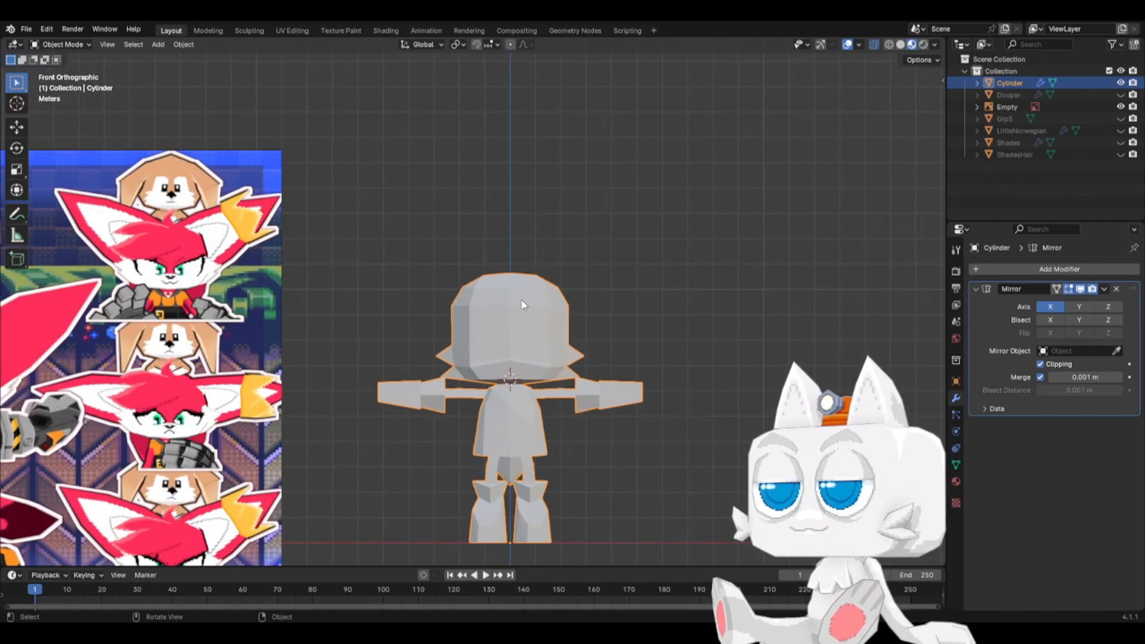
pyautogui.scroll(-1, 523, 304)
pyautogui.moveTo(549, 375); pyautogui.dragTo(523, 382, button='middle')
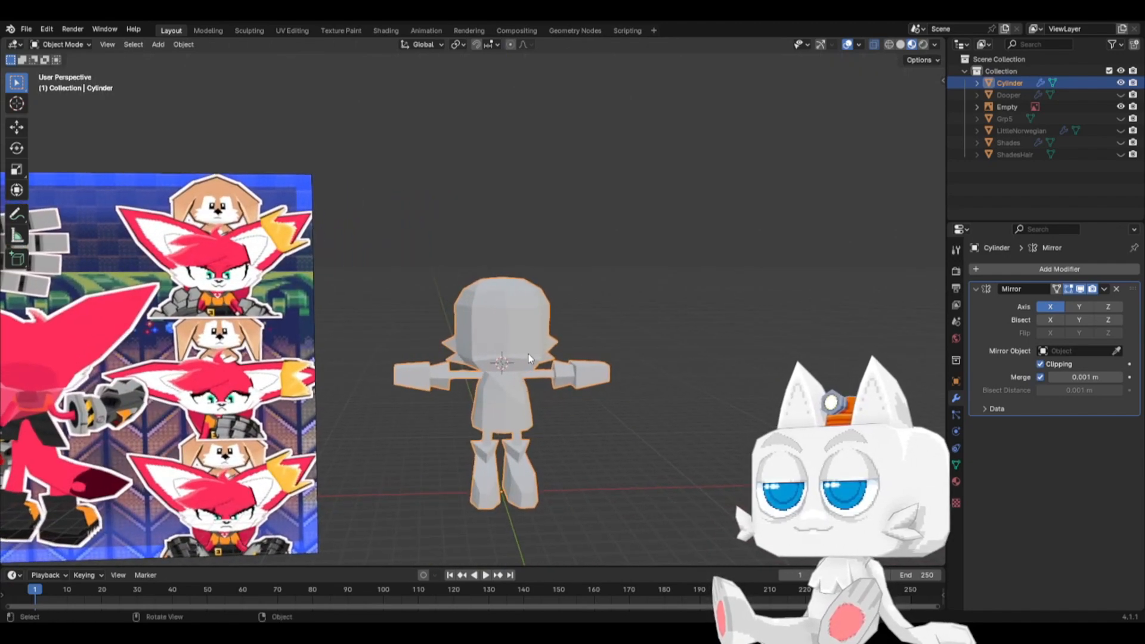
pyautogui.moveTo(608, 301); pyautogui.dragTo(555, 343, button='middle')
pyautogui.press('Tab')
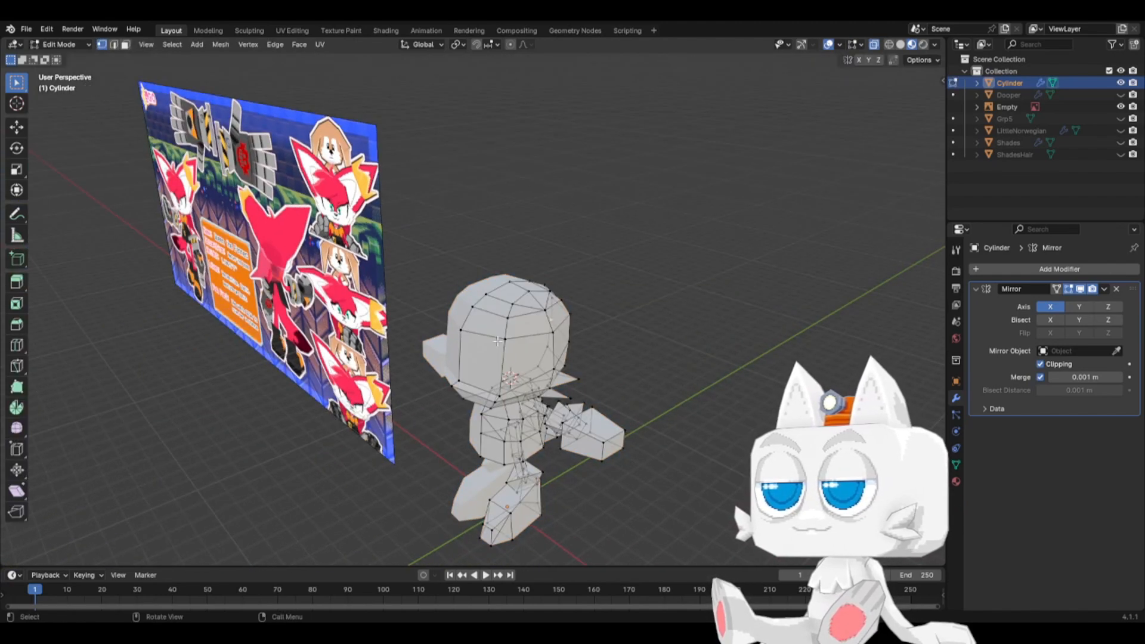
pyautogui.moveTo(491, 372); pyautogui.dragTo(477, 358, button='middle')
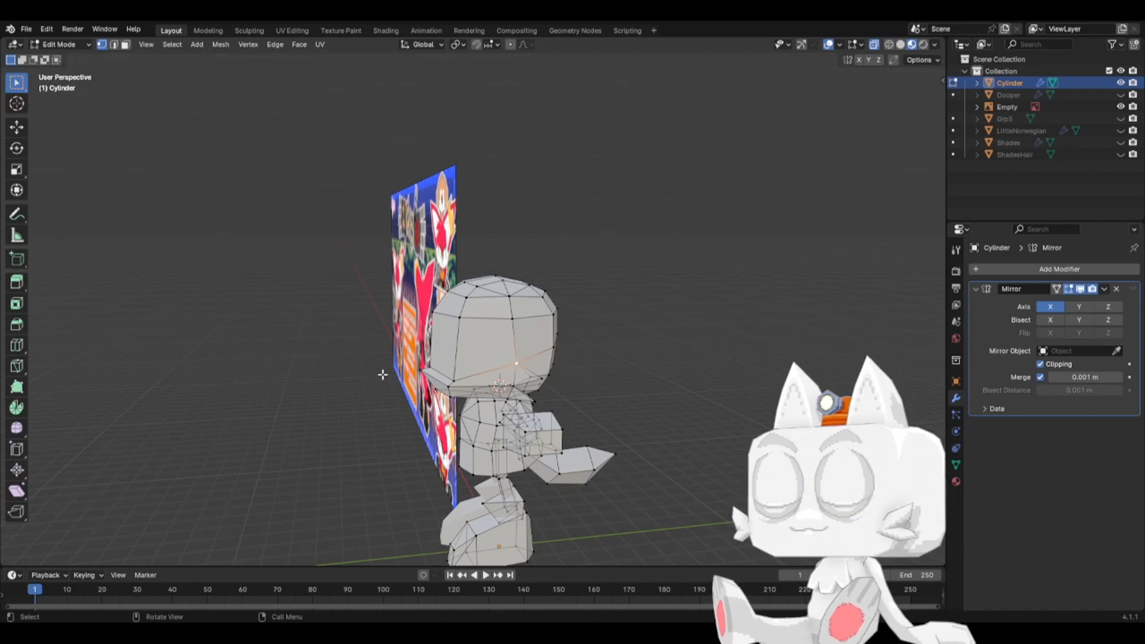
pyautogui.moveTo(381, 375); pyautogui.dragTo(461, 385, button='middle')
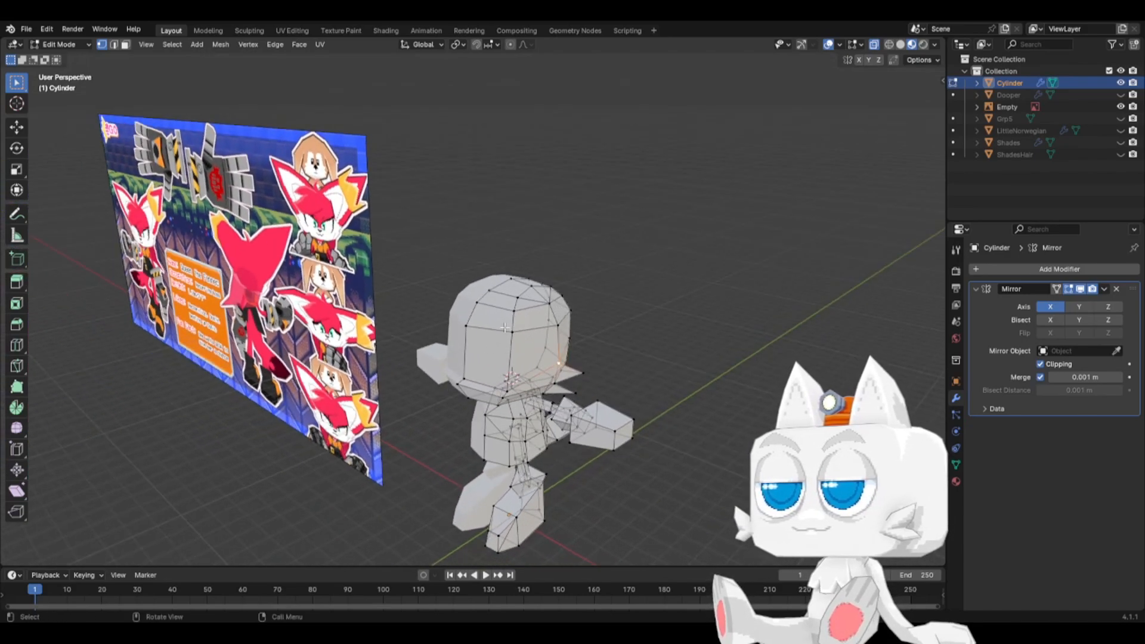
pyautogui.moveTo(570, 319); pyautogui.dragTo(533, 366, button='middle')
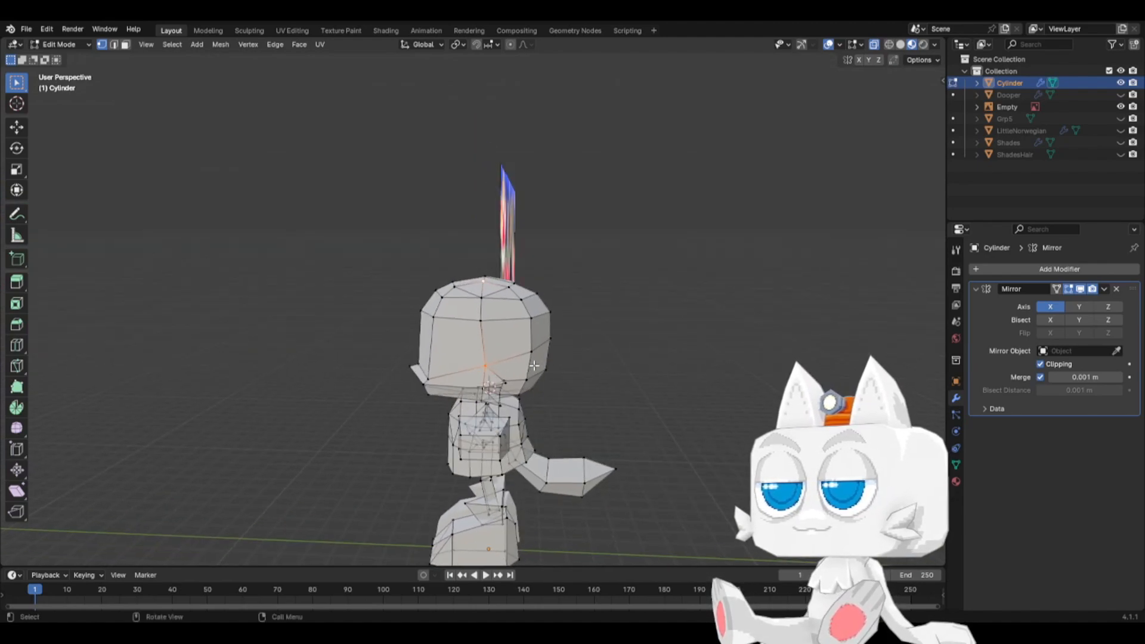
# - Knife-cut an edge from the side vertex above the cheek spikes to the upper rear corner of the head's side
pyautogui.press('k')
pyautogui.click(486, 365)
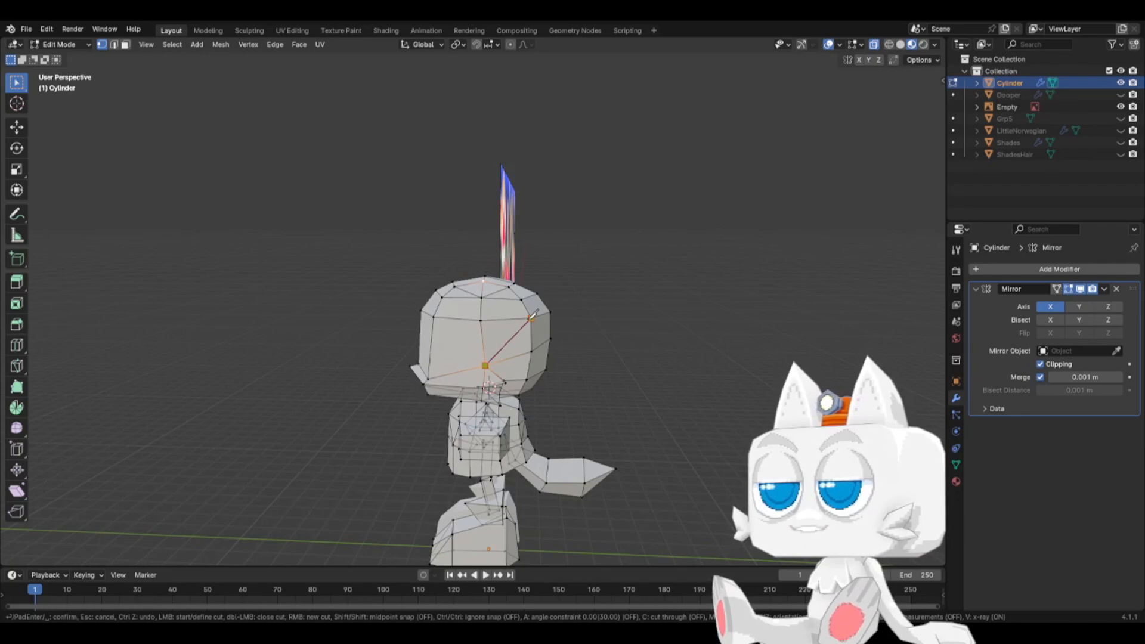
pyautogui.click(532, 318)
pyautogui.press('Return')
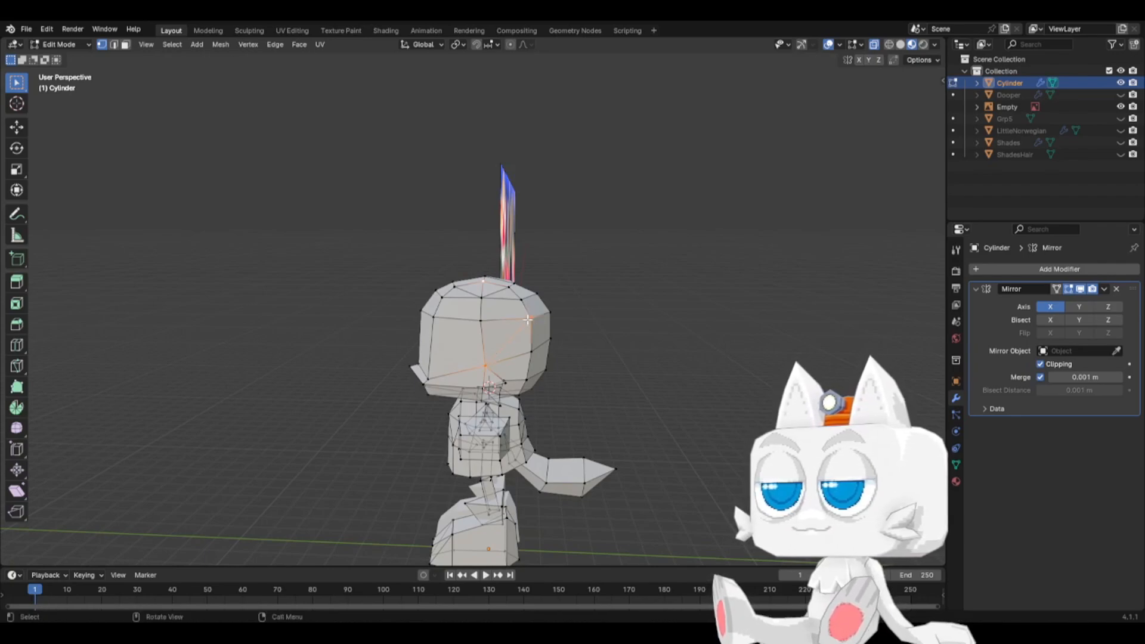
# - Edge-slide the rear crown vertices fully onto the top of the head and merge the head's overlapping vertices by distance
pyautogui.click(508, 296)
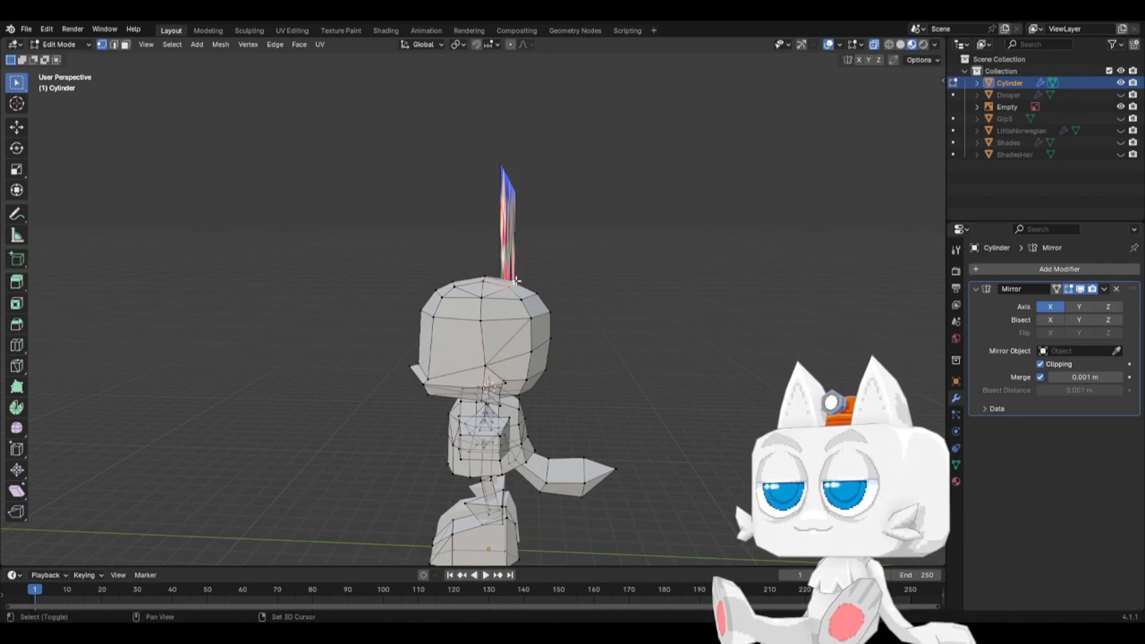
pyautogui.press('g')
pyautogui.press('g')
pyautogui.click(482, 246)
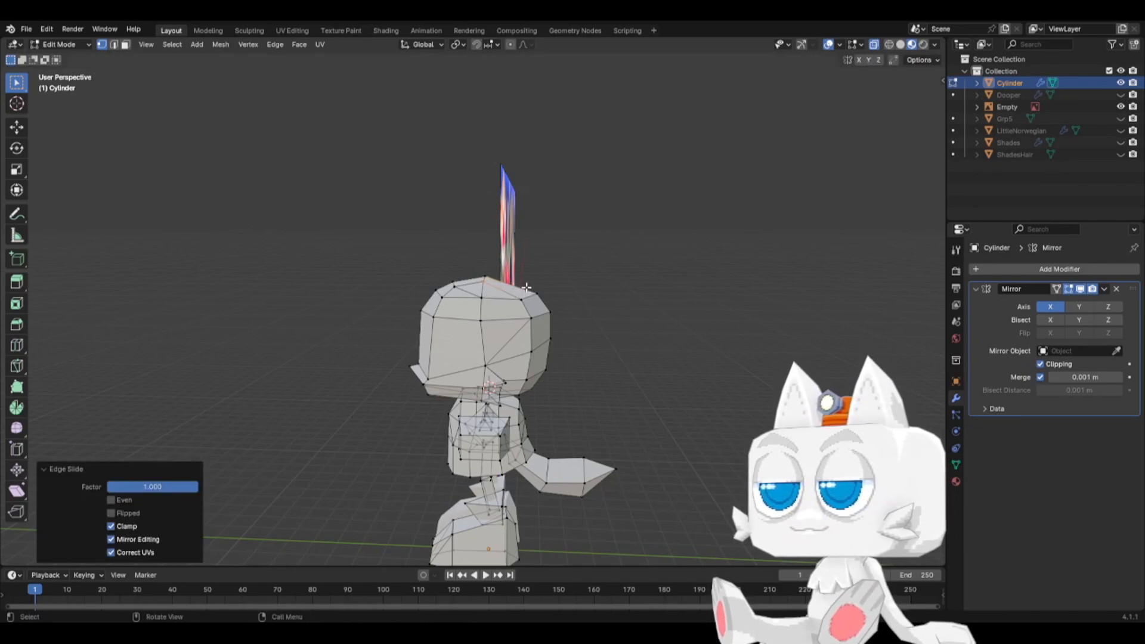
pyautogui.hotkey('ctrl', 'l')
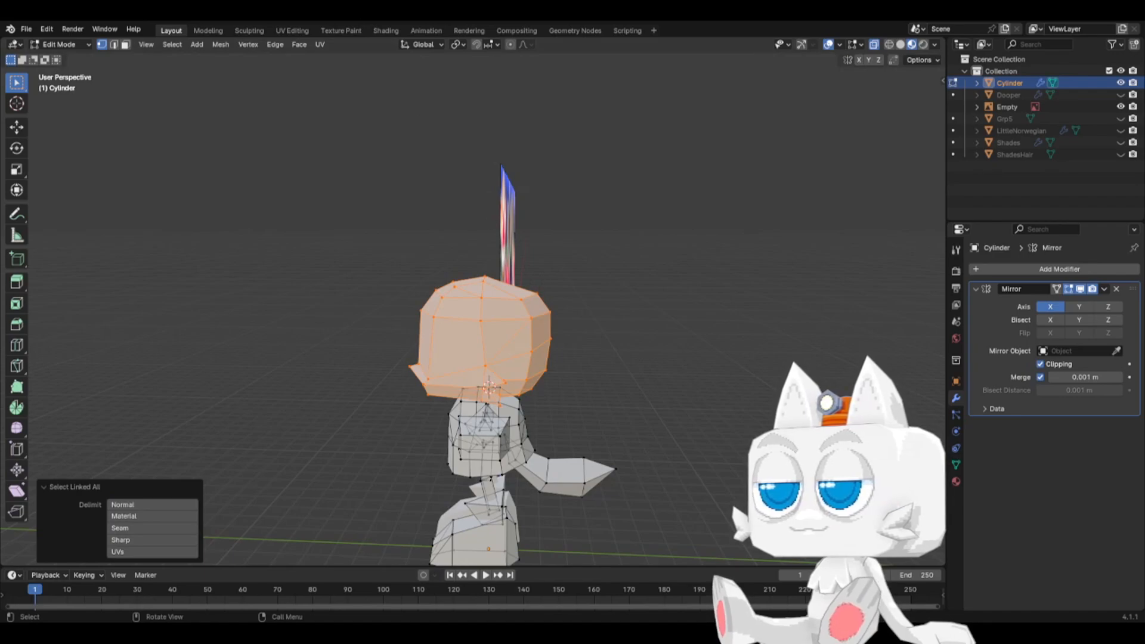
pyautogui.click(222, 44)
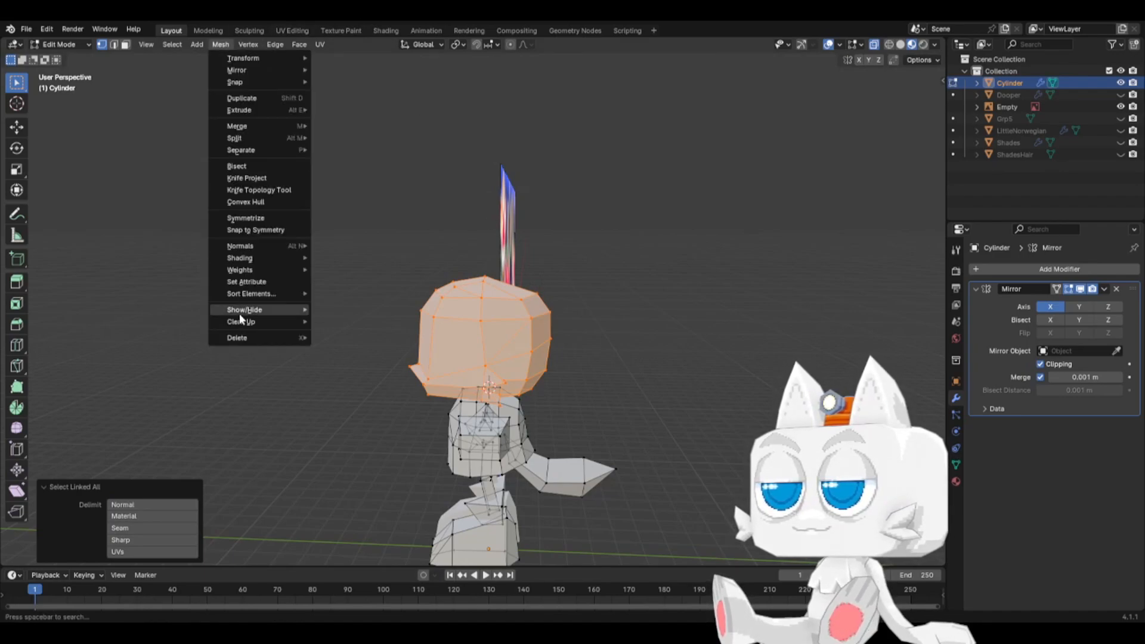
pyautogui.moveTo(245, 322)
pyautogui.click(370, 413)
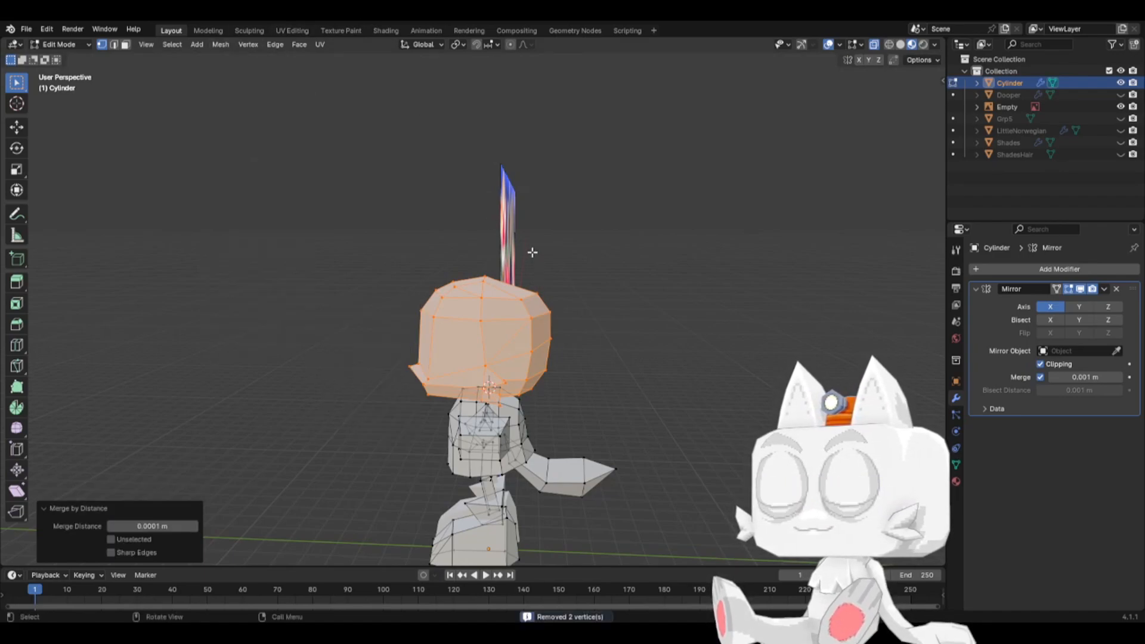
# - Edge-slide the head's rear top edge toward the crown by 0.348, and move it about 0.19 m back and 0.02 m up
pyautogui.click(523, 299)
pyautogui.press('KP_3')
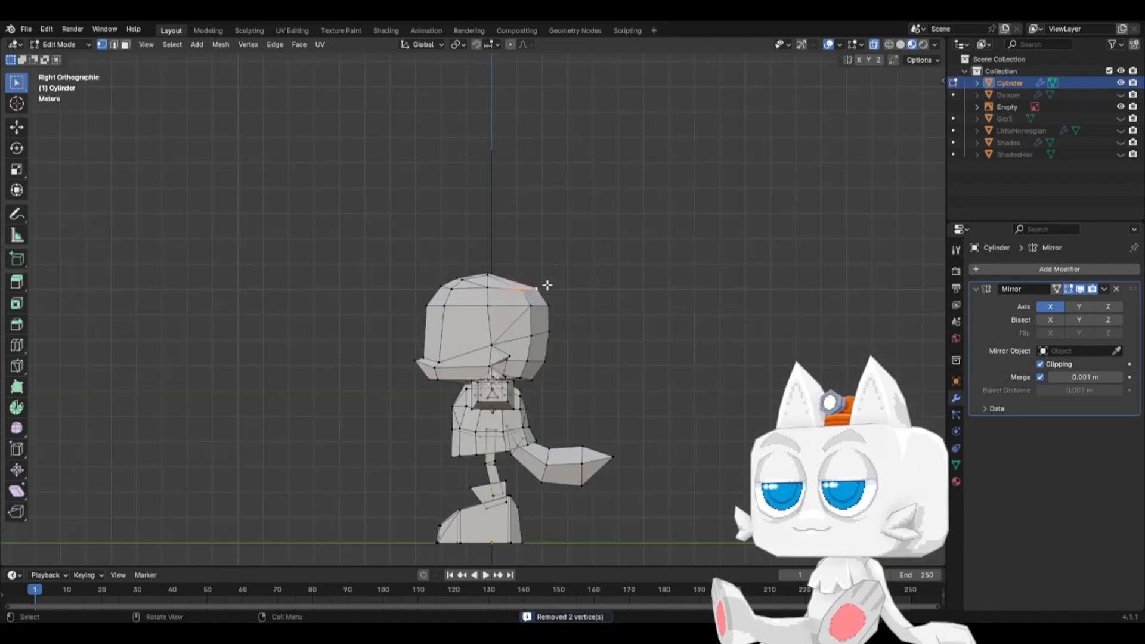
pyautogui.press('g')
pyautogui.press('g')
pyautogui.click(544, 271)
pyautogui.press('g')
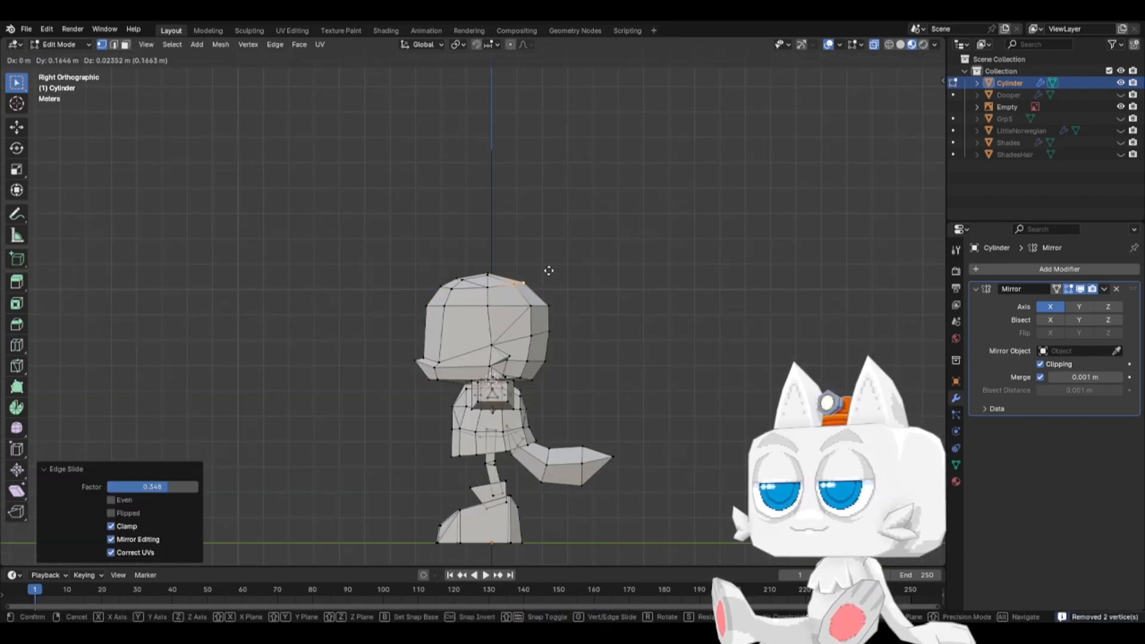
pyautogui.click(548, 273)
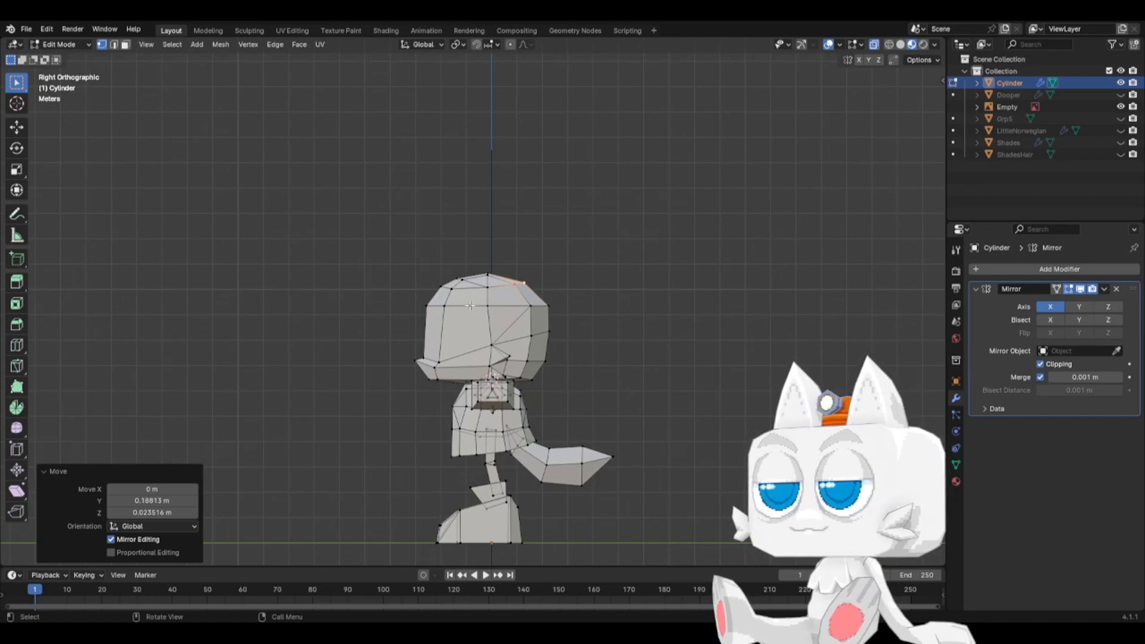
# - Extrude the two upper side faces of the head about 3.17 m outward along their normal as the ear
pyautogui.click(125, 44)
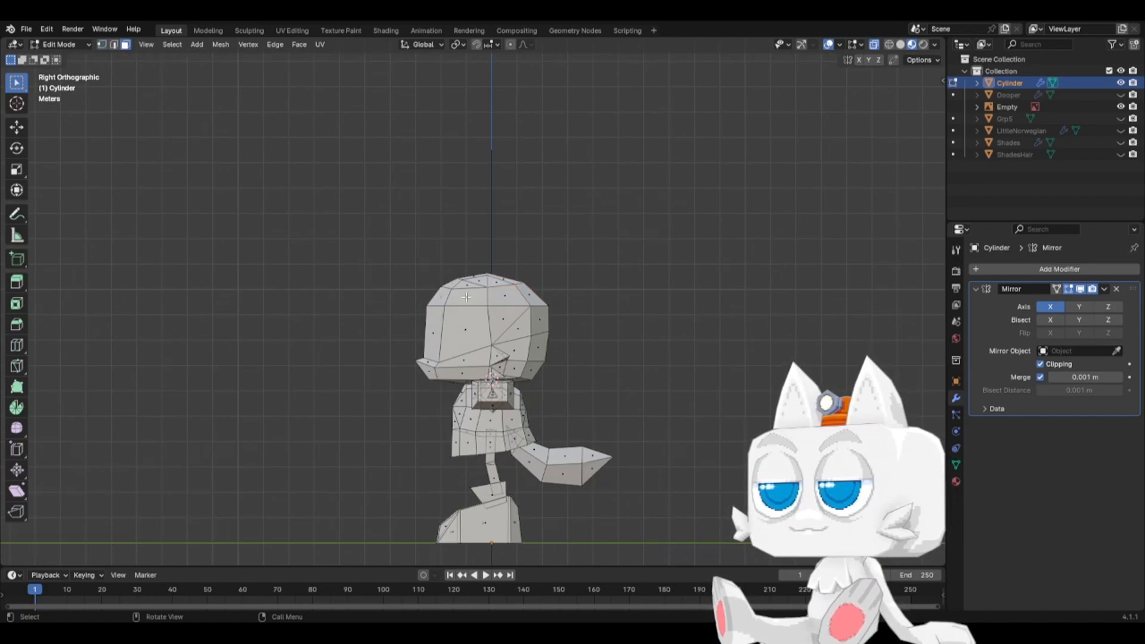
pyautogui.click(506, 326)
pyautogui.keyDown('shift'); pyautogui.click(494, 284); pyautogui.keyUp('shift')
pyautogui.press('KP_1')
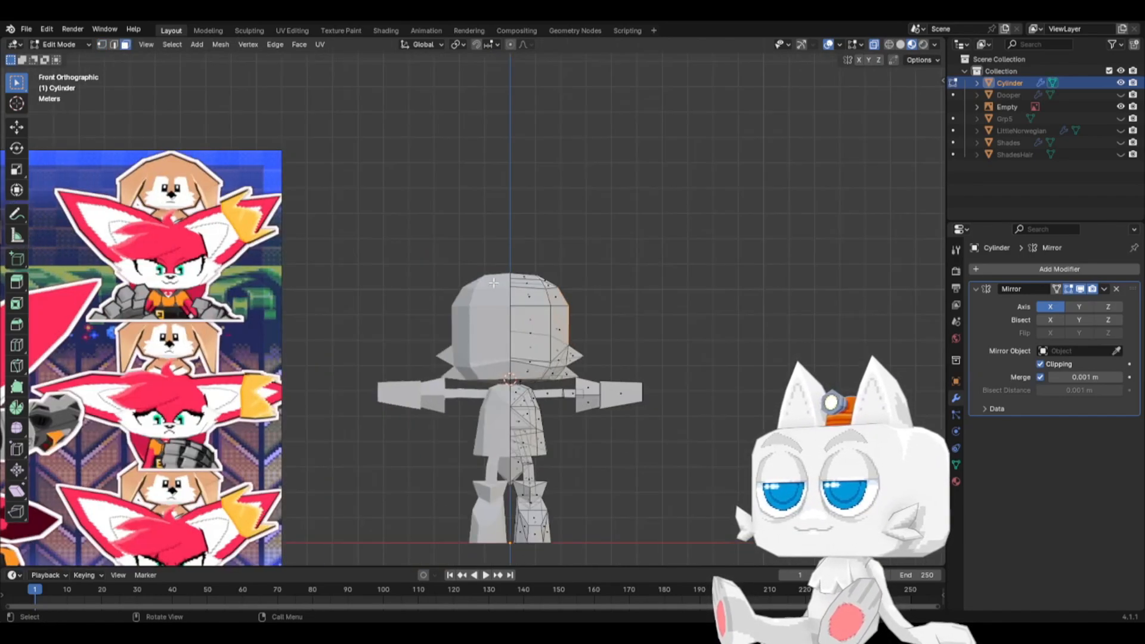
pyautogui.press('e')
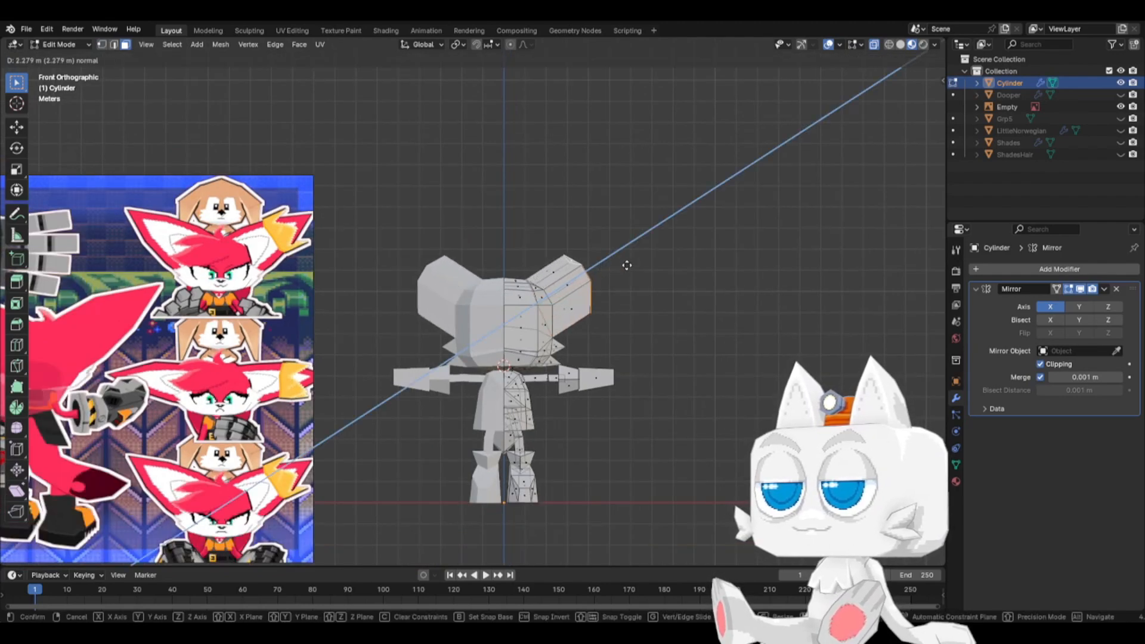
pyautogui.click(646, 265)
# - Reposition the ear's end faces from above, rotating them about 11.1° and nudging them about 0.03 m forward along Y
pyautogui.press('KP_7')
pyautogui.press('g')
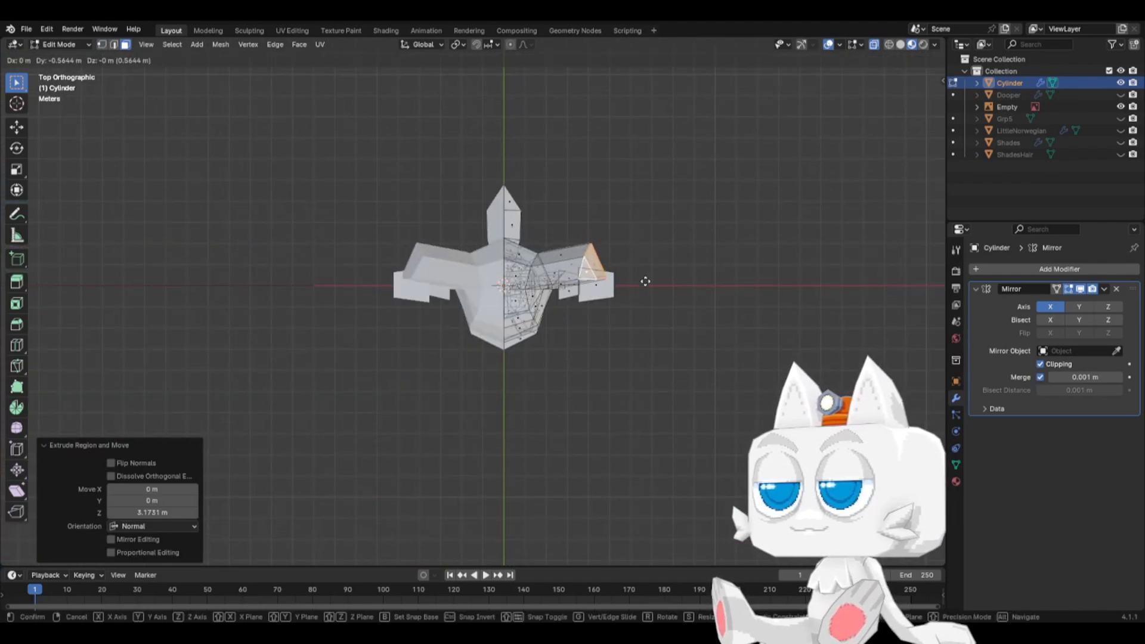
pyautogui.click(658, 273)
pyautogui.press('r')
pyautogui.click(667, 292)
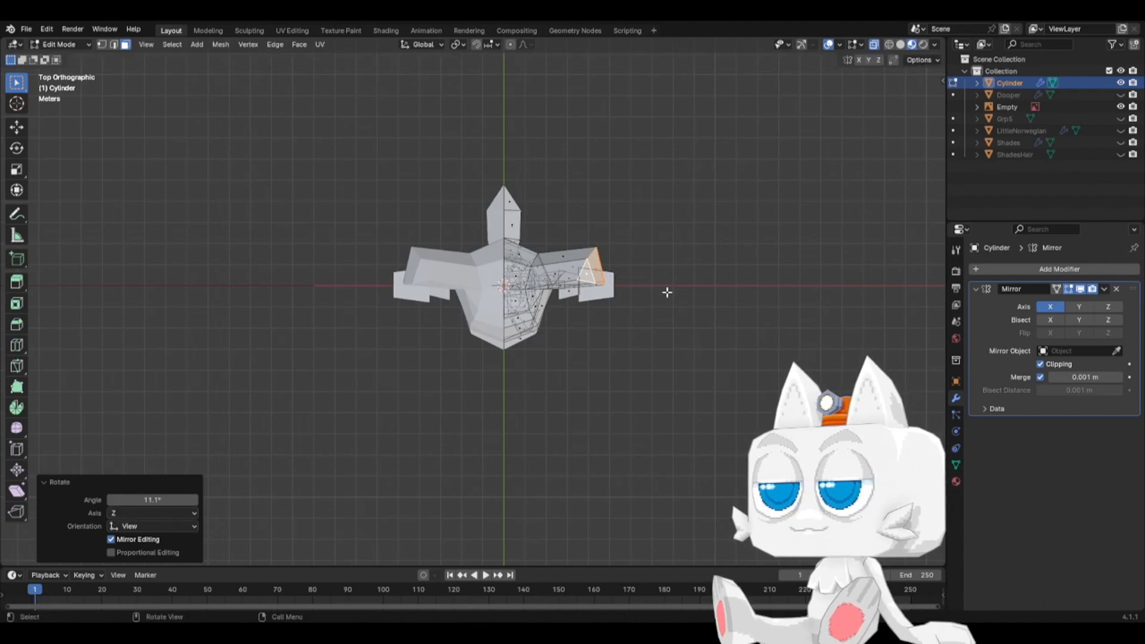
pyautogui.press('g')
pyautogui.click(668, 293)
# - Move the ear's end faces about 0.2 m inward on X and 0.14 m down on Z
pyautogui.press('KP_1')
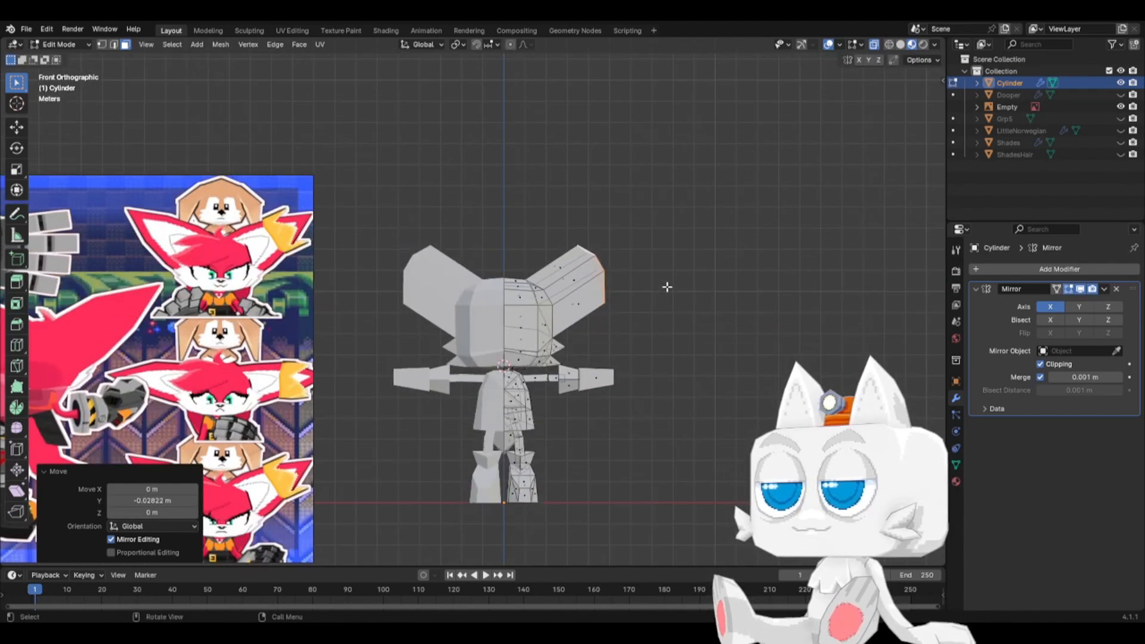
pyautogui.click(597, 265)
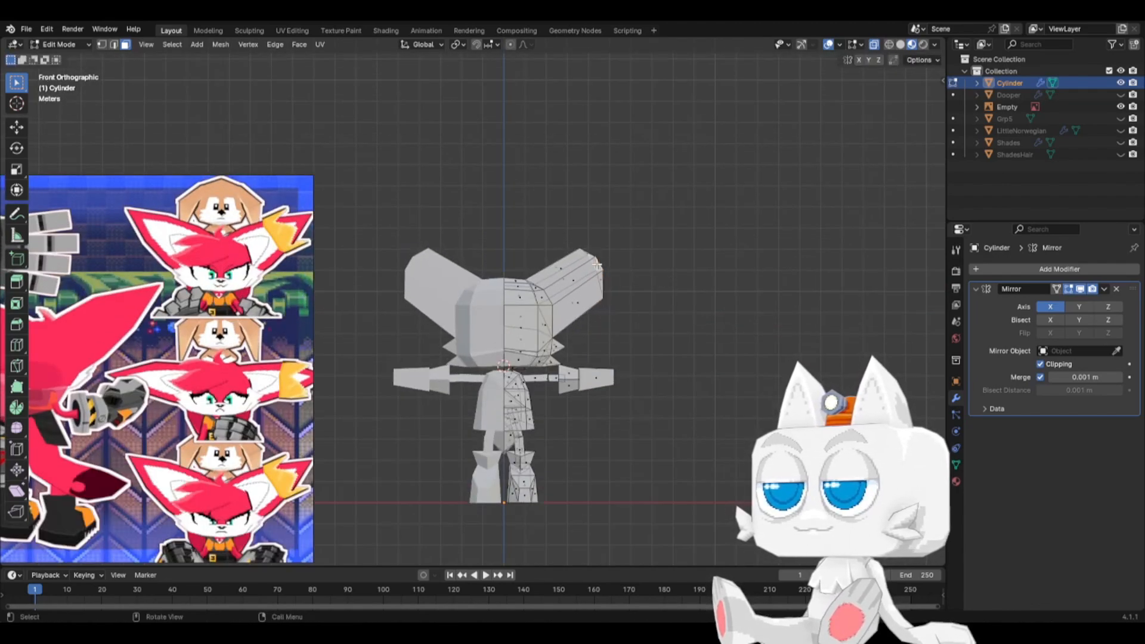
pyautogui.press('g')
pyautogui.click(592, 264)
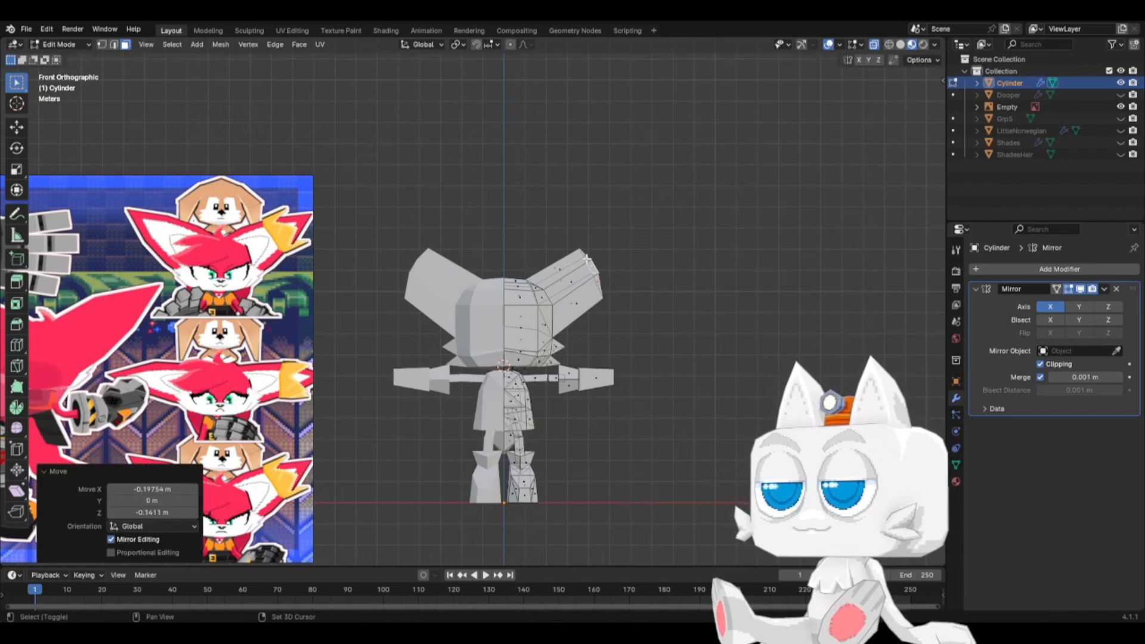
# - Extrude the ear's end faces further outward and merge the new vertices at center into a pointed tip
pyautogui.click(587, 259)
pyautogui.press('e')
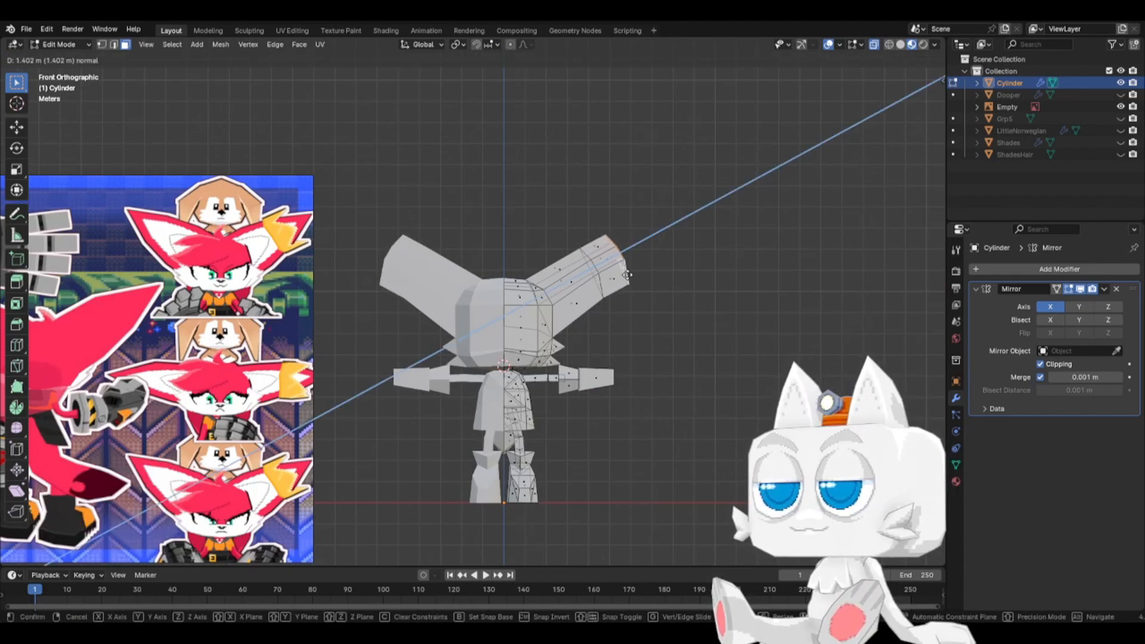
pyautogui.click(634, 273)
pyautogui.press('m')
pyautogui.click(632, 271)
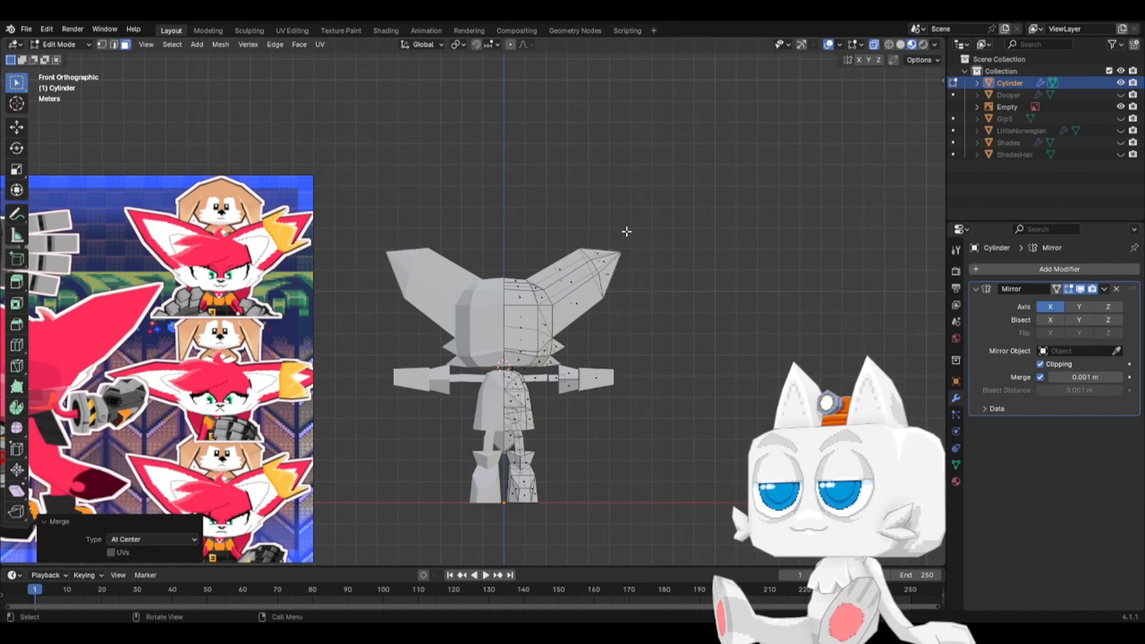
# - Move the ear tip vertex about 0.56 m forward along the Y axis
pyautogui.click(101, 45)
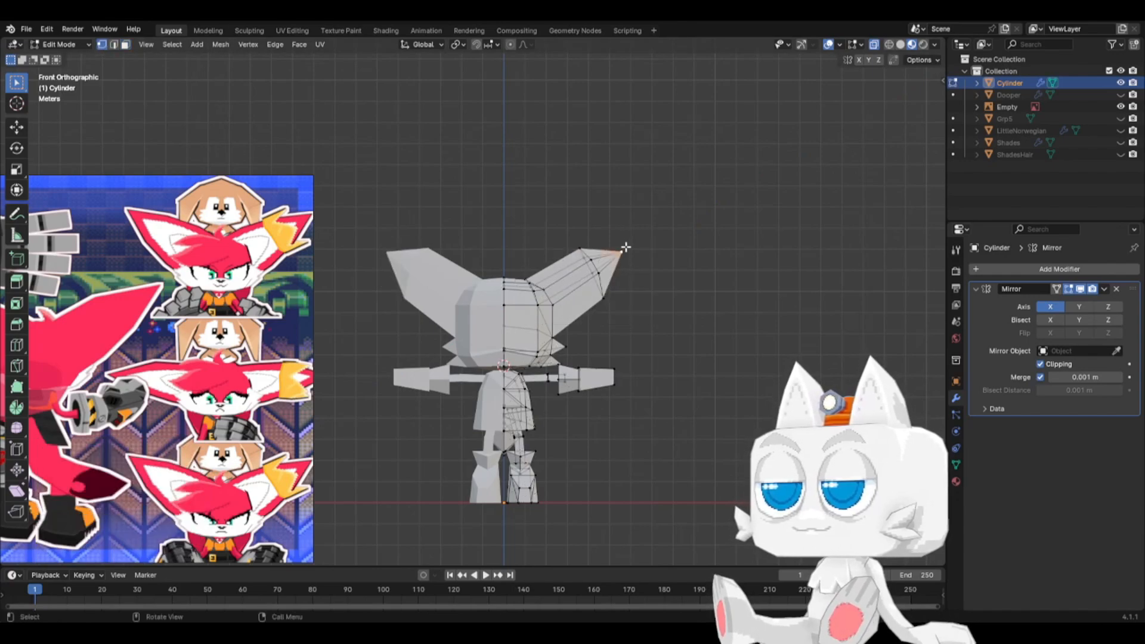
pyautogui.press('KP_7')
pyautogui.press('g')
pyautogui.press('y')
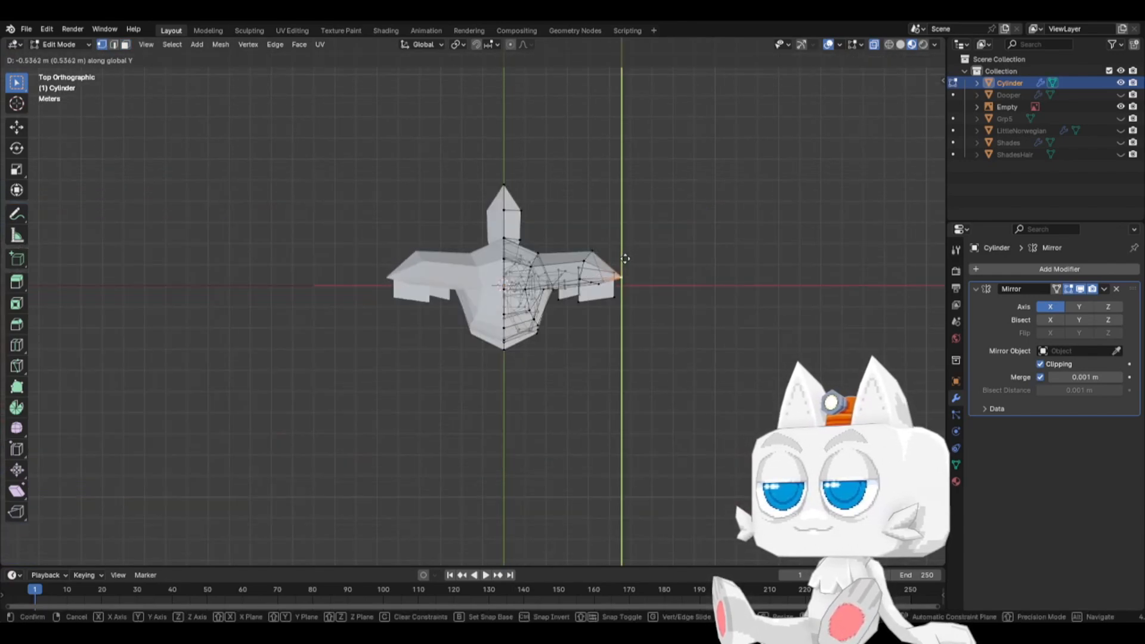
pyautogui.click(626, 259)
# - Scale the upper and lower vertices of the ear's outer ring by 0.75 to narrow the ear below its tip
pyautogui.press('KP_1')
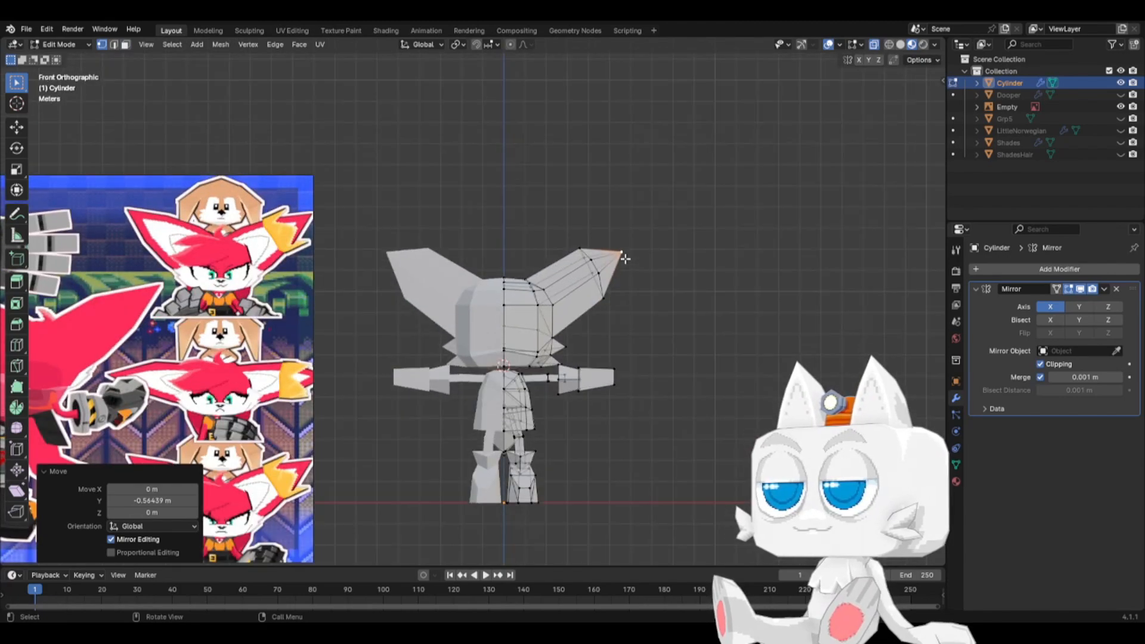
pyautogui.keyDown('shift'); pyautogui.click(580, 249); pyautogui.keyUp('shift')
pyautogui.write('s.75')
pyautogui.press('Return')
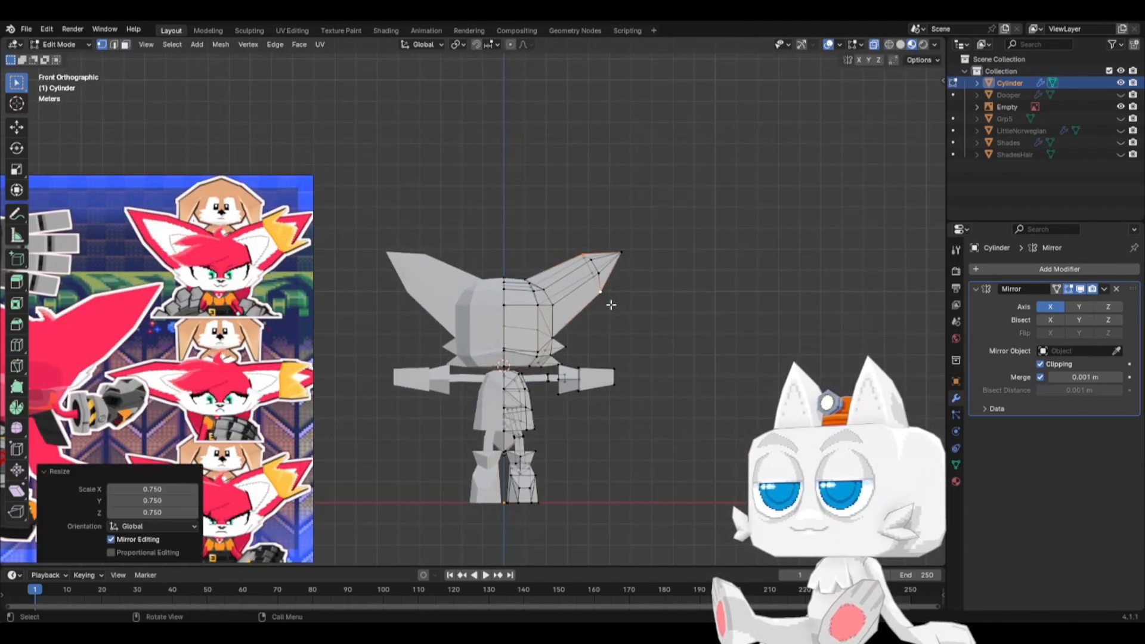
# - Try merging the two middle vertices of the ear's outer ring at center
pyautogui.click(580, 258)
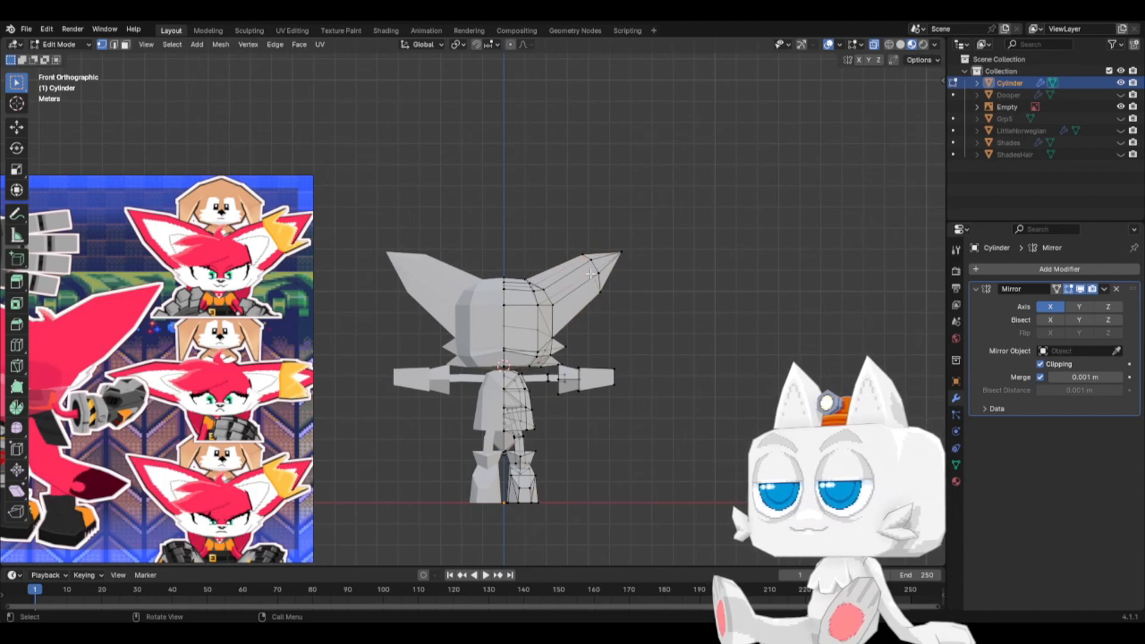
pyautogui.press('m')
pyautogui.click(588, 275)
pyautogui.moveTo(617, 292); pyautogui.dragTo(593, 280, button='middle')
pyautogui.click(603, 271)
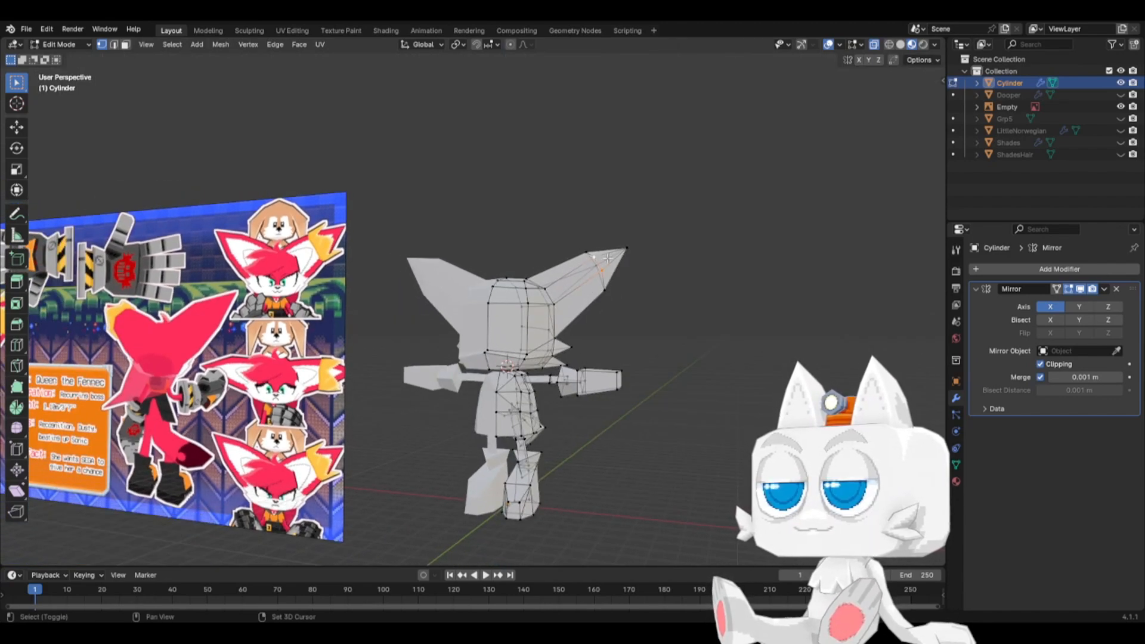
pyautogui.press('m')
pyautogui.click(621, 263)
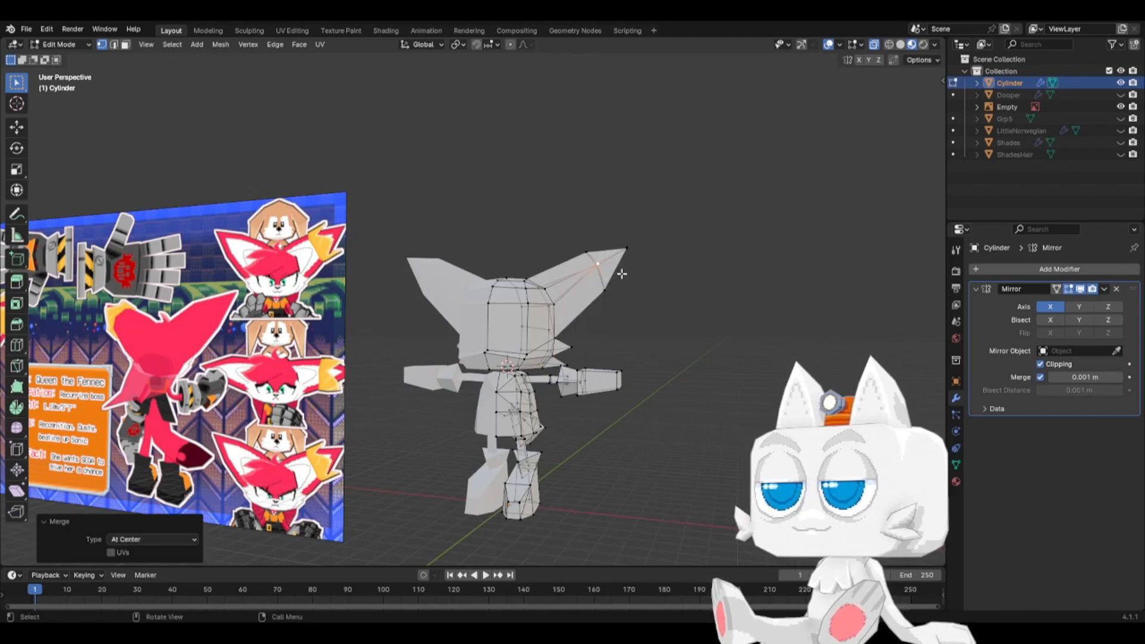
# - Vertex-slide the merged ear vertex toward the tip, and undo both the slide and the merge
pyautogui.press('KP_1')
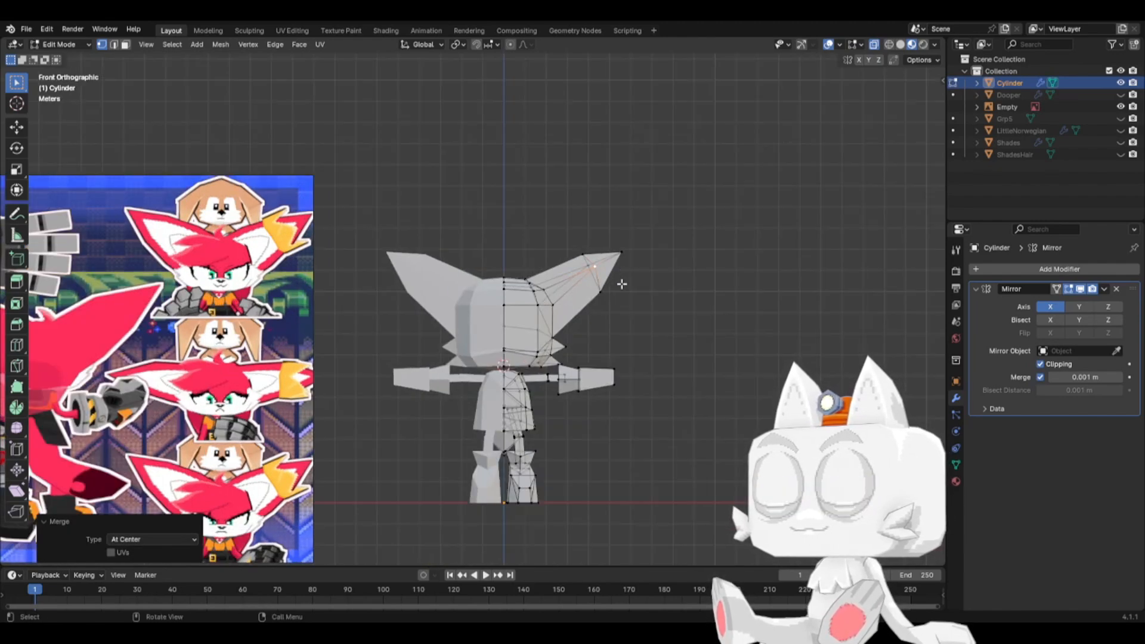
pyautogui.press('g')
pyautogui.press('g')
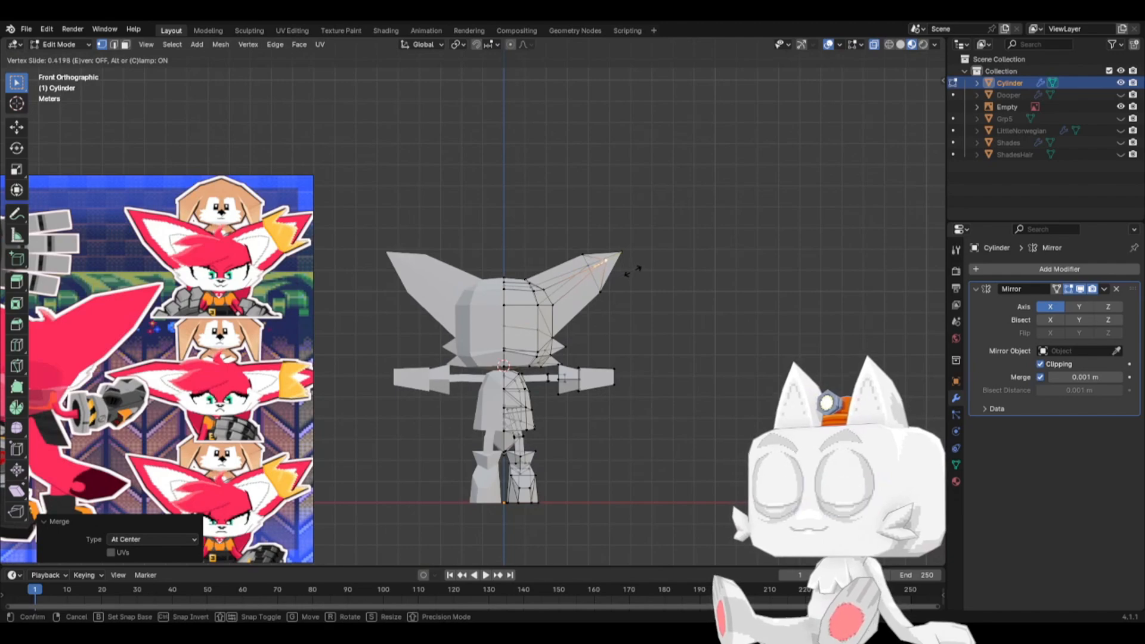
pyautogui.click(636, 271)
pyautogui.hotkey('ctrl', 'z')
pyautogui.hotkey('ctrl', 'z')
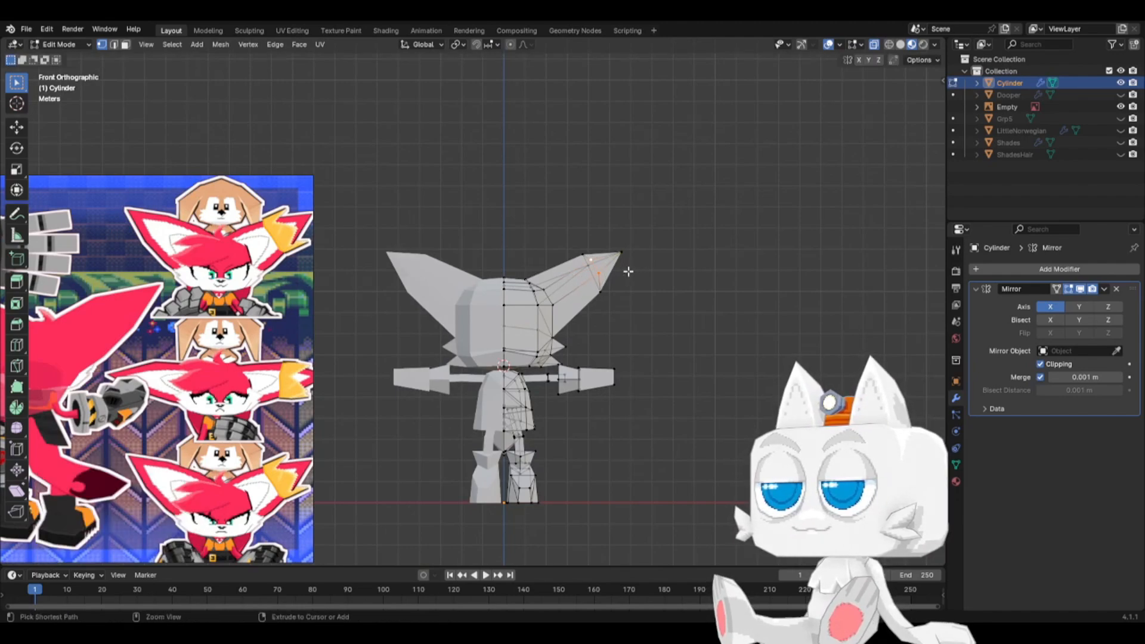
# - Merge the two selected middle vertices of the ear's outer ring into one at their center
pyautogui.scroll(1, 628, 272)
pyautogui.keyDown('shift'); pyautogui.moveTo(664, 261); pyautogui.dragTo(571, 345, button='middle'); pyautogui.keyUp('shift')
pyautogui.scroll(1, 572, 345)
pyautogui.scroll(1, 573, 344)
pyautogui.press('k')
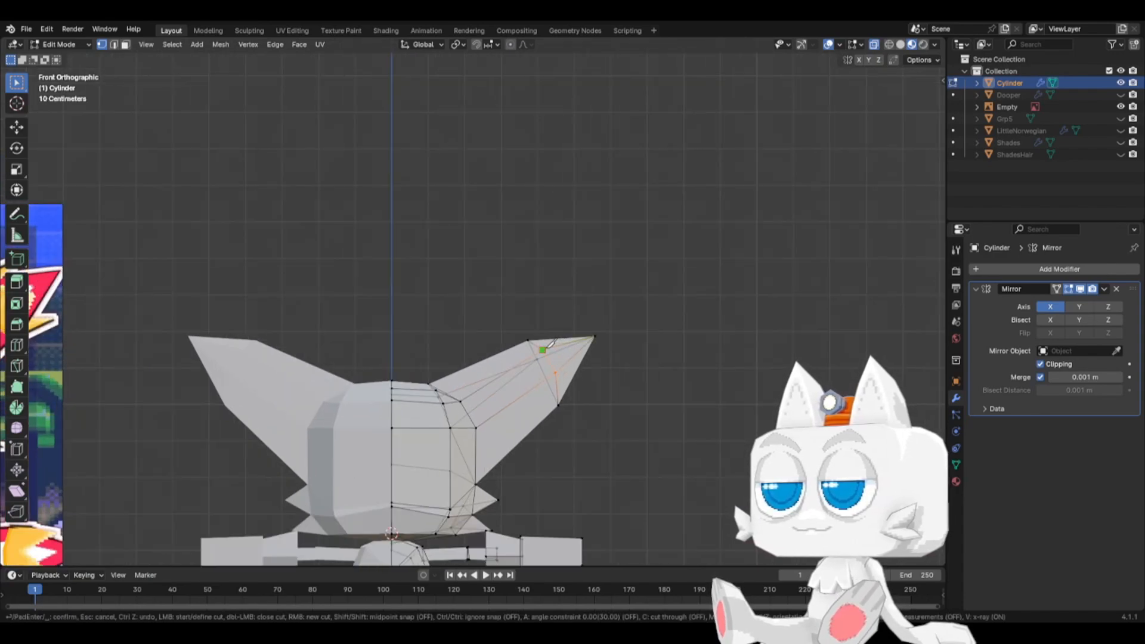
pyautogui.press('Escape')
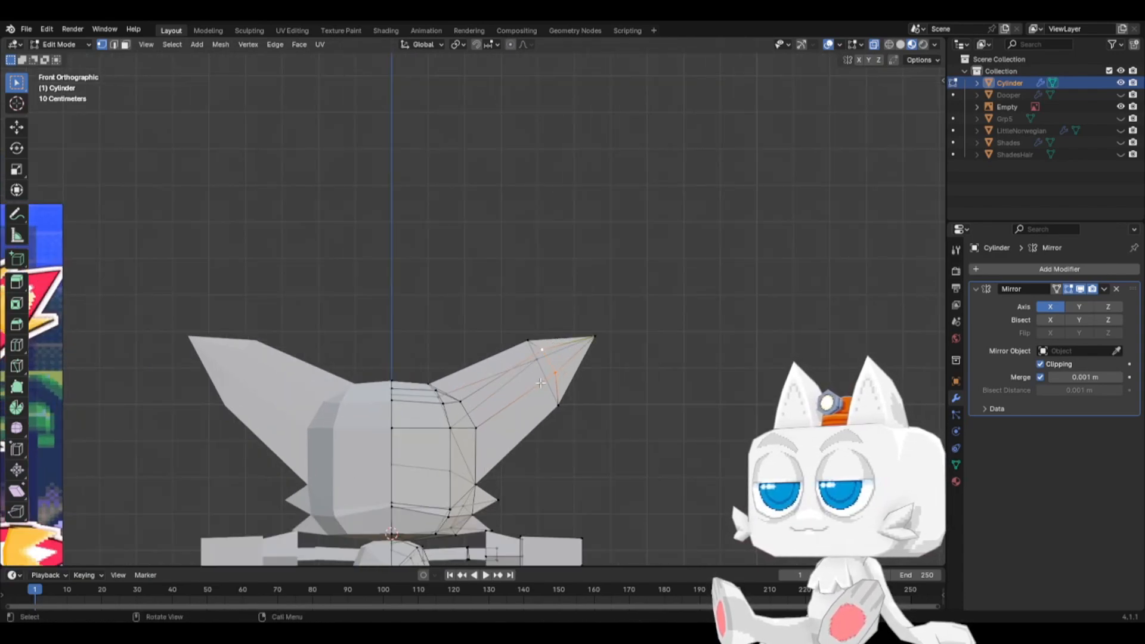
pyautogui.press('m')
pyautogui.click(540, 383)
# - Reposition the ear's outer-ring vertices in side view, moving the last one about 0.08 m in Y and 0.14 m in Z
pyautogui.moveTo(578, 395); pyautogui.dragTo(287, 409, button='middle')
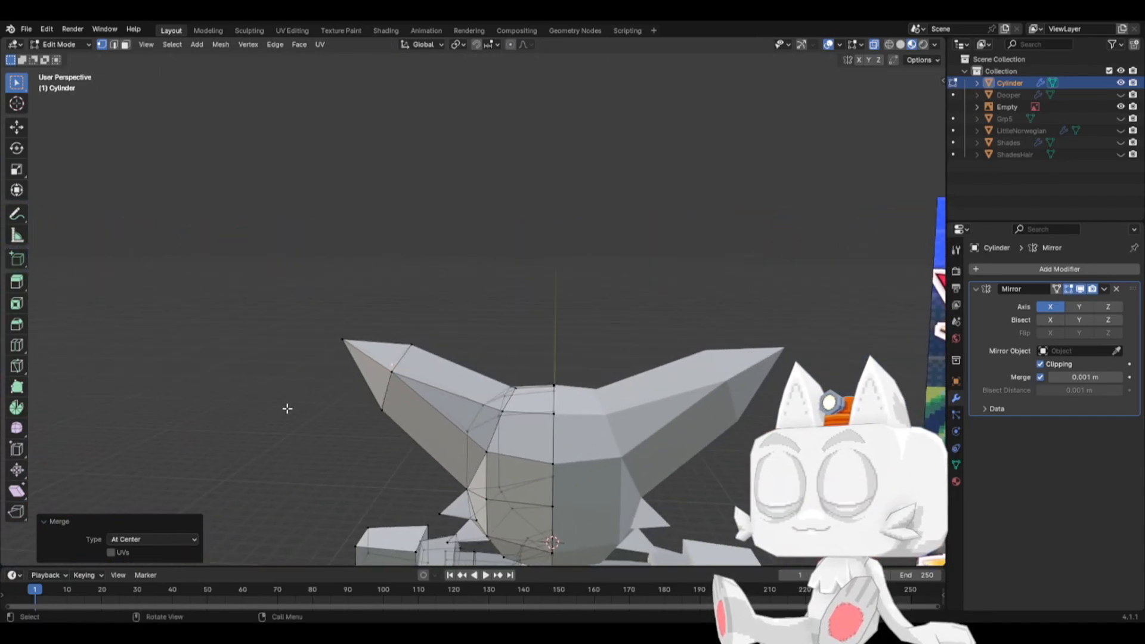
pyautogui.moveTo(448, 414); pyautogui.dragTo(539, 391, button='middle')
pyautogui.click(538, 390)
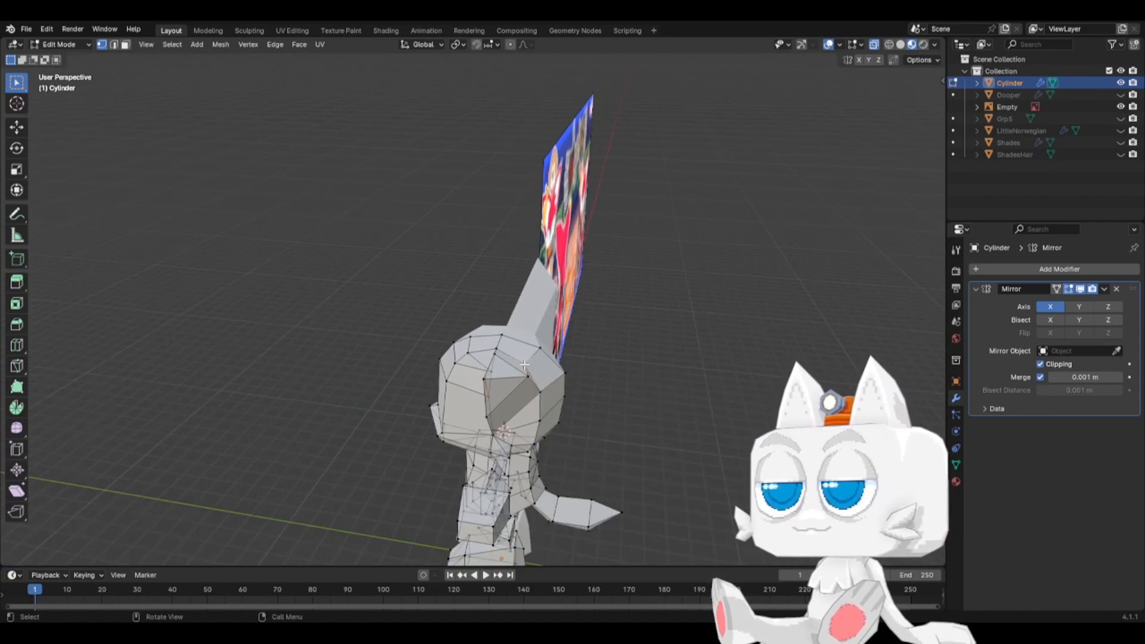
pyautogui.press('KP_3')
pyautogui.press('g')
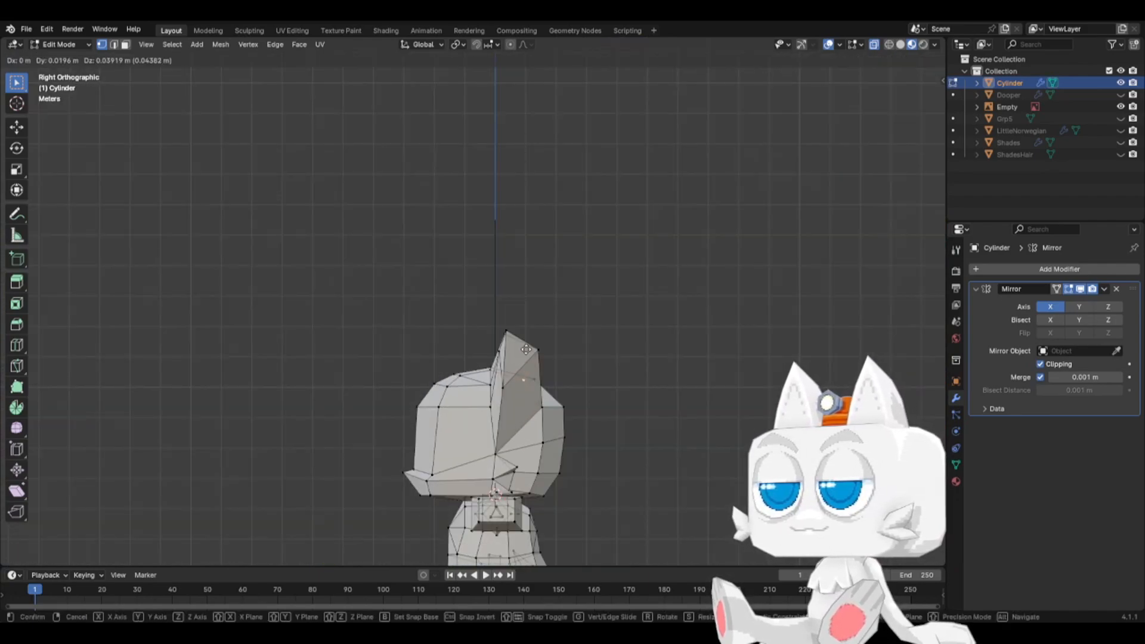
pyautogui.click(530, 349)
pyautogui.click(541, 376)
pyautogui.press('g')
pyautogui.click(544, 371)
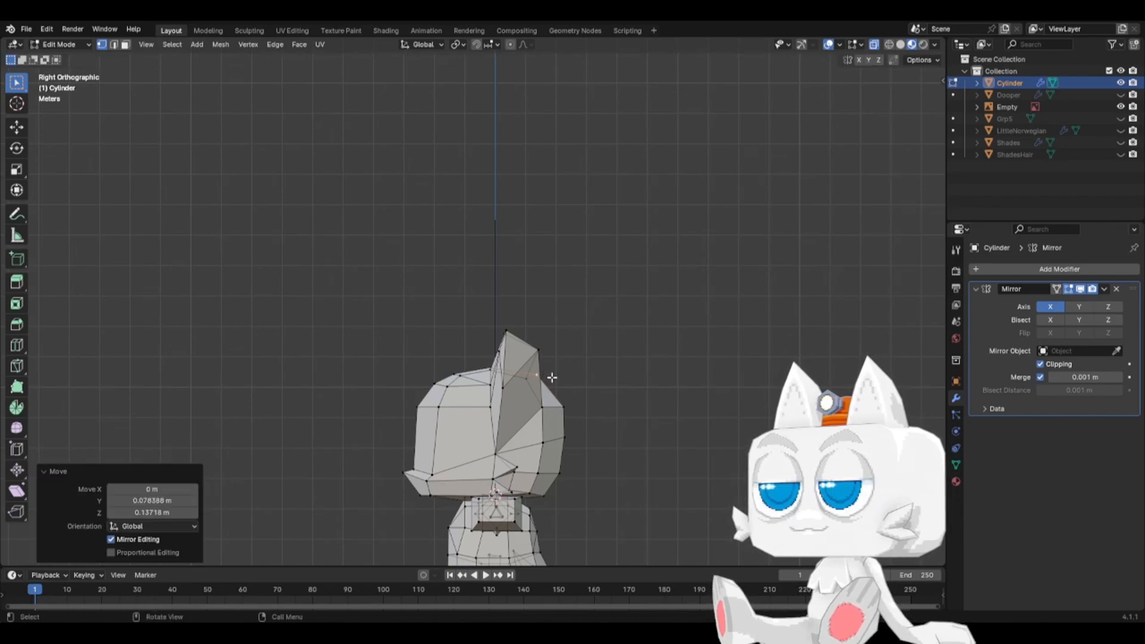
# - Move the upper ear vertex next to the tip about 0.12 m in X and -0.16 m in Y in top view
pyautogui.moveTo(544, 372); pyautogui.dragTo(650, 402, button='middle')
pyautogui.press('KP_7')
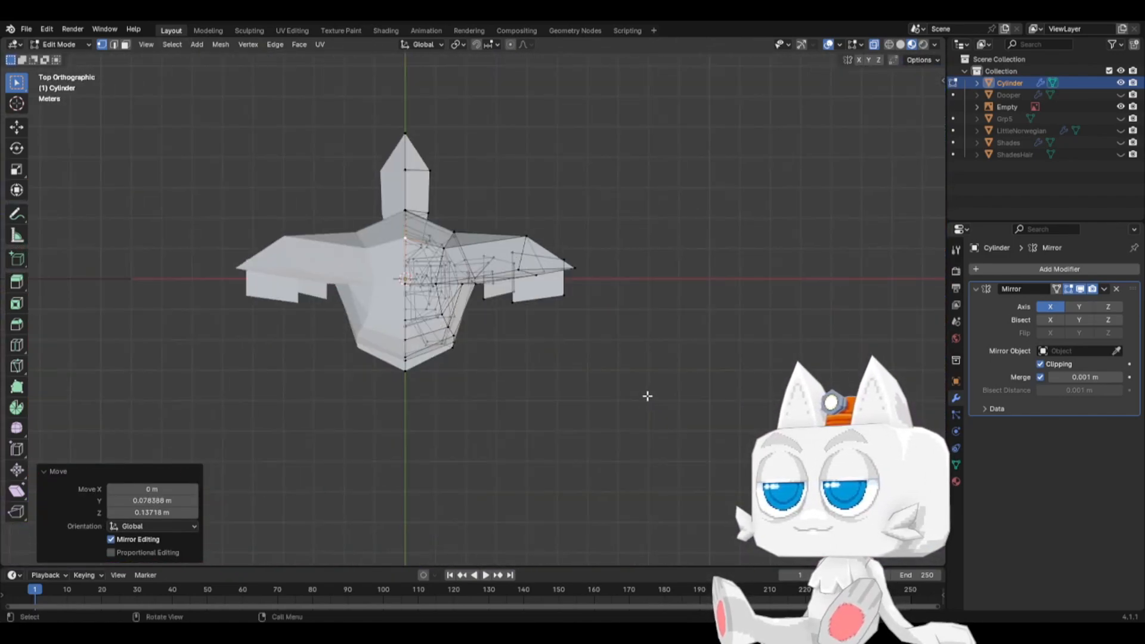
pyautogui.press('g')
pyautogui.click(524, 270)
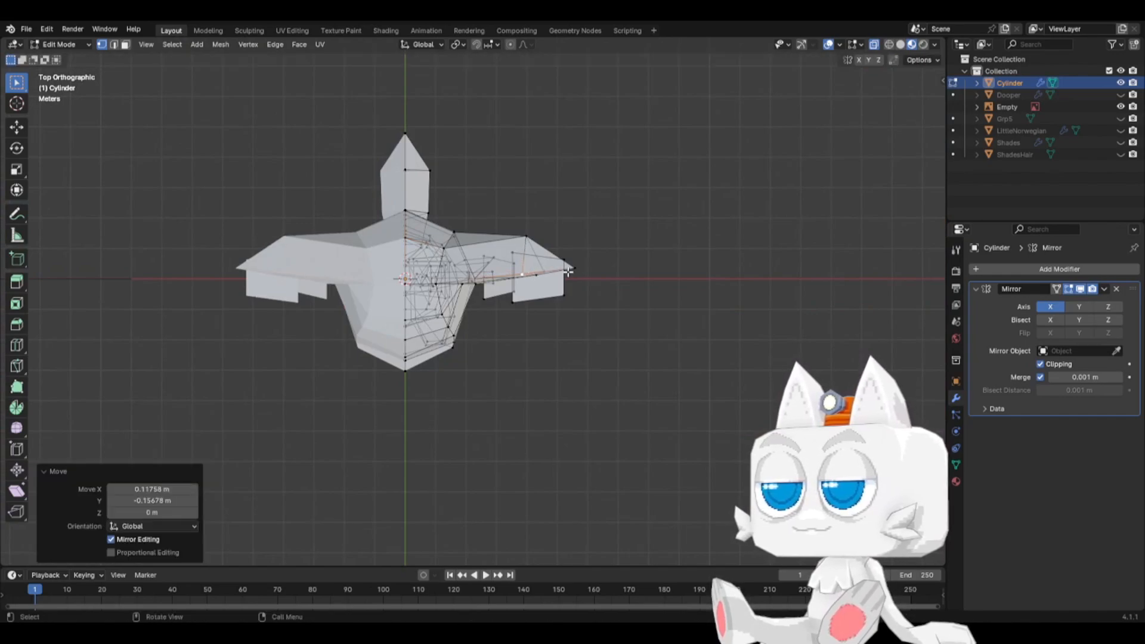
# - Vertex-slide the ear's upper base vertex toward the middle of the head by a factor of about 0.29
pyautogui.press('KP_1')
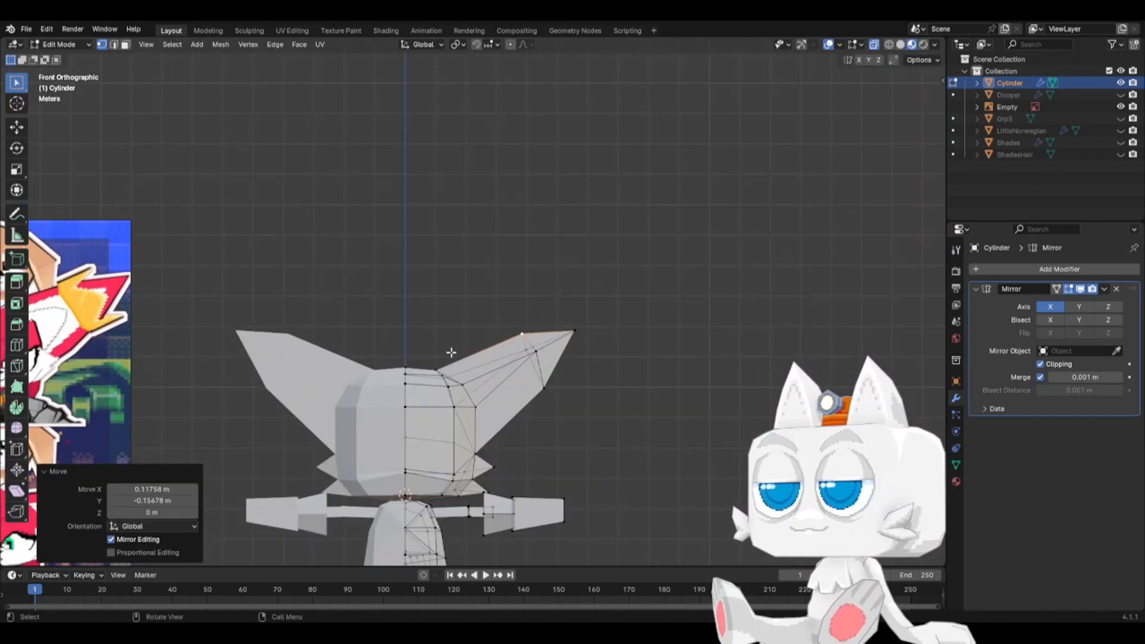
pyautogui.hotkey('shift', 'v')
pyautogui.click(428, 361)
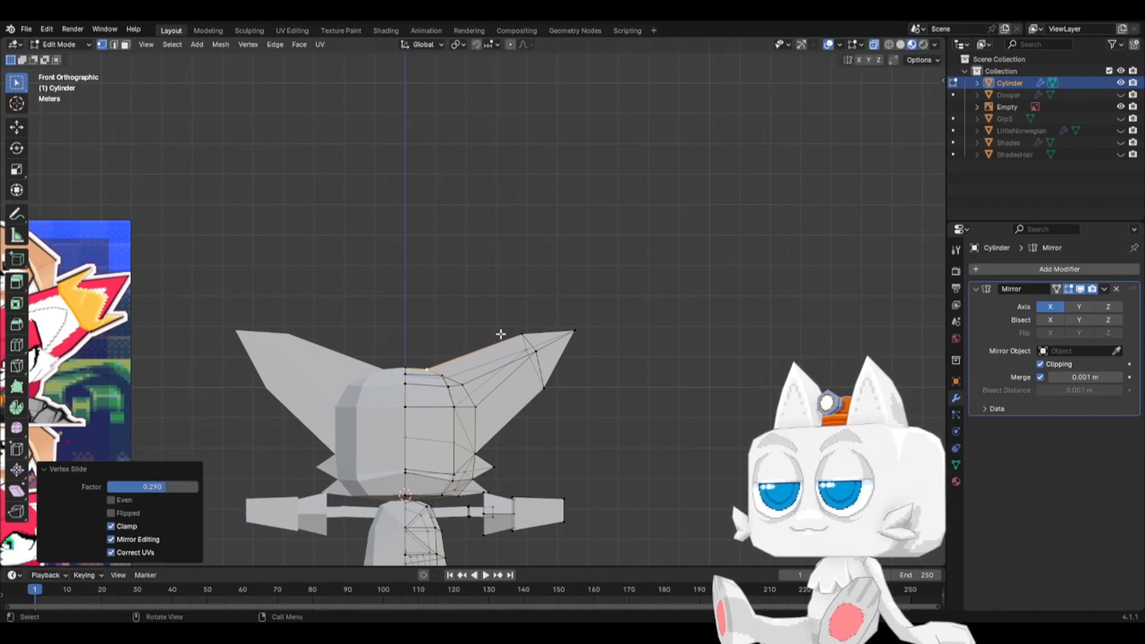
# - Rotate the ear's outer section upward and move it about -0.45 m in X and 0.31 m in Z
pyautogui.moveTo(516, 305); pyautogui.dragTo(614, 421)
pyautogui.press('g')
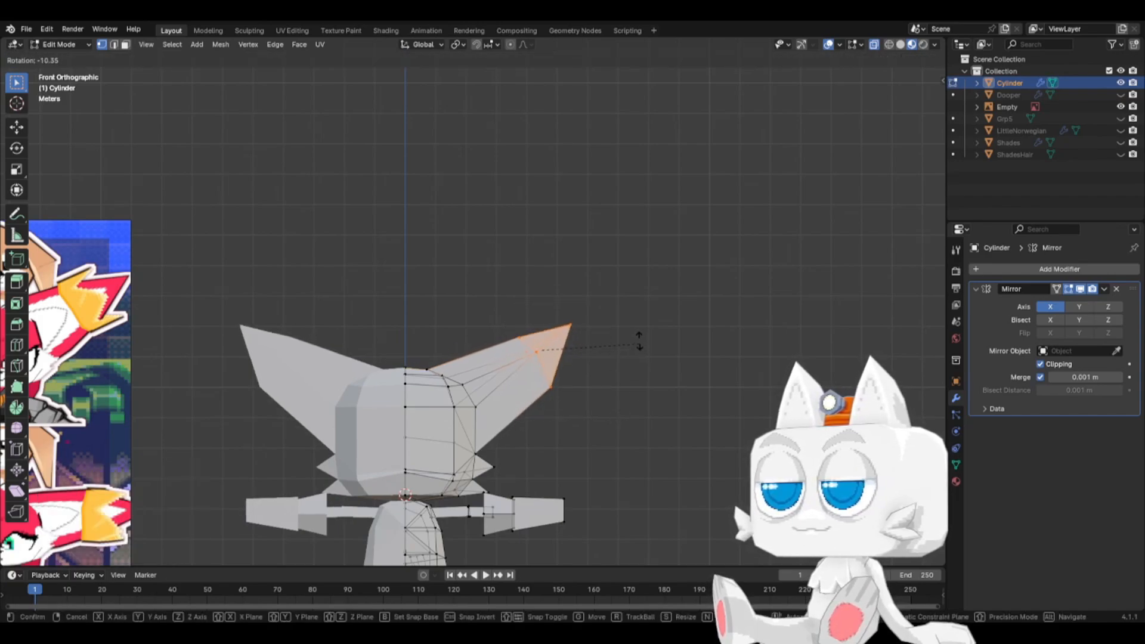
pyautogui.click(624, 328)
pyautogui.press('r')
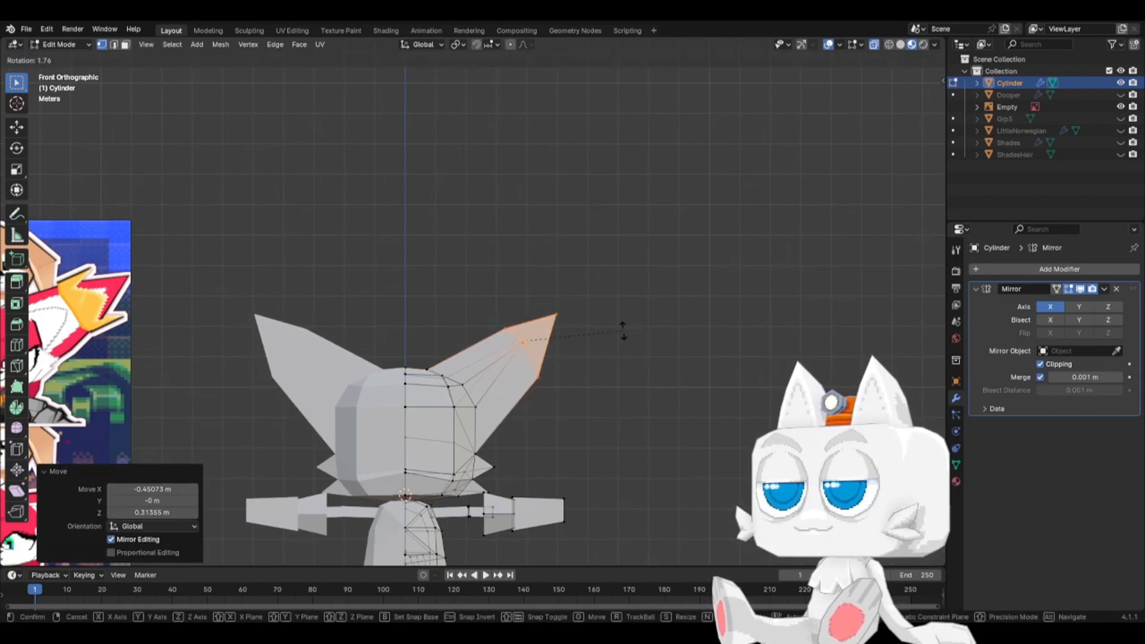
pyautogui.click(623, 332)
# - Lower the middle vertex of the ear's outer ring by about 0.18 m along Z
pyautogui.click(522, 343)
pyautogui.press('g')
pyautogui.press('z')
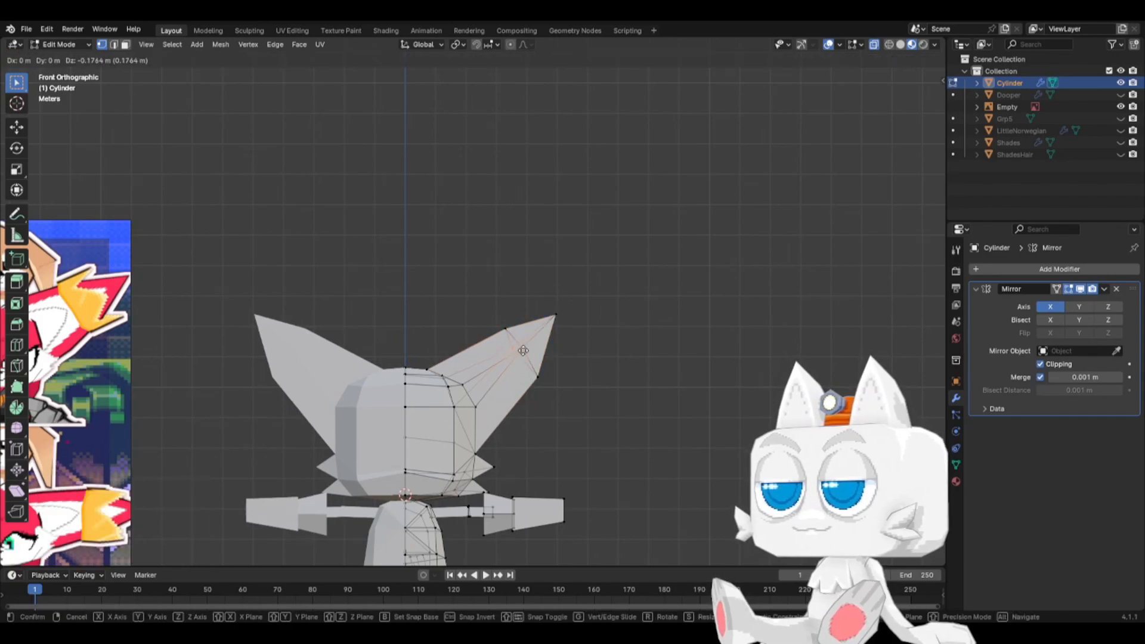
pyautogui.click(532, 369)
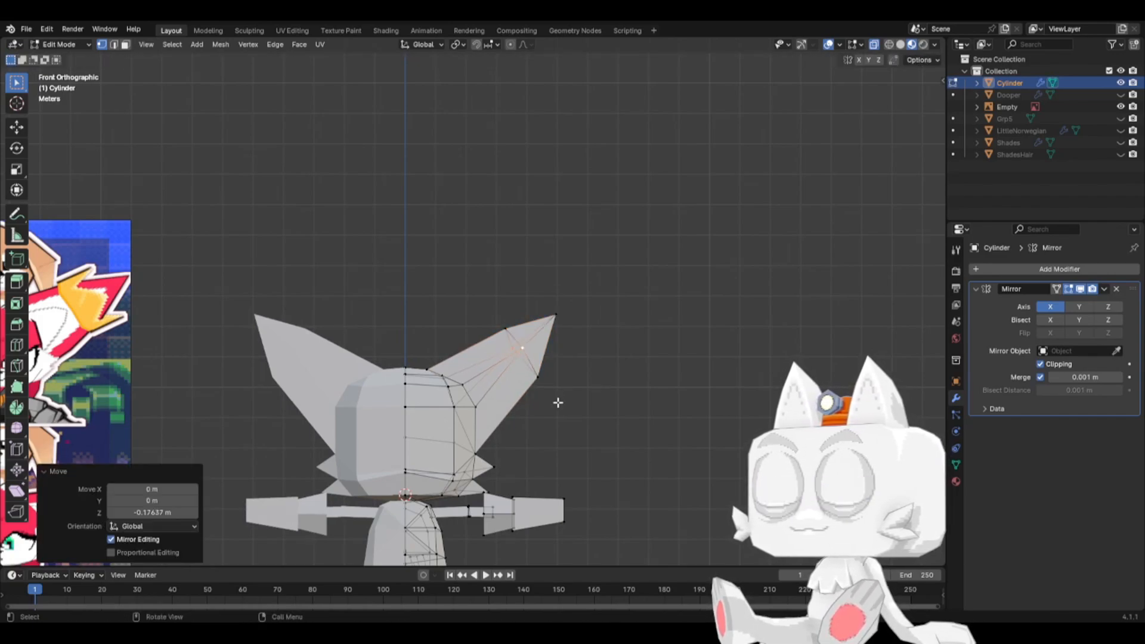
# - Rotate the ear's outer section by about 11.2°, reposition it, and scale it up by about 1.226
pyautogui.scroll(-5, 558, 402)
pyautogui.press('Tab')
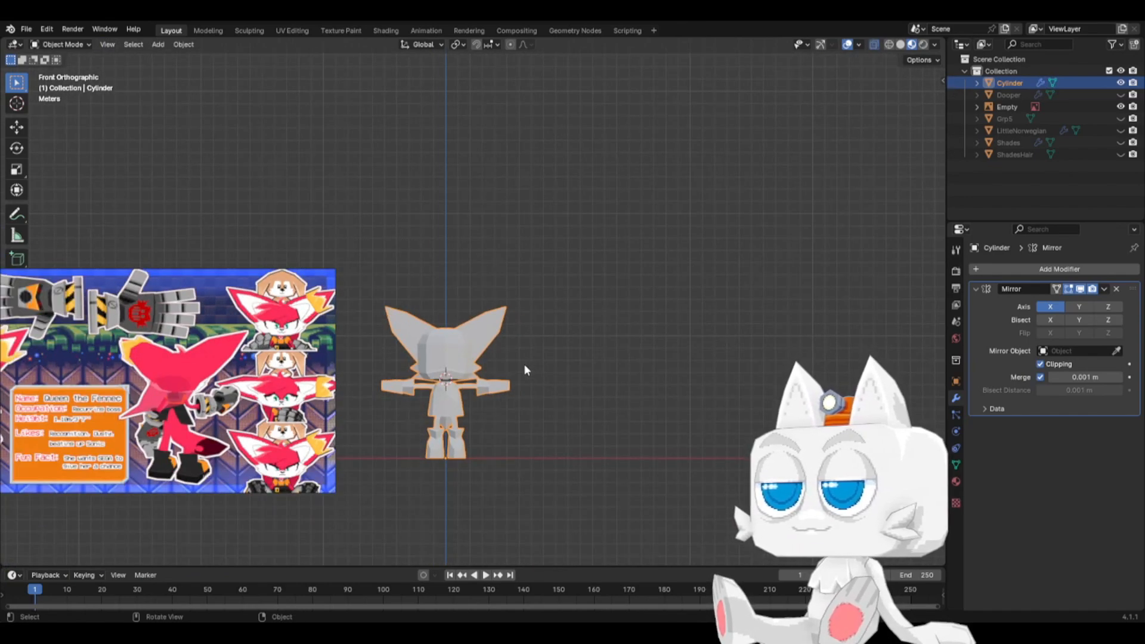
pyautogui.press('Tab')
pyautogui.scroll(3, 511, 361)
pyautogui.moveTo(476, 294); pyautogui.dragTo(573, 371)
pyautogui.press('r')
pyautogui.click(598, 318)
pyautogui.press('g')
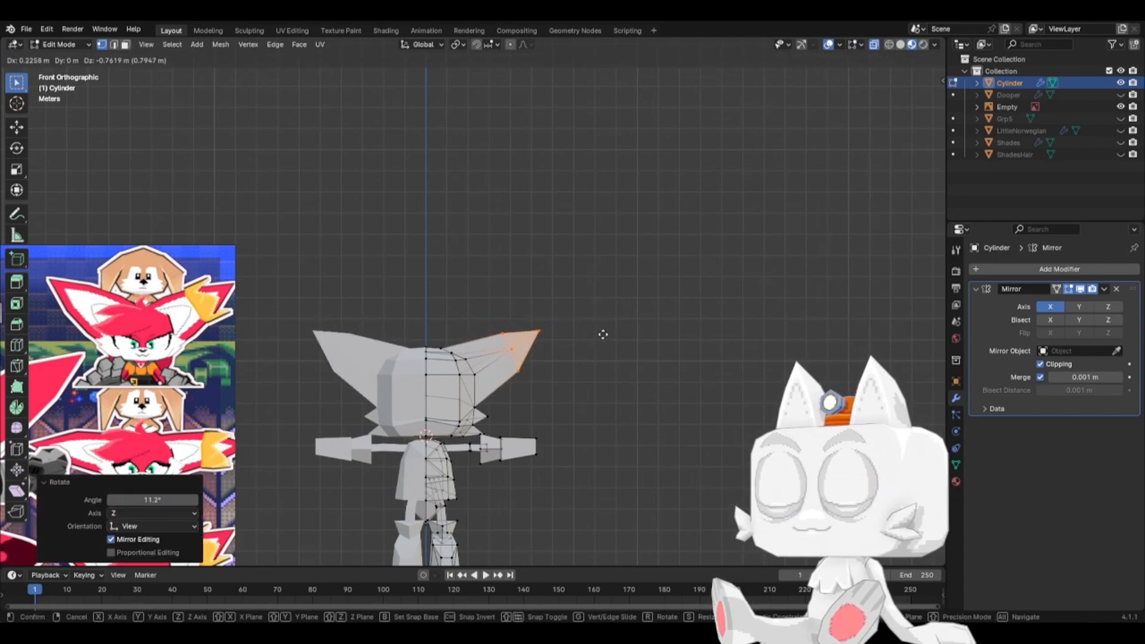
pyautogui.click(596, 333)
pyautogui.press('s')
pyautogui.click(616, 333)
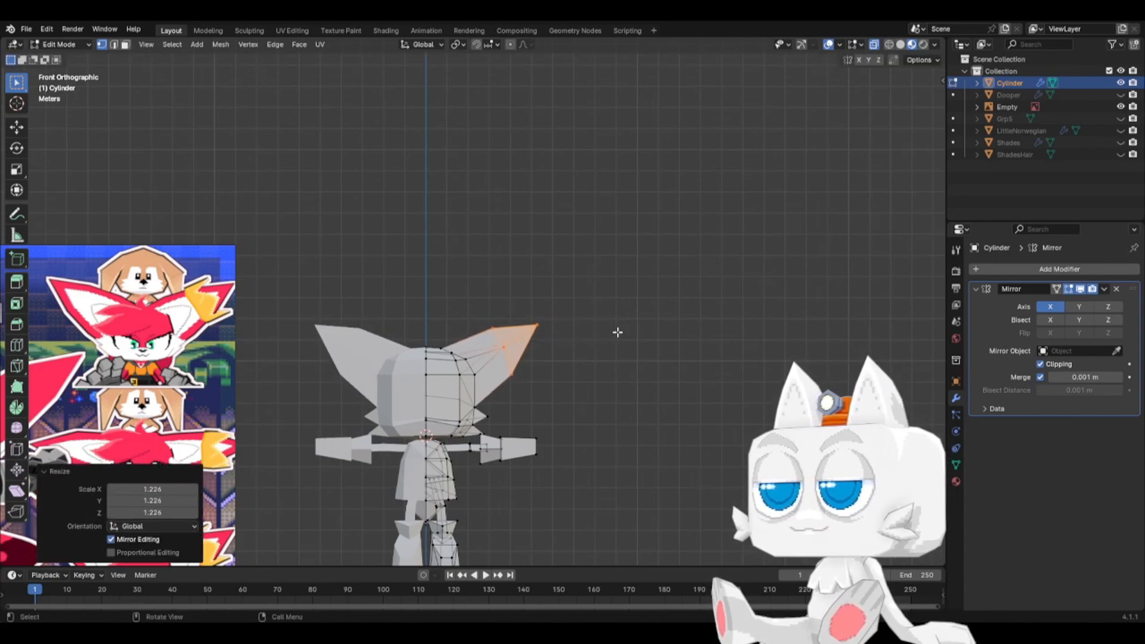
# - Scale the ear's outer section by about 0.796 along Y to make it thinner
pyautogui.press('KP_7')
pyautogui.press('s')
pyautogui.press('y')
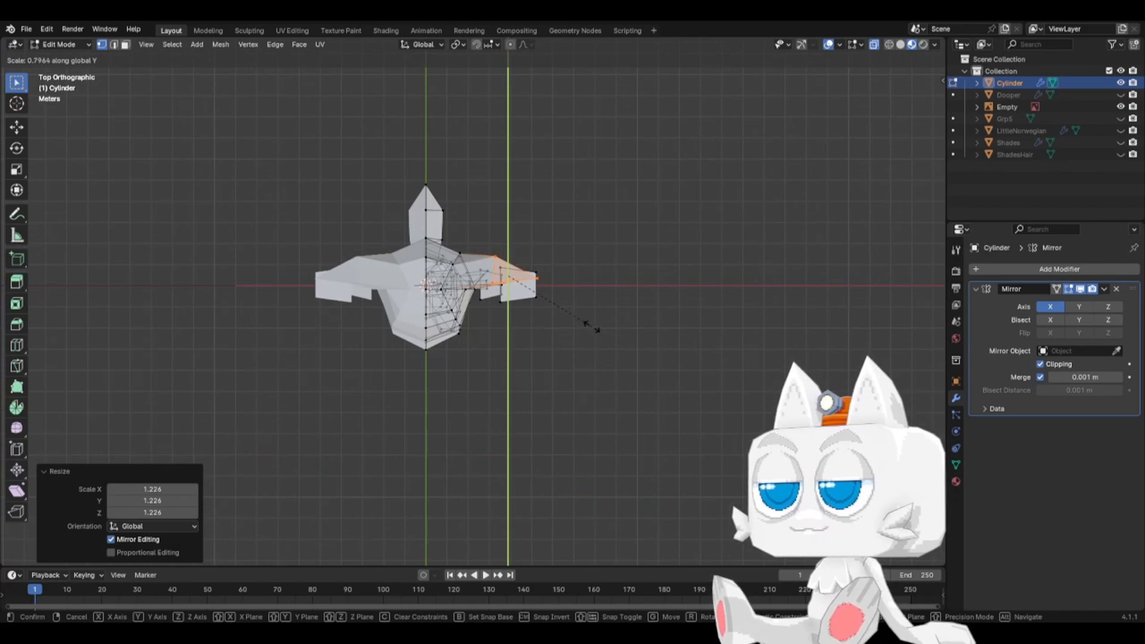
pyautogui.click(589, 325)
pyautogui.press('KP_1')
pyautogui.scroll(-5, 583, 353)
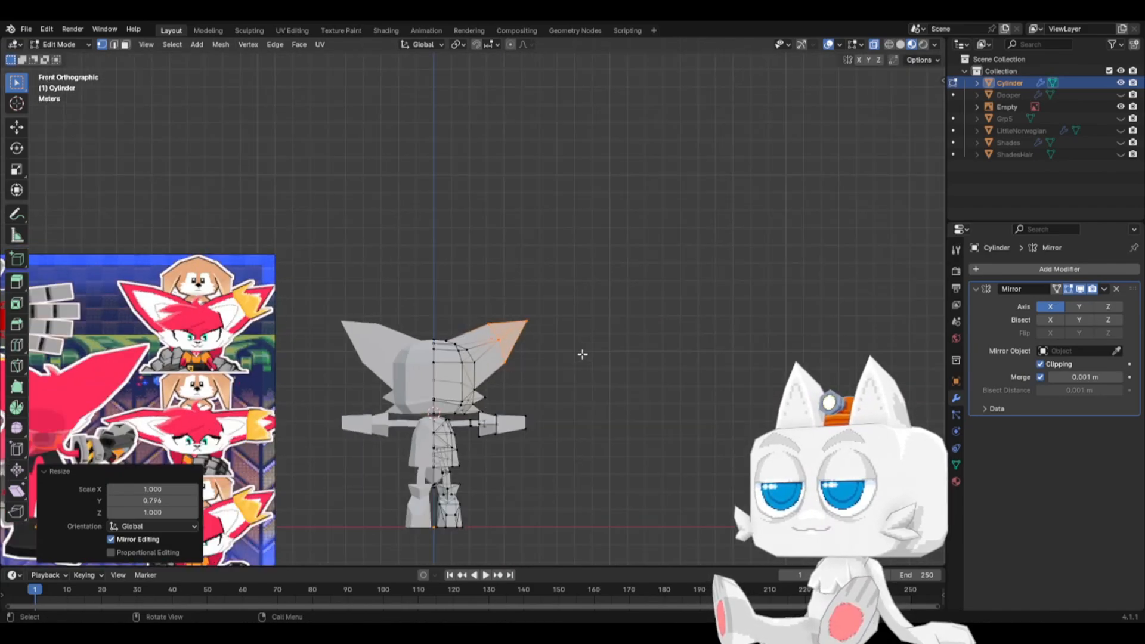
pyautogui.keyDown('shift'); pyautogui.moveTo(595, 382); pyautogui.dragTo(552, 400, button='middle'); pyautogui.keyUp('shift')
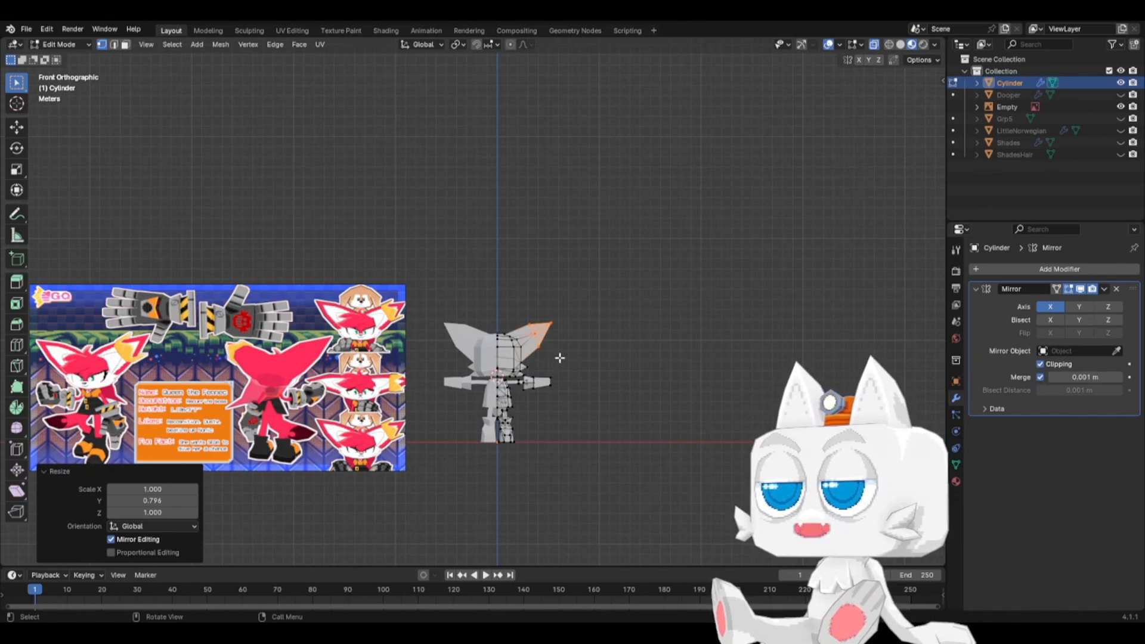
pyautogui.scroll(4, 560, 358)
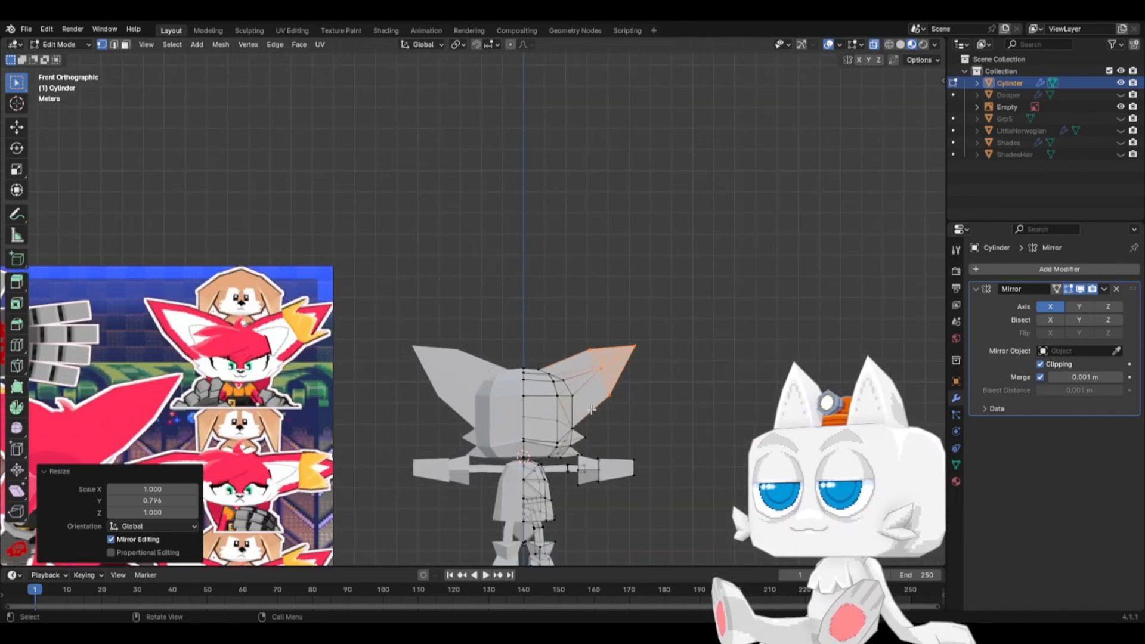
# - Select the ear's tip and outer-ring vertices, tilt them slightly in a side view from below, and move them about -0.34 m in Y
pyautogui.click(662, 428)
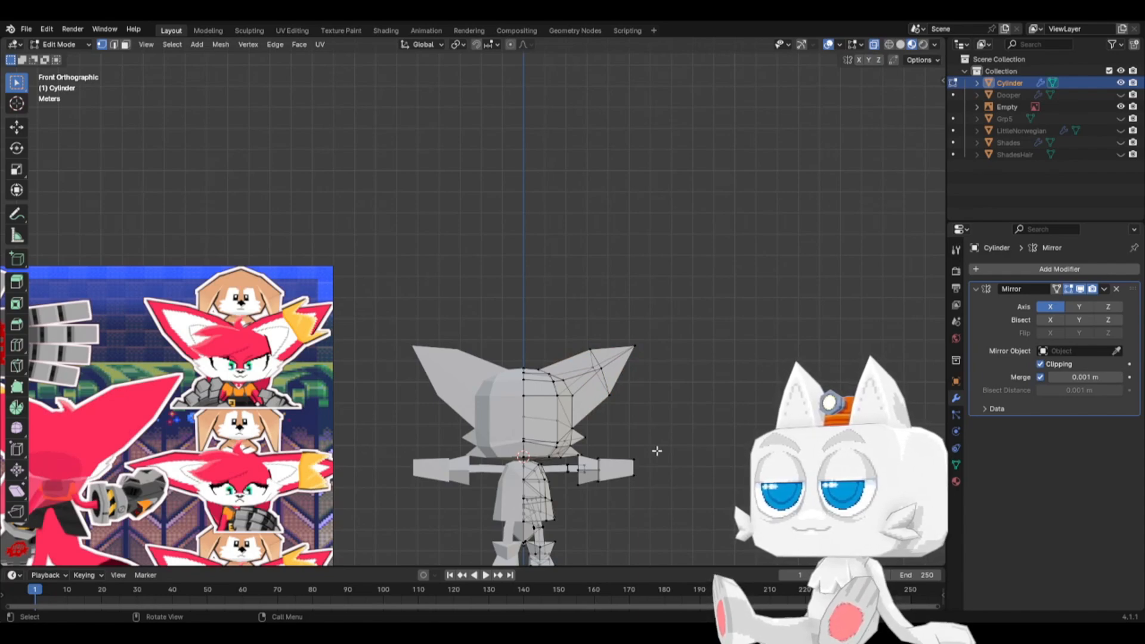
pyautogui.press('KP_3')
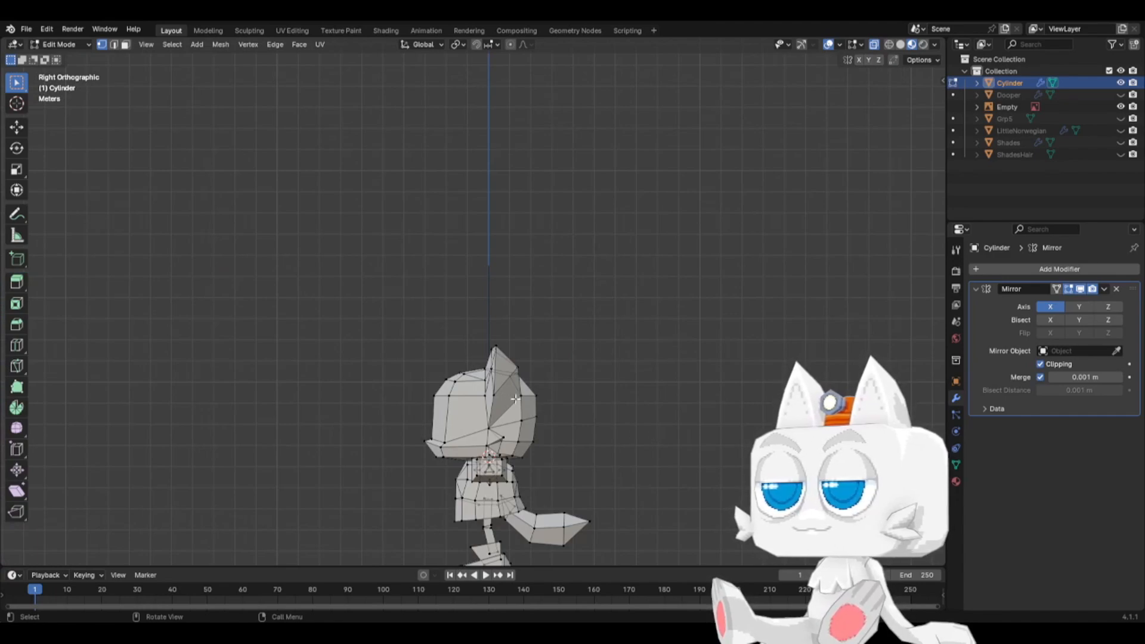
pyautogui.keyDown('shift'); pyautogui.click(494, 364); pyautogui.keyUp('shift')
pyautogui.keyDown('shift'); pyautogui.click(496, 347); pyautogui.keyUp('shift')
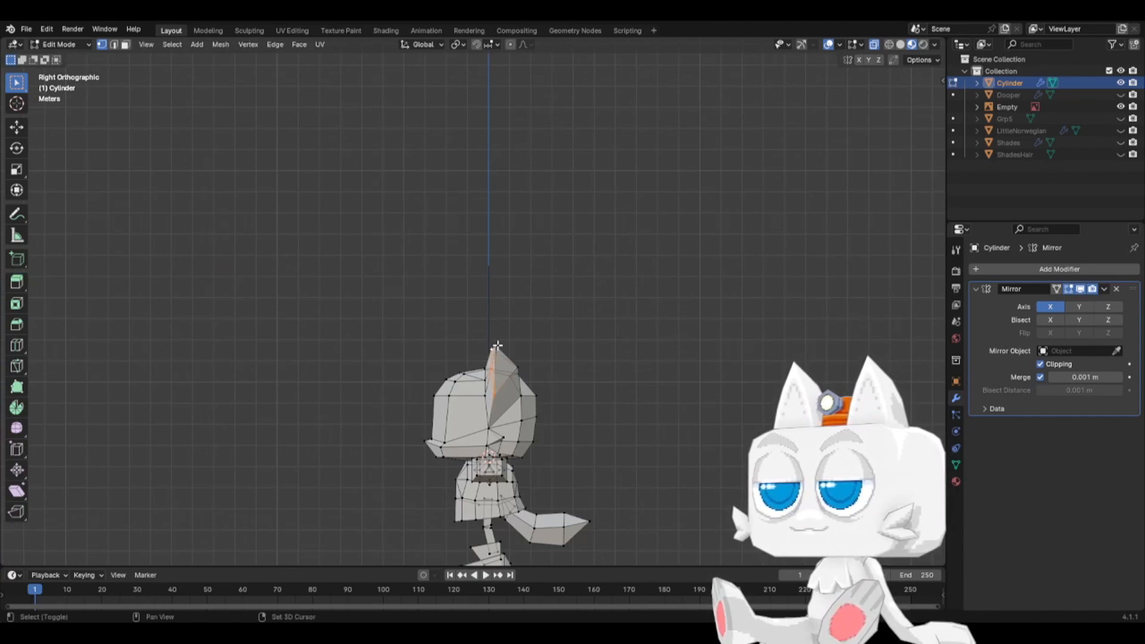
pyautogui.keyDown('shift'); pyautogui.click(516, 358); pyautogui.keyUp('shift')
pyautogui.press('KP_2')
pyautogui.press('KP_2')
pyautogui.press('KP_2')
pyautogui.press('KP_2')
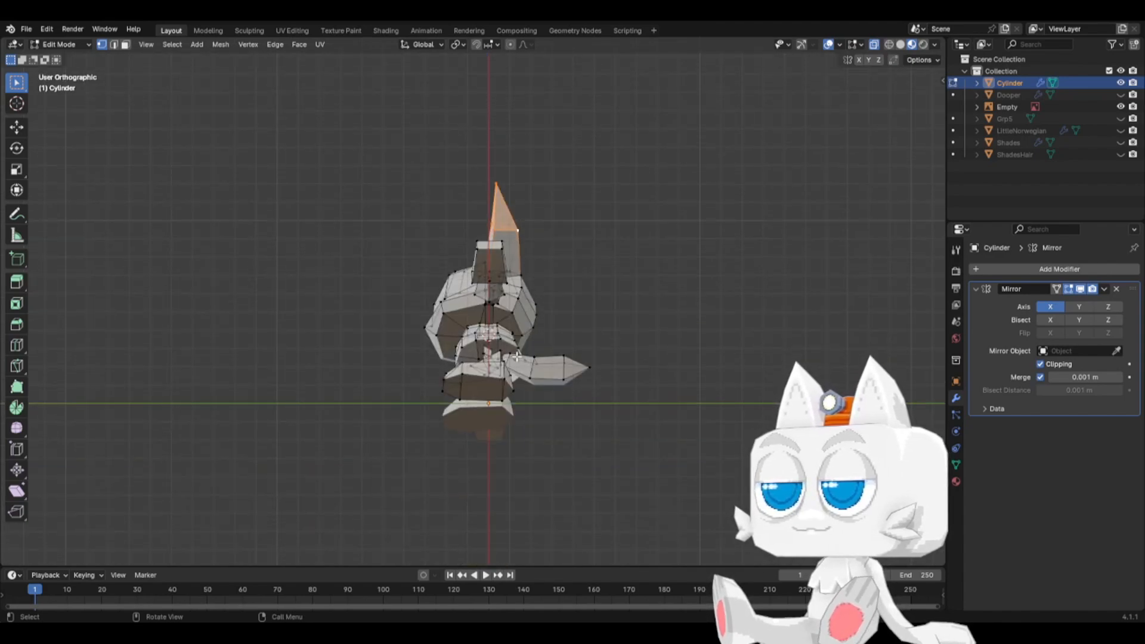
pyautogui.press('KP_2')
pyautogui.press('r')
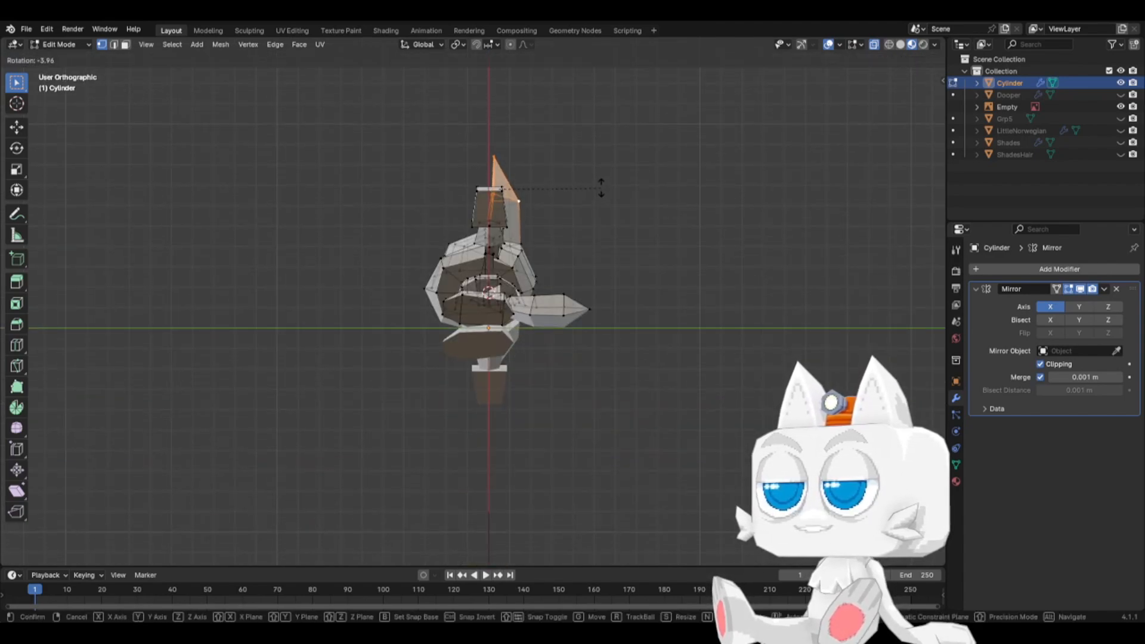
pyautogui.click(600, 184)
pyautogui.press('g')
pyautogui.click(591, 186)
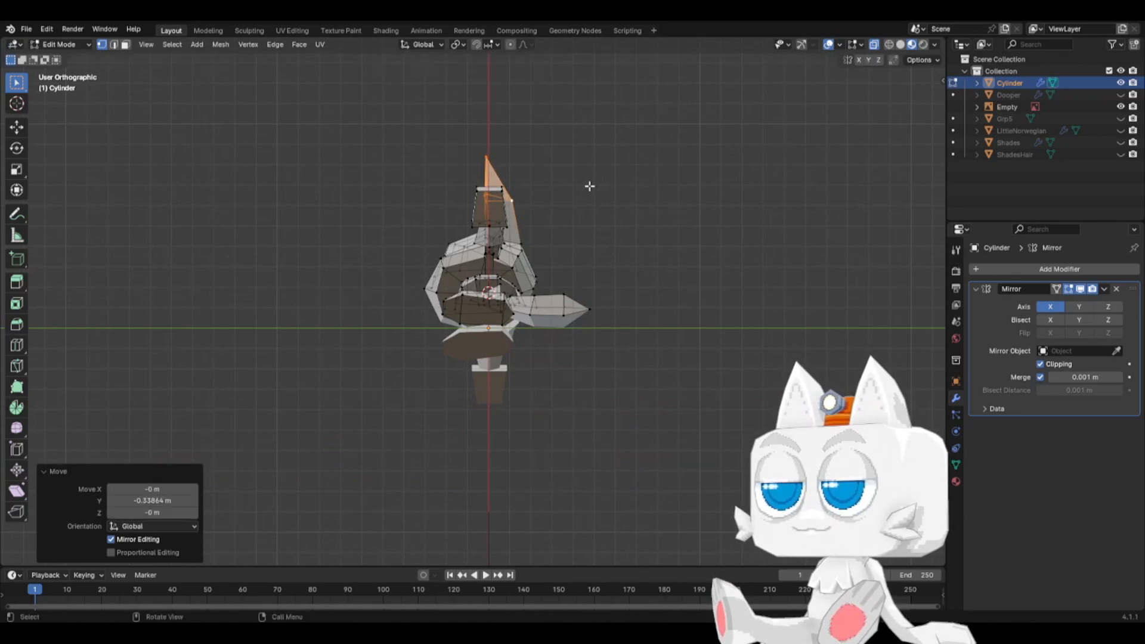
# - Rotate the ear's outer section by about -0.81° in front view
pyautogui.press('KP_1')
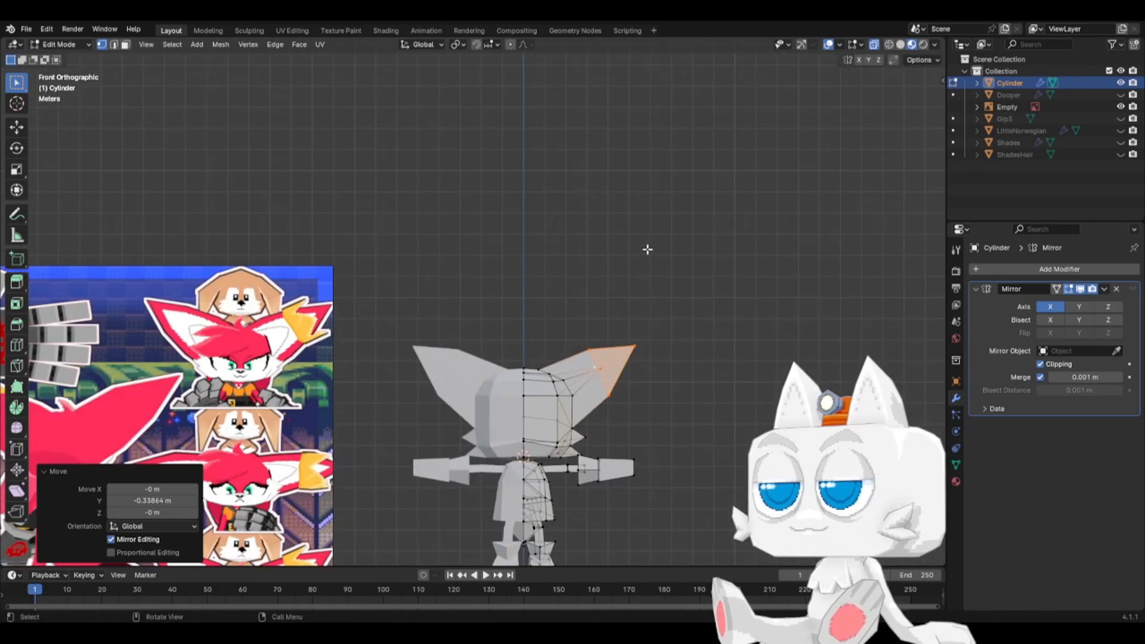
pyautogui.press('r')
pyautogui.click(607, 283)
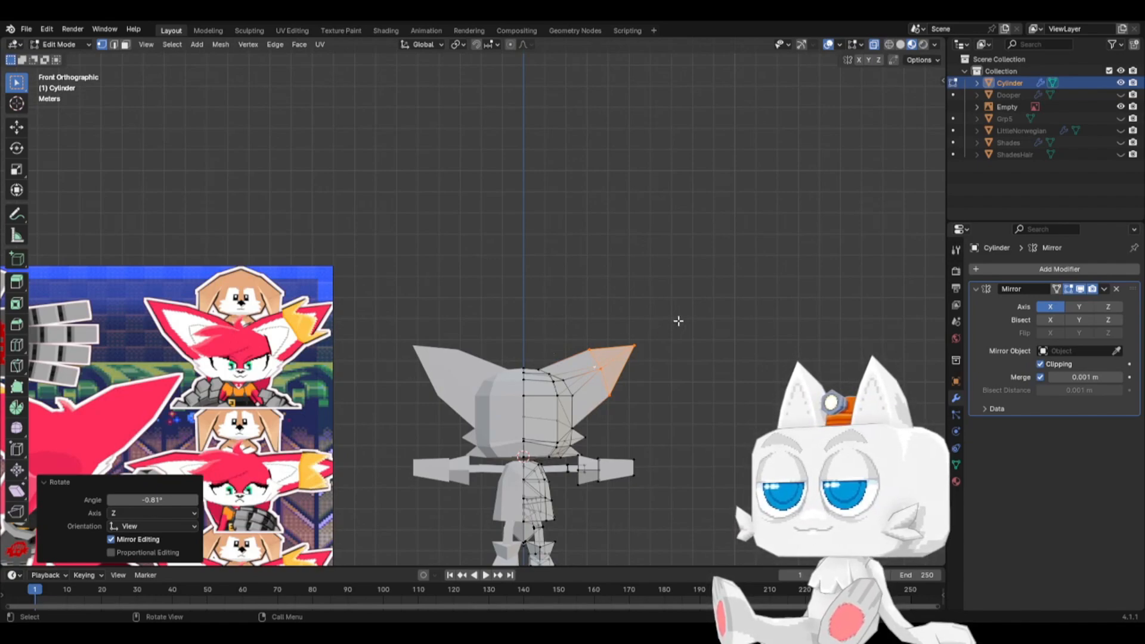
# - Knife-cut a short diagonal edge across the face on top of the head beside the centre line
pyautogui.scroll(-4, 679, 321)
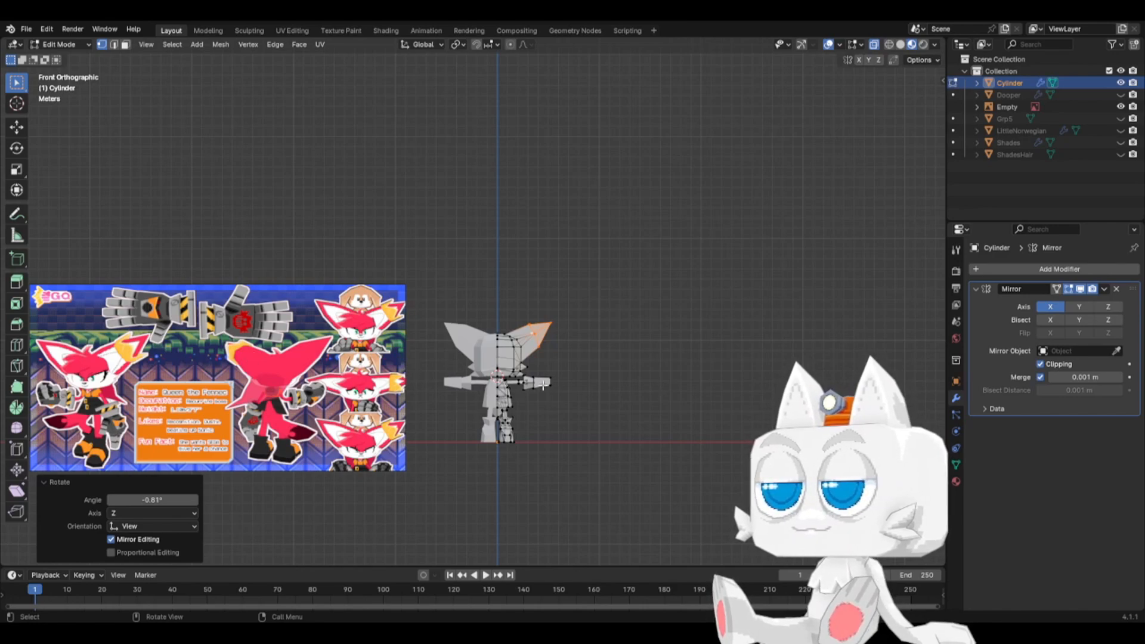
pyautogui.scroll(4, 493, 385)
pyautogui.scroll(-3, 499, 352)
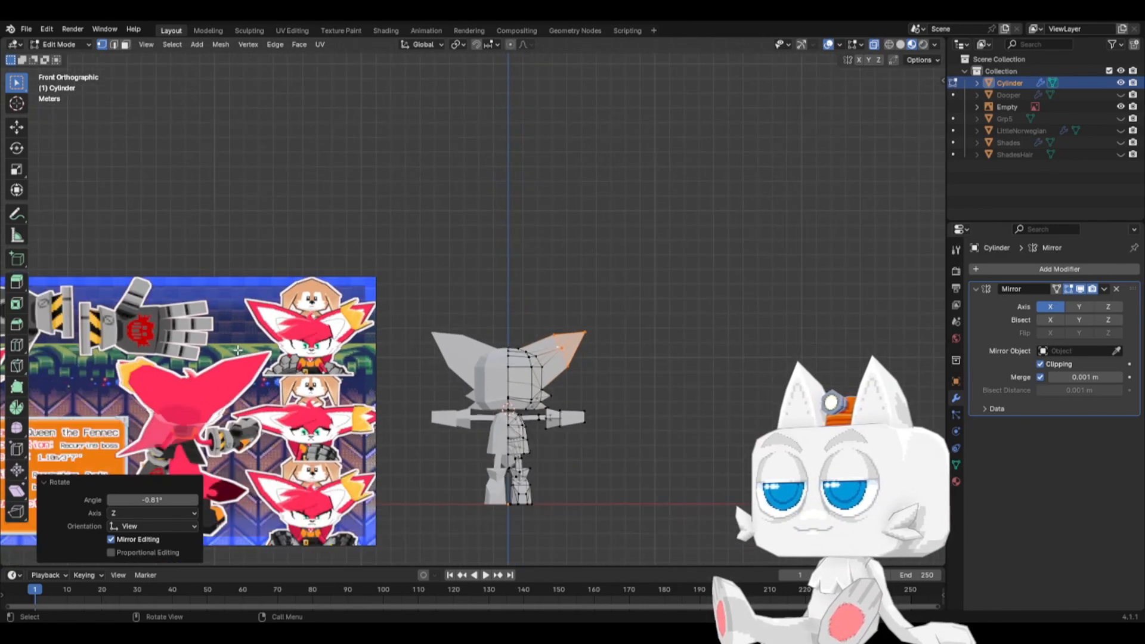
pyautogui.scroll(3, 553, 367)
pyautogui.moveTo(548, 374); pyautogui.dragTo(445, 401, button='middle')
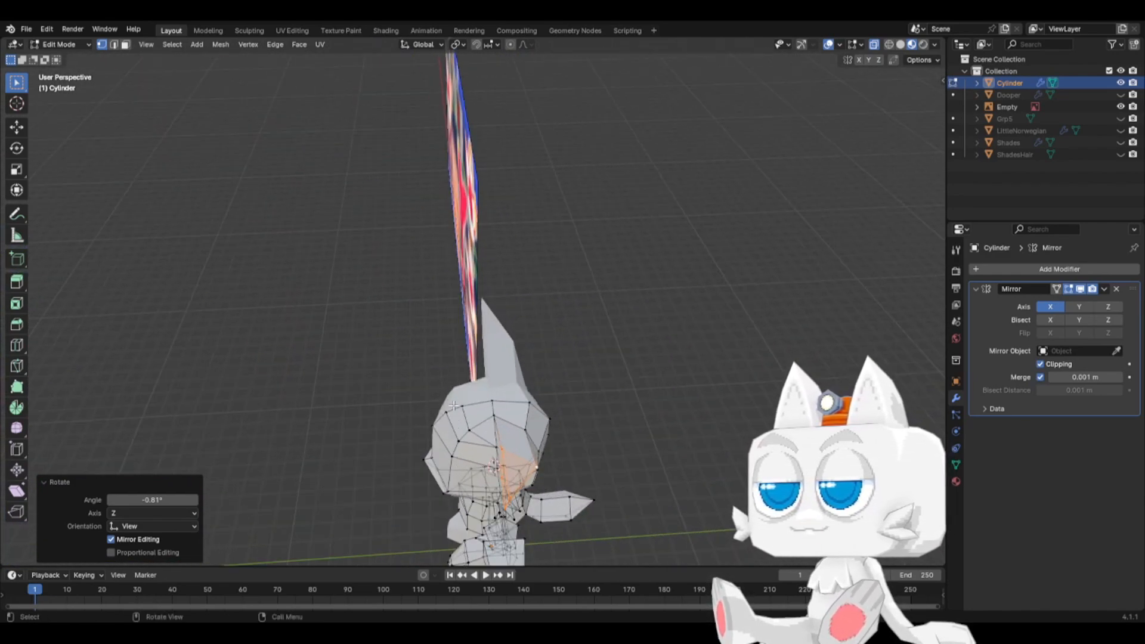
pyautogui.press('k')
pyautogui.click(494, 416)
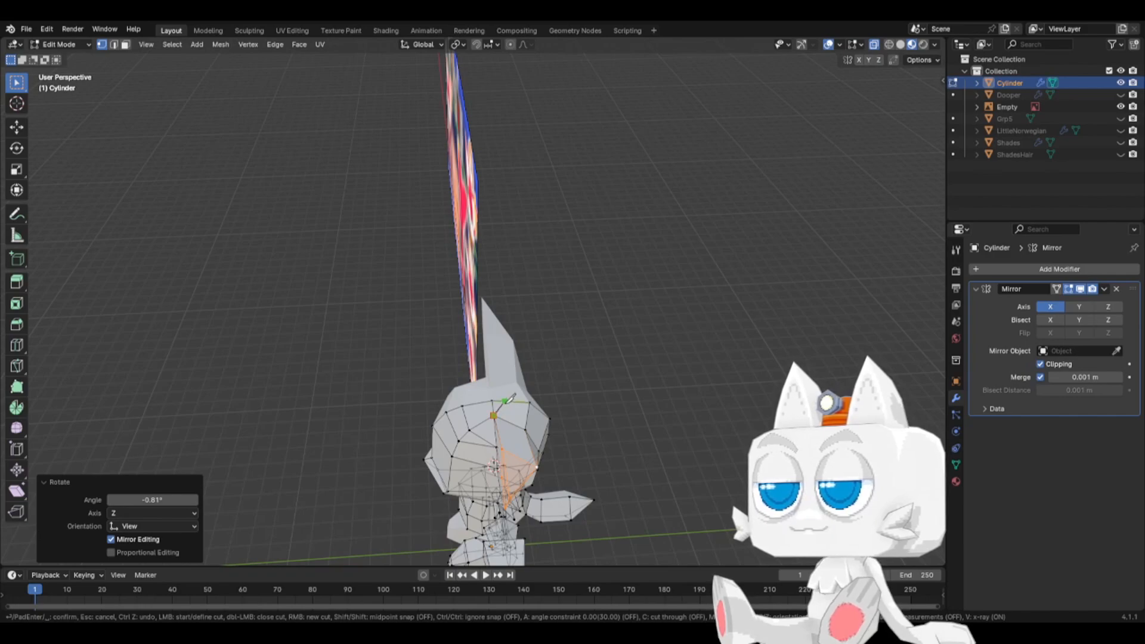
pyautogui.click(506, 401)
pyautogui.press('Return')
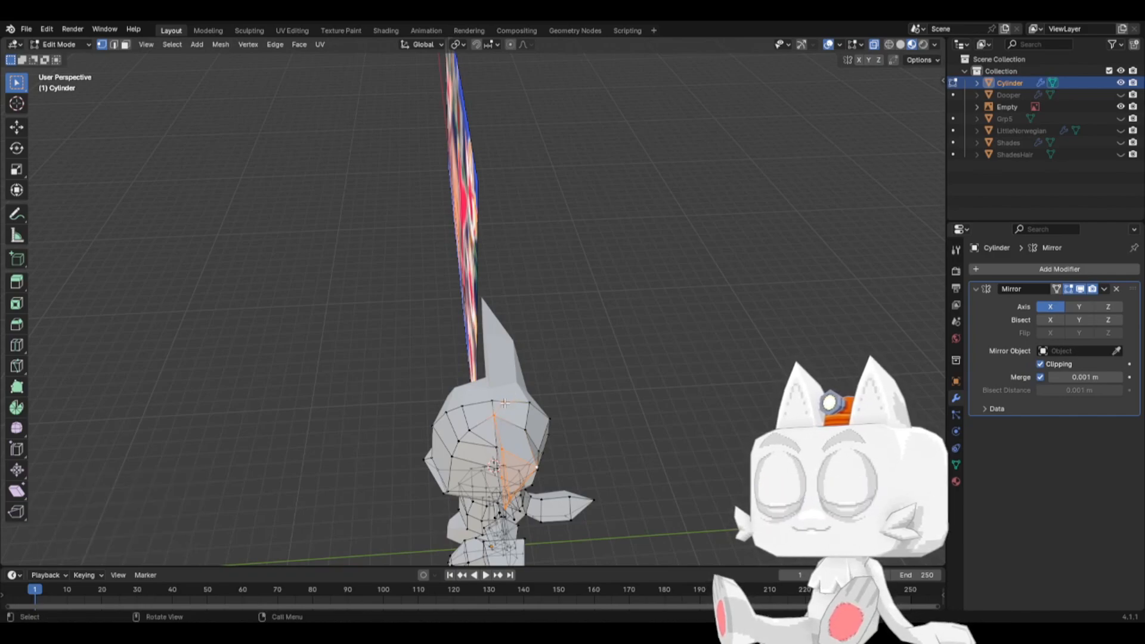
# - Extrude the small face on top of the head beside the centre line upward and merge its end at center into a spike
pyautogui.click(125, 44)
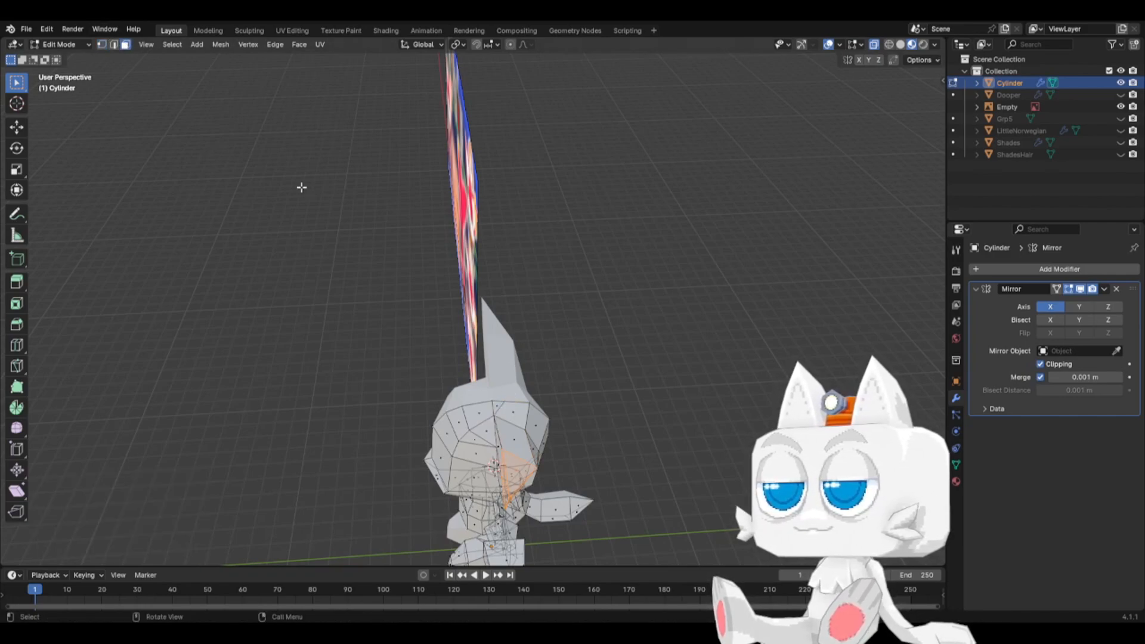
pyautogui.click(497, 407)
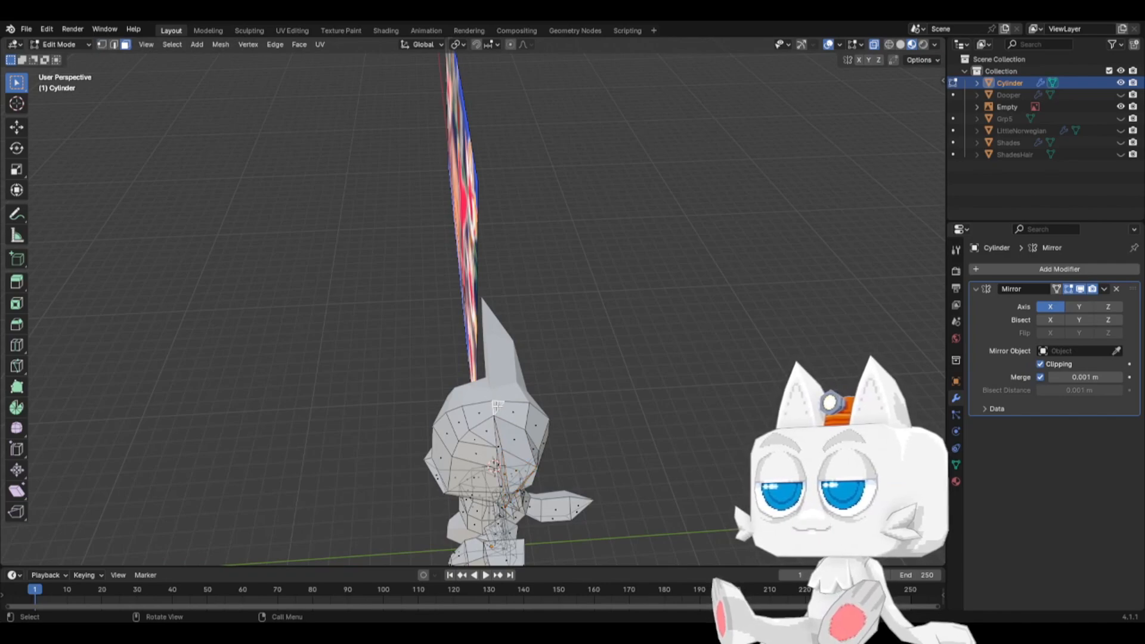
pyautogui.press('KP_1')
pyautogui.press('e')
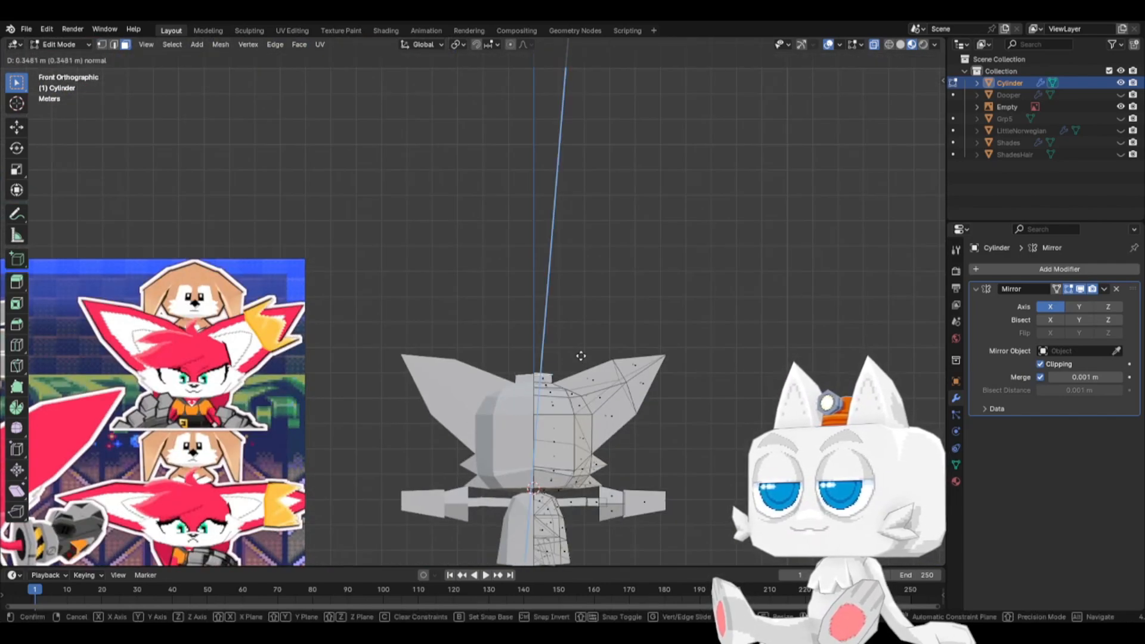
pyautogui.click(578, 340)
pyautogui.press('m')
pyautogui.click(578, 341)
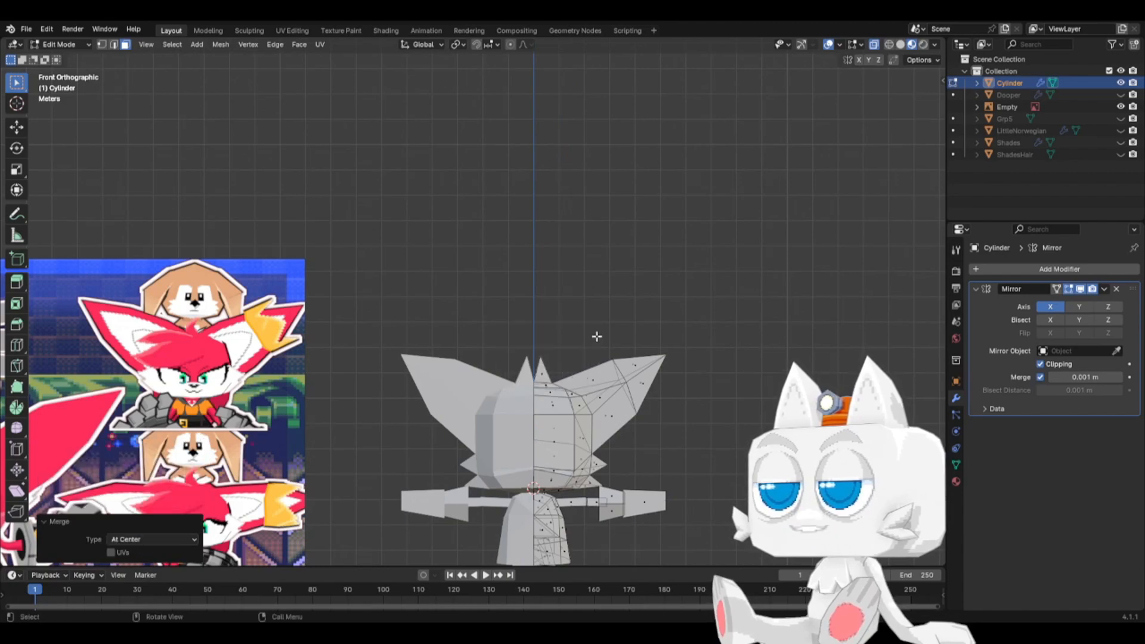
# - Move the spike's tip vertex about -1.18 m along X onto the mirror centre line
pyautogui.click(102, 44)
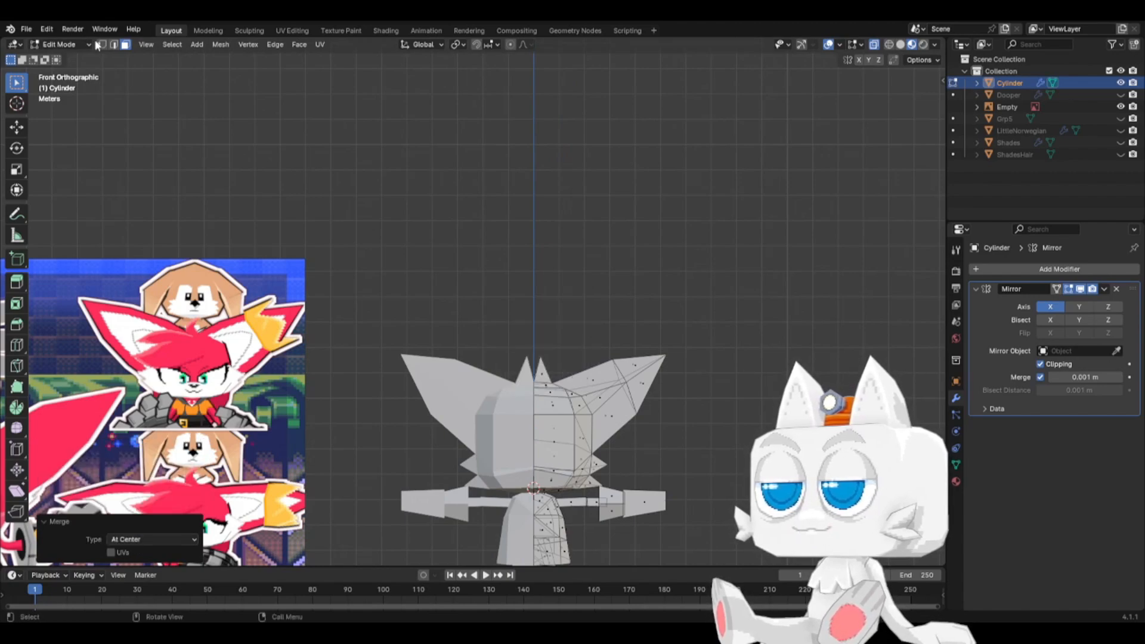
pyautogui.click(540, 358)
pyautogui.press('g')
pyautogui.press('x')
pyautogui.click(515, 344)
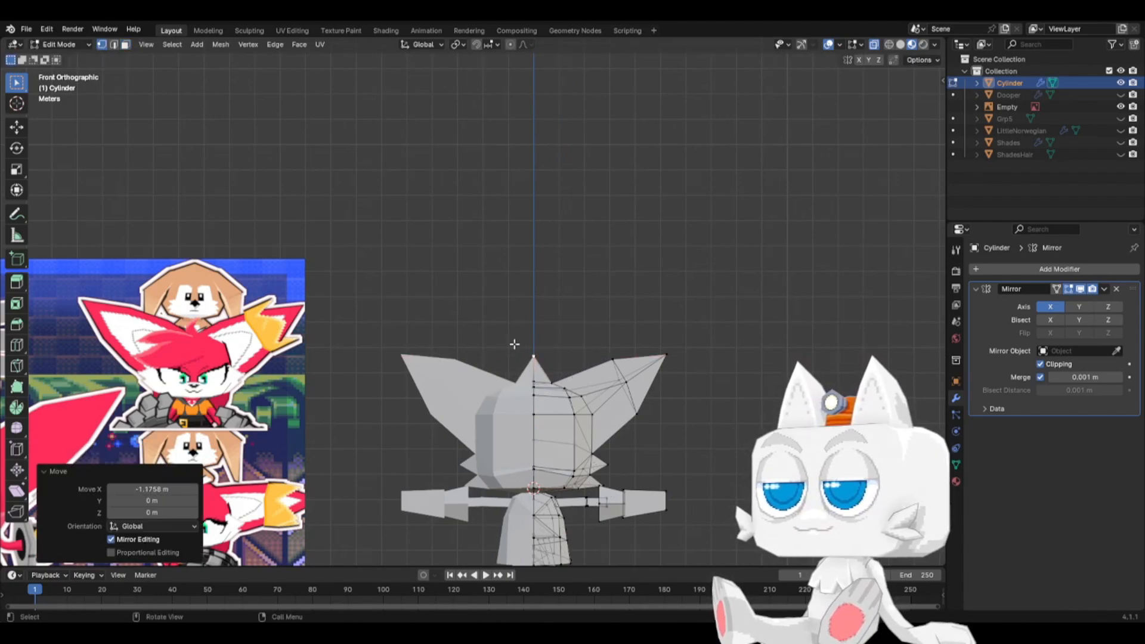
# - Move the spike's tip vertex about -0.376 m in Y in side view
pyautogui.moveTo(513, 343); pyautogui.dragTo(443, 350, button='middle')
pyautogui.press('KP_3')
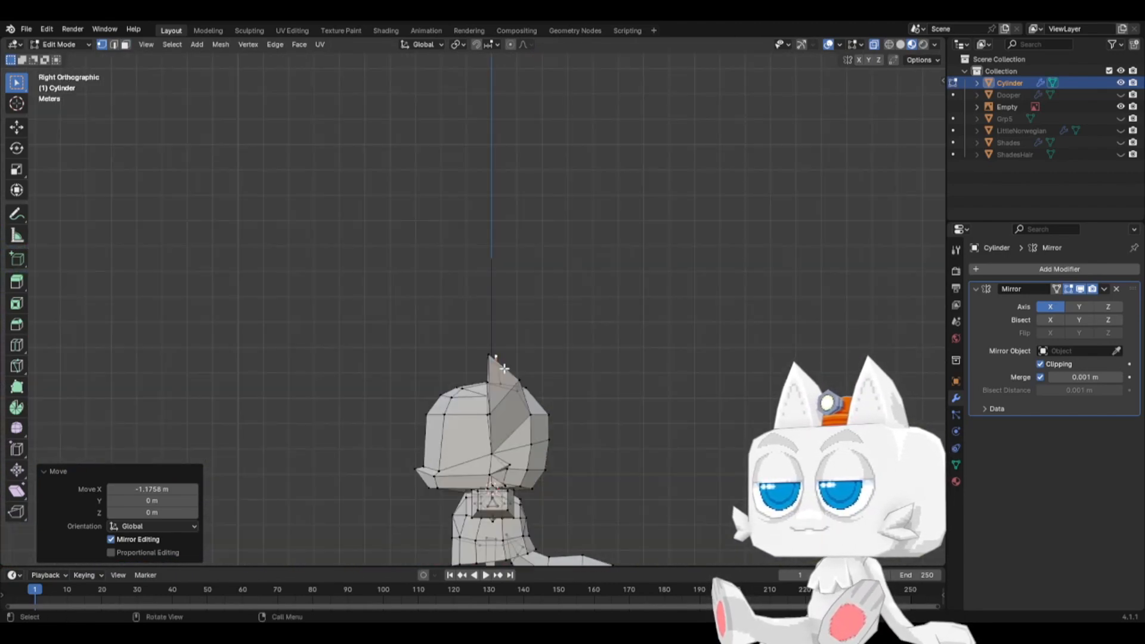
pyautogui.press('g')
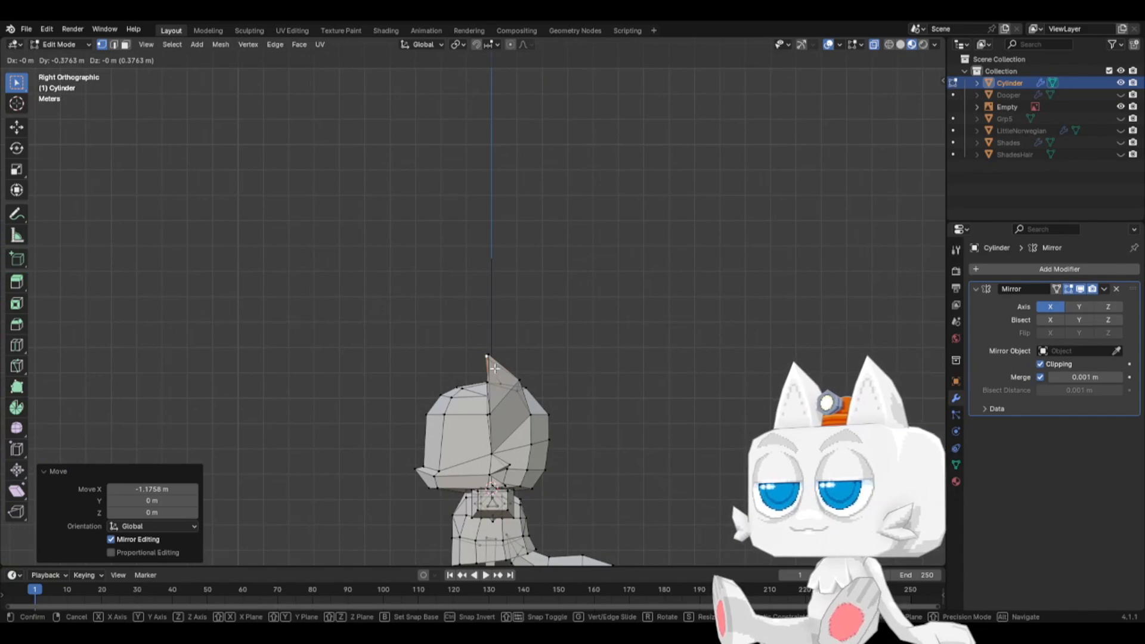
pyautogui.click(494, 368)
pyautogui.press('KP_1')
pyautogui.scroll(1, 495, 368)
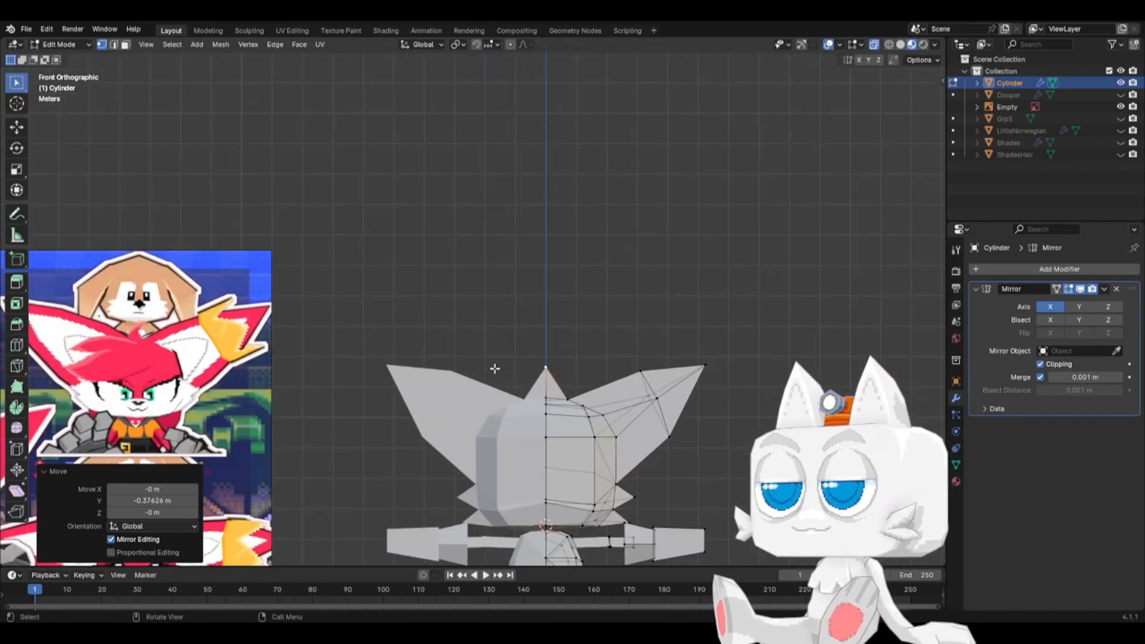
# - Compare the character's front and side silhouettes with the reference sheet
pyautogui.scroll(-2, 430, 416)
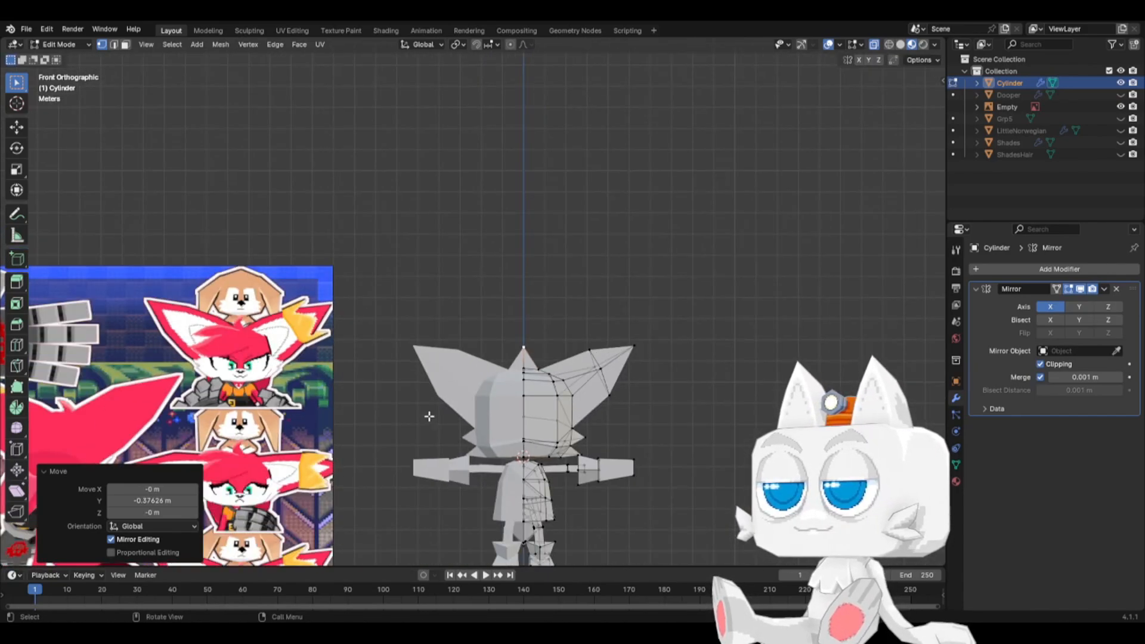
pyautogui.scroll(-2, 430, 417)
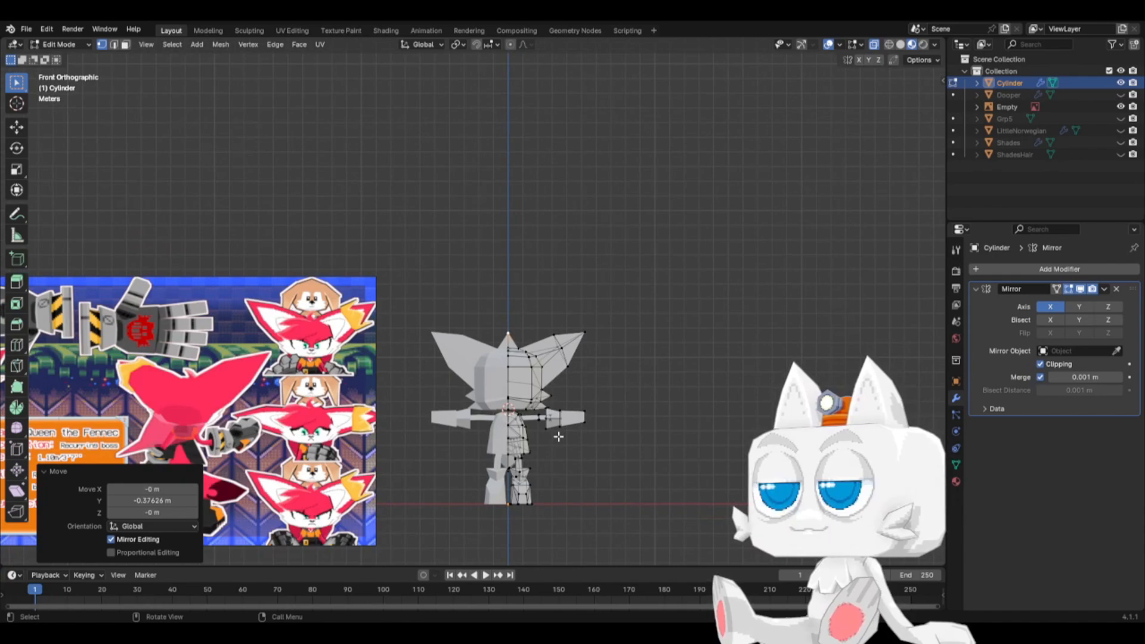
pyautogui.scroll(-1, 428, 435)
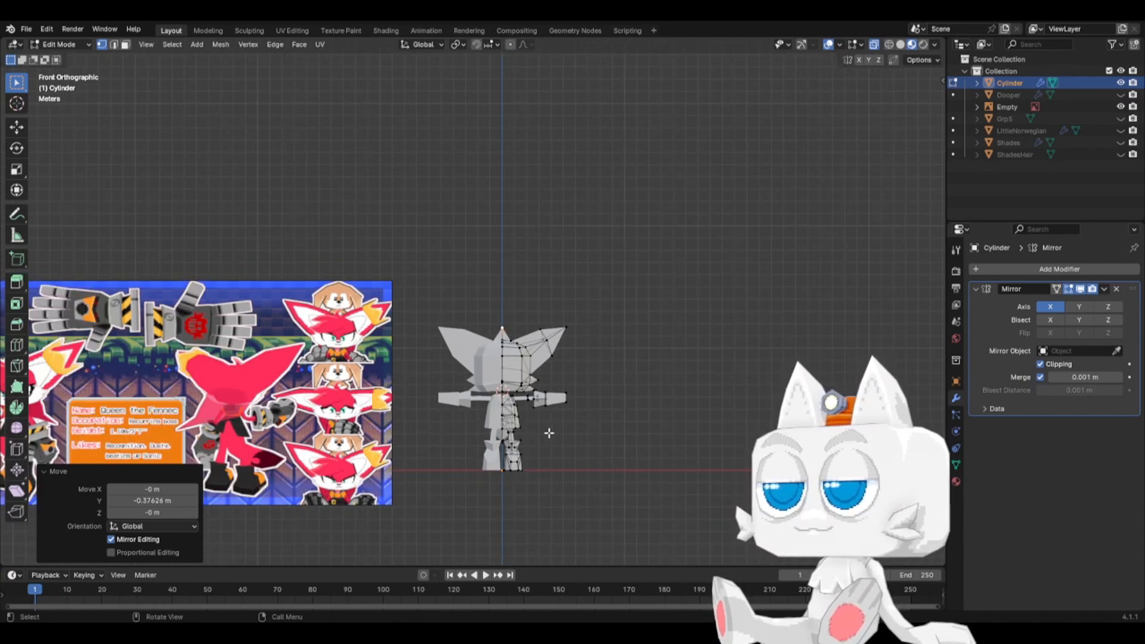
pyautogui.scroll(1, 549, 433)
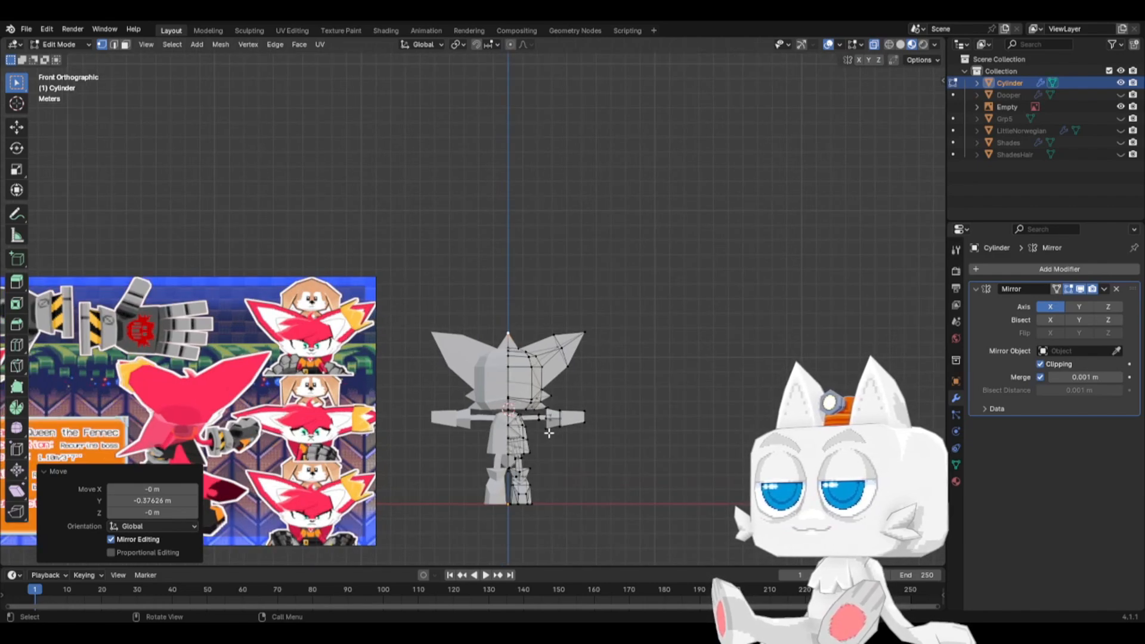
pyautogui.press('KP_3')
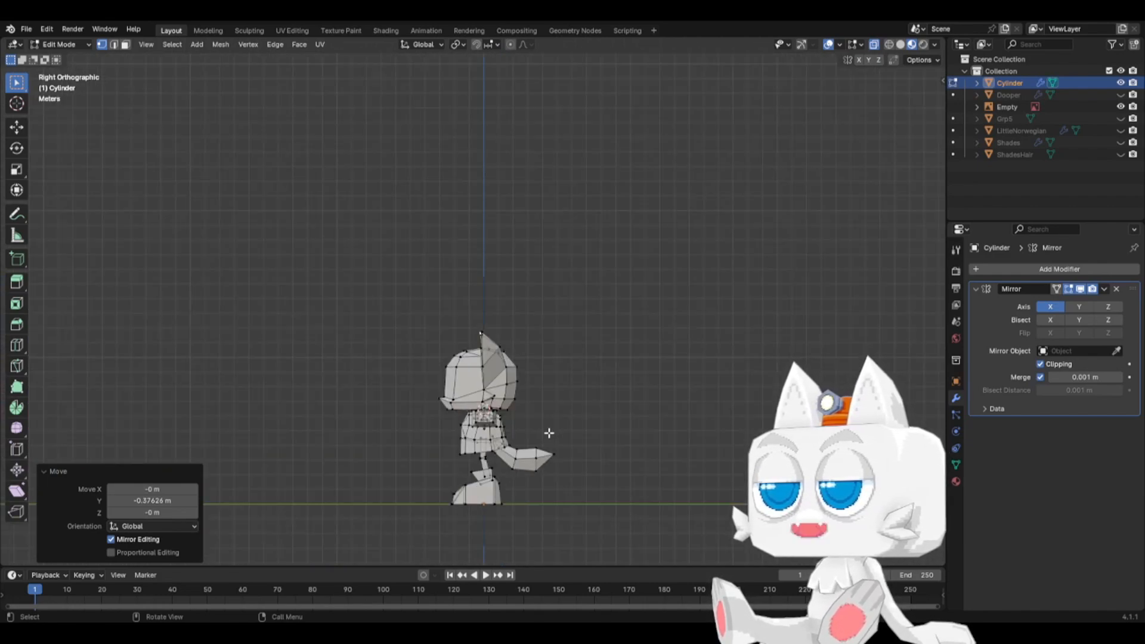
pyautogui.press('KP_1')
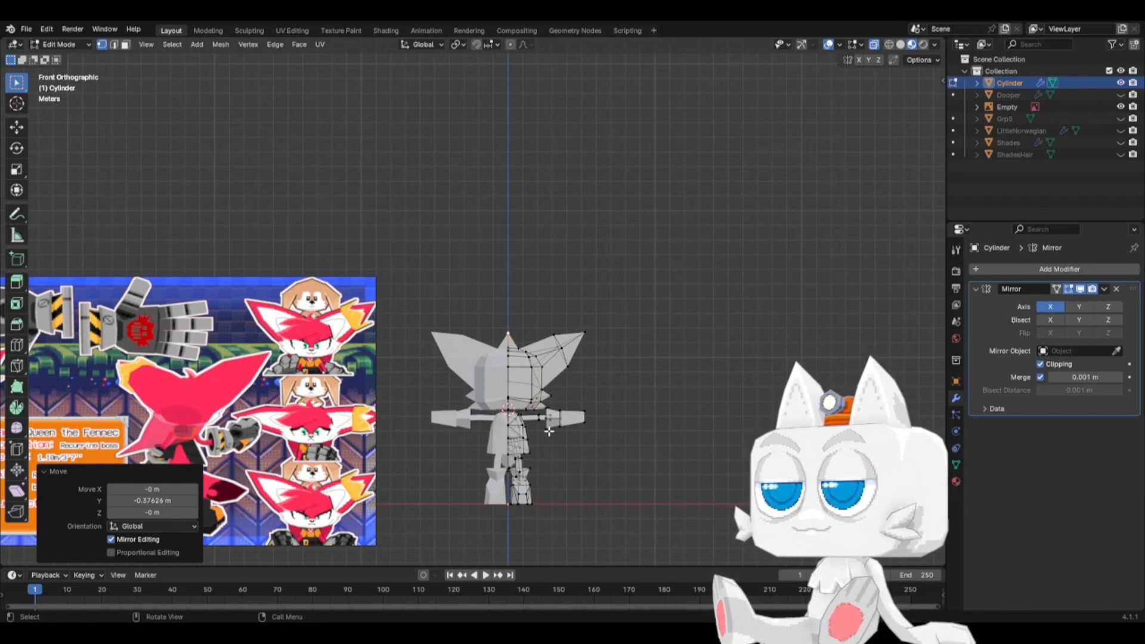
pyautogui.press('KP_3')
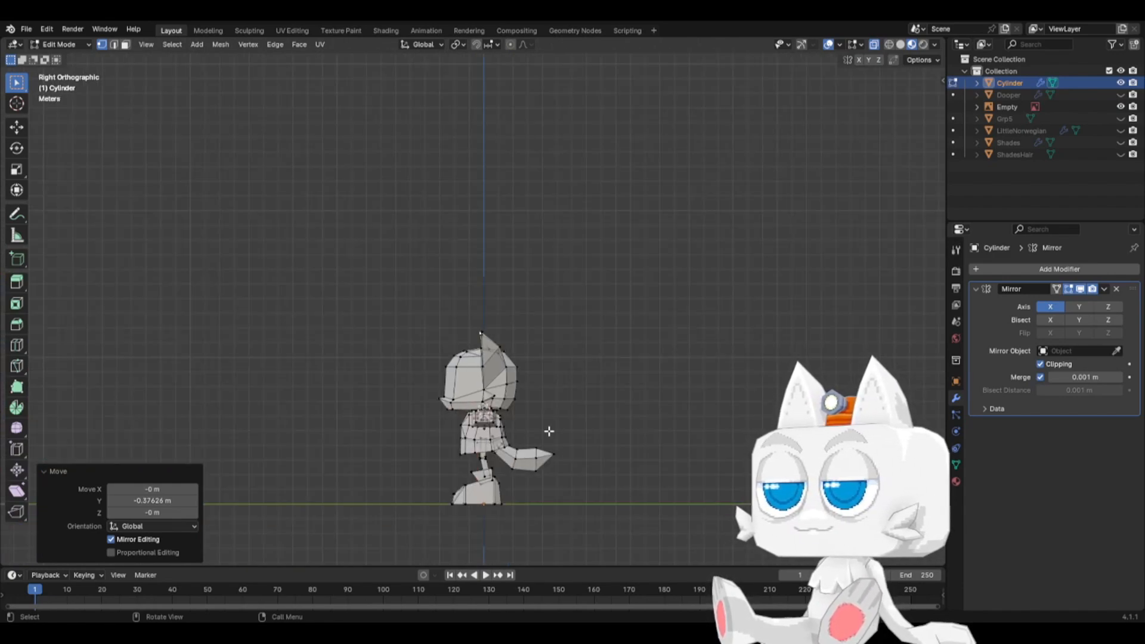
pyautogui.press('KP_1')
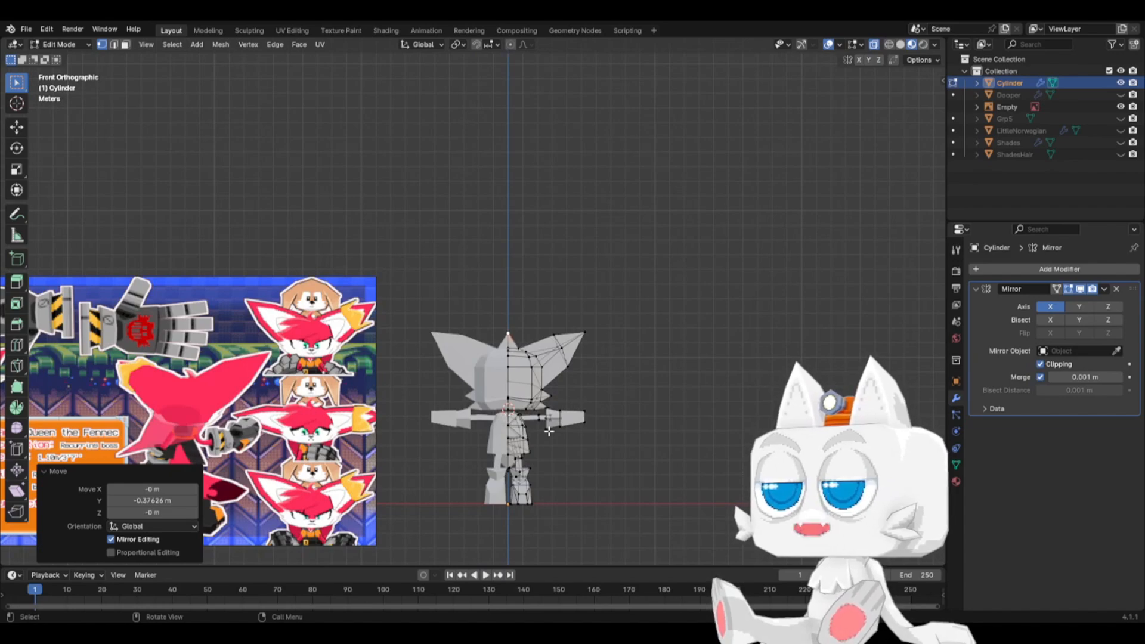
pyautogui.scroll(1, 248, 362)
pyautogui.scroll(-1, 238, 382)
pyautogui.keyDown('shift'); pyautogui.moveTo(265, 409); pyautogui.dragTo(474, 377, button='middle'); pyautogui.keyUp('shift')
pyautogui.press('KP_3')
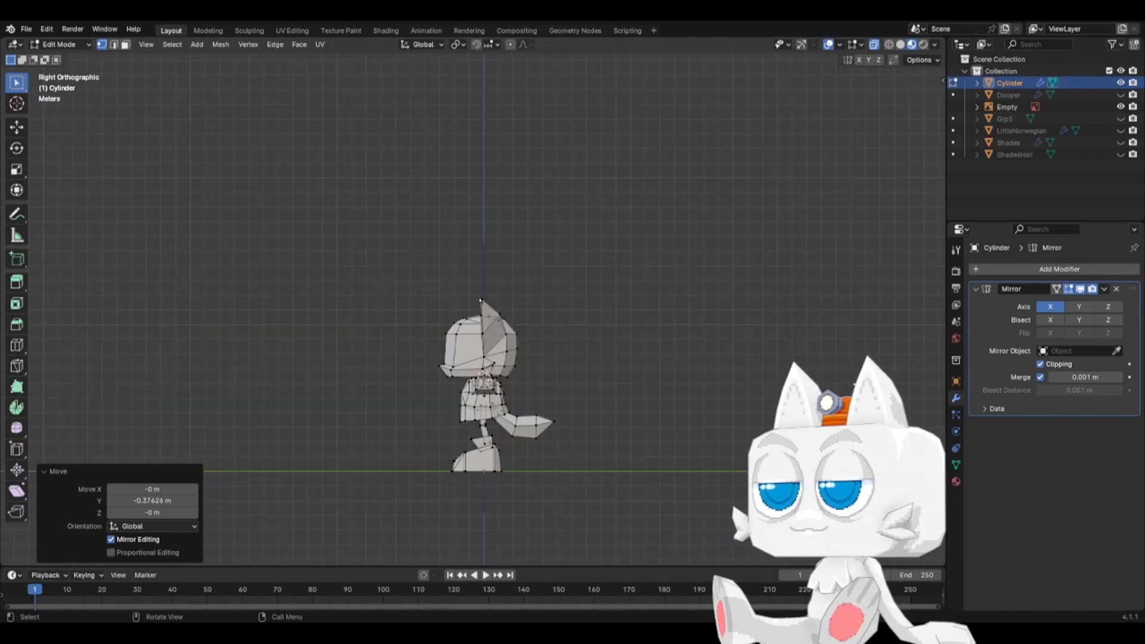
# - Select a vertex on the underside at the back of the head and slide it along its edge
pyautogui.scroll(6, 634, 416)
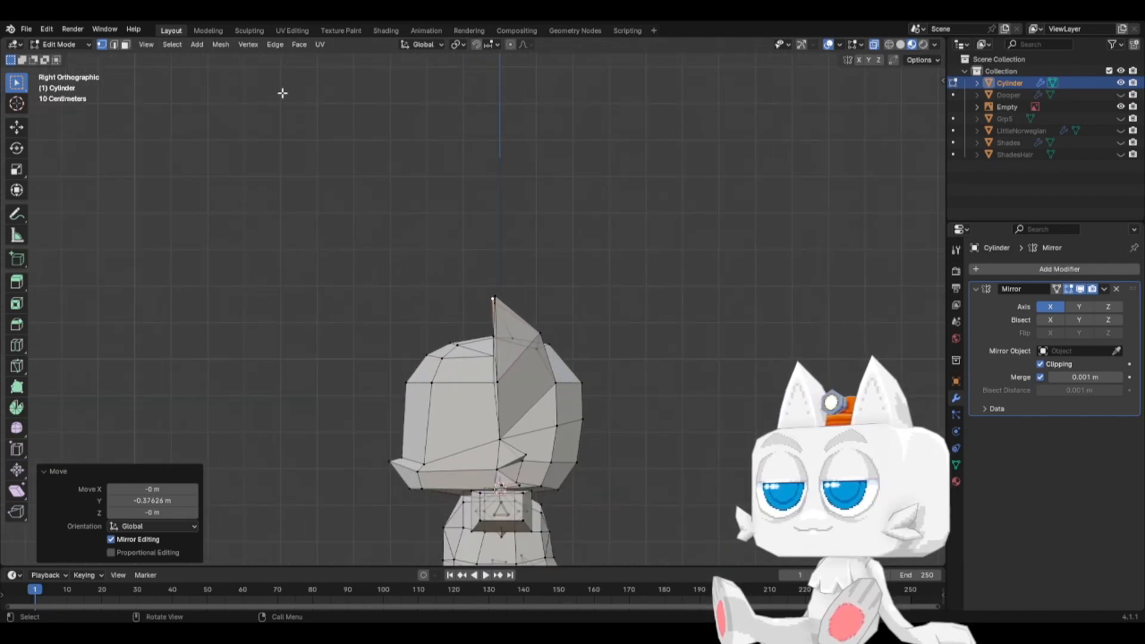
pyautogui.click(542, 488)
pyautogui.moveTo(542, 488)
pyautogui.mouseDown(button='middle')
pyautogui.moveTo(560, 484)
pyautogui.moveTo(537, 474)
pyautogui.mouseUp(button='middle')
pyautogui.scroll(-5, 538, 474)
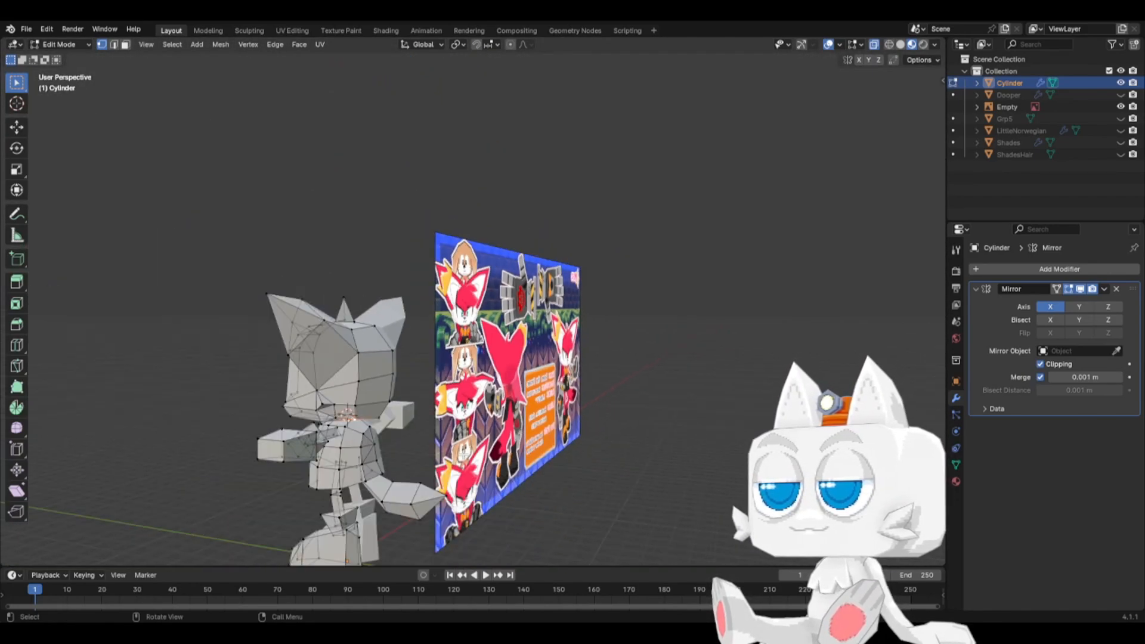
pyautogui.moveTo(464, 455); pyautogui.dragTo(489, 440, button='middle')
pyautogui.press('g')
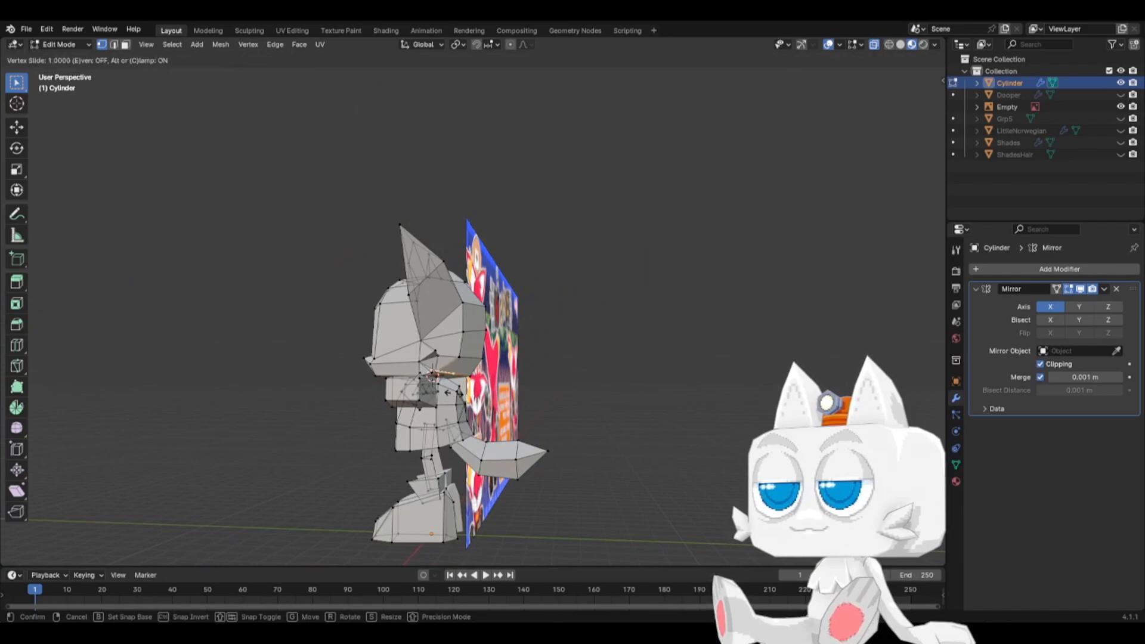
pyautogui.click(472, 385)
pyautogui.click(472, 382)
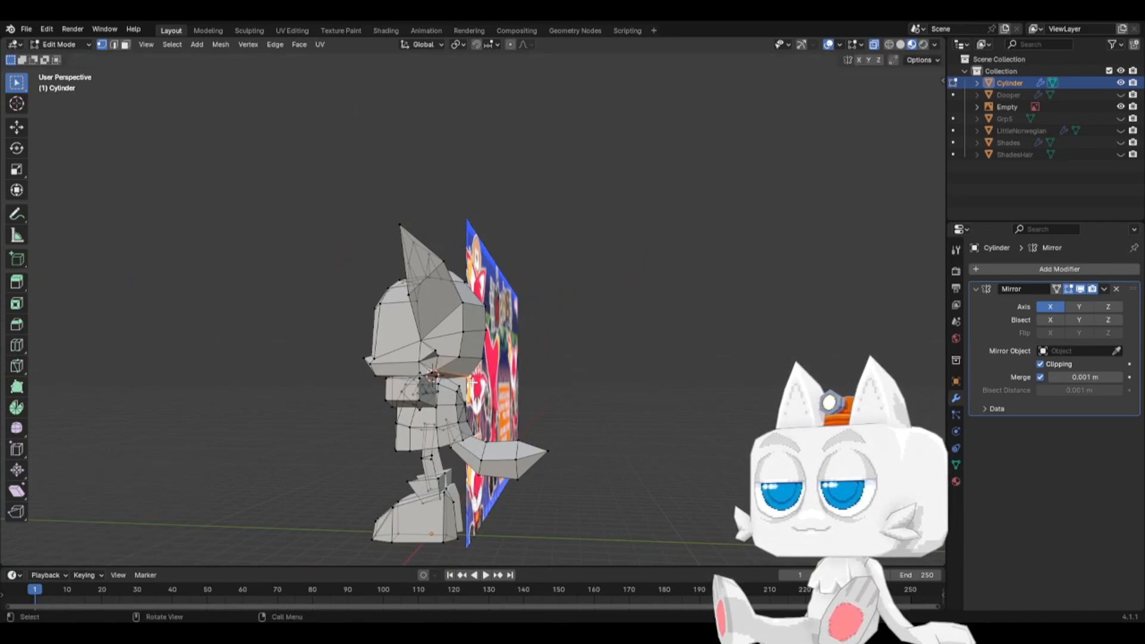
# - Reposition the selected underside vertex at the back of the head in side view
pyautogui.press('KP_3')
pyautogui.scroll(5, 472, 383)
pyautogui.press('g')
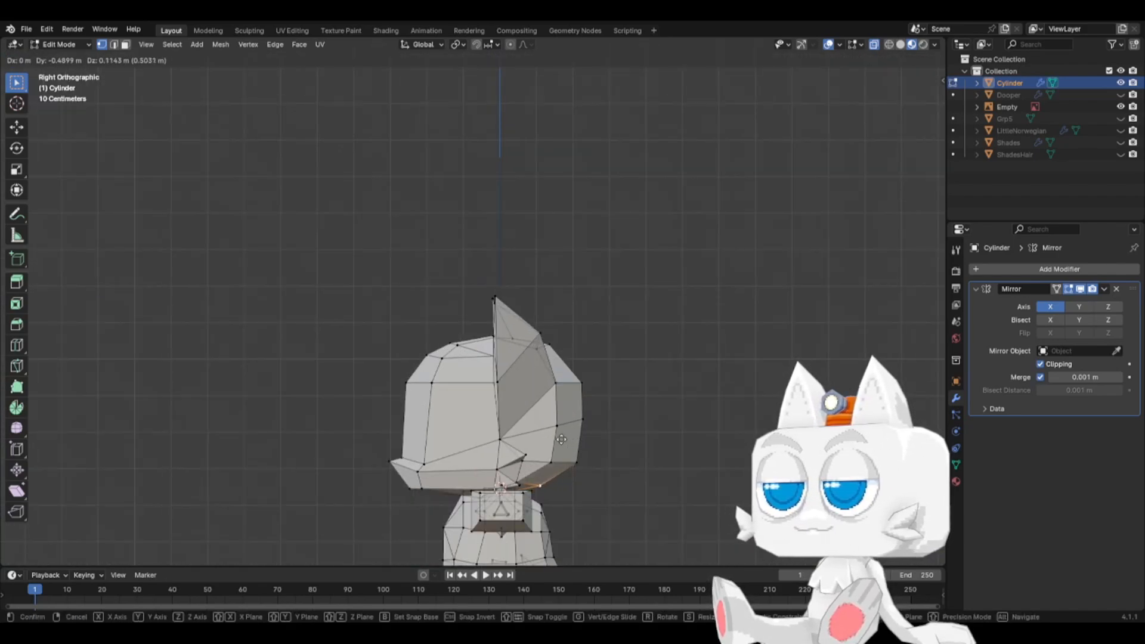
pyautogui.click(554, 445)
# - Extrude the lower back face of the head downward into a hair lock and rotate its end face by -15.3°
pyautogui.click(126, 44)
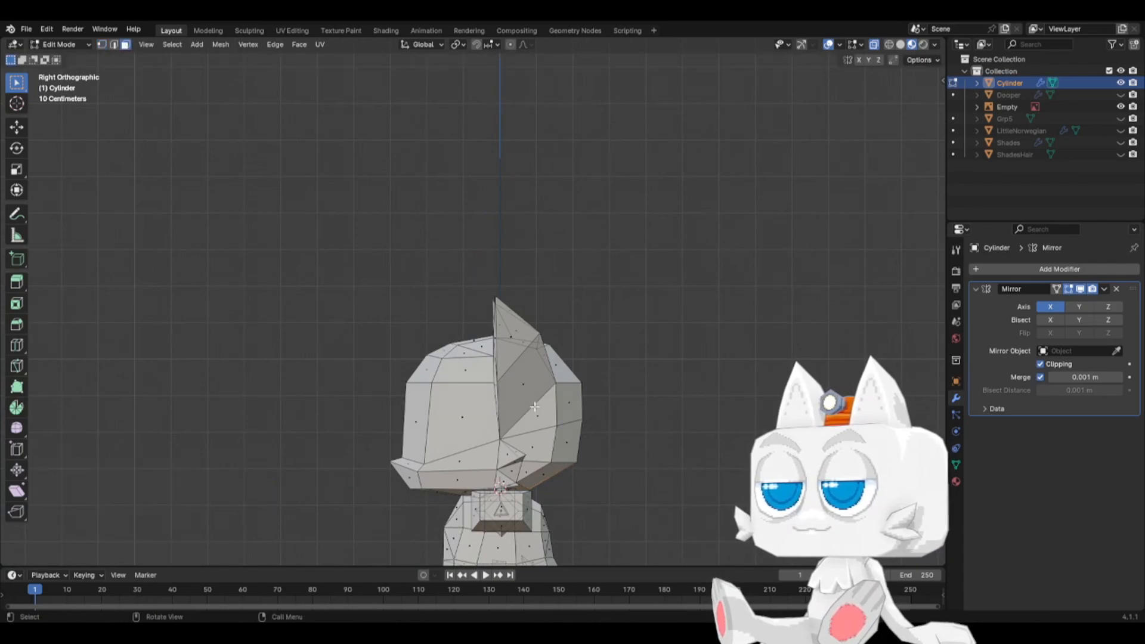
pyautogui.click(544, 469)
pyautogui.scroll(-2, 600, 475)
pyautogui.press('e')
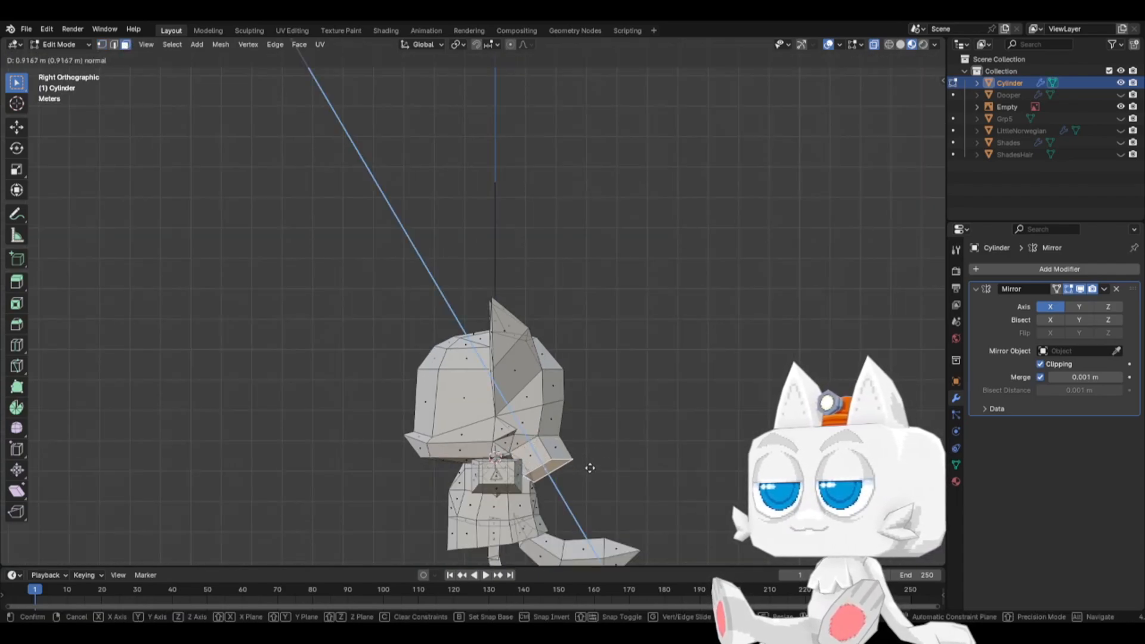
pyautogui.click(628, 461)
pyautogui.press('g')
pyautogui.click(634, 476)
pyautogui.press('r')
pyautogui.click(630, 451)
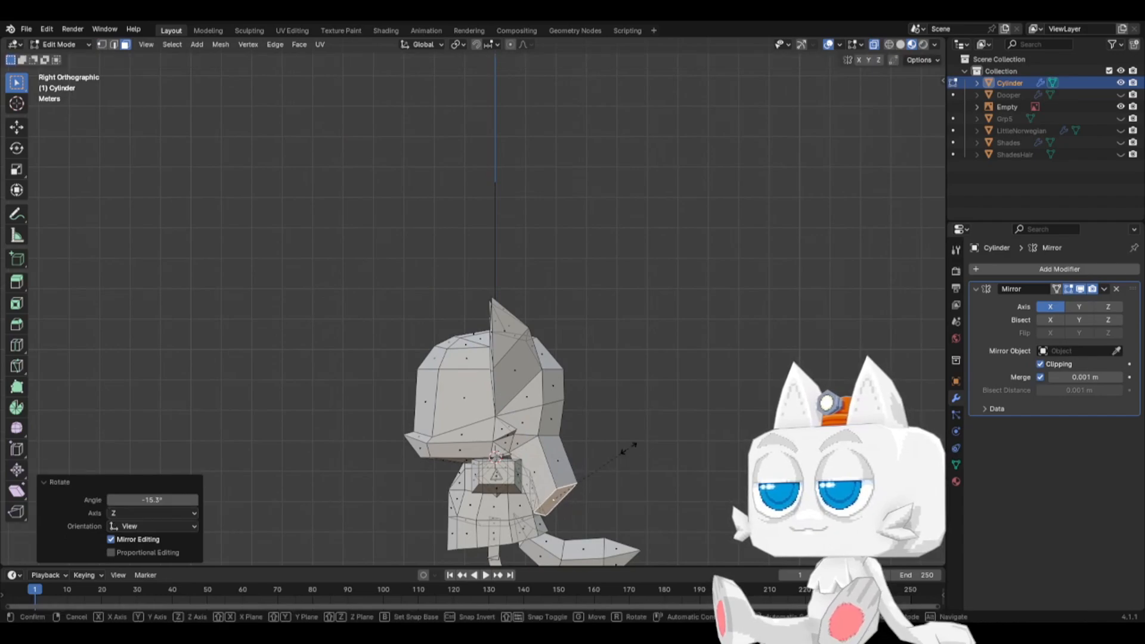
# - Shrink the hair lock's end face, then extrude it about 0.70 m and merge it at center to a point
pyautogui.press('s')
pyautogui.click(598, 467)
pyautogui.press('e')
pyautogui.click(606, 493)
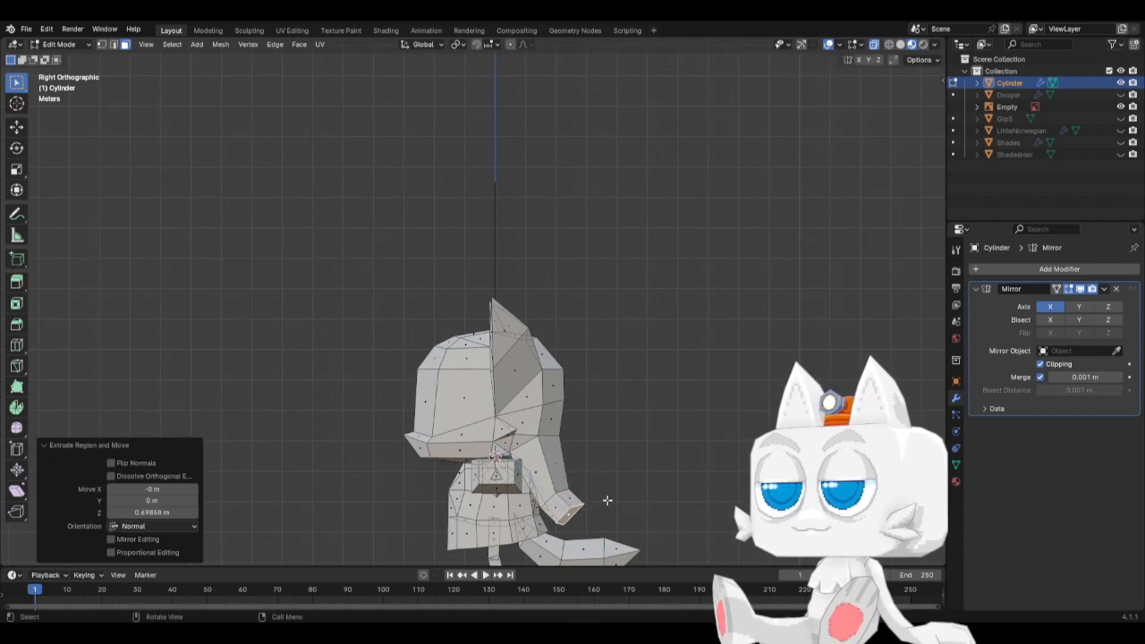
pyautogui.press('m')
pyautogui.click(607, 499)
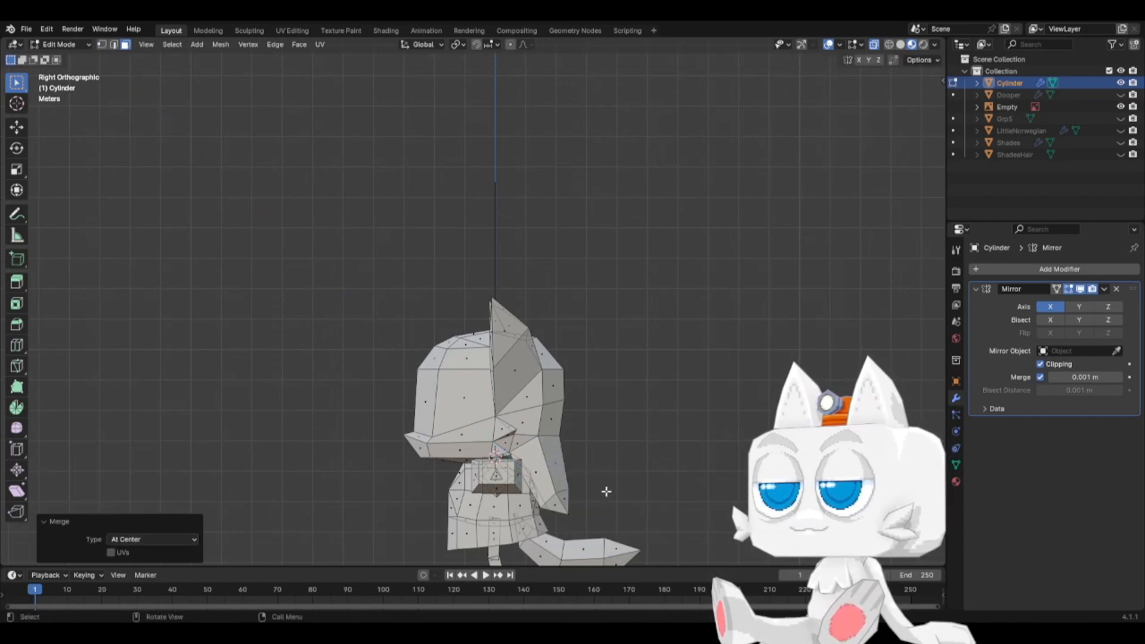
# - Move the hair lock's tip vertex about -5.66 m along X onto the mirror centre line
pyautogui.click(101, 45)
pyautogui.moveTo(616, 486); pyautogui.dragTo(459, 471, button='middle')
pyautogui.press('g')
pyautogui.press('x')
pyautogui.click(483, 460)
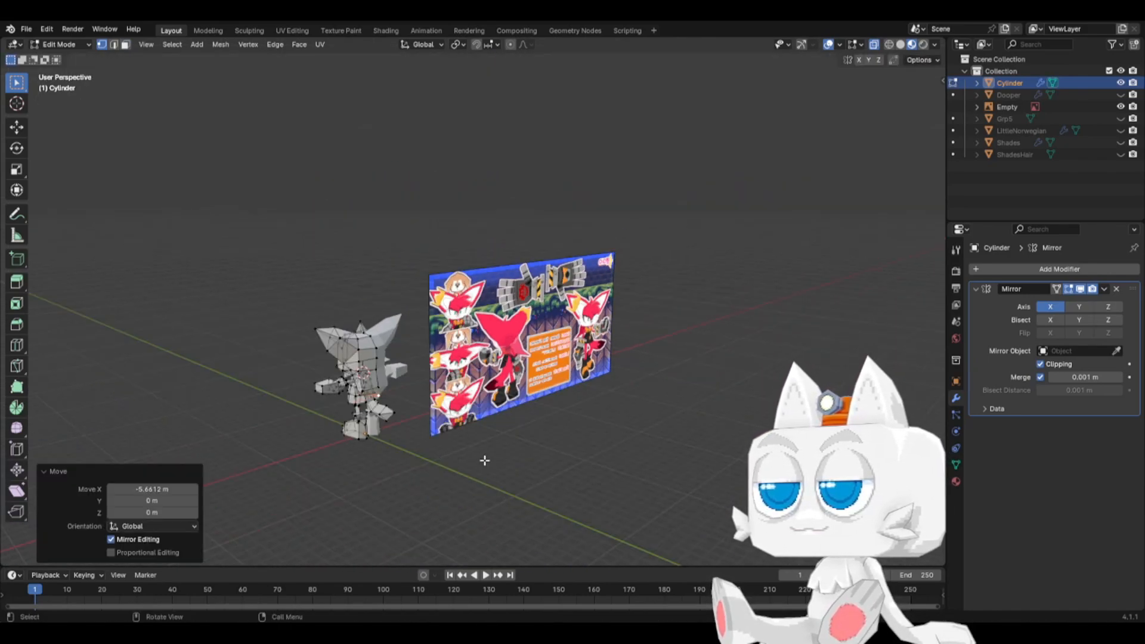
# - Slide two outer vertices at the hair lock's lower end along their edges, the second by a factor of 0.273
pyautogui.press('ctrl+KP_1')
pyautogui.scroll(8, 334, 370)
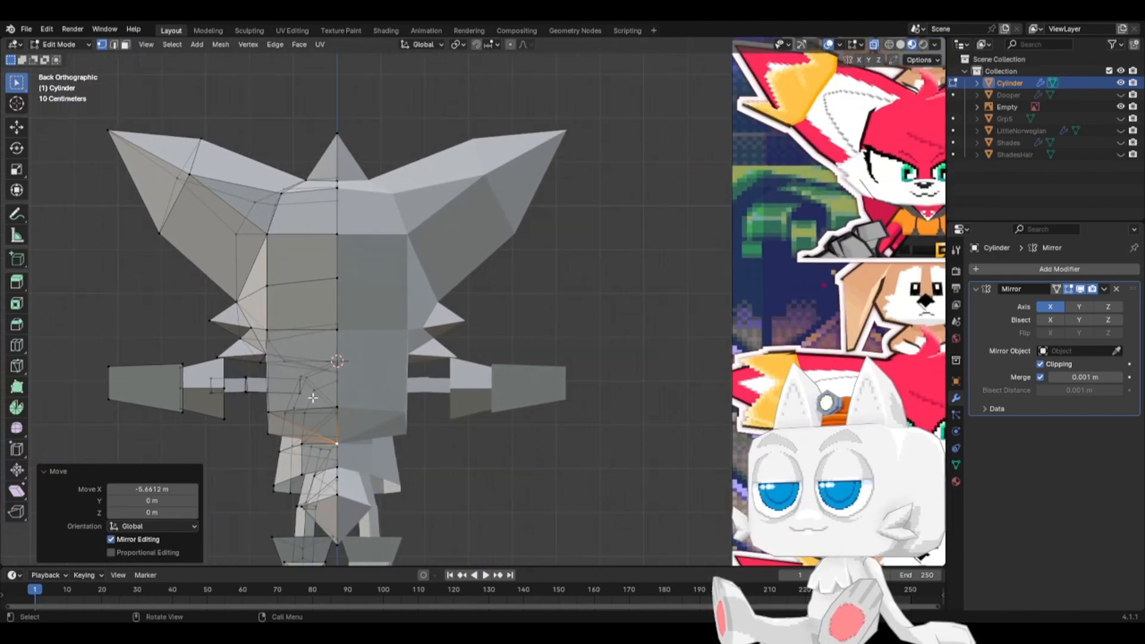
pyautogui.moveTo(313, 398); pyautogui.dragTo(390, 396, button='middle')
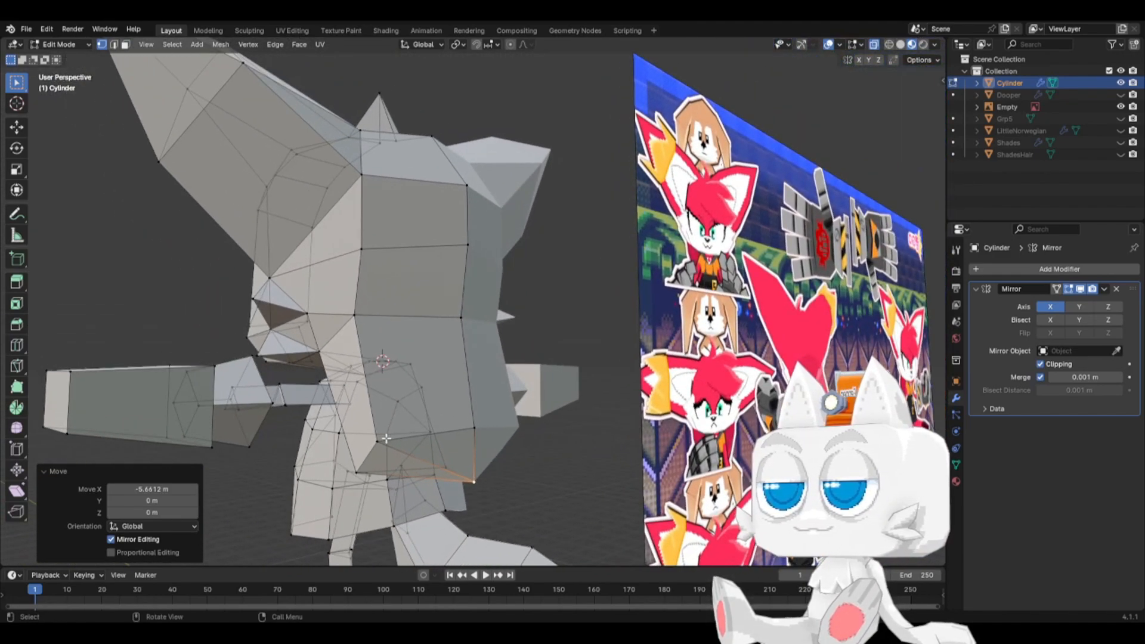
pyautogui.click(386, 439)
pyautogui.press('g')
pyautogui.press('g')
pyautogui.click(404, 452)
pyautogui.click(365, 472)
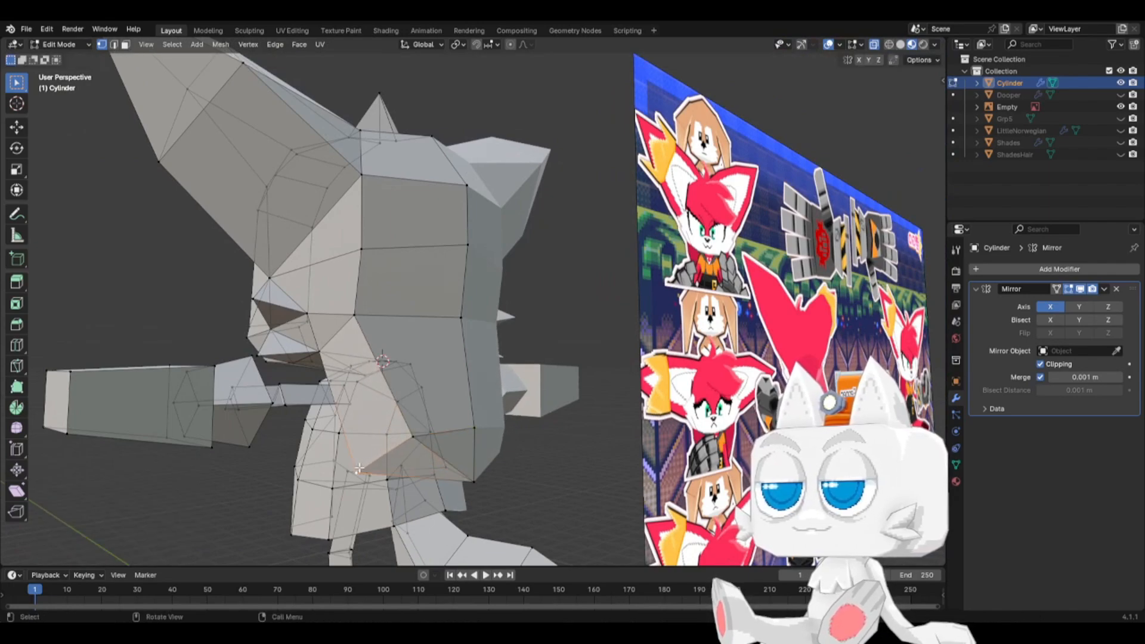
pyautogui.press('g')
pyautogui.press('g')
pyautogui.click(388, 467)
# - Move the hair lock's inner lower vertex about 0.15 m in Y and pull its tip slightly backward and down in side view
pyautogui.moveTo(440, 426); pyautogui.dragTo(505, 409, button='middle')
pyautogui.press('KP_3')
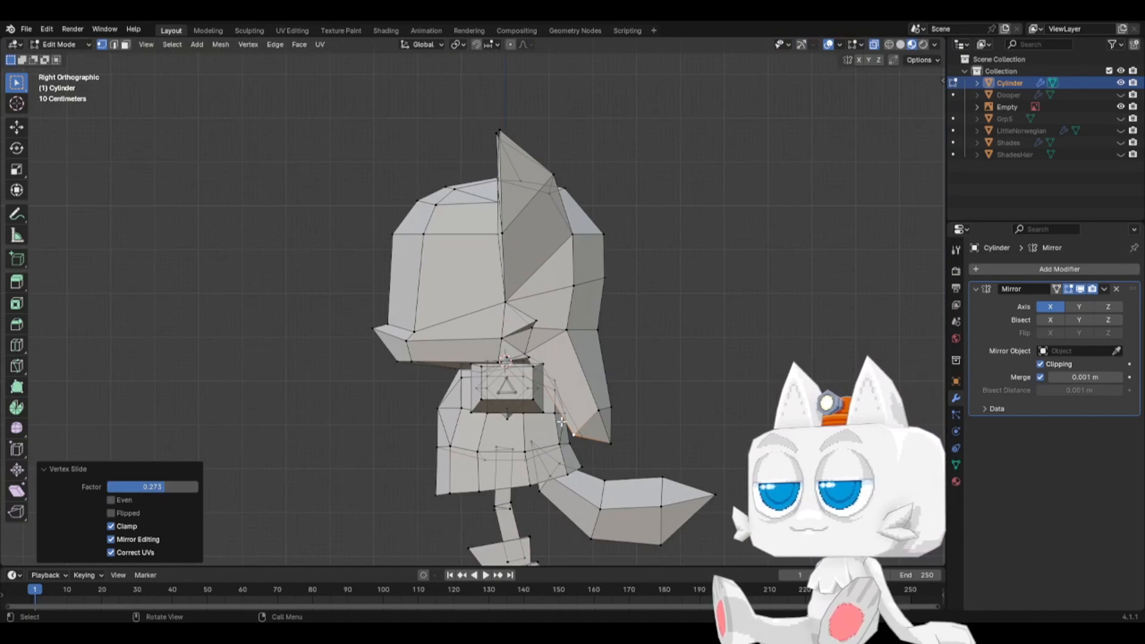
pyautogui.press('g')
pyautogui.click(592, 436)
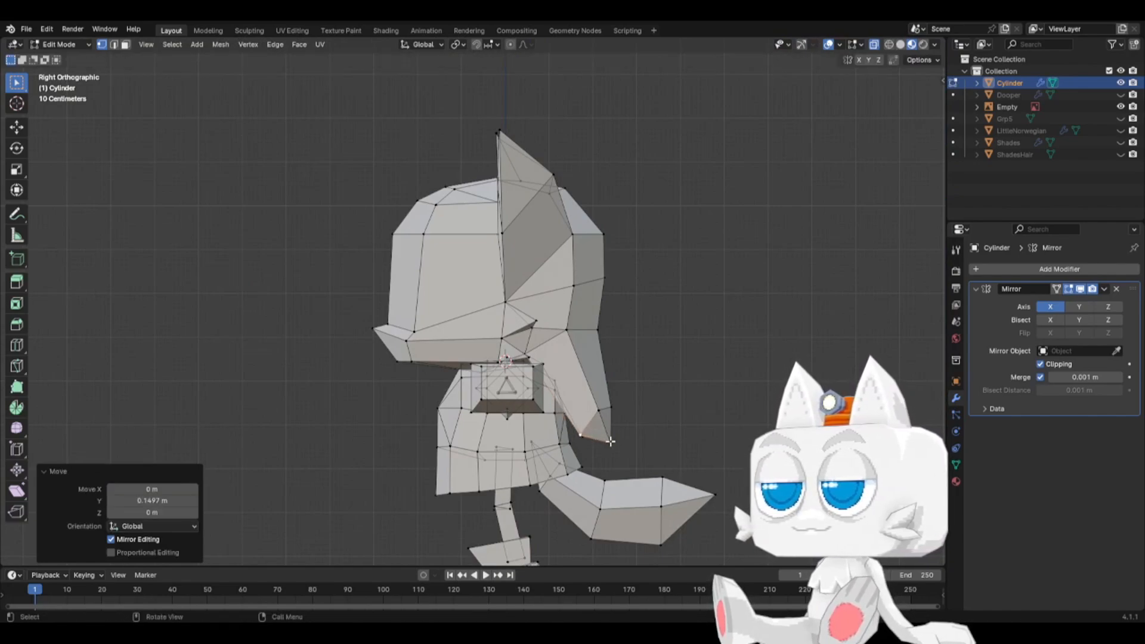
pyautogui.click(612, 443)
pyautogui.press('g')
pyautogui.click(620, 450)
pyautogui.click(591, 436)
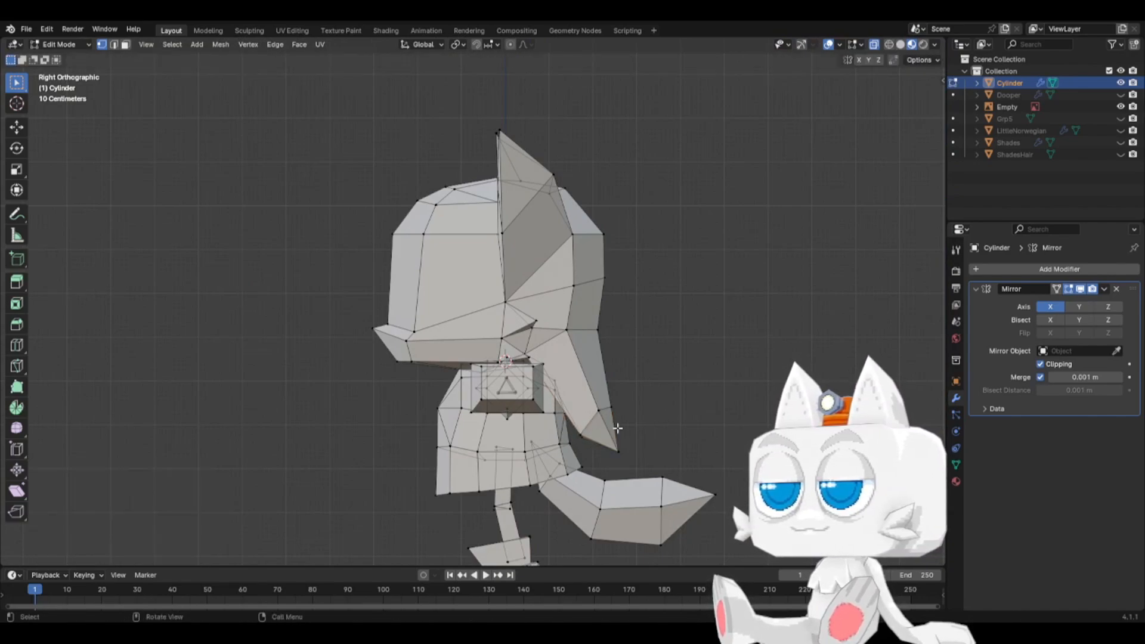
# - Reshape the hair lock's lower end in side view: raise its inner vertex about 0.33 m, pull the tip backward and the outer vertex forward
pyautogui.press('g')
pyautogui.click(586, 423)
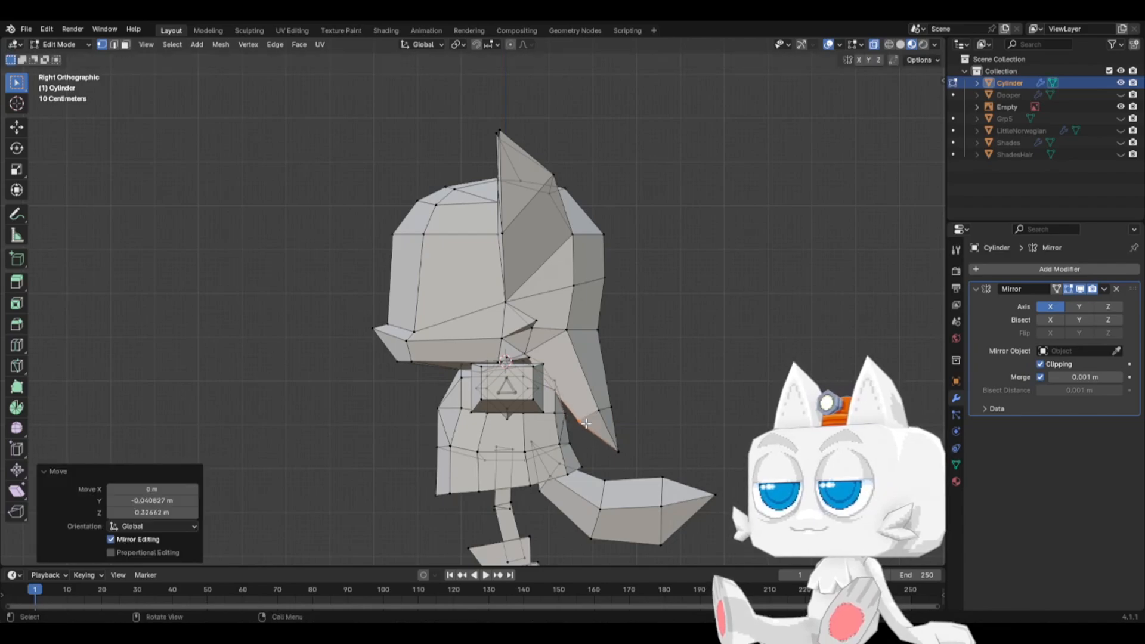
pyautogui.click(615, 451)
pyautogui.press('g')
pyautogui.click(648, 445)
pyautogui.click(624, 414)
pyautogui.press('g')
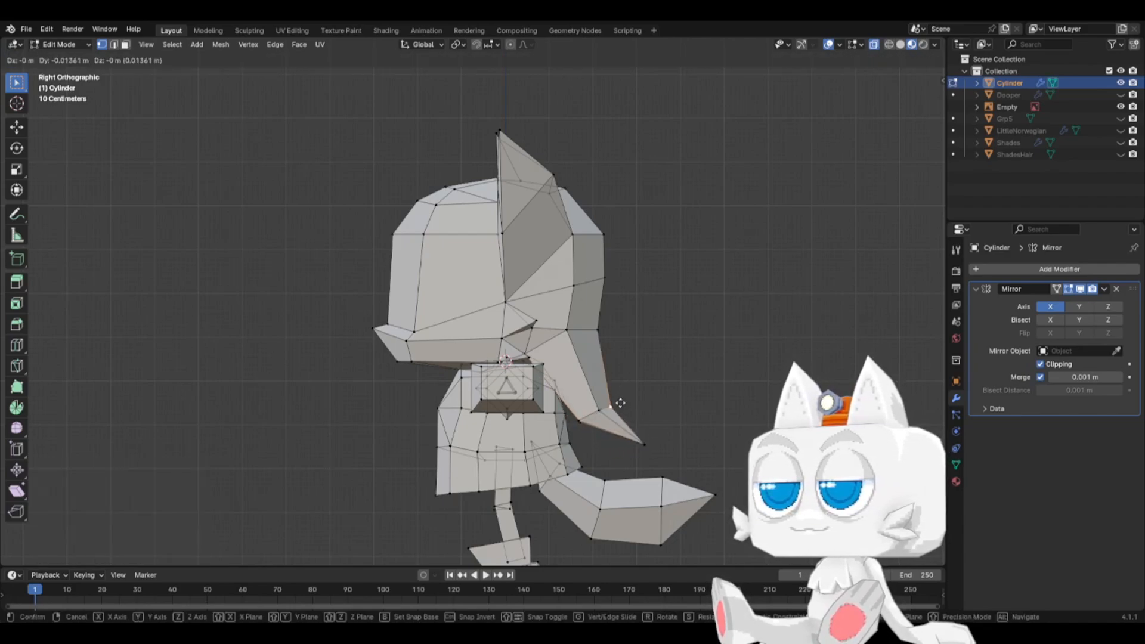
pyautogui.click(615, 403)
# - Nudge the hair lock's inner lower vertex about -0.03 m in Y and 0.05 m in Z, then shift a vertex beneath the head about -0.23 m in Y
pyautogui.click(581, 428)
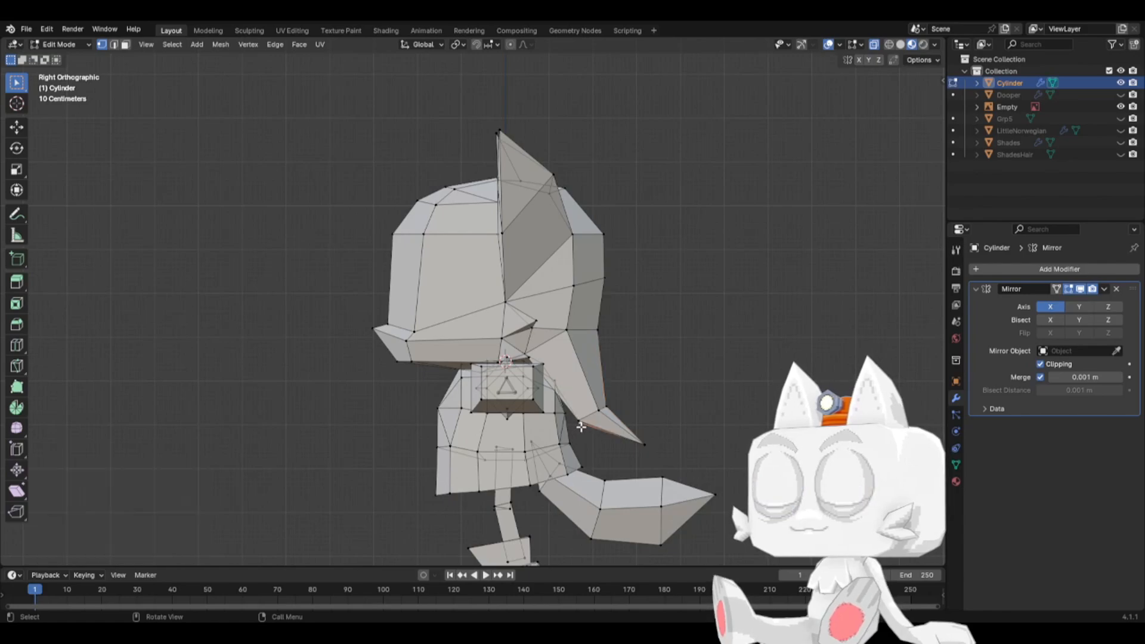
pyautogui.scroll(2, 581, 427)
pyautogui.press('g')
pyautogui.click(624, 456)
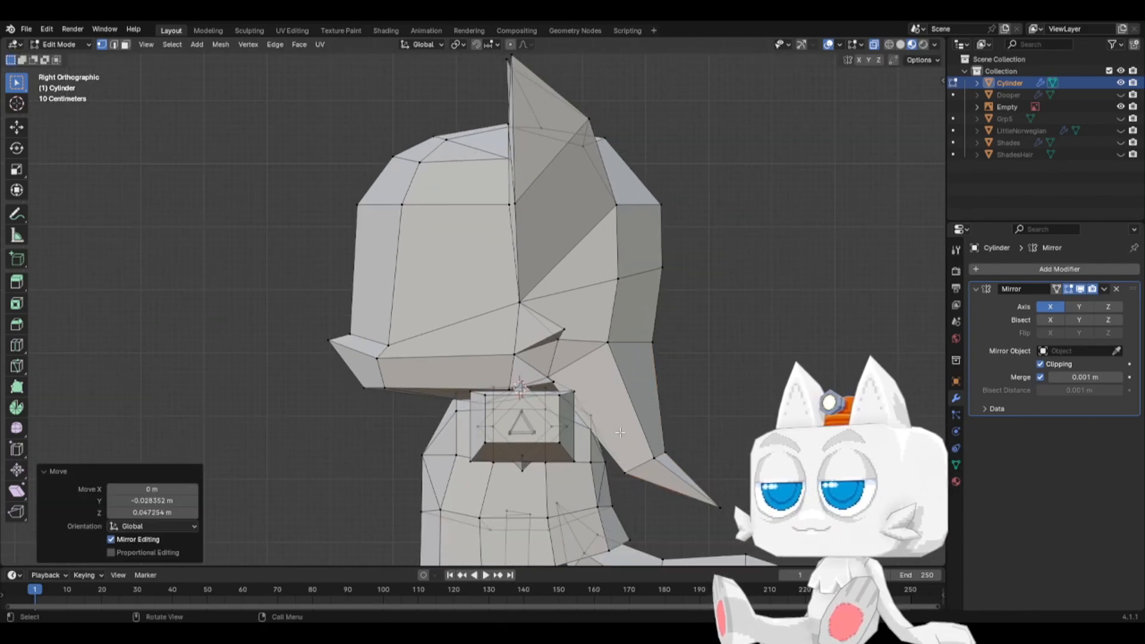
pyautogui.press('g')
pyautogui.press('y')
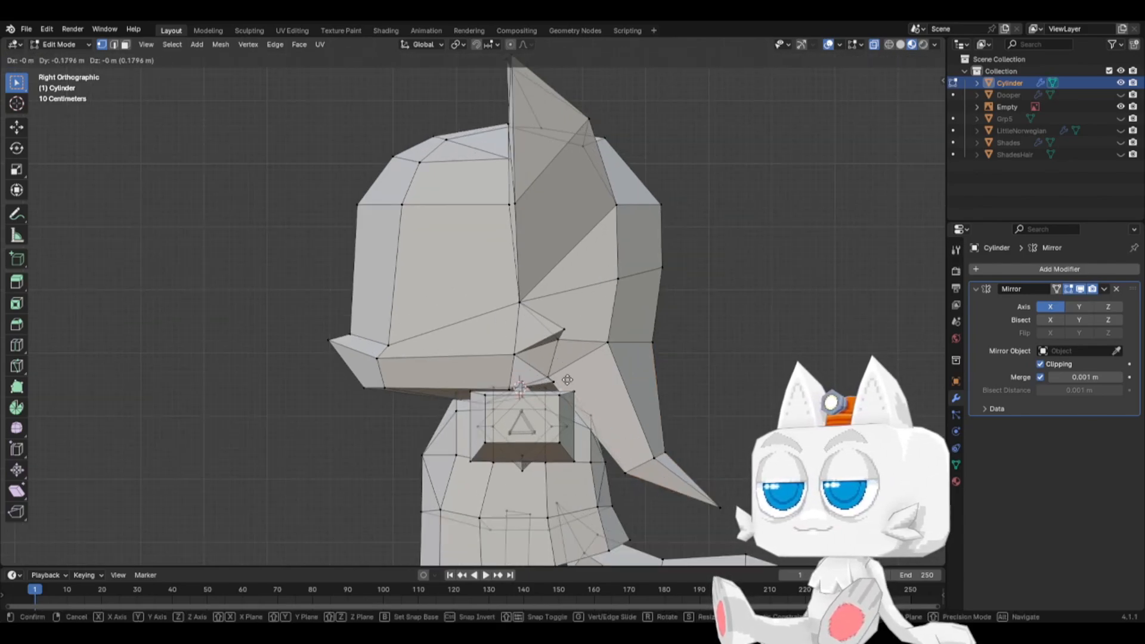
pyautogui.click(565, 380)
# - Slide the hair lock's outer lower vertex along its edges from behind, starting with a factor of 0.300
pyautogui.moveTo(566, 380); pyautogui.dragTo(471, 434, button='middle')
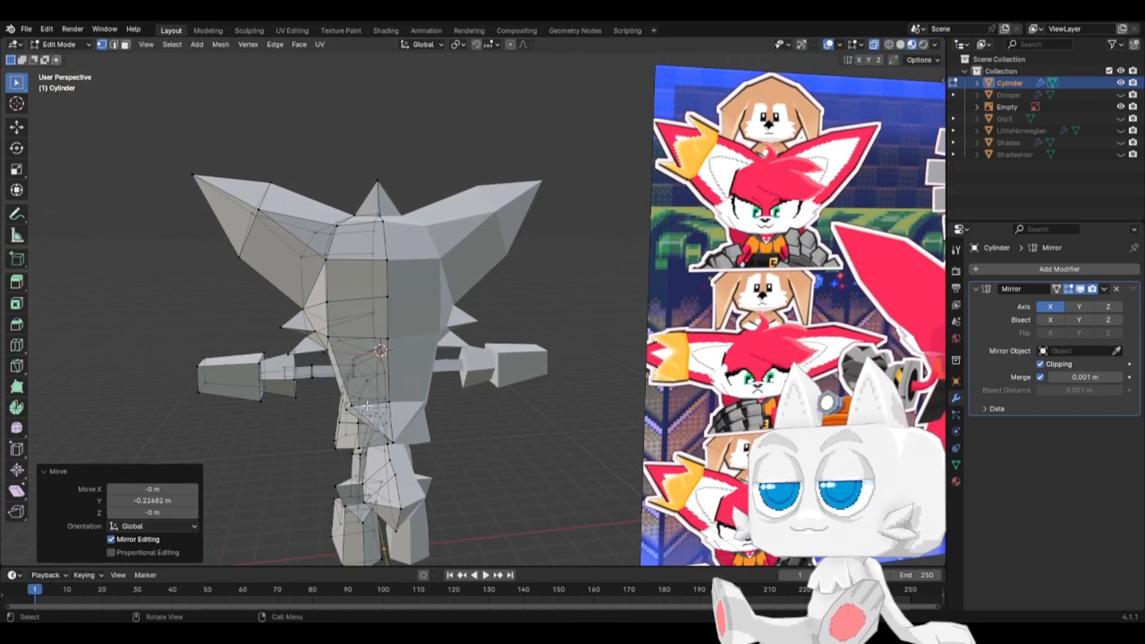
pyautogui.click(356, 406)
pyautogui.press('g')
pyautogui.press('g')
pyautogui.click(358, 406)
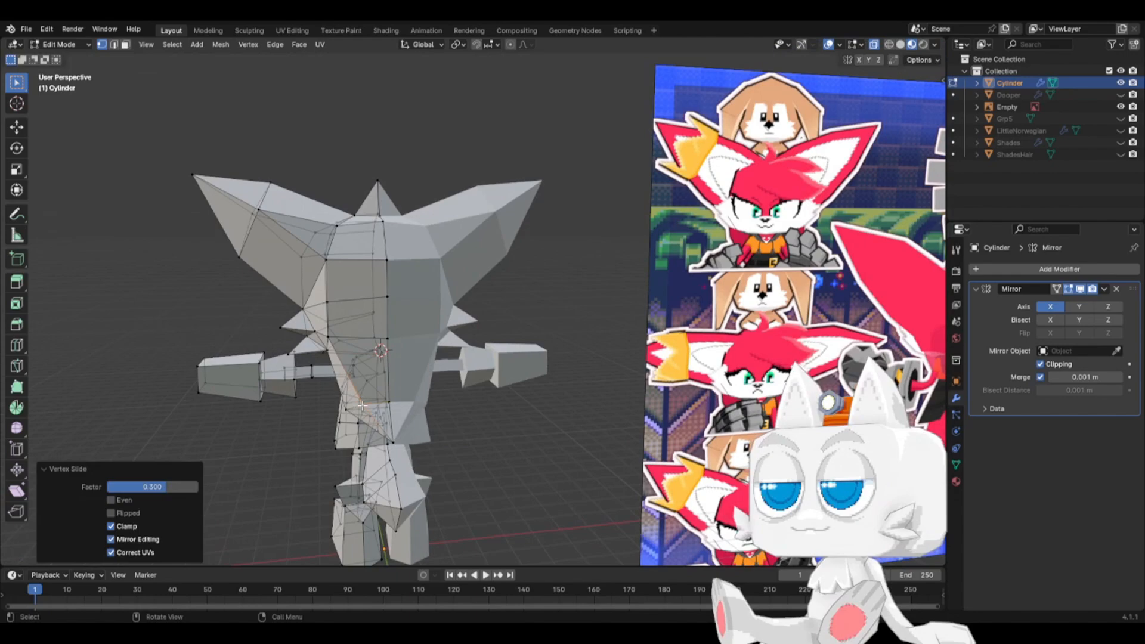
pyautogui.press('g')
pyautogui.press('g')
pyautogui.click(396, 416)
pyautogui.press('g')
pyautogui.press('g')
pyautogui.click(399, 418)
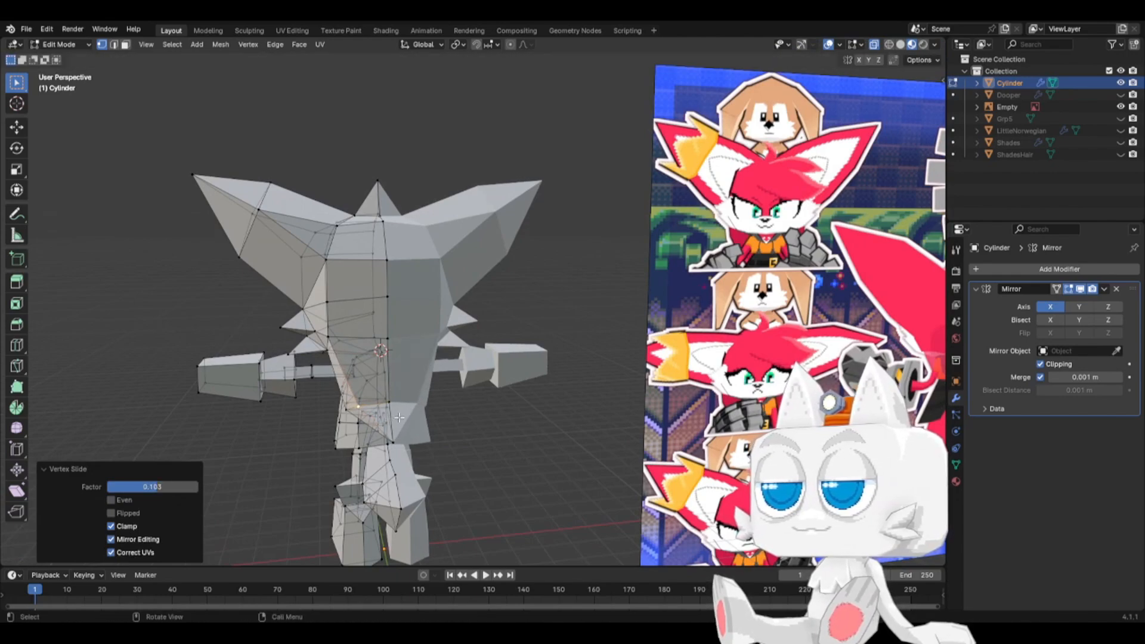
# - Slide the vertex at the head's lower back corner slightly along its adjoining edge
pyautogui.moveTo(385, 417); pyautogui.dragTo(350, 315, button='middle')
pyautogui.press('g')
pyautogui.press('g')
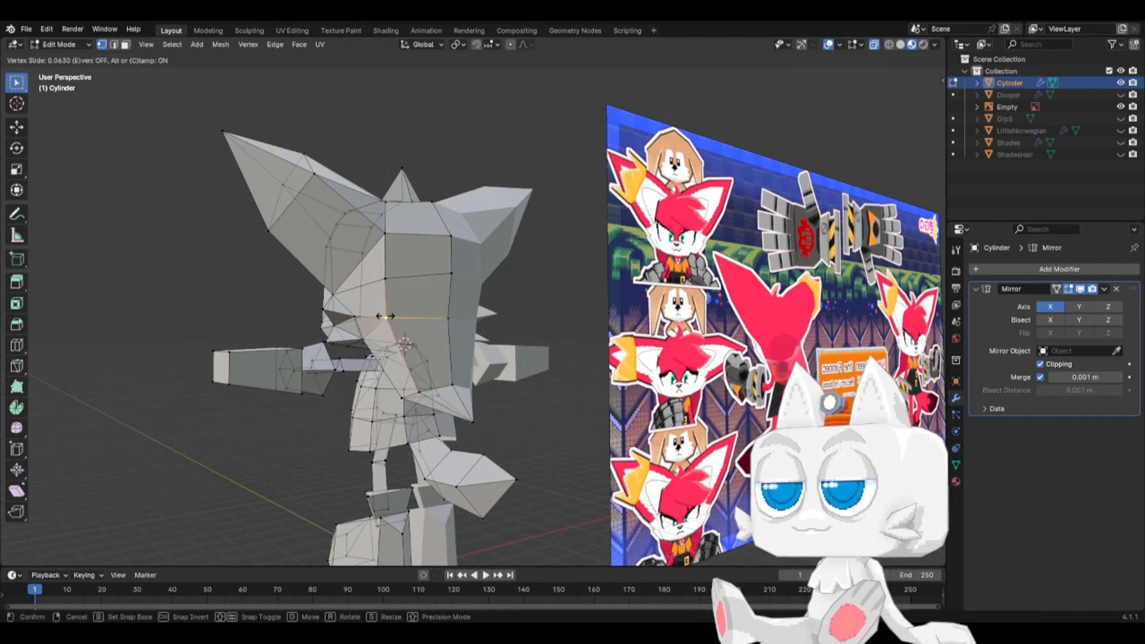
pyautogui.click(385, 317)
# - Leave Edit Mode, show the character in front view and save the file
pyautogui.moveTo(432, 380); pyautogui.dragTo(626, 388, button='middle')
pyautogui.press('Tab')
pyautogui.press('KP_1')
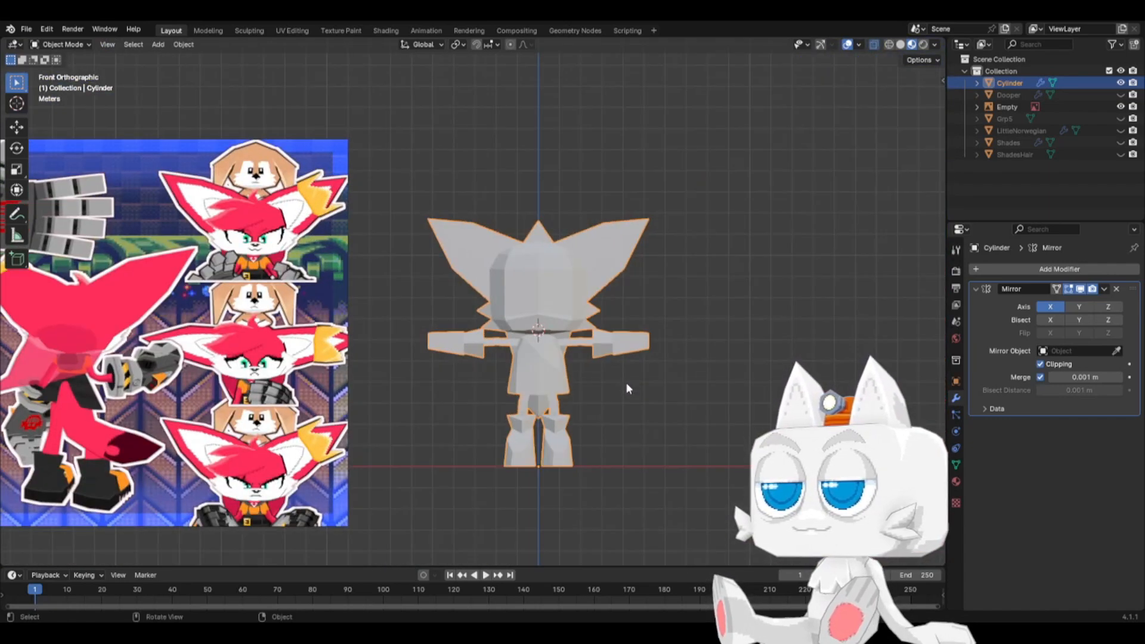
pyautogui.hotkey('ctrl', 's')
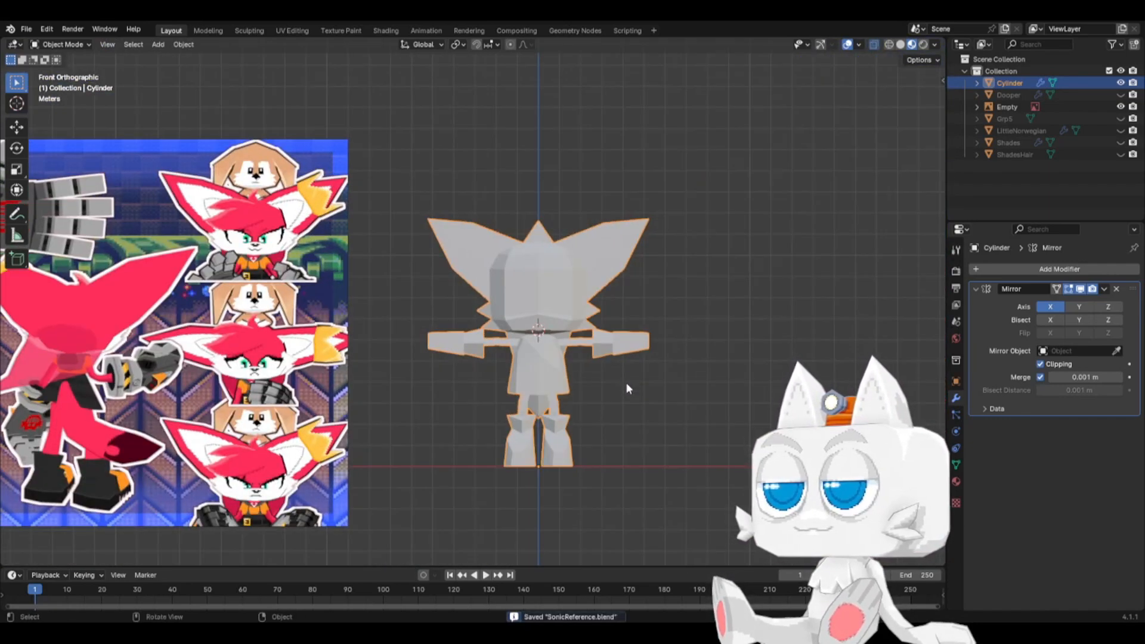
# - Reset the 3D cursor to the world origin and add a mesh cylinder there with 6 vertices
pyautogui.scroll(-2, 454, 395)
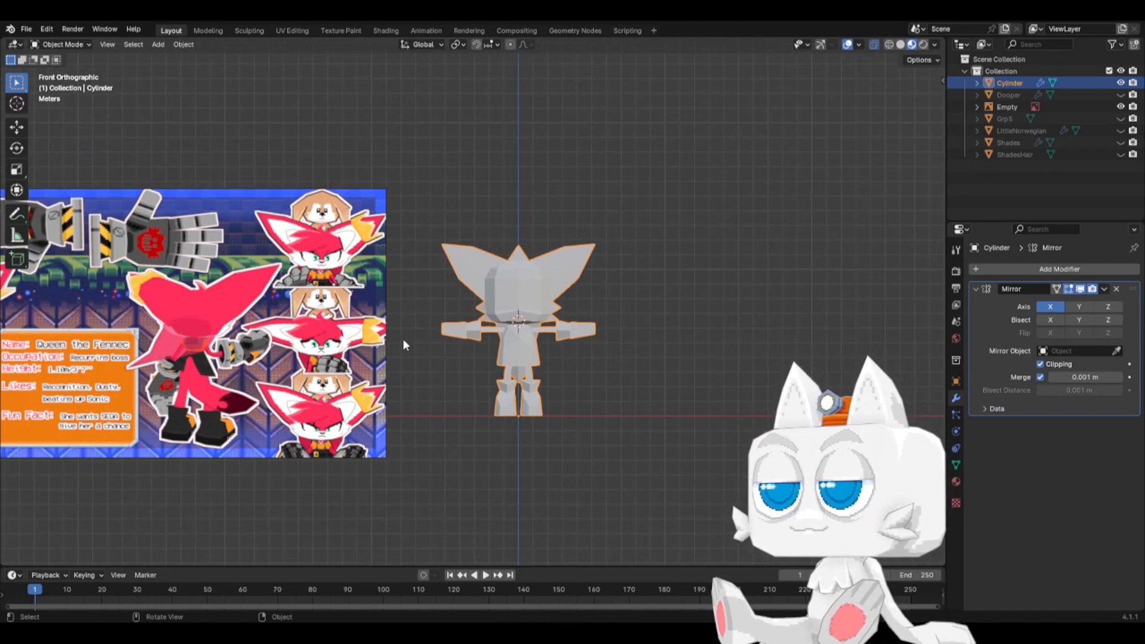
pyautogui.scroll(1, 591, 351)
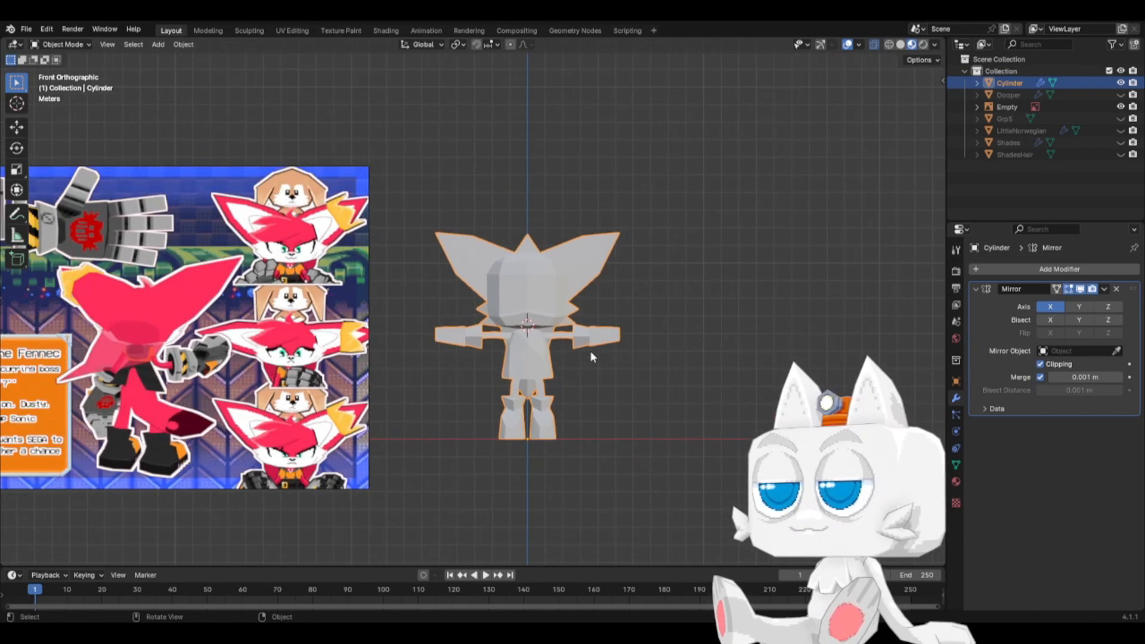
pyautogui.hotkey('shift', 's')
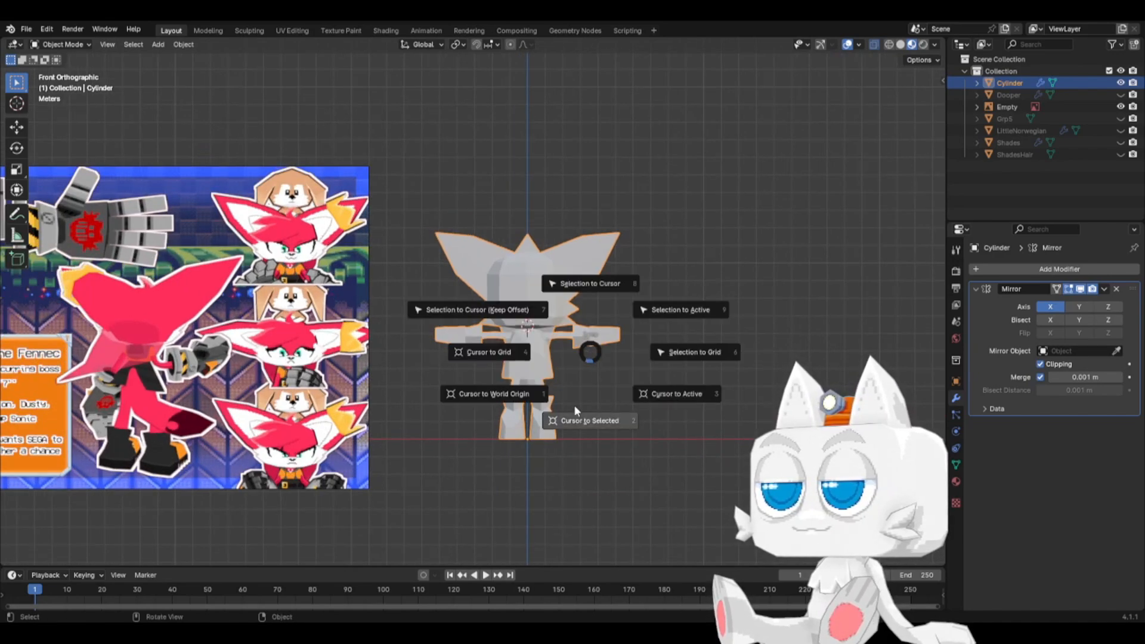
pyautogui.click(525, 393)
pyautogui.hotkey('shift', 'a')
pyautogui.moveTo(588, 396)
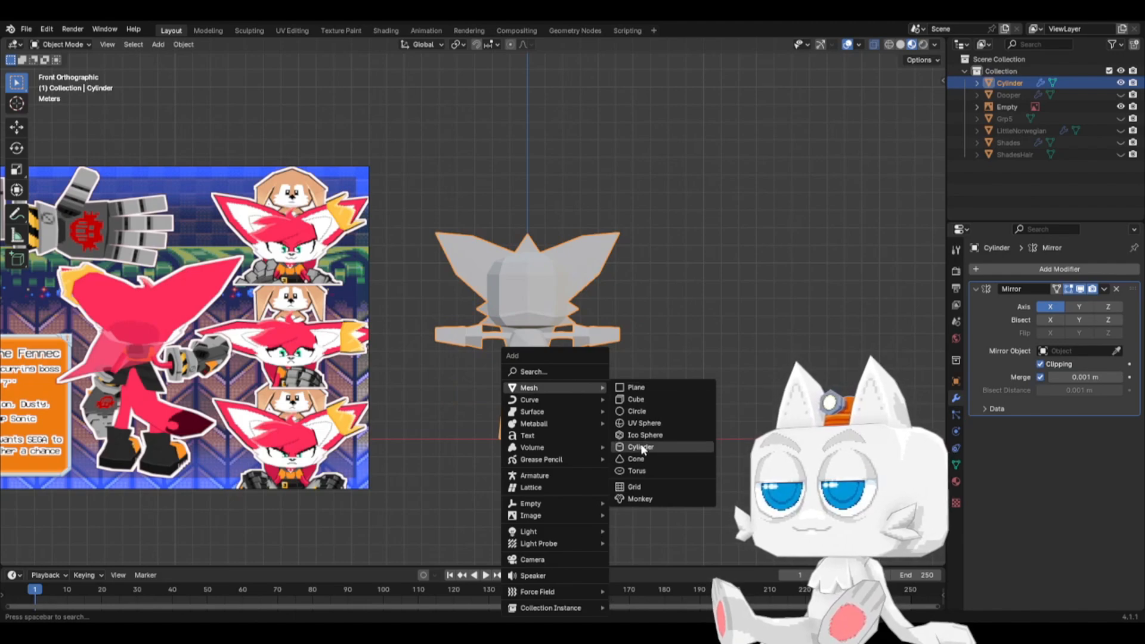
pyautogui.click(641, 447)
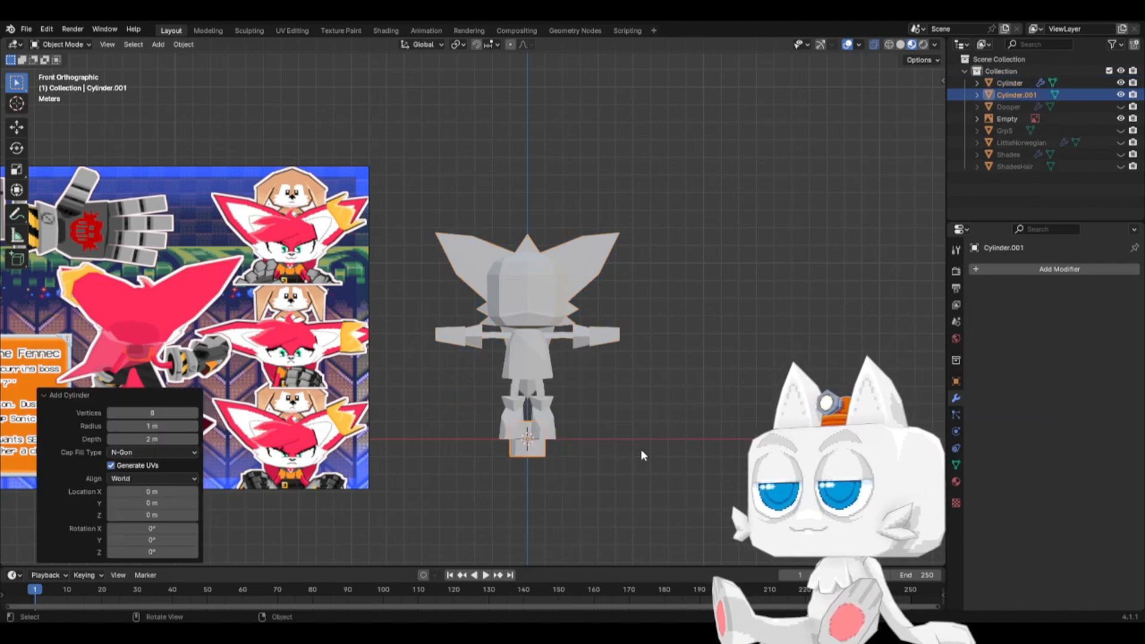
pyautogui.click(144, 413)
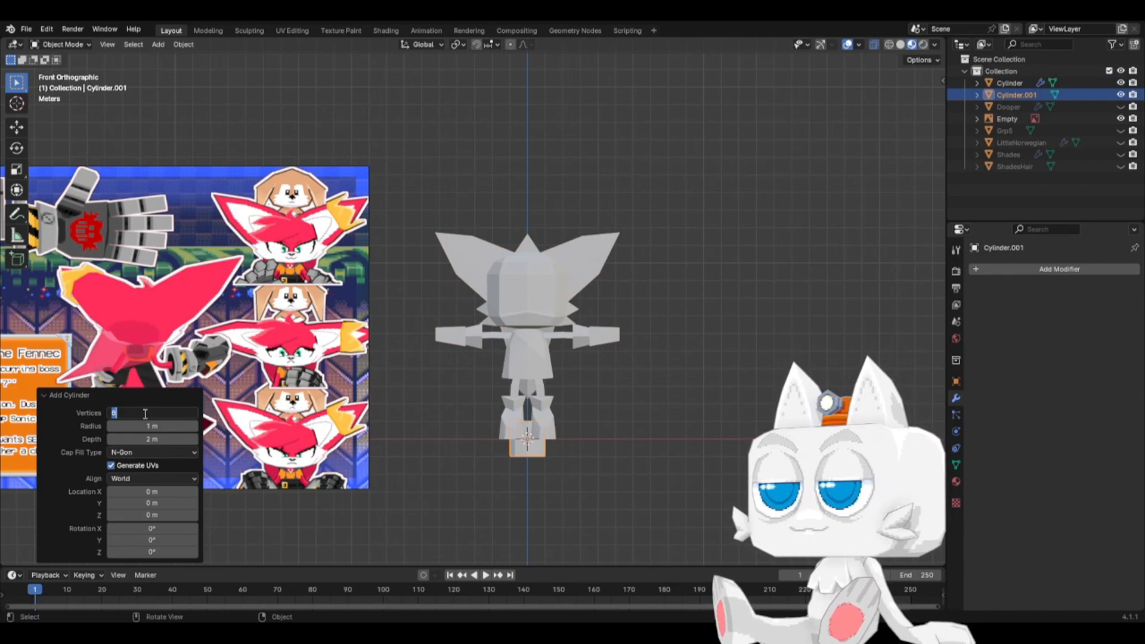
pyautogui.write('6')
pyautogui.press('Return')
# - Rotate the new cylinder's mesh 90° about the vertical axis in top view
pyautogui.press('Tab')
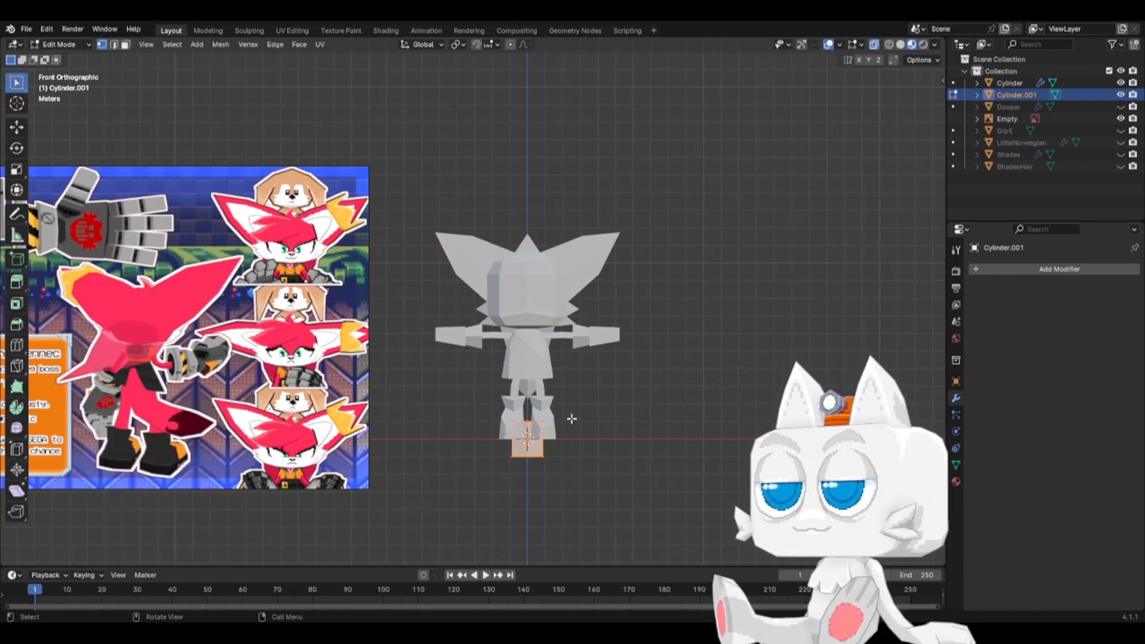
pyautogui.press('KP_7')
pyautogui.write('r')
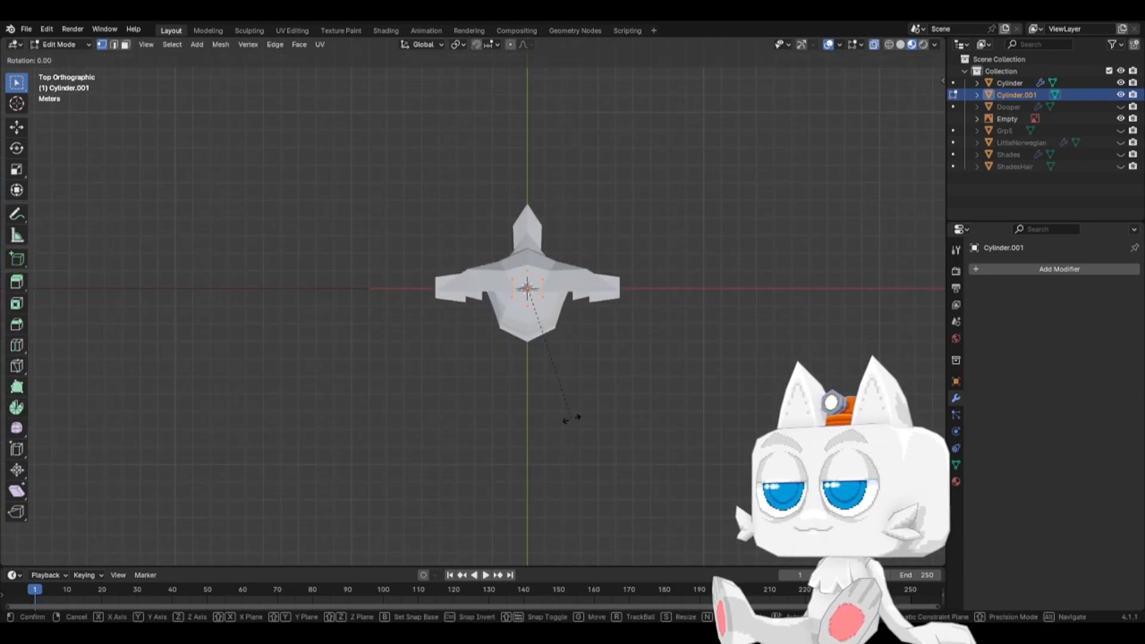
pyautogui.write('90')
pyautogui.press('Return')
# - Scale the cylinder's mesh by about 1.541 overall, then by about 0.671 along Z
pyautogui.press('KP_1')
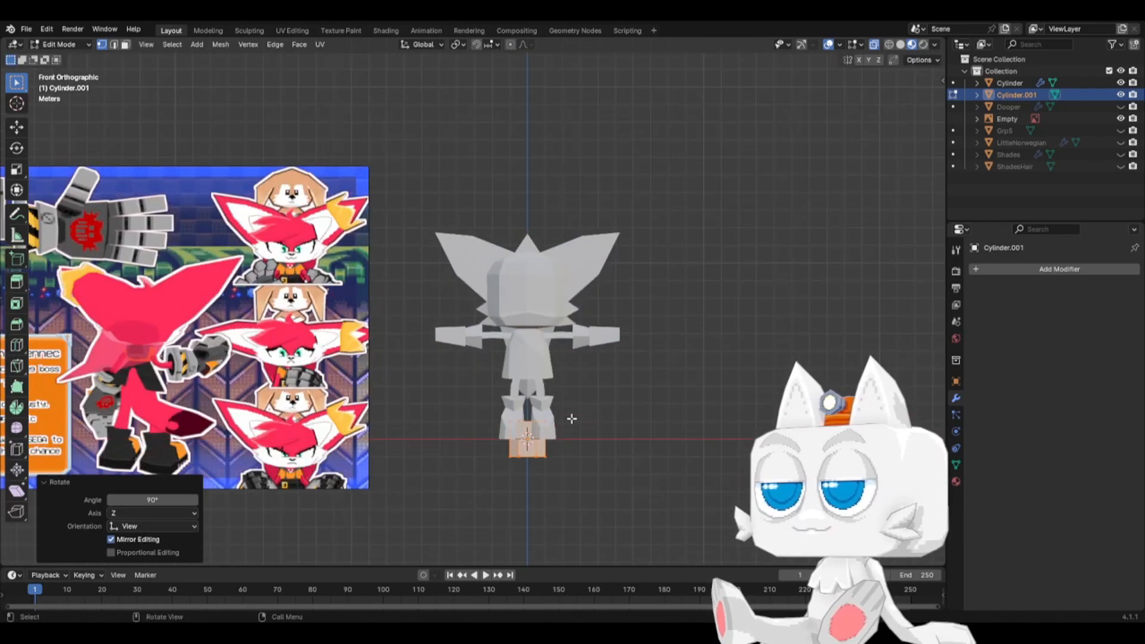
pyautogui.press('s')
pyautogui.click(601, 416)
pyautogui.press('s')
pyautogui.press('z')
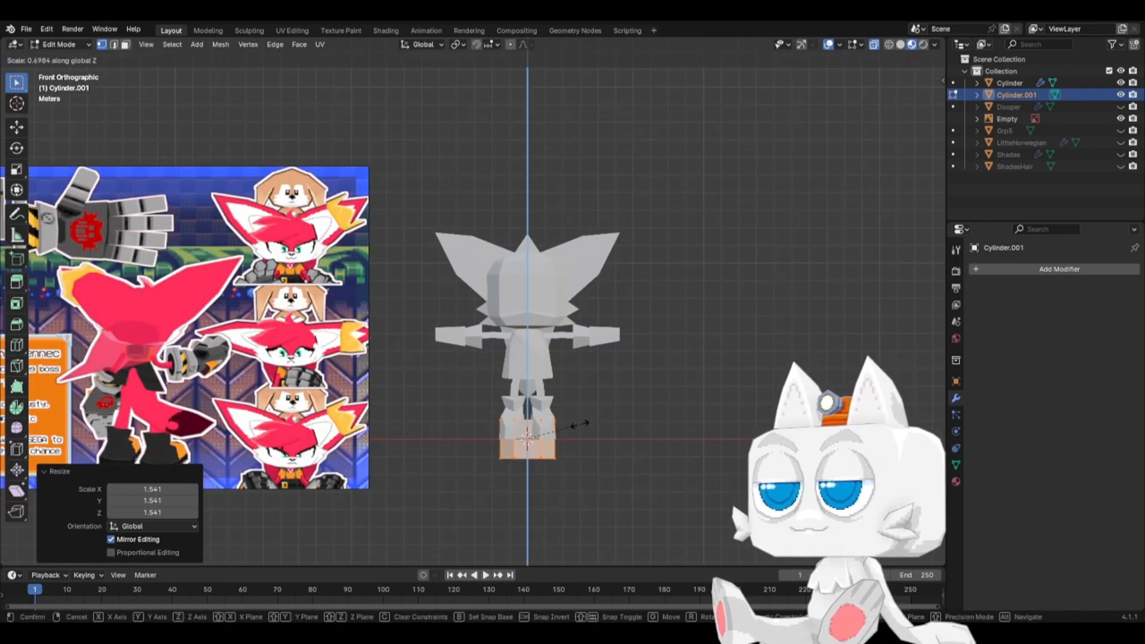
pyautogui.click(583, 425)
# - Move the cylinder about 3.76 m in X and 11.24 m in Z onto the ear, then lower its upper rim about 0.92 m
pyautogui.press('g')
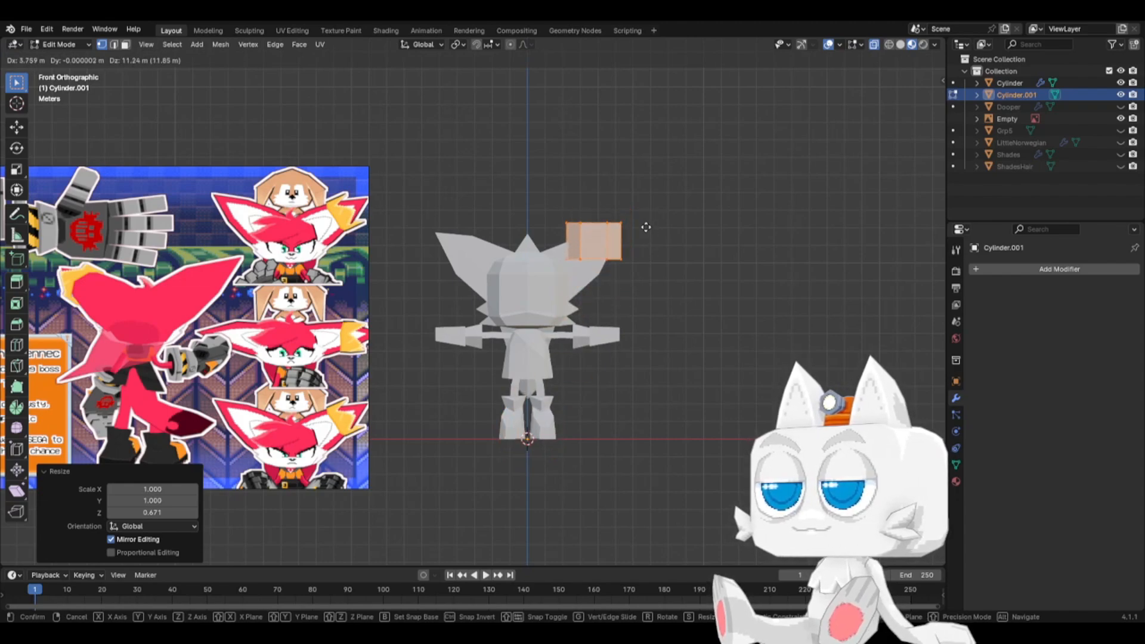
pyautogui.click(646, 227)
pyautogui.scroll(2, 647, 226)
pyautogui.keyDown('shift'); pyautogui.moveTo(677, 242); pyautogui.dragTo(581, 348, button='middle'); pyautogui.keyUp('shift')
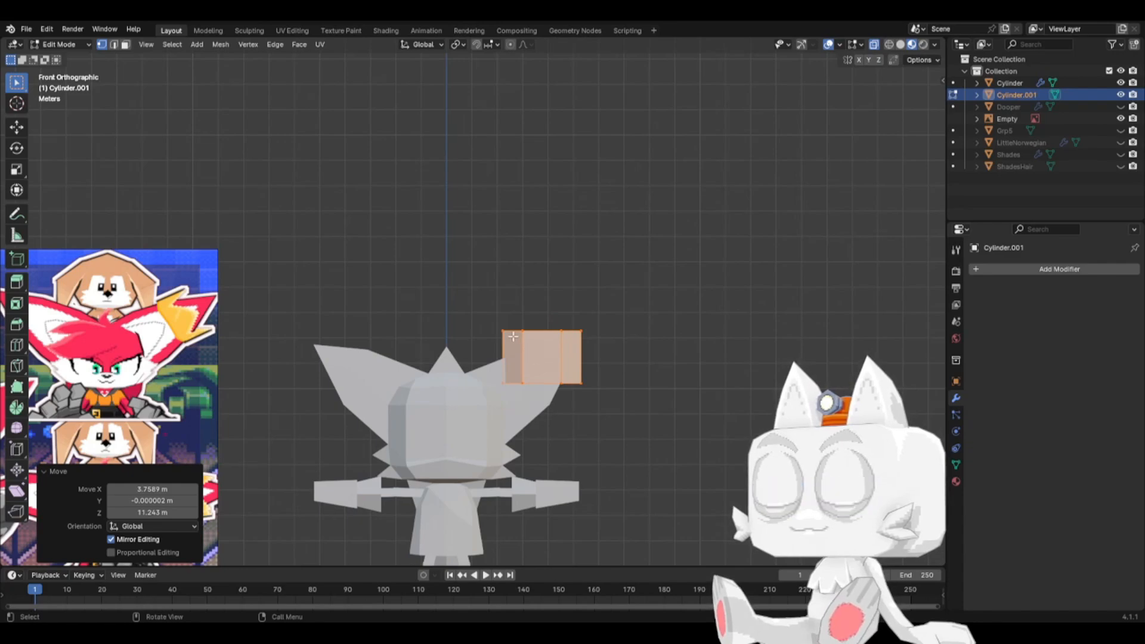
pyautogui.moveTo(474, 313); pyautogui.dragTo(606, 341)
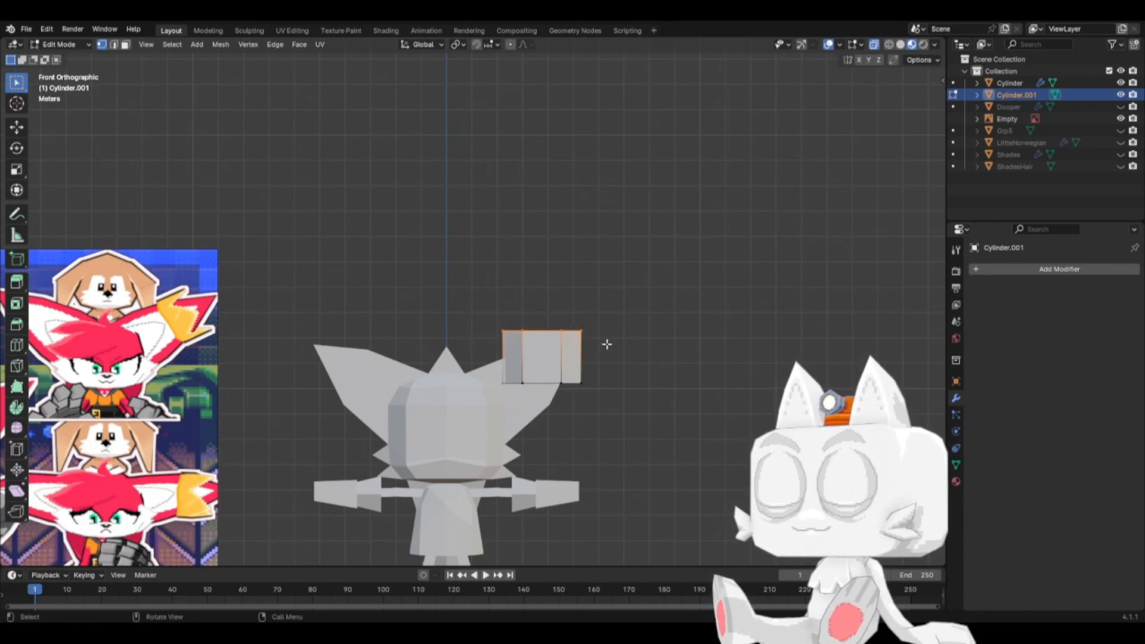
pyautogui.press('g')
pyautogui.press('z')
pyautogui.click(603, 367)
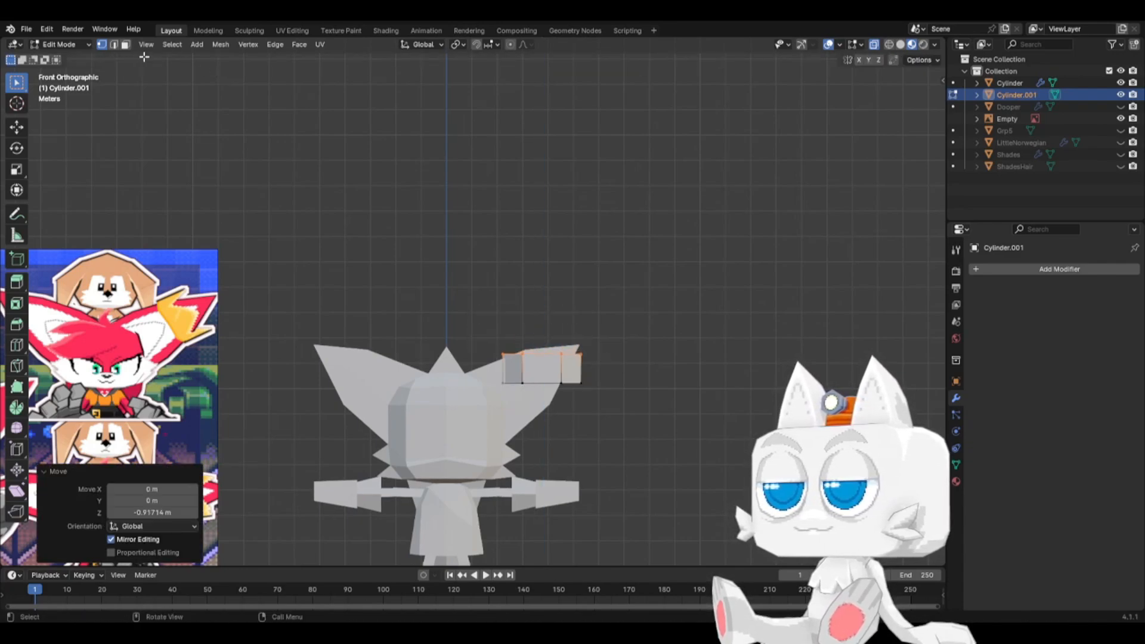
# - Delete the cylinder's top and bottom cap faces, leaving an open six-sided ring
pyautogui.click(114, 44)
pyautogui.moveTo(486, 277); pyautogui.dragTo(278, 102, button='middle')
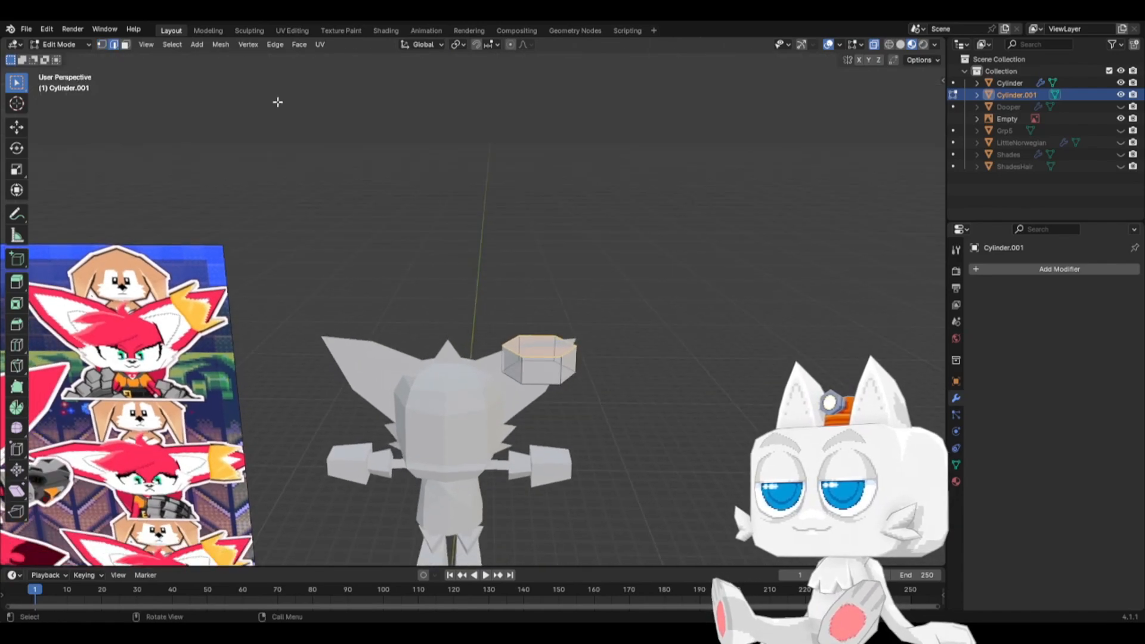
pyautogui.click(125, 44)
pyautogui.click(539, 346)
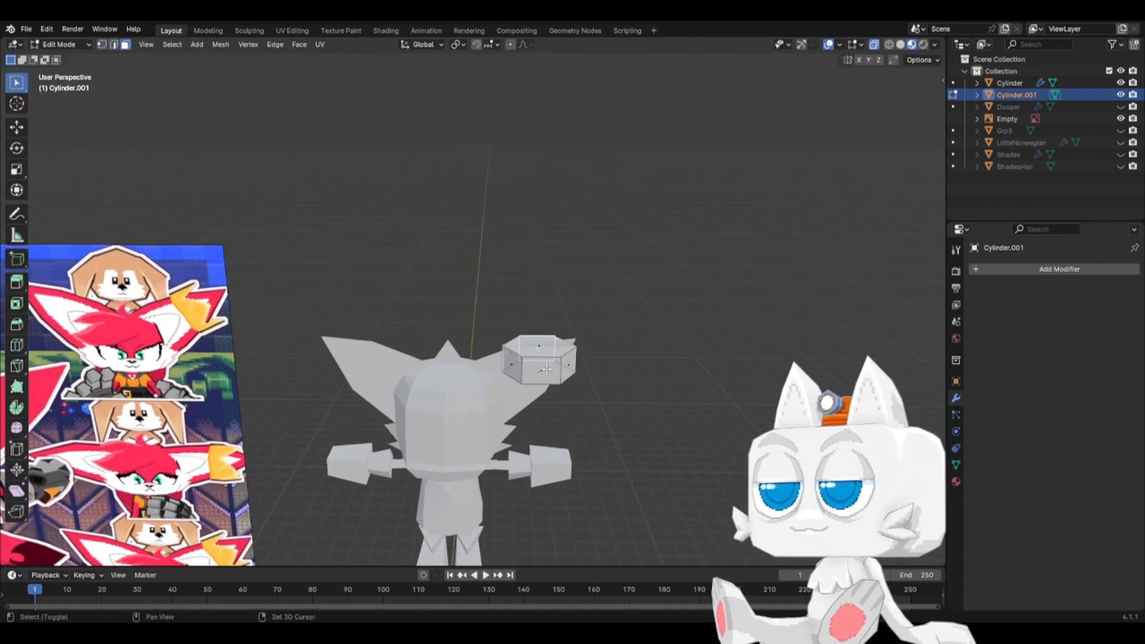
pyautogui.keyDown('shift'); pyautogui.click(539, 372); pyautogui.keyUp('shift')
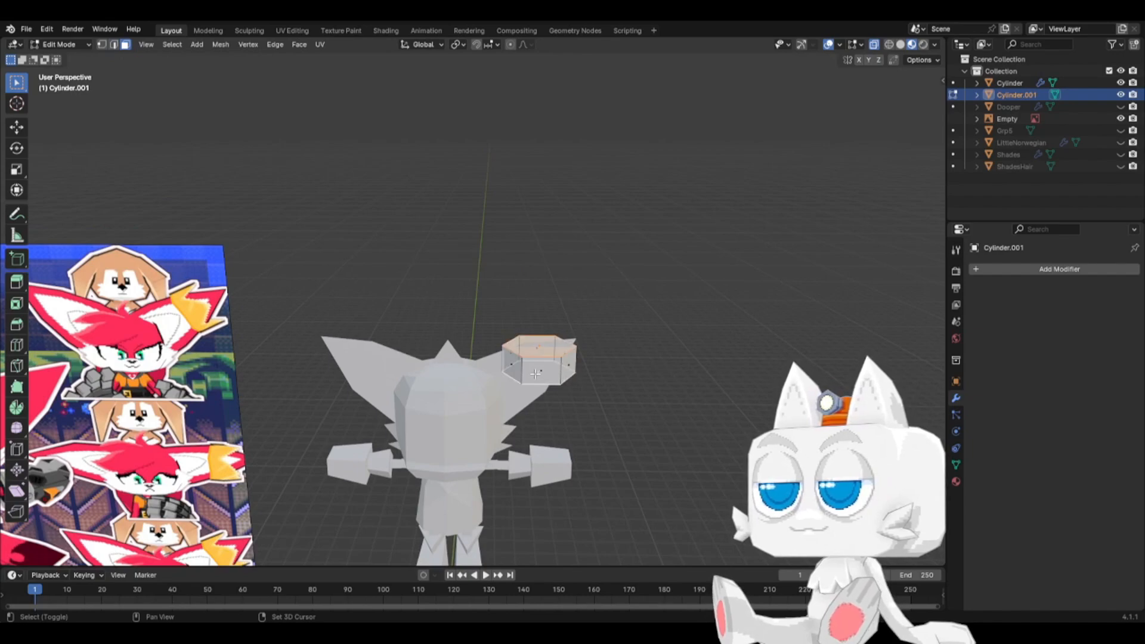
pyautogui.press('x')
pyautogui.click(488, 321)
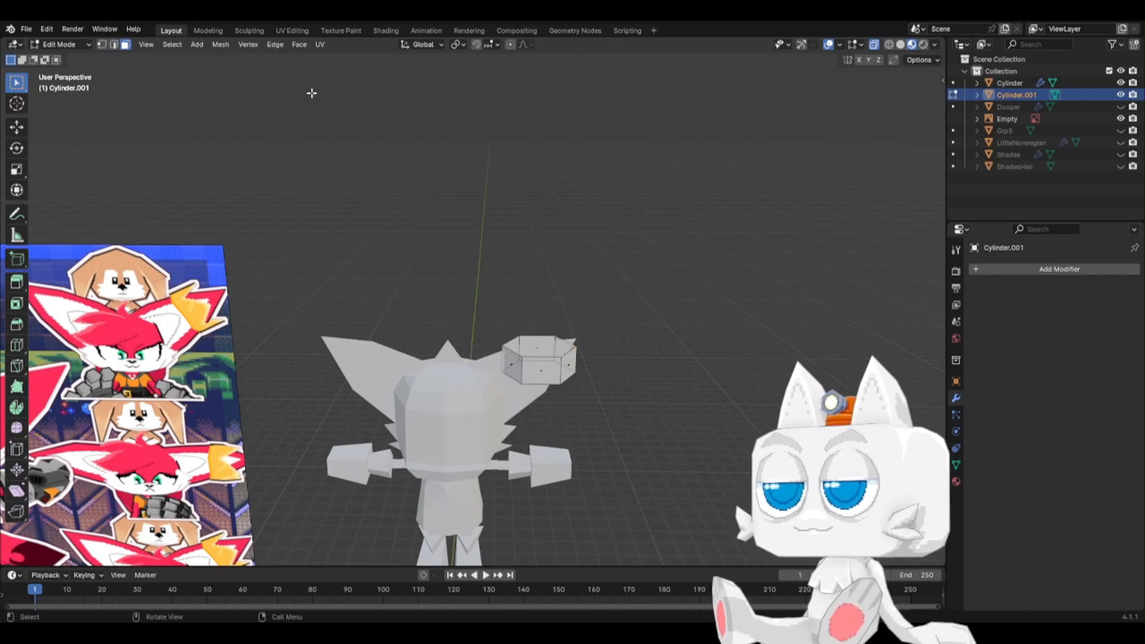
# - Try extruding the open ring's upper rim edges about 0.96 m upward in front view with Extrude Edges
pyautogui.click(113, 44)
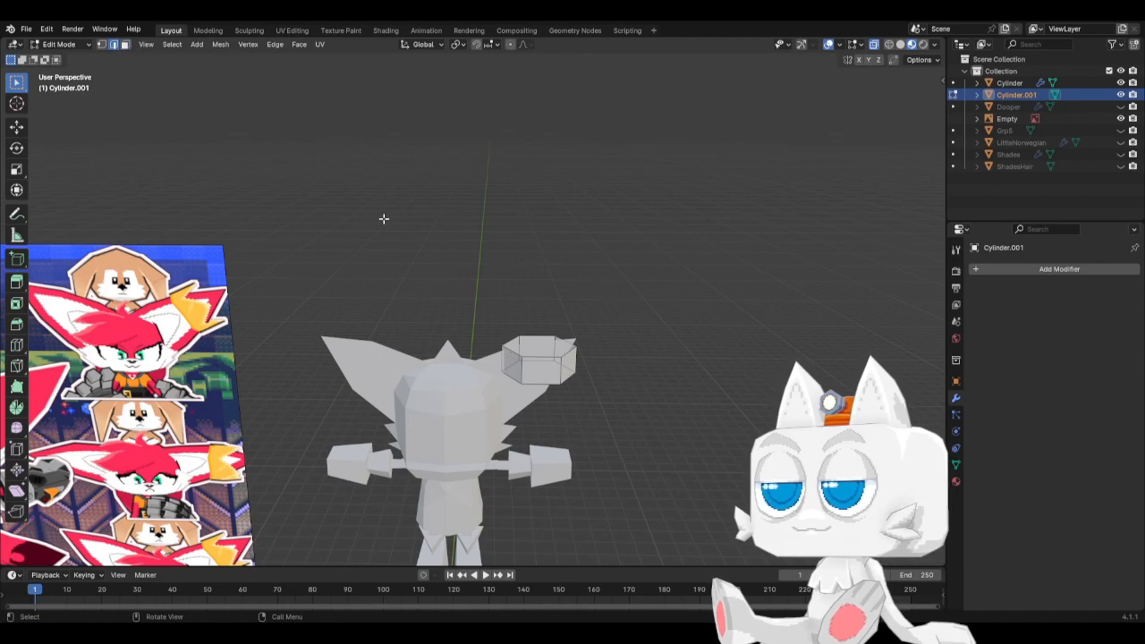
pyautogui.press('KP_1')
pyautogui.moveTo(483, 345); pyautogui.dragTo(617, 368)
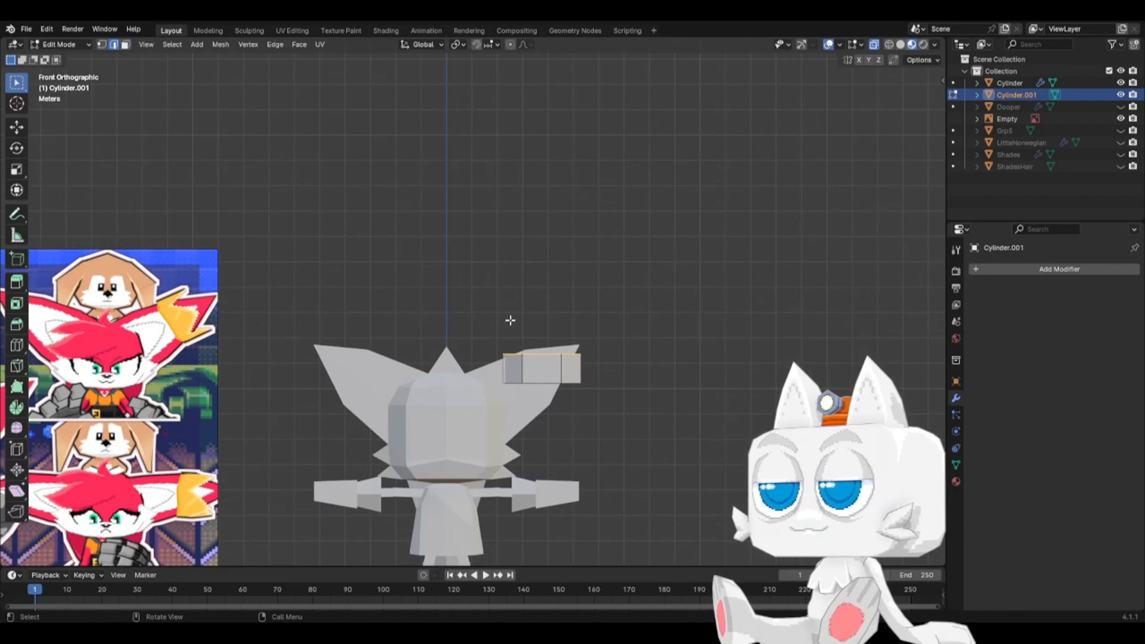
pyautogui.press('F3')
pyautogui.write('ex')
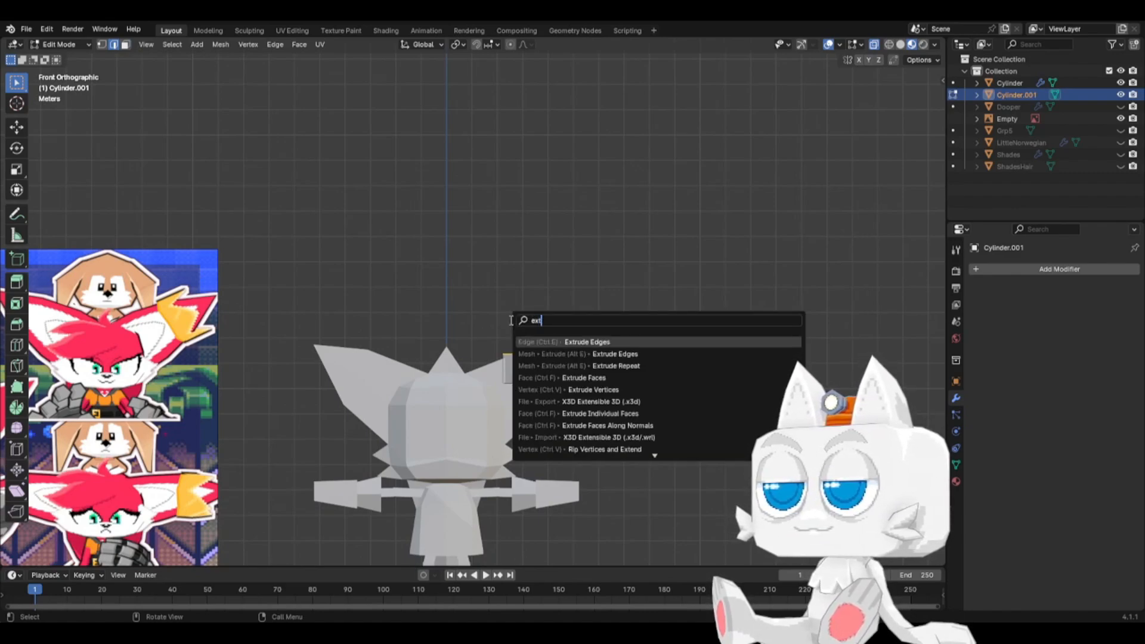
pyautogui.write('t')
pyautogui.click(665, 352)
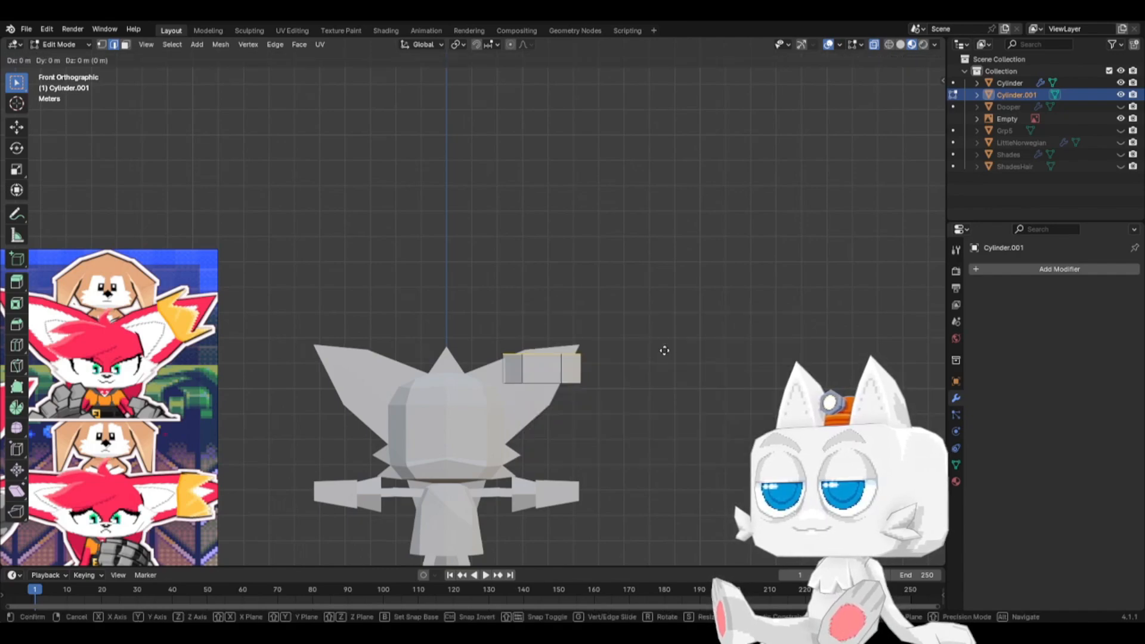
pyautogui.click(666, 326)
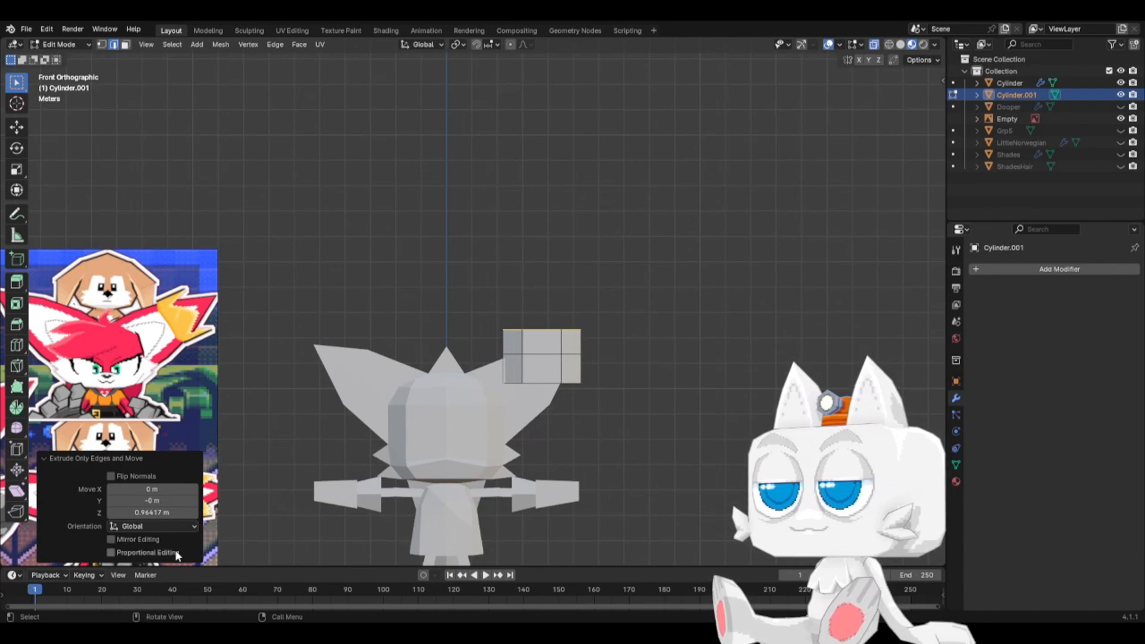
pyautogui.press('g')
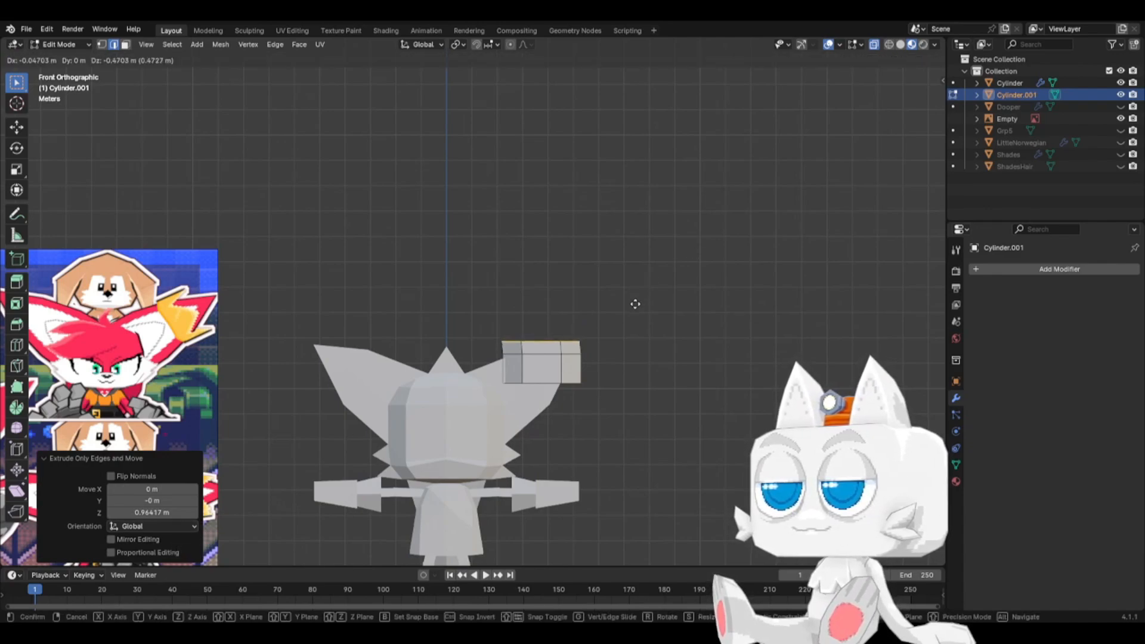
pyautogui.rightClick(636, 304)
pyautogui.click(575, 330)
pyautogui.press('g')
pyautogui.rightClick(596, 339)
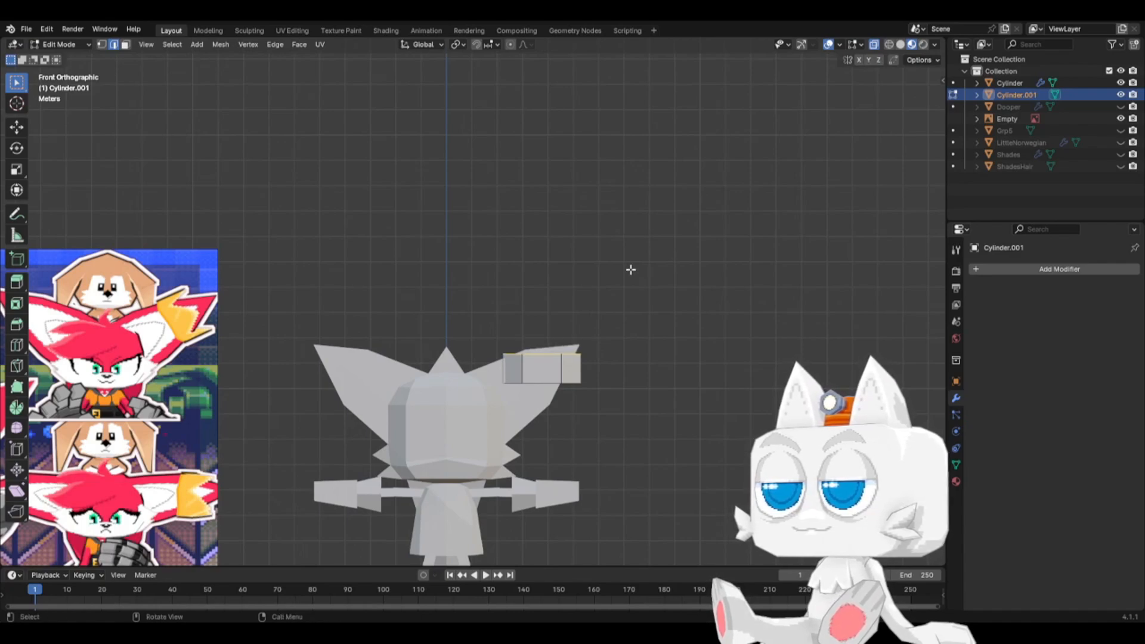
pyautogui.press('g')
pyautogui.rightClick(619, 287)
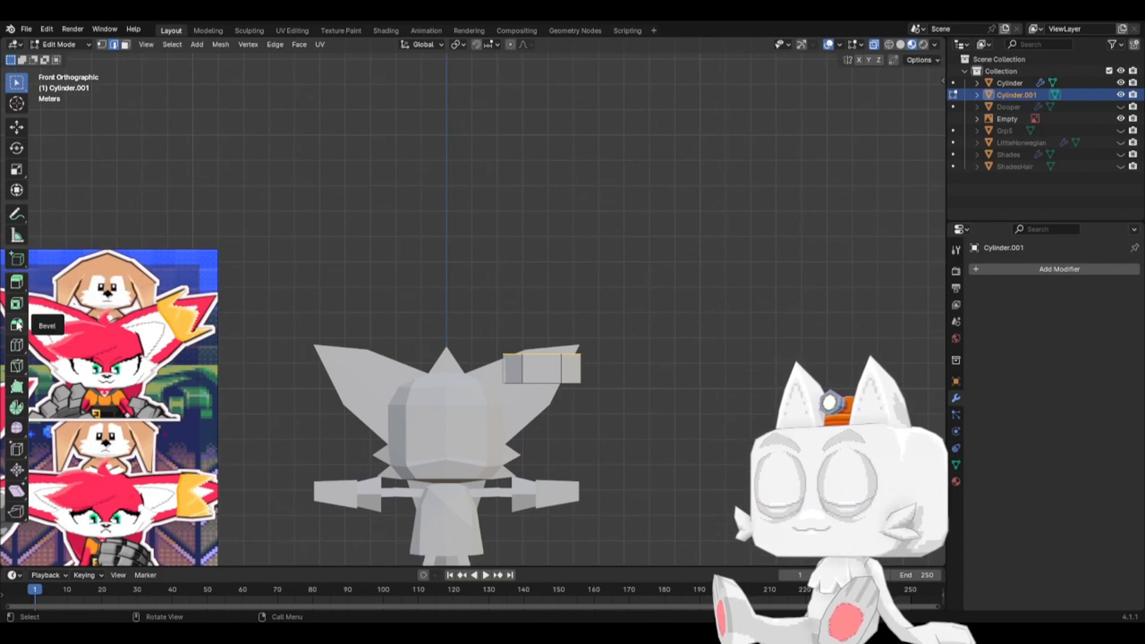
# - Try extruding the ring's whole upper rim about 0.92 m along Z after choosing the Extrude Individual tool
pyautogui.rightClick(20, 284)
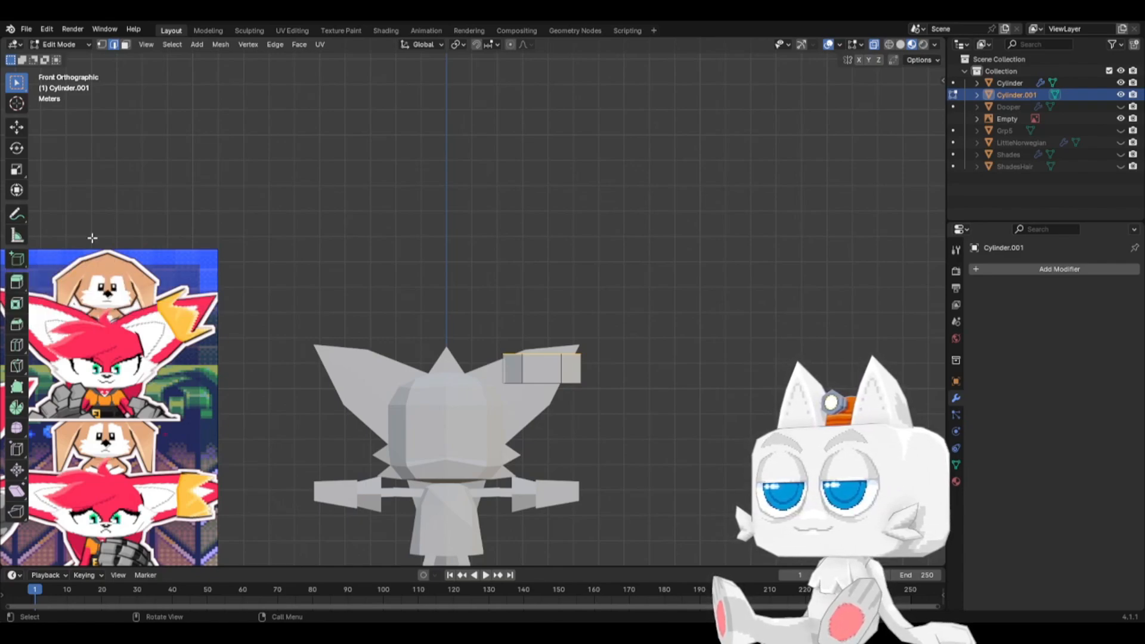
pyautogui.click(16, 282)
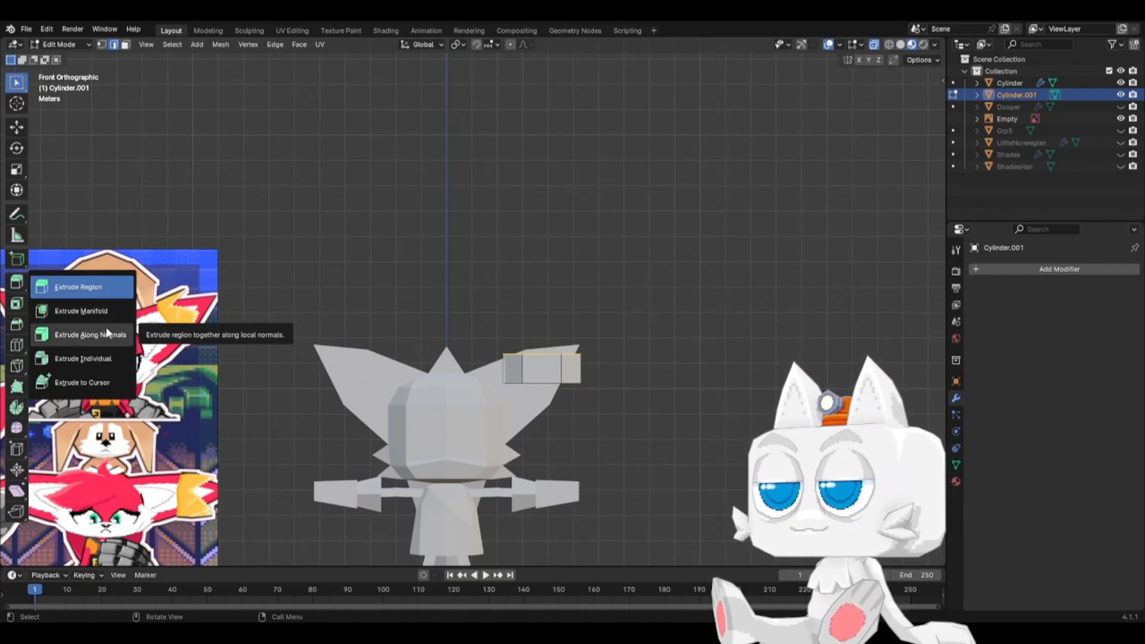
pyautogui.click(105, 358)
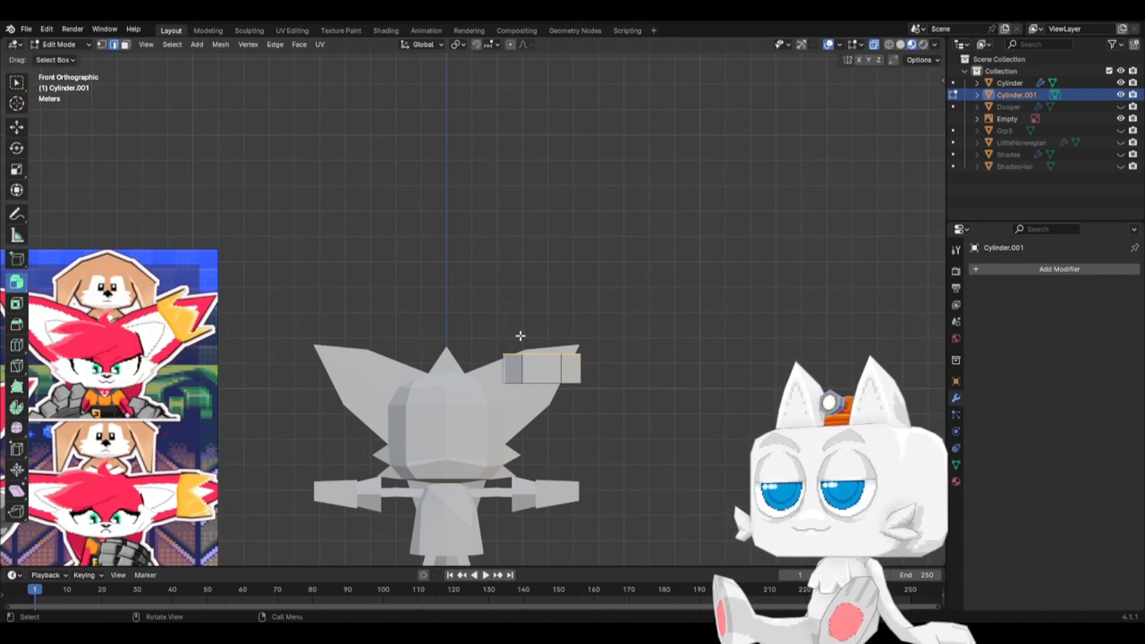
pyautogui.press('e')
pyautogui.press('z')
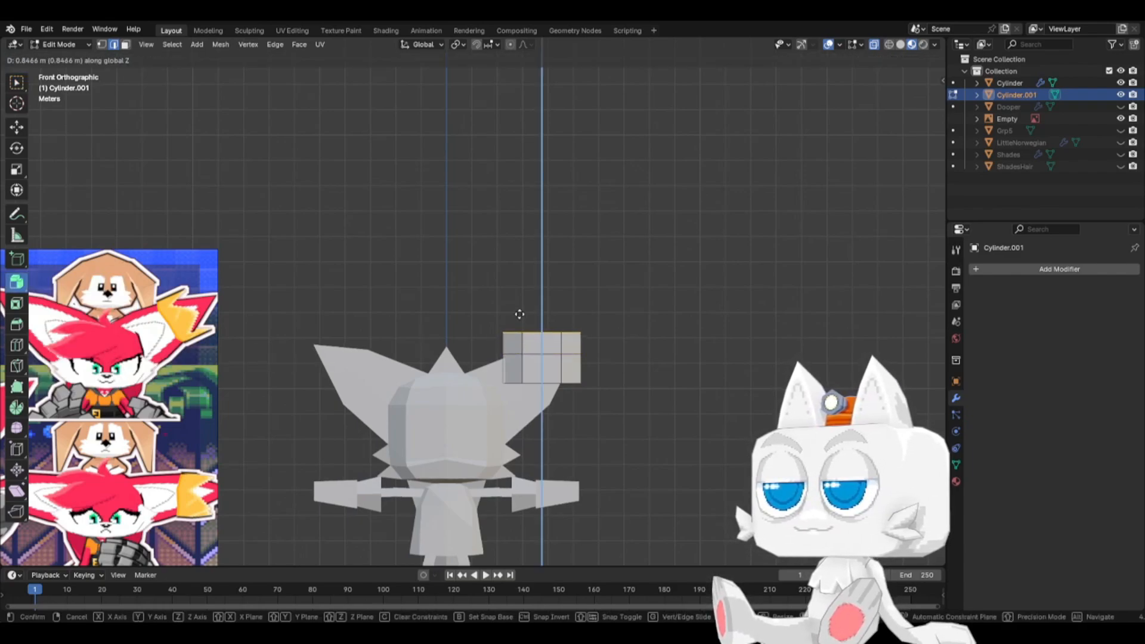
pyautogui.click(520, 313)
# - Set the transform pivot point to Individual Origins and try scaling the rim edges
pyautogui.click(455, 45)
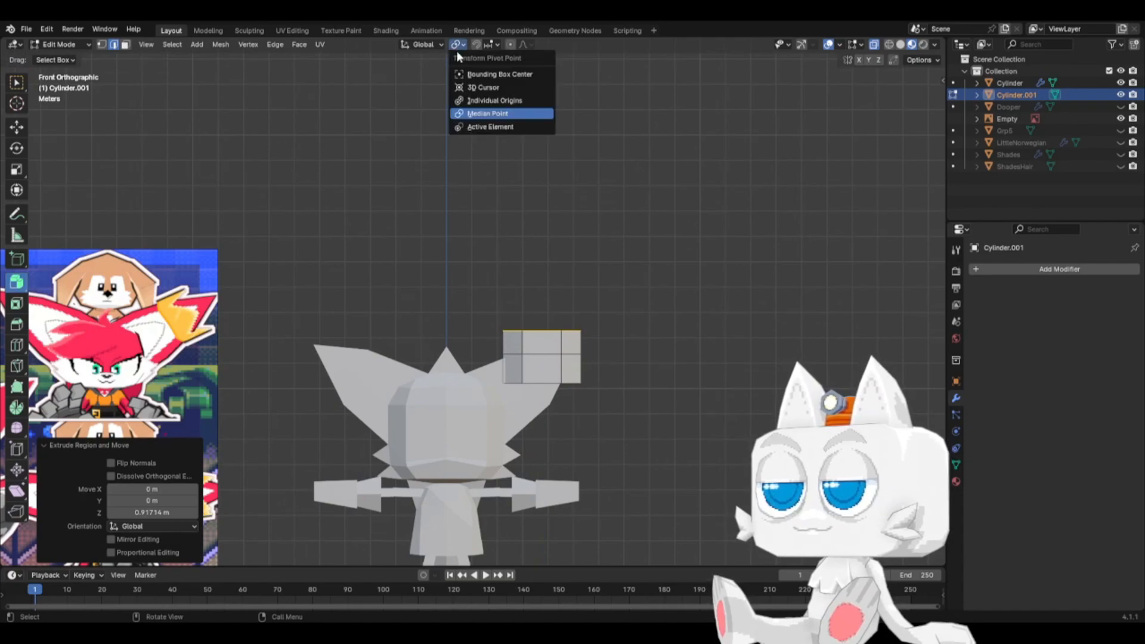
pyautogui.click(466, 95)
pyautogui.press('s')
pyautogui.rightClick(660, 270)
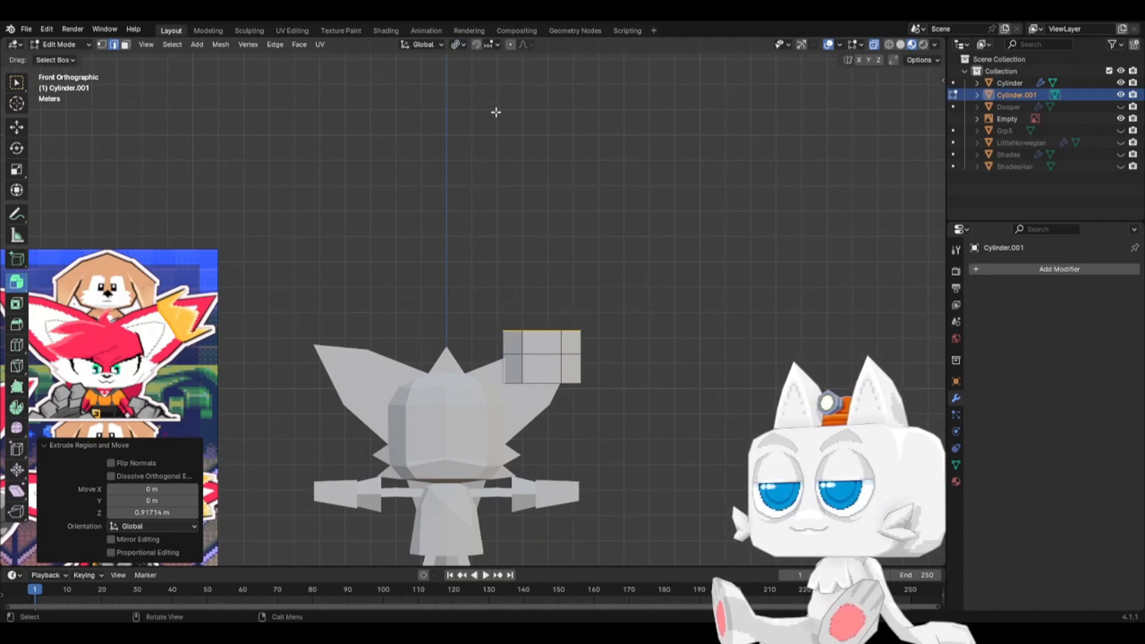
# - Try moving a single upper rim edge, then undo back to the ring before its rim extrusion
pyautogui.click(549, 326)
pyautogui.moveTo(550, 339); pyautogui.dragTo(557, 361, button='middle')
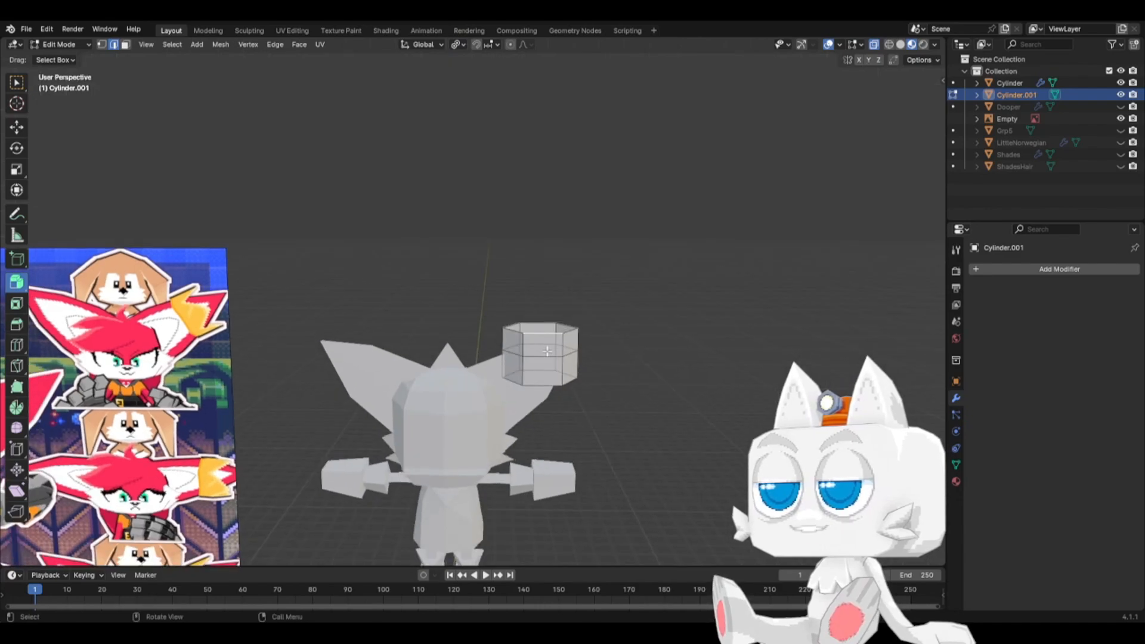
pyautogui.press('g')
pyautogui.rightClick(598, 342)
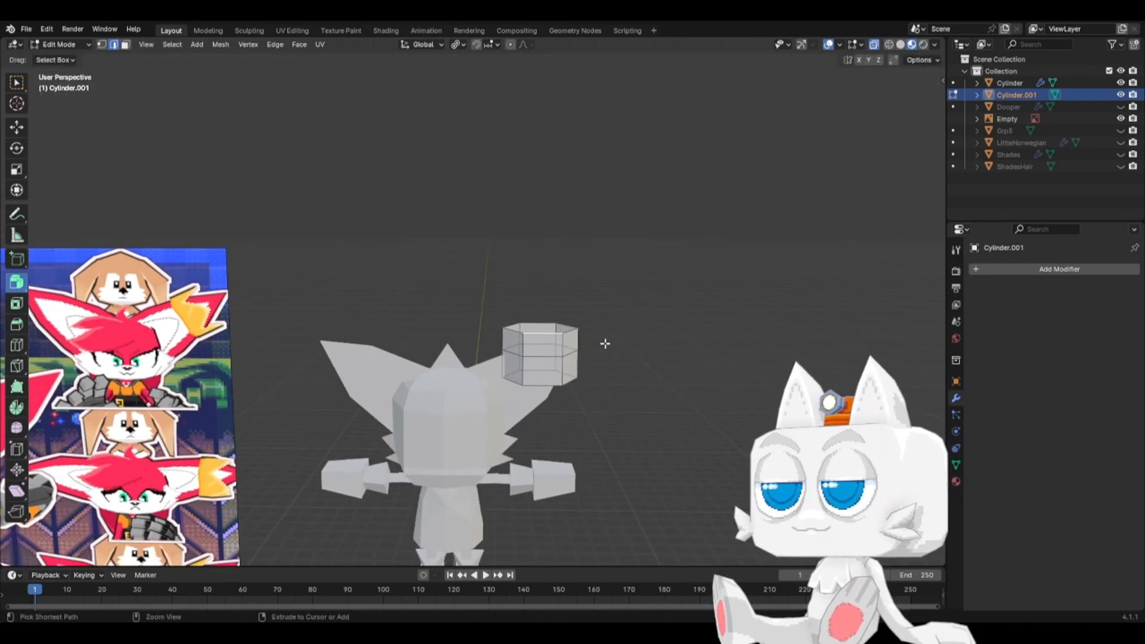
pyautogui.hotkey('ctrl', 'z')
pyautogui.hotkey('ctrl', 'z')
# - Extrude every other edge of the ring's upper rim 1 m upward along Z
pyautogui.keyDown('shift'); pyautogui.click(537, 356); pyautogui.keyUp('shift')
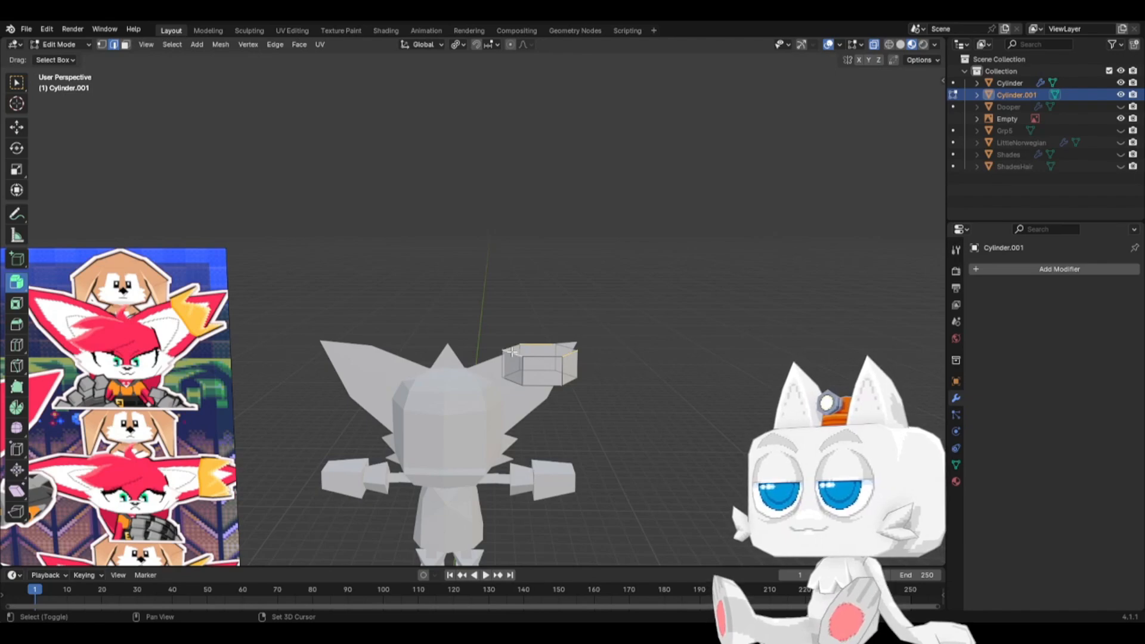
pyautogui.press('KP_1')
pyautogui.press('g')
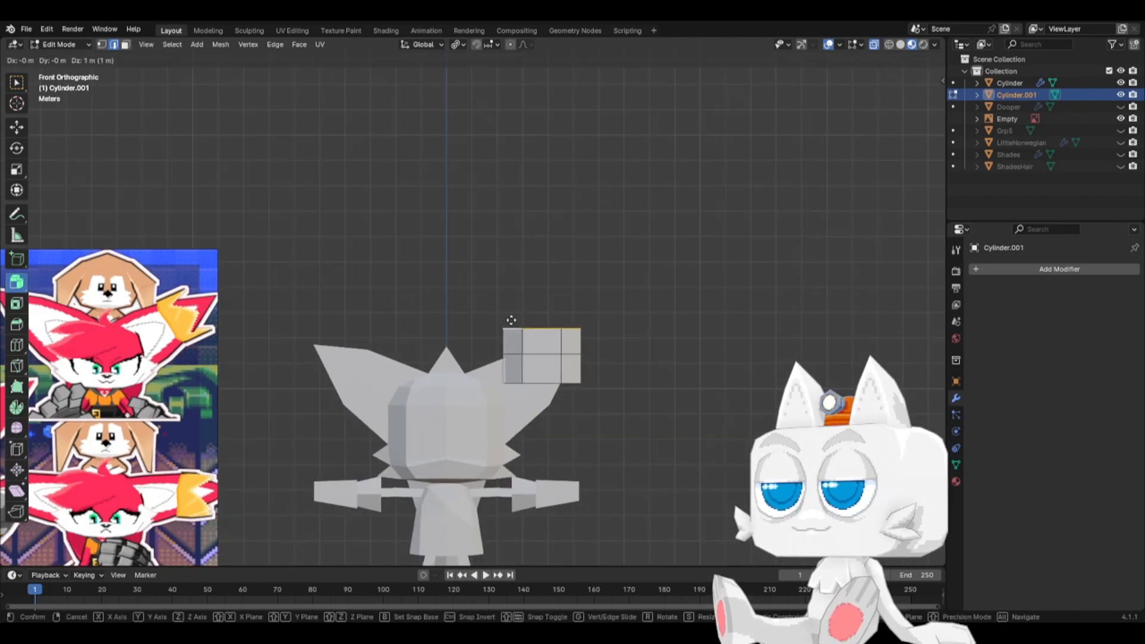
pyautogui.click(512, 320)
pyautogui.moveTo(606, 340); pyautogui.dragTo(579, 363, button='middle')
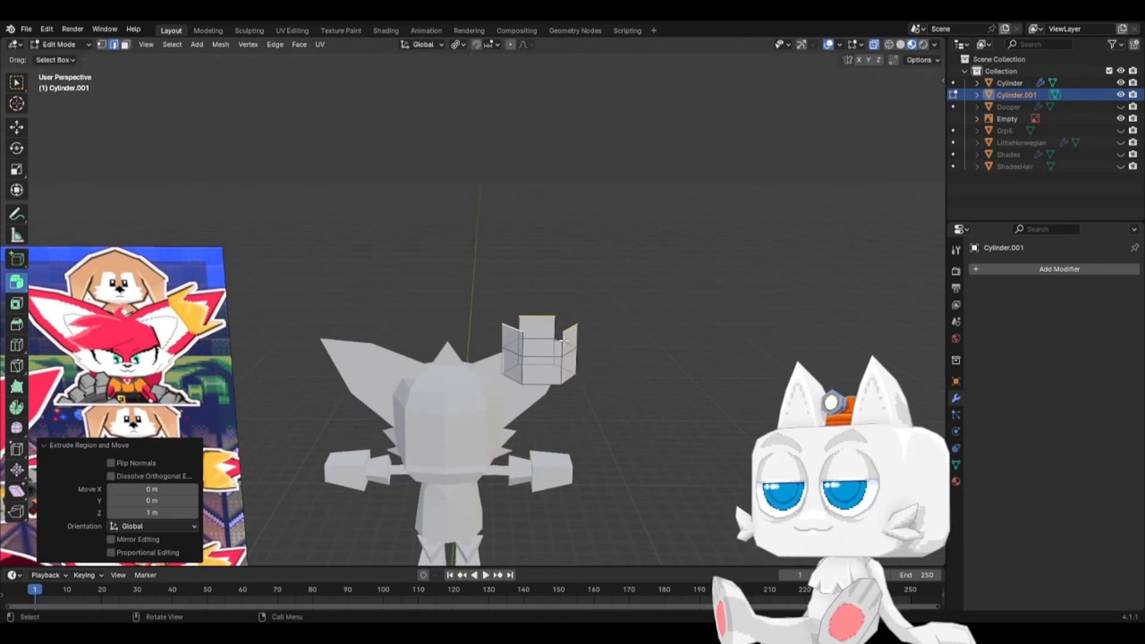
# - Extrude the remaining alternate edges of the ring's upper rim 1 m upward along Z
pyautogui.click(555, 353)
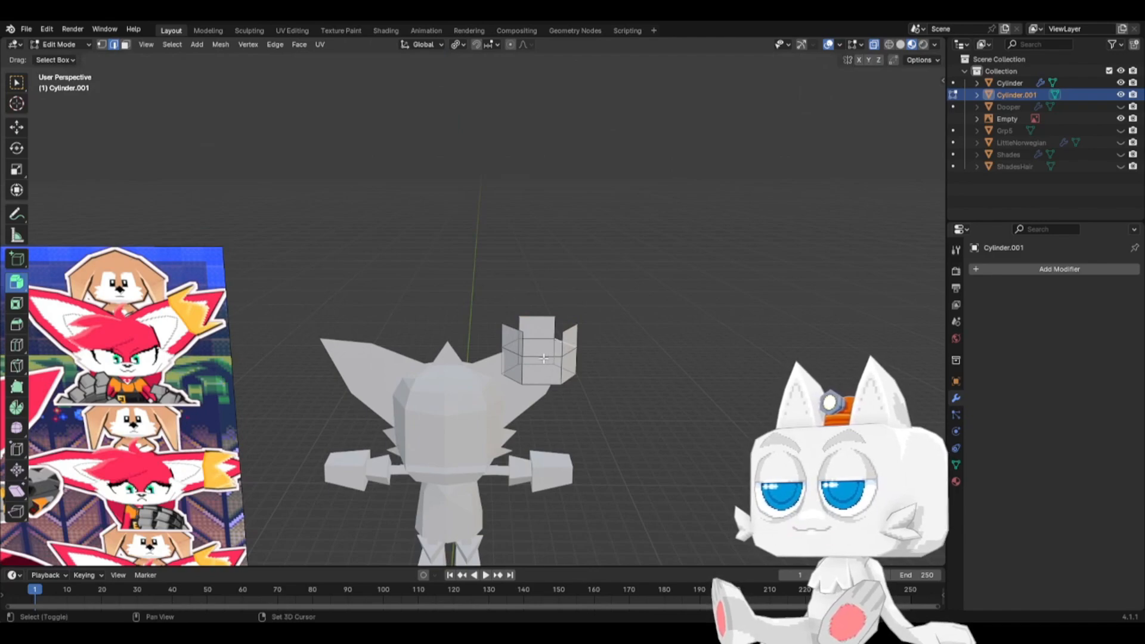
pyautogui.press('KP_1')
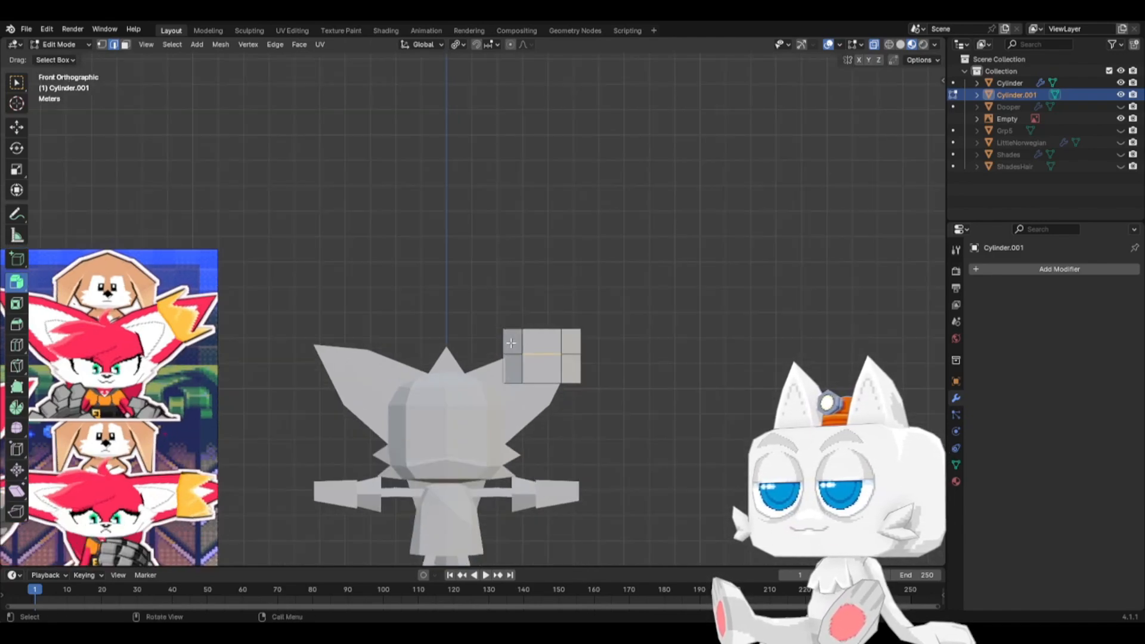
pyautogui.press('g')
pyautogui.press('z')
pyautogui.click(509, 324)
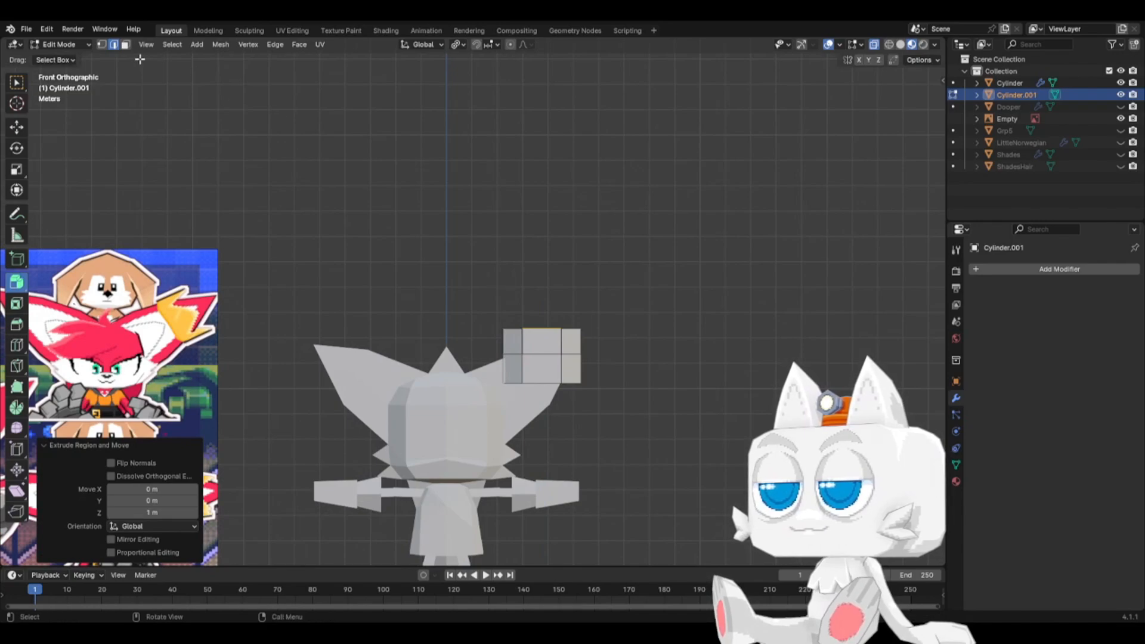
# - Scale all the extruded top edges to 0.302 and then to 0 about their individual origins, making pointed crown prongs
pyautogui.click(102, 45)
pyautogui.moveTo(467, 290); pyautogui.dragTo(628, 352)
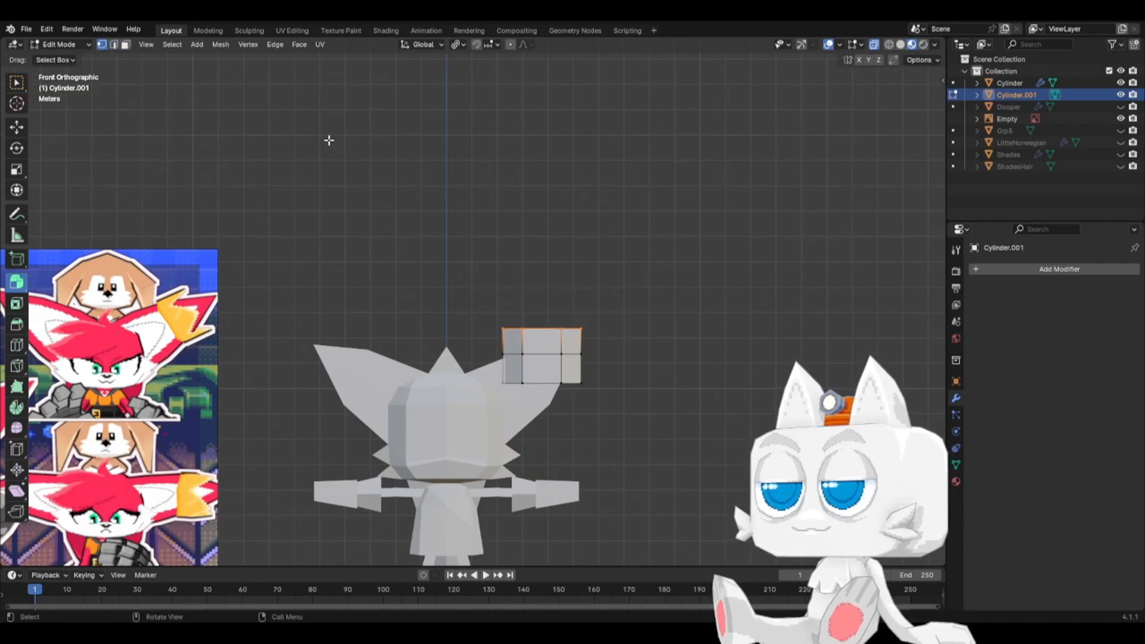
pyautogui.click(115, 45)
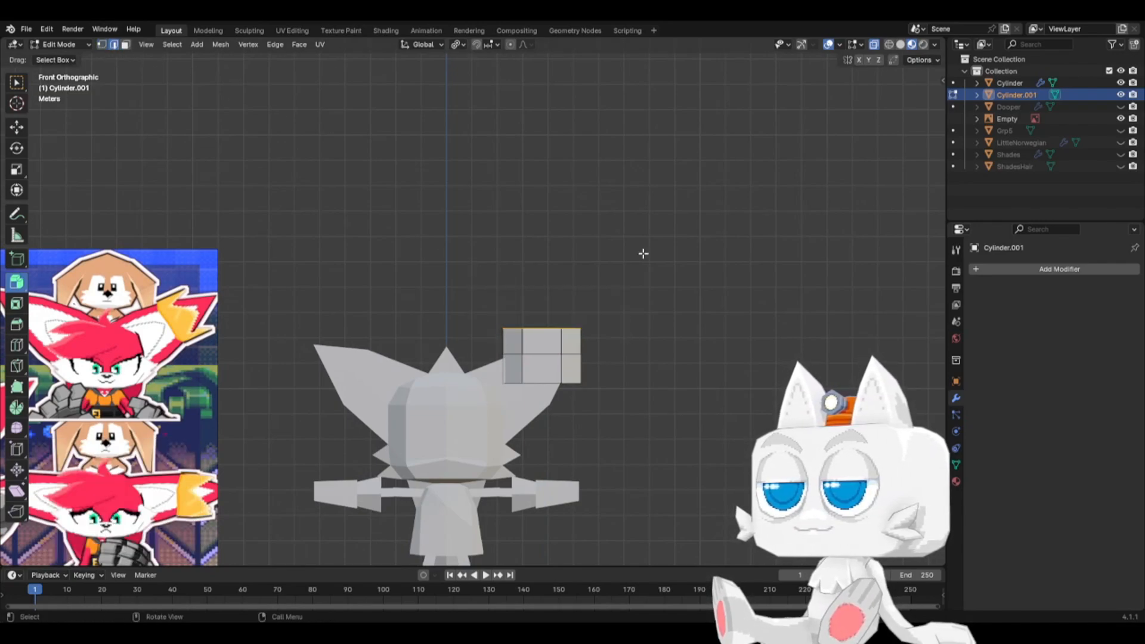
pyautogui.press('s')
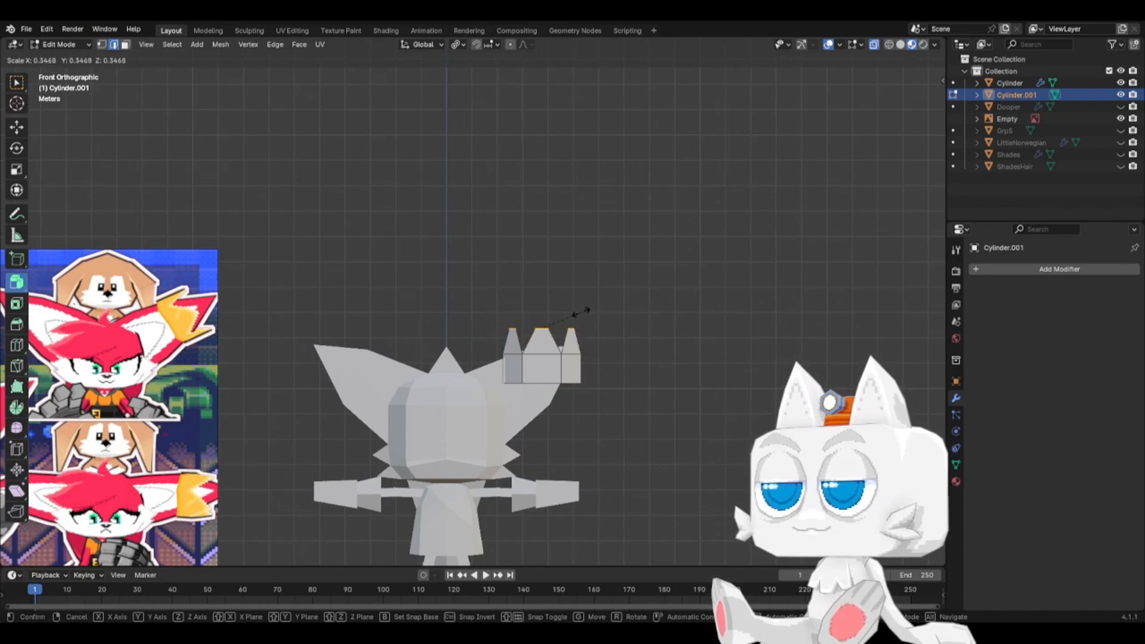
pyautogui.click(574, 315)
pyautogui.press('s')
pyautogui.press('0')
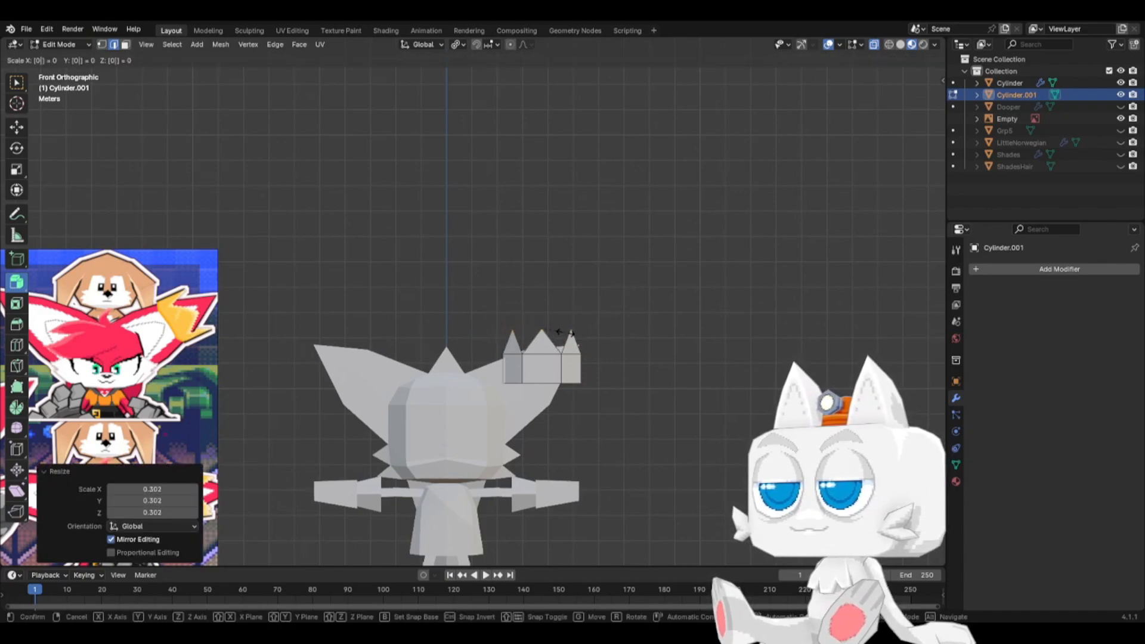
pyautogui.press('Return')
# - Select the whole linked crown mesh and merge its vertices by distance at 0.0001 m
pyautogui.hotkey('ctrl', 'l')
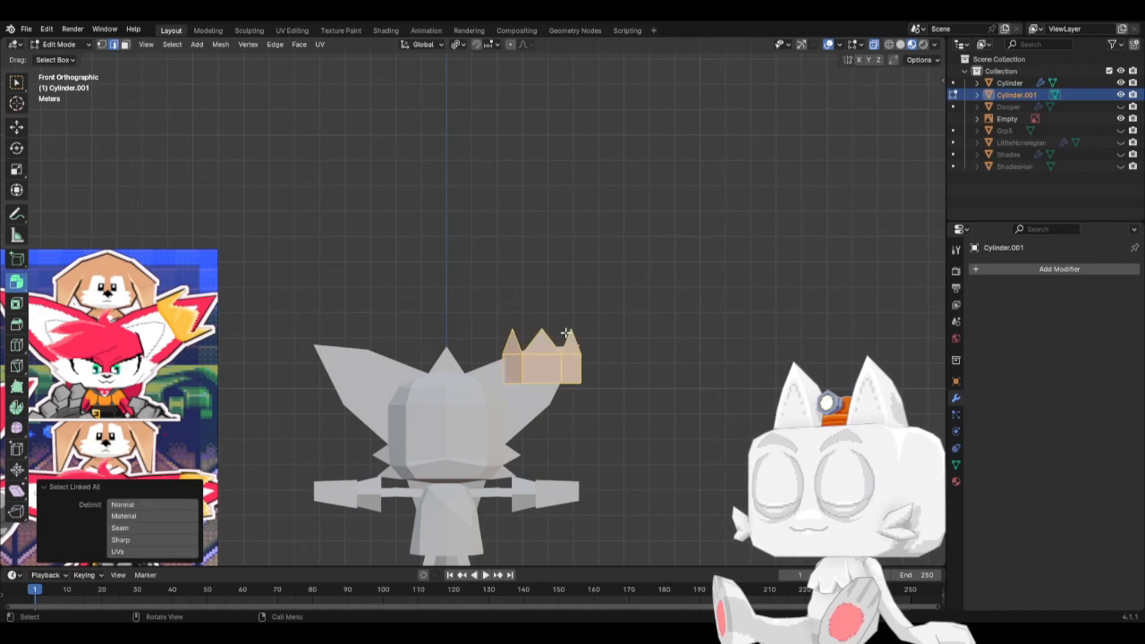
pyautogui.click(220, 45)
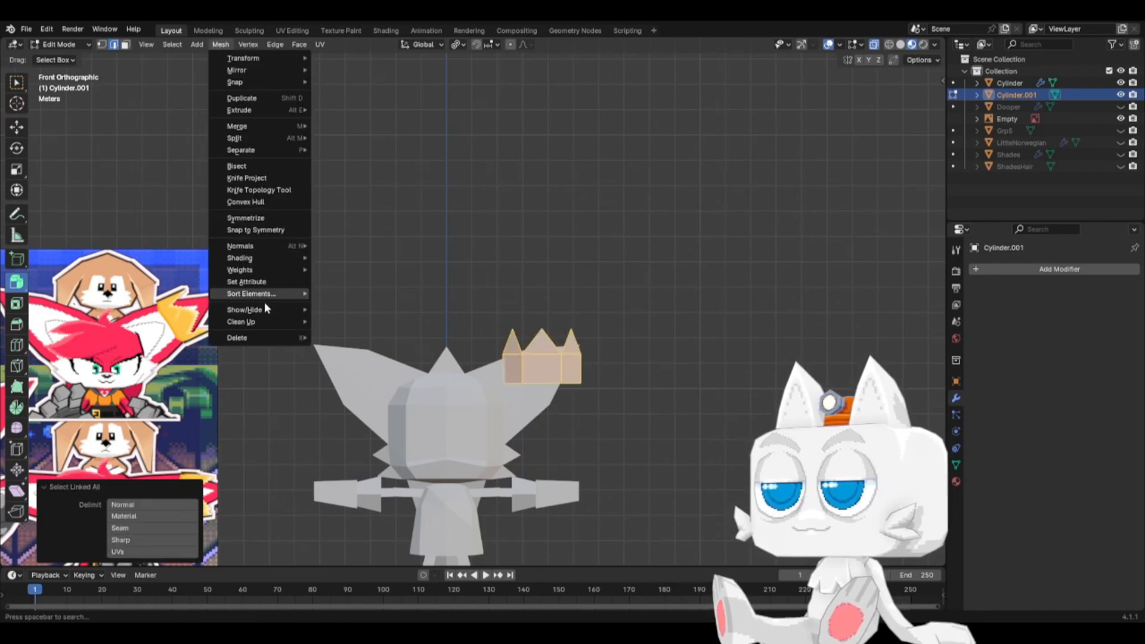
pyautogui.moveTo(271, 321)
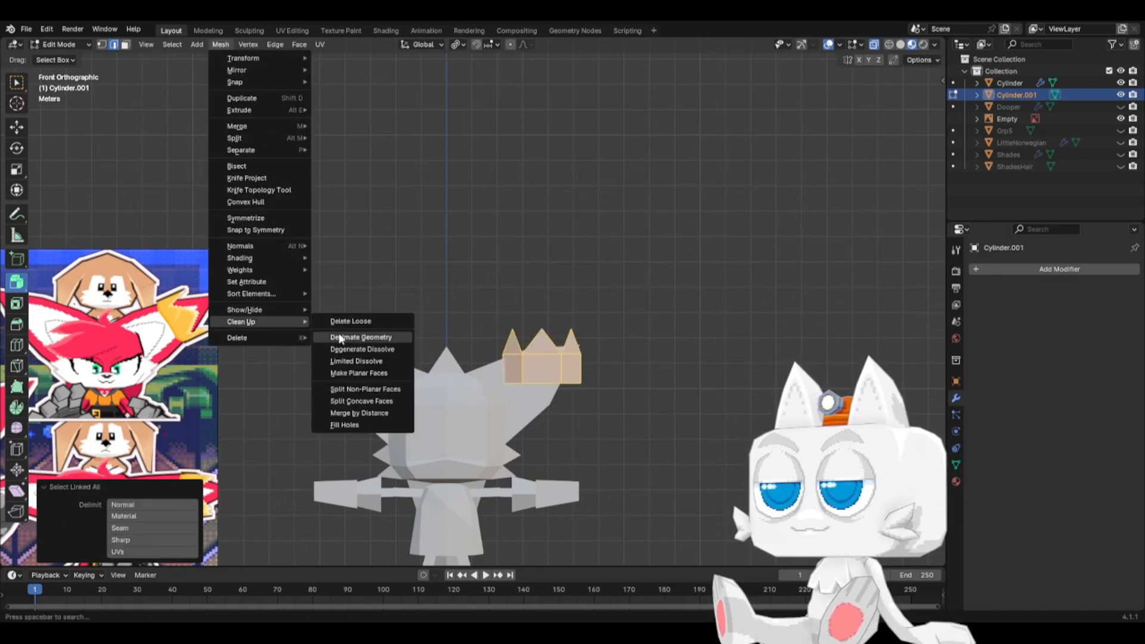
pyautogui.click(355, 413)
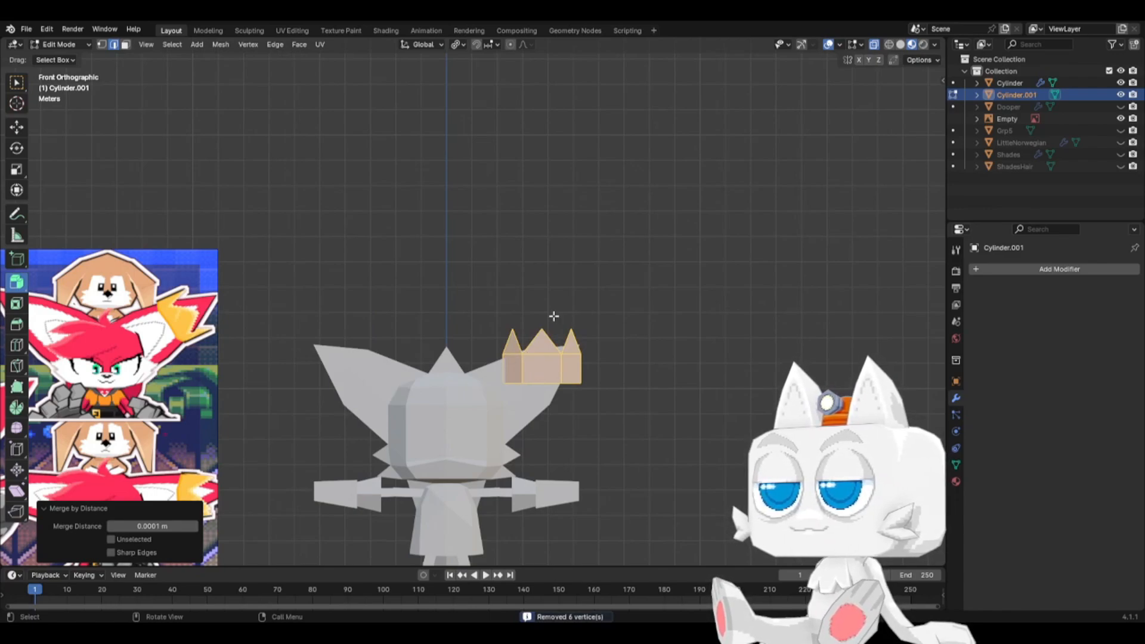
pyautogui.moveTo(554, 317); pyautogui.dragTo(540, 349, button='middle')
# - Rotate the crown 50° and another 10.2° clockwise in front view, and move it to wrap around the ear
pyautogui.press('KP_1')
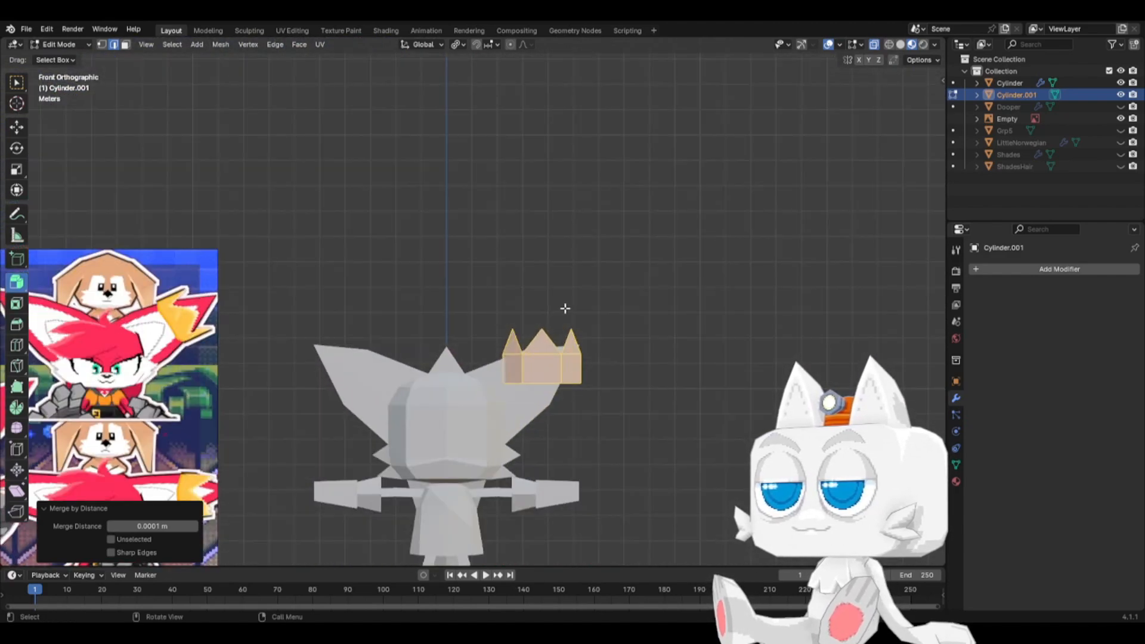
pyautogui.press('r')
pyautogui.click(612, 356)
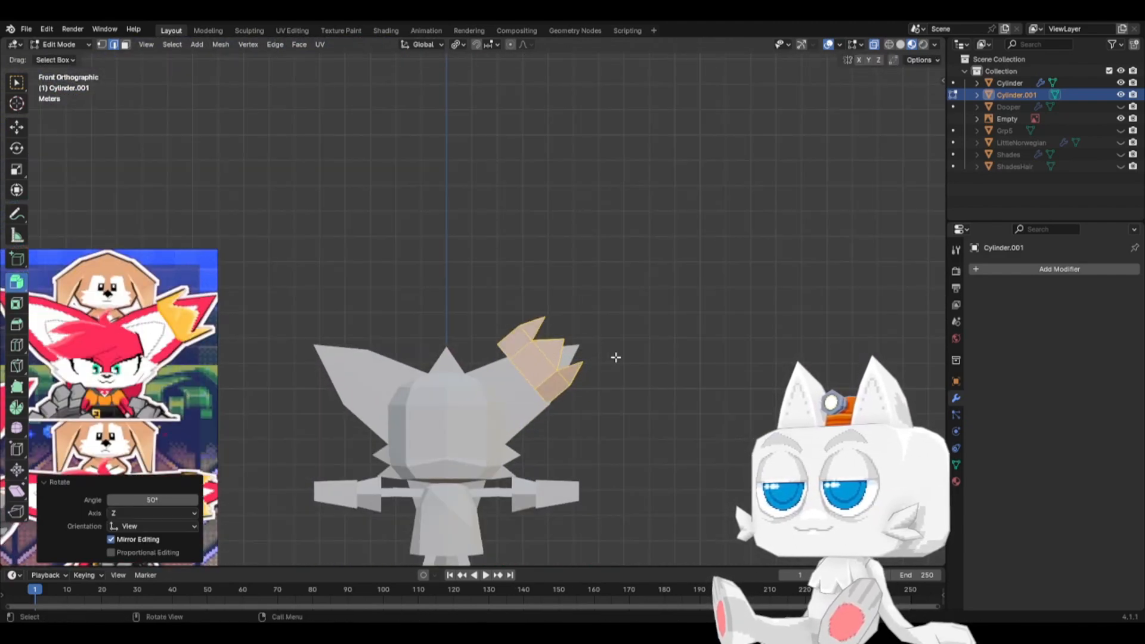
pyautogui.press('g')
pyautogui.click(635, 366)
pyautogui.press('r')
pyautogui.click(639, 377)
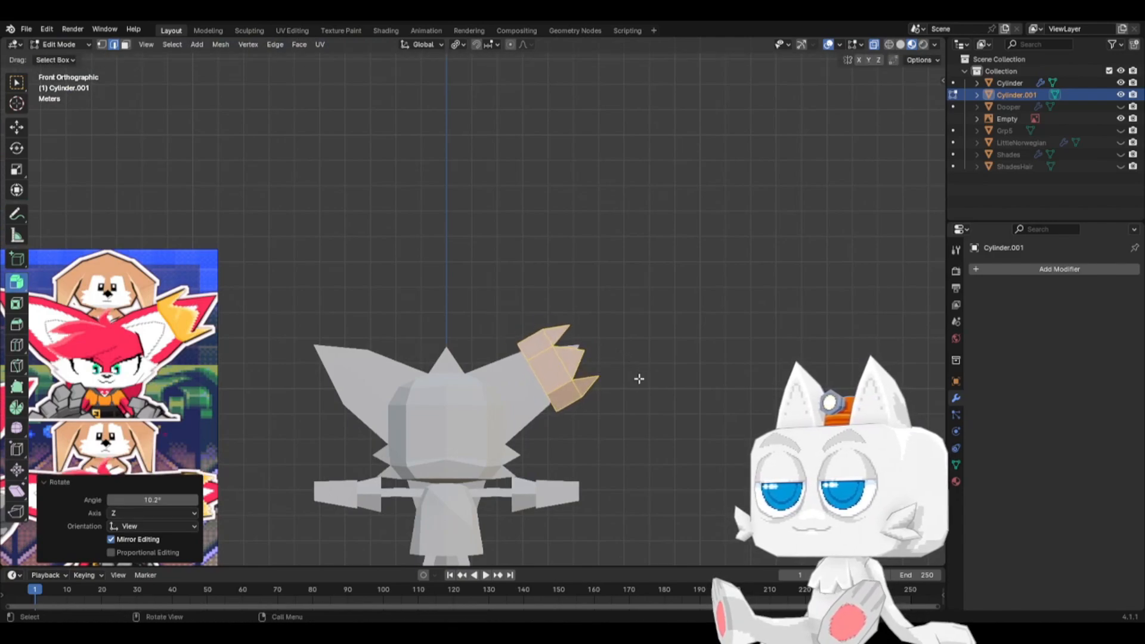
pyautogui.press('g')
pyautogui.click(627, 388)
# - Check how the crown sits on the ear from the side and against the full character in front view
pyautogui.press('Tab')
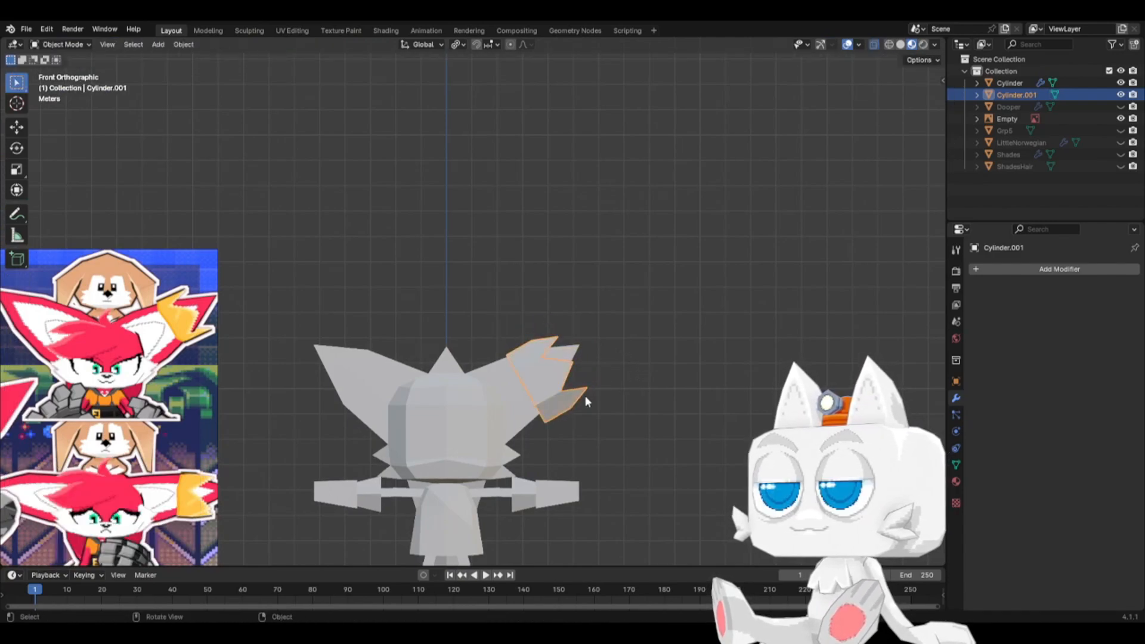
pyautogui.moveTo(585, 395); pyautogui.dragTo(439, 420, button='middle')
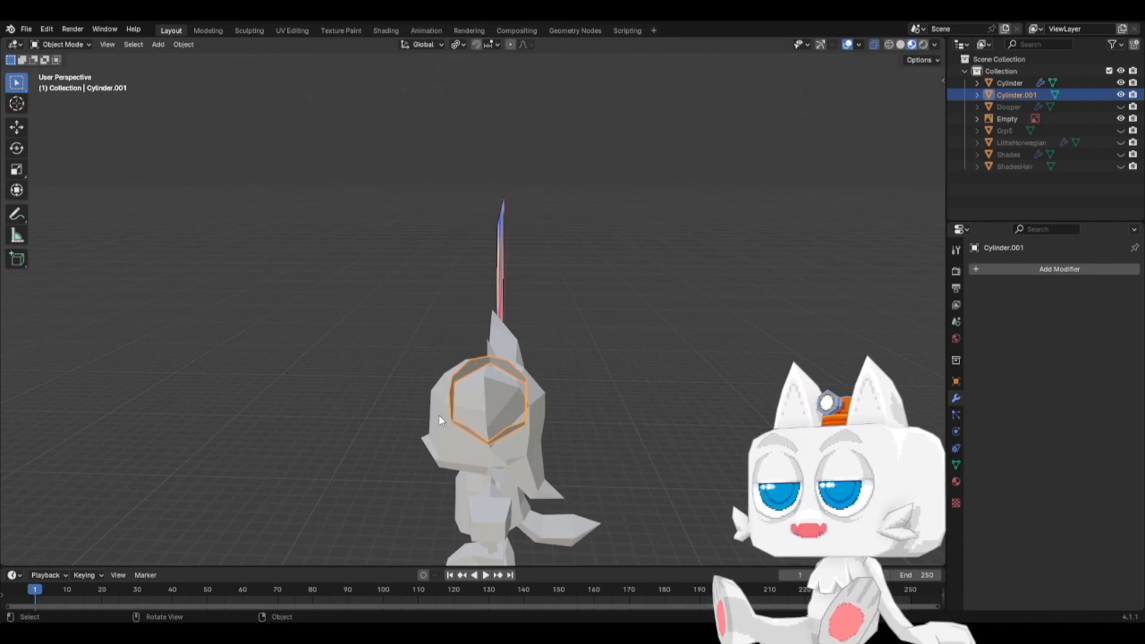
pyautogui.press('KP_1')
pyautogui.scroll(-3, 492, 389)
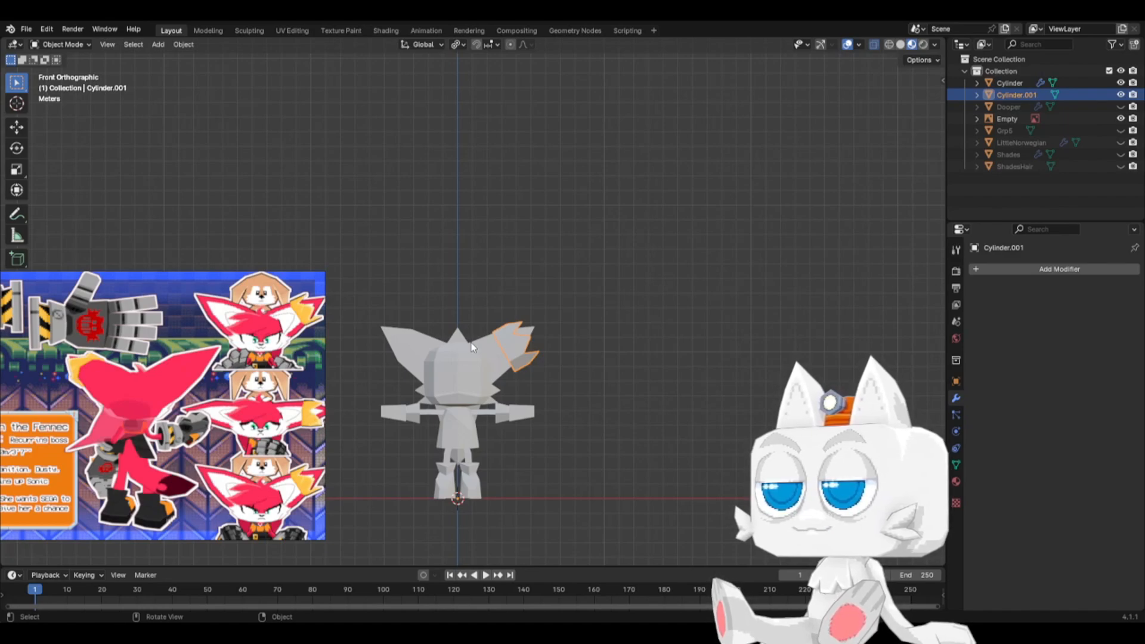
pyautogui.press('Tab')
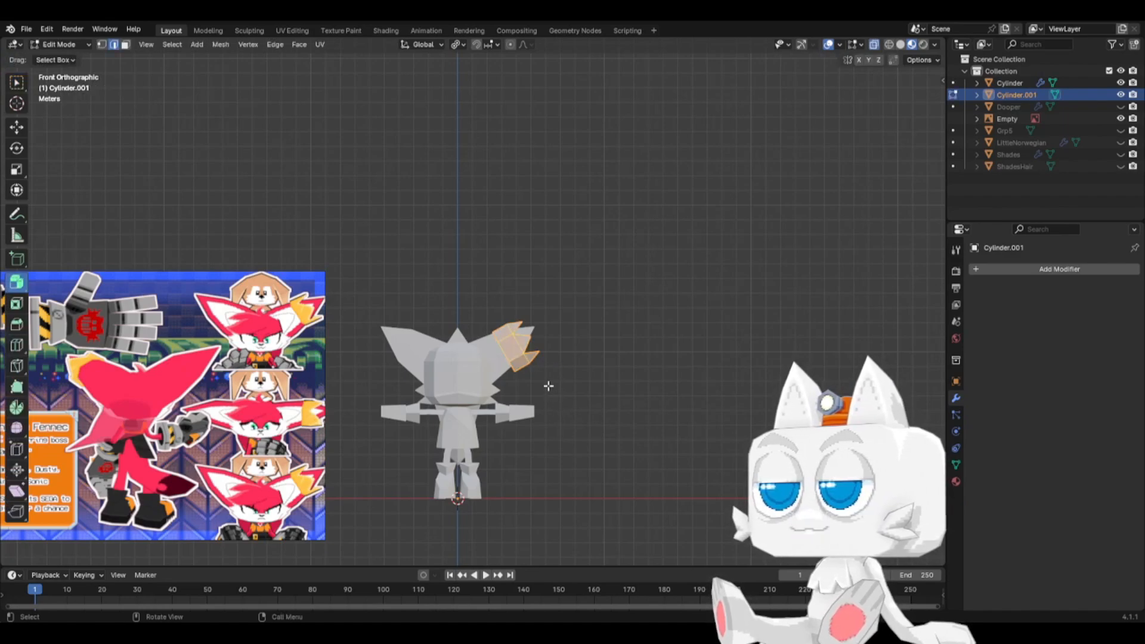
# - Add a cube to the mesh and raise it about 8.29 m along Z to head height
pyautogui.hotkey('alt', 'a')
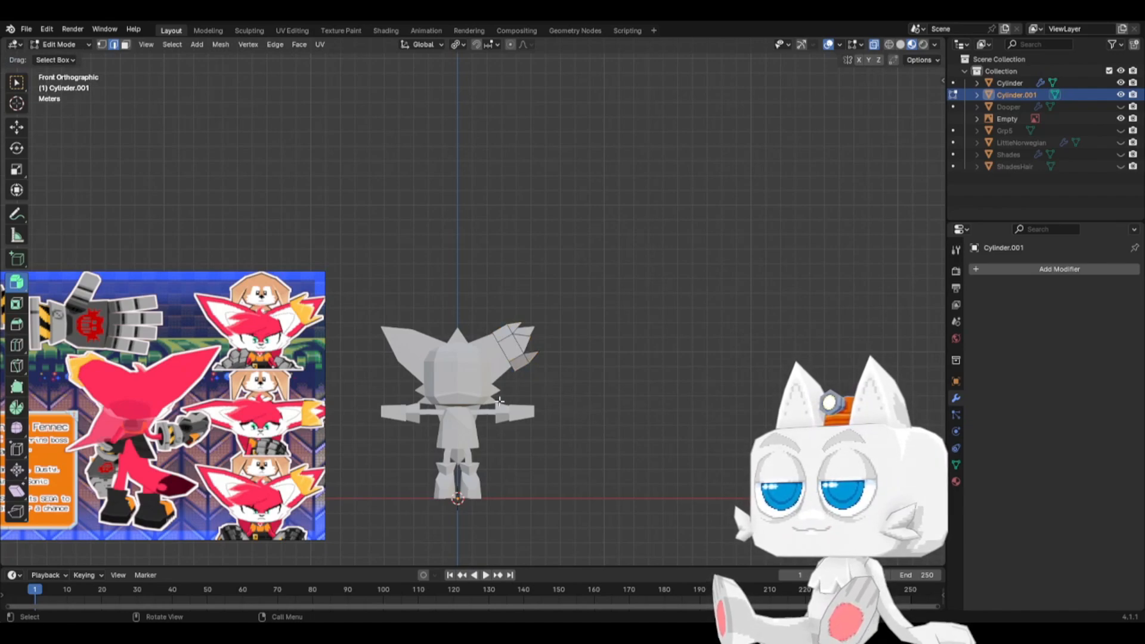
pyautogui.hotkey('shift', 'a')
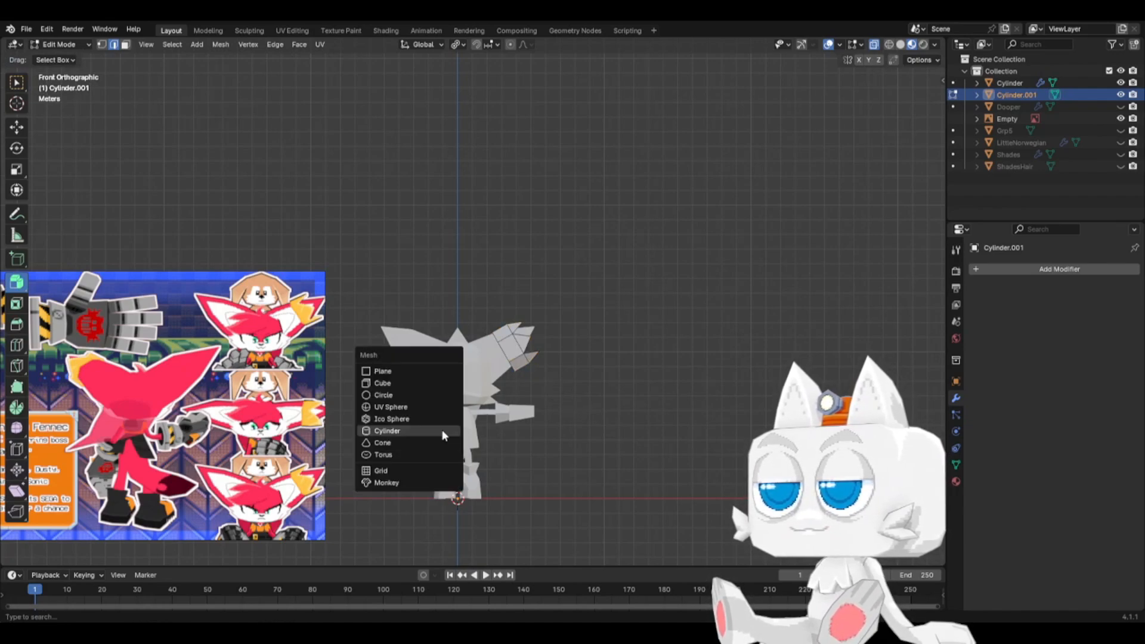
pyautogui.click(389, 384)
pyautogui.press('g')
pyautogui.press('z')
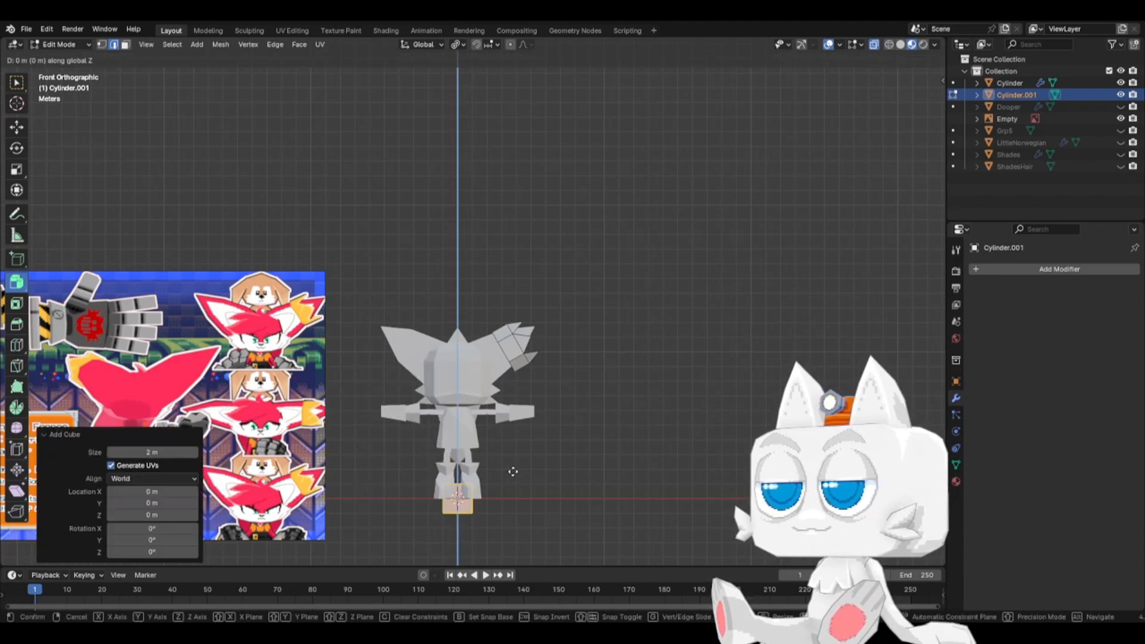
pyautogui.click(500, 350)
# - Move the cube about 2.6 m forward along negative Y and about 1.26 m up, placing it at the front of the head
pyautogui.press('KP_7')
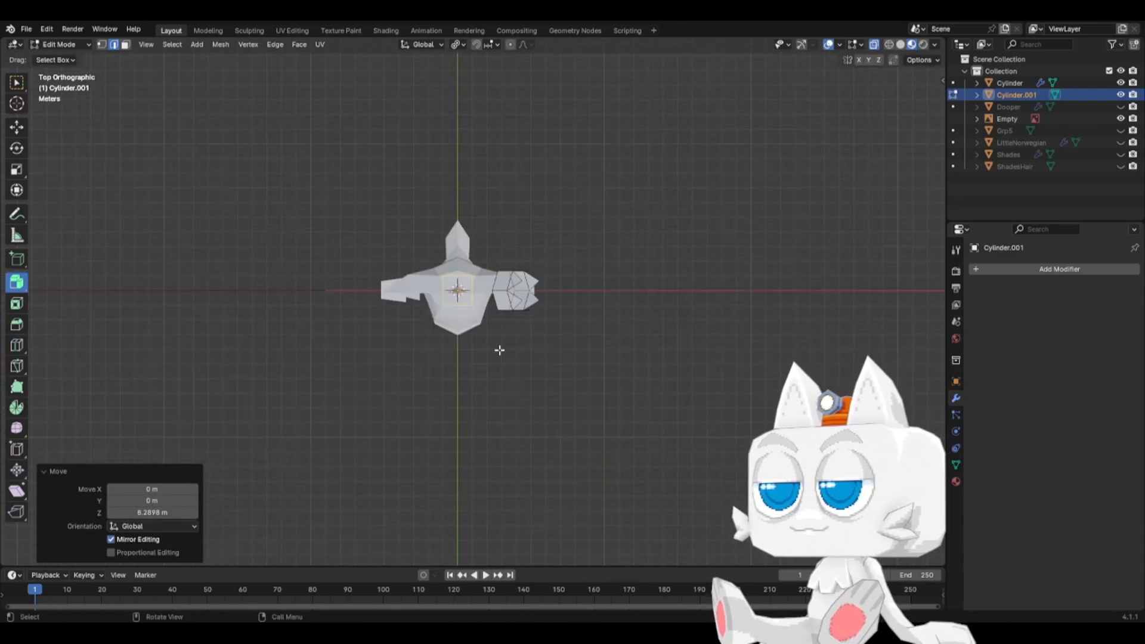
pyautogui.press('g')
pyautogui.press('y')
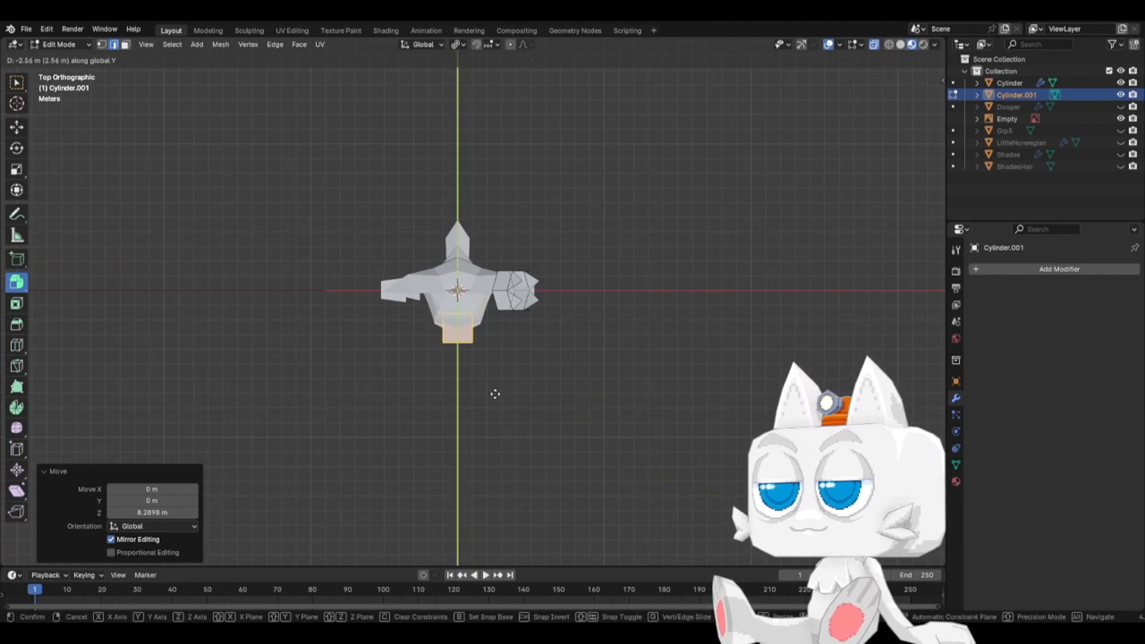
pyautogui.click(495, 394)
pyautogui.press('KP_1')
pyautogui.press('g')
pyautogui.press('z')
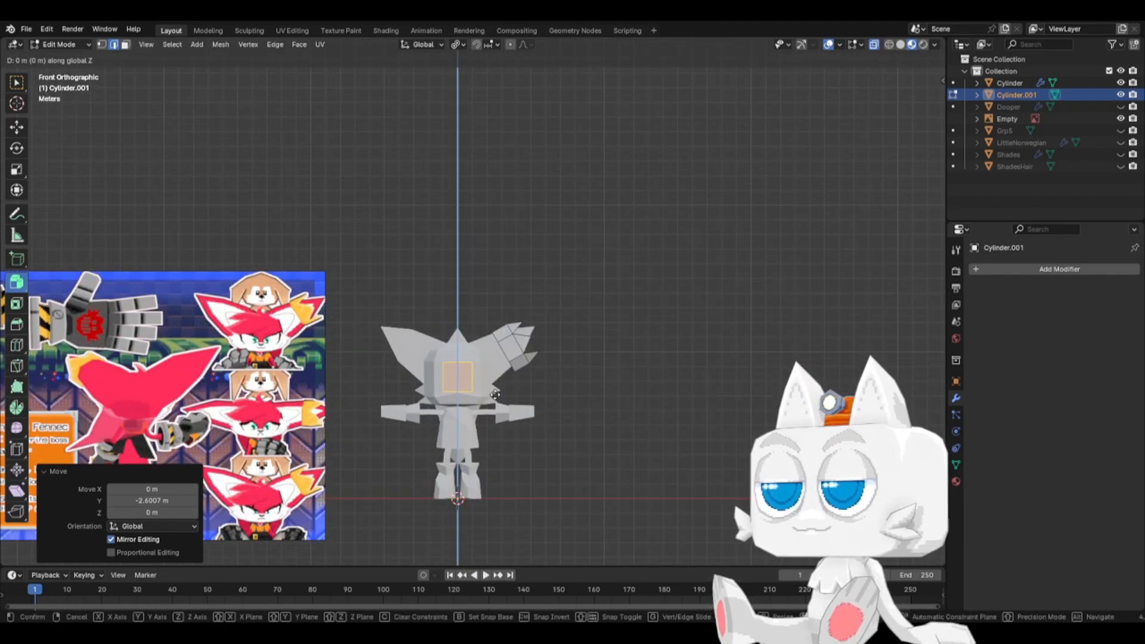
pyautogui.click(499, 385)
# - Scale the cube down uniformly to about 0.707
pyautogui.scroll(2, 501, 379)
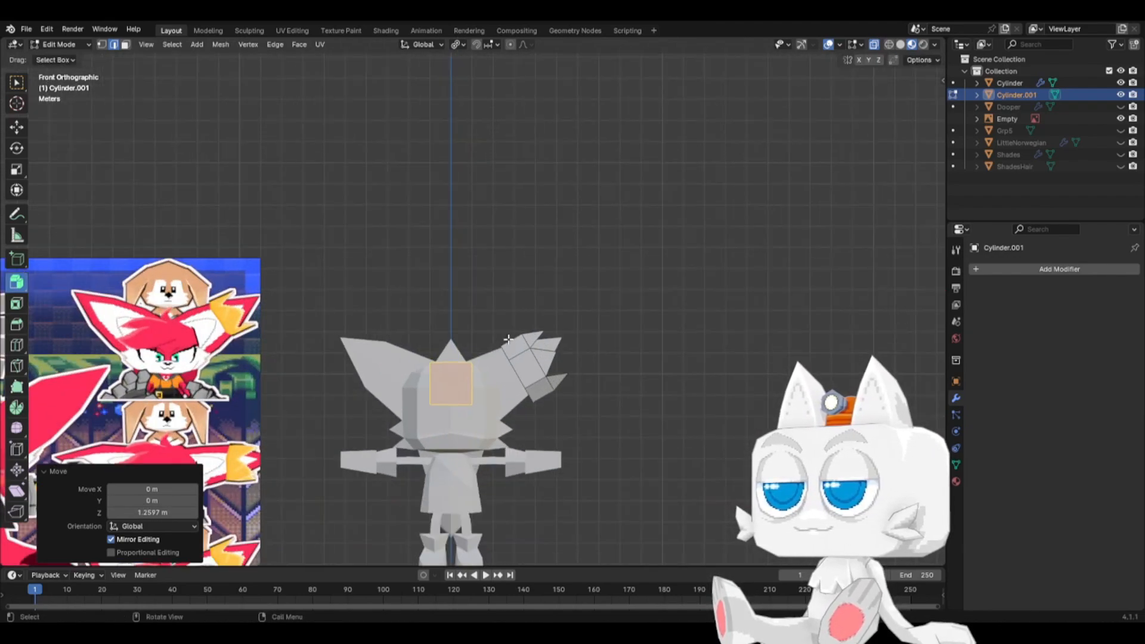
pyautogui.press('s')
pyautogui.click(482, 342)
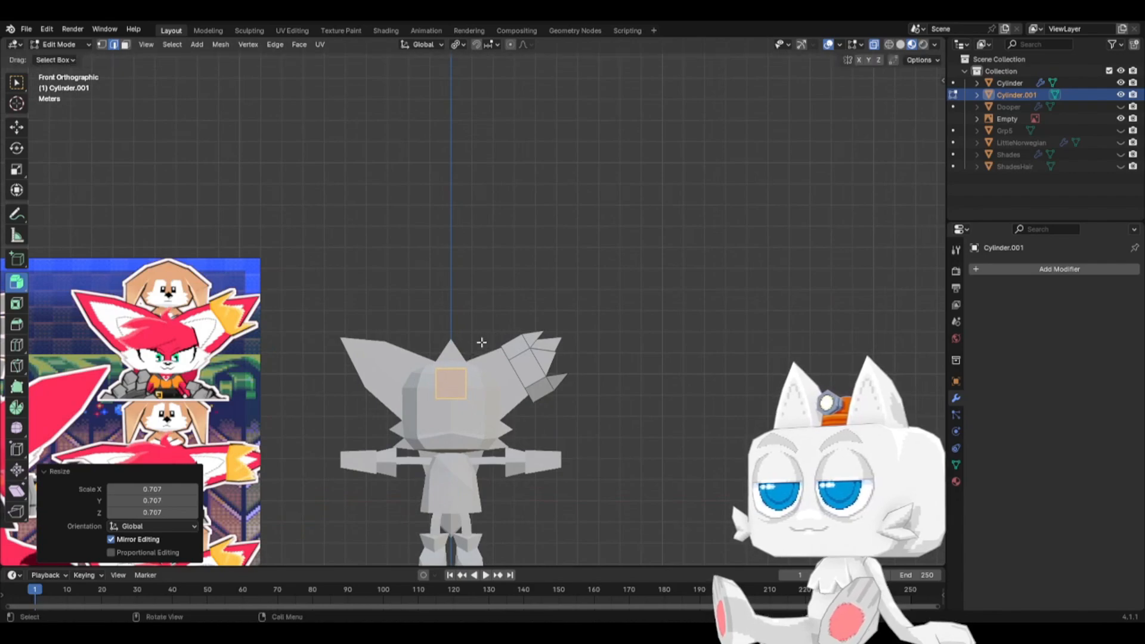
# - Taper the cube's front face by scaling it along Z to about 0.4
pyautogui.click(125, 45)
pyautogui.press('KP_3')
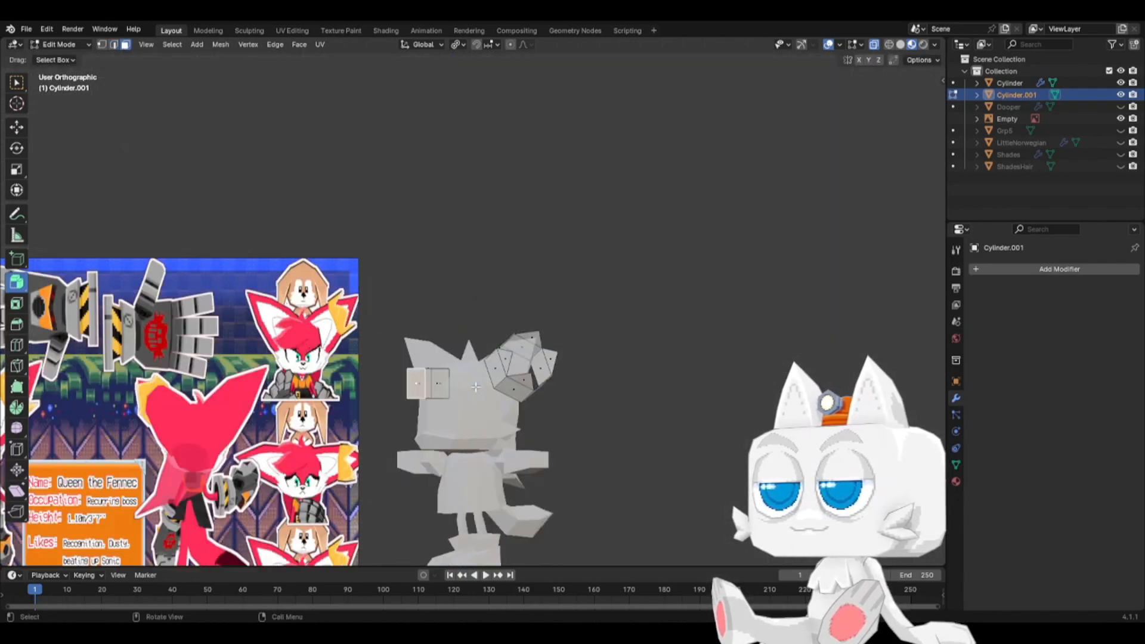
pyautogui.press('s')
pyautogui.press('z')
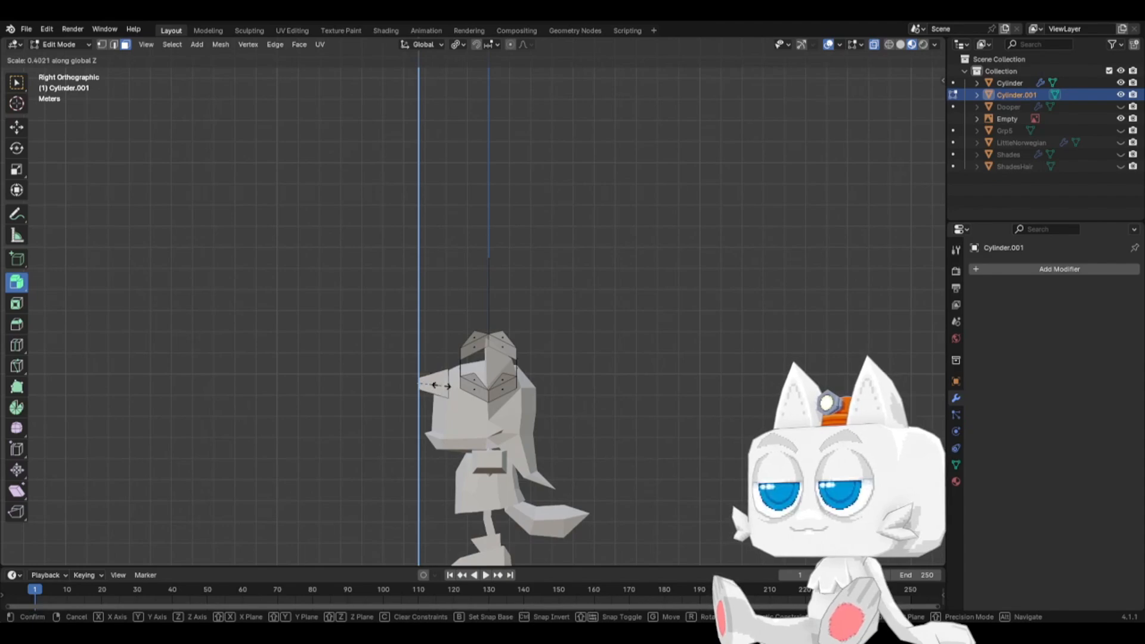
pyautogui.click(442, 386)
# - Flatten the whole tapered block along Y and move it about 0.37 m forward and 0.17 m down
pyautogui.hotkey('ctrl', 'l')
pyautogui.press('s')
pyautogui.press('y')
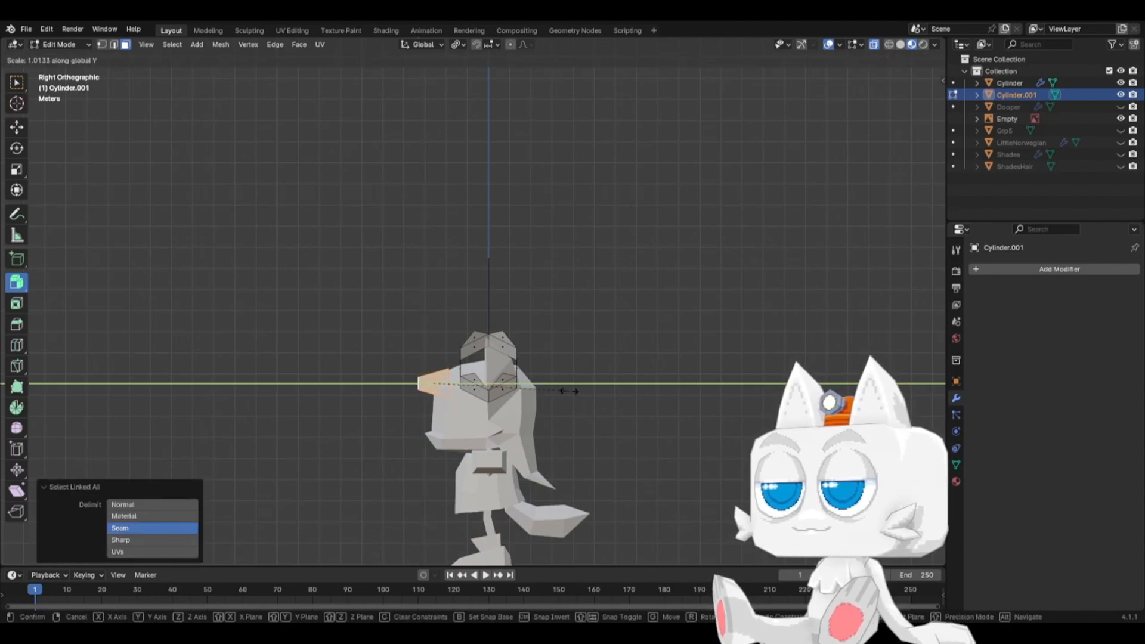
pyautogui.click(476, 378)
pyautogui.press('g')
pyautogui.click(466, 379)
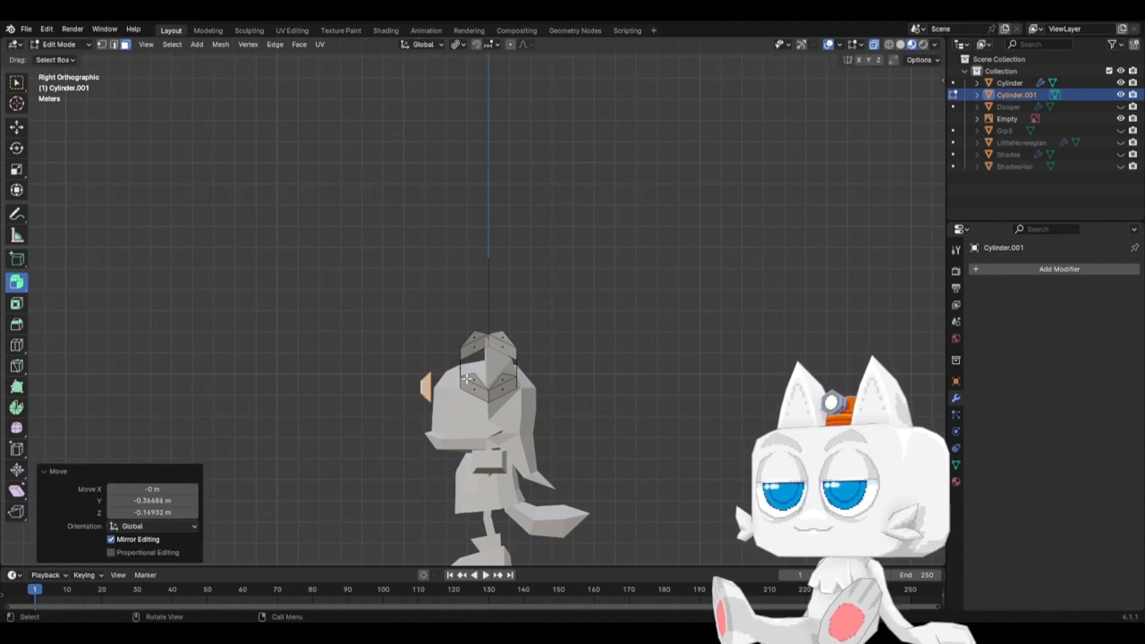
# - Stretch the block along Z by about 1.674, then scale it along Z by about 0.771
pyautogui.press('KP_1')
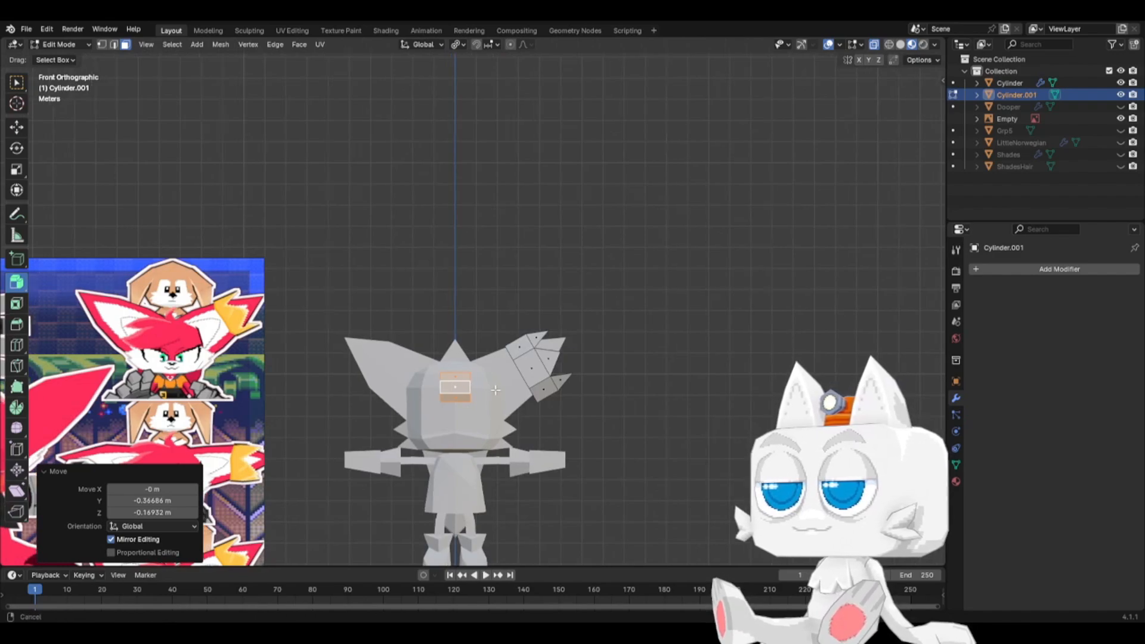
pyautogui.keyDown('shift'); pyautogui.moveTo(495, 390); pyautogui.dragTo(621, 356, button='middle'); pyautogui.keyUp('shift')
pyautogui.press('s')
pyautogui.press('z')
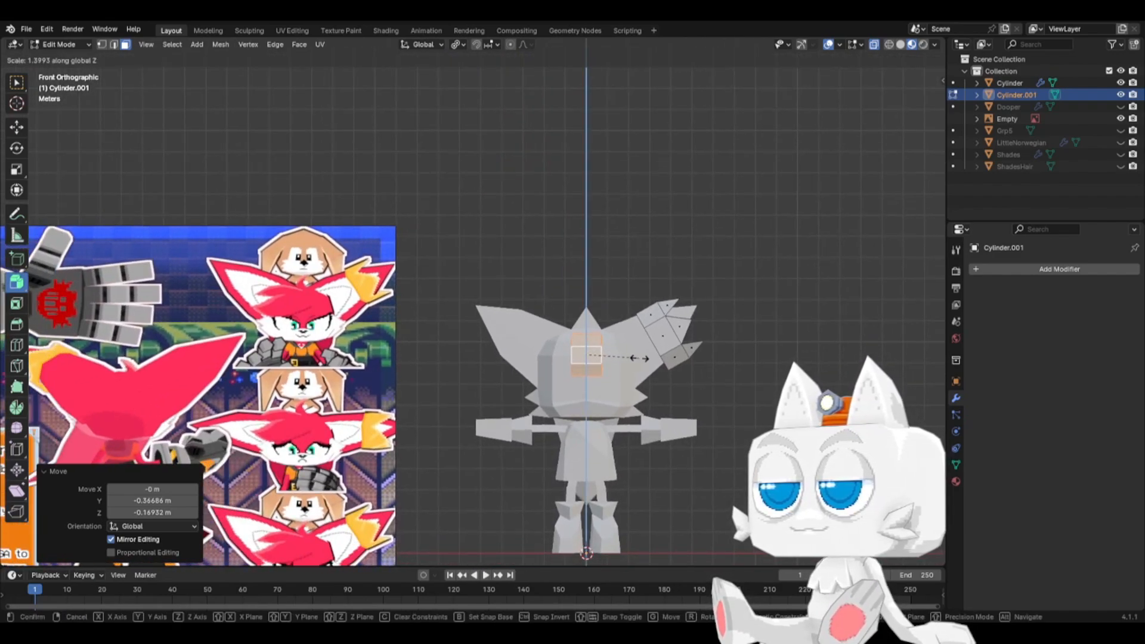
pyautogui.click(649, 360)
pyautogui.press('s')
pyautogui.press('z')
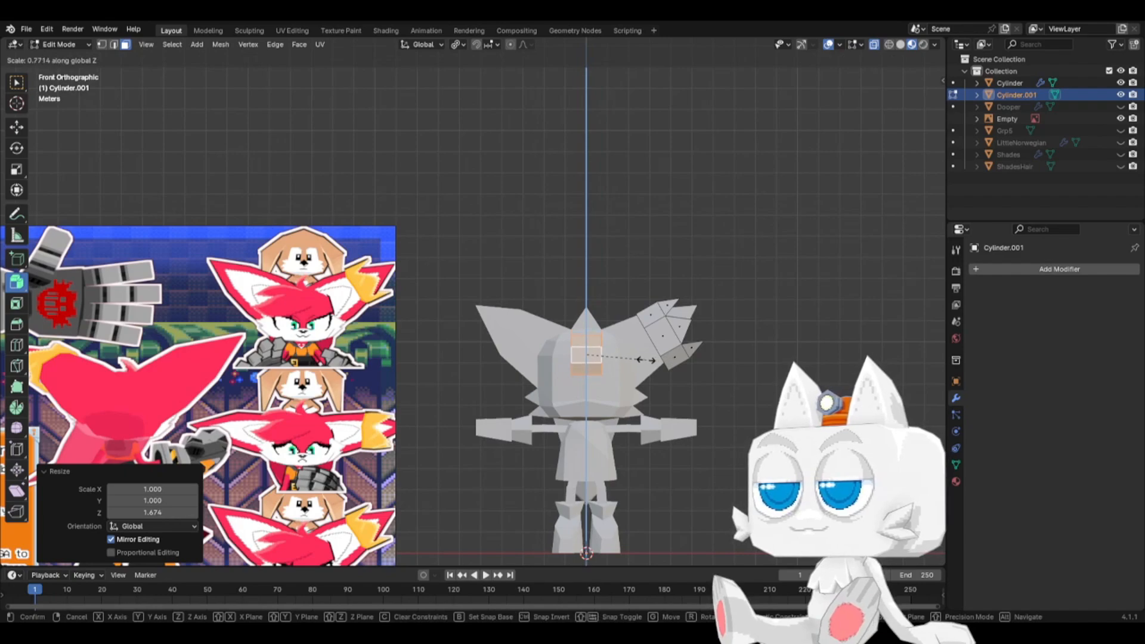
pyautogui.click(647, 360)
# - Shift the block about 0.82 m along negative X and 0.17 m down on the forehead
pyautogui.press('g')
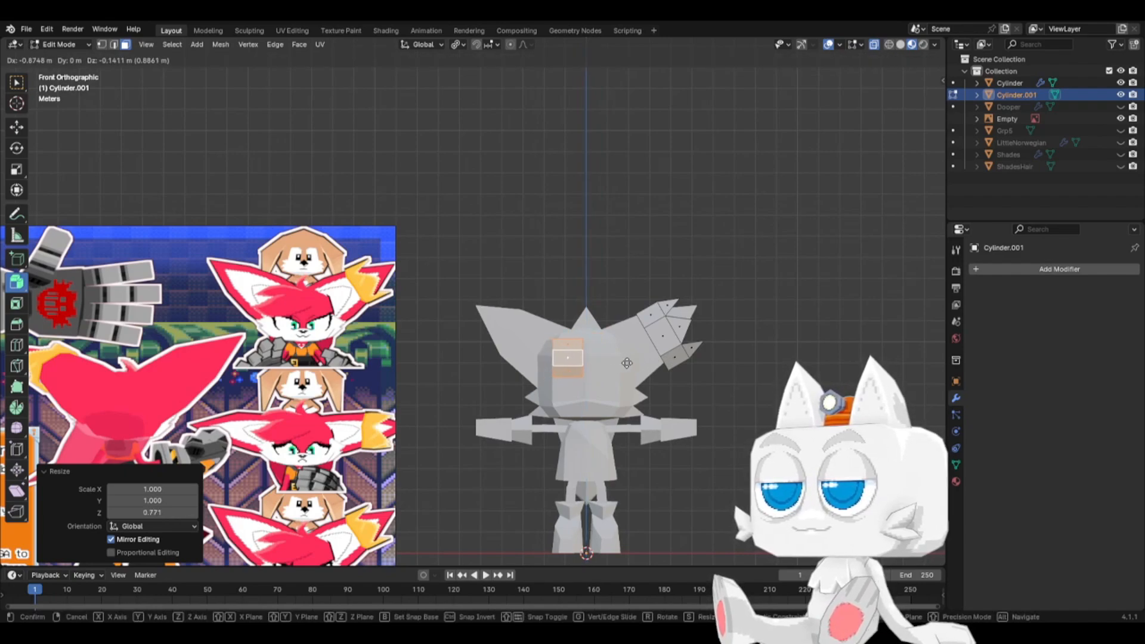
pyautogui.click(628, 363)
pyautogui.scroll(2, 612, 391)
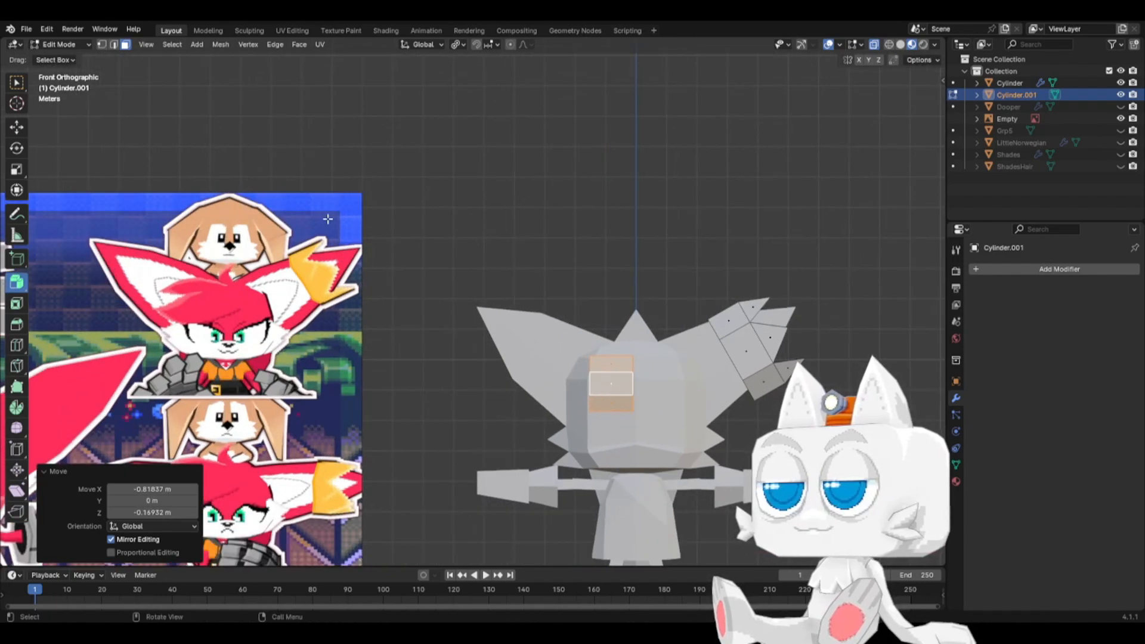
pyautogui.click(590, 388)
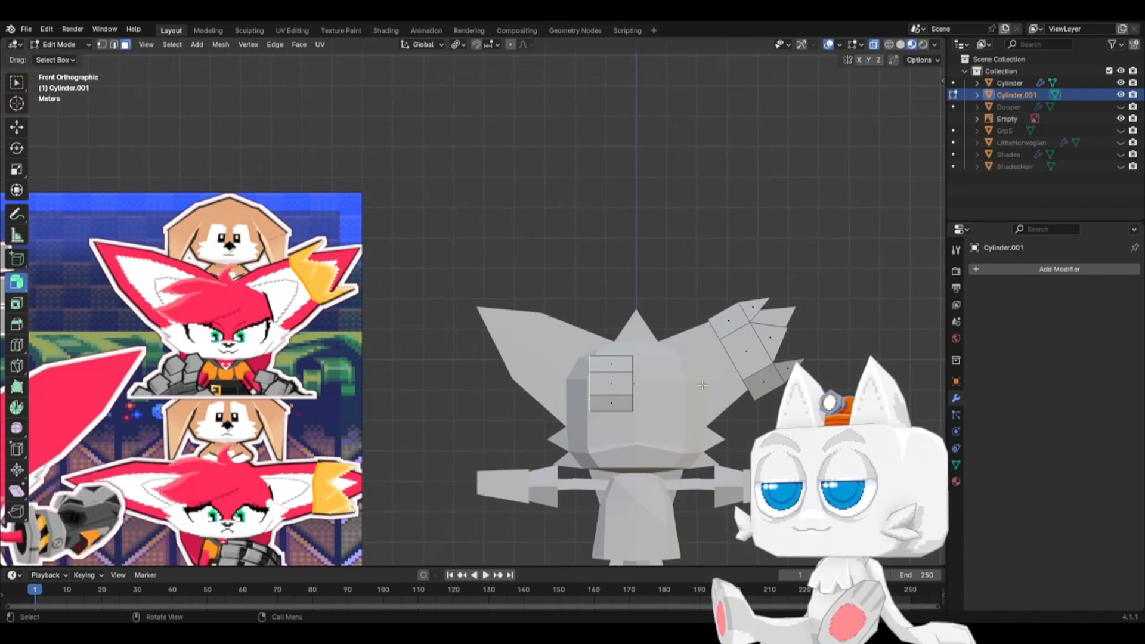
pyautogui.press('s')
pyautogui.click(641, 385)
pyautogui.click(630, 386)
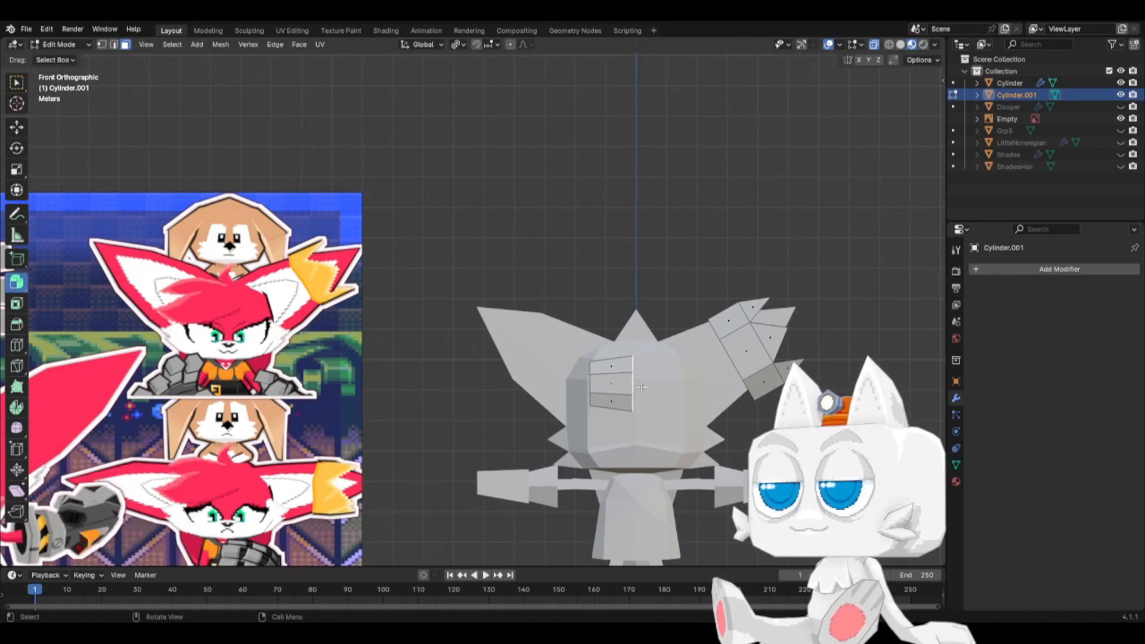
pyautogui.press('s')
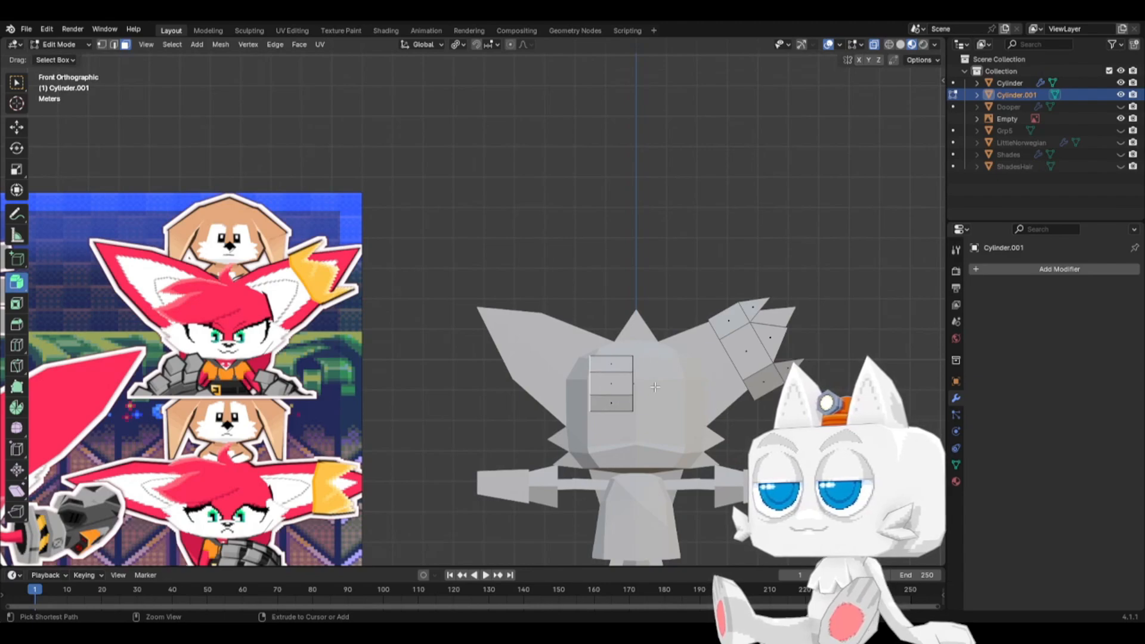
# - Shrink the block's positive-X end face uniformly to about 0.714
pyautogui.click(649, 384)
pyautogui.press('s')
pyautogui.click(670, 390)
# - Extrude the shrunken end face about 0.4 m and merge it at center into a point
pyautogui.press('e')
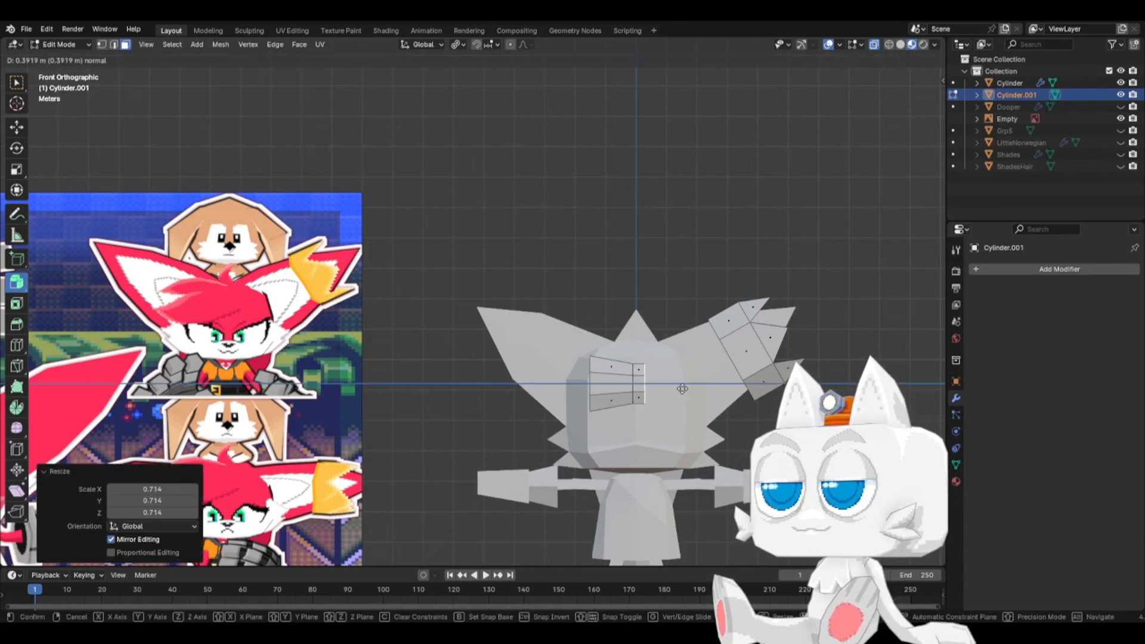
pyautogui.click(684, 390)
pyautogui.press('m')
pyautogui.click(686, 392)
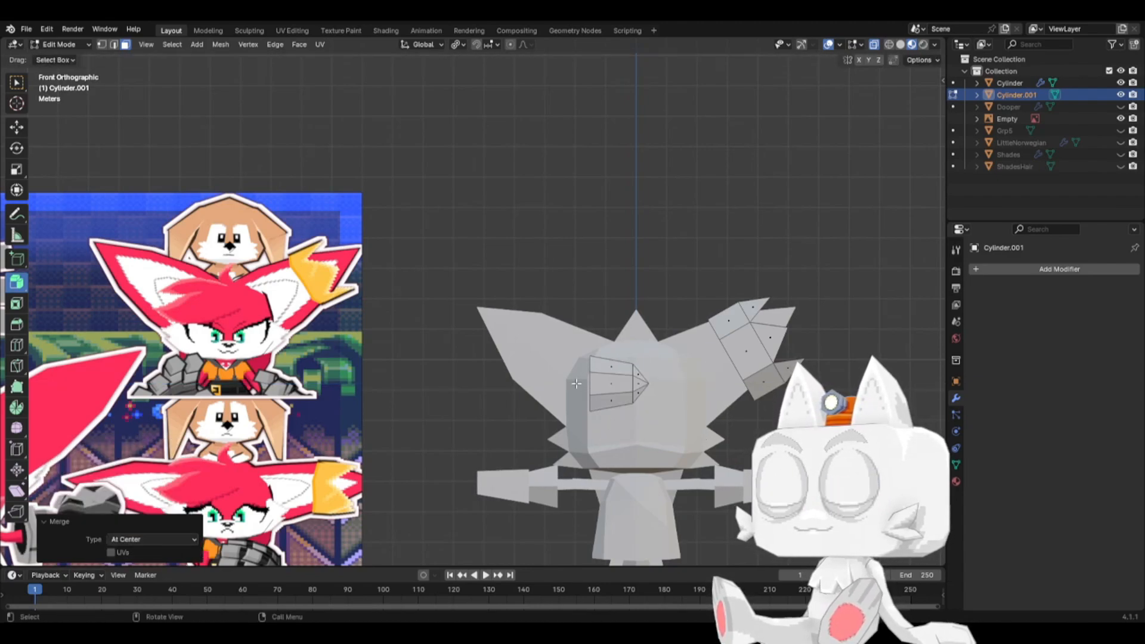
# - Extrude the block's negative-X end face about 1.2 m and merge it at center into a point
pyautogui.press('e')
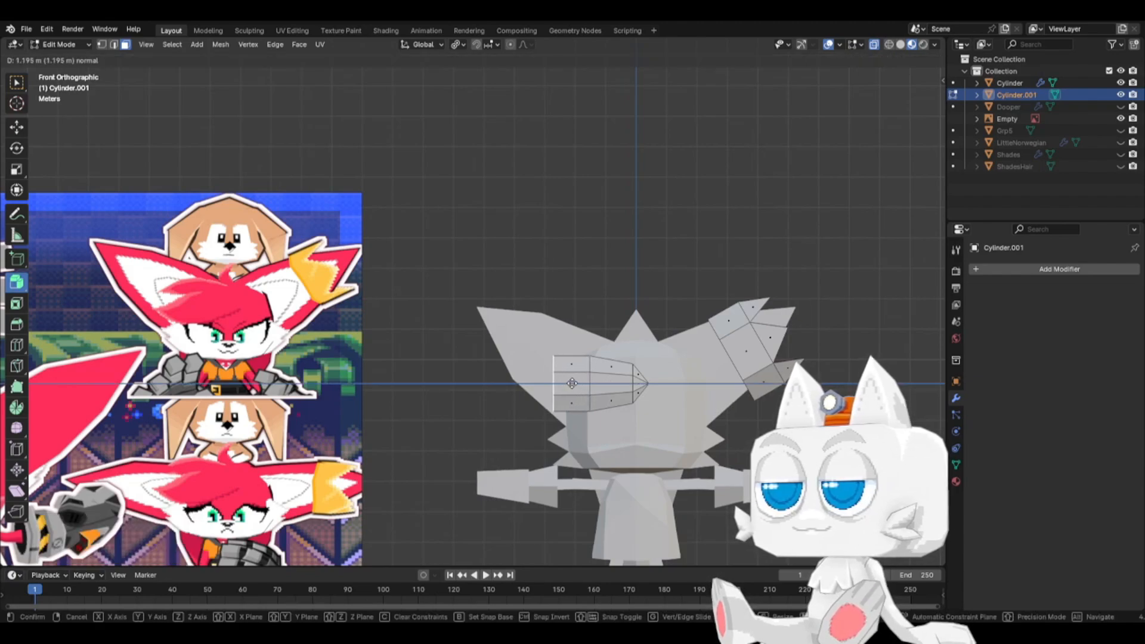
pyautogui.click(569, 383)
pyautogui.press('m')
pyautogui.click(570, 384)
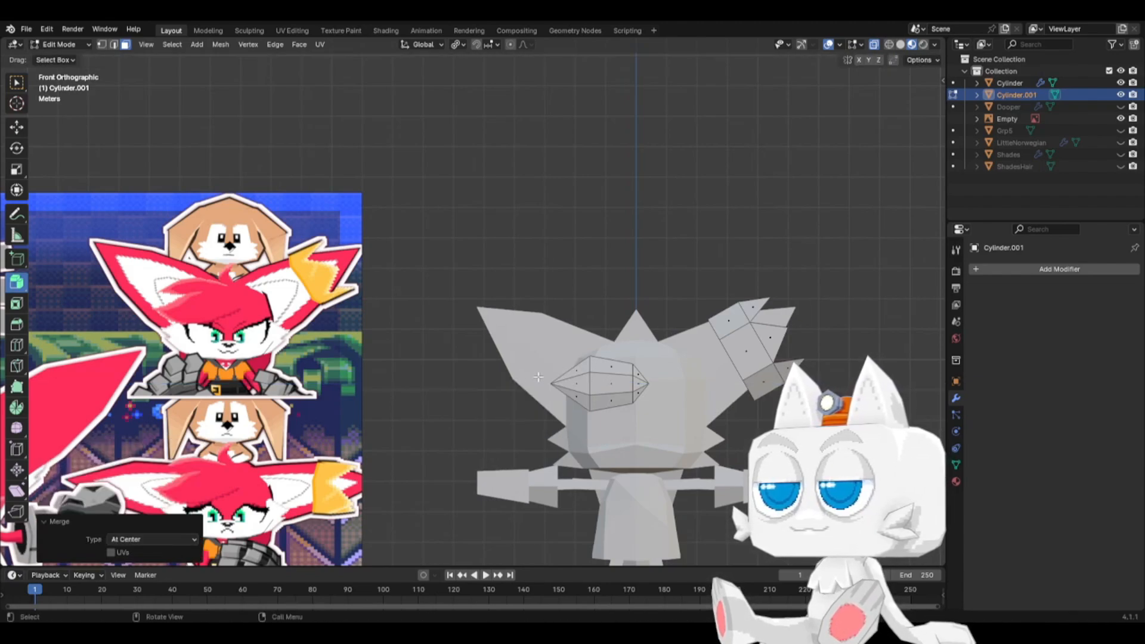
# - Move the negative-X tip vertex further outward along X and bevel the edge loop next to it about 0.4 m wide
pyautogui.click(101, 44)
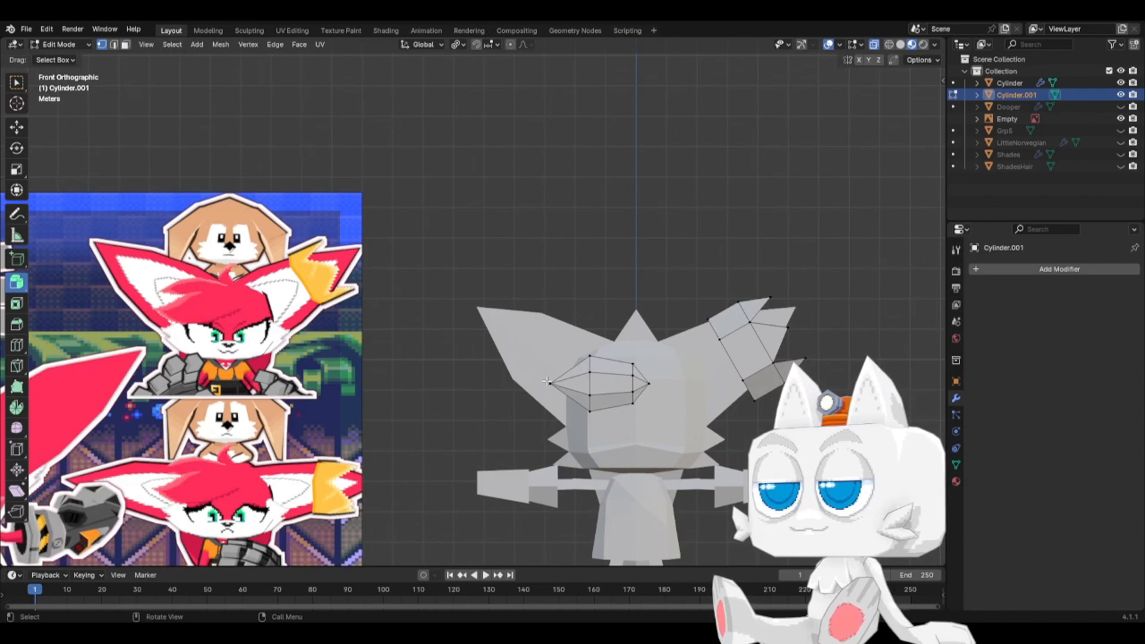
pyautogui.press('g')
pyautogui.press('x')
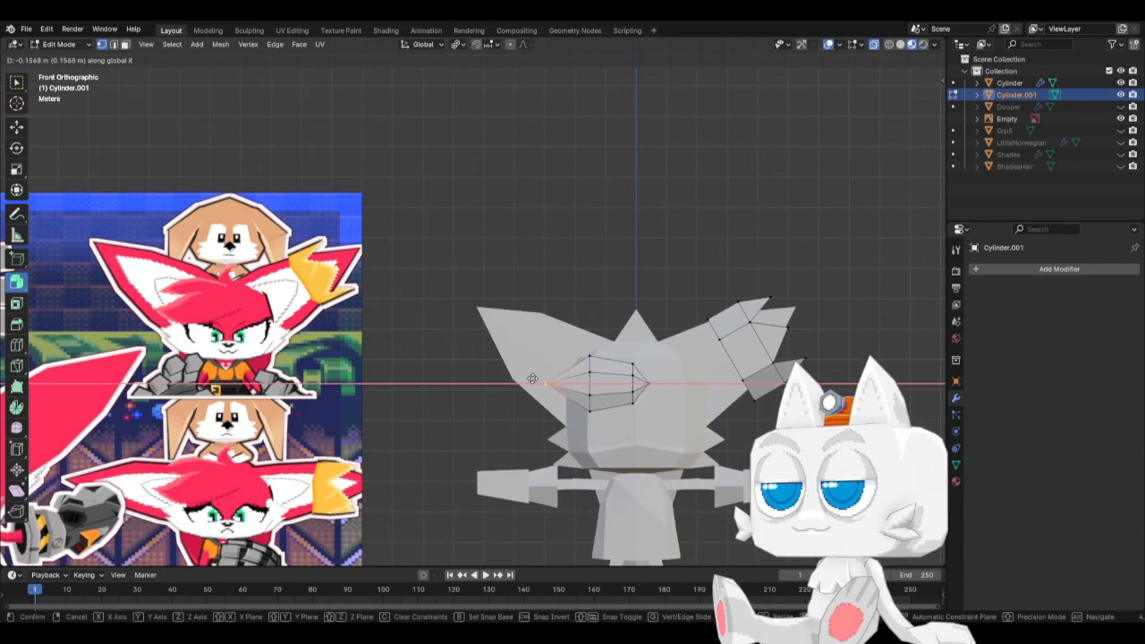
pyautogui.click(518, 380)
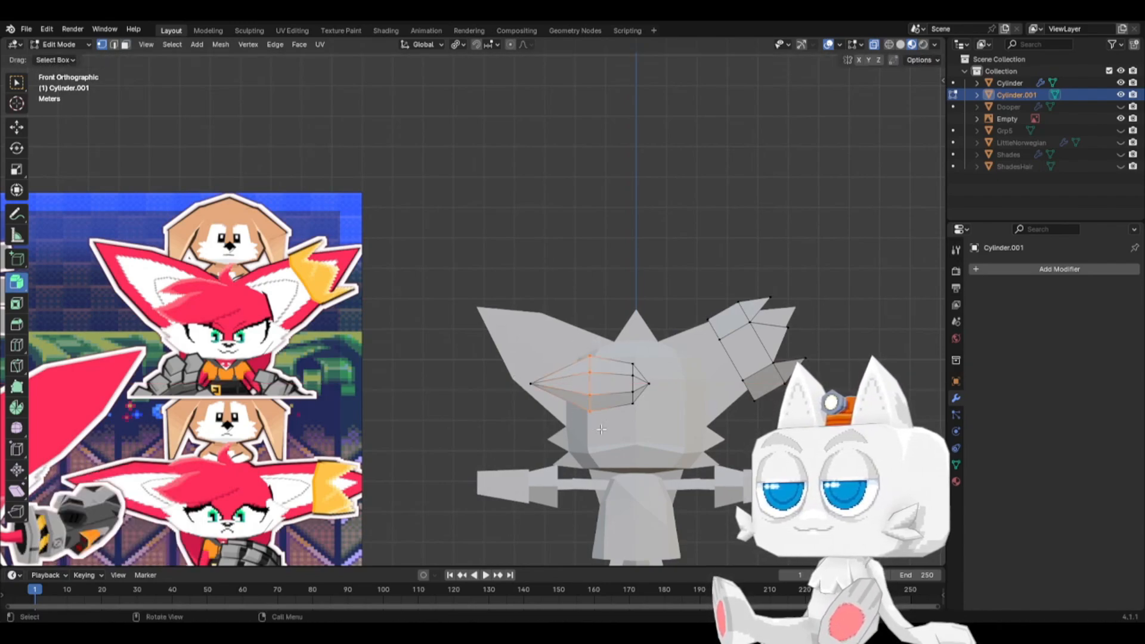
pyautogui.hotkey('ctrl', 'b')
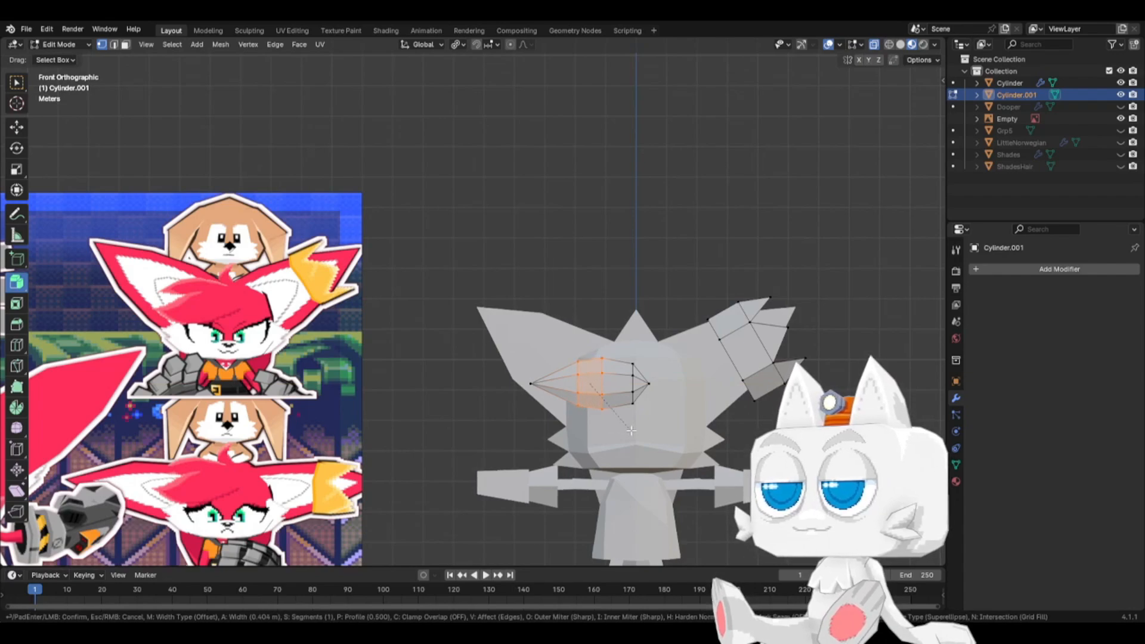
pyautogui.click(631, 430)
# - Move the negative-X tip about 0.76 m up and 0.31 m inward, then lower it with its neighbouring loop about 0.14 m
pyautogui.click(529, 379)
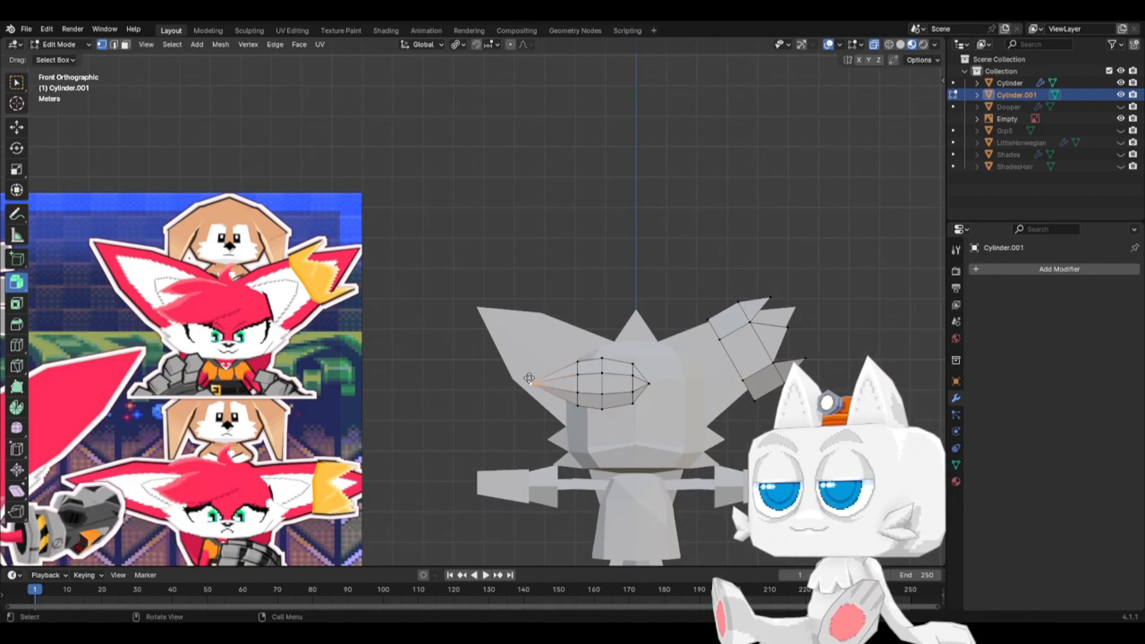
pyautogui.press('g')
pyautogui.click(539, 361)
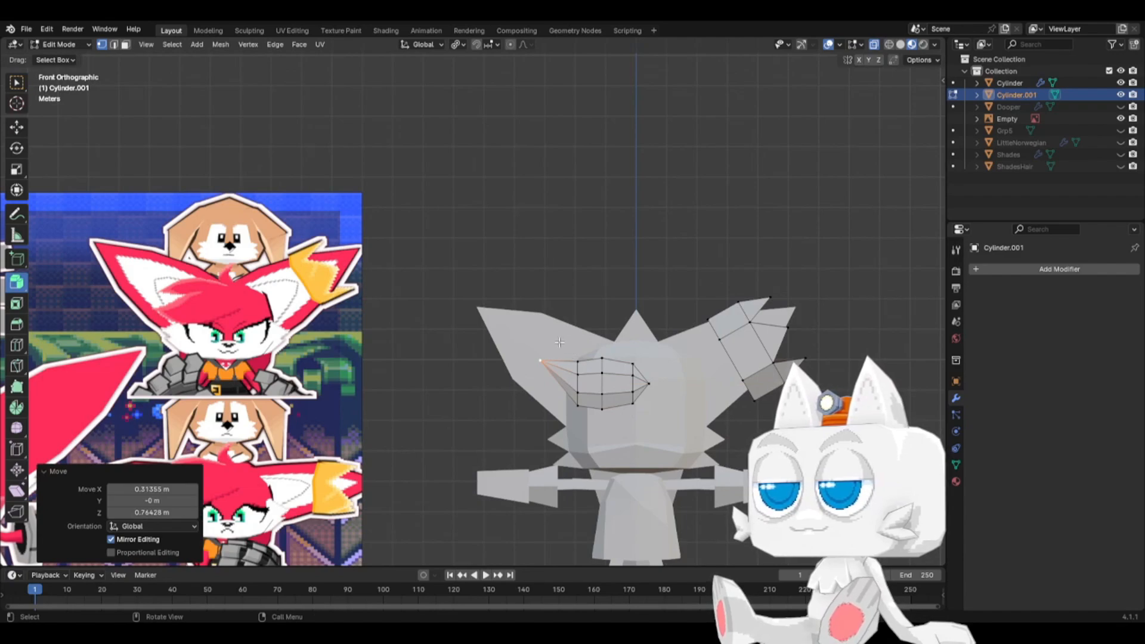
pyautogui.moveTo(531, 338); pyautogui.dragTo(583, 428)
pyautogui.press('g')
pyautogui.click(578, 419)
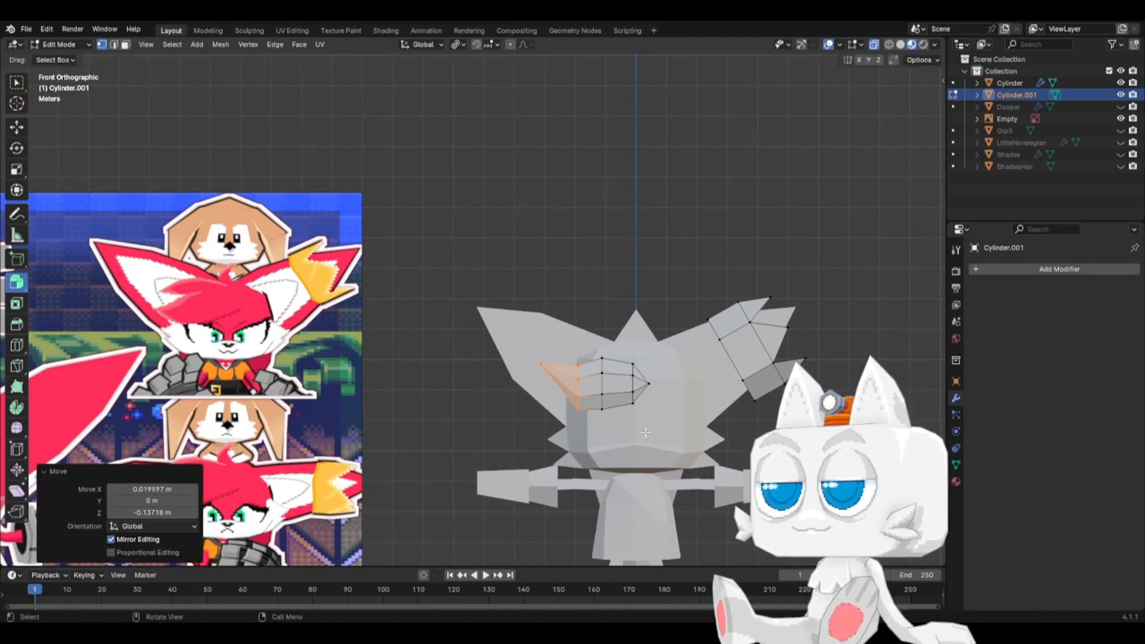
# - Adjust the edge loop beside the raised tip with edge slides of about 0.088 and -0.110
pyautogui.press('g')
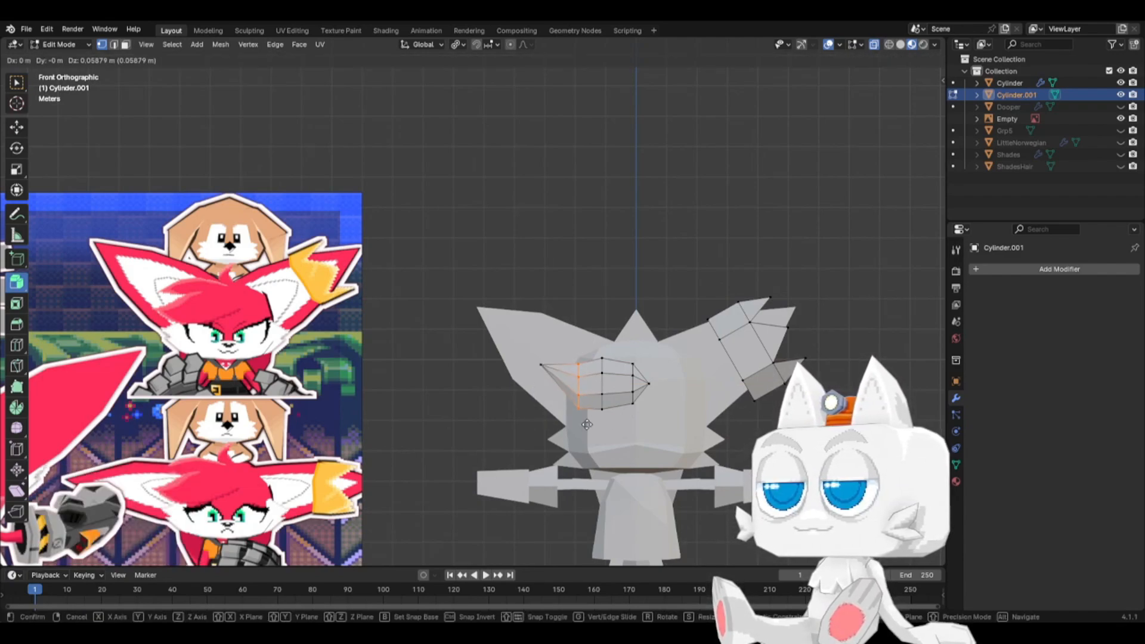
pyautogui.press('g')
pyautogui.click(585, 424)
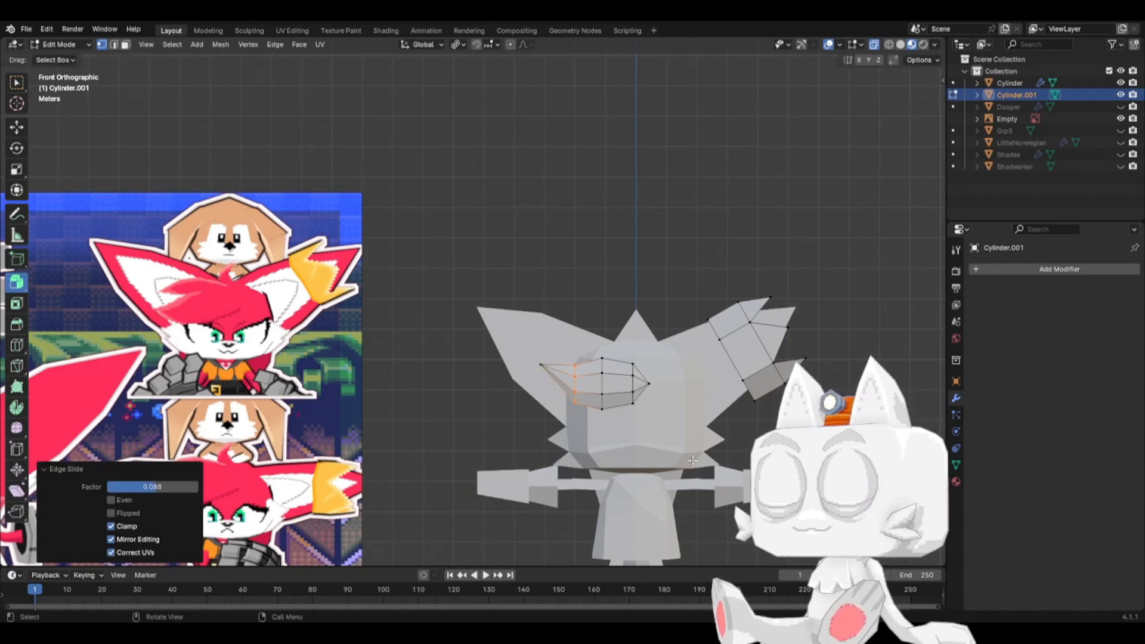
pyautogui.press('g')
pyautogui.press('g')
pyautogui.click(695, 462)
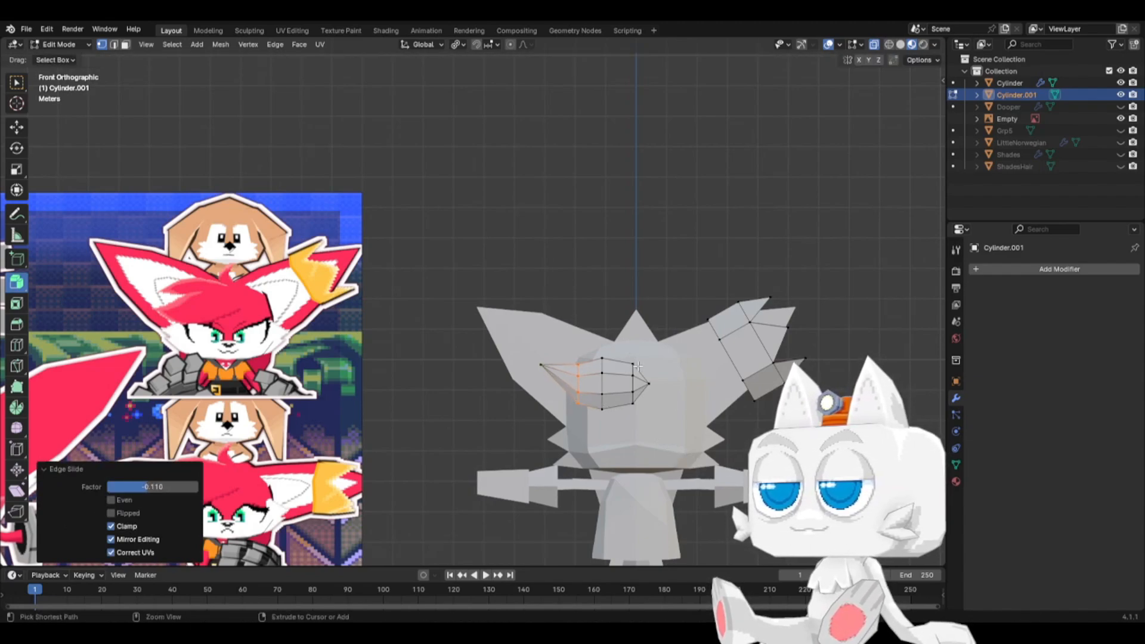
# - Raise the hair tuft's positive-X tip vertex slightly in front view
pyautogui.hotkey('ctrl', 'l')
pyautogui.click(649, 385)
pyautogui.press('g')
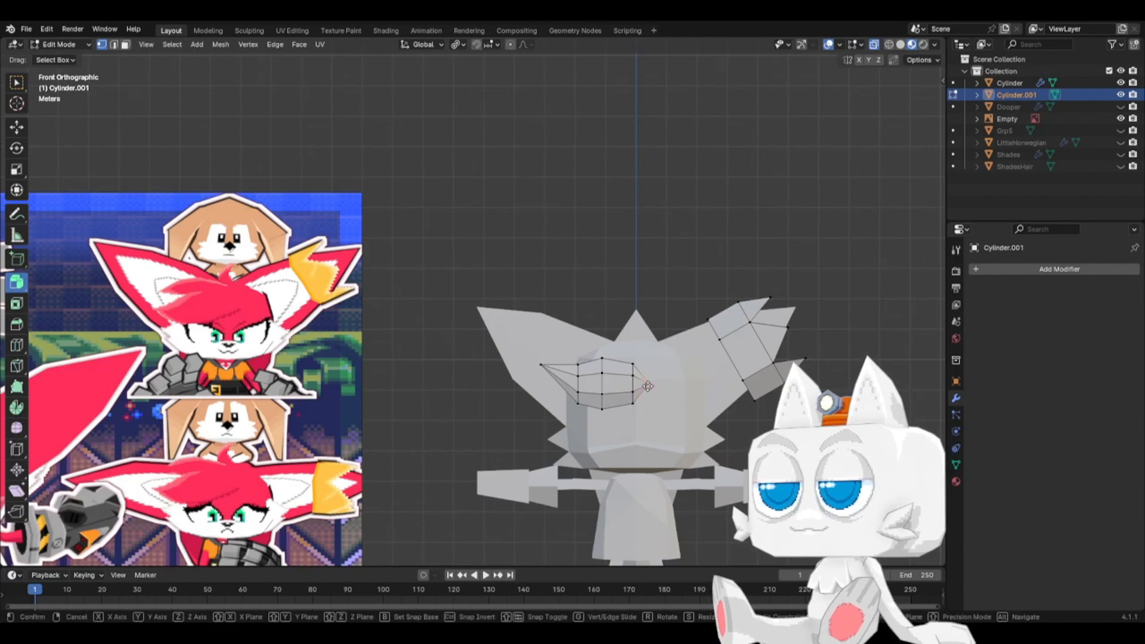
pyautogui.click(650, 377)
# - Tilt the whole tuft and lower it about 0.49 m in front view, and shift it about 0.27 m back in top view
pyautogui.hotkey('ctrl', 'l')
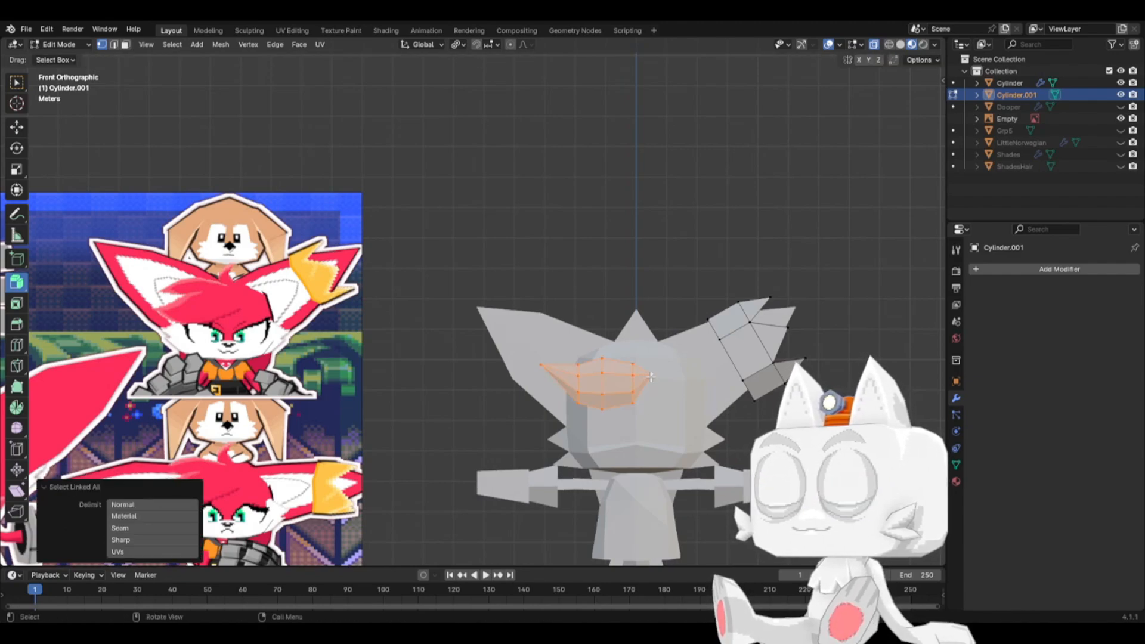
pyautogui.press('g')
pyautogui.click(681, 377)
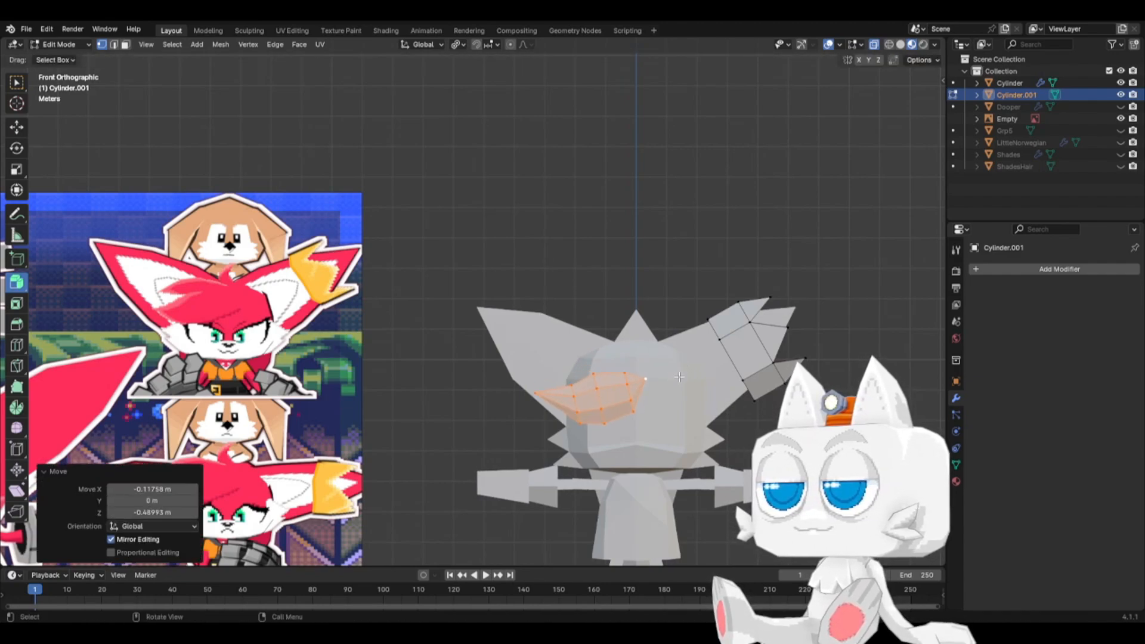
pyautogui.press('KP_7')
pyautogui.press('g')
pyautogui.click(676, 357)
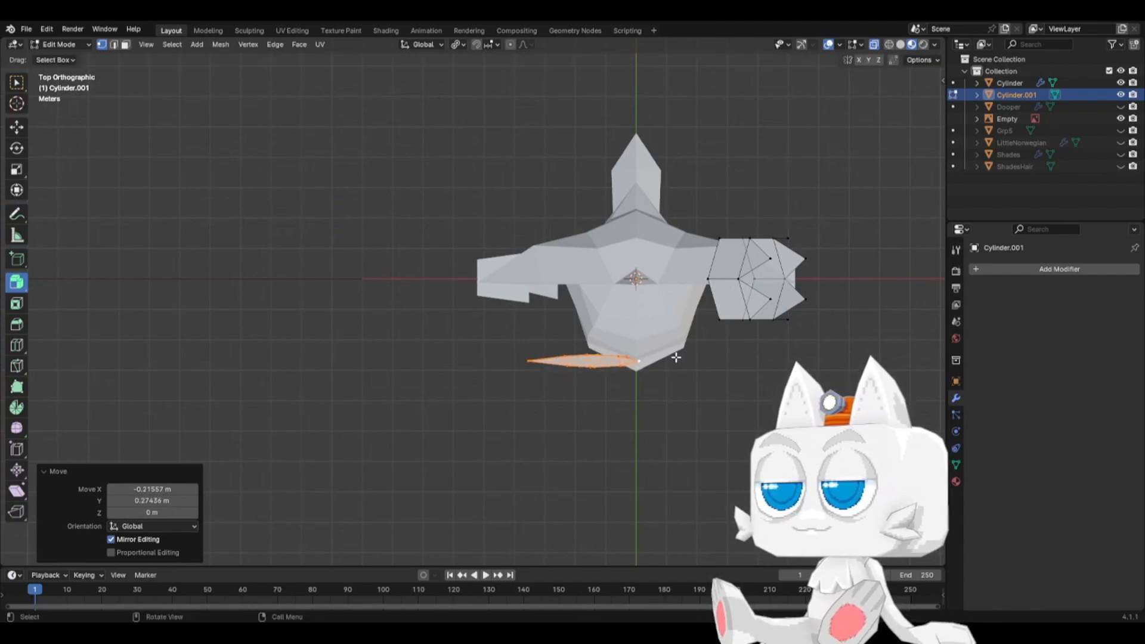
# - Bend the tuft in top view by rotating its negative-X section and moving the edge loop beside the positive-X tip about 0.16 m forward
pyautogui.moveTo(526, 340); pyautogui.dragTo(615, 378)
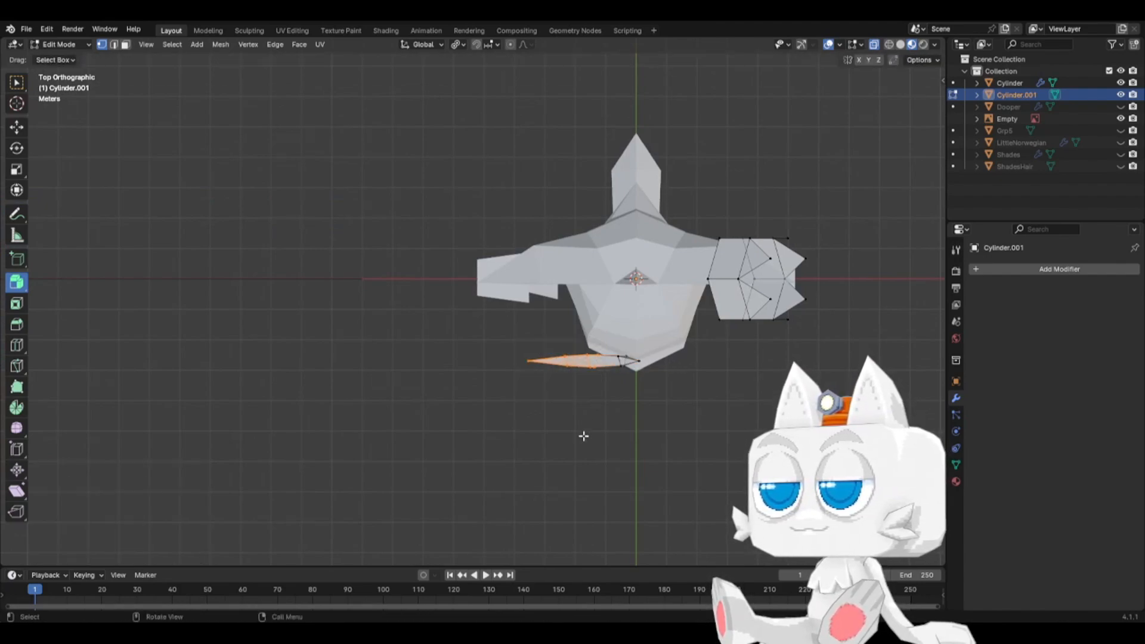
pyautogui.press('r')
pyautogui.click(667, 408)
pyautogui.press('g')
pyautogui.click(666, 408)
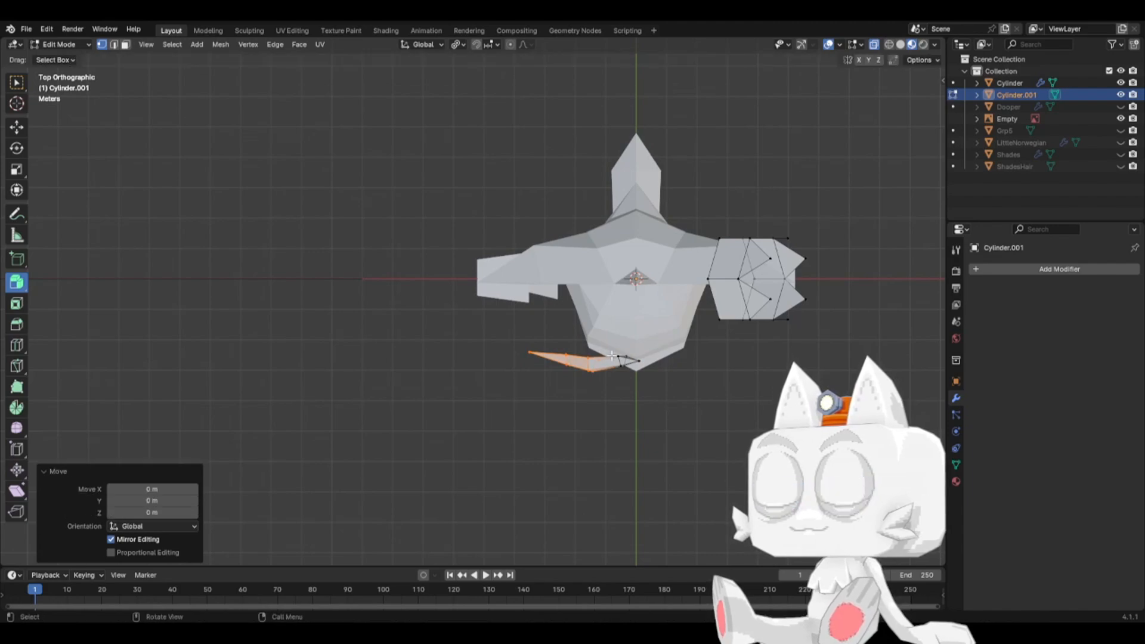
pyautogui.click(631, 381)
pyautogui.press('g')
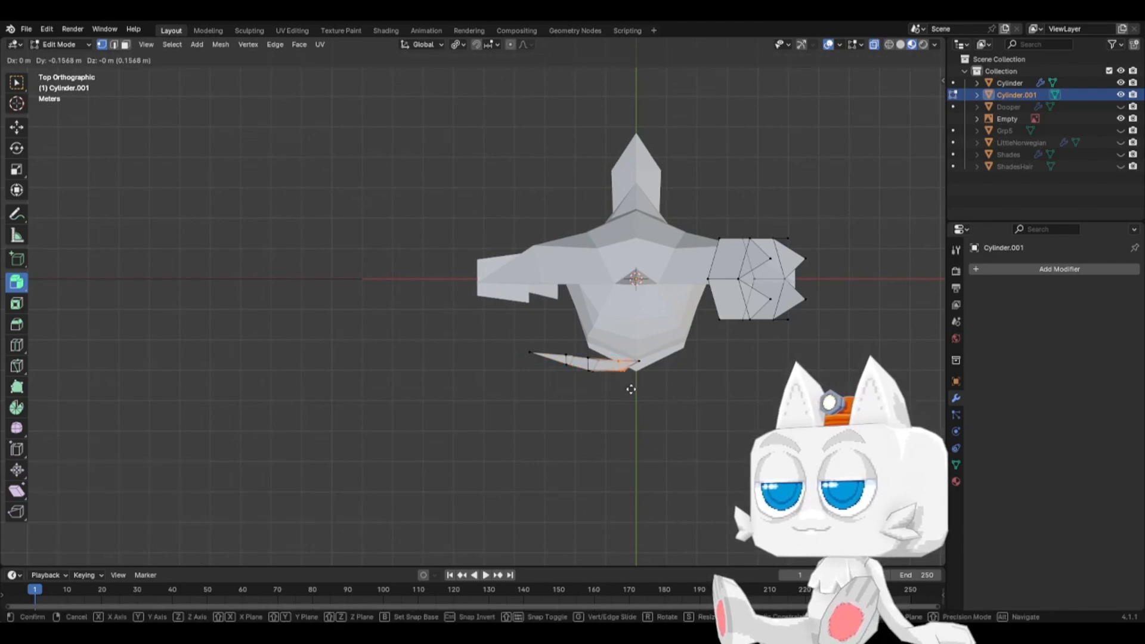
pyautogui.click(631, 389)
# - Curve the negative-X end back toward the head by rotating it, moving it about 0.18 m back, and shifting it again
pyautogui.moveTo(482, 322); pyautogui.dragTo(587, 391)
pyautogui.press('r')
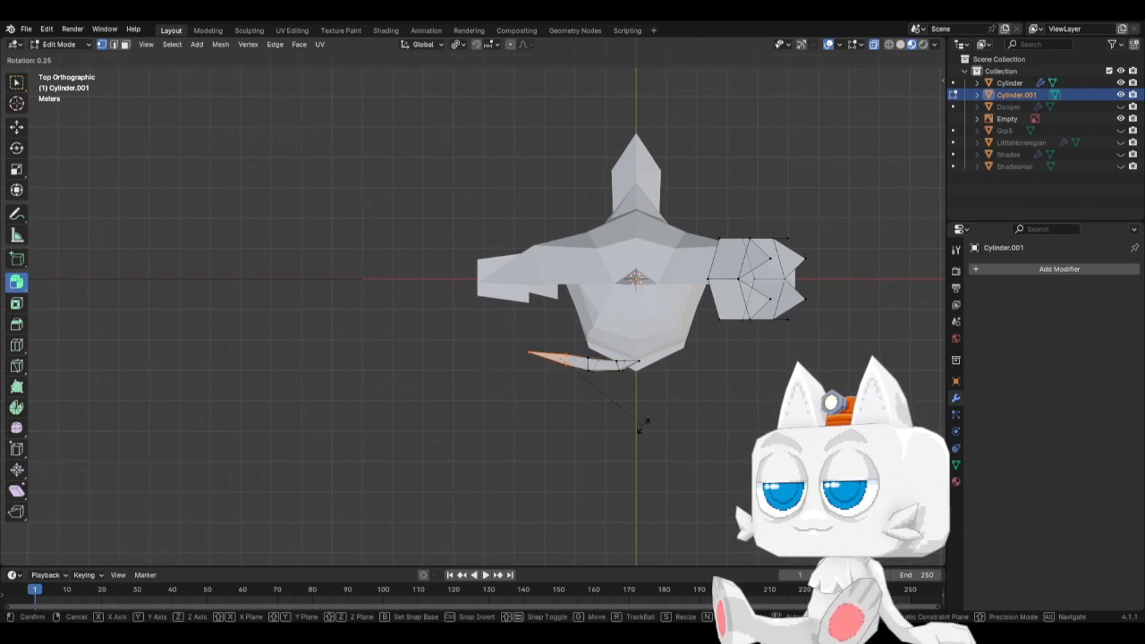
pyautogui.click(624, 440)
pyautogui.press('g')
pyautogui.click(517, 331)
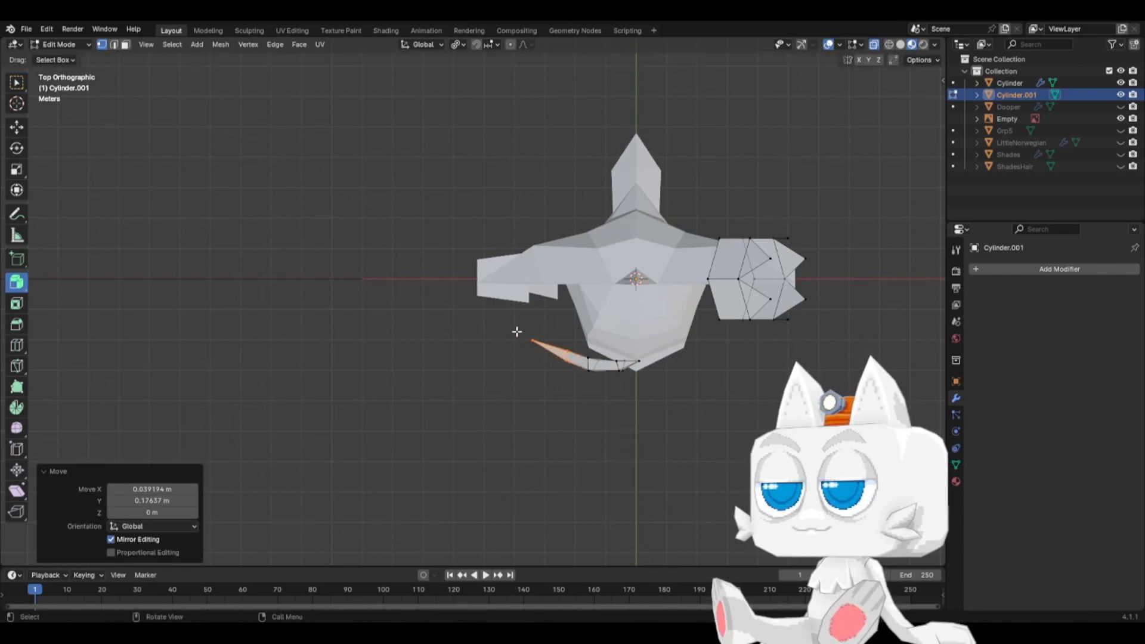
pyautogui.press('g')
pyautogui.click(527, 324)
# - Move the whole tuft about 0.90 m up and 0.27 m toward positive X in front view
pyautogui.hotkey('ctrl', 'l')
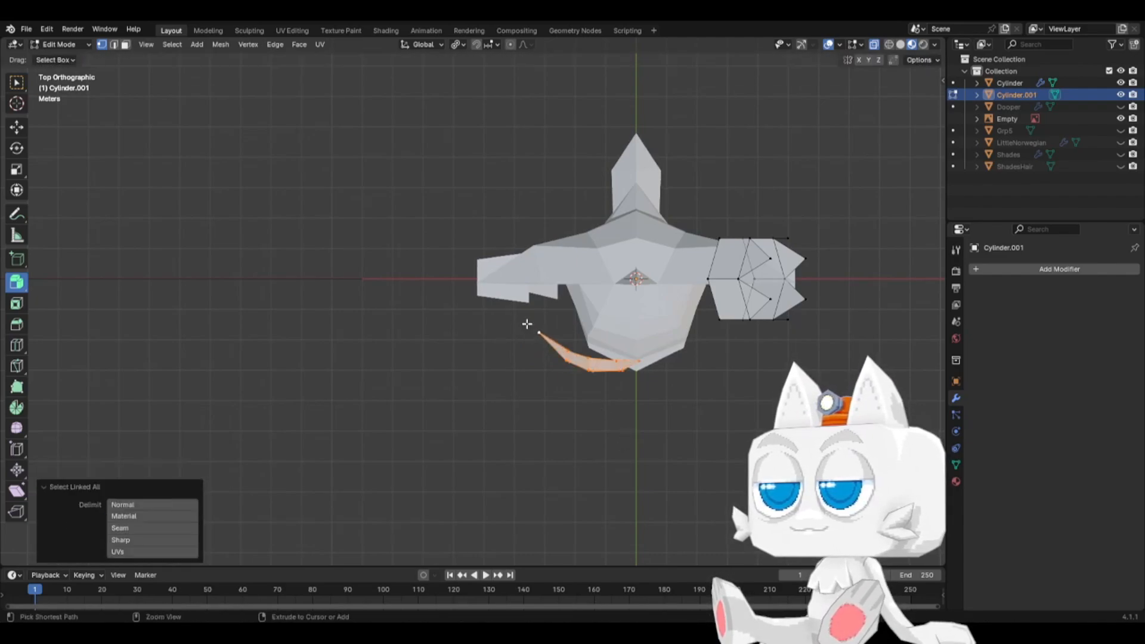
pyautogui.press('KP_1')
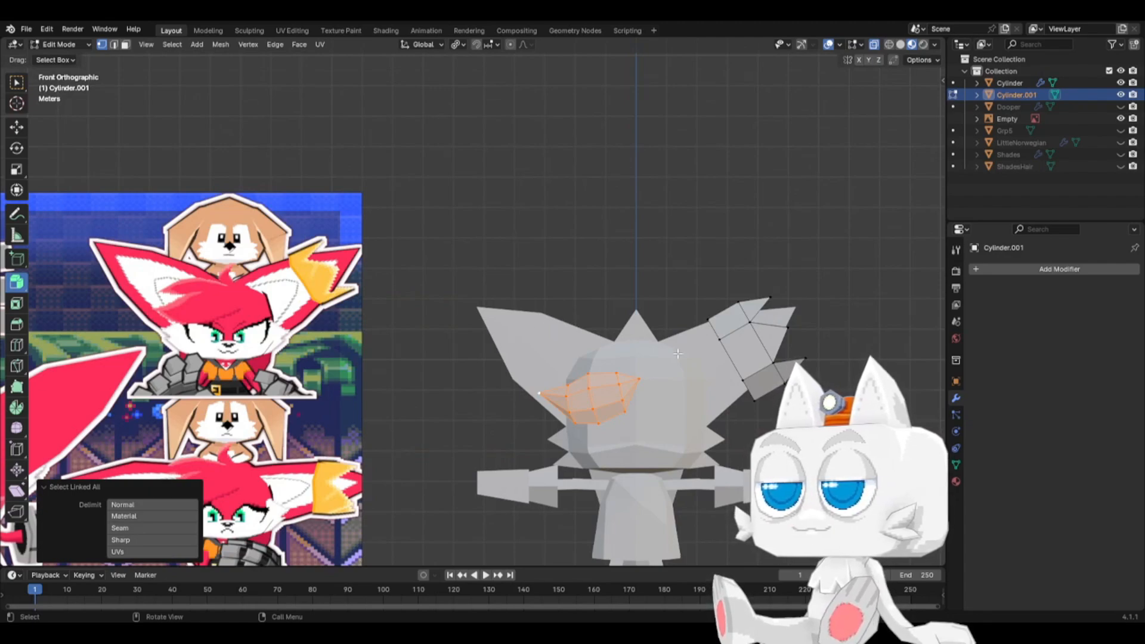
pyautogui.press('g')
pyautogui.click(677, 317)
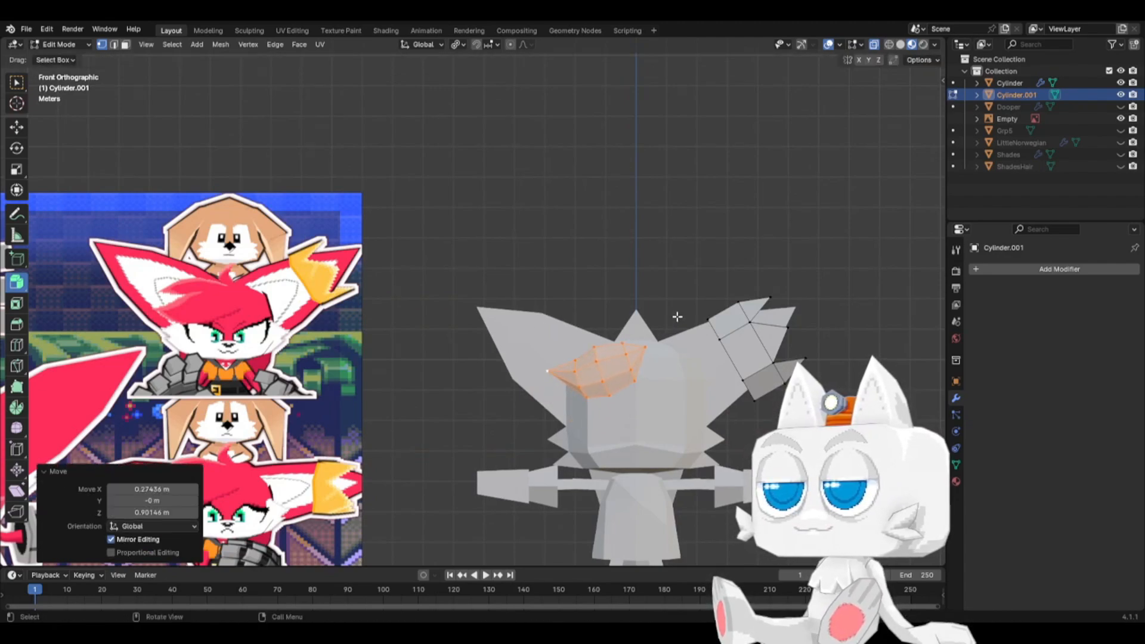
# - Tilt the tuft to the forehead's slope in side view, enlarge it, and move it about 0.24 m back and 0.06 m down
pyautogui.press('KP_3')
pyautogui.press('r')
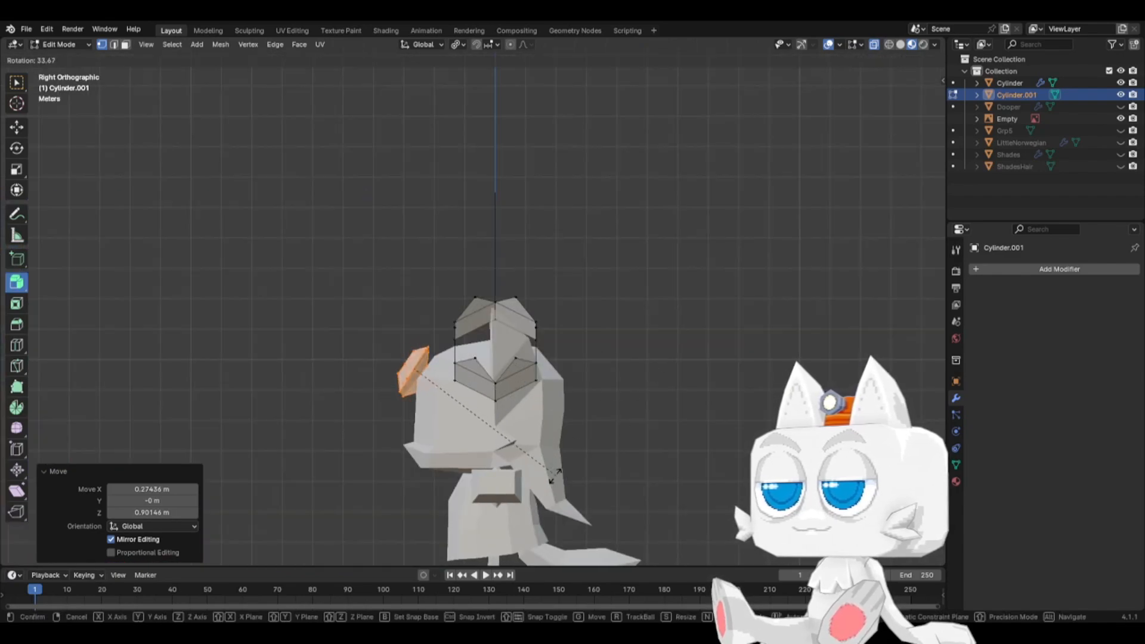
pyautogui.click(588, 452)
pyautogui.press('s')
pyautogui.click(603, 461)
pyautogui.press('g')
pyautogui.click(611, 463)
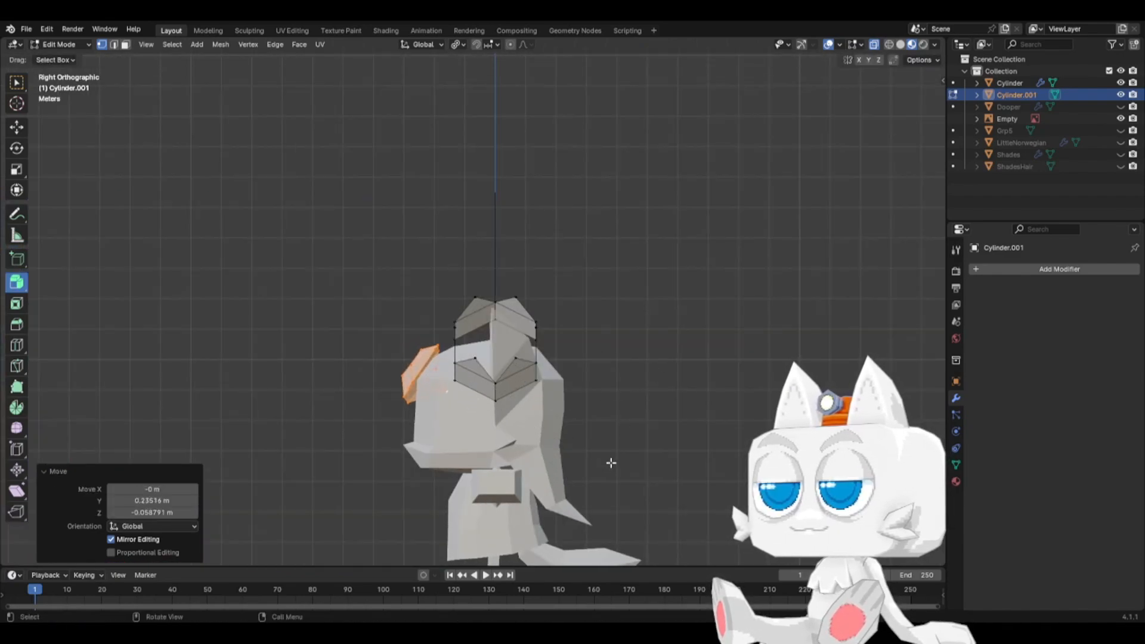
# - Move the tuft's positive-X tip outward, and in top view rotate the whole tuft -4.09° and move it about 0.08 m back
pyautogui.press('KP_1')
pyautogui.click(652, 345)
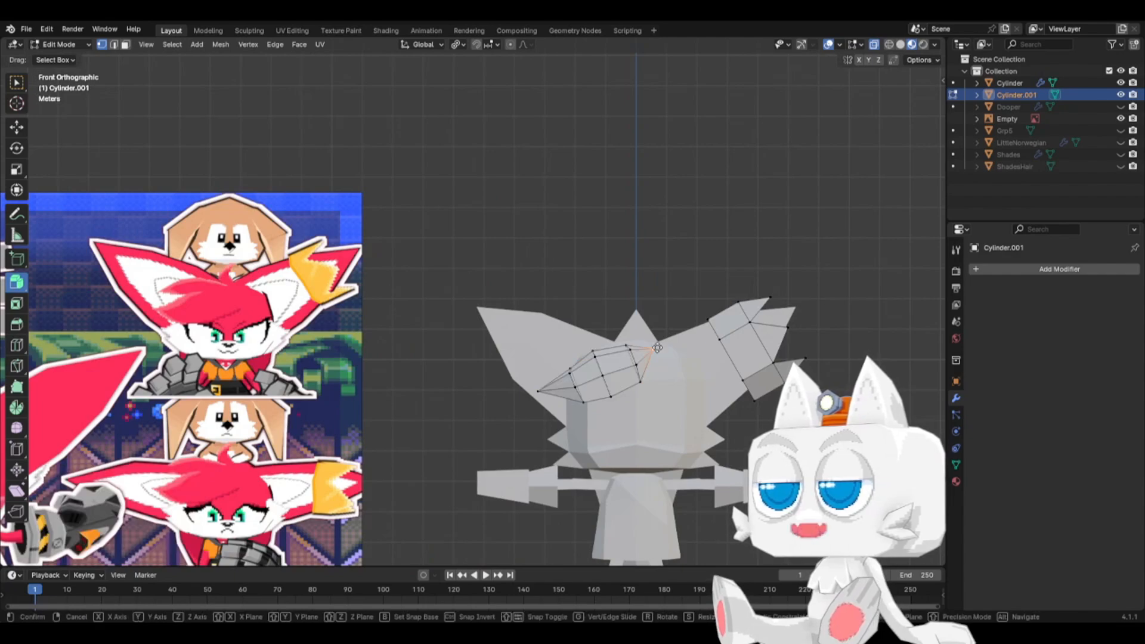
pyautogui.hotkey('ctrl', 'l')
pyautogui.press('KP_7')
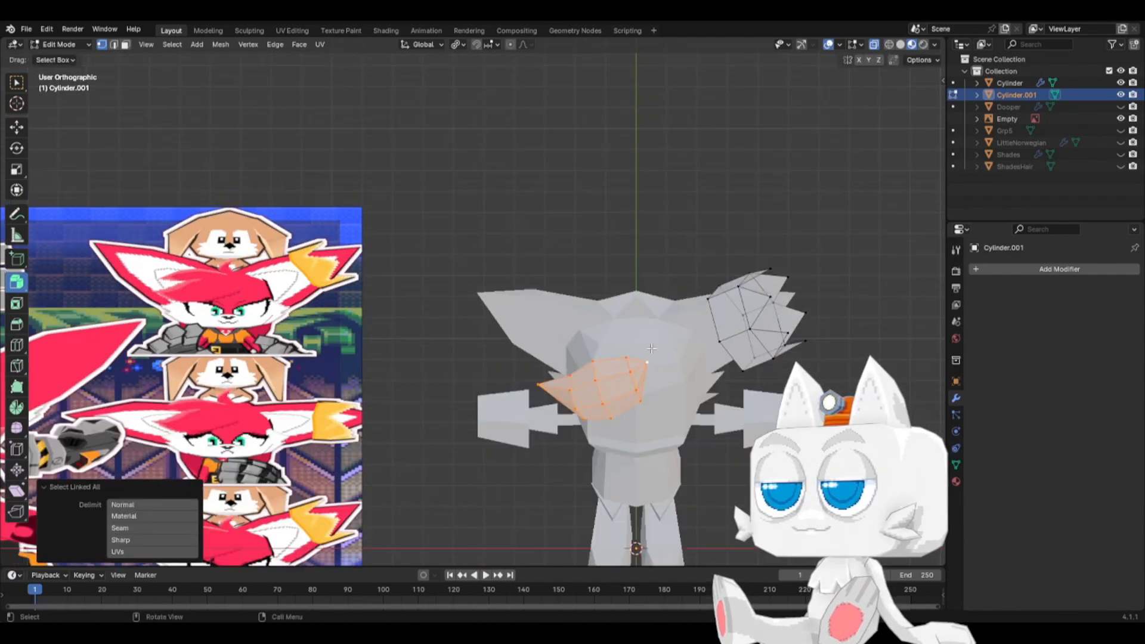
pyautogui.press('r')
pyautogui.click(692, 329)
pyautogui.press('g')
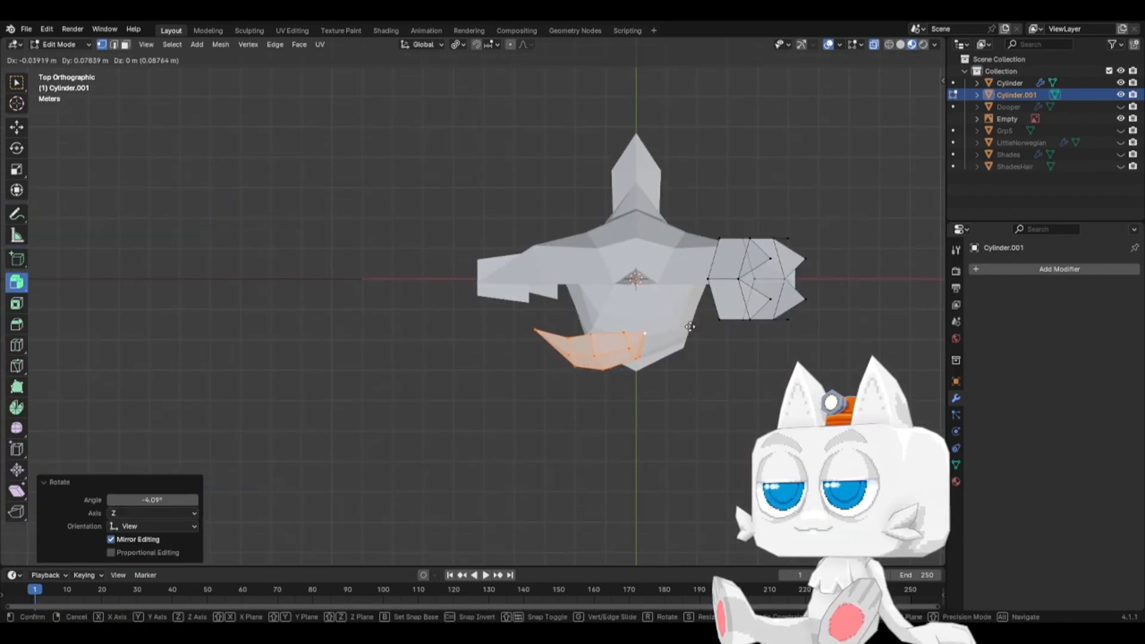
pyautogui.click(695, 327)
# - Duplicate the tuft in place, rotate the copy in front view, scale it to 0.773, and raise it about 0.84 m
pyautogui.press('KP_1')
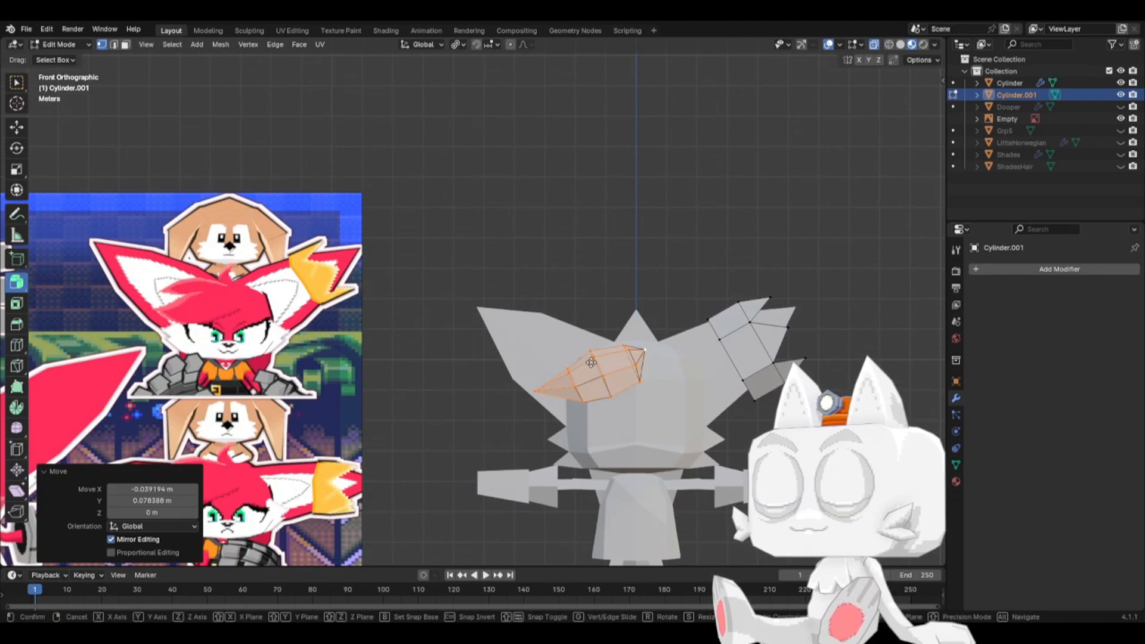
pyautogui.hotkey('shift', 'd')
pyautogui.rightClick(579, 349)
pyautogui.press('r')
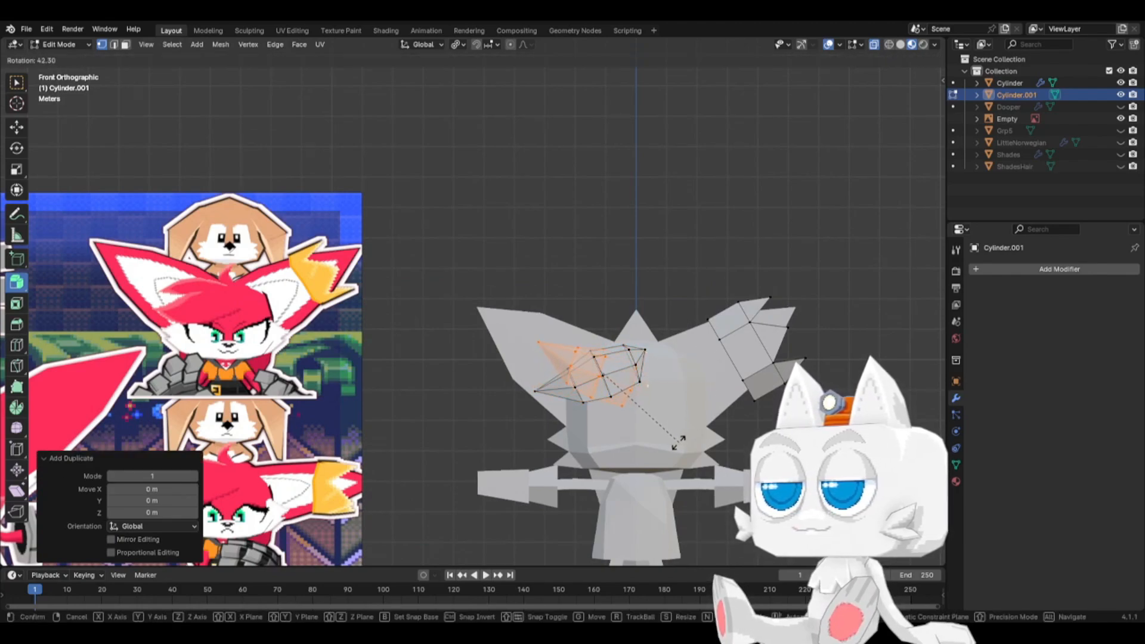
pyautogui.click(675, 430)
pyautogui.press('s')
pyautogui.click(662, 421)
pyautogui.press('g')
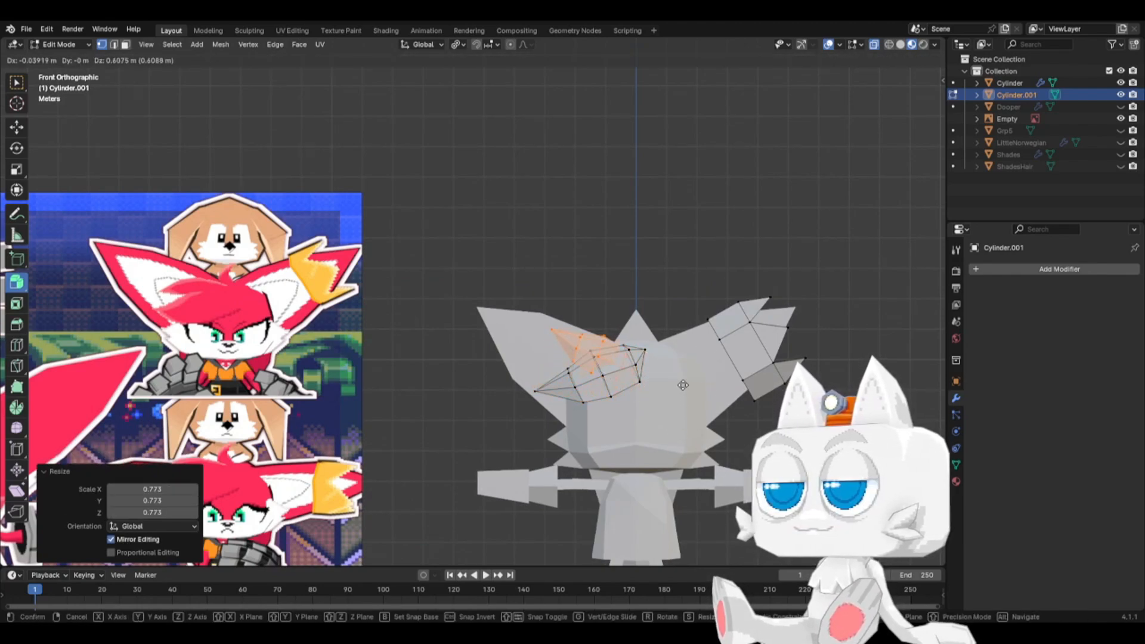
pyautogui.click(683, 380)
# - Move the duplicate tuft about 0.69 m back in top view and rotate it to a flatter angle in front view
pyautogui.press('KP_7')
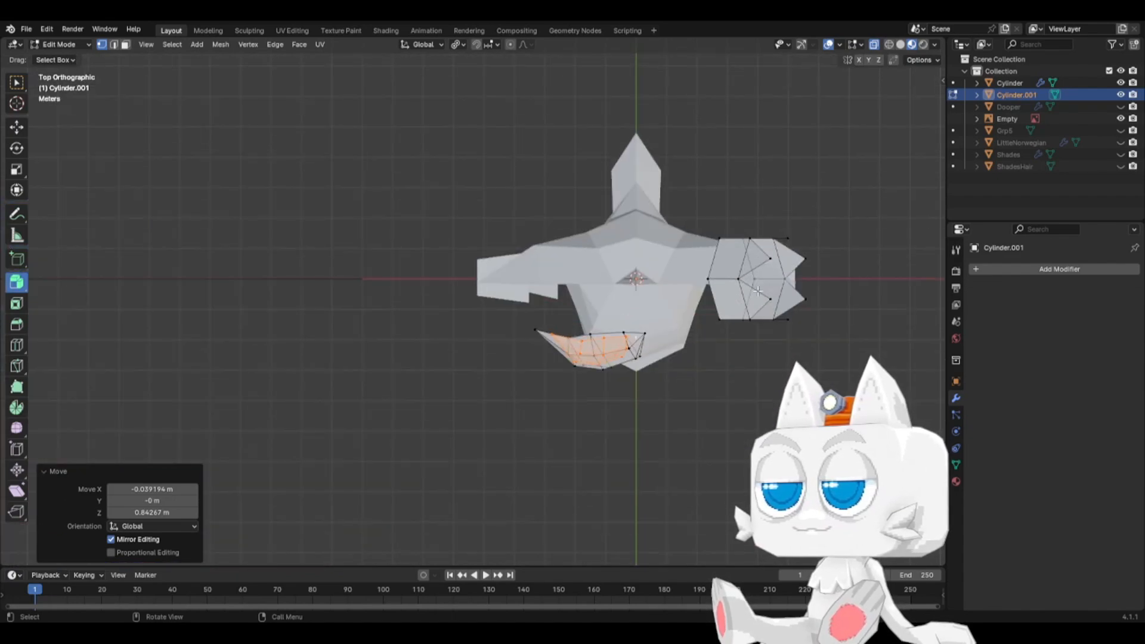
pyautogui.press('g')
pyautogui.click(738, 345)
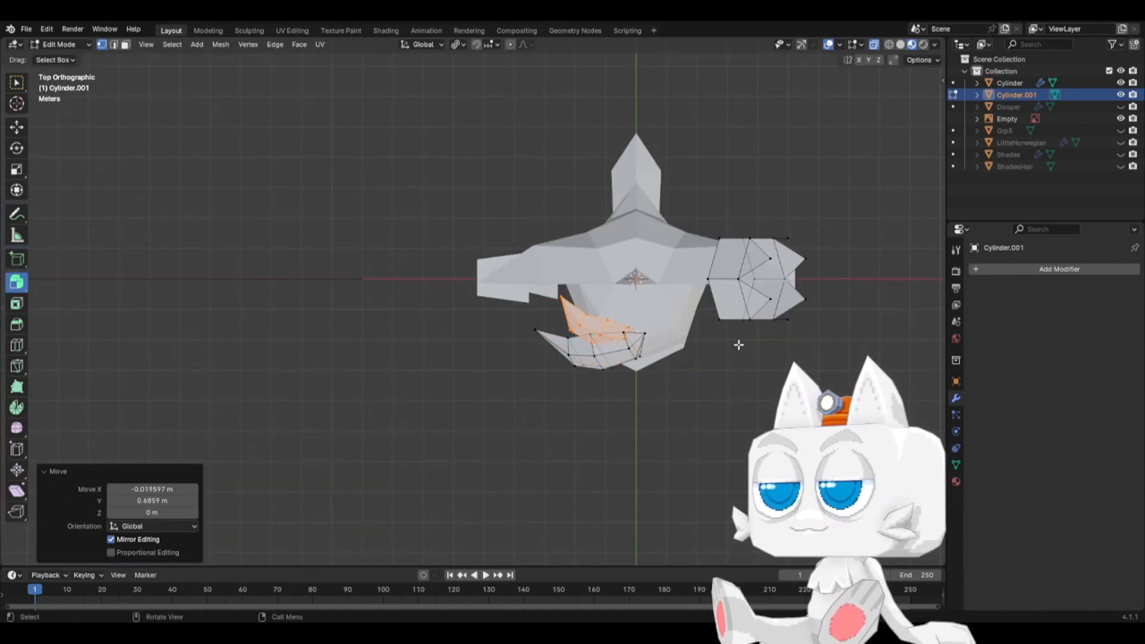
pyautogui.press('KP_1')
pyautogui.press('r')
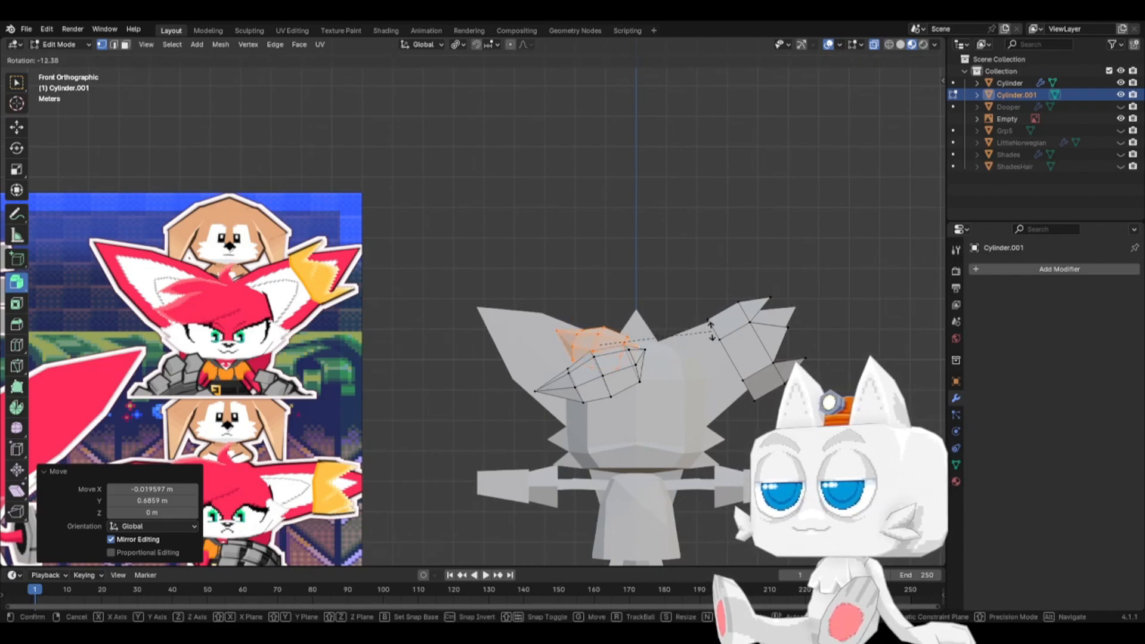
pyautogui.click(712, 331)
# - Move the duplicate tuft's negative-X tip about 1.06 m down and 0.35 m further outward
pyautogui.click(559, 332)
pyautogui.press('g')
pyautogui.click(552, 362)
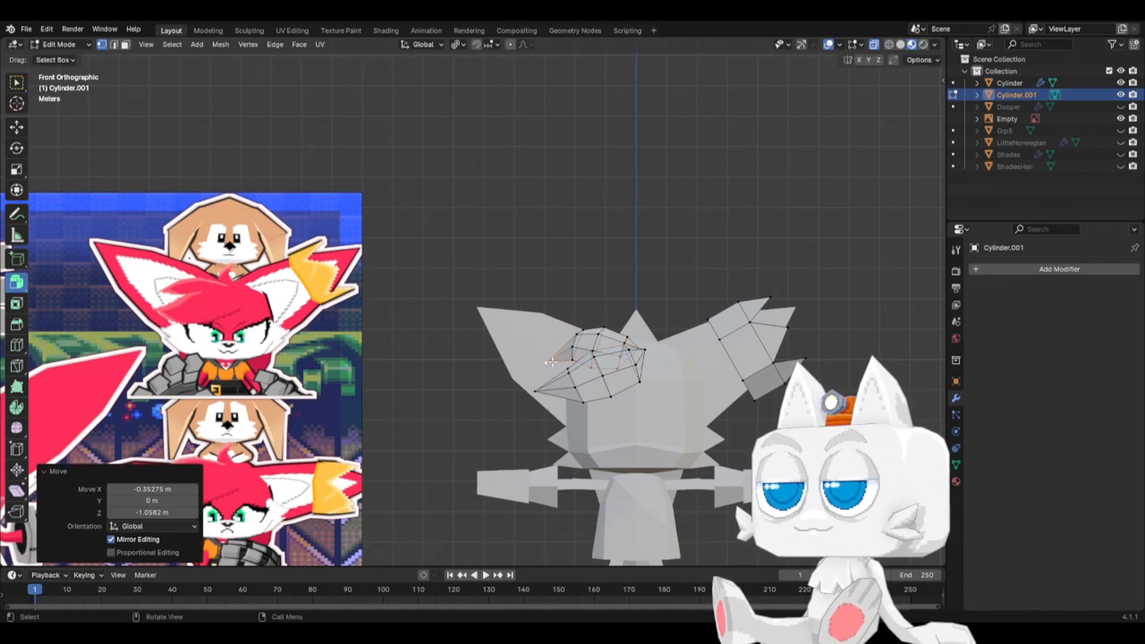
# - Rotate the edge loop beside the duplicate's negative-X tip, edge-slide it by -0.327, and shift the end section inward
pyautogui.moveTo(566, 356); pyautogui.dragTo(588, 317)
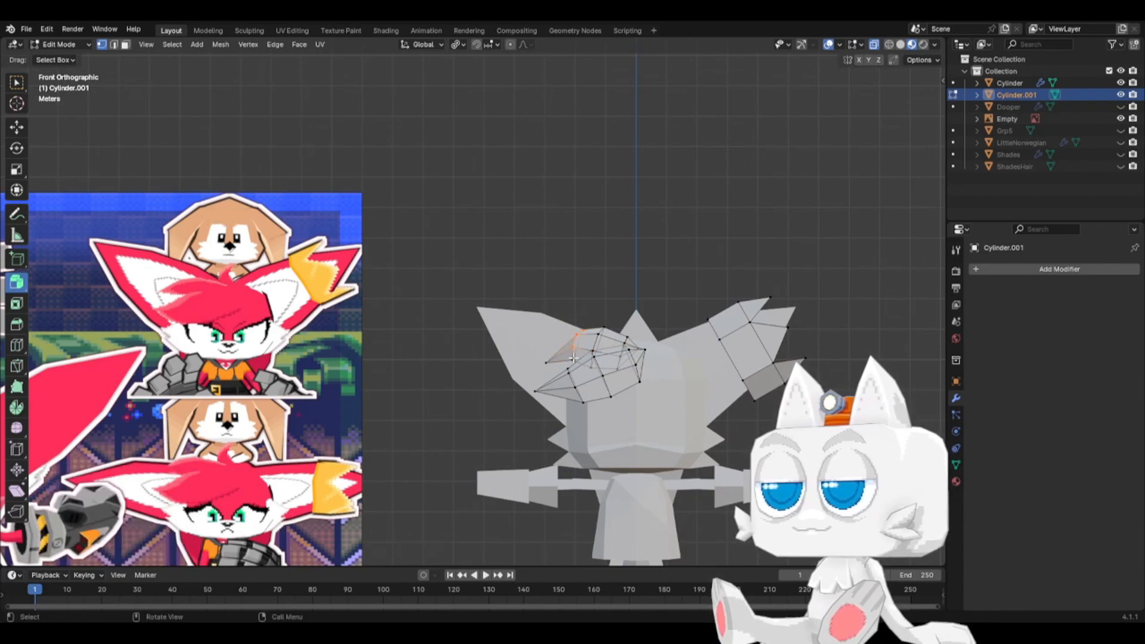
pyautogui.keyDown('shift'); pyautogui.click(573, 359); pyautogui.keyUp('shift')
pyautogui.press('r')
pyautogui.click(683, 353)
pyautogui.press('g')
pyautogui.press('g')
pyautogui.click(671, 350)
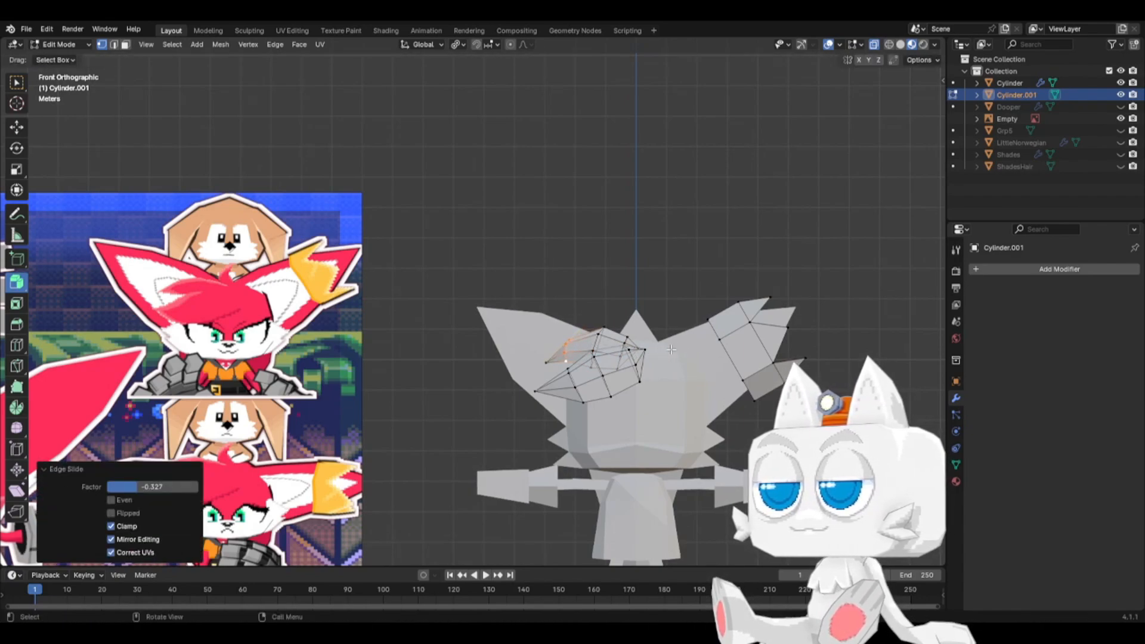
pyautogui.press('g')
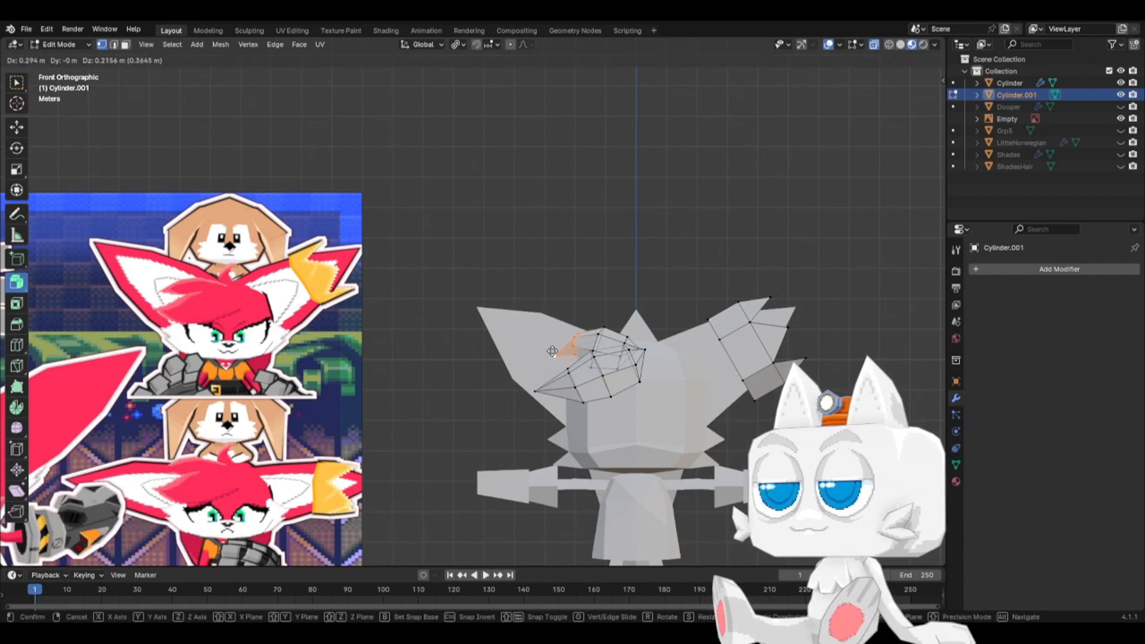
pyautogui.click(558, 356)
# - Scale the duplicate tuft's middle edge loop and move it about 0.08 m toward positive X
pyautogui.keyDown('shift'); pyautogui.click(591, 347); pyautogui.keyUp('shift')
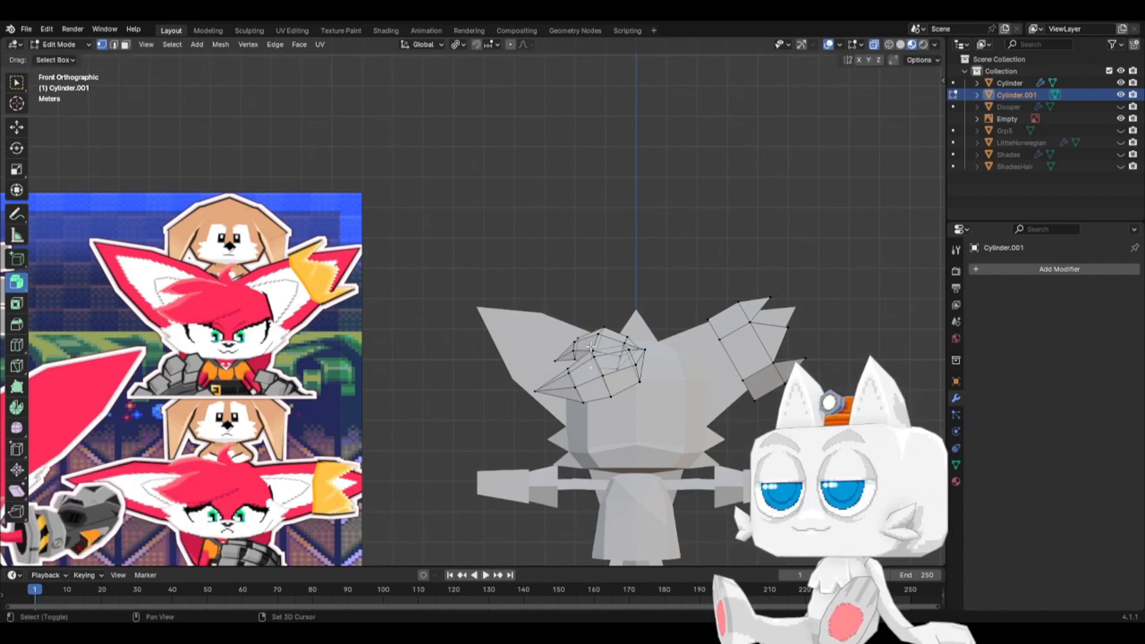
pyautogui.keyDown('shift'); pyautogui.click(599, 331); pyautogui.keyUp('shift')
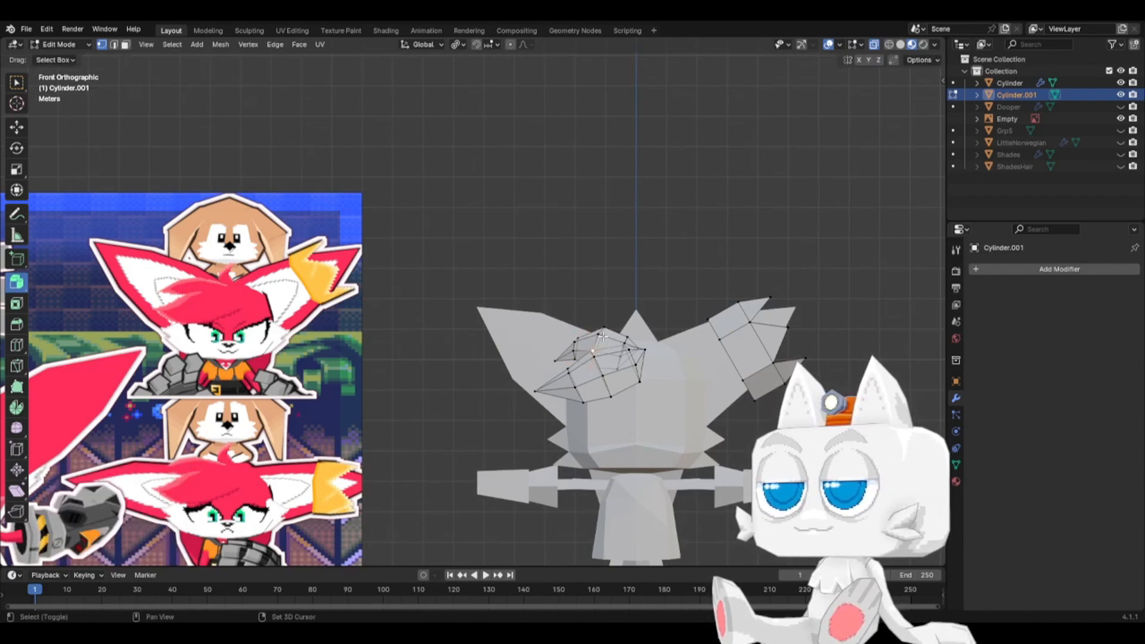
pyautogui.press('s')
pyautogui.click(639, 315)
pyautogui.press('g')
pyautogui.click(644, 314)
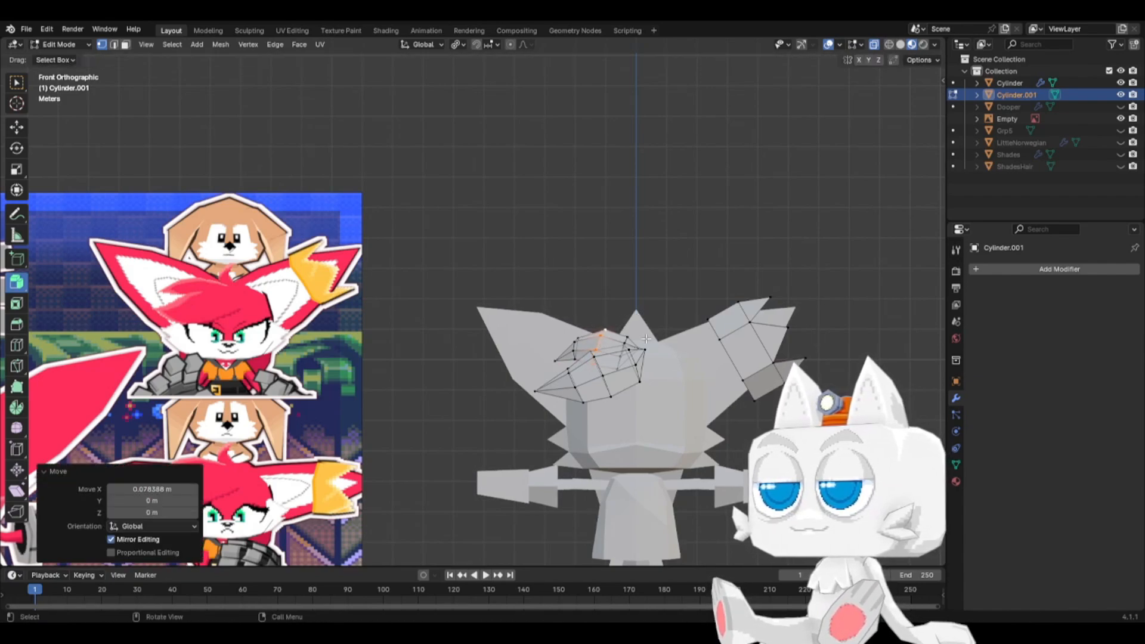
# - Rotate the whole duplicate tuft to follow the top of the head and move it about 0.11 m back and 0.08 m down
pyautogui.moveTo(646, 339); pyautogui.dragTo(452, 406, button='middle')
pyautogui.hotkey('ctrl', 'l')
pyautogui.press('r')
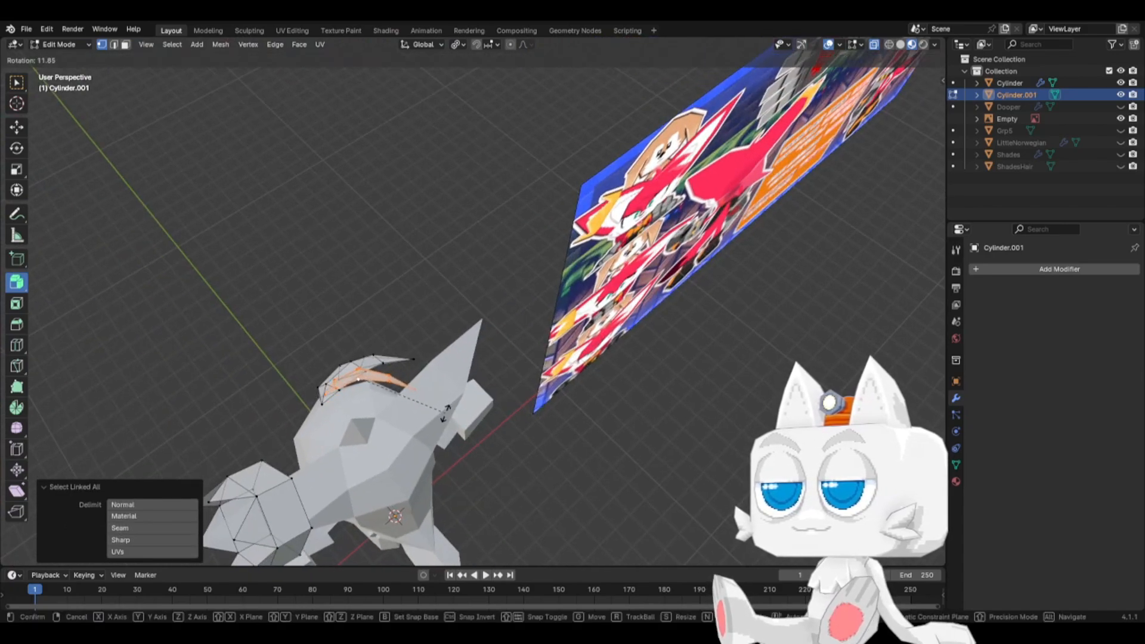
pyautogui.click(452, 406)
pyautogui.press('g')
pyautogui.click(451, 408)
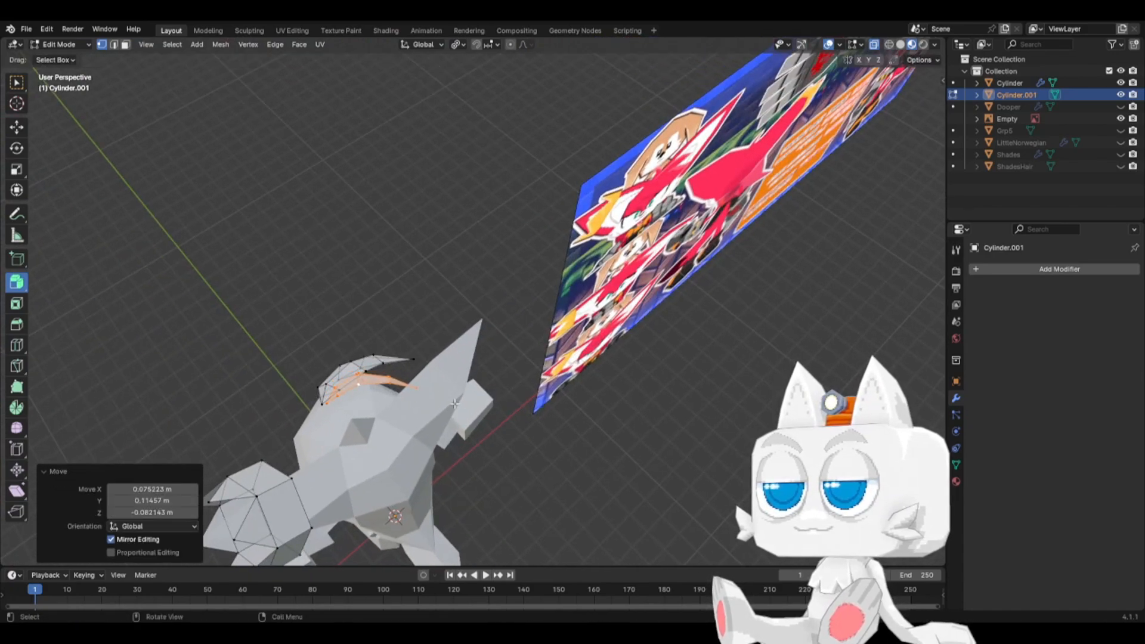
# - Shift the duplicate hair tuft slightly toward positive X in the front view and check it in Object Mode
pyautogui.press('KP_1')
pyautogui.press('g')
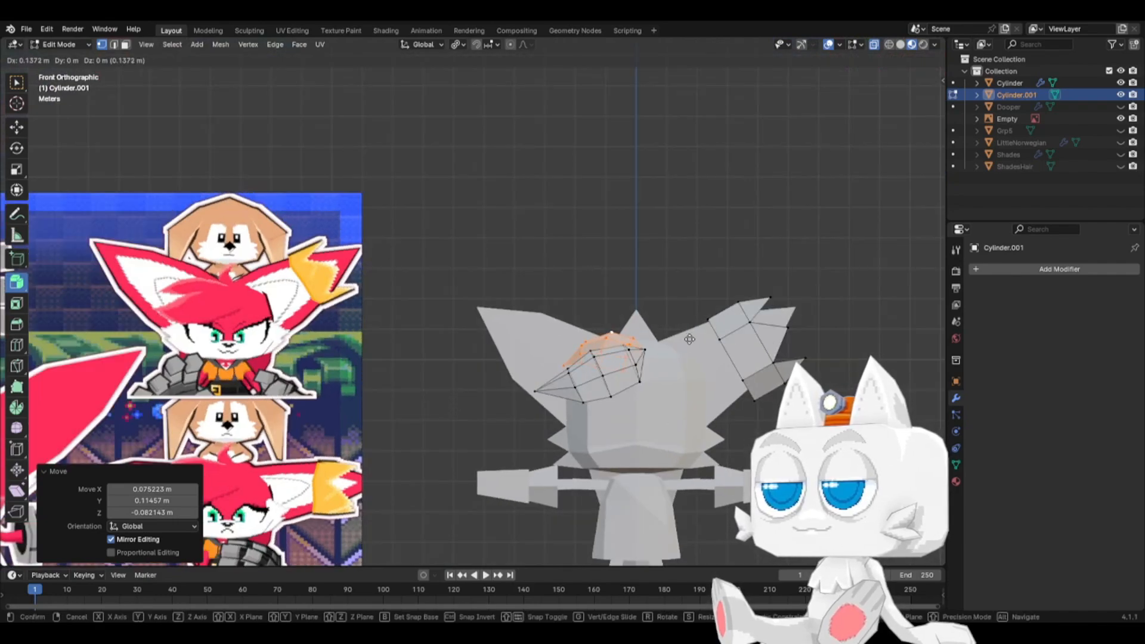
pyautogui.click(687, 341)
pyautogui.press('Tab')
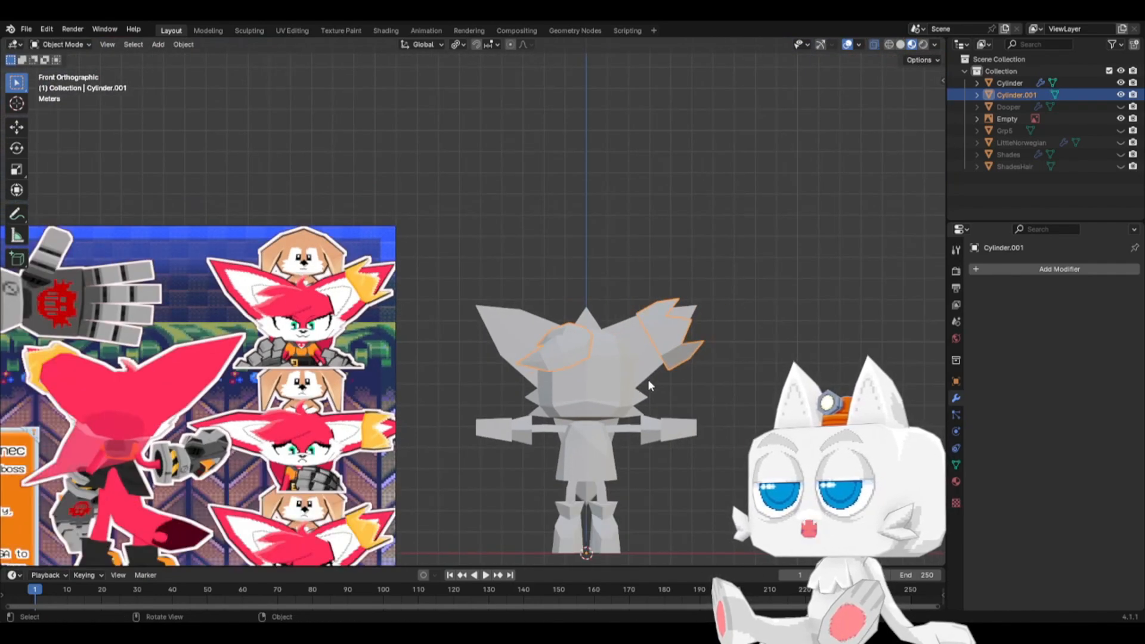
pyautogui.press('Tab')
# - Rotate the duplicate tuft in the front view, finishing with a -9.61° turn, and move it toward negative X and slightly down
pyautogui.press('r')
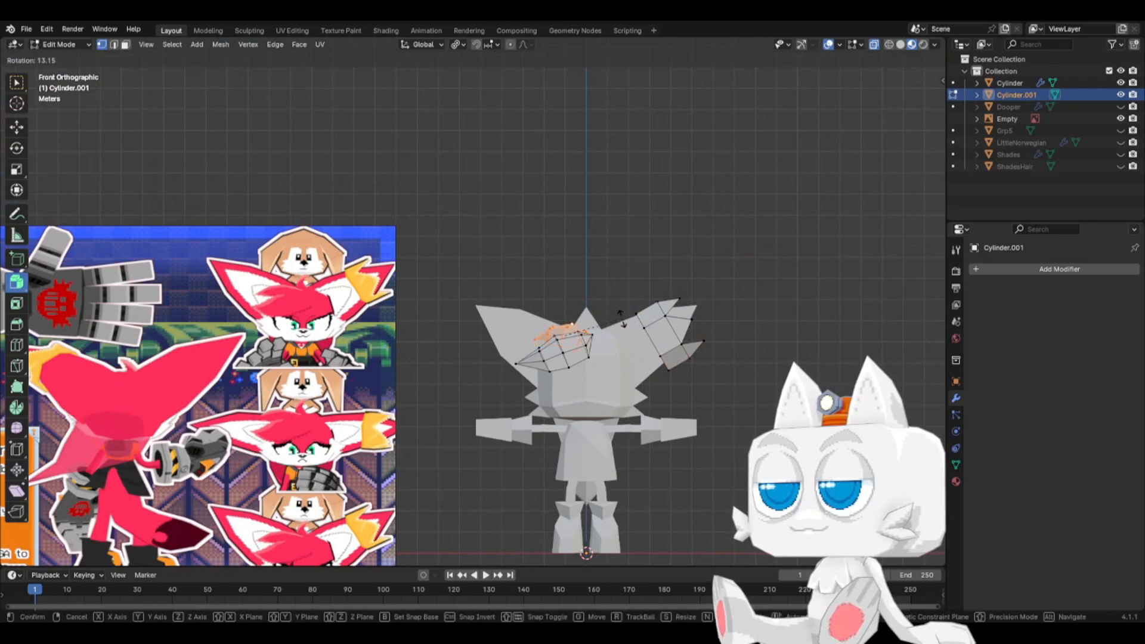
pyautogui.click(620, 308)
pyautogui.press('g')
pyautogui.click(621, 316)
pyautogui.press('r')
pyautogui.click(617, 306)
pyautogui.press('g')
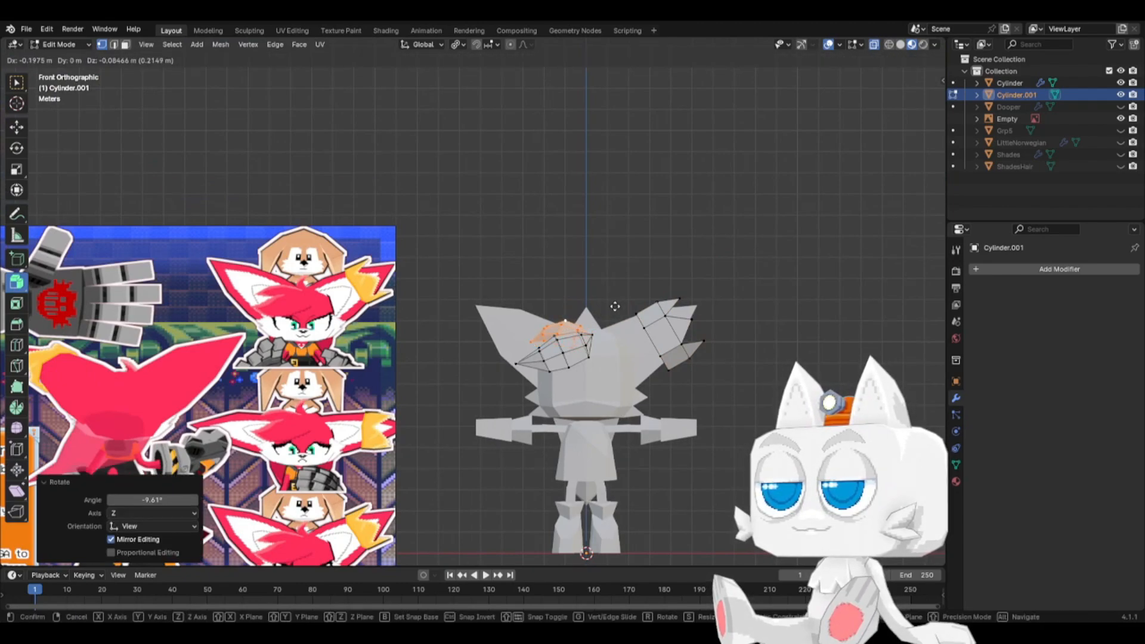
pyautogui.click(614, 310)
# - Scale the duplicate tuft by 1.119 along X, nudge it along X, and leave Edit Mode
pyautogui.press('s')
pyautogui.press('x')
pyautogui.click(622, 308)
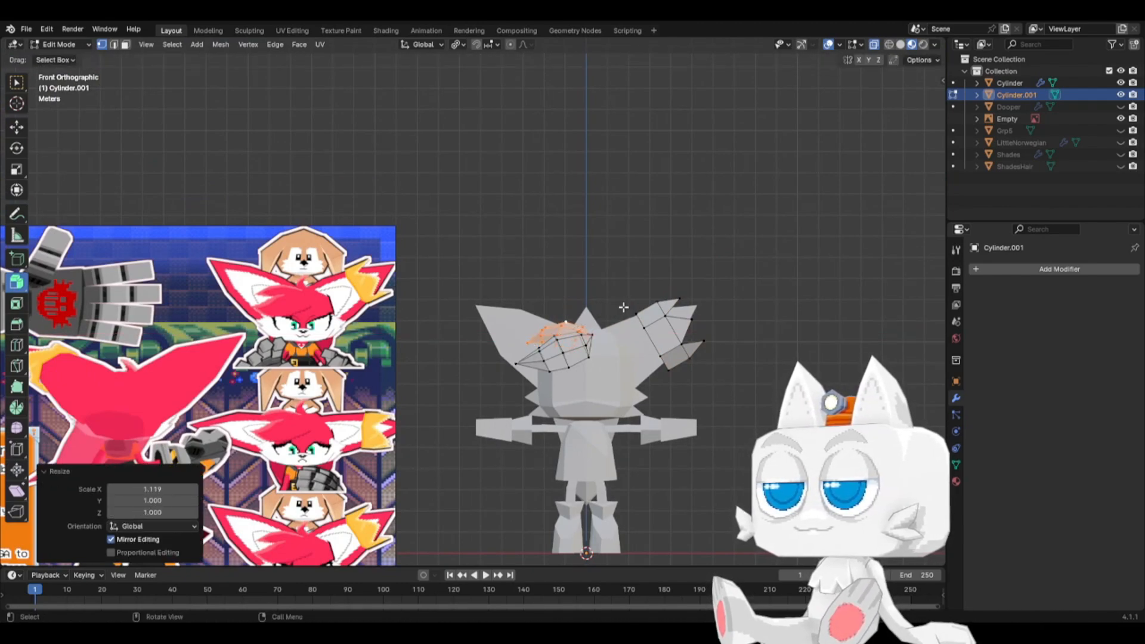
pyautogui.press('g')
pyautogui.press('x')
pyautogui.click(624, 307)
pyautogui.press('Tab')
# - Deselect everything and save the Blender file
pyautogui.scroll(-3, 619, 378)
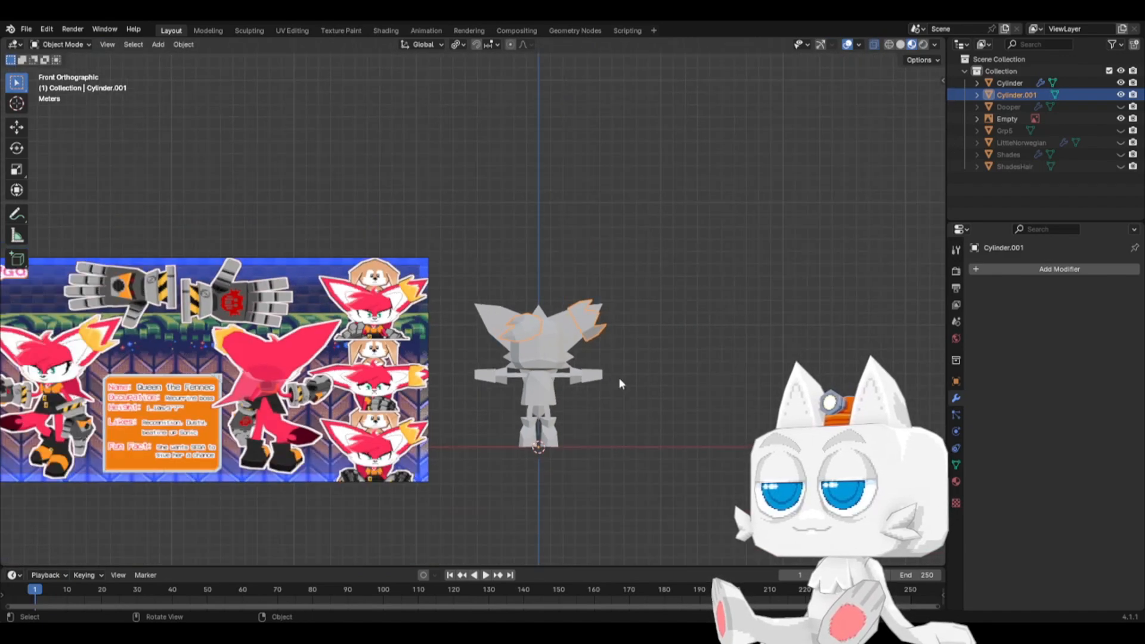
pyautogui.hotkey('alt', 'a')
pyautogui.hotkey('ctrl', 's')
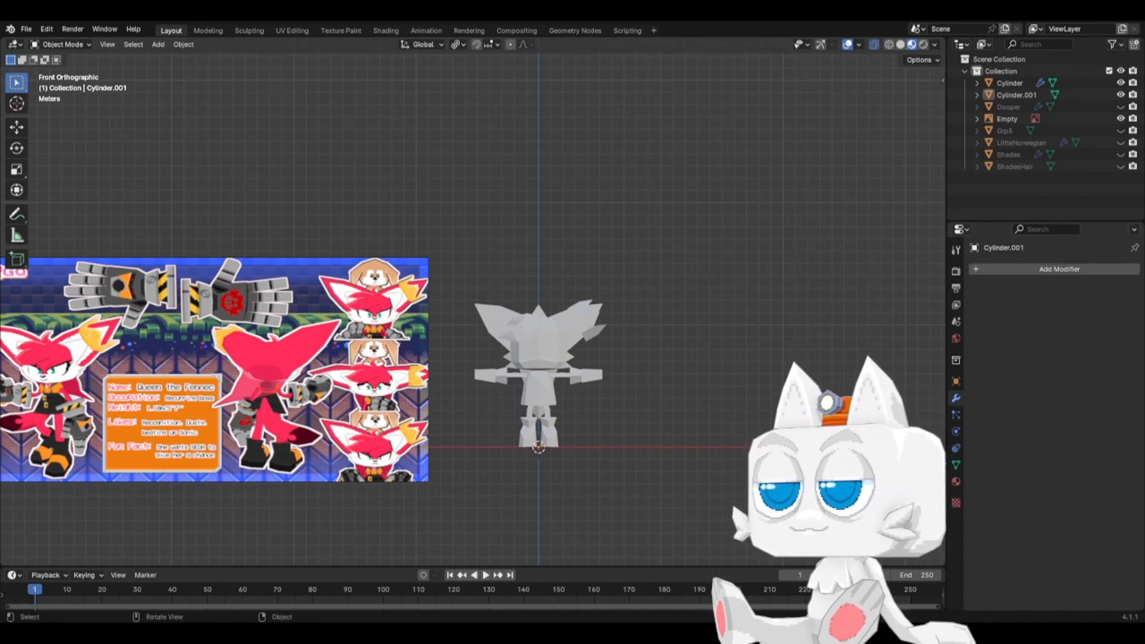
# - Assign the existing LittleNorwegians material to the hair object Cylinder.001
pyautogui.click(956, 482)
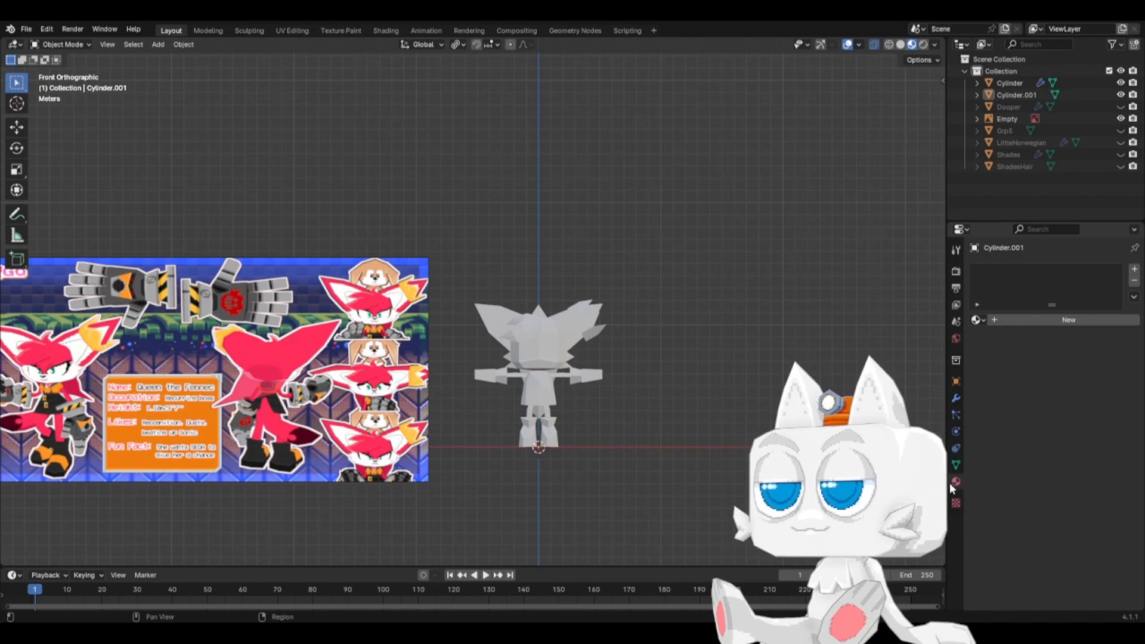
pyautogui.click(977, 319)
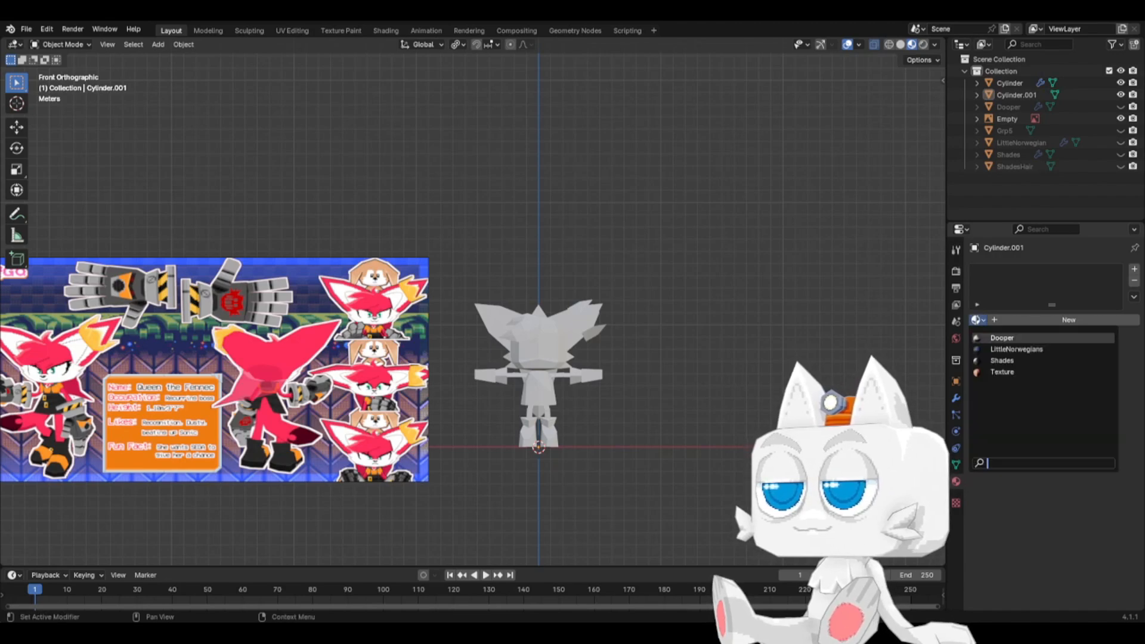
pyautogui.click(995, 350)
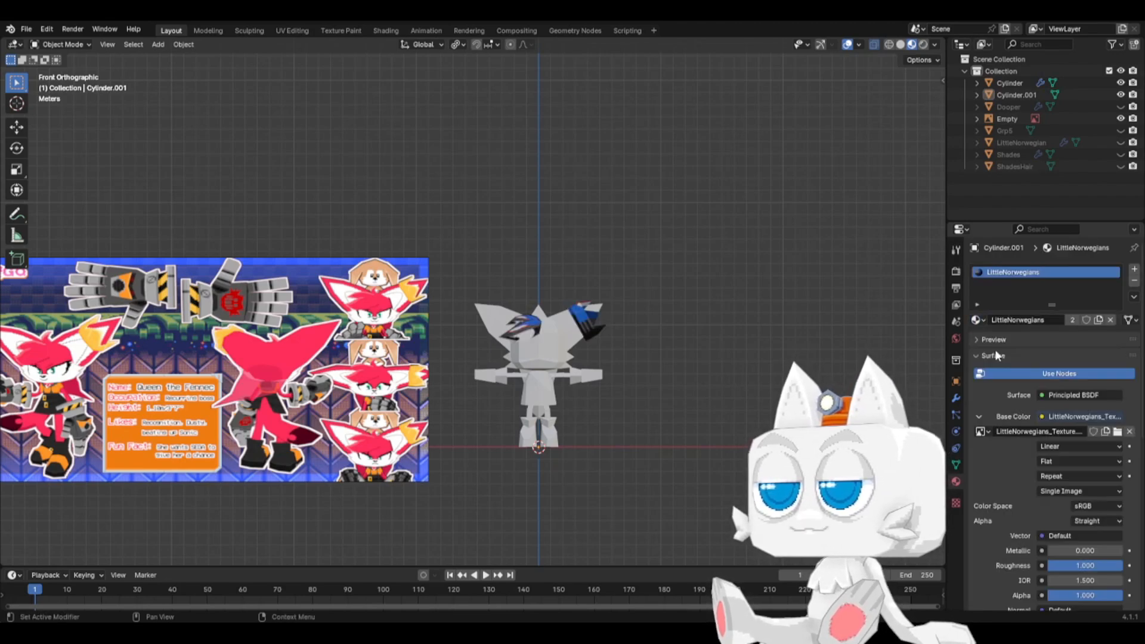
# - Make a separate copy of the material named GauntletQueen and load GauntletQueen_Texture.png as its base color image
pyautogui.click(1098, 320)
pyautogui.click(1071, 317)
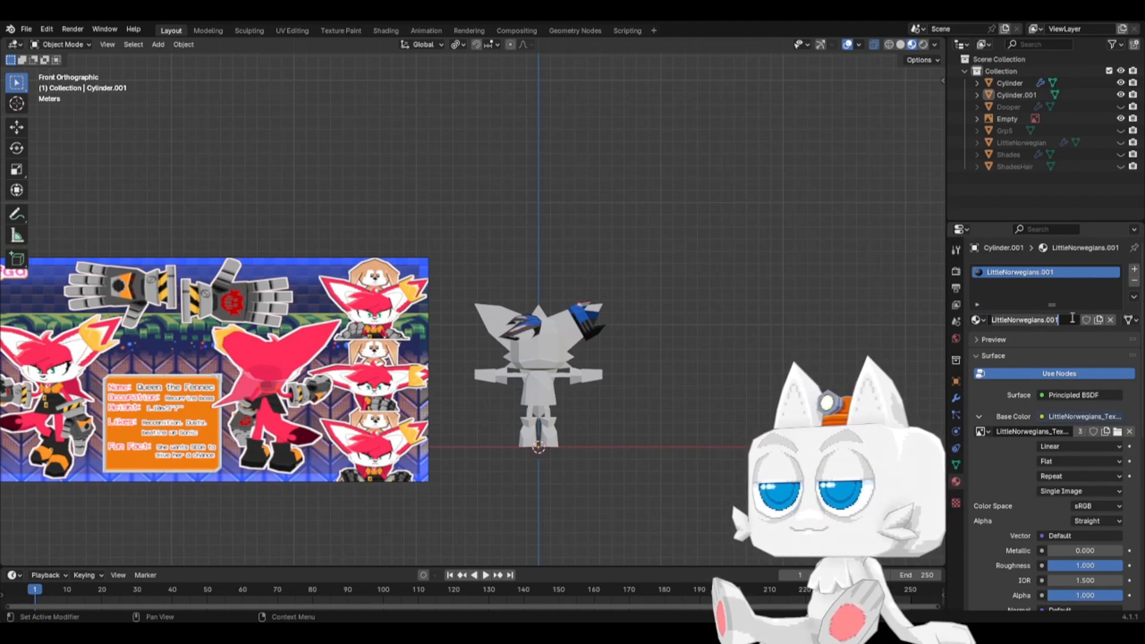
pyautogui.write('Gaun')
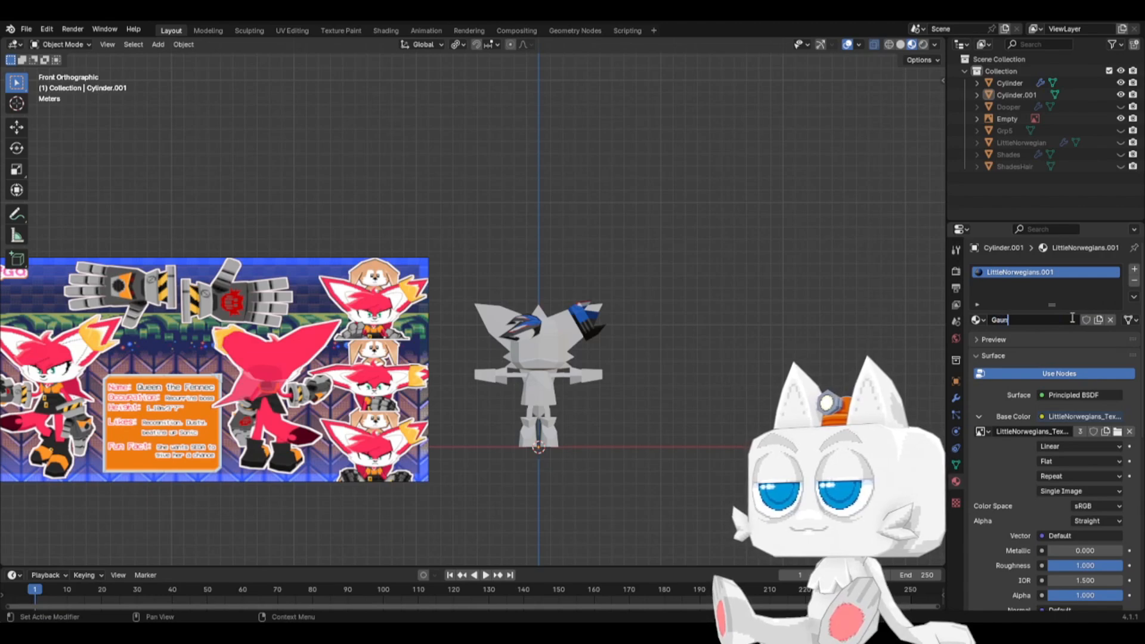
pyautogui.write('tletQueen')
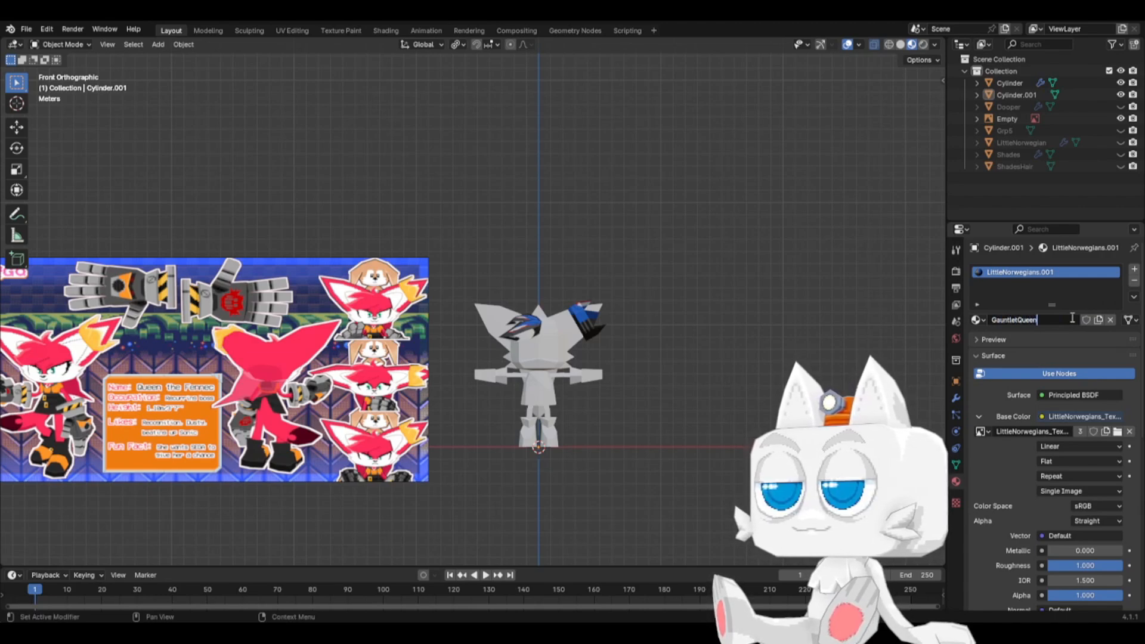
pyautogui.press('Return')
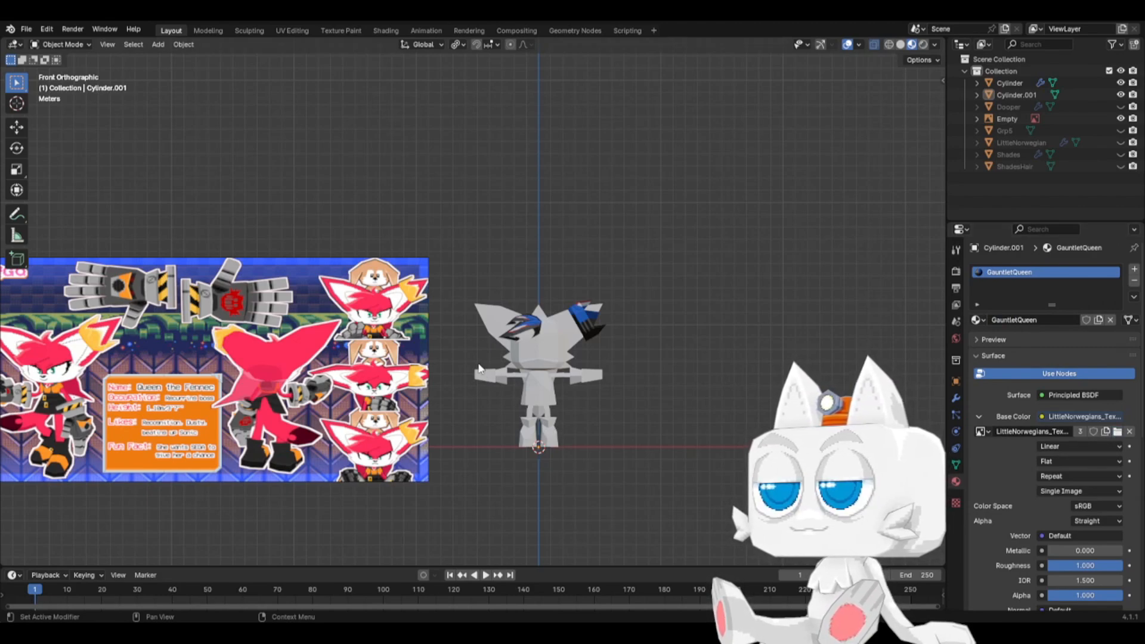
pyautogui.doubleClick(455, 283)
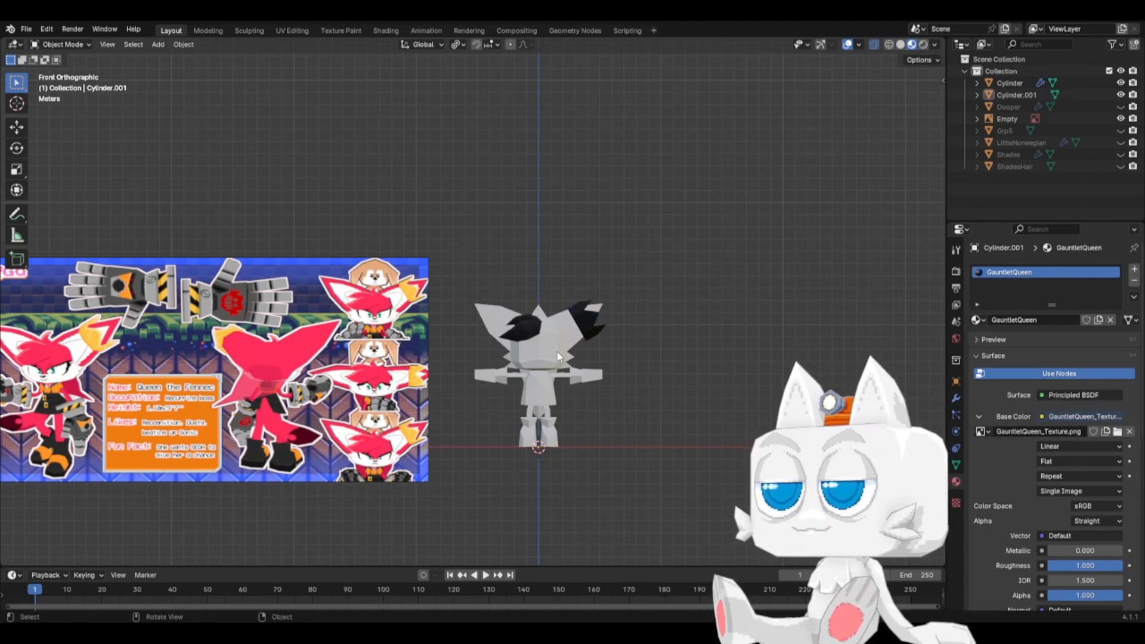
# - Assign the GauntletQueen material to the character body object Cylinder and save the file
pyautogui.scroll(3, 652, 367)
pyautogui.click(657, 365)
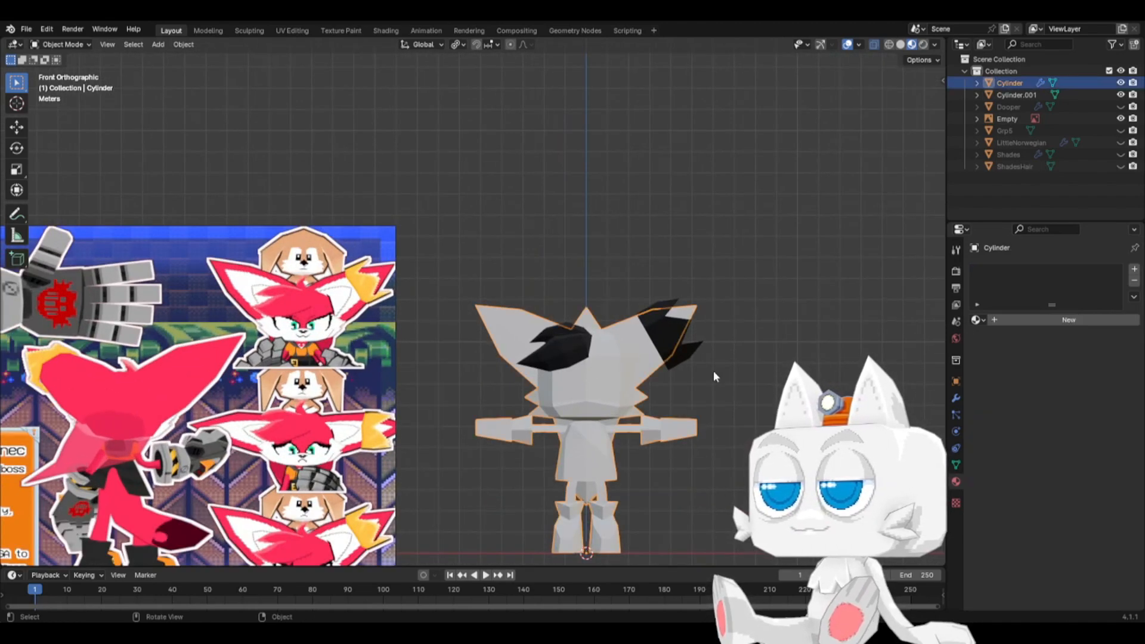
pyautogui.click(977, 320)
pyautogui.click(1013, 349)
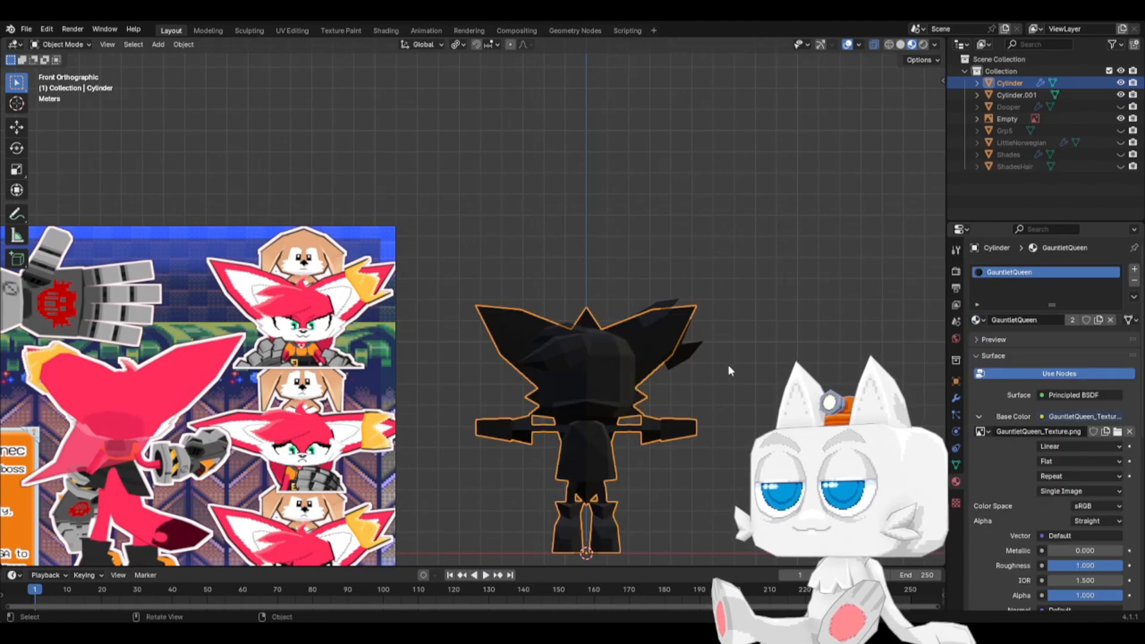
pyautogui.click(741, 396)
pyautogui.hotkey('ctrl', 's')
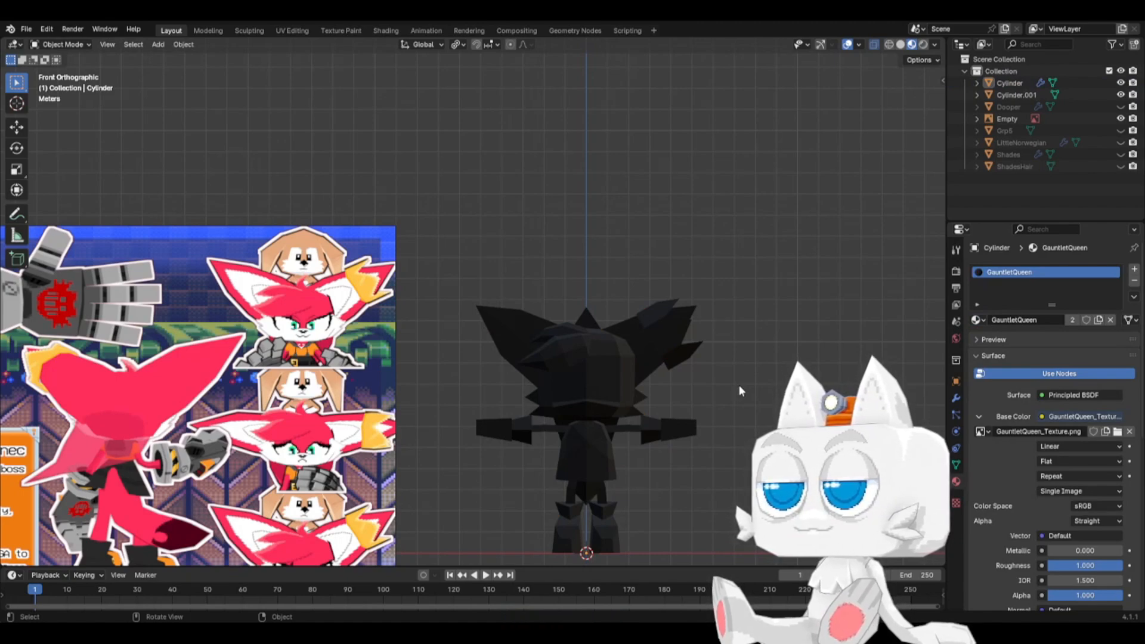
# - Switch to Aseprite and open RefSheet_Fennec_Queen_V1.png and LittleNorwegians_Texture.png beside the blank GauntletQueen texture
pyautogui.keyDown('shift'); pyautogui.moveTo(724, 390); pyautogui.dragTo(697, 342, button='middle'); pyautogui.keyUp('shift')
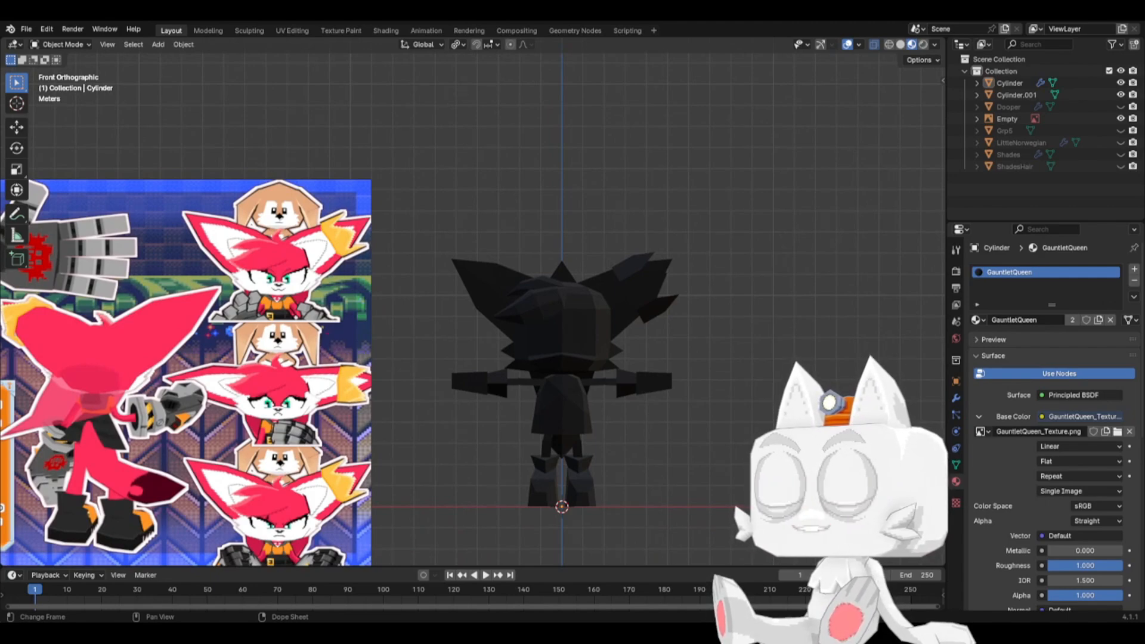
pyautogui.hotkey('alt', 'Tab')
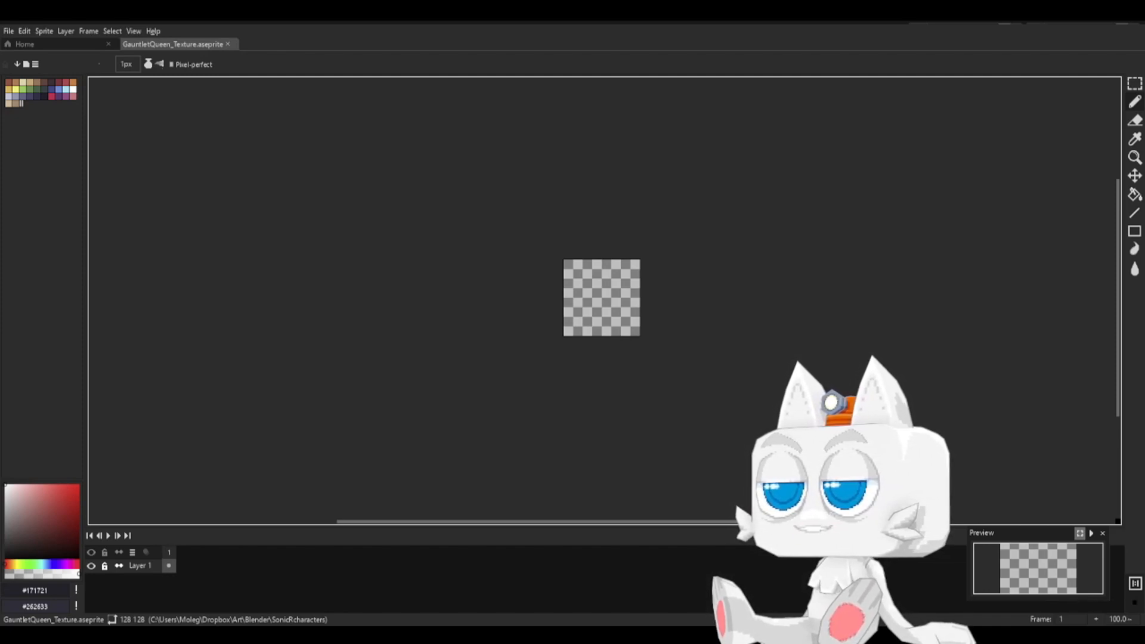
pyautogui.moveTo(352, 189); pyautogui.dragTo(351, 202)
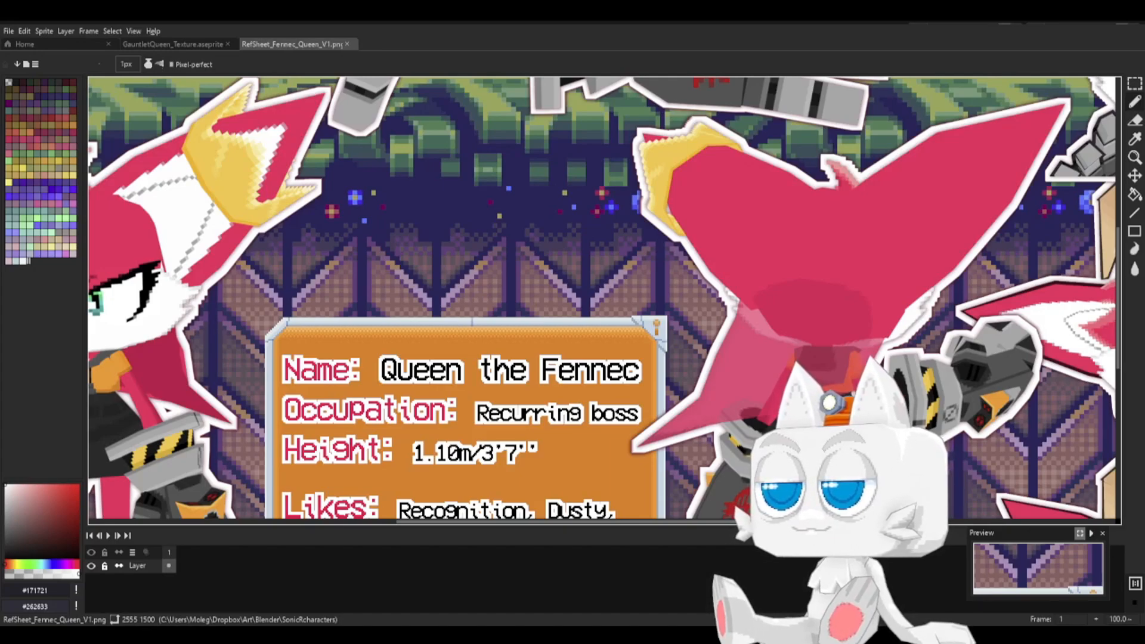
pyautogui.moveTo(460, 136); pyautogui.dragTo(462, 139)
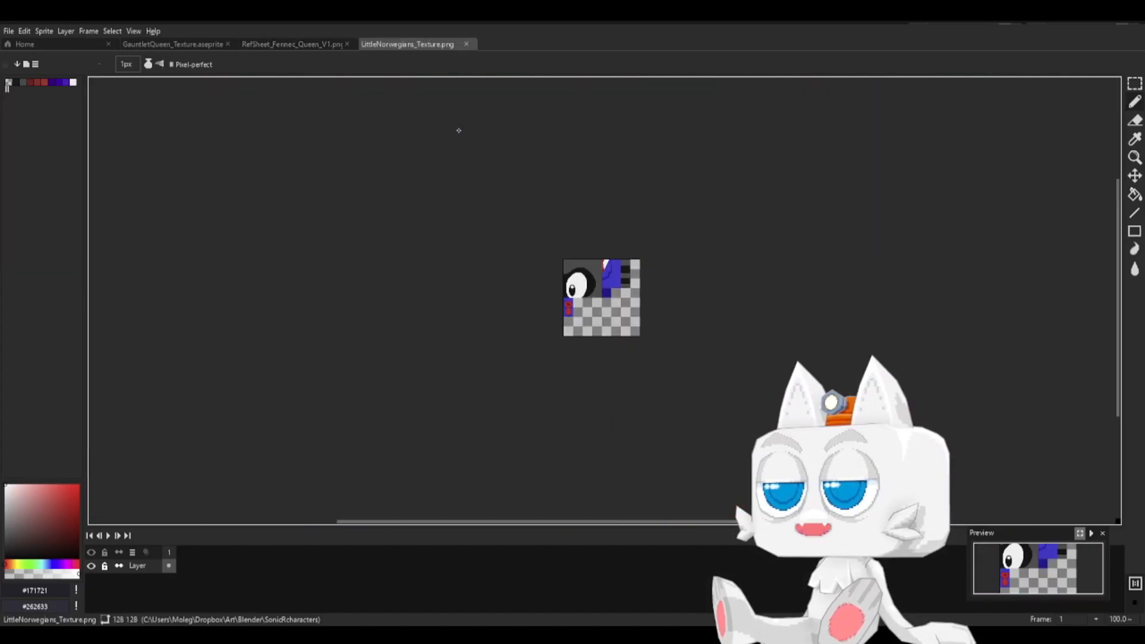
pyautogui.scroll(2, 569, 340)
pyautogui.moveTo(601, 248); pyautogui.dragTo(578, 350, button='middle')
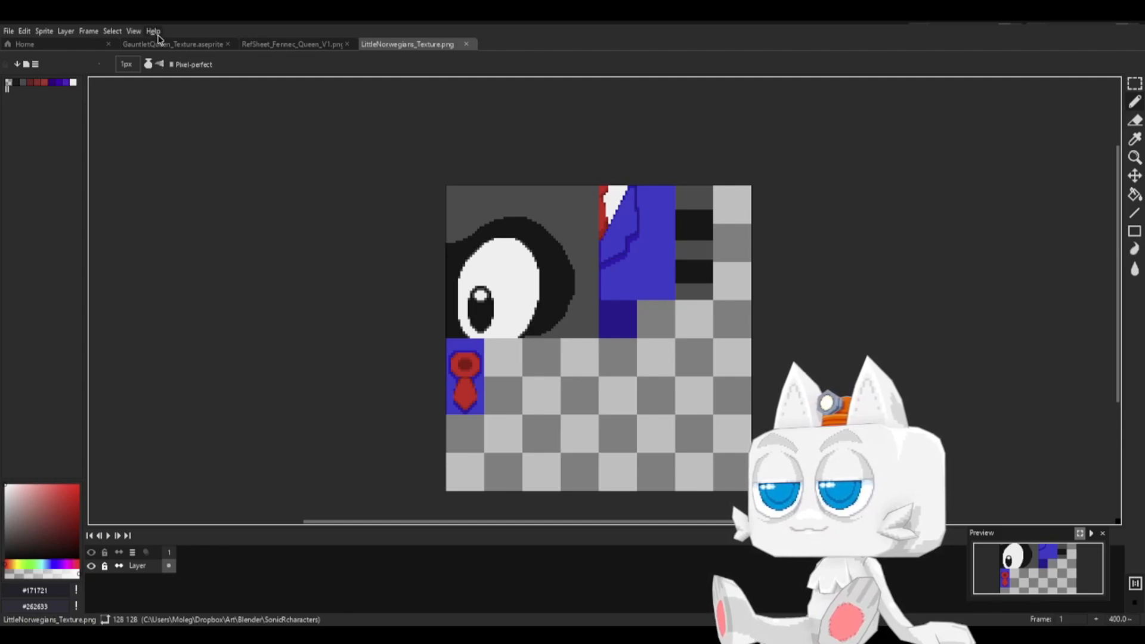
# - Select the upper-left 64 × 64 pixel quarter of the GauntletQueen_Texture.aseprite canvas with the rectangular marquee
pyautogui.click(173, 44)
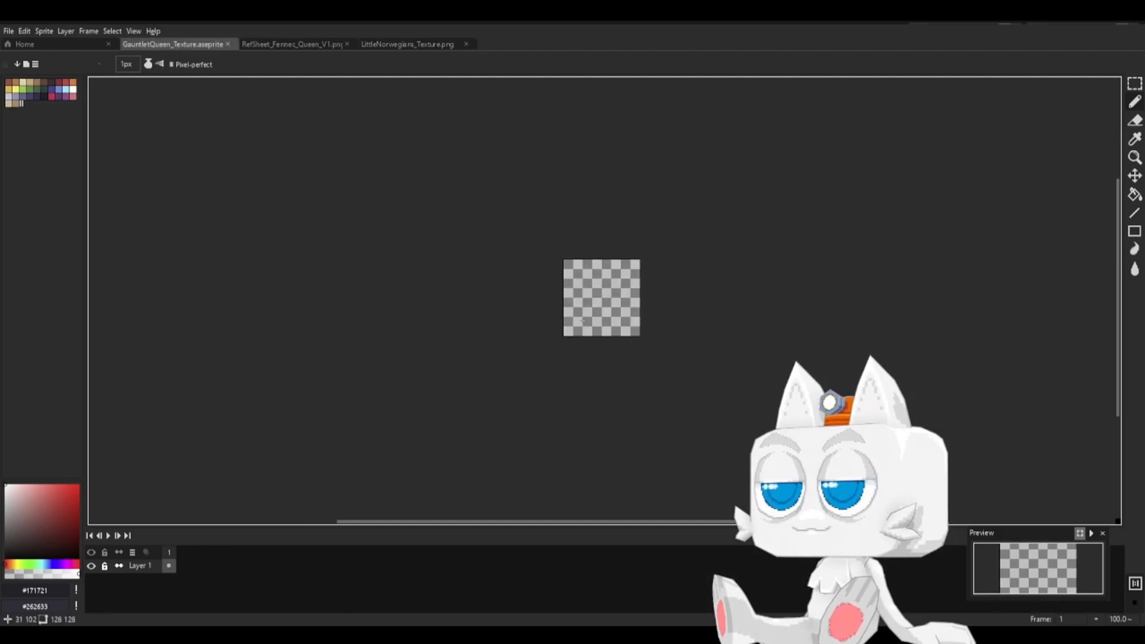
pyautogui.scroll(2, 587, 327)
pyautogui.moveTo(636, 209); pyautogui.dragTo(605, 302, button='middle')
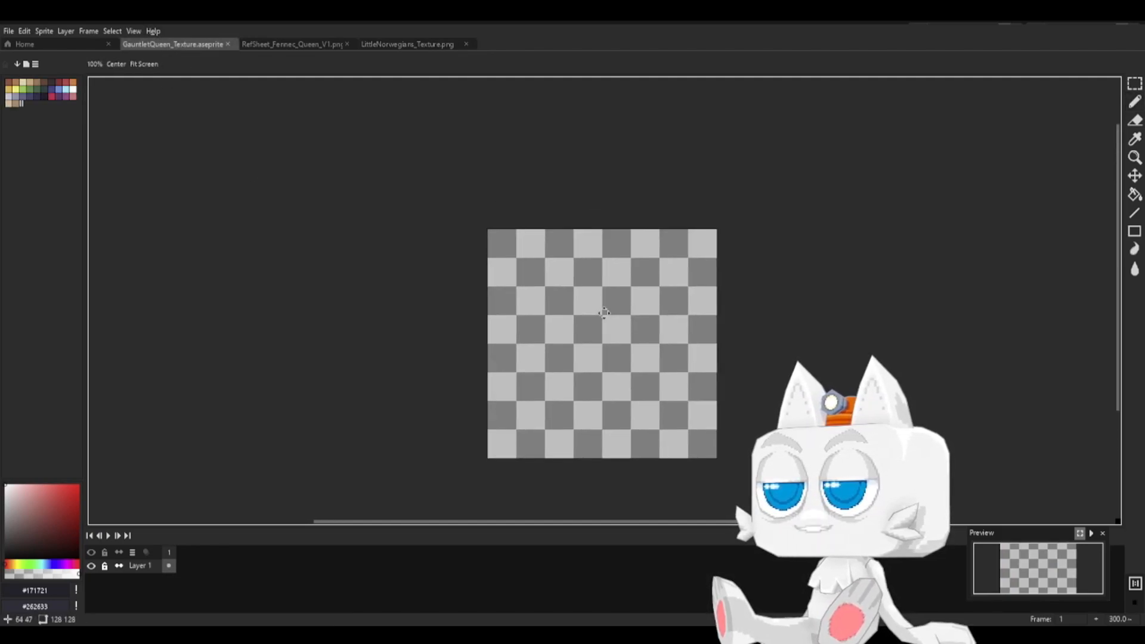
pyautogui.scroll(1, 604, 328)
pyautogui.scroll(1, 604, 329)
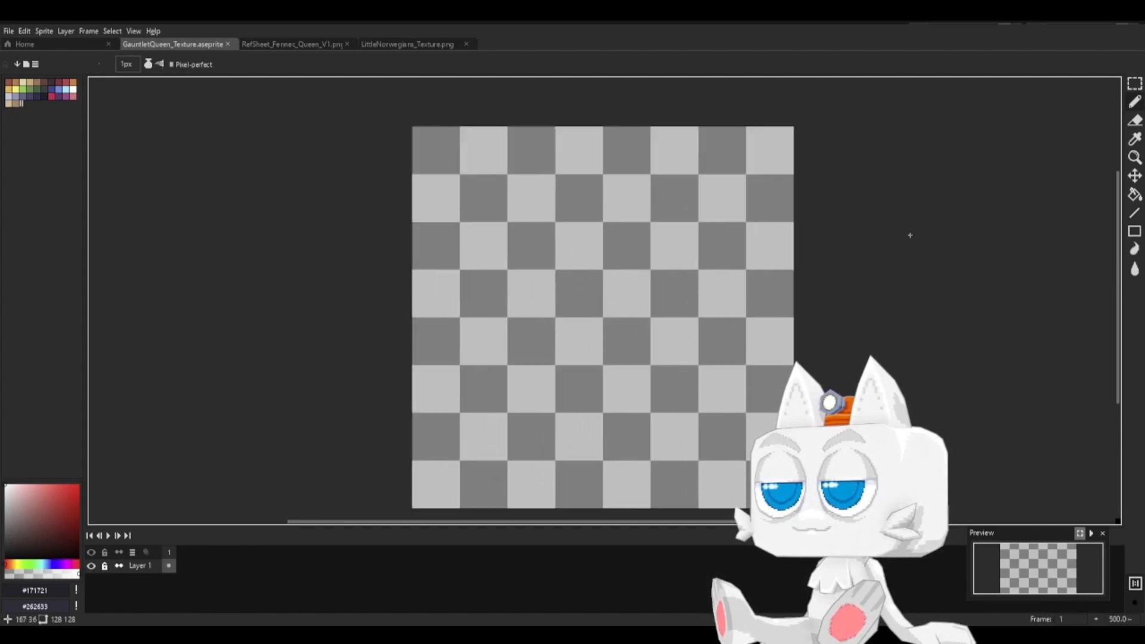
pyautogui.click(1135, 84)
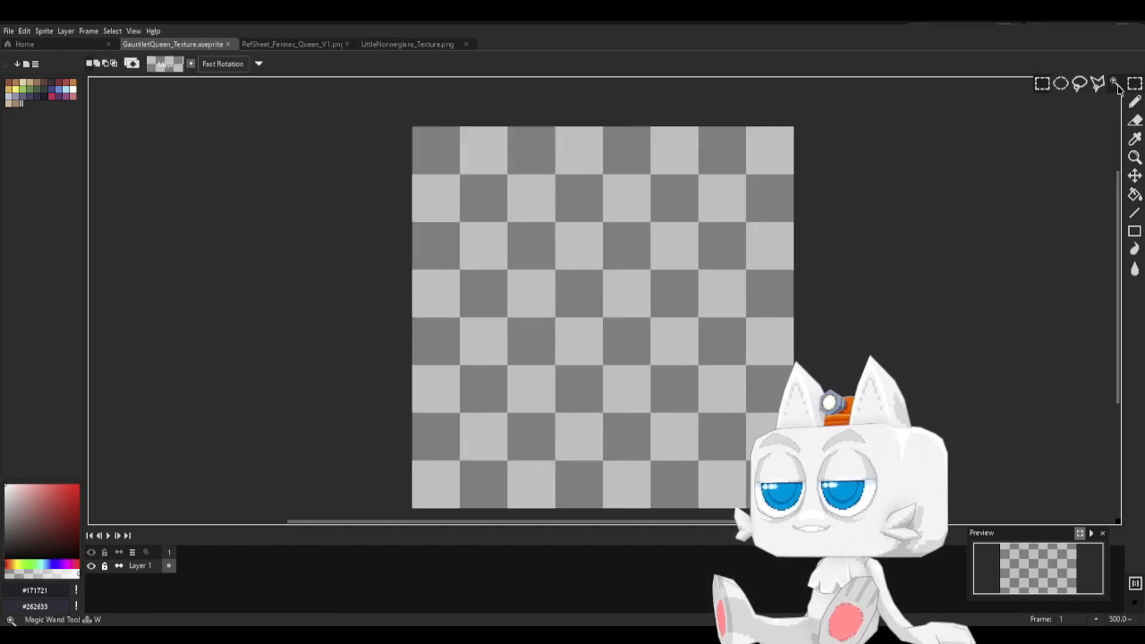
pyautogui.moveTo(418, 129)
pyautogui.mouseDown()
pyautogui.moveTo(586, 302)
pyautogui.moveTo(618, 313)
pyautogui.mouseUp()
pyautogui.click(393, 133)
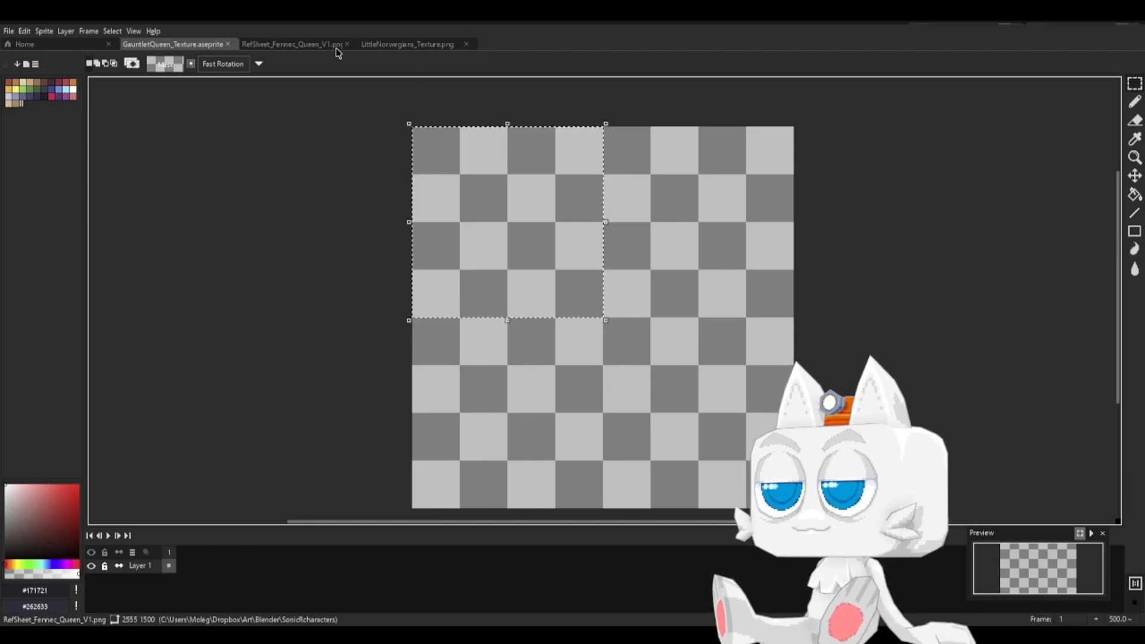
# - Sample the crimson fur color from the reference sheet, fill the selected texture quarter with it, and deselect
pyautogui.click(282, 45)
pyautogui.press('i')
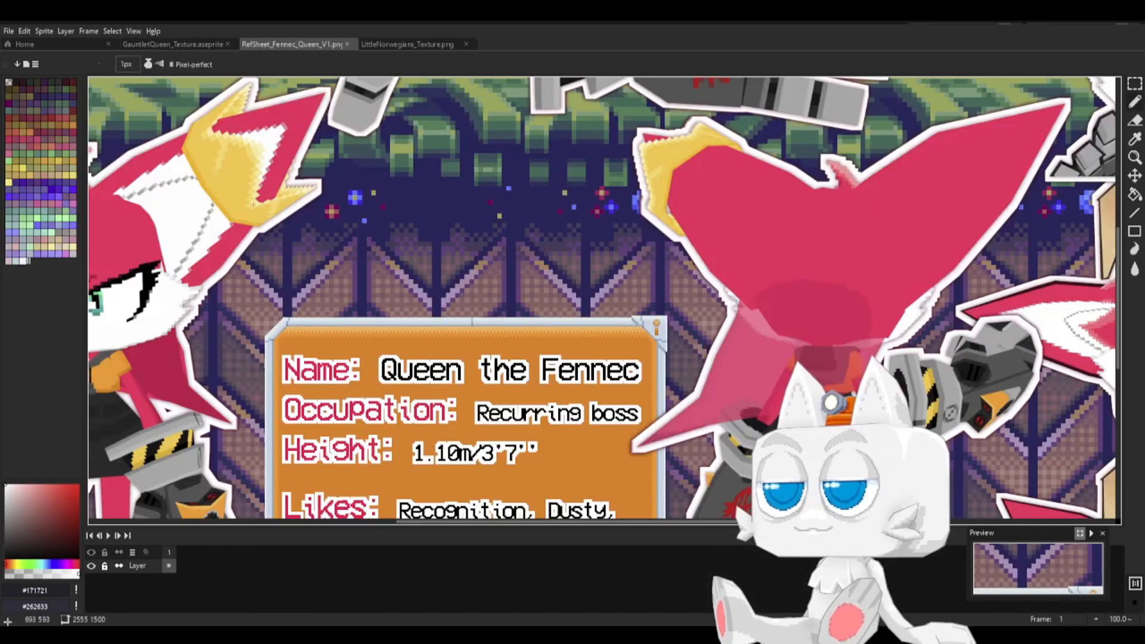
pyautogui.click(135, 229)
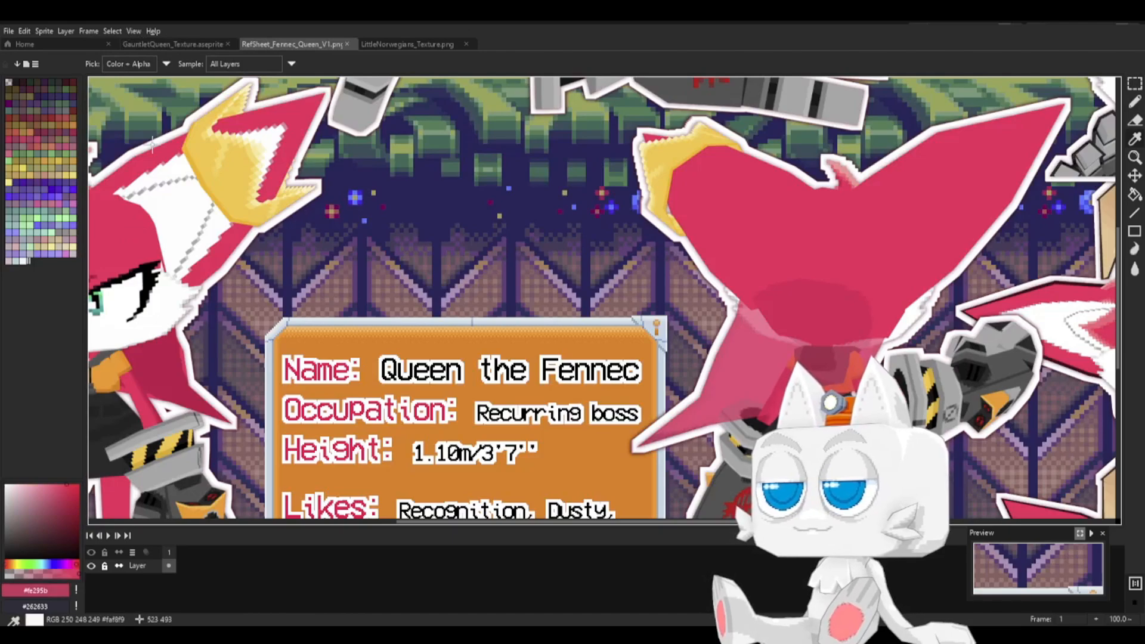
pyautogui.click(170, 44)
pyautogui.press('g')
pyautogui.click(480, 189)
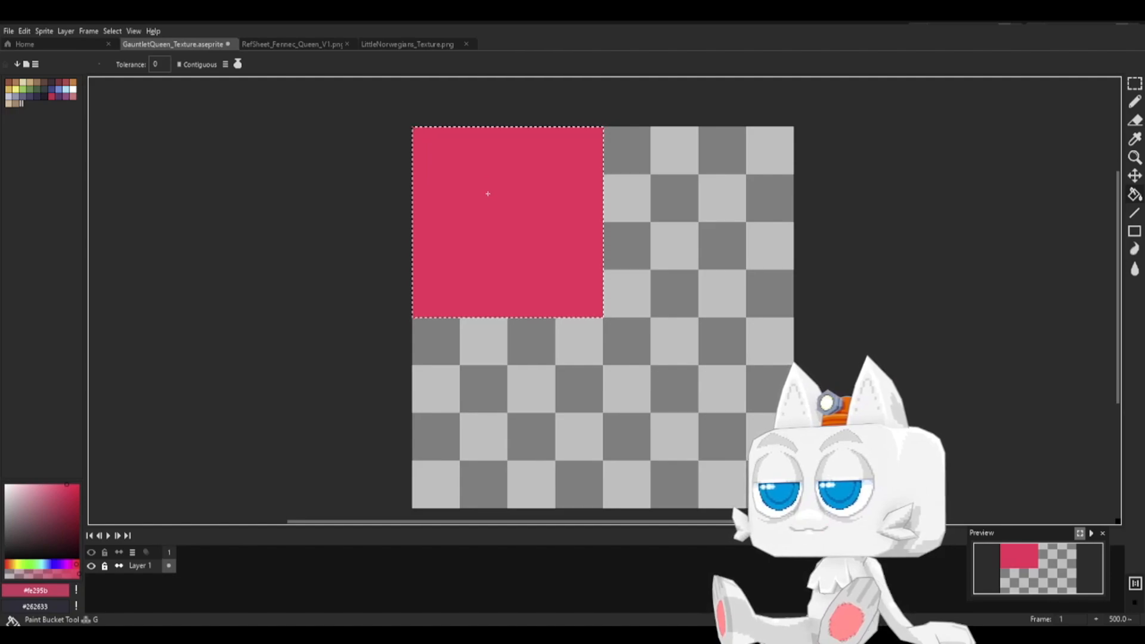
pyautogui.click(1135, 83)
pyautogui.click(914, 250)
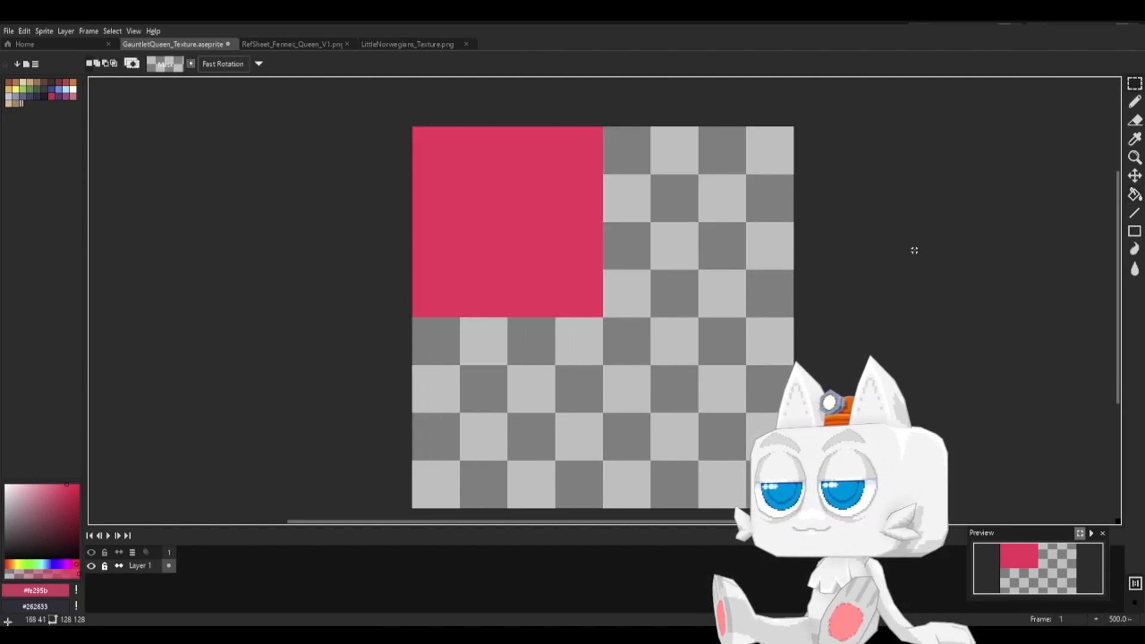
# - Examine the fennec's full front-view illustration on the RefSheet_Fennec_Queen_V1.png reference sheet
pyautogui.scroll(2, 470, 255)
pyautogui.press('space')
pyautogui.moveTo(551, 196); pyautogui.dragTo(543, 291)
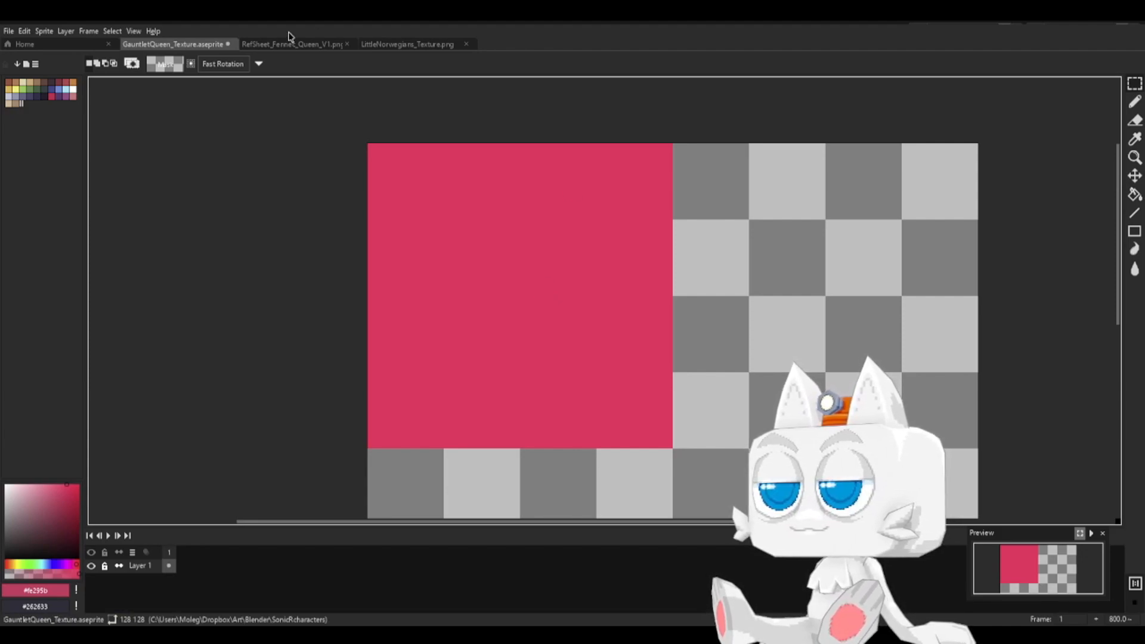
pyautogui.click(300, 44)
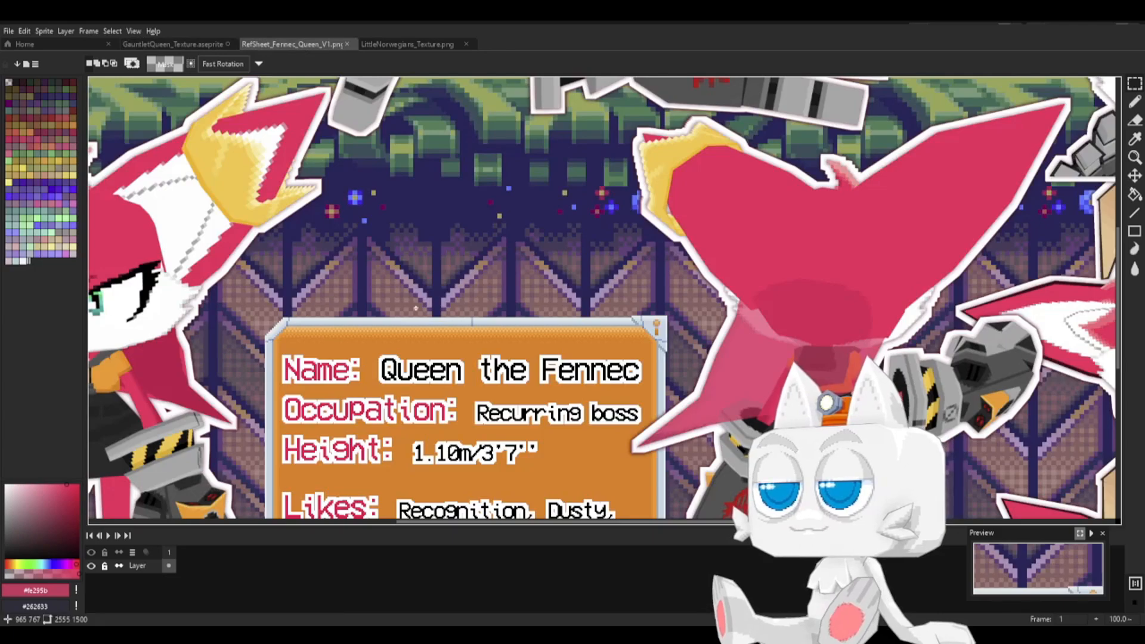
pyautogui.moveTo(415, 396); pyautogui.dragTo(633, 378, button='middle')
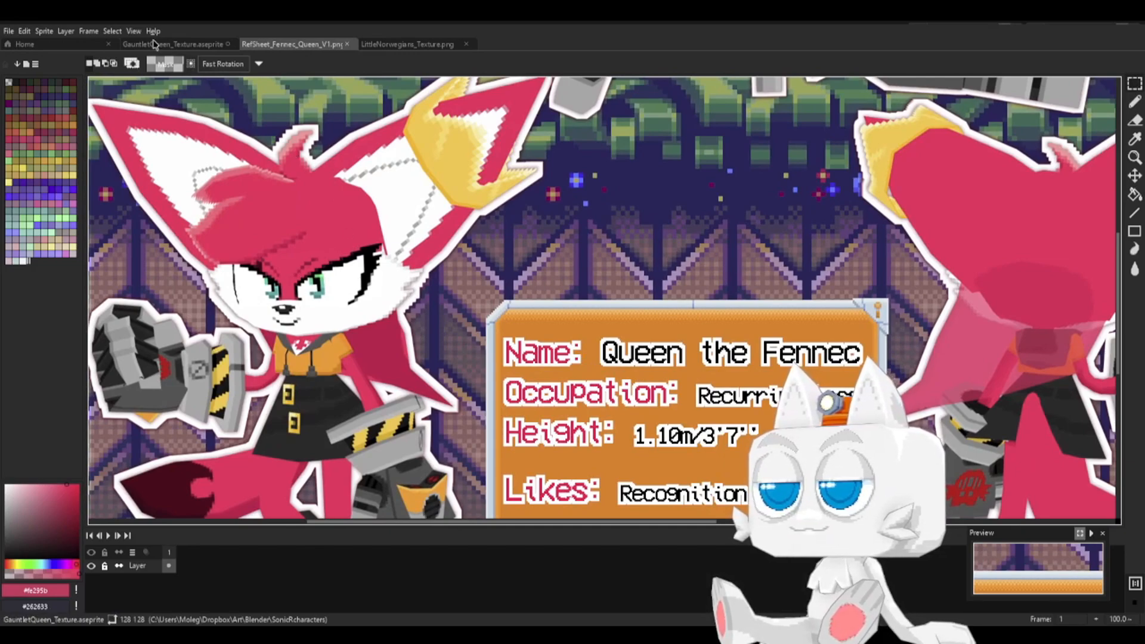
# - Sample the white from LittleNorwegians_Texture.png, then outline and fill a slanted eye shape along the bottom of GauntletQueen_Texture's crimson quarter
pyautogui.click(424, 45)
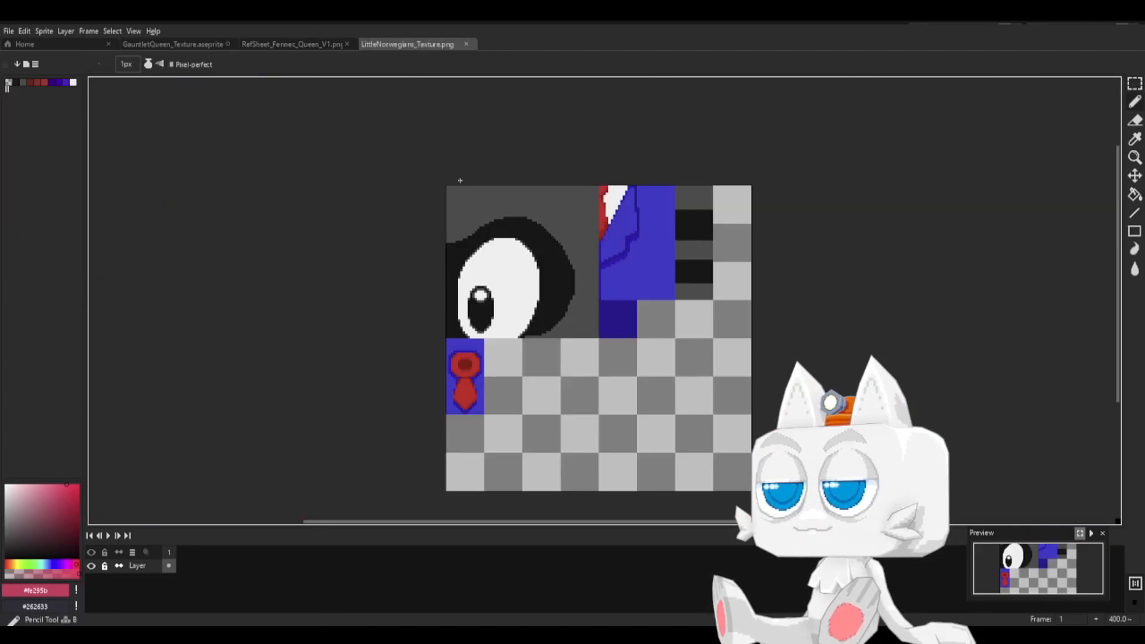
pyautogui.click(197, 45)
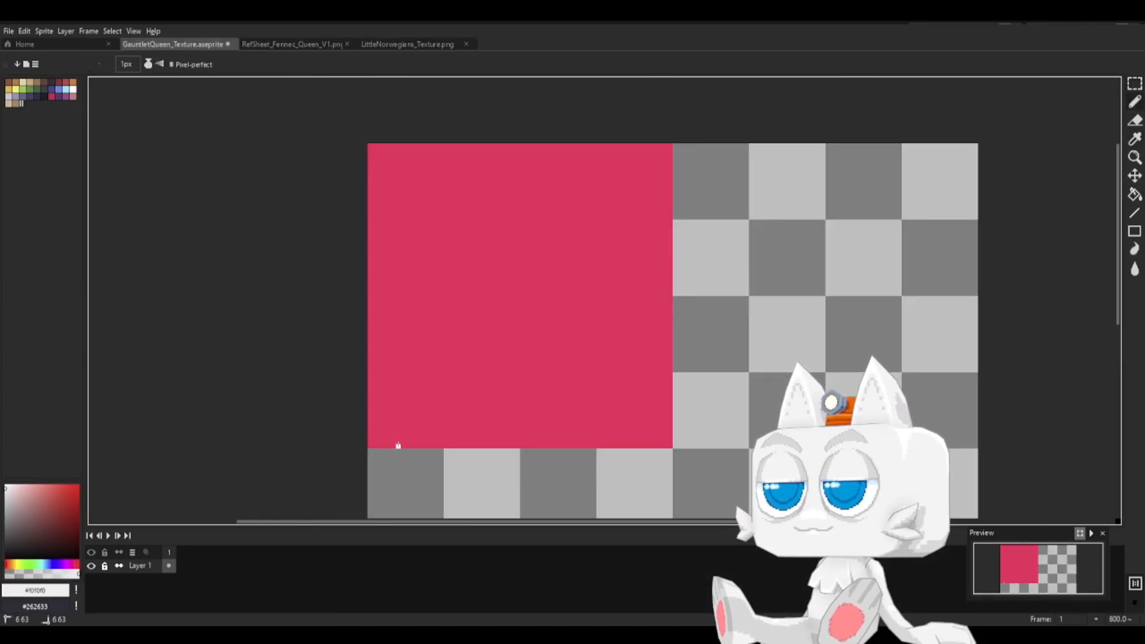
pyautogui.moveTo(397, 446)
pyautogui.mouseDown()
pyautogui.moveTo(388, 401)
pyautogui.moveTo(428, 362)
pyautogui.moveTo(530, 324)
pyautogui.moveTo(629, 309)
pyautogui.moveTo(632, 297)
pyautogui.moveTo(638, 363)
pyautogui.moveTo(579, 442)
pyautogui.mouseUp()
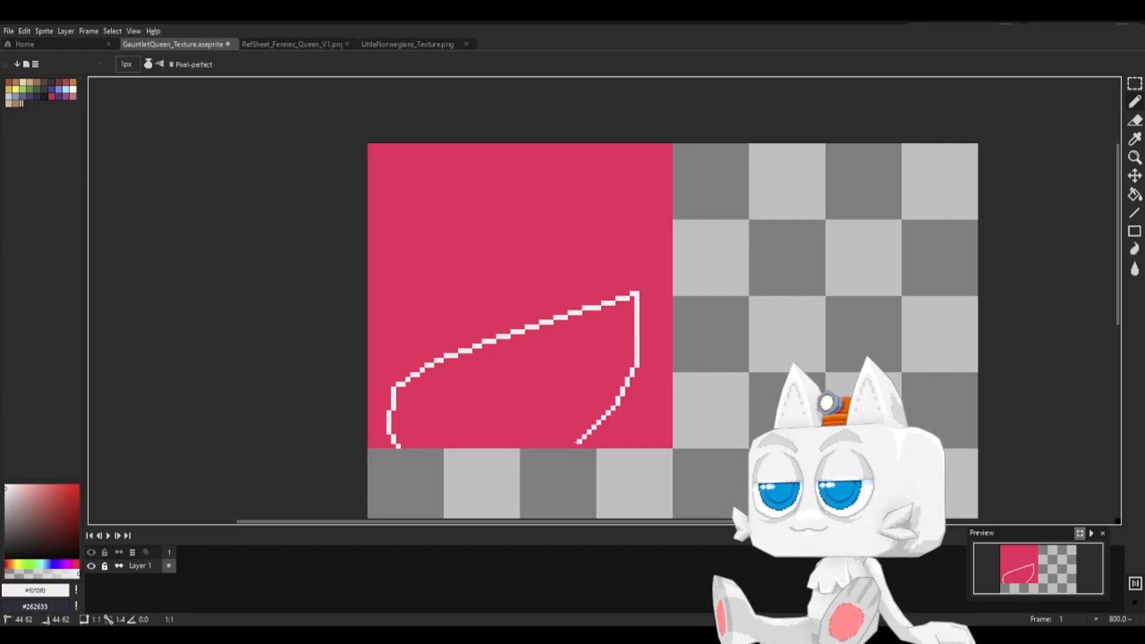
pyautogui.press('g')
pyautogui.click(556, 412)
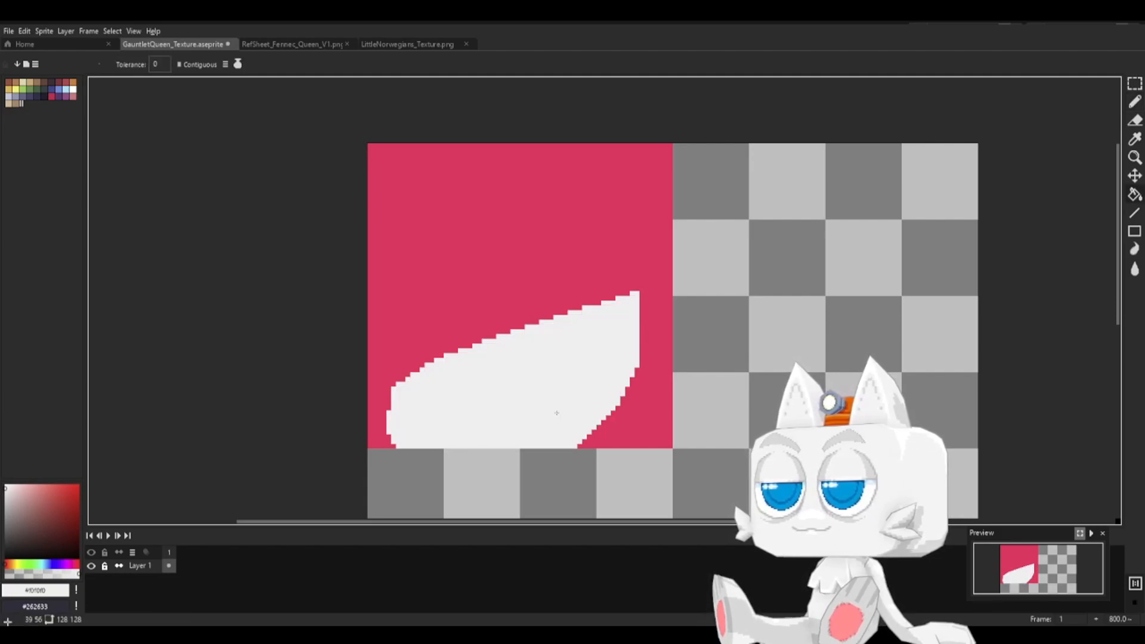
# - Refine the white eye shape with 1 px pencil strokes, trimming its outer side and upper tip in crimson and smoothing its upper curve
pyautogui.press('b')
pyautogui.click(583, 442)
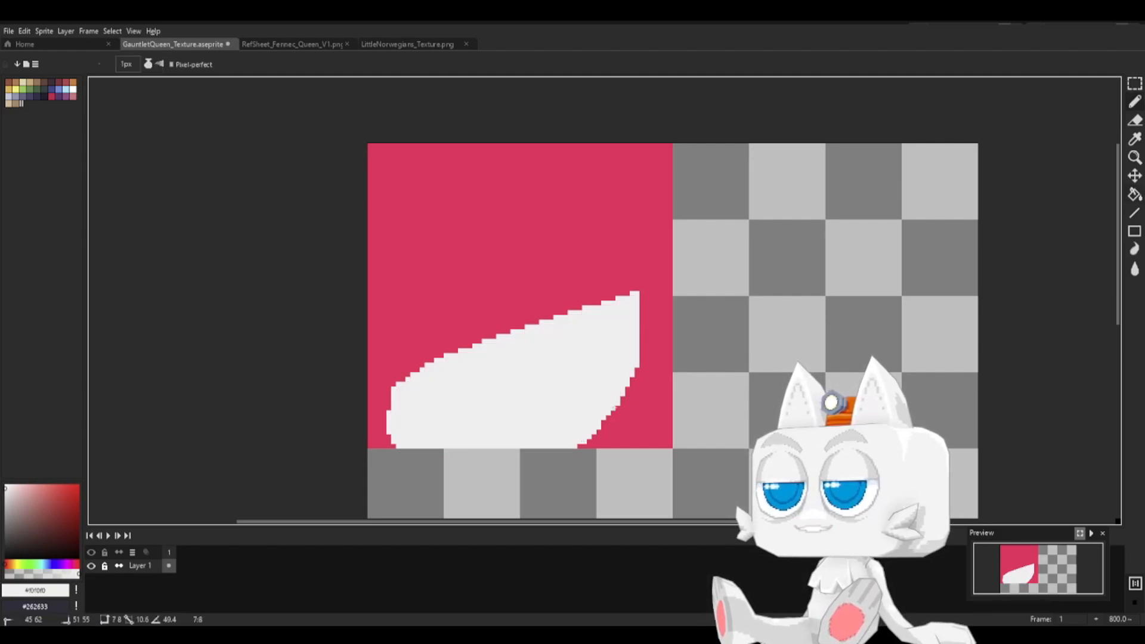
pyautogui.keyDown('shift'); pyautogui.click(612, 412); pyautogui.keyUp('shift')
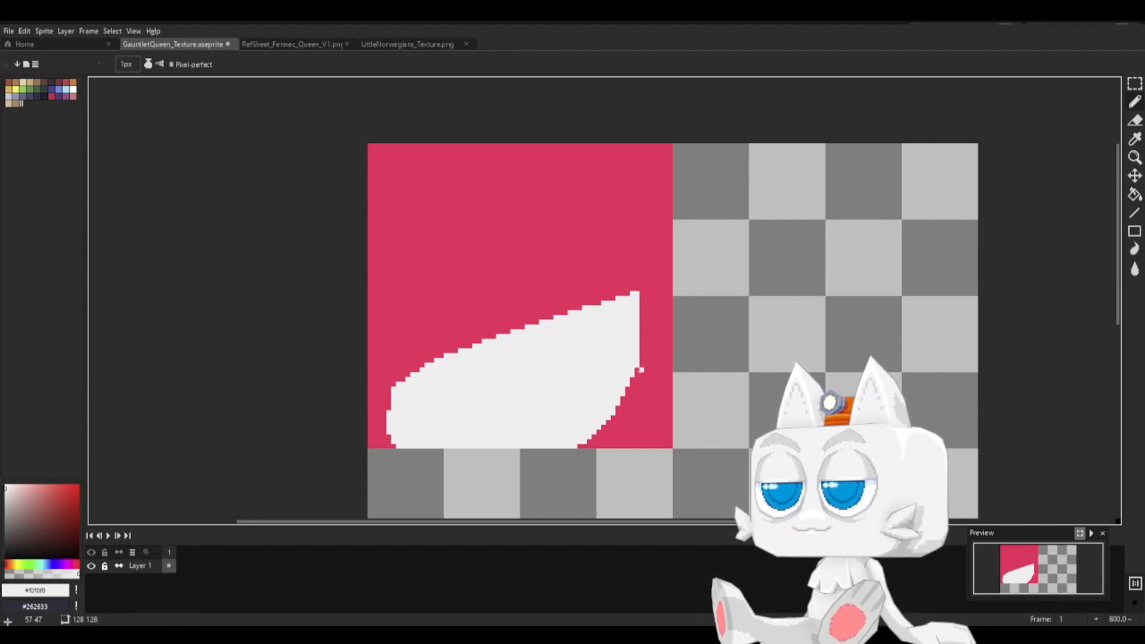
pyautogui.keyDown('alt'); pyautogui.click(639, 375); pyautogui.keyUp('alt')
pyautogui.moveTo(637, 365)
pyautogui.mouseDown()
pyautogui.moveTo(636, 291)
pyautogui.moveTo(628, 380)
pyautogui.mouseUp()
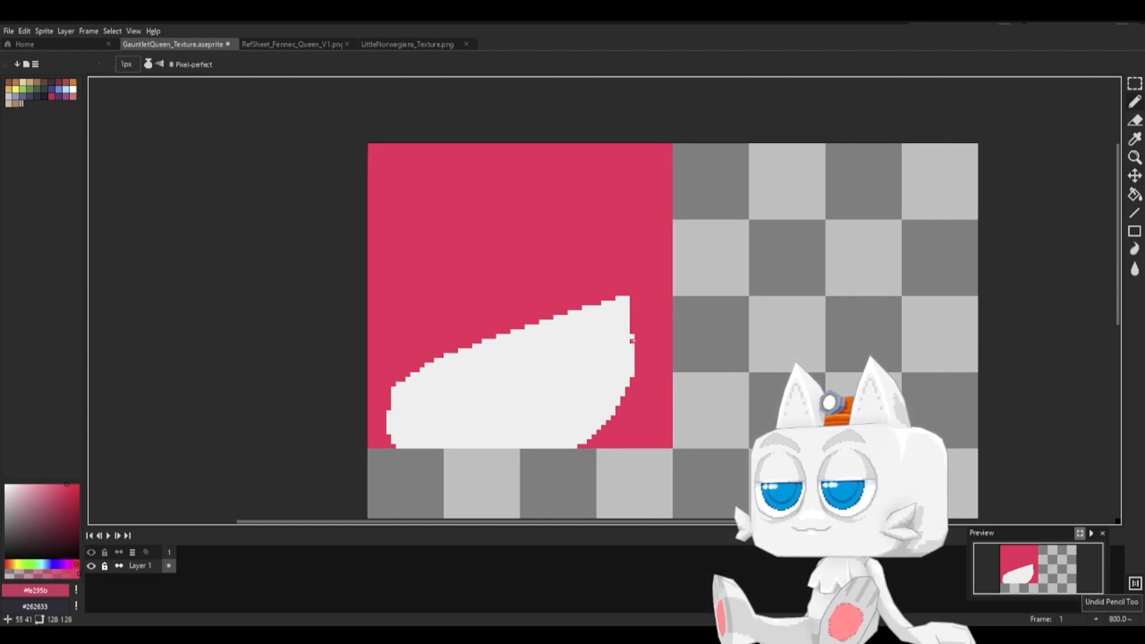
pyautogui.moveTo(633, 334); pyautogui.dragTo(631, 388)
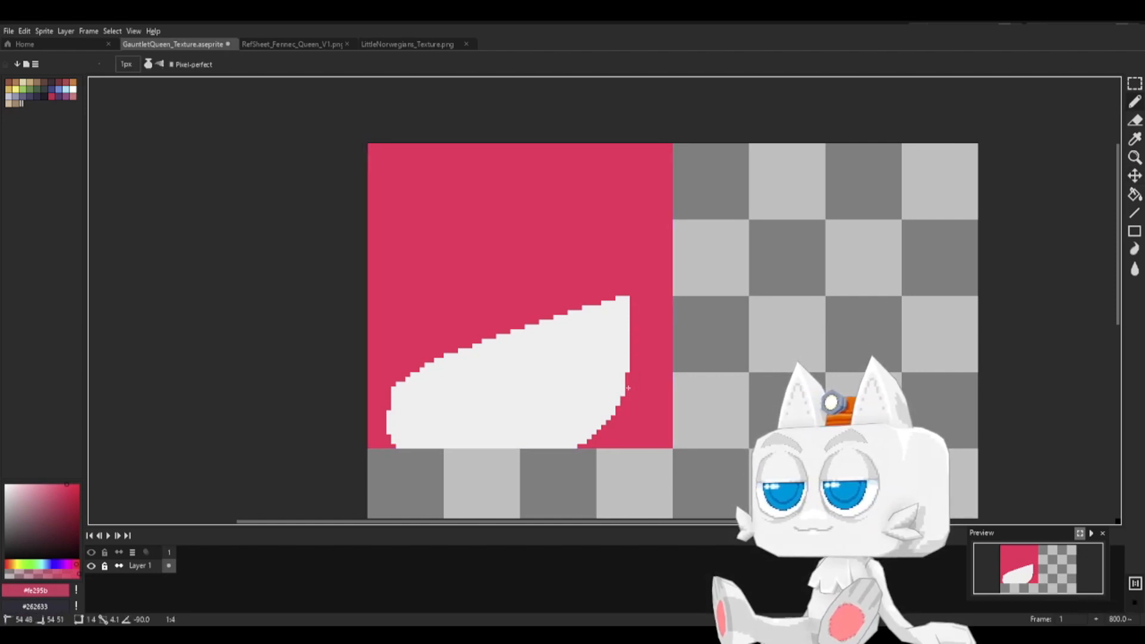
pyautogui.moveTo(630, 298); pyautogui.dragTo(616, 298)
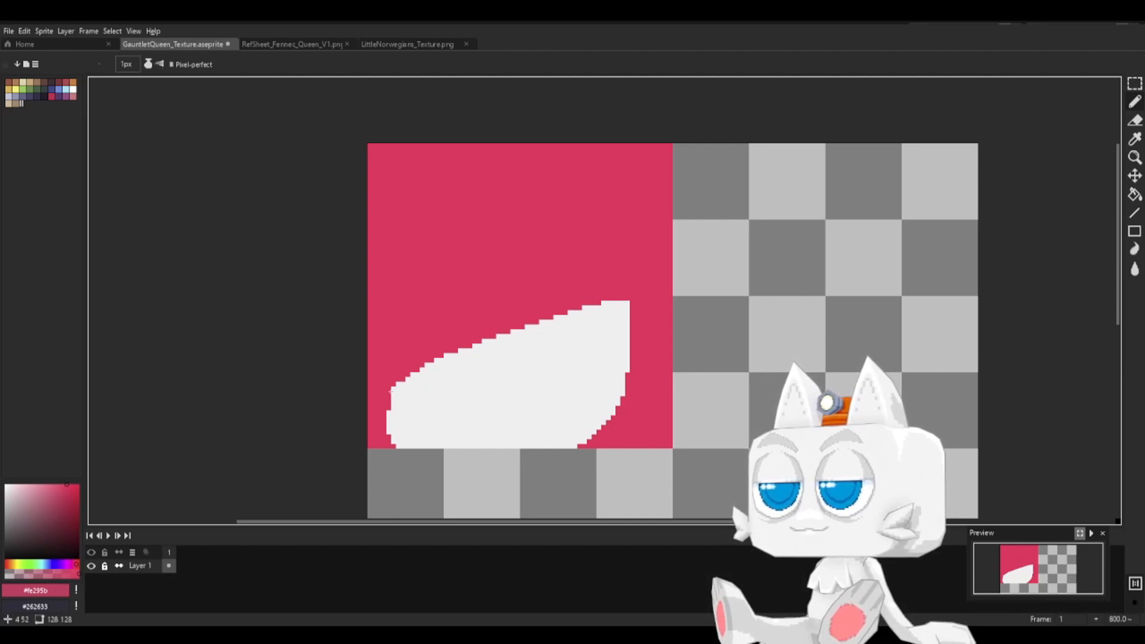
pyautogui.keyDown('shift'); pyautogui.click(421, 369); pyautogui.keyUp('shift')
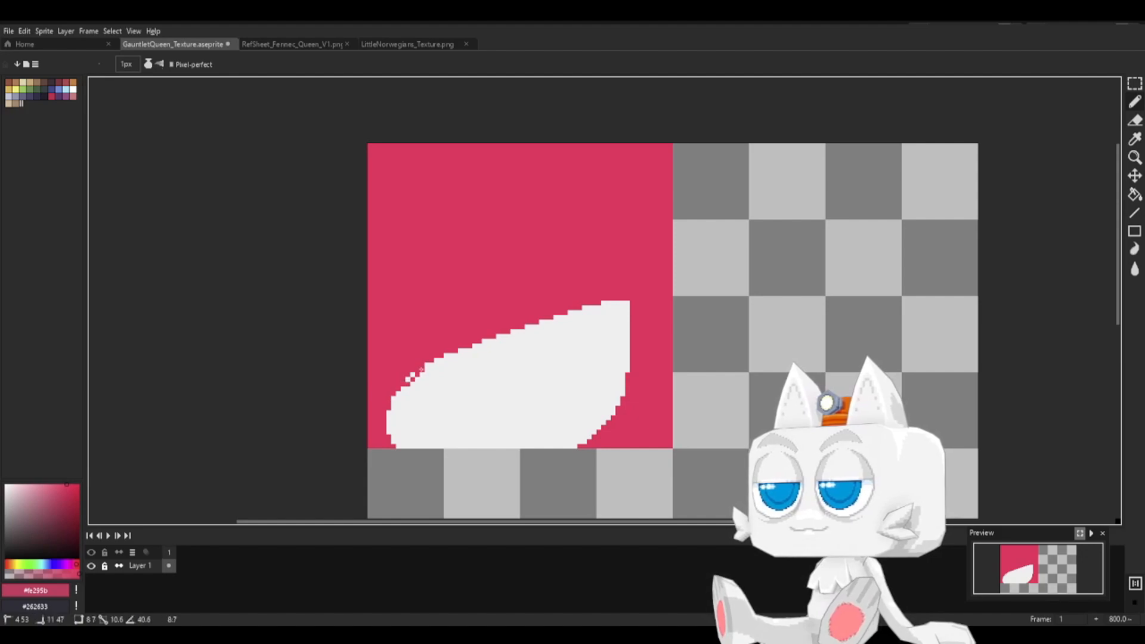
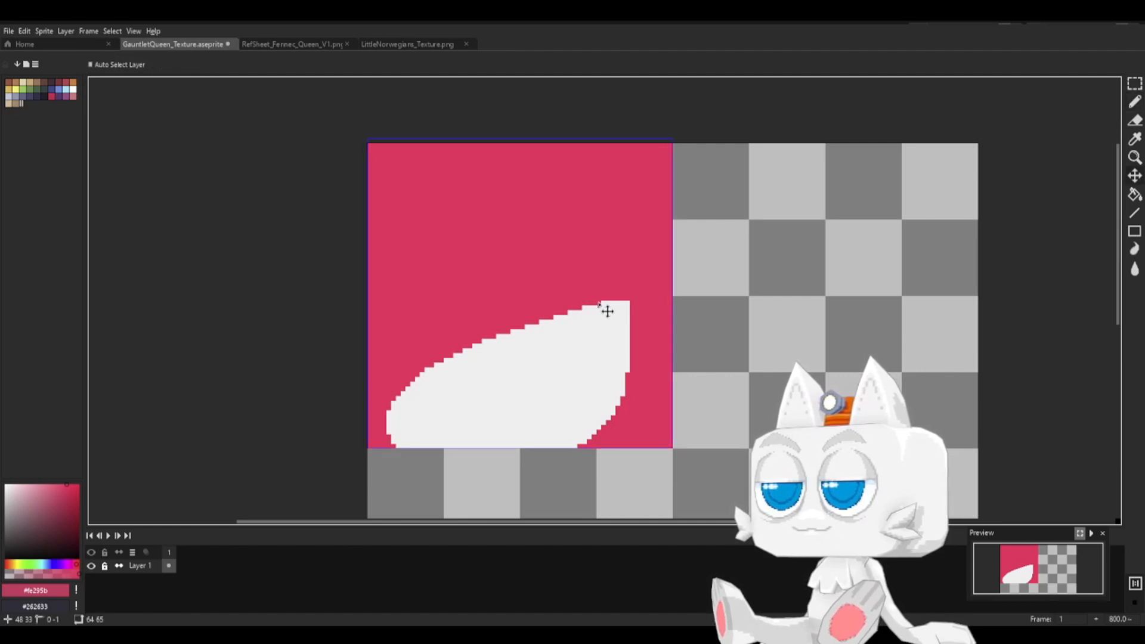
# - Save GauntletQueen_Texture.aseprite and export it as GauntletQueen_Texture.png
pyautogui.press('v')
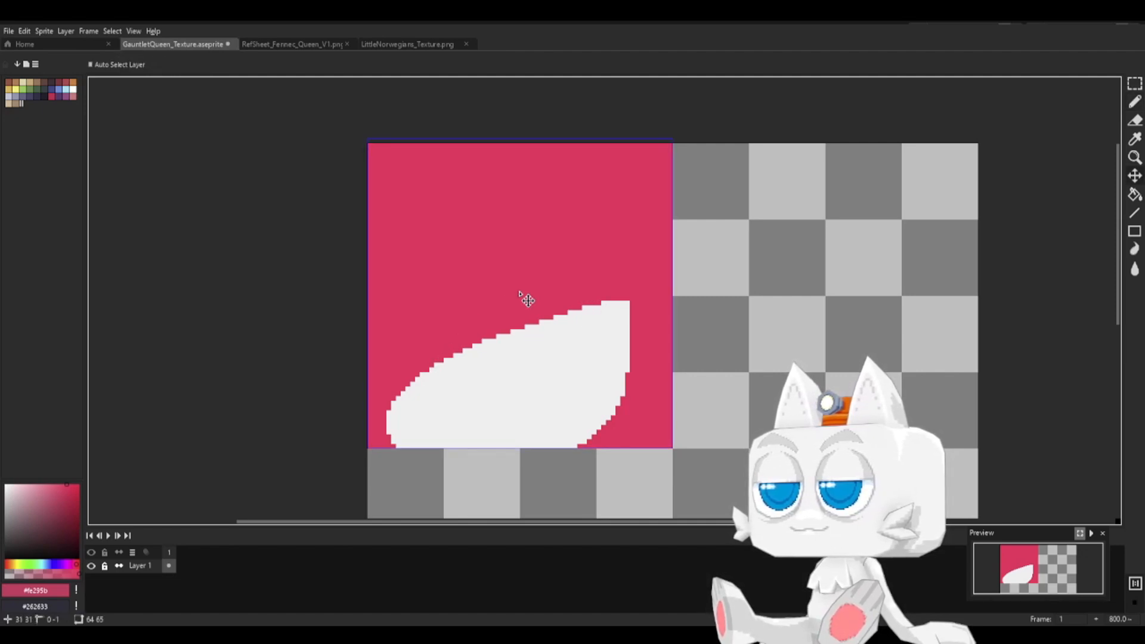
pyautogui.hotkey('ctrl', 's')
pyautogui.press('b')
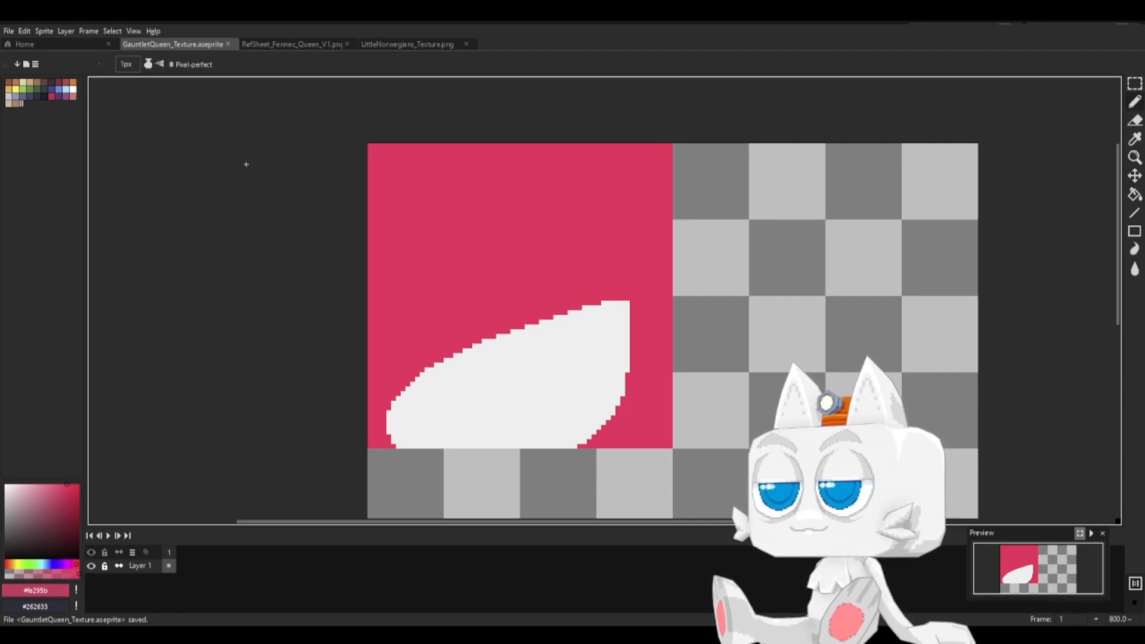
pyautogui.click(9, 31)
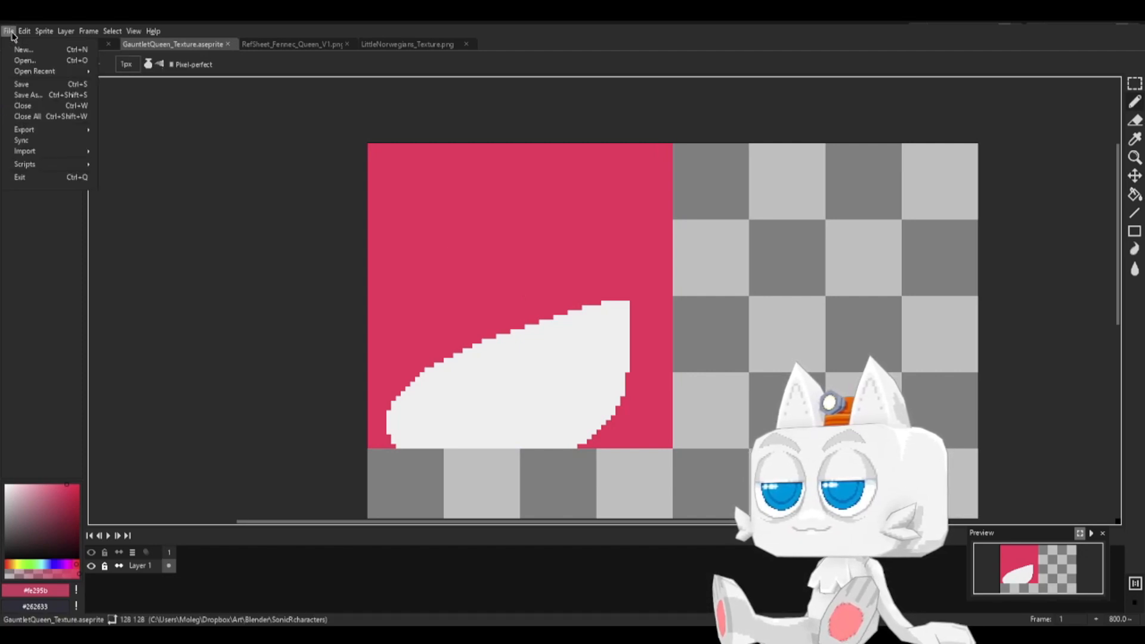
pyautogui.moveTo(48, 129)
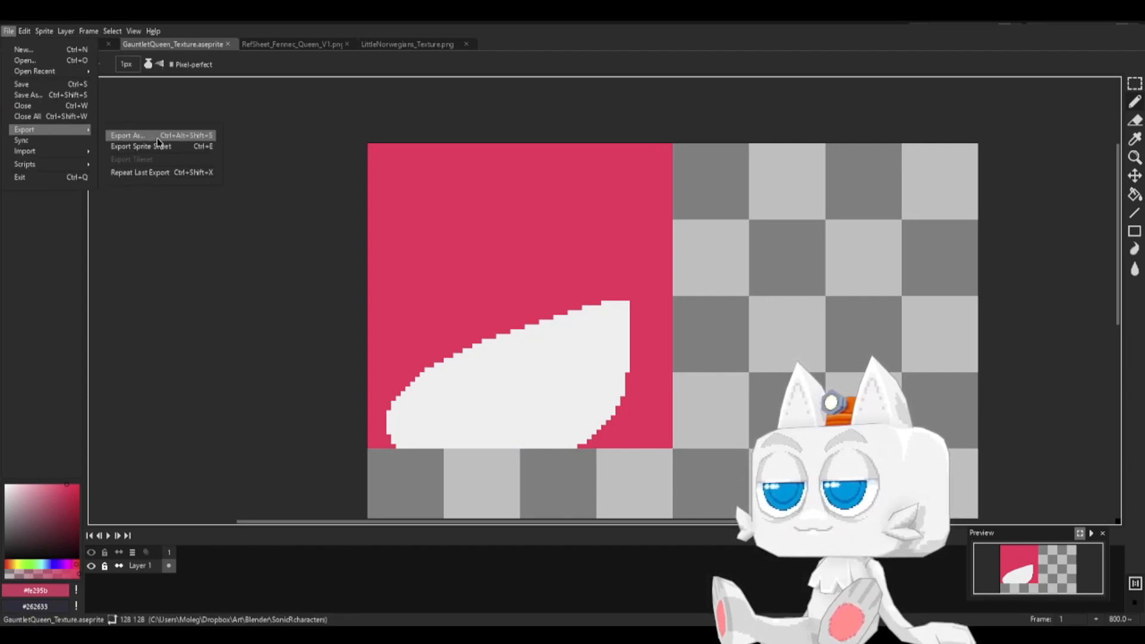
pyautogui.click(157, 137)
pyautogui.click(300, 287)
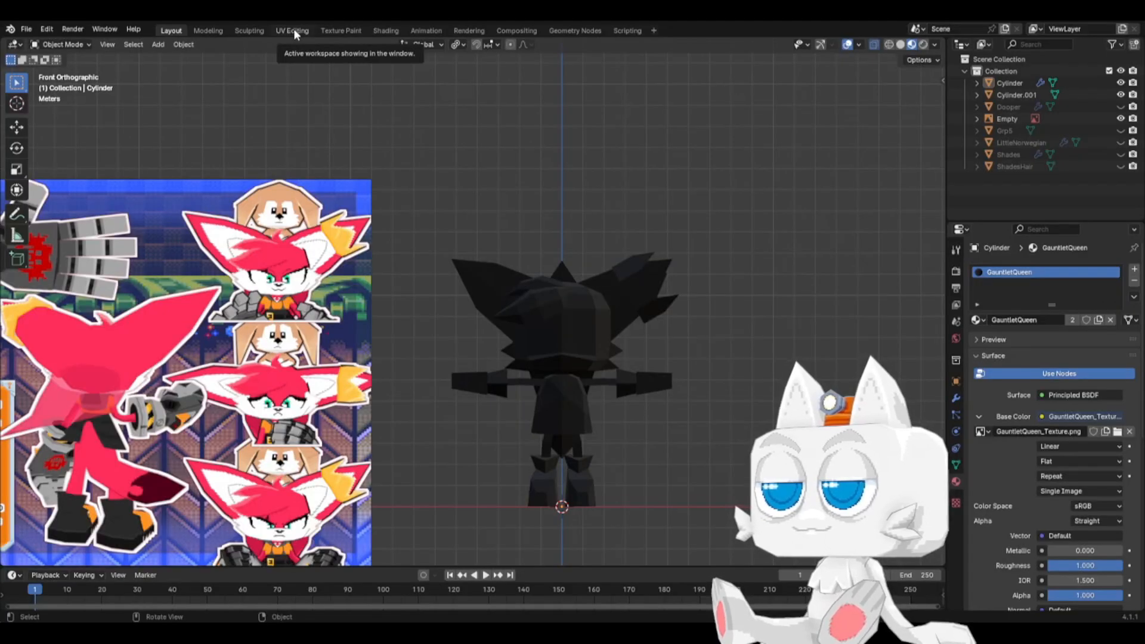
# - In Blender's UV Editing workspace, select the whole Cylinder mesh and reload the GauntletQueen_Texture.png image from disk
pyautogui.click(294, 30)
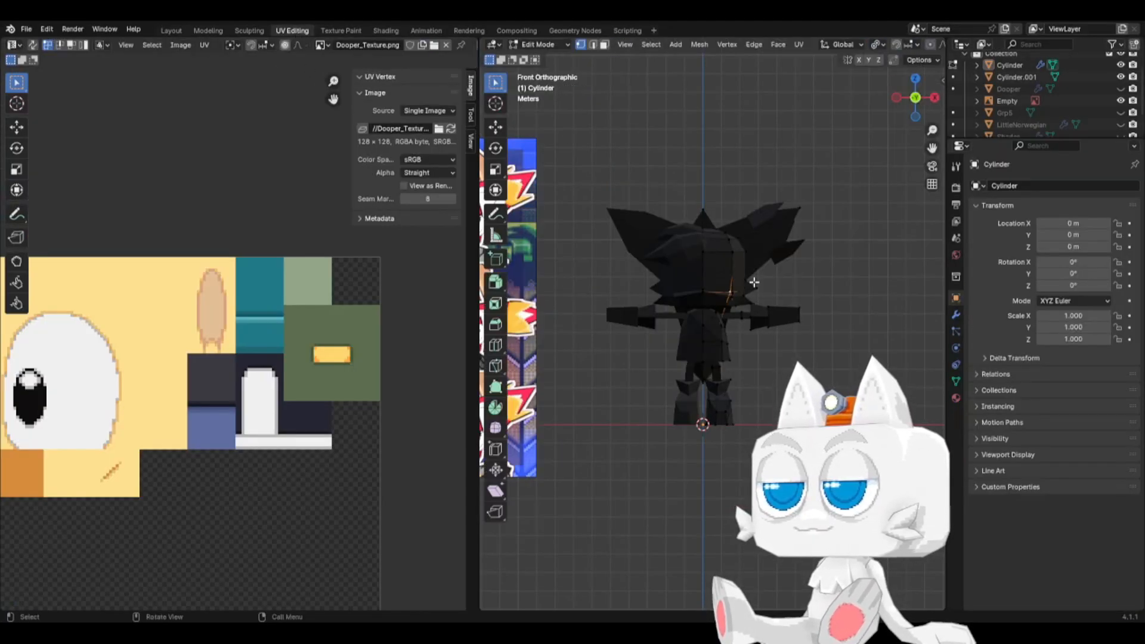
pyautogui.press('a')
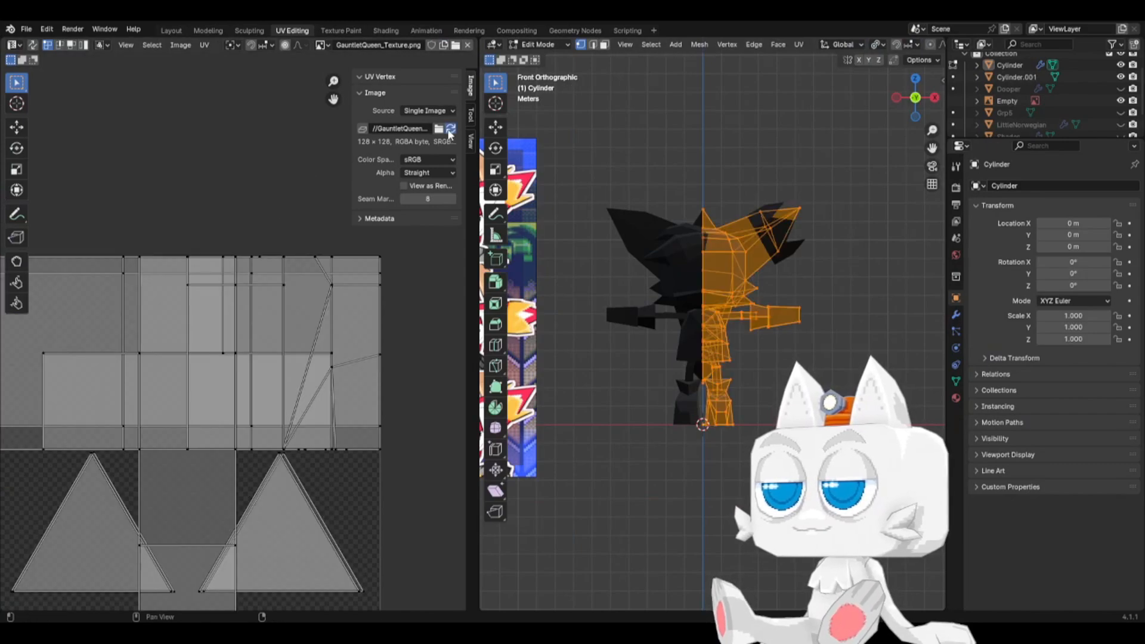
pyautogui.click(451, 128)
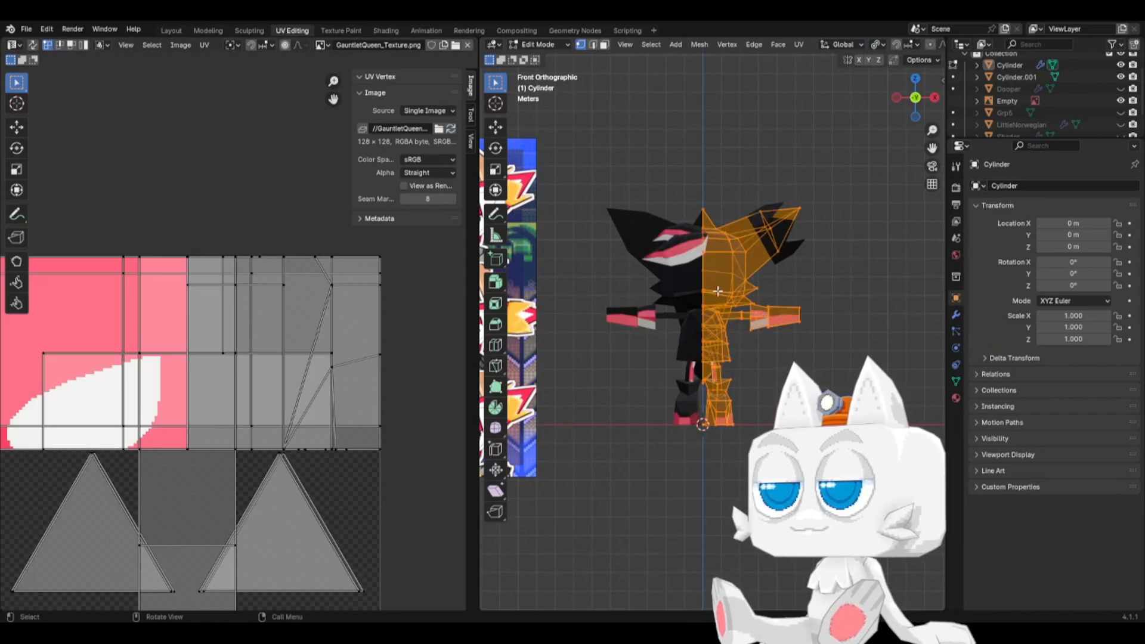
# - Scale all of the mesh's UVs to 0 and move the collapsed point onto the texture's plain crimson area
pyautogui.moveTo(703, 298); pyautogui.dragTo(588, 298, button='middle')
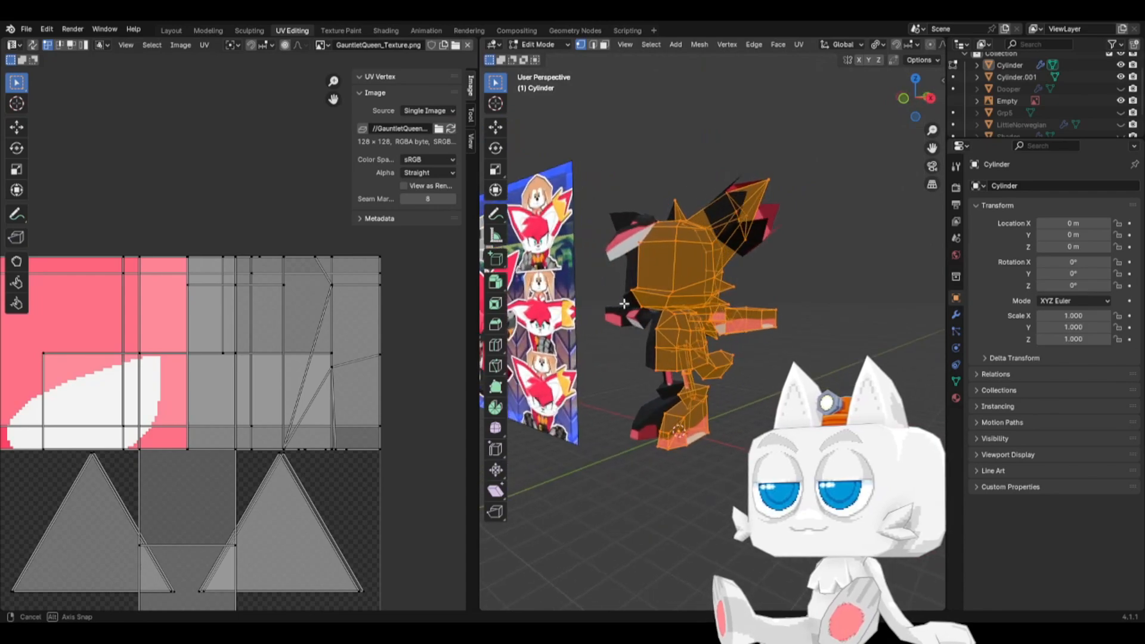
pyautogui.scroll(-2, 235, 394)
pyautogui.press('a')
pyautogui.press('s')
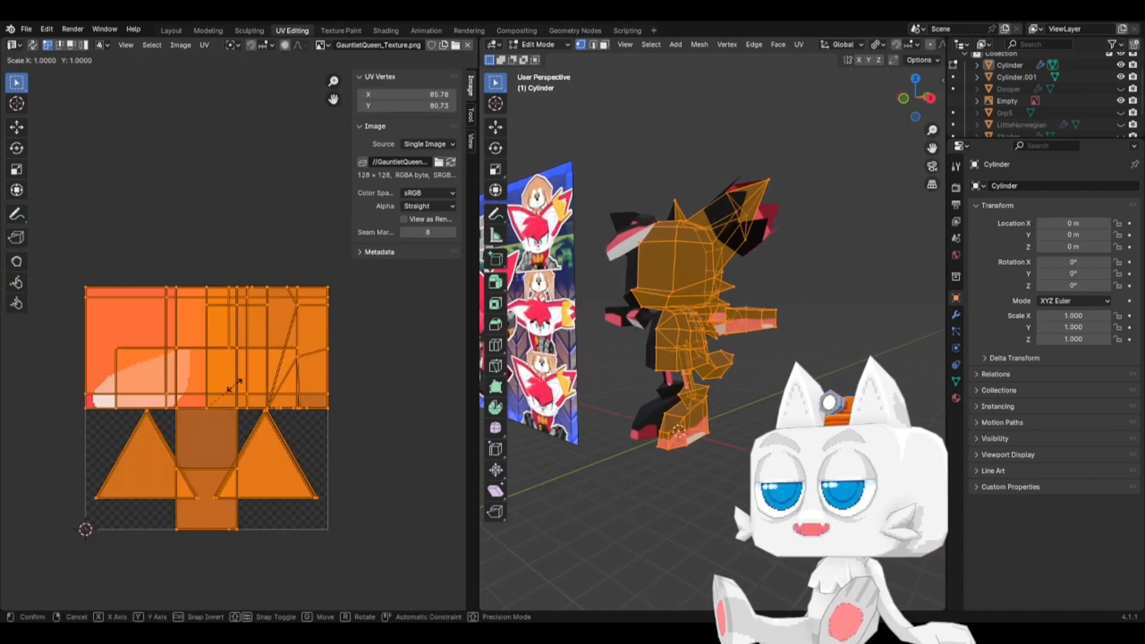
pyautogui.press('0')
pyautogui.press('Return')
pyautogui.press('g')
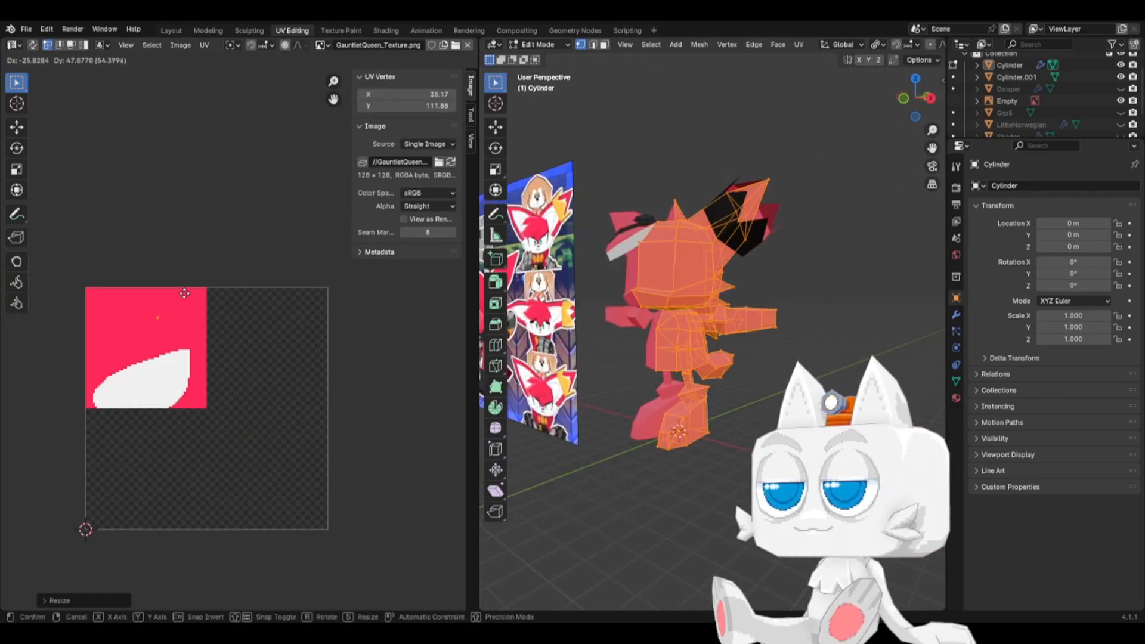
pyautogui.click(179, 292)
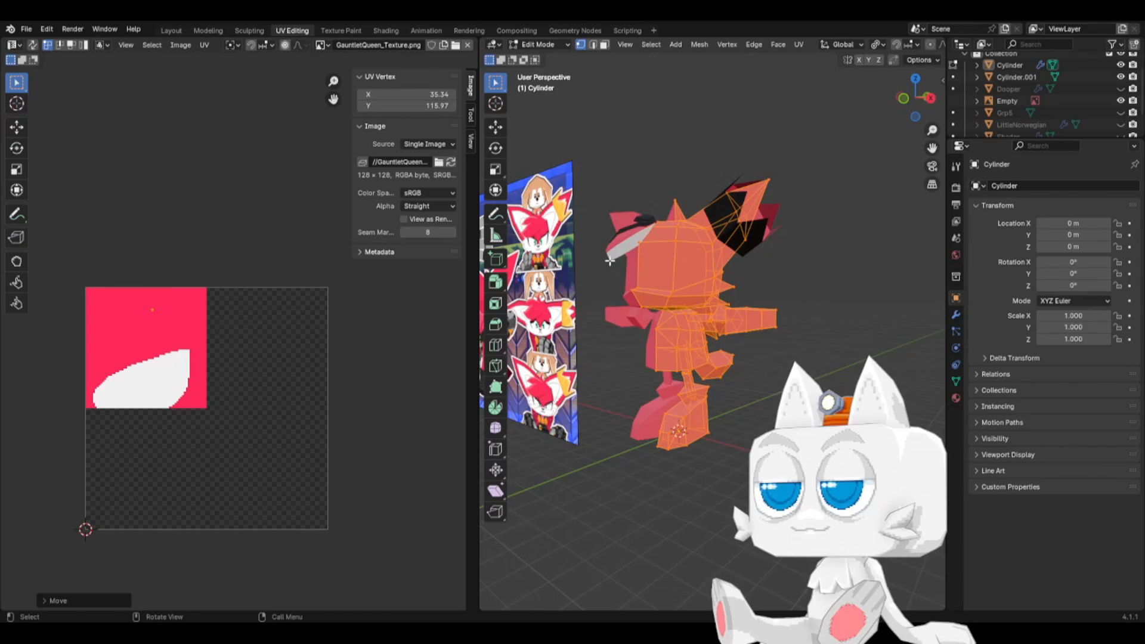
# - Select the two large adjacent eye-area faces on the head in face mode and unwrap them
pyautogui.click(605, 45)
pyautogui.scroll(1, 652, 266)
pyautogui.click(651, 266)
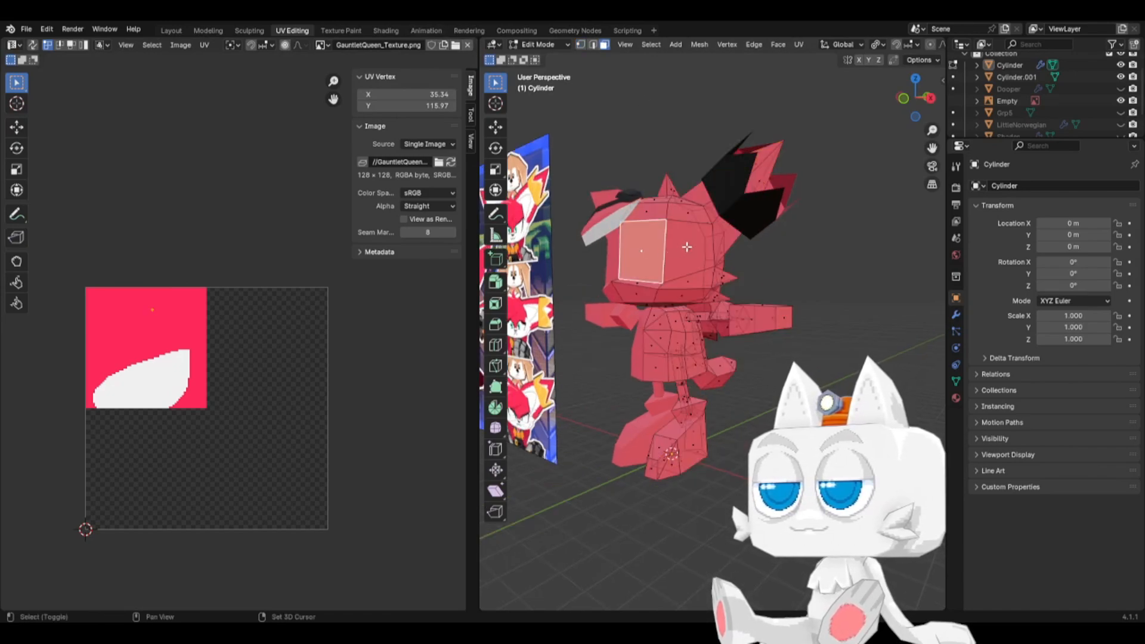
pyautogui.keyDown('shift'); pyautogui.click(688, 247); pyautogui.keyUp('shift')
pyautogui.keyDown('shift'); pyautogui.click(684, 215); pyautogui.keyUp('shift')
pyautogui.hotkey('ctrl', 'z')
pyautogui.hotkey('ctrl', 'z')
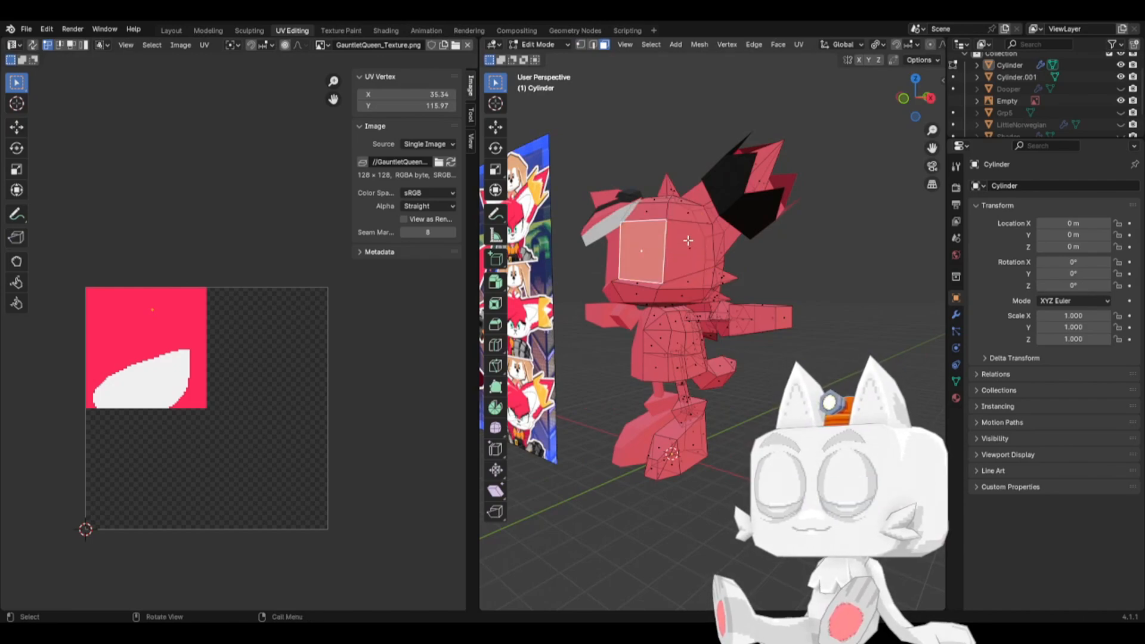
pyautogui.keyDown('shift'); pyautogui.click(686, 244); pyautogui.keyUp('shift')
pyautogui.click(800, 44)
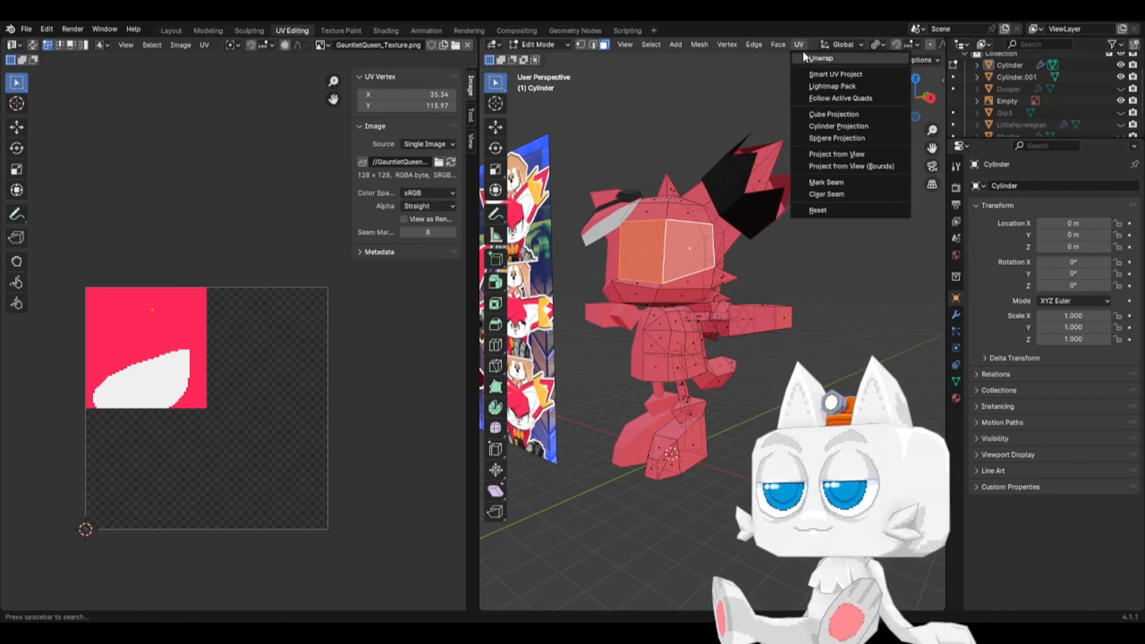
pyautogui.click(809, 60)
# - Rotate the unwrapped eye island upright, scale it down and move it over the white eye shape
pyautogui.press('r')
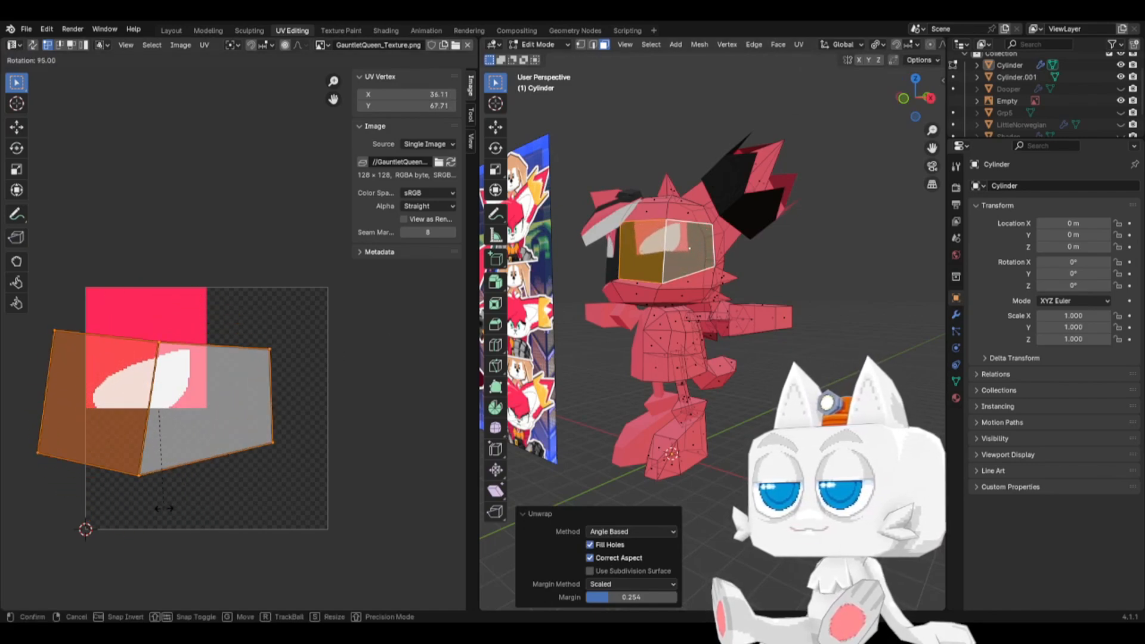
pyautogui.click(173, 508)
pyautogui.press('r')
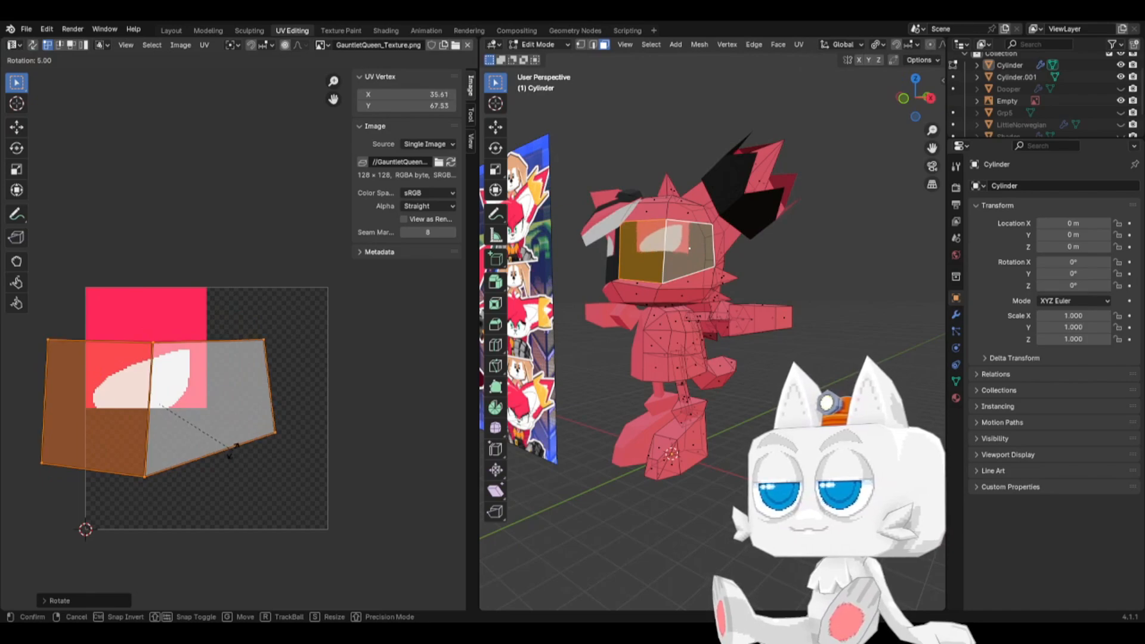
pyautogui.press('s')
pyautogui.click(238, 440)
pyautogui.press('g')
pyautogui.click(234, 406)
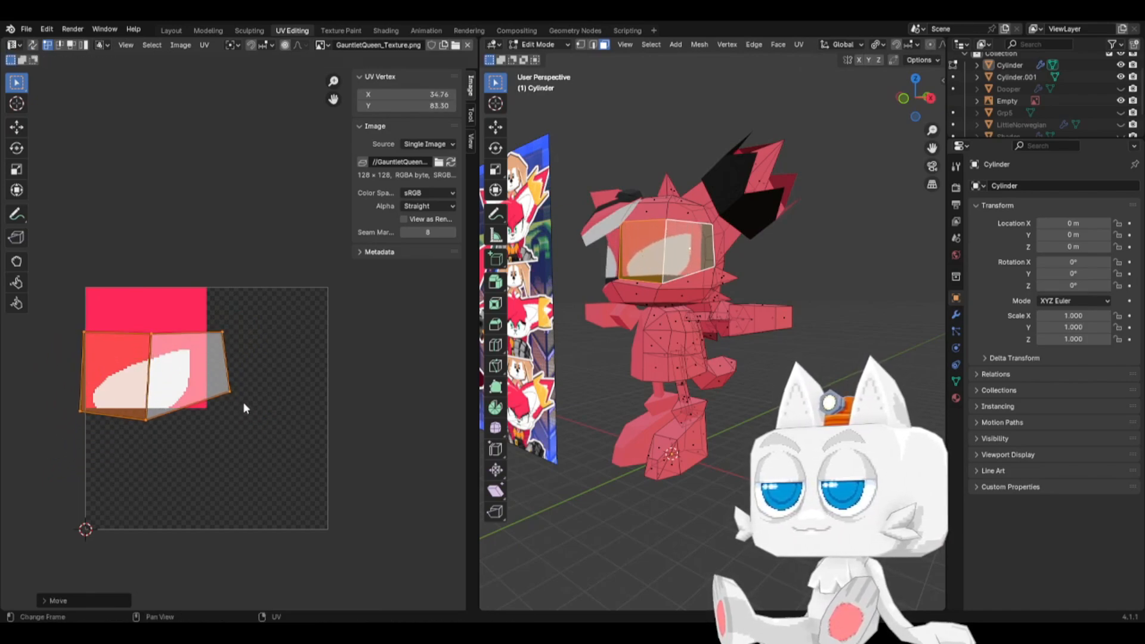
# - Shrink the eye island further and reposition it so it frames the white shape inside the crimson quarter
pyautogui.scroll(3, 245, 406)
pyautogui.moveTo(192, 404); pyautogui.dragTo(339, 413, button='middle')
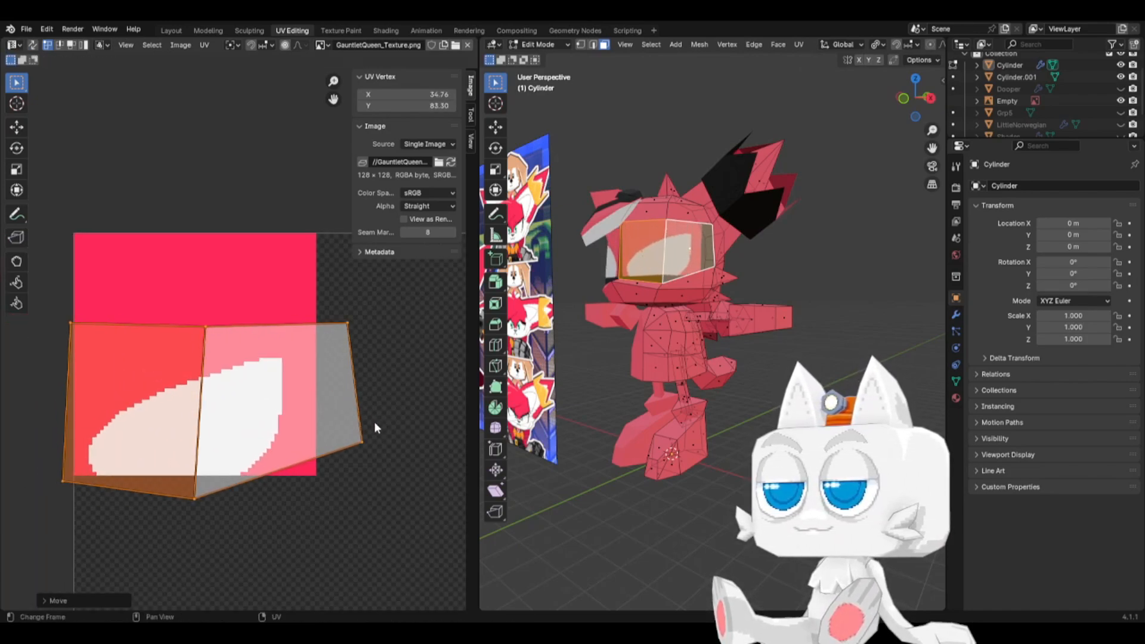
pyautogui.press('s')
pyautogui.click(301, 424)
pyautogui.press('g')
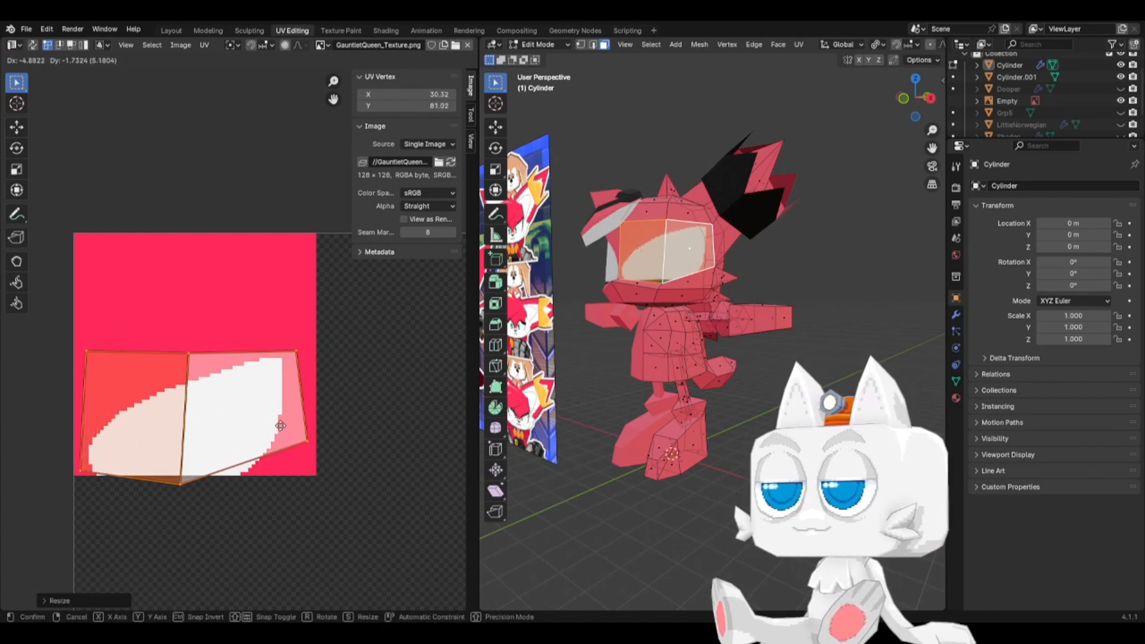
pyautogui.click(282, 427)
# - Move the eye island's shared middle edge straight up so its lower vertex stays within the crimson quarter
pyautogui.moveTo(161, 324); pyautogui.dragTo(219, 529)
pyautogui.press('g')
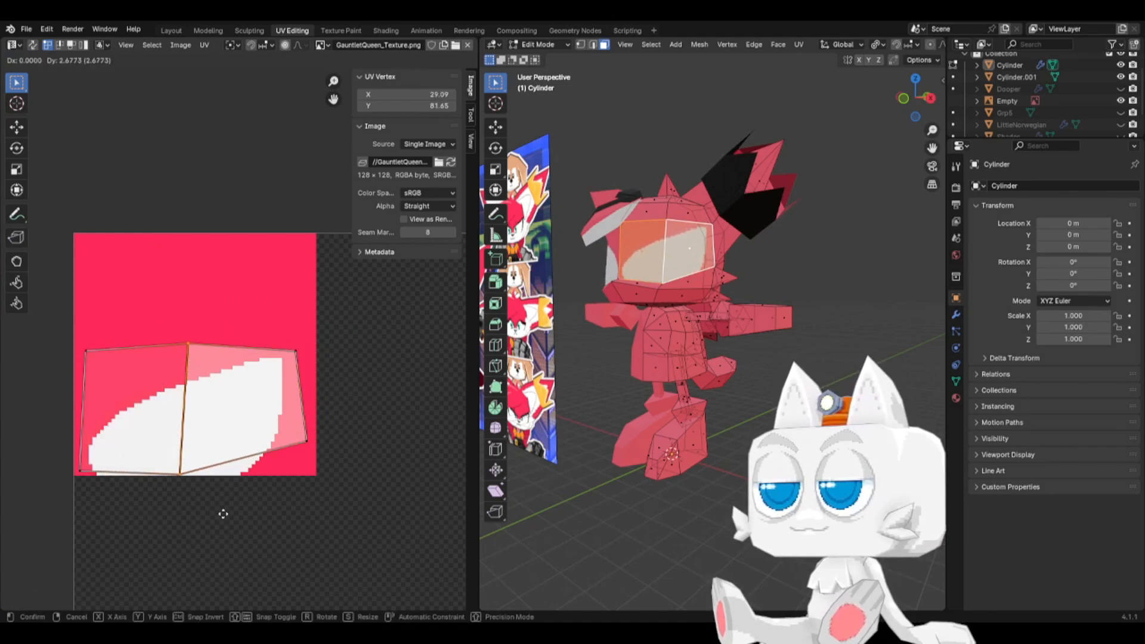
pyautogui.click(226, 507)
# - Select the eye island's outer edge in the UV editor, rotate it closer to vertical and adjust its height around the white shape
pyautogui.moveTo(260, 328); pyautogui.dragTo(331, 471)
pyautogui.press('r')
pyautogui.click(327, 458)
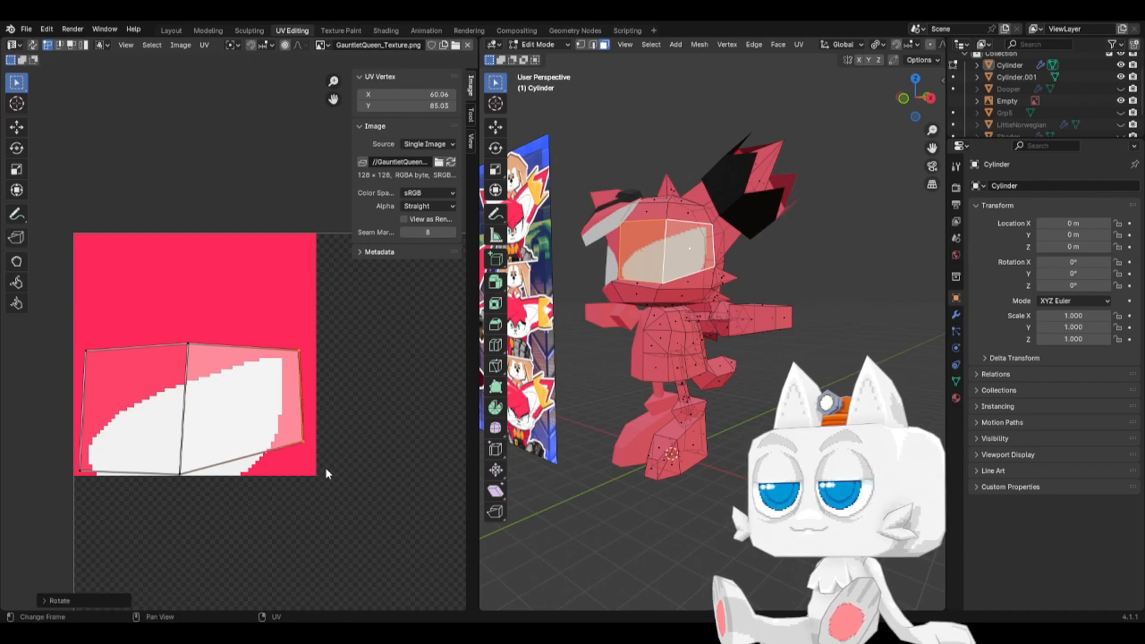
pyautogui.press('g')
pyautogui.click(325, 484)
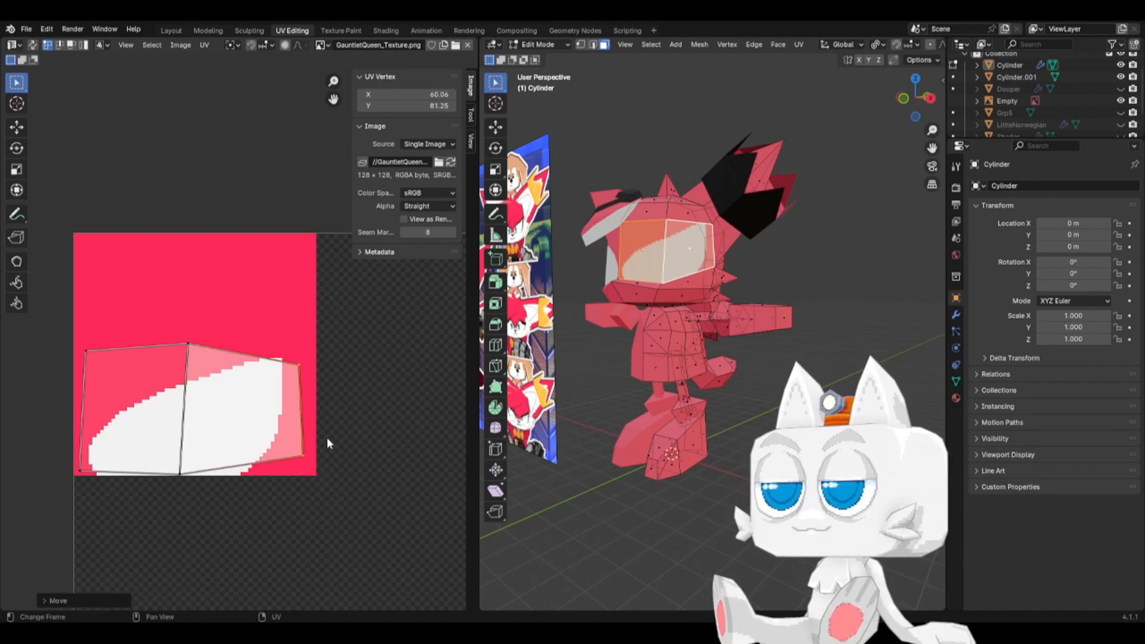
pyautogui.press('g')
pyautogui.click(329, 412)
# - Scale up the eye island's outer edge and shift it outward toward the crimson quarter's border
pyautogui.press('s')
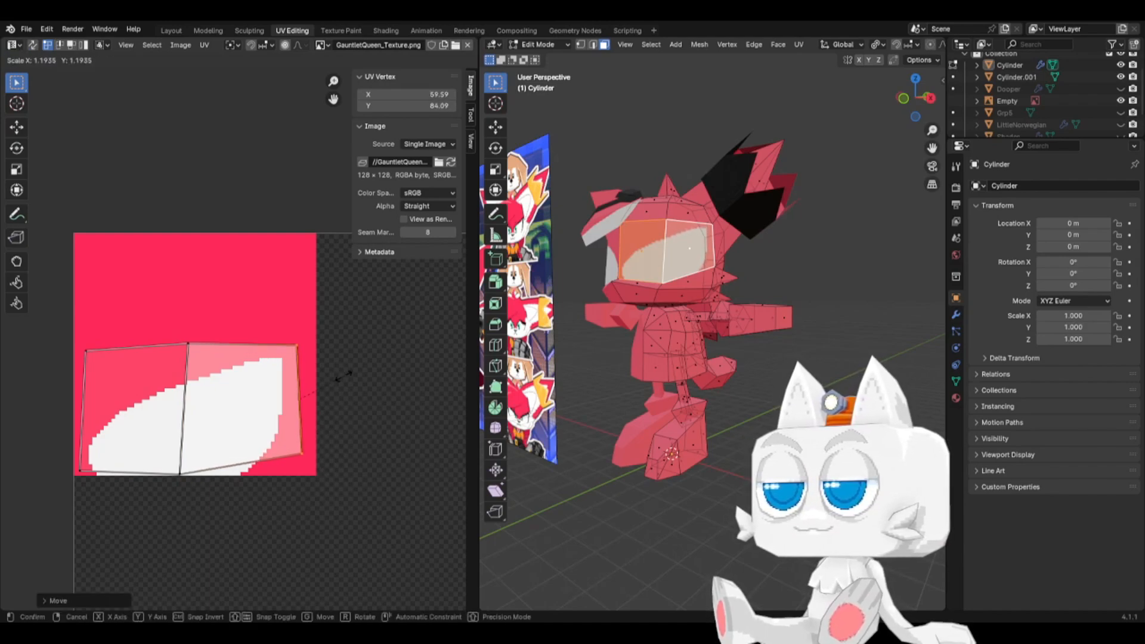
pyautogui.click(337, 375)
pyautogui.press('g')
pyautogui.click(337, 376)
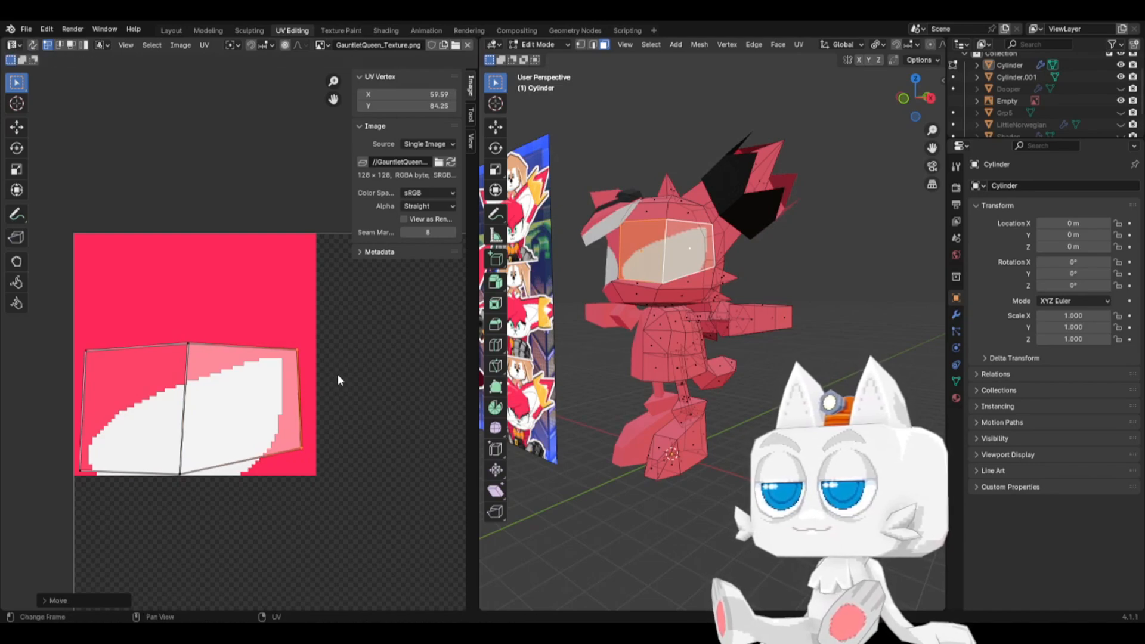
pyautogui.press('g')
pyautogui.click(349, 380)
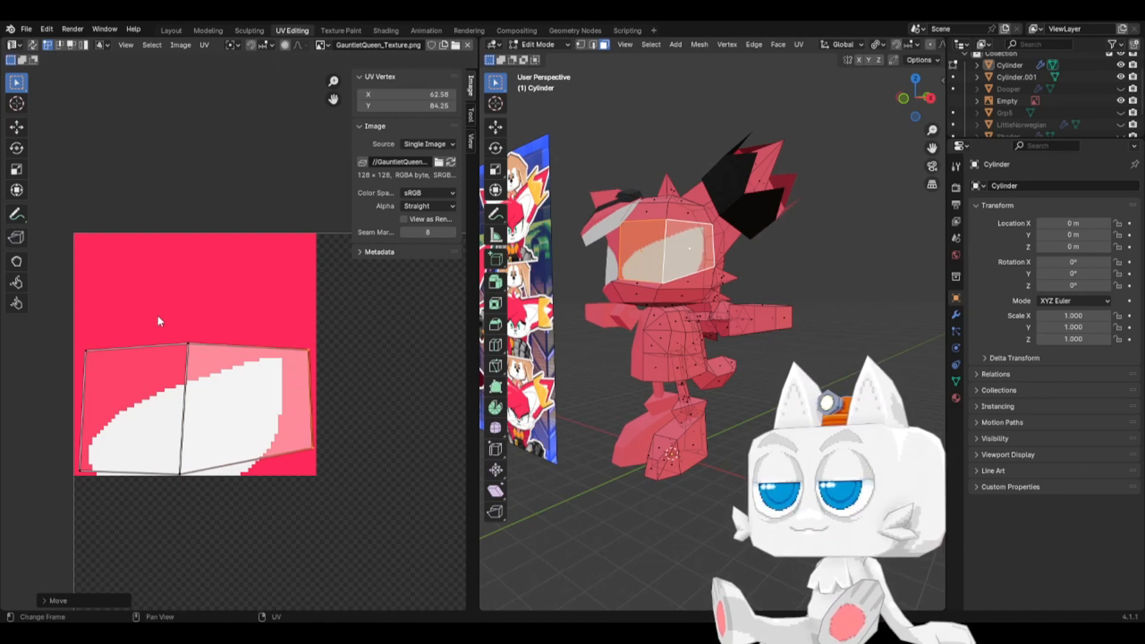
# - Move the eye island's middle edge about 3.5 pixels outward along X and its inner edge toward the texture's side border
pyautogui.moveTo(157, 316); pyautogui.dragTo(243, 522)
pyautogui.press('g')
pyautogui.press('x')
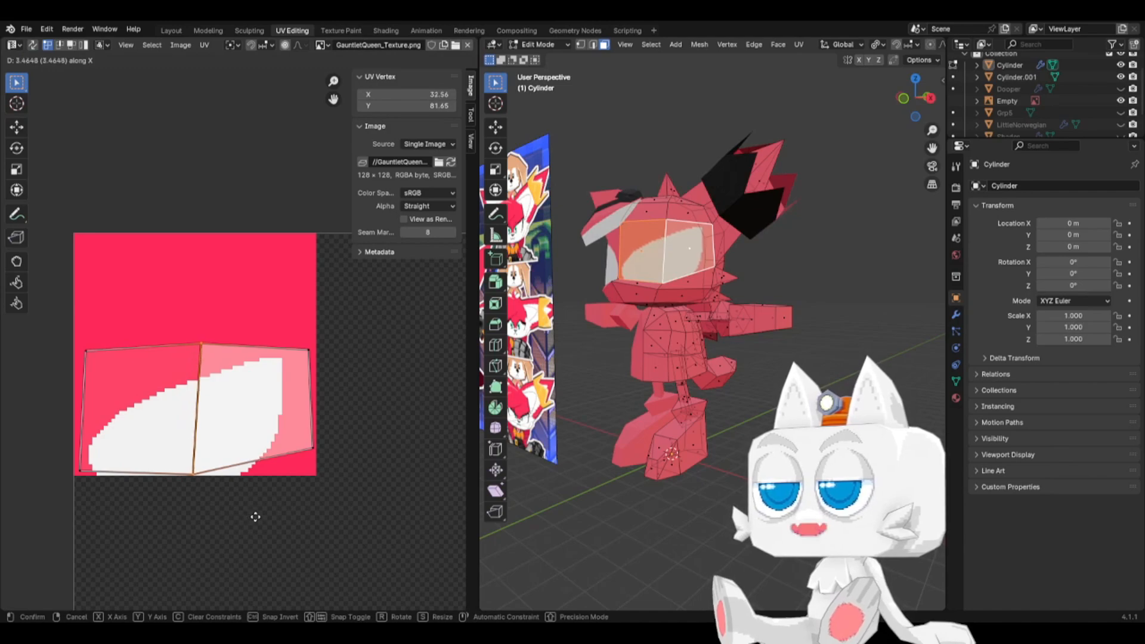
pyautogui.click(257, 521)
pyautogui.moveTo(50, 340); pyautogui.dragTo(124, 496)
pyautogui.press('g')
pyautogui.click(120, 494)
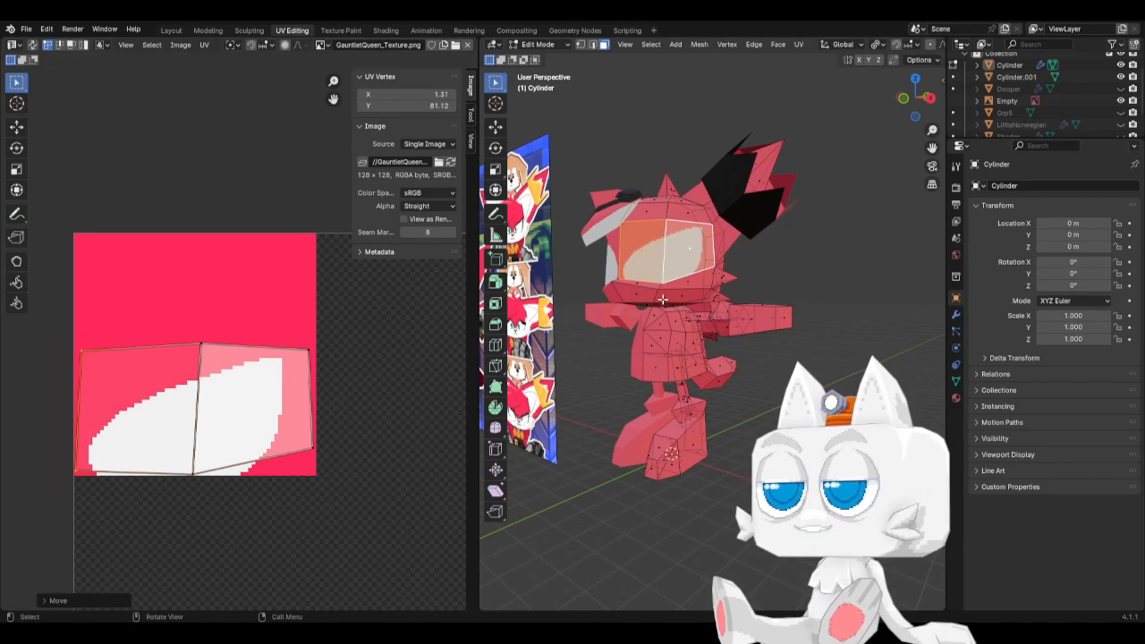
# - Inspect the textured eye from the front and at an angle in Object Mode
pyautogui.press('KP_1')
pyautogui.scroll(4, 669, 358)
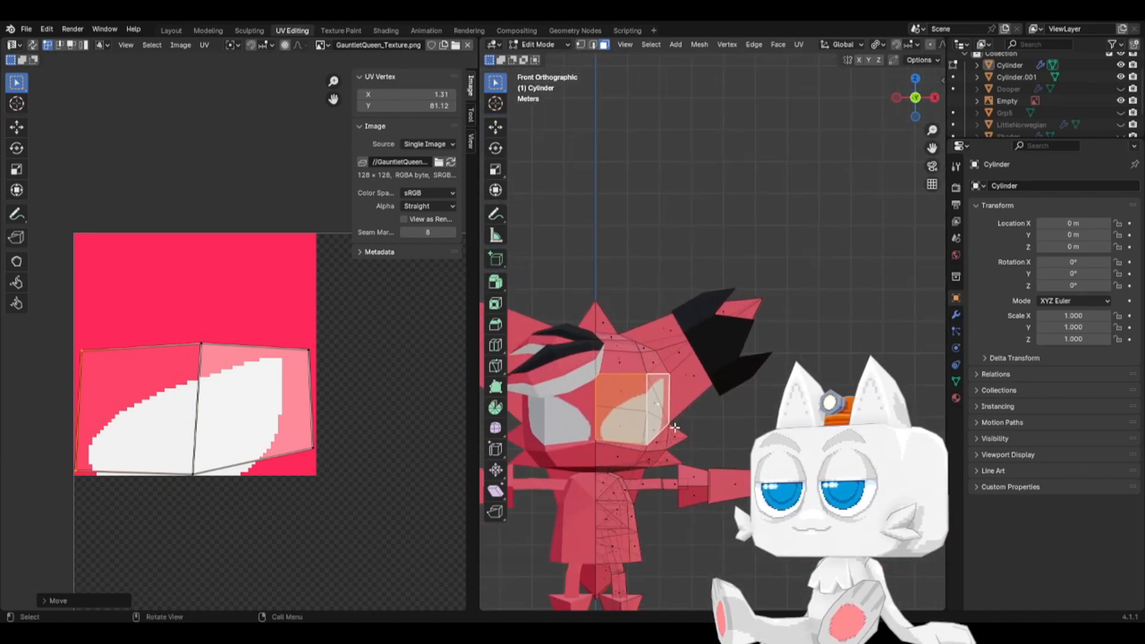
pyautogui.moveTo(674, 429); pyautogui.dragTo(626, 460, button='middle')
pyautogui.press('Tab')
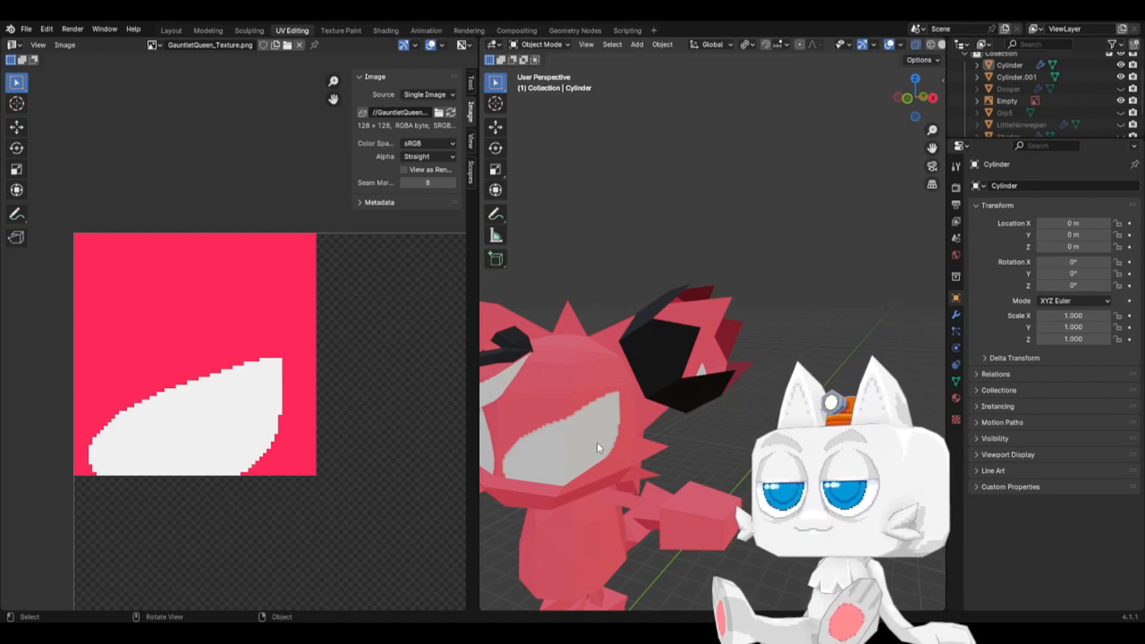
pyautogui.press('KP_1')
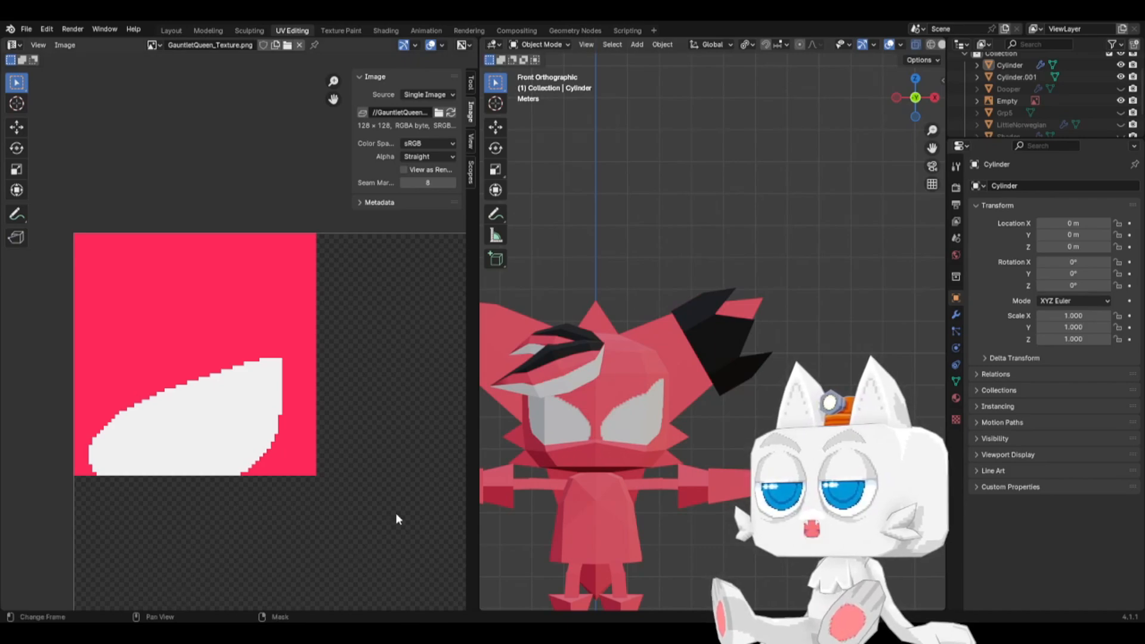
# - Switch to Aseprite and trim a curved strip off the white eye shape's outer side by outlining and filling it with crimson #fe295b
pyautogui.click(322, 626)
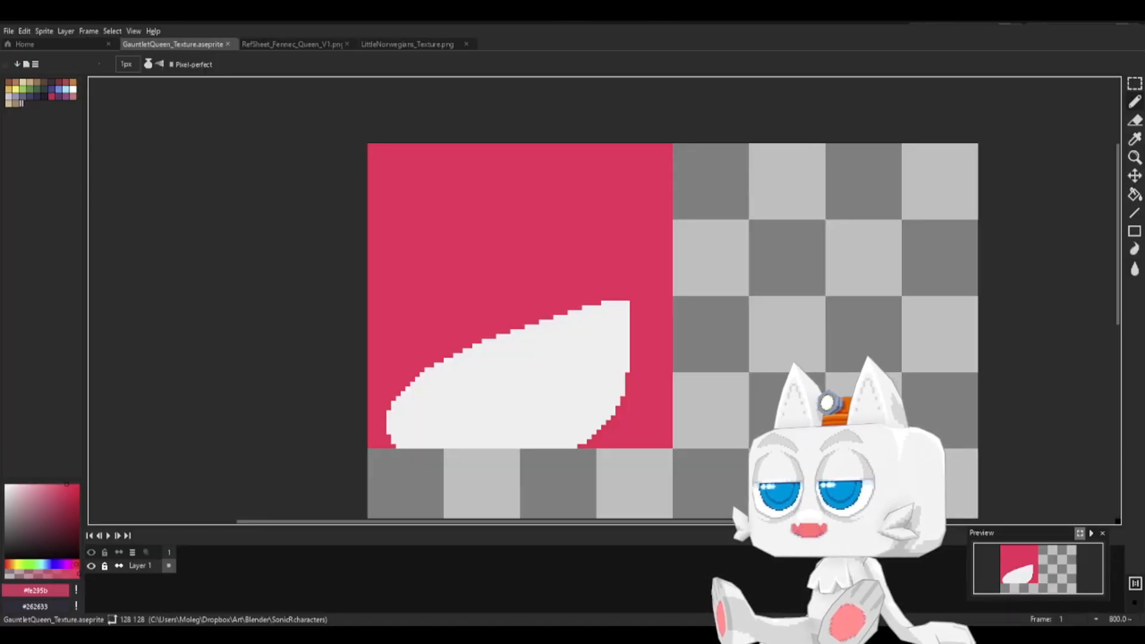
pyautogui.press('b')
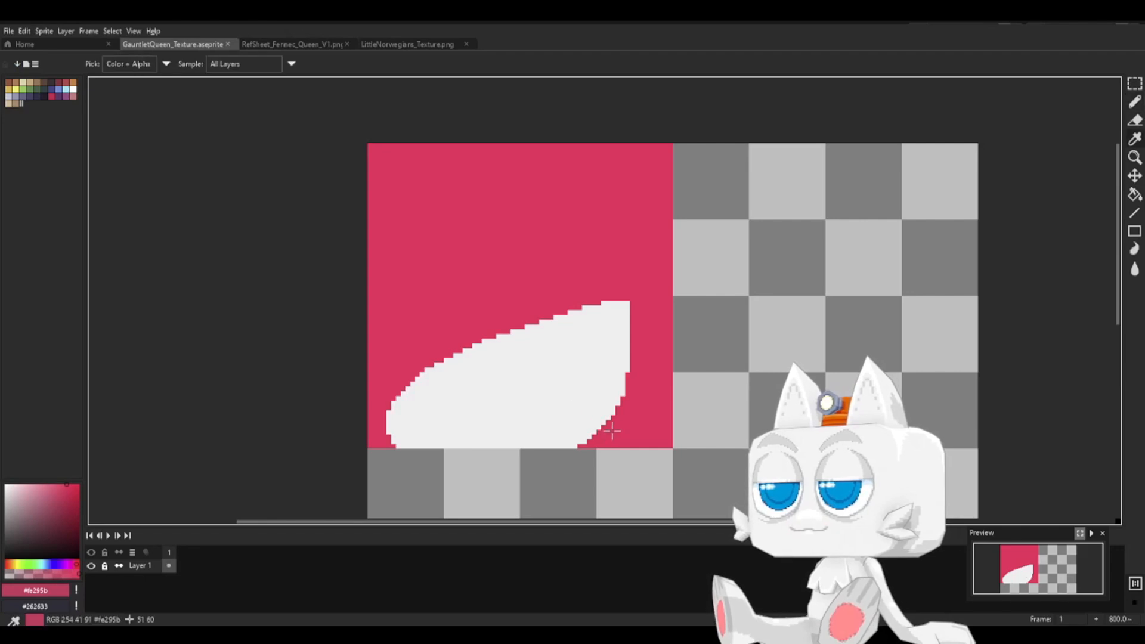
pyautogui.keyDown('shift'); pyautogui.click(593, 352); pyautogui.keyUp('shift')
pyautogui.moveTo(593, 352)
pyautogui.mouseDown()
pyautogui.moveTo(570, 430)
pyautogui.moveTo(522, 446)
pyautogui.mouseUp()
pyautogui.press('g')
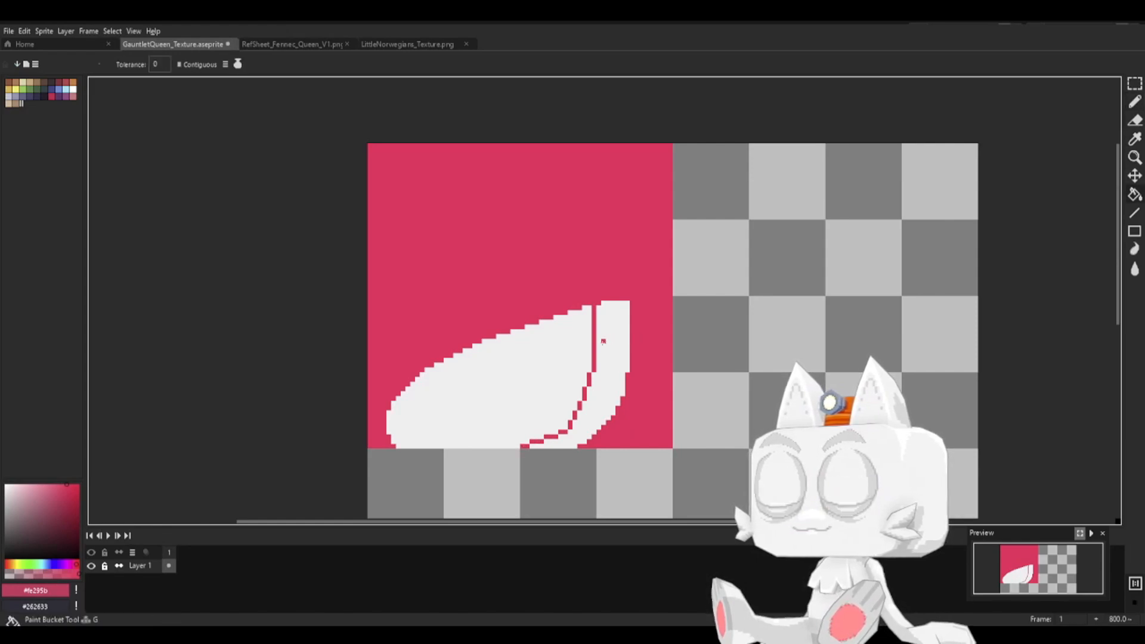
pyautogui.click(621, 341)
# - Shave one more pixel column off the eye shape's vertical outer side with crimson and save the sprite
pyautogui.press('b')
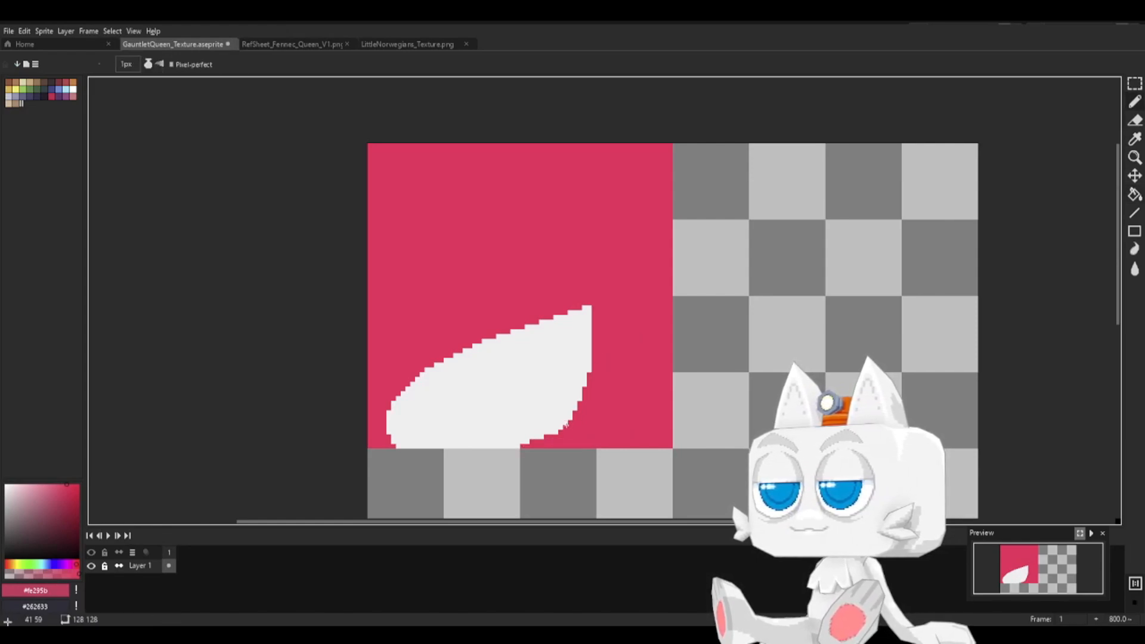
pyautogui.hotkey('ctrl', 's')
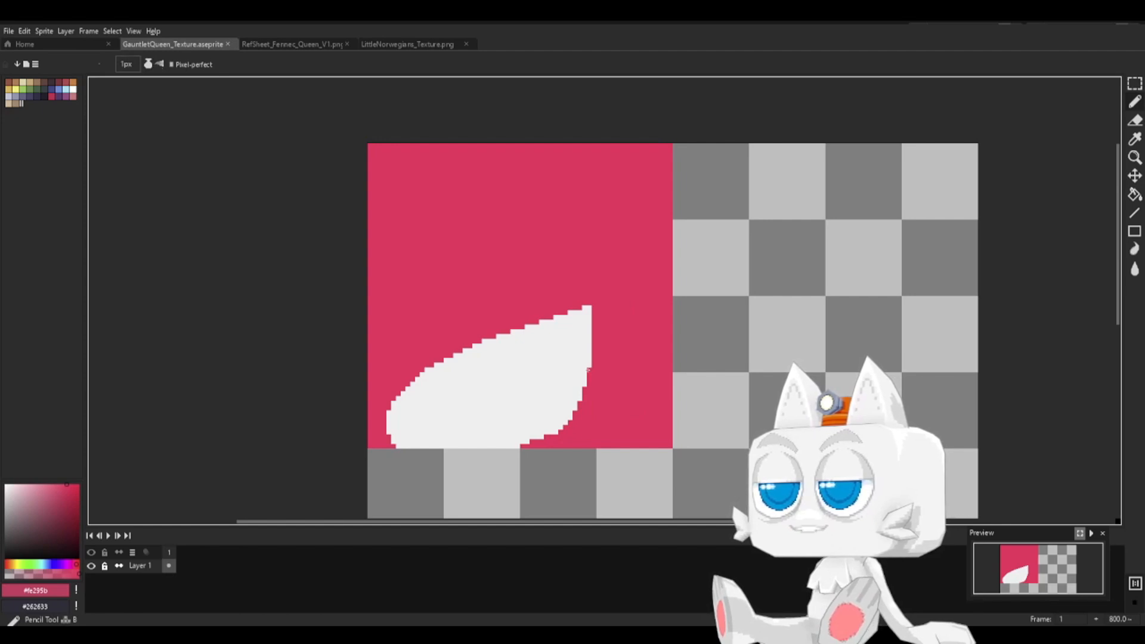
pyautogui.moveTo(588, 371); pyautogui.dragTo(585, 307)
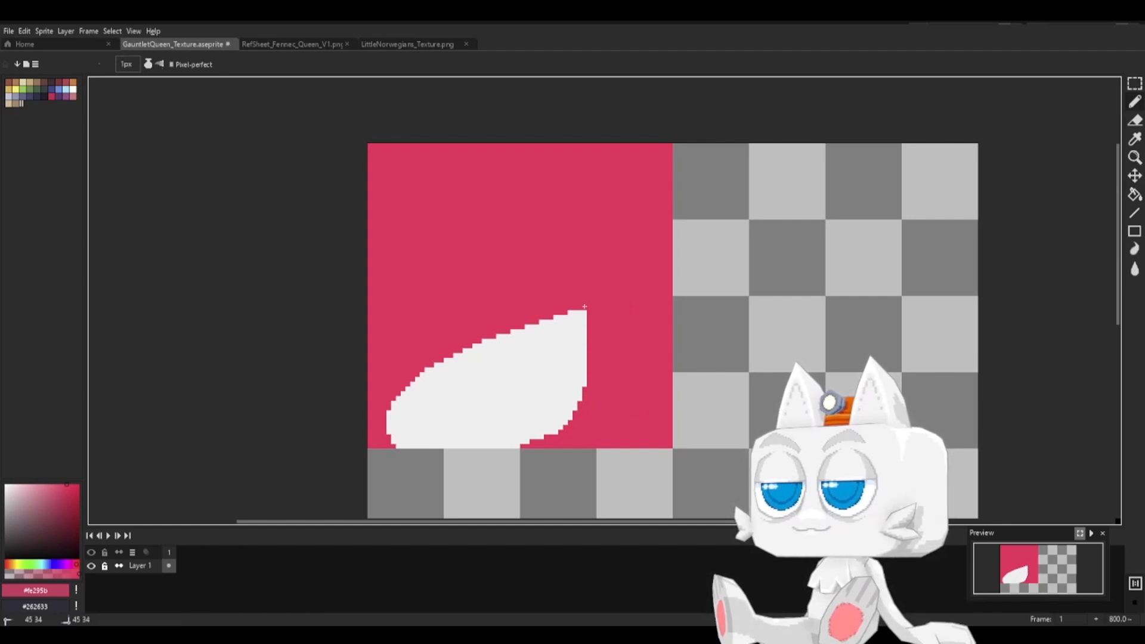
pyautogui.hotkey('ctrl', 's')
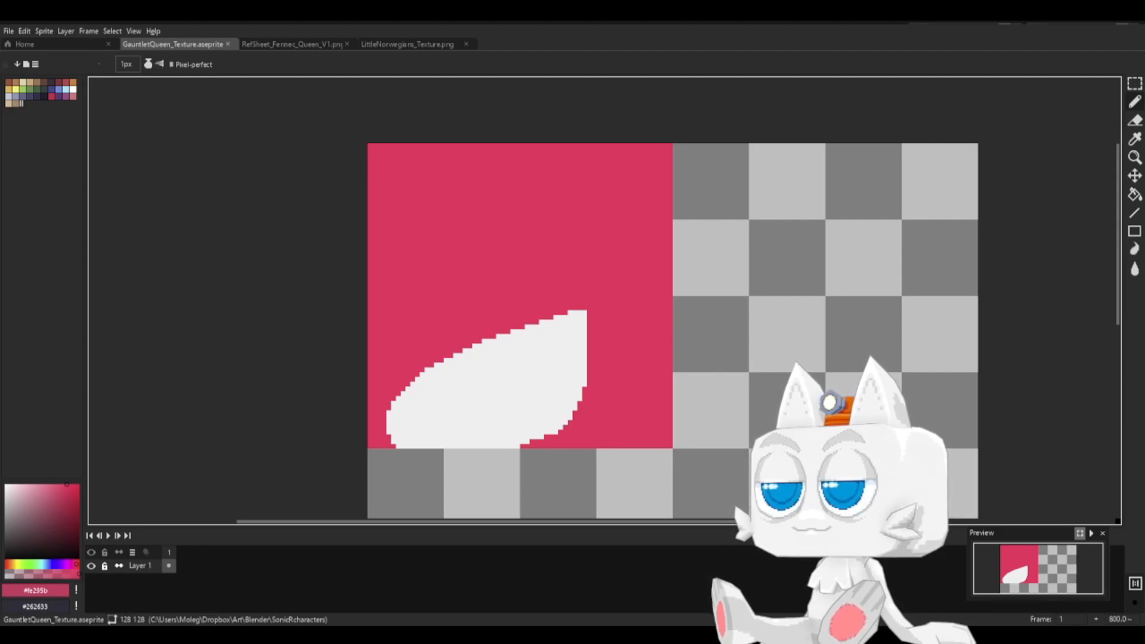
# - Export the GauntletQueen texture to its image file
pyautogui.click(9, 31)
pyautogui.moveTo(57, 130)
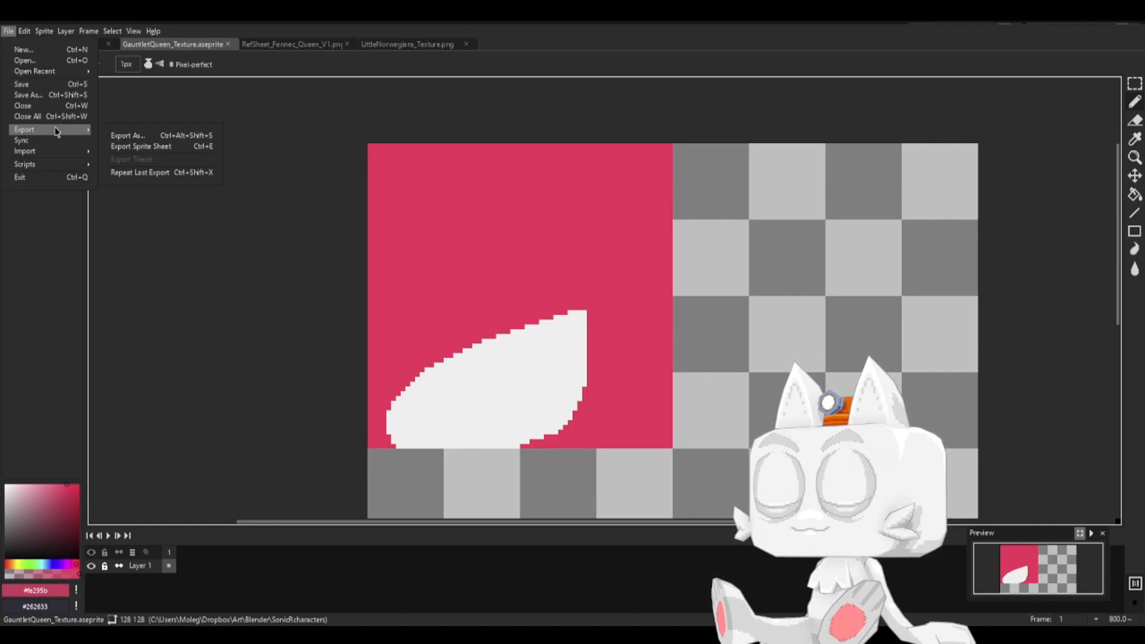
pyautogui.click(156, 132)
pyautogui.click(292, 290)
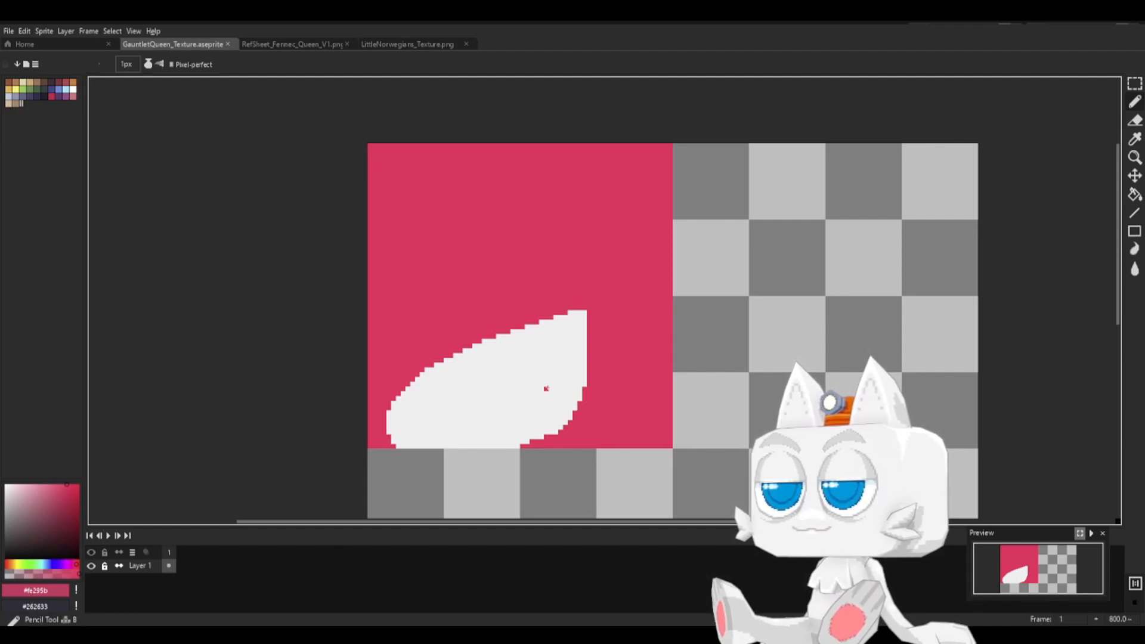
# - Smooth the eye shape's lower outer curve with its sampled white and save the sprite
pyautogui.keyDown('alt'); pyautogui.click(537, 408); pyautogui.keyUp('alt')
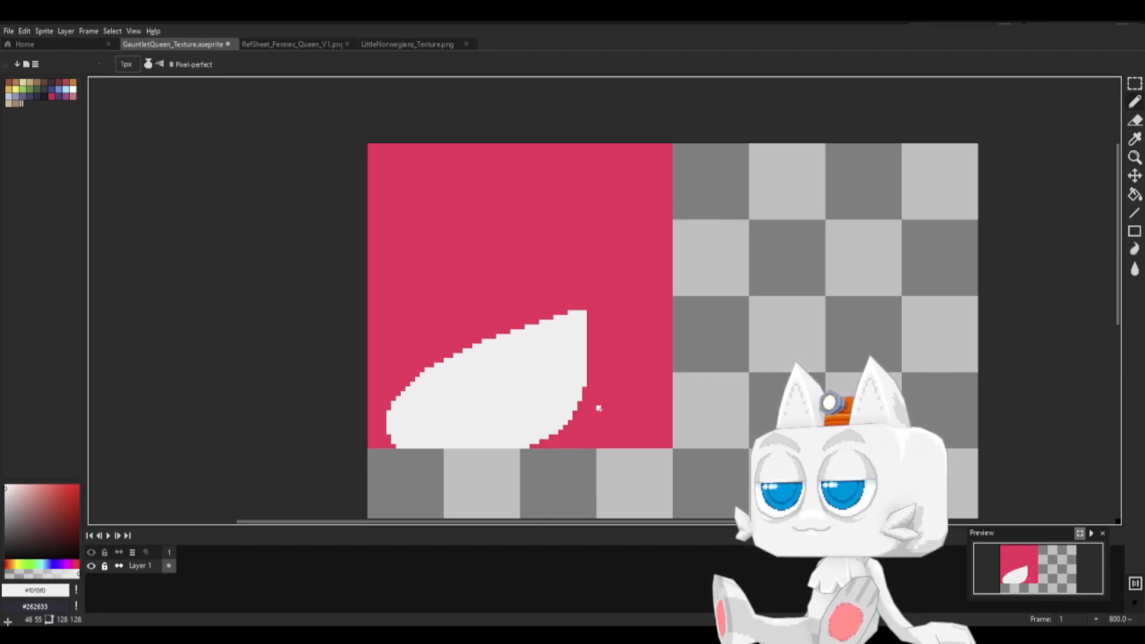
pyautogui.hotkey('ctrl', 's')
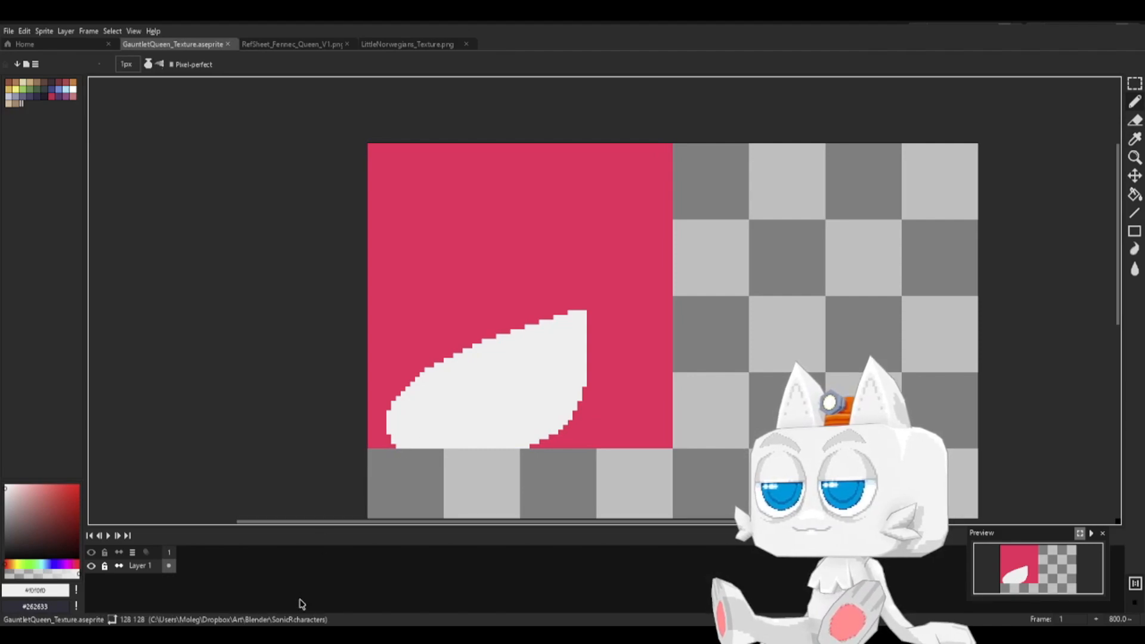
# - Switch to Blender and reload the GauntletQueen_Texture.png image
pyautogui.hotkey('alt', 'Tab')
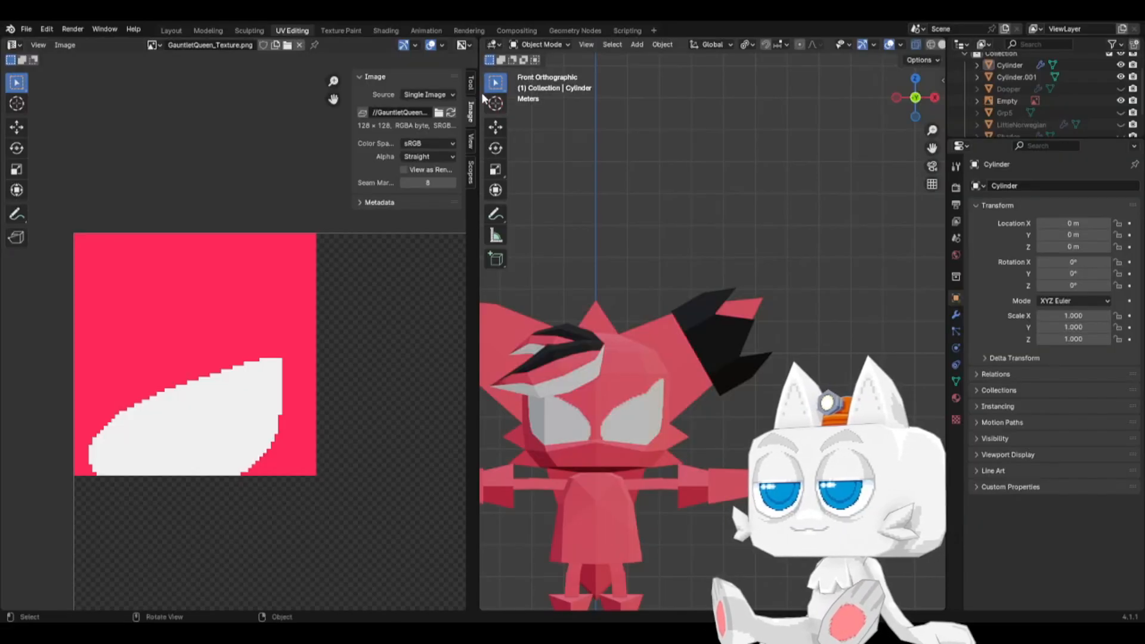
pyautogui.click(451, 112)
pyautogui.moveTo(664, 393); pyautogui.dragTo(593, 393, button='middle')
# - Raise the eye island's top vertices slightly along Y and its lower outer vertex by about 6.6 pixels
pyautogui.press('Tab')
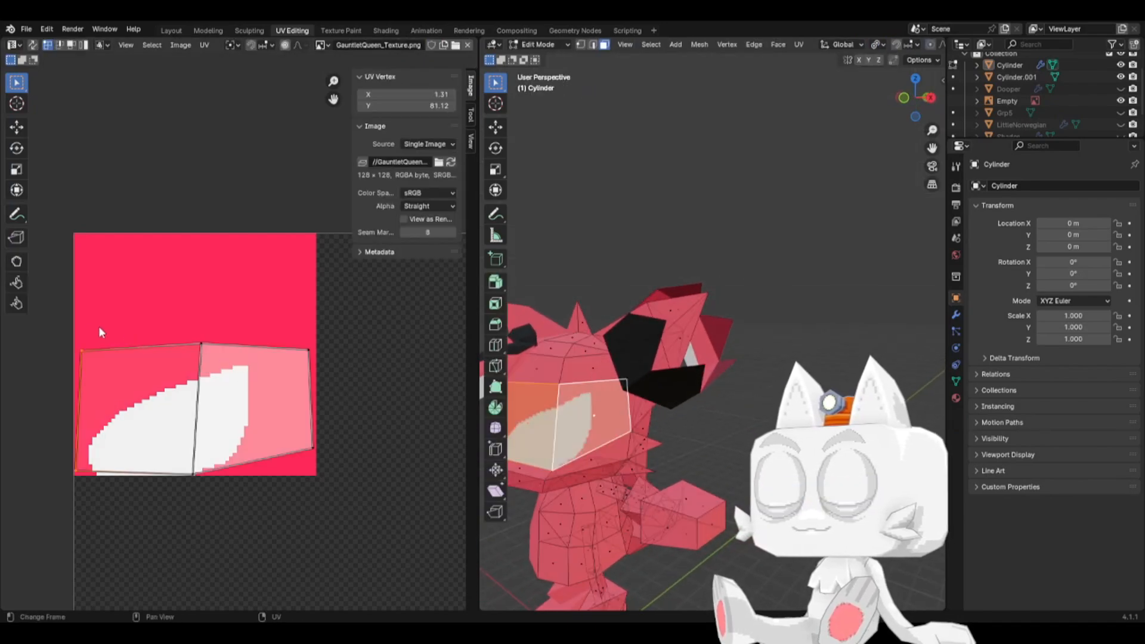
pyautogui.moveTo(64, 320); pyautogui.dragTo(317, 376)
pyautogui.press('g')
pyautogui.press('y')
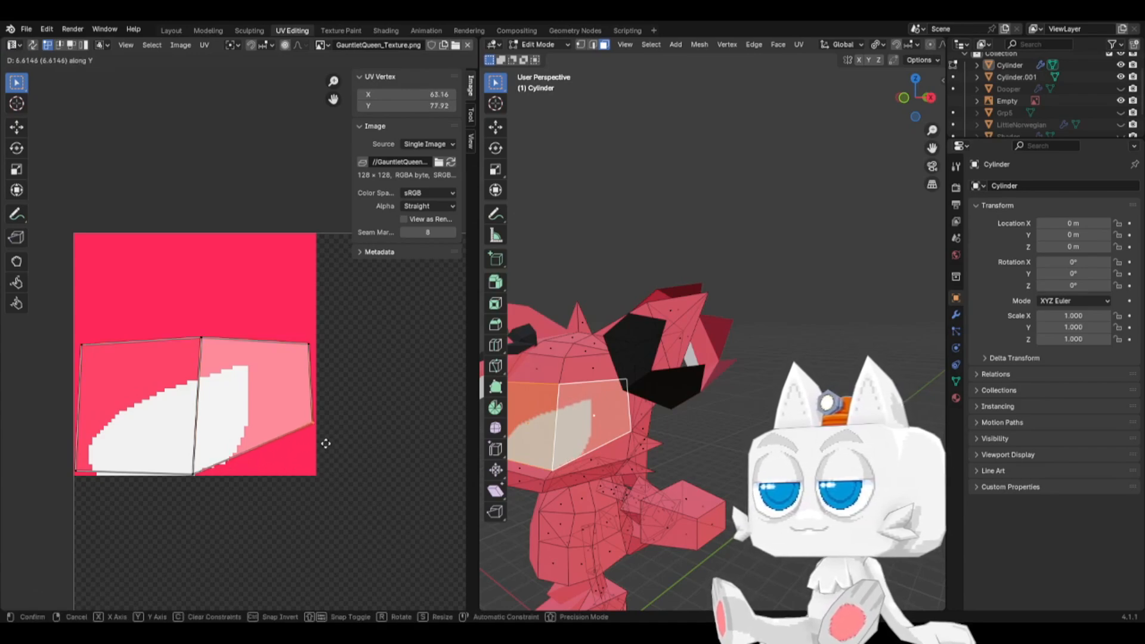
pyautogui.click(325, 444)
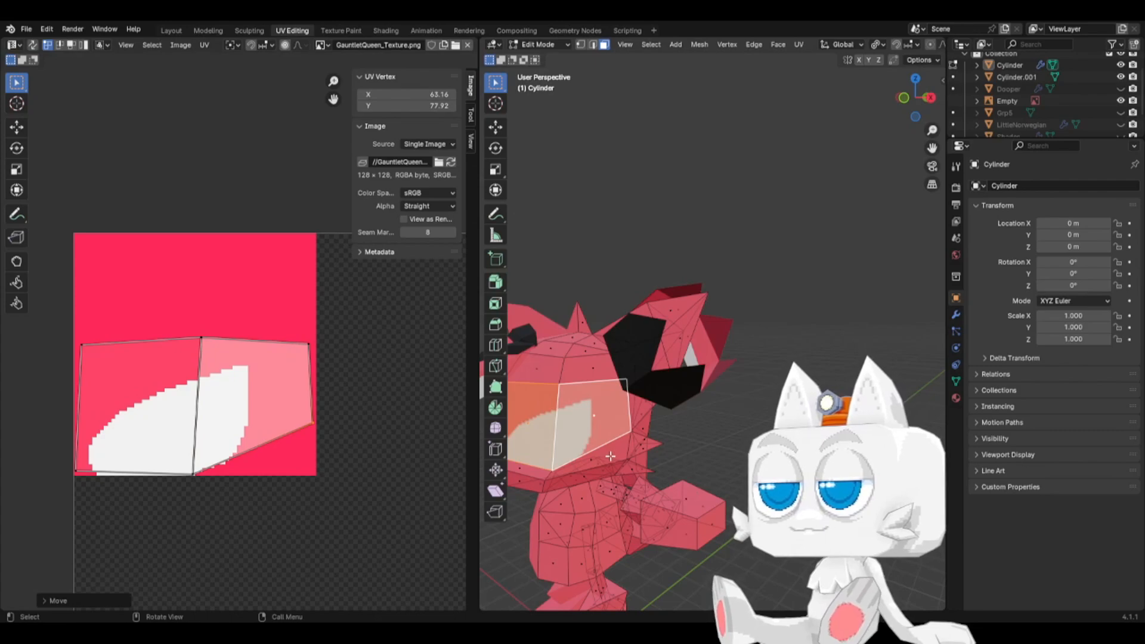
# - Return to Object Mode, save the Blender file and view the eye from another angle
pyautogui.moveTo(692, 494); pyautogui.dragTo(584, 438, button='middle')
pyautogui.press('Tab')
pyautogui.hotkey('ctrl', 's')
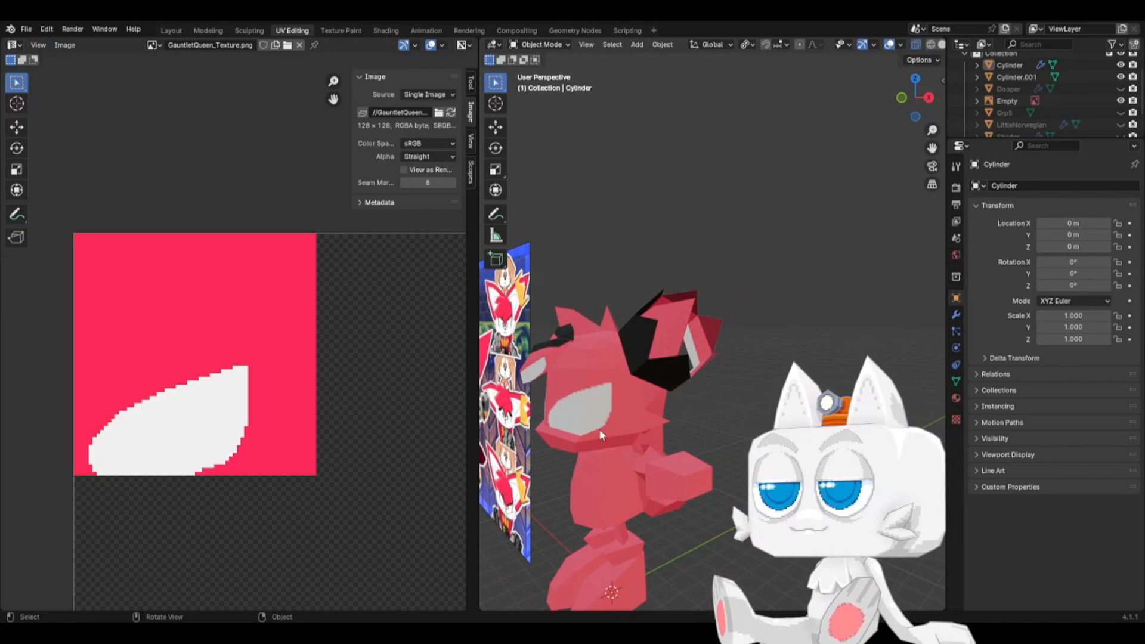
pyautogui.moveTo(600, 428); pyautogui.dragTo(630, 448, button='middle')
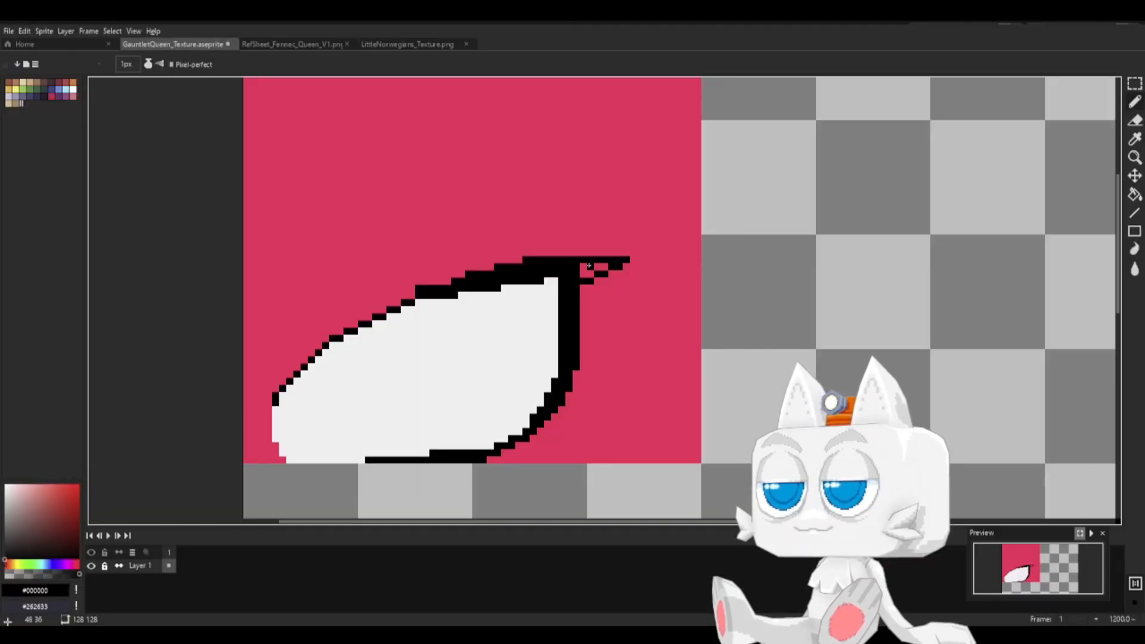
# - Fill the gaps in the upper lash tip with black #000000 and thicken the eye's upper outline
pyautogui.moveTo(589, 264); pyautogui.dragTo(603, 270)
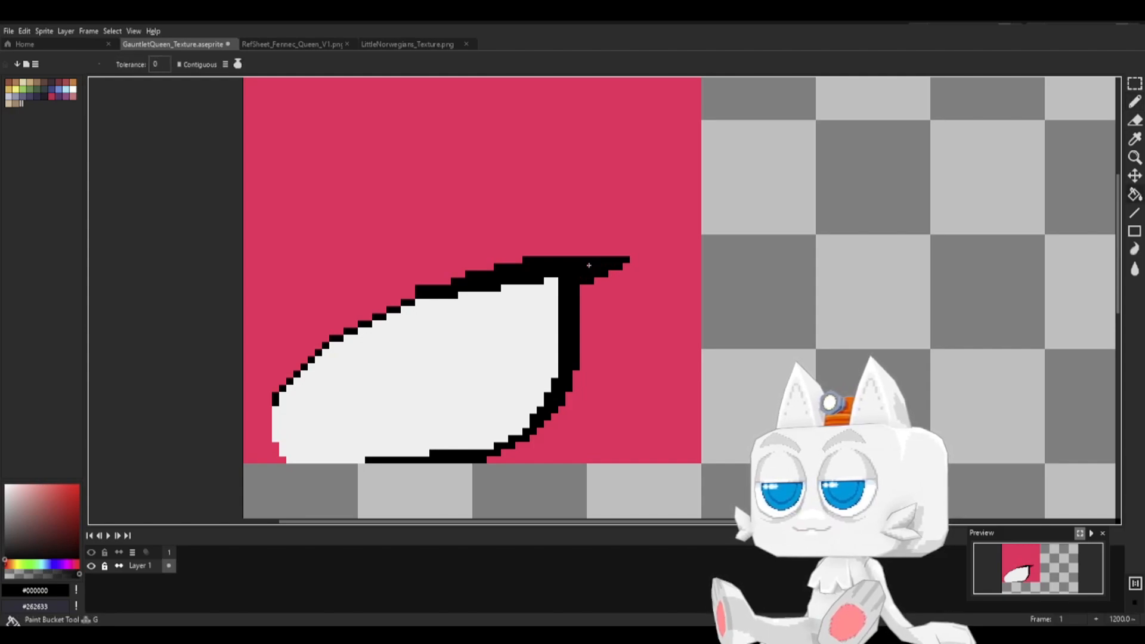
pyautogui.moveTo(404, 296); pyautogui.dragTo(411, 296)
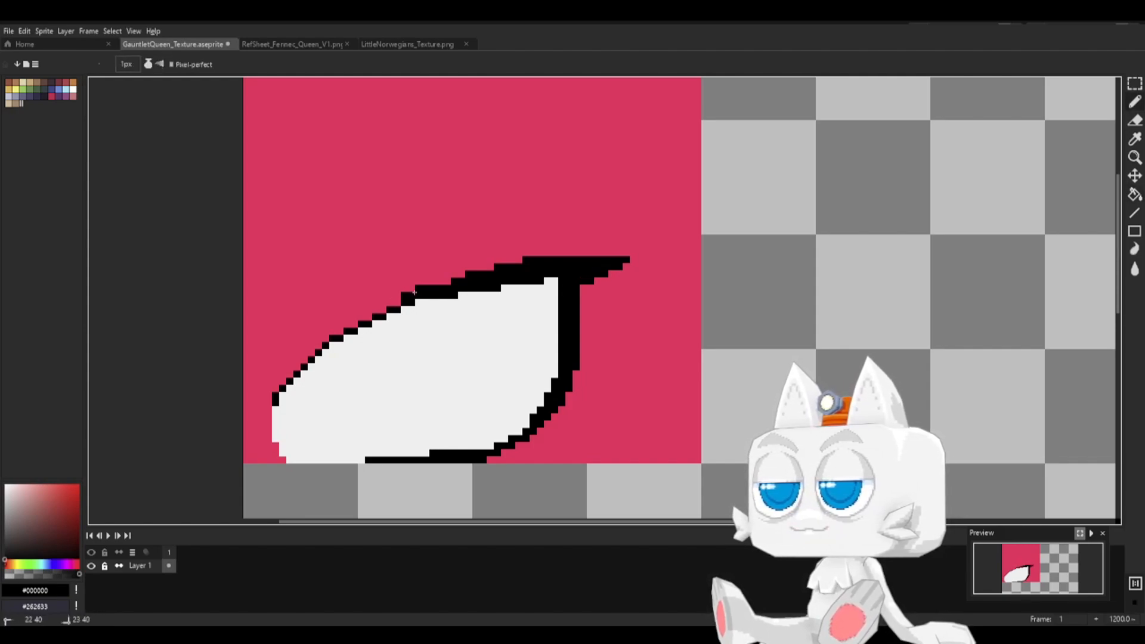
pyautogui.click(397, 303)
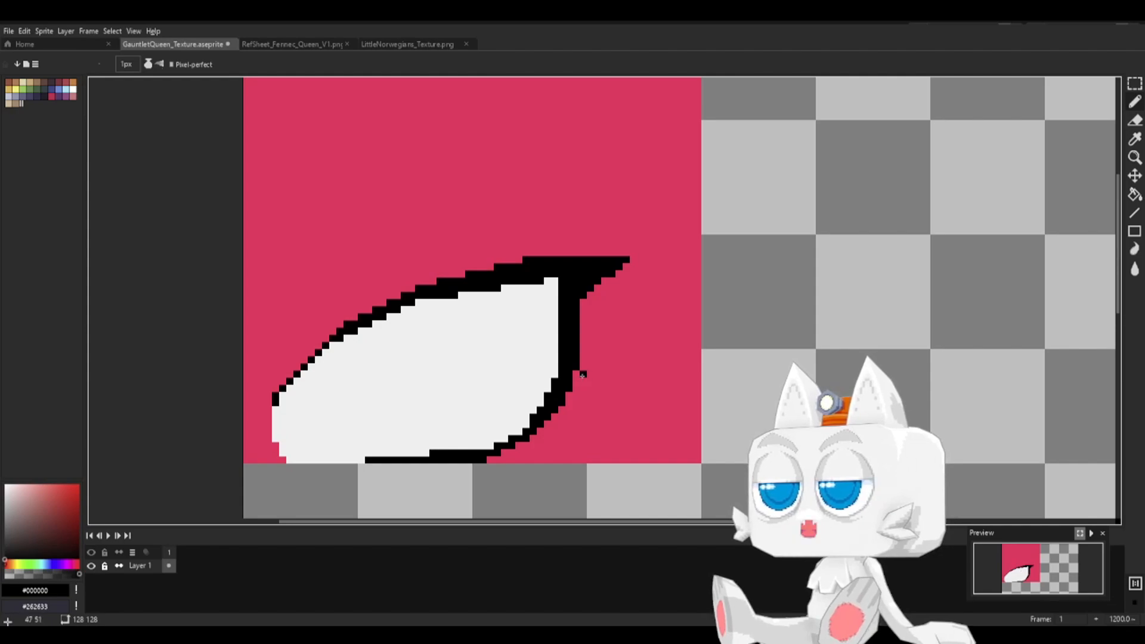
# - Check the fennec reference sheet and add black lash pixels along the eye's outer outline beneath the upper lash
pyautogui.click(315, 44)
pyautogui.click(185, 44)
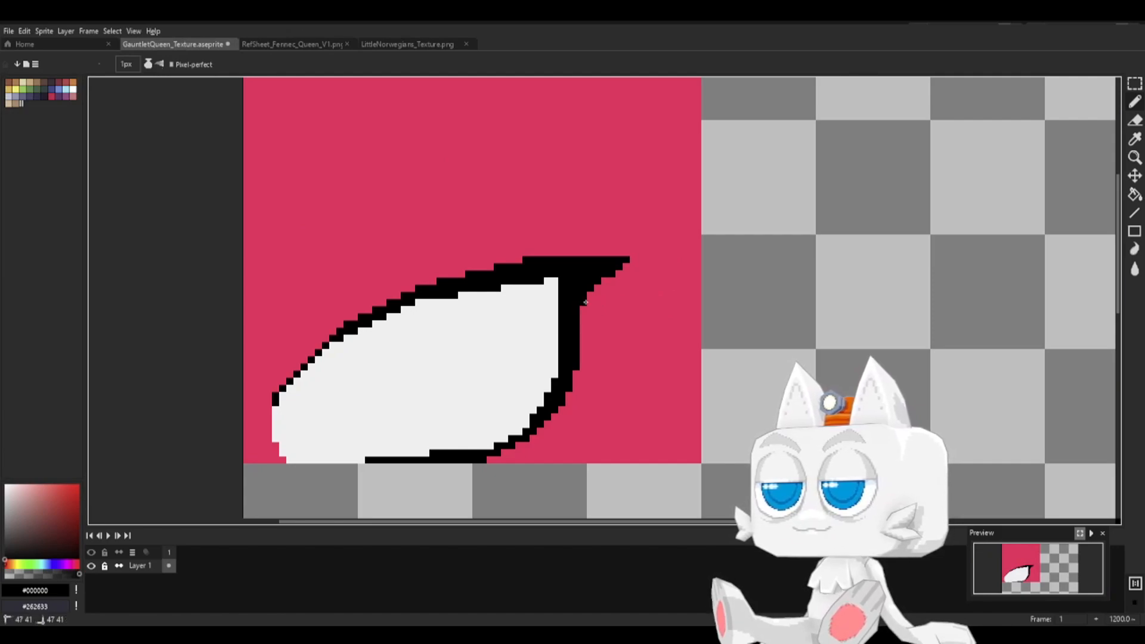
pyautogui.moveTo(585, 303)
pyautogui.mouseDown()
pyautogui.moveTo(605, 302)
pyautogui.moveTo(585, 311)
pyautogui.mouseUp()
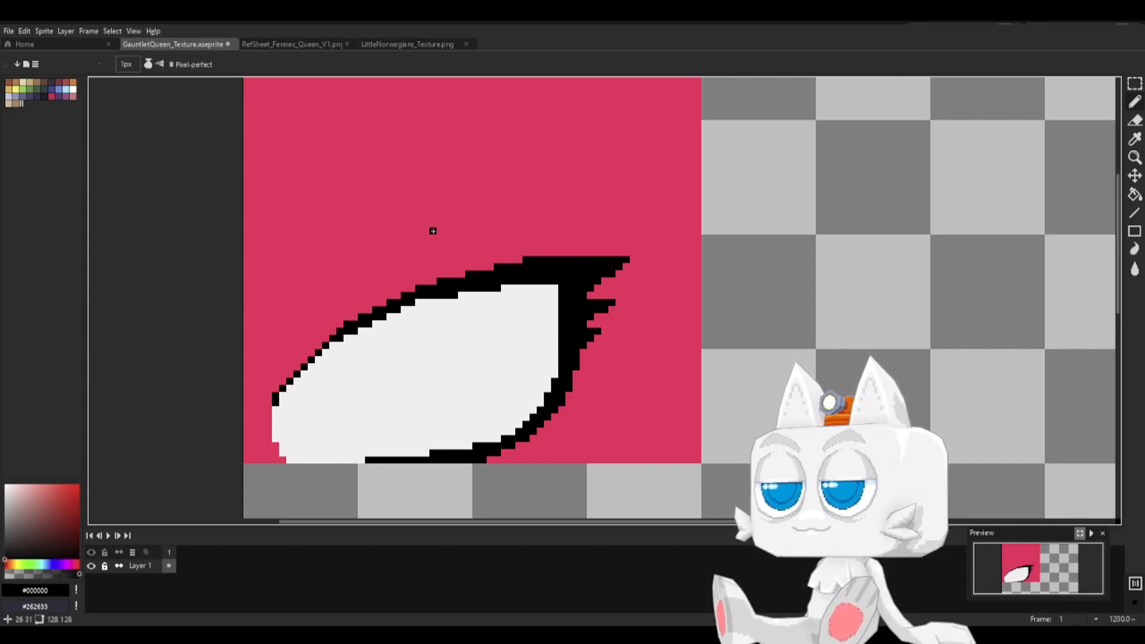
# - Compare with the fennec reference sheet and thicken the black outline along the eye's upper inner curve
pyautogui.click(303, 45)
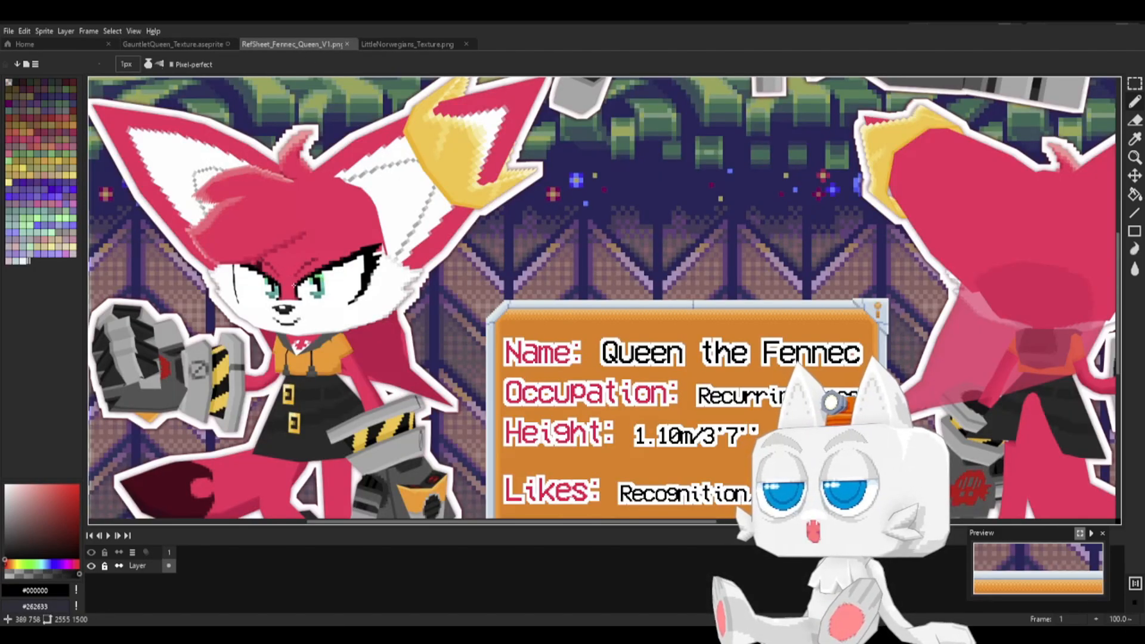
pyautogui.click(188, 45)
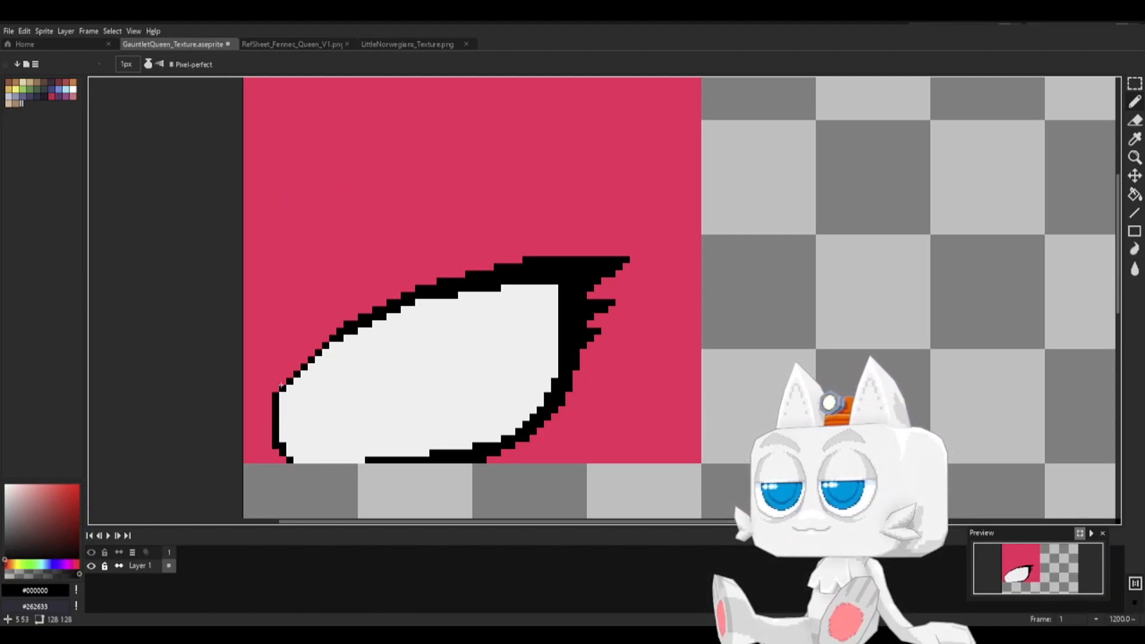
pyautogui.moveTo(292, 391); pyautogui.dragTo(329, 354)
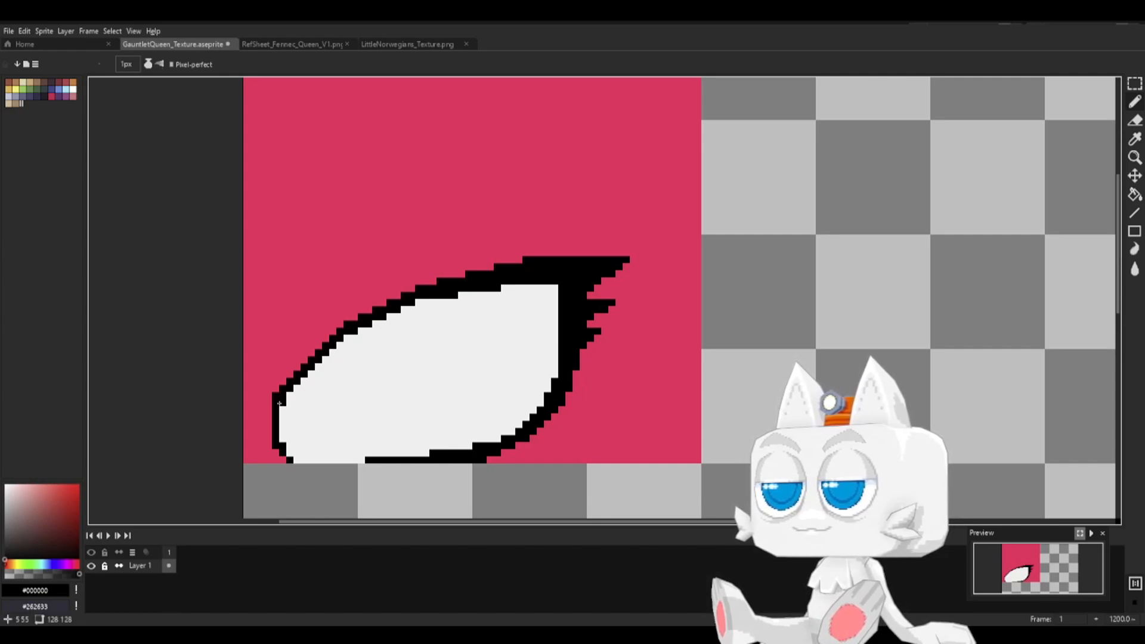
# - Sample the pink #fe295b, trim the black outline at the eye's inner corner and save the texture file
pyautogui.press('x')
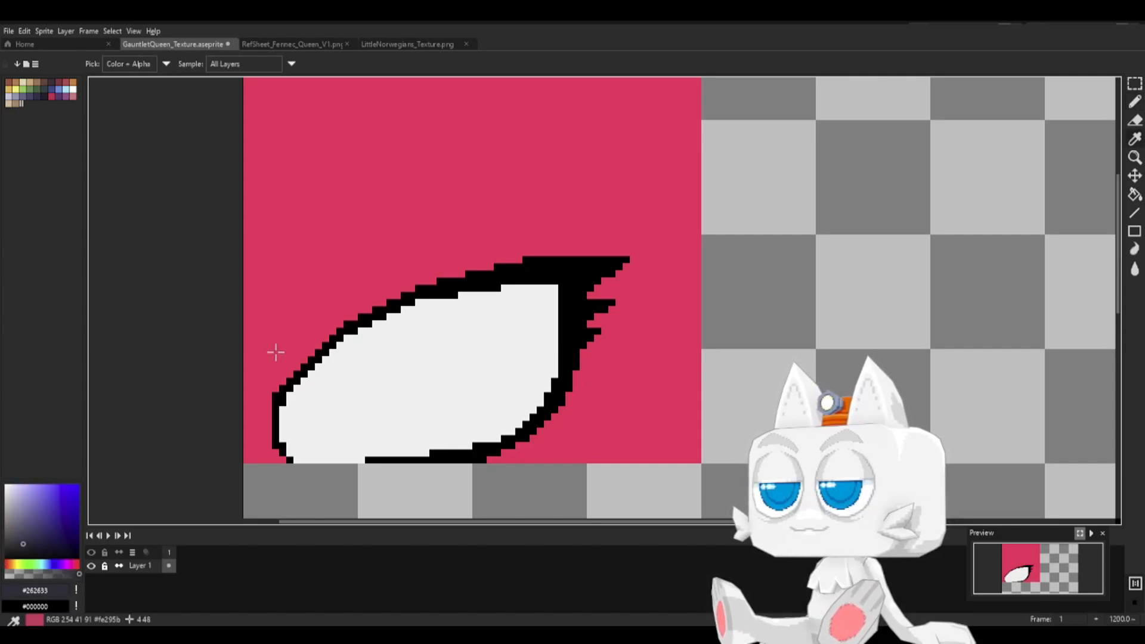
pyautogui.keyDown('alt'); pyautogui.click(277, 385); pyautogui.keyUp('alt')
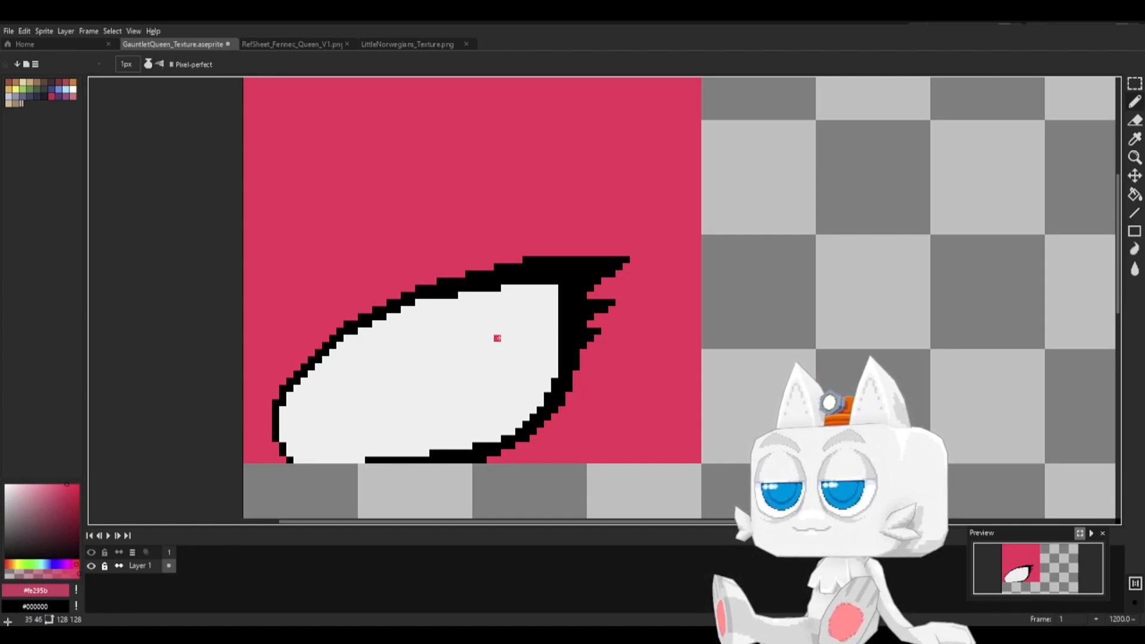
pyautogui.hotkey('ctrl', 's')
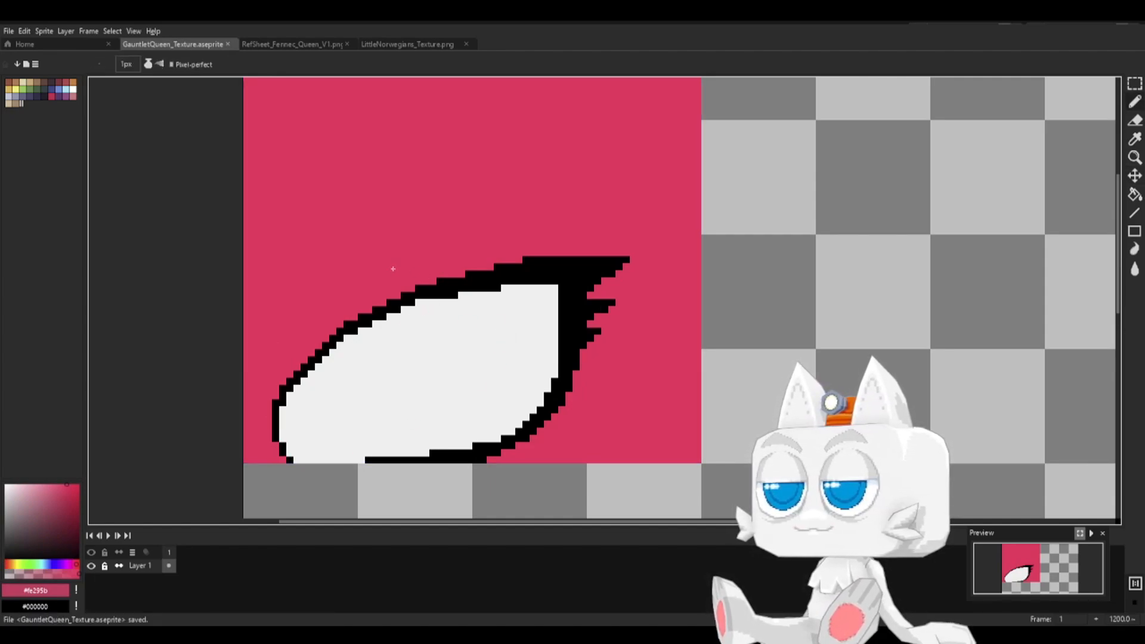
# - Export the texture as GauntletQueen_Texture.png at 100% and reload the image in Blender's UV editor
pyautogui.click(8, 31)
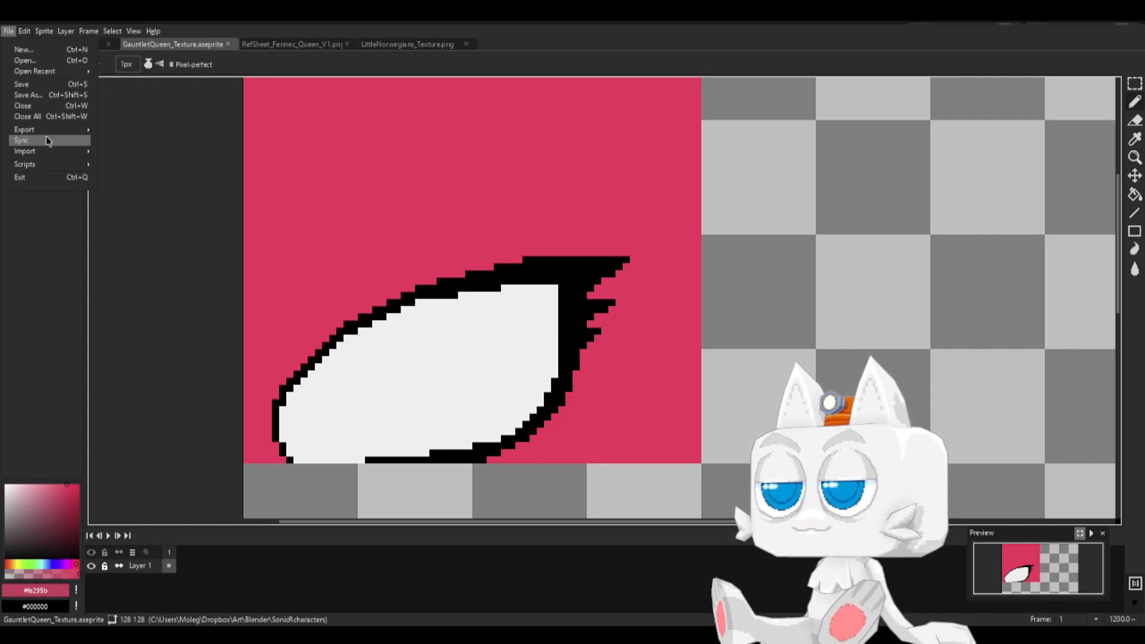
pyautogui.moveTo(48, 129)
pyautogui.click(125, 136)
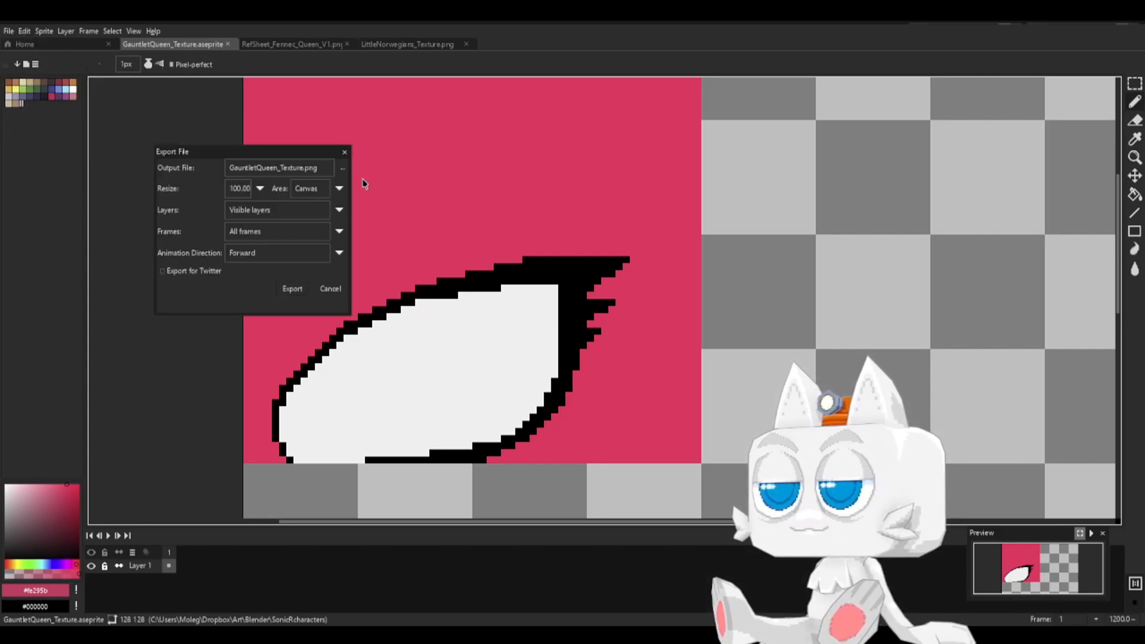
pyautogui.click(292, 288)
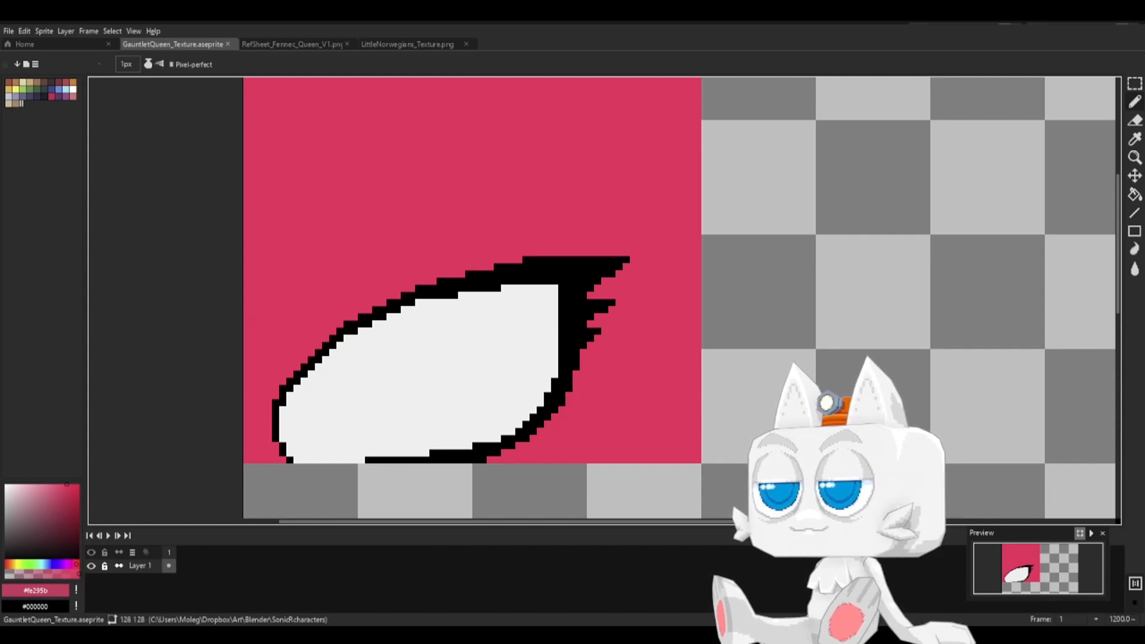
pyautogui.hotkey('alt', 'Tab')
pyautogui.click(451, 114)
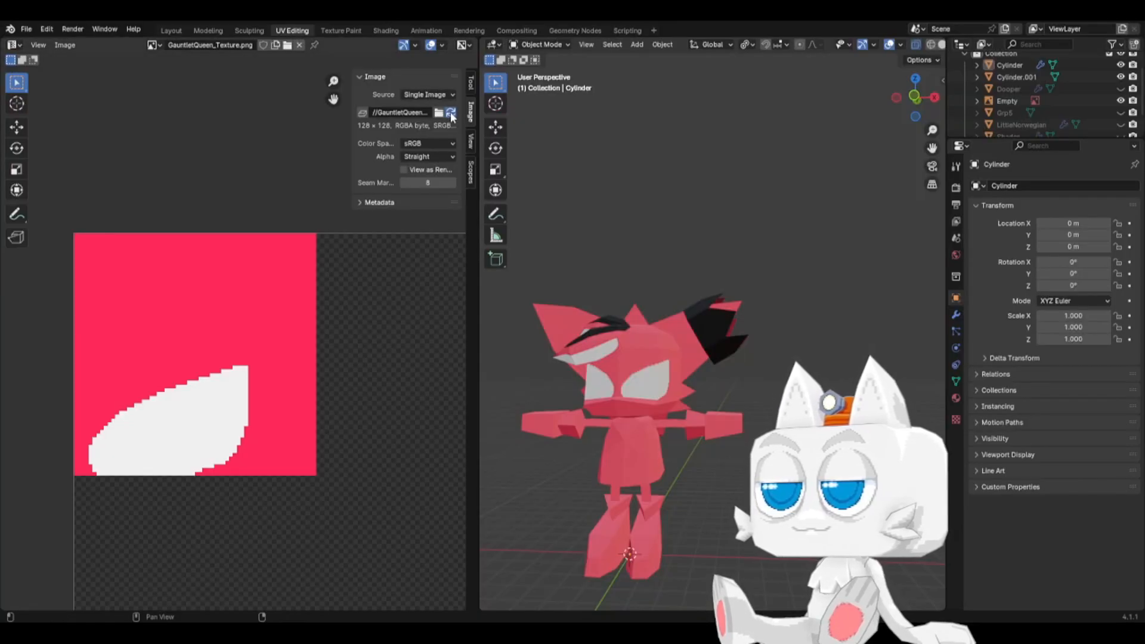
# - Examine the outlined eye on the fennec's head from the side and enter Edit Mode
pyautogui.moveTo(666, 327); pyautogui.dragTo(698, 404, button='middle')
pyautogui.scroll(2, 661, 423)
pyautogui.scroll(3, 615, 353)
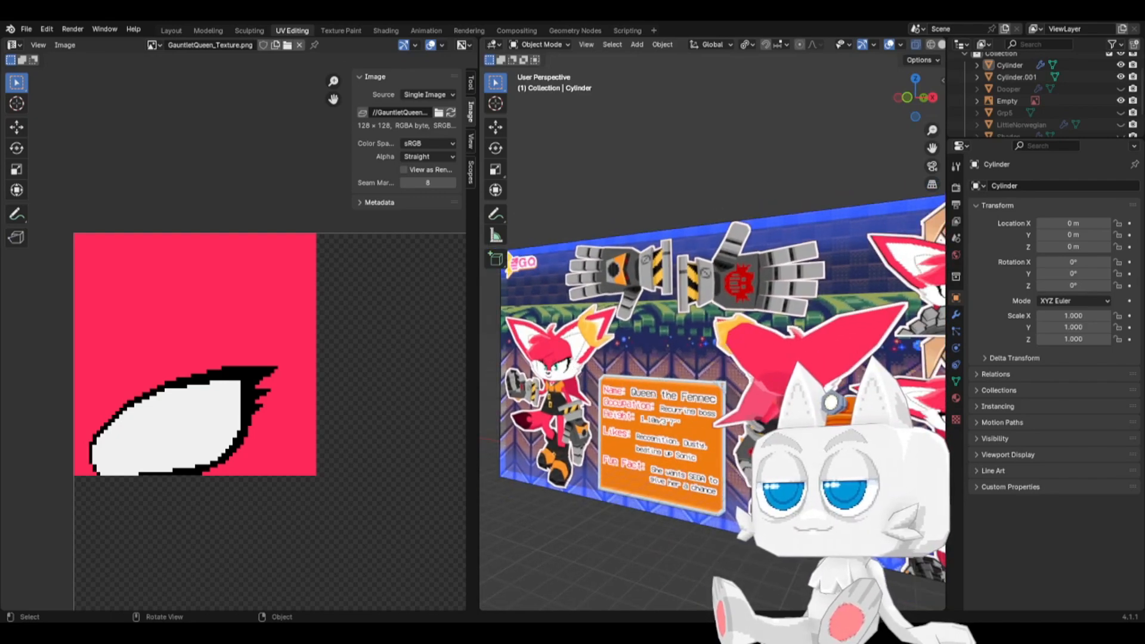
pyautogui.keyDown('shift'); pyautogui.moveTo(796, 471); pyautogui.dragTo(662, 469, button='middle'); pyautogui.keyUp('shift')
pyautogui.moveTo(791, 476)
pyautogui.keyDown('shift'); pyautogui.mouseDown(button='middle')
pyautogui.moveTo(660, 472)
pyautogui.moveTo(776, 465)
pyautogui.mouseUp(button='middle'); pyautogui.keyUp('shift')
pyautogui.press('Tab')
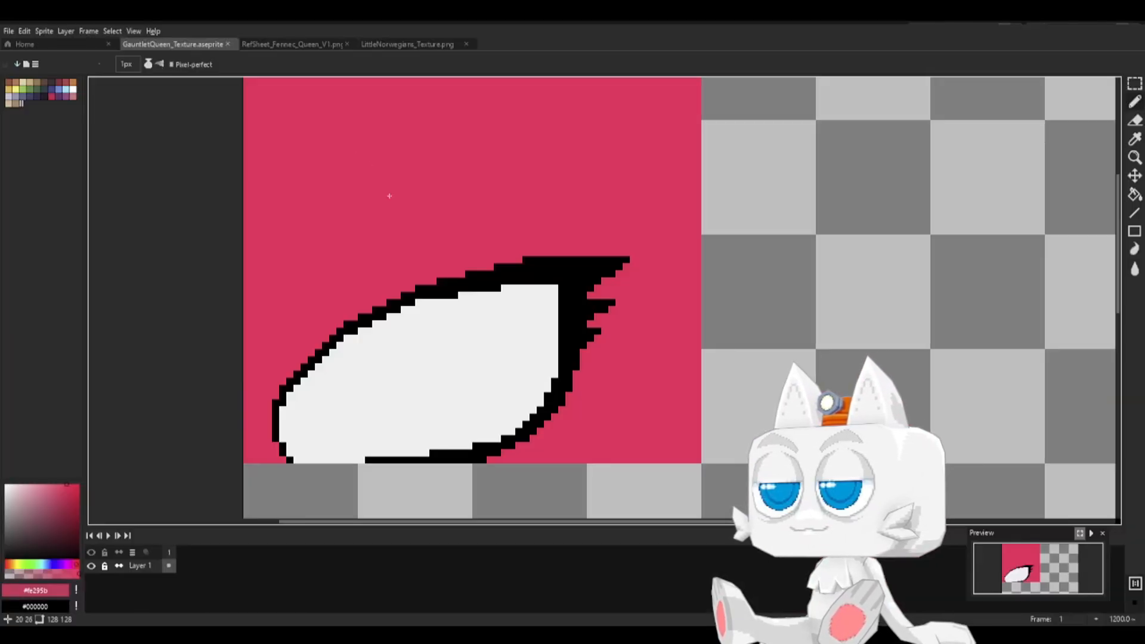
# - In Aseprite, draw a curved #f0f0f0 patch from the lashes to the pink area's outer edge, fill it and save
pyautogui.keyDown('alt'); pyautogui.click(499, 353); pyautogui.keyUp('alt')
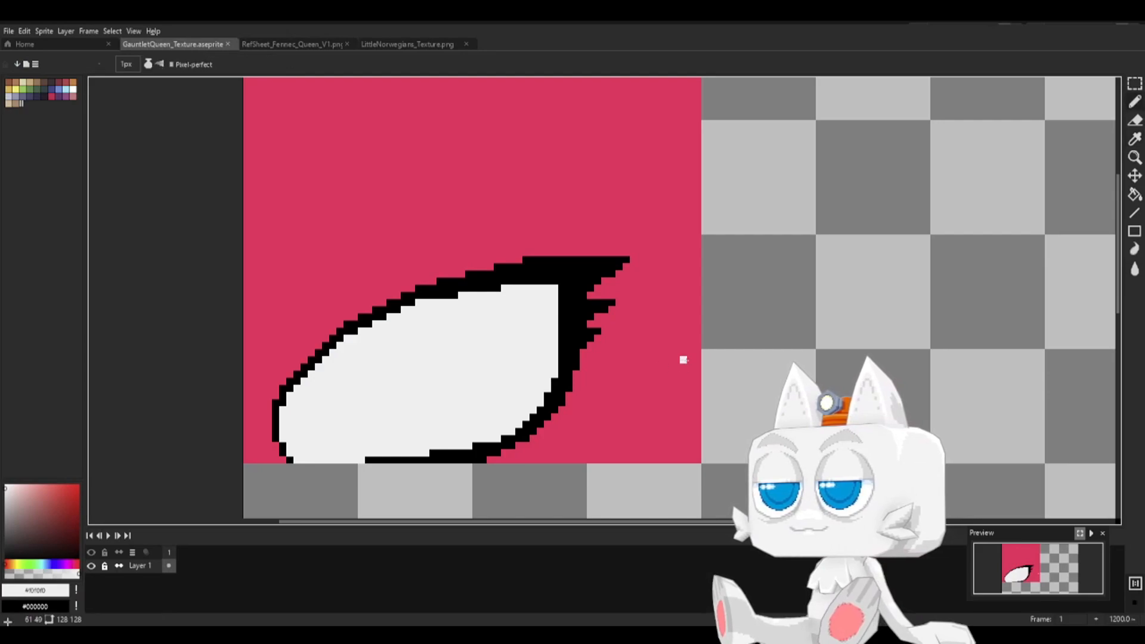
pyautogui.click(697, 396)
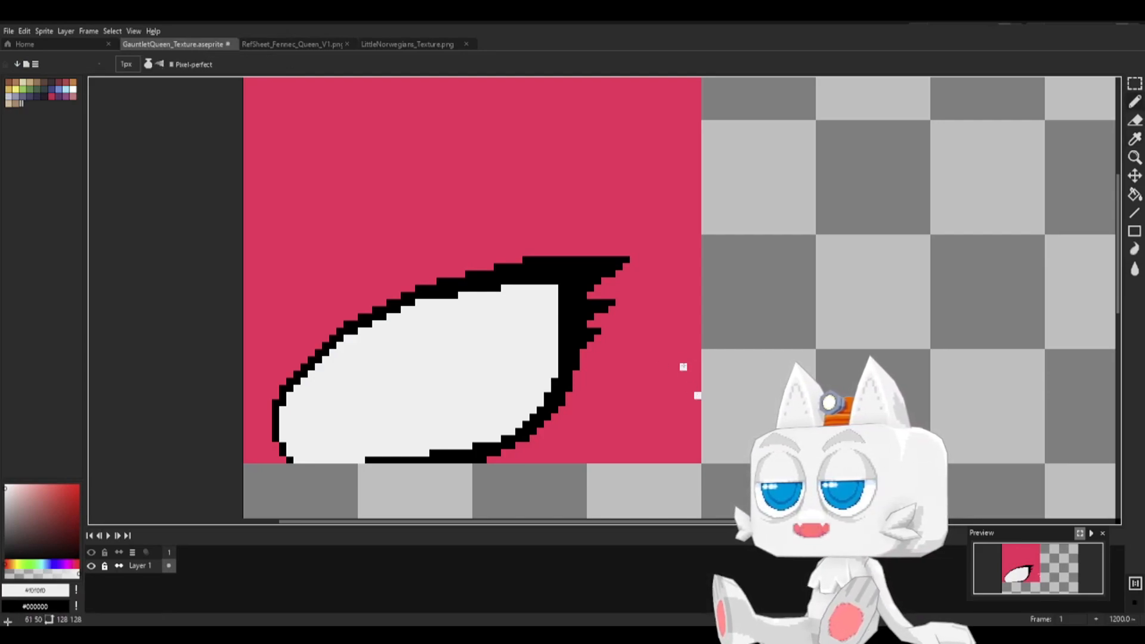
pyautogui.moveTo(684, 367)
pyautogui.mouseDown()
pyautogui.moveTo(678, 332)
pyautogui.moveTo(639, 309)
pyautogui.mouseUp()
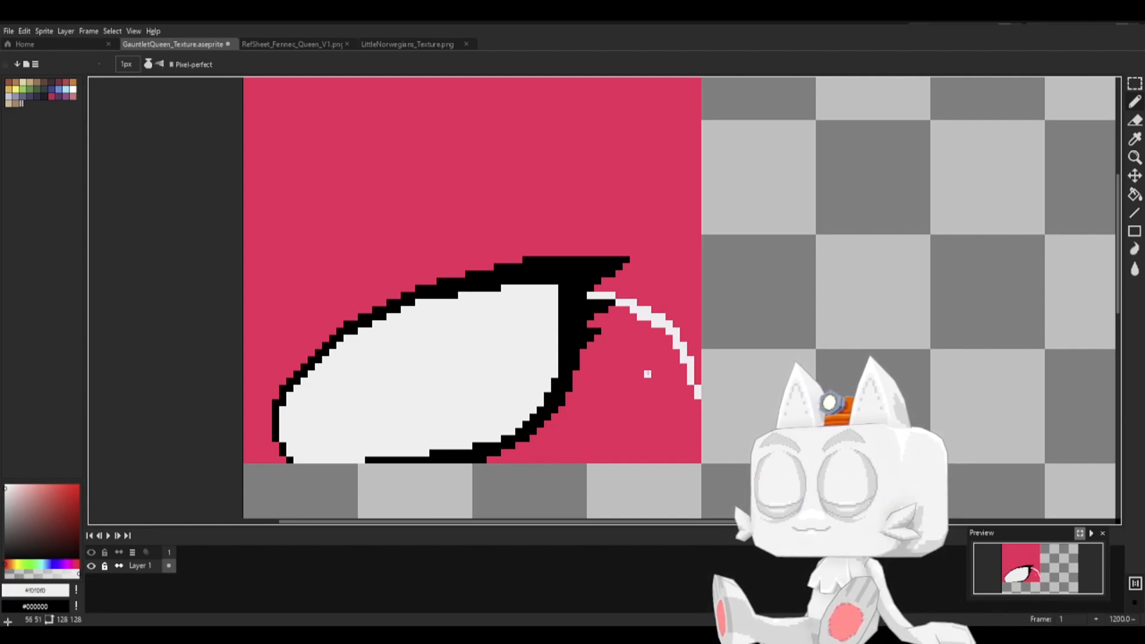
pyautogui.press('g')
pyautogui.click(646, 382)
pyautogui.hotkey('ctrl', 's')
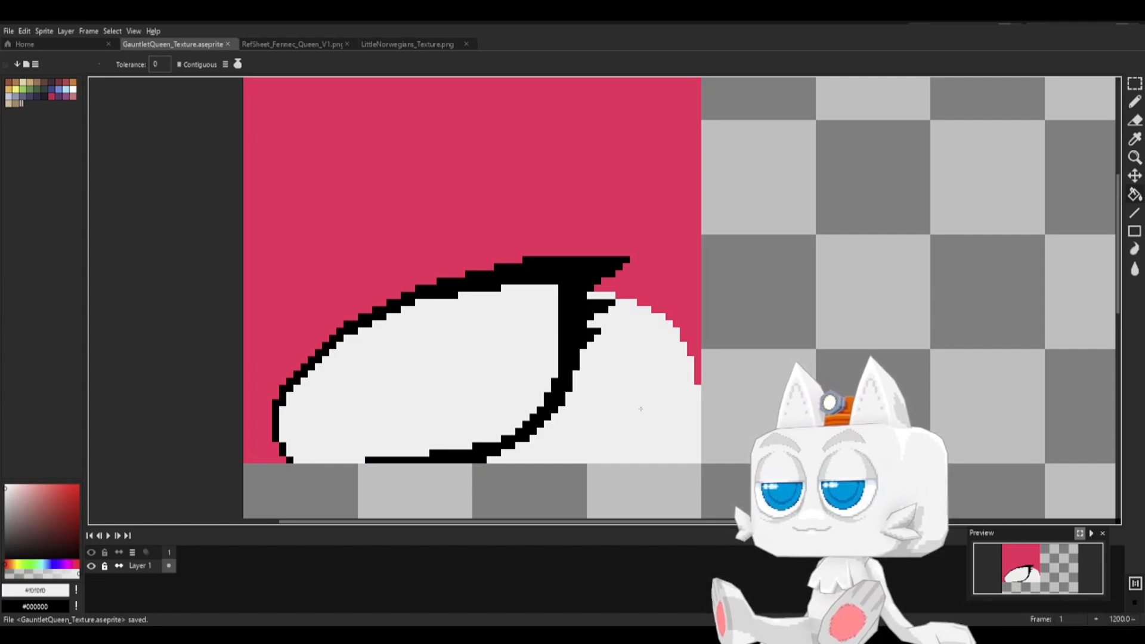
# - Sample the dark grey #4b4b4b from LittleNorwegians_Texture.png and return to the GauntletQueen texture
pyautogui.click(413, 45)
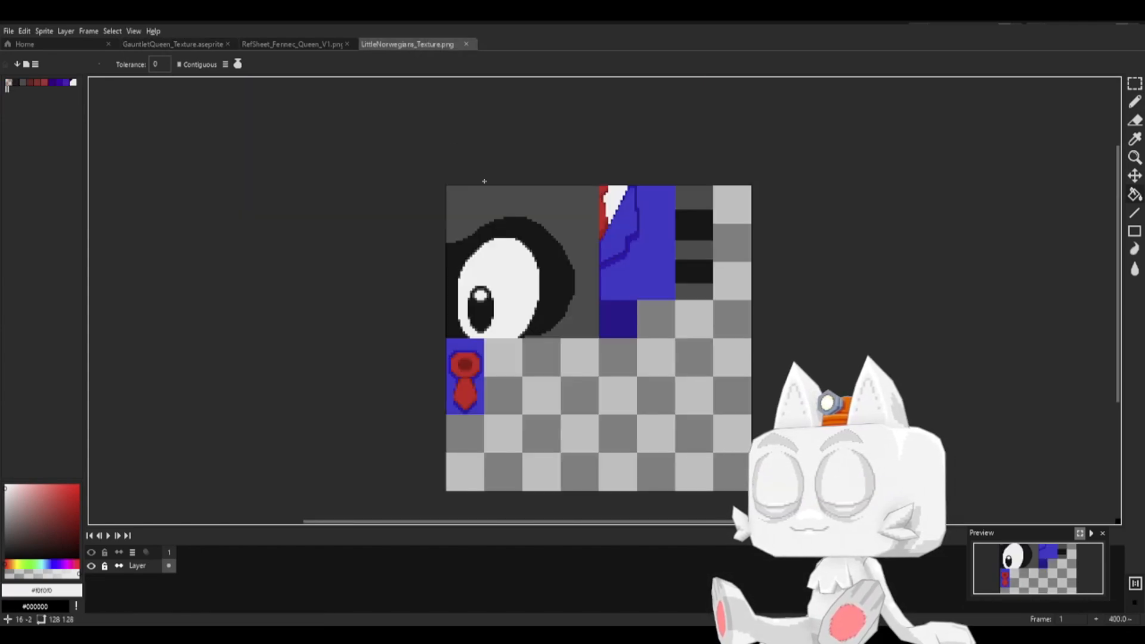
pyautogui.press('b')
pyautogui.scroll(2, 579, 306)
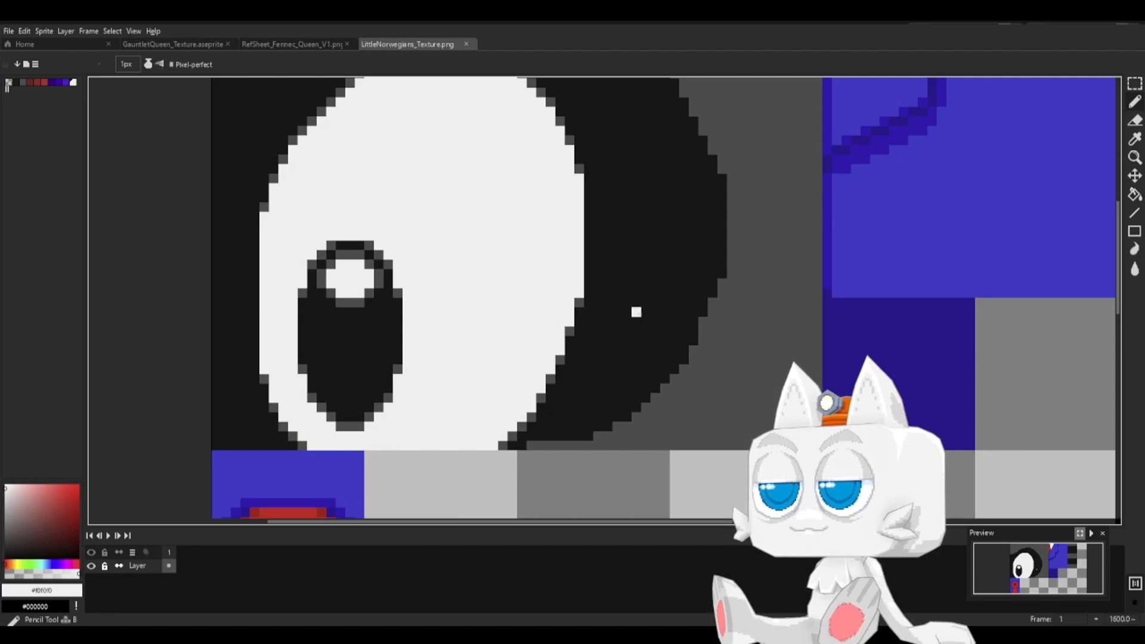
pyautogui.keyDown('alt'); pyautogui.click(737, 316); pyautogui.keyUp('alt')
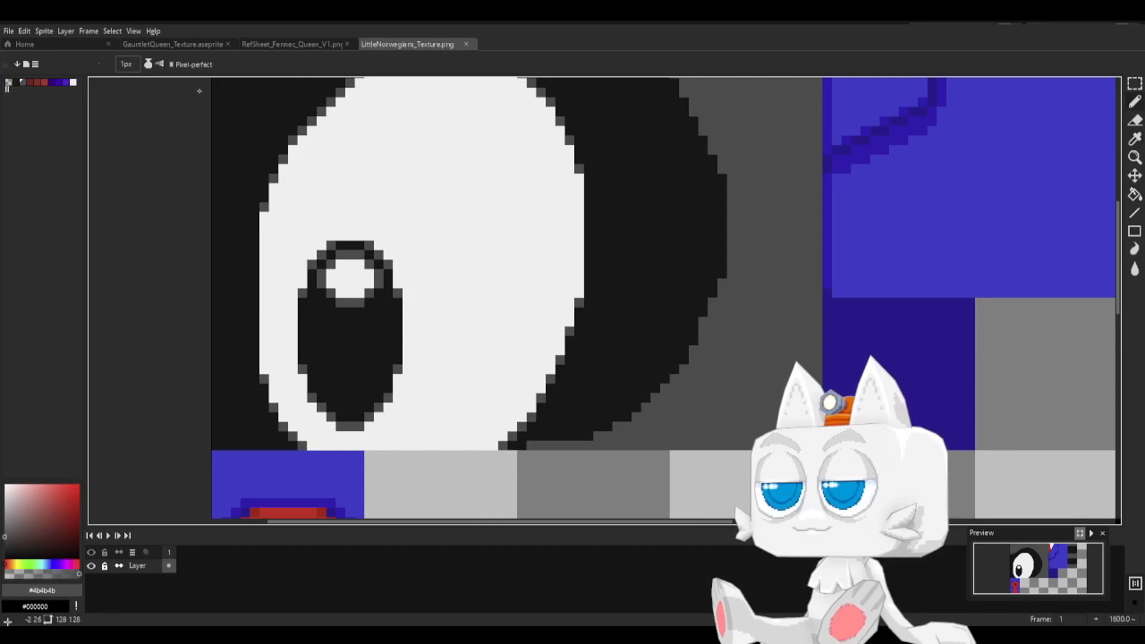
pyautogui.click(156, 48)
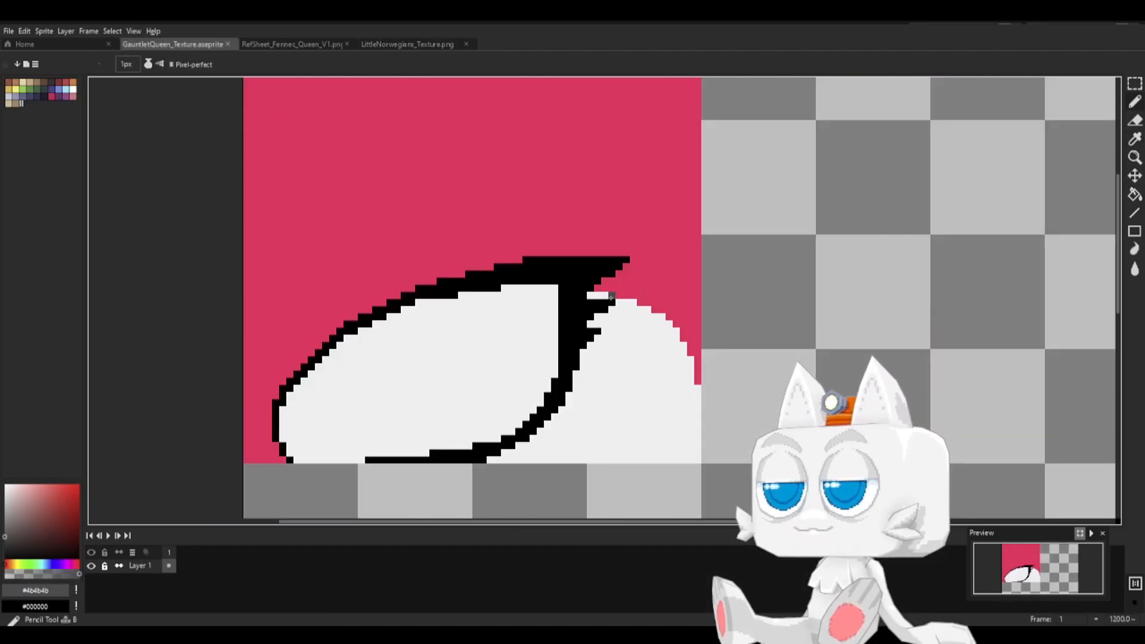
# - Smooth the eye outline's lower inner edge with #4b4b4b pixels at its stair steps
pyautogui.click(555, 374)
pyautogui.click(548, 389)
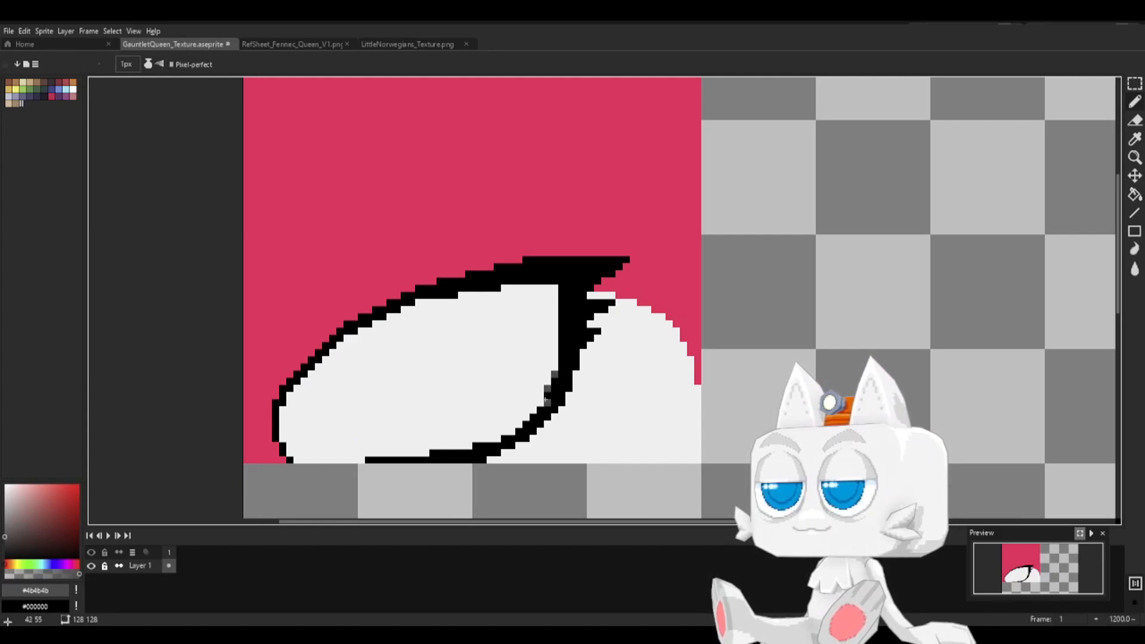
pyautogui.moveTo(541, 403); pyautogui.dragTo(512, 432)
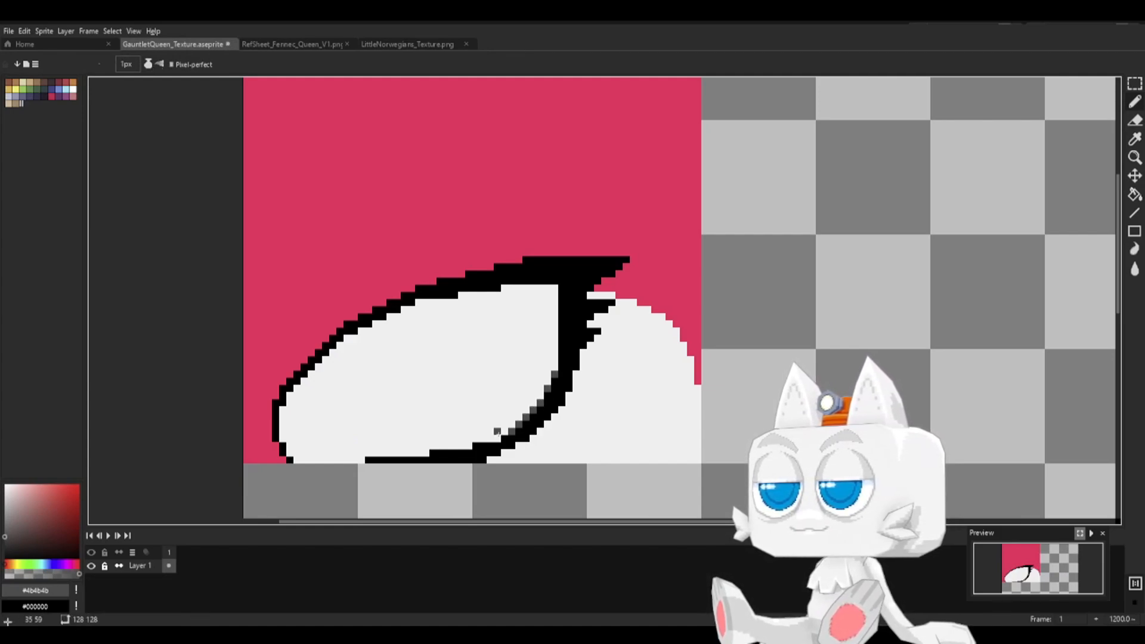
pyautogui.click(498, 439)
pyautogui.click(469, 446)
pyautogui.click(424, 453)
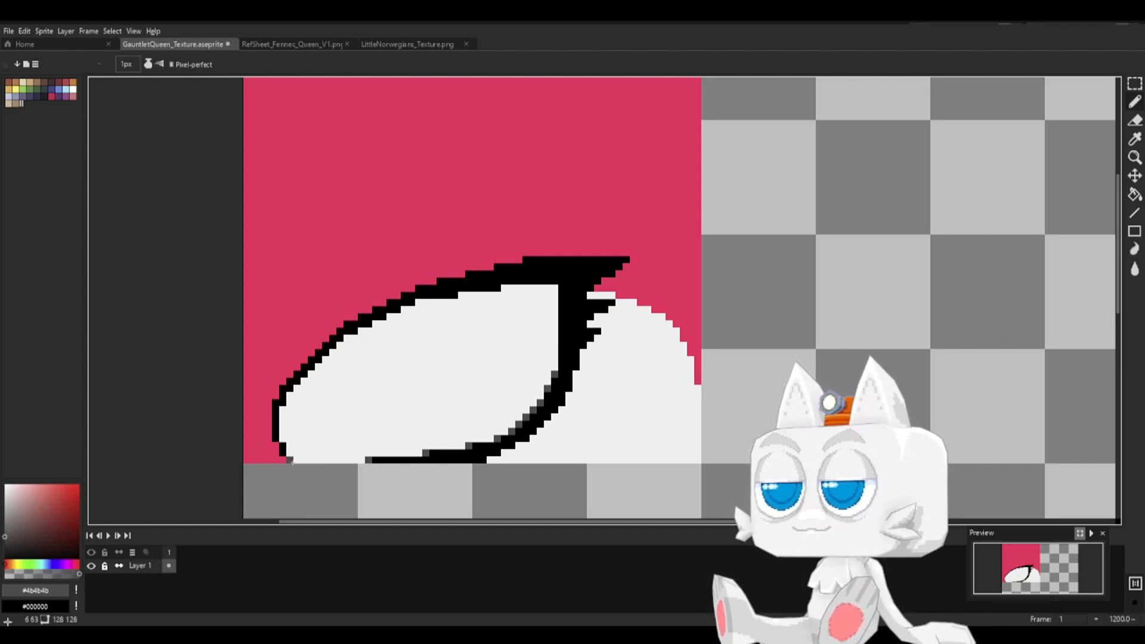
# - Add #4b4b4b smoothing pixels around the eye's inner corner and along the upper inner outline, and save the file
pyautogui.click(293, 460)
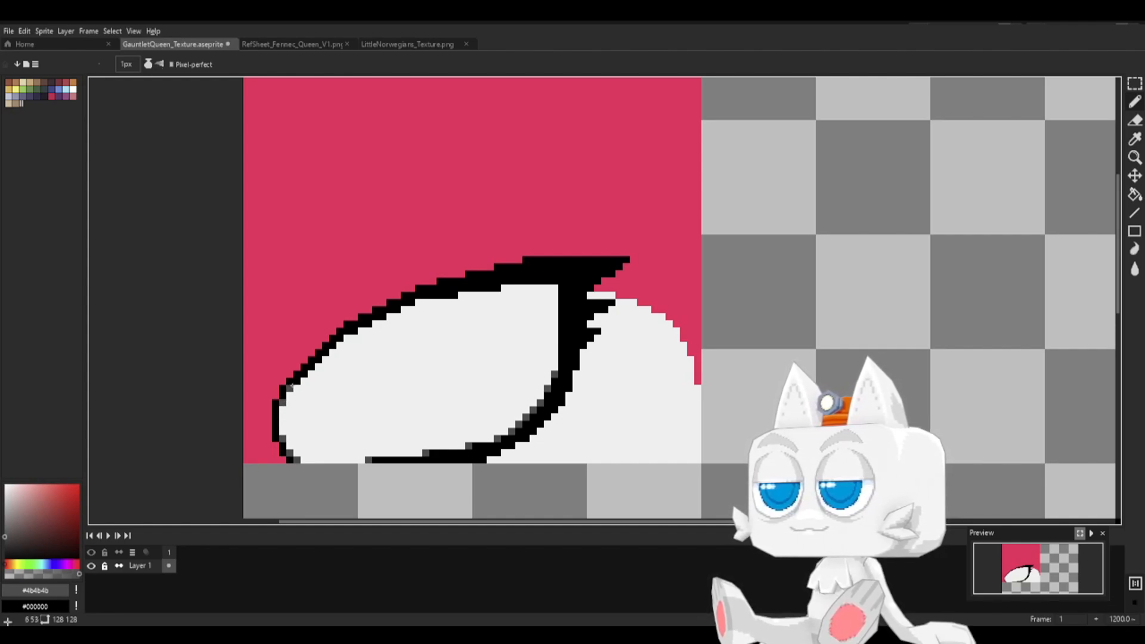
pyautogui.moveTo(290, 389); pyautogui.dragTo(331, 346)
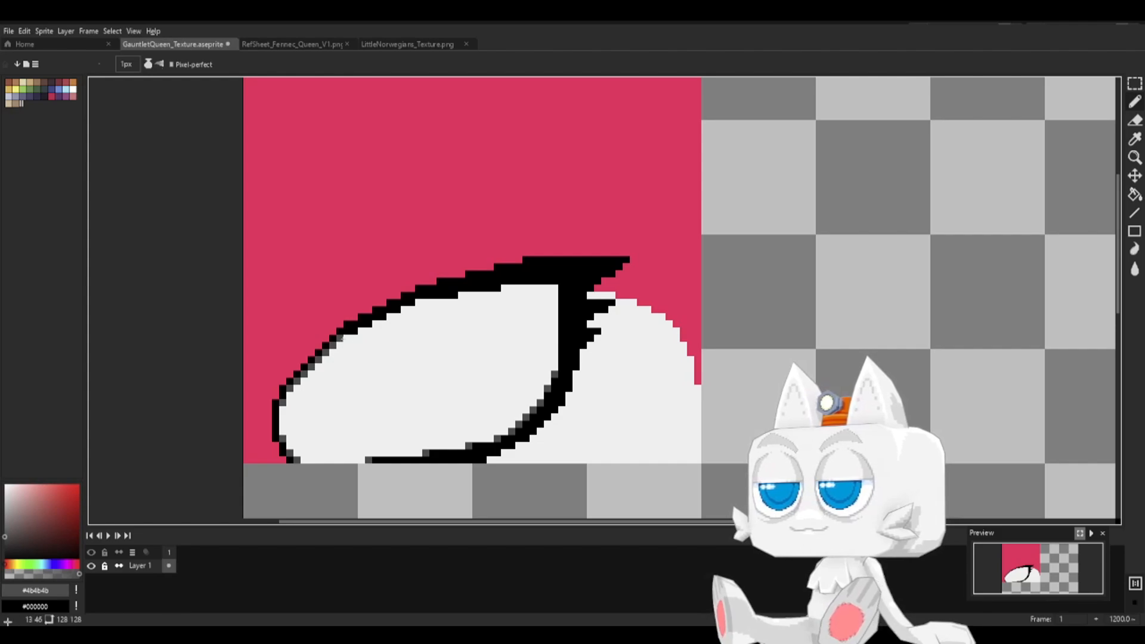
pyautogui.click(376, 324)
pyautogui.hotkey('ctrl', 's')
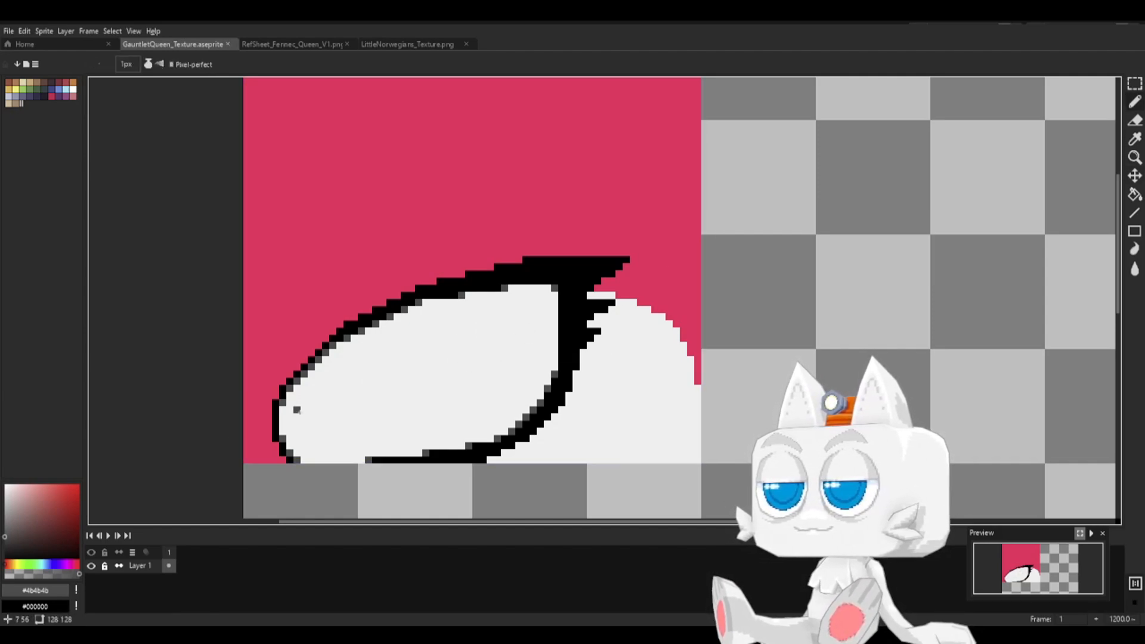
# - Choose a lighter grey, smooth the stair steps along the white cheek patch's curved edge and save the file
pyautogui.moveTo(37, 518); pyautogui.dragTo(4, 506)
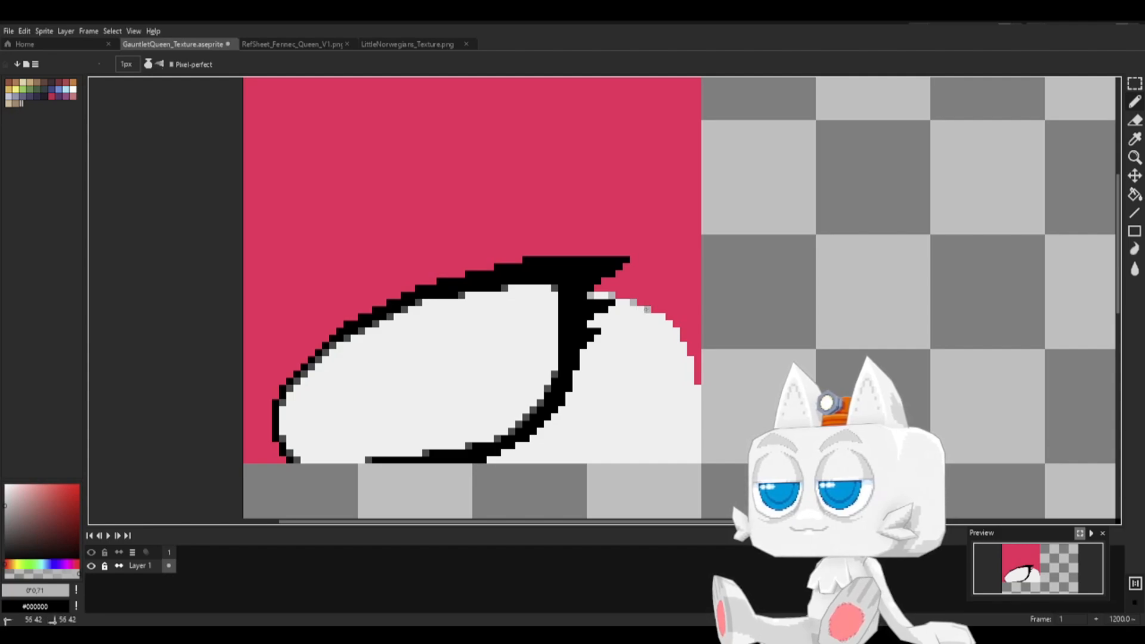
pyautogui.moveTo(662, 316); pyautogui.dragTo(669, 331)
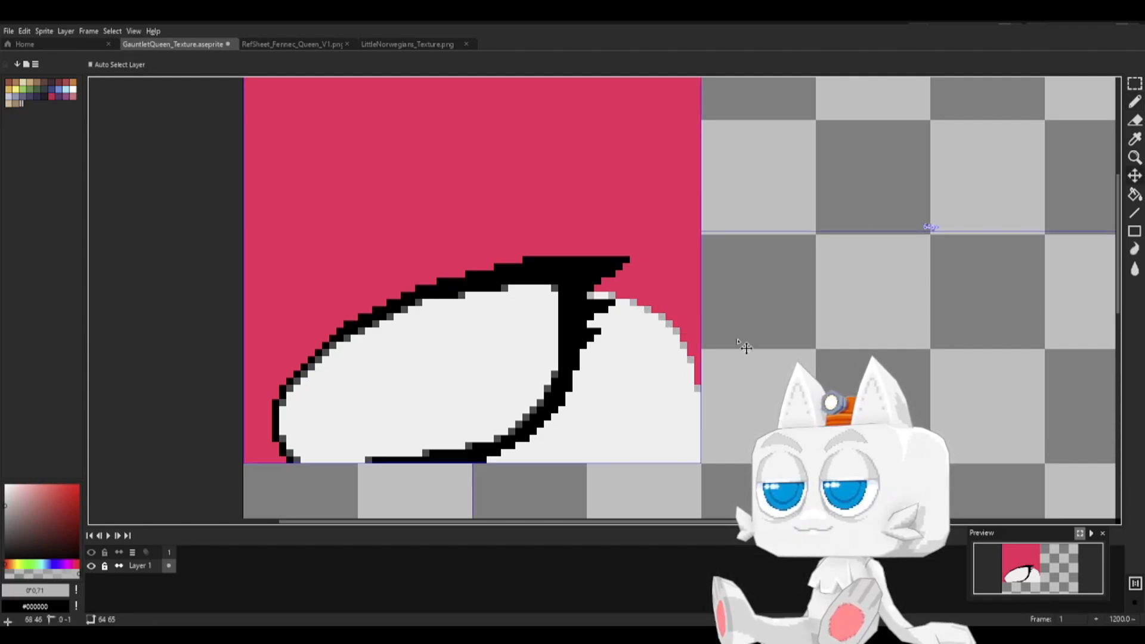
pyautogui.hotkey('ctrl', 's')
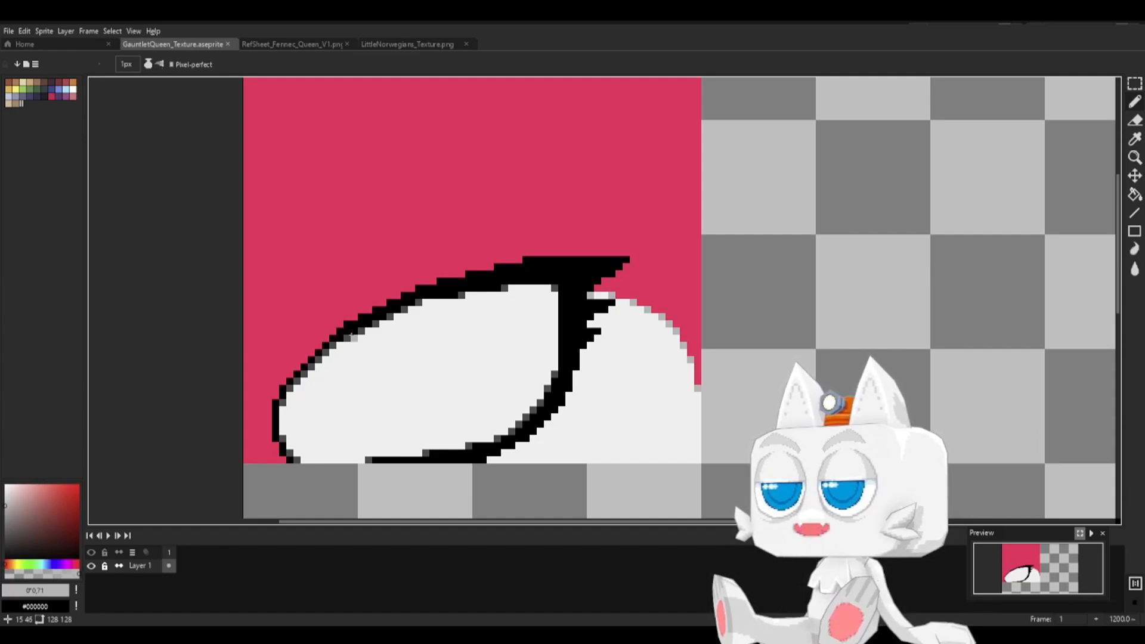
# - Switch to Blender, reload the GauntletQueen_Texture.png image and return to Object Mode
pyautogui.hotkey('alt', 'Tab')
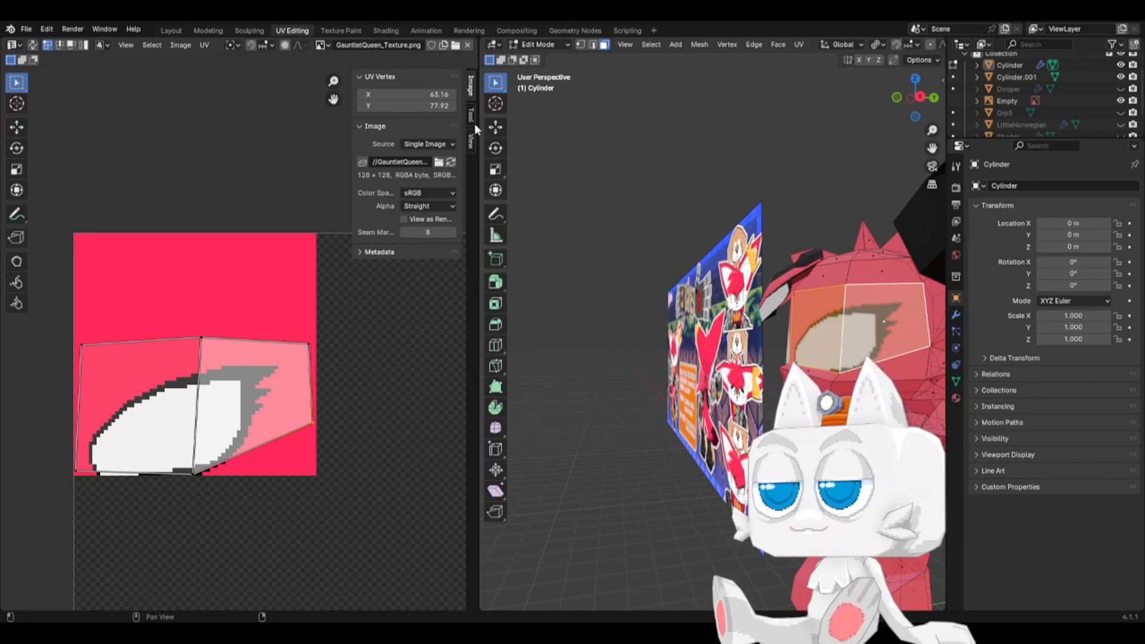
pyautogui.click(451, 162)
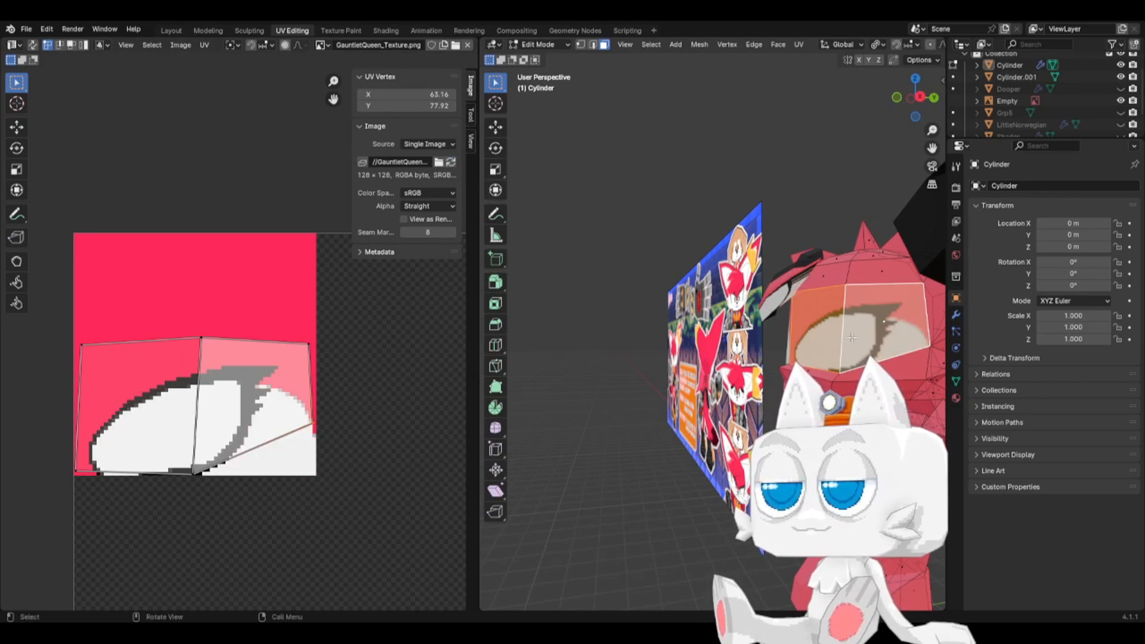
pyautogui.press('Tab')
# - Inspect the smoothed eye and white cheek patch on the fennec's head from several angles and distances
pyautogui.keyDown('shift'); pyautogui.moveTo(852, 338); pyautogui.dragTo(700, 391, button='middle'); pyautogui.keyUp('shift')
pyautogui.scroll(4, 590, 398)
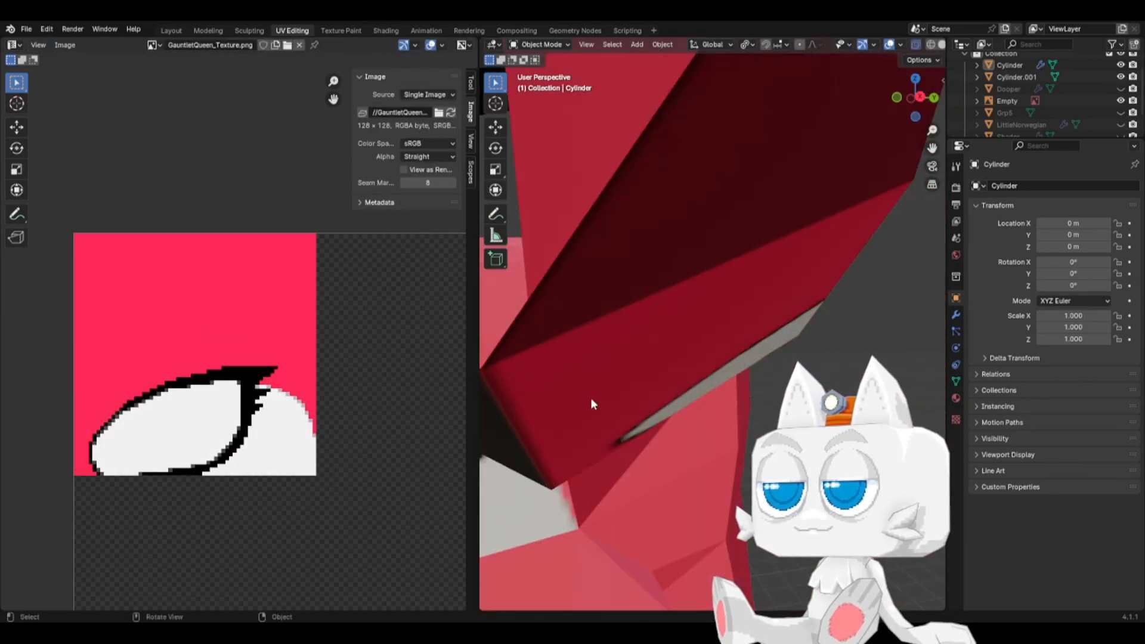
pyautogui.scroll(-4, 591, 398)
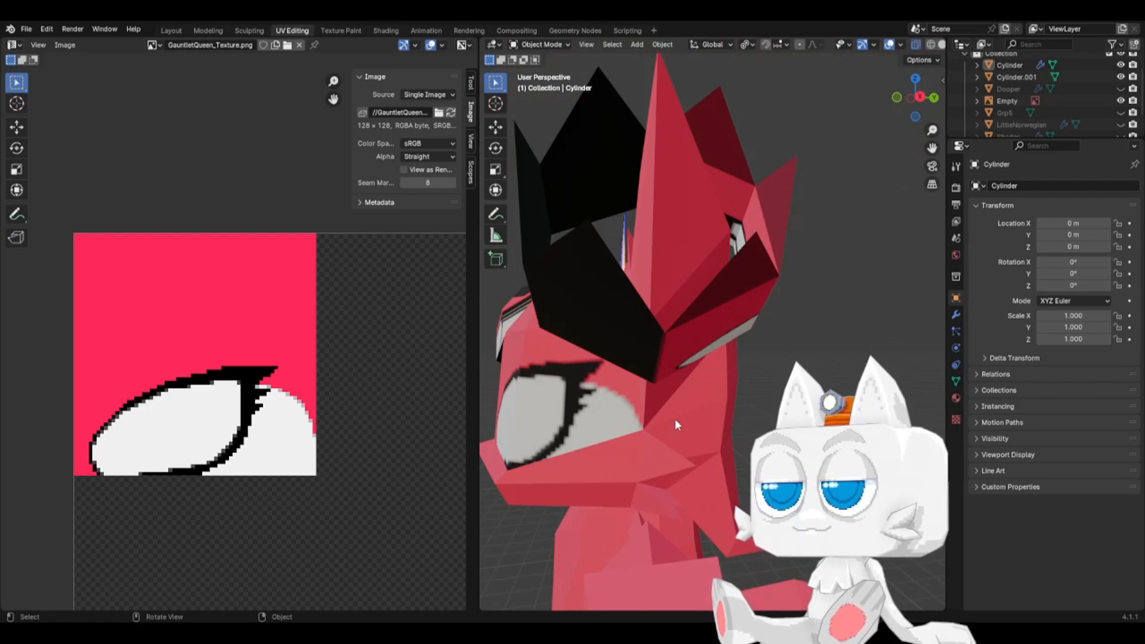
pyautogui.moveTo(716, 424); pyautogui.dragTo(759, 427, button='middle')
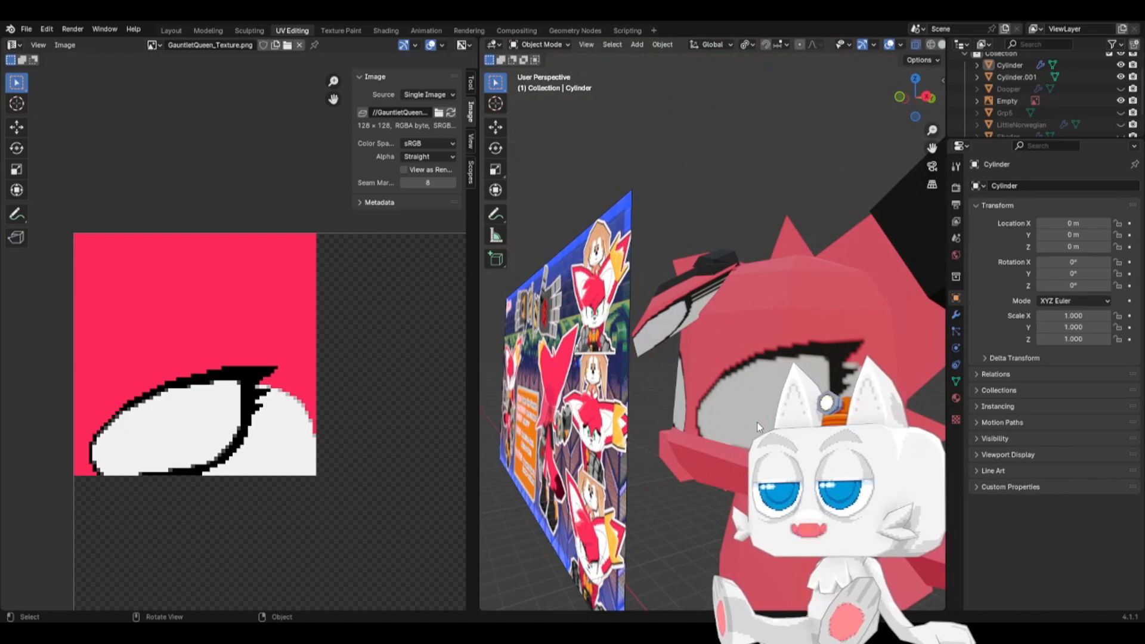
pyautogui.scroll(-4, 759, 426)
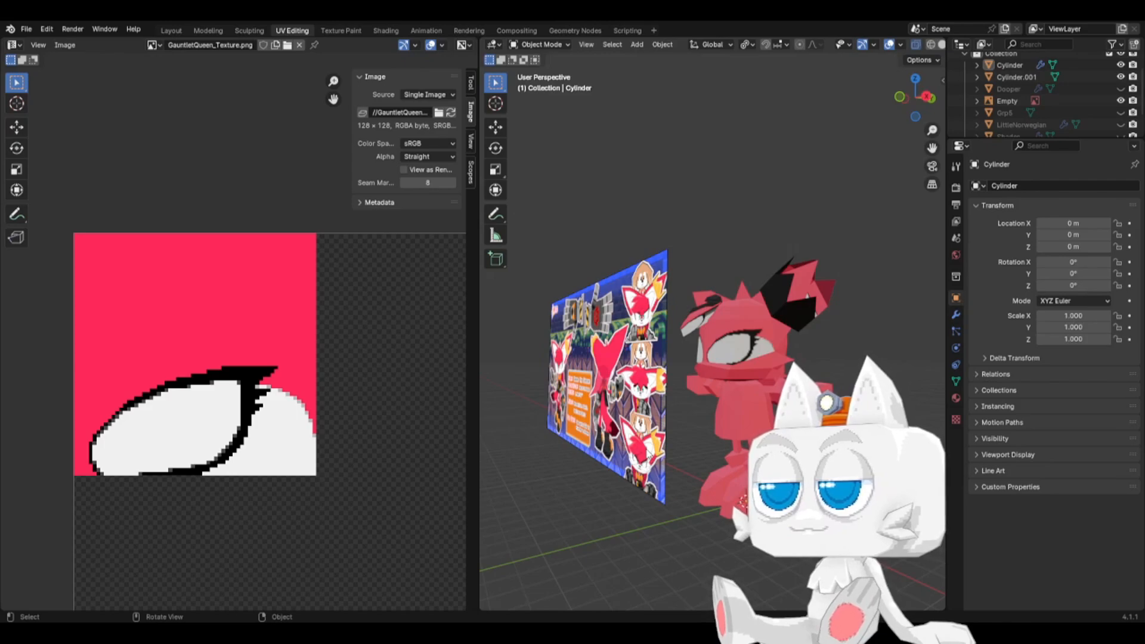
# - Switch to Aseprite, add light grey smoothing pixels along the outer edges of the lashes and lower eye outline, and save the file
pyautogui.hotkey('alt', 'Tab')
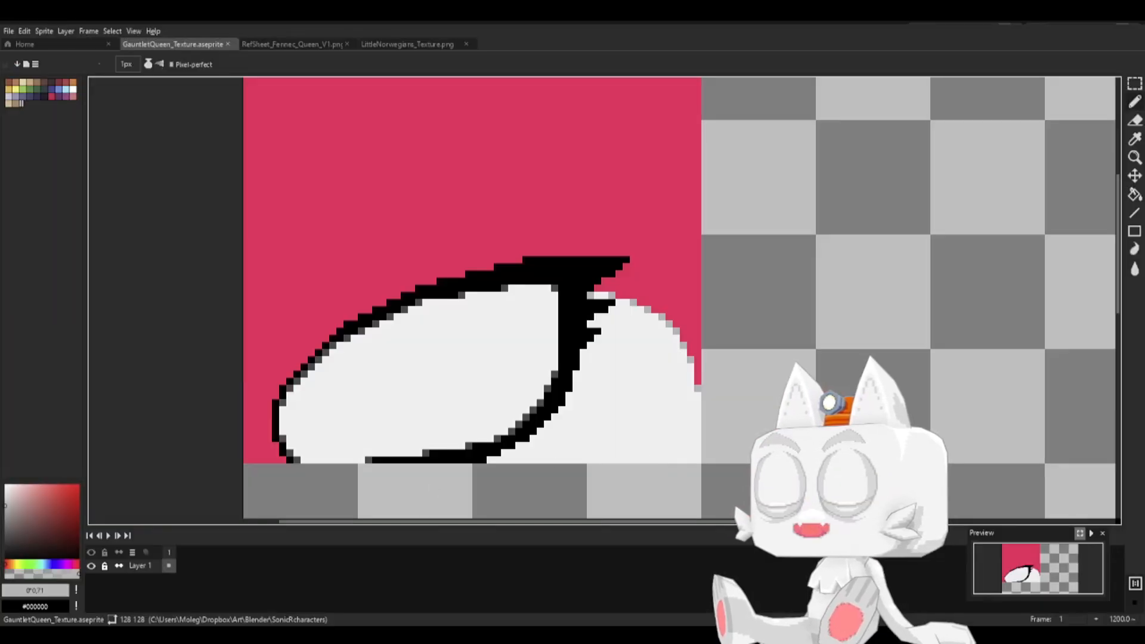
pyautogui.scroll(1, 647, 345)
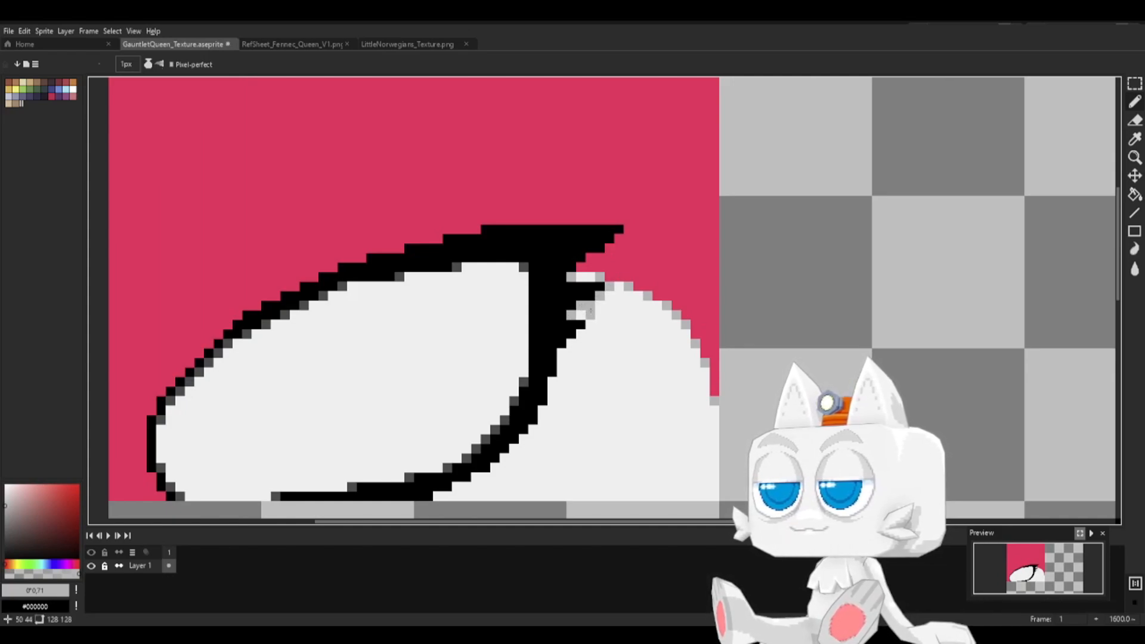
pyautogui.moveTo(591, 327); pyautogui.dragTo(572, 355)
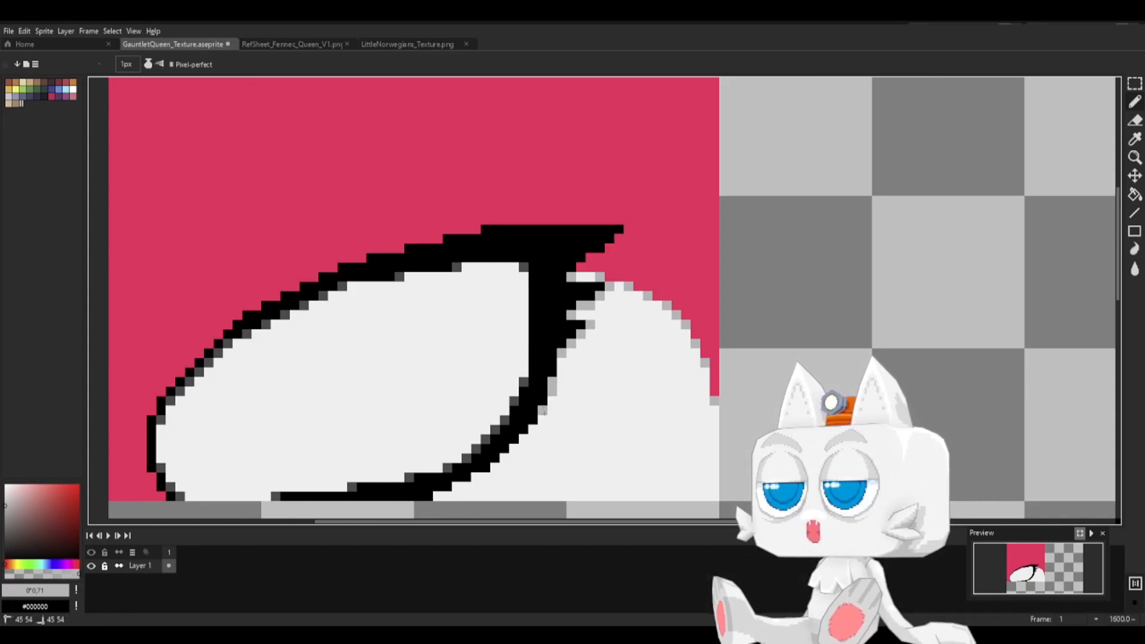
pyautogui.moveTo(544, 416); pyautogui.dragTo(615, 377, button='middle')
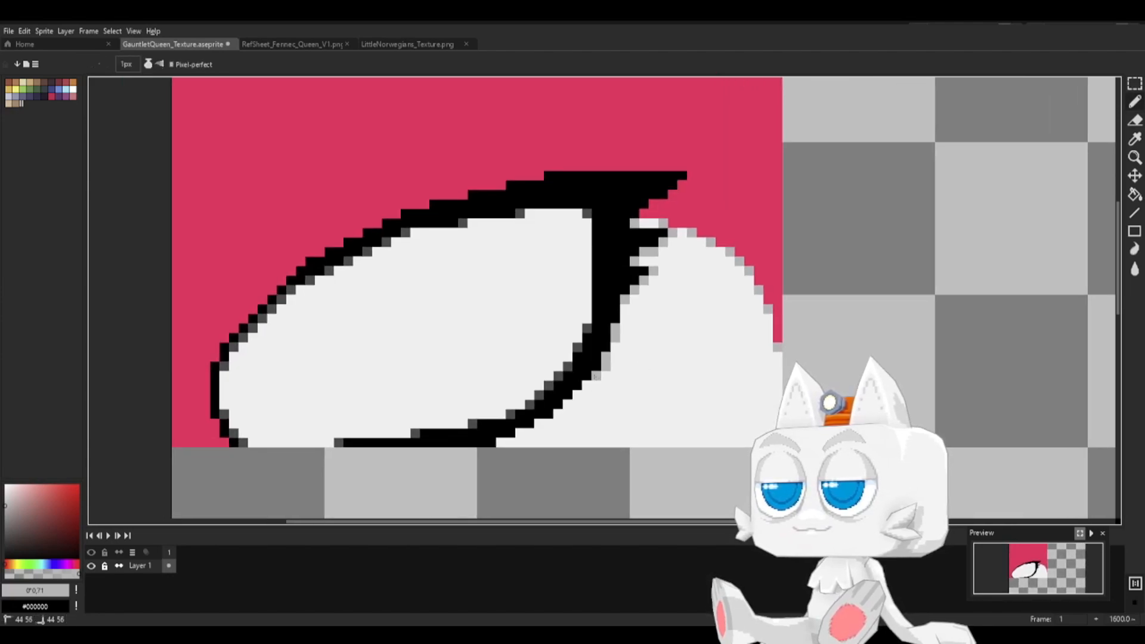
pyautogui.click(539, 423)
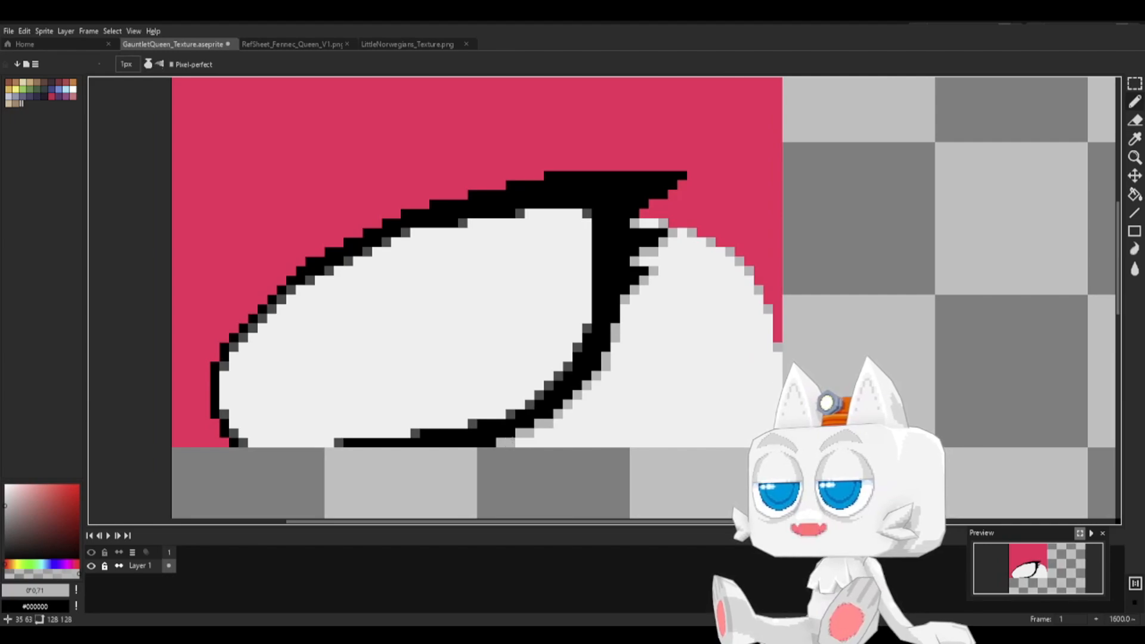
pyautogui.keyDown('alt'); pyautogui.click(512, 415); pyautogui.keyUp('alt')
pyautogui.click(503, 441)
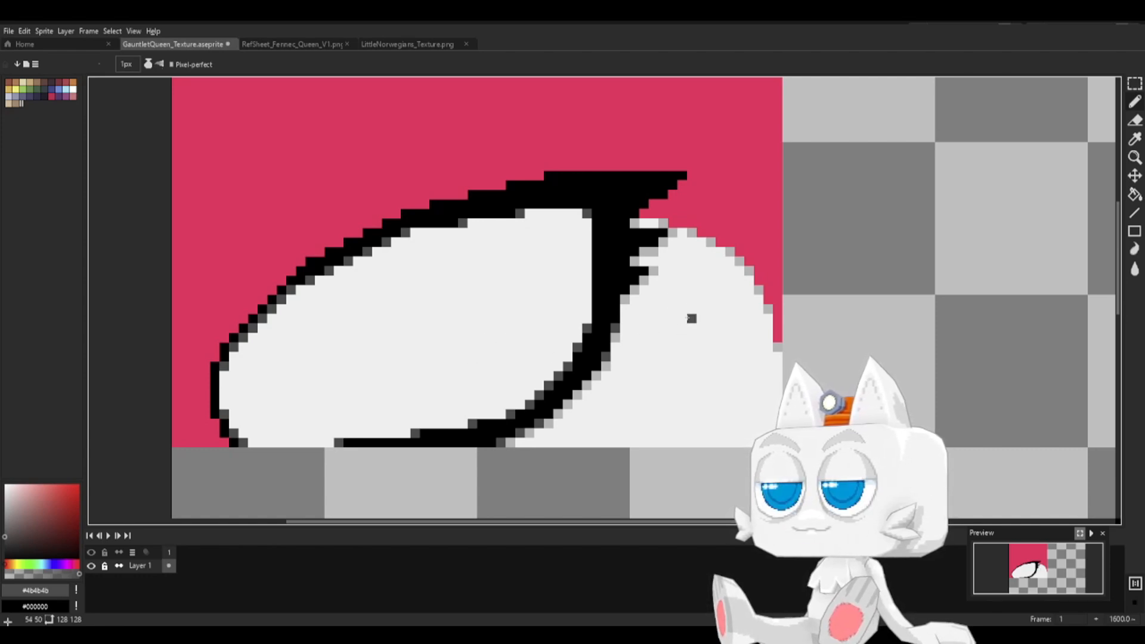
pyautogui.hotkey('ctrl', 's')
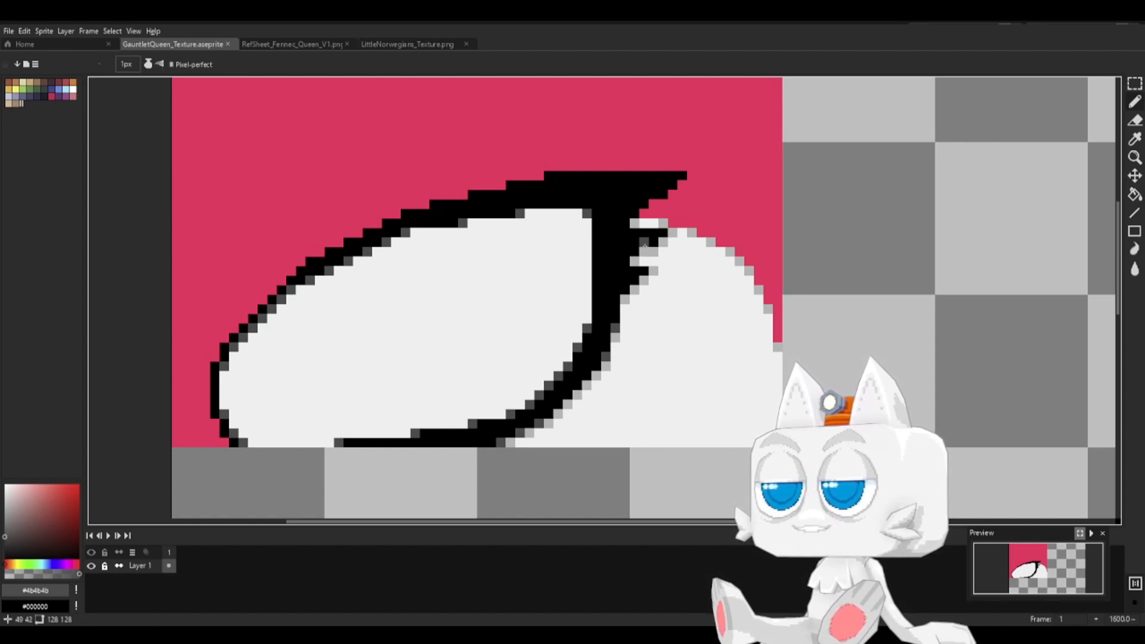
pyautogui.hotkey('ctrl', 's')
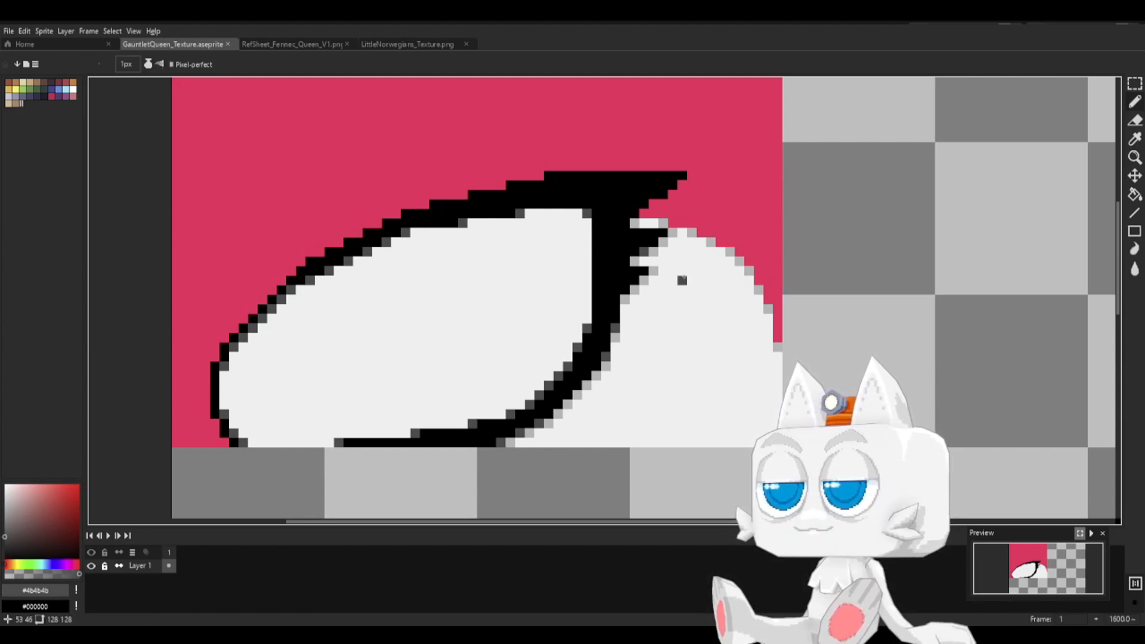
pyautogui.hotkey('ctrl', 's')
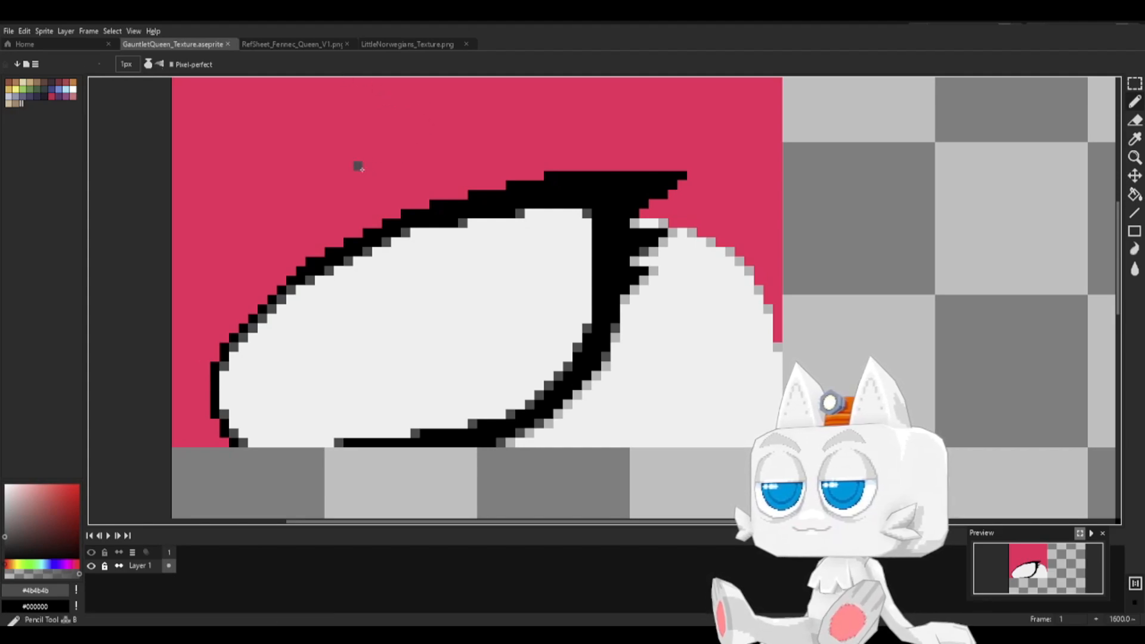
# - Sample the pink fur colour, darken it, smooth the eye outline's upper edge and lash tip with it, and save the file
pyautogui.keyDown('alt'); pyautogui.click(316, 211); pyautogui.keyUp('alt')
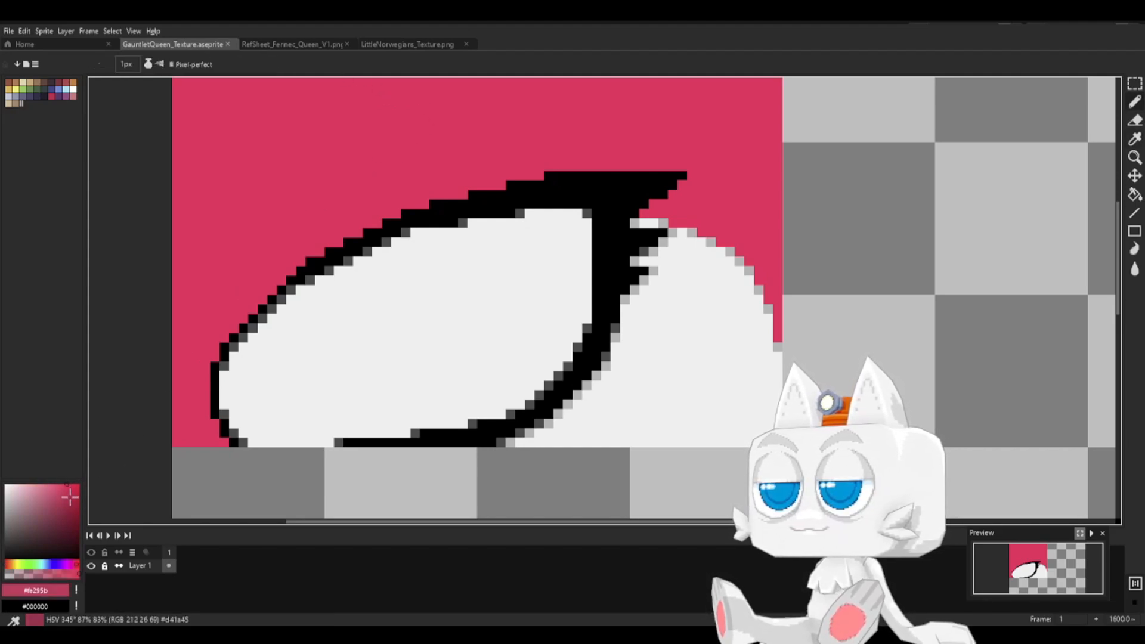
pyautogui.click(70, 501)
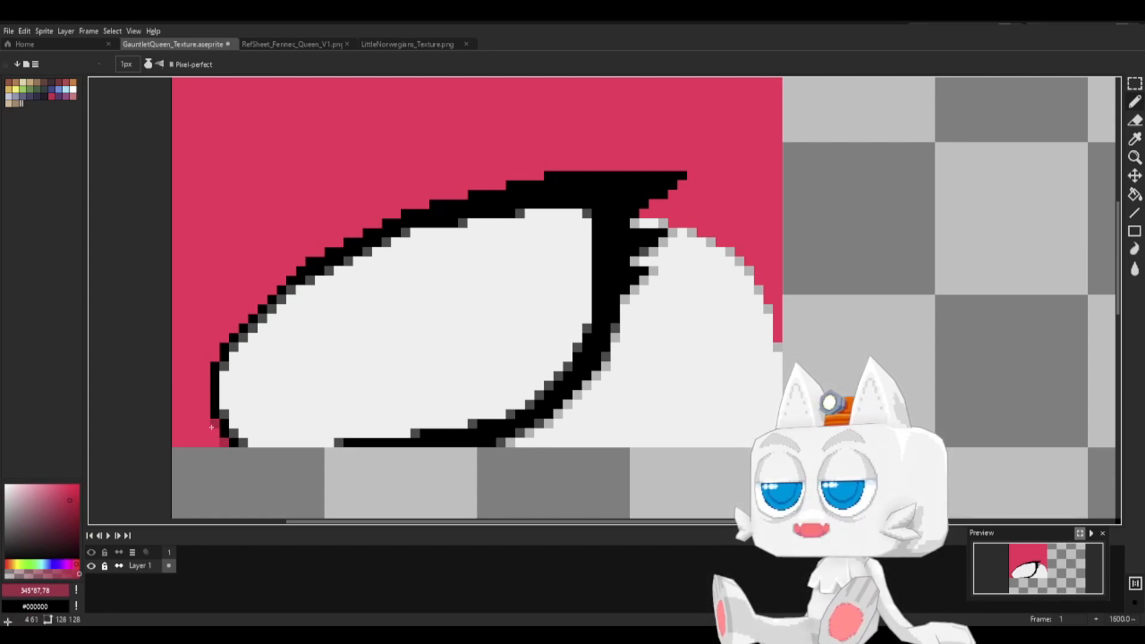
pyautogui.moveTo(220, 339); pyautogui.dragTo(304, 259)
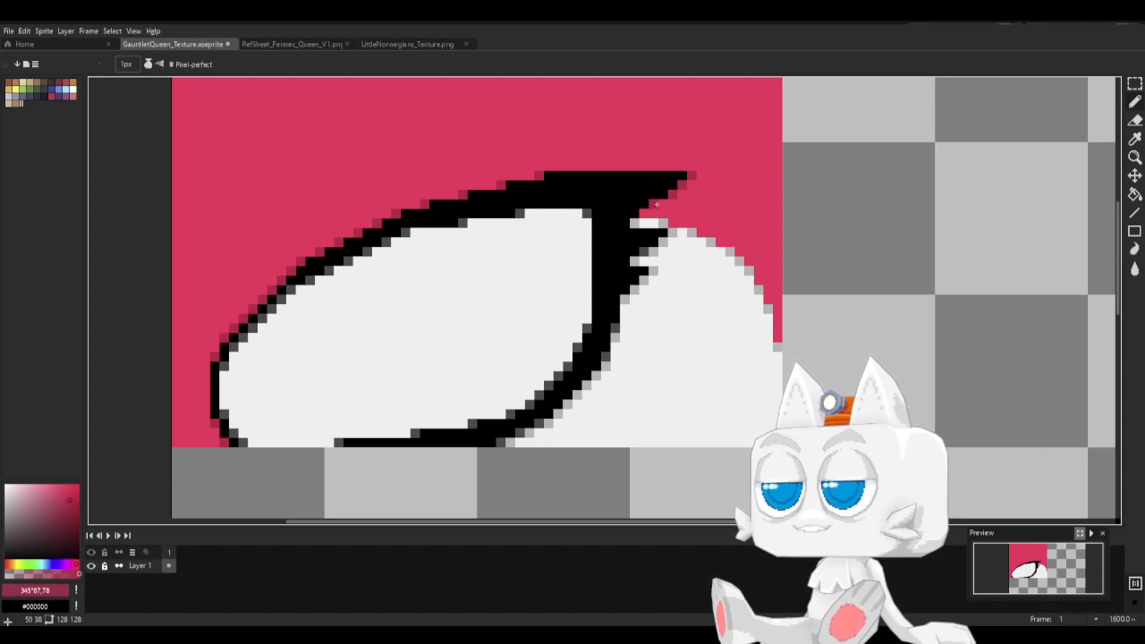
pyautogui.hotkey('ctrl', 's')
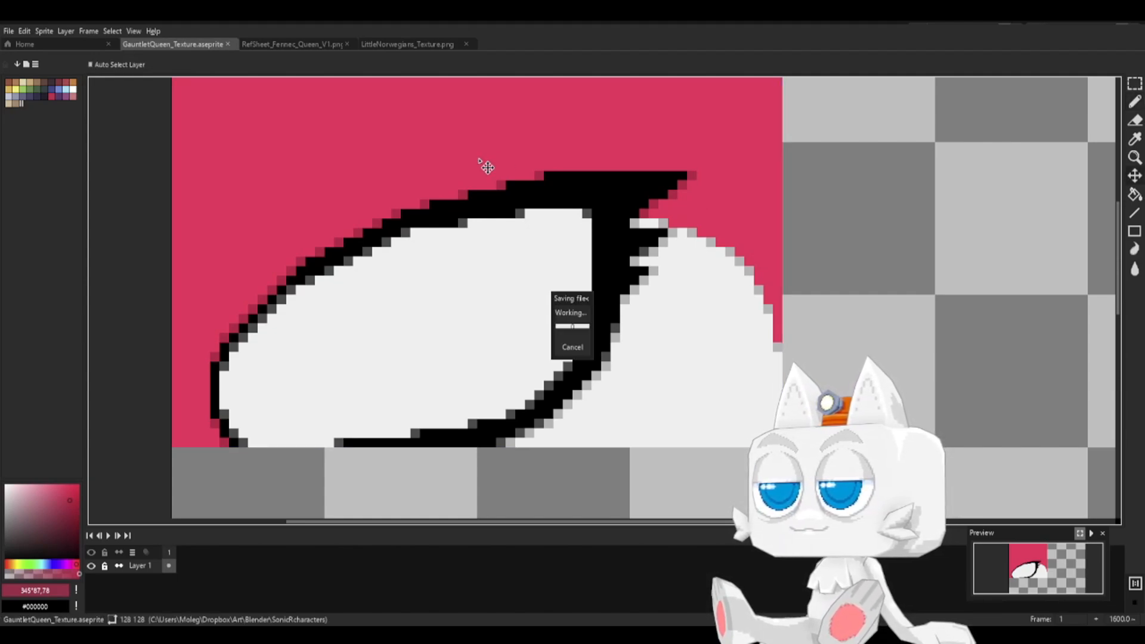
# - Sample the light green iris colour from the RefSheet_Fennec_Queen_V1.png reference sheet and return to the GauntletQueen texture
pyautogui.click(306, 46)
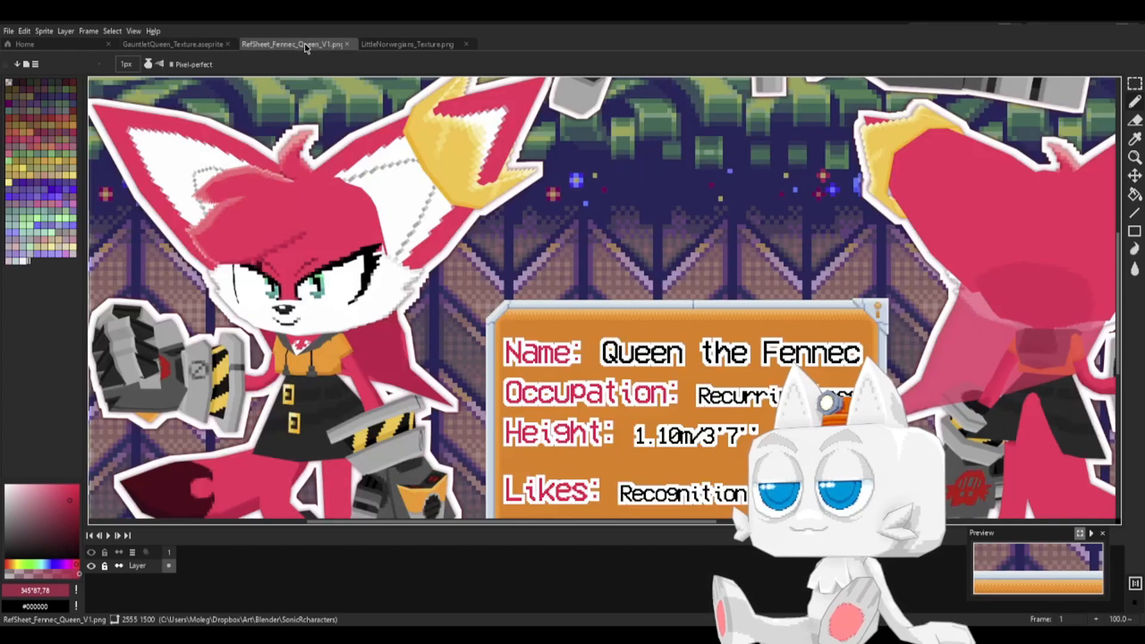
pyautogui.press('i')
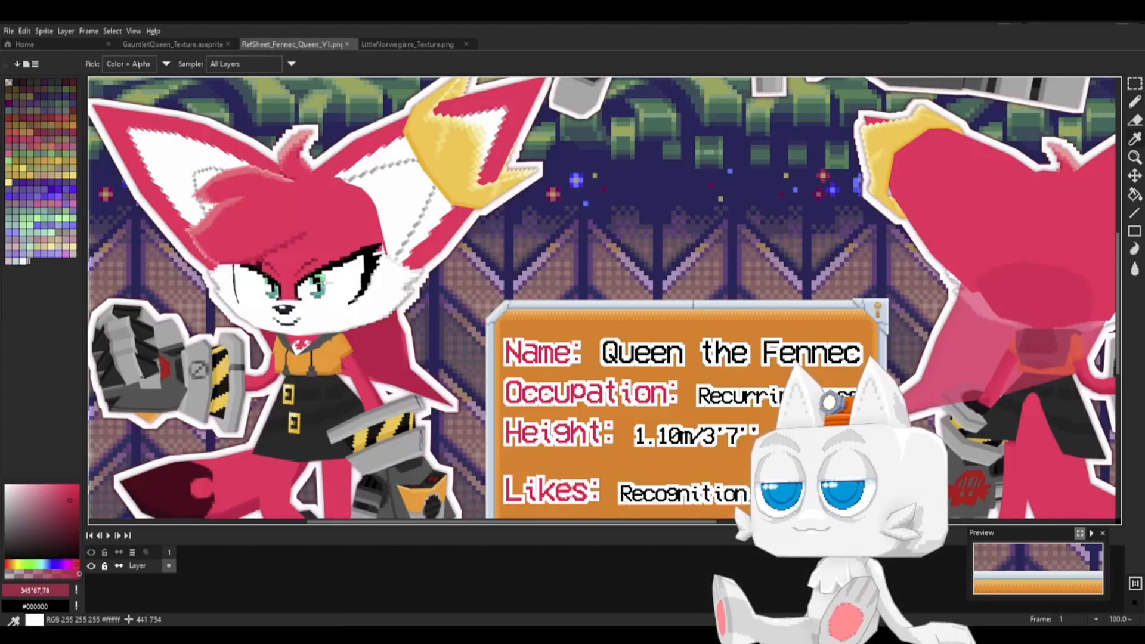
pyautogui.click(317, 288)
pyautogui.press('b')
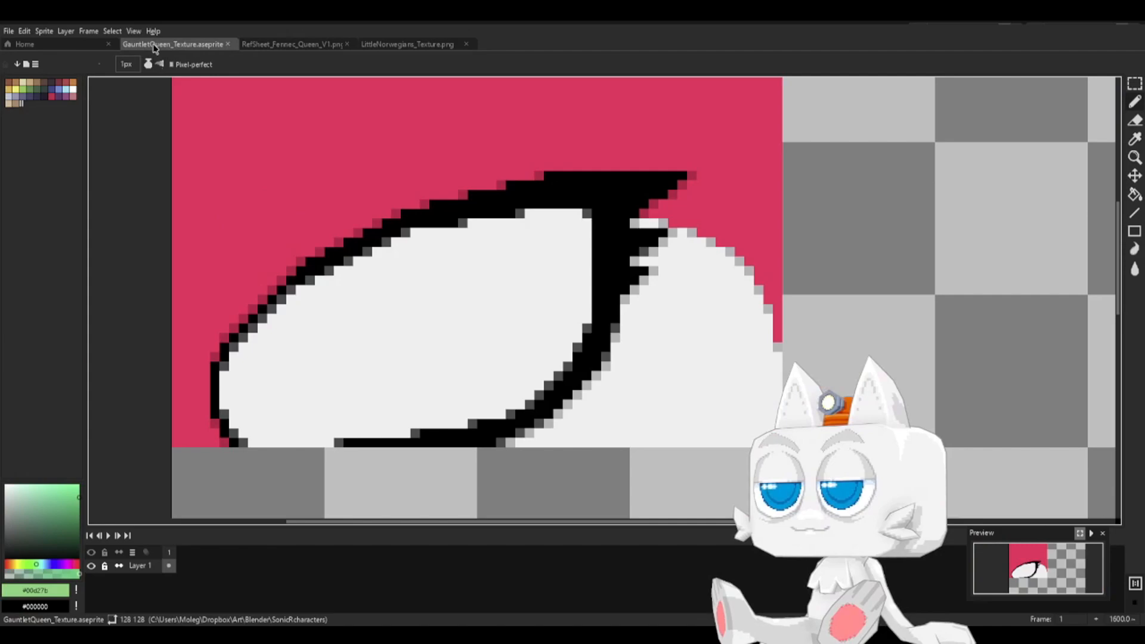
pyautogui.click(173, 44)
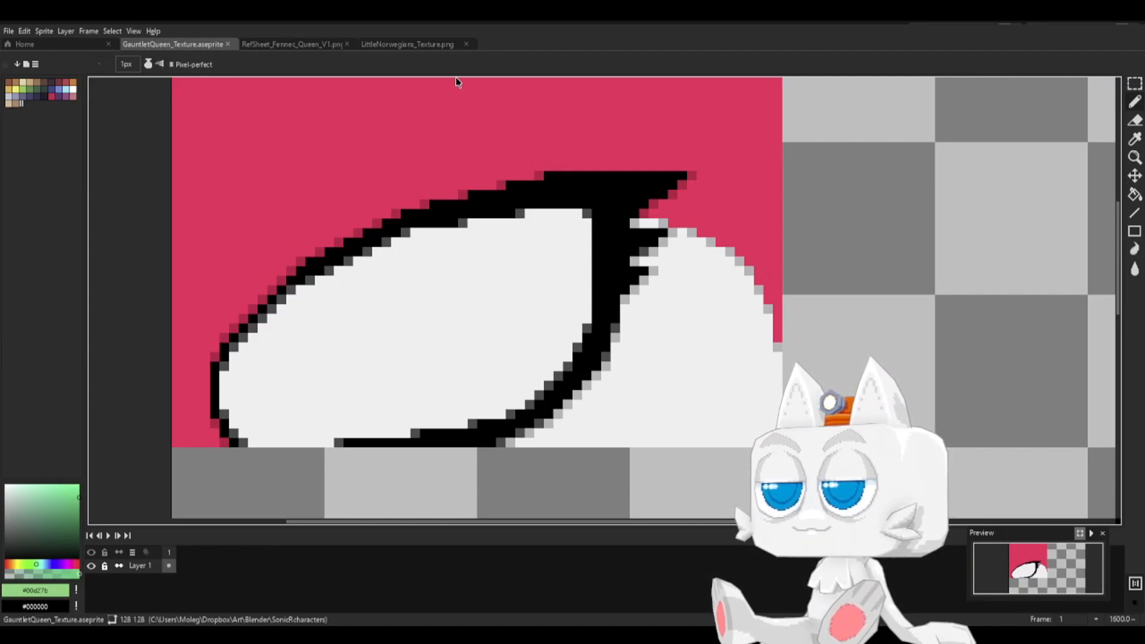
# - Select the pupil in LittleNorwegians_Texture.png as a size reference, and marquee an 11 × 19 px area in the fennec's eye
pyautogui.click(381, 45)
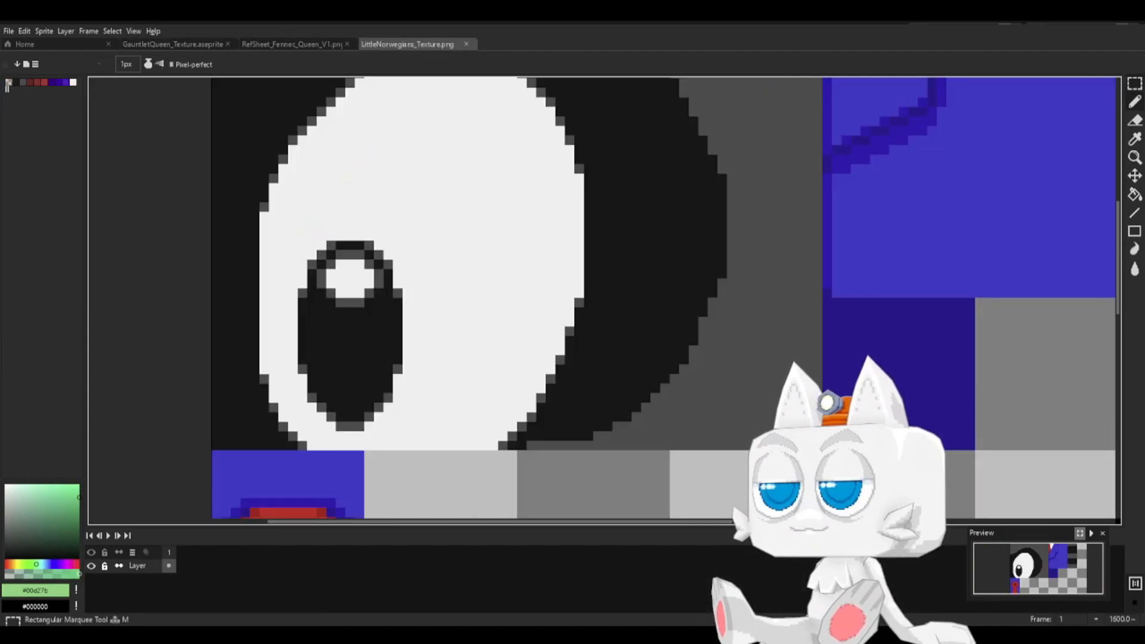
pyautogui.click(1134, 83)
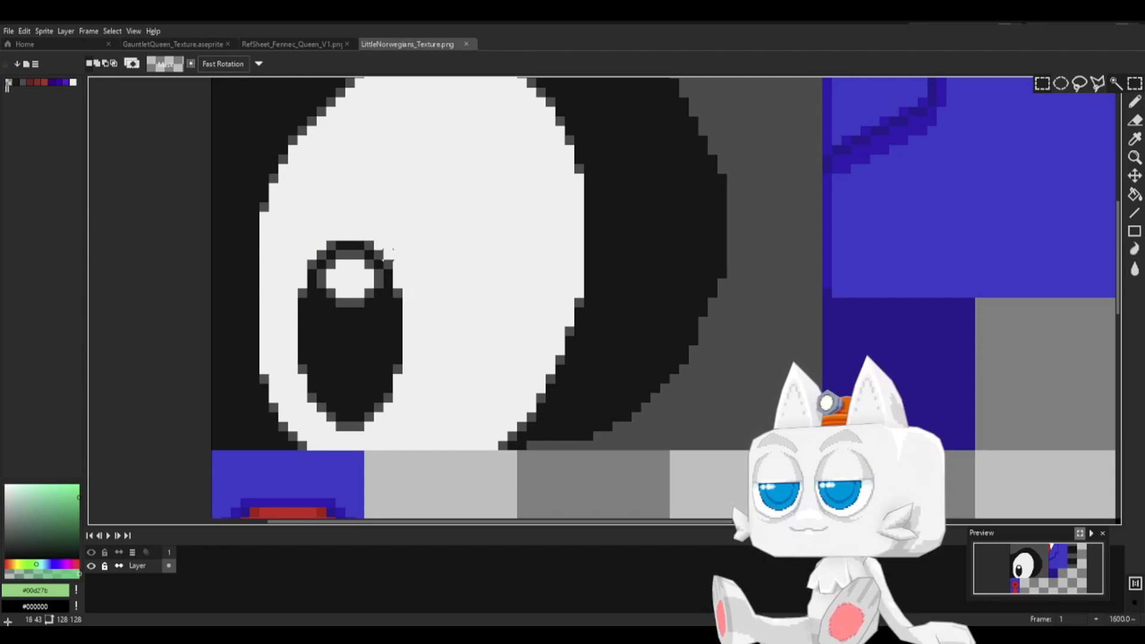
pyautogui.moveTo(303, 244); pyautogui.dragTo(406, 418)
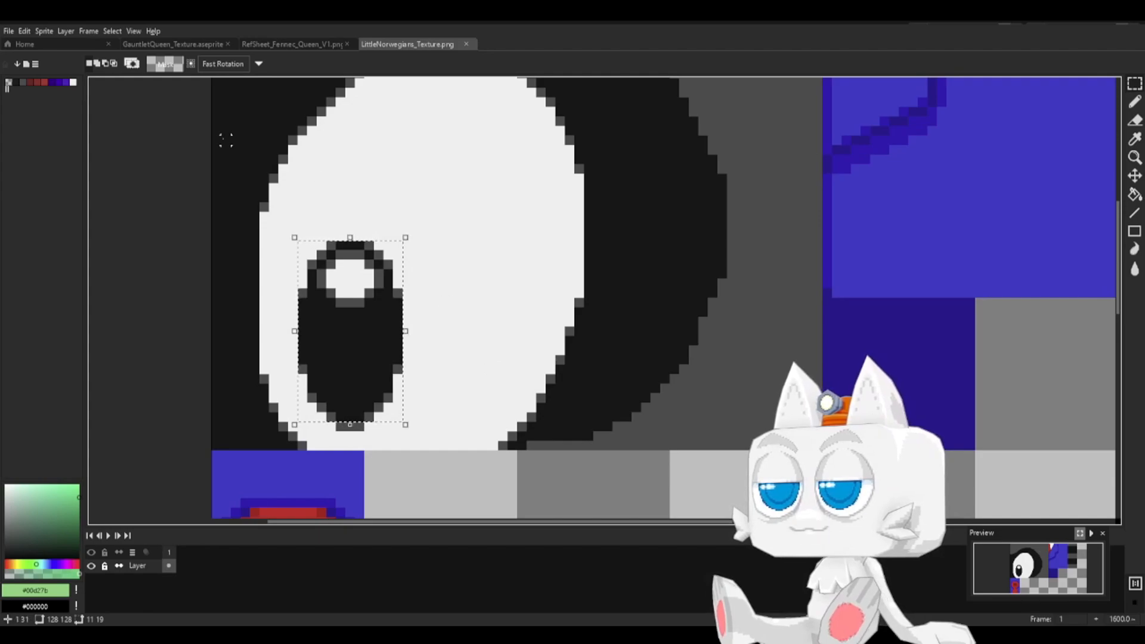
pyautogui.click(193, 45)
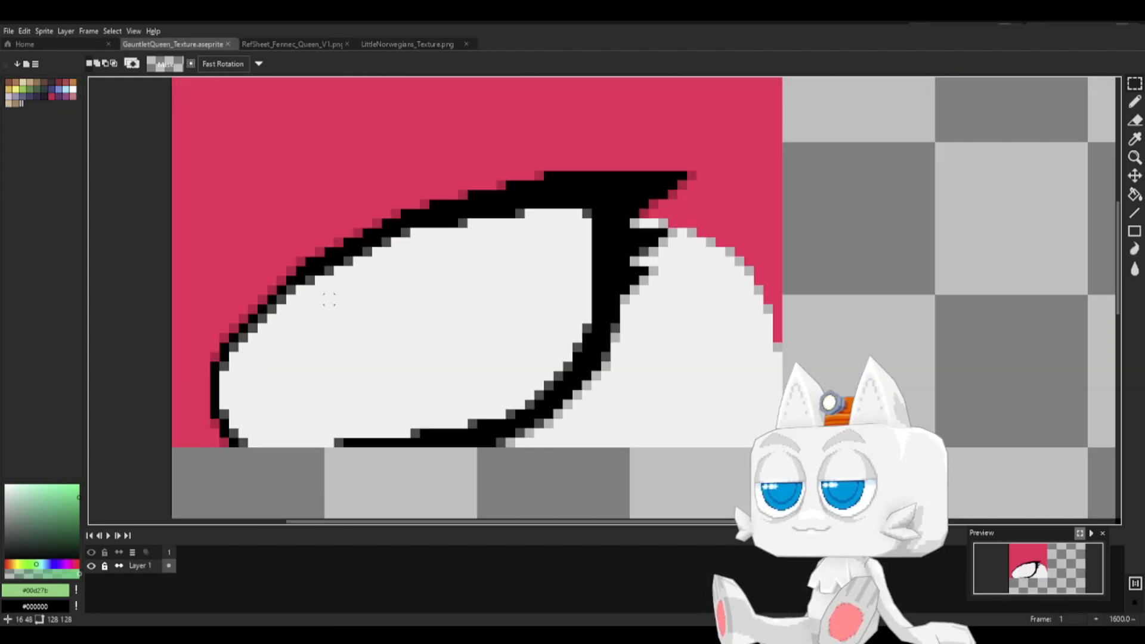
pyautogui.moveTo(287, 314); pyautogui.dragTo(377, 480)
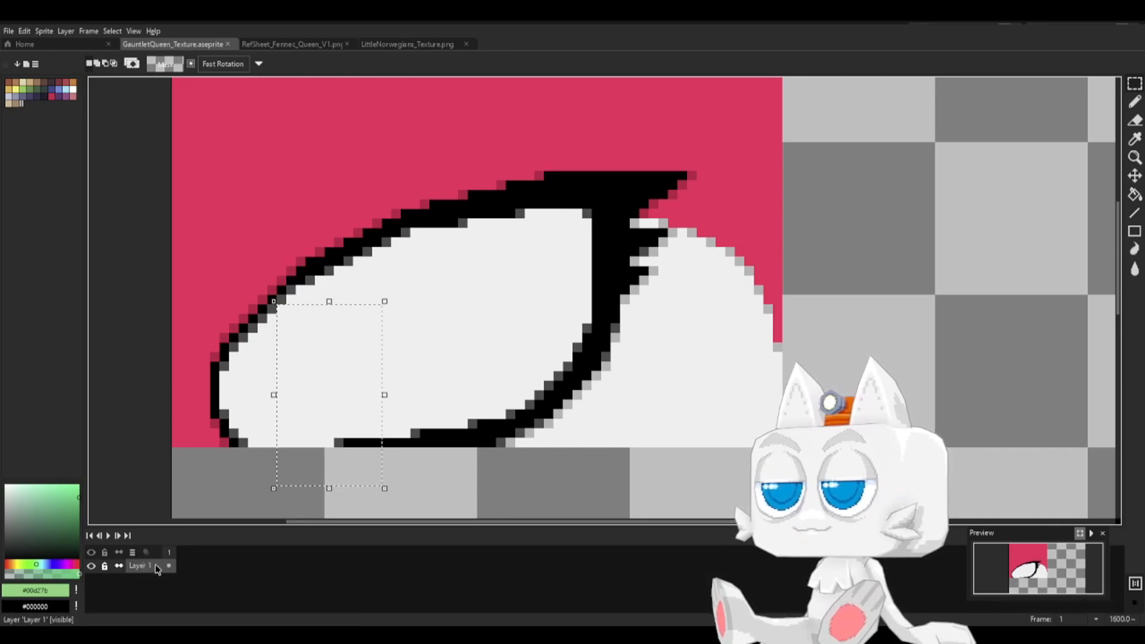
pyautogui.click(133, 555)
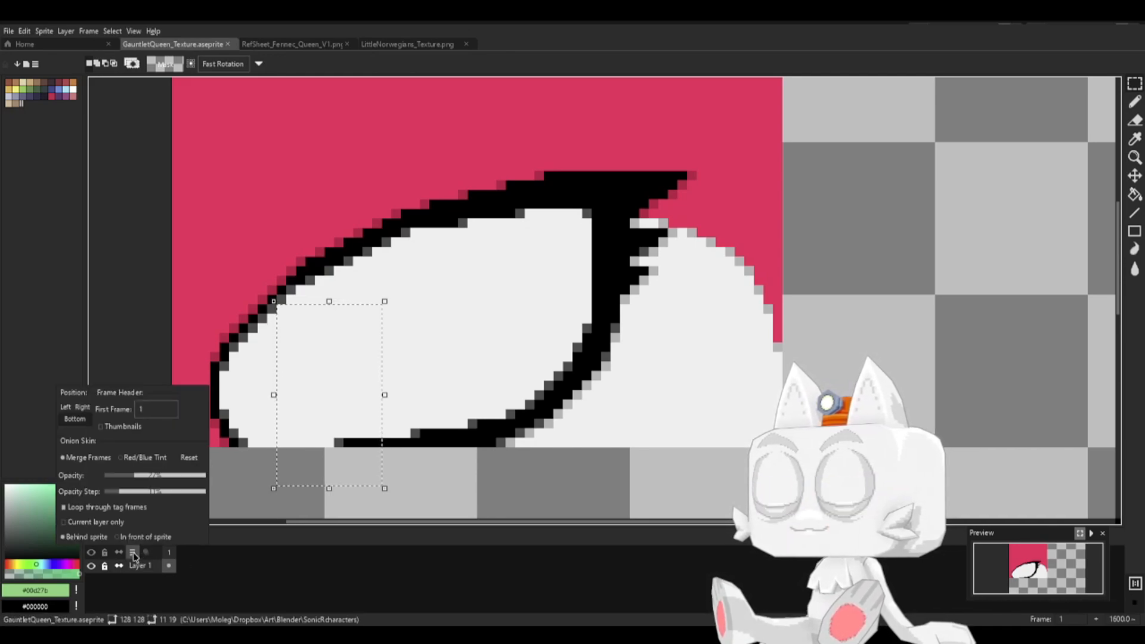
pyautogui.click(141, 593)
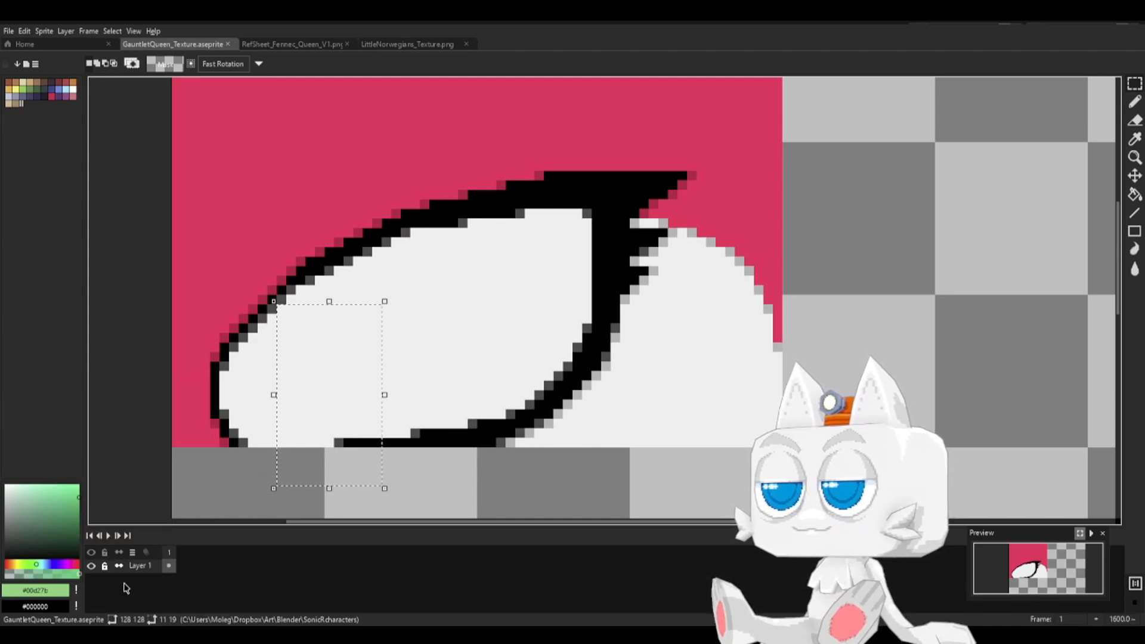
pyautogui.click(133, 553)
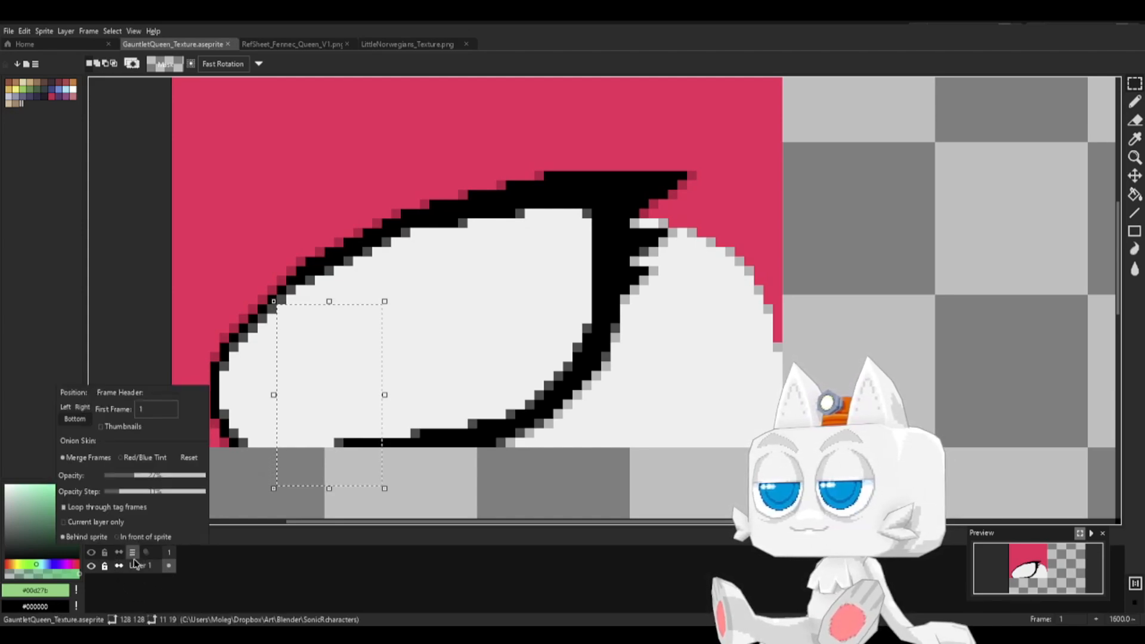
pyautogui.click(143, 590)
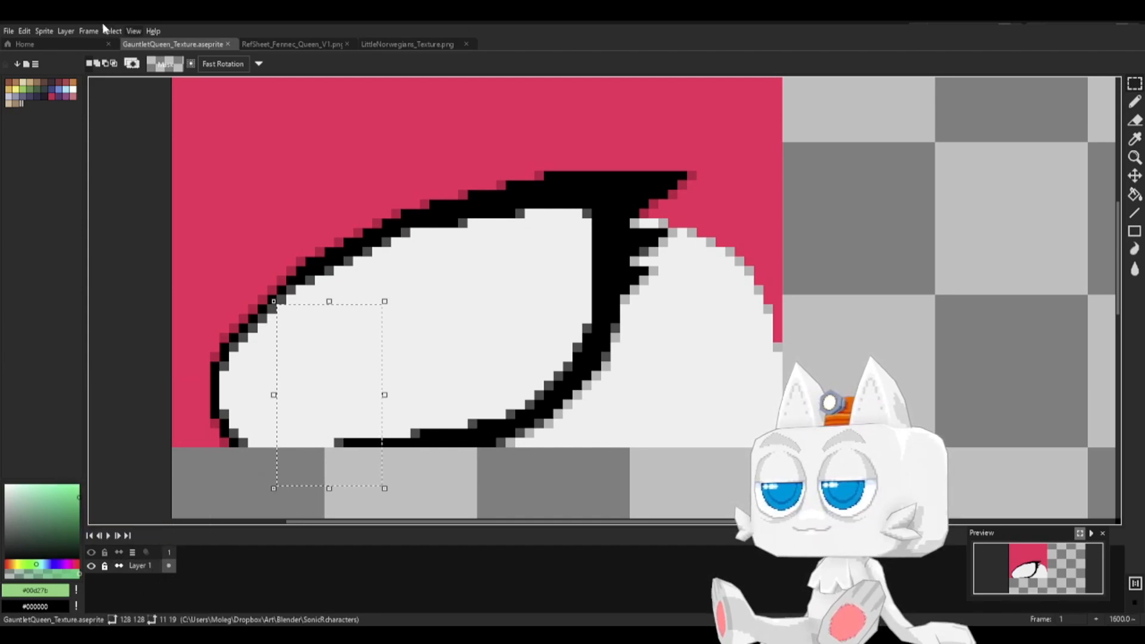
# - Add a new layer and fill the 11 × 19 px selection with black #000000
pyautogui.click(69, 35)
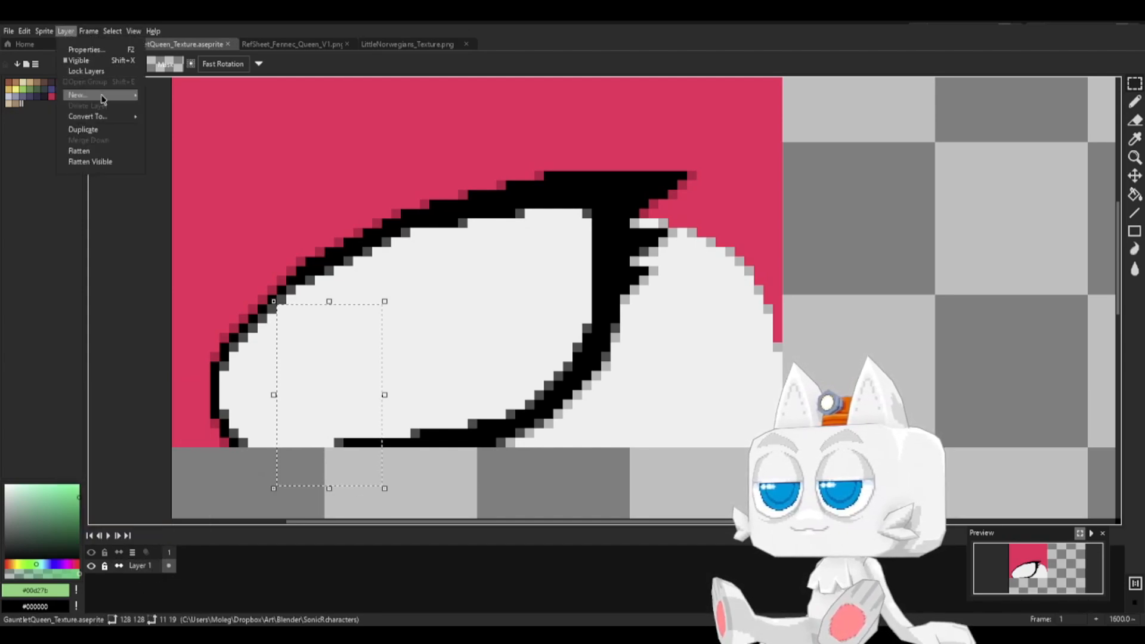
pyautogui.moveTo(106, 97)
pyautogui.click(162, 101)
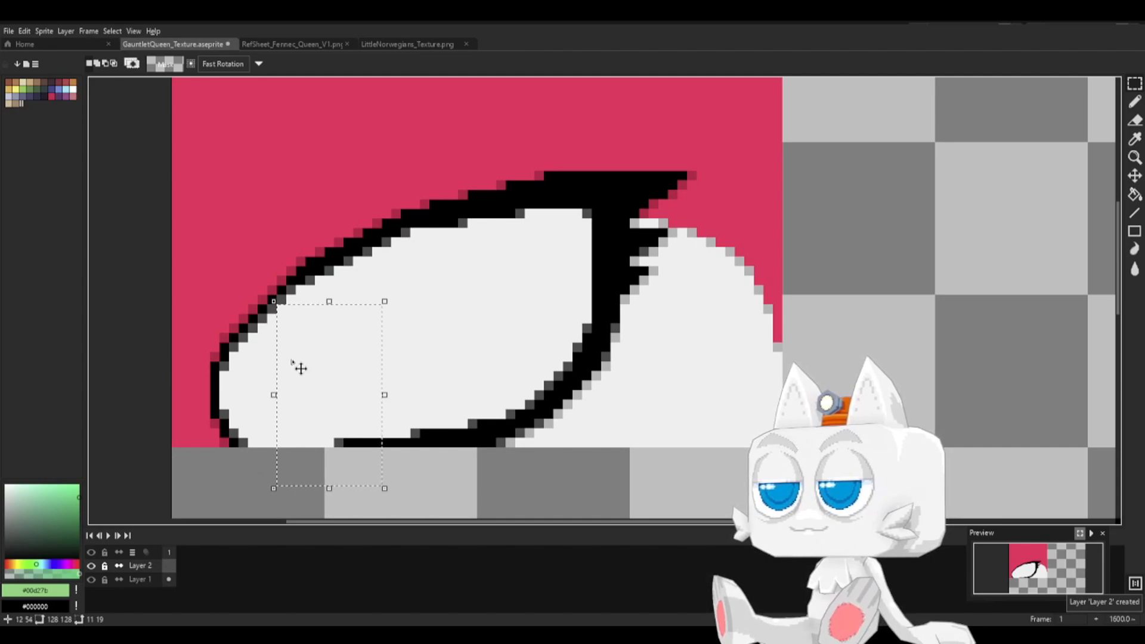
pyautogui.press('g')
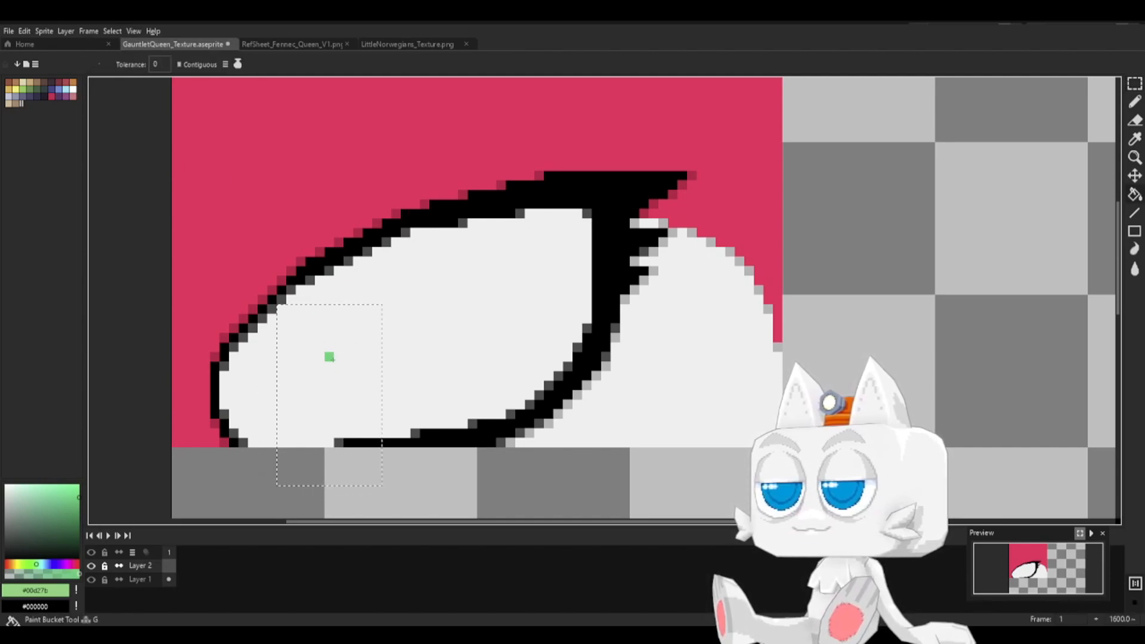
pyautogui.press('x')
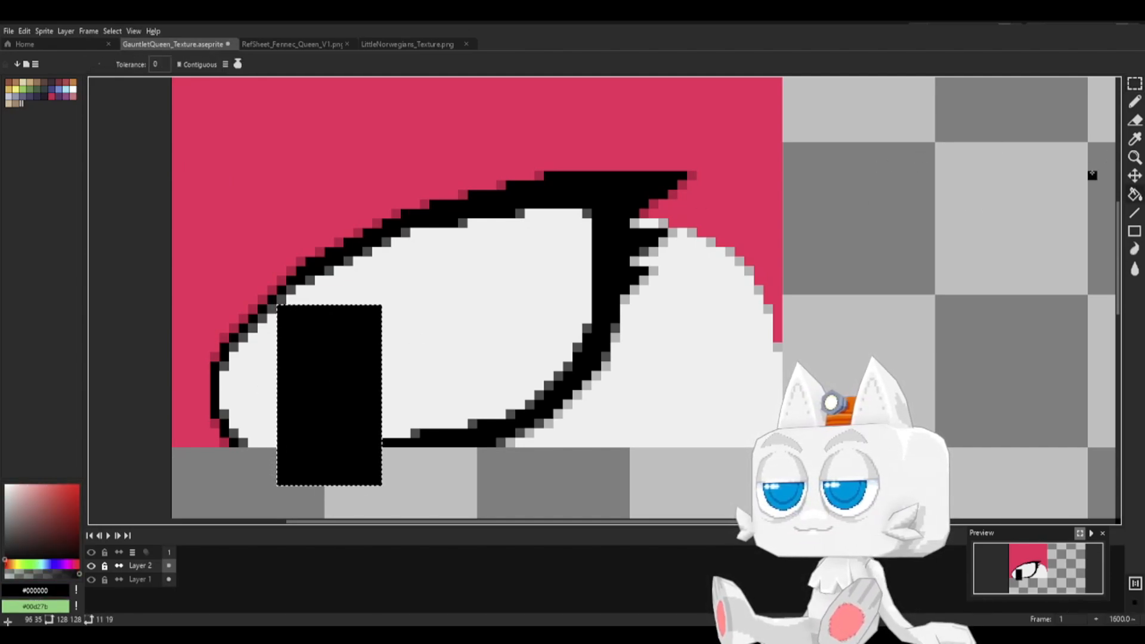
# - Draw a light green 11 × 19 px ellipse inside the black rectangle and fill it with the same green
pyautogui.click(1135, 232)
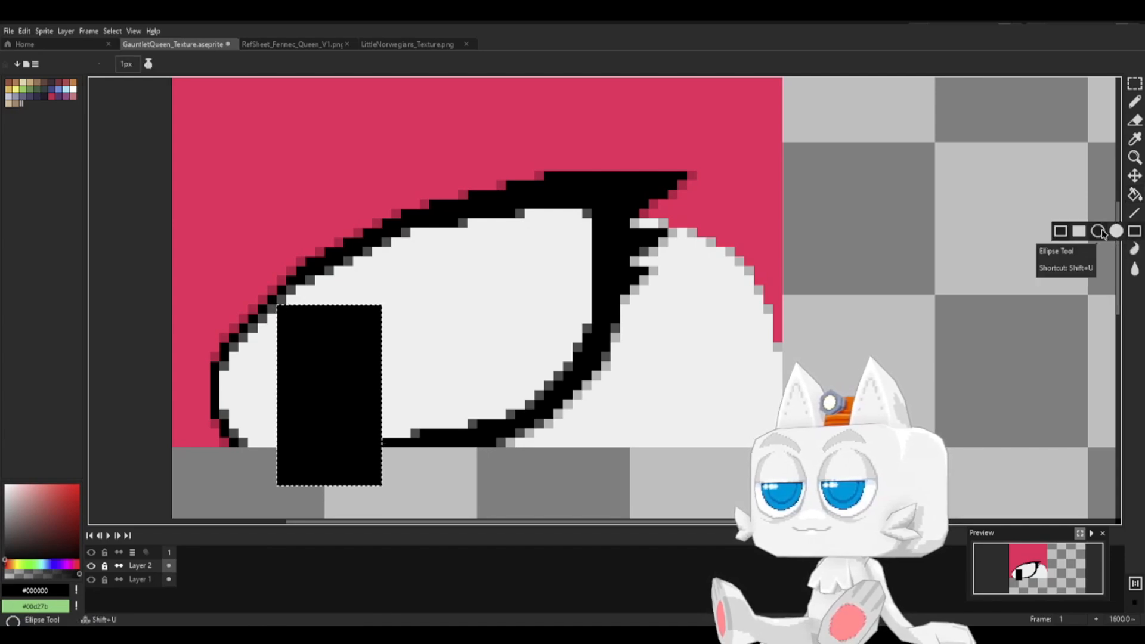
pyautogui.click(1104, 234)
pyautogui.press('x')
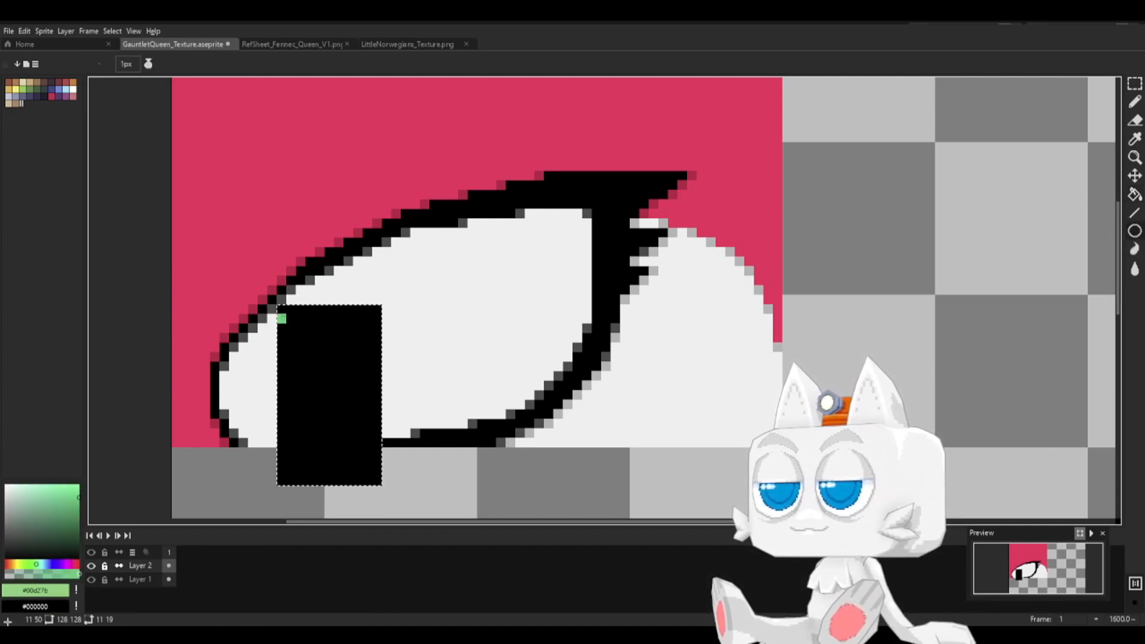
pyautogui.moveTo(282, 319); pyautogui.dragTo(282, 310)
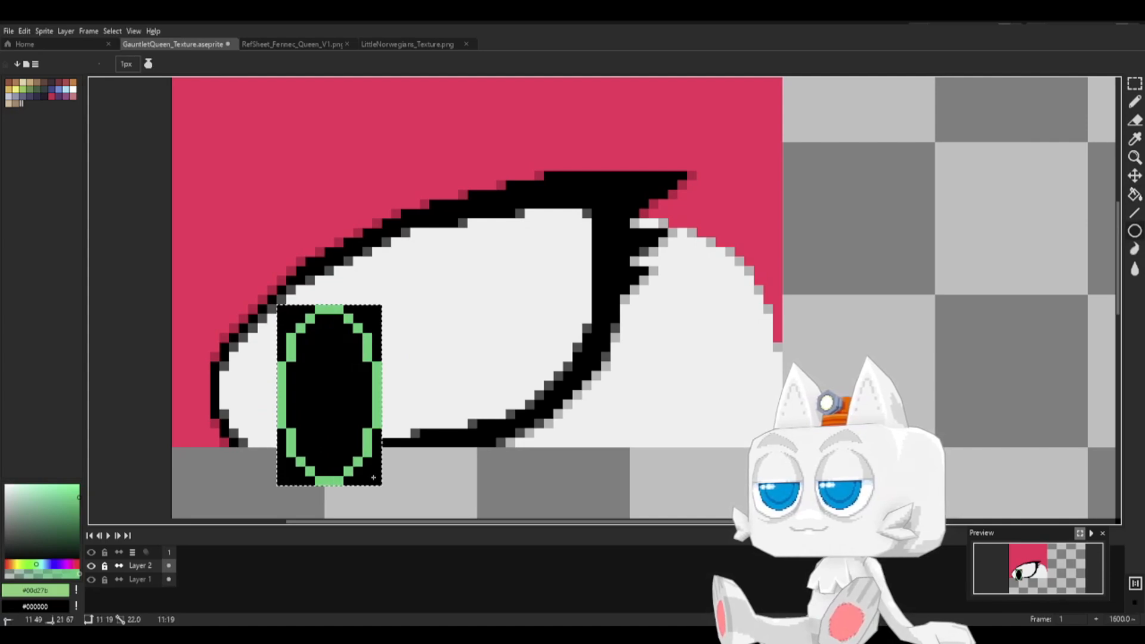
pyautogui.press('g')
pyautogui.click(338, 412)
# - Select the black corners around the green ellipse on Layer 2 with the Magic Wand and delete them
pyautogui.press('w')
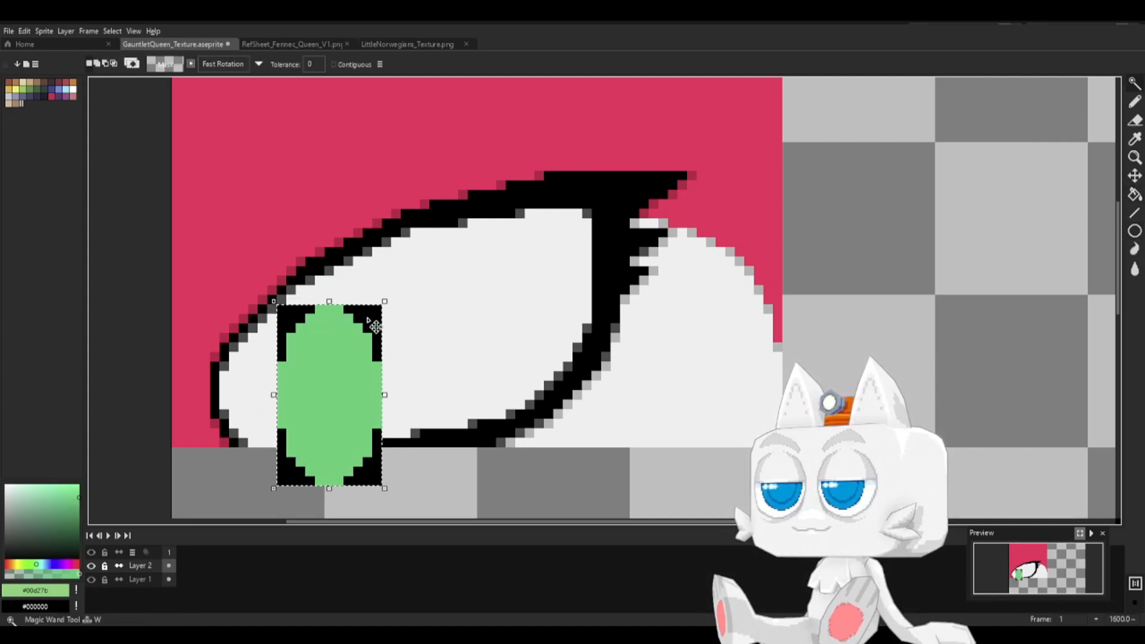
pyautogui.doubleClick(375, 326)
pyautogui.click(369, 324)
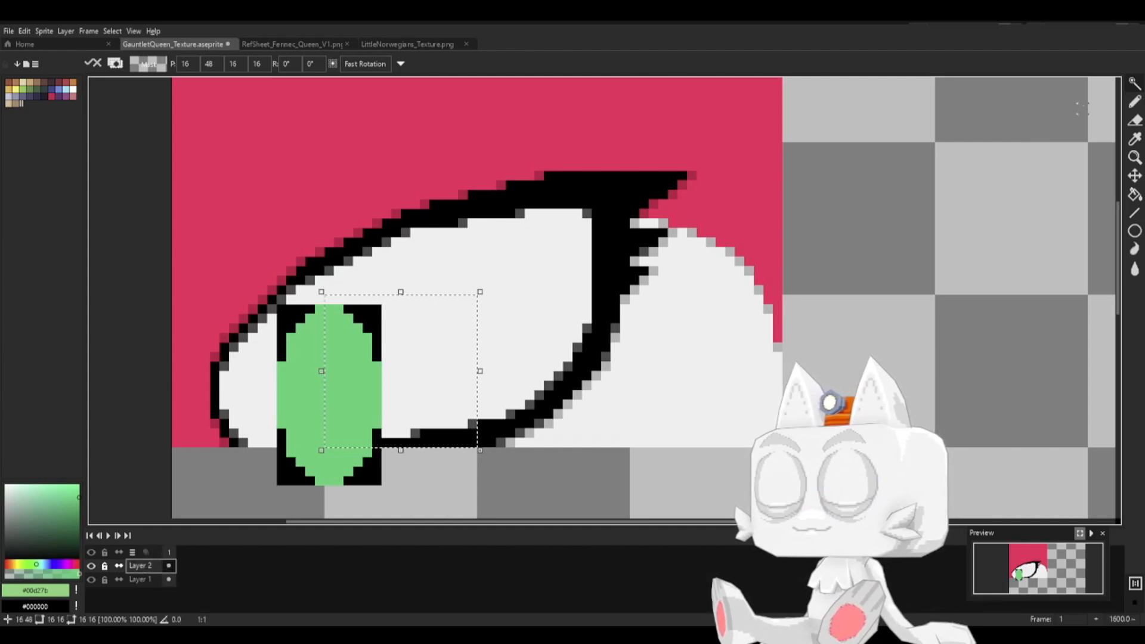
pyautogui.press('w')
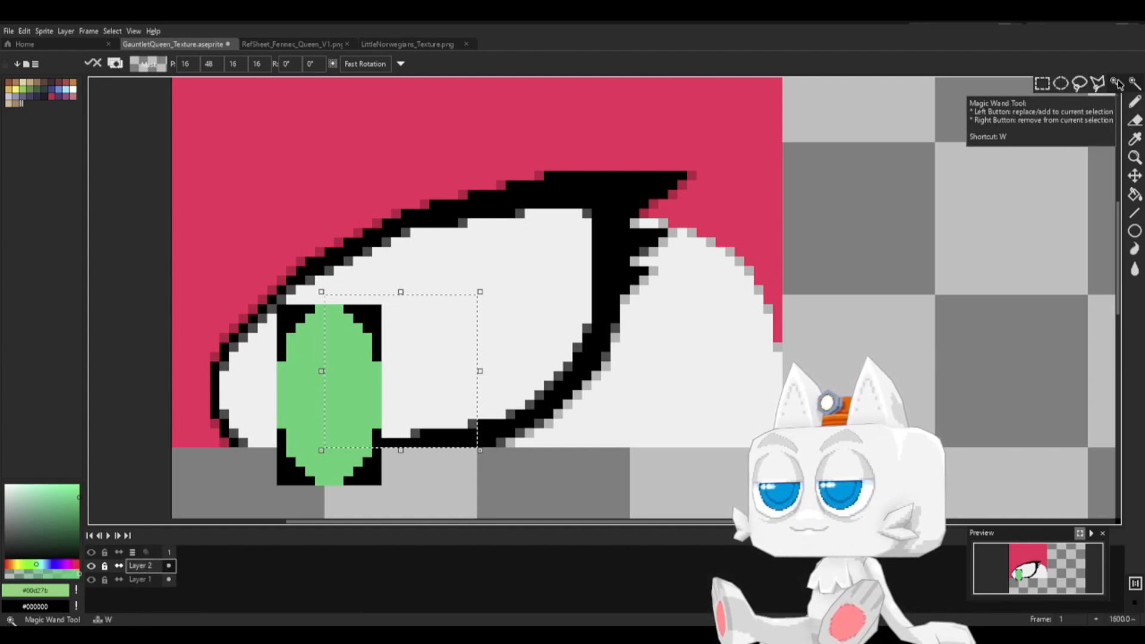
pyautogui.click(291, 318)
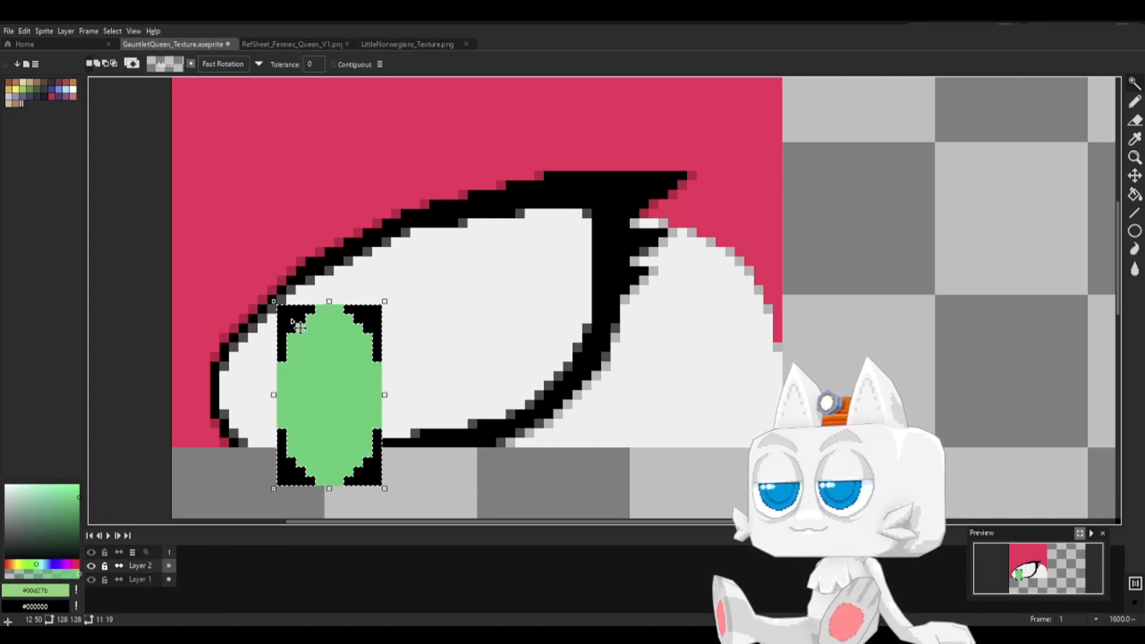
pyautogui.press('Delete')
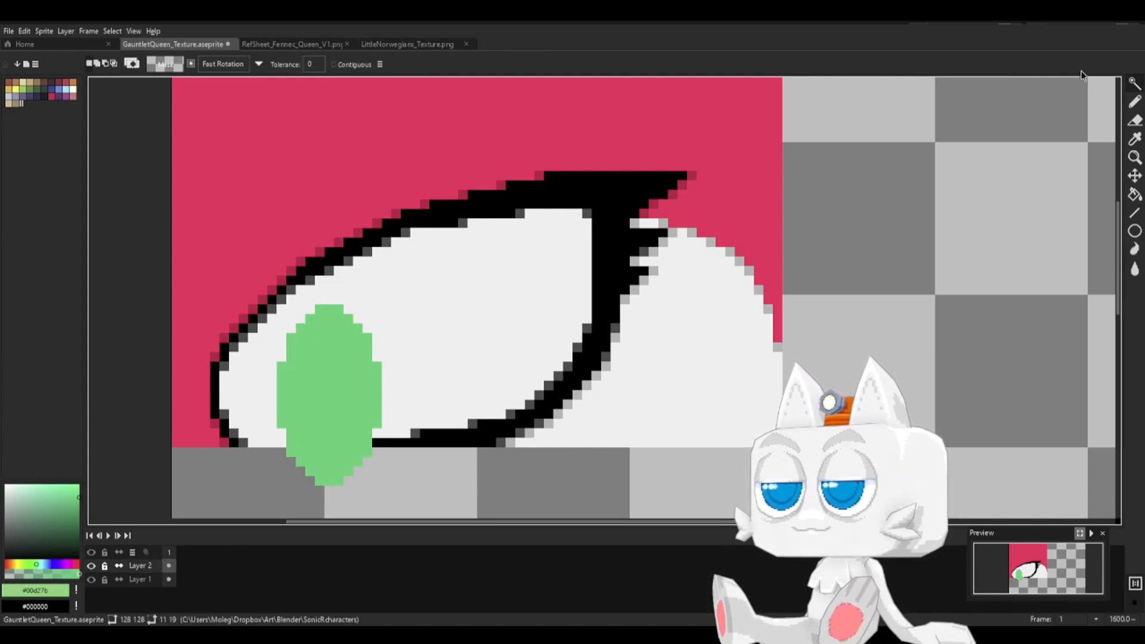
# - Move the green iris 4 px up and 1 px left so it sits inside the fennec's eye
pyautogui.press('b')
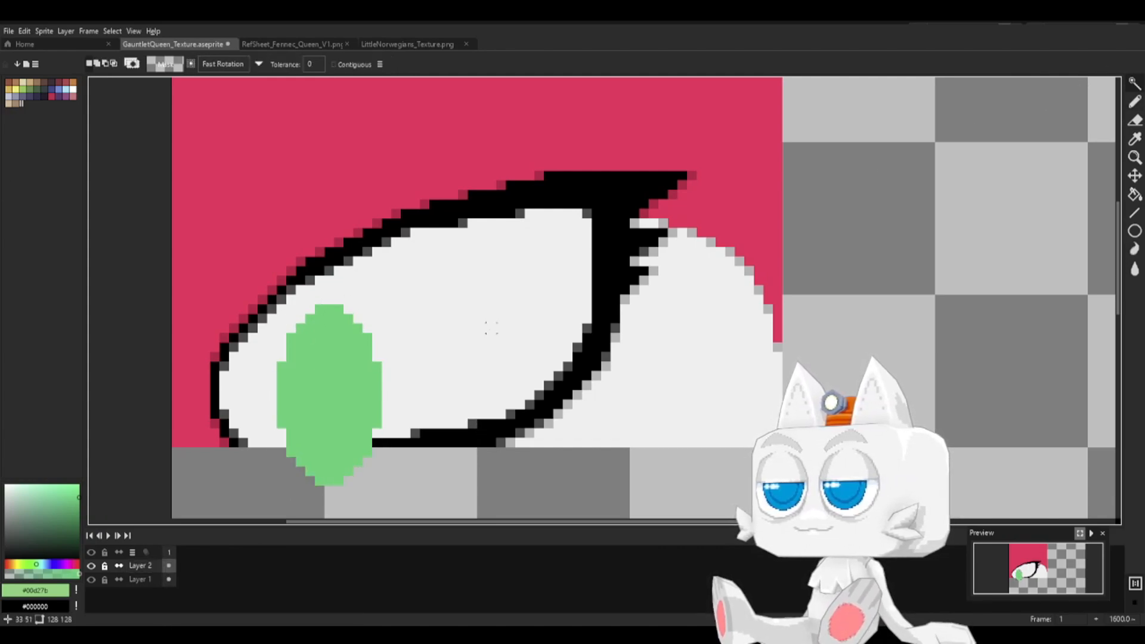
pyautogui.press('v')
pyautogui.moveTo(353, 410); pyautogui.dragTo(343, 358)
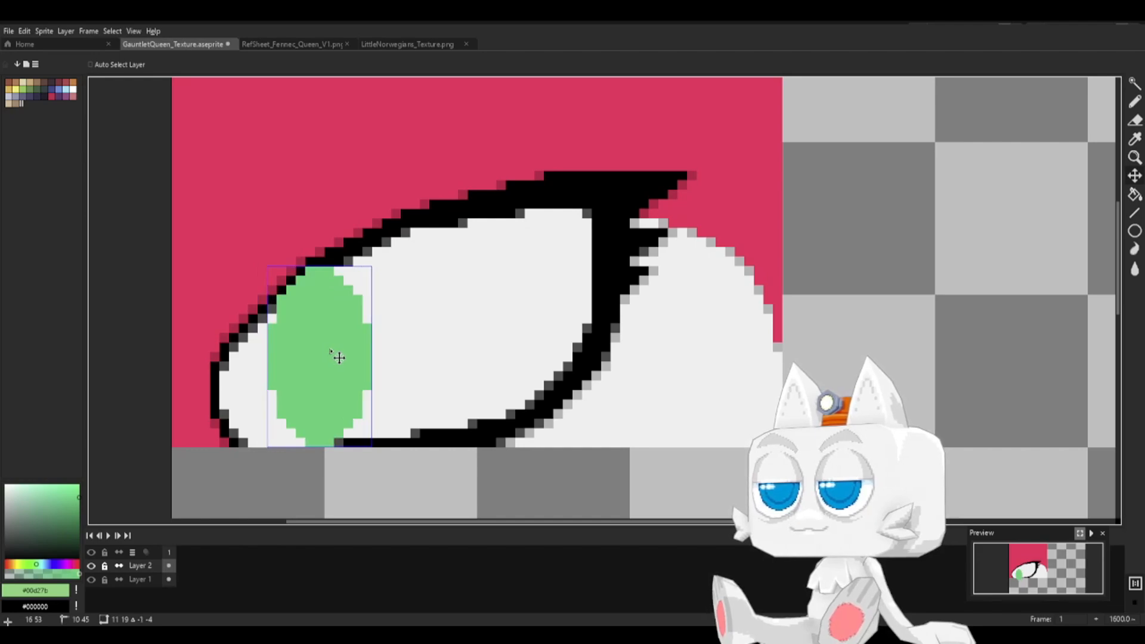
pyautogui.hotkey('ctrl', 'd')
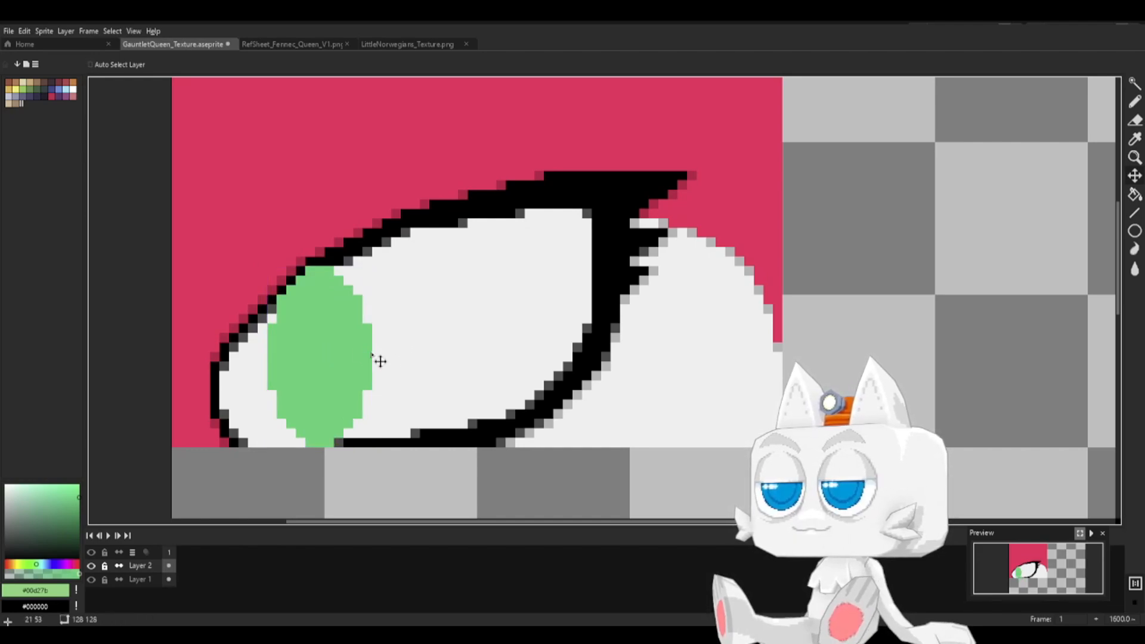
# - Select the black eye outline on Layer 1 and cut the overlapping part of the iris from Layer 2
pyautogui.click(138, 579)
pyautogui.press('w')
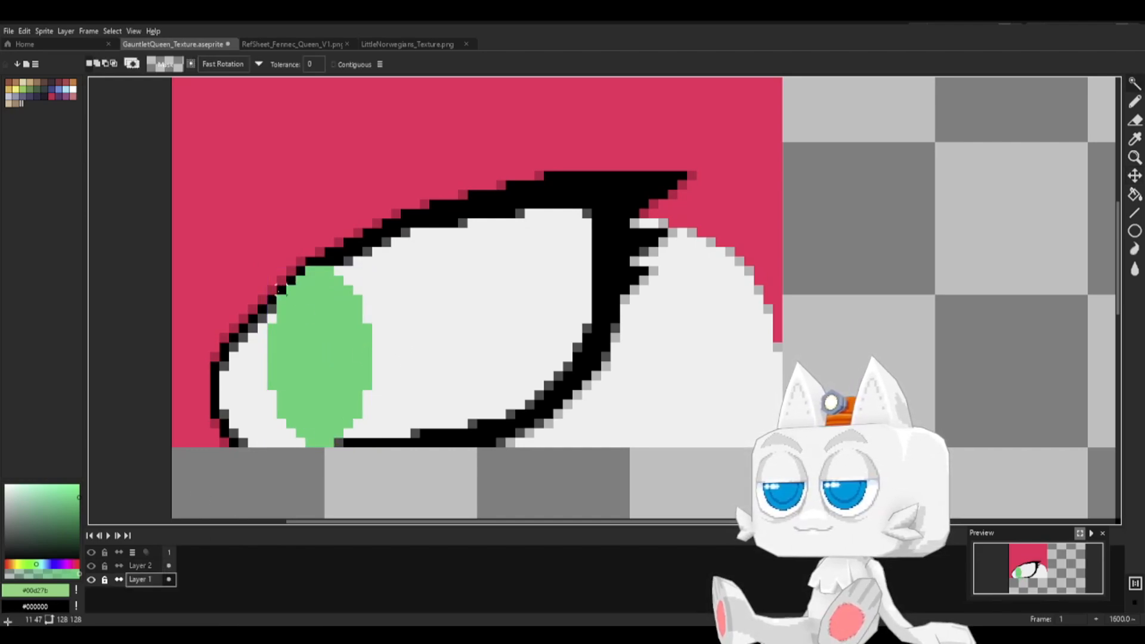
pyautogui.click(281, 297)
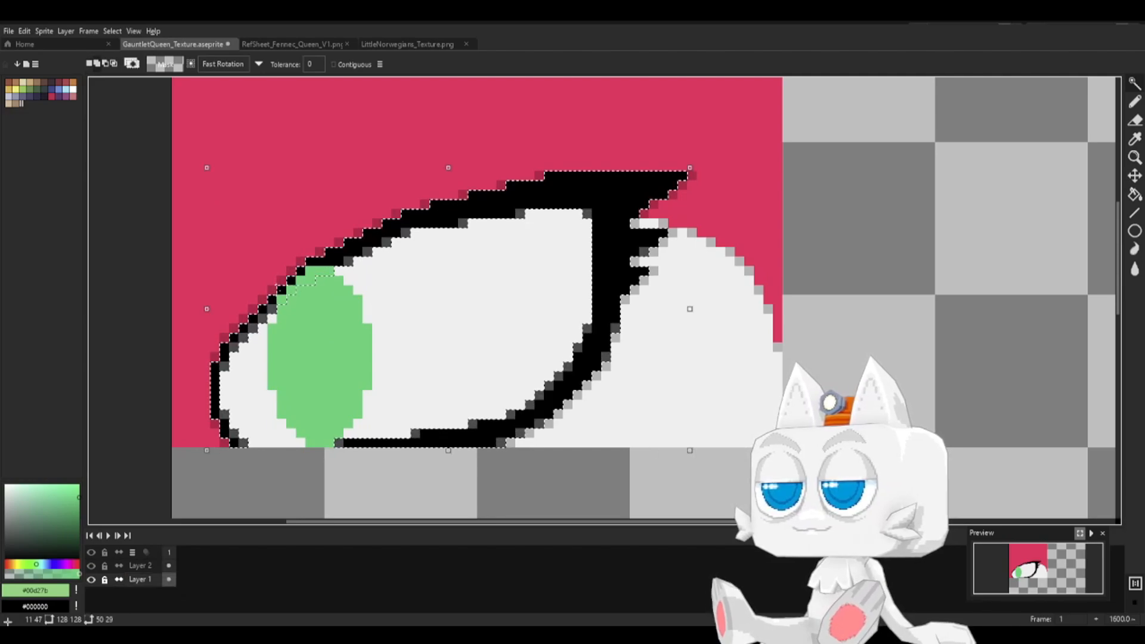
pyautogui.click(140, 565)
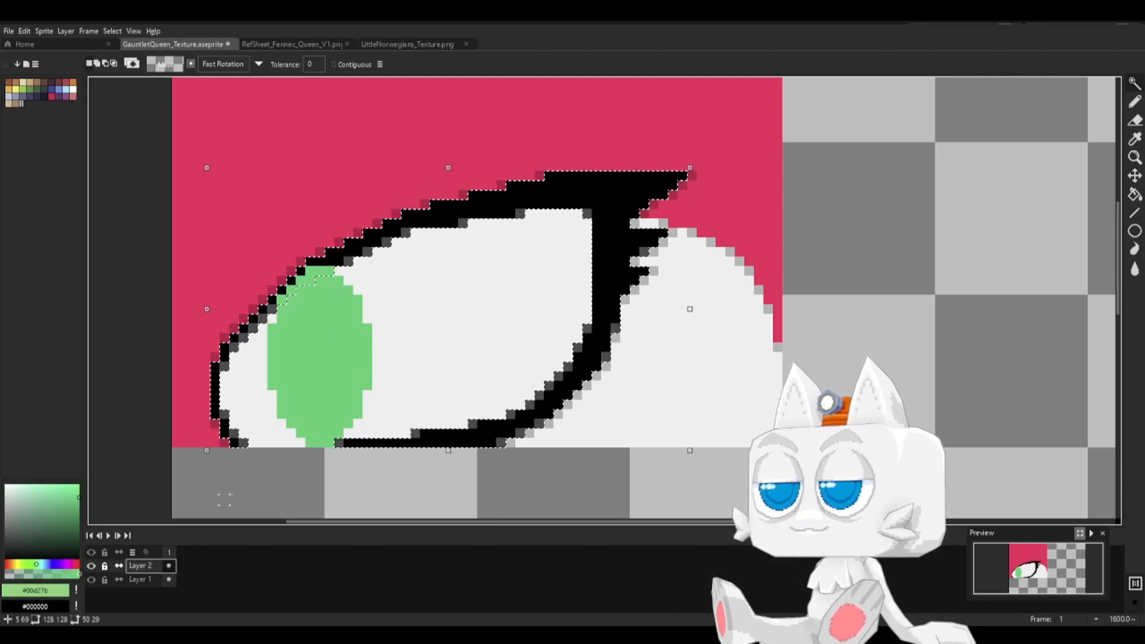
pyautogui.hotkey('ctrl', 'd')
# - Save the sprite and export its visible layers as GauntletQueen_Texture.png, accepting the loss of layers
pyautogui.hotkey('ctrl', 's')
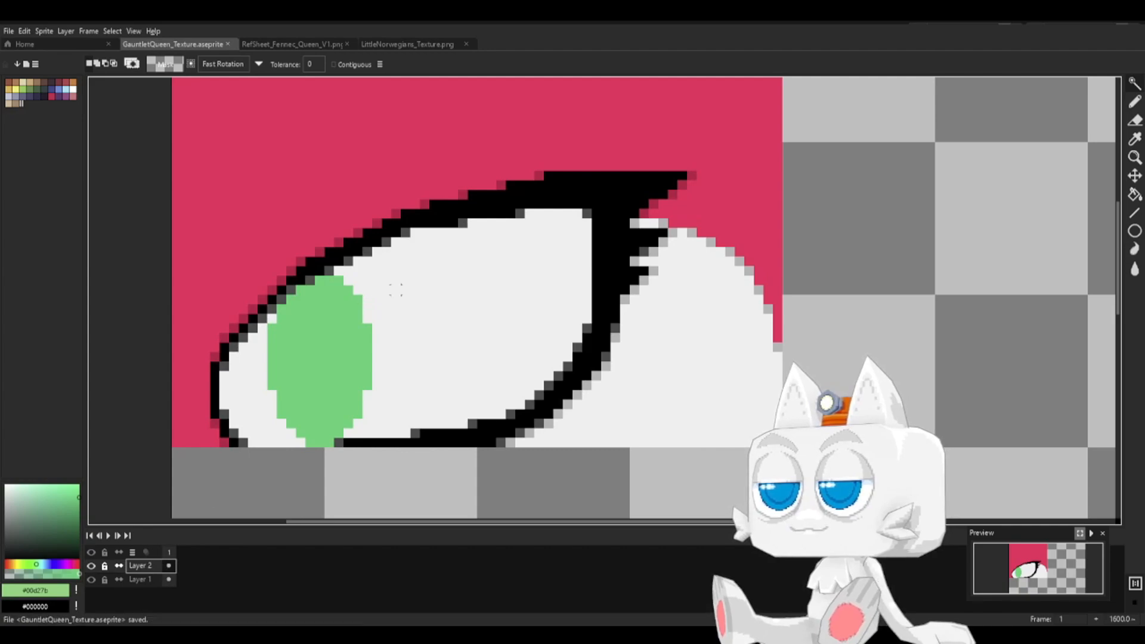
pyautogui.click(10, 32)
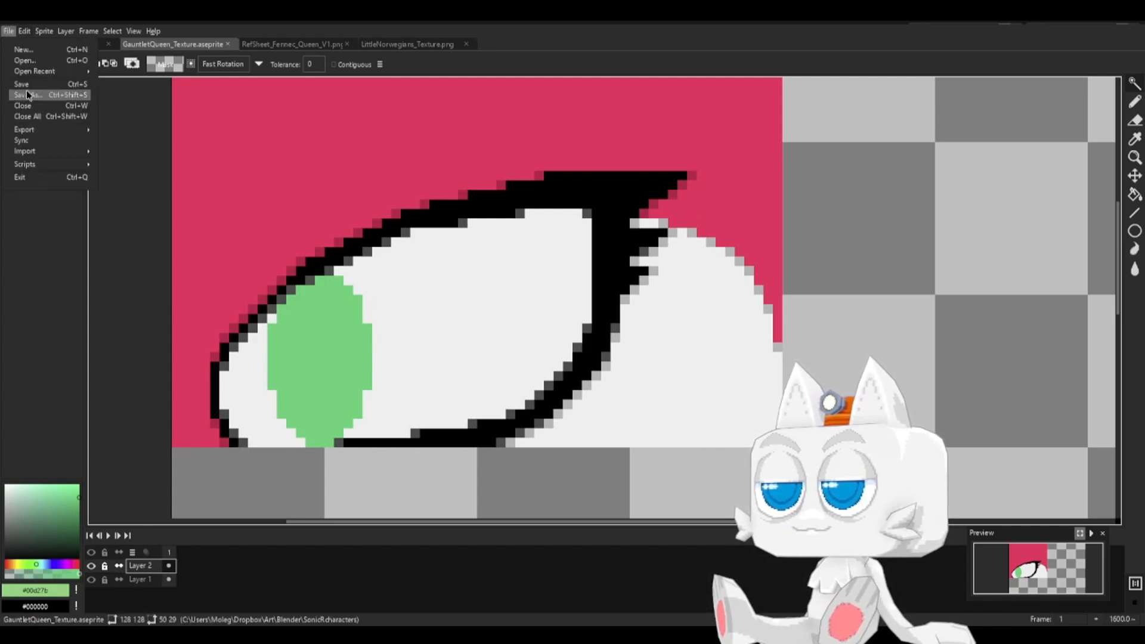
pyautogui.moveTo(53, 130)
pyautogui.click(126, 138)
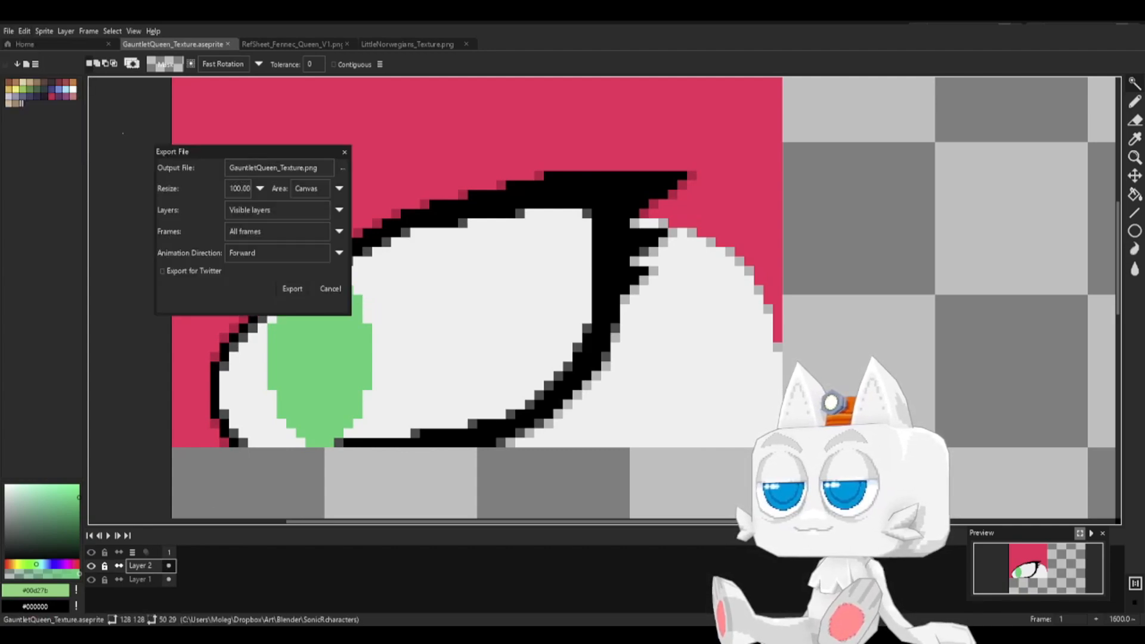
pyautogui.click(292, 289)
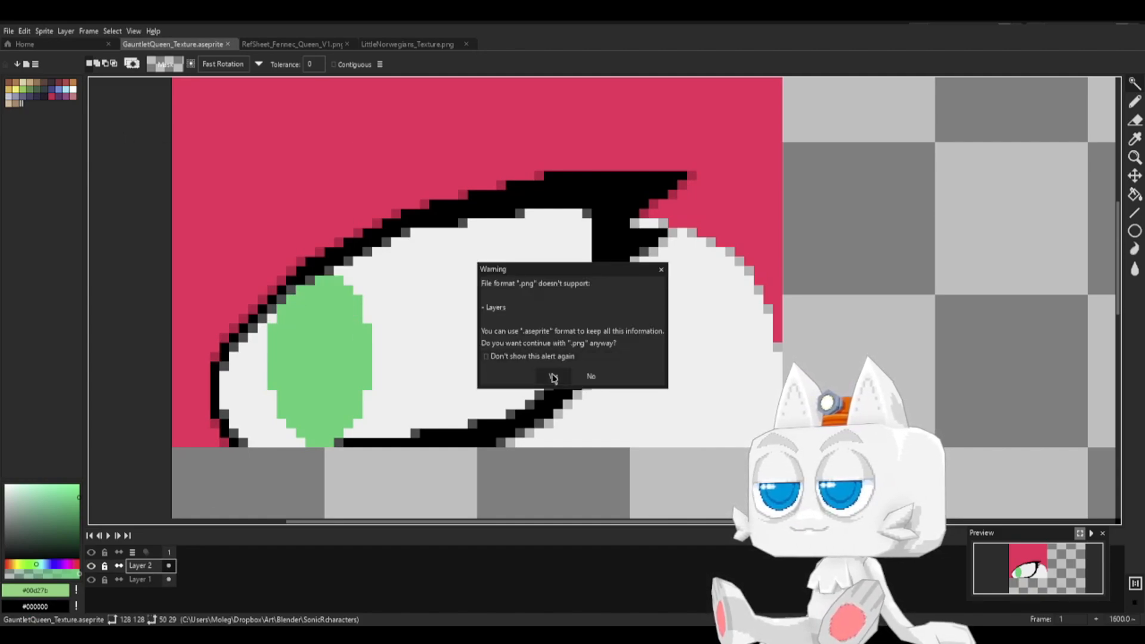
pyautogui.click(554, 377)
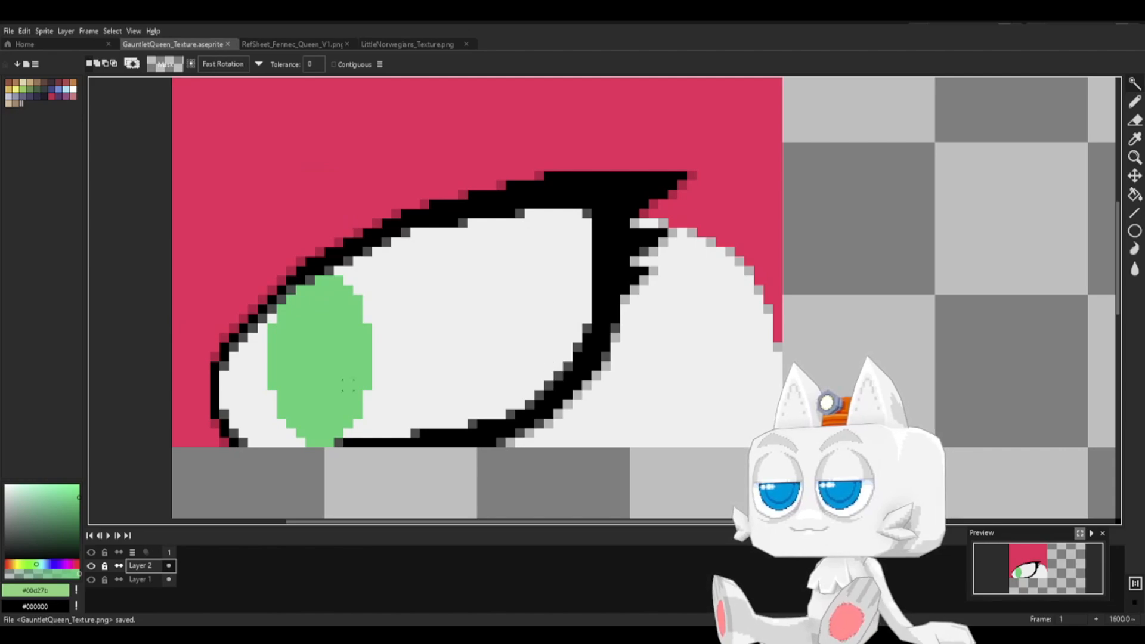
# - Switch to Blender and reload the GauntletQueen_Texture.png image to show the new iris on the model
pyautogui.hotkey('alt', 'Tab')
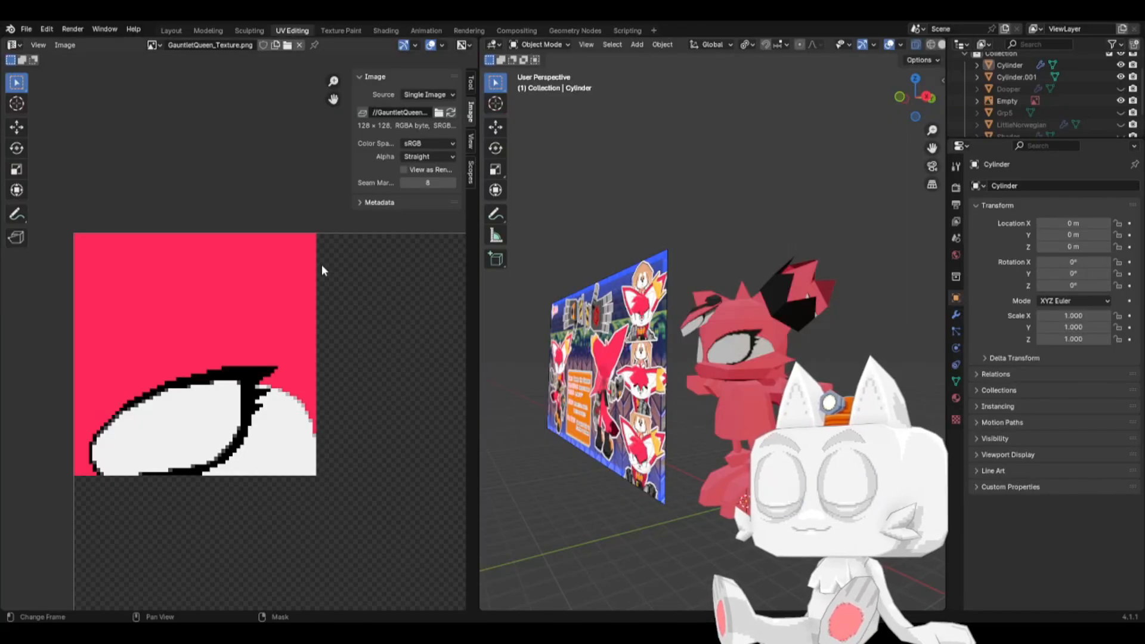
pyautogui.click(451, 113)
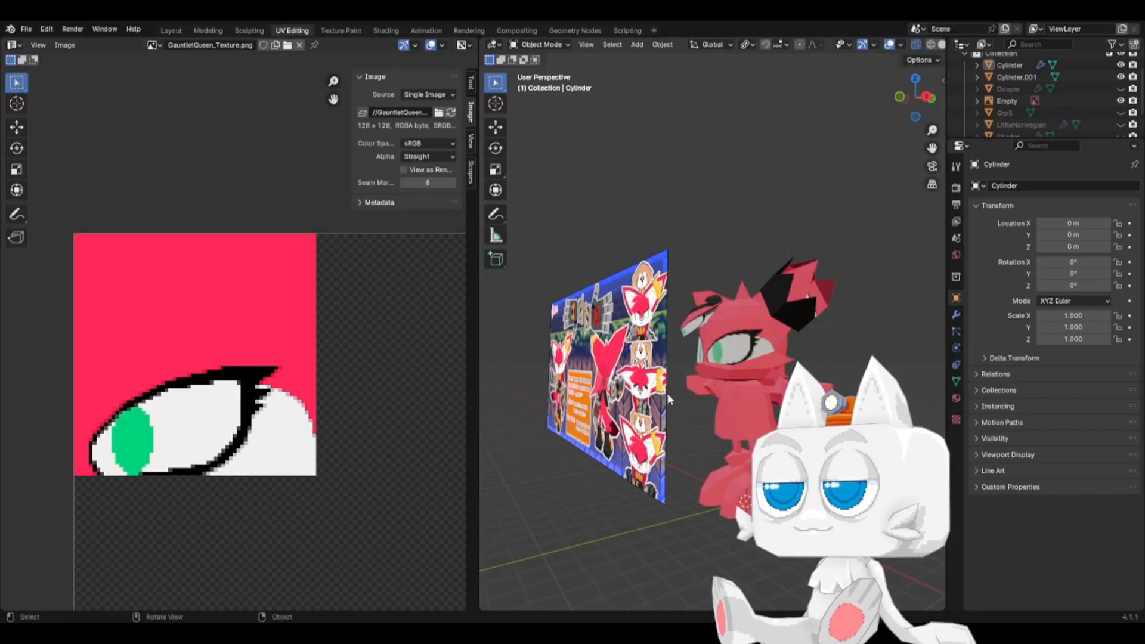
pyautogui.press('KP_1')
pyautogui.scroll(-2, 725, 397)
pyautogui.scroll(4, 725, 396)
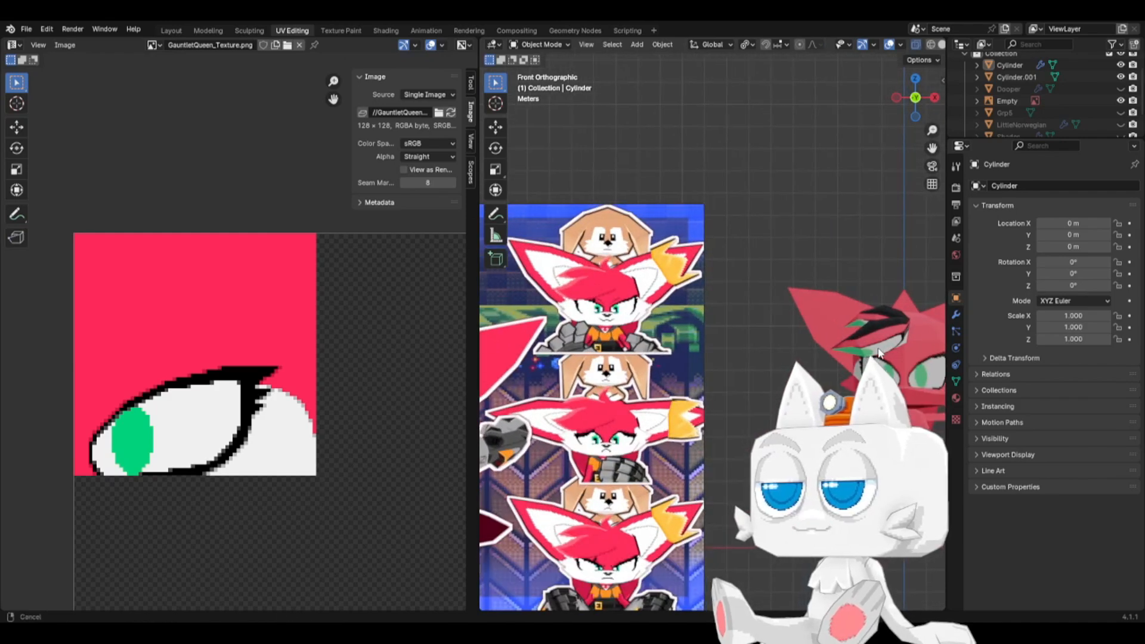
pyautogui.press('KP_Decimal')
# - Move the upper middle UV vertex above the eye about 3.5 px left along X
pyautogui.press('Tab')
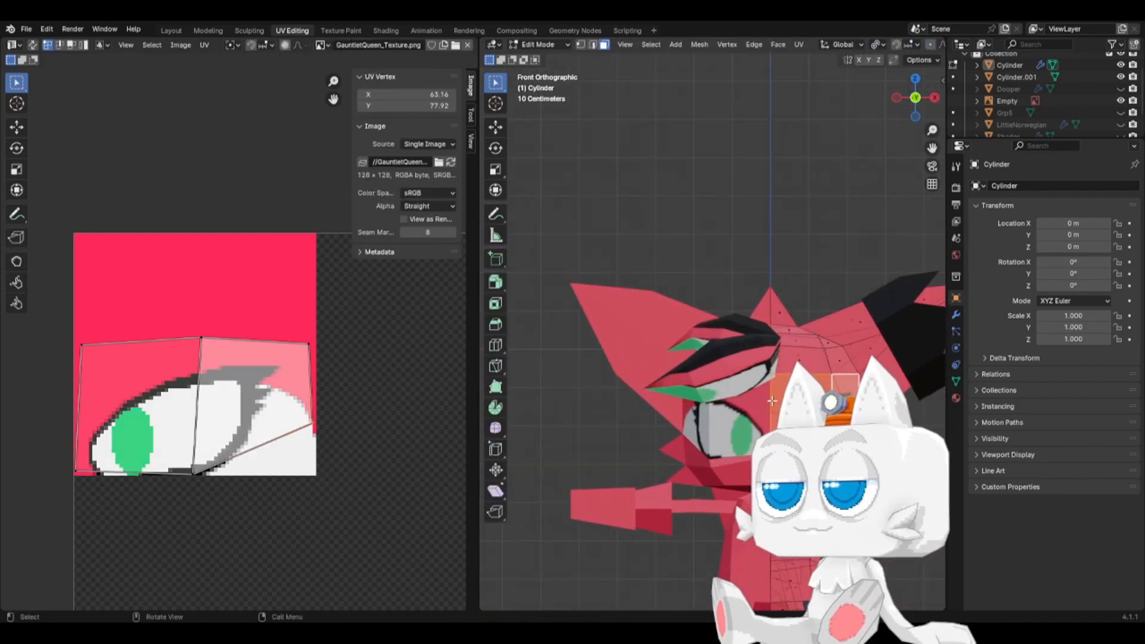
pyautogui.click(213, 347)
pyautogui.press('g')
pyautogui.press('x')
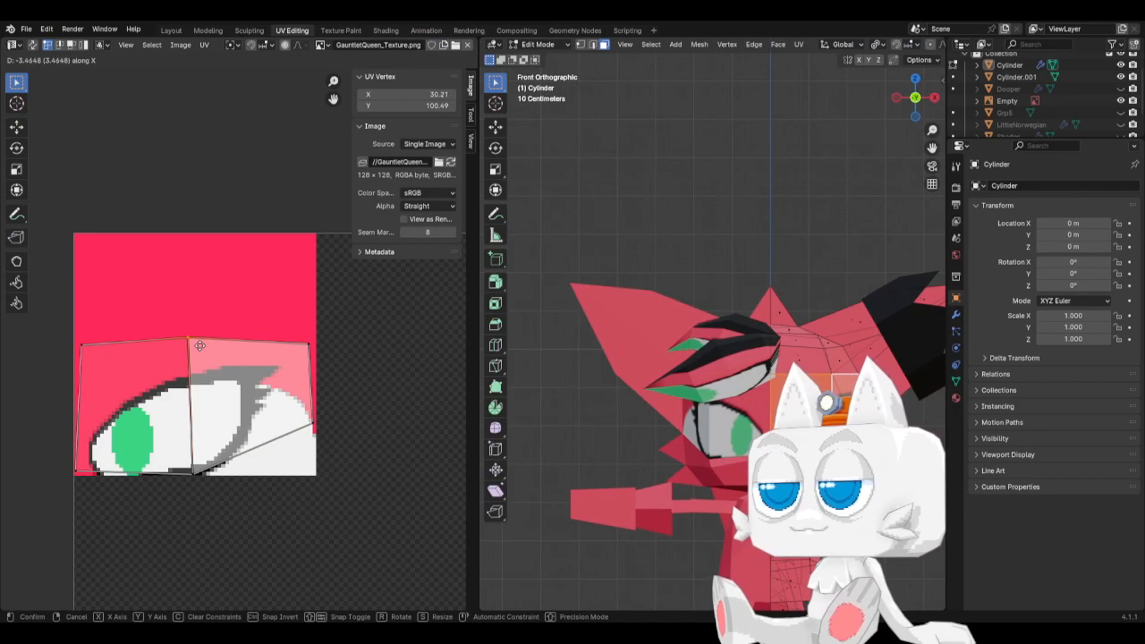
pyautogui.click(200, 346)
pyautogui.click(201, 454)
pyautogui.press('g')
pyautogui.press('x')
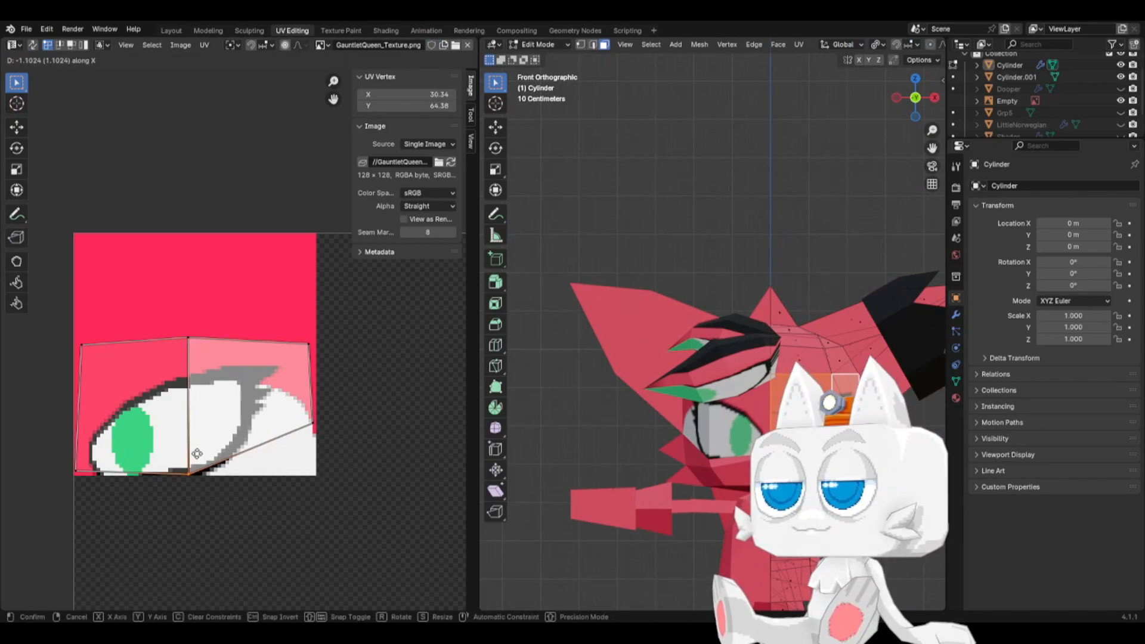
pyautogui.rightClick(207, 451)
# - Move the upper-left UV vertex along X to the texture's left edge and the lower-left UV vertex to X 1.32
pyautogui.click(82, 345)
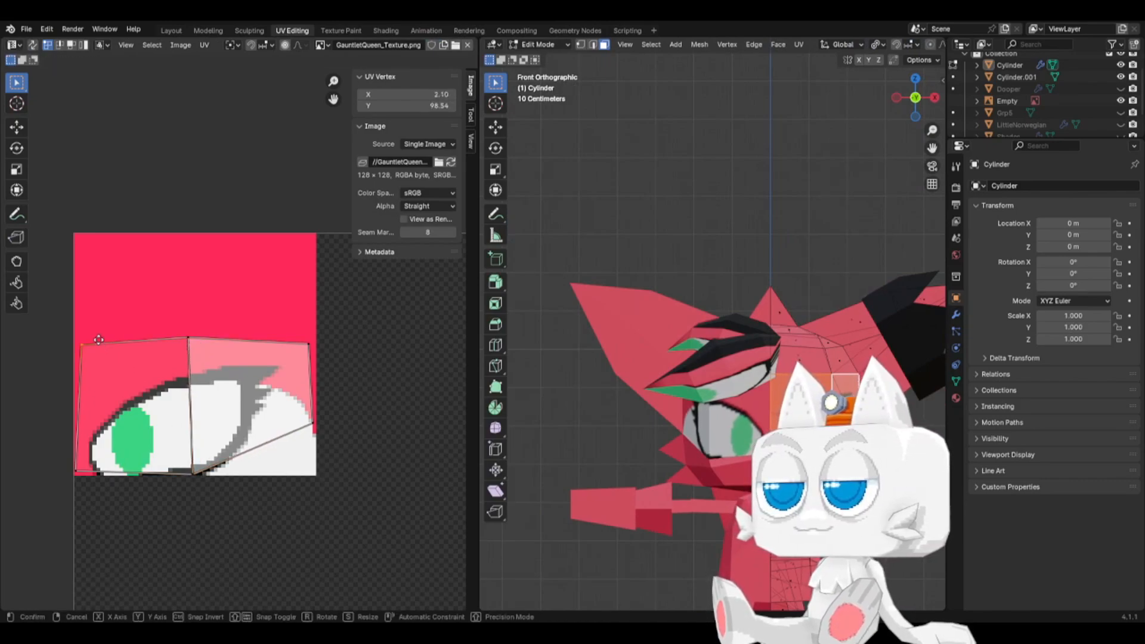
pyautogui.press('g')
pyautogui.press('x')
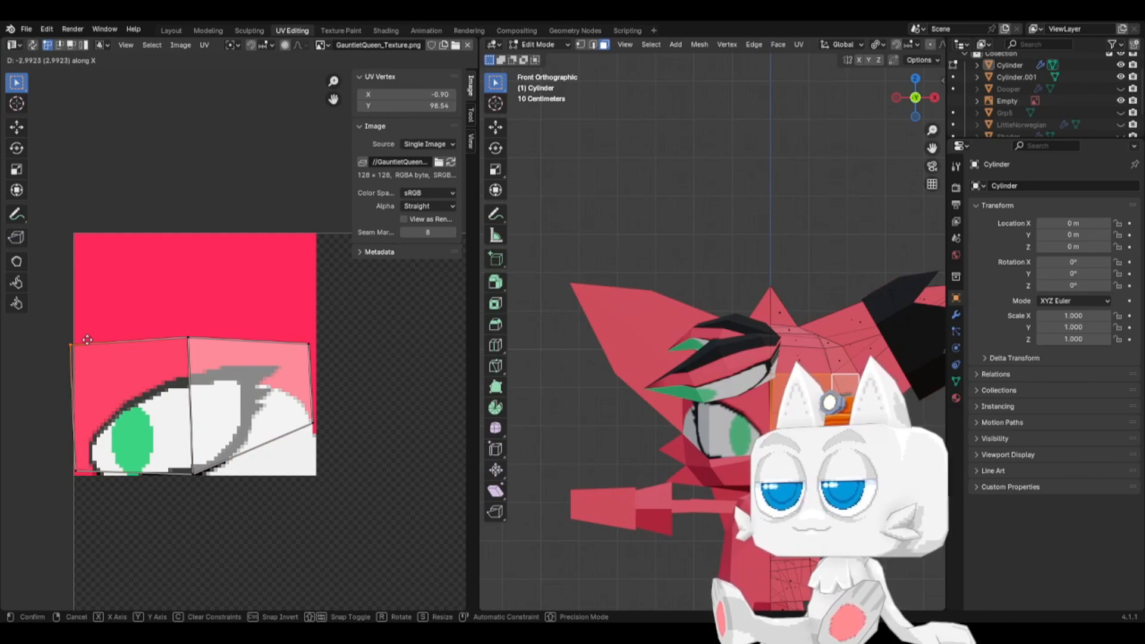
pyautogui.click(92, 345)
pyautogui.click(83, 468)
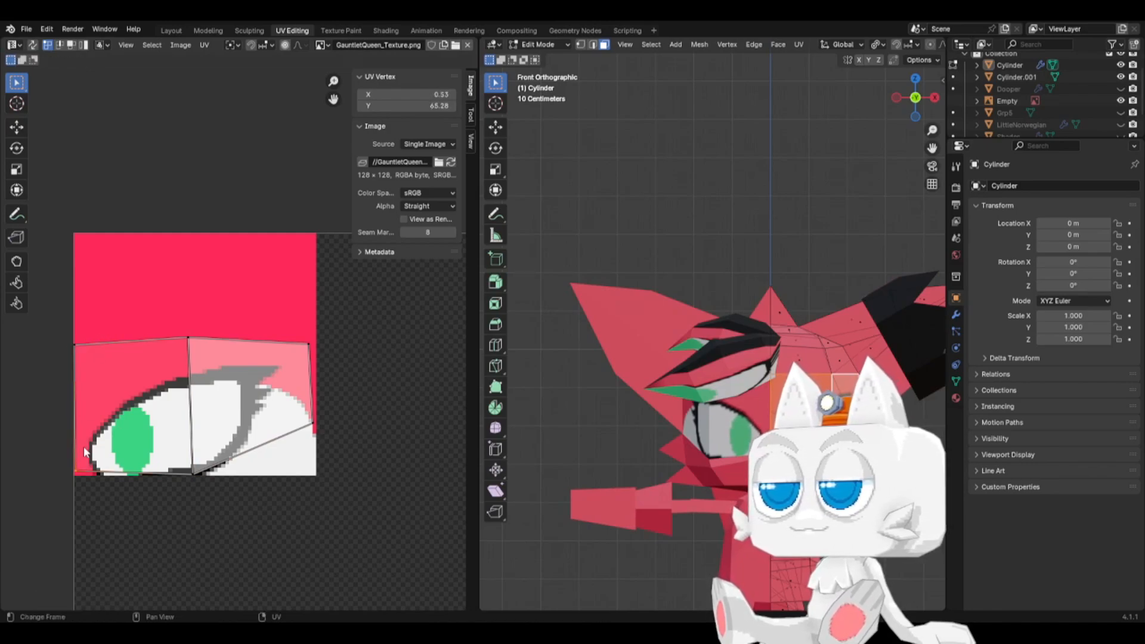
pyautogui.press('g')
pyautogui.press('x')
pyautogui.click(87, 448)
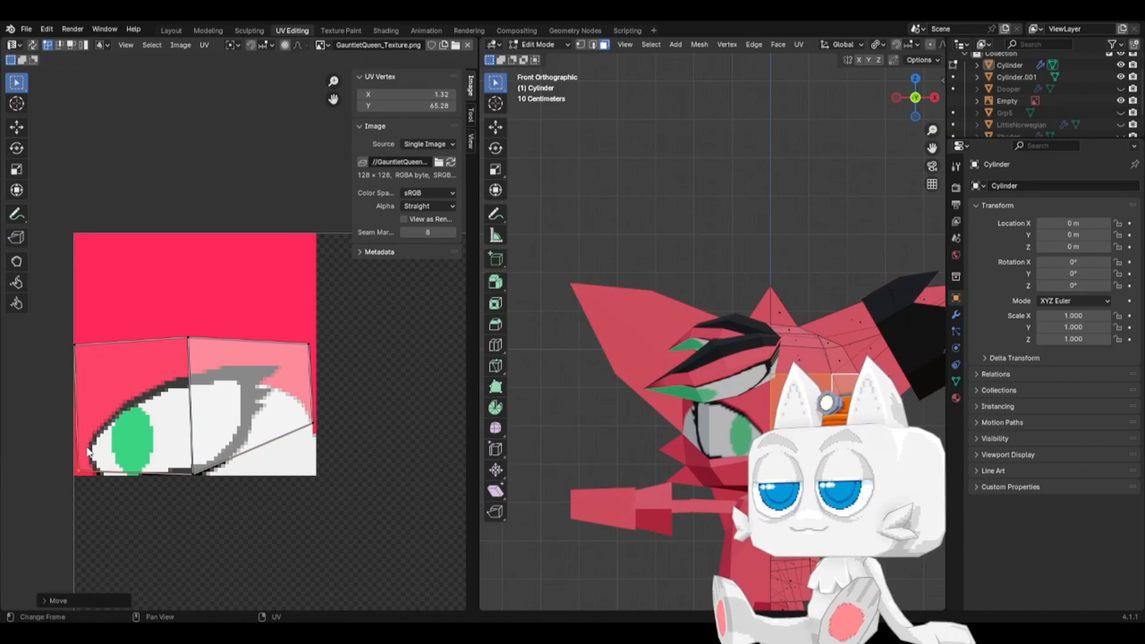
pyautogui.click(63, 336)
pyautogui.press('Tab')
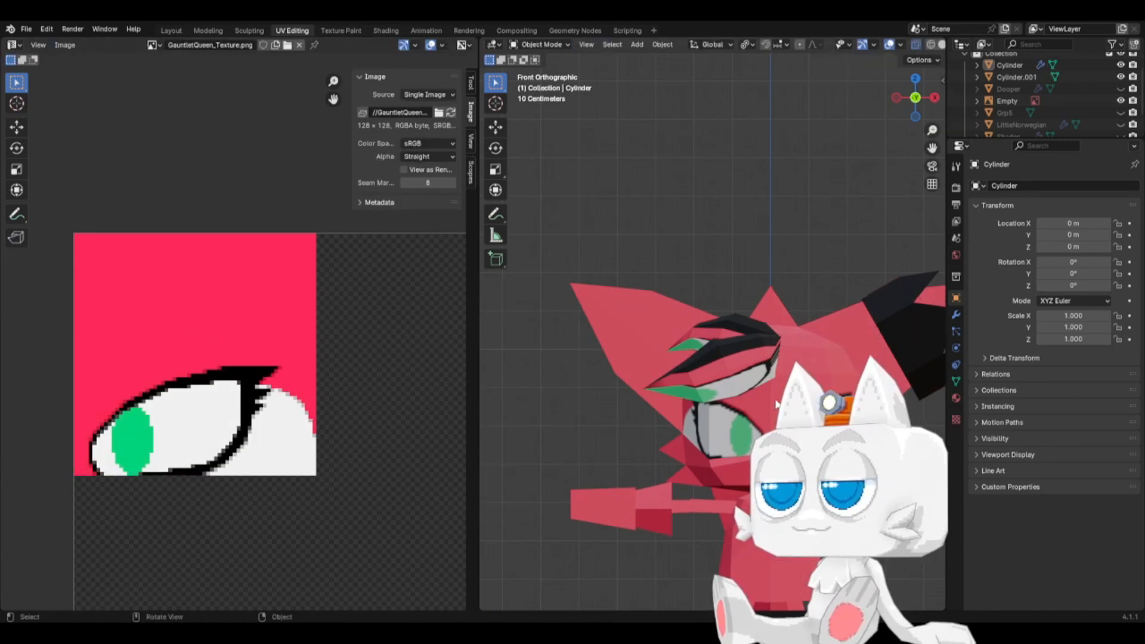
# - Examine the fennec's eyes from the front, and switch to Aseprite to compare them with RefSheet_Fennec_Queen_V1.png
pyautogui.keyDown('shift'); pyautogui.moveTo(860, 463); pyautogui.dragTo(754, 436, button='middle'); pyautogui.keyUp('shift')
pyautogui.scroll(1, 734, 451)
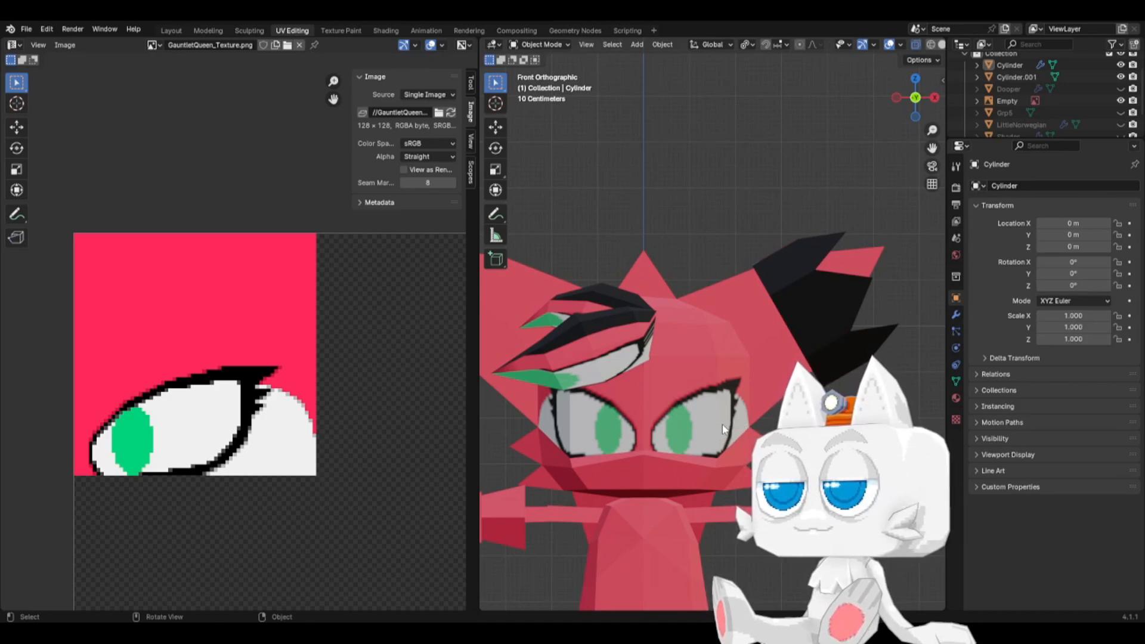
pyautogui.click(288, 634)
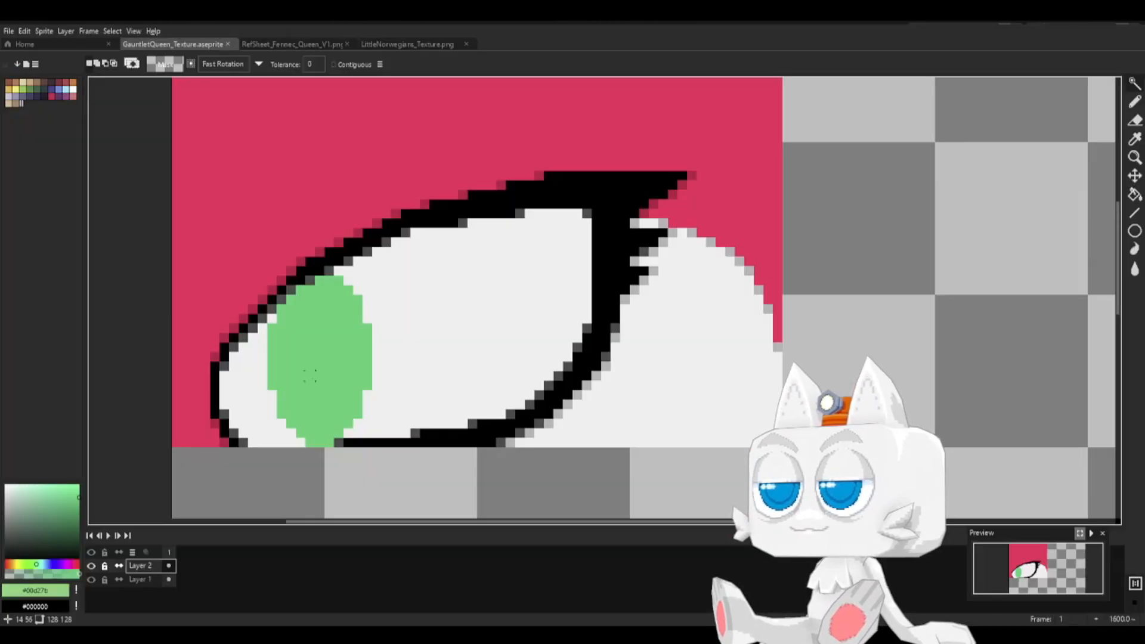
pyautogui.click(285, 46)
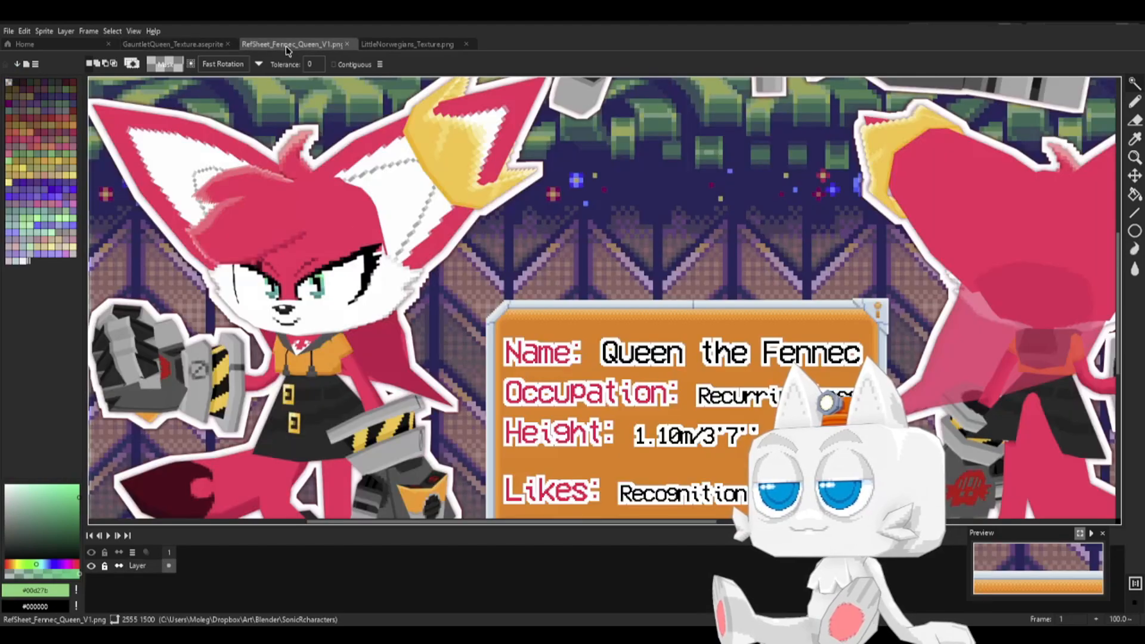
pyautogui.click(174, 45)
# - Set the drawing colour to a darker teal green, HSV 168°, 100, 58, and open LittleNorwegians_Texture.png as the pupil reference
pyautogui.press('b')
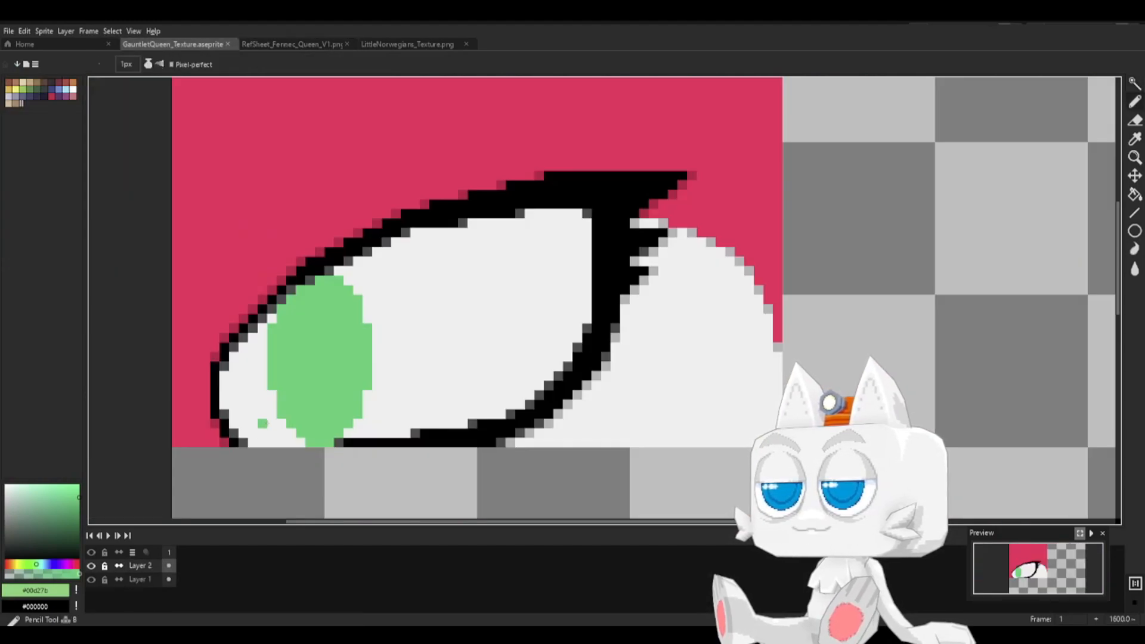
pyautogui.press('i')
pyautogui.click(40, 564)
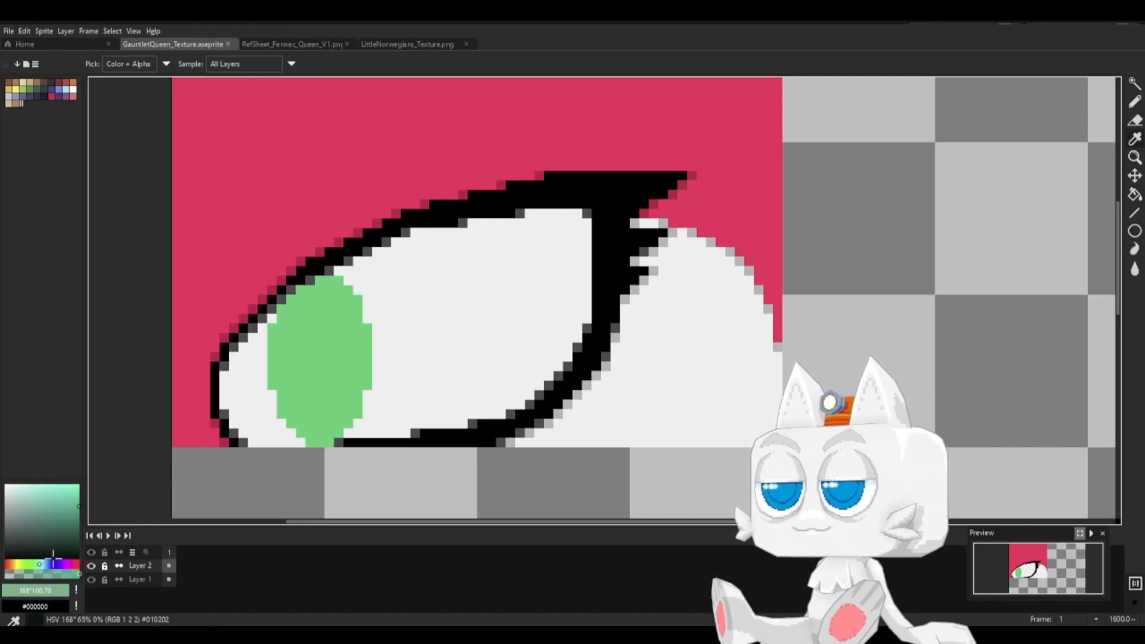
pyautogui.click(80, 512)
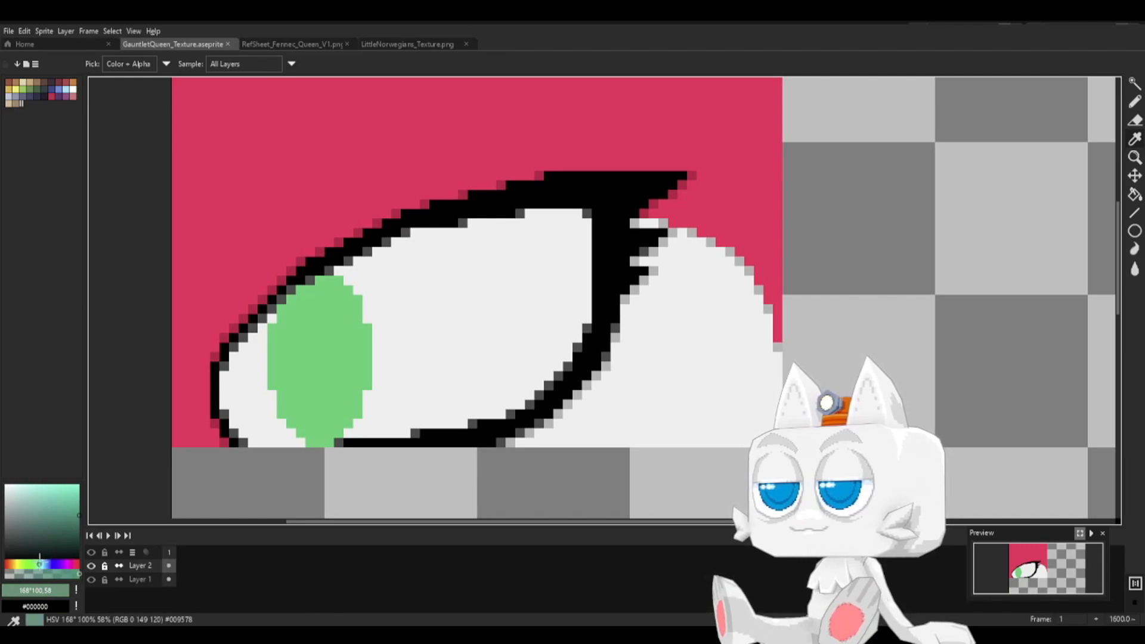
pyautogui.click(272, 424)
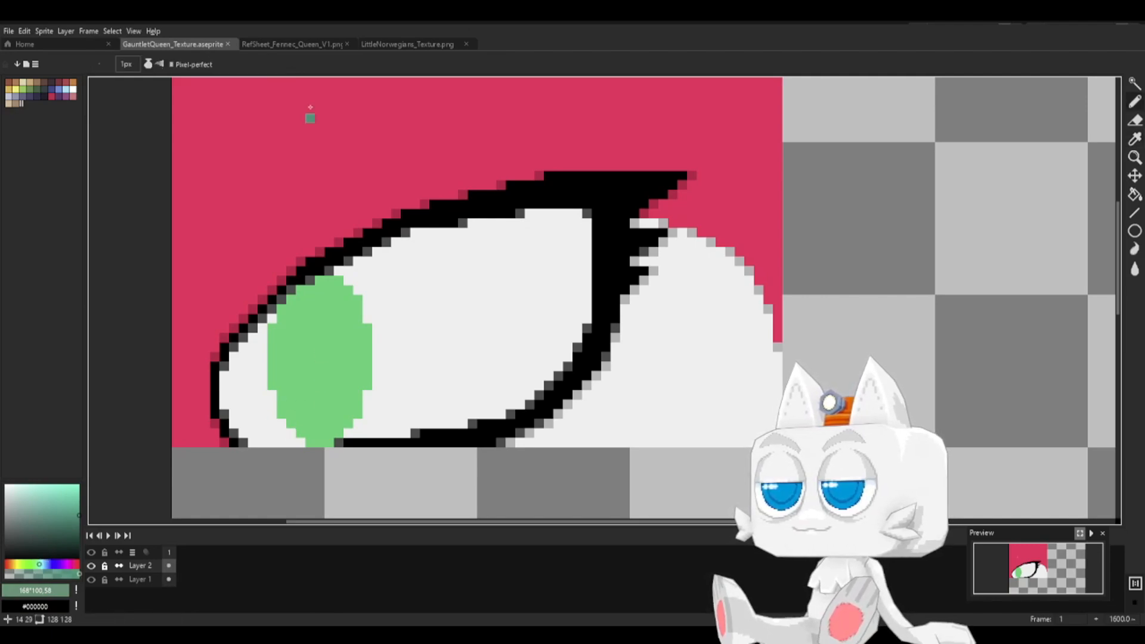
pyautogui.click(400, 42)
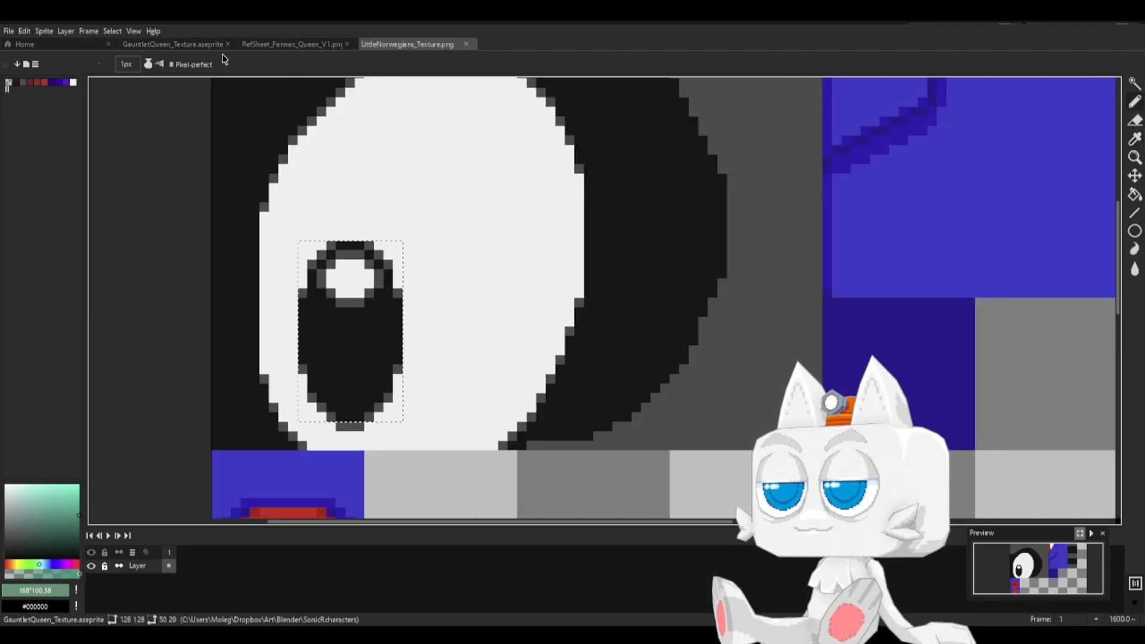
# - Compare the green iris in GauntletQueen_Texture.aseprite with the pupil and its highlight in LittleNorwegians_Texture.png
pyautogui.click(195, 44)
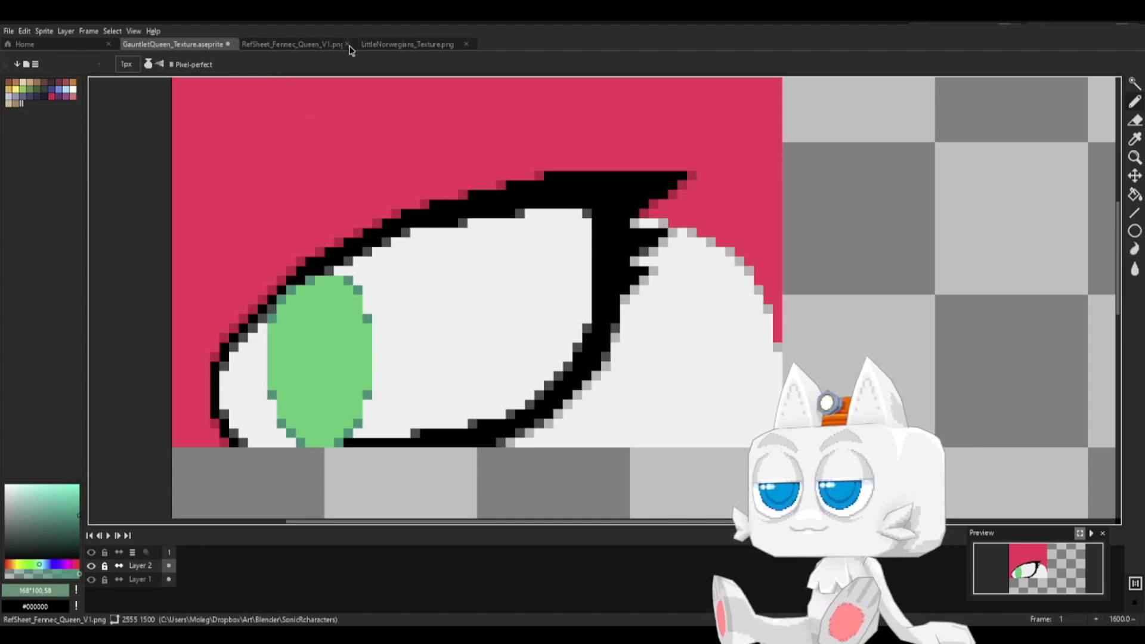
pyautogui.click(386, 45)
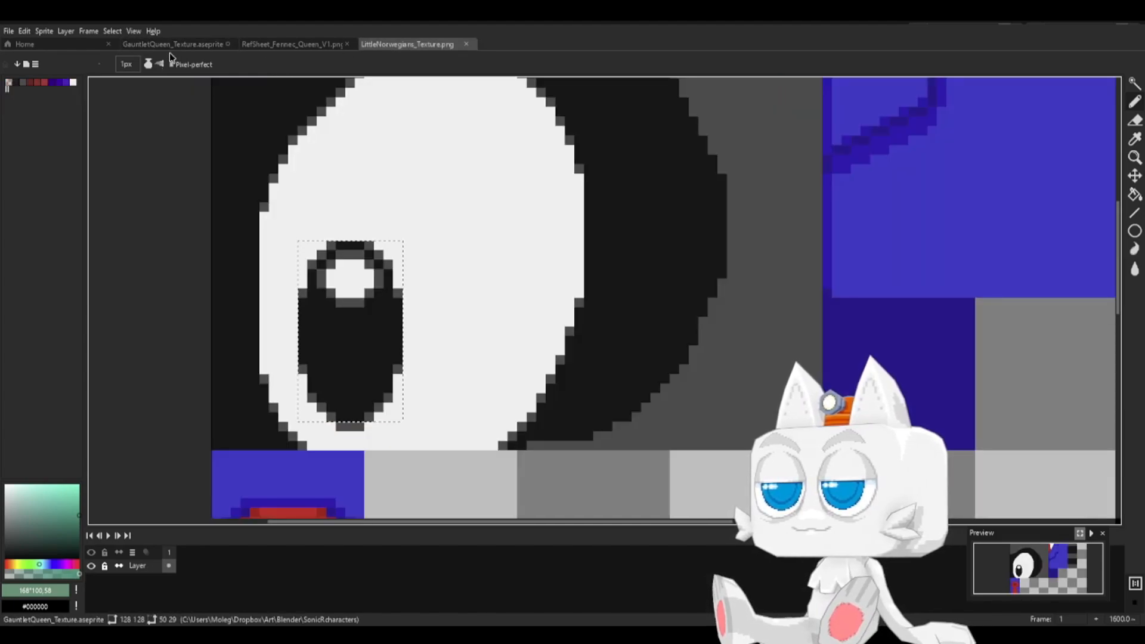
pyautogui.click(170, 45)
pyautogui.click(380, 43)
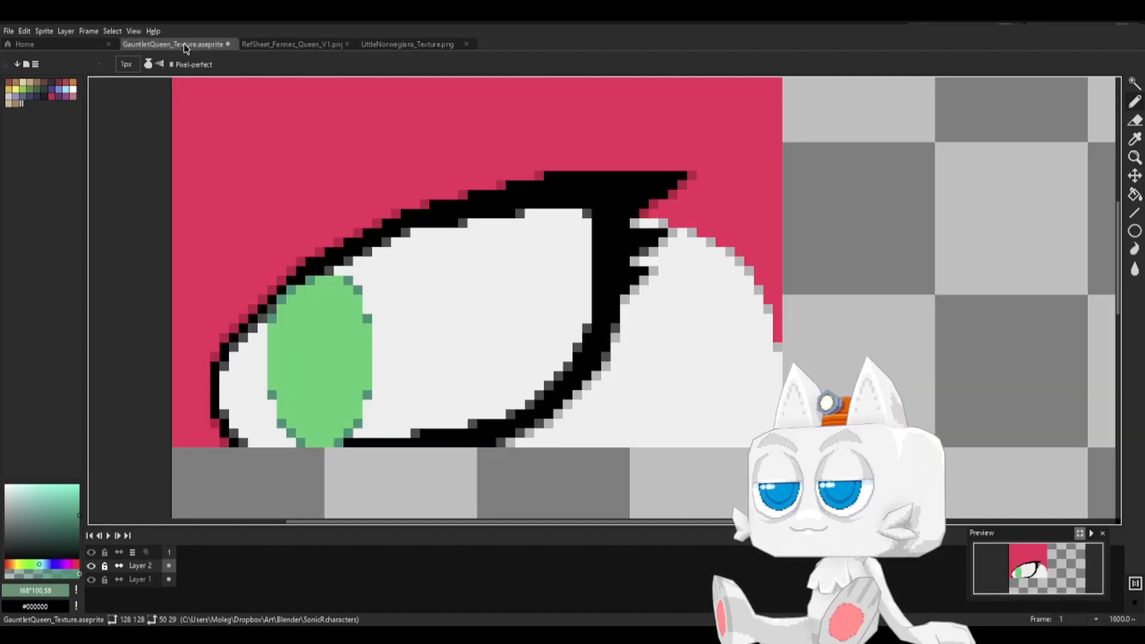
pyautogui.click(183, 45)
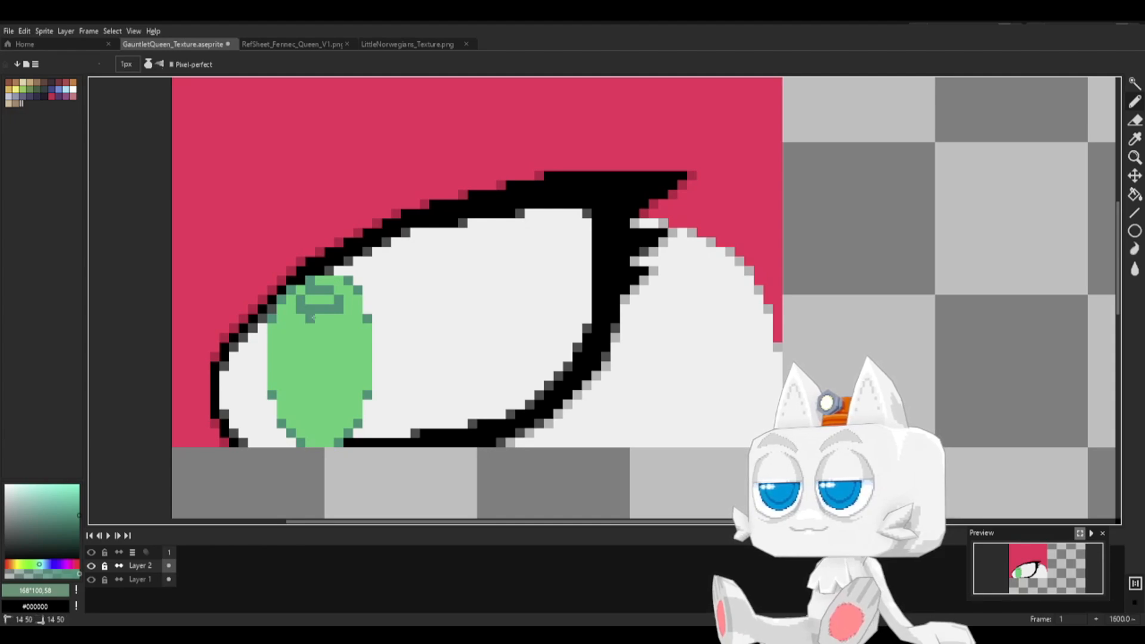
# - Draw a small dark teal oval outline at the top of the green iris, fill it with the eye white, and save the texture
pyautogui.moveTo(342, 303)
pyautogui.mouseDown()
pyautogui.moveTo(314, 303)
pyautogui.moveTo(328, 304)
pyautogui.moveTo(310, 287)
pyautogui.mouseUp()
pyautogui.press('x')
pyautogui.keyDown('alt'); pyautogui.click(399, 327); pyautogui.keyUp('alt')
pyautogui.press('x')
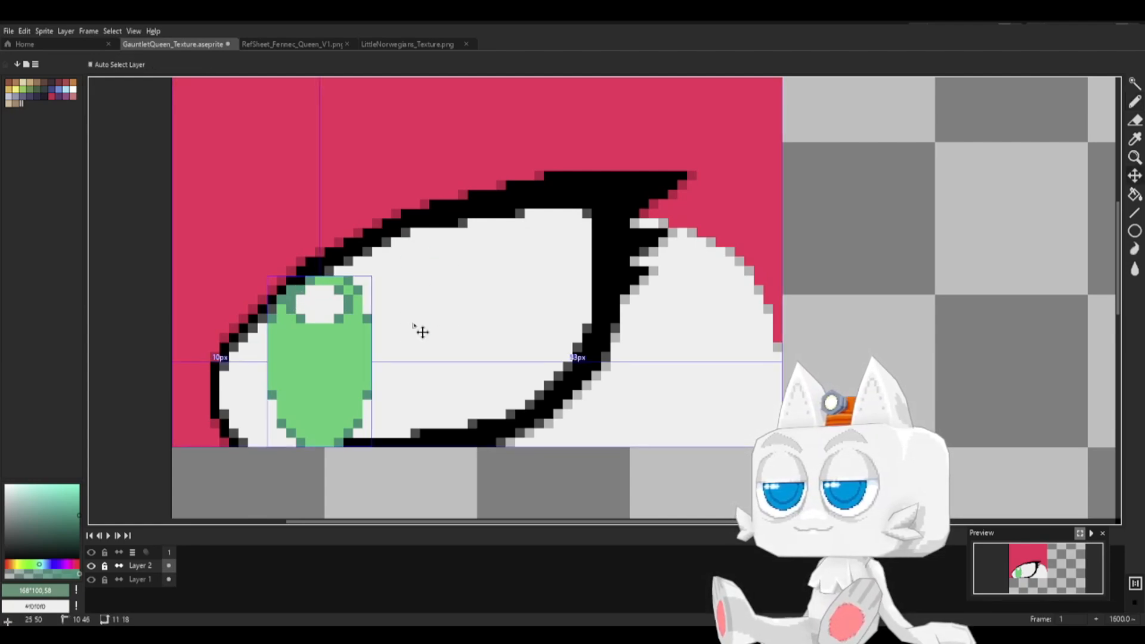
pyautogui.hotkey('ctrl', 's')
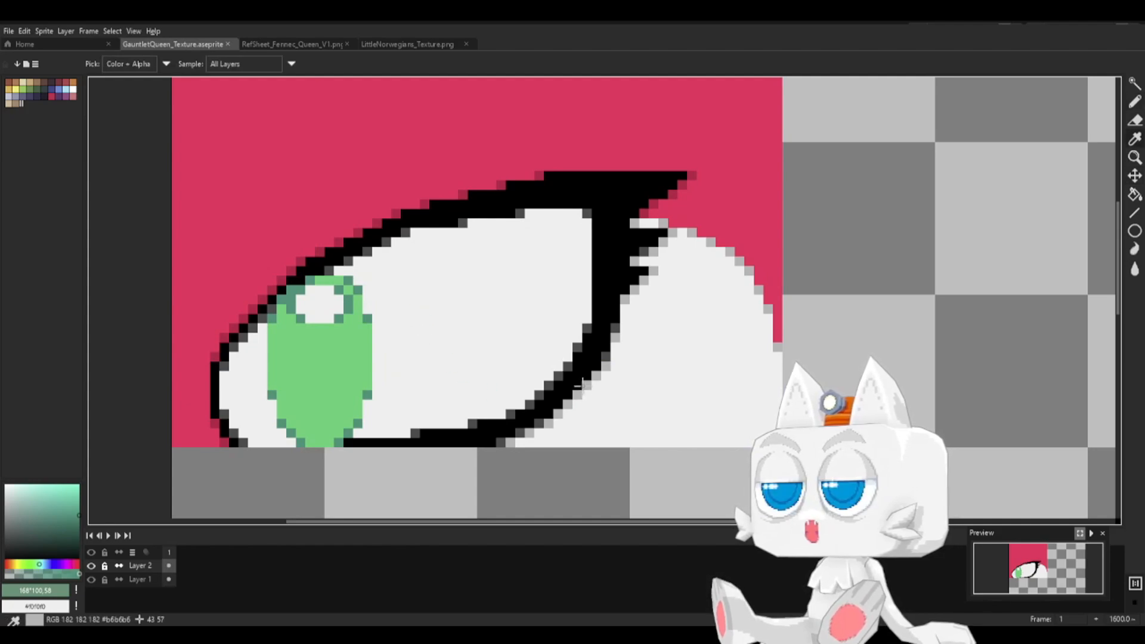
# - Sample the light grey #b6b6b6, soften the iris and inner eye outline edges with single pixels of it, and save the texture
pyautogui.keyDown('alt'); pyautogui.click(584, 385); pyautogui.keyUp('alt')
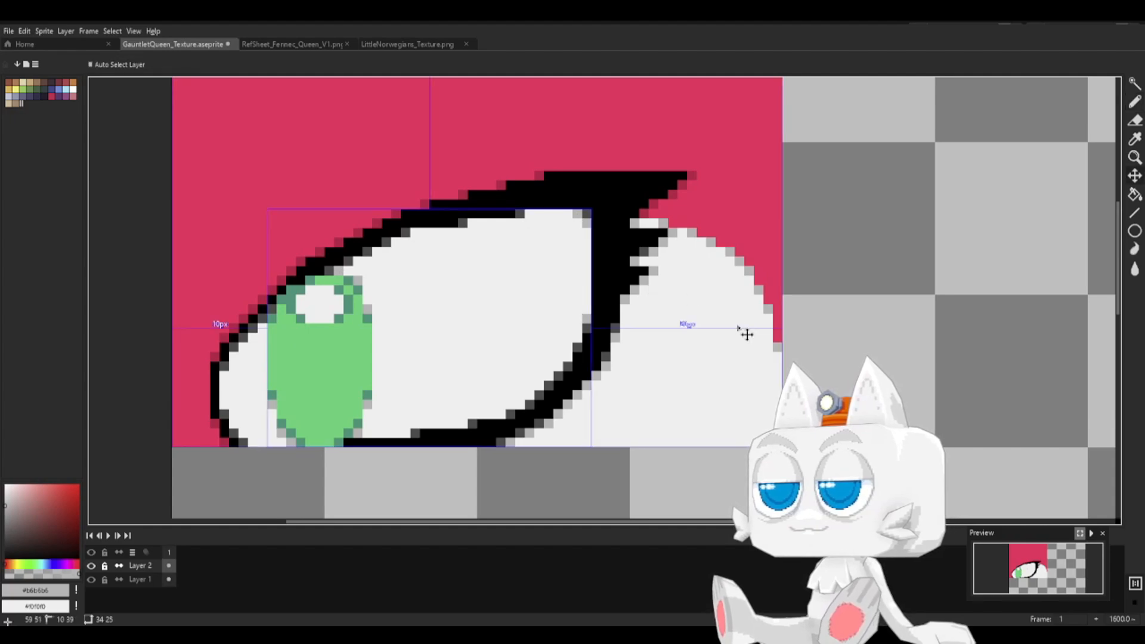
pyautogui.hotkey('ctrl', 's')
pyautogui.click(224, 376)
pyautogui.click(234, 356)
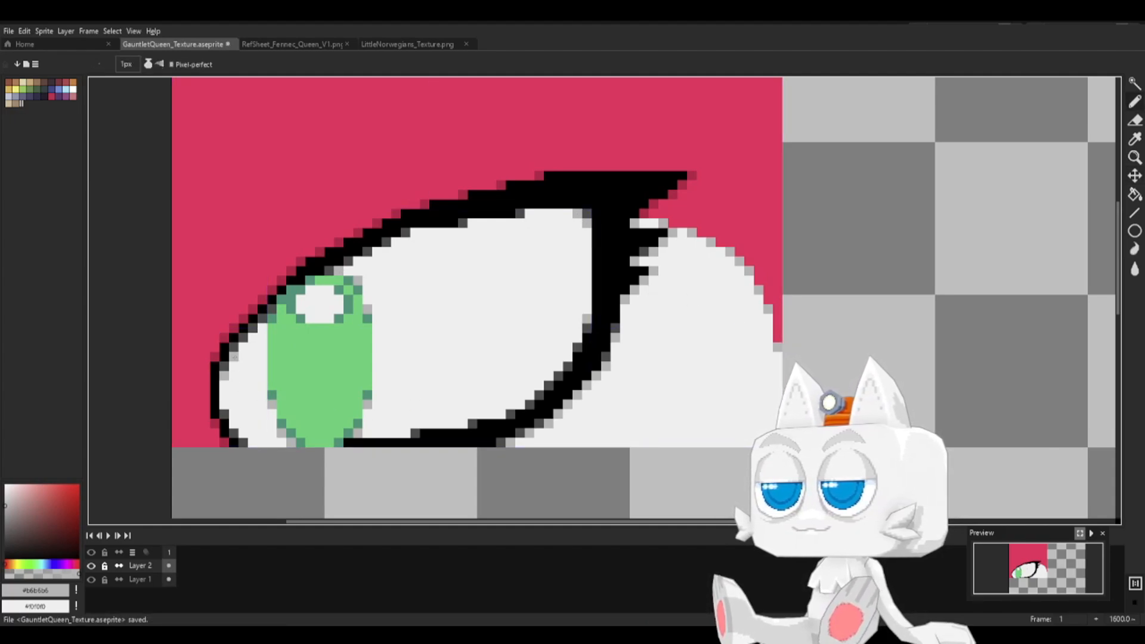
pyautogui.hotkey('ctrl', 's')
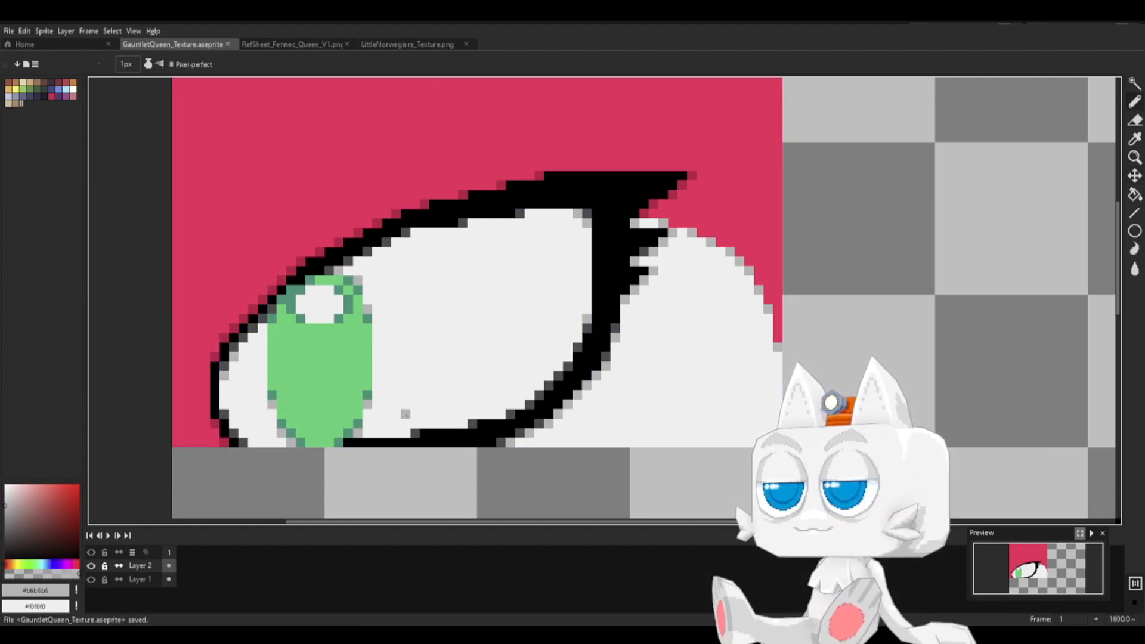
# - Export the visible layers as GauntletQueen_Texture.png at 100% size, and switch to Blender to reload the image
pyautogui.click(9, 31)
pyautogui.moveTo(27, 129)
pyautogui.click(128, 135)
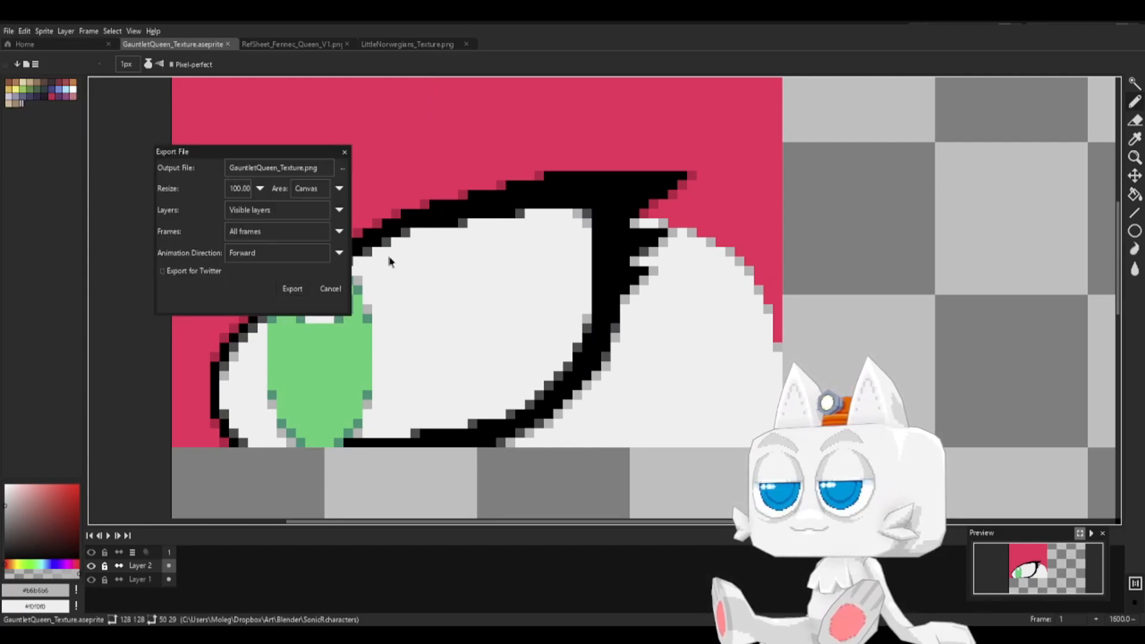
pyautogui.press('Return')
pyautogui.click(553, 377)
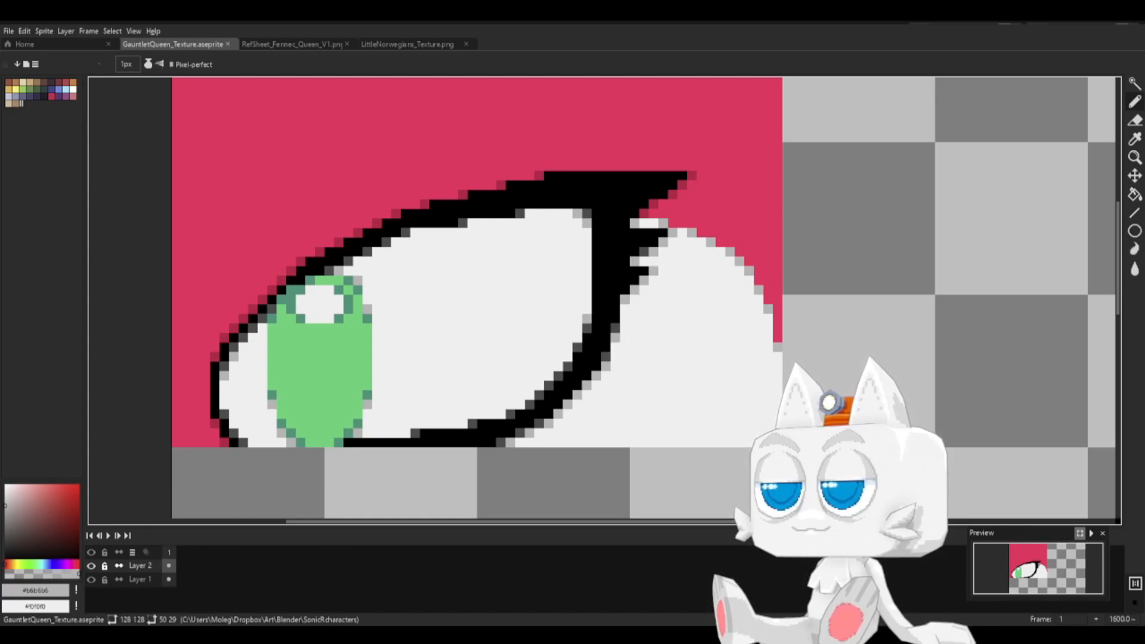
pyautogui.hotkey('alt', 'Tab')
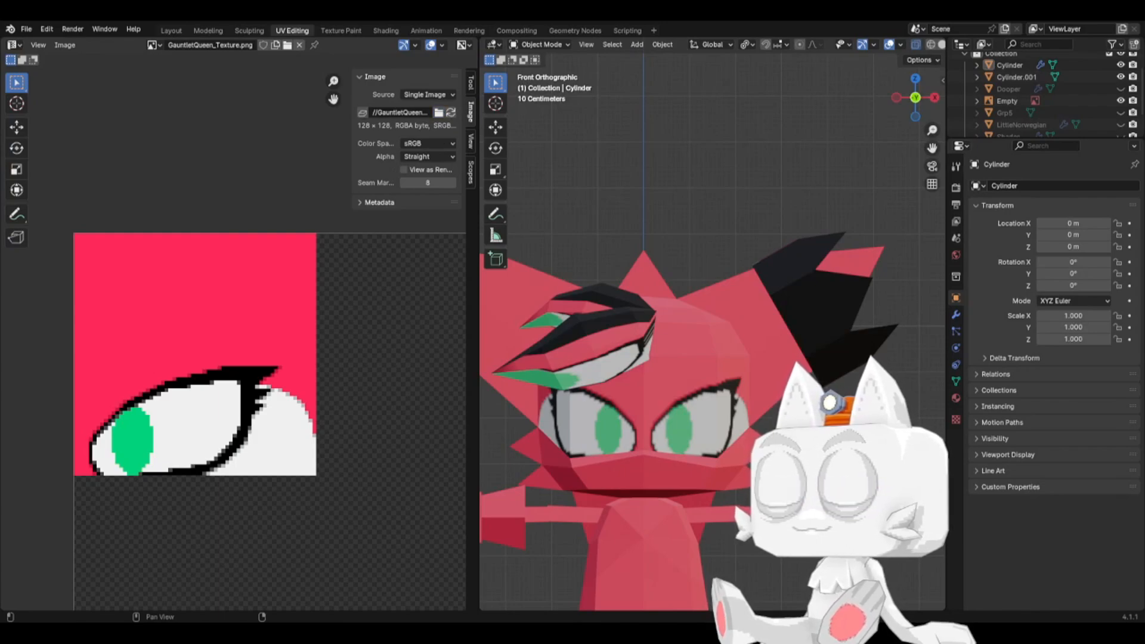
pyautogui.click(451, 112)
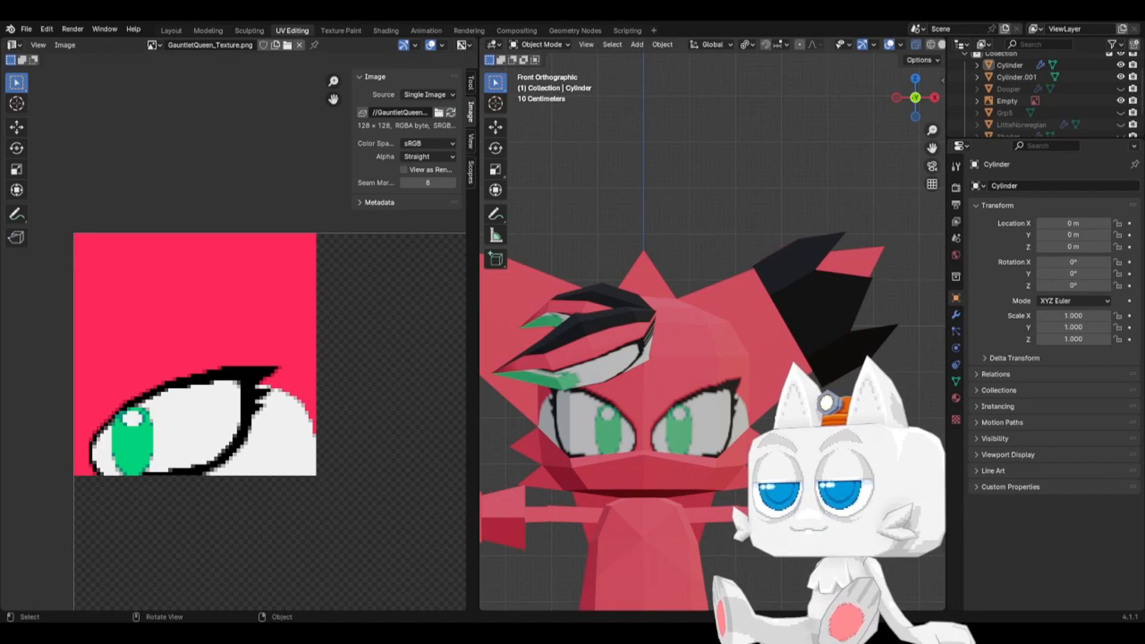
# - Examine the updated eye highlights on the fennec from the front, at a distance and in three-quarter view
pyautogui.moveTo(698, 394); pyautogui.dragTo(716, 447, button='middle')
pyautogui.scroll(-6, 718, 446)
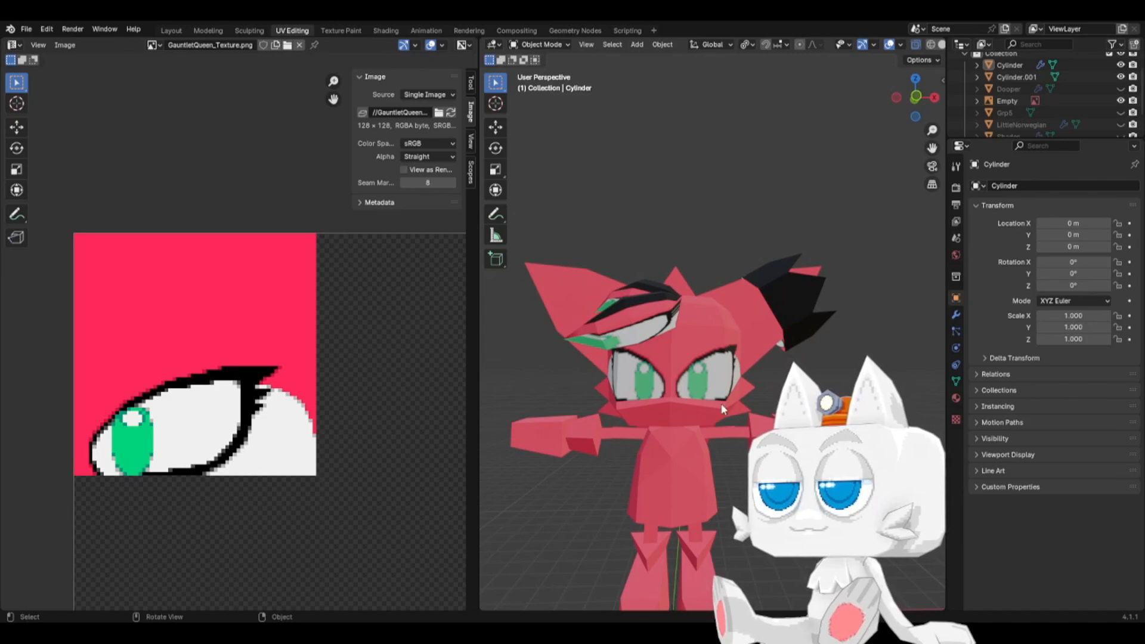
pyautogui.scroll(-2, 696, 360)
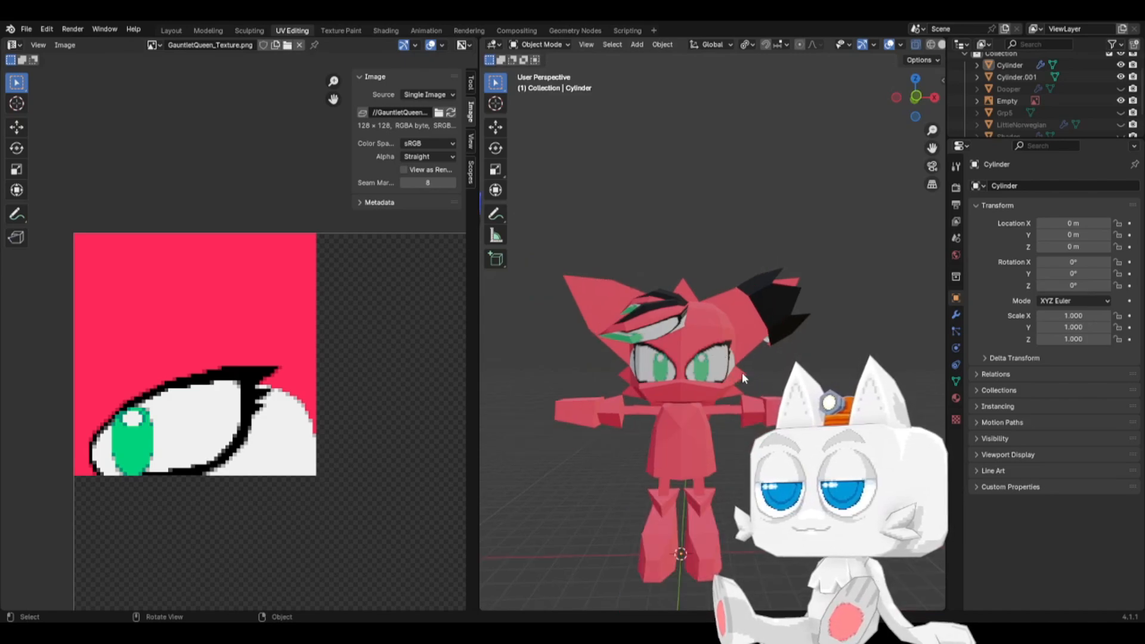
pyautogui.moveTo(681, 401); pyautogui.dragTo(637, 395, button='middle')
pyautogui.scroll(5, 636, 396)
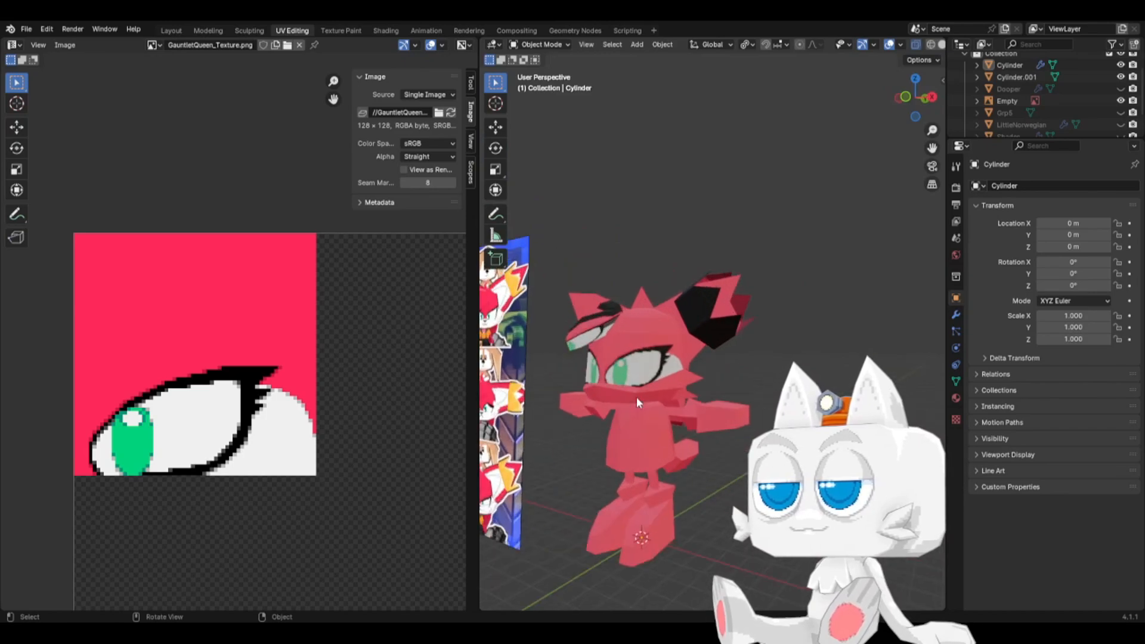
# - In the right side view of the mesh, nudge the snout tip Y -0.025 m and Z 0.044 m, and raise it another 0.075 m along Z
pyautogui.press('Tab')
pyautogui.press('KP_3')
pyautogui.scroll(4, 583, 418)
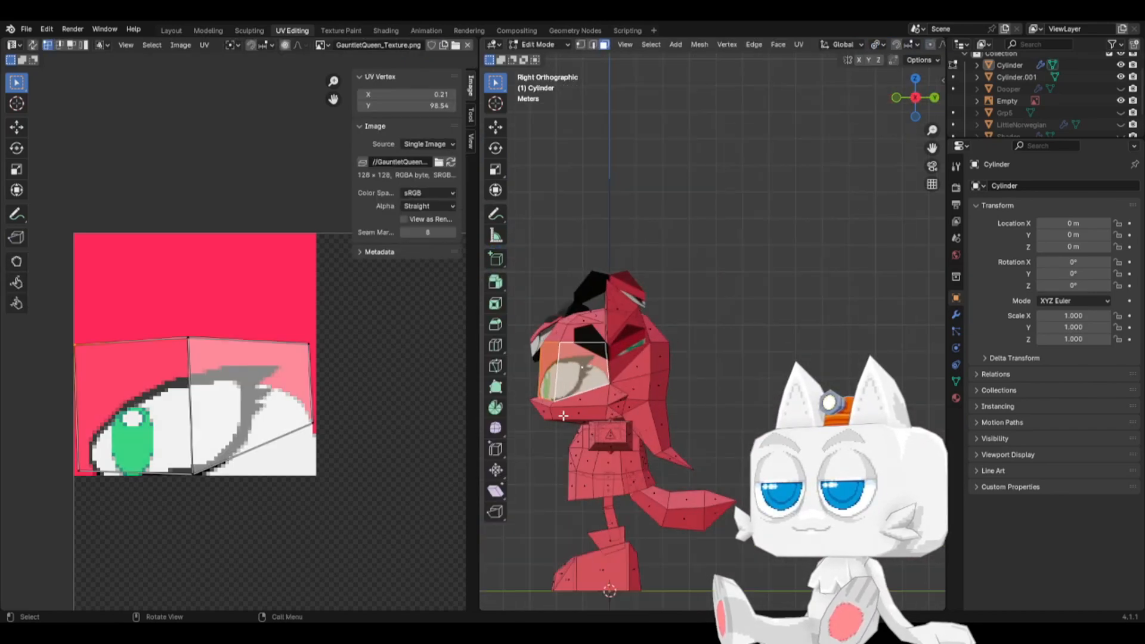
pyautogui.keyDown('shift'); pyautogui.moveTo(583, 417); pyautogui.dragTo(787, 381, button='middle'); pyautogui.keyUp('shift')
pyautogui.scroll(2, 656, 421)
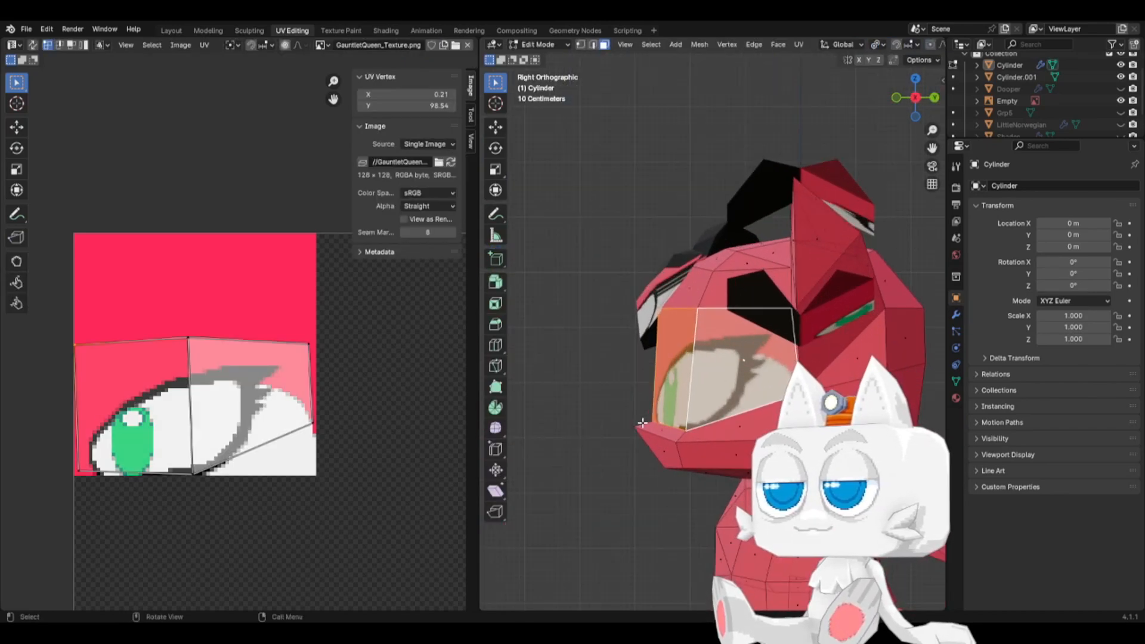
pyautogui.press('k')
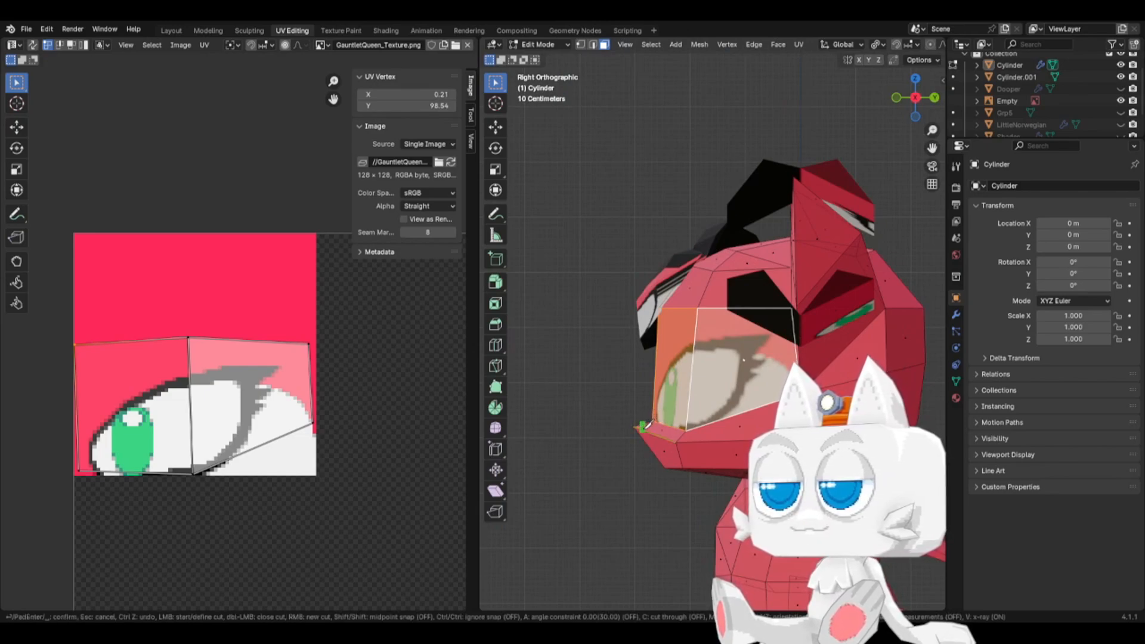
pyautogui.press('Escape')
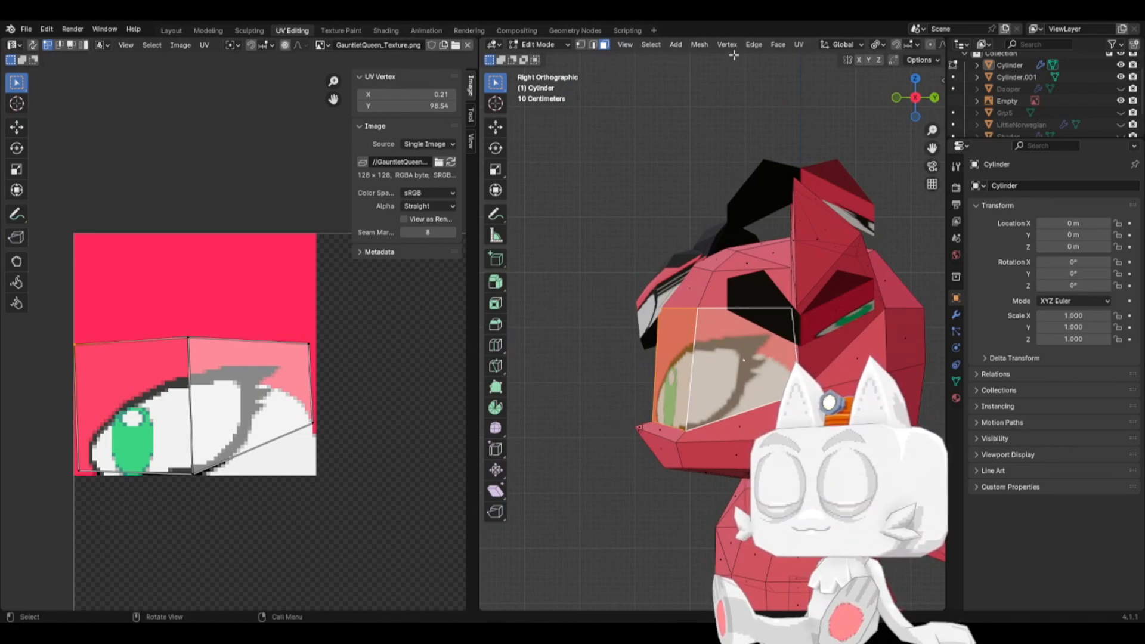
pyautogui.press('1')
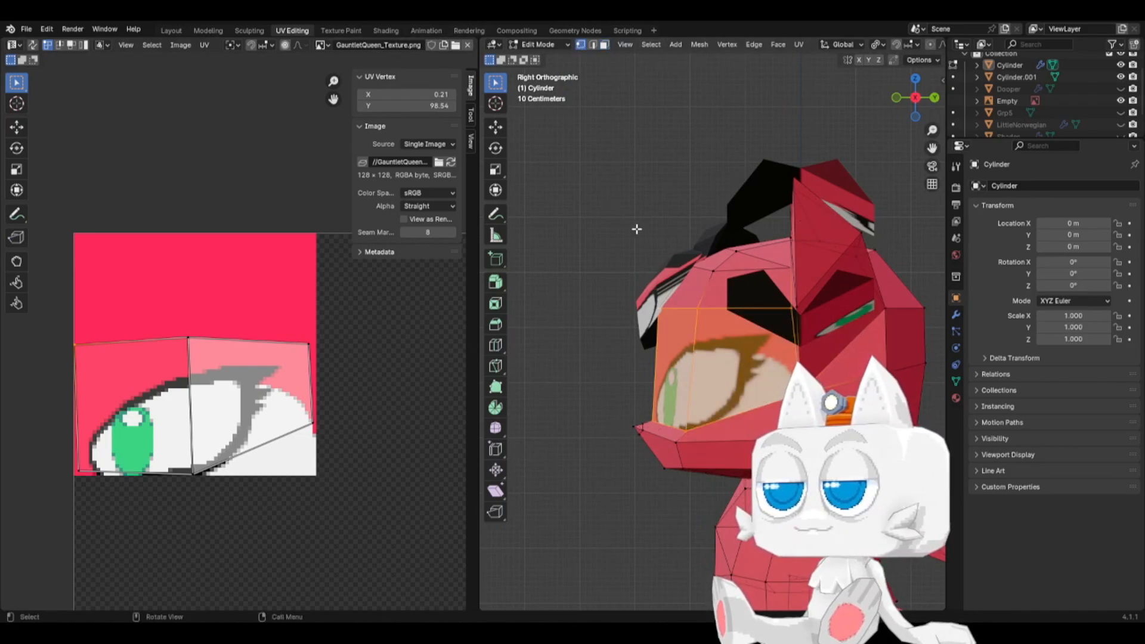
pyautogui.keyDown('shift'); pyautogui.moveTo(712, 364); pyautogui.dragTo(635, 303, button='middle'); pyautogui.keyUp('shift')
pyautogui.scroll(3, 636, 302)
pyautogui.keyDown('shift'); pyautogui.moveTo(534, 385); pyautogui.dragTo(720, 368, button='middle'); pyautogui.keyUp('shift')
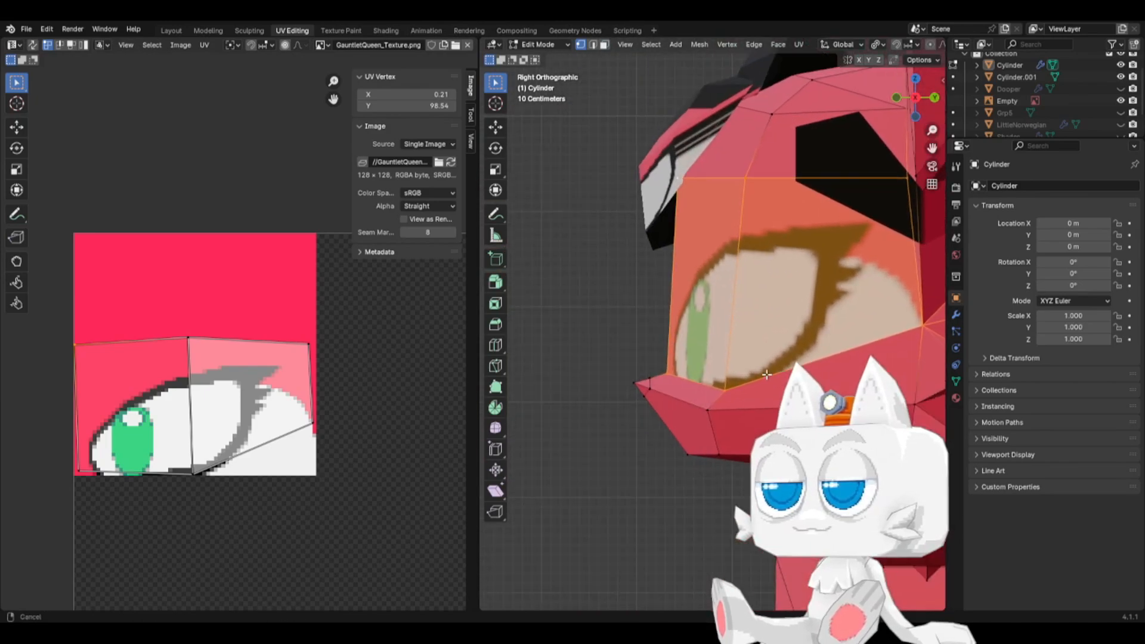
pyautogui.click(649, 371)
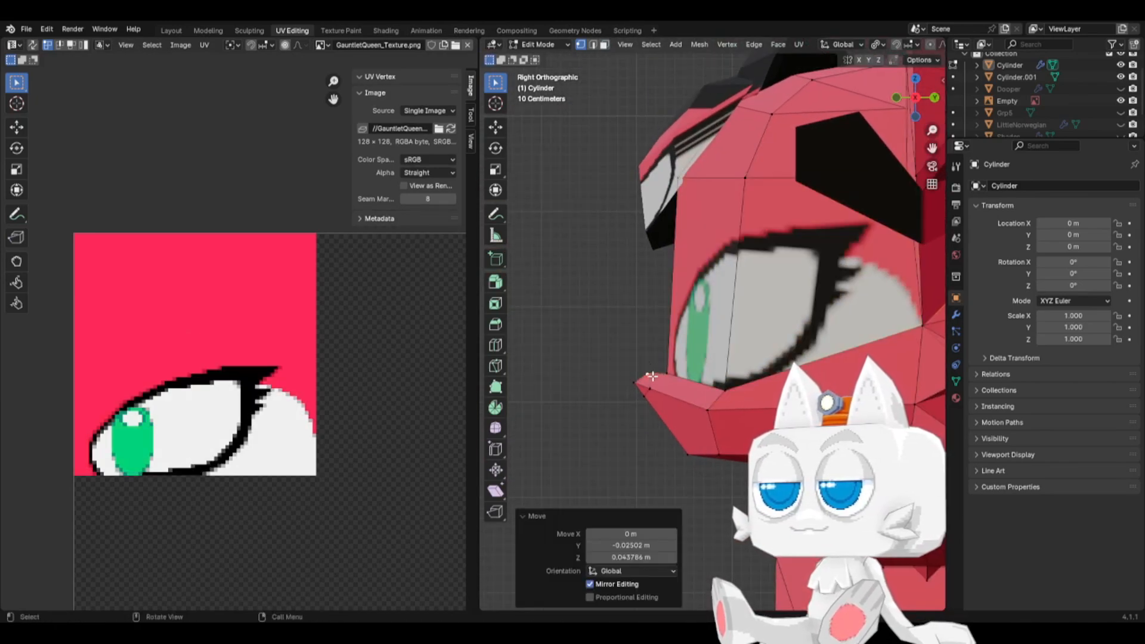
pyautogui.moveTo(653, 385); pyautogui.dragTo(653, 377)
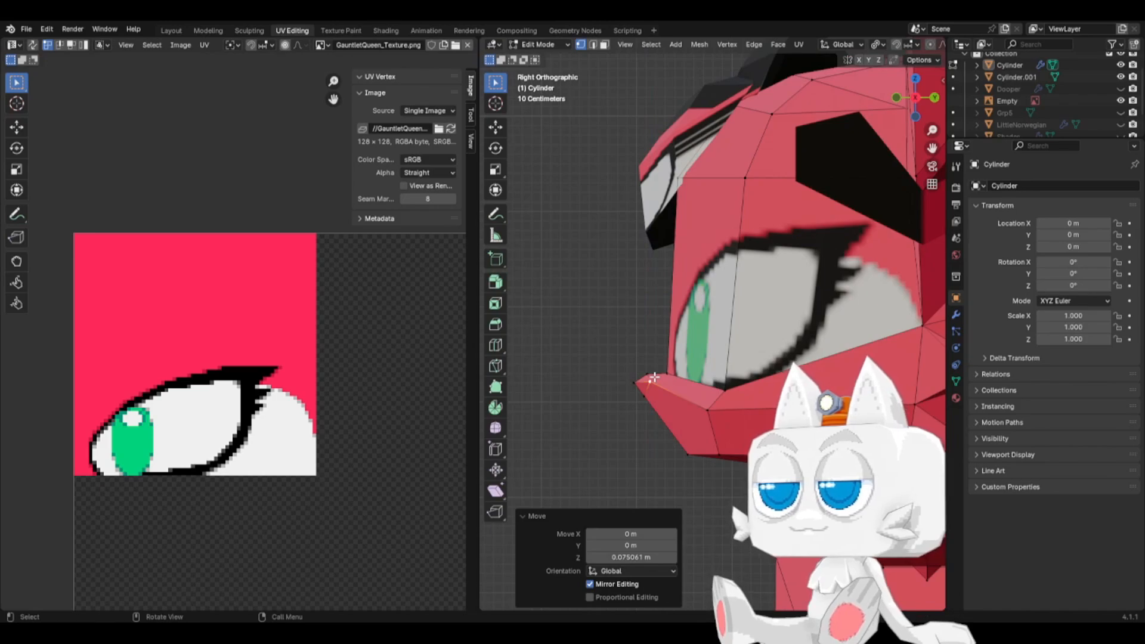
# - In the front view, vertex-slide the snout's front centre vertex downward along its edge by a factor of 0.112
pyautogui.press('KP_1')
pyautogui.hotkey('shift', 'v')
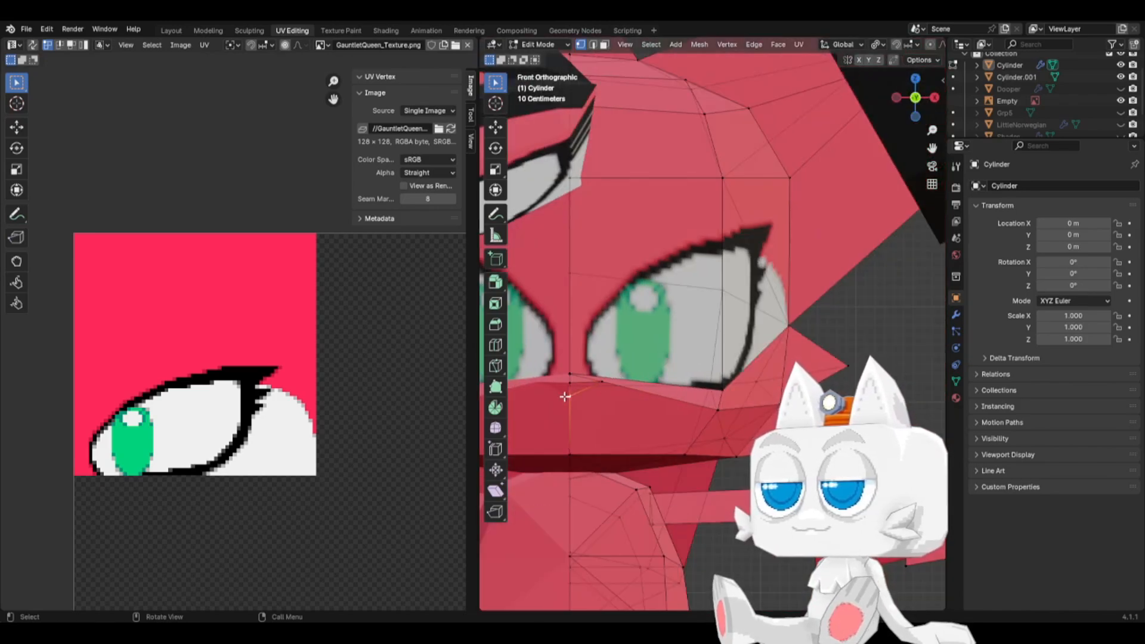
pyautogui.click(564, 403)
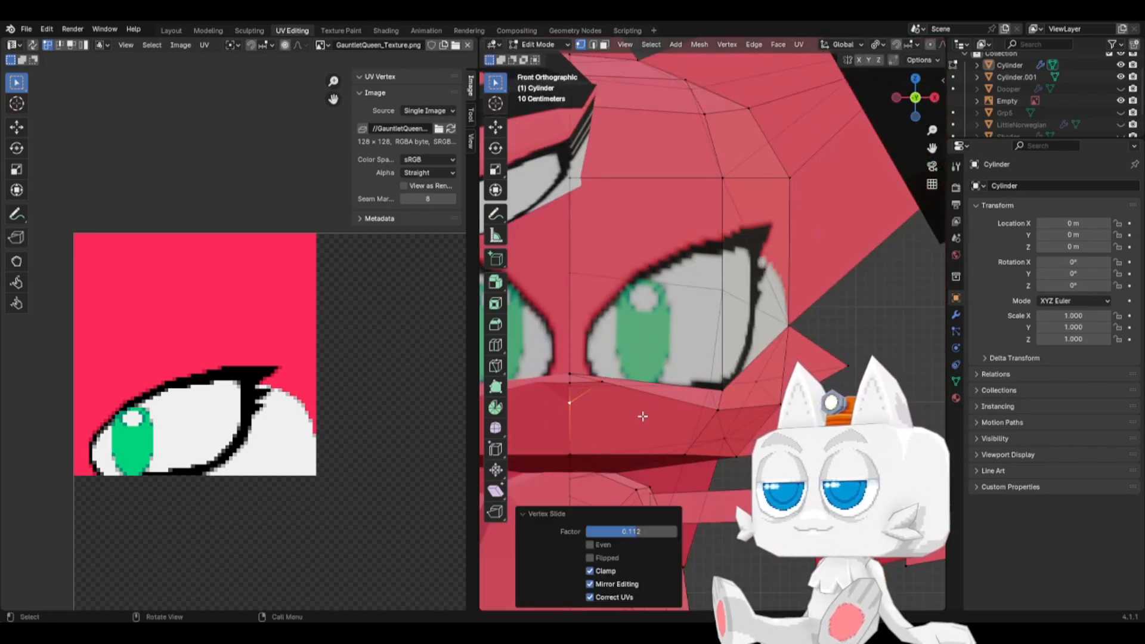
# - Knife-cut an edge from the vertex on the snout's upper side to the centre vertex between the eyes
pyautogui.moveTo(643, 417); pyautogui.dragTo(611, 417, button='middle')
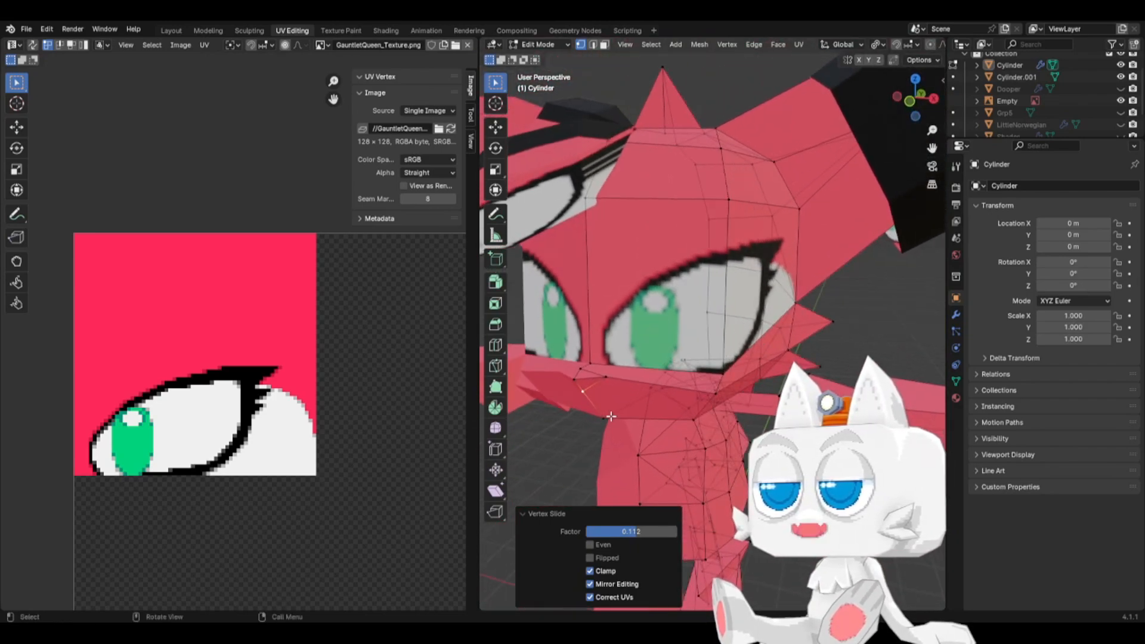
pyautogui.press('k')
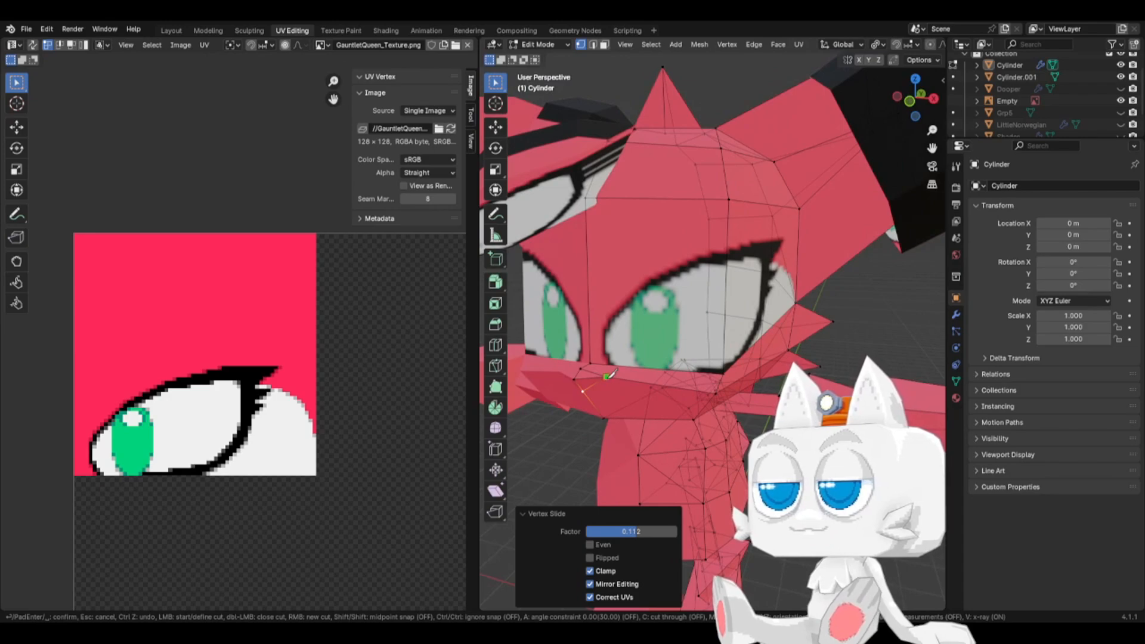
pyautogui.click(607, 377)
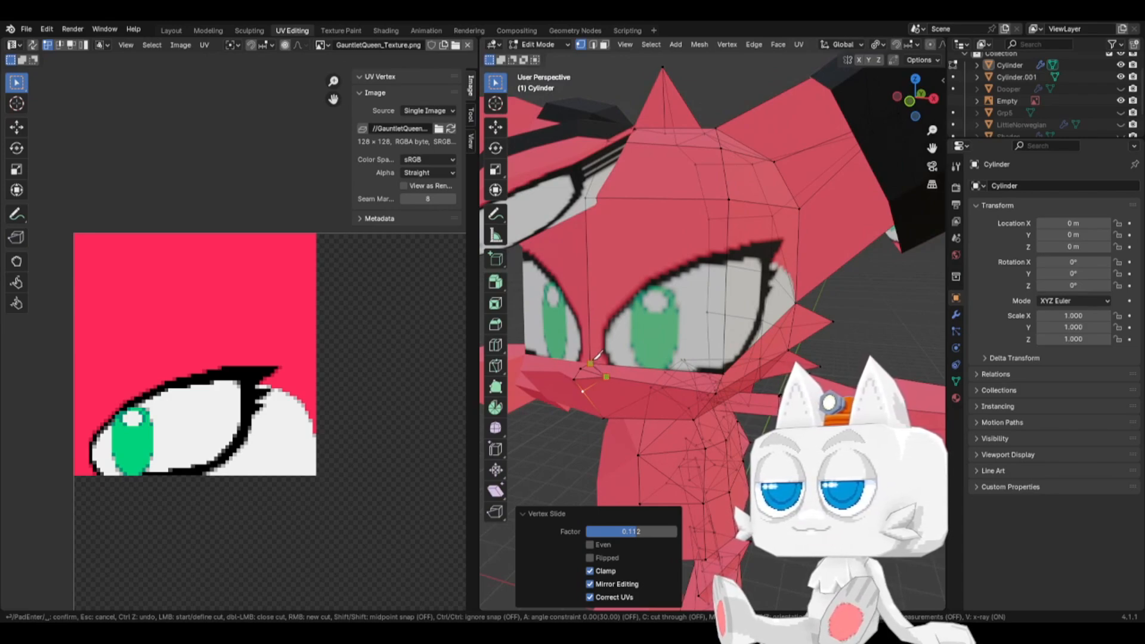
pyautogui.click(591, 363)
pyautogui.press('Return')
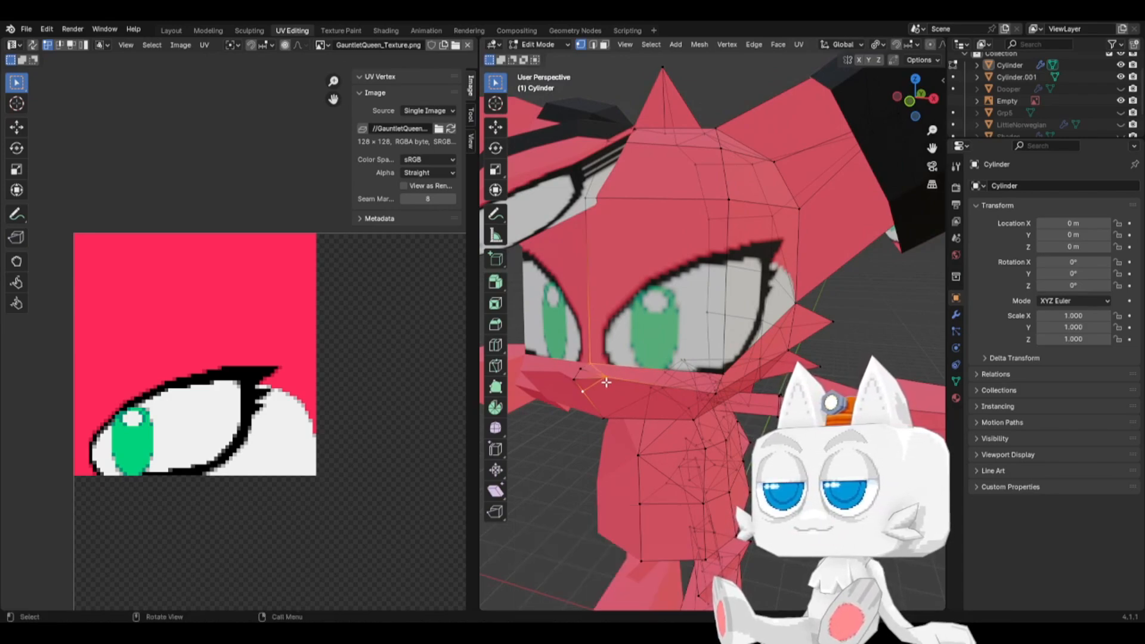
# - Try a knife cut from the snout's upper side vertex down to the centre vertex on its lower edge, and undo it
pyautogui.moveTo(606, 378); pyautogui.dragTo(617, 335, button='middle')
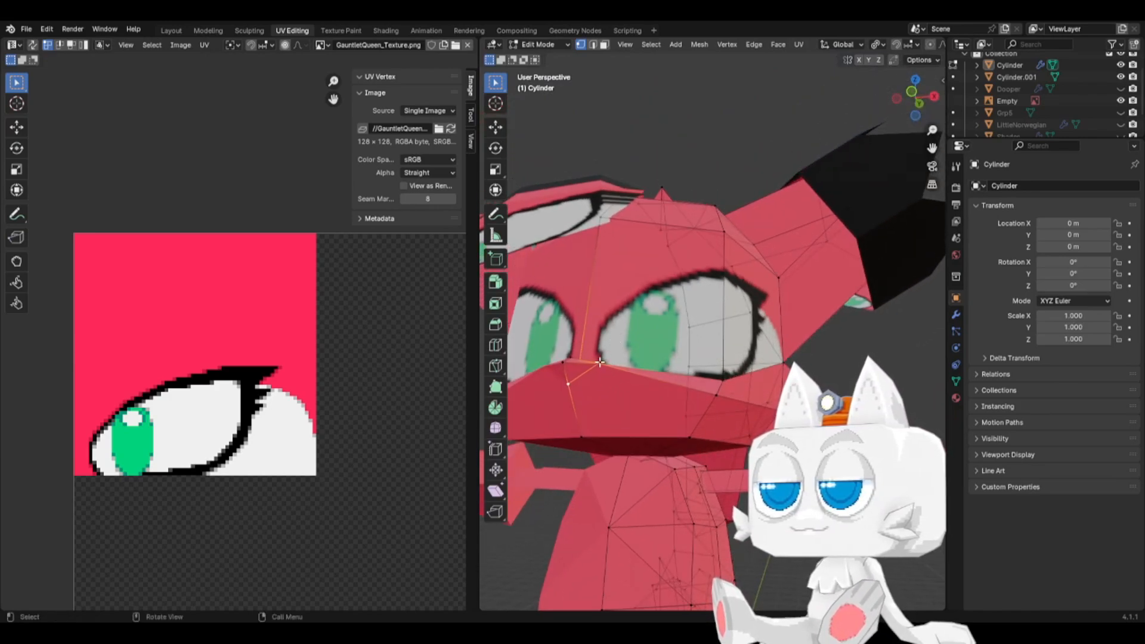
pyautogui.press('k')
pyautogui.click(598, 362)
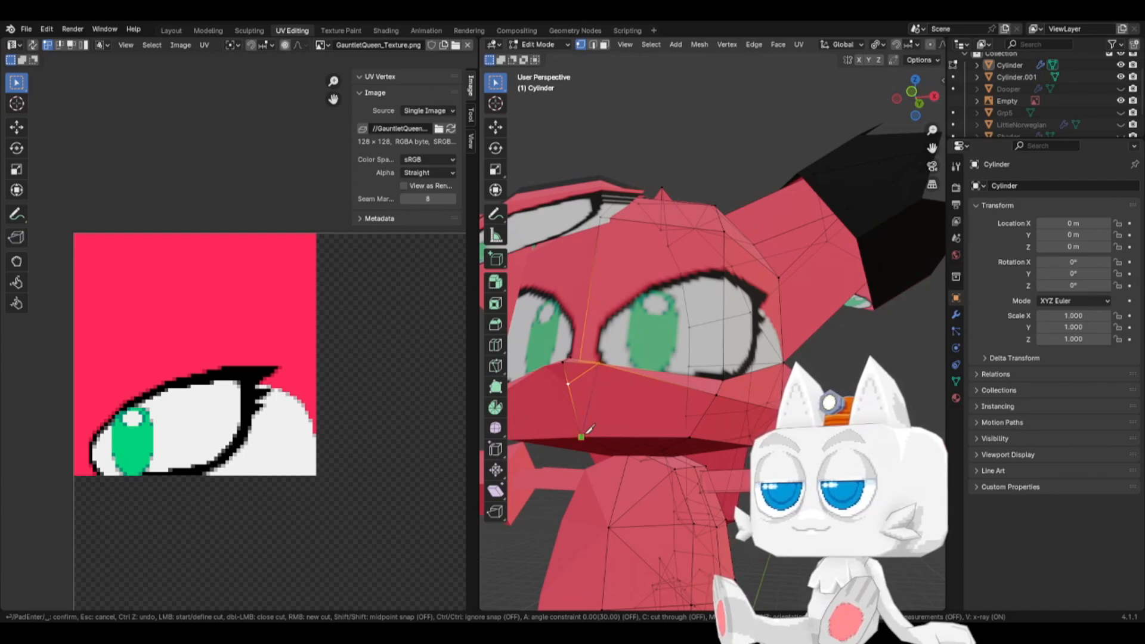
pyautogui.click(582, 437)
pyautogui.press('Return')
pyautogui.hotkey('ctrl', 'z')
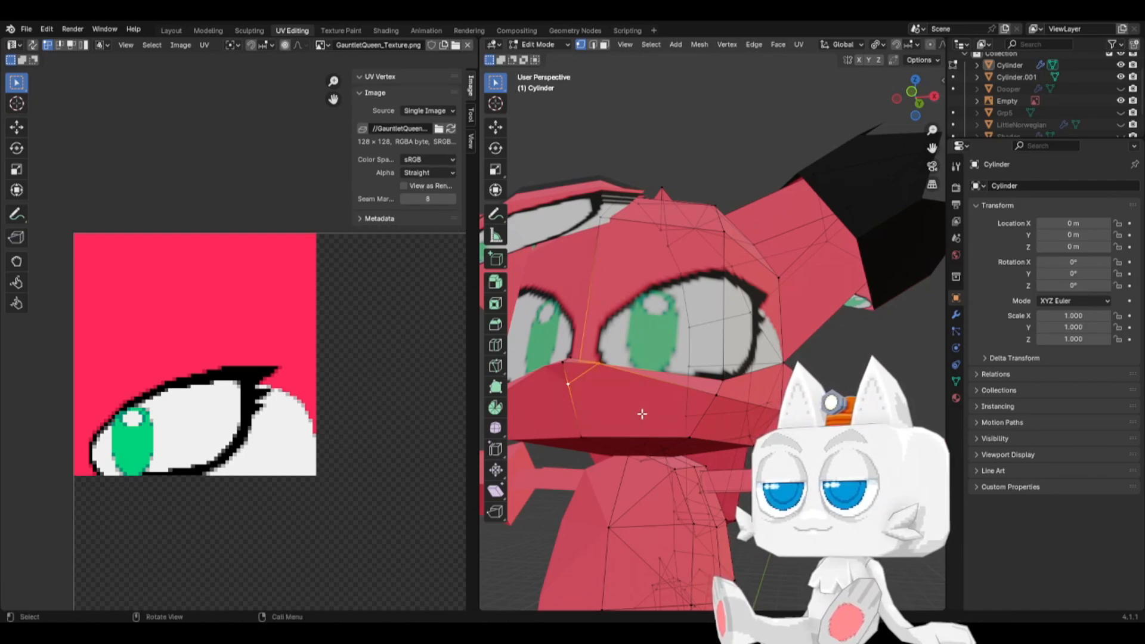
# - Knife-cut an edge from the snout's front centre vertex diagonally to the outer vertex on the snout's lower edge
pyautogui.press('k')
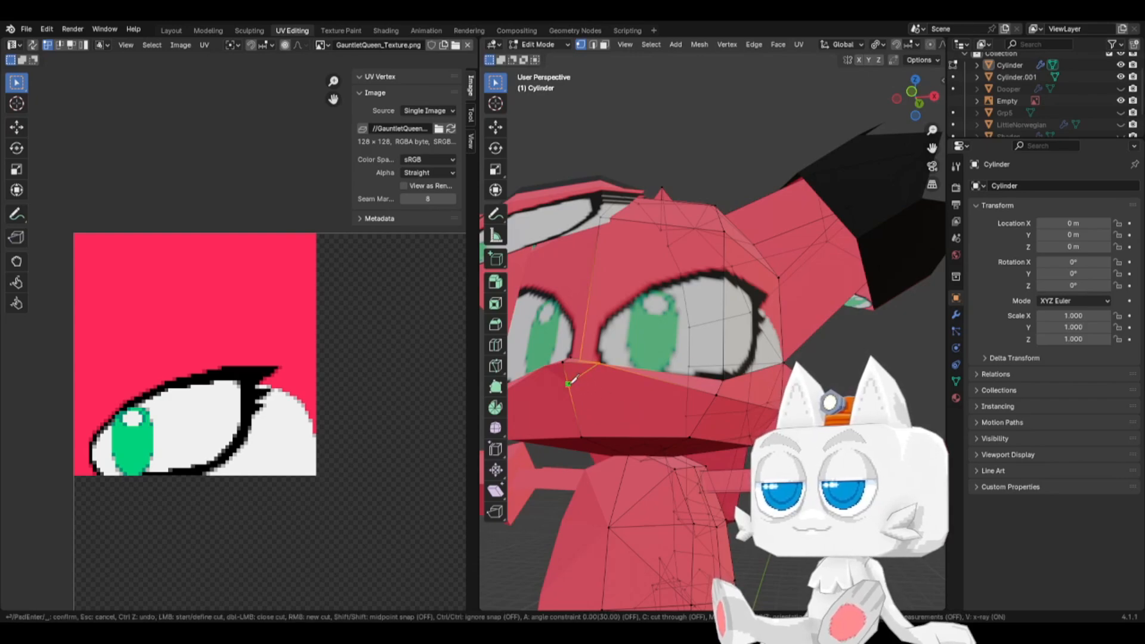
pyautogui.click(568, 383)
pyautogui.click(689, 437)
pyautogui.press('Return')
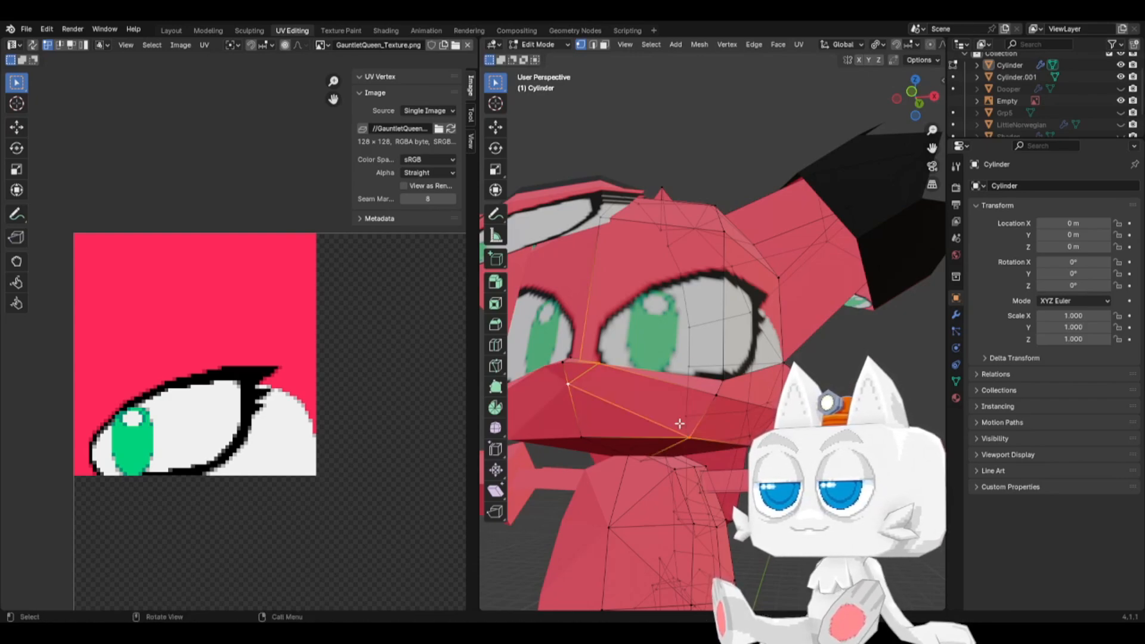
# - In the right view, move the vertex at the snout's lower front edge forward by about 0.045 m along Y
pyautogui.moveTo(634, 399); pyautogui.dragTo(614, 429, button='middle')
pyautogui.click(621, 430)
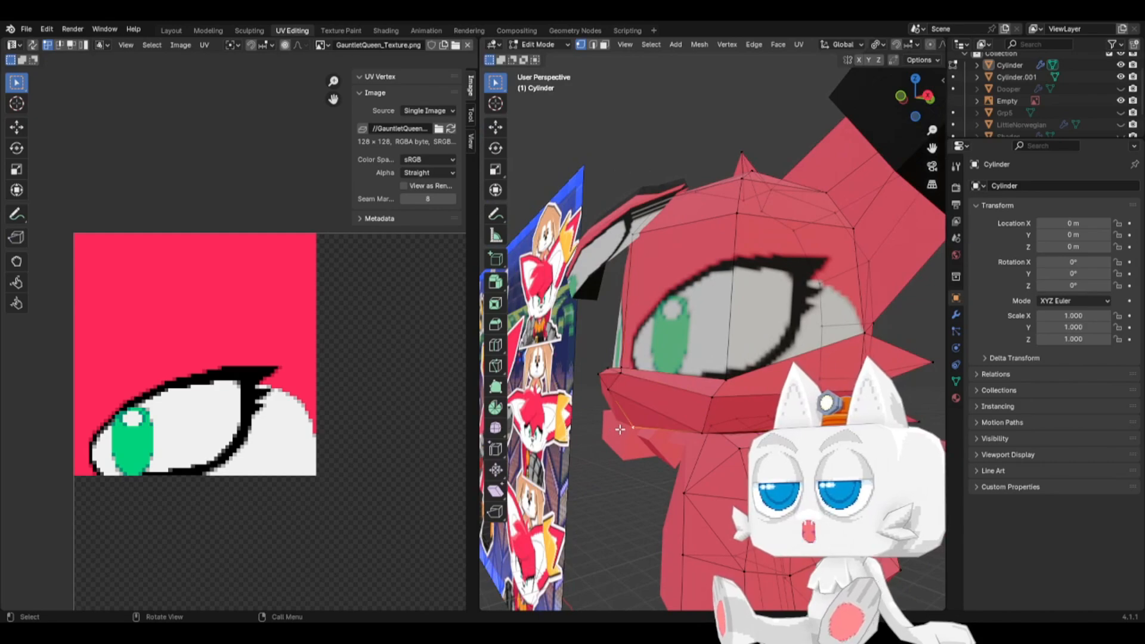
pyautogui.press('KP_5')
pyautogui.press('KP_3')
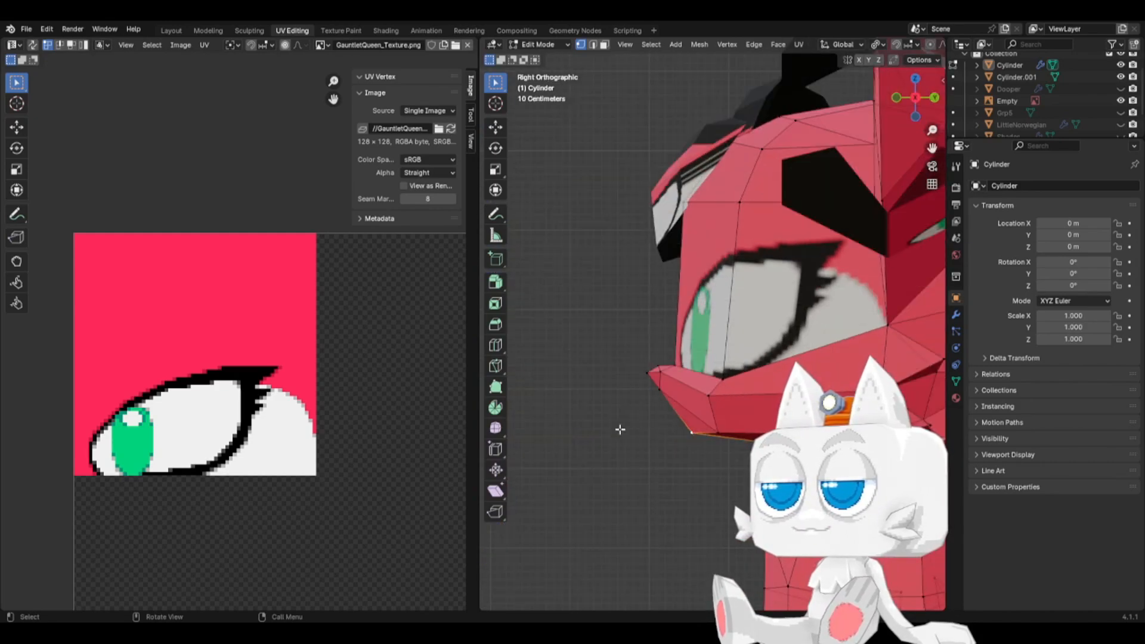
pyautogui.press('g')
pyautogui.click(666, 426)
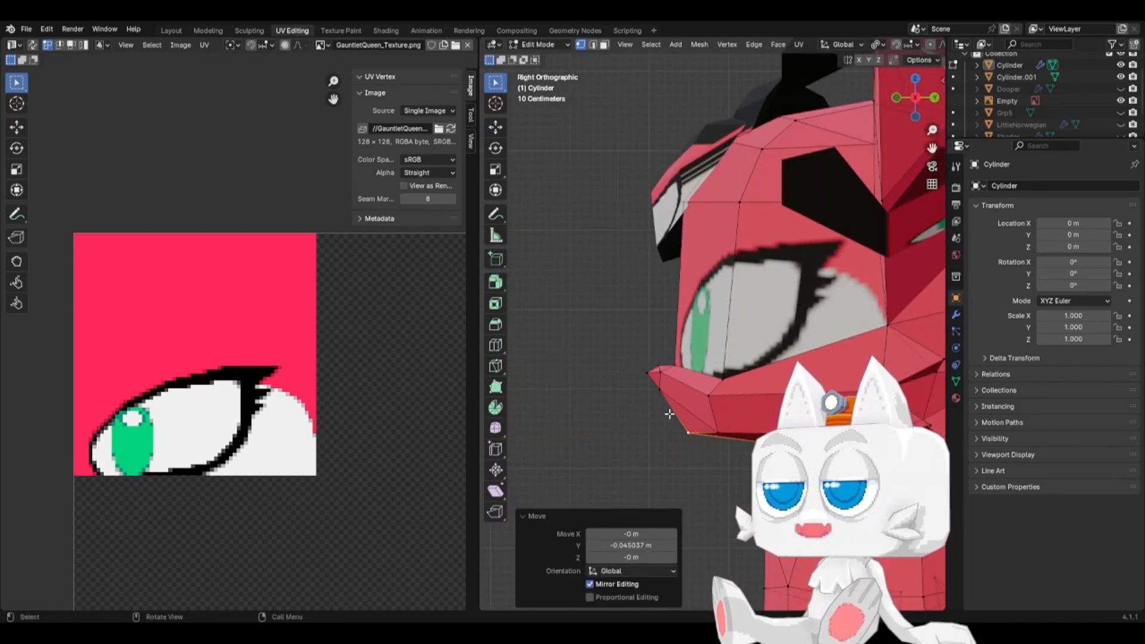
# - Move the snout's front centre vertex forward by about 0.052 m and down by about 0.010 m
pyautogui.scroll(2, 685, 433)
pyautogui.press('g')
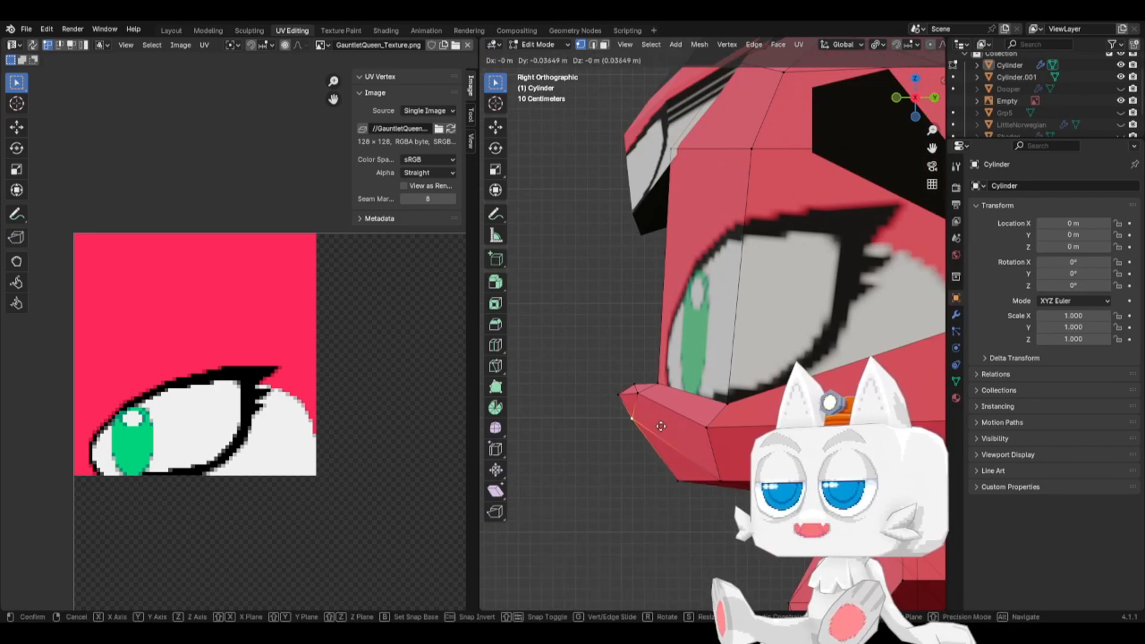
pyautogui.click(633, 422)
pyautogui.moveTo(633, 422); pyautogui.dragTo(737, 359, button='middle')
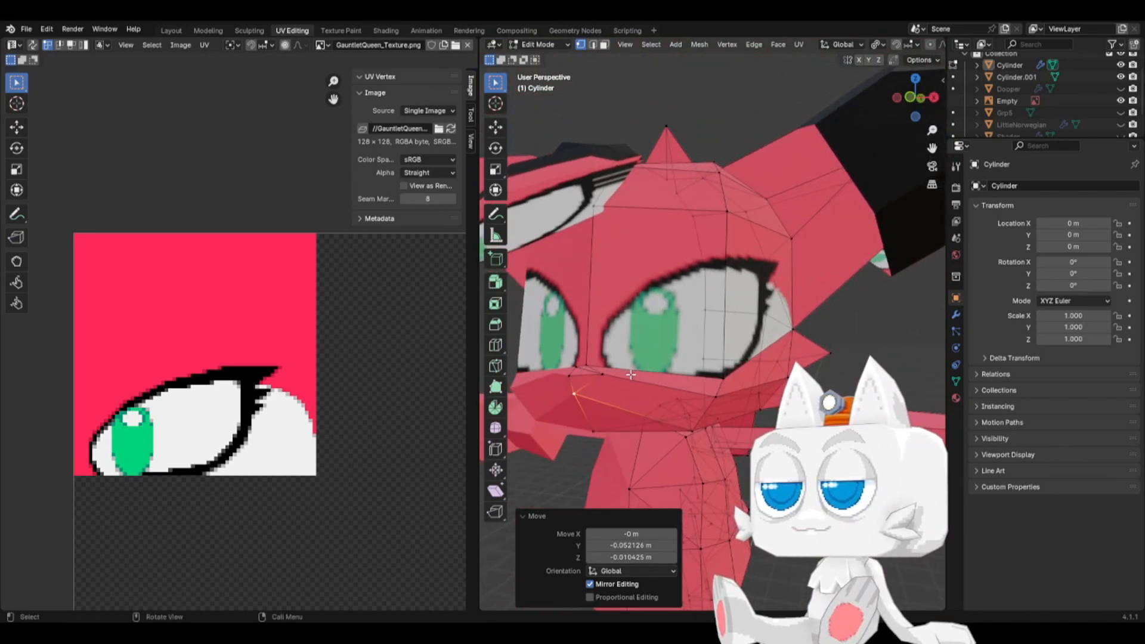
# - Knife-cut an edge from the vertex on the snout's upper side to the outer vertex at the eye's lower edge
pyautogui.moveTo(632, 375); pyautogui.dragTo(629, 392, button='middle')
pyautogui.press('k')
pyautogui.click(605, 376)
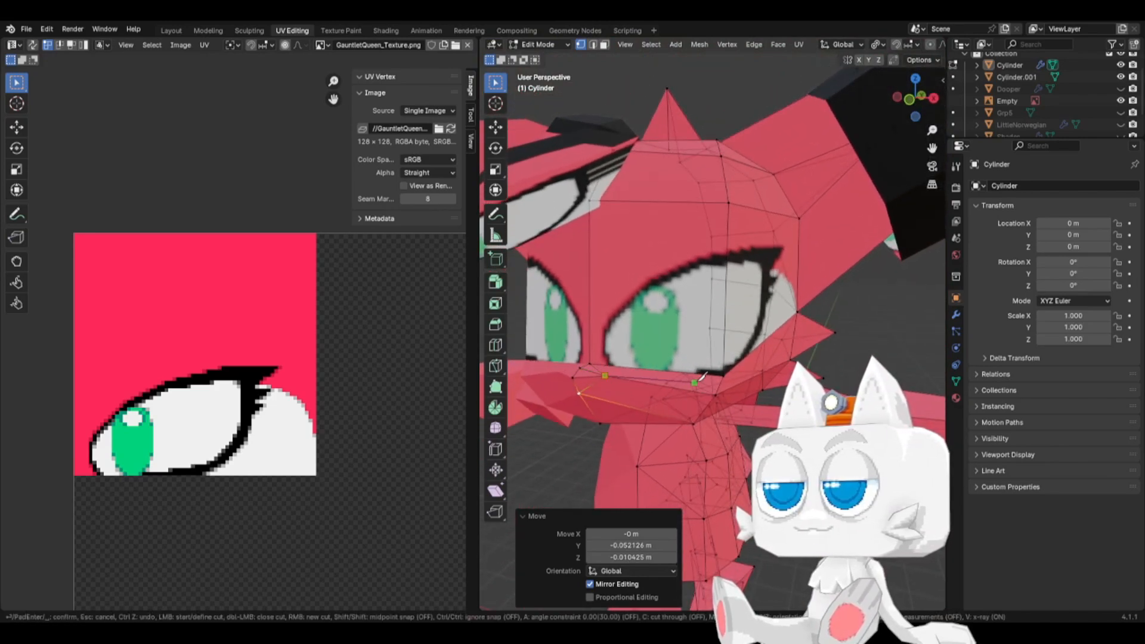
pyautogui.click(724, 375)
pyautogui.press('Return')
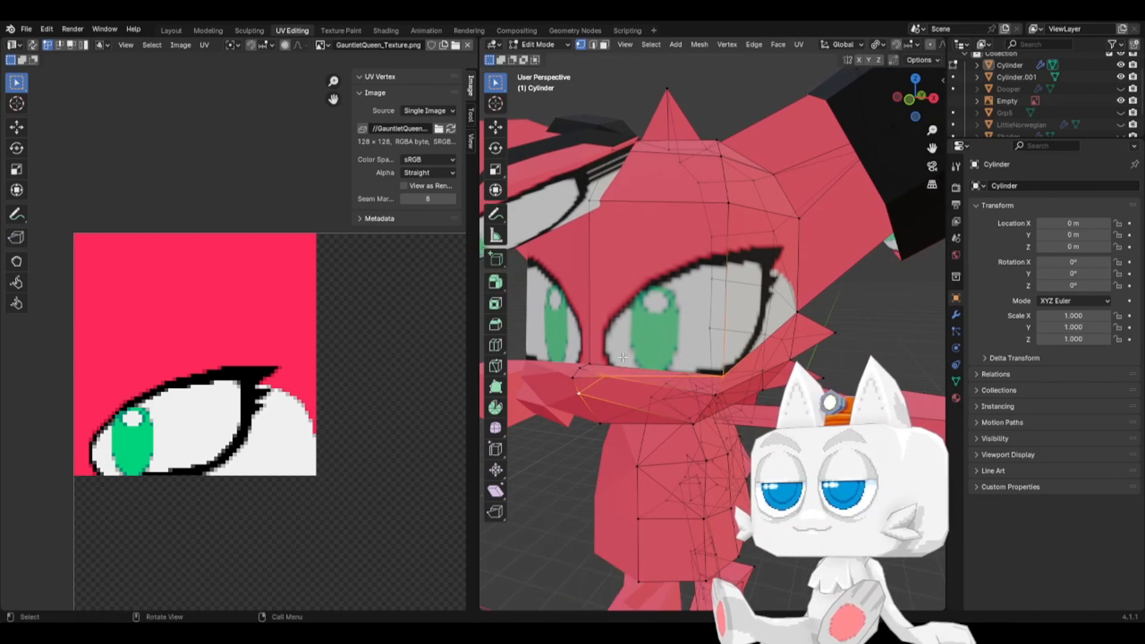
# - Dissolve the redundant edge between the snout's top and the inner corner of the eye, and check the shape in Object Mode
pyautogui.click(592, 44)
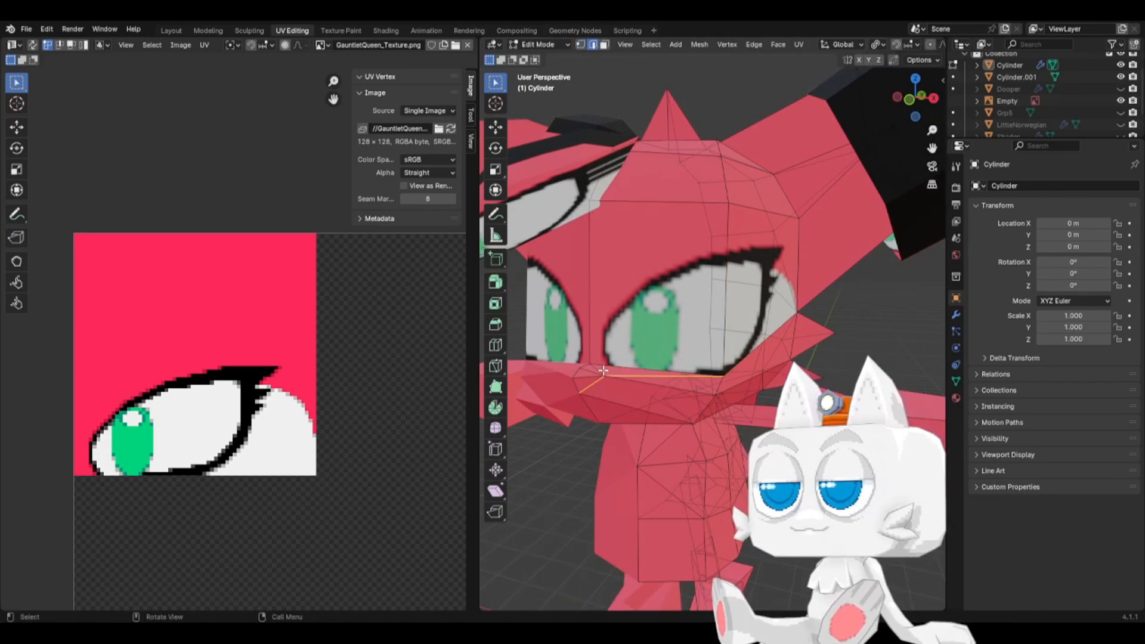
pyautogui.click(600, 367)
pyautogui.press('x')
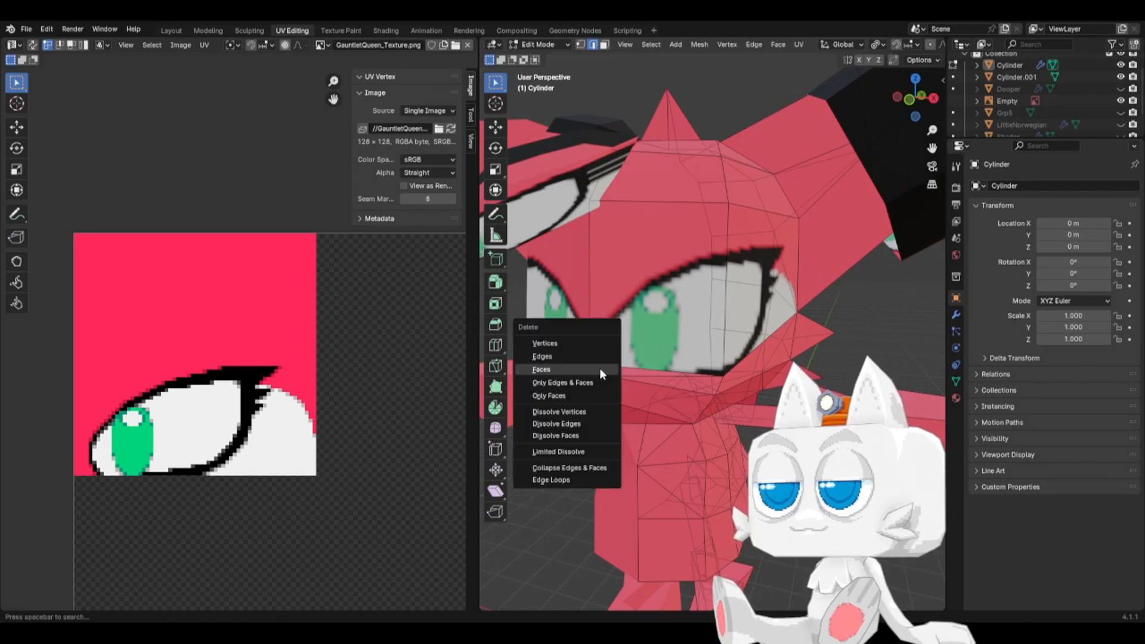
pyautogui.click(572, 412)
pyautogui.press('Tab')
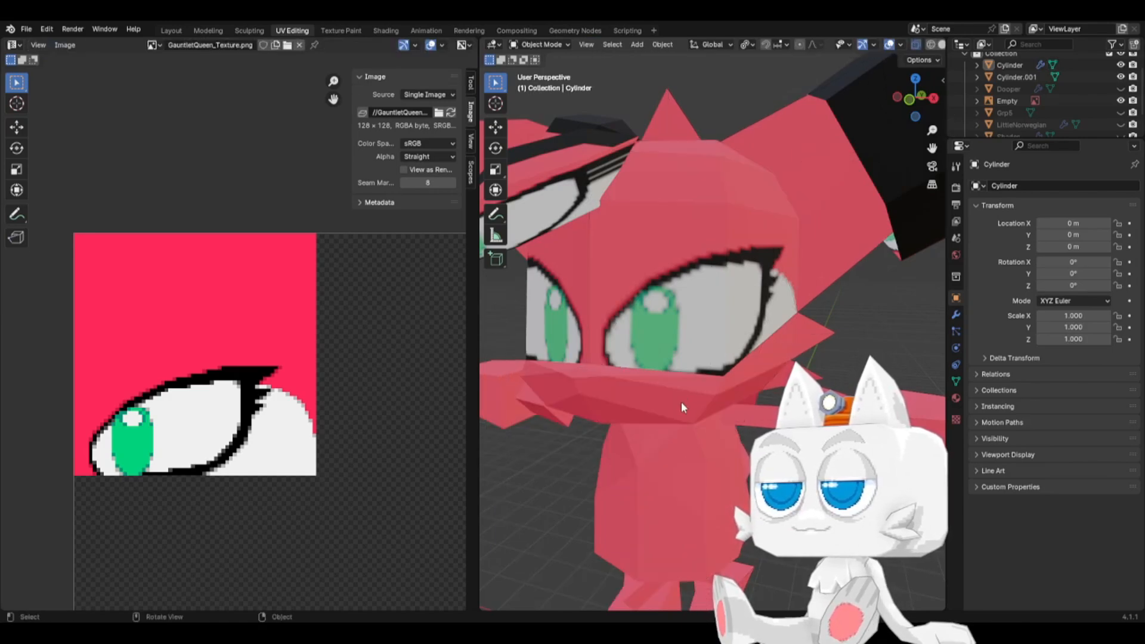
pyautogui.moveTo(681, 402); pyautogui.dragTo(628, 362, button='middle')
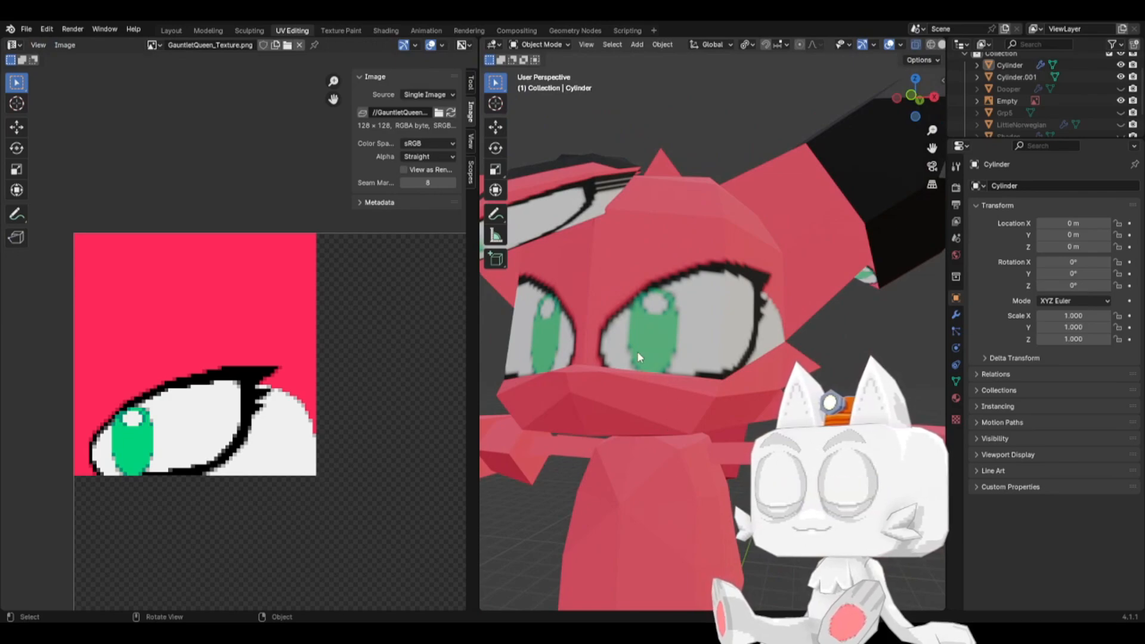
pyautogui.moveTo(663, 381); pyautogui.dragTo(595, 431, button='middle')
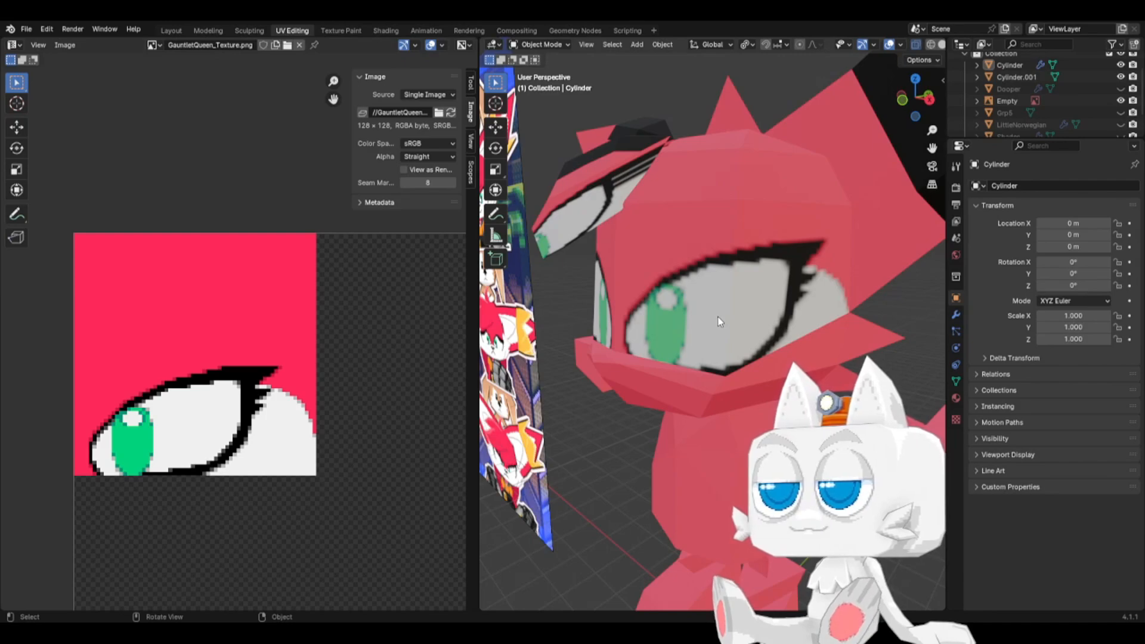
# - In the right view, circle-select the snout and cheek faces below the eye, leaving the nose tip faces unselected
pyautogui.press('KP_5')
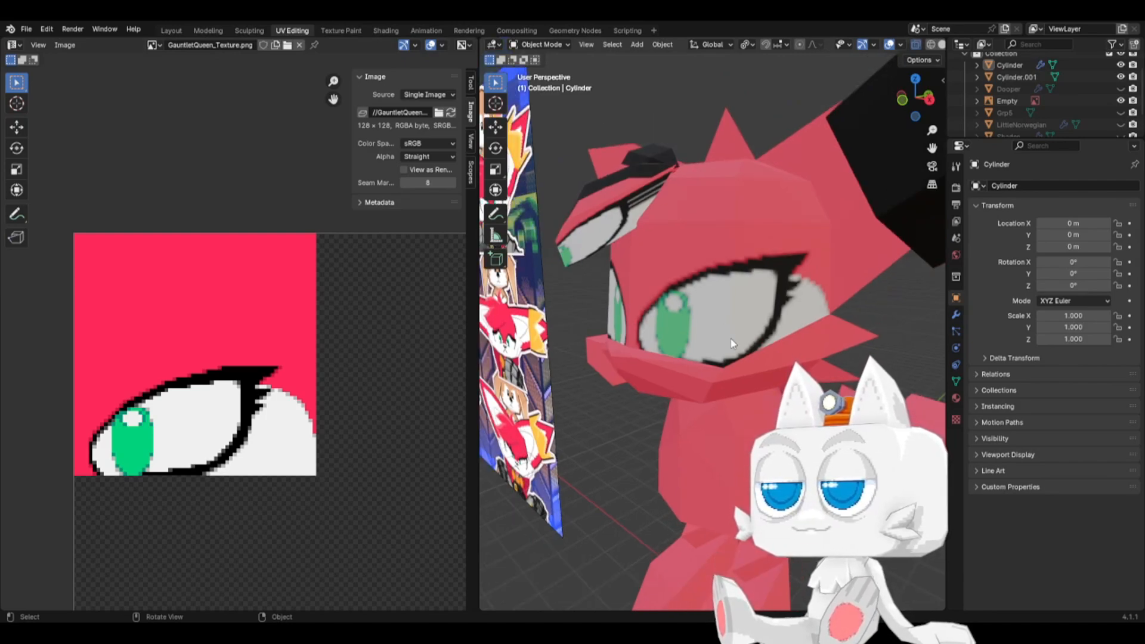
pyautogui.press('KP_3')
pyautogui.press('Tab')
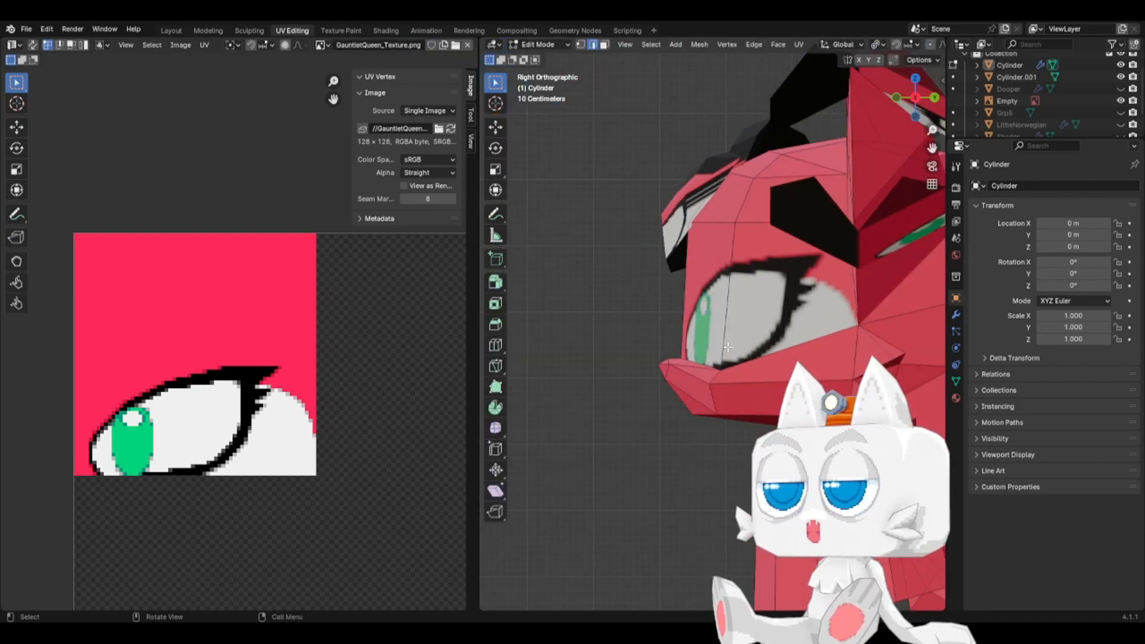
pyautogui.click(603, 45)
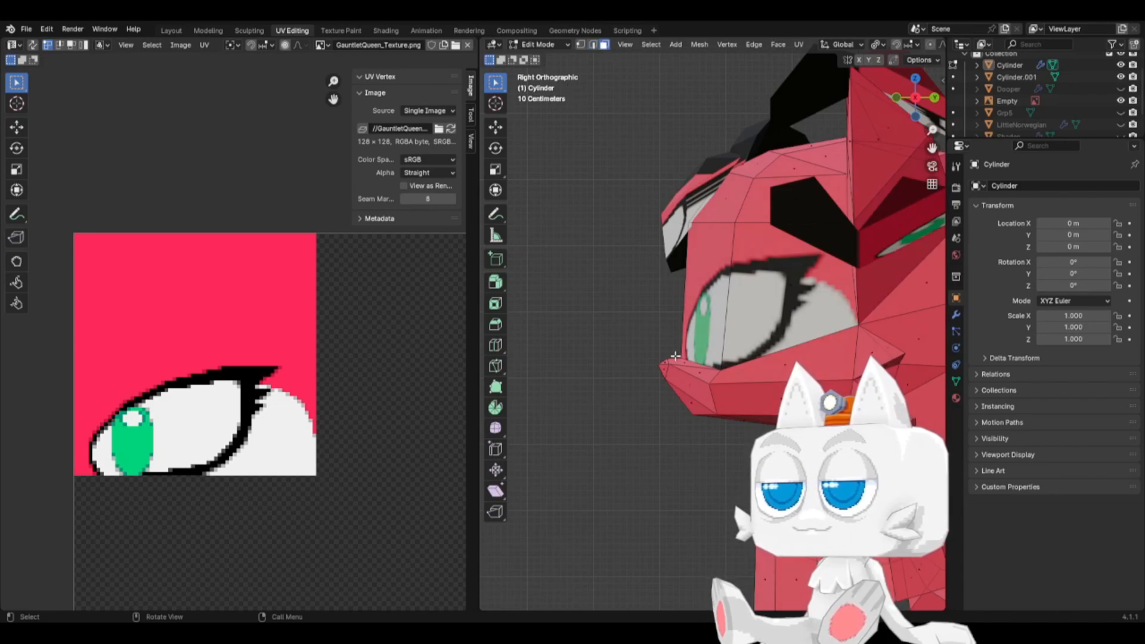
pyautogui.press('c')
pyautogui.moveTo(684, 364)
pyautogui.mouseDown()
pyautogui.moveTo(679, 389)
pyautogui.moveTo(700, 379)
pyautogui.mouseUp()
pyautogui.moveTo(726, 424)
pyautogui.mouseDown()
pyautogui.moveTo(770, 420)
pyautogui.moveTo(787, 369)
pyautogui.mouseUp()
pyautogui.press('Escape')
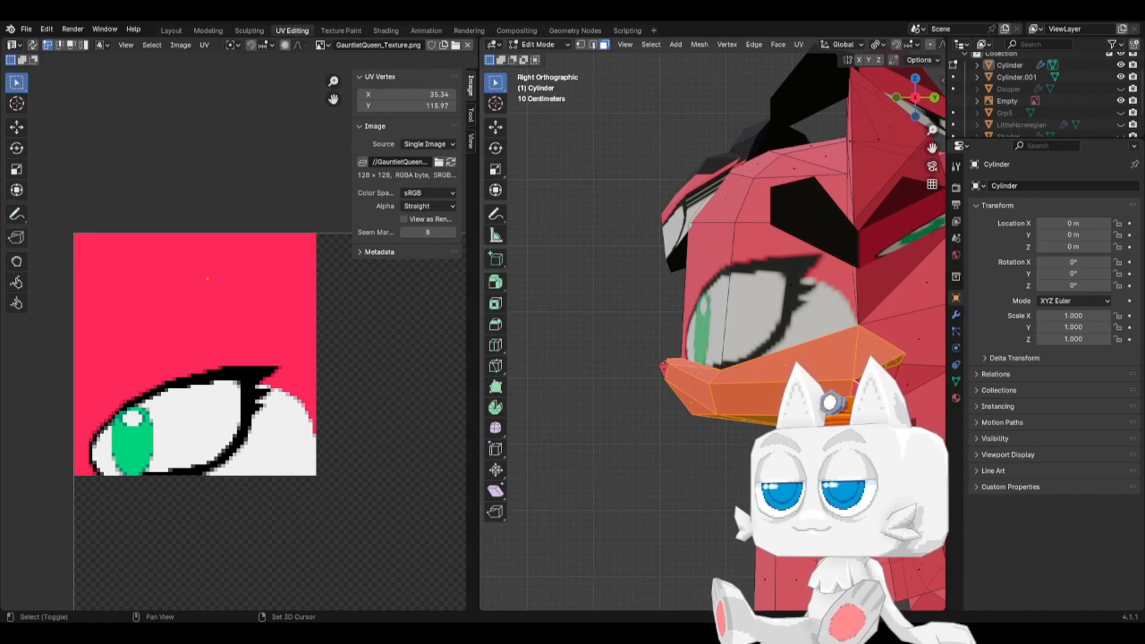
# - Add the faces behind the cheek spikes and under the jaw to the muzzle selection
pyautogui.moveTo(899, 378); pyautogui.dragTo(807, 344, button='middle')
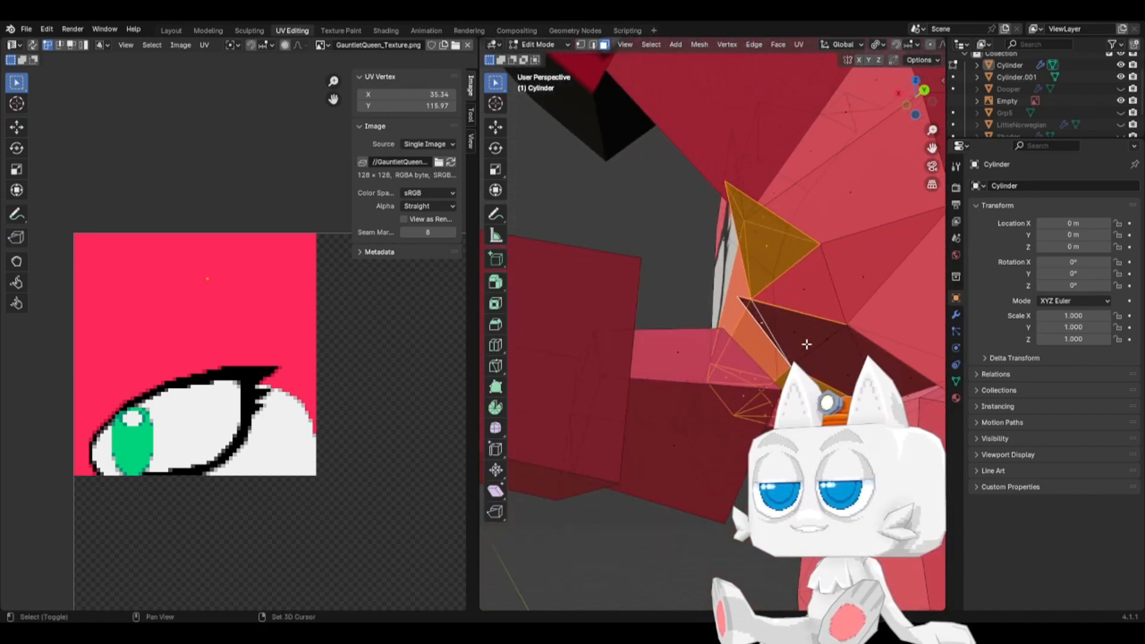
pyautogui.keyDown('shift'); pyautogui.click(796, 338); pyautogui.keyUp('shift')
pyautogui.keyDown('shift'); pyautogui.click(836, 349); pyautogui.keyUp('shift')
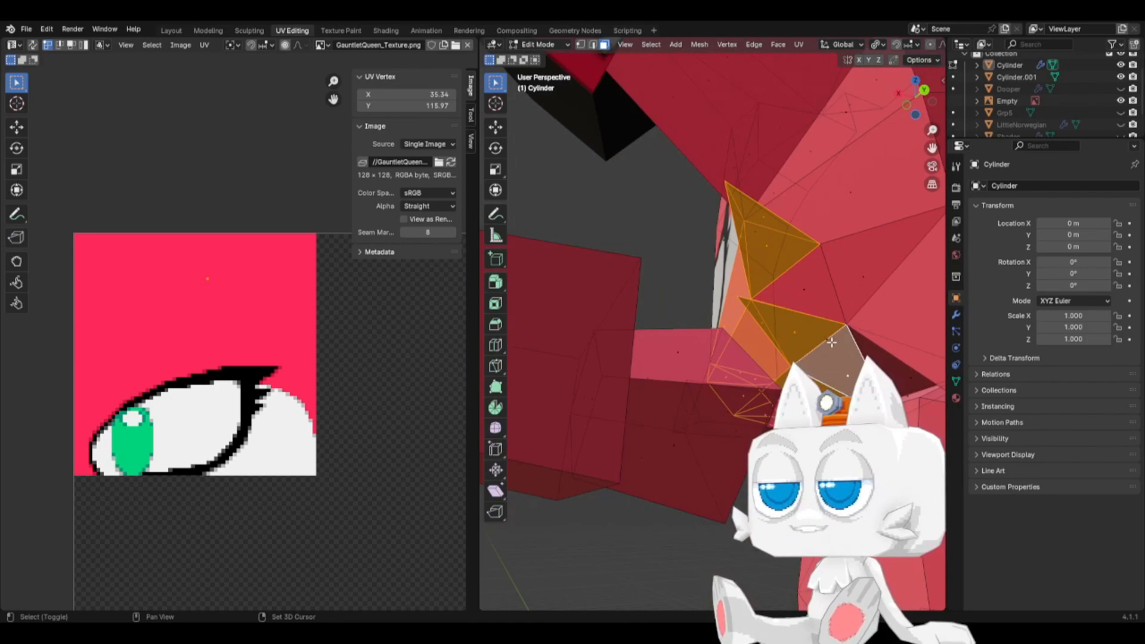
pyautogui.moveTo(831, 342); pyautogui.dragTo(889, 328, button='middle')
pyautogui.keyDown('shift'); pyautogui.click(891, 325); pyautogui.keyUp('shift')
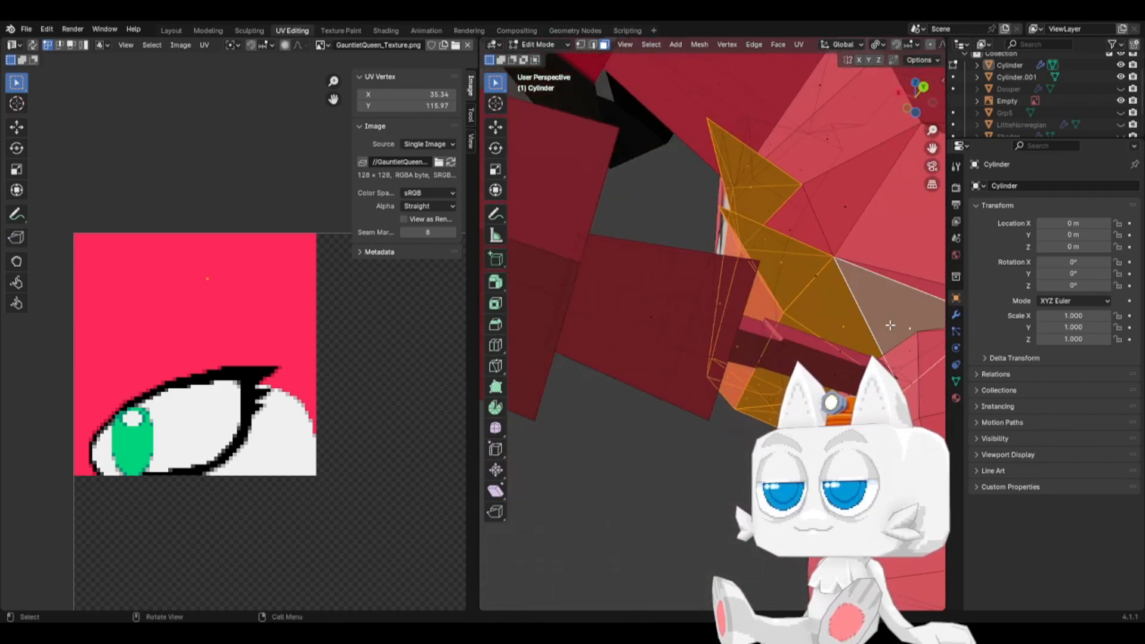
# - Move the selected muzzle faces' UVs onto the off-white area of the texture beside the eye
pyautogui.press('KP_3')
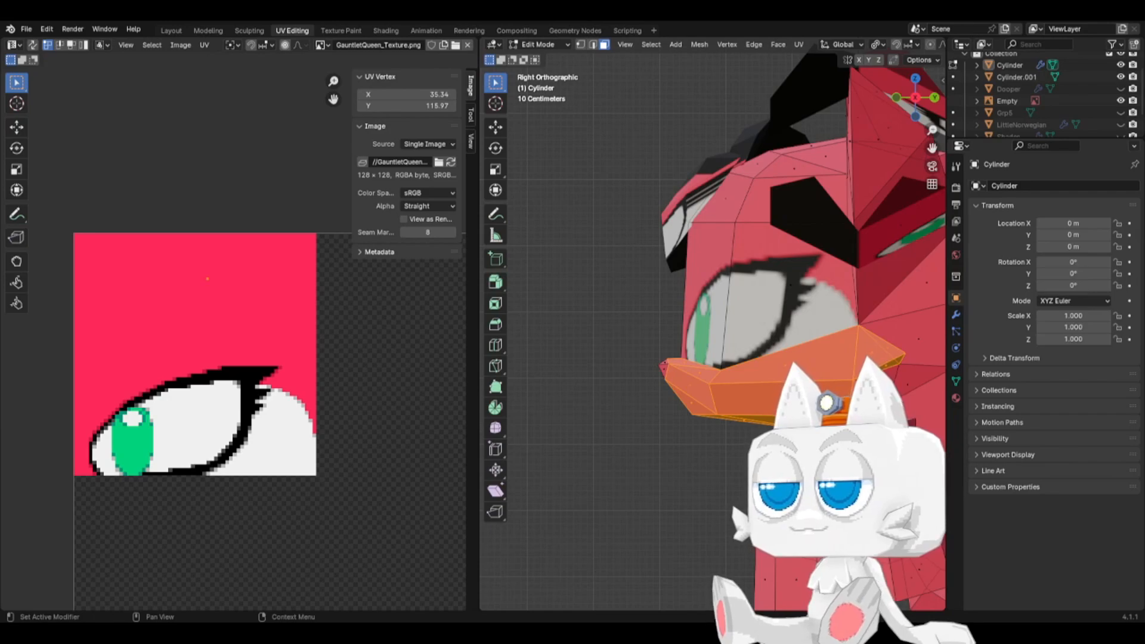
pyautogui.moveTo(668, 307); pyautogui.dragTo(697, 307, button='middle')
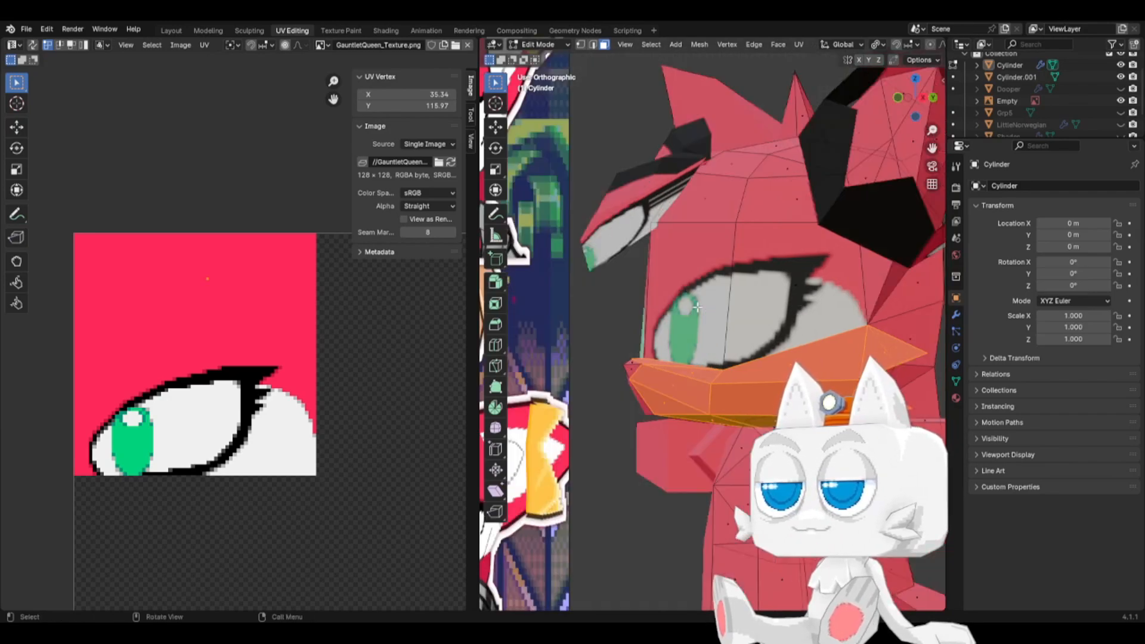
pyautogui.press('KP_1')
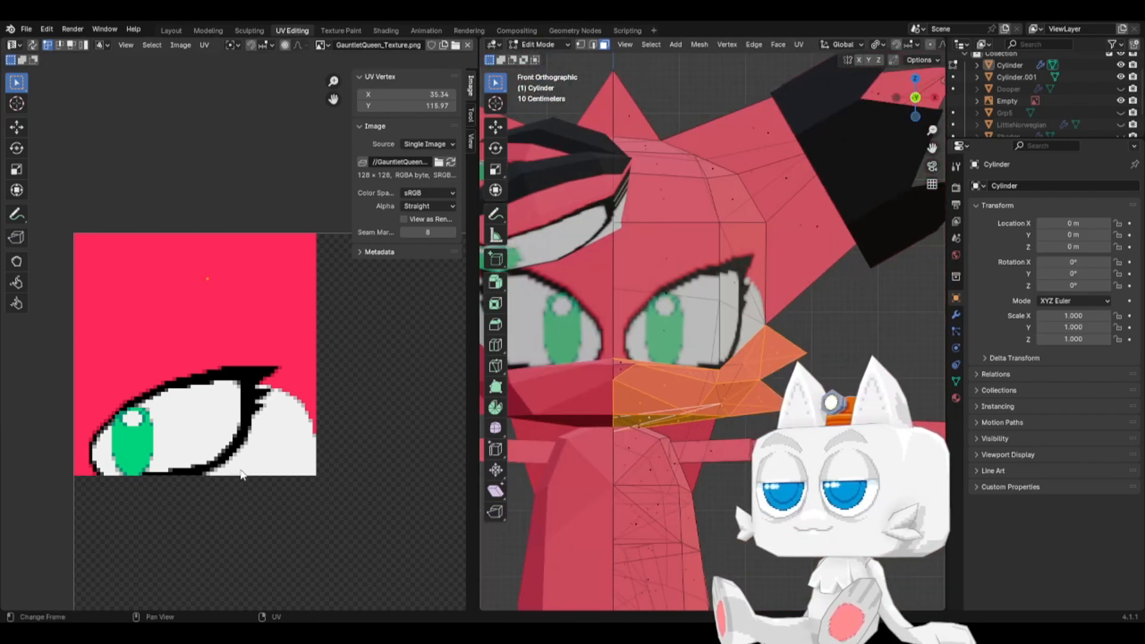
pyautogui.scroll(-2, 242, 474)
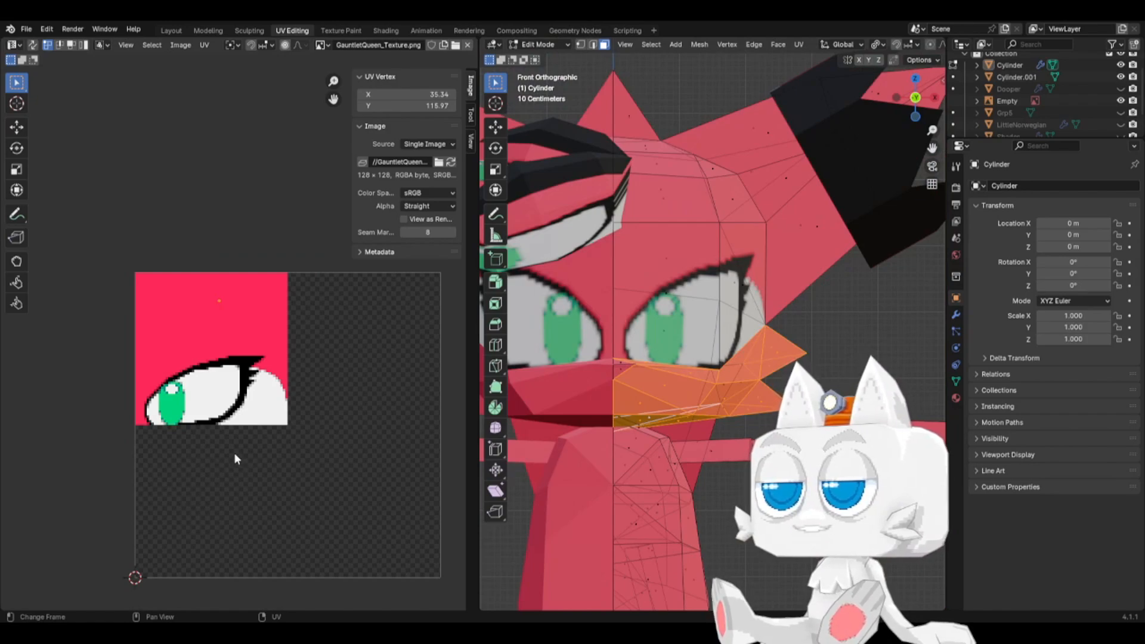
pyautogui.press('g')
pyautogui.click(294, 440)
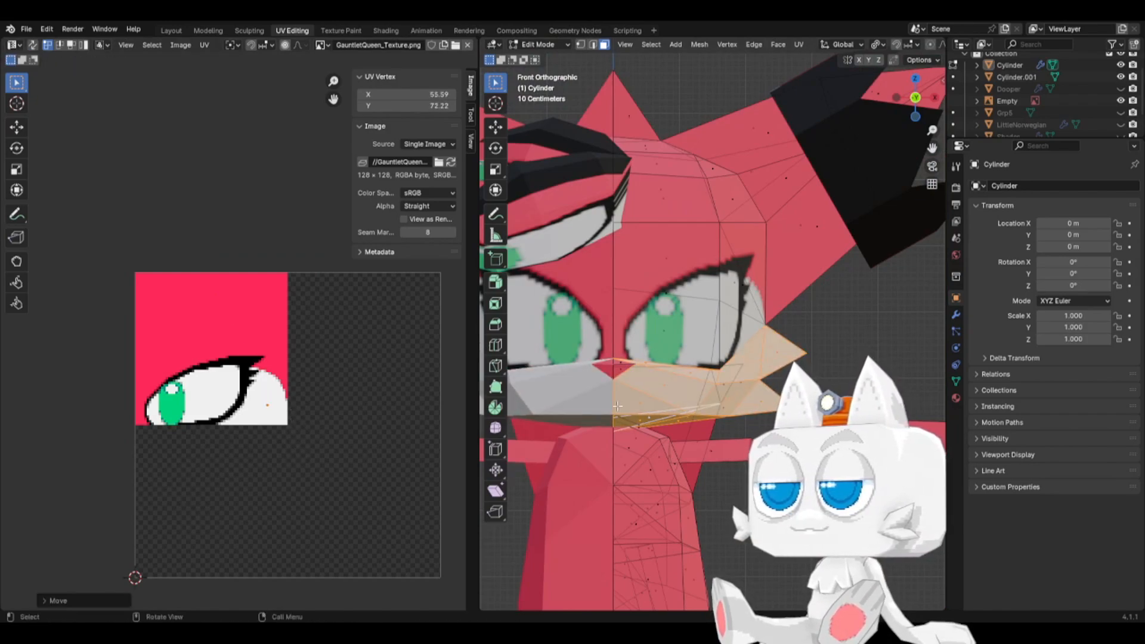
# - Inspect the recoloured muzzle and the whole character in Object Mode from the front, side and back
pyautogui.moveTo(617, 405); pyautogui.dragTo(766, 381, button='middle')
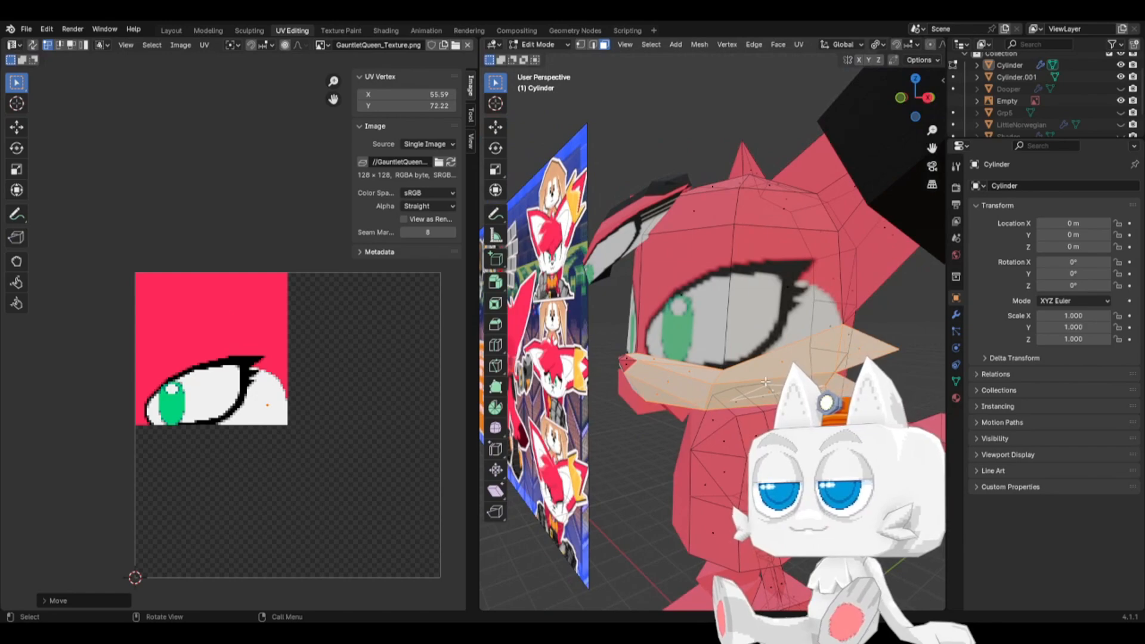
pyautogui.press('KP_3')
pyautogui.moveTo(835, 361); pyautogui.dragTo(753, 339, button='middle')
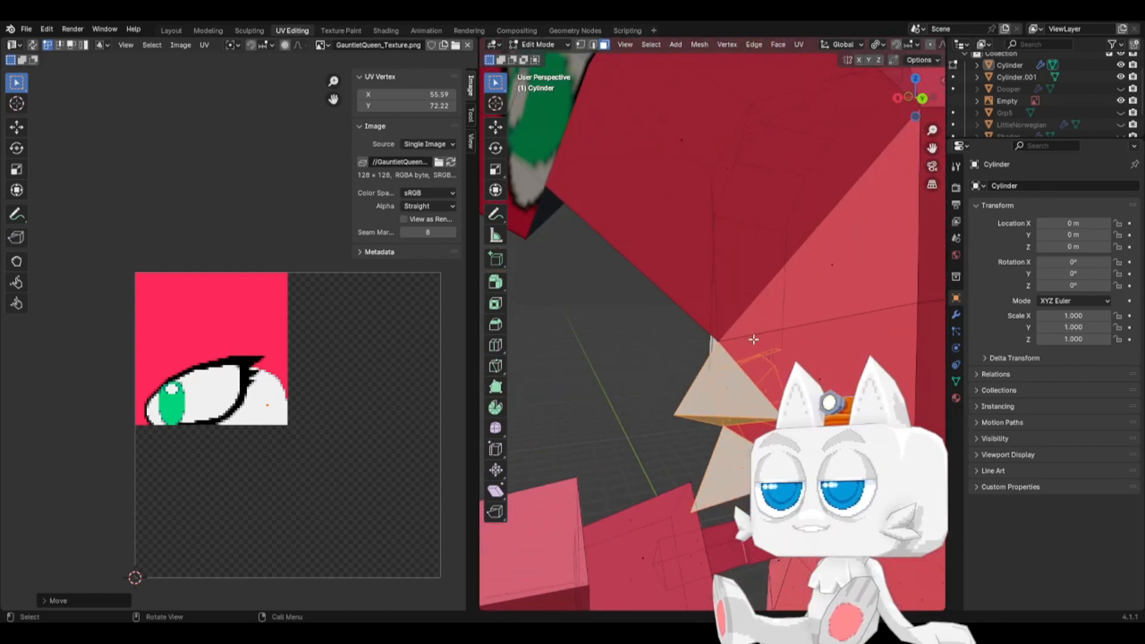
pyautogui.scroll(-6, 753, 340)
pyautogui.press('Tab')
pyautogui.moveTo(689, 393); pyautogui.dragTo(844, 374, button='middle')
pyautogui.moveTo(686, 354); pyautogui.dragTo(743, 367, button='middle')
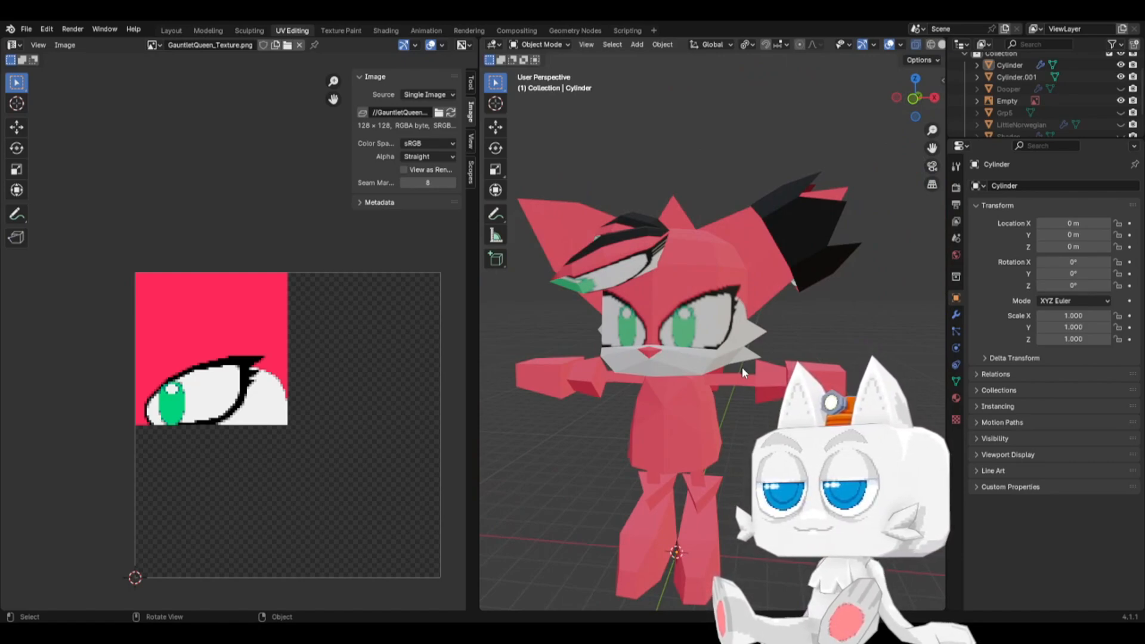
pyautogui.press('KP_1')
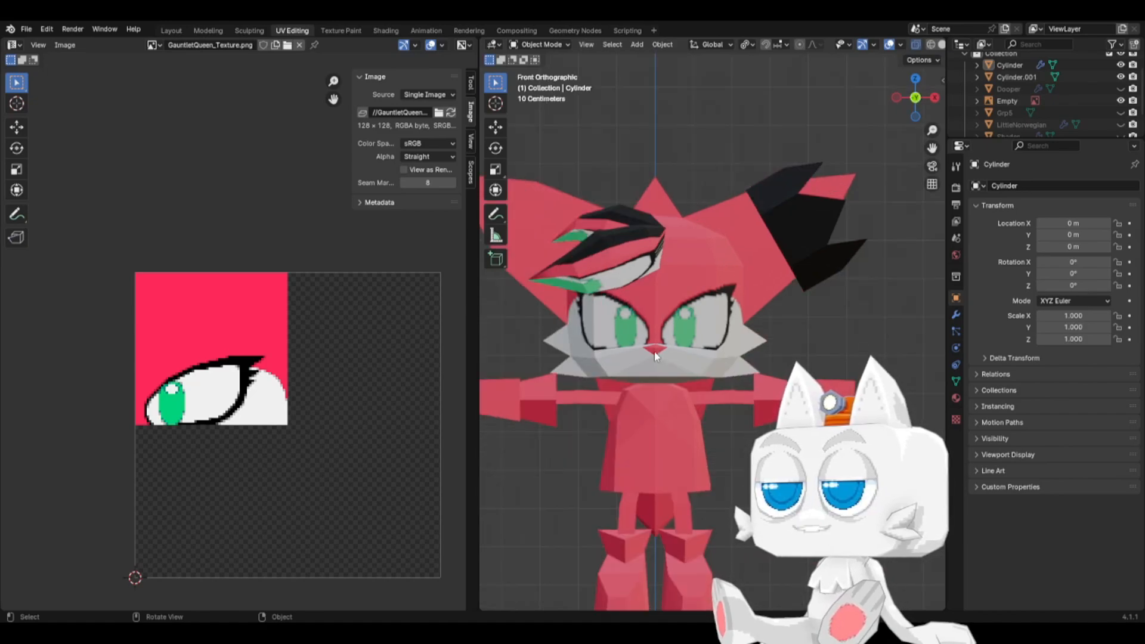
pyautogui.moveTo(667, 340)
pyautogui.mouseDown(button='middle')
pyautogui.moveTo(687, 323)
pyautogui.moveTo(625, 326)
pyautogui.moveTo(743, 338)
pyautogui.moveTo(684, 335)
pyautogui.mouseUp(button='middle')
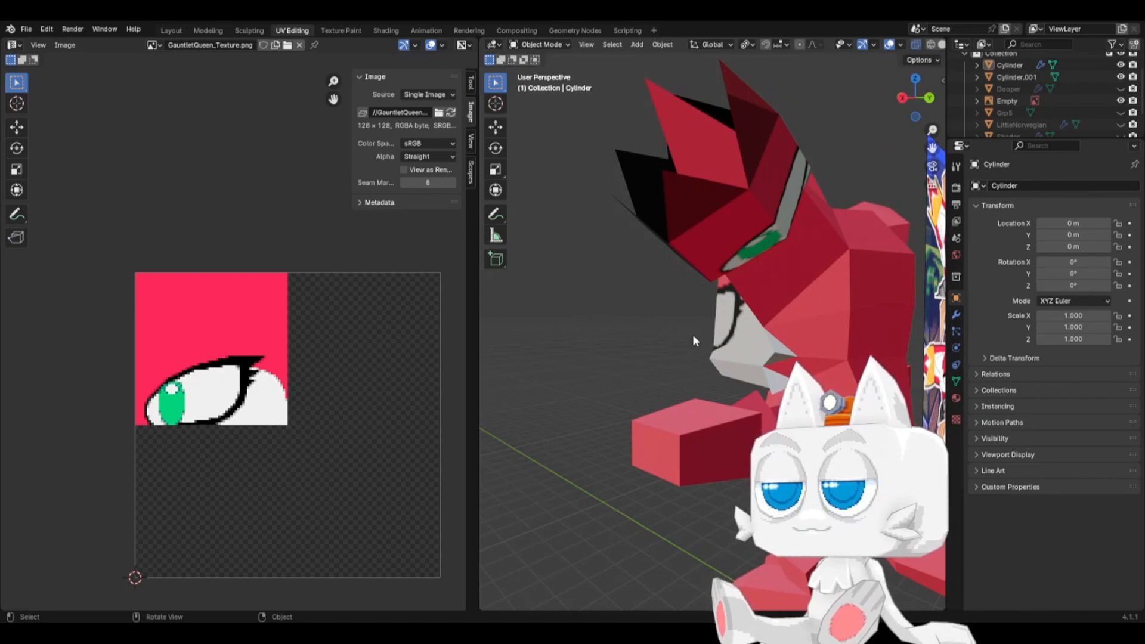
pyautogui.press('KP_3')
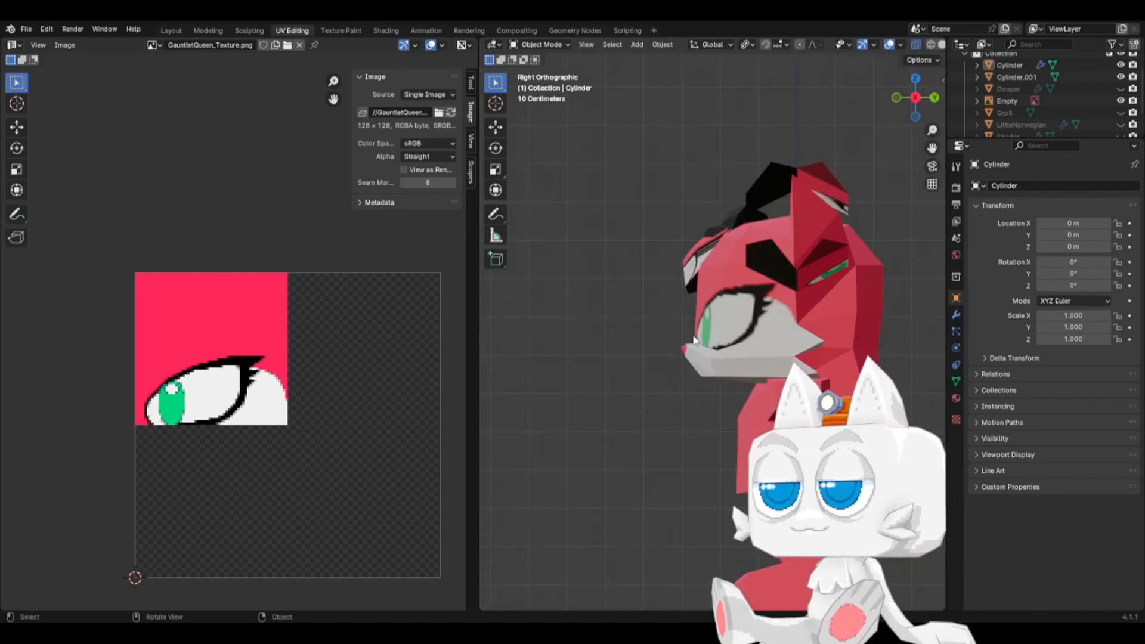
pyautogui.press('KP_1')
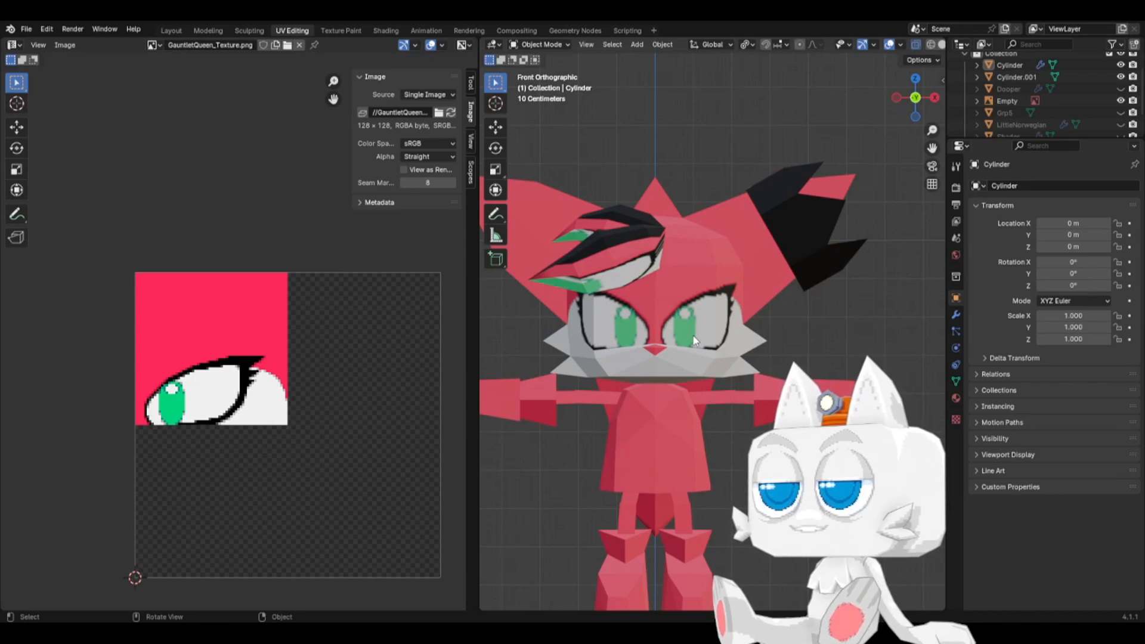
pyautogui.scroll(-2, 722, 307)
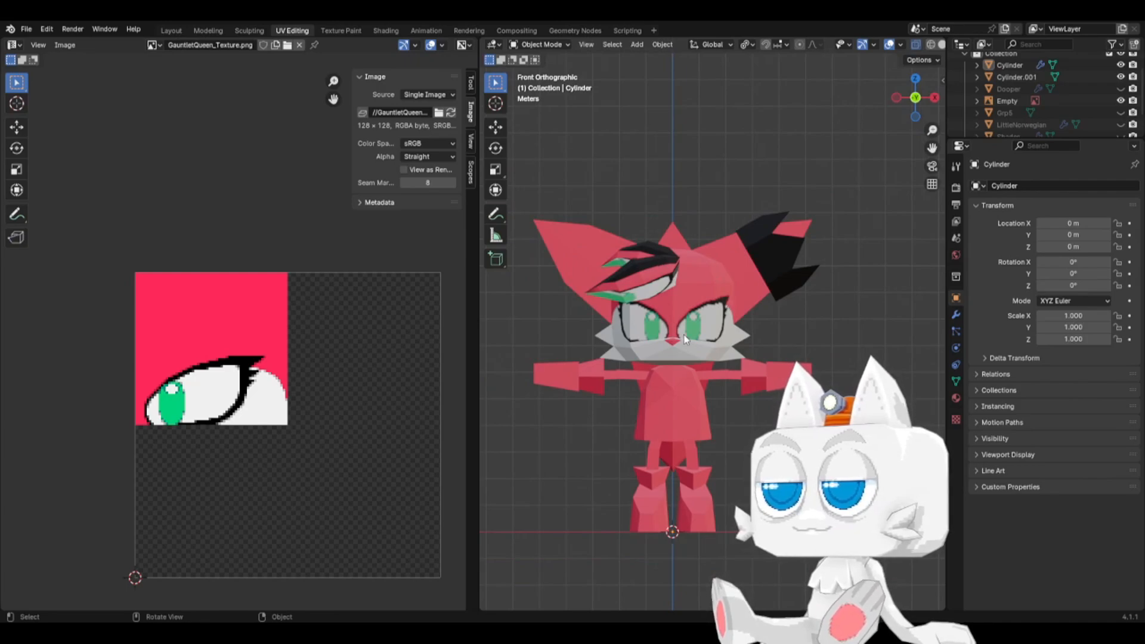
pyautogui.scroll(-2, 688, 333)
pyautogui.scroll(2, 689, 332)
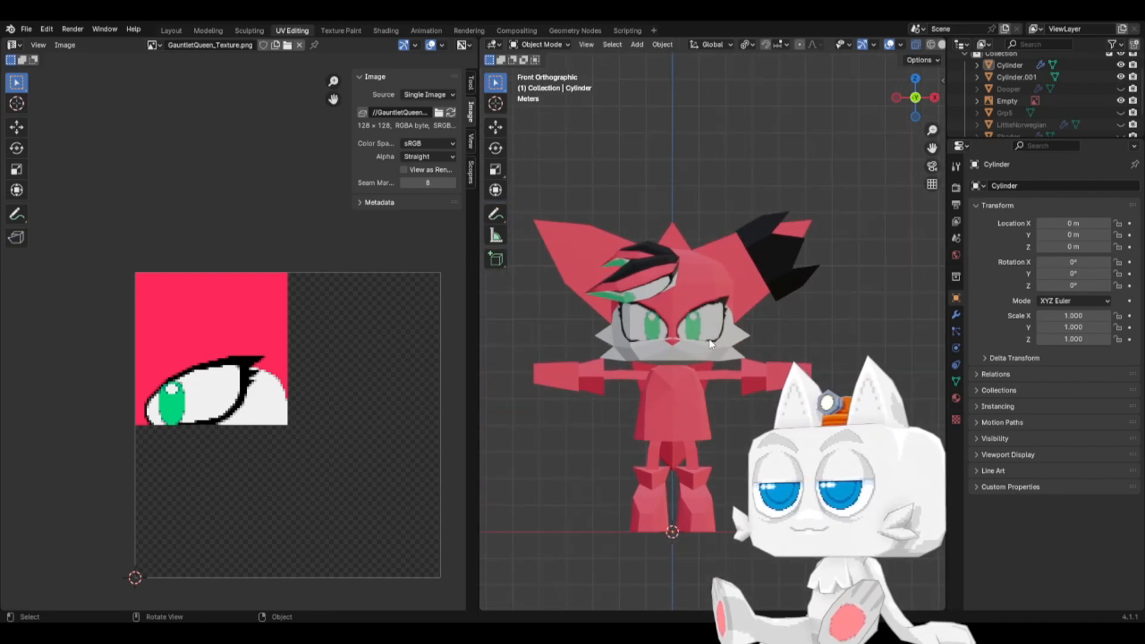
pyautogui.scroll(1, 711, 344)
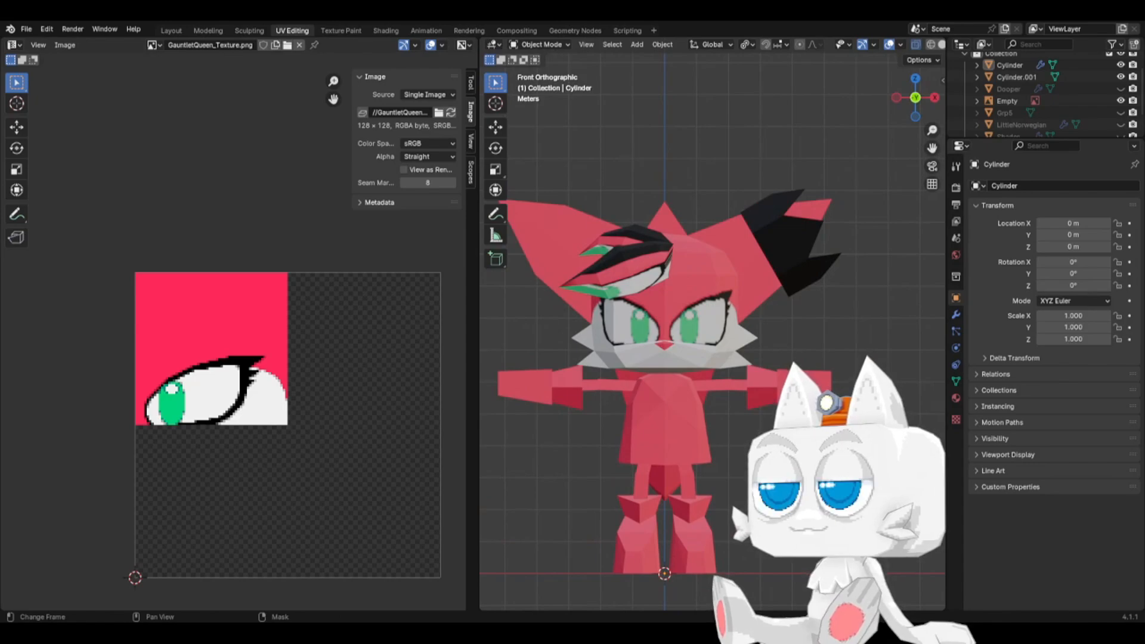
# - Switch to Aseprite and fill a small square with the outline's black, directly under the lower-left corner of the red area
pyautogui.hotkey('alt', 'Tab')
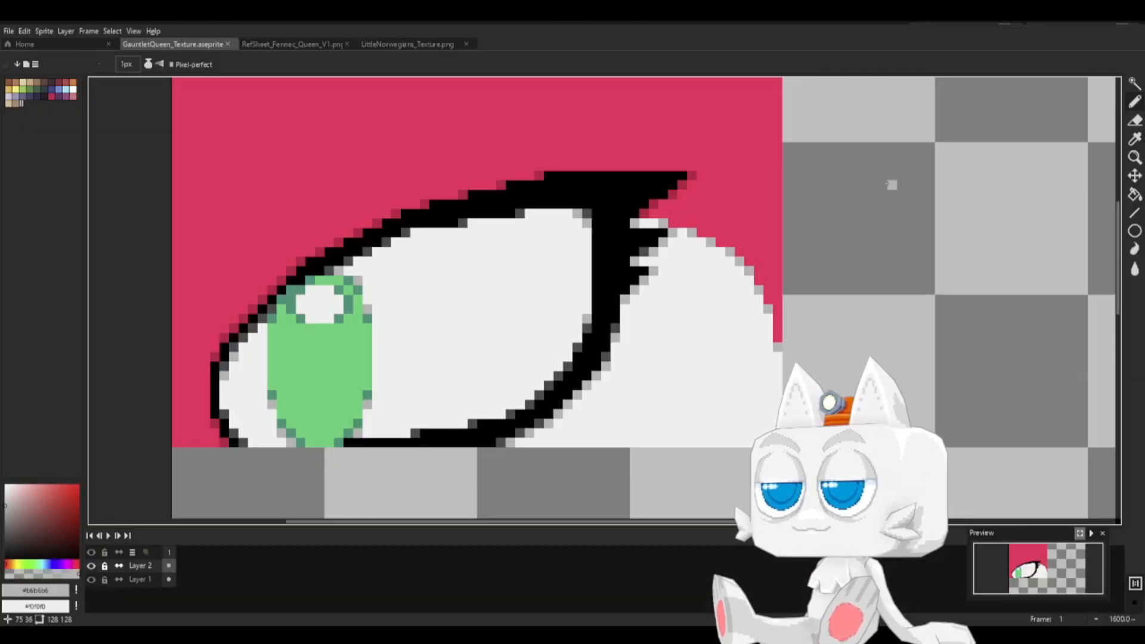
pyautogui.click(1136, 85)
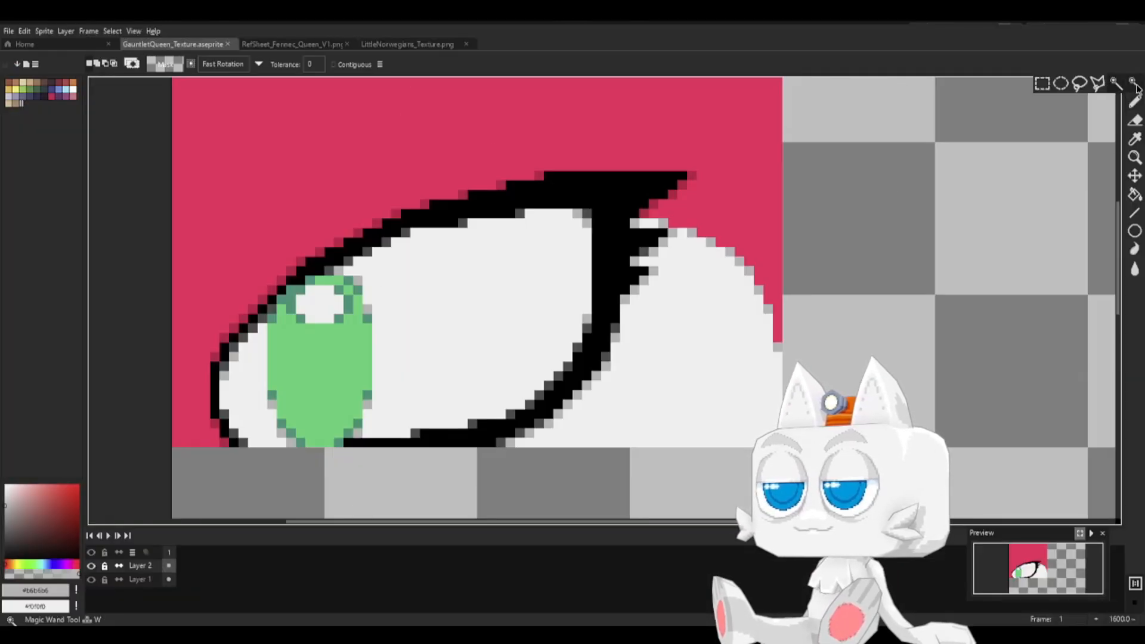
pyautogui.click(1044, 86)
pyautogui.moveTo(474, 398); pyautogui.dragTo(617, 283, button='middle')
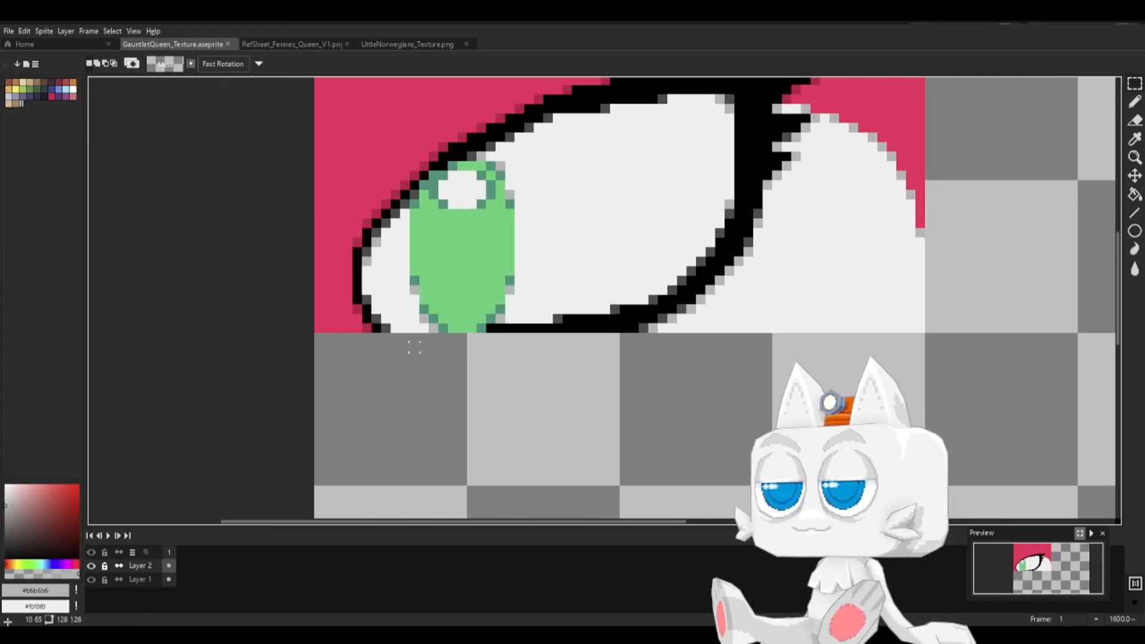
pyautogui.moveTo(315, 333); pyautogui.dragTo(400, 419)
pyautogui.press('b')
pyautogui.keyDown('alt'); pyautogui.click(599, 322); pyautogui.keyUp('alt')
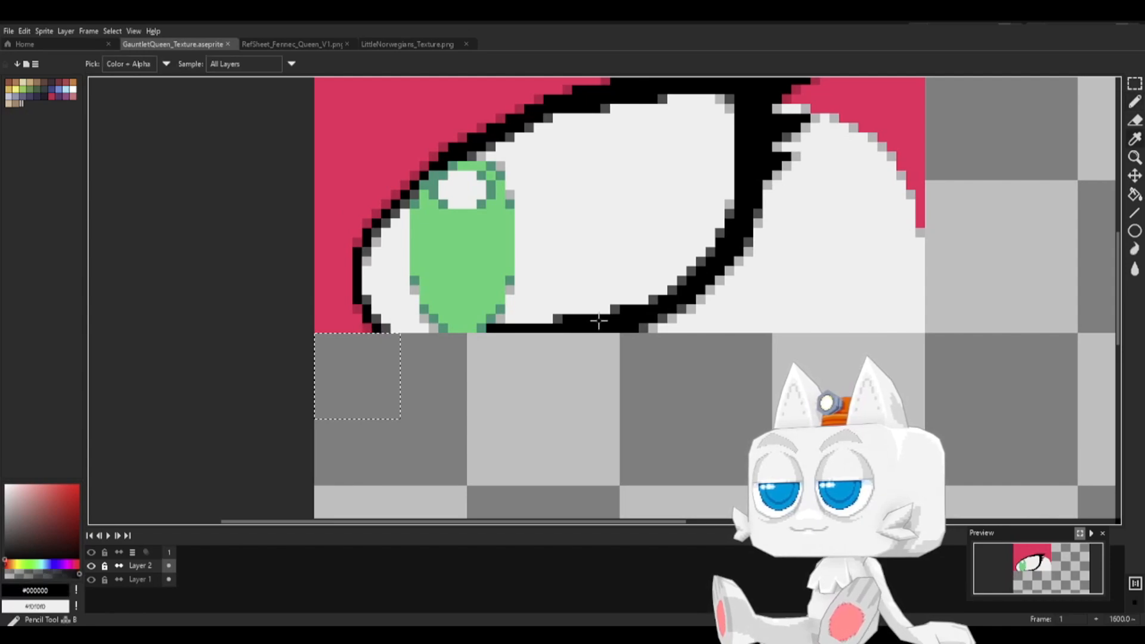
pyautogui.press('g')
pyautogui.click(358, 389)
# - Trim the black square to 8 by 8 pixels by deleting its extra column and row
pyautogui.press('m')
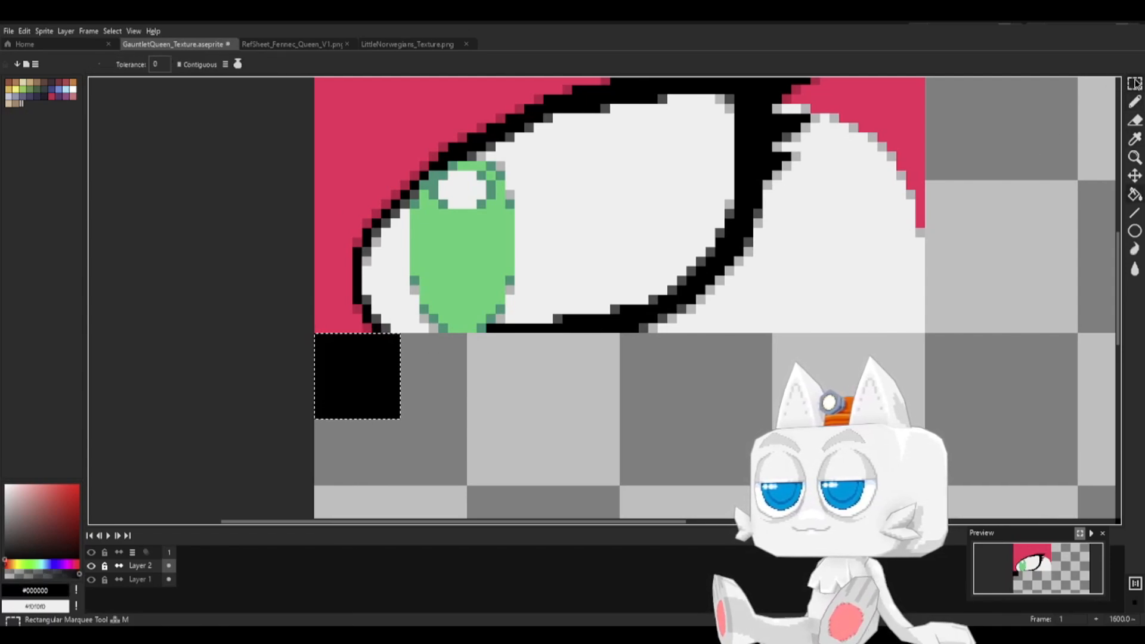
pyautogui.click(1136, 84)
pyautogui.click(405, 375)
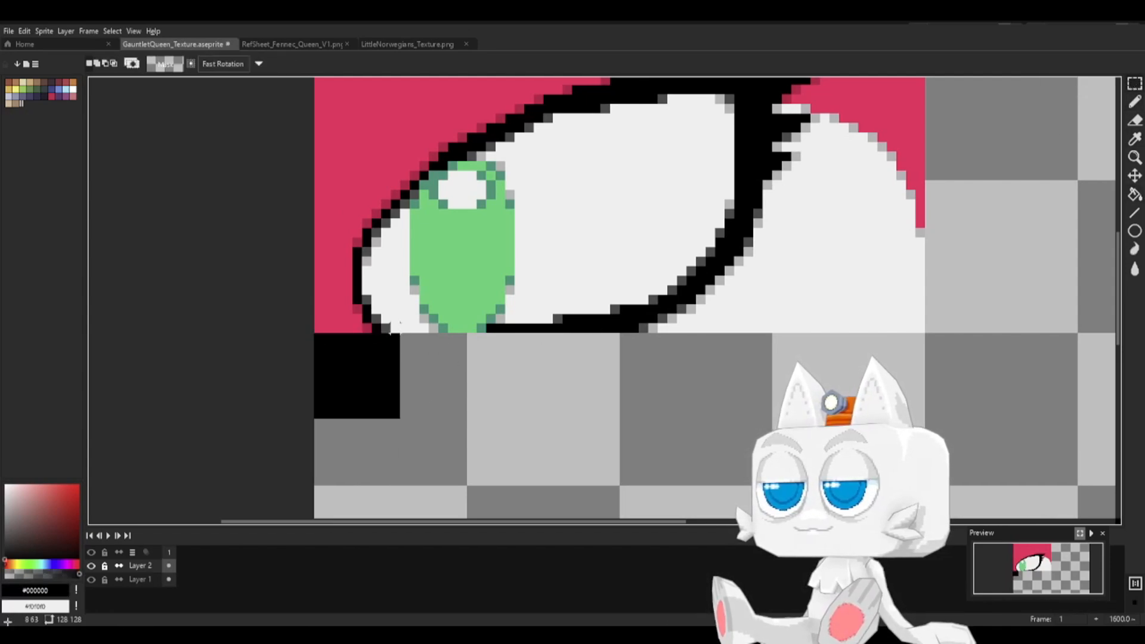
pyautogui.moveTo(395, 337); pyautogui.dragTo(396, 423)
pyautogui.press('Delete')
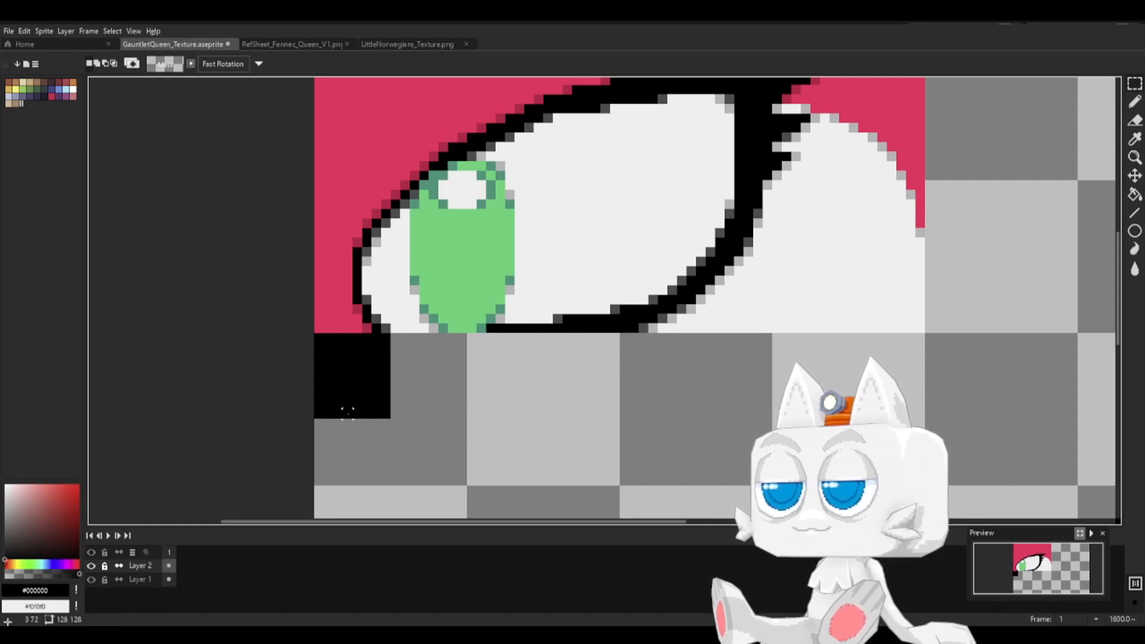
pyautogui.moveTo(319, 413); pyautogui.dragTo(388, 417)
pyautogui.press('Delete')
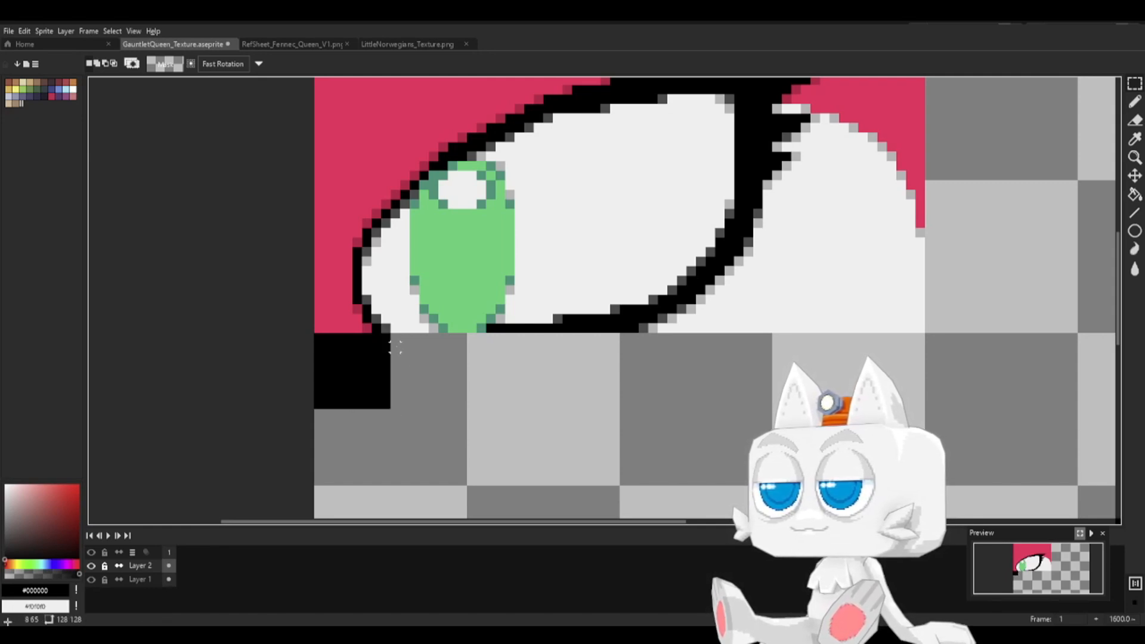
# - Fill an 8 by 8 pixel square beside the black one with the eye's off-white, and clear the selection
pyautogui.moveTo(392, 335); pyautogui.dragTo(469, 412)
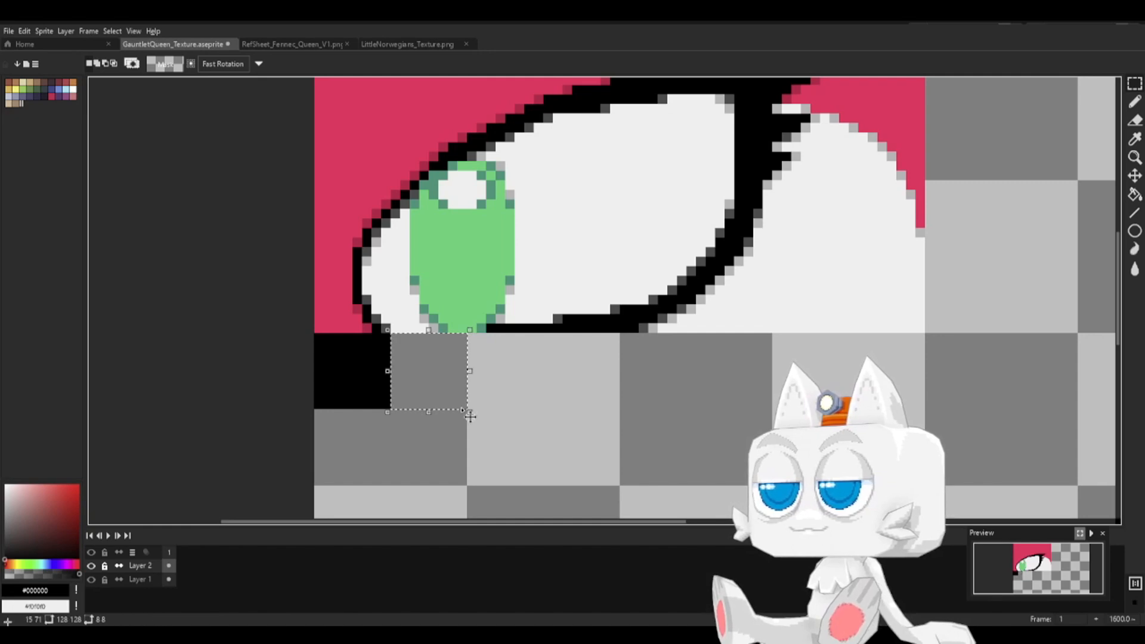
pyautogui.press('g')
pyautogui.keyDown('alt'); pyautogui.click(754, 299); pyautogui.keyUp('alt')
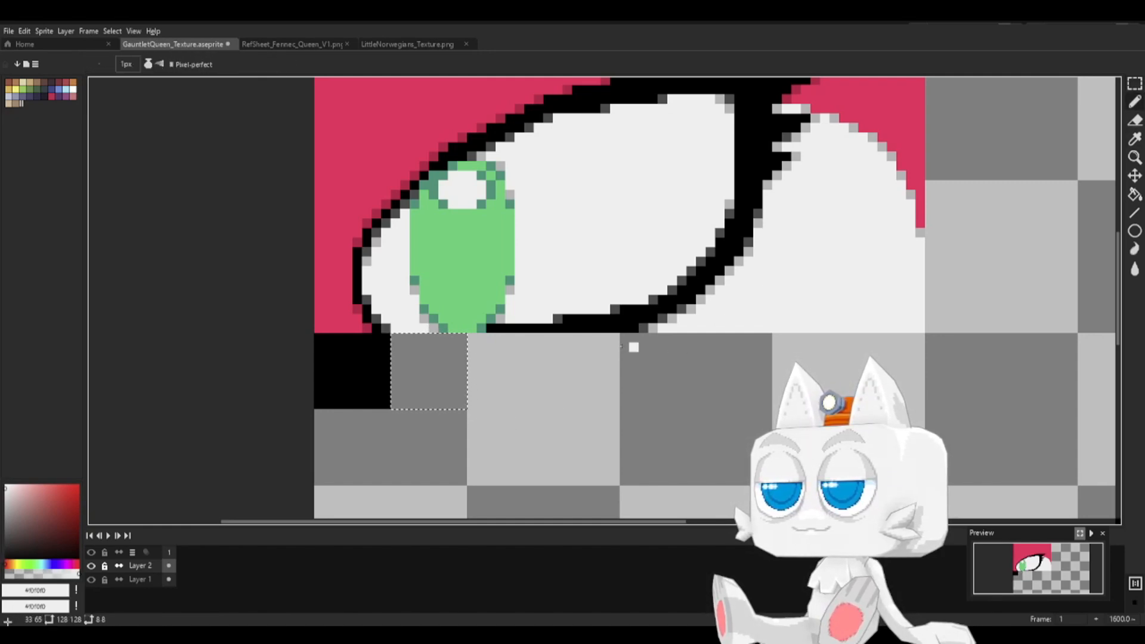
pyautogui.click(433, 376)
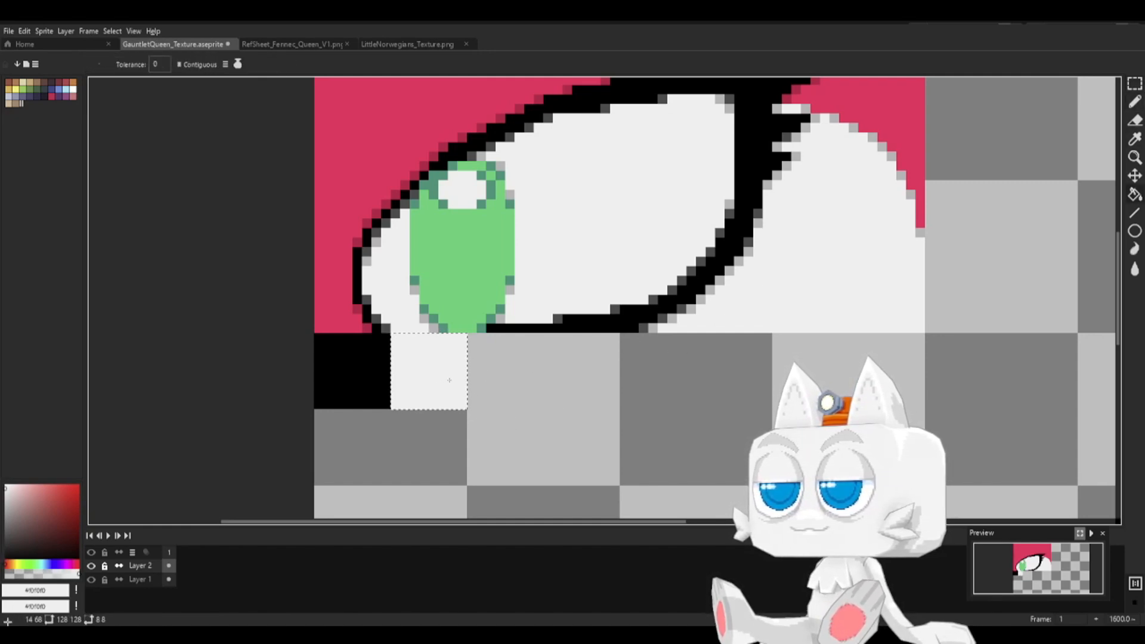
pyautogui.click(1135, 84)
pyautogui.hotkey('ctrl', 'd')
# - Save the GauntletQueen_Texture sprite and export it as a PNG, accepting the loss of layers
pyautogui.hotkey('ctrl', 's')
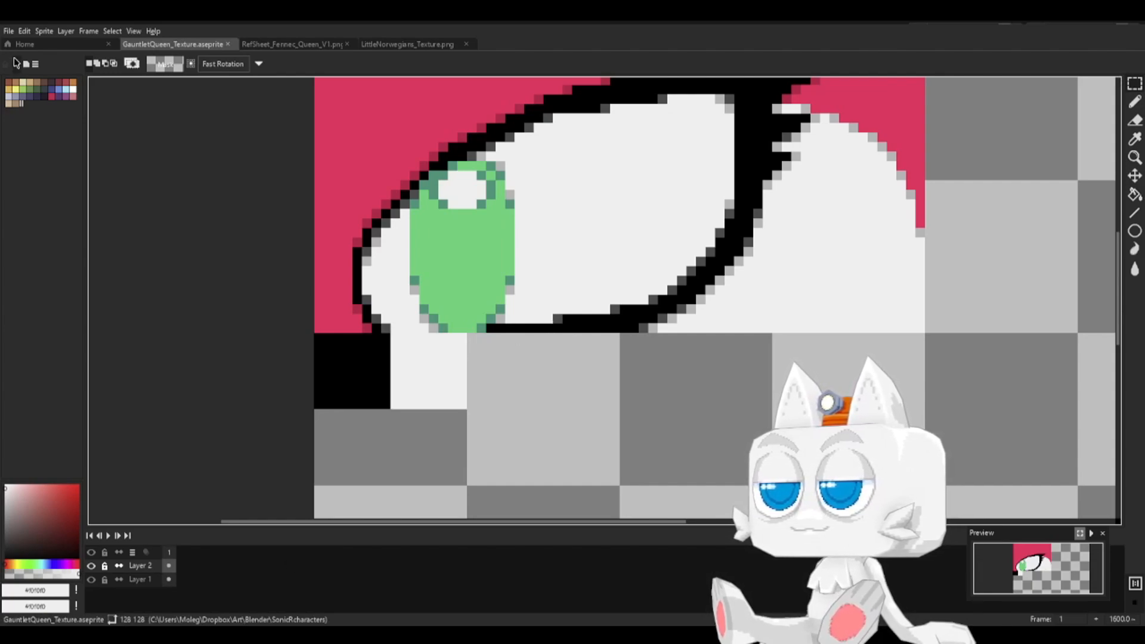
pyautogui.click(9, 31)
pyautogui.moveTo(41, 137)
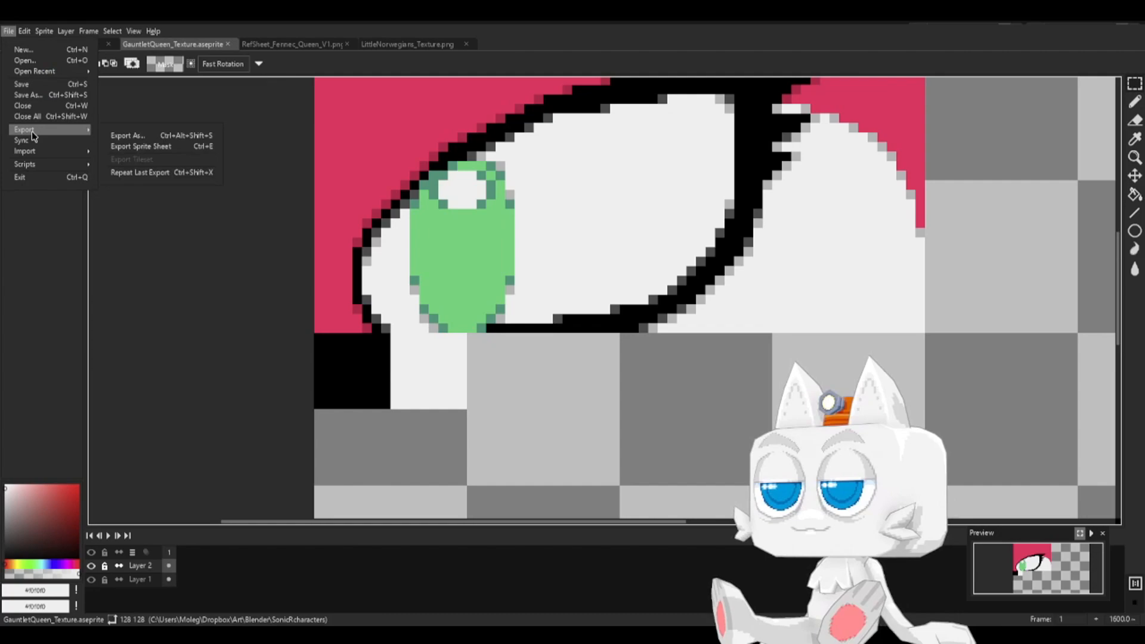
pyautogui.click(137, 137)
pyautogui.click(292, 289)
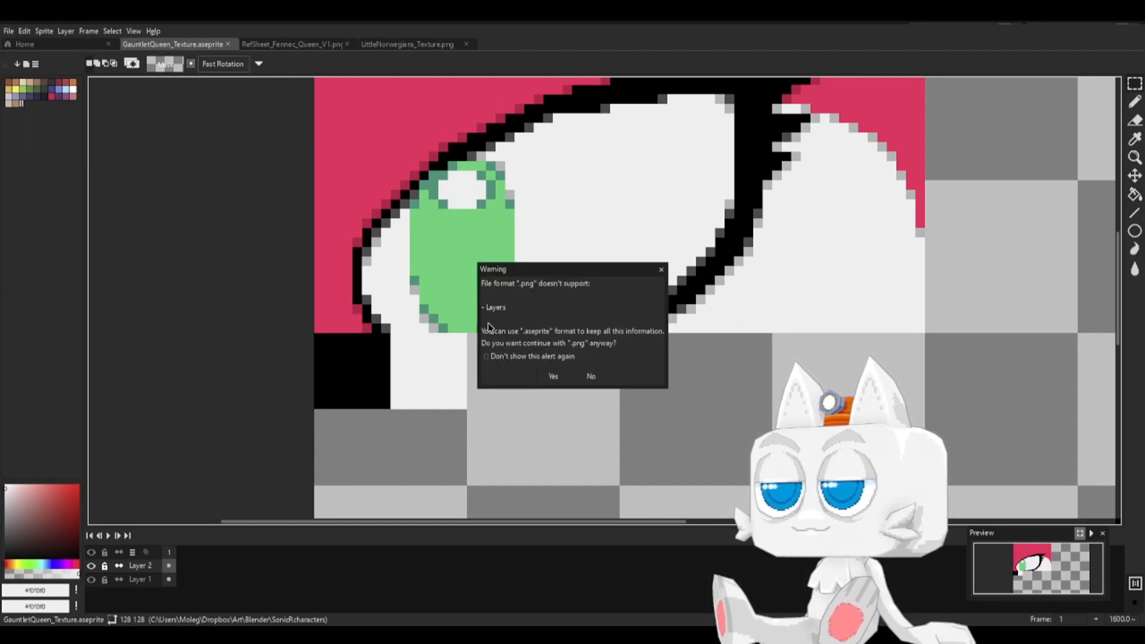
pyautogui.click(551, 377)
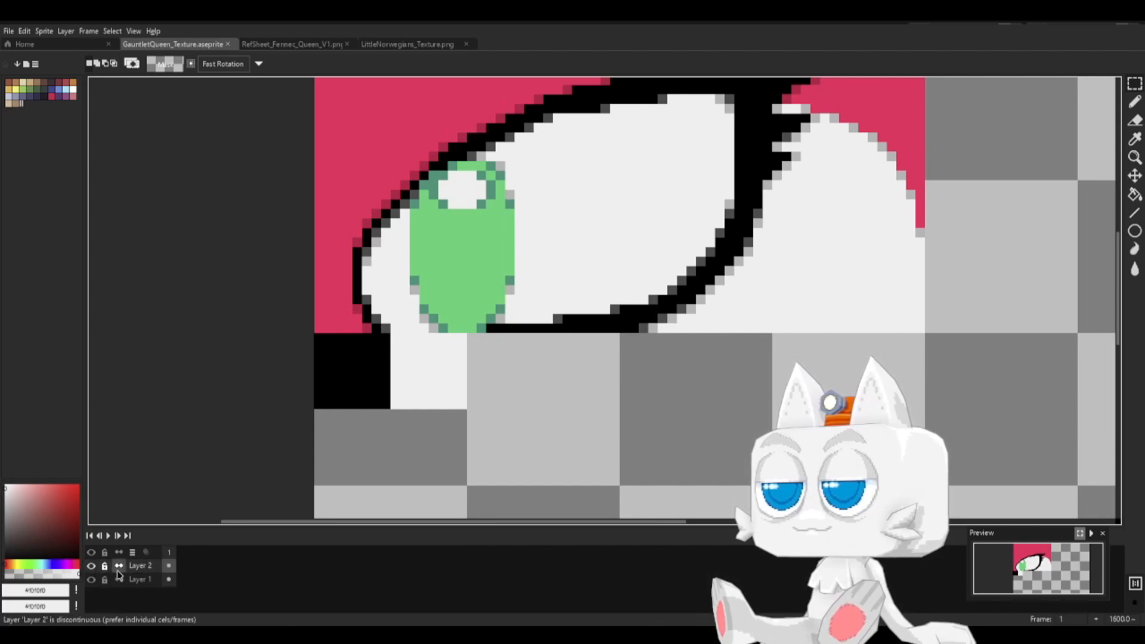
# - Merge Layer 2 down into Layer 1, save the sprite and export the texture PNG again
pyautogui.rightClick(142, 569)
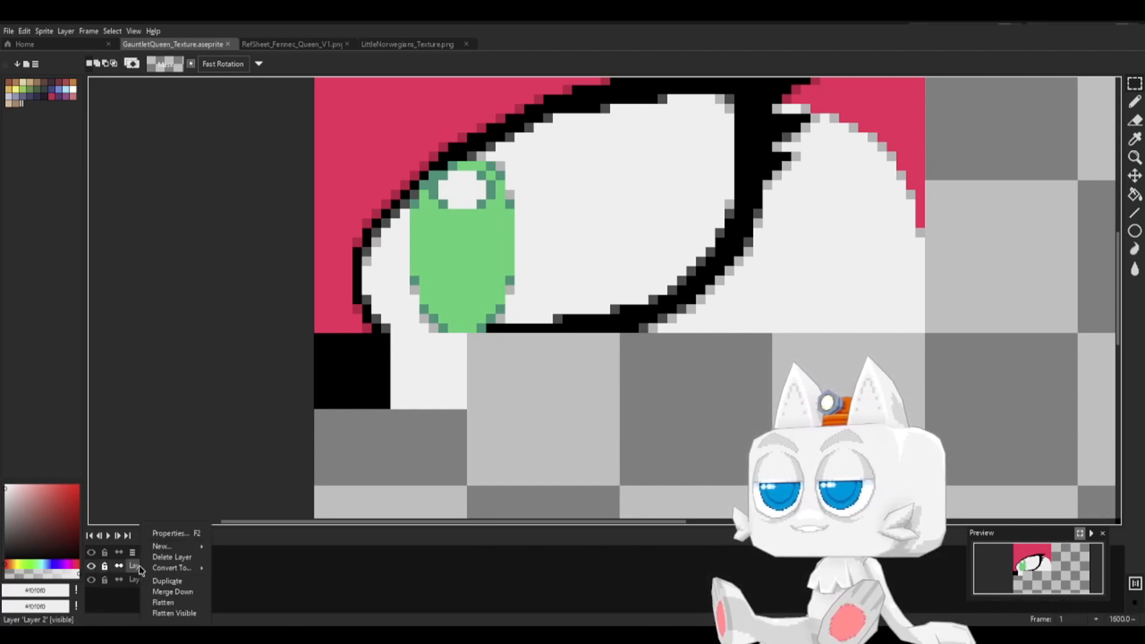
pyautogui.click(174, 591)
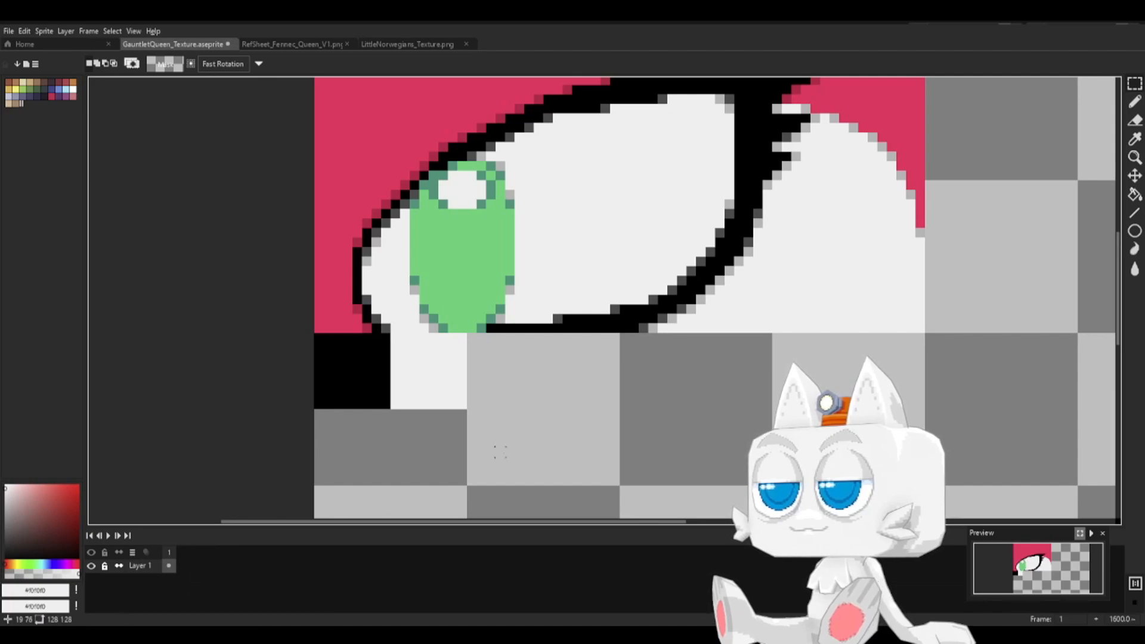
pyautogui.hotkey('ctrl', 's')
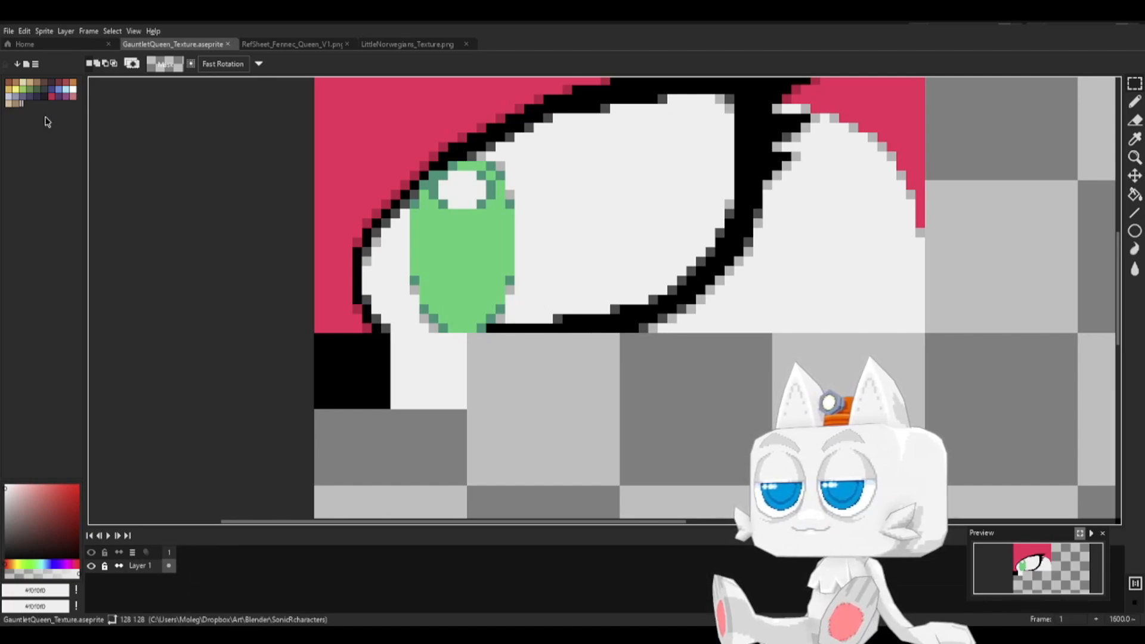
pyautogui.click(10, 33)
pyautogui.moveTo(42, 131)
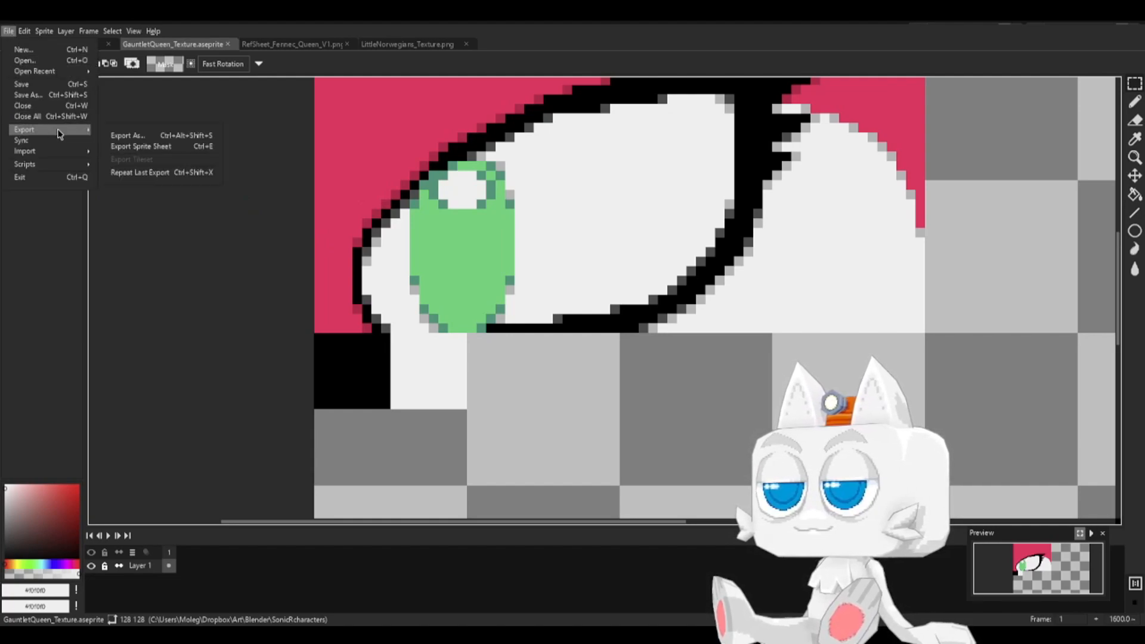
pyautogui.click(161, 136)
pyautogui.click(292, 289)
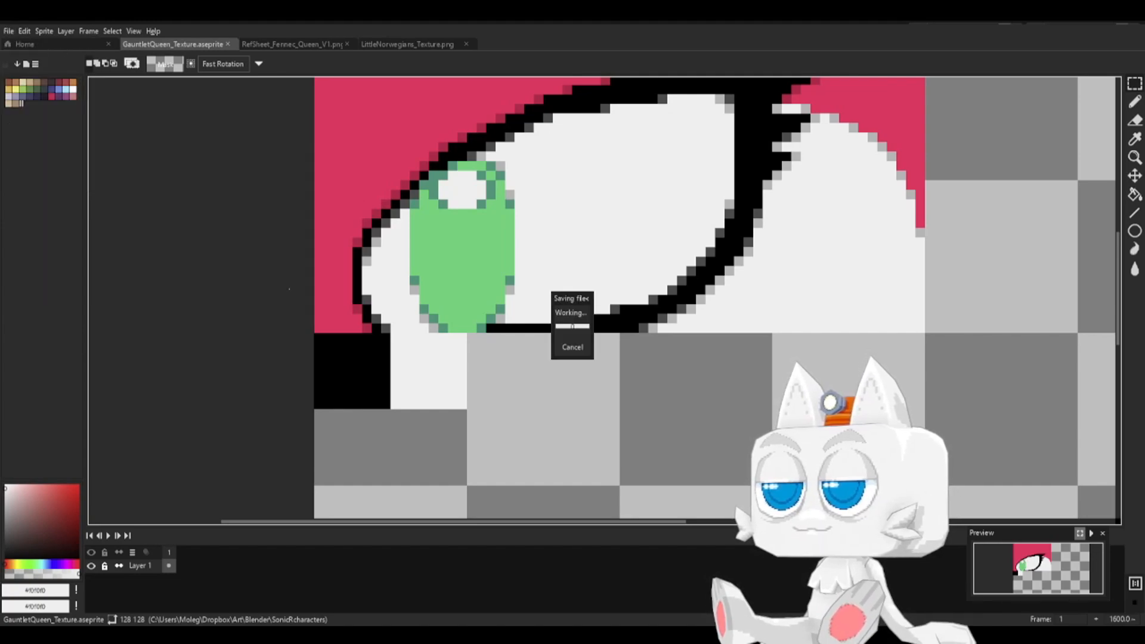
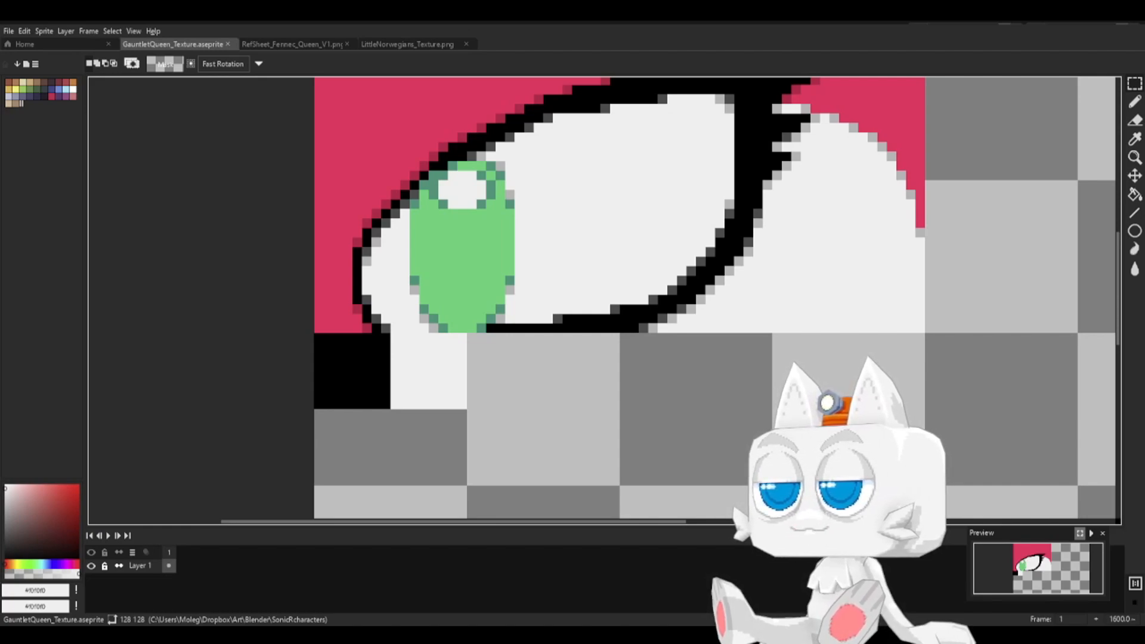
# - Switch to Blender and move the selected hair tuft faces' UVs within the red area of the texture
pyautogui.hotkey('alt', 'Tab')
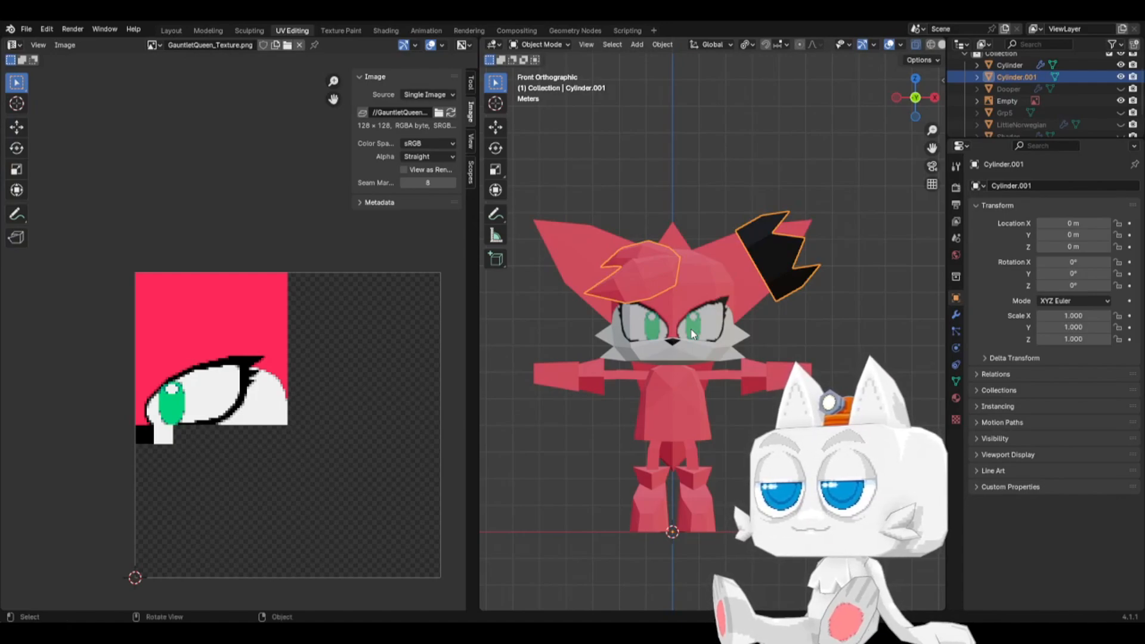
pyautogui.press('Tab')
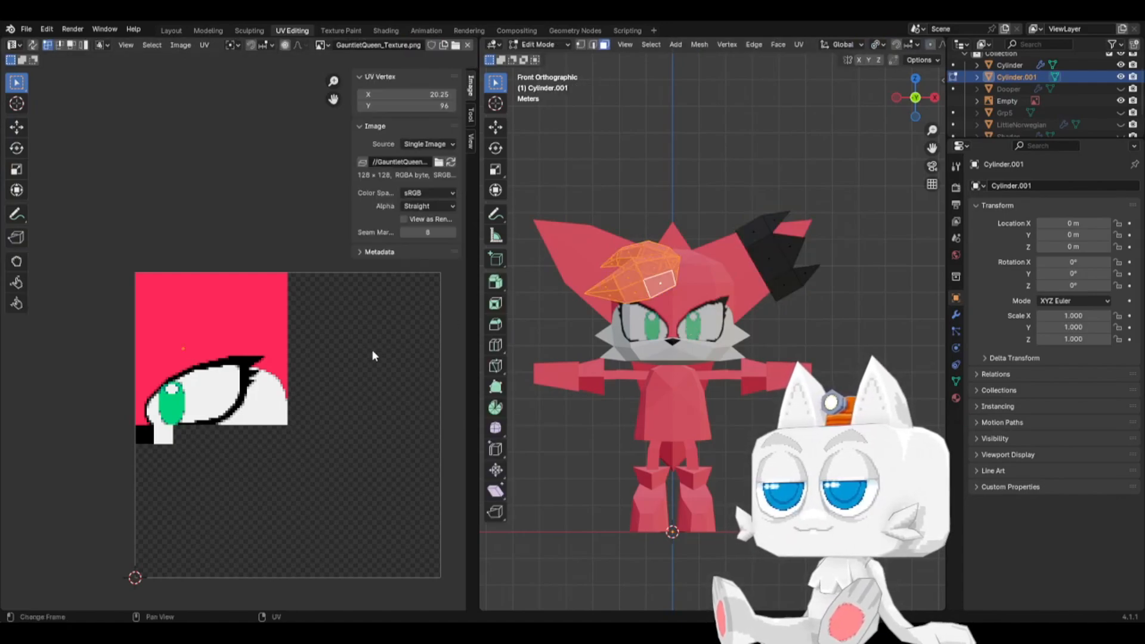
pyautogui.press('g')
pyautogui.click(265, 349)
pyautogui.press('Tab')
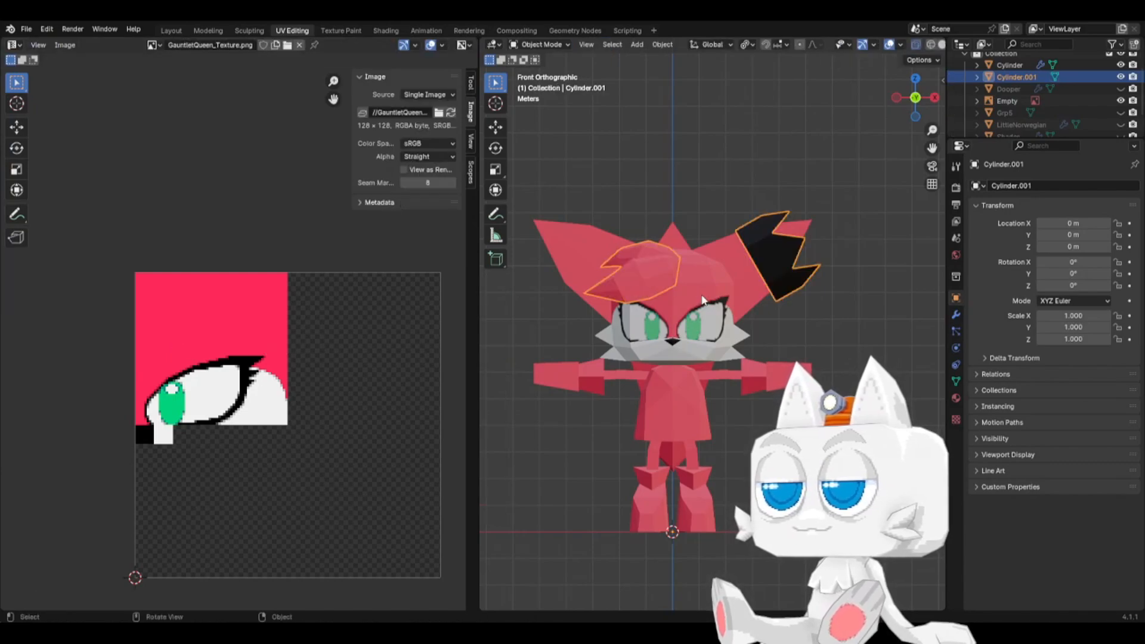
# - Try to shift the nose tip faces' UVs within the black square of the texture
pyautogui.moveTo(725, 328); pyautogui.dragTo(692, 337, button='middle')
pyautogui.click(689, 340)
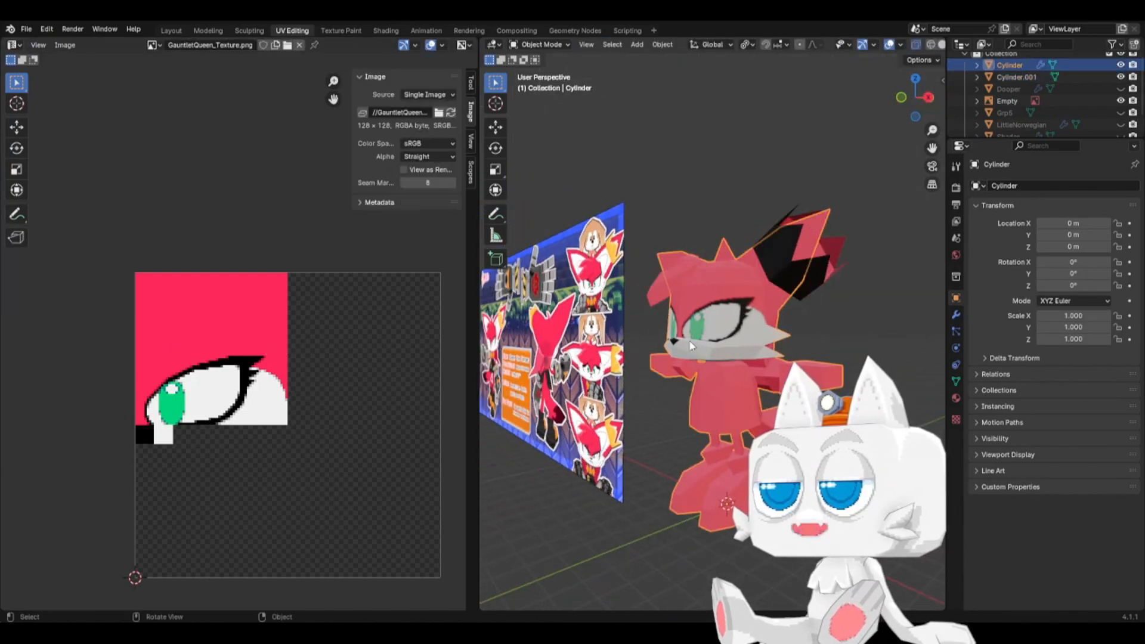
pyautogui.press('KP_3')
pyautogui.press('Tab')
pyautogui.scroll(5, 689, 340)
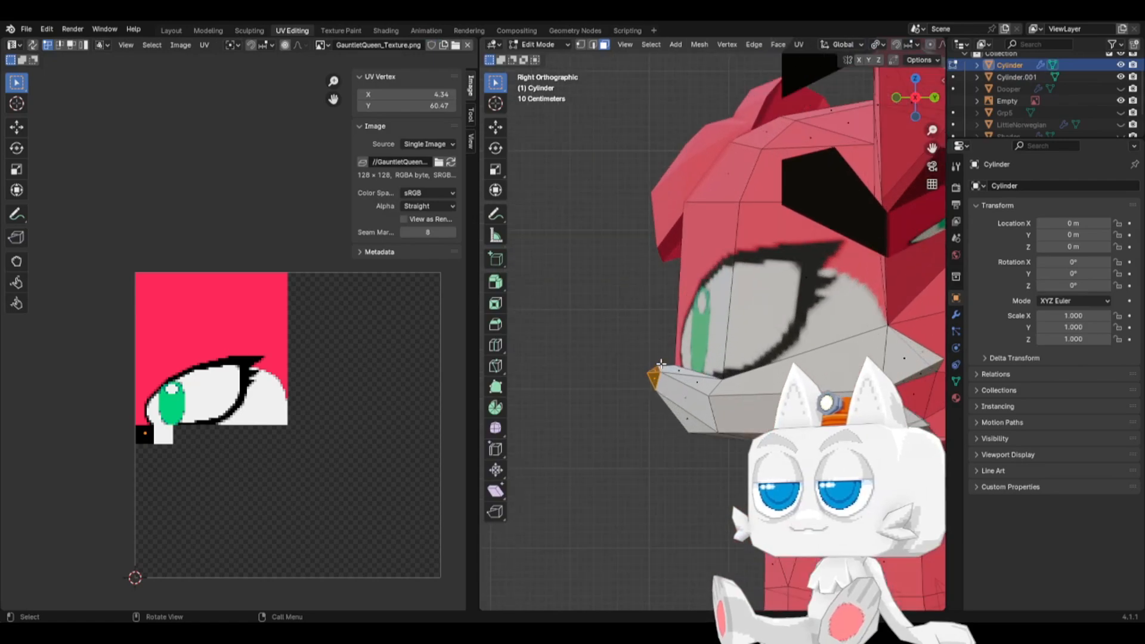
pyautogui.press('g')
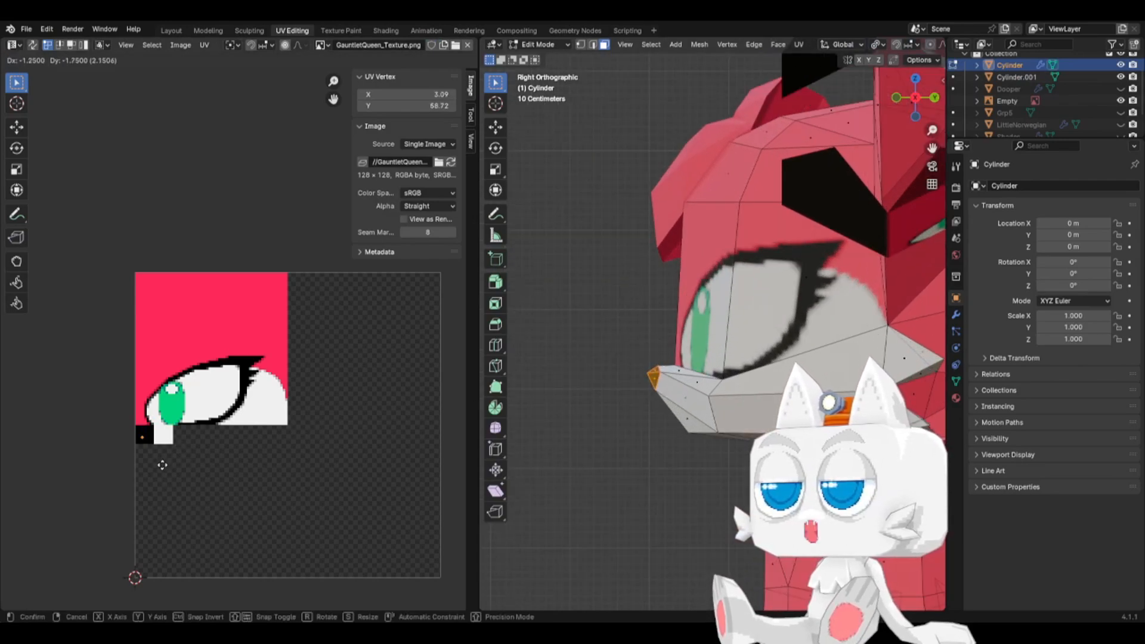
pyautogui.rightClick(161, 466)
pyautogui.press('Tab')
# - Inspect the black nose and white muzzle from an angle and from the front, at full-character distance
pyautogui.moveTo(625, 402); pyautogui.dragTo(748, 398, button='middle')
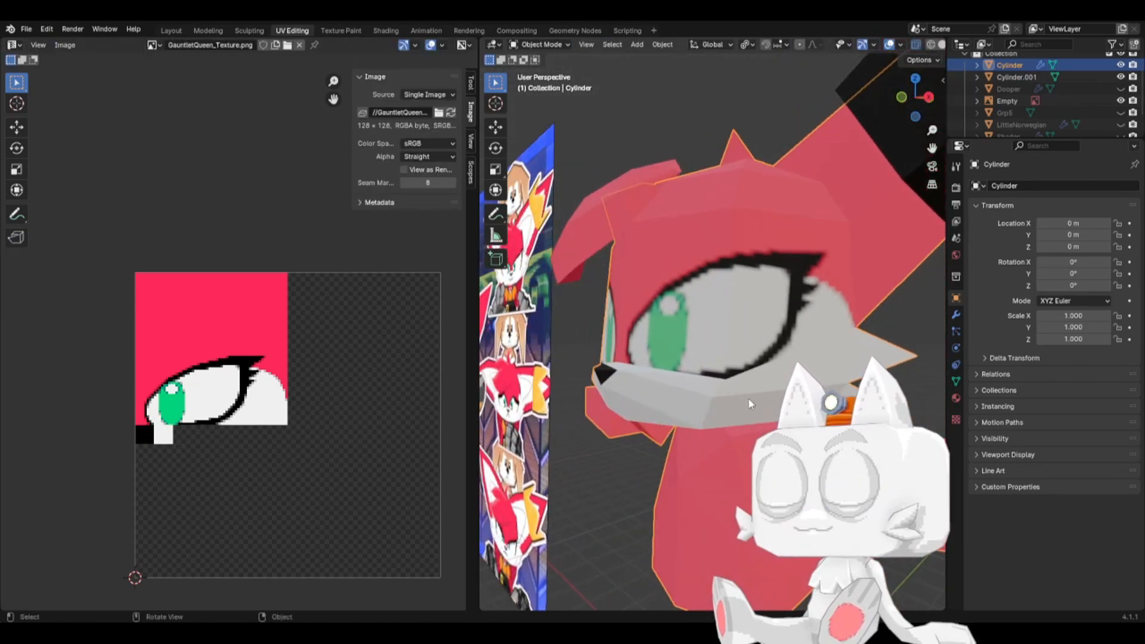
pyautogui.press('KP_1')
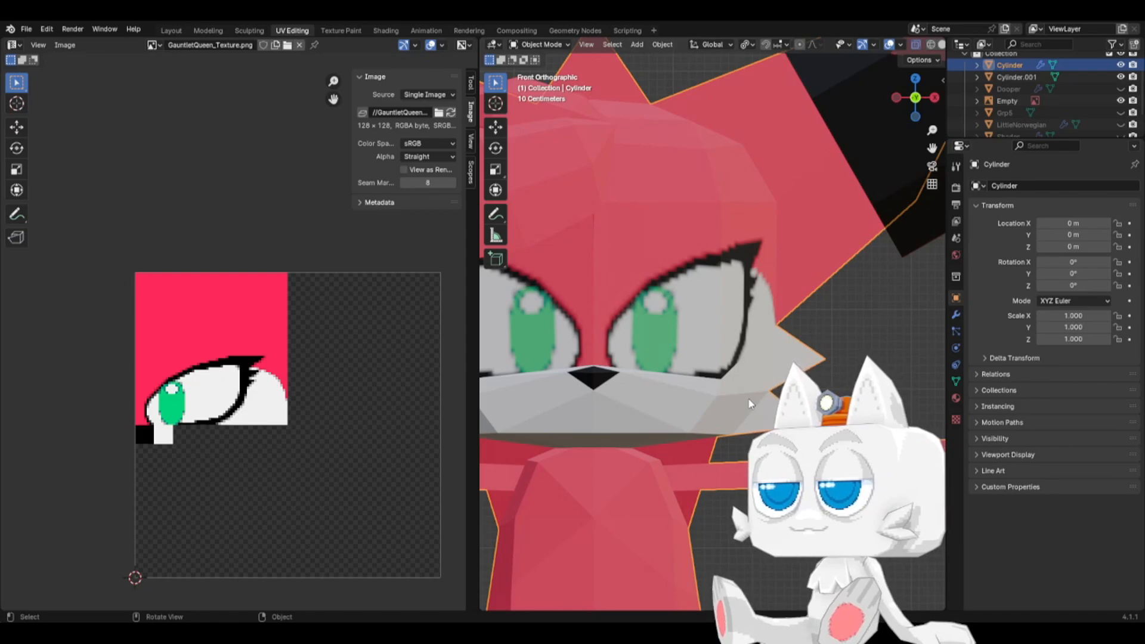
pyautogui.scroll(-8, 751, 403)
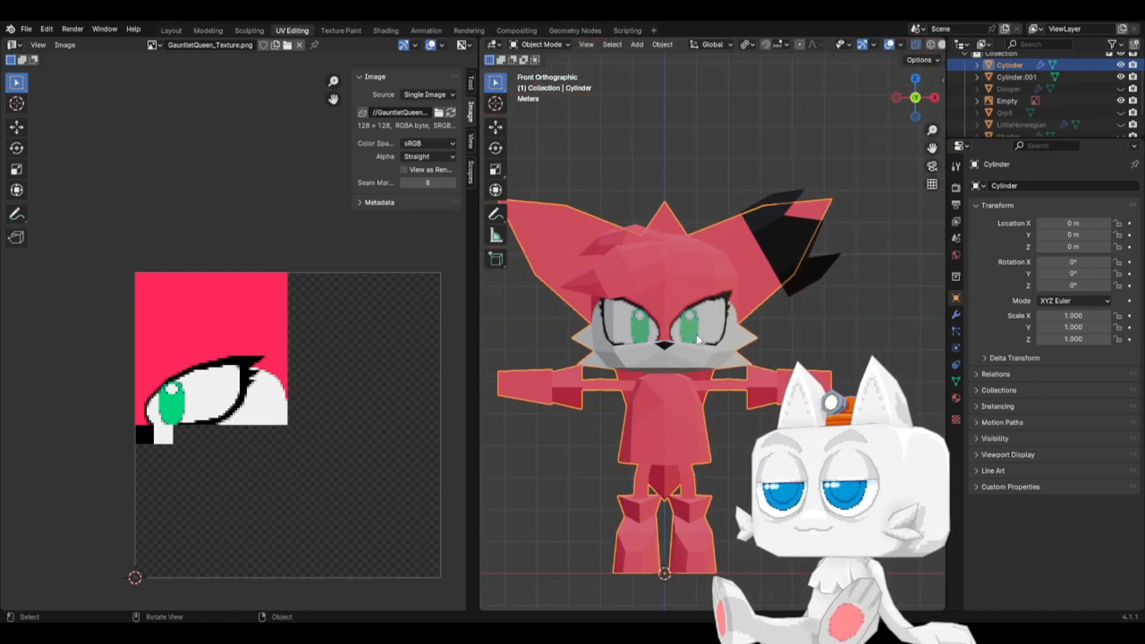
# - Switch to Aseprite and sample the texture's red #fe295b as the pencil colour
pyautogui.hotkey('alt', 'Tab')
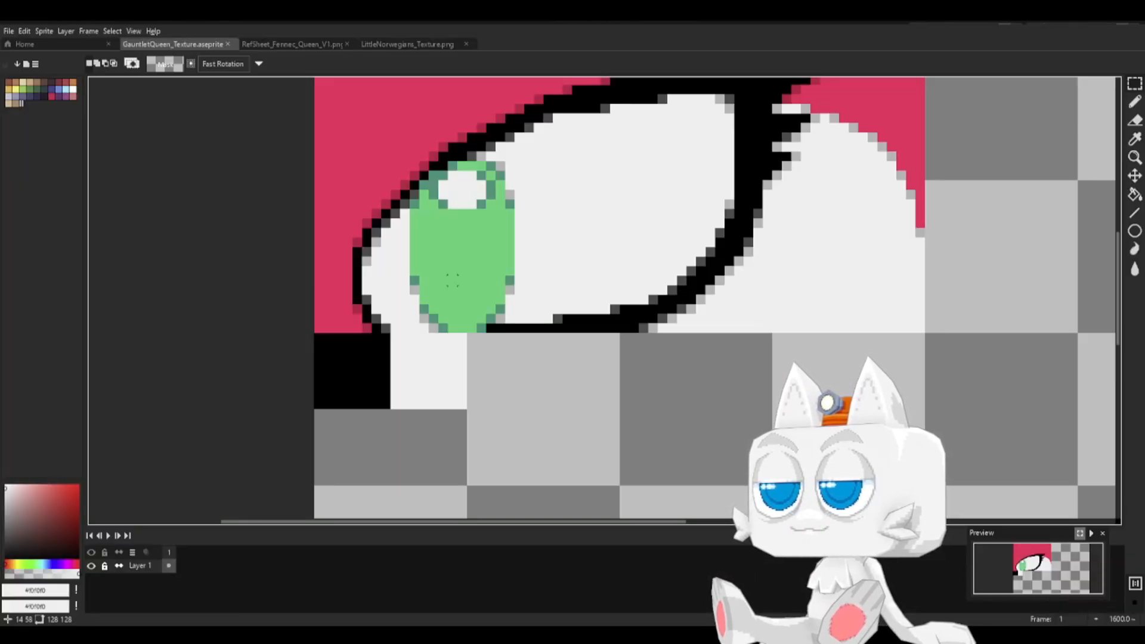
pyautogui.scroll(-3, 466, 324)
pyautogui.press('b')
pyautogui.keyDown('alt'); pyautogui.click(453, 182); pyautogui.keyUp('alt')
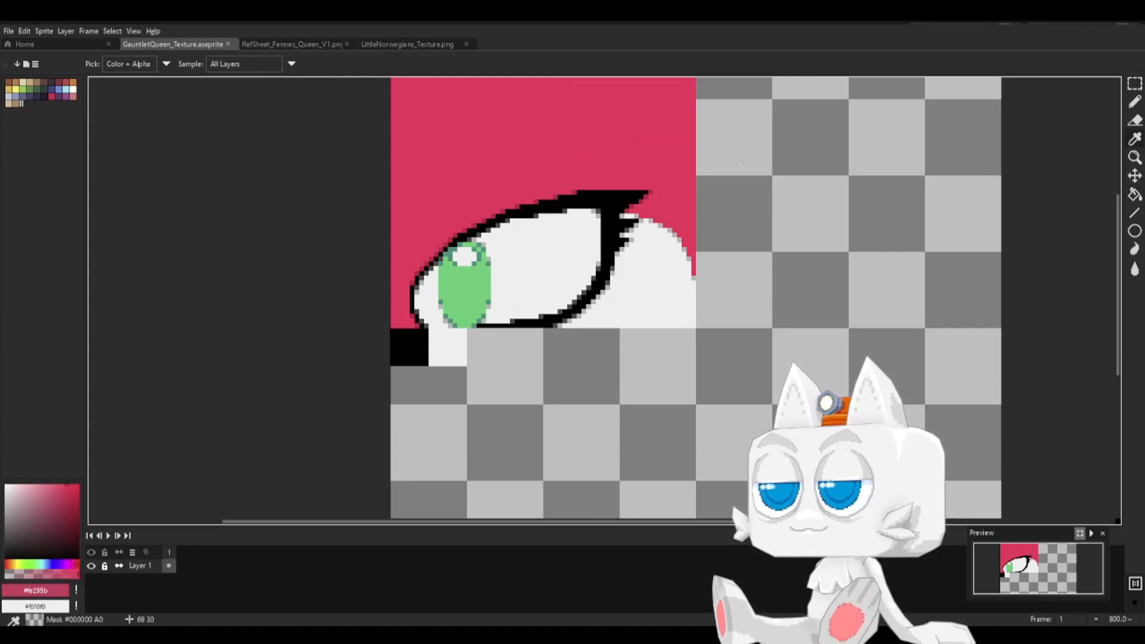
# - Select a 16 × 8 px area directly below the black and white swatches and fill it with pink #fe295b
pyautogui.click(1132, 86)
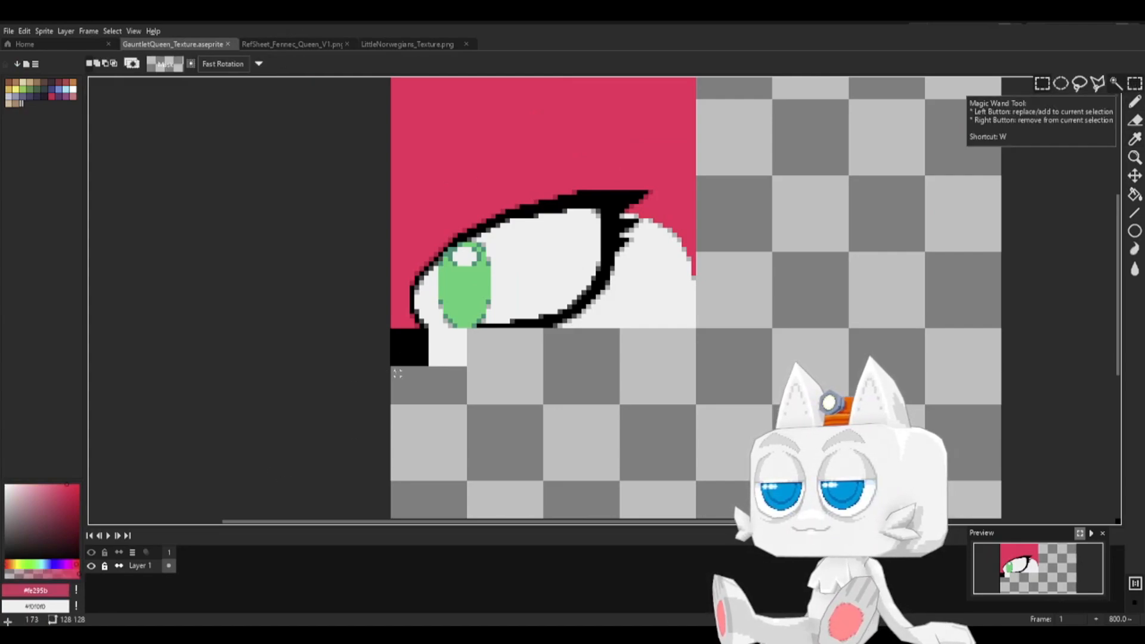
pyautogui.moveTo(393, 369); pyautogui.dragTo(467, 404)
pyautogui.press('g')
pyautogui.scroll(2, 428, 393)
# - Pick the darker pink #c81841 from the eye's outline edge and fill the right half of the new swatch with it
pyautogui.press('i')
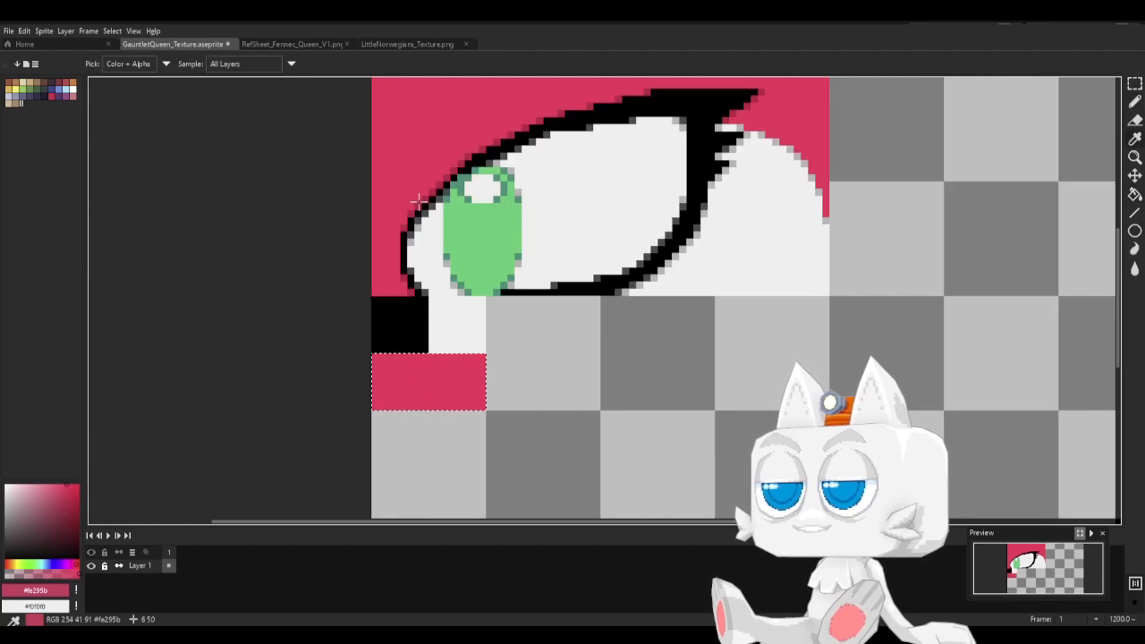
pyautogui.click(425, 198)
pyautogui.press('b')
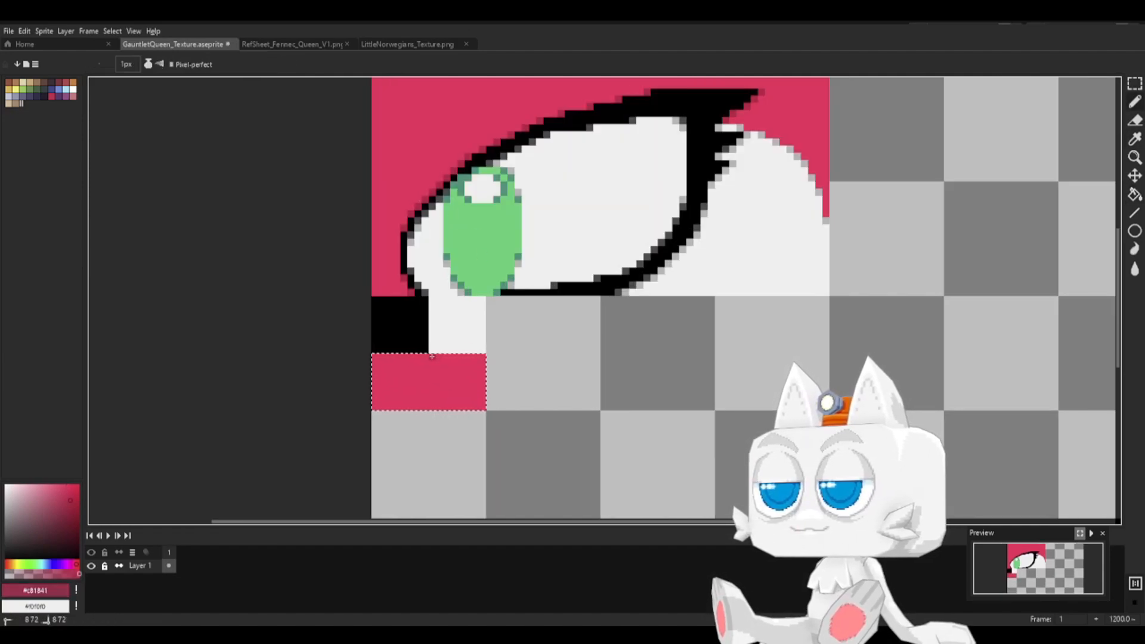
pyautogui.press('g')
pyautogui.click(471, 377)
# - Save the sprite and export it as the texture image
pyautogui.hotkey('ctrl', 's')
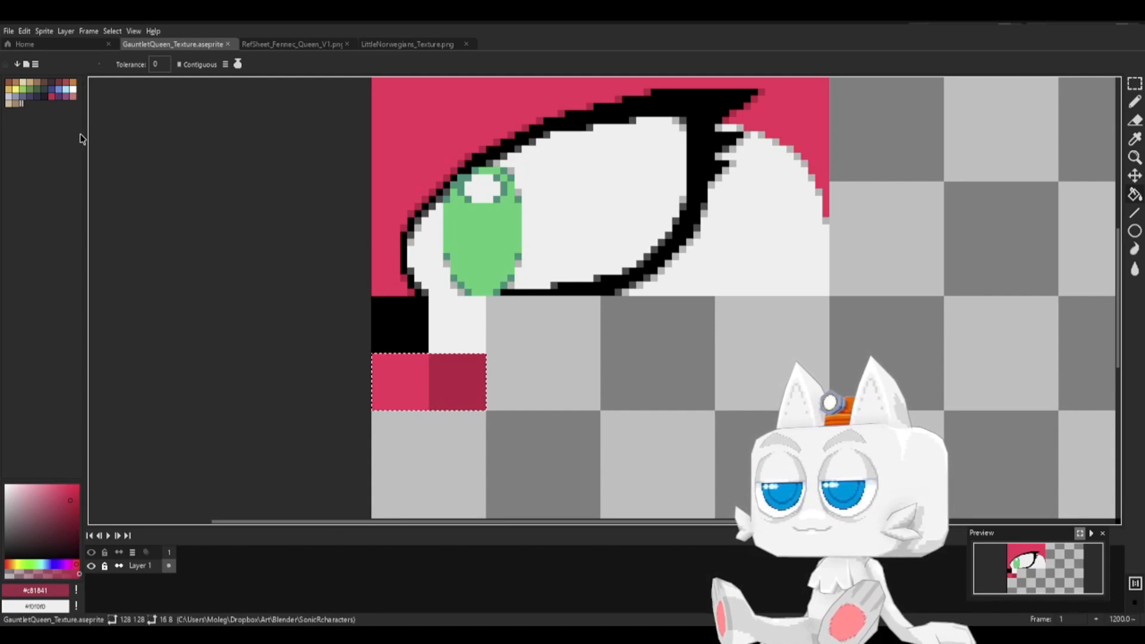
pyautogui.click(8, 31)
pyautogui.moveTo(36, 130)
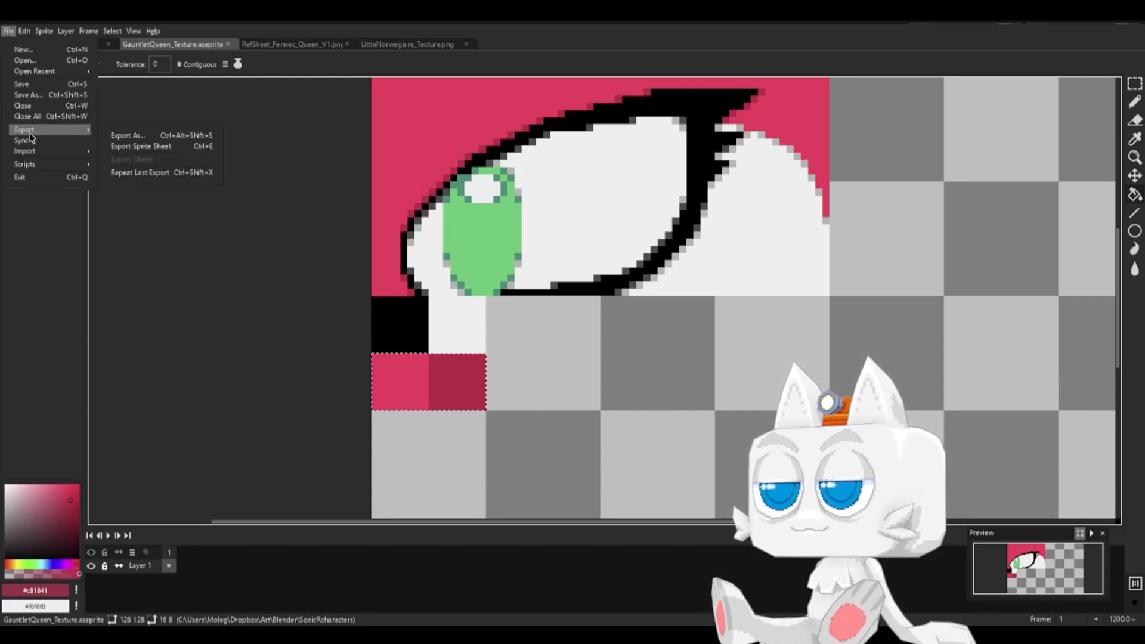
pyautogui.click(191, 136)
pyautogui.click(292, 289)
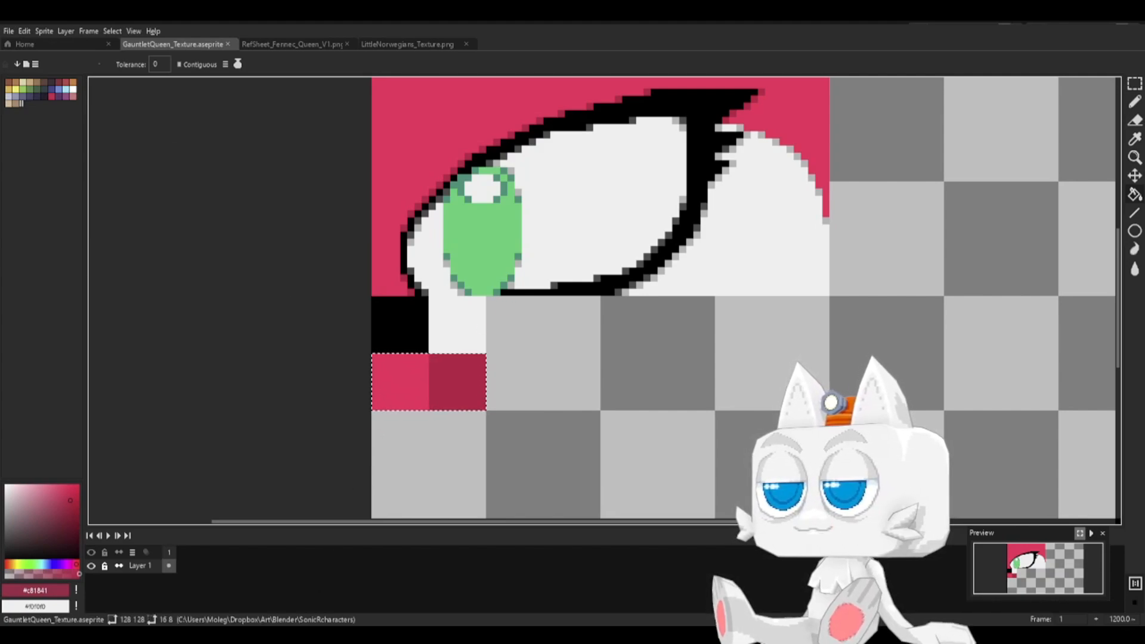
# - Switch to Blender and reload the GauntletQueen_Texture.png image
pyautogui.hotkey('alt', 'Tab')
pyautogui.click(452, 113)
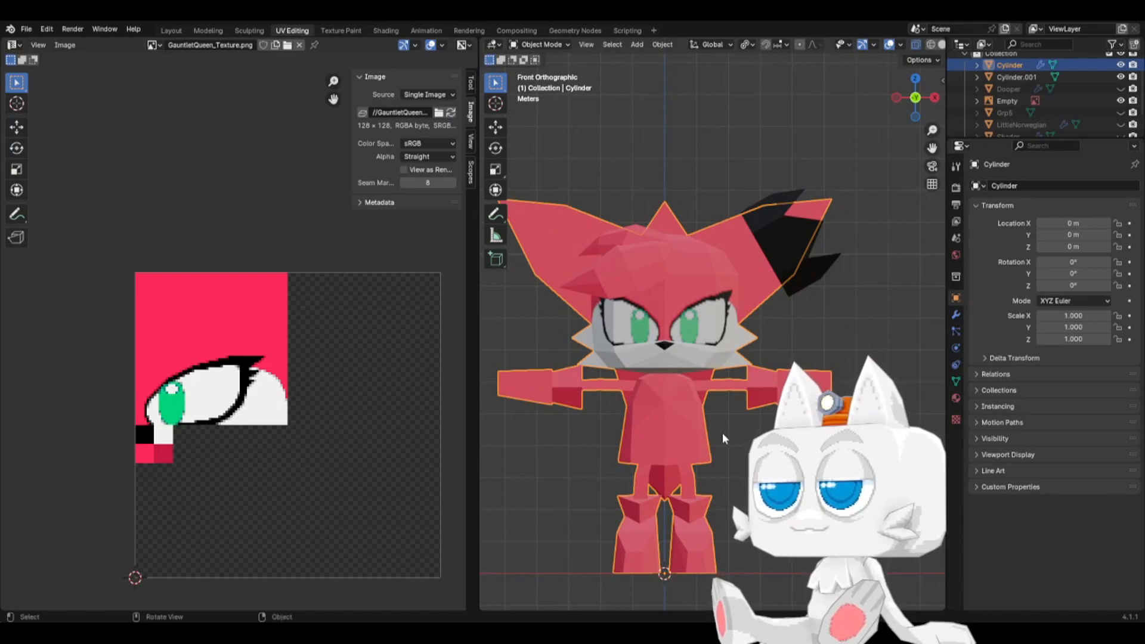
pyautogui.press('Tab')
pyautogui.press('Tab')
# - Edit the hair mesh, move the selected hair UVs onto the new pink swatch and snap them to pixels at 4, 52
pyautogui.click(643, 271)
pyautogui.press('Tab')
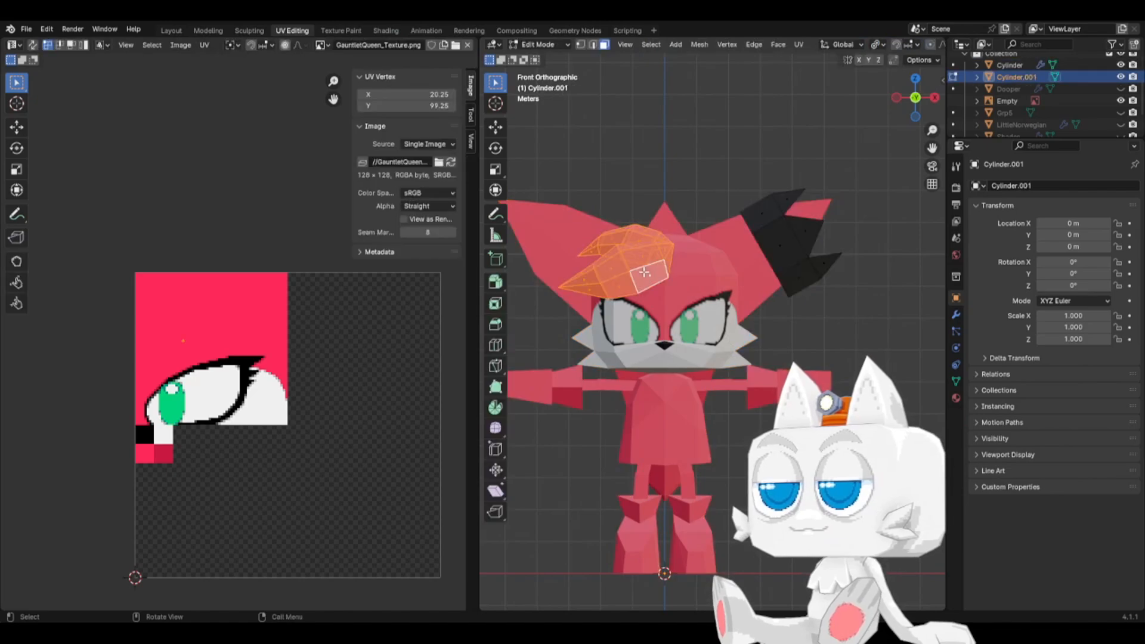
pyautogui.press('g')
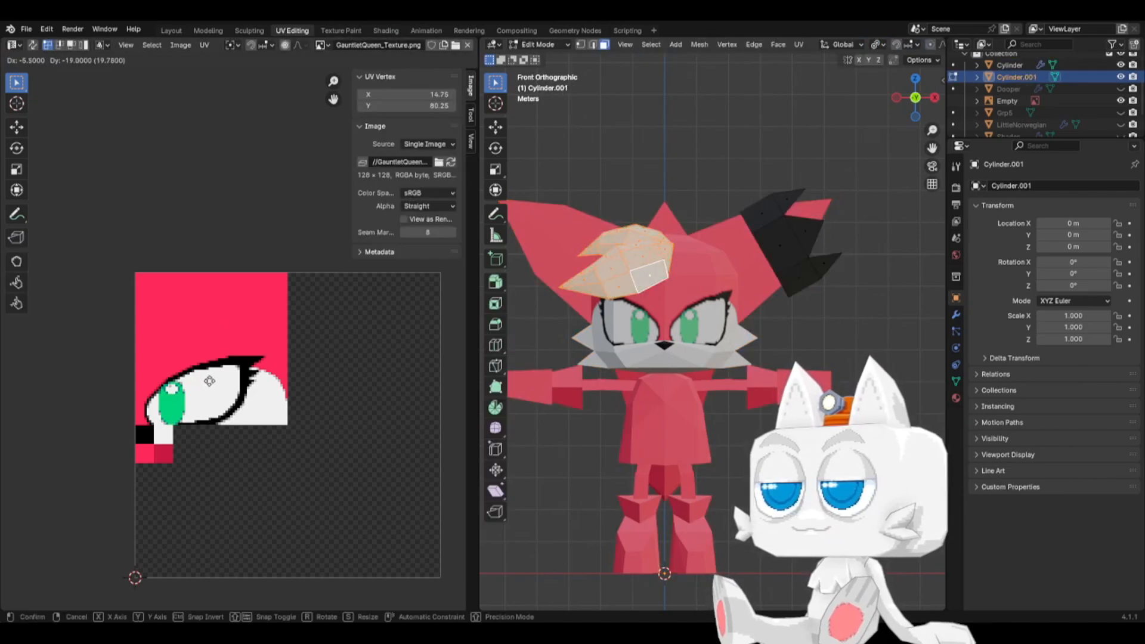
pyautogui.click(185, 441)
pyautogui.hotkey('shift', 's')
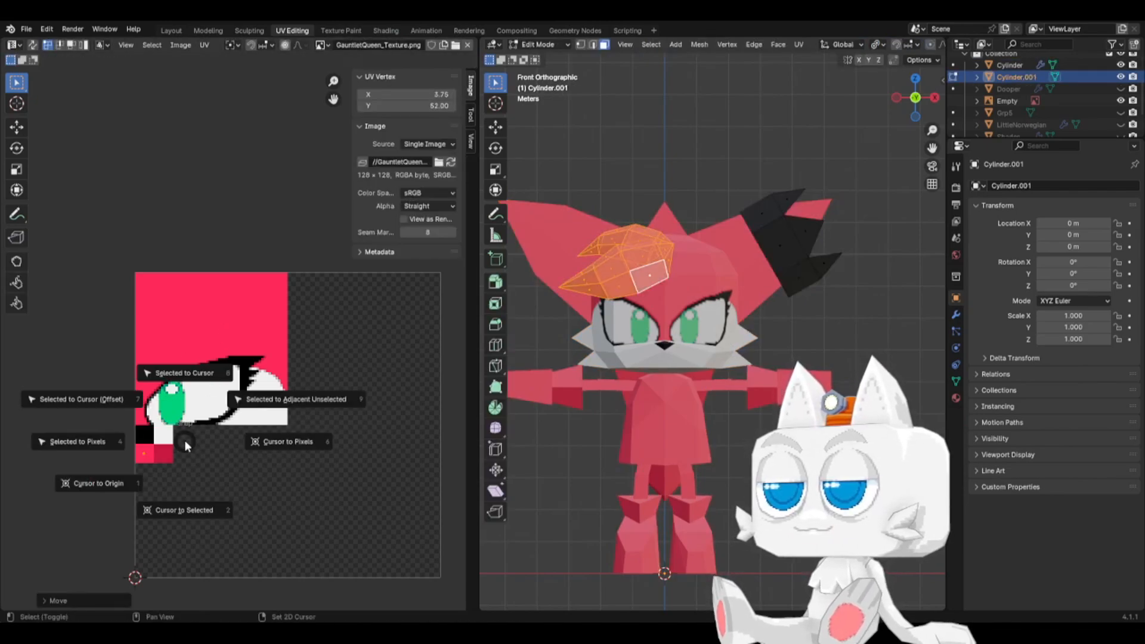
pyautogui.click(228, 442)
pyautogui.hotkey('shift', 's')
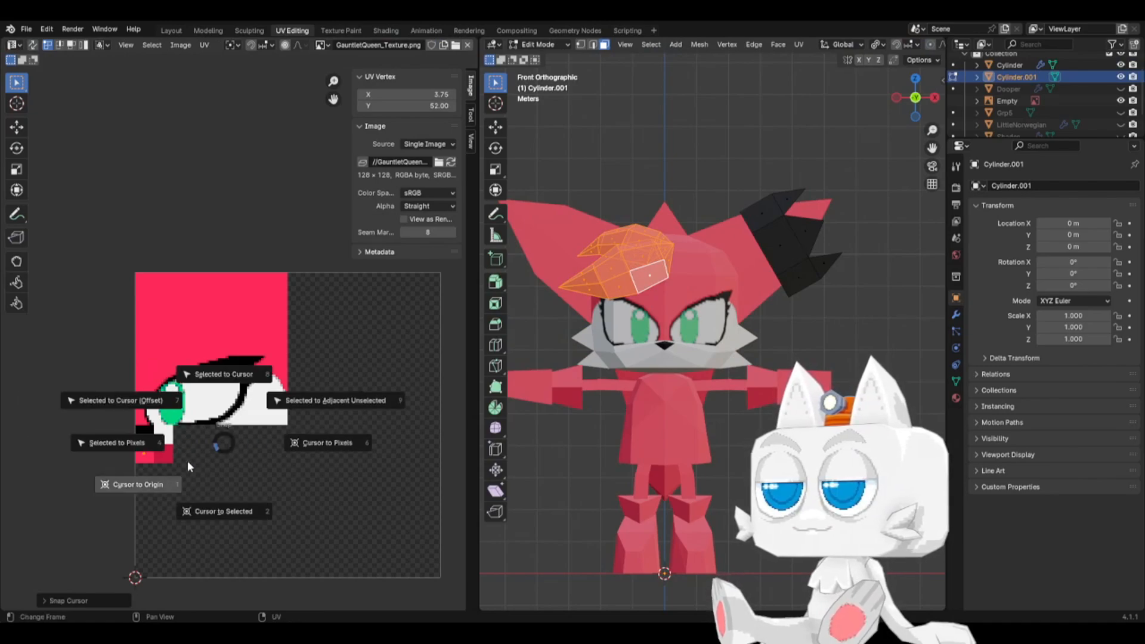
pyautogui.click(152, 461)
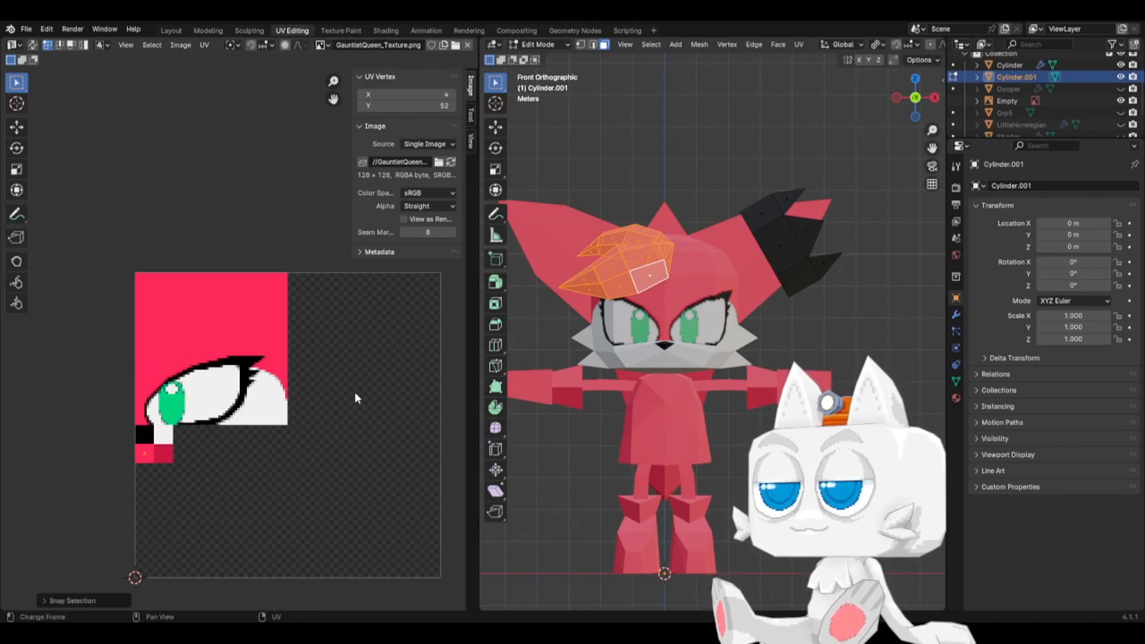
# - Select the four lower faces along the front hair tuft and shift their UVs along X to 11, onto the darker pink swatch
pyautogui.click(584, 290)
pyautogui.keyDown('shift'); pyautogui.click(619, 287); pyautogui.keyUp('shift')
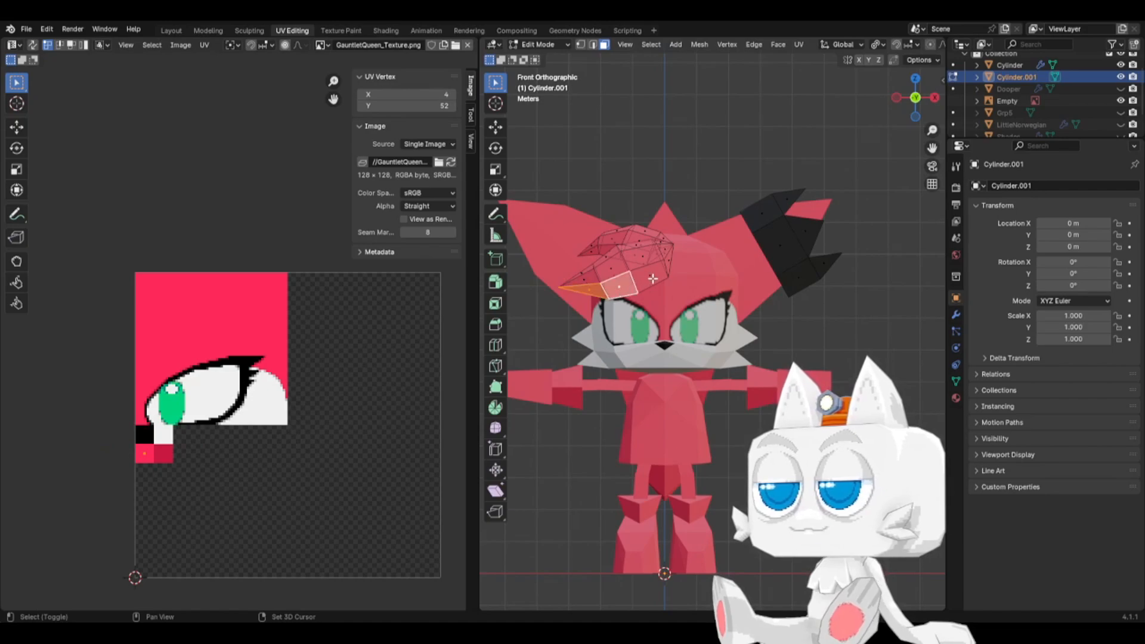
pyautogui.keyDown('shift'); pyautogui.click(653, 276); pyautogui.keyUp('shift')
pyautogui.keyDown('shift'); pyautogui.click(668, 261); pyautogui.keyUp('shift')
pyautogui.press('g')
pyautogui.press('x')
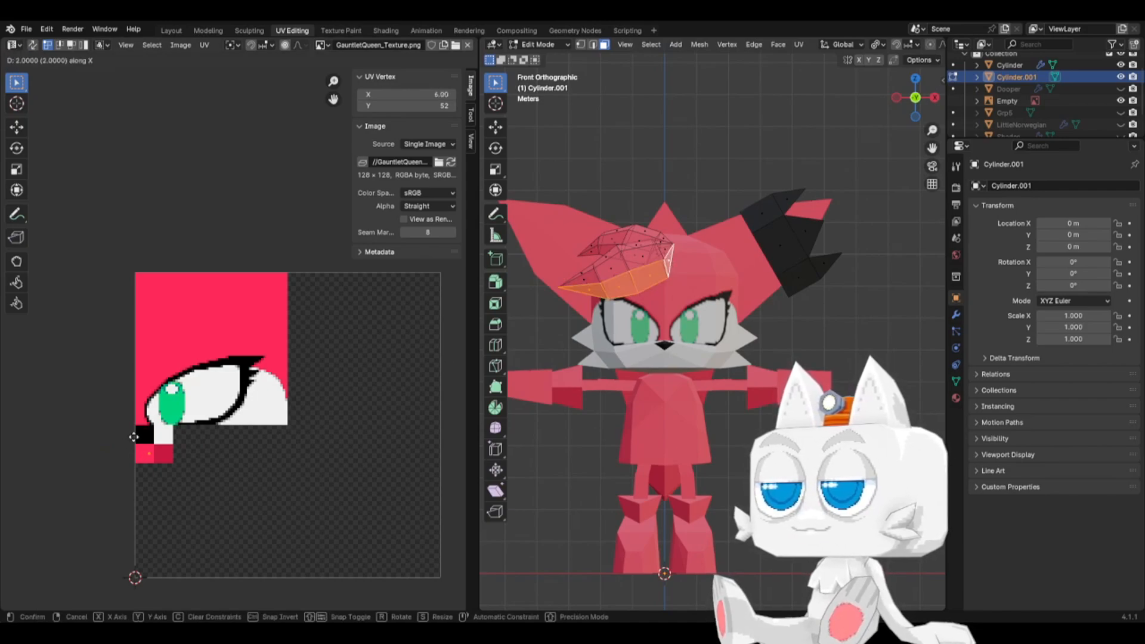
pyautogui.click(149, 435)
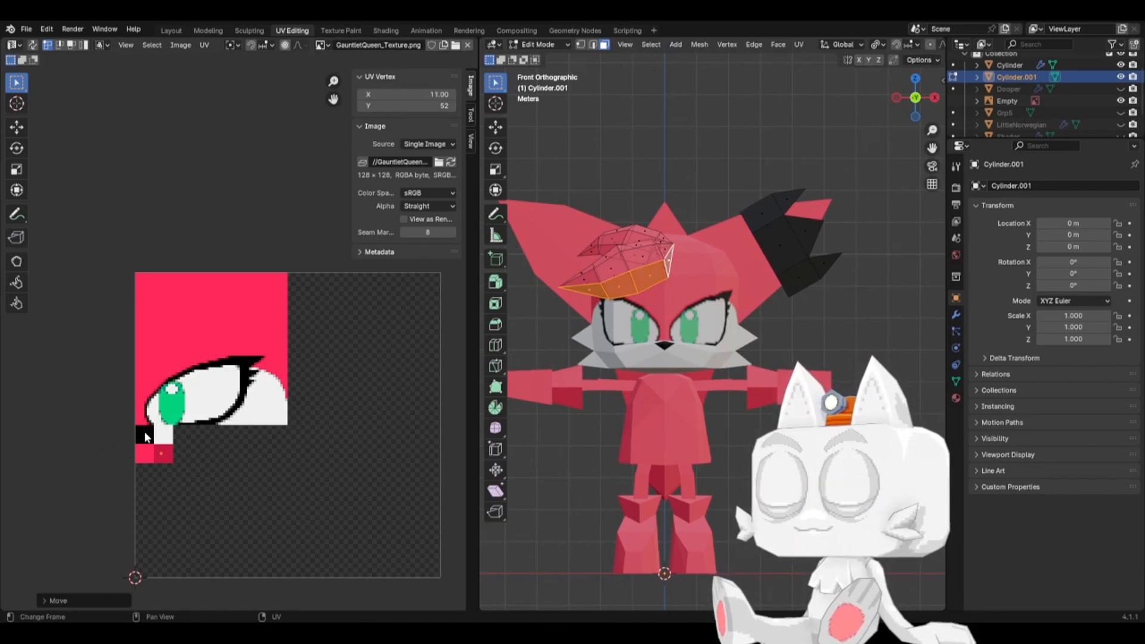
# - Select the underside faces of the upper hair tuft and shift their UVs along X to 12.5, onto the darker pink swatch
pyautogui.press('Tab')
pyautogui.moveTo(684, 258); pyautogui.dragTo(693, 387, button='middle')
pyautogui.press('Tab')
pyautogui.click(736, 382)
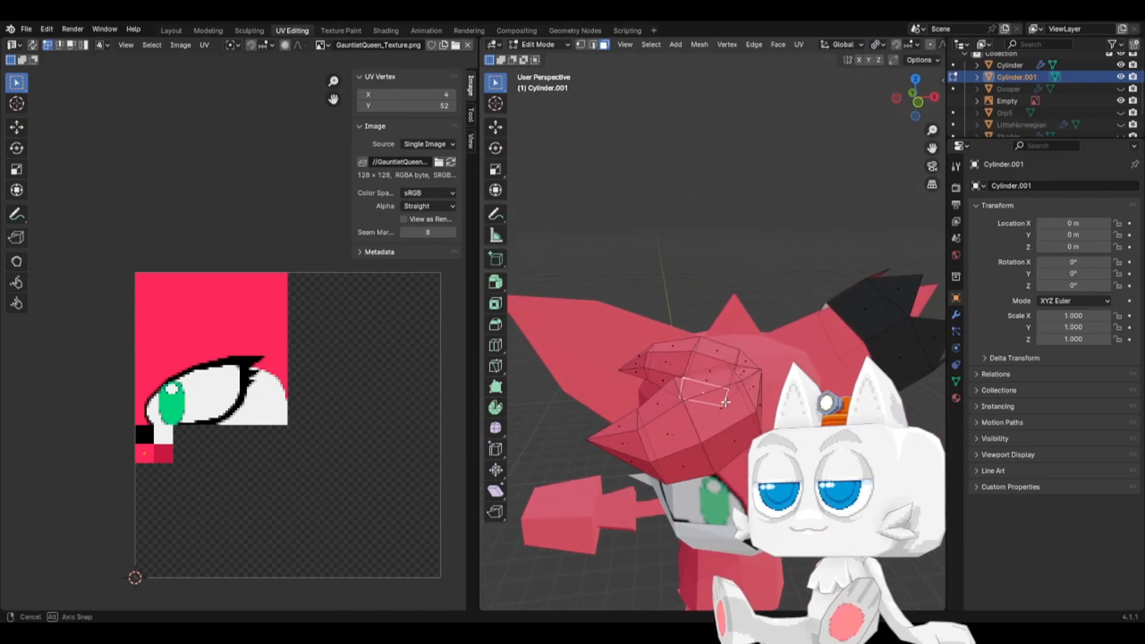
pyautogui.keyDown('shift'); pyautogui.click(693, 387); pyautogui.keyUp('shift')
pyautogui.keyDown('shift'); pyautogui.click(664, 382); pyautogui.keyUp('shift')
pyautogui.keyDown('shift'); pyautogui.click(638, 375); pyautogui.keyUp('shift')
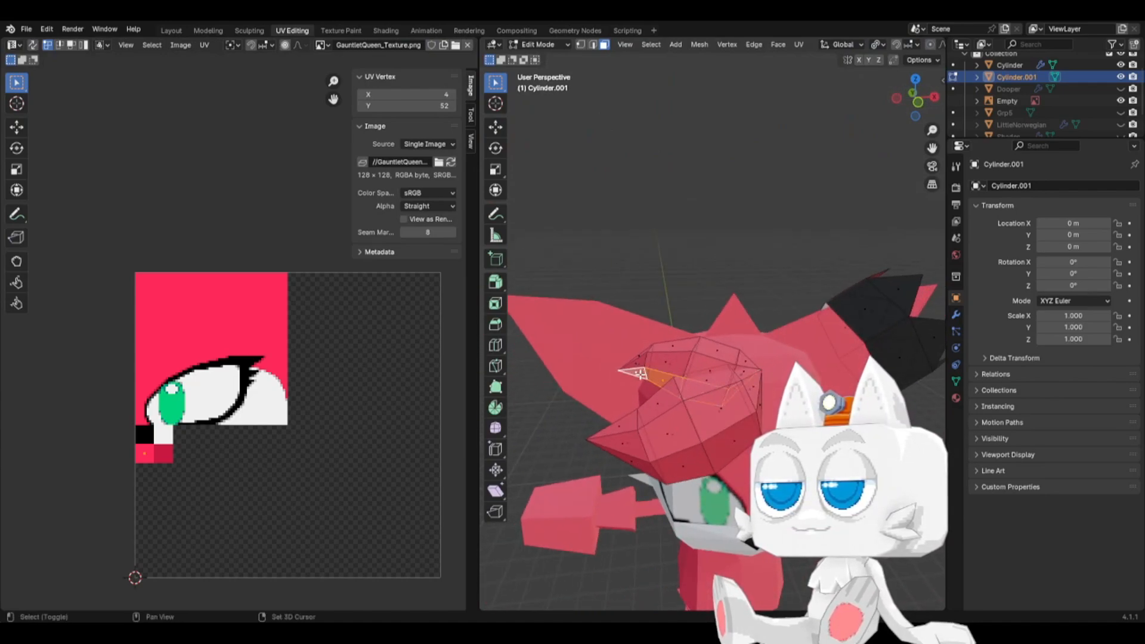
pyautogui.press('g')
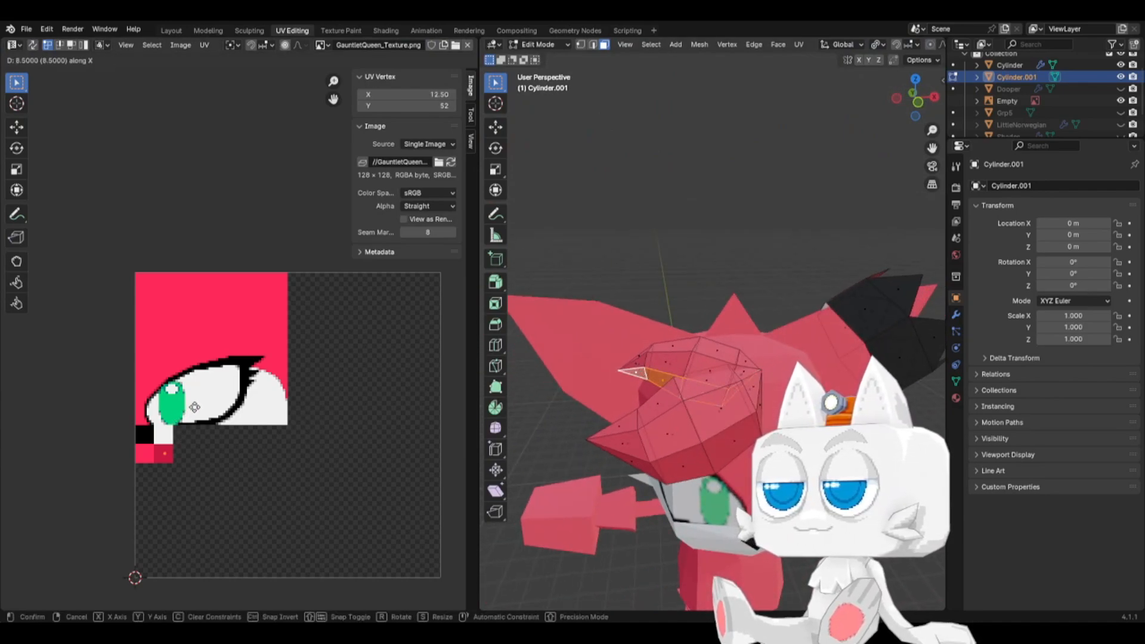
pyautogui.click(195, 410)
# - Isolate the hair object, select the faces on the back of the hair and move their UVs onto the darker pink swatch
pyautogui.moveTo(795, 391); pyautogui.dragTo(844, 390, button='middle')
pyautogui.press('Tab')
pyautogui.hotkey('shift', 'h')
pyautogui.press('Tab')
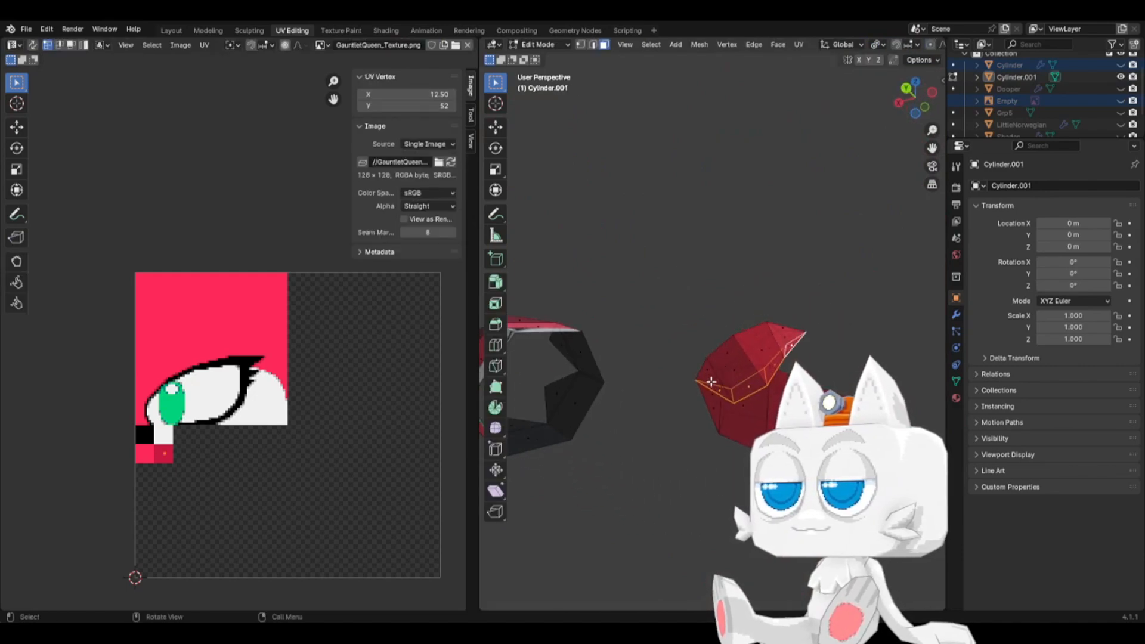
pyautogui.click(711, 383)
pyautogui.keyDown('shift'); pyautogui.click(735, 368); pyautogui.keyUp('shift')
pyautogui.keyDown('shift'); pyautogui.click(765, 352); pyautogui.keyUp('shift')
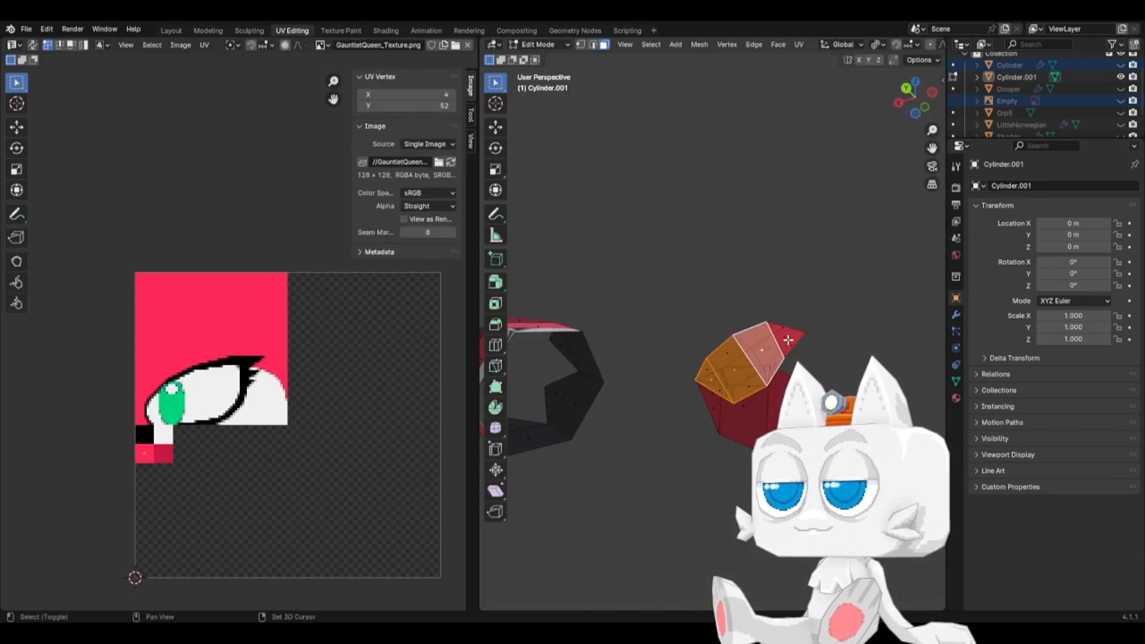
pyautogui.keyDown('shift'); pyautogui.click(789, 338); pyautogui.keyUp('shift')
pyautogui.keyDown('shift'); pyautogui.click(780, 388); pyautogui.keyUp('shift')
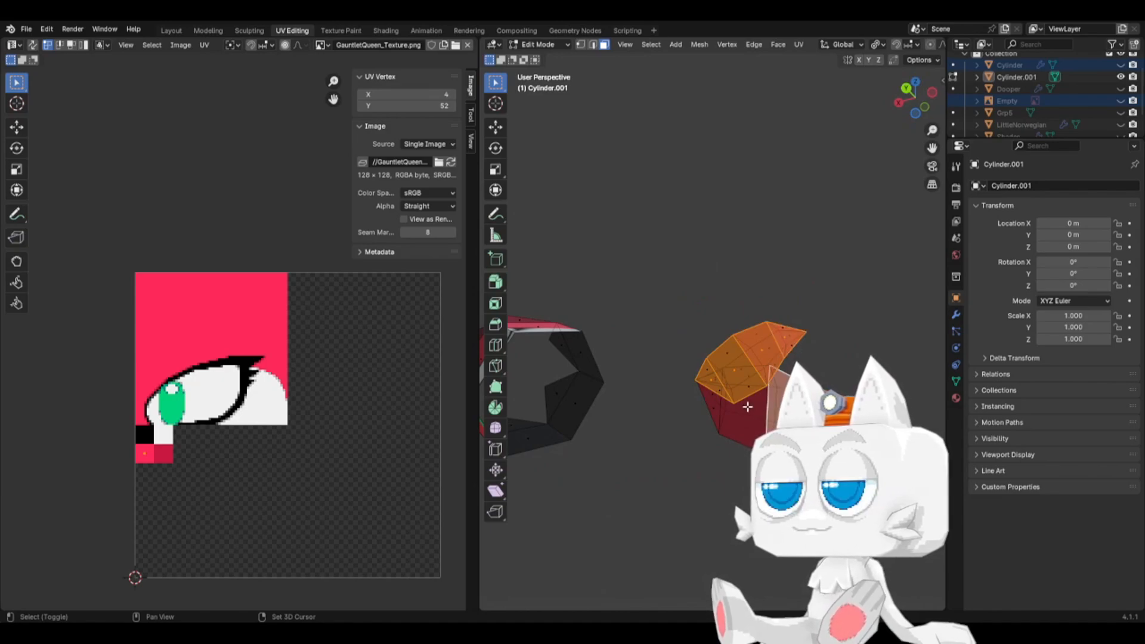
pyautogui.keyDown('shift'); pyautogui.click(747, 407); pyautogui.keyUp('shift')
pyautogui.keyDown('shift'); pyautogui.click(711, 395); pyautogui.keyUp('shift')
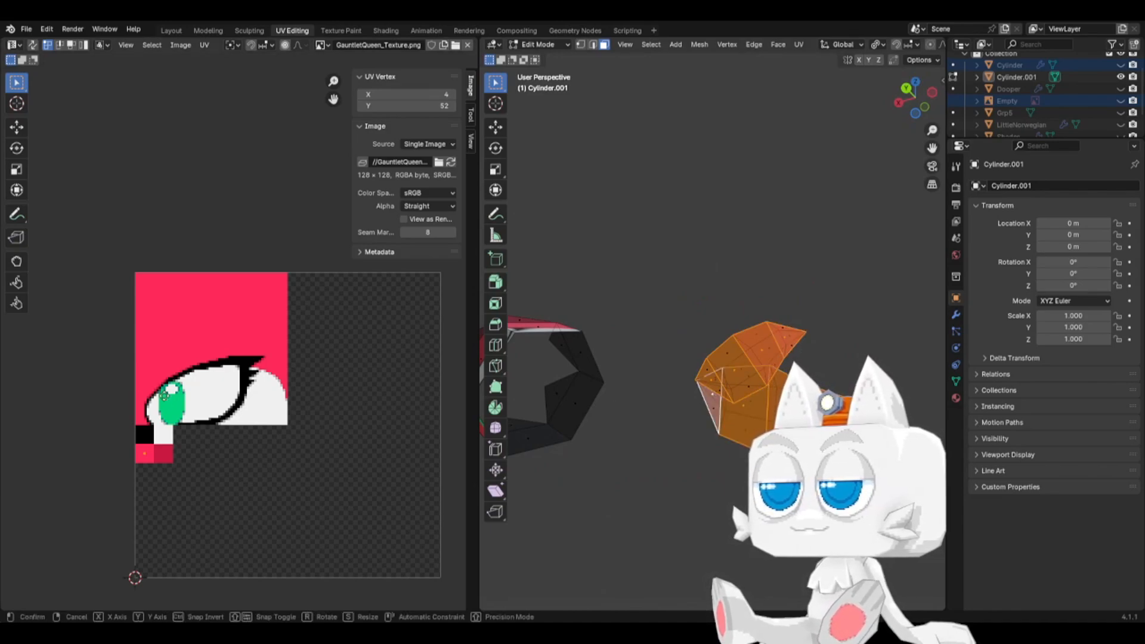
pyautogui.press('Tab')
# - Reveal all hidden objects and hide the three characters farthest from the red fox model
pyautogui.moveTo(706, 395); pyautogui.dragTo(625, 420, button='middle')
pyautogui.hotkey('alt', 'h')
pyautogui.moveTo(724, 441); pyautogui.dragTo(675, 432, button='middle')
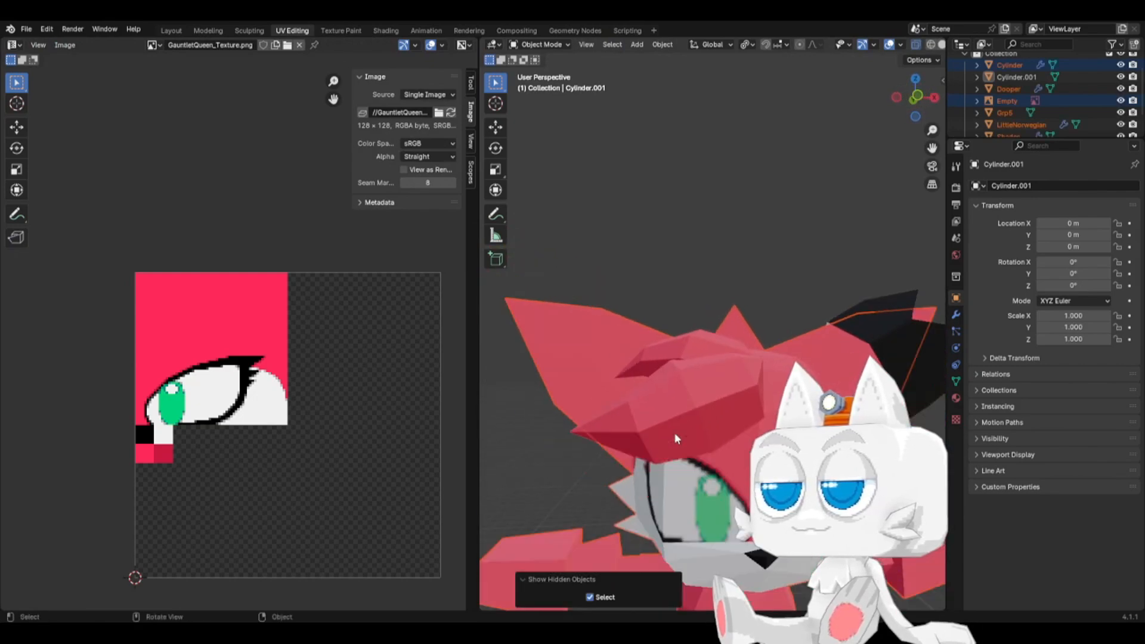
pyautogui.scroll(-6, 675, 432)
pyautogui.click(737, 442)
pyautogui.scroll(-3, 790, 361)
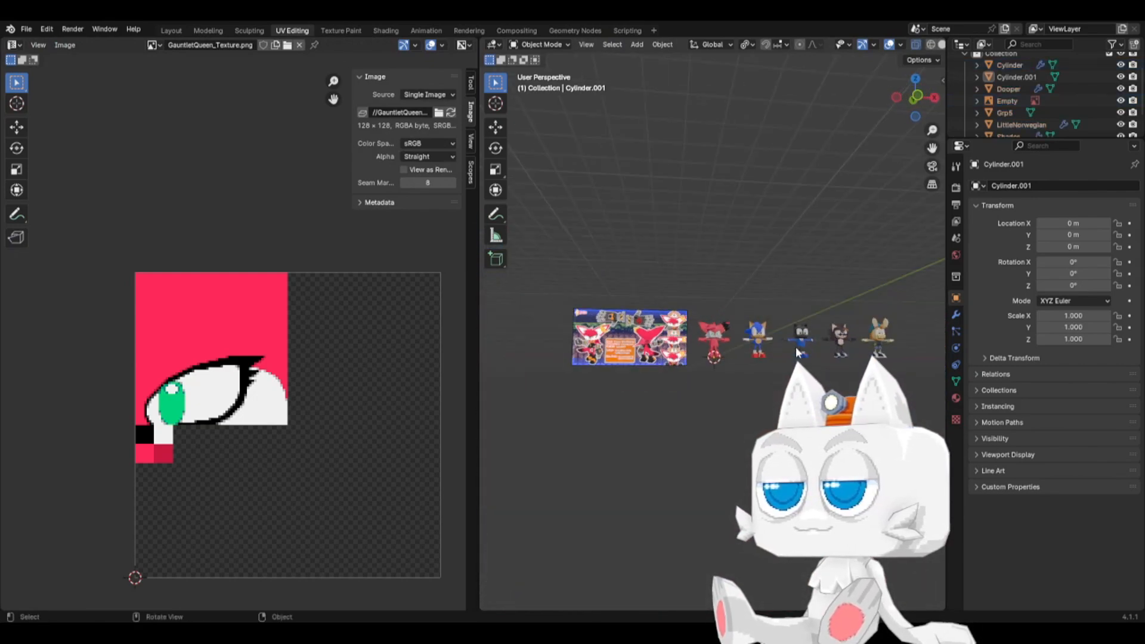
pyautogui.moveTo(788, 295); pyautogui.dragTo(888, 403)
pyautogui.press('h')
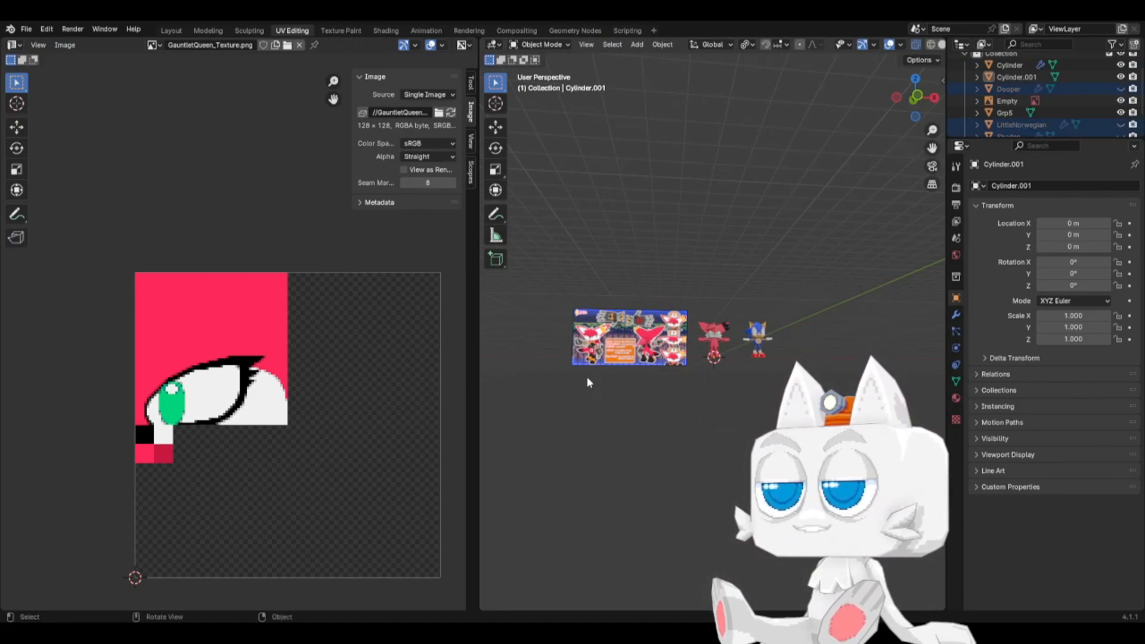
# - Edit the body mesh, select the underside faces of the ear and move their UVs onto the darker pink swatch
pyautogui.scroll(7, 662, 370)
pyautogui.scroll(2, 710, 413)
pyautogui.moveTo(715, 414); pyautogui.dragTo(636, 403, button='middle')
pyautogui.press('Tab')
pyautogui.press('Tab')
pyautogui.click(673, 440)
pyautogui.press('Tab')
pyautogui.keyDown('shift'); pyautogui.click(657, 425); pyautogui.keyUp('shift')
pyautogui.press('g')
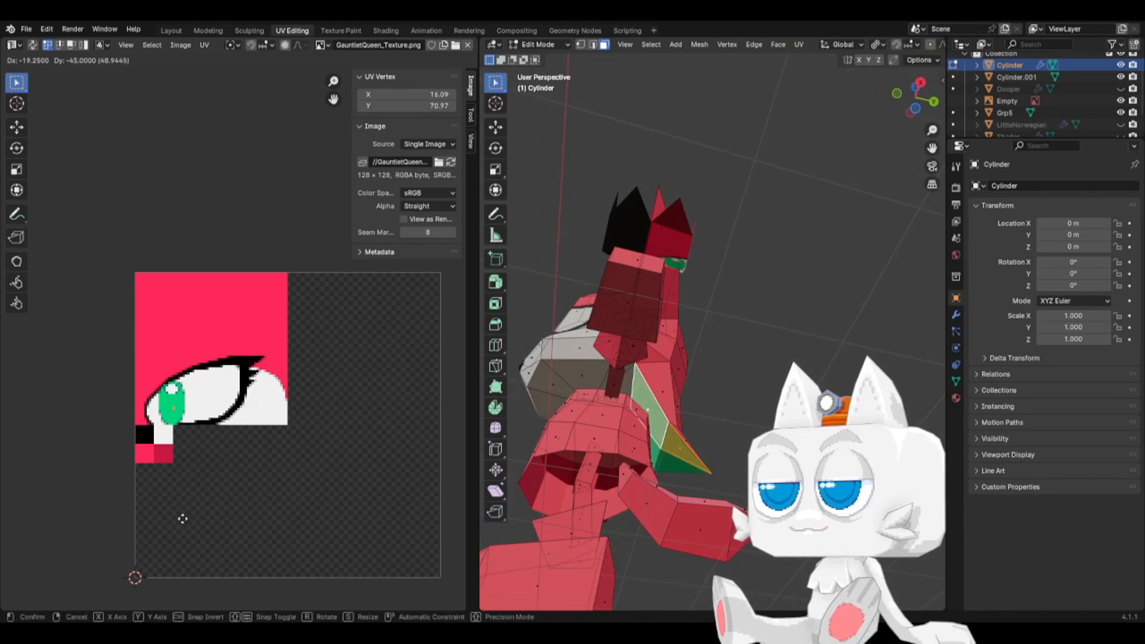
pyautogui.click(174, 563)
# - Select all body faces and move the flat-colored UVs onto their matching pink and white swatches
pyautogui.press('a')
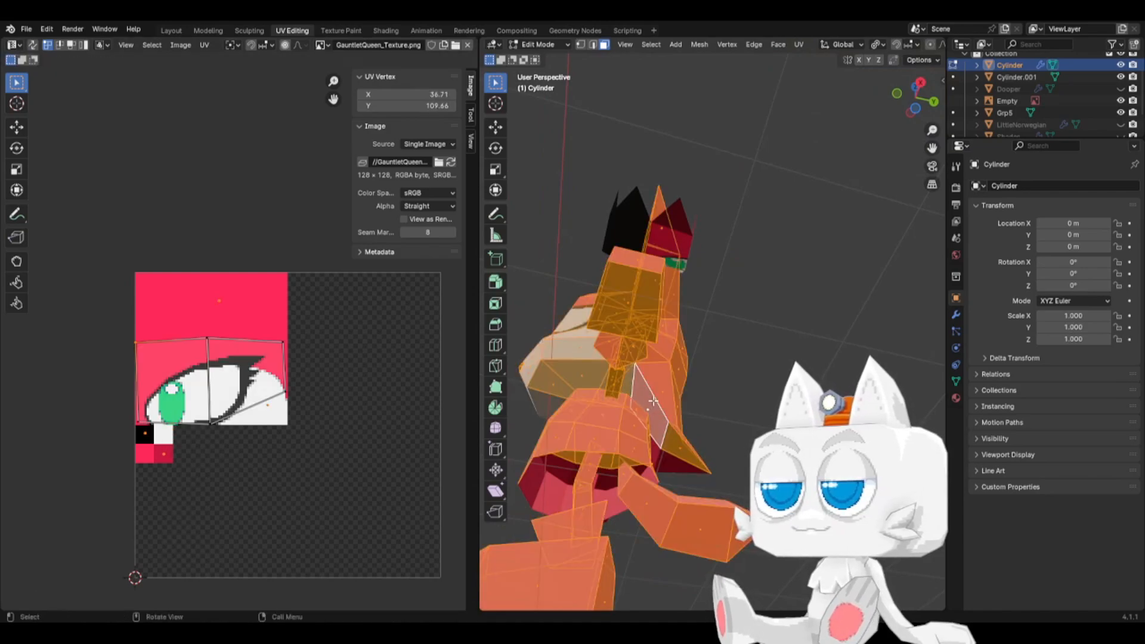
pyautogui.press('a')
pyautogui.press('a')
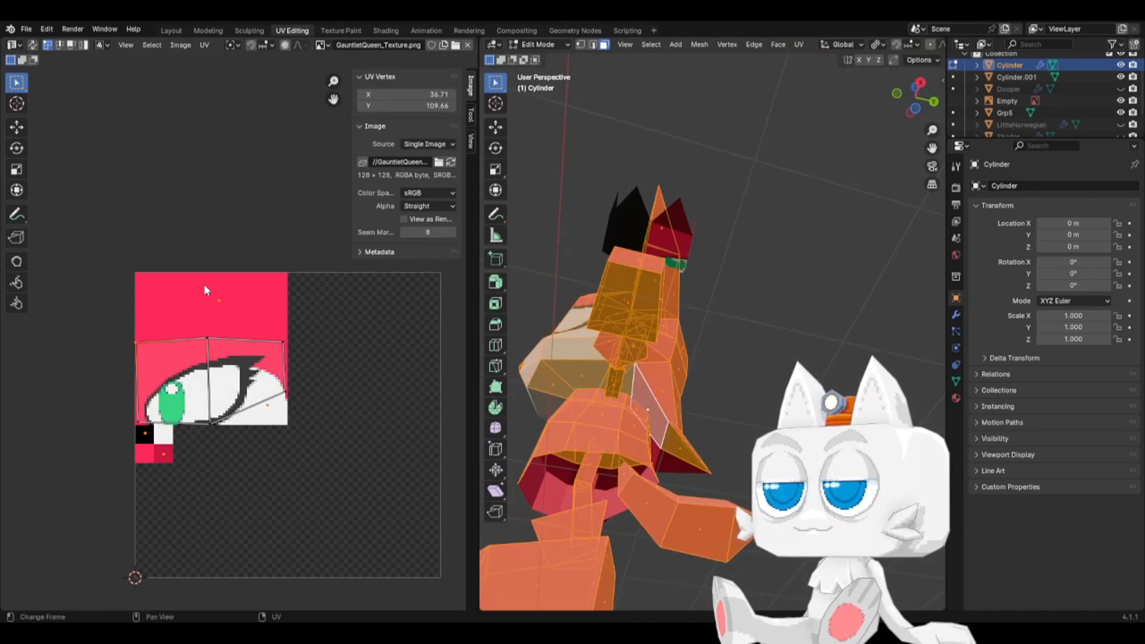
pyautogui.press('g')
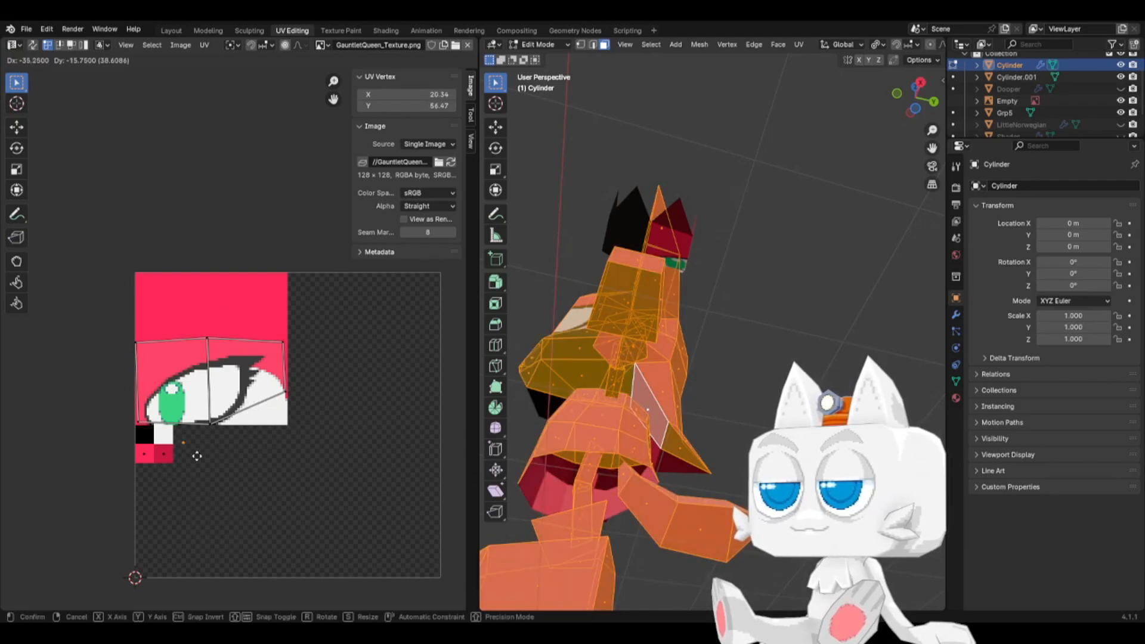
pyautogui.click(182, 453)
pyautogui.press('Tab')
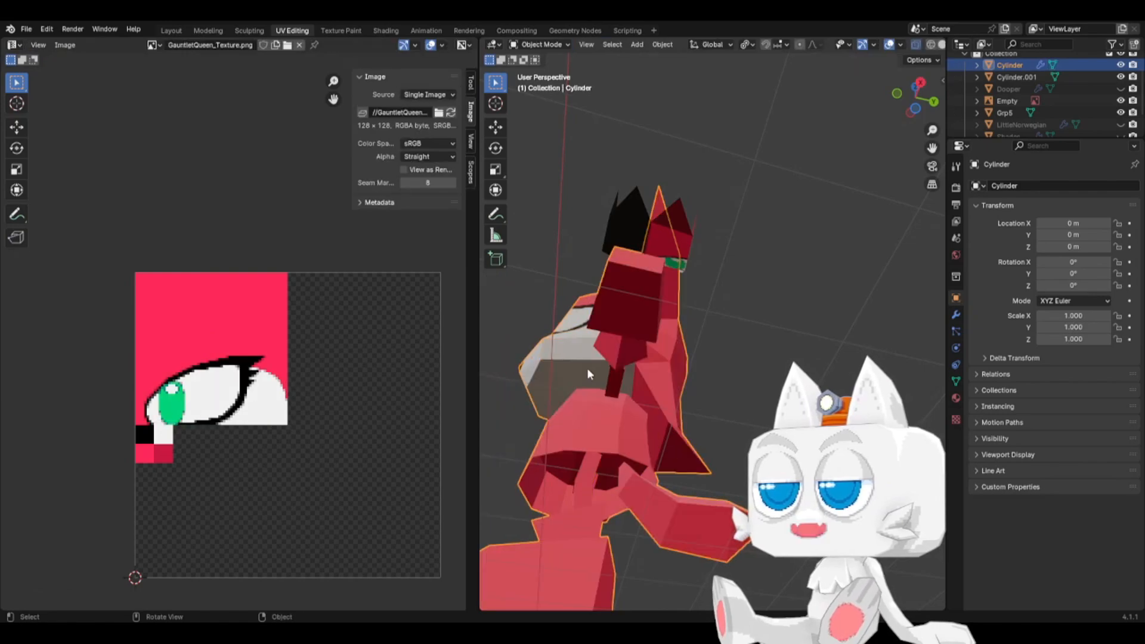
# - Save the Blender file, deselect everything and check the model from the side and front
pyautogui.press('KP_1')
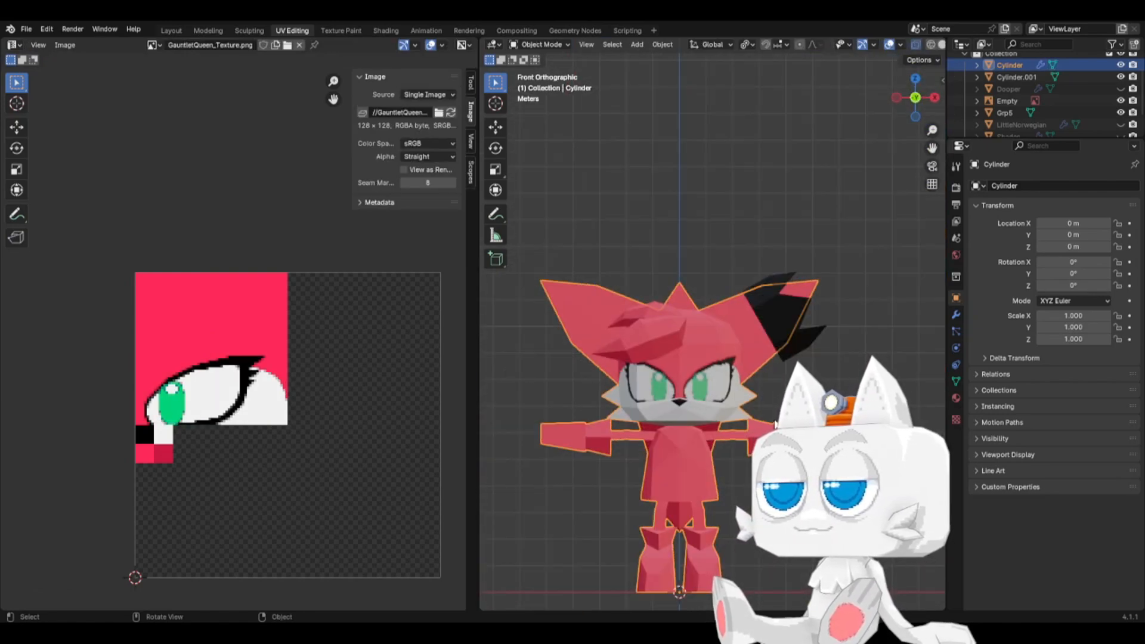
pyautogui.hotkey('ctrl', 's')
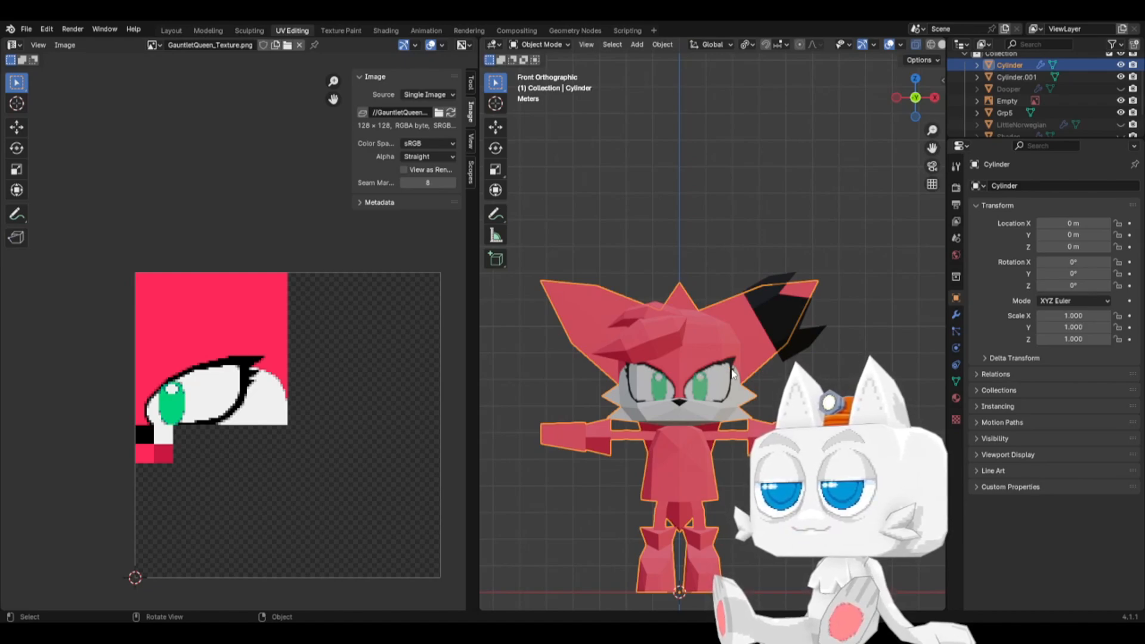
pyautogui.hotkey('alt', 'a')
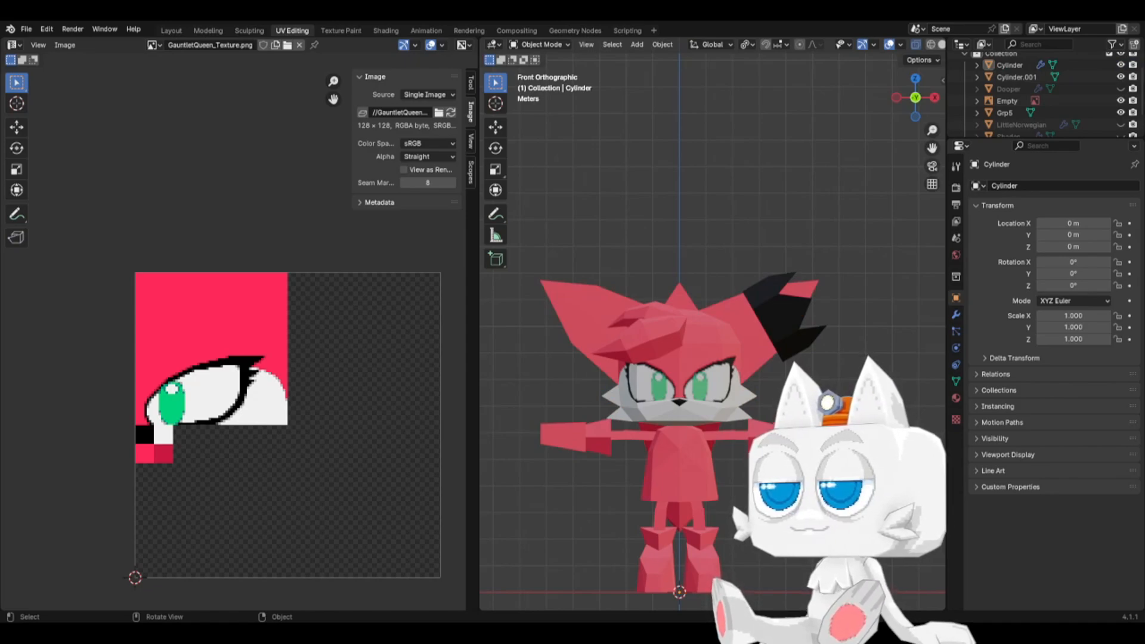
pyautogui.moveTo(632, 442); pyautogui.dragTo(686, 438, button='middle')
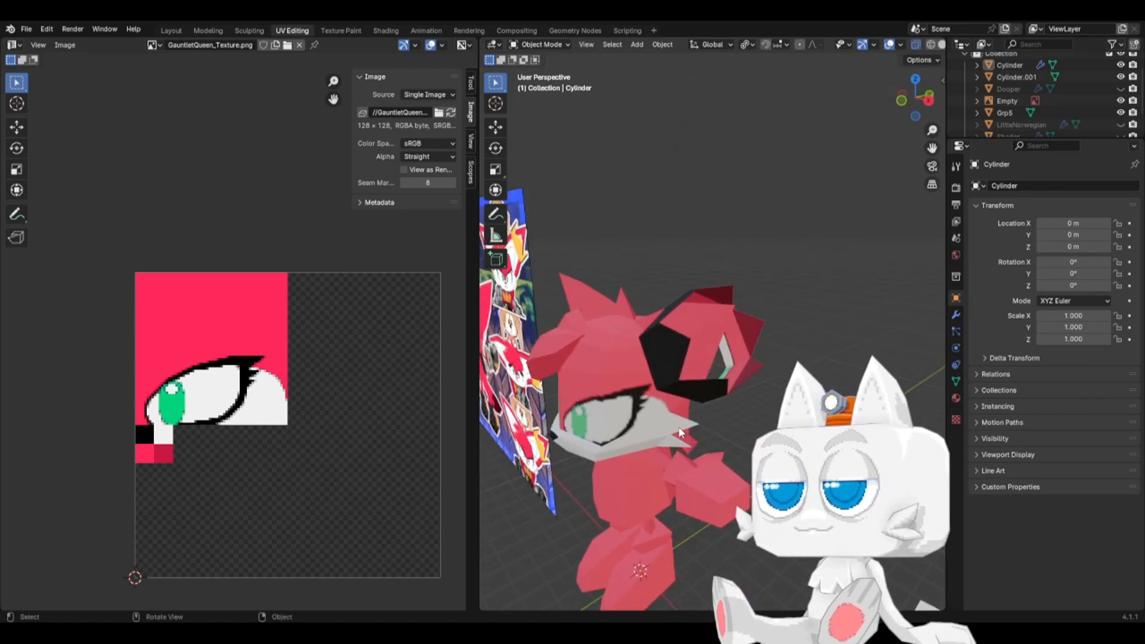
pyautogui.press('KP_1')
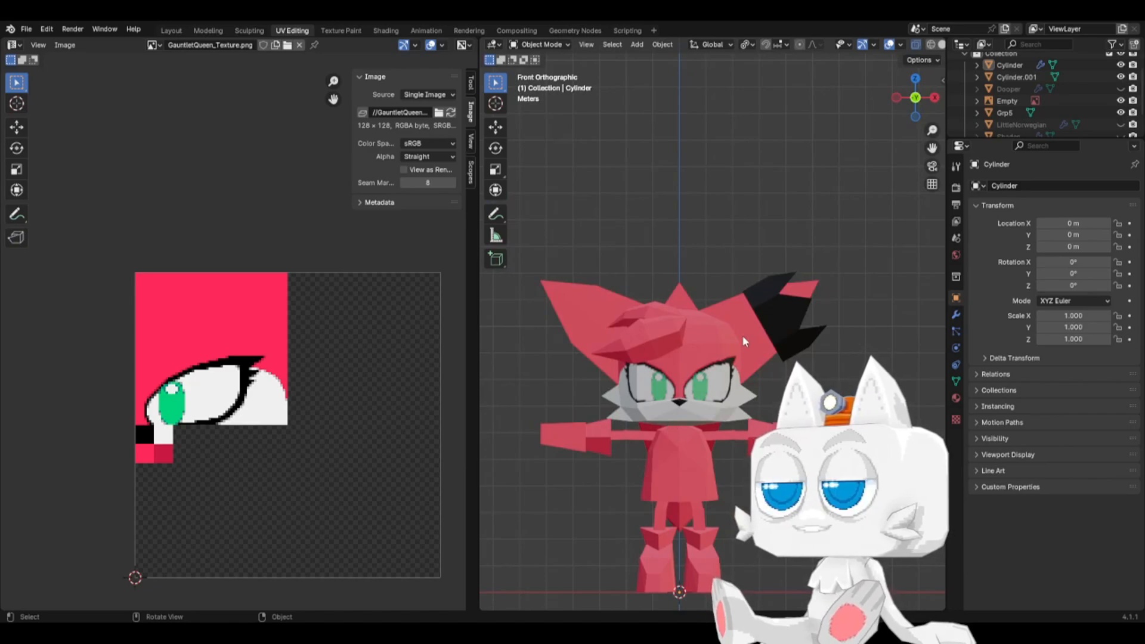
# - Check the body mesh's UV layout in Edit Mode, return to Object Mode and save the Blender file
pyautogui.press('Tab')
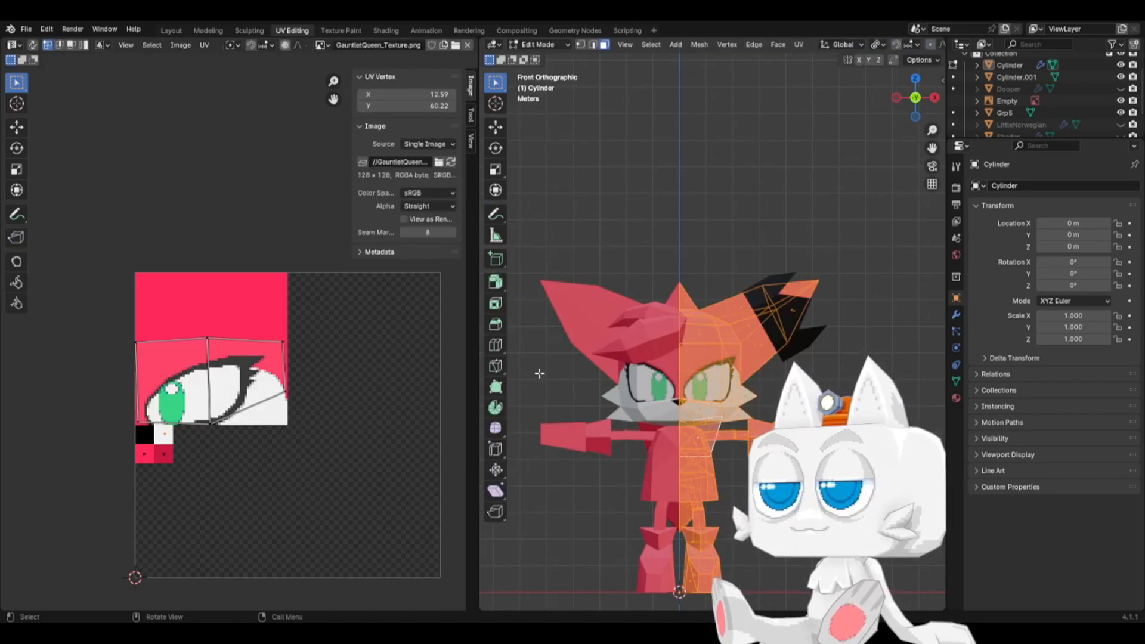
pyautogui.press('Tab')
pyautogui.hotkey('ctrl', 's')
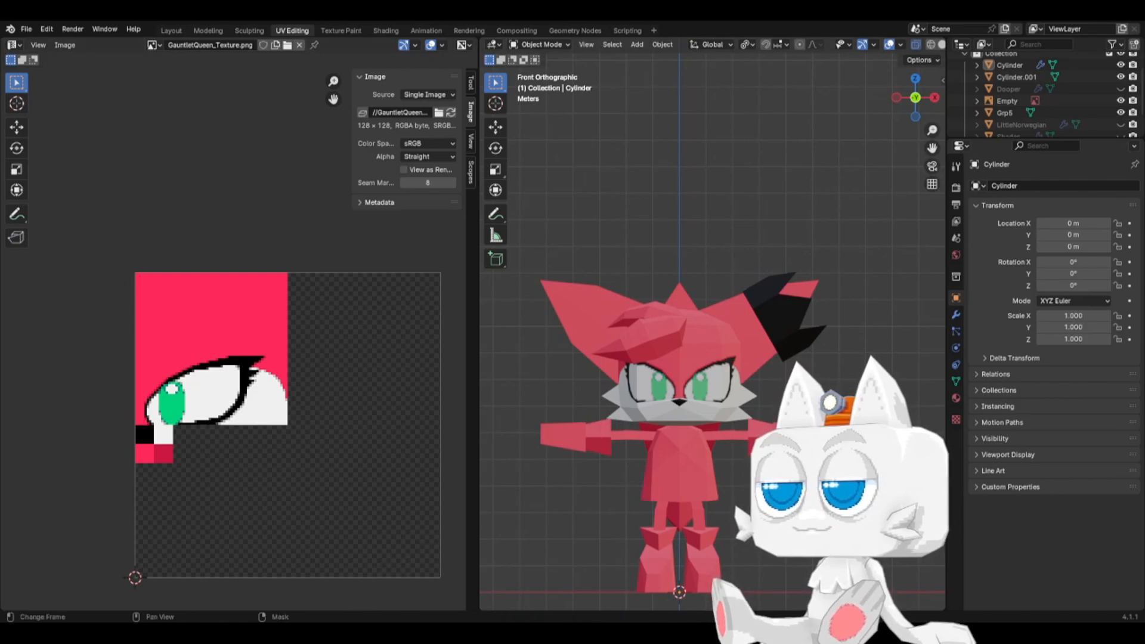
# - Switch to Aseprite, select a 32 × 48 pixel block beside the face texture's upper edge and fill it with pink #fe295b
pyautogui.hotkey('alt', 'Tab')
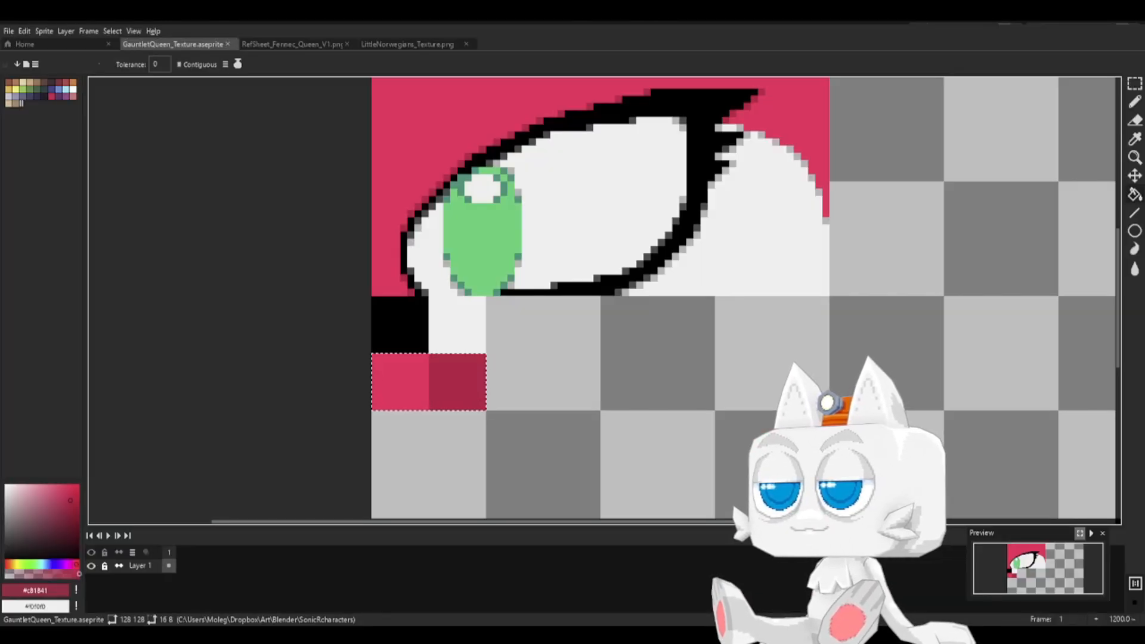
pyautogui.click(1135, 84)
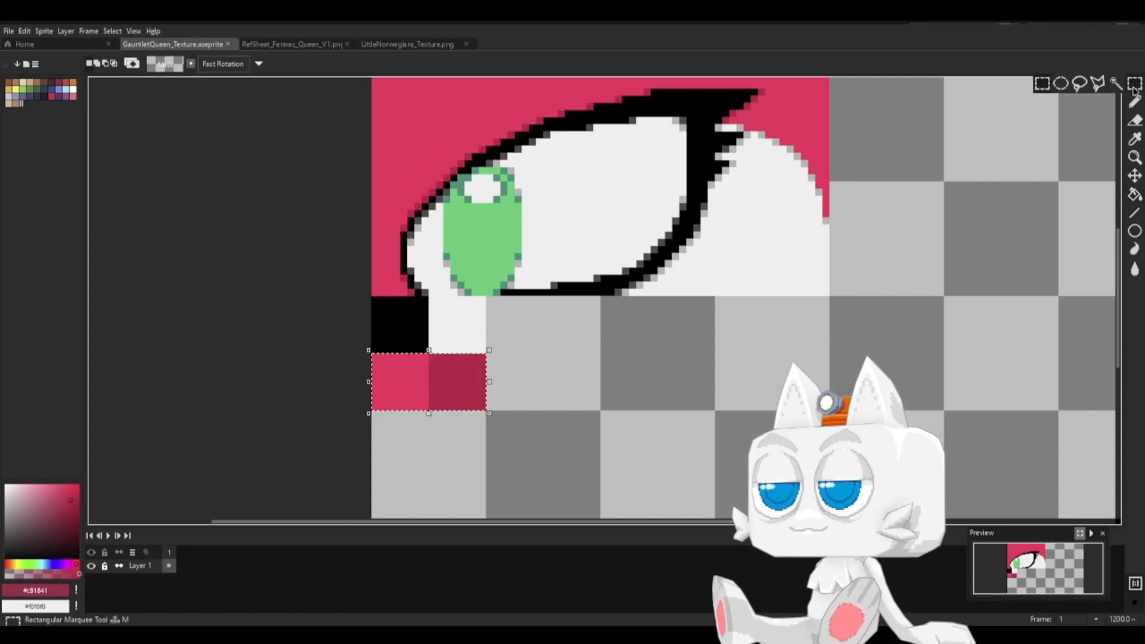
pyautogui.moveTo(840, 241); pyautogui.dragTo(563, 275, button='middle')
pyautogui.scroll(-2, 563, 276)
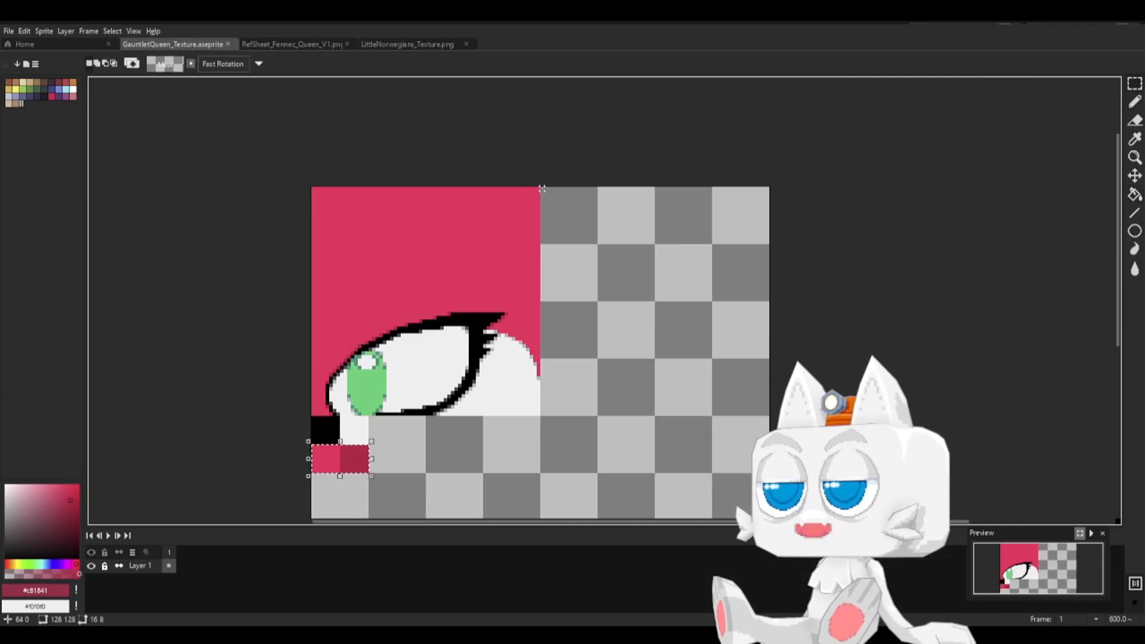
pyautogui.moveTo(541, 188)
pyautogui.mouseDown()
pyautogui.moveTo(593, 246)
pyautogui.moveTo(652, 358)
pyautogui.moveTo(636, 378)
pyautogui.moveTo(639, 356)
pyautogui.moveTo(653, 357)
pyautogui.mouseUp()
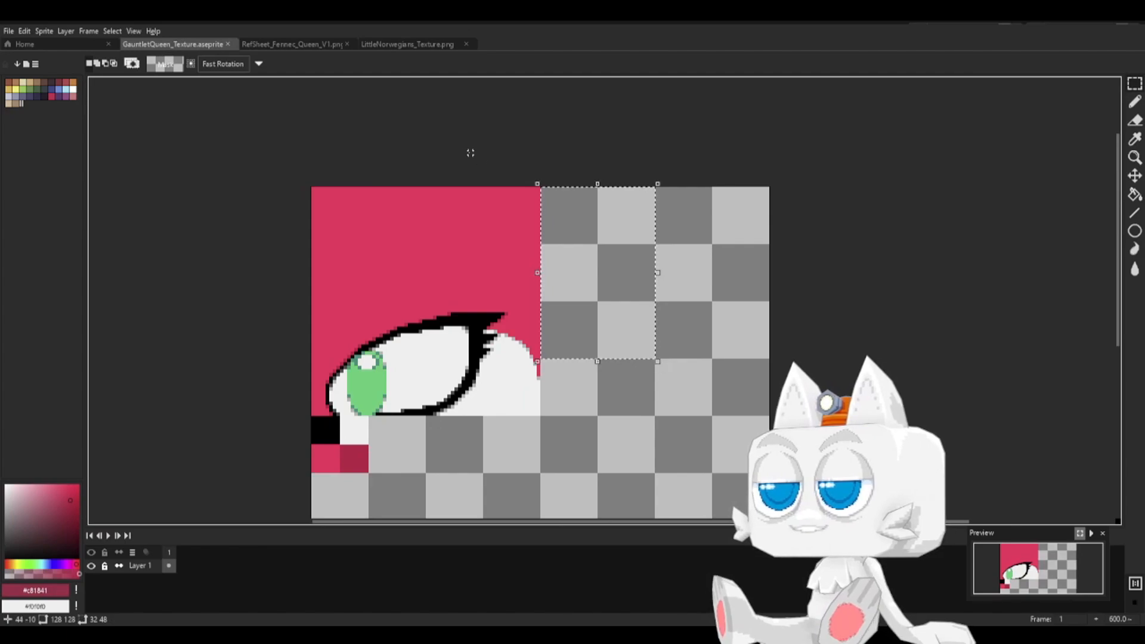
pyautogui.press('b')
pyautogui.keyDown('alt'); pyautogui.click(502, 251); pyautogui.keyUp('alt')
pyautogui.press('g')
pyautogui.click(612, 298)
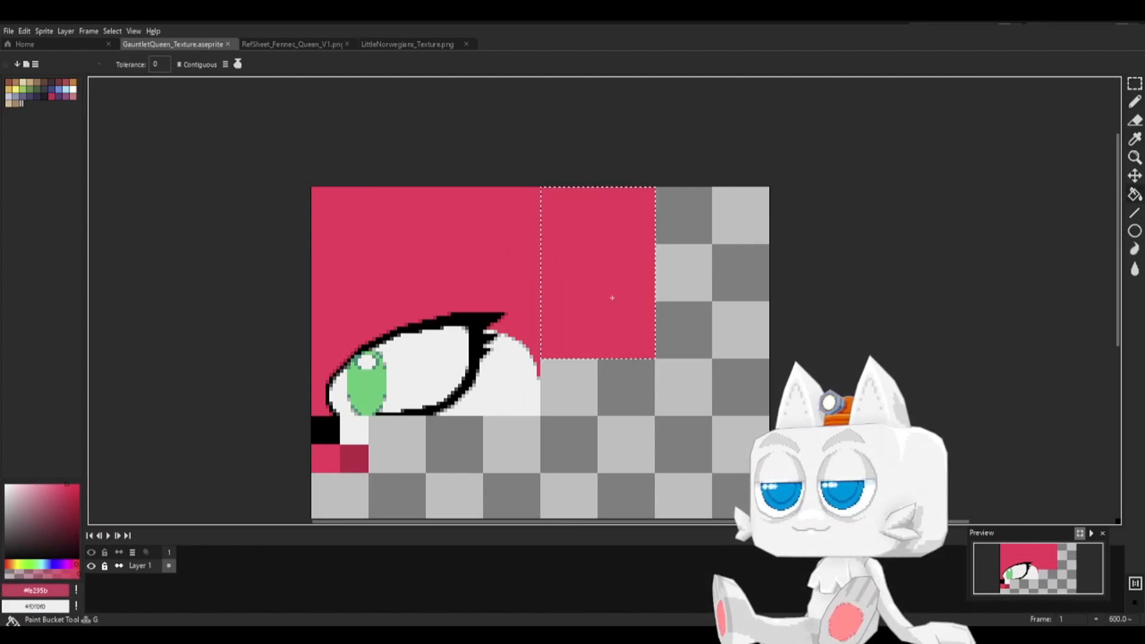
# - Consult the fennec reference sheet, then paint one white half of the inner ear on the new pink block, widening its tip
pyautogui.click(308, 48)
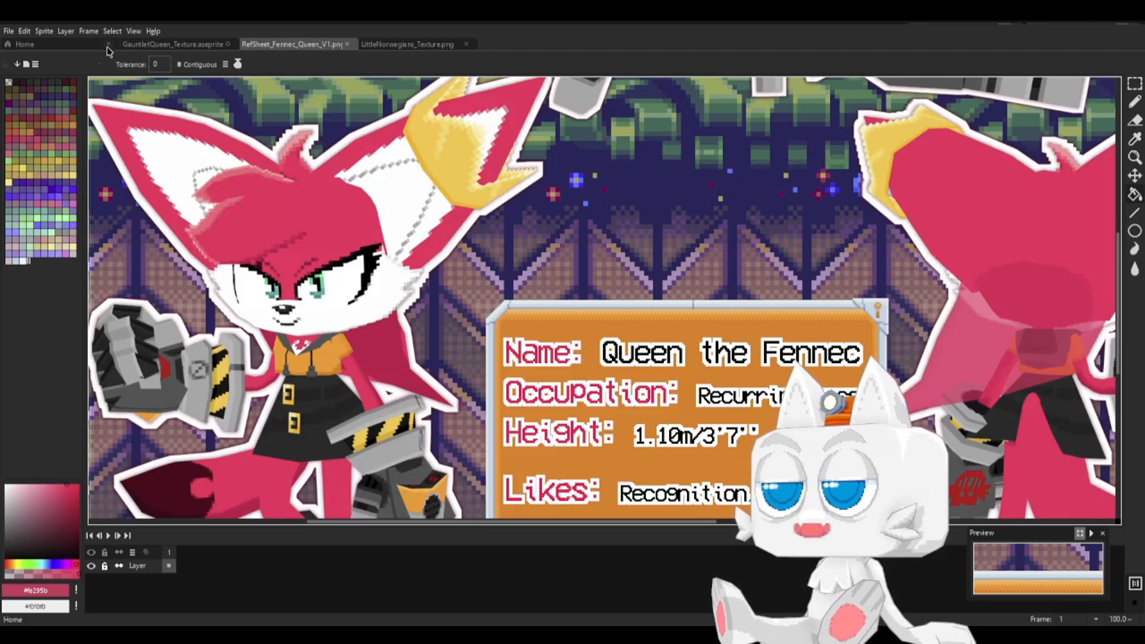
pyautogui.click(148, 48)
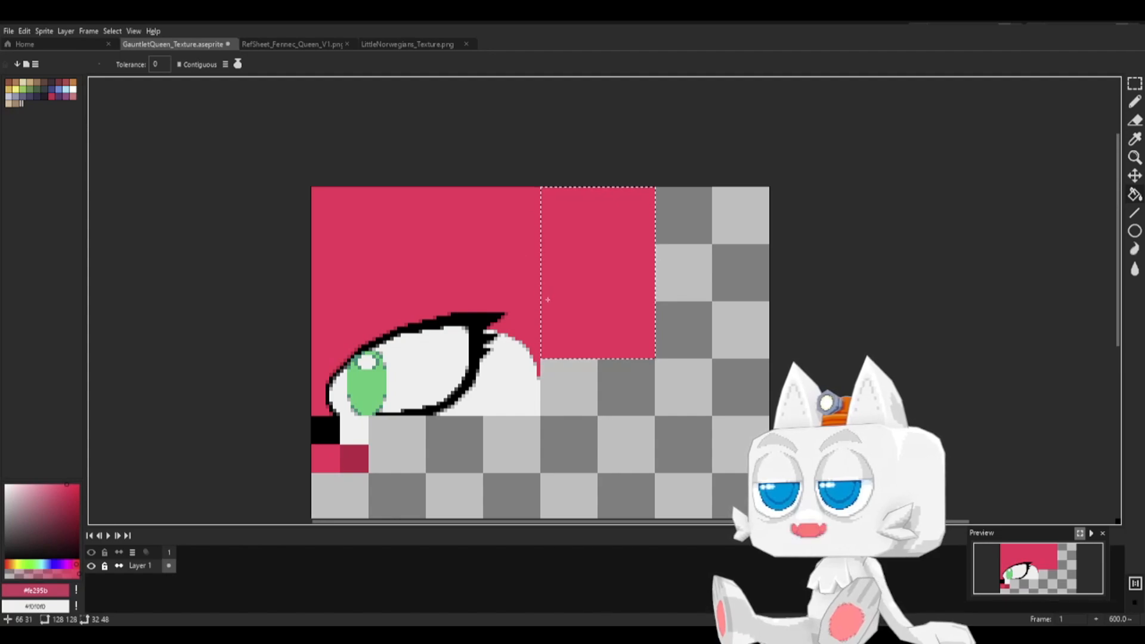
pyautogui.press('b')
pyautogui.keyDown('alt'); pyautogui.click(524, 374); pyautogui.keyUp('alt')
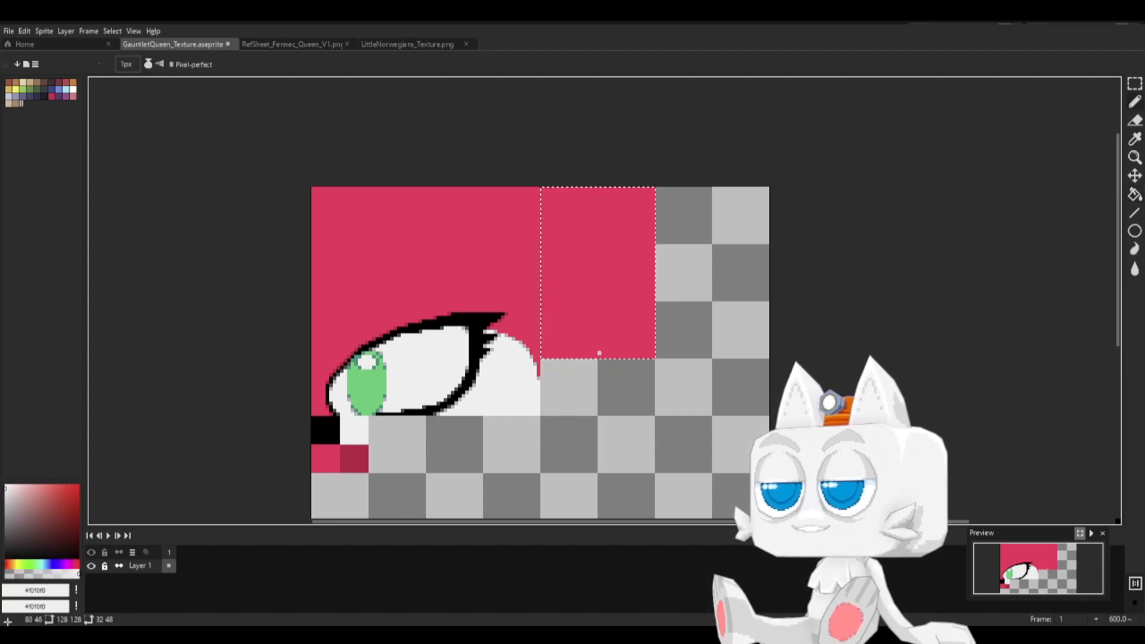
pyautogui.moveTo(599, 356)
pyautogui.mouseDown()
pyautogui.moveTo(600, 194)
pyautogui.moveTo(635, 361)
pyautogui.mouseUp()
pyautogui.press('g')
pyautogui.click(618, 338)
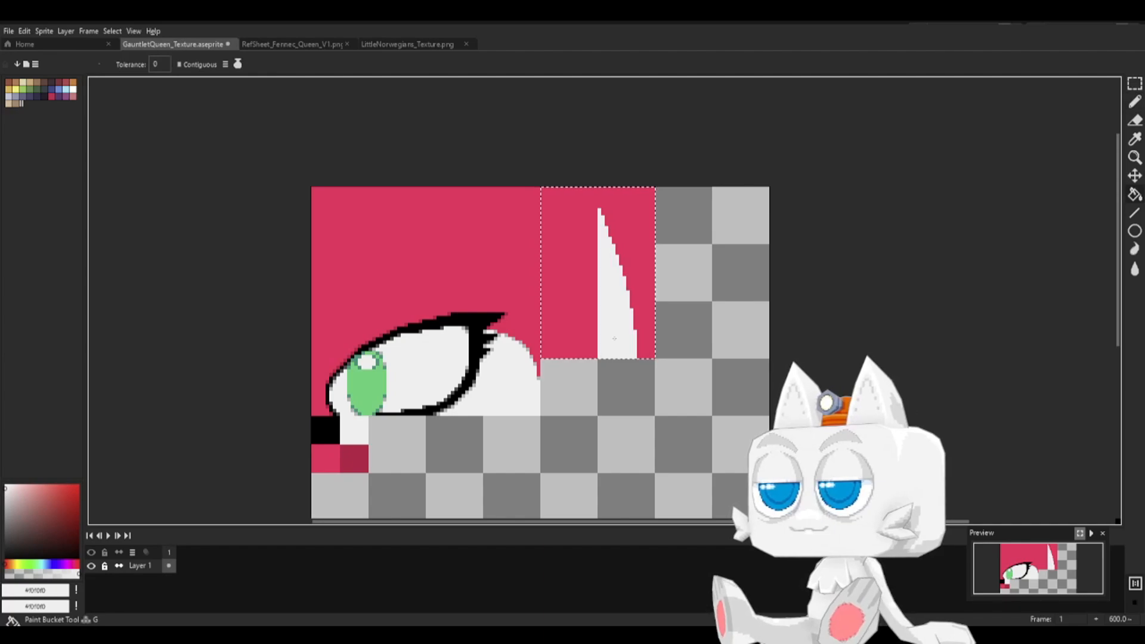
pyautogui.press('b')
pyautogui.scroll(3, 579, 232)
pyautogui.moveTo(612, 187); pyautogui.dragTo(612, 194)
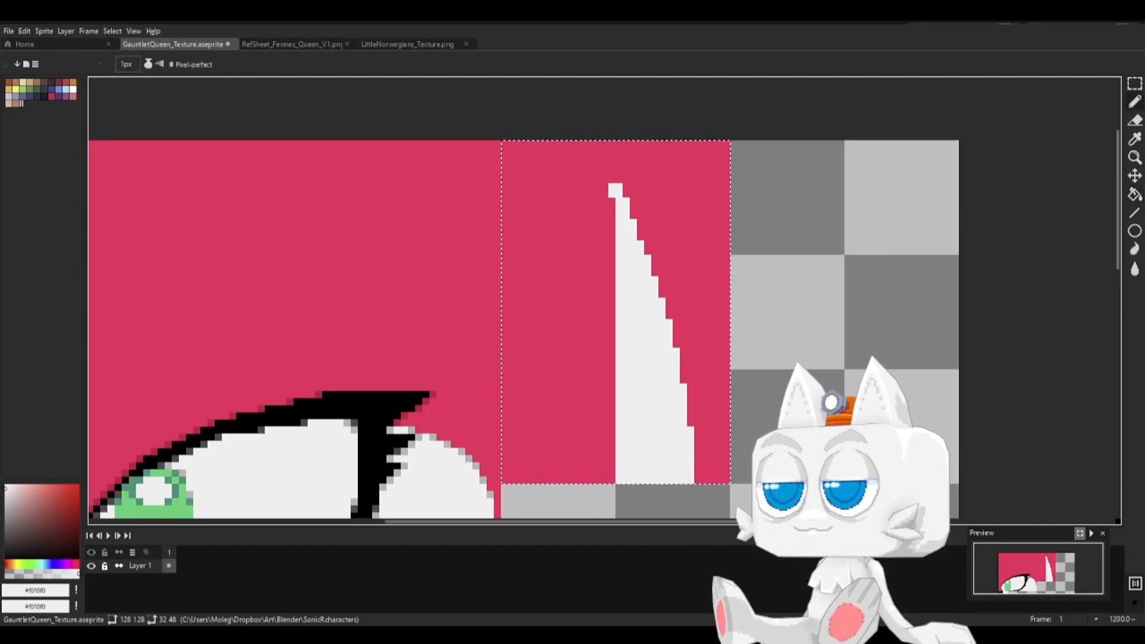
# - Select the 11 × 42 pixel area around the white half ear and paste a copy of it in place
pyautogui.click(1136, 84)
pyautogui.click(785, 237)
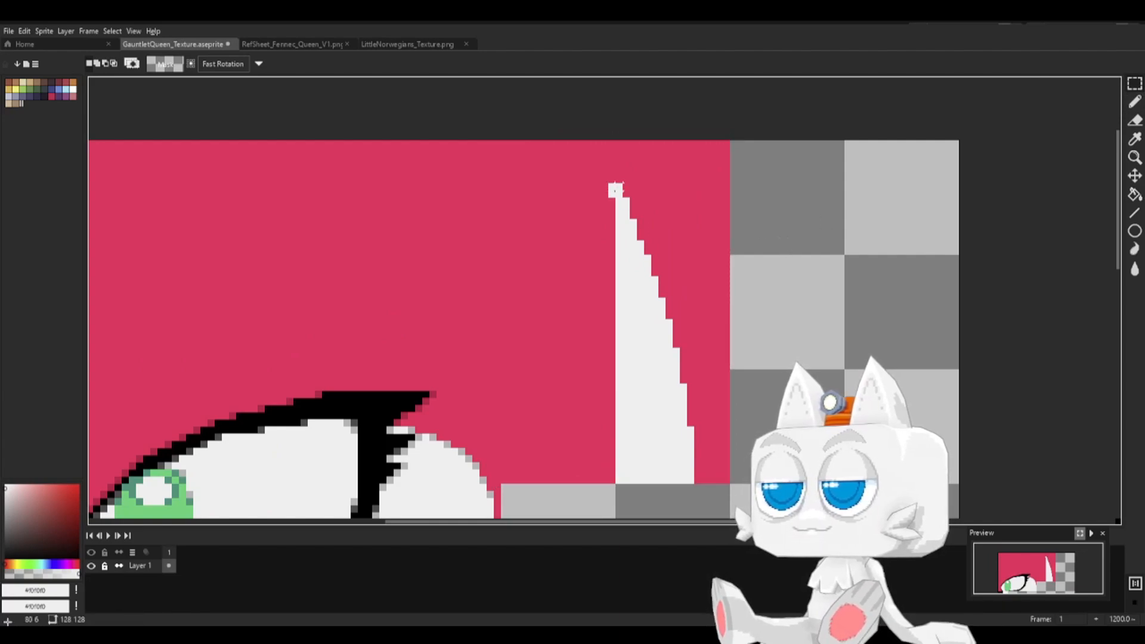
pyautogui.moveTo(614, 181); pyautogui.dragTo(703, 479)
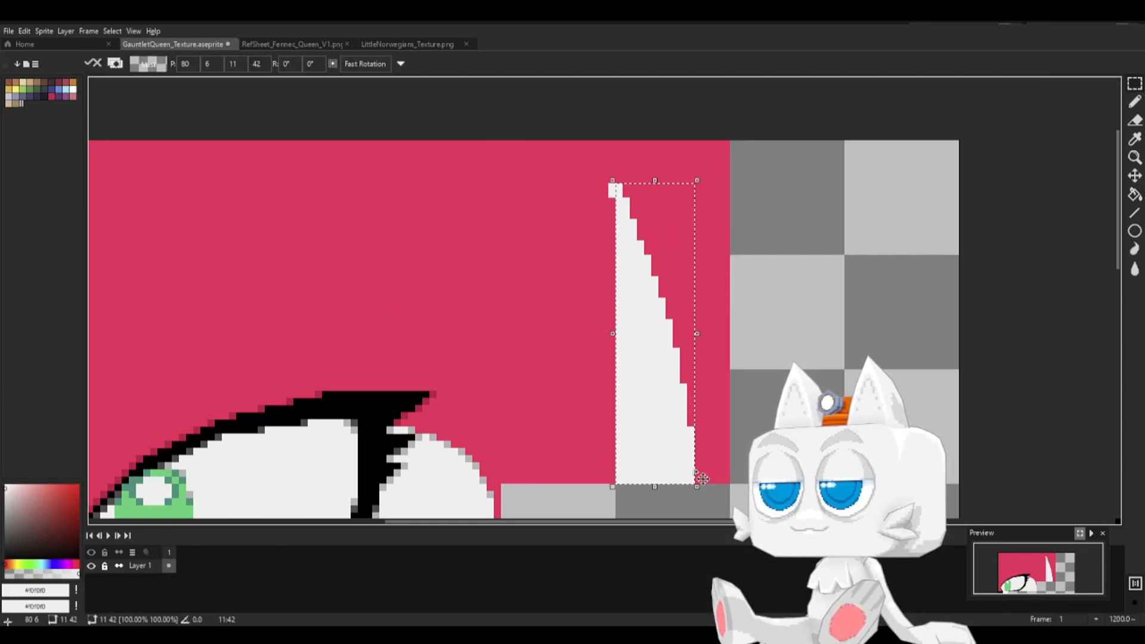
pyautogui.hotkey('ctrl', 'z')
pyautogui.hotkey('ctrl', 'z')
pyautogui.click(743, 417)
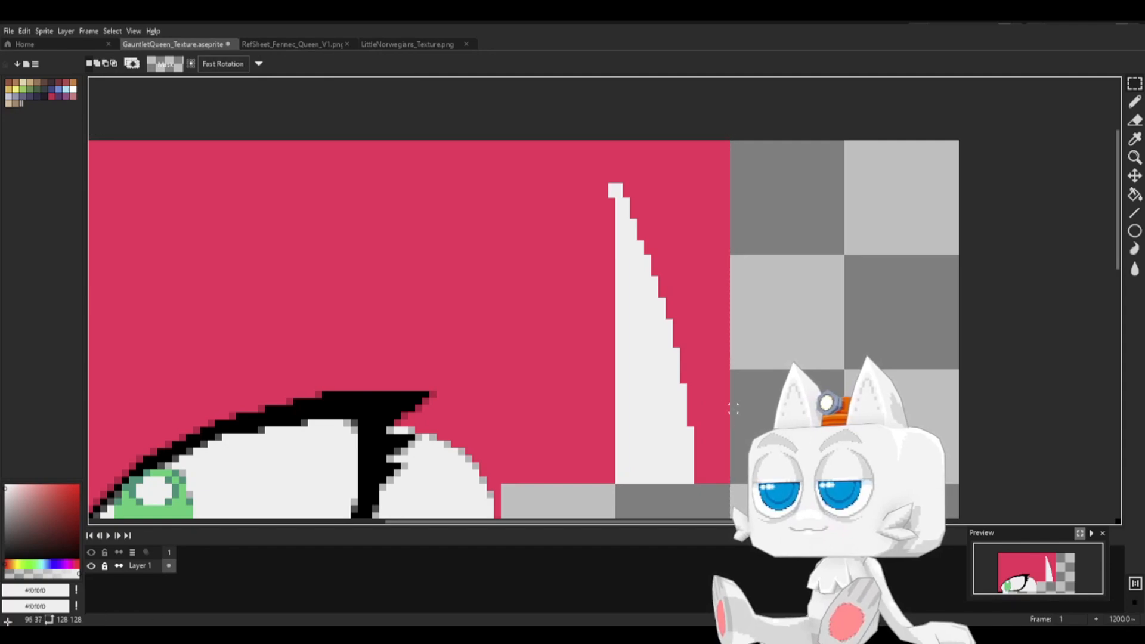
pyautogui.hotkey('ctrl', 'v')
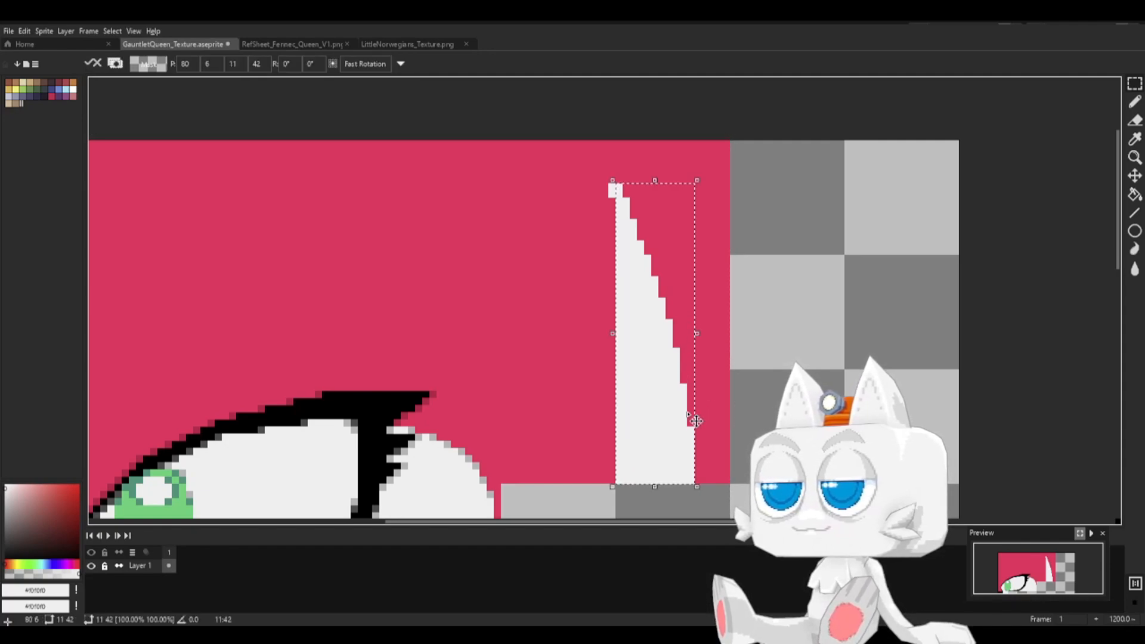
# - Flip the pasted half ear horizontally, move it beside the original to form a symmetrical ear, and deselect
pyautogui.hotkey('ctrl', 'z')
pyautogui.moveTo(678, 415); pyautogui.dragTo(623, 419)
pyautogui.hotkey('ctrl', 'z')
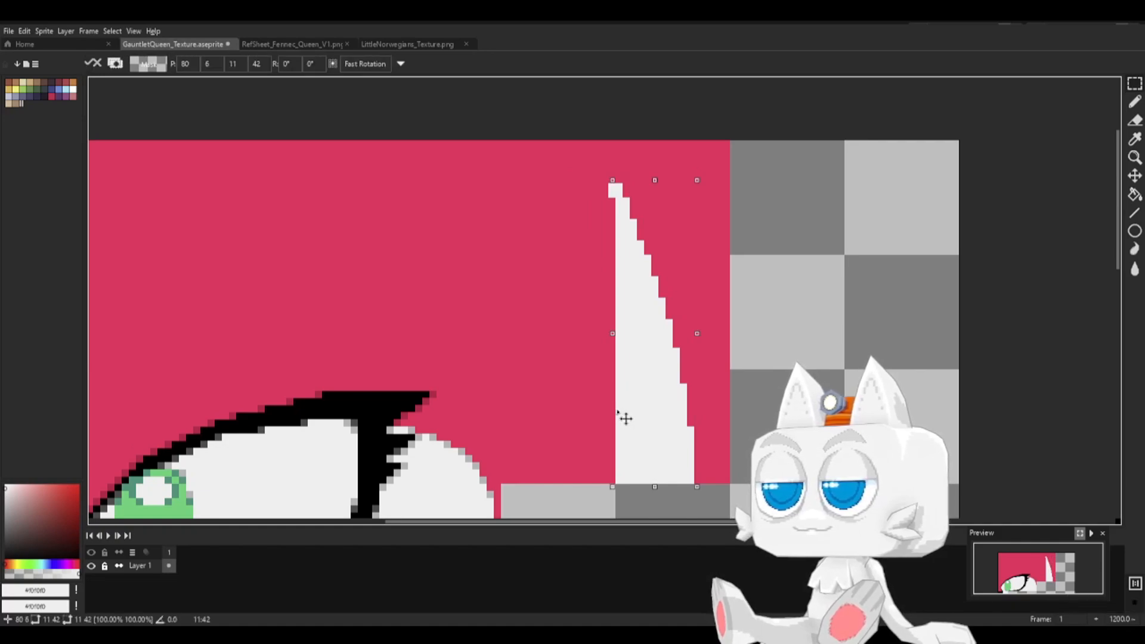
pyautogui.hotkey('shift', 'h')
pyautogui.moveTo(673, 424); pyautogui.dragTo(591, 423)
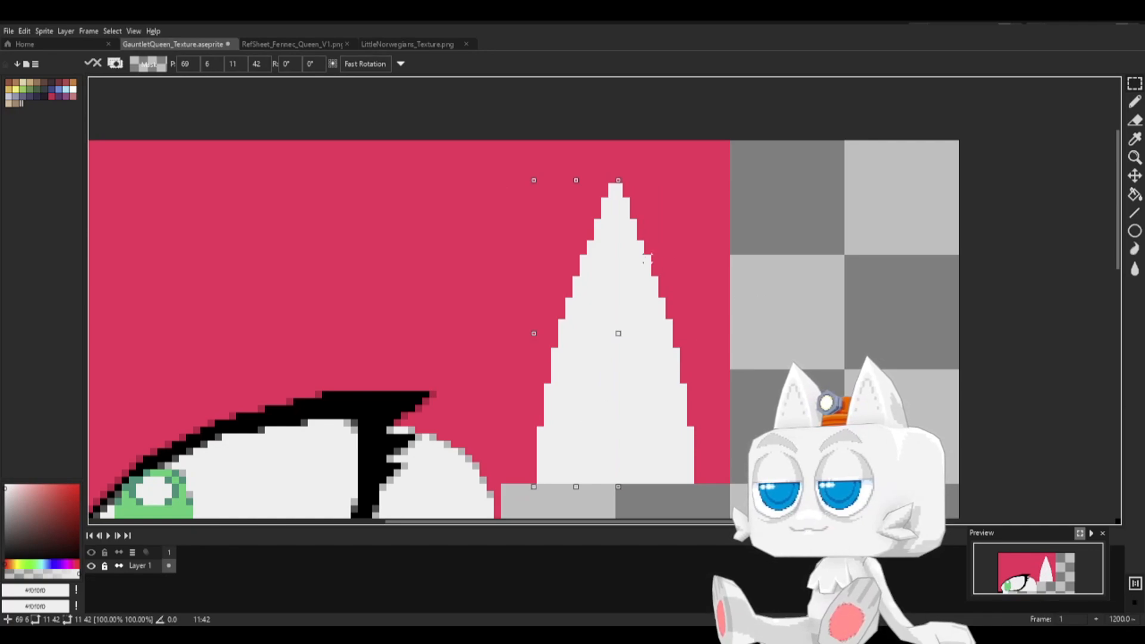
pyautogui.click(1135, 84)
pyautogui.click(877, 263)
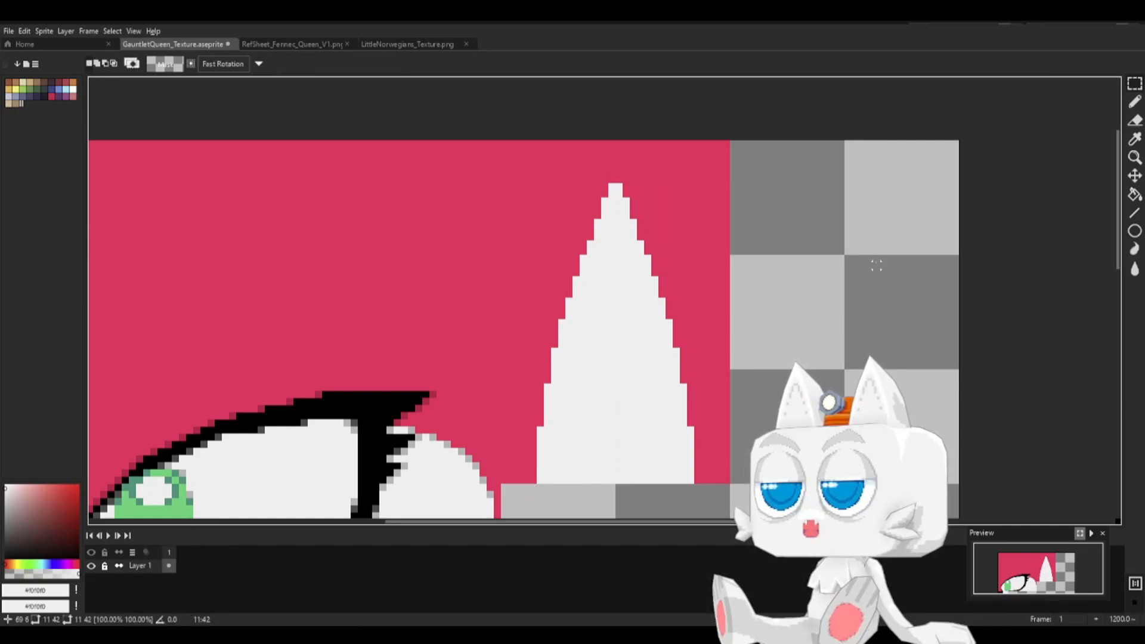
# - Sample dark pink #c81841 and add single-pixel smoothing to the steps along the white ear's left edge
pyautogui.press('b')
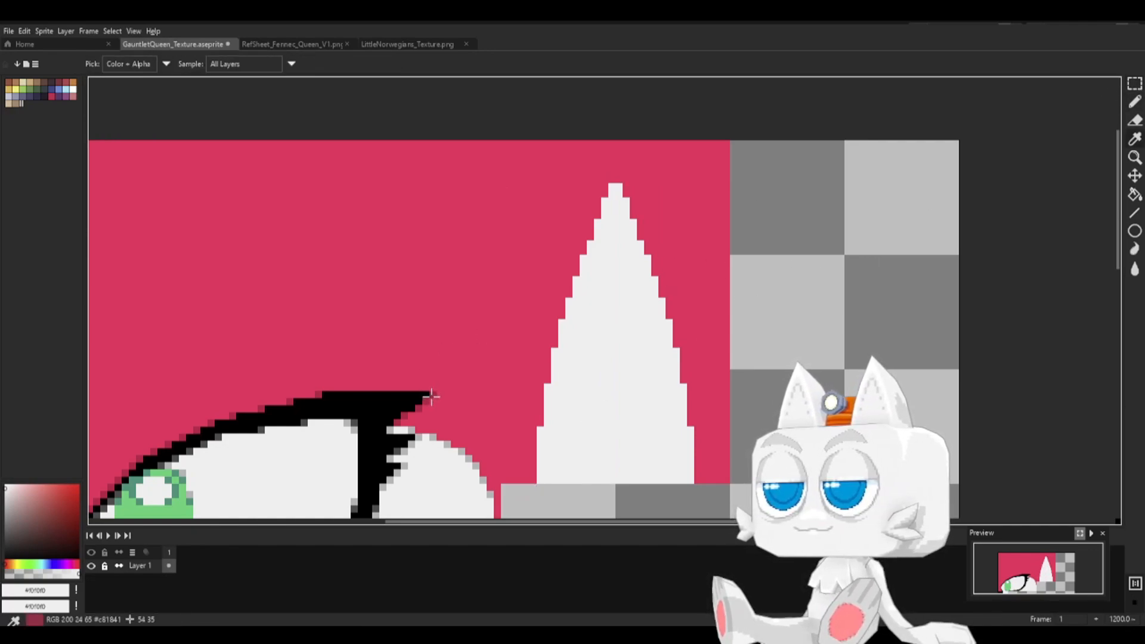
pyautogui.keyDown('alt'); pyautogui.click(433, 395); pyautogui.keyUp('alt')
pyautogui.click(541, 420)
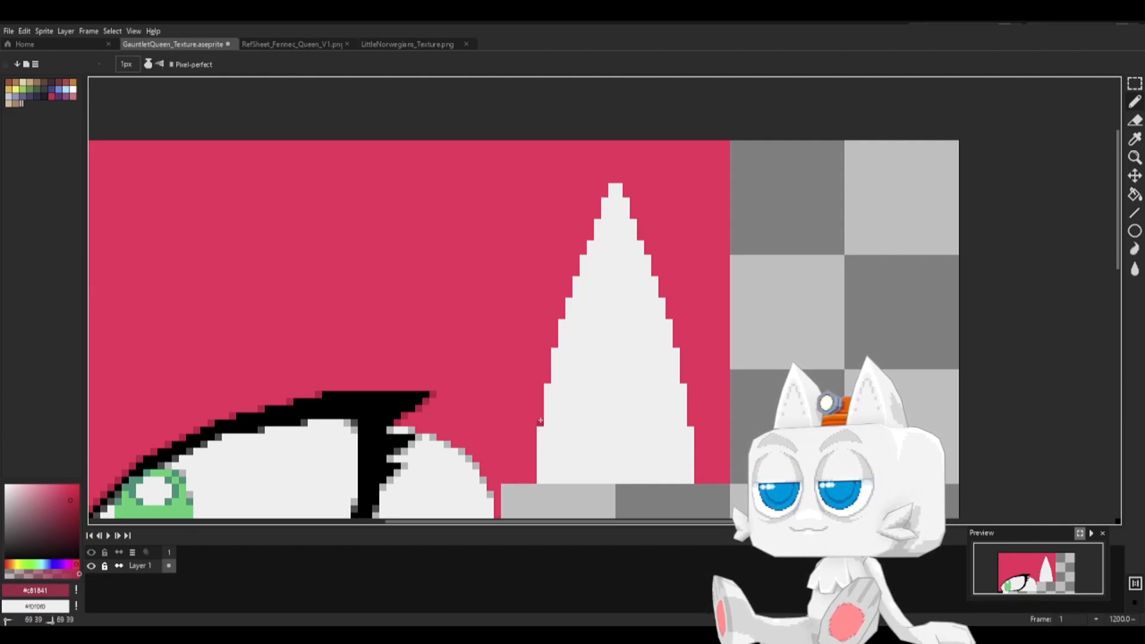
pyautogui.click(547, 376)
pyautogui.click(555, 340)
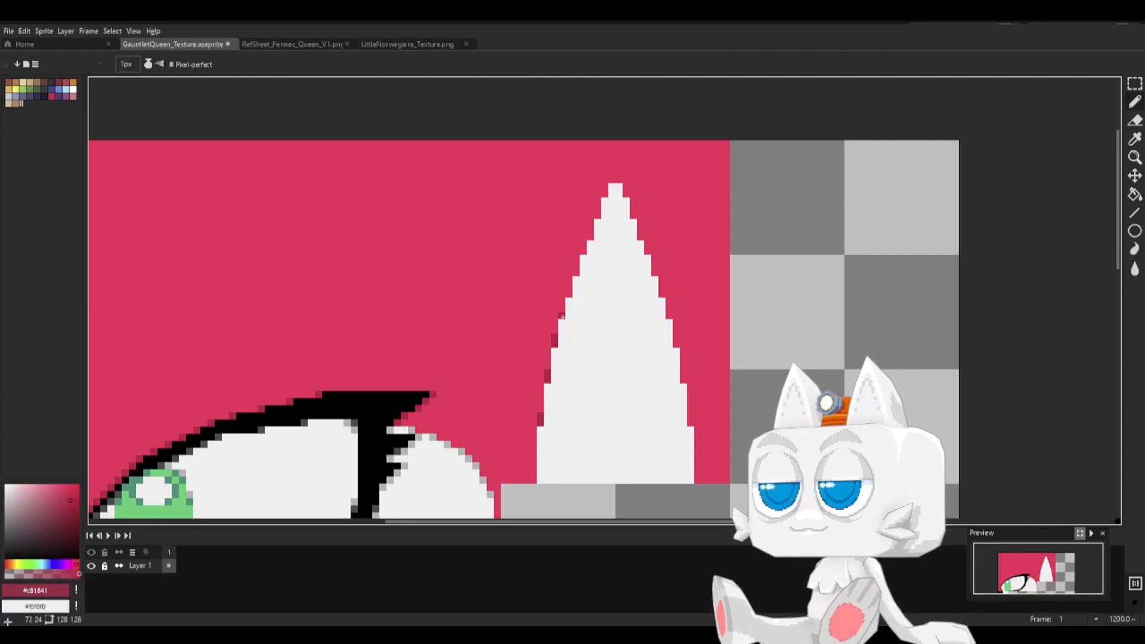
pyautogui.click(562, 316)
pyautogui.click(569, 288)
pyautogui.press('v')
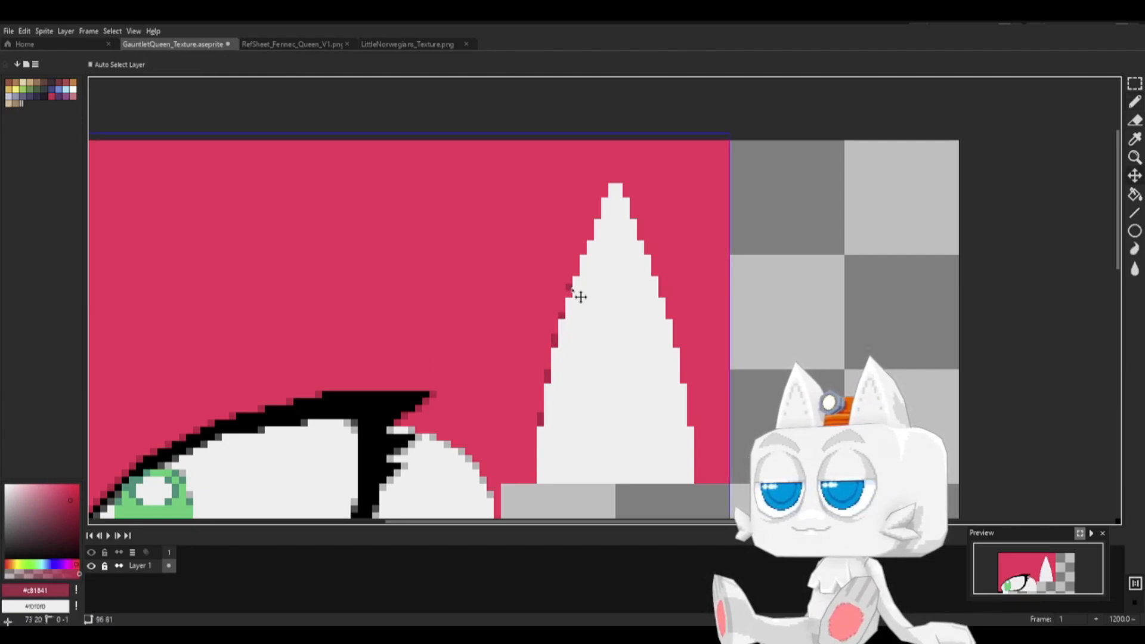
pyautogui.press('b')
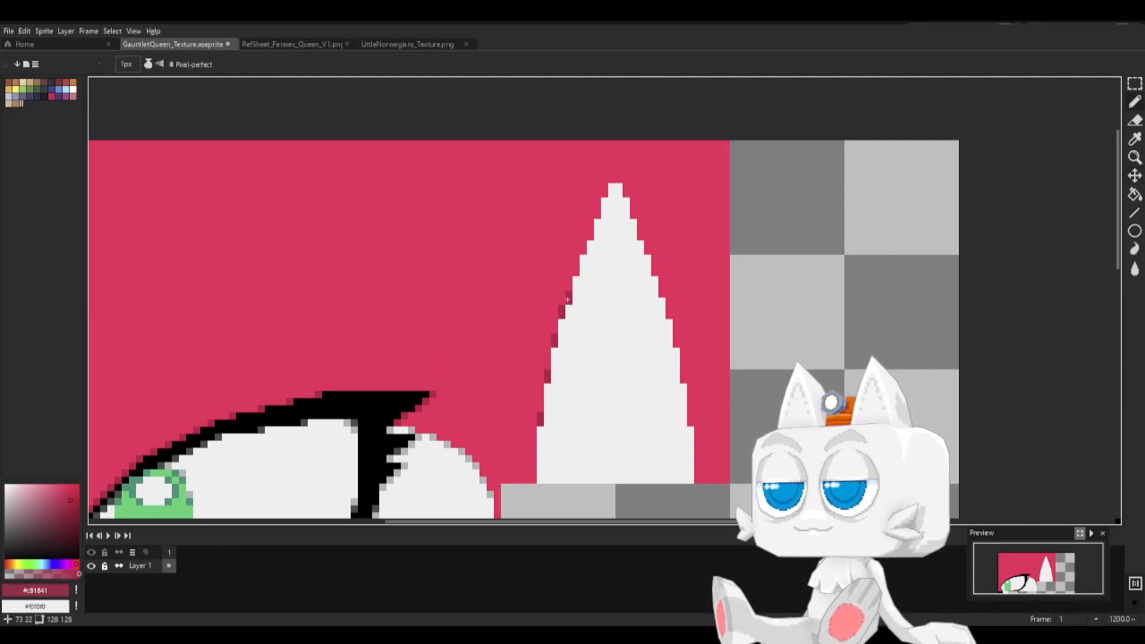
pyautogui.click(576, 268)
pyautogui.click(583, 253)
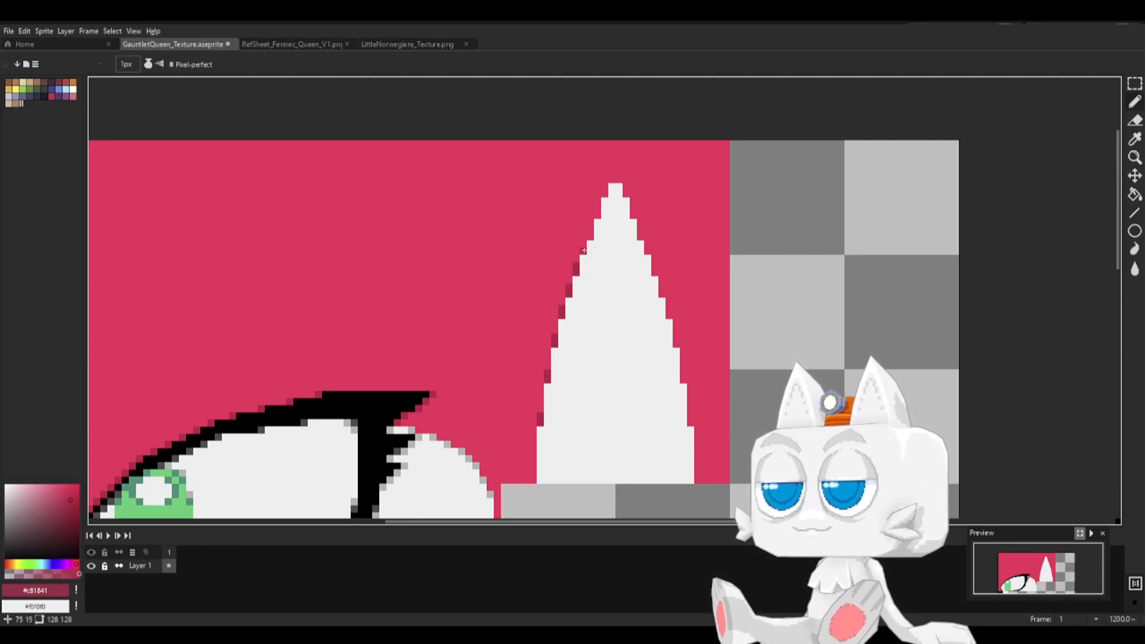
pyautogui.click(591, 236)
pyautogui.click(598, 210)
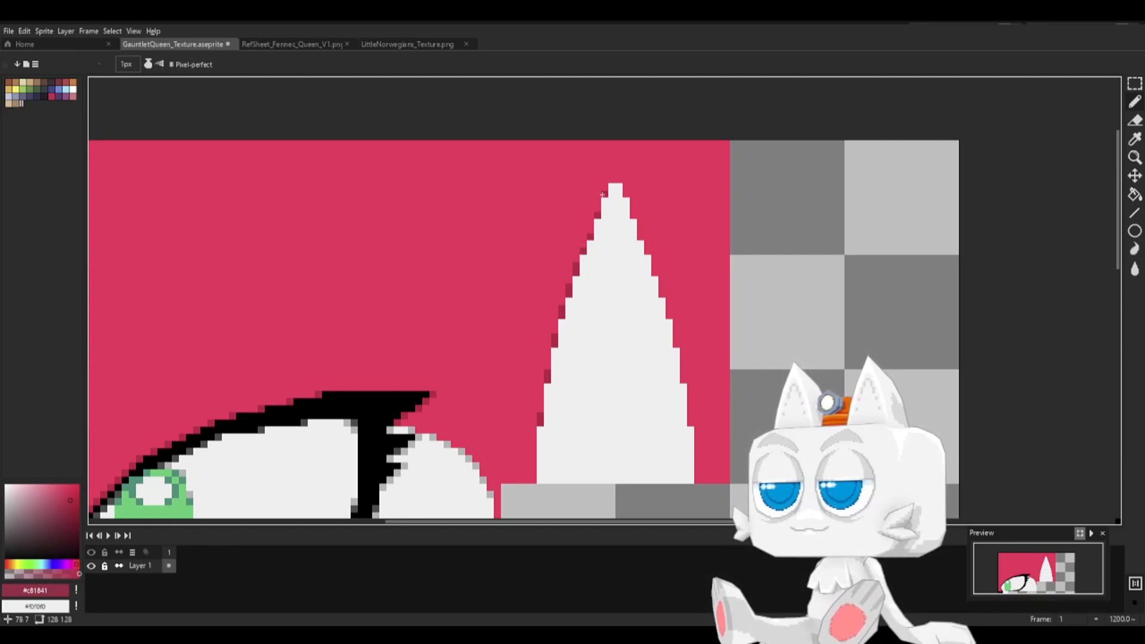
# - Continue the dark pink smoothing pixels over the white ear's tip and down its right edge
pyautogui.click(603, 195)
pyautogui.moveTo(612, 180); pyautogui.dragTo(619, 180)
pyautogui.click(626, 193)
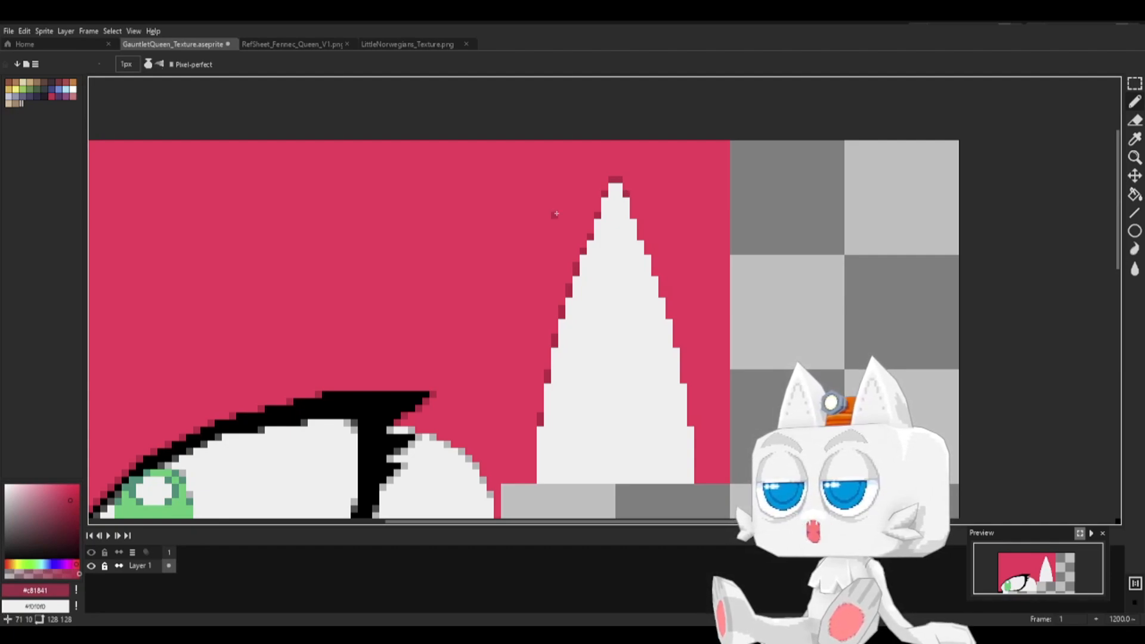
pyautogui.click(634, 216)
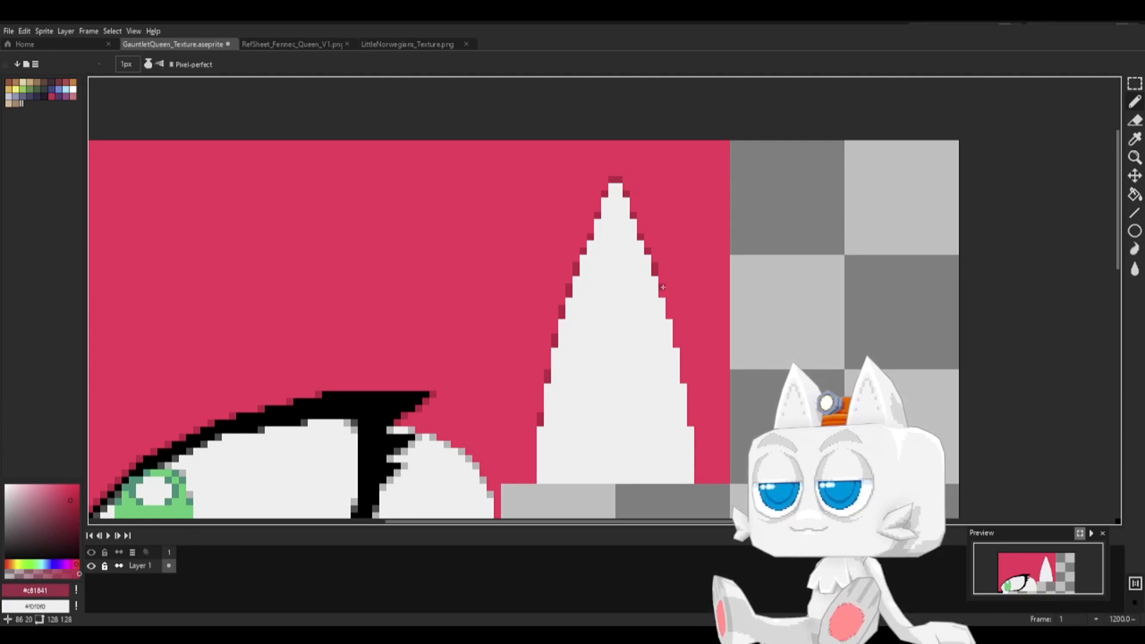
pyautogui.click(670, 312)
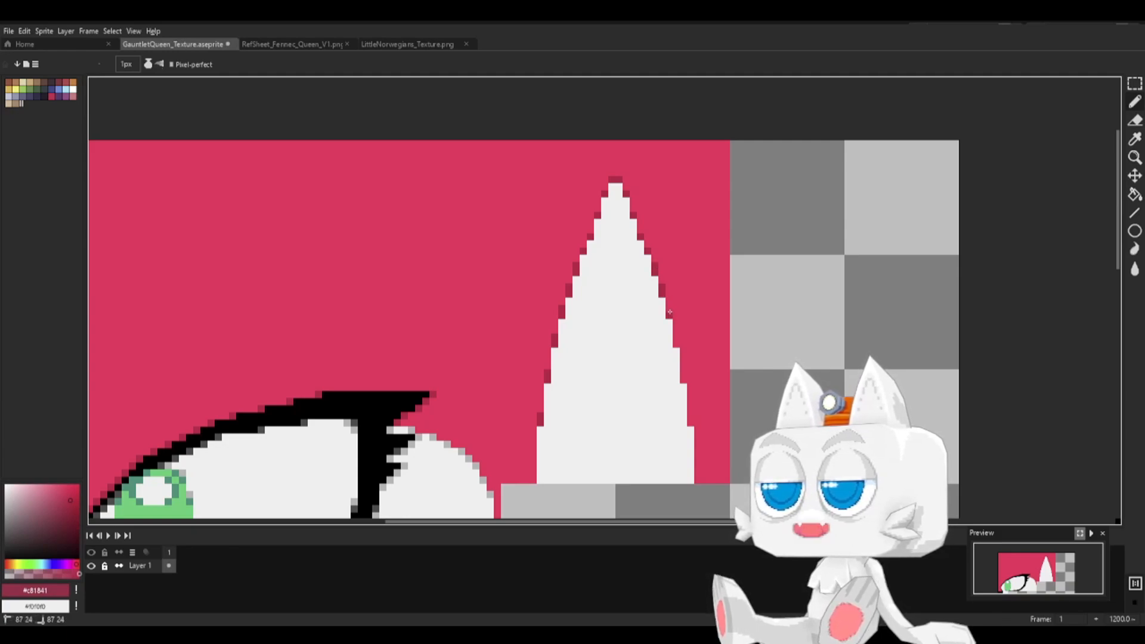
pyautogui.moveTo(670, 312); pyautogui.dragTo(670, 308)
pyautogui.click(679, 343)
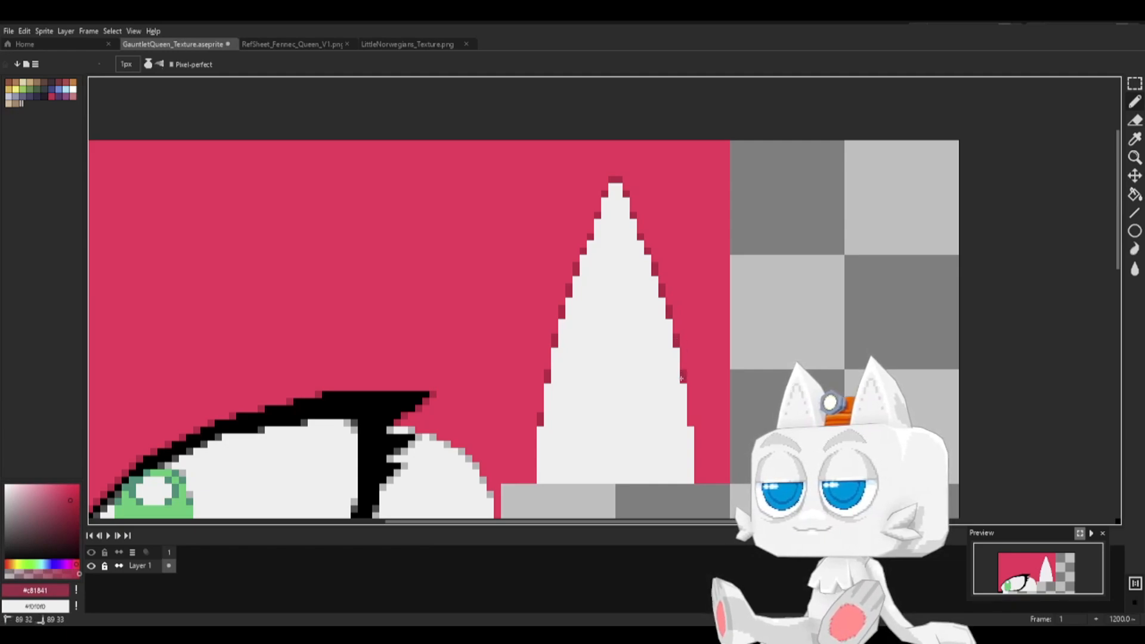
pyautogui.click(691, 415)
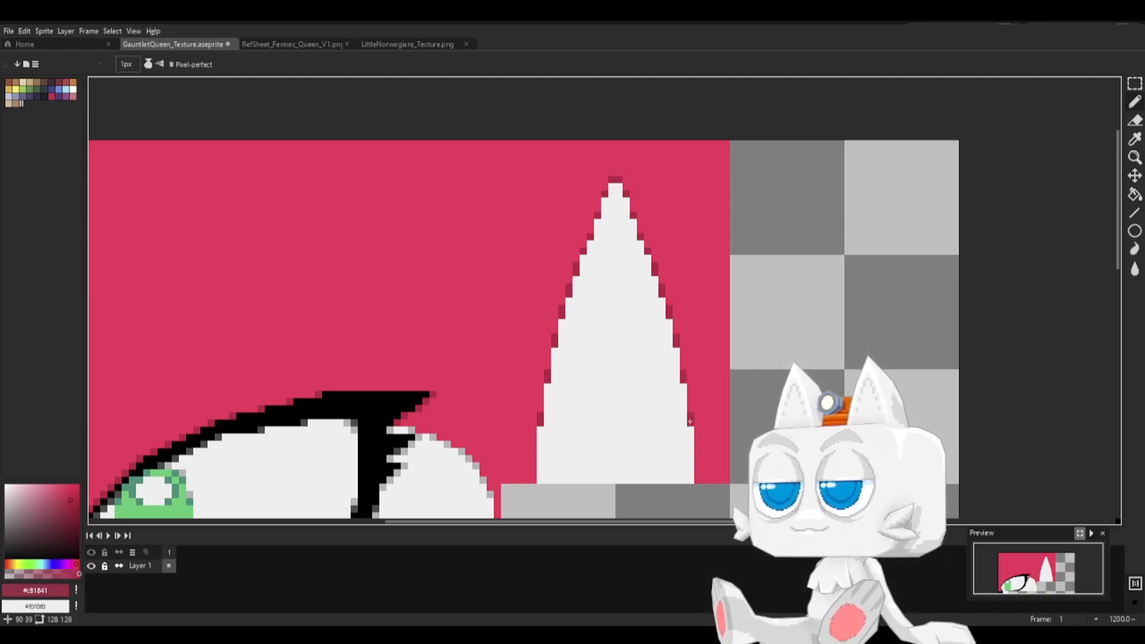
# - Sample greys #b6b6b6 and #4b4b4b and add smoothing pixels to the steps along the ear's lower left edge
pyautogui.press('i')
pyautogui.keyDown('alt'); pyautogui.click(410, 427); pyautogui.keyUp('alt')
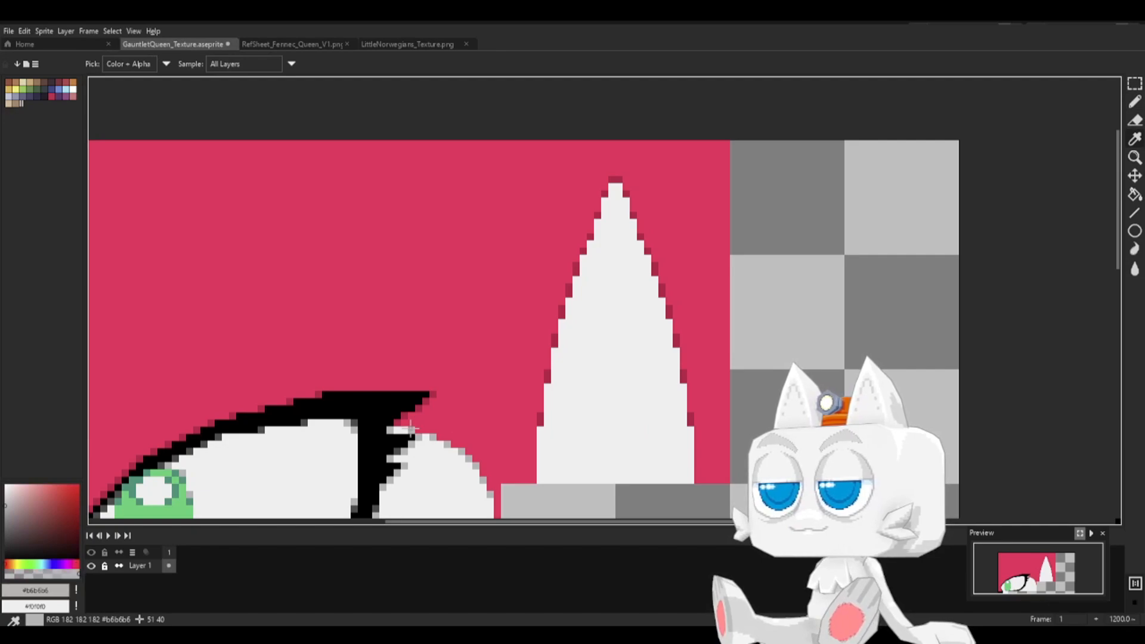
pyautogui.press('x')
pyautogui.keyDown('alt'); pyautogui.click(354, 422); pyautogui.keyUp('alt')
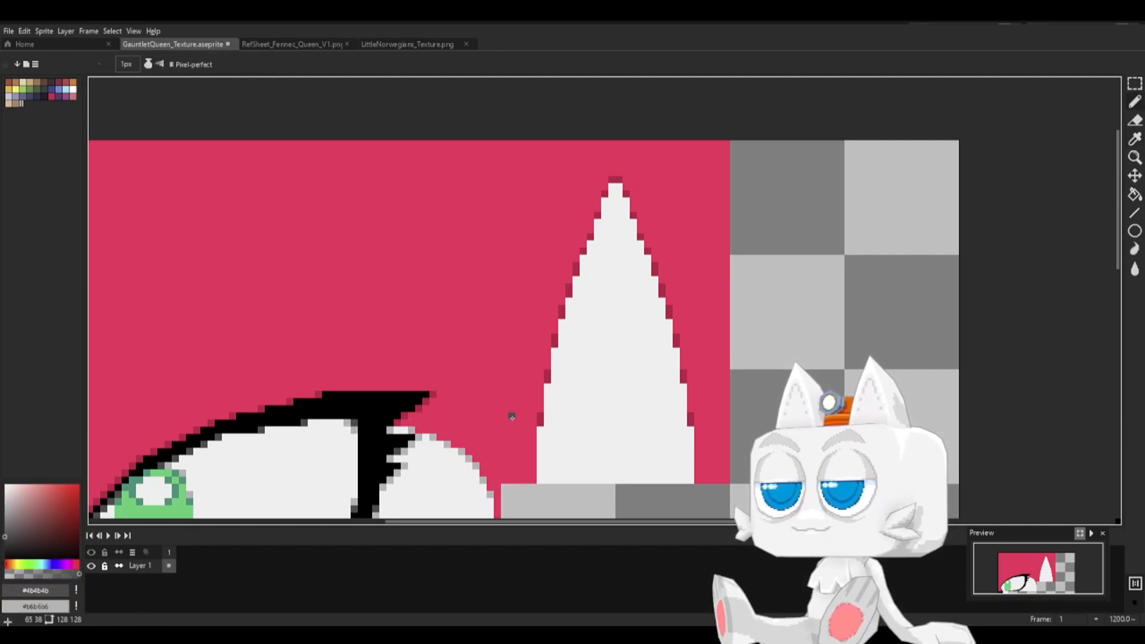
pyautogui.press('x')
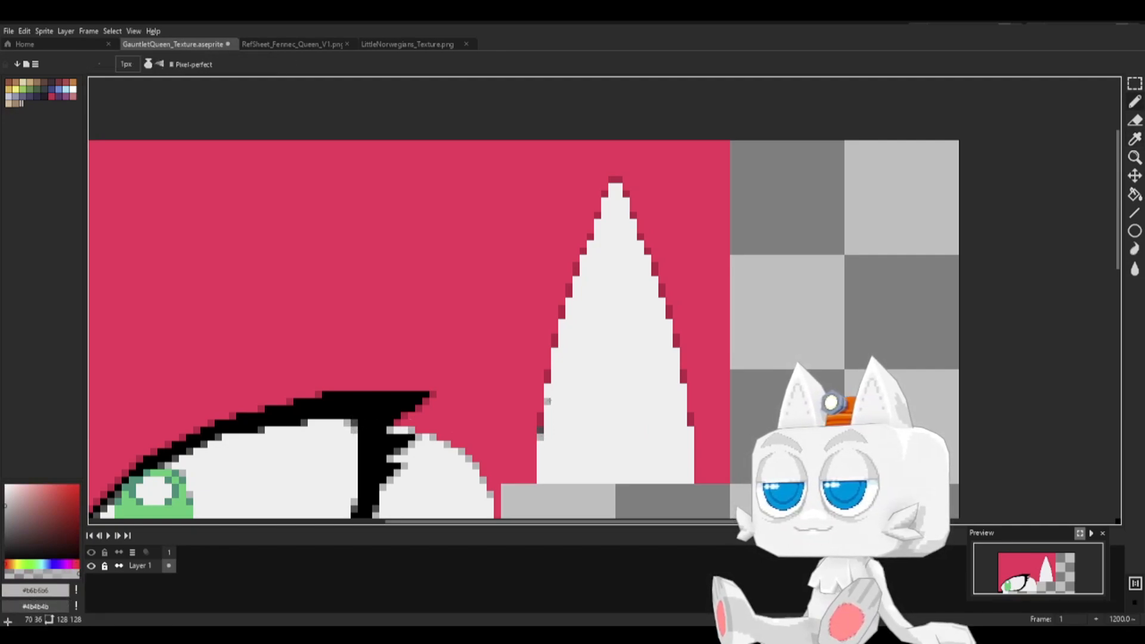
pyautogui.click(549, 387)
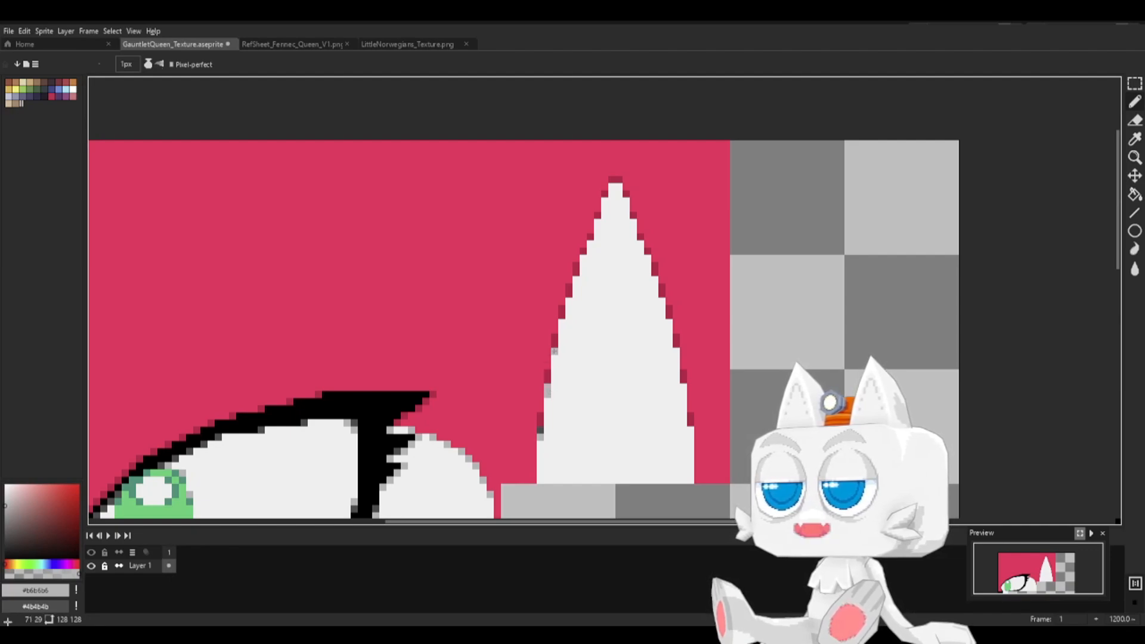
pyautogui.press('x')
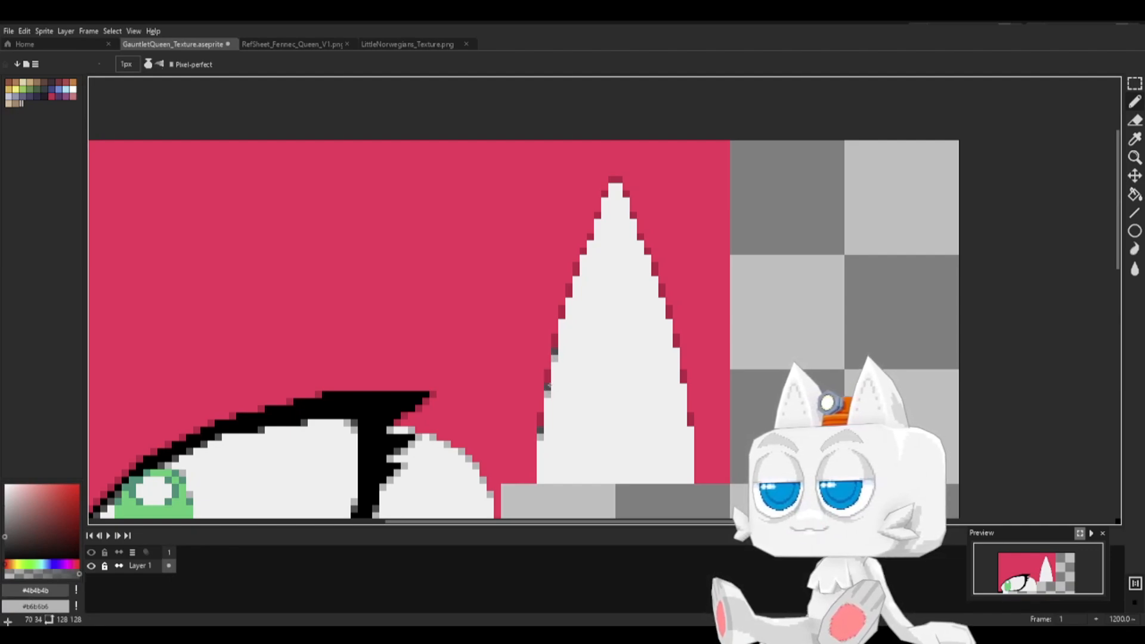
pyautogui.press('x')
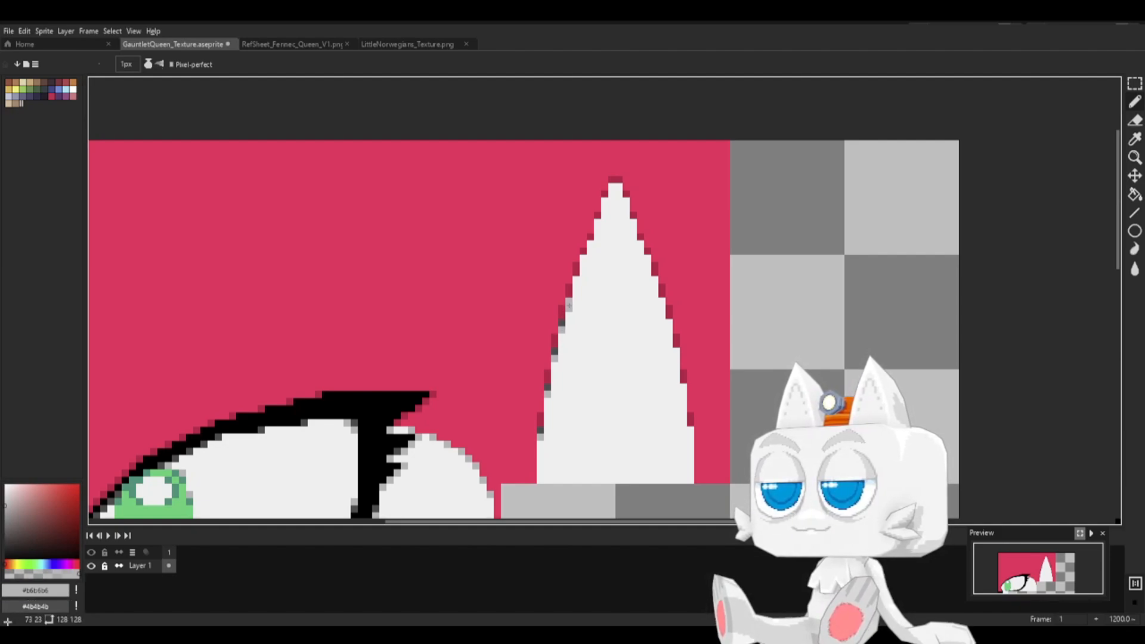
# - Continue the light and dark grey smoothing pixels up to the ear's tip and down its right edge
pyautogui.press('x')
pyautogui.press('x')
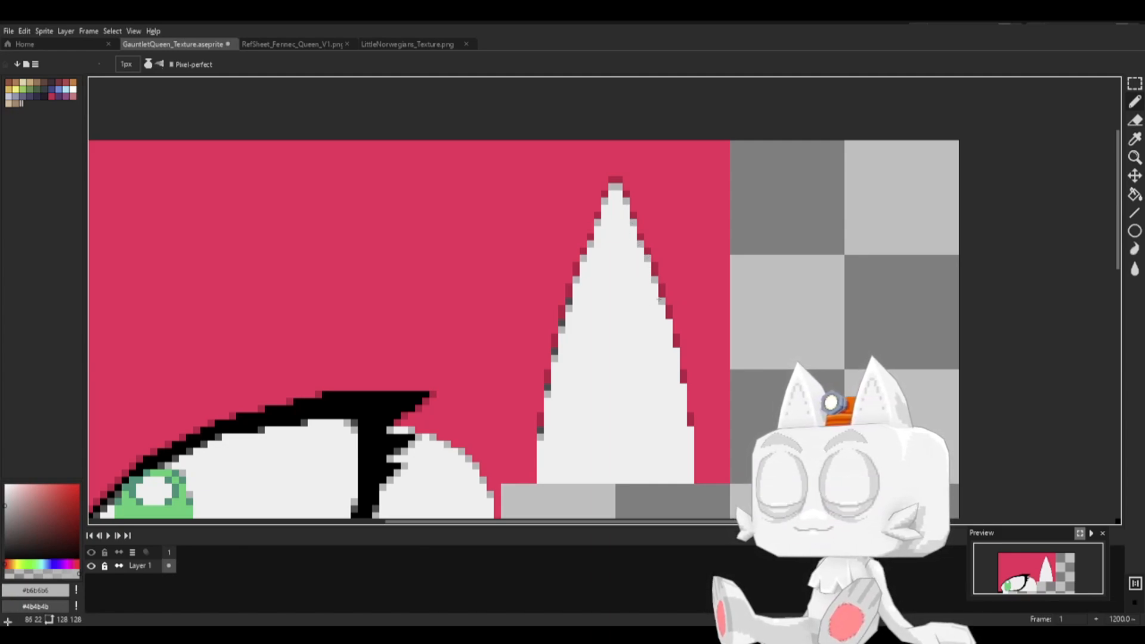
pyautogui.press('x')
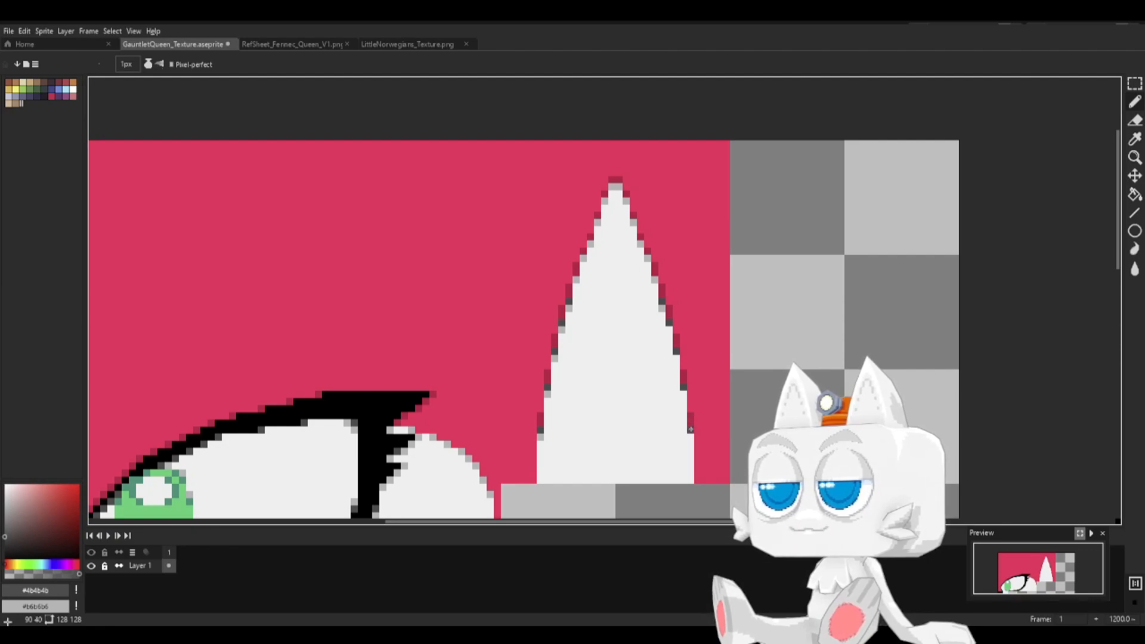
pyautogui.press('x')
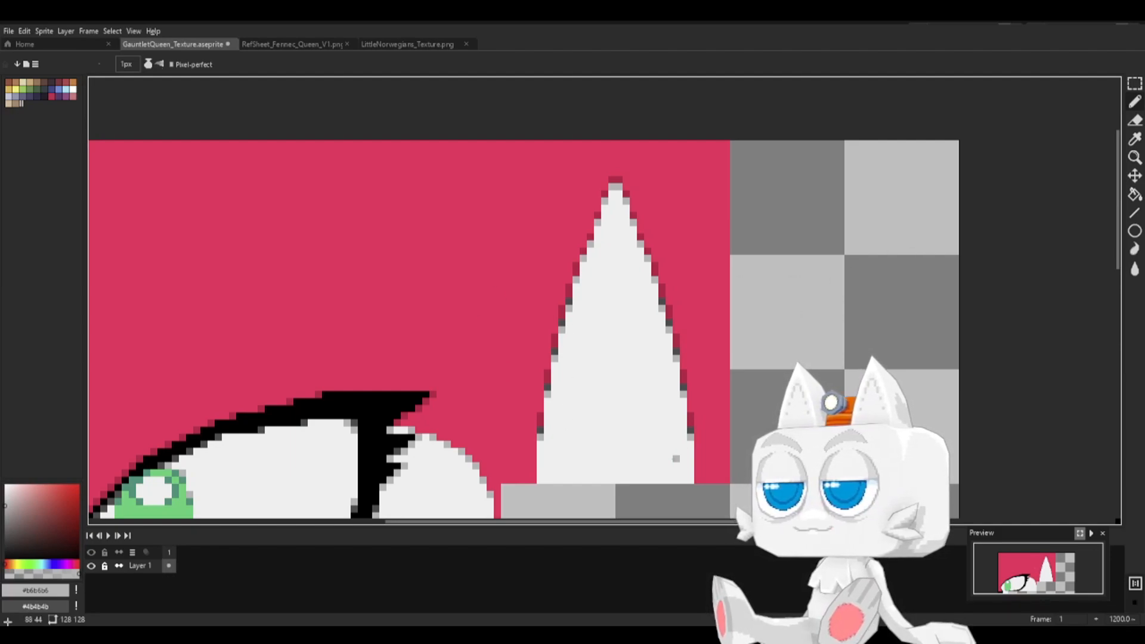
# - Draw a narrow arched inner-ear contour in #b6b6b6 inside the white ear, down to its base, and sample the white #f0f0f0
pyautogui.moveTo(654, 481)
pyautogui.mouseDown()
pyautogui.moveTo(647, 373)
pyautogui.moveTo(617, 301)
pyautogui.mouseUp()
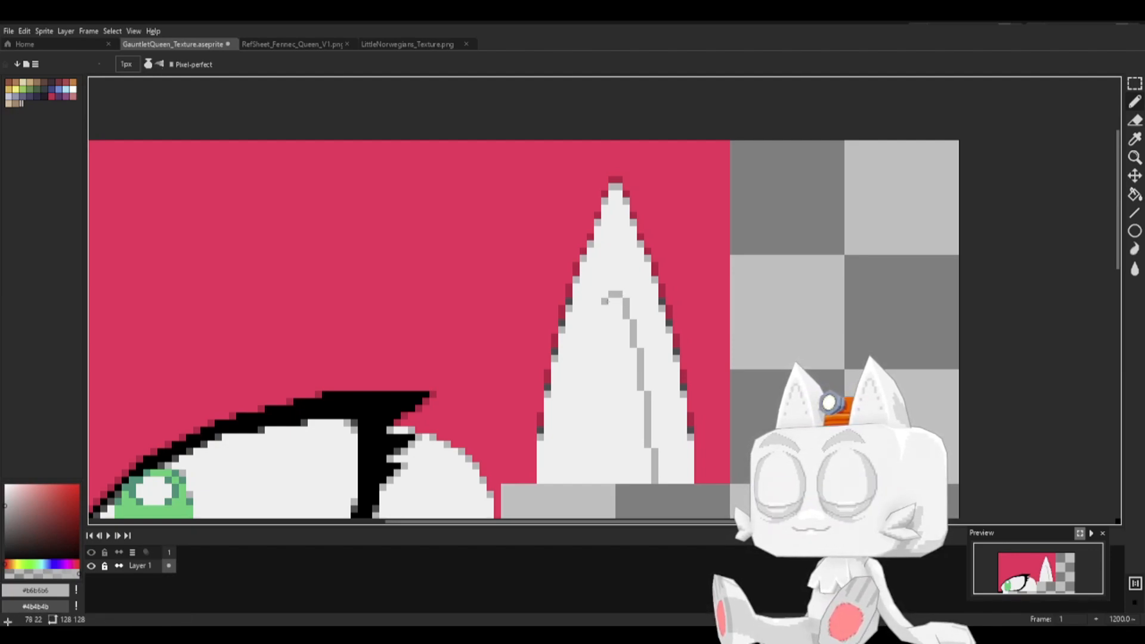
pyautogui.moveTo(604, 301); pyautogui.dragTo(584, 425)
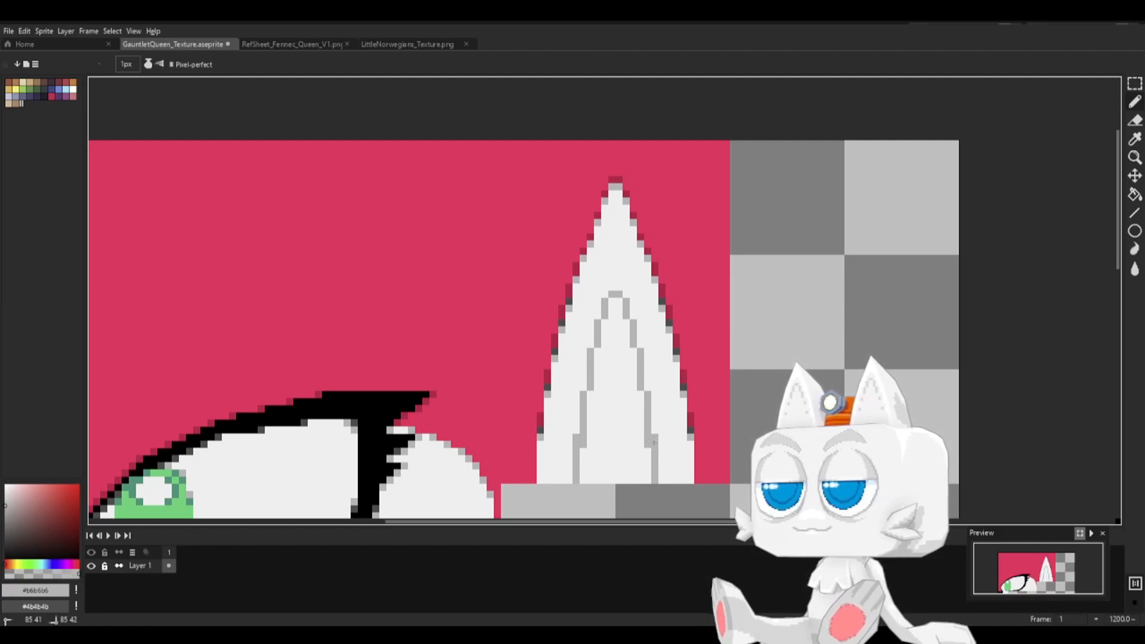
pyautogui.press('x')
pyautogui.keyDown('alt'); pyautogui.click(635, 440); pyautogui.keyUp('alt')
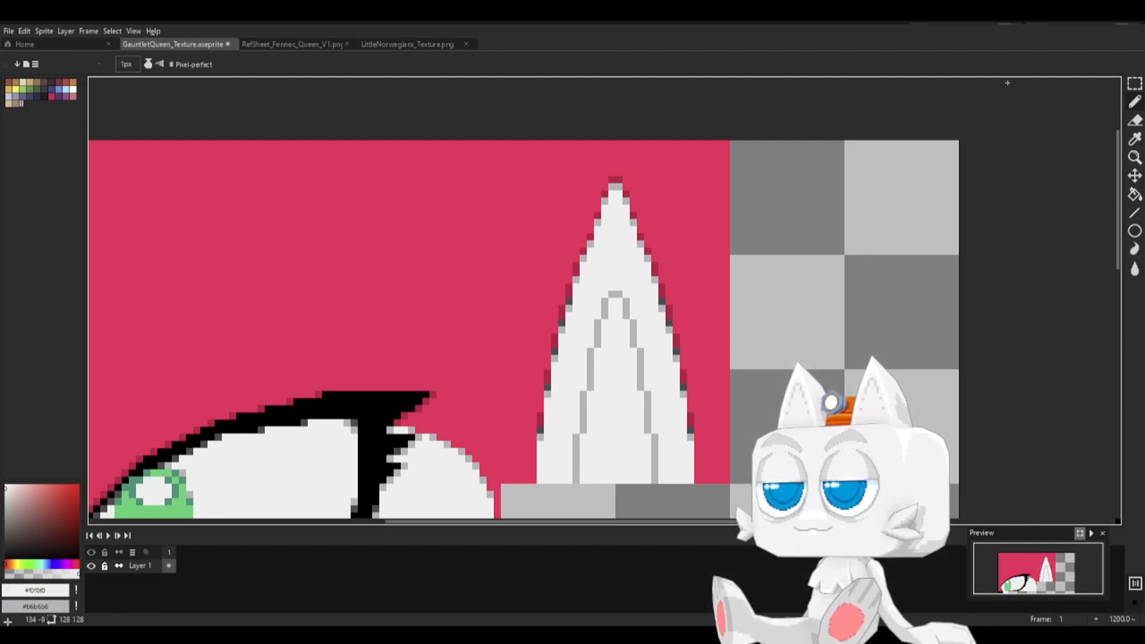
# - Select the 15 × 44 pixel area over the ear's right half, shift it one pixel left, and deselect
pyautogui.click(1135, 84)
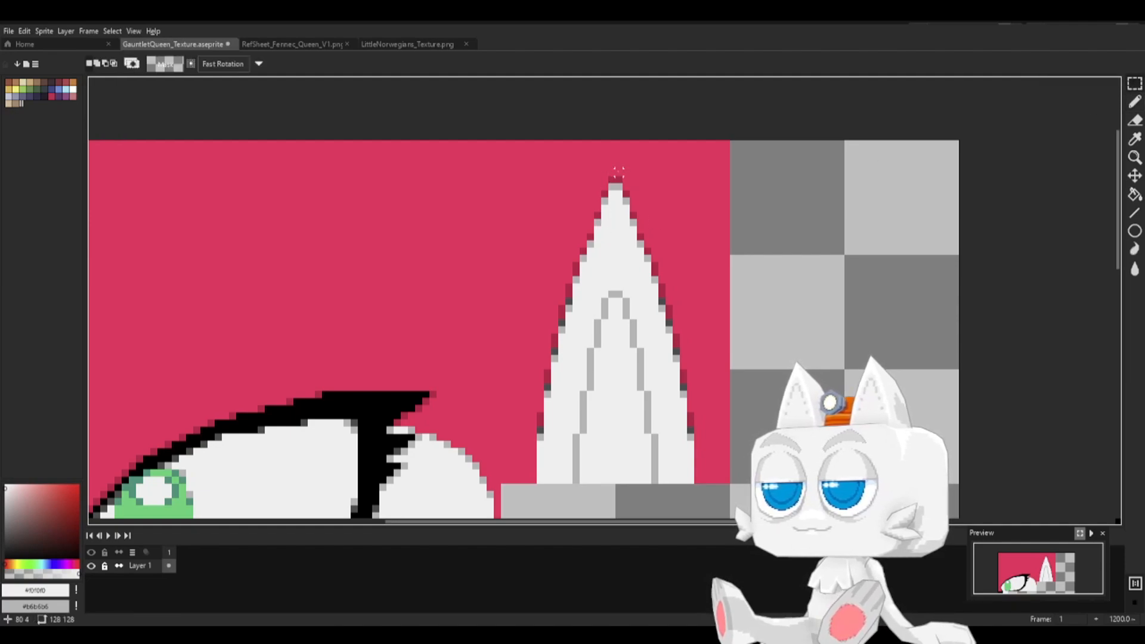
pyautogui.moveTo(615, 168); pyautogui.dragTo(725, 485)
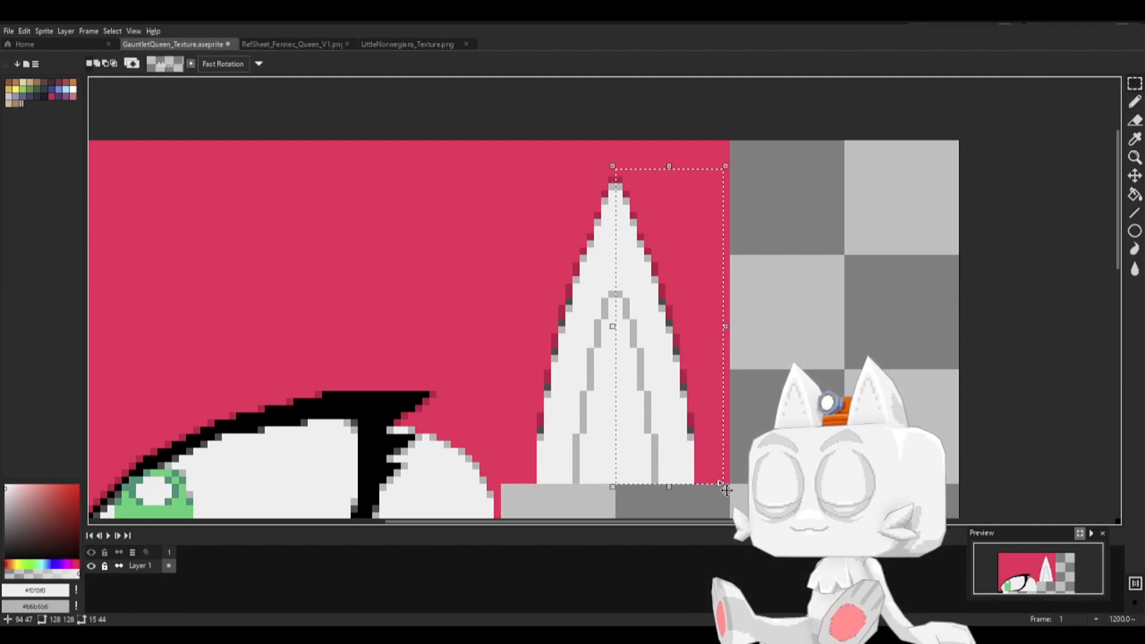
pyautogui.press('v')
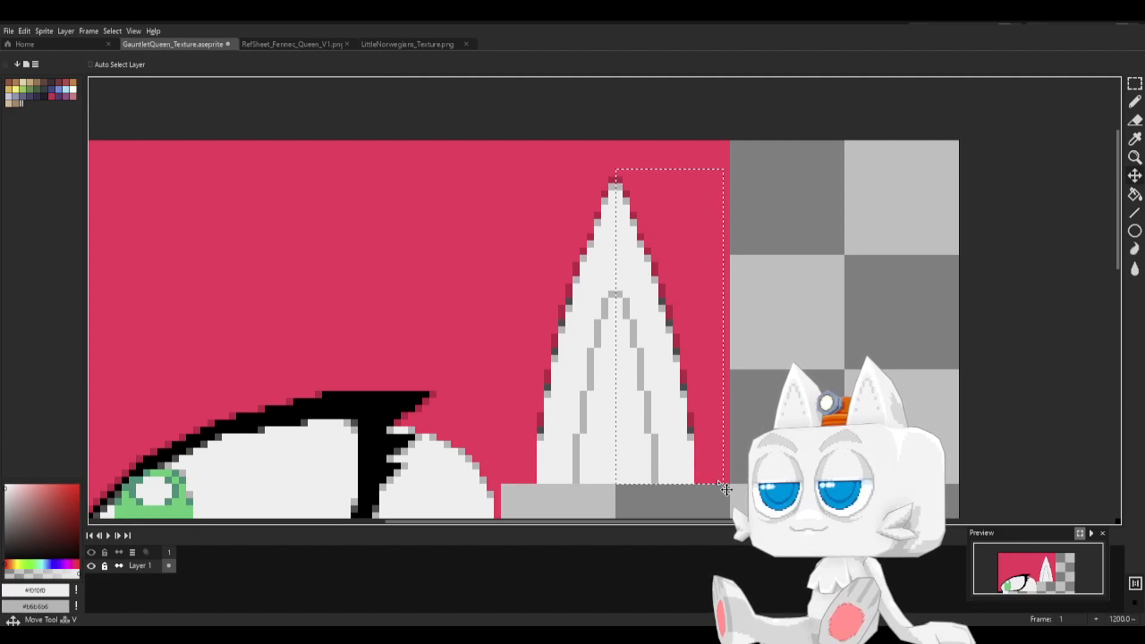
pyautogui.moveTo(706, 467); pyautogui.dragTo(680, 449)
pyautogui.hotkey('ctrl', 'z')
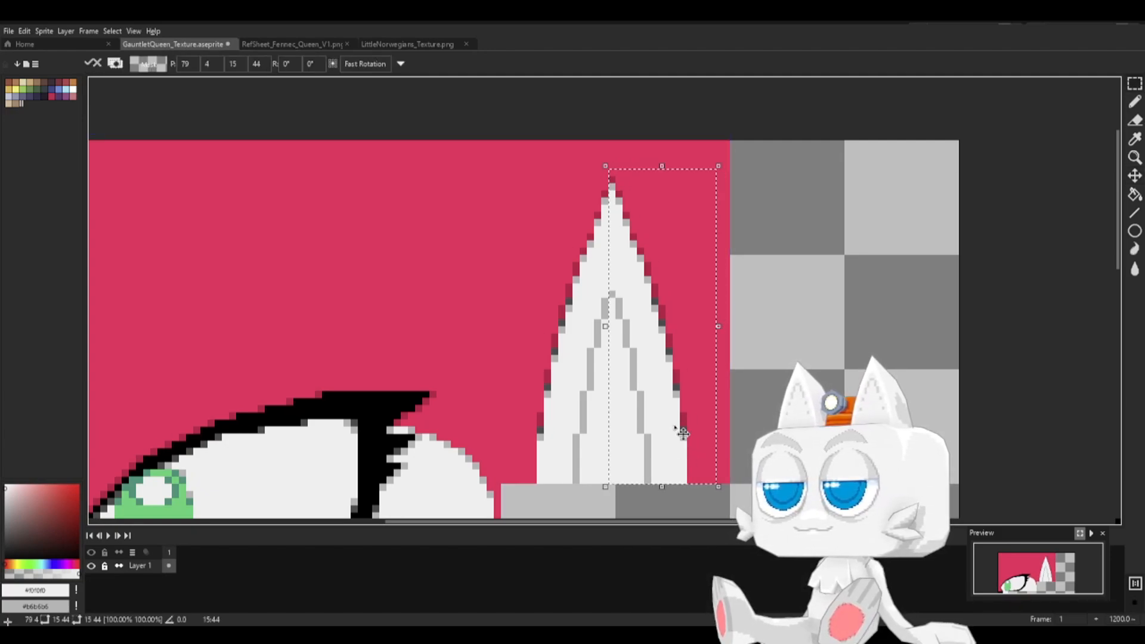
pyautogui.click(1135, 84)
pyautogui.click(865, 202)
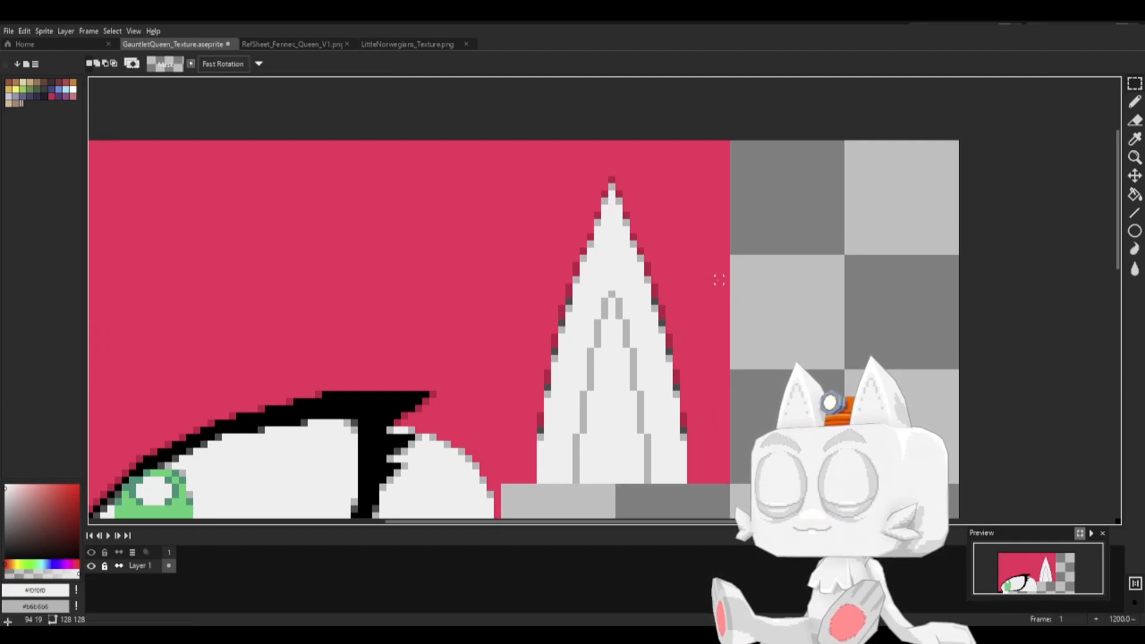
# - Touch up the top of the inner-ear contour using the sampled light grey #b6b6b6 and white #f0f0f0
pyautogui.press('b')
pyautogui.keyDown('alt'); pyautogui.click(622, 313); pyautogui.keyUp('alt')
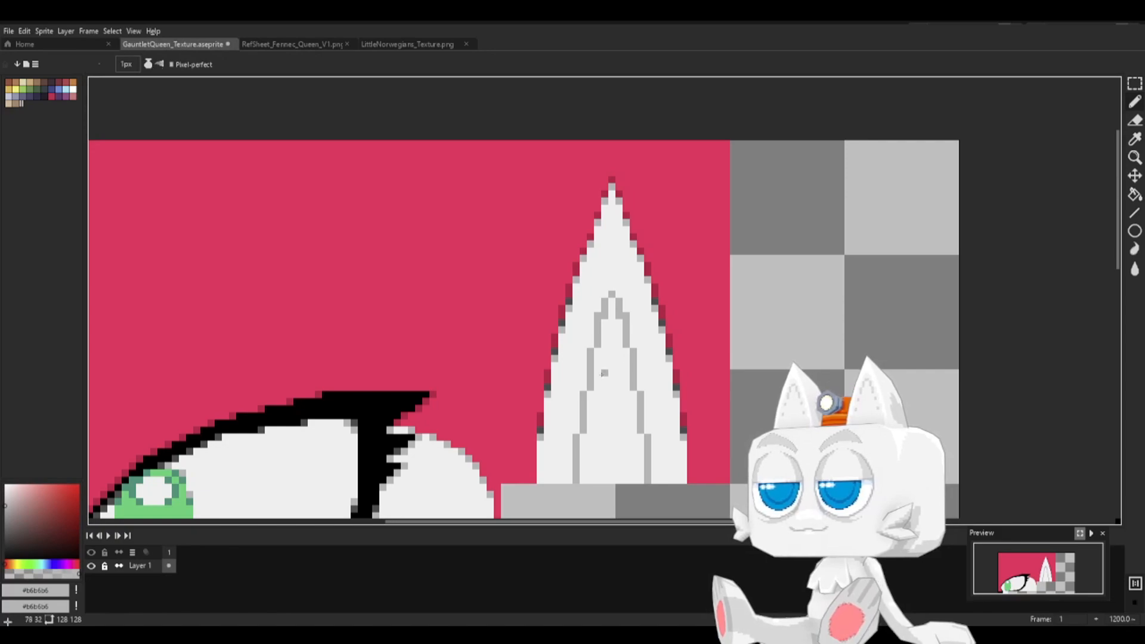
pyautogui.keyDown('alt'); pyautogui.click(605, 315); pyautogui.keyUp('alt')
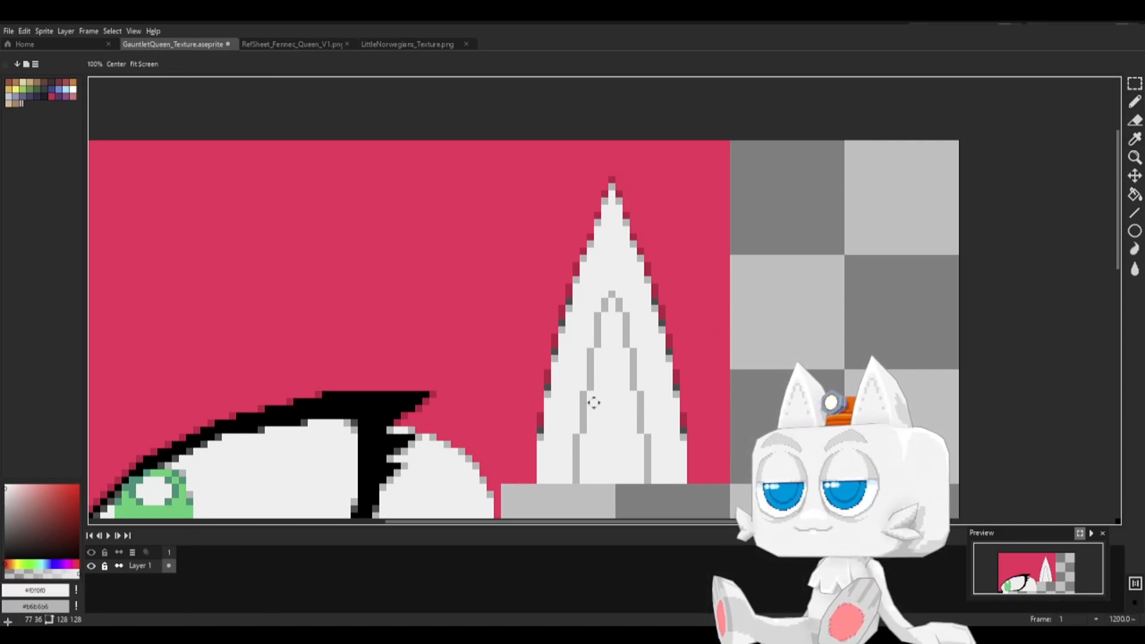
# - Save the GauntletQueen_Texture sprite and export it as an image
pyautogui.moveTo(591, 402); pyautogui.dragTo(609, 376, button='middle')
pyautogui.hotkey('ctrl', 's')
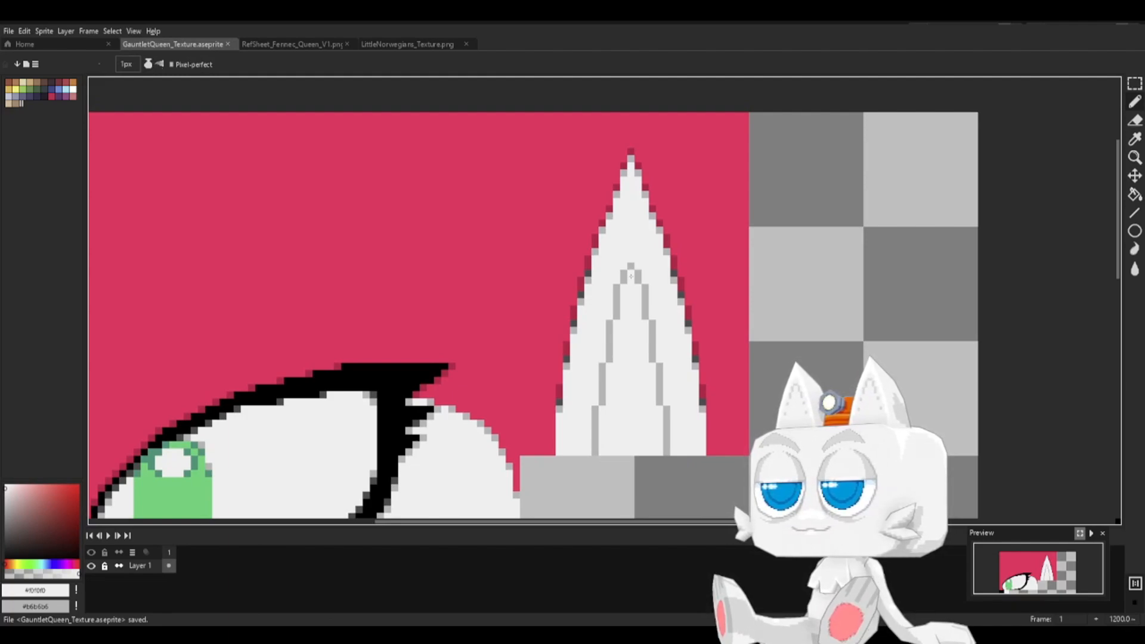
pyautogui.click(8, 31)
pyautogui.moveTo(24, 130)
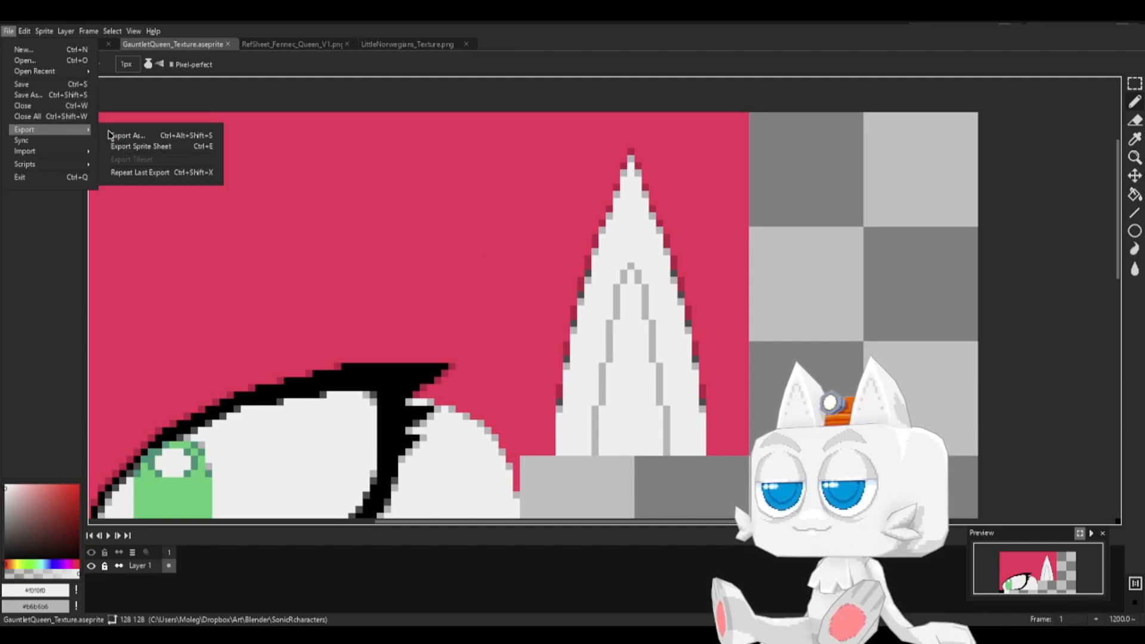
pyautogui.click(125, 137)
pyautogui.click(284, 288)
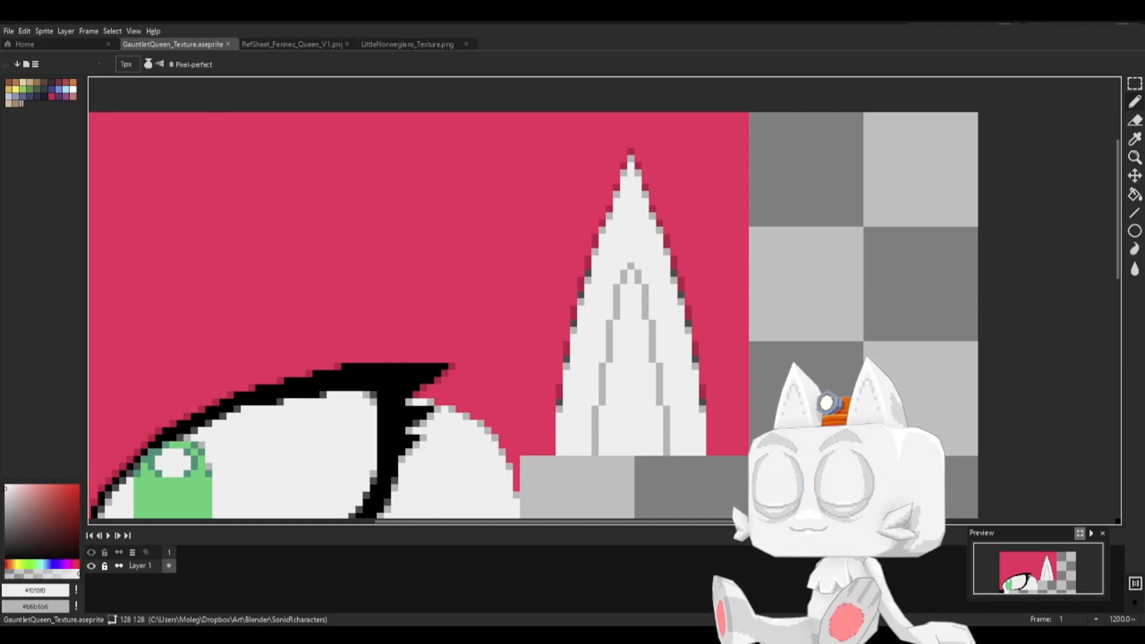
# - Switch to Blender, reload the GauntletQueen_Texture.png image, and enter Edit Mode on the Cylinder body mesh
pyautogui.hotkey('alt', 'Tab')
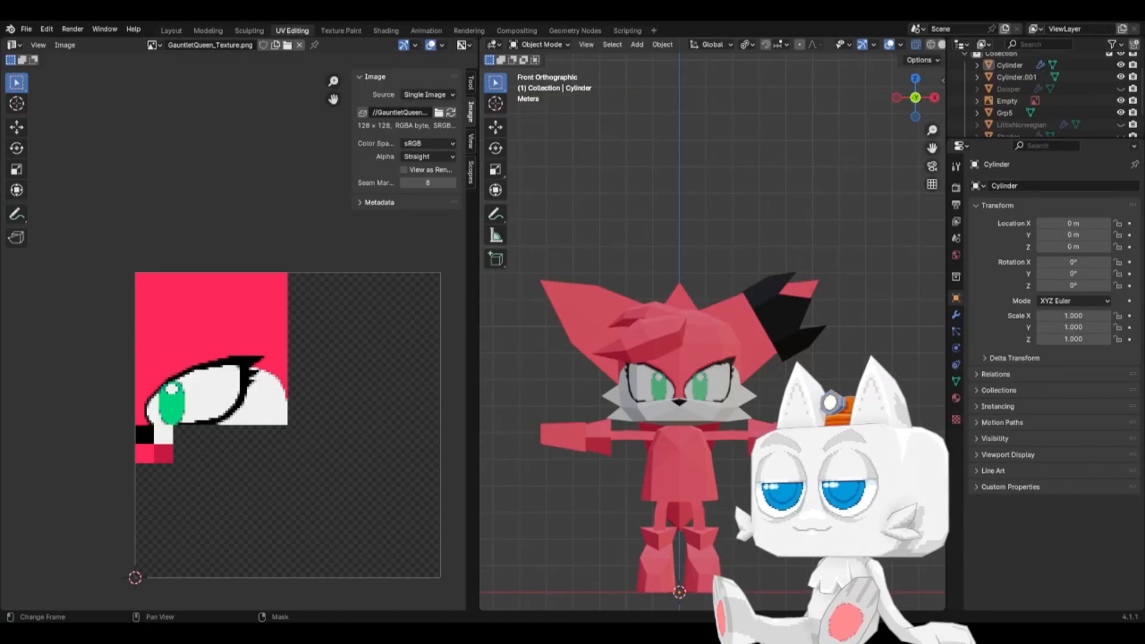
pyautogui.click(451, 112)
pyautogui.click(760, 343)
pyautogui.press('Tab')
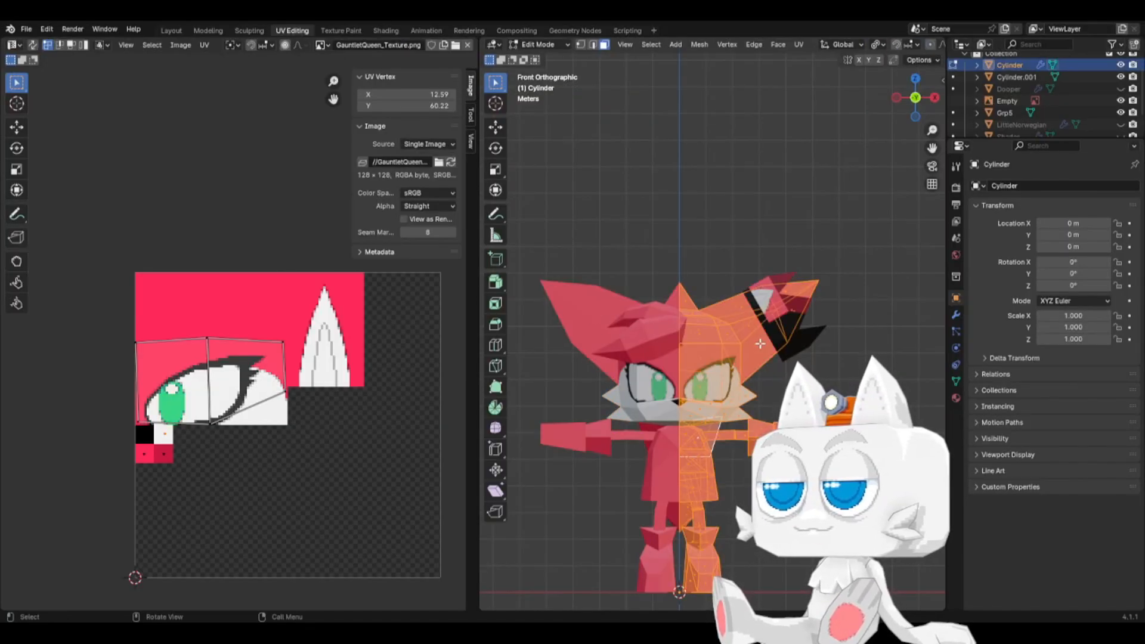
# - Select the front faces of the character's ear up to its tip and unwrap them
pyautogui.click(756, 331)
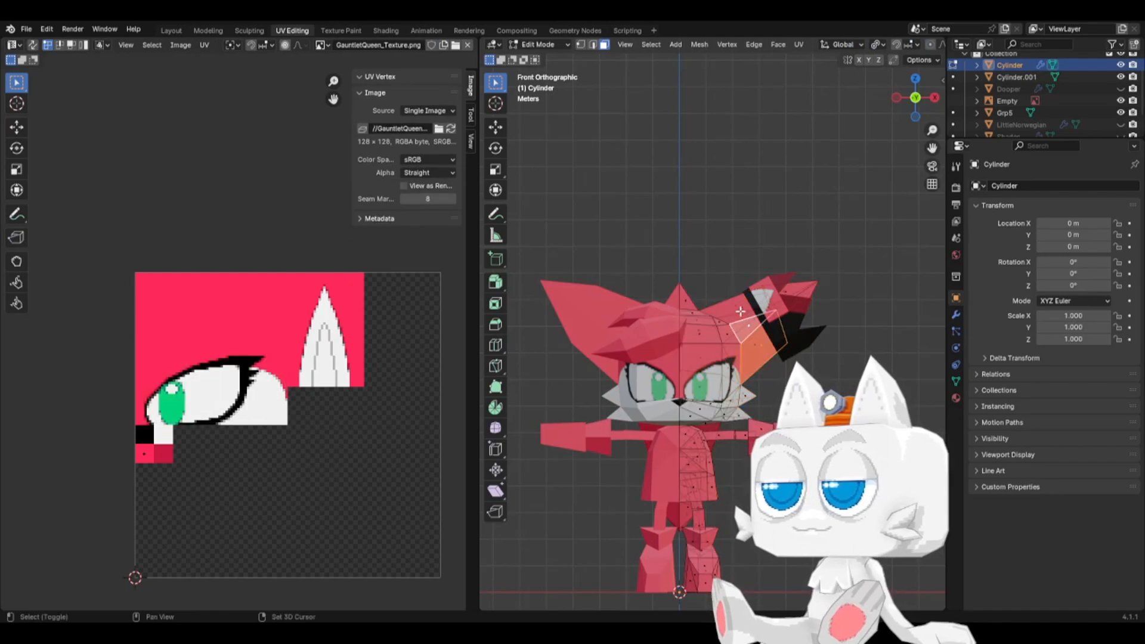
pyautogui.keyDown('shift'); pyautogui.click(787, 290); pyautogui.keyUp('shift')
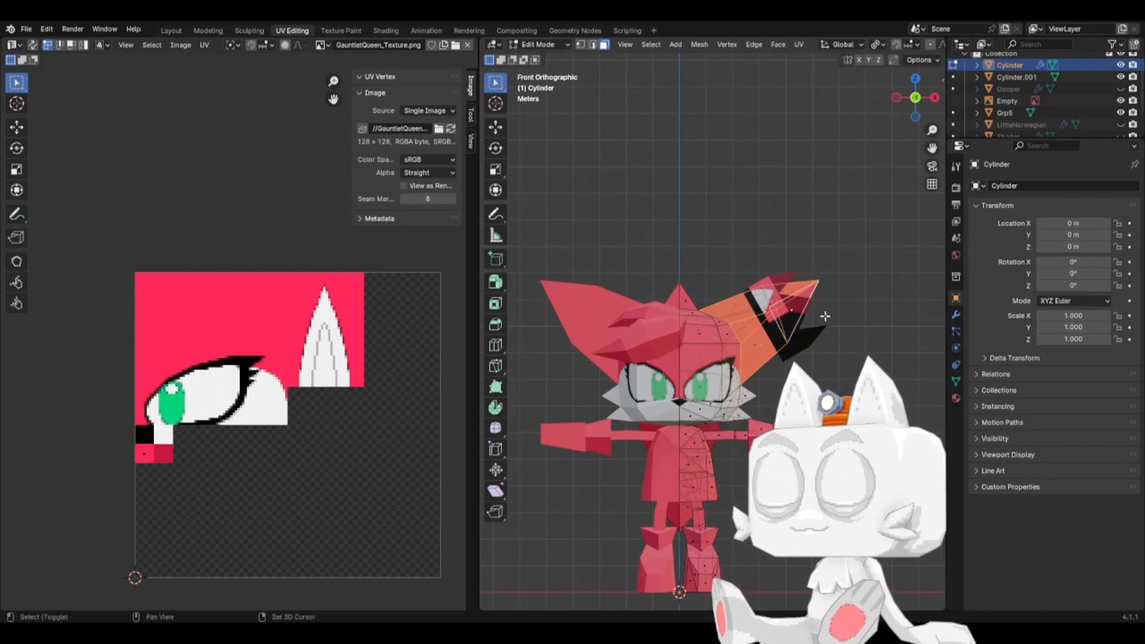
pyautogui.moveTo(788, 290); pyautogui.dragTo(701, 325, button='middle')
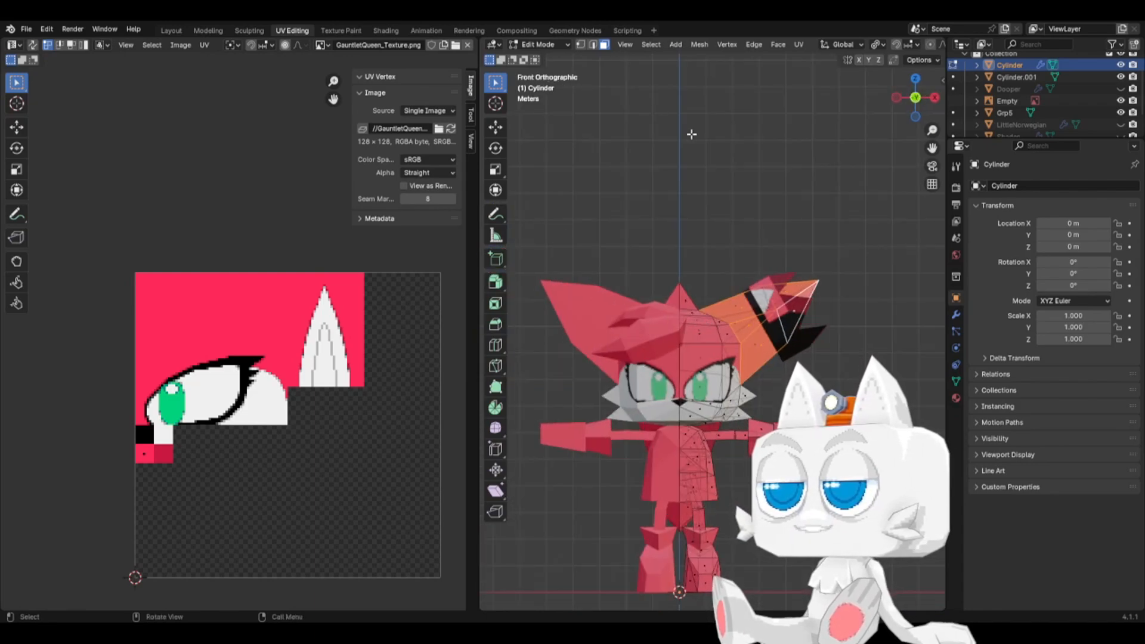
pyautogui.click(799, 45)
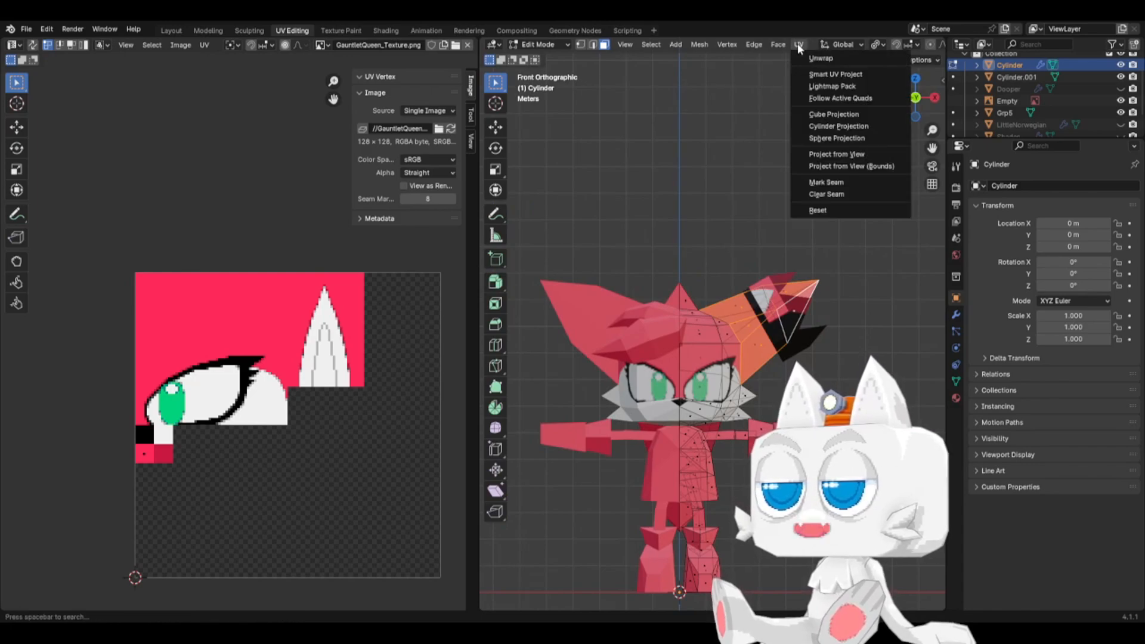
pyautogui.click(818, 55)
# - Scale down, rotate and move the unwrapped ear island so it lies over the painted white ear in the texture
pyautogui.press('a')
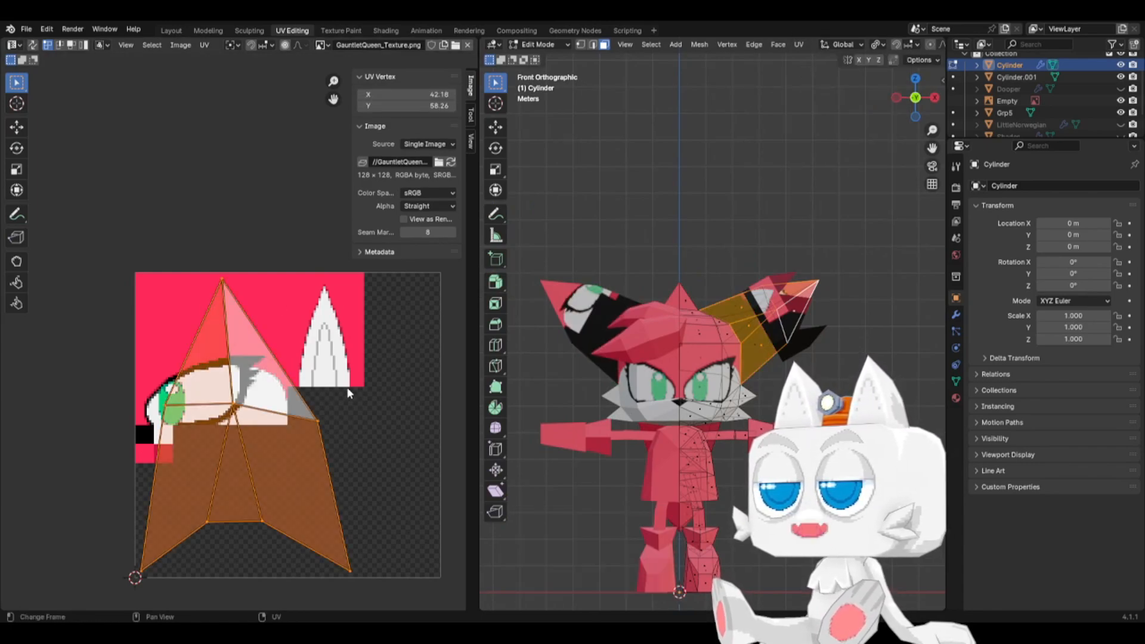
pyautogui.press('s')
pyautogui.press('g')
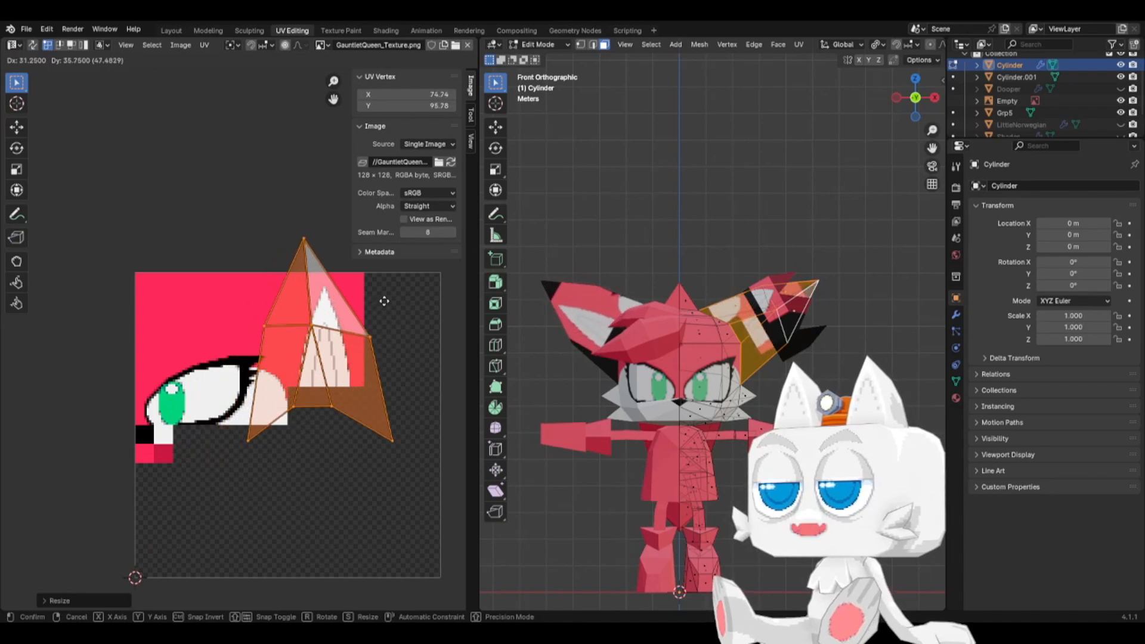
pyautogui.click(405, 326)
pyautogui.press('r')
pyautogui.click(372, 341)
pyautogui.moveTo(372, 342); pyautogui.dragTo(325, 378, button='middle')
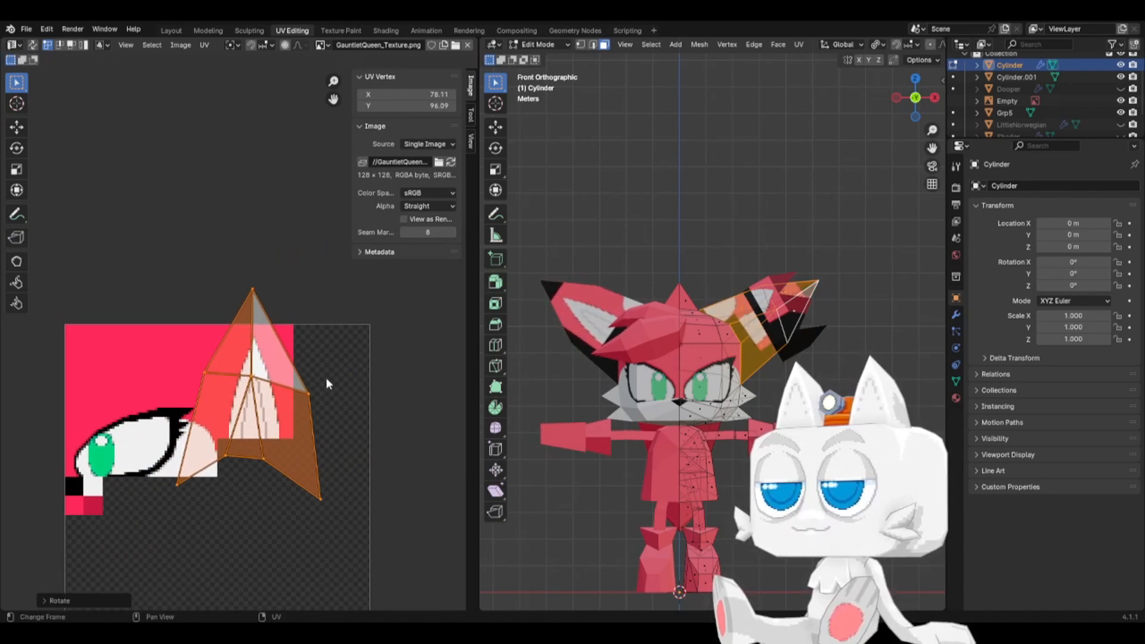
pyautogui.press('s')
pyautogui.press('g')
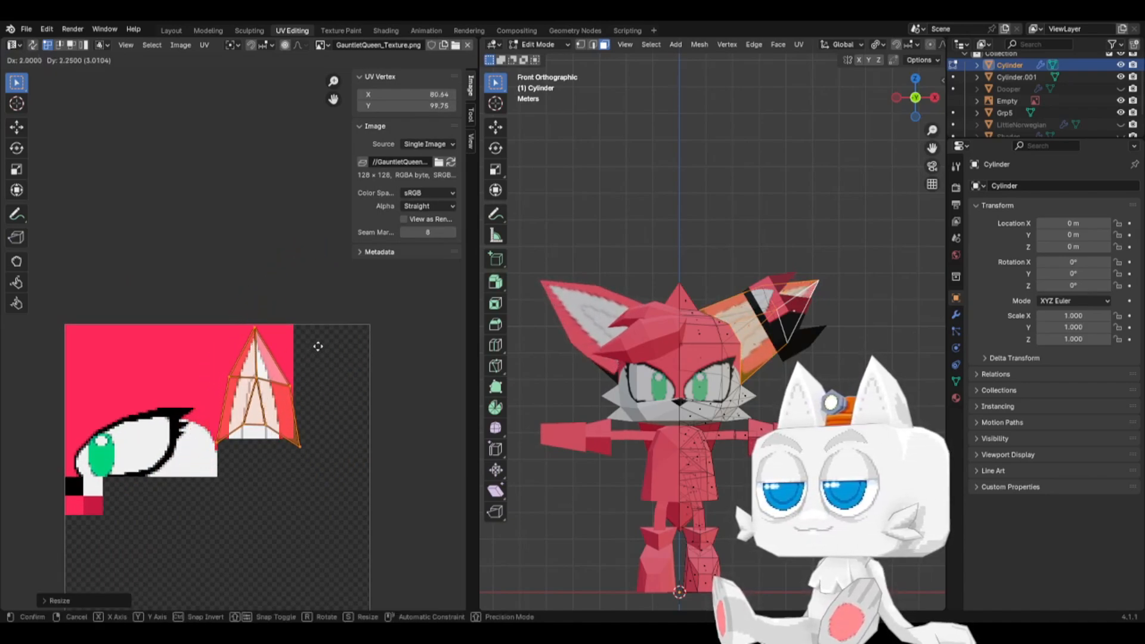
pyautogui.click(304, 379)
# - Move the ear island's two bottom corner vertices and its right middle vertex to fit evenly around the painted ear
pyautogui.scroll(3, 277, 403)
pyautogui.moveTo(241, 402); pyautogui.dragTo(352, 533)
pyautogui.press('g')
pyautogui.press('x')
pyautogui.click(303, 477)
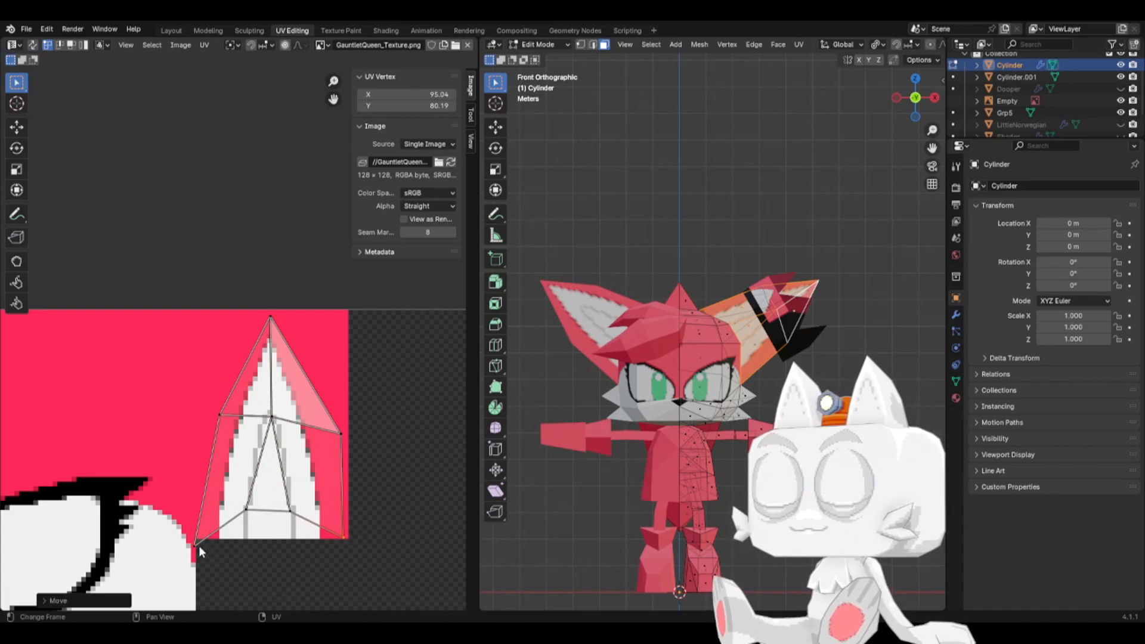
pyautogui.moveTo(199, 545); pyautogui.dragTo(207, 531)
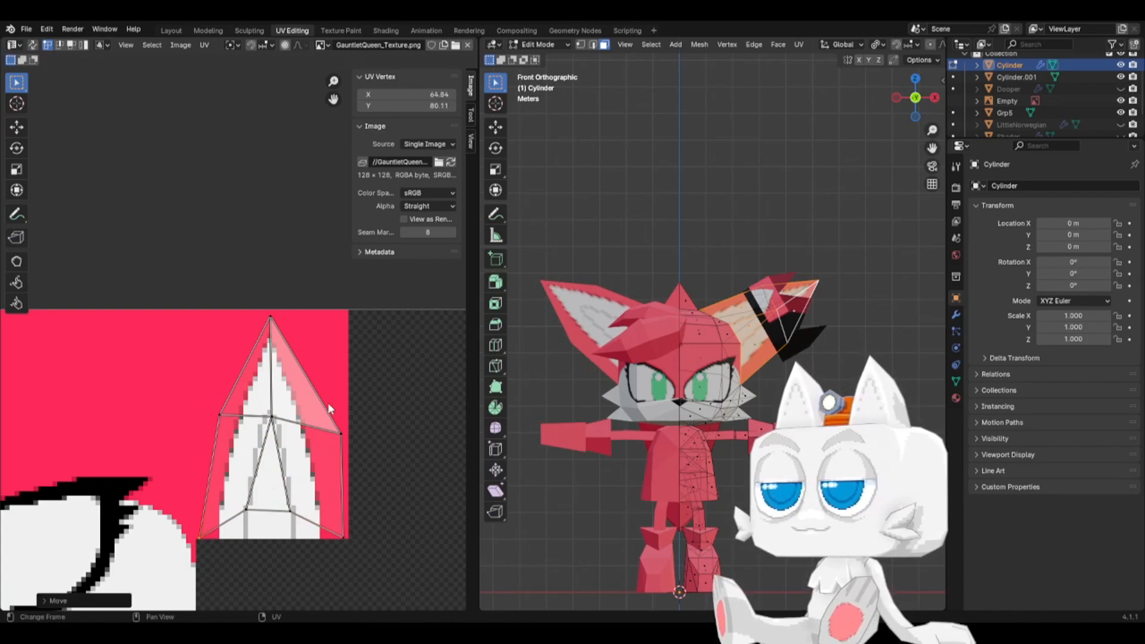
pyautogui.moveTo(361, 455); pyautogui.dragTo(345, 438)
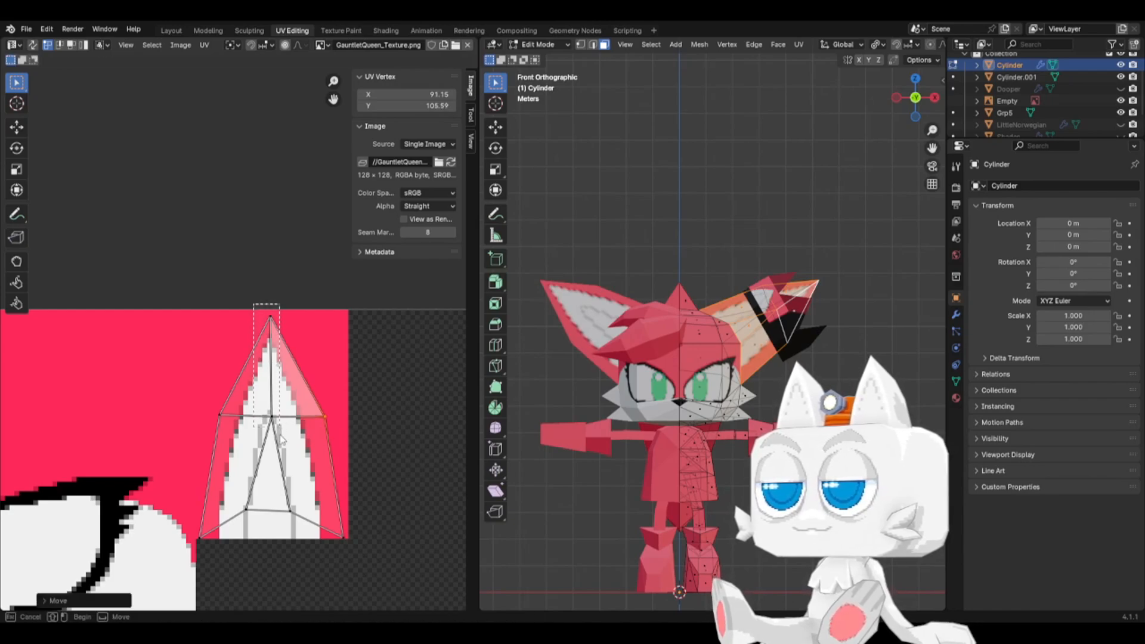
# - Set the X coordinate of the ear island's tip and centre vertices to 79.5
pyautogui.click(269, 316)
pyautogui.click(419, 95)
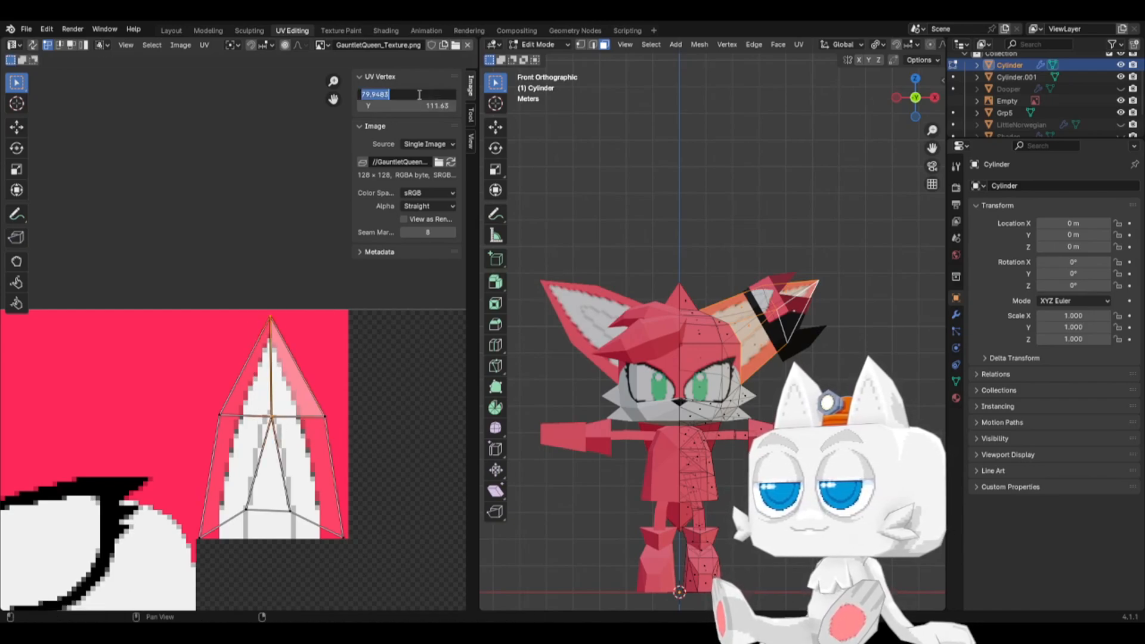
pyautogui.write('78')
pyautogui.press('Return')
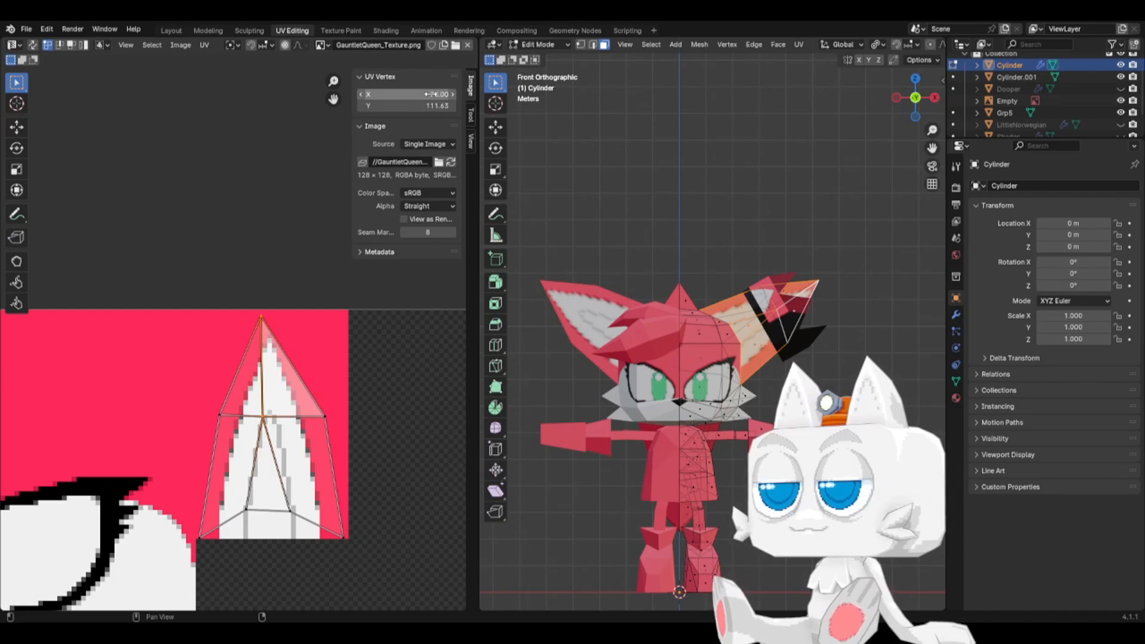
pyautogui.click(406, 95)
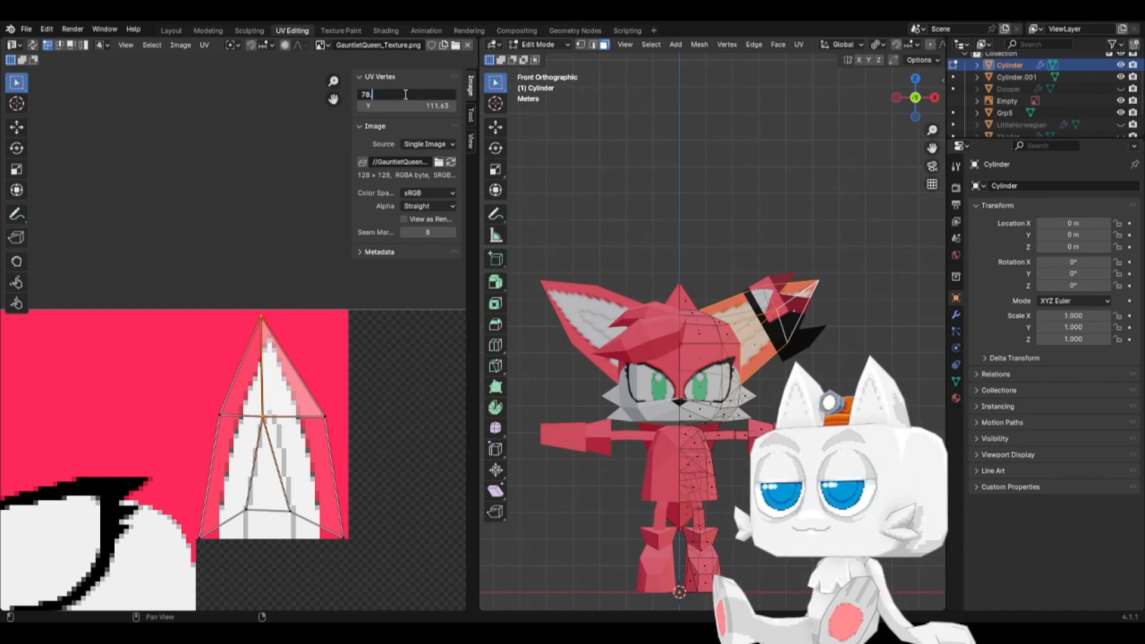
pyautogui.write('78.5')
pyautogui.press('Return')
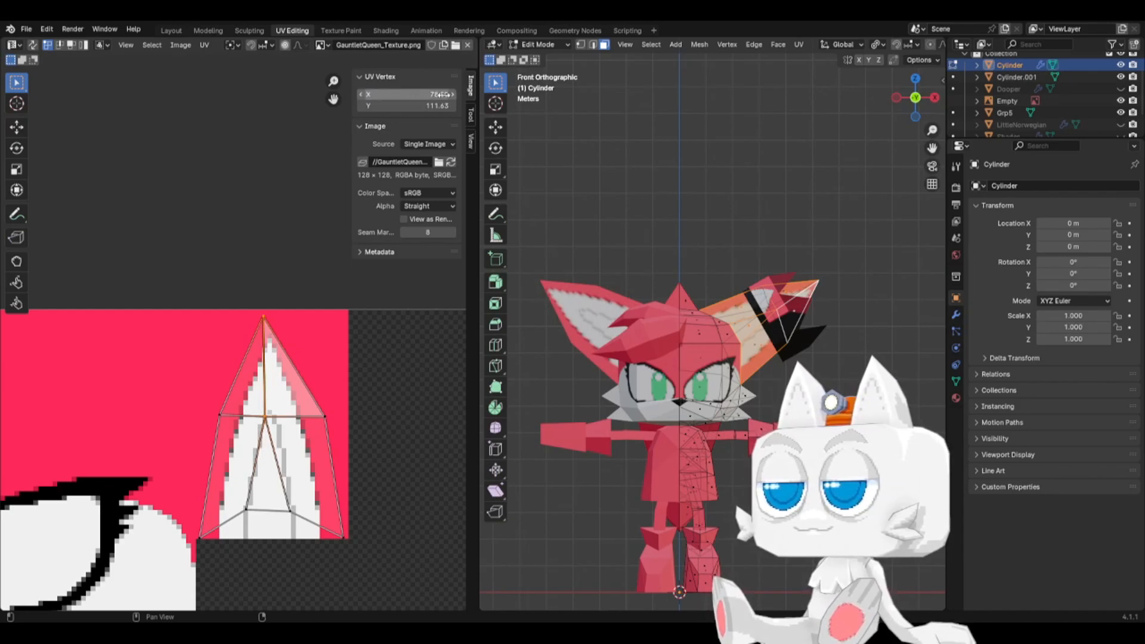
pyautogui.click(451, 94)
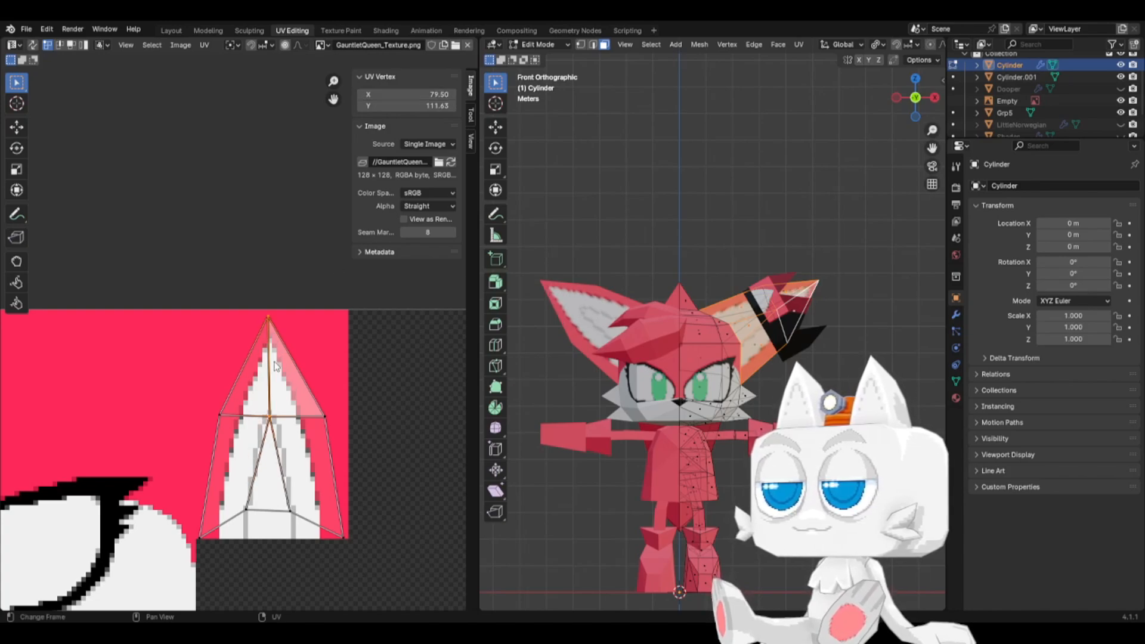
# - Scale the ear island's two middle side vertices inward and raise the tip vertex along Y to the texture's top edge
pyautogui.scroll(1, 251, 423)
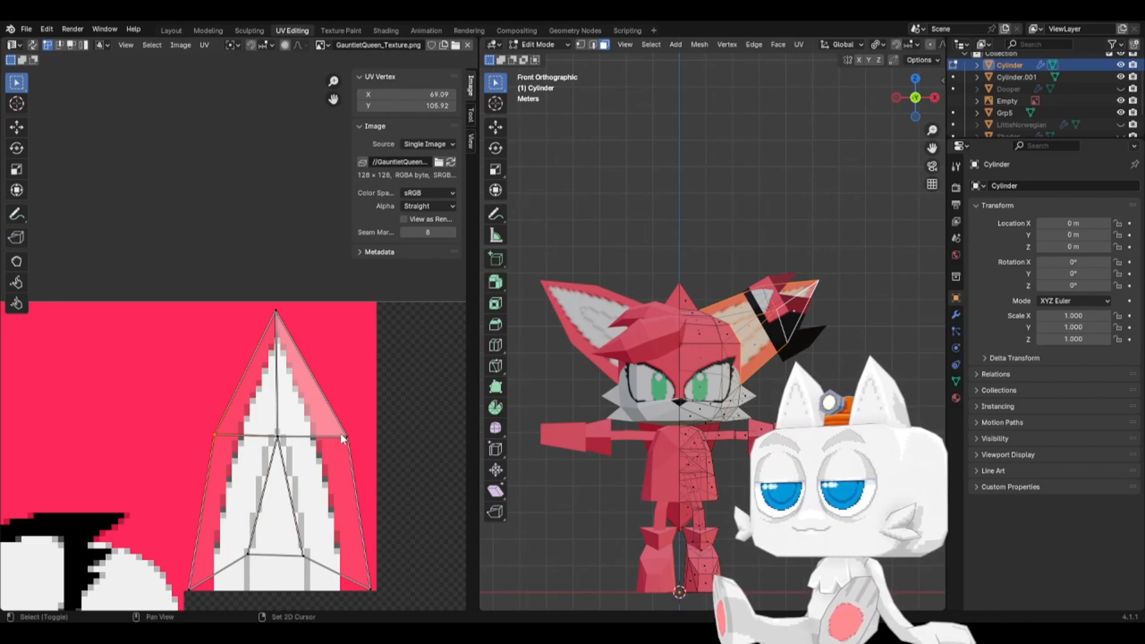
pyautogui.press('s')
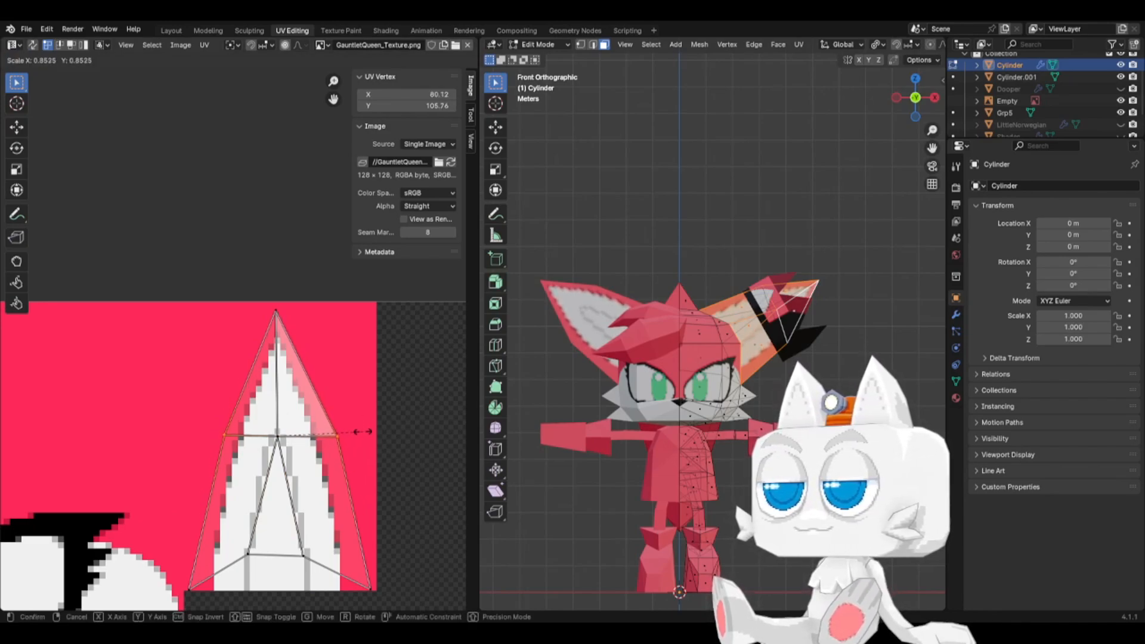
pyautogui.click(365, 433)
pyautogui.click(294, 324)
pyautogui.press('g')
pyautogui.press('y')
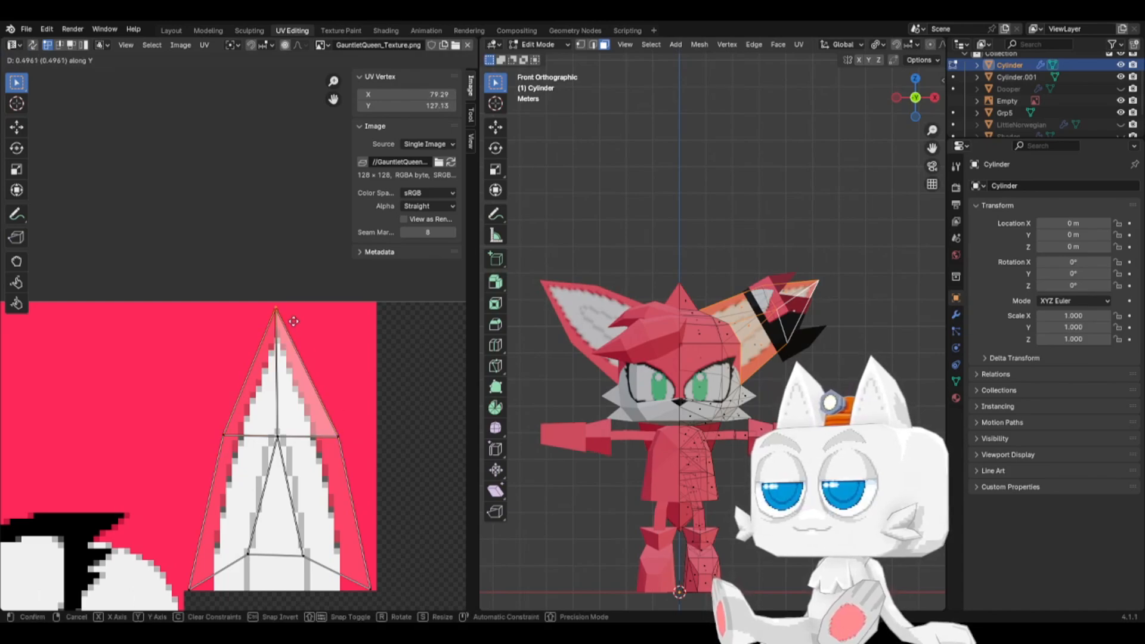
pyautogui.click(293, 317)
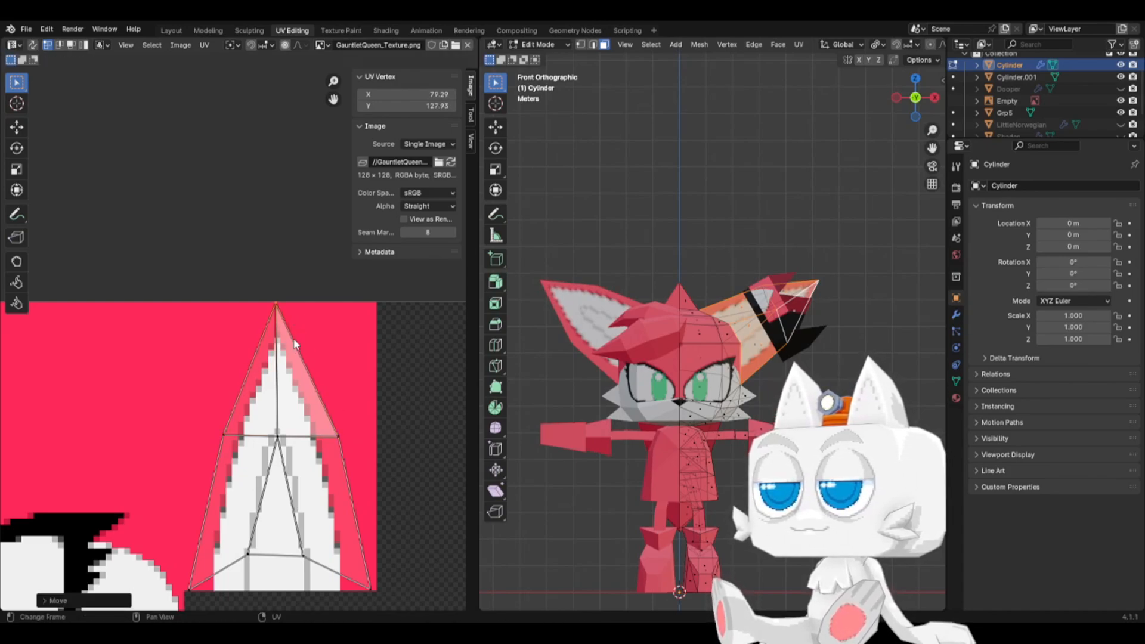
# - Move the ear island's two inner bottom vertices down along Y by about 2.75
pyautogui.scroll(-1, 293, 448)
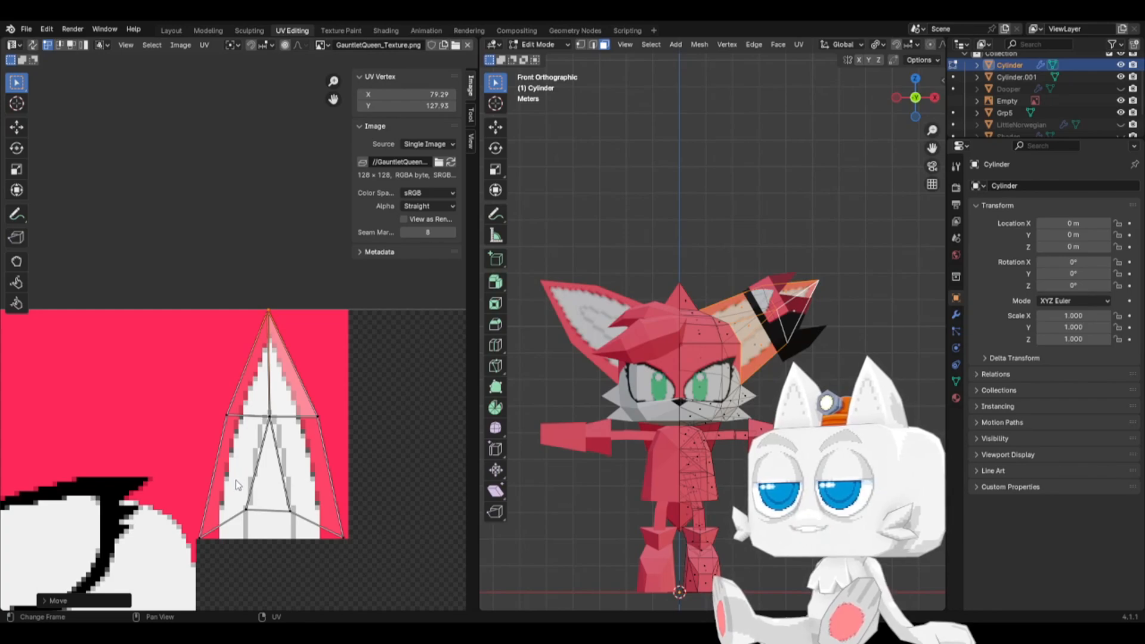
pyautogui.moveTo(236, 483); pyautogui.dragTo(310, 521)
pyautogui.press('g')
pyautogui.press('y')
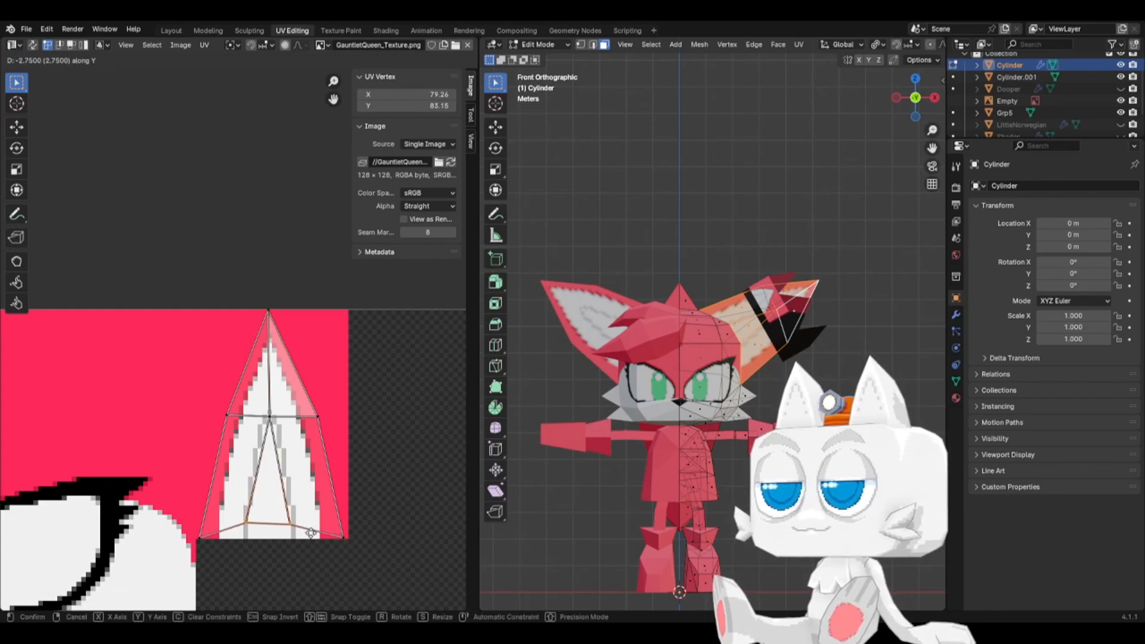
pyautogui.click(311, 535)
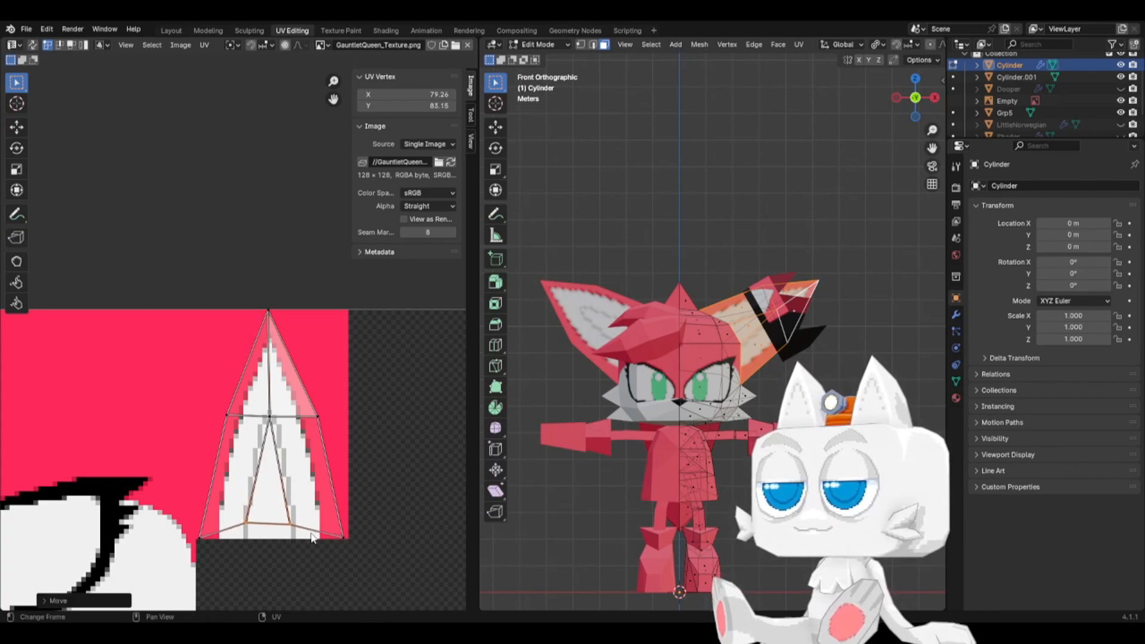
pyautogui.click(345, 533)
pyautogui.press('g')
pyautogui.press('x')
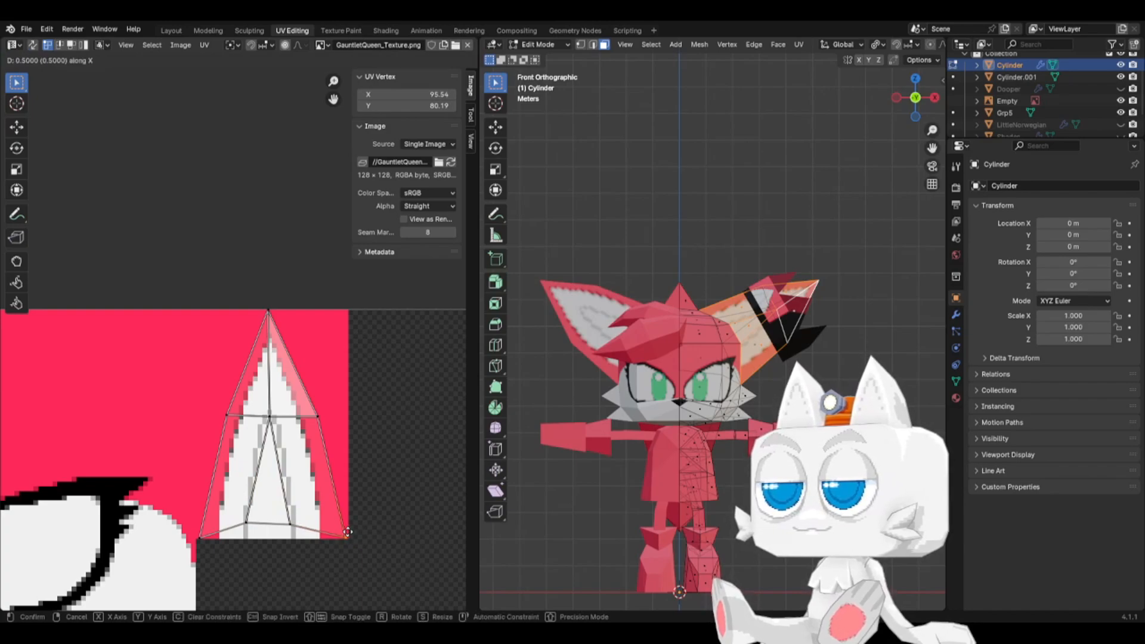
pyautogui.press('Escape')
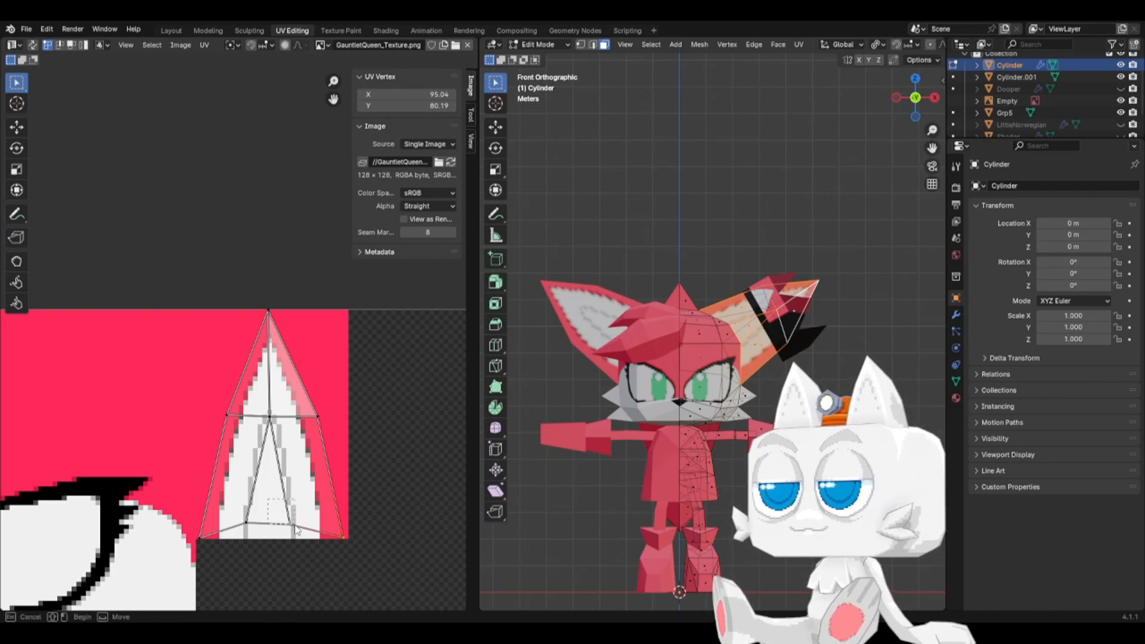
# - Snap the ear island's two inner bottom vertices to whole pixels and level them at Y 84
pyautogui.click(293, 525)
pyautogui.click(443, 106)
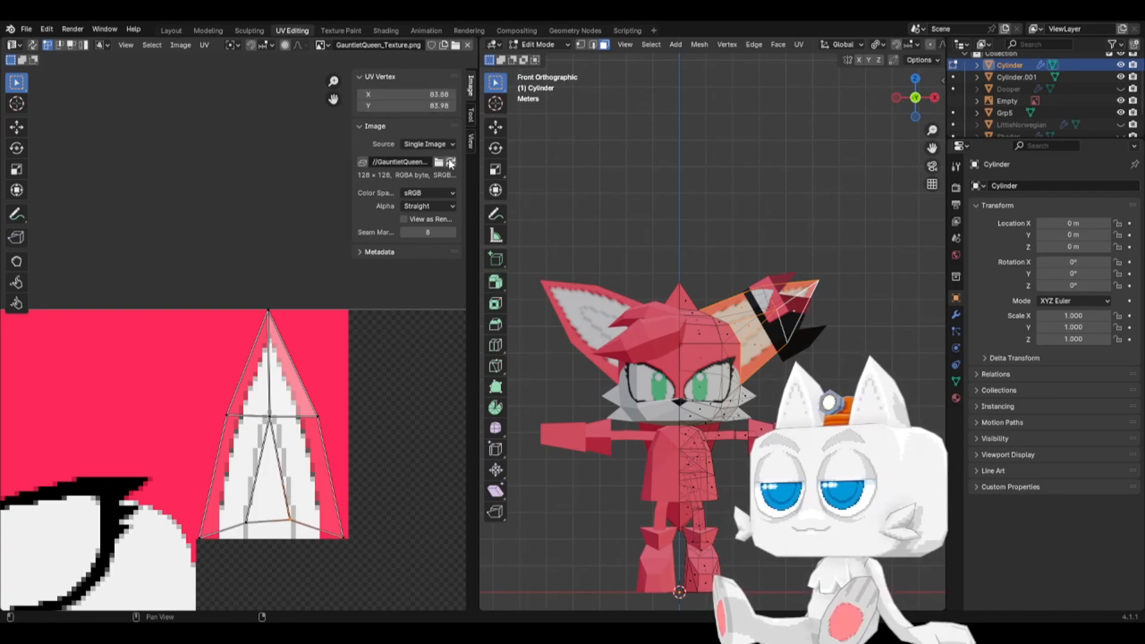
pyautogui.click(252, 525)
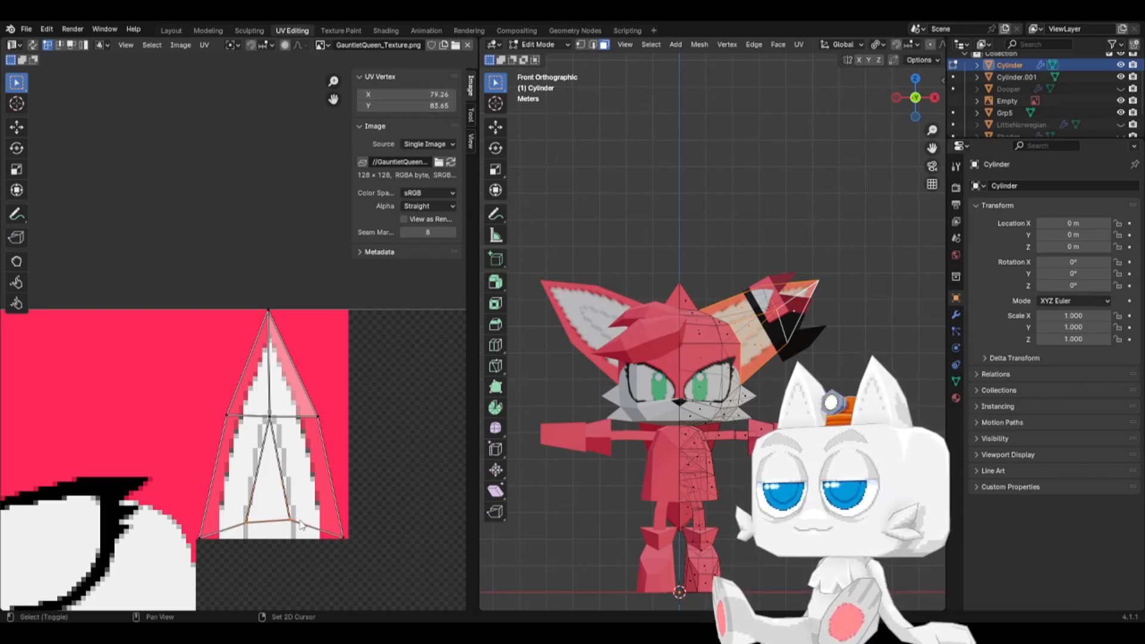
pyautogui.hotkey('shift', 's')
pyautogui.click(232, 528)
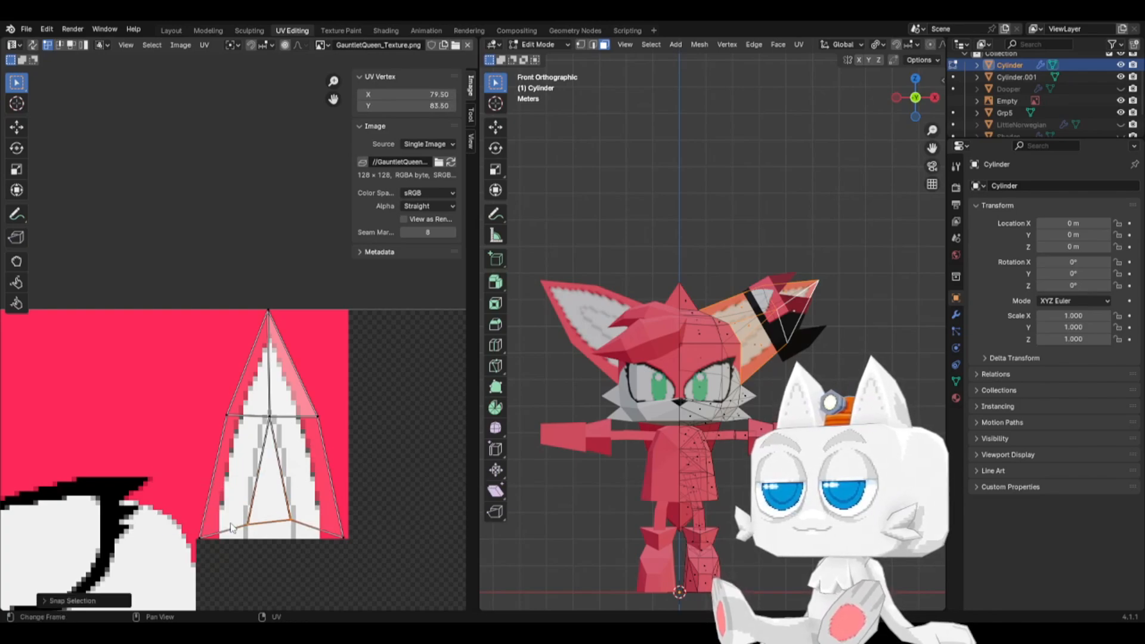
pyautogui.click(246, 526)
pyautogui.click(452, 106)
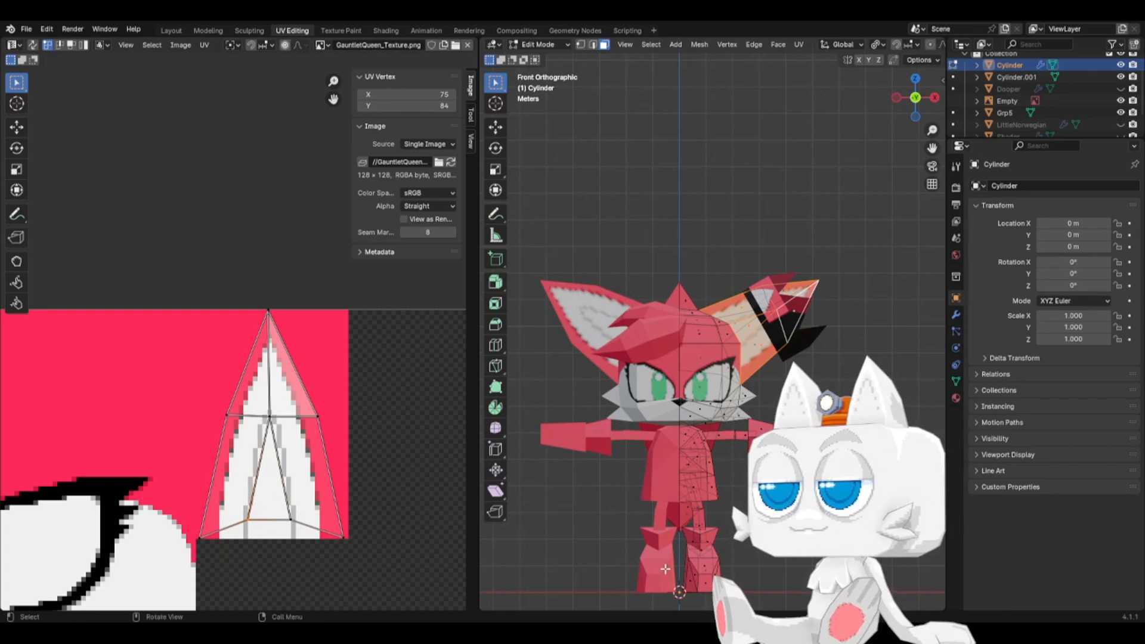
# - Return to Object Mode, deselect the character and save the Blender file
pyautogui.press('Tab')
pyautogui.moveTo(665, 570); pyautogui.dragTo(714, 410, button='middle')
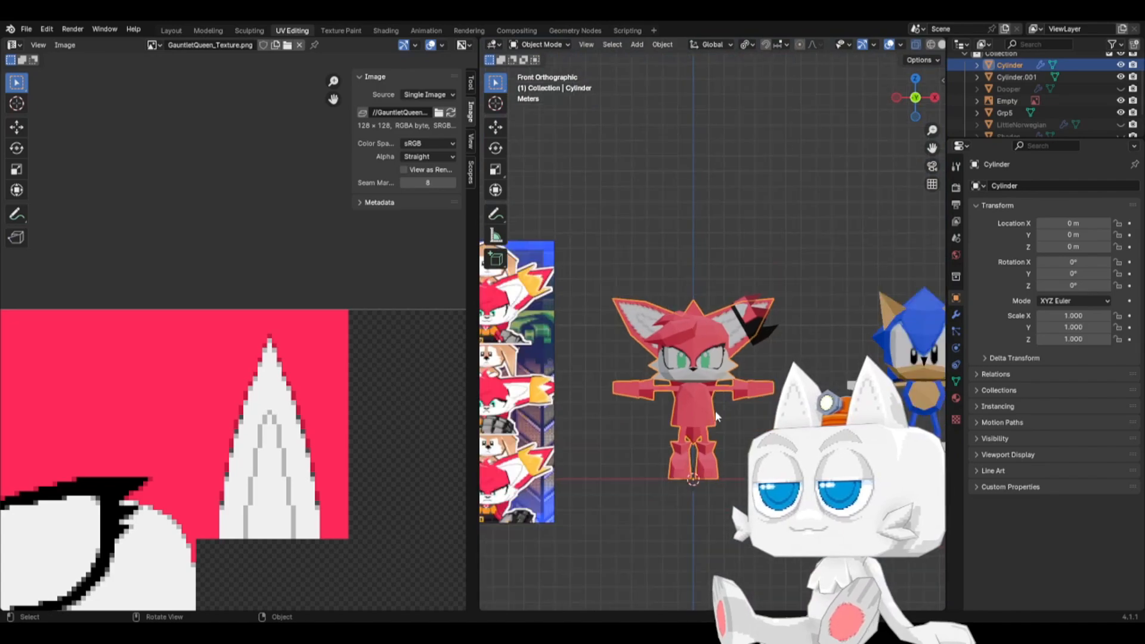
pyautogui.click(737, 416)
pyautogui.hotkey('ctrl', 's')
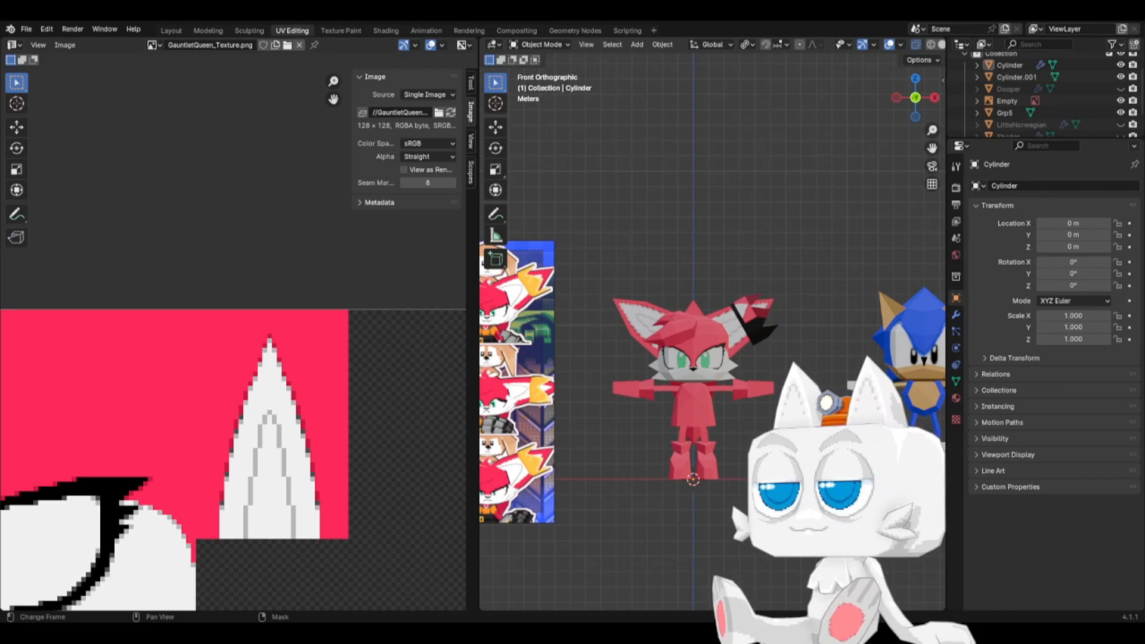
# - Switch to Aseprite and select an 8 by 8 pixel square beside the white swatch below the eye
pyautogui.hotkey('alt', 'Tab')
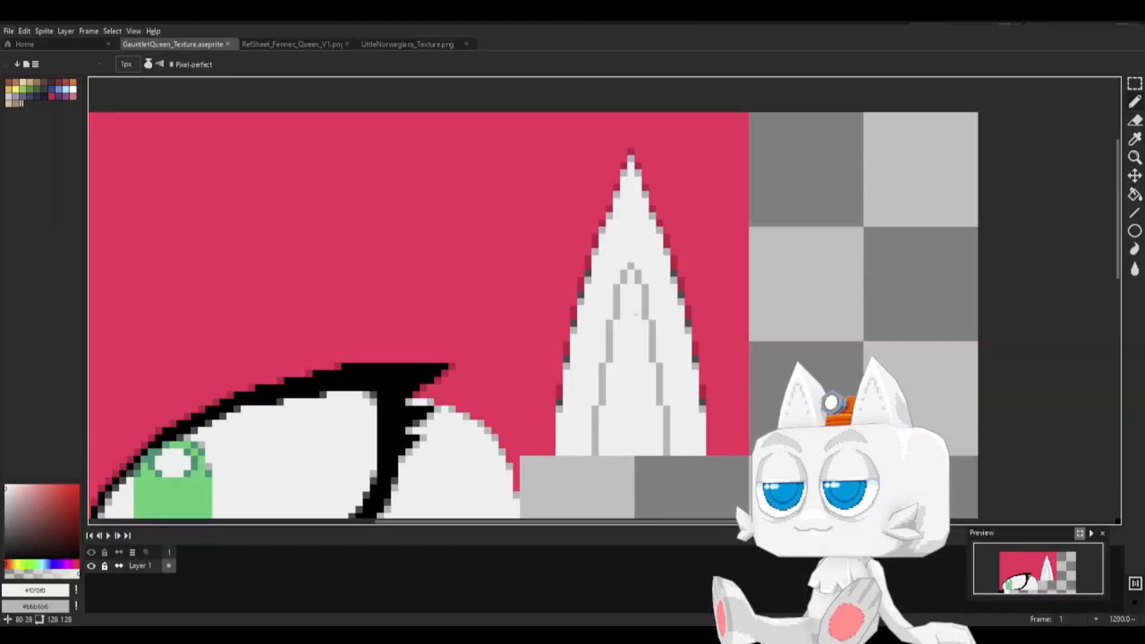
pyautogui.click(1134, 85)
pyautogui.press('space')
pyautogui.moveTo(648, 348); pyautogui.dragTo(759, 177)
pyautogui.moveTo(511, 333); pyautogui.dragTo(563, 250)
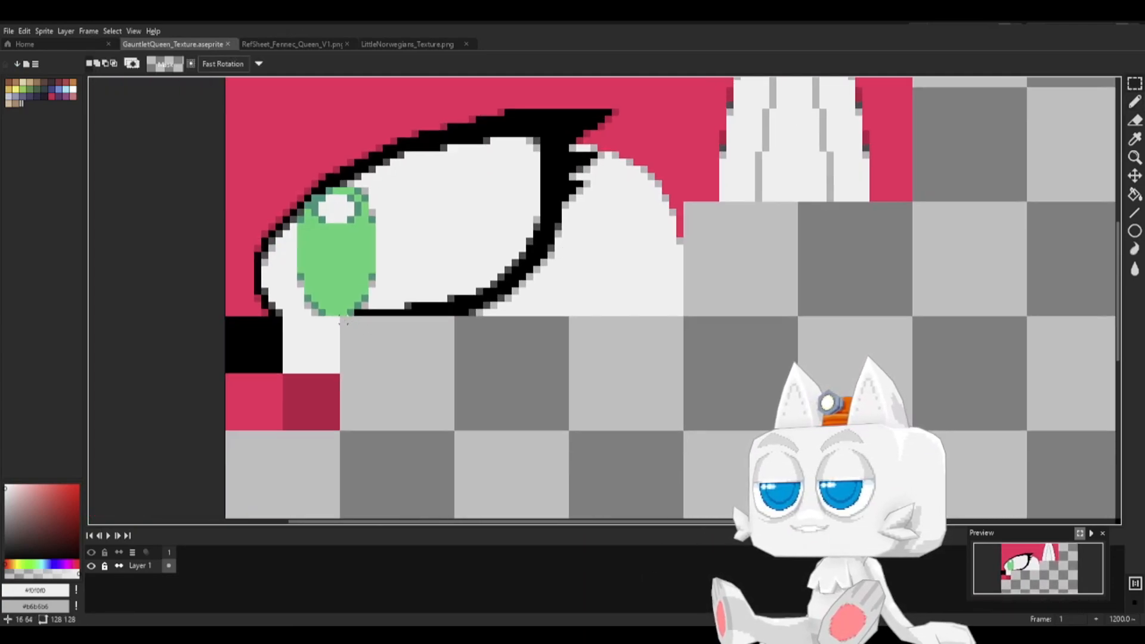
pyautogui.moveTo(357, 321); pyautogui.dragTo(400, 382)
# - Sample the crown's yellow from RefSheet_Fennec_Queen_V1.png, fill the selected square in the texture with it, and clear the selection
pyautogui.click(293, 44)
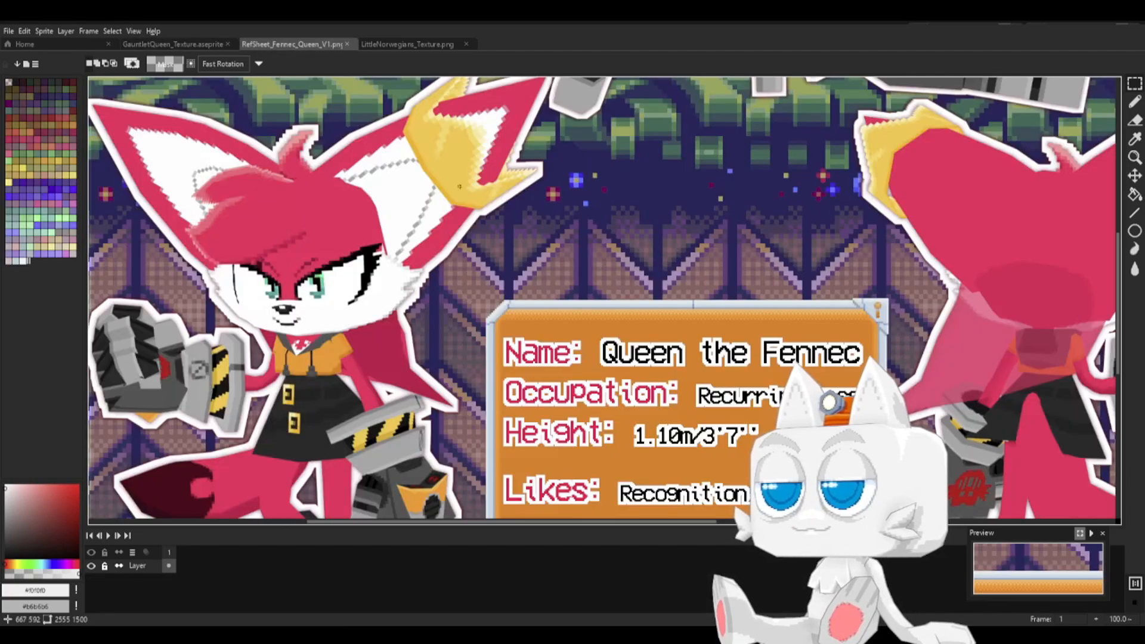
pyautogui.click(173, 44)
pyautogui.press('g')
pyautogui.click(371, 357)
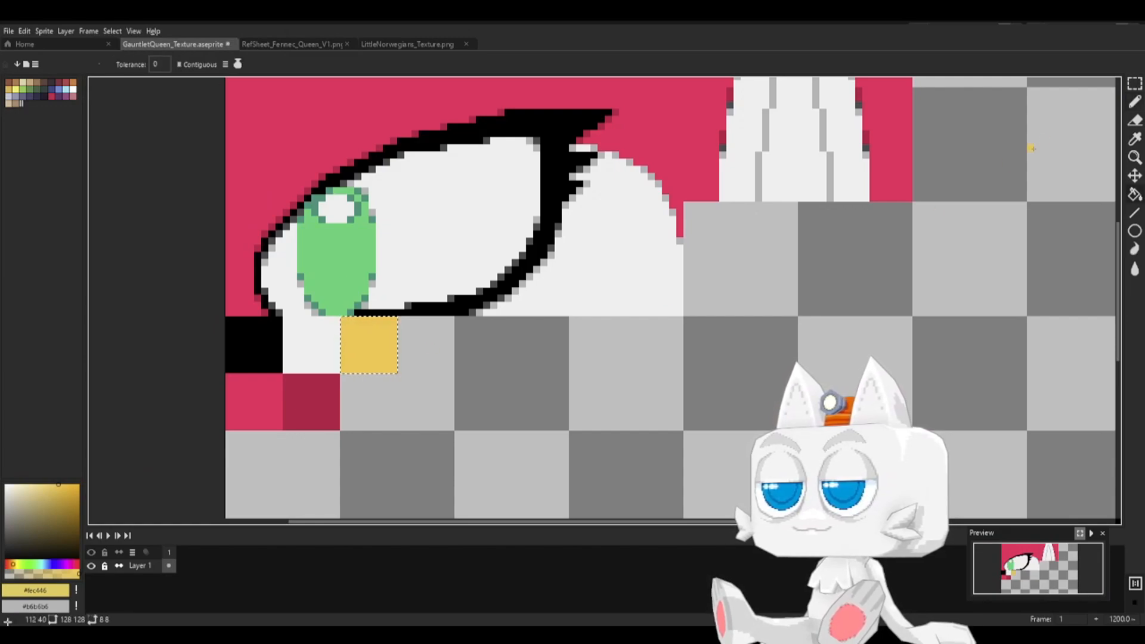
pyautogui.click(1135, 84)
pyautogui.click(988, 284)
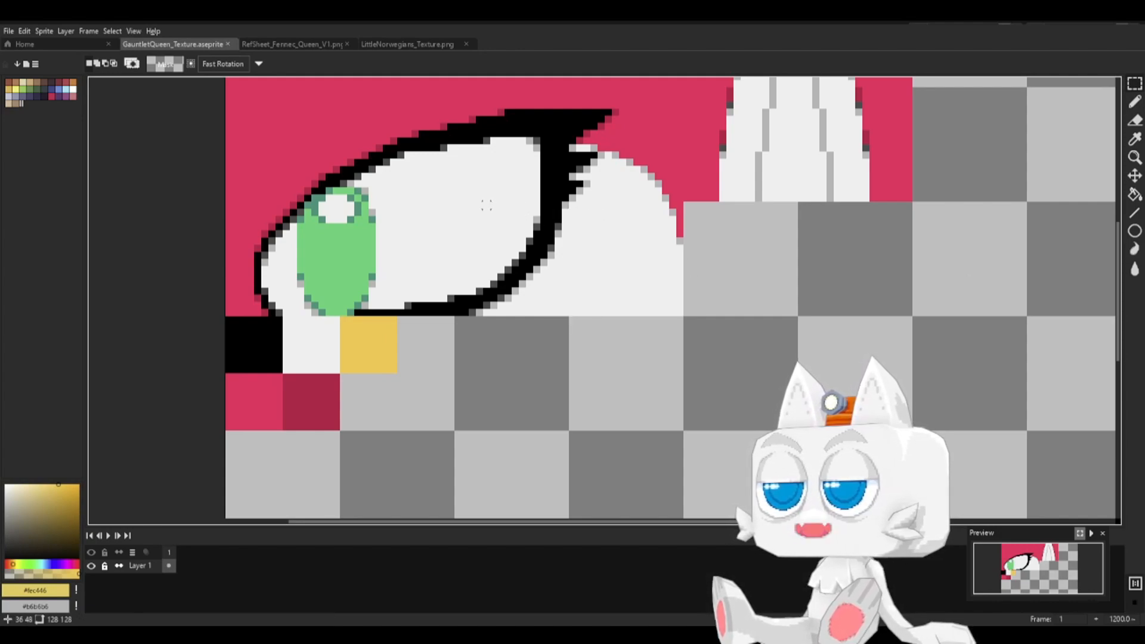
# - Export the updated texture as GauntletQueen_Texture.png
pyautogui.click(11, 31)
pyautogui.moveTo(54, 132)
pyautogui.click(145, 137)
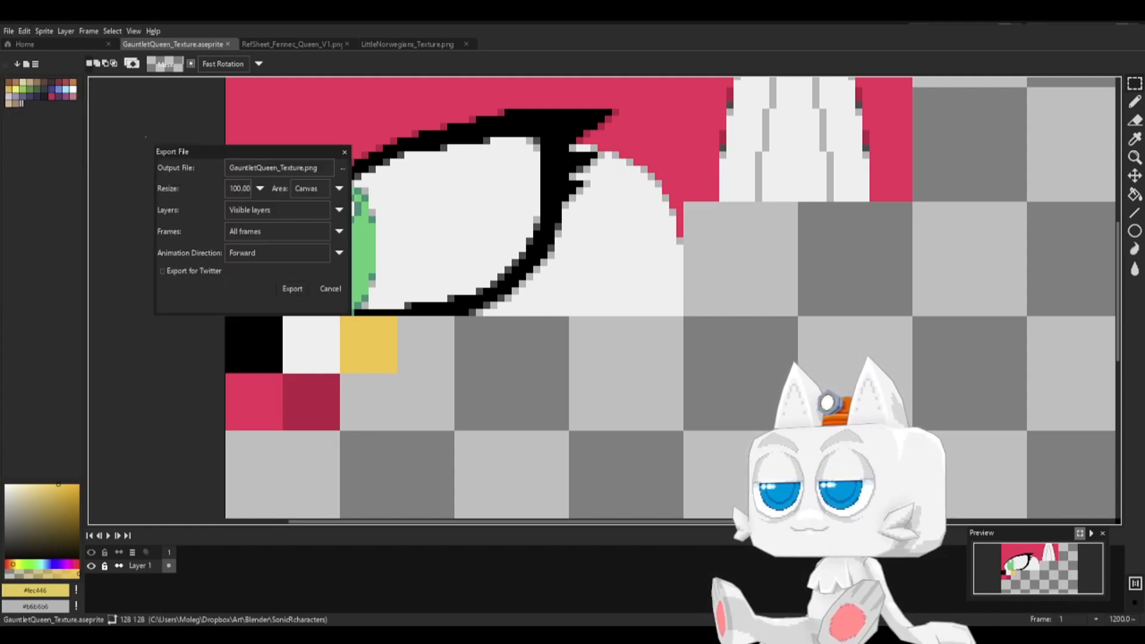
pyautogui.click(293, 290)
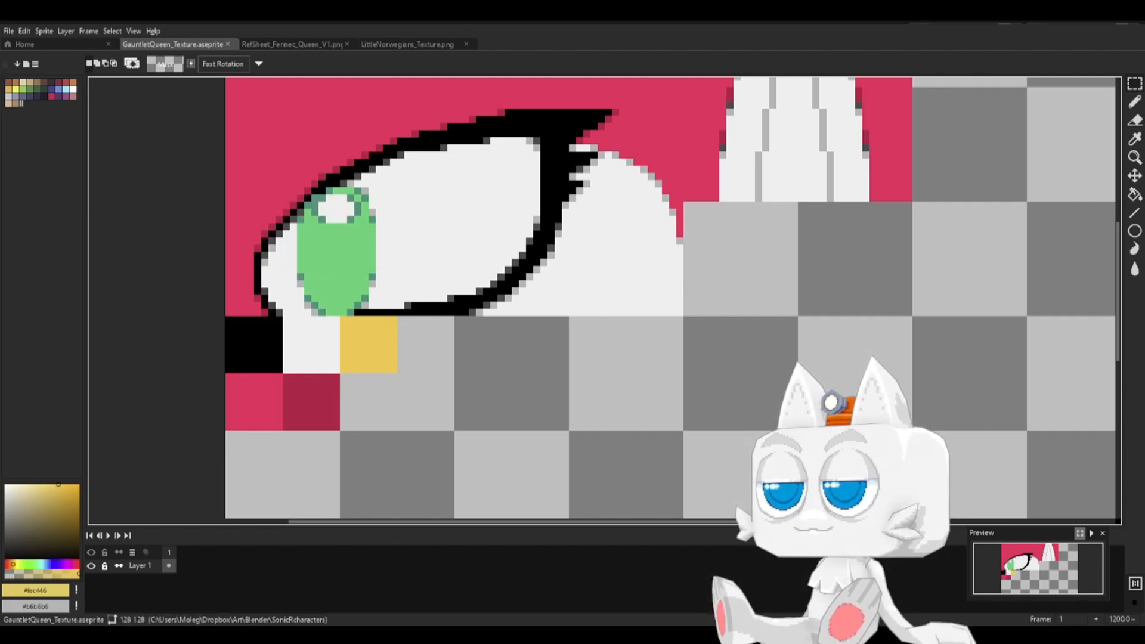
# - Switch to Blender, reload the texture image, and select all linked crown faces of Cylinder.001 in Edit Mode
pyautogui.hotkey('alt', 'Tab')
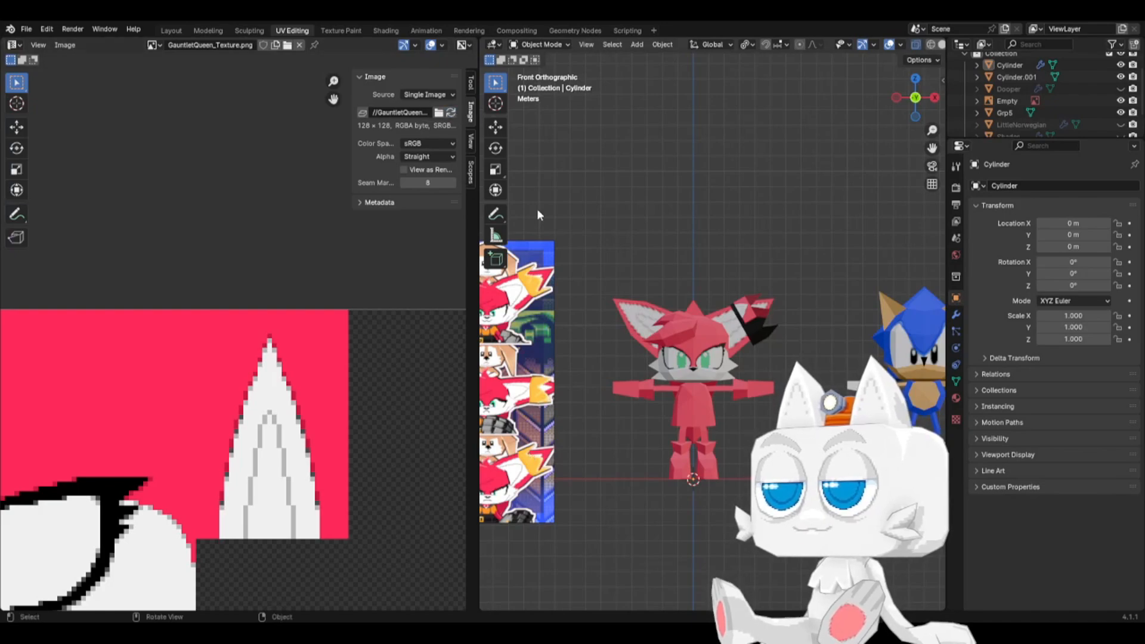
pyautogui.click(765, 344)
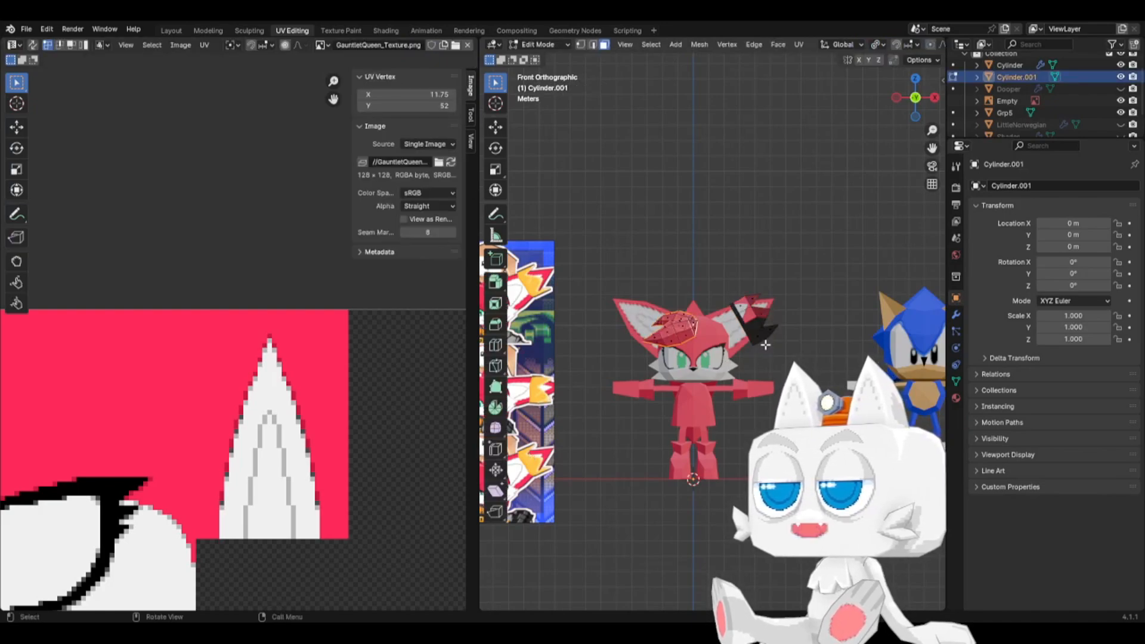
pyautogui.press('Tab')
pyautogui.click(763, 342)
pyautogui.hotkey('ctrl', 'l')
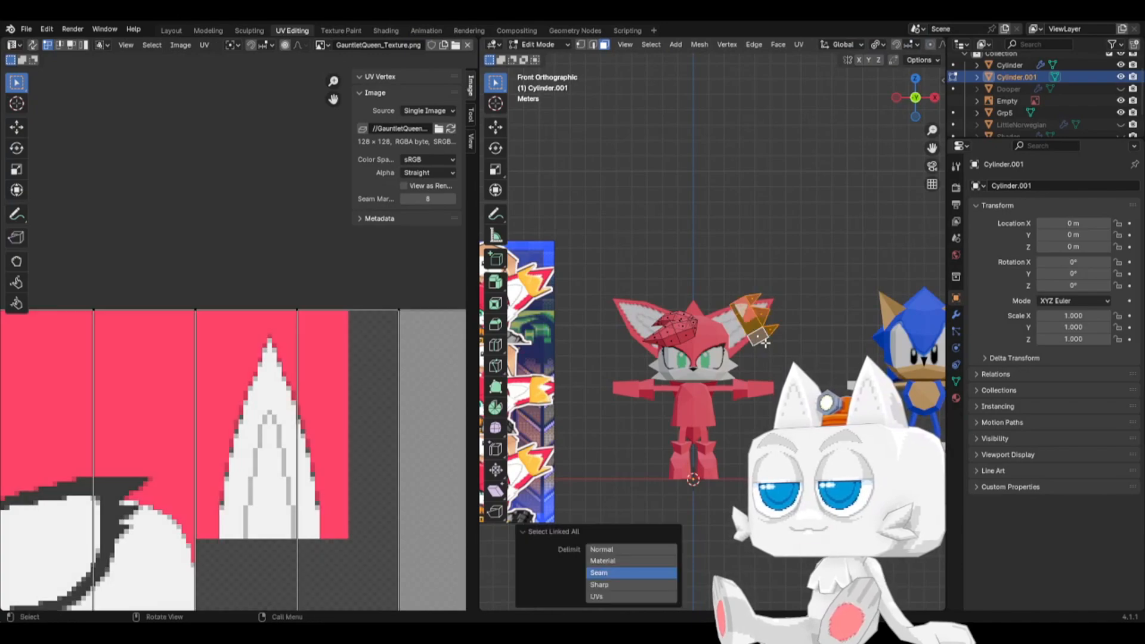
# - Scale the crown's UVs to 0, move them onto the yellow swatch, then return to Object Mode and deselect the mesh
pyautogui.scroll(-5, 278, 335)
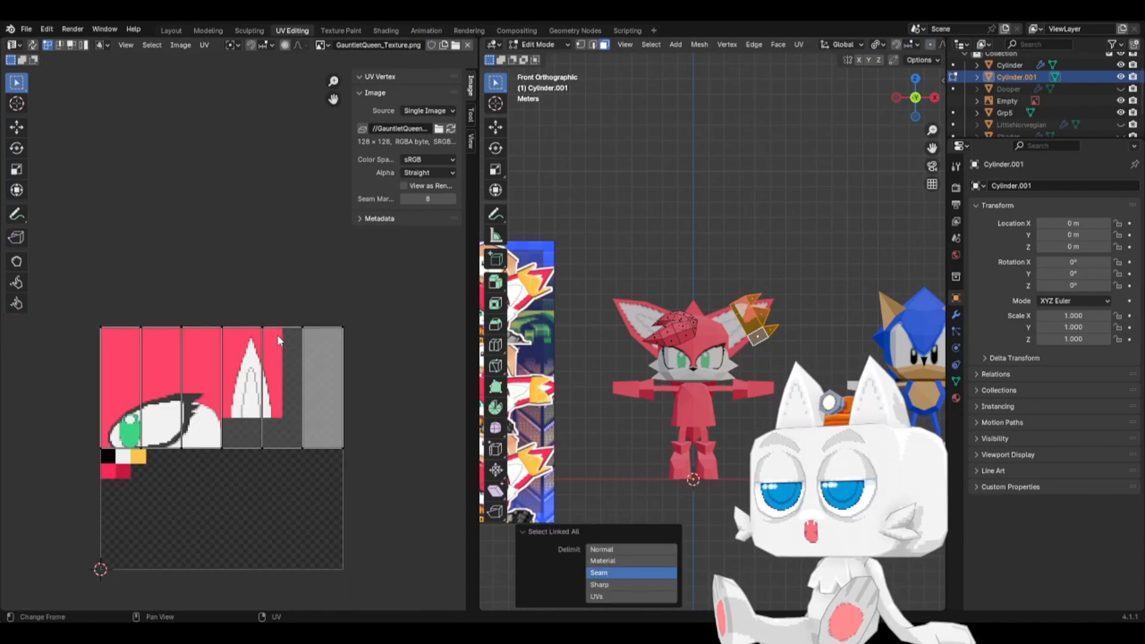
pyautogui.press('s')
pyautogui.press('0')
pyautogui.press('Return')
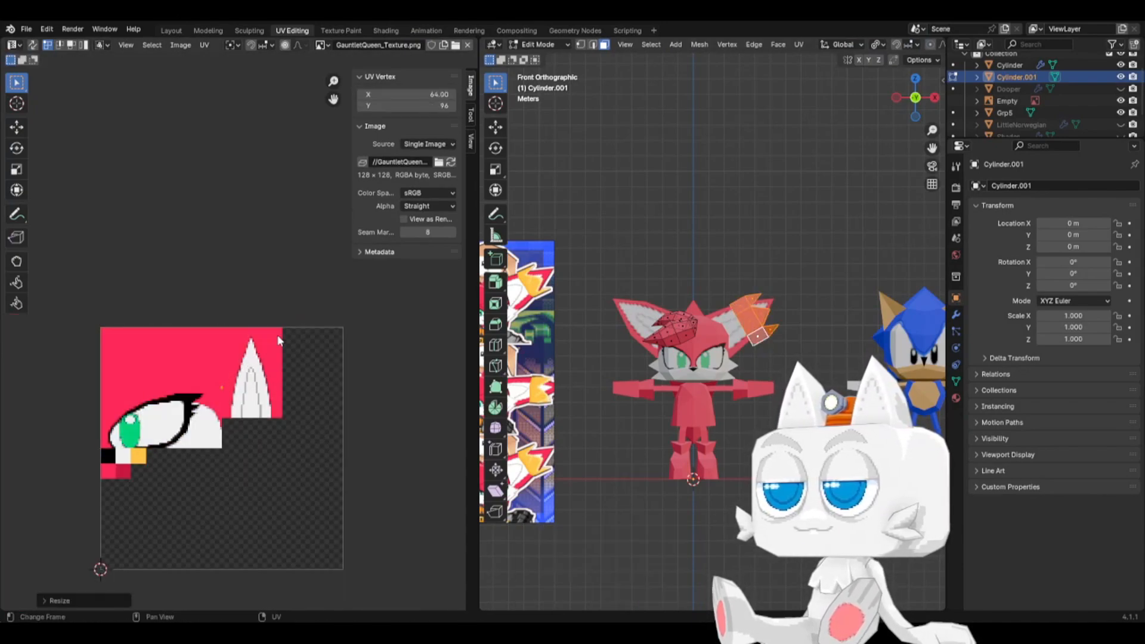
pyautogui.scroll(1, 276, 340)
pyautogui.press('g')
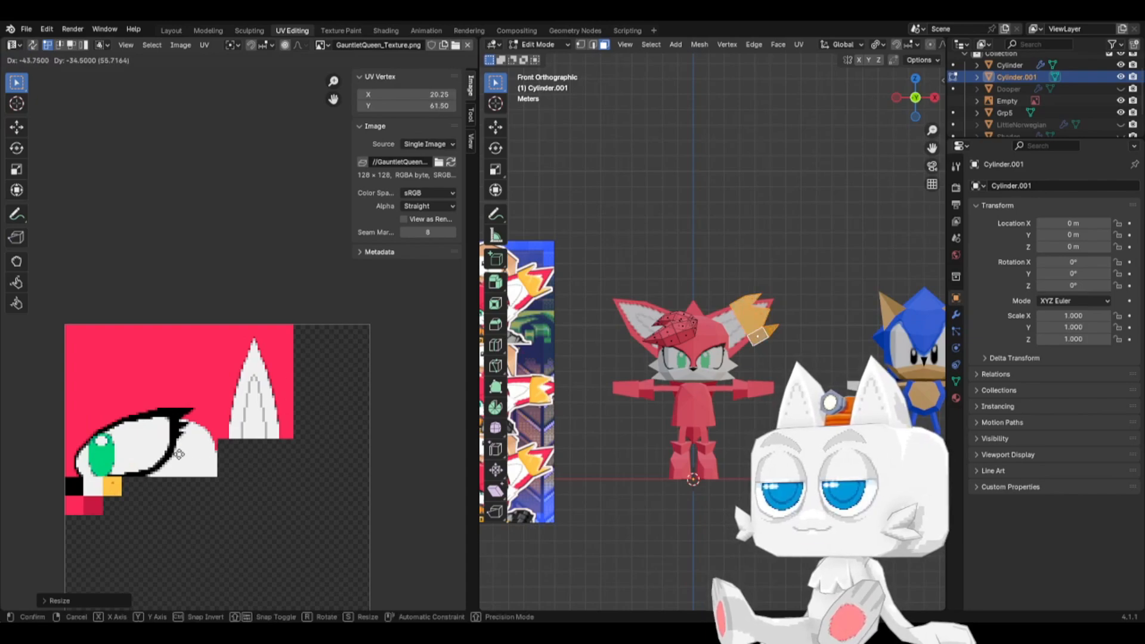
pyautogui.click(178, 463)
pyautogui.press('Tab')
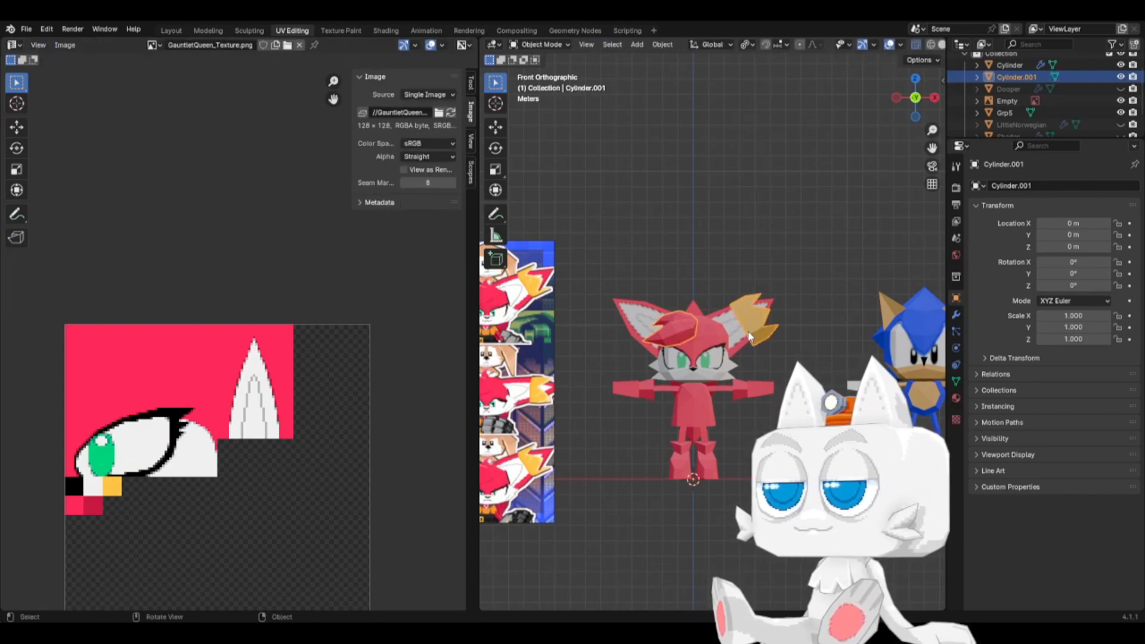
pyautogui.click(782, 336)
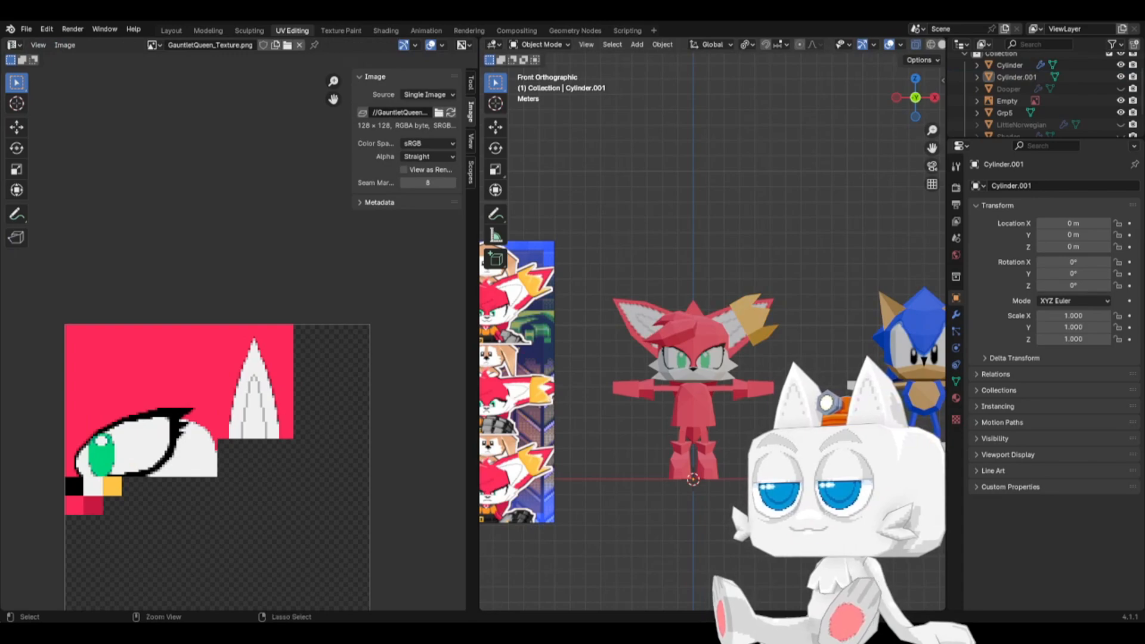
# - Save the Blender file and examine the textured character's face, ears and crown from the front and in perspective
pyautogui.hotkey('ctrl', 's')
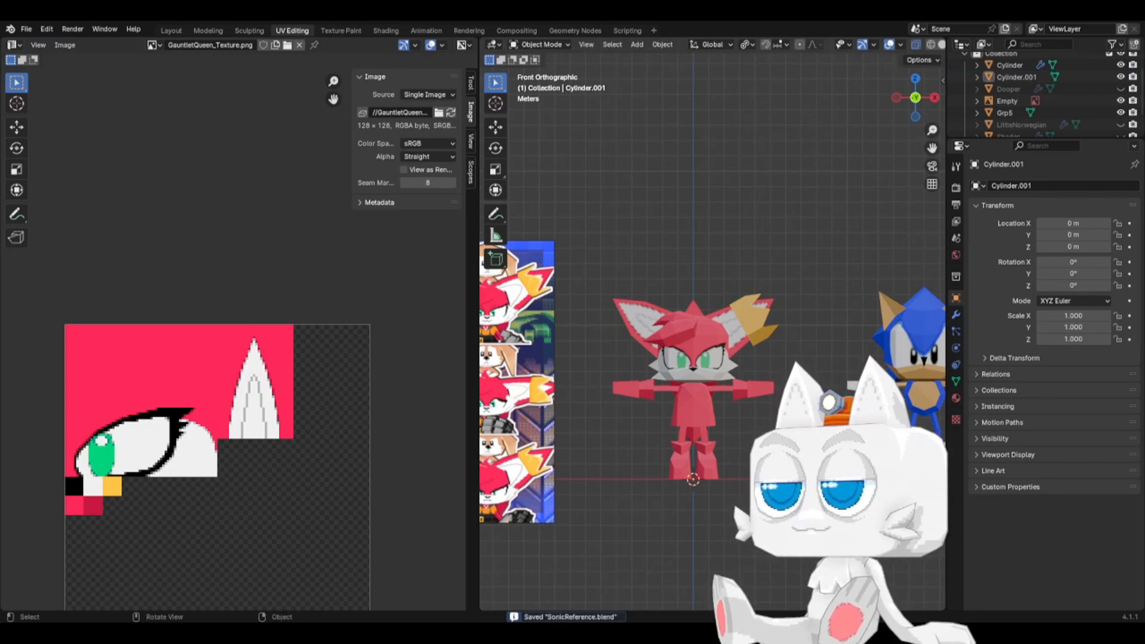
pyautogui.moveTo(796, 358); pyautogui.dragTo(675, 360, button='middle')
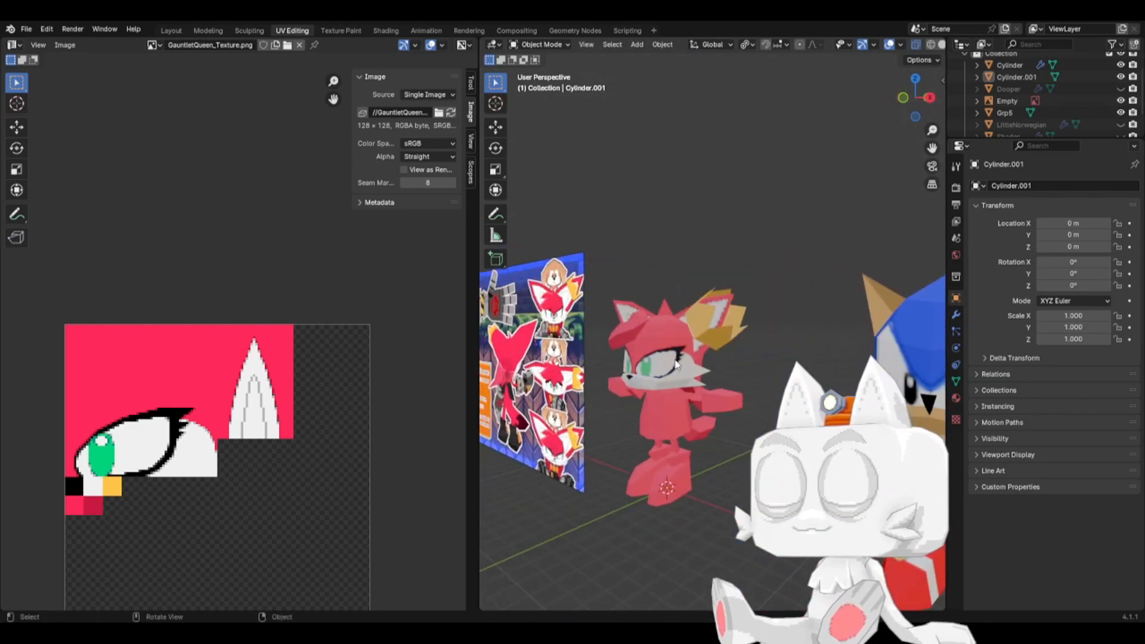
pyautogui.press('KP_1')
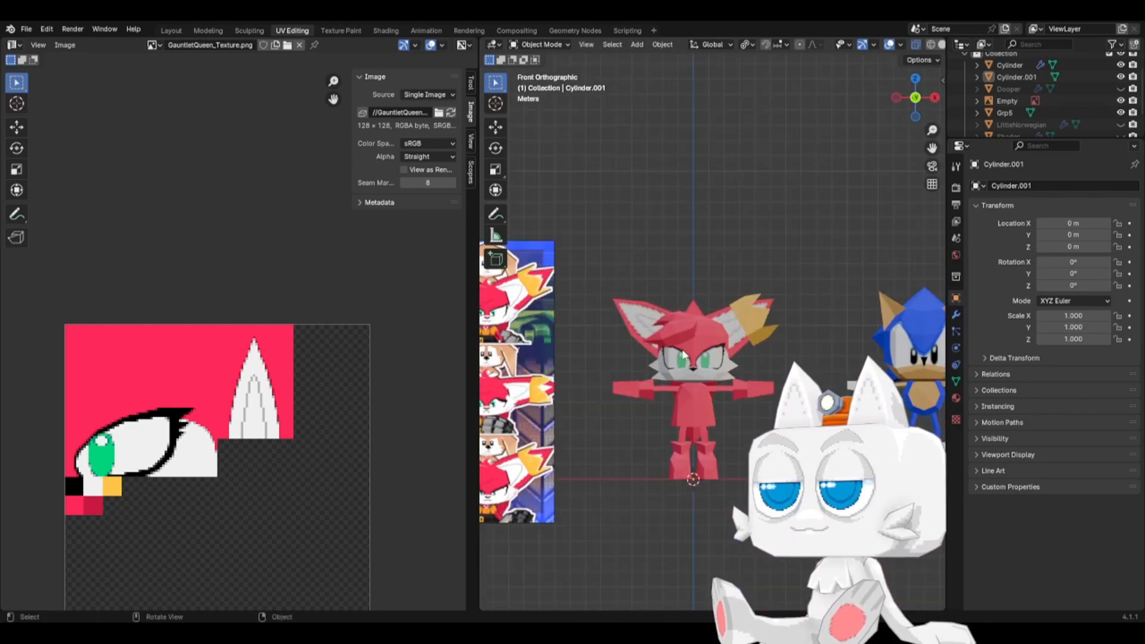
pyautogui.scroll(1, 702, 373)
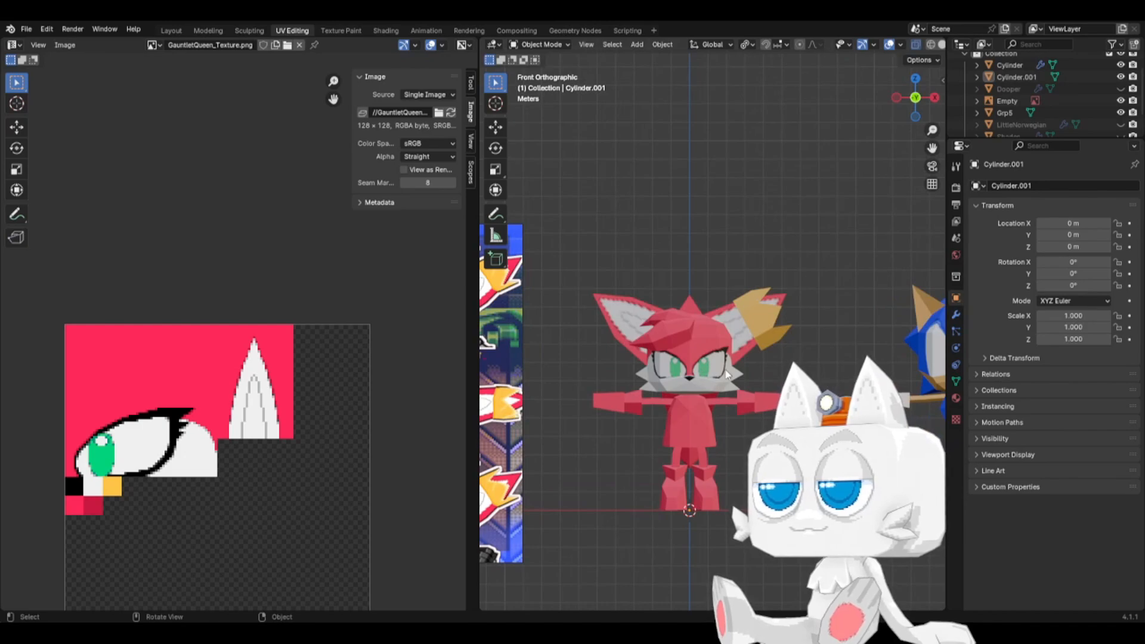
pyautogui.scroll(-4, 755, 403)
pyautogui.scroll(2, 756, 404)
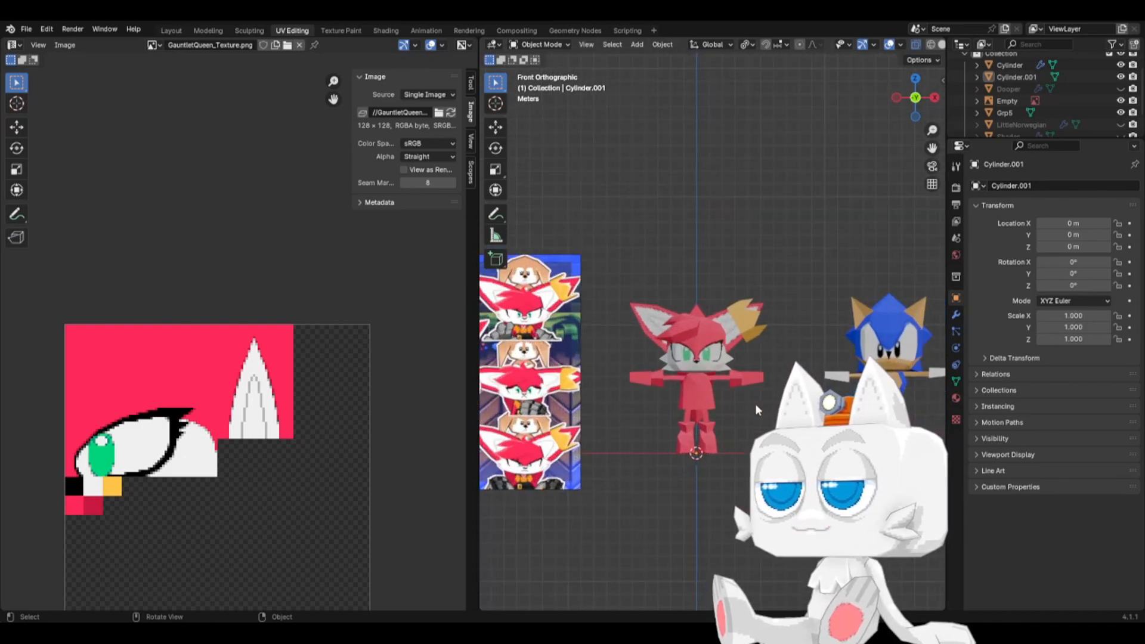
pyautogui.keyDown('shift'); pyautogui.moveTo(746, 406); pyautogui.dragTo(771, 425, button='middle'); pyautogui.keyUp('shift')
pyautogui.scroll(2, 711, 327)
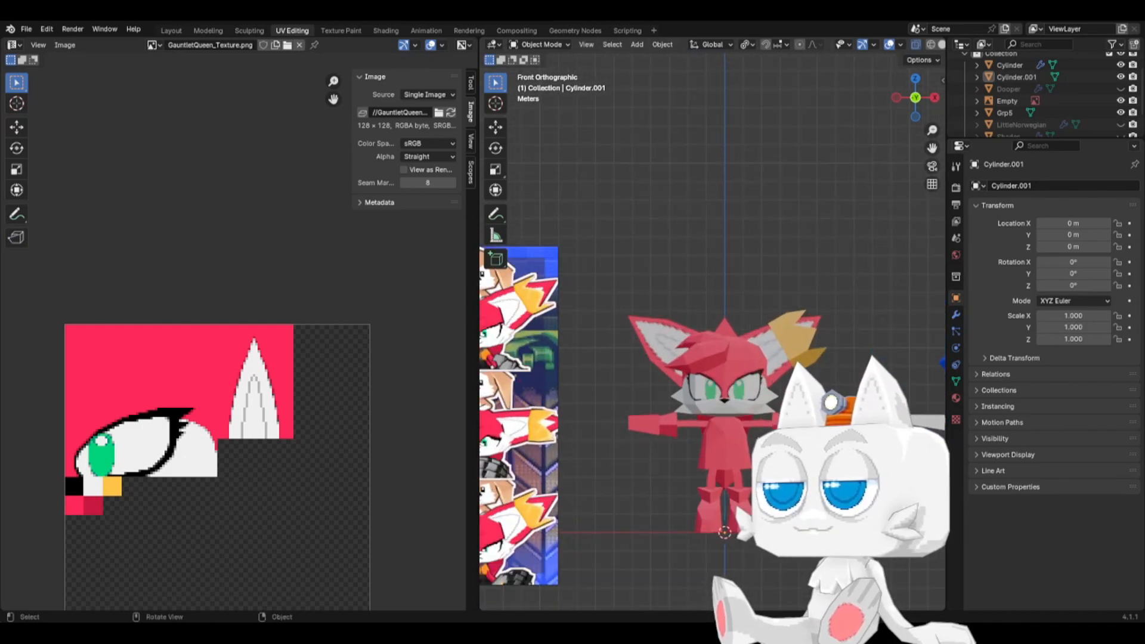
pyautogui.hotkey('ctrl', 's')
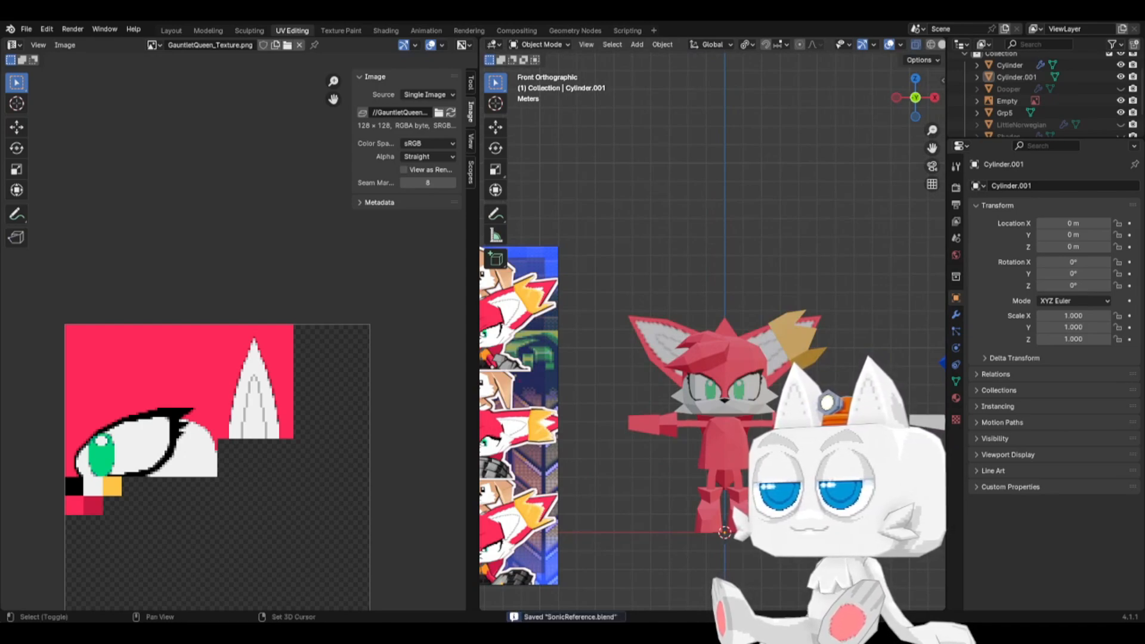
pyautogui.keyDown('shift'); pyautogui.moveTo(766, 436); pyautogui.dragTo(742, 414, button='middle'); pyautogui.keyUp('shift')
pyautogui.scroll(1, 742, 414)
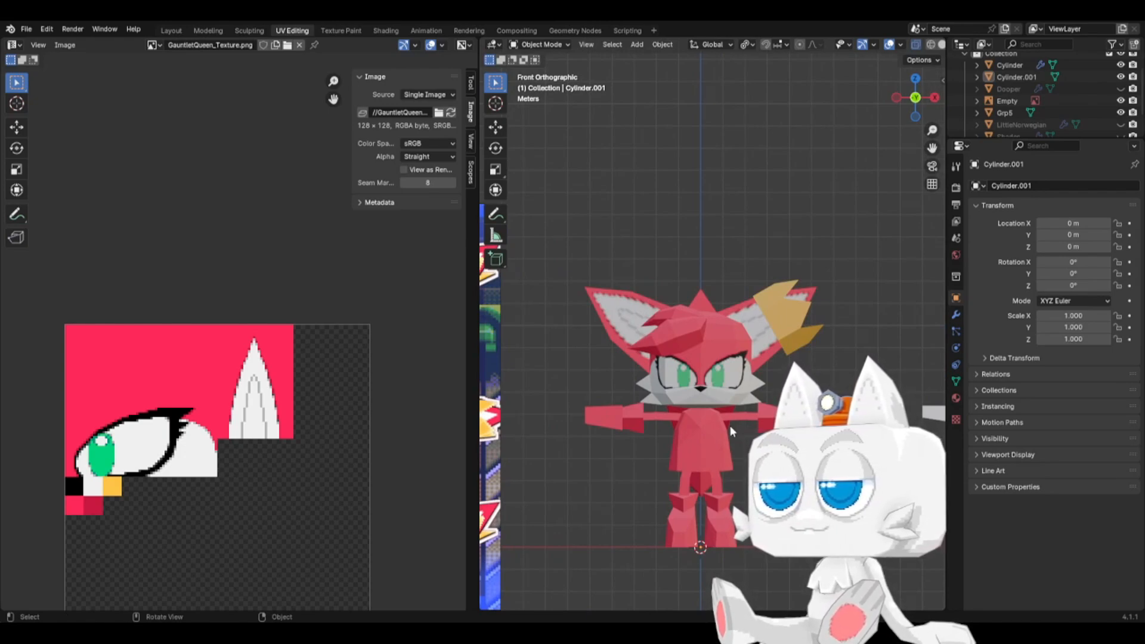
pyautogui.scroll(1, 757, 417)
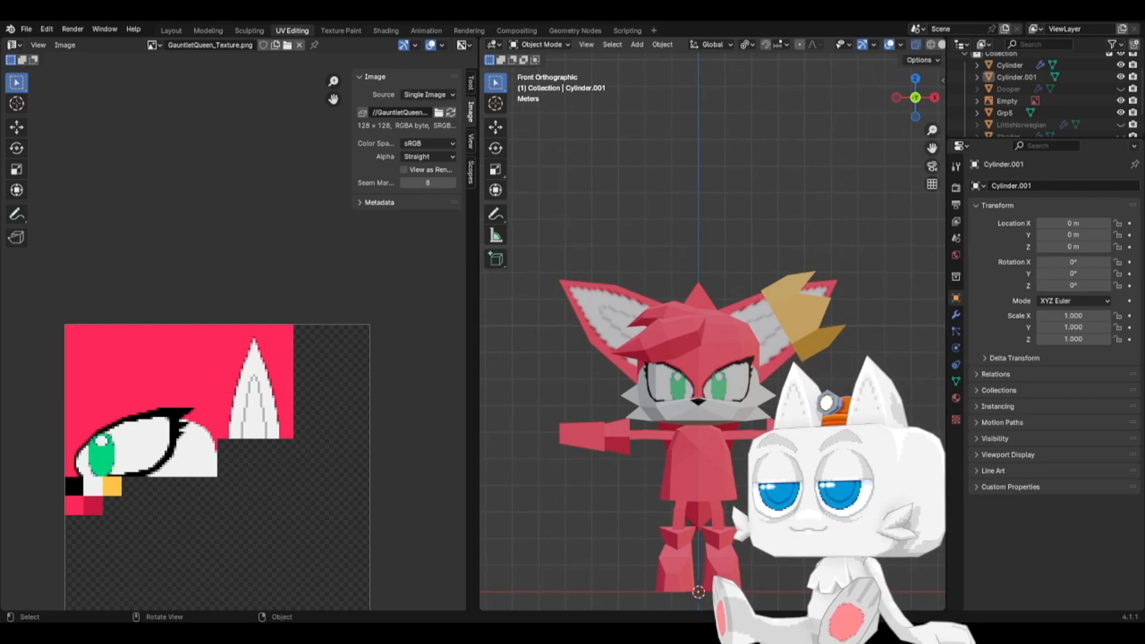
pyautogui.scroll(-2, 769, 404)
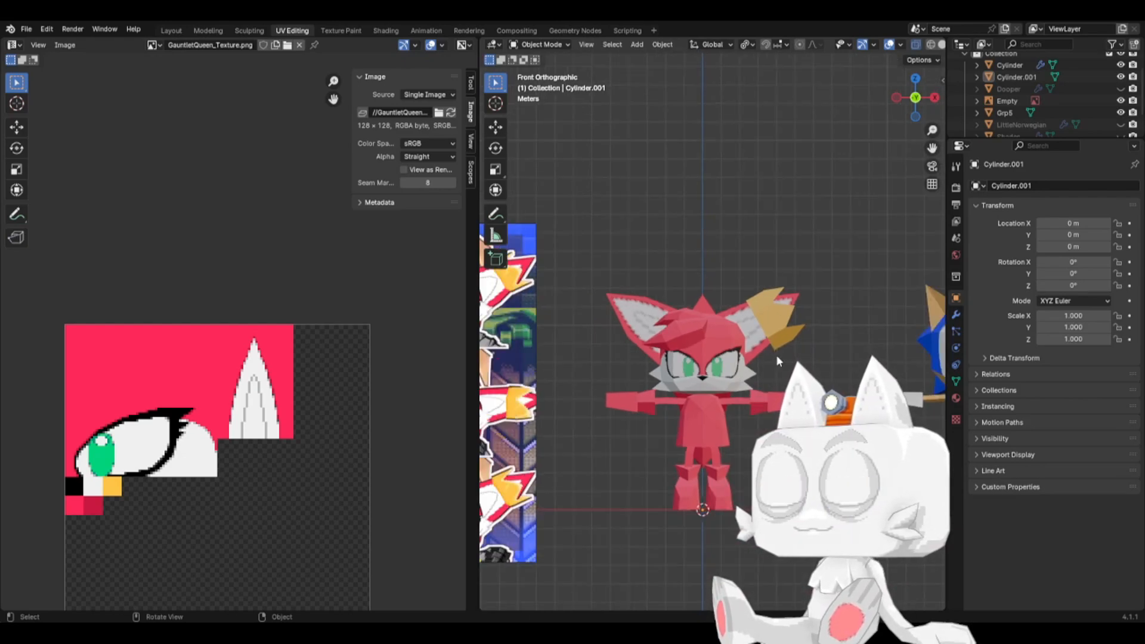
pyautogui.moveTo(777, 356); pyautogui.dragTo(737, 386, button='middle')
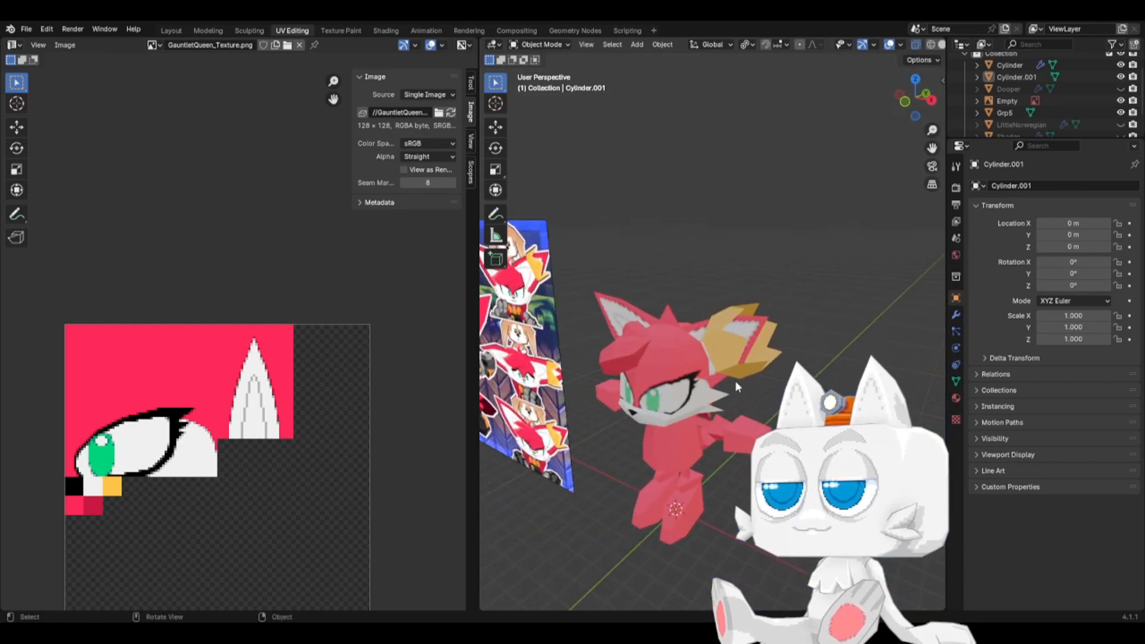
pyautogui.press('KP_1')
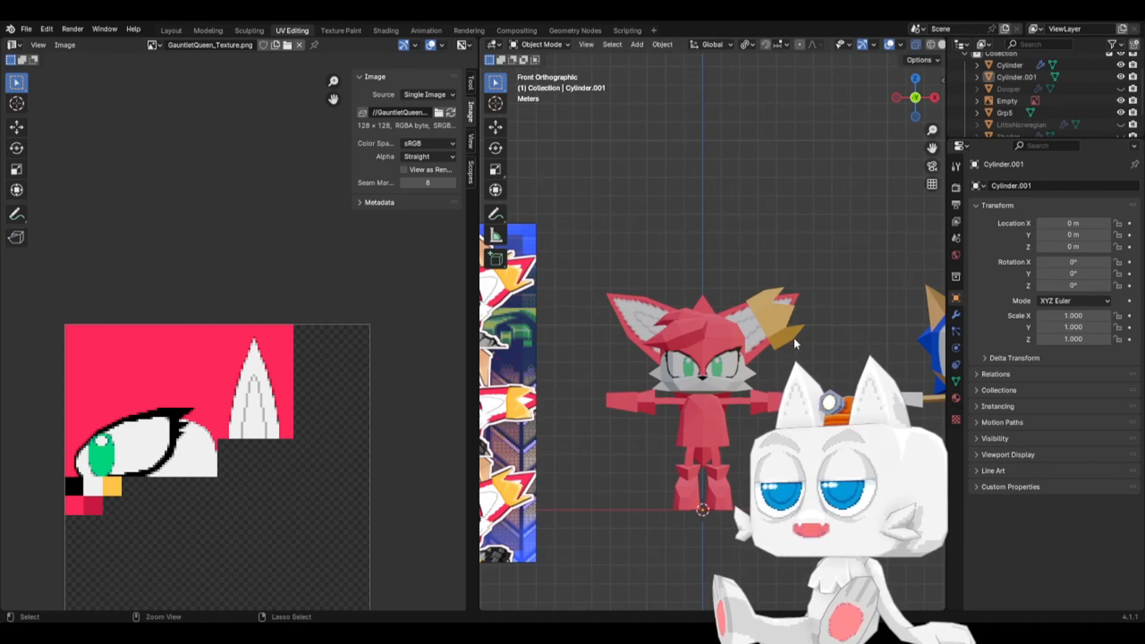
pyautogui.hotkey('ctrl', 's')
pyautogui.keyDown('shift'); pyautogui.moveTo(785, 378); pyautogui.dragTo(712, 349, button='middle'); pyautogui.keyUp('shift')
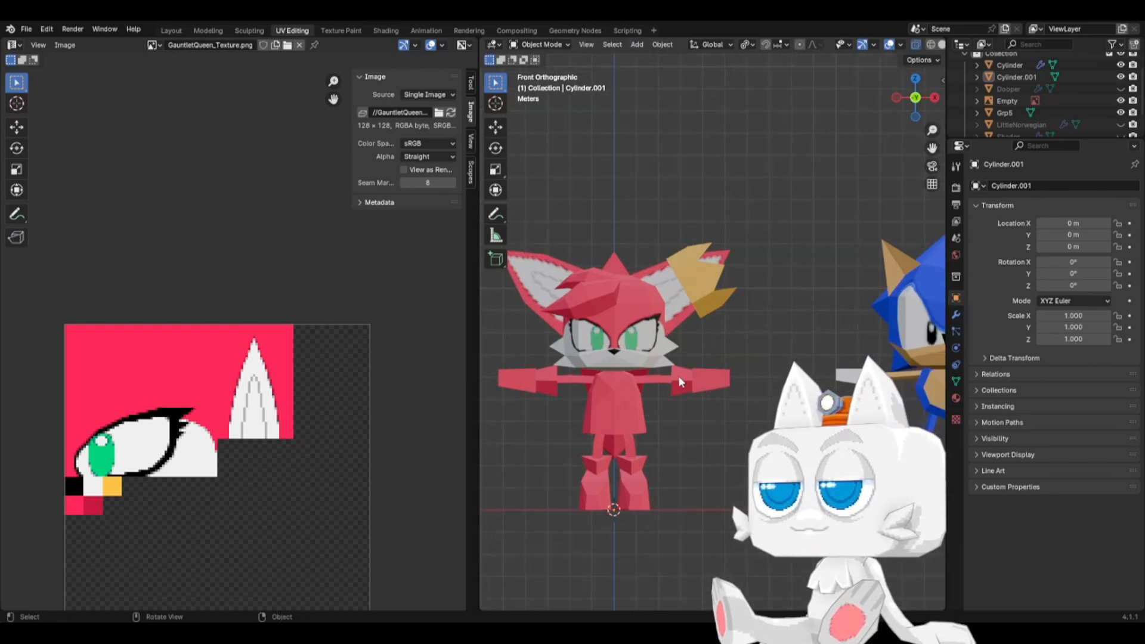
pyautogui.keyDown('ctrl'); pyautogui.moveTo(672, 372); pyautogui.dragTo(689, 356, button='middle'); pyautogui.keyUp('ctrl')
pyautogui.hotkey('ctrl', 's')
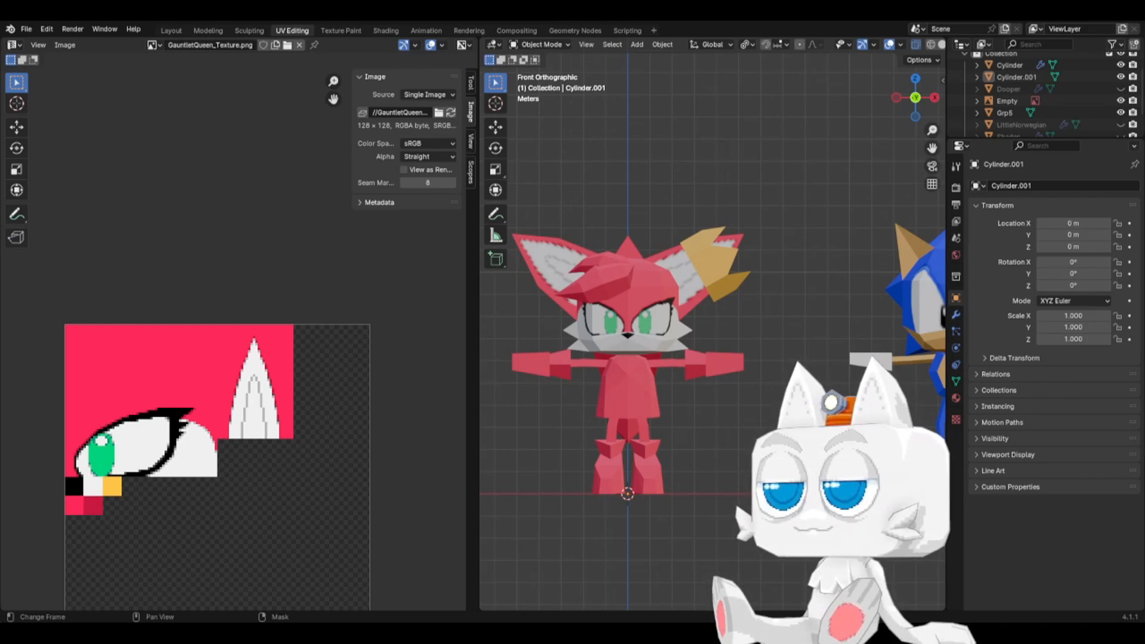
# - Switch to Aseprite, sample the jacket's orange from RefSheet_Fennec_Queen_V1.png, and return to GauntletQueen_Texture.aseprite
pyautogui.hotkey('alt', 'Tab')
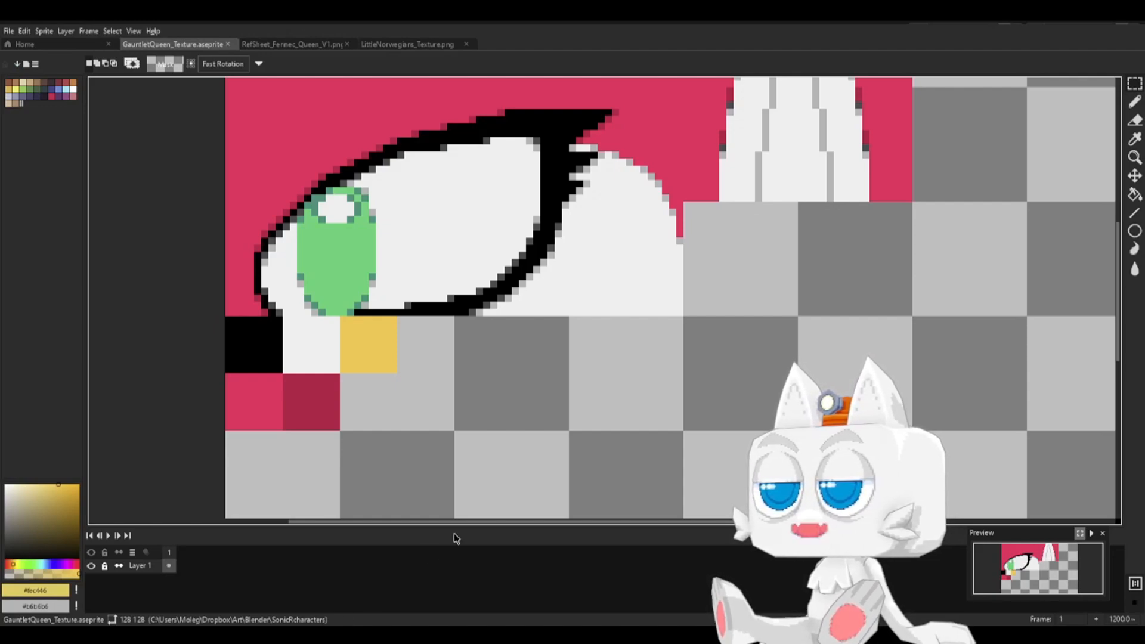
pyautogui.press('m')
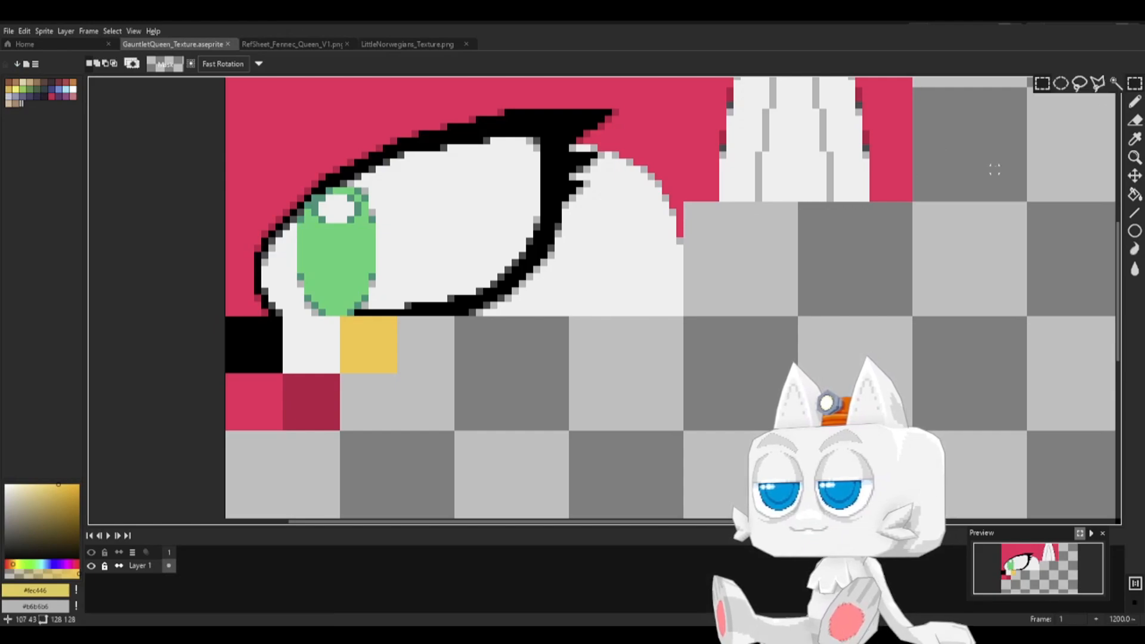
pyautogui.press('space')
pyautogui.moveTo(502, 249); pyautogui.dragTo(488, 329)
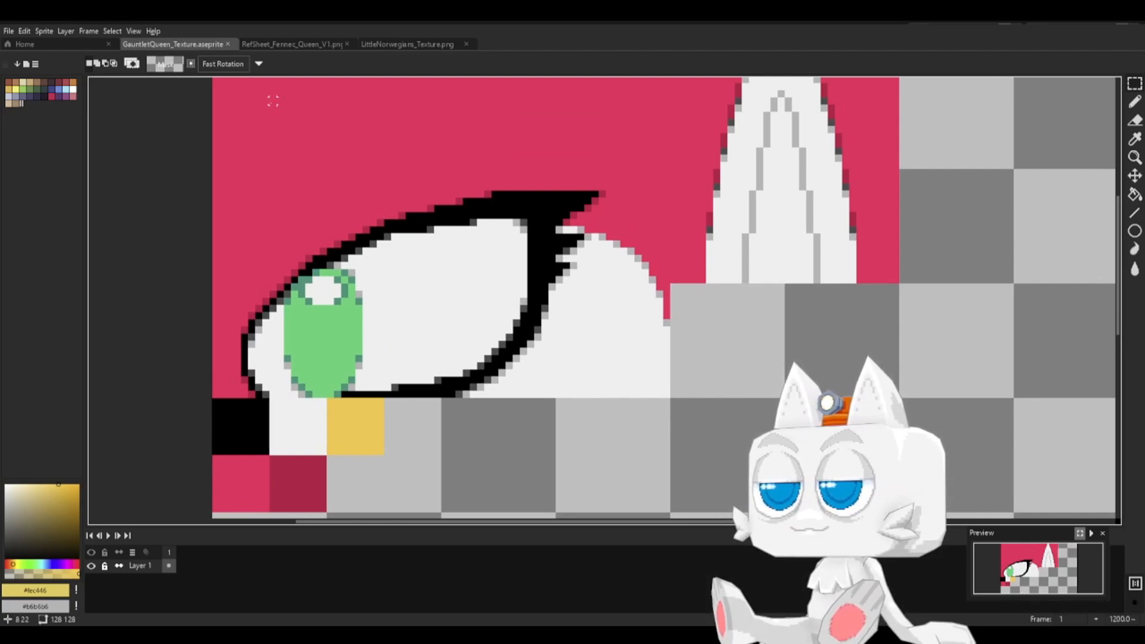
pyautogui.click(309, 45)
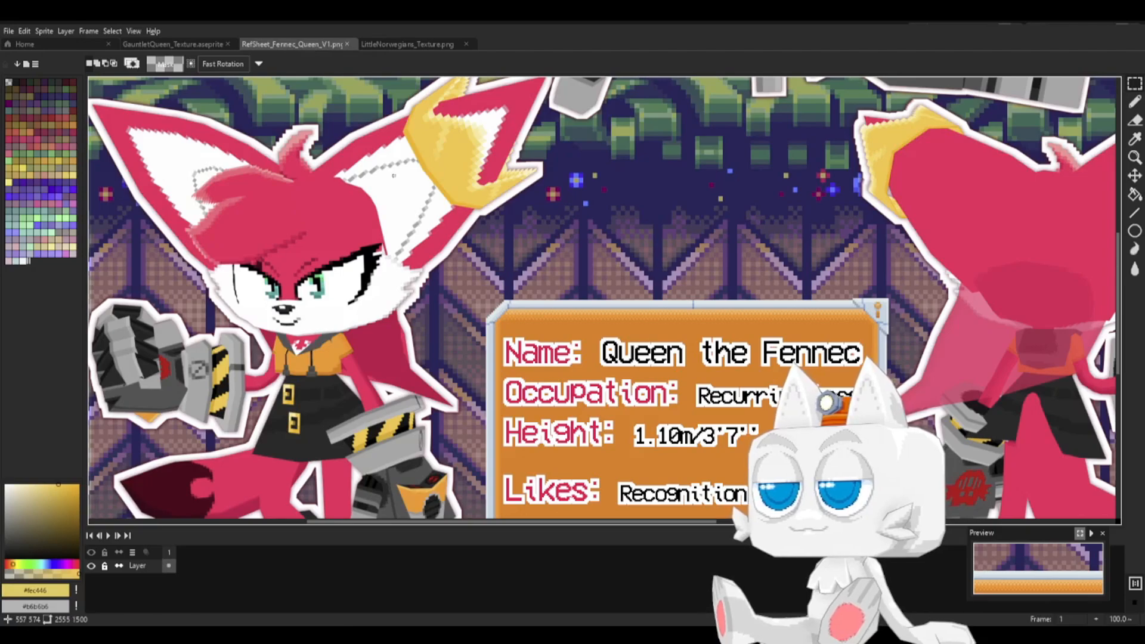
pyautogui.press('space')
pyautogui.moveTo(371, 325); pyautogui.dragTo(443, 281)
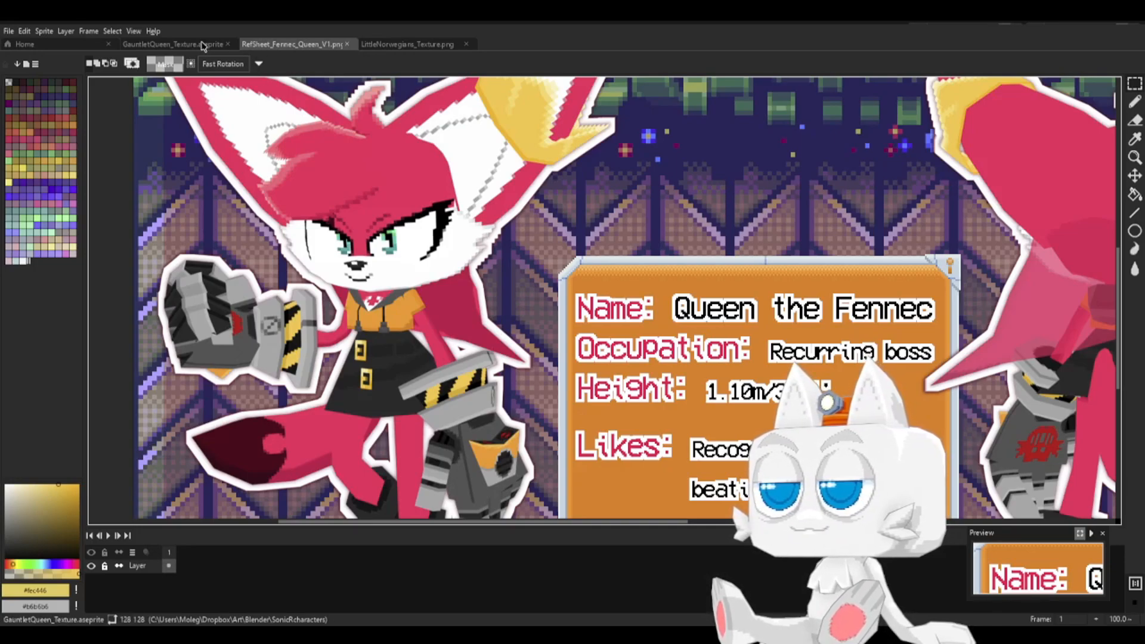
pyautogui.press('b')
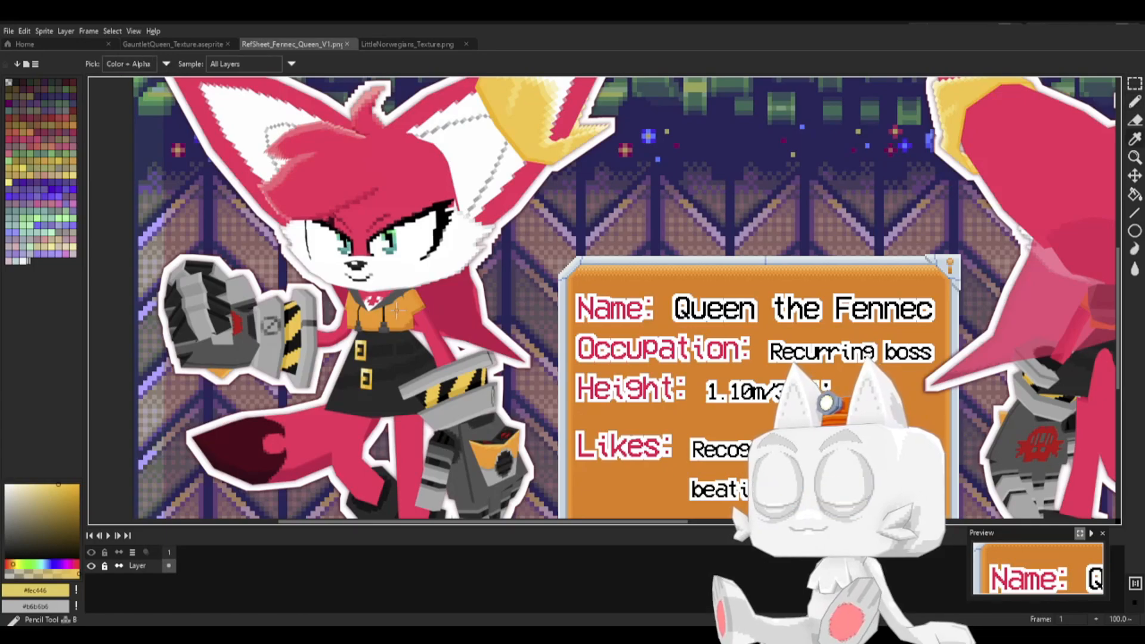
pyautogui.keyDown('alt'); pyautogui.click(401, 311); pyautogui.keyUp('alt')
pyautogui.click(164, 45)
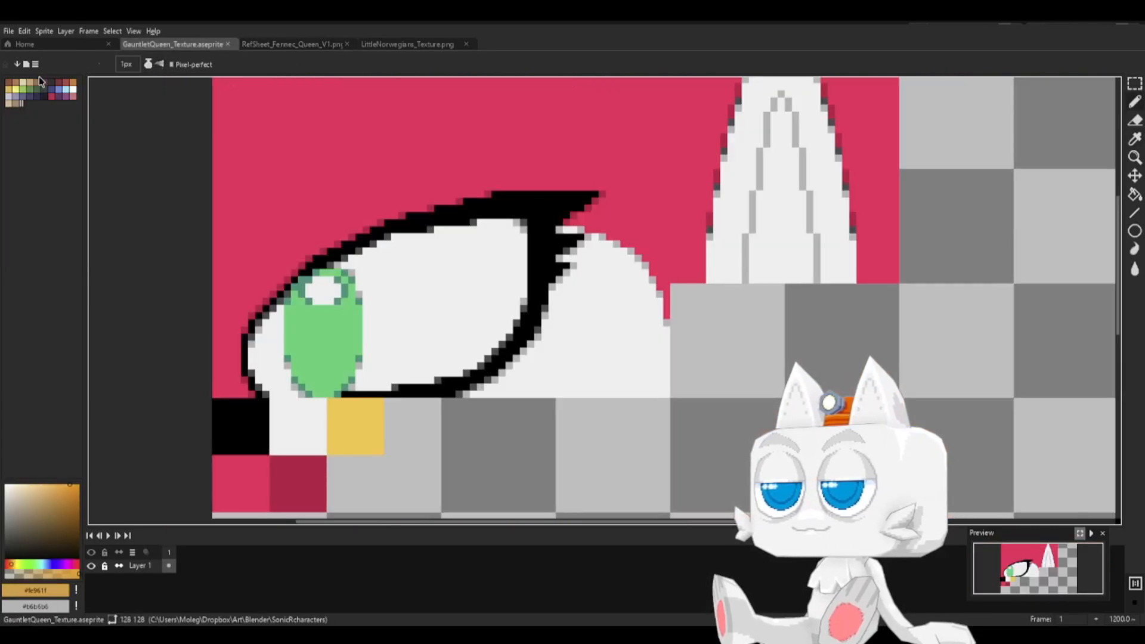
# - Select the empty 32 × 48 pixel area beside the ear block in the texture's upper corner and fill it with the orange
pyautogui.click(1136, 83)
pyautogui.moveTo(864, 269)
pyautogui.mouseDown(button='middle')
pyautogui.moveTo(625, 363)
pyautogui.moveTo(587, 425)
pyautogui.mouseUp(button='middle')
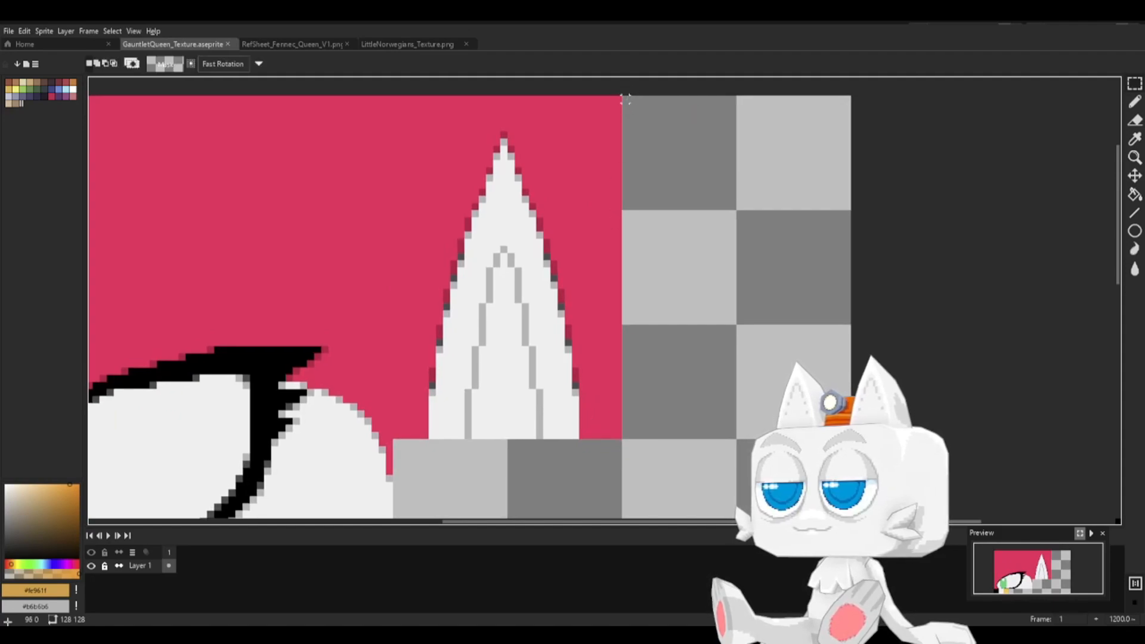
pyautogui.moveTo(625, 97); pyautogui.dragTo(847, 437)
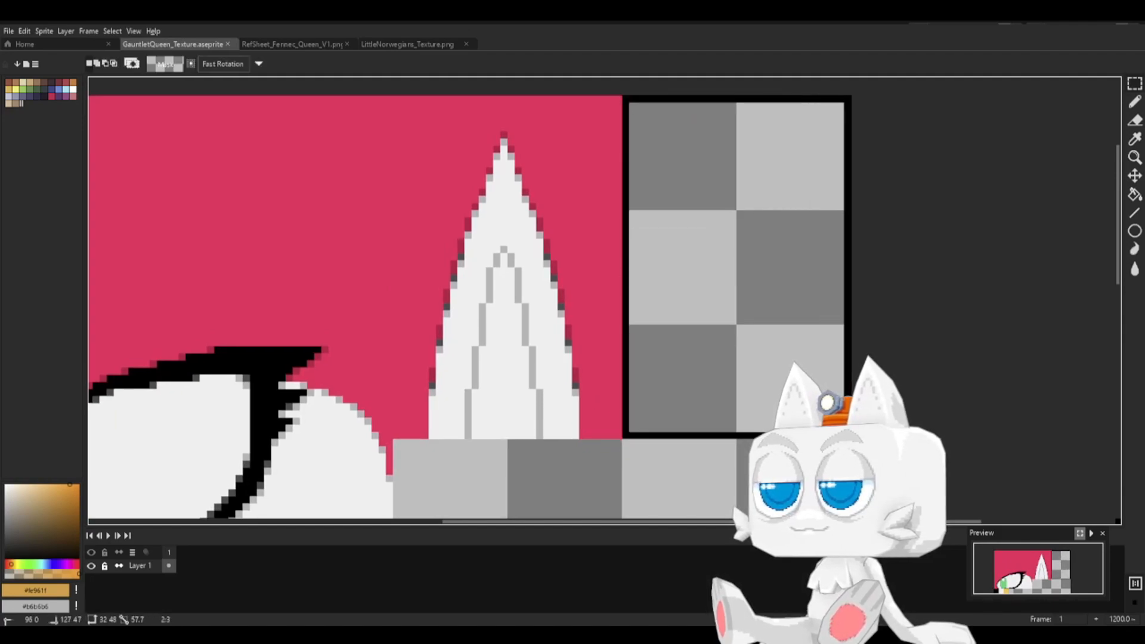
pyautogui.press('g')
pyautogui.click(750, 262)
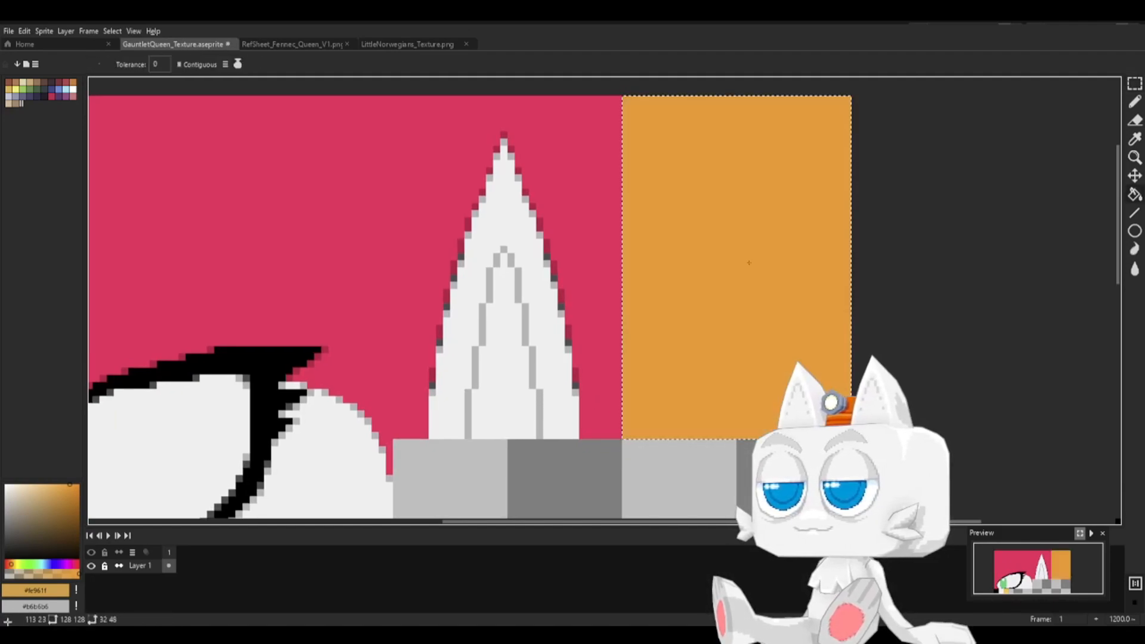
# - Sample the skirt's dark grey #252525 from the reference sheet and draw a horizontal line of it across the orange area
pyautogui.click(298, 48)
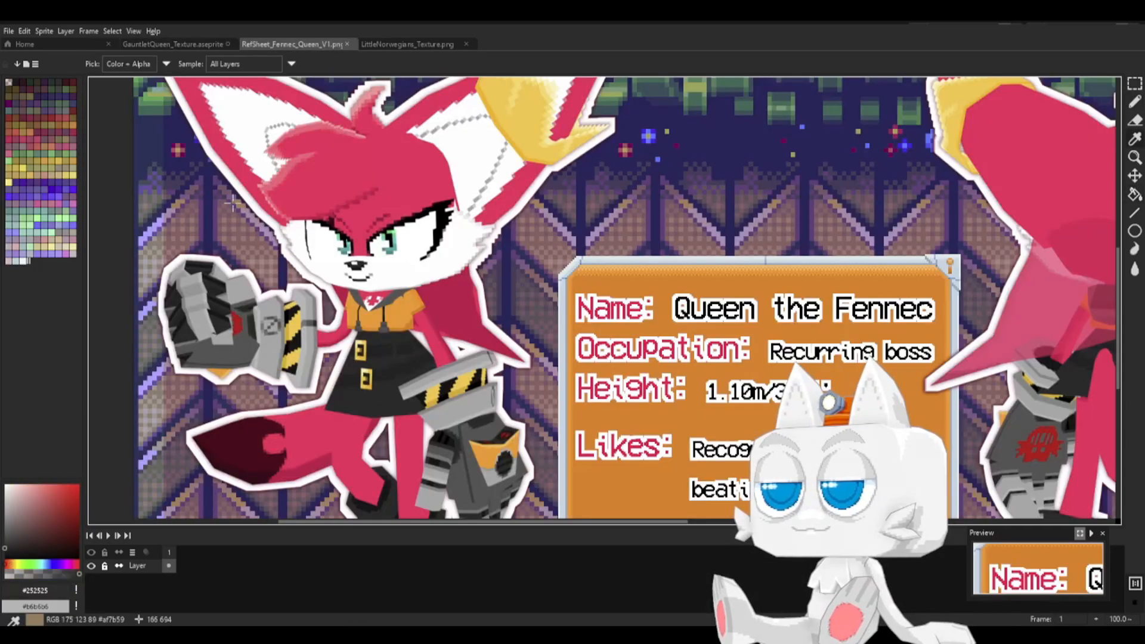
pyautogui.click(170, 44)
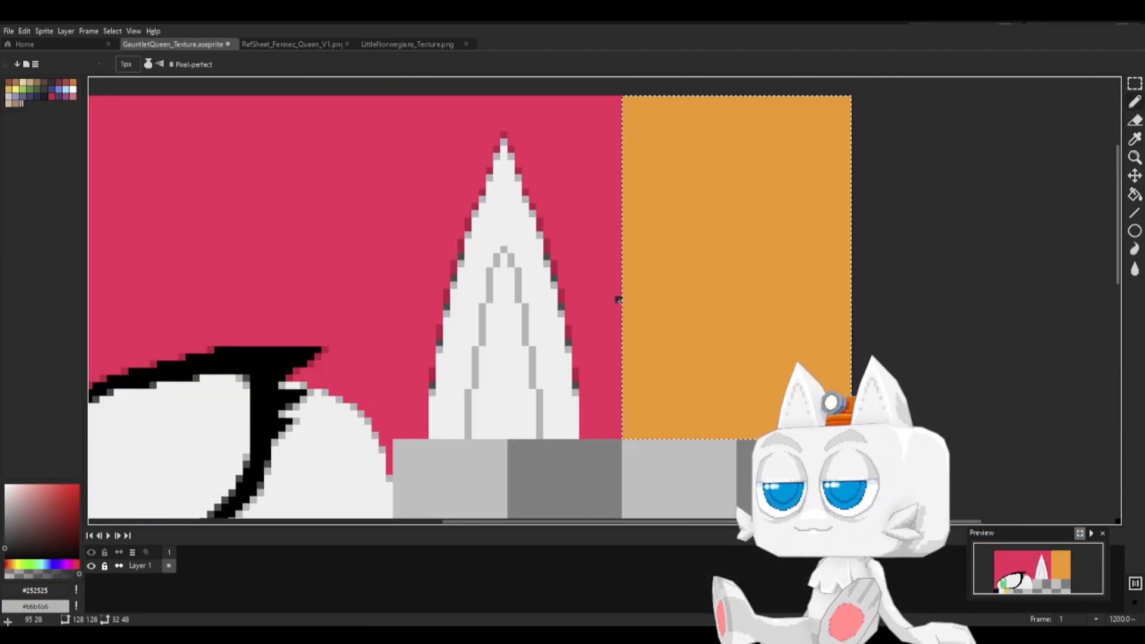
pyautogui.moveTo(616, 299); pyautogui.dragTo(854, 321)
pyautogui.moveTo(650, 300)
pyautogui.mouseDown()
pyautogui.moveTo(854, 300)
pyautogui.moveTo(819, 306)
pyautogui.mouseUp()
# - Fill the orange area below the dividing line with dark grey, including the leftover orange strips
pyautogui.press('g')
pyautogui.click(805, 364)
pyautogui.press('b')
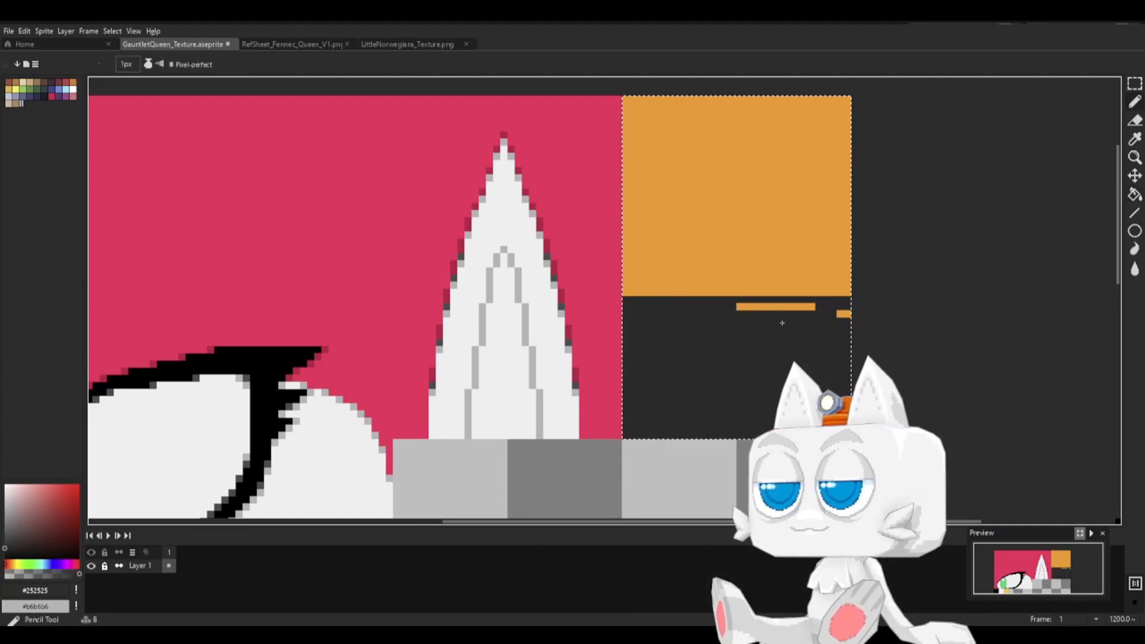
pyautogui.click(783, 307)
pyautogui.press('g')
pyautogui.click(796, 308)
pyautogui.click(769, 306)
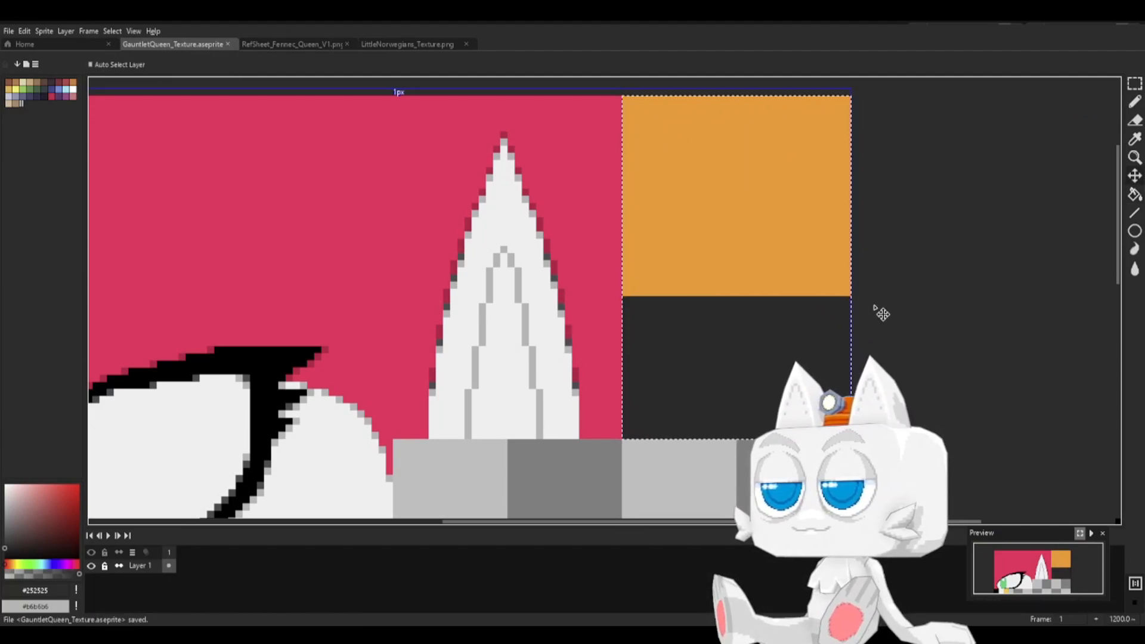
# - Save GauntletQueen_Texture.aseprite and export the updated texture as an image
pyautogui.hotkey('ctrl', 's')
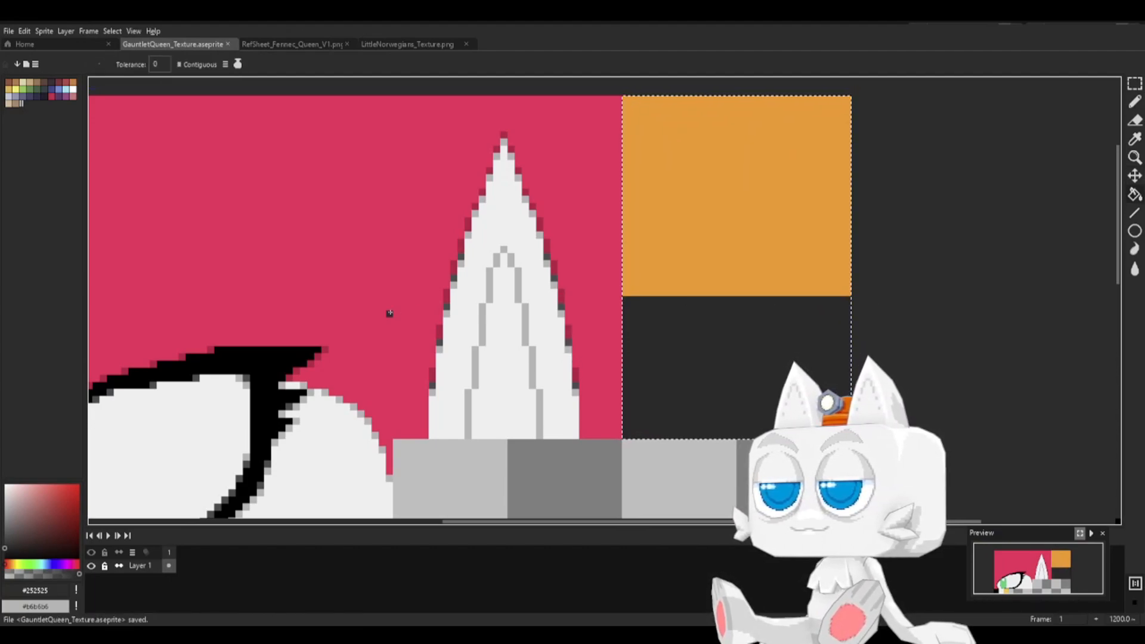
pyautogui.click(8, 31)
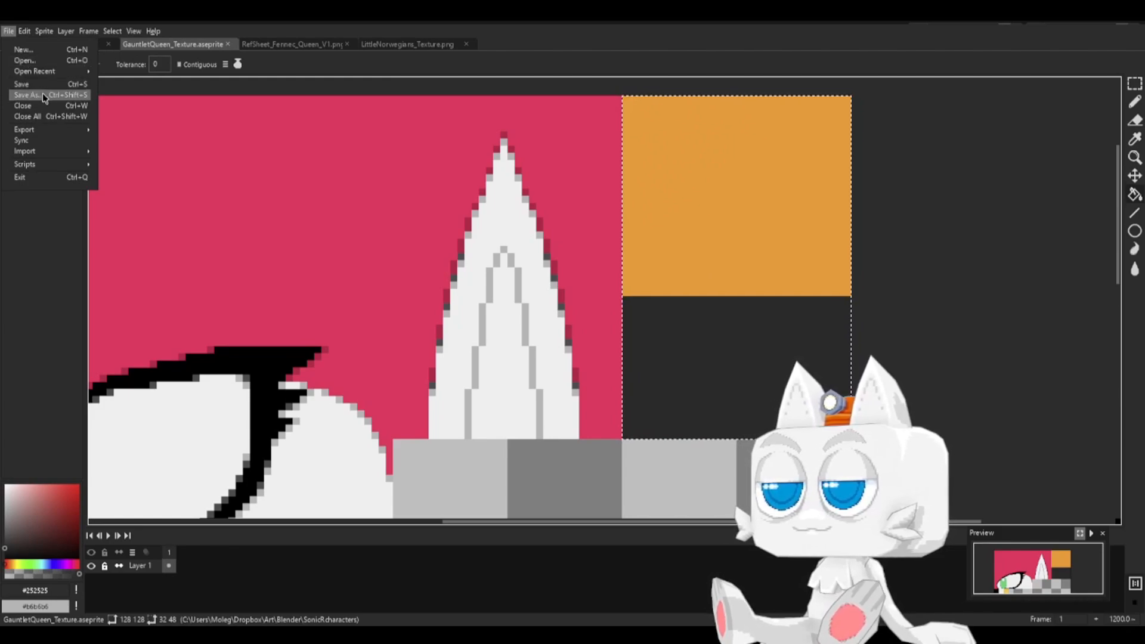
pyautogui.moveTo(80, 130)
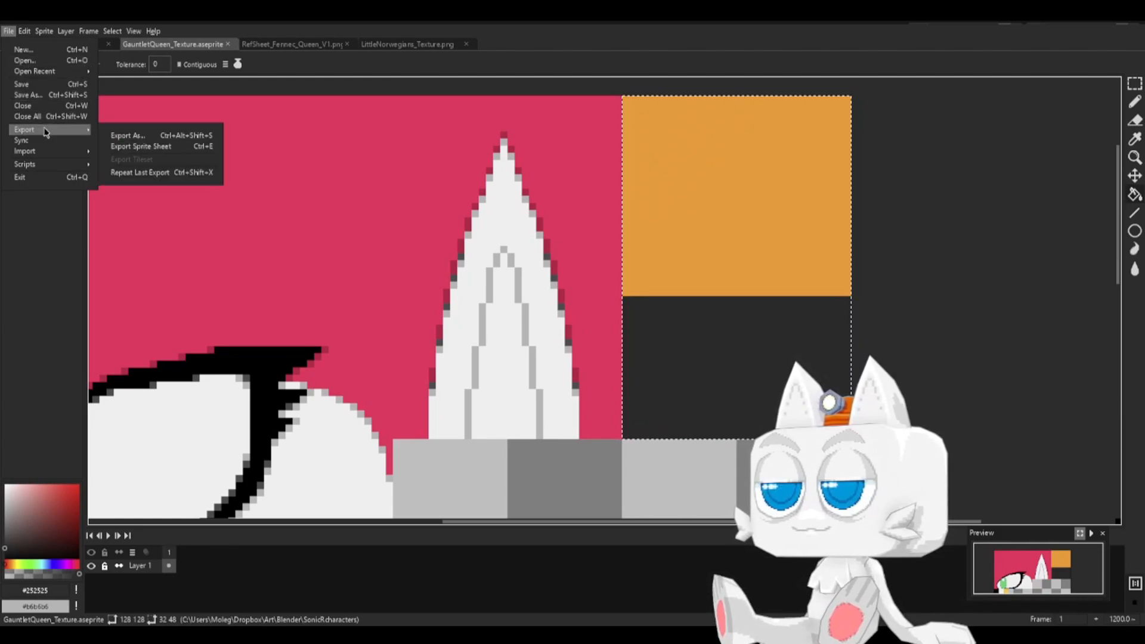
pyautogui.click(141, 135)
pyautogui.click(286, 287)
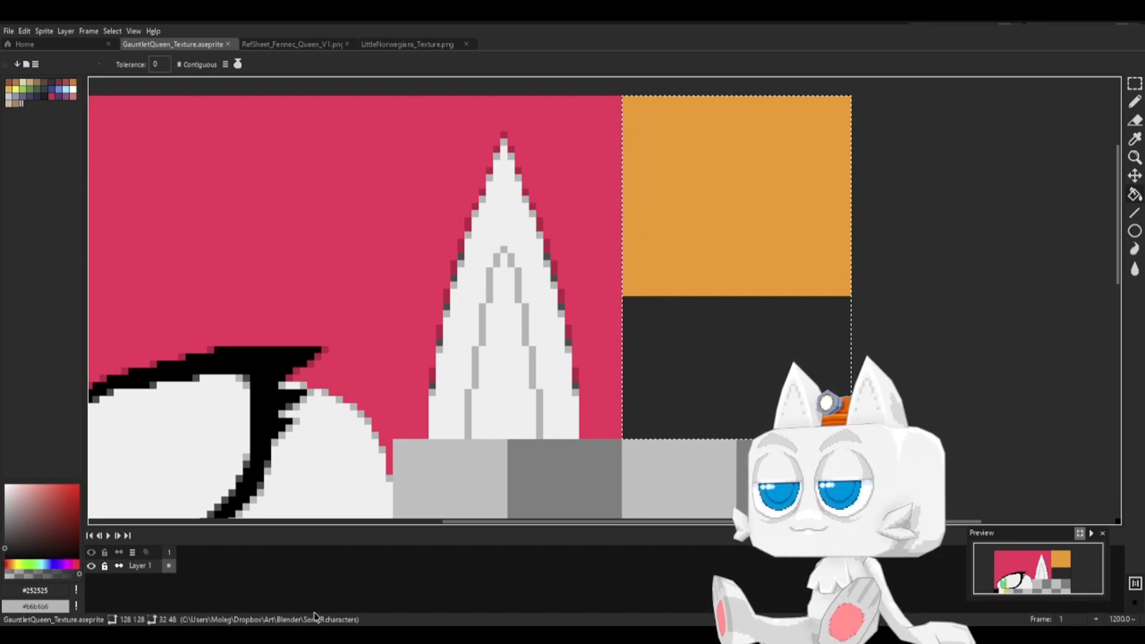
# - Switch to Blender, reload the updated GauntletQueen_Texture.png and select all linked torso and skirt faces of the character mesh
pyautogui.hotkey('alt', 'Tab')
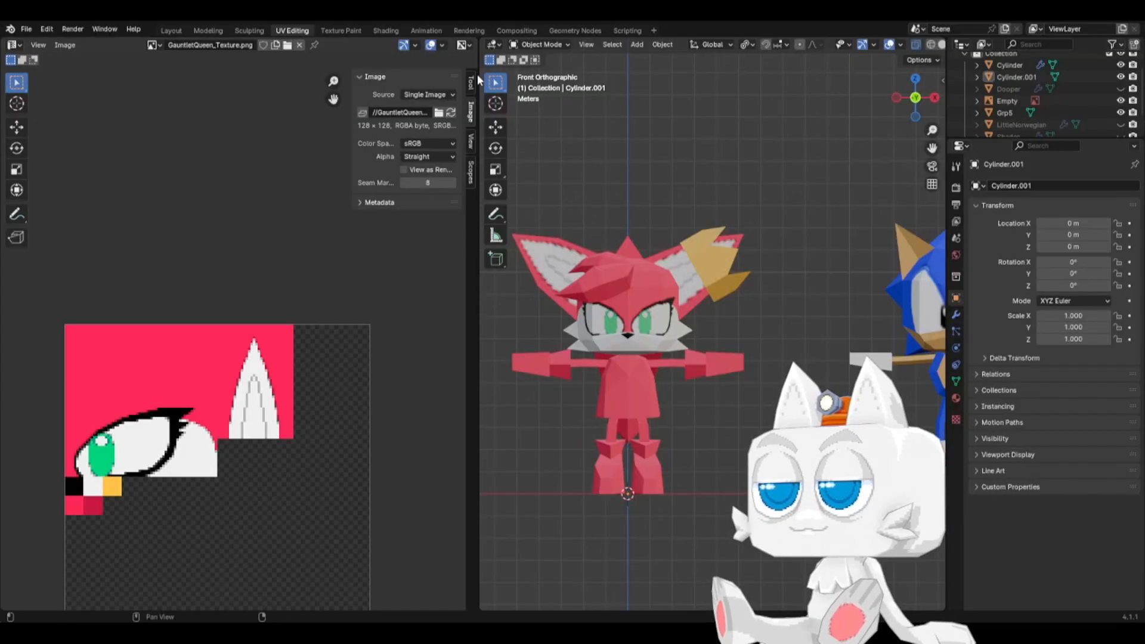
pyautogui.click(454, 112)
pyautogui.click(655, 397)
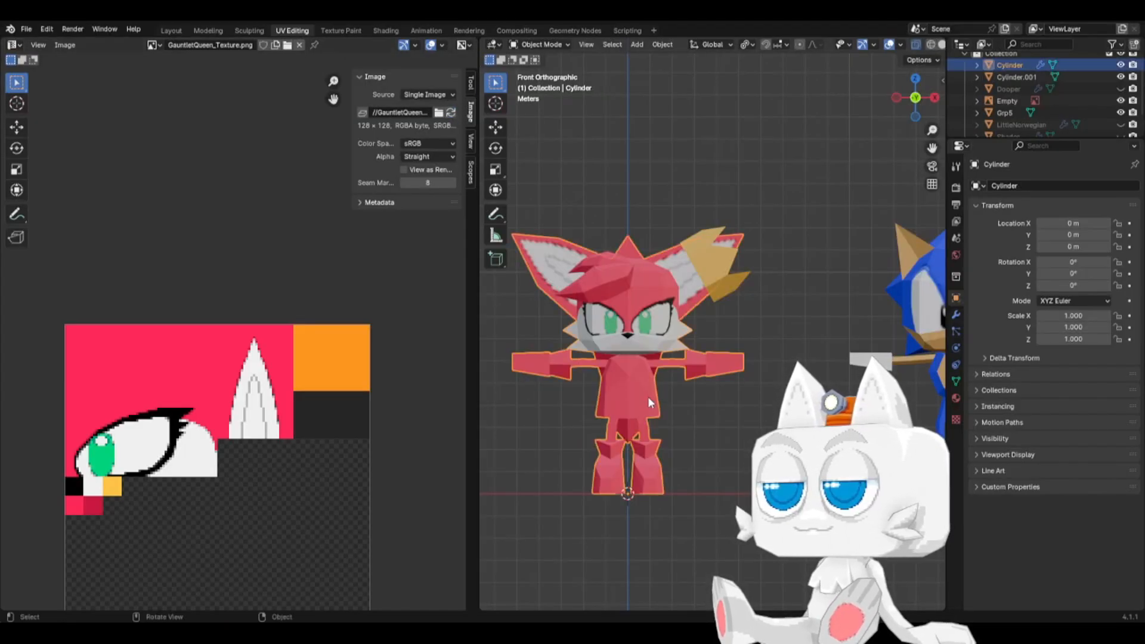
pyautogui.press('Tab')
pyautogui.click(656, 411)
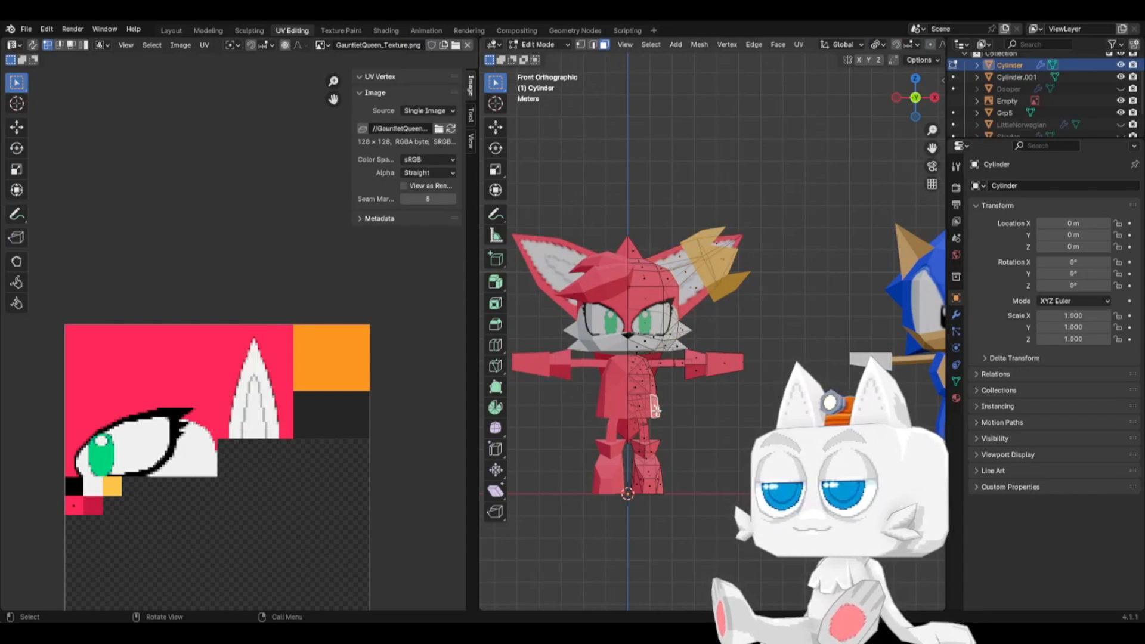
pyautogui.hotkey('ctrl', 'l')
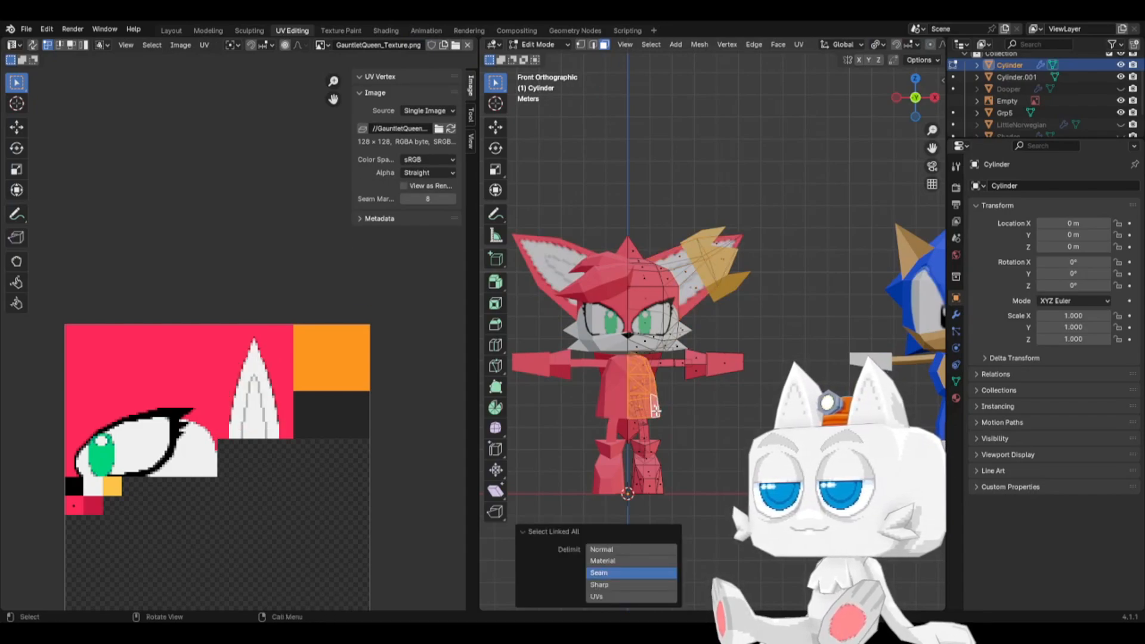
# - Project the torso faces' UVs from the front view and place the island across the orange and dark grey boundary
pyautogui.click(799, 44)
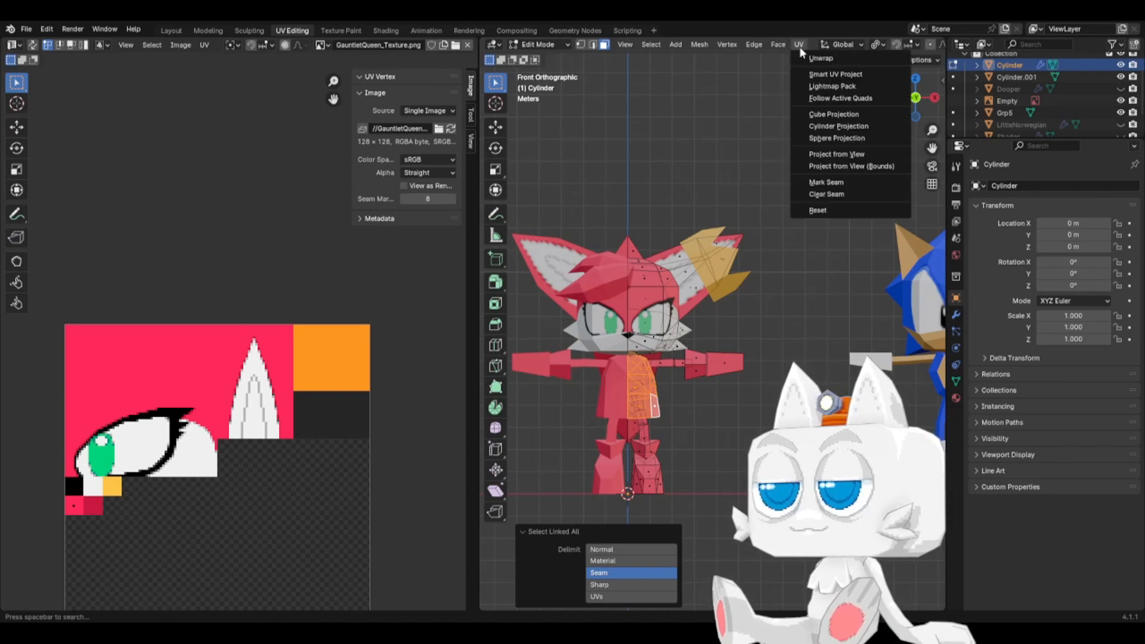
pyautogui.click(837, 154)
pyautogui.press('a')
pyautogui.press('g')
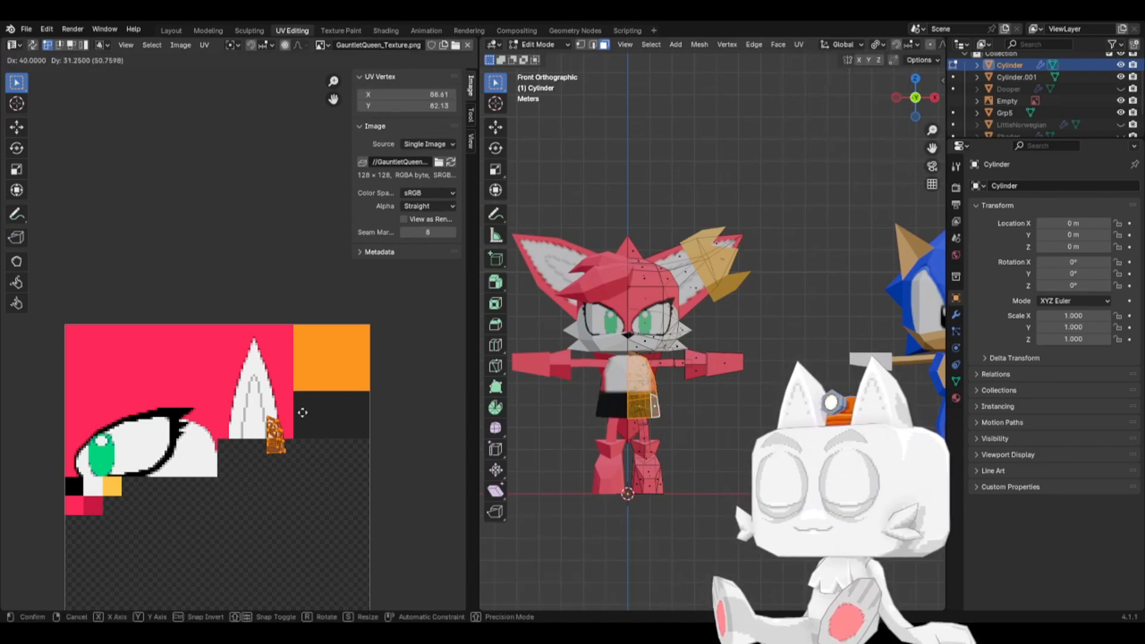
pyautogui.click(347, 370)
# - Enlarge the torso UV island to about twice its size over the orange and dark grey block
pyautogui.scroll(4, 391, 377)
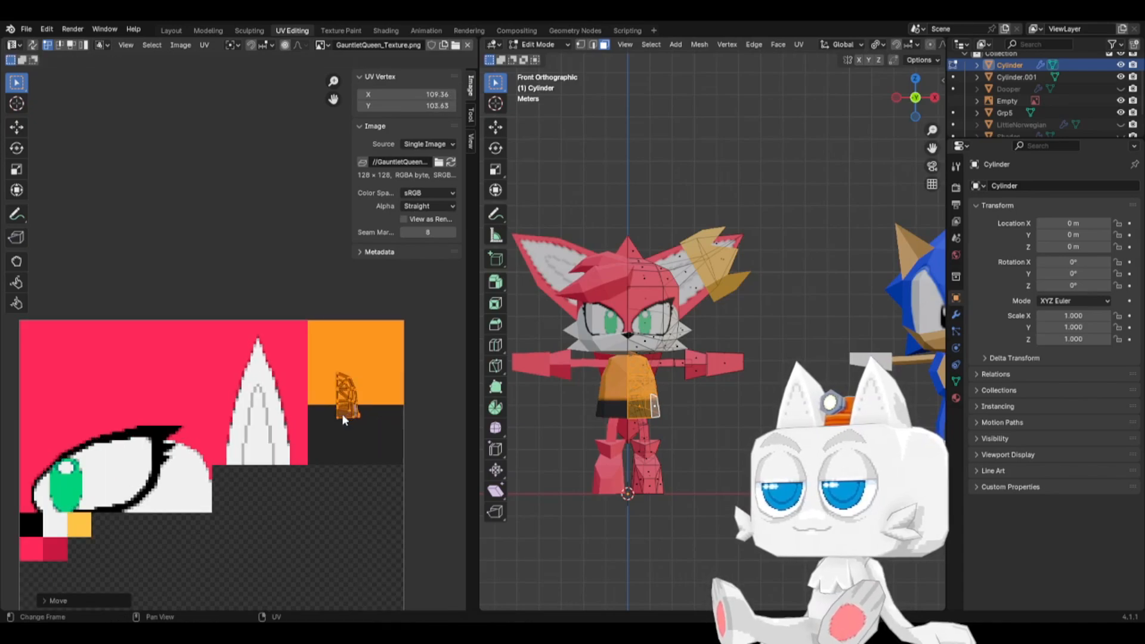
pyautogui.press('KP_3')
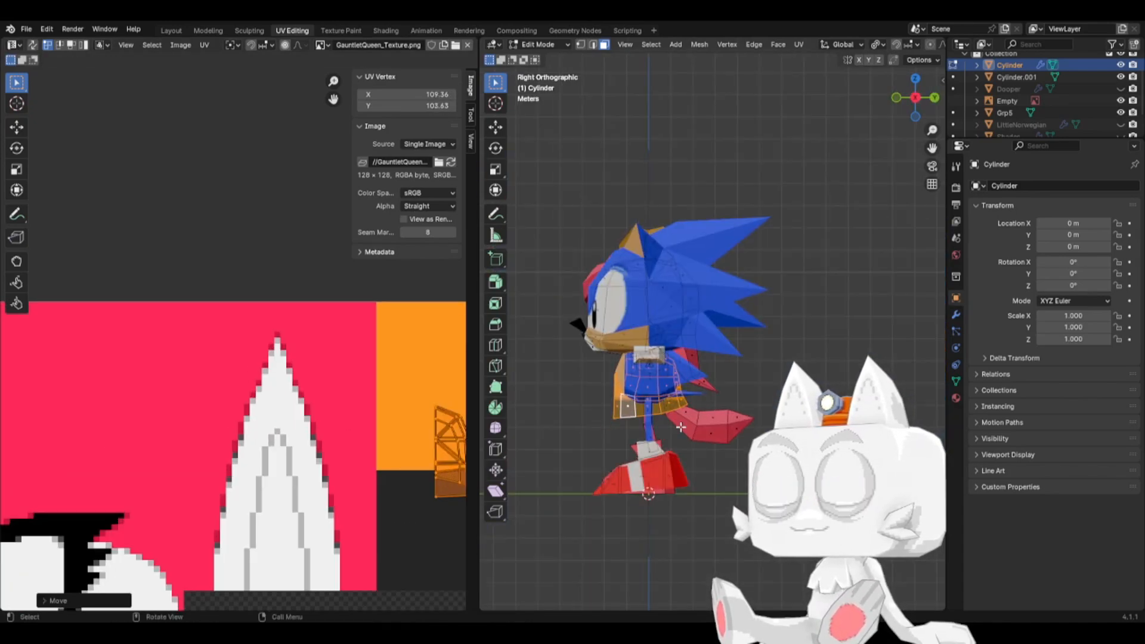
pyautogui.scroll(4, 681, 427)
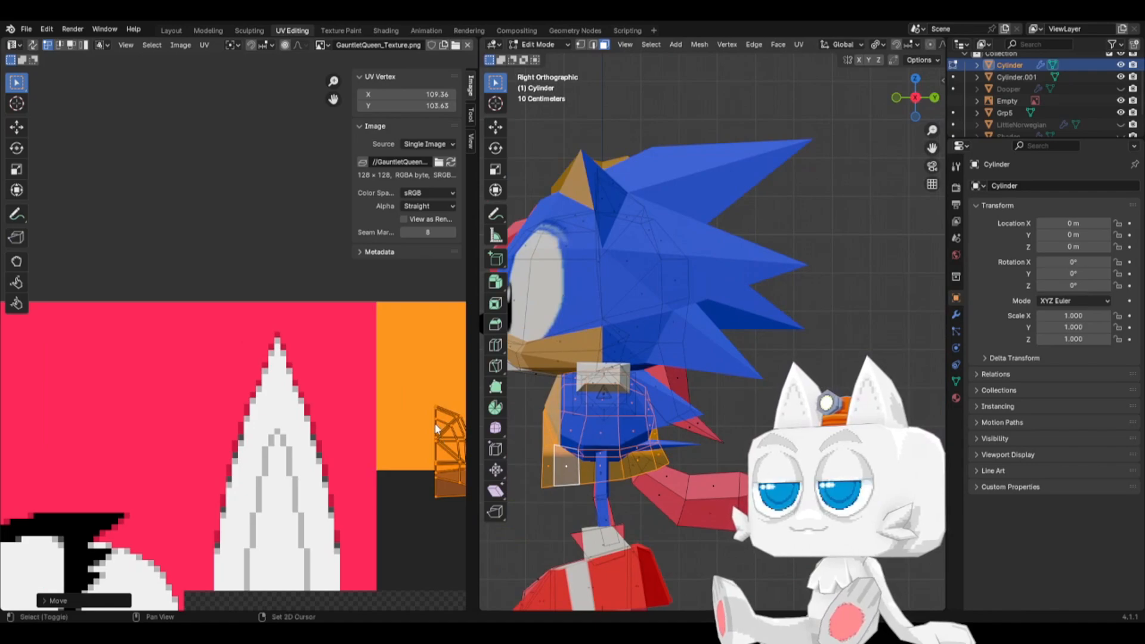
pyautogui.moveTo(436, 429); pyautogui.dragTo(368, 411, button='middle')
pyautogui.press('s')
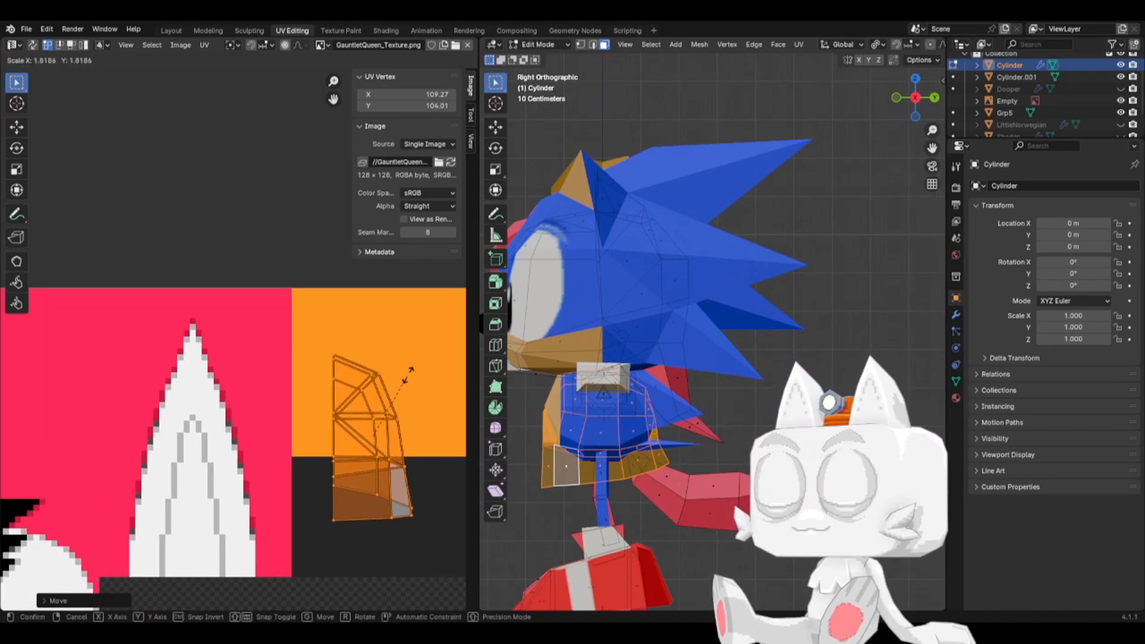
pyautogui.click(338, 455)
# - Flatten the UV vertex row just below the orange and dark grey boundary by scaling it to 0 along Y
pyautogui.moveTo(324, 449); pyautogui.dragTo(419, 482)
pyautogui.press('s')
pyautogui.press('y')
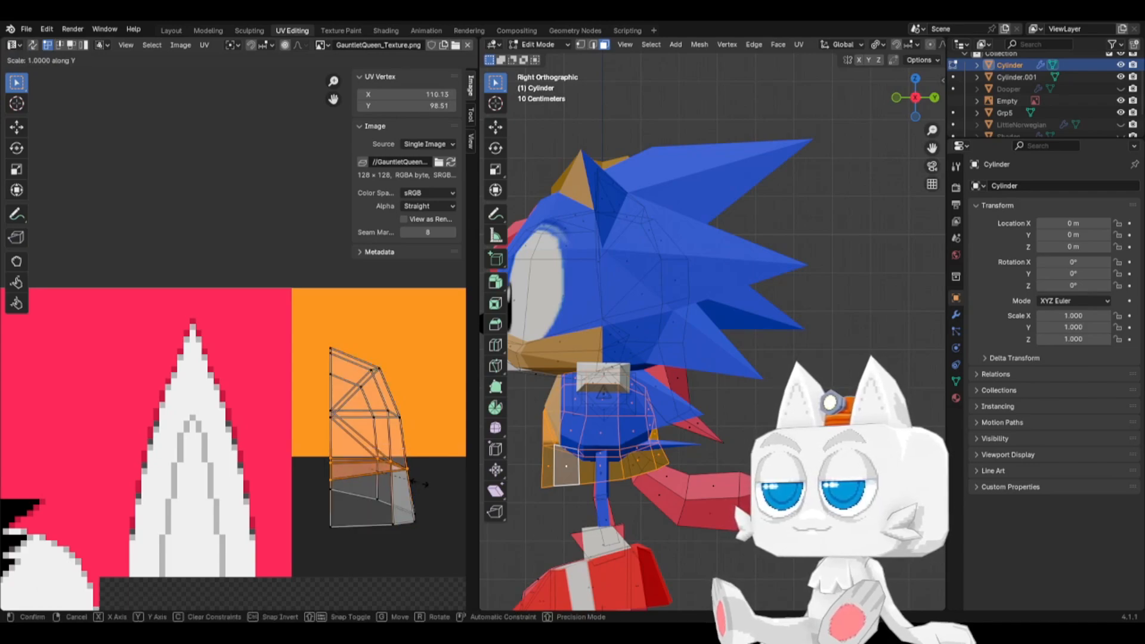
pyautogui.press('0')
pyautogui.press('Return')
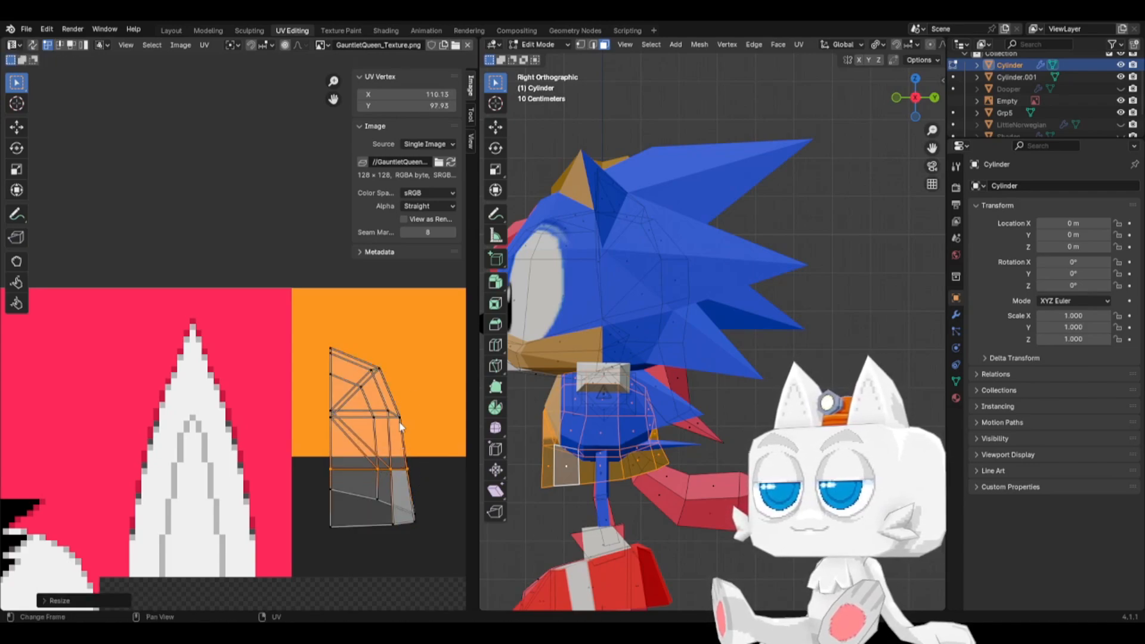
# - Flatten the hem UV vertices and the mid-torso row into straight horizontal lines, scaling the hem to 0 along Y
pyautogui.moveTo(317, 482); pyautogui.dragTo(425, 551)
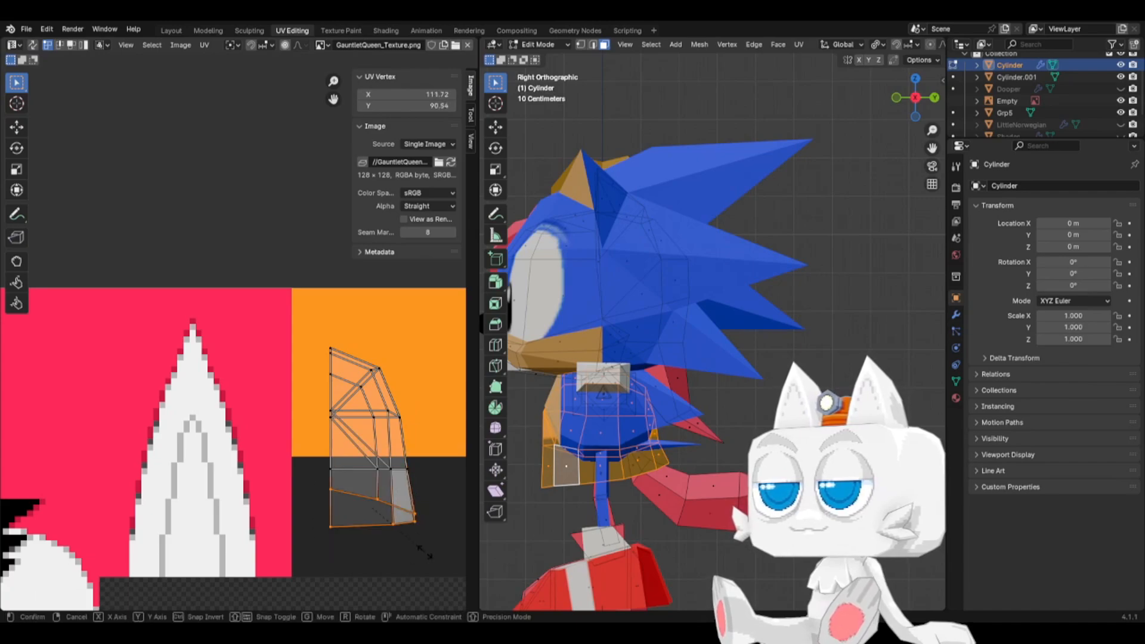
pyautogui.press('s')
pyautogui.press('y')
pyautogui.press('0')
pyautogui.press('Return')
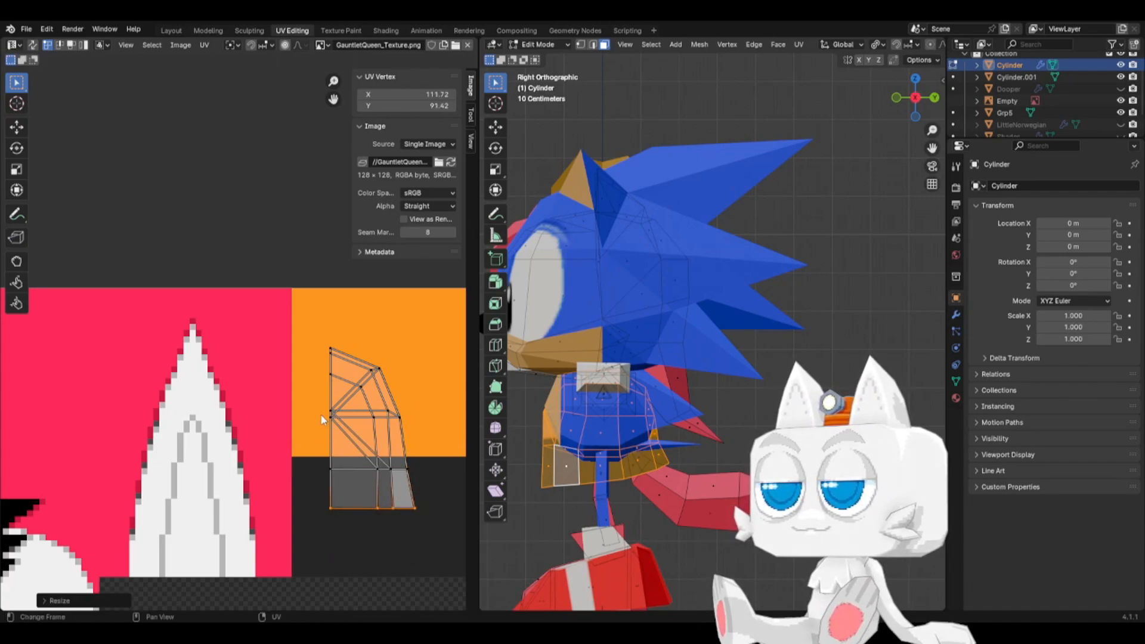
pyautogui.moveTo(320, 414); pyautogui.dragTo(411, 429)
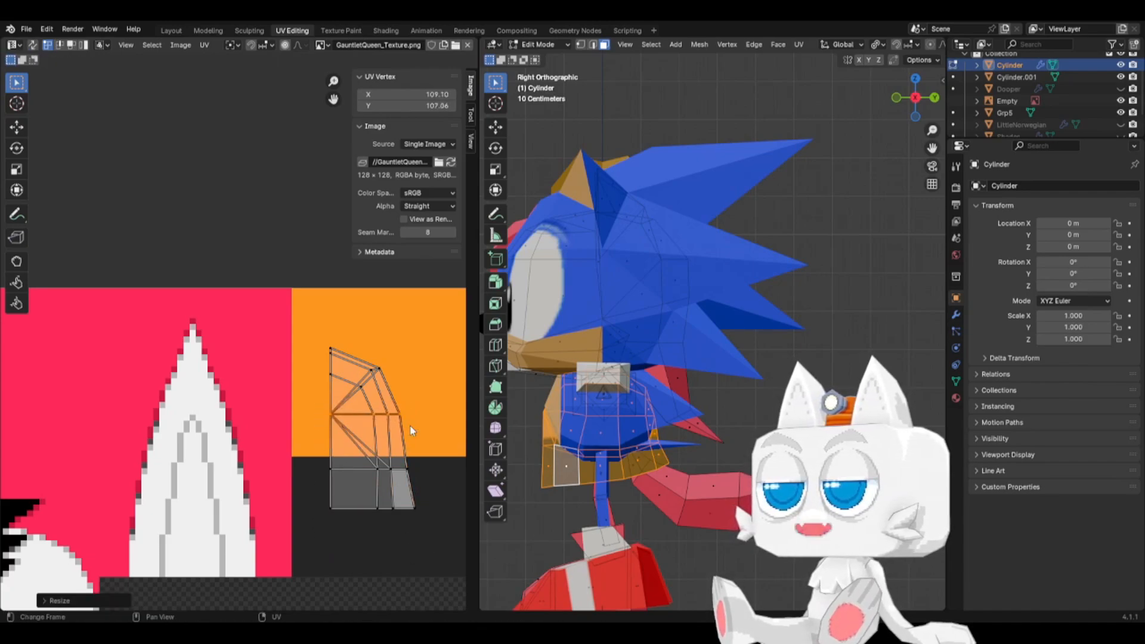
# - Scale the whole torso UV island up by about 1.64 and move it down slightly within the outfit block
pyautogui.press('l')
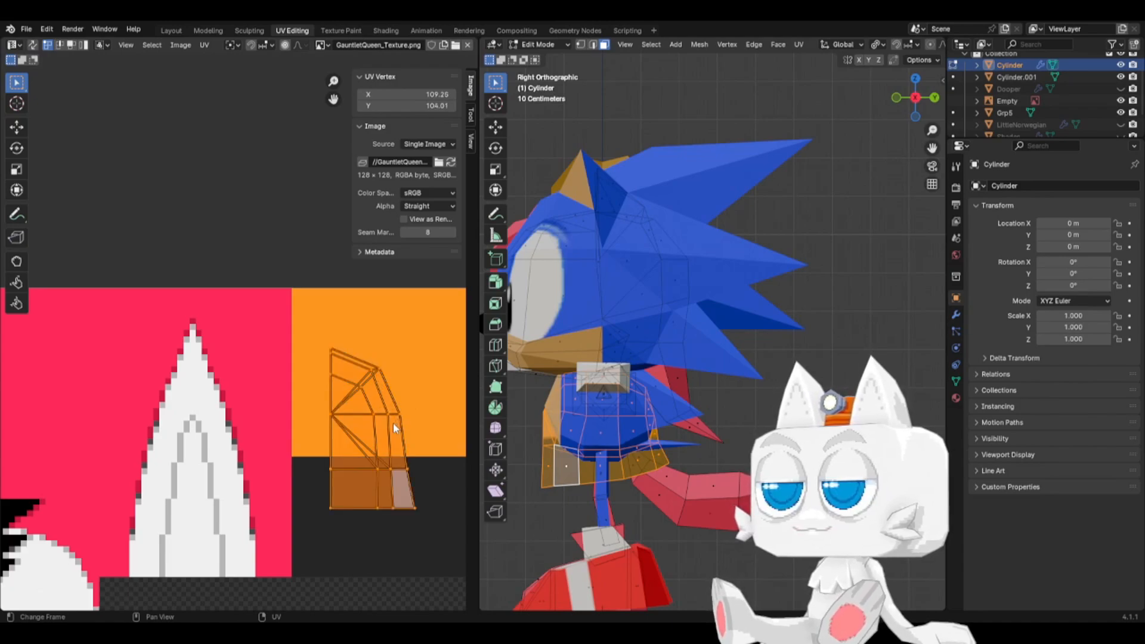
pyautogui.press('s')
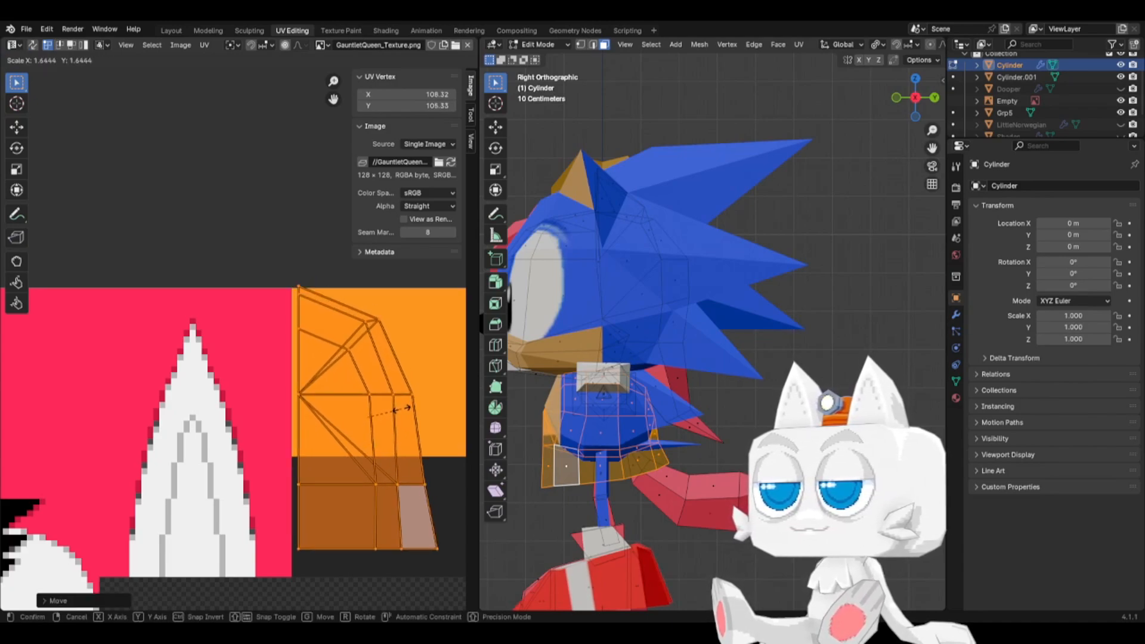
pyautogui.click(399, 408)
pyautogui.press('g')
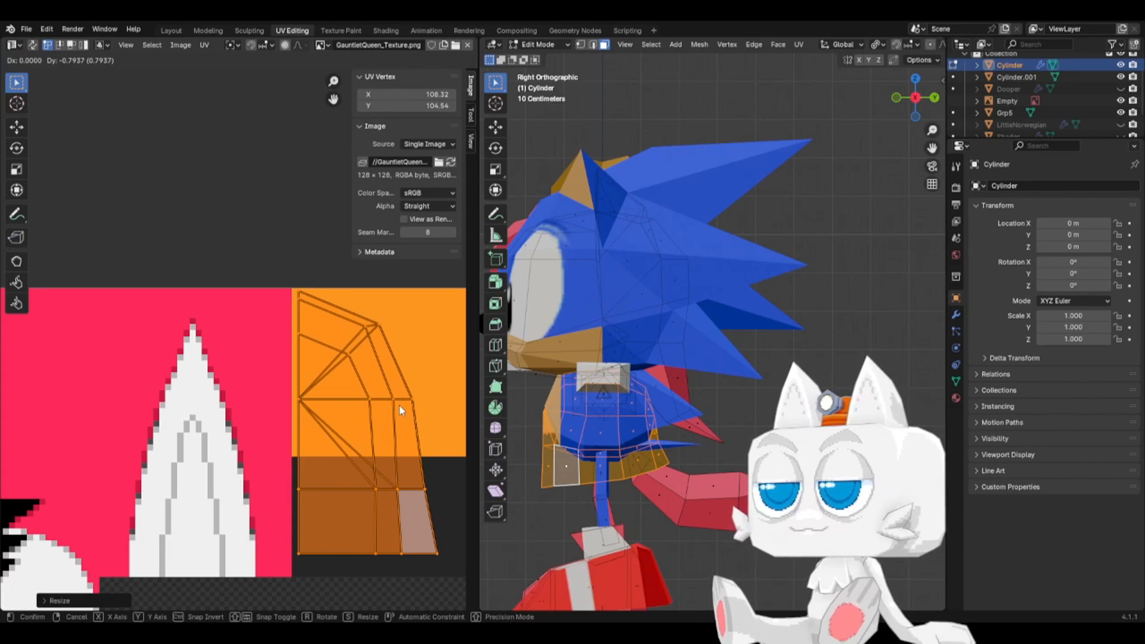
pyautogui.click(399, 409)
pyautogui.scroll(3, 402, 457)
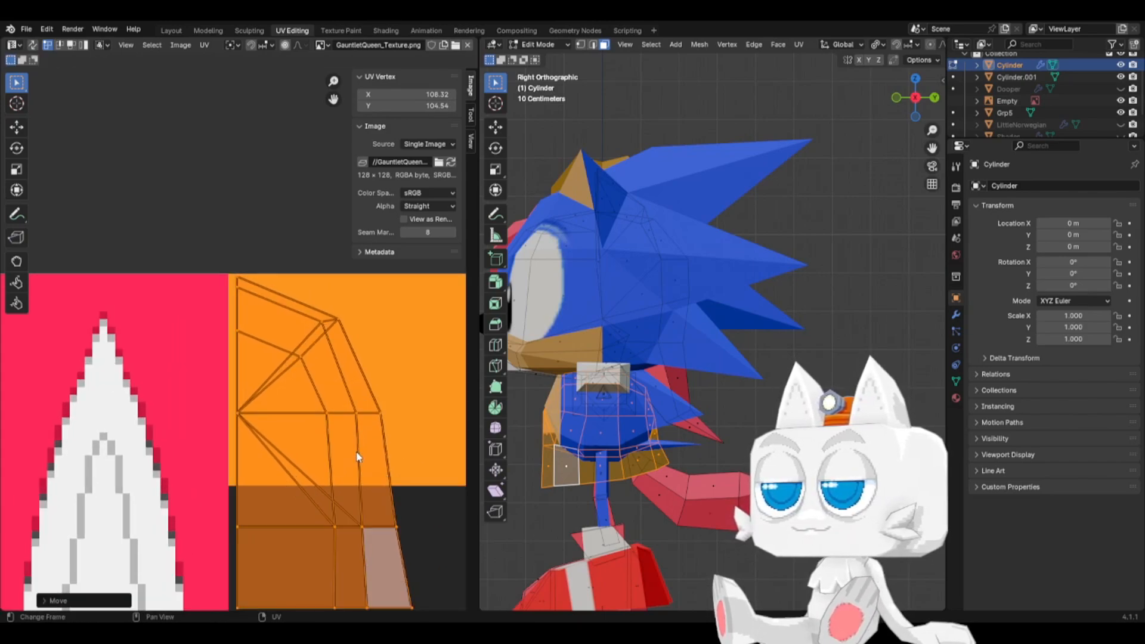
# - Shift the torso UV island farther down and enlarge it slightly so the hem nears the dark grey block's lower edge
pyautogui.scroll(-2, 358, 458)
pyautogui.press('g')
pyautogui.press('y')
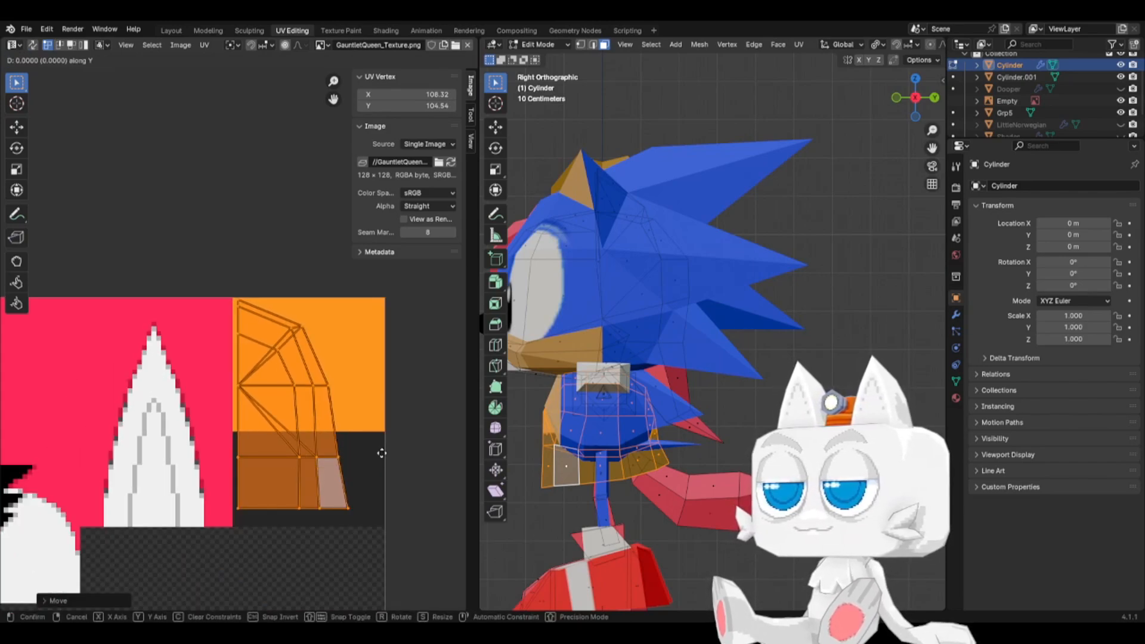
pyautogui.press('s')
pyautogui.press('y')
pyautogui.click(387, 467)
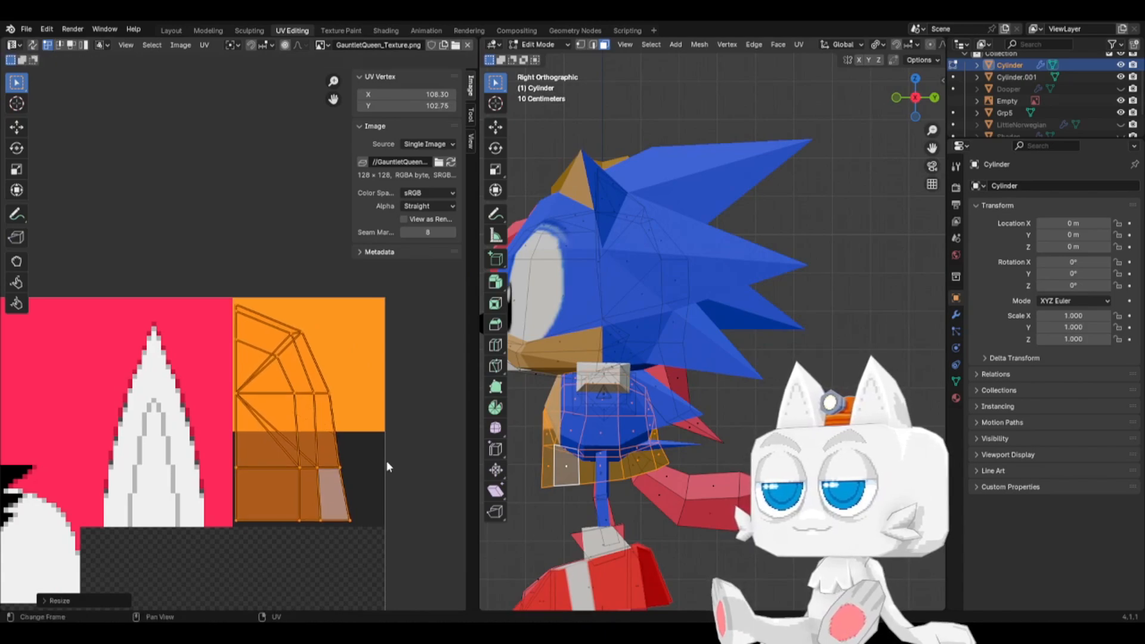
# - Select the front skirt faces and the waist faces directly above them on the model in face mode
pyautogui.press('KP_1')
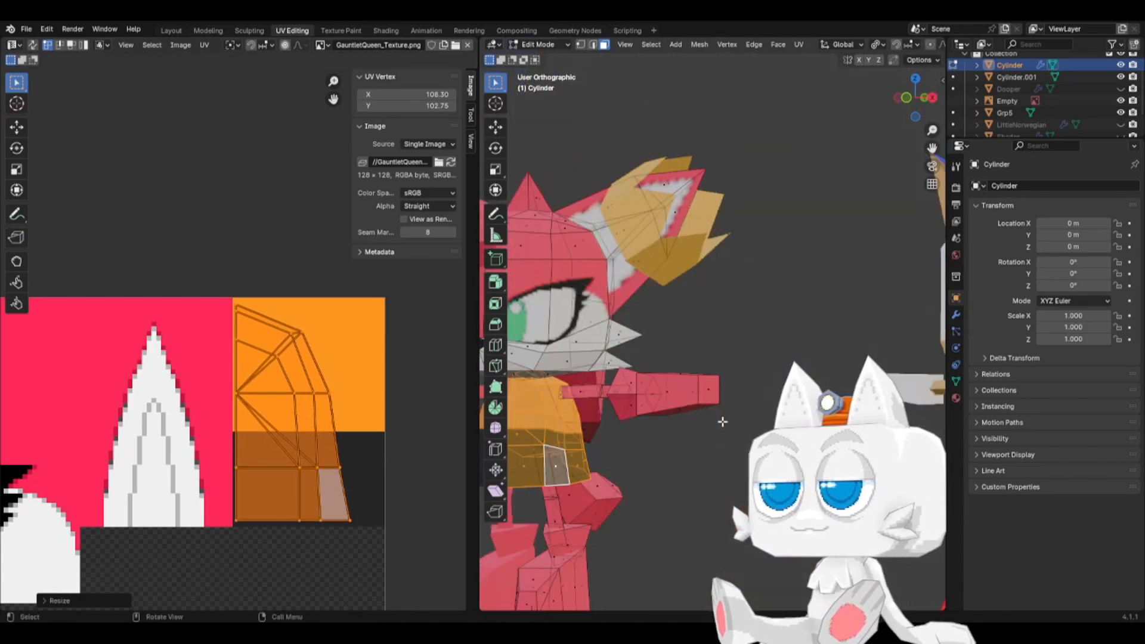
pyautogui.moveTo(697, 425); pyautogui.dragTo(516, 442, button='middle')
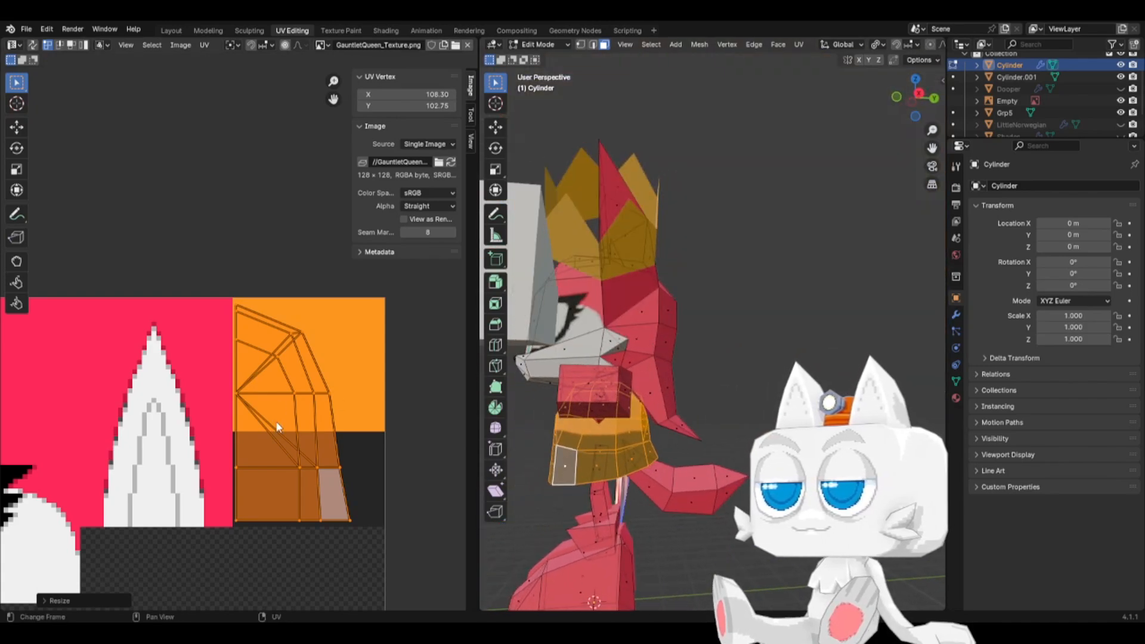
pyautogui.scroll(1, 553, 440)
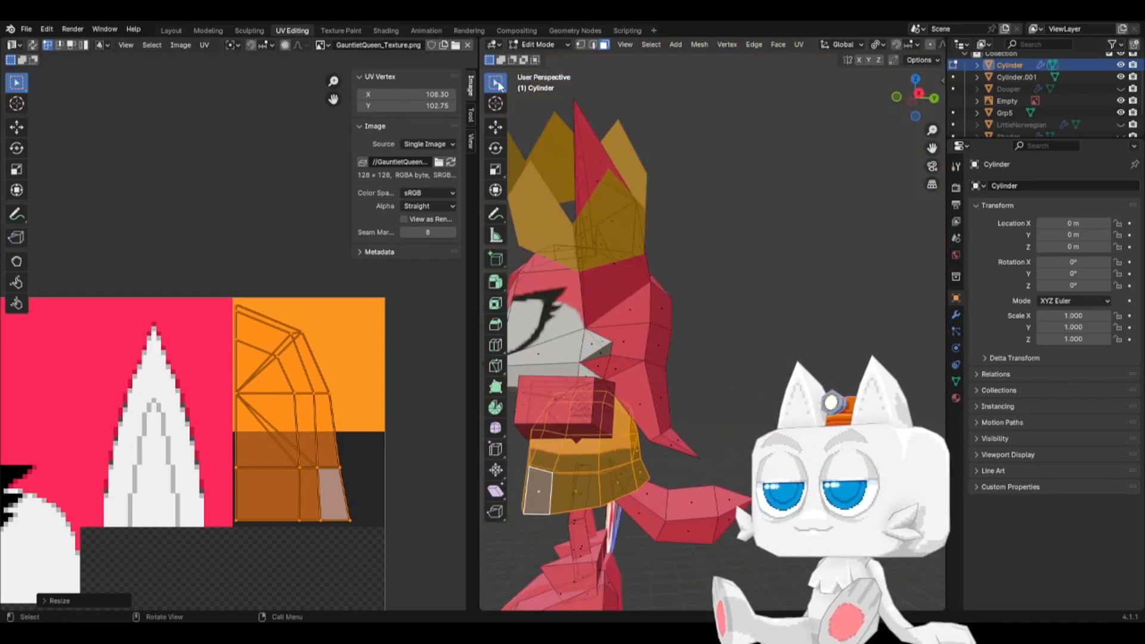
pyautogui.click(581, 45)
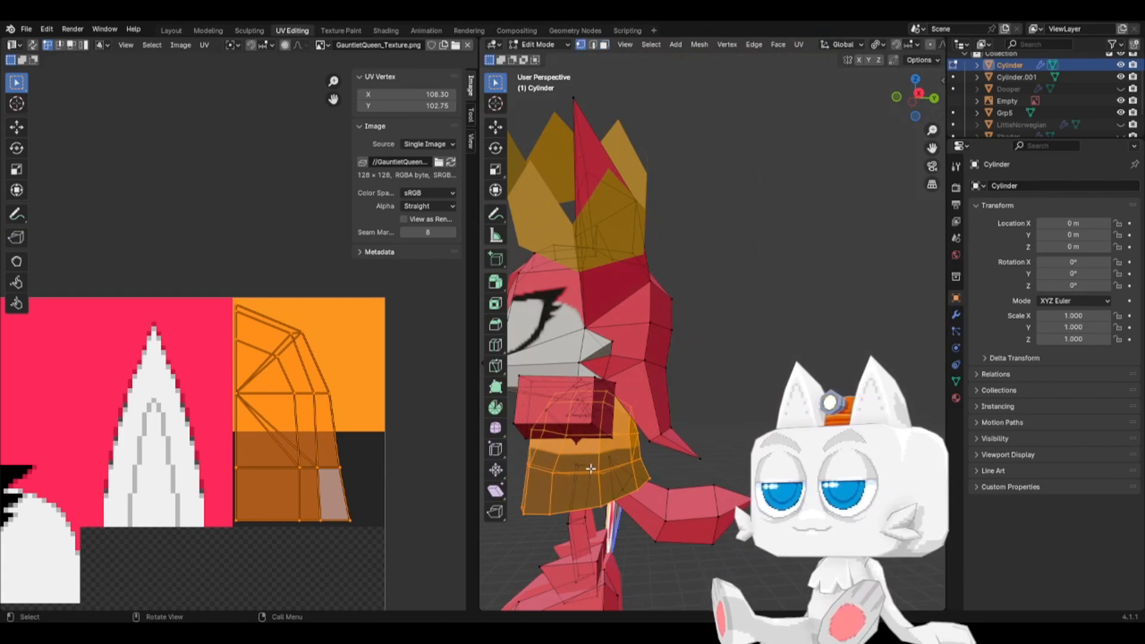
pyautogui.click(604, 45)
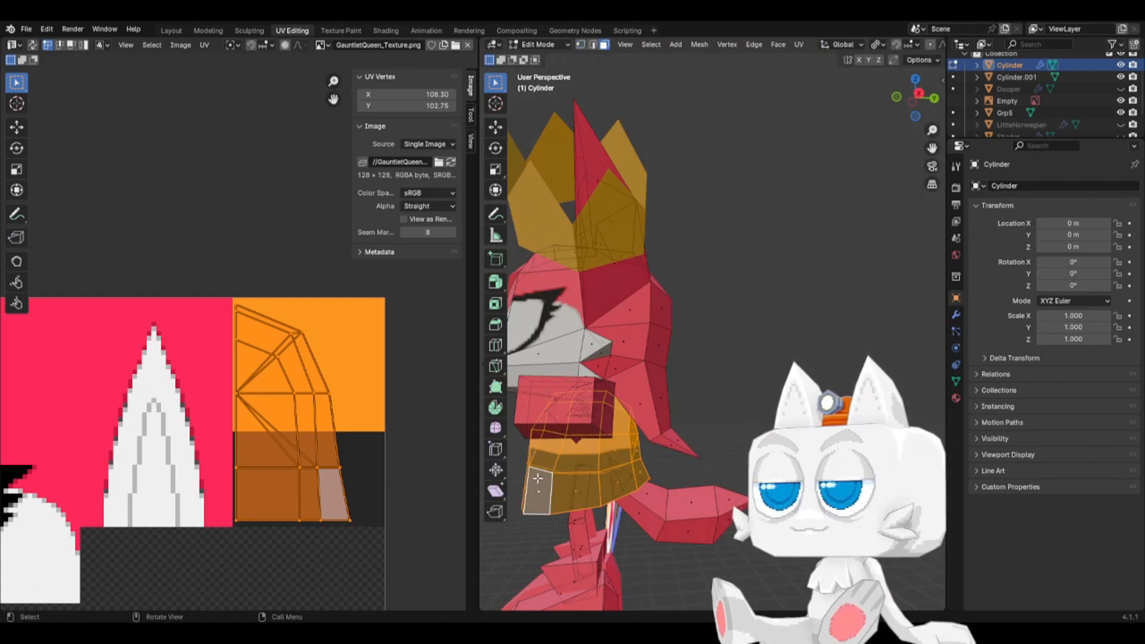
pyautogui.click(538, 478)
pyautogui.keyDown('shift'); pyautogui.click(527, 481); pyautogui.keyUp('shift')
pyautogui.keyDown('shift'); pyautogui.click(546, 453); pyautogui.keyUp('shift')
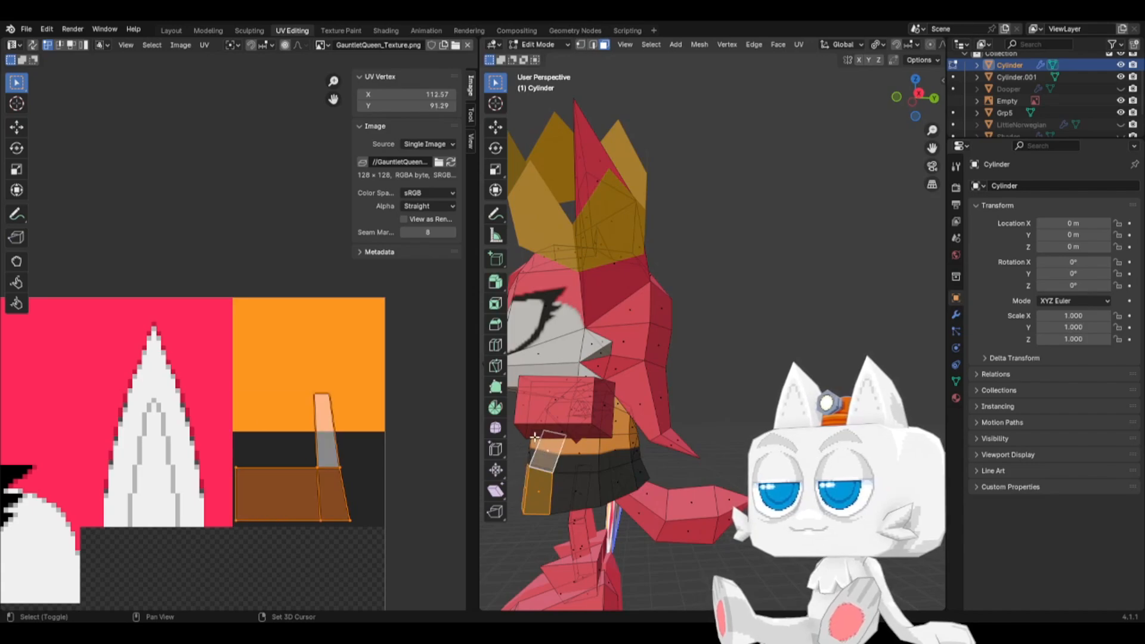
pyautogui.keyDown('shift'); pyautogui.click(530, 443); pyautogui.keyUp('shift')
pyautogui.keyDown('shift'); pyautogui.click(525, 456); pyautogui.keyUp('shift')
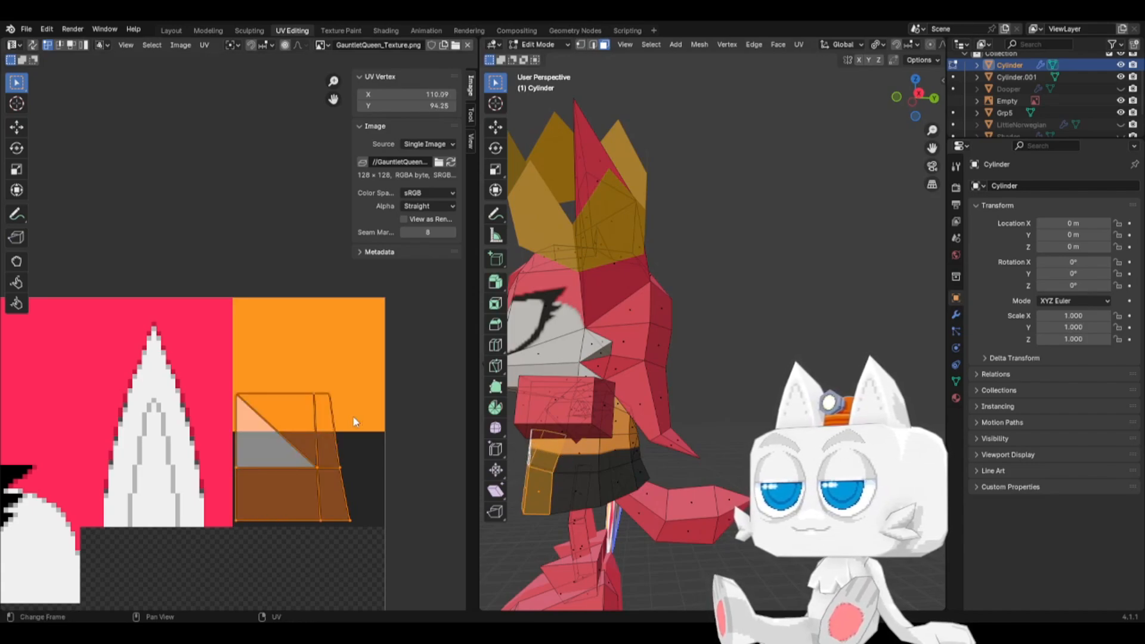
# - Deselect the UV vertices and add the upper front chest faces to the model's face selection
pyautogui.hotkey('alt', 'a')
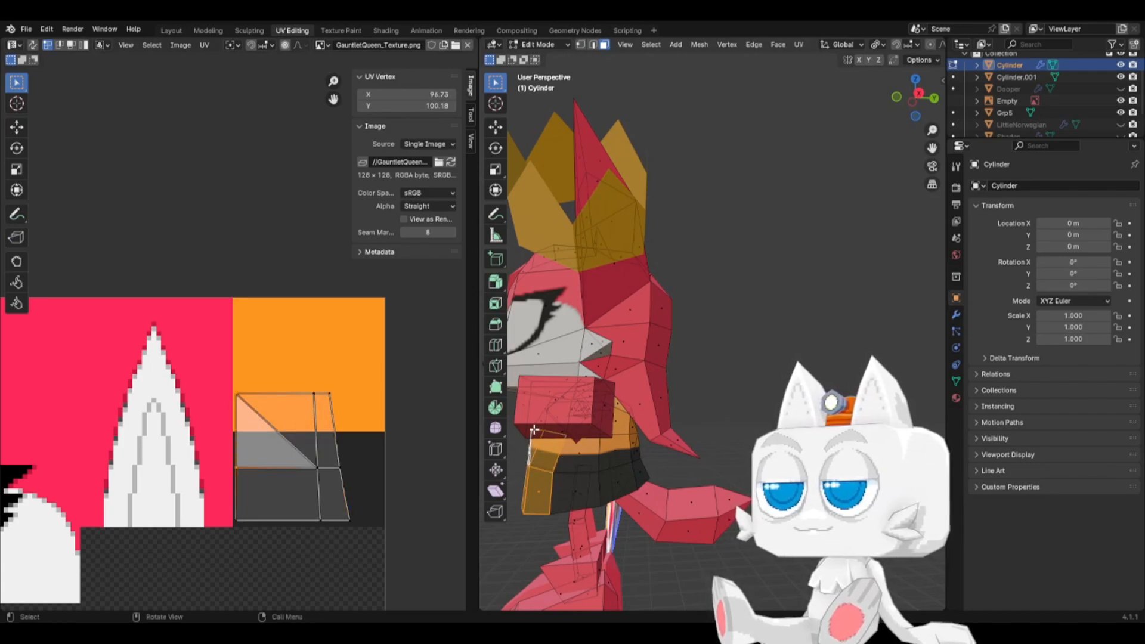
pyautogui.keyDown('shift'); pyautogui.click(540, 418); pyautogui.keyUp('shift')
pyautogui.moveTo(553, 426); pyautogui.dragTo(605, 390, button='middle')
pyautogui.keyDown('shift'); pyautogui.click(599, 390); pyautogui.keyUp('shift')
pyautogui.keyDown('shift'); pyautogui.click(567, 385); pyautogui.keyUp('shift')
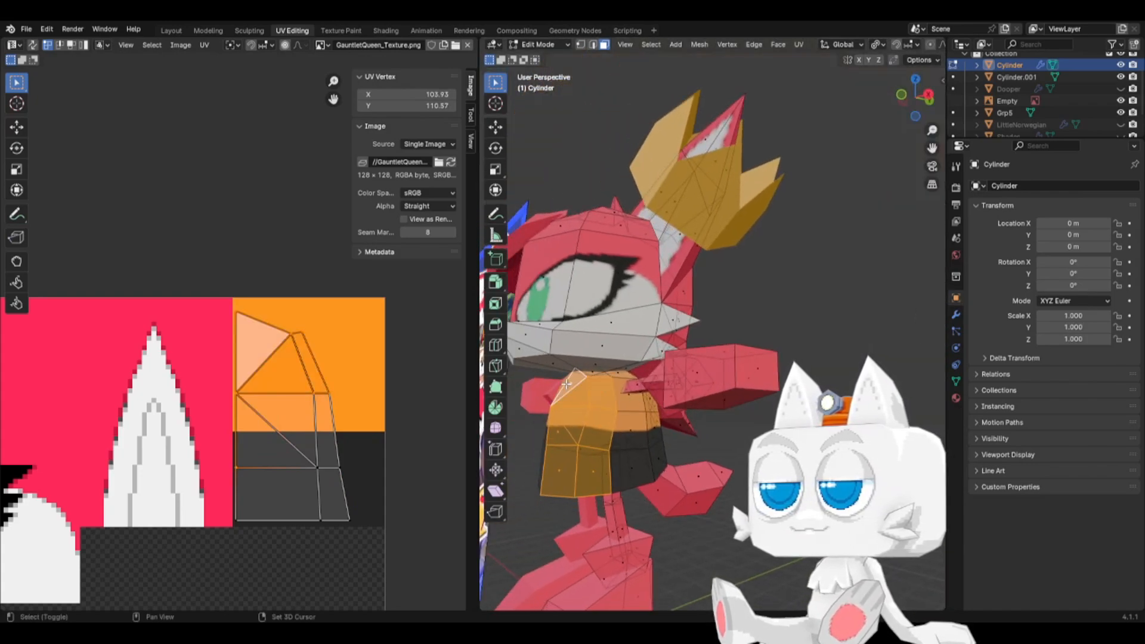
# - Raise the centre-line UV vertices of the mid-torso and skirt-top rows slightly to start curving the outfit's front
pyautogui.click(243, 392)
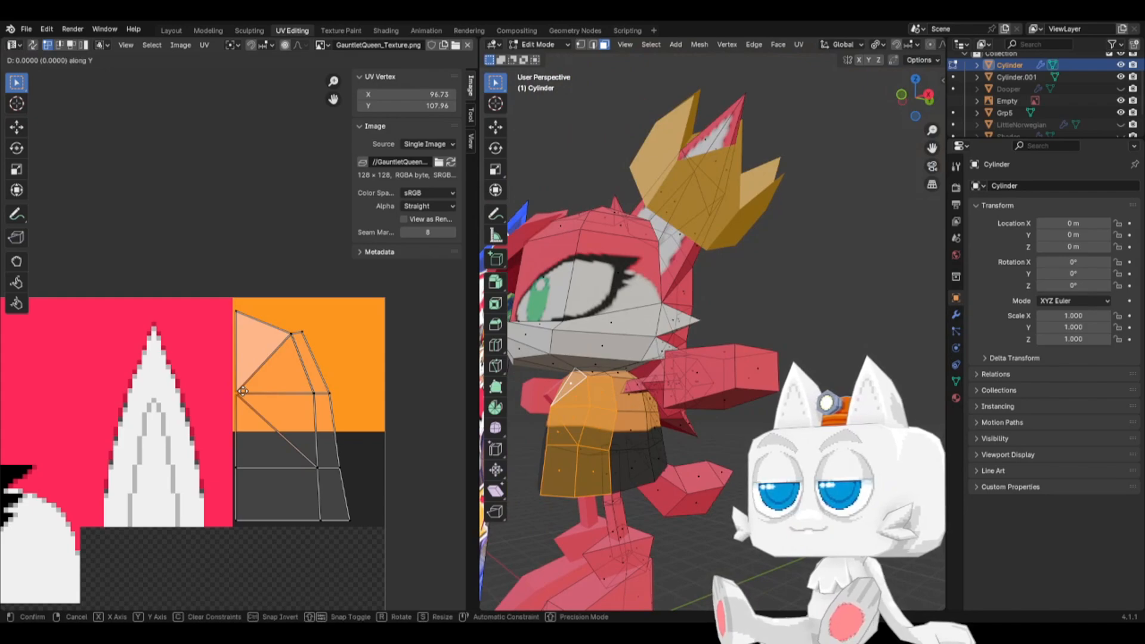
pyautogui.moveTo(242, 394); pyautogui.dragTo(243, 385)
pyautogui.click(243, 463)
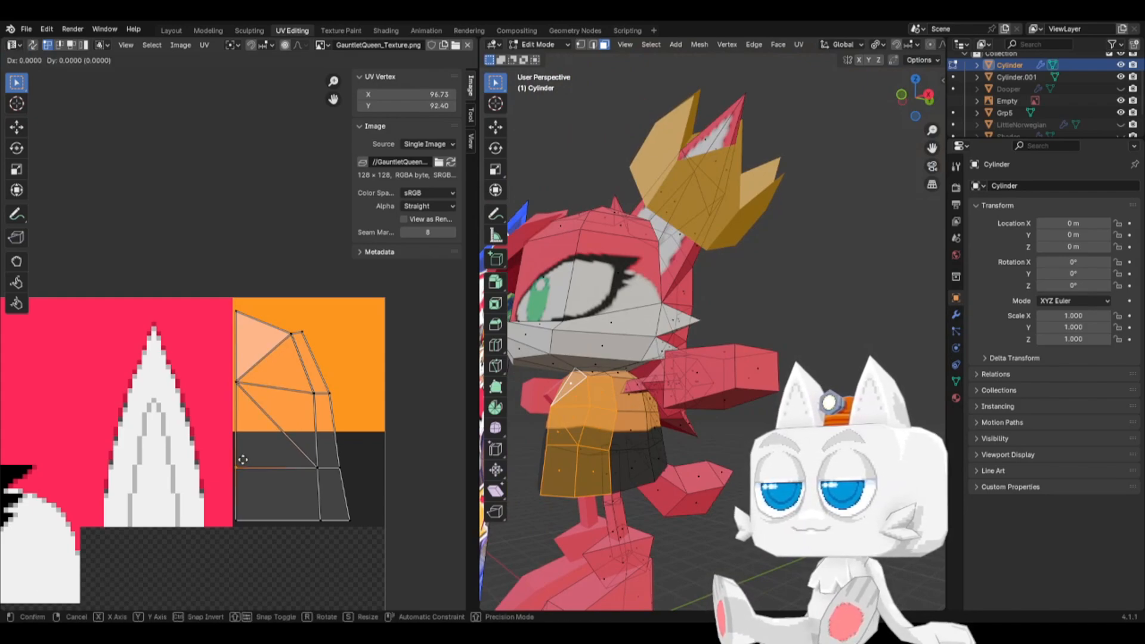
pyautogui.moveTo(243, 463); pyautogui.dragTo(244, 457)
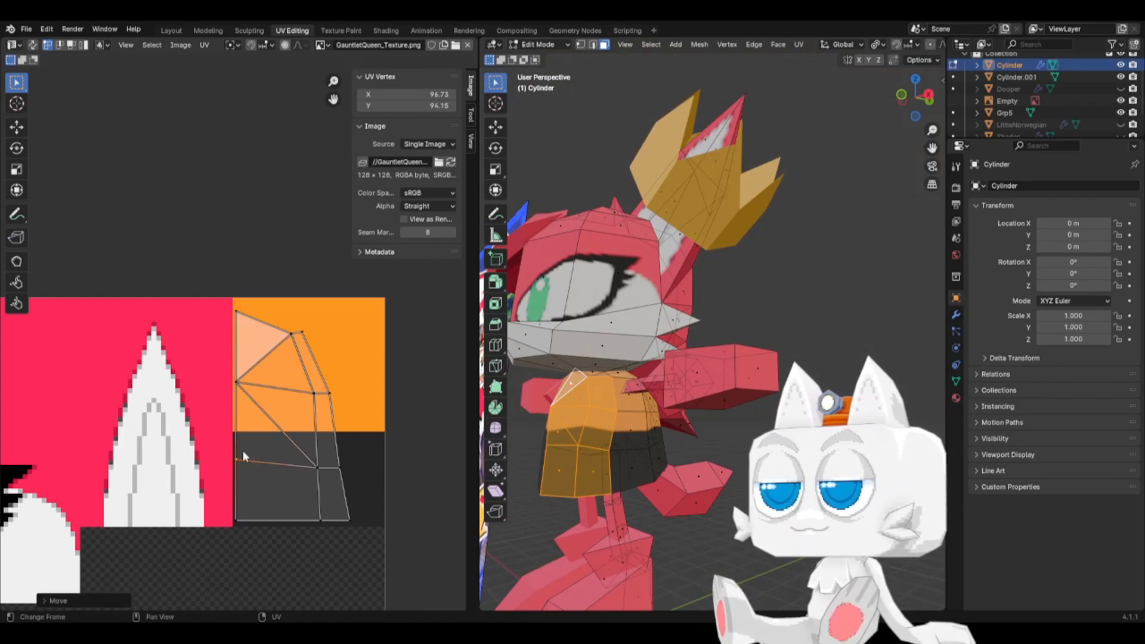
# - Raise the second-column UV vertices of the outfit's mid-torso and skirt-top rows by about 2.4 and 2.5 pixels
pyautogui.click(309, 398)
pyautogui.press('g')
pyautogui.press('y')
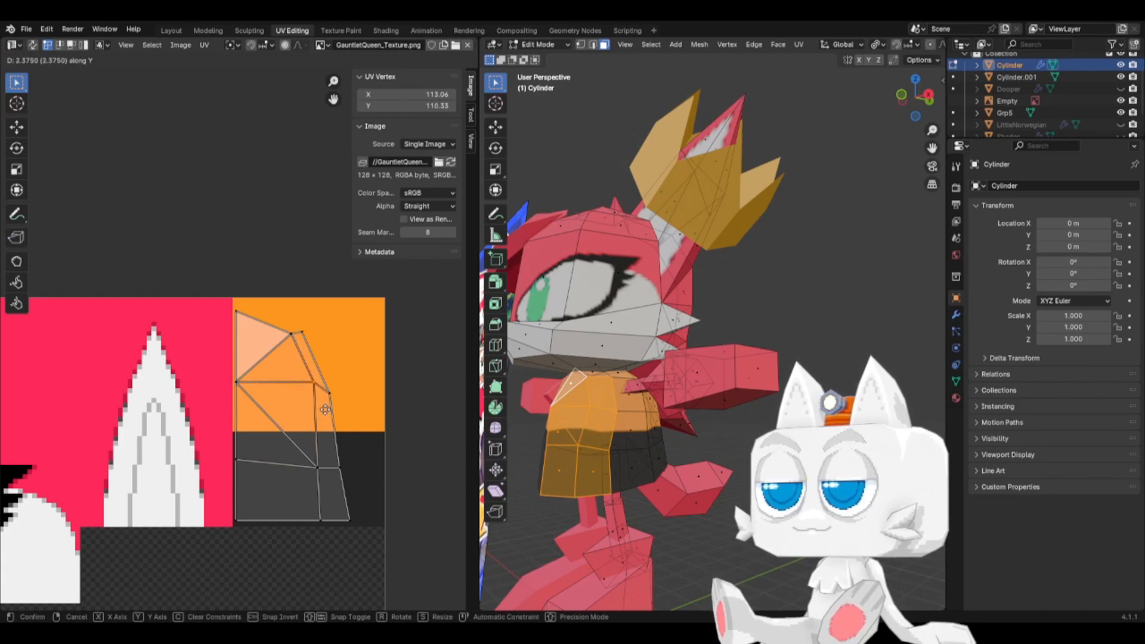
pyautogui.click(325, 410)
pyautogui.click(326, 470)
pyautogui.press('g')
pyautogui.press('y')
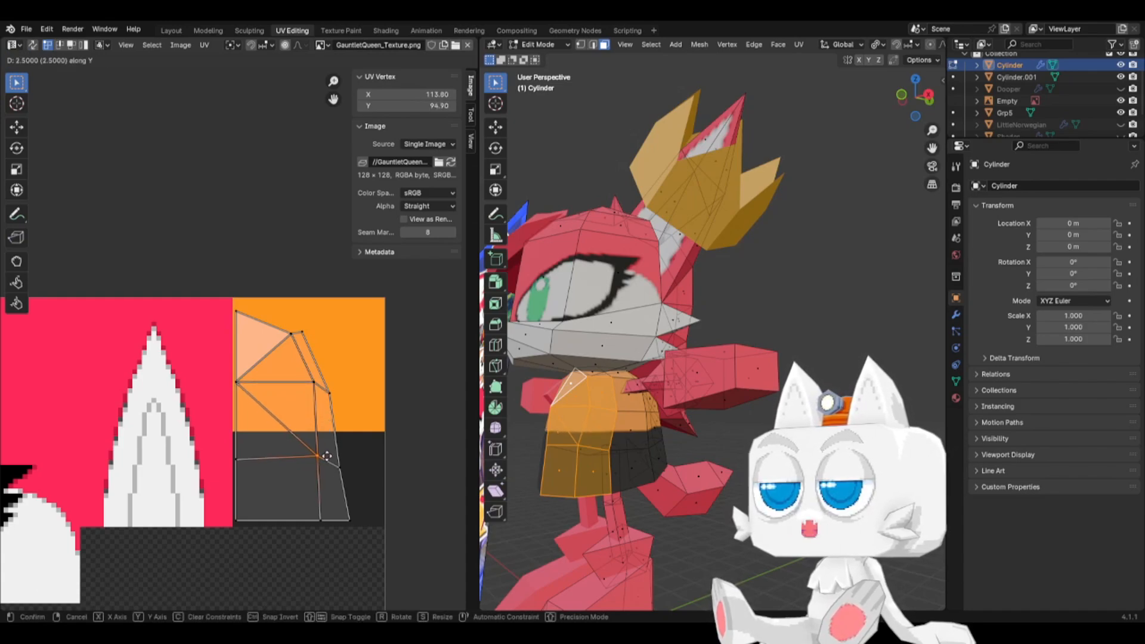
pyautogui.click(327, 456)
# - Select the model's side torso, waist and skirt faces beneath the arm, leaving out the rear skirt face
pyautogui.press('KP_3')
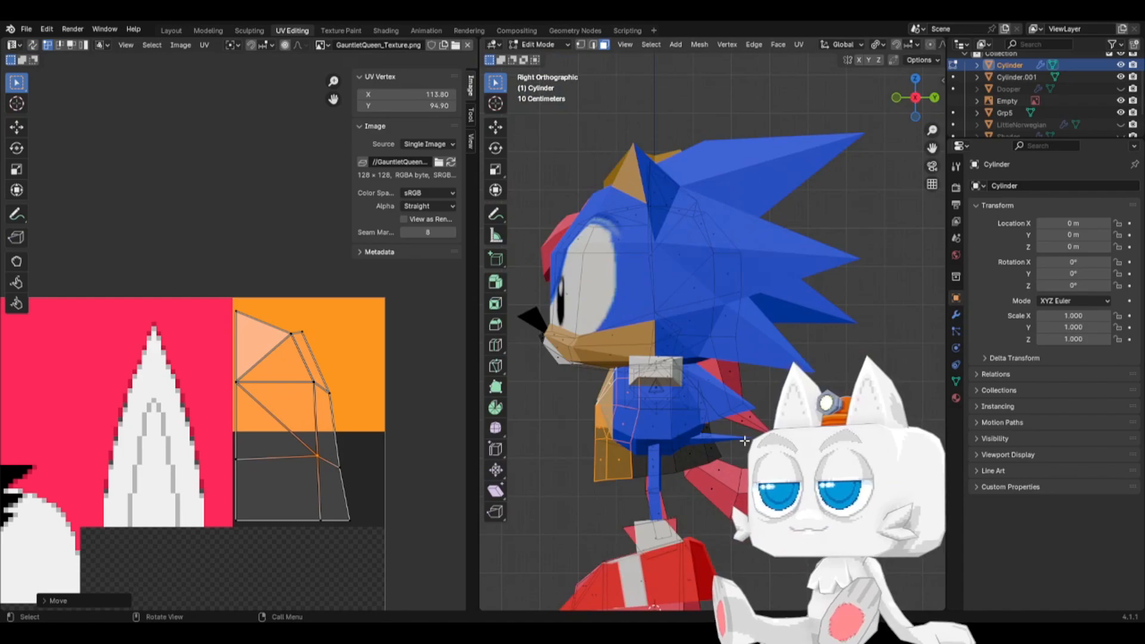
pyautogui.moveTo(744, 440); pyautogui.dragTo(720, 408, button='middle')
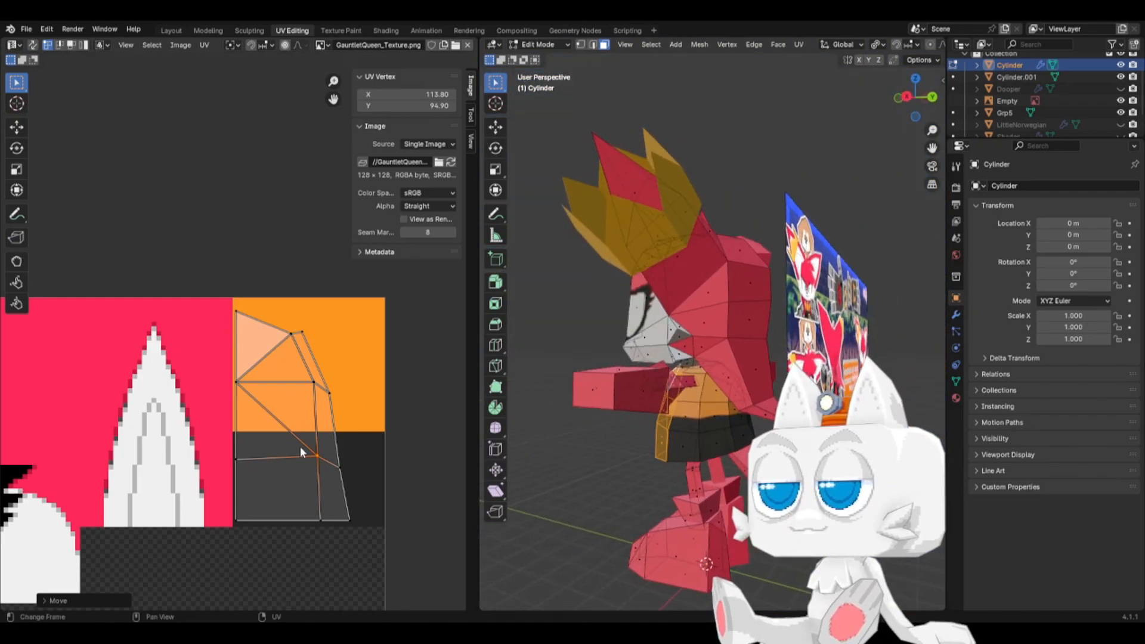
pyautogui.click(715, 419)
pyautogui.keyDown('shift'); pyautogui.click(742, 417); pyautogui.keyUp('shift')
pyautogui.keyDown('shift'); pyautogui.click(735, 411); pyautogui.keyUp('shift')
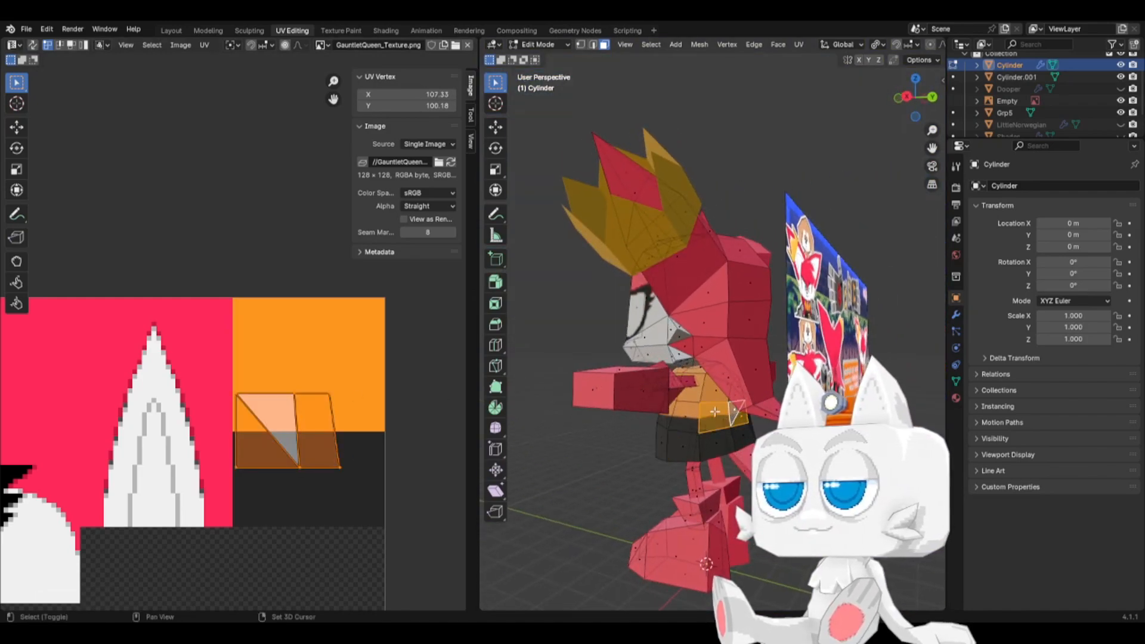
pyautogui.keyDown('shift'); pyautogui.click(688, 419); pyautogui.keyUp('shift')
pyautogui.keyDown('shift'); pyautogui.click(718, 395); pyautogui.keyUp('shift')
pyautogui.keyDown('shift'); pyautogui.click(722, 393); pyautogui.keyUp('shift')
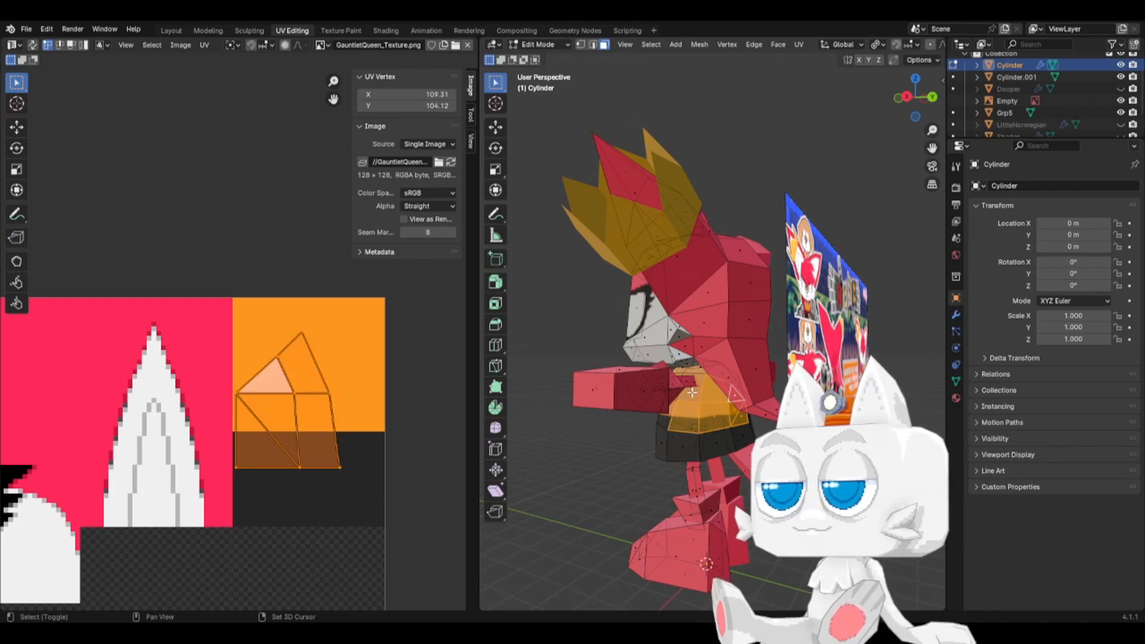
pyautogui.keyDown('shift'); pyautogui.click(692, 392); pyautogui.keyUp('shift')
pyautogui.keyDown('shift'); pyautogui.click(687, 452); pyautogui.keyUp('shift')
pyautogui.keyDown('shift'); pyautogui.click(729, 440); pyautogui.keyUp('shift')
pyautogui.keyDown('shift'); pyautogui.click(739, 438); pyautogui.keyUp('shift')
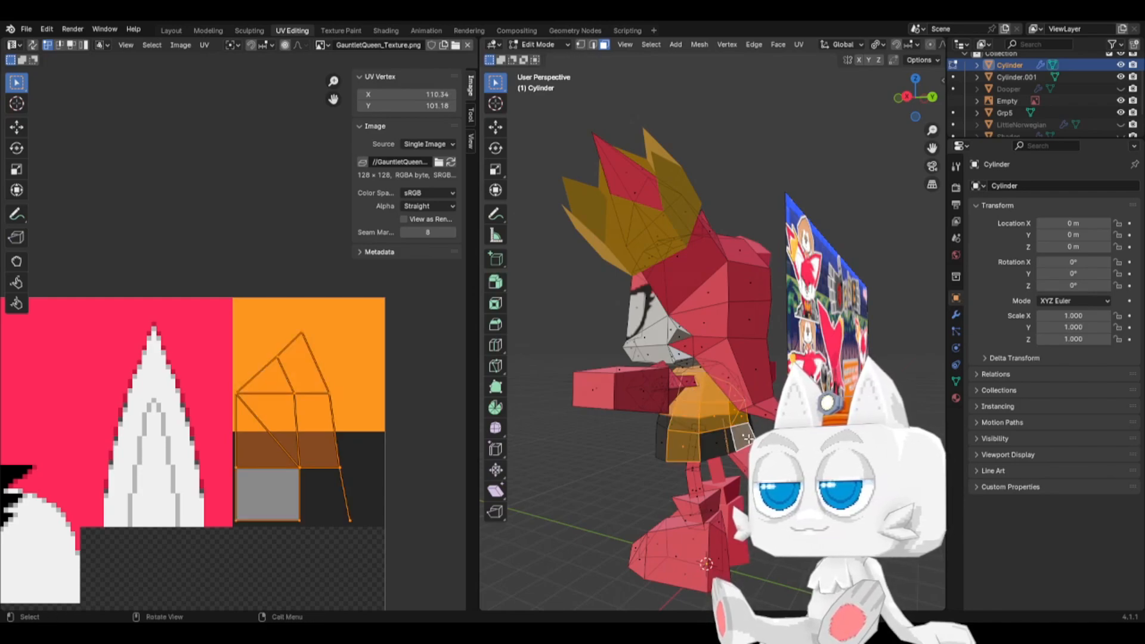
pyautogui.hotkey('ctrl', 'z')
pyautogui.hotkey('ctrl', 'z')
pyautogui.keyDown('shift'); pyautogui.click(747, 439); pyautogui.keyUp('shift')
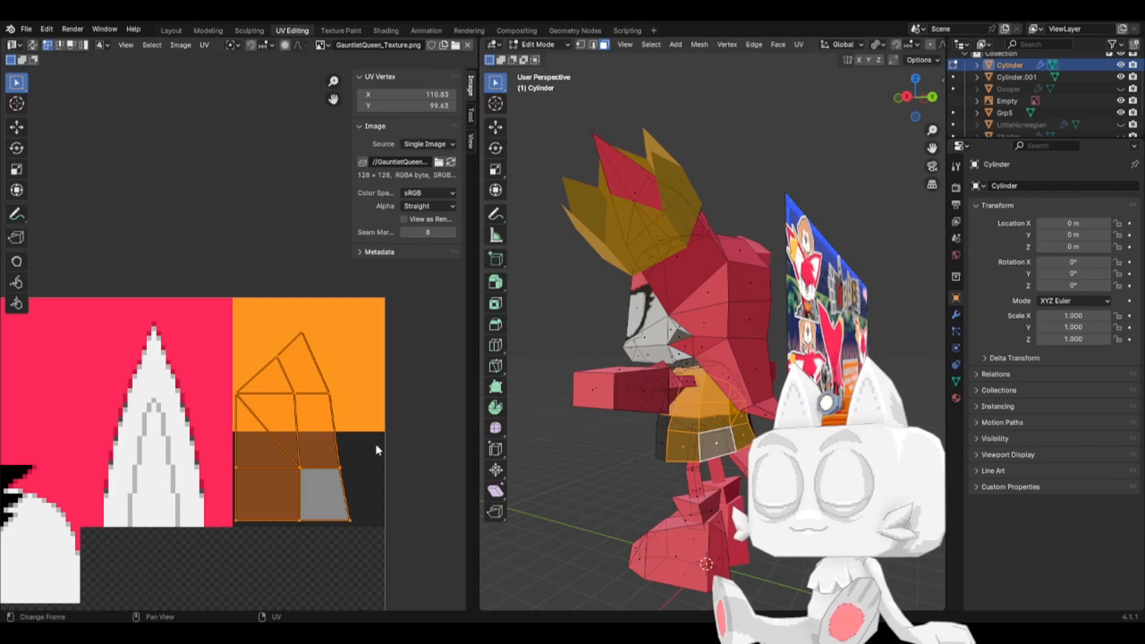
# - Raise the three skirt-top UV vertices of the side faces slightly along Y to curve the orange-to-grey boundary
pyautogui.click(300, 468)
pyautogui.press('g')
pyautogui.press('y')
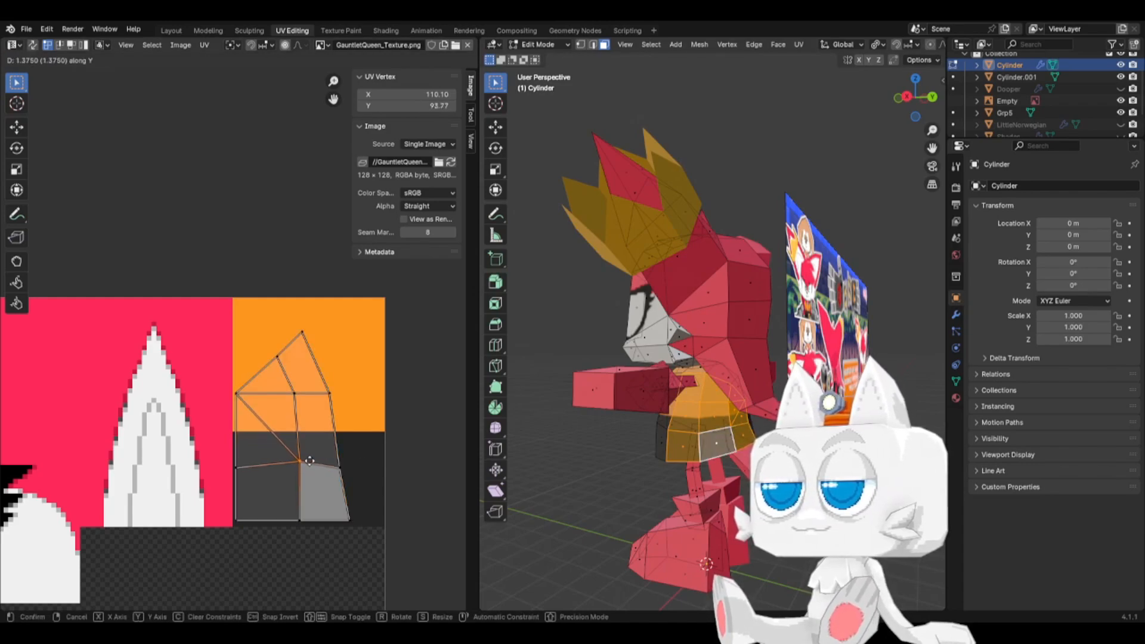
pyautogui.click(310, 457)
pyautogui.click(341, 464)
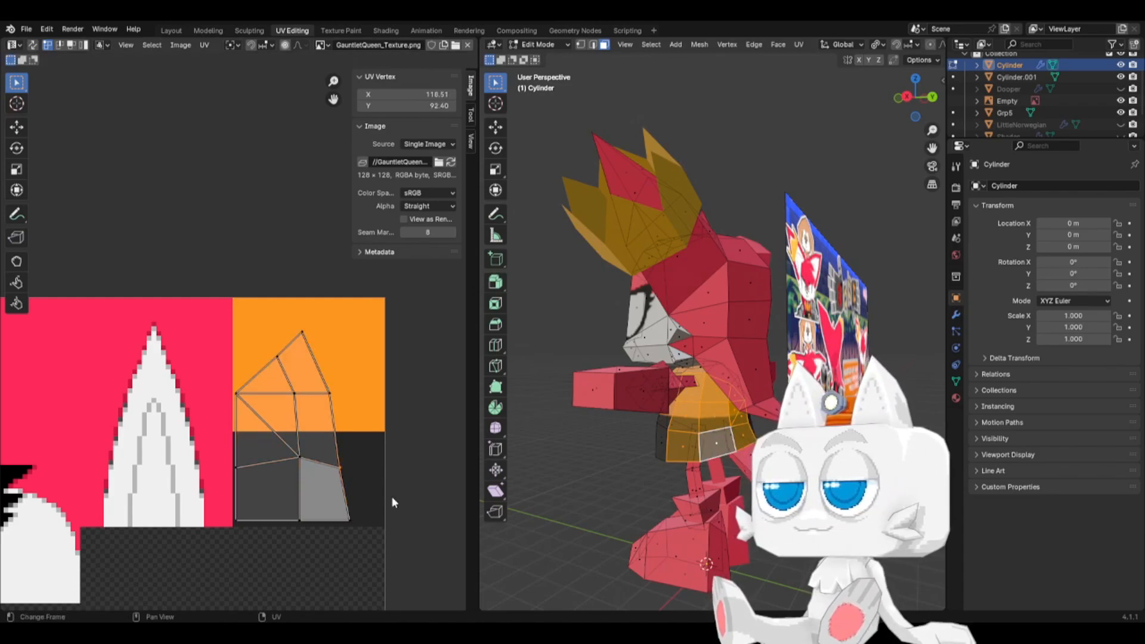
pyautogui.press('g')
pyautogui.press('y')
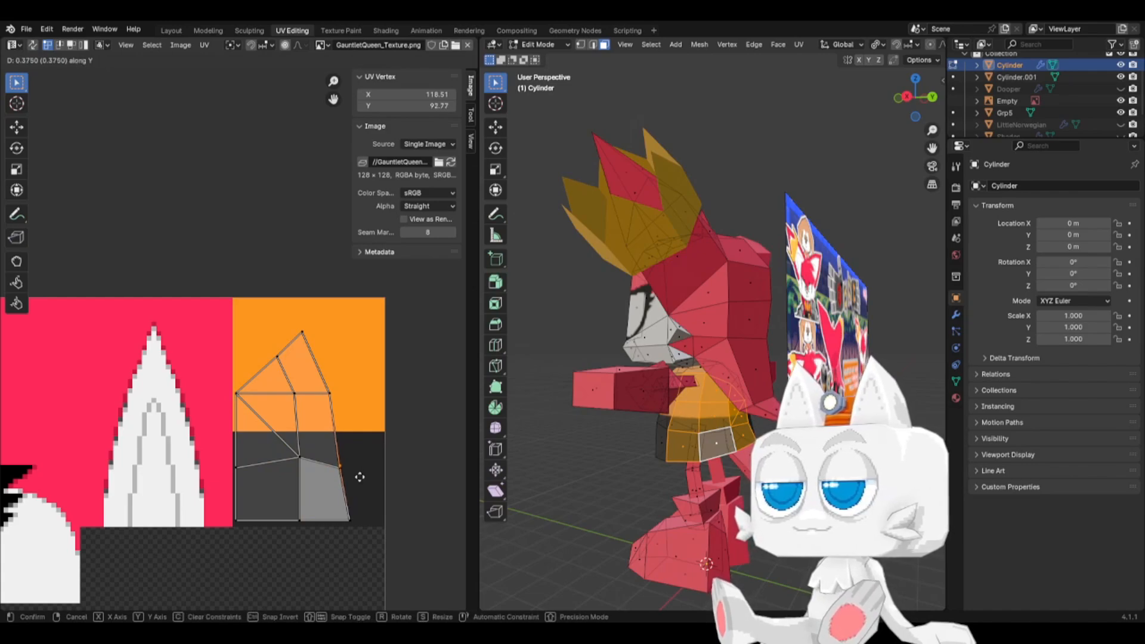
pyautogui.click(359, 474)
pyautogui.click(247, 475)
pyautogui.press('g')
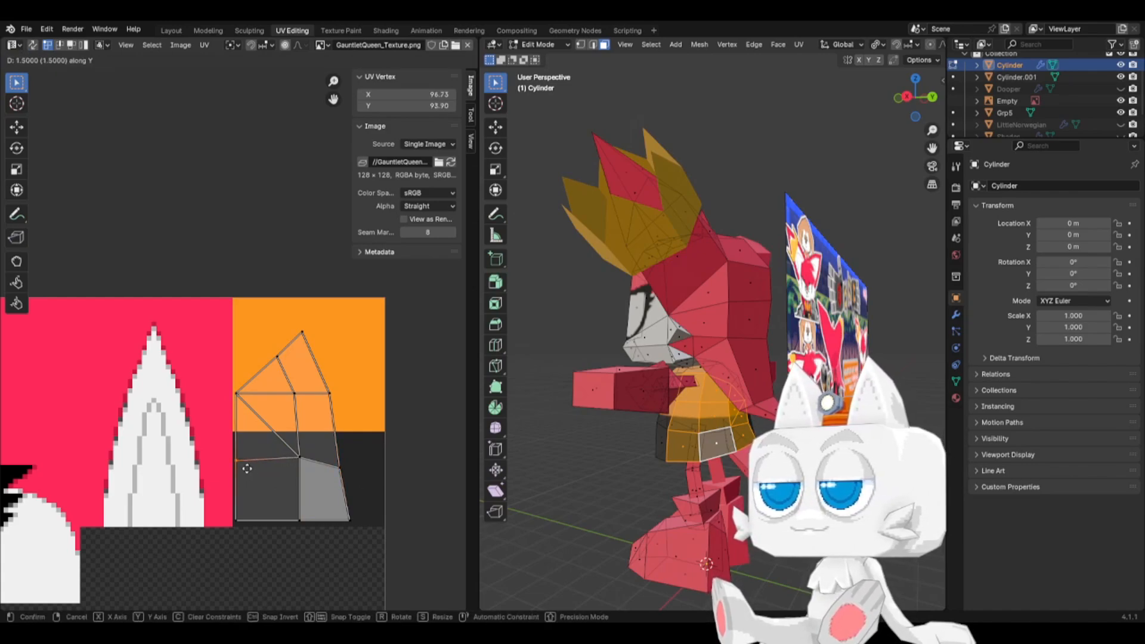
pyautogui.click(247, 468)
# - Return the model to Object Mode in front view and save SonicReference.blend
pyautogui.press('KP_3')
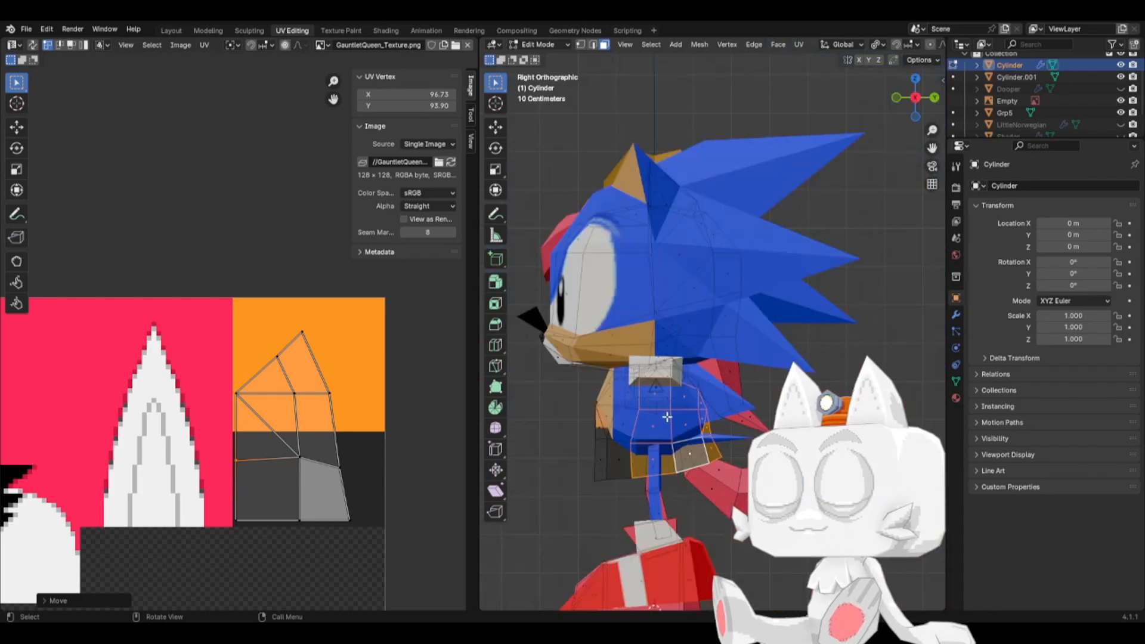
pyautogui.press('KP_1')
pyautogui.press('Tab')
pyautogui.hotkey('ctrl', 's')
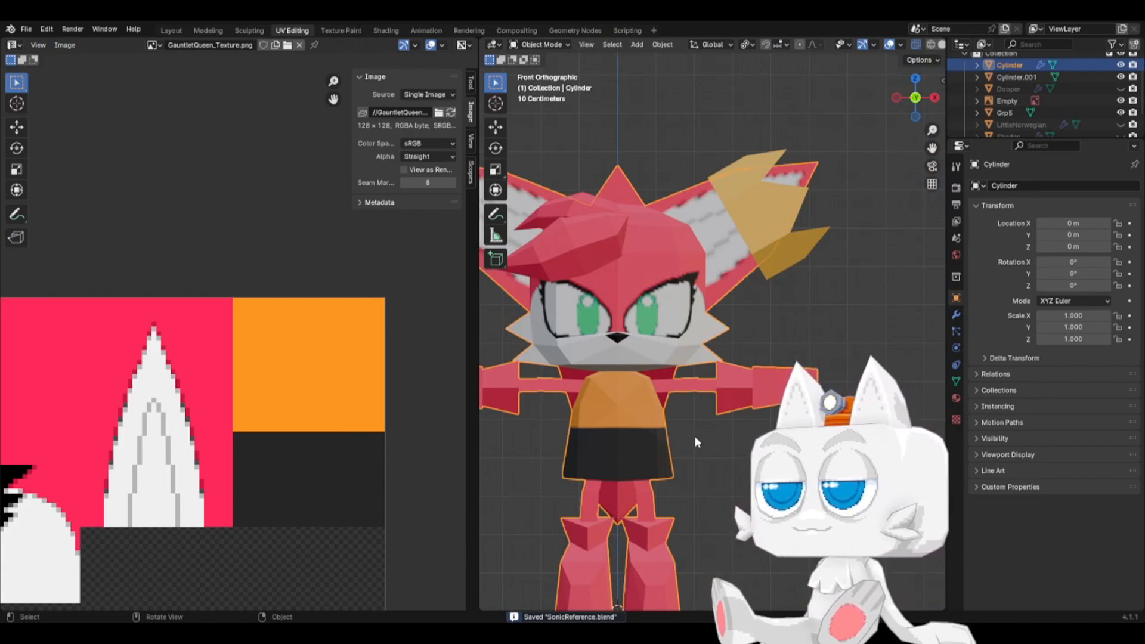
pyautogui.scroll(-1, 692, 440)
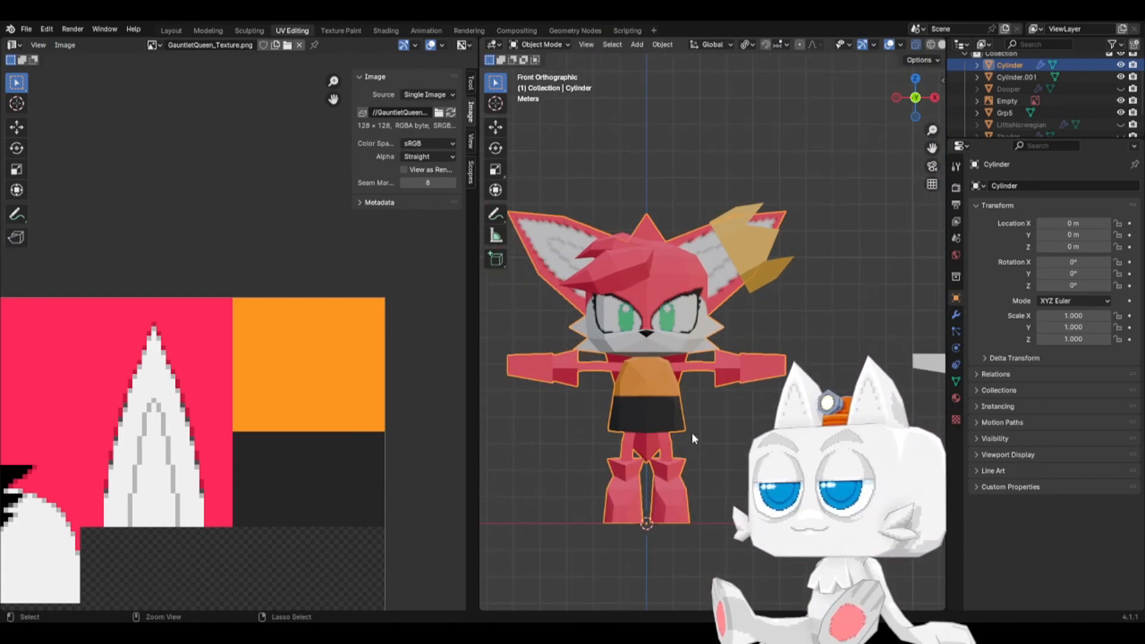
pyautogui.hotkey('ctrl', 's')
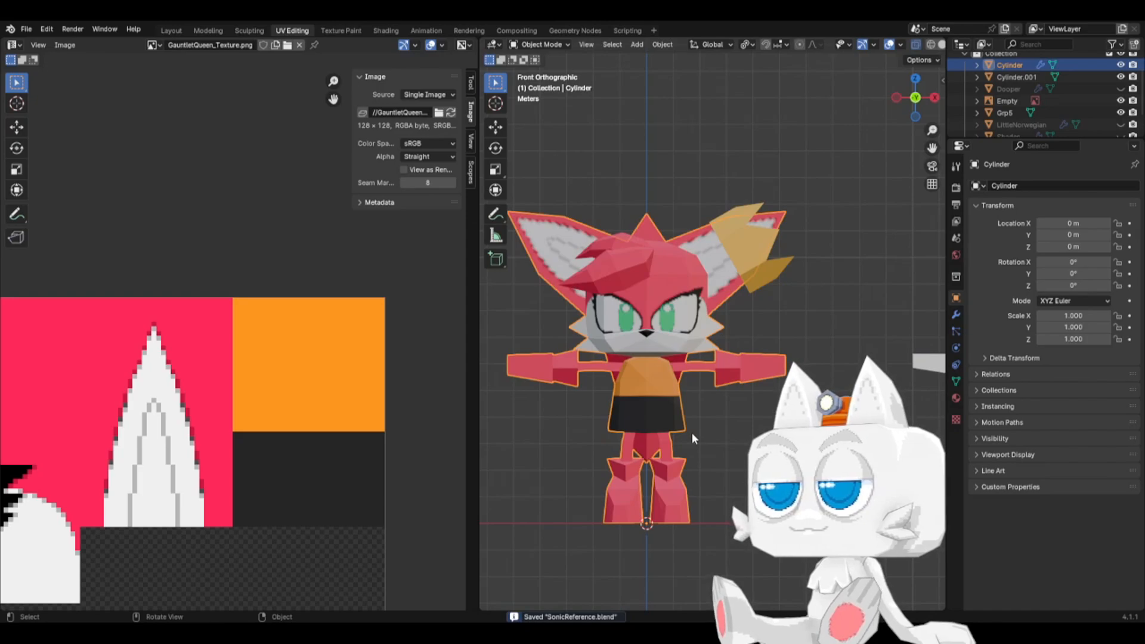
# - Switch to Aseprite and extend the orange block down two pixel rows with a filled rectangle in its sampled orange
pyautogui.hotkey('alt', 'Tab')
pyautogui.press('b')
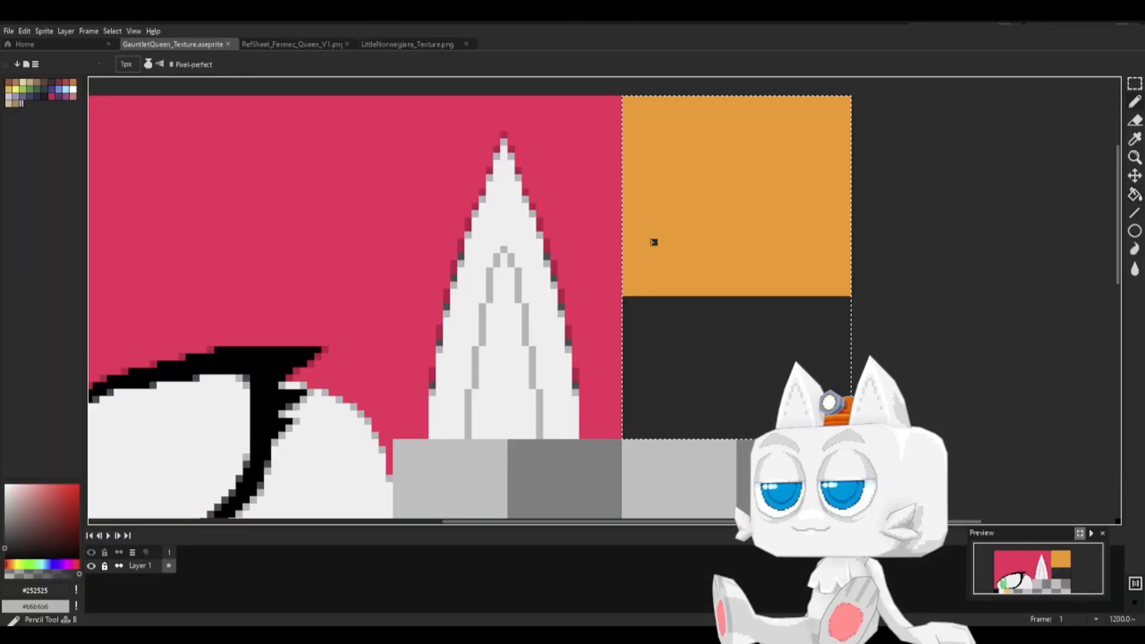
pyautogui.keyDown('alt'); pyautogui.click(704, 225); pyautogui.keyUp('alt')
pyautogui.moveTo(627, 307); pyautogui.dragTo(740, 301)
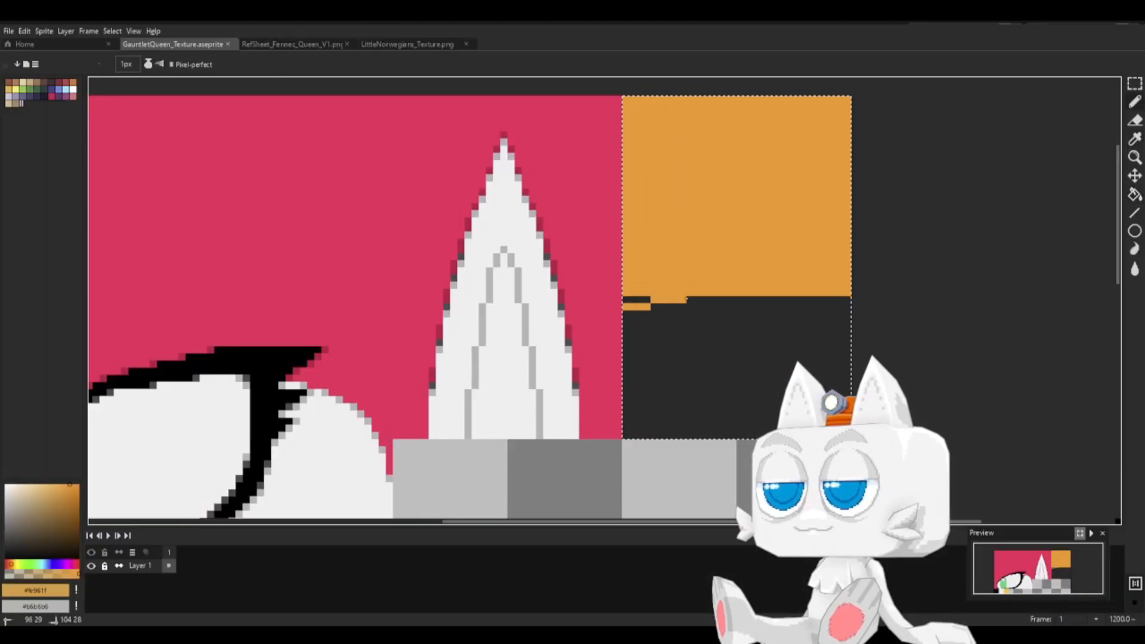
pyautogui.hotkey('ctrl', 'z')
pyautogui.press('v')
pyautogui.press('u')
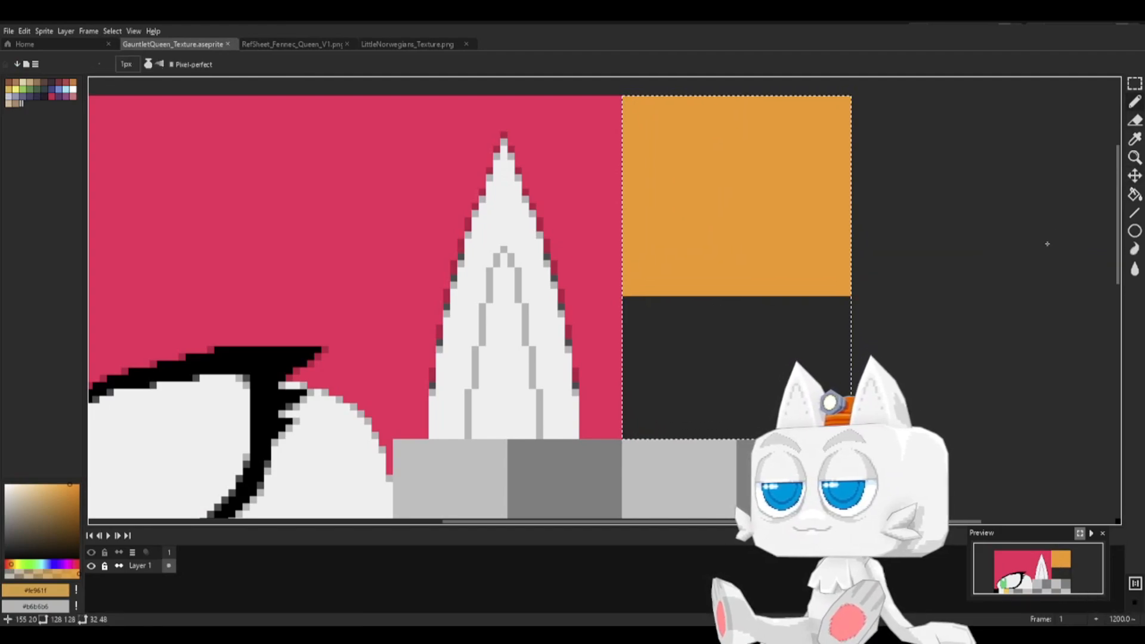
pyautogui.moveTo(1061, 232)
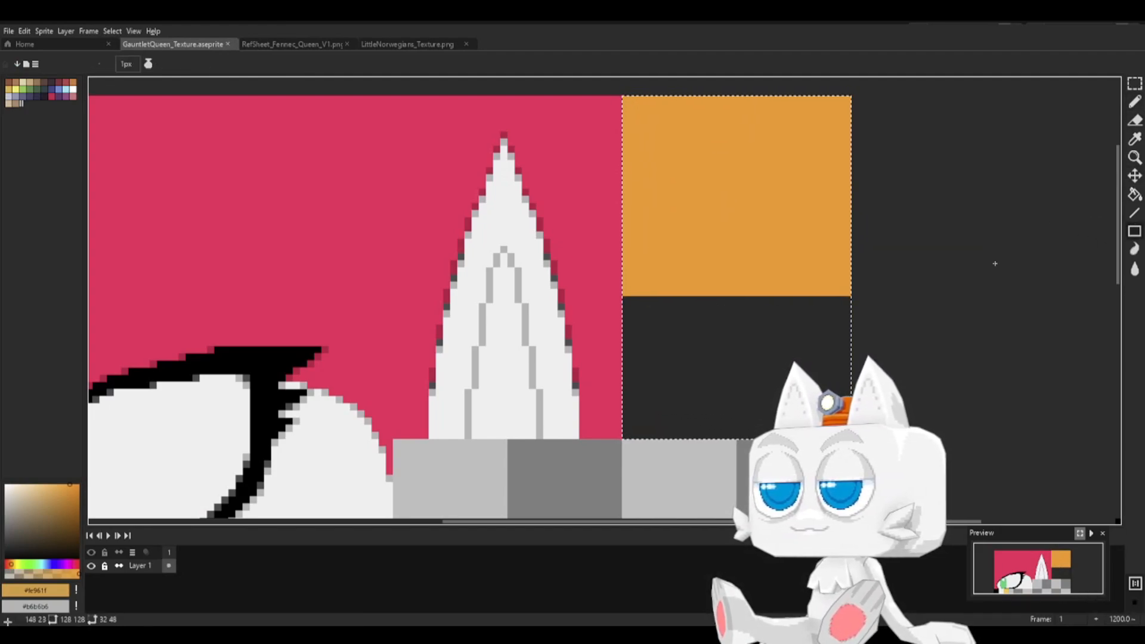
pyautogui.moveTo(625, 300); pyautogui.dragTo(852, 307)
# - Draw a darker orange row along the orange block's base and a #4b4b4b row directly below it, and save the texture
pyautogui.press('b')
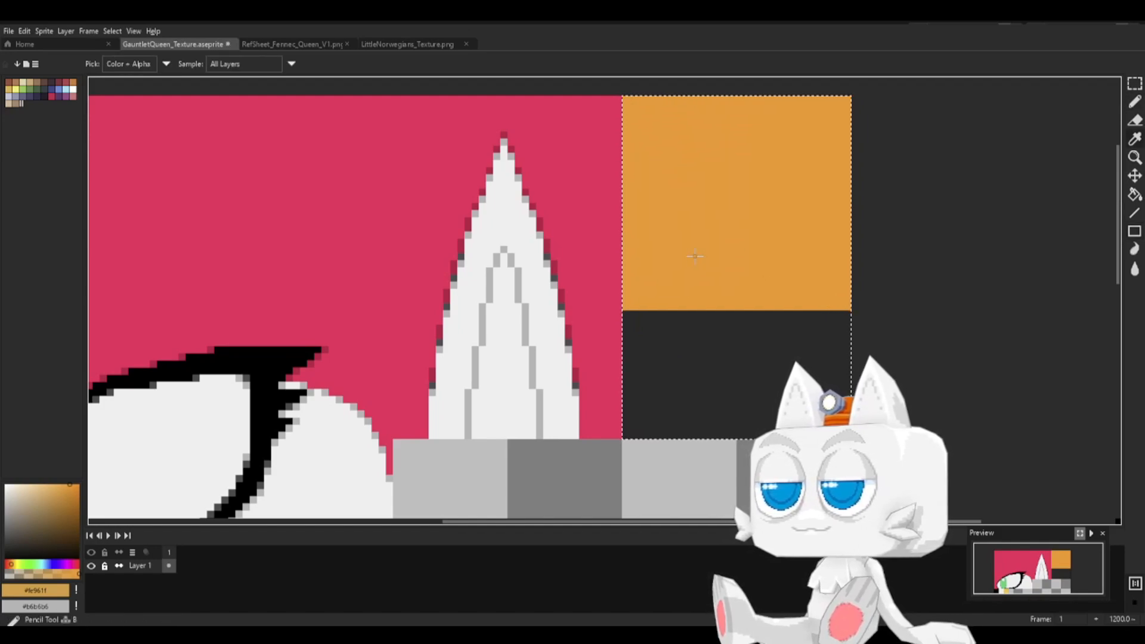
pyautogui.click(72, 496)
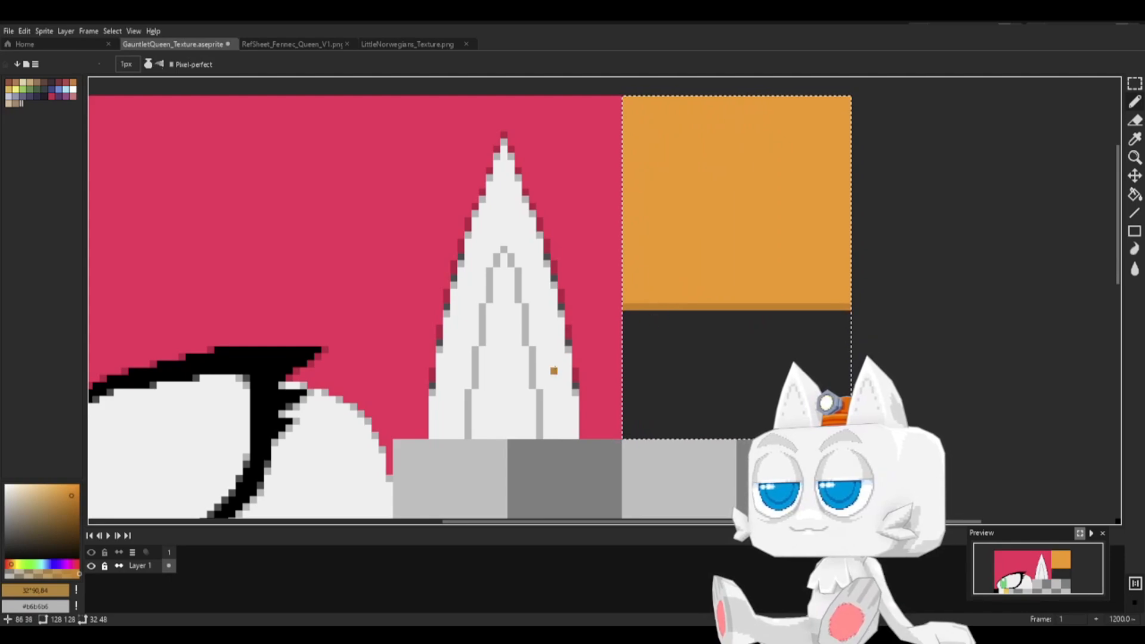
pyautogui.press('i')
pyautogui.keyDown('alt'); pyautogui.click(278, 358); pyautogui.keyUp('alt')
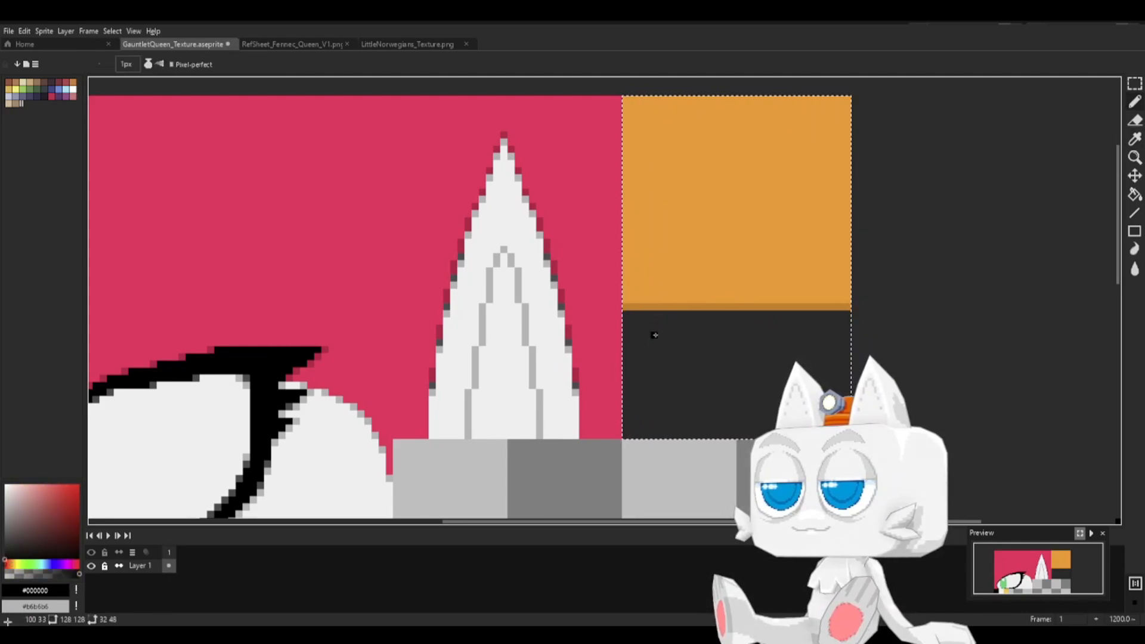
pyautogui.keyDown('alt'); pyautogui.click(625, 308); pyautogui.keyUp('alt')
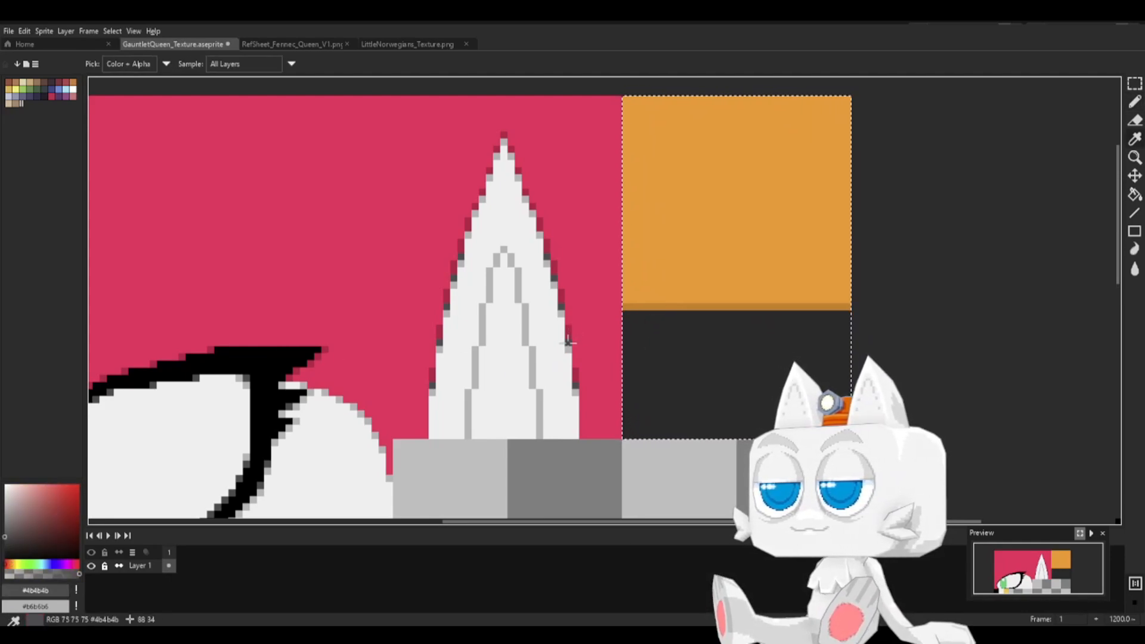
pyautogui.click(626, 313)
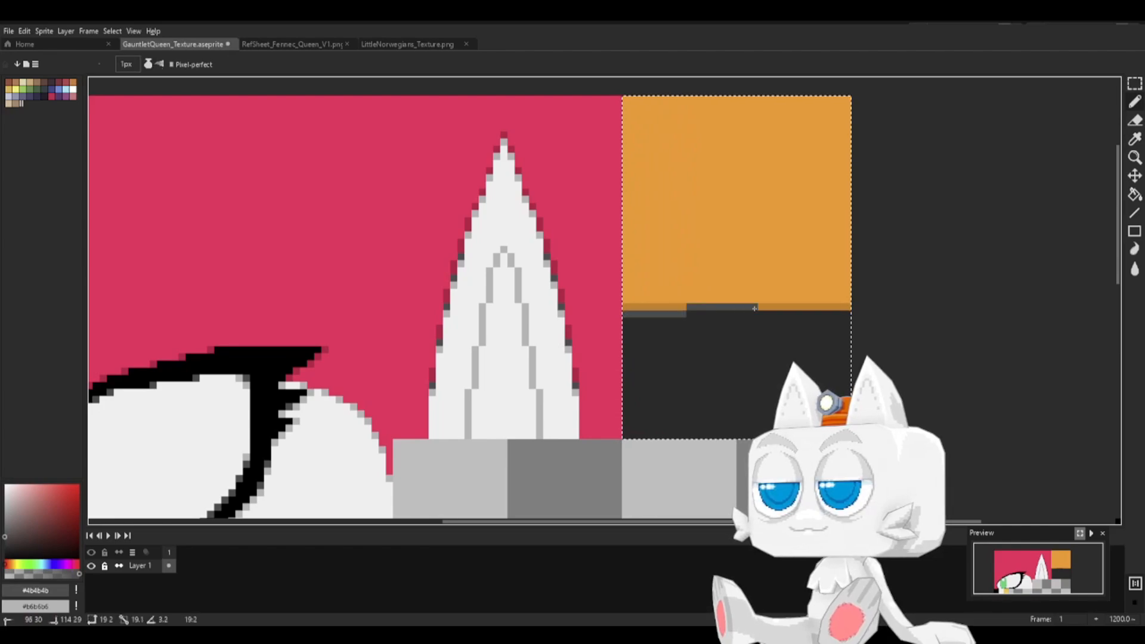
pyautogui.keyDown('shift'); pyautogui.click(847, 315); pyautogui.keyUp('shift')
pyautogui.hotkey('ctrl', 's')
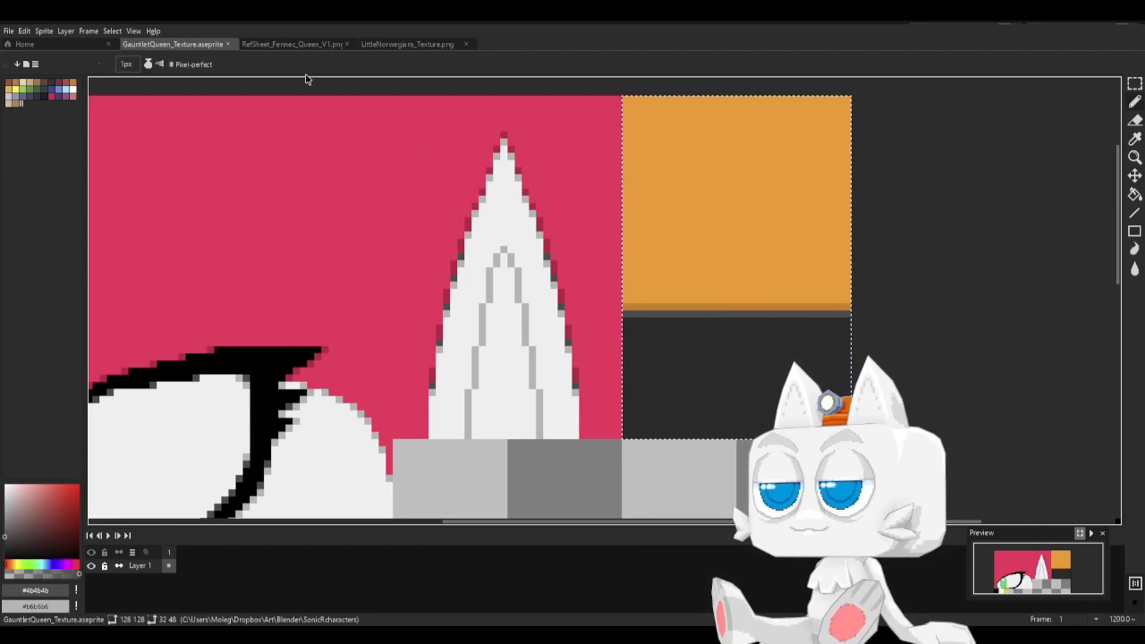
# - Sample the dark grey #535353 from the outfit in RefSheet_Fennec_Queen_V1.png and return to the GauntletQueen texture
pyautogui.click(279, 45)
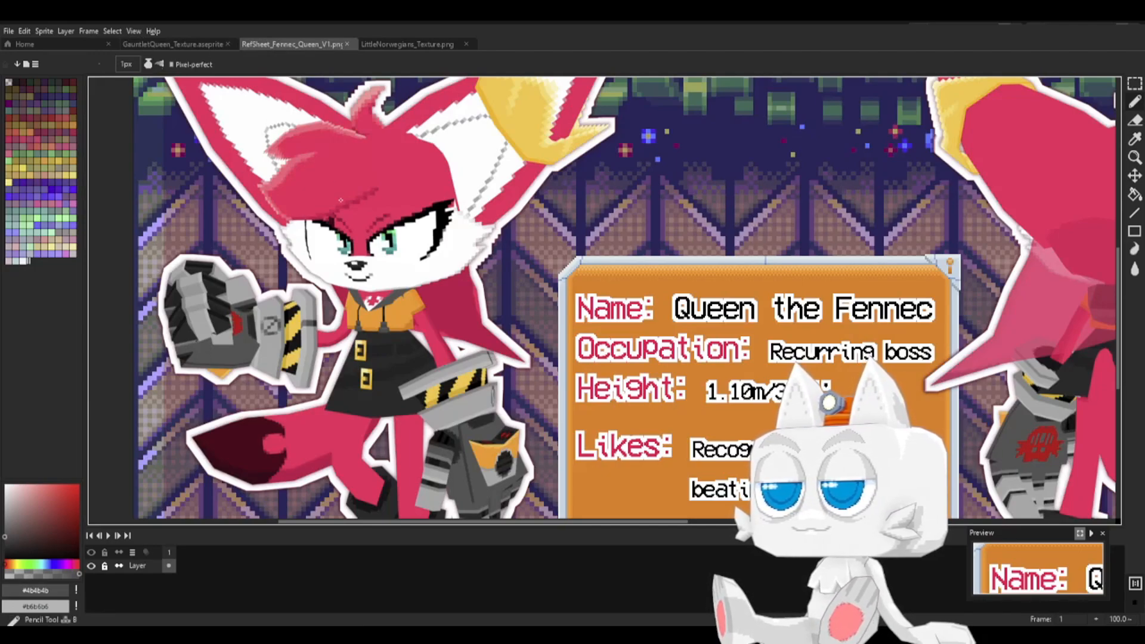
pyautogui.press('i')
pyautogui.press('b')
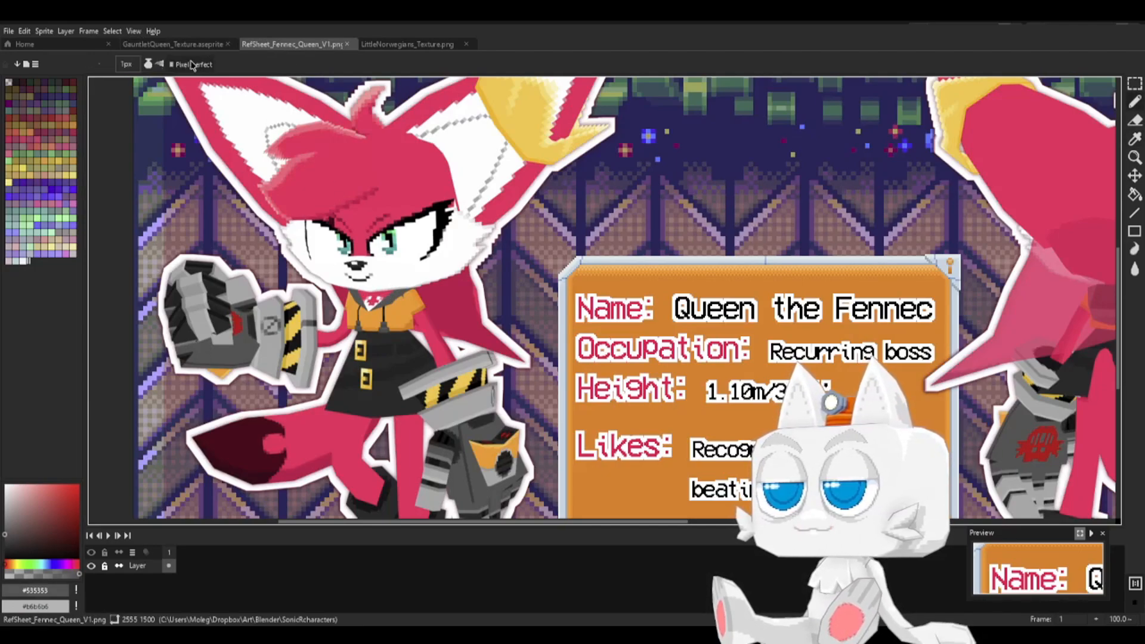
pyautogui.click(175, 47)
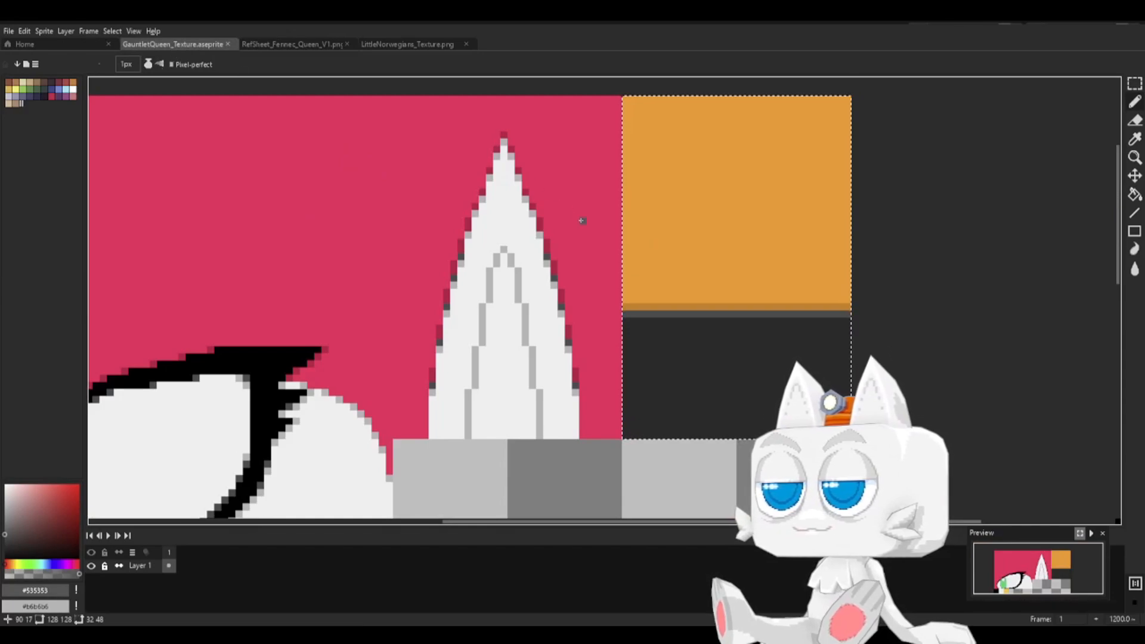
# - Draw two curves from the orange block's left edge up to its top edge and fill between them with #535353
pyautogui.moveTo(660, 223); pyautogui.dragTo(626, 274, button='middle')
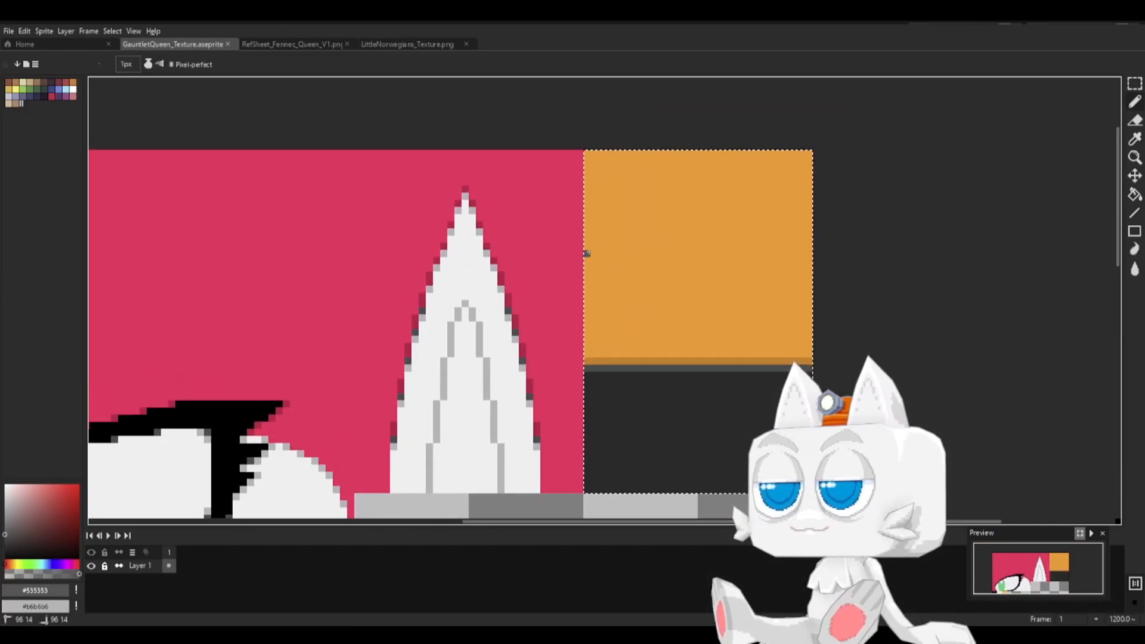
pyautogui.keyDown('shift'); pyautogui.moveTo(587, 254); pyautogui.dragTo(638, 175); pyautogui.keyUp('shift')
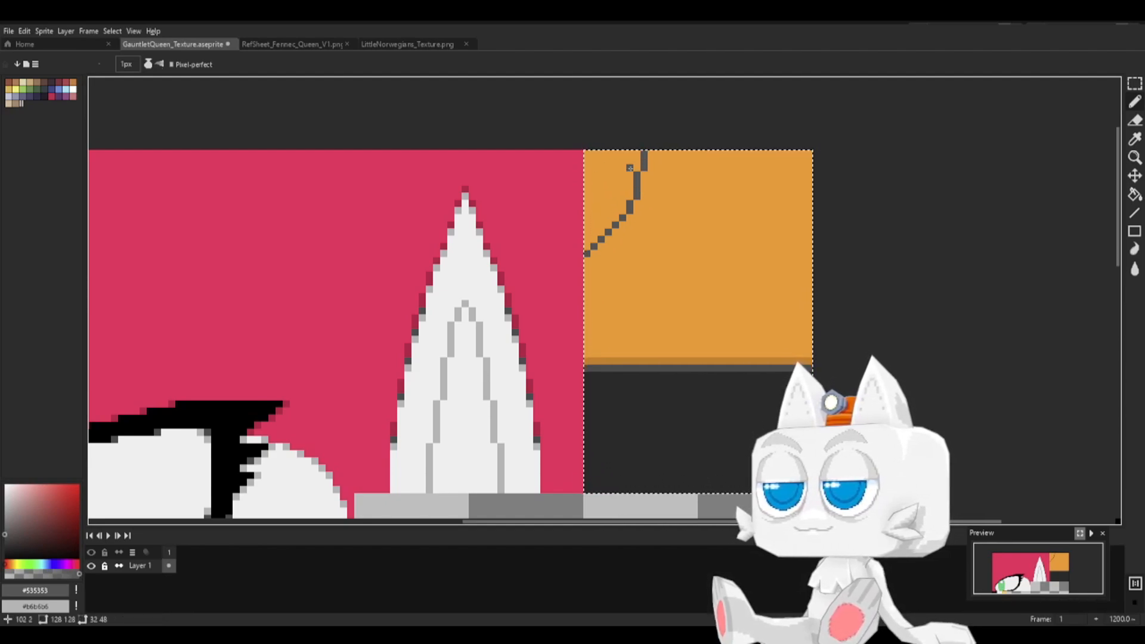
pyautogui.click(310, 47)
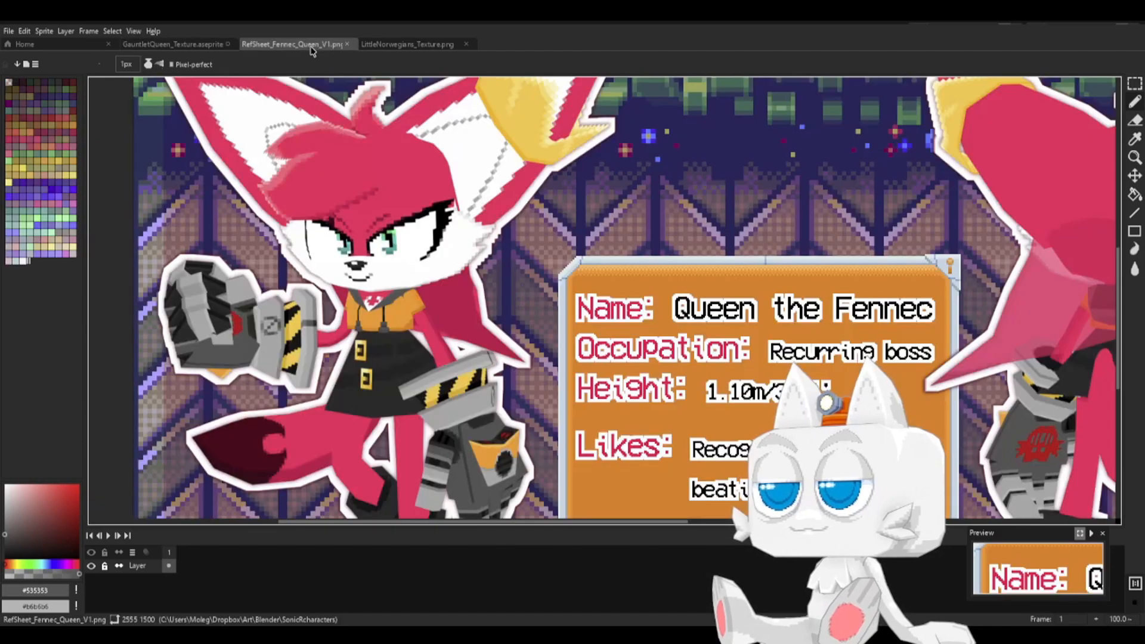
pyautogui.click(168, 45)
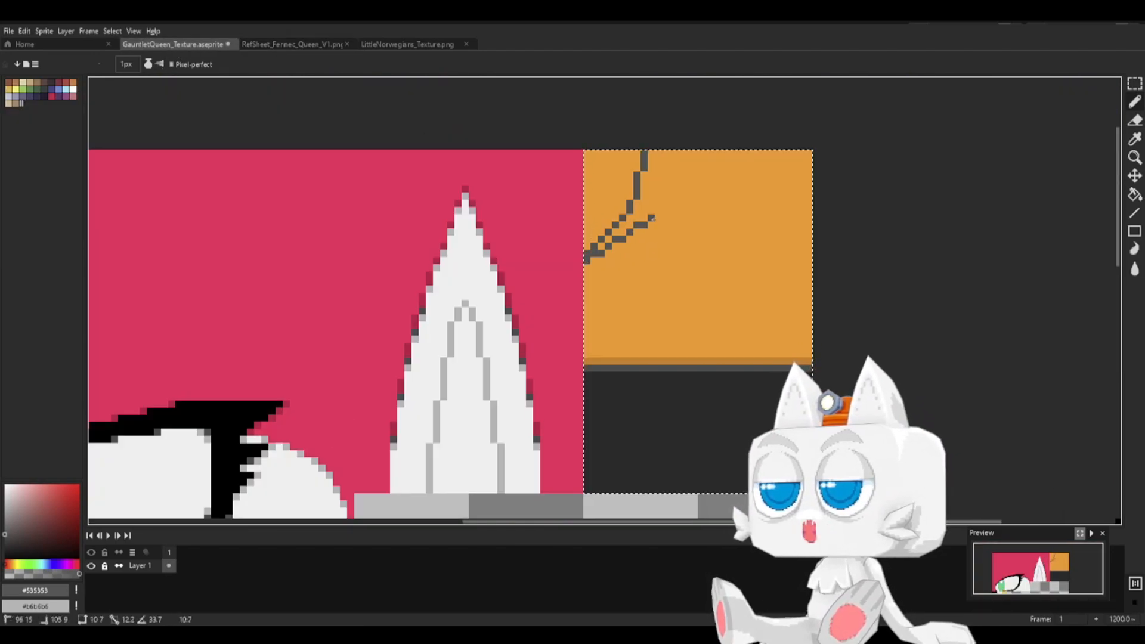
pyautogui.moveTo(653, 218); pyautogui.dragTo(686, 153)
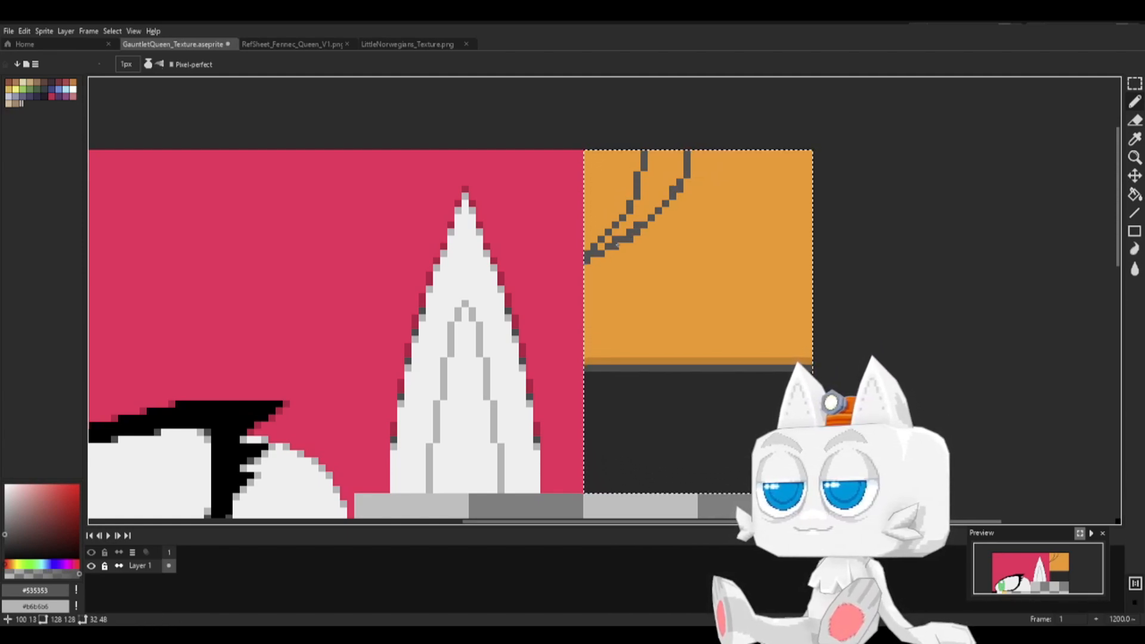
pyautogui.press('g')
pyautogui.click(651, 200)
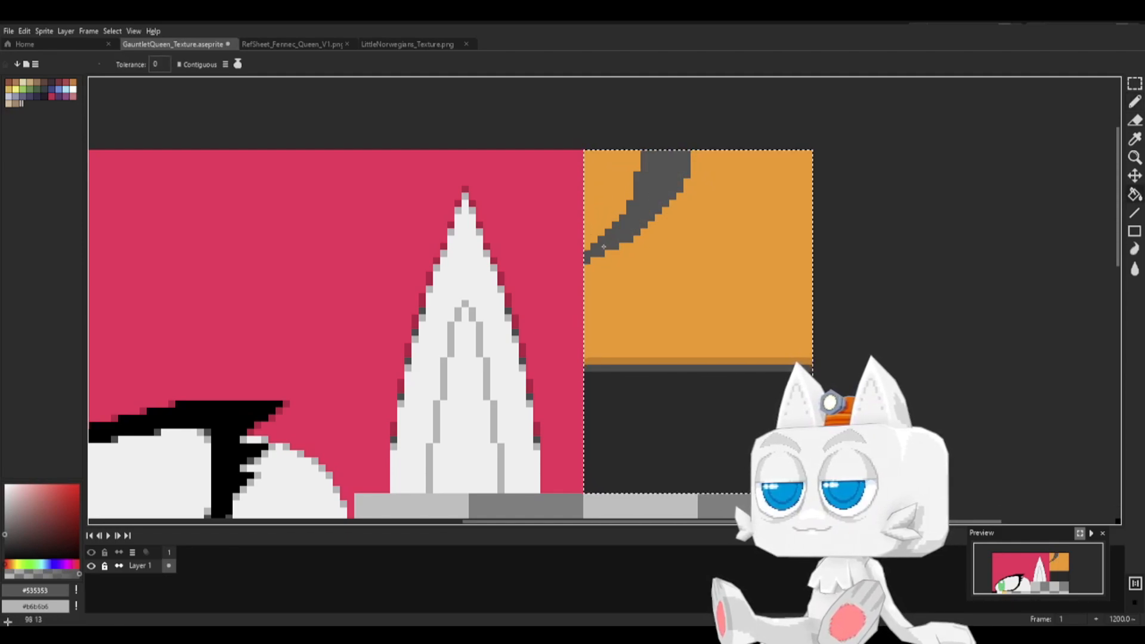
# - Fill the orange block's upper-left corner inside the grey curve with sampled pink #fe295b and paint a white chest-fur tuft there
pyautogui.keyDown('alt'); pyautogui.click(545, 222); pyautogui.keyUp('alt')
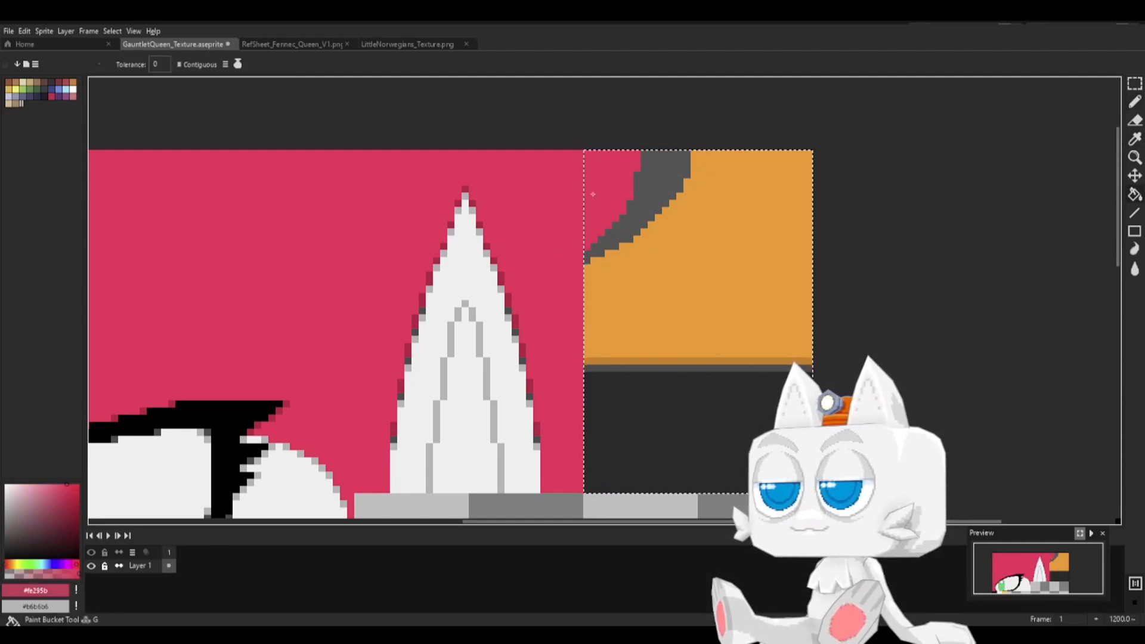
pyautogui.press('b')
pyautogui.keyDown('alt'); pyautogui.click(500, 304); pyautogui.keyUp('alt')
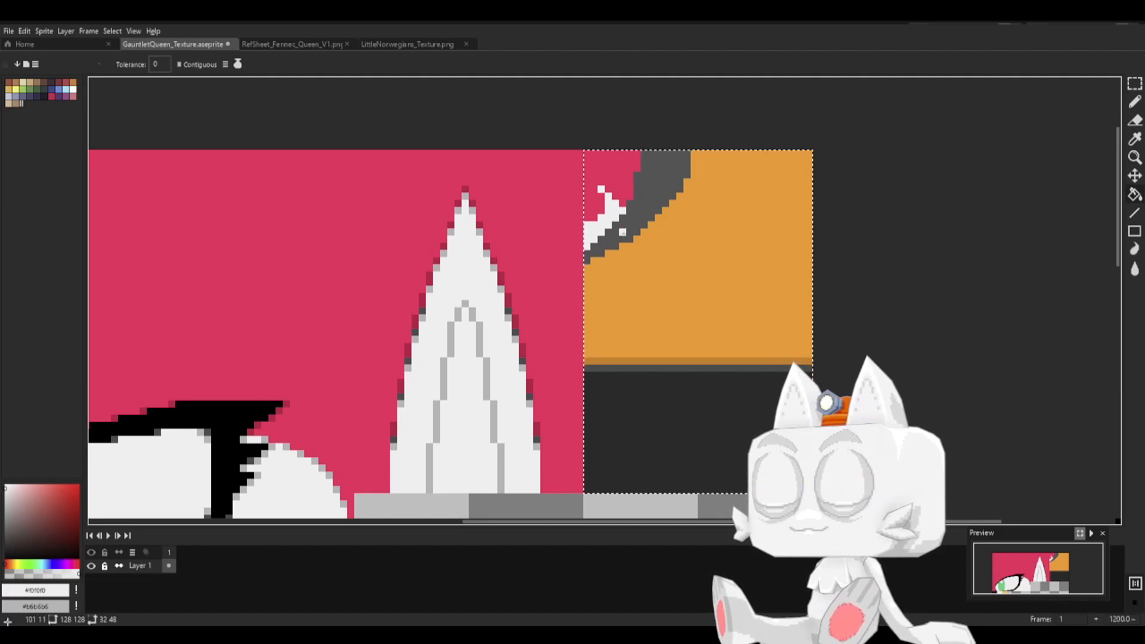
# - Shade the white tuft's edge along the collar with #b6b6b6 and the pink area's collar edge with dark pink #c81841
pyautogui.press('b')
pyautogui.keyDown('alt'); pyautogui.click(501, 290); pyautogui.keyUp('alt')
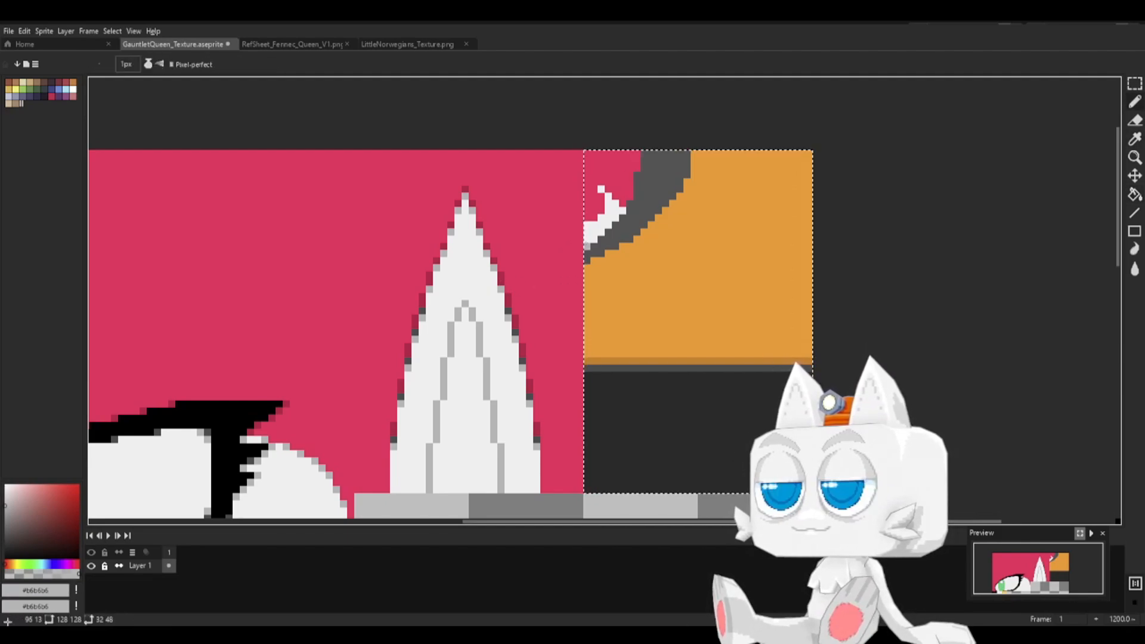
pyautogui.moveTo(587, 246); pyautogui.dragTo(608, 225)
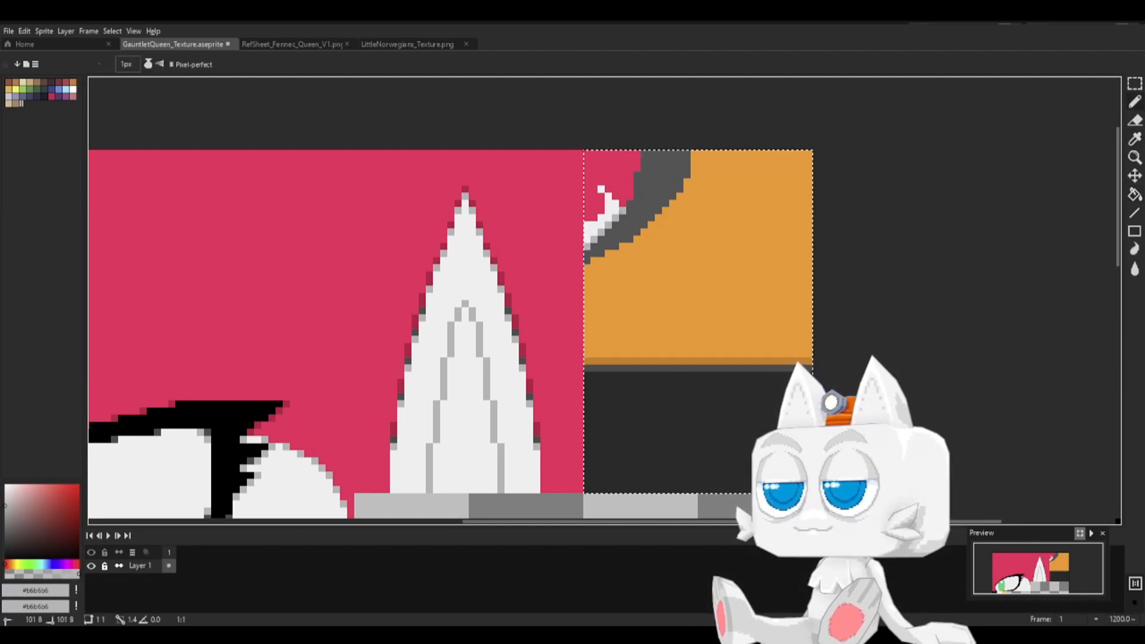
pyautogui.keyDown('alt'); pyautogui.click(614, 179); pyautogui.keyUp('alt')
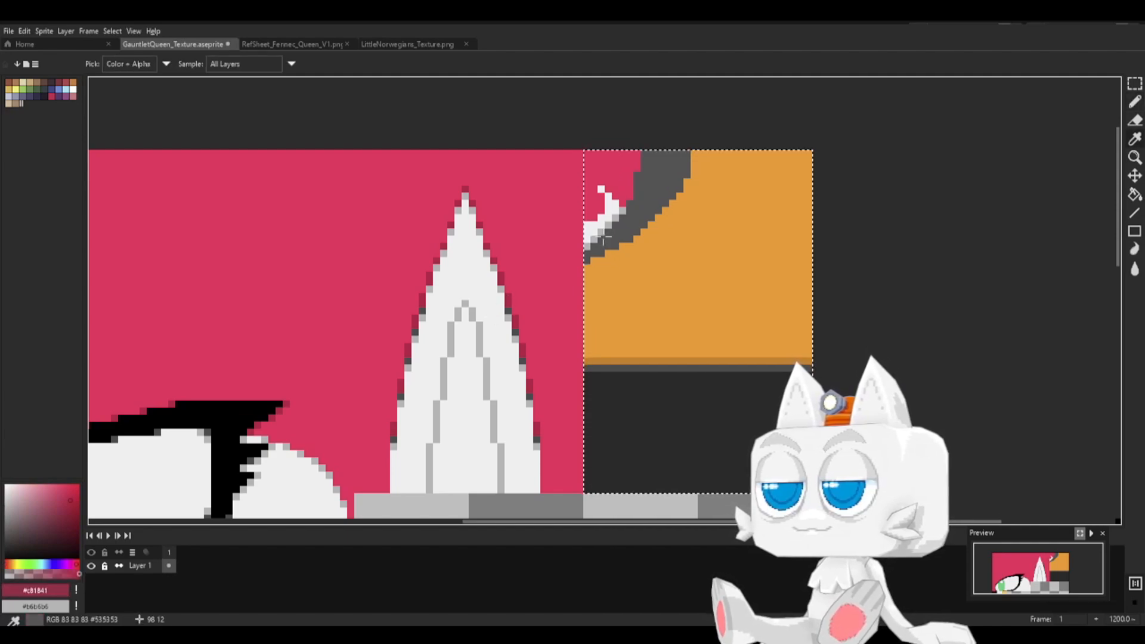
pyautogui.moveTo(627, 197); pyautogui.dragTo(635, 167)
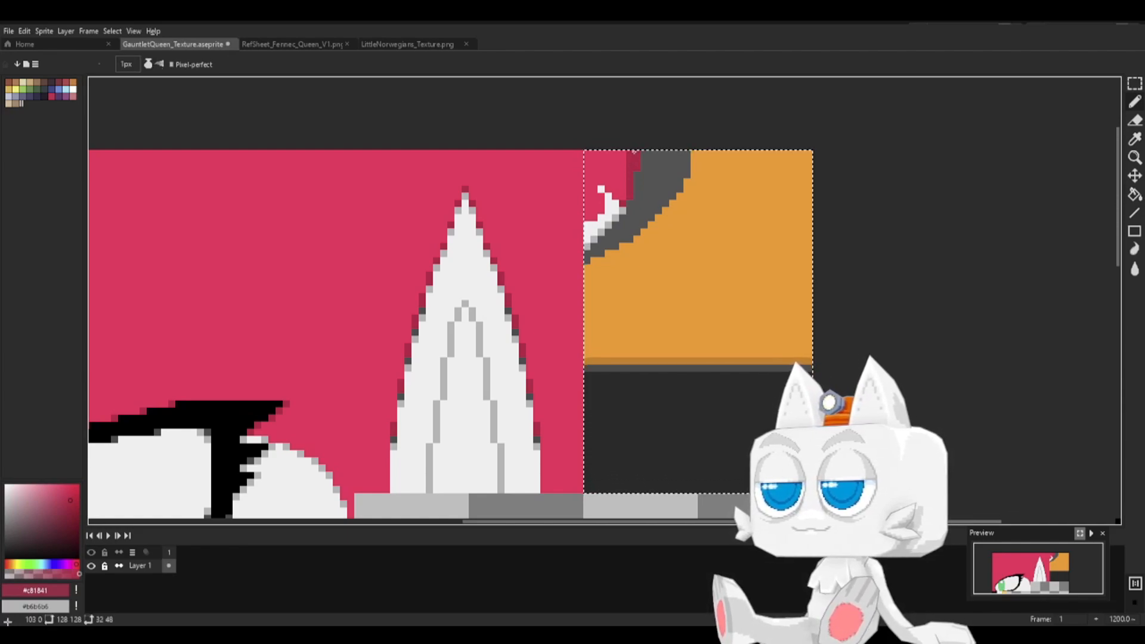
# - Recolour the curved collar band to #4b4b4b and add #252525 outline pixels along both of its edges
pyautogui.press('alt')
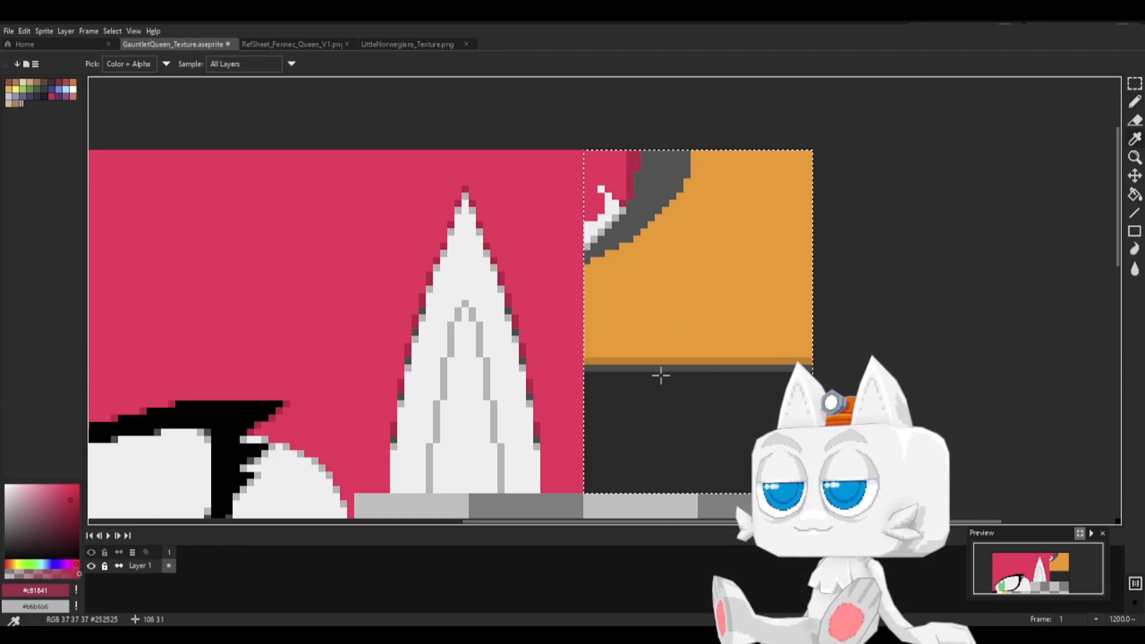
pyautogui.keyDown('alt'); pyautogui.click(653, 369); pyautogui.keyUp('alt')
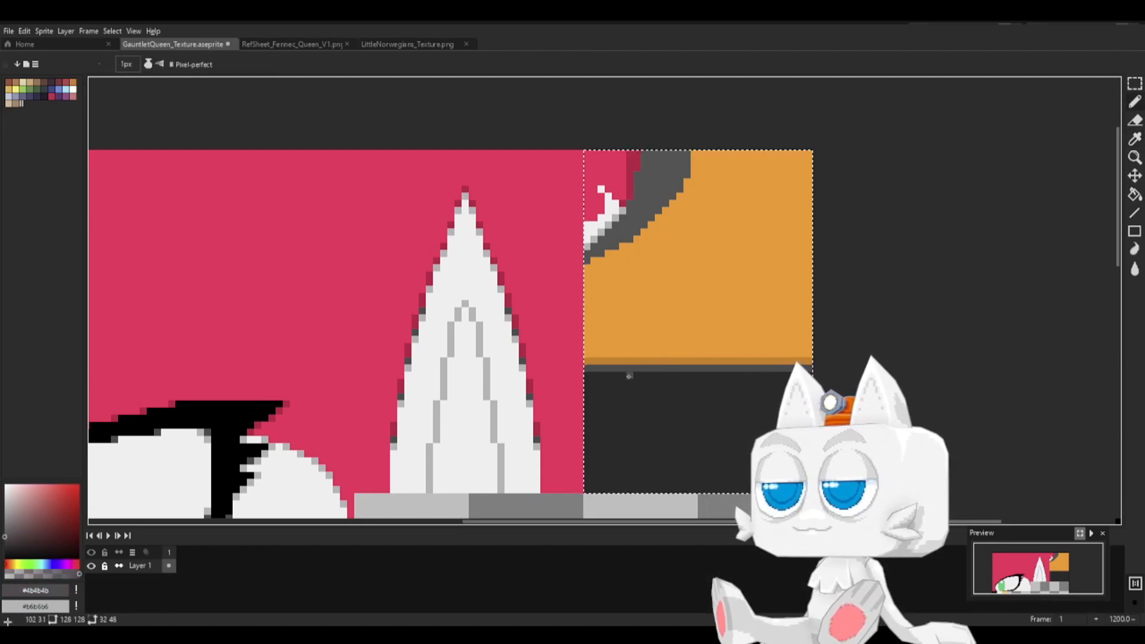
pyautogui.press('g')
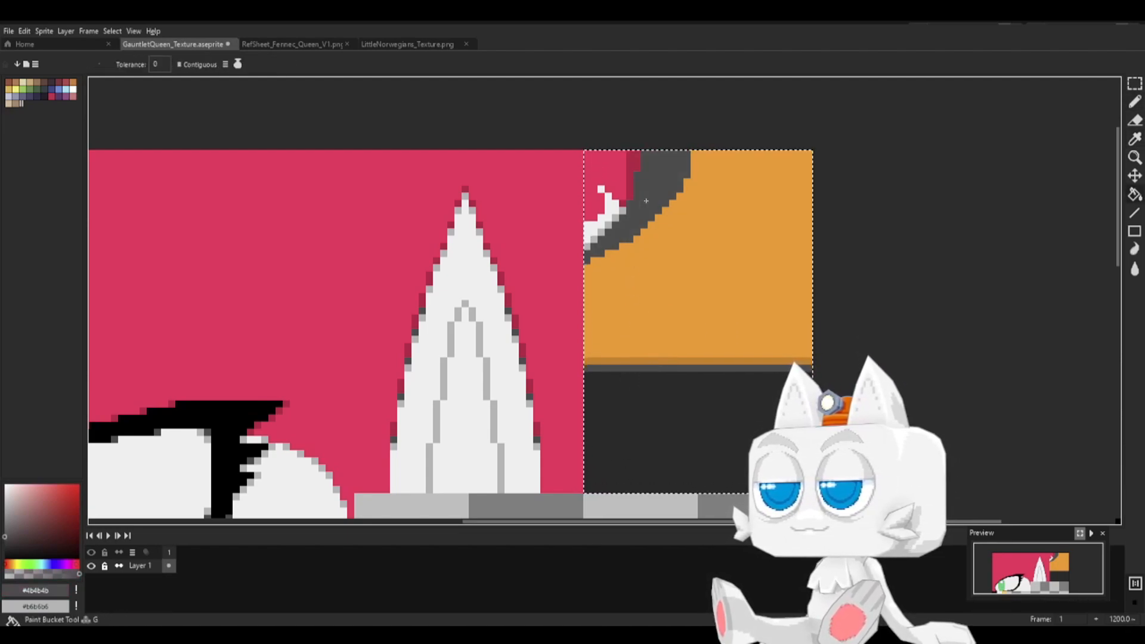
pyautogui.press('b')
pyautogui.keyDown('alt'); pyautogui.click(642, 384); pyautogui.keyUp('alt')
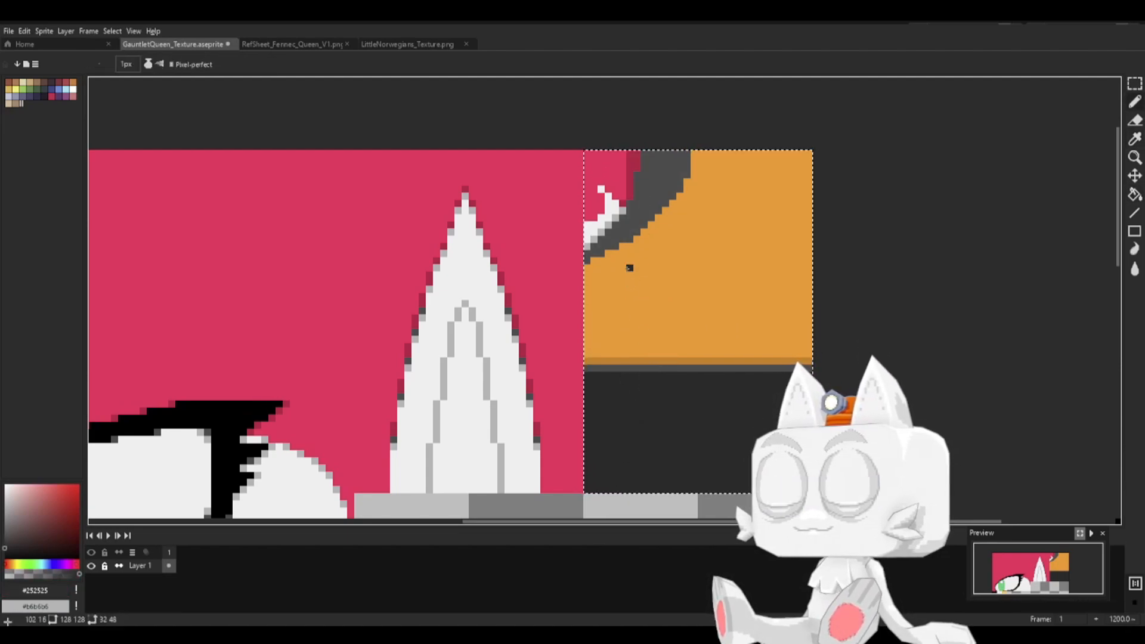
pyautogui.click(595, 260)
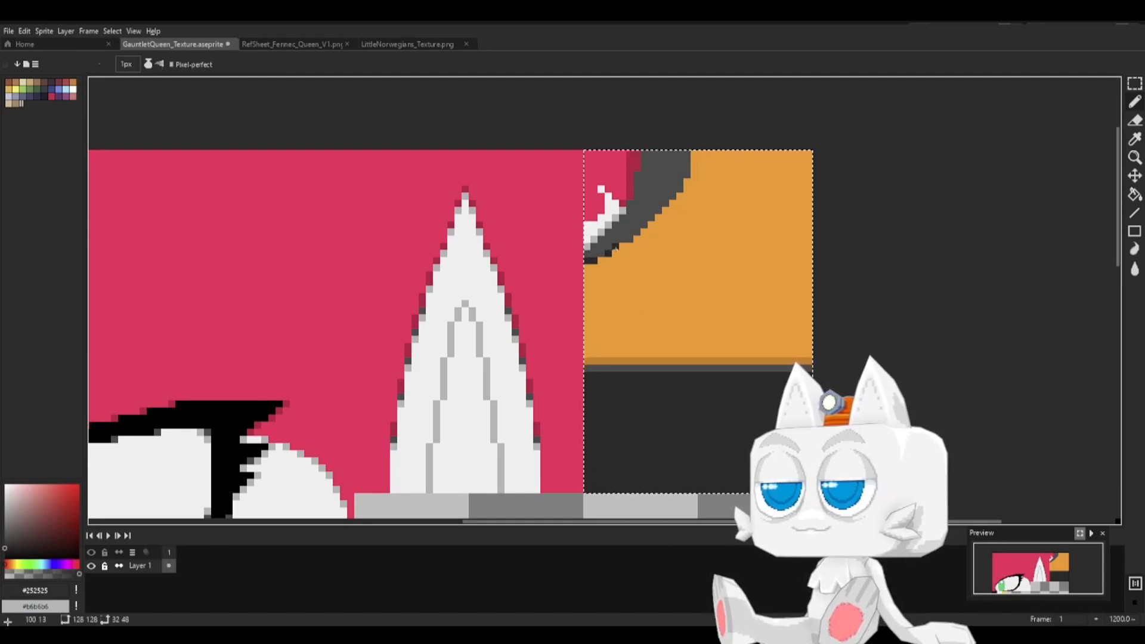
pyautogui.moveTo(592, 246); pyautogui.dragTo(628, 209)
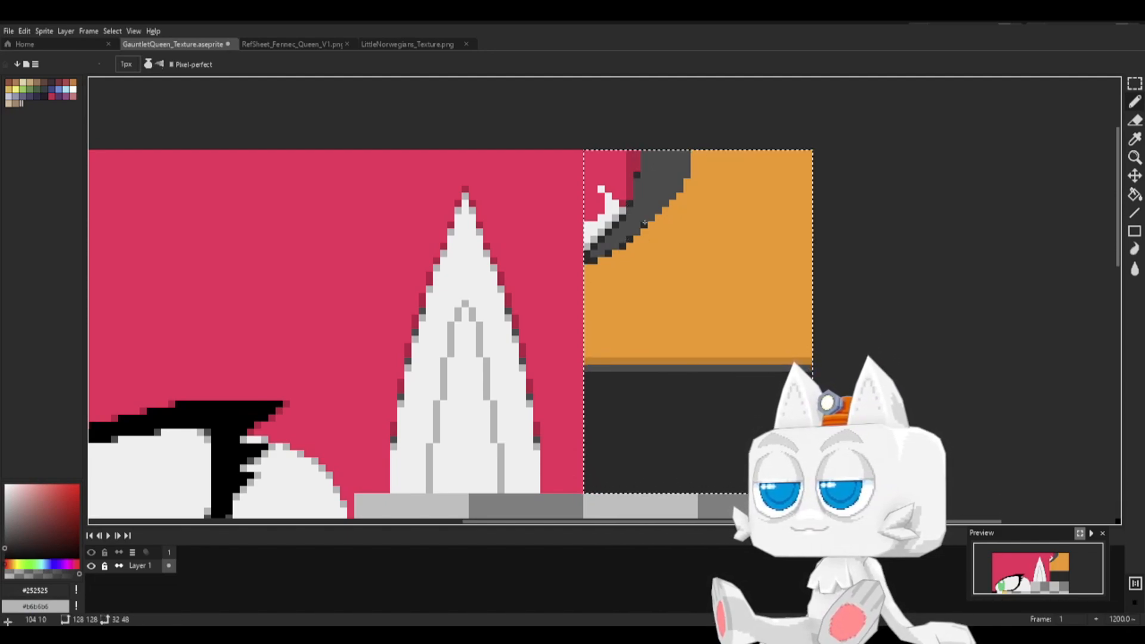
# - Paint a darker orange #d87d15 shadow along the collar's outer edge and save the texture
pyautogui.press('i')
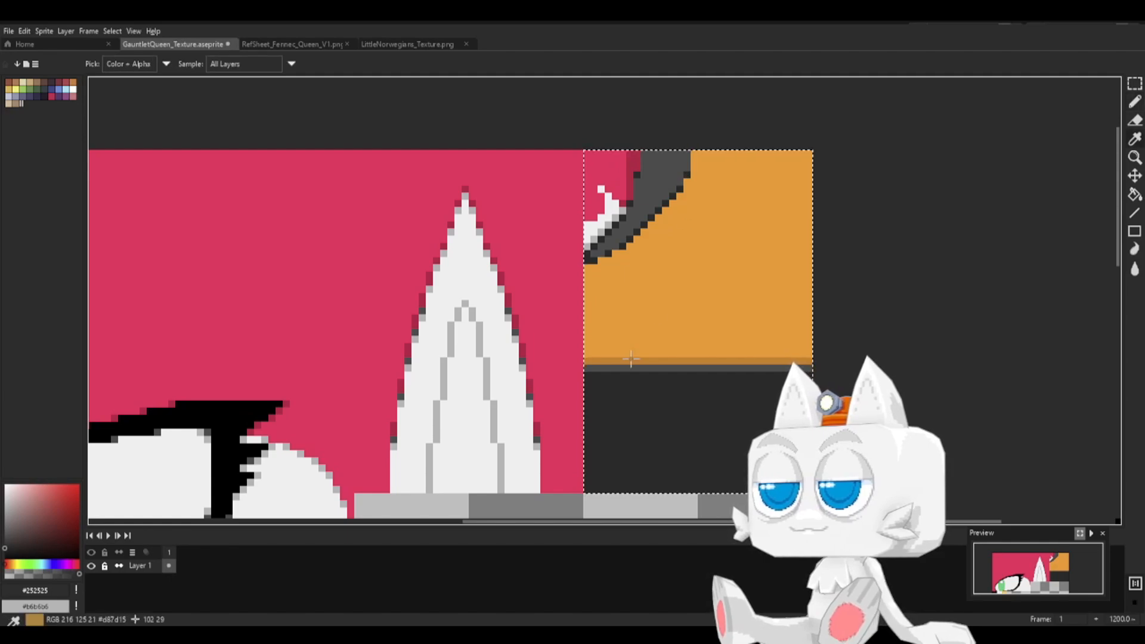
pyautogui.keyDown('alt'); pyautogui.click(630, 359); pyautogui.keyUp('alt')
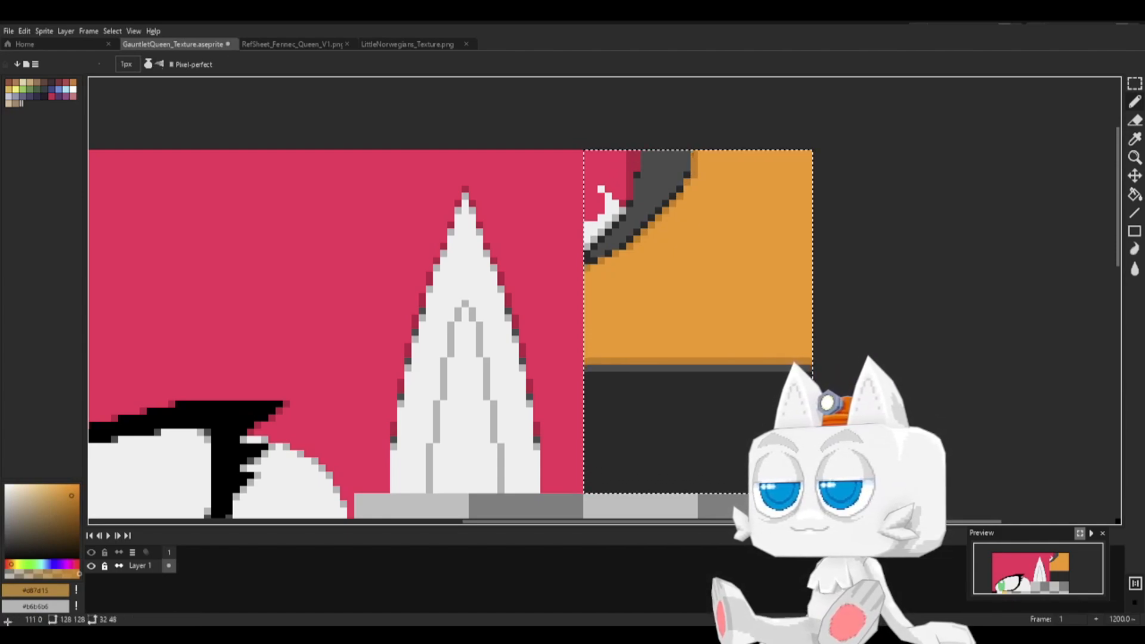
pyautogui.hotkey('ctrl', 's')
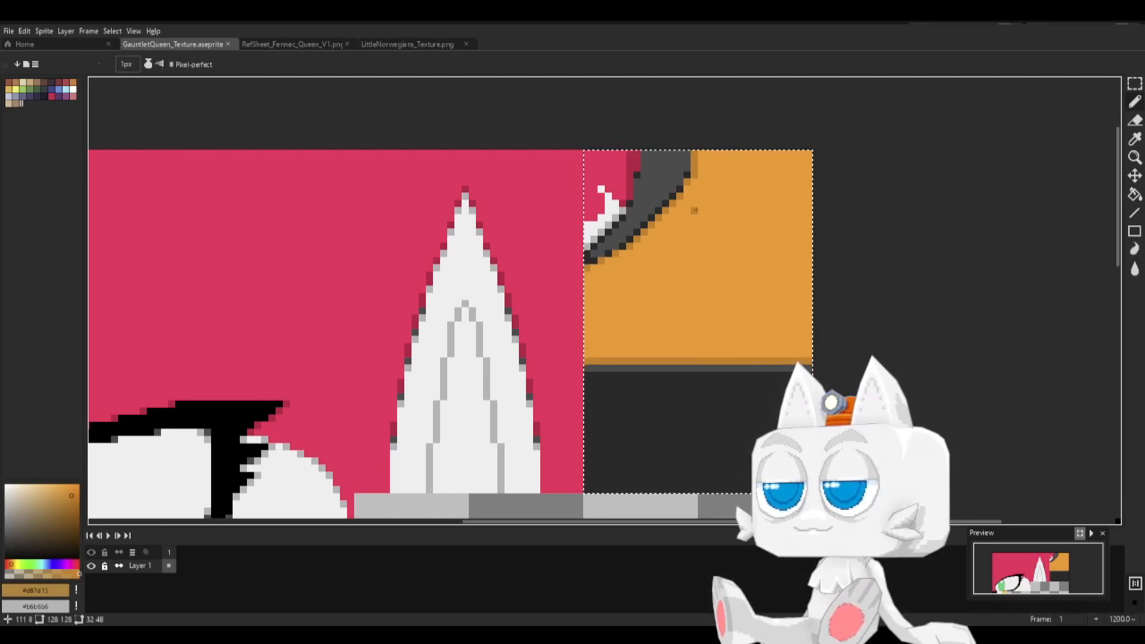
# - Draw a vertical #252525 drawstring hanging from the collar, ending in a 3-pixel-wide tip of #252525 corners and #4b4b4b pixels
pyautogui.press('i')
pyautogui.click(664, 420)
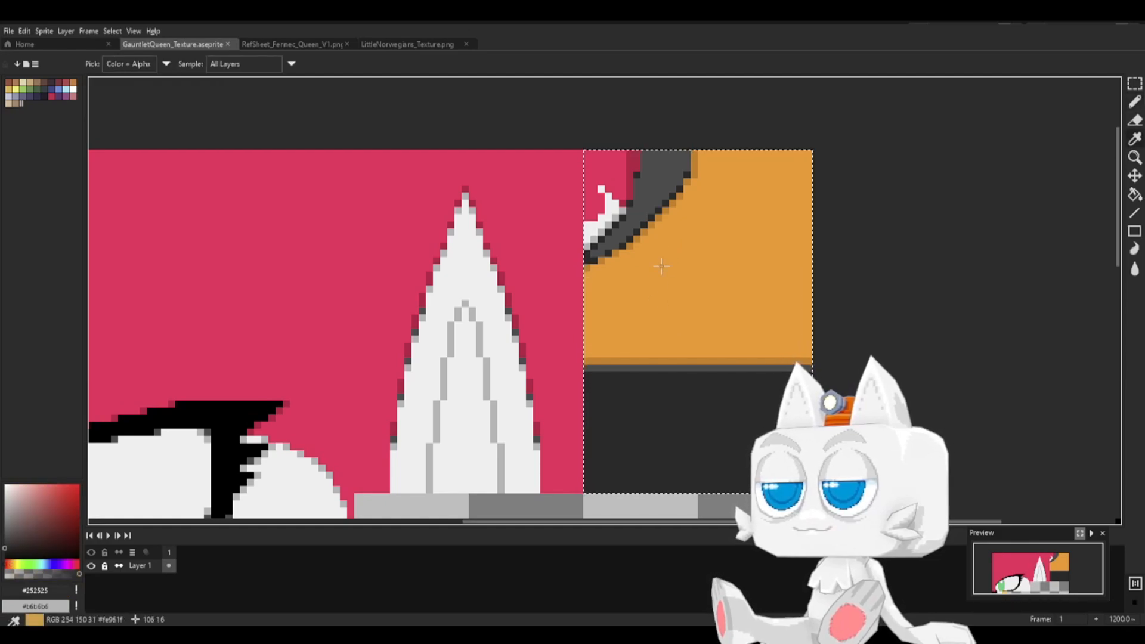
pyautogui.press('b')
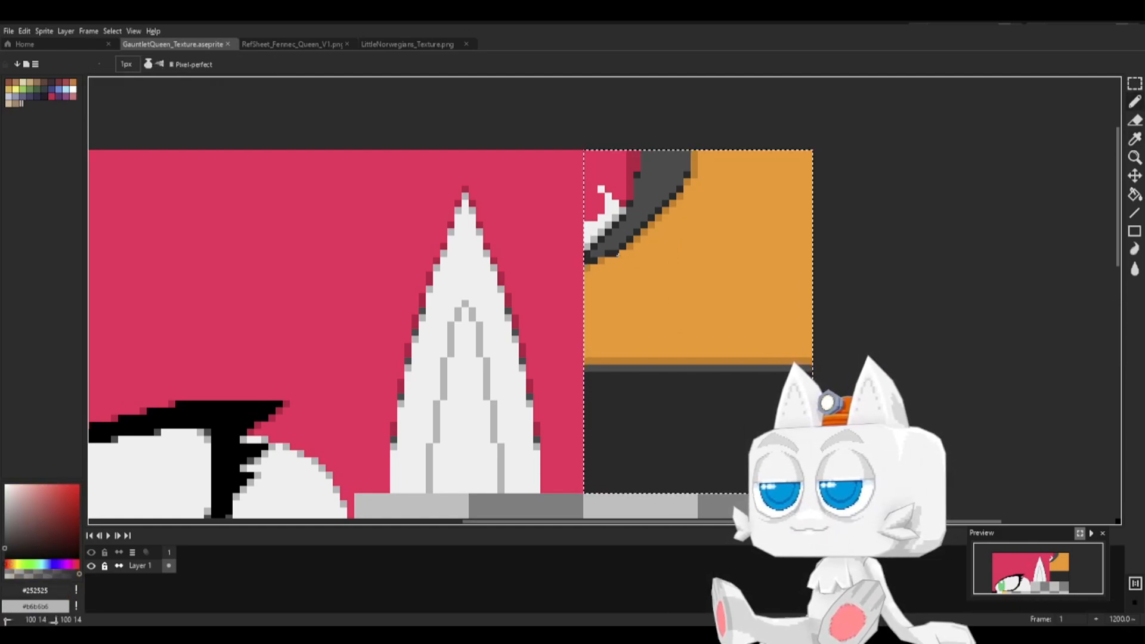
pyautogui.click(615, 296)
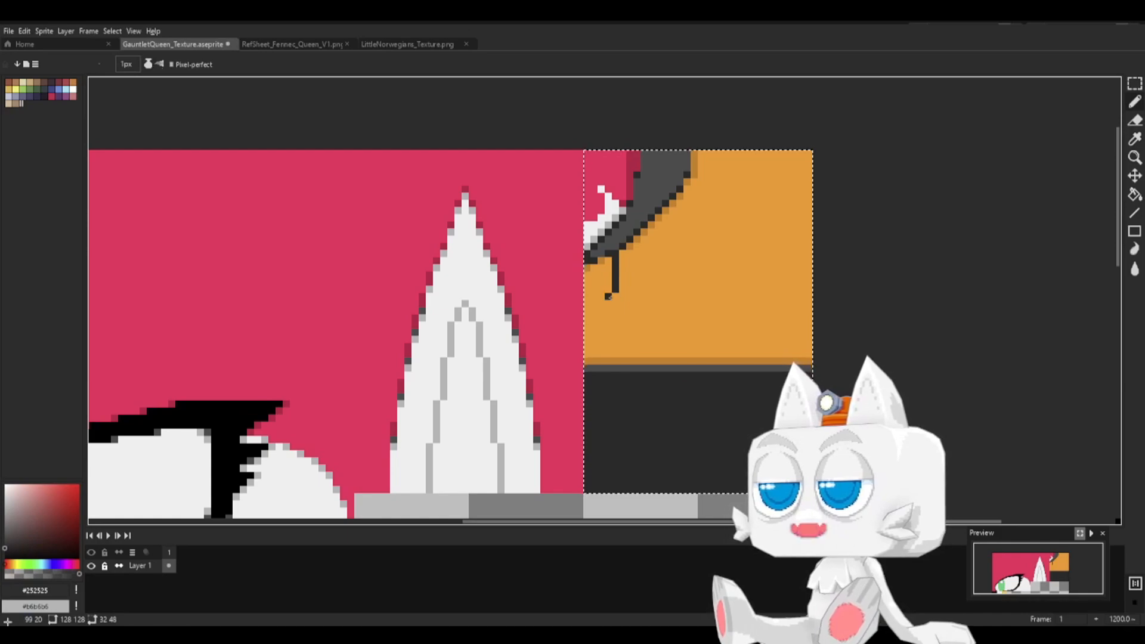
pyautogui.click(609, 297)
pyautogui.moveTo(623, 297)
pyautogui.mouseDown()
pyautogui.moveTo(623, 311)
pyautogui.moveTo(613, 304)
pyautogui.mouseUp()
pyautogui.keyDown('alt'); pyautogui.click(615, 287); pyautogui.keyUp('alt')
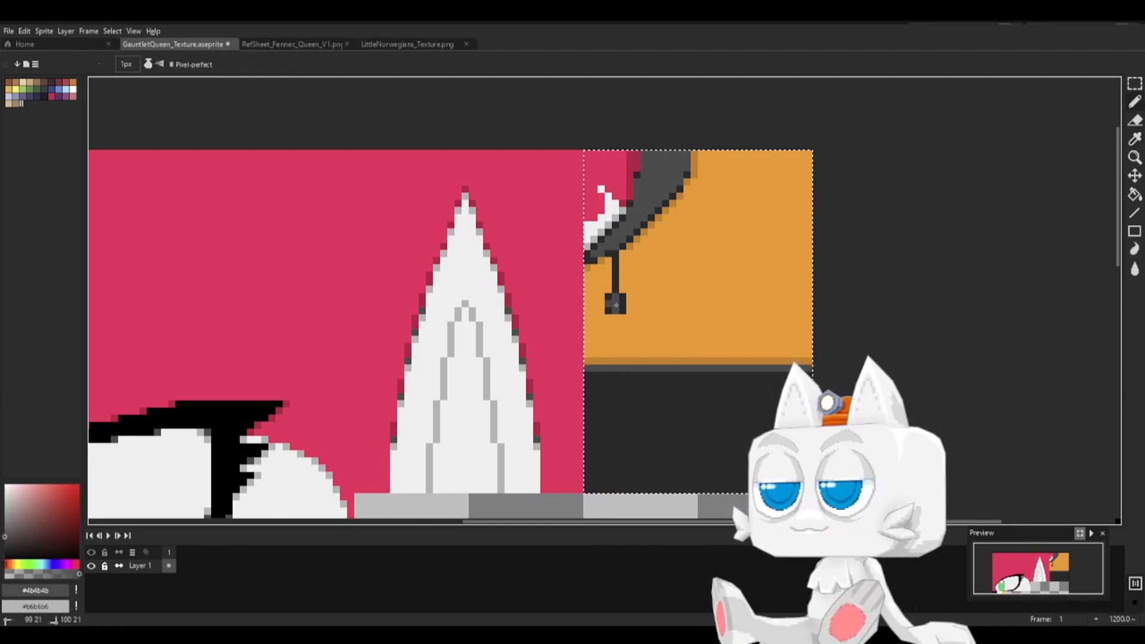
# - Add a darker orange #d87d15 shadow beneath the drawstring's tip and save the texture
pyautogui.keyDown('alt'); pyautogui.click(628, 314); pyautogui.keyUp('alt')
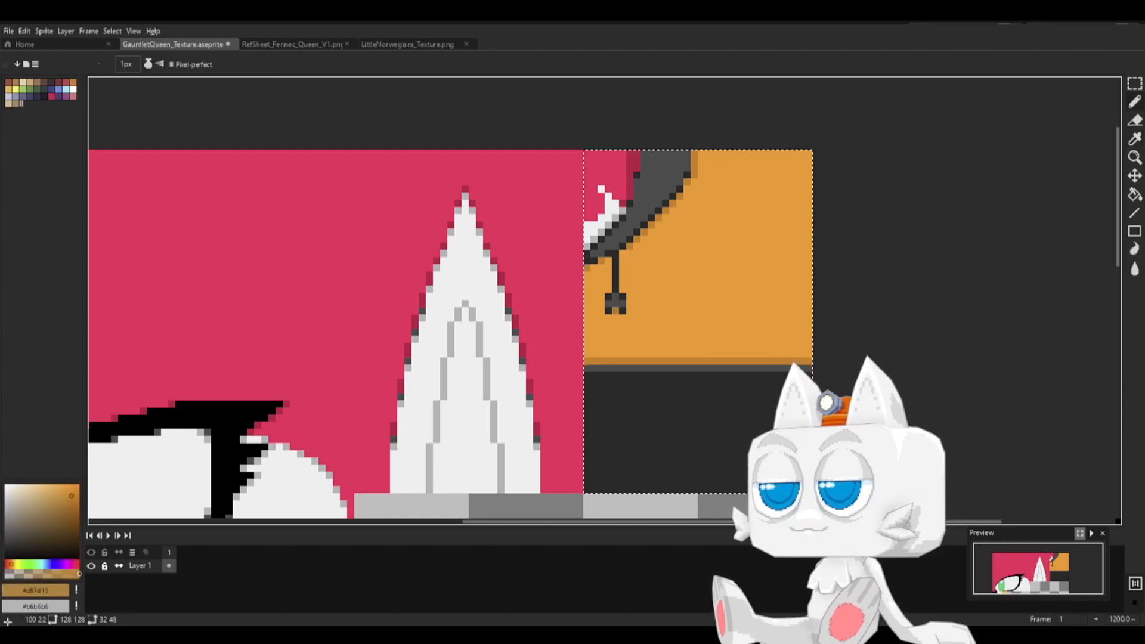
pyautogui.moveTo(608, 318); pyautogui.dragTo(614, 318)
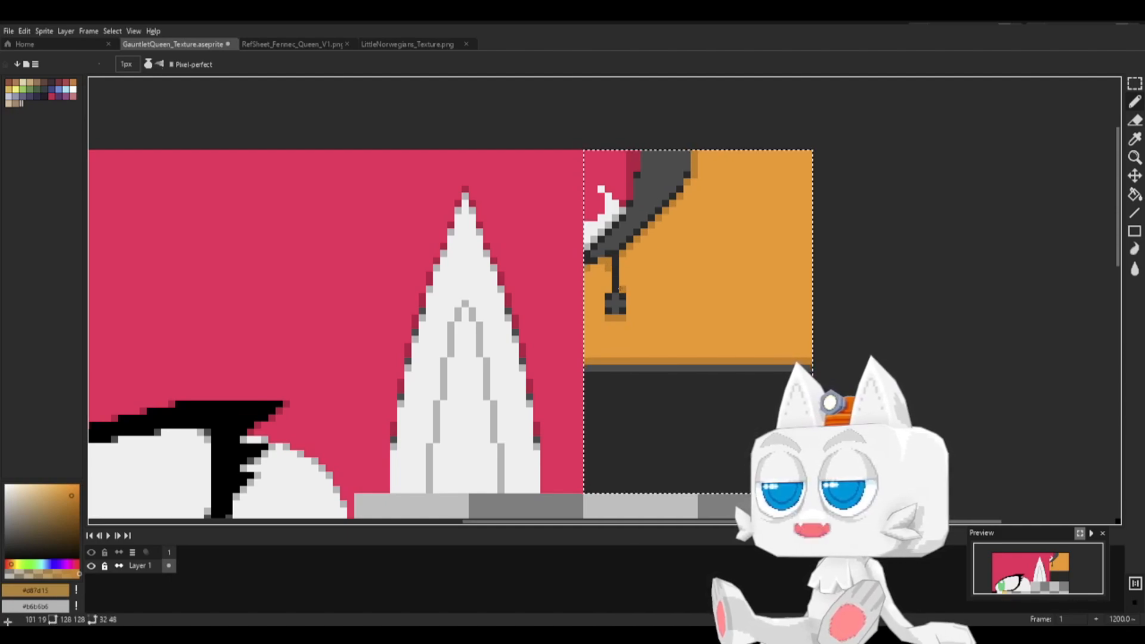
pyautogui.hotkey('ctrl', 's')
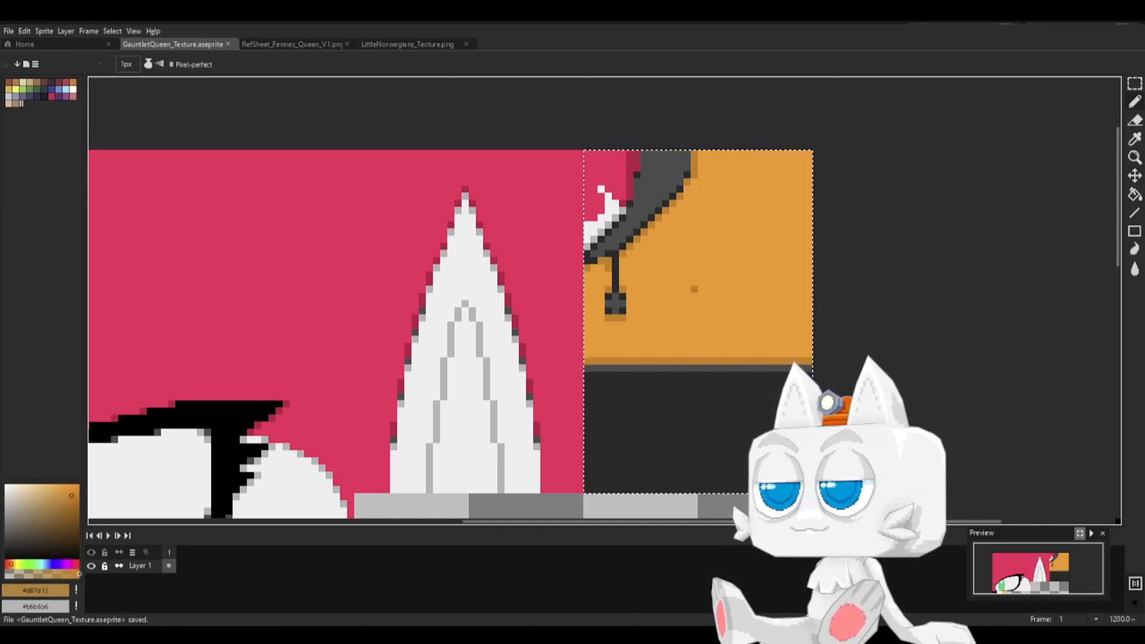
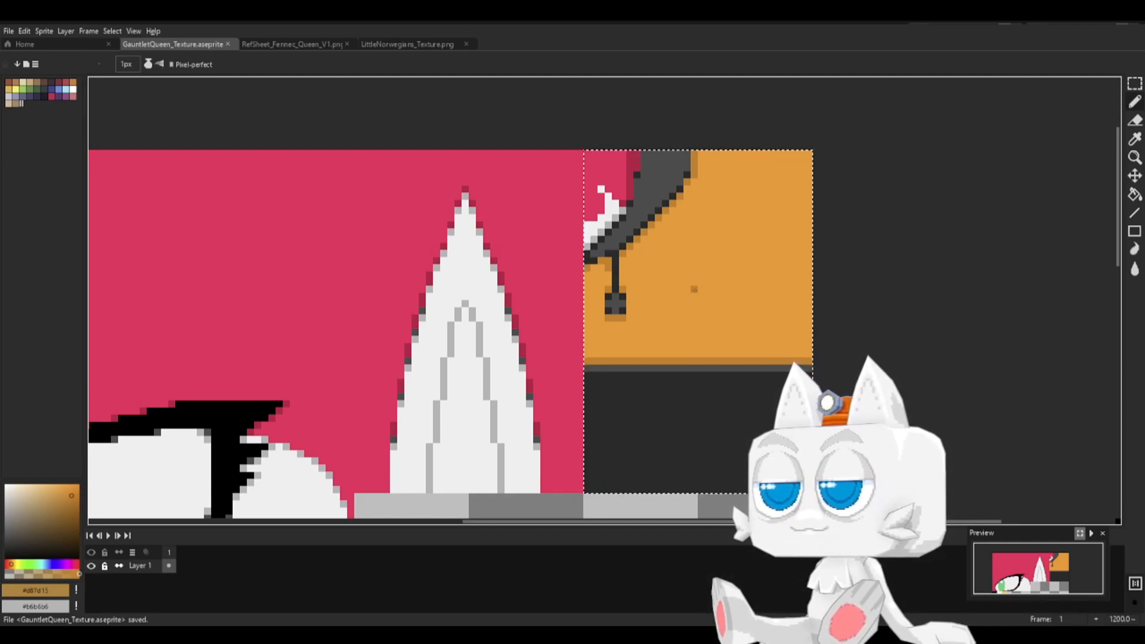
# - Save the sprite and export it as GauntletQueen_Texture.png
pyautogui.hotkey('ctrl', 's')
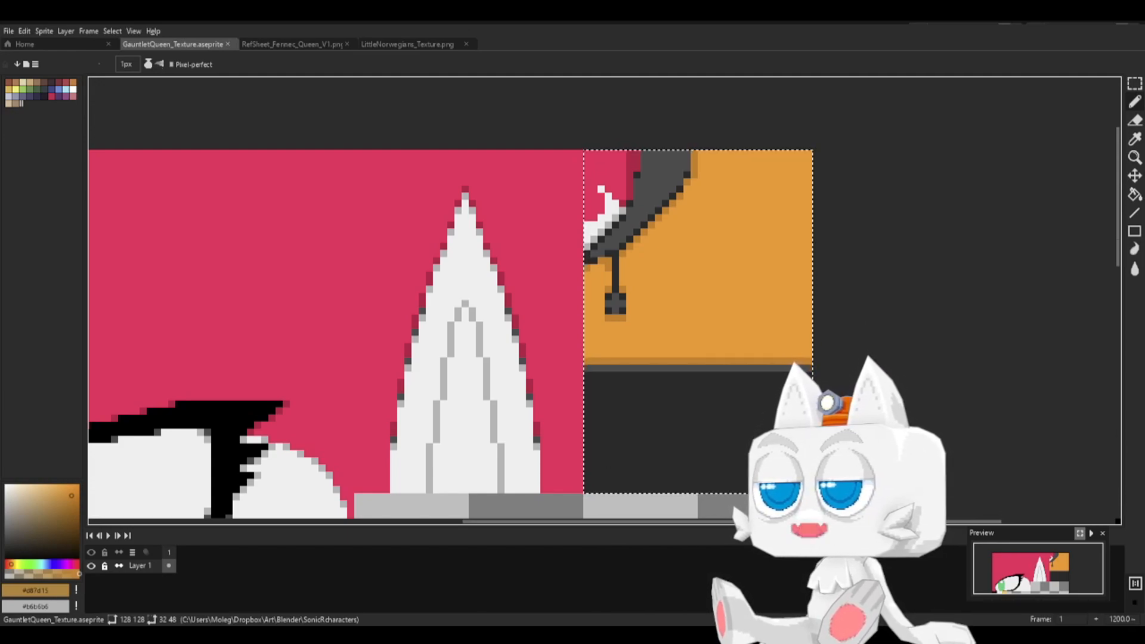
pyautogui.click(9, 31)
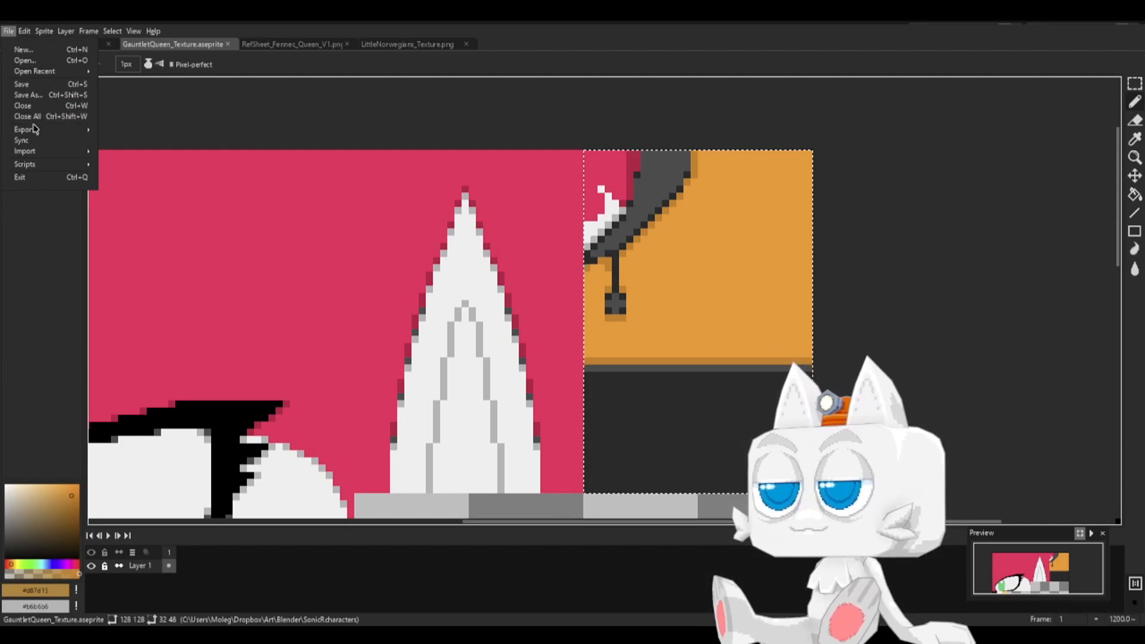
pyautogui.moveTo(37, 129)
pyautogui.click(131, 139)
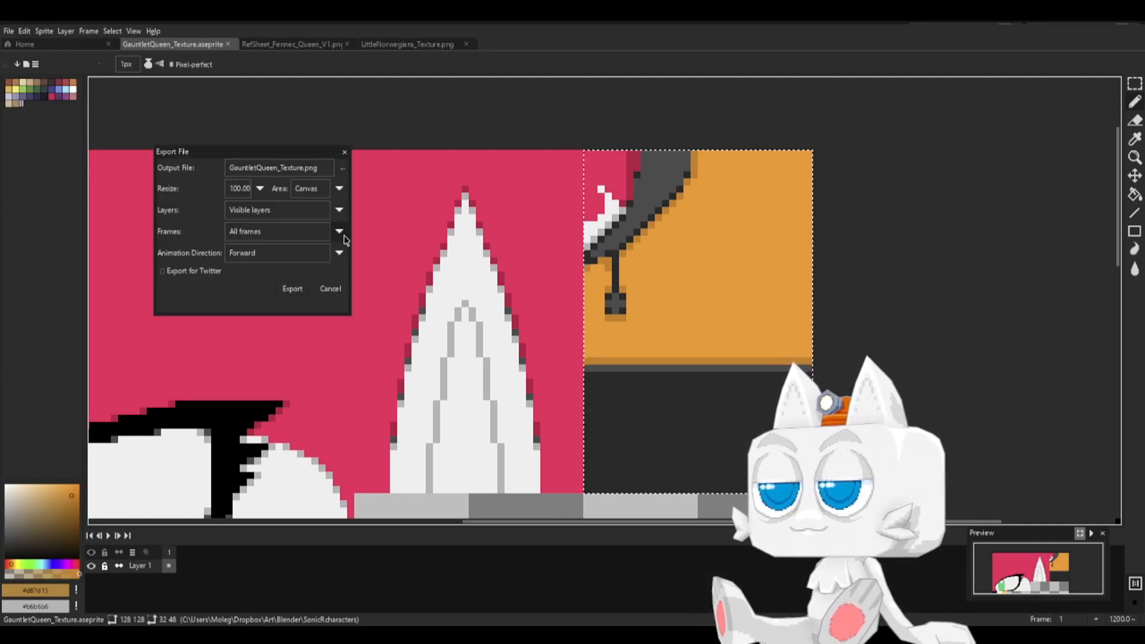
pyautogui.click(293, 289)
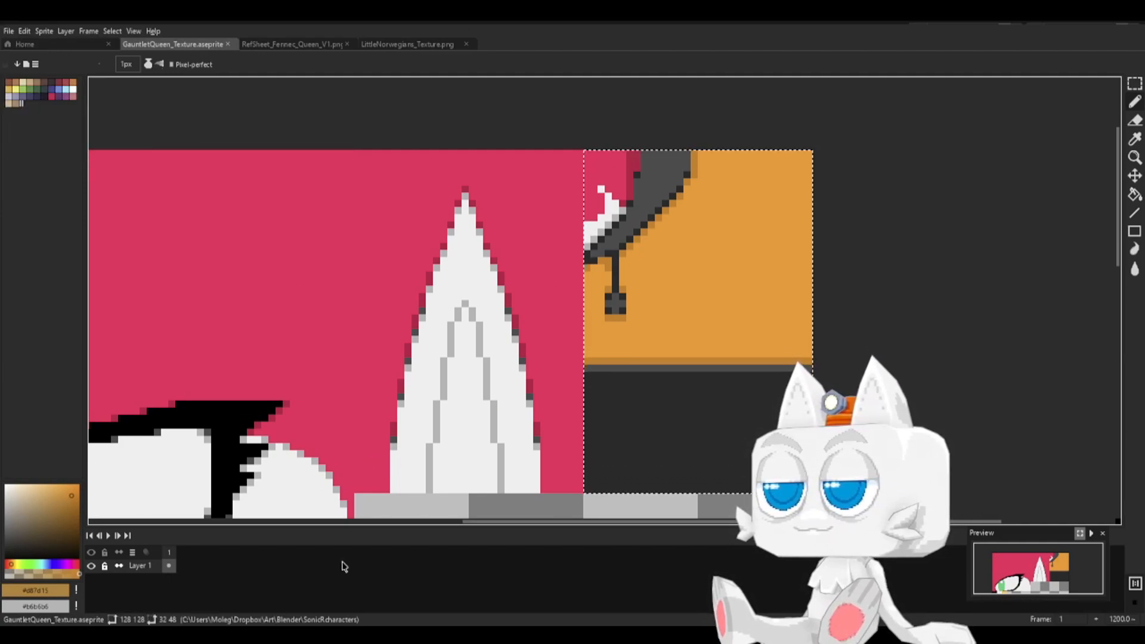
# - Switch to Blender, reload the GauntletQueen_Texture.png image, and check the hoodie details on the model from the side and front
pyautogui.hotkey('alt', 'Tab')
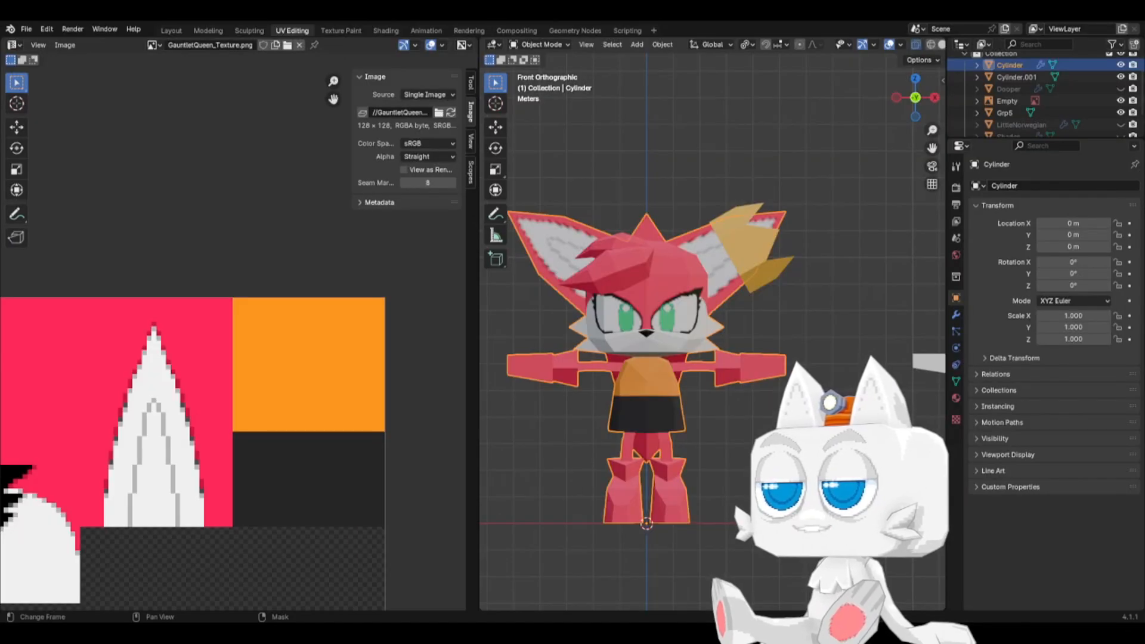
pyautogui.click(451, 113)
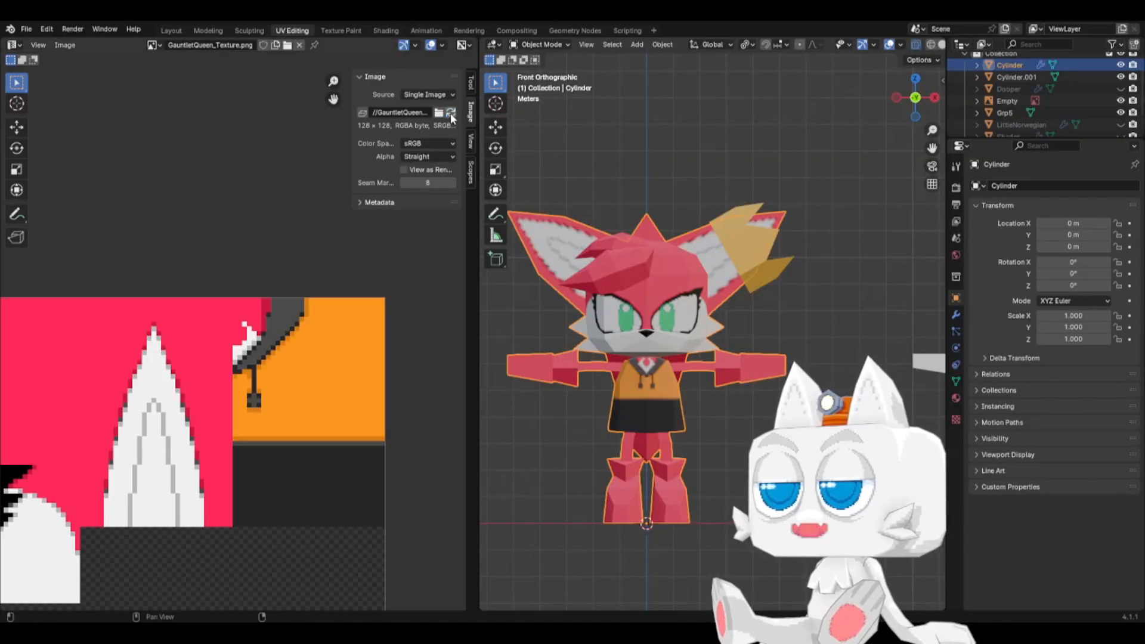
pyautogui.moveTo(746, 324); pyautogui.dragTo(715, 337, button='middle')
pyautogui.scroll(3, 691, 356)
pyautogui.moveTo(704, 396)
pyautogui.mouseDown(button='middle')
pyautogui.moveTo(689, 406)
pyautogui.moveTo(705, 401)
pyautogui.mouseUp(button='middle')
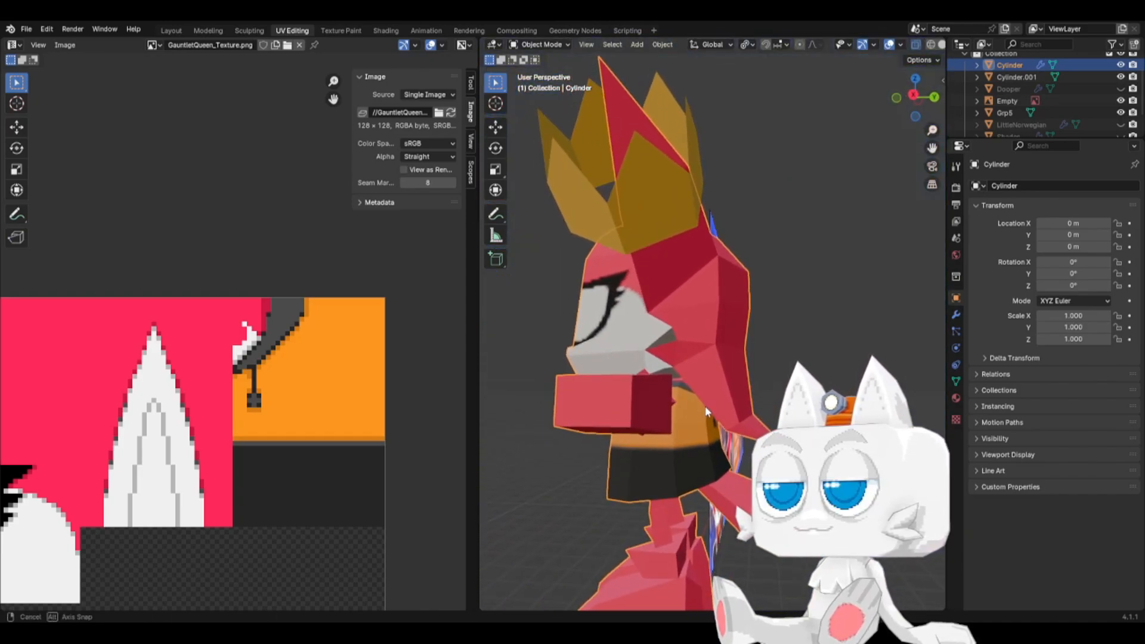
pyautogui.moveTo(540, 443); pyautogui.dragTo(650, 459, button='middle')
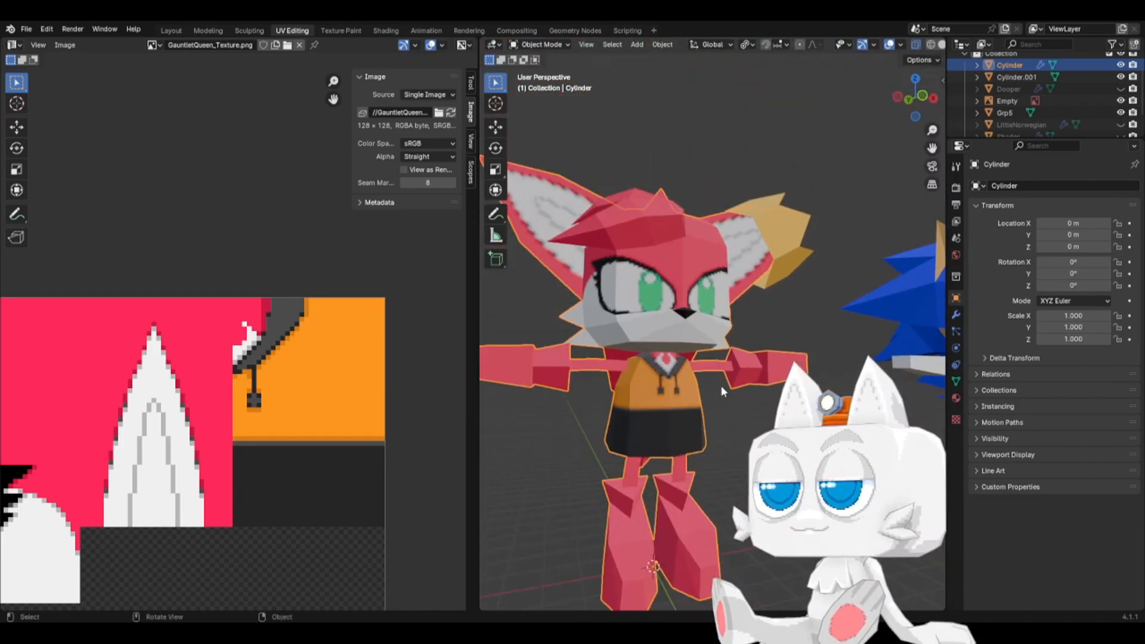
pyautogui.moveTo(721, 386); pyautogui.dragTo(681, 392, button='middle')
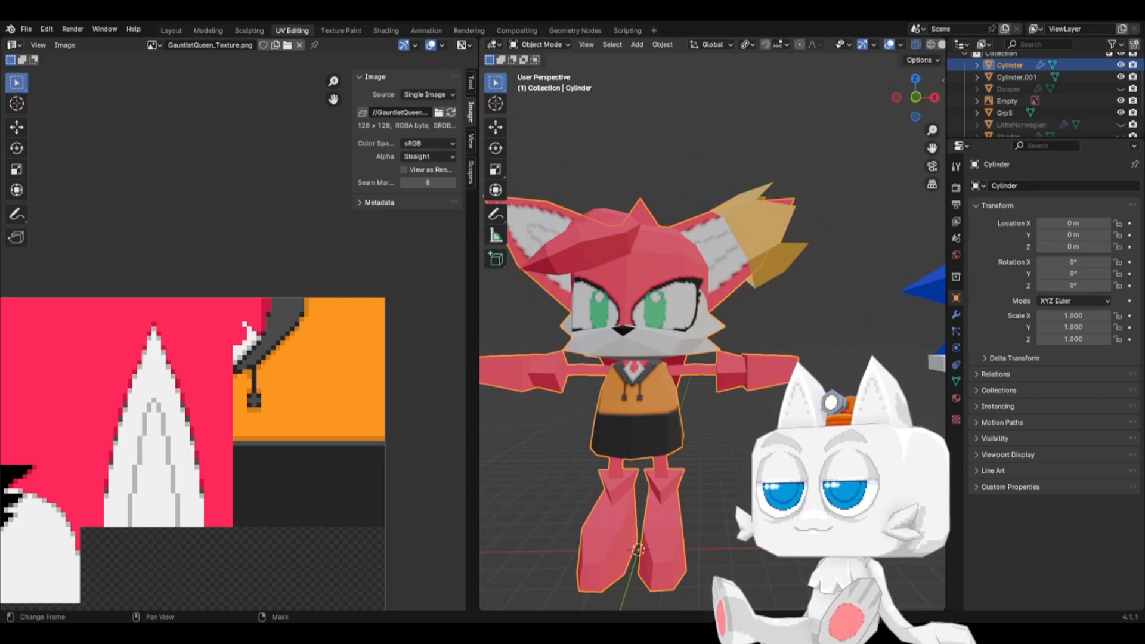
# - Return to Aseprite, draw a #4b4b4b curve across the orange block's upper-right corner, and fill the enclosed corner with the same grey
pyautogui.hotkey('alt', 'Tab')
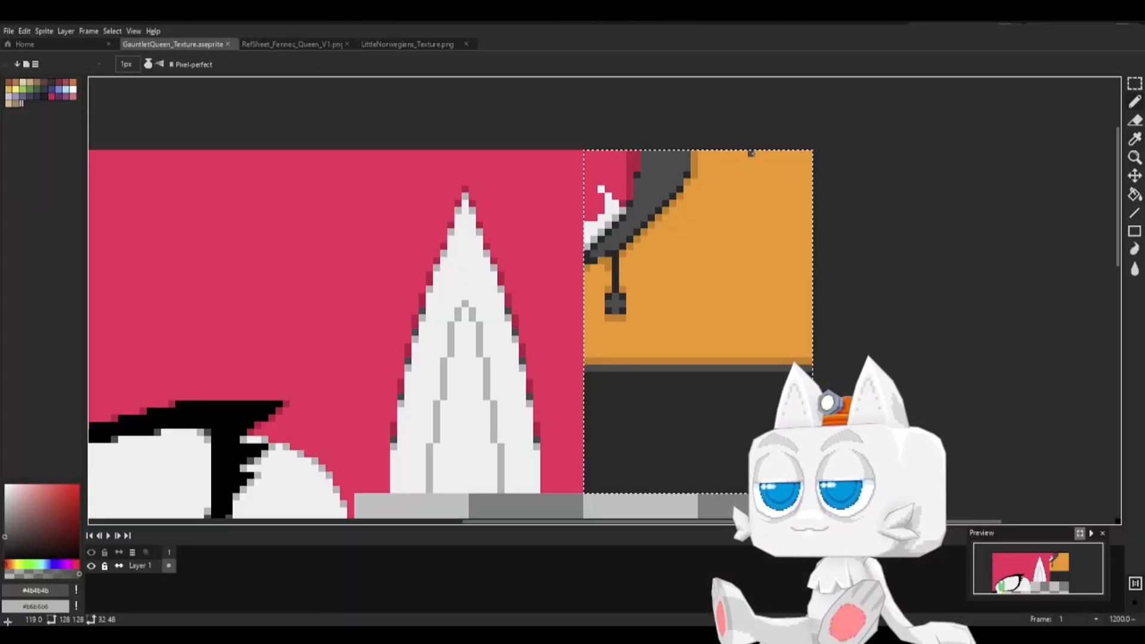
pyautogui.moveTo(751, 152)
pyautogui.mouseDown()
pyautogui.moveTo(774, 182)
pyautogui.moveTo(810, 190)
pyautogui.mouseUp()
pyautogui.click(800, 188)
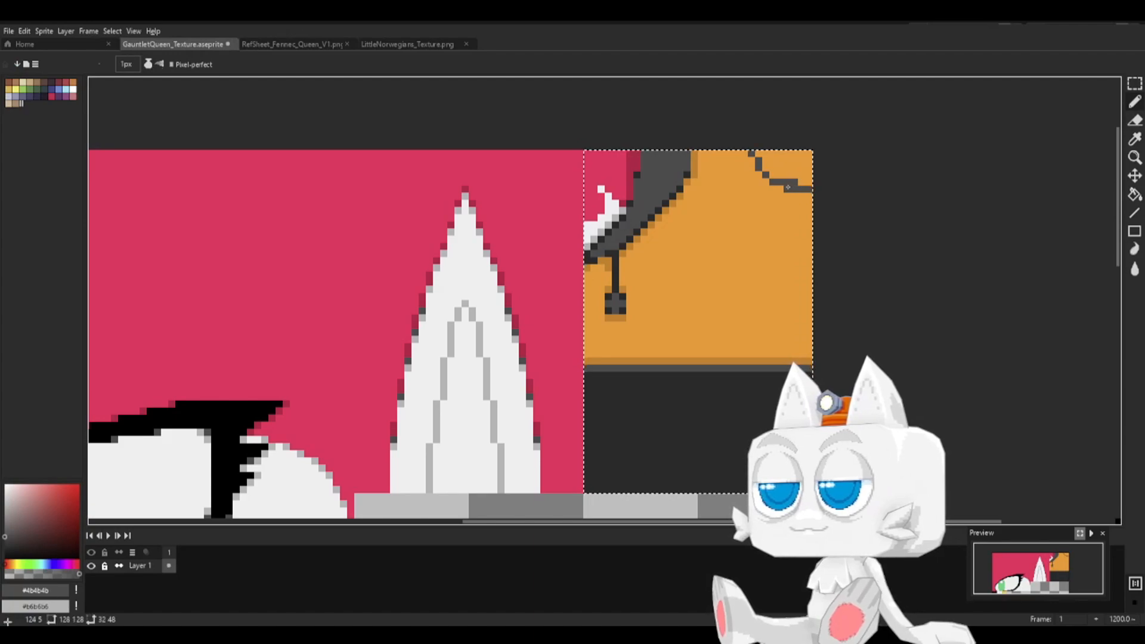
pyautogui.press('g')
pyautogui.click(773, 163)
pyautogui.press('b')
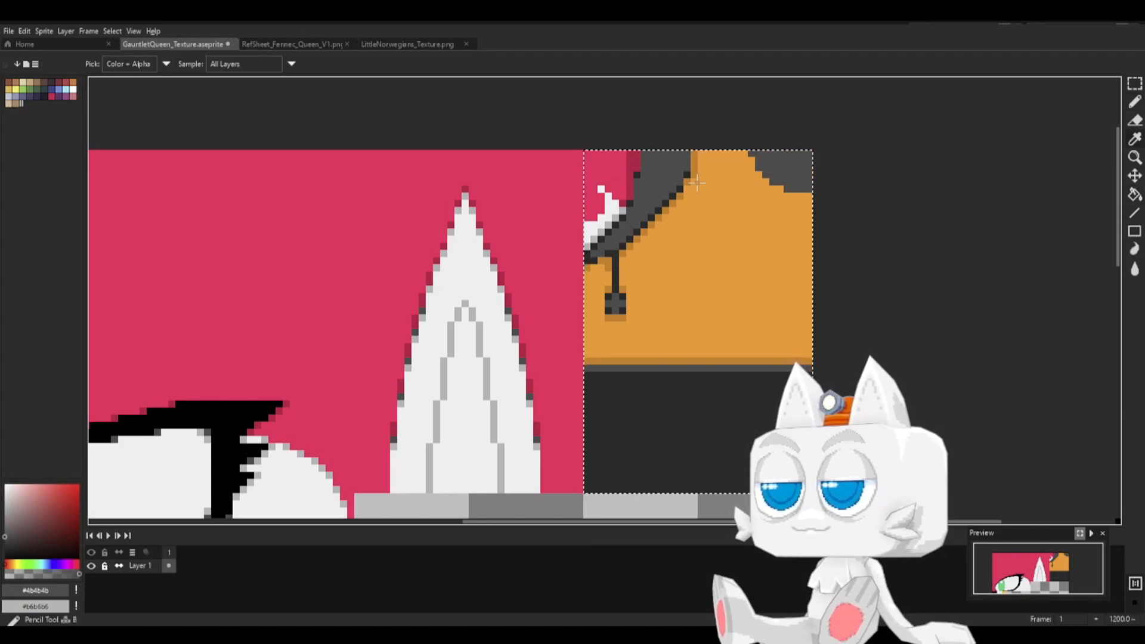
# - Draw a darker orange #d87d15 shadow curve below the grey corner and fill the gap between them with the same colour
pyautogui.keyDown('alt'); pyautogui.click(695, 163); pyautogui.keyUp('alt')
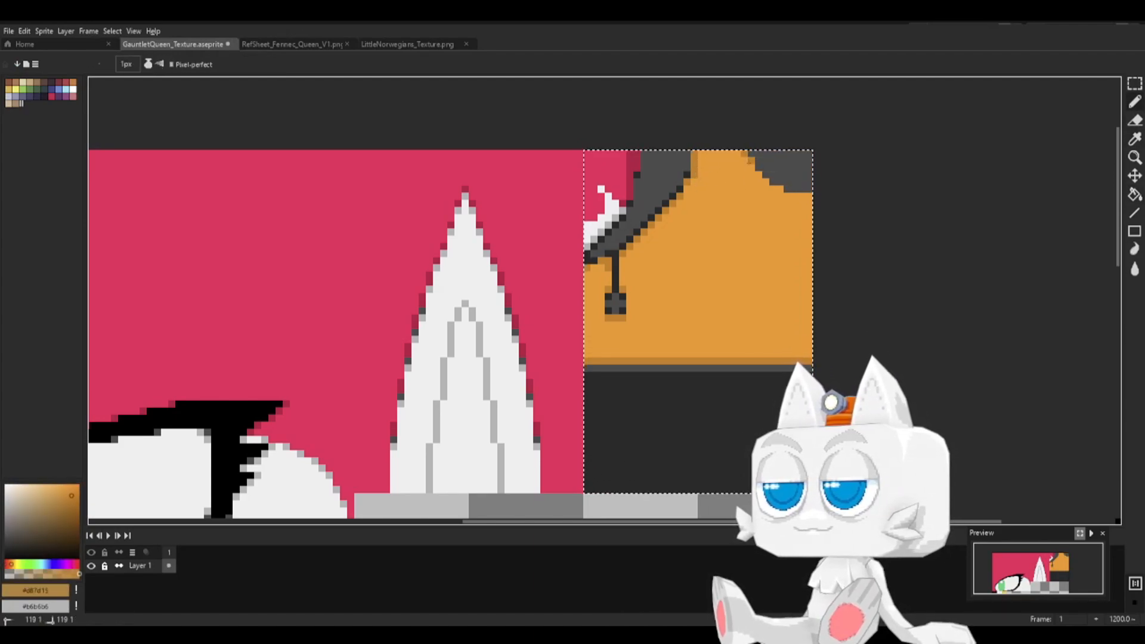
pyautogui.press('g')
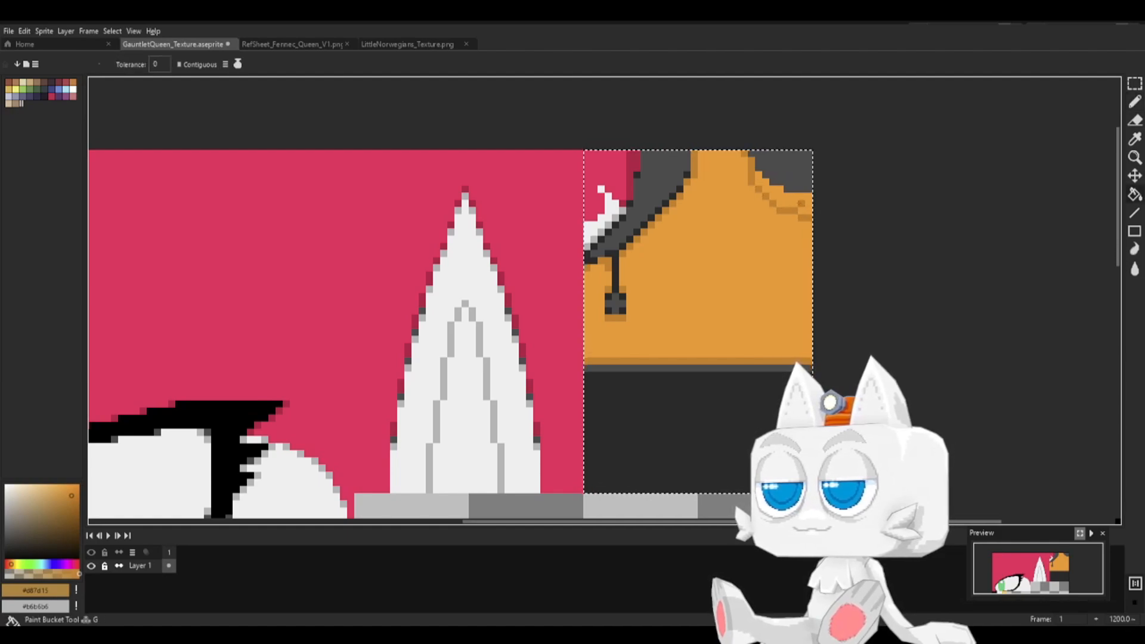
pyautogui.click(793, 204)
# - Outline the grey corner's lower curve in #252525 and draw a #252525 line along its top edge
pyautogui.press('b')
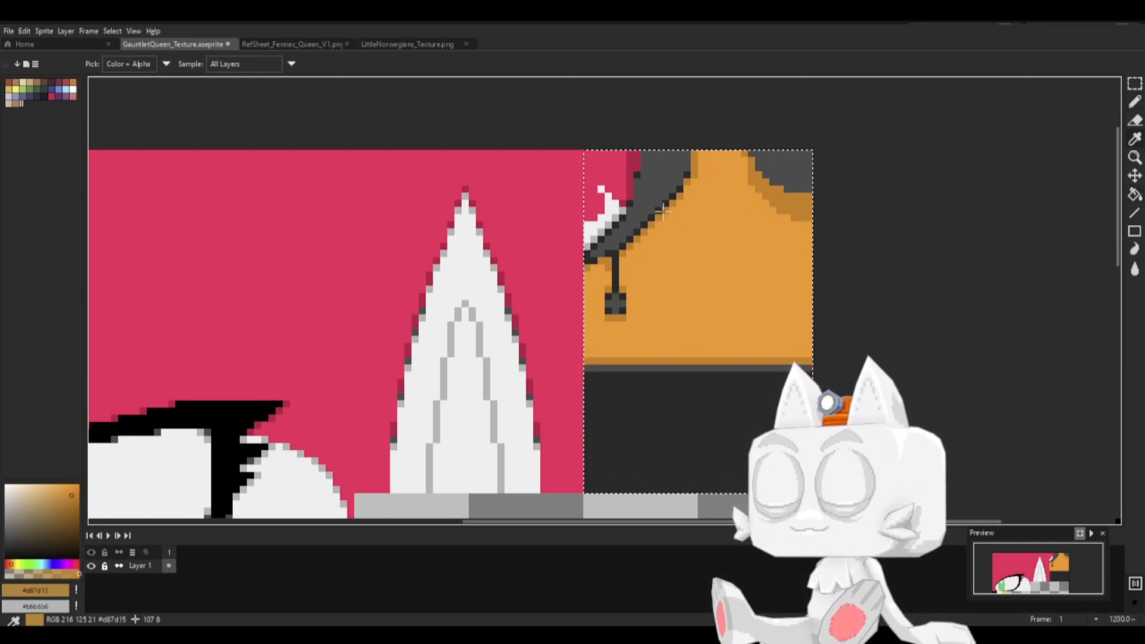
pyautogui.keyDown('alt'); pyautogui.click(751, 154); pyautogui.keyUp('alt')
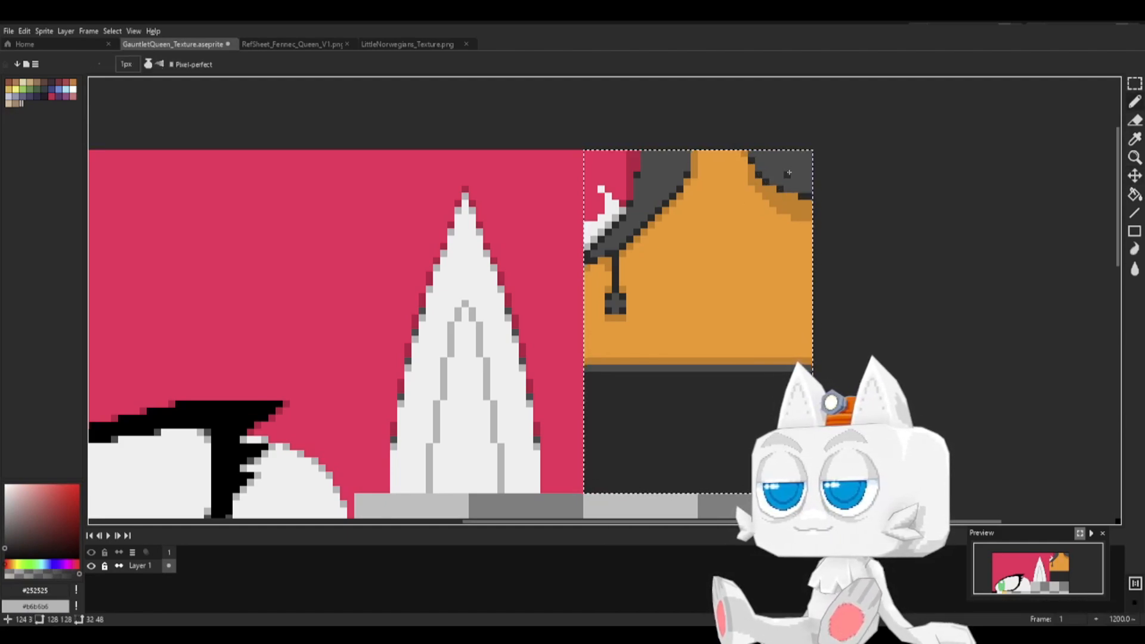
pyautogui.moveTo(752, 154); pyautogui.dragTo(809, 153)
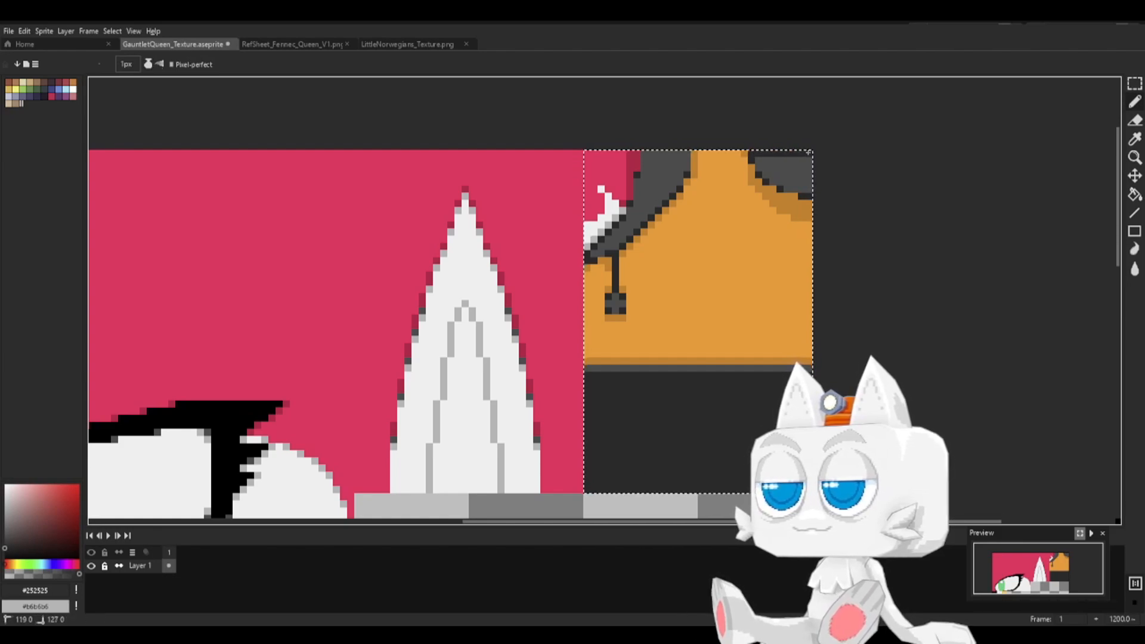
# - Save the sprite and export the updated texture as an image
pyautogui.hotkey('ctrl', 's')
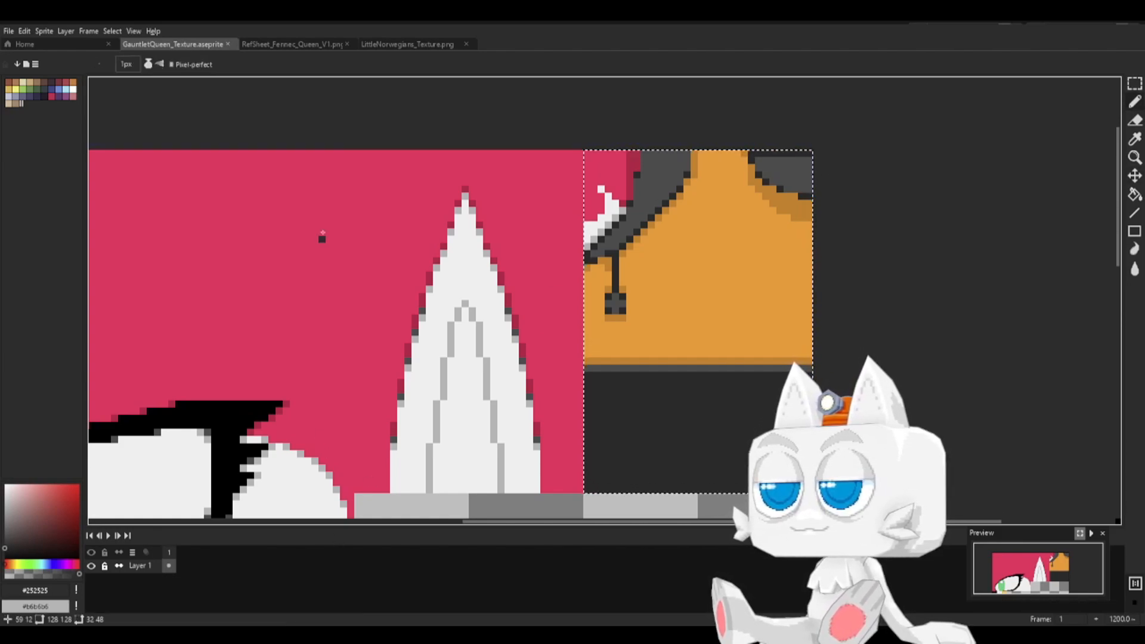
pyautogui.click(9, 30)
pyautogui.moveTo(36, 129)
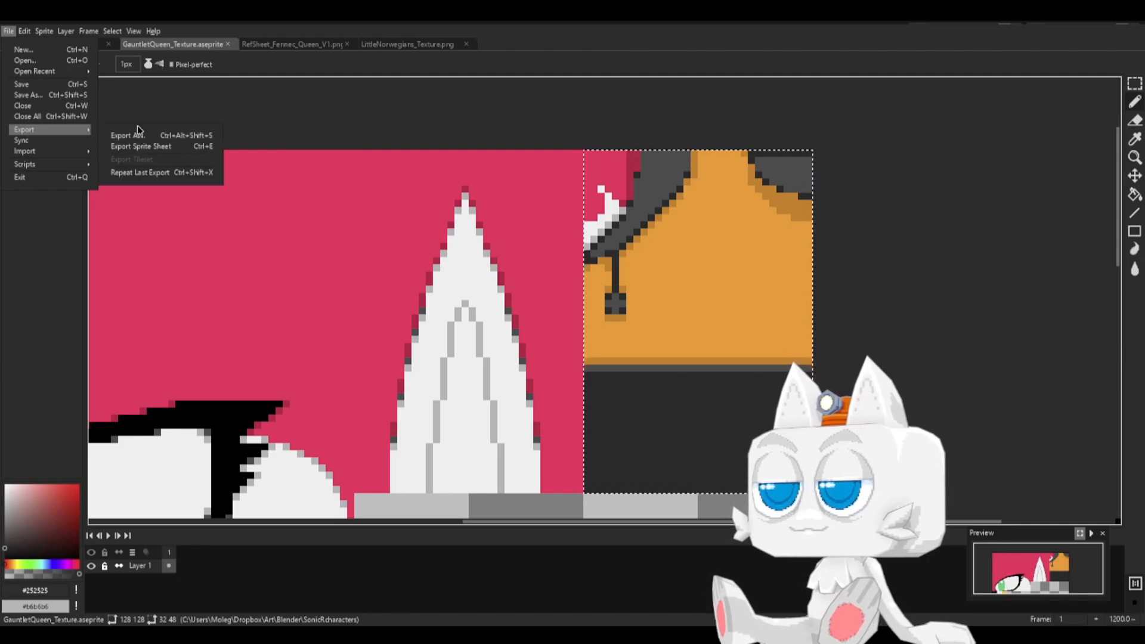
pyautogui.click(137, 134)
pyautogui.click(290, 286)
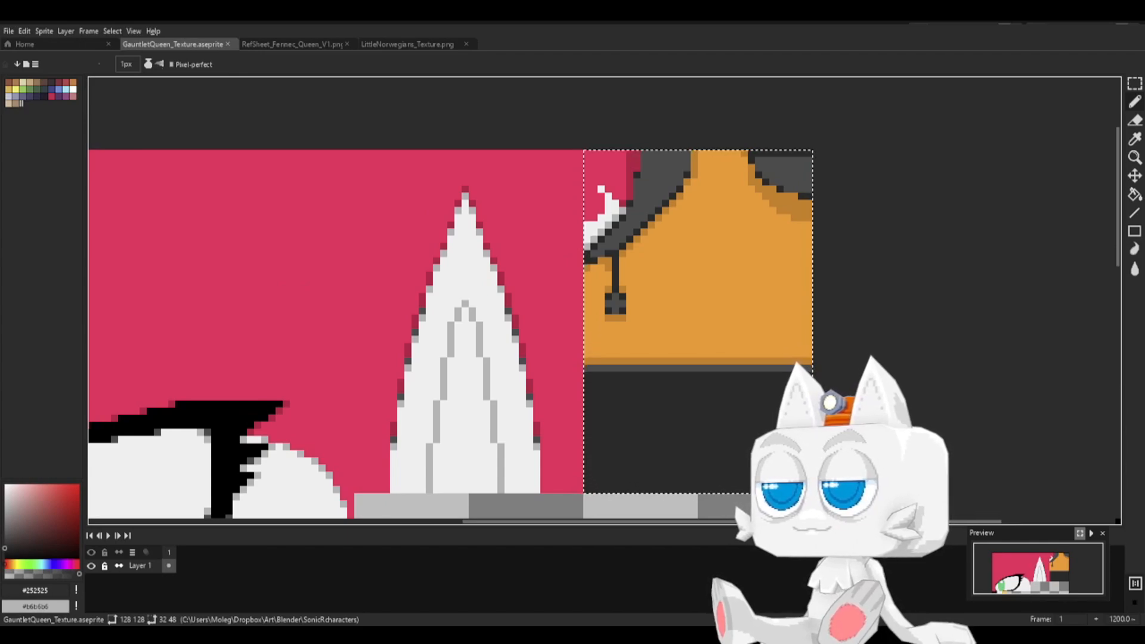
# - Switch to Blender, view the character from behind, and hide the linked head geometry in Edit Mode
pyautogui.hotkey('alt', 'Tab')
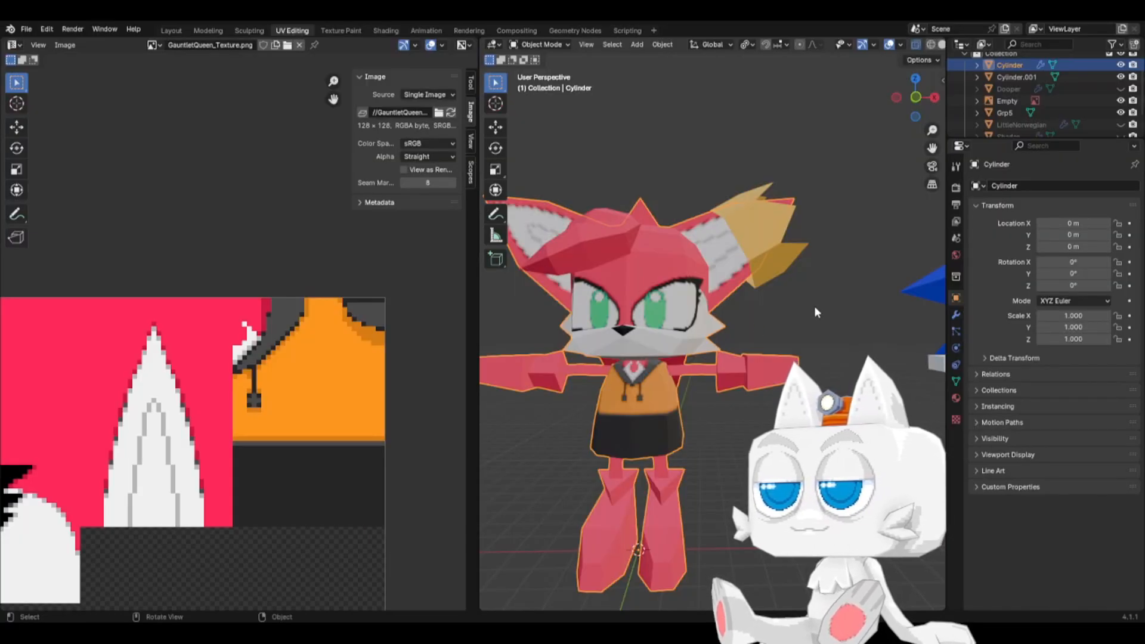
pyautogui.moveTo(814, 306); pyautogui.dragTo(536, 383, button='middle')
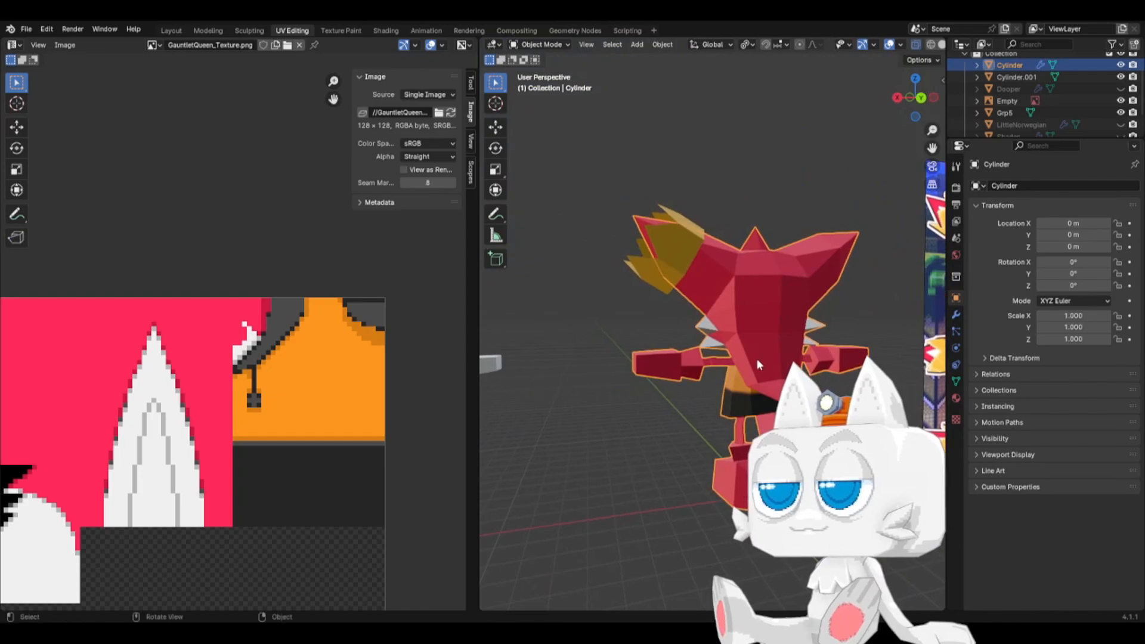
pyautogui.press('Tab')
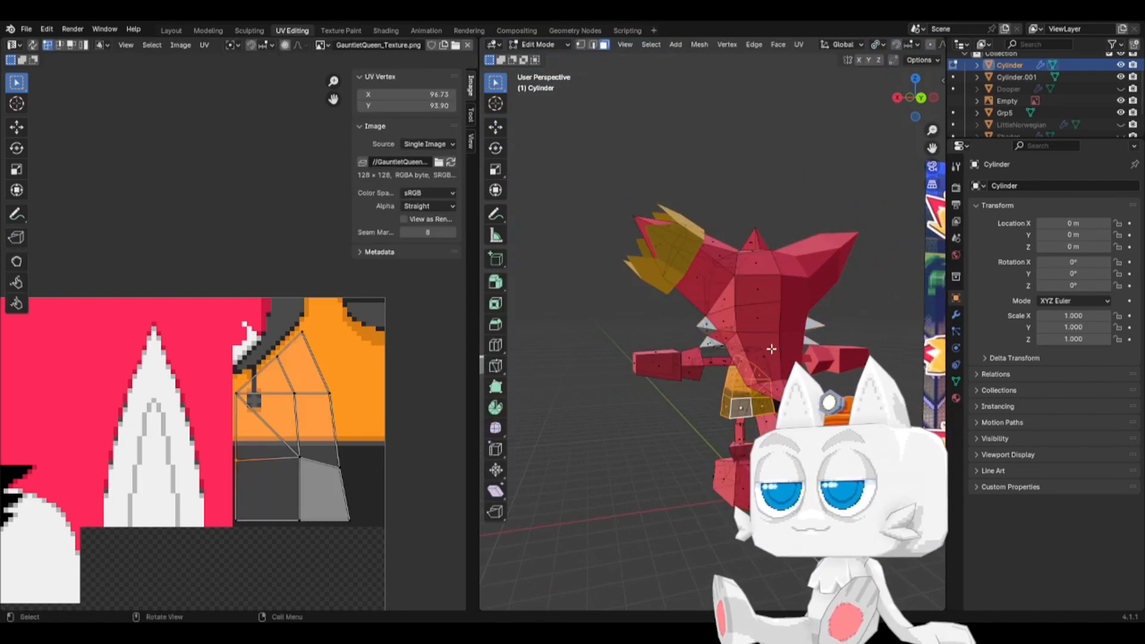
pyautogui.hotkey('alt', 'a')
pyautogui.press('l')
pyautogui.press('h')
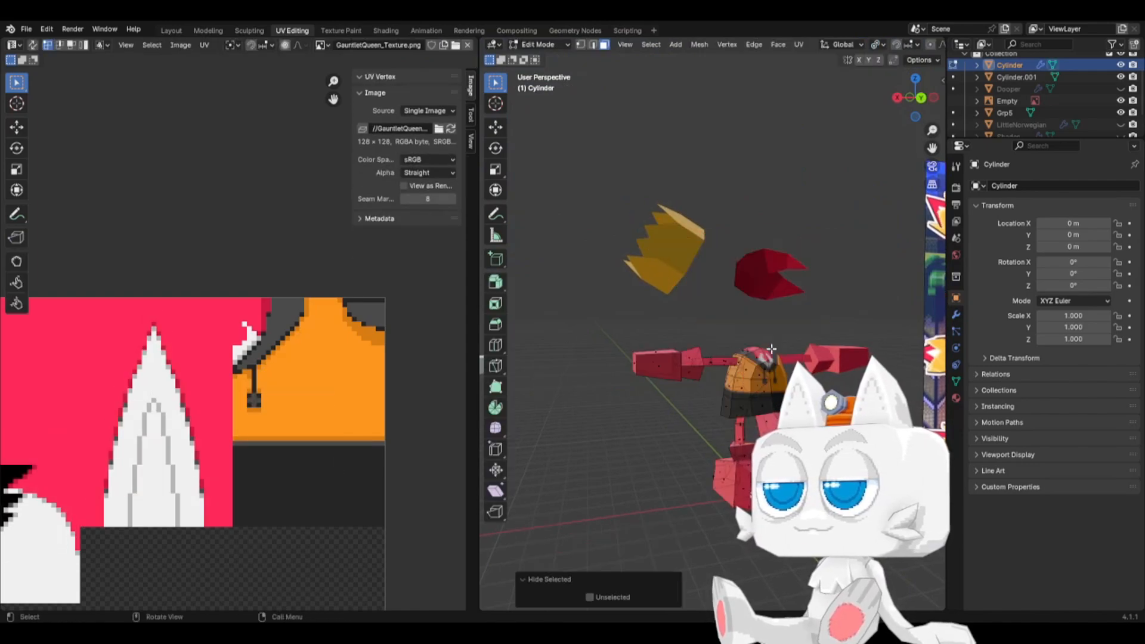
# - Select the hoodie and skirt faces on the back of the torso
pyautogui.scroll(4, 771, 349)
pyautogui.click(787, 383)
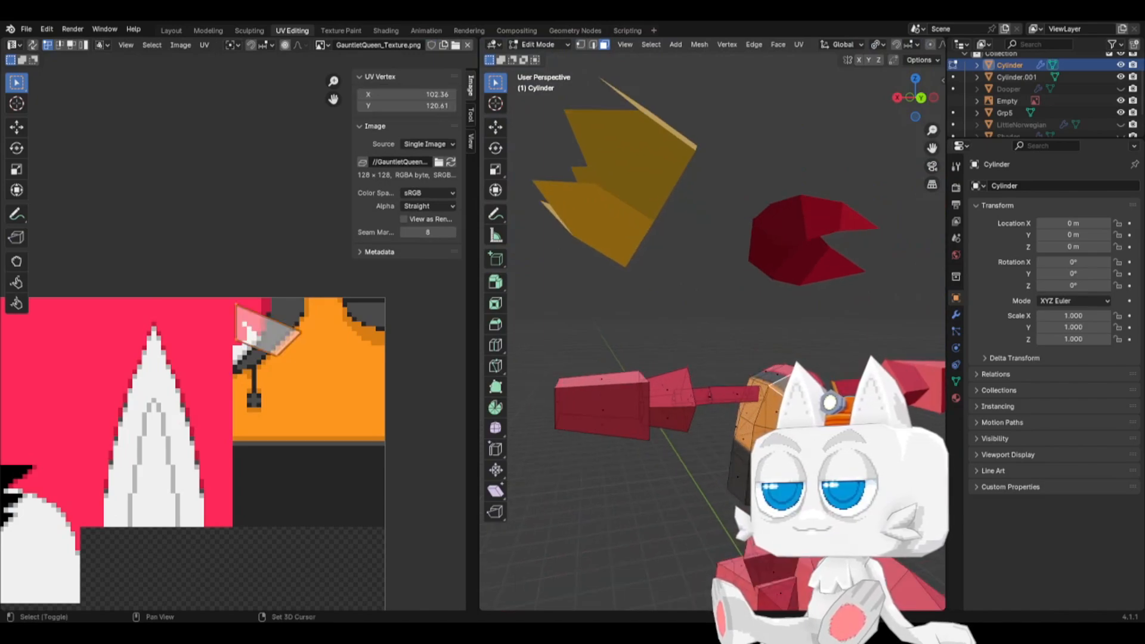
pyautogui.keyDown('shift'); pyautogui.click(766, 409); pyautogui.keyUp('shift')
pyautogui.keyDown('shift'); pyautogui.click(773, 422); pyautogui.keyUp('shift')
pyautogui.keyDown('shift'); pyautogui.click(777, 409); pyautogui.keyUp('shift')
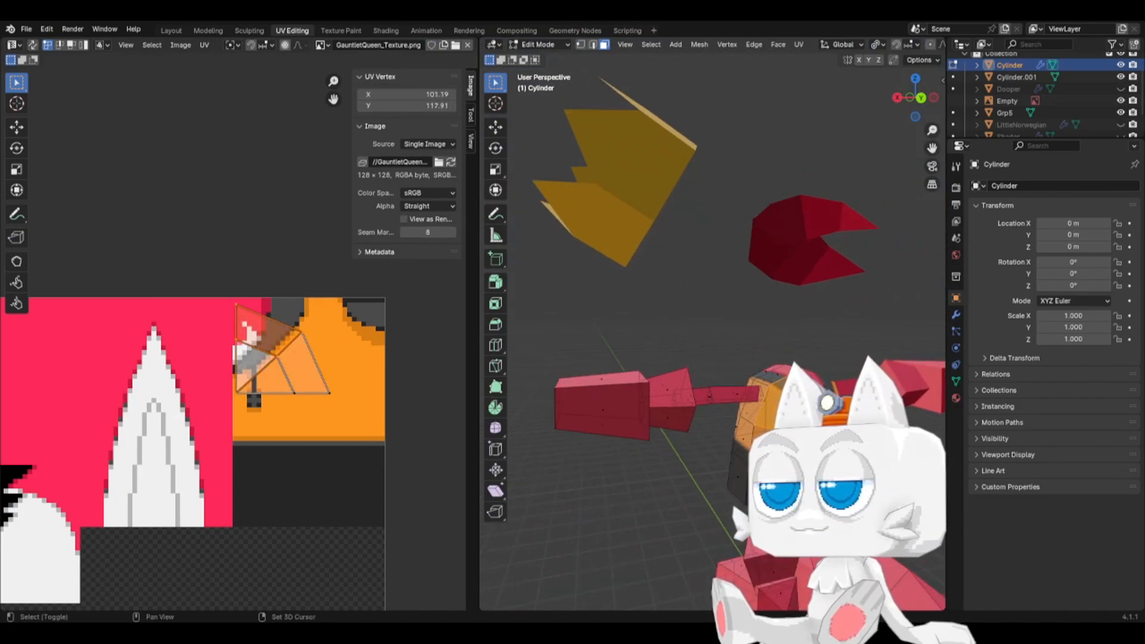
pyautogui.keyDown('shift'); pyautogui.click(781, 451); pyautogui.keyUp('shift')
pyautogui.keyDown('shift'); pyautogui.click(766, 442); pyautogui.keyUp('shift')
pyautogui.keyDown('shift'); pyautogui.click(779, 480); pyautogui.keyUp('shift')
pyautogui.keyDown('shift'); pyautogui.click(757, 478); pyautogui.keyUp('shift')
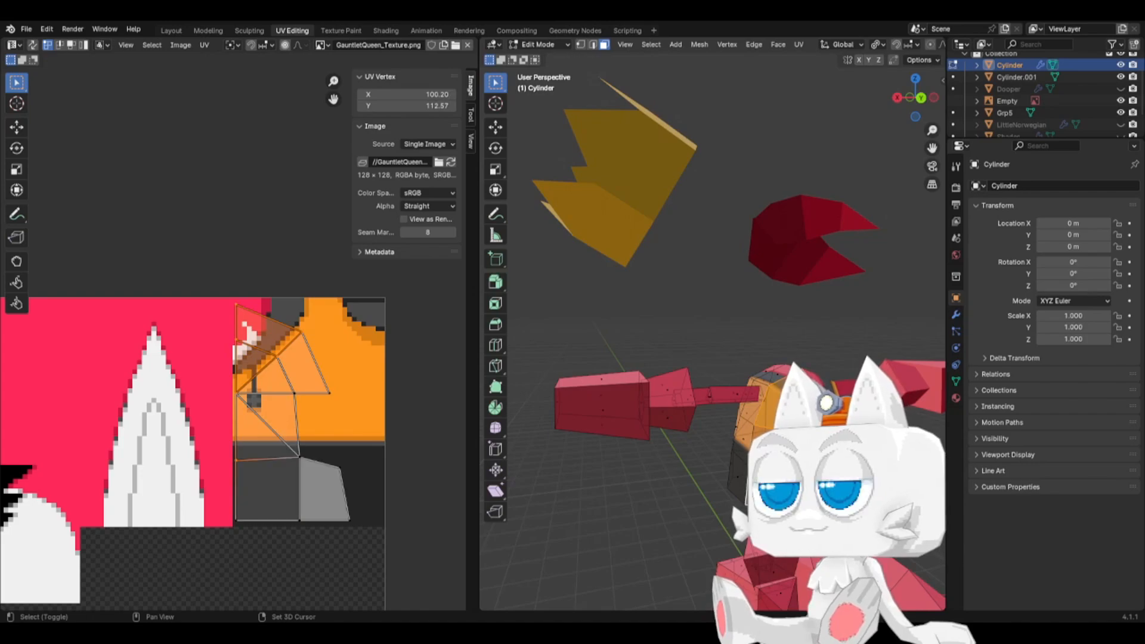
# - Mirror the selected back UVs horizontally with an X scale of -1 and move them along X to the texture's right edge
pyautogui.press('a')
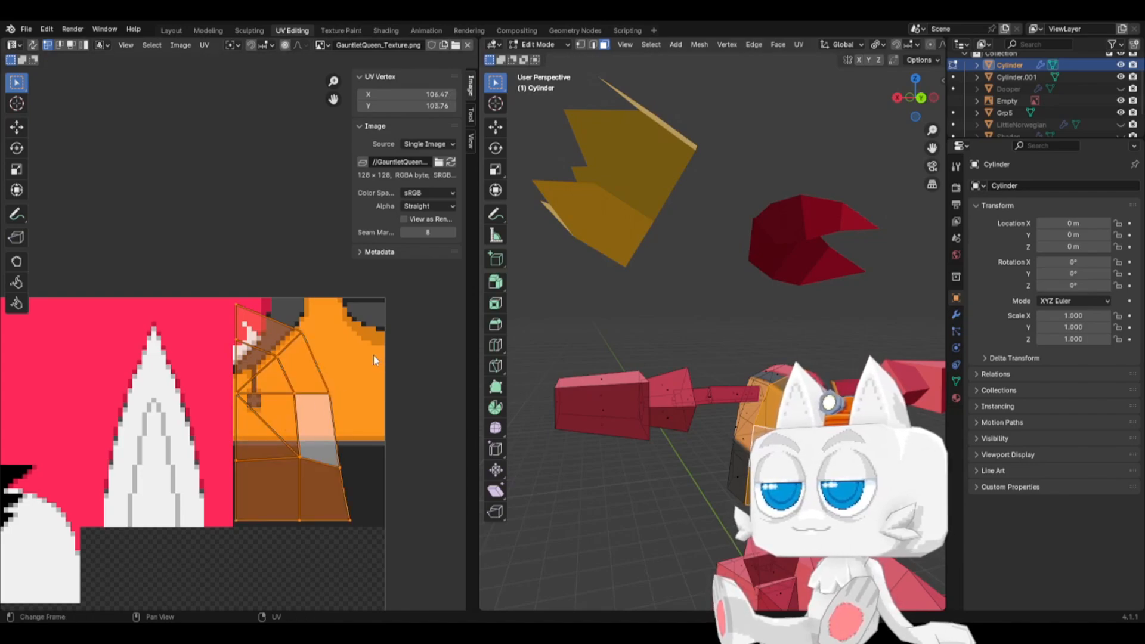
pyautogui.write('sx-1')
pyautogui.press('Return')
pyautogui.press('g')
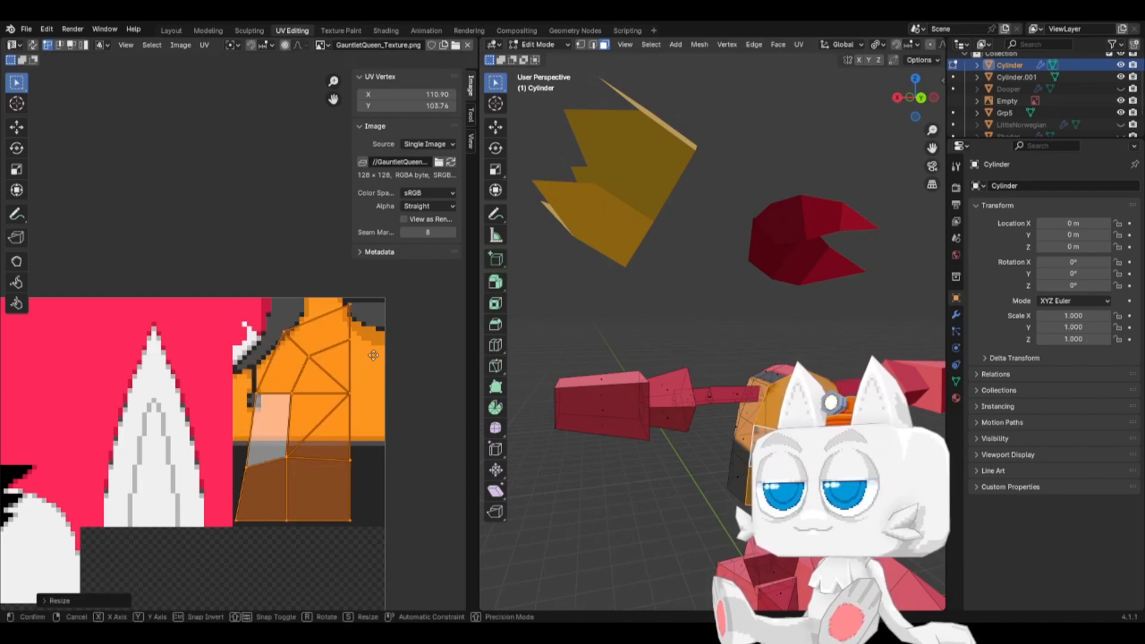
pyautogui.press('x')
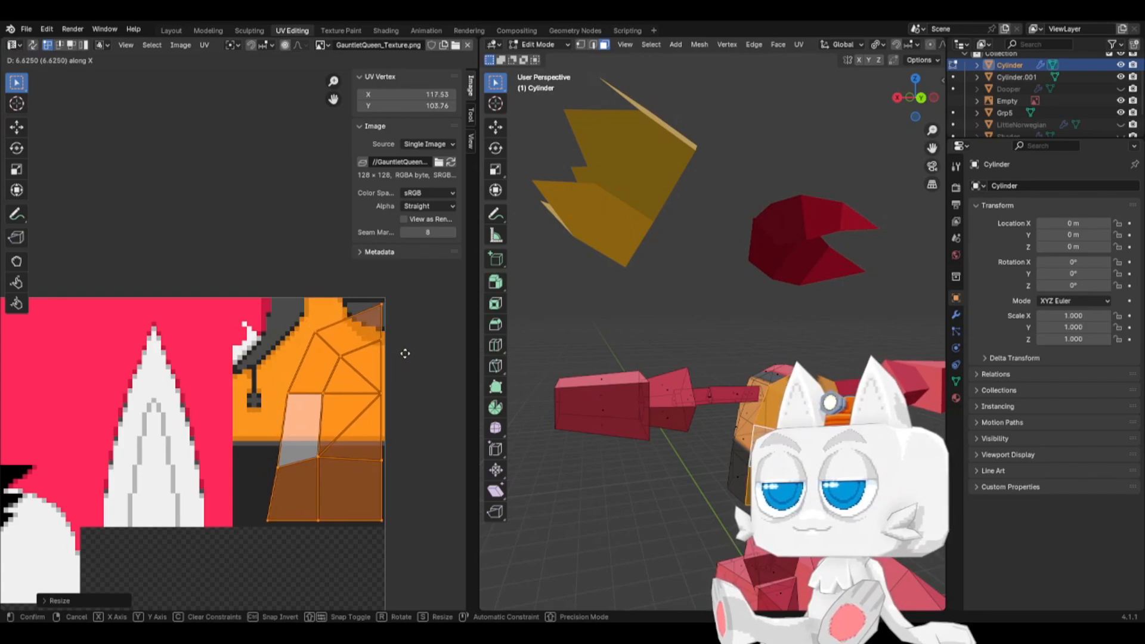
pyautogui.click(405, 353)
# - Narrow the back UVs along X and align their straight side with the texture's right edge
pyautogui.press('s')
pyautogui.press('x')
pyautogui.click(357, 368)
pyautogui.press('g')
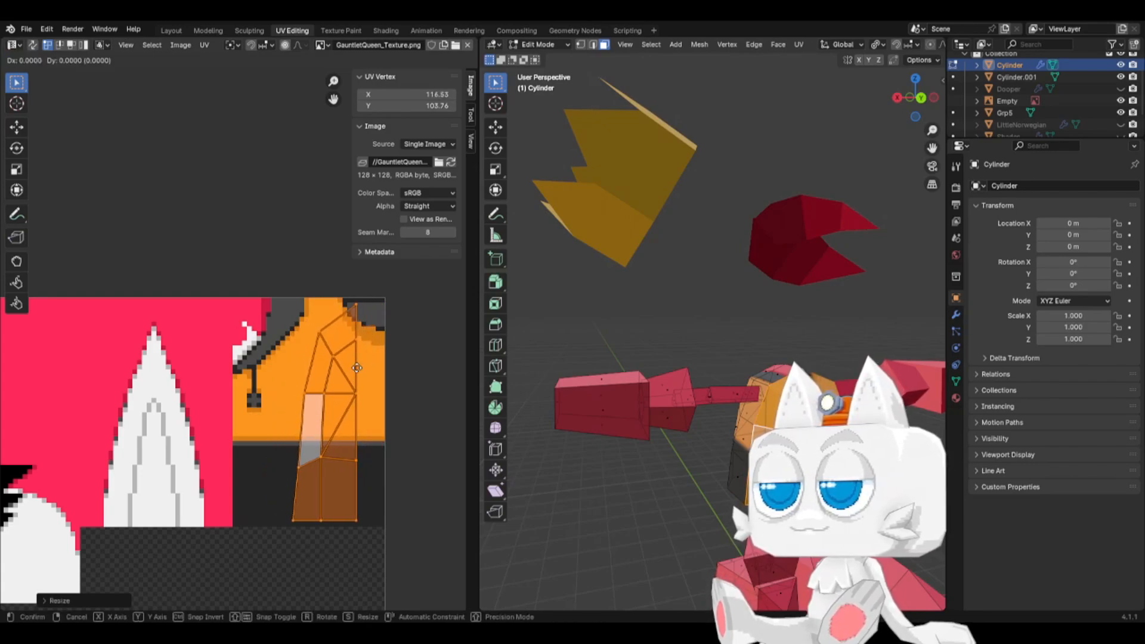
pyautogui.press('x')
pyautogui.click(380, 373)
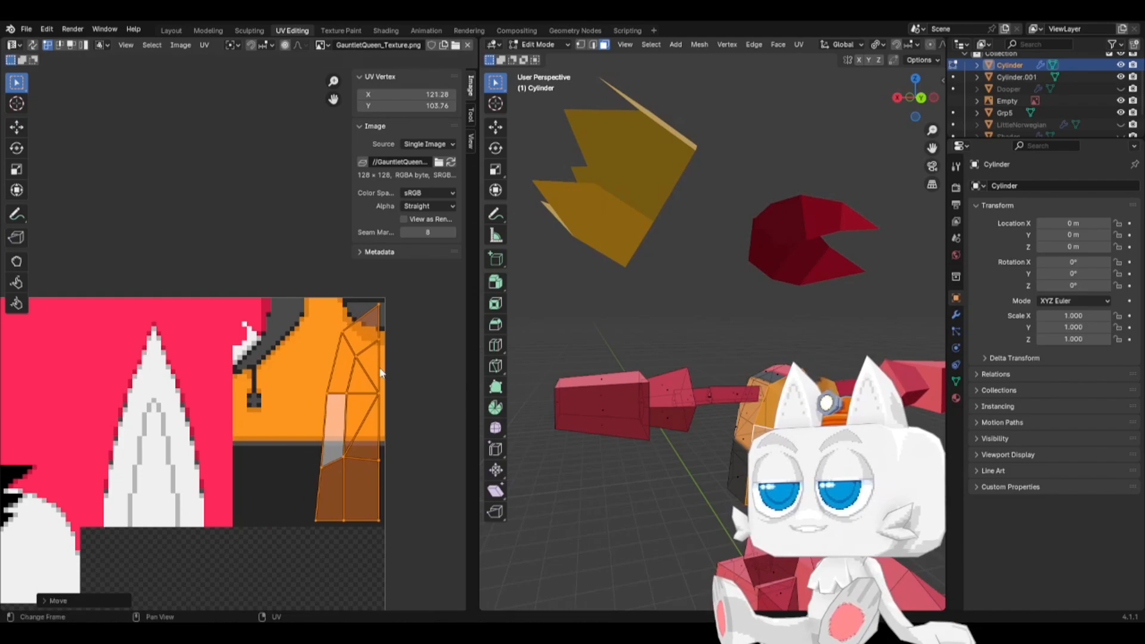
# - Raise the UV vertices around the shoulder toward the grey collar patch and nudge them slightly along X
pyautogui.moveTo(611, 352); pyautogui.dragTo(623, 430, button='middle')
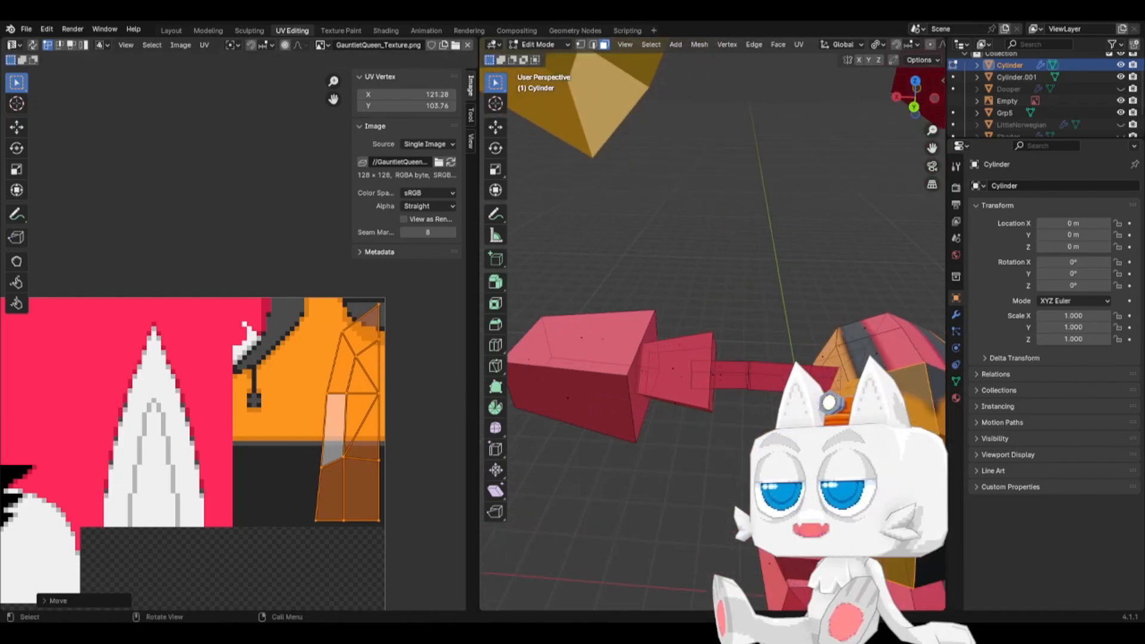
pyautogui.keyDown('shift'); pyautogui.moveTo(632, 388); pyautogui.dragTo(567, 400, button='middle'); pyautogui.keyUp('shift')
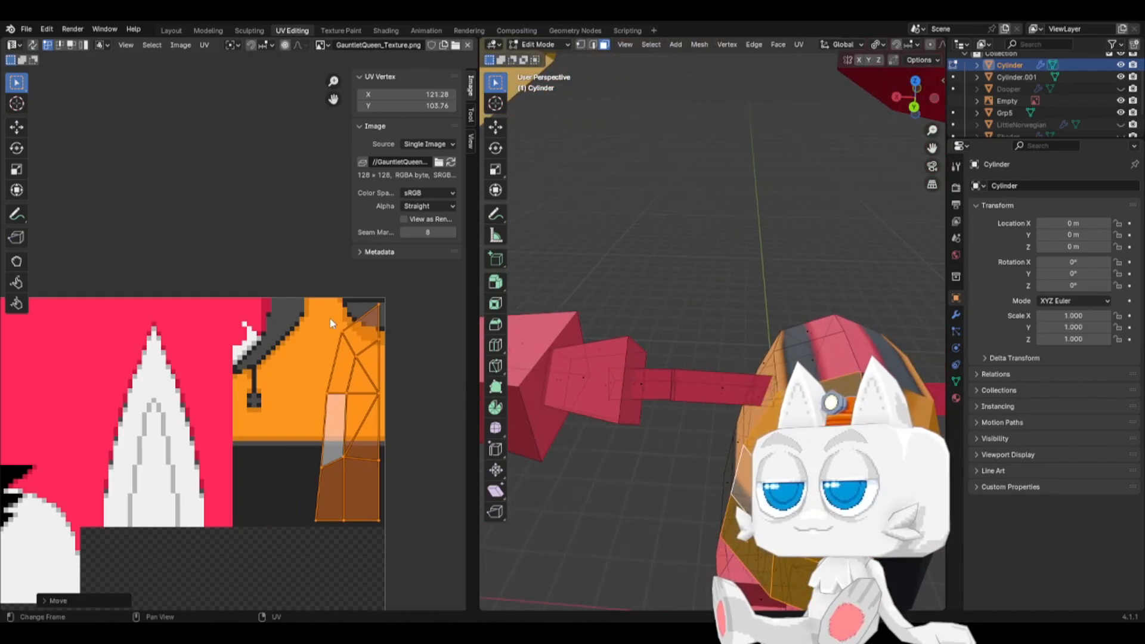
pyautogui.moveTo(329, 317); pyautogui.dragTo(362, 367)
pyautogui.press('g')
pyautogui.press('y')
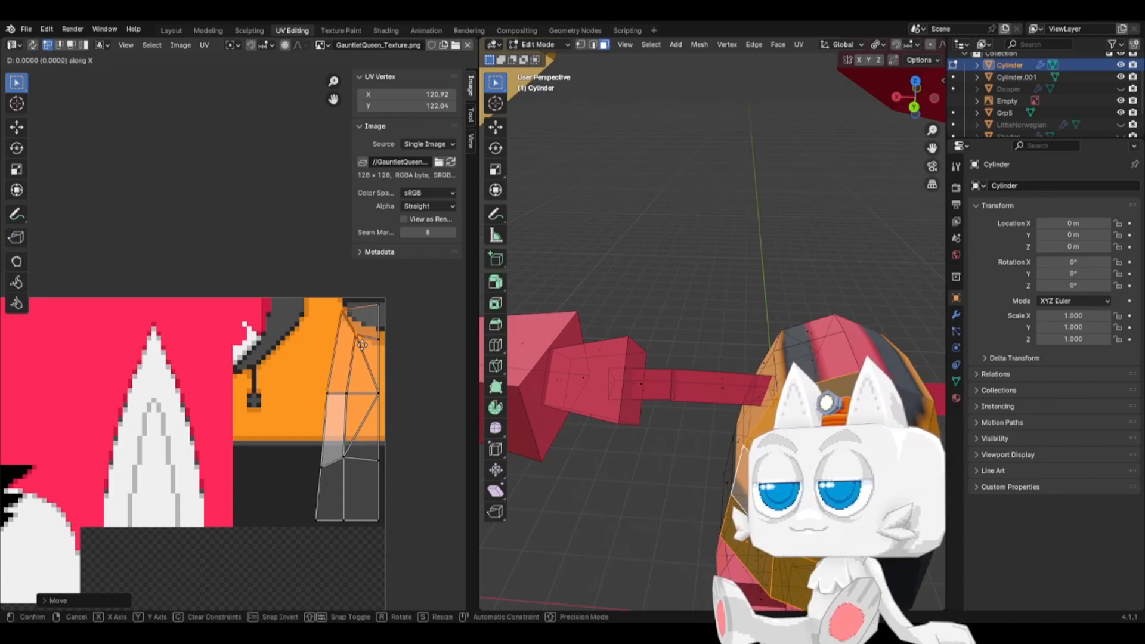
pyautogui.click(365, 348)
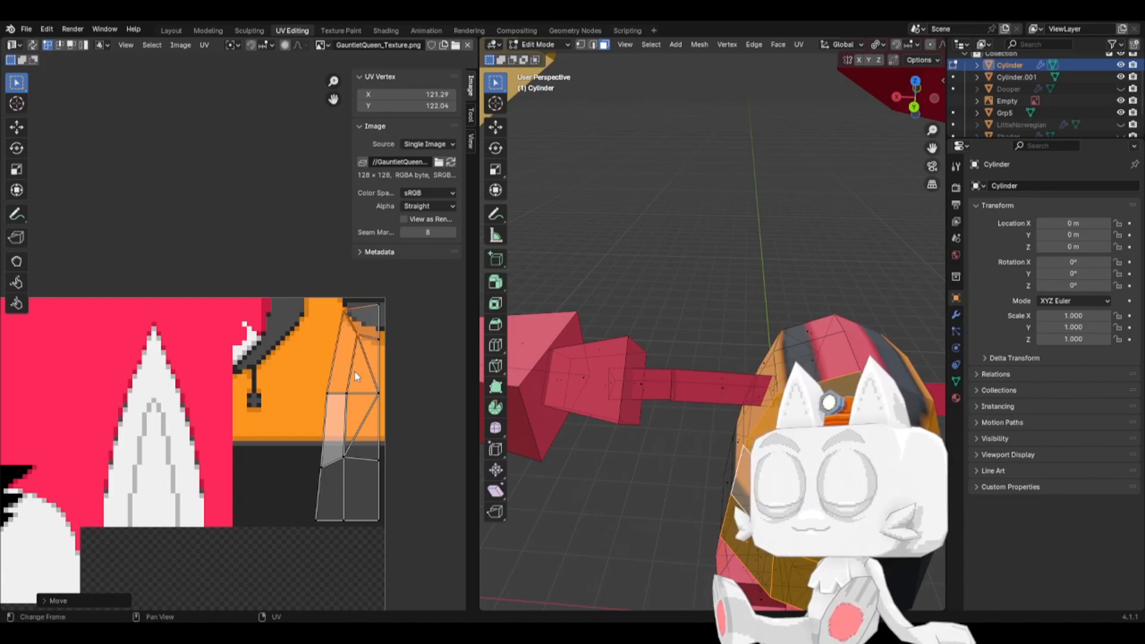
# - Fine-tune the back collar UVs by shifting the inner vertex left along X and adjusting the right-edge vertex along Y
pyautogui.click(360, 329)
pyautogui.press('g')
pyautogui.press('x')
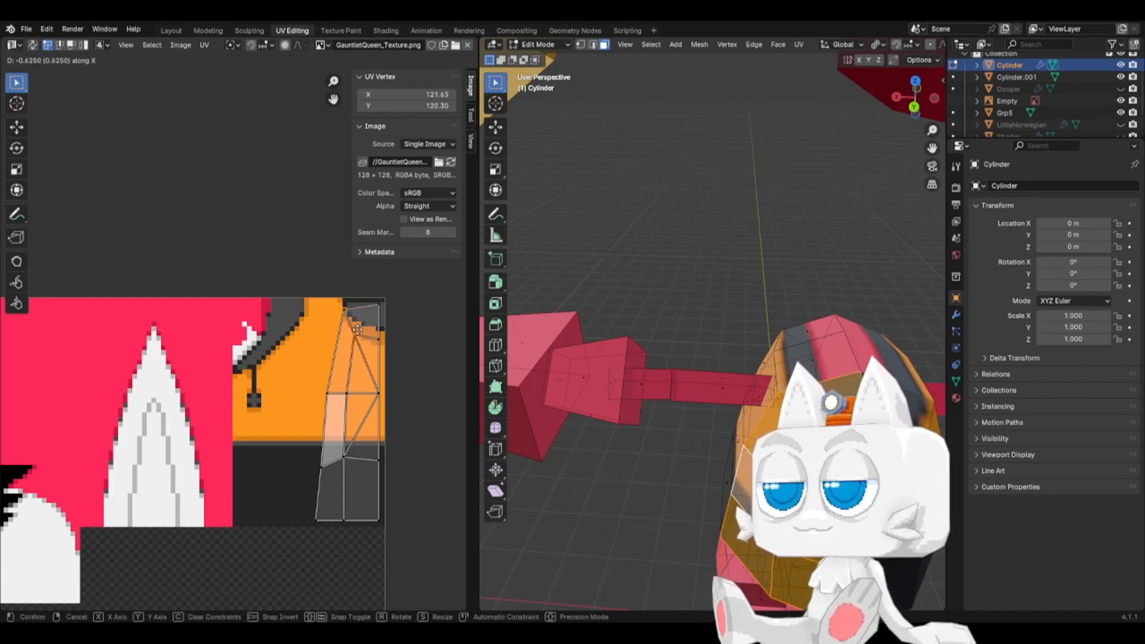
pyautogui.click(357, 330)
pyautogui.click(381, 337)
pyautogui.press('g')
pyautogui.press('y')
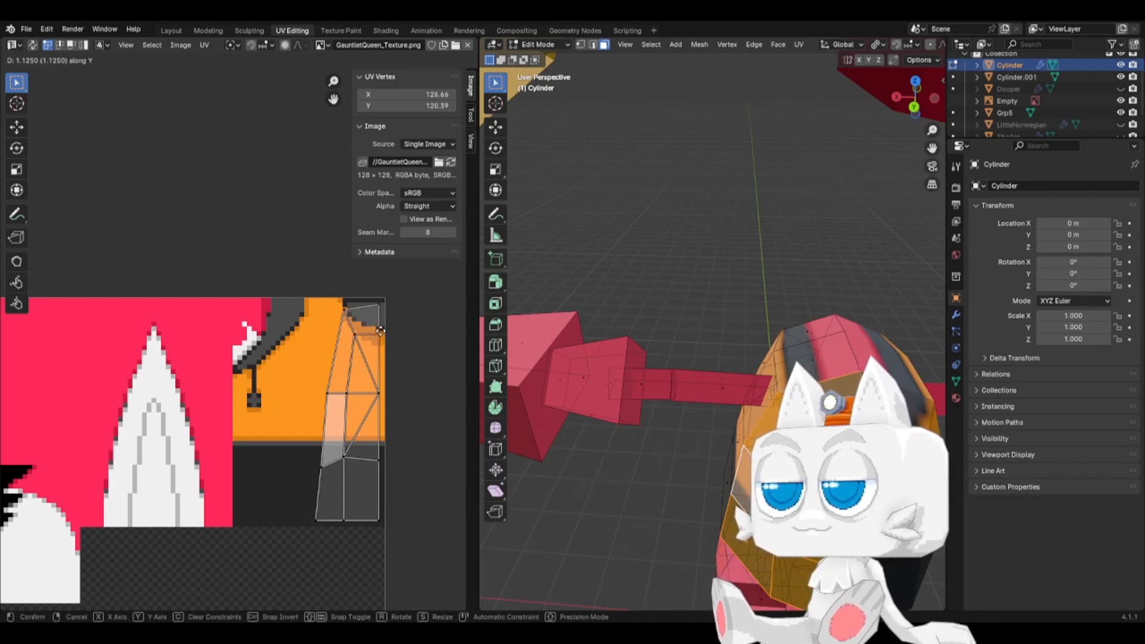
pyautogui.click(380, 338)
# - Return to Object Mode, check the whole character in front view, and save the Blender file
pyautogui.press('Tab')
pyautogui.moveTo(686, 423); pyautogui.dragTo(659, 411, button='middle')
pyautogui.scroll(-4, 667, 425)
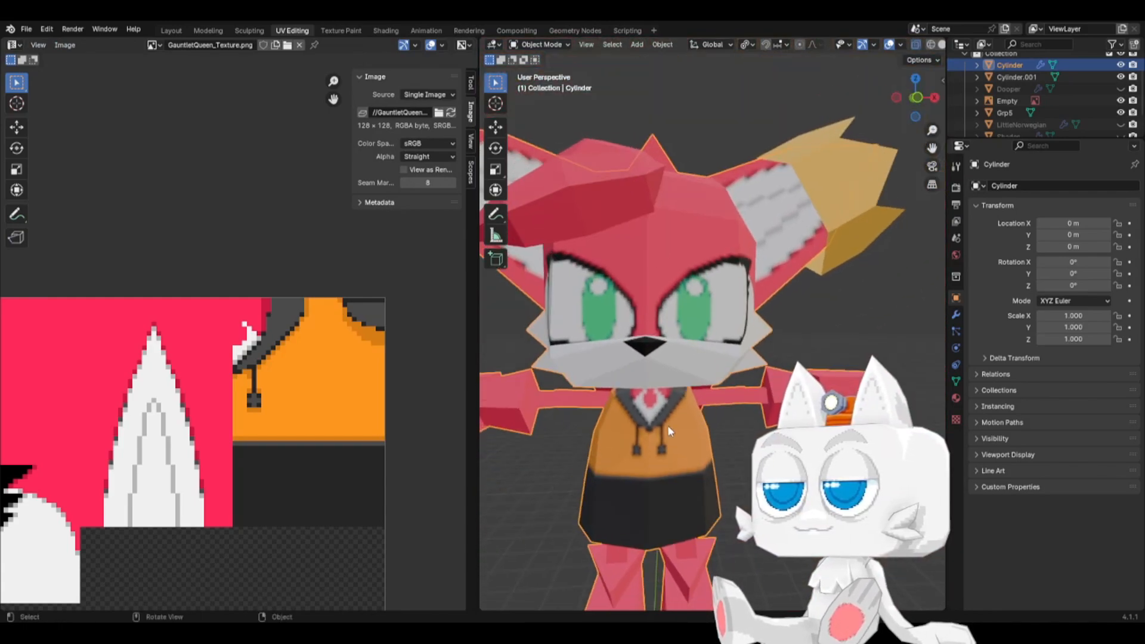
pyautogui.press('KP_1')
pyautogui.hotkey('ctrl', 's')
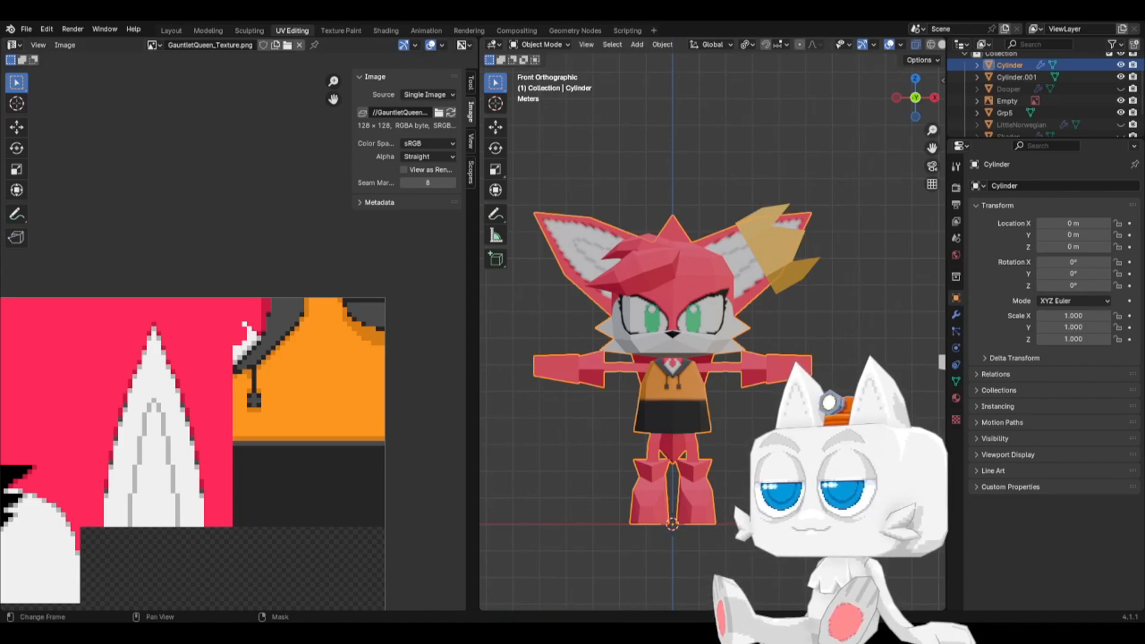
# - Switch to Aseprite, consult the Fennec Queen reference sheet for the outfit details, and return to the GauntletQueen texture
pyautogui.hotkey('alt', 'Tab')
pyautogui.click(266, 45)
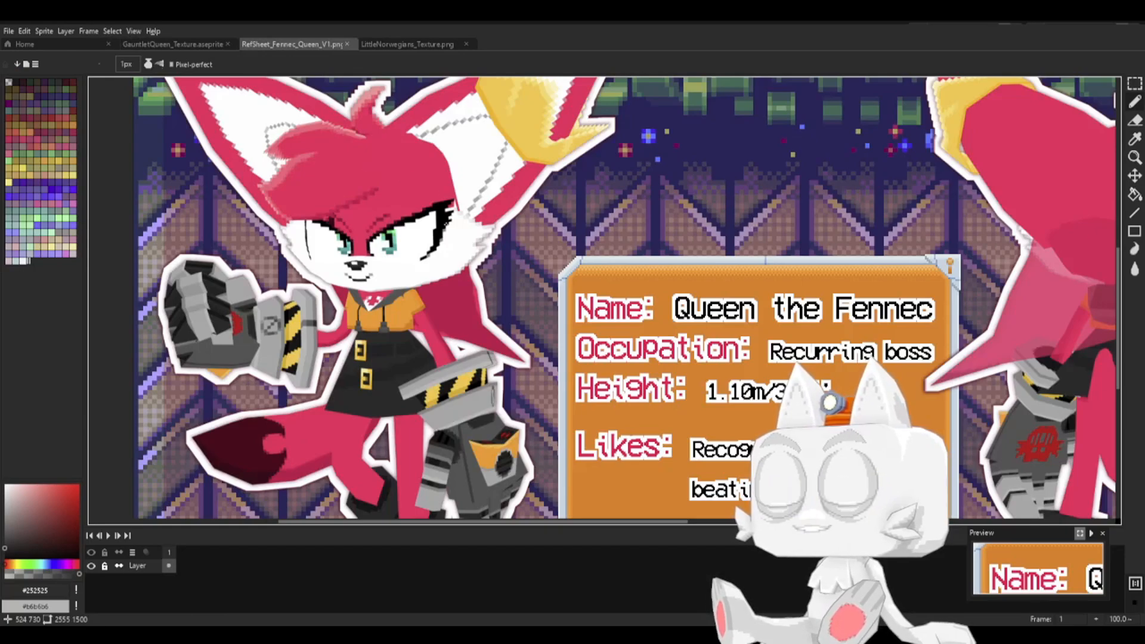
pyautogui.click(198, 45)
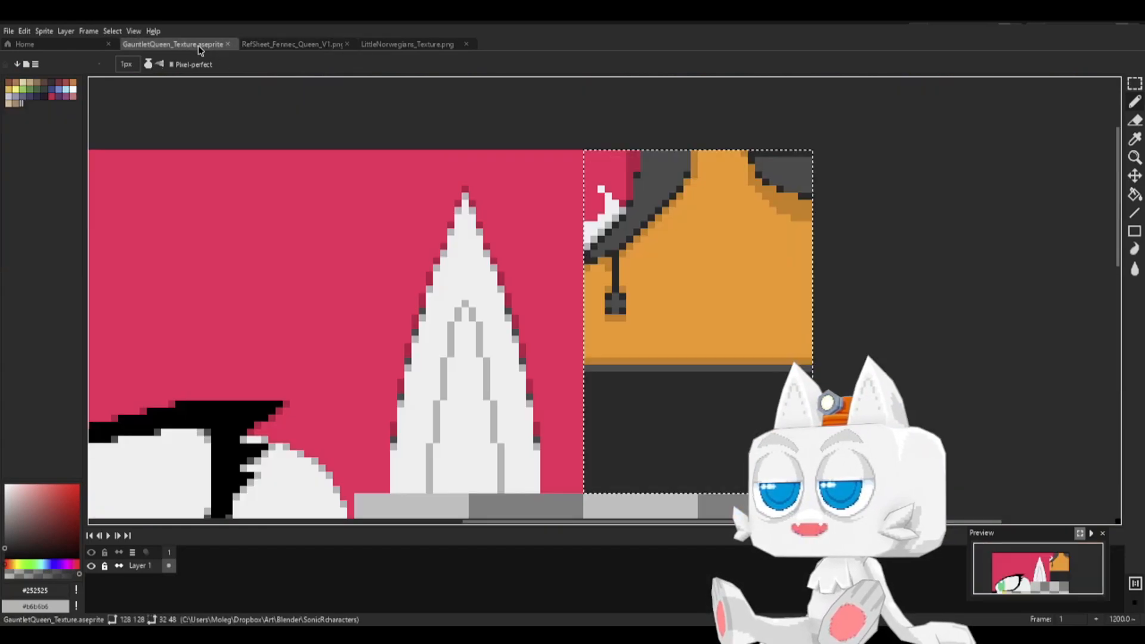
# - Sample black #000000 from the eye outline, select a 32 by 3 pixel strip across the dark skirt area, and fill it
pyautogui.press('b')
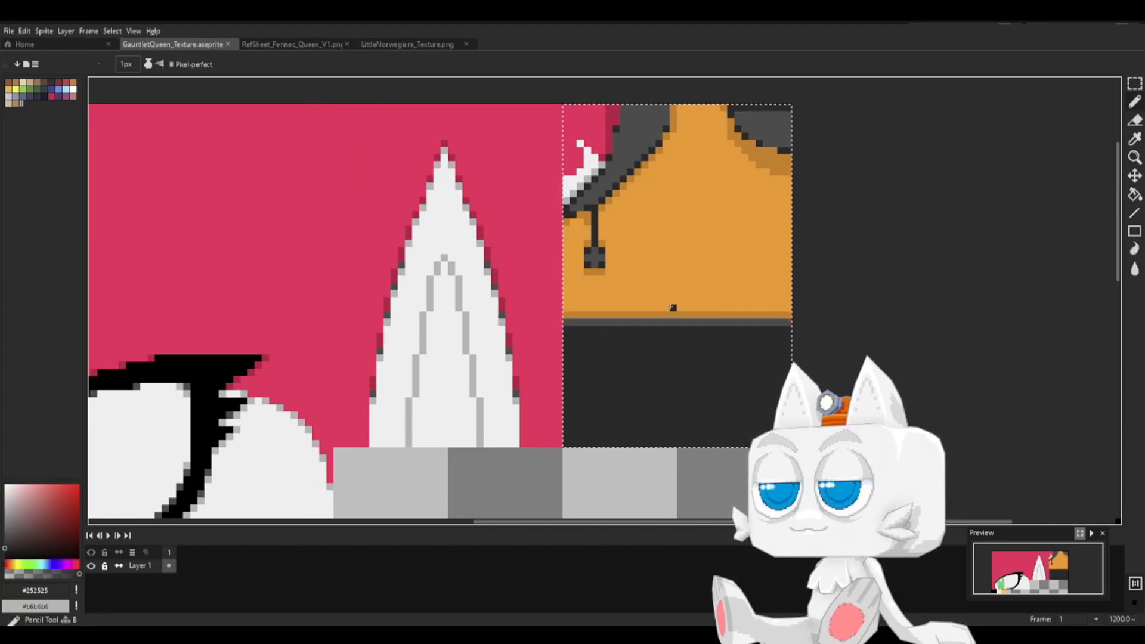
pyautogui.moveTo(336, 414); pyautogui.dragTo(397, 361, button='middle')
pyautogui.keyDown('alt'); pyautogui.click(251, 306); pyautogui.keyUp('alt')
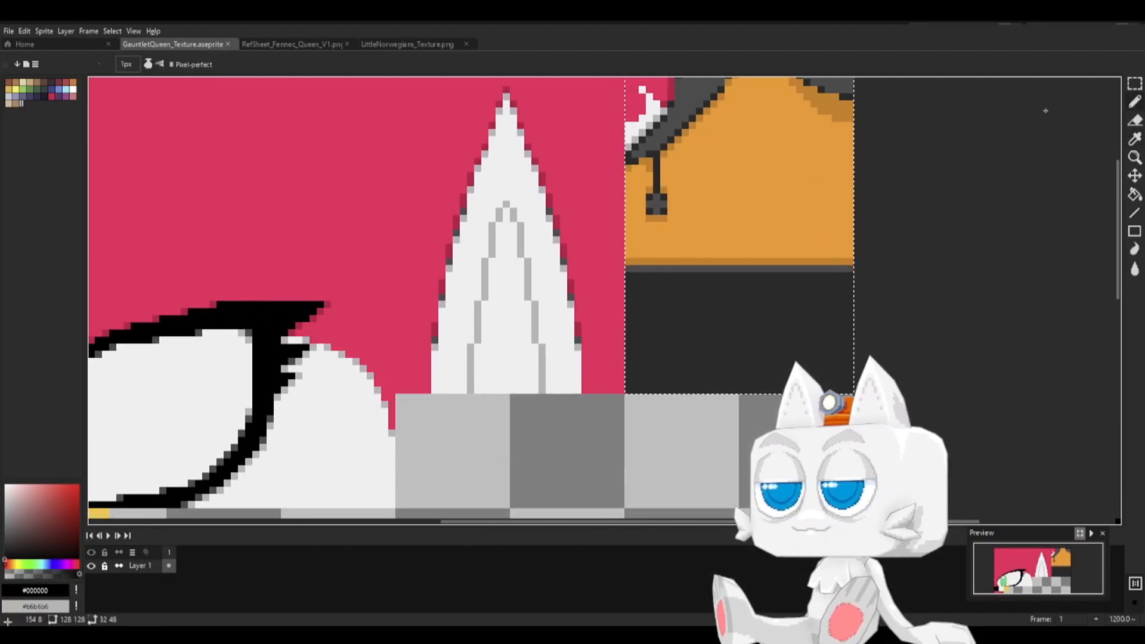
pyautogui.click(1135, 85)
pyautogui.click(684, 259)
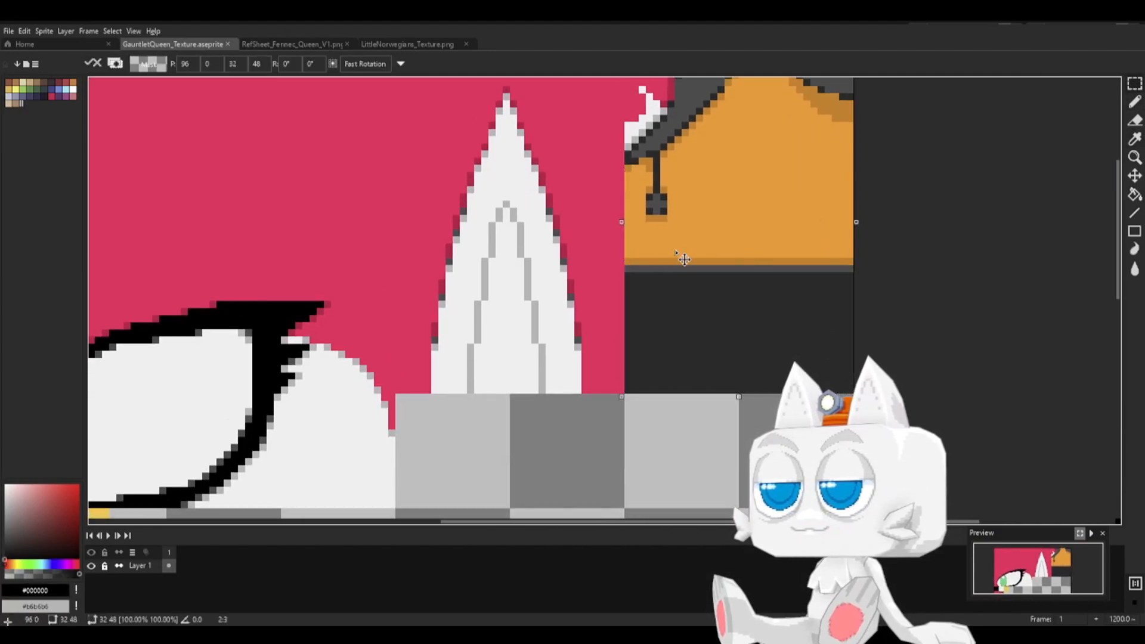
pyautogui.click(615, 295)
pyautogui.moveTo(629, 304)
pyautogui.mouseDown()
pyautogui.moveTo(856, 307)
pyautogui.moveTo(855, 323)
pyautogui.mouseUp()
pyautogui.press('g')
pyautogui.click(744, 316)
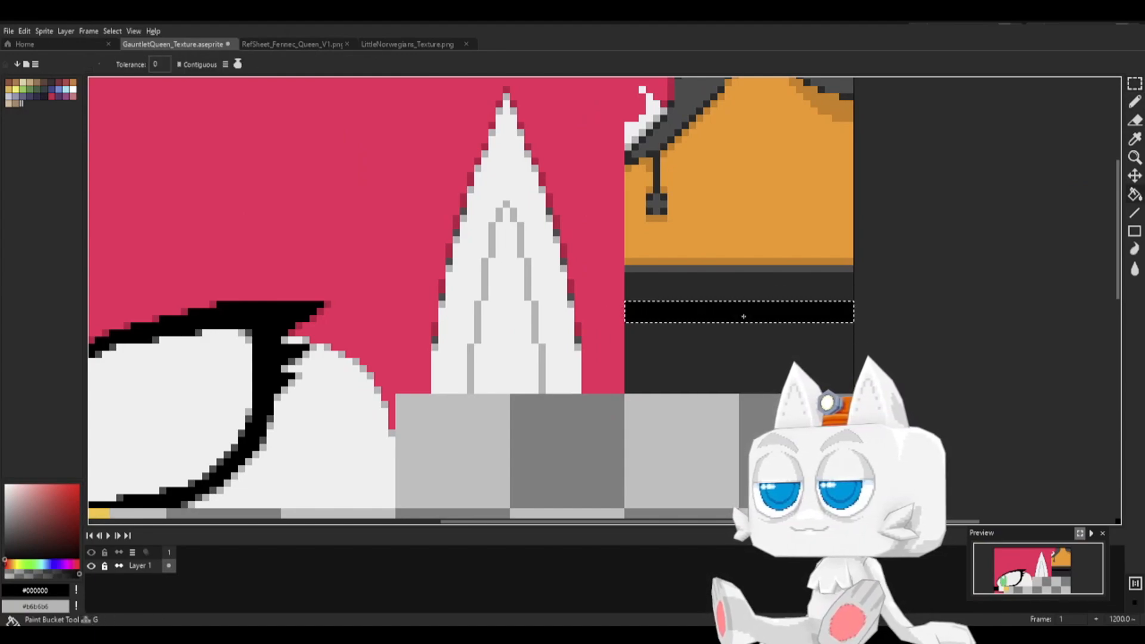
pyautogui.click(1135, 85)
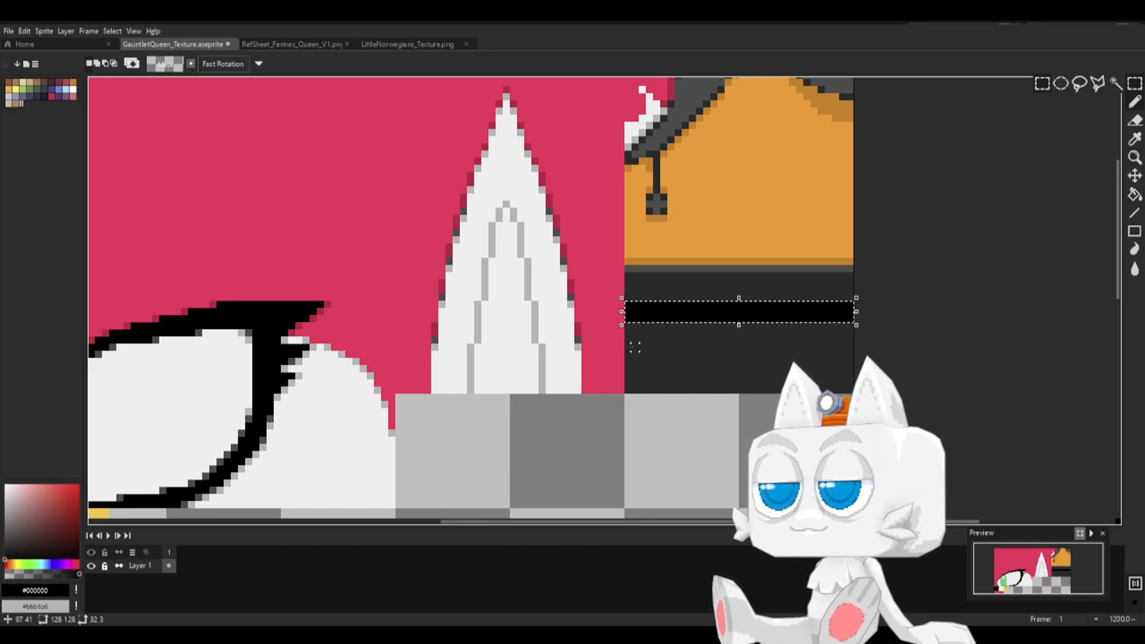
# - Select a second full-width strip below the first across the skirt area, fill it with black #000000, deselect, and save the texture
pyautogui.moveTo(628, 348); pyautogui.dragTo(853, 354)
pyautogui.press('g')
pyautogui.click(809, 357)
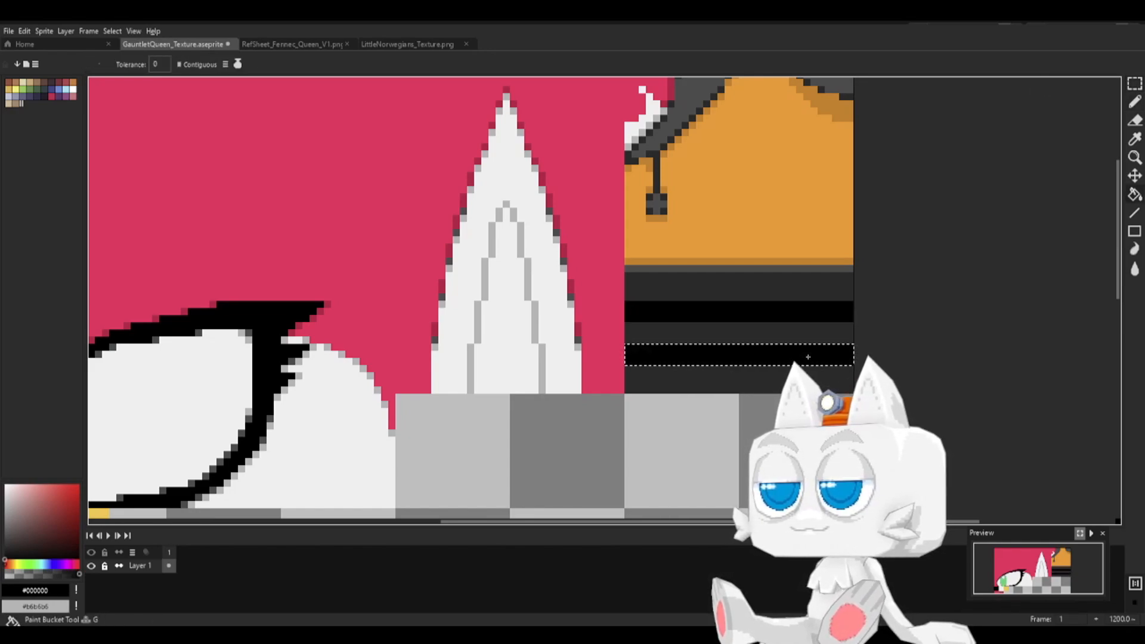
pyautogui.click(1135, 86)
pyautogui.click(728, 340)
pyautogui.hotkey('ctrl', 's')
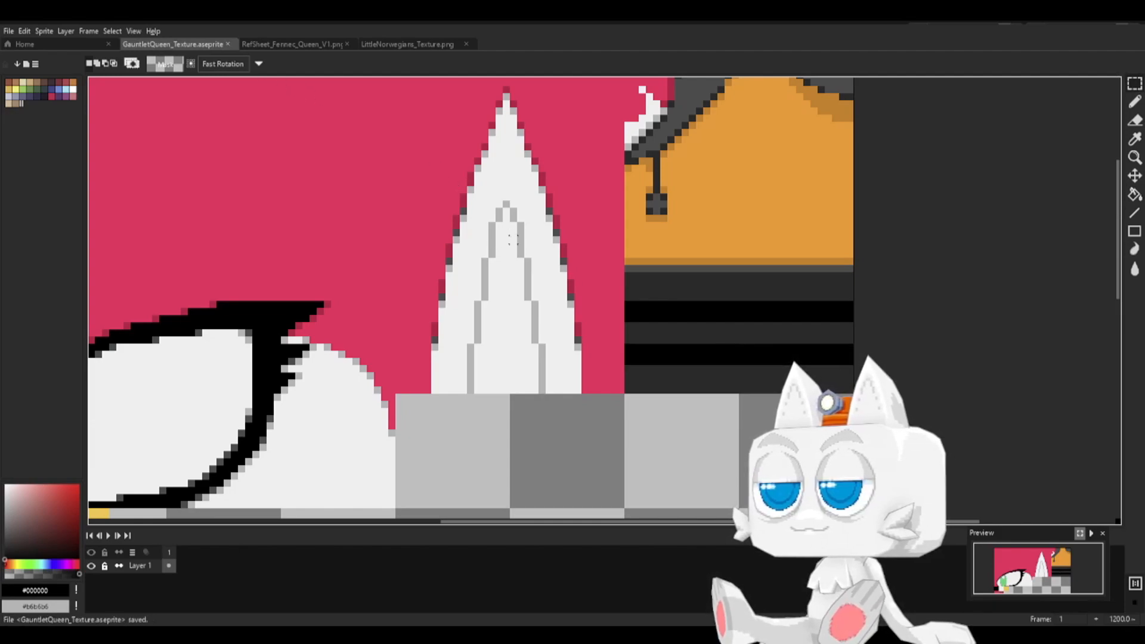
# - Check the skirt's belts and buckles on the Fennec Queen reference sheet, and return to the GauntletQueen texture
pyautogui.click(275, 48)
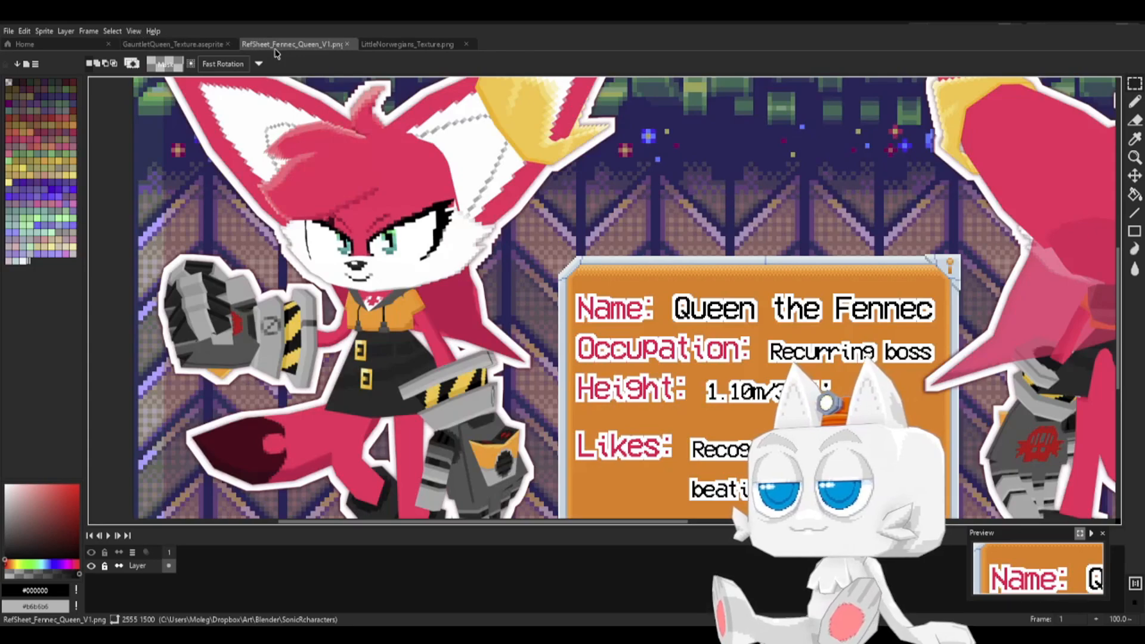
pyautogui.click(199, 48)
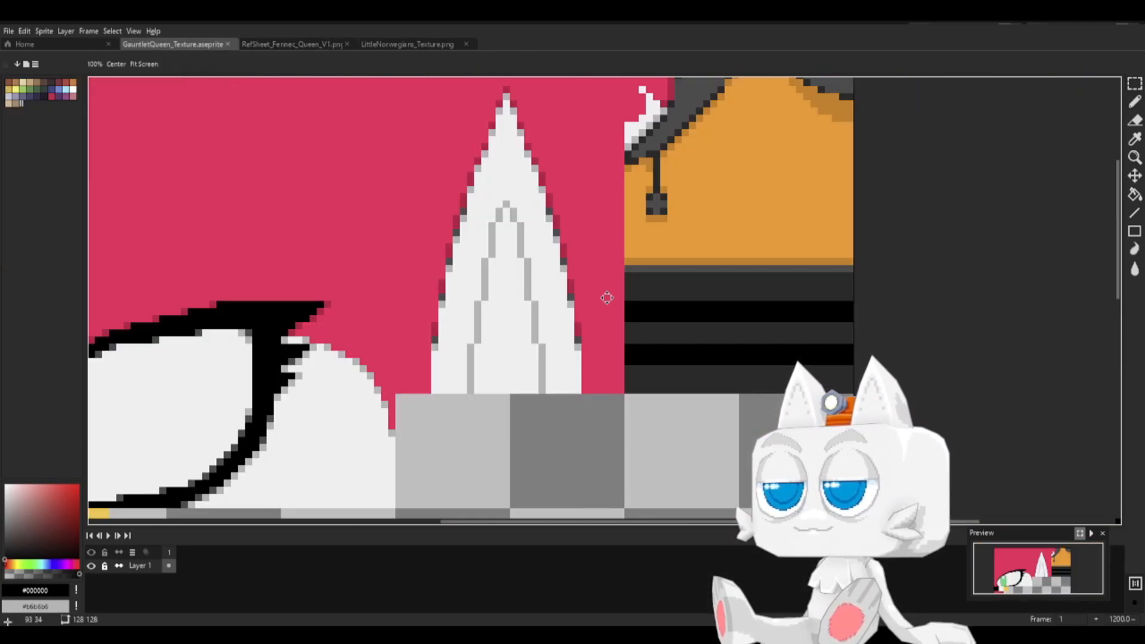
pyautogui.moveTo(607, 298); pyautogui.dragTo(525, 334, button='middle')
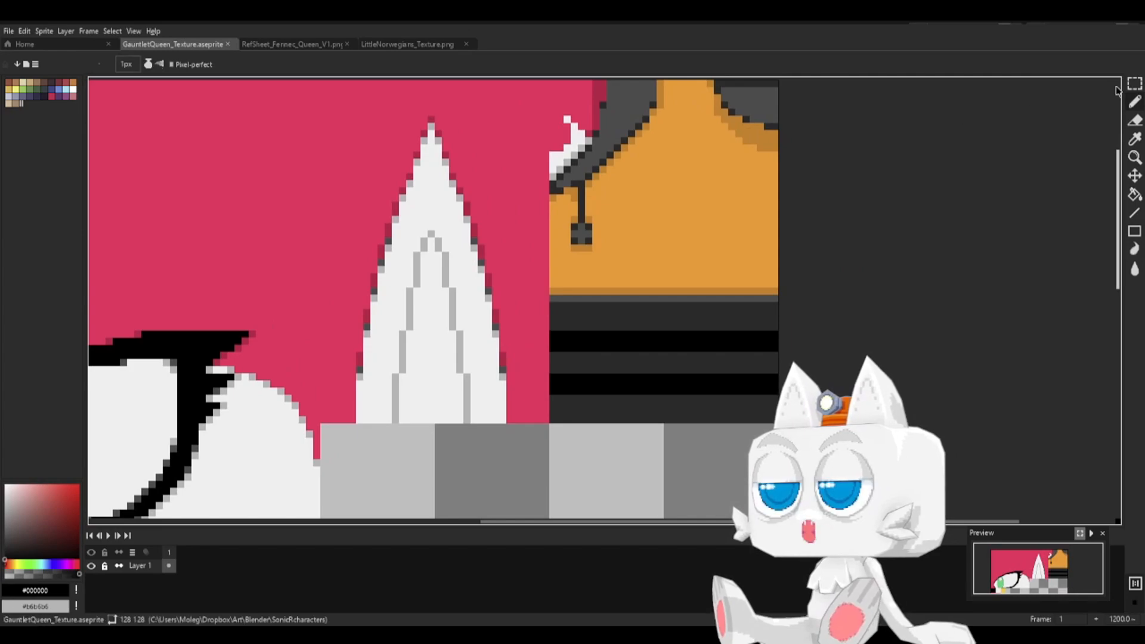
pyautogui.moveTo(451, 342)
pyautogui.mouseDown(button='middle')
pyautogui.moveTo(478, 332)
pyautogui.moveTo(456, 335)
pyautogui.mouseUp(button='middle')
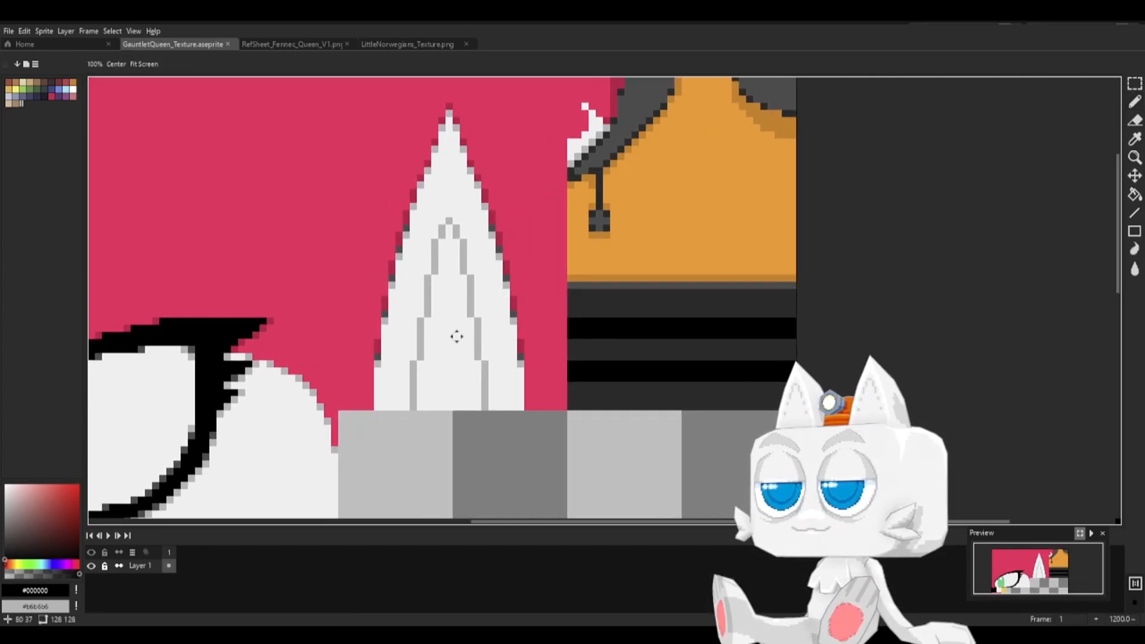
pyautogui.click(296, 46)
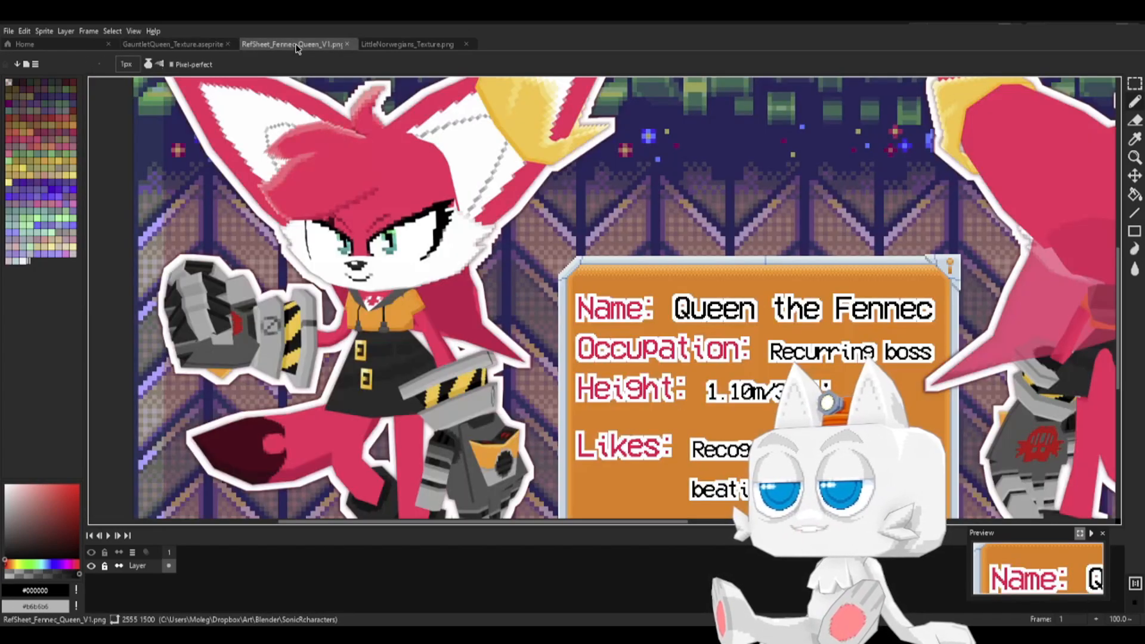
pyautogui.click(184, 44)
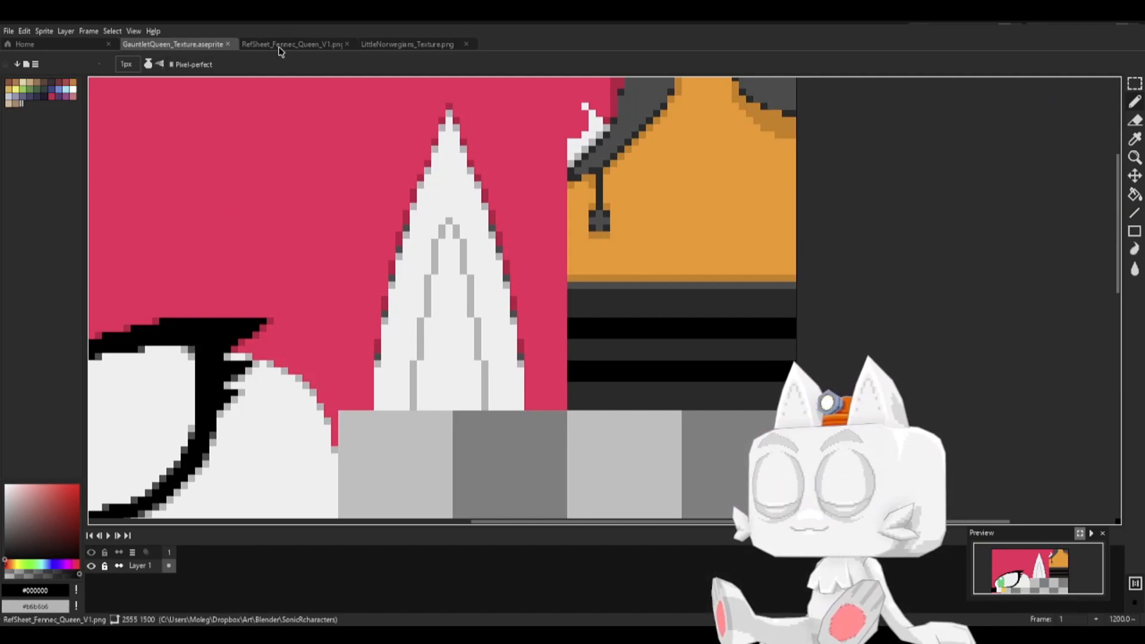
# - Sample gold #fec446 from the yellow swatch, recheck the reference sheet, and draw a buckle about 6 by 5 pixels on each black belt
pyautogui.moveTo(410, 268); pyautogui.dragTo(482, 178, button='middle')
pyautogui.moveTo(415, 367); pyautogui.dragTo(471, 297, button='middle')
pyautogui.keyDown('alt'); pyautogui.click(149, 394); pyautogui.keyUp('alt')
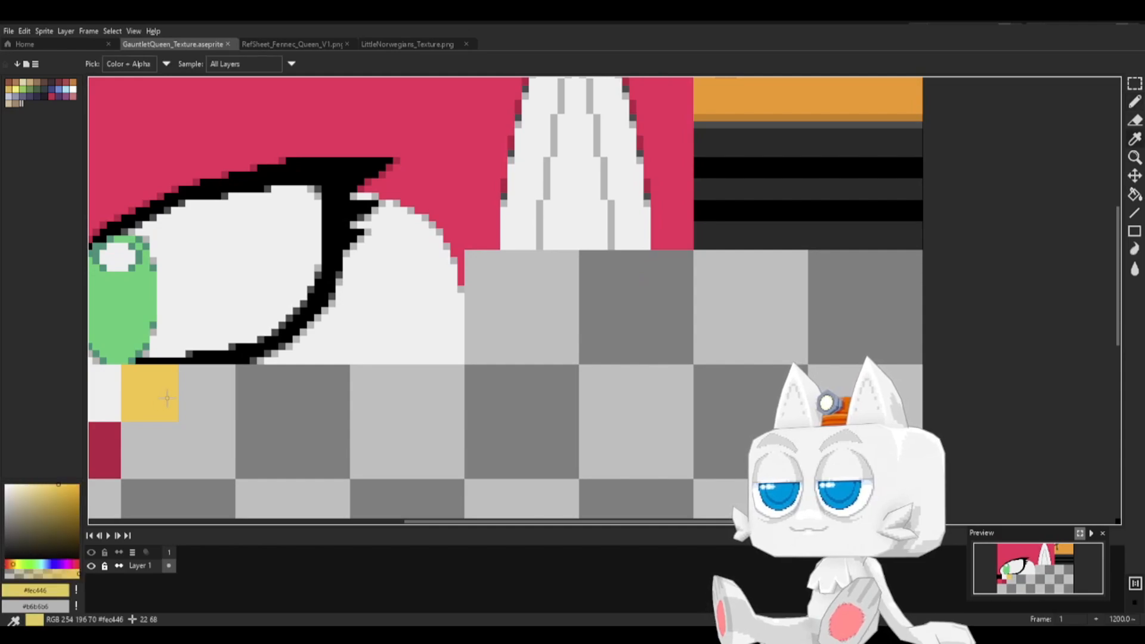
pyautogui.moveTo(724, 224); pyautogui.dragTo(631, 320, button='middle')
pyautogui.click(298, 45)
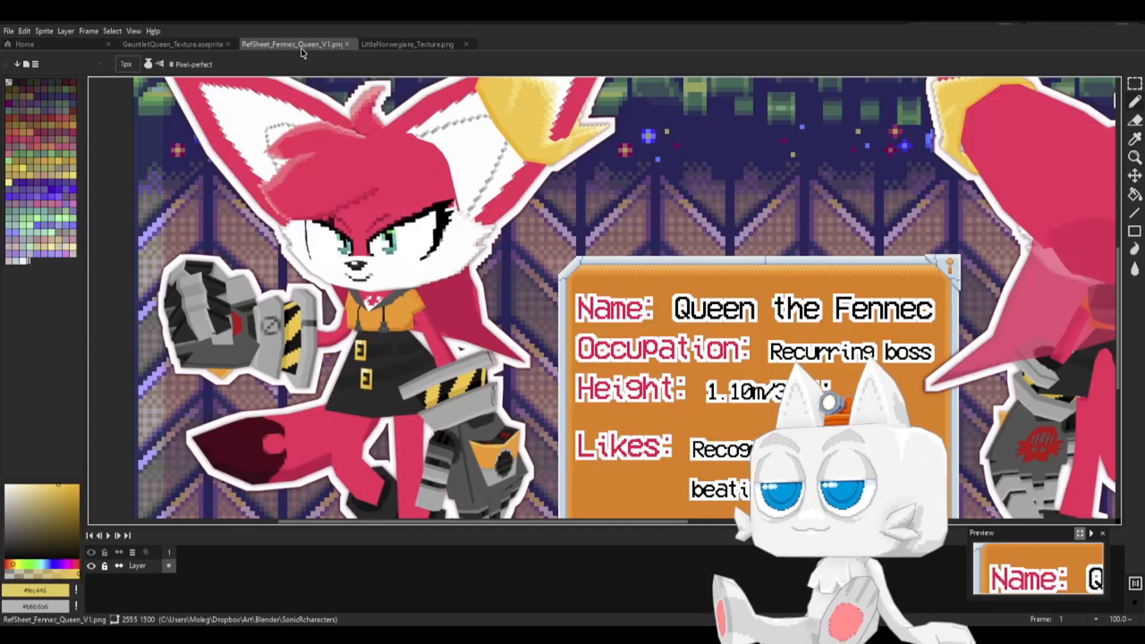
pyautogui.click(173, 45)
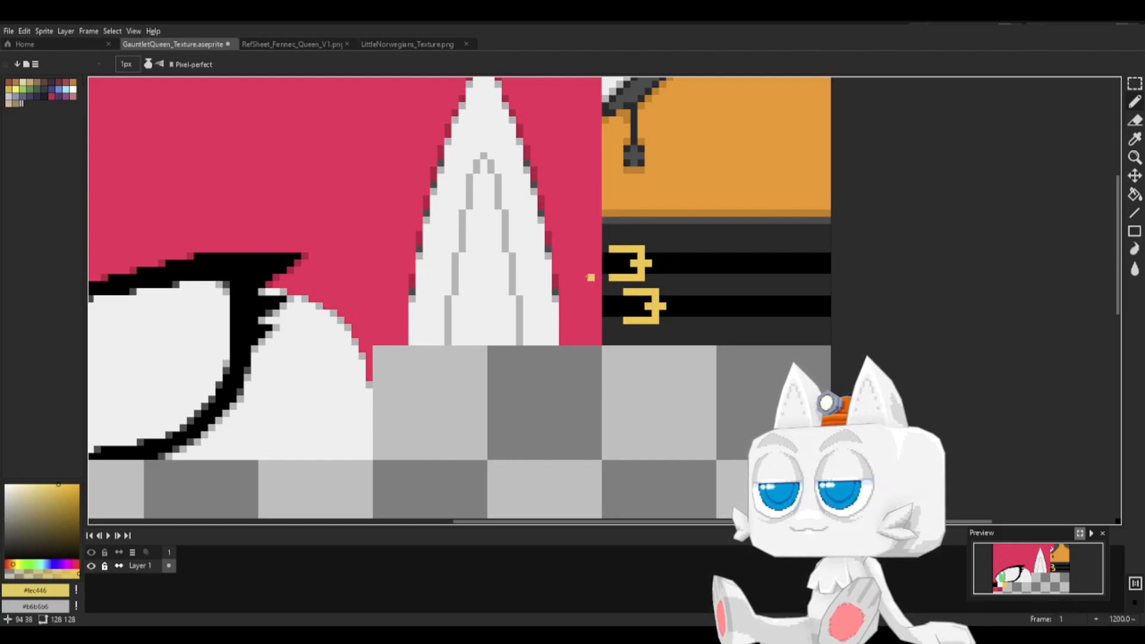
# - Sample the hoodie's orange, shade parts of both belt buckles with it, and resample the gold from the lower buckle
pyautogui.press('i')
pyautogui.click(657, 204)
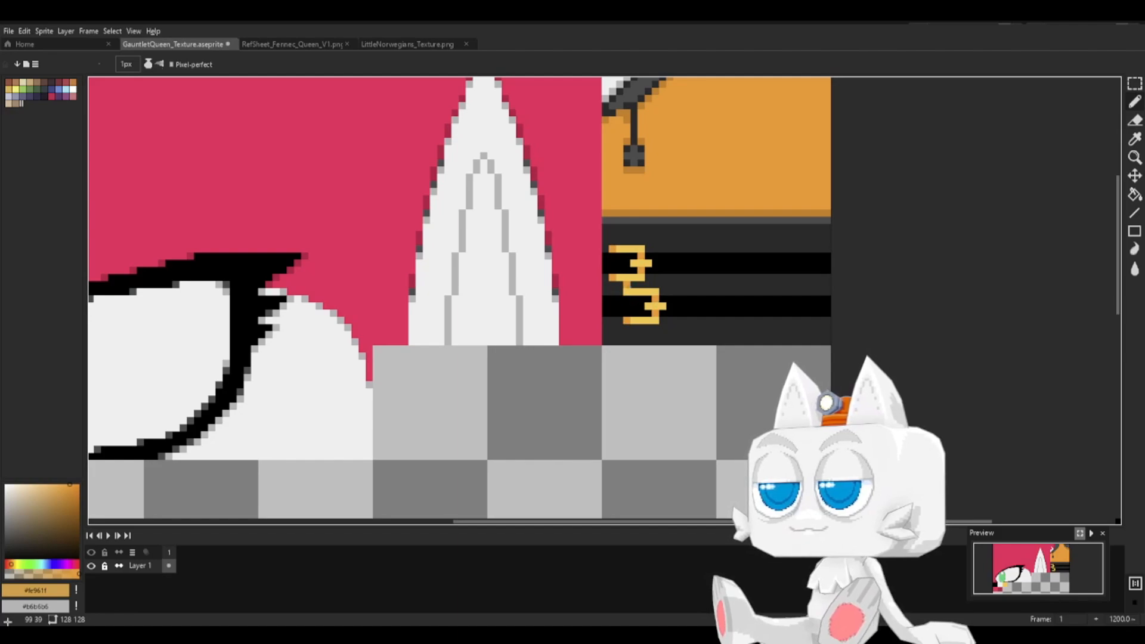
pyautogui.press('alt')
pyautogui.keyDown('alt'); pyautogui.click(655, 292); pyautogui.keyUp('alt')
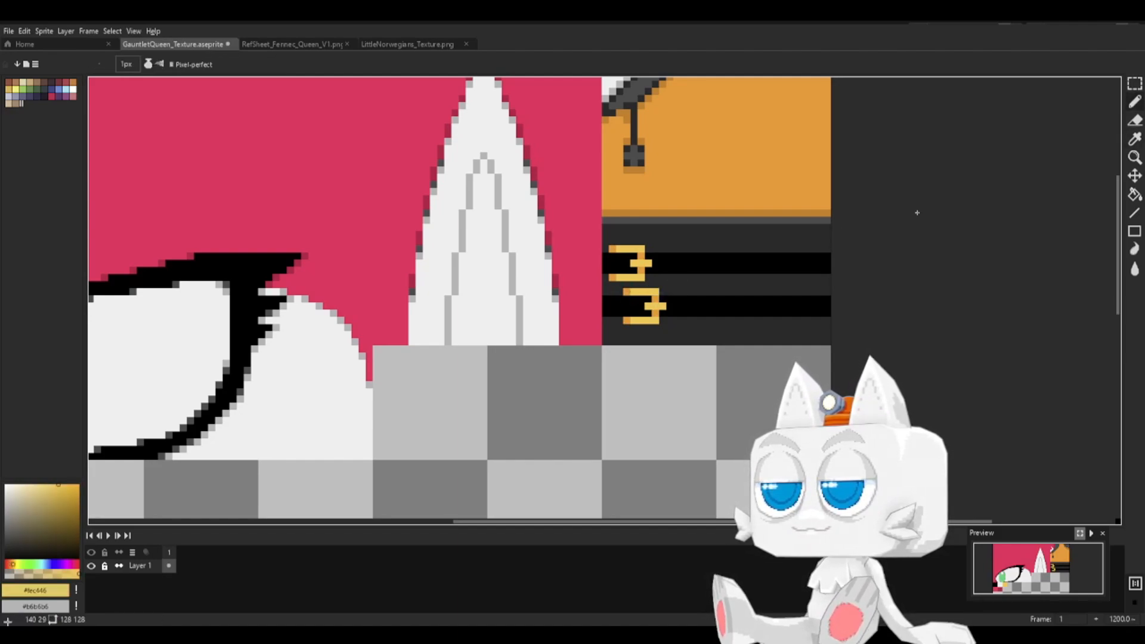
# - Choose a paler yellow, add highlight pixels to both belt buckles, and save the texture
pyautogui.moveTo(45, 493); pyautogui.dragTo(36, 479)
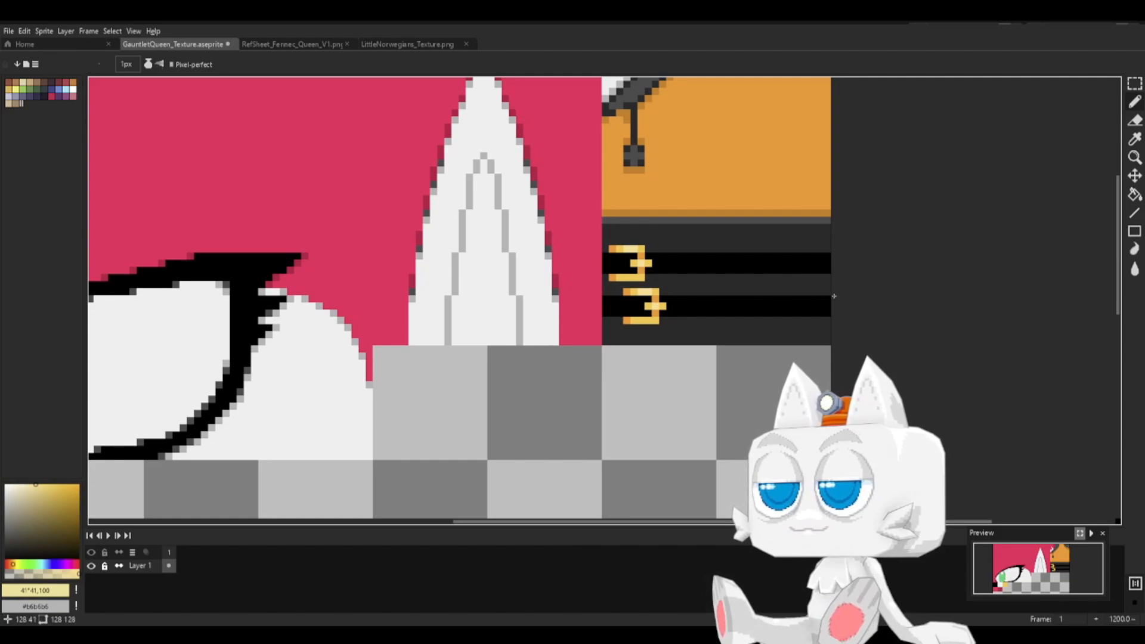
pyautogui.moveTo(741, 338); pyautogui.dragTo(729, 351, button='middle')
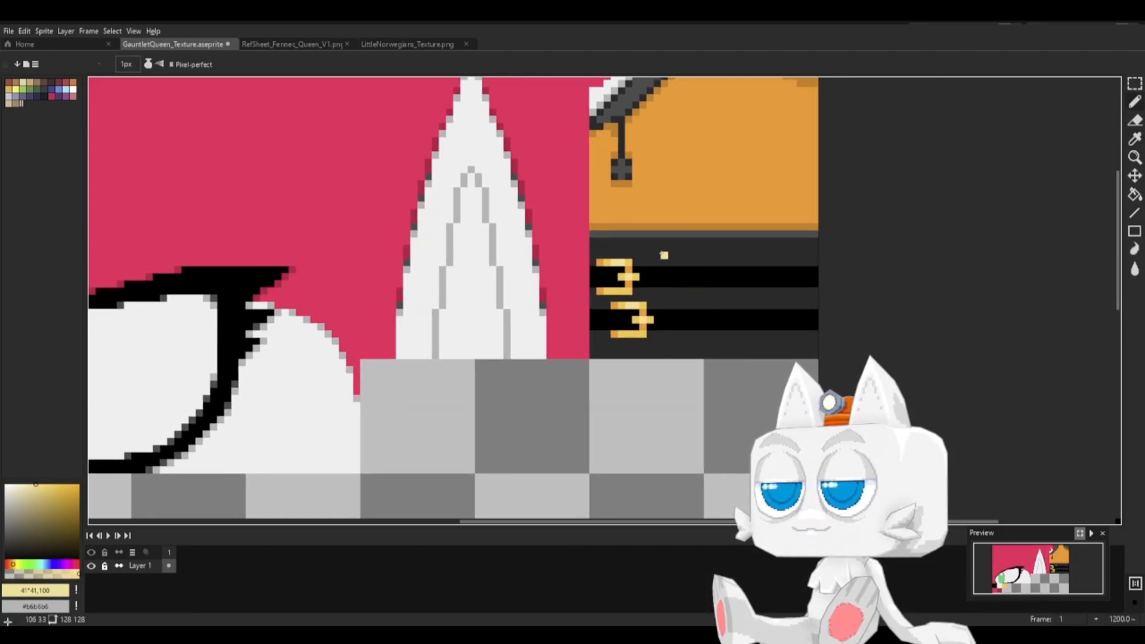
pyautogui.hotkey('ctrl', 's')
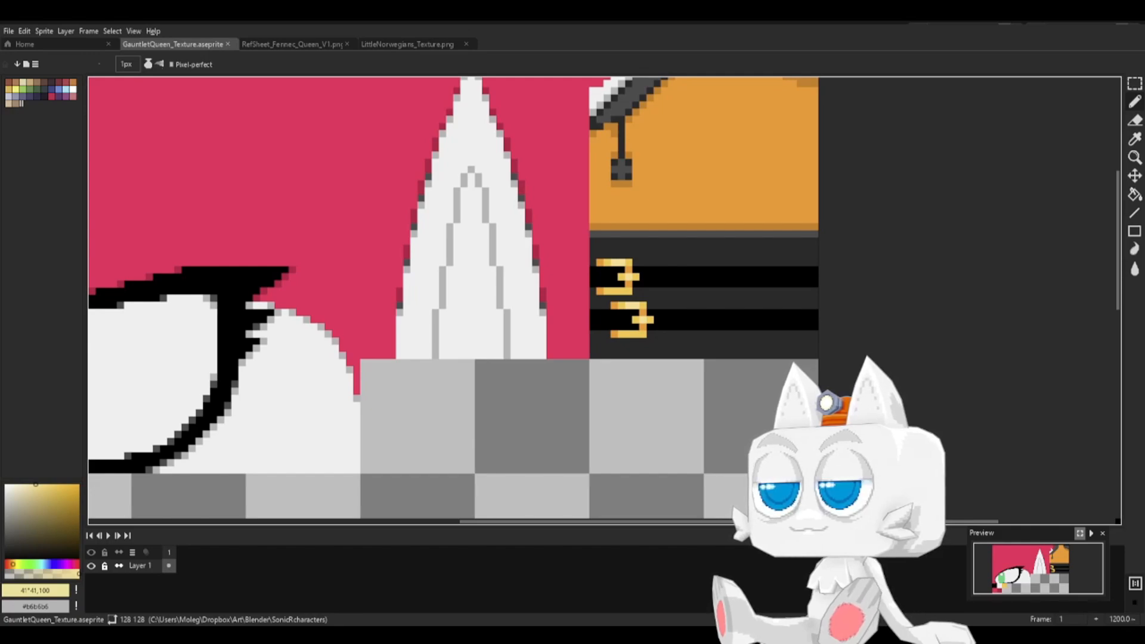
# - Export the texture as GauntletQueen_Texture.png, switch to Blender, and reload the image
pyautogui.click(8, 31)
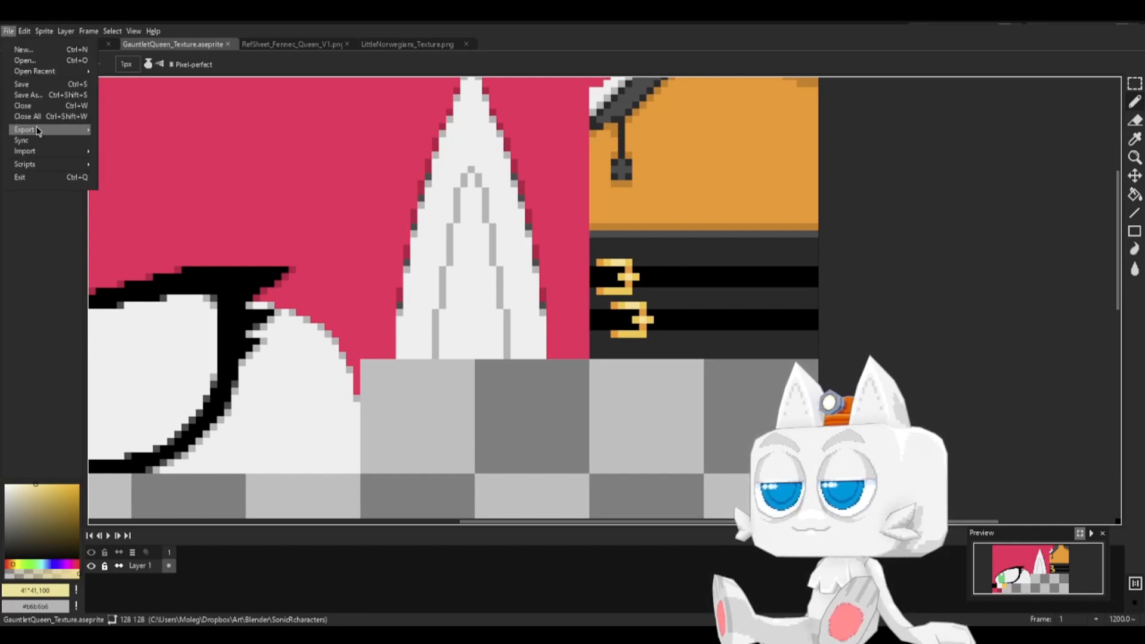
pyautogui.click(197, 99)
pyautogui.click(290, 288)
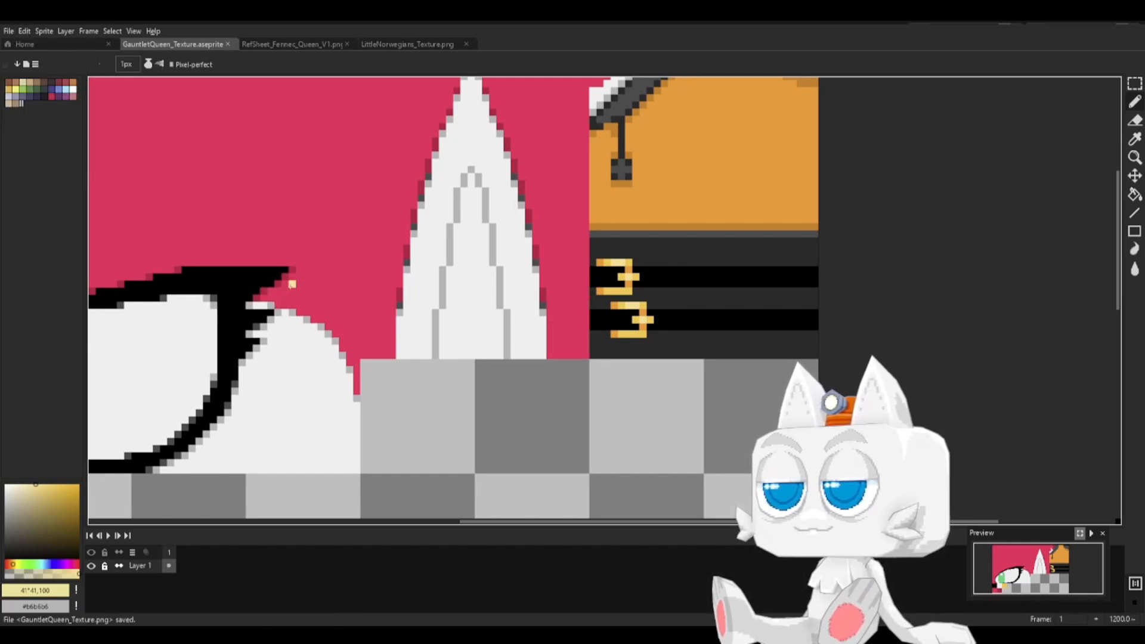
pyautogui.hotkey('alt', 'Tab')
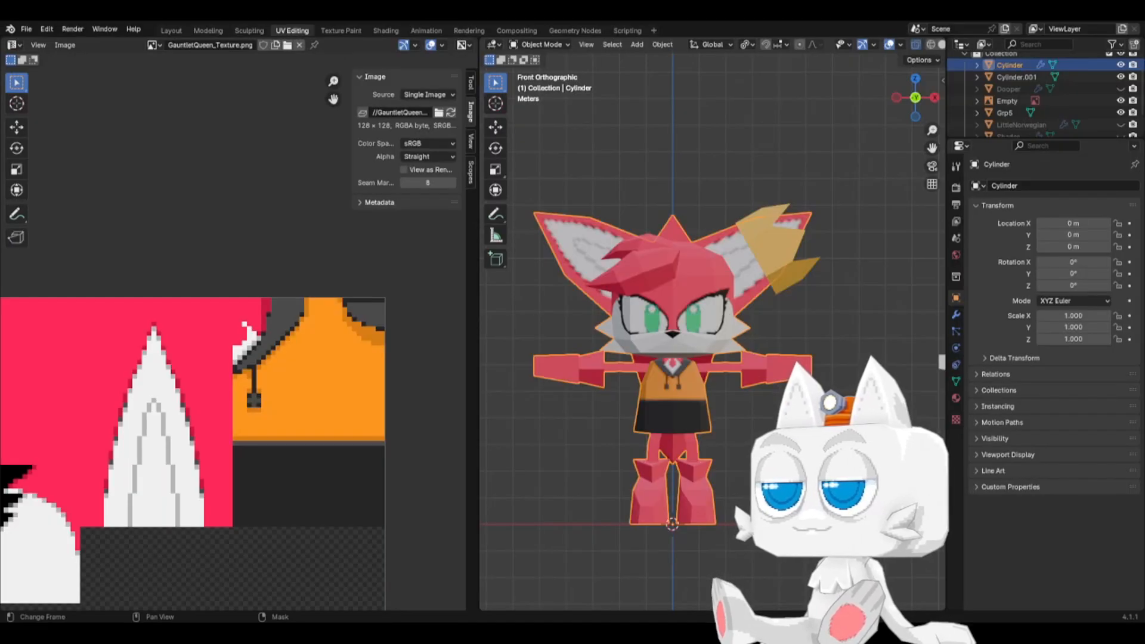
pyautogui.click(451, 112)
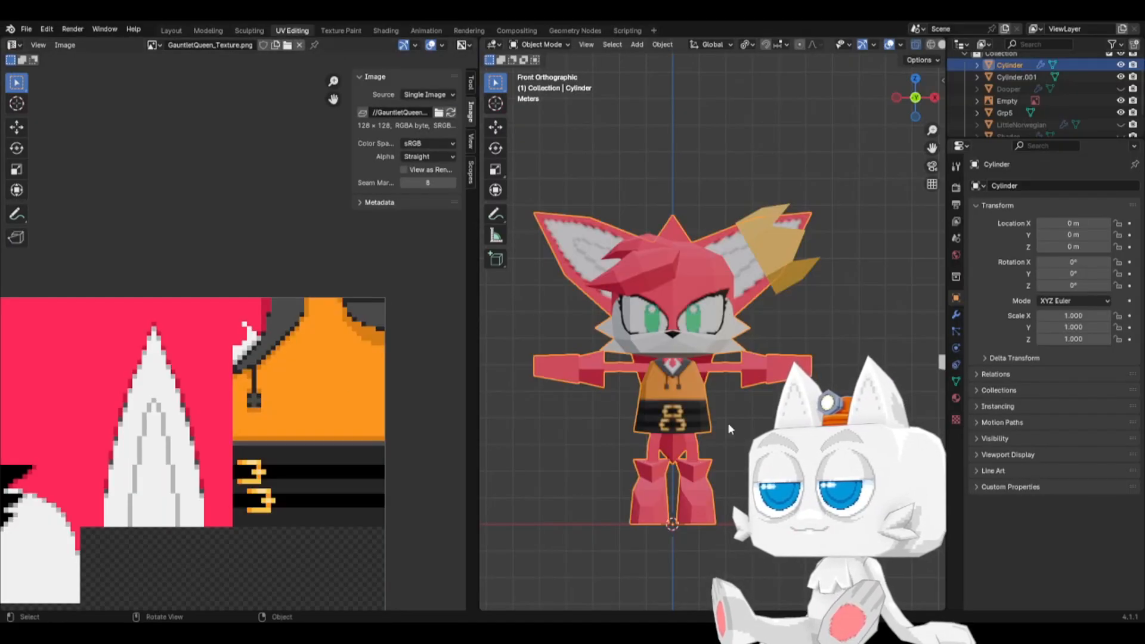
# - Enter Edit Mode with vertex selection and, in right view, slightly nudge the skirt's rear hem vertex and the back vertex above it
pyautogui.moveTo(720, 418); pyautogui.dragTo(513, 404, button='middle')
pyautogui.scroll(3, 513, 404)
pyautogui.press('Tab')
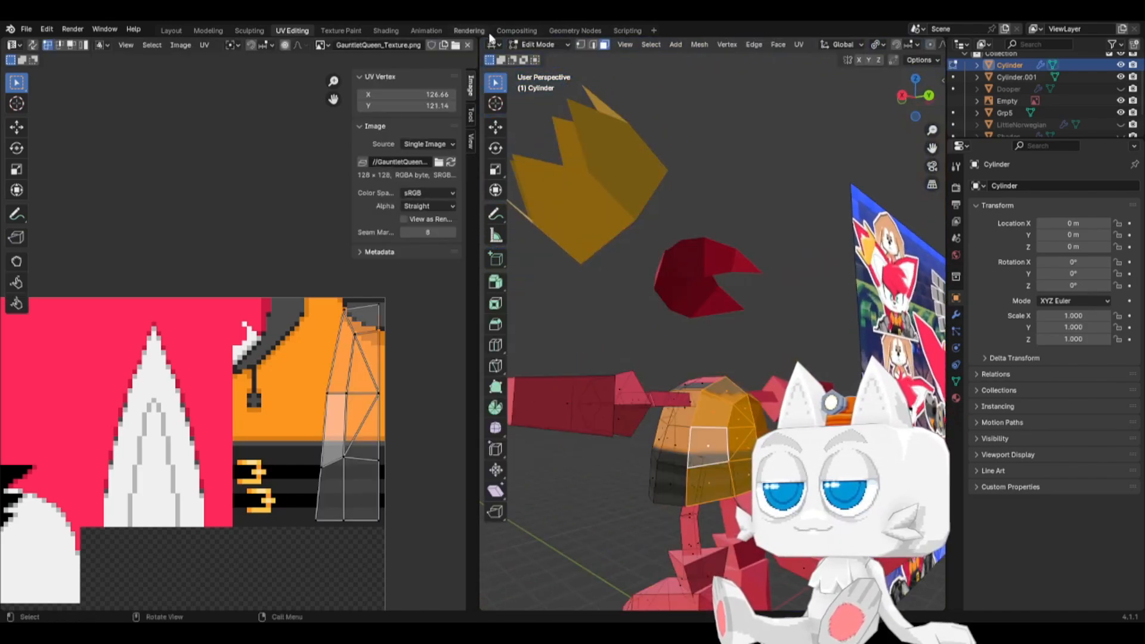
pyautogui.click(581, 45)
pyautogui.click(820, 254)
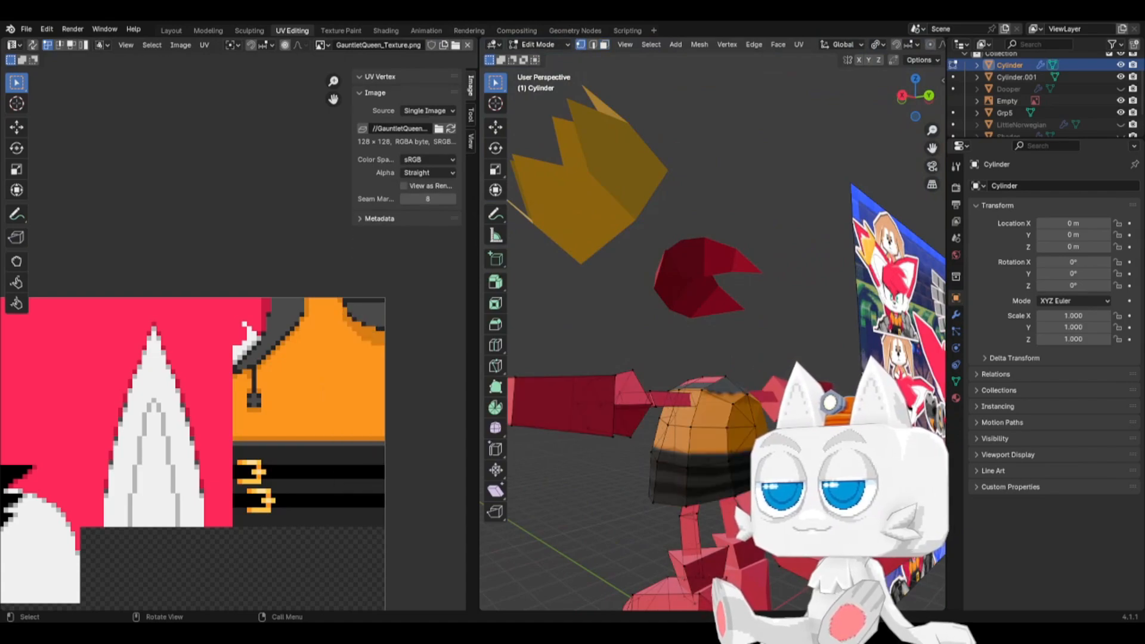
pyautogui.press('KP_3')
pyautogui.press('g')
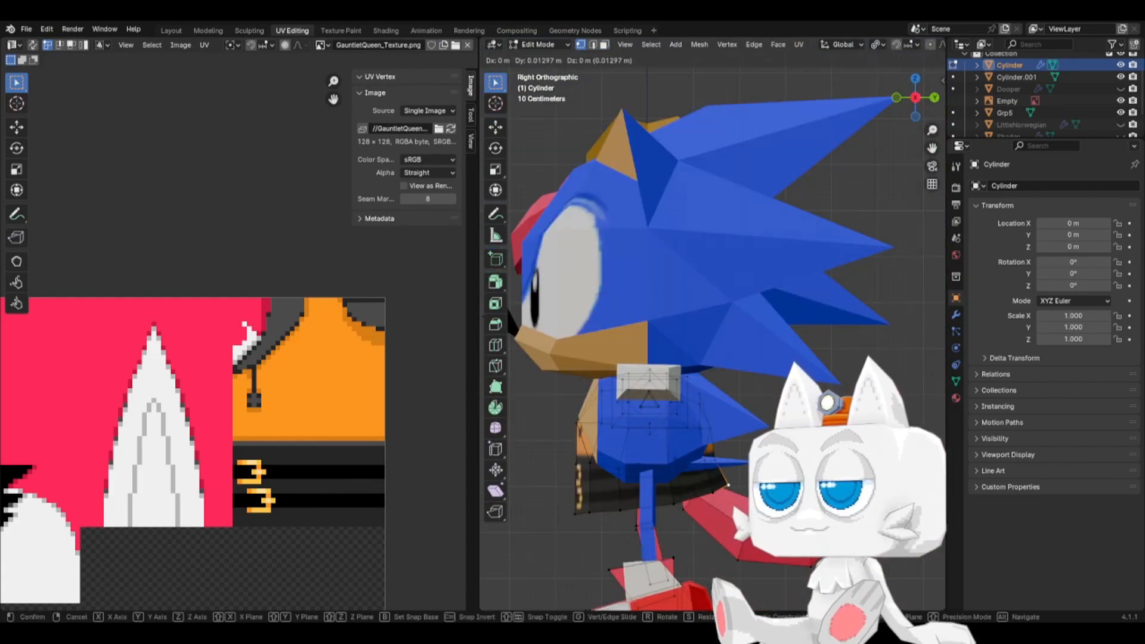
pyautogui.click(736, 488)
pyautogui.click(719, 460)
pyautogui.press('g')
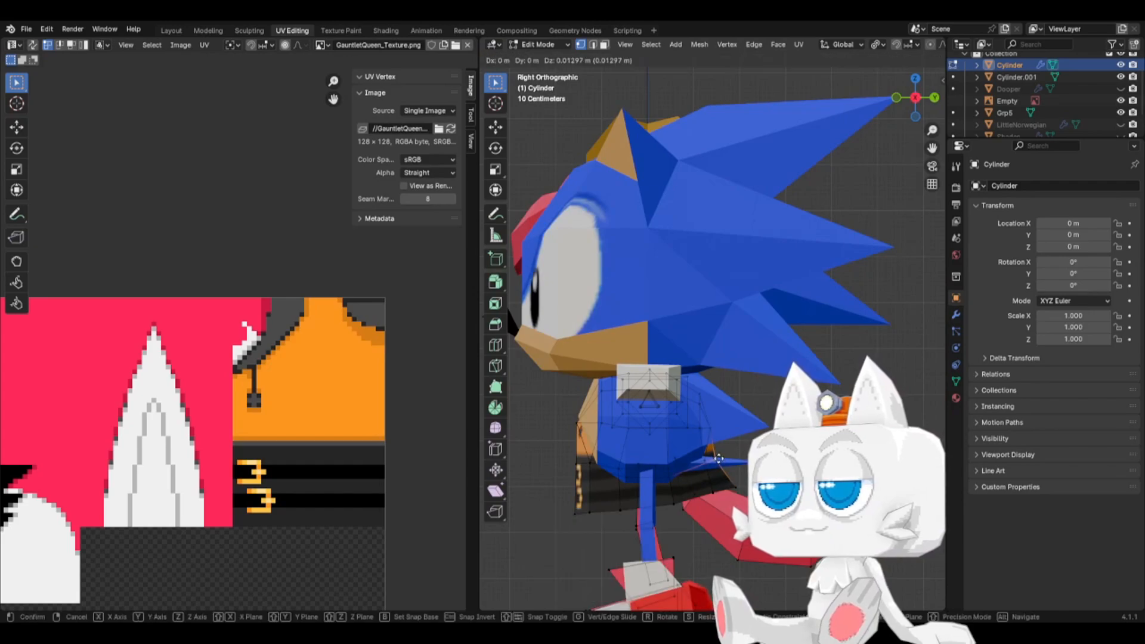
pyautogui.click(719, 460)
# - Move the skirt's rear hem vertex down about 0.08 m and check the skirt shape in side and front views
pyautogui.moveTo(719, 460); pyautogui.dragTo(737, 491, button='middle')
pyautogui.click(738, 491)
pyautogui.press('g')
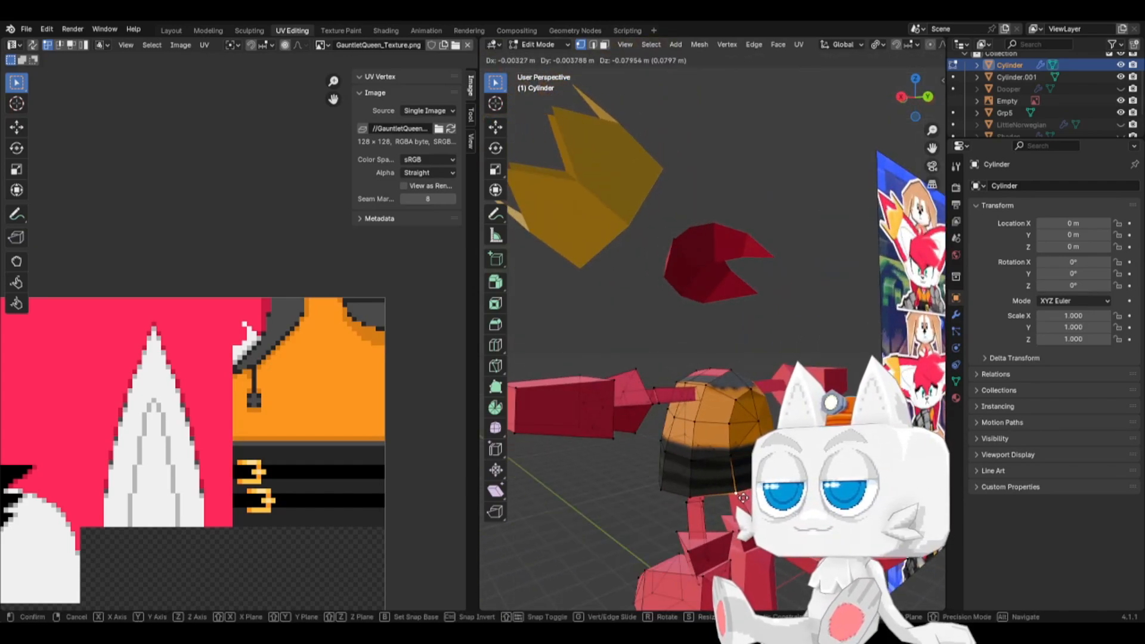
pyautogui.click(743, 497)
pyautogui.press('KP_3')
pyautogui.press('KP_1')
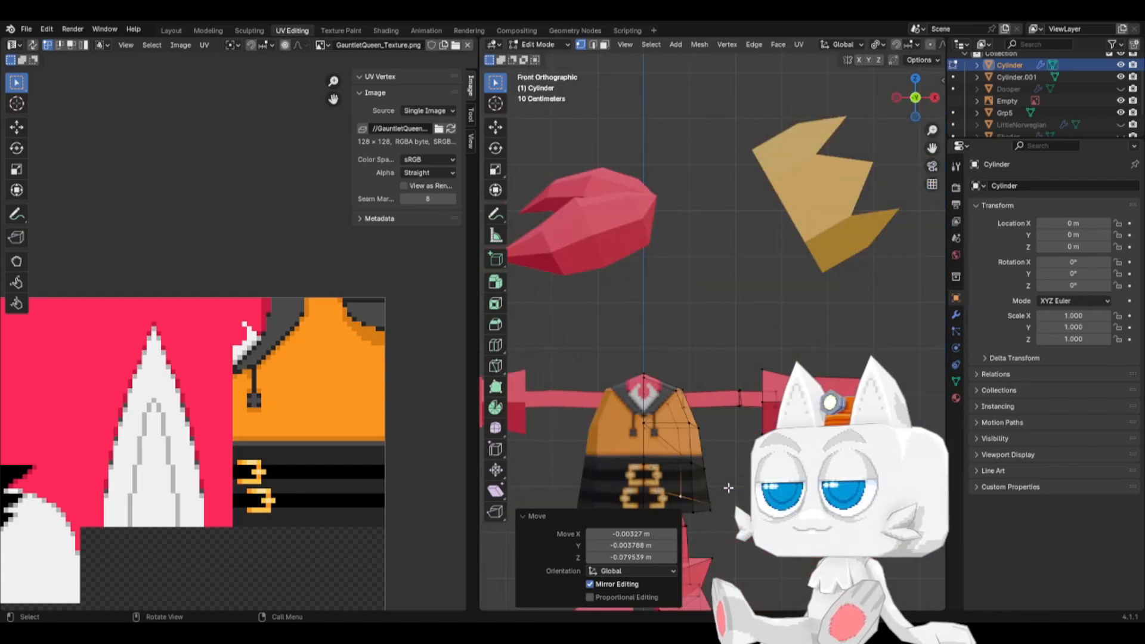
# - Switch to face selection, select the faces on the skirt's underside, and return to front view
pyautogui.scroll(-3, 729, 488)
pyautogui.moveTo(728, 488); pyautogui.dragTo(632, 392, button='middle')
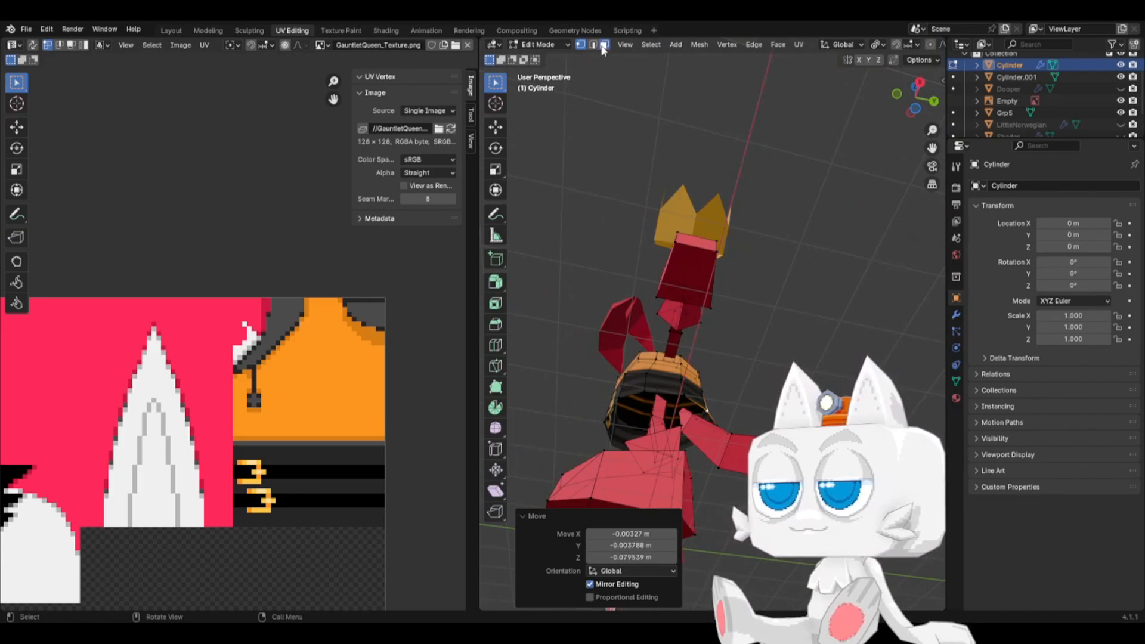
pyautogui.click(603, 45)
pyautogui.click(657, 403)
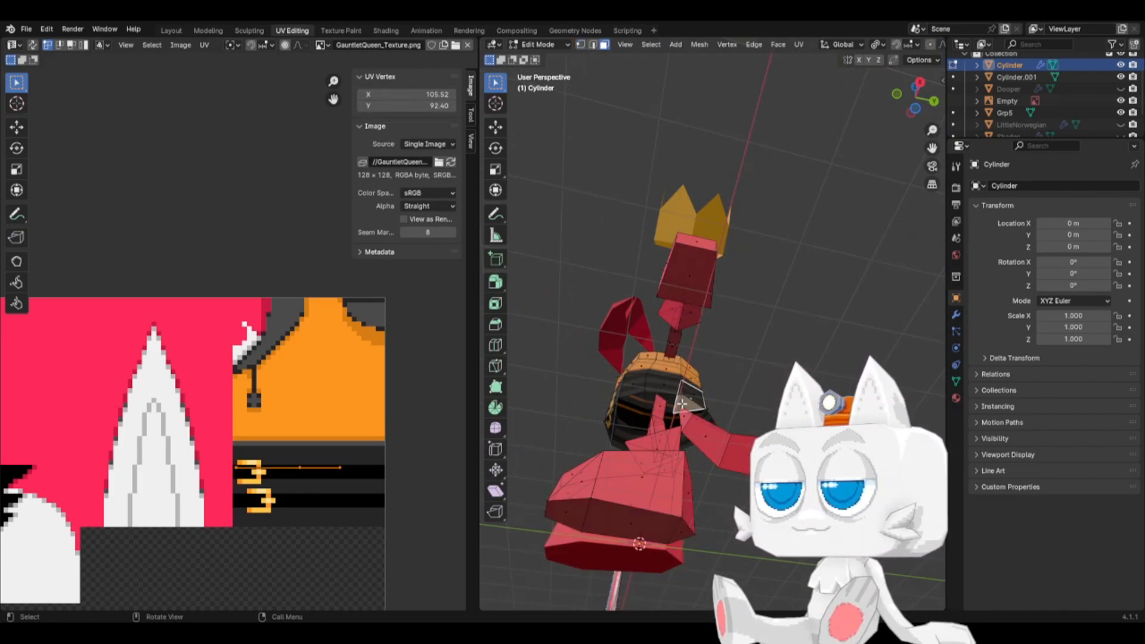
pyautogui.moveTo(658, 403); pyautogui.dragTo(660, 372, button='middle')
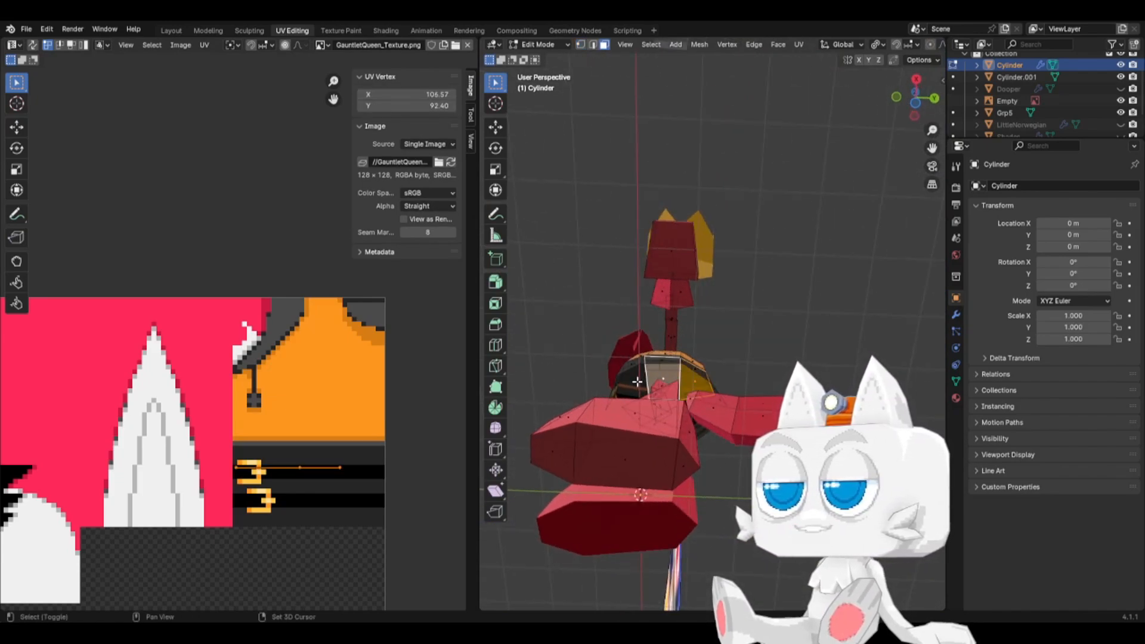
pyautogui.click(647, 370)
pyautogui.press('KP_1')
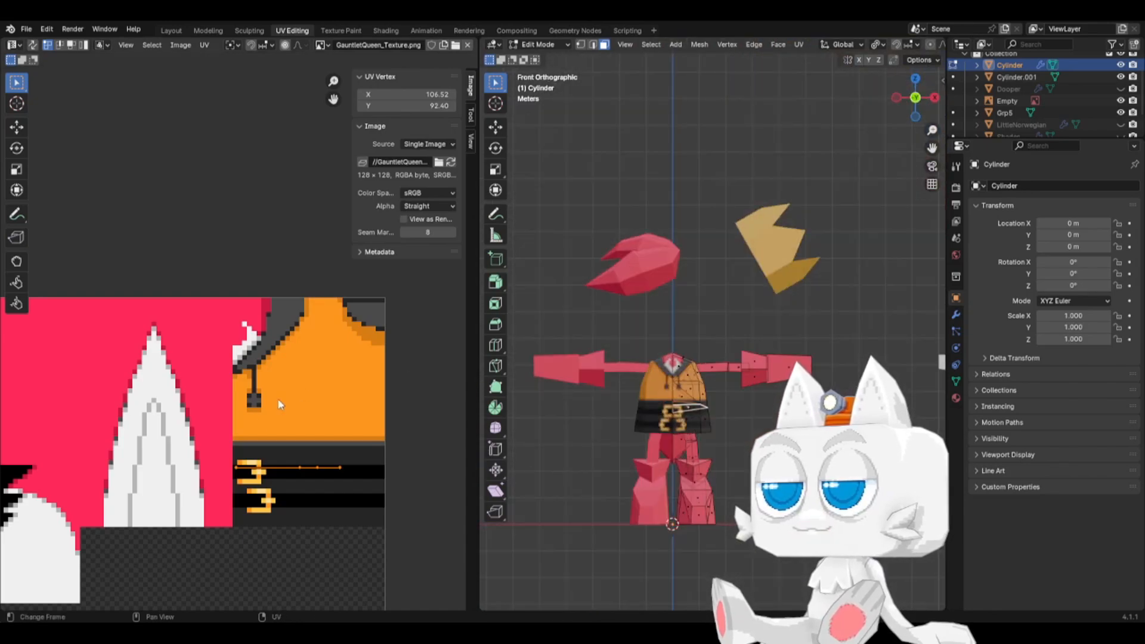
# - Collapse the selected underside faces' UVs to a single point with scale 0 and place it on the upper black belt
pyautogui.press('s')
pyautogui.press('0')
pyautogui.press('Return')
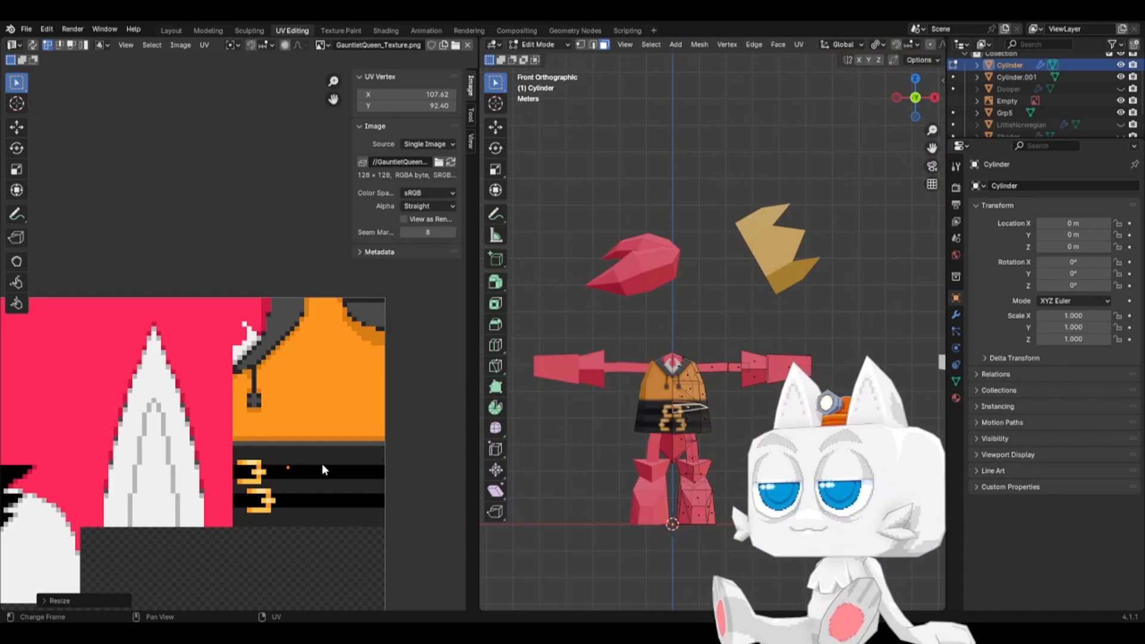
pyautogui.press('g')
pyautogui.click(331, 473)
pyautogui.scroll(-2, 273, 501)
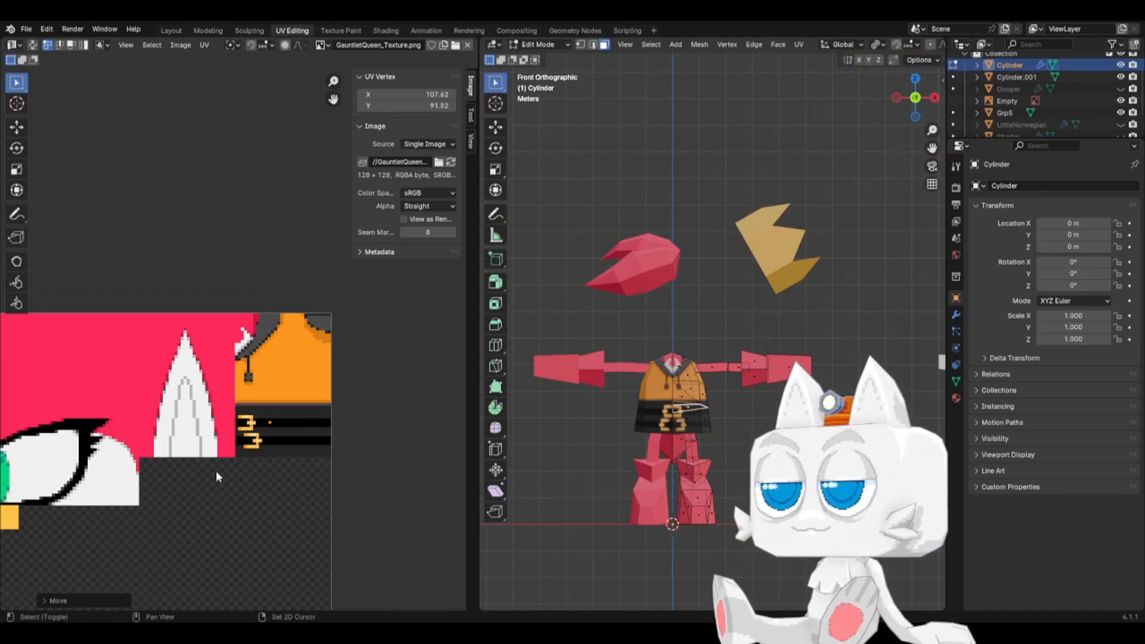
pyautogui.moveTo(218, 476); pyautogui.dragTo(324, 458, button='middle')
# - Move the collapsed UV point onto the flat colour swatches below the eye, return to Object Mode, and save the Blender file
pyautogui.press('g')
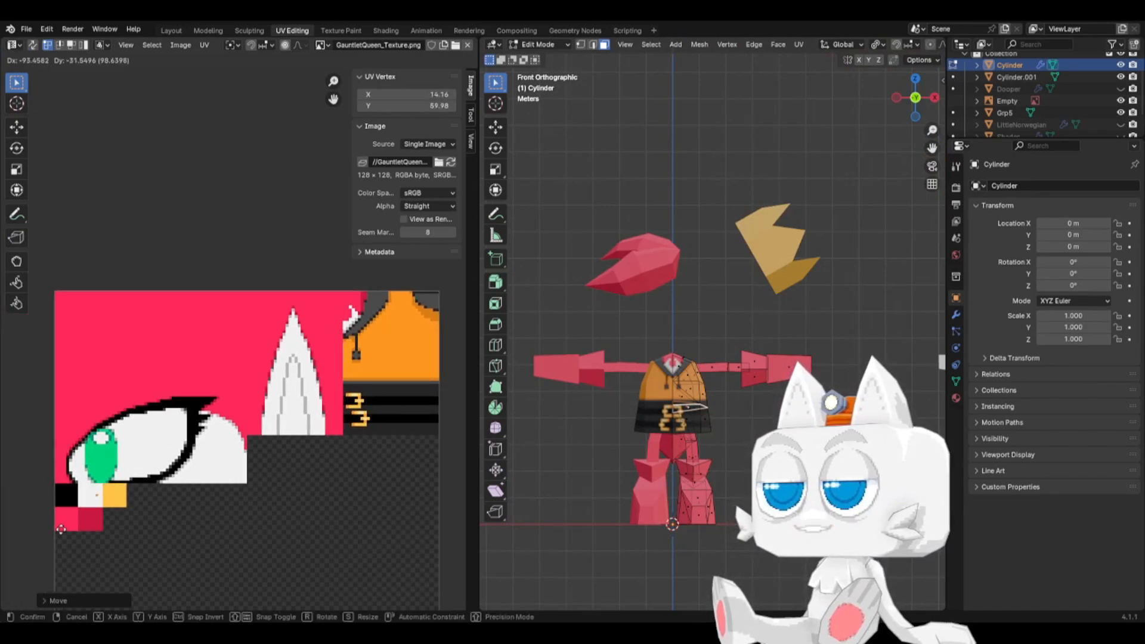
pyautogui.click(60, 523)
pyautogui.press('Tab')
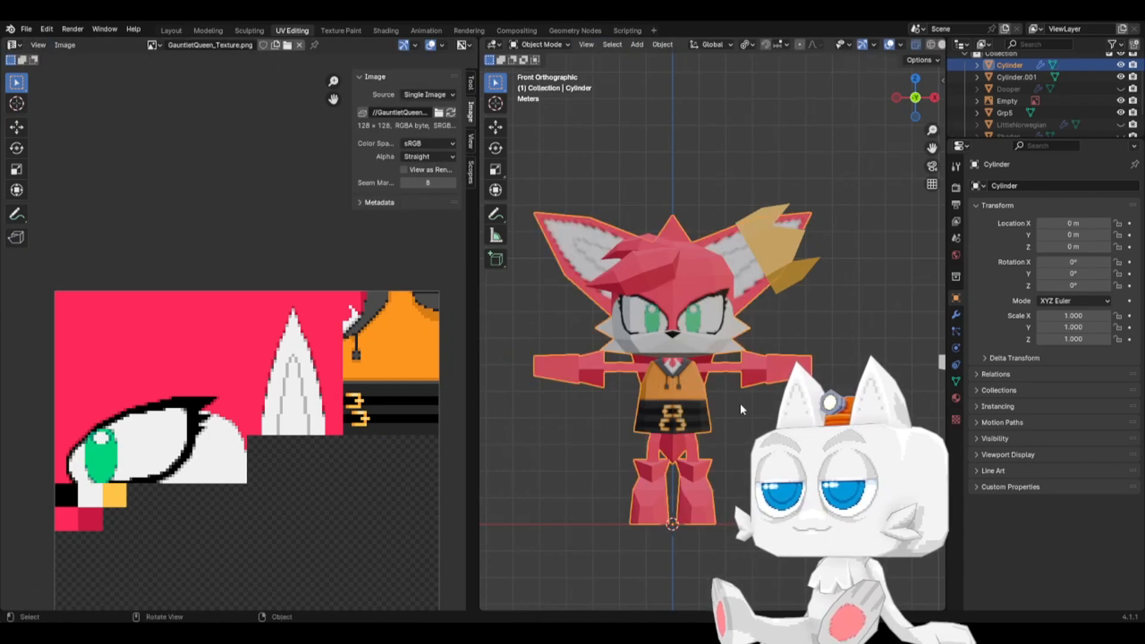
pyautogui.hotkey('ctrl', 's')
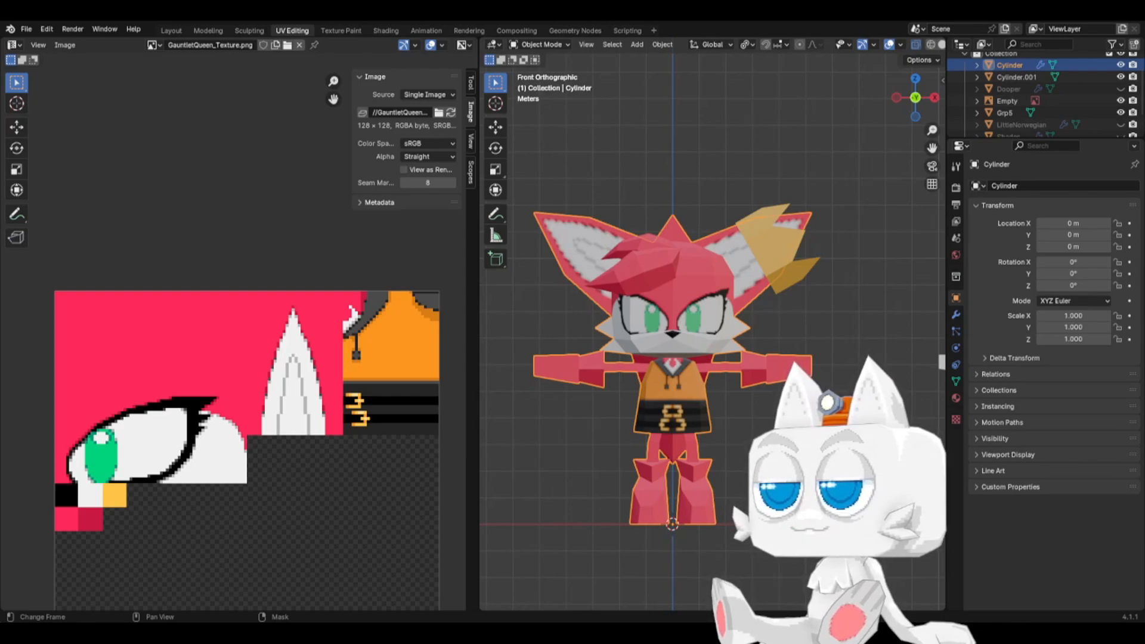
# - Switch to Aseprite, check the fennec reference sheet, and return to the GauntletQueen texture
pyautogui.hotkey('alt', 'Tab')
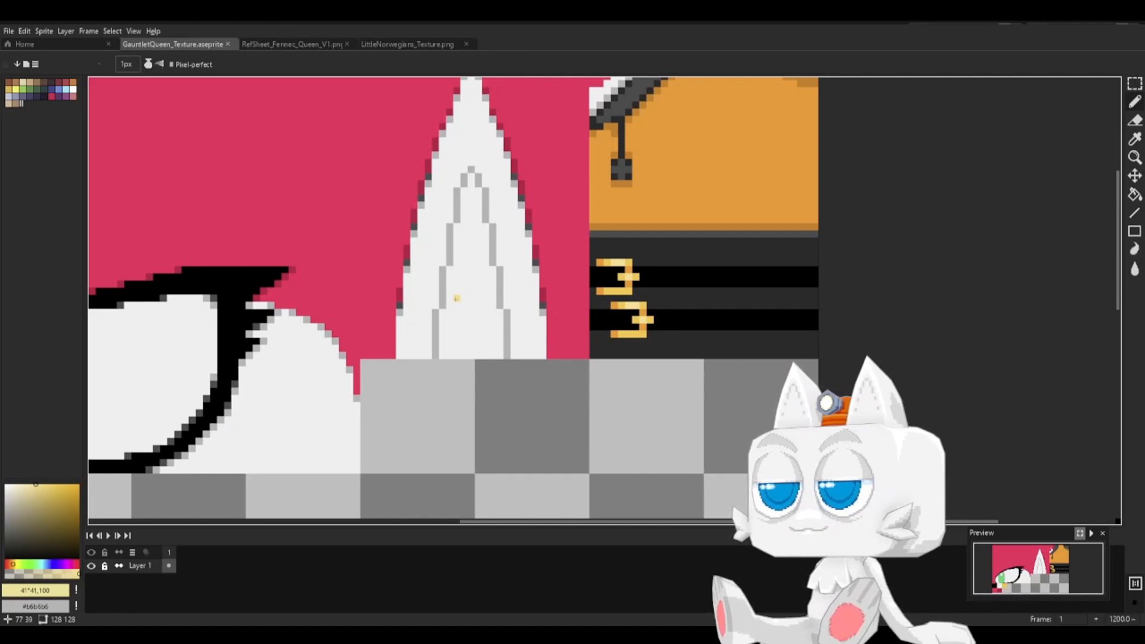
pyautogui.click(292, 48)
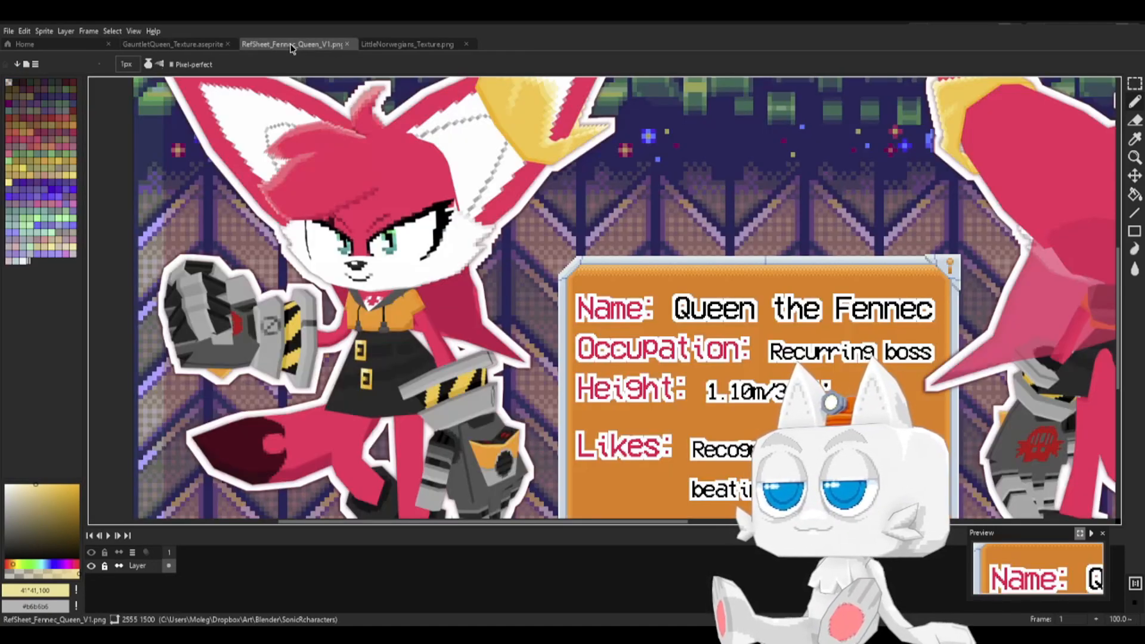
pyautogui.click(389, 44)
pyautogui.click(165, 44)
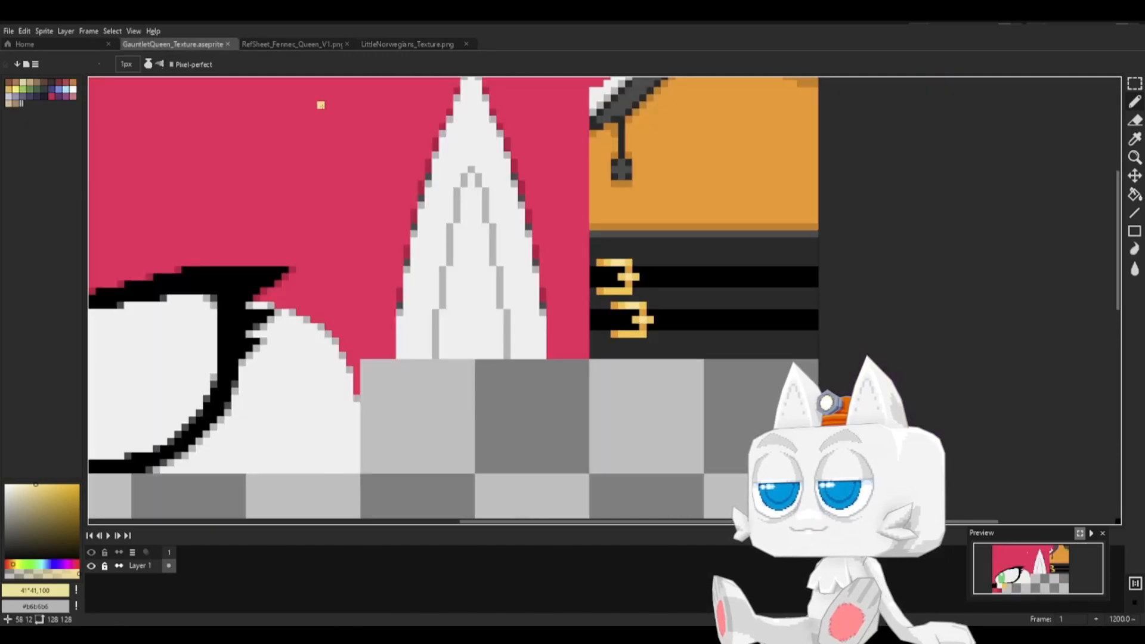
# - Add an 8 by 8 pixel swatch in the character's pink beside the dark red swatch by outlining and filling it
pyautogui.scroll(-2, 622, 220)
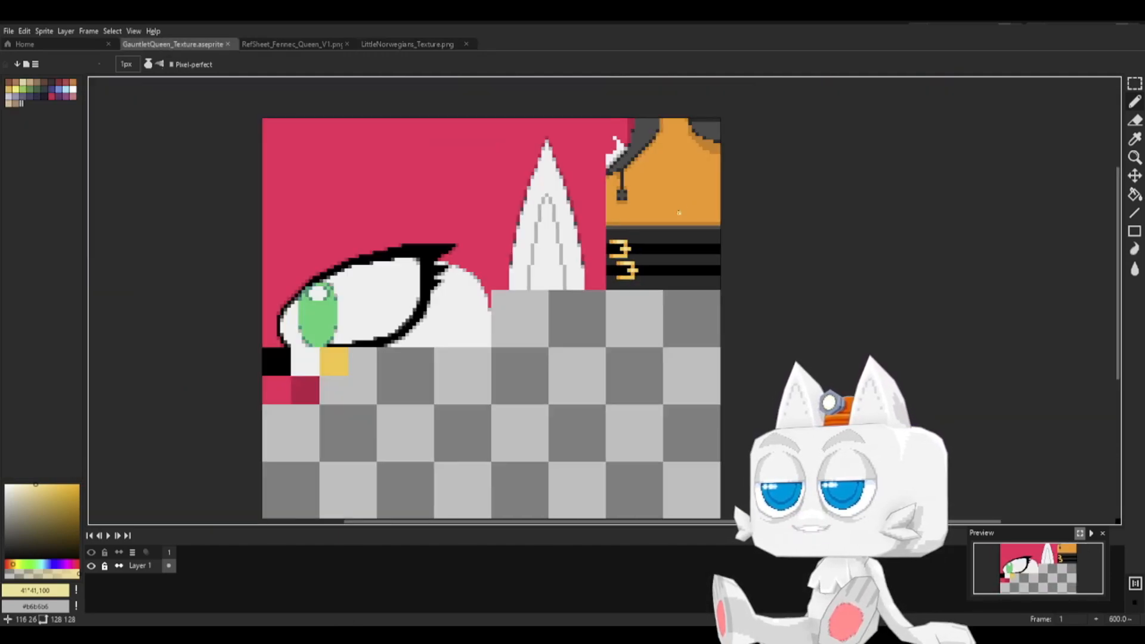
pyautogui.keyDown('alt'); pyautogui.click(384, 184); pyautogui.keyUp('alt')
pyautogui.scroll(3, 294, 420)
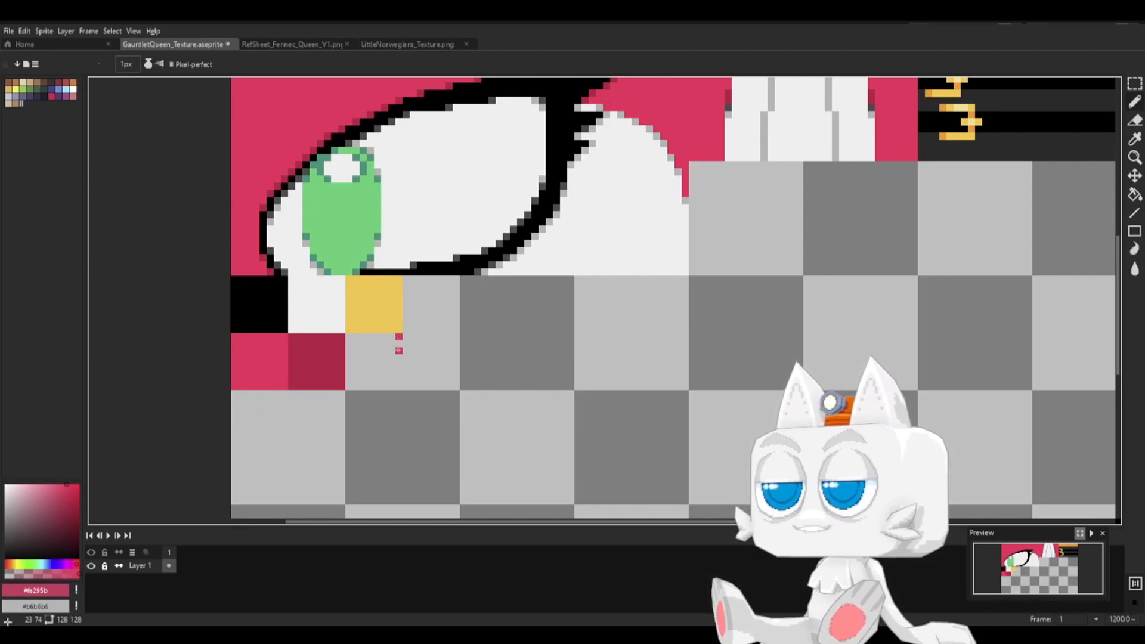
pyautogui.moveTo(399, 350)
pyautogui.mouseDown()
pyautogui.moveTo(399, 387)
pyautogui.moveTo(348, 382)
pyautogui.mouseUp()
pyautogui.press('g')
pyautogui.click(365, 366)
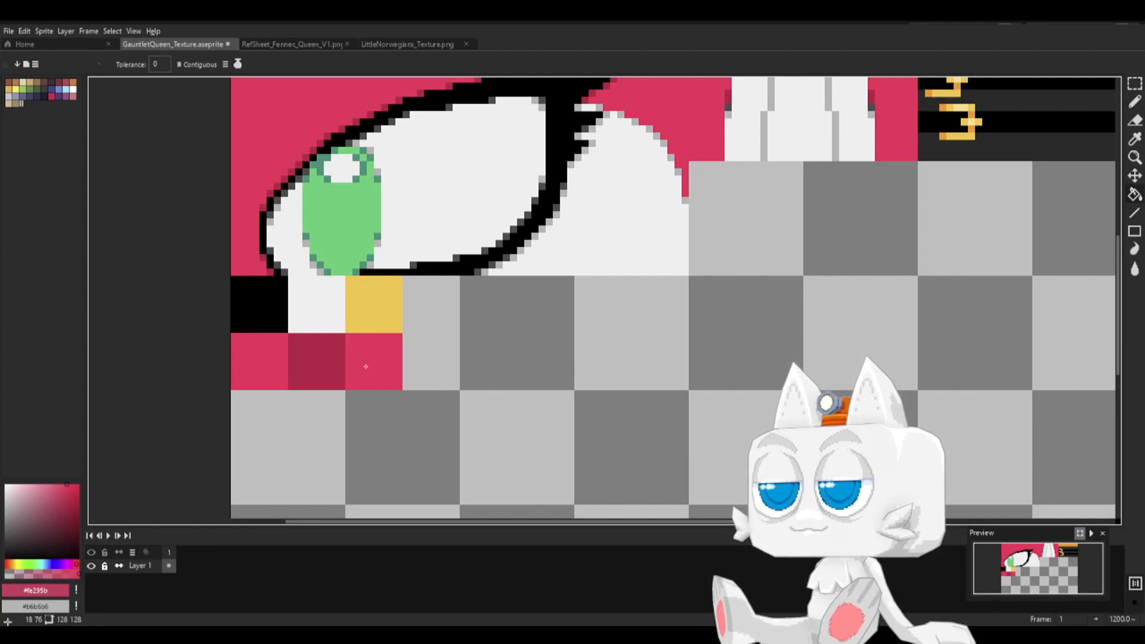
# - Sample the dark red swatch and paint a one-pixel vertical shadow line along the outer edge of the new pink swatch
pyautogui.press('b')
pyautogui.press('alt')
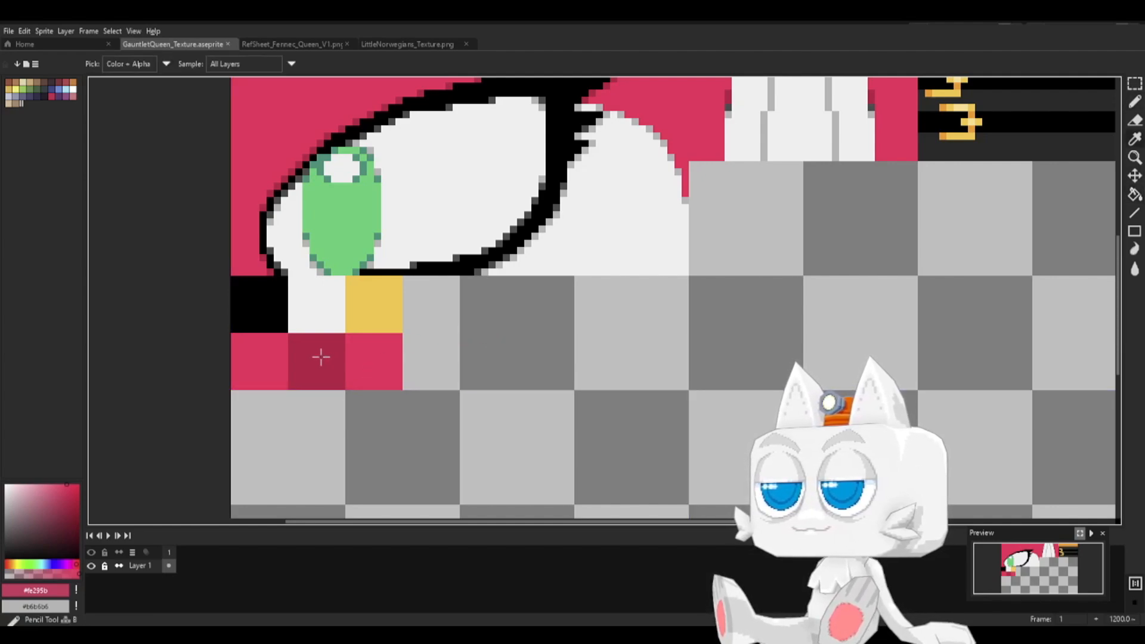
pyautogui.keyDown('alt'); pyautogui.click(321, 357); pyautogui.keyUp('alt')
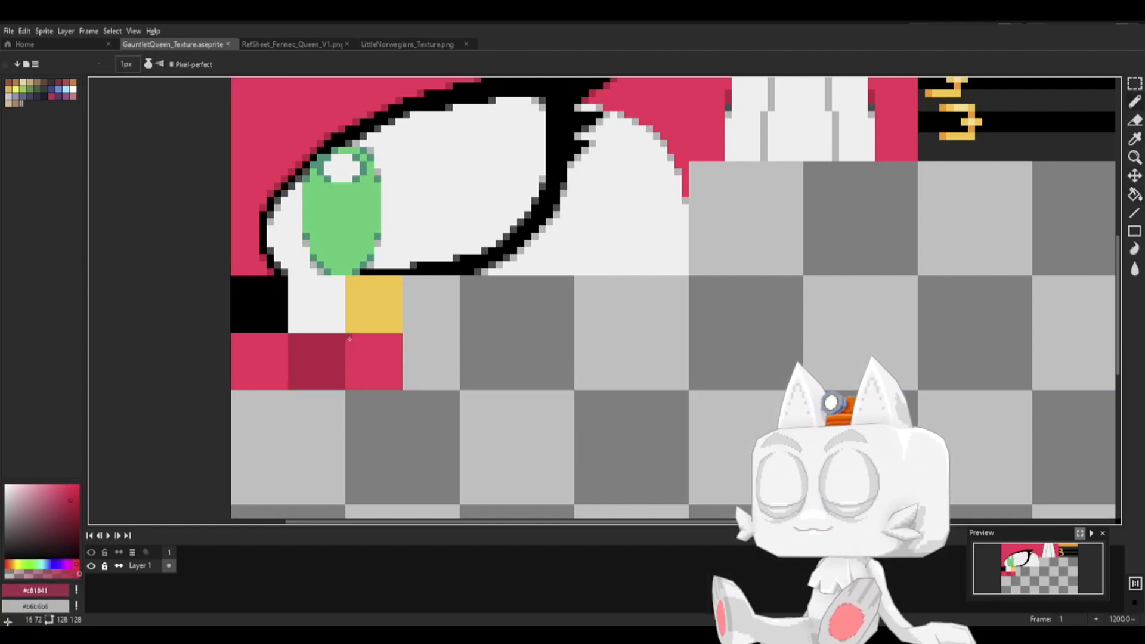
pyautogui.moveTo(396, 341); pyautogui.dragTo(397, 378)
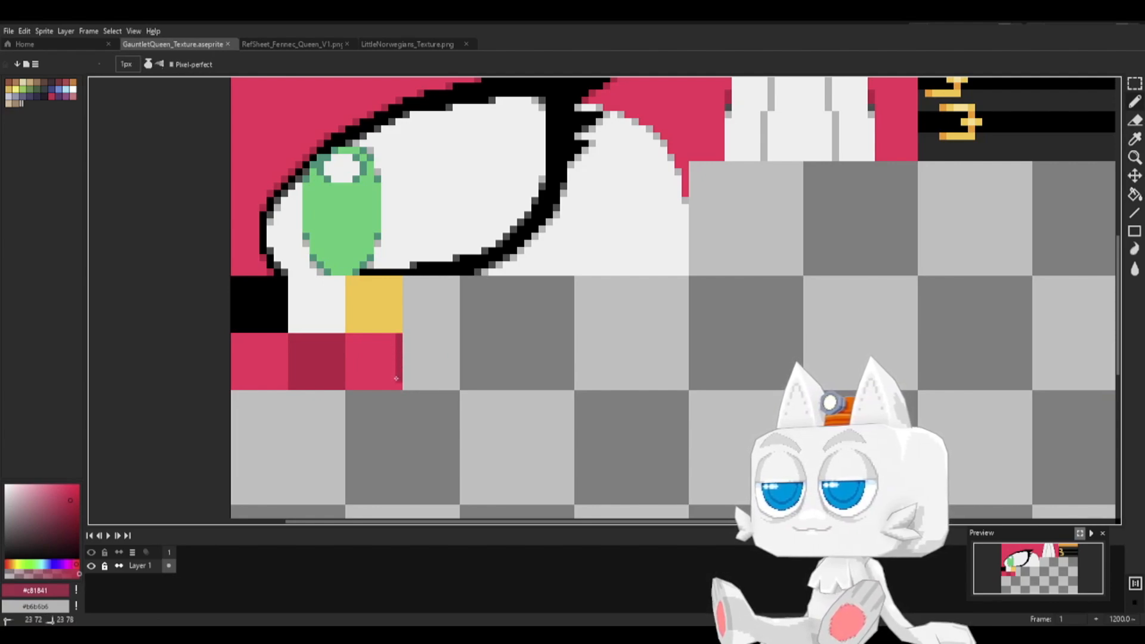
# - Sample the hoodie's orange and start outlining a swatch next to the shaded pink one with its upper edge
pyautogui.moveTo(587, 236); pyautogui.dragTo(489, 343, button='middle')
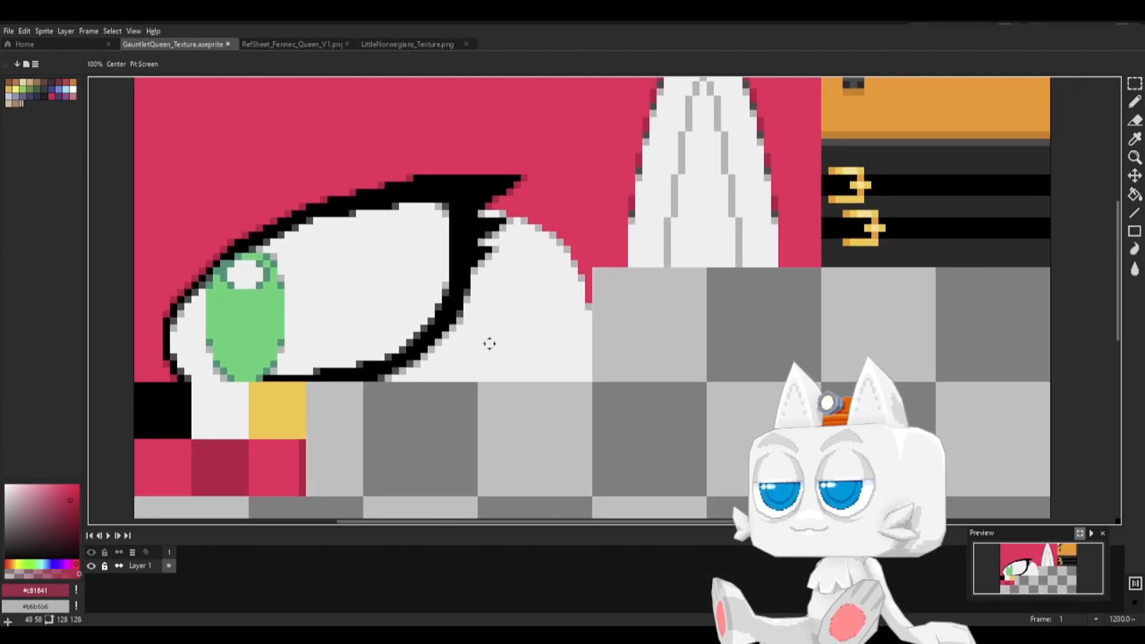
pyautogui.keyDown('alt'); pyautogui.click(845, 127); pyautogui.keyUp('alt')
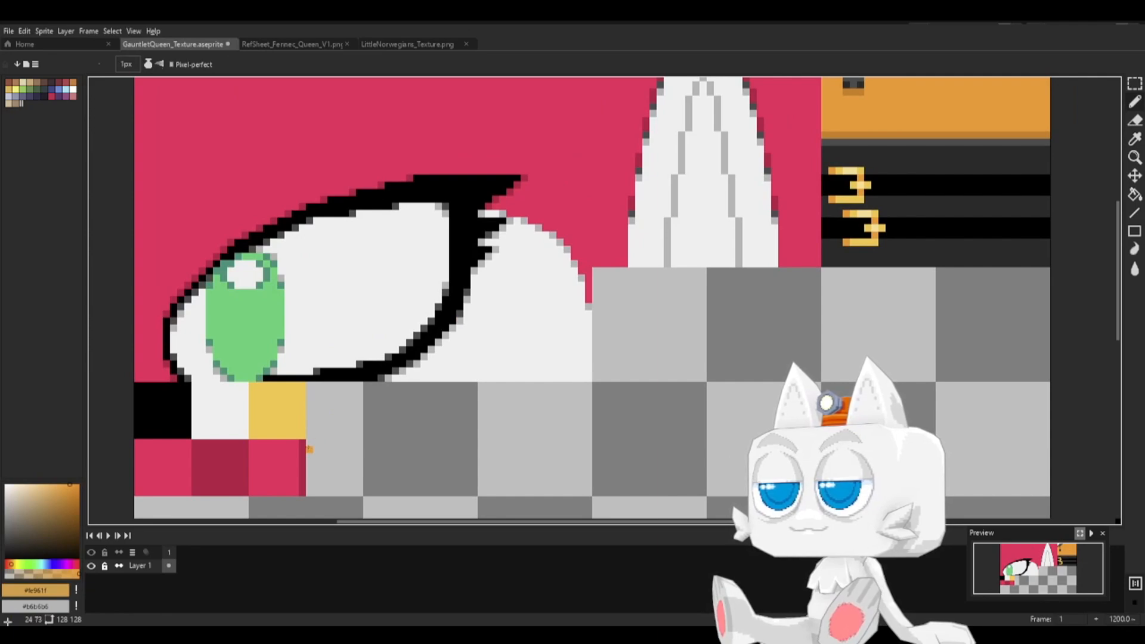
pyautogui.moveTo(309, 443); pyautogui.dragTo(334, 443)
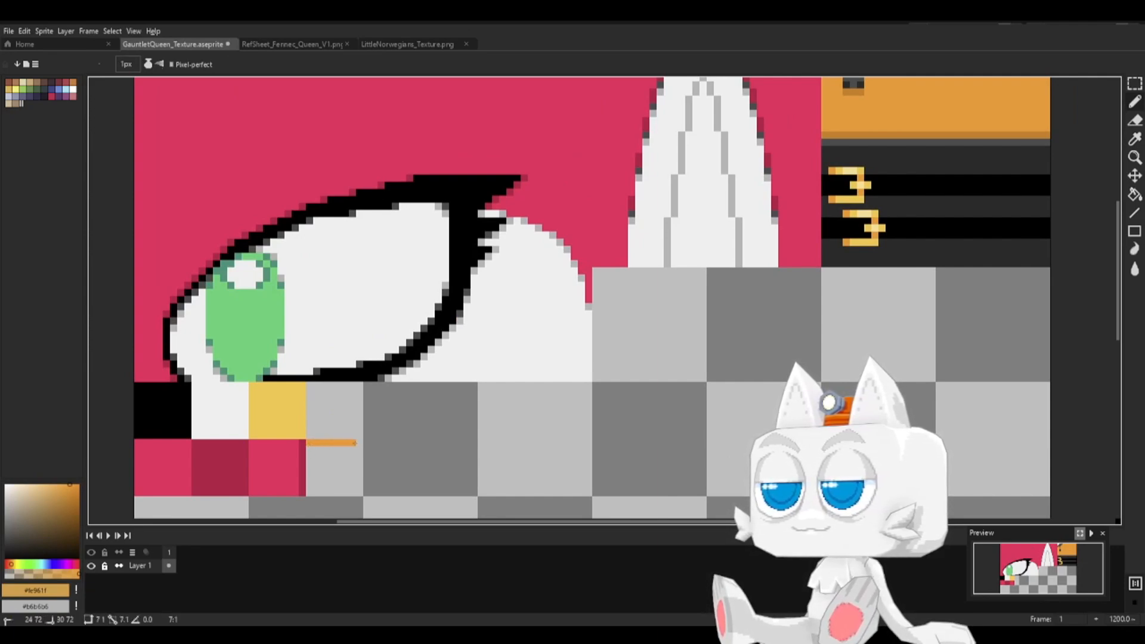
pyautogui.press('g')
pyautogui.click(313, 492)
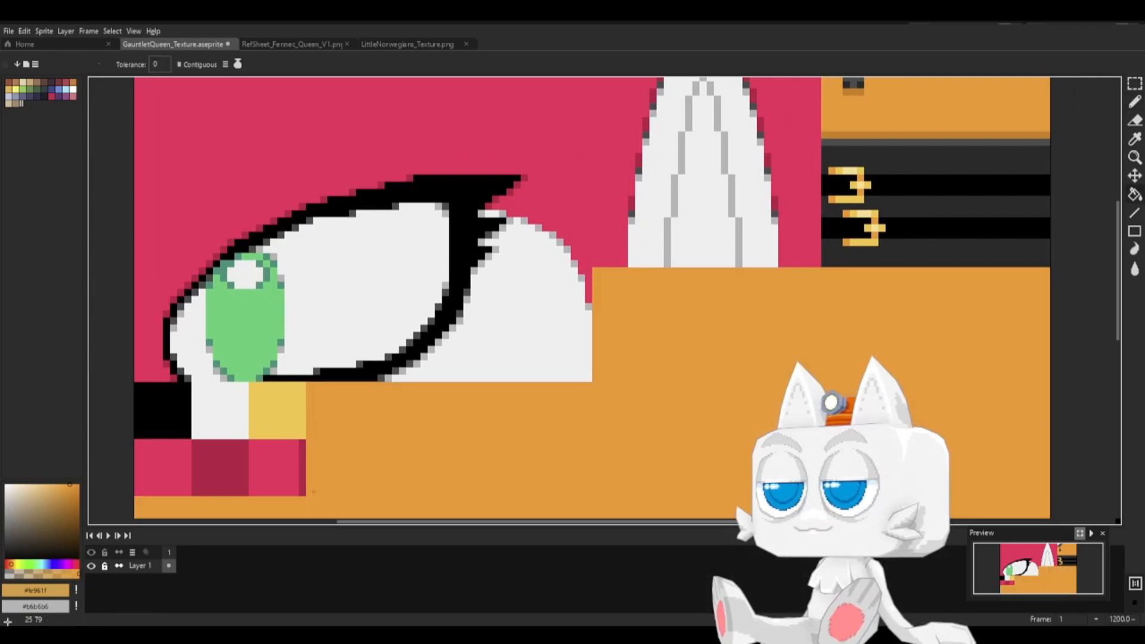
pyautogui.hotkey('ctrl', 'z')
# - Close the outline of the orange swatch and fill its interior with the same orange
pyautogui.press('l')
pyautogui.moveTo(311, 492)
pyautogui.mouseDown()
pyautogui.moveTo(356, 492)
pyautogui.moveTo(360, 444)
pyautogui.mouseUp()
pyautogui.press('g')
pyautogui.click(332, 468)
# - Pick the hoodie's darker orange and paint a one-pixel vertical shadow line on the orange swatch's edge beside the pink swatch
pyautogui.scroll(1, 780, 293)
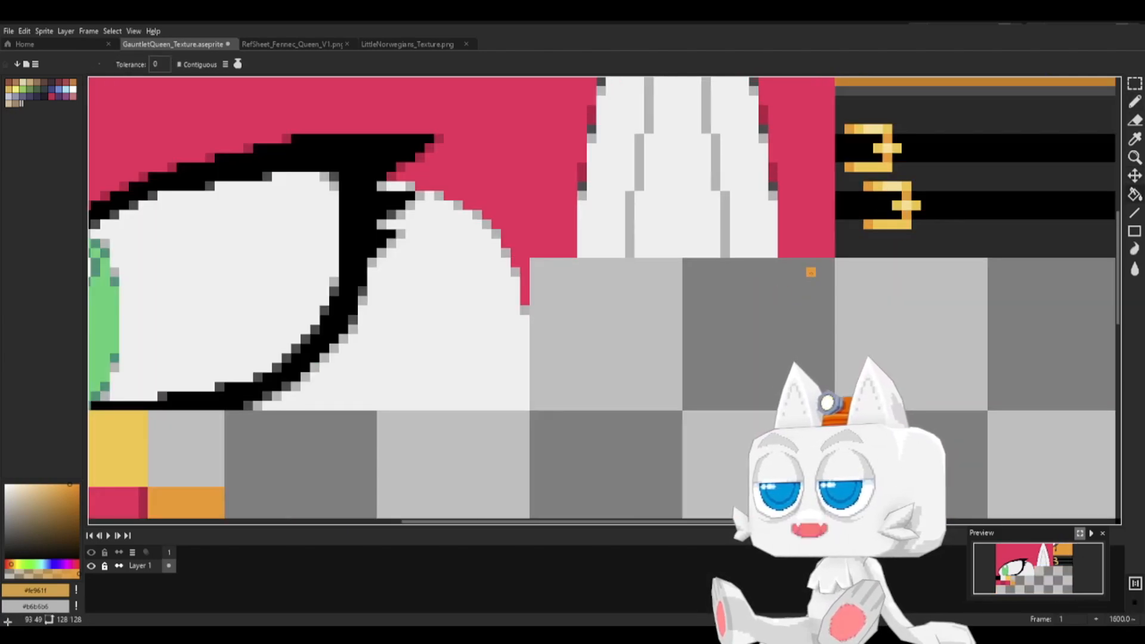
pyautogui.scroll(-1, 895, 177)
pyautogui.press('b')
pyautogui.keyDown('alt'); pyautogui.click(381, 416); pyautogui.keyUp('alt')
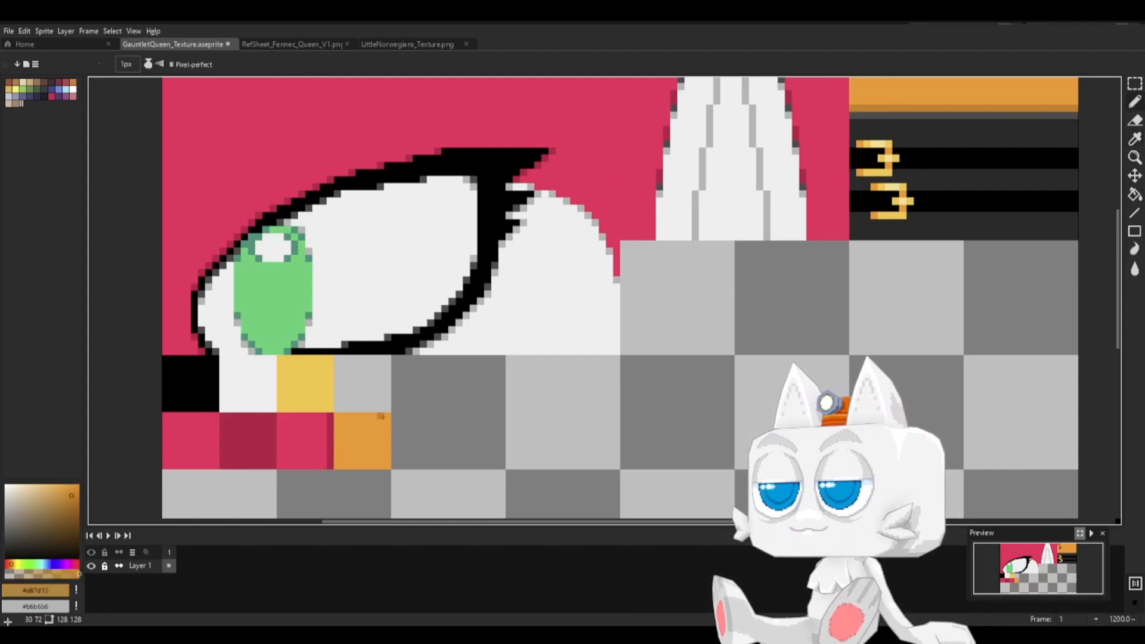
pyautogui.moveTo(337, 418); pyautogui.dragTo(338, 468)
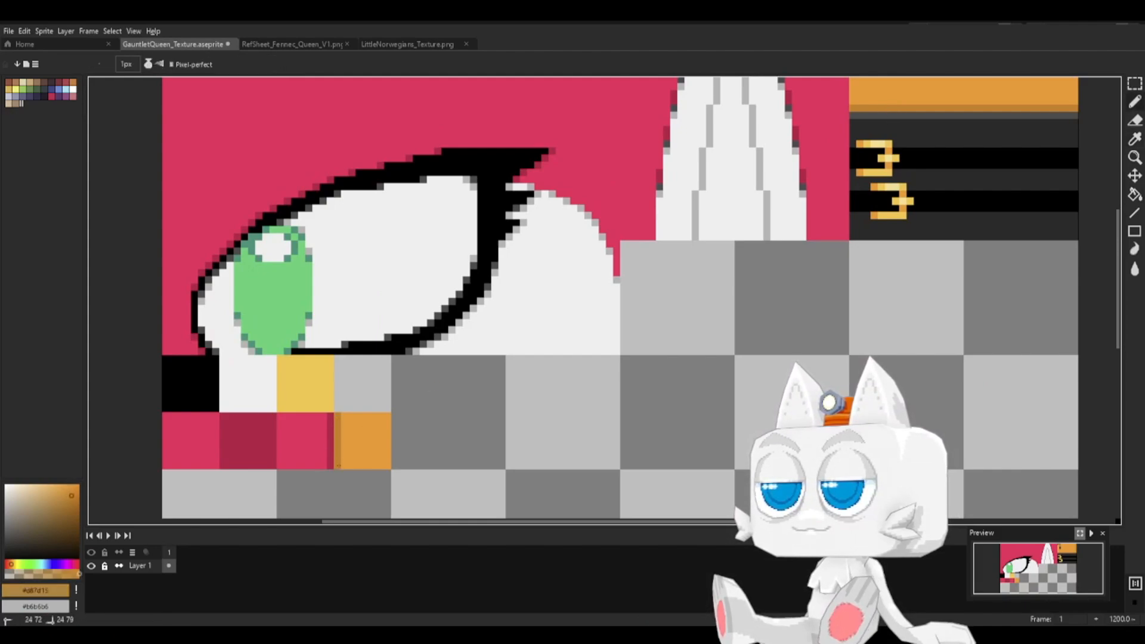
# - Save the GauntletQueen texture and export it as an updated image
pyautogui.hotkey('ctrl', 's')
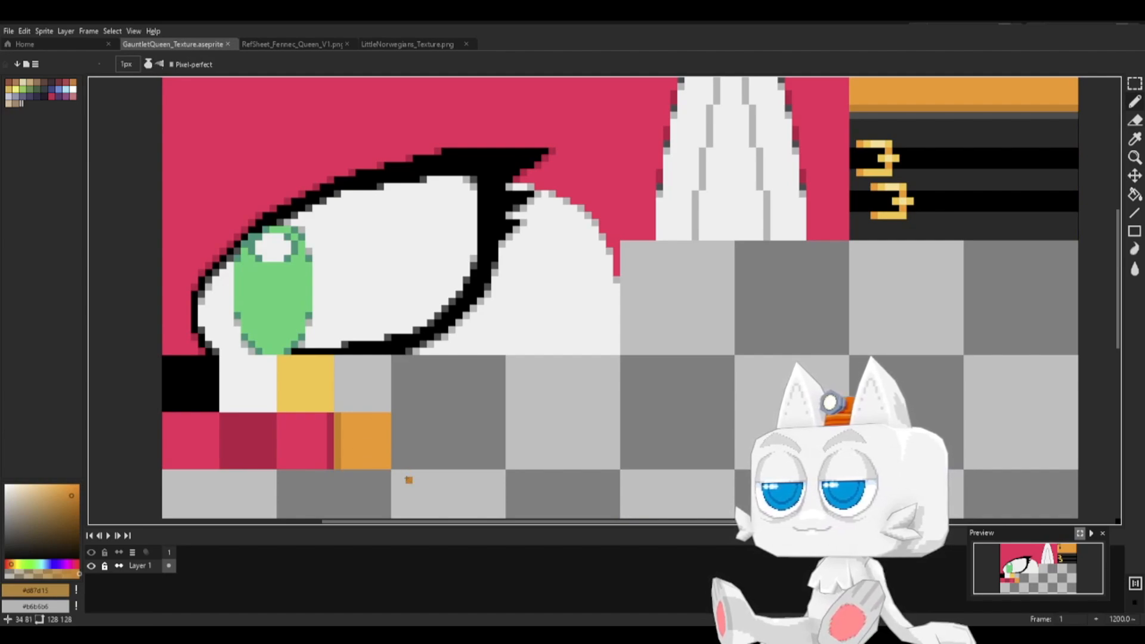
pyautogui.click(8, 31)
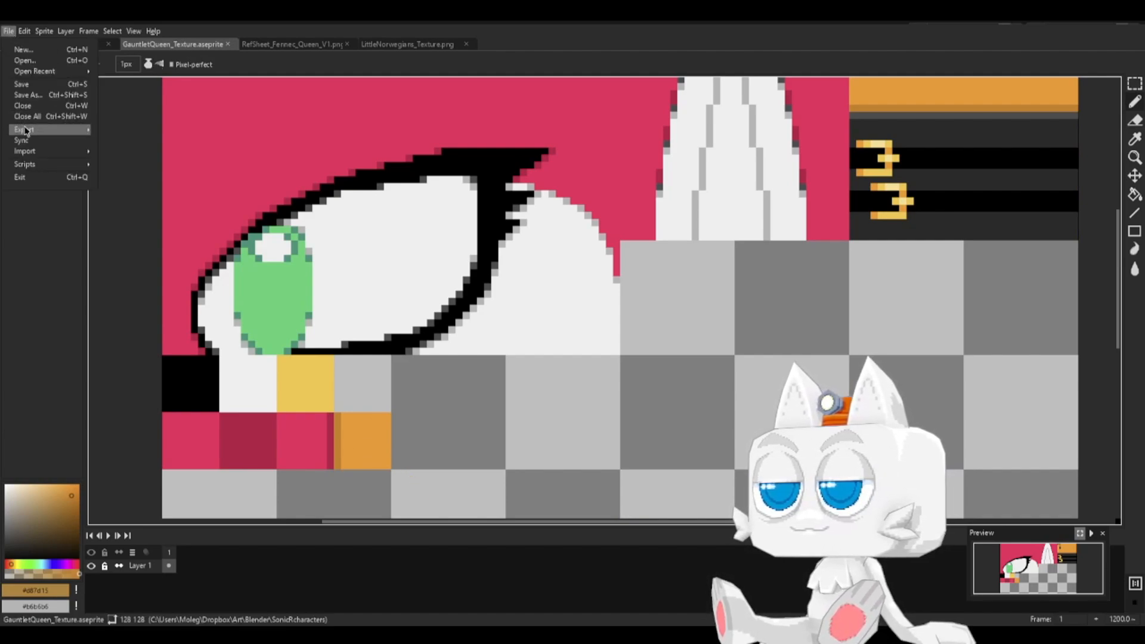
pyautogui.moveTo(36, 130)
pyautogui.click(159, 133)
pyautogui.click(291, 288)
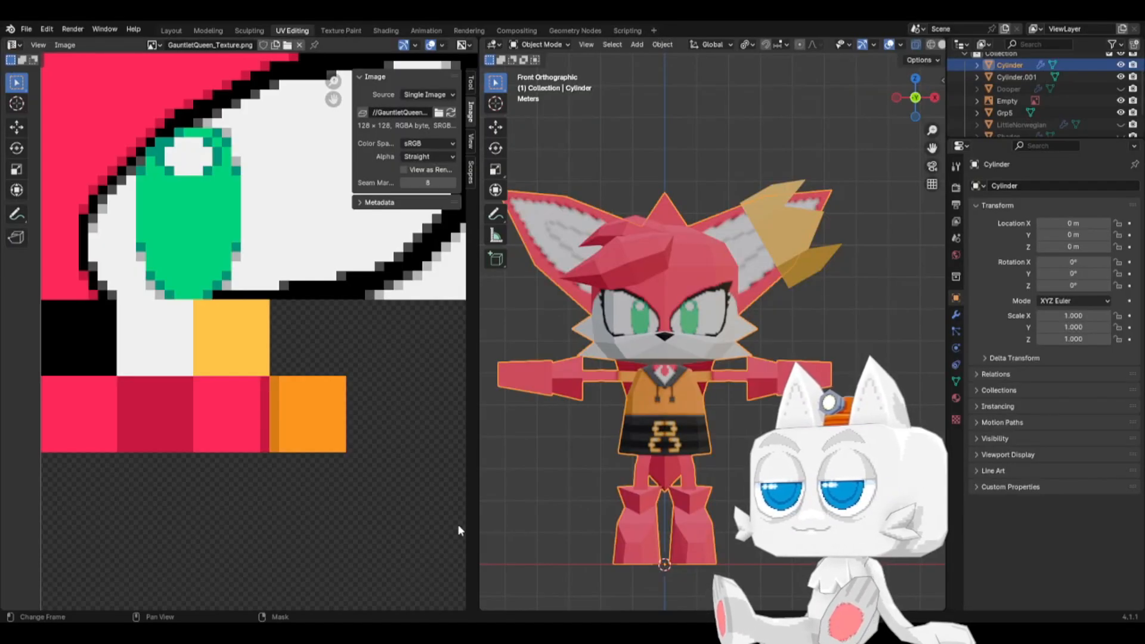
# - In Blender, select the upper-arm face, shift its UVs slightly across the pink and orange swatches, and save the file from Object Mode
pyautogui.press('Tab')
pyautogui.scroll(4, 717, 406)
pyautogui.click(717, 406)
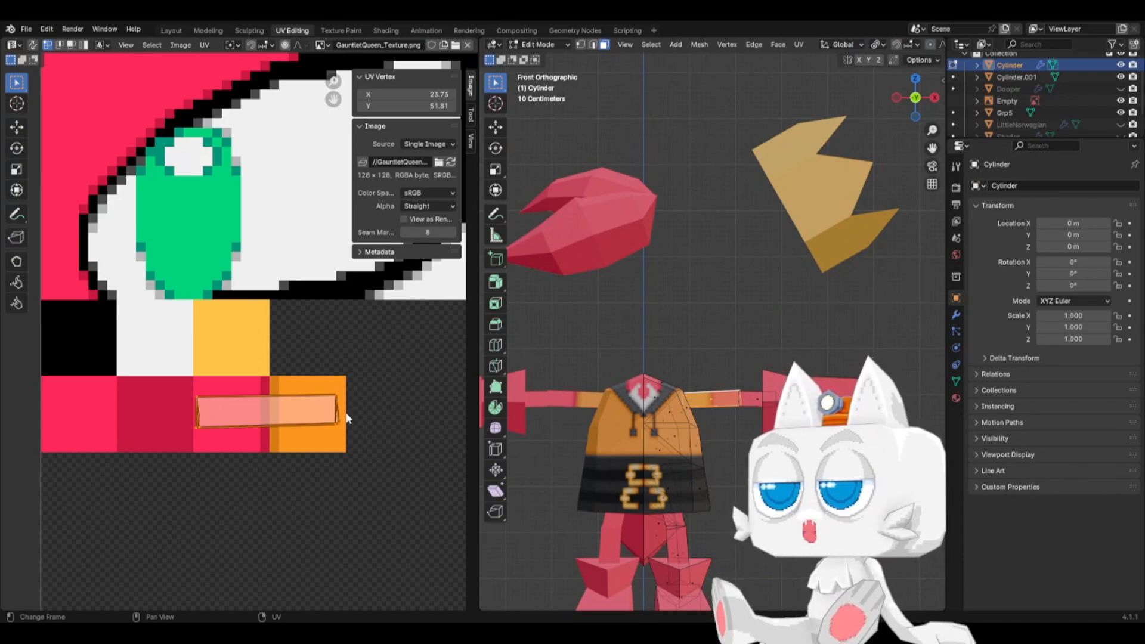
pyautogui.press('g')
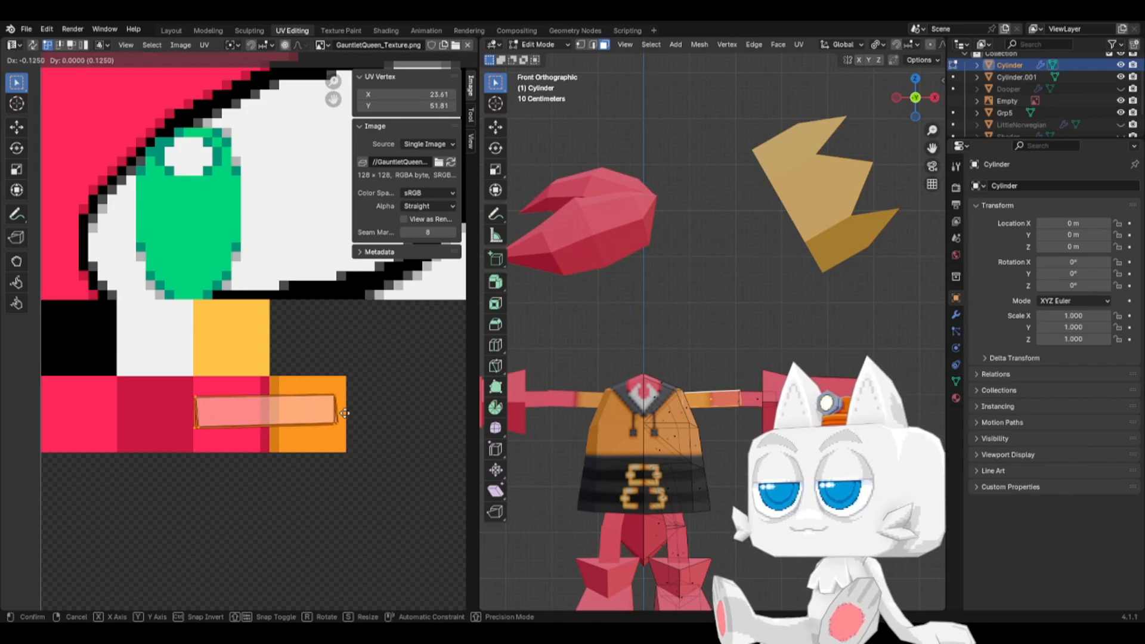
pyautogui.click(340, 414)
pyautogui.press('Tab')
pyautogui.hotkey('ctrl', 's')
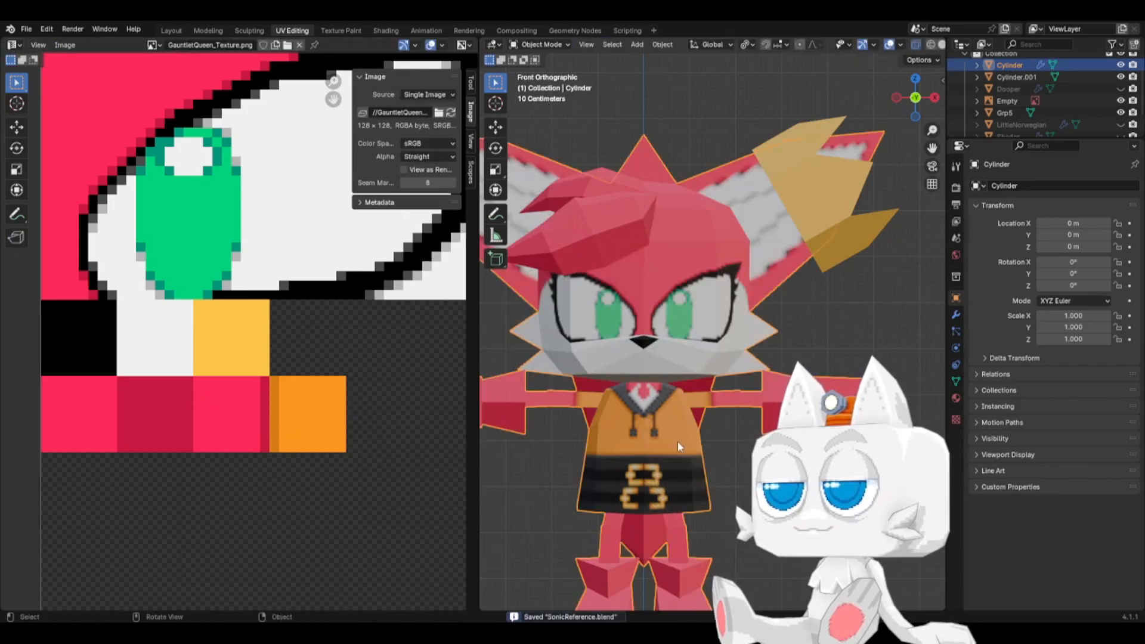
# - Switch to Aseprite, sample the gauntlet's light grey #a7a7a7 from the reference sheet, and ready a selection tool in the texture file
pyautogui.hotkey('alt', 'Tab')
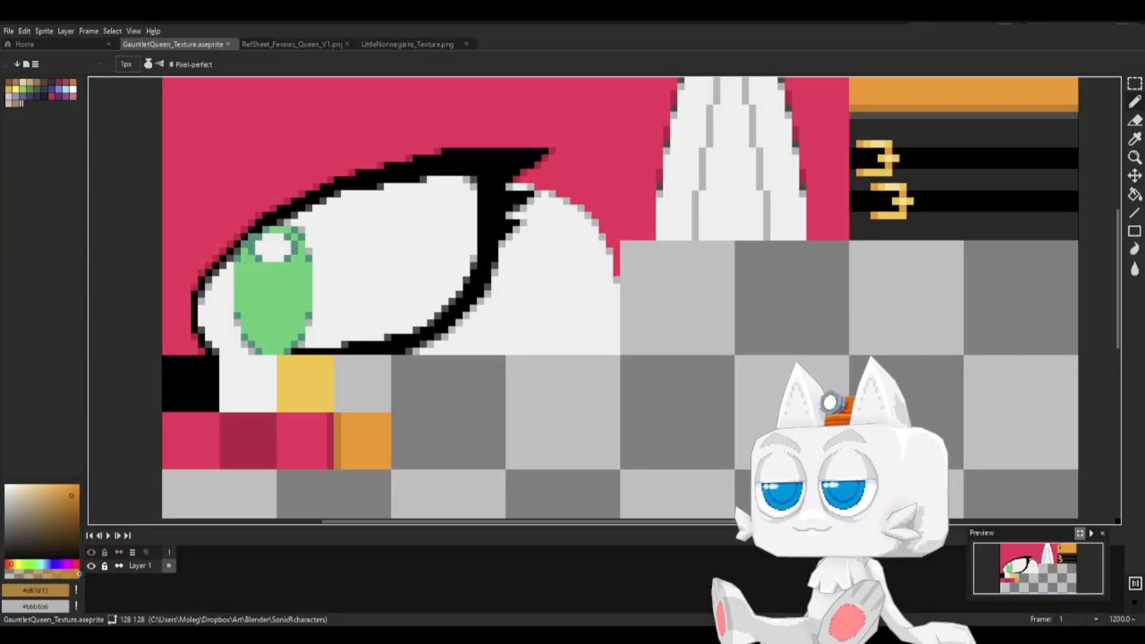
pyautogui.scroll(-2, 550, 293)
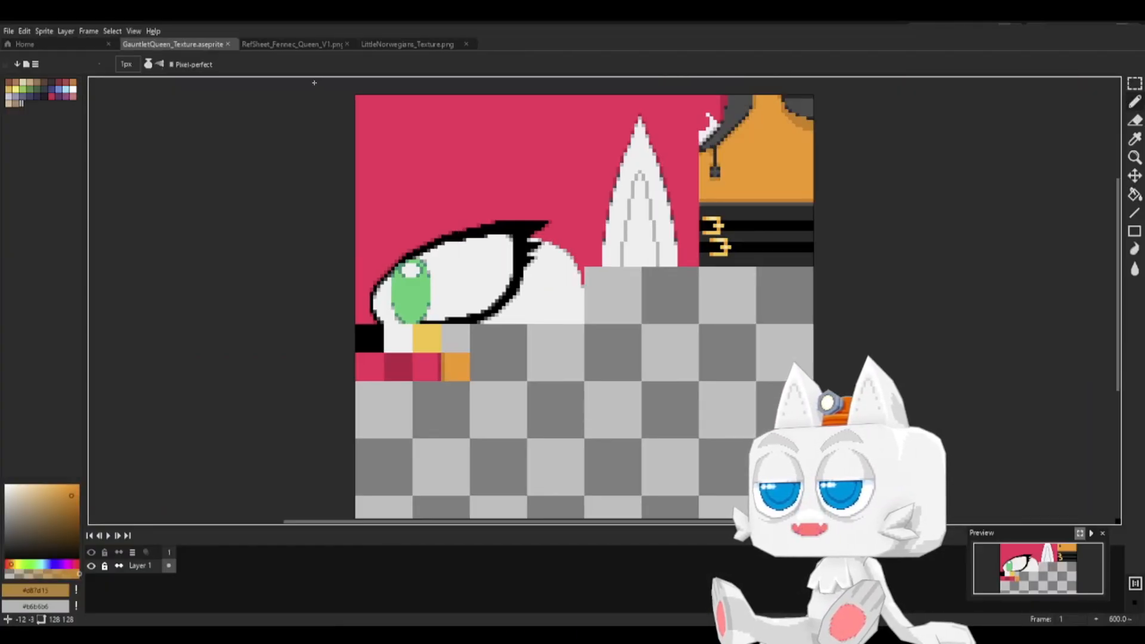
pyautogui.hotkey('ctrl', 'Tab')
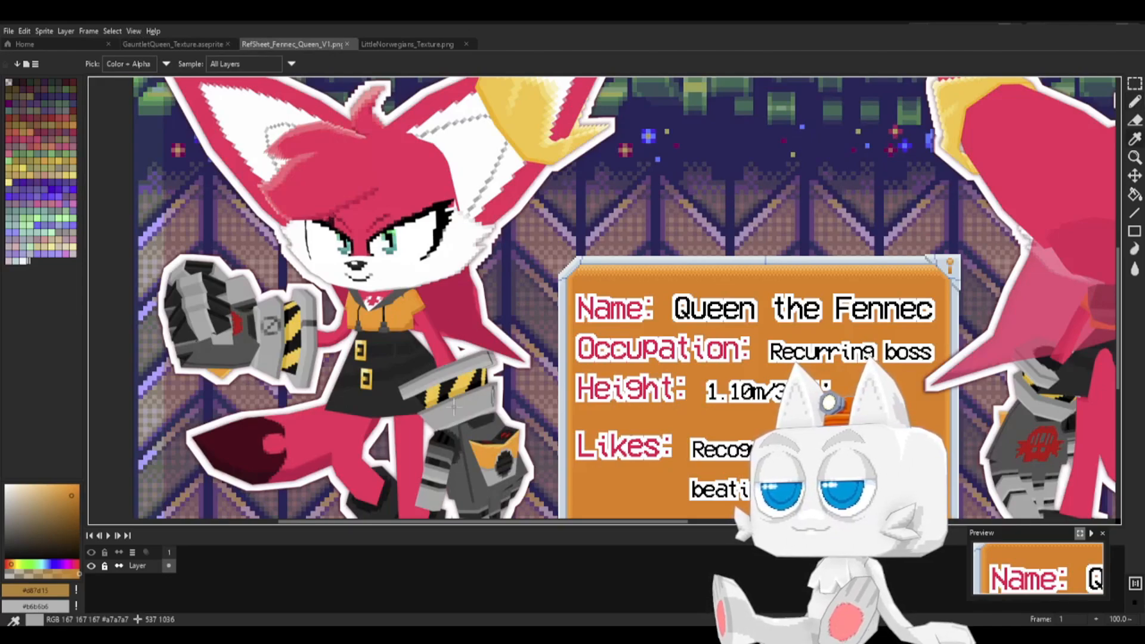
pyautogui.click(154, 45)
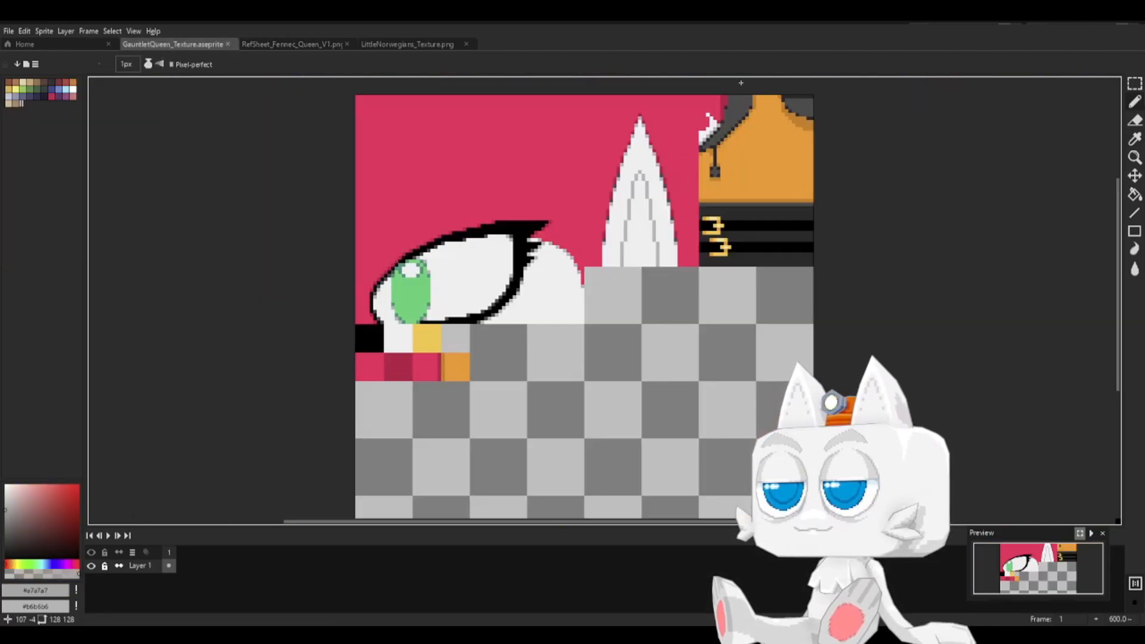
pyautogui.hotkey('shift', 'q')
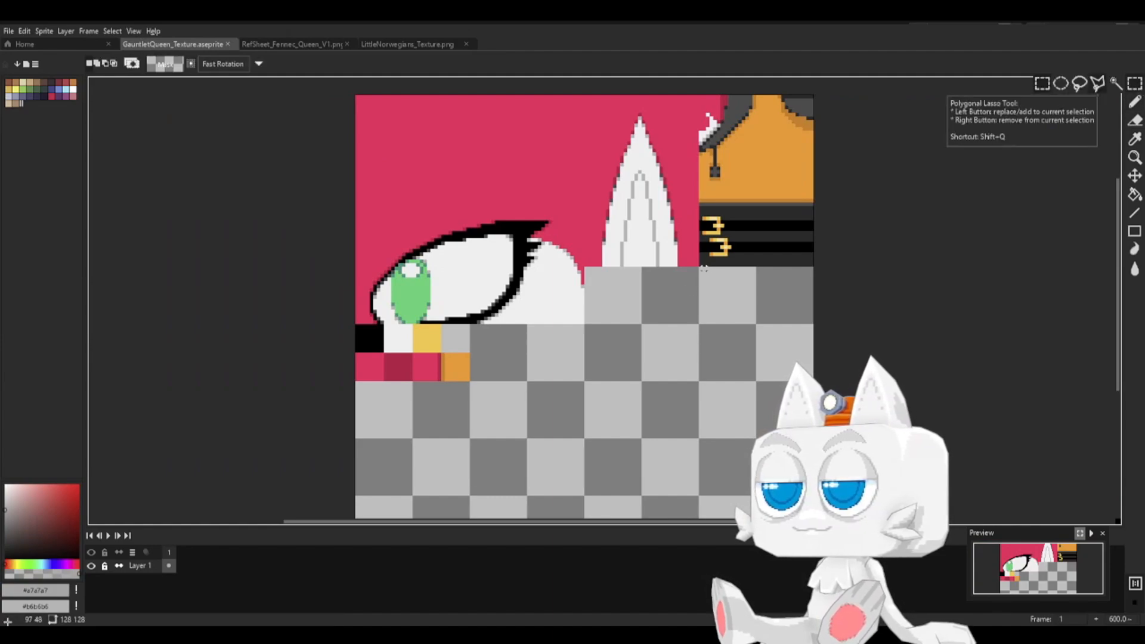
# - Select the 16×16 pixel area just below the ear drawing and fill it with grey #a7a7a7
pyautogui.moveTo(700, 268); pyautogui.dragTo(629, 307)
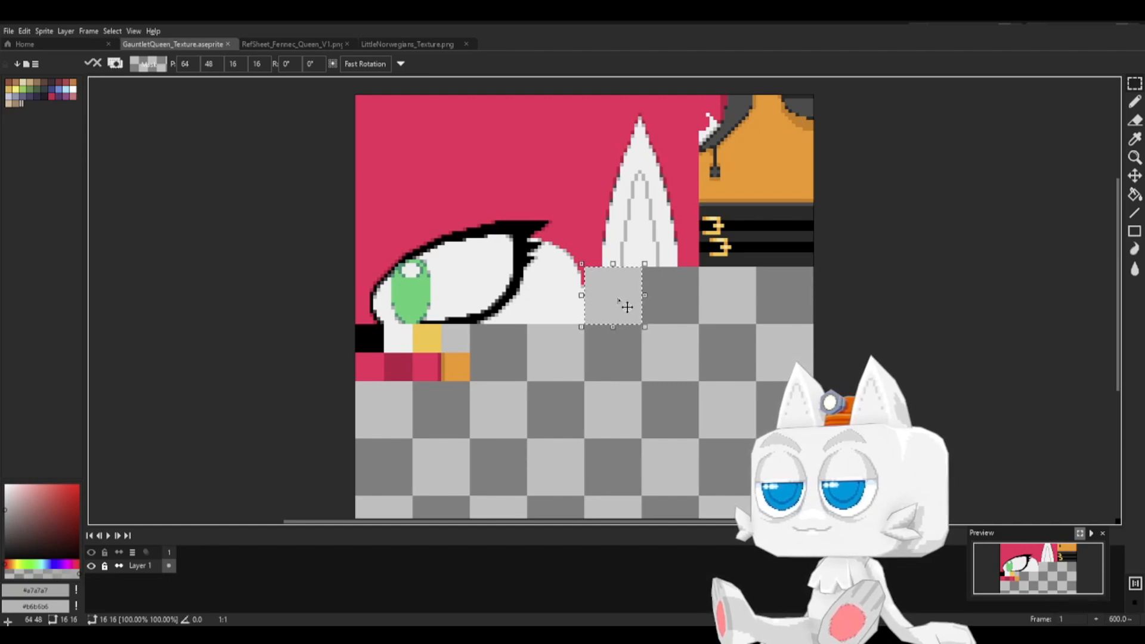
pyautogui.press('g')
pyautogui.click(620, 301)
# - Sample the jacket's orange and paint a full-height vertical band 6 pixels wide through the grey square
pyautogui.moveTo(720, 296); pyautogui.dragTo(687, 363, button='middle')
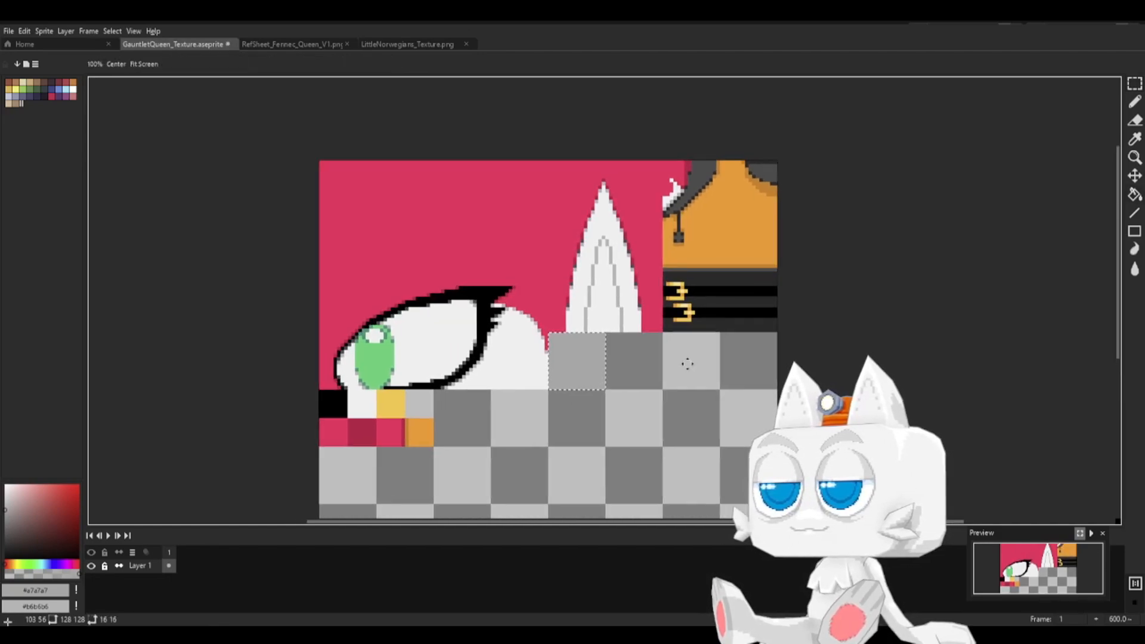
pyautogui.scroll(4, 619, 379)
pyautogui.scroll(-2, 635, 368)
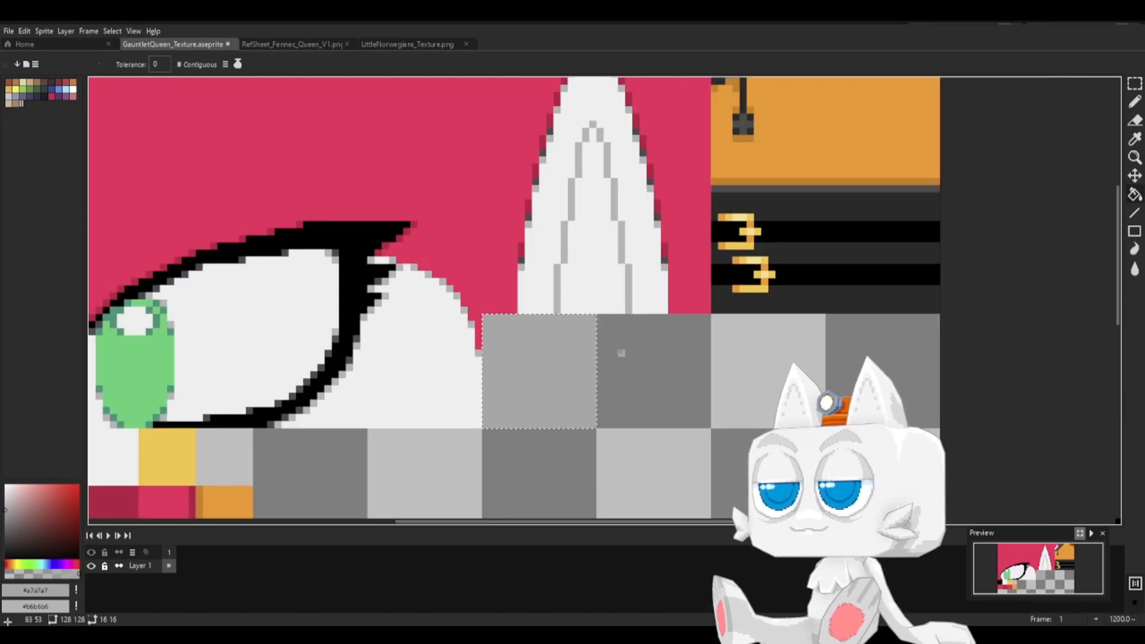
pyautogui.press('i')
pyautogui.click(786, 151)
pyautogui.press('b')
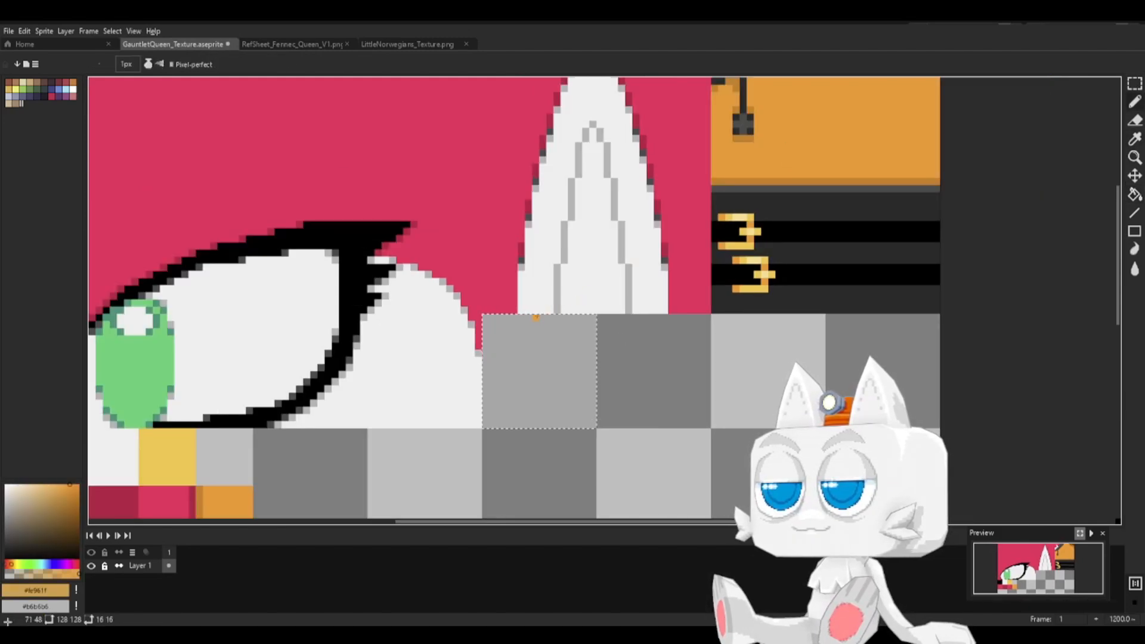
pyautogui.moveTo(529, 318); pyautogui.dragTo(529, 385)
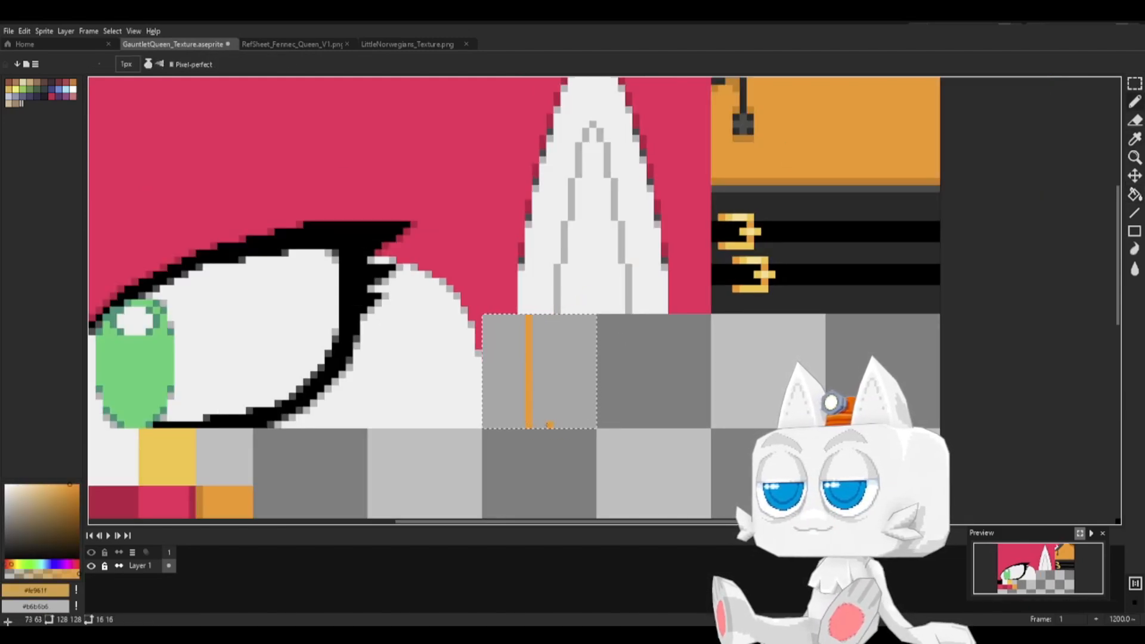
pyautogui.moveTo(550, 425); pyautogui.dragTo(550, 412)
pyautogui.press('g')
pyautogui.click(539, 346)
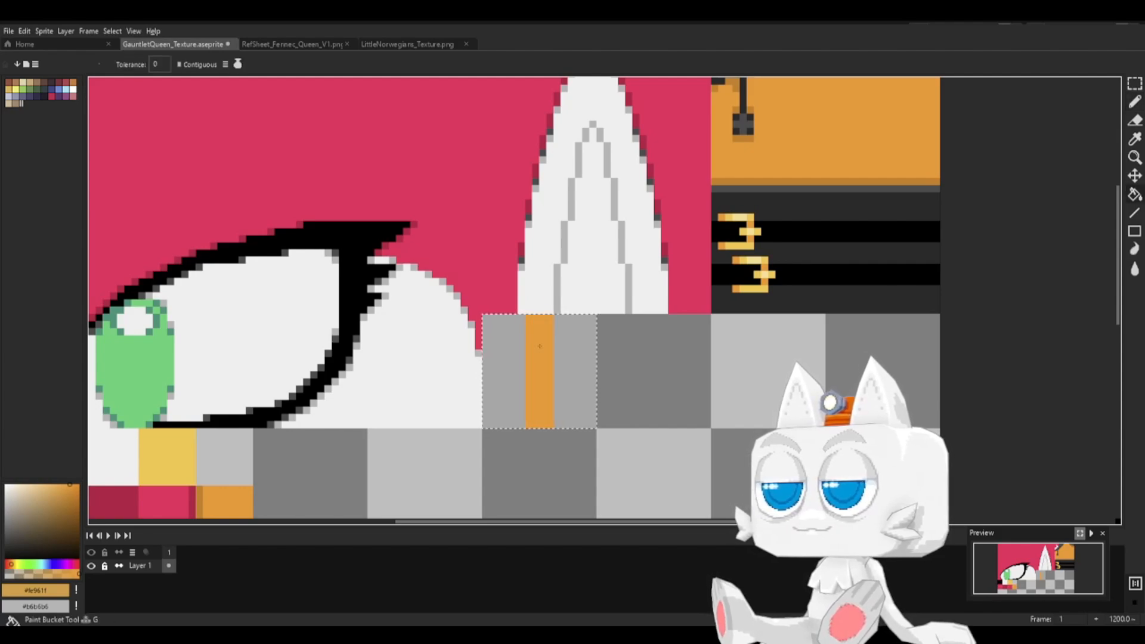
pyautogui.press('b')
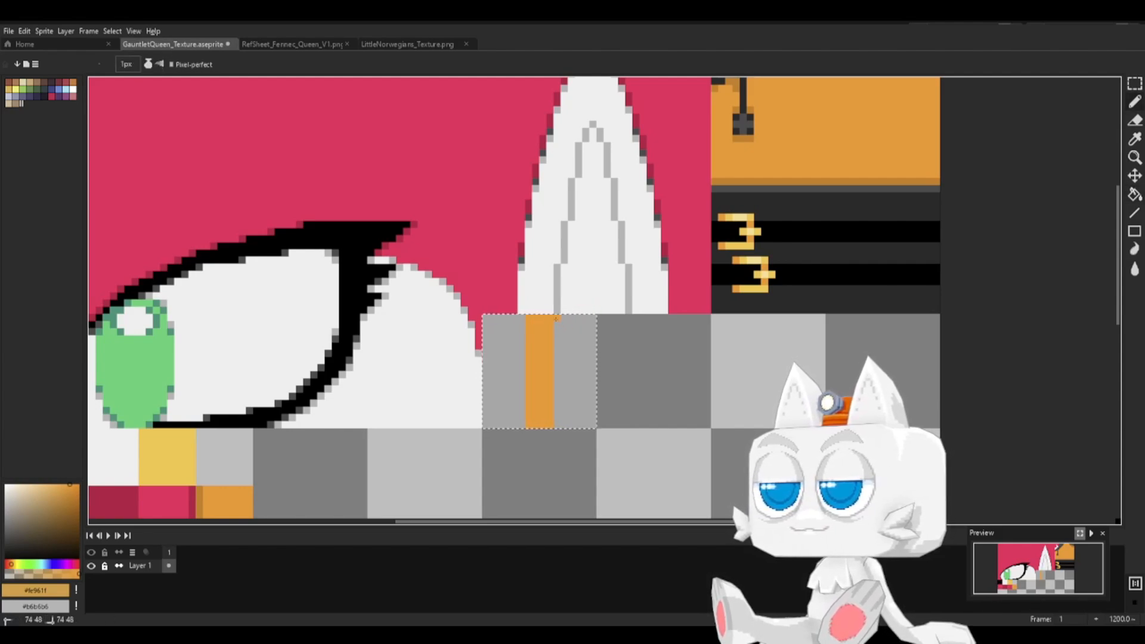
pyautogui.moveTo(558, 318)
pyautogui.mouseDown()
pyautogui.moveTo(552, 415)
pyautogui.moveTo(520, 317)
pyautogui.mouseUp()
# - Paint a solid #252525 diagonal stripe across the upper half of the orange band, descending from its upper-left corner
pyautogui.press('i')
pyautogui.click(777, 231)
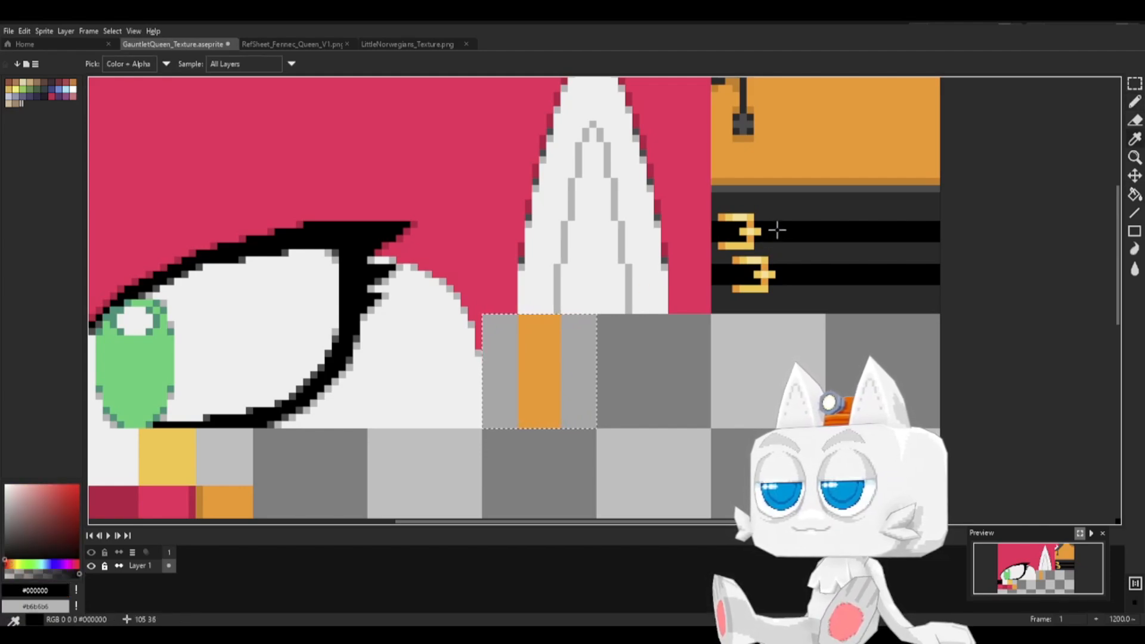
pyautogui.press('b')
pyautogui.click(522, 318)
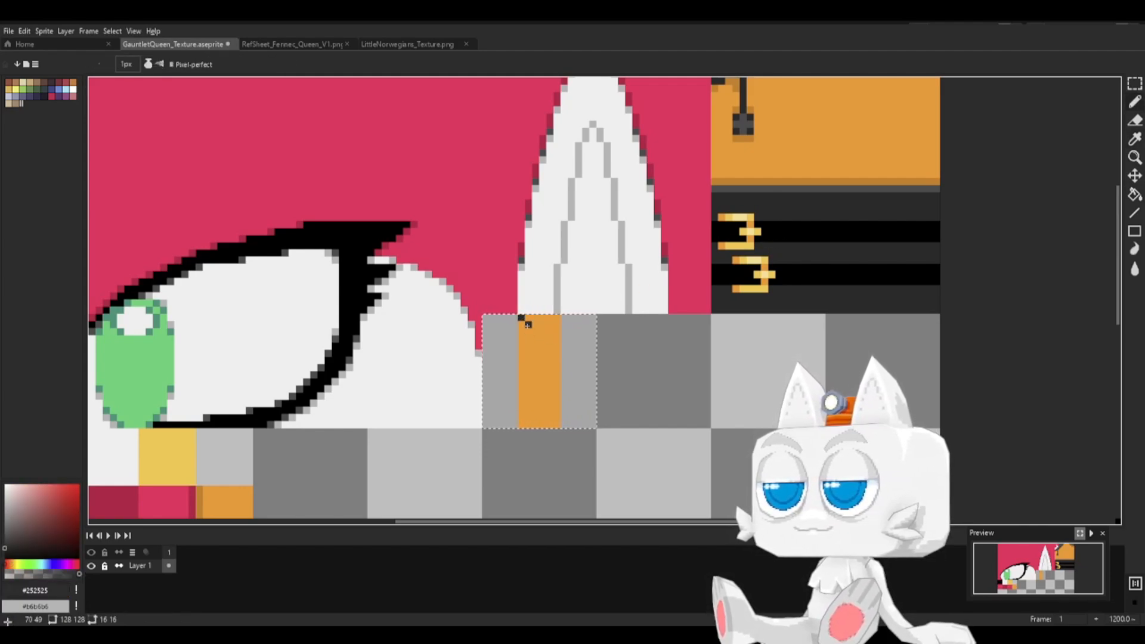
pyautogui.keyDown('shift'); pyautogui.click(556, 355); pyautogui.keyUp('shift')
pyautogui.click(556, 375)
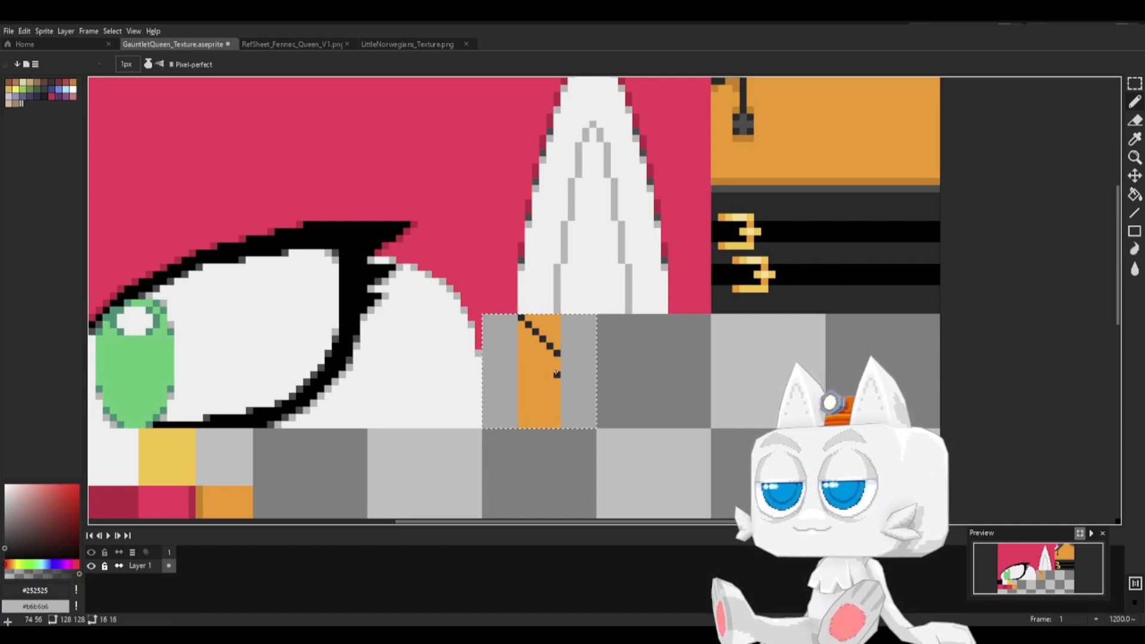
pyautogui.keyDown('shift'); pyautogui.click(521, 341); pyautogui.keyUp('shift')
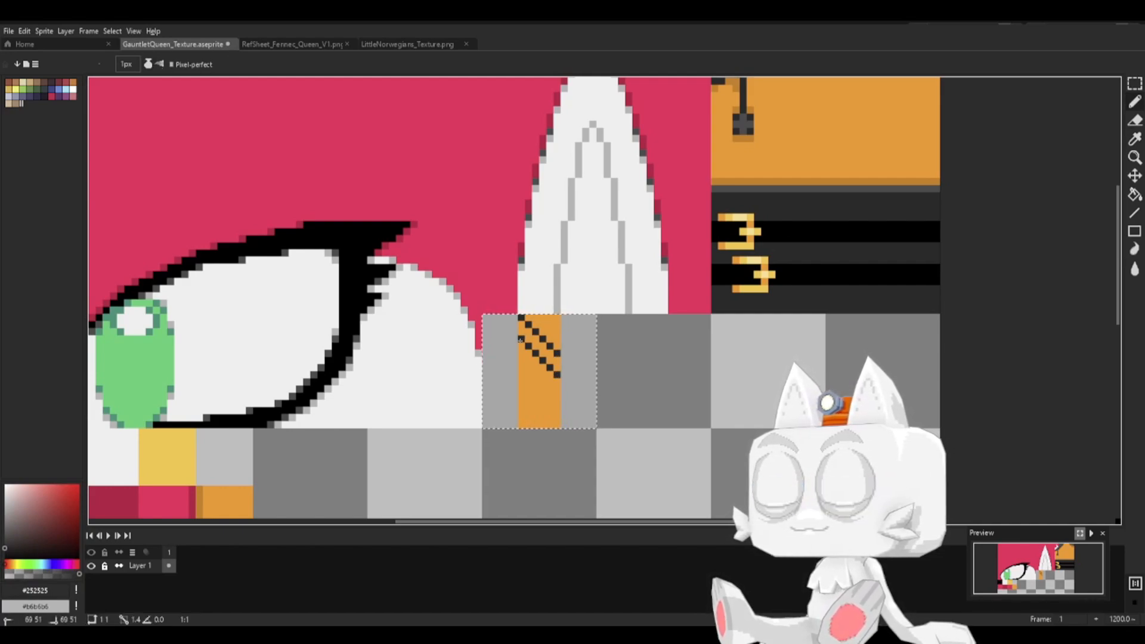
pyautogui.press('g')
pyautogui.click(528, 337)
# - Paint a second solid dark diagonal stripe across the lower half of the orange band, parallel to the first
pyautogui.press('b')
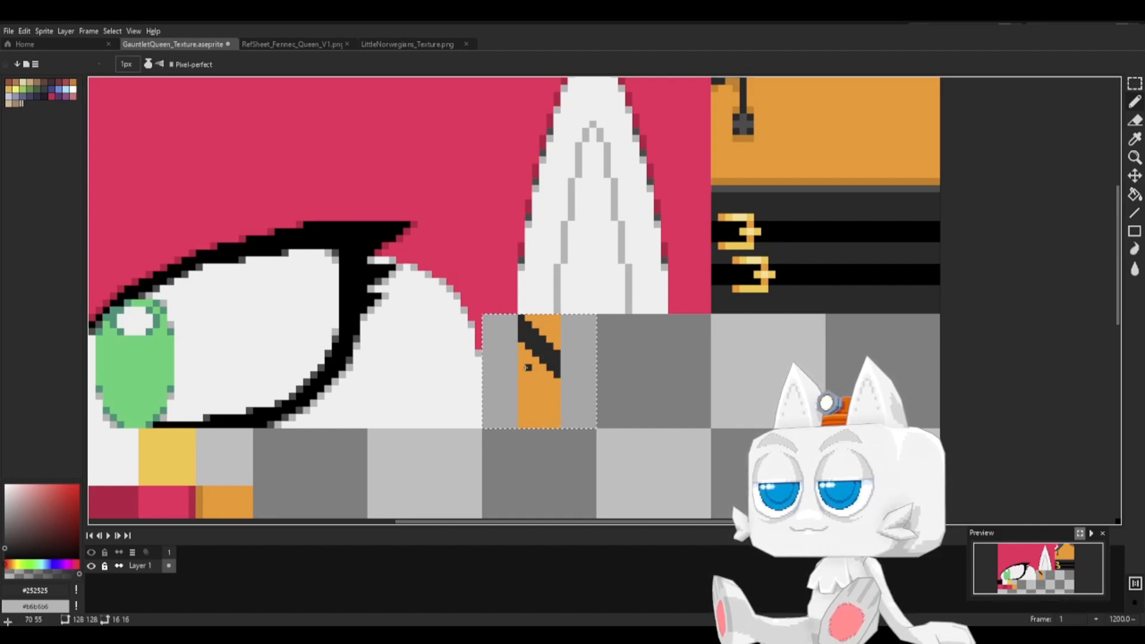
pyautogui.click(521, 374)
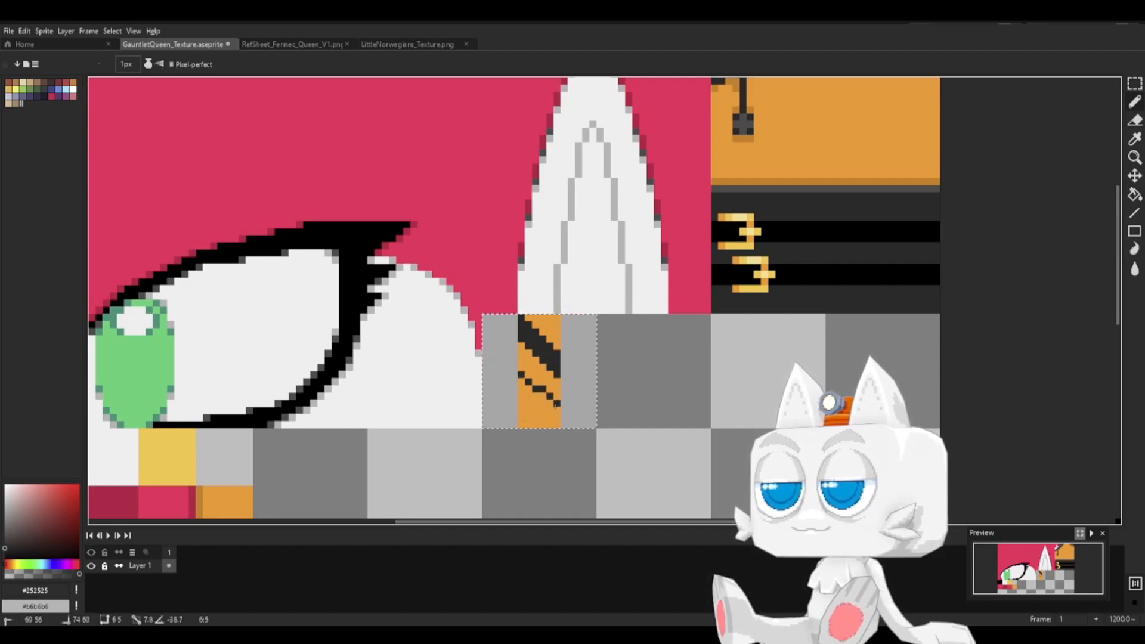
pyautogui.keyDown('shift'); pyautogui.click(558, 411); pyautogui.keyUp('shift')
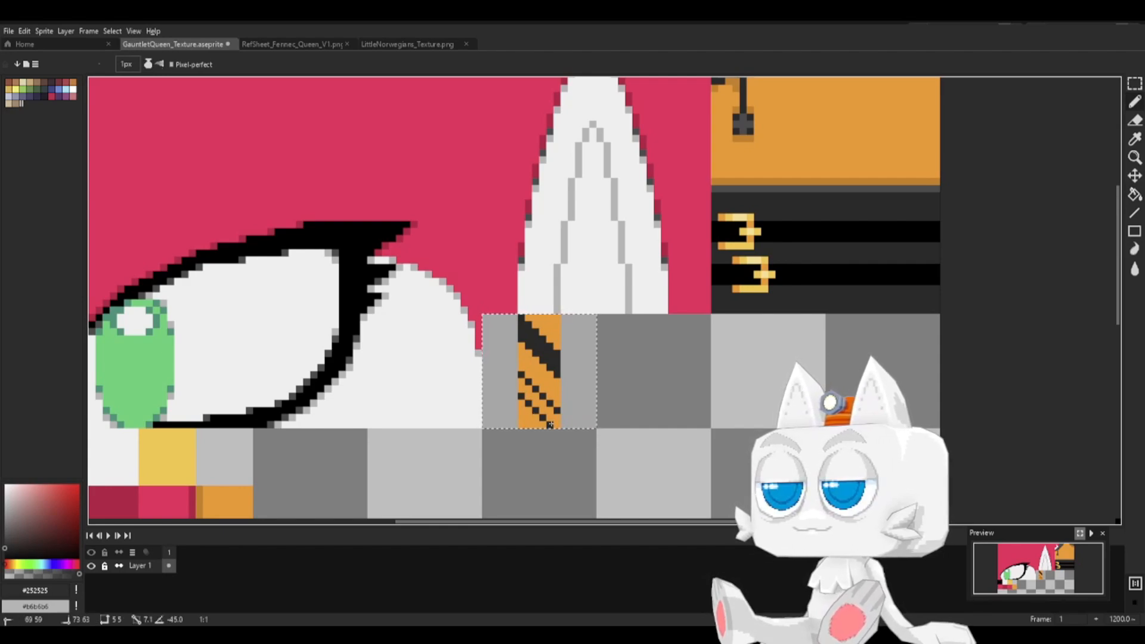
pyautogui.keyDown('shift'); pyautogui.click(551, 426); pyautogui.keyUp('shift')
pyautogui.press('g')
pyautogui.click(542, 407)
pyautogui.press('b')
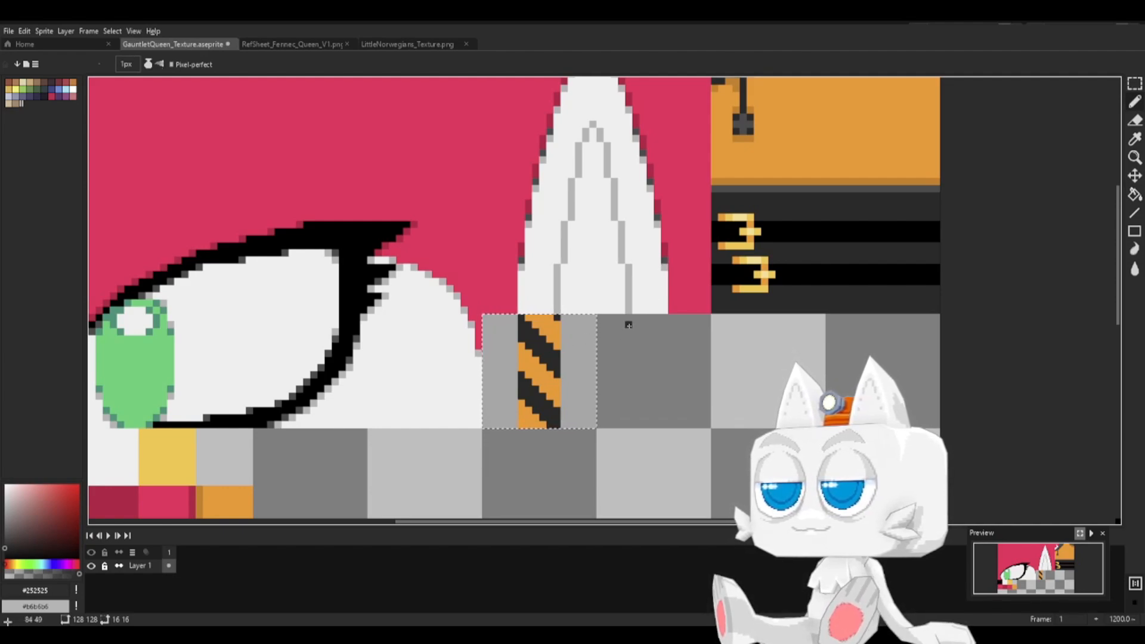
# - Try a copy of the striped tile directly below the original to check how the pattern repeats
pyautogui.press('v')
pyautogui.press('m')
pyautogui.press('v')
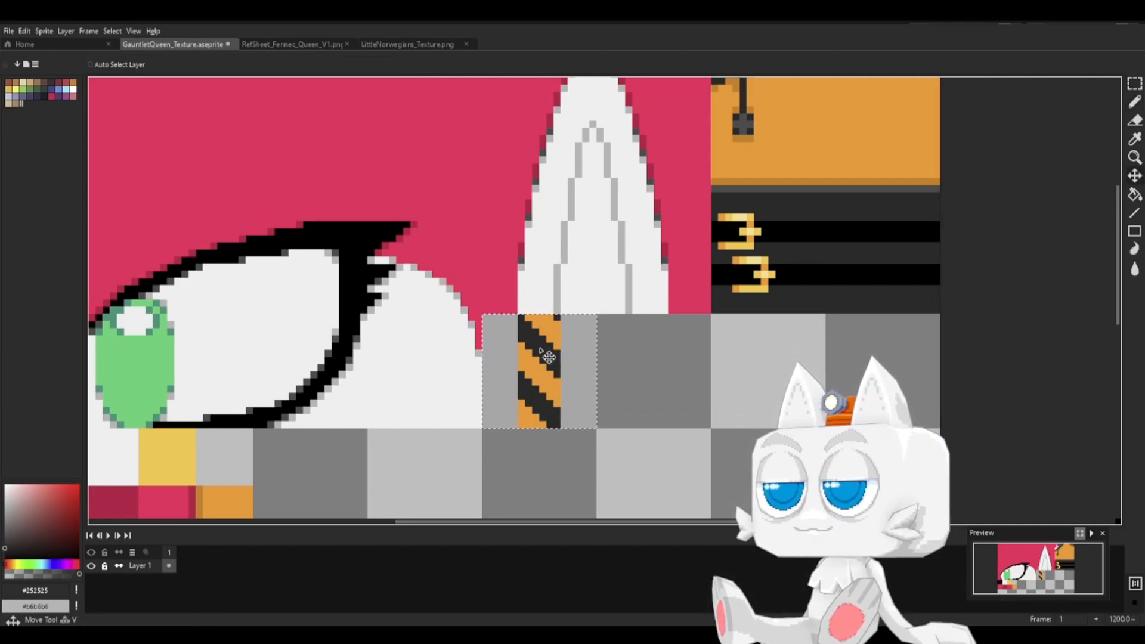
pyautogui.moveTo(550, 357)
pyautogui.mouseDown()
pyautogui.moveTo(556, 435)
pyautogui.moveTo(534, 428)
pyautogui.moveTo(546, 518)
pyautogui.mouseUp()
pyautogui.hotkey('ctrl', 'z')
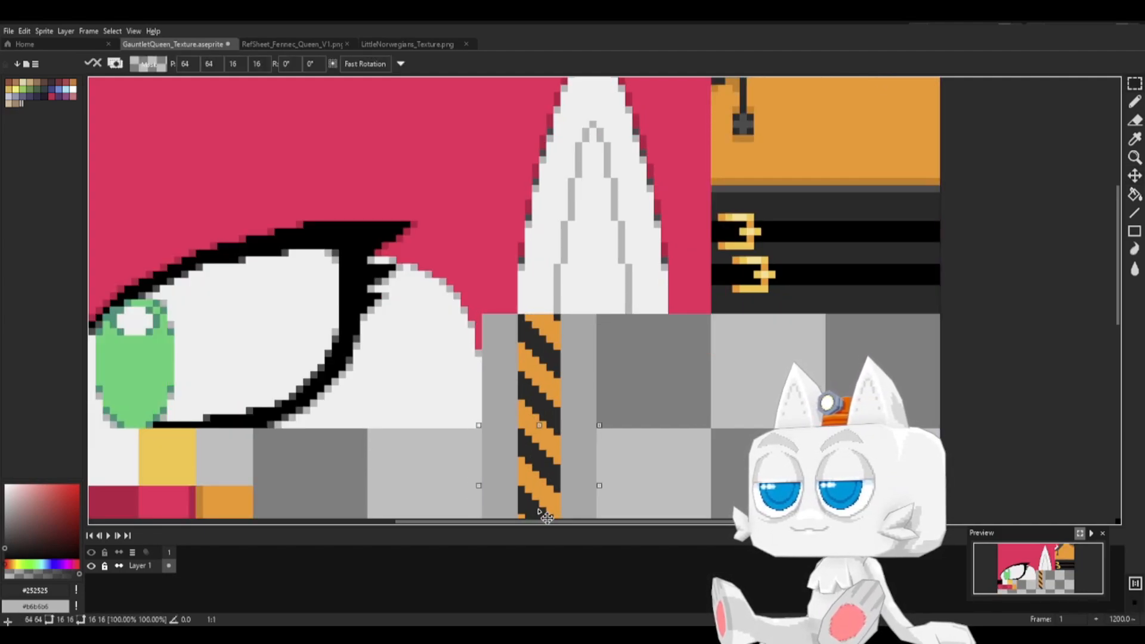
pyautogui.scroll(-3, 622, 361)
pyautogui.scroll(3, 623, 376)
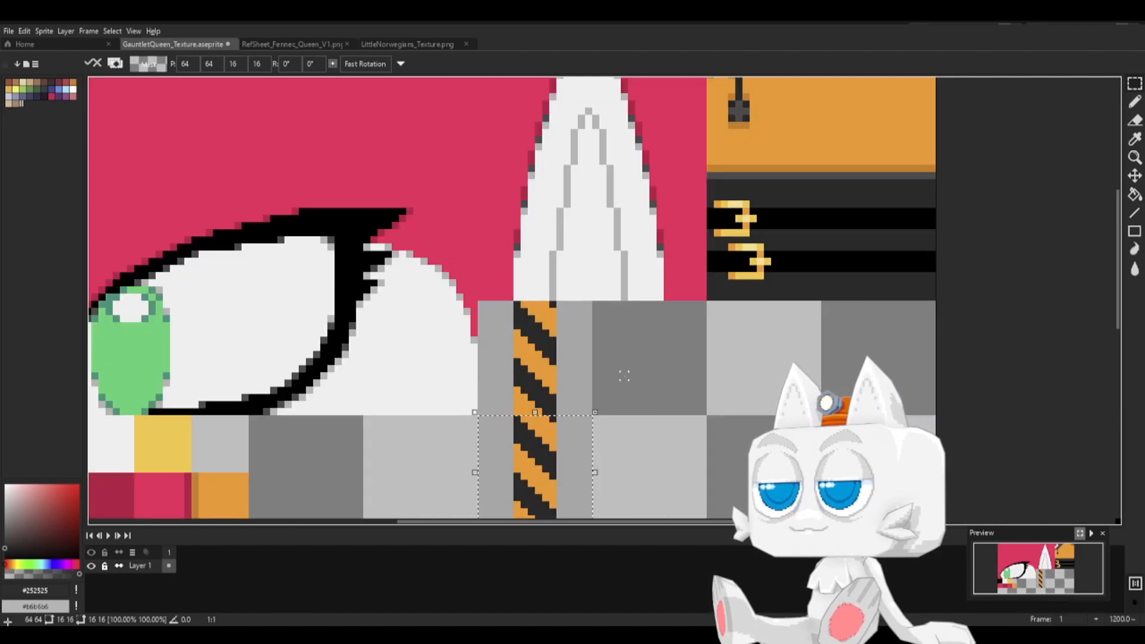
pyautogui.press('Escape')
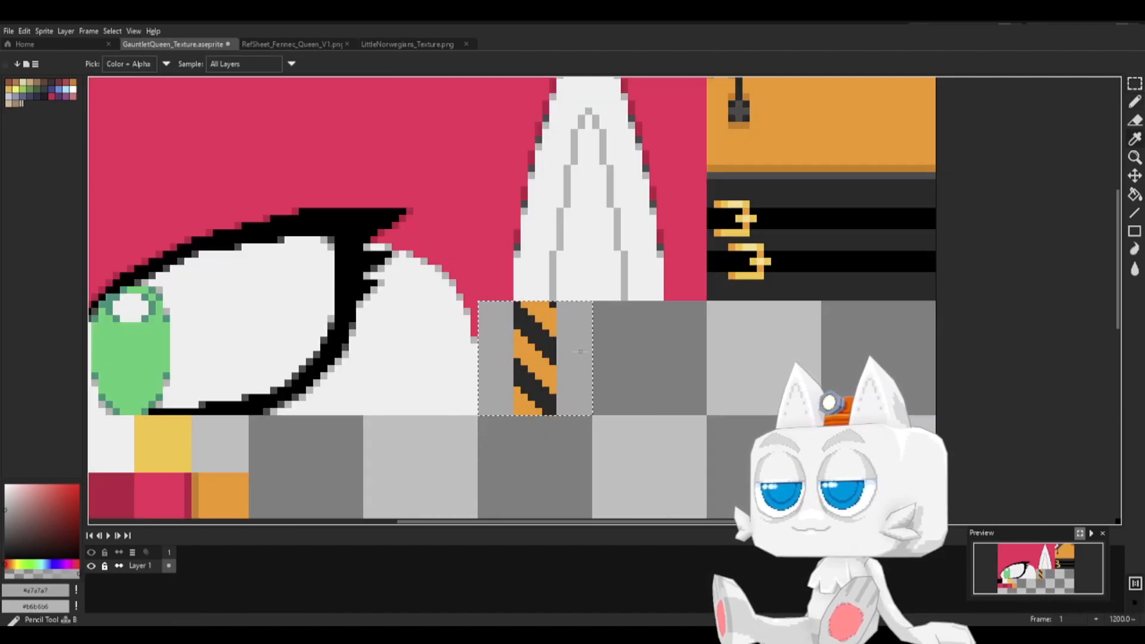
# - Draw a one-pixel vertical highlight line along each side of the striped band in grey at 76% brightness
pyautogui.click(3, 501)
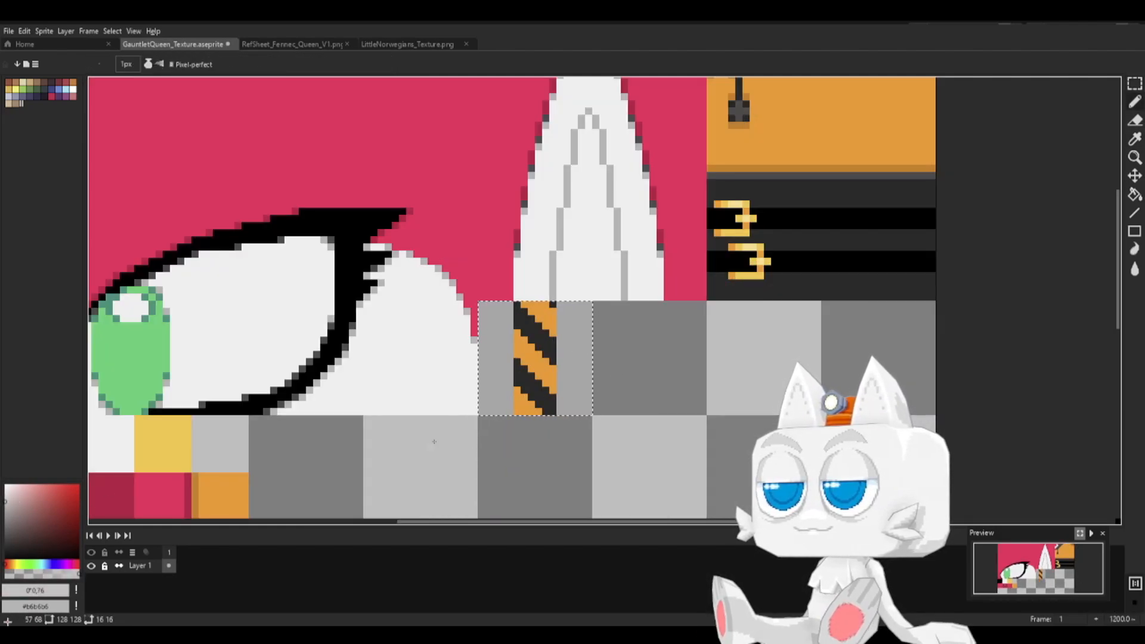
pyautogui.moveTo(561, 304); pyautogui.dragTo(561, 362)
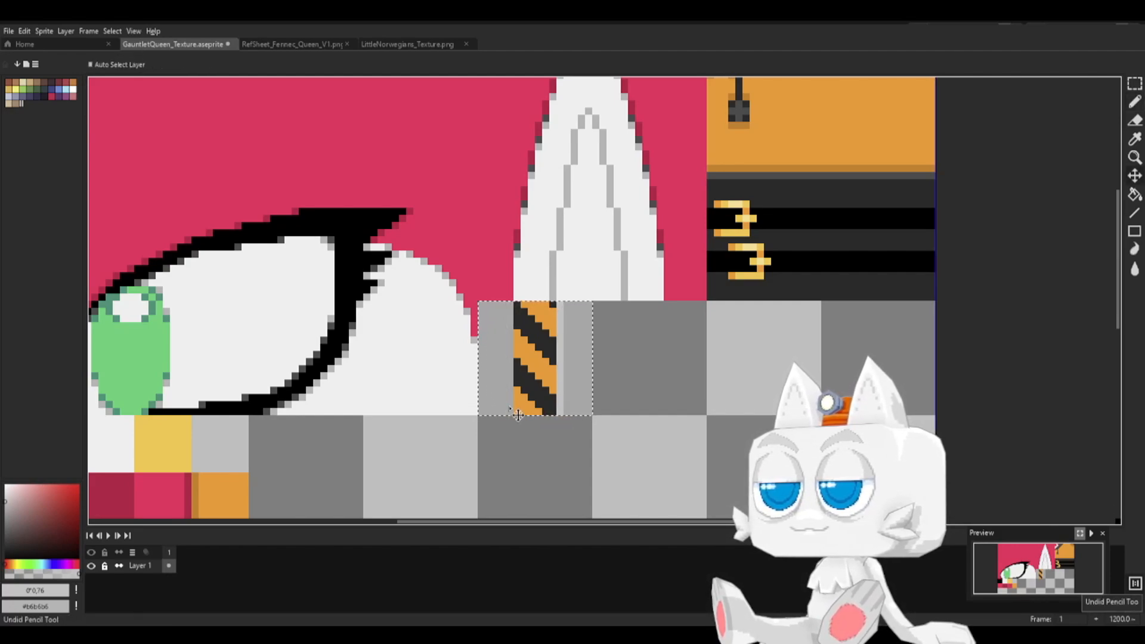
pyautogui.keyDown('shift'); pyautogui.moveTo(510, 412); pyautogui.dragTo(510, 319); pyautogui.keyUp('shift')
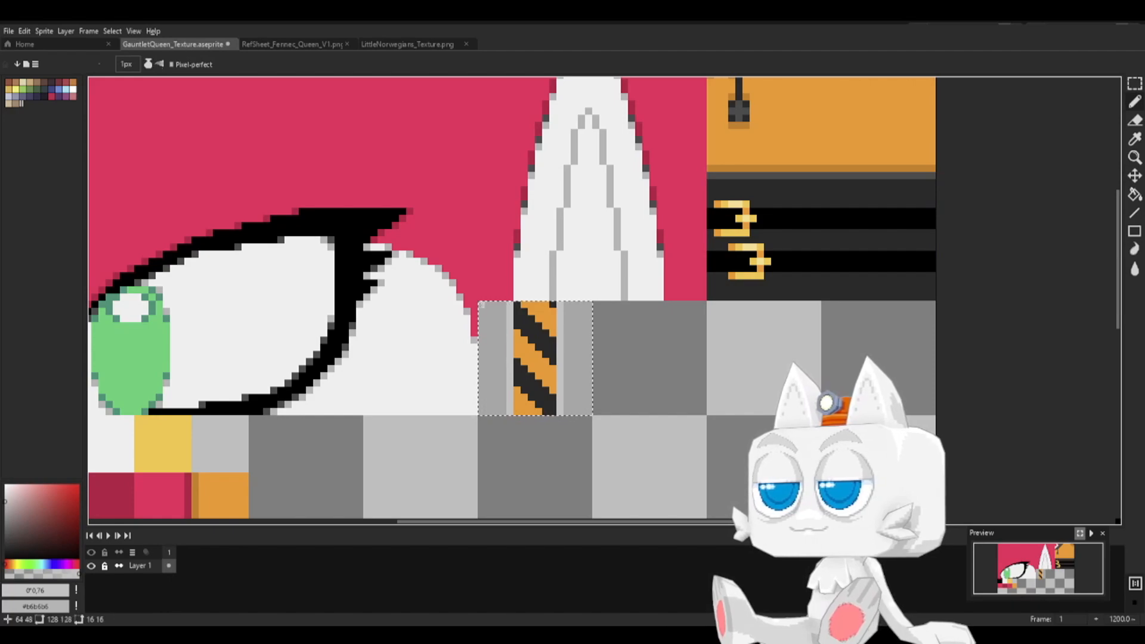
# - Lighten the outermost left pixel column of the grey square with #b6b6b6 and try a bucket fill on the grey beside it
pyautogui.keyDown('alt'); pyautogui.click(753, 178); pyautogui.keyUp('alt')
pyautogui.keyDown('alt'); pyautogui.click(588, 311); pyautogui.keyUp('alt')
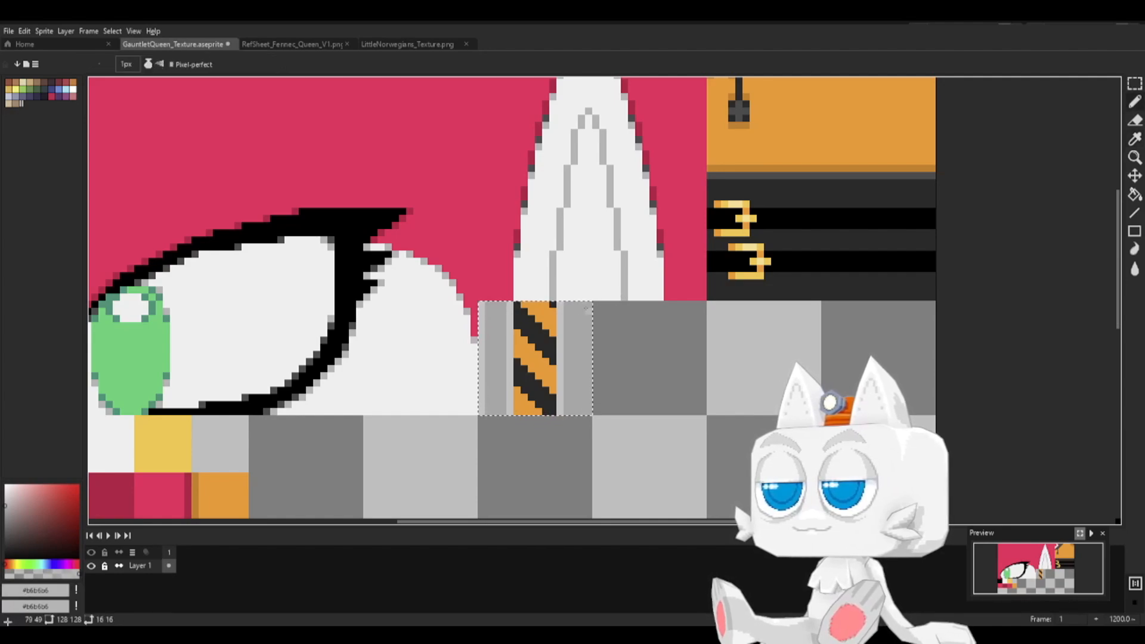
pyautogui.press('g')
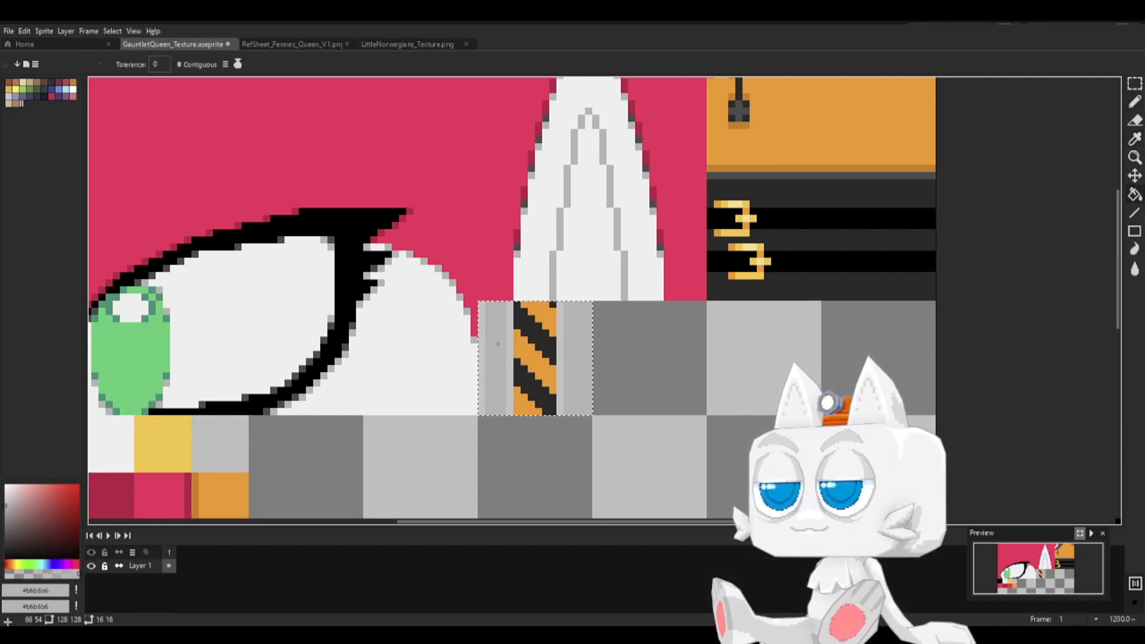
pyautogui.press('v')
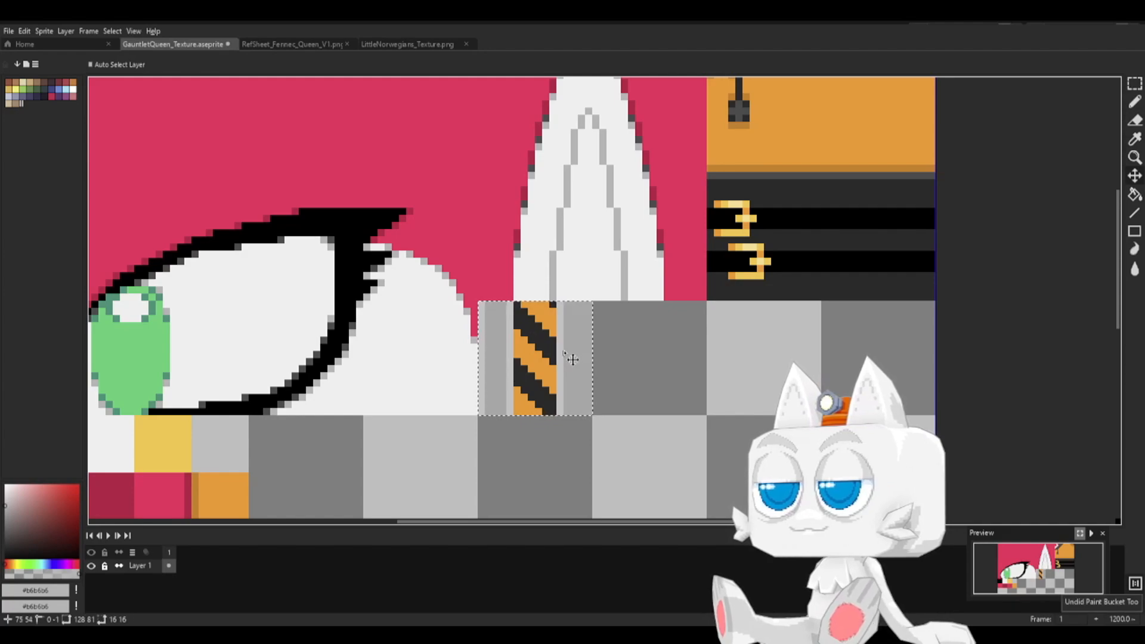
# - Shade the outermost right pixel column of the grey square with a darker grey at 55% brightness
pyautogui.press('g')
pyautogui.click(6, 511)
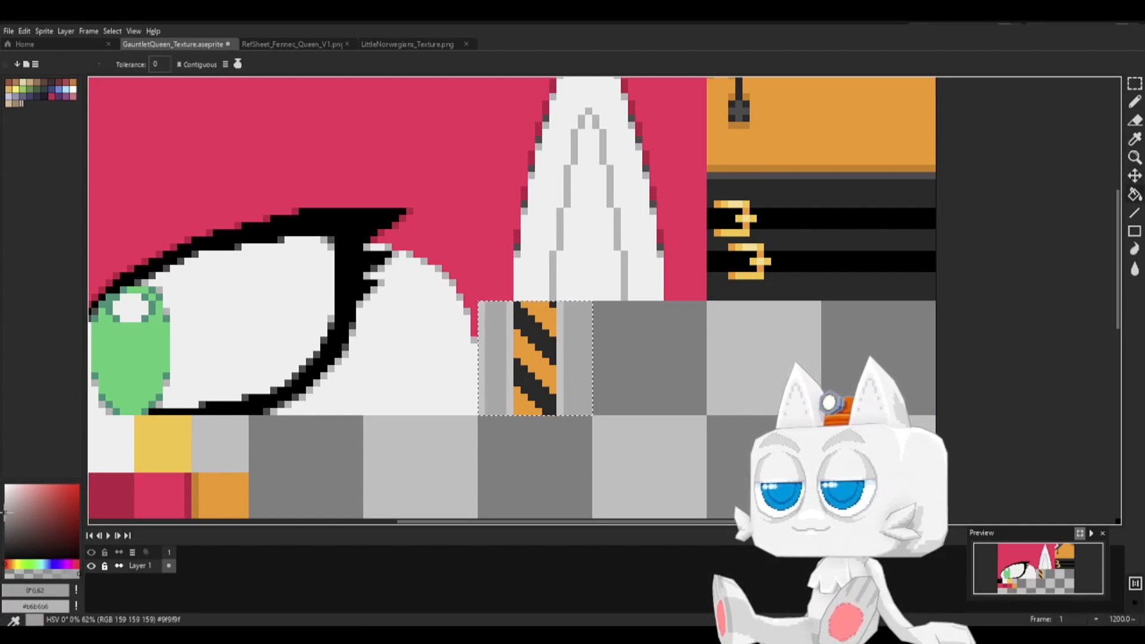
pyautogui.click(586, 315)
pyautogui.press('b')
pyautogui.hotkey('ctrl', 'z')
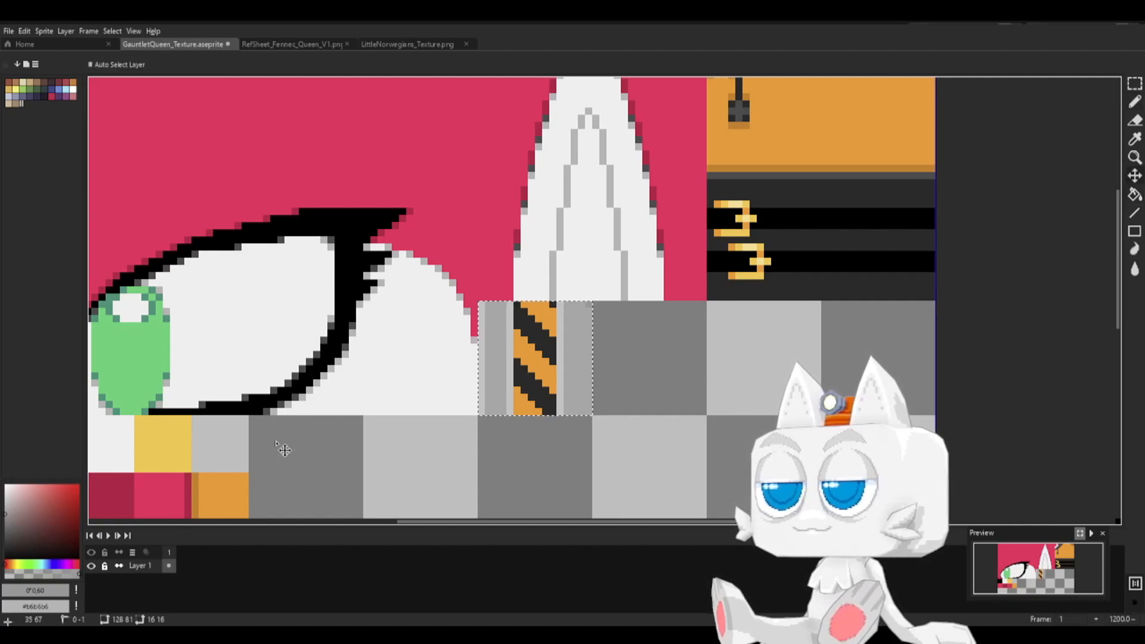
pyautogui.click(5, 518)
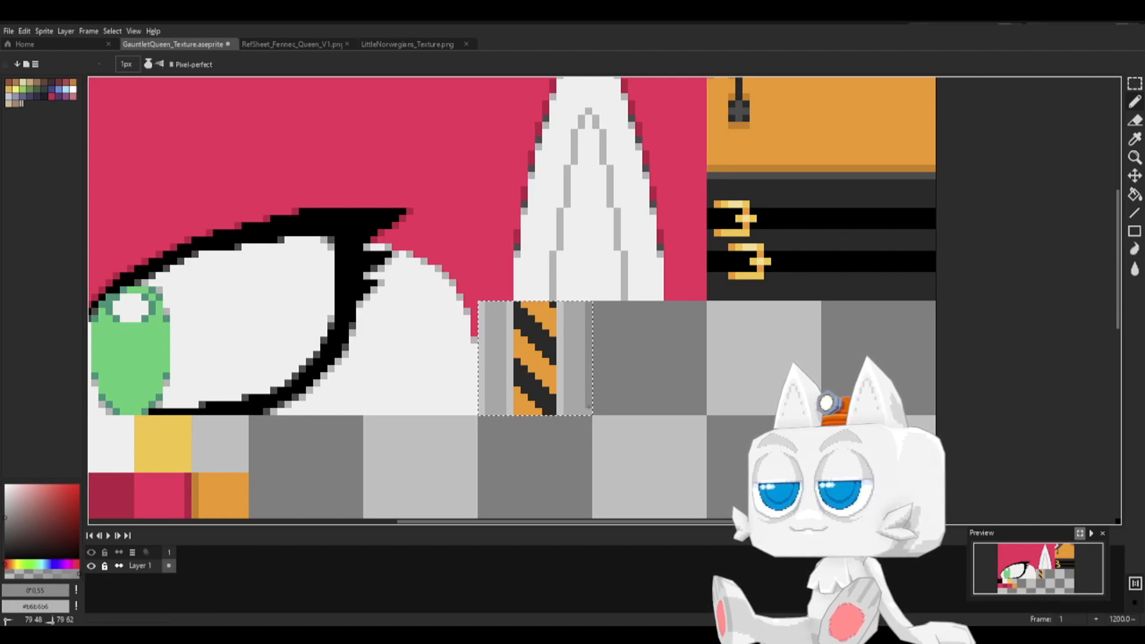
# - Save the texture and export it as GauntletQueen_Texture.png with the default settings
pyautogui.press('v')
pyautogui.hotkey('ctrl', 's')
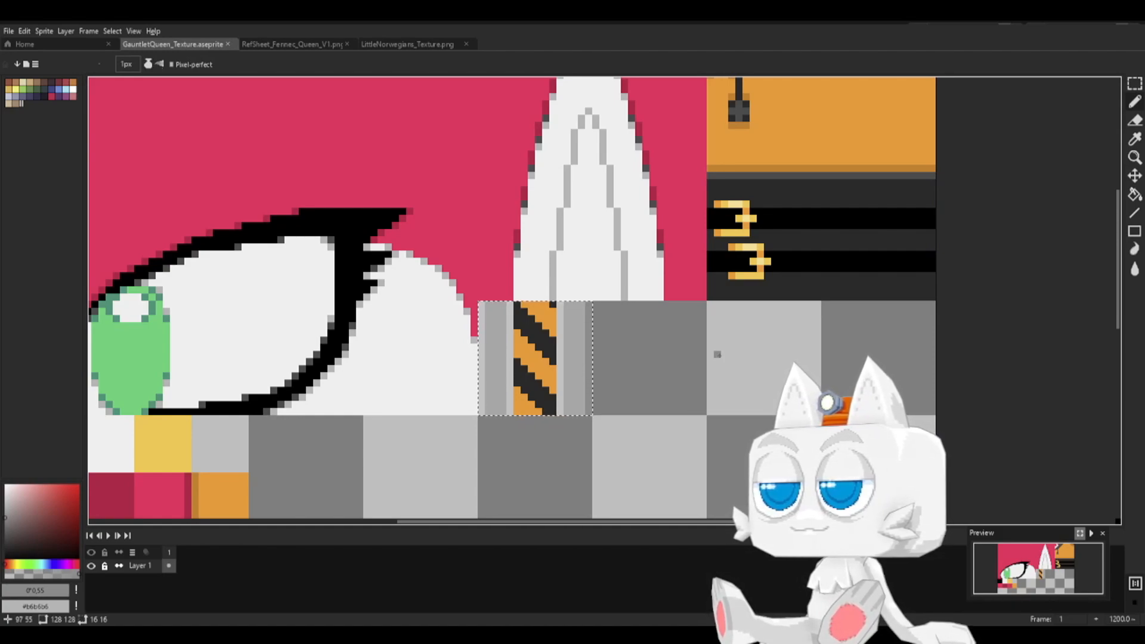
pyautogui.click(8, 31)
pyautogui.moveTo(45, 129)
pyautogui.click(122, 134)
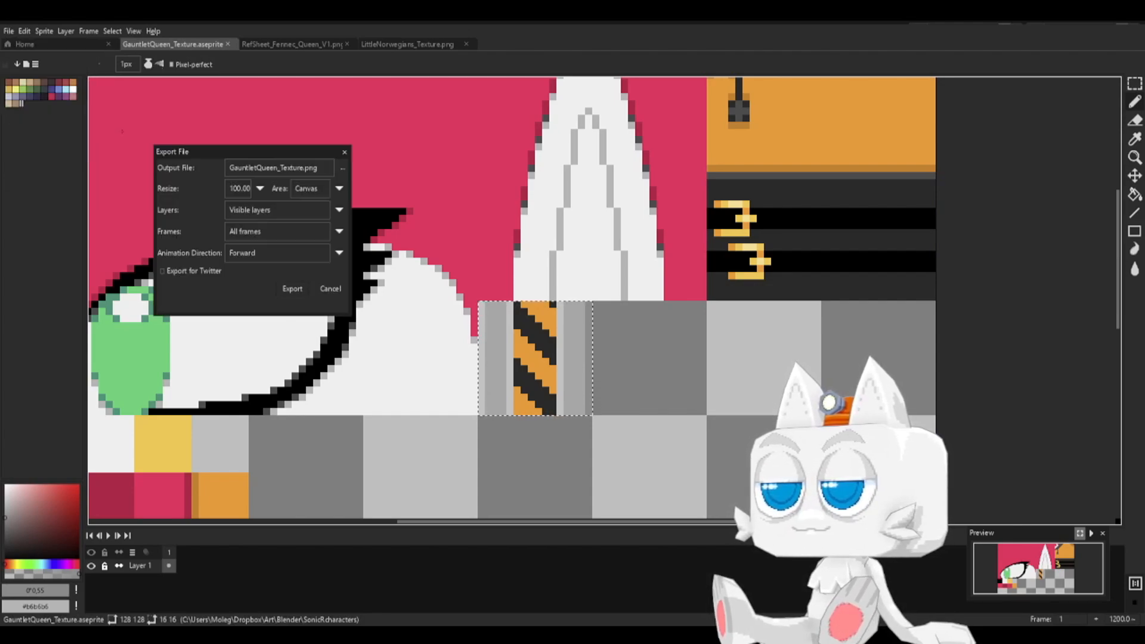
pyautogui.click(281, 290)
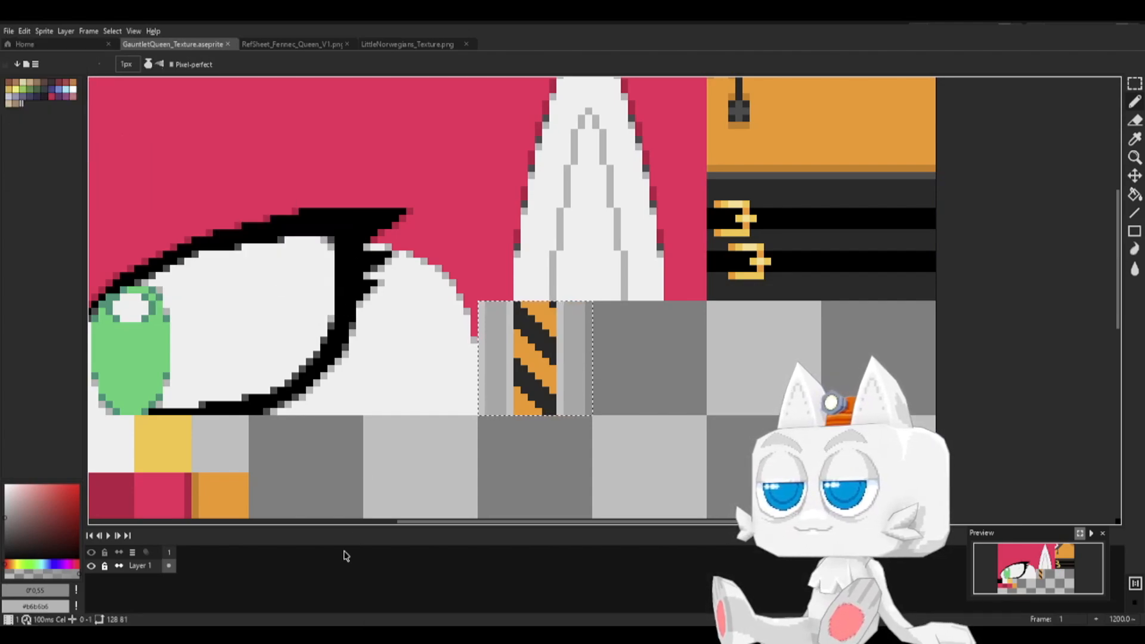
# - Switch to Blender and reload the GauntletQueen_Texture.png image in the UV editor
pyautogui.hotkey('alt', 'Tab')
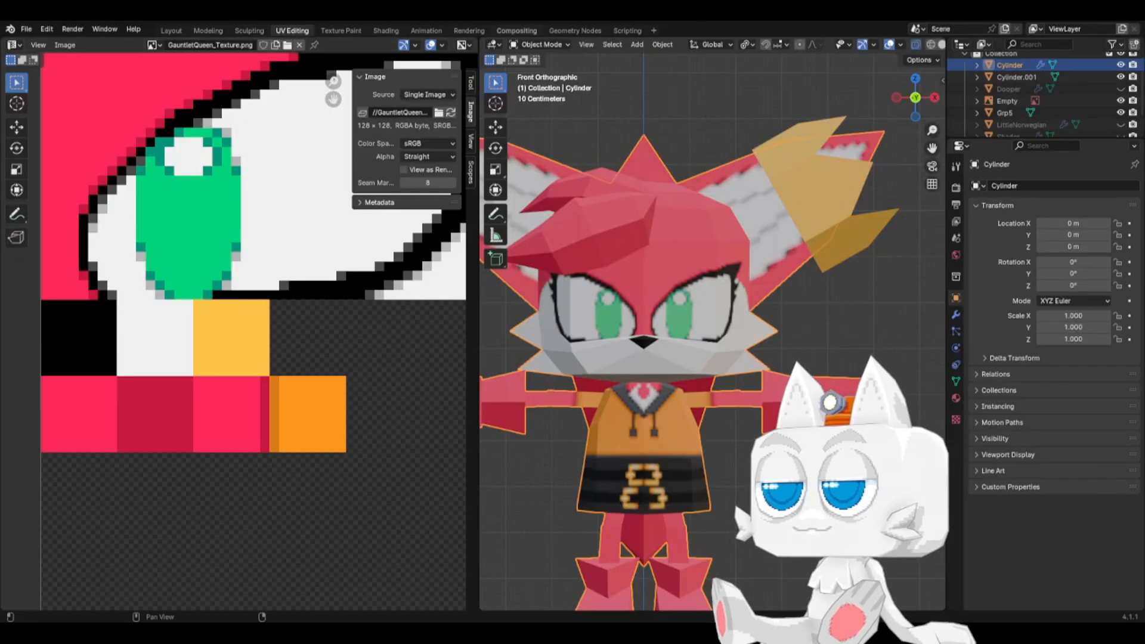
pyautogui.click(451, 115)
pyautogui.scroll(-4, 325, 348)
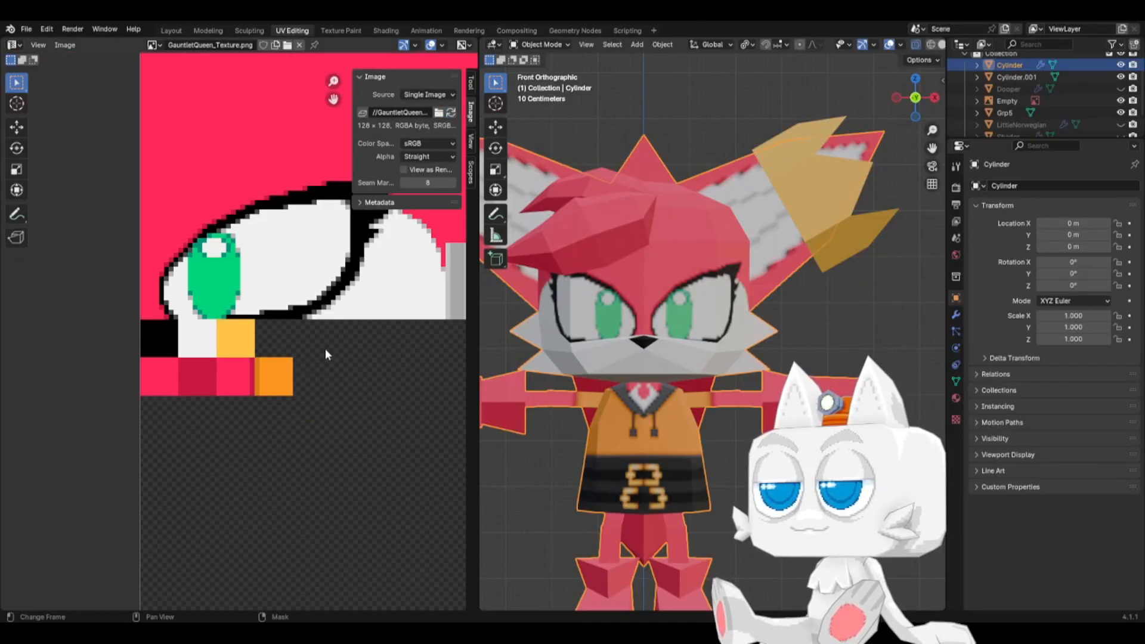
# - Select the gauntlet's cuff faces on the mesh and unwrap them with Project from View
pyautogui.press('Tab')
pyautogui.press('b')
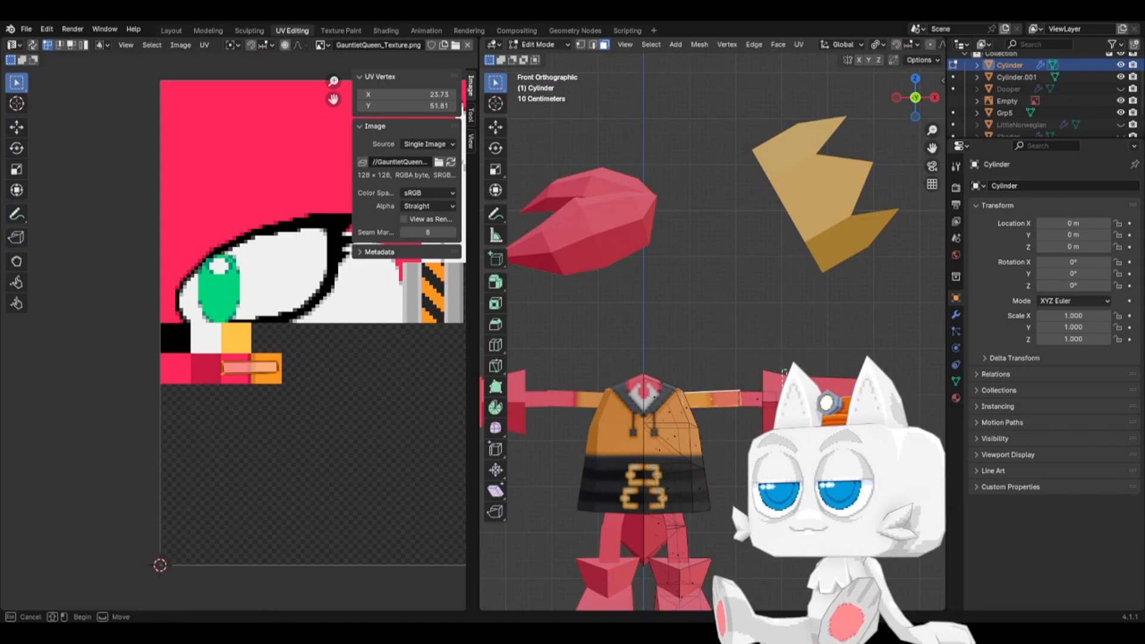
pyautogui.moveTo(786, 372); pyautogui.dragTo(689, 283)
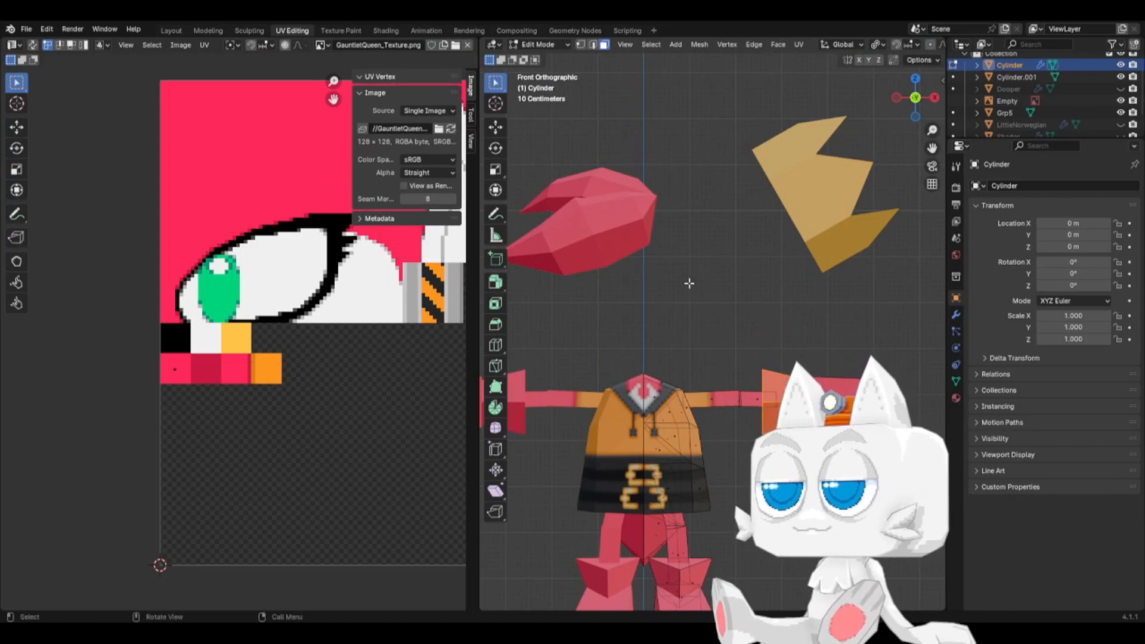
pyautogui.click(803, 48)
pyautogui.click(847, 166)
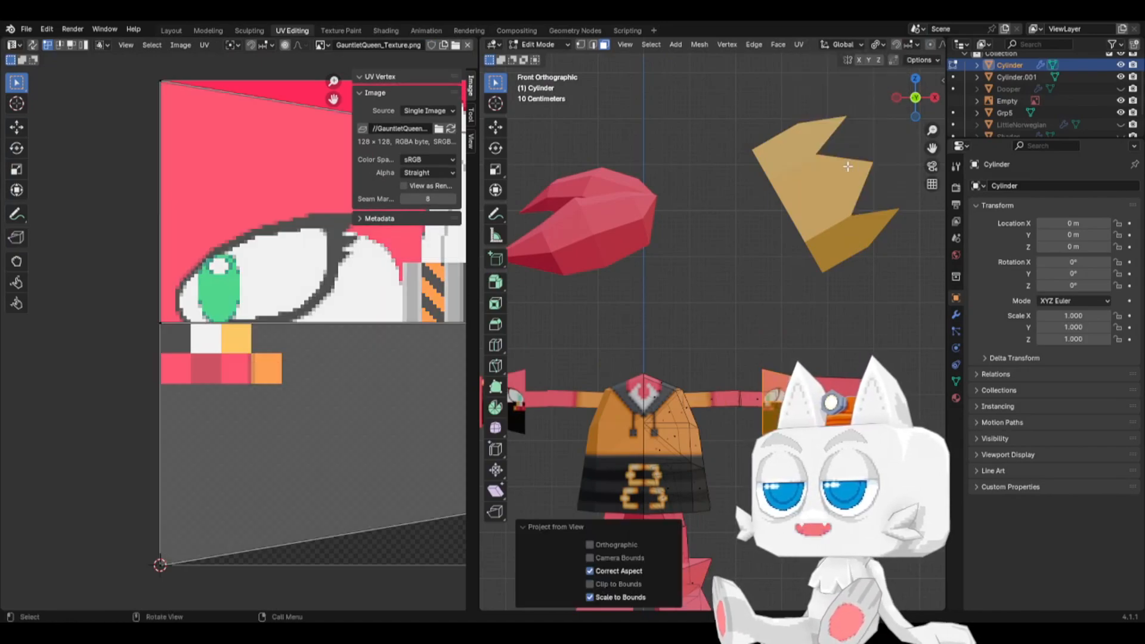
# - Shrink the projected gauntlet UVs and move them onto the hazard-striped tile
pyautogui.scroll(-2, 245, 347)
pyautogui.moveTo(317, 305); pyautogui.dragTo(185, 333, button='middle')
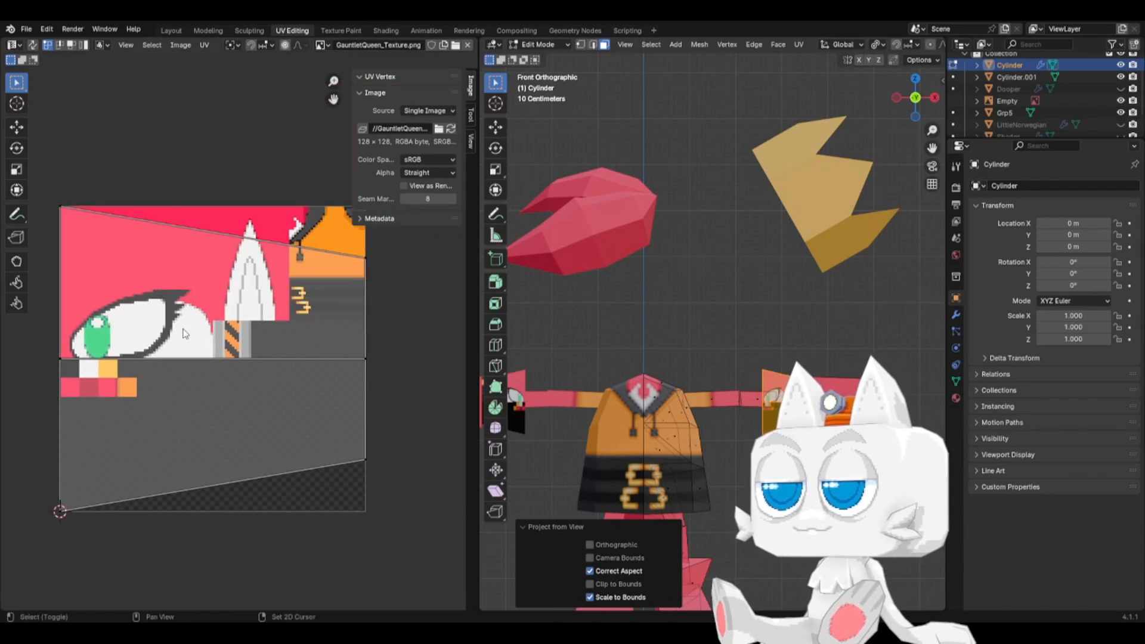
pyautogui.press('a')
pyautogui.press('s')
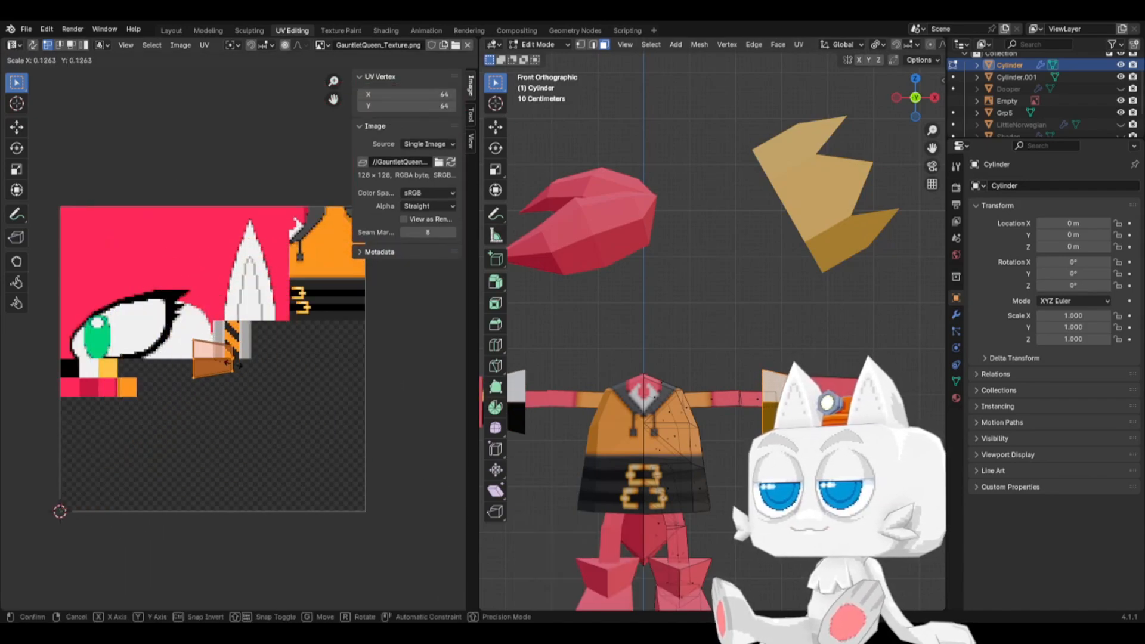
pyautogui.click(237, 370)
pyautogui.scroll(3, 238, 371)
pyautogui.press('g')
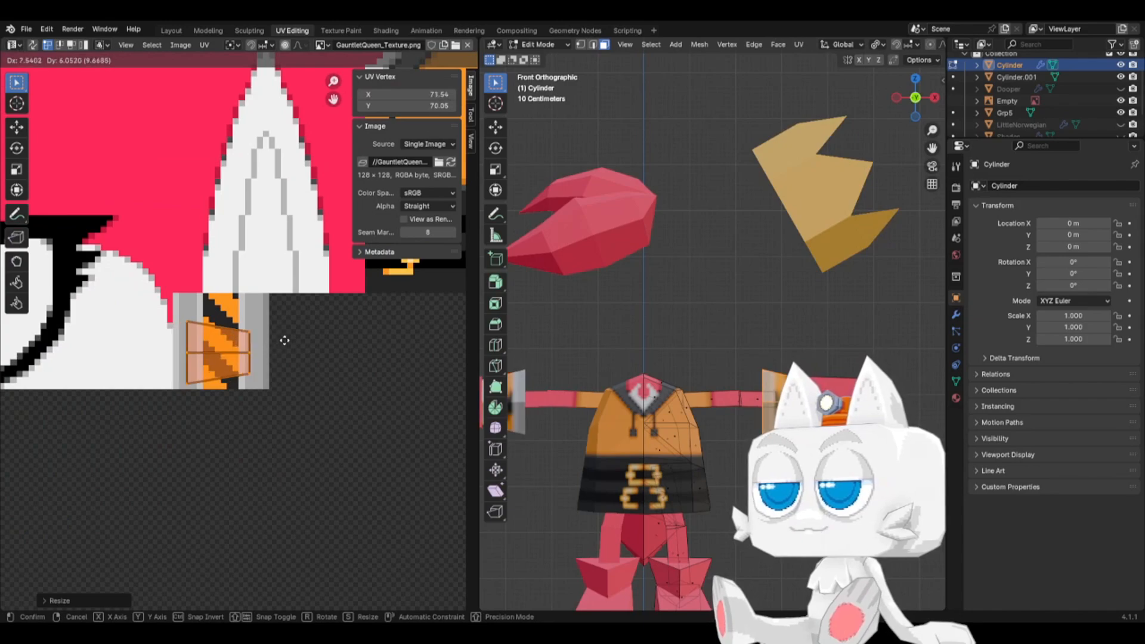
pyautogui.click(285, 340)
# - Scale and shift the gauntlet UVs horizontally so they match the width of the striped tile
pyautogui.press('s')
pyautogui.click(324, 342)
pyautogui.press('g')
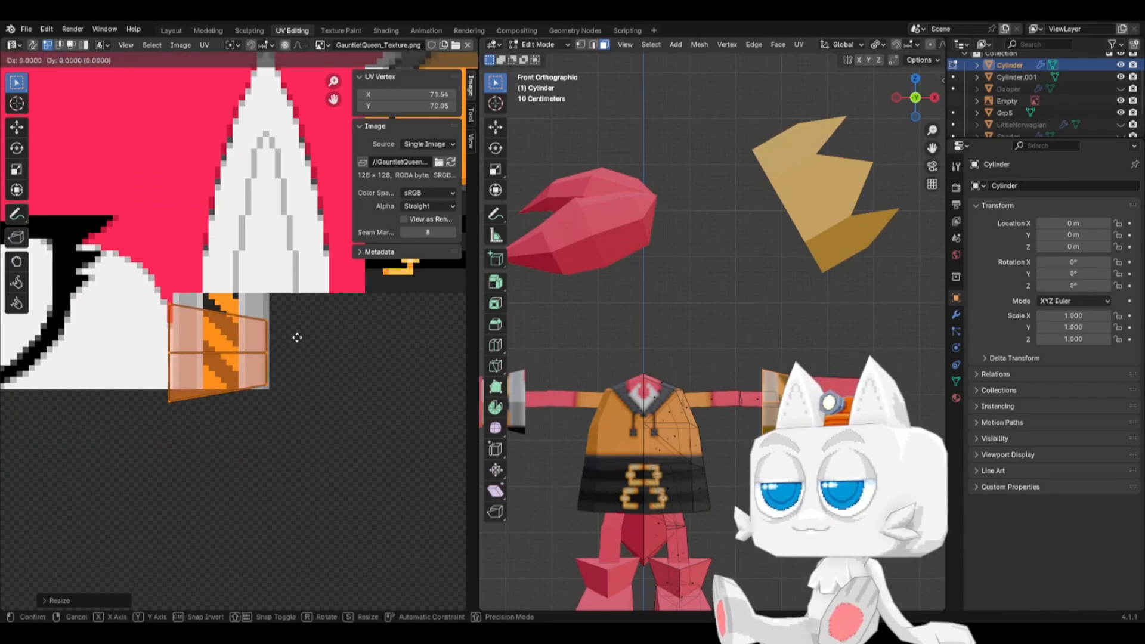
pyautogui.press('x')
pyautogui.click(301, 336)
pyautogui.press('s')
pyautogui.click(308, 336)
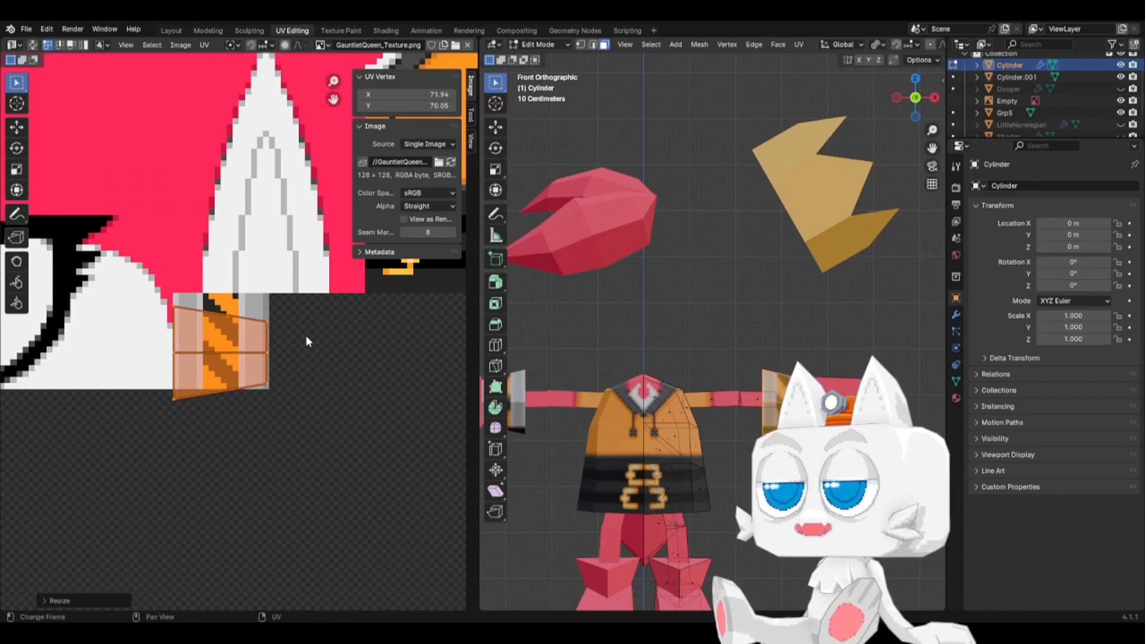
# - Stretch the gauntlet UVs vertically and shift them until the upper face covers the tile's height
pyautogui.press('s')
pyautogui.press('y')
pyautogui.click(358, 333)
pyautogui.press('g')
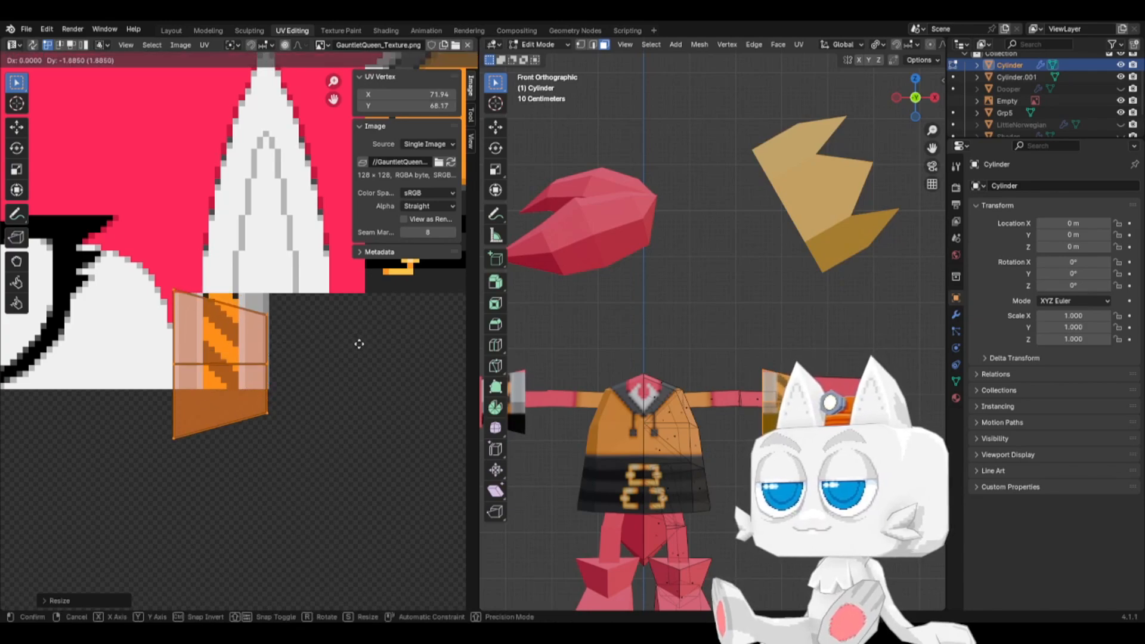
pyautogui.click(359, 344)
pyautogui.press('s')
pyautogui.press('y')
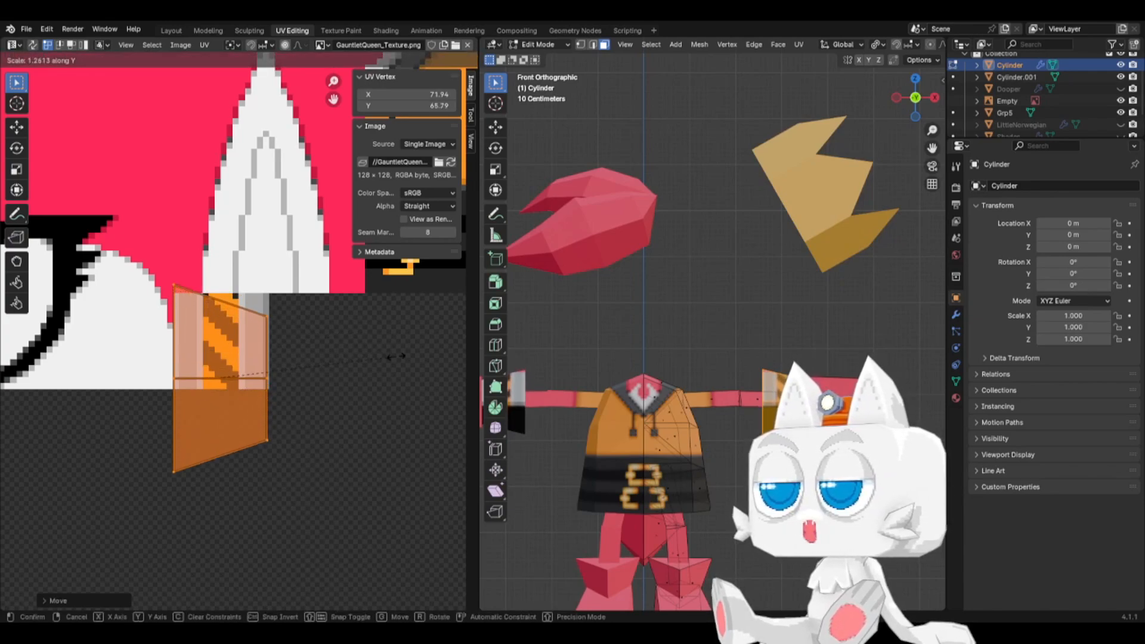
pyautogui.click(402, 355)
pyautogui.press('g')
pyautogui.press('y')
pyautogui.click(338, 336)
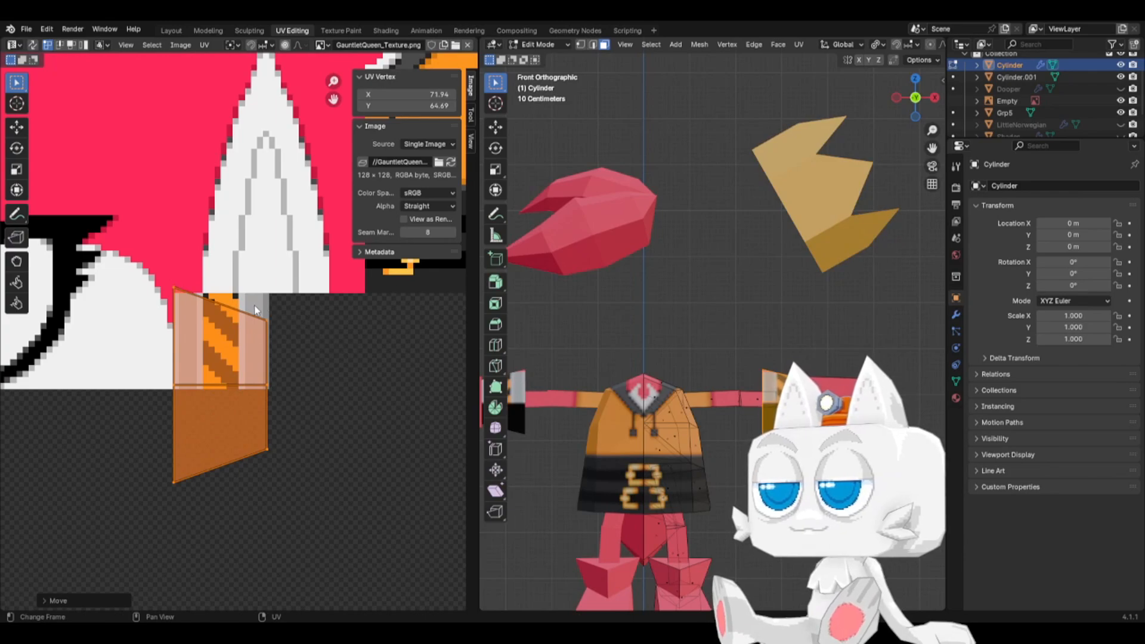
# - Straighten the slanted UV island by scaling its right side along Y, and fit its outer edges to the tile
pyautogui.moveTo(255, 309); pyautogui.dragTo(320, 491)
pyautogui.press('s')
pyautogui.press('y')
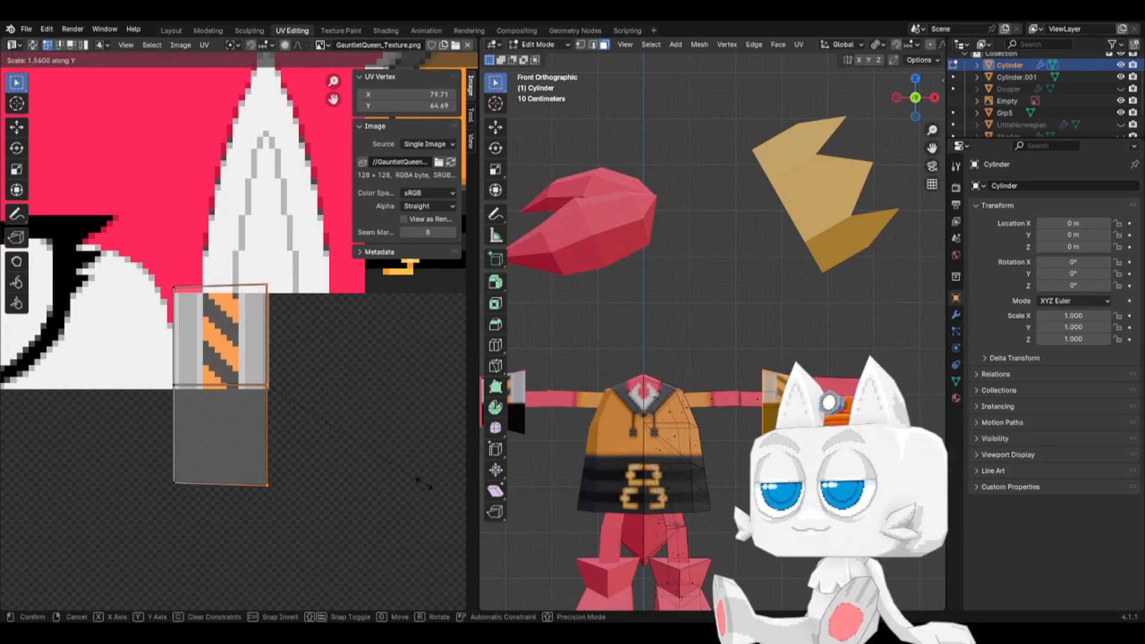
pyautogui.click(248, 364)
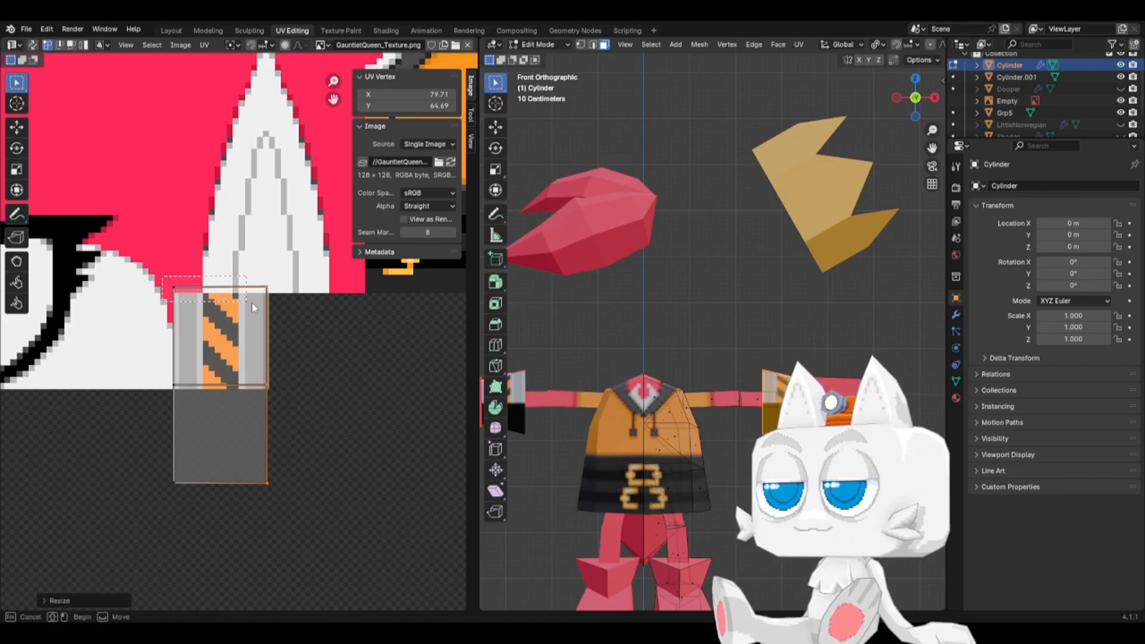
pyautogui.click(288, 314)
pyautogui.press('b')
pyautogui.moveTo(140, 463); pyautogui.dragTo(316, 538)
pyautogui.press('s')
pyautogui.press('y')
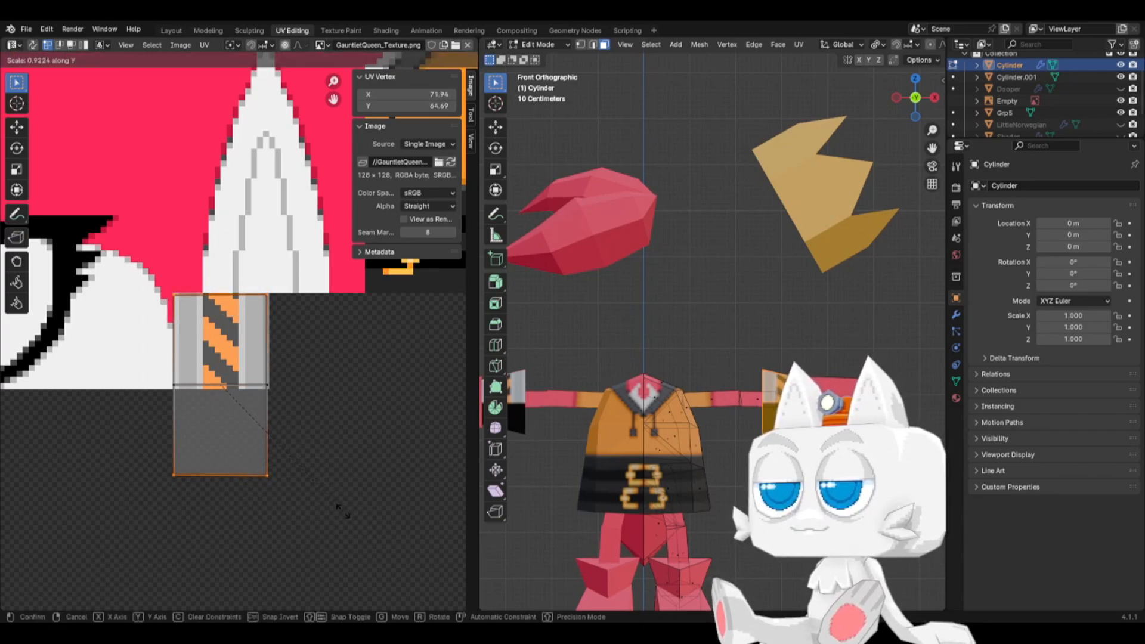
pyautogui.click(329, 459)
# - Snap all gauntlet UVs to pixels and place the middle vertex row at Y 64 on the tile's lower edge
pyautogui.press('a')
pyautogui.hotkey('shift', 's')
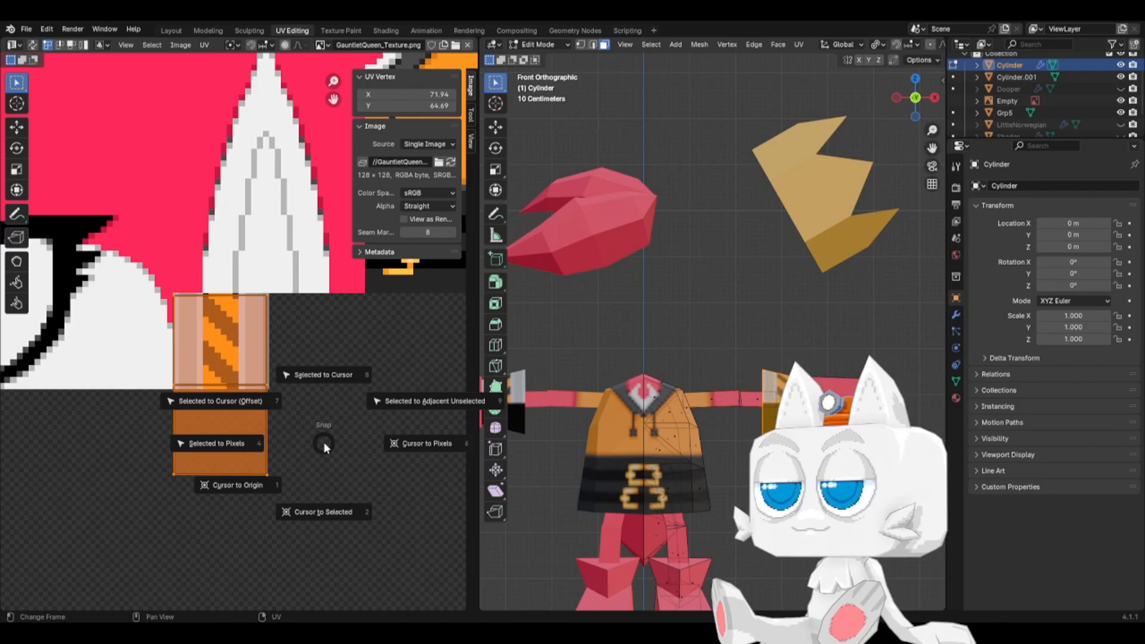
pyautogui.click(263, 445)
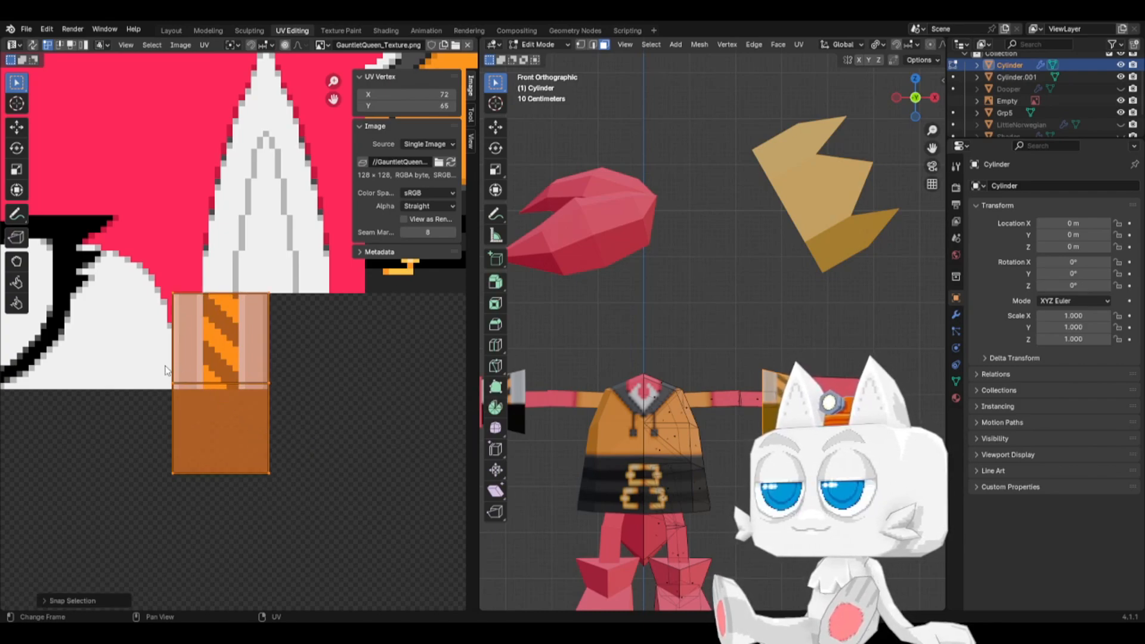
pyautogui.click(306, 391)
pyautogui.hotkey('alt', 'a')
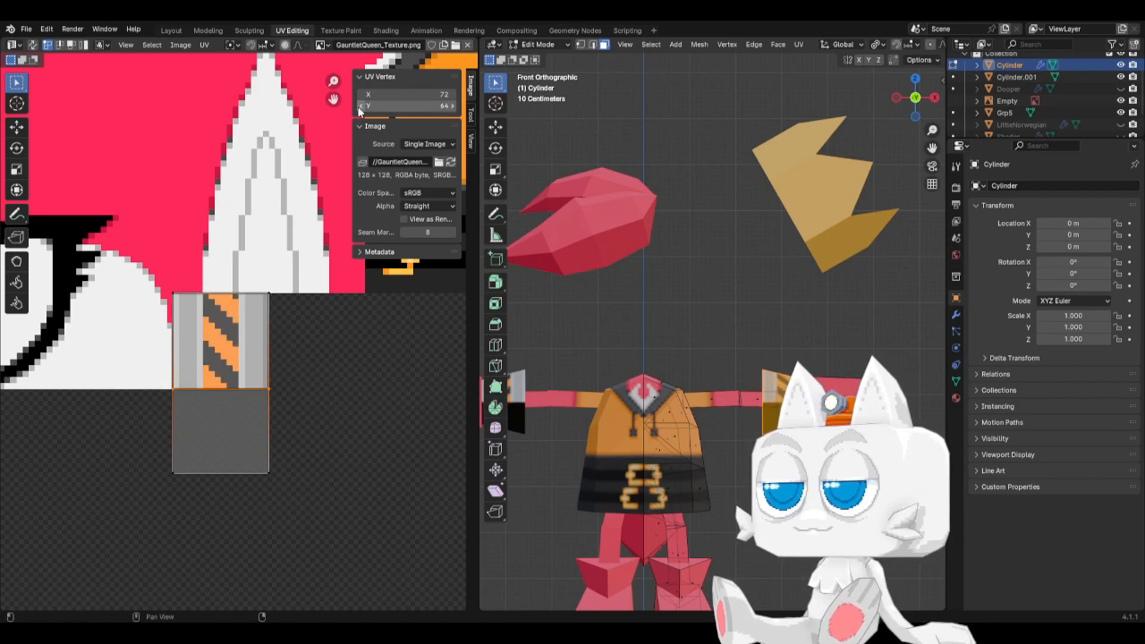
pyautogui.moveTo(118, 432); pyautogui.dragTo(278, 486)
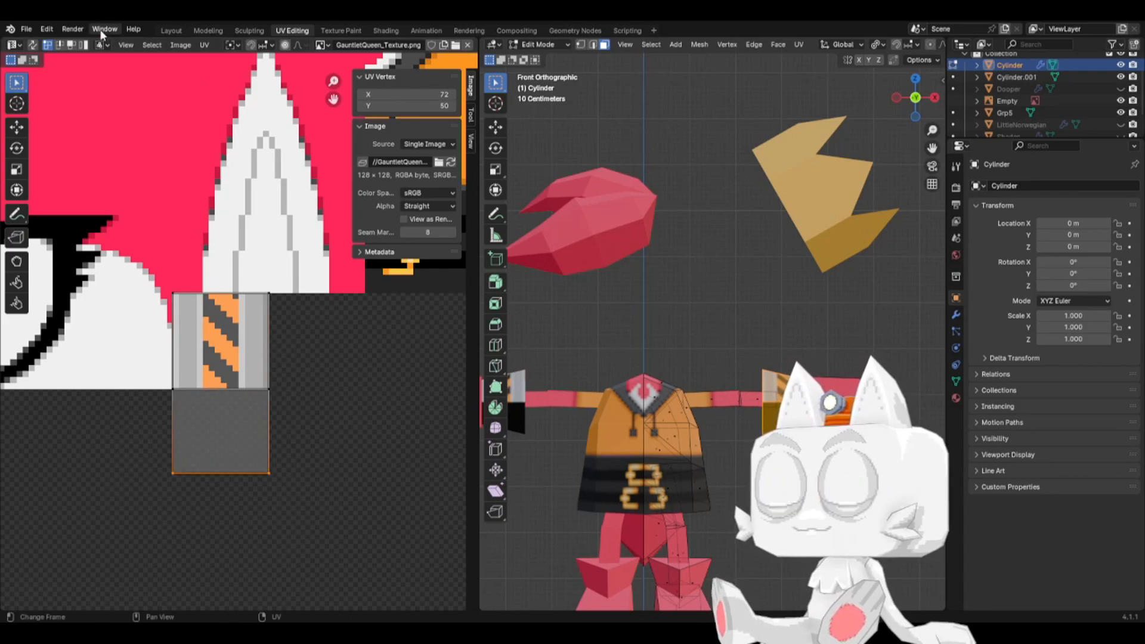
# - Switch to UV face selection with sticky selection disabled and move the lower face up onto the striped tile
pyautogui.click(71, 45)
pyautogui.click(103, 45)
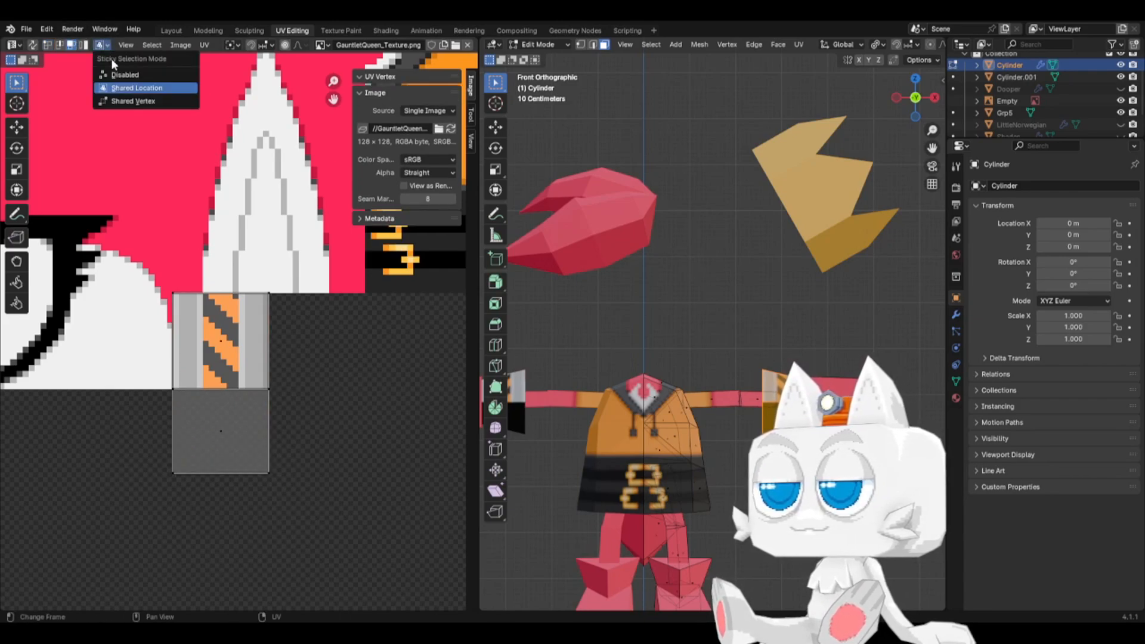
pyautogui.click(124, 75)
pyautogui.moveTo(119, 412); pyautogui.dragTo(267, 448)
pyautogui.press('g')
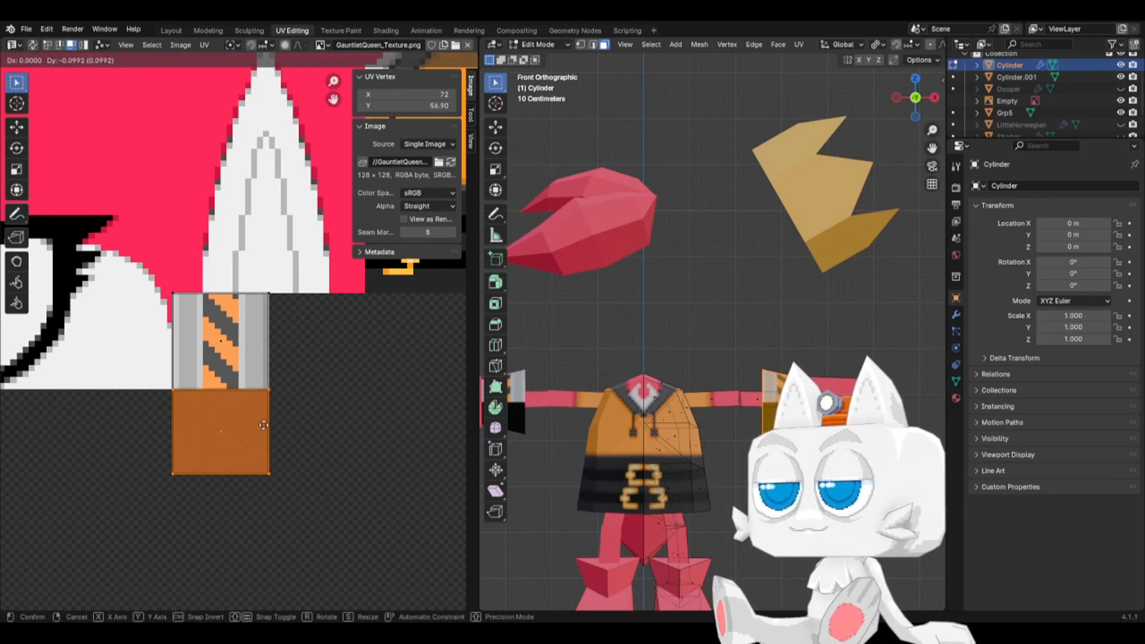
pyautogui.press('y')
pyautogui.click(272, 283)
# - Stretch the moved UV face vertically to fill the striped tile, align it, and snap it to pixels
pyautogui.press('g')
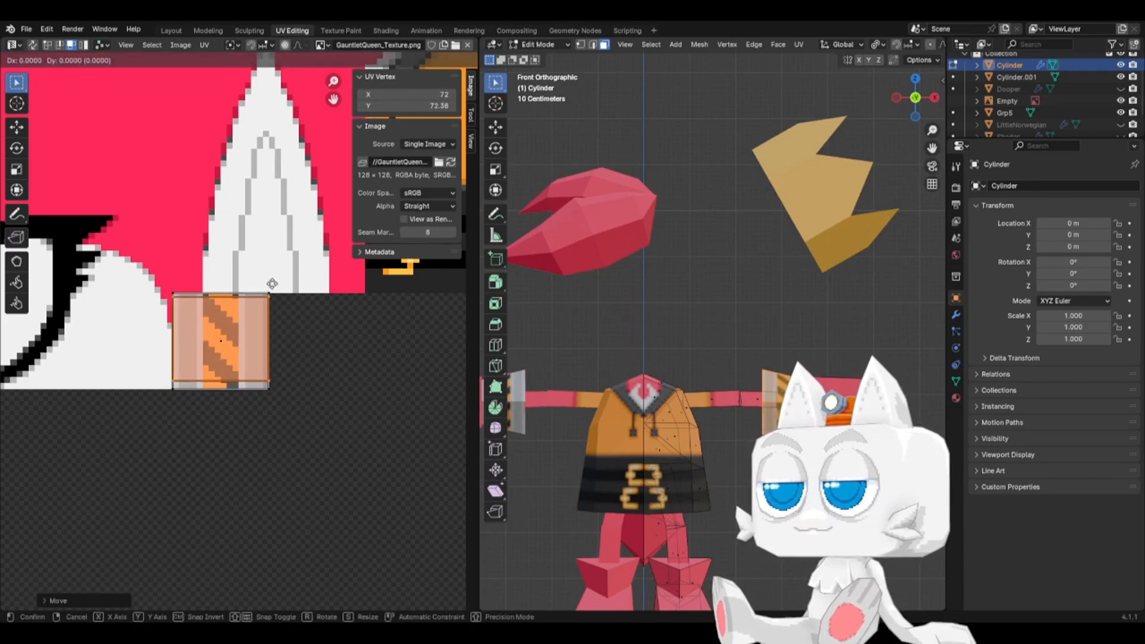
pyautogui.press('y')
pyautogui.click(272, 289)
pyautogui.press('s')
pyautogui.press('y')
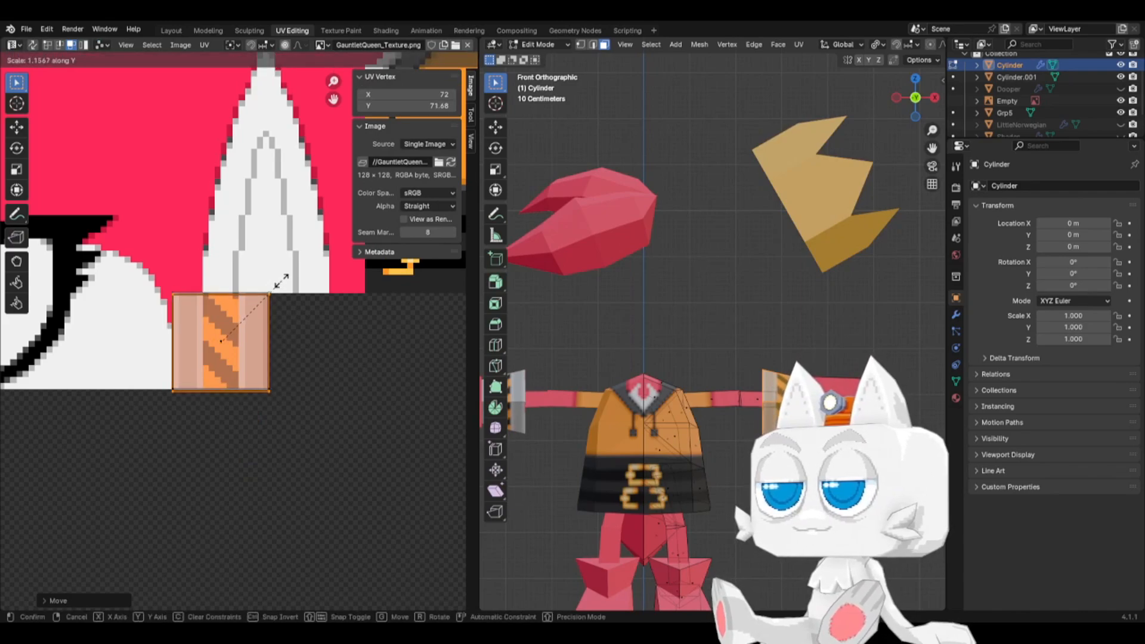
pyautogui.click(282, 281)
pyautogui.press('g')
pyautogui.press('y')
pyautogui.click(281, 278)
pyautogui.hotkey('shift', 's')
pyautogui.click(209, 278)
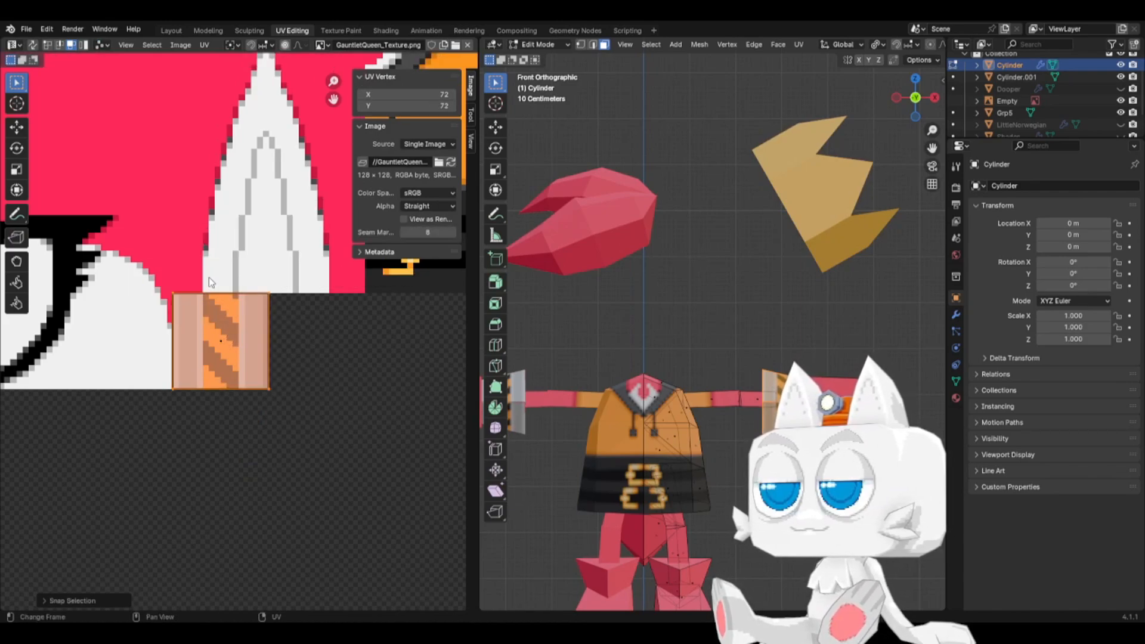
# - Check the striped cuffs on the character in Object Mode from an angled view
pyautogui.press('Tab')
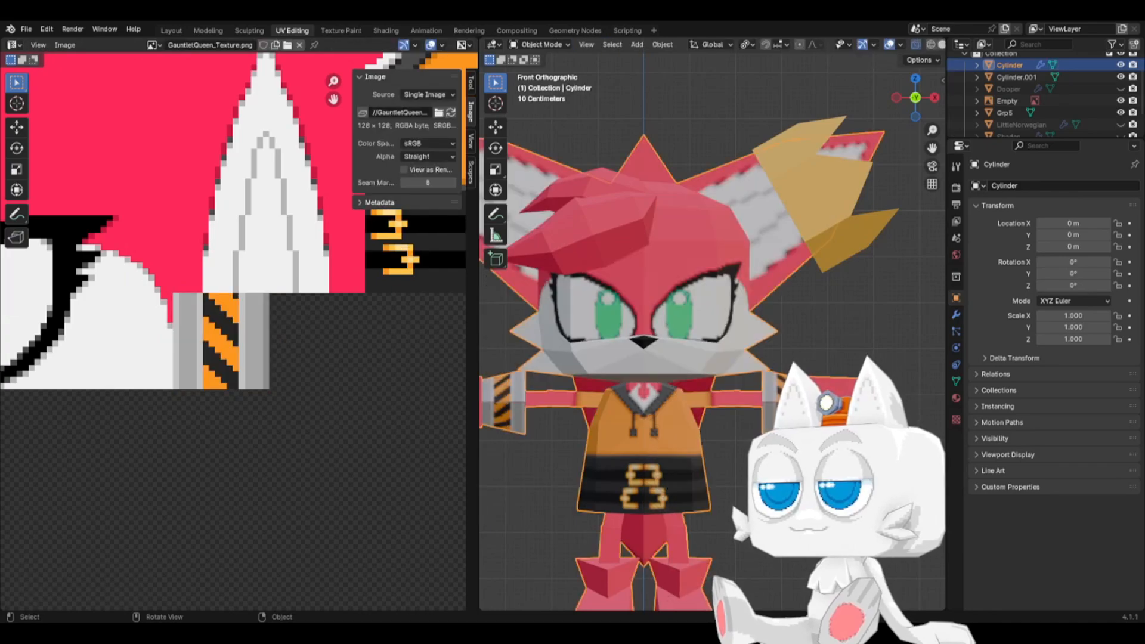
pyautogui.moveTo(710, 298); pyautogui.dragTo(697, 299, button='middle')
pyautogui.press('Tab')
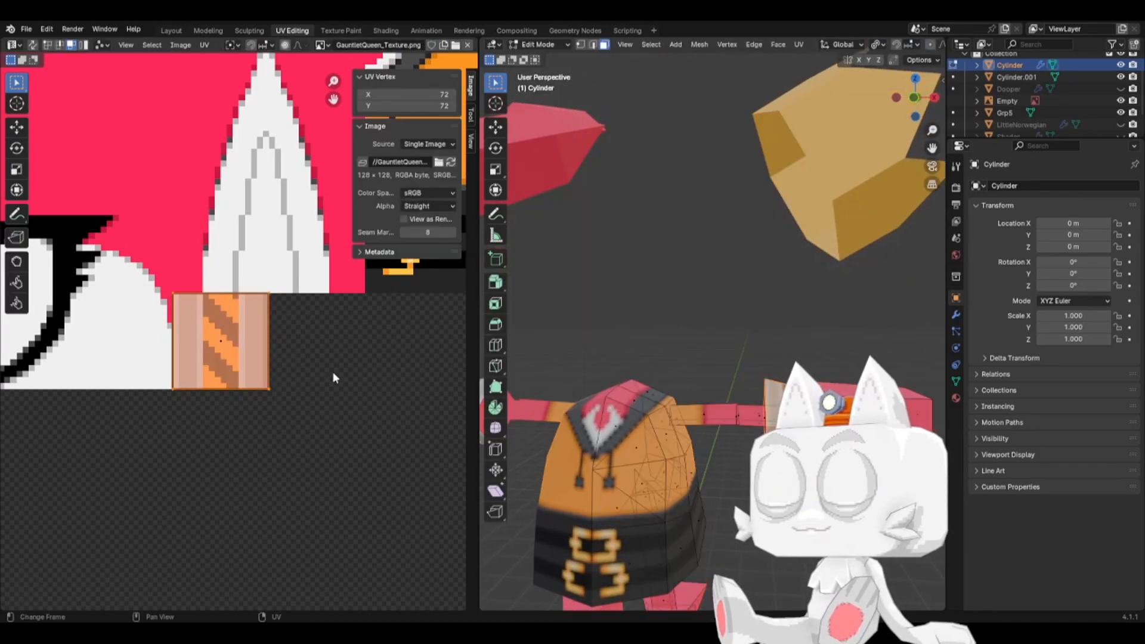
pyautogui.press('s')
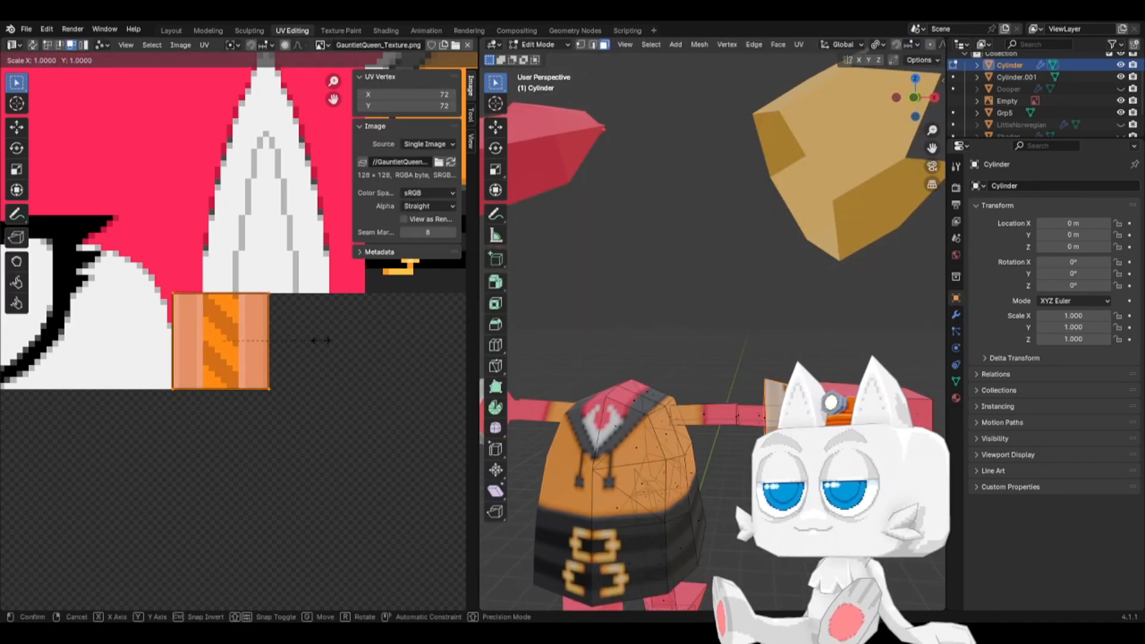
pyautogui.press('Escape')
pyautogui.press('Tab')
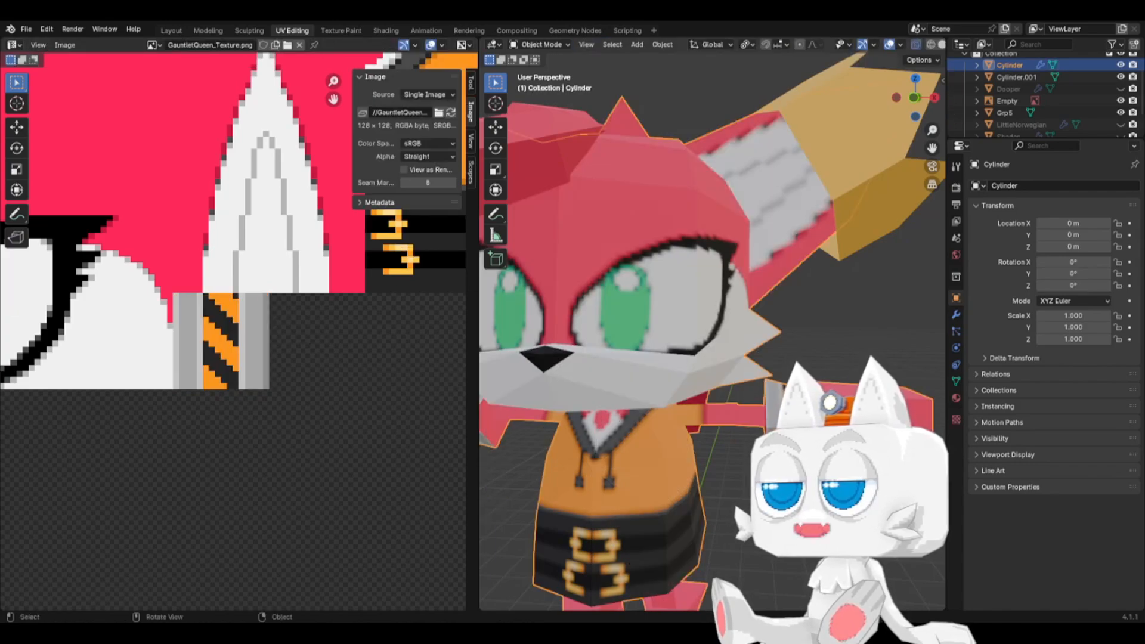
# - Select the gauntlet's inner opening faces and move their UVs onto the darker grey column at the tile's right edge
pyautogui.press('Tab')
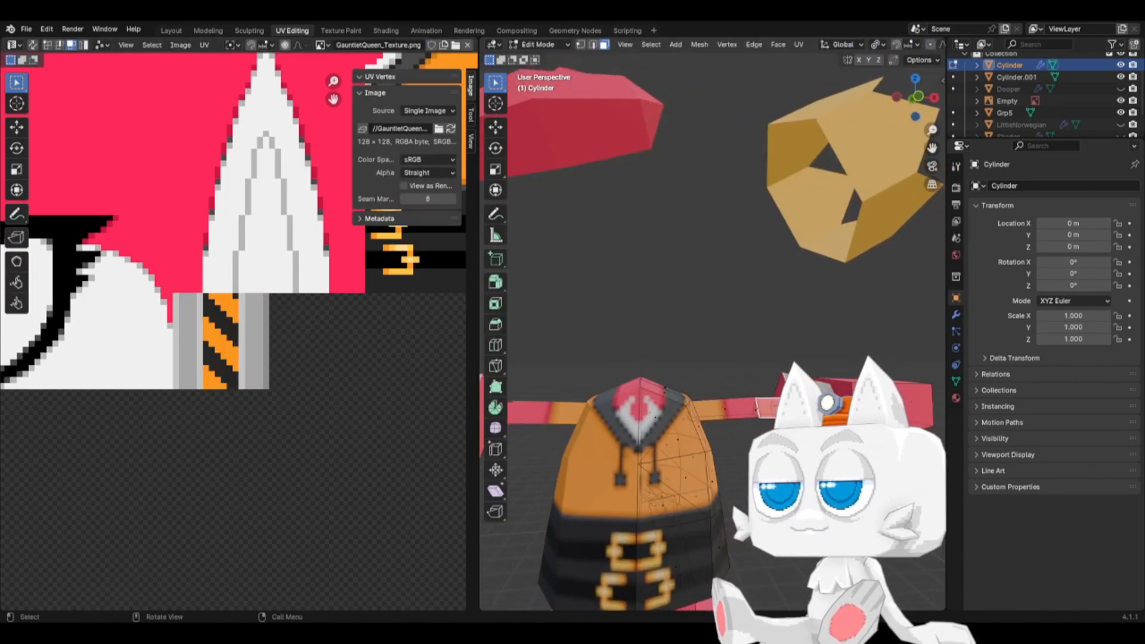
pyautogui.press('shift')
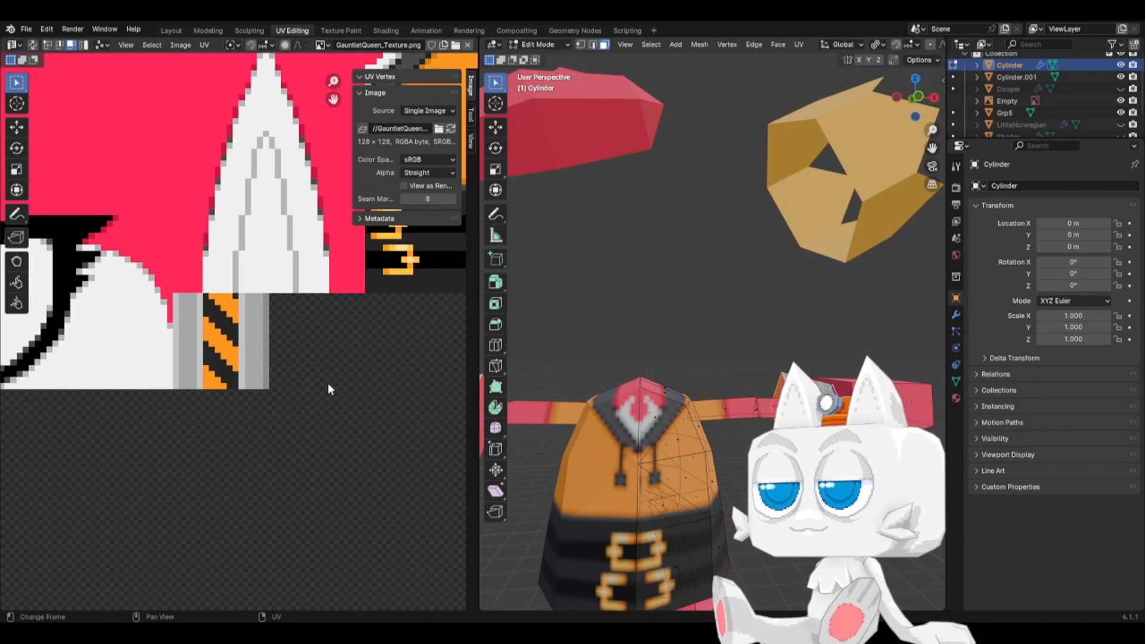
pyautogui.press('a')
pyautogui.scroll(-5, 229, 391)
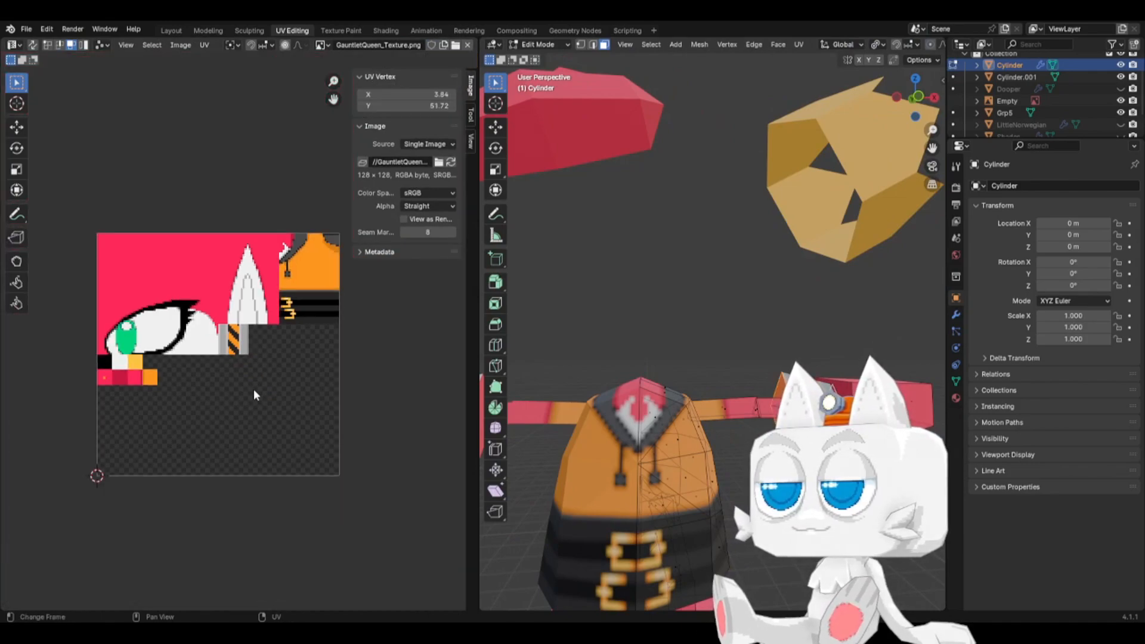
pyautogui.press('g')
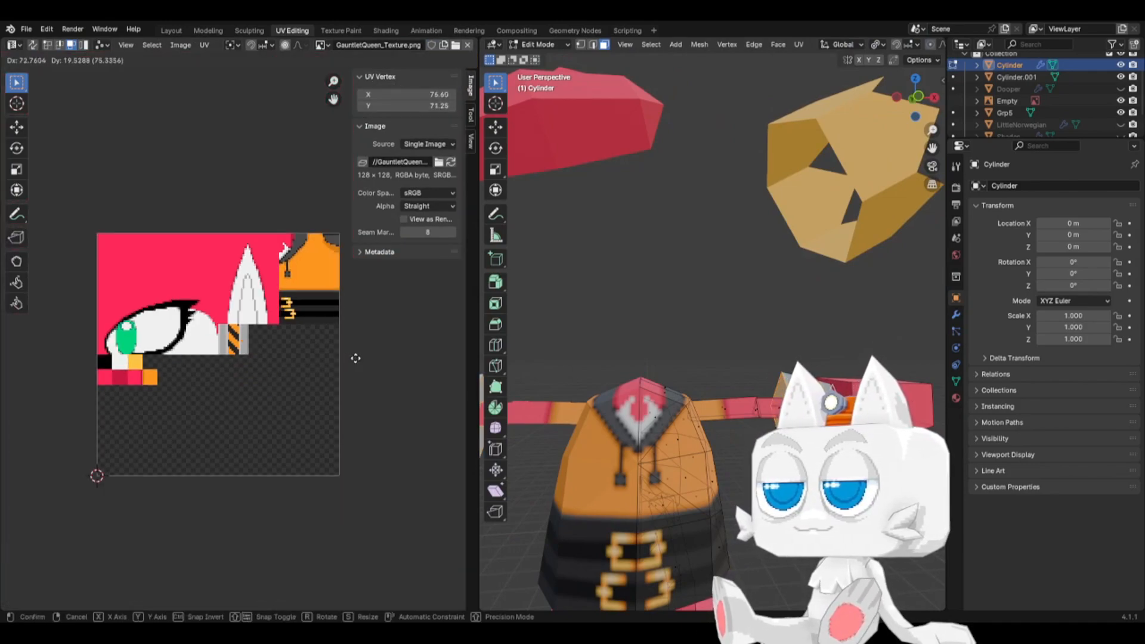
pyautogui.click(347, 361)
pyautogui.scroll(7, 320, 374)
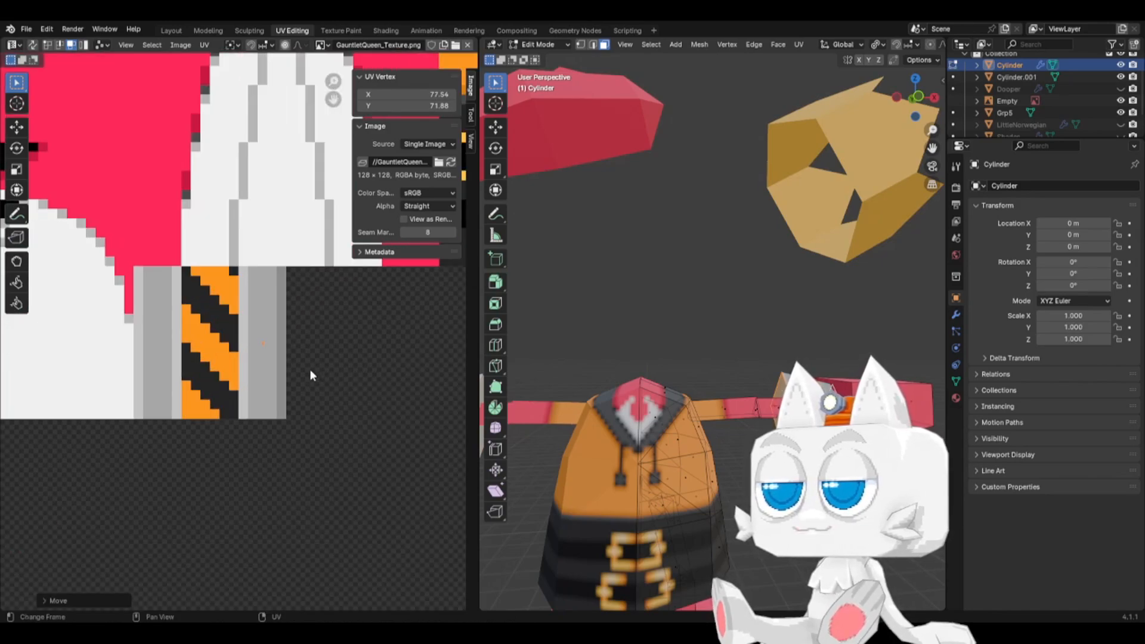
pyautogui.press('g')
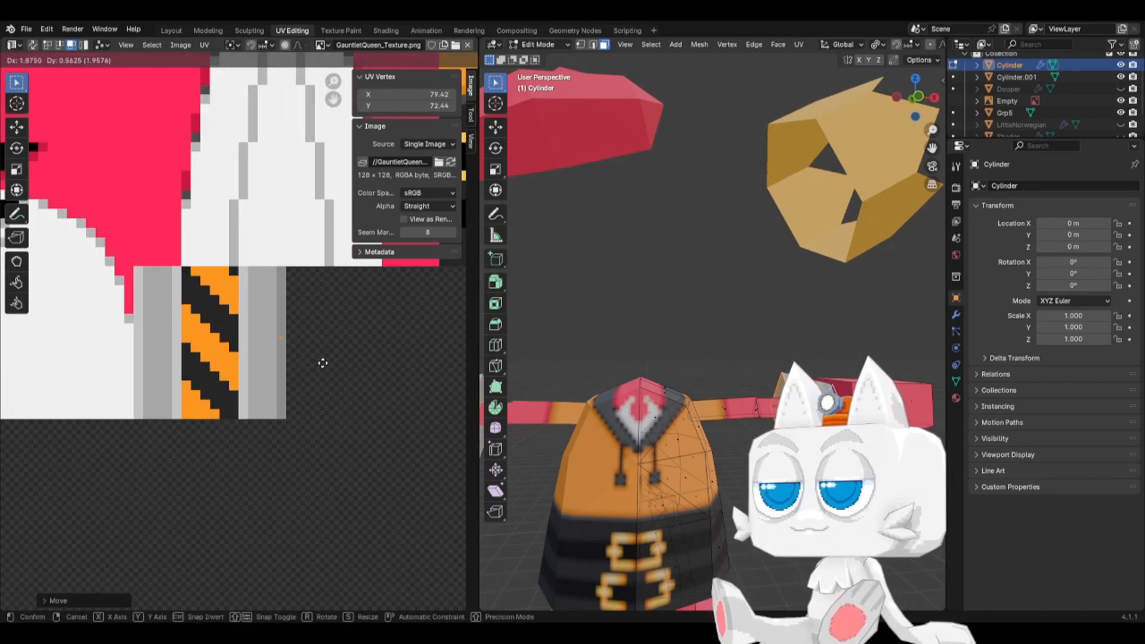
pyautogui.click(323, 364)
# - Return to Object Mode and view the whole character from the front
pyautogui.press('Tab')
pyautogui.moveTo(573, 365)
pyautogui.mouseDown(button='middle')
pyautogui.moveTo(617, 373)
pyautogui.moveTo(558, 365)
pyautogui.mouseUp(button='middle')
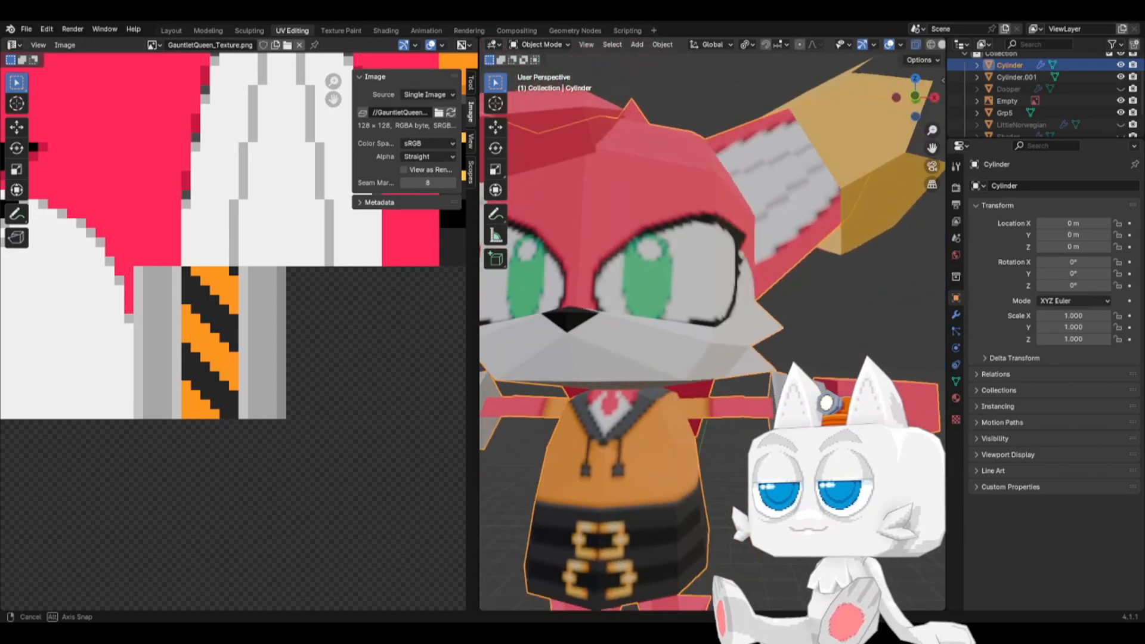
pyautogui.moveTo(812, 434); pyautogui.dragTo(761, 434, button='middle')
pyautogui.scroll(-6, 761, 434)
pyautogui.press('KP_1')
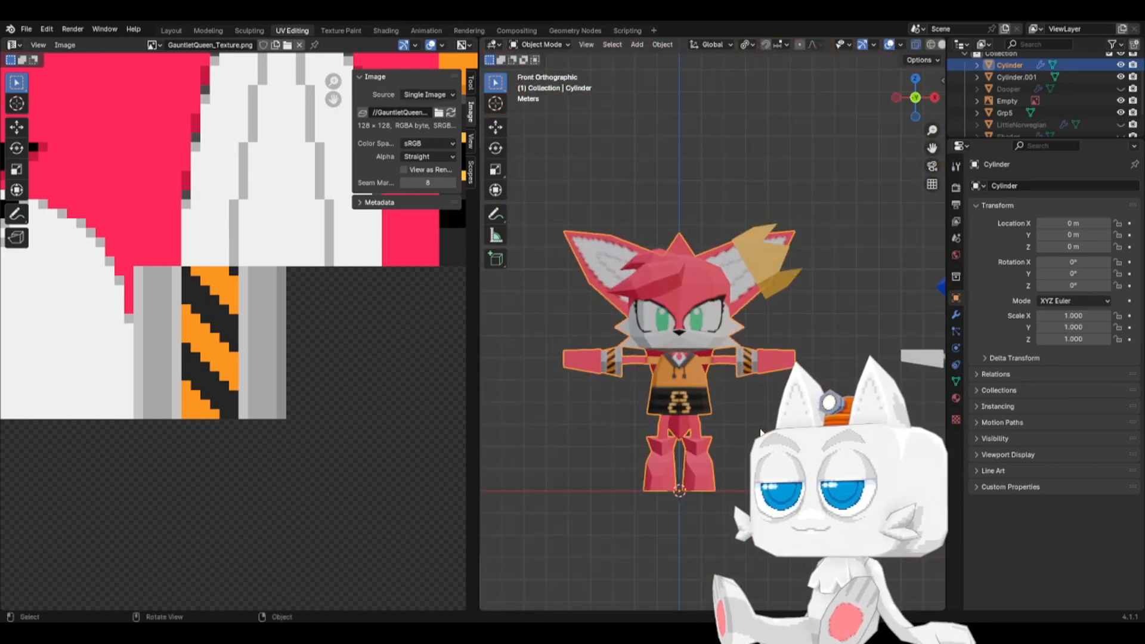
# - Save the Blender file, switch to Aseprite, and view the gauntlet drawings on the RefSheet_Fennec_Queen_V1 reference sheet
pyautogui.hotkey('ctrl', 's')
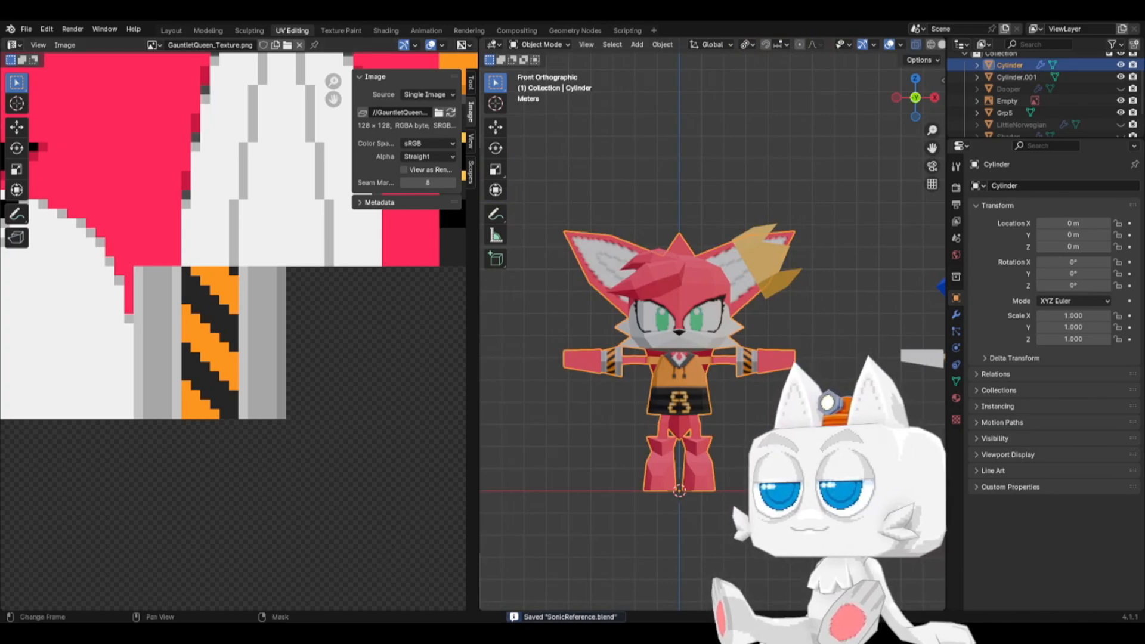
pyautogui.hotkey('alt', 'Tab')
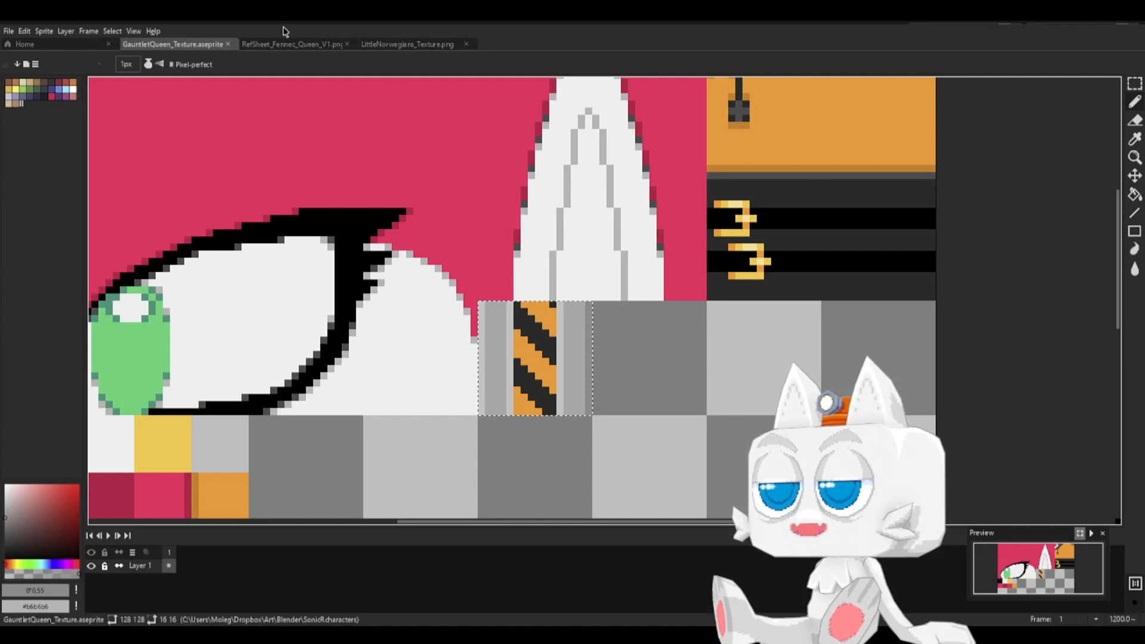
pyautogui.click(316, 48)
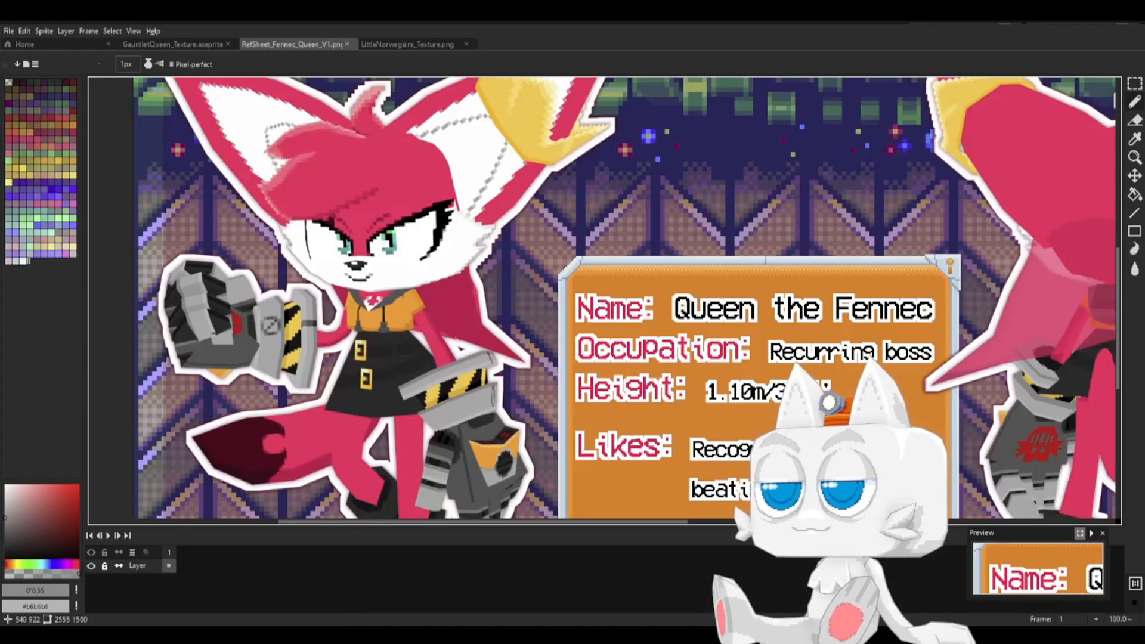
pyautogui.scroll(-1, 457, 340)
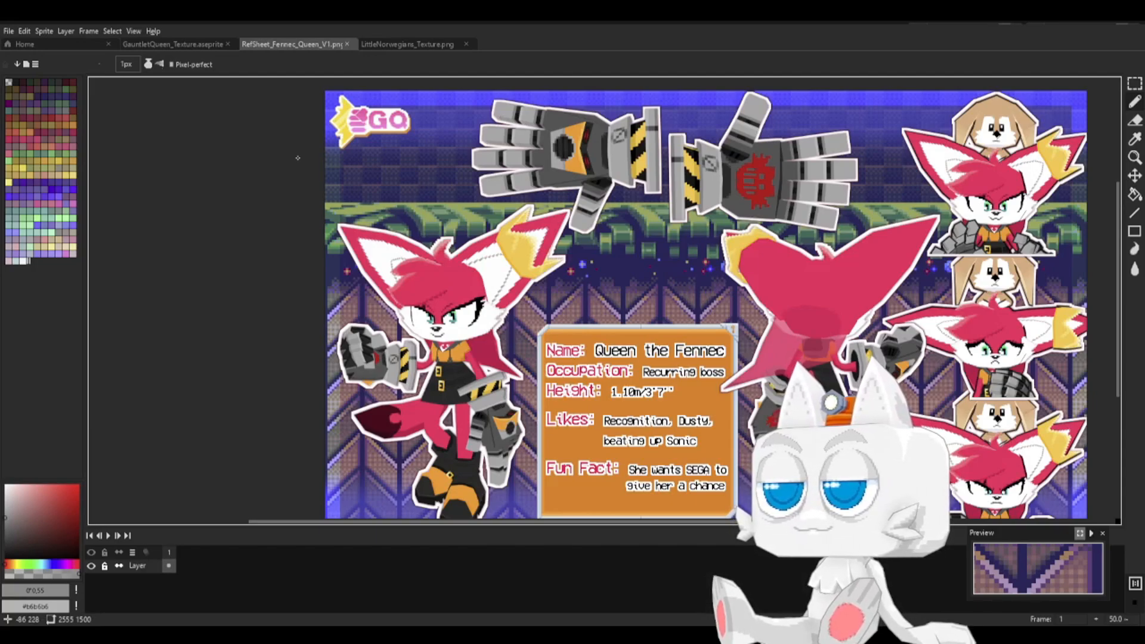
# - In the GauntletQueen texture, select a 29 × 23 pixel area beside the striped tile and fill it with dark grey #4b4b4b sampled from the hoodie
pyautogui.click(191, 46)
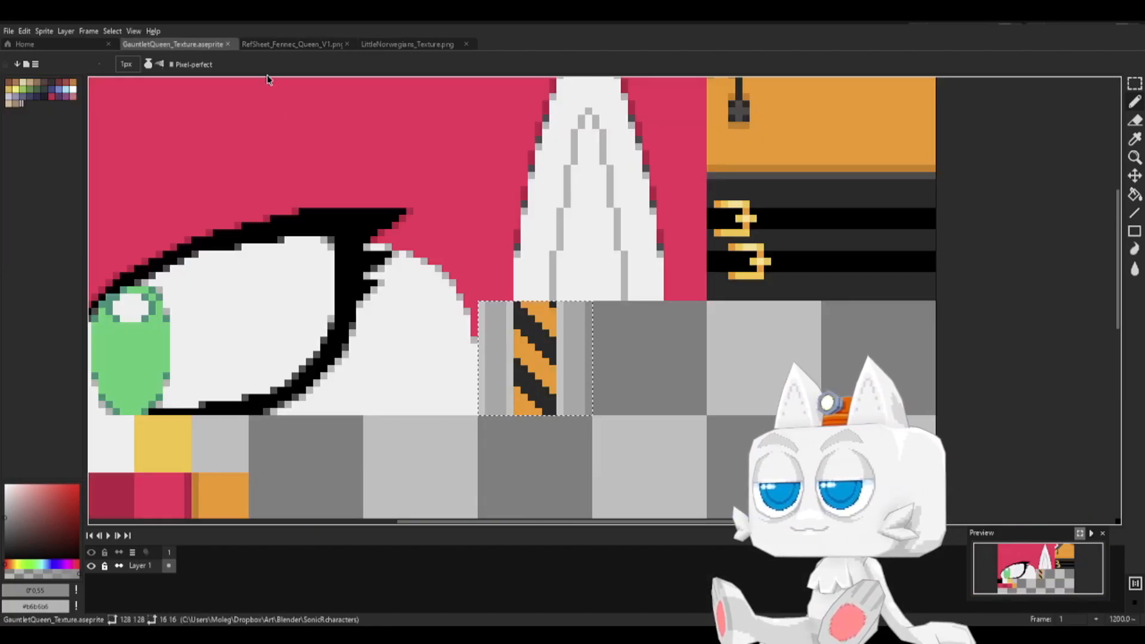
pyautogui.click(1135, 83)
pyautogui.click(639, 325)
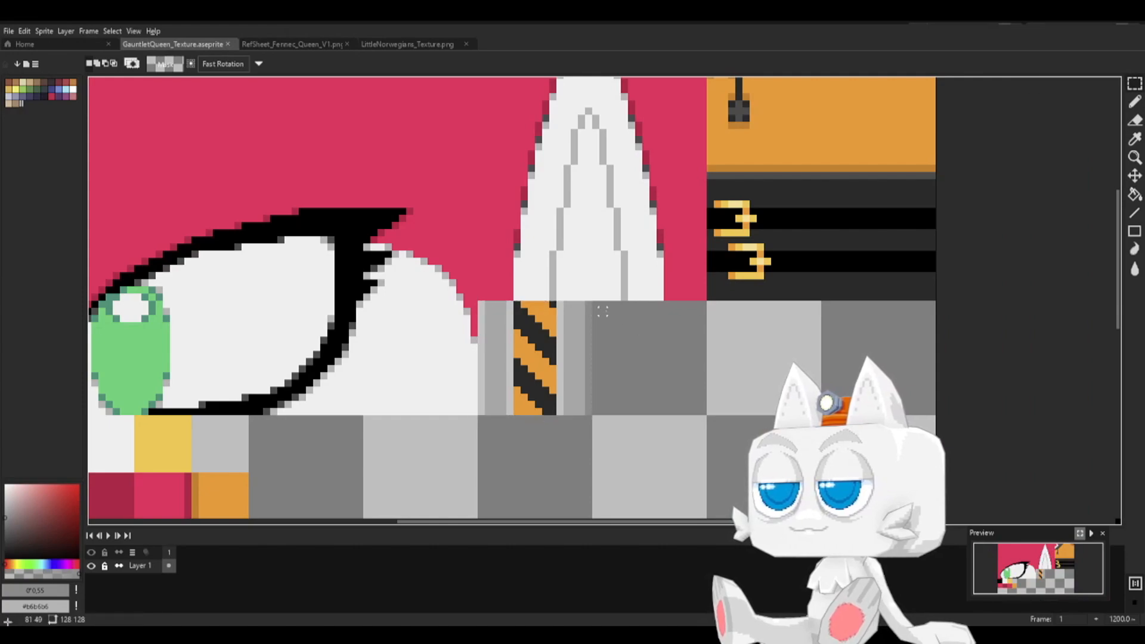
pyautogui.moveTo(596, 304); pyautogui.dragTo(798, 465)
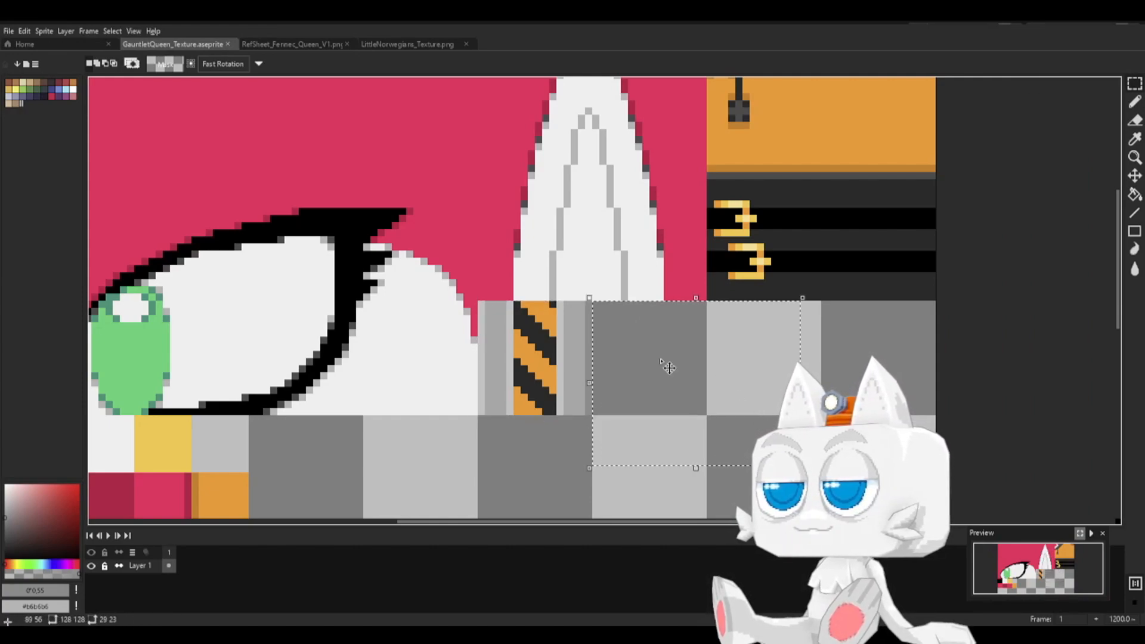
pyautogui.scroll(-3, 499, 356)
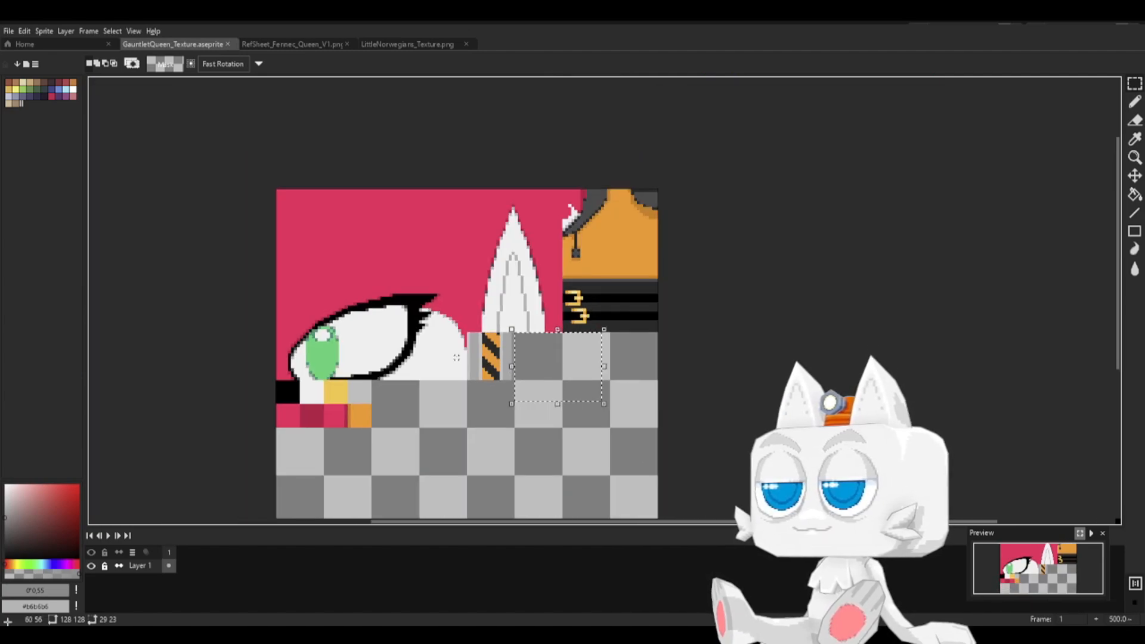
pyautogui.scroll(2, 497, 354)
pyautogui.press('i')
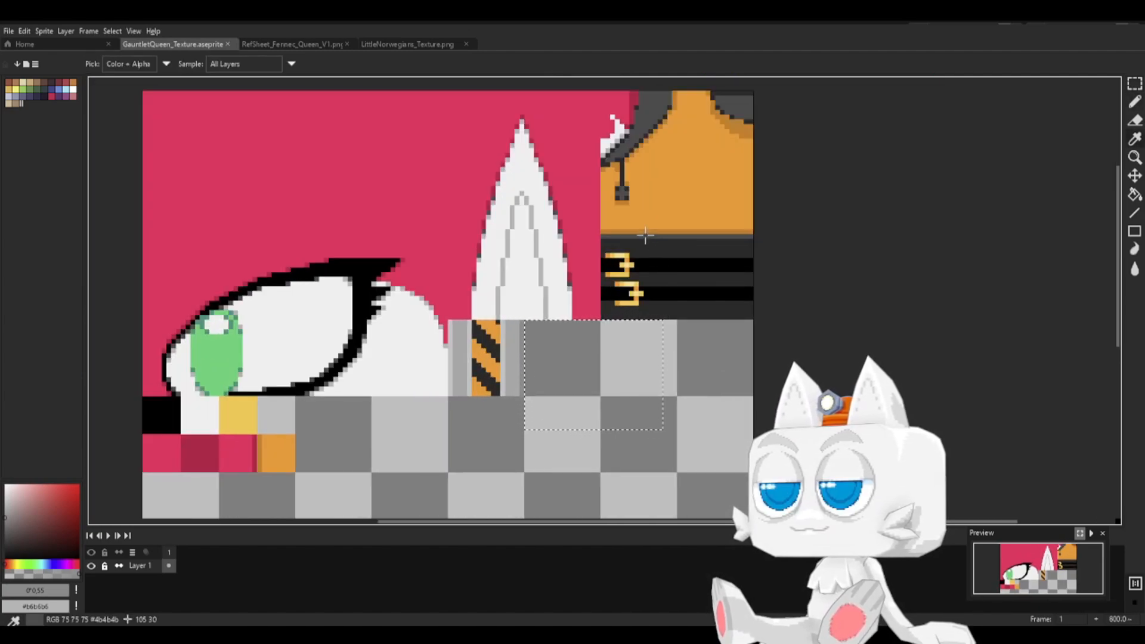
pyautogui.click(651, 111)
pyautogui.press('g')
pyautogui.click(593, 328)
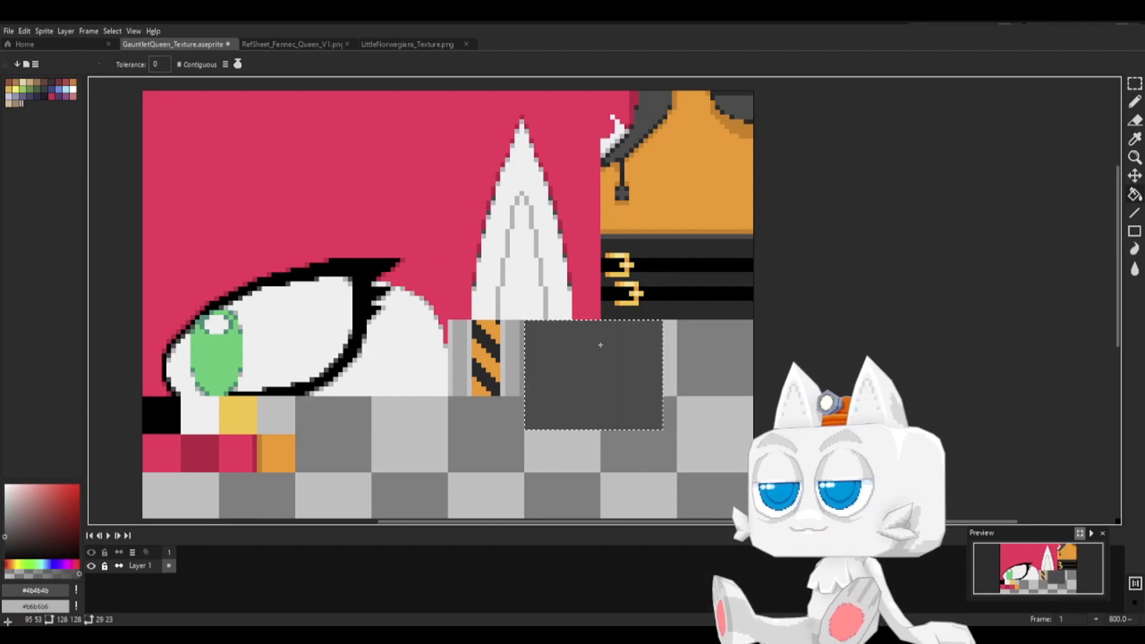
# - Select a 9 × 10 pixel rectangle in the middle of the dark grey area and fill it with the orange of the hazard stripes
pyautogui.press('m')
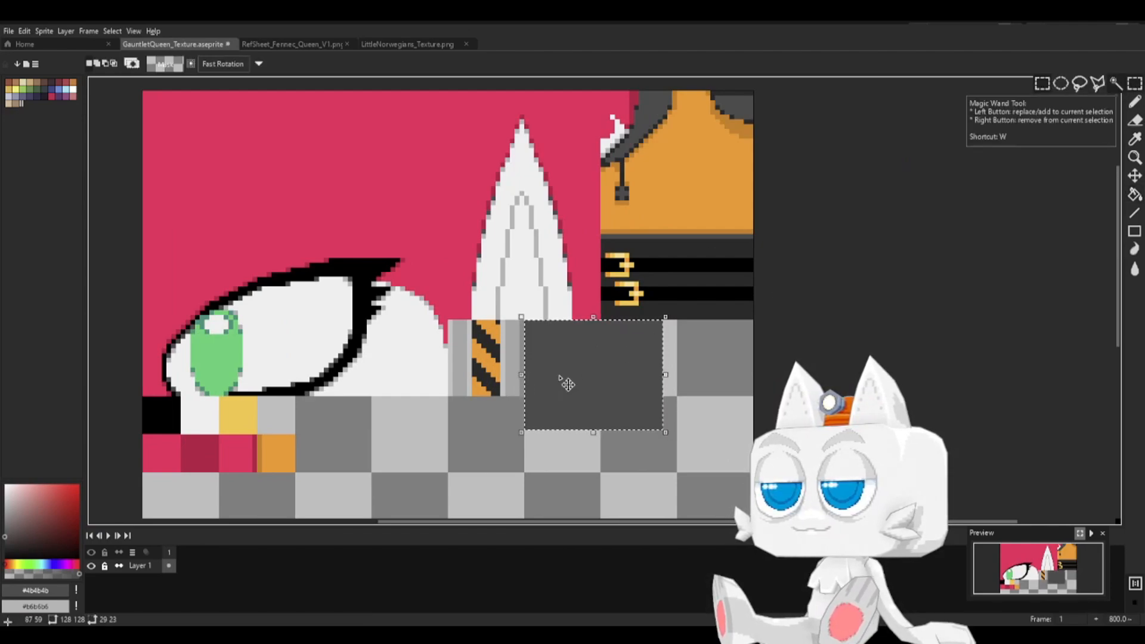
pyautogui.click(493, 370)
pyautogui.moveTo(570, 356); pyautogui.dragTo(608, 399)
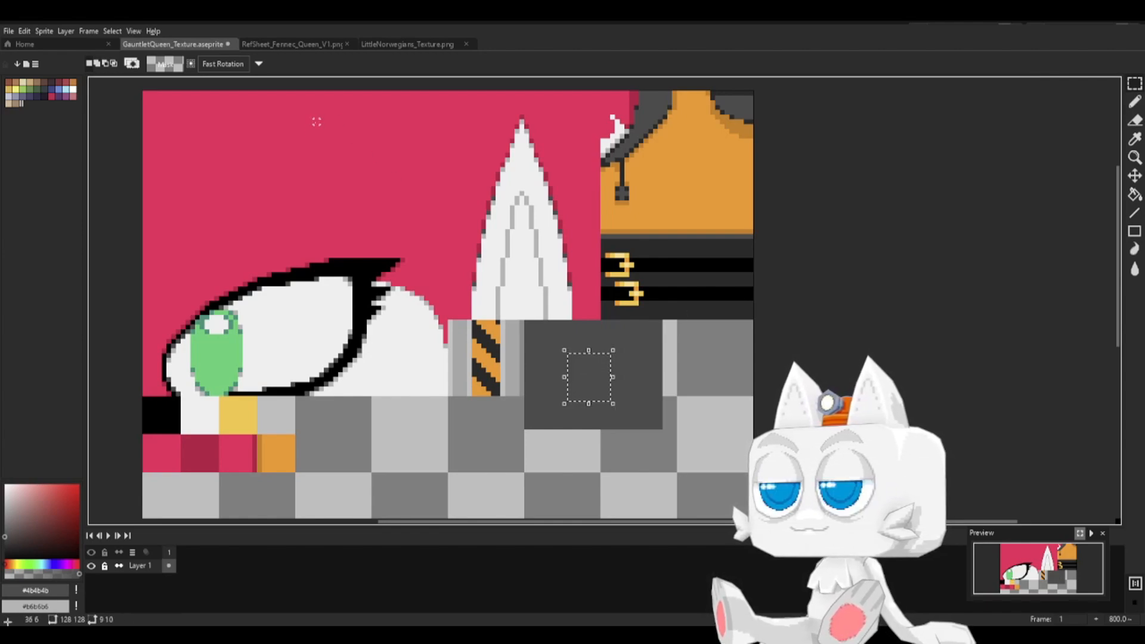
pyautogui.press('g')
pyautogui.keyDown('alt'); pyautogui.click(494, 328); pyautogui.keyUp('alt')
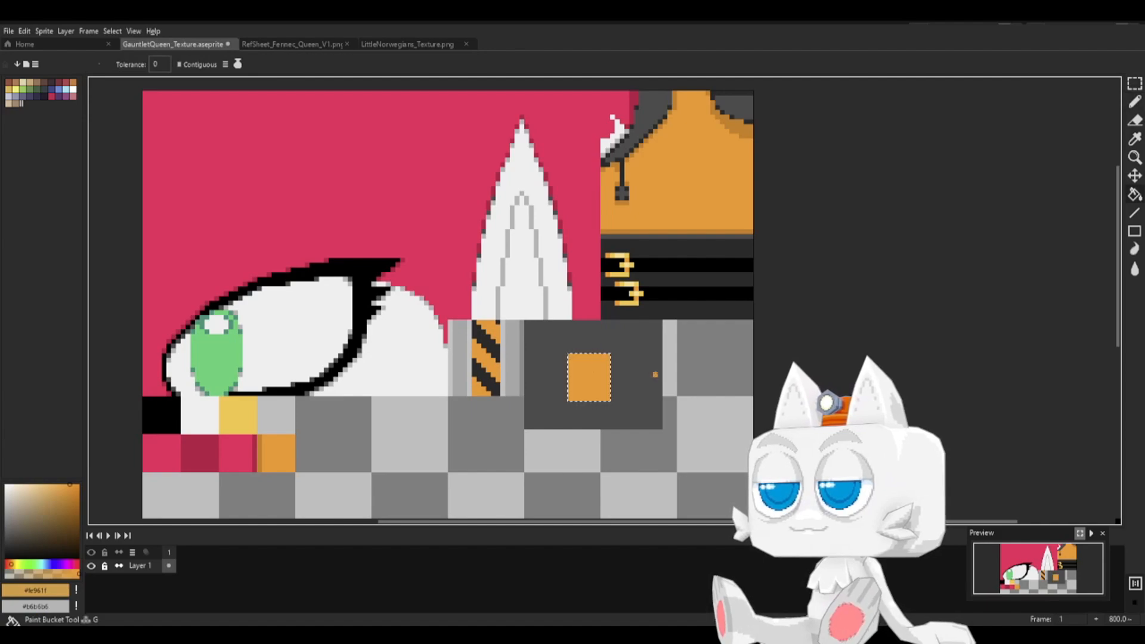
# - Check the palm emblem on the reference sheet and recolour the orange rectangle's three rightmost pixel columns light grey #a7a7a7
pyautogui.click(281, 46)
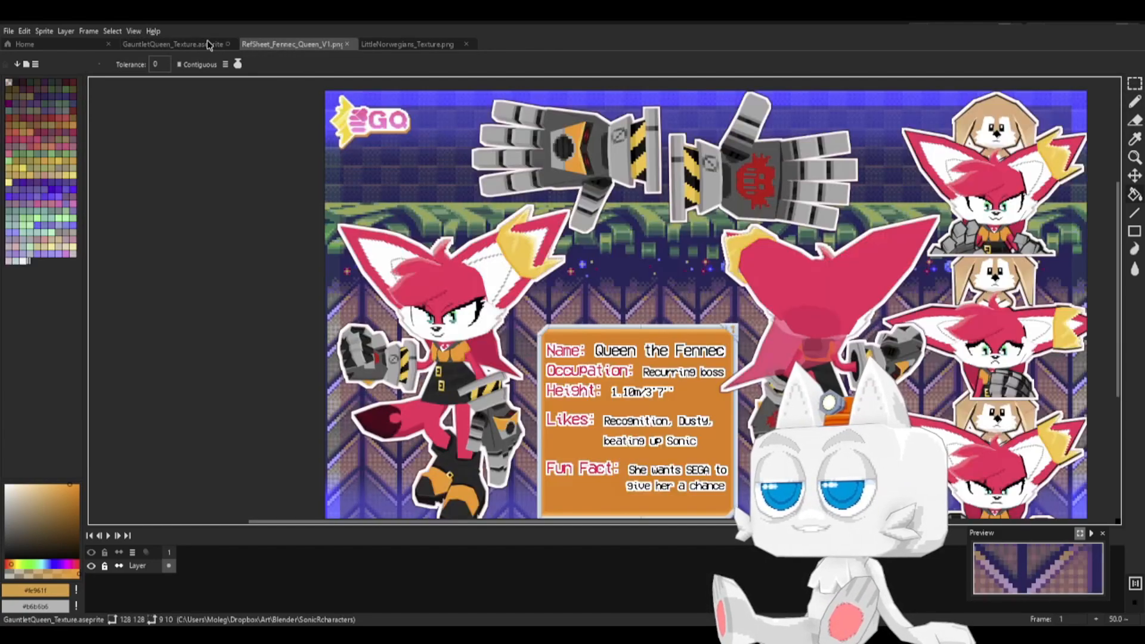
pyautogui.click(182, 50)
pyautogui.press('b')
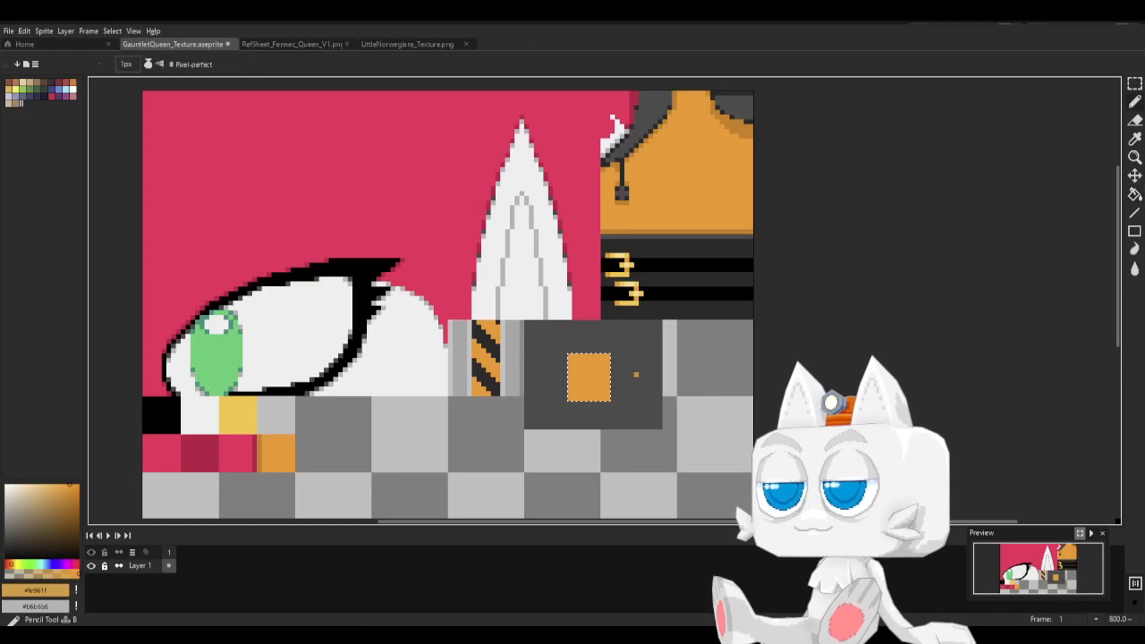
pyautogui.keyDown('alt'); pyautogui.click(617, 370); pyautogui.keyUp('alt')
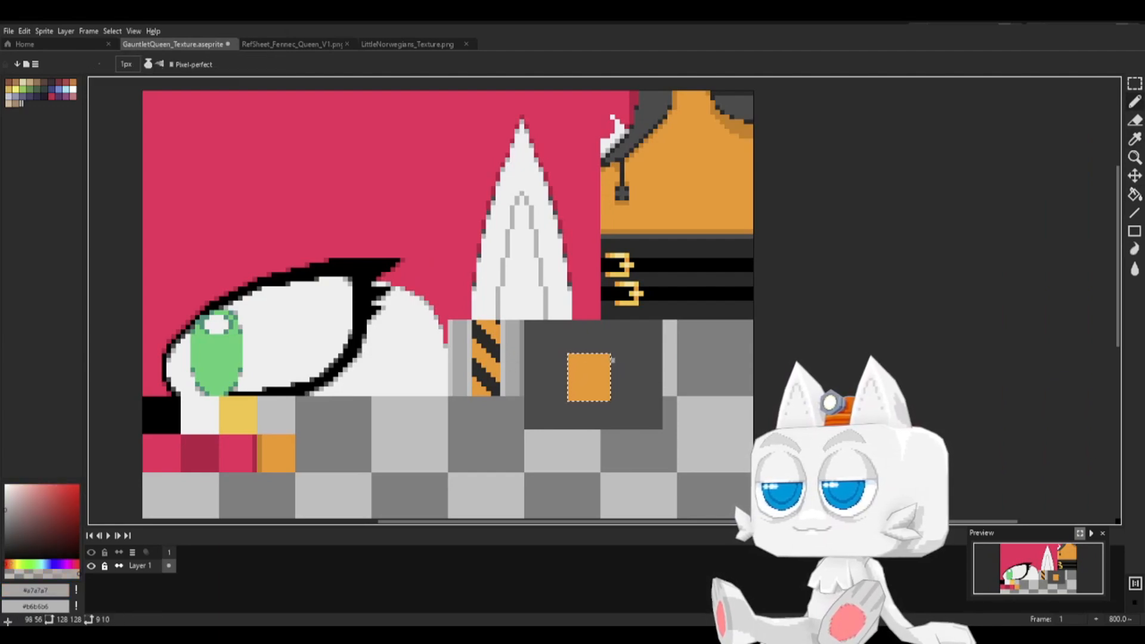
pyautogui.moveTo(598, 356); pyautogui.dragTo(598, 399)
pyautogui.press('g')
pyautogui.click(605, 378)
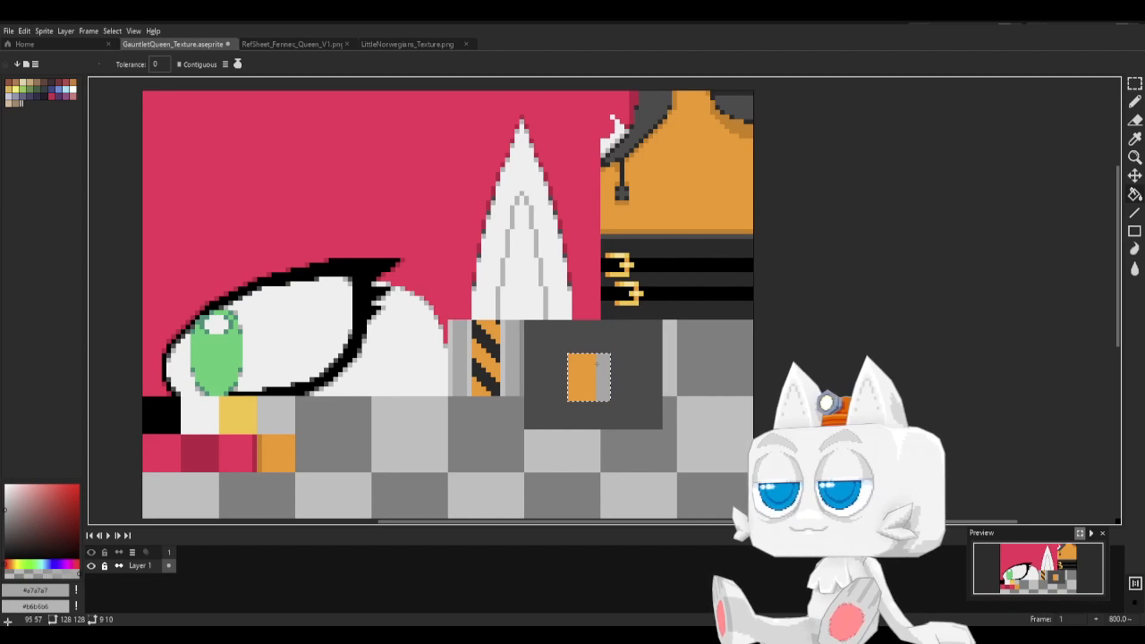
# - Deselect the rectangle and paint over its bottom pixel row with the surrounding dark grey #4b4b4b
pyautogui.scroll(2, 597, 366)
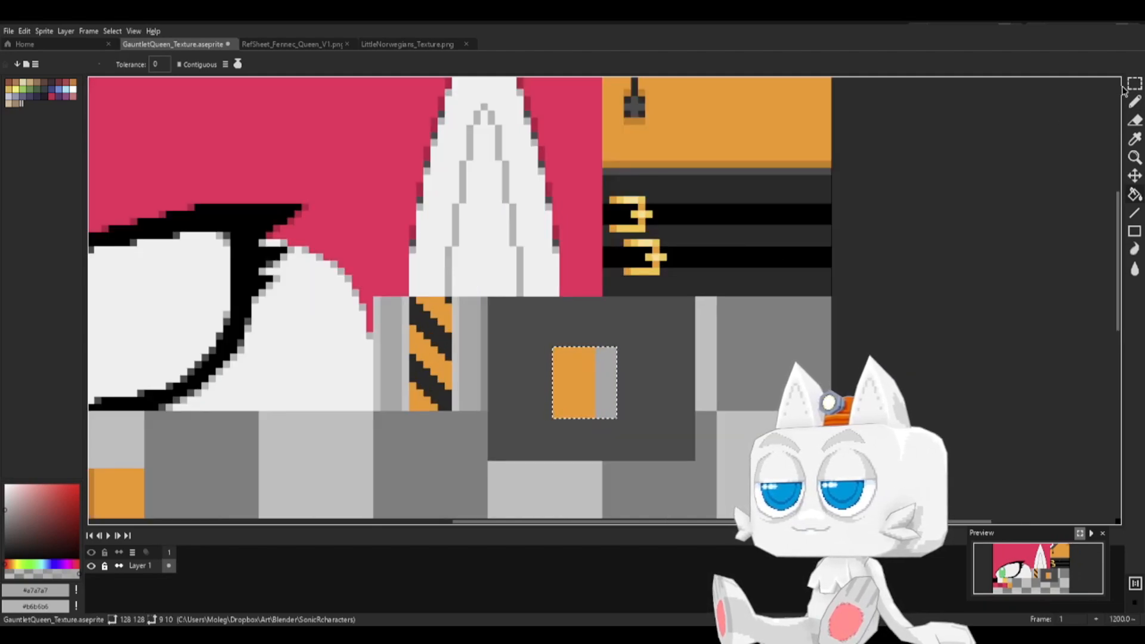
pyautogui.press('b')
pyautogui.hotkey('ctrl', 'd')
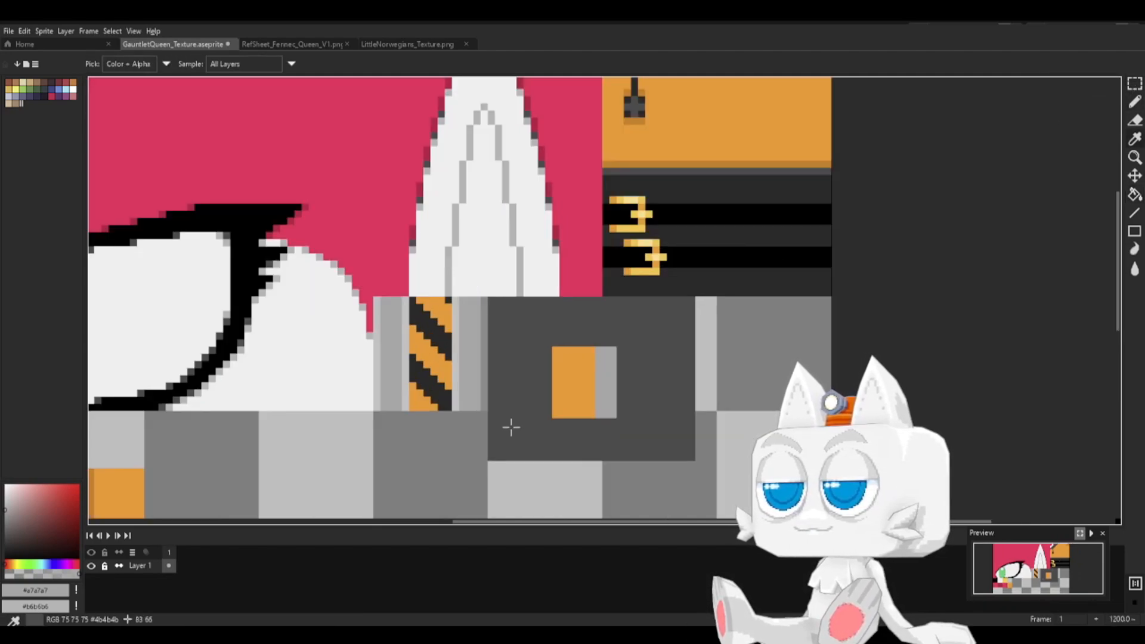
pyautogui.keyDown('alt'); pyautogui.click(537, 415); pyautogui.keyUp('alt')
pyautogui.moveTo(562, 413); pyautogui.dragTo(636, 412)
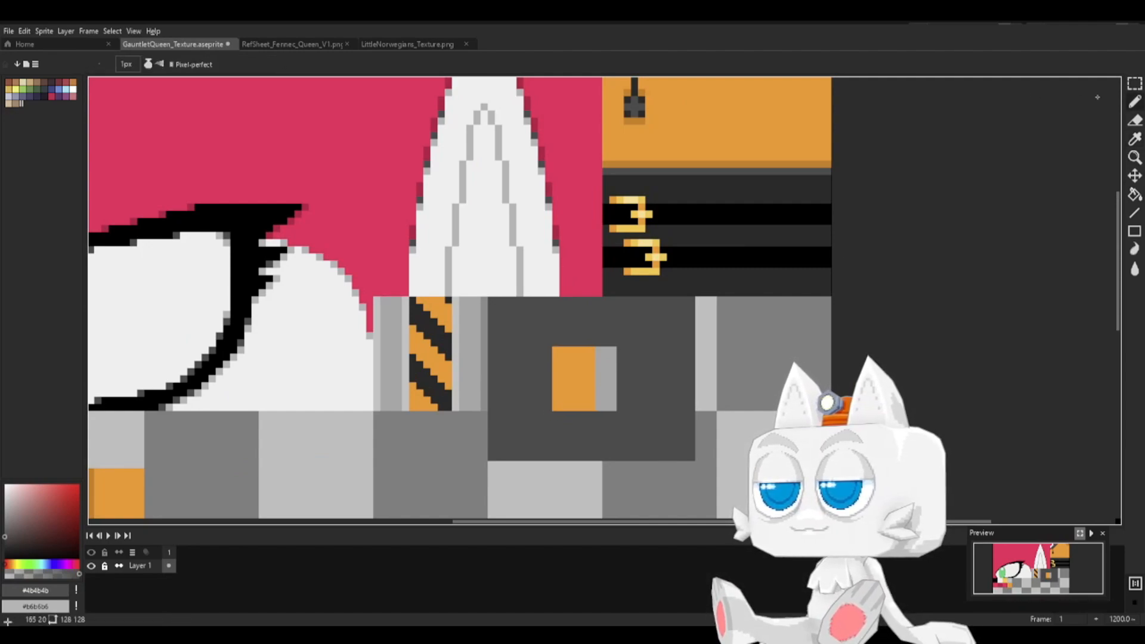
# - Measure the margins above and below the orange and grey square with temporary rectangular selections
pyautogui.click(1136, 84)
pyautogui.moveTo(588, 297); pyautogui.dragTo(618, 348)
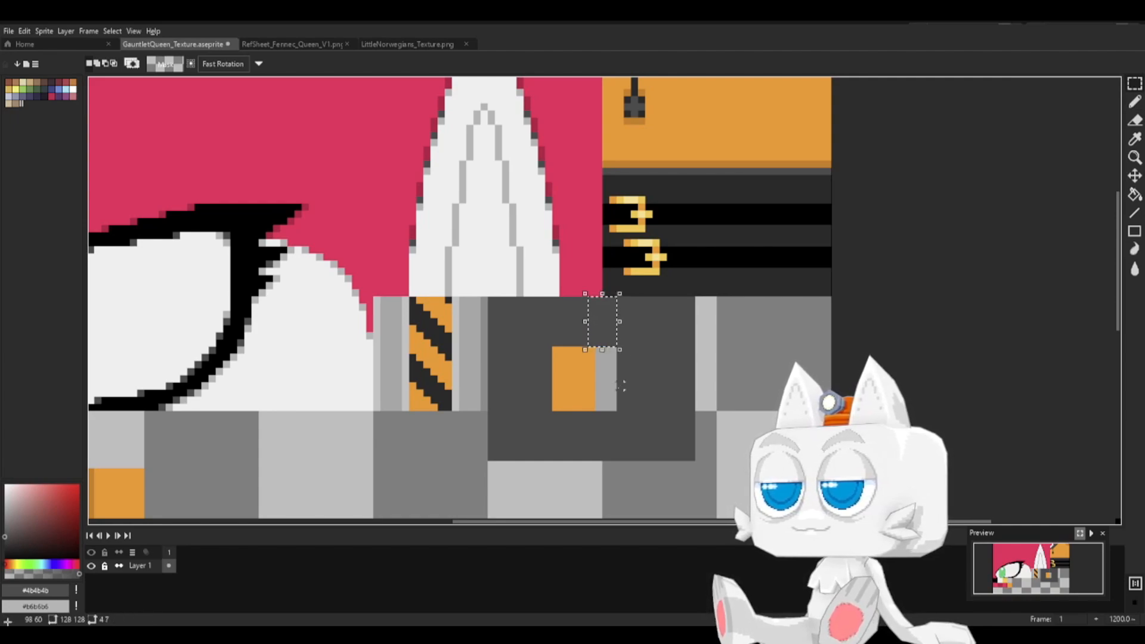
pyautogui.hotkey('ctrl', 'd')
pyautogui.moveTo(588, 412); pyautogui.dragTo(608, 460)
pyautogui.hotkey('ctrl', 'd')
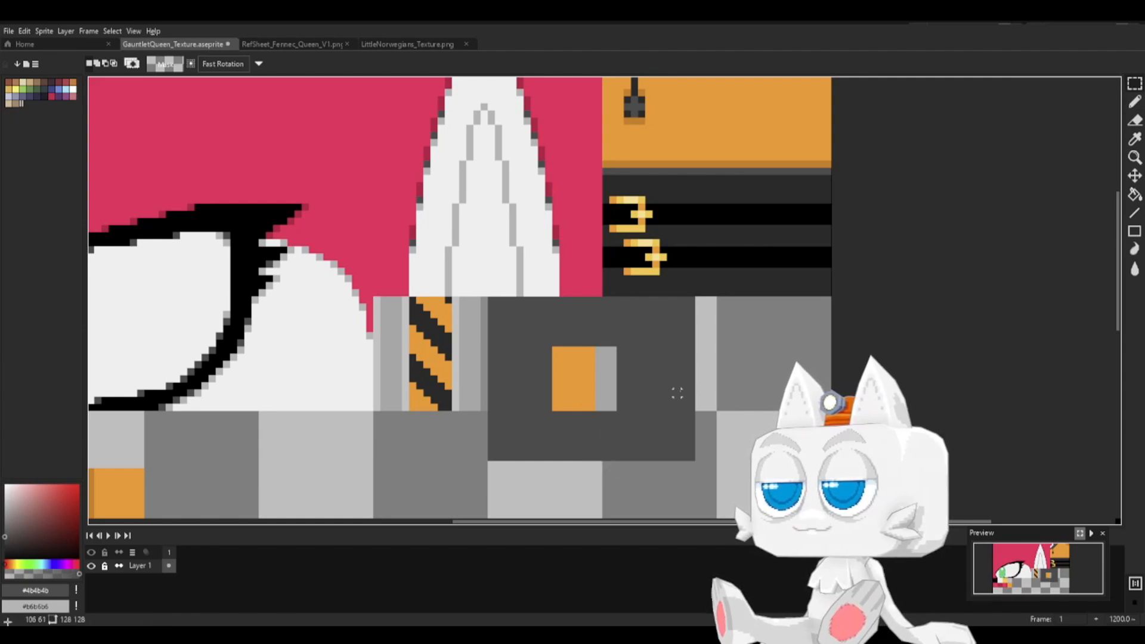
# - Check the reference sheet again and paint a small rounded black dot at the centre of the square where orange meets grey
pyautogui.click(308, 45)
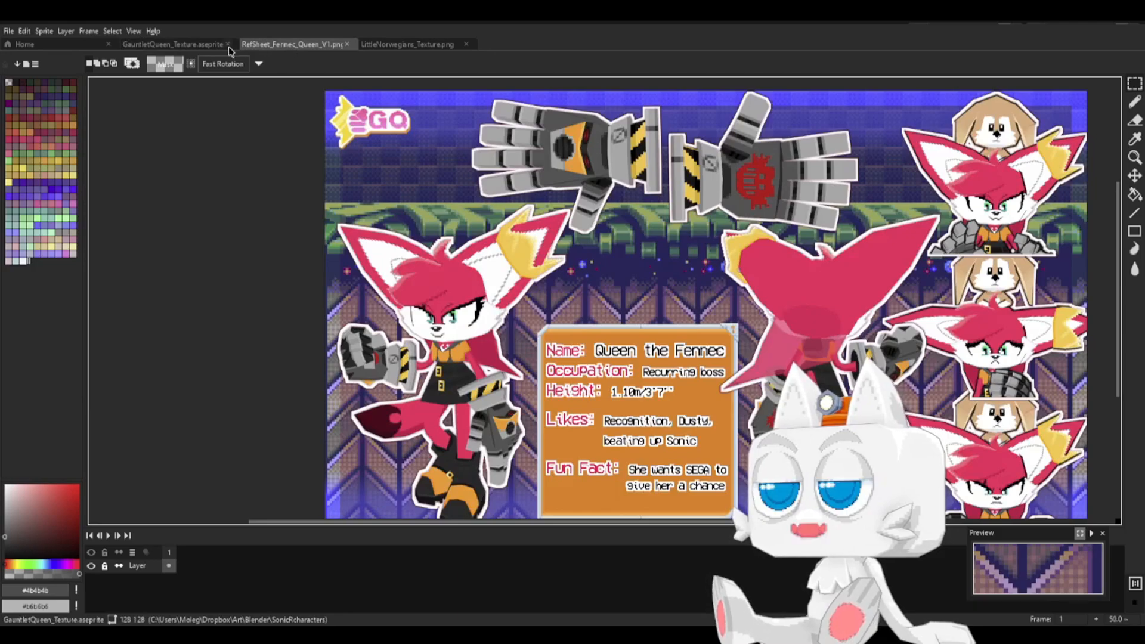
pyautogui.click(196, 46)
pyautogui.press('i')
pyautogui.click(715, 259)
pyautogui.press('b')
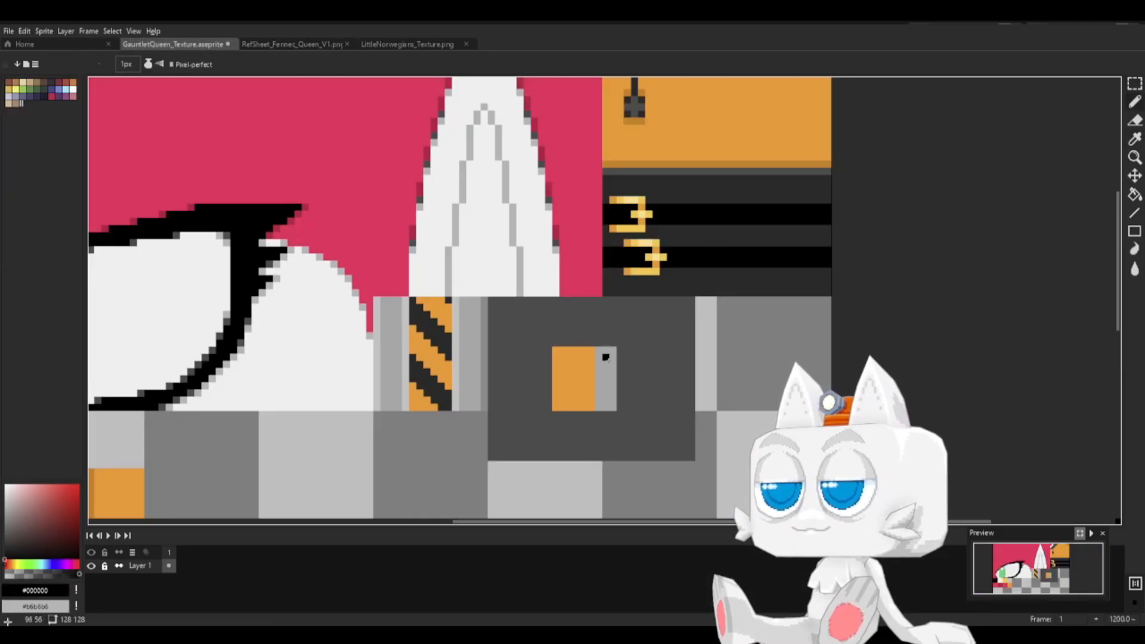
pyautogui.moveTo(595, 385); pyautogui.dragTo(596, 371)
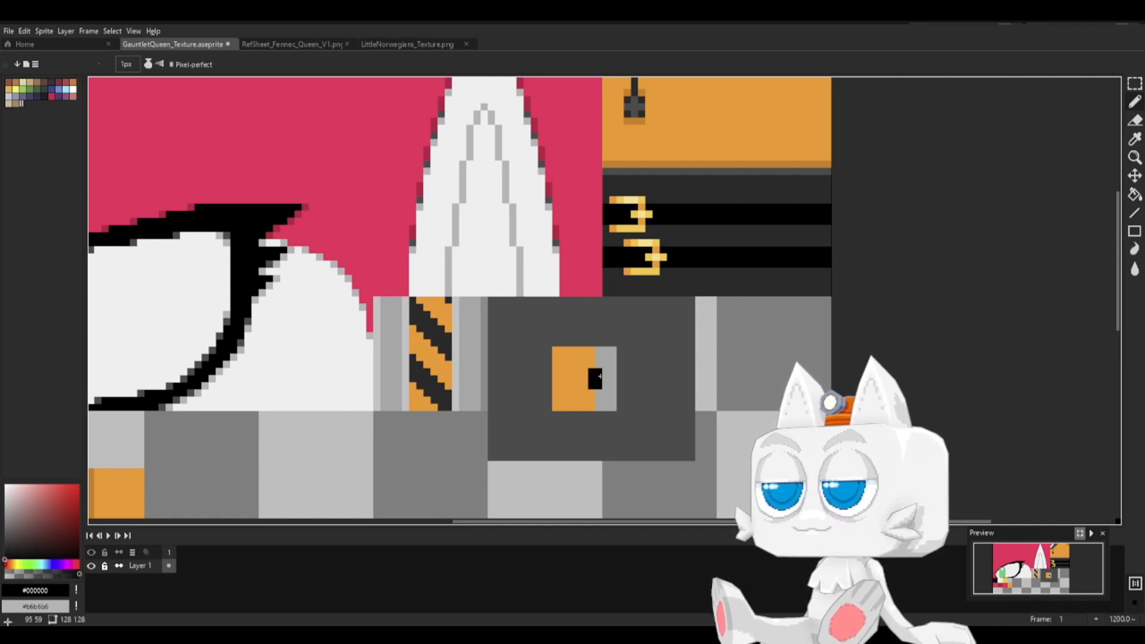
pyautogui.click(606, 379)
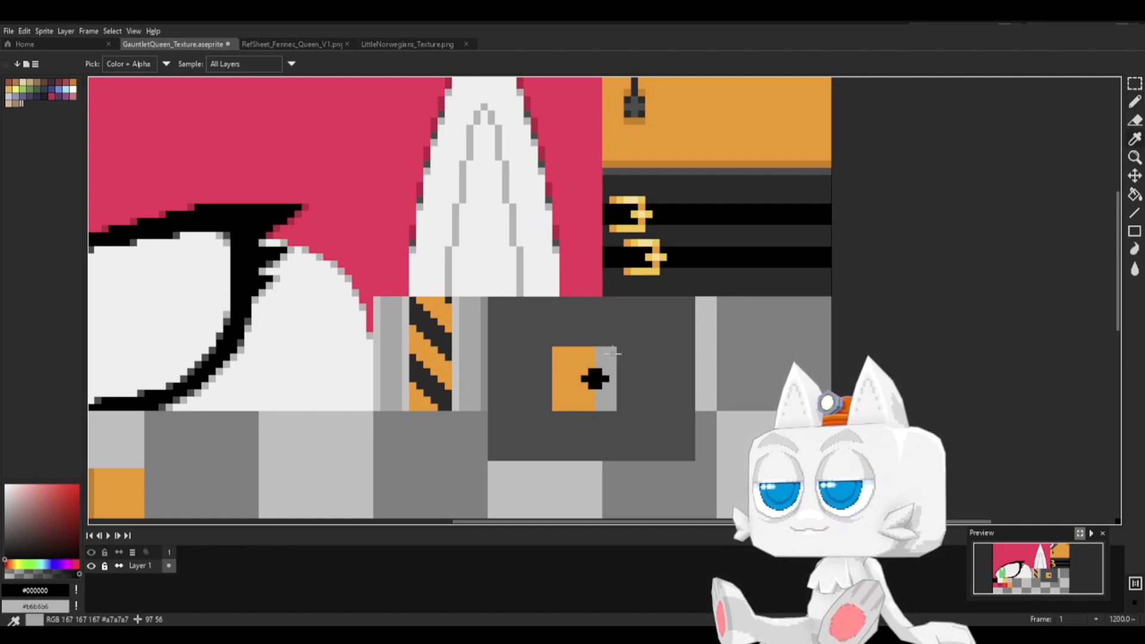
# - Widen the square's light grey part by one pixel column and outline the whole square in near-black #252525
pyautogui.keyDown('alt'); pyautogui.click(609, 358); pyautogui.keyUp('alt')
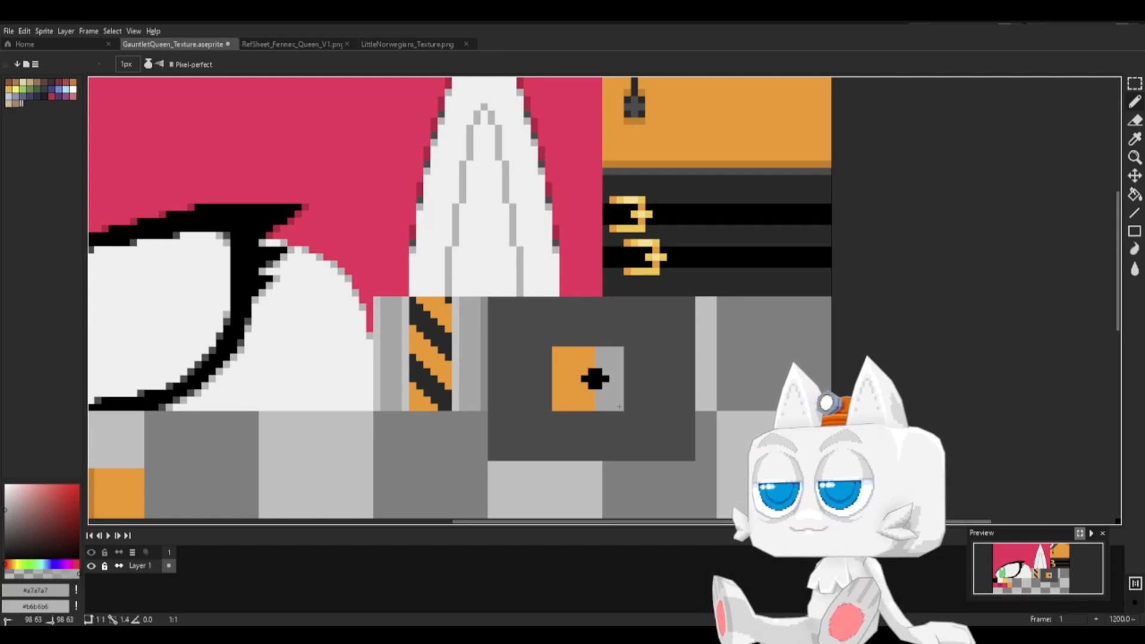
pyautogui.keyDown('alt'); pyautogui.click(678, 188); pyautogui.keyUp('alt')
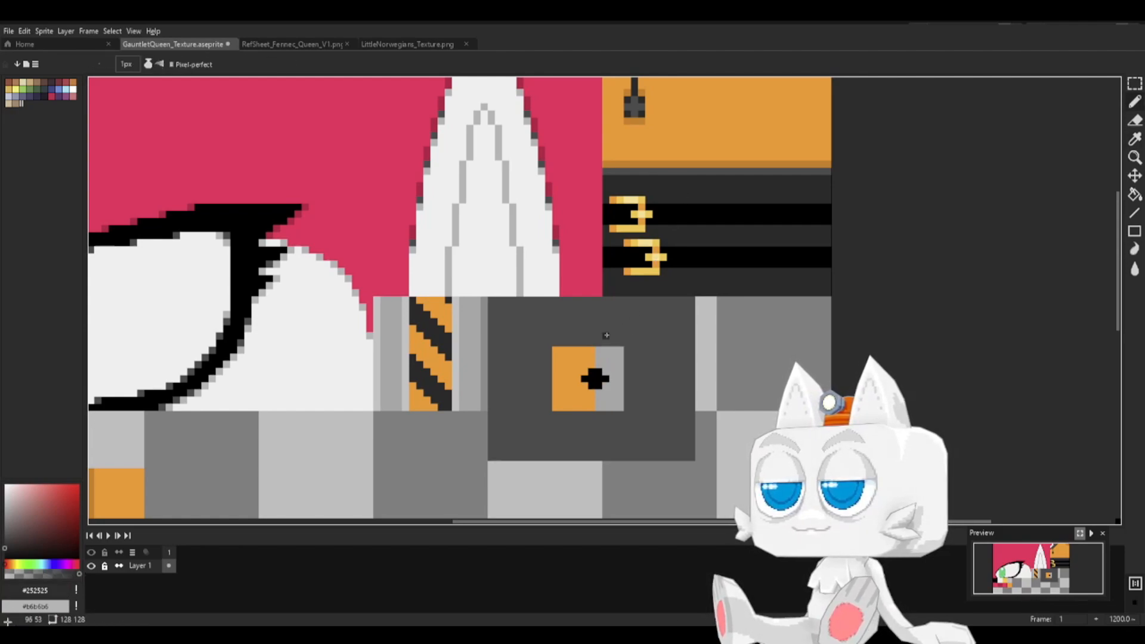
pyautogui.moveTo(557, 343)
pyautogui.mouseDown()
pyautogui.moveTo(623, 340)
pyautogui.moveTo(625, 413)
pyautogui.moveTo(568, 417)
pyautogui.moveTo(548, 395)
pyautogui.moveTo(548, 359)
pyautogui.mouseUp()
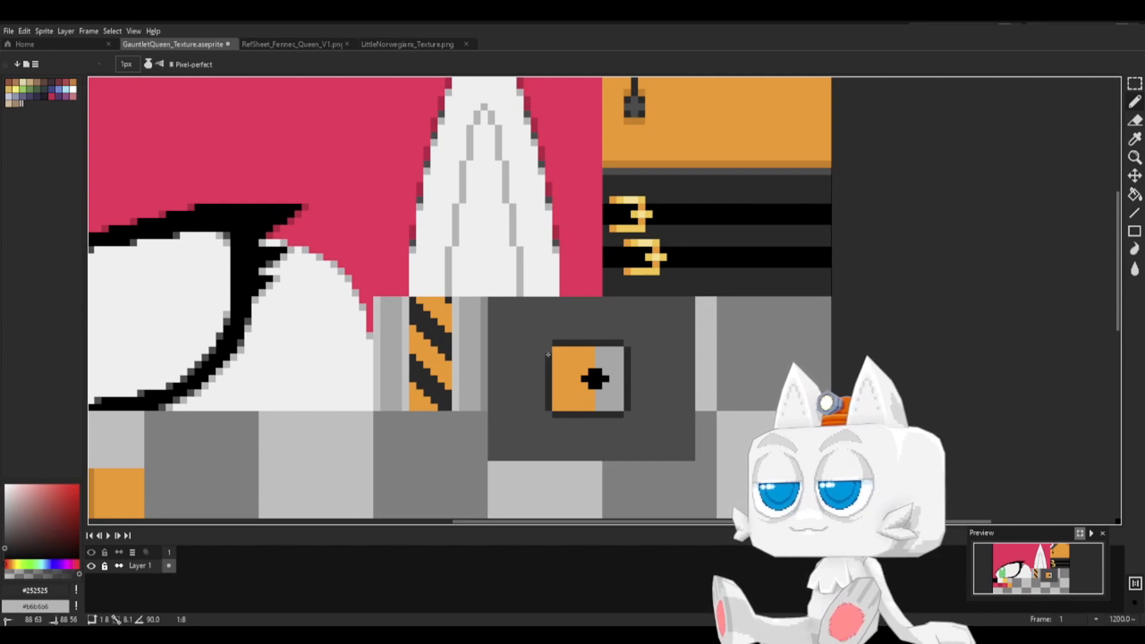
# - Shade the outer edges and corners of the square with darker orange on the orange part and #8d8d8d on the grey part
pyautogui.keyDown('alt'); pyautogui.click(646, 164); pyautogui.keyUp('alt')
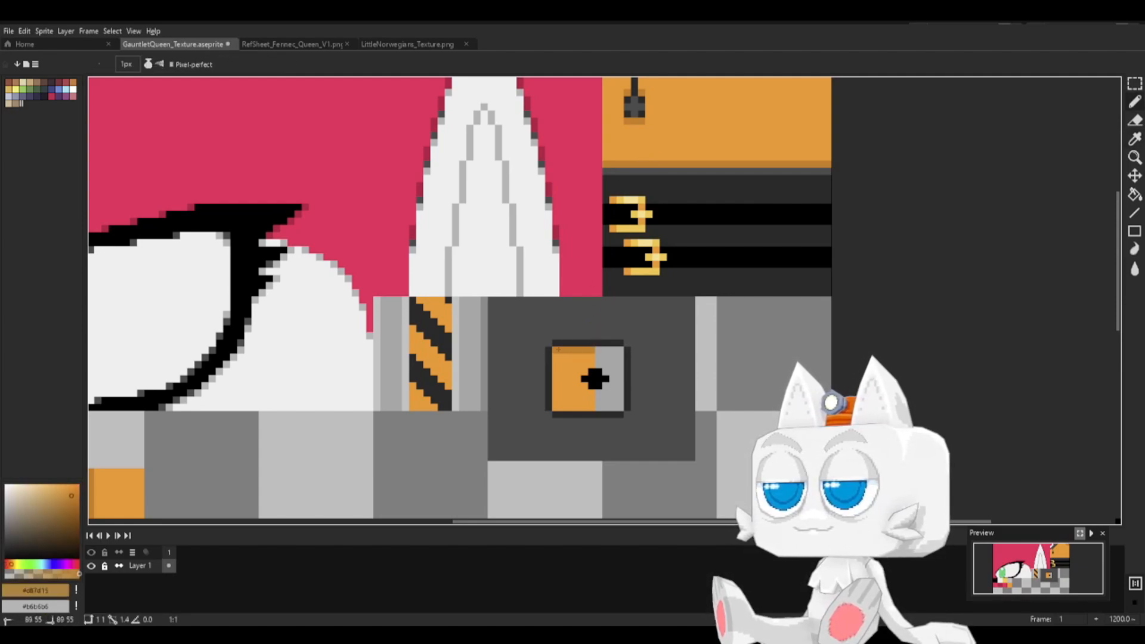
pyautogui.keyDown('shift'); pyautogui.moveTo(555, 408); pyautogui.dragTo(589, 407); pyautogui.keyUp('shift')
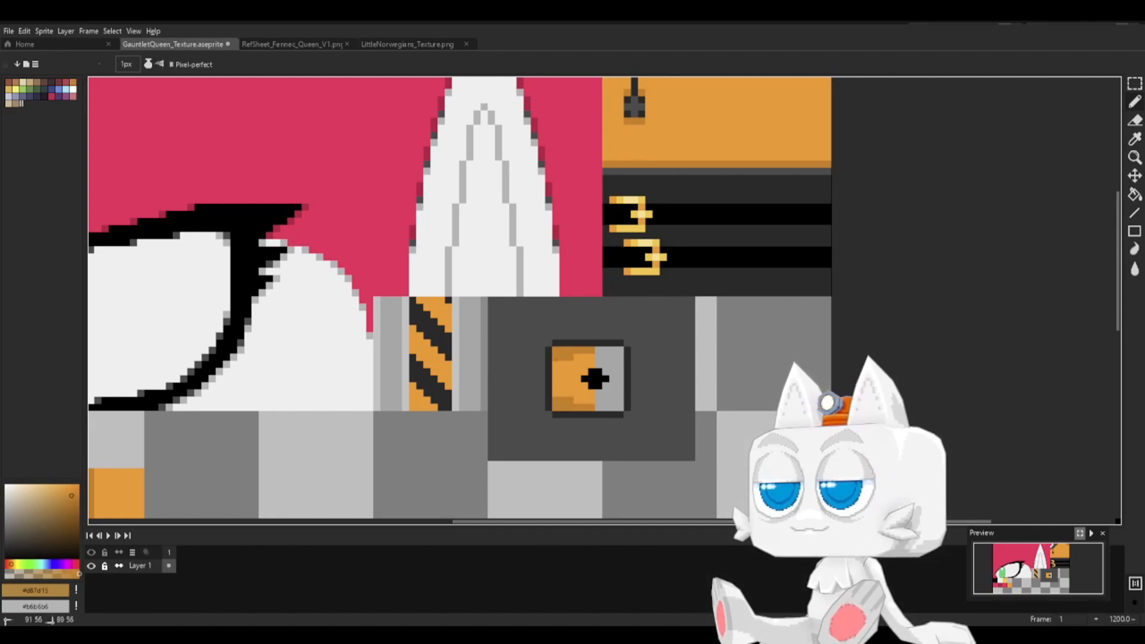
pyautogui.press('alt')
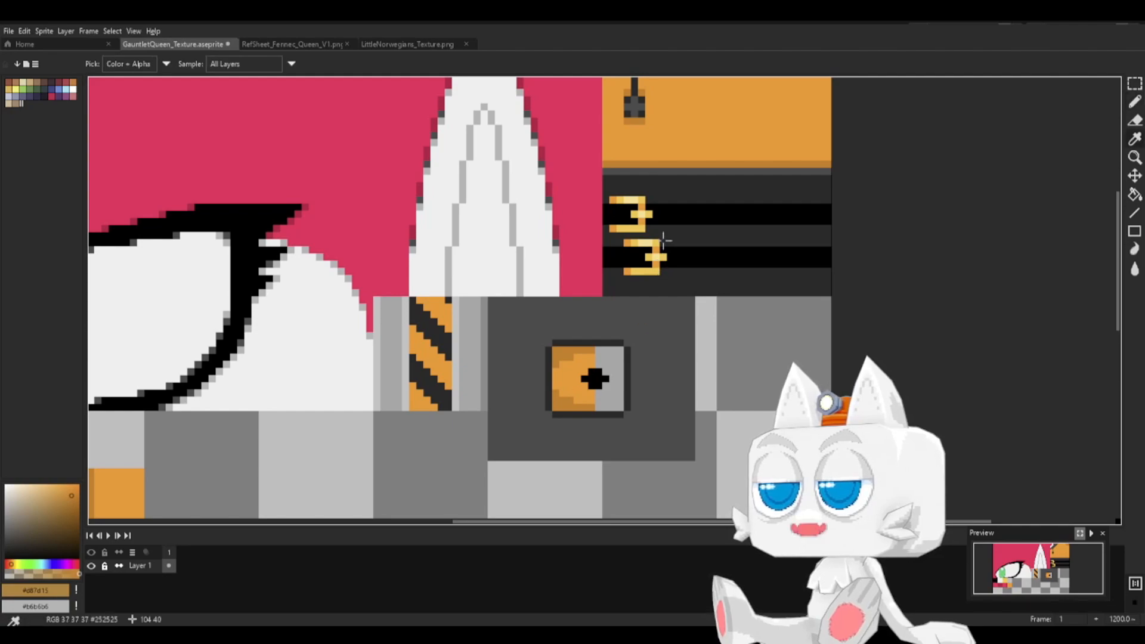
pyautogui.keyDown('alt'); pyautogui.click(478, 337); pyautogui.keyUp('alt')
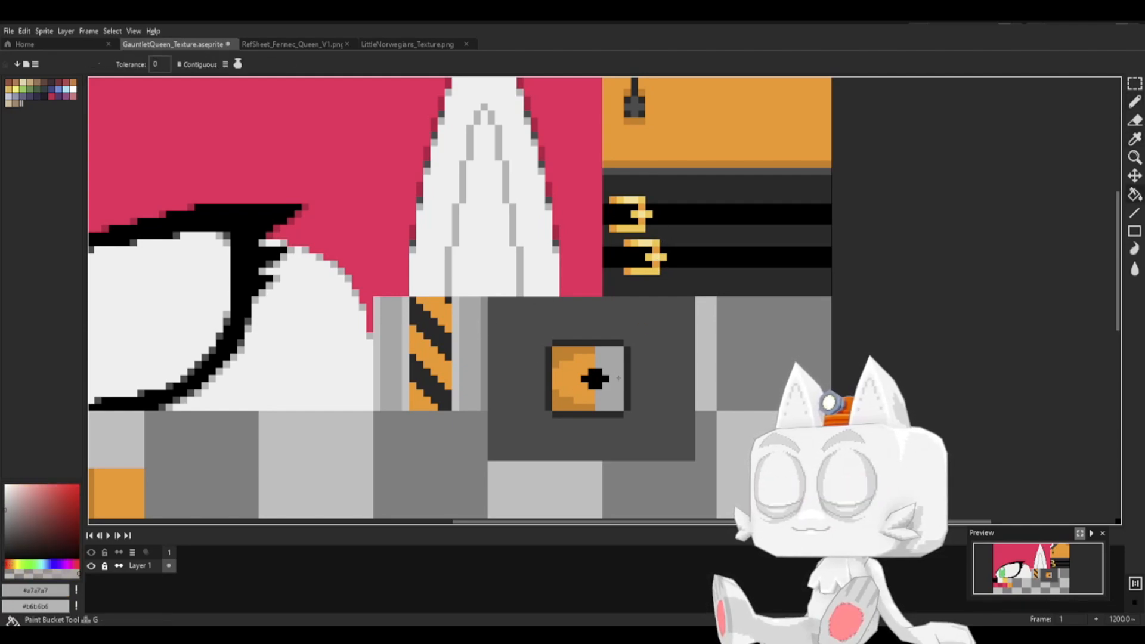
pyautogui.press('b')
pyautogui.keyDown('alt'); pyautogui.click(485, 338); pyautogui.keyUp('alt')
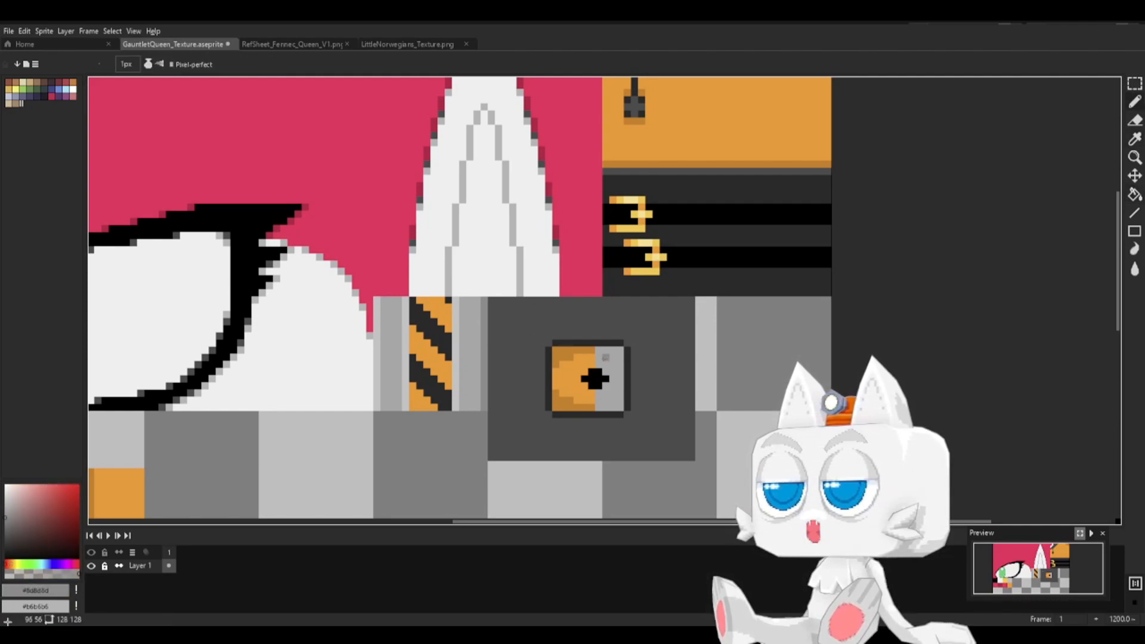
pyautogui.moveTo(623, 353); pyautogui.dragTo(620, 409)
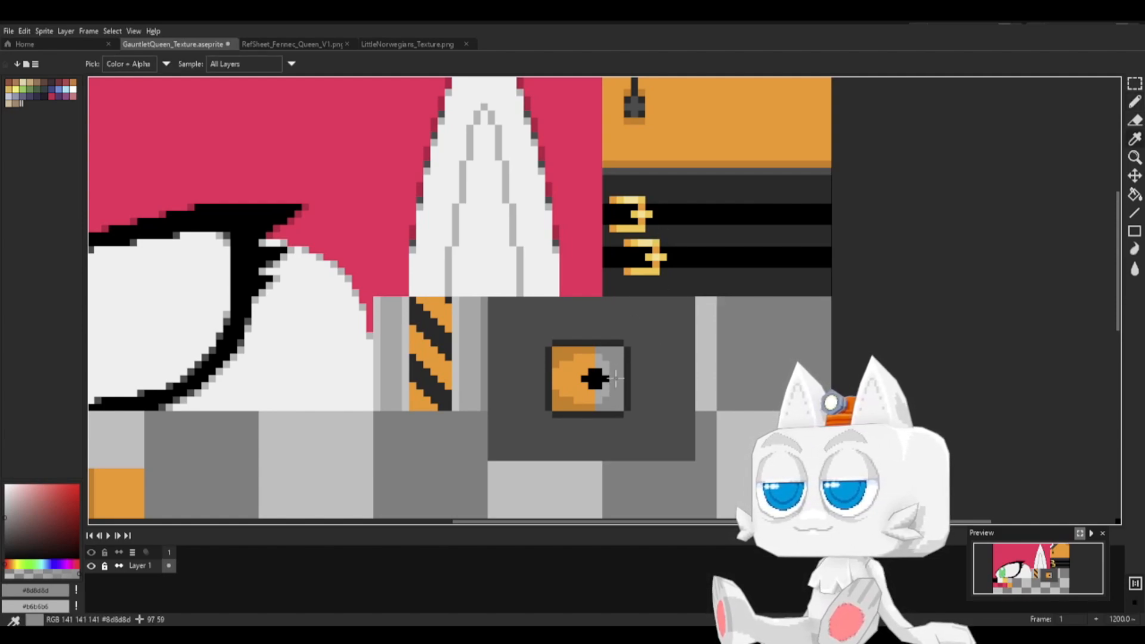
# - Touch up the shading of the emblem square, darkening the grey part's outer corners with #4b4b4b, and save the texture
pyautogui.keyDown('alt'); pyautogui.click(582, 380); pyautogui.keyUp('alt')
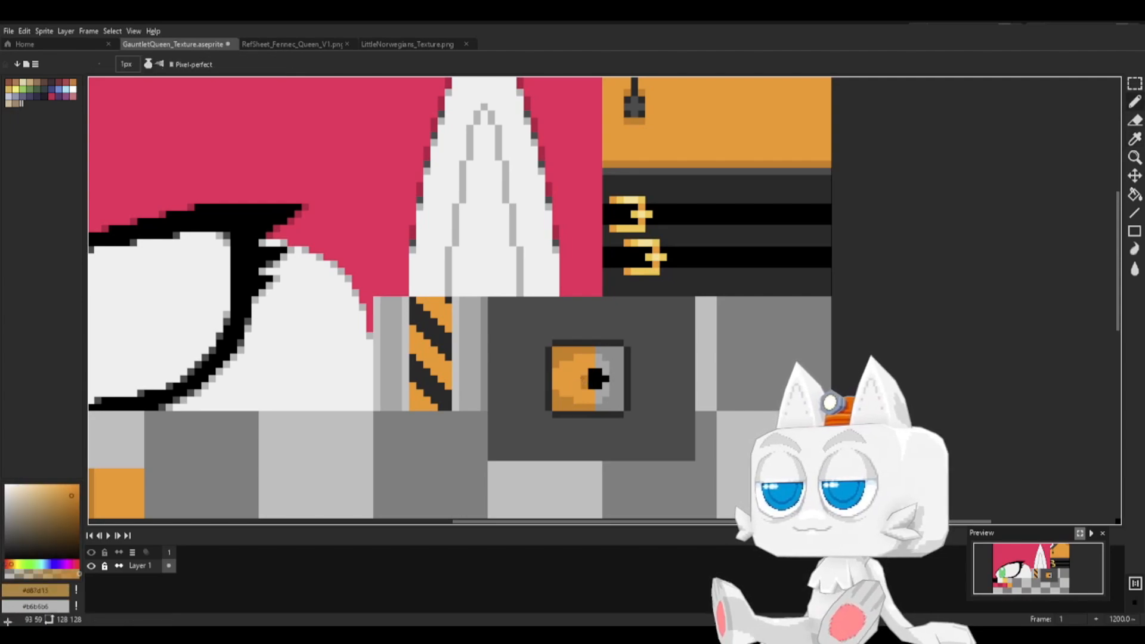
pyautogui.keyDown('alt'); pyautogui.click(606, 406); pyautogui.keyUp('alt')
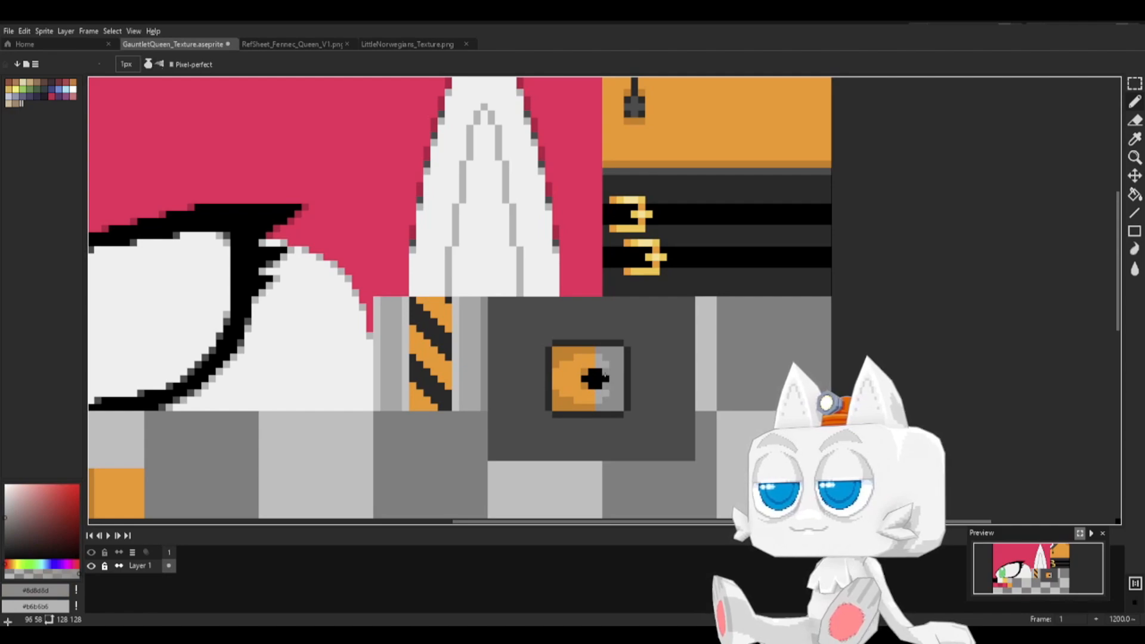
pyautogui.keyDown('alt'); pyautogui.click(649, 173); pyautogui.keyUp('alt')
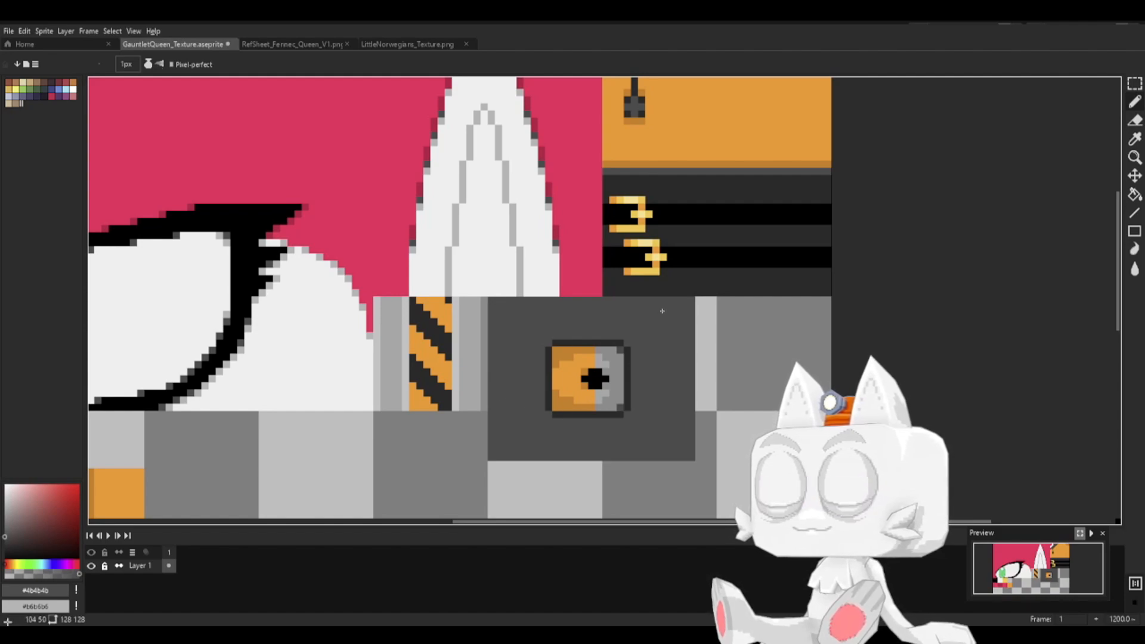
pyautogui.hotkey('ctrl', 's')
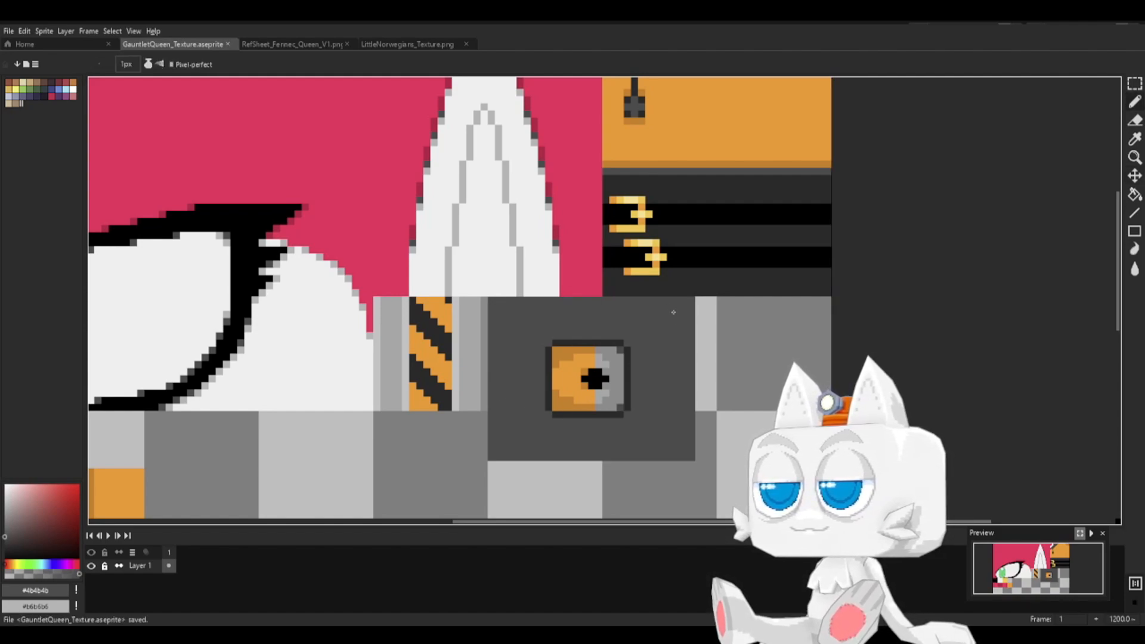
# - Check the reference sheet and fill a vertical strip along the palm tile's right side with grey #8d8d8d
pyautogui.keyDown('alt'); pyautogui.click(618, 370); pyautogui.keyUp('alt')
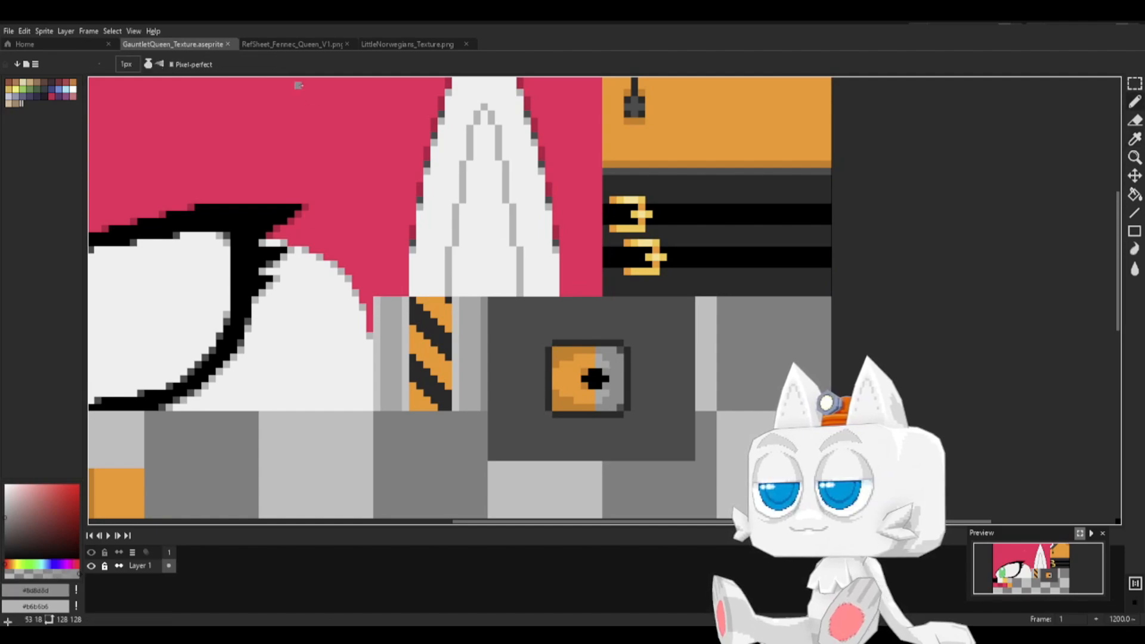
pyautogui.click(325, 46)
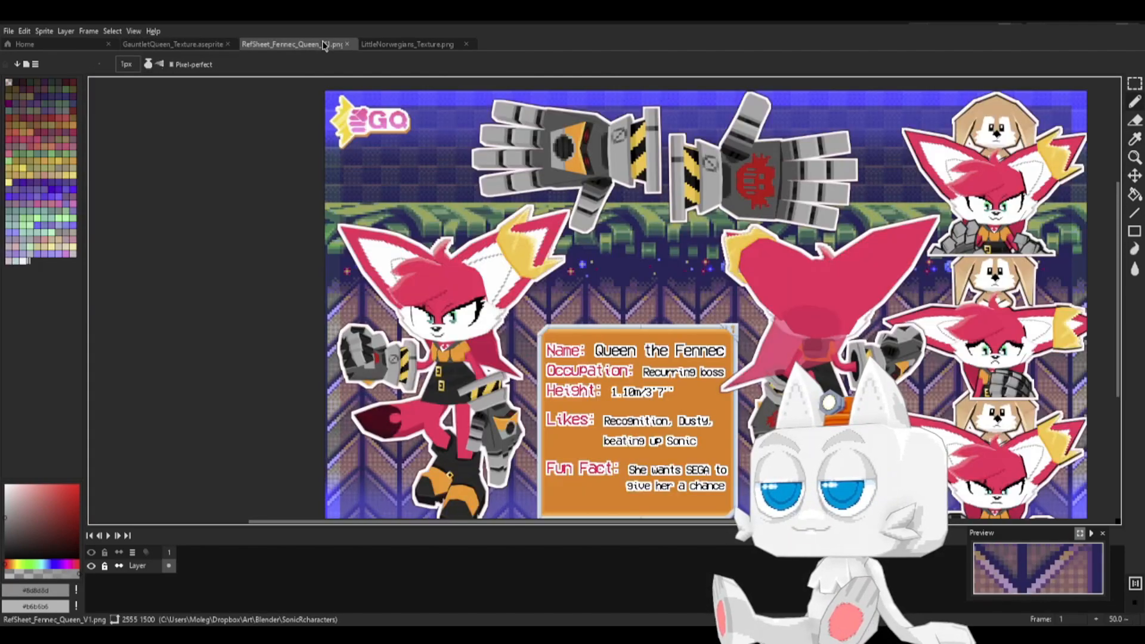
pyautogui.click(203, 47)
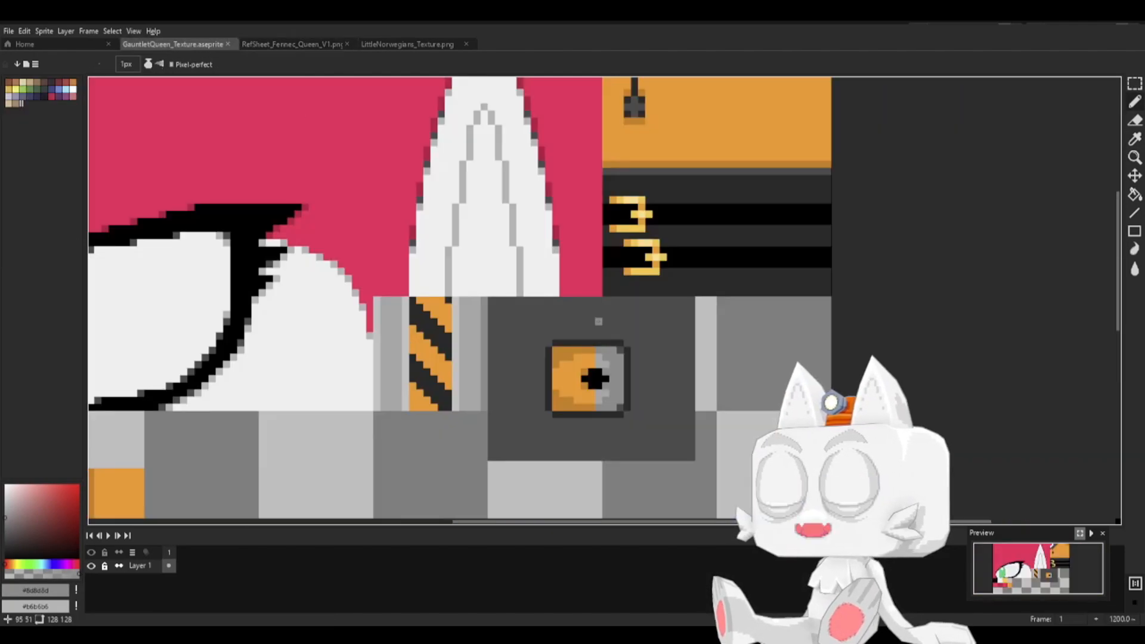
pyautogui.moveTo(648, 300); pyautogui.dragTo(653, 459)
pyautogui.press('g')
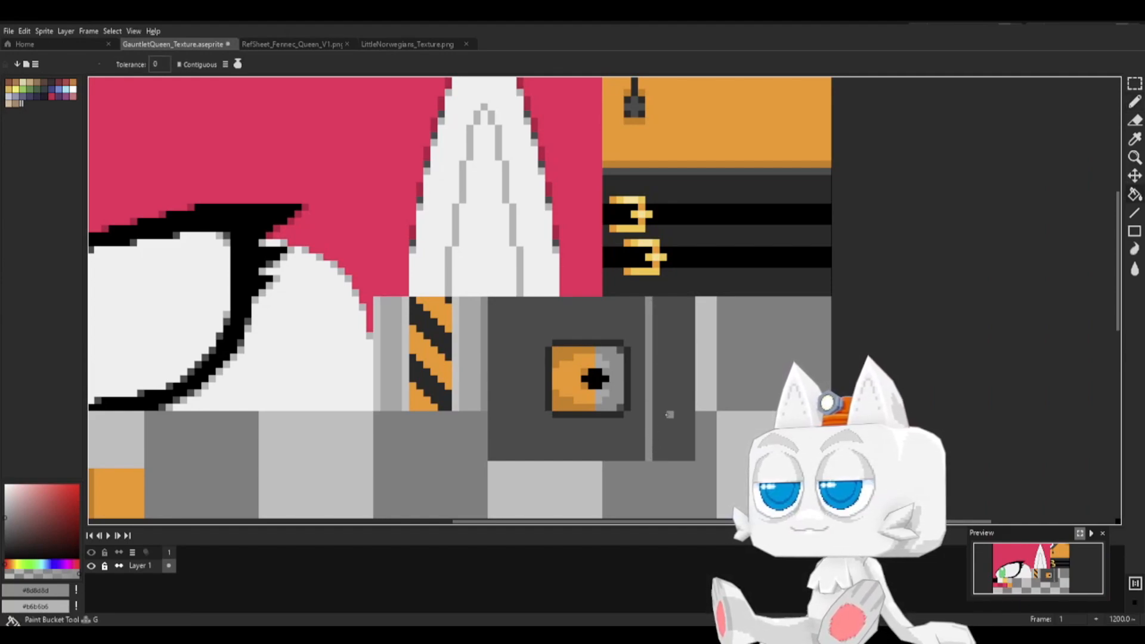
pyautogui.click(668, 389)
pyautogui.press('b')
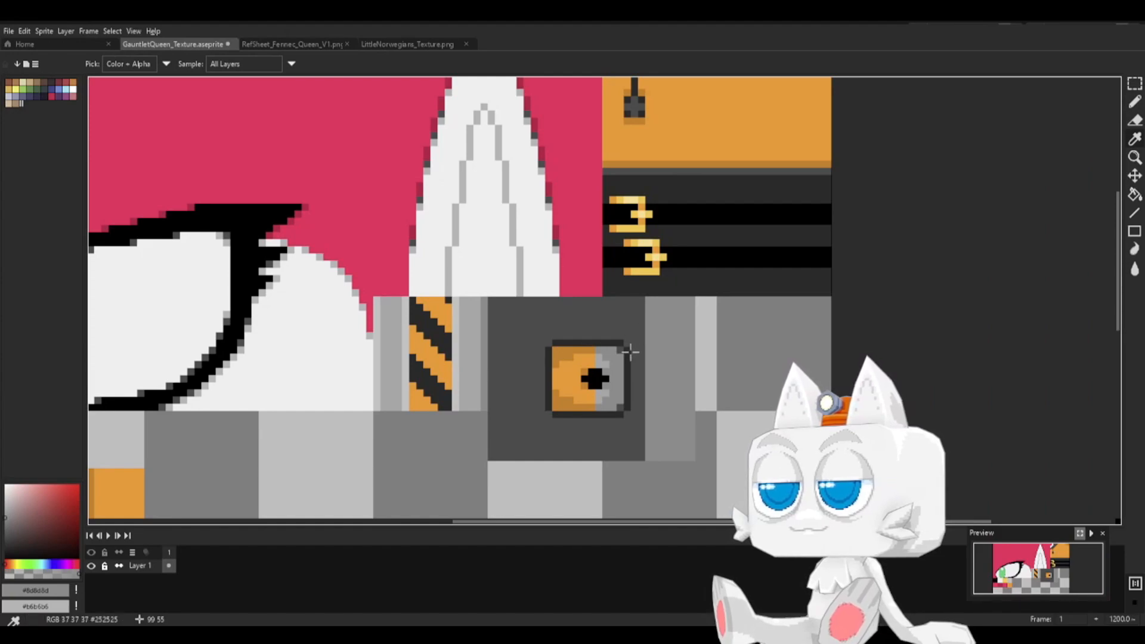
# - Line the grey strip's inner edge with a #252525 column and a #a7a7a7 highlight column beside it, and save
pyautogui.keyDown('alt'); pyautogui.click(650, 306); pyautogui.keyUp('alt')
pyautogui.keyDown('shift'); pyautogui.moveTo(649, 301); pyautogui.dragTo(650, 459); pyautogui.keyUp('shift')
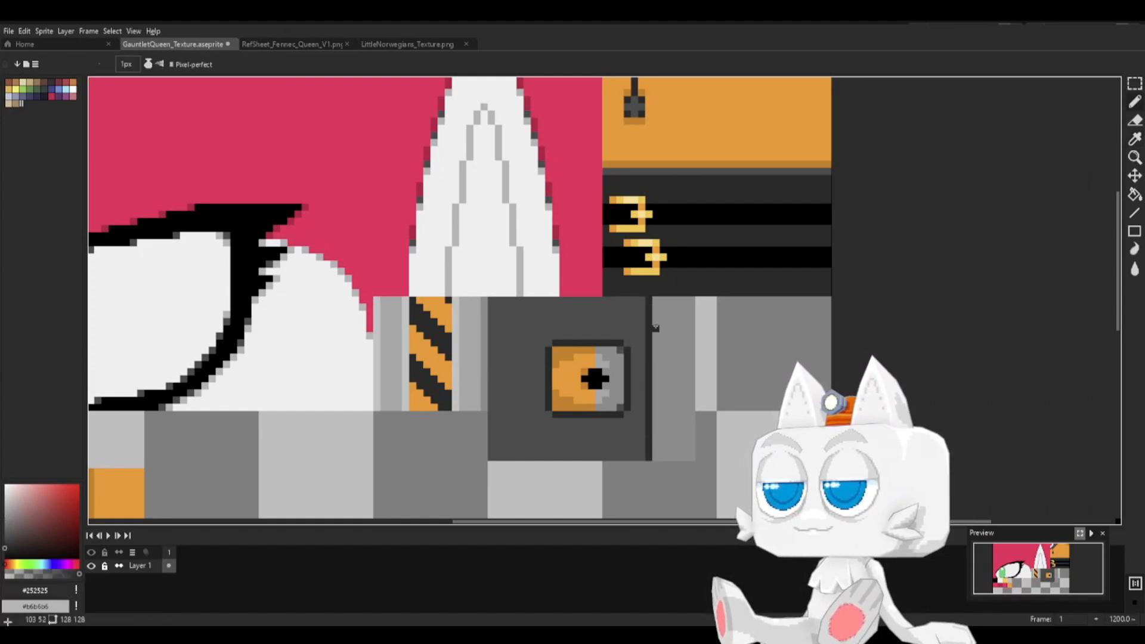
pyautogui.keyDown('alt'); pyautogui.click(607, 365); pyautogui.keyUp('alt')
pyautogui.moveTo(657, 458); pyautogui.dragTo(657, 300)
pyautogui.hotkey('ctrl', 's')
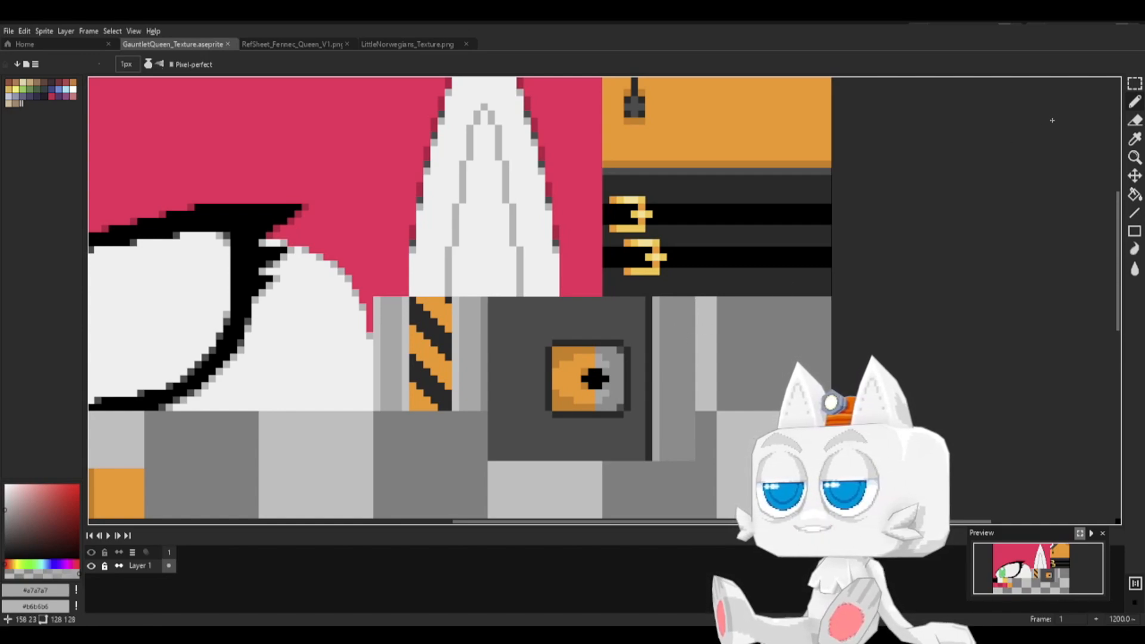
pyautogui.click(1134, 84)
pyautogui.moveTo(613, 415); pyautogui.dragTo(589, 325, button='middle')
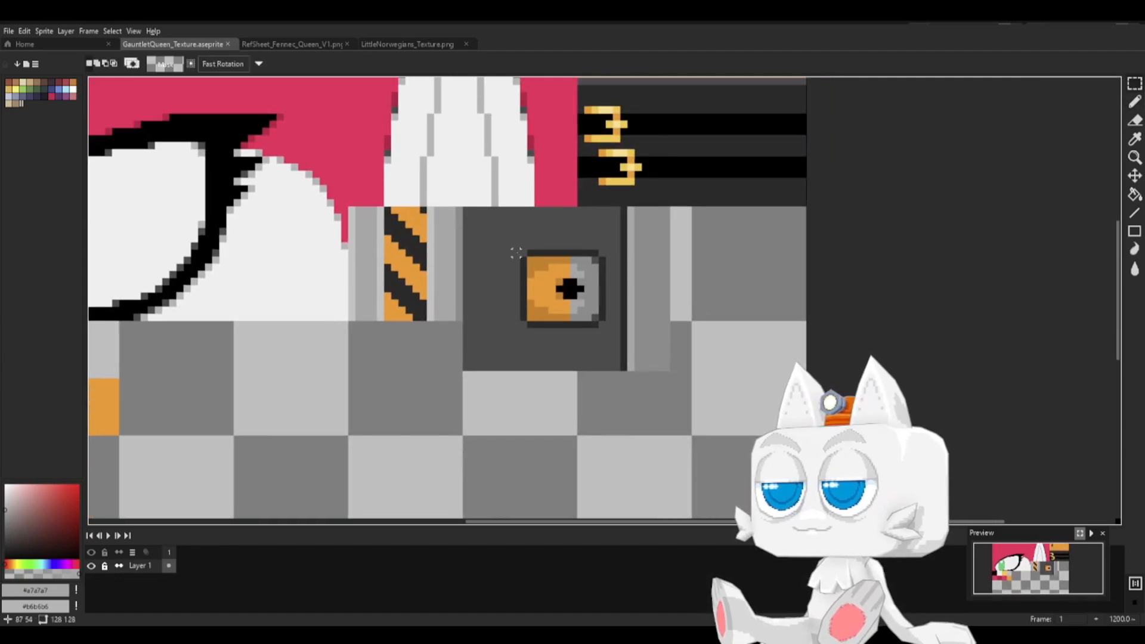
pyautogui.moveTo(469, 210); pyautogui.dragTo(673, 372)
pyautogui.keyDown('ctrl'); pyautogui.moveTo(621, 290); pyautogui.dragTo(620, 457); pyautogui.keyUp('ctrl')
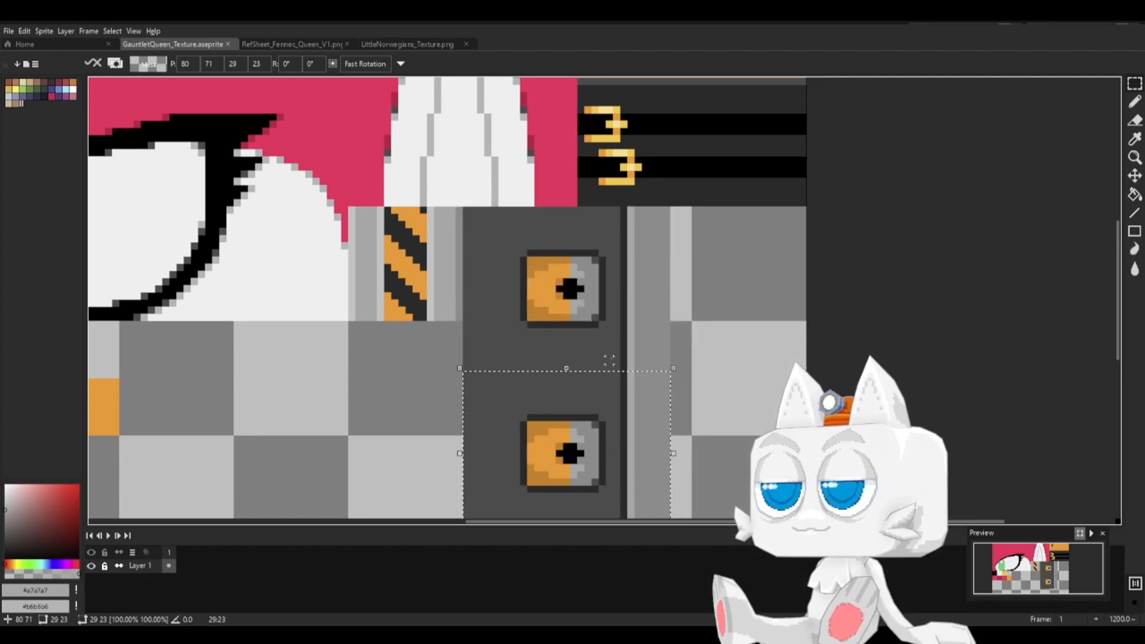
pyautogui.press('Delete')
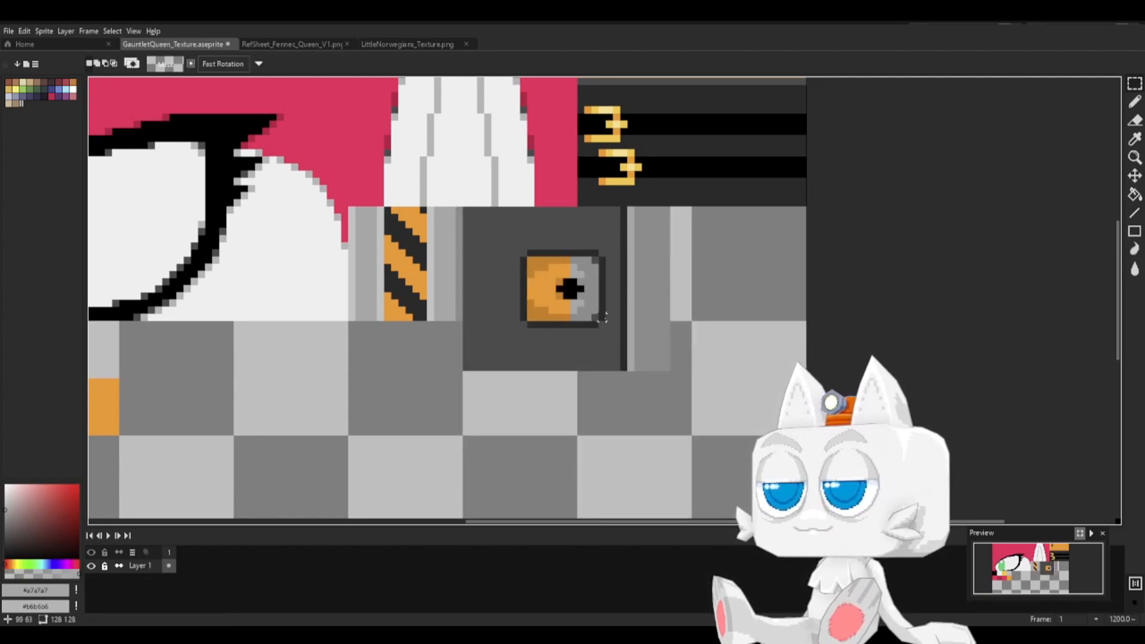
# - Save and export the texture as an image, and reload GauntletQueen_Texture.png in Blender
pyautogui.hotkey('ctrl', 's')
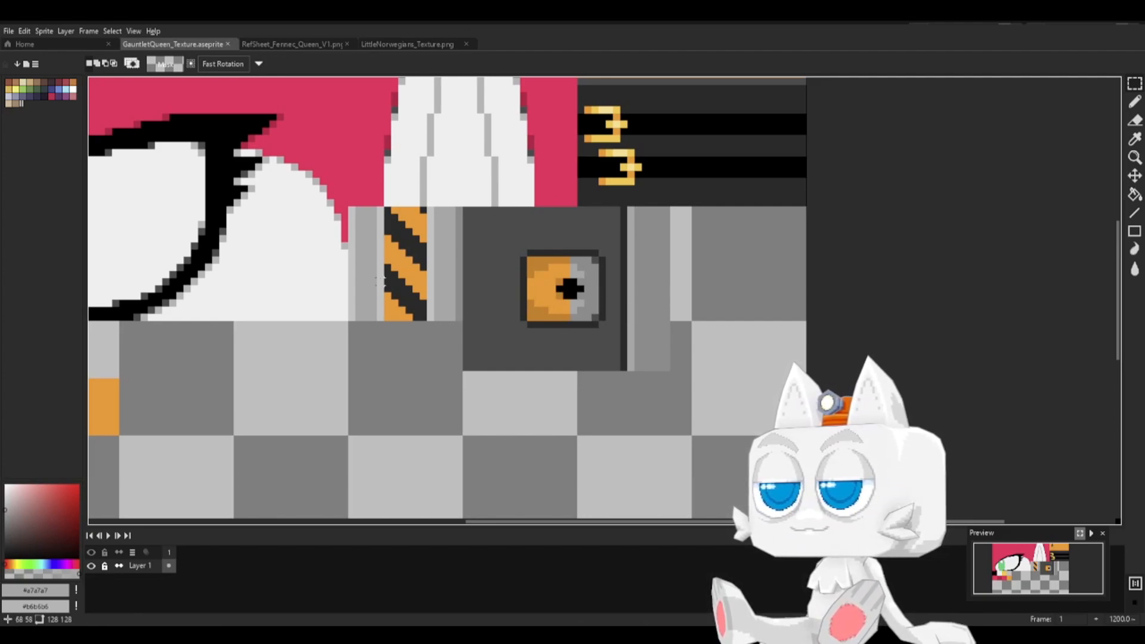
pyautogui.click(12, 30)
pyautogui.moveTo(27, 129)
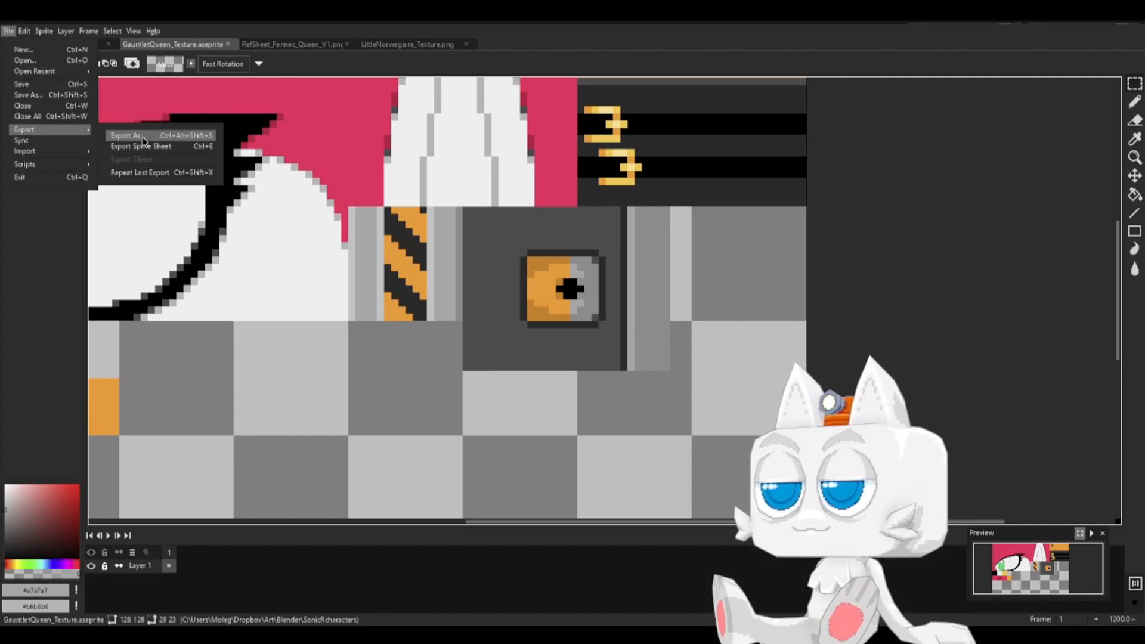
pyautogui.click(144, 141)
pyautogui.click(293, 289)
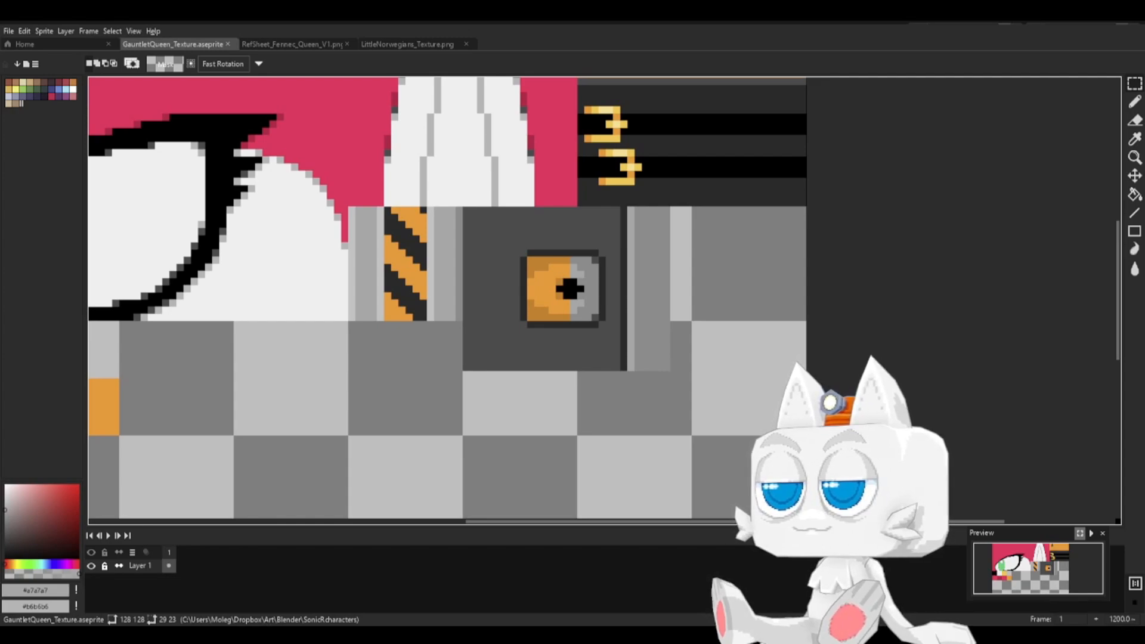
pyautogui.hotkey('alt', 'Tab')
pyautogui.click(451, 112)
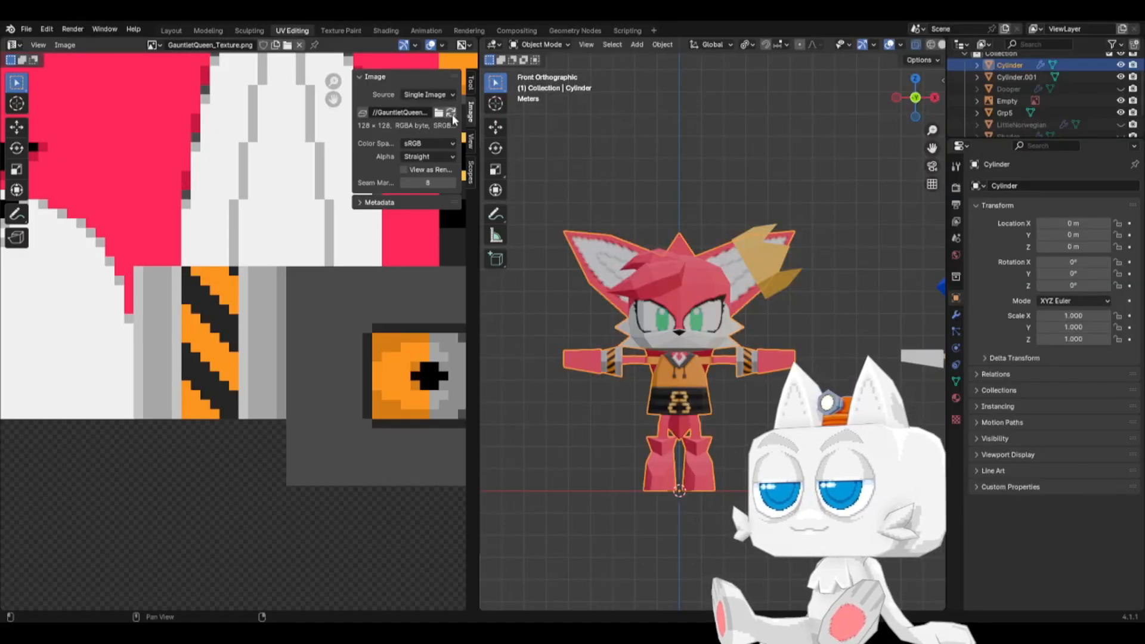
# - Select the linked faces on top of the gauntlet hand and project their UVs from the top view
pyautogui.press('Tab')
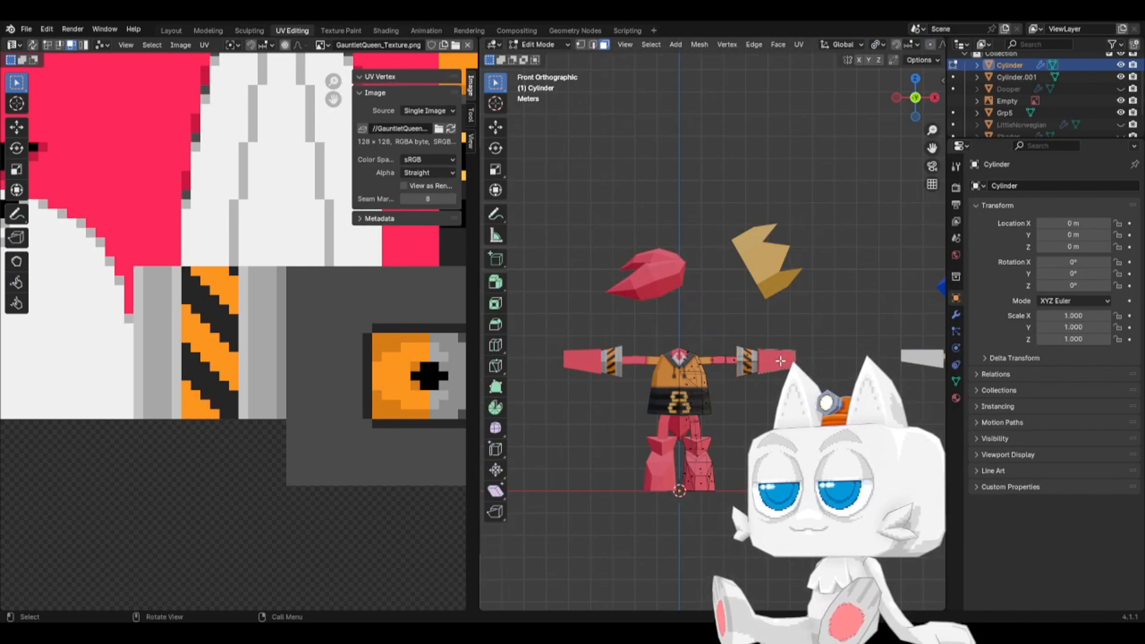
pyautogui.hotkey('ctrl', 'l')
pyautogui.press('KP_7')
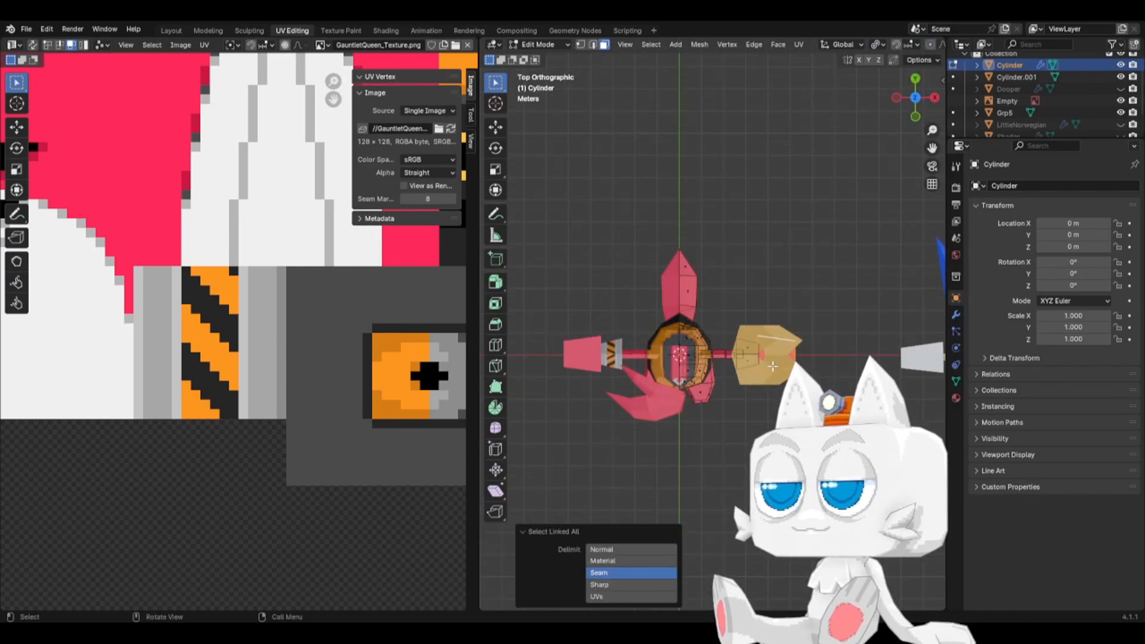
pyautogui.click(799, 44)
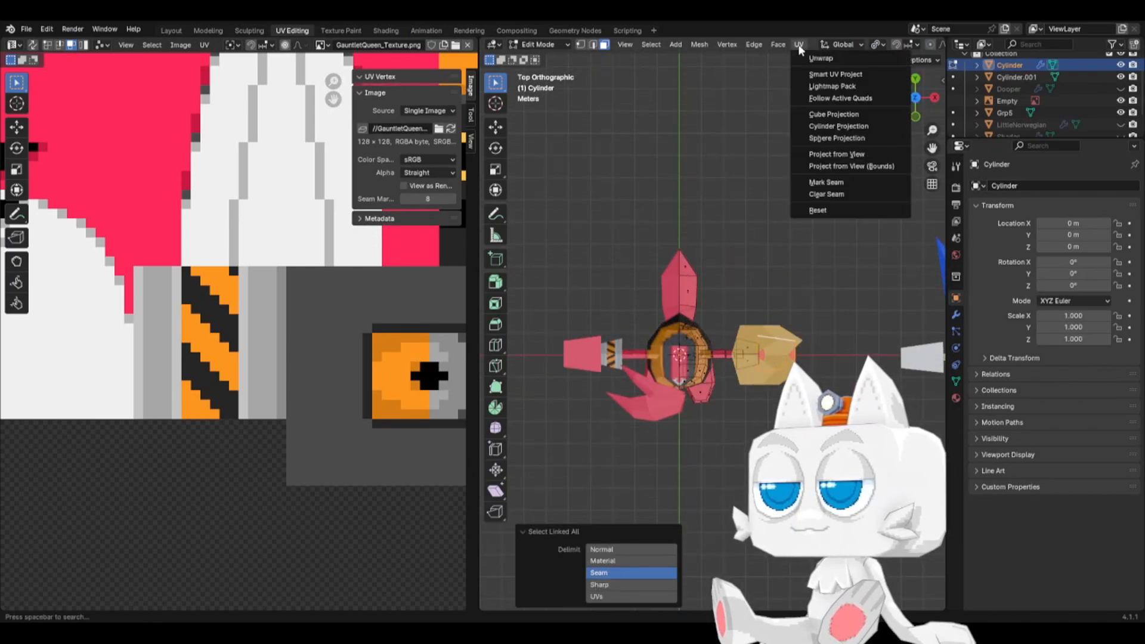
pyautogui.click(837, 154)
# - Move the projected UV island onto the emblem of the palm tile and scale it up about 2.5 times
pyautogui.scroll(-1, 248, 367)
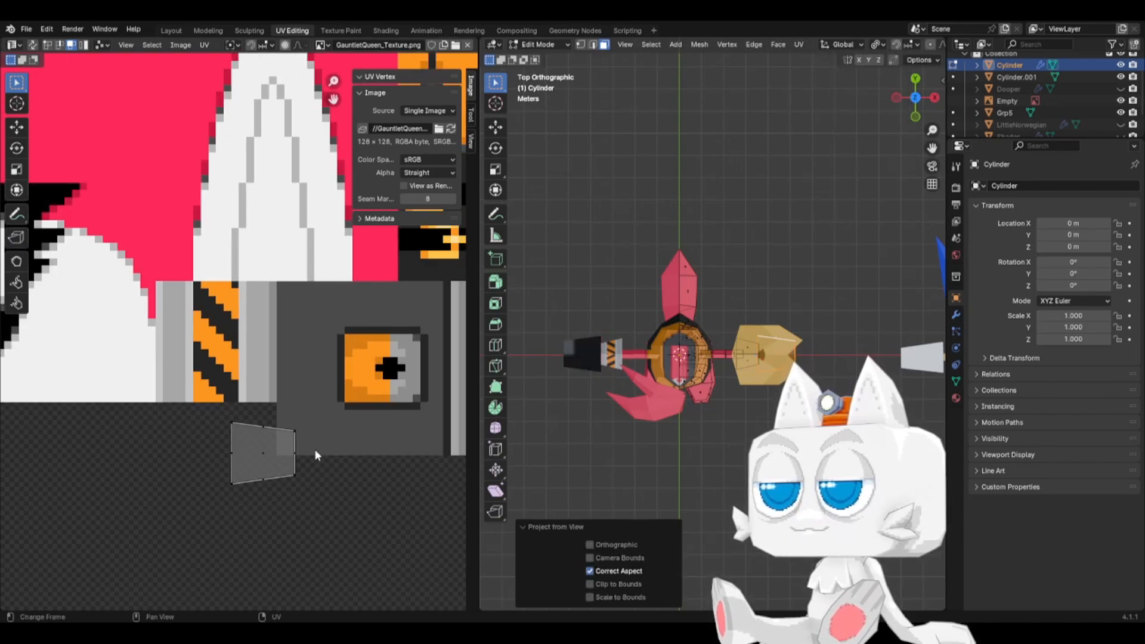
pyautogui.press('a')
pyautogui.press('g')
pyautogui.click(406, 370)
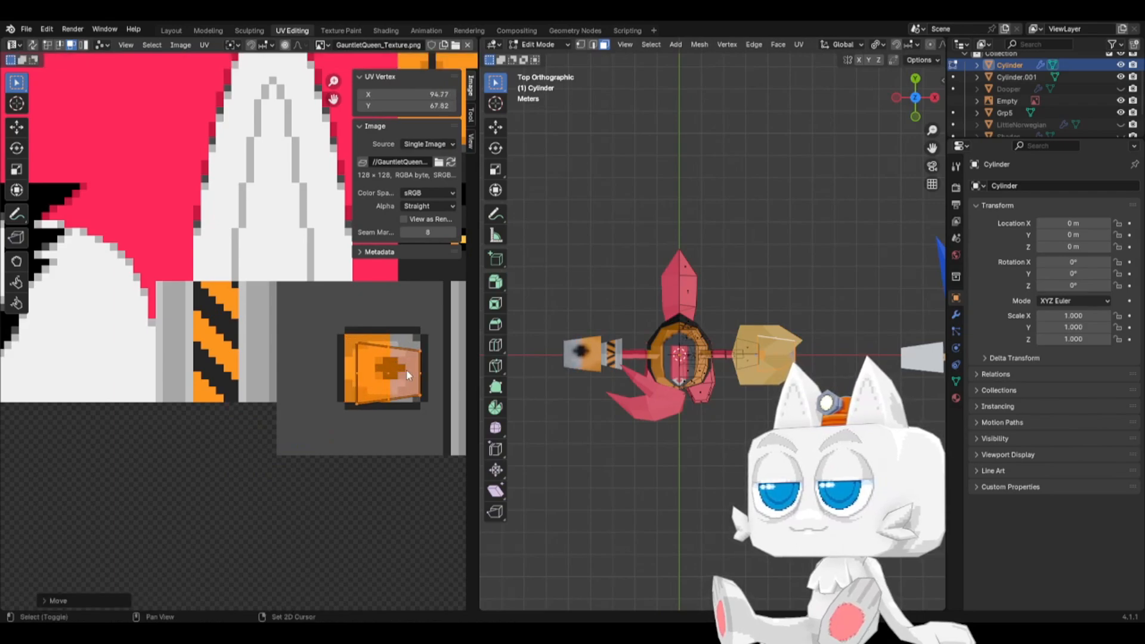
pyautogui.moveTo(406, 370); pyautogui.dragTo(242, 379, button='middle')
pyautogui.scroll(-1, 242, 379)
pyautogui.press('s')
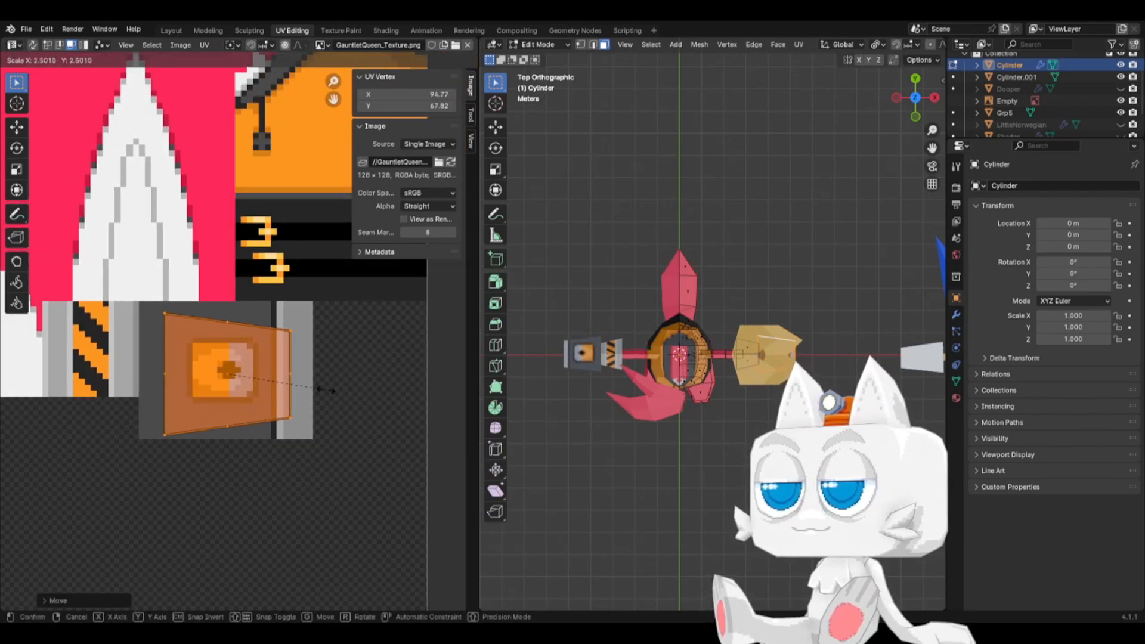
pyautogui.click(326, 390)
# - Centre the UV island on the emblem and stretch it about 1.19 times along X
pyautogui.press('g')
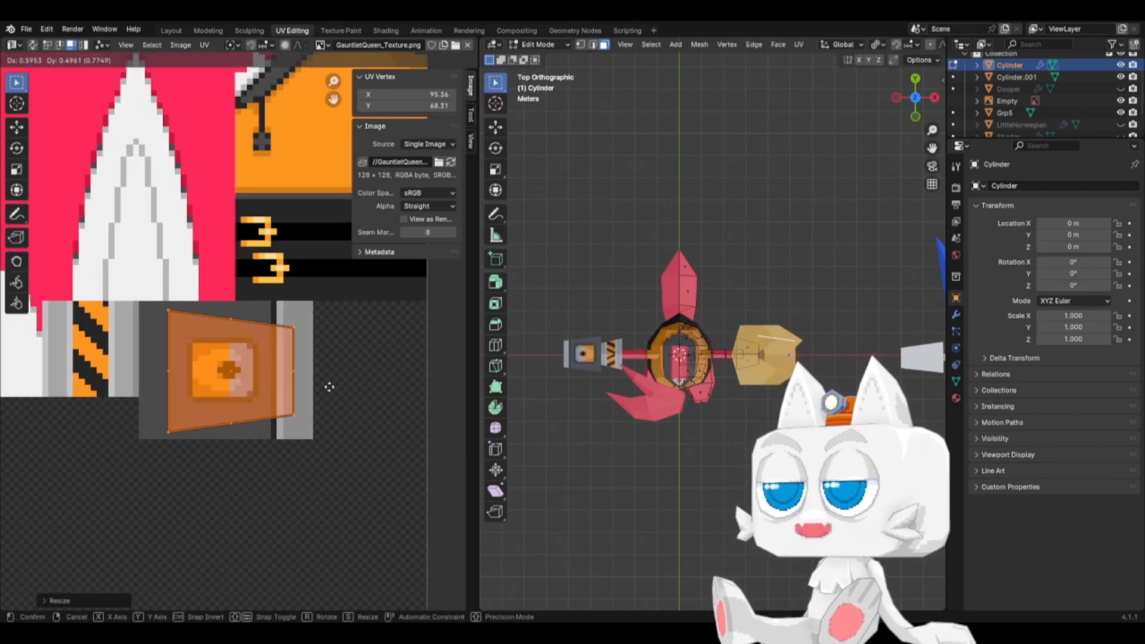
pyautogui.click(332, 393)
pyautogui.press('s')
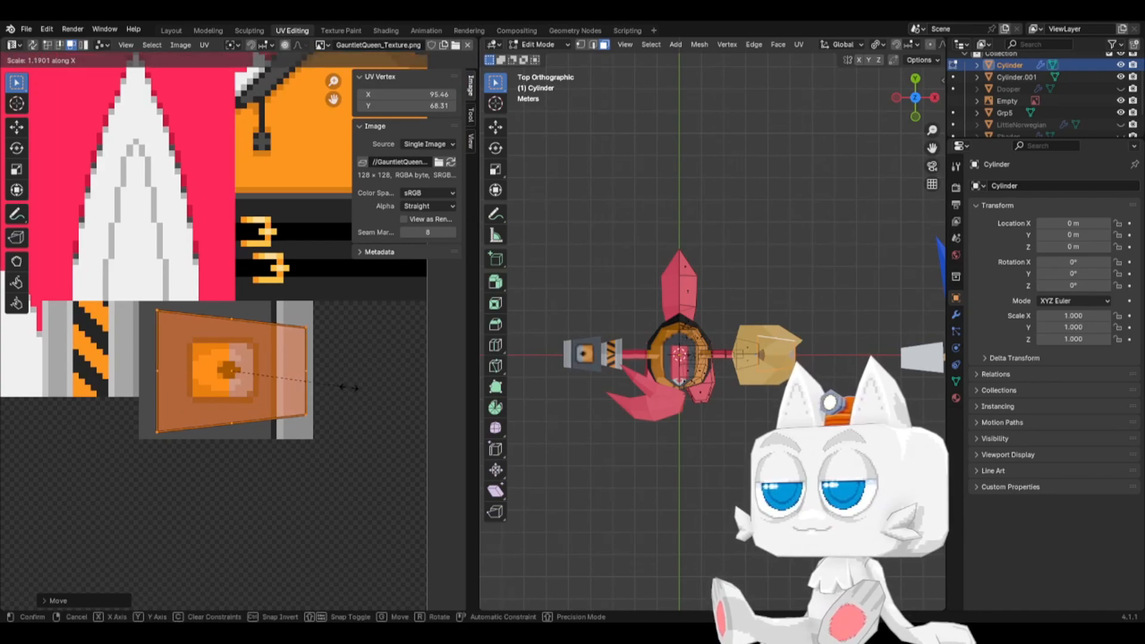
pyautogui.click(352, 393)
# - Leave mesh editing, save the Blender file and inspect the textured gauntlets from several angles
pyautogui.moveTo(746, 382); pyautogui.dragTo(687, 322, button='middle')
pyautogui.press('Tab')
pyautogui.moveTo(692, 410); pyautogui.dragTo(731, 385, button='middle')
pyautogui.hotkey('ctrl', 's')
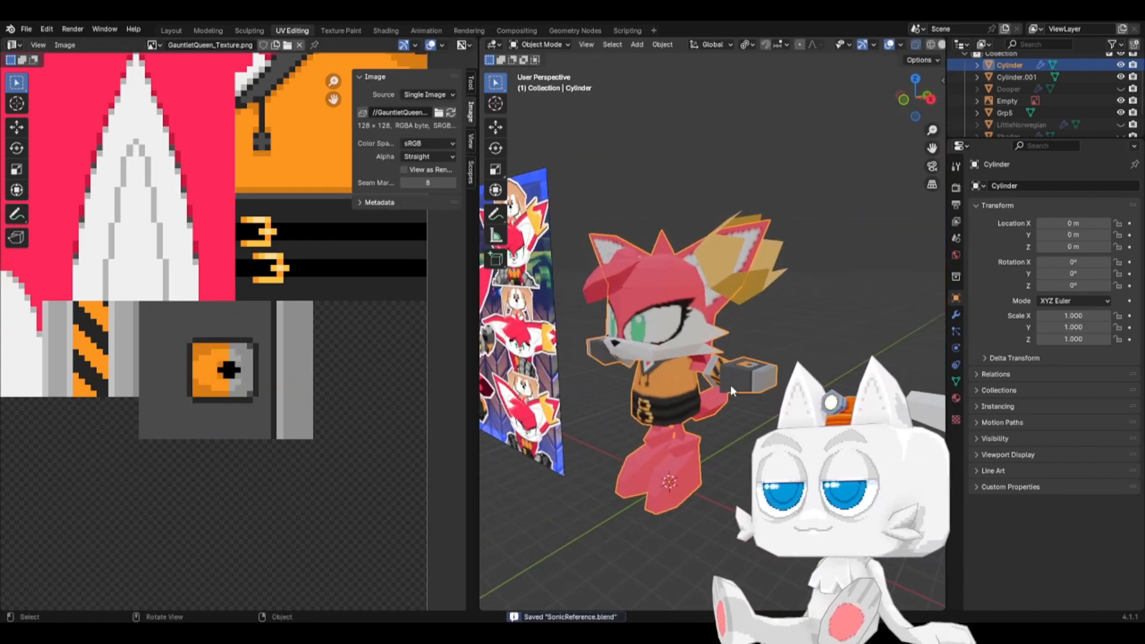
pyautogui.moveTo(738, 396); pyautogui.dragTo(761, 355, button='middle')
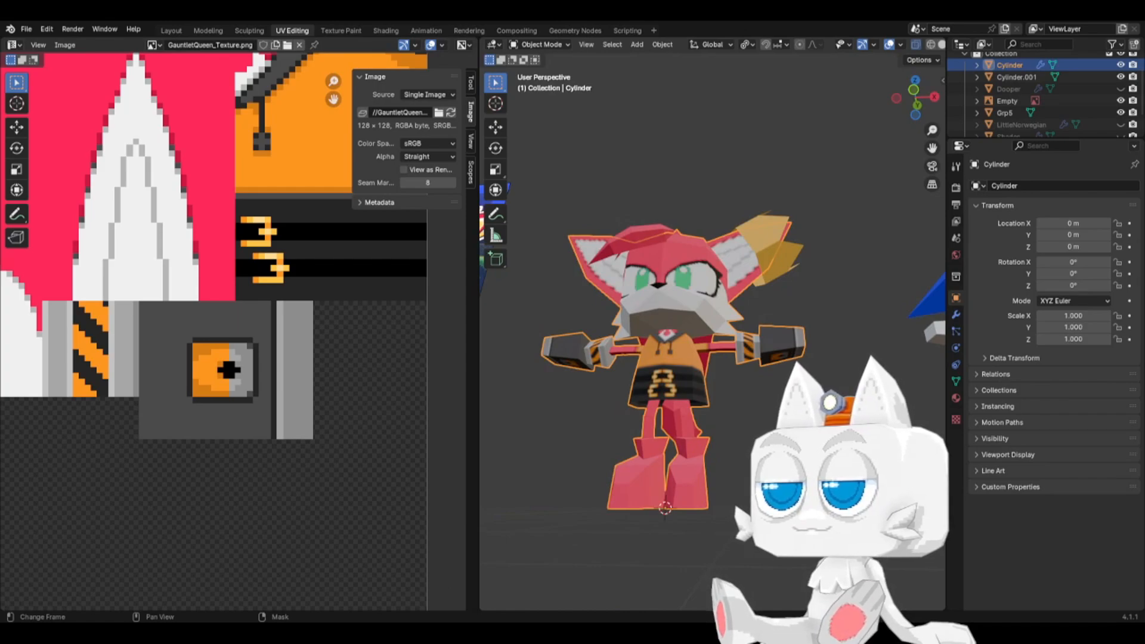
# - Switch to Aseprite and place a 29 by 23 px copy of the palm tile at X 48, Y 64, below the striped cuff
pyautogui.hotkey('alt', 'Tab')
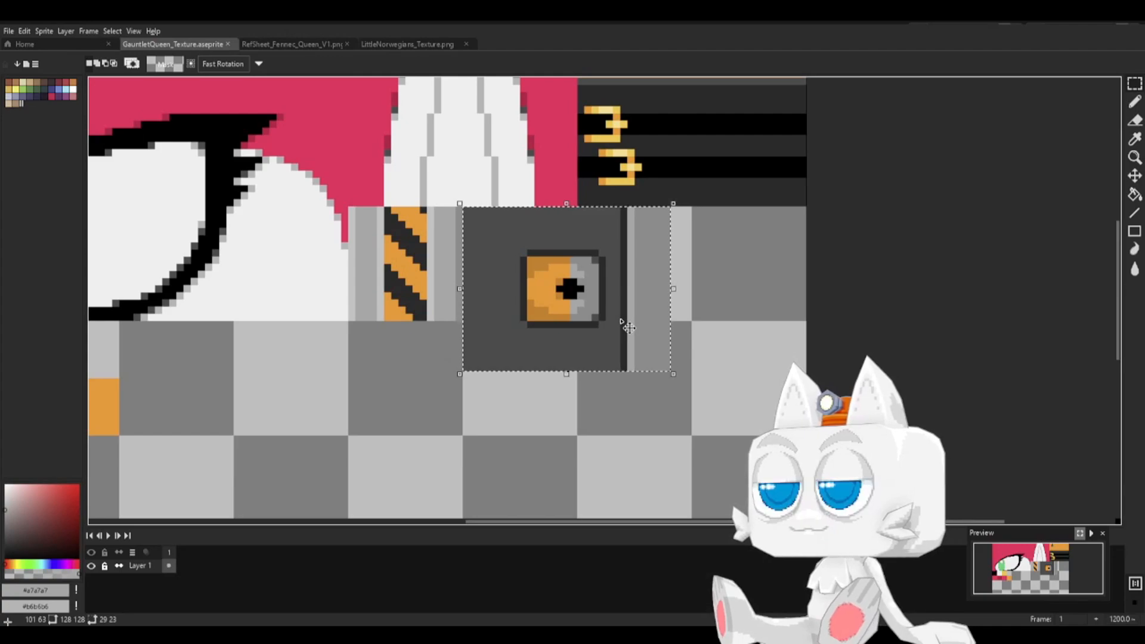
pyautogui.keyDown('ctrl'); pyautogui.moveTo(629, 324); pyautogui.dragTo(604, 463); pyautogui.keyUp('ctrl')
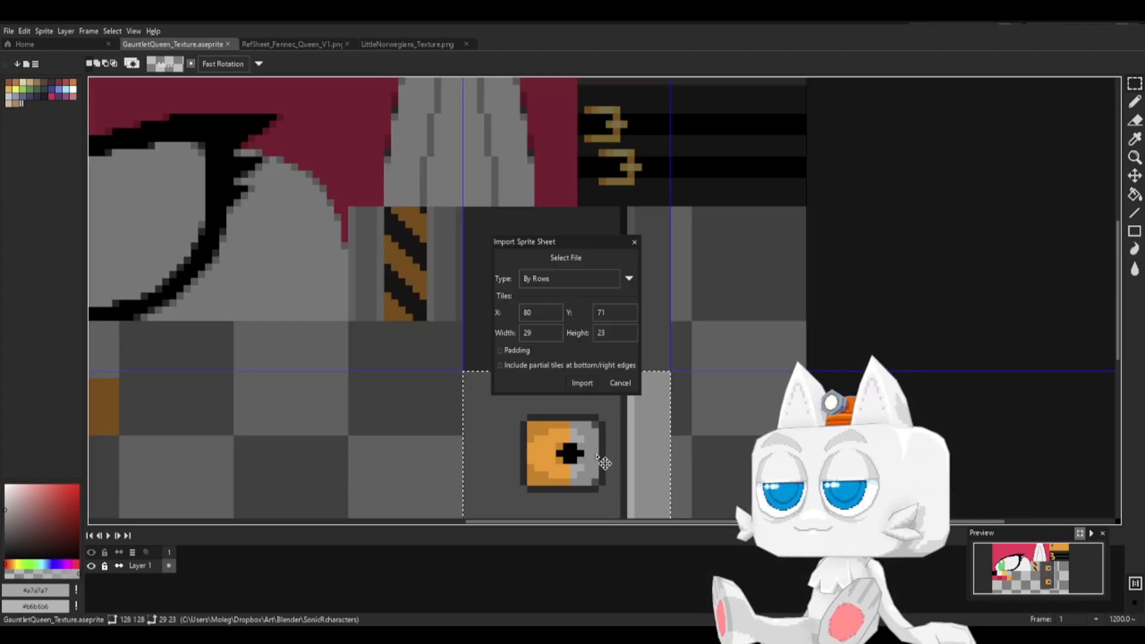
pyautogui.hotkey('ctrl', 'i')
pyautogui.click(620, 383)
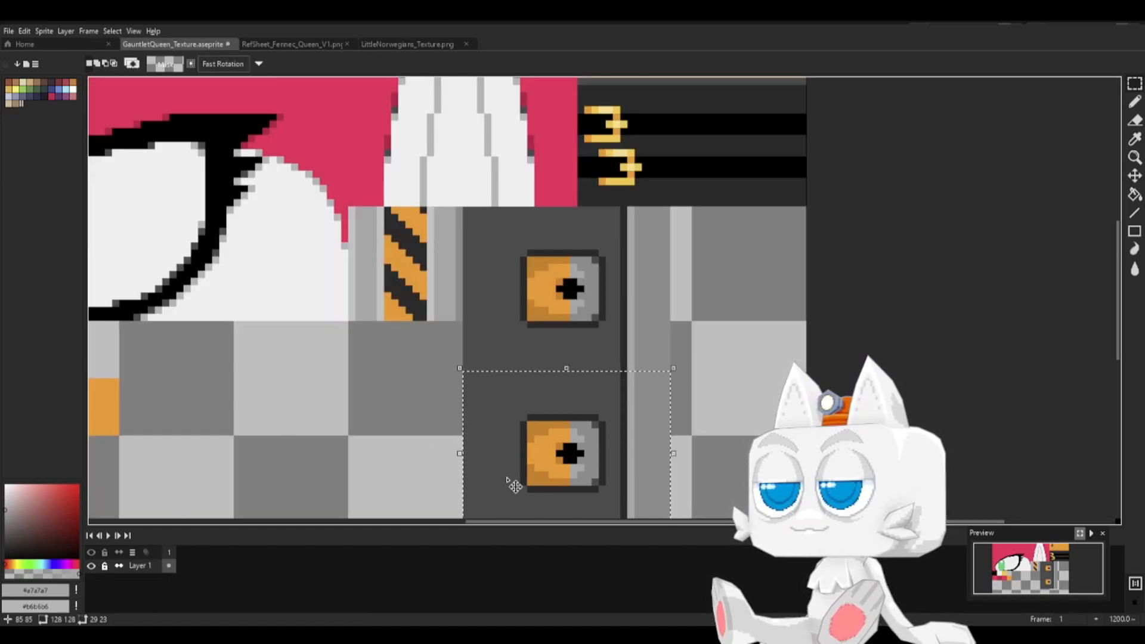
pyautogui.moveTo(479, 441); pyautogui.dragTo(544, 410)
pyautogui.moveTo(629, 402); pyautogui.dragTo(406, 362)
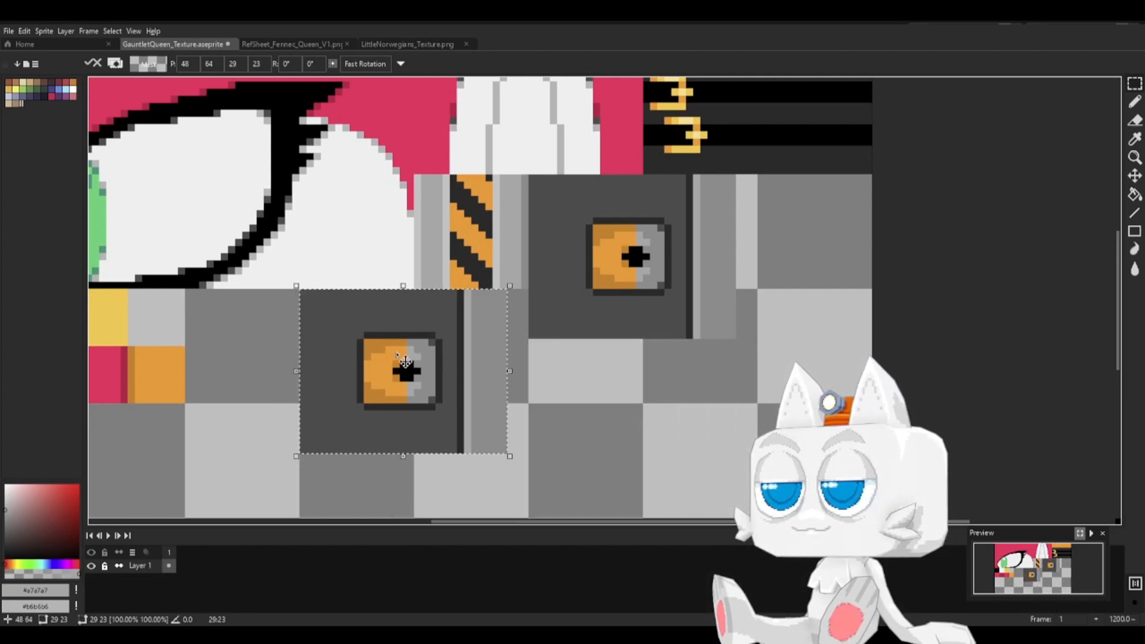
pyautogui.click(633, 364)
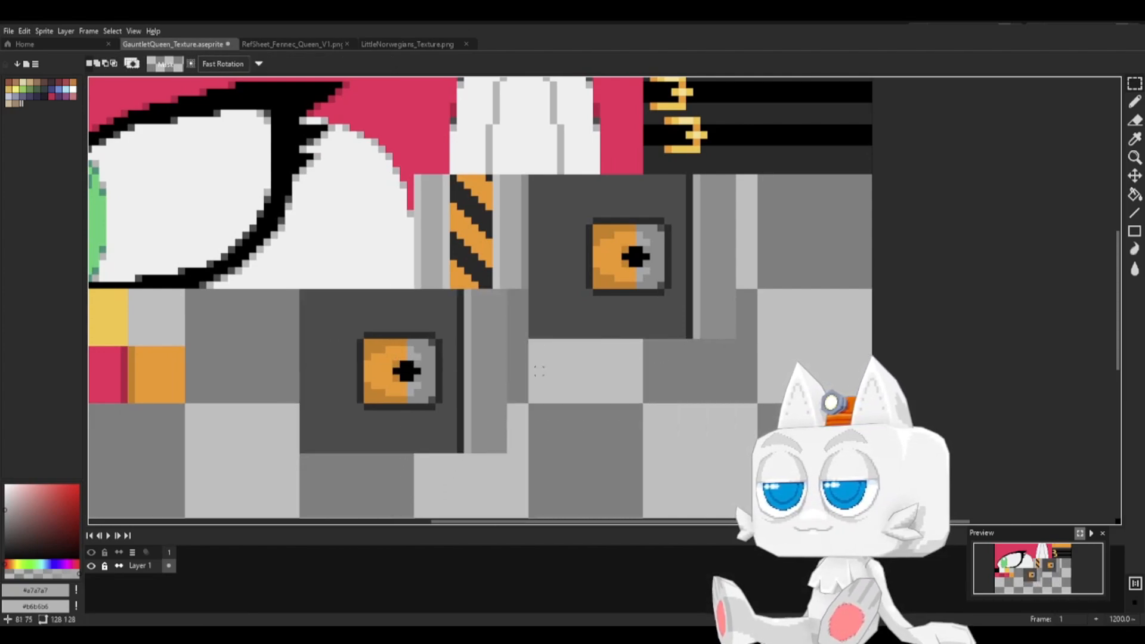
# - Sample red #c20003 from the reference sheet and draw a 1 px ellipse outline around the emblem of the copied tile
pyautogui.click(291, 44)
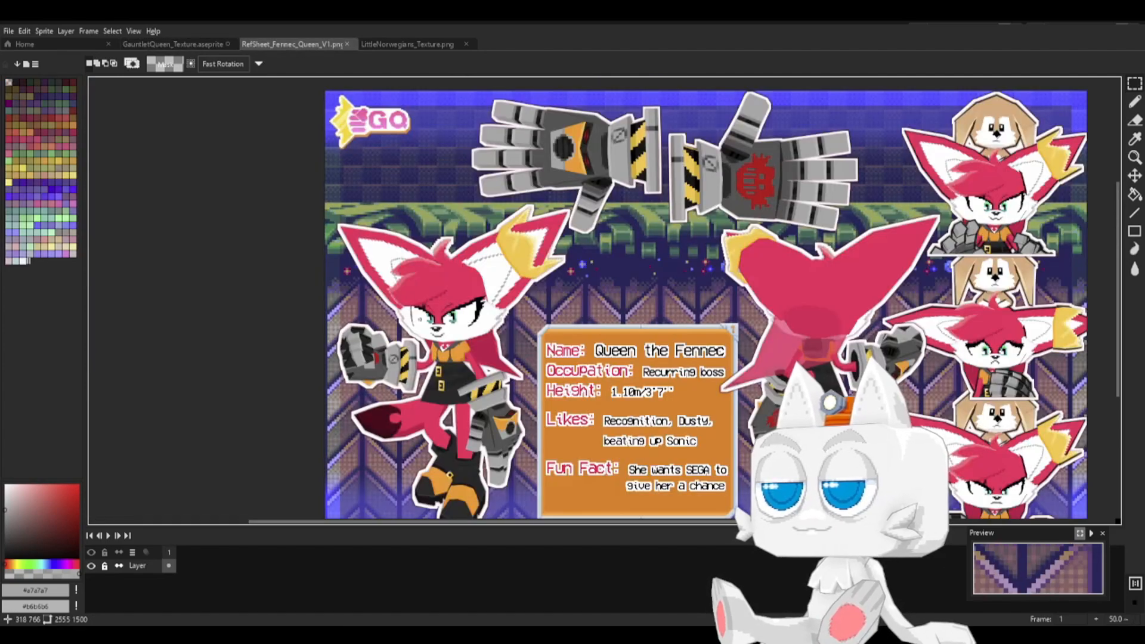
pyautogui.press('b')
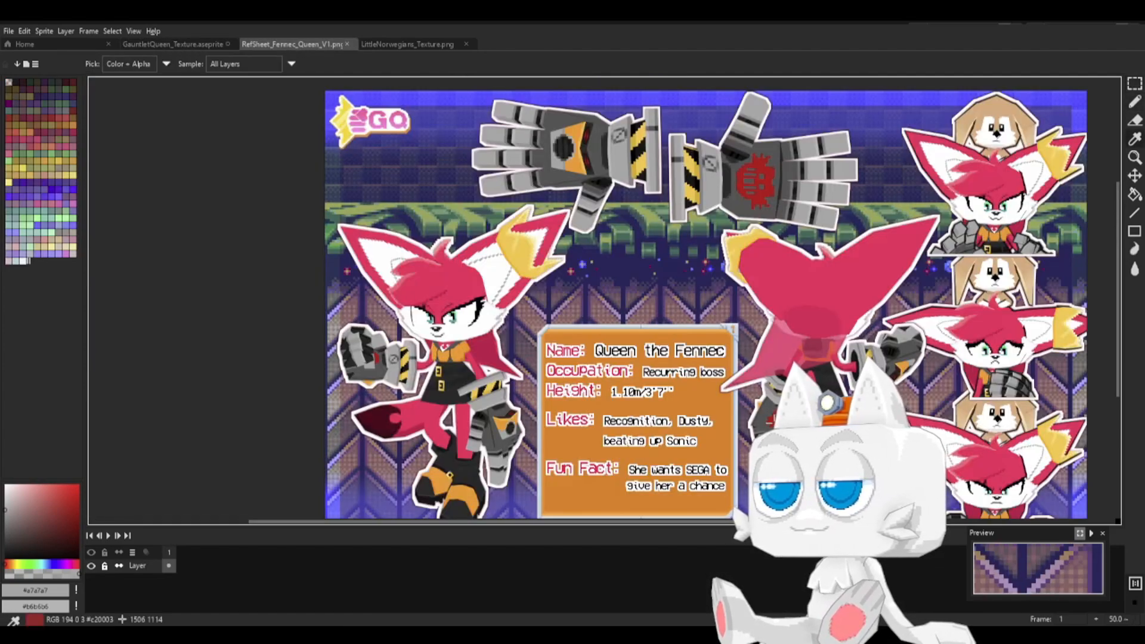
pyautogui.keyDown('alt'); pyautogui.click(772, 420); pyautogui.keyUp('alt')
pyautogui.click(144, 44)
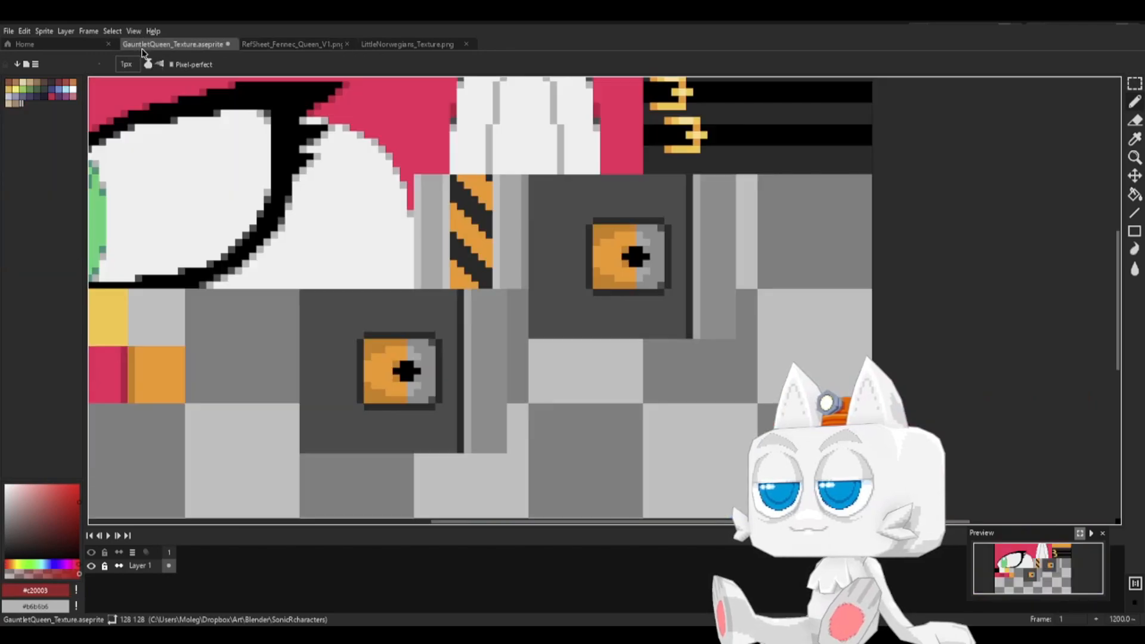
pyautogui.click(1136, 85)
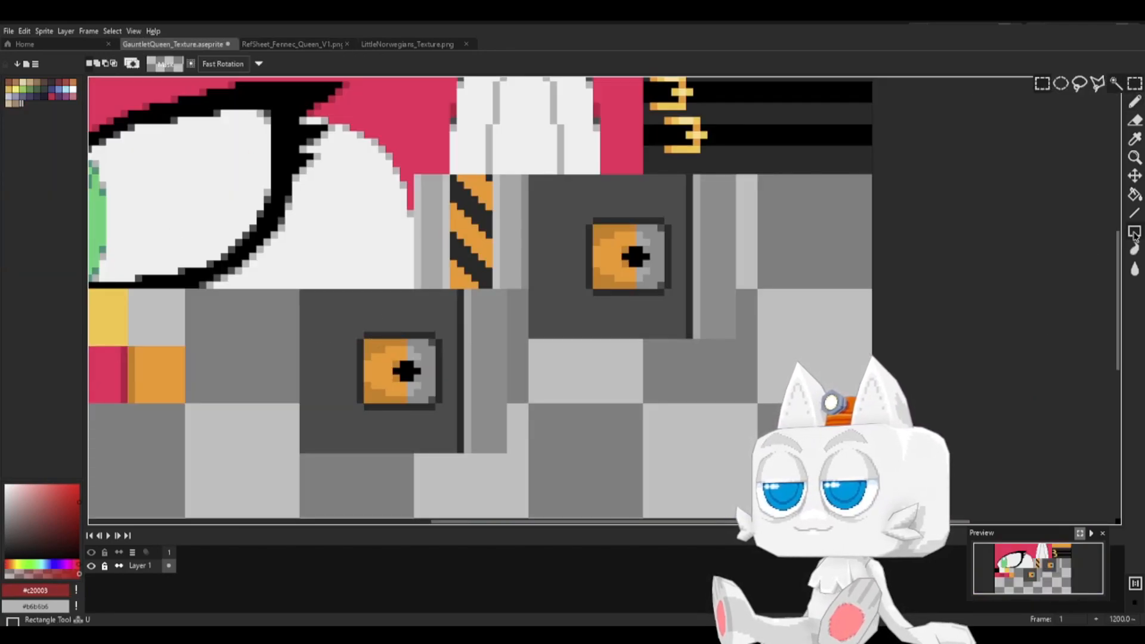
pyautogui.moveTo(1135, 232); pyautogui.dragTo(1099, 233)
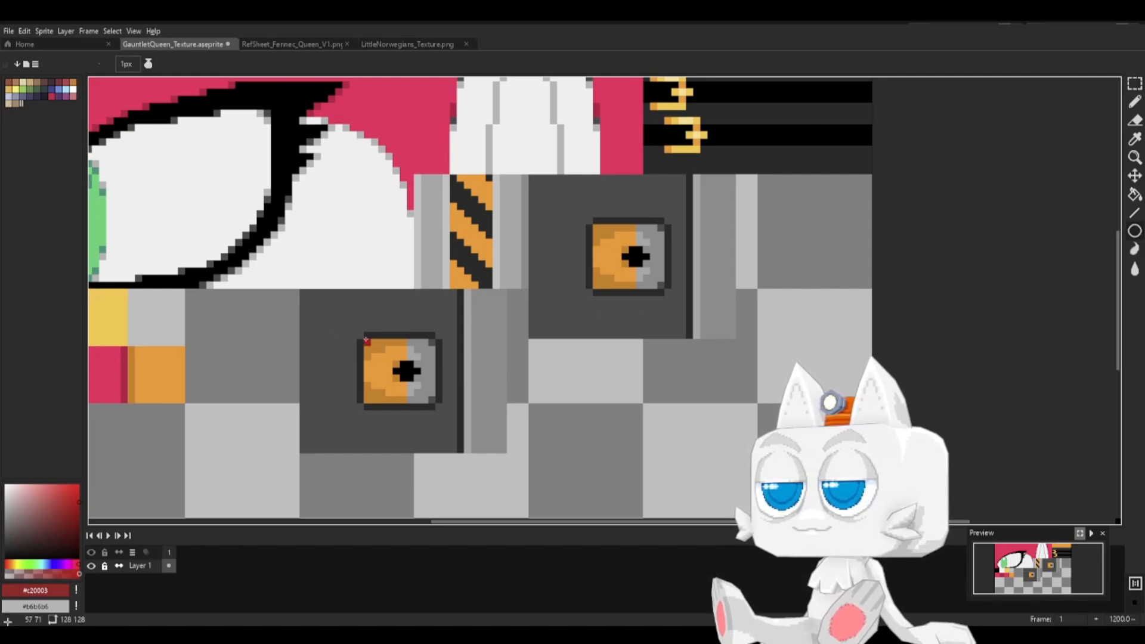
pyautogui.moveTo(361, 338); pyautogui.dragTo(430, 408)
# - Fill the orange areas inside the ellipse on the copied tile with red #c20003
pyautogui.press('g')
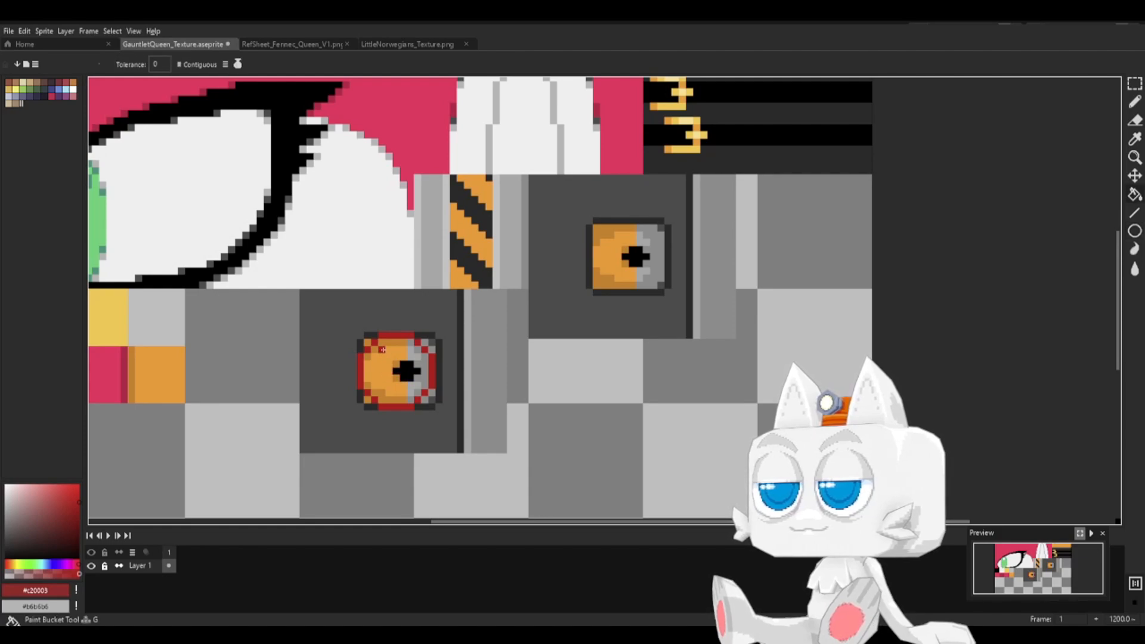
pyautogui.click(383, 347)
pyautogui.click(390, 352)
pyautogui.click(381, 399)
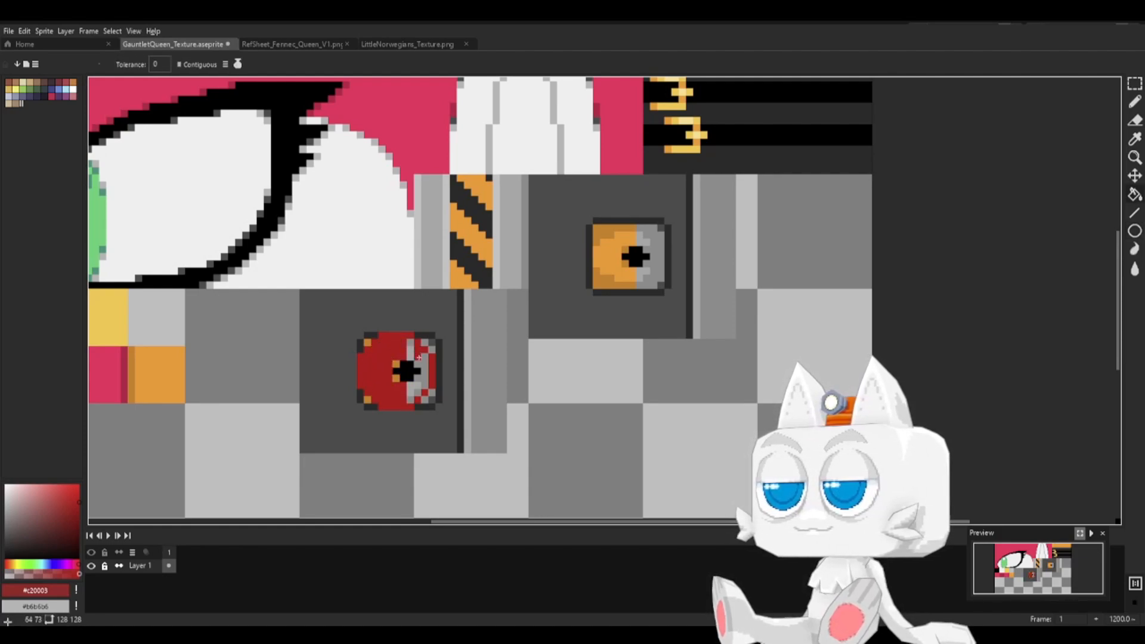
# - Fill the leftover emblem pixels outside the red ellipse with the tile's dark grey #4b4b4b
pyautogui.keyDown('alt'); pyautogui.click(360, 324); pyautogui.keyUp('alt')
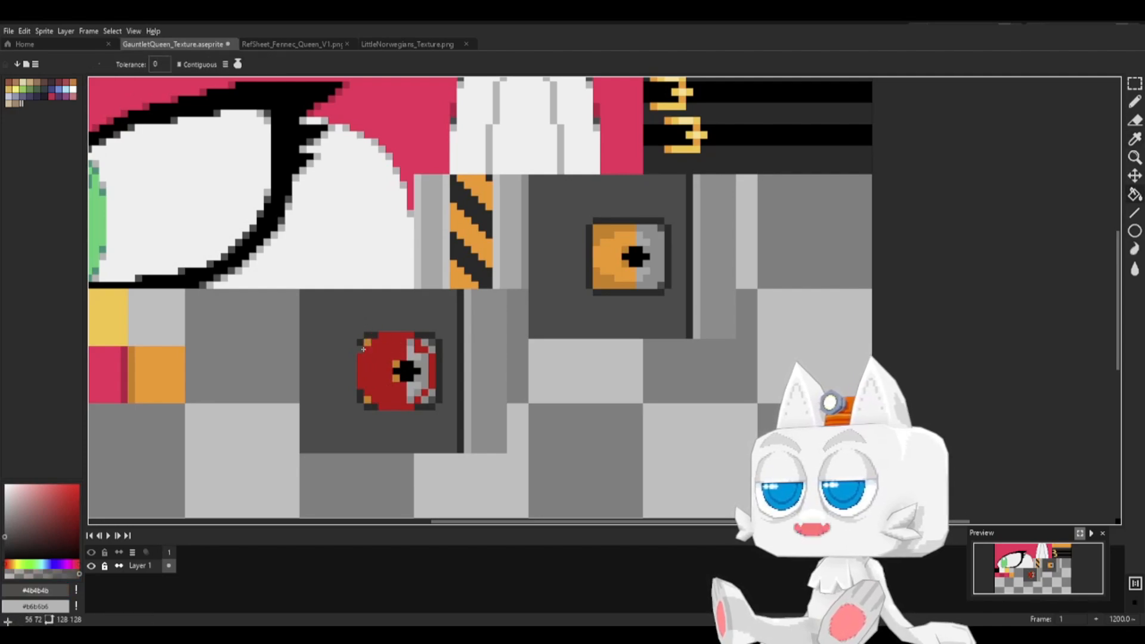
pyautogui.click(437, 349)
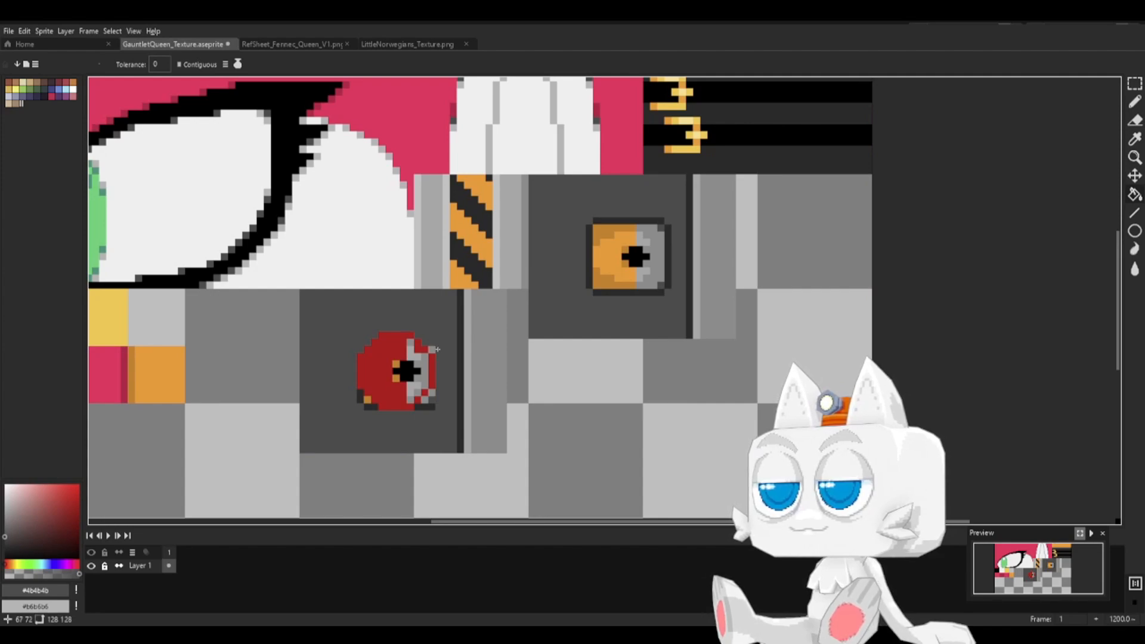
pyautogui.click(425, 405)
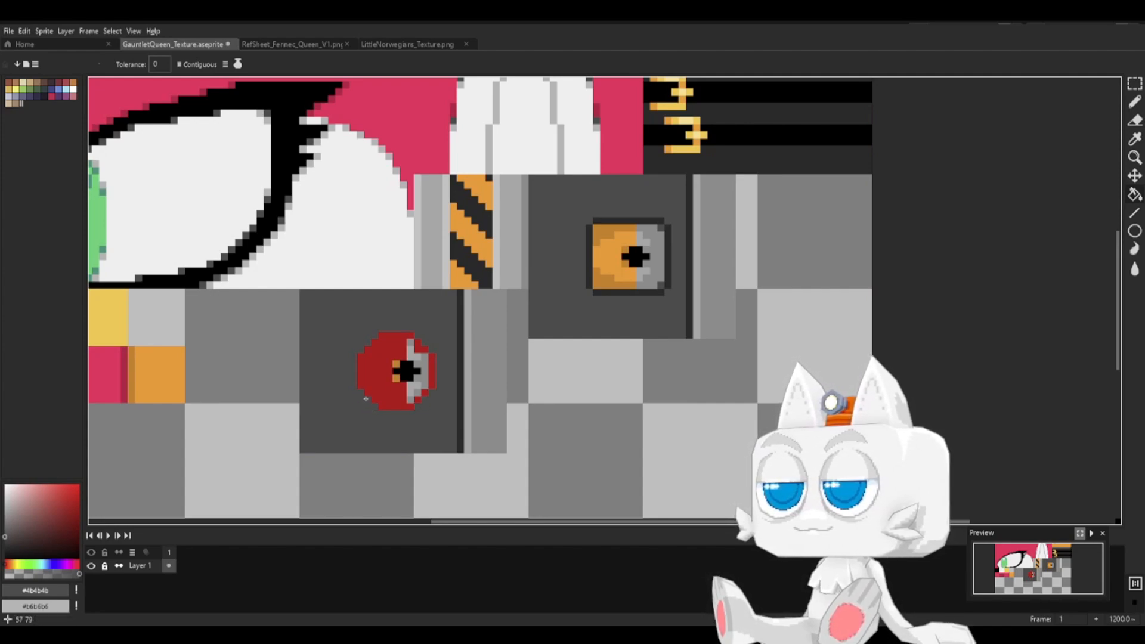
# - Fill the remaining grey, black and orange patches inside the ellipse with red #c20003 to make a solid disc
pyautogui.keyDown('alt'); pyautogui.click(379, 391); pyautogui.keyUp('alt')
pyautogui.click(421, 384)
pyautogui.click(418, 393)
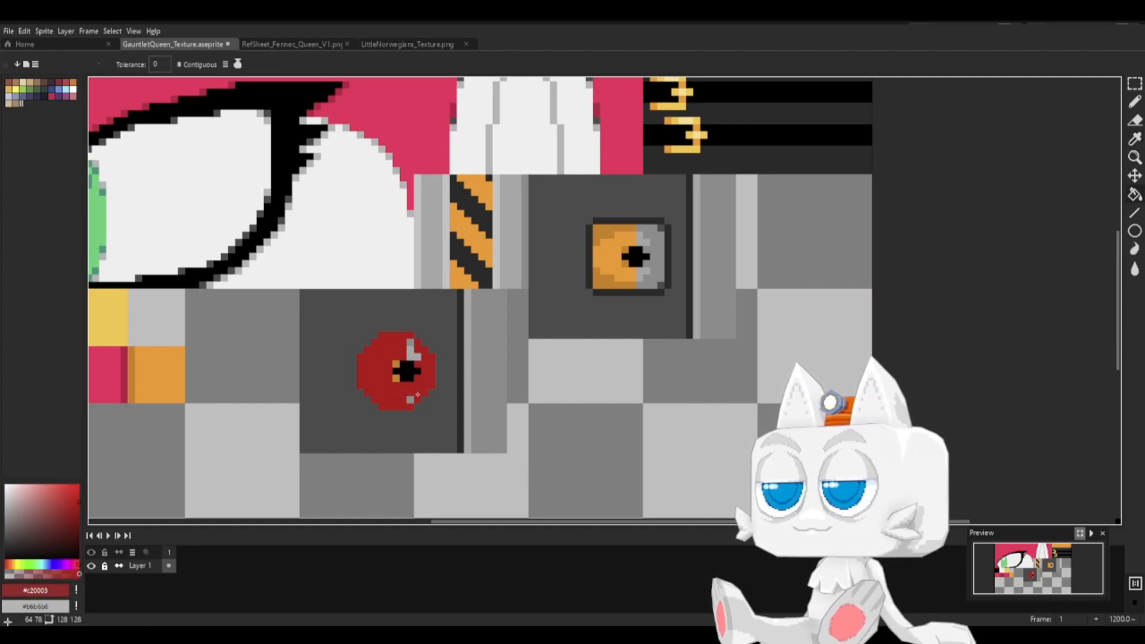
pyautogui.click(413, 400)
pyautogui.click(411, 366)
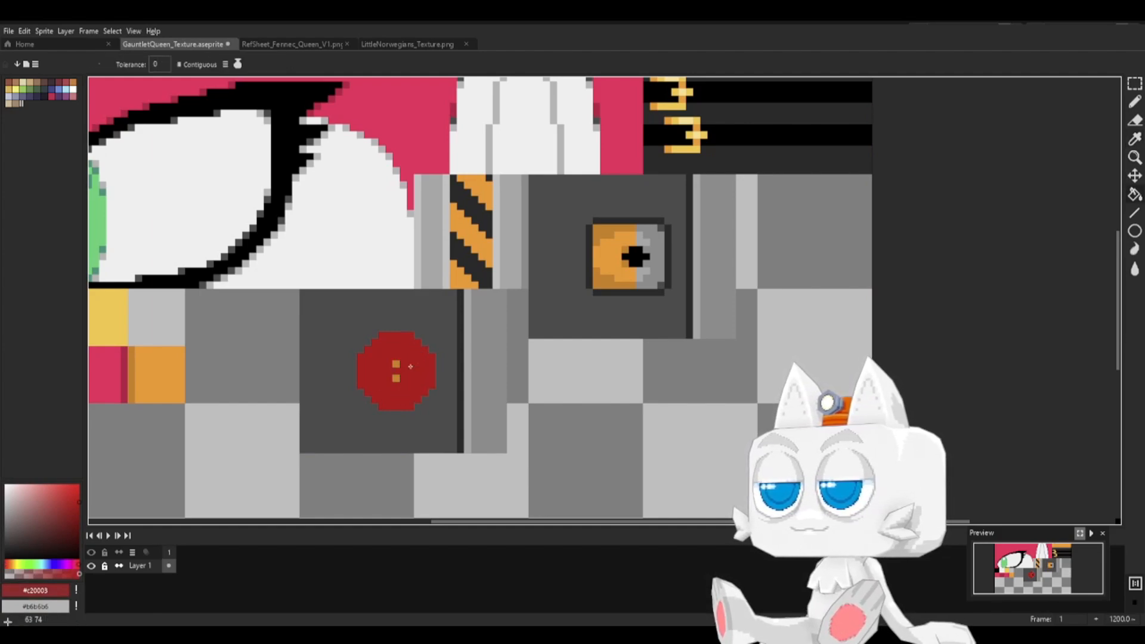
# - Draw paired red spikes above and below the disc, cut two square eyes and a half-round mouth in dark grey, and save
pyautogui.press('b')
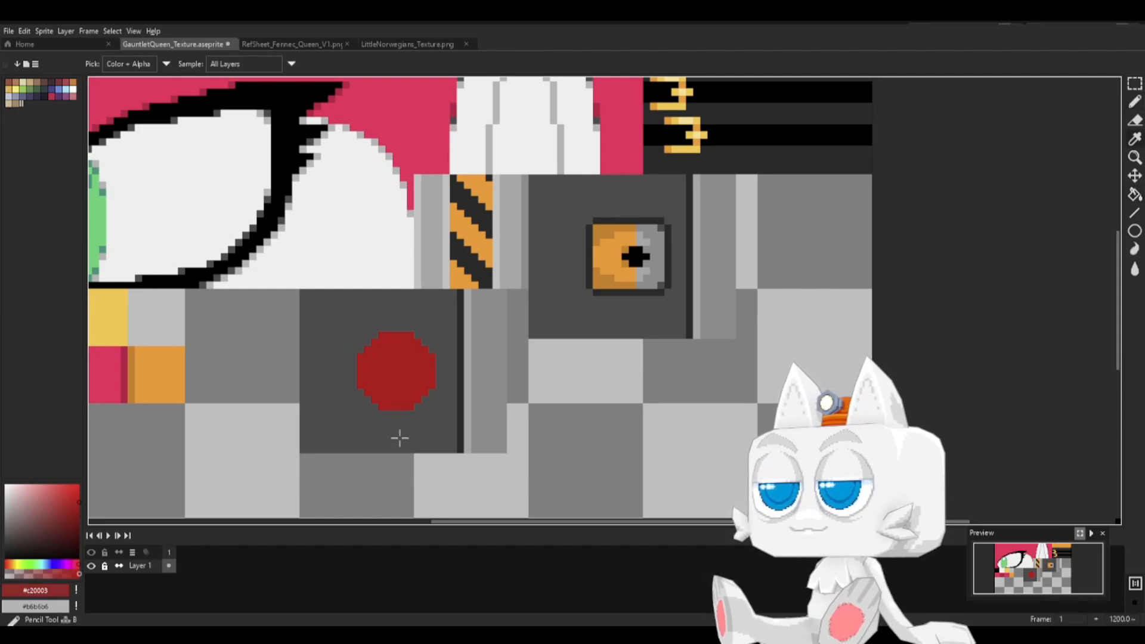
pyautogui.keyDown('alt'); pyautogui.click(399, 440); pyautogui.keyUp('alt')
pyautogui.keyDown('alt'); pyautogui.click(393, 397); pyautogui.keyUp('alt')
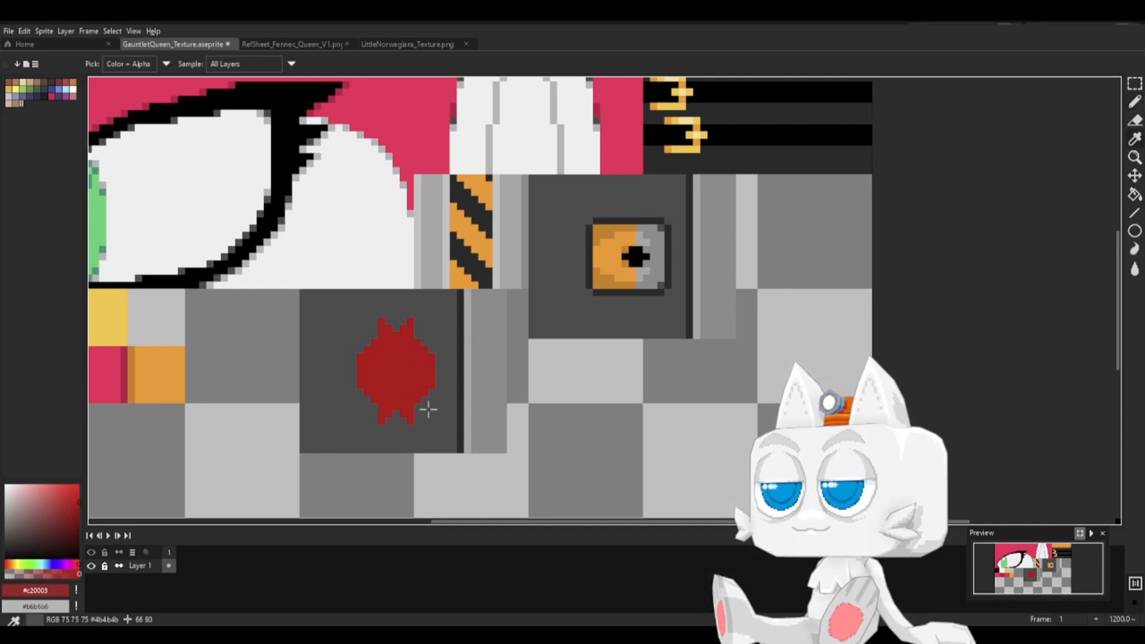
pyautogui.keyDown('alt'); pyautogui.click(427, 406); pyautogui.keyUp('alt')
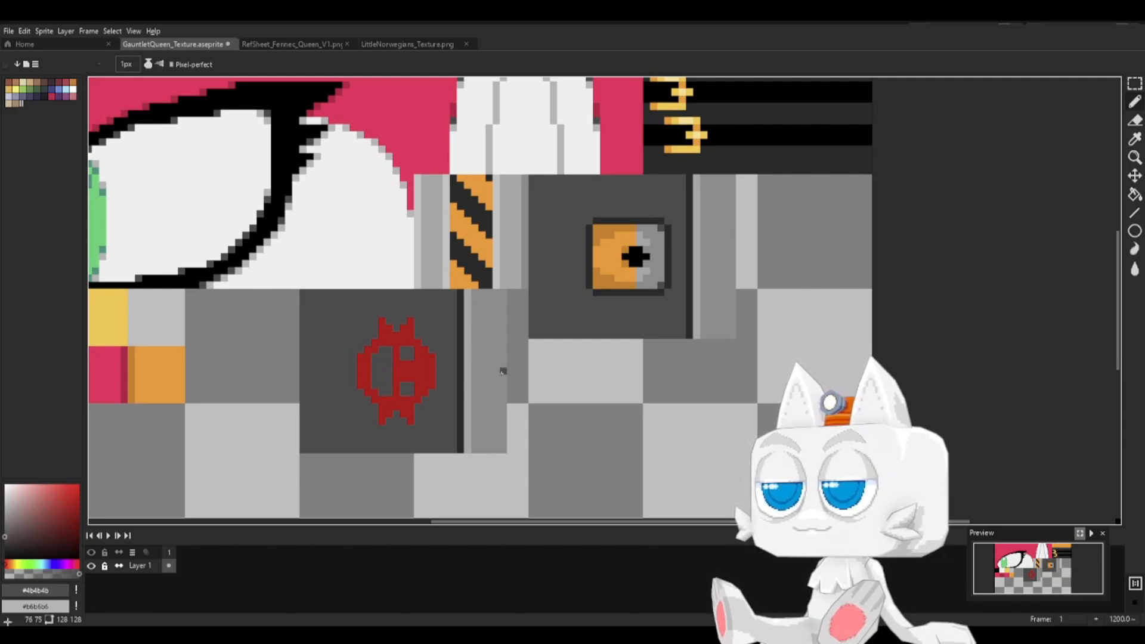
pyautogui.hotkey('ctrl', 's')
# - Draw red teeth across the emblem's mouth opening with the Pencil in #c20003 and save the texture file
pyautogui.keyDown('alt'); pyautogui.click(405, 369); pyautogui.keyUp('alt')
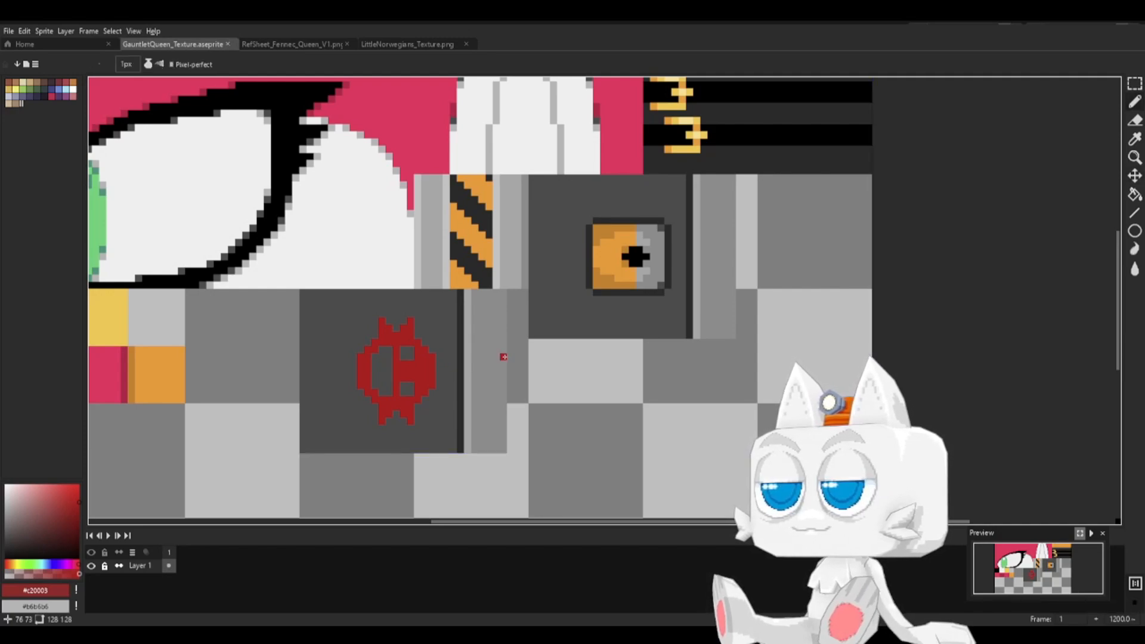
pyautogui.scroll(3, 505, 356)
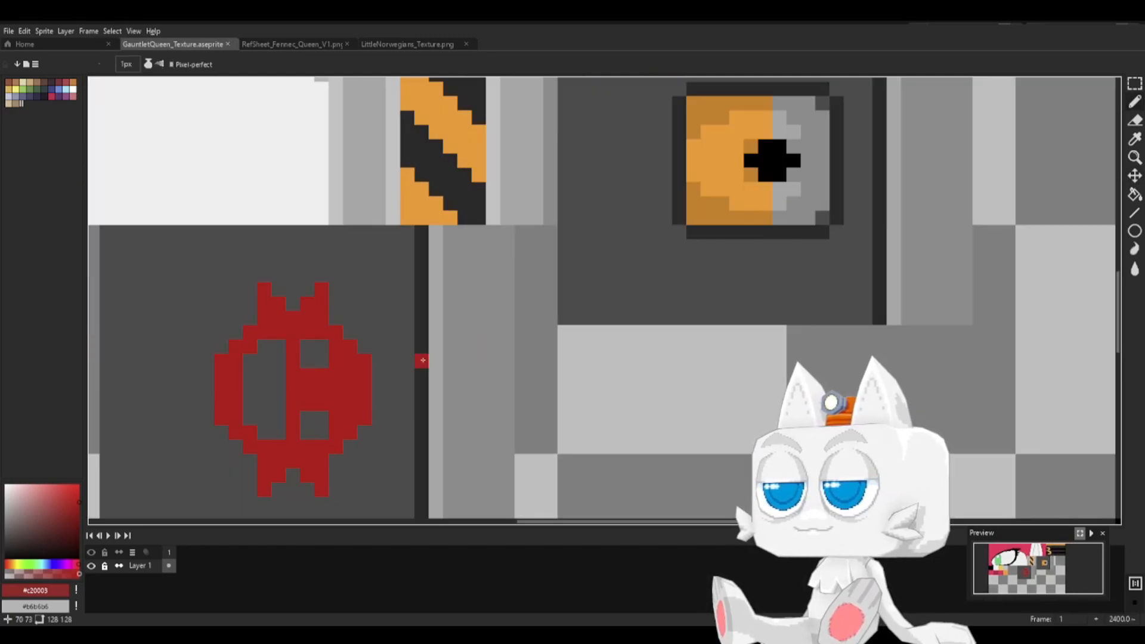
pyautogui.scroll(-2, 422, 360)
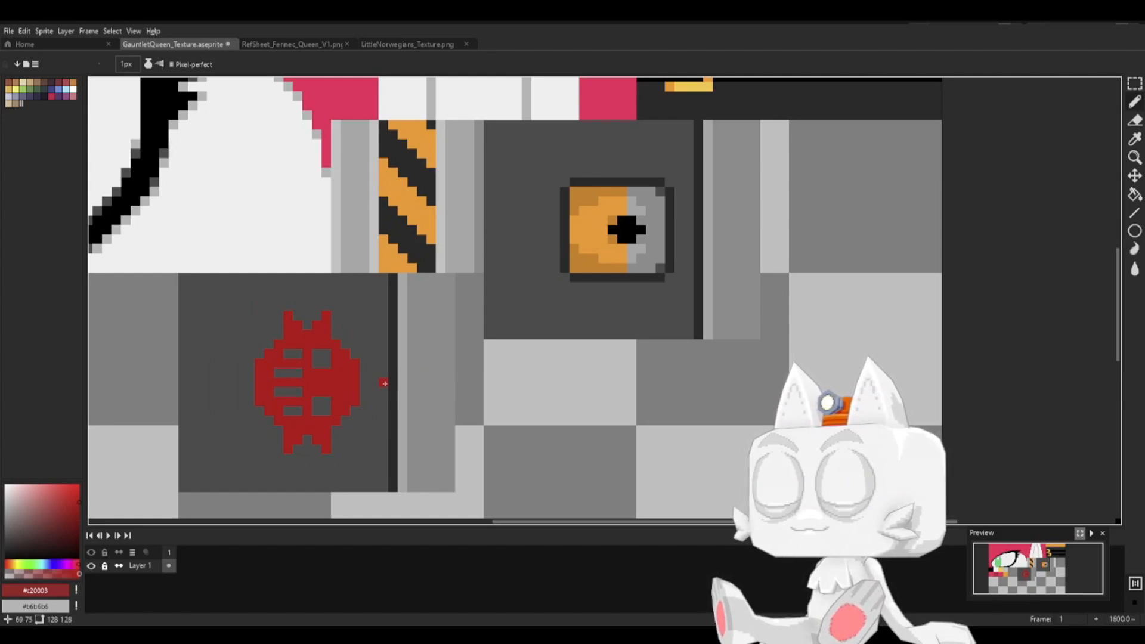
pyautogui.hotkey('ctrl', 's')
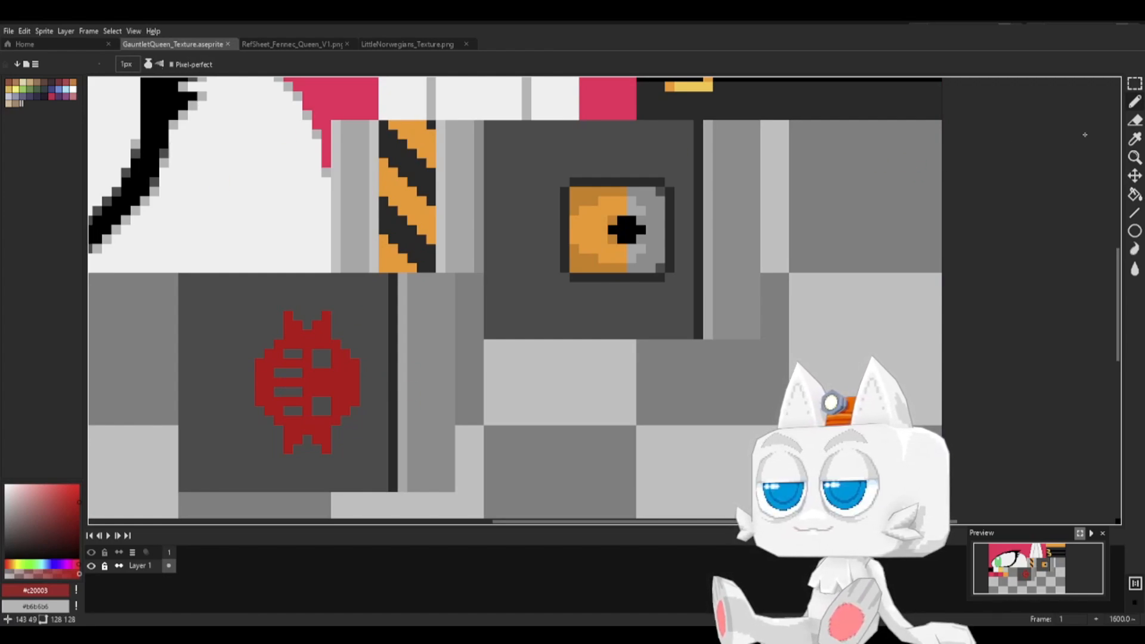
# - Move the 29 by 23 px red emblem tile to X 80, Y 71, directly beneath the palm tile, and deselect it
pyautogui.press('w')
pyautogui.scroll(-3, 227, 326)
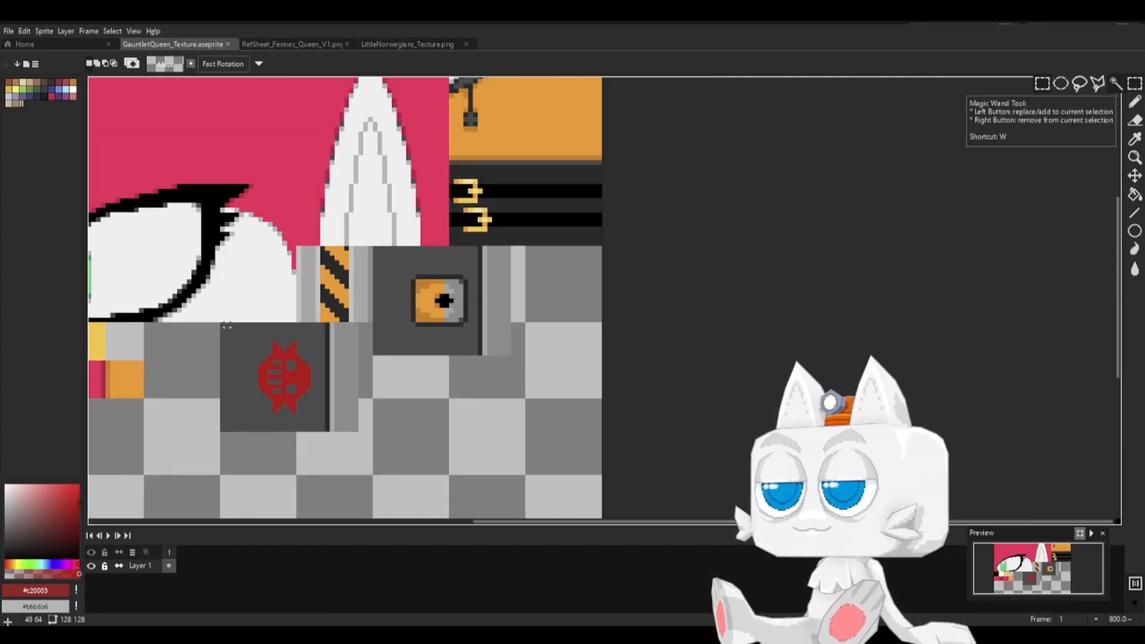
pyautogui.moveTo(224, 326); pyautogui.dragTo(352, 429)
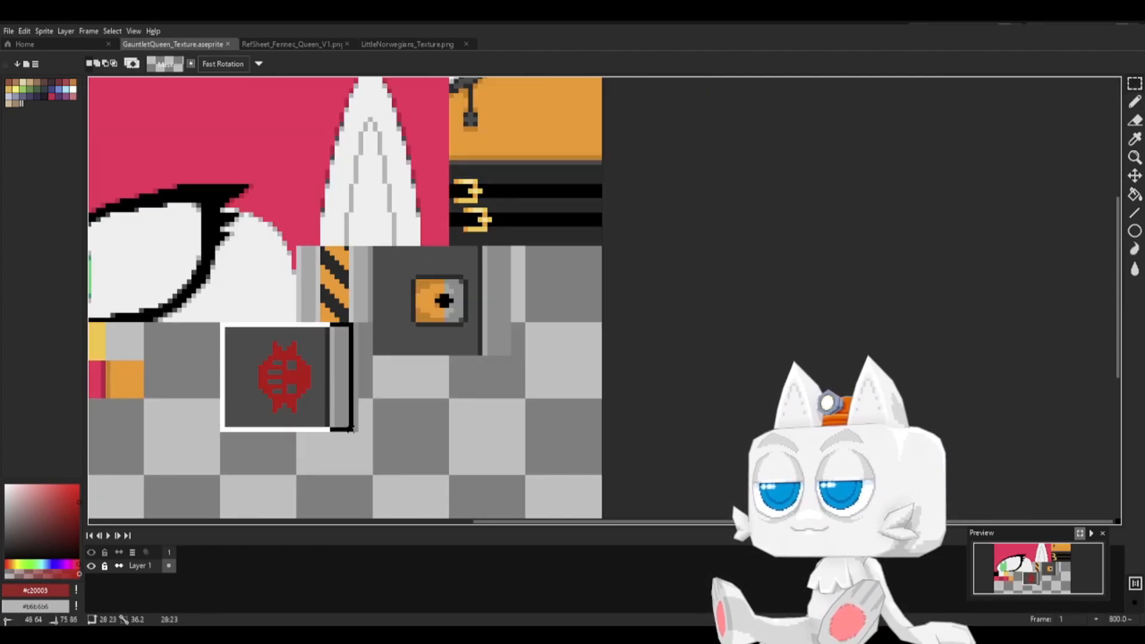
pyautogui.moveTo(316, 379); pyautogui.dragTo(468, 416)
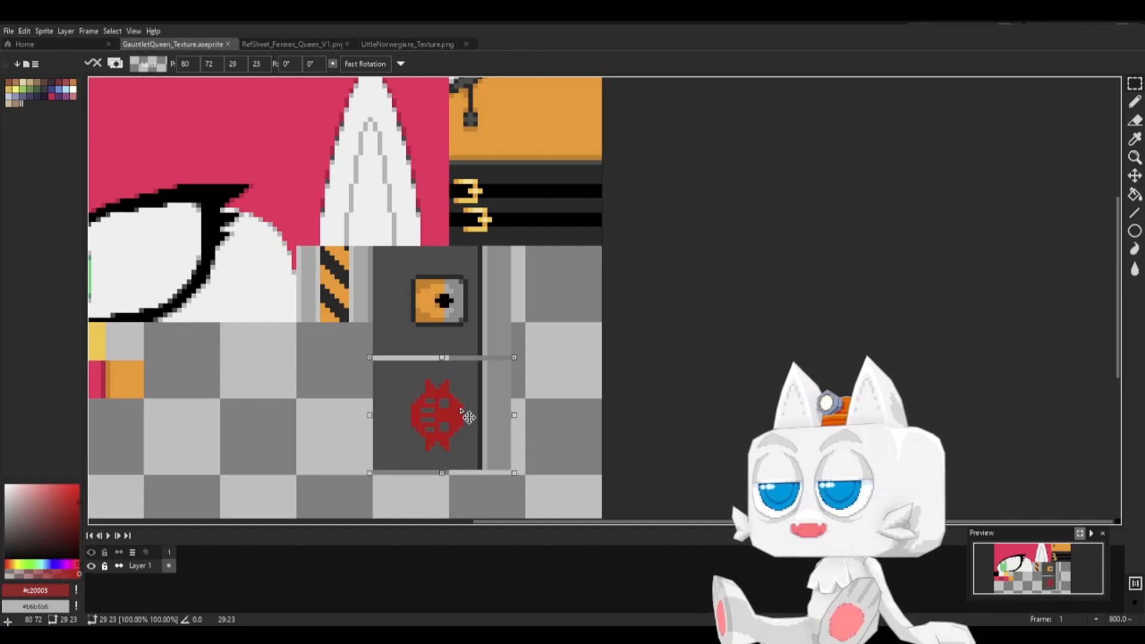
pyautogui.press('Up')
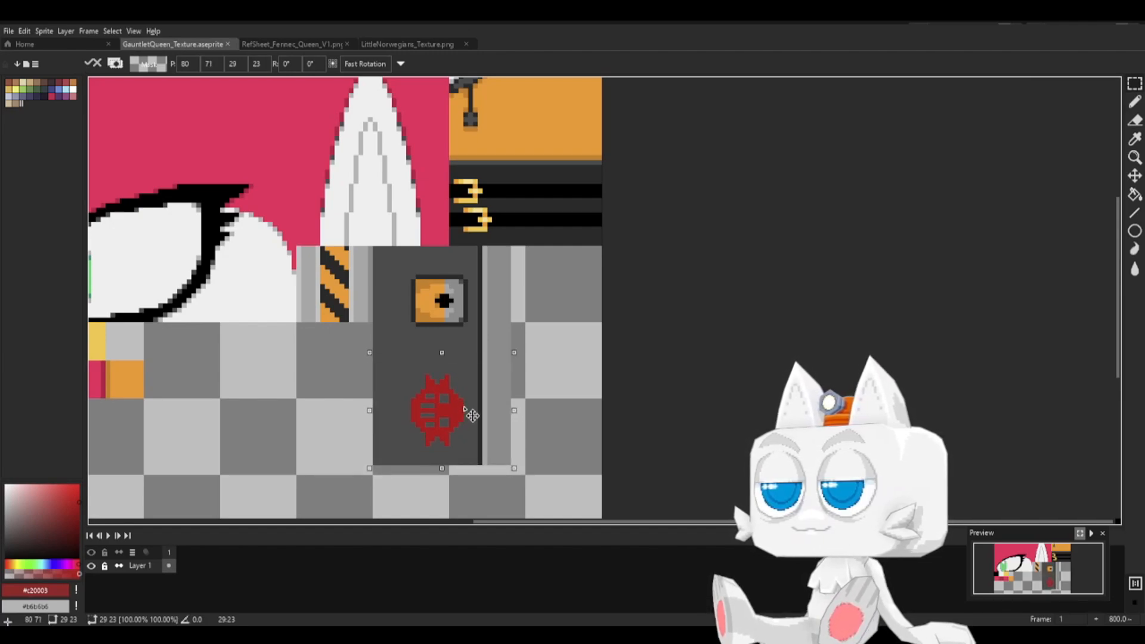
pyautogui.hotkey('ctrl', 'd')
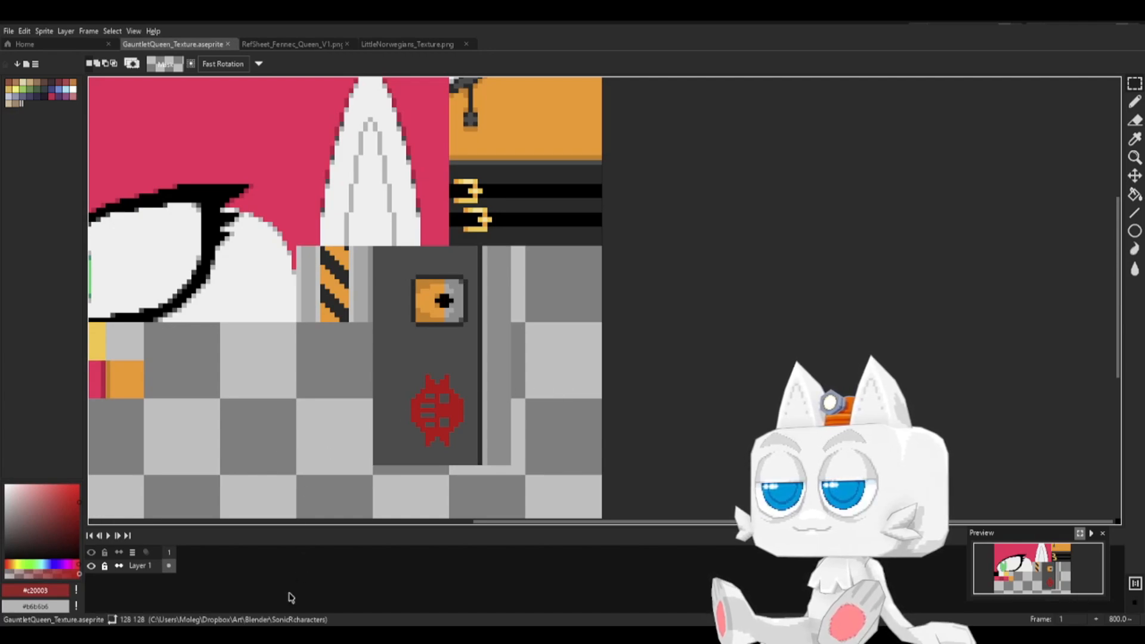
# - Export the updated gauntlet texture as an image for the Blender model
pyautogui.click(9, 31)
pyautogui.moveTo(37, 130)
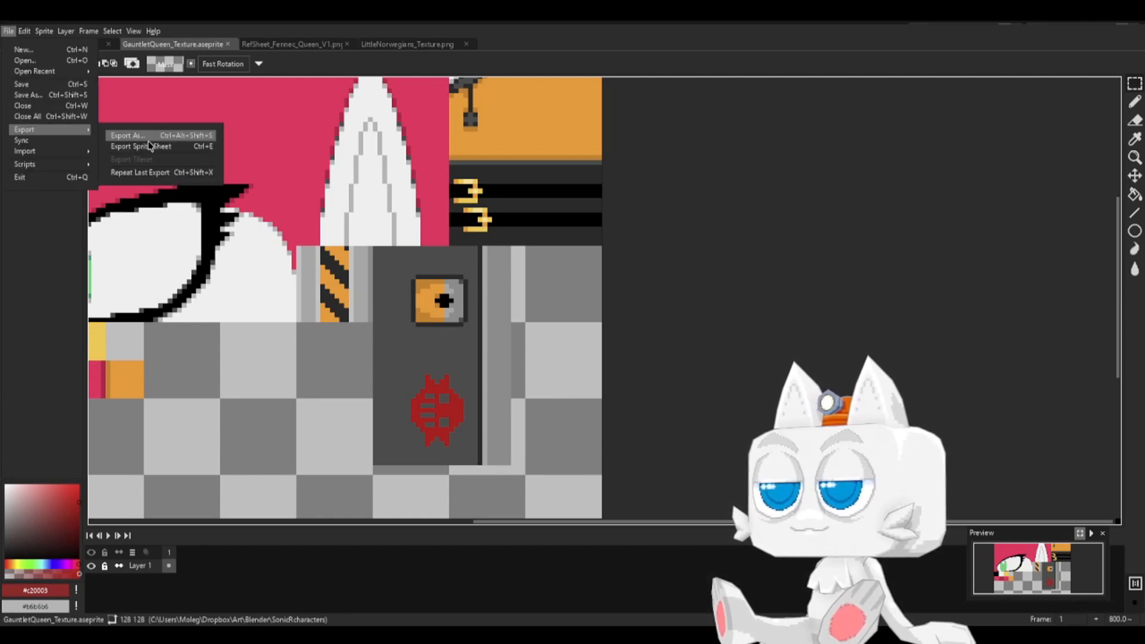
pyautogui.click(152, 136)
pyautogui.click(292, 287)
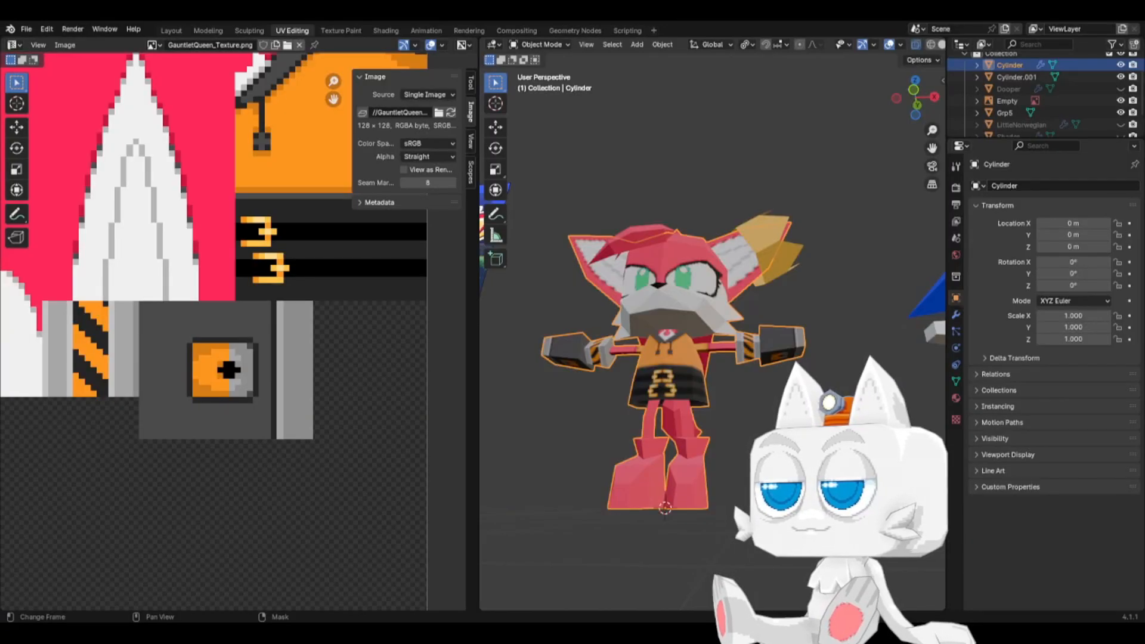
# - Switch to Blender, select the back-of-hand face of the gauntlet in Edit Mode and reload the texture image
pyautogui.hotkey('alt', 'Tab')
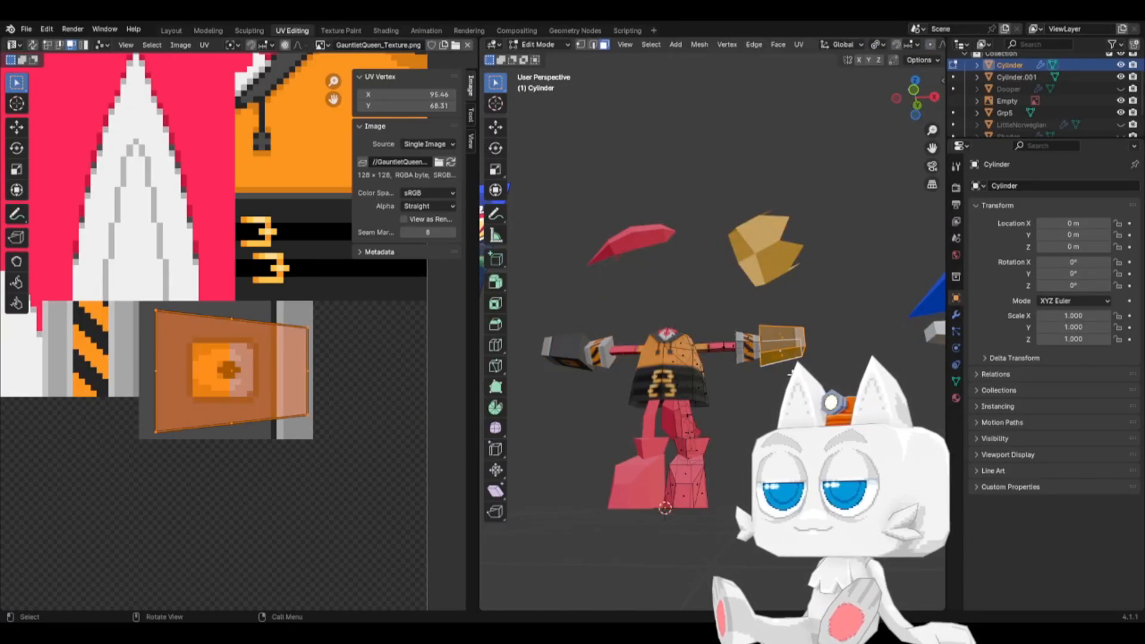
pyautogui.press('Tab')
pyautogui.click(780, 358)
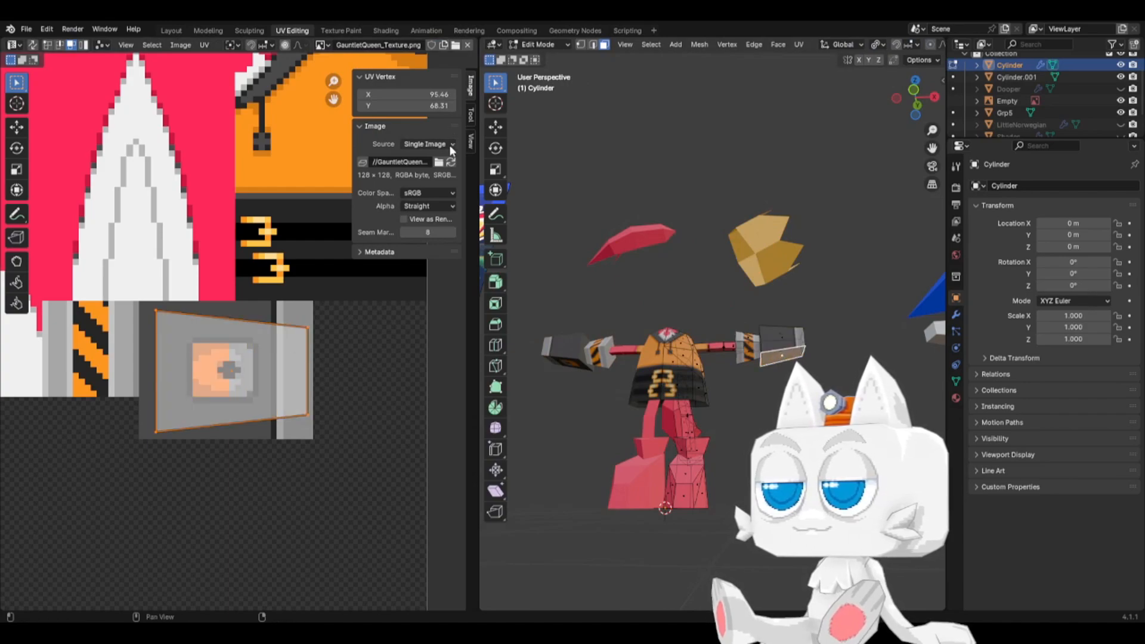
pyautogui.click(451, 163)
# - Move the face's UV island straight down onto the red emblem and adjust its Y position to 45.31
pyautogui.press('g')
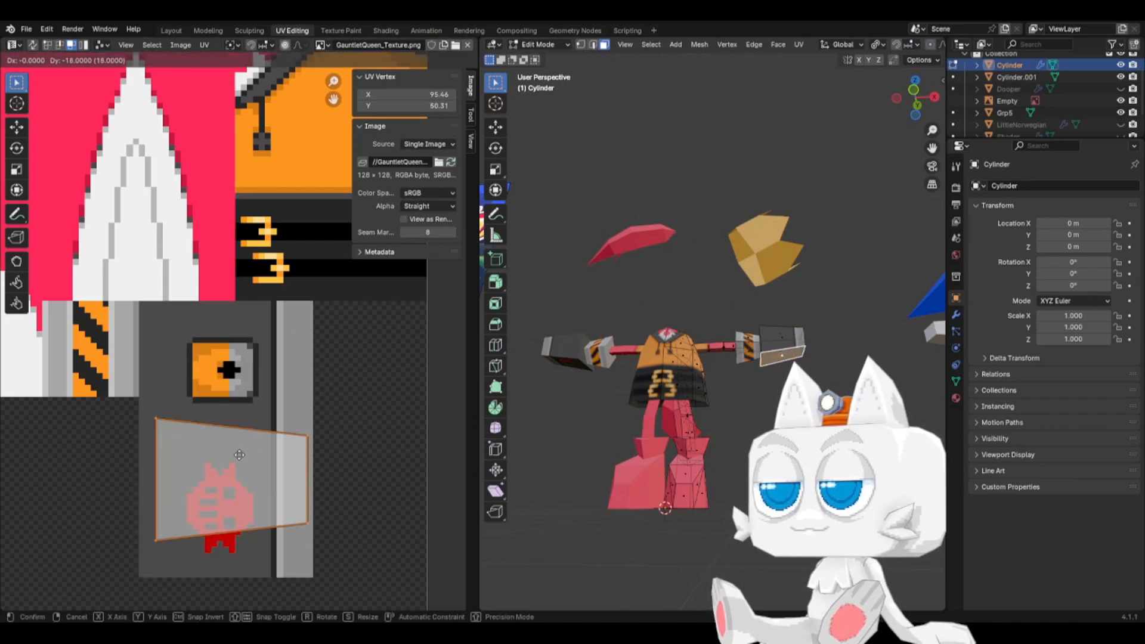
pyautogui.click(250, 493)
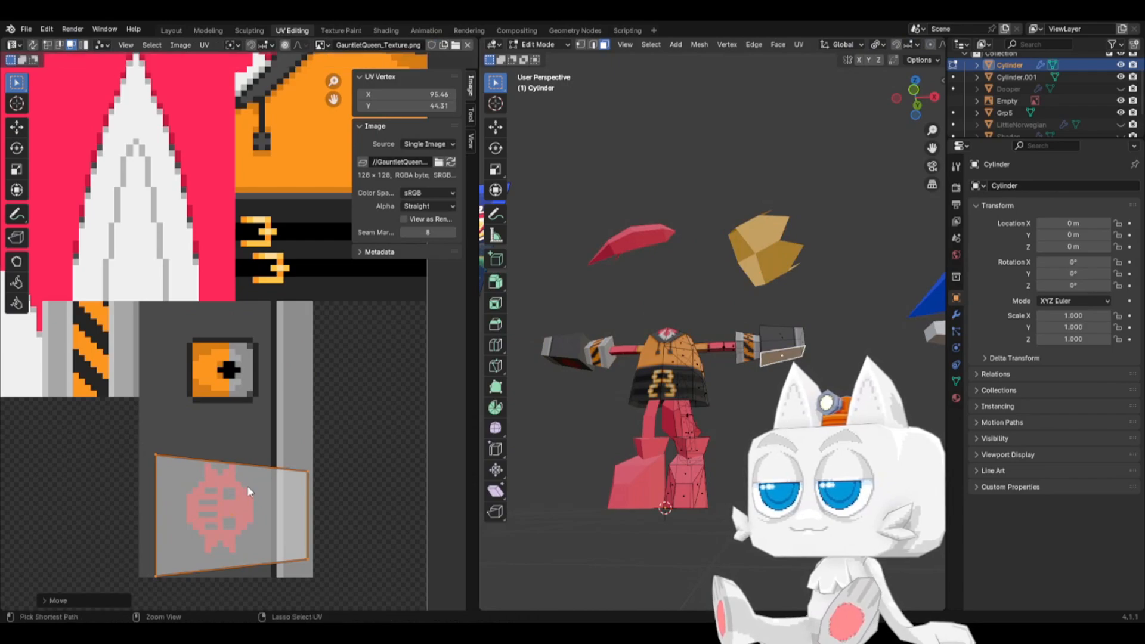
pyautogui.click(452, 106)
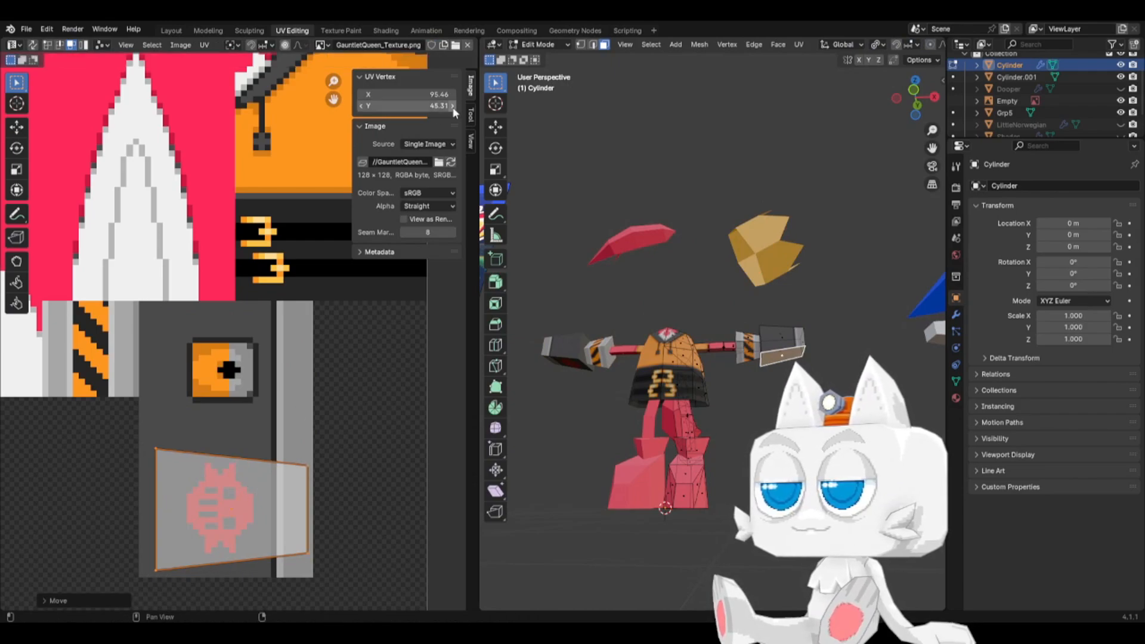
# - Leave mesh editing, inspect the character from the front and save the Blender file
pyautogui.press('Tab')
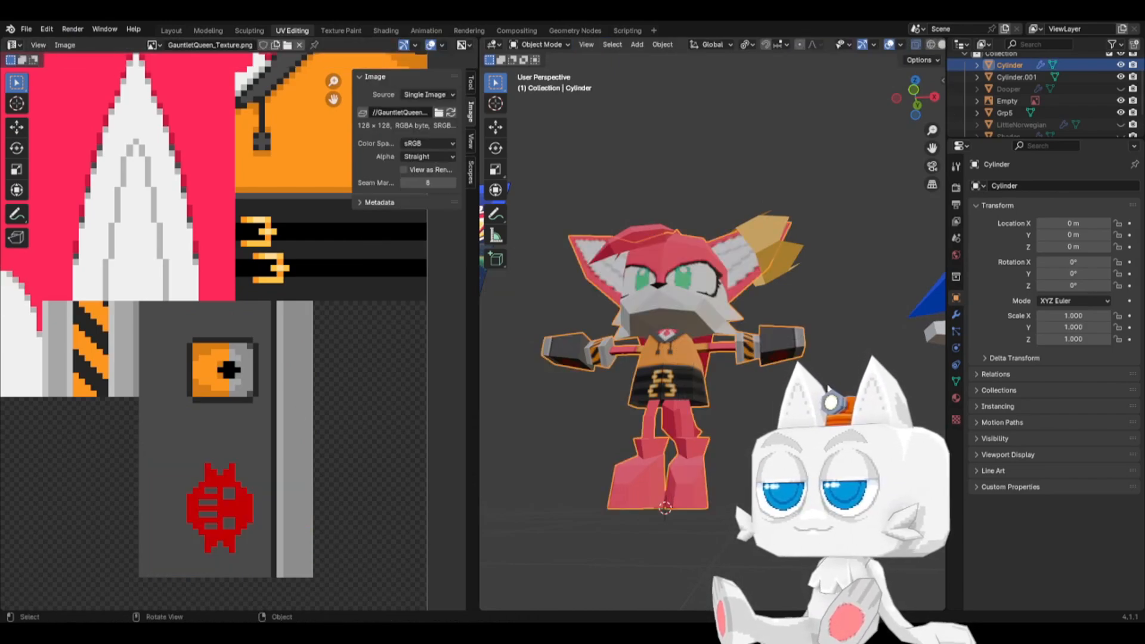
pyautogui.moveTo(632, 245); pyautogui.dragTo(756, 355, button='middle')
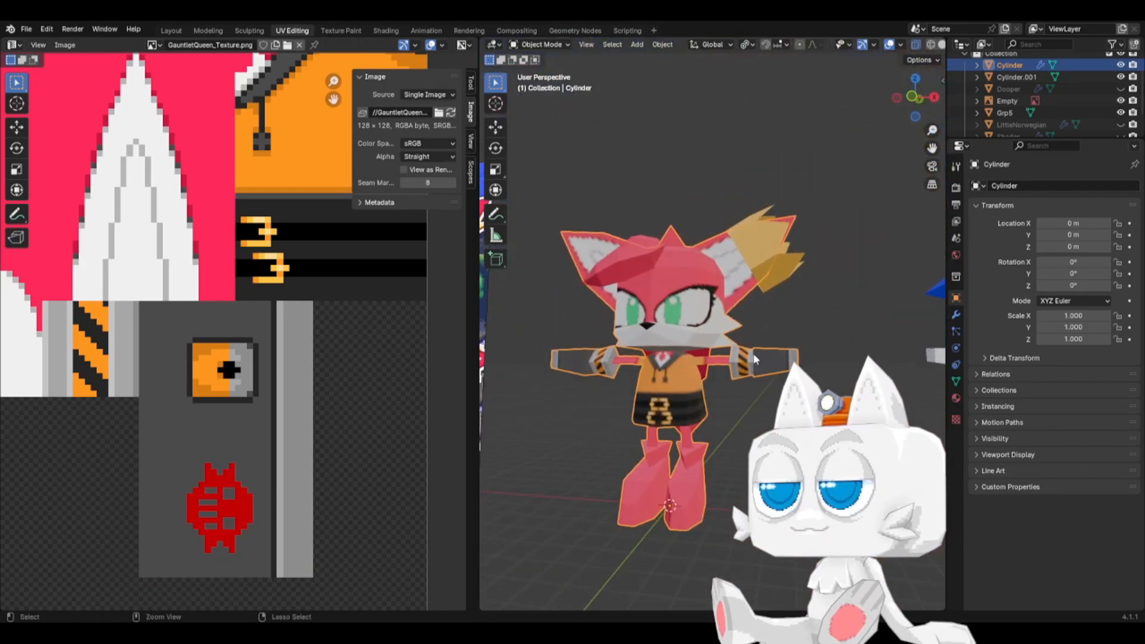
pyautogui.hotkey('ctrl', 's')
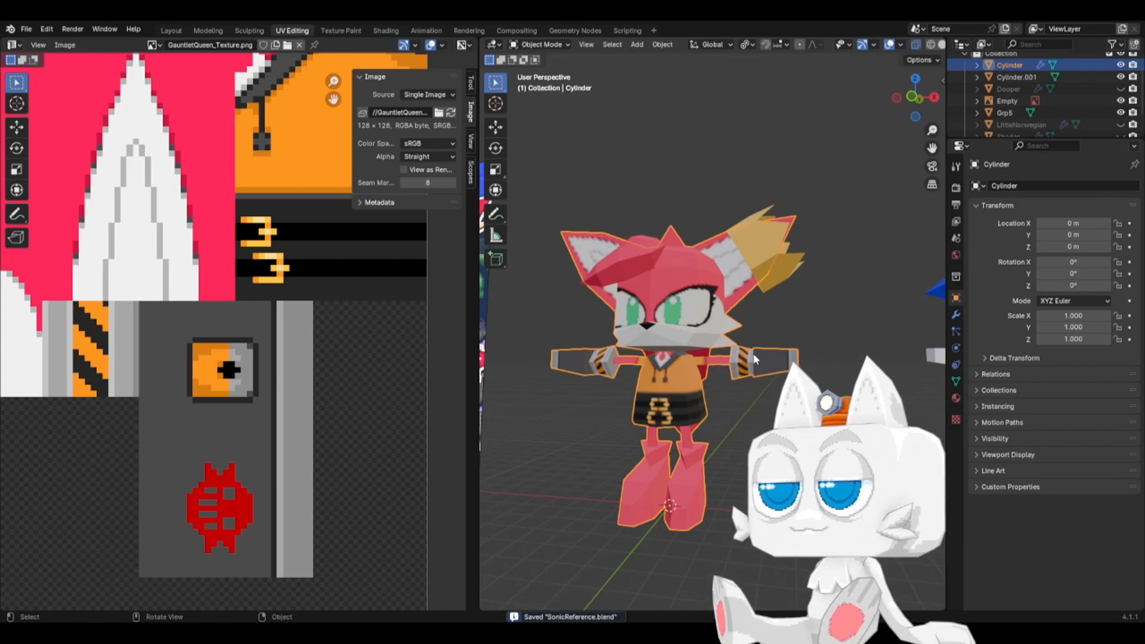
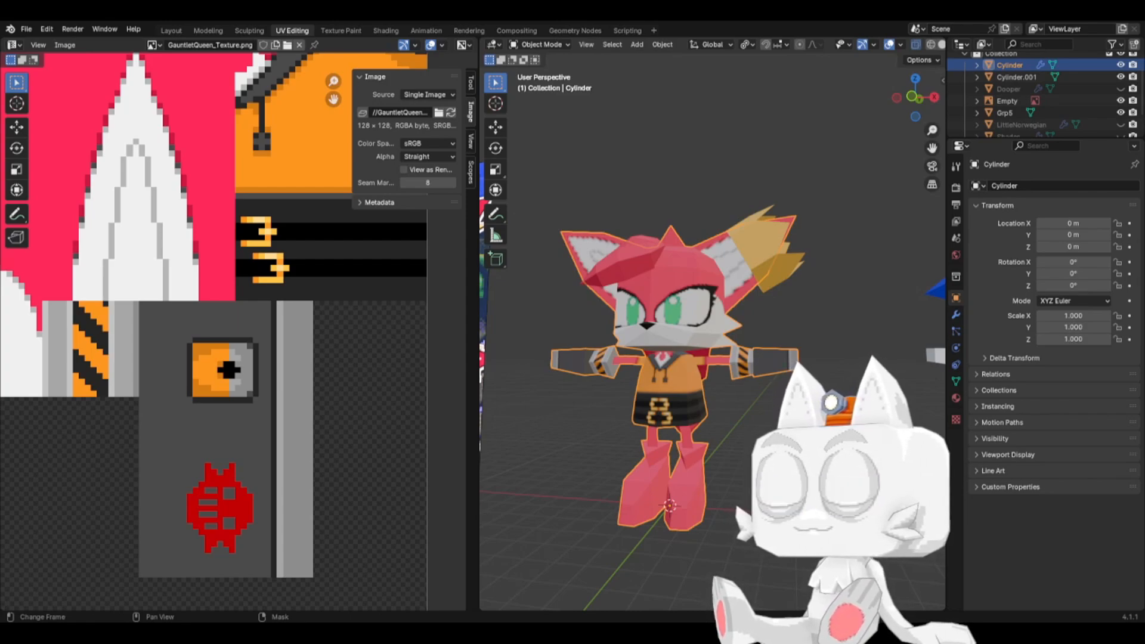
# - Inspect the character from the front, switch to Aseprite and examine the boots on the reference sheet before returning to the texture
pyautogui.moveTo(704, 415); pyautogui.dragTo(732, 442, button='middle')
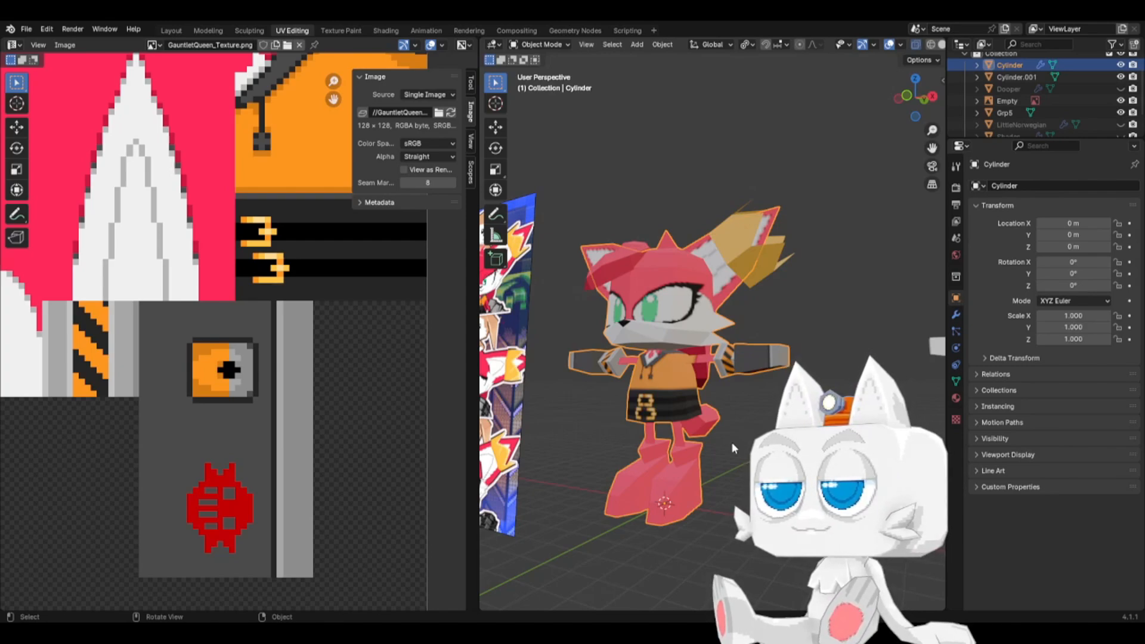
pyautogui.press('KP_1')
pyautogui.scroll(-2, 617, 446)
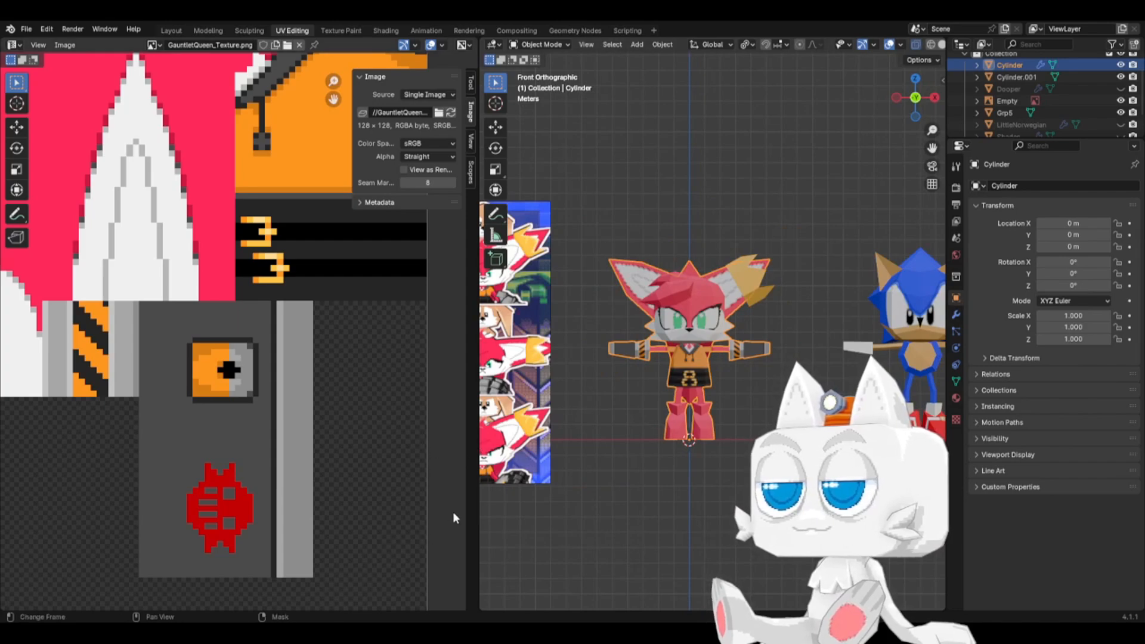
pyautogui.hotkey('alt', 'Tab')
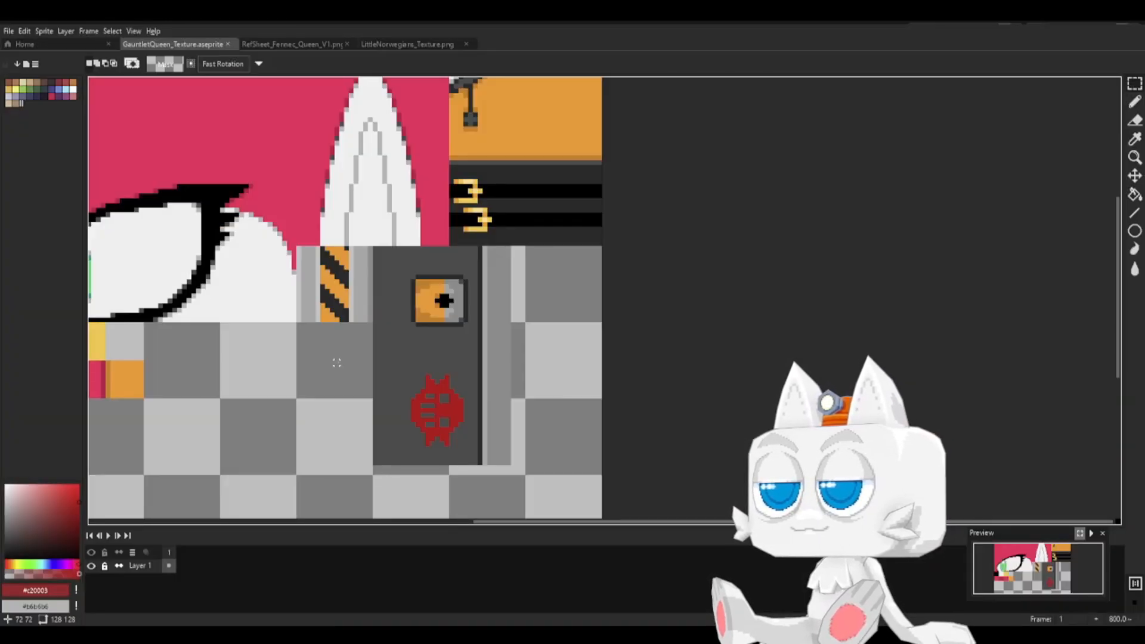
pyautogui.click(292, 44)
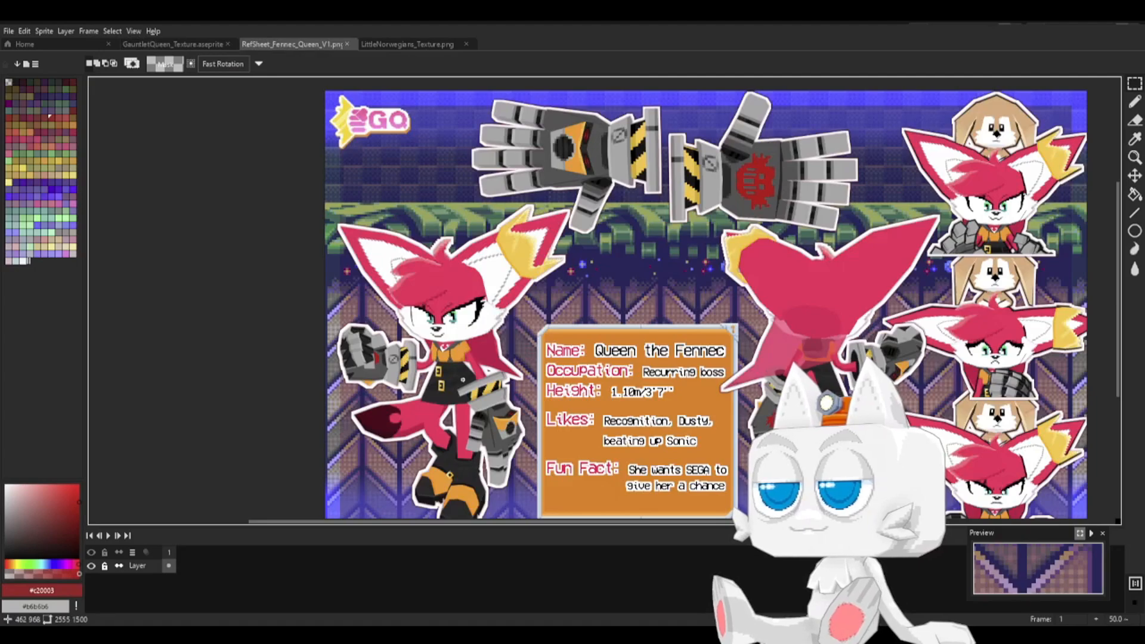
pyautogui.scroll(-3, 513, 369)
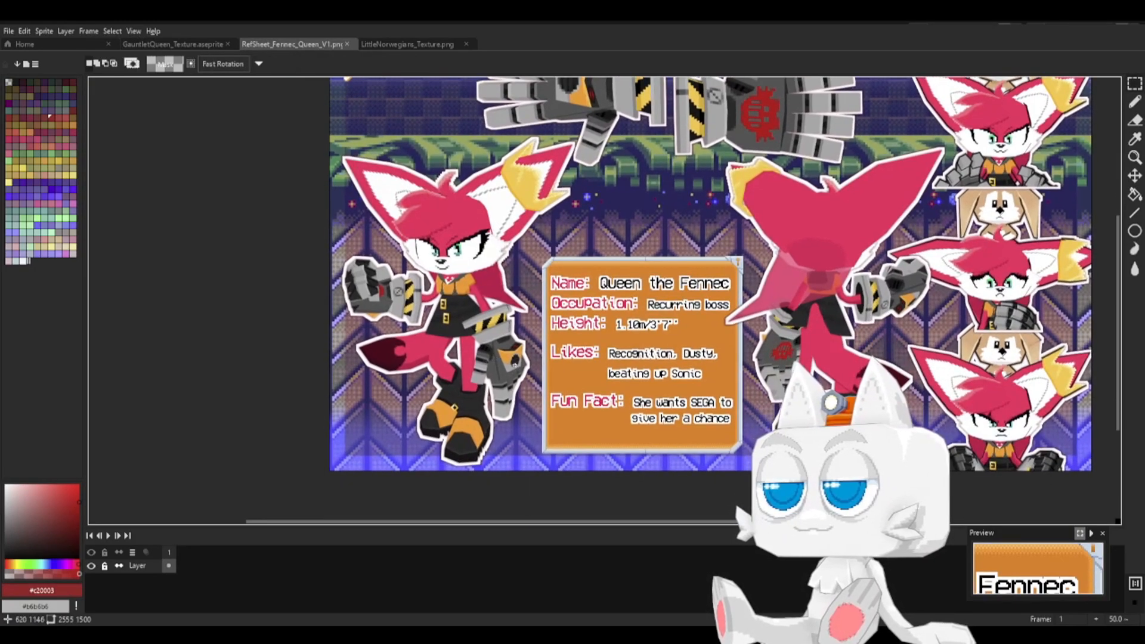
pyautogui.click(187, 44)
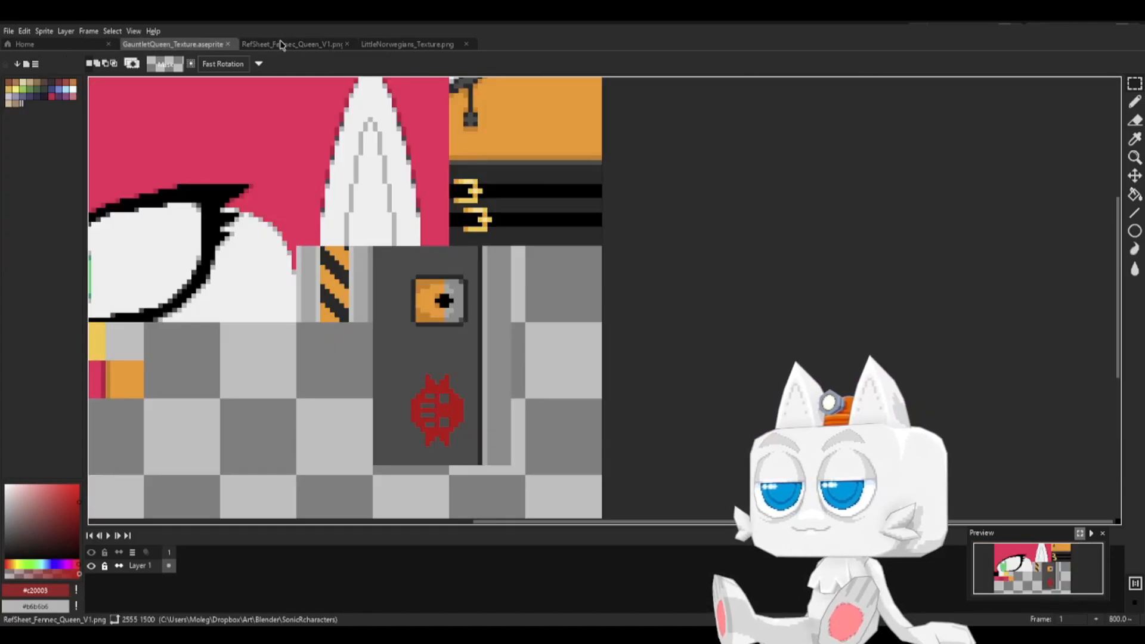
pyautogui.click(281, 46)
pyautogui.click(212, 46)
# - Fill a 32 by 16 pixel area directly below the colour swatches with the skirt's dark grey #252525
pyautogui.press('b')
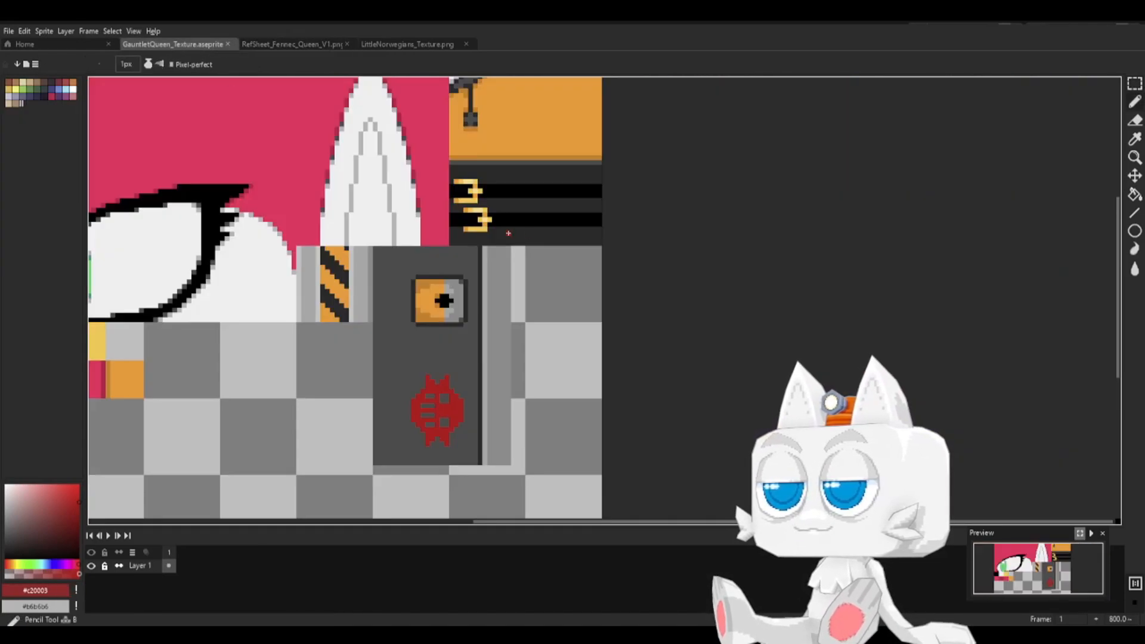
pyautogui.keyDown('alt'); pyautogui.click(508, 233); pyautogui.keyUp('alt')
pyautogui.click(1138, 85)
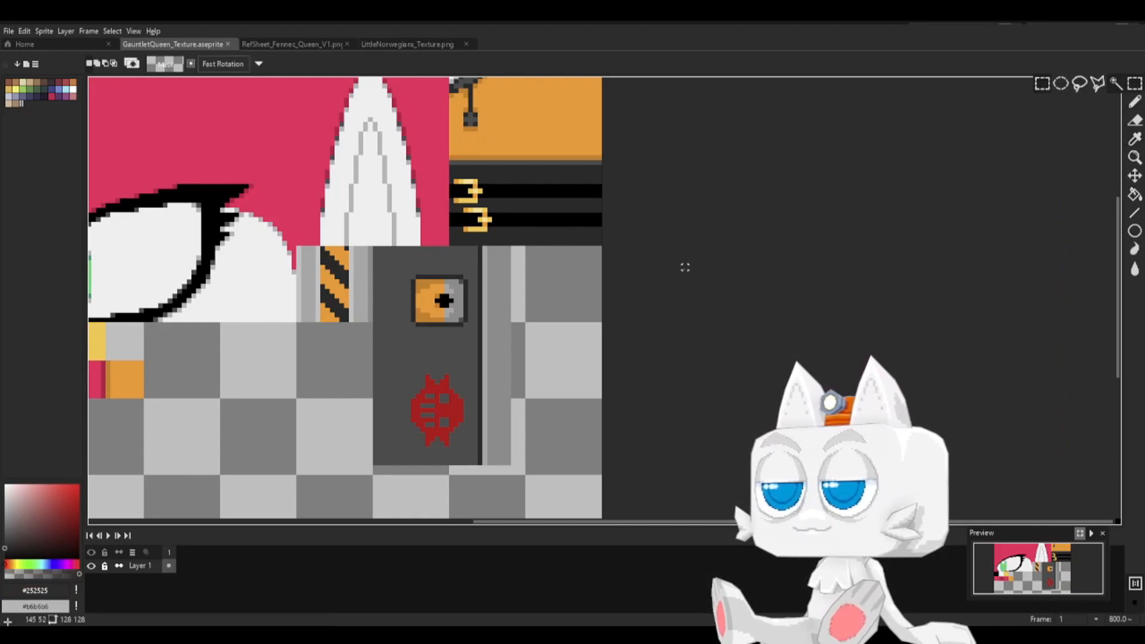
pyautogui.moveTo(418, 330); pyautogui.dragTo(645, 209)
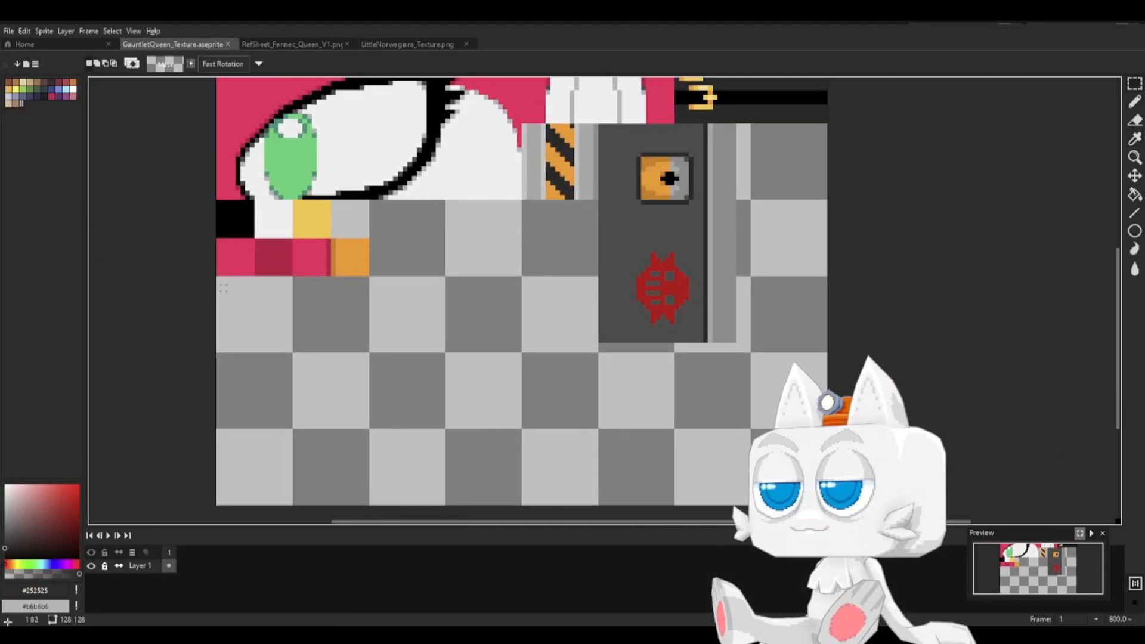
pyautogui.moveTo(219, 279); pyautogui.dragTo(368, 352)
pyautogui.press('g')
pyautogui.click(305, 317)
pyautogui.moveTo(306, 287); pyautogui.dragTo(347, 324, button='middle')
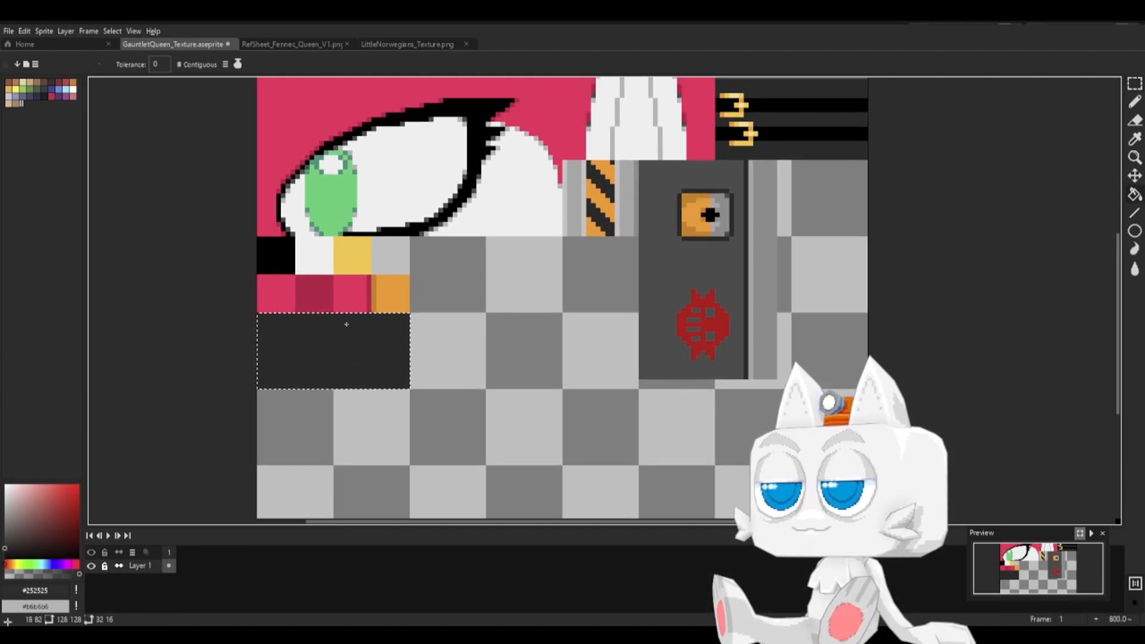
# - Paint a solid black sole strip along the lower edge of the dark boot tile
pyautogui.press('b')
pyautogui.keyDown('alt'); pyautogui.click(273, 255); pyautogui.keyUp('alt')
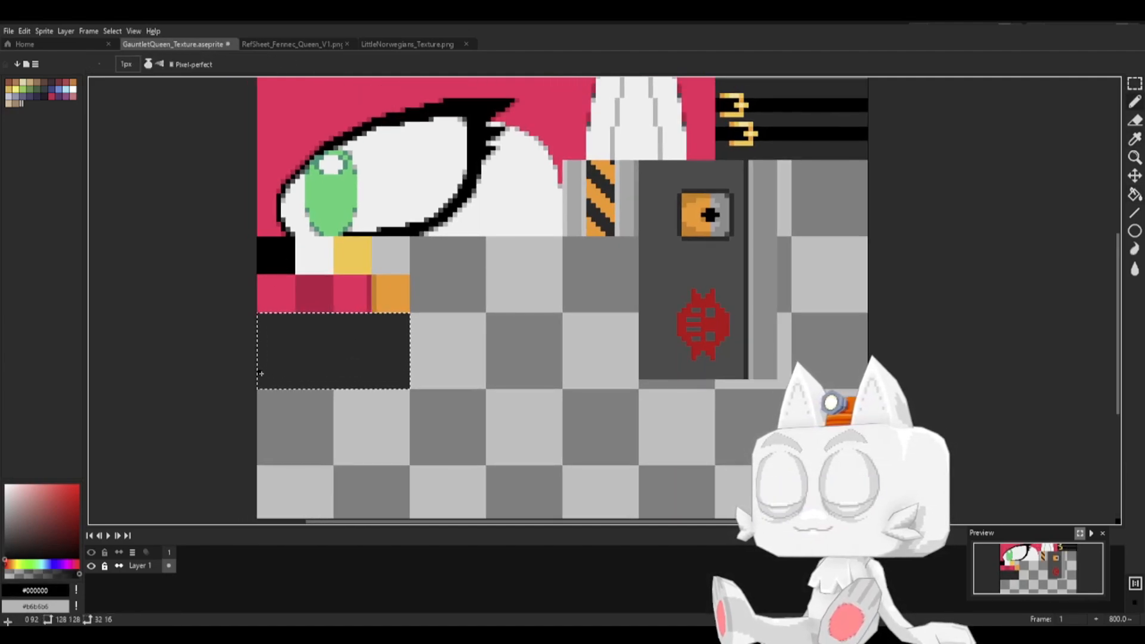
pyautogui.moveTo(360, 377); pyautogui.dragTo(412, 377)
pyautogui.press('g')
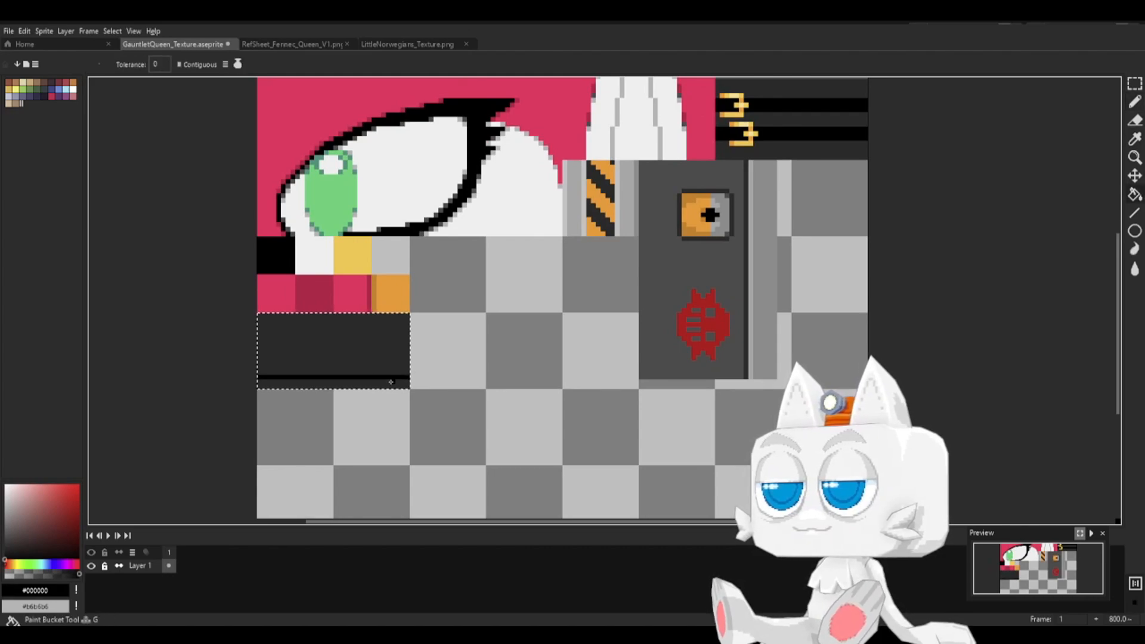
pyautogui.click(387, 382)
pyautogui.press('space')
pyautogui.moveTo(340, 327); pyautogui.dragTo(370, 343)
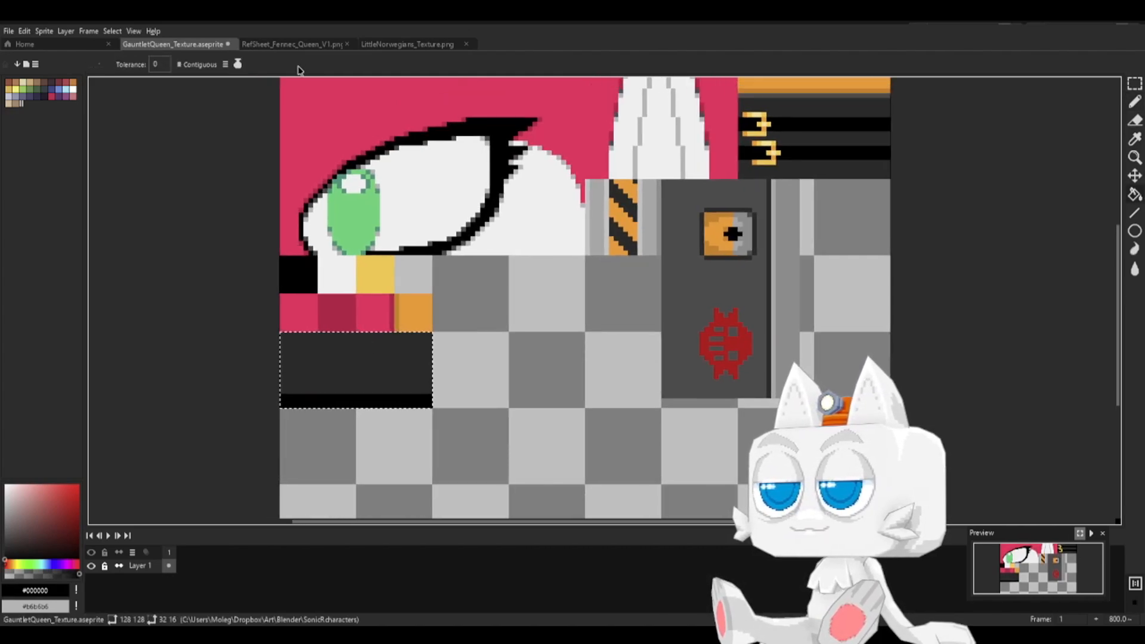
# - Check the boots on the reference sheet and paint a filled vertical orange band on the boot tile above the black sole
pyautogui.click(292, 45)
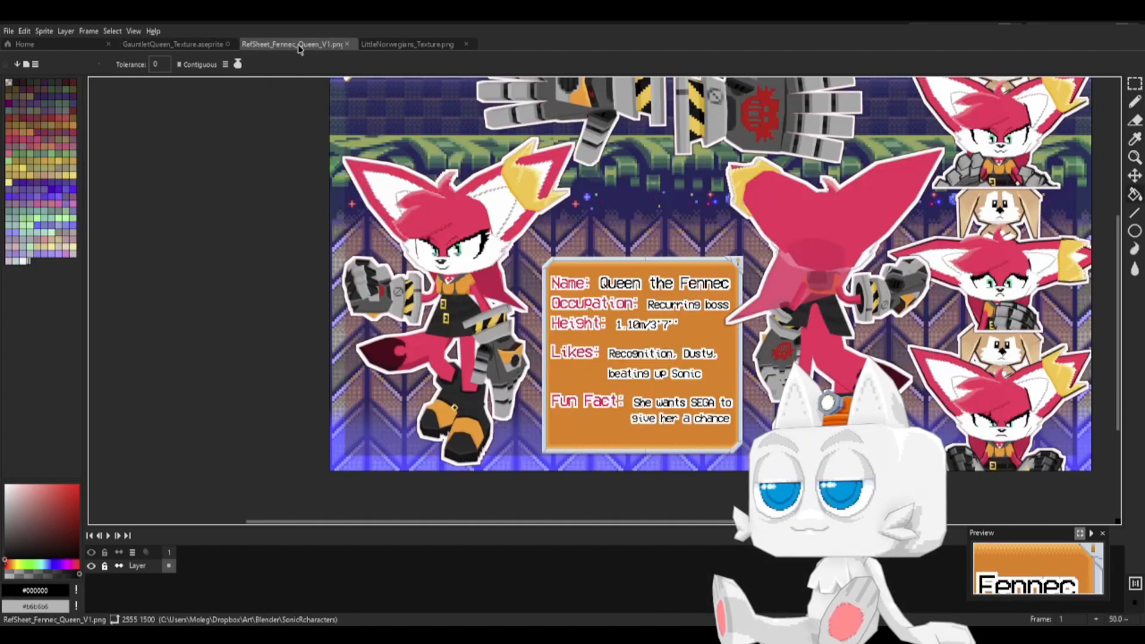
pyautogui.click(162, 45)
pyautogui.press('b')
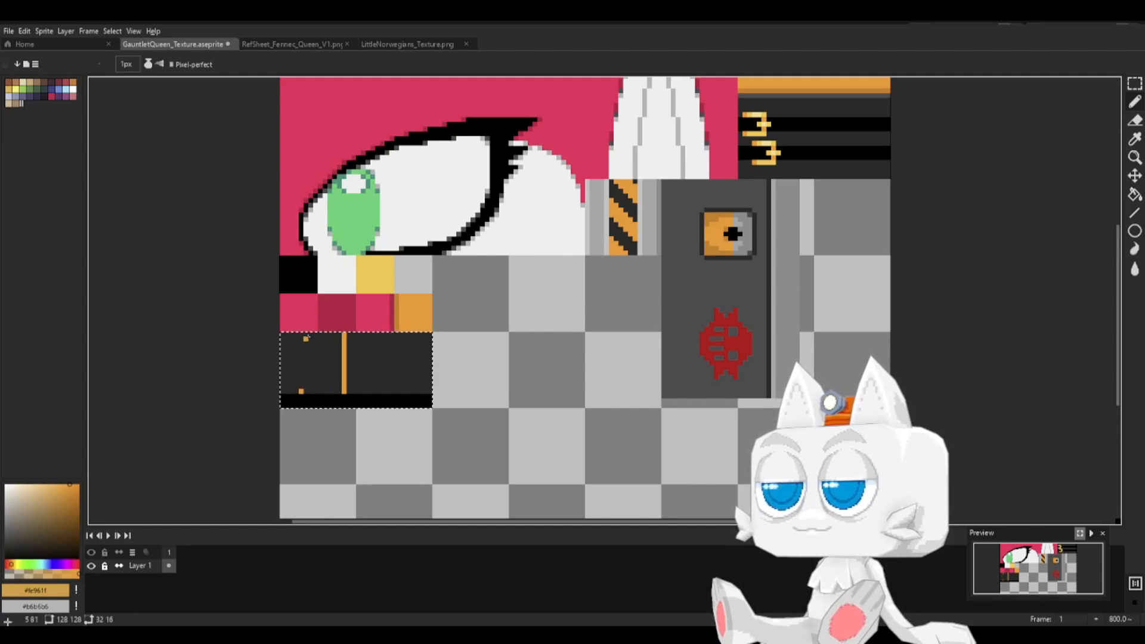
pyautogui.hotkey('ctrl', 'z')
pyautogui.moveTo(310, 334); pyautogui.dragTo(312, 348)
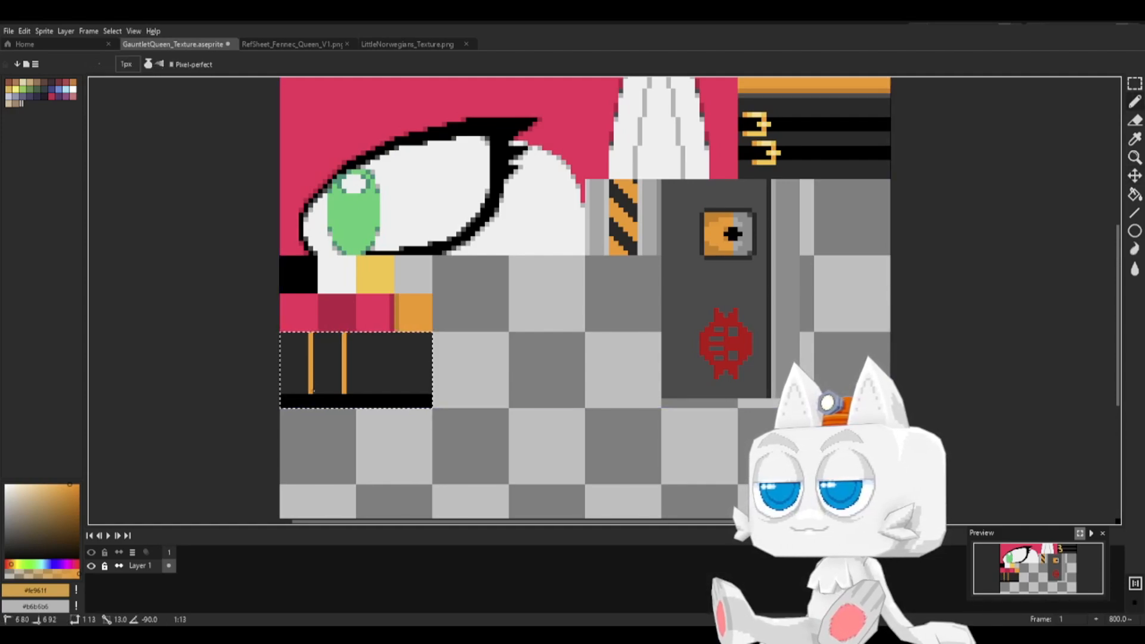
pyautogui.press('g')
pyautogui.click(322, 376)
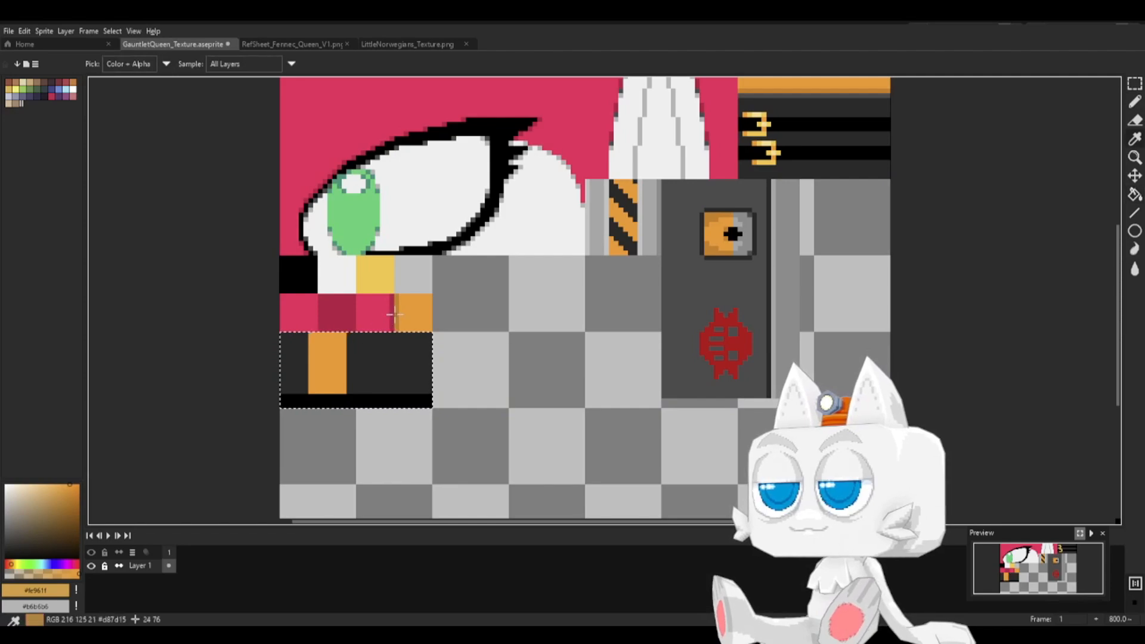
# - Shade the lowest pixel row of the boot's orange band with the darker orange #d87d15
pyautogui.keyDown('alt'); pyautogui.click(396, 315); pyautogui.keyUp('alt')
pyautogui.scroll(2, 373, 382)
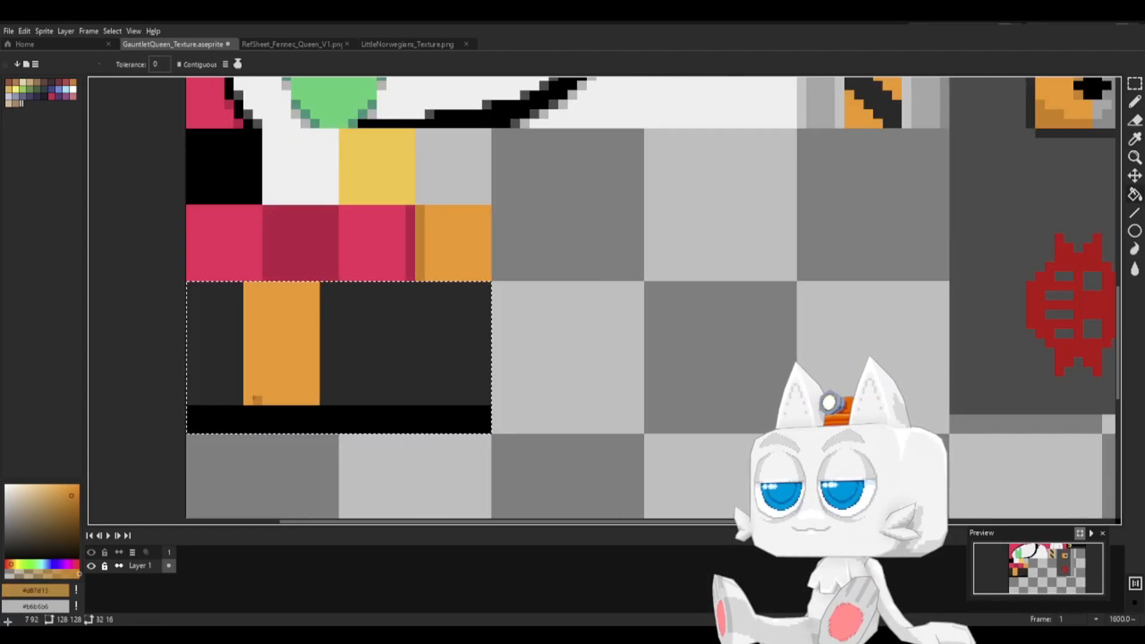
pyautogui.click(255, 398)
pyautogui.hotkey('ctrl', 'z')
pyautogui.press('b')
pyautogui.moveTo(249, 398); pyautogui.dragTo(307, 398)
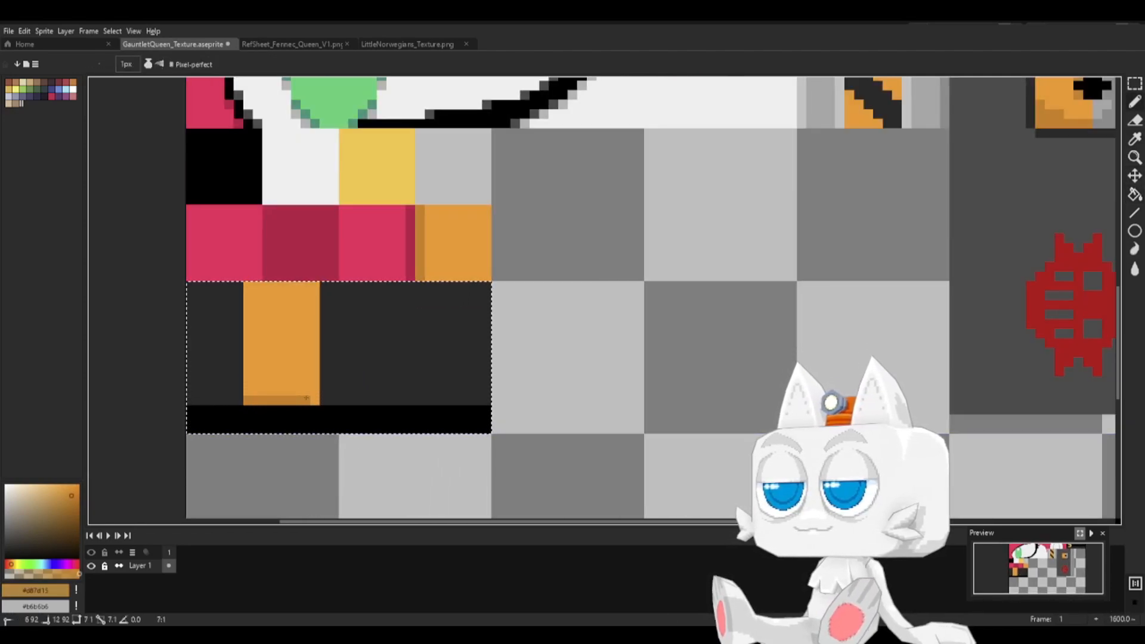
pyautogui.press('space')
pyautogui.moveTo(593, 302); pyautogui.dragTo(418, 384)
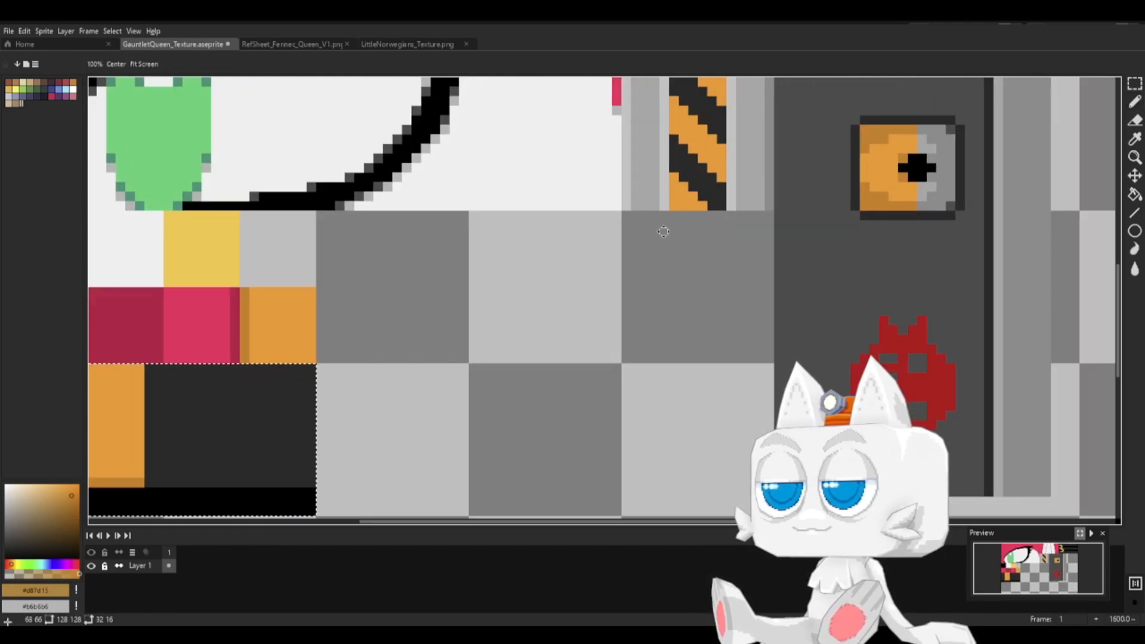
pyautogui.moveTo(837, 107); pyautogui.dragTo(708, 228)
pyautogui.moveTo(928, 94); pyautogui.dragTo(837, 264)
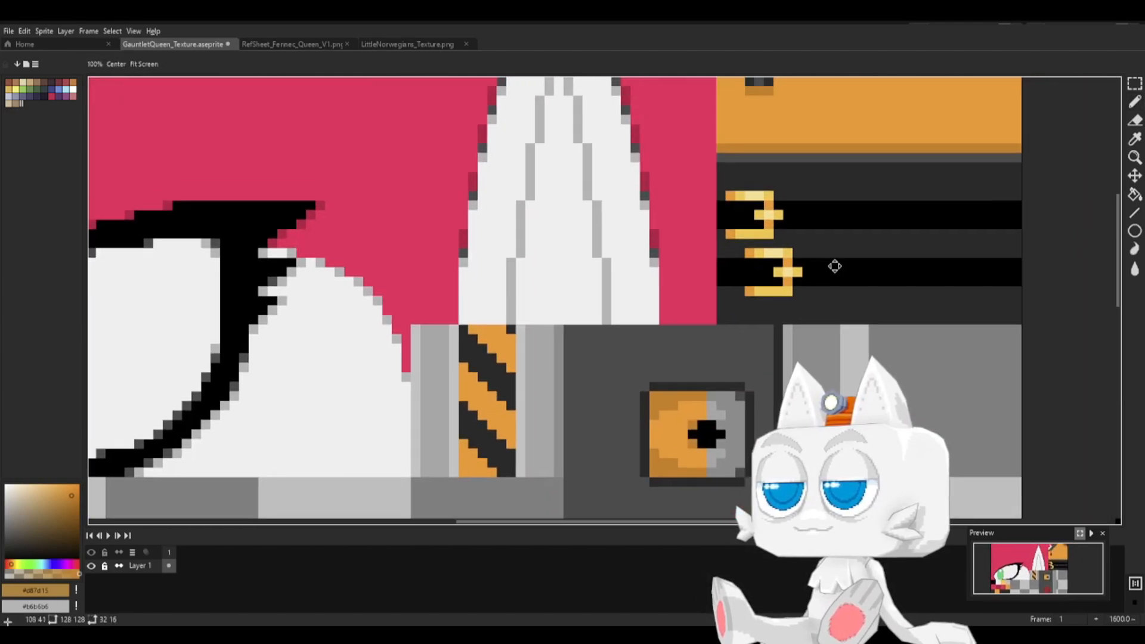
pyautogui.keyDown('alt'); pyautogui.click(803, 161); pyautogui.keyUp('alt')
pyautogui.press('space')
pyautogui.moveTo(296, 368); pyautogui.dragTo(534, 245)
pyautogui.moveTo(384, 369); pyautogui.dragTo(582, 231)
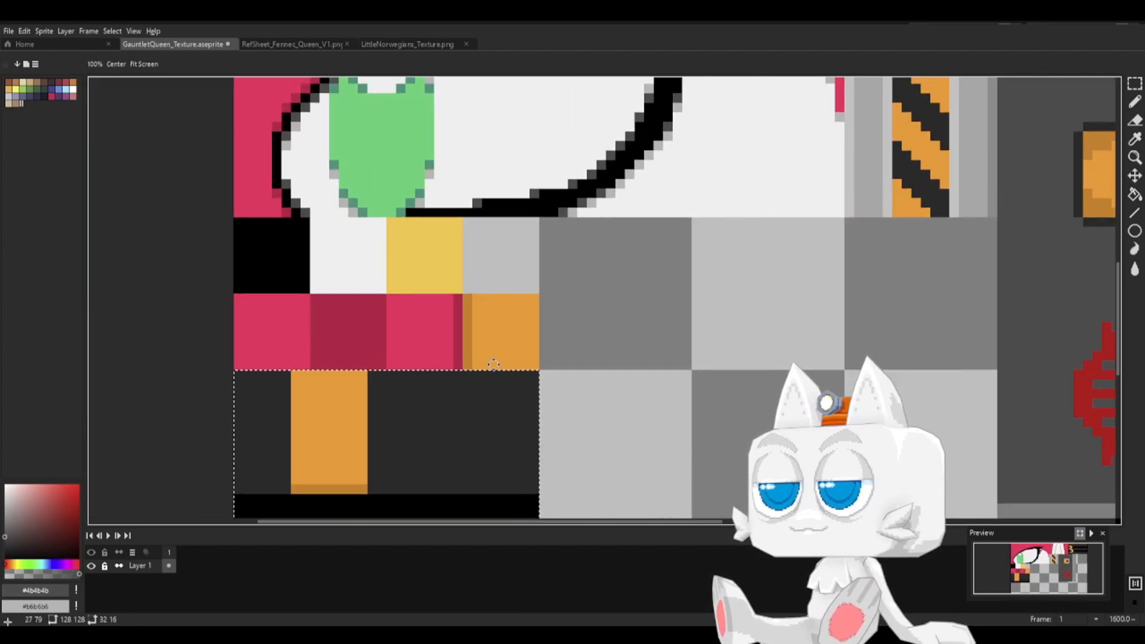
pyautogui.moveTo(435, 428); pyautogui.dragTo(501, 350)
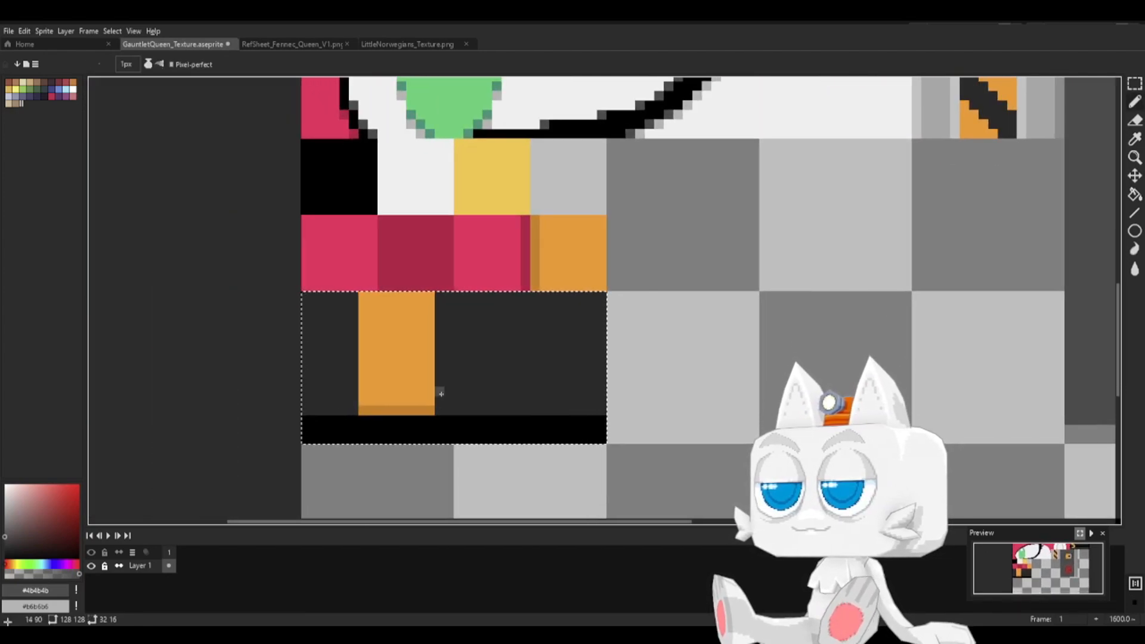
# - Paint darker #161616 shading beside both edges of the orange band and along the row above the black sole
pyautogui.keyDown('alt'); pyautogui.click(473, 375); pyautogui.keyUp('alt')
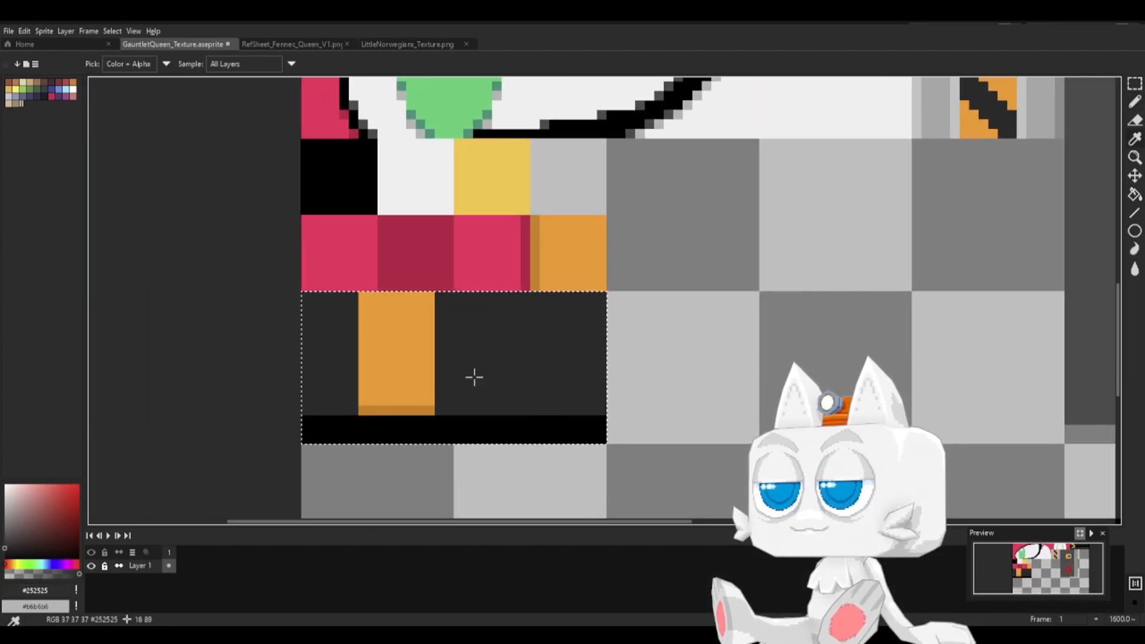
pyautogui.click(5, 552)
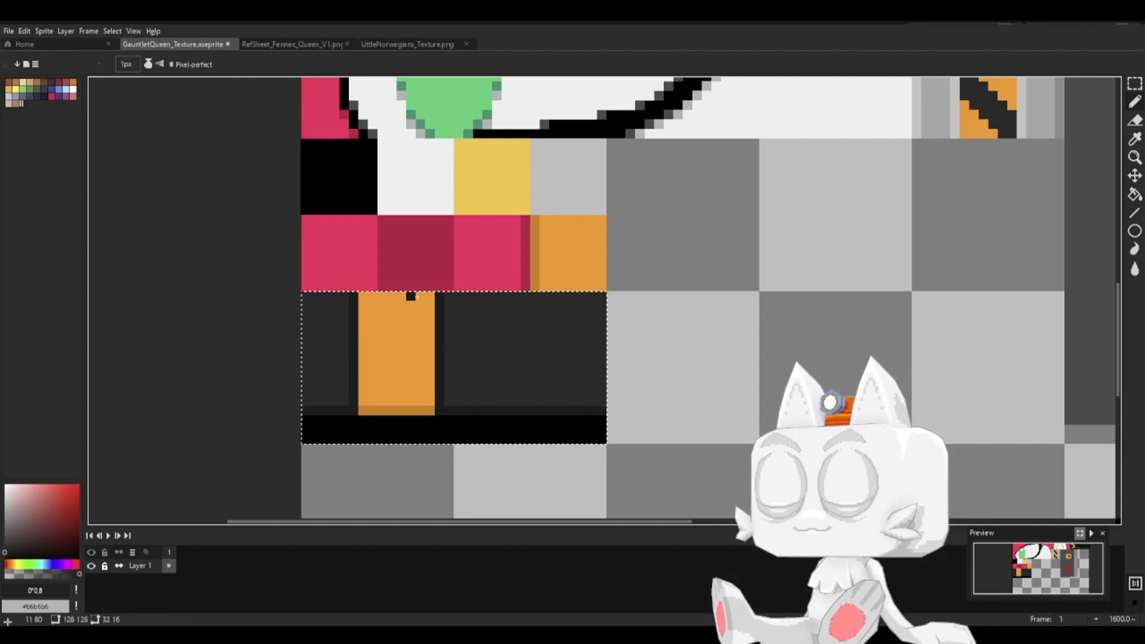
pyautogui.moveTo(623, 299); pyautogui.dragTo(465, 374)
pyautogui.moveTo(628, 279); pyautogui.dragTo(534, 355)
pyautogui.moveTo(668, 256); pyautogui.dragTo(636, 297)
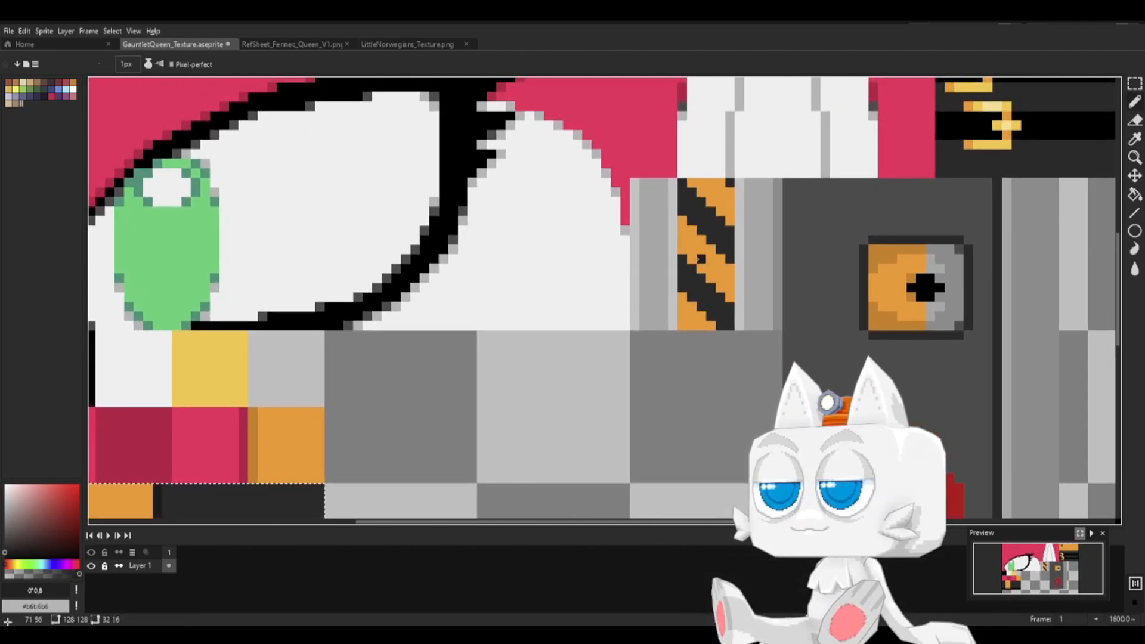
pyautogui.moveTo(893, 220)
pyautogui.mouseDown()
pyautogui.moveTo(785, 327)
pyautogui.moveTo(834, 307)
pyautogui.moveTo(603, 418)
pyautogui.moveTo(693, 293)
pyautogui.mouseUp()
pyautogui.moveTo(476, 414); pyautogui.dragTo(744, 301)
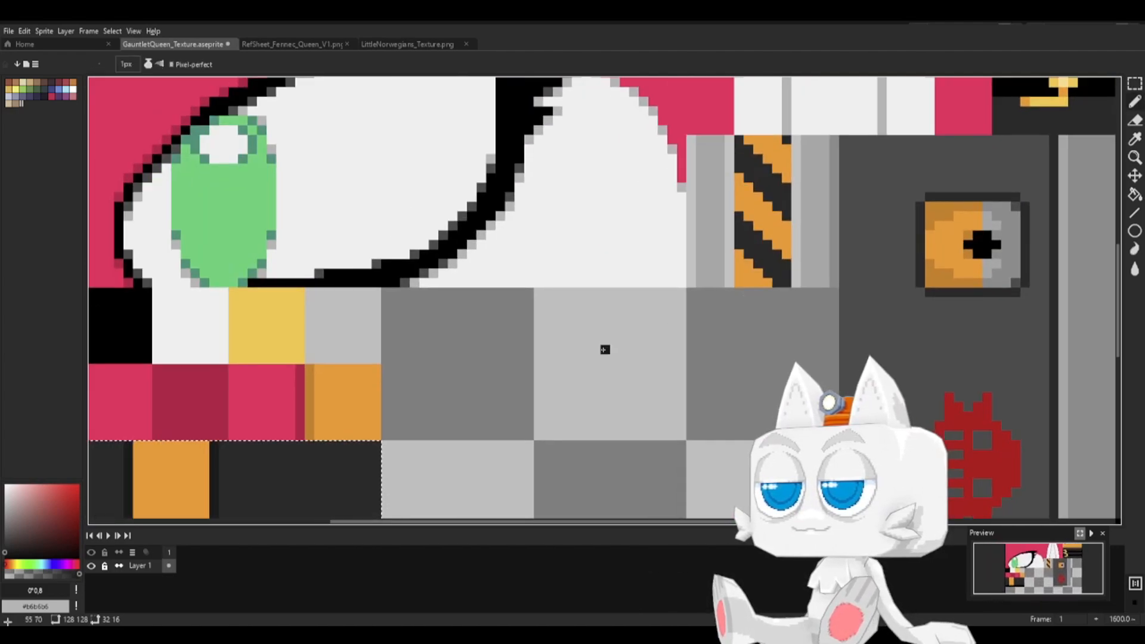
pyautogui.scroll(-2, 571, 366)
pyautogui.moveTo(535, 373); pyautogui.dragTo(570, 347, button='middle')
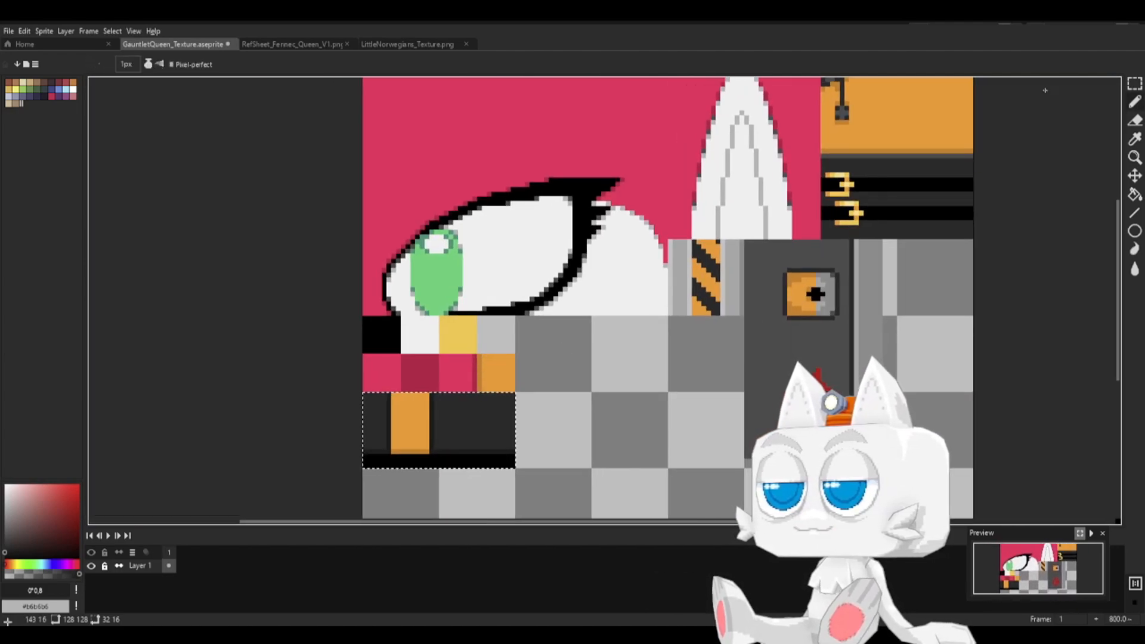
# - Fill a 16 by 16 pixel square adjoining the boot tile with the boot's dark grey #252525
pyautogui.press('m')
pyautogui.scroll(2, 534, 432)
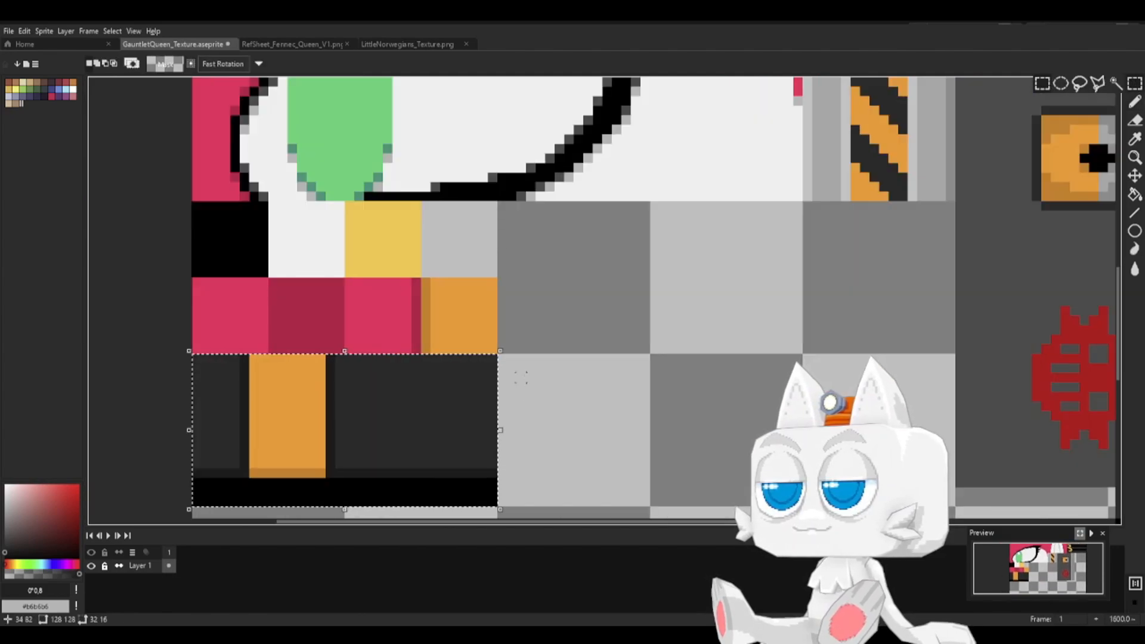
pyautogui.click(511, 359)
pyautogui.moveTo(501, 359)
pyautogui.mouseDown()
pyautogui.moveTo(561, 436)
pyautogui.moveTo(645, 501)
pyautogui.mouseUp()
pyautogui.press('b')
pyautogui.keyDown('alt'); pyautogui.click(461, 414); pyautogui.keyUp('alt')
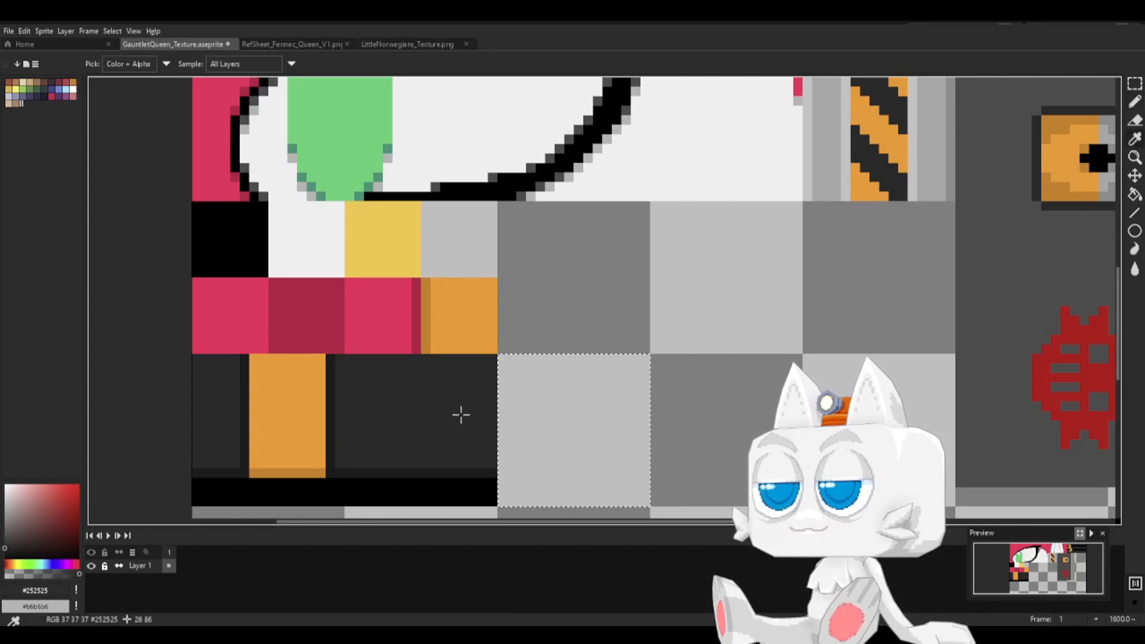
pyautogui.press('g')
pyautogui.click(560, 425)
# - Sample the lighter grey #4b4b4b and paint a highlight row along the upper edge of the new square tile
pyautogui.press('space')
pyautogui.moveTo(763, 188); pyautogui.dragTo(609, 283)
pyautogui.keyDown('alt'); pyautogui.click(870, 157); pyautogui.keyUp('alt')
pyautogui.press('space')
pyautogui.moveTo(456, 378); pyautogui.dragTo(583, 217)
pyautogui.click(536, 298)
pyautogui.hotkey('ctrl', 'z')
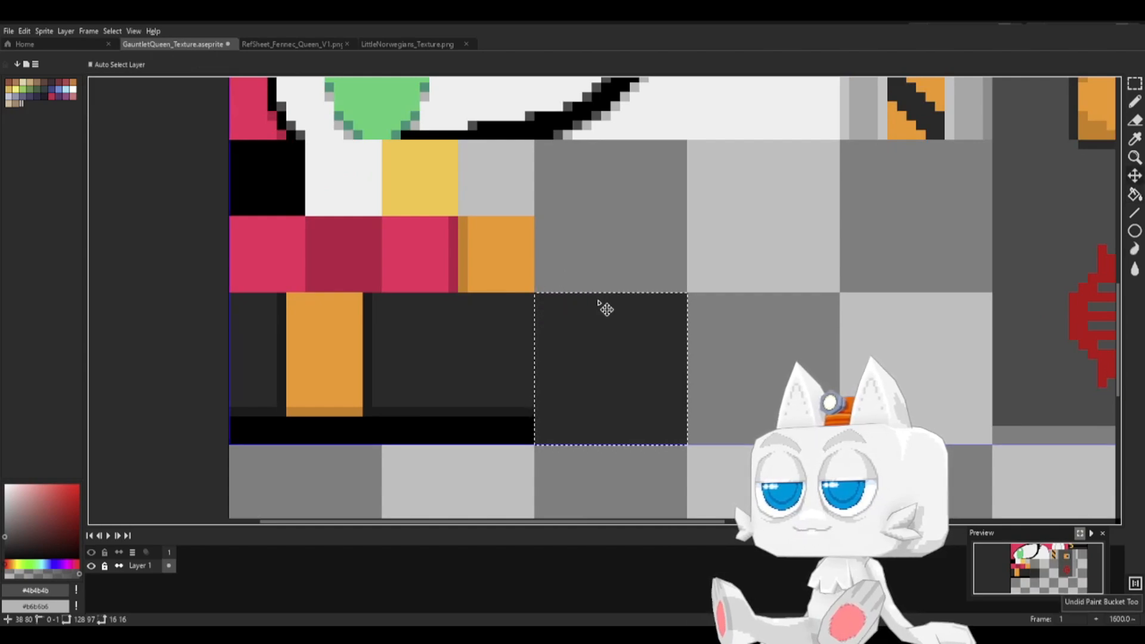
pyautogui.press('b')
pyautogui.moveTo(537, 297); pyautogui.dragTo(588, 297)
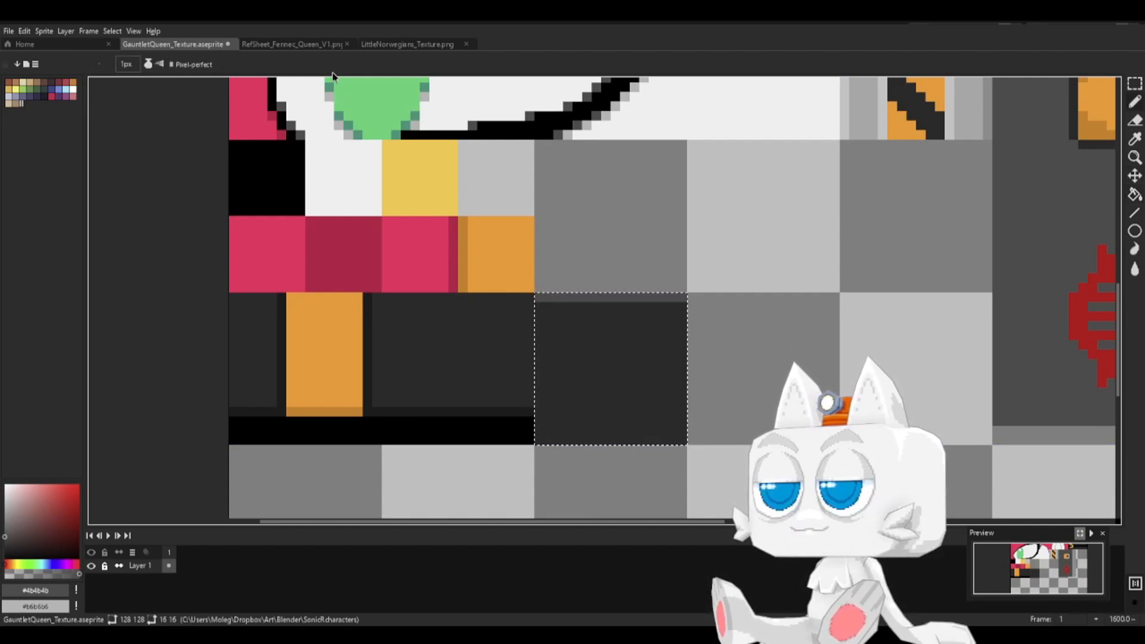
# - Check the reference sheet, then sample #161616 and shade the lowest three pixel rows of the new square tile
pyautogui.click(314, 48)
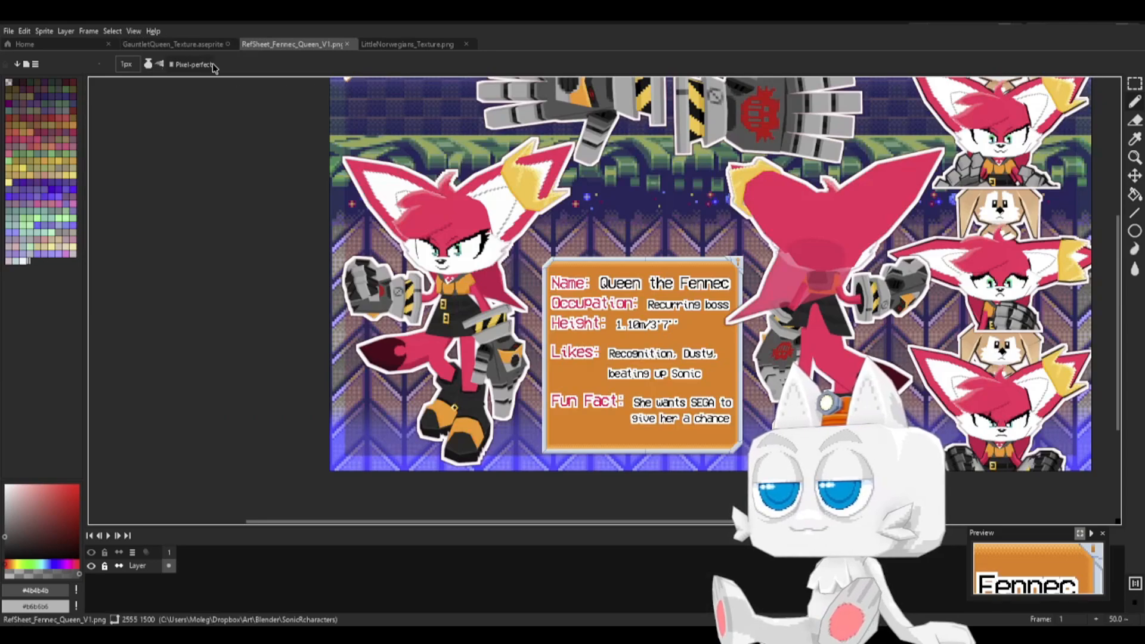
pyautogui.click(187, 44)
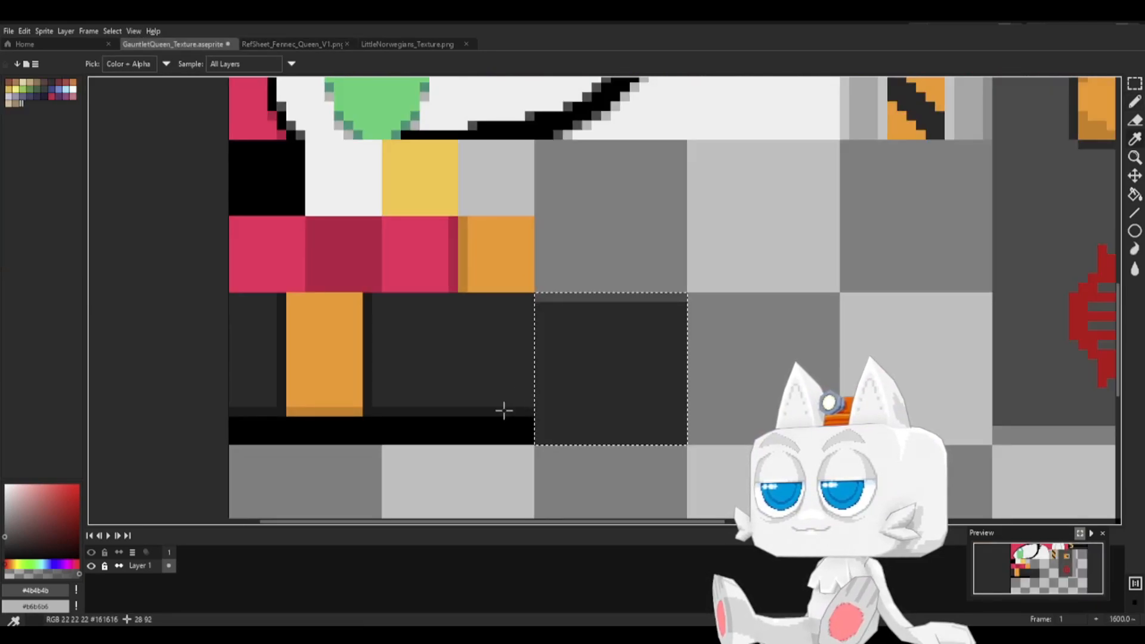
pyautogui.keyDown('alt'); pyautogui.click(539, 426); pyautogui.keyUp('alt')
pyautogui.moveTo(665, 430)
pyautogui.mouseDown()
pyautogui.moveTo(687, 431)
pyautogui.moveTo(539, 440)
pyautogui.moveTo(544, 422)
pyautogui.mouseUp()
pyautogui.click(539, 420)
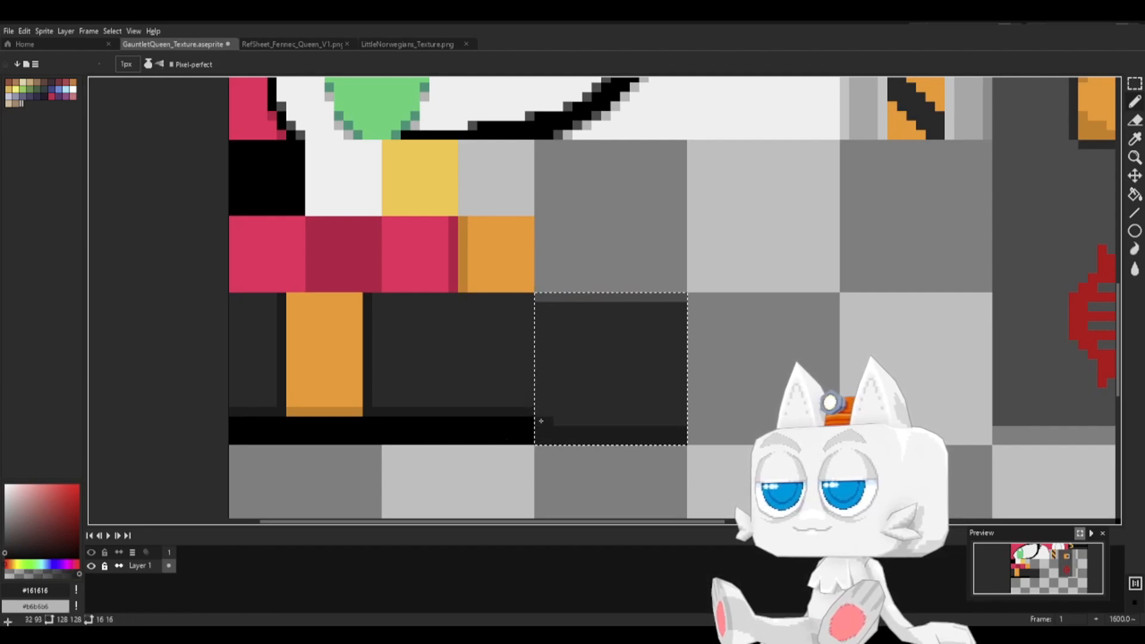
pyautogui.keyDown('shift'); pyautogui.click(694, 417); pyautogui.keyUp('shift')
# - Save the texture and export it as GauntletQueen_Texture.png at 100% size
pyautogui.hotkey('ctrl', 's')
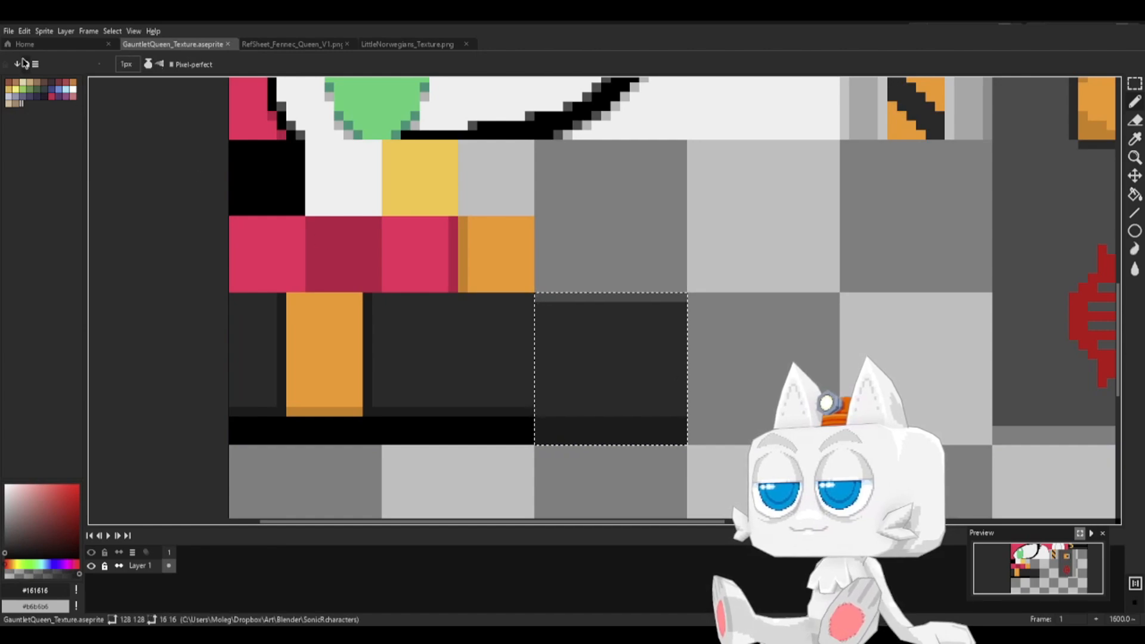
pyautogui.click(8, 31)
pyautogui.moveTo(29, 134)
pyautogui.click(128, 136)
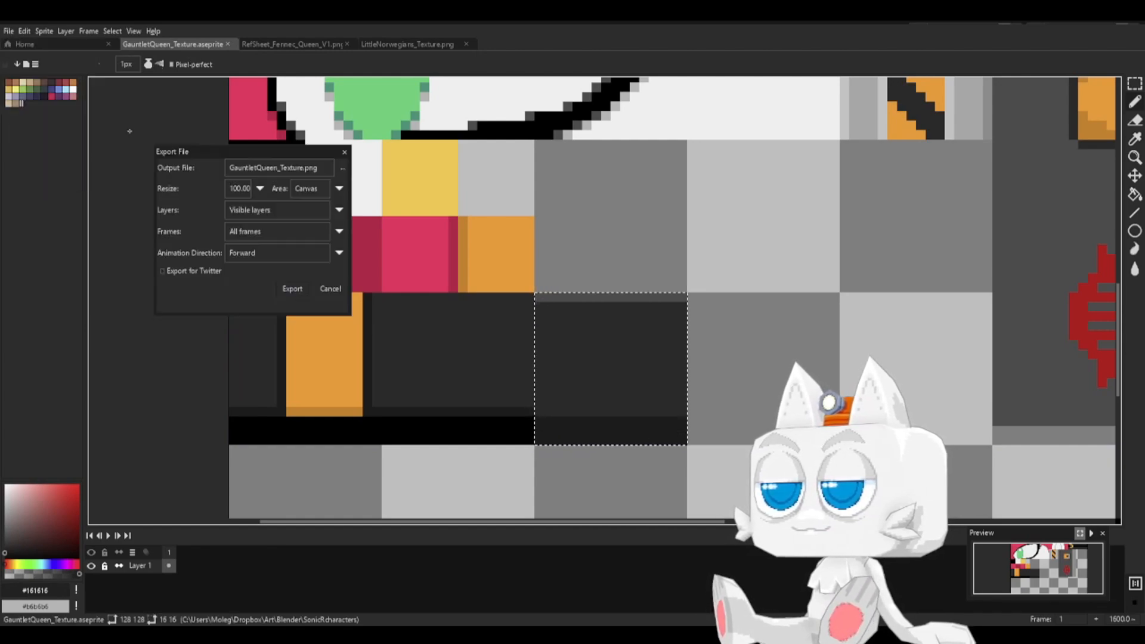
pyautogui.click(292, 286)
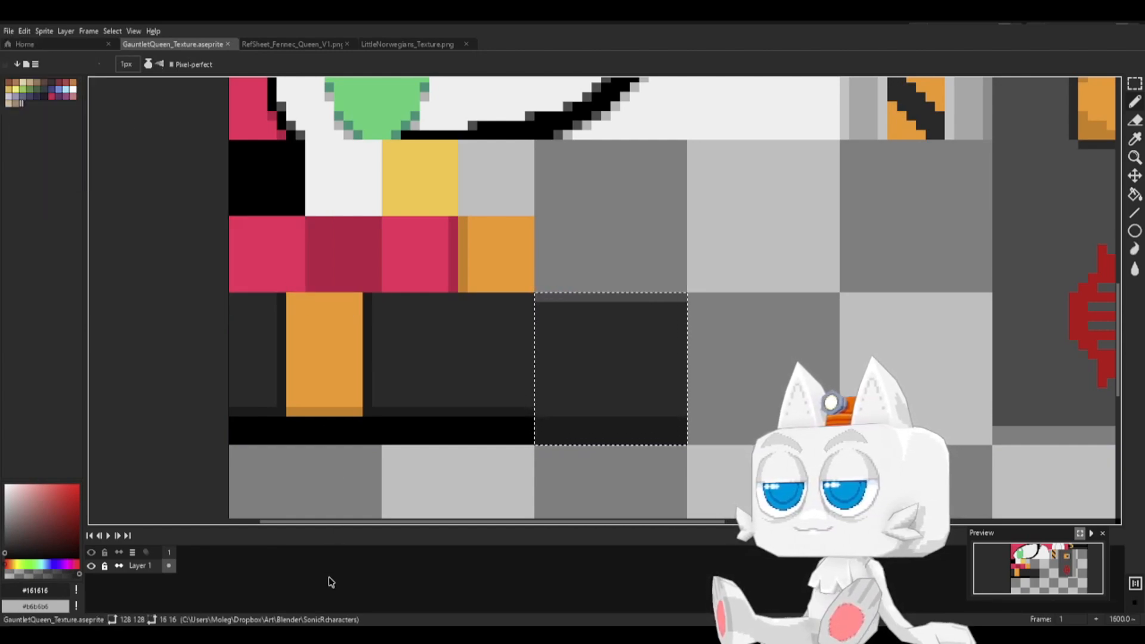
# - Switch to Blender and hide the Grp5 model standing beside the character
pyautogui.click(330, 634)
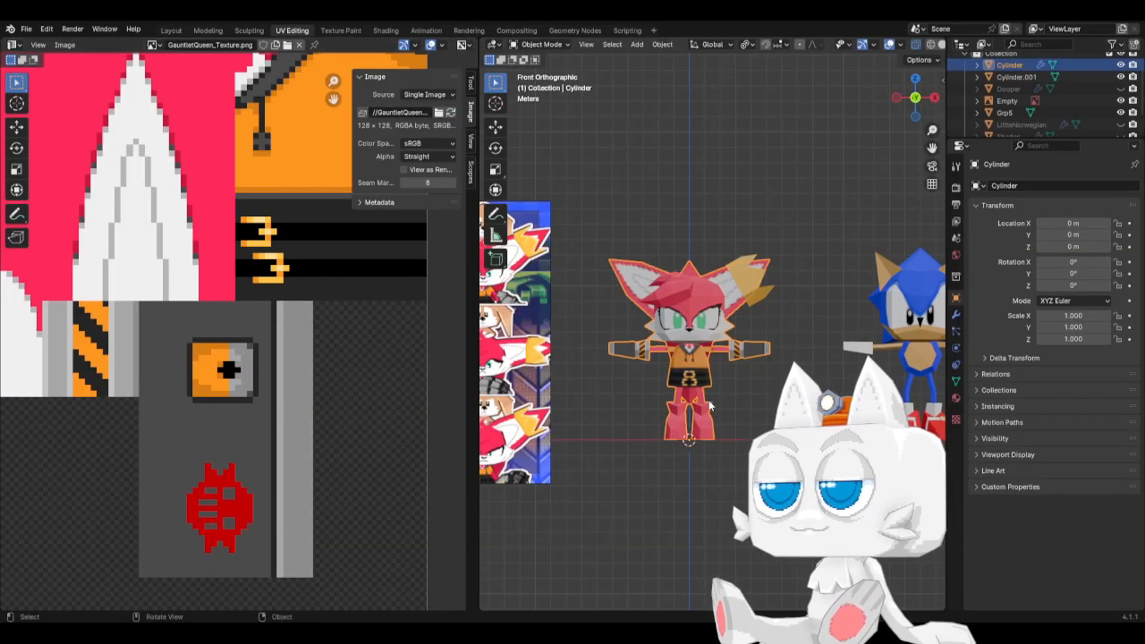
pyautogui.press('KP_3')
pyautogui.scroll(2, 710, 401)
pyautogui.moveTo(698, 458); pyautogui.dragTo(740, 465, button='middle')
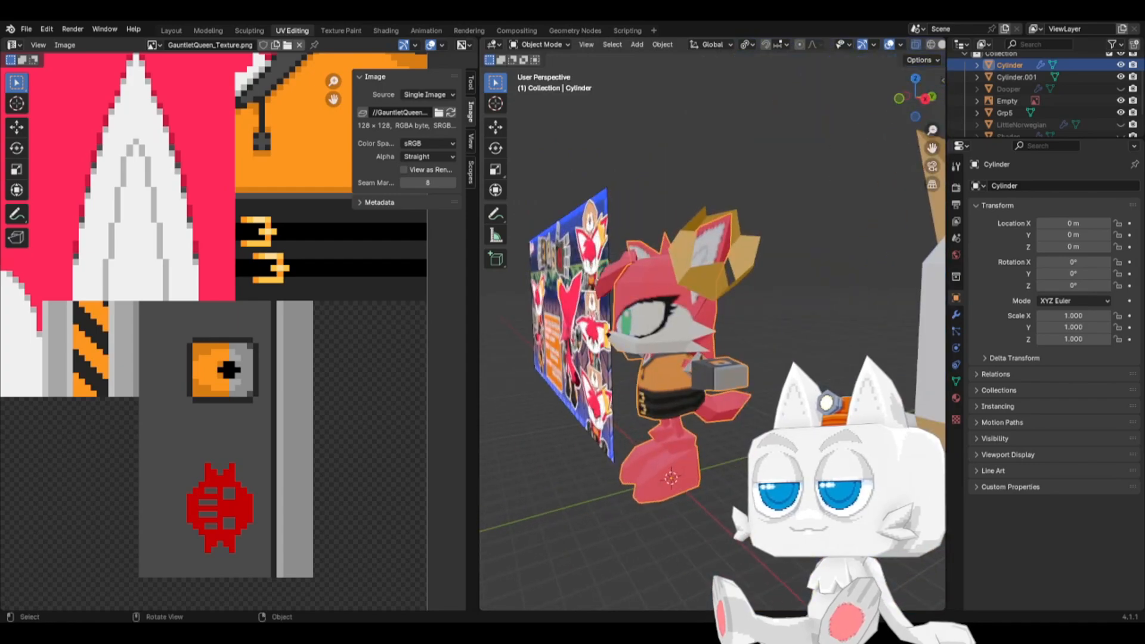
pyautogui.scroll(-4, 743, 462)
pyautogui.click(807, 406)
pyautogui.press('h')
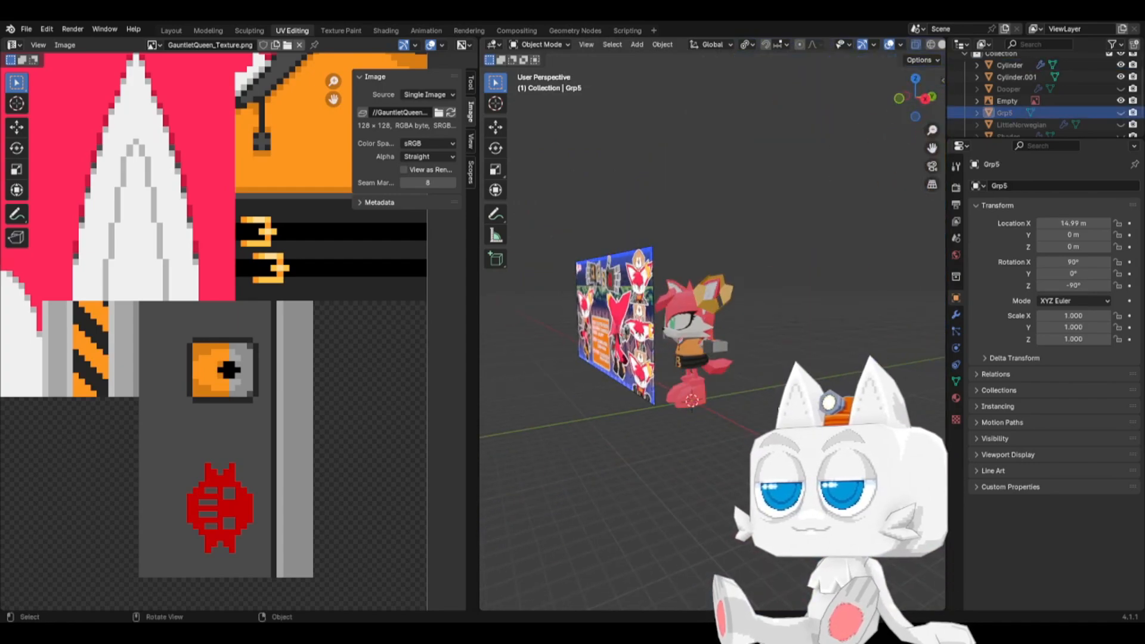
# - Open the Cylinder character mesh for editing in right side view and reveal all its hidden faces
pyautogui.click(696, 397)
pyautogui.press('Tab')
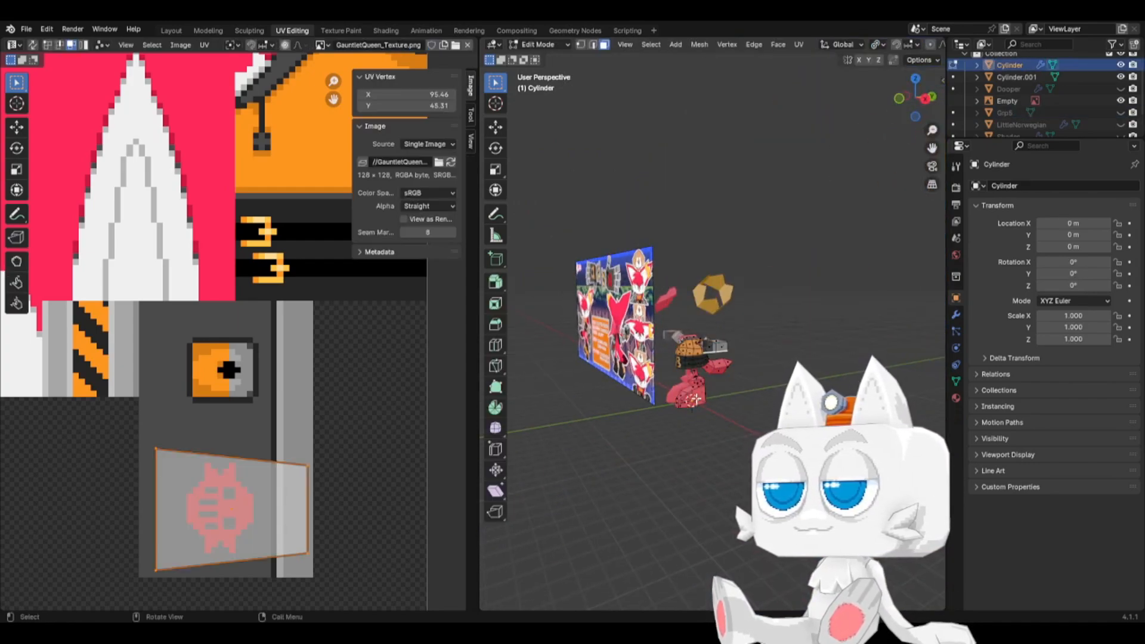
pyautogui.press('KP_3')
pyautogui.hotkey('alt', 'h')
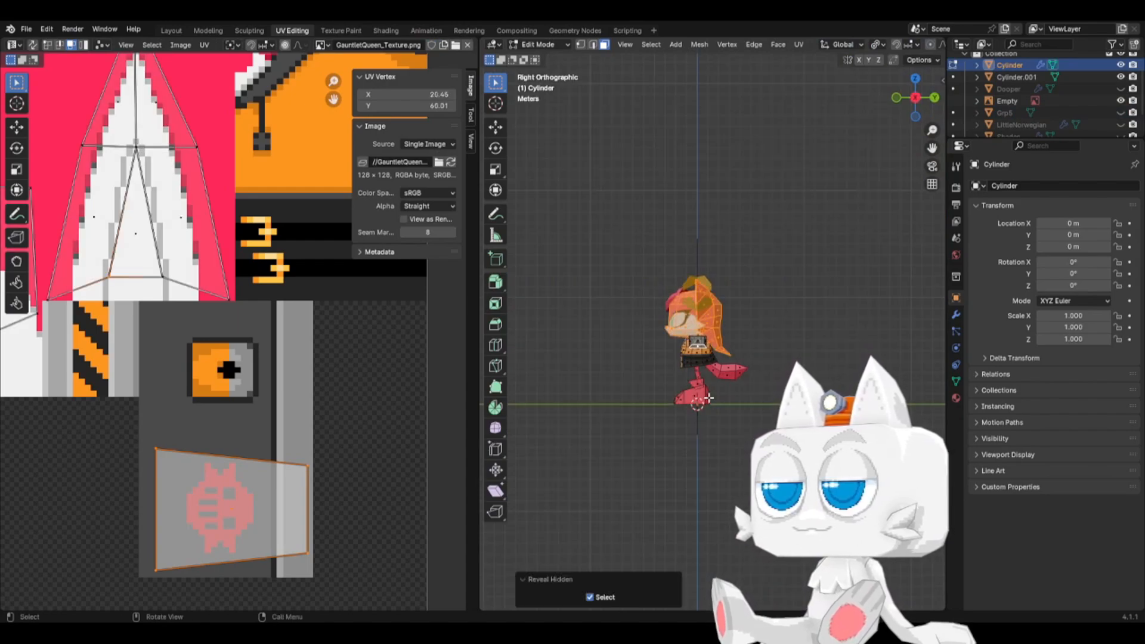
# - Select the linked boot faces bounded by seams and project their UVs from the side view
pyautogui.scroll(3, 719, 361)
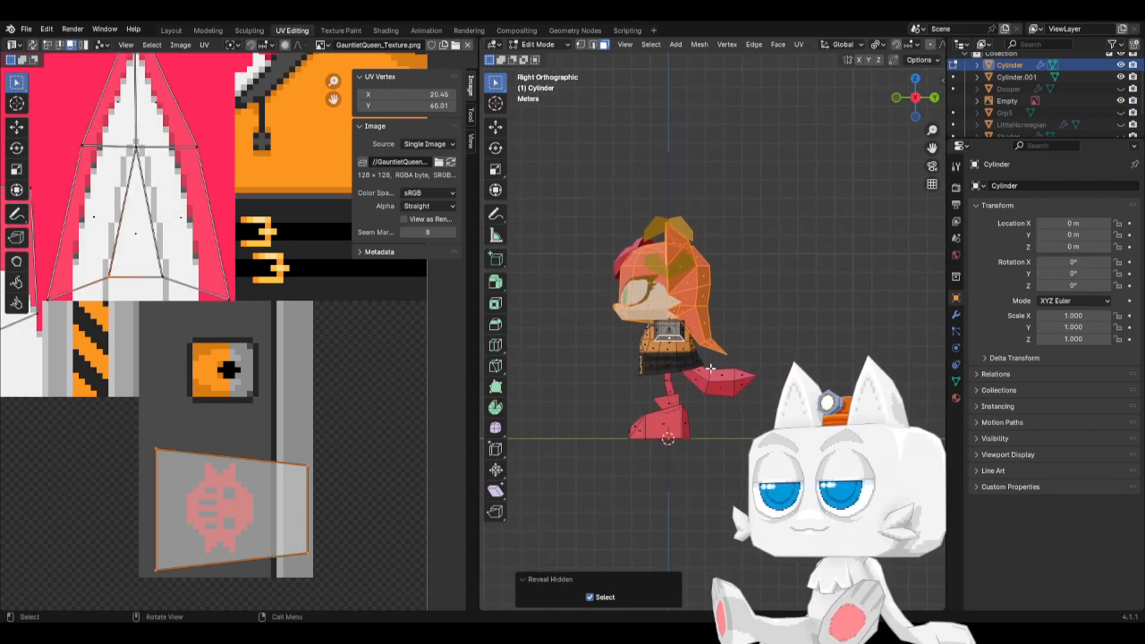
pyautogui.scroll(3, 719, 360)
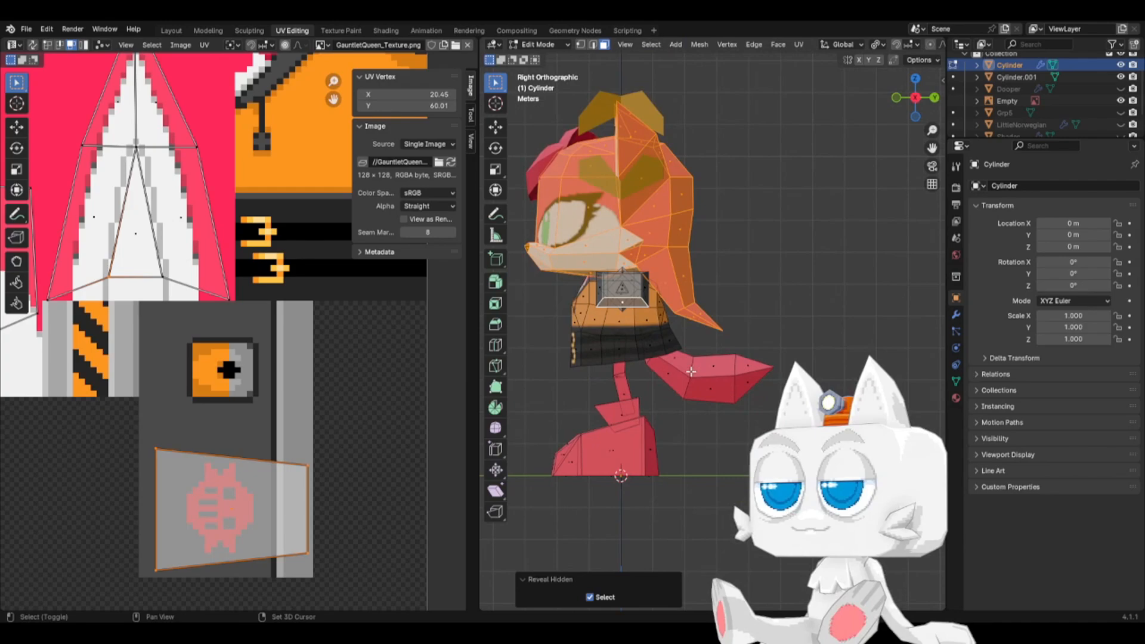
pyautogui.click(607, 452)
pyautogui.hotkey('ctrl', 'l')
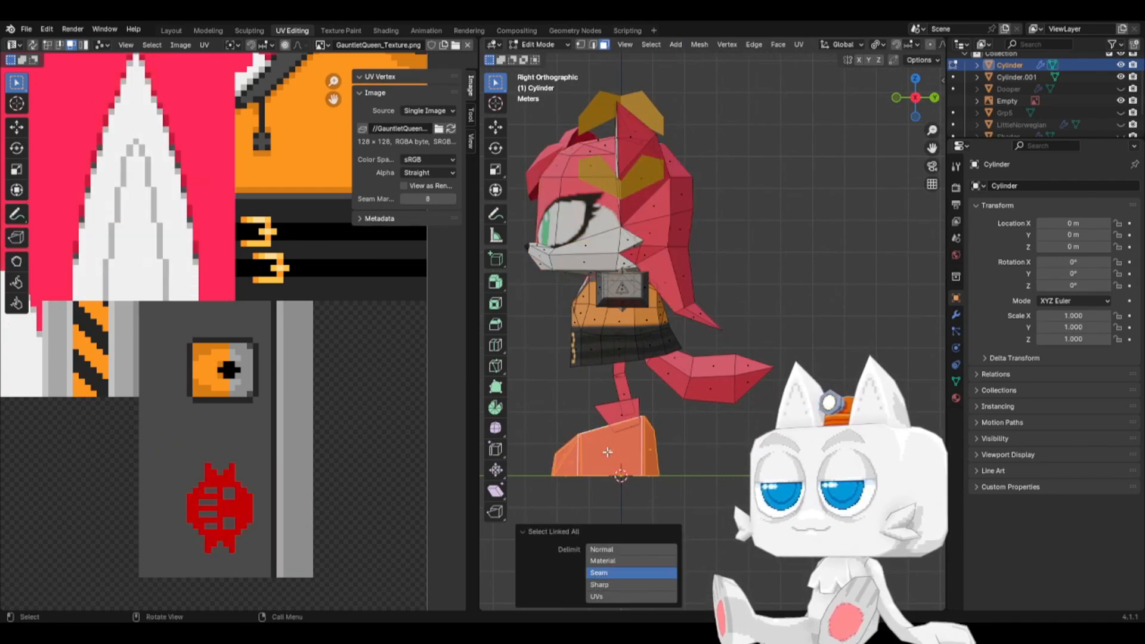
pyautogui.moveTo(607, 452); pyautogui.dragTo(608, 453, button='middle')
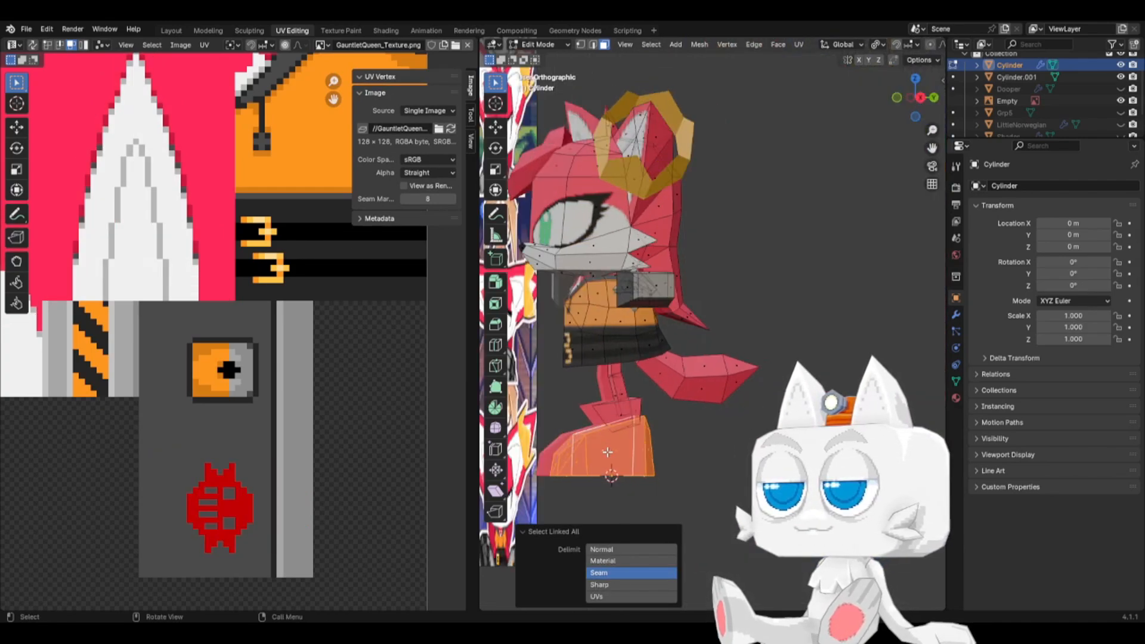
pyautogui.click(800, 45)
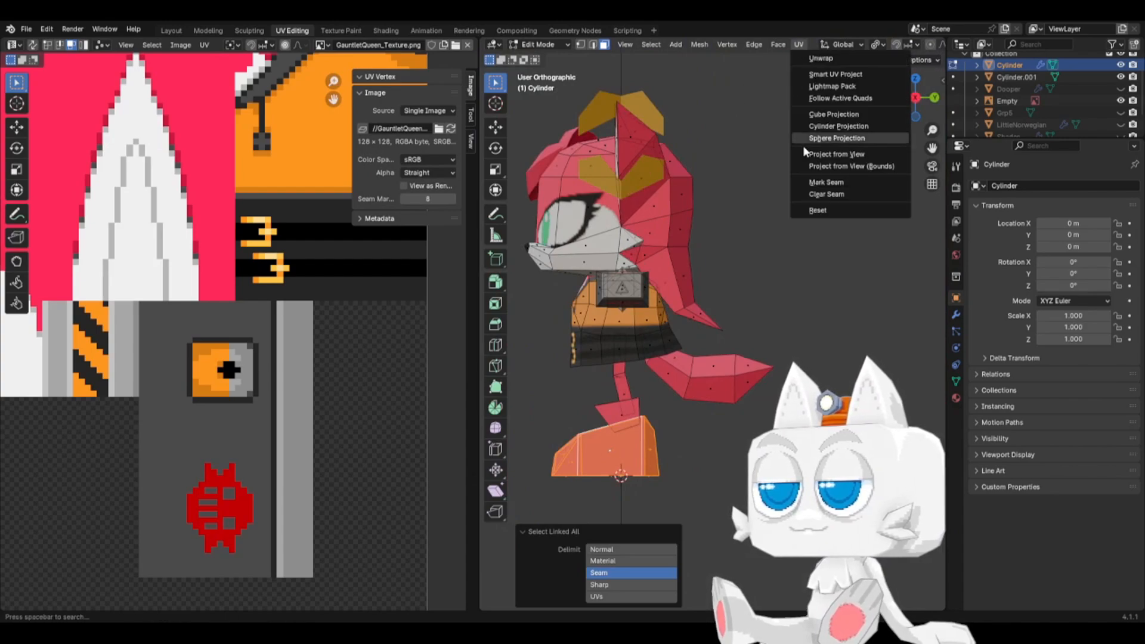
pyautogui.click(836, 155)
# - In the UV layout, select the boot vertices along the front edge of the large side face
pyautogui.scroll(-1, 272, 396)
pyautogui.scroll(-1, 179, 412)
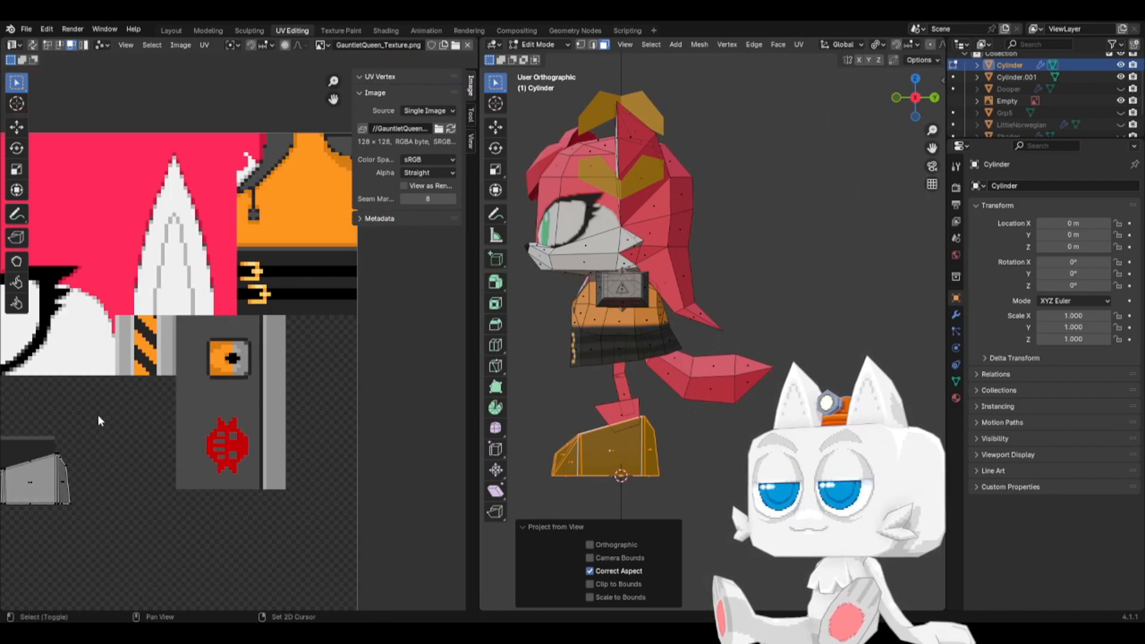
pyautogui.moveTo(100, 418); pyautogui.dragTo(336, 309, button='middle')
pyautogui.scroll(2, 268, 396)
pyautogui.press('a')
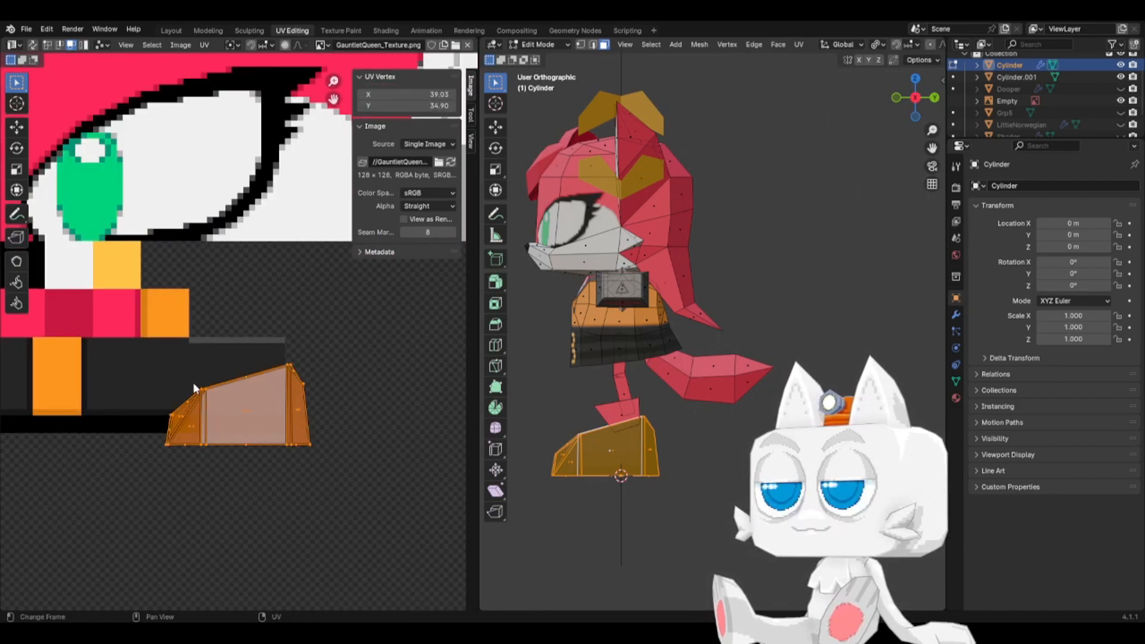
pyautogui.moveTo(224, 439); pyautogui.dragTo(220, 476)
pyautogui.press('s')
pyautogui.press('y')
pyautogui.press('0')
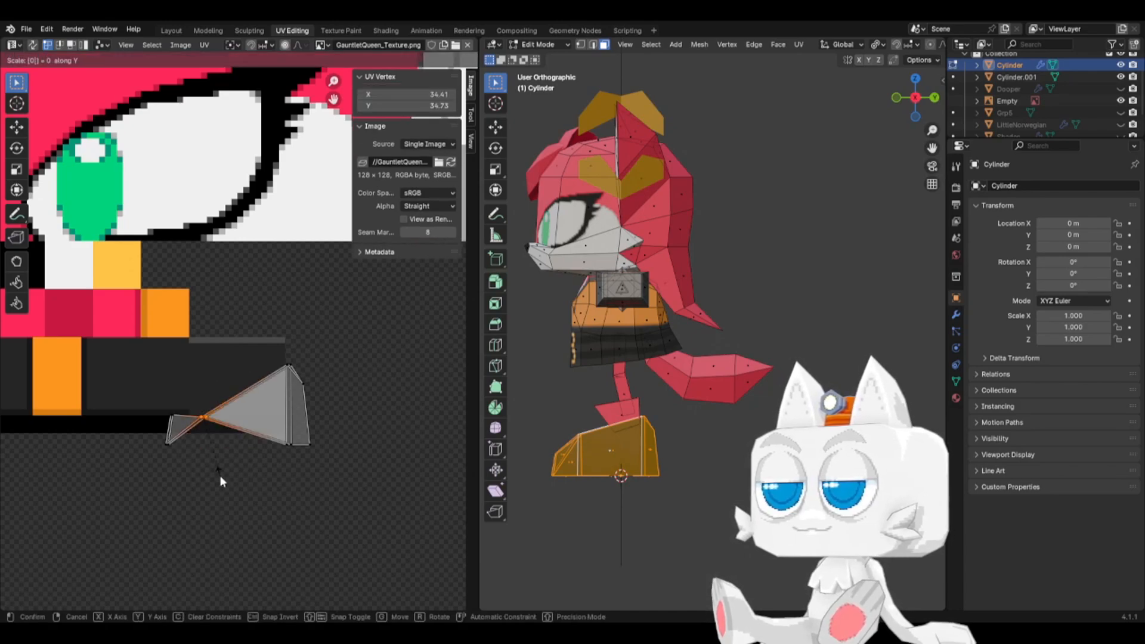
pyautogui.press('Return')
pyautogui.hotkey('ctrl', 'z')
# - Straighten the front and rear vertical edges of the boot's large side face by scaling each edge's UVs to 0 along X
pyautogui.press('s')
pyautogui.press('x')
pyautogui.press('0')
pyautogui.press('Return')
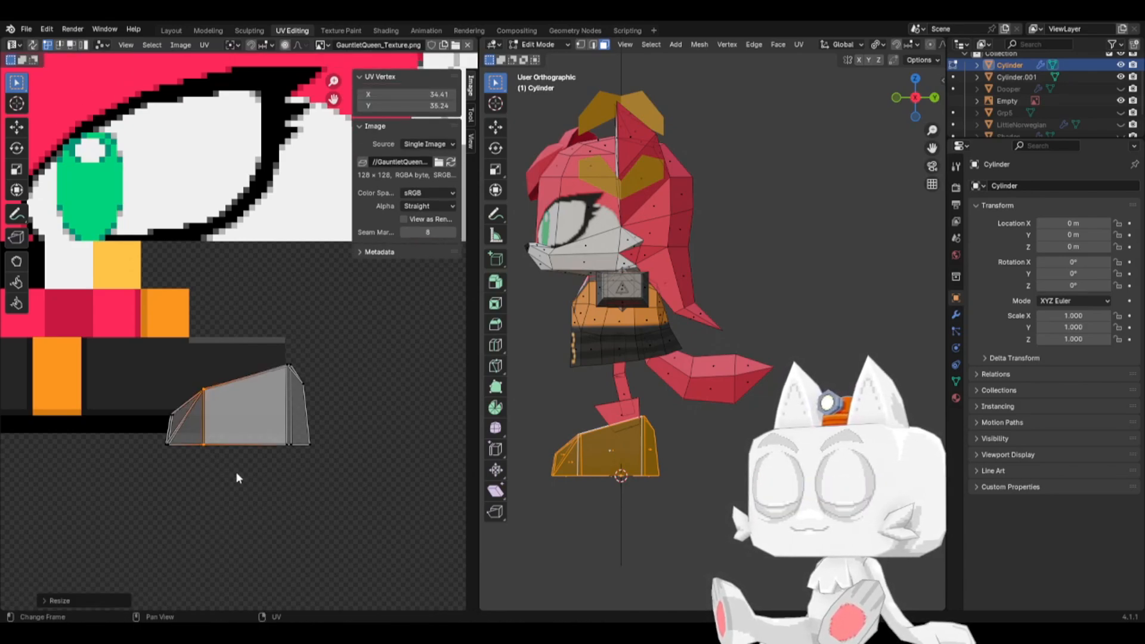
pyautogui.moveTo(298, 471); pyautogui.dragTo(298, 471)
pyautogui.press('s')
pyautogui.press('x')
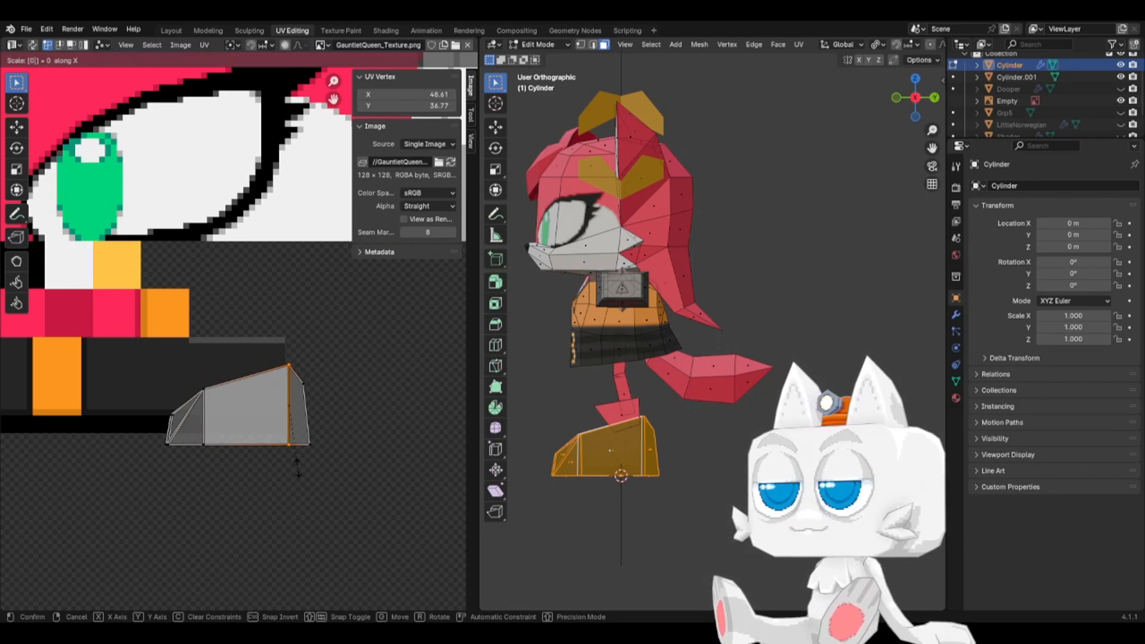
pyautogui.press('Return')
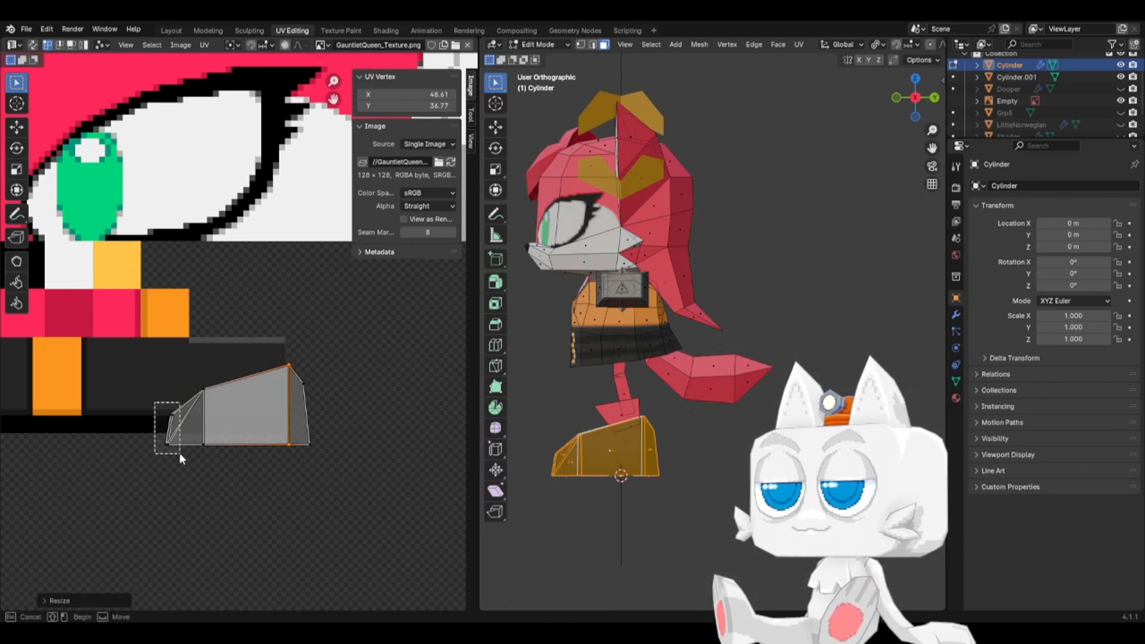
# - Straighten the UV vertices at the boot's toe into a vertical line by scaling them to 0 along X
pyautogui.moveTo(179, 454); pyautogui.dragTo(180, 454)
pyautogui.press('s')
pyautogui.press('x')
pyautogui.press('0')
pyautogui.press('Return')
# - Move the entire boot UV island onto the painted boot tile, with its base on the black sole and its front over the orange band
pyautogui.press('a')
pyautogui.press('g')
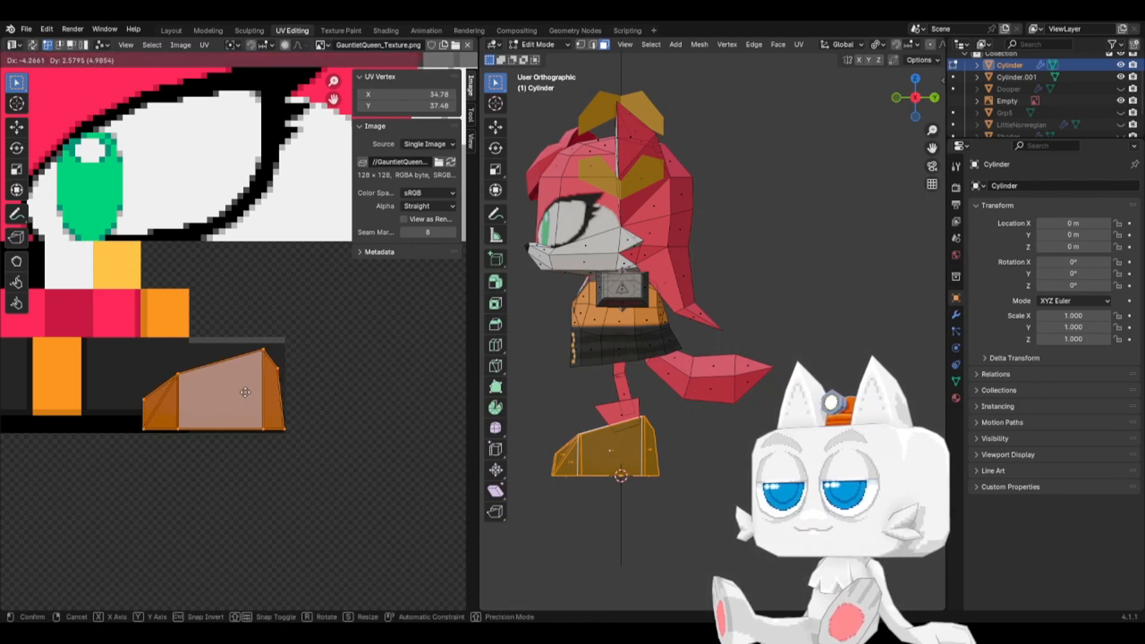
pyautogui.click(130, 381)
pyautogui.moveTo(131, 387); pyautogui.dragTo(326, 369, button='middle')
pyautogui.press('g')
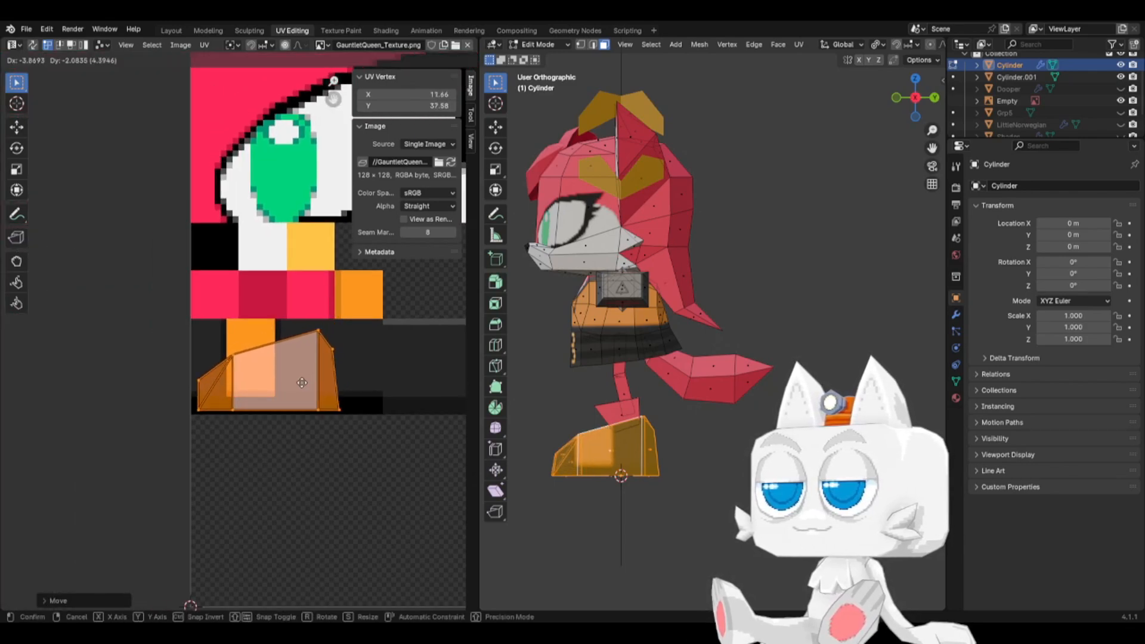
pyautogui.click(302, 383)
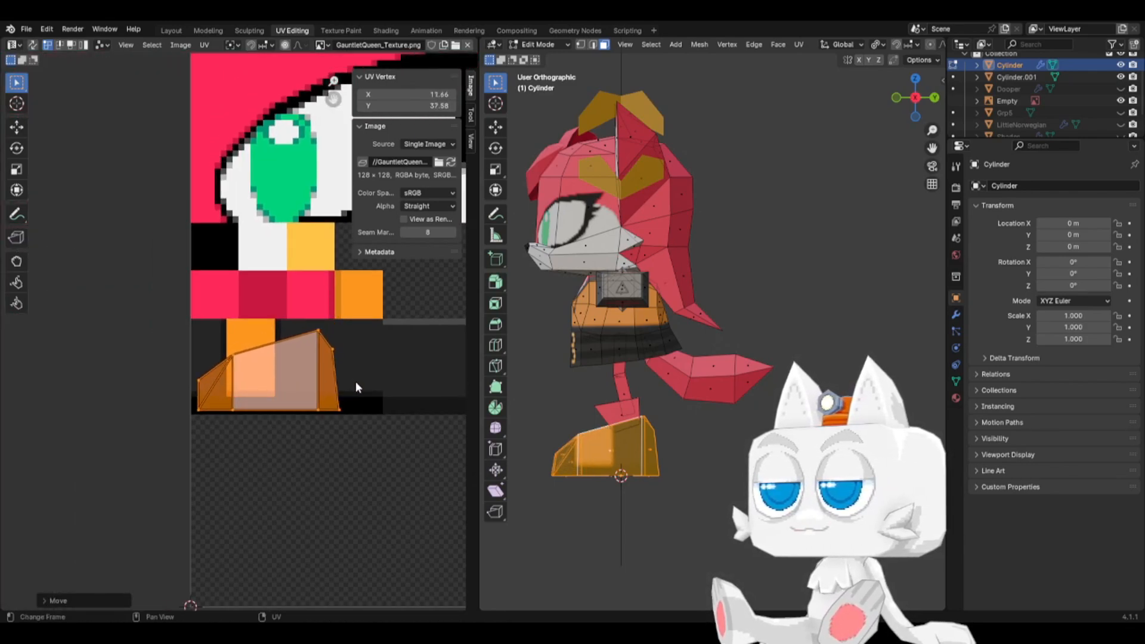
pyautogui.press('g')
pyautogui.click(357, 379)
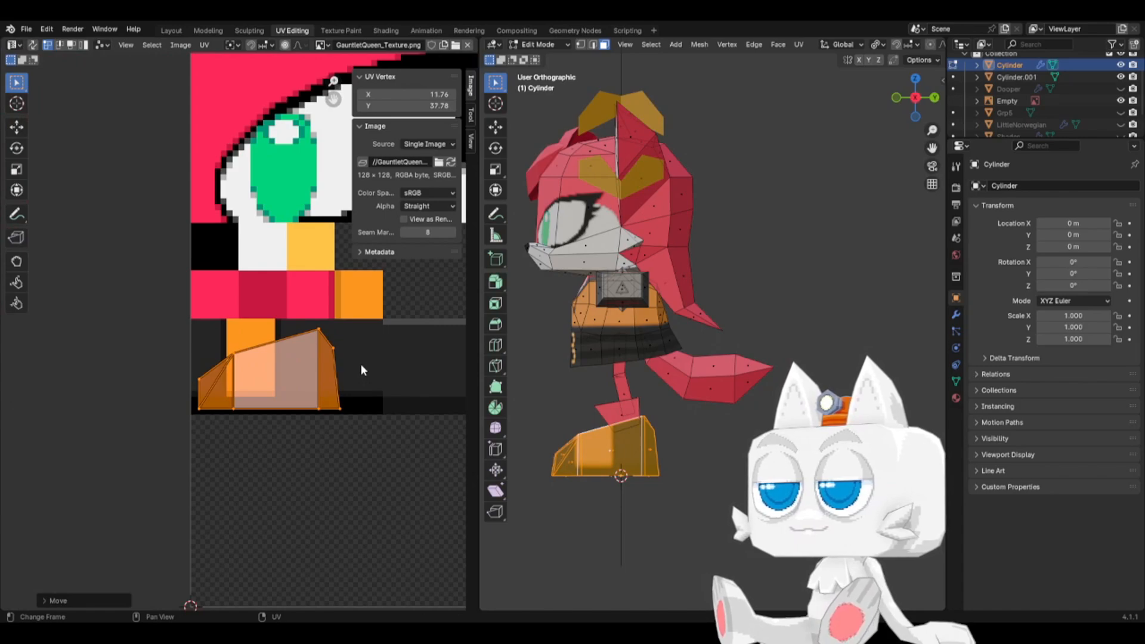
# - Widen the boot UV island along X, shift it across the orange band, and inspect the textured boot in Object Mode
pyautogui.press('s')
pyautogui.click(341, 352)
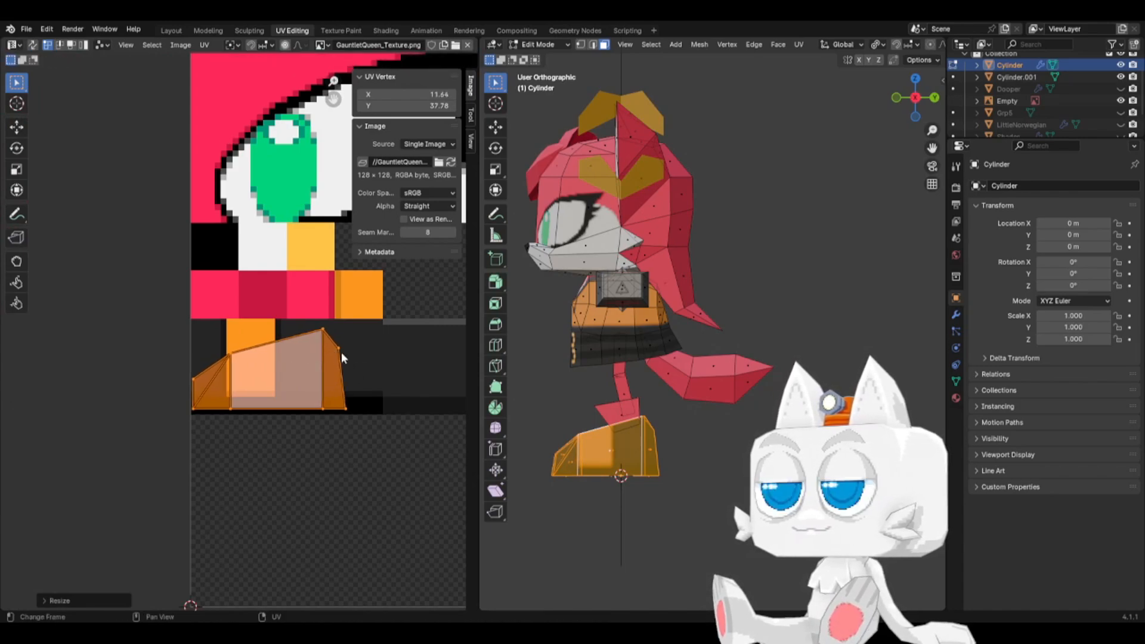
pyautogui.press('s')
pyautogui.press('x')
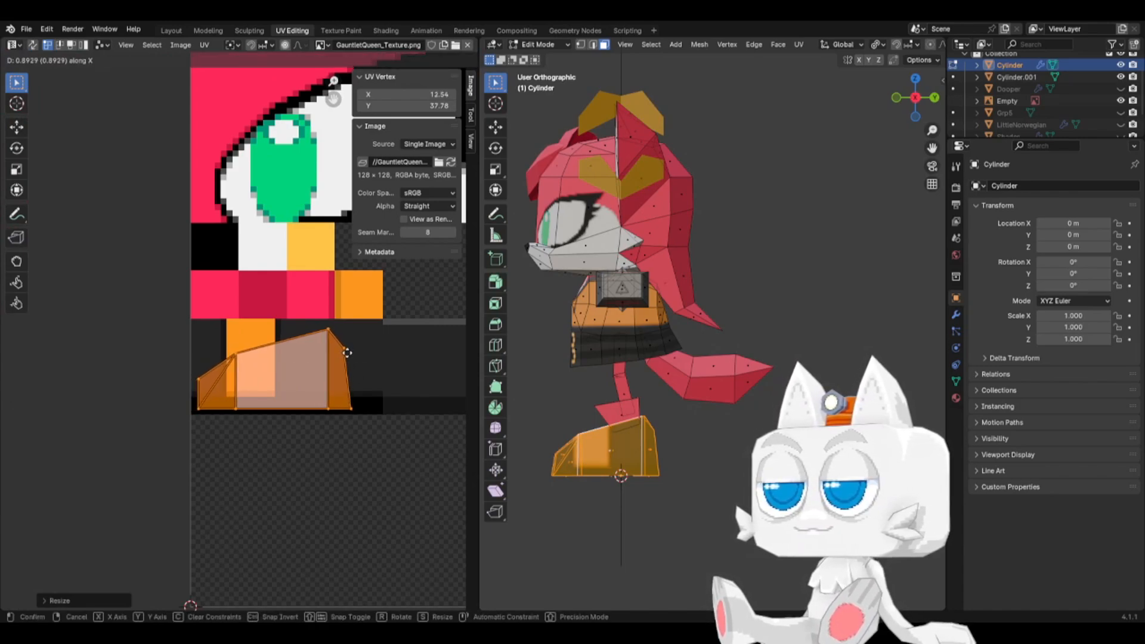
pyautogui.click(349, 353)
pyautogui.press('s')
pyautogui.press('x')
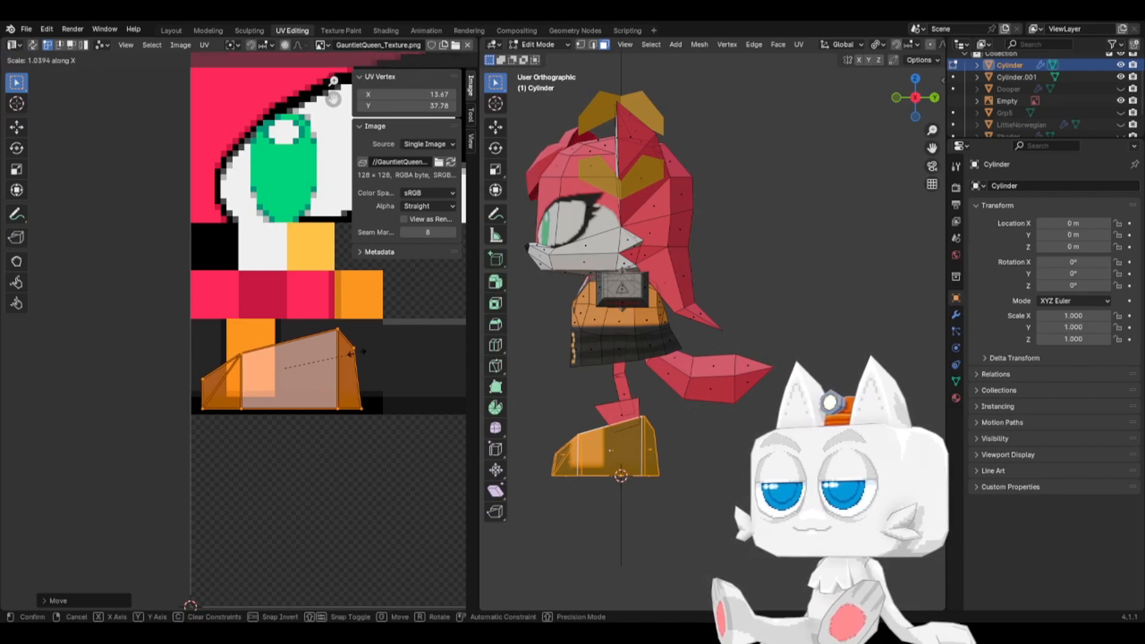
pyautogui.click(362, 352)
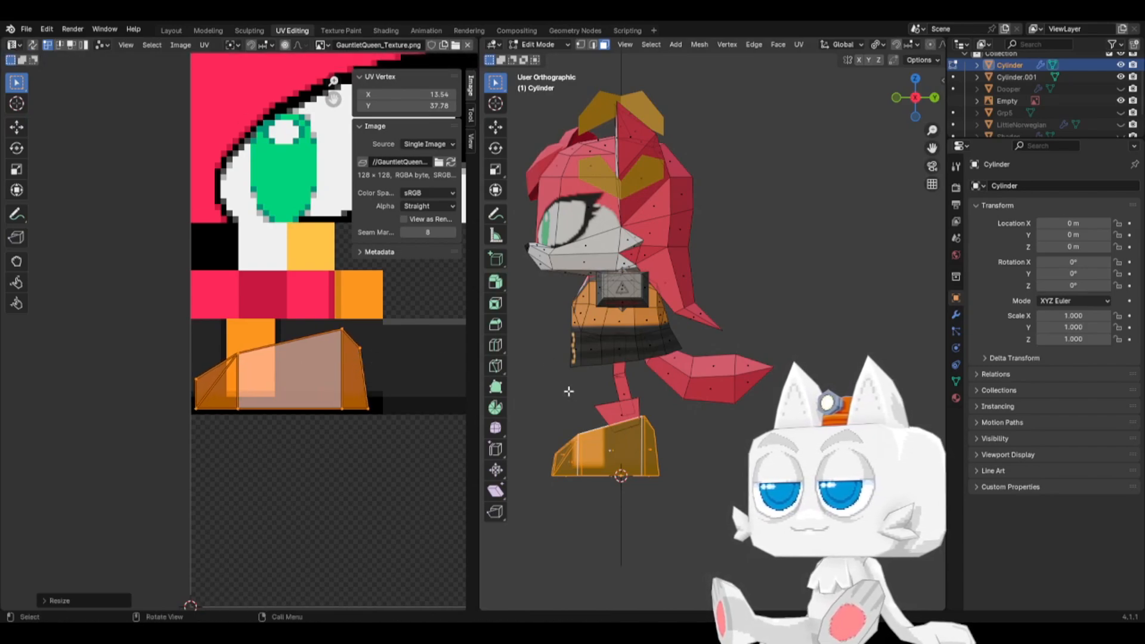
pyautogui.moveTo(569, 392); pyautogui.dragTo(593, 452, button='middle')
pyautogui.press('Tab')
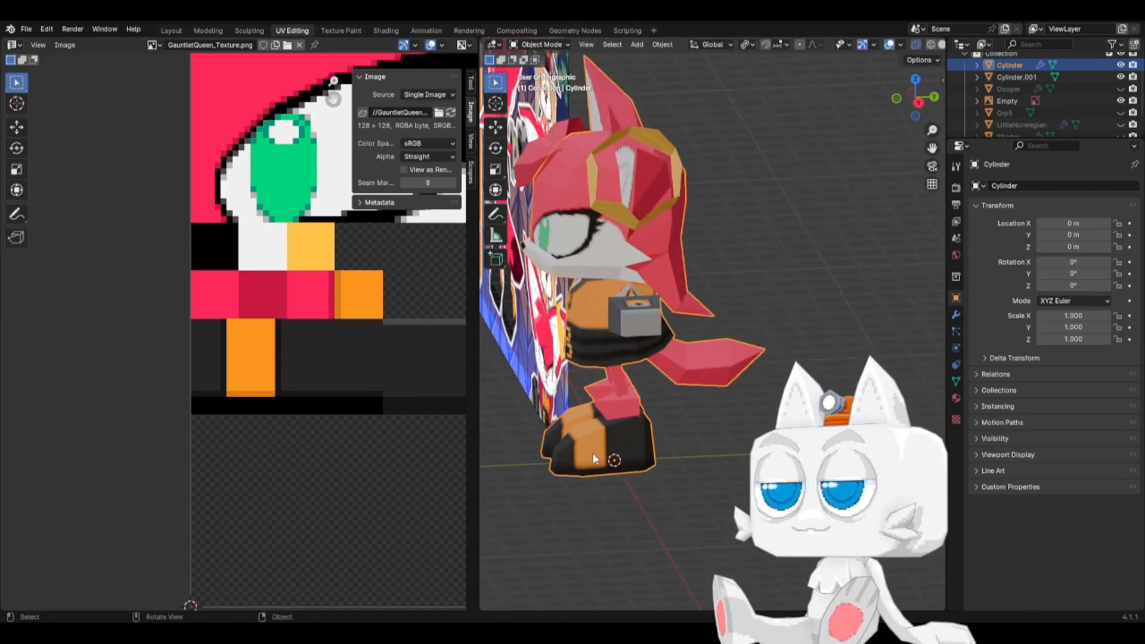
# - Select the linked boot cuff faces above the boot and project their UVs from the right side view
pyautogui.press('Tab')
pyautogui.click(623, 412)
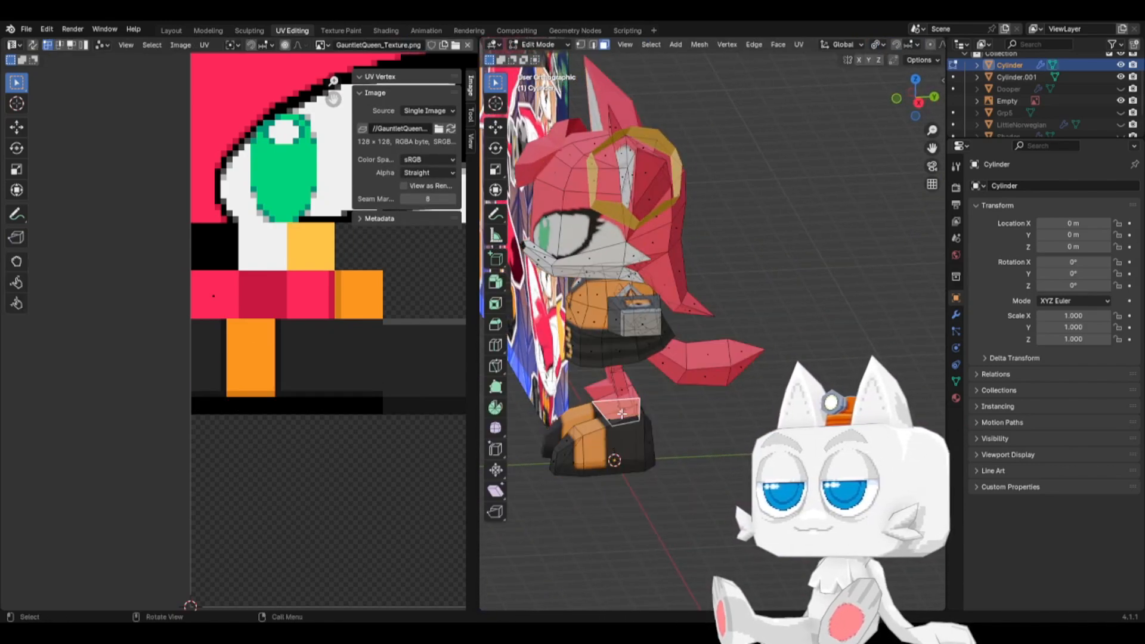
pyautogui.hotkey('ctrl', 'l')
pyautogui.press('KP_3')
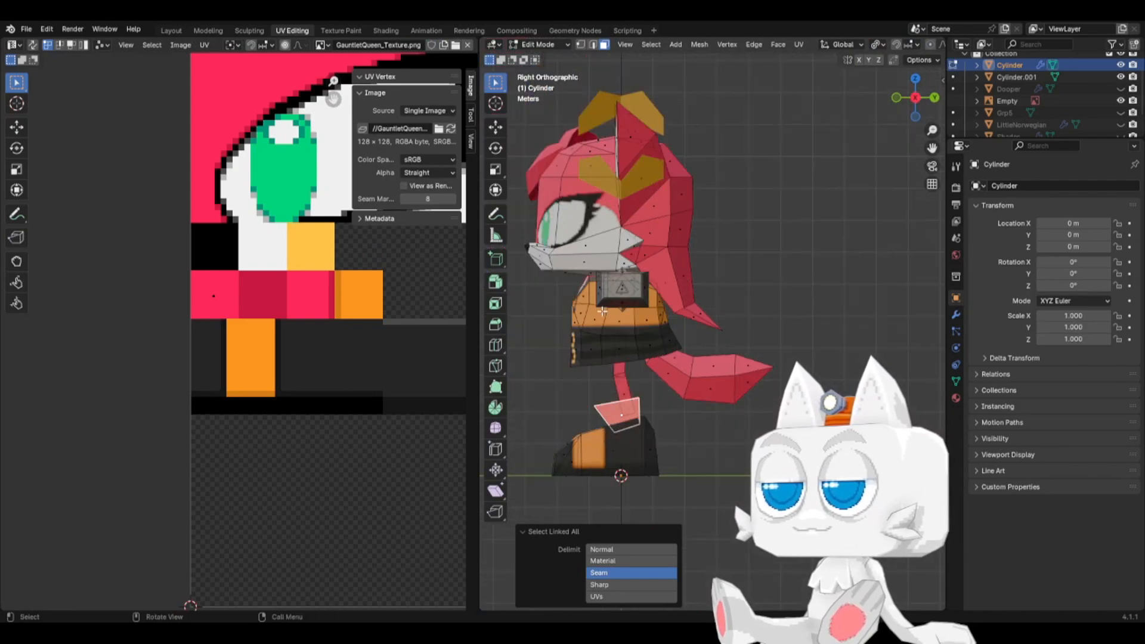
pyautogui.click(799, 45)
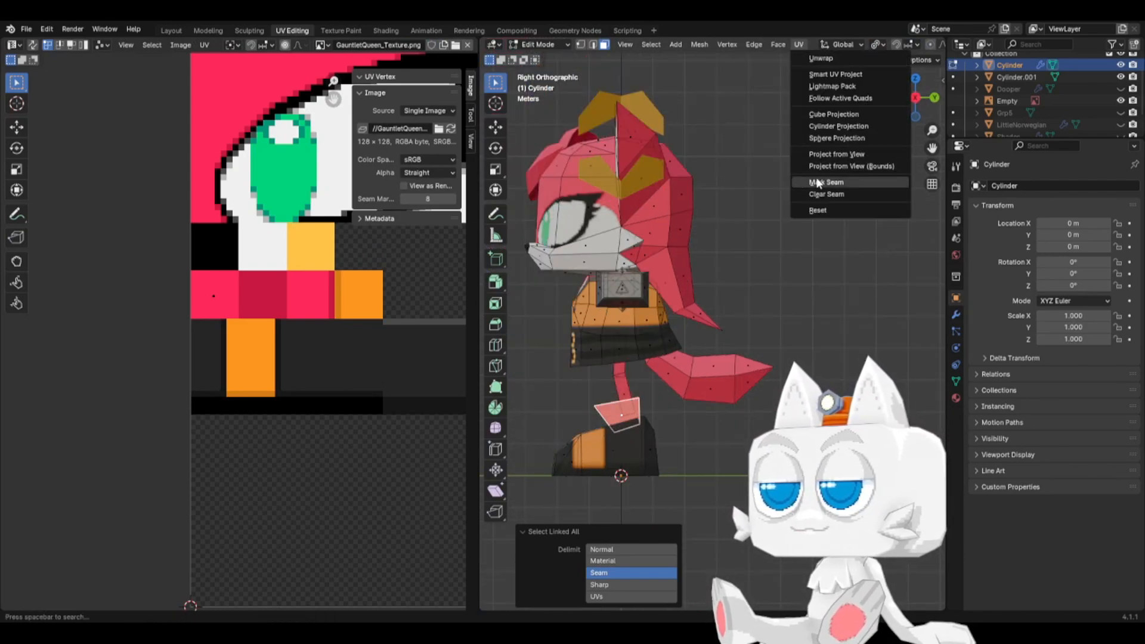
pyautogui.click(836, 154)
pyautogui.scroll(-4, 302, 303)
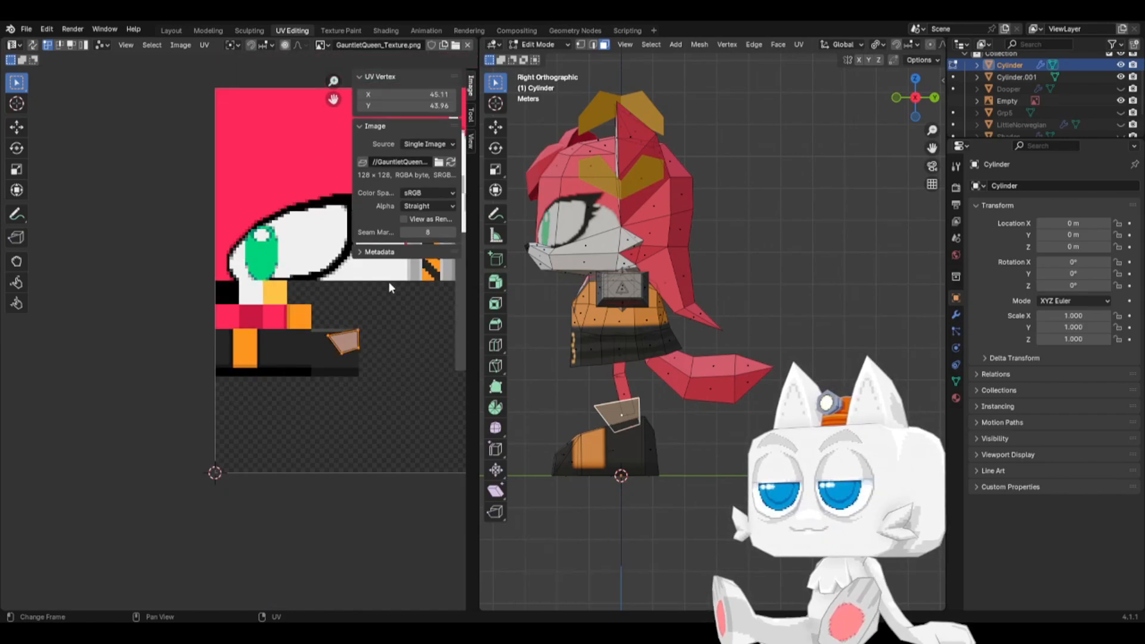
# - Move the boot cuff UV island fully inside the dark cuff tile and try scaling its upper-right corner vertices to 0
pyautogui.press('g')
pyautogui.click(377, 330)
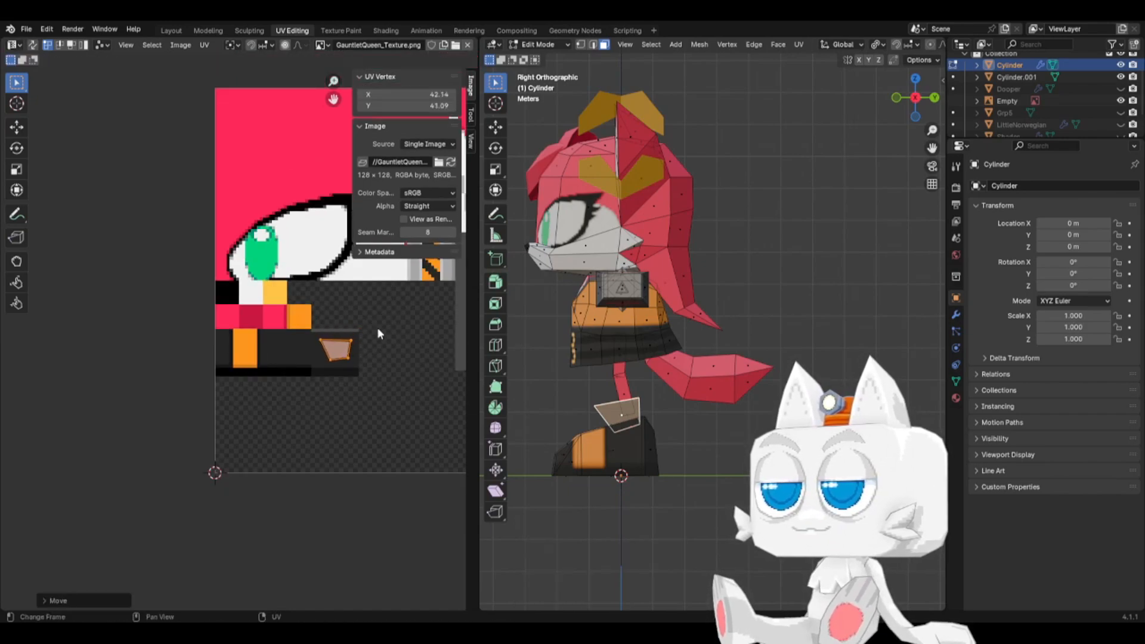
pyautogui.scroll(6, 378, 331)
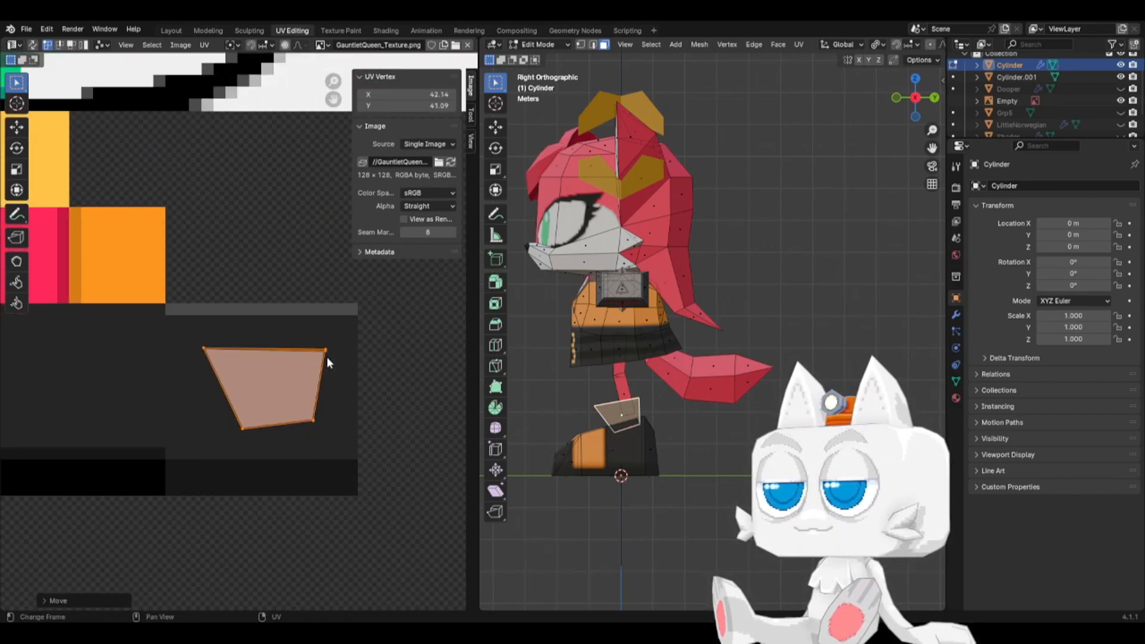
pyautogui.moveTo(316, 339); pyautogui.dragTo(344, 362)
pyautogui.press('s')
pyautogui.press('0')
pyautogui.press('Return')
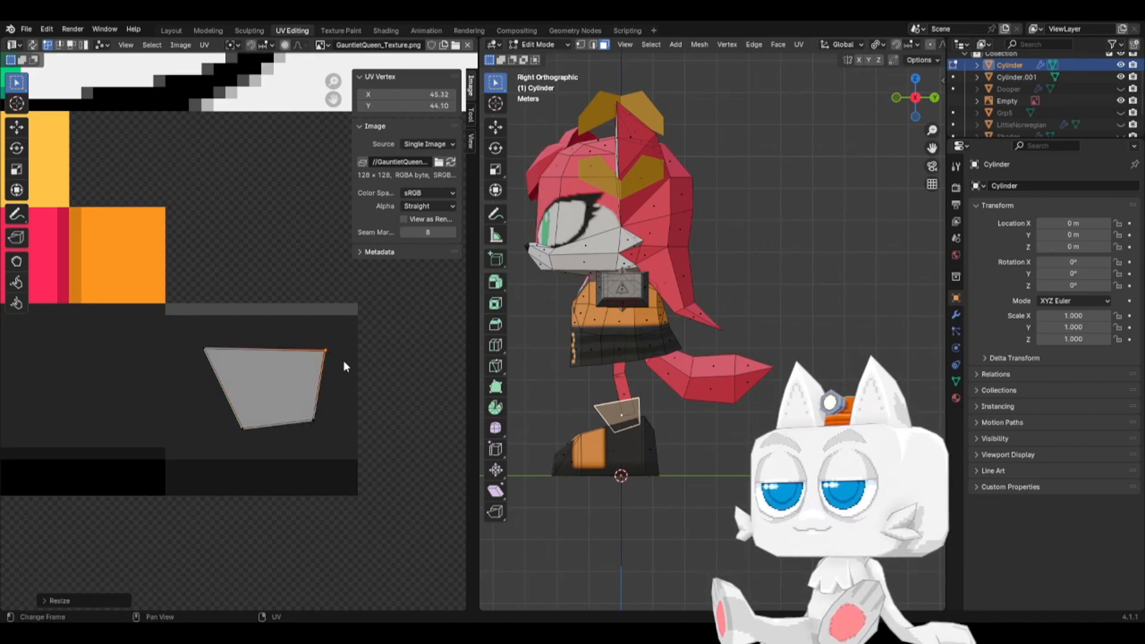
# - Enlarge the whole cuff UV island within the dark tile and select its two left-side corners
pyautogui.press('a')
pyautogui.press('s')
pyautogui.click(378, 357)
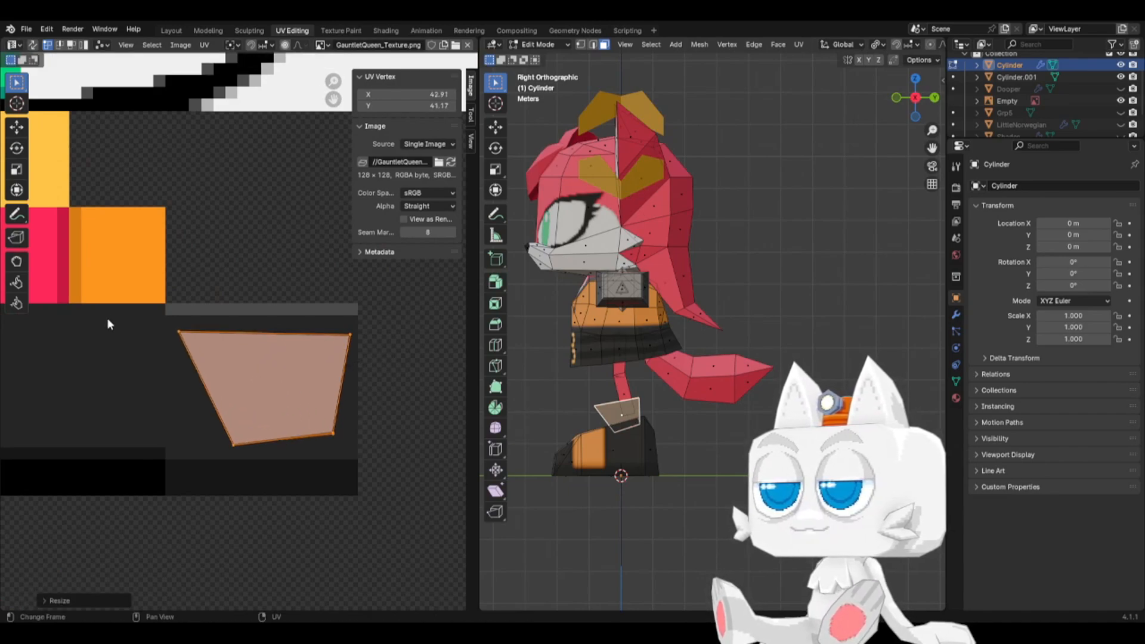
pyautogui.moveTo(107, 325); pyautogui.dragTo(242, 473)
pyautogui.press('s')
pyautogui.press('y')
pyautogui.press('0')
pyautogui.press('Return')
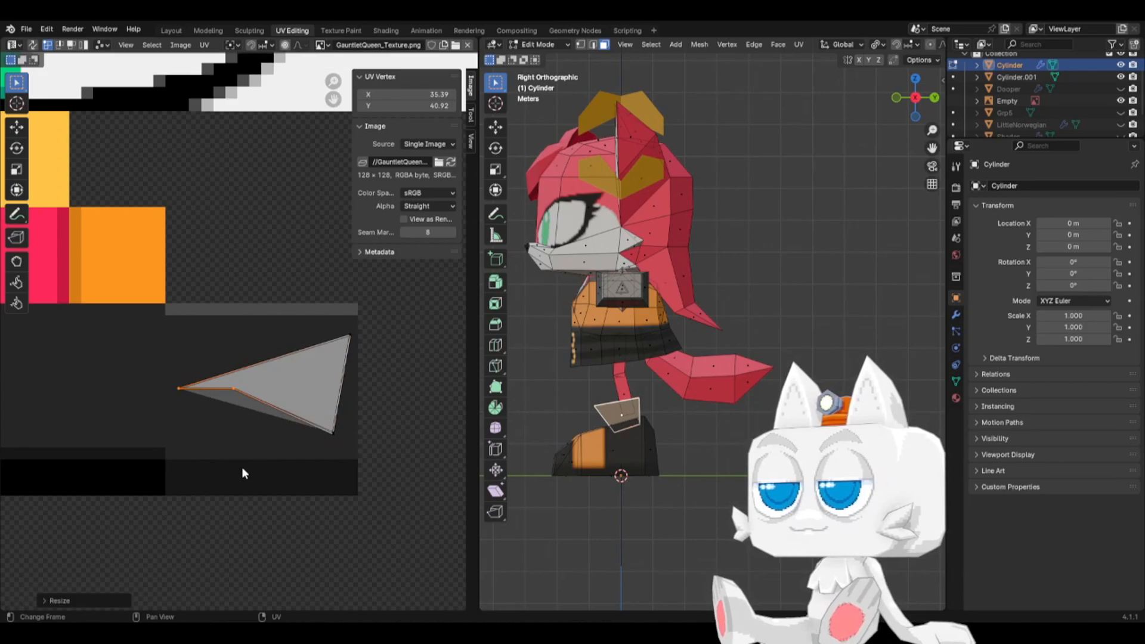
pyautogui.hotkey('ctrl', 'z')
# - Straighten the left and right sides of the cuff UV island into vertical lines by scaling each to 0 along X
pyautogui.press('s')
pyautogui.press('x')
pyautogui.press('0')
pyautogui.press('Return')
pyautogui.moveTo(298, 304); pyautogui.dragTo(370, 471)
pyautogui.press('s')
pyautogui.press('x')
pyautogui.press('0')
pyautogui.press('Return')
pyautogui.press('a')
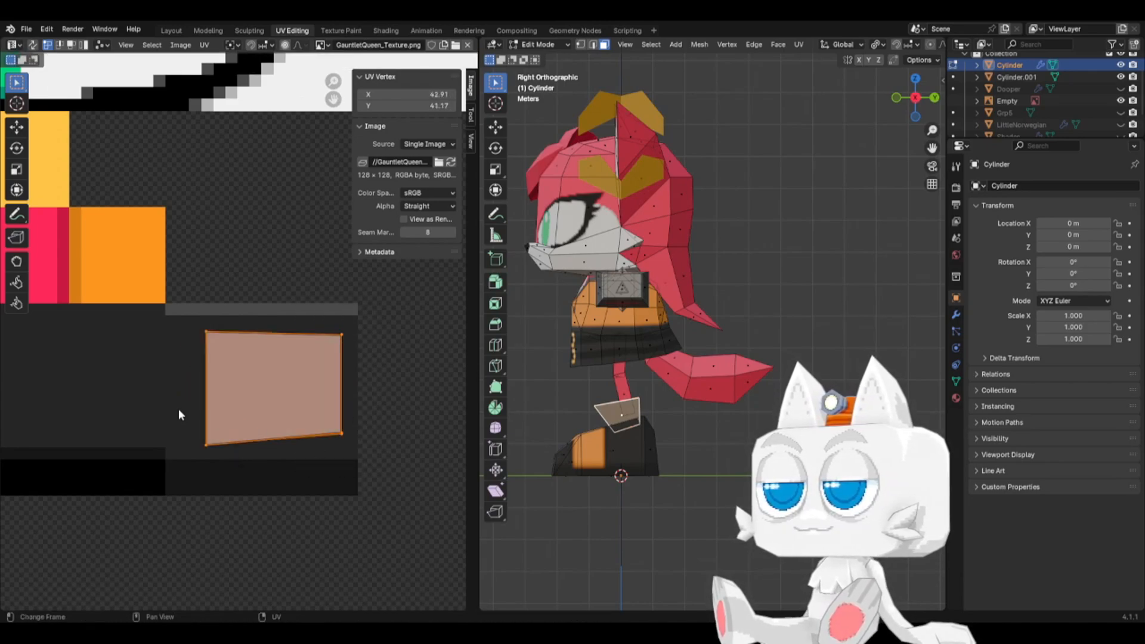
# - Level the lower and upper edges of the cuff UV island by scaling each to 0 along Y
pyautogui.moveTo(174, 439); pyautogui.dragTo(356, 492)
pyautogui.press('s')
pyautogui.press('y')
pyautogui.press('0')
pyautogui.press('Return')
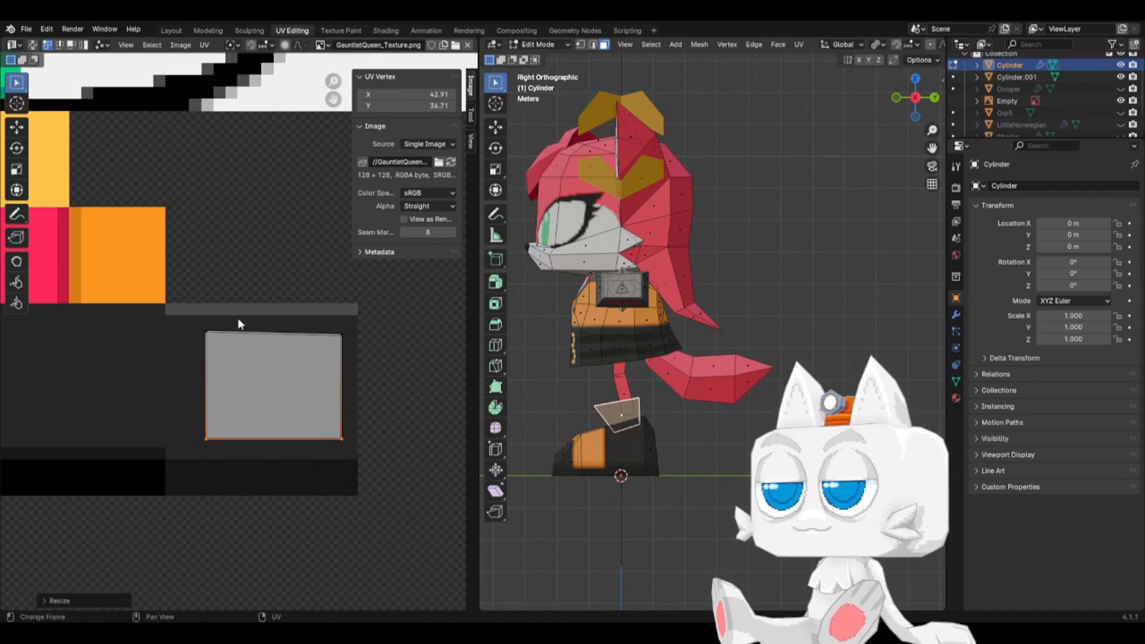
pyautogui.moveTo(192, 310); pyautogui.dragTo(362, 367)
pyautogui.press('s')
pyautogui.press('y')
pyautogui.press('0')
pyautogui.press('Return')
pyautogui.press('a')
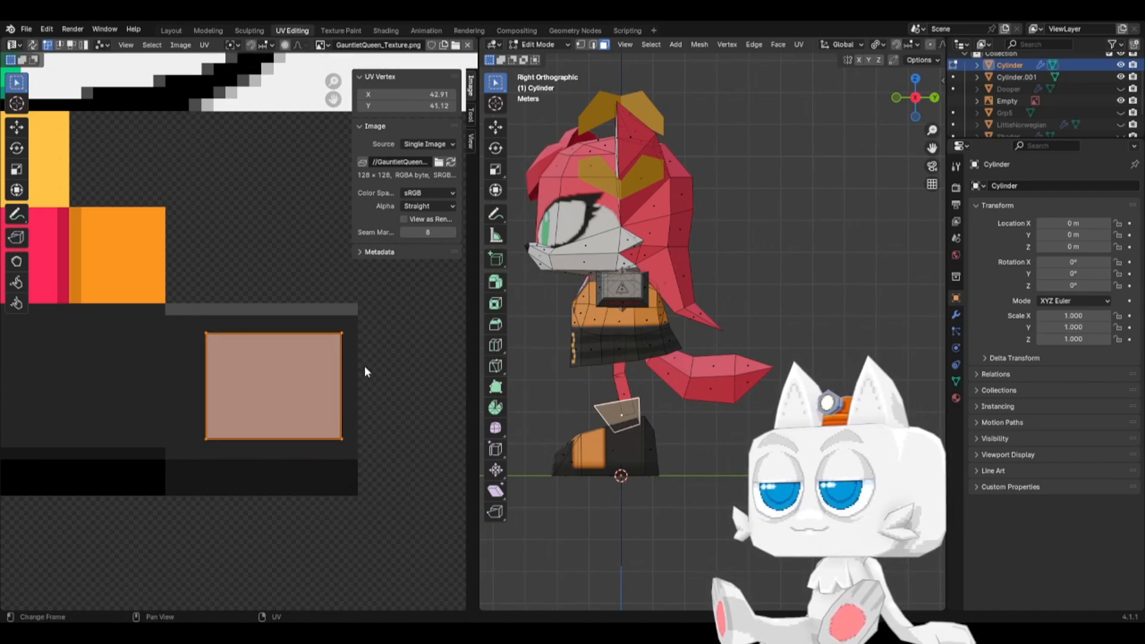
# - Scale the cuff UV rectangle to span the tile from the light grey strip to the darker base, slightly narrower than the tile
pyautogui.press('s')
pyautogui.press('x')
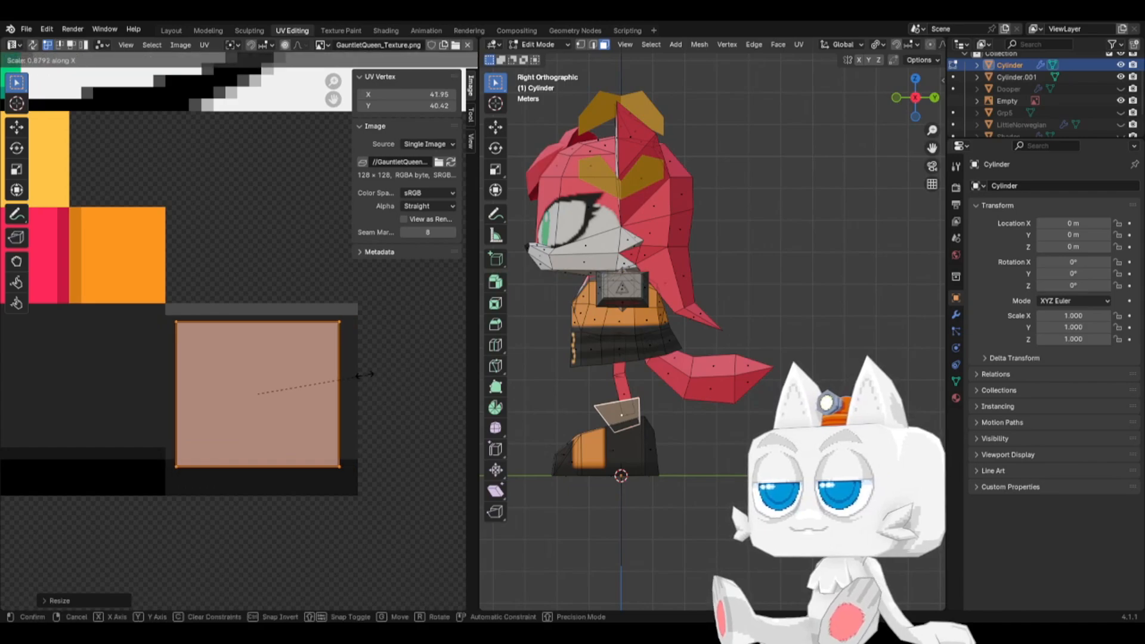
pyautogui.click(358, 375)
pyautogui.press('s')
pyautogui.click(380, 374)
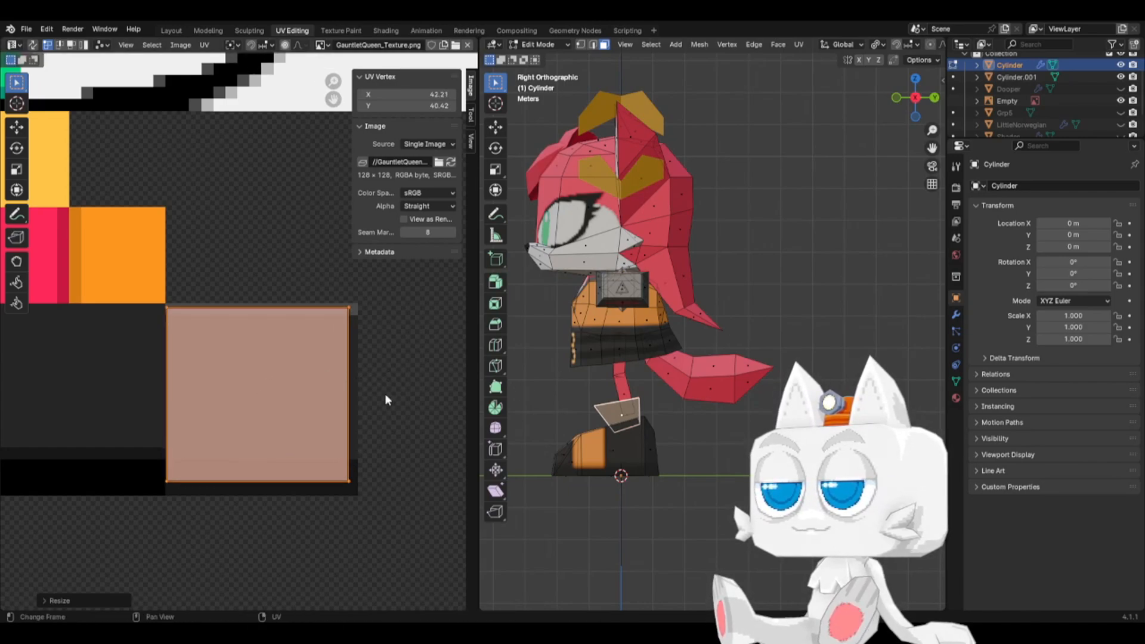
pyautogui.press('s')
pyautogui.click(364, 397)
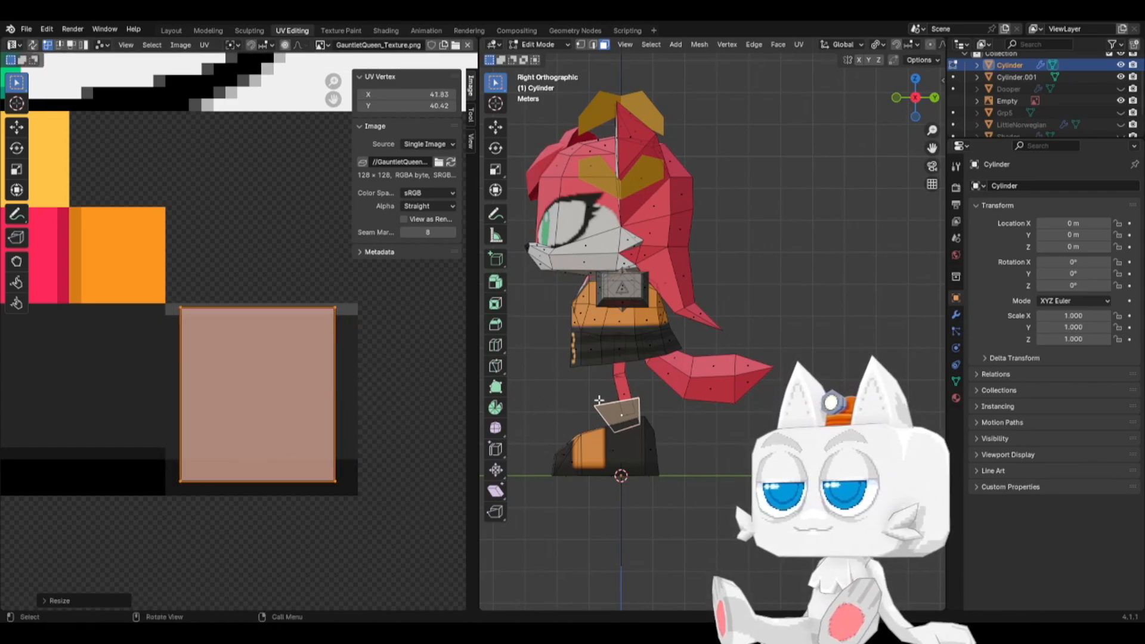
# - Check the boots in Object Mode, then collapse the UVs of the cuff's top face to a single point on the dark grey area
pyautogui.press('Tab')
pyautogui.moveTo(601, 409); pyautogui.dragTo(692, 417, button='middle')
pyautogui.press('Tab')
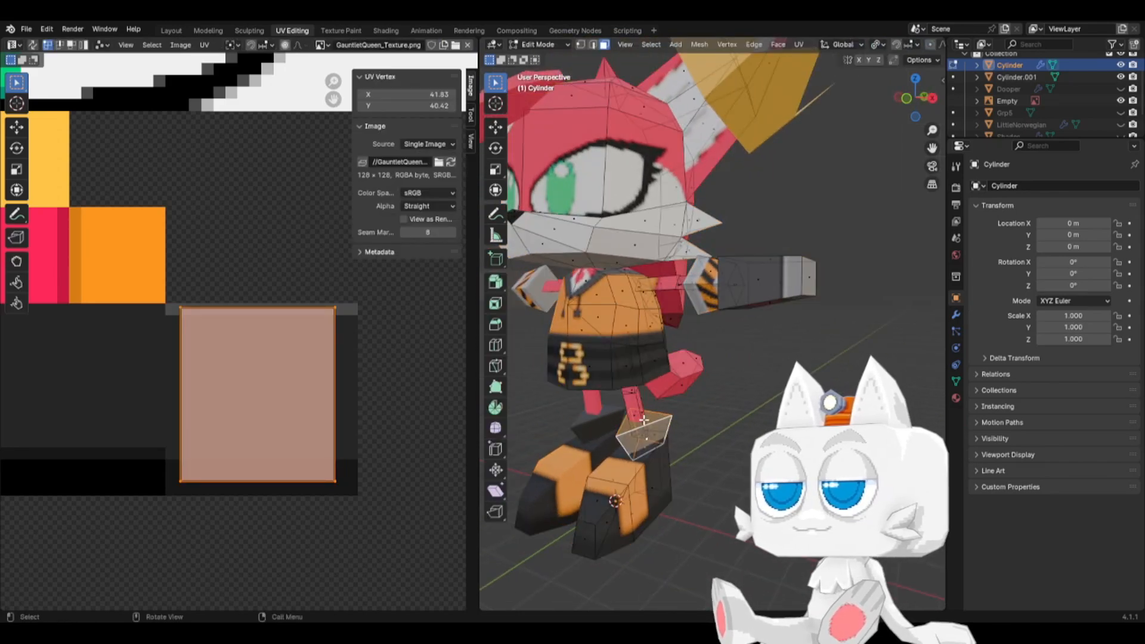
pyautogui.click(645, 420)
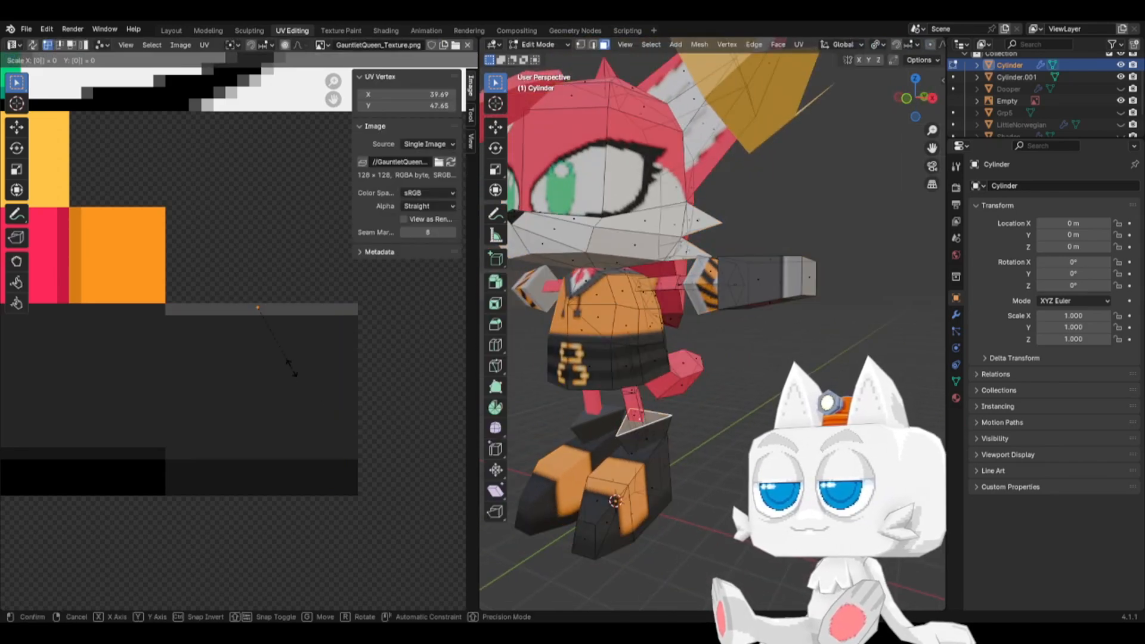
pyautogui.press('Tab')
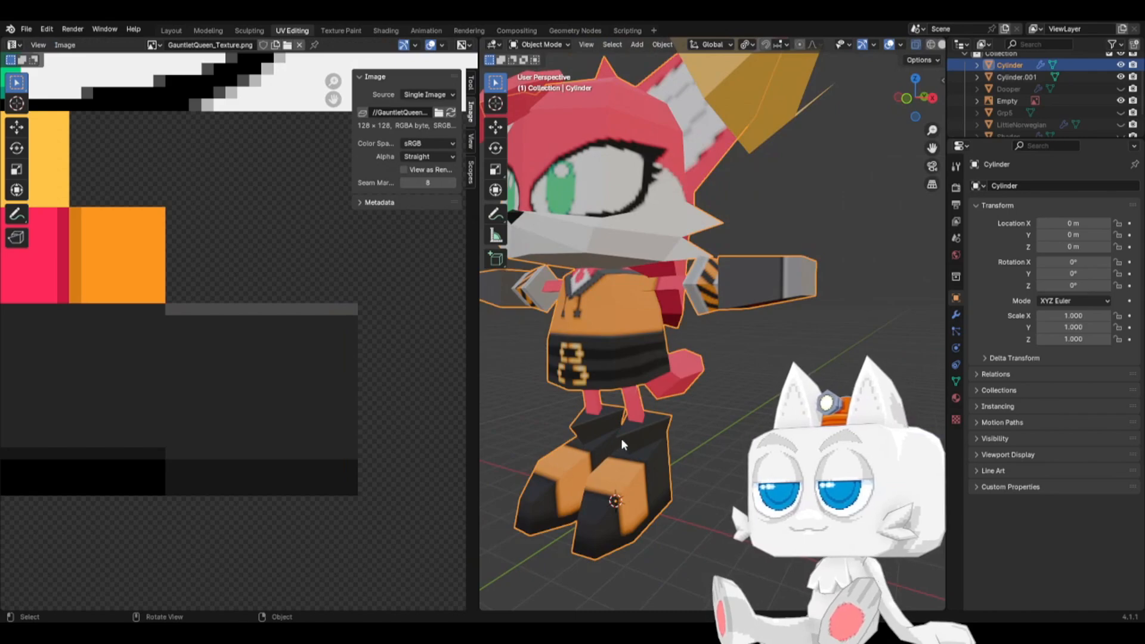
pyautogui.press('Tab')
pyautogui.press('Tab')
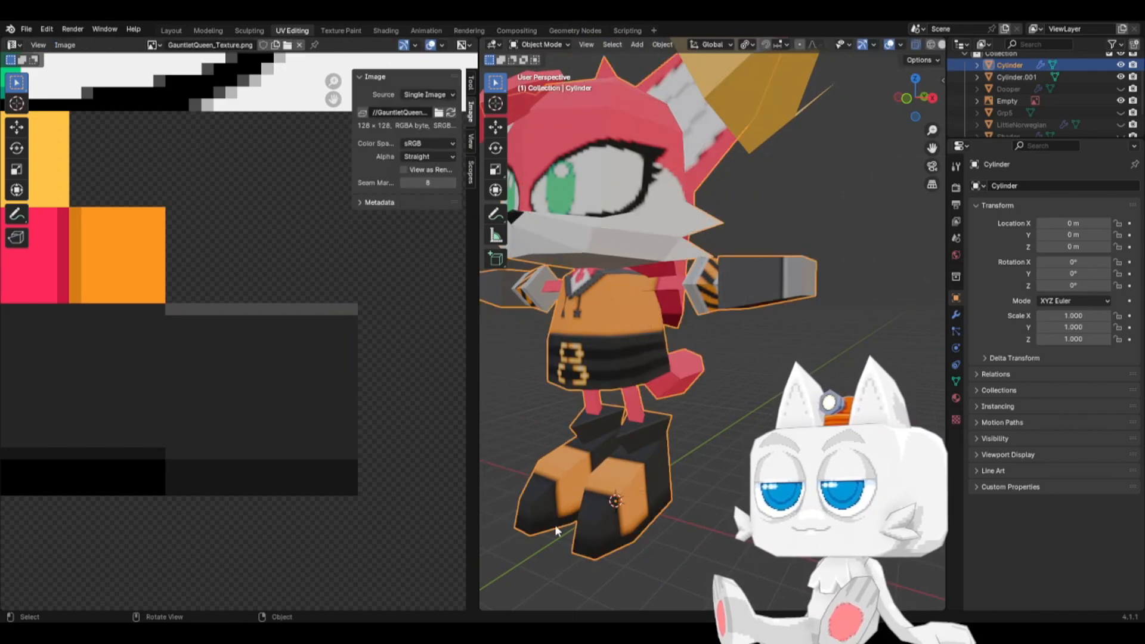
# - Save the Blender file and inspect the textured character from the front at an angle
pyautogui.hotkey('ctrl', 's')
pyautogui.scroll(-5, 704, 431)
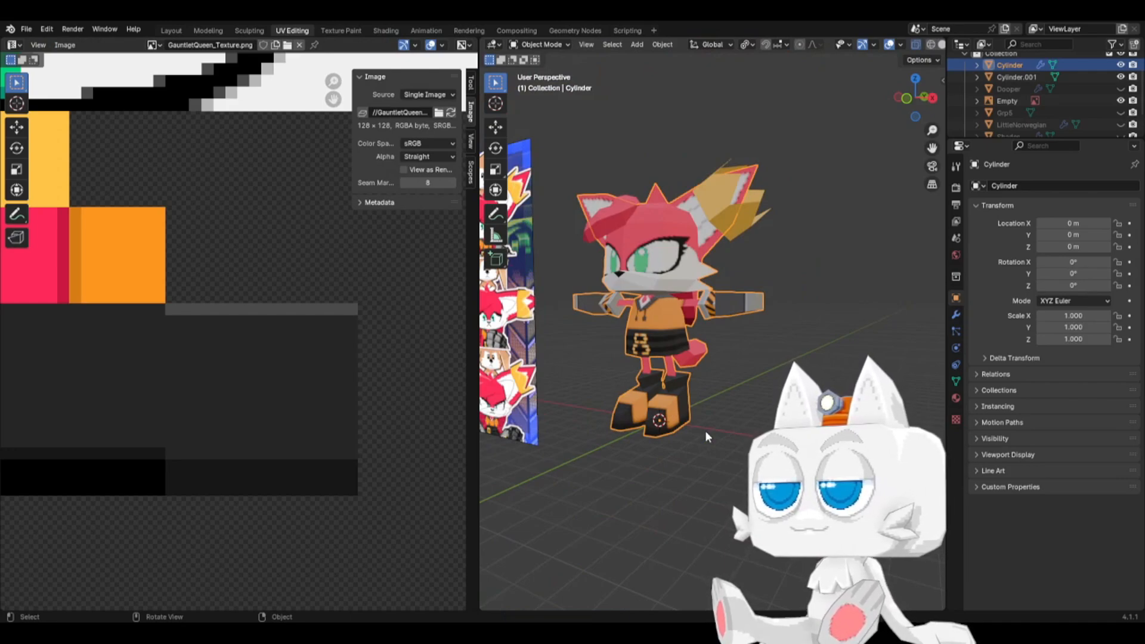
pyautogui.scroll(3, 708, 426)
pyautogui.moveTo(718, 406); pyautogui.dragTo(573, 426, button='middle')
pyautogui.hotkey('ctrl', 's')
pyautogui.scroll(-2, 667, 400)
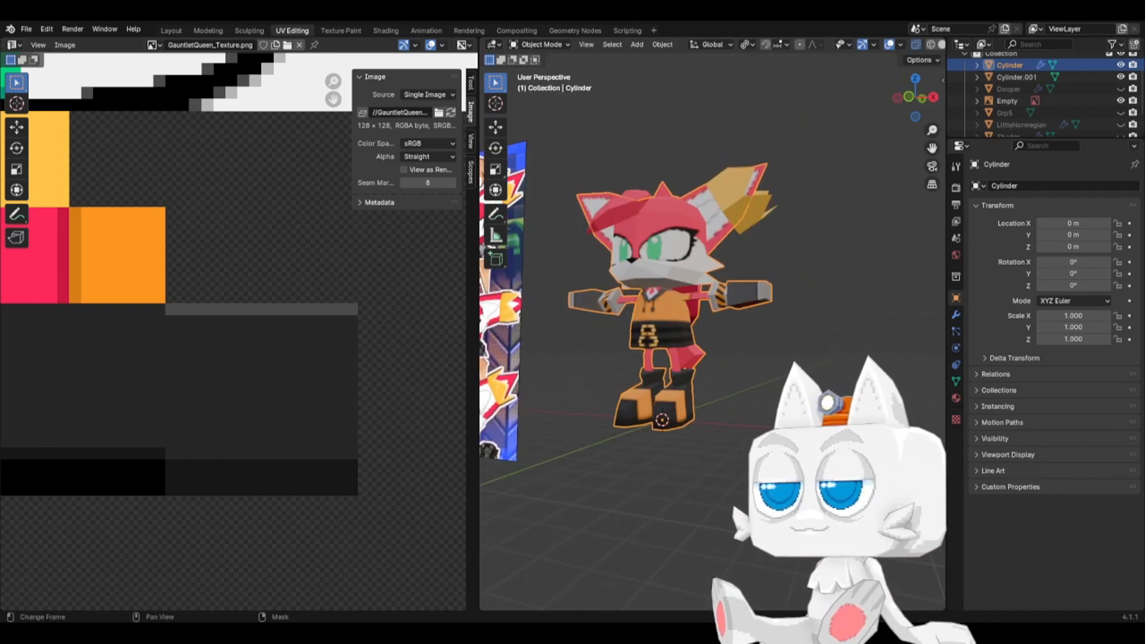
# - Switch to Aseprite, consult the fennec's tail on the reference sheet, and return to GauntletQueen_Texture.aseprite
pyautogui.hotkey('alt', 'Tab')
pyautogui.click(268, 46)
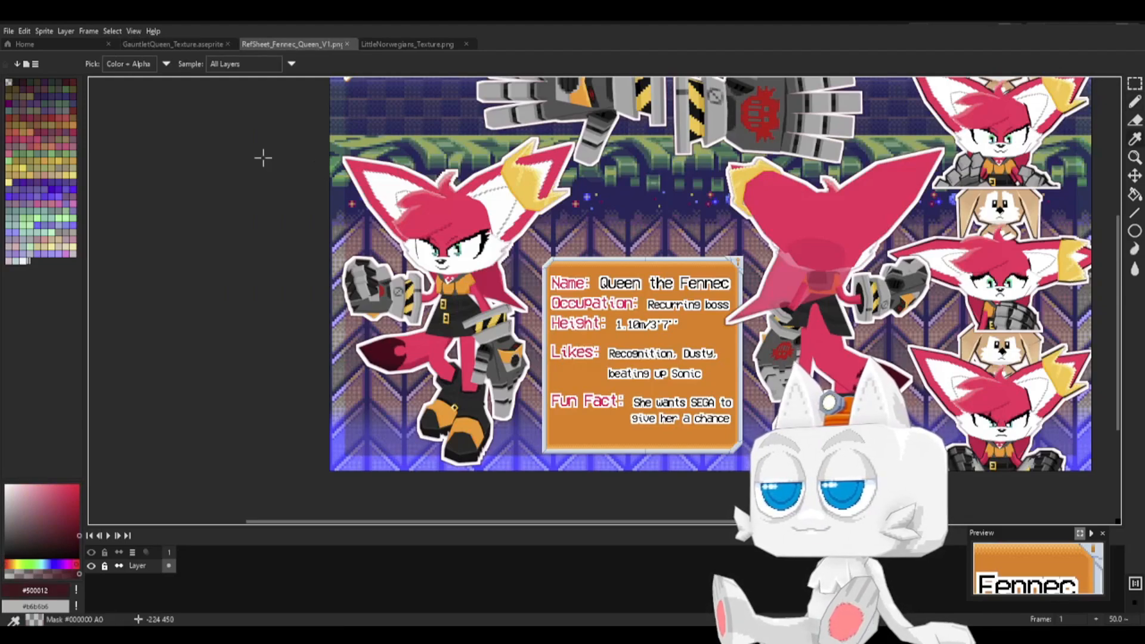
pyautogui.click(182, 48)
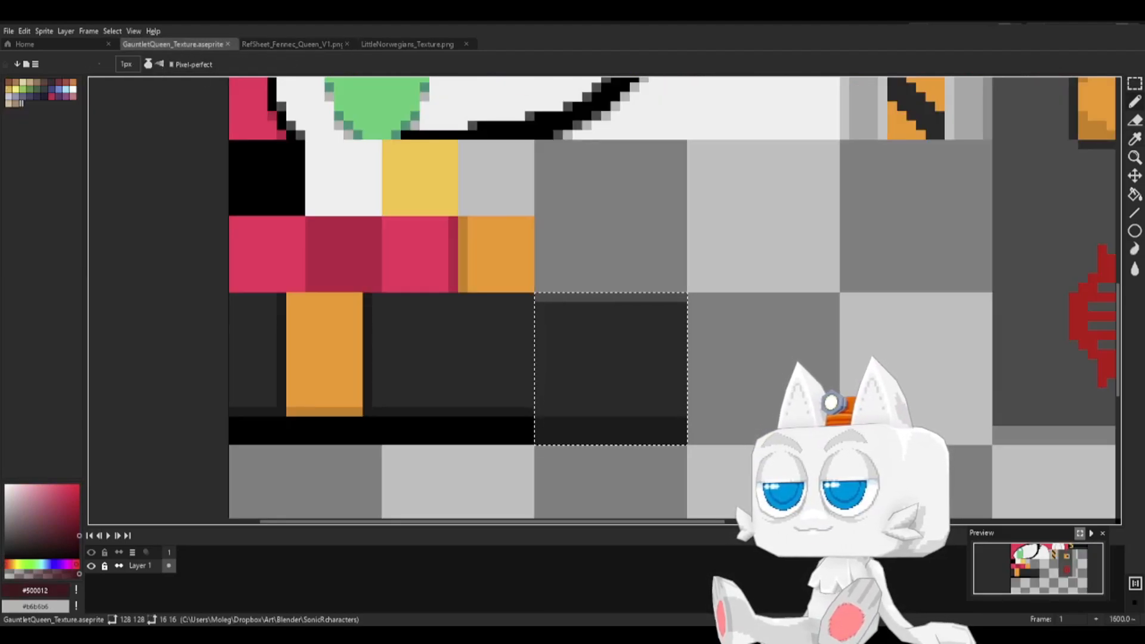
# - Select the empty 16 × 16 px tile at the canvas's left edge, directly below the painted boot texture
pyautogui.click(638, 357)
pyautogui.click(729, 364)
pyautogui.scroll(-4, 728, 363)
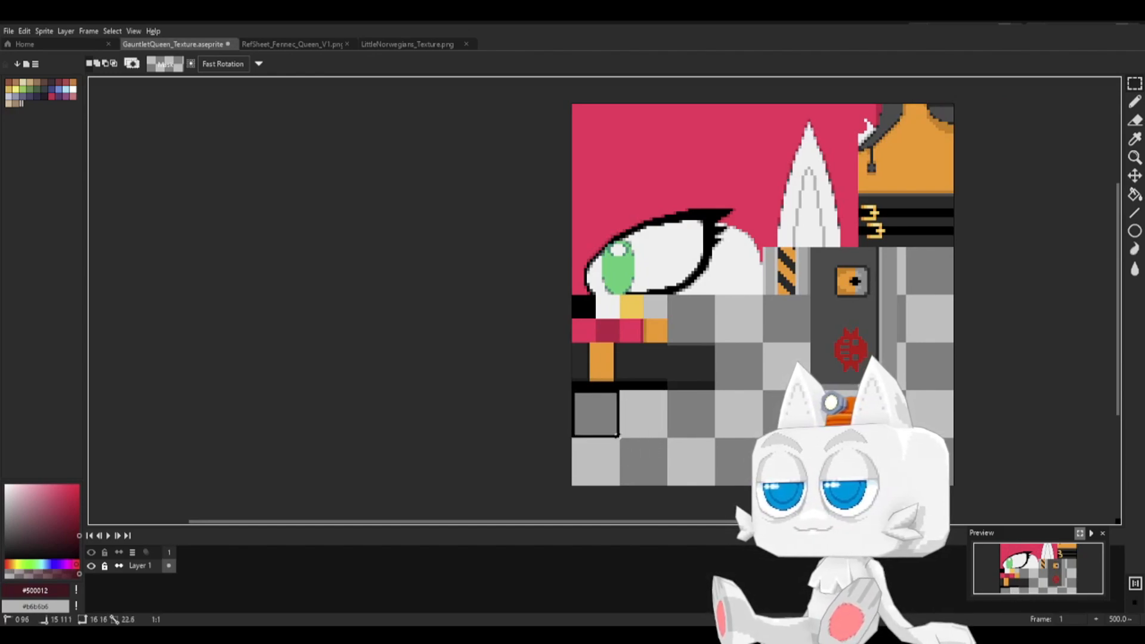
pyautogui.scroll(4, 721, 418)
pyautogui.scroll(-1, 514, 371)
pyautogui.press('x')
pyautogui.press('space')
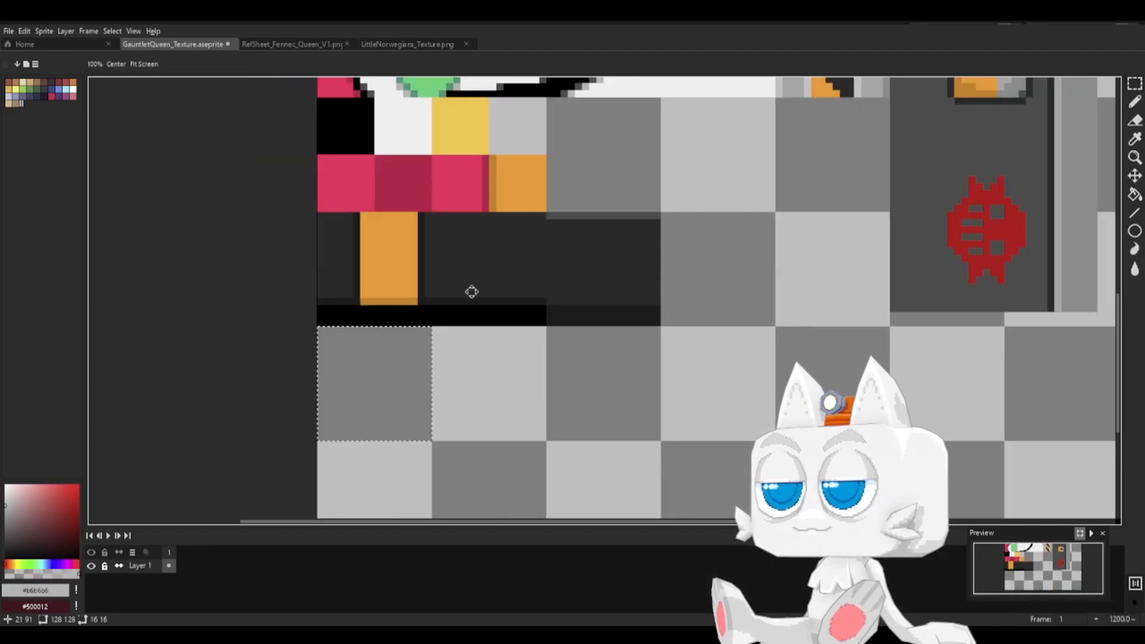
pyautogui.moveTo(462, 279); pyautogui.dragTo(528, 291)
# - Fill the selected empty tile with the pink #fe295b sampled from the fur swatch
pyautogui.keyDown('alt'); pyautogui.click(404, 191); pyautogui.keyUp('alt')
pyautogui.press('g')
pyautogui.click(416, 414)
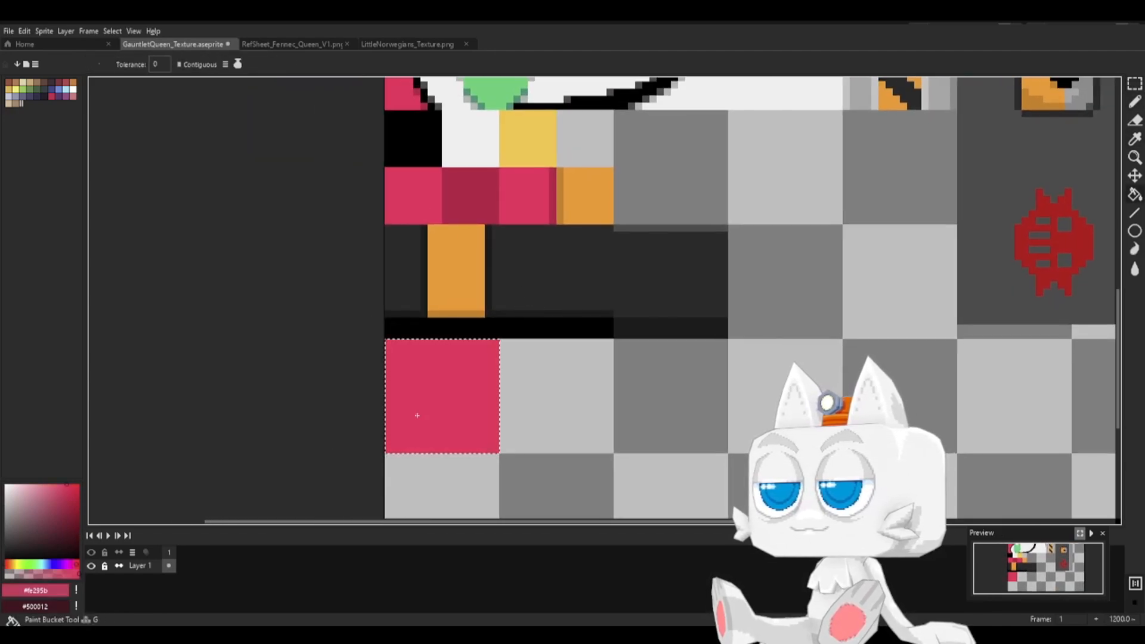
# - Fill the selected tile with the dark maroon #500012
pyautogui.press('x')
pyautogui.press('b')
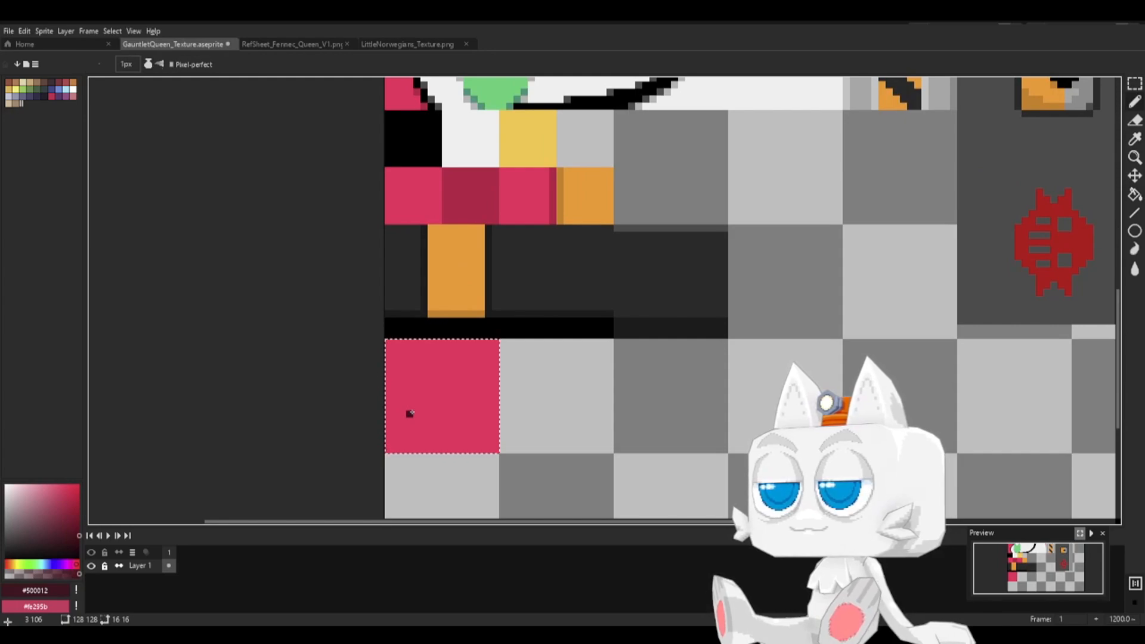
pyautogui.press('g')
pyautogui.click(444, 409)
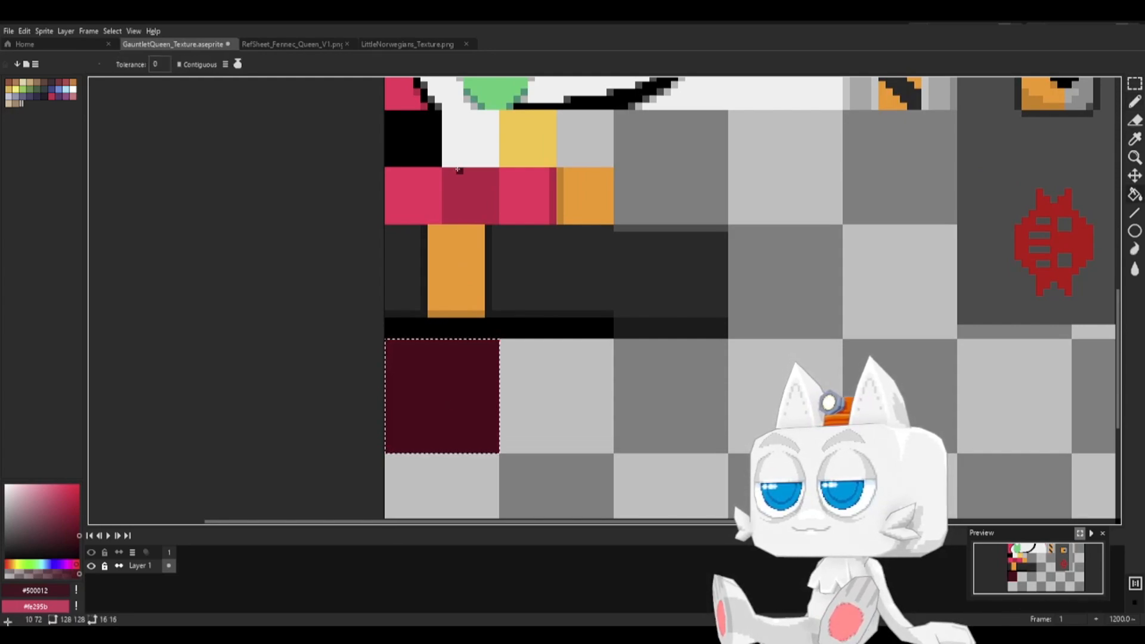
# - Draw a filled pink #fe295b circle about 10 px wide against the left edge of the maroon tile
pyautogui.keyDown('alt'); pyautogui.click(401, 185); pyautogui.keyUp('alt')
pyautogui.click(1132, 85)
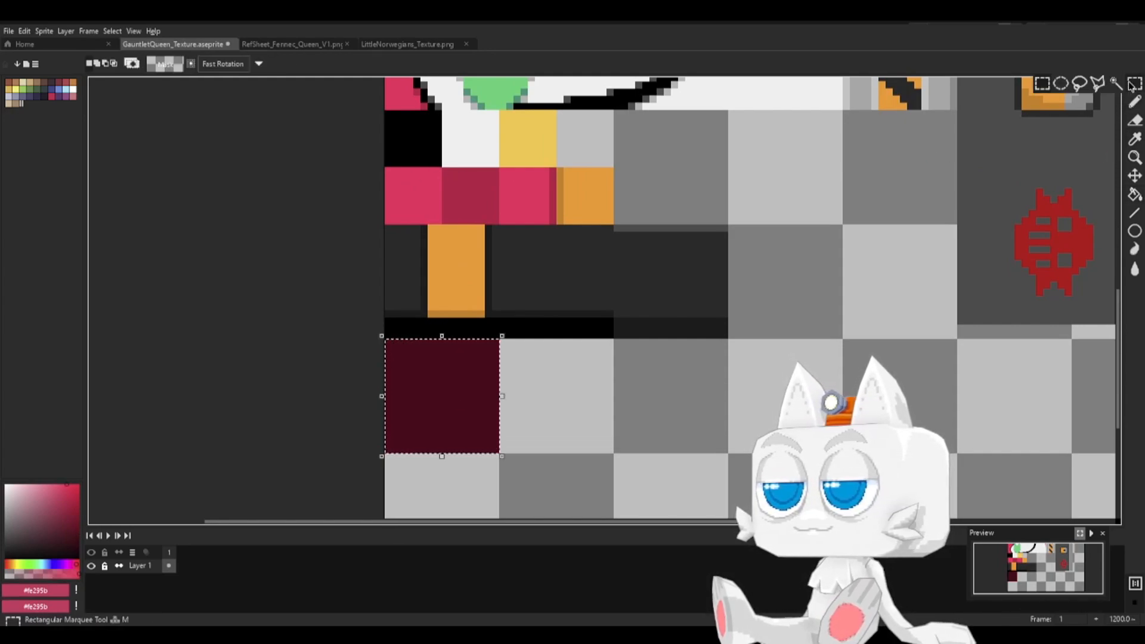
pyautogui.click(1134, 230)
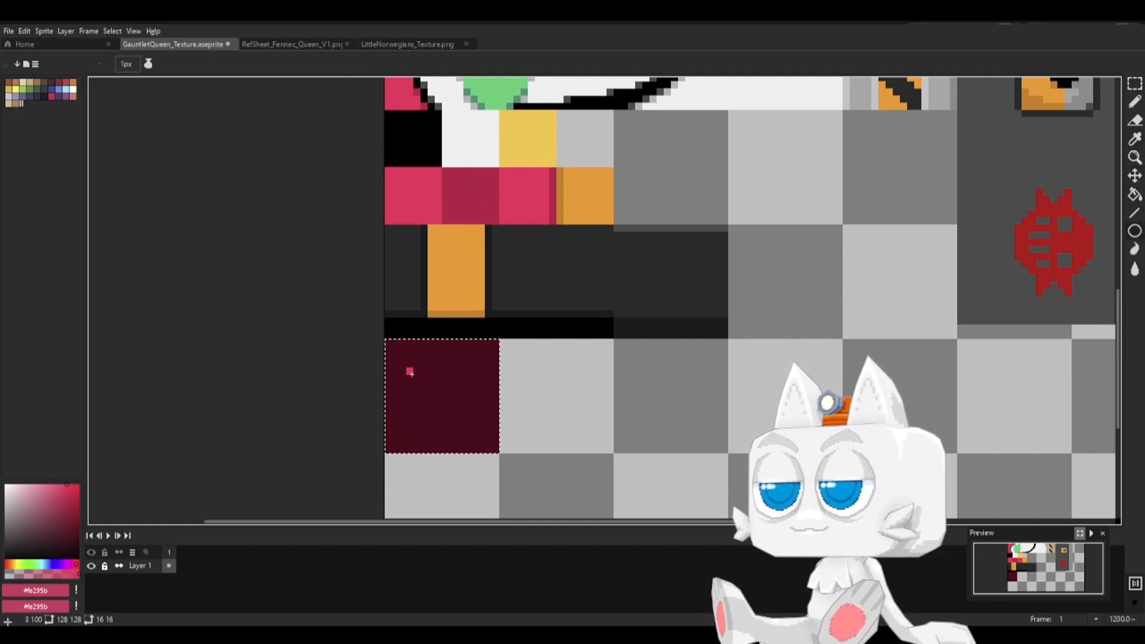
pyautogui.hotkey('ctrl', 'z')
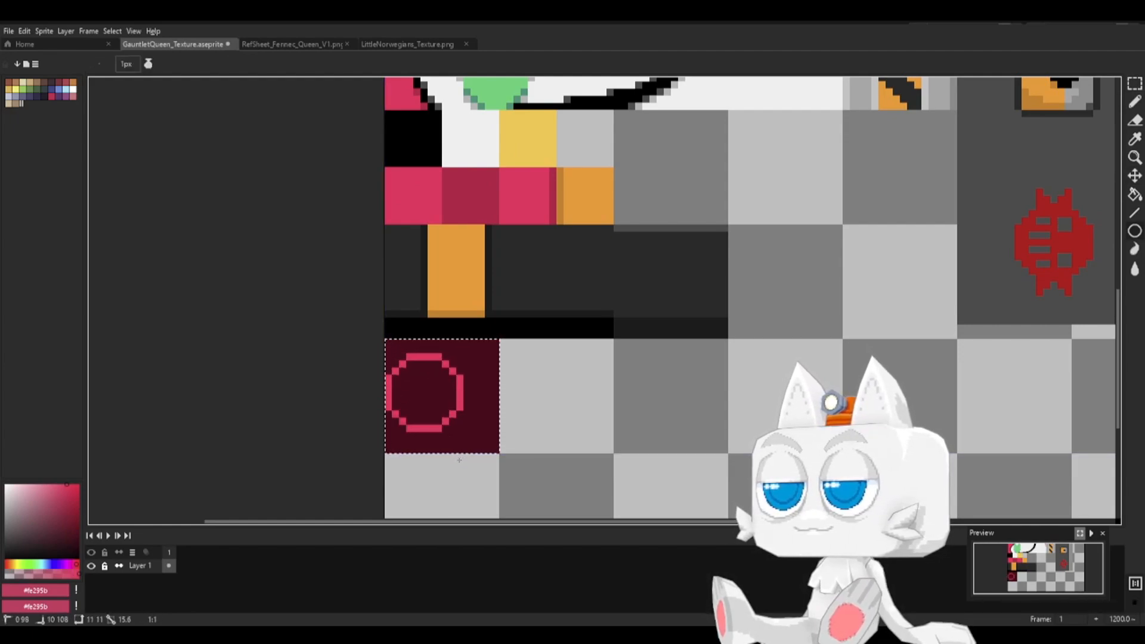
pyautogui.hotkey('ctrl', 'z')
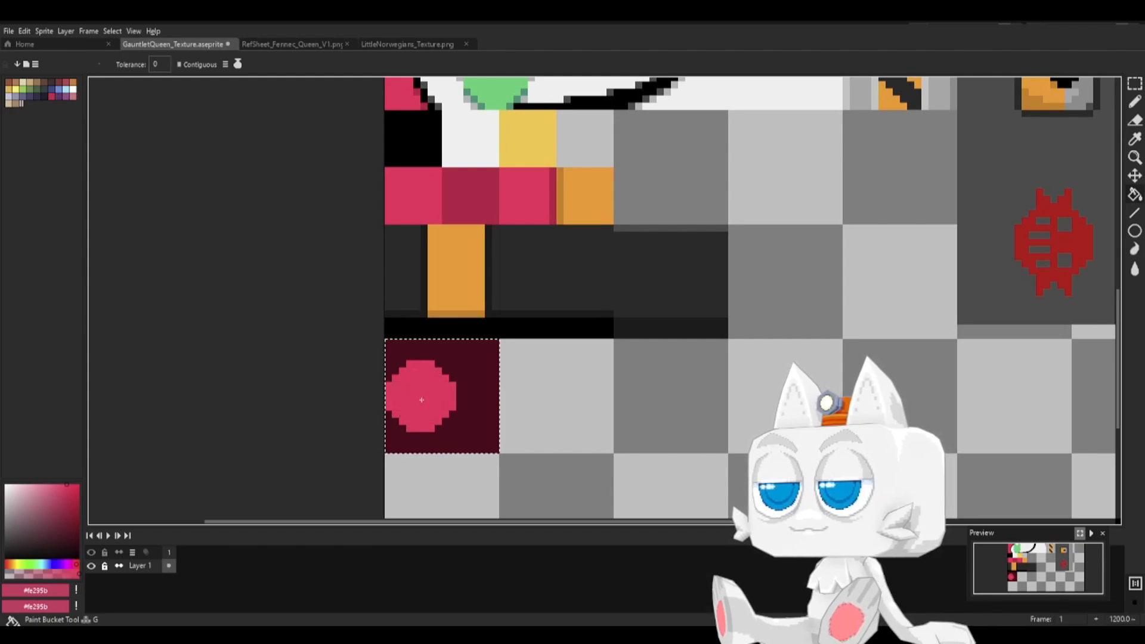
# - Shade the rim pixels of the pink circle with the darker pink #c81841 and save the sprite
pyautogui.keyDown('alt'); pyautogui.click(469, 219); pyautogui.keyUp('alt')
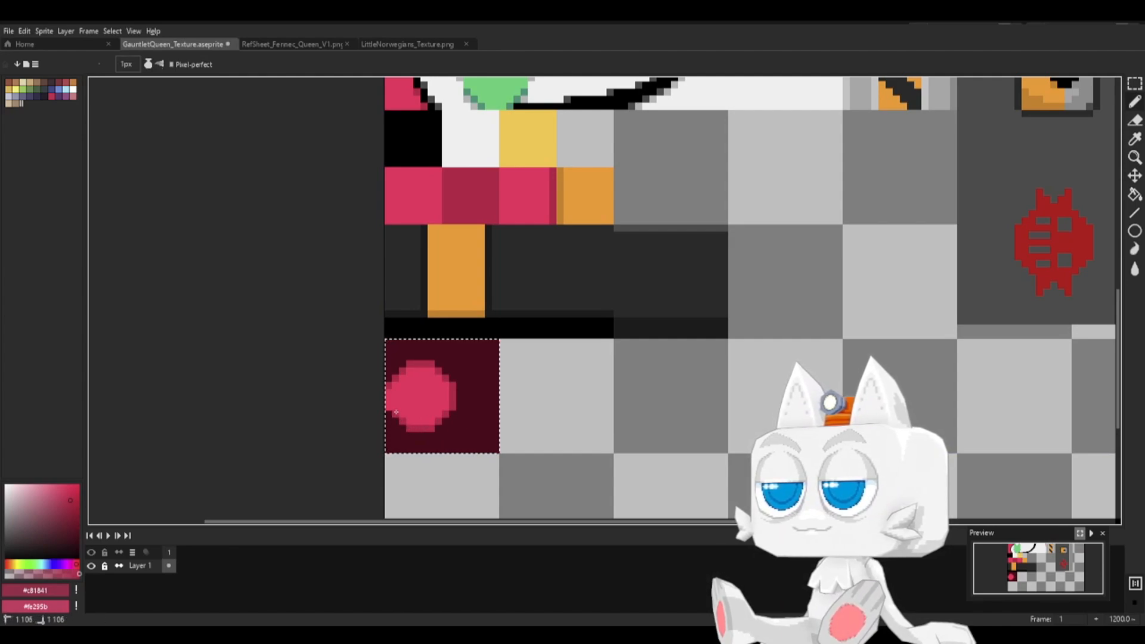
pyautogui.press('v')
pyautogui.hotkey('ctrl', 's')
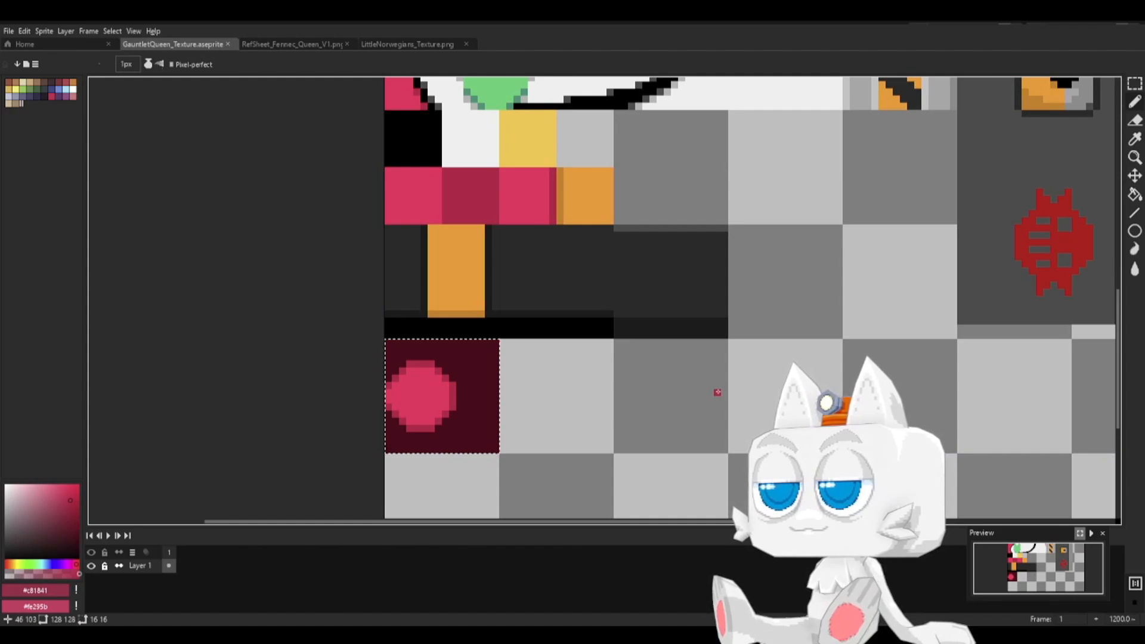
# - Export the sprite as GauntletQueen_Texture.png, overwriting the existing image at 100% with visible layers
pyautogui.click(10, 31)
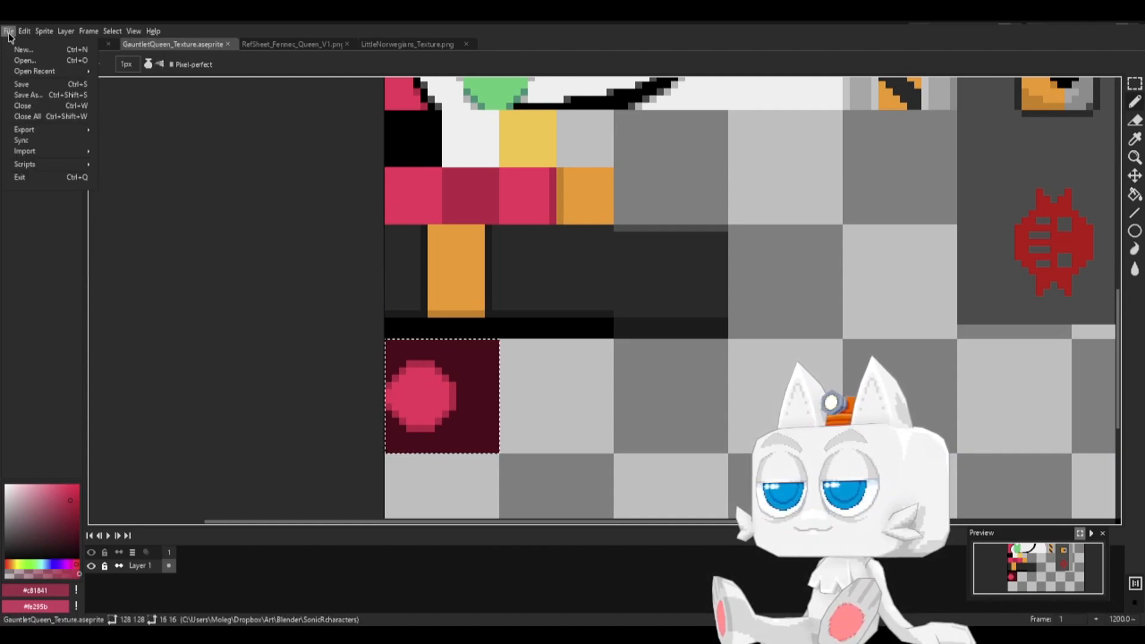
pyautogui.moveTo(35, 130)
pyautogui.click(176, 135)
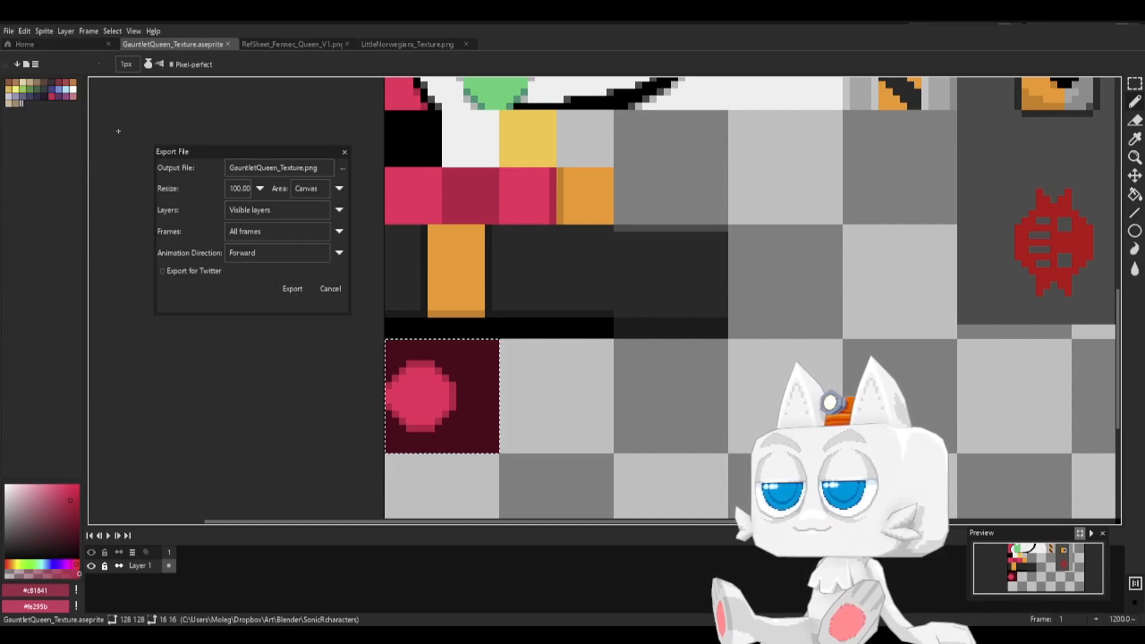
pyautogui.click(278, 291)
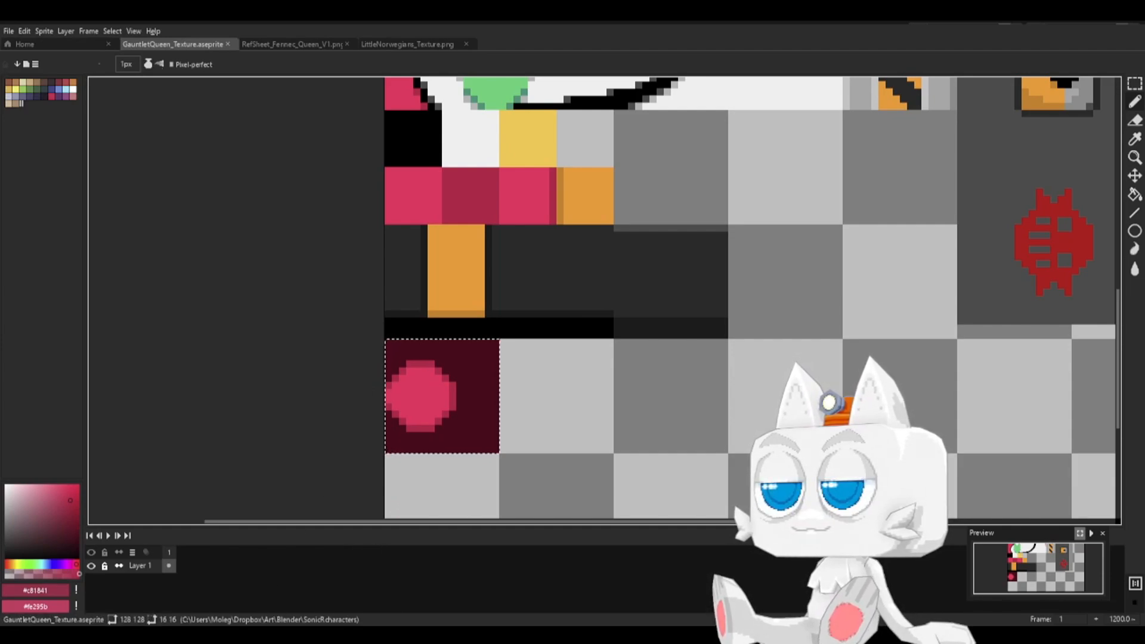
# - Switch to Blender and project the UVs of the tail's two middle side faces from the right orthographic view
pyautogui.hotkey('alt', 'Tab')
pyautogui.press('KP_3')
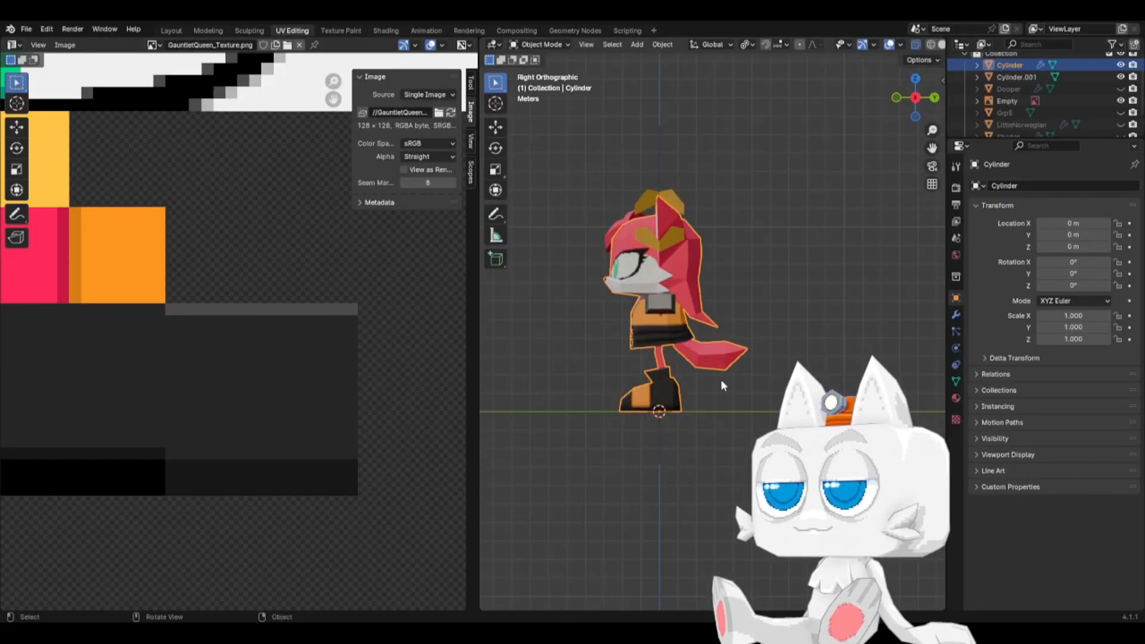
pyautogui.scroll(3, 720, 379)
pyautogui.press('Tab')
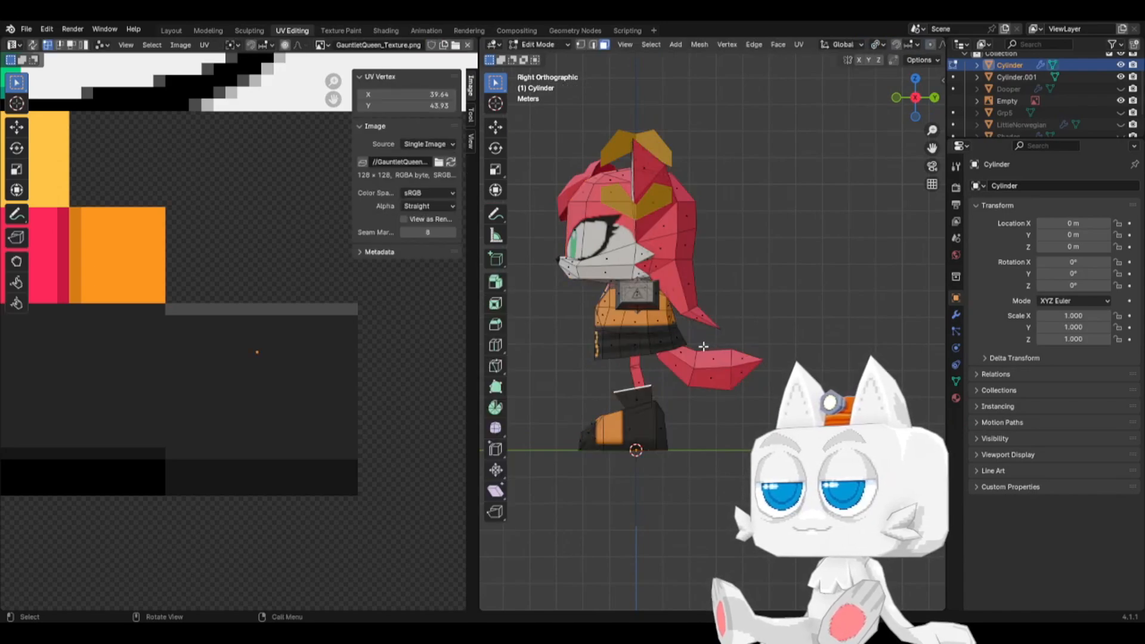
pyautogui.moveTo(722, 386); pyautogui.dragTo(733, 389)
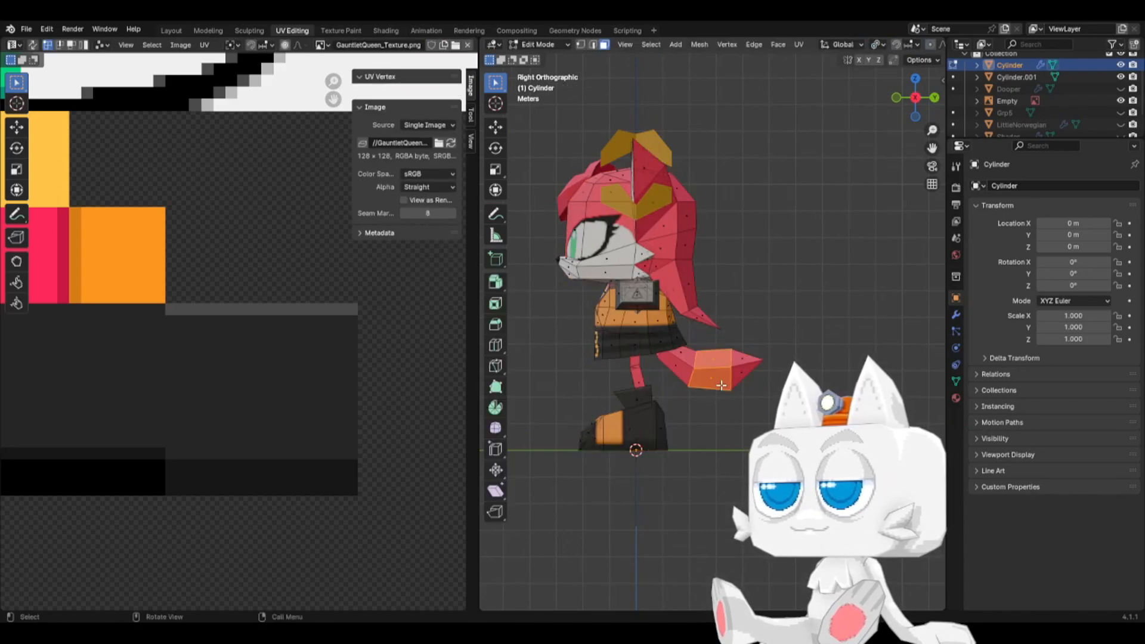
pyautogui.click(807, 43)
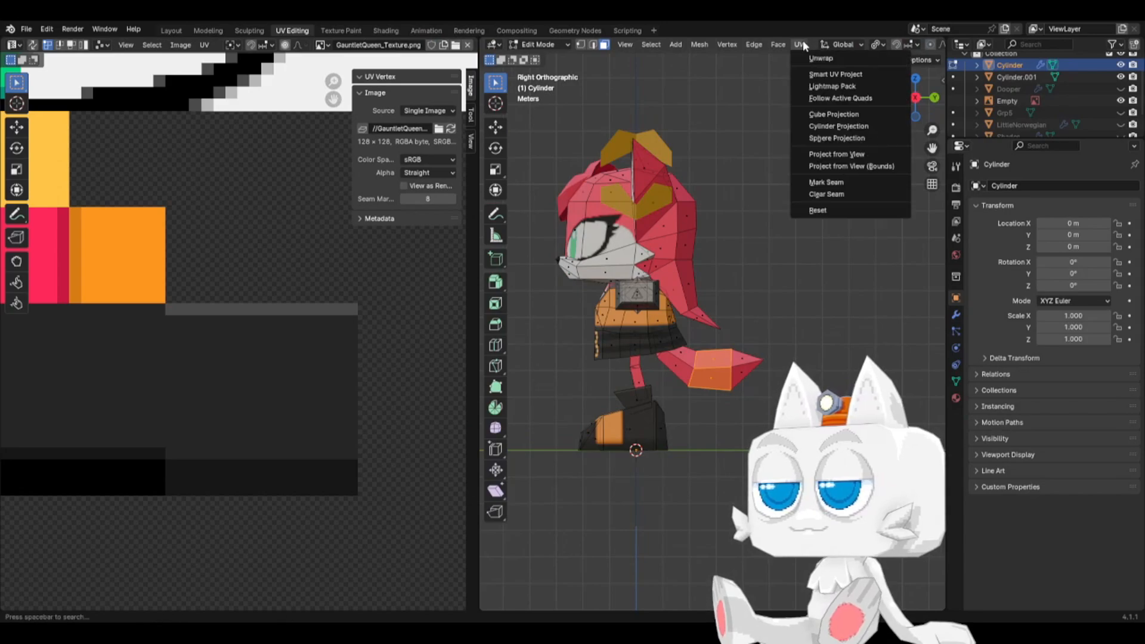
pyautogui.click(824, 157)
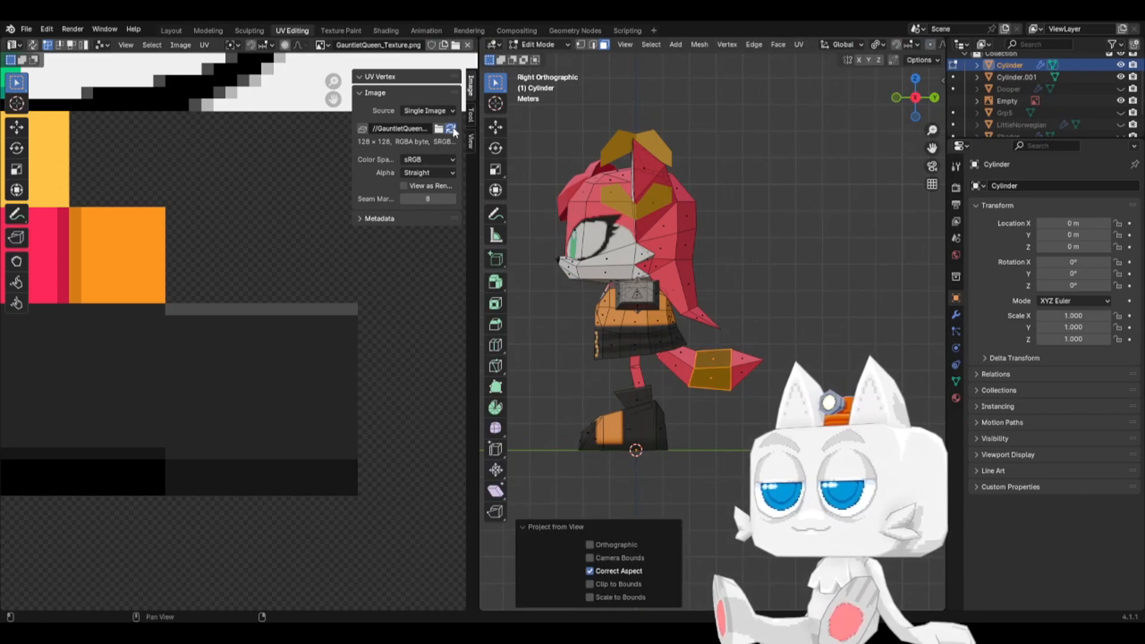
# - Move the projected tail UVs onto the pink circle in the maroon tile and enlarge them to fit the tile
pyautogui.scroll(-5, 240, 377)
pyautogui.press('a')
pyautogui.press('g')
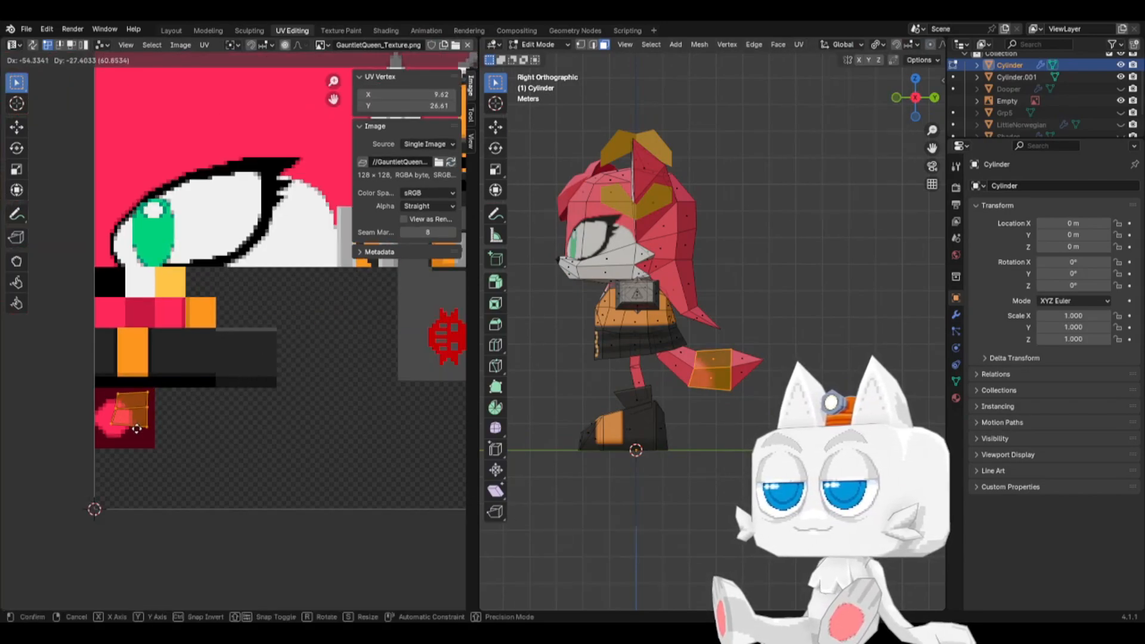
pyautogui.click(124, 439)
pyautogui.moveTo(84, 393); pyautogui.dragTo(113, 455)
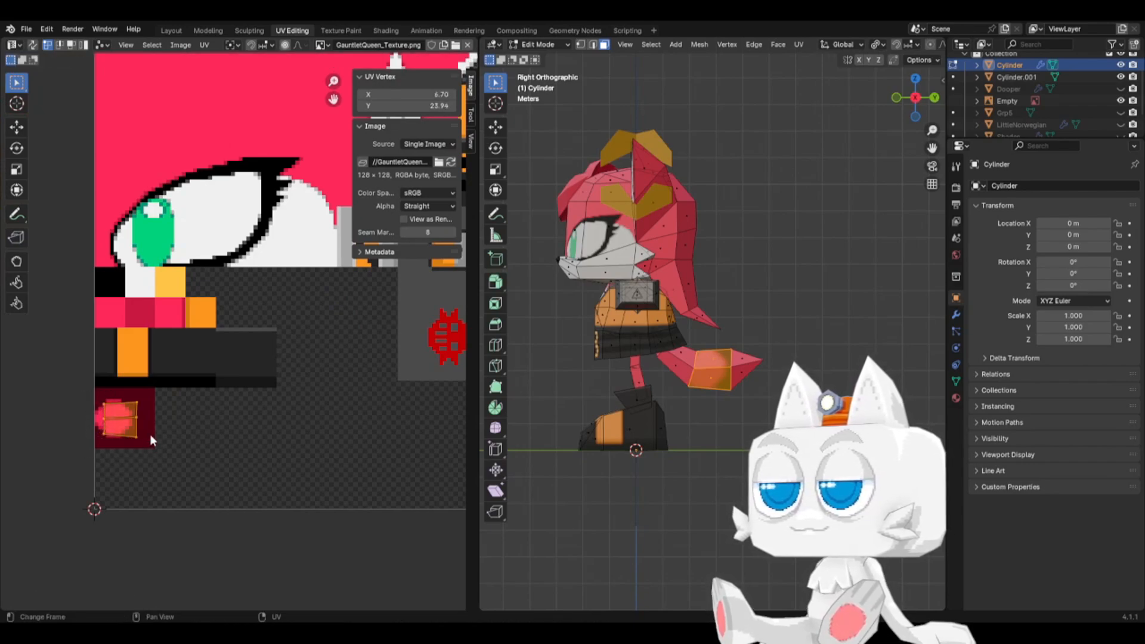
pyautogui.press('s')
pyautogui.click(176, 437)
# - Nudge the tail's middle-face UVs slightly along X, inward from the texture's edge
pyautogui.scroll(2, 140, 427)
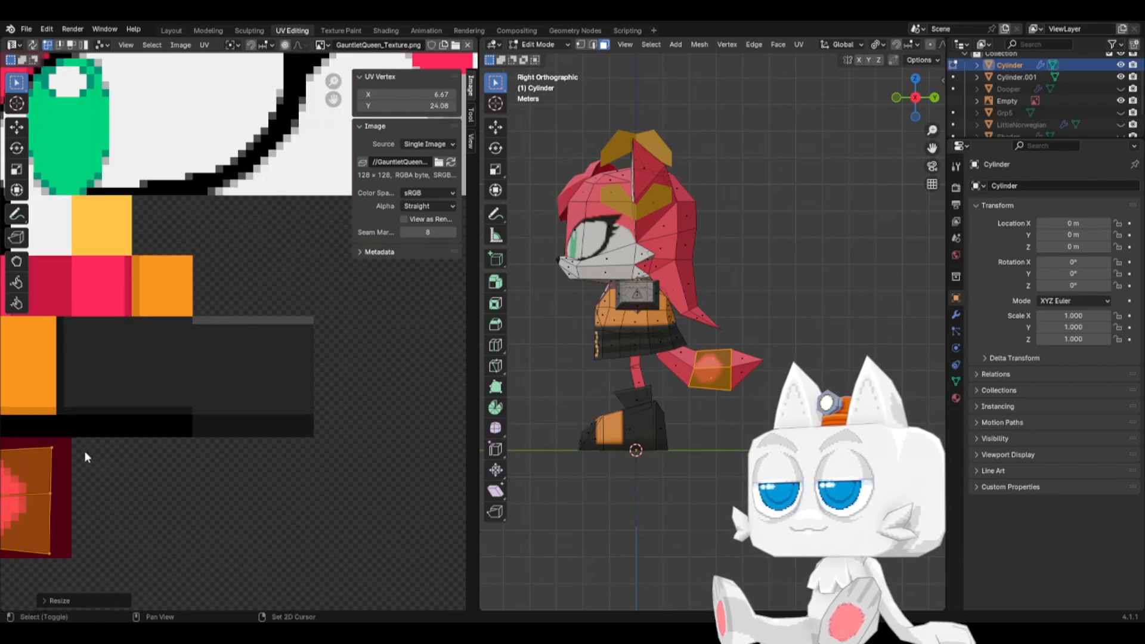
pyautogui.moveTo(84, 451); pyautogui.dragTo(225, 378, button='middle')
pyautogui.scroll(1, 198, 444)
pyautogui.press('g')
pyautogui.press('x')
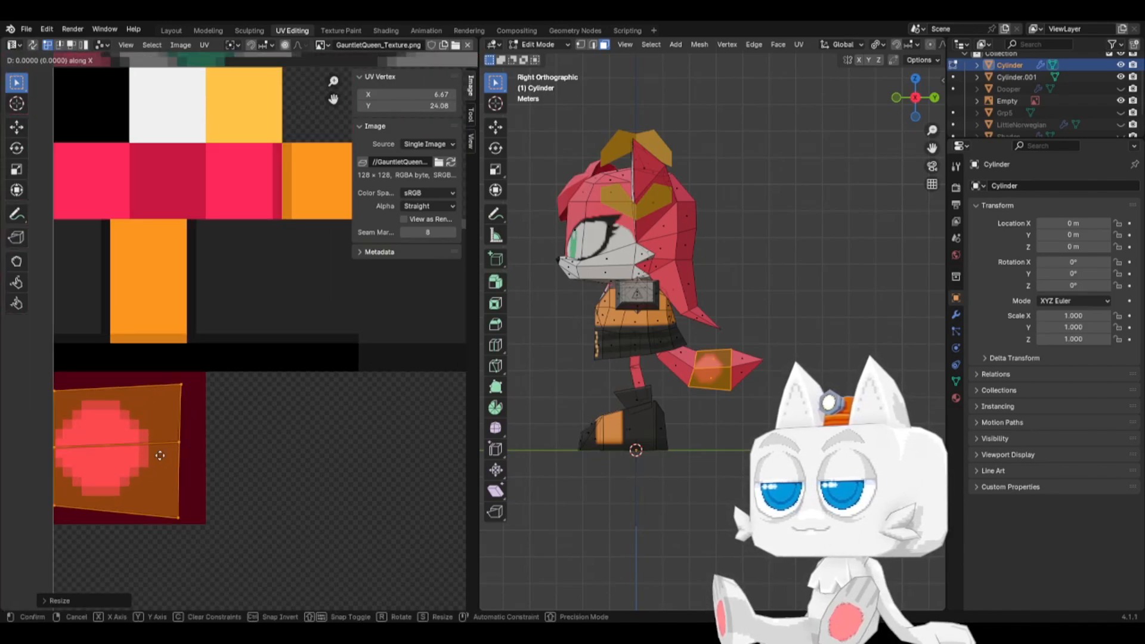
pyautogui.click(163, 456)
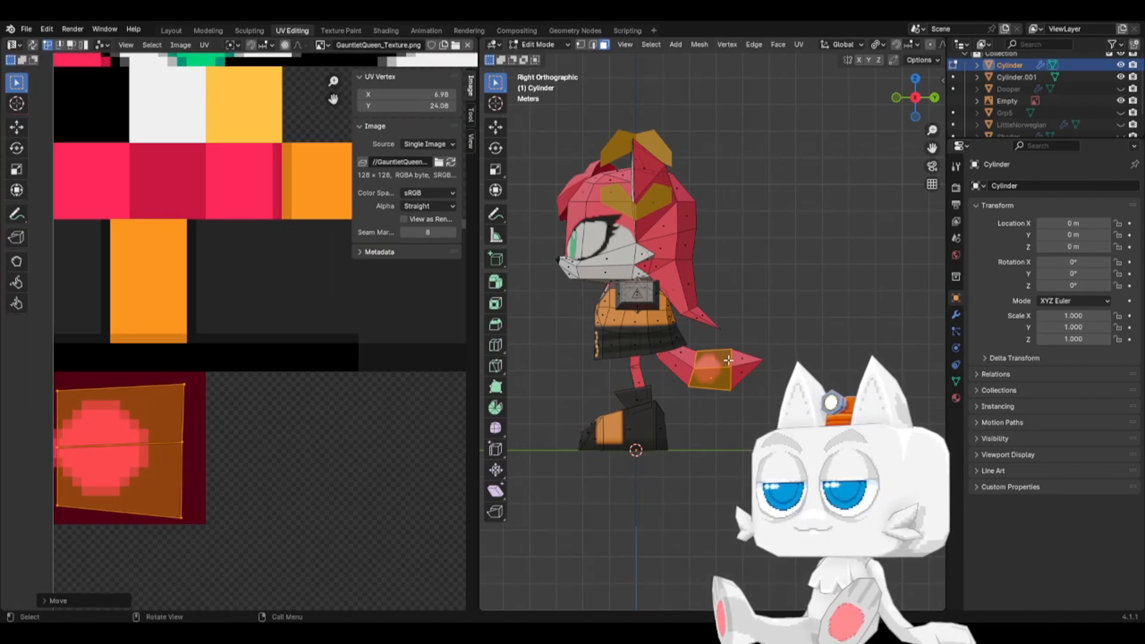
# - Select the tail tip's side faces and move their UVs onto the plain maroon part of the tile
pyautogui.moveTo(761, 391); pyautogui.dragTo(761, 391)
pyautogui.scroll(-4, 185, 421)
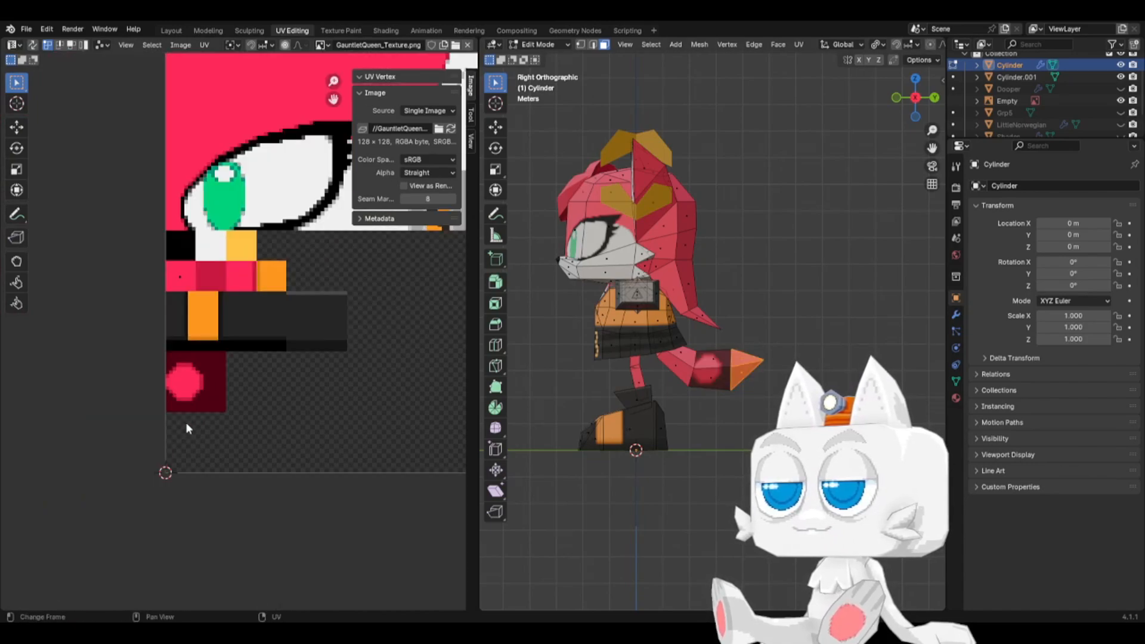
pyautogui.press('g')
pyautogui.click(245, 391)
pyautogui.press('Tab')
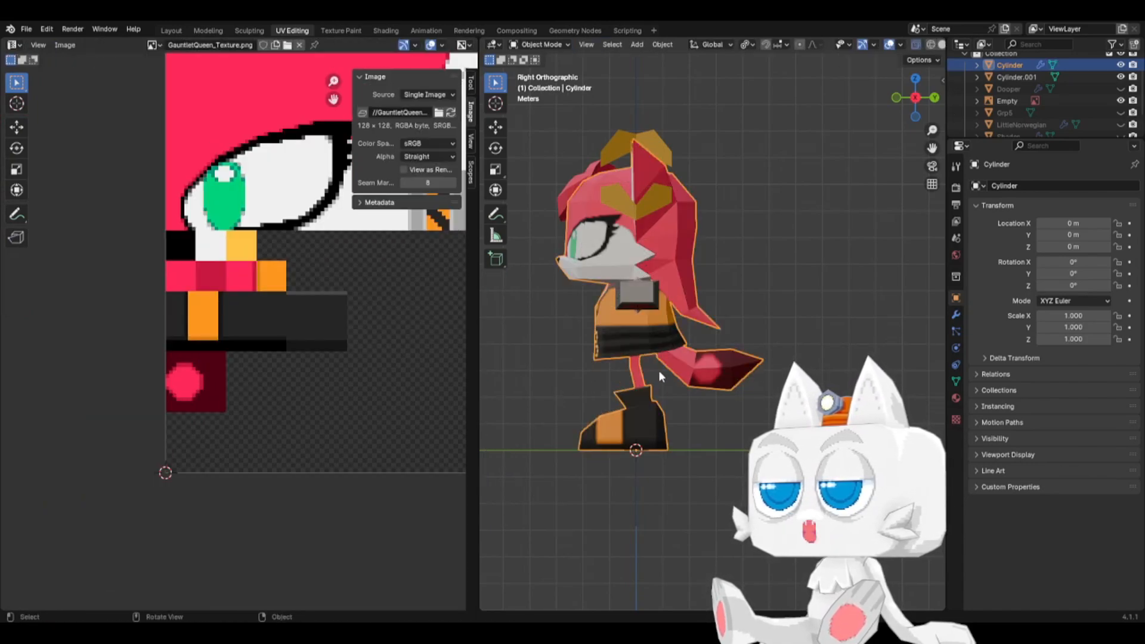
# - Check the textured tail in perspective and save the Blender file
pyautogui.moveTo(658, 370)
pyautogui.mouseDown(button='middle')
pyautogui.moveTo(746, 349)
pyautogui.moveTo(668, 342)
pyautogui.moveTo(521, 383)
pyautogui.moveTo(678, 377)
pyautogui.mouseUp(button='middle')
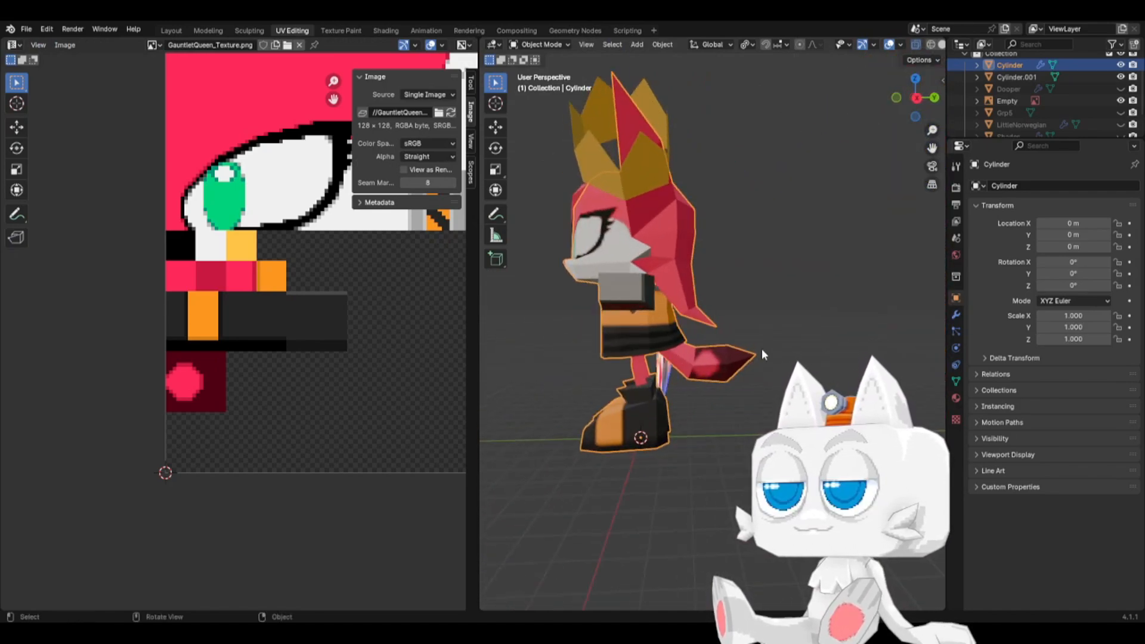
pyautogui.moveTo(762, 352); pyautogui.dragTo(728, 388, button='middle')
pyautogui.hotkey('ctrl', 's')
# - Apply the Mirror modifier on the Cylinder character mesh
pyautogui.scroll(-3, 711, 362)
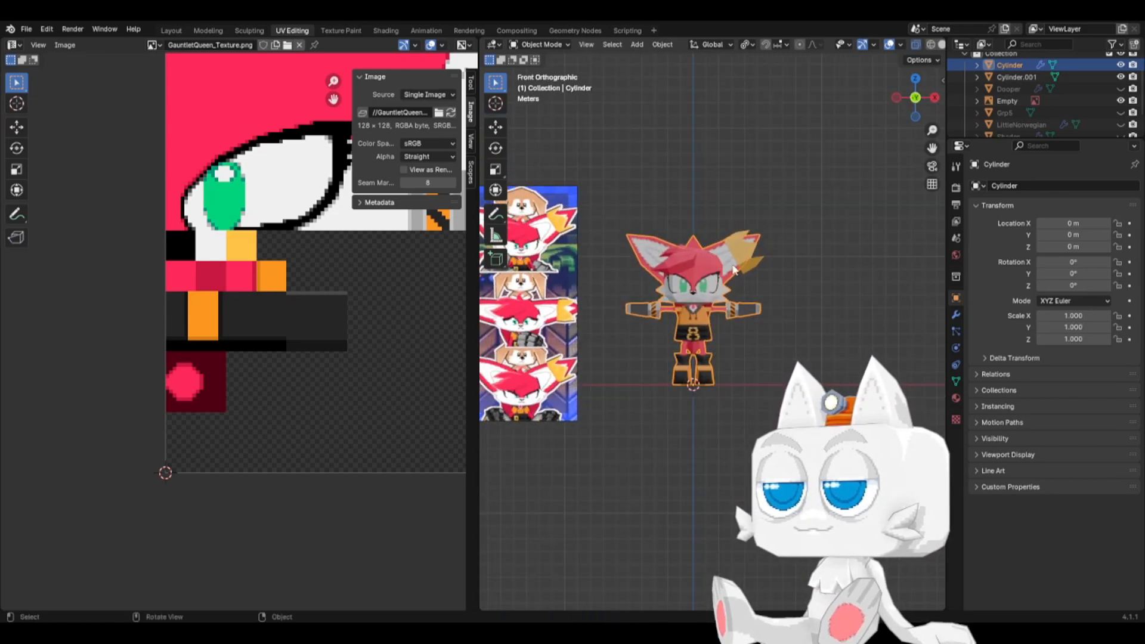
pyautogui.scroll(4, 744, 331)
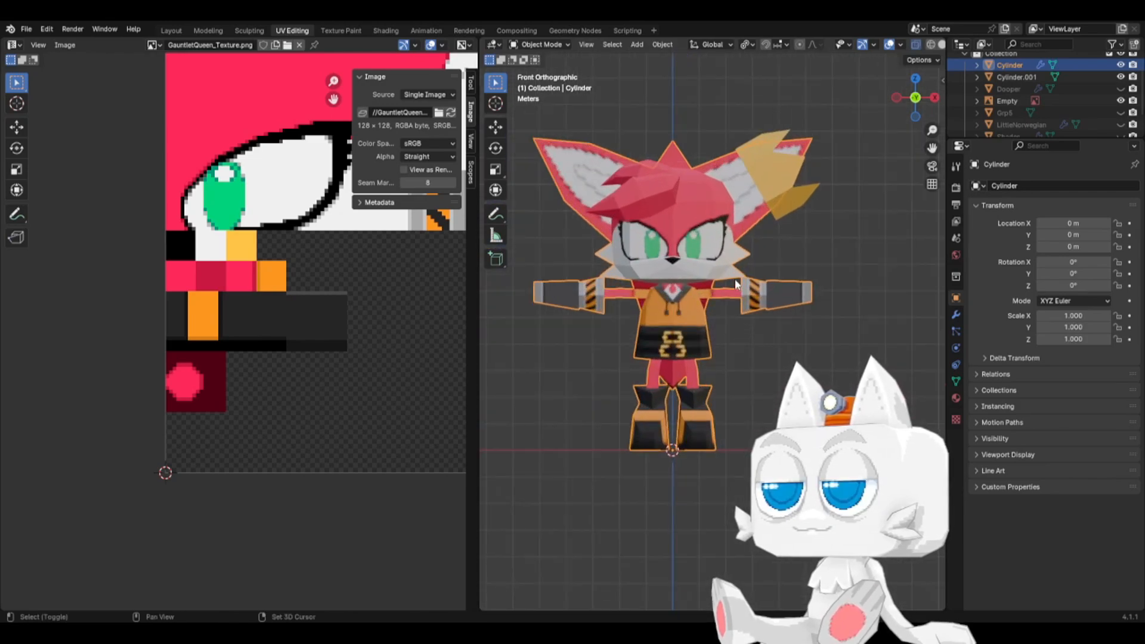
pyautogui.keyDown('shift'); pyautogui.moveTo(738, 281); pyautogui.dragTo(677, 416, button='middle'); pyautogui.keyUp('shift')
pyautogui.press('Tab')
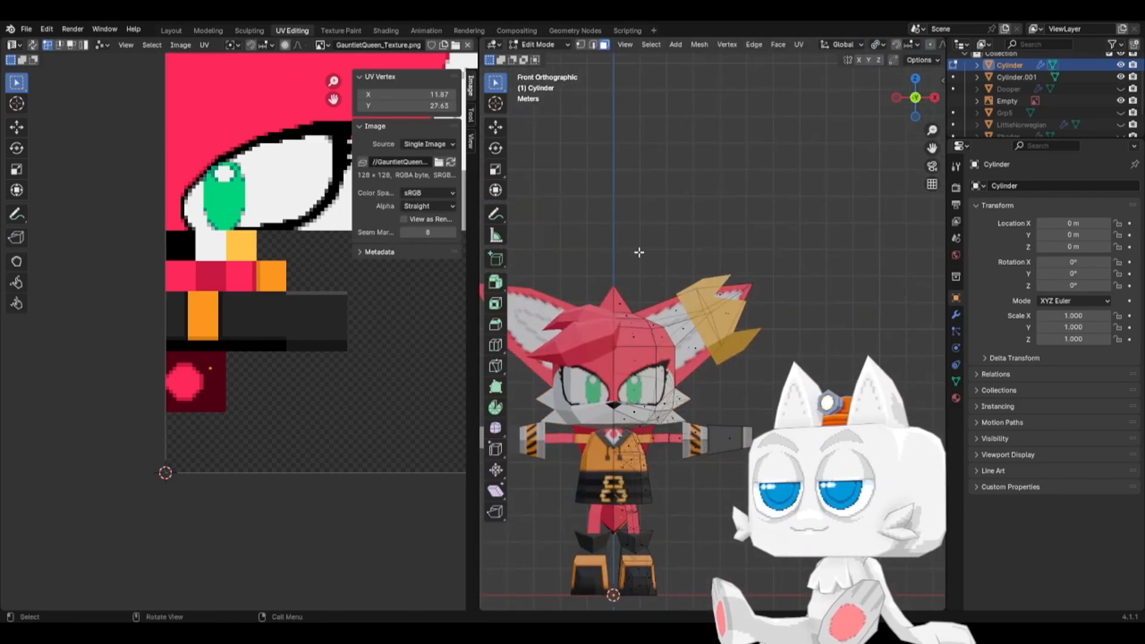
pyautogui.press('Tab')
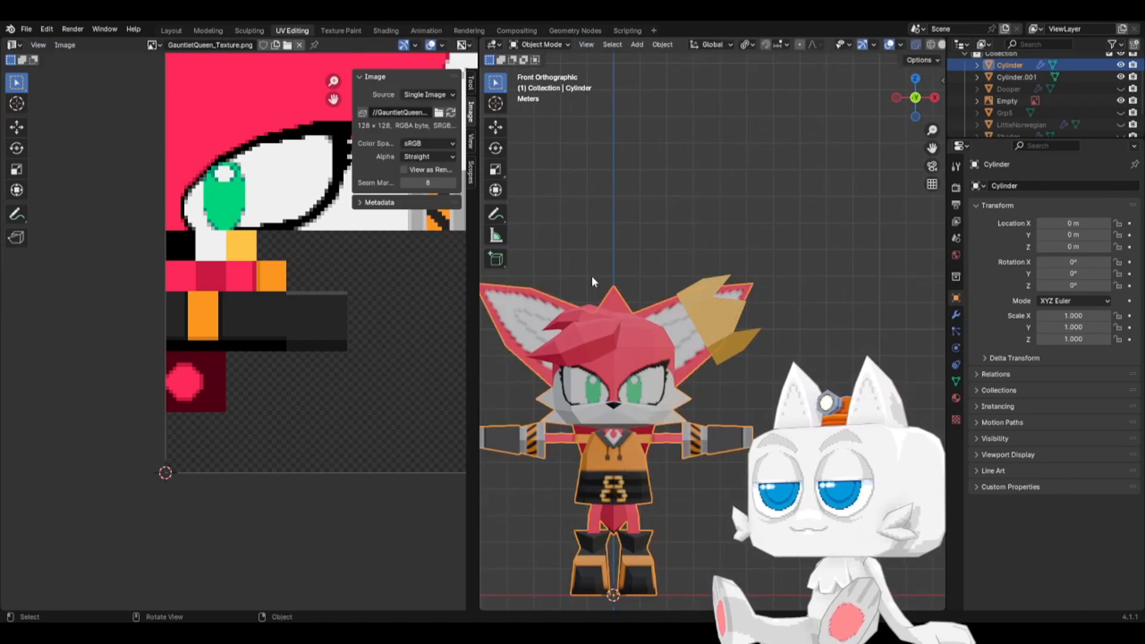
pyautogui.click(956, 315)
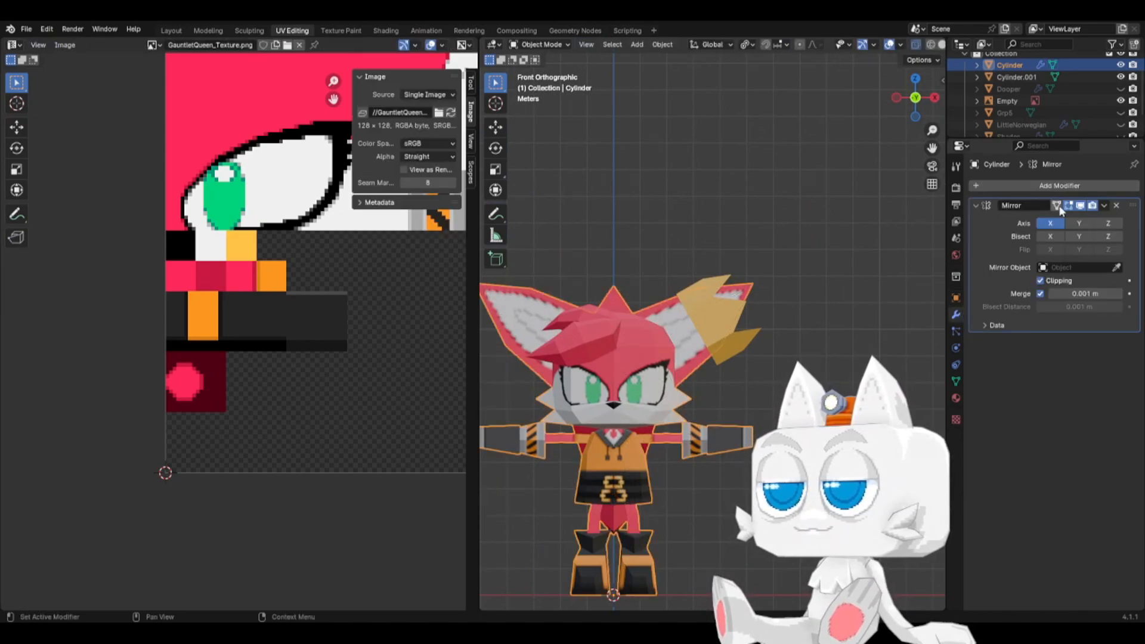
pyautogui.click(1105, 206)
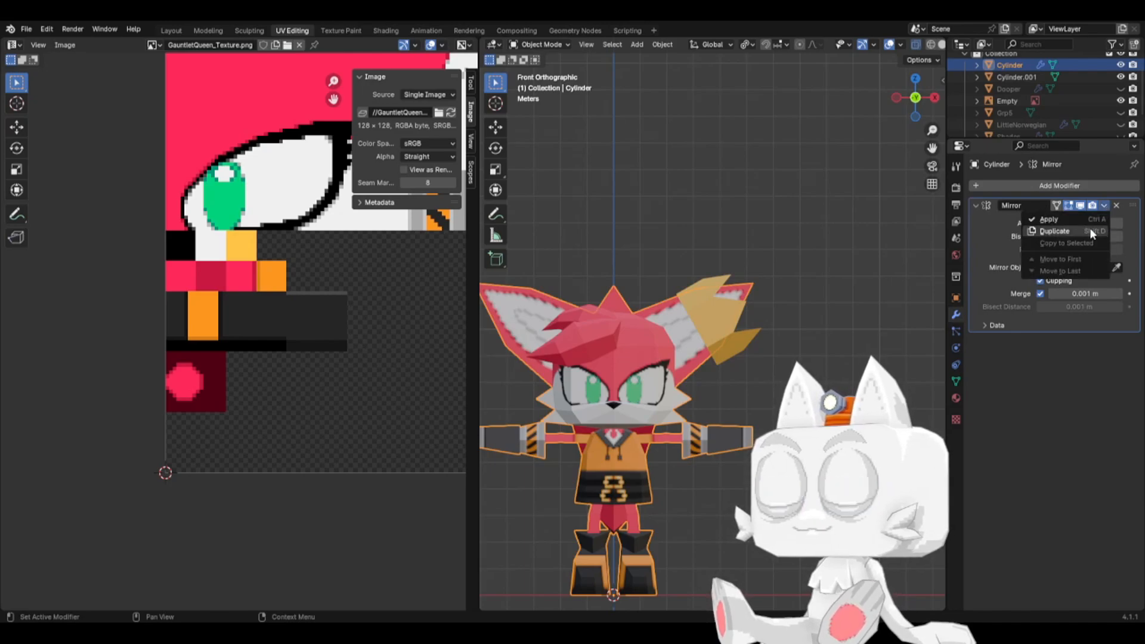
pyautogui.click(1062, 219)
# - Move the tip vertex of the hair tuft on top of the head sideways toward negative X in front view
pyautogui.press('Tab')
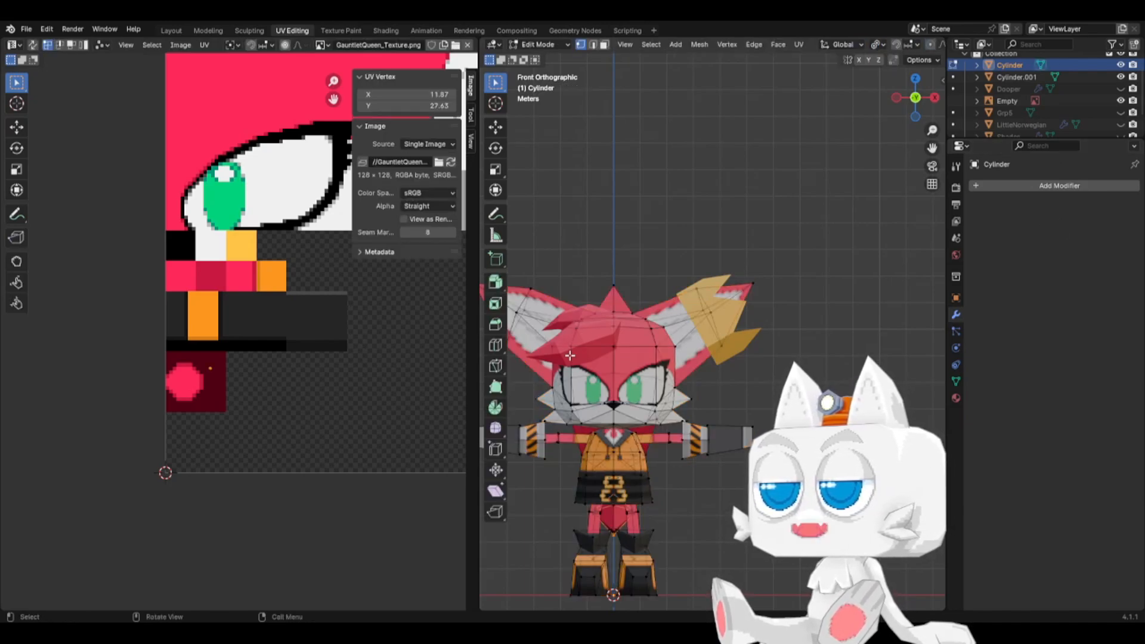
pyautogui.click(612, 283)
pyautogui.press('g')
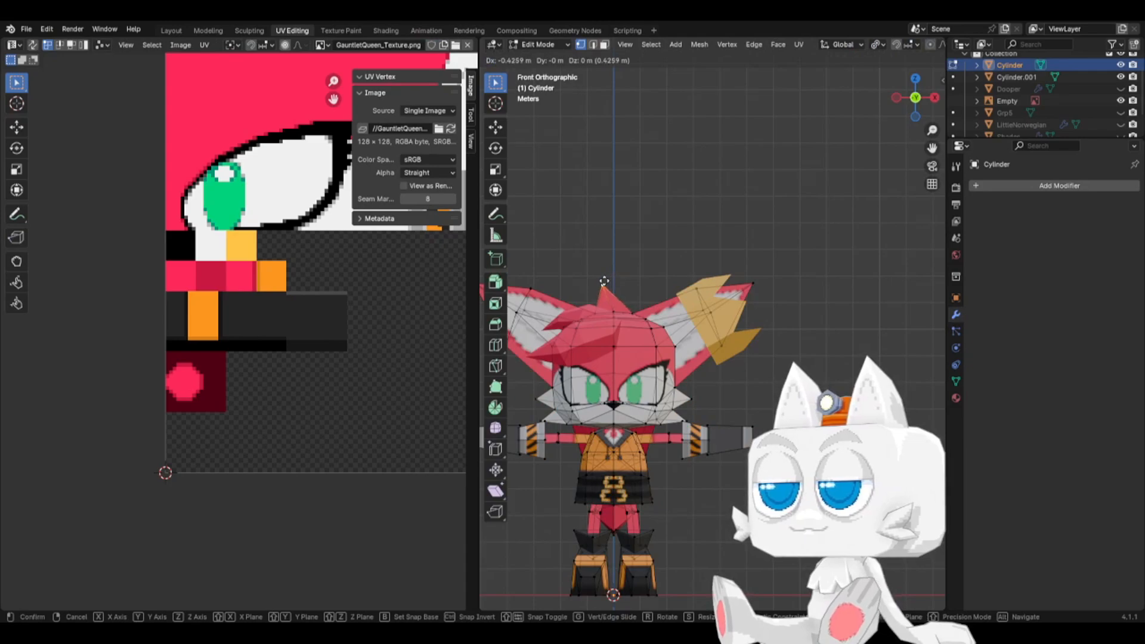
pyautogui.click(594, 287)
pyautogui.press('Tab')
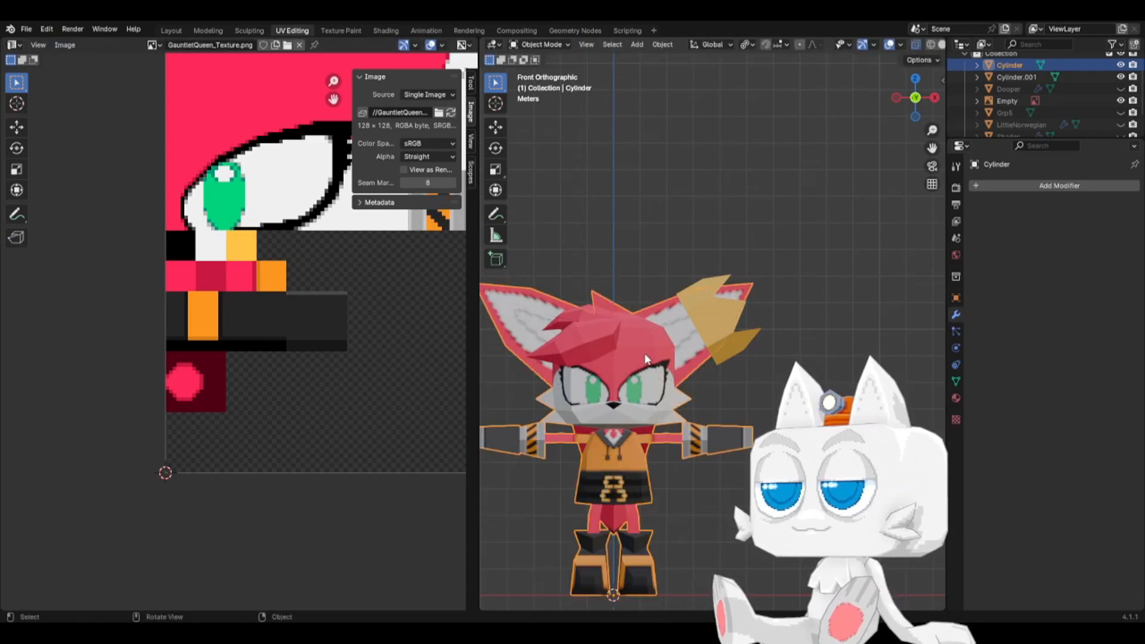
# - Select the front belt face with the buckles on the character's right side in face select mode
pyautogui.keyDown('shift'); pyautogui.moveTo(661, 467); pyautogui.dragTo(687, 335, button='middle'); pyautogui.keyUp('shift')
pyautogui.press('Tab')
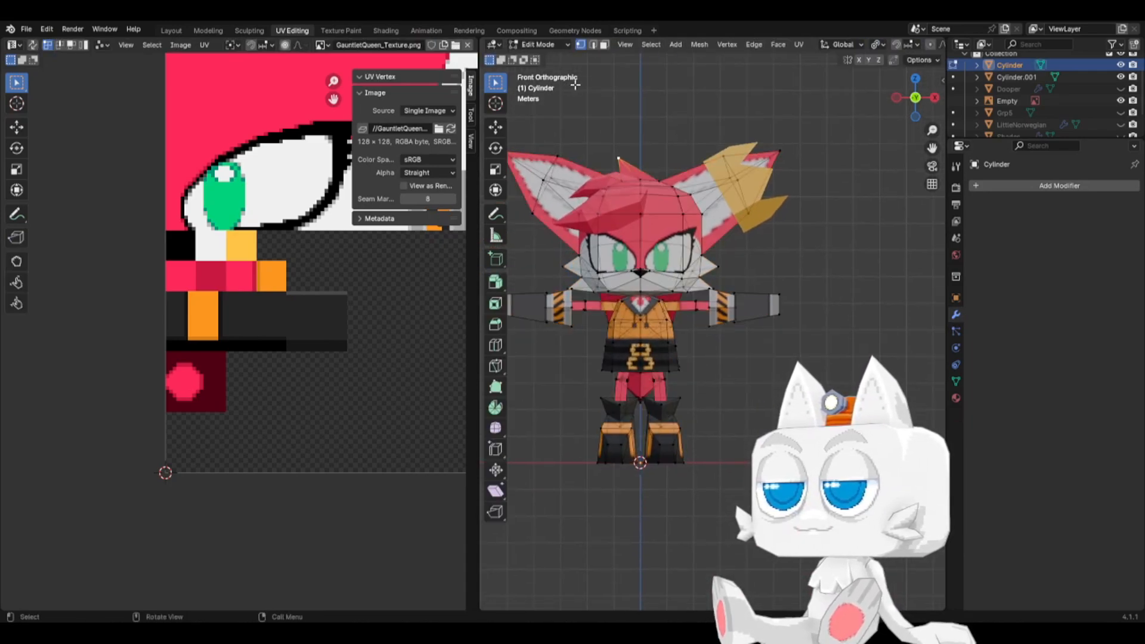
pyautogui.click(604, 46)
pyautogui.scroll(3, 606, 367)
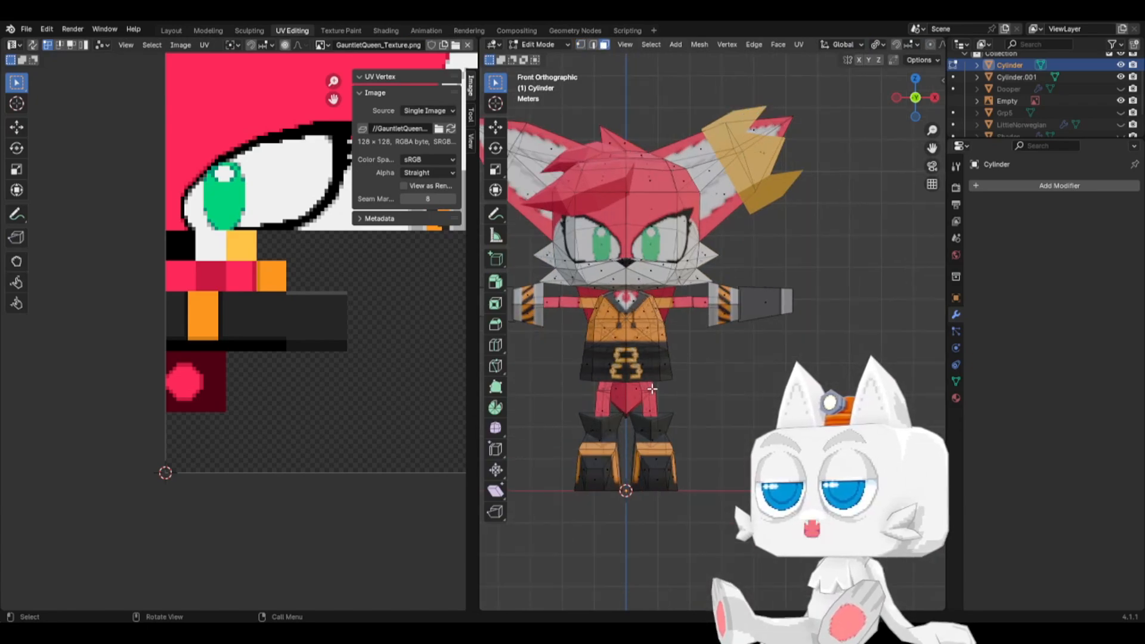
pyautogui.click(606, 367)
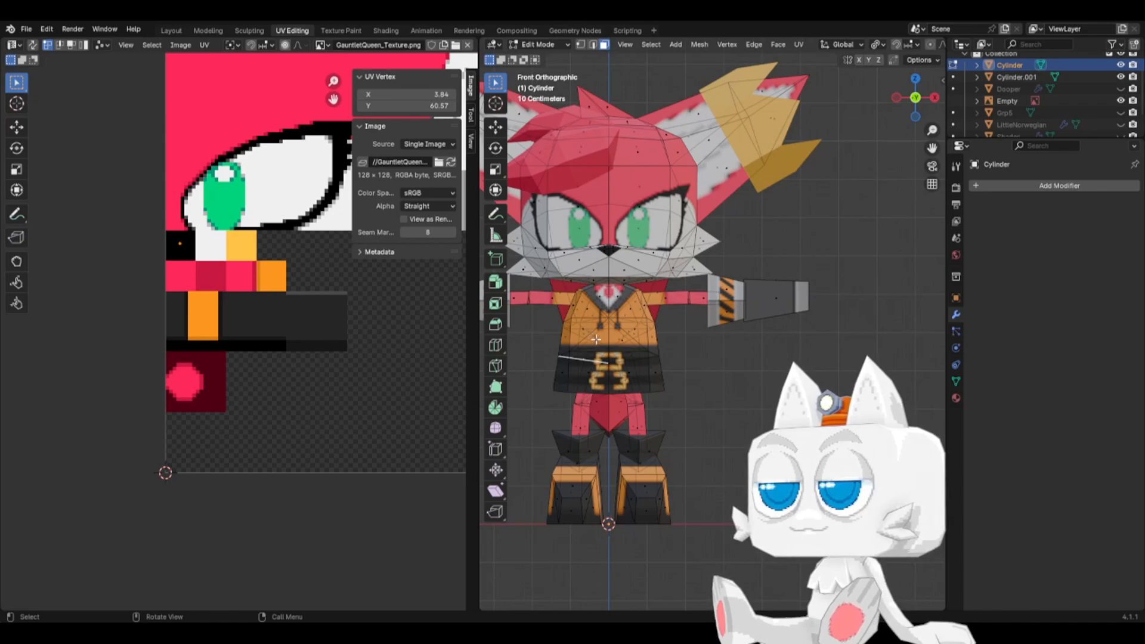
pyautogui.click(606, 353)
pyautogui.moveTo(607, 354); pyautogui.dragTo(767, 379, button='middle')
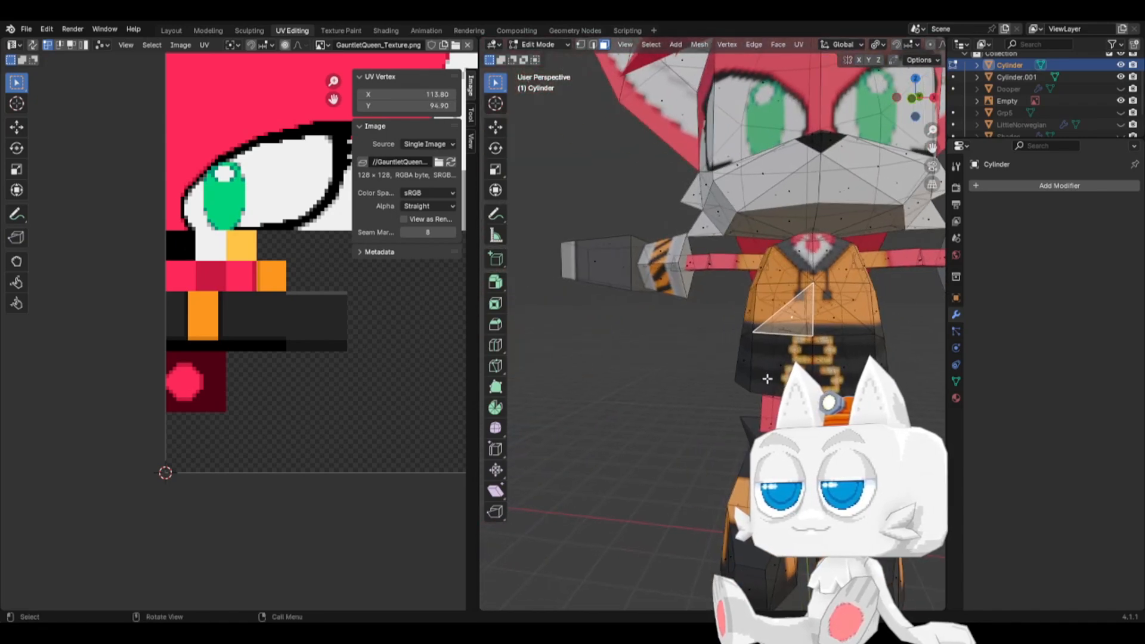
pyautogui.click(779, 373)
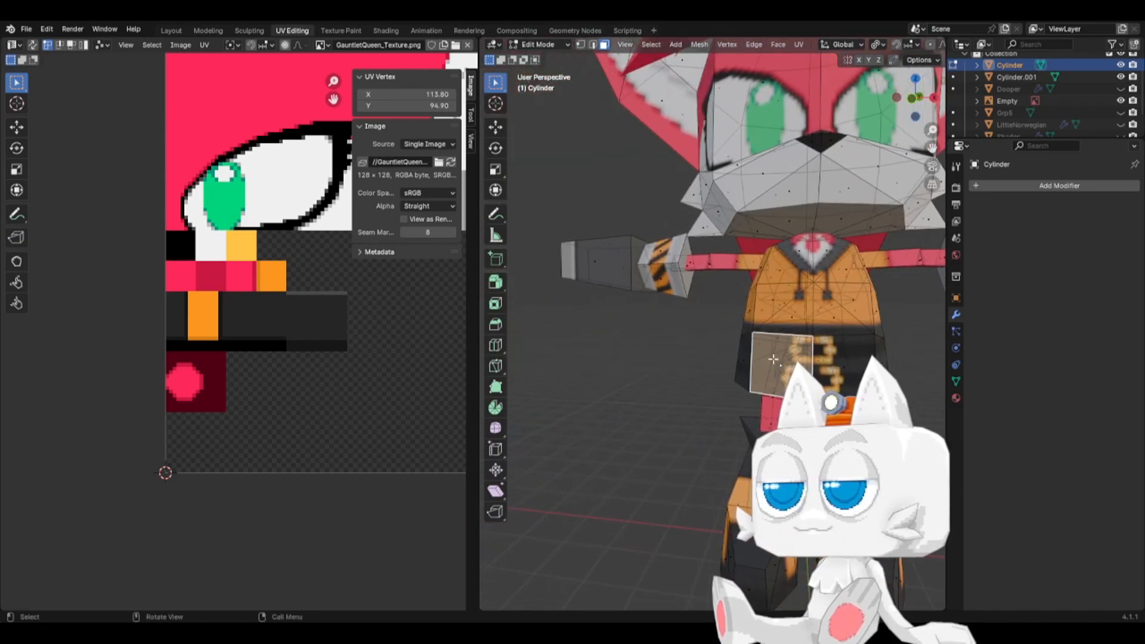
# - Scale the belt face's UVs to 0 along X and move them along X onto the plain striped belt area, clear of the buckles
pyautogui.scroll(-1, 226, 343)
pyautogui.keyDown('shift'); pyautogui.moveTo(285, 287); pyautogui.dragTo(161, 401, button='middle'); pyautogui.keyUp('shift')
pyautogui.keyDown('shift'); pyautogui.moveTo(353, 314); pyautogui.dragTo(236, 378, button='middle'); pyautogui.keyUp('shift')
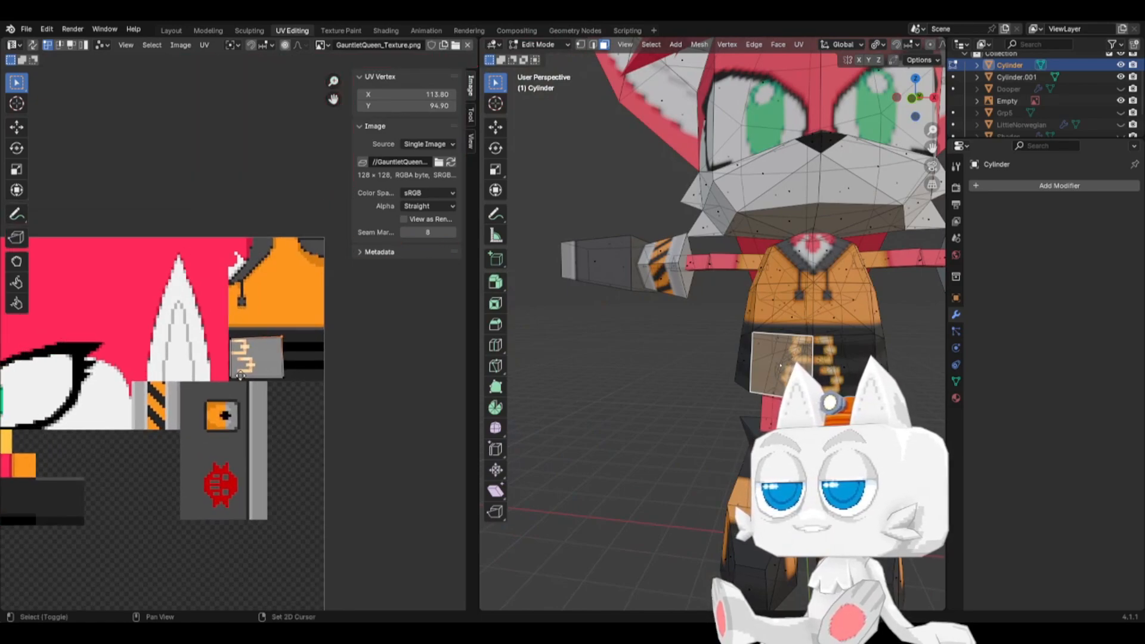
pyautogui.press('s')
pyautogui.press('x')
pyautogui.press('0')
pyautogui.press('Return')
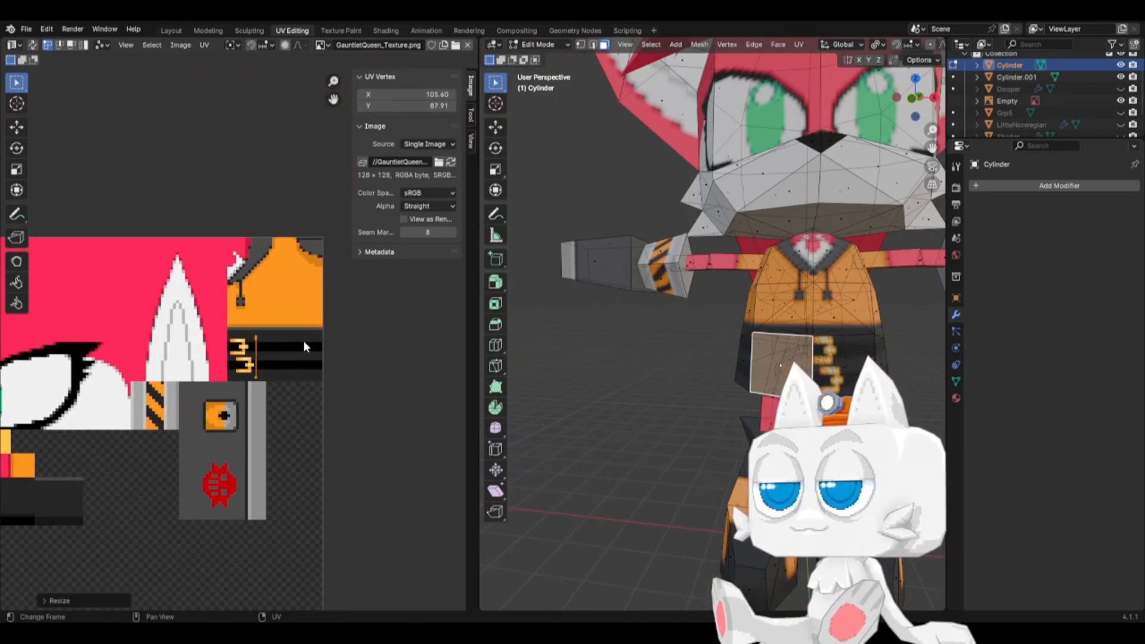
pyautogui.press('g')
pyautogui.press('x')
pyautogui.click(339, 340)
pyautogui.press('Tab')
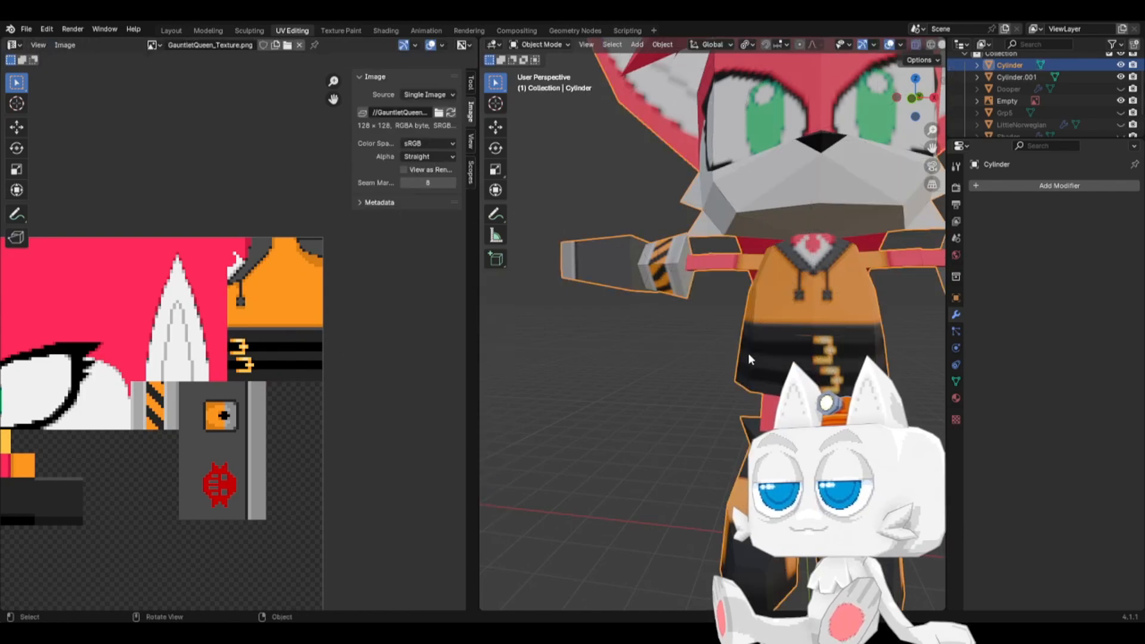
# - Select the whole mesh and move the UV vertex at the inner hoodie and belt boundary up about 1 px along Y
pyautogui.scroll(2, 844, 343)
pyautogui.press('Tab')
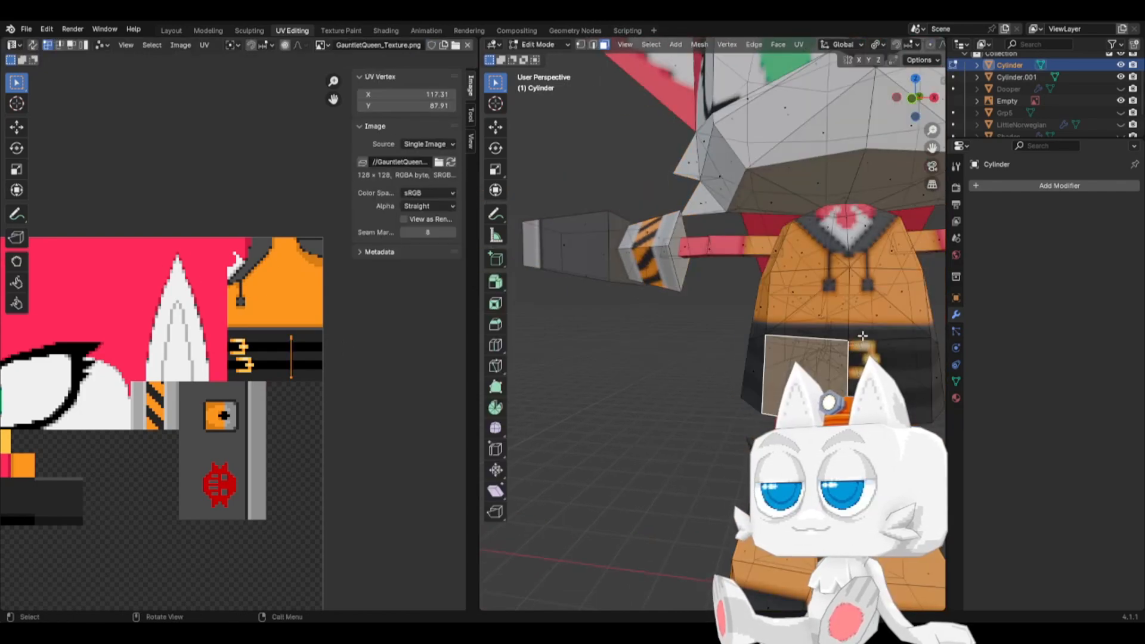
pyautogui.press('a')
pyautogui.moveTo(254, 324); pyautogui.dragTo(221, 360, button='middle')
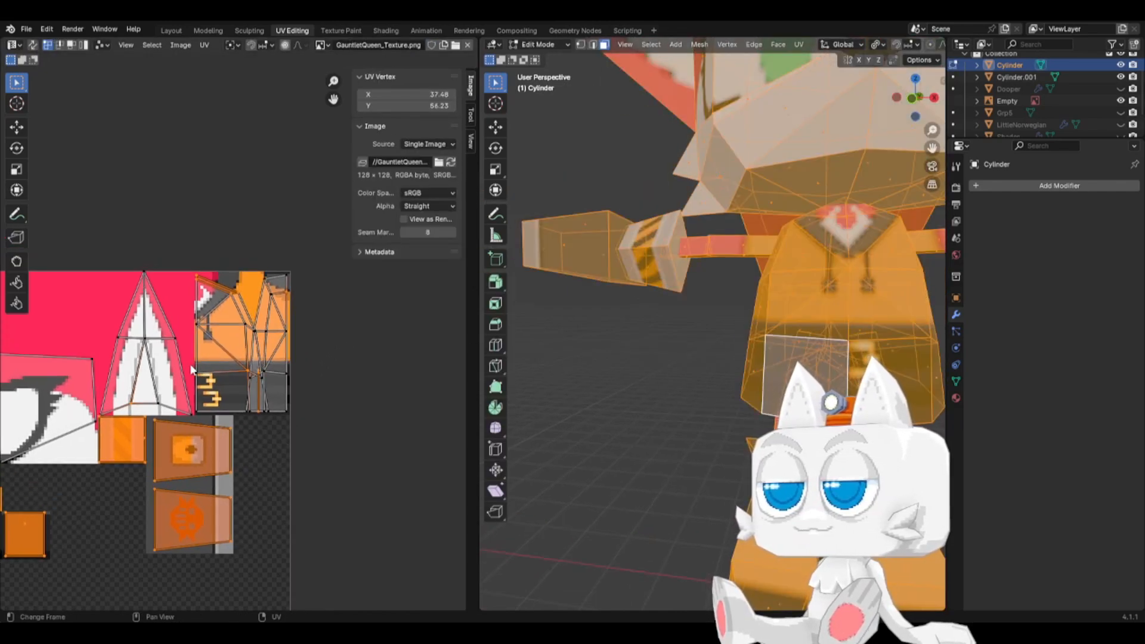
pyautogui.click(220, 361)
pyautogui.scroll(2, 221, 361)
pyautogui.press('g')
pyautogui.press('y')
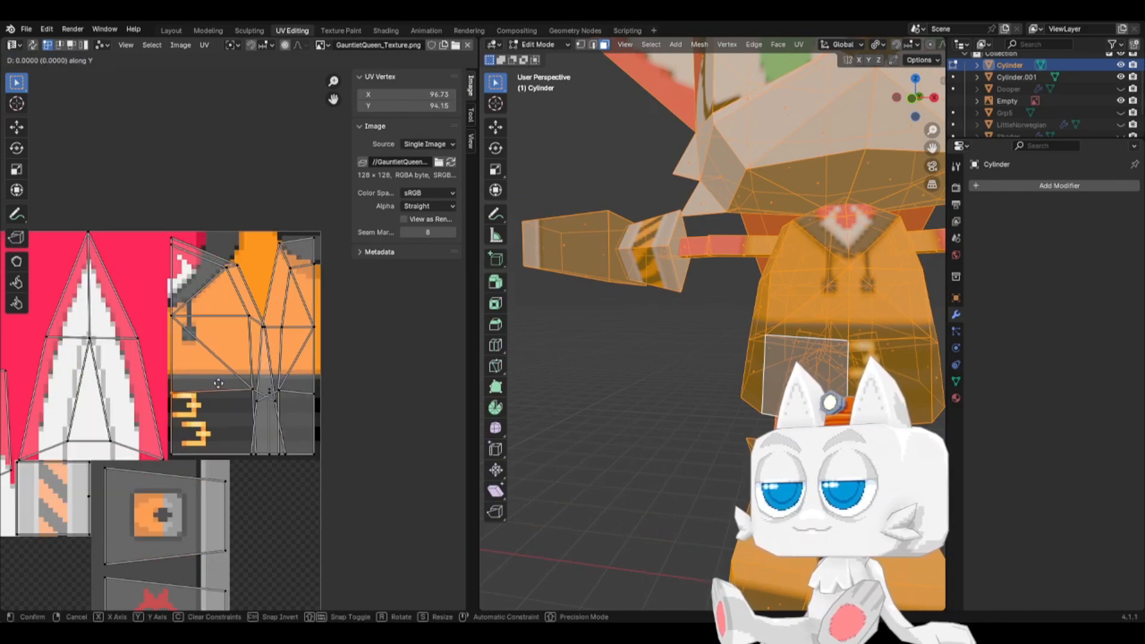
pyautogui.click(221, 384)
pyautogui.press('Tab')
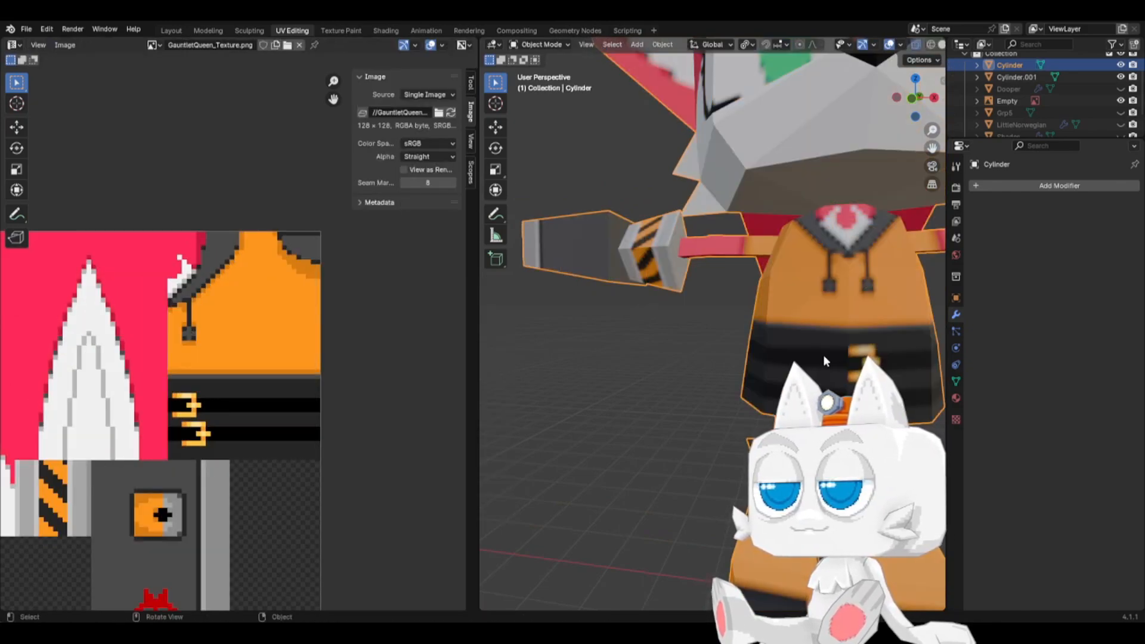
pyautogui.press('Tab')
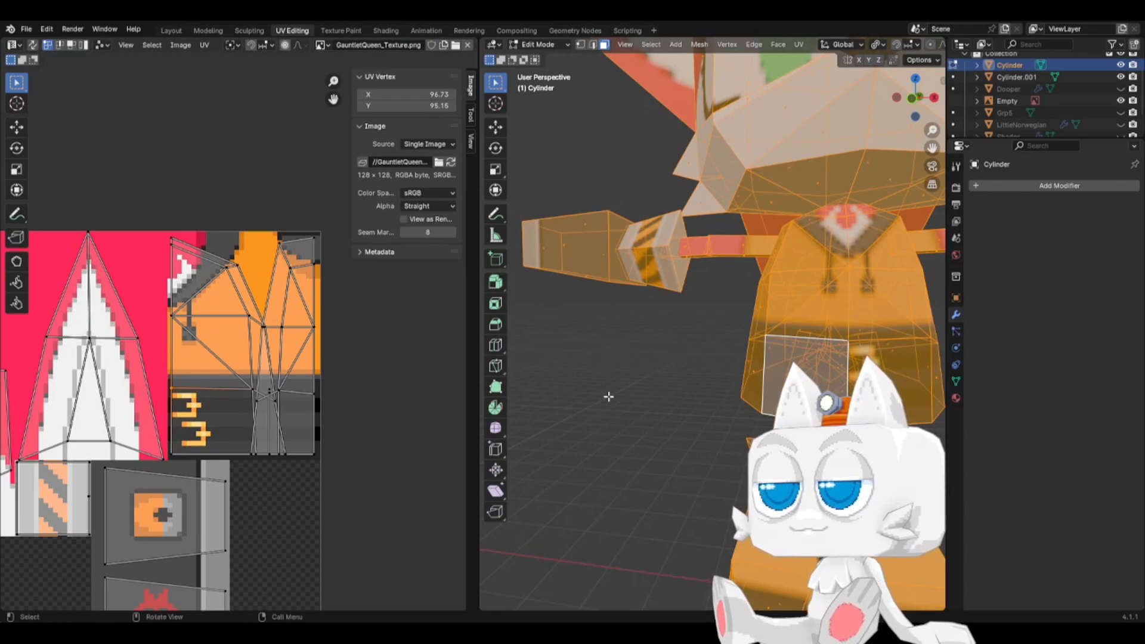
# - Return the character mesh to Object Mode and save the Blender file
pyautogui.press('Tab')
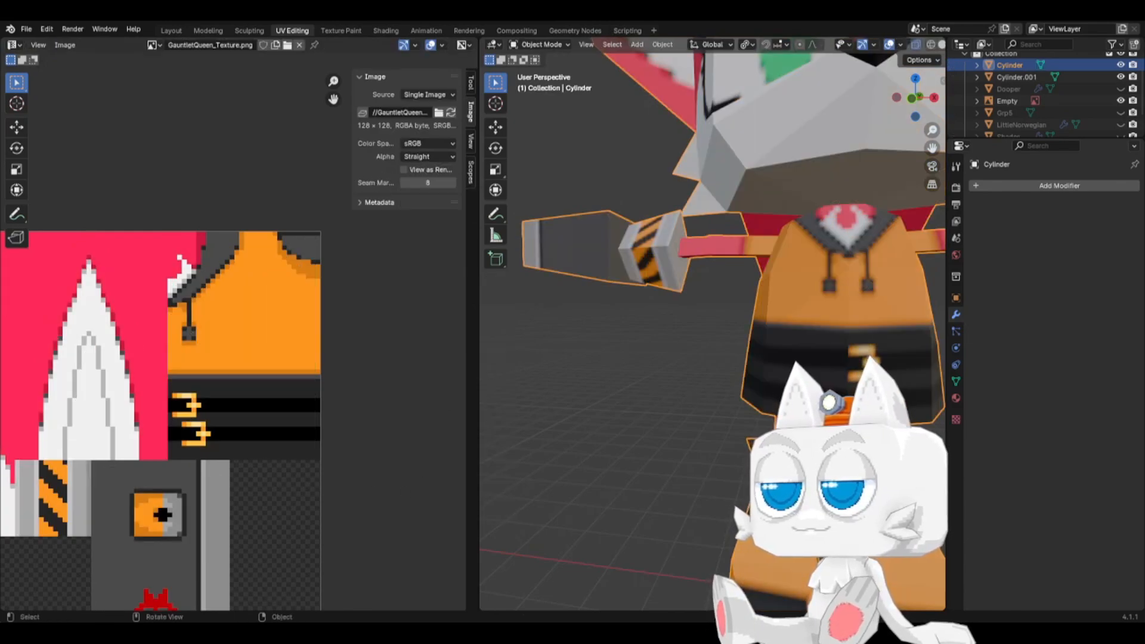
pyautogui.moveTo(722, 326); pyautogui.dragTo(704, 325, button='middle')
pyautogui.scroll(-2, 713, 325)
pyautogui.hotkey('ctrl', 's')
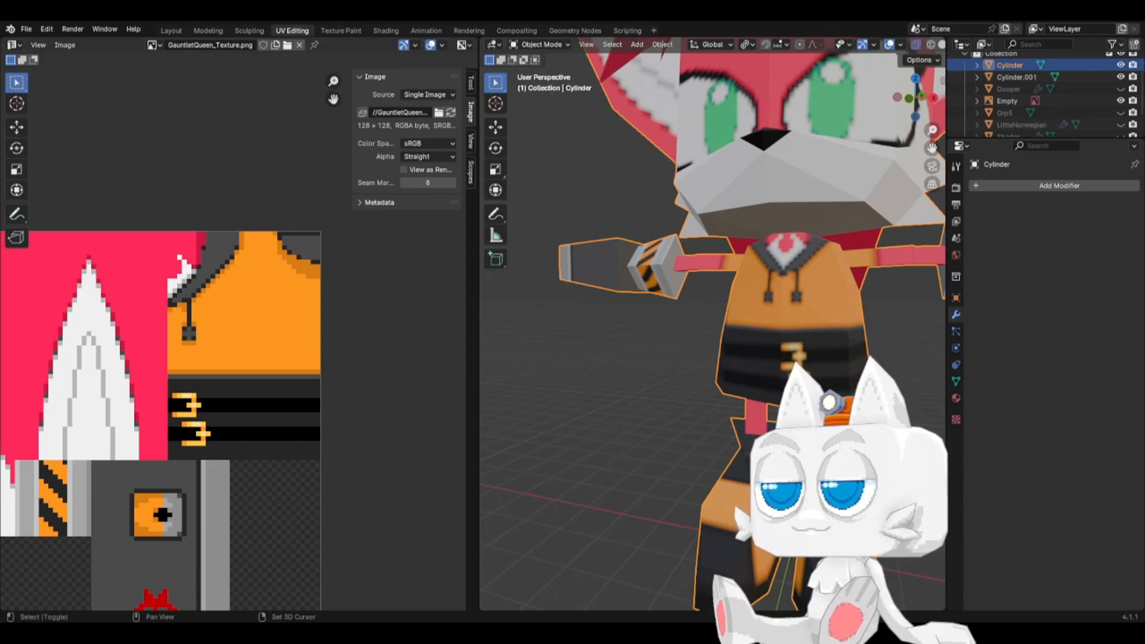
pyautogui.keyDown('shift'); pyautogui.moveTo(830, 476); pyautogui.dragTo(703, 453, button='middle'); pyautogui.keyUp('shift')
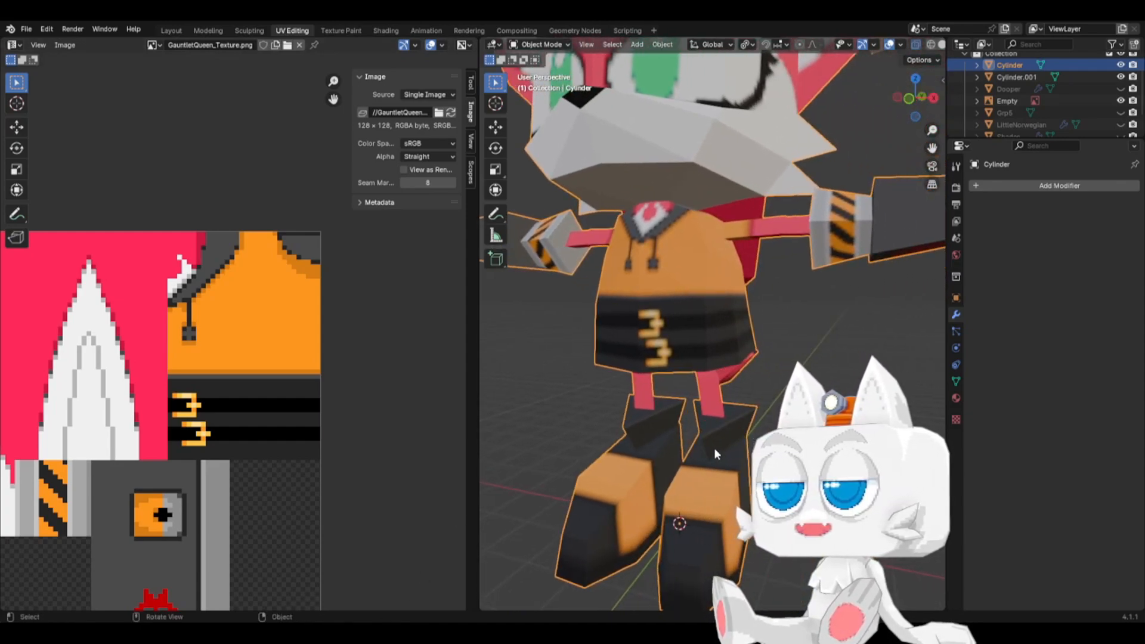
# - Switch to Aseprite, copy the 11 × 14 px area around both belt buckles and paste it 1 px toward positive X
pyautogui.hotkey('alt', 'Tab')
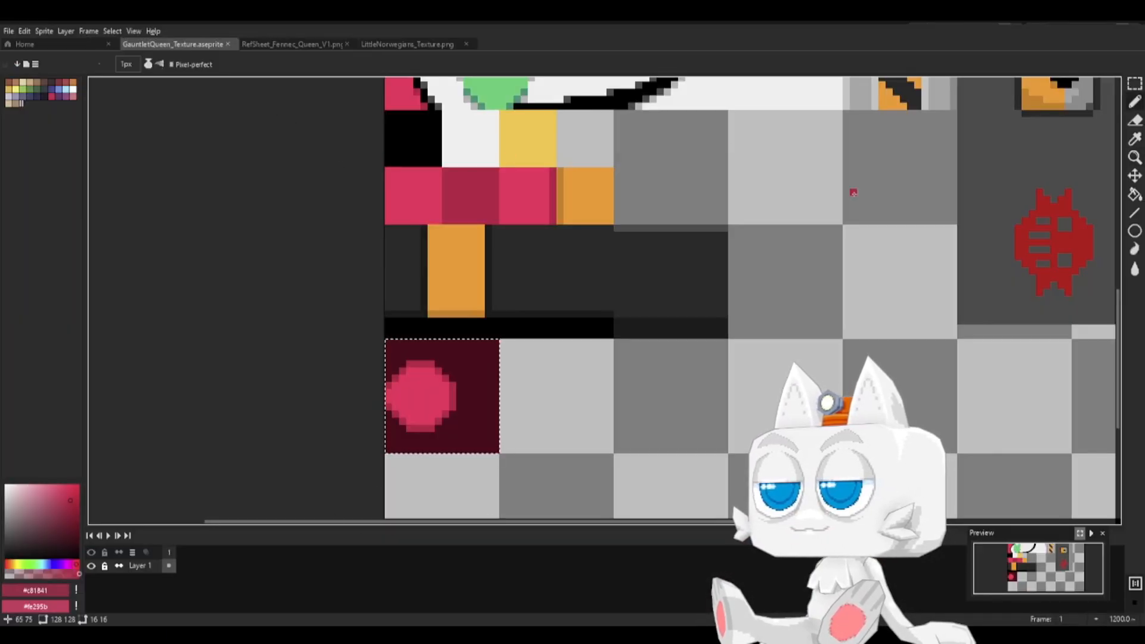
pyautogui.moveTo(827, 232); pyautogui.dragTo(595, 340)
pyautogui.moveTo(859, 243); pyautogui.dragTo(670, 378)
pyautogui.moveTo(756, 210)
pyautogui.mouseDown()
pyautogui.moveTo(626, 327)
pyautogui.moveTo(546, 360)
pyautogui.mouseUp()
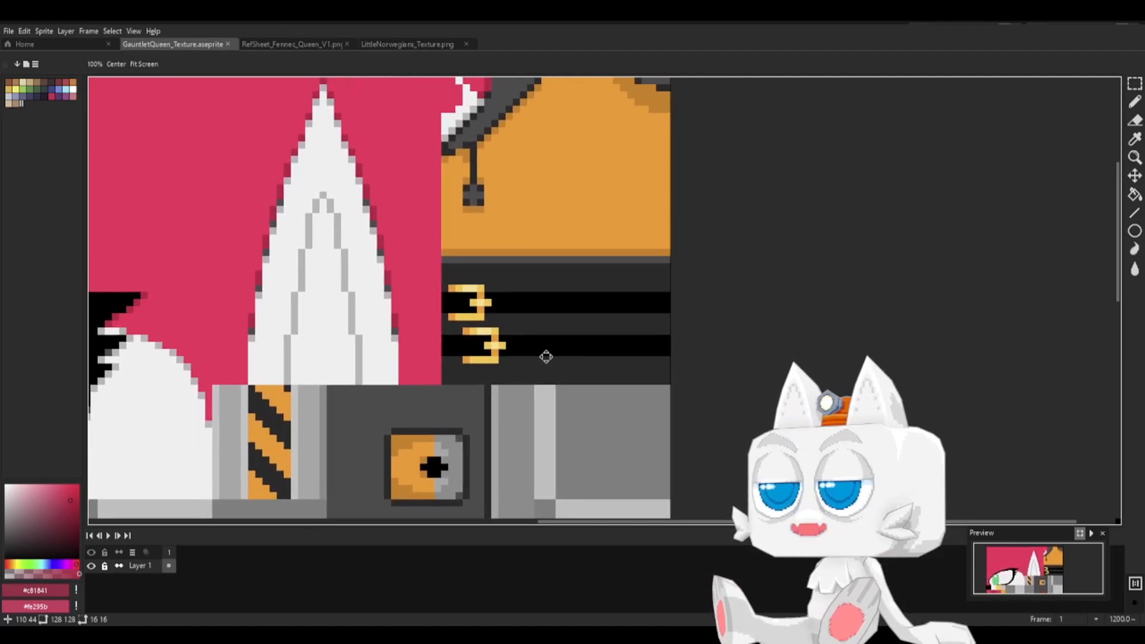
pyautogui.click(1134, 89)
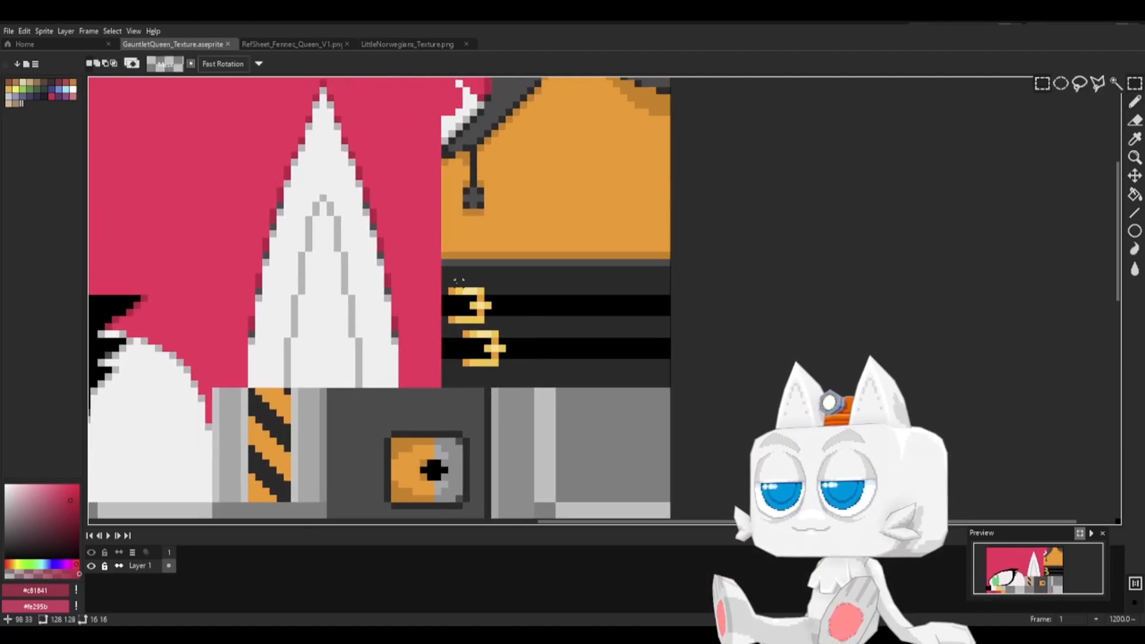
pyautogui.moveTo(442, 282)
pyautogui.mouseDown()
pyautogui.moveTo(495, 375)
pyautogui.moveTo(516, 377)
pyautogui.mouseUp()
pyautogui.hotkey('ctrl', 'c')
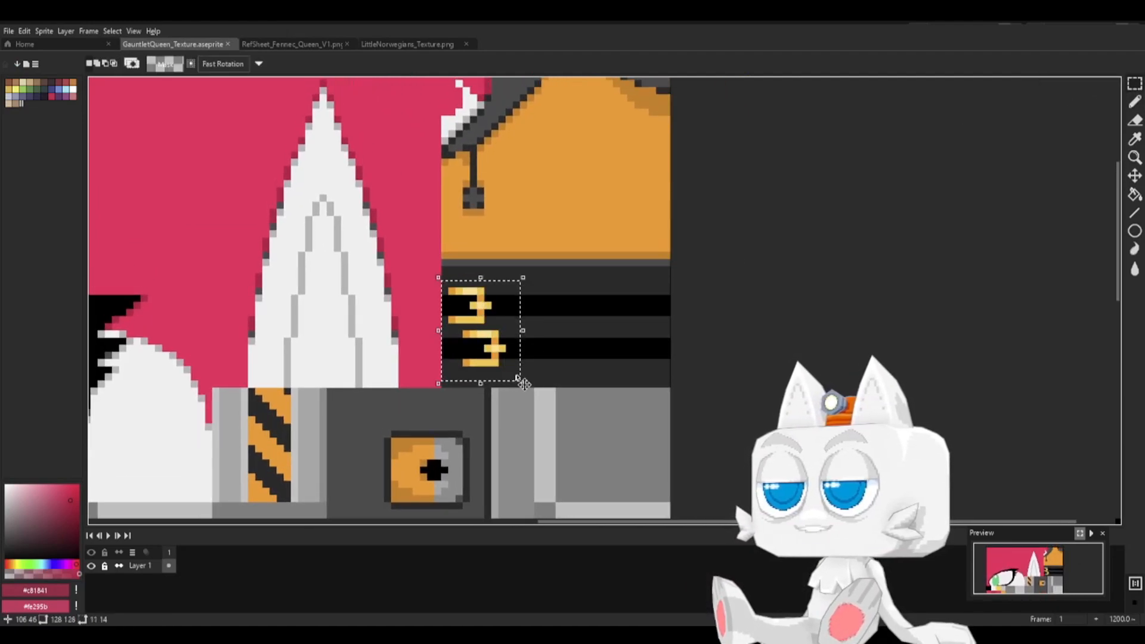
pyautogui.hotkey('ctrl', 'v')
pyautogui.press('Right')
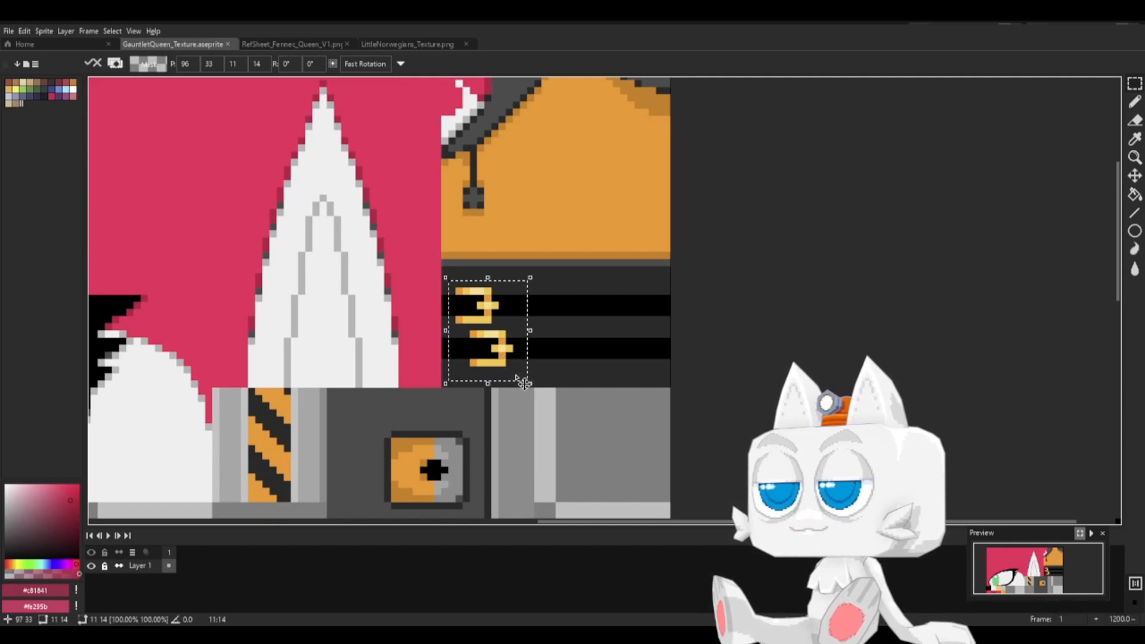
pyautogui.click(544, 349)
# - Save the sprite, export it as GauntletQueen_Texture.png and reload the texture image in Blender
pyautogui.hotkey('ctrl', 's')
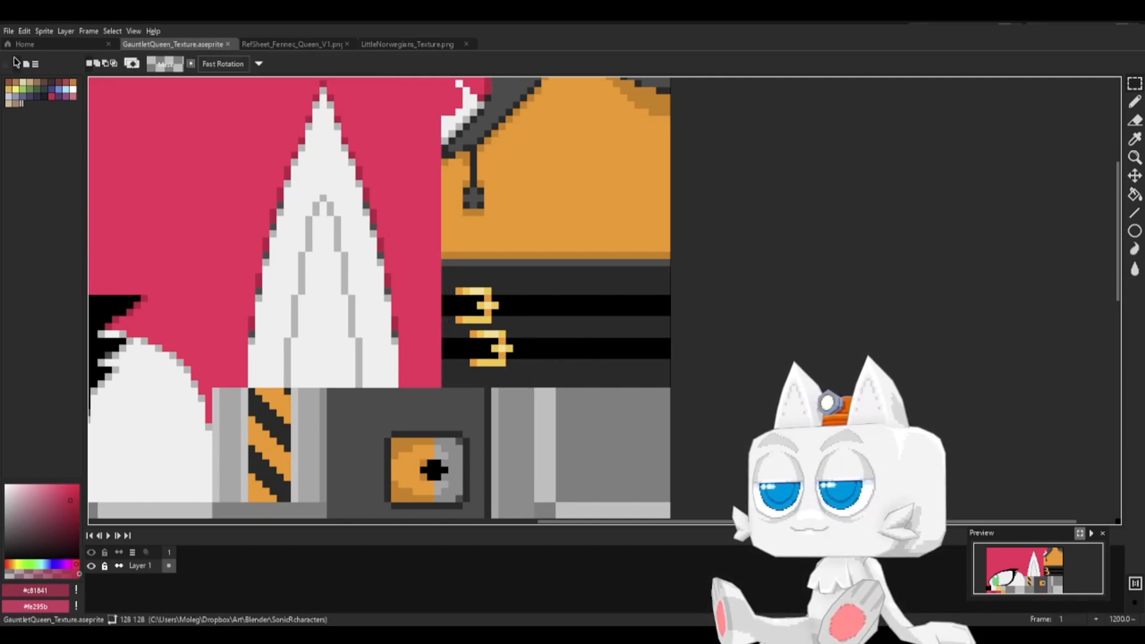
pyautogui.click(8, 31)
pyautogui.moveTo(36, 126)
pyautogui.click(173, 137)
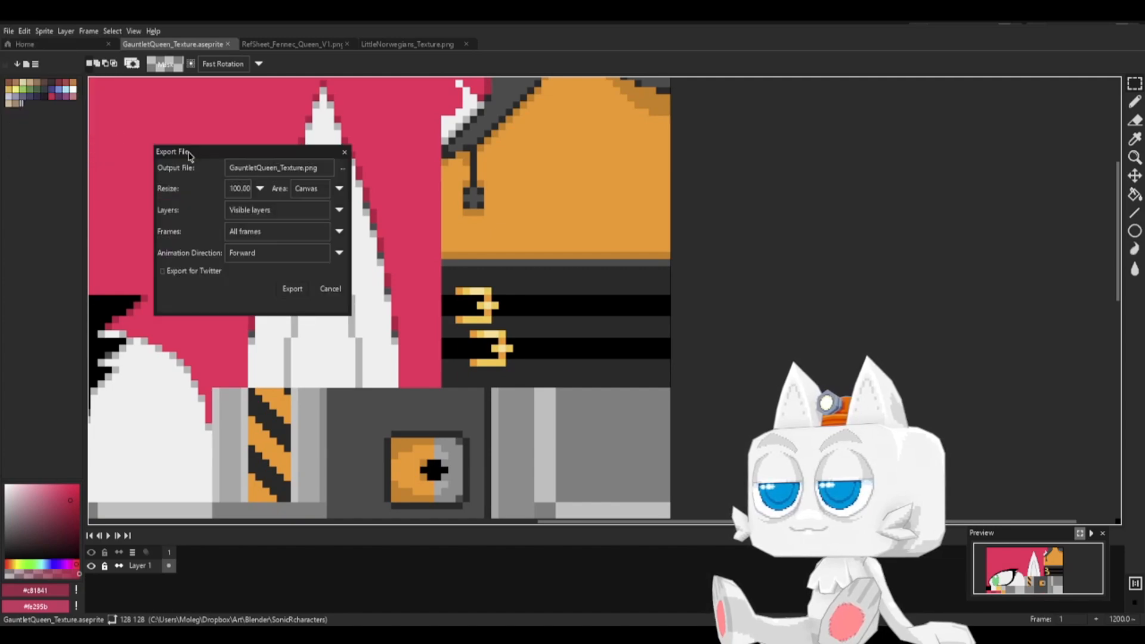
pyautogui.click(293, 288)
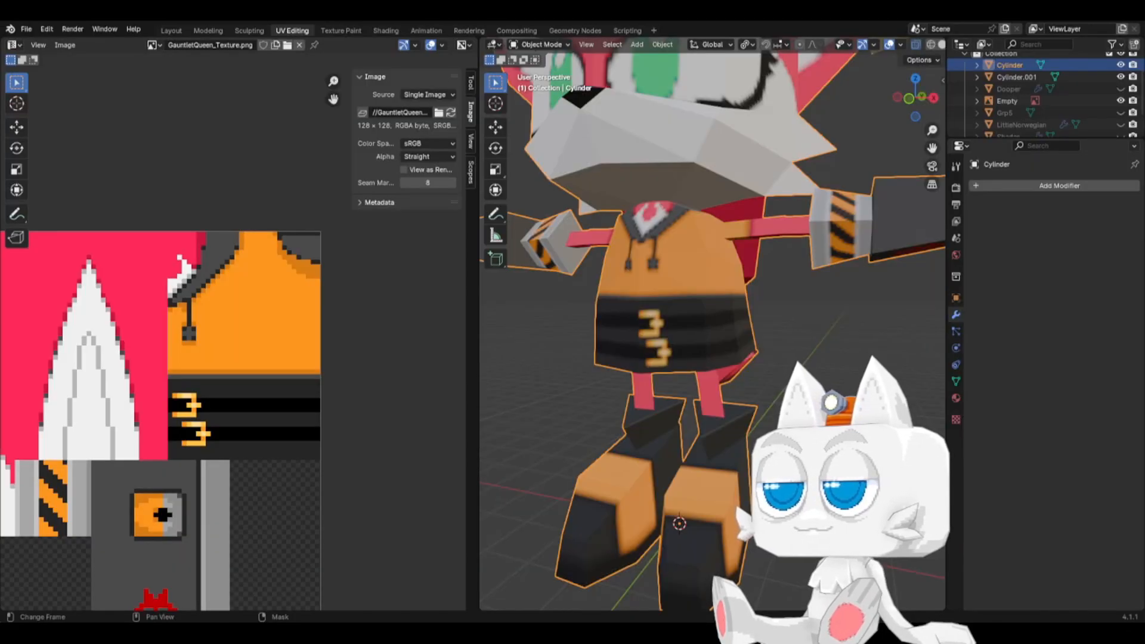
pyautogui.click(451, 113)
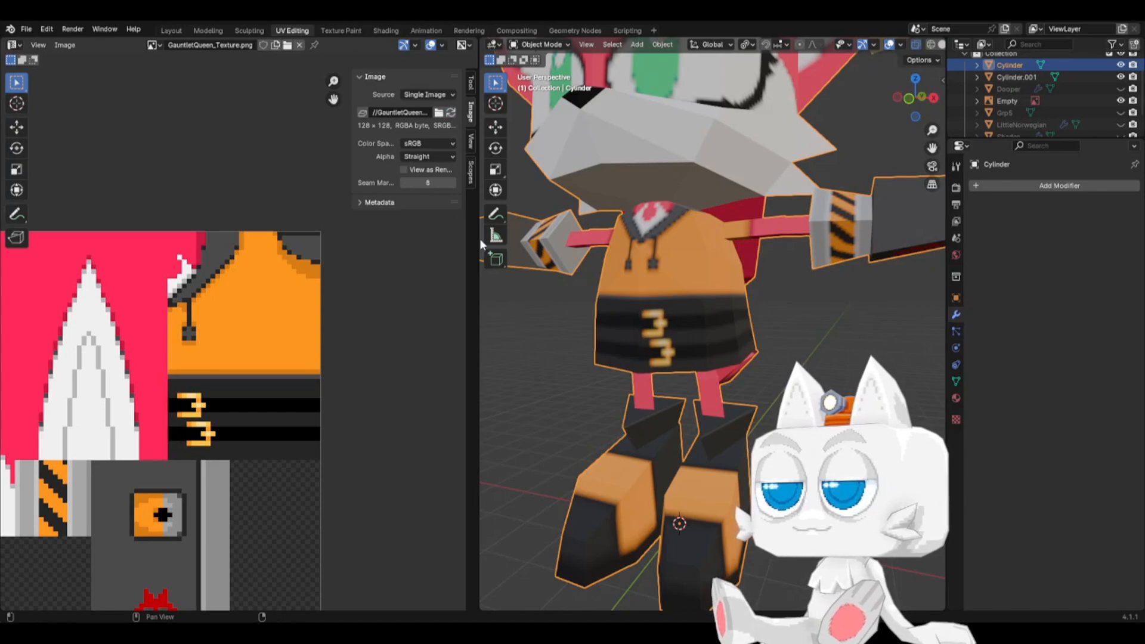
# - Examine the buckles on the belt front and the collapsed UVs of the plain belt face beside them
pyautogui.press('KP_1')
pyautogui.scroll(2, 739, 374)
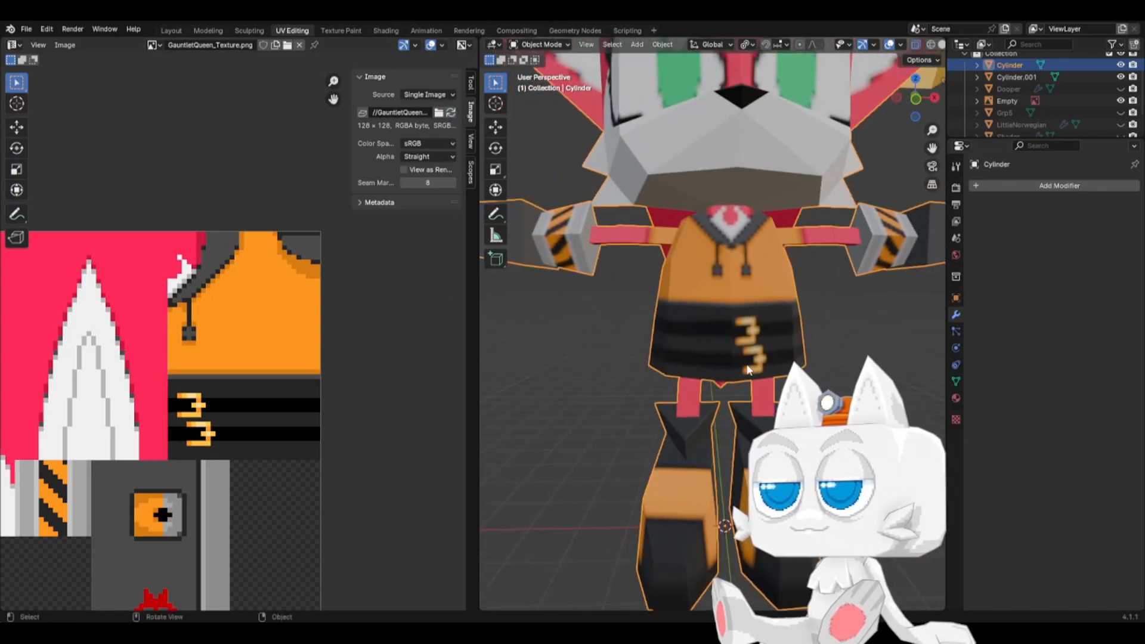
pyautogui.press('Tab')
pyautogui.press('Tab')
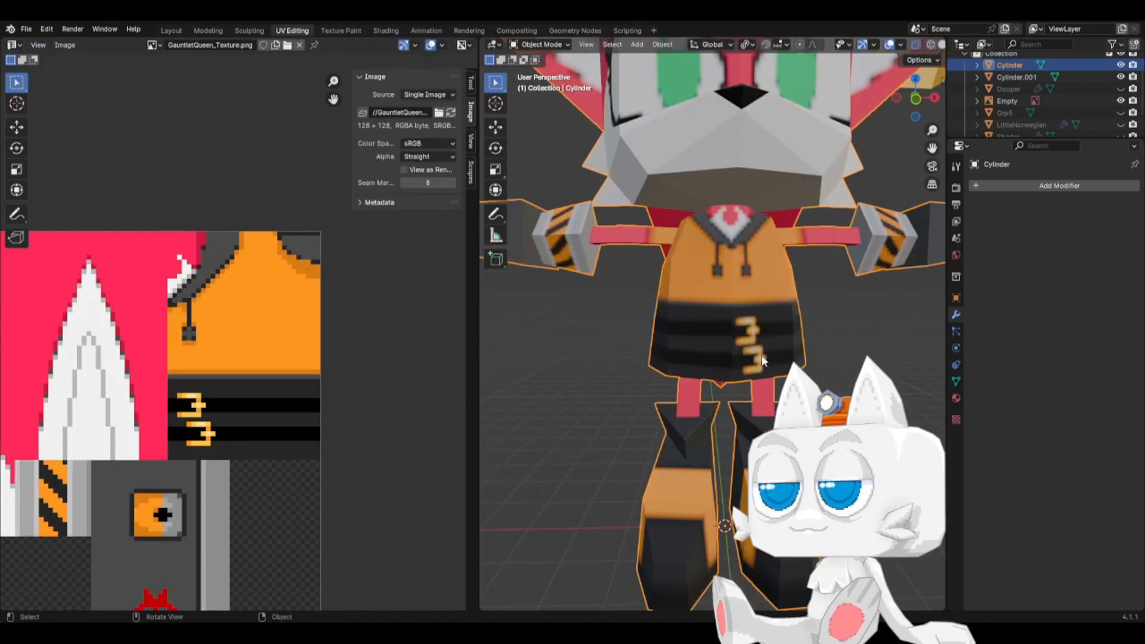
pyautogui.moveTo(763, 356); pyautogui.dragTo(742, 360, button='middle')
pyautogui.scroll(3, 707, 367)
pyautogui.press('Tab')
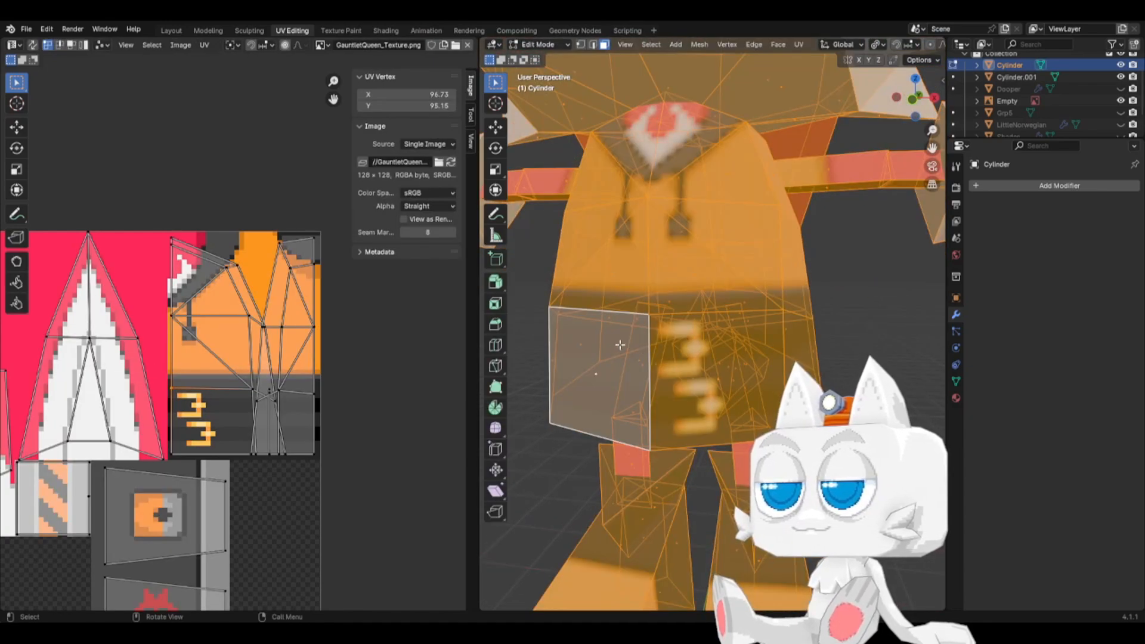
pyautogui.click(596, 377)
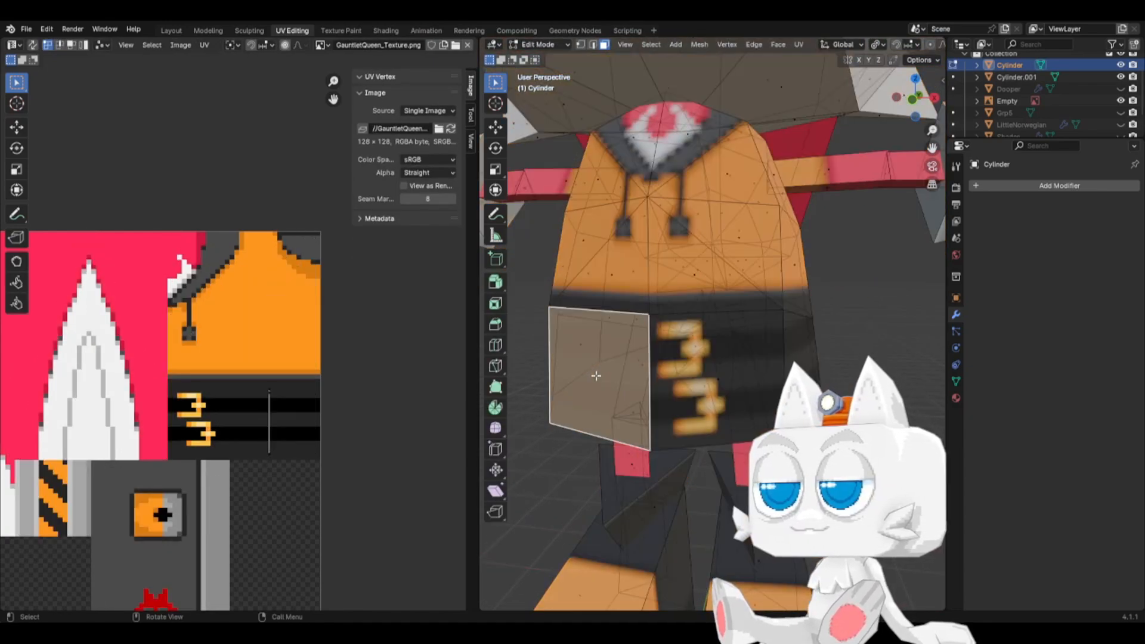
pyautogui.click(267, 394)
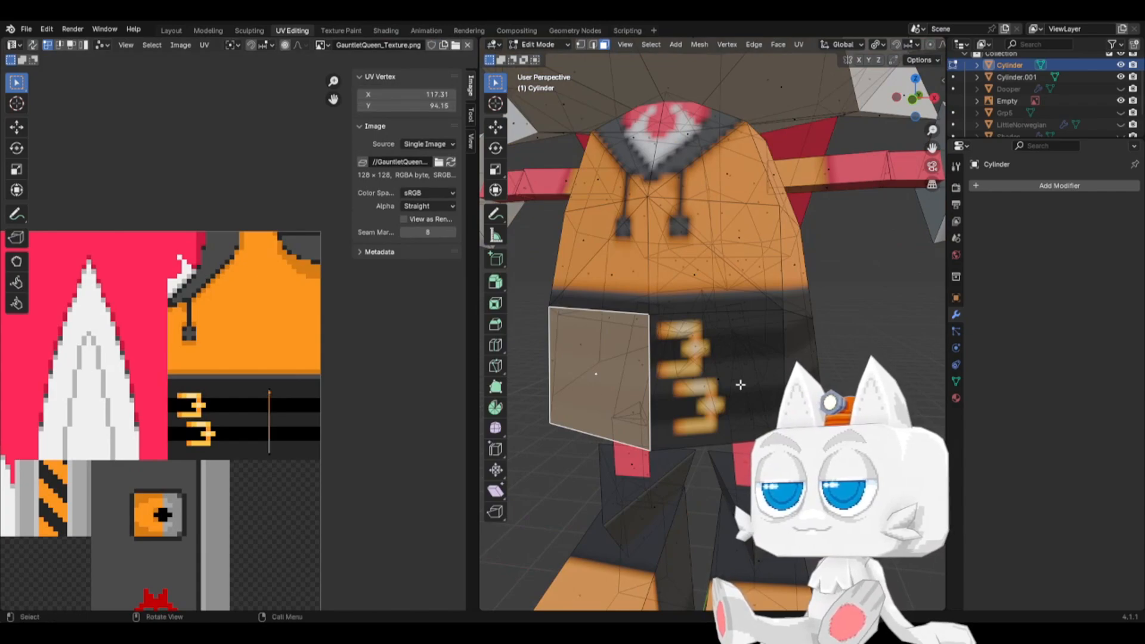
pyautogui.scroll(2, 683, 397)
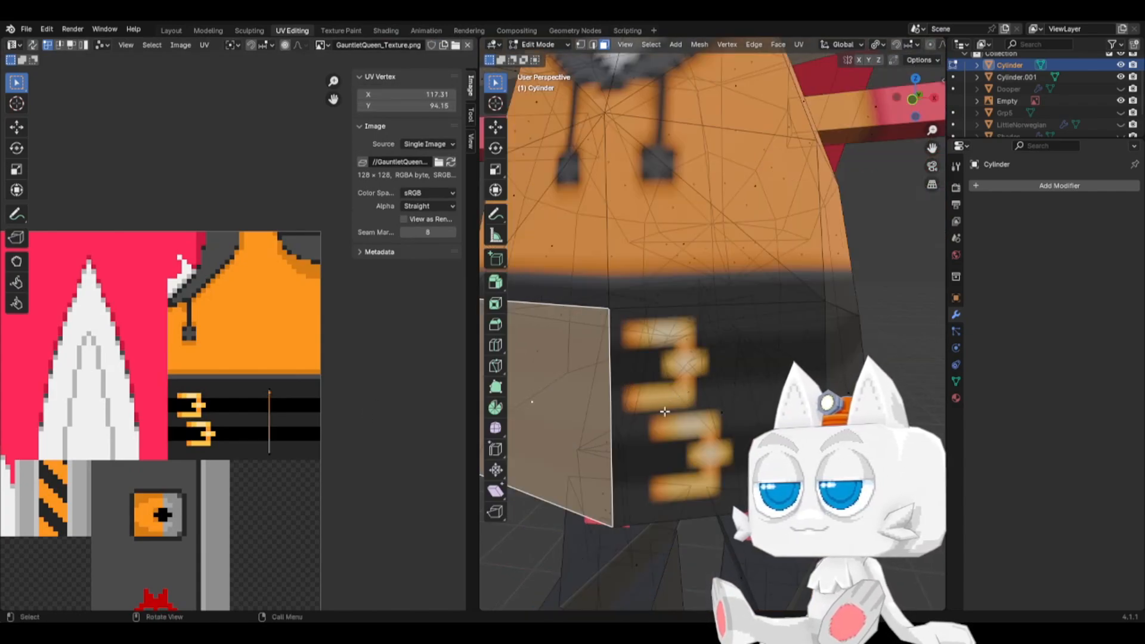
# - Undo the UV edits back to before the belt face on the character's right side was flattened along X
pyautogui.hotkey('ctrl', 'z')
pyautogui.hotkey('ctrl', 'z')
pyautogui.hotkey('ctrl', 'z')
pyautogui.hotkey('ctrl', 'z')
pyautogui.hotkey('ctrl', 'z')
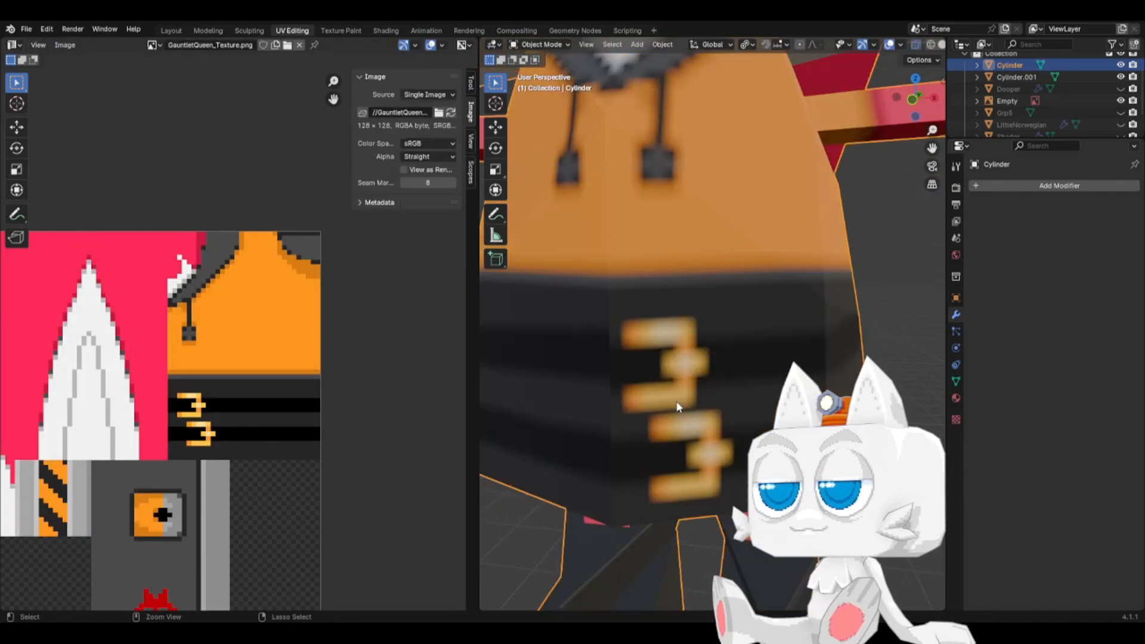
pyautogui.hotkey('ctrl', 'z')
pyautogui.hotkey('ctrl', 'z')
pyautogui.hotkey('ctrl', 'z')
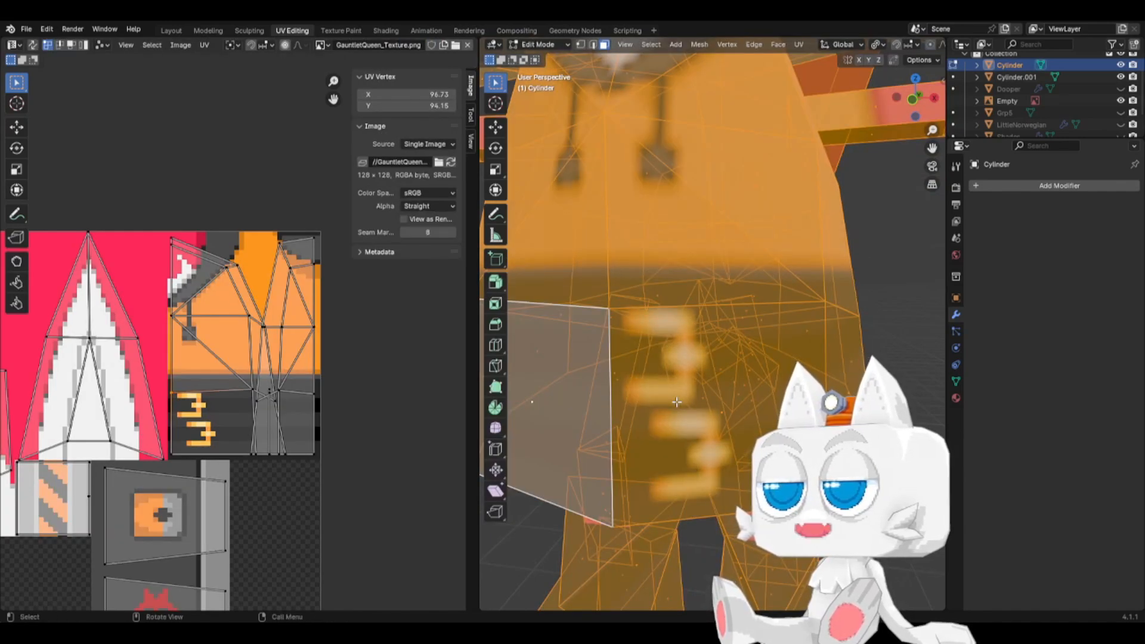
pyautogui.scroll(-2, 676, 402)
pyautogui.hotkey('ctrl', 'z')
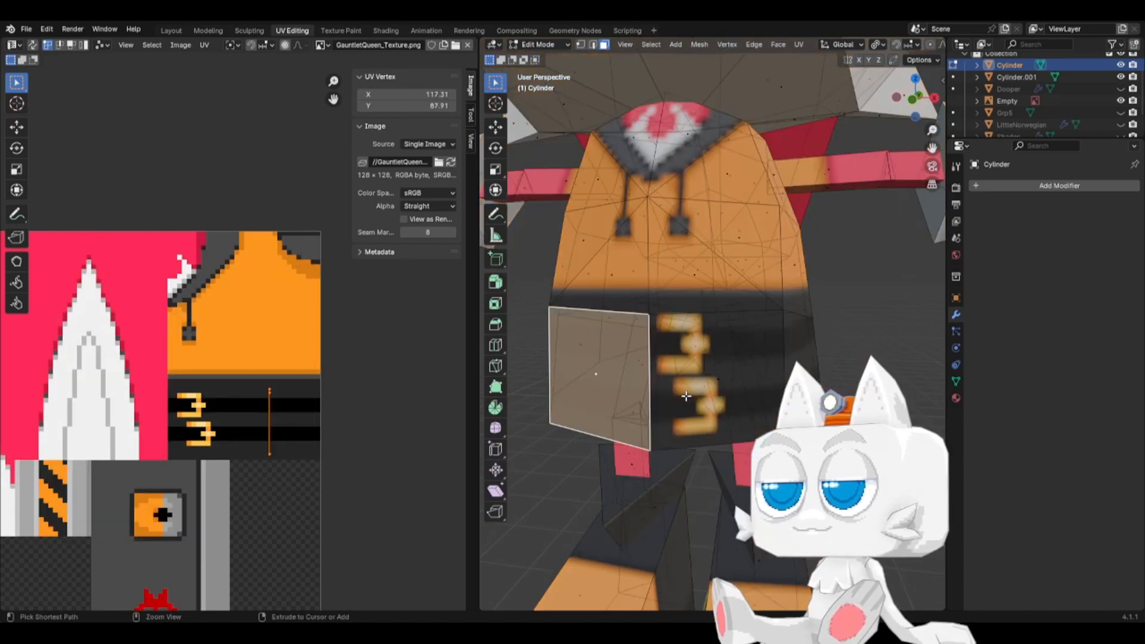
pyautogui.hotkey('ctrl', 'z')
pyautogui.hotkey('ctrl', 'z')
pyautogui.hotkey('ctrl', 'z')
pyautogui.hotkey('ctrl', 'z')
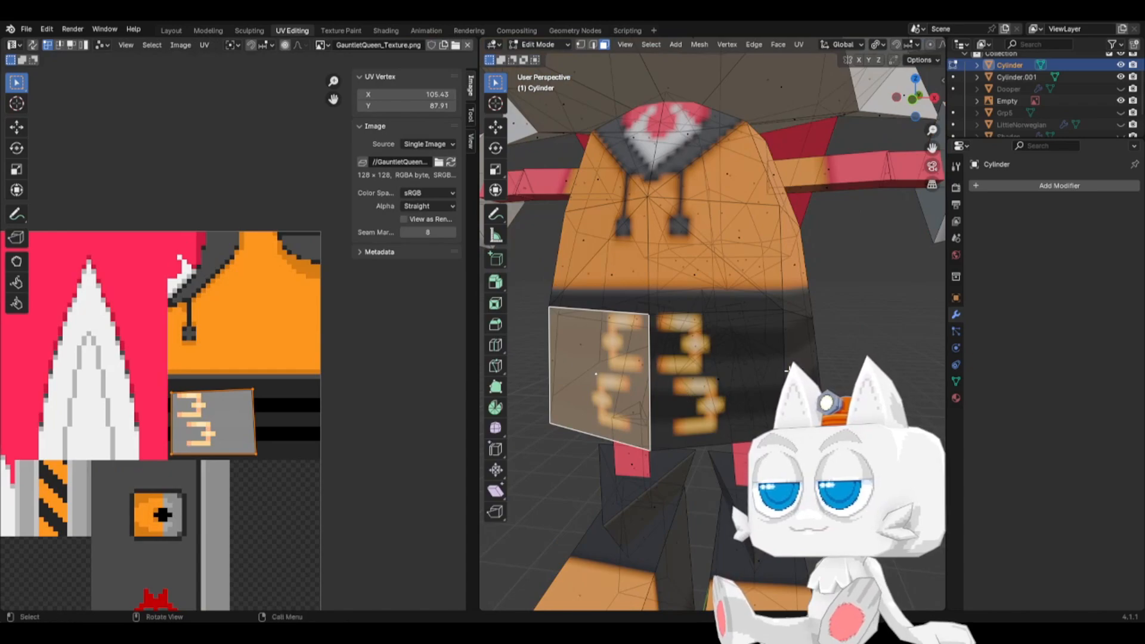
# - Select the whole mesh and move the UV vertex at the hoodie and belt boundary up about 0.75 px along Y
pyautogui.press('a')
pyautogui.click(178, 405)
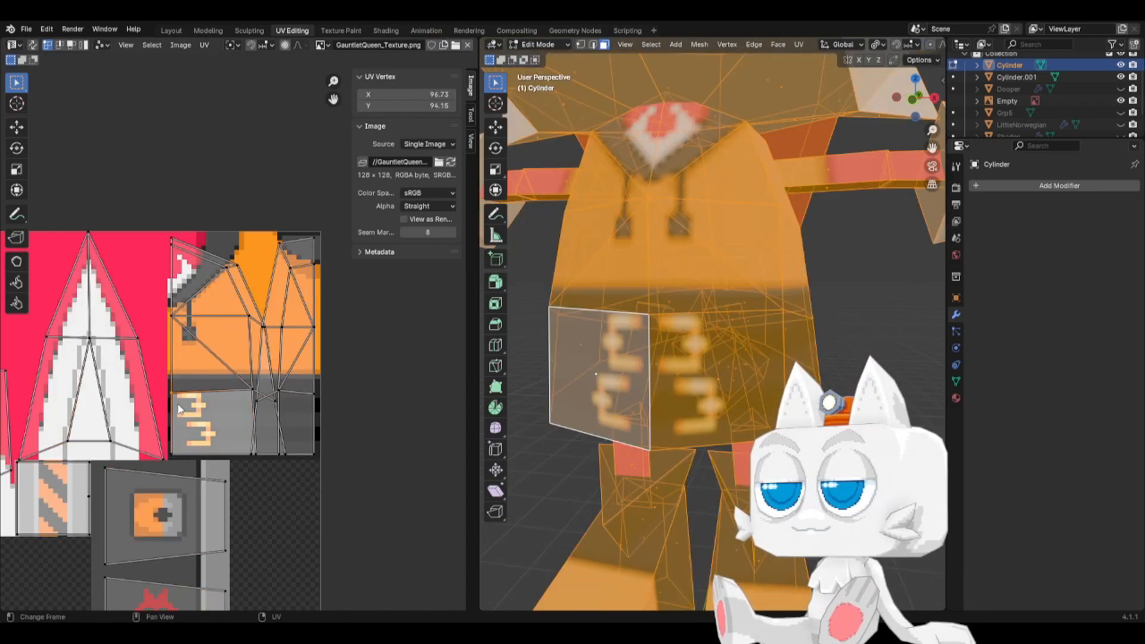
pyautogui.press('g')
pyautogui.press('y')
pyautogui.click(177, 402)
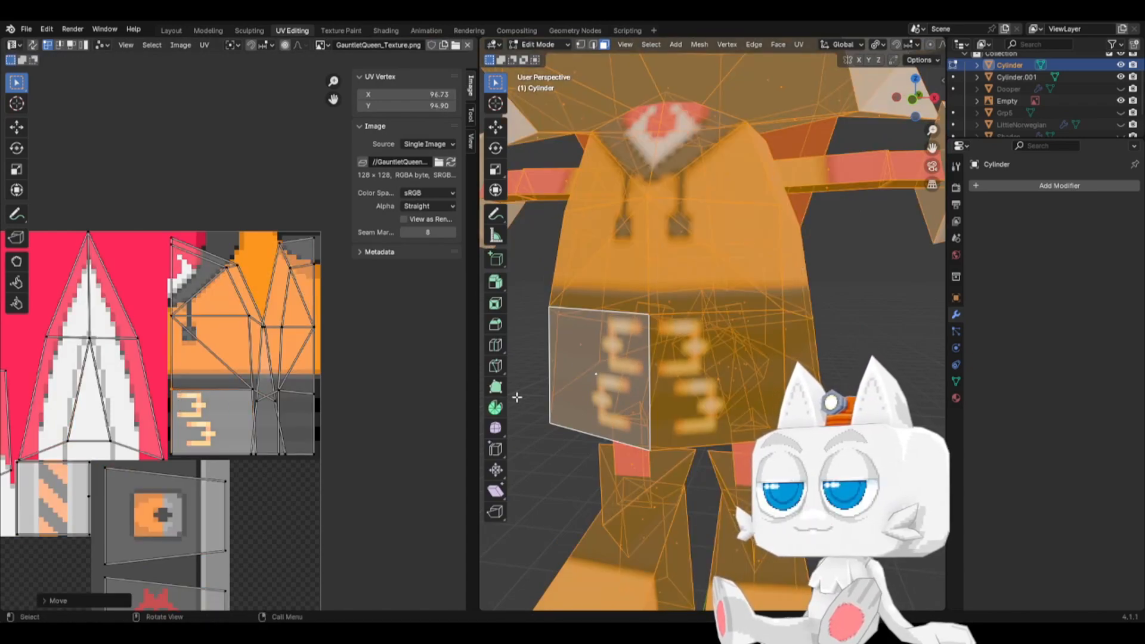
# - Scale the UVs of the belt face on the character's right side to 0.1 along X and move them along X clear of the buckles
pyautogui.click(588, 385)
pyautogui.press('s')
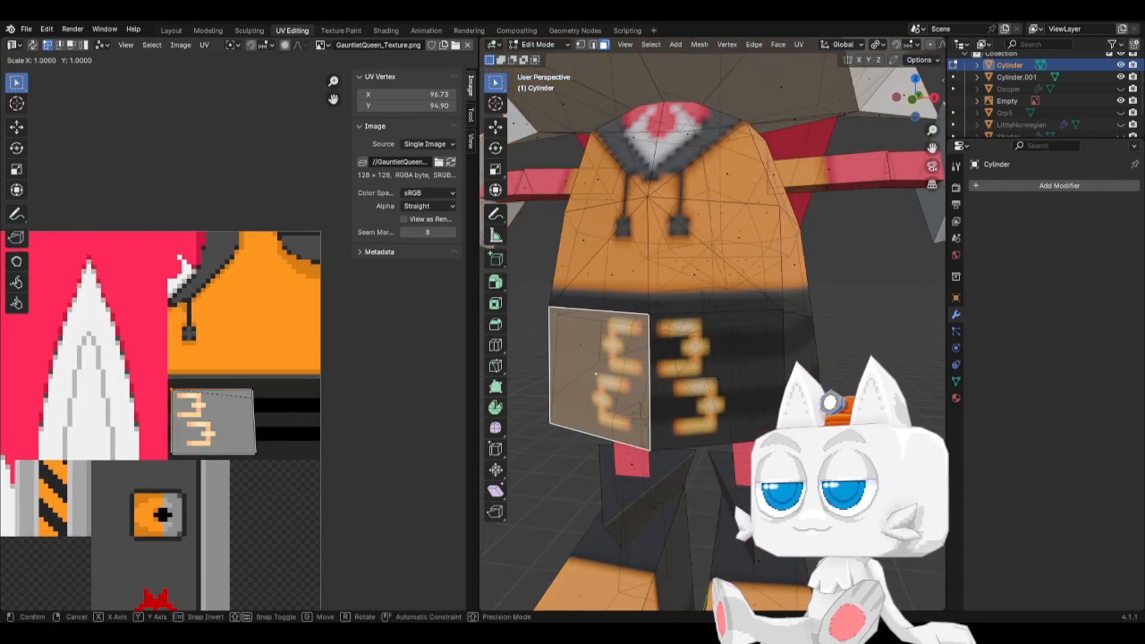
pyautogui.press('x')
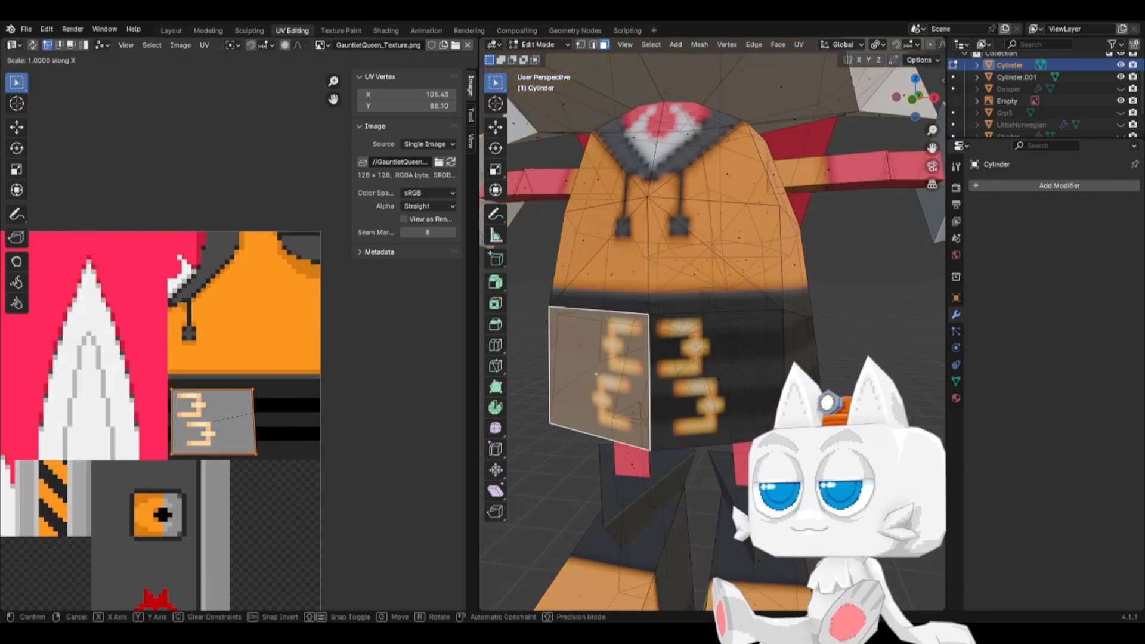
pyautogui.write('0.1')
pyautogui.press('Return')
pyautogui.press('g')
pyautogui.press('x')
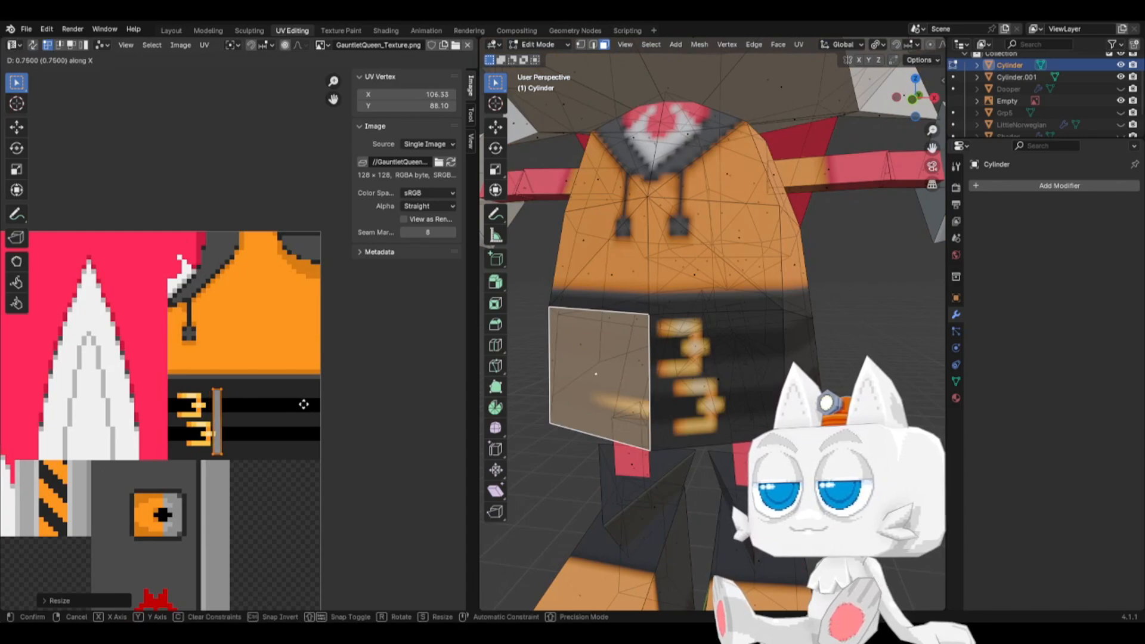
pyautogui.press('Return')
# - Return to Object Mode, check the whole character and save SonicReference.blend
pyautogui.press('Tab')
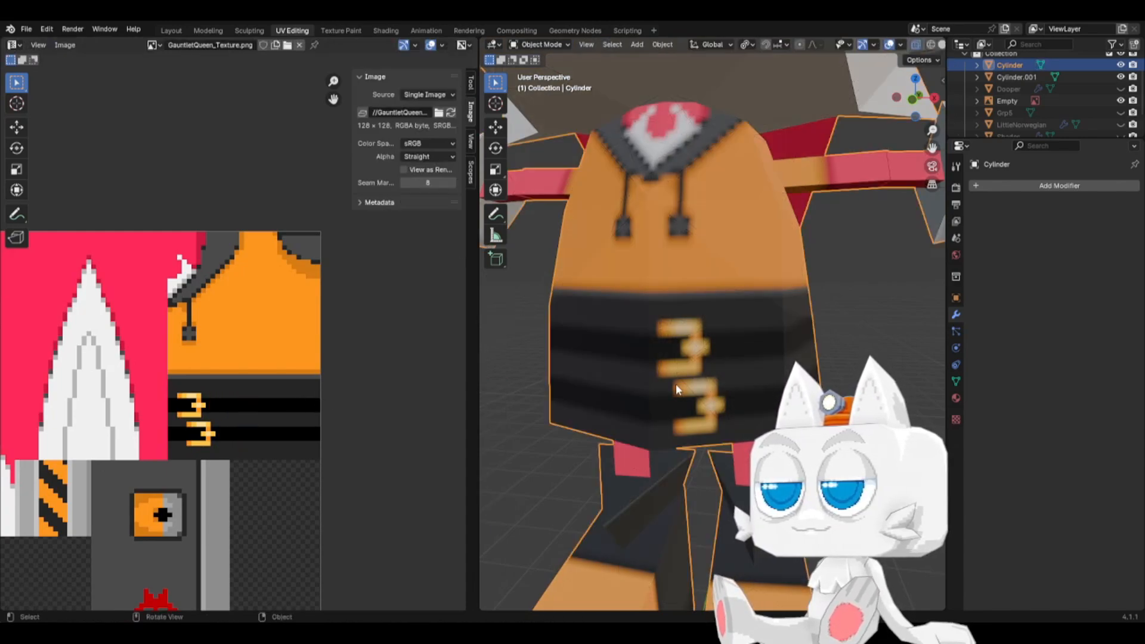
pyautogui.scroll(-5, 692, 377)
pyautogui.moveTo(743, 377)
pyautogui.mouseDown(button='middle')
pyautogui.moveTo(663, 377)
pyautogui.moveTo(741, 375)
pyautogui.mouseUp(button='middle')
pyautogui.scroll(-4, 740, 373)
pyautogui.hotkey('ctrl', 's')
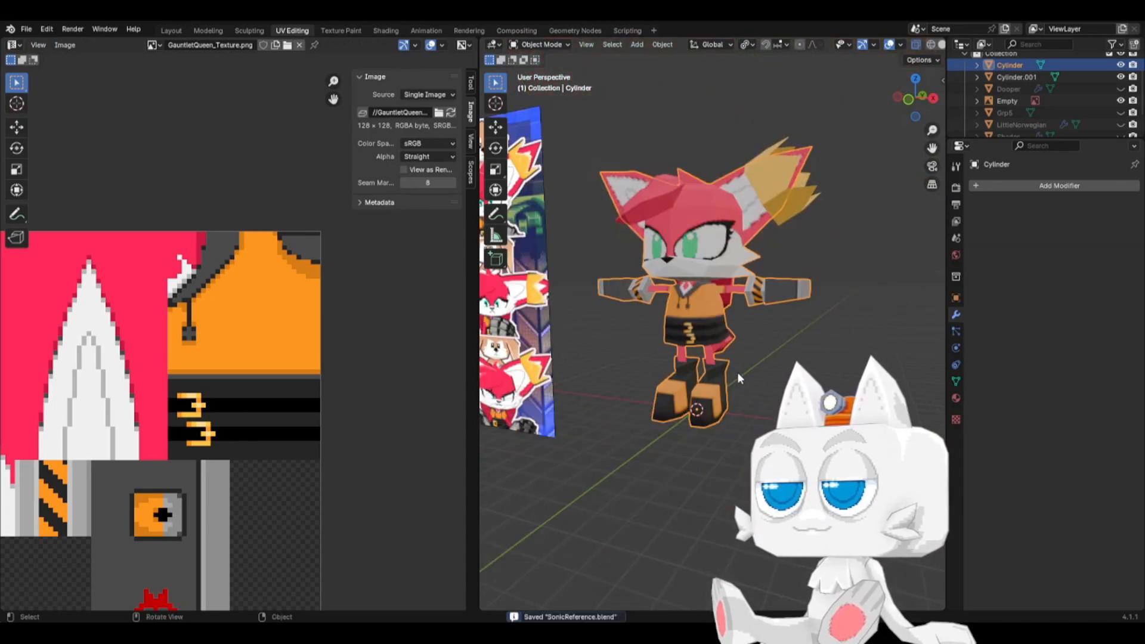
# - Switch to the Layout workspace, deselect the character and save SonicReference.blend again
pyautogui.moveTo(785, 303); pyautogui.dragTo(819, 320, button='middle')
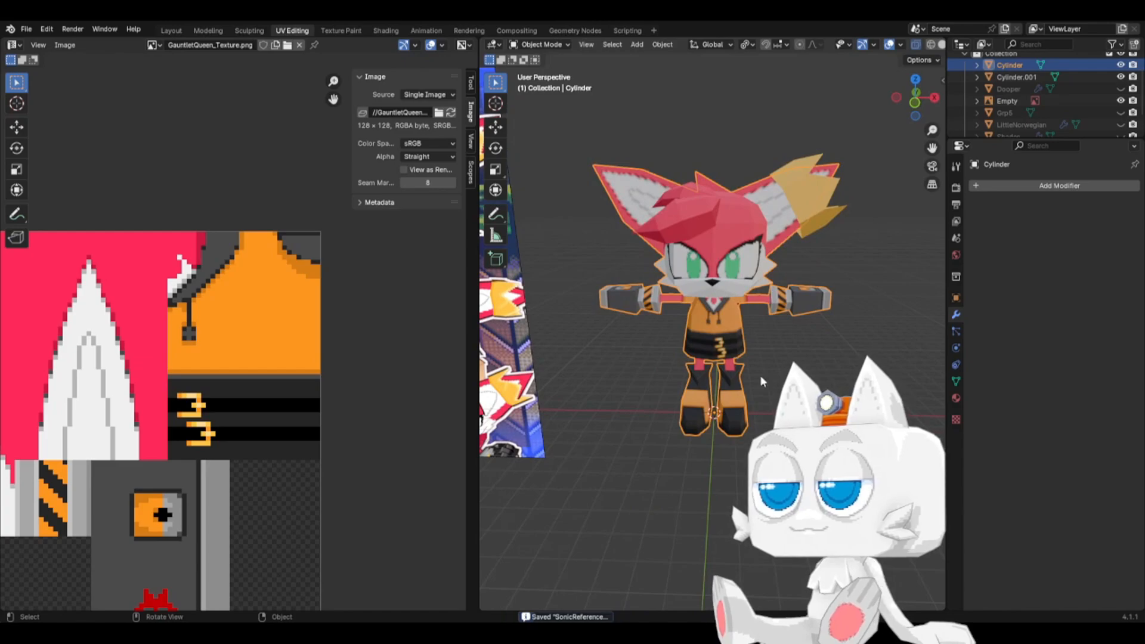
pyautogui.click(174, 30)
pyautogui.keyDown('shift'); pyautogui.moveTo(802, 502); pyautogui.dragTo(750, 435, button='middle'); pyautogui.keyUp('shift')
pyautogui.click(719, 432)
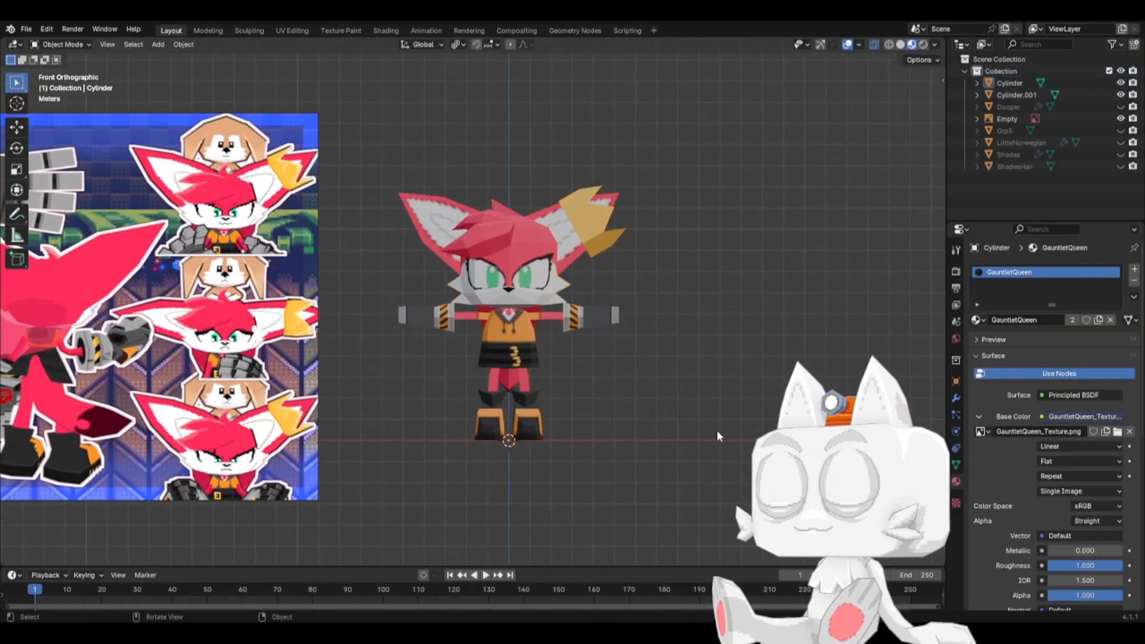
pyautogui.hotkey('ctrl', 's')
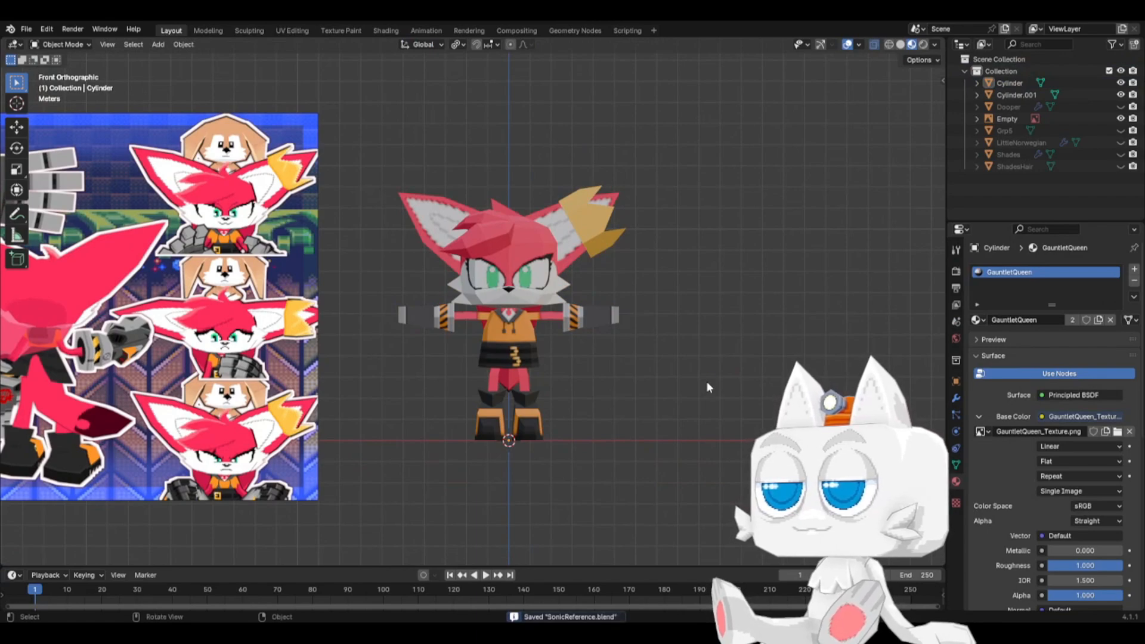
pyautogui.scroll(-3, 604, 360)
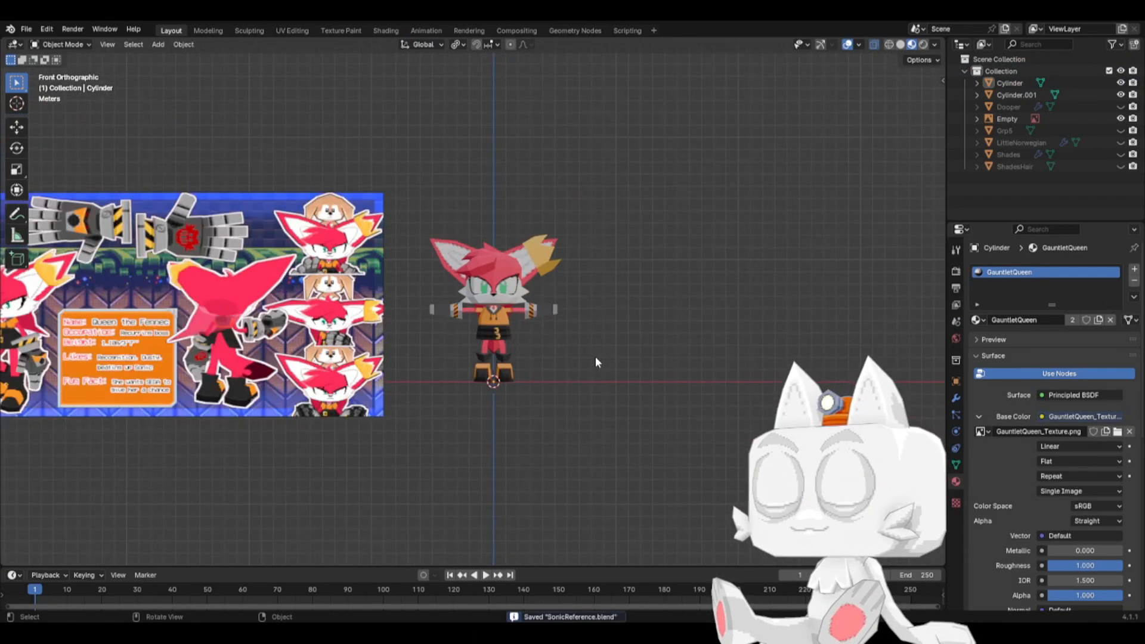
pyautogui.keyDown('shift'); pyautogui.moveTo(577, 361); pyautogui.dragTo(627, 365, button='middle'); pyautogui.keyUp('shift')
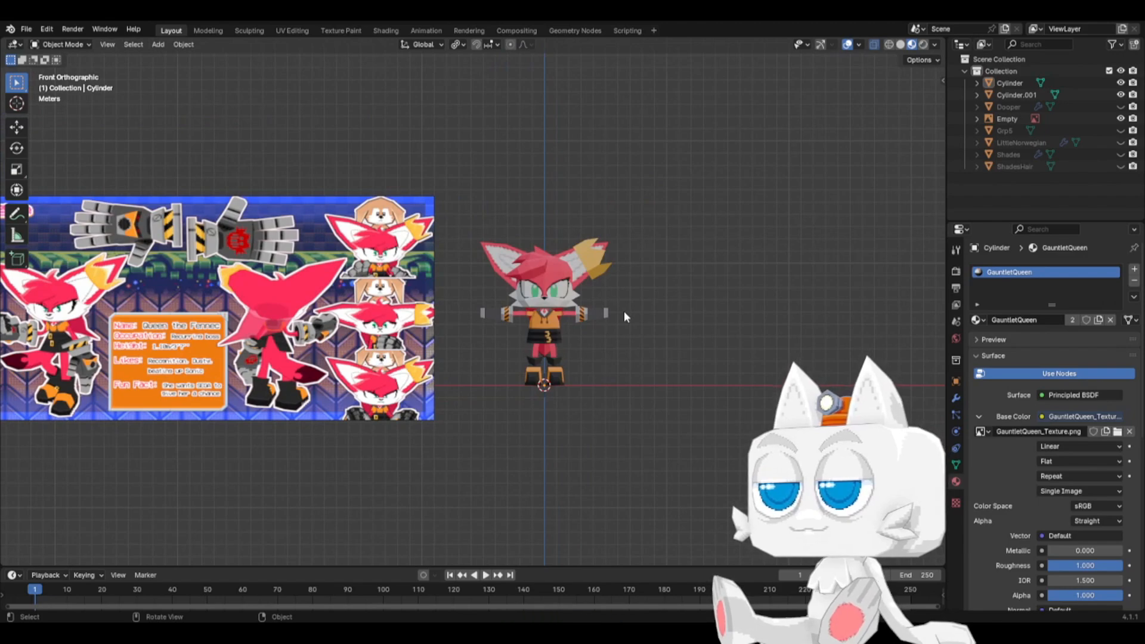
pyautogui.moveTo(624, 312); pyautogui.dragTo(592, 321, button='middle')
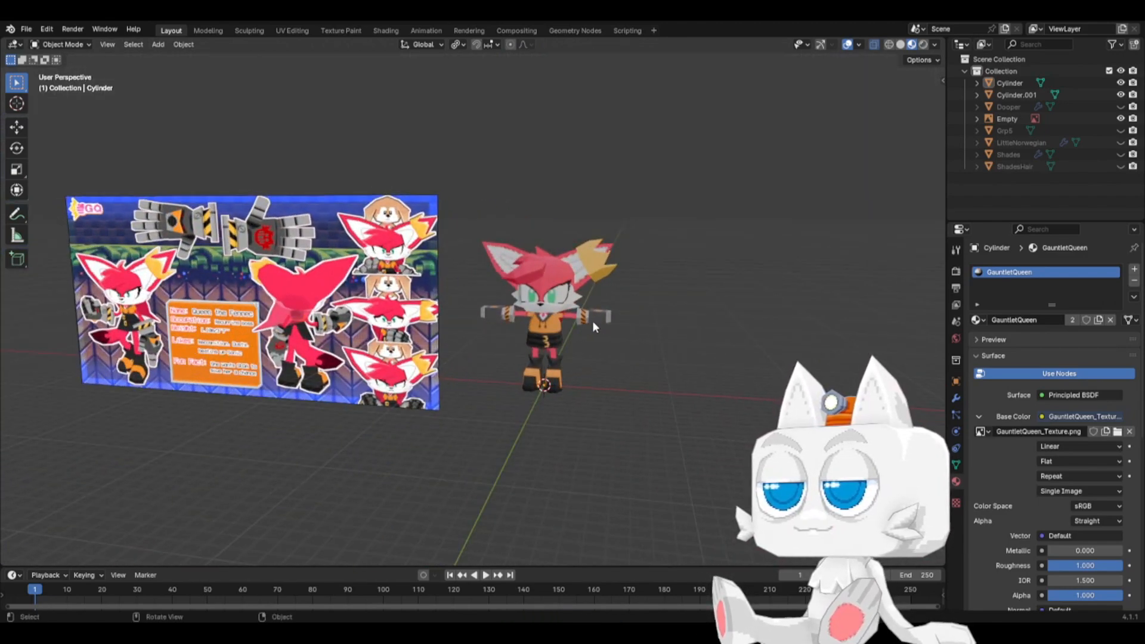
# - Reveal all hidden objects in the scene so the other characters stand beside the Gauntlet Queen
pyautogui.scroll(2, 602, 346)
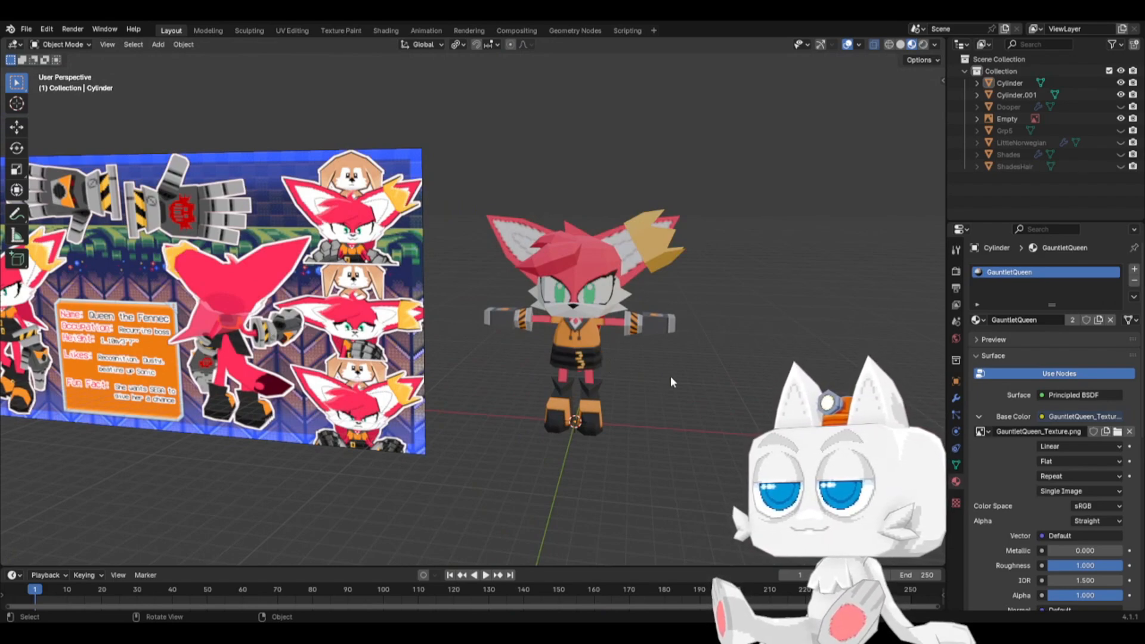
pyautogui.scroll(1, 632, 392)
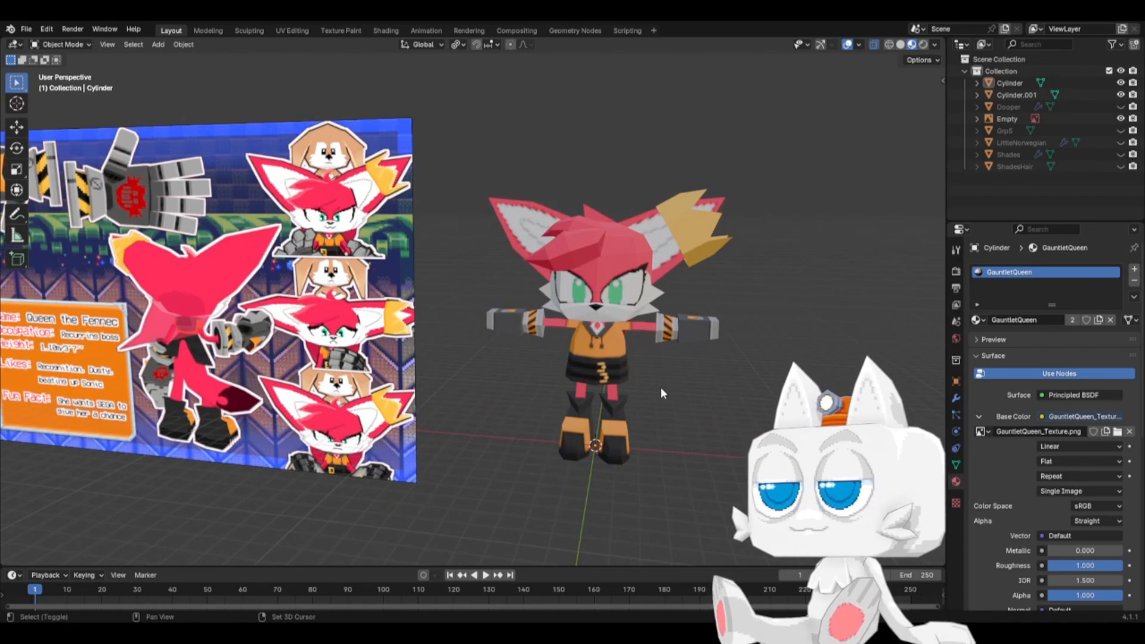
pyautogui.moveTo(674, 405)
pyautogui.keyDown('shift'); pyautogui.mouseDown(button='middle')
pyautogui.moveTo(619, 408)
pyautogui.moveTo(517, 387)
pyautogui.moveTo(197, 391)
pyautogui.moveTo(883, 397)
pyautogui.moveTo(555, 394)
pyautogui.mouseUp(button='middle'); pyautogui.keyUp('shift')
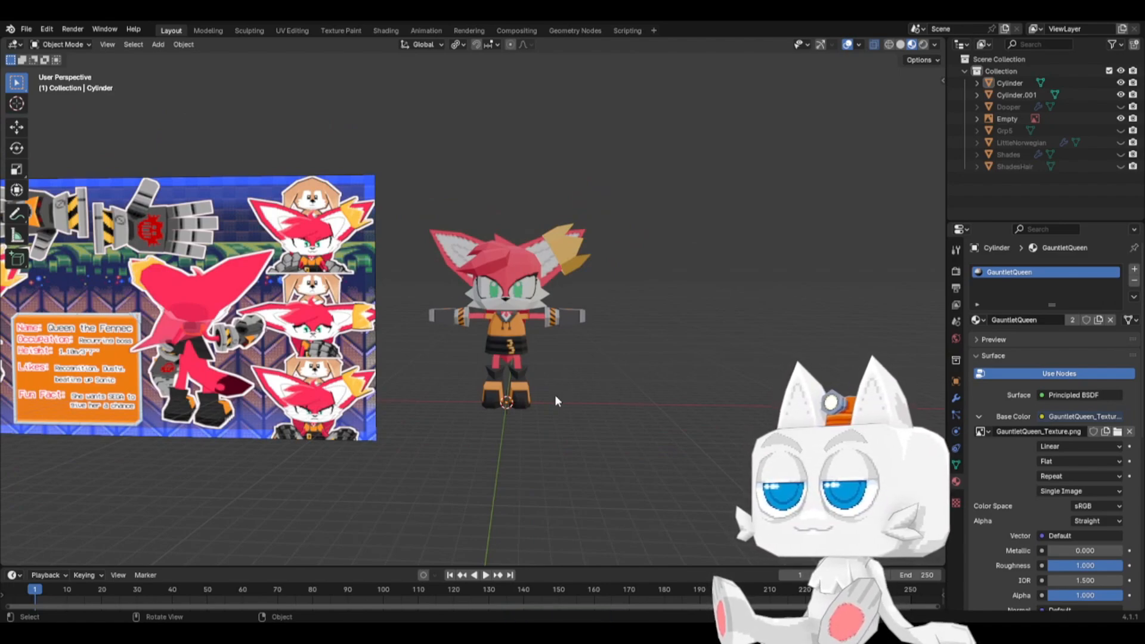
pyautogui.hotkey('alt', 'h')
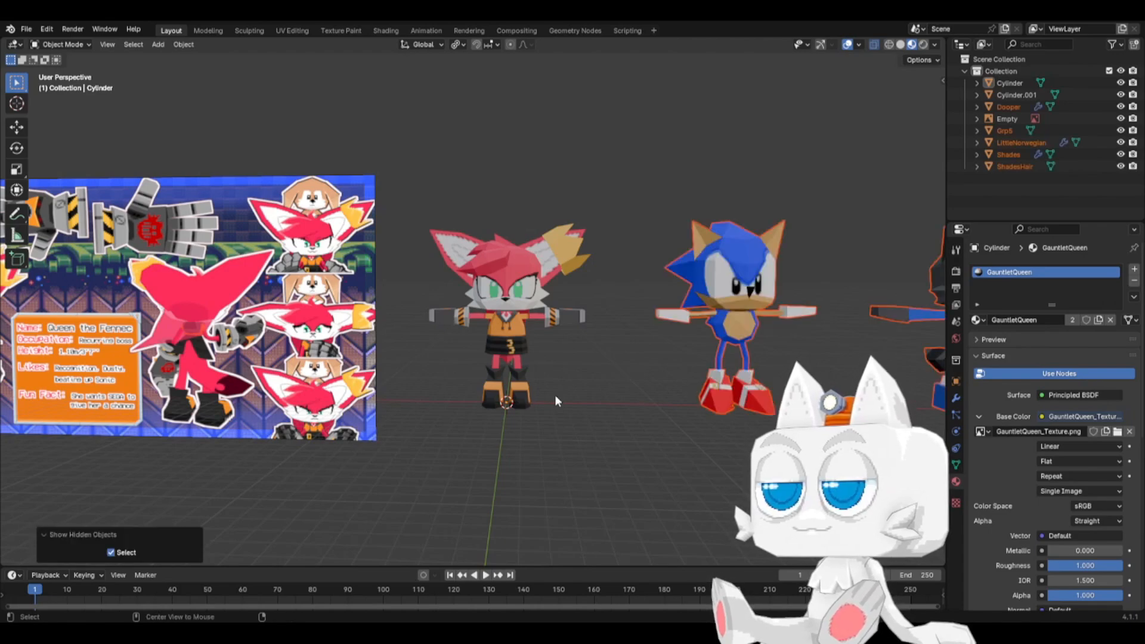
pyautogui.scroll(-4, 573, 390)
# - Move the Gauntlet Queen's body and hair together 70 m along X to the far end of the character lineup
pyautogui.click(510, 319)
pyautogui.scroll(-1, 509, 317)
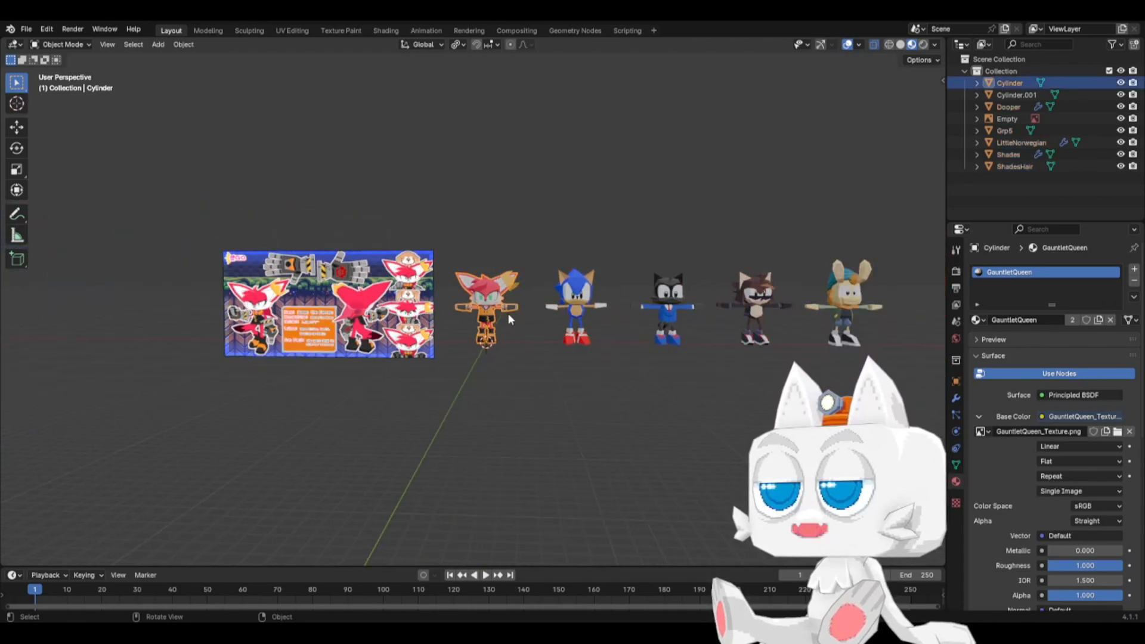
pyautogui.keyDown('shift'); pyautogui.click(487, 287); pyautogui.keyUp('shift')
pyautogui.press('g')
pyautogui.press('x')
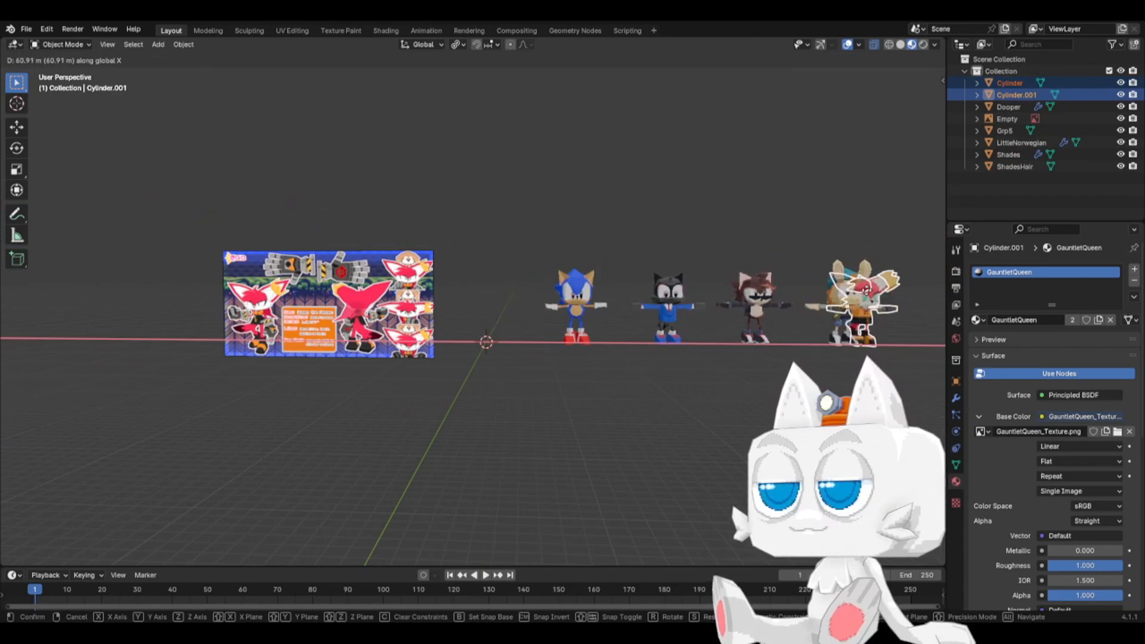
pyautogui.keyDown('ctrl'); pyautogui.click(915, 292); pyautogui.keyUp('ctrl')
pyautogui.keyDown('shift'); pyautogui.moveTo(820, 318); pyautogui.dragTo(696, 371, button='middle'); pyautogui.keyUp('shift')
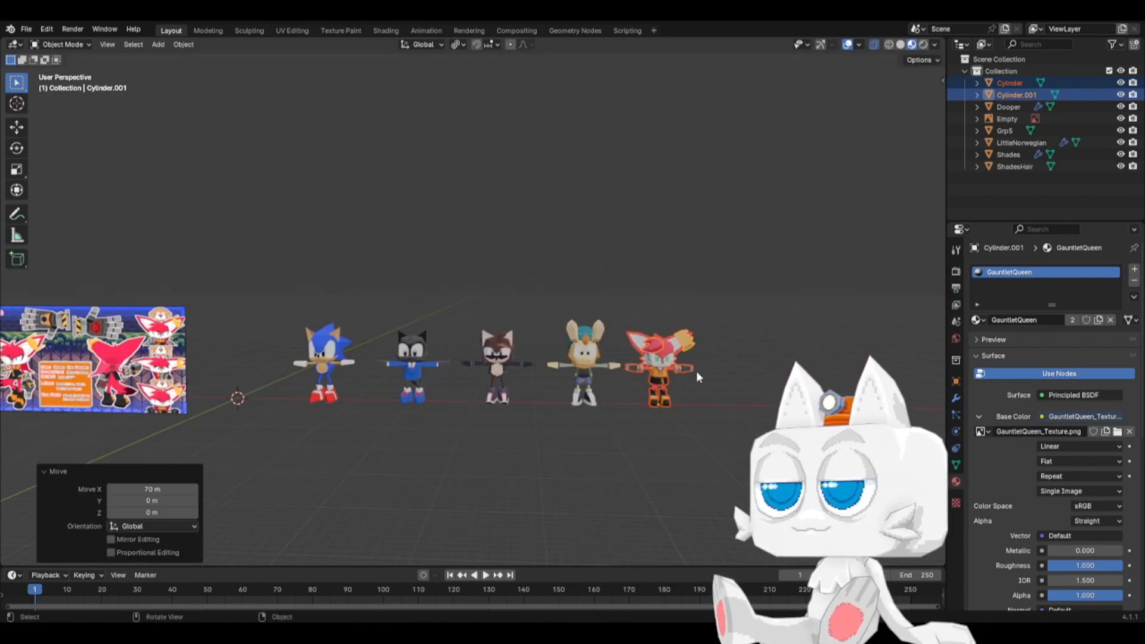
# - Select only the Gauntlet Queen's body in front view and rename the object as Gauntle
pyautogui.press('KP_1')
pyautogui.scroll(3, 711, 365)
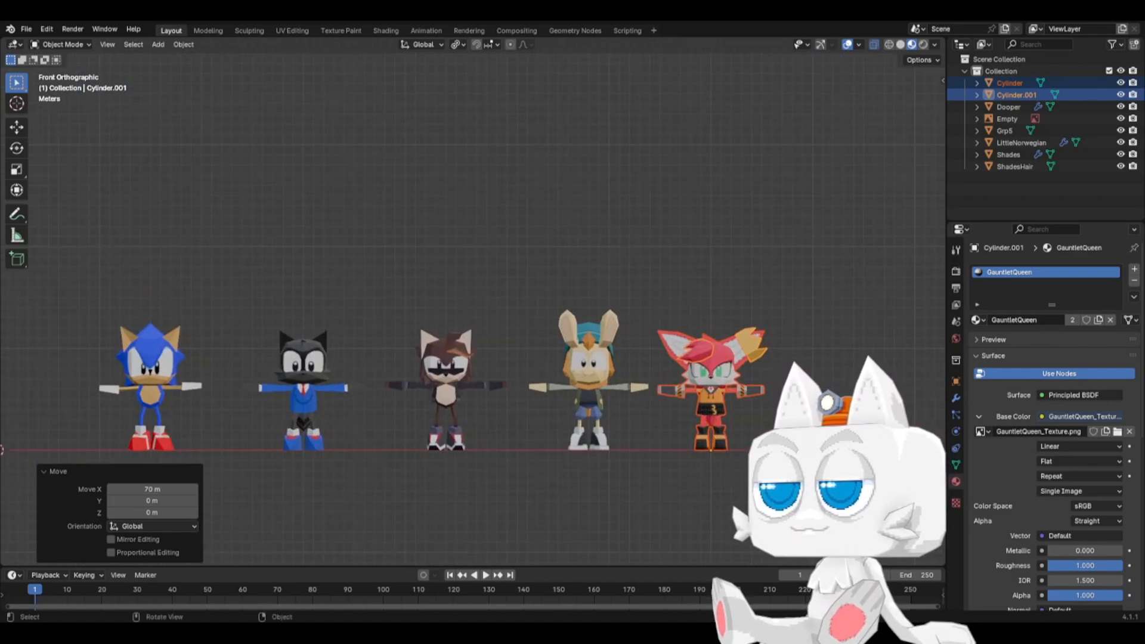
pyautogui.click(744, 418)
pyautogui.click(733, 370)
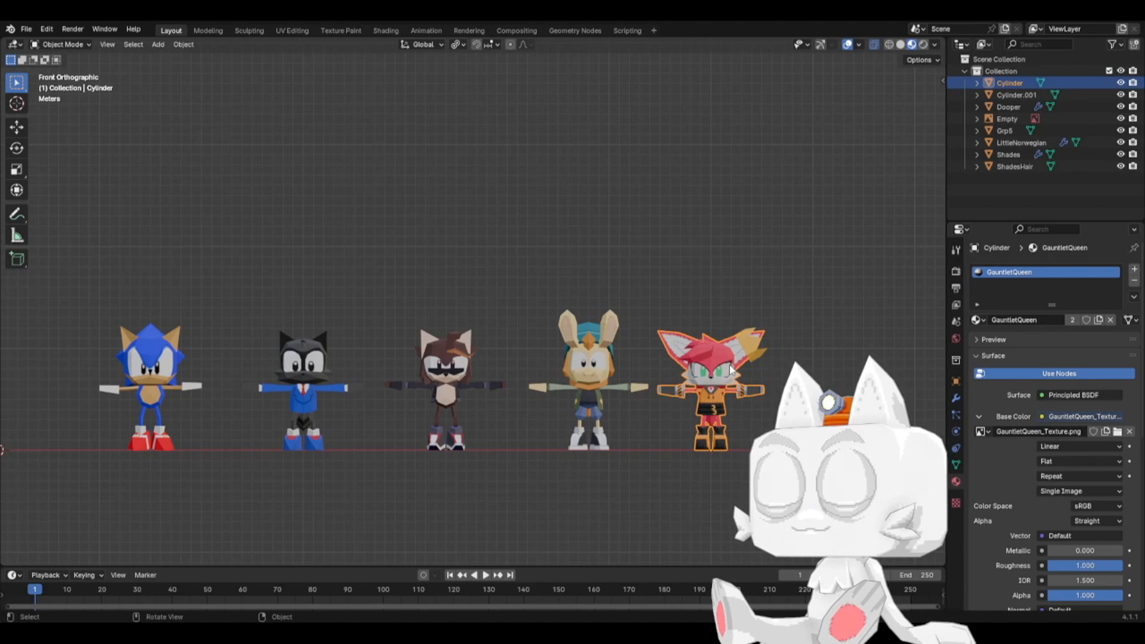
pyautogui.doubleClick(1008, 83)
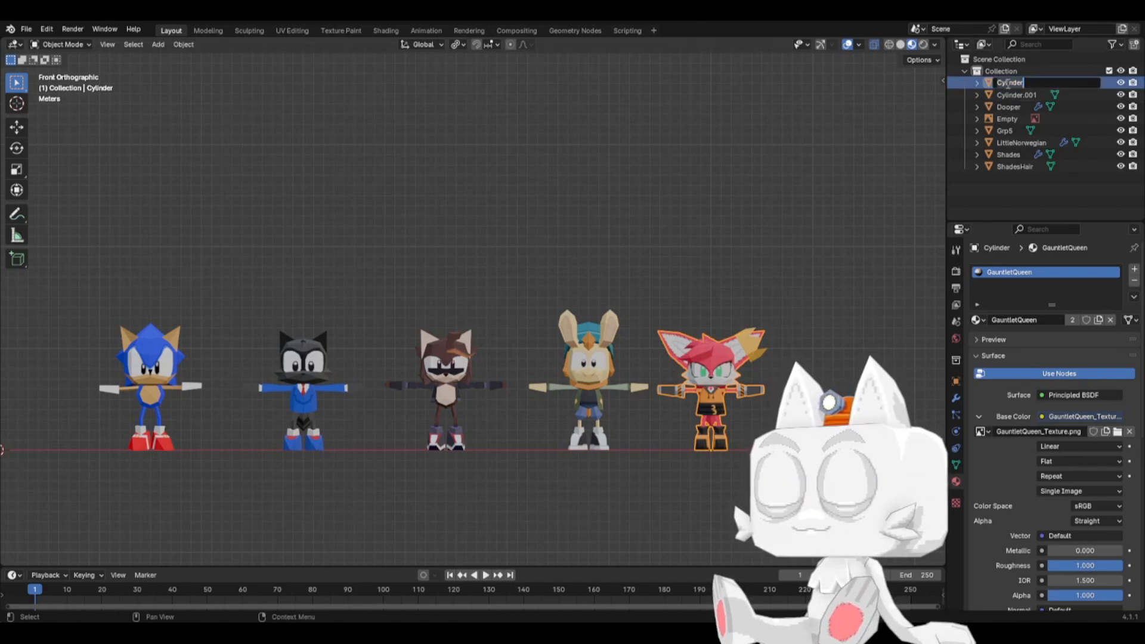
pyautogui.write('Gauntle')
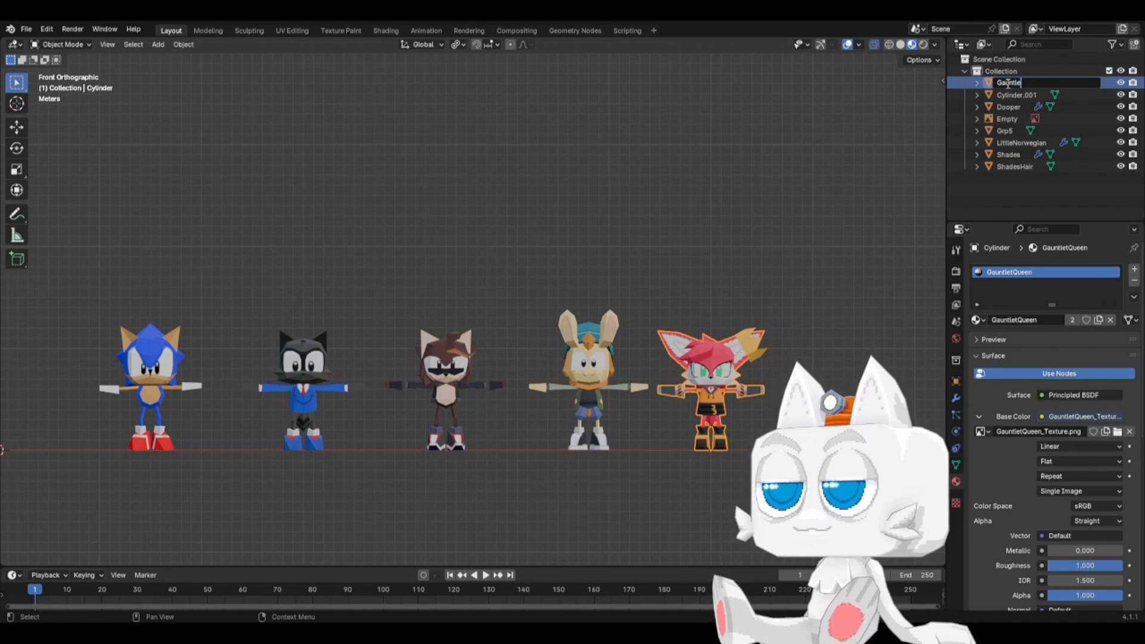
pyautogui.press('Return')
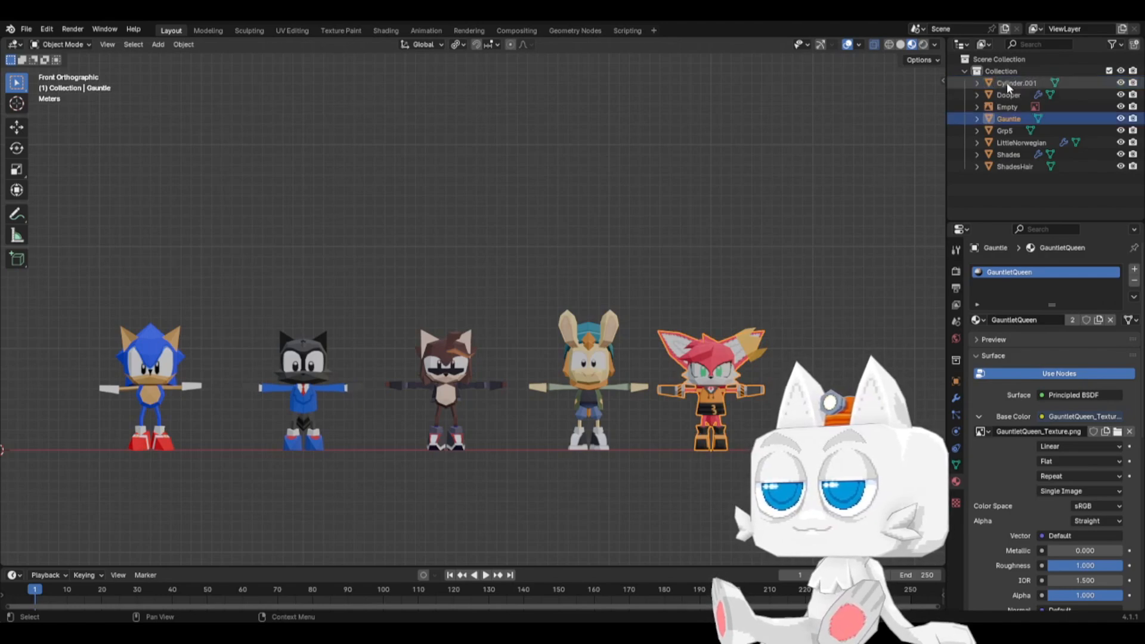
# - Rename the Gauntlet Queen's body object as Queen
pyautogui.moveTo(62, 327)
pyautogui.keyDown('shift'); pyautogui.mouseDown(button='middle')
pyautogui.moveTo(451, 337)
pyautogui.moveTo(288, 335)
pyautogui.mouseUp(button='middle'); pyautogui.keyUp('shift')
pyautogui.keyDown('shift'); pyautogui.moveTo(559, 337); pyautogui.dragTo(369, 338, button='middle'); pyautogui.keyUp('shift')
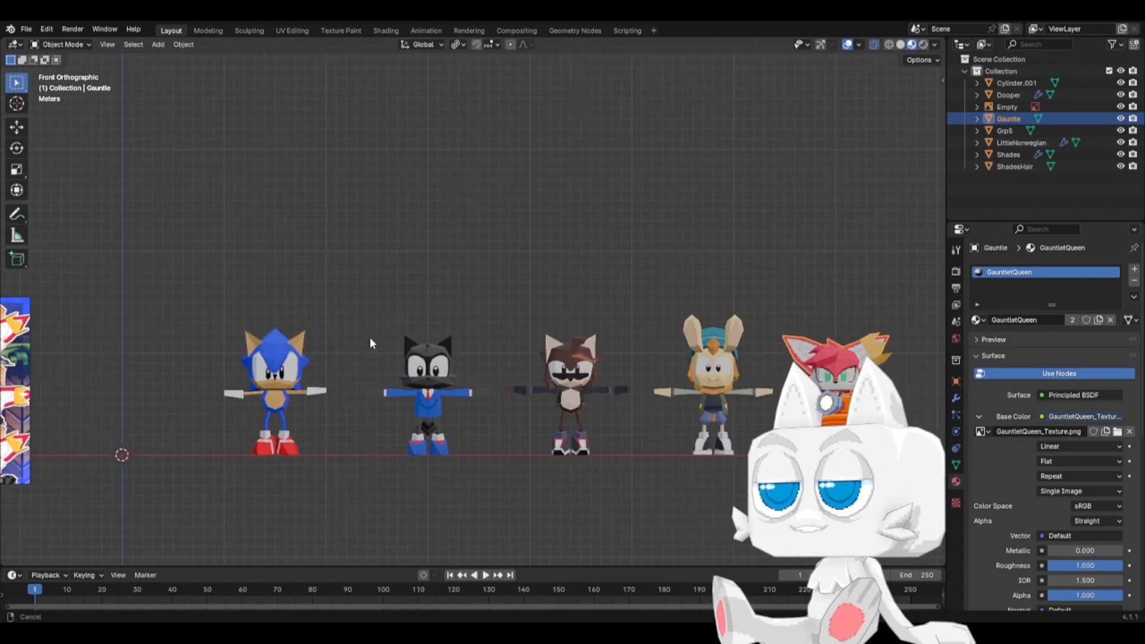
pyautogui.keyDown('shift'); pyautogui.moveTo(659, 361); pyautogui.dragTo(477, 358, button='middle'); pyautogui.keyUp('shift')
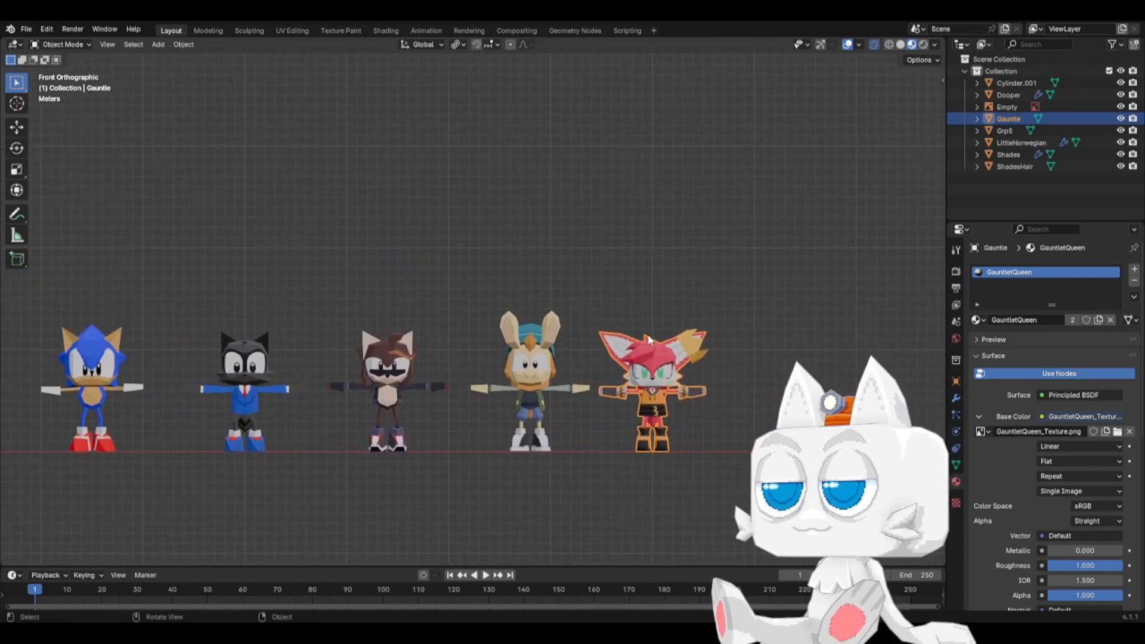
pyautogui.doubleClick(1014, 119)
pyautogui.write('Queen')
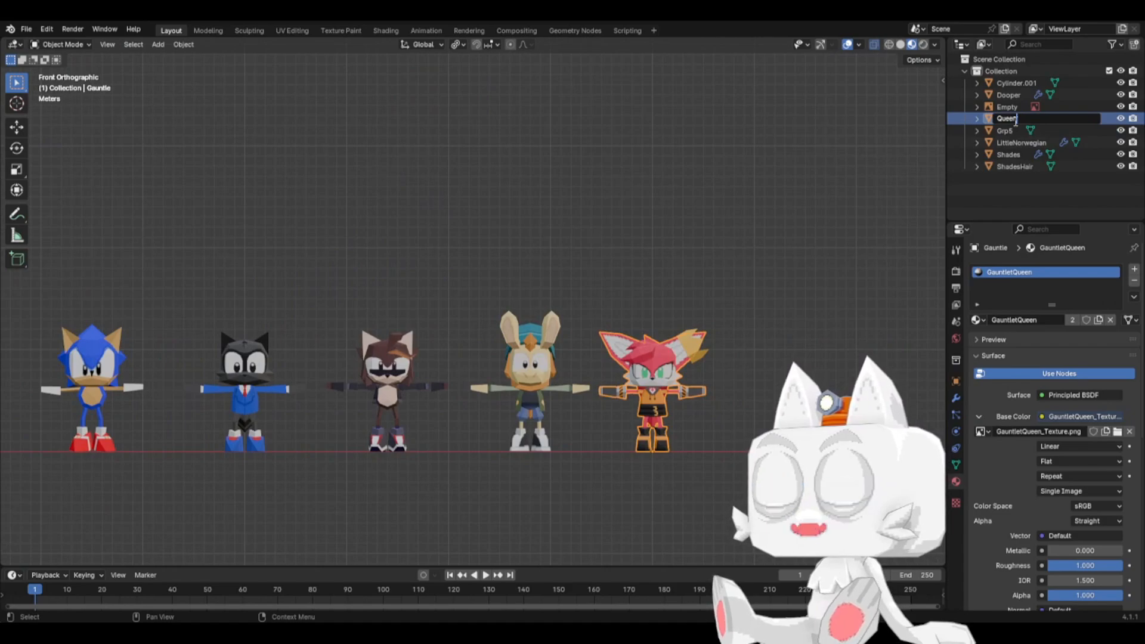
pyautogui.press('Return')
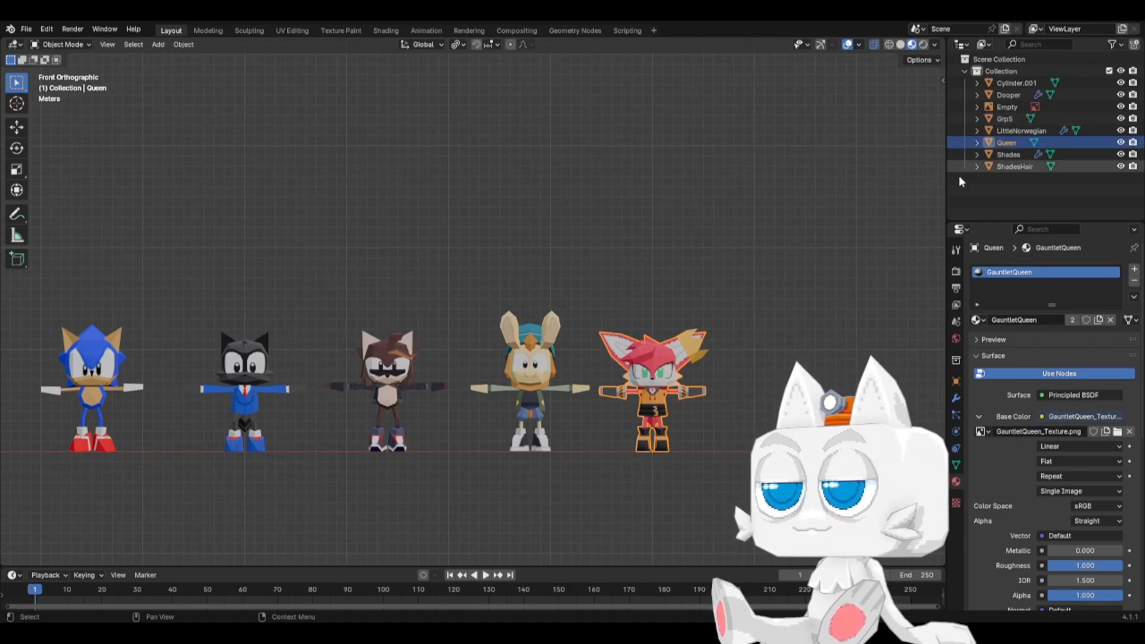
# - Rename the Cylinder.001 hair object as QueenHair and save SonicReference.blend with nothing selected
pyautogui.click(1016, 83)
pyautogui.doubleClick(1014, 83)
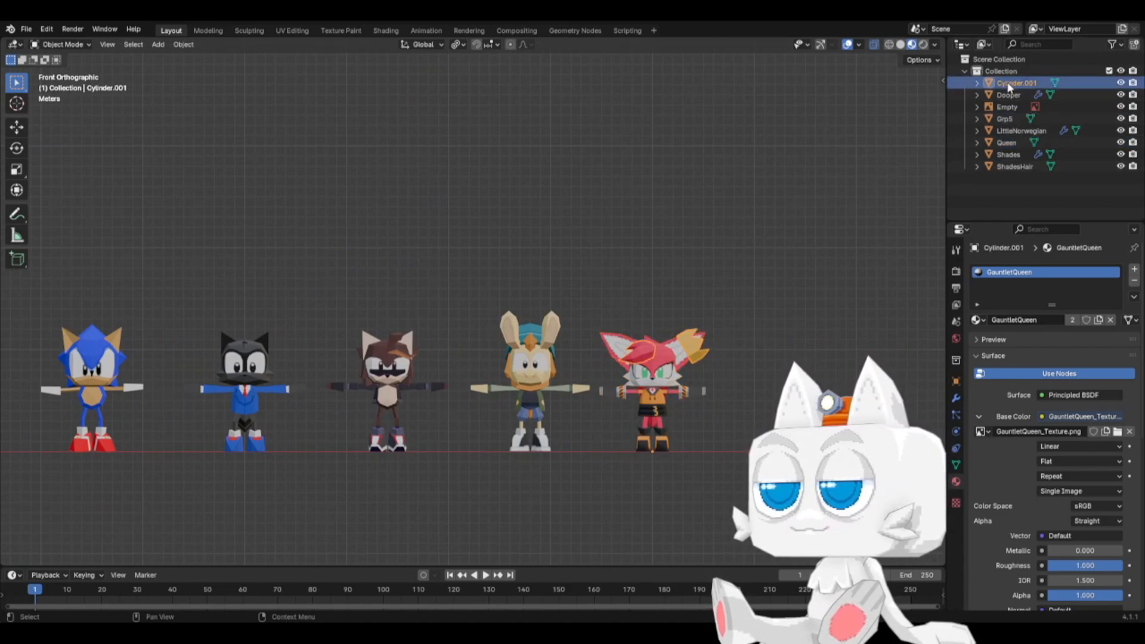
pyautogui.write('co')
pyautogui.press('BackSpace')
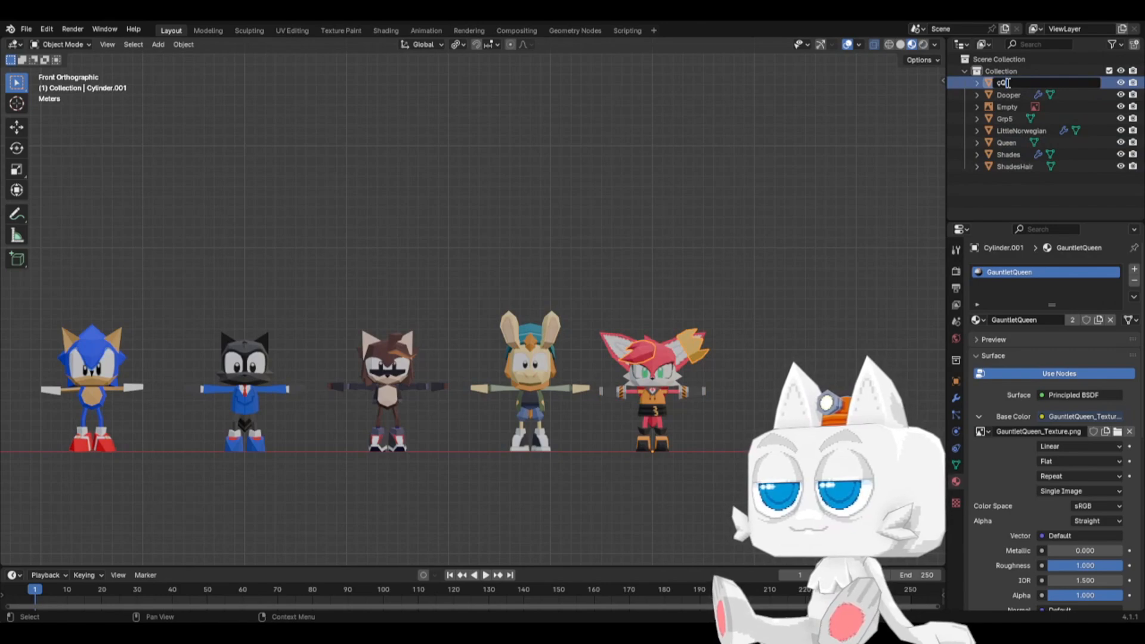
pyautogui.write('ueen')
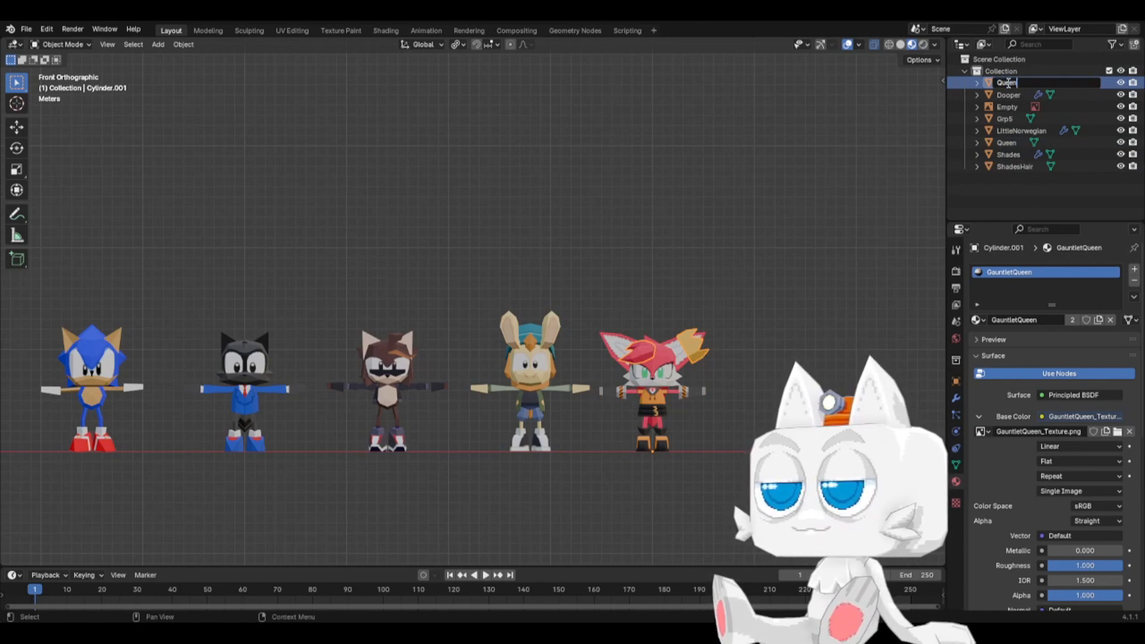
pyautogui.write('Hair')
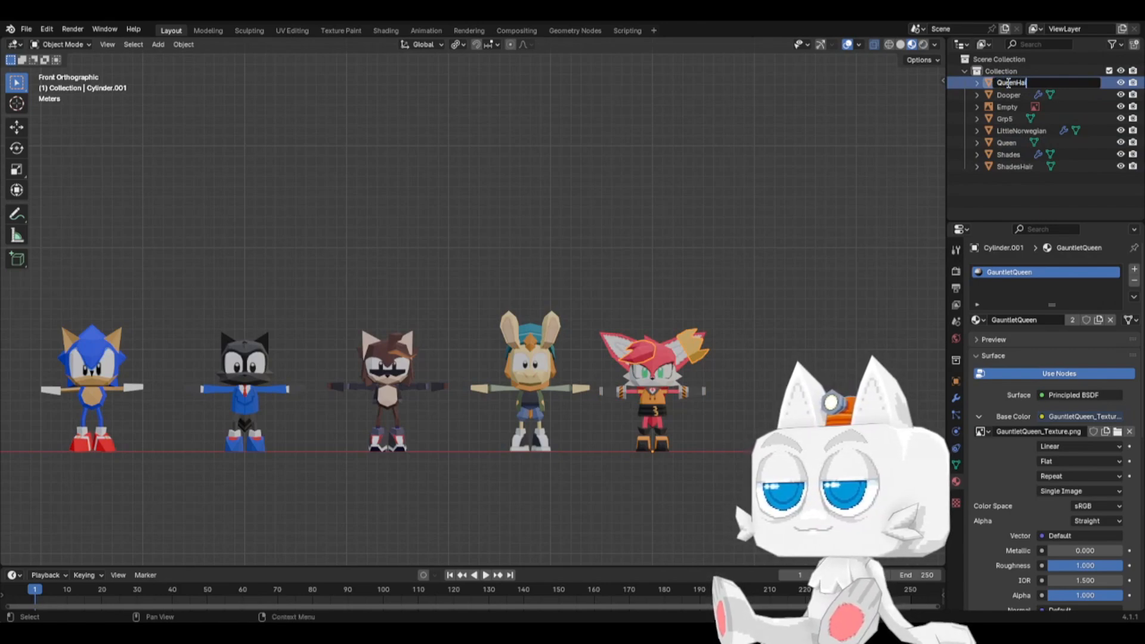
pyautogui.press('Return')
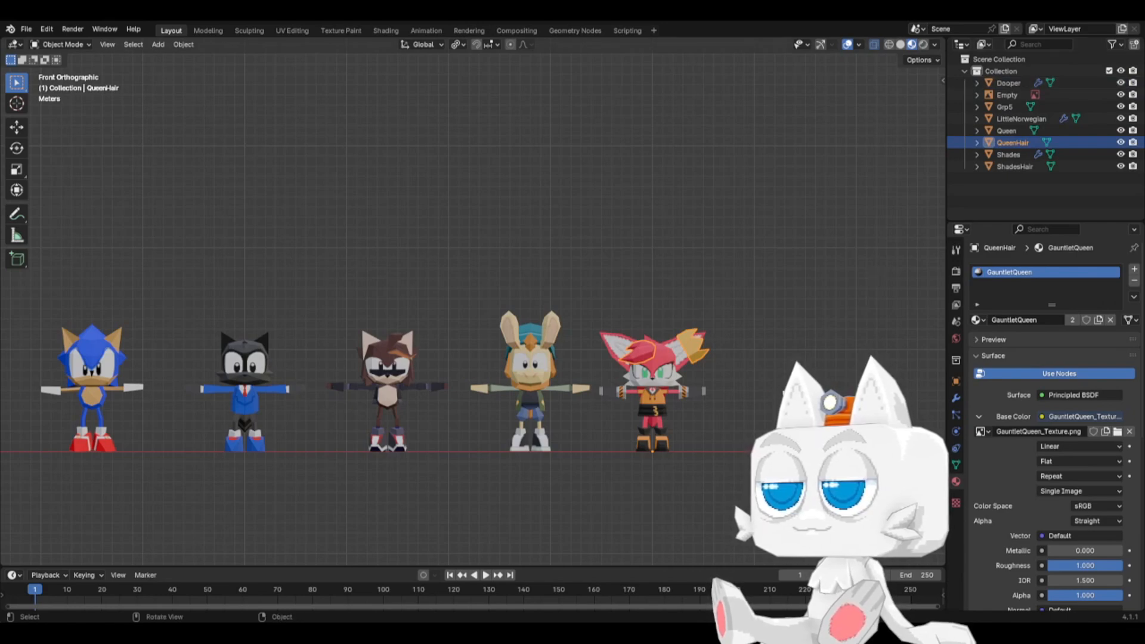
pyautogui.click(835, 412)
pyautogui.hotkey('ctrl', 's')
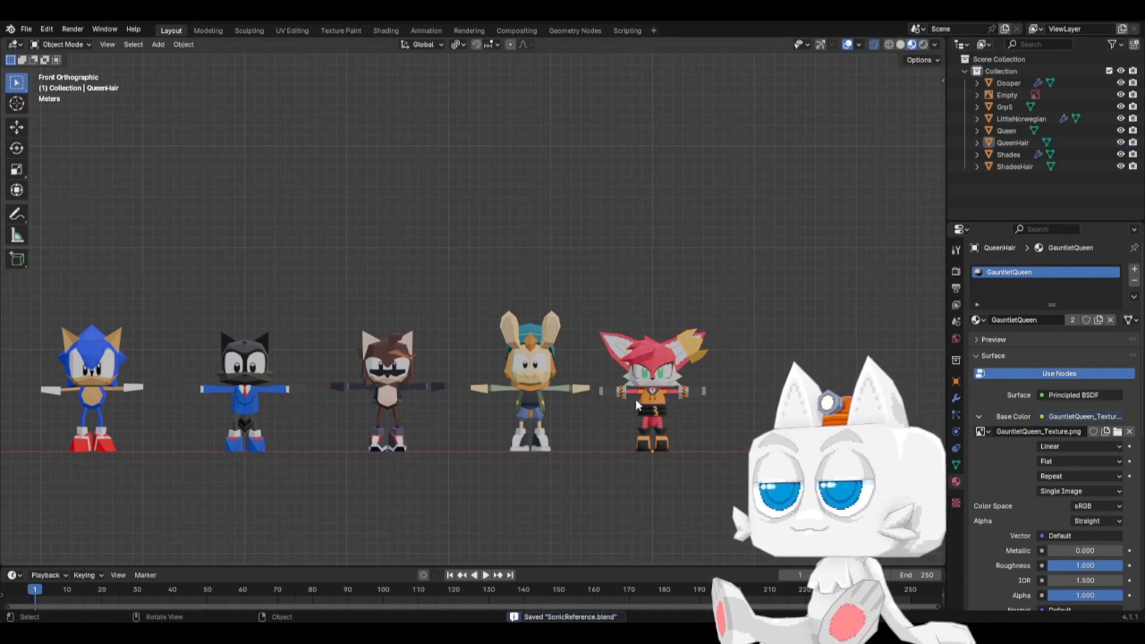
# - Examine the five lined-up characters in perspective from several angles and distances
pyautogui.scroll(1, 719, 434)
pyautogui.moveTo(719, 440); pyautogui.dragTo(603, 292, button='middle')
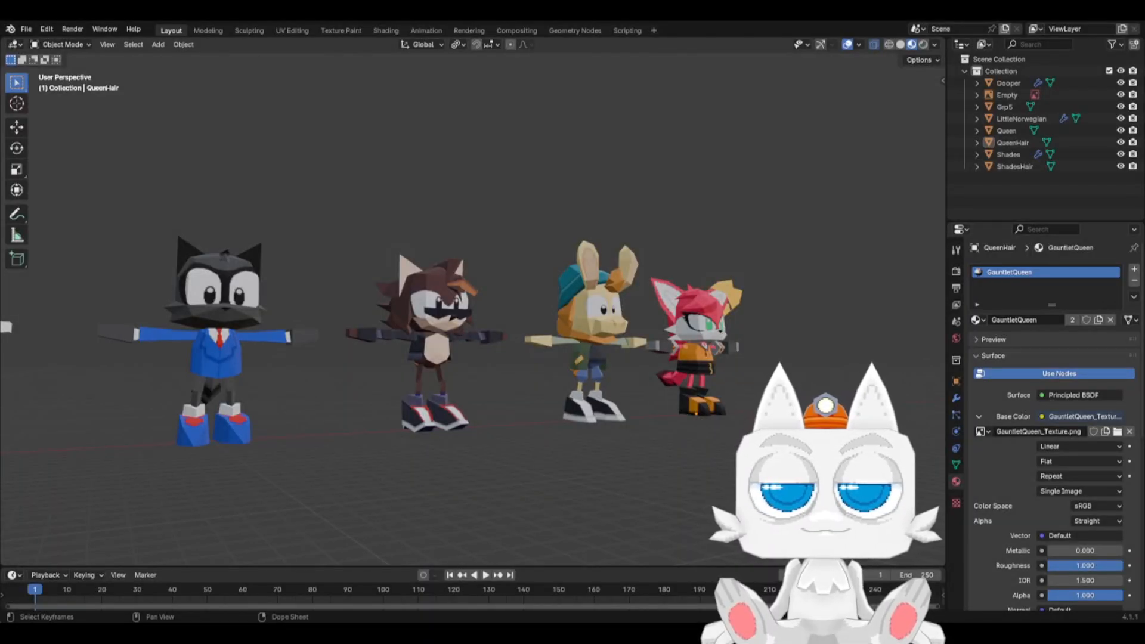
pyautogui.moveTo(473, 351); pyautogui.dragTo(555, 376, button='middle')
pyautogui.scroll(-3, 554, 376)
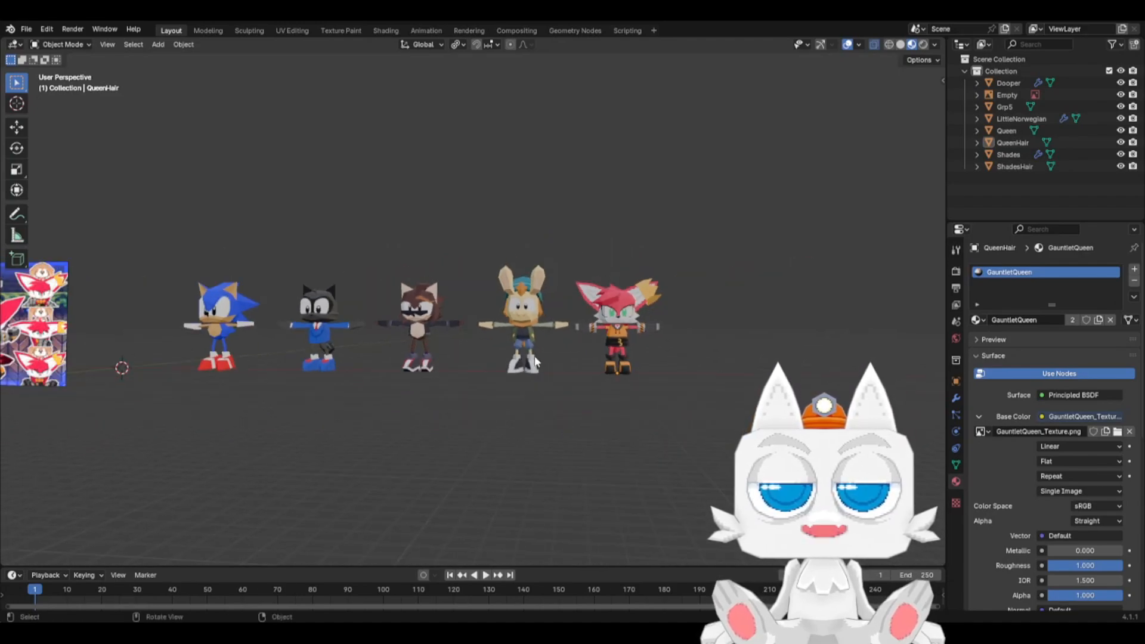
pyautogui.scroll(2, 550, 370)
pyautogui.scroll(1, 550, 371)
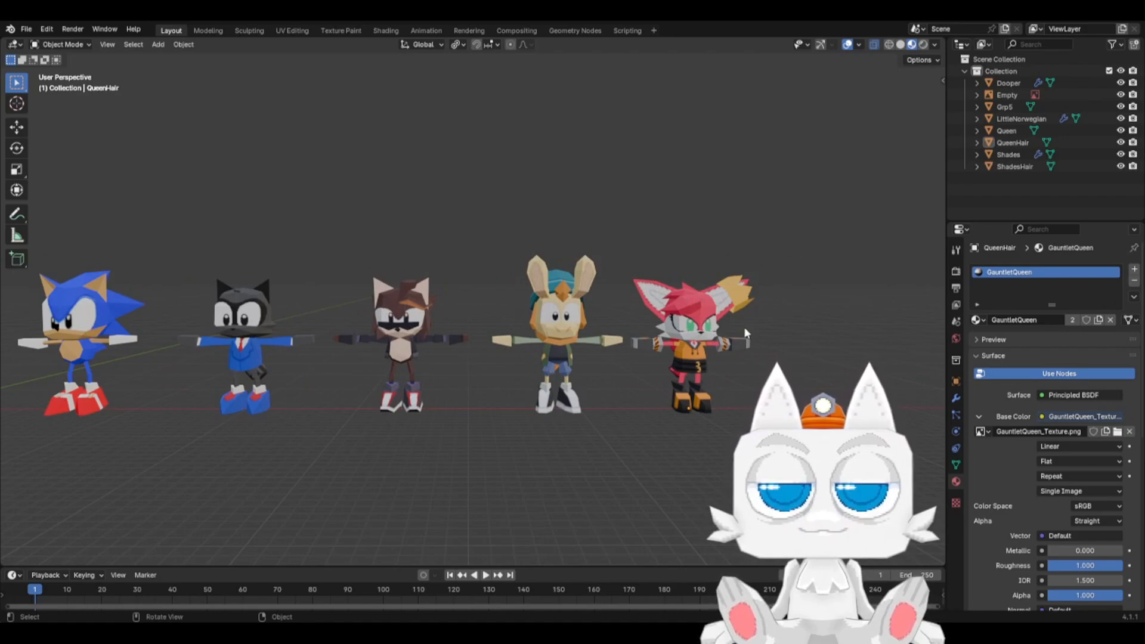
pyautogui.moveTo(737, 375)
pyautogui.mouseDown(button='middle')
pyautogui.moveTo(679, 394)
pyautogui.moveTo(445, 401)
pyautogui.moveTo(518, 374)
pyautogui.moveTo(549, 382)
pyautogui.moveTo(726, 360)
pyautogui.mouseUp(button='middle')
pyautogui.moveTo(472, 368)
pyautogui.mouseDown(button='middle')
pyautogui.moveTo(486, 377)
pyautogui.moveTo(479, 387)
pyautogui.mouseUp(button='middle')
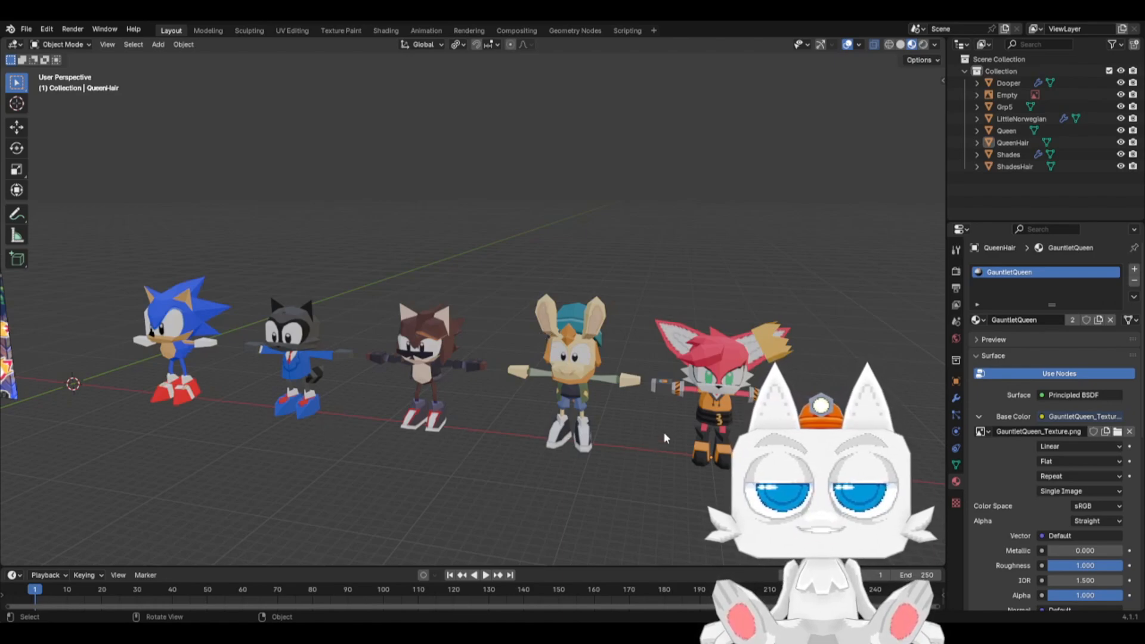
pyautogui.moveTo(659, 432)
pyautogui.mouseDown(button='middle')
pyautogui.moveTo(678, 420)
pyautogui.moveTo(678, 429)
pyautogui.mouseUp(button='middle')
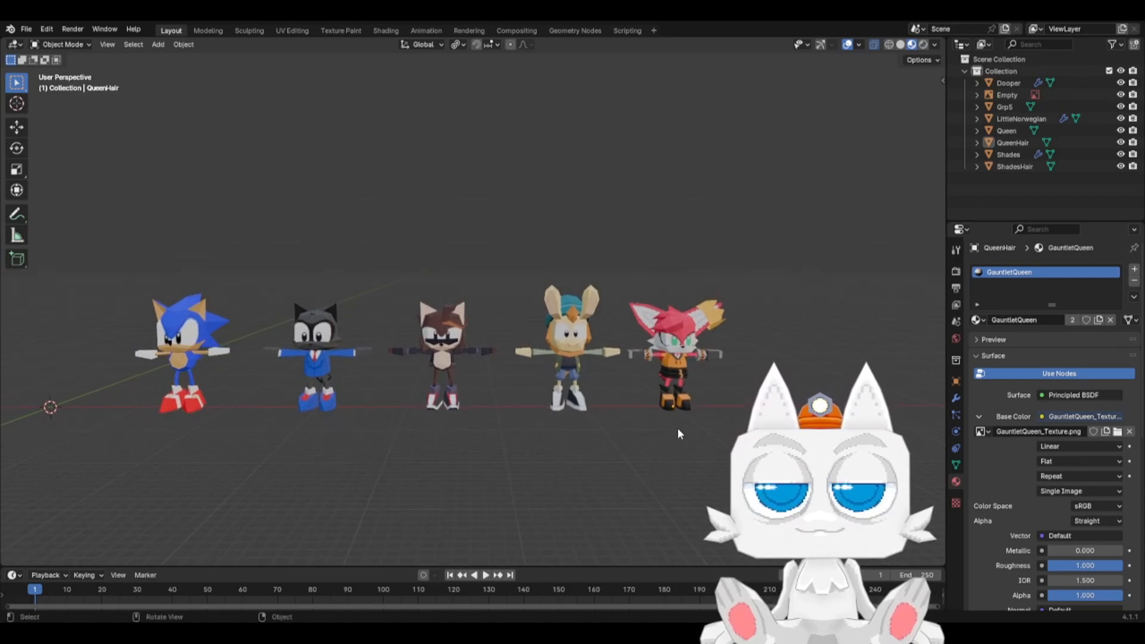